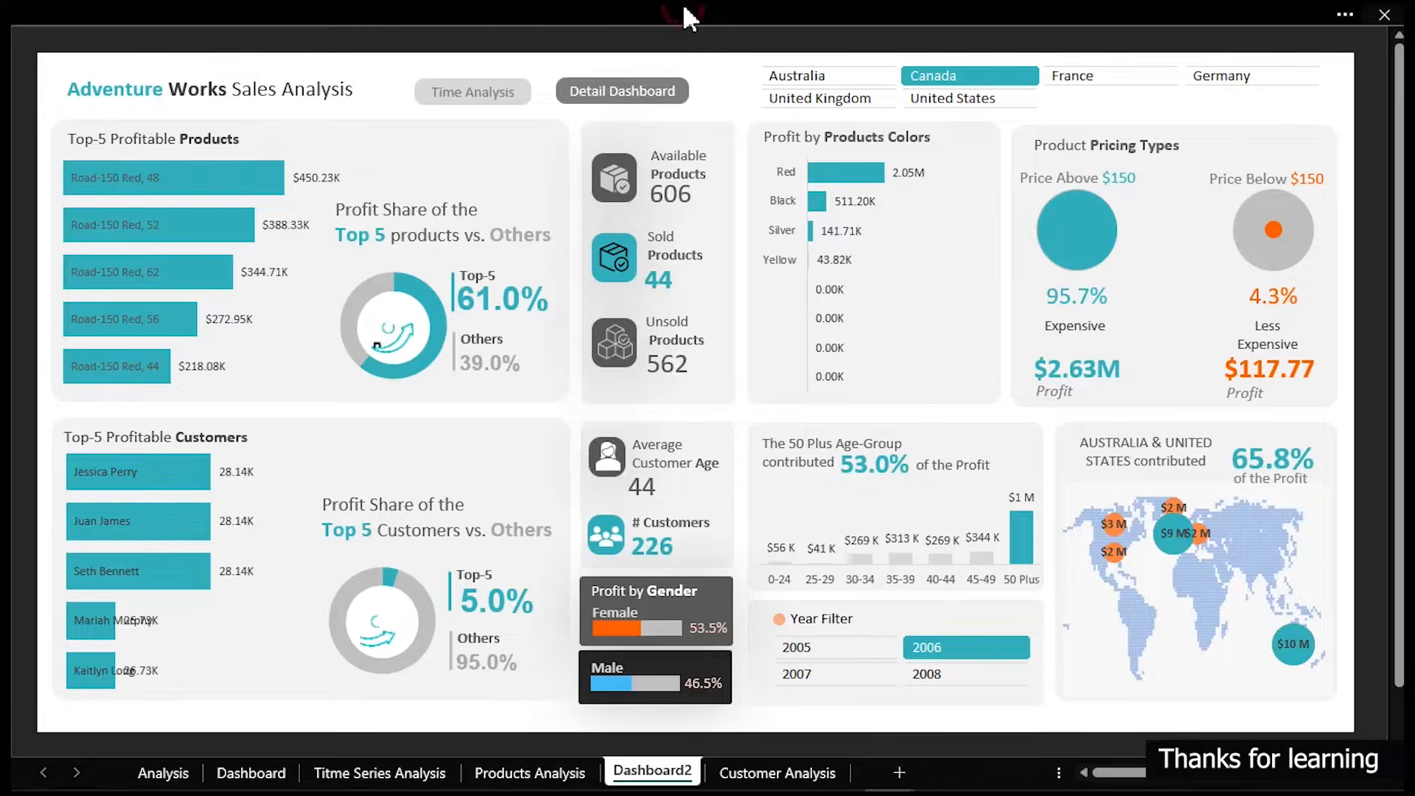
- Open the Power Pivot data model and browse the tables in data view, from DimSalesTerritory to DimDate
mouse_move(685, 10)
click(943, 154)
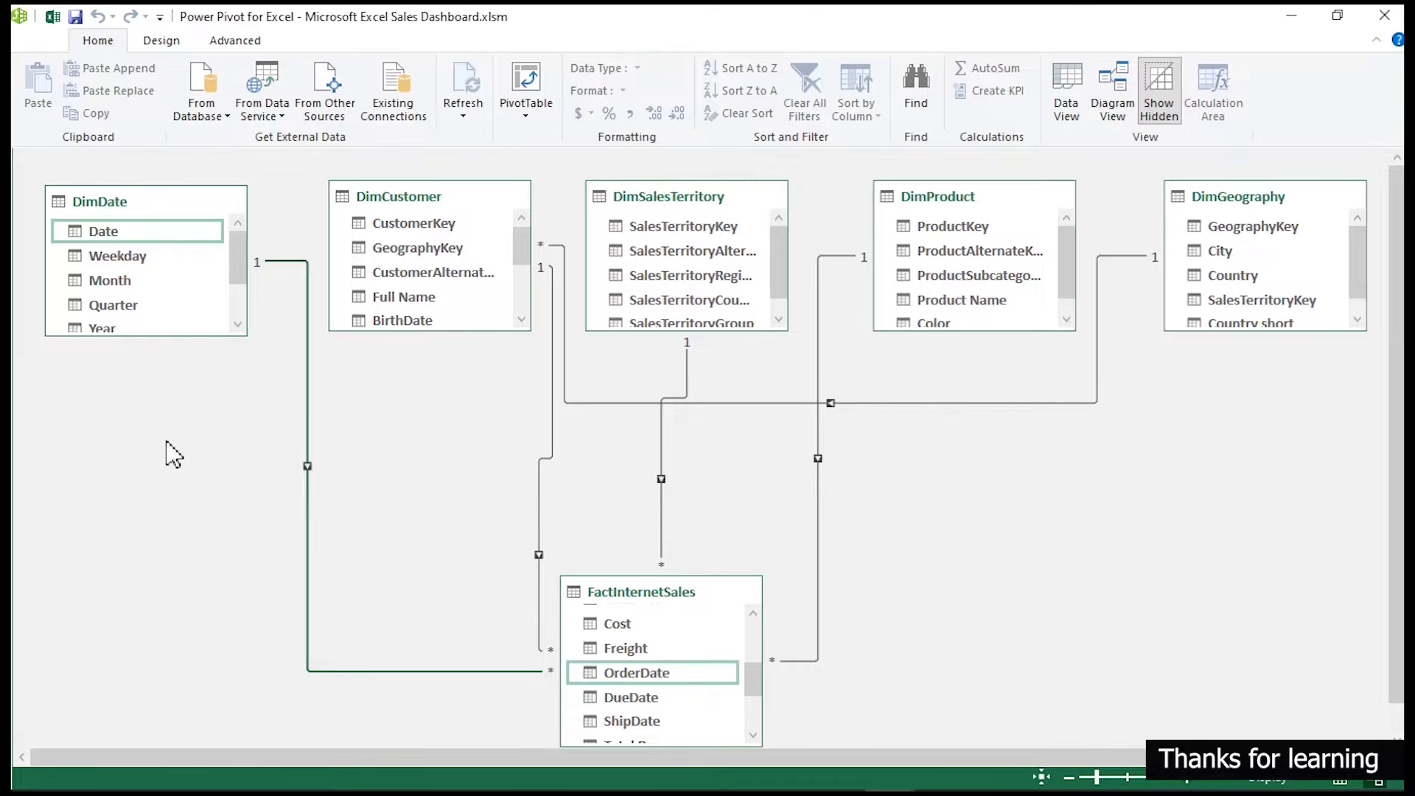
click(1070, 96)
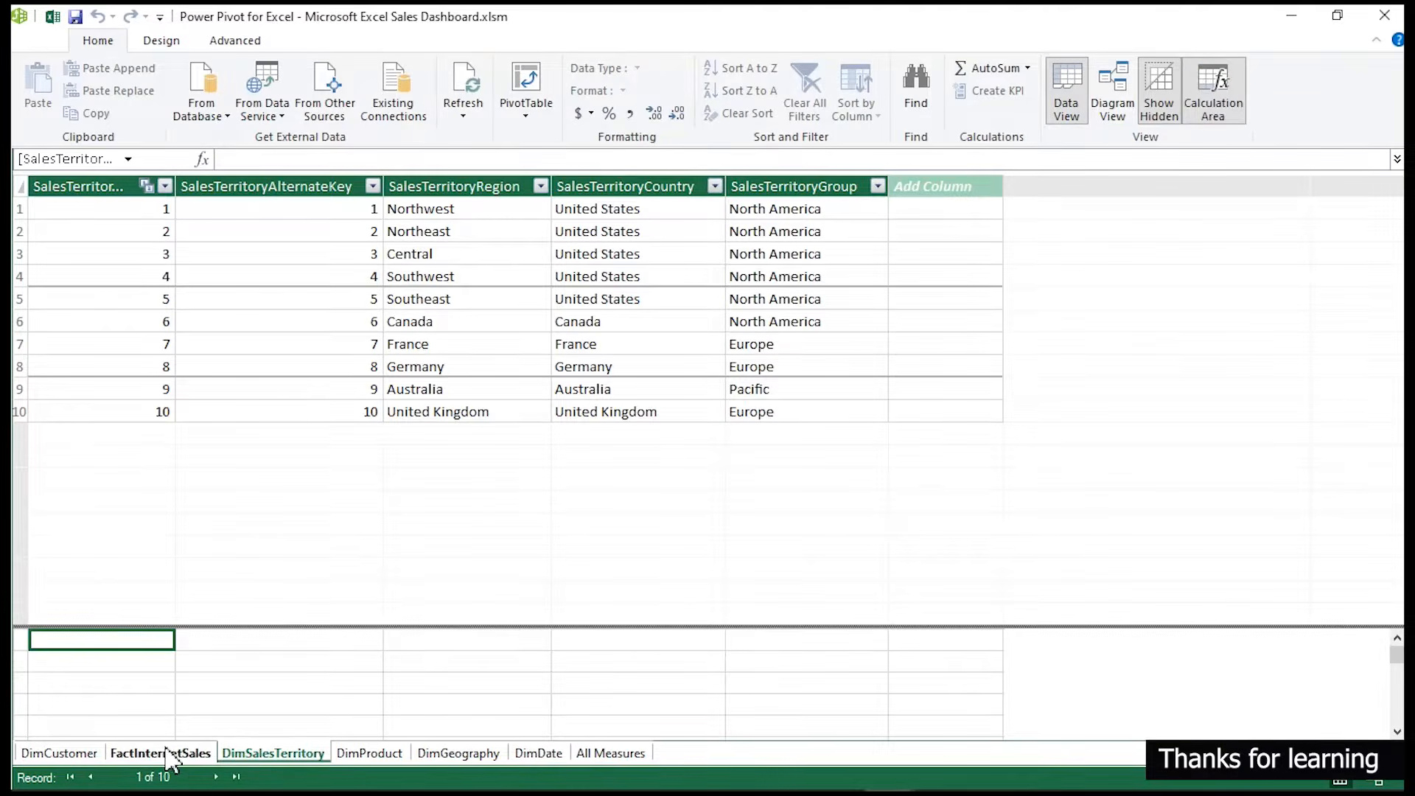
click(160, 753)
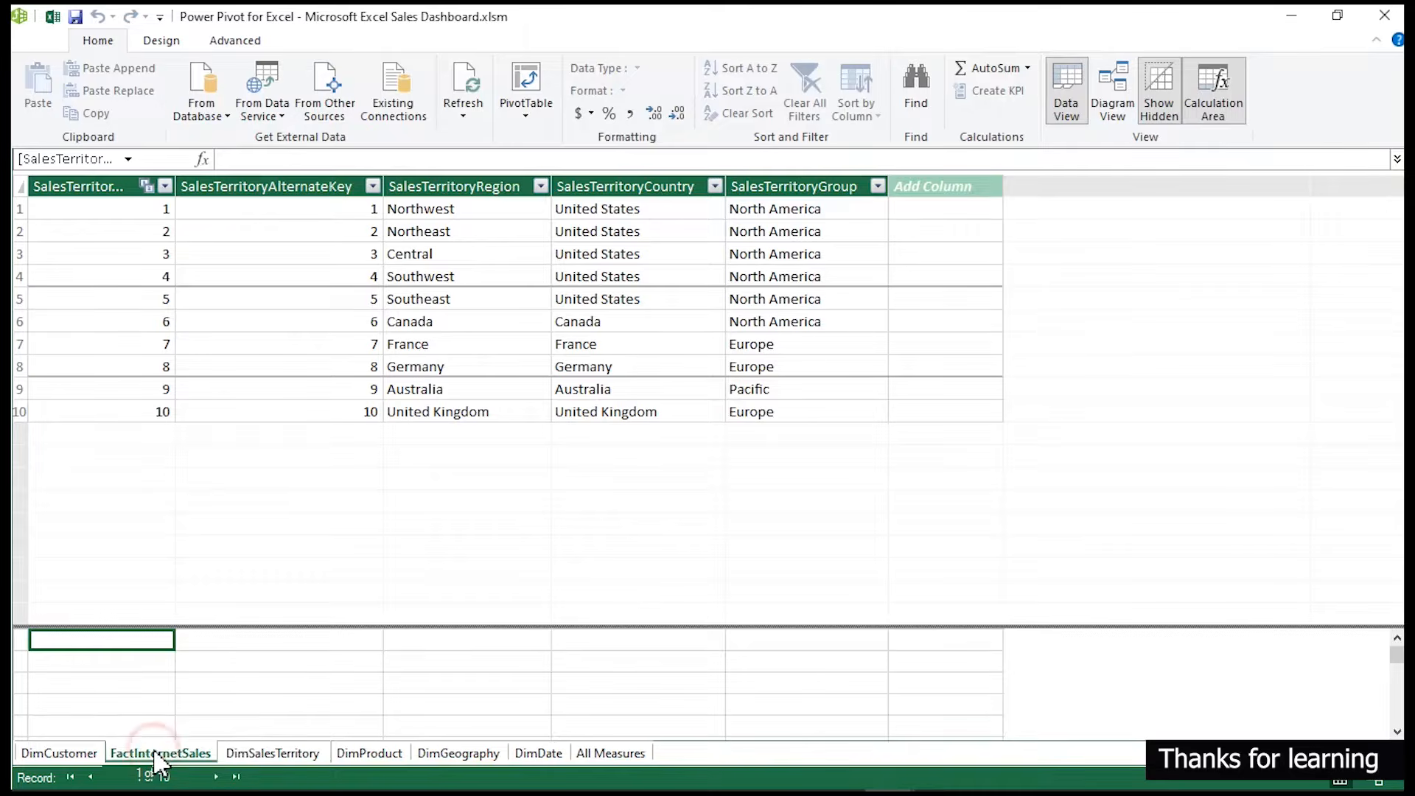
click(363, 752)
click(469, 752)
click(536, 754)
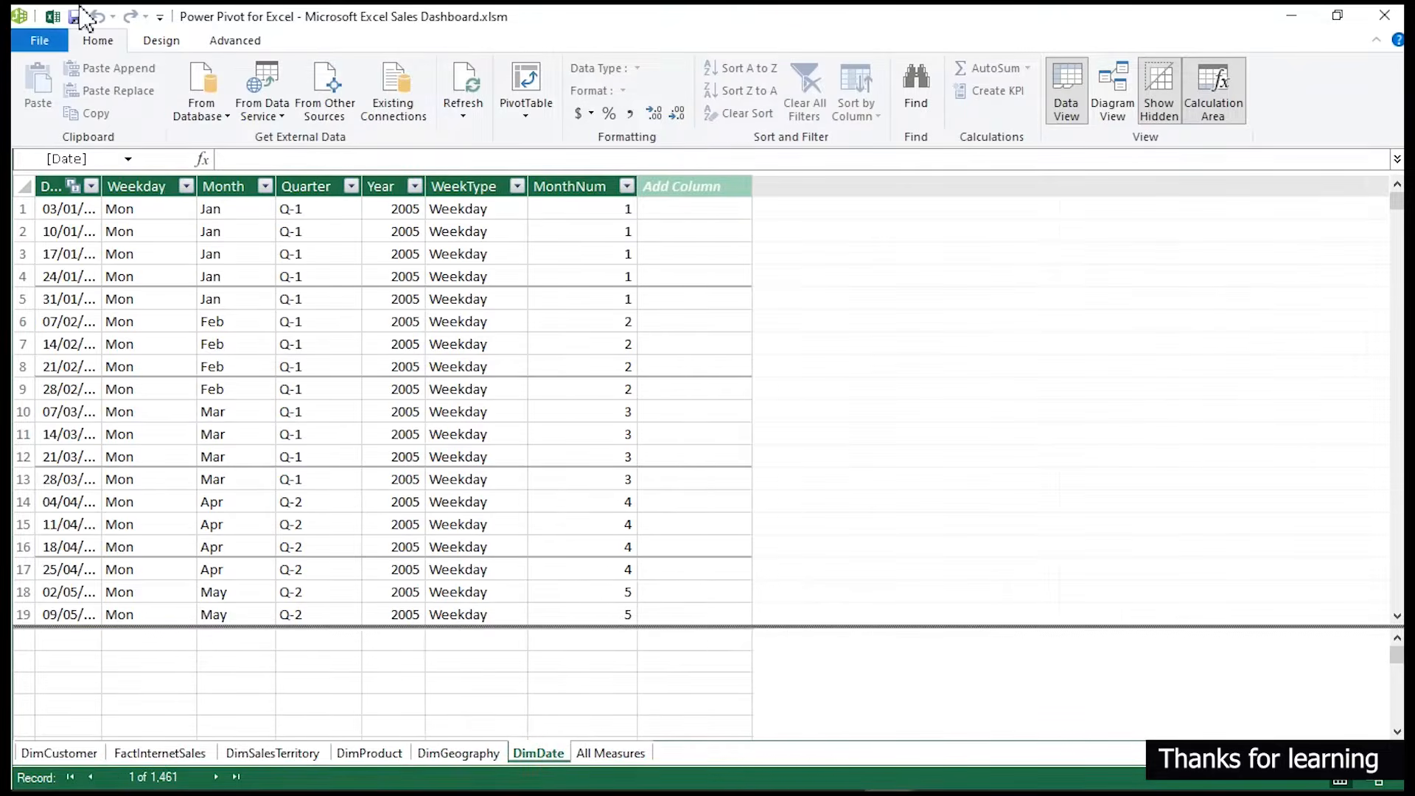
click(53, 16)
click(587, 6)
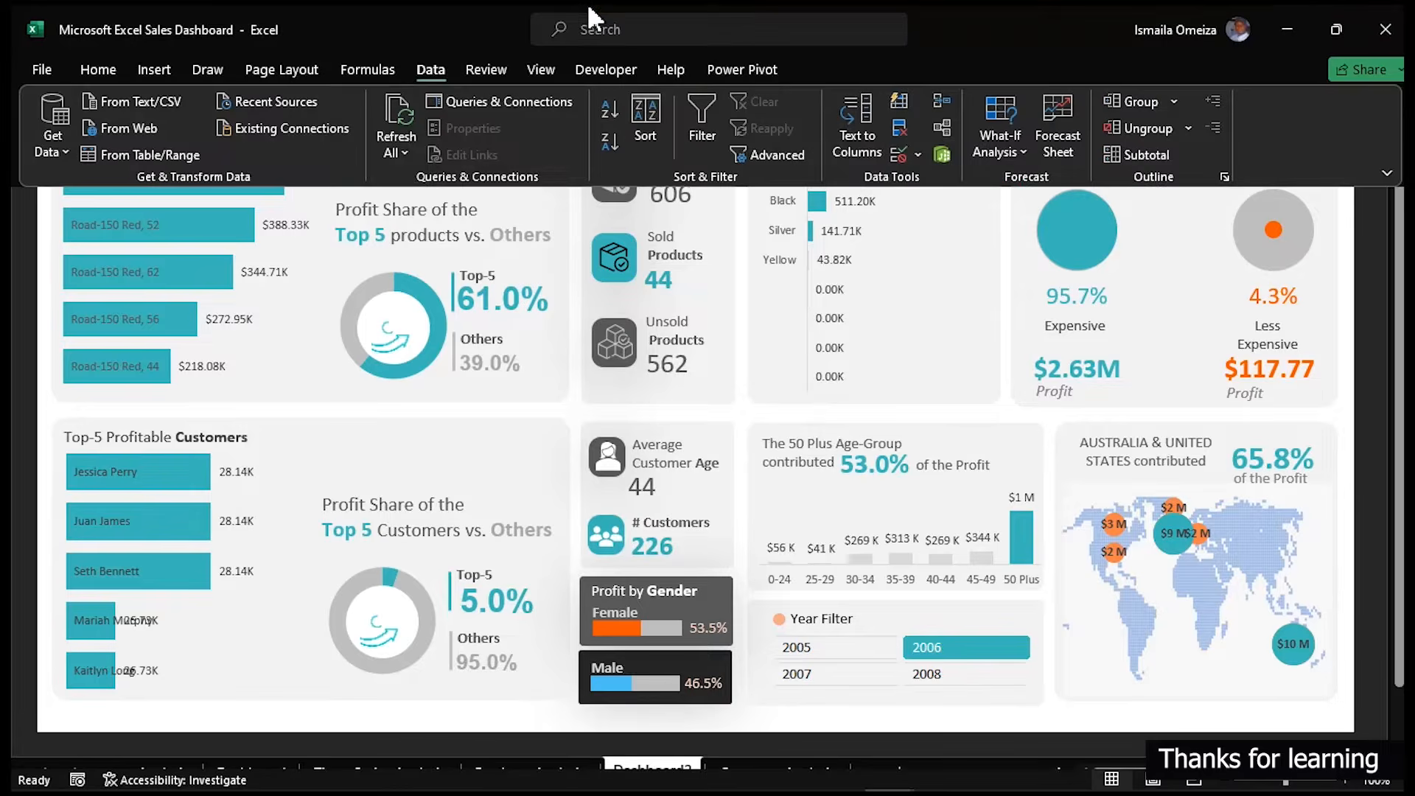
- Open Queries & Connections and review the DimCustomer, DimGeography, DimDate and All Measures queries in Power Query Editor
click(457, 100)
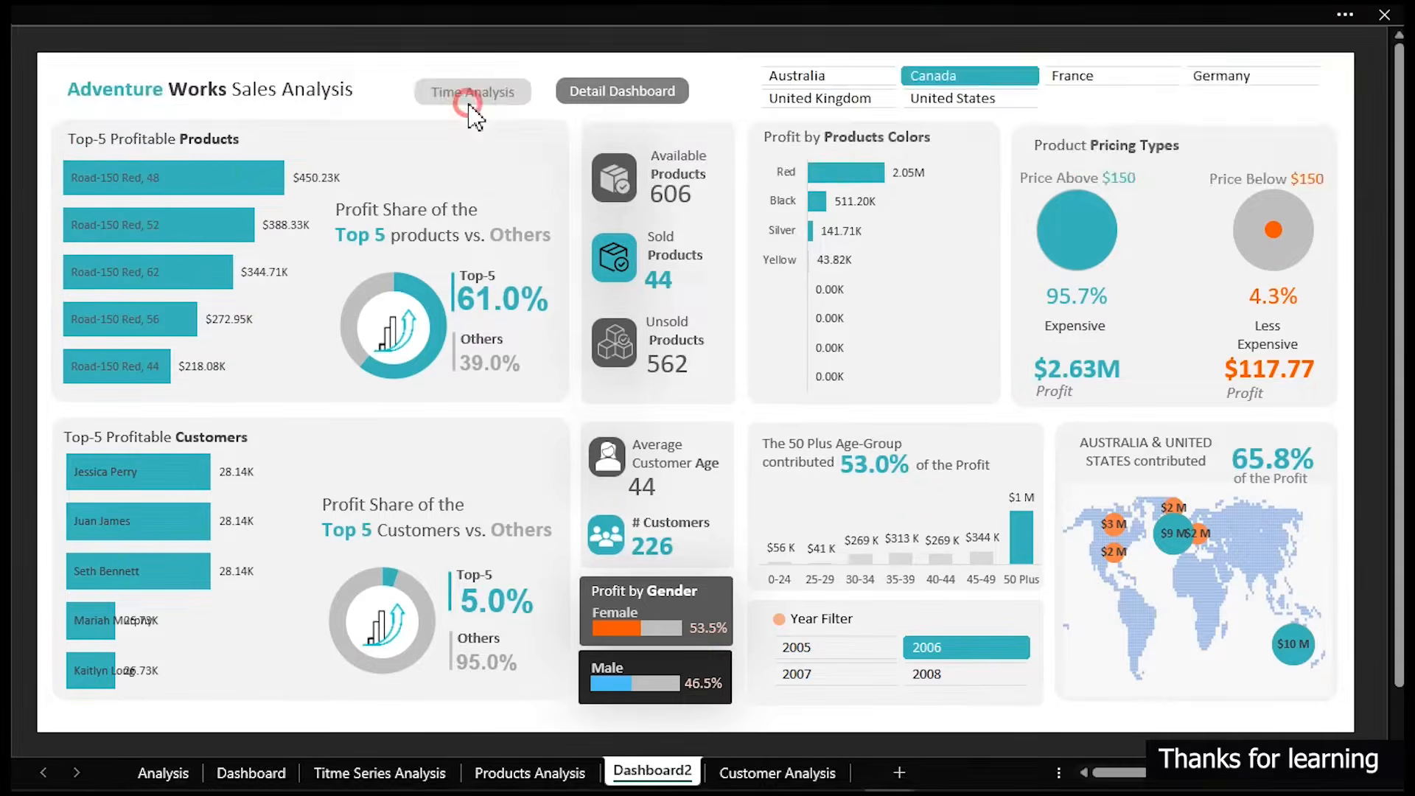
key(ctrl+Page_Up)
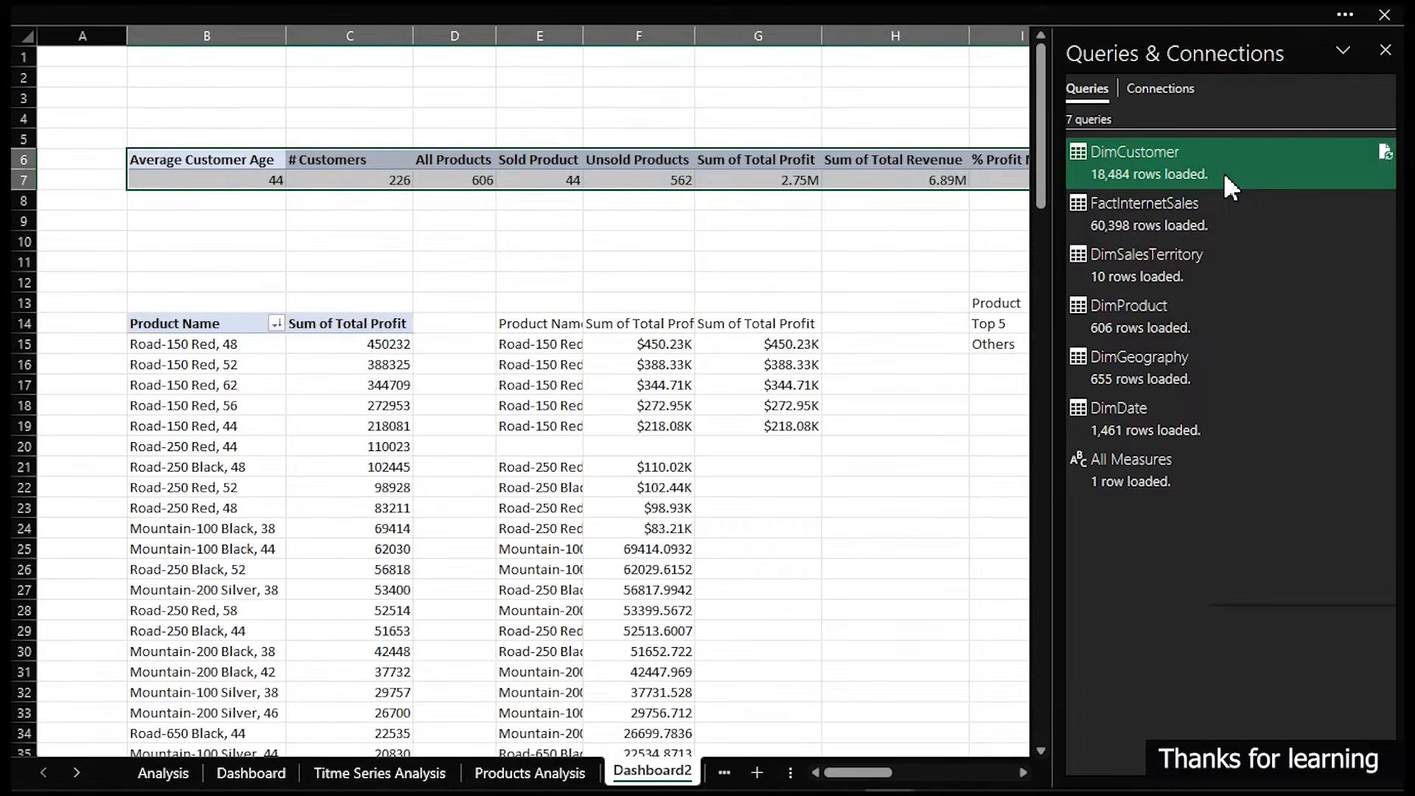
right_click(1224, 171)
click(1242, 233)
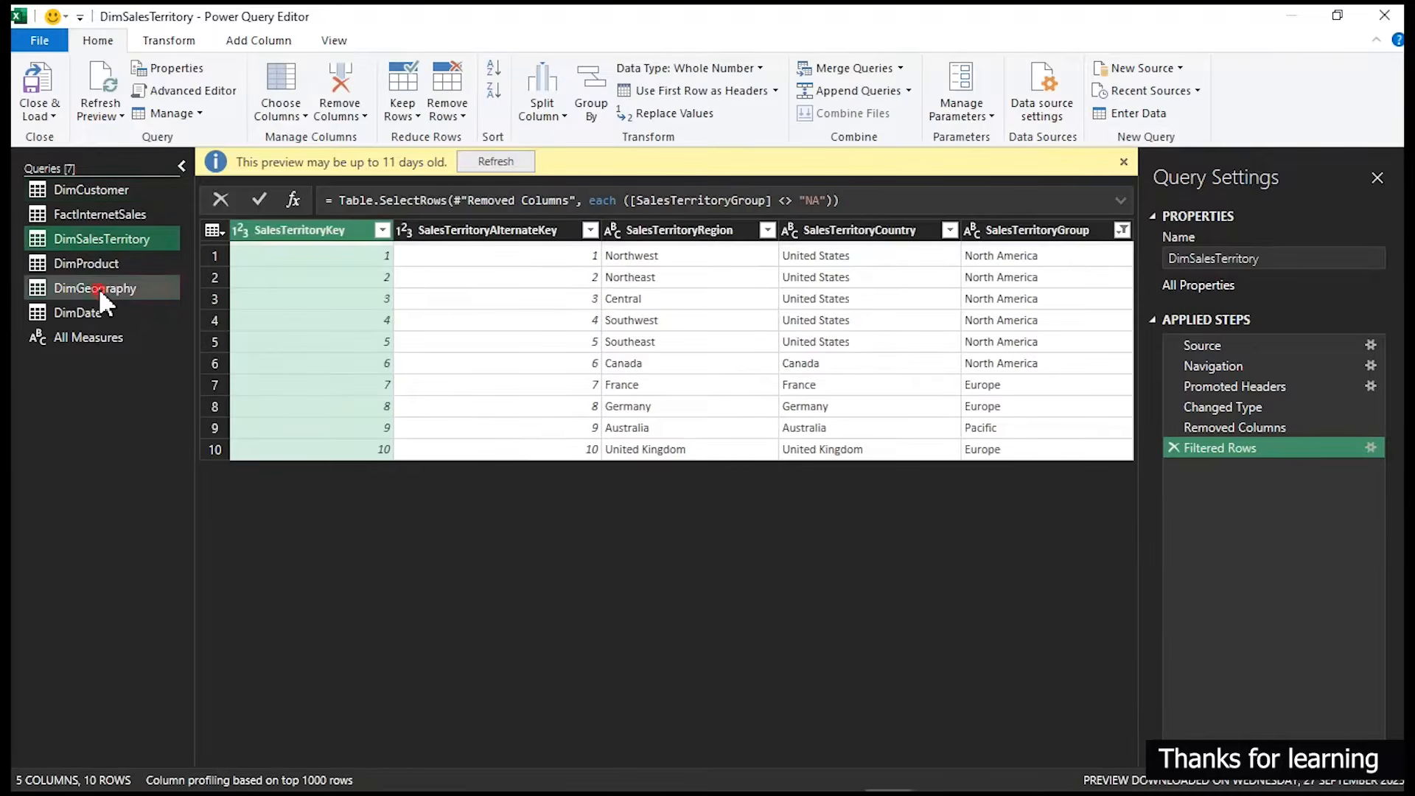
click(99, 289)
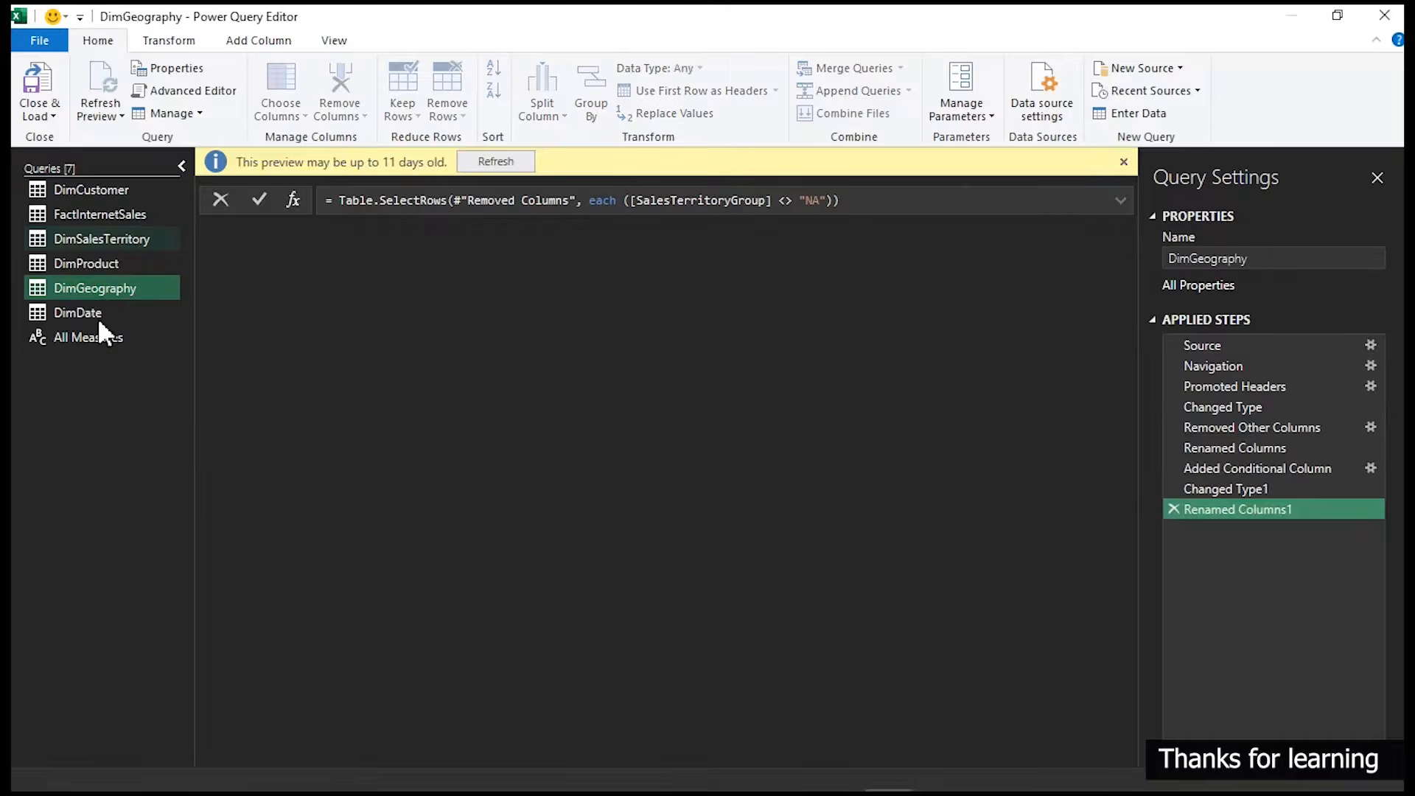
click(100, 313)
click(99, 338)
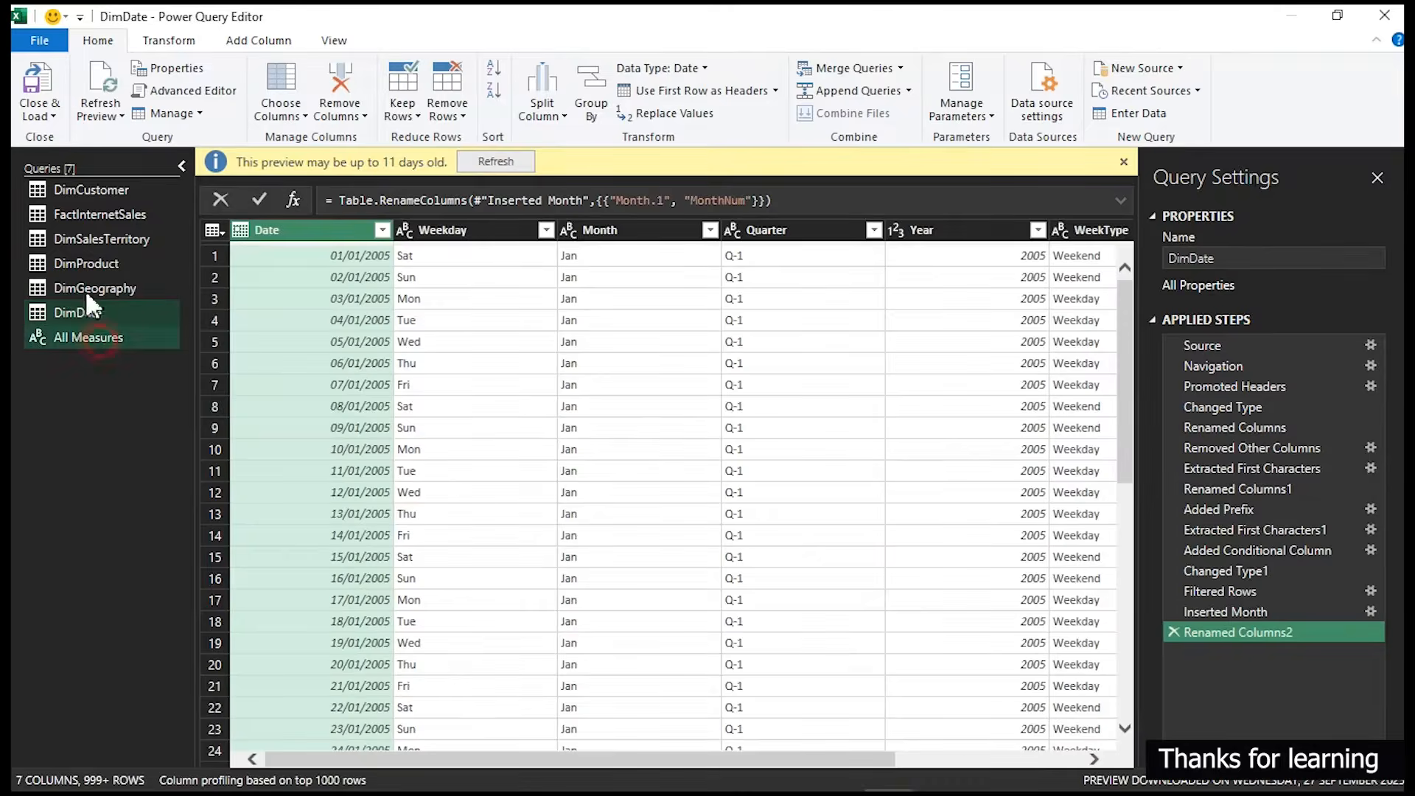
click(42, 82)
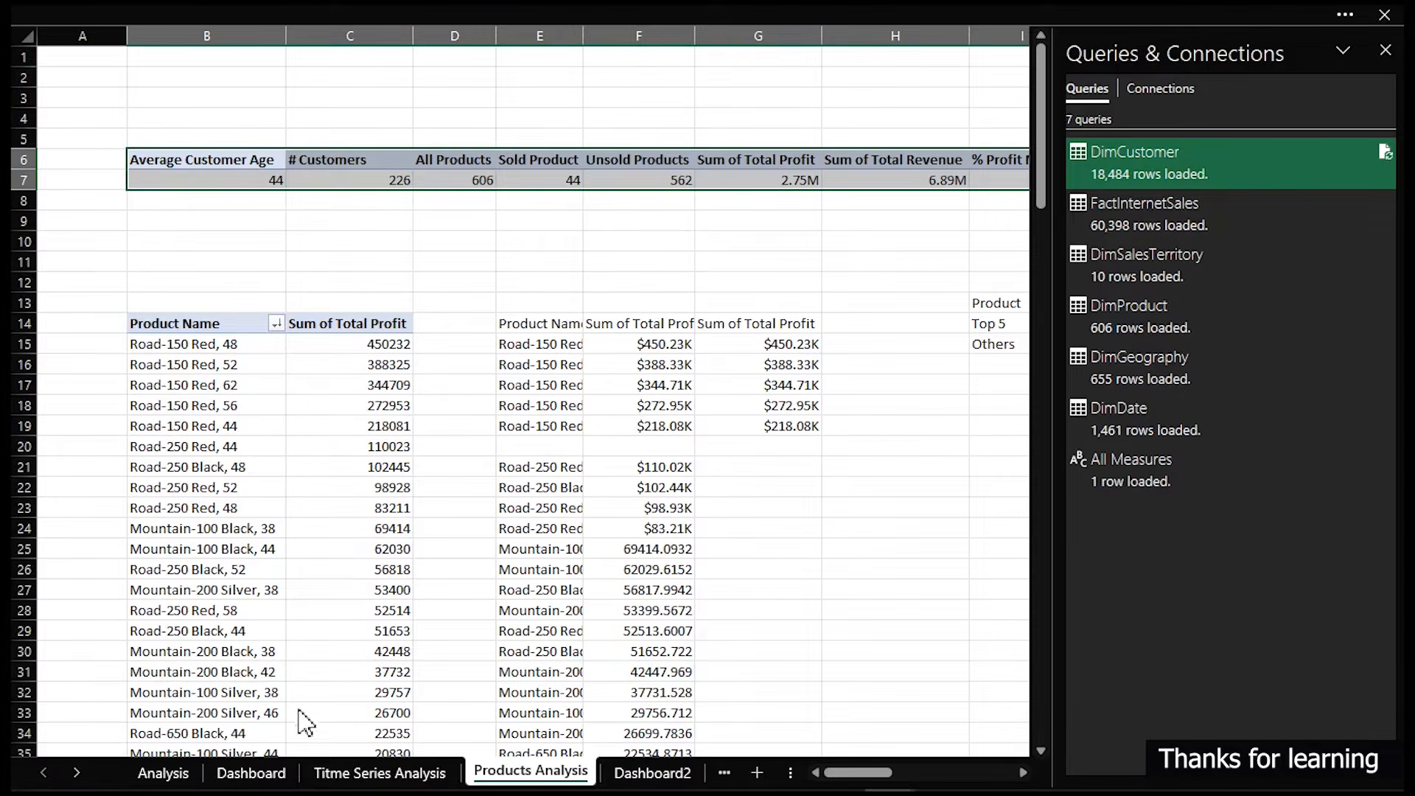
- Switch between the Dashboard and Dashboard2 sheets and close the Queries & Connections pane
click(269, 776)
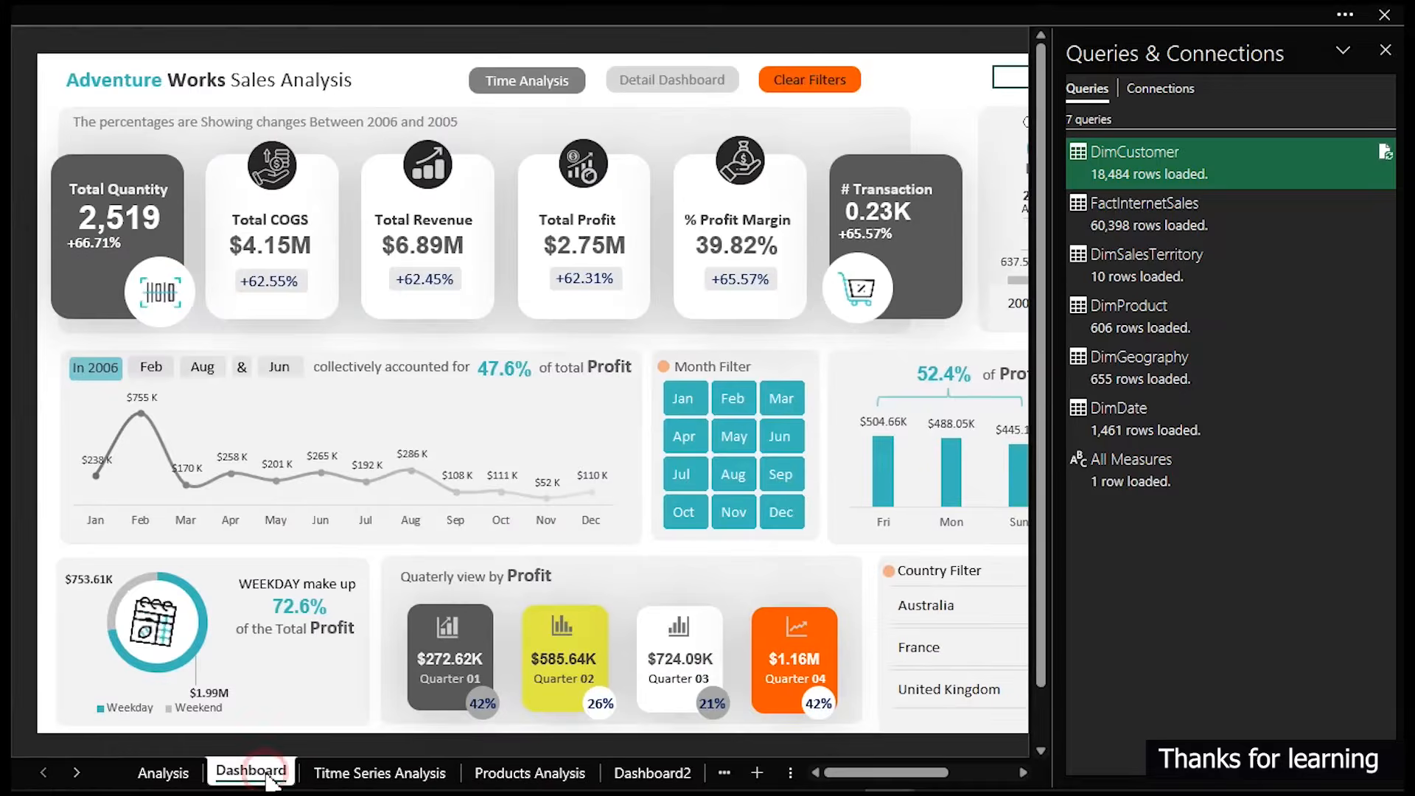
click(630, 80)
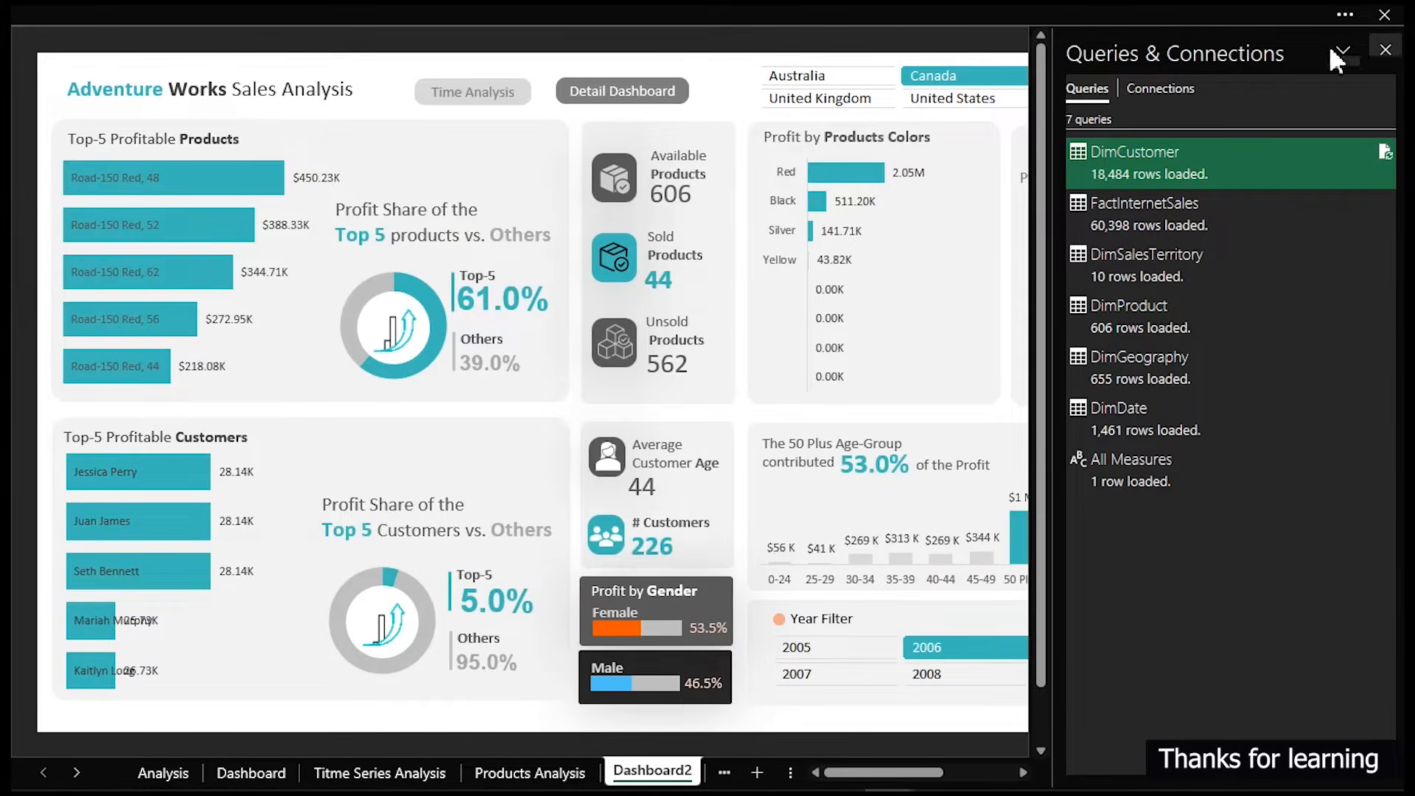
click(1386, 49)
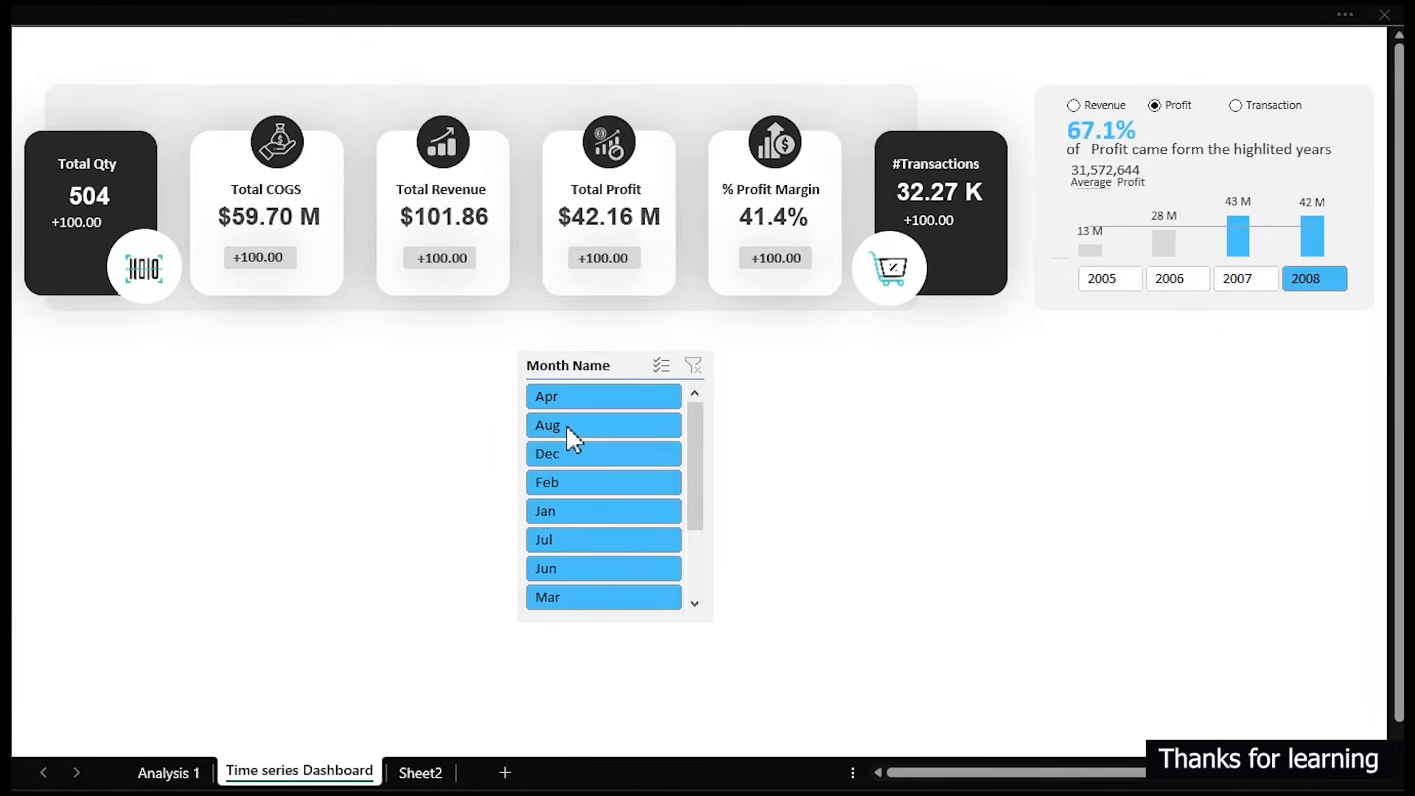
- Filter the Month Name slicer on the Time series Dashboard to Dec
click(560, 454)
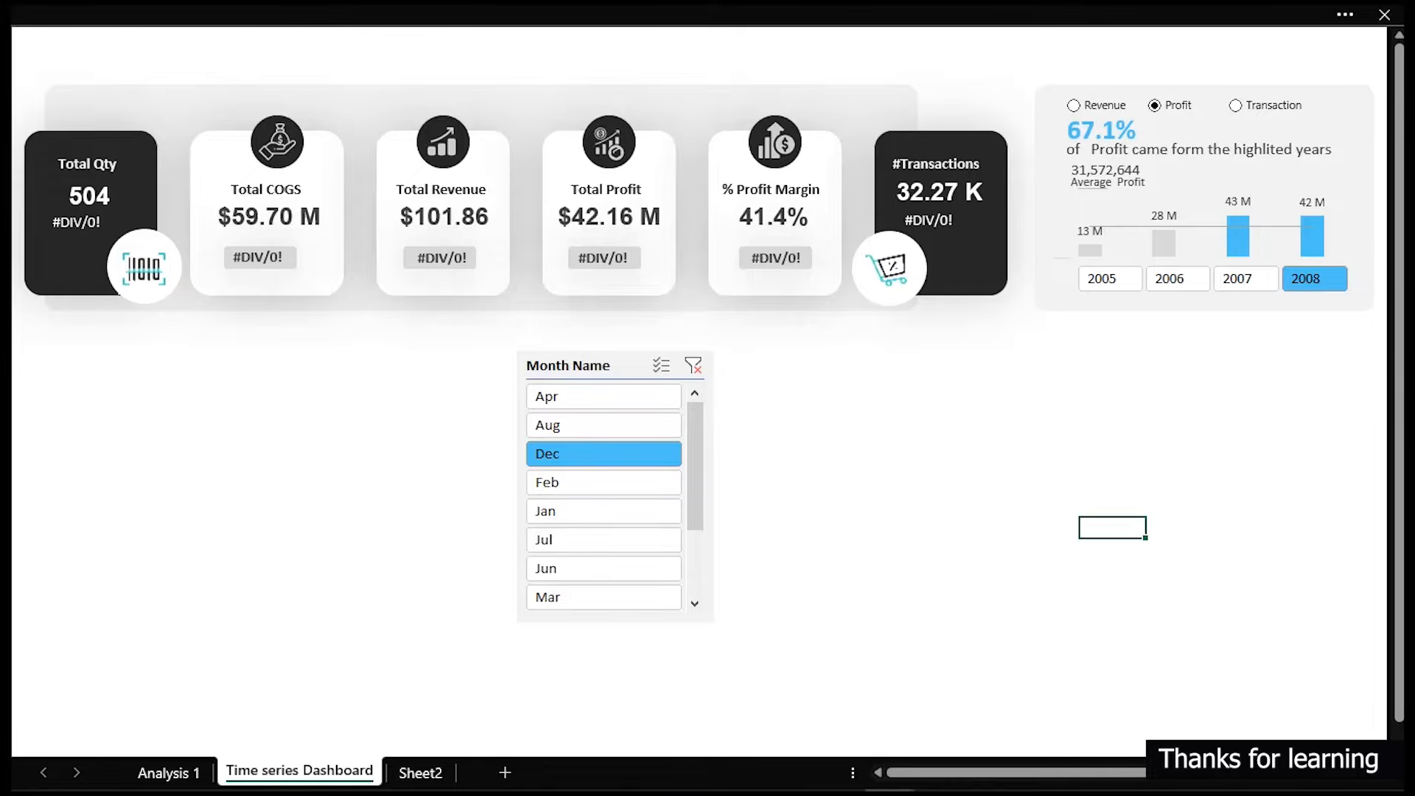
mouse_move(212, 241)
mouse_down()
mouse_move(416, 283)
mouse_move(822, 282)
mouse_up()
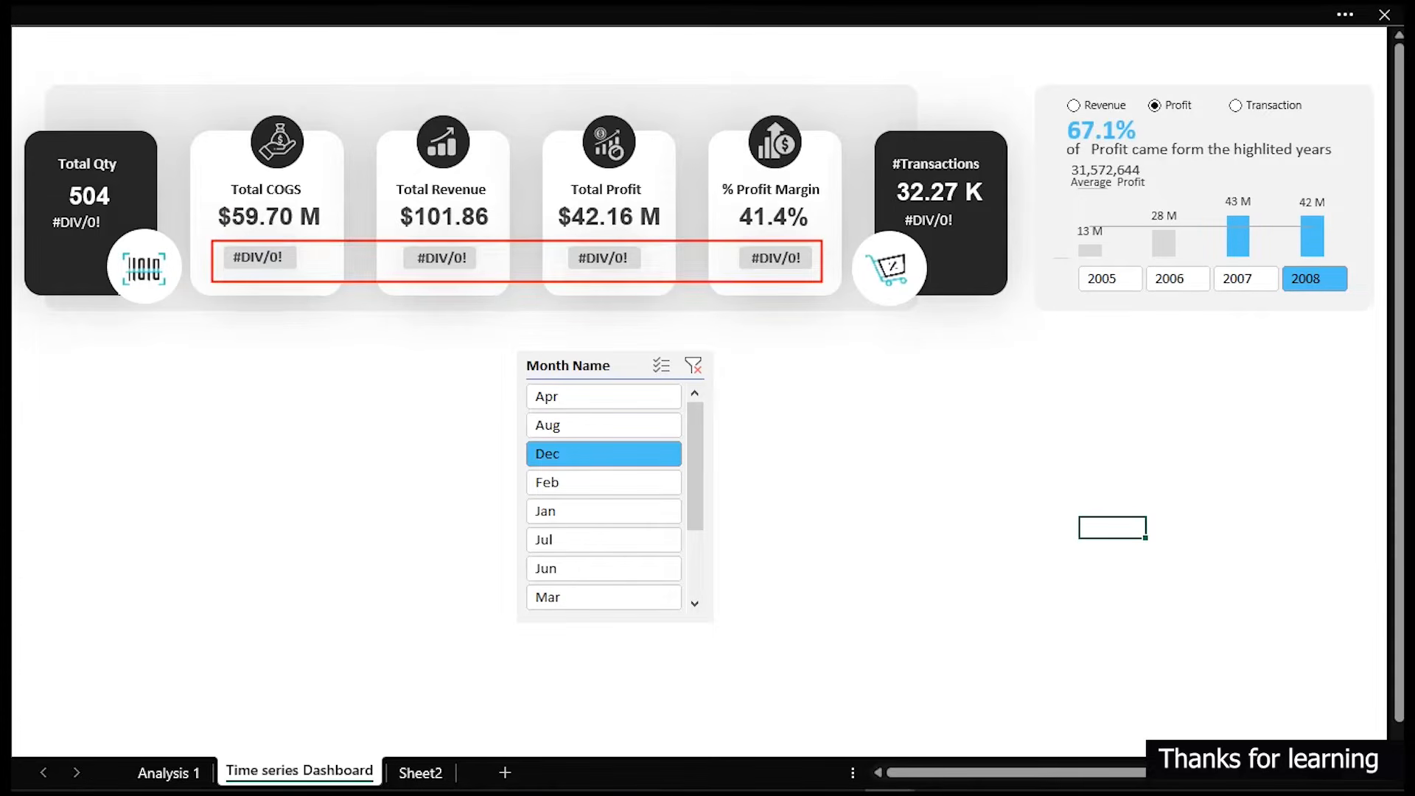
key(Escape)
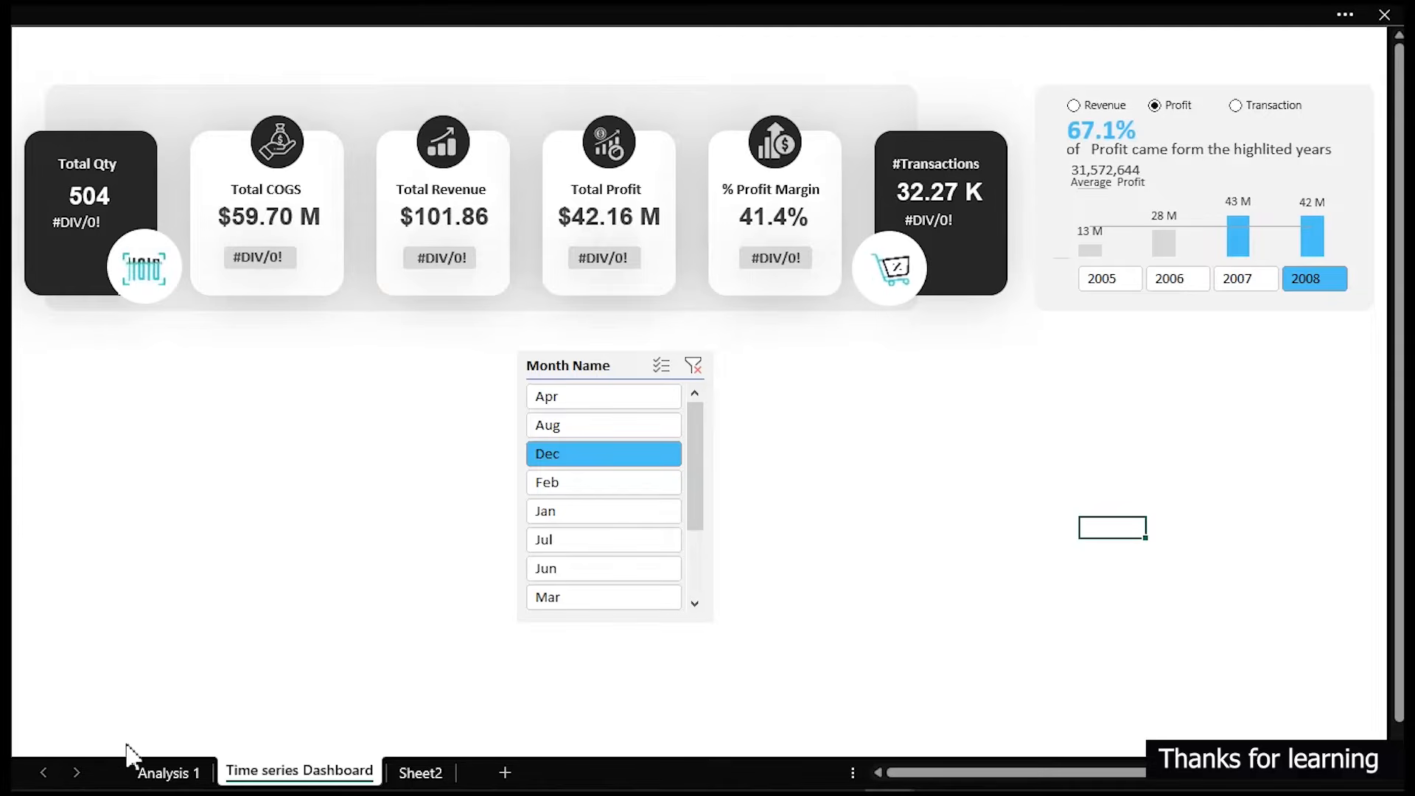
- Open the Analysis 1 sheet and examine the Percentage and Prev Yr cells of the YoY tables
click(171, 774)
click(201, 687)
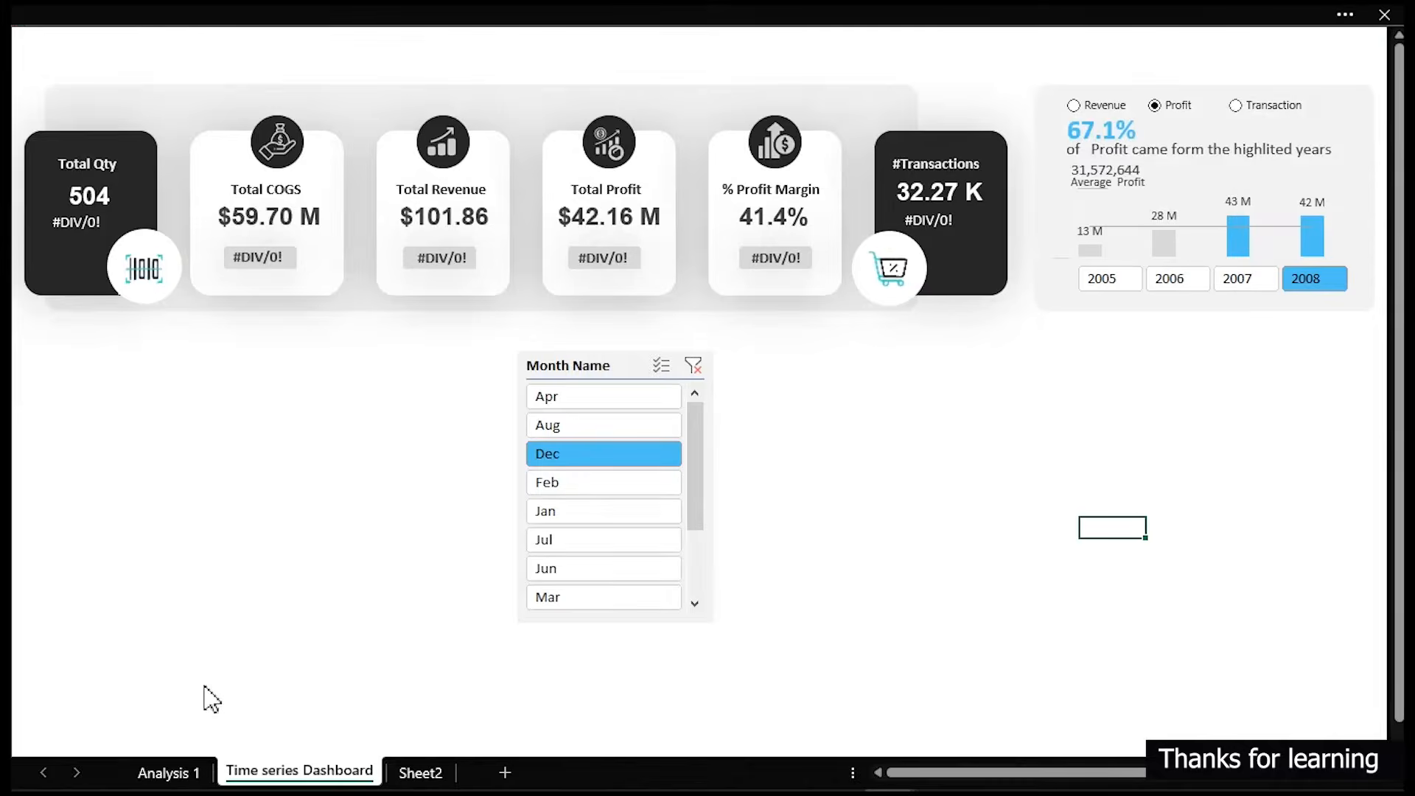
click(177, 778)
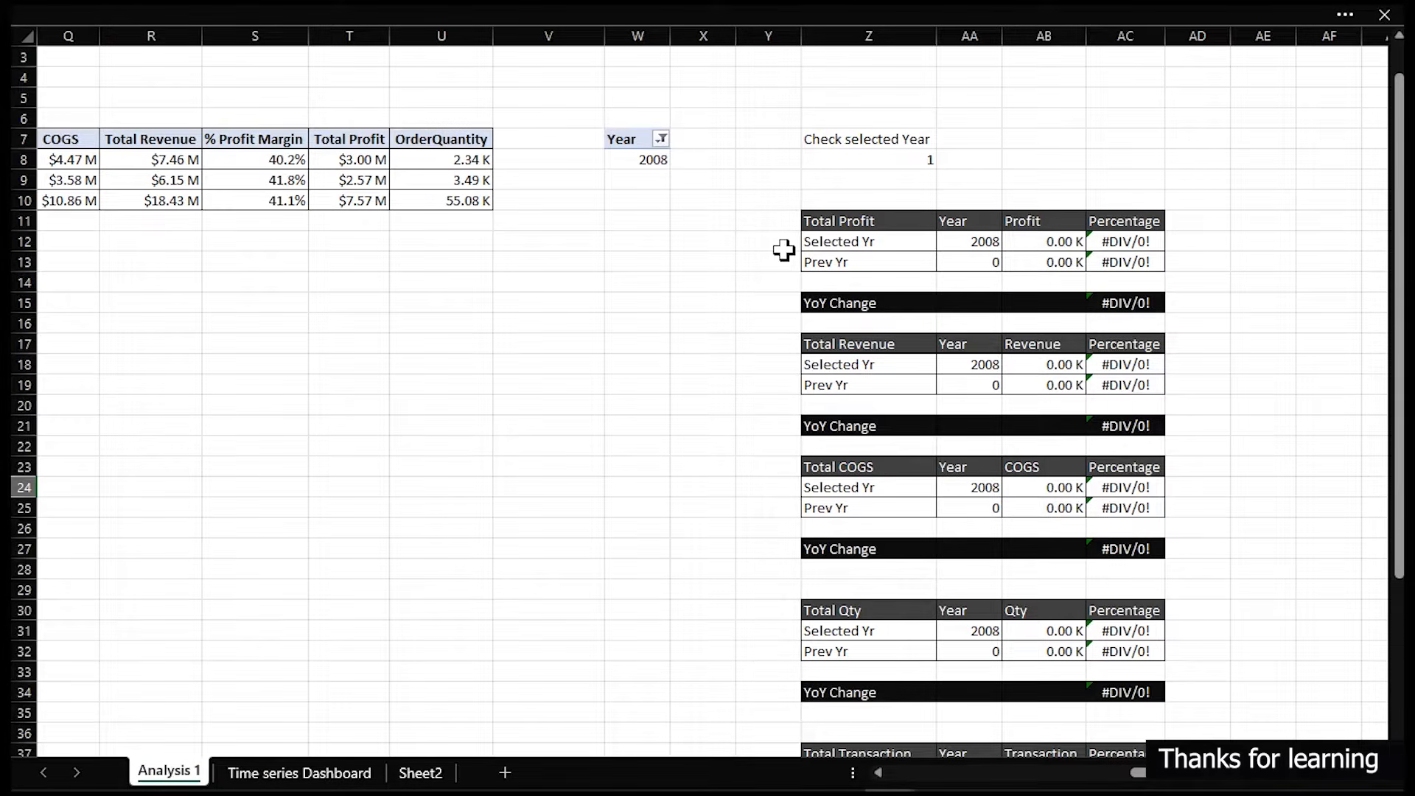
drag(1100, 205, 1168, 511)
click(1173, 649)
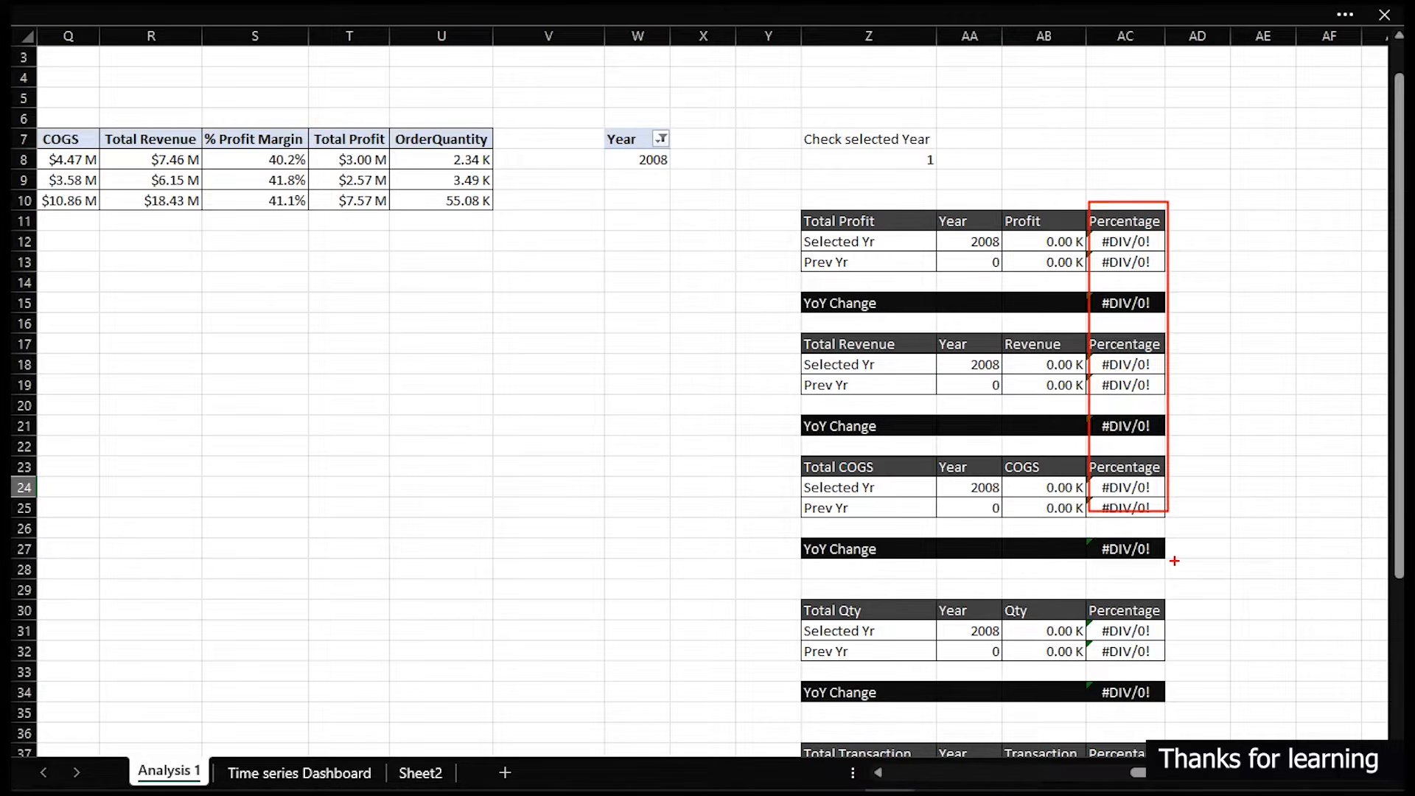
key(Escape)
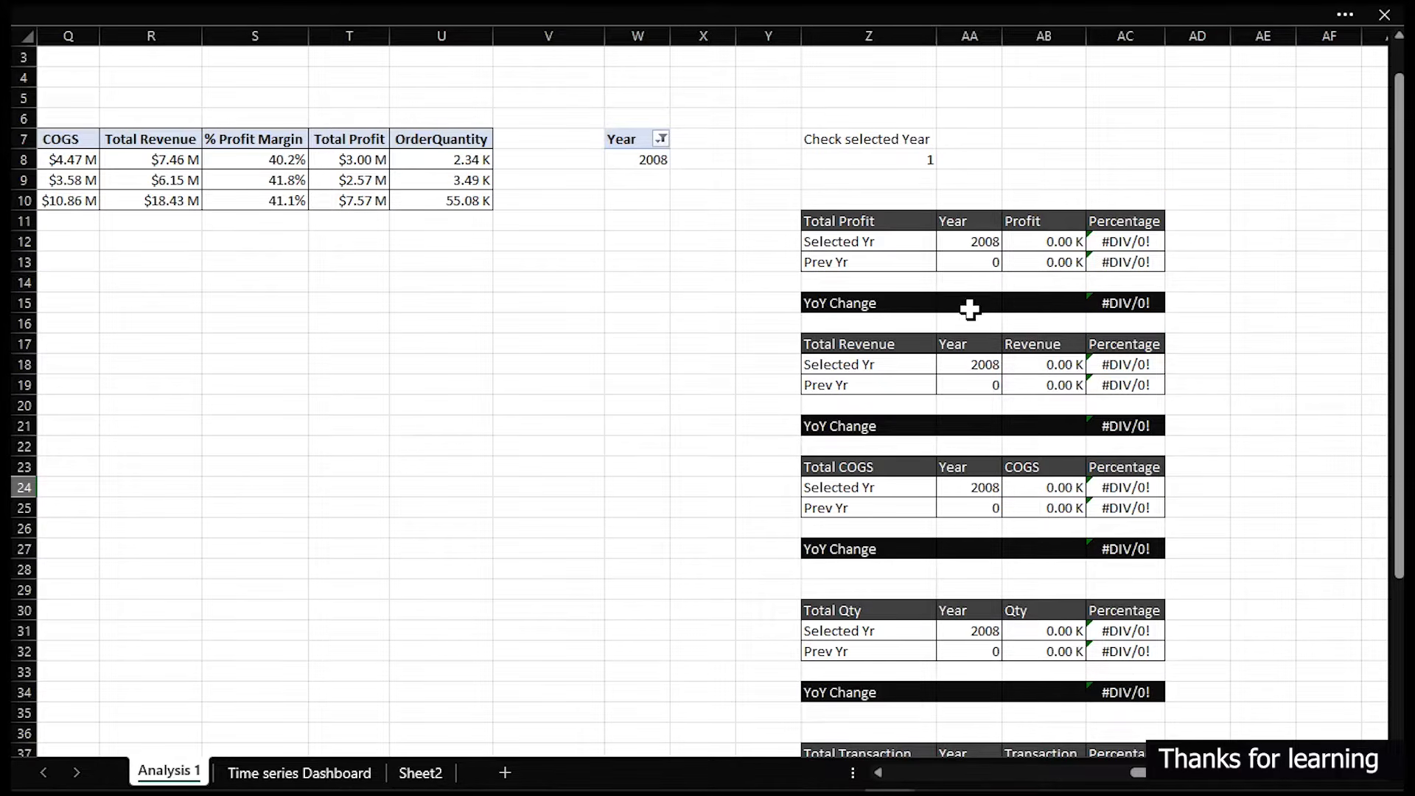
drag(932, 247, 1017, 274)
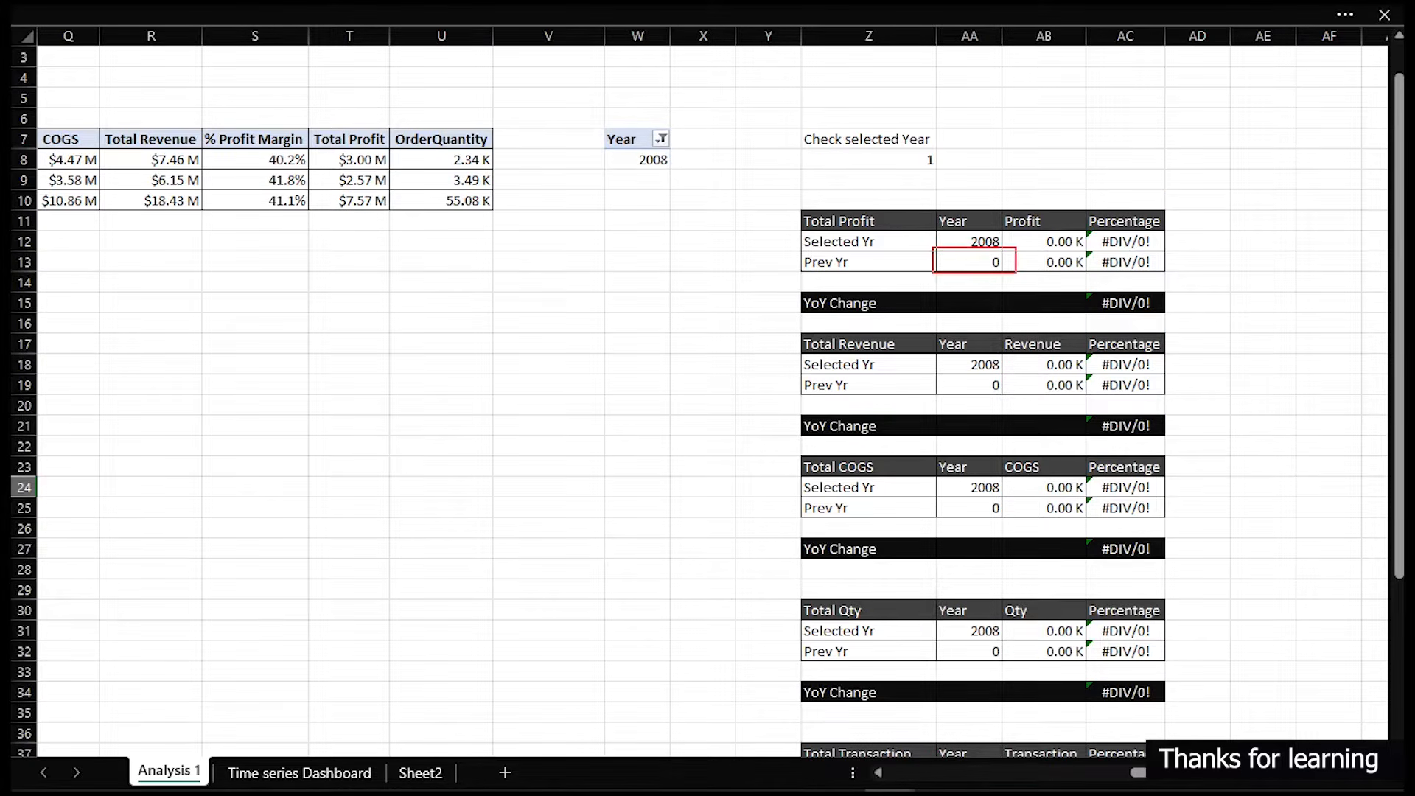
drag(934, 375, 1006, 398)
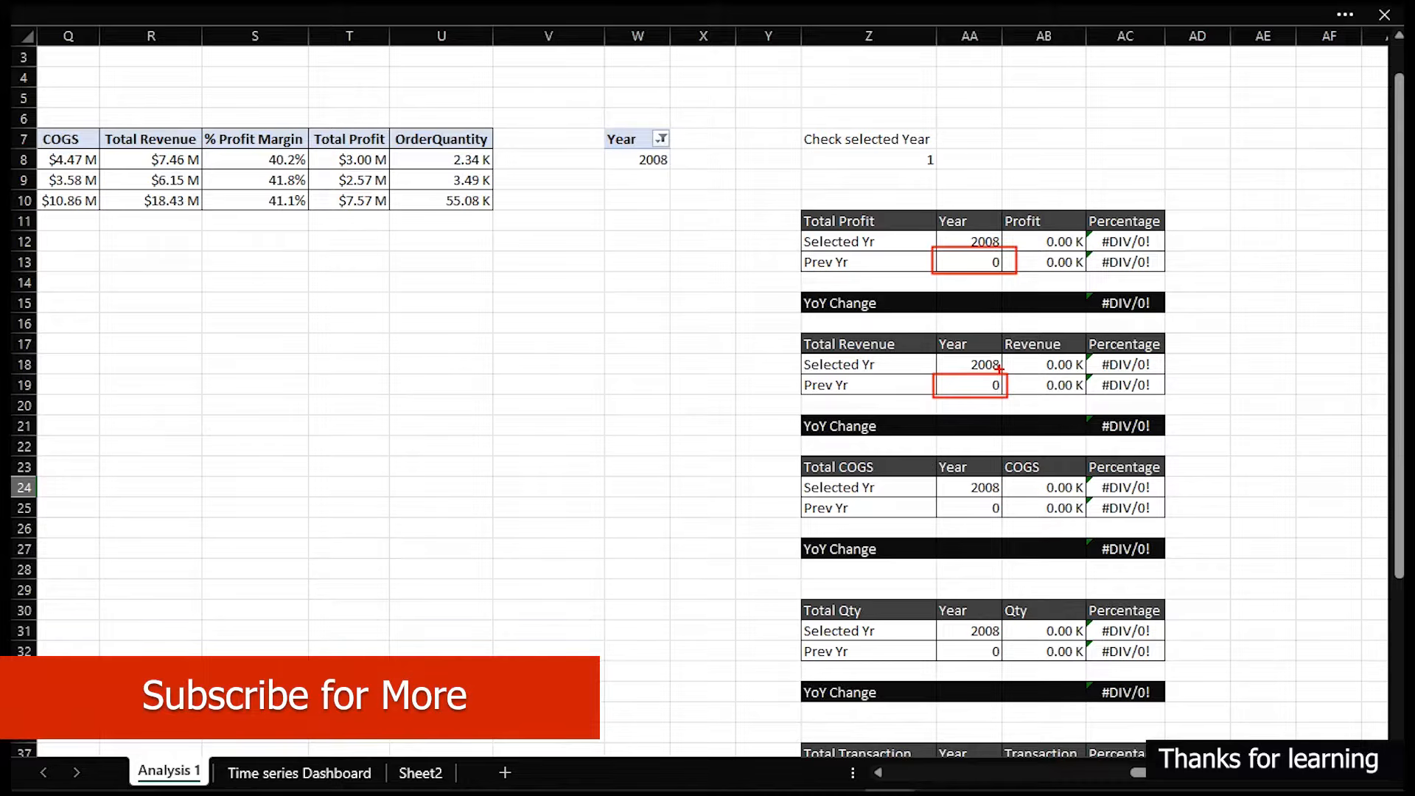
key(Escape)
click(757, 258)
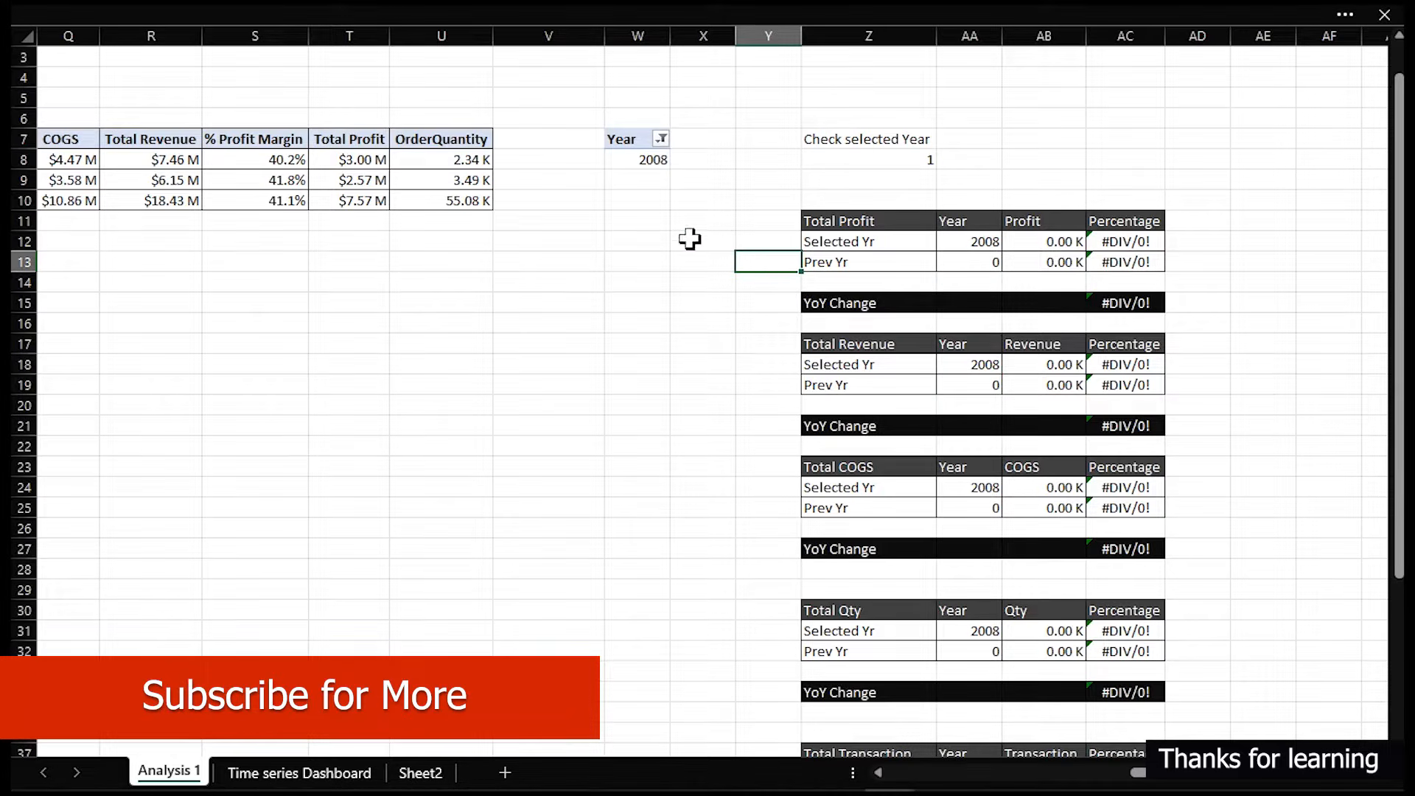
- Wrap the Total Profit Selected Yr percentage formula in IFERROR and copy it down to the Prev Yr row
double_click(1114, 246)
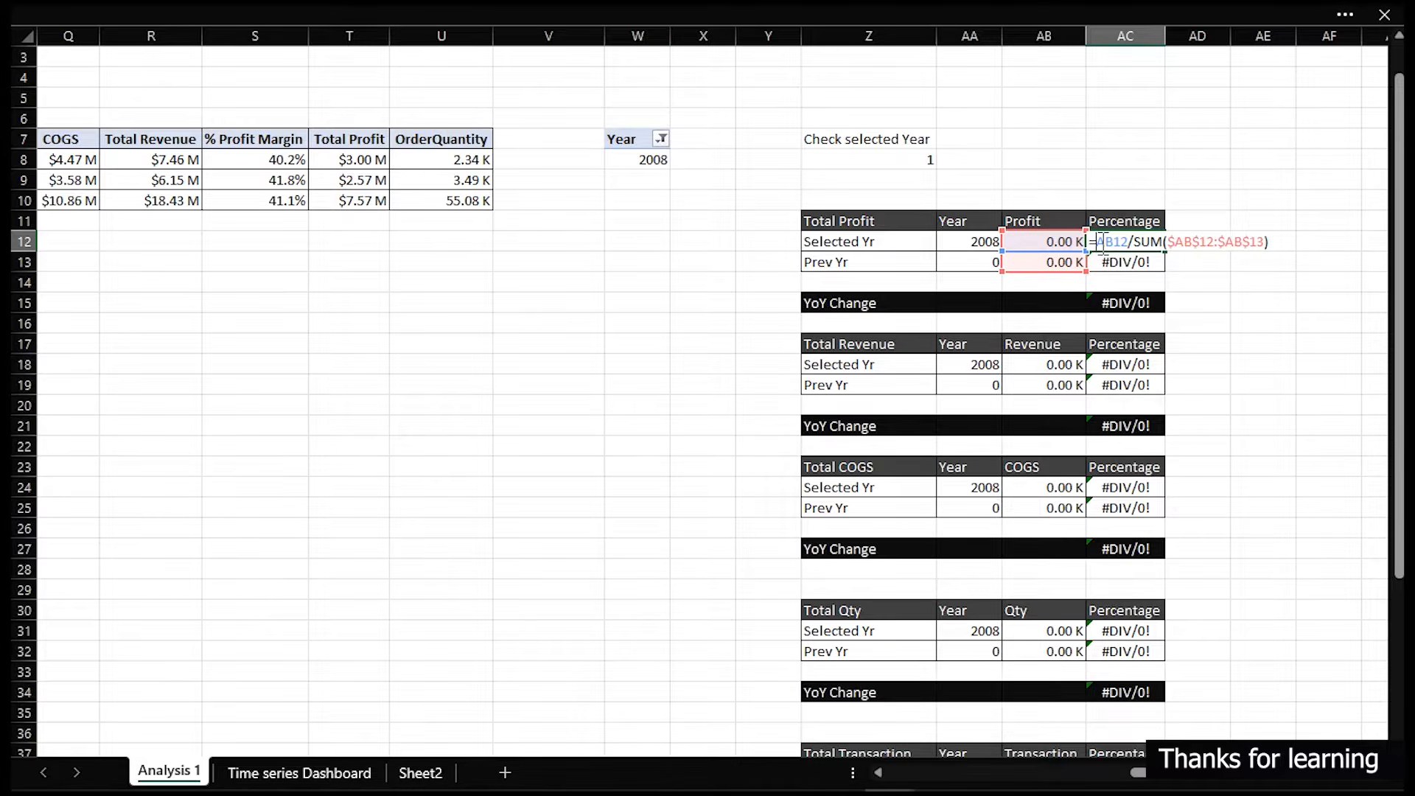
text(IFERROR()
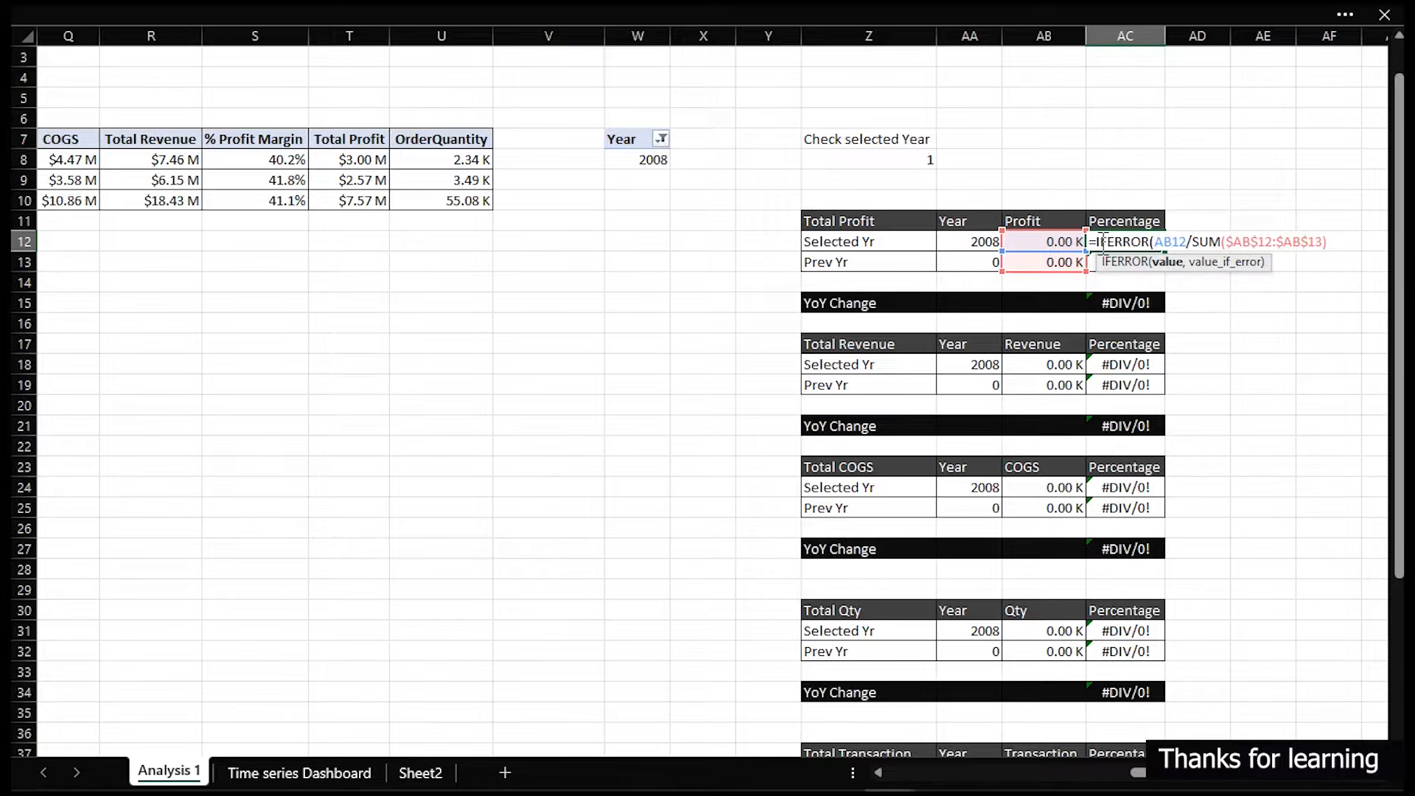
text(,0)
key(Return)
click(1100, 241)
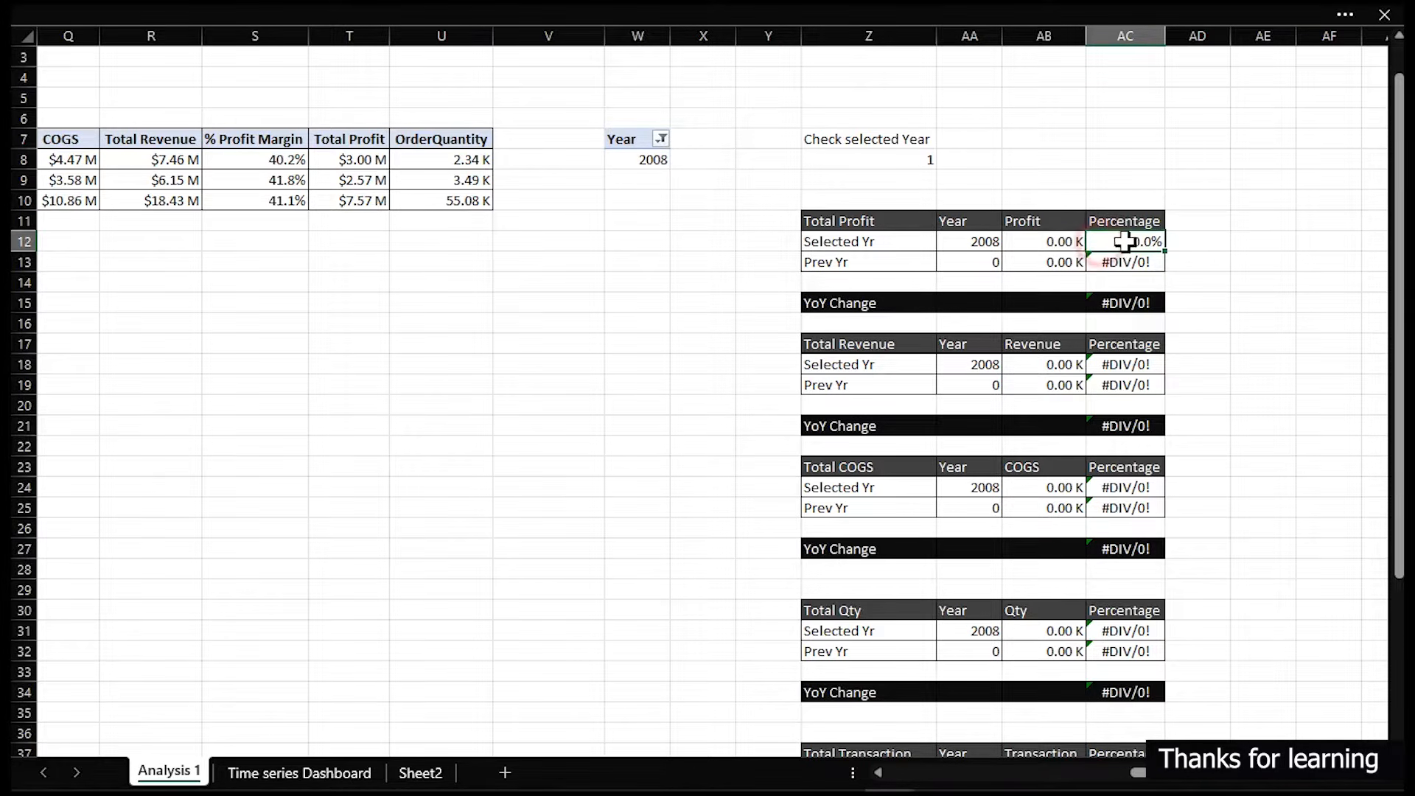
double_click(1163, 251)
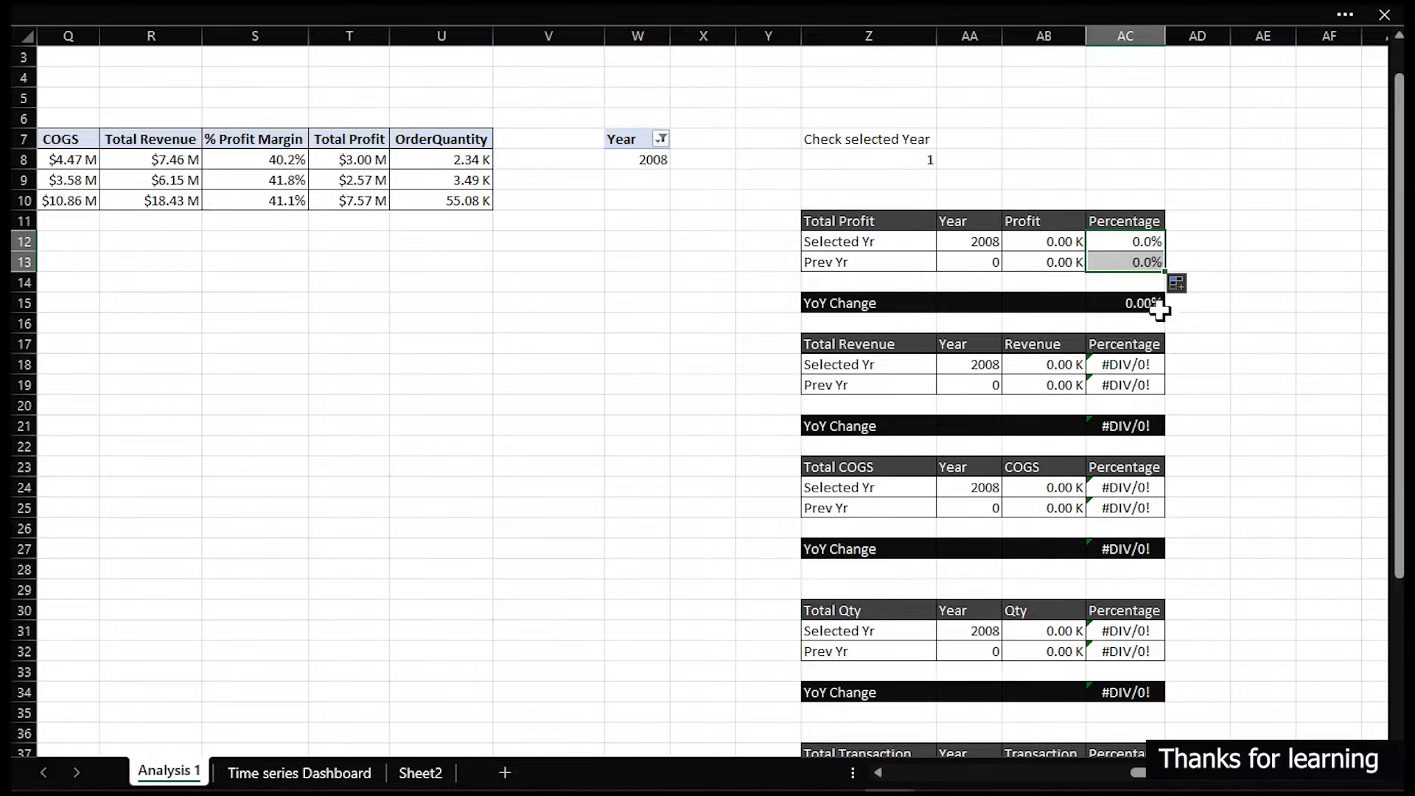
- Replace the Total Profit table's Prev Yr year formula with =W8-1
click(961, 263)
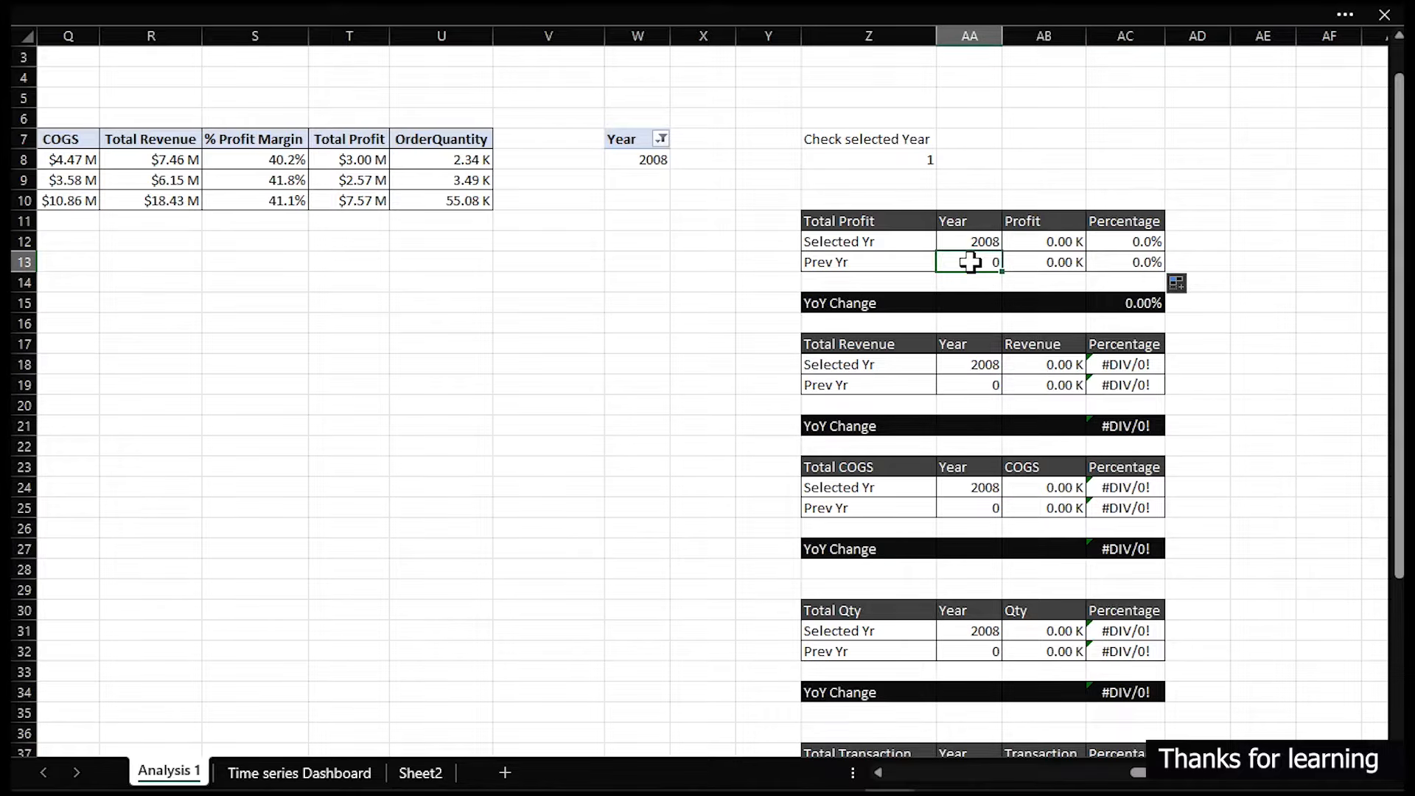
double_click(970, 262)
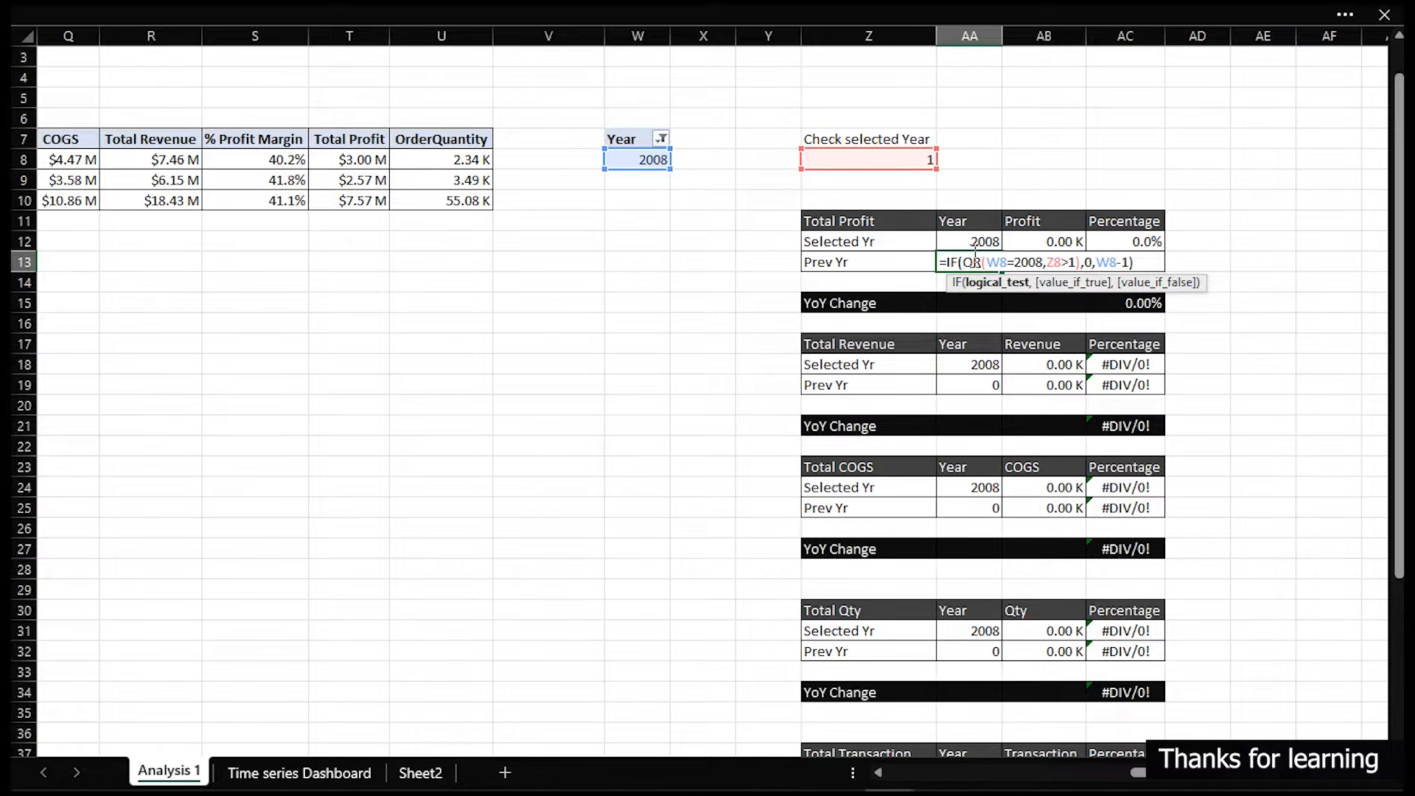
key(ctrl+Return)
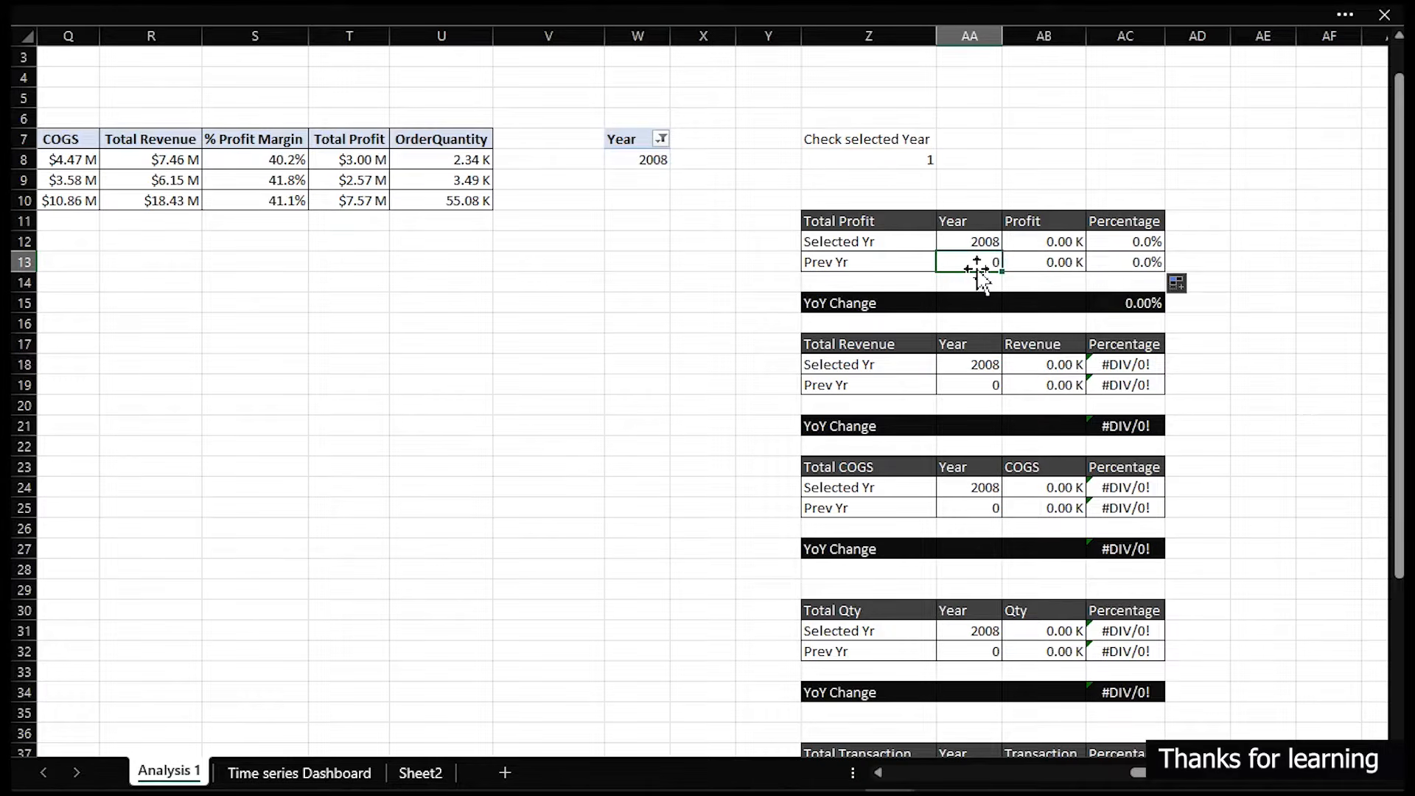
text(=)
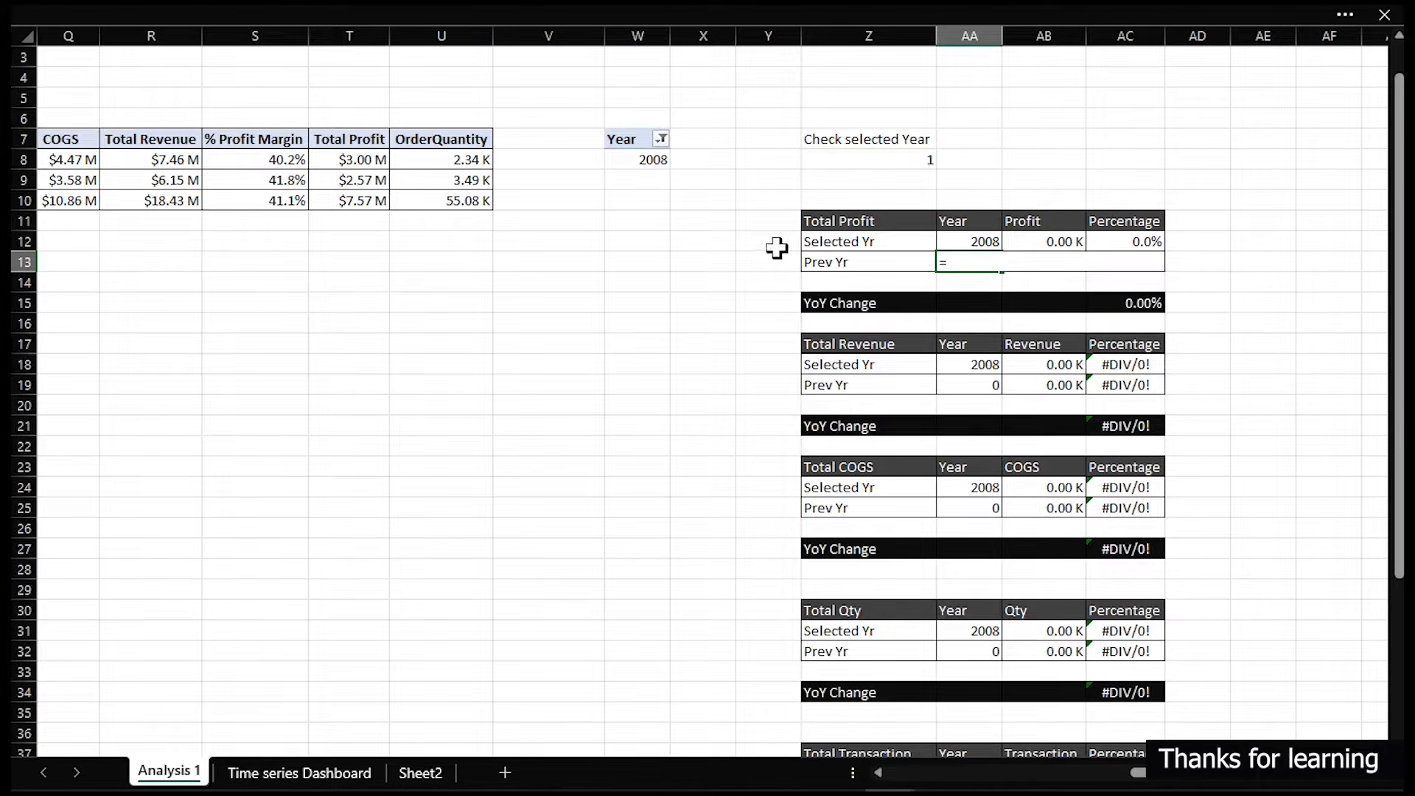
click(654, 160)
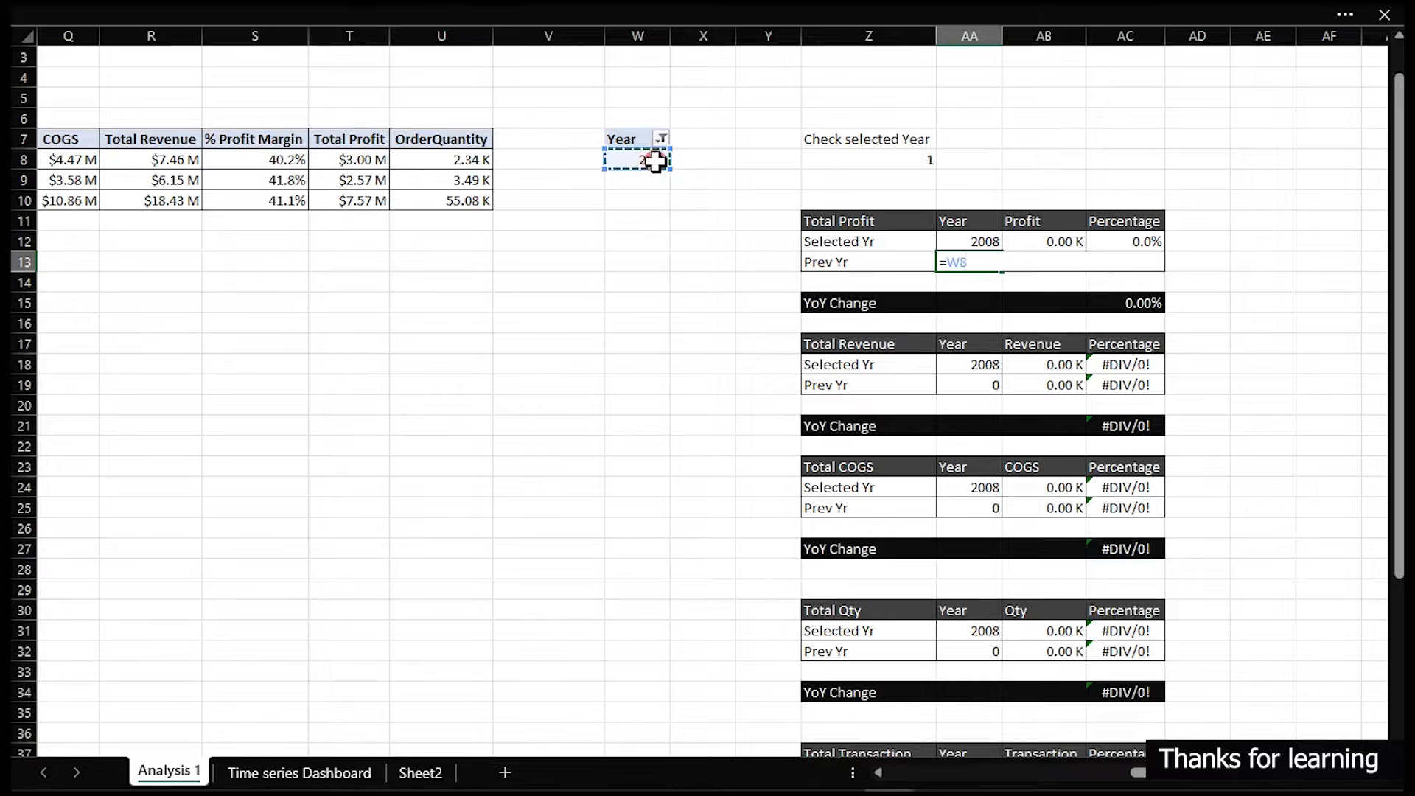
text(-1)
key(Return)
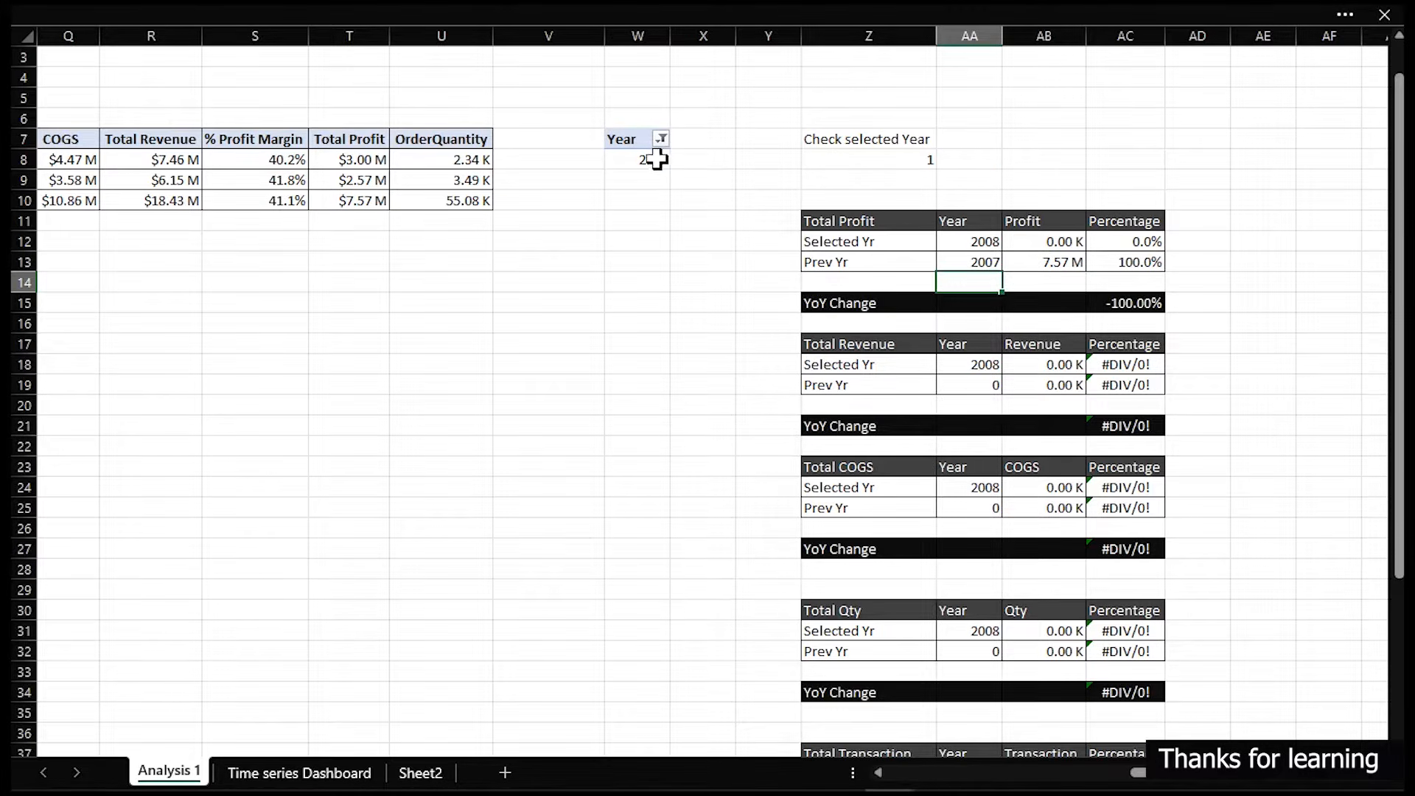
click(977, 264)
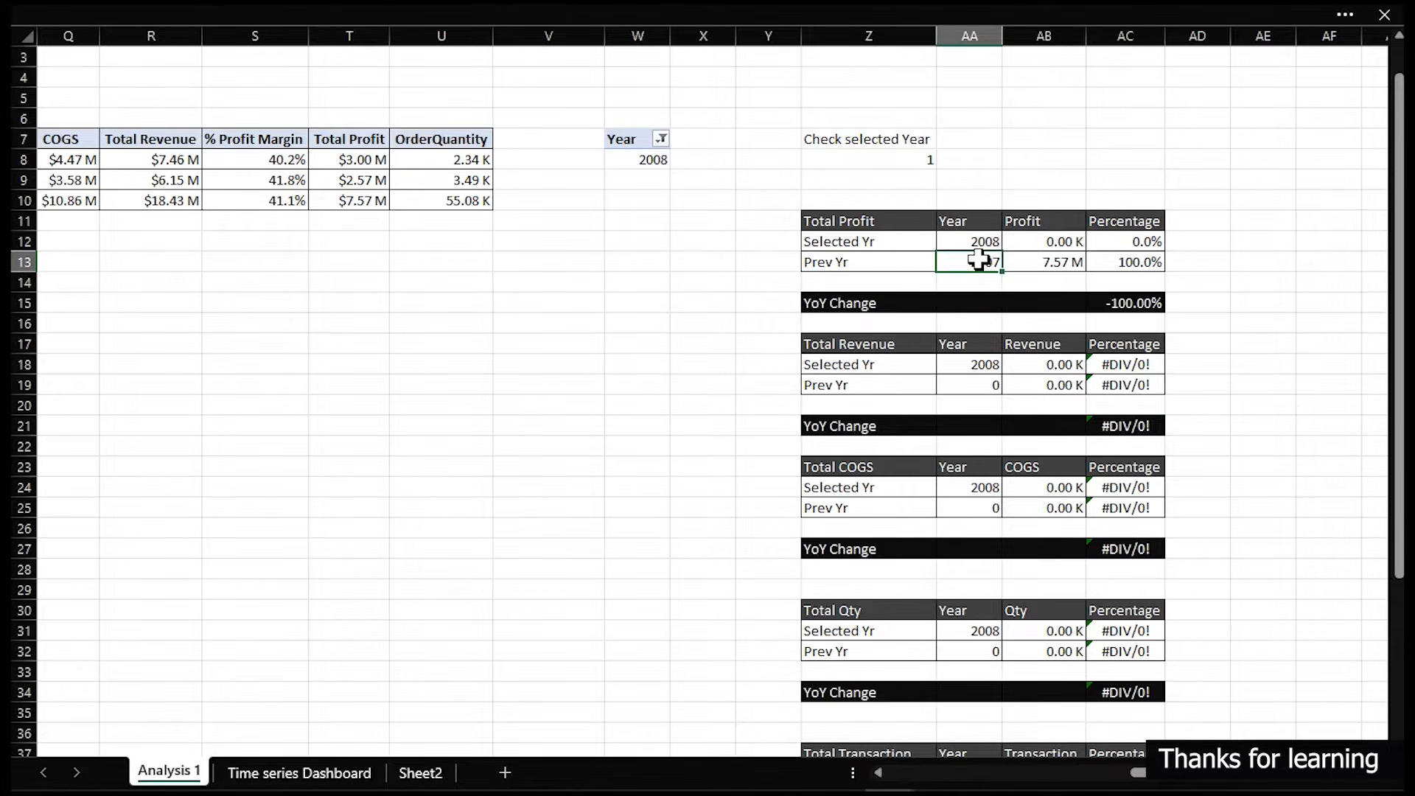
- Paste the Prev Yr year formula into the Prev Yr year cells of the Total Revenue and Total COGS tables
double_click(978, 260)
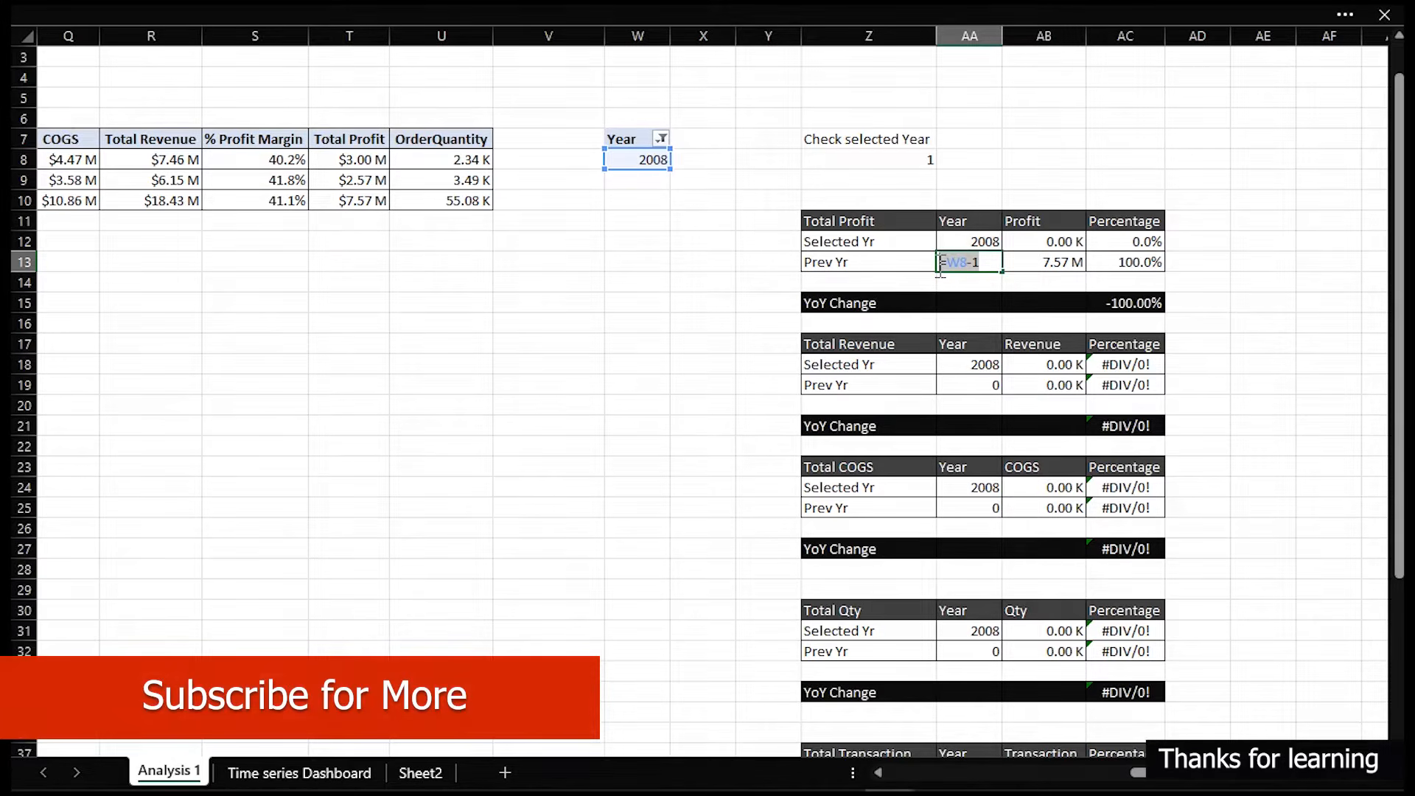
key(Escape)
click(969, 383)
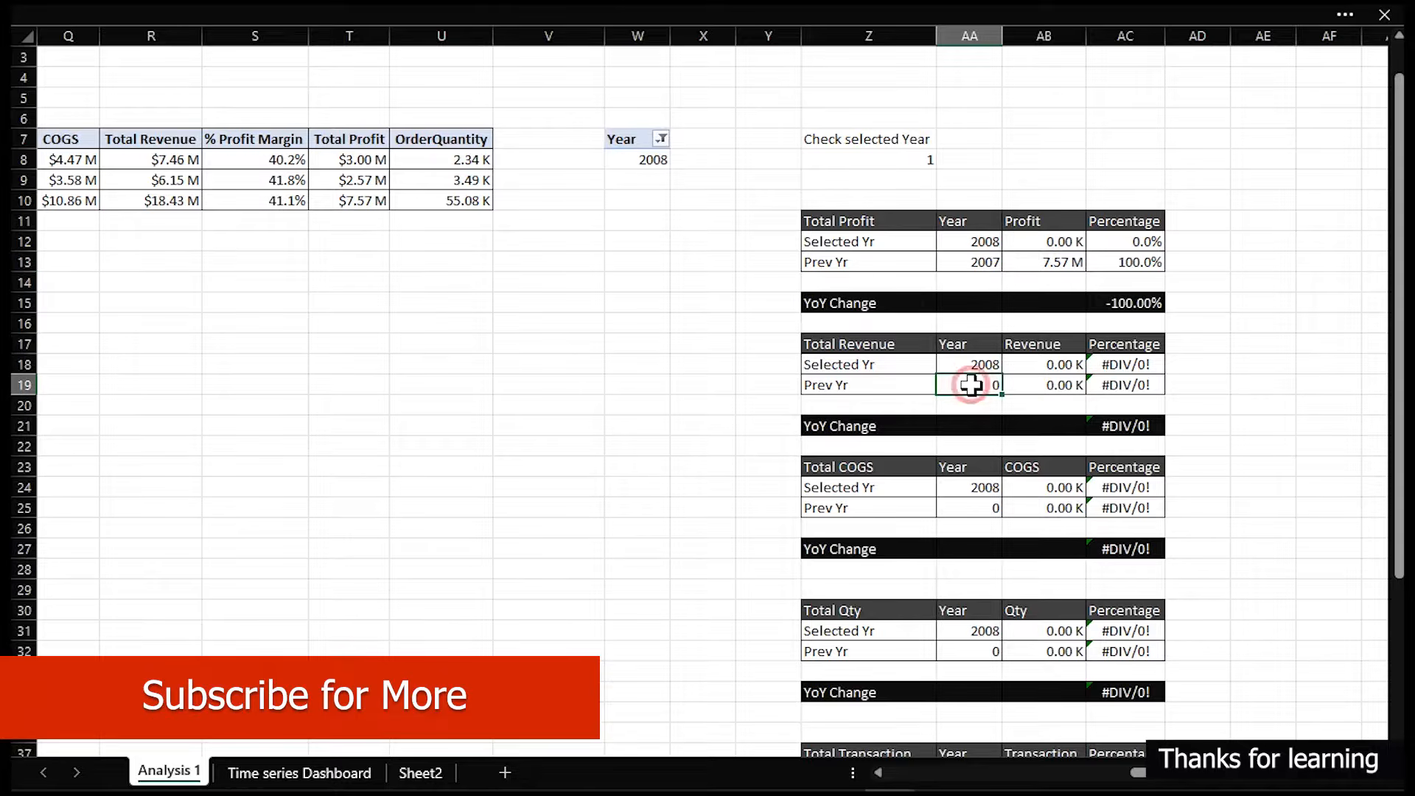
key(ctrl+v)
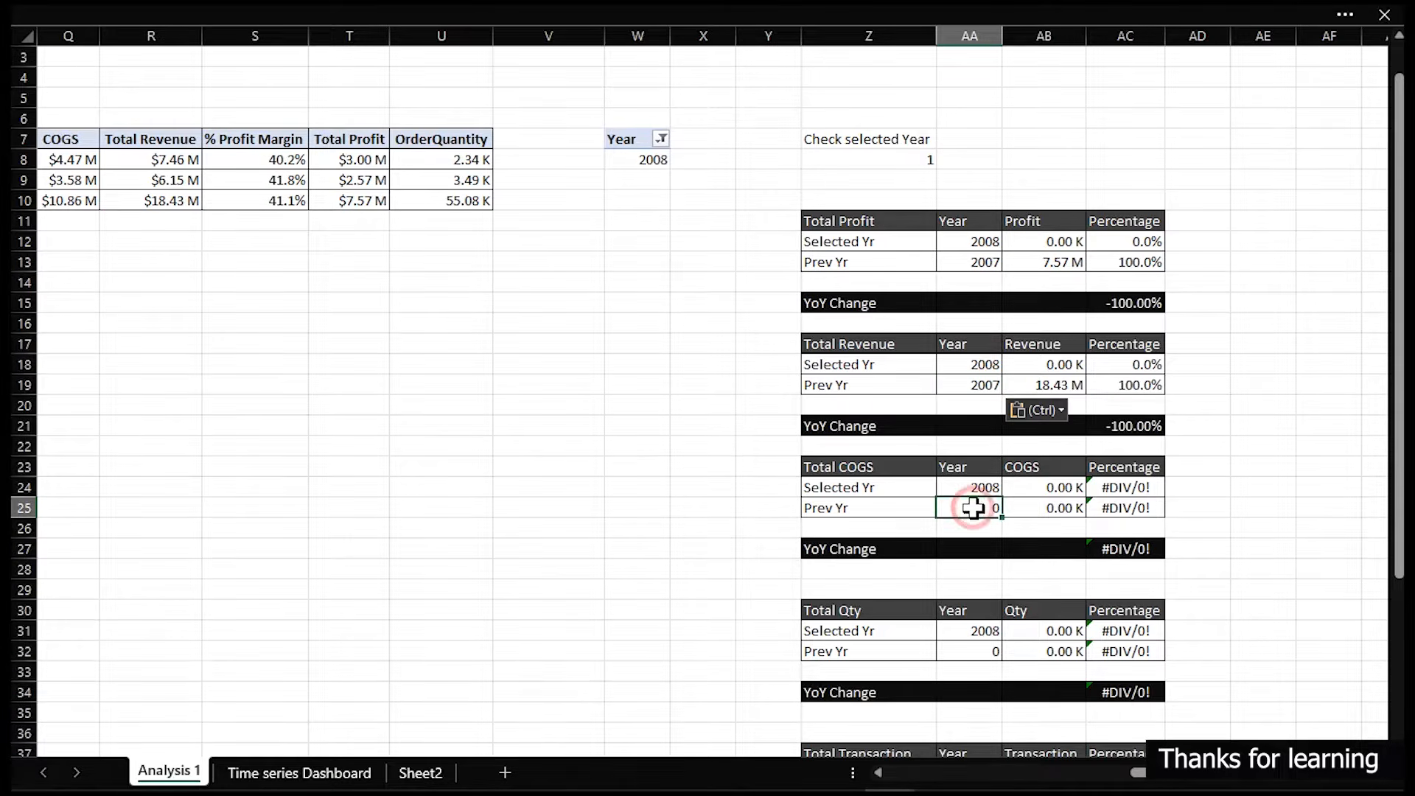
click(973, 508)
key(ctrl+v)
- Paste the same Prev Yr year formula into the Total Qty, Total Transaction and % Profit Margin tables' Prev Yr year cells
scroll(1002, 545, down, 2)
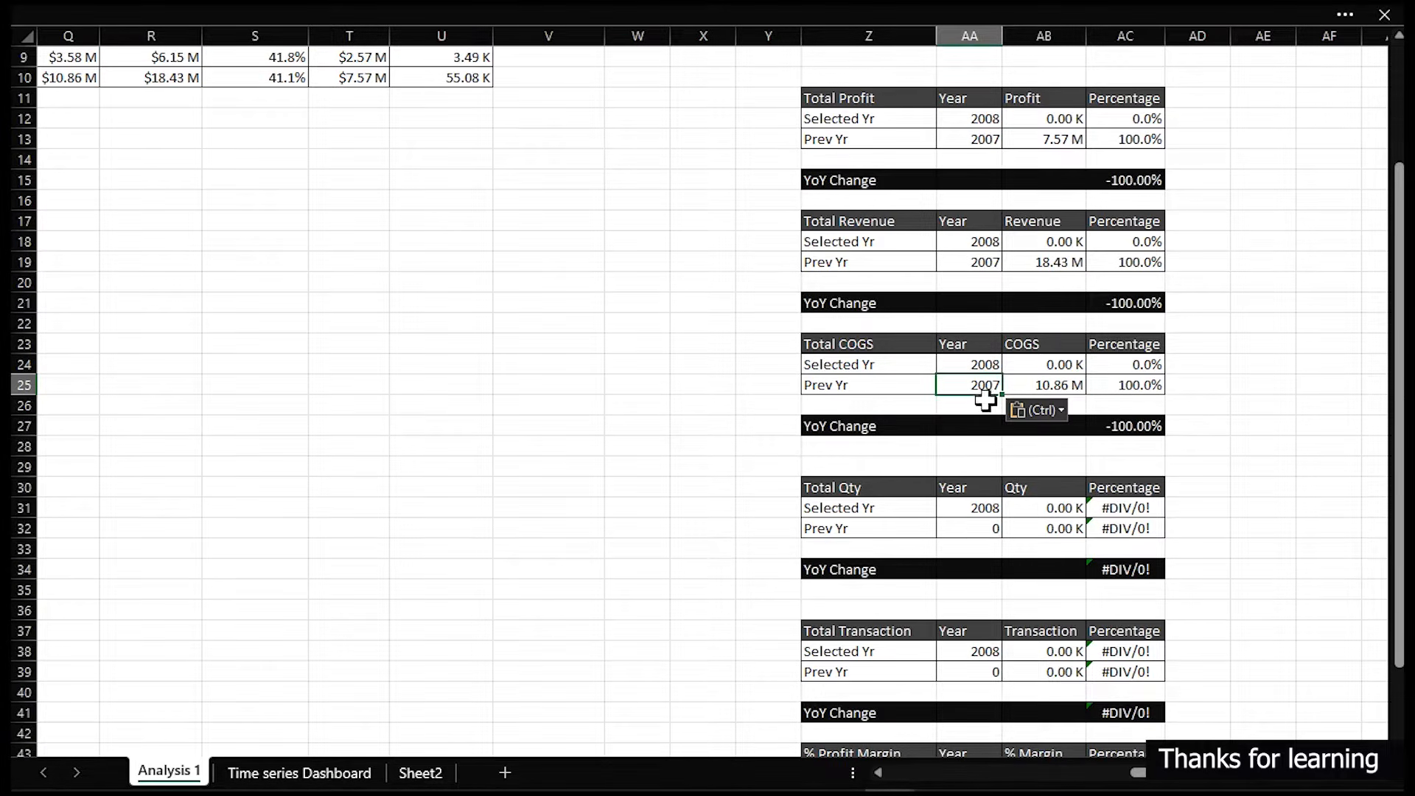
click(976, 528)
key(ctrl+v)
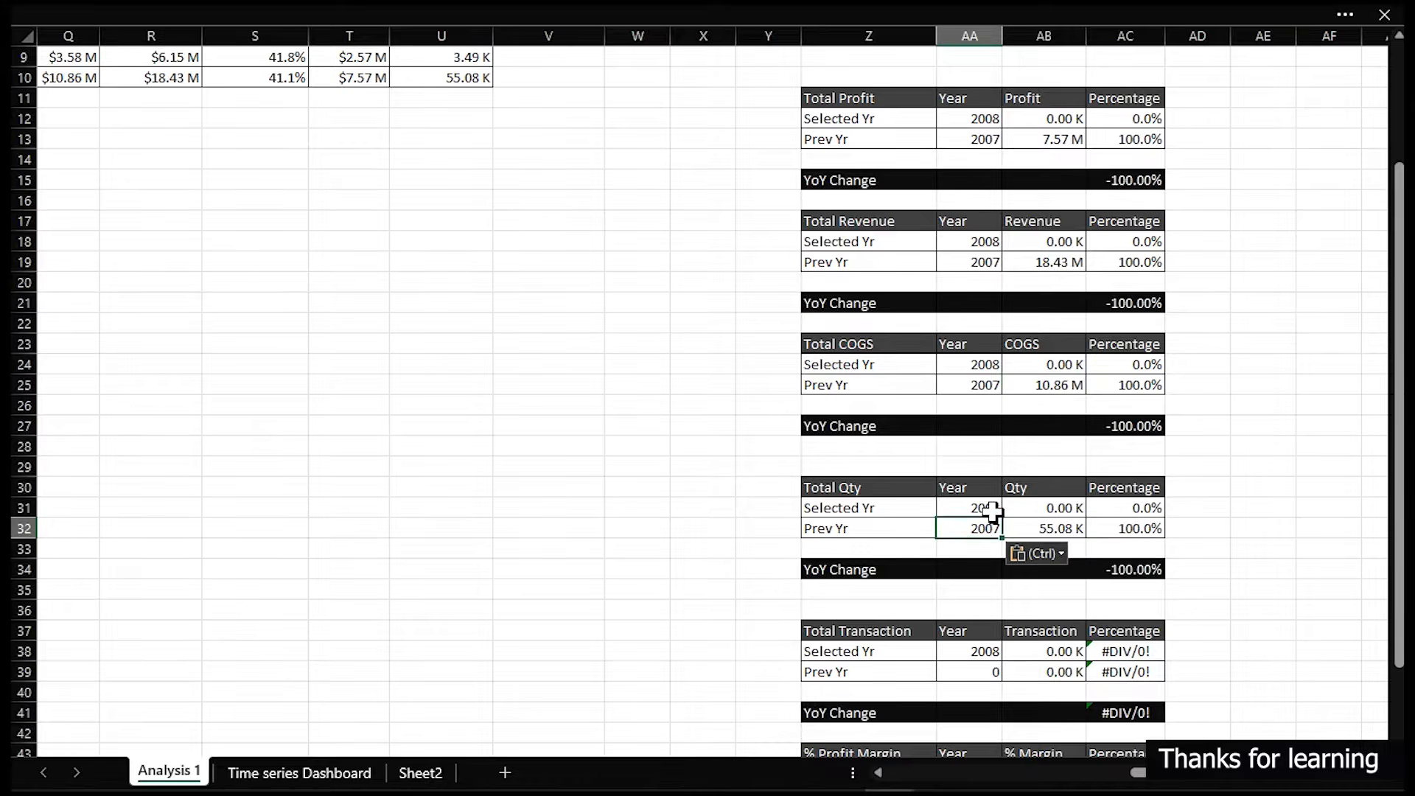
scroll(987, 516, down, 3)
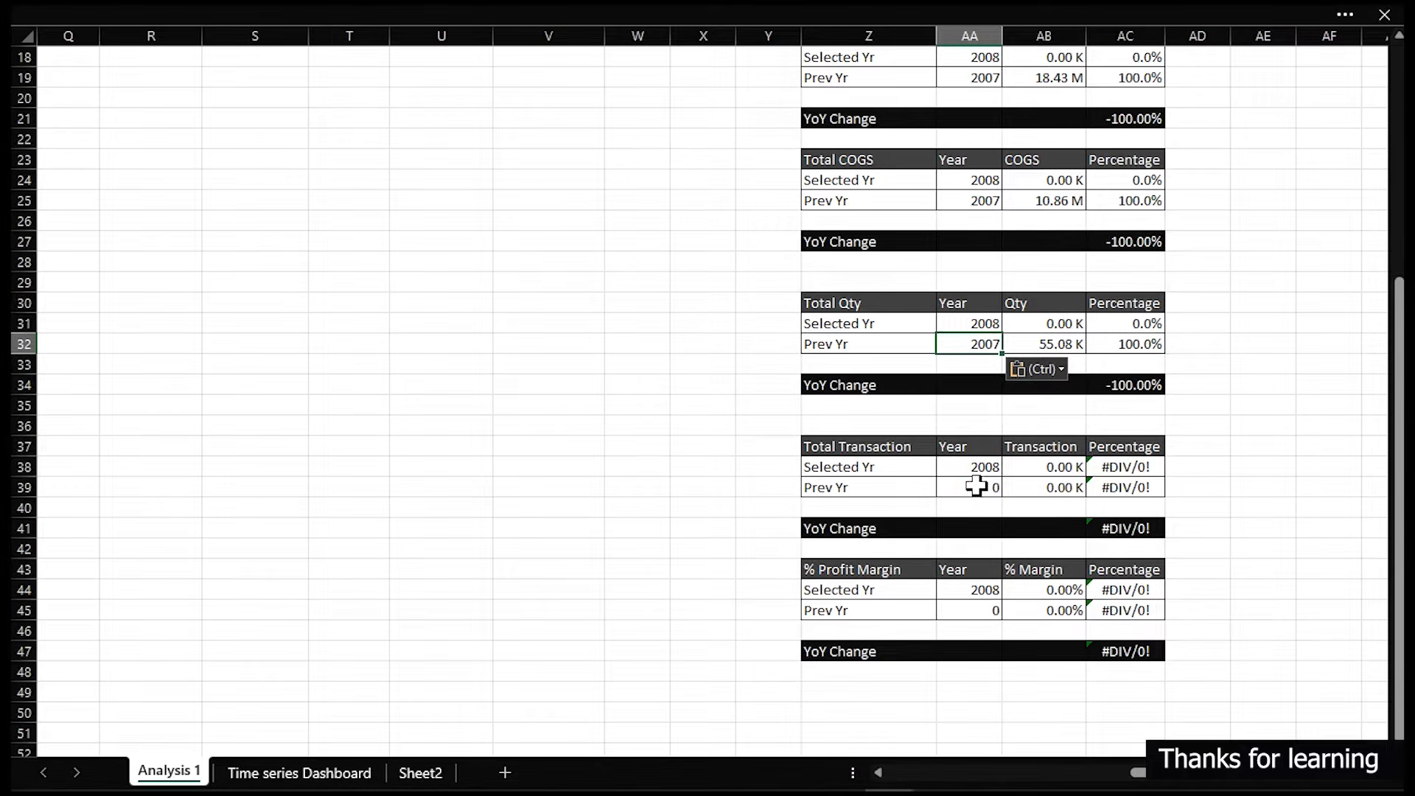
click(976, 486)
key(ctrl+v)
scroll(976, 482, down, 3)
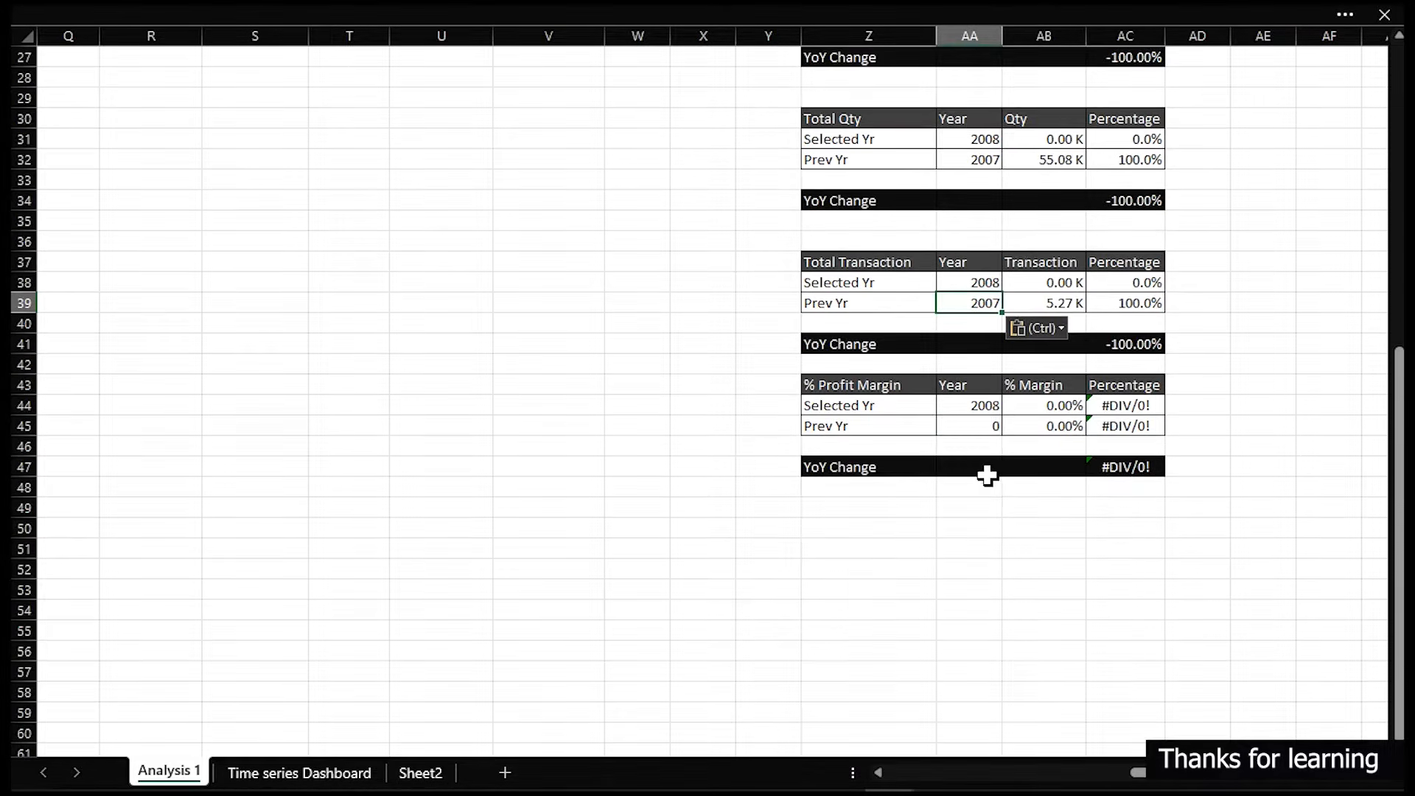
click(980, 426)
key(ctrl+v)
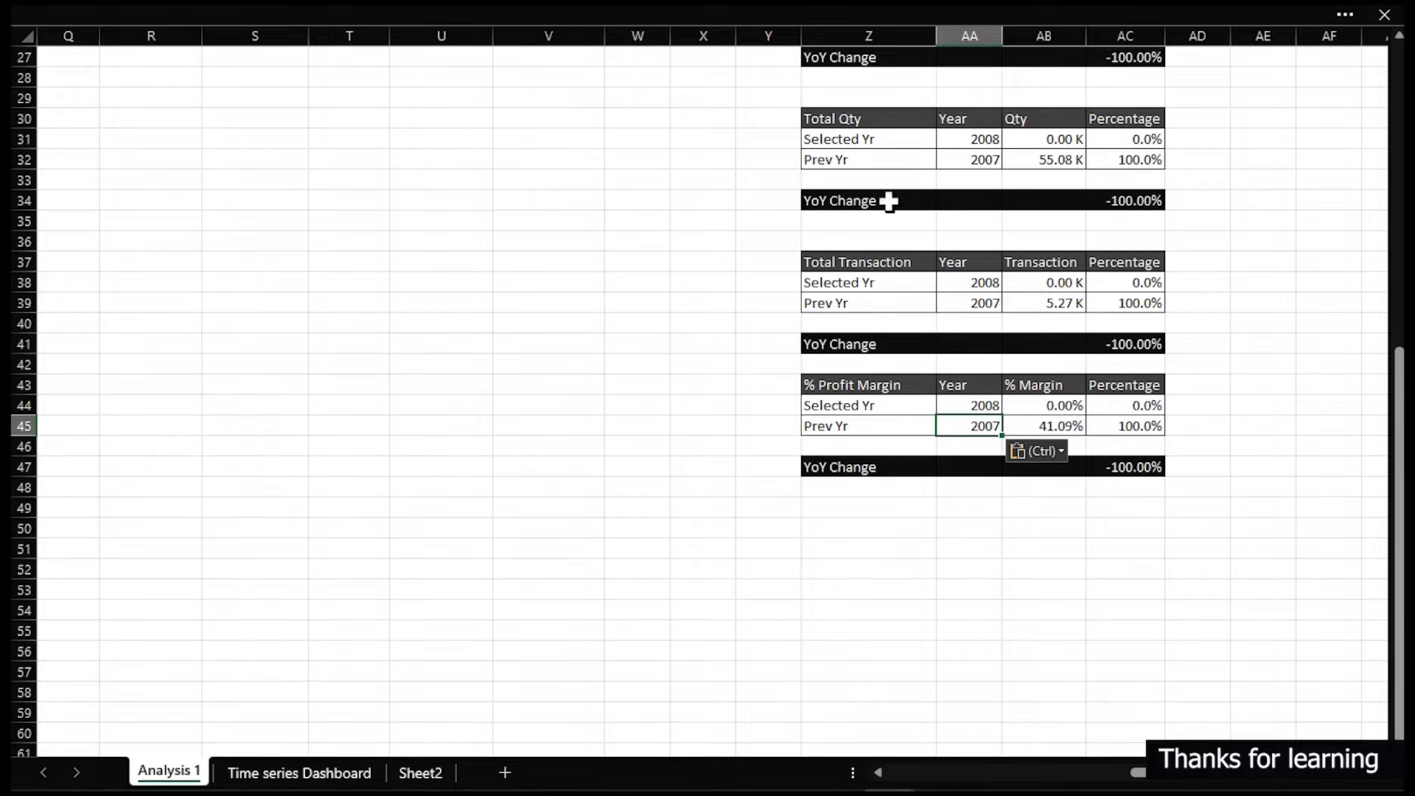
- Clear the Month Name slicer filter on the Time series Dashboard and move the slicer rightward below the cards
click(331, 774)
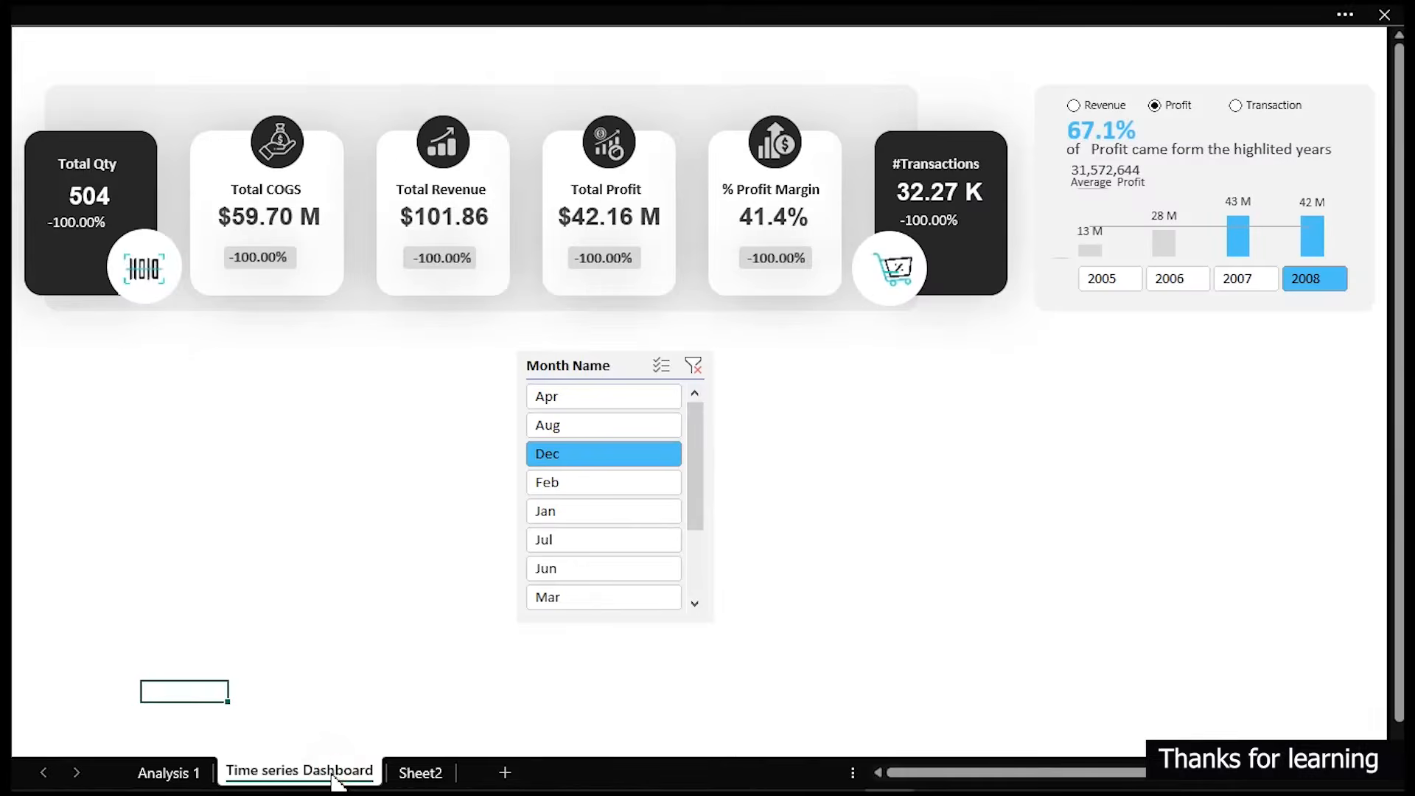
click(691, 365)
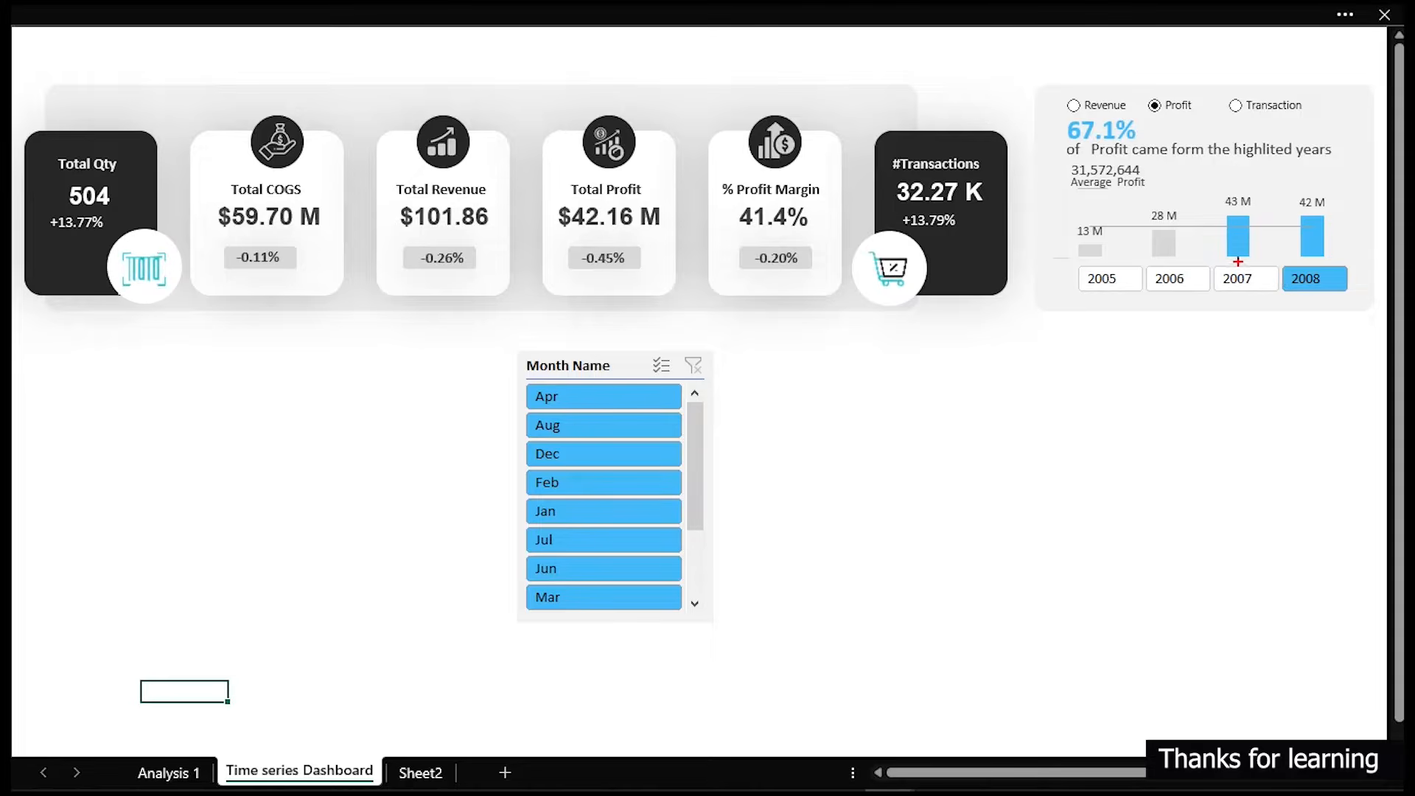
drag(1216, 263, 1259, 269)
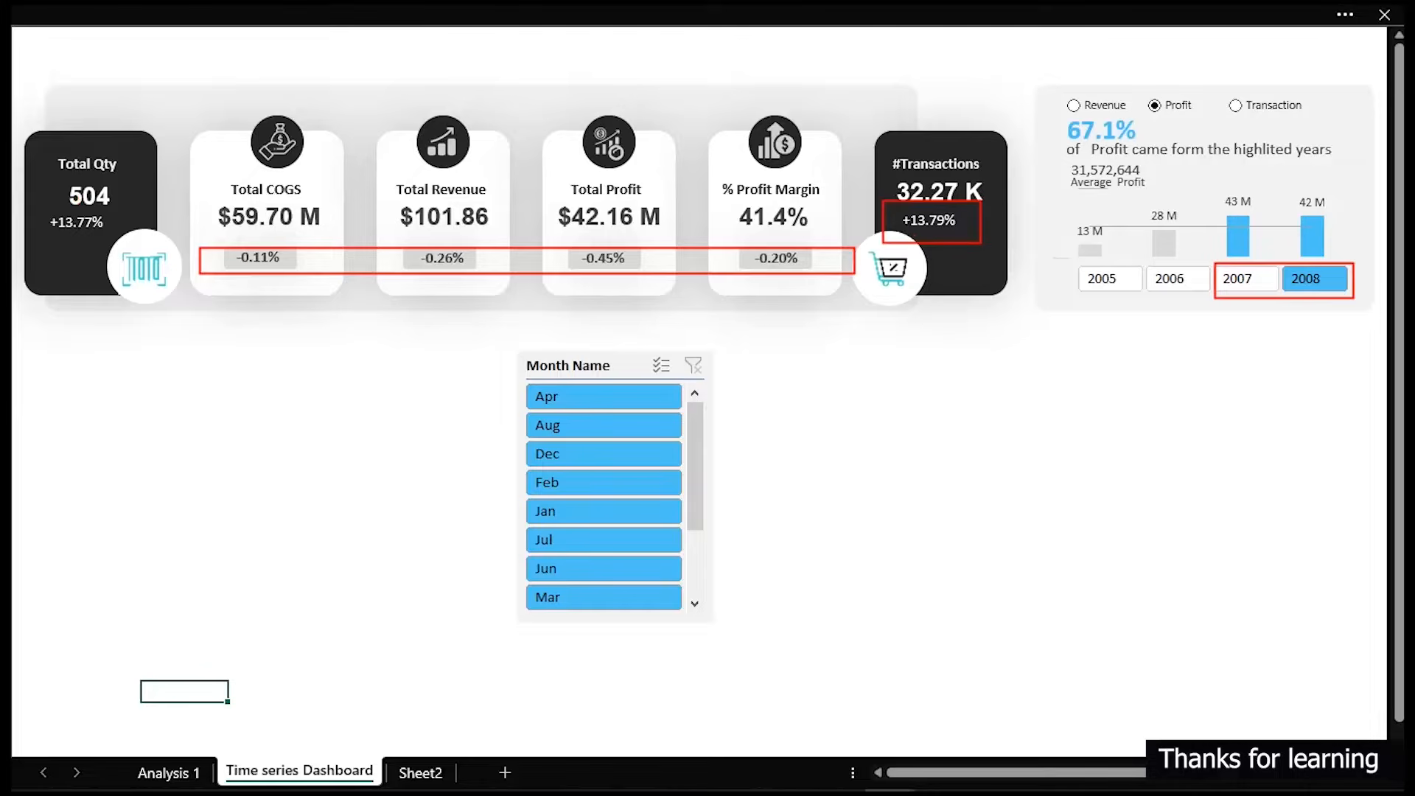
drag(193, 245, 870, 279)
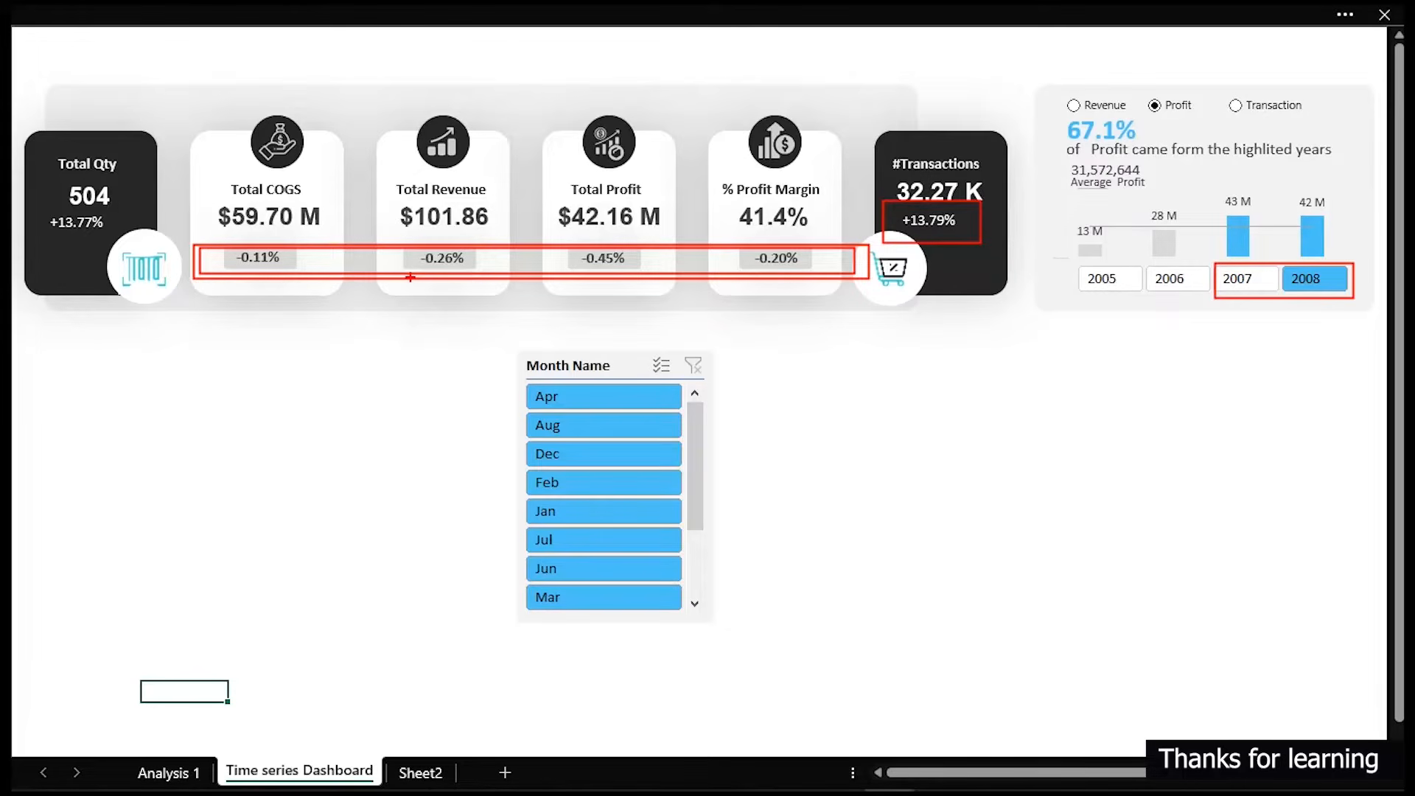
key(Escape)
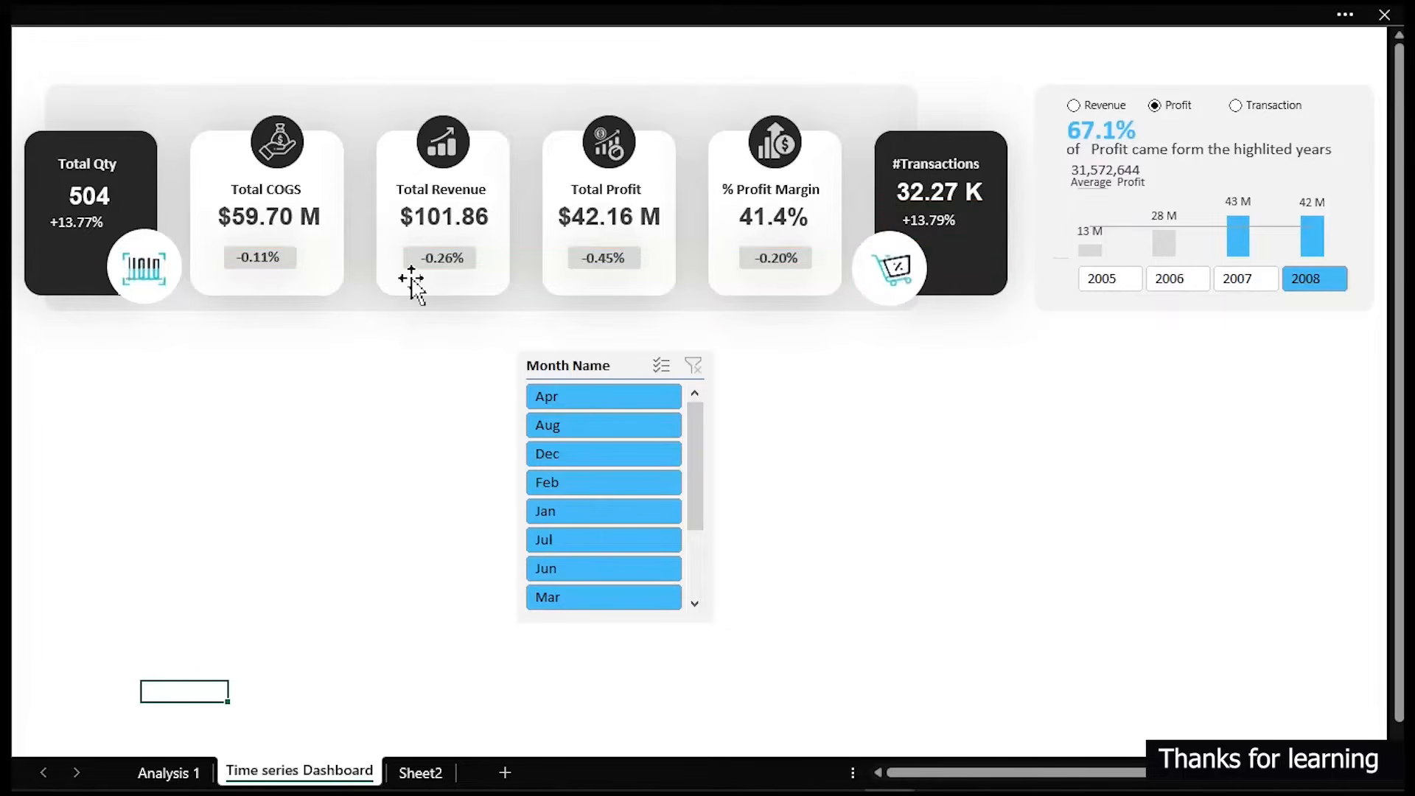
click(622, 369)
drag(621, 368, 803, 350)
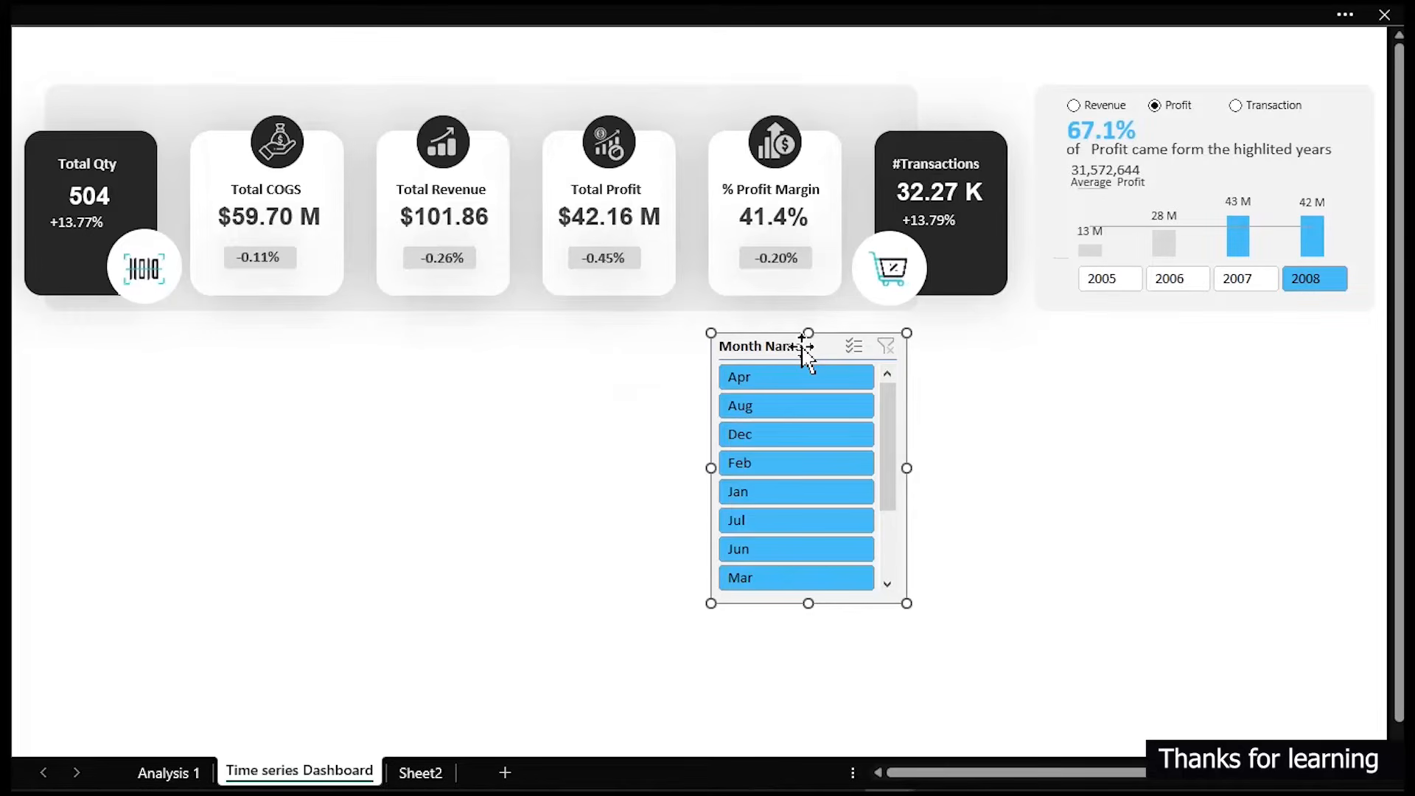
- Duplicate the Analysis 1 sheet as Analysis 1 (2) and open the copy
click(167, 773)
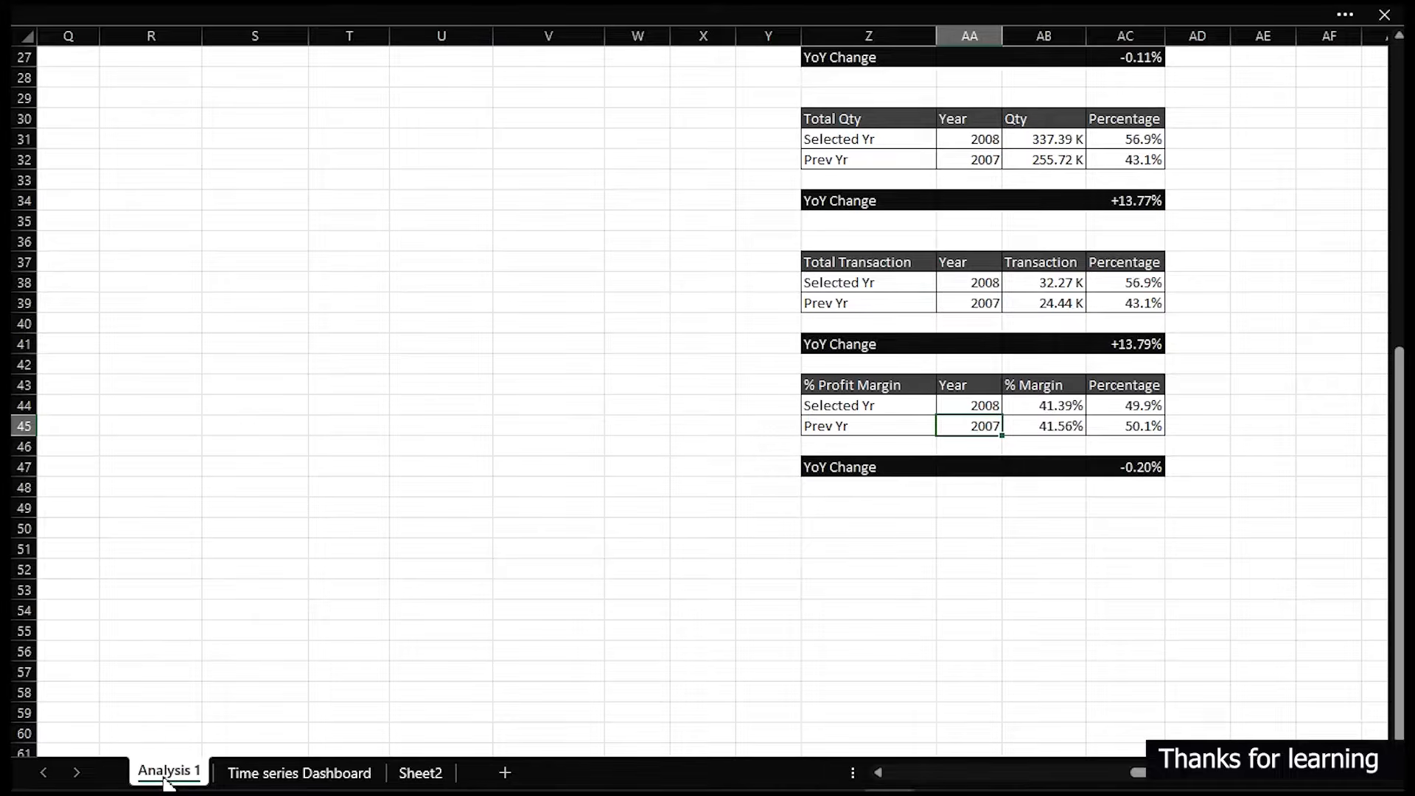
mouse_move(165, 775)
mouse_down()
mouse_move(451, 760)
mouse_move(507, 777)
mouse_up()
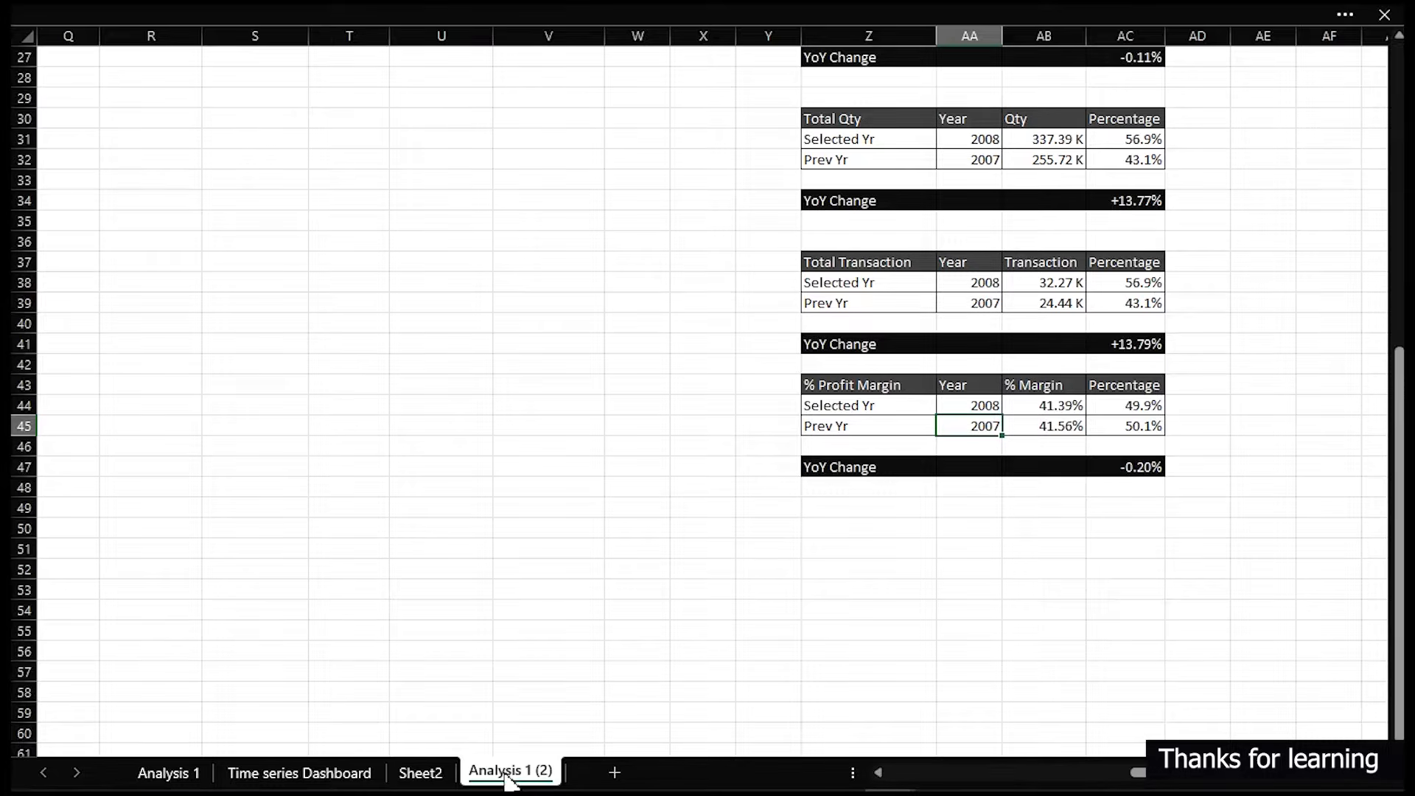
click(505, 773)
- Delete columns M through AD from the Analysis 1 (2) sheet
scroll(499, 392, up, 9)
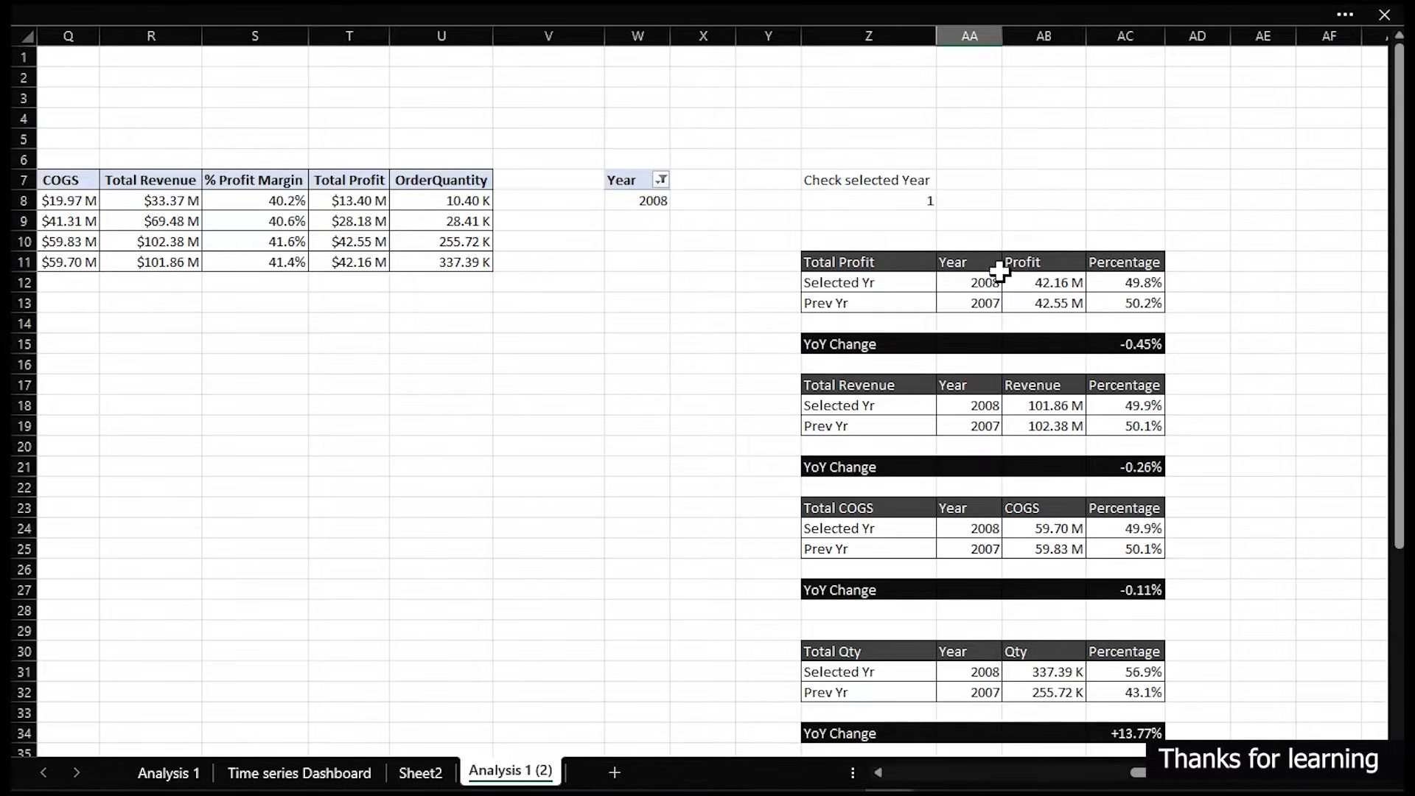
scroll(953, 211, down, 6)
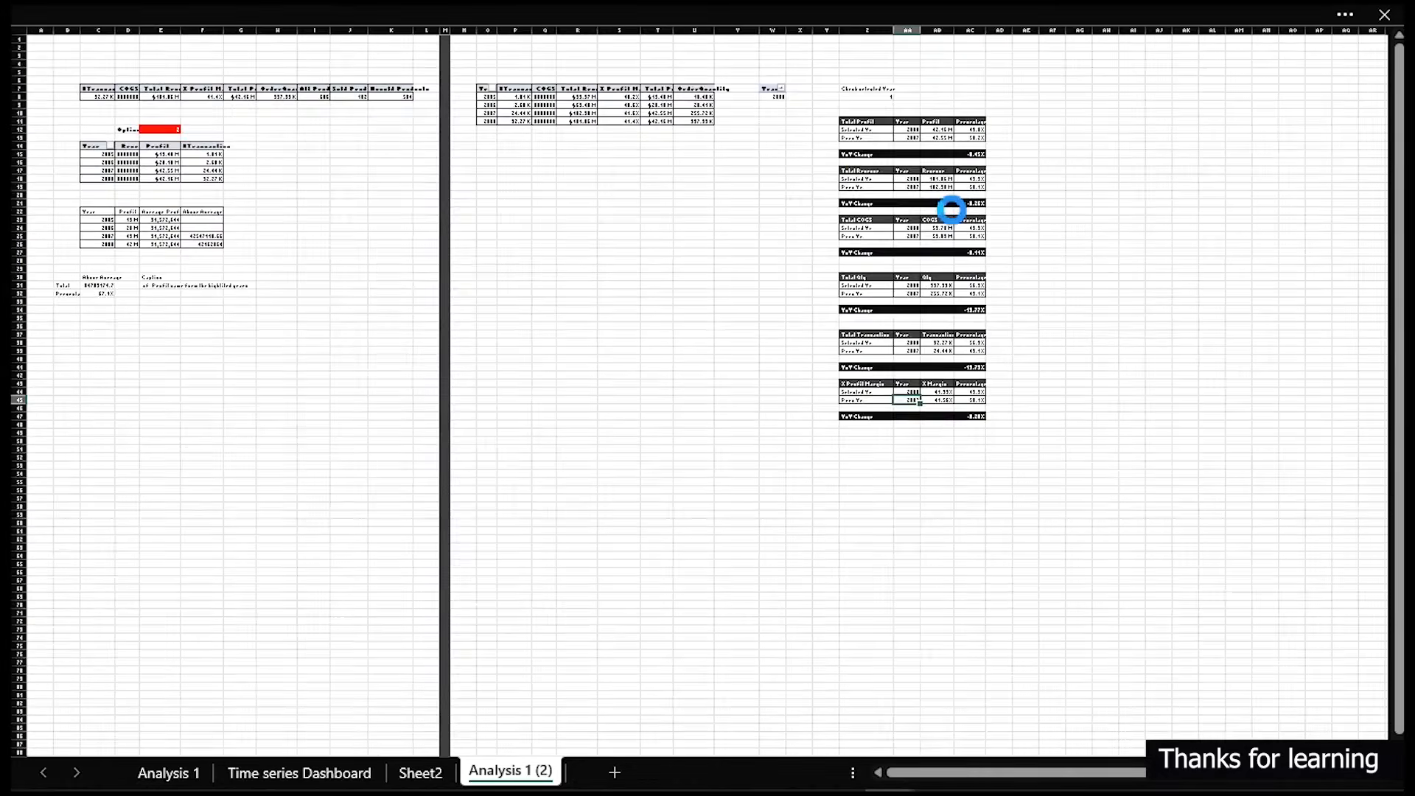
scroll(954, 213, up, 6)
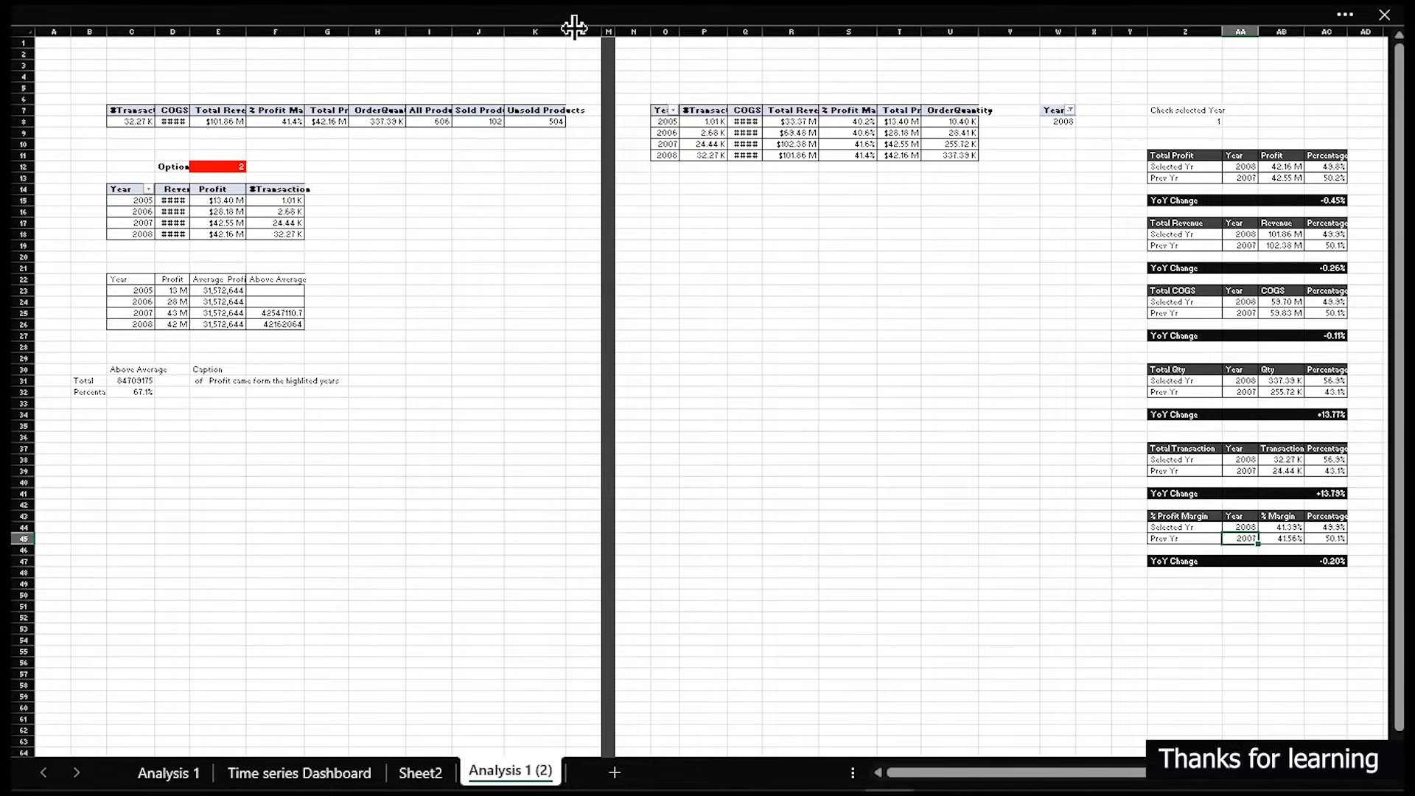
drag(608, 31, 1330, 79)
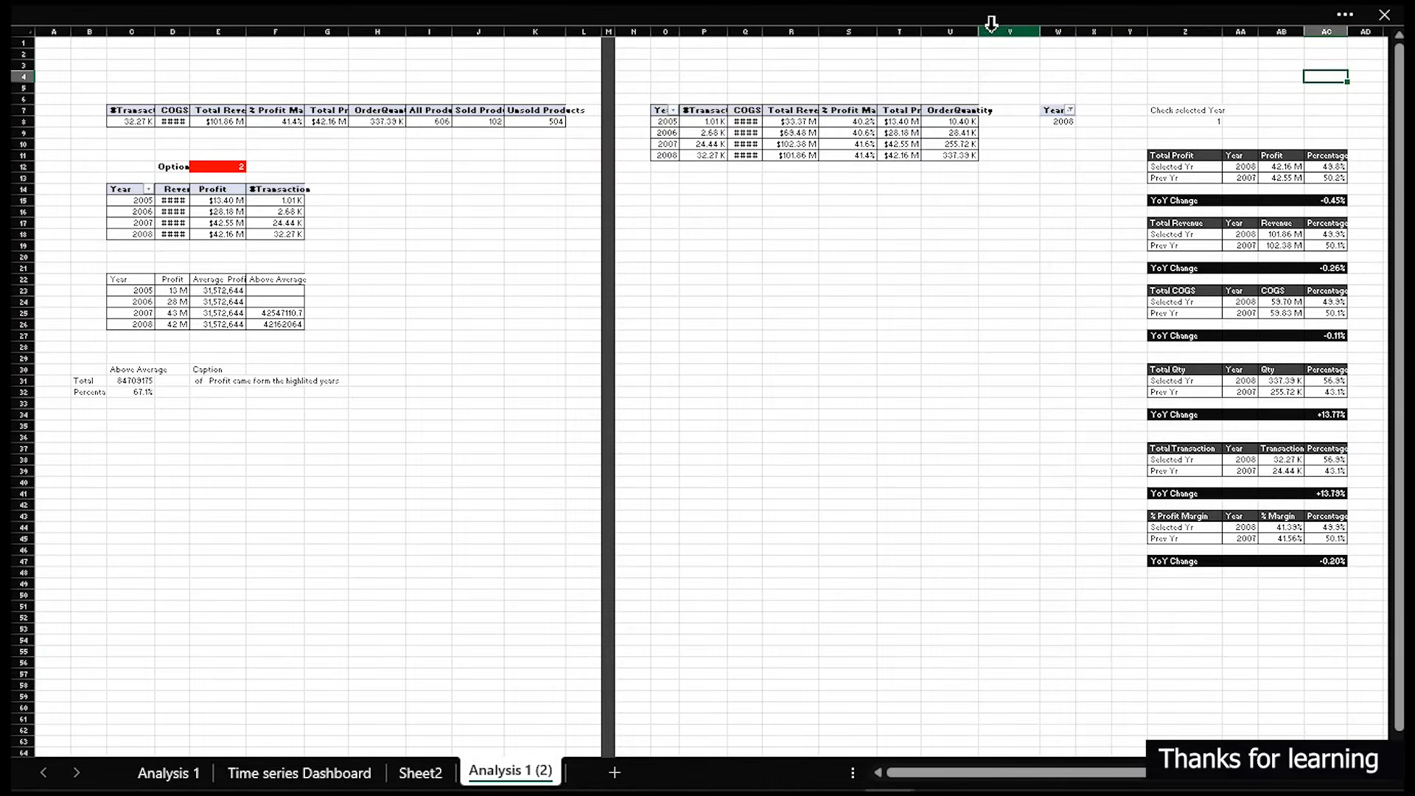
click(991, 28)
right_click(991, 31)
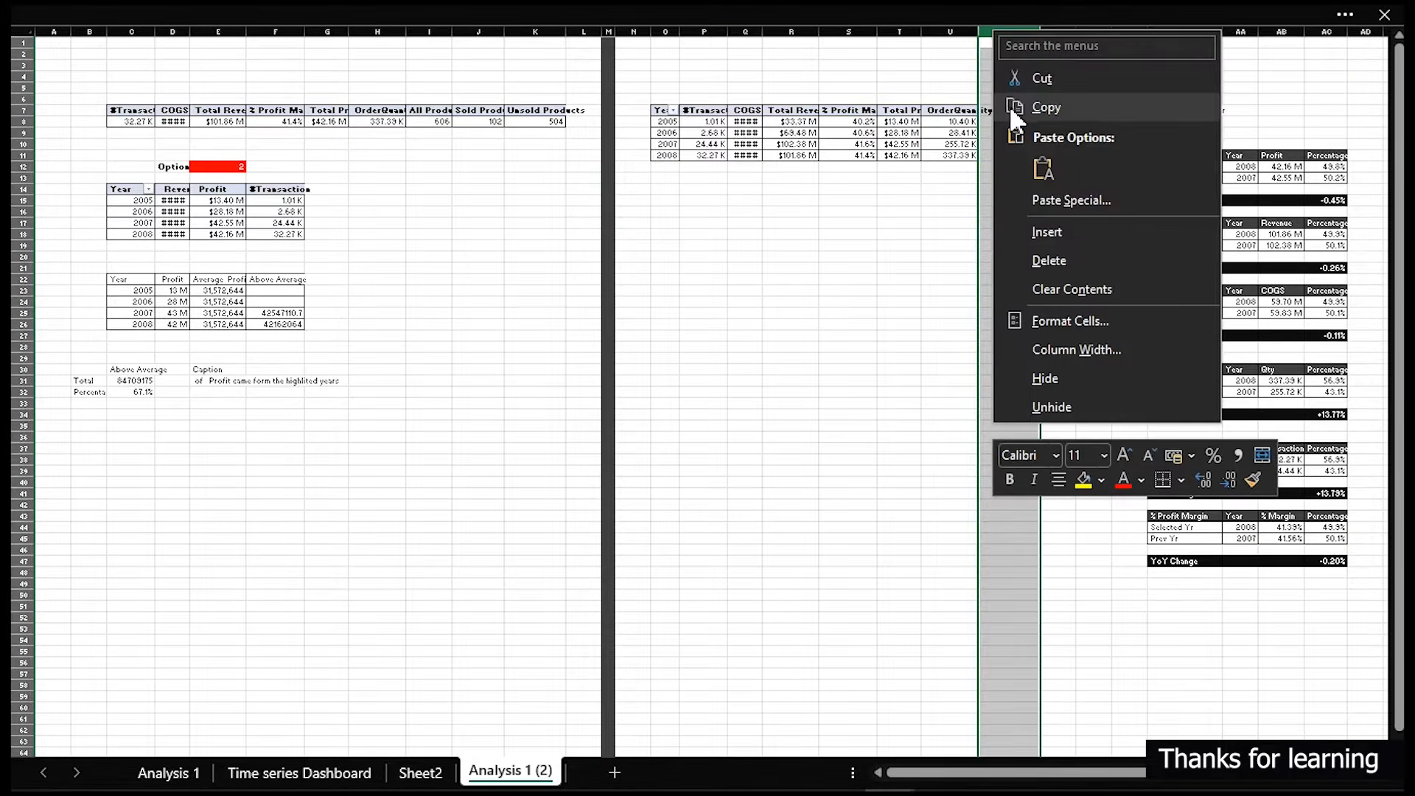
click(848, 120)
drag(604, 31, 1353, 57)
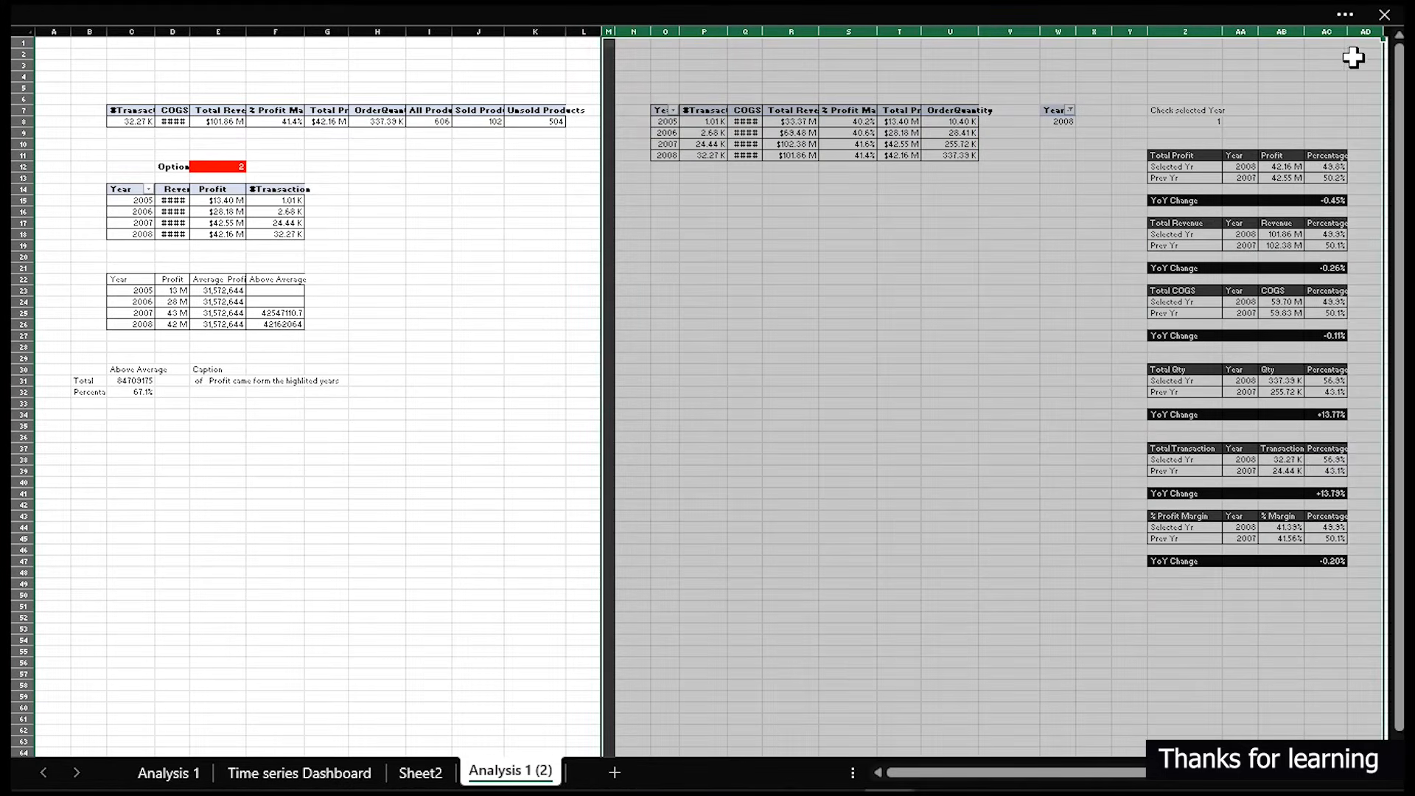
right_click(1197, 30)
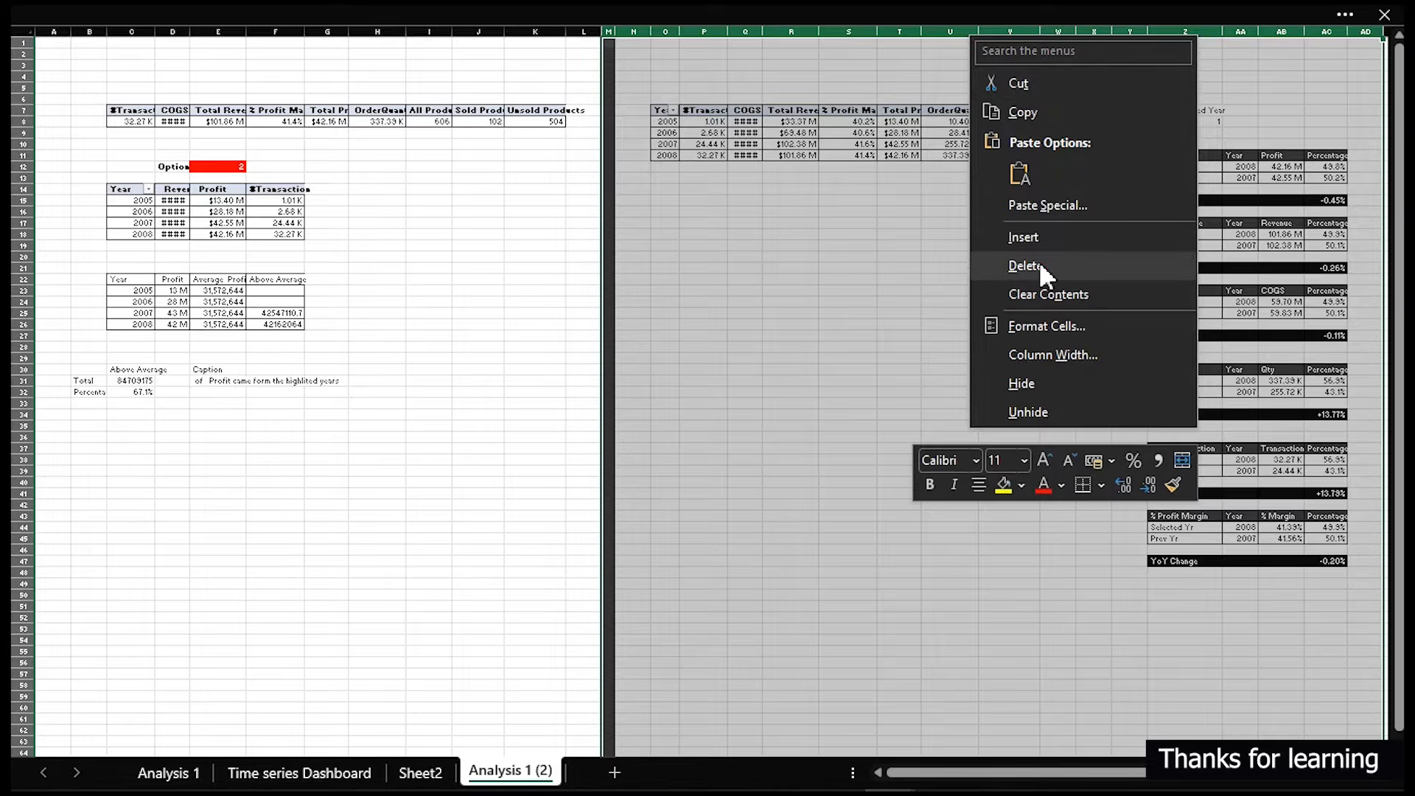
click(1039, 265)
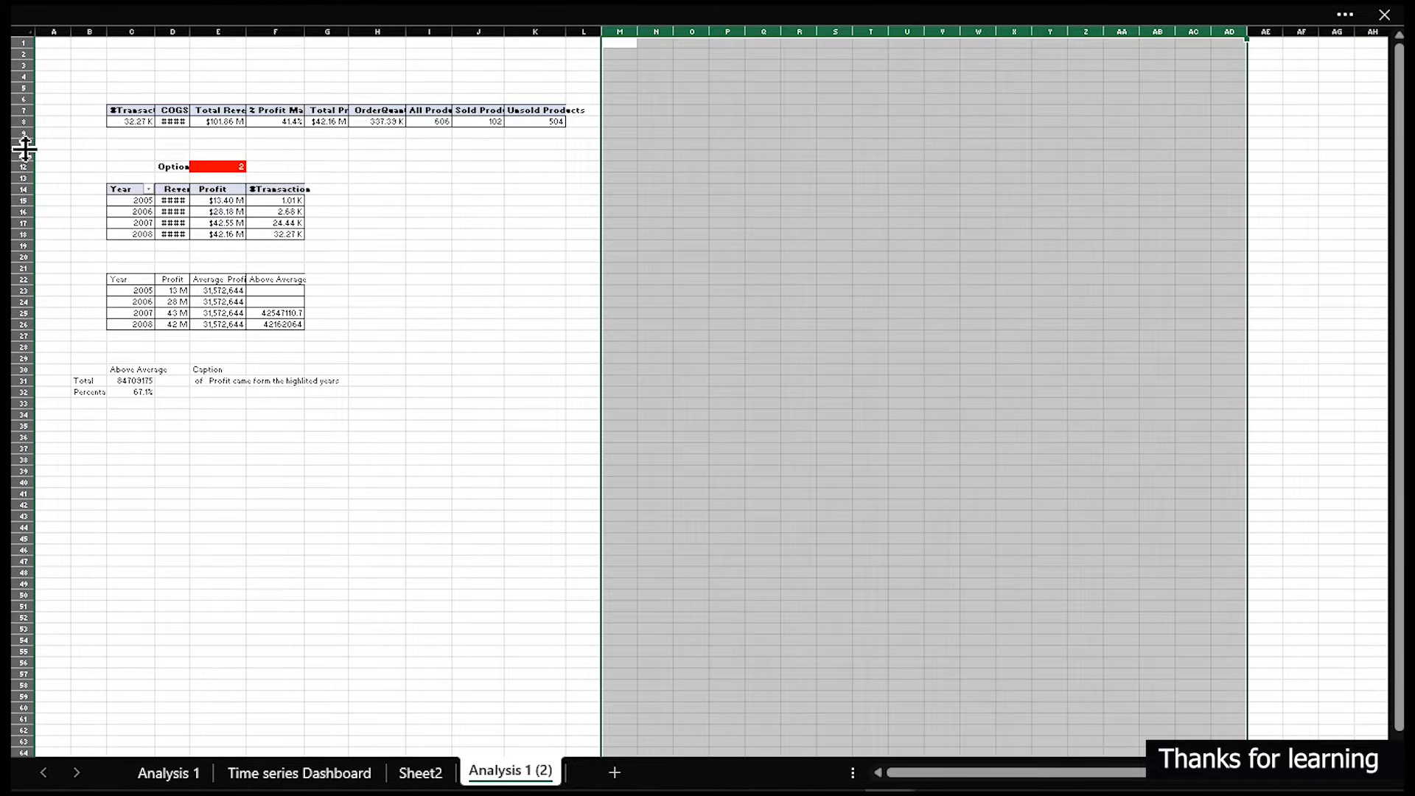
- Delete rows 10 to 32 from the Analysis 1 (2) sheet
drag(18, 144, 22, 404)
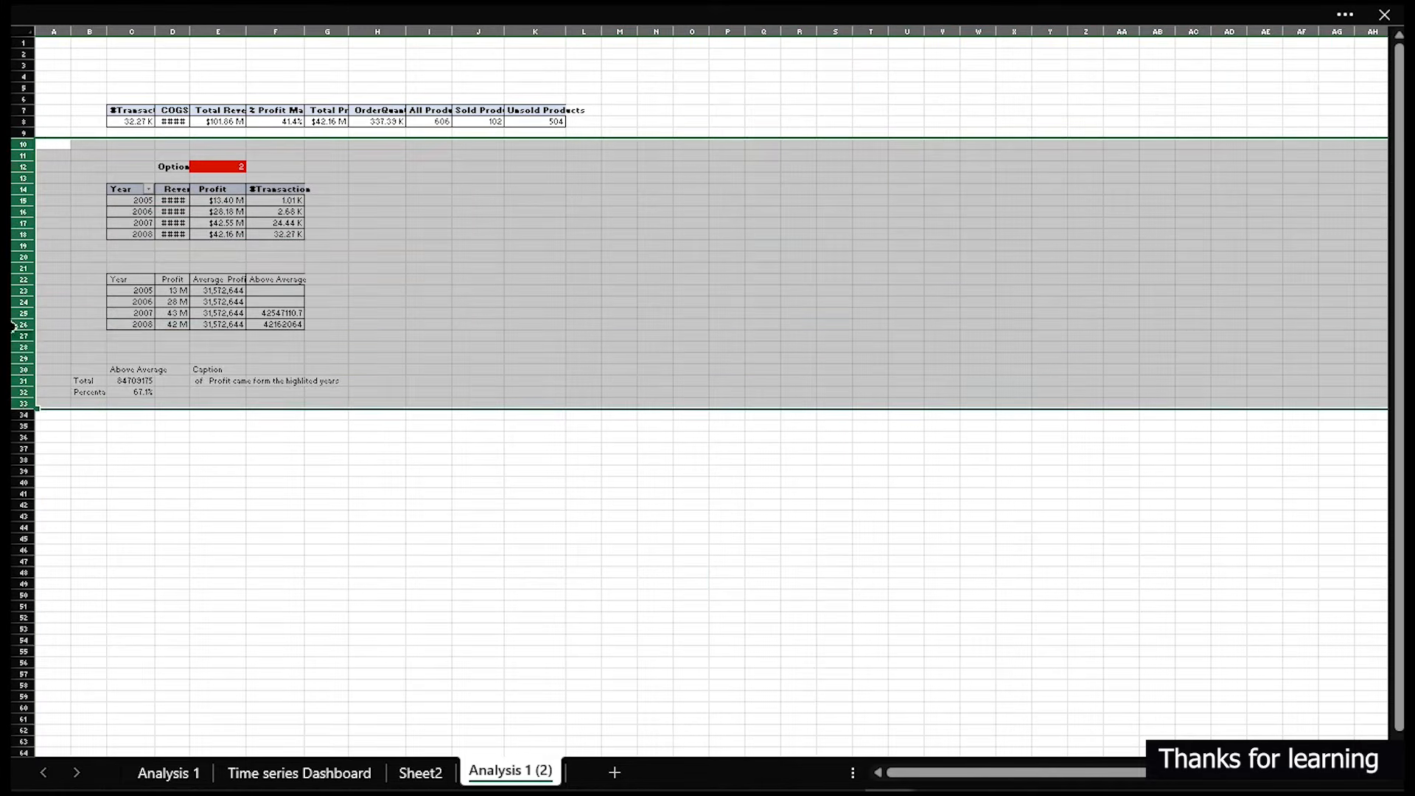
right_click(19, 278)
click(83, 505)
click(174, 211)
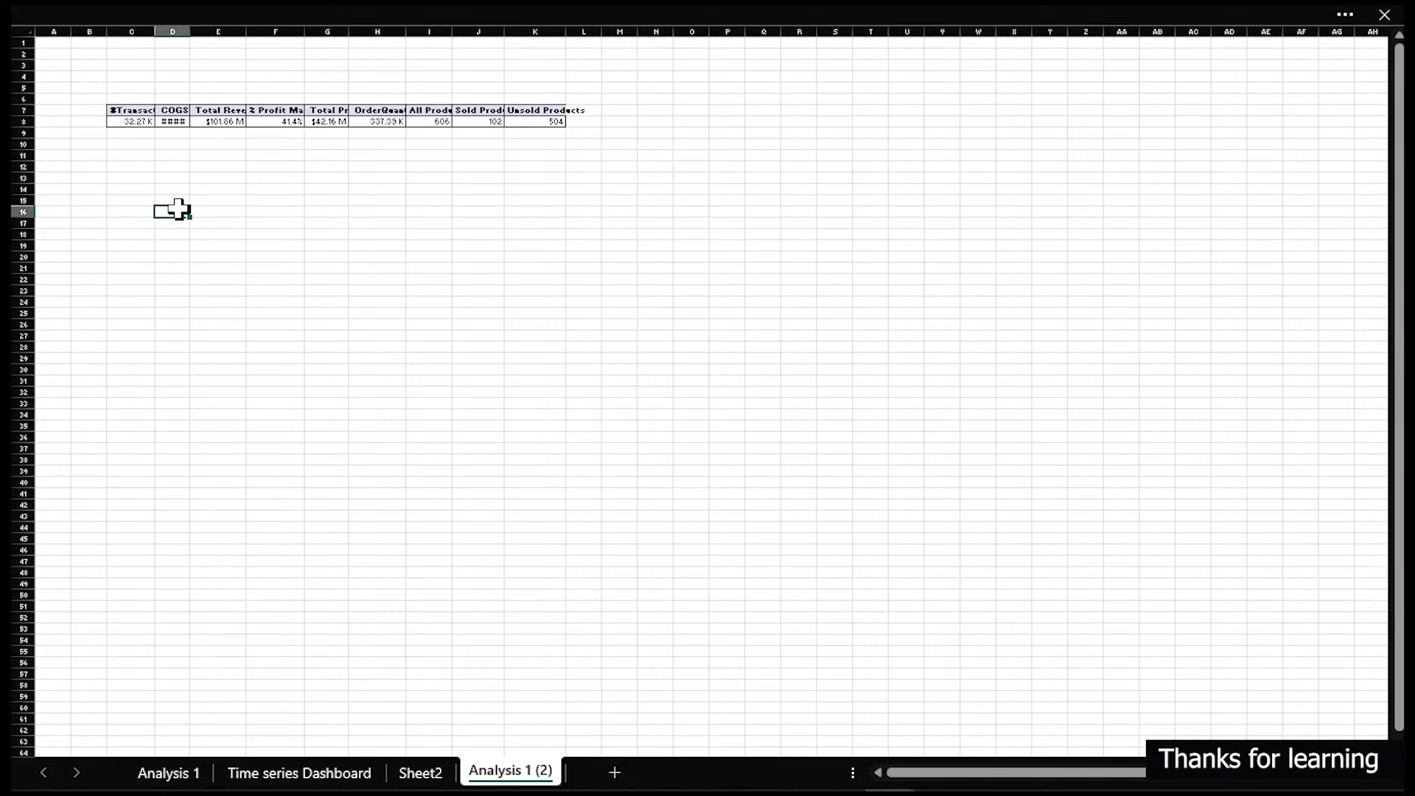
- Filter the Month Name slicer on the Time series Dashboard to Jul
scroll(178, 210, up, 10)
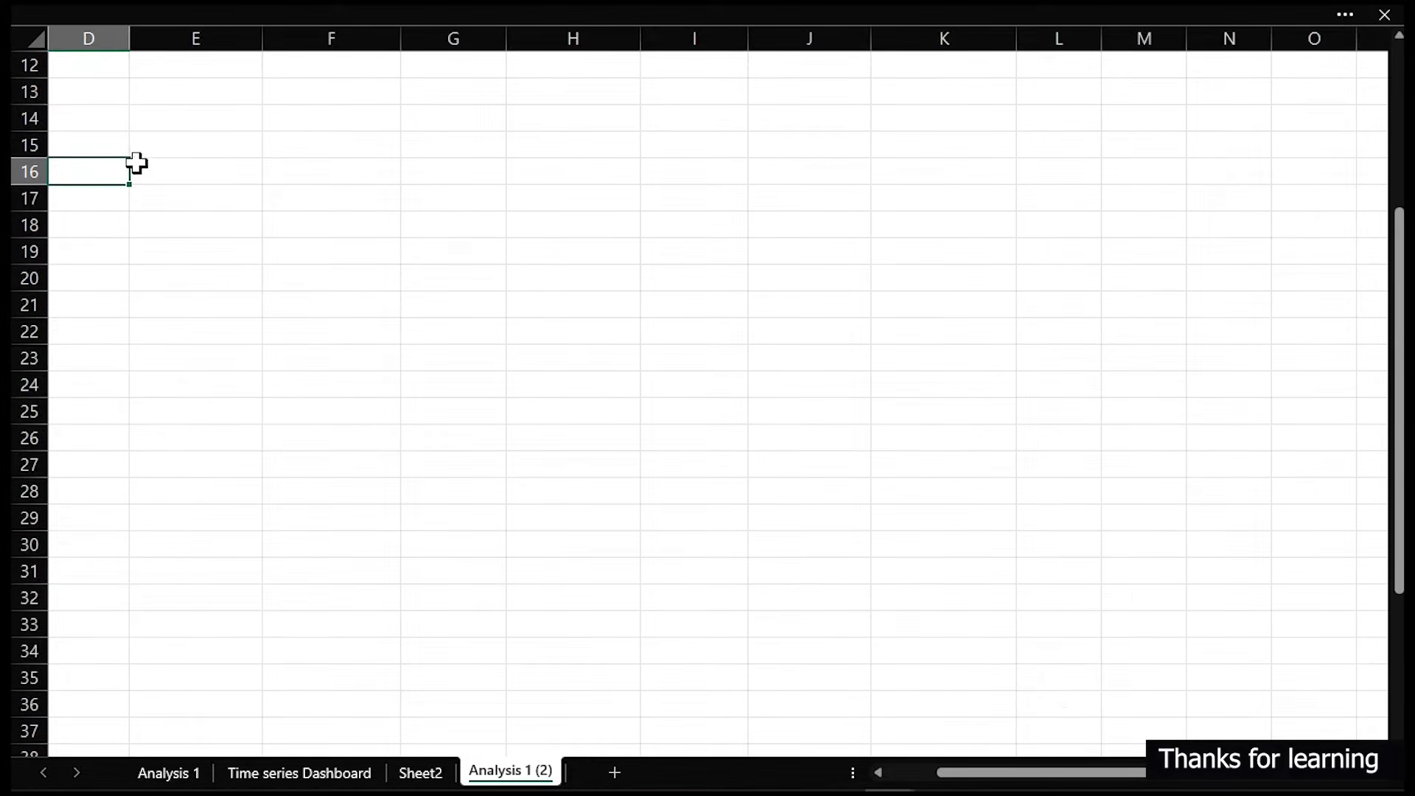
drag(1045, 772, 947, 775)
scroll(793, 644, up, 4)
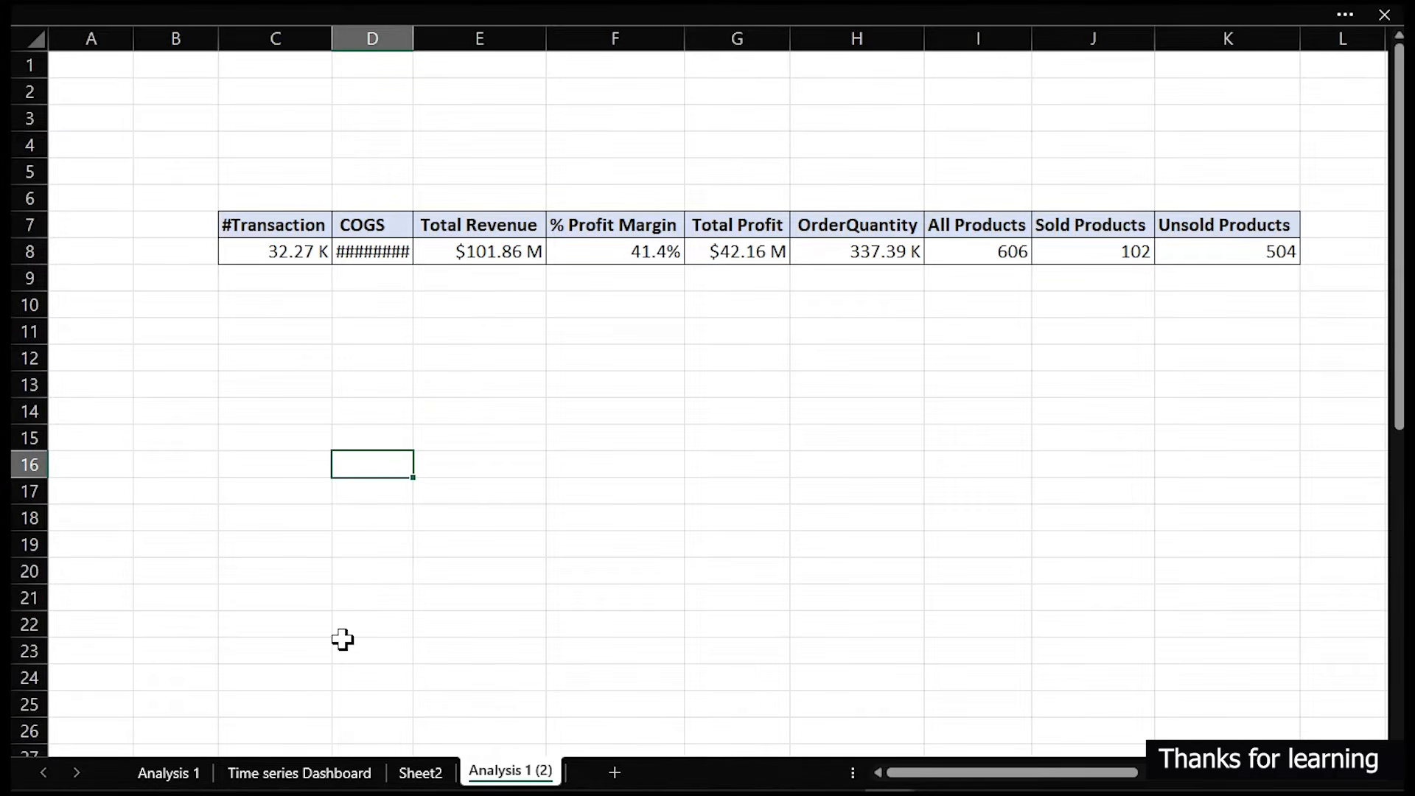
click(284, 775)
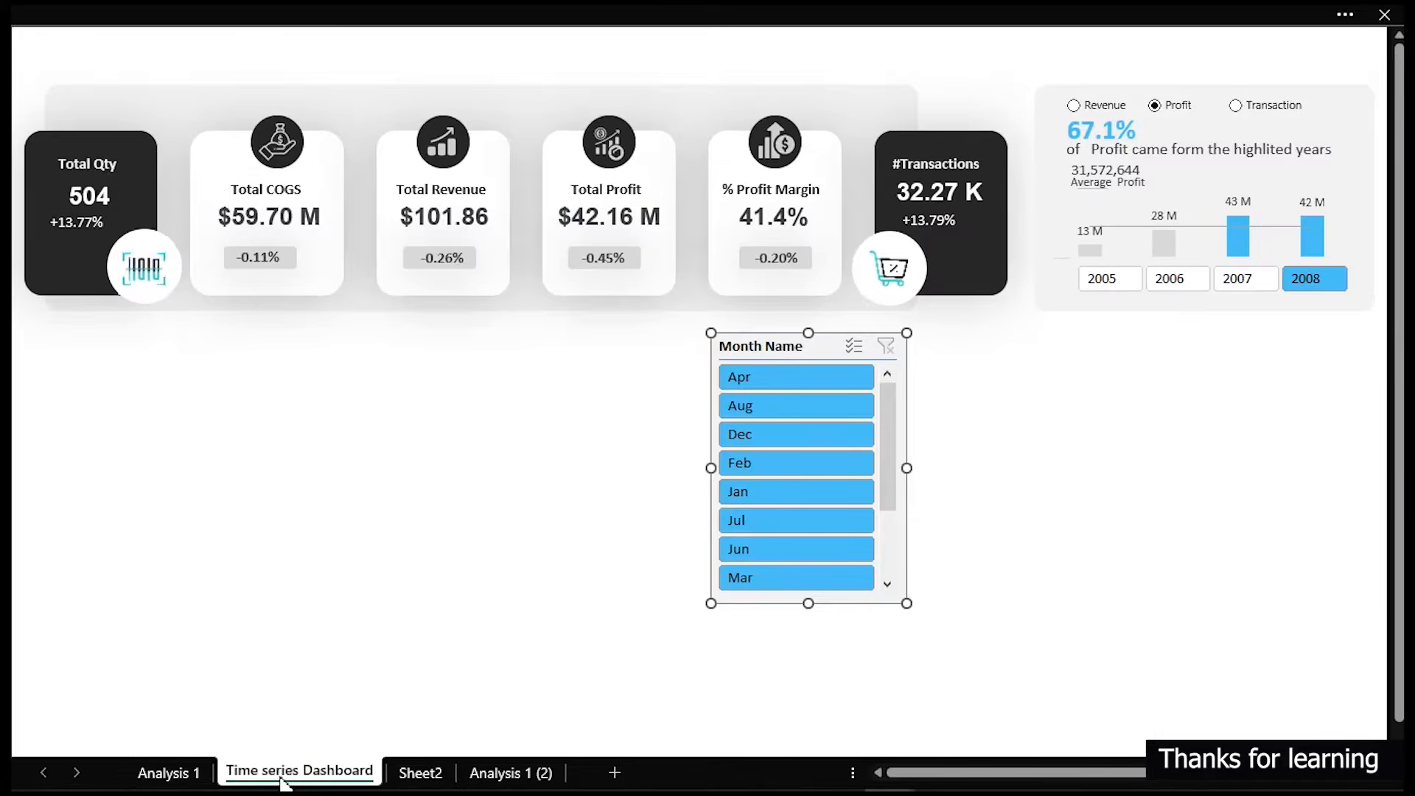
click(788, 520)
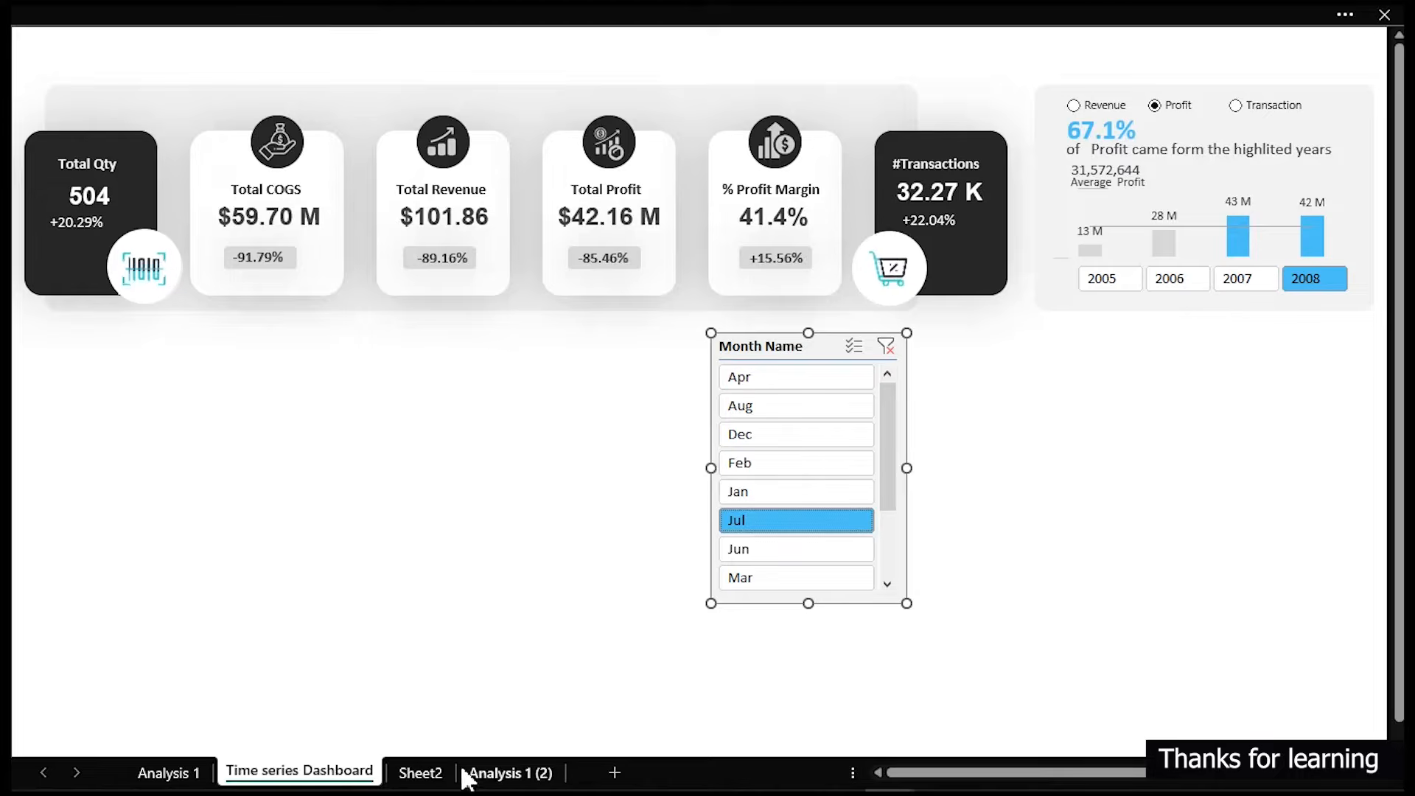
- Remove the % Profit Margin field from the pivot table's values on the Analysis 1 (2) sheet
click(488, 773)
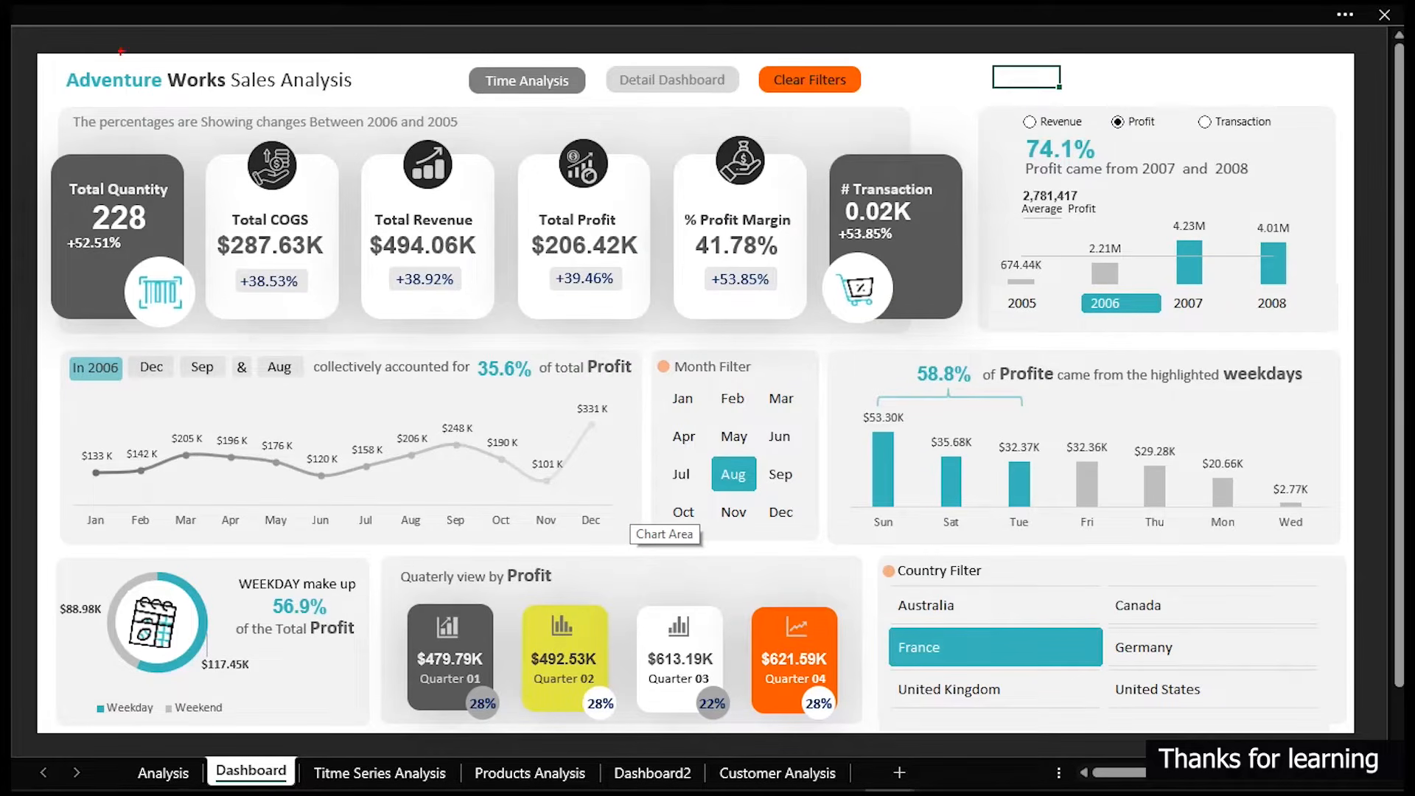
drag(43, 102, 1360, 341)
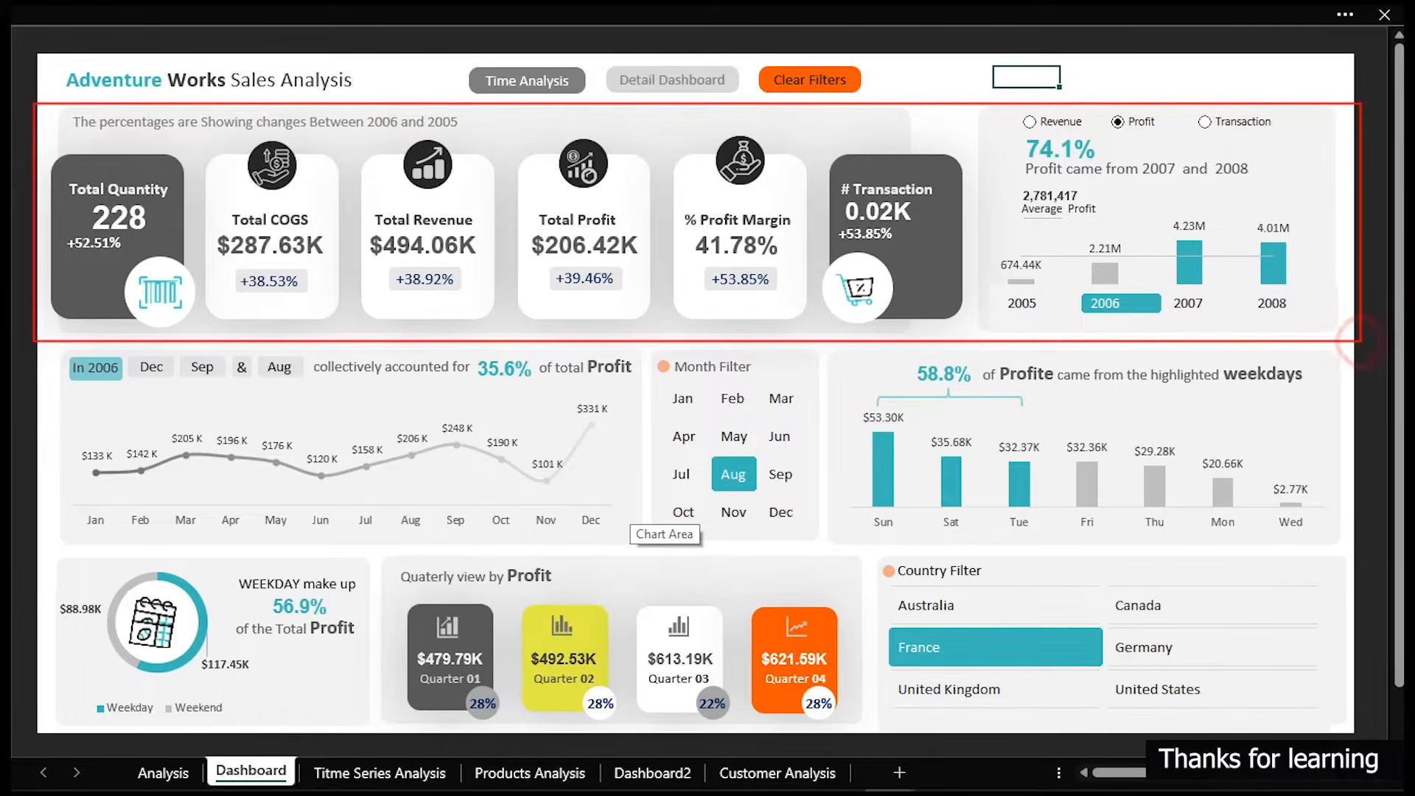
key(Escape)
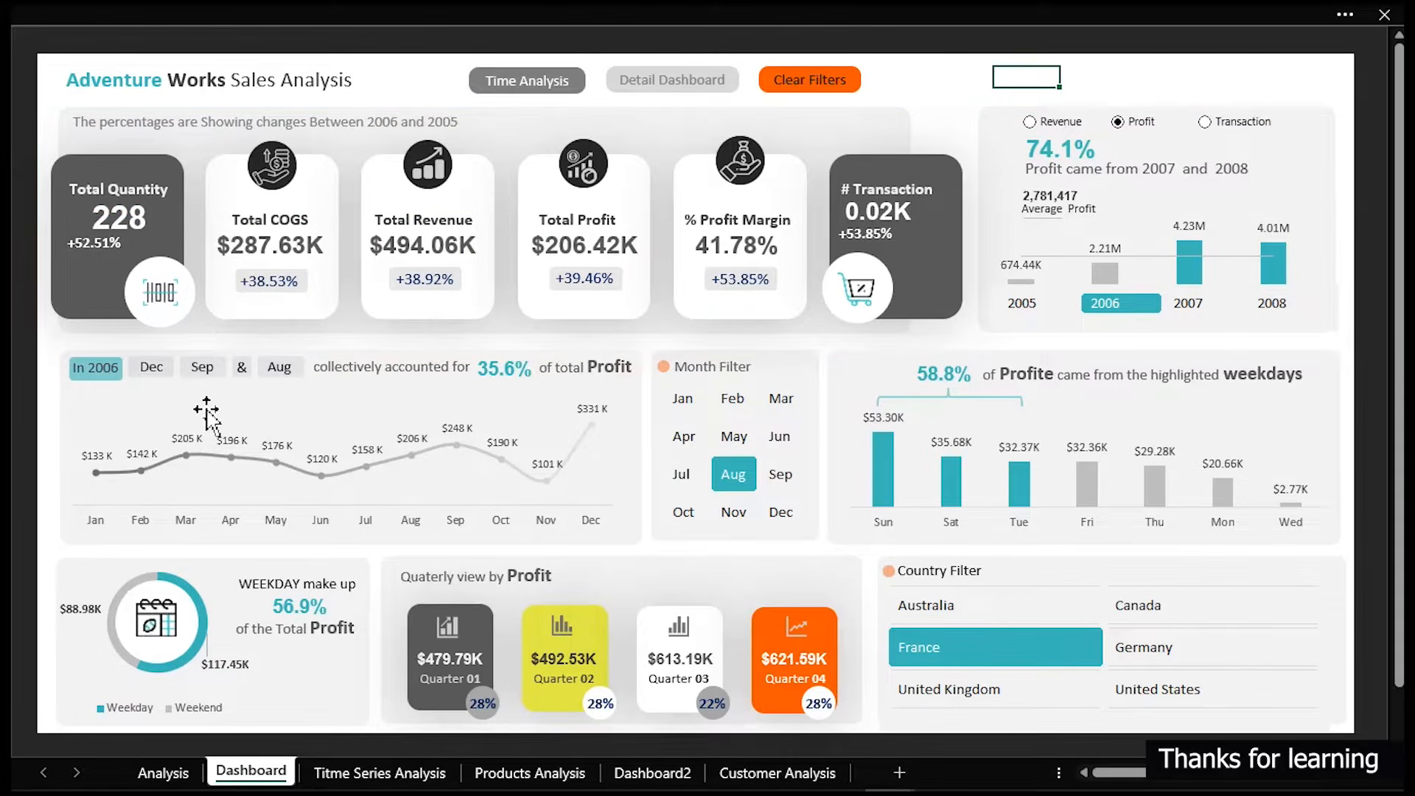
key(ctrl+2)
mouse_move(47, 342)
mouse_down()
mouse_move(573, 582)
mouse_move(1127, 704)
mouse_move(1357, 730)
mouse_up()
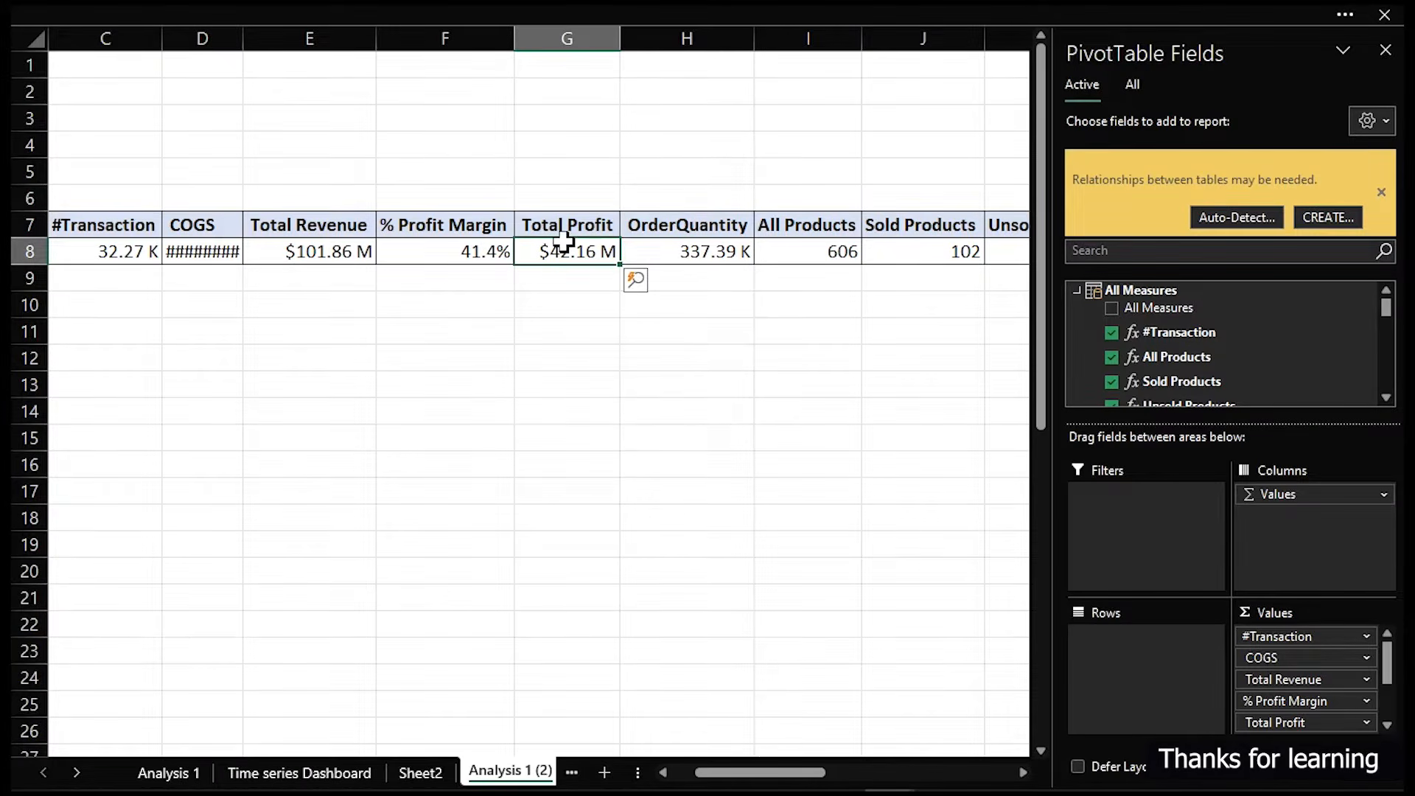
drag(1248, 699, 1111, 678)
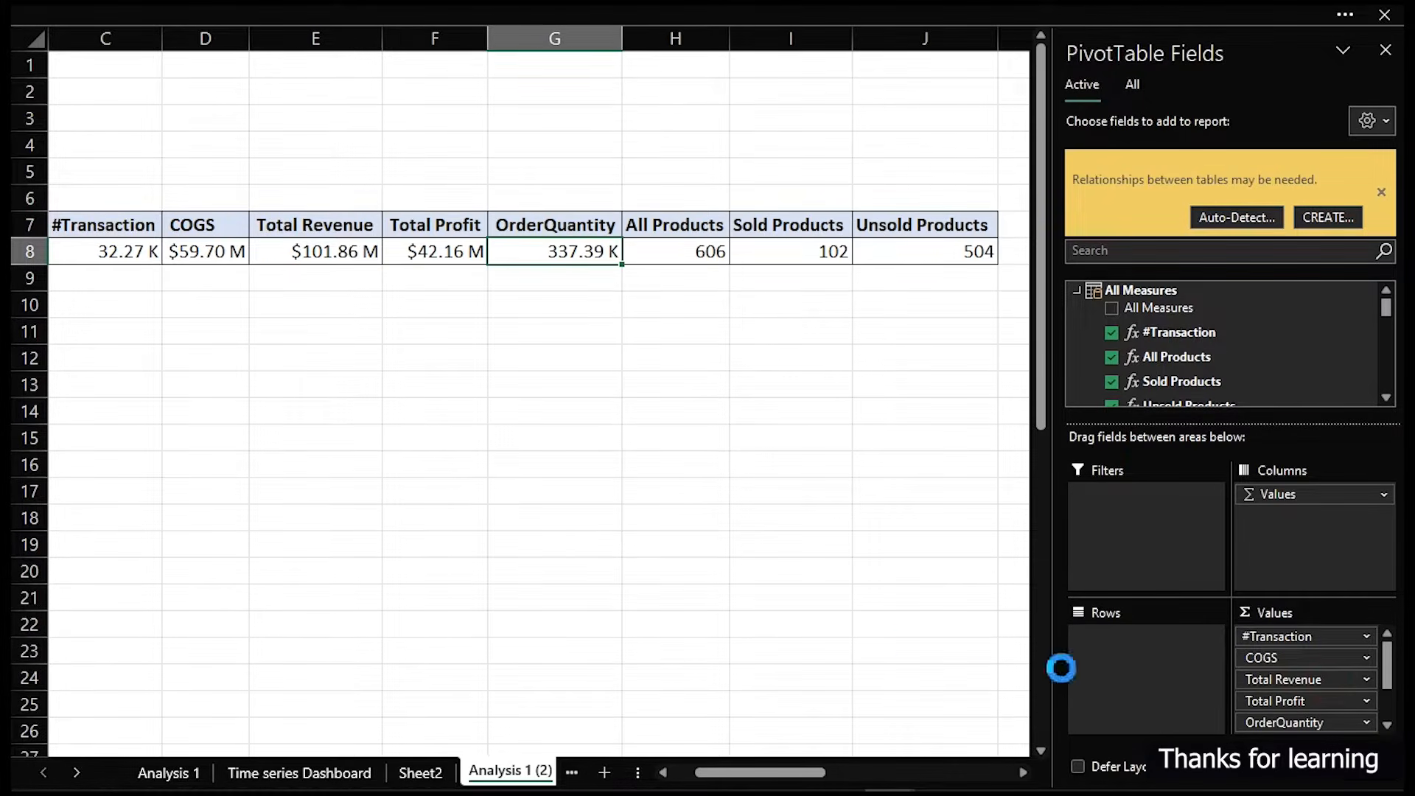
- Remove every value field except Total Profit from the pivot table on the Analysis 1 (2) sheet
drag(1306, 695, 951, 718)
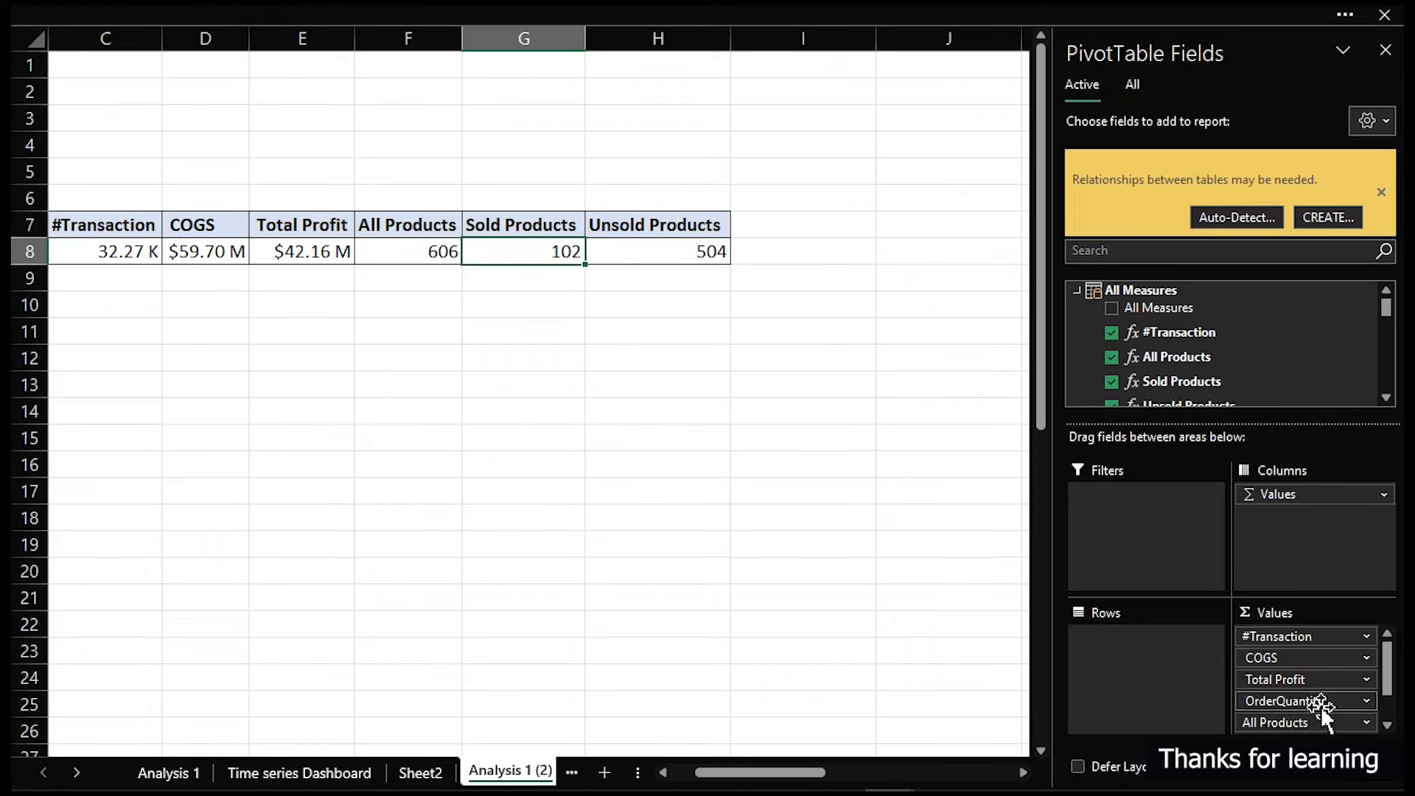
drag(1307, 701, 931, 705)
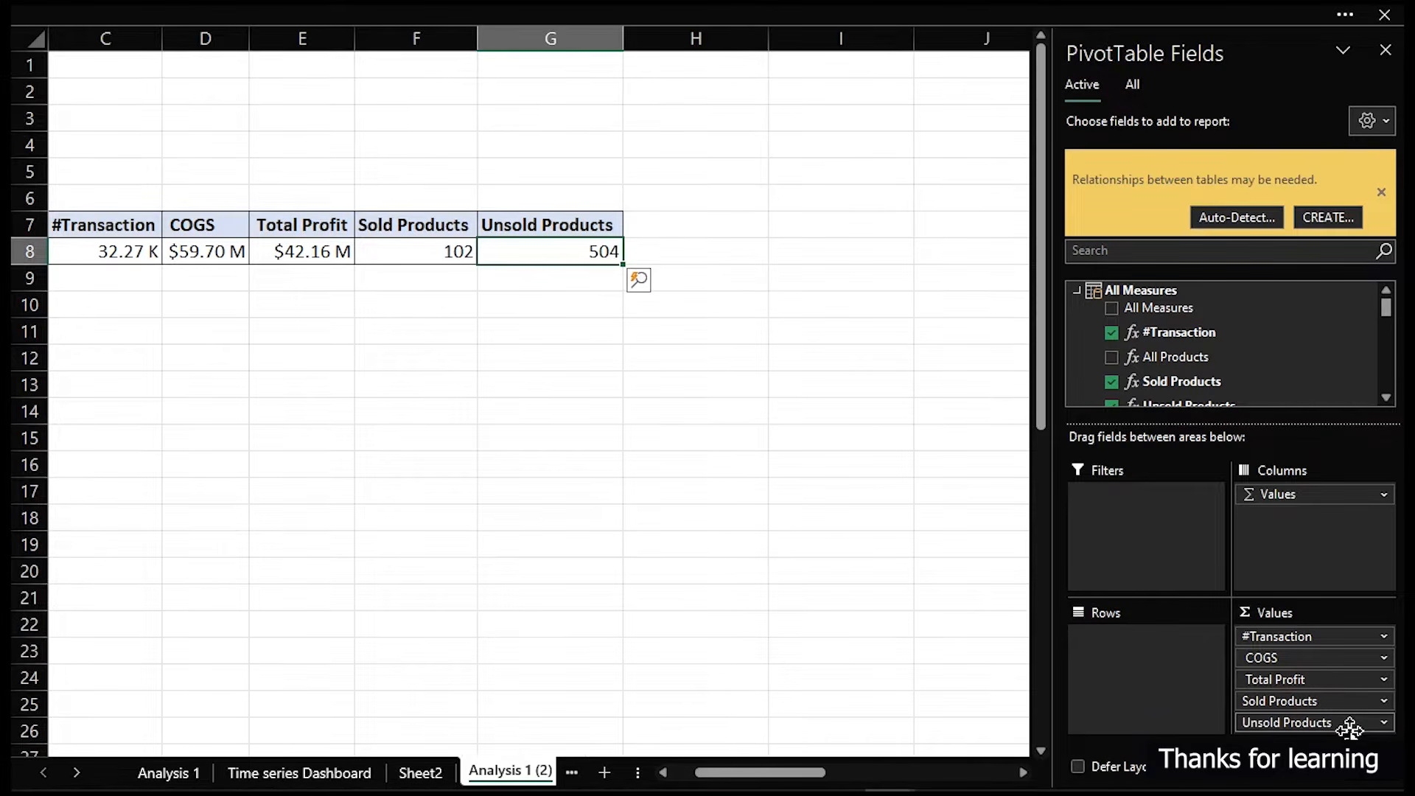
drag(1308, 700, 1101, 689)
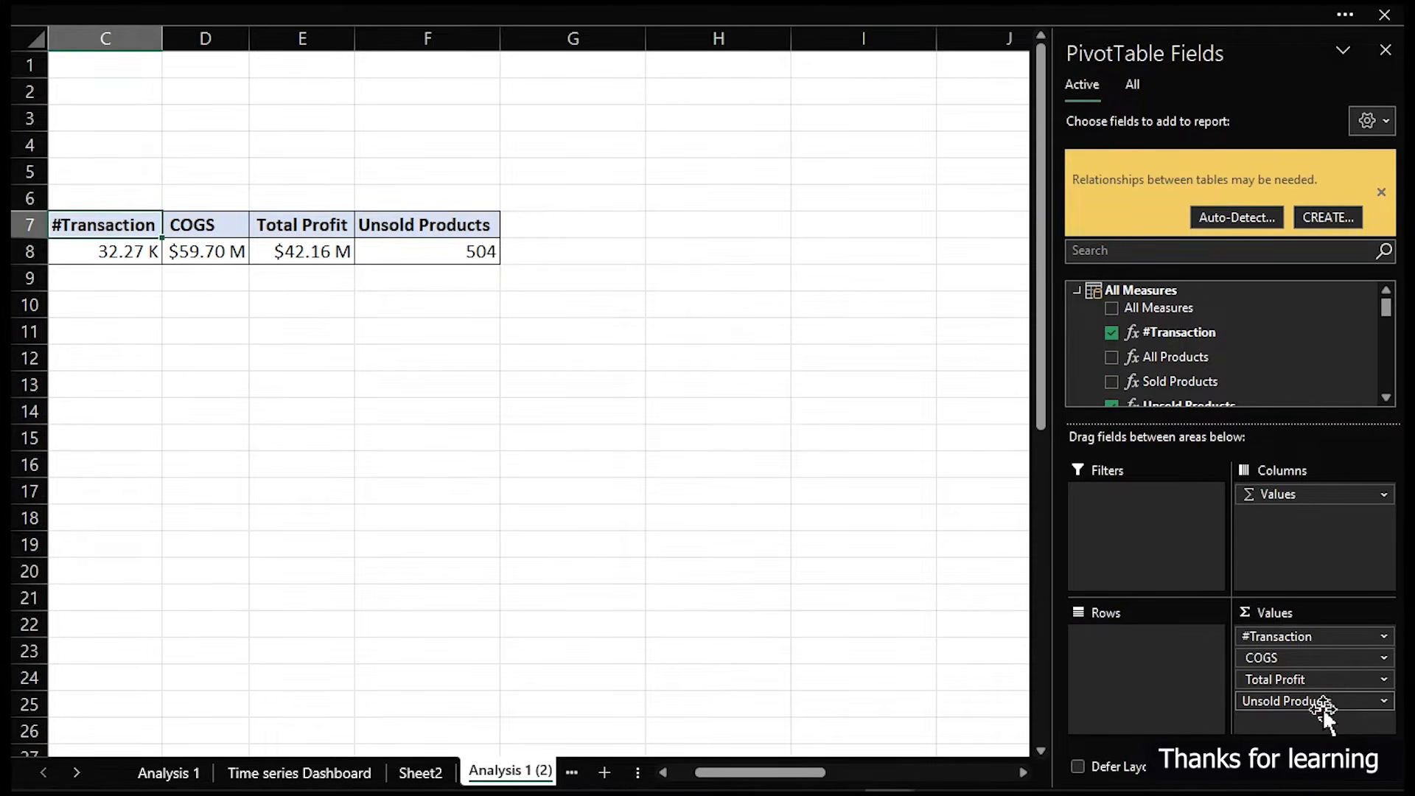
drag(1343, 659, 1008, 653)
drag(1296, 640, 899, 610)
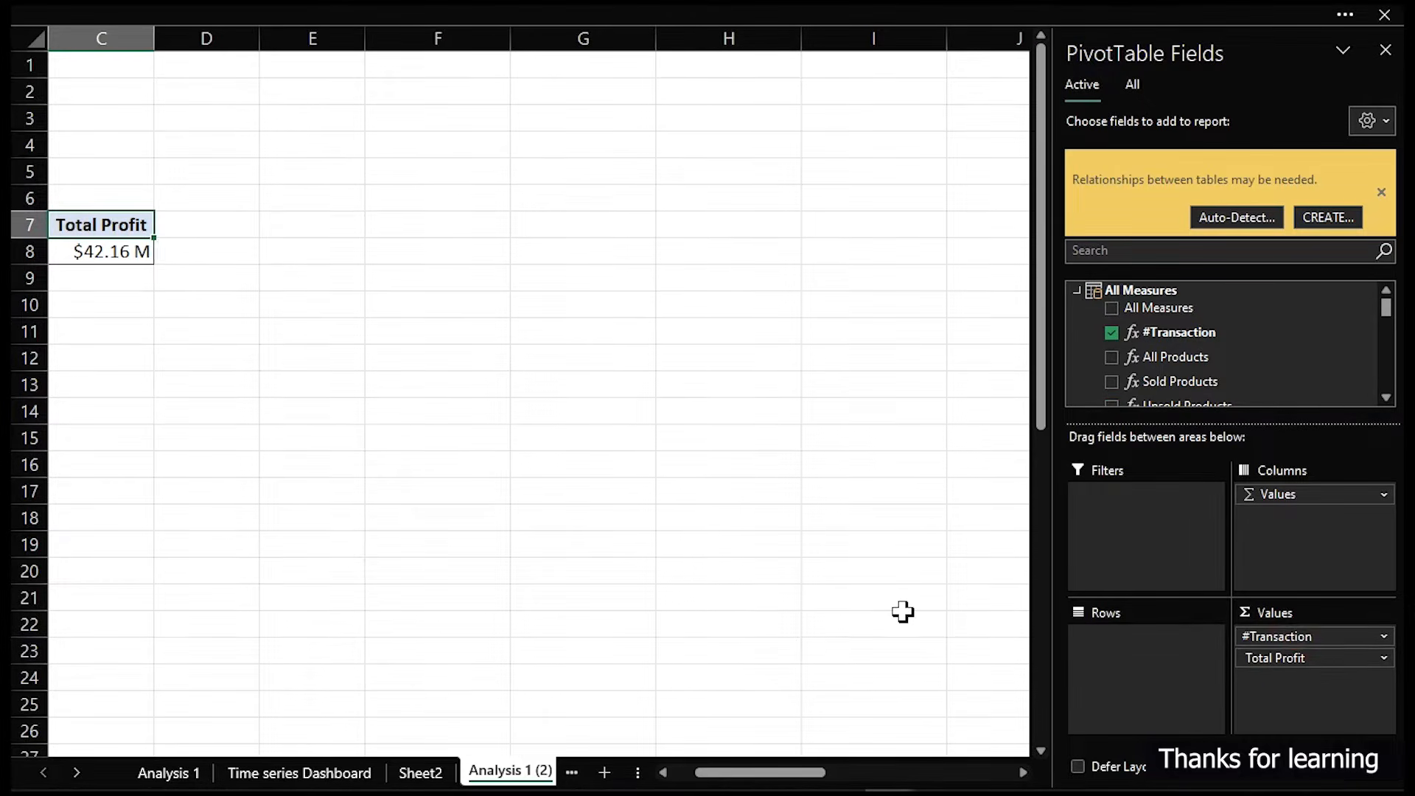
drag(774, 772, 728, 780)
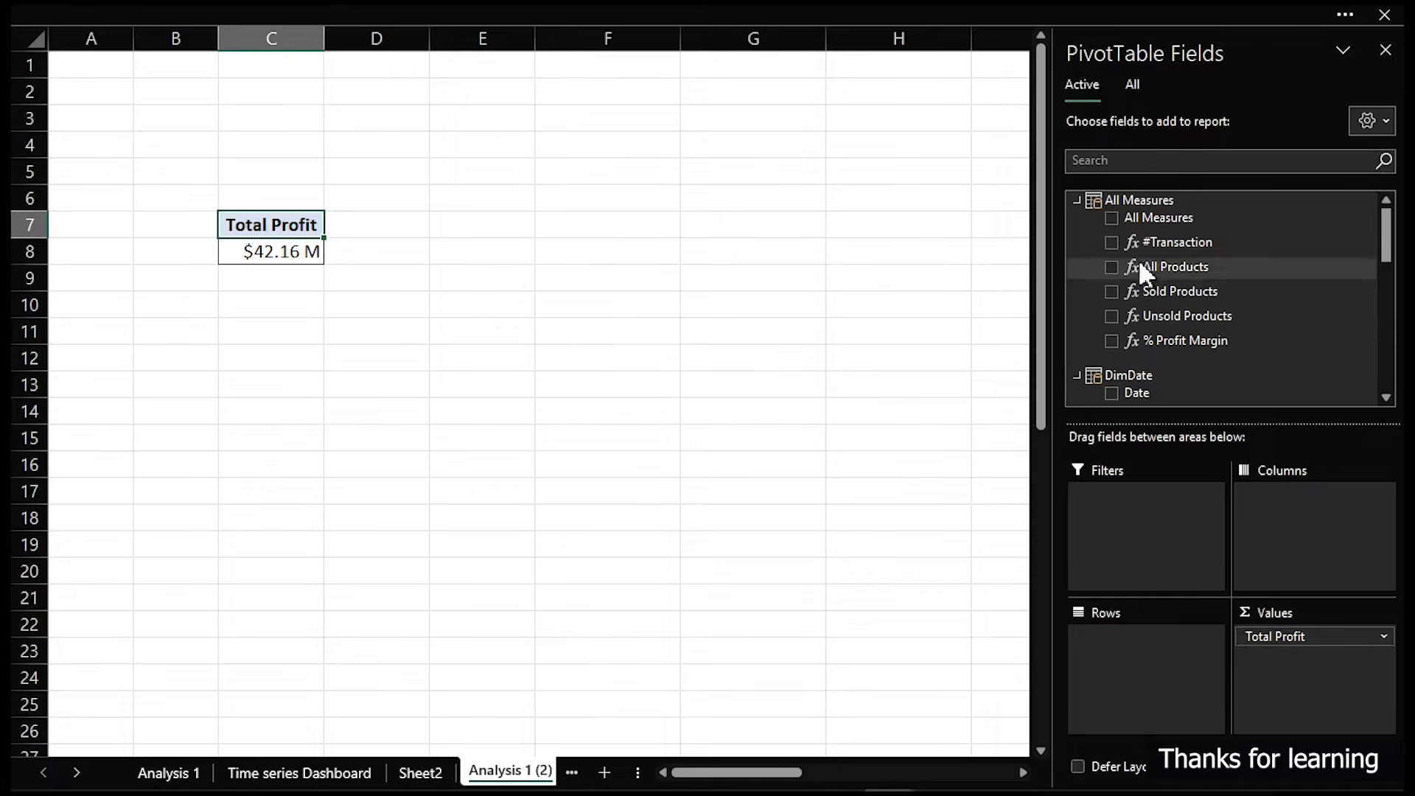
- Add the DimDate Month Name field to the pivot table's rows
click(1078, 198)
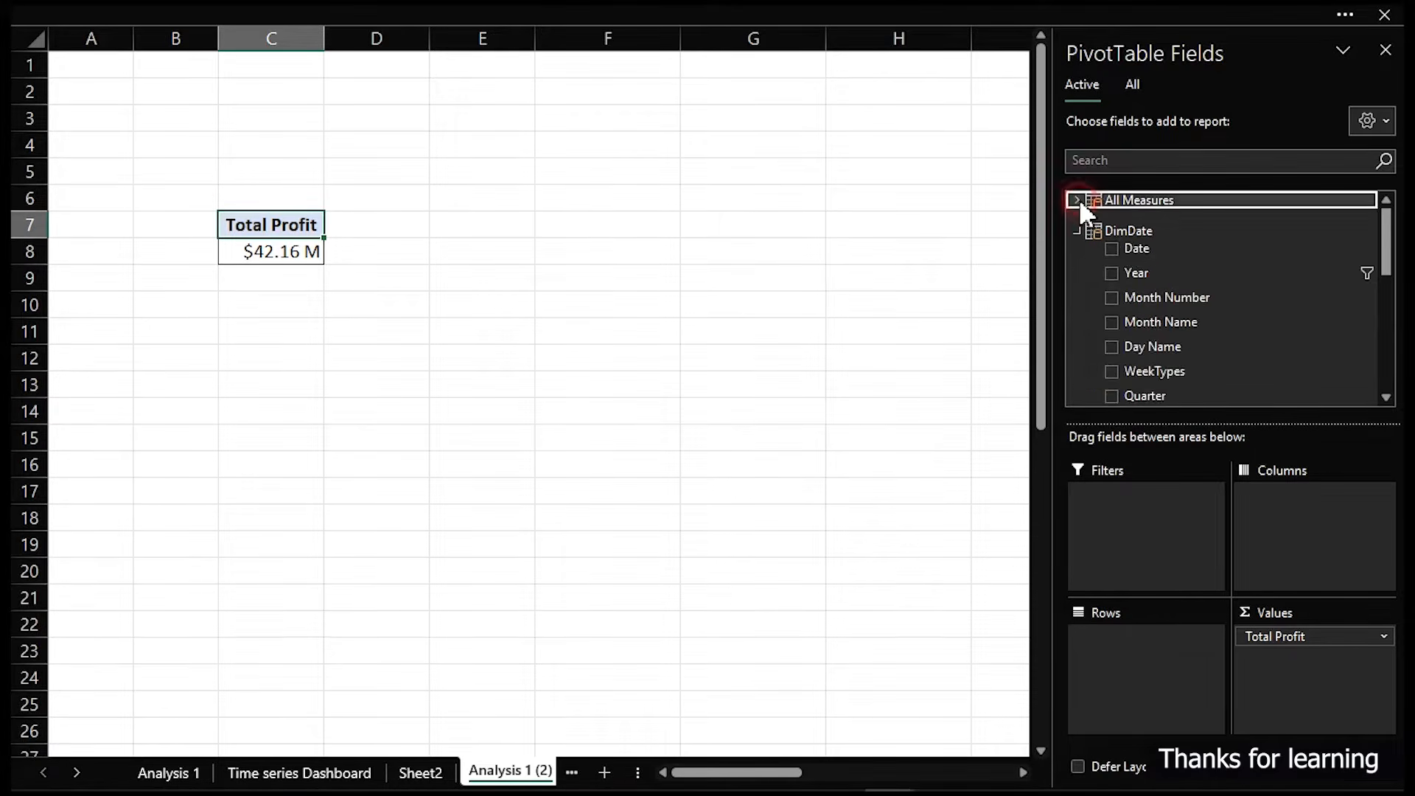
click(1134, 83)
click(1076, 260)
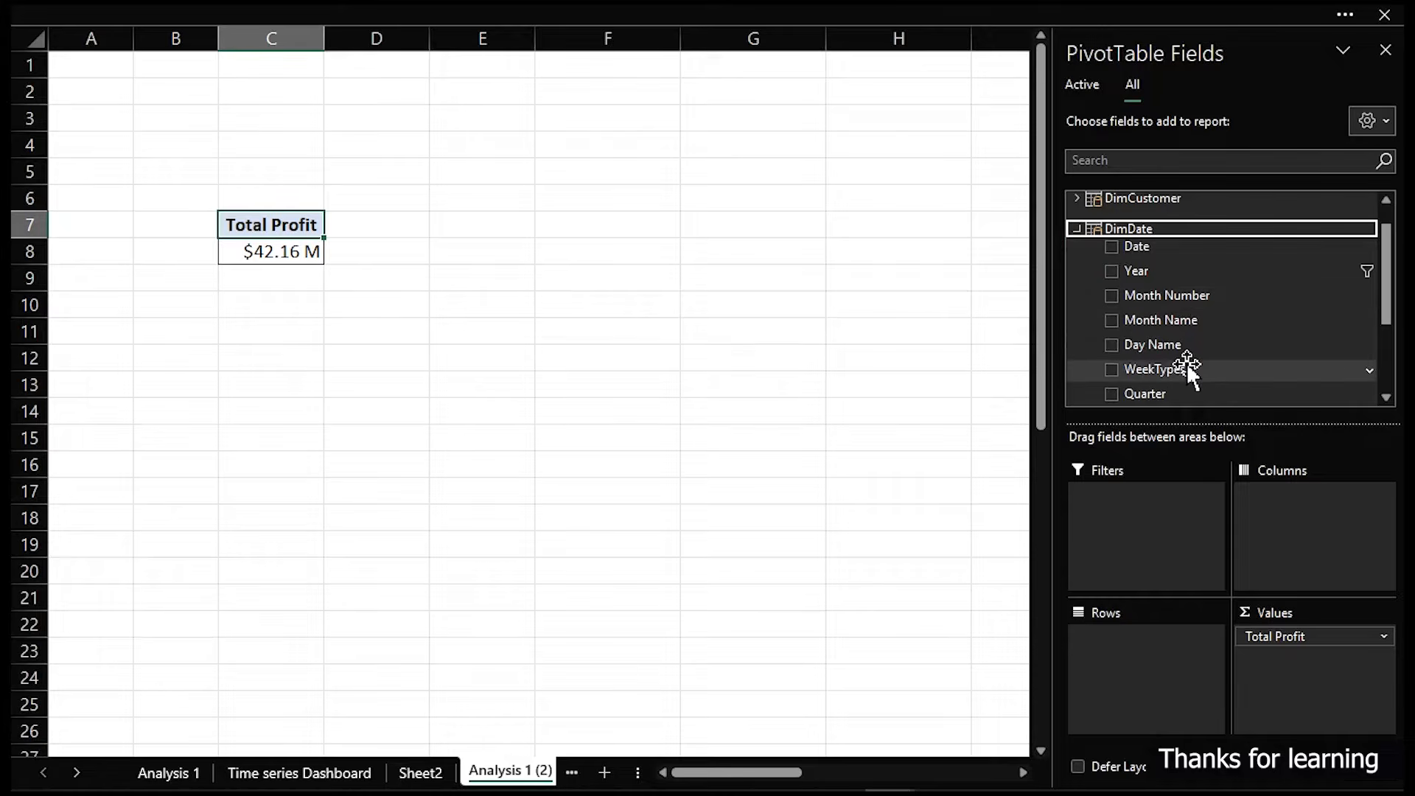
drag(1188, 321, 1153, 672)
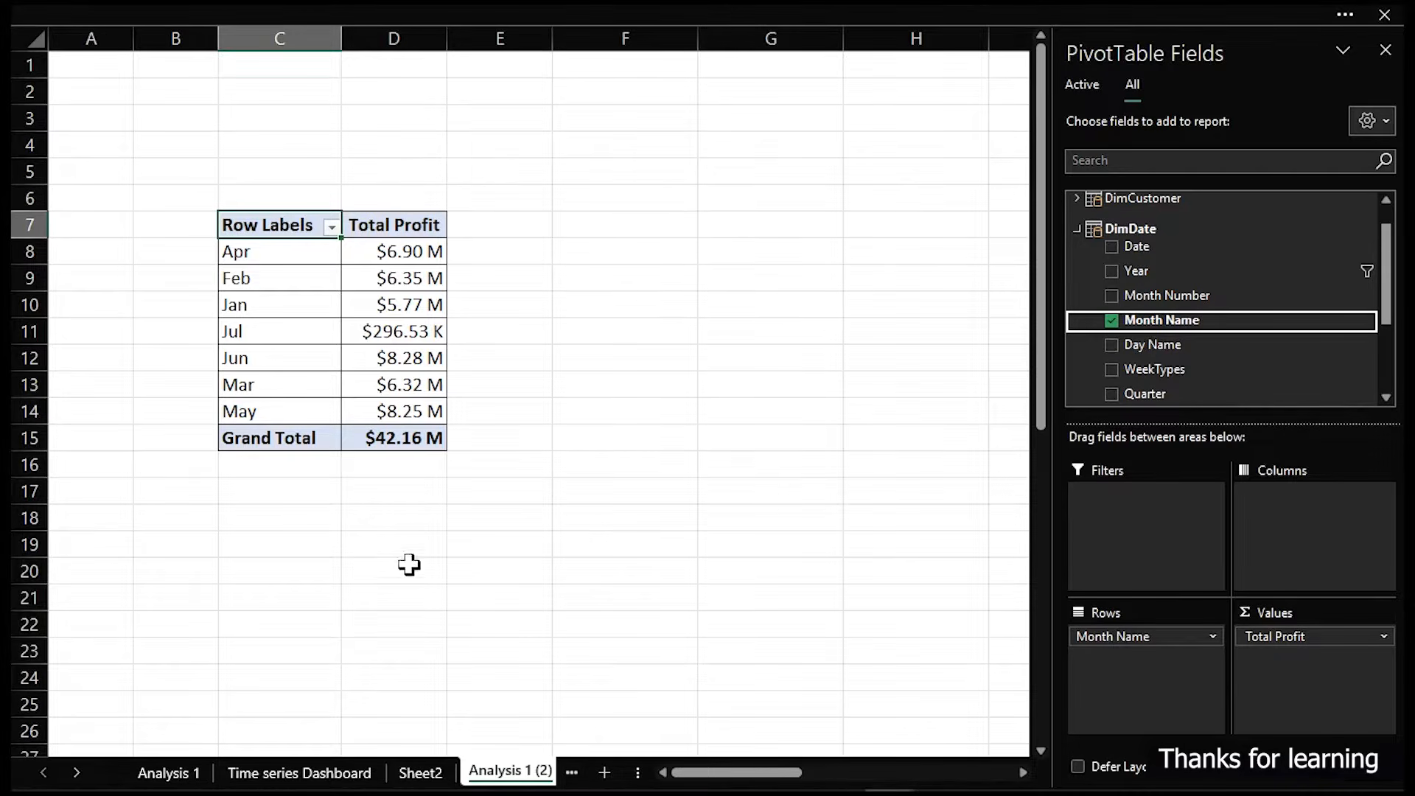
- Select 2005 on the dashboard's year slicer and review the pivot table's months
click(347, 770)
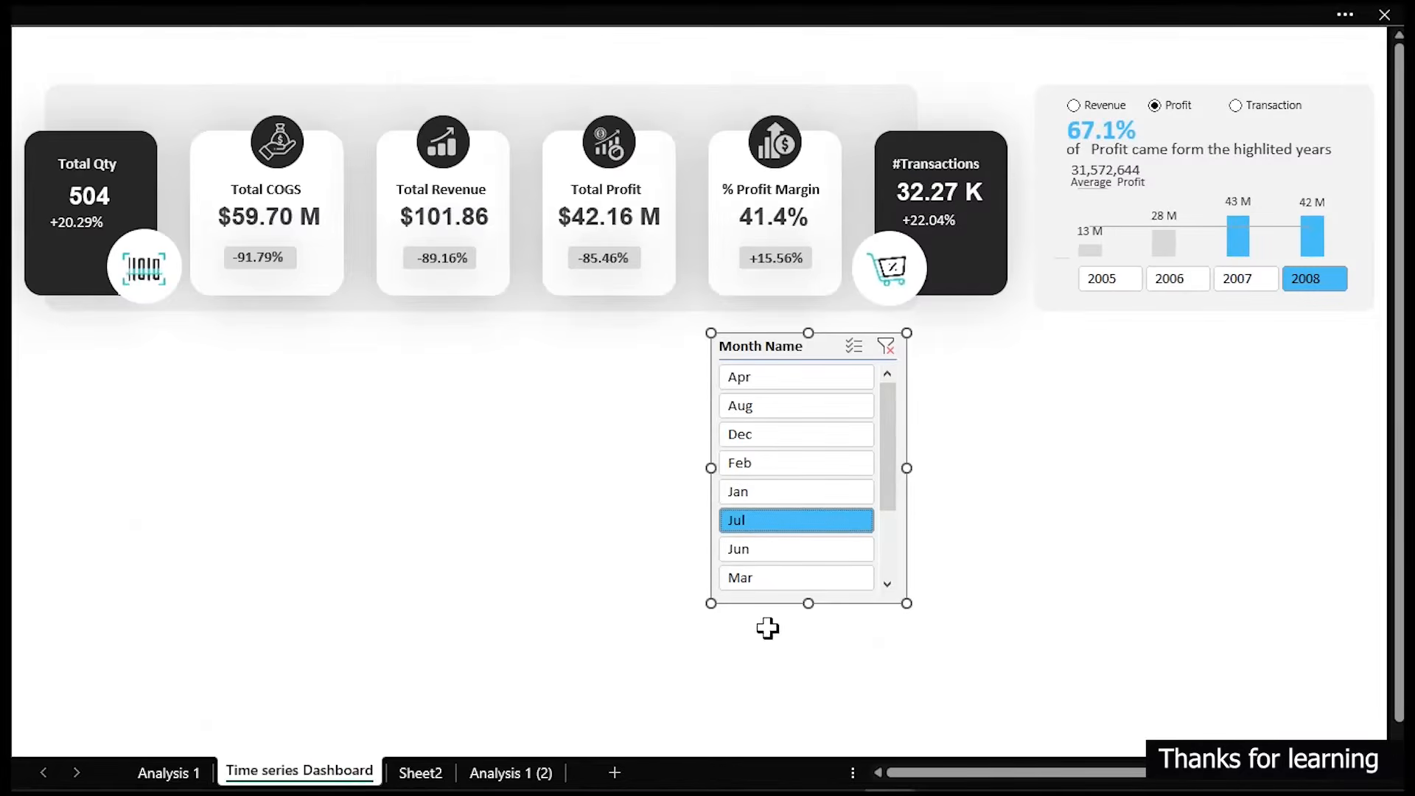
click(1112, 281)
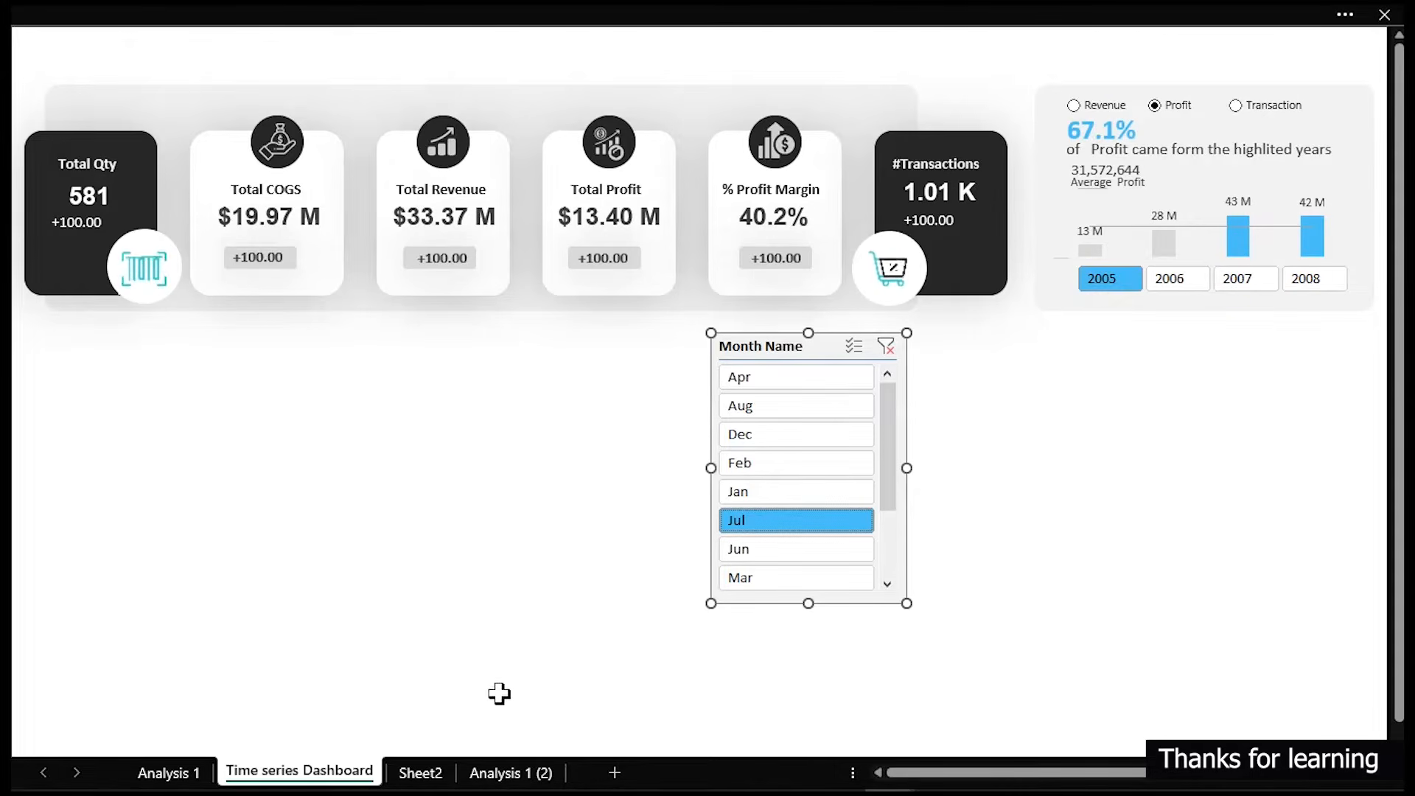
click(476, 773)
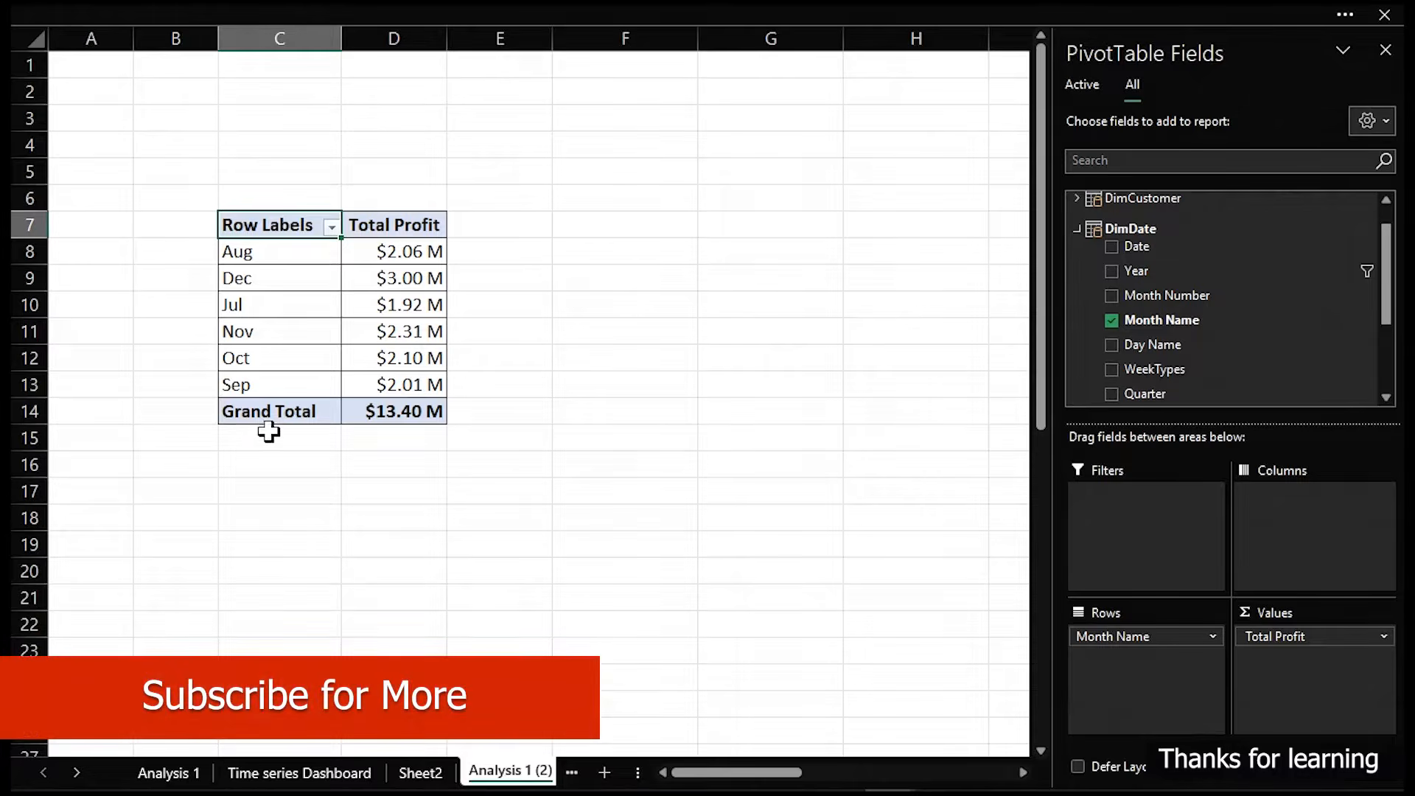
- Select 2006 on the dashboard's year slicer and return to the Analysis 1 (2) pivot table
click(325, 772)
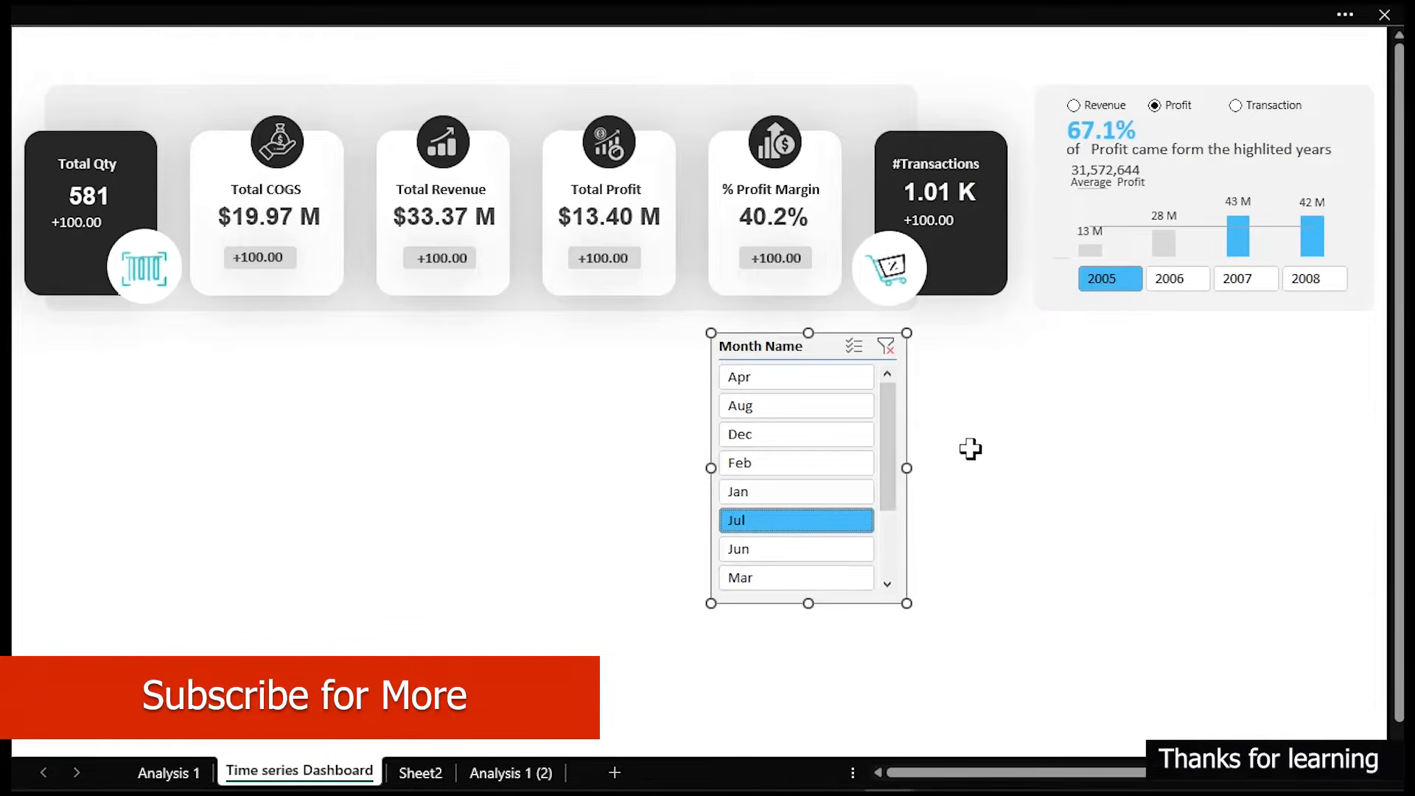
click(1172, 278)
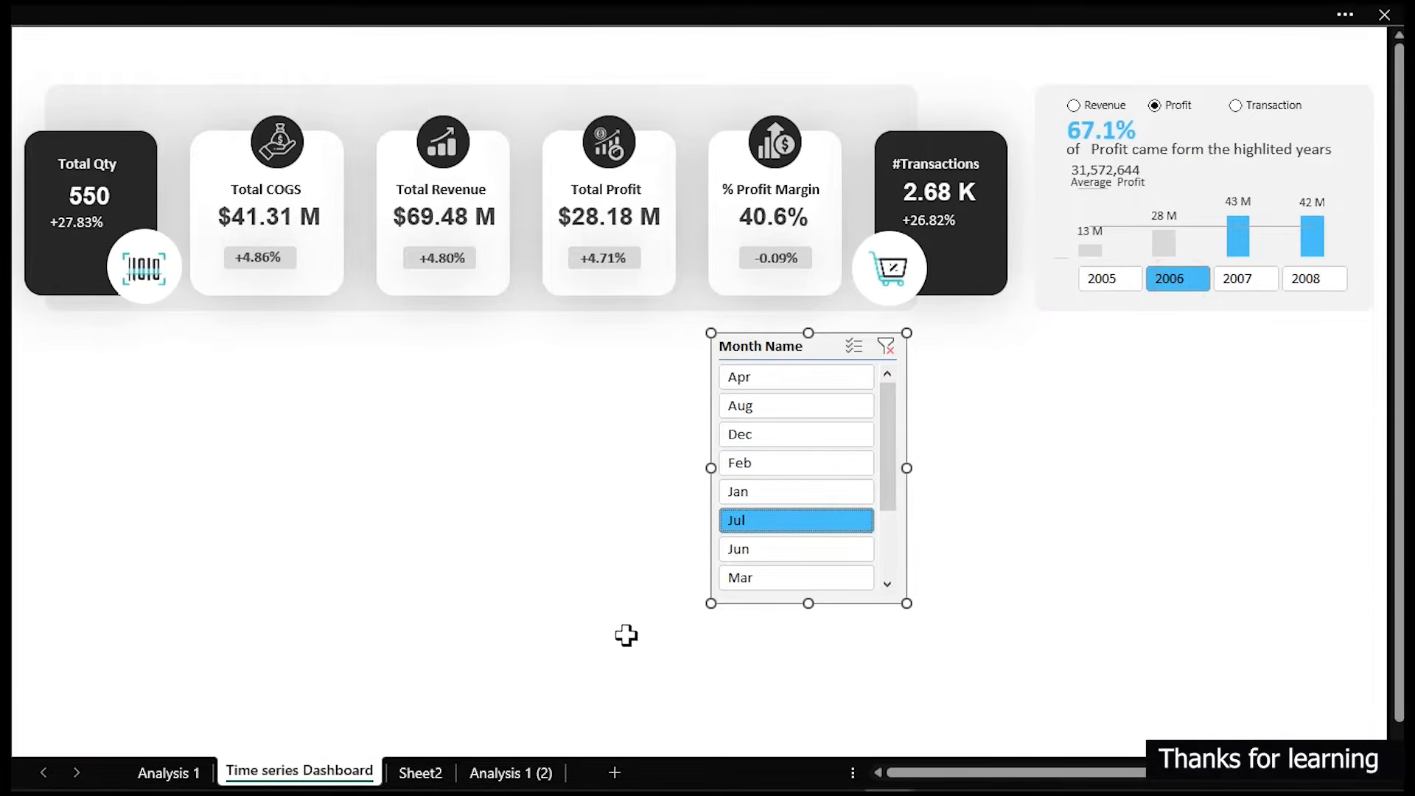
click(495, 773)
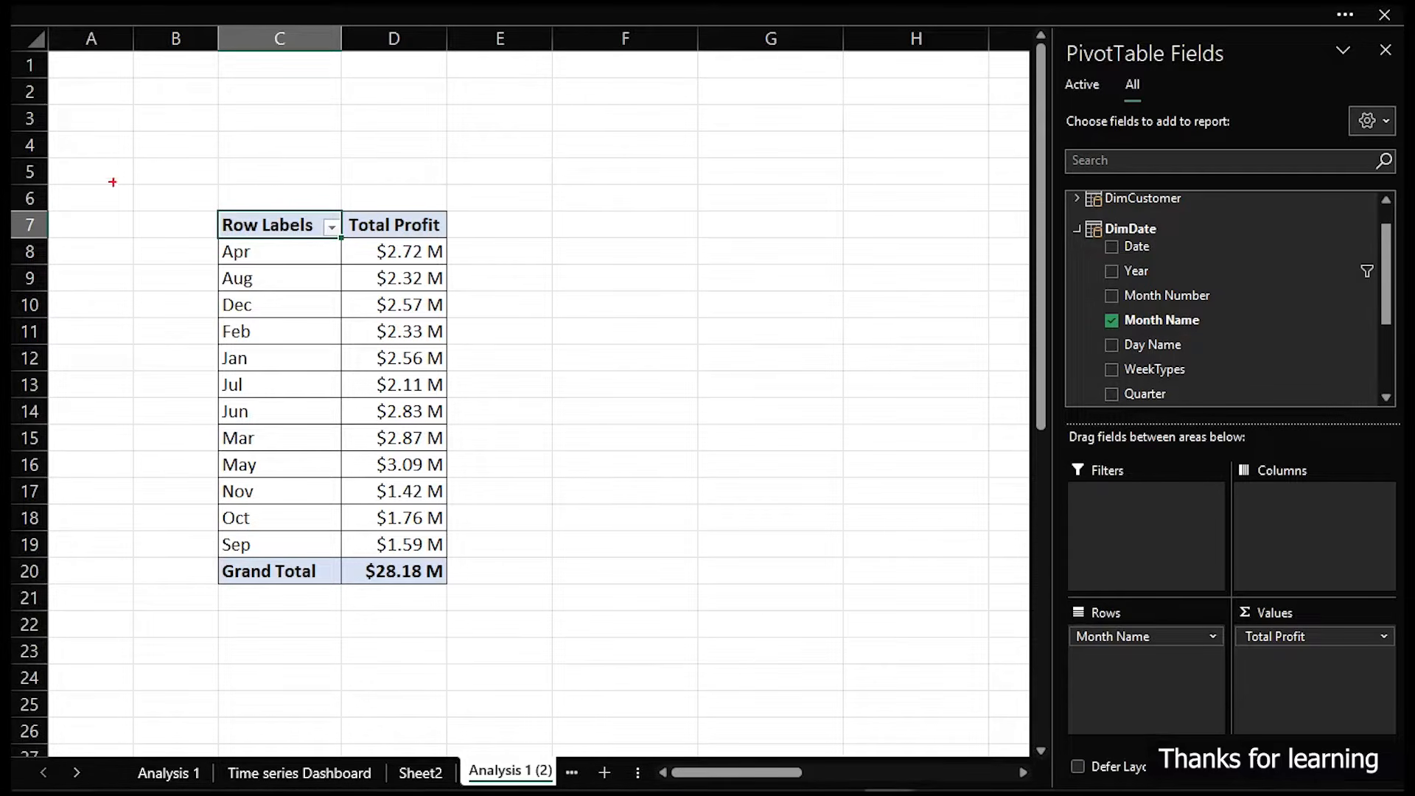
drag(206, 207, 278, 578)
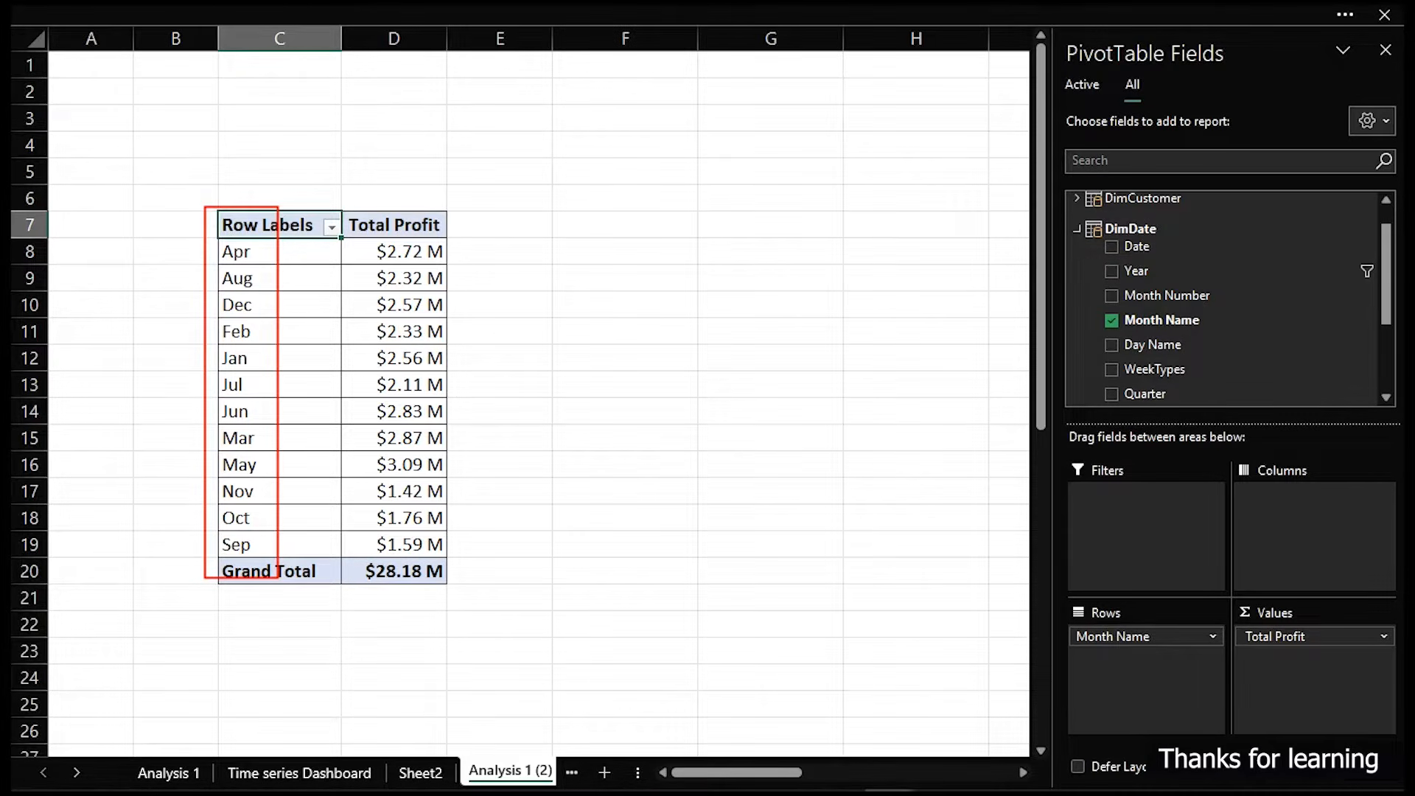
mouse_move(200, 194)
mouse_down()
mouse_move(316, 283)
mouse_move(326, 248)
mouse_up()
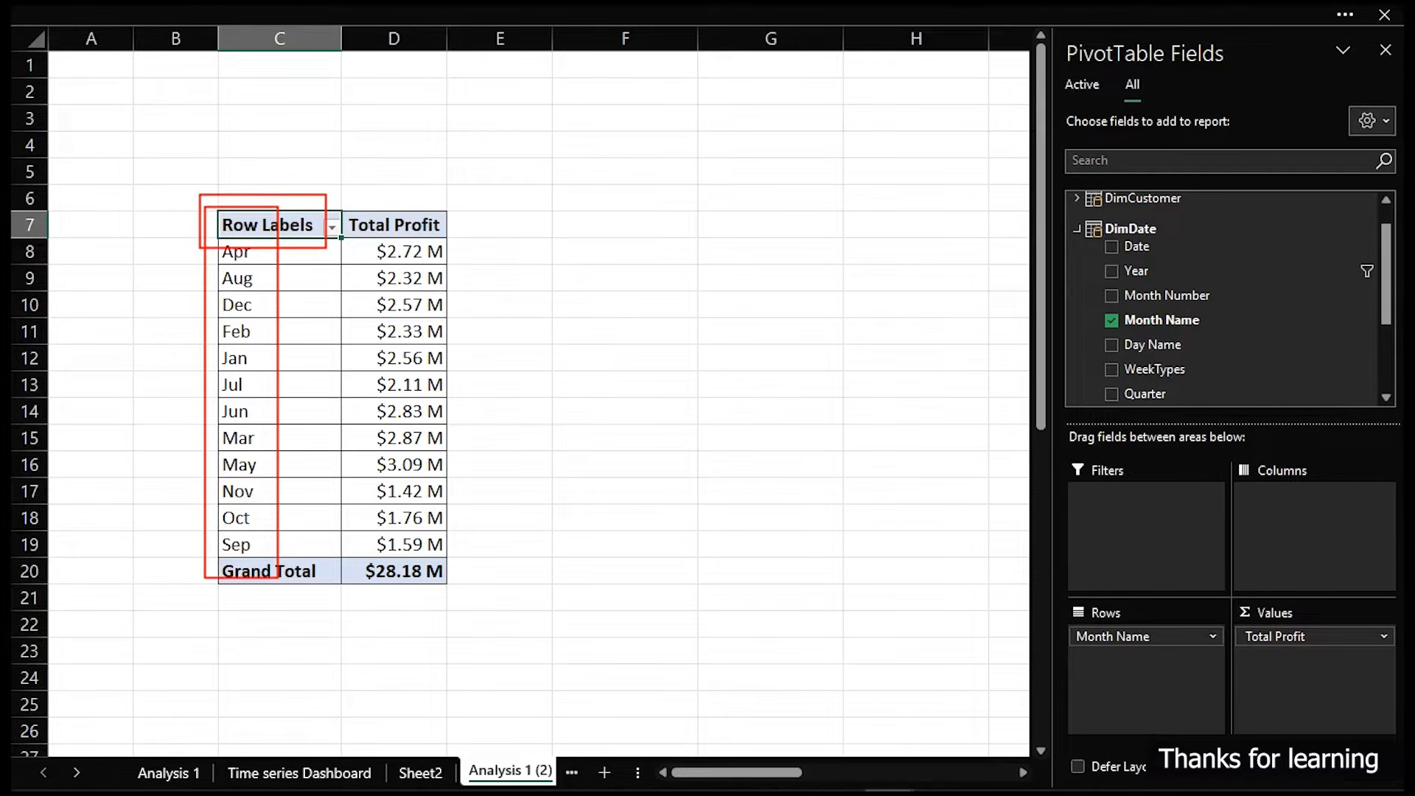
mouse_move(206, 545)
mouse_down()
mouse_move(291, 588)
mouse_move(450, 599)
mouse_up()
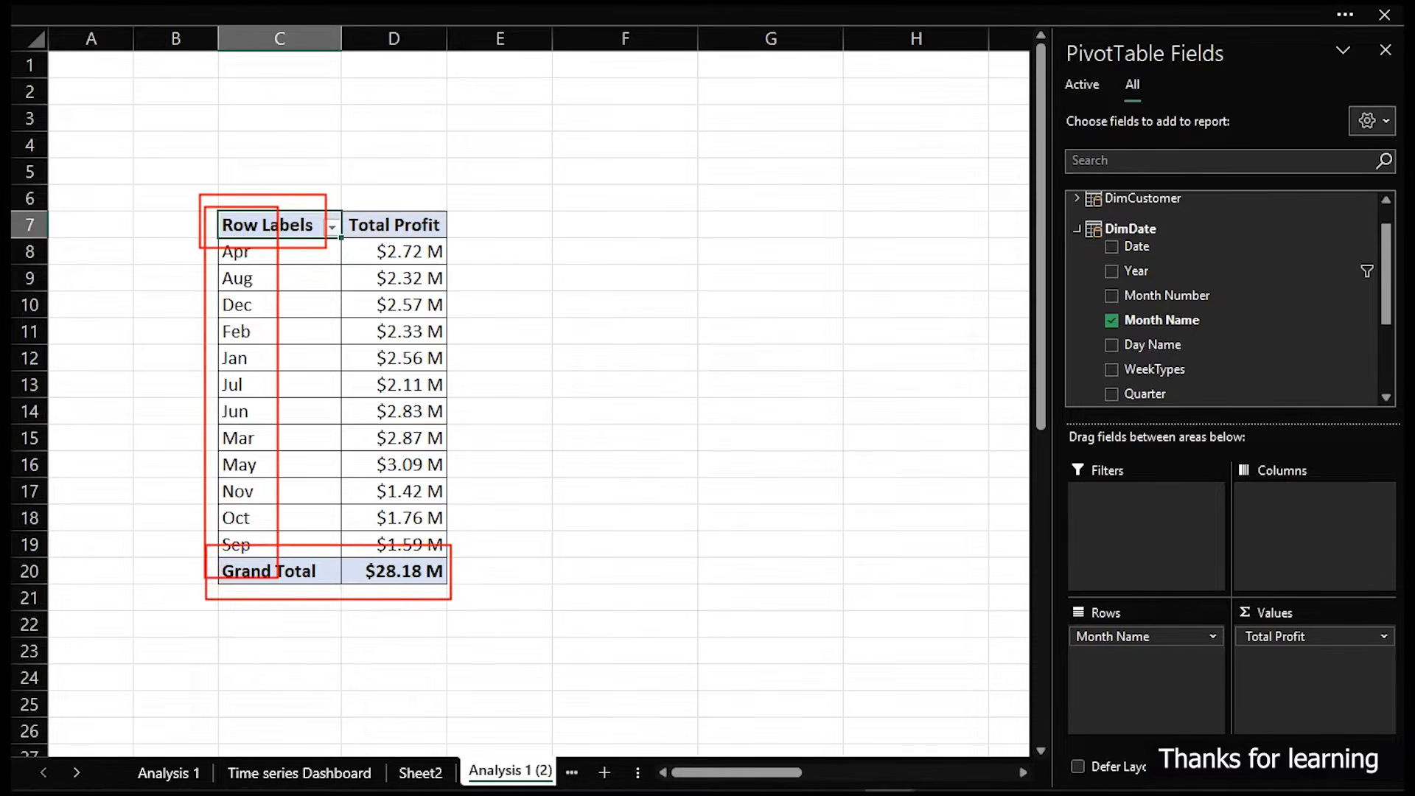
key(Escape)
- Turn off grand totals for rows and columns and switch the pivot table's report layout to tabular form
click(660, 13)
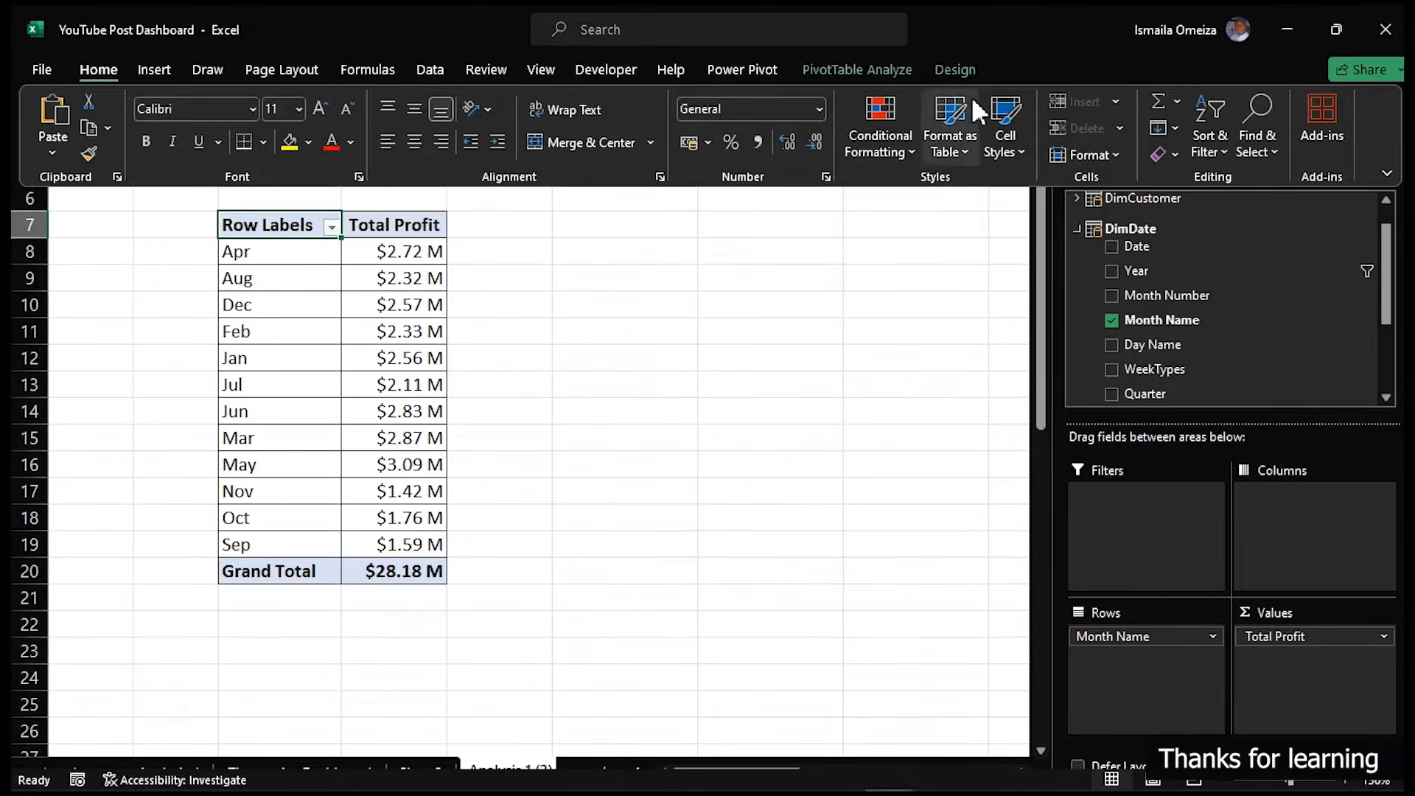
click(947, 69)
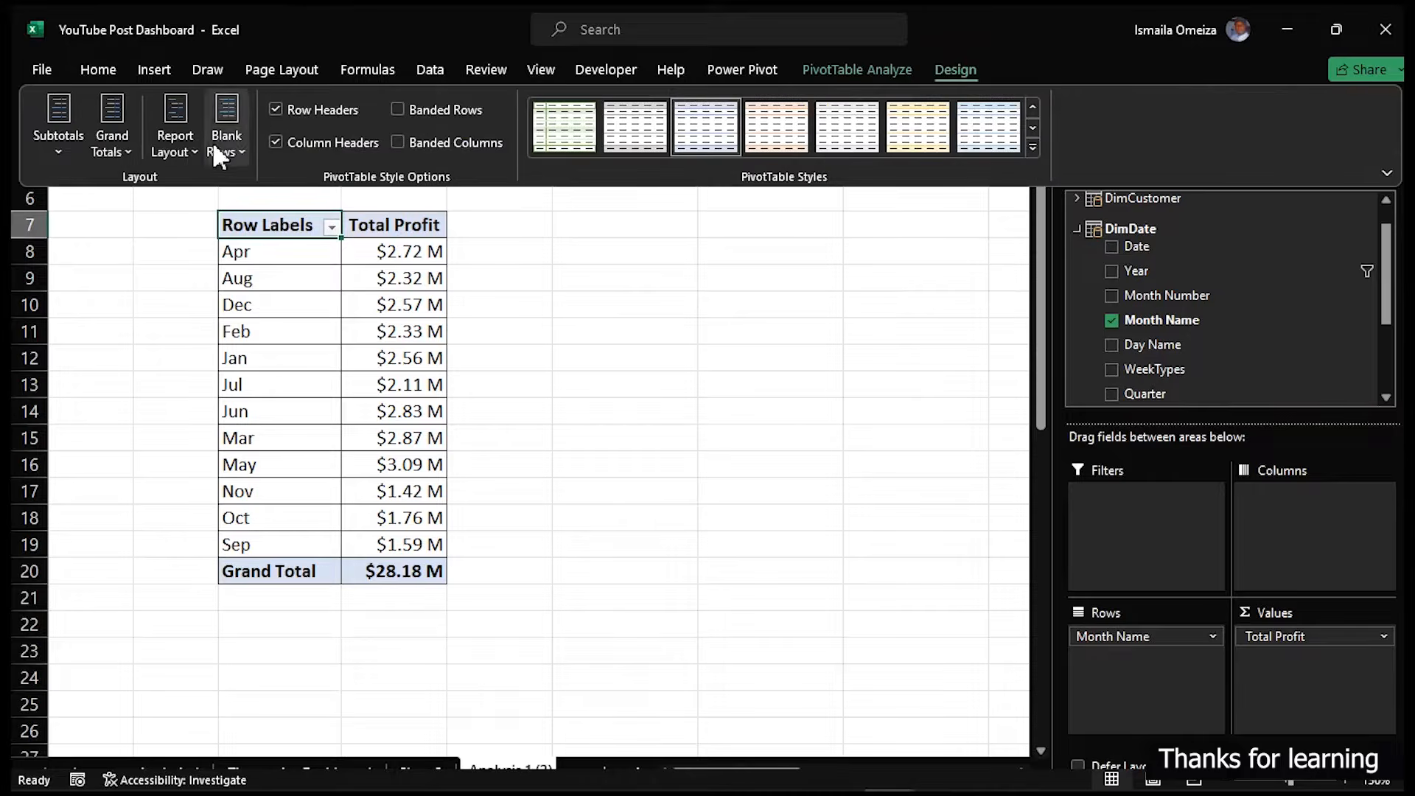
click(118, 156)
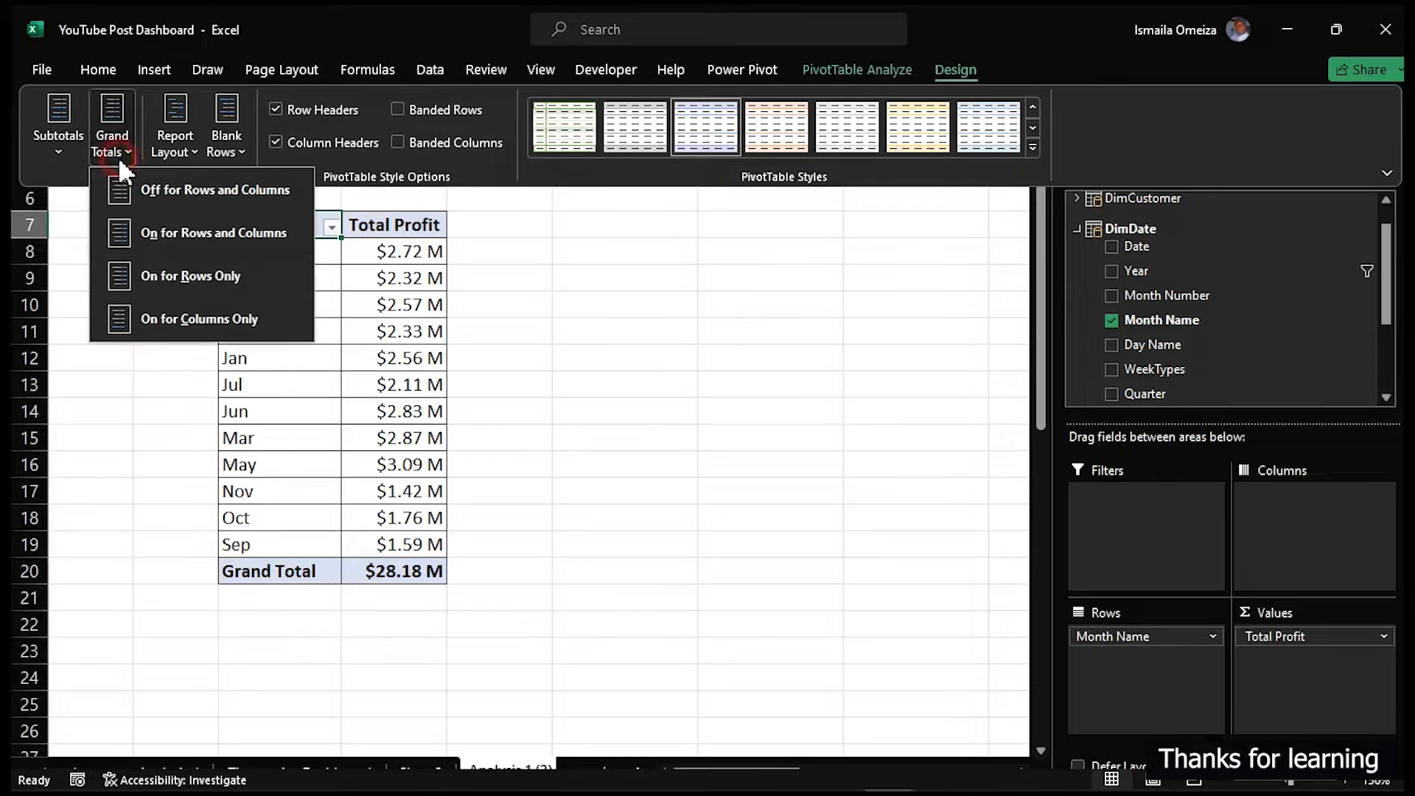
click(215, 193)
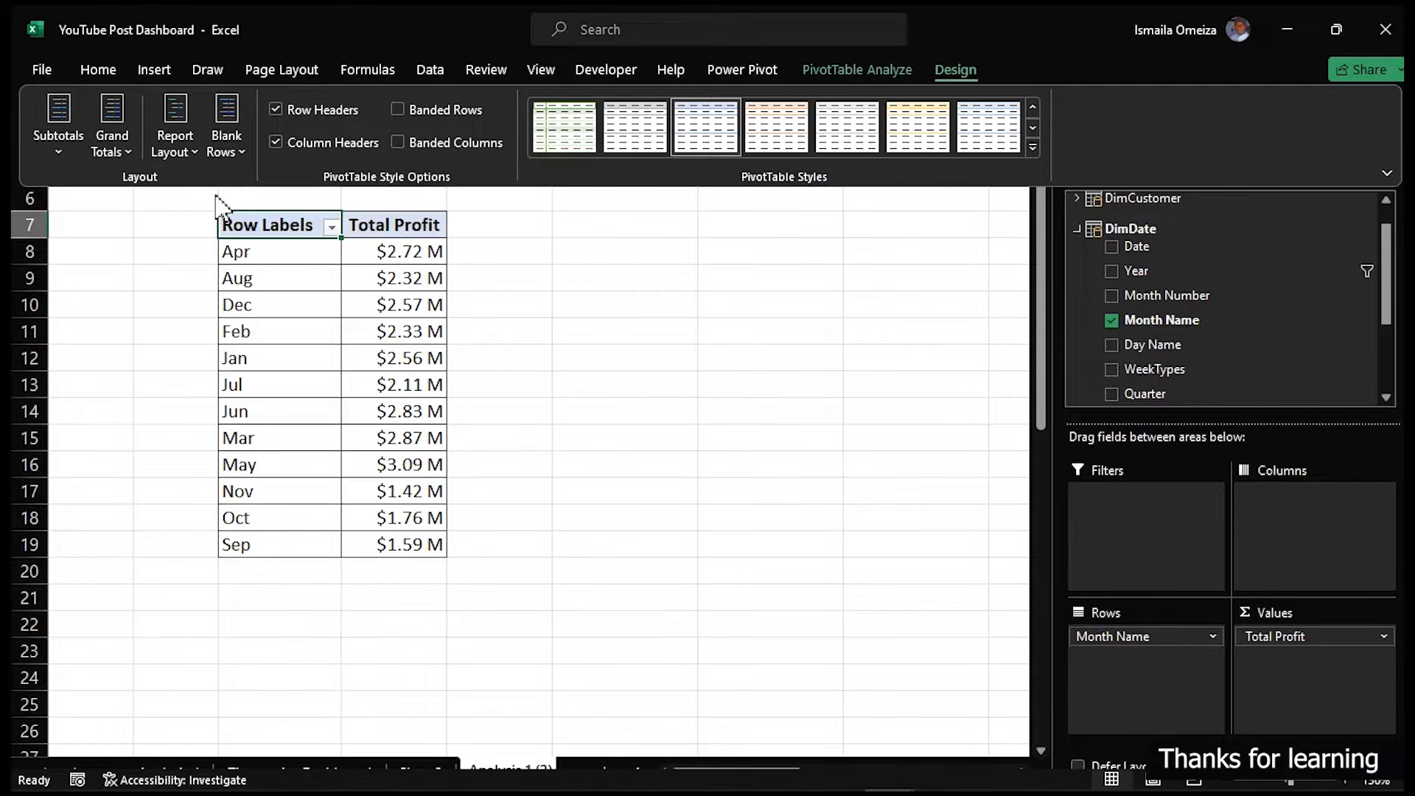
click(177, 151)
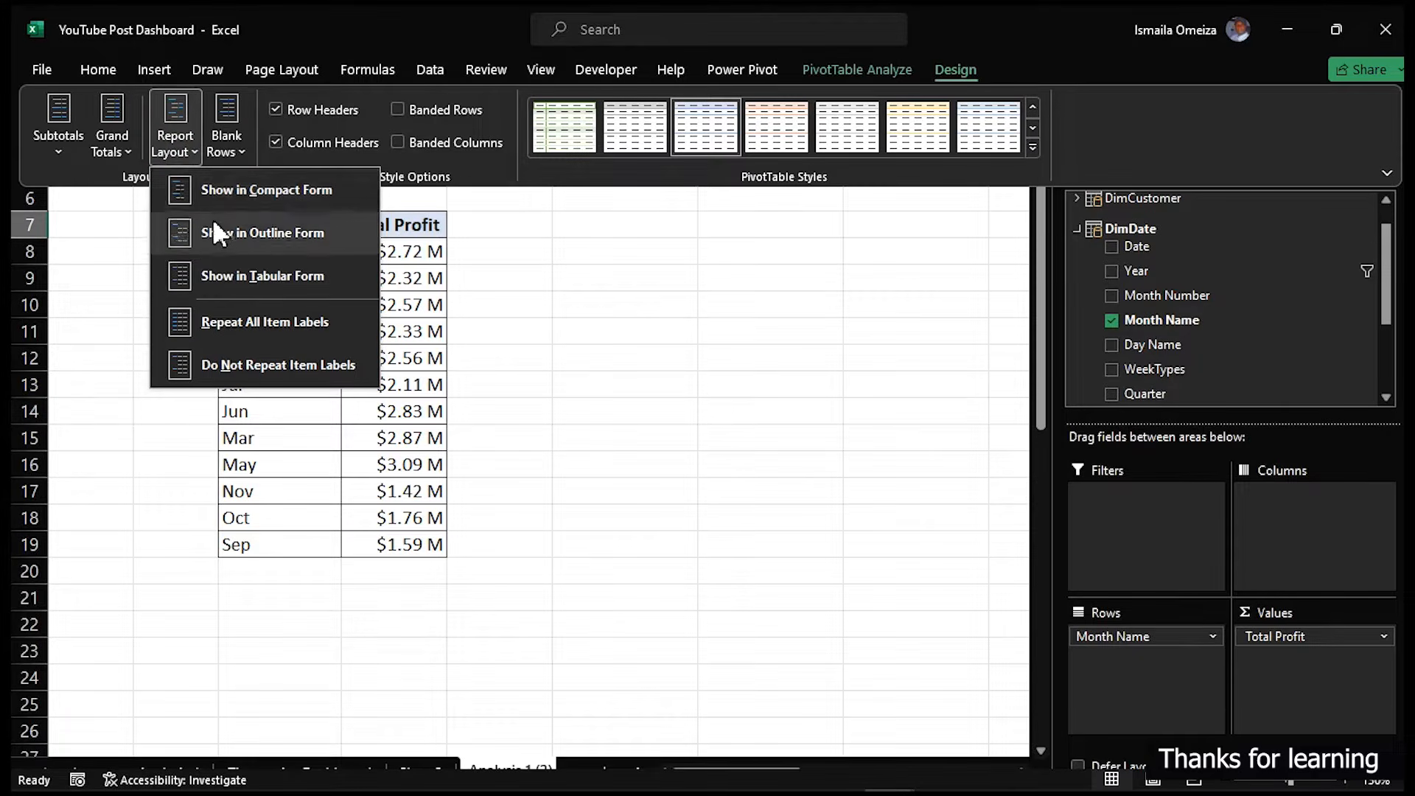
click(253, 273)
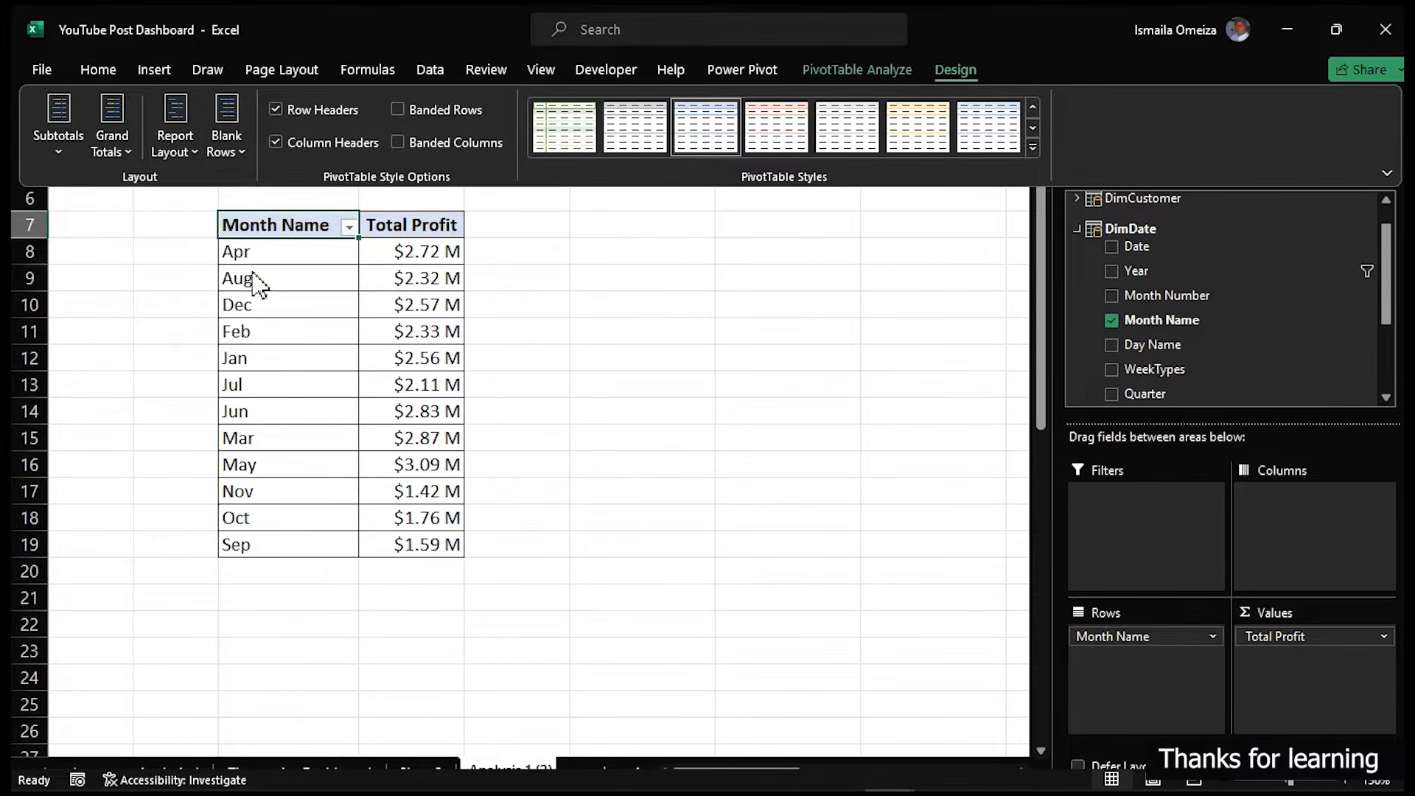
key(ctrl+2)
drag(206, 208, 346, 241)
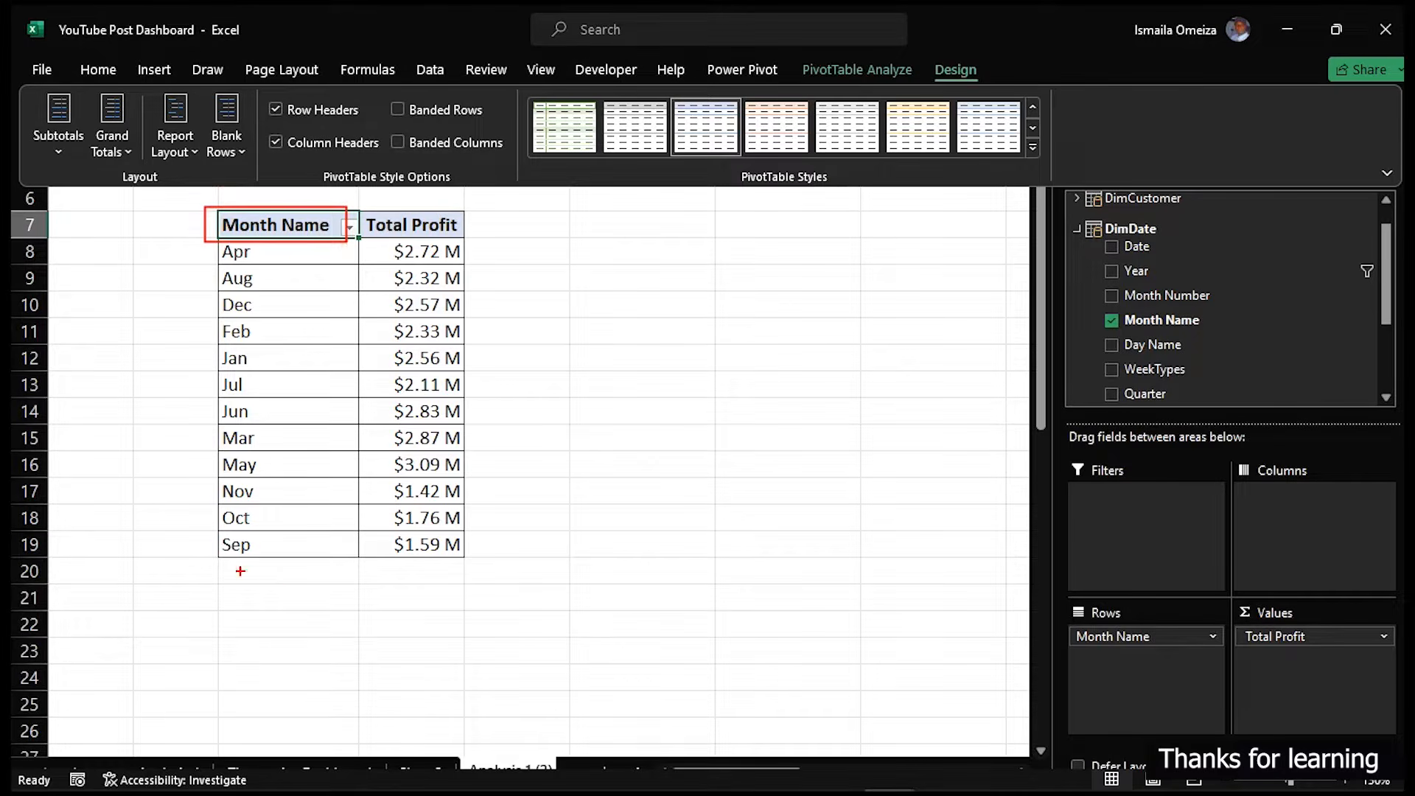
mouse_move(219, 559)
mouse_down()
mouse_move(333, 587)
mouse_move(463, 593)
mouse_up()
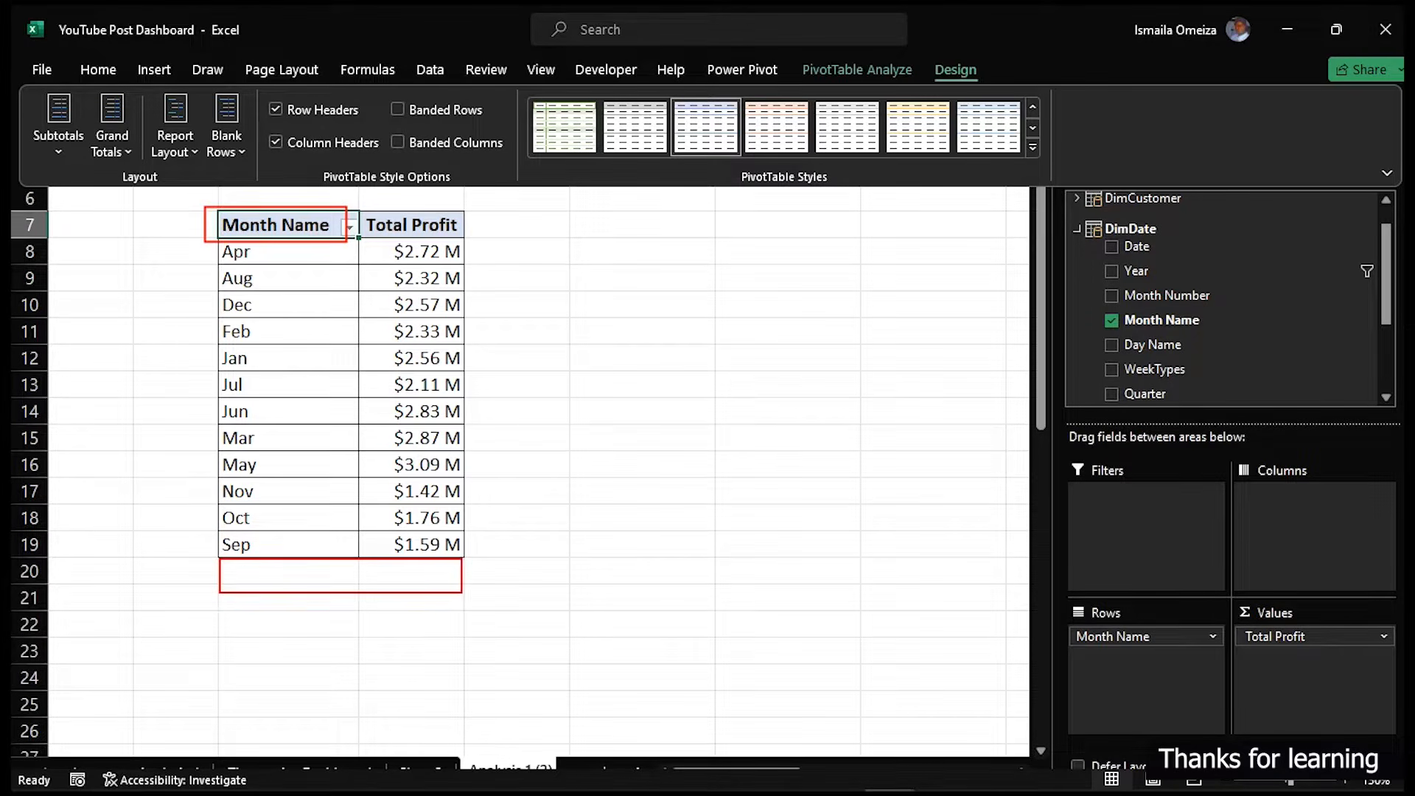
key(Escape)
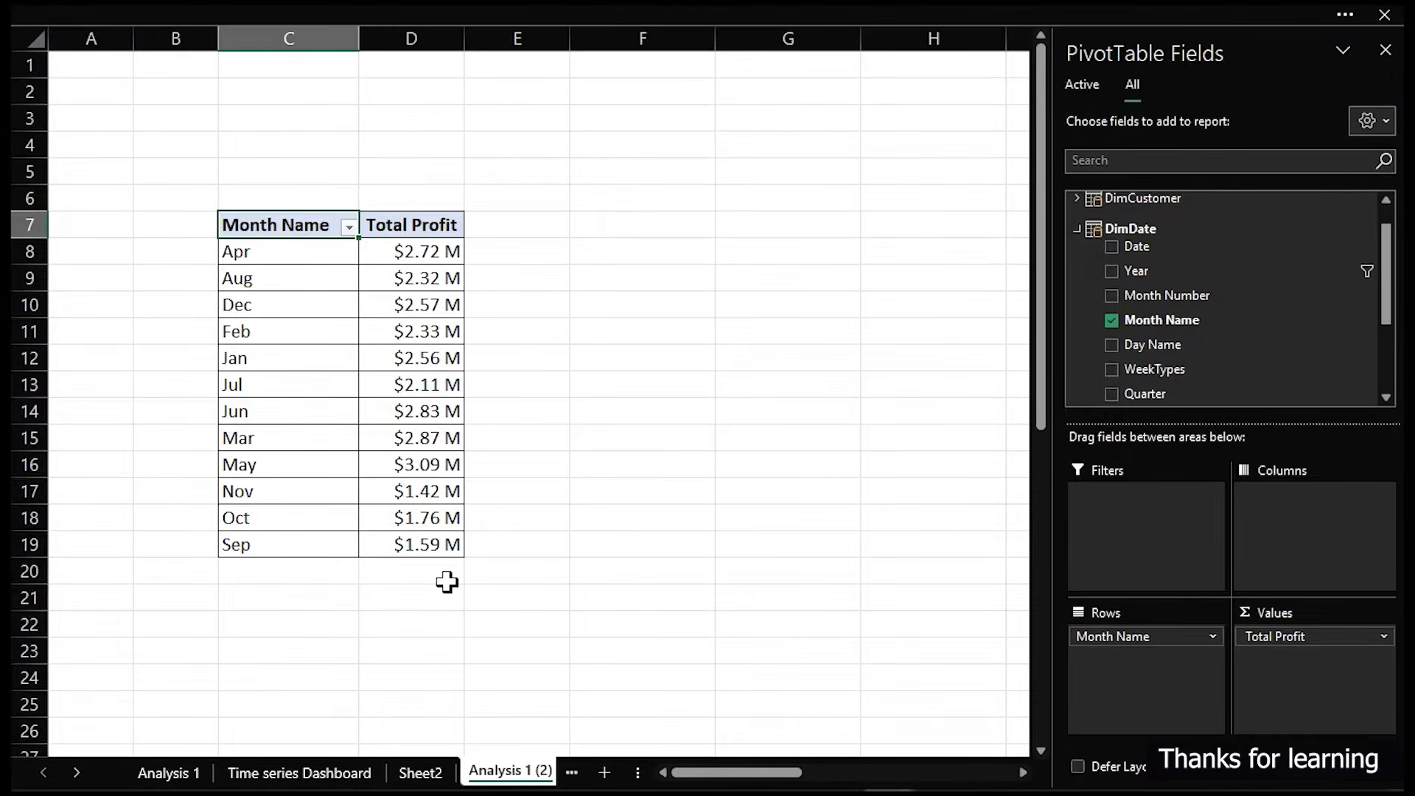
mouse_move(200, 213)
mouse_down()
mouse_move(258, 290)
mouse_move(284, 557)
mouse_up()
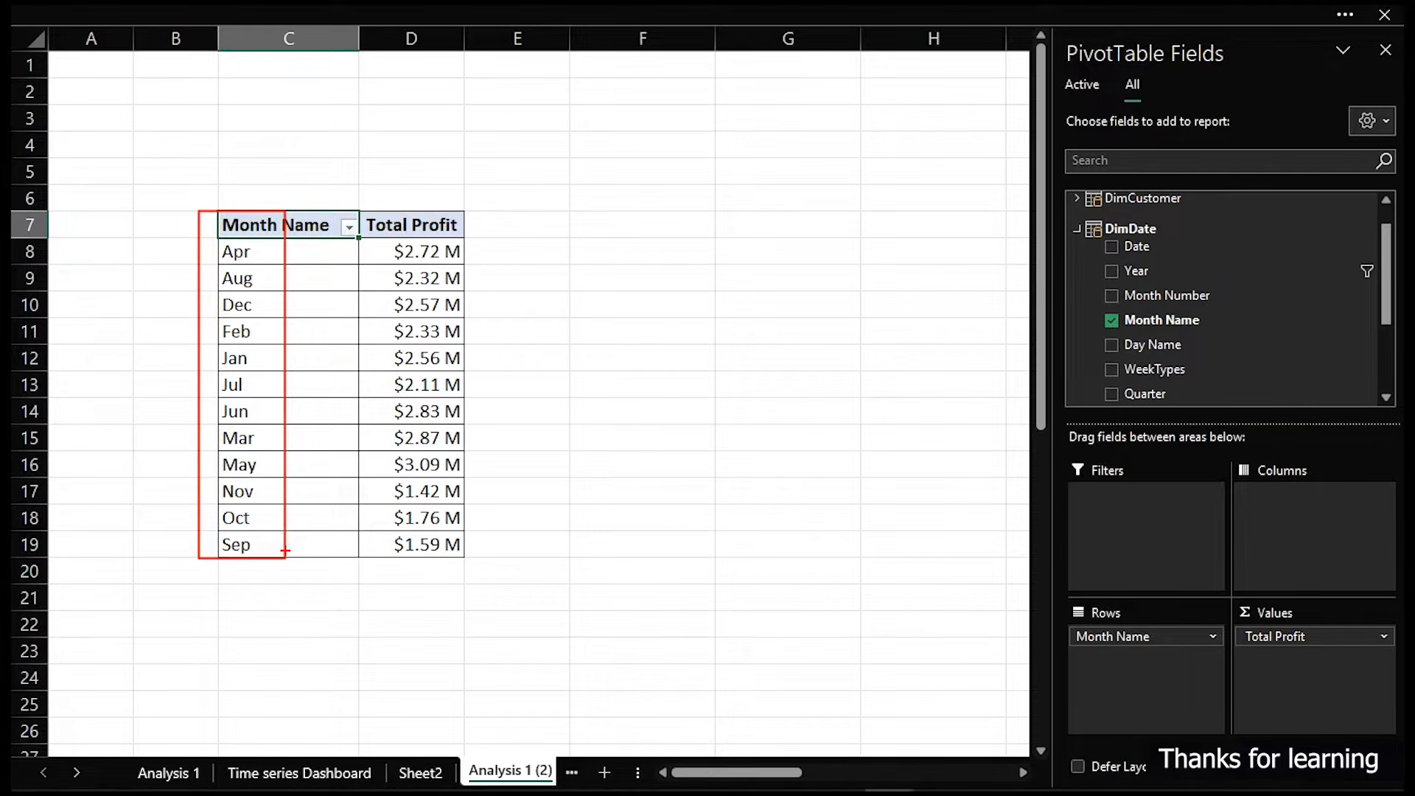
- Insert a line pivot chart of total profit by month from the pivot table
click(315, 440)
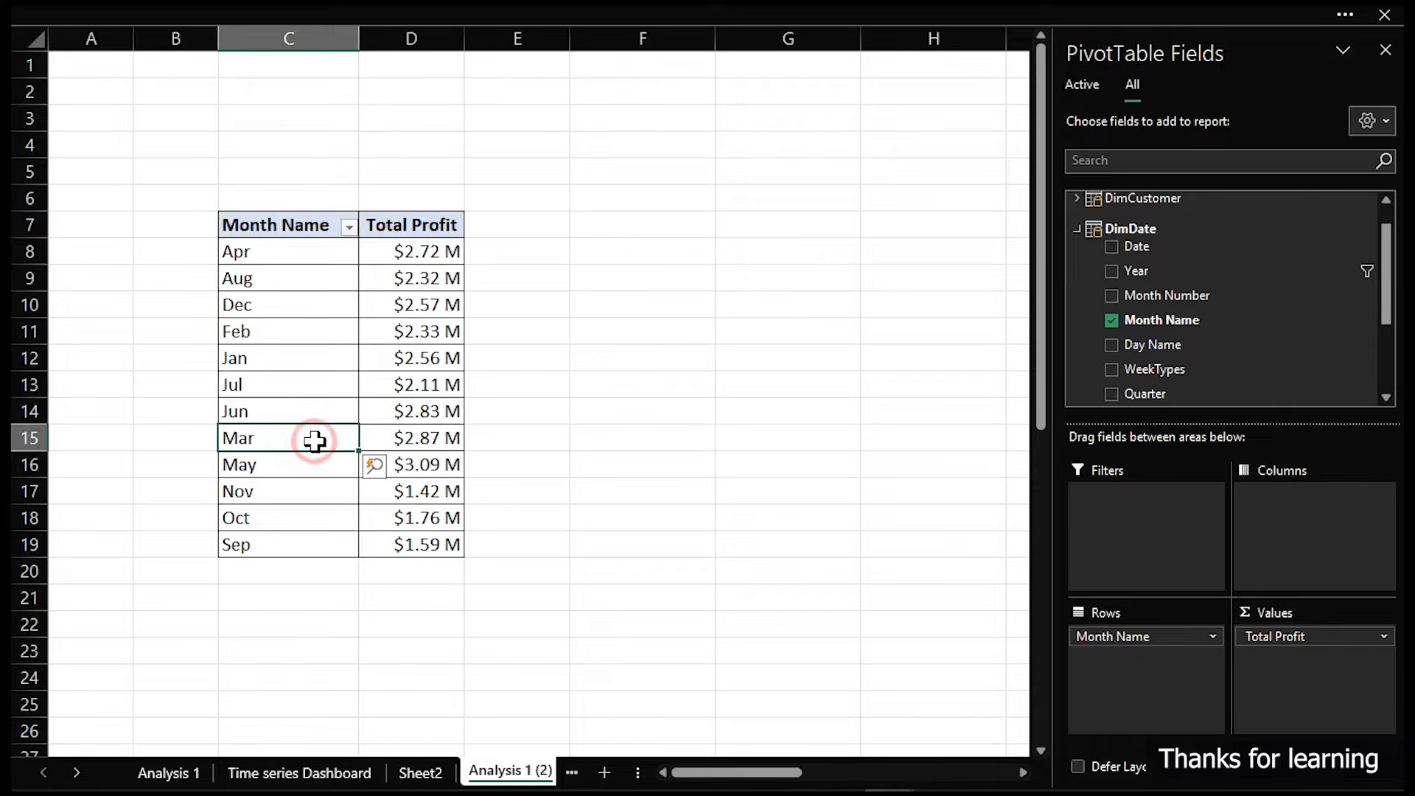
click(275, 15)
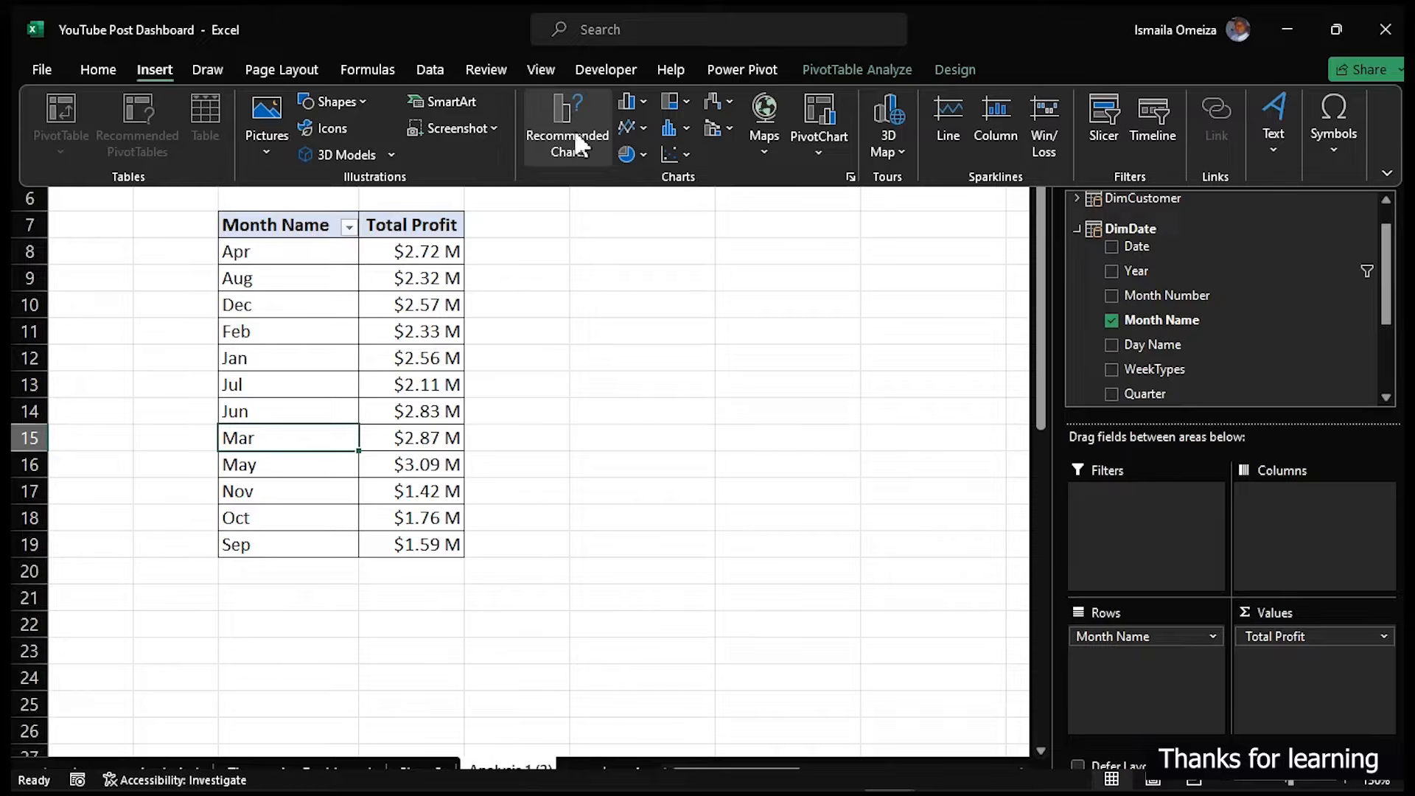
click(554, 113)
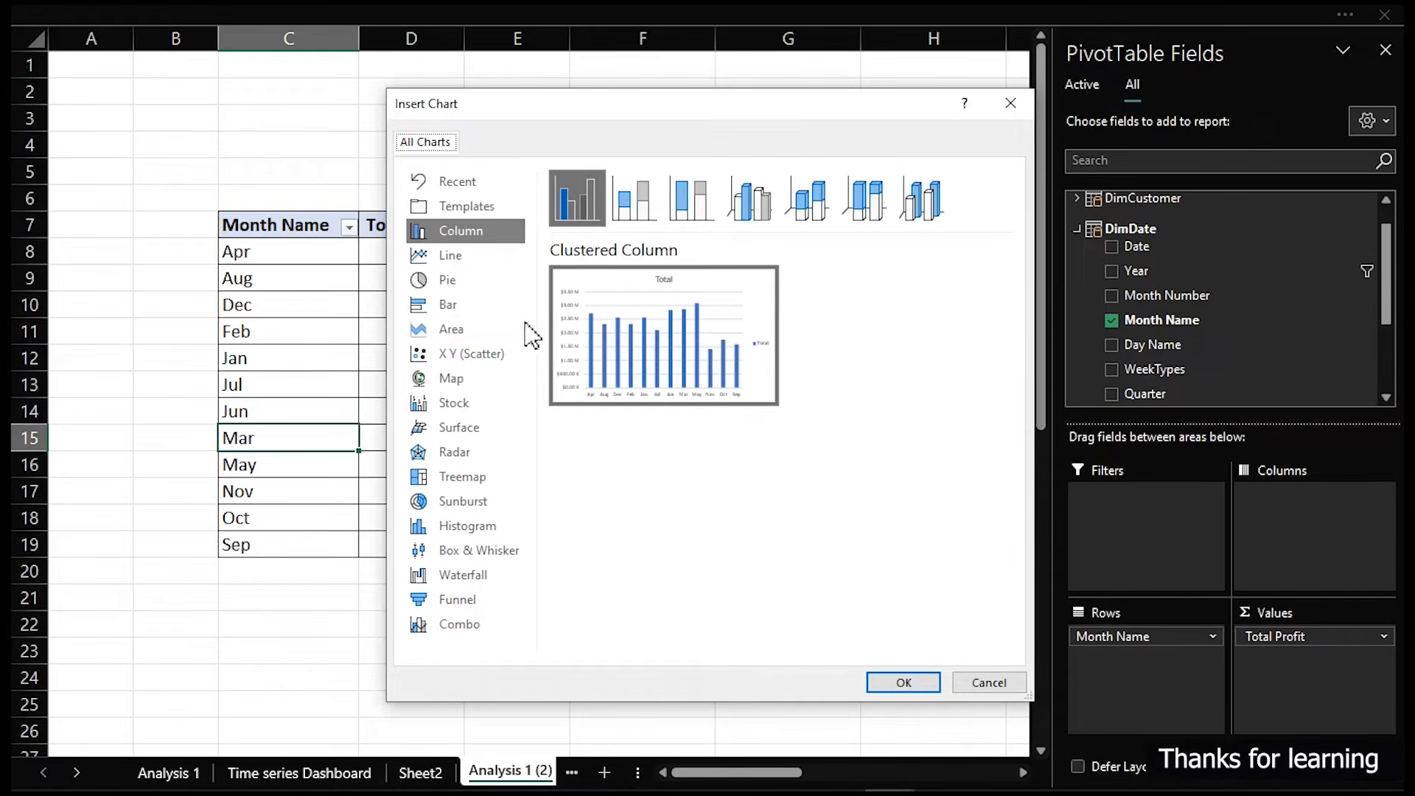
click(473, 255)
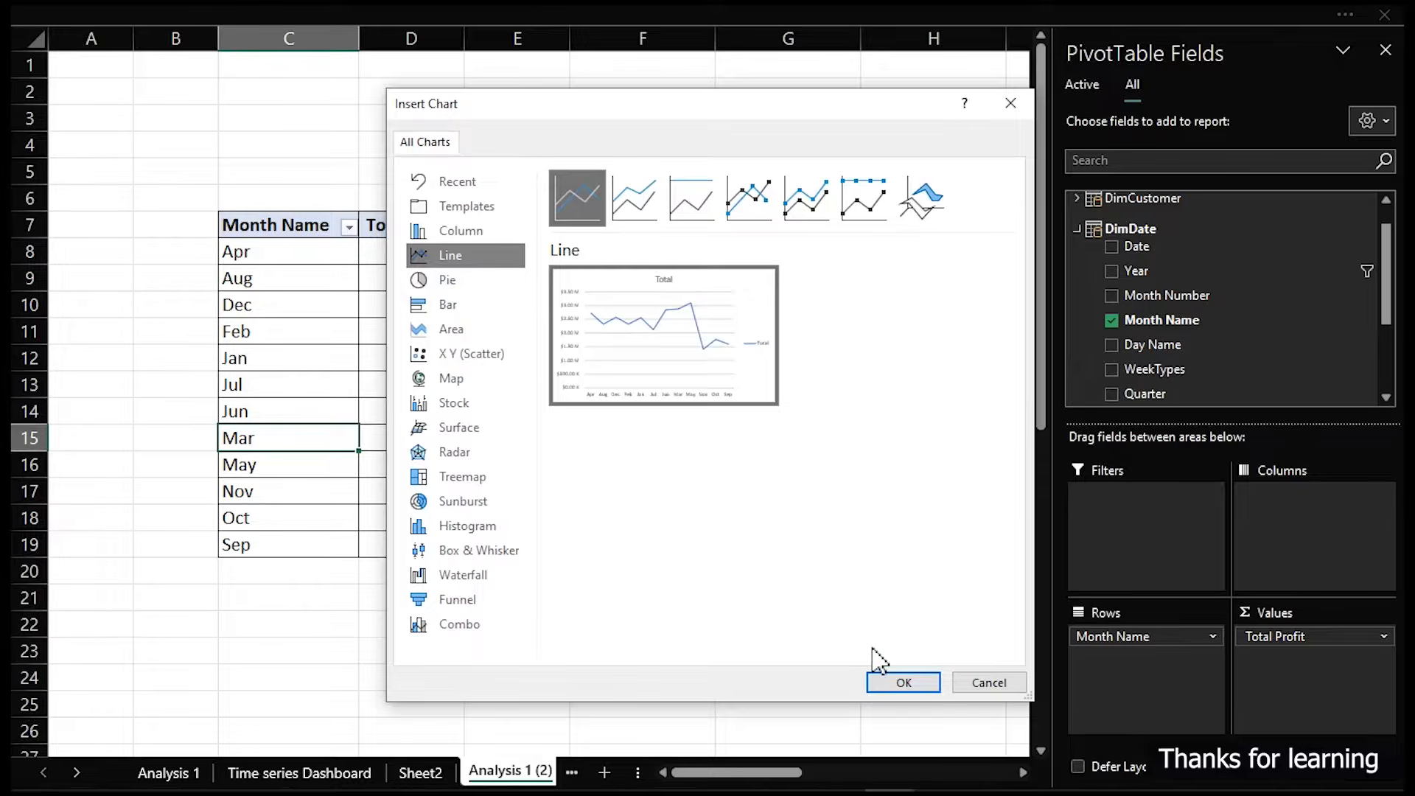
click(895, 682)
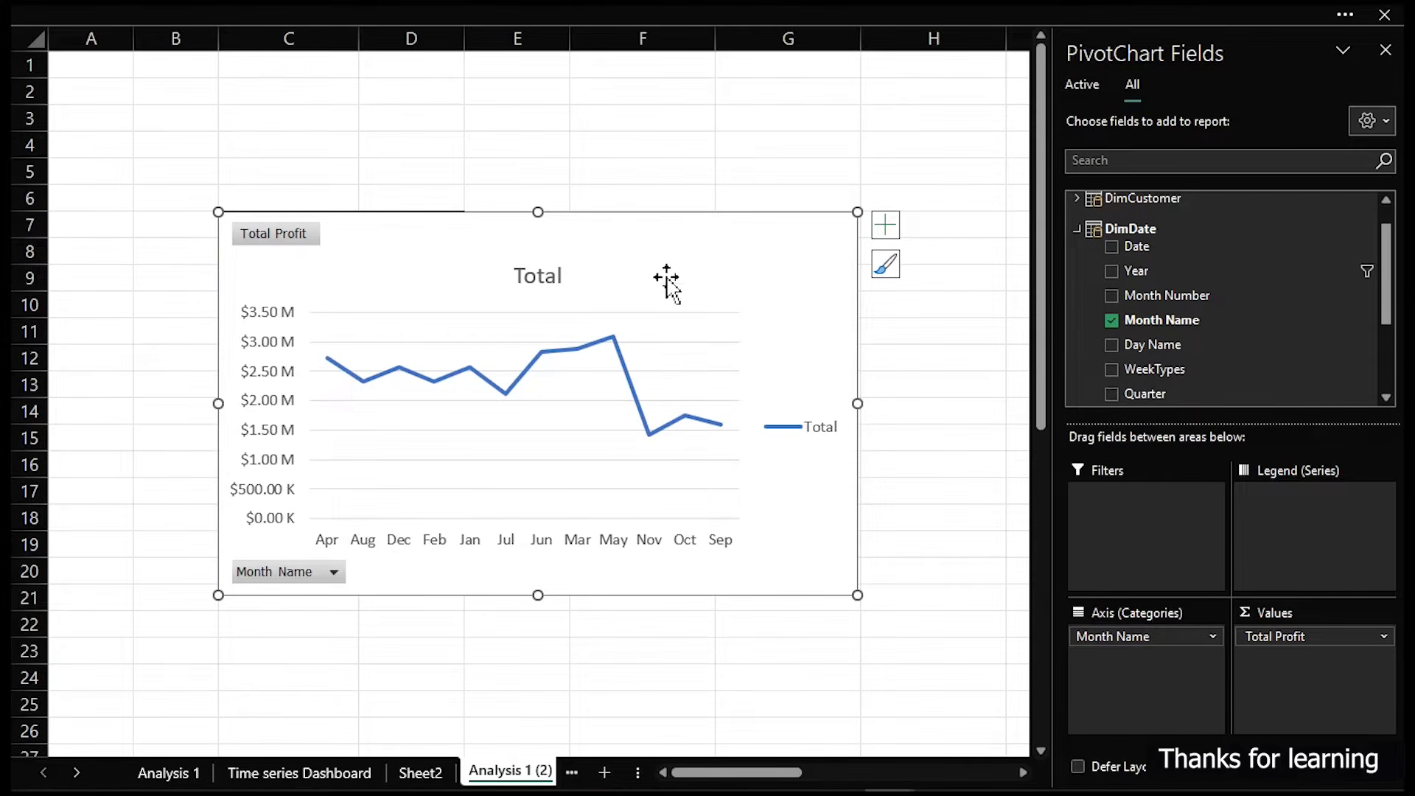
- Remove the Total Profit field from the pivot chart and undo the removal
right_click(285, 244)
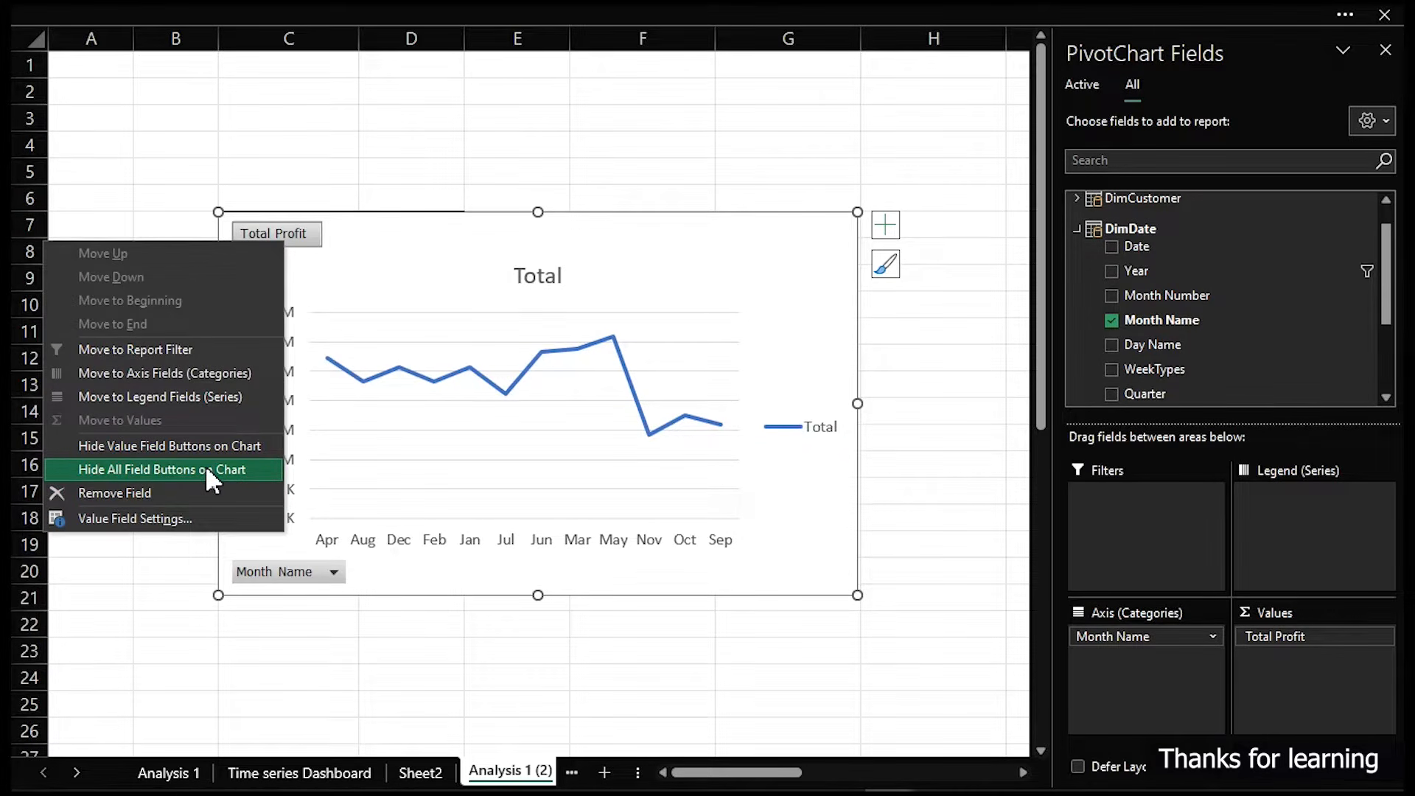
click(198, 486)
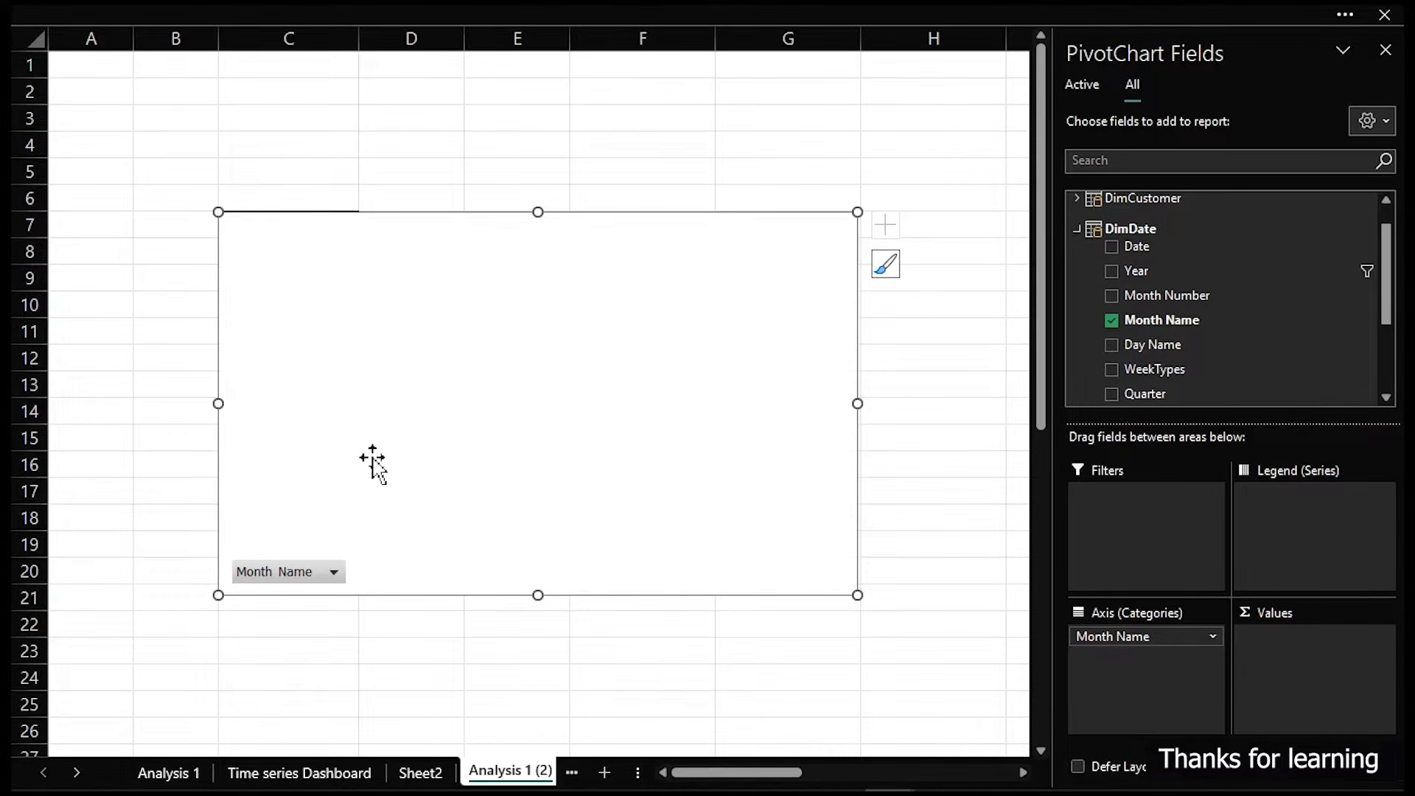
key(ctrl+z)
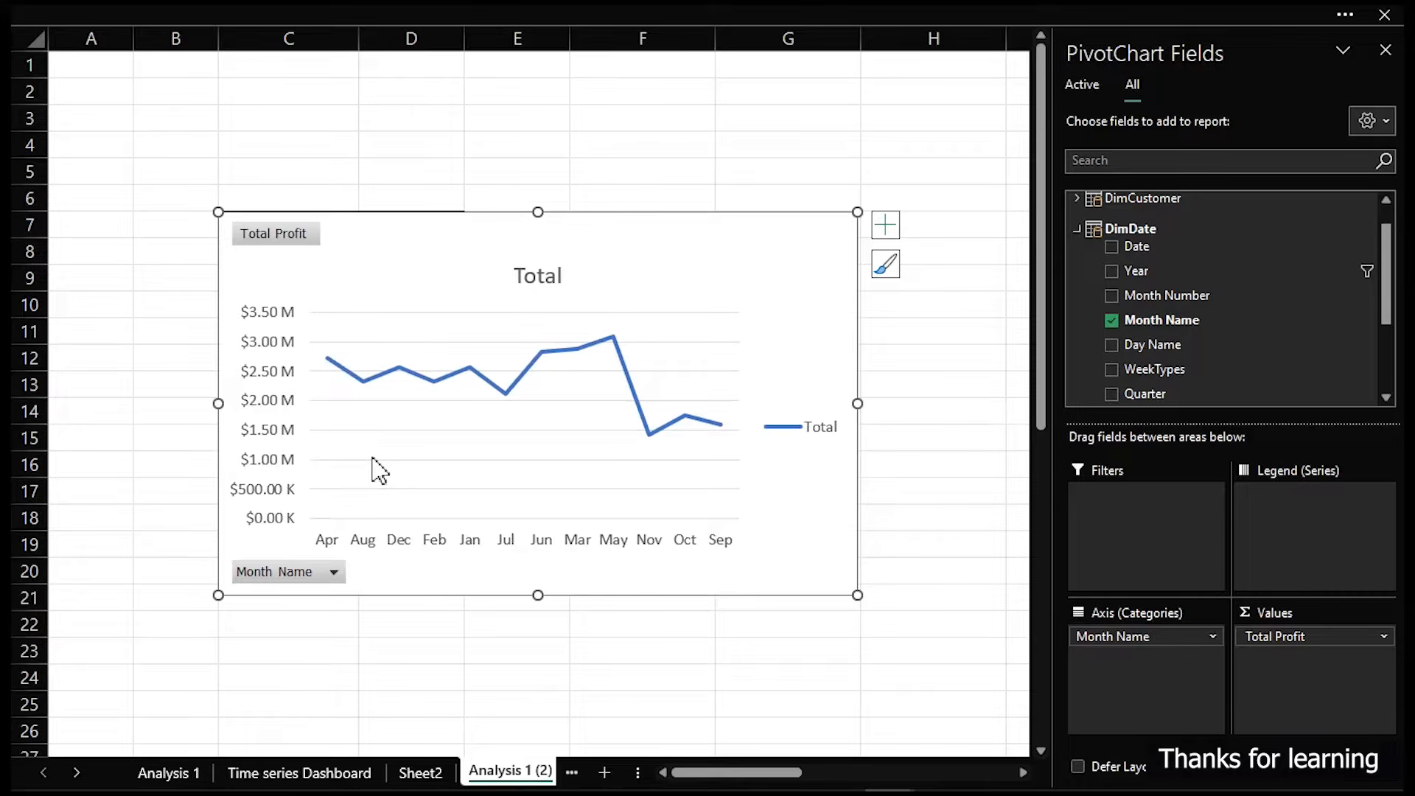
- Hide all field buttons on the pivot chart
right_click(275, 234)
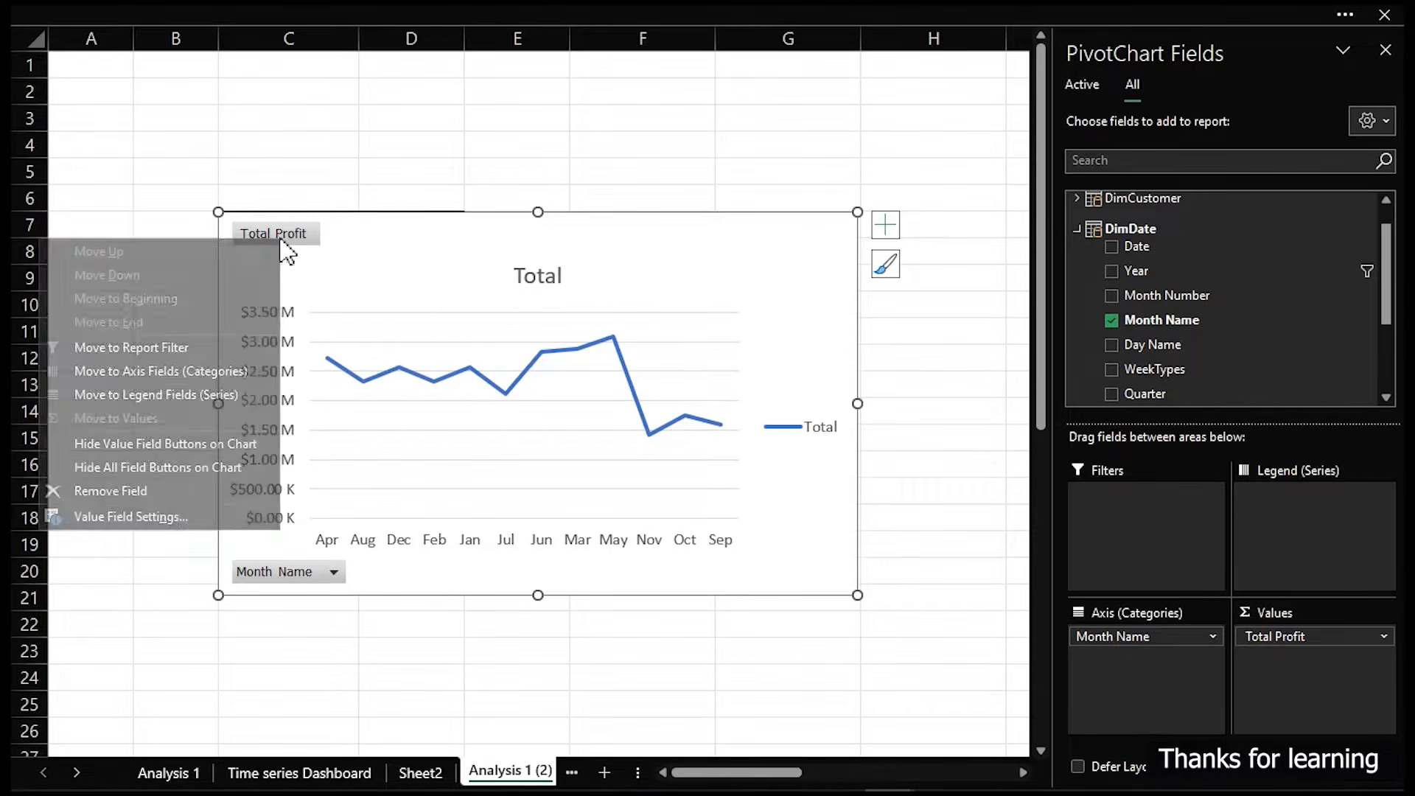
click(201, 468)
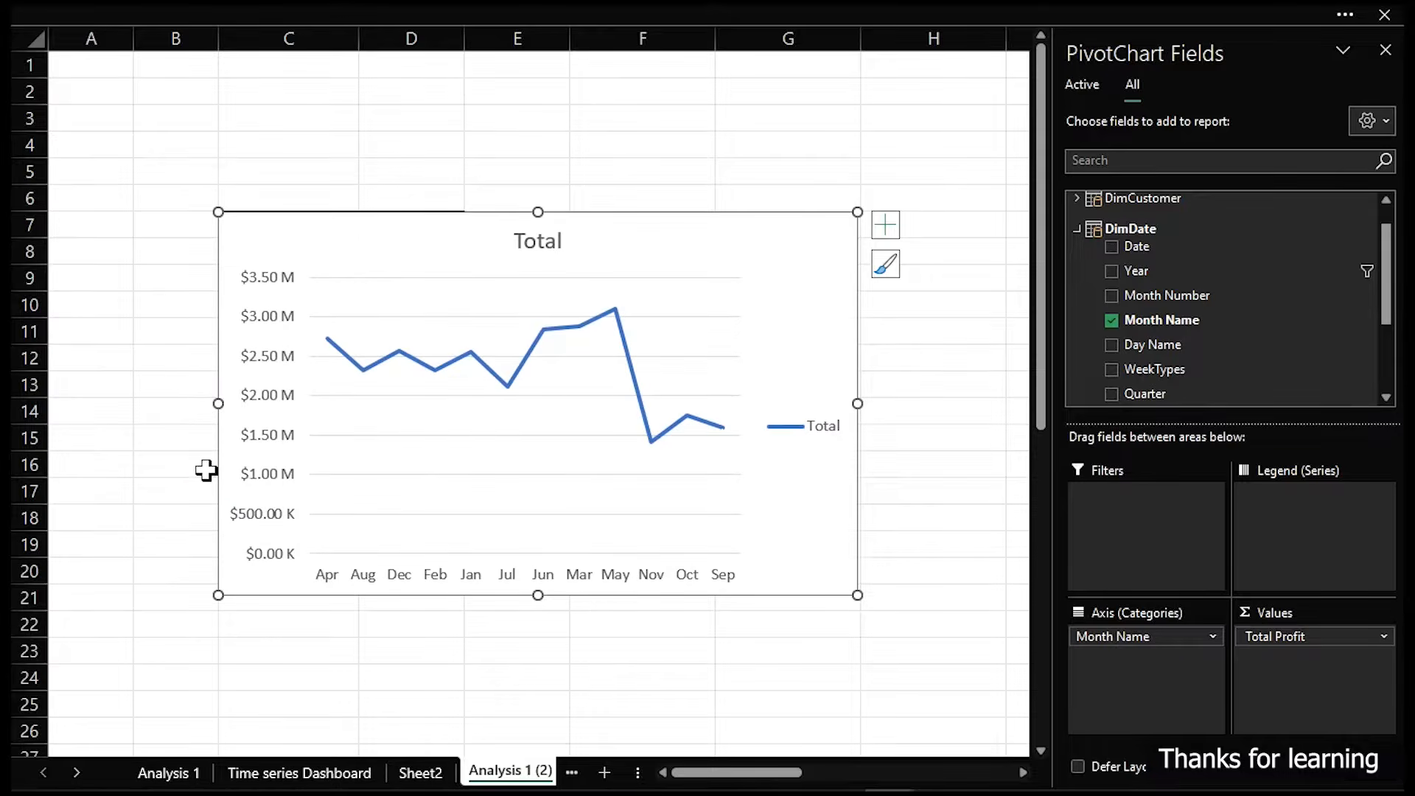
- Delete the chart's vertical value axis
click(266, 403)
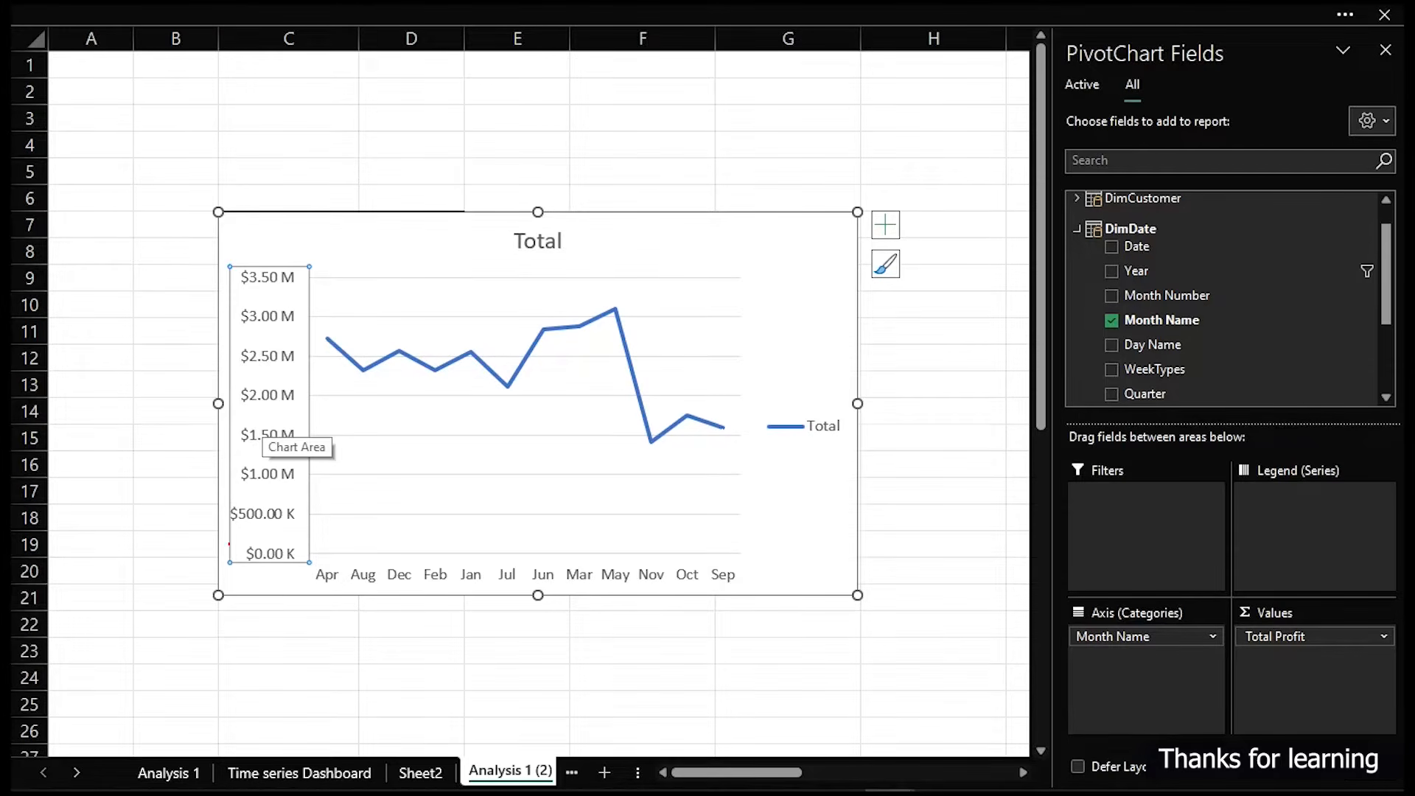
drag(224, 549, 302, 564)
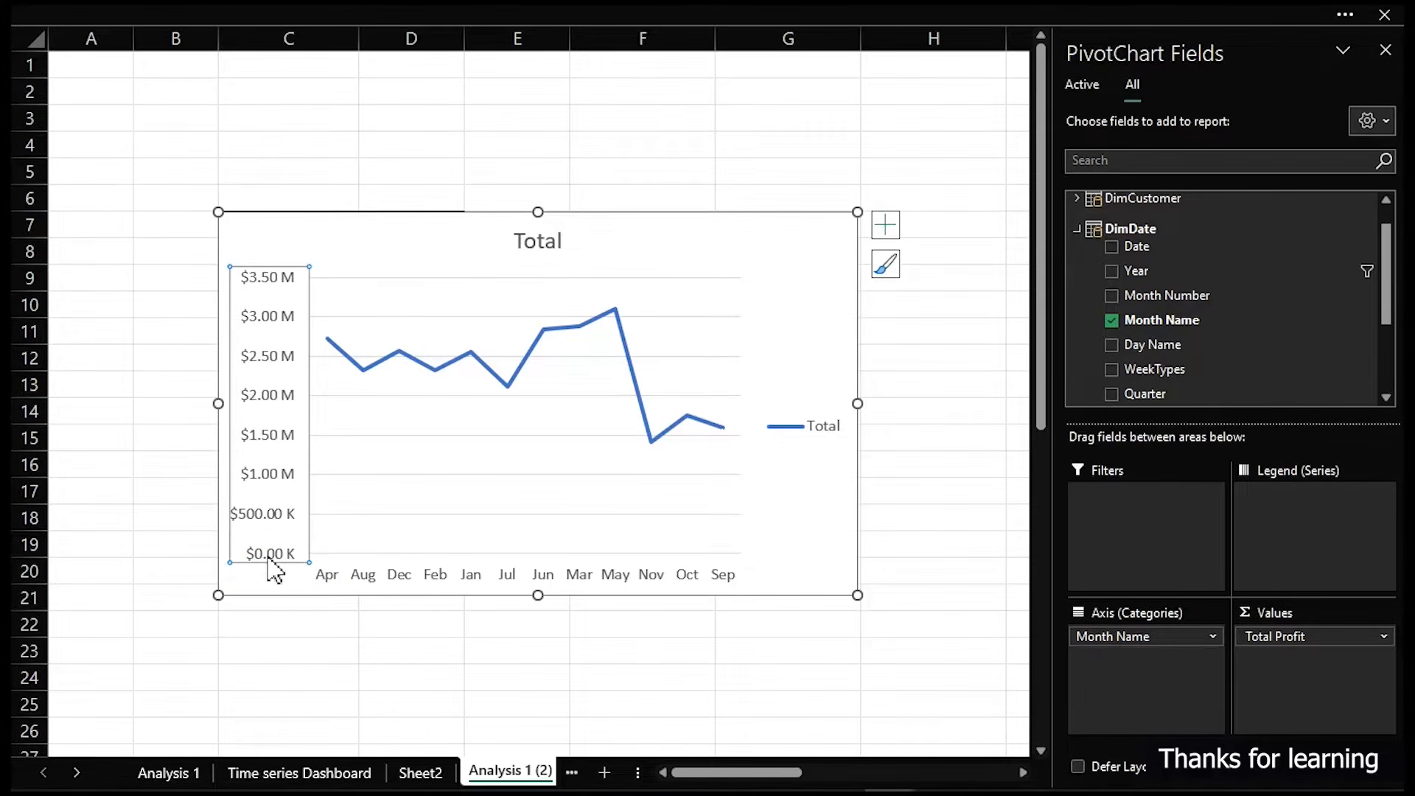
key(ctrl+2)
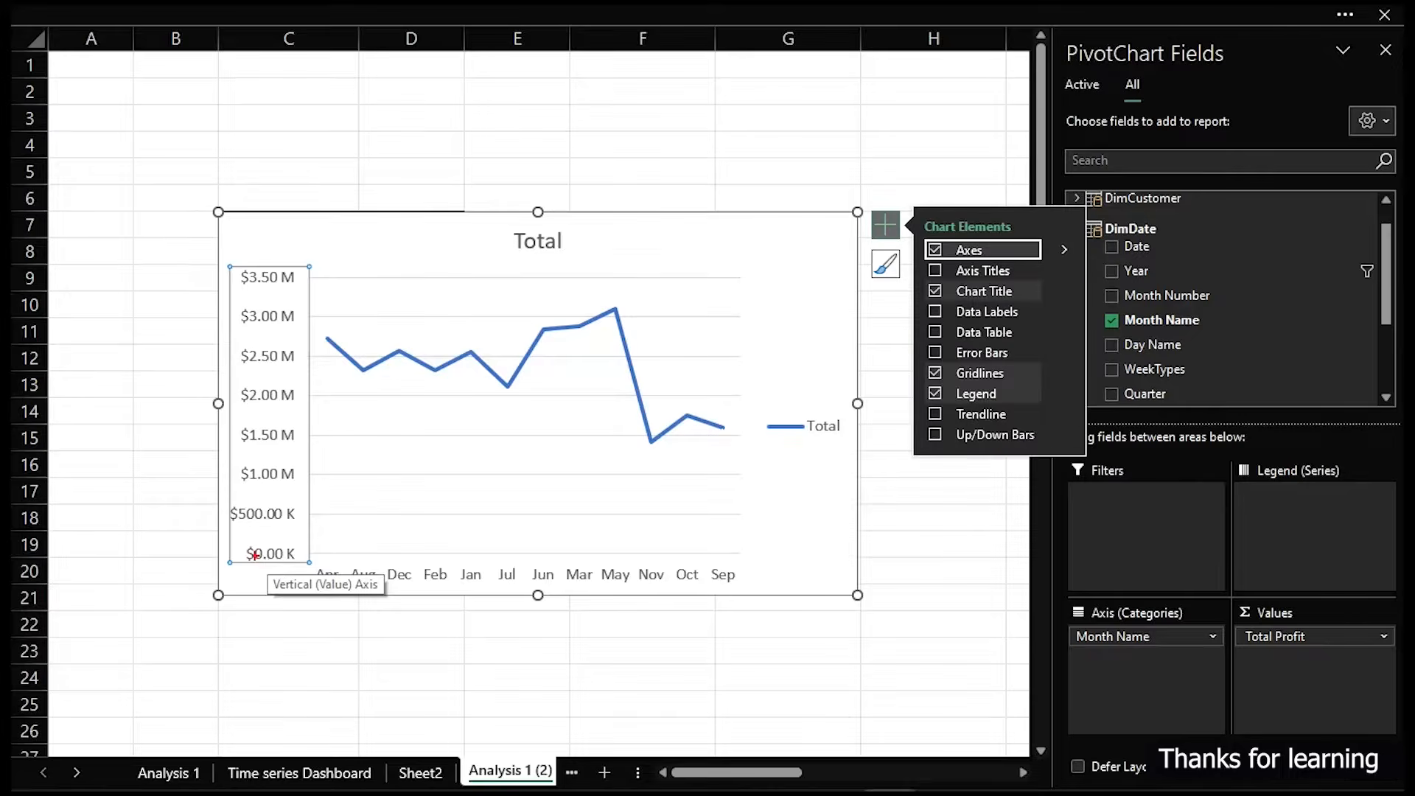
drag(213, 540, 316, 573)
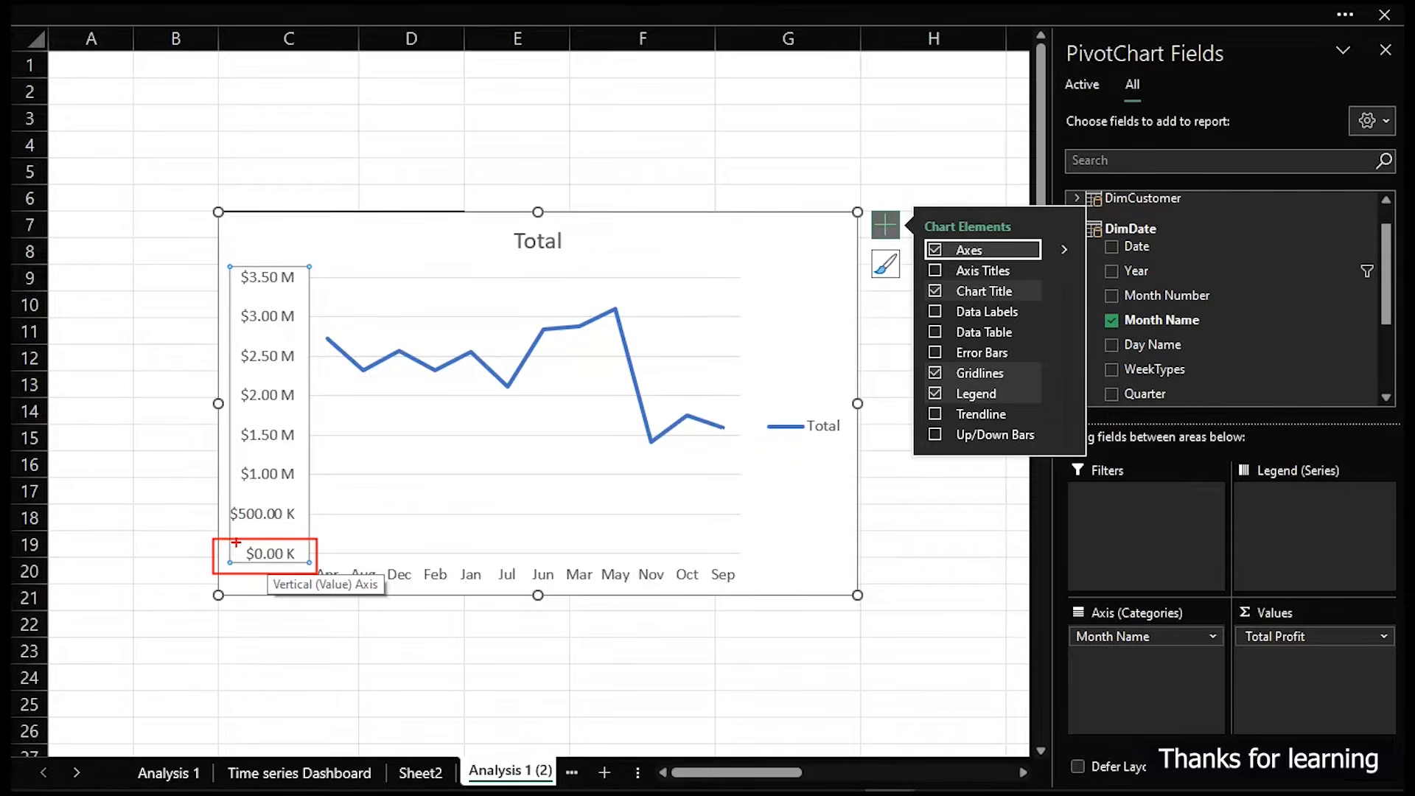
key(Escape)
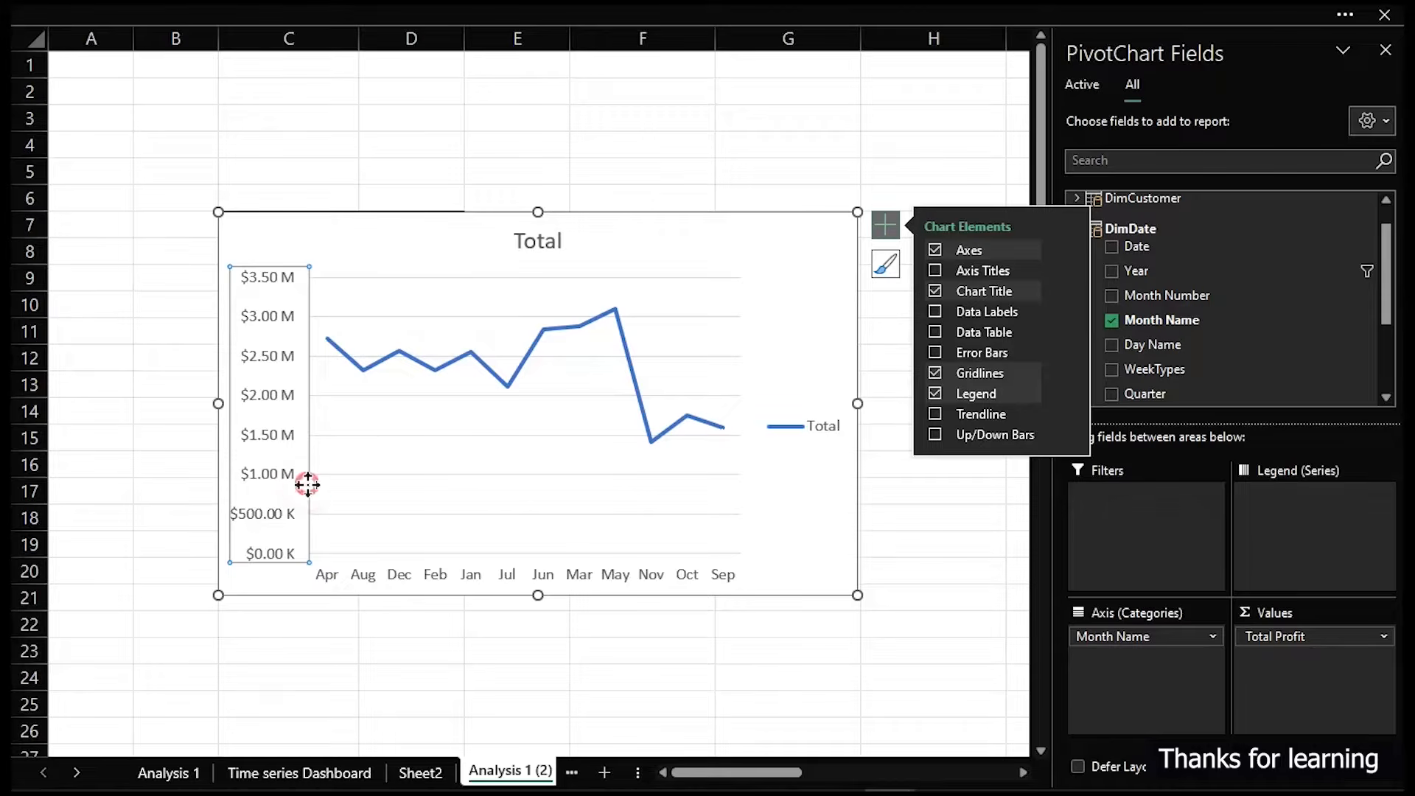
key(Delete)
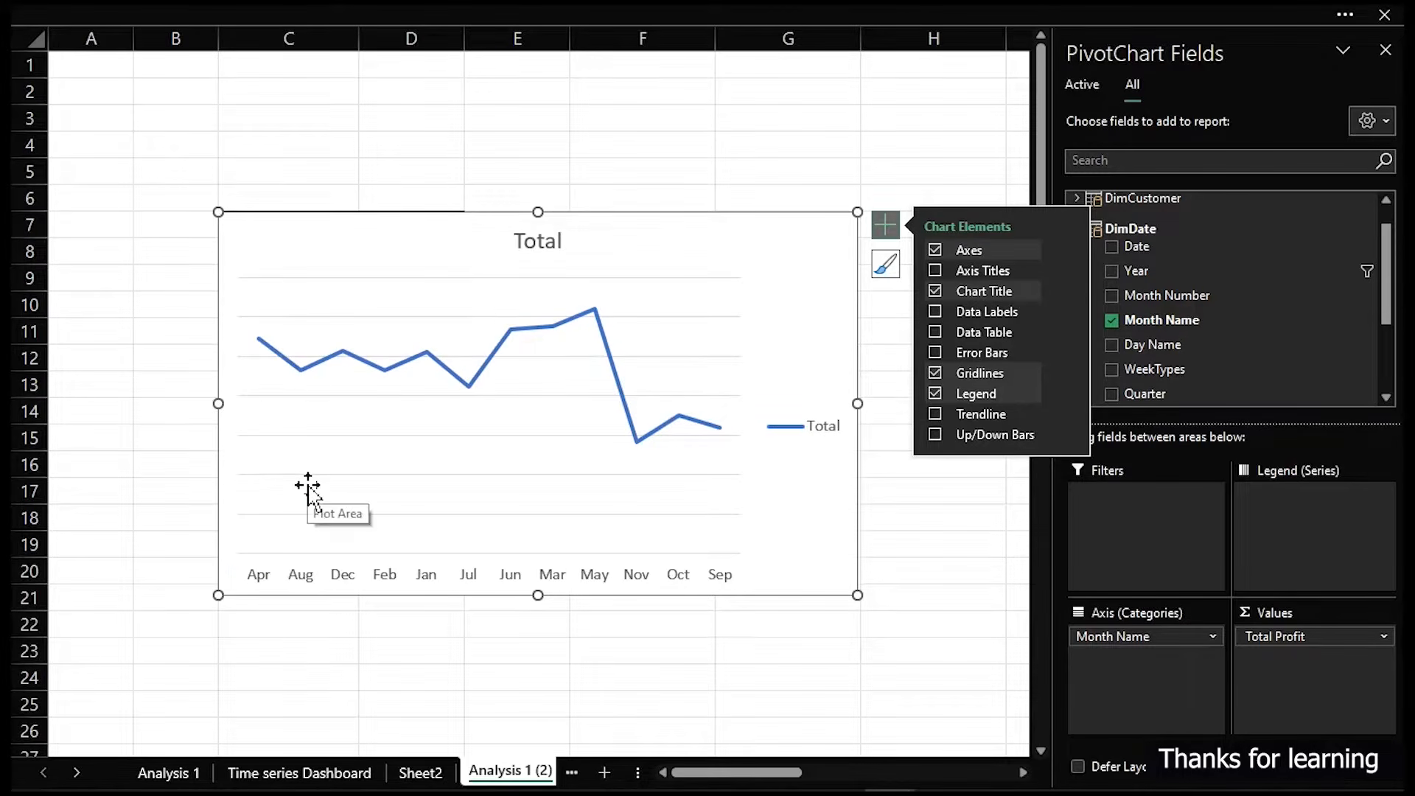
- Delete the chart title and the legend
click(554, 244)
key(Delete)
click(835, 409)
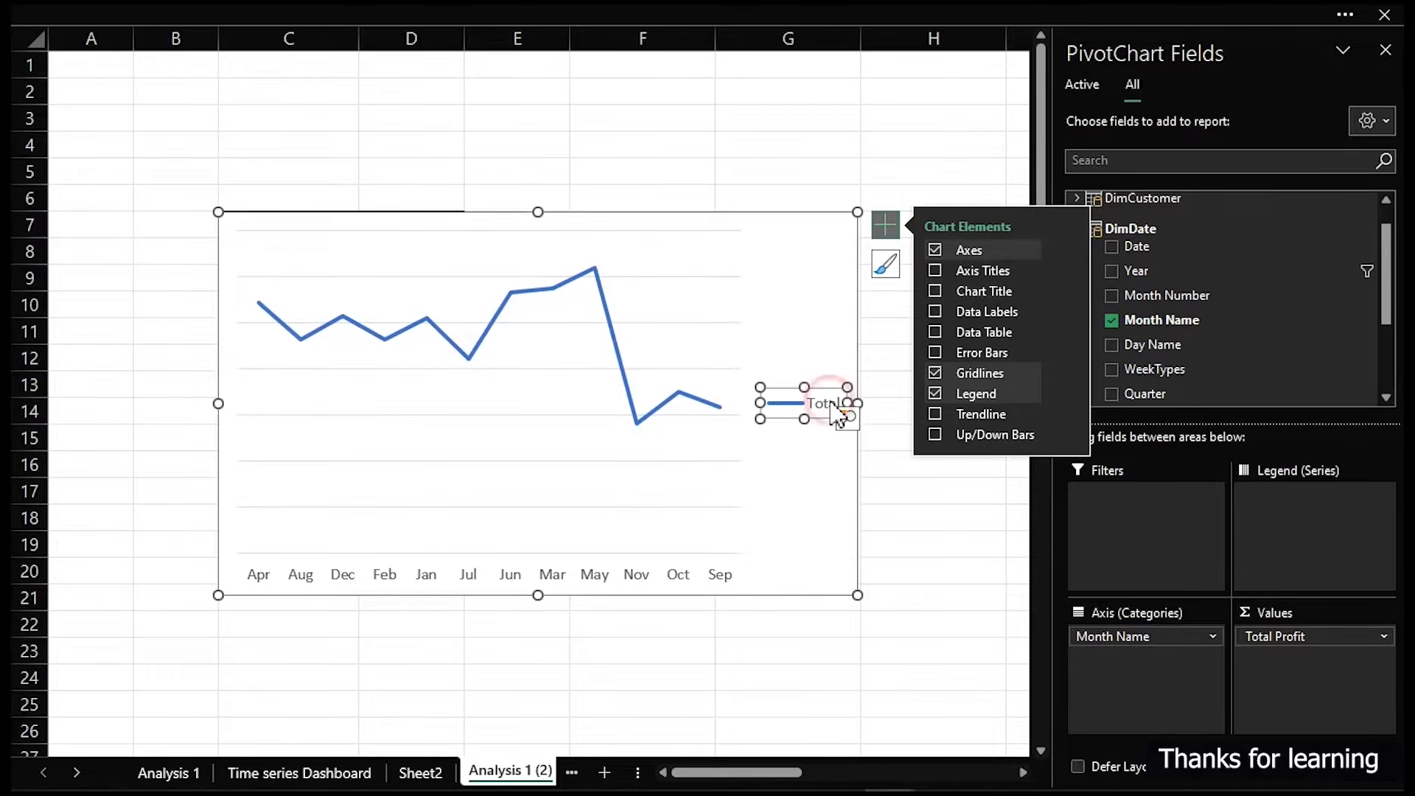
key(Delete)
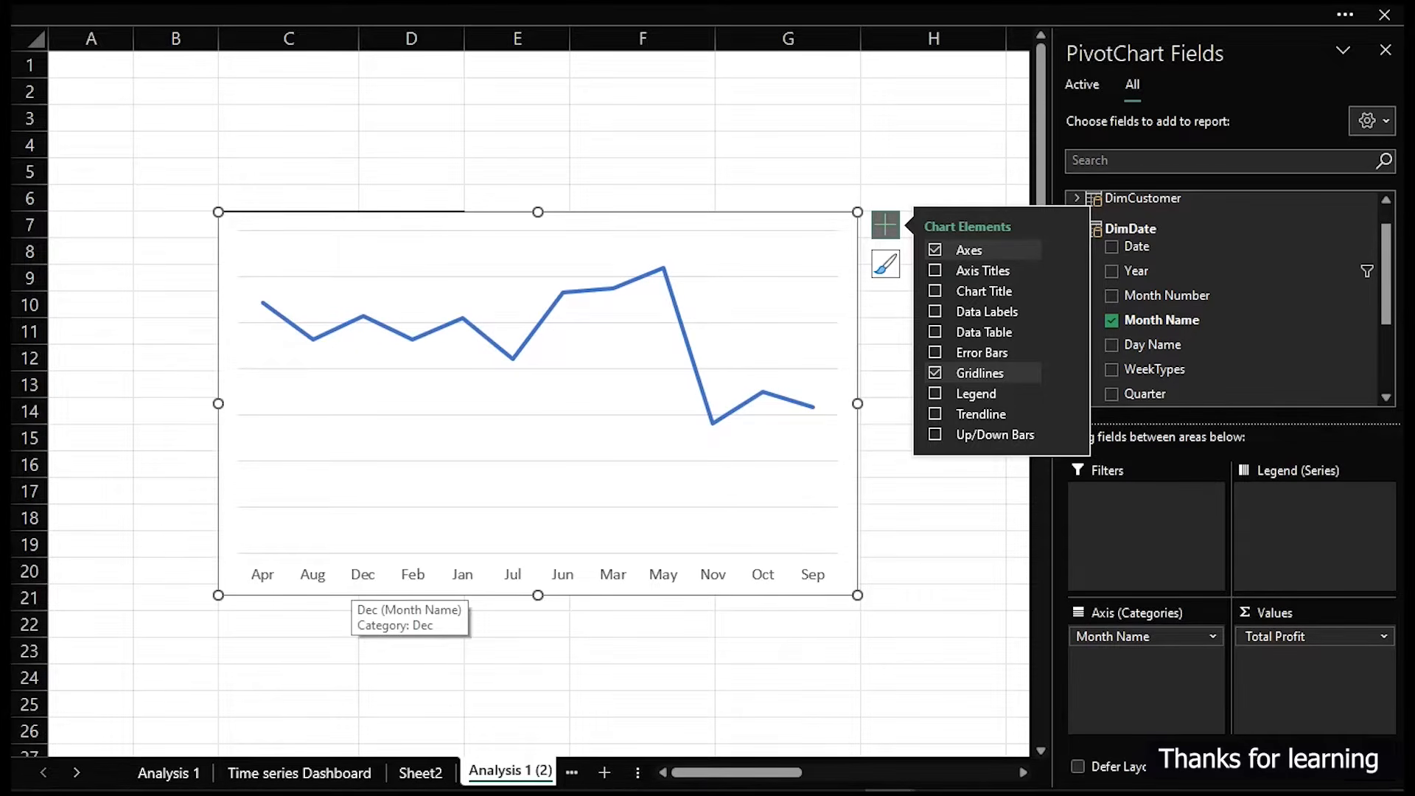
- Open the Power Pivot data model manager
mouse_move(230, 549)
mouse_down()
mouse_move(247, 581)
mouse_move(292, 592)
mouse_up()
drag(782, 562, 835, 598)
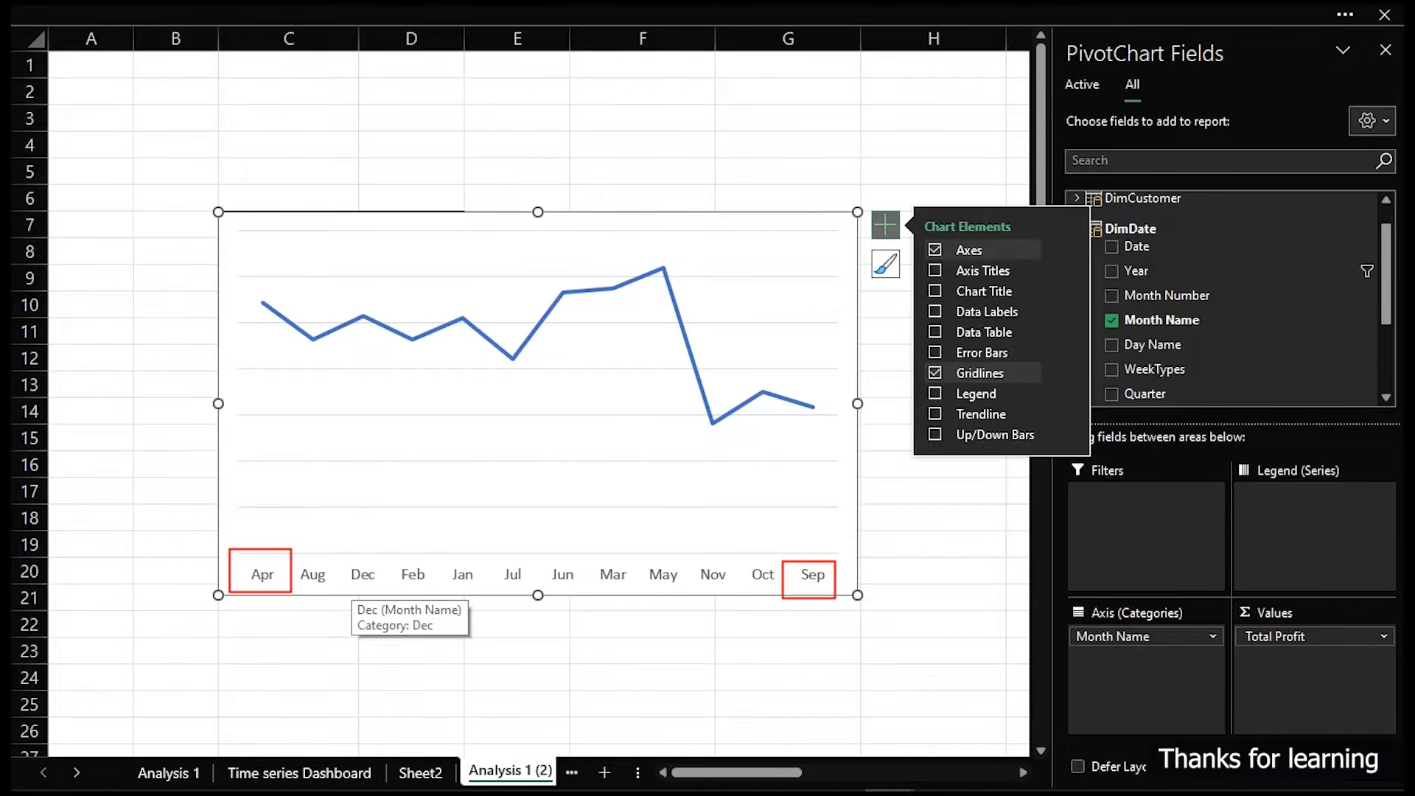
key(Escape)
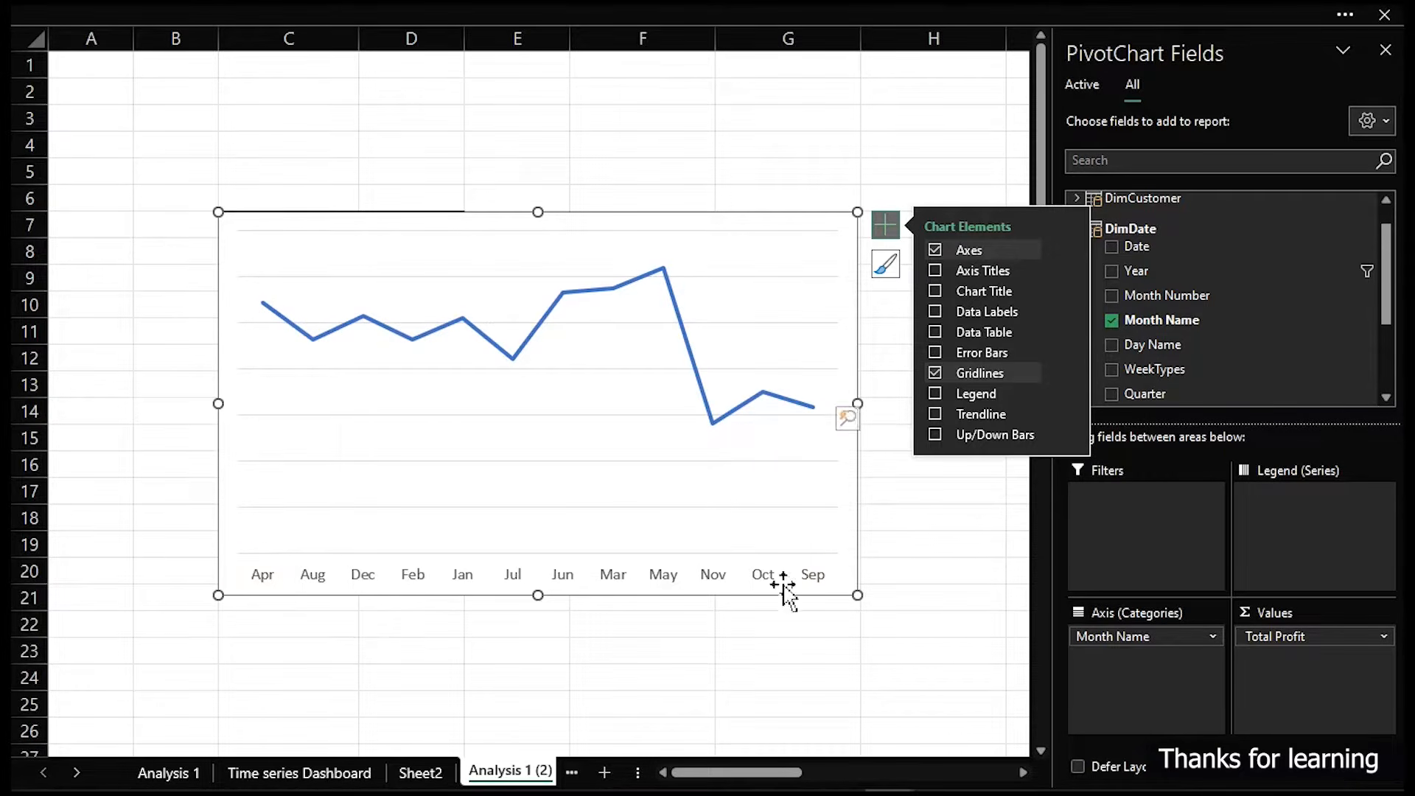
click(513, 11)
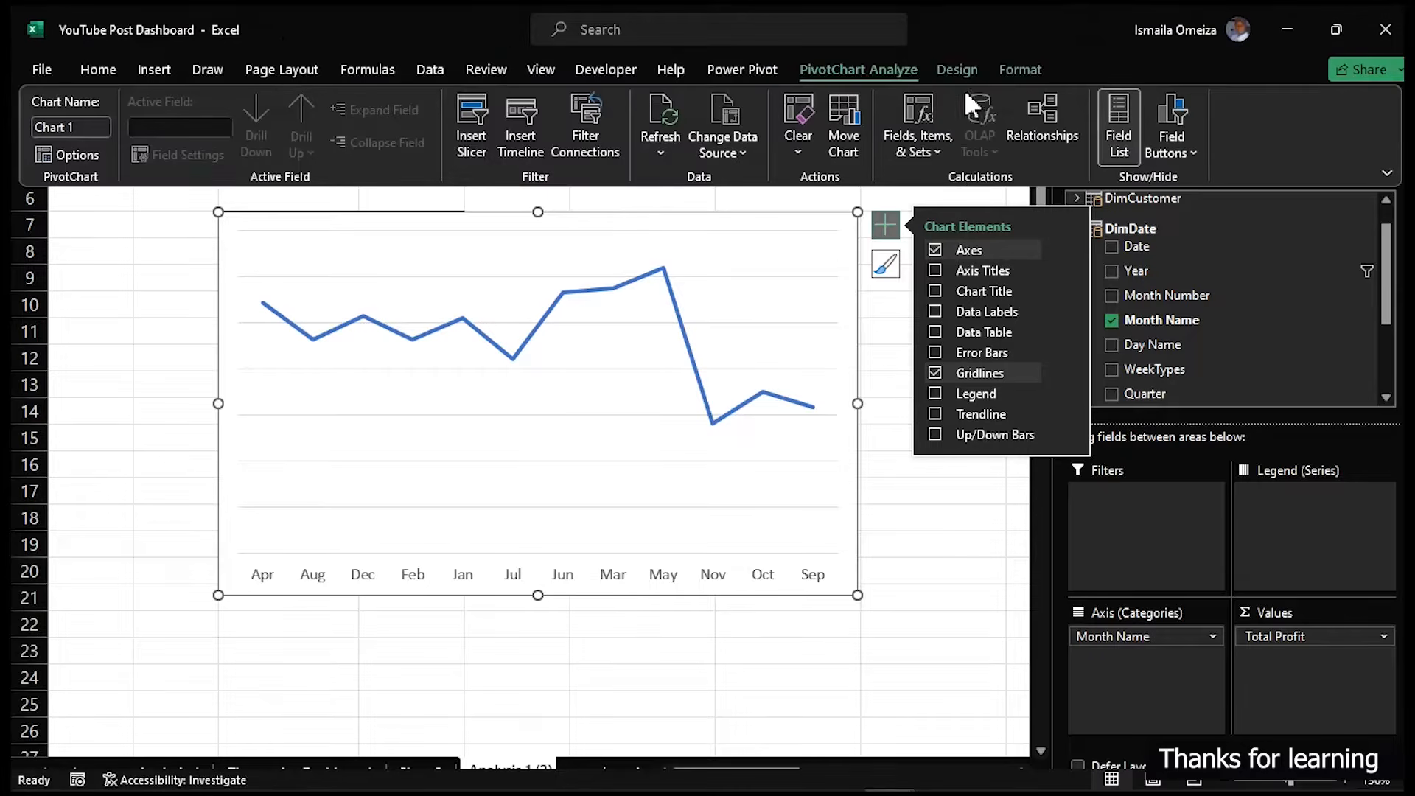
click(753, 73)
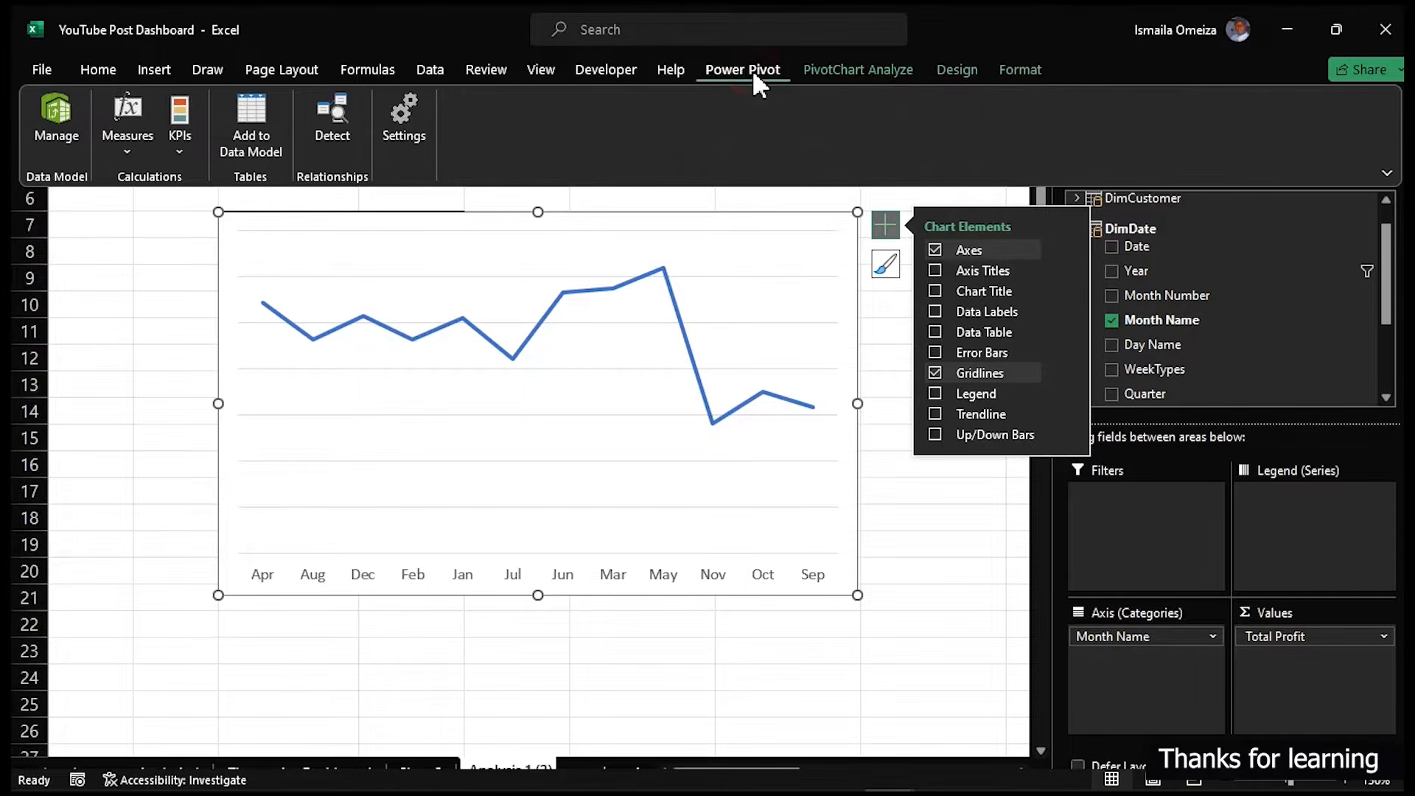
click(44, 122)
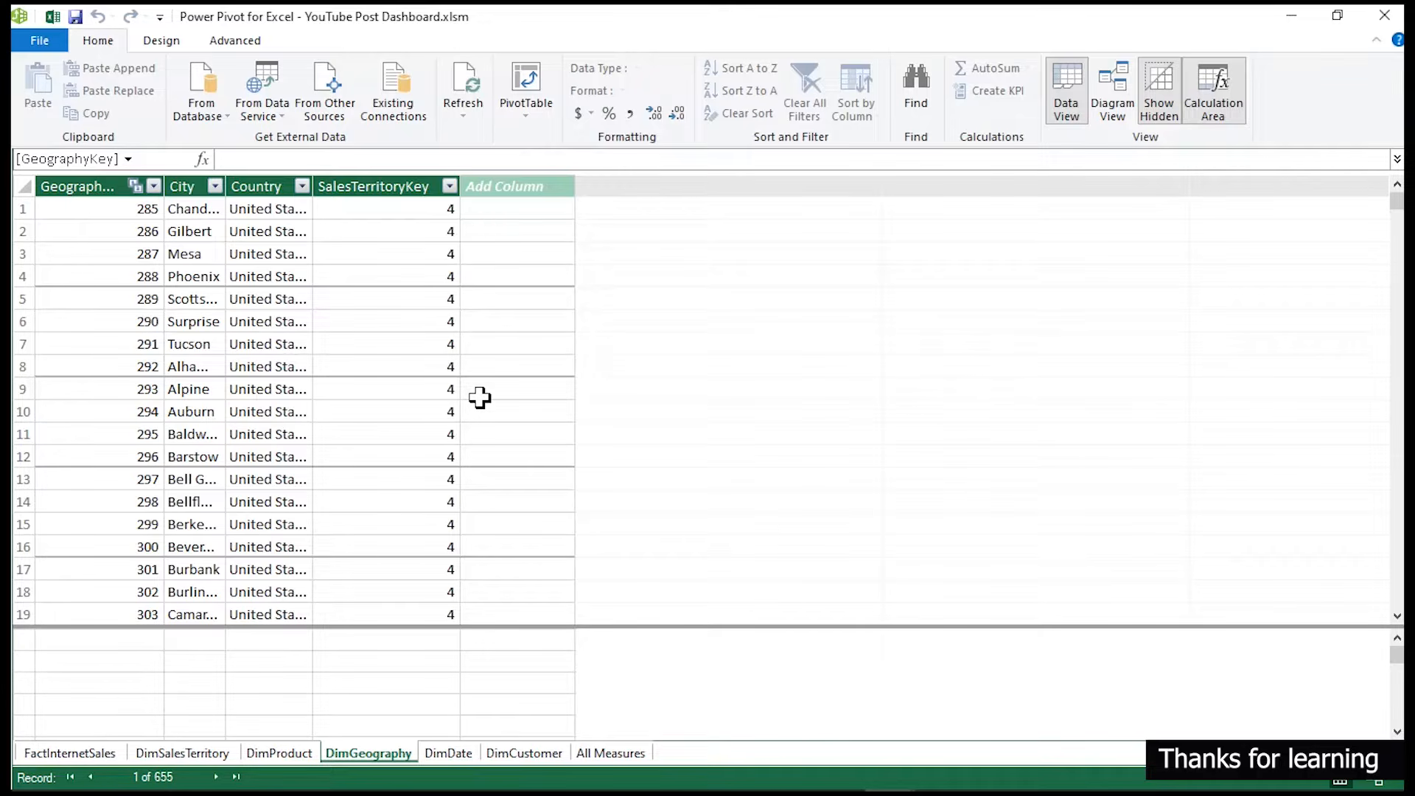
- Review the data model in diagram view, then examine the DimDate table's Month Number and Month Name columns
click(1115, 107)
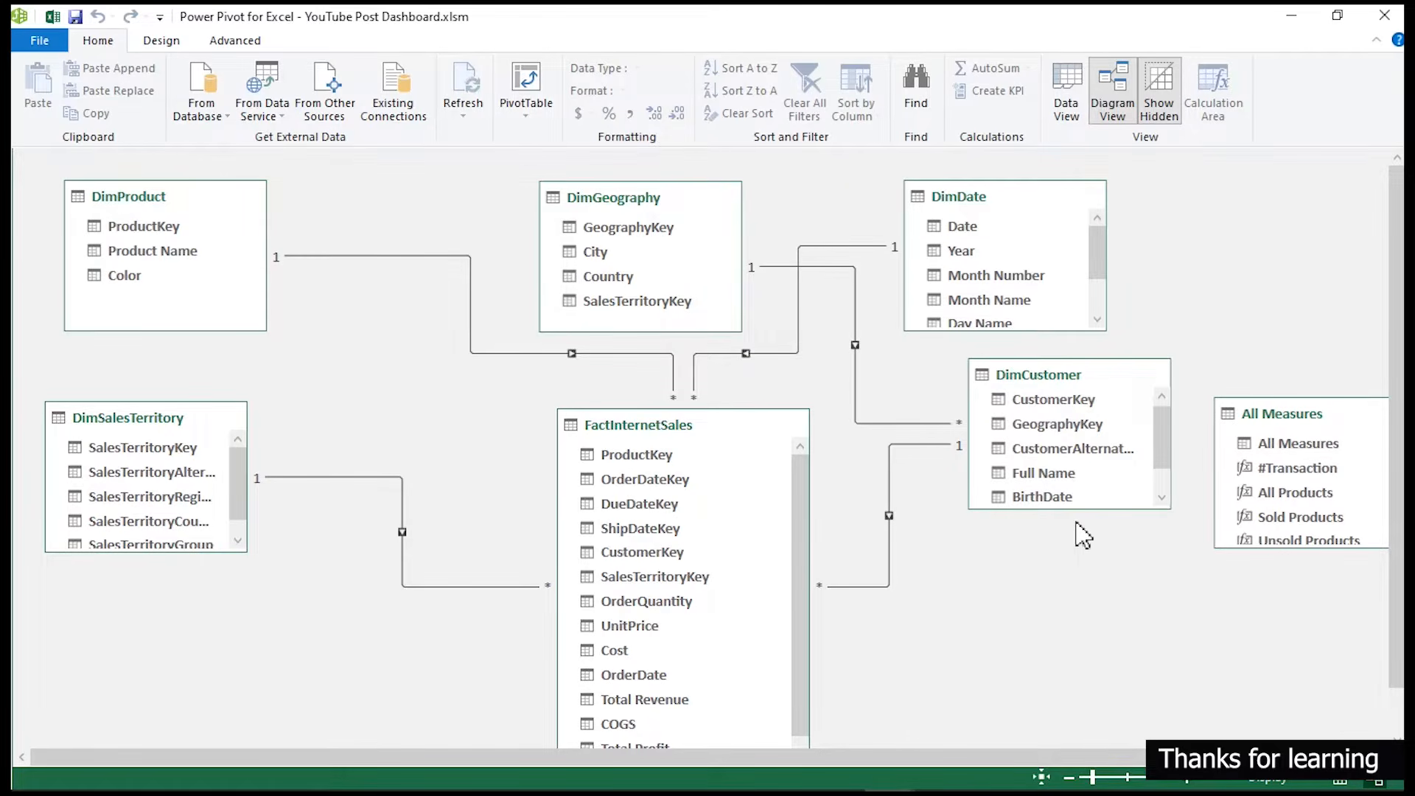
click(1067, 87)
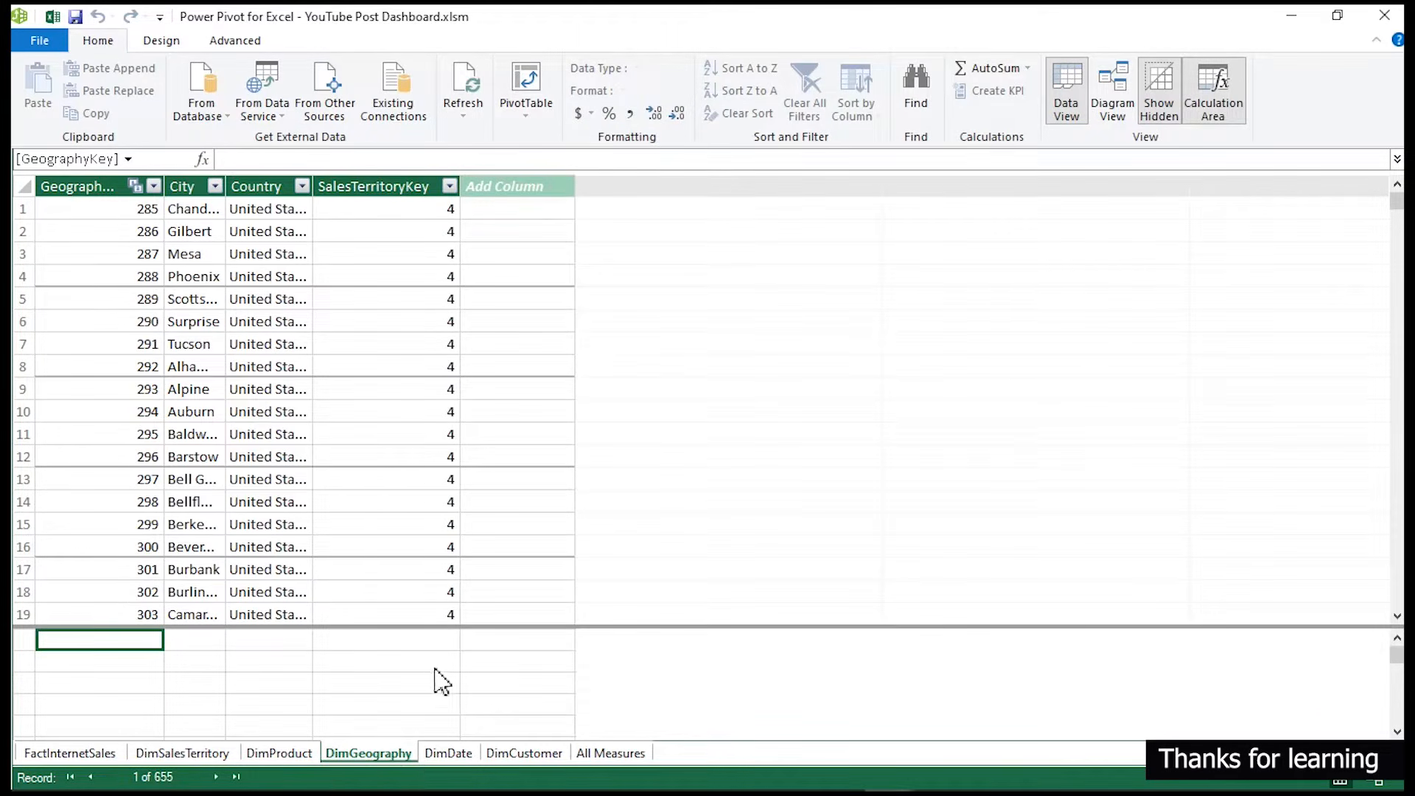
click(448, 753)
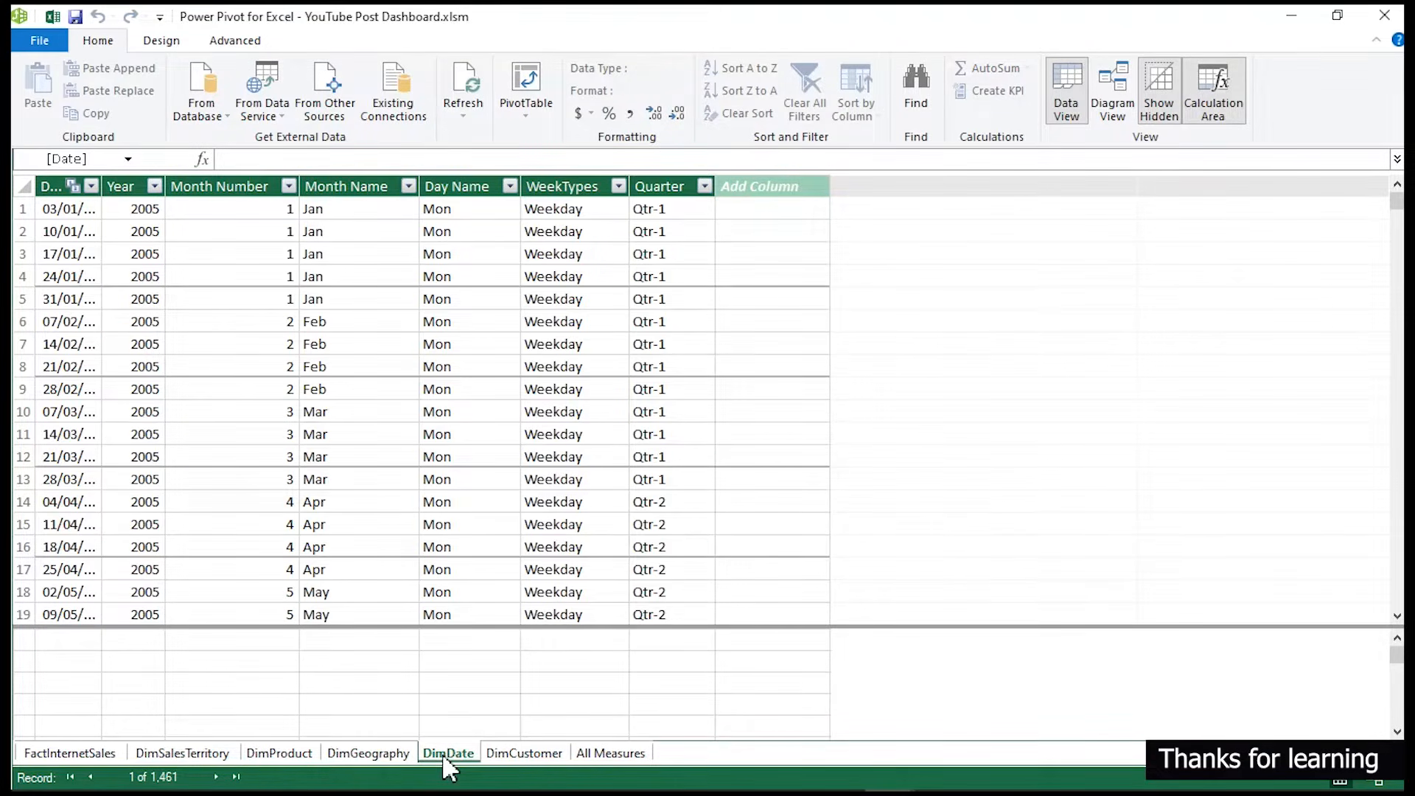
drag(417, 738, 483, 769)
key(Escape)
key(ctrl+2)
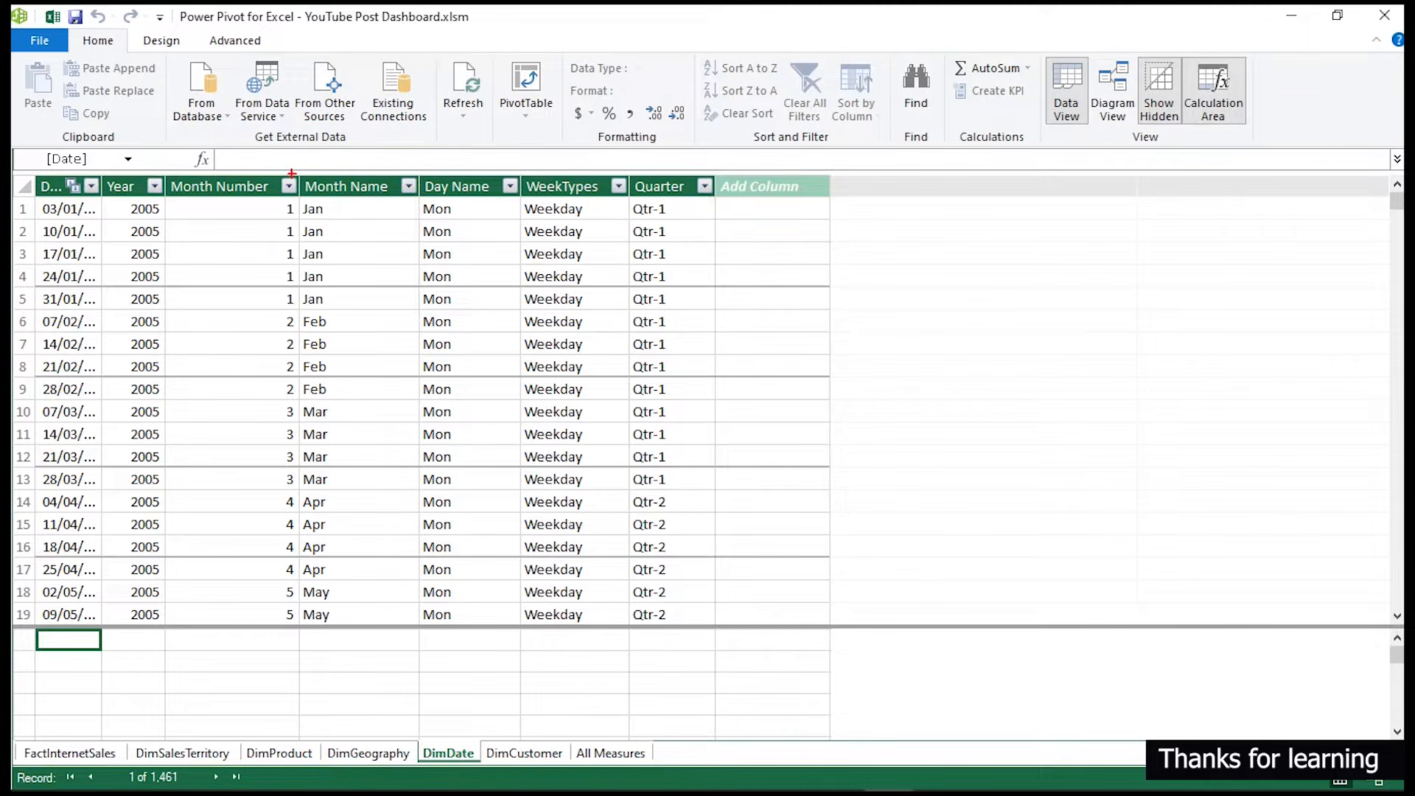
mouse_move(299, 174)
mouse_down()
mouse_move(364, 317)
mouse_move(382, 627)
mouse_up()
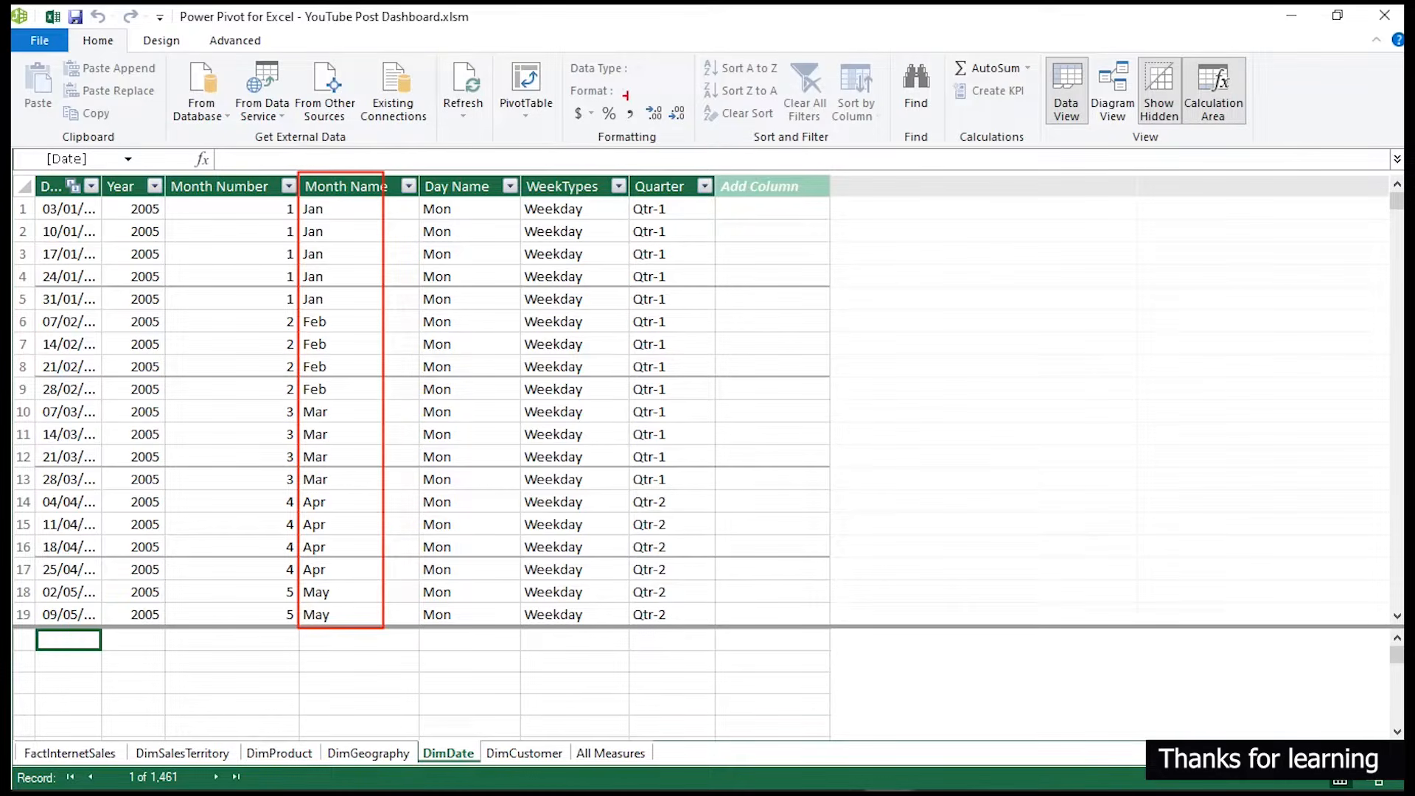
drag(839, 56, 879, 129)
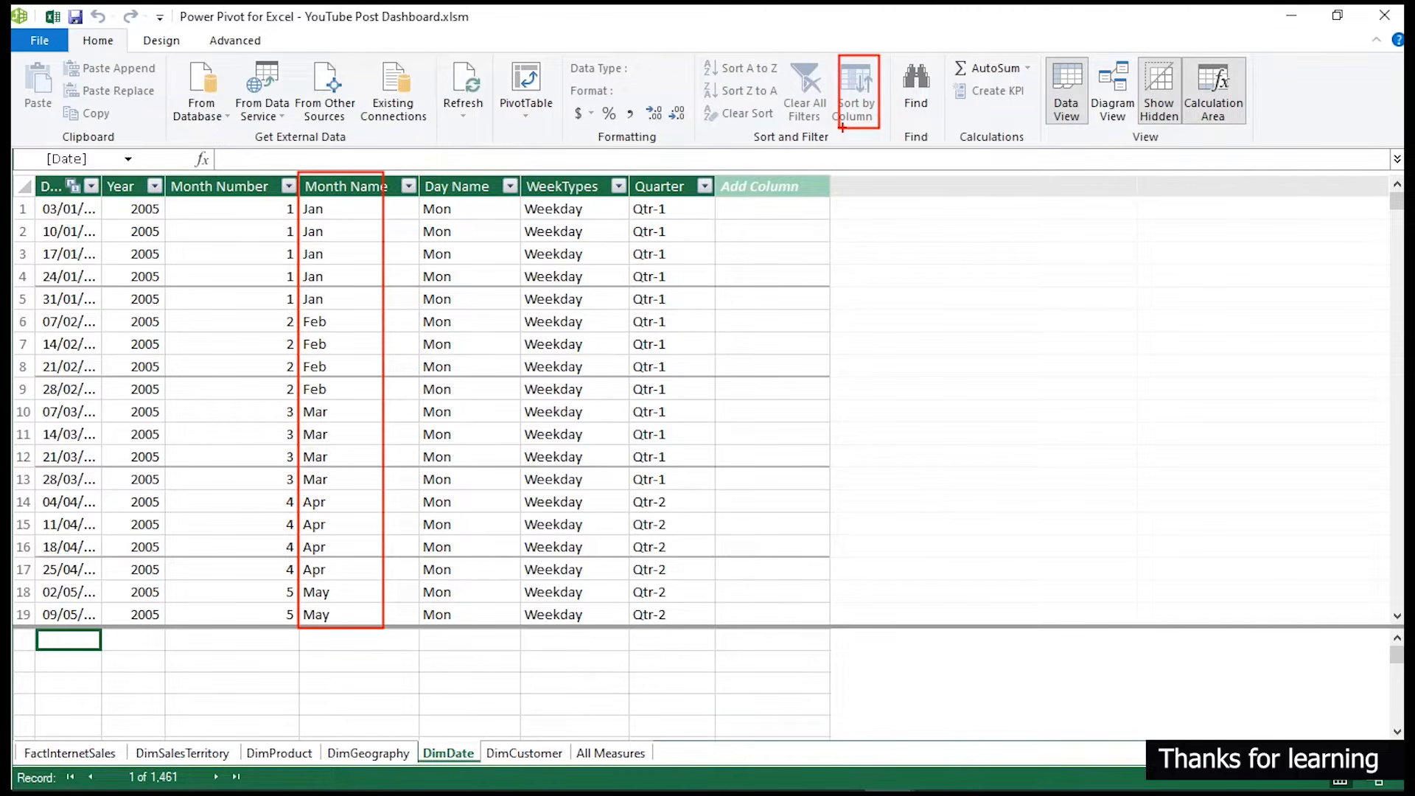
drag(836, 129, 385, 177)
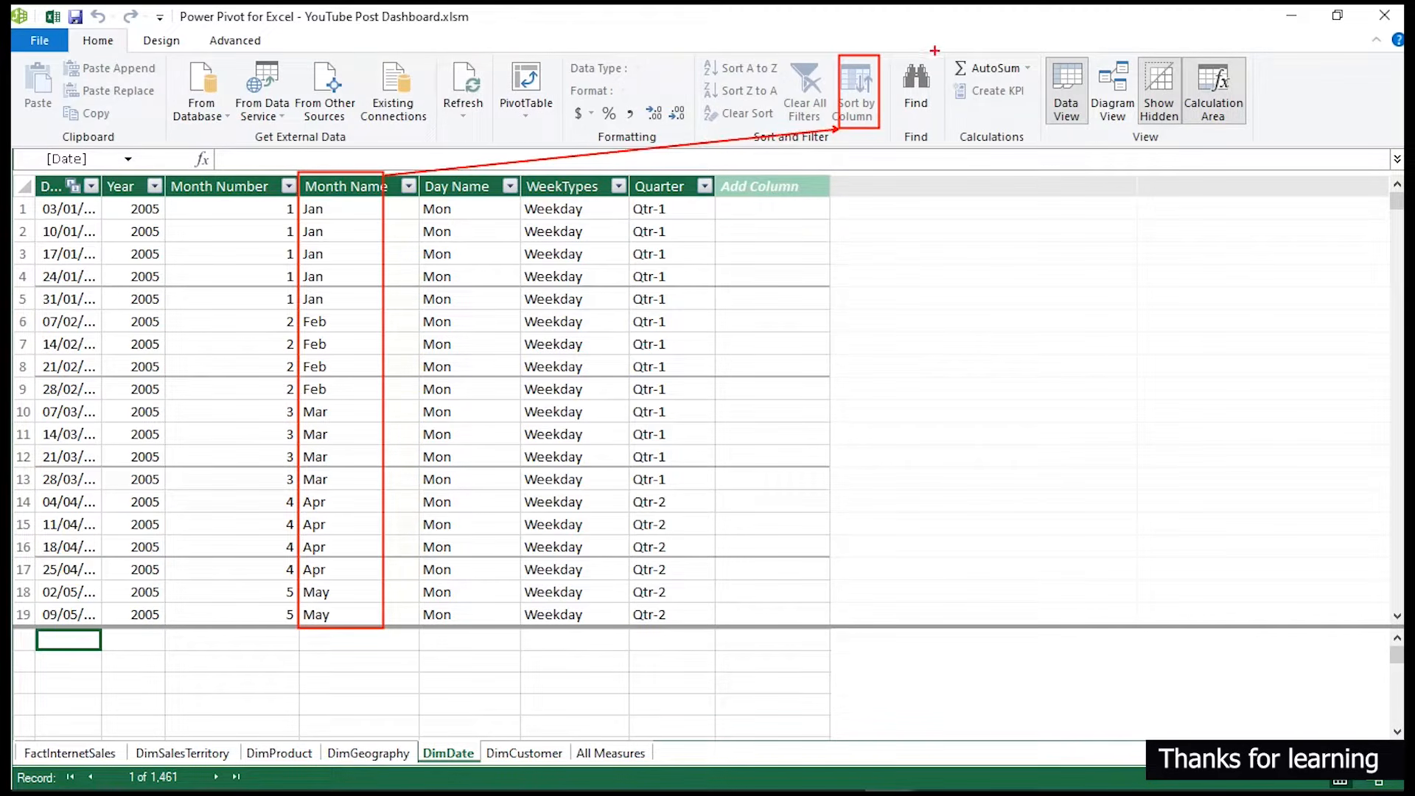
key(Escape)
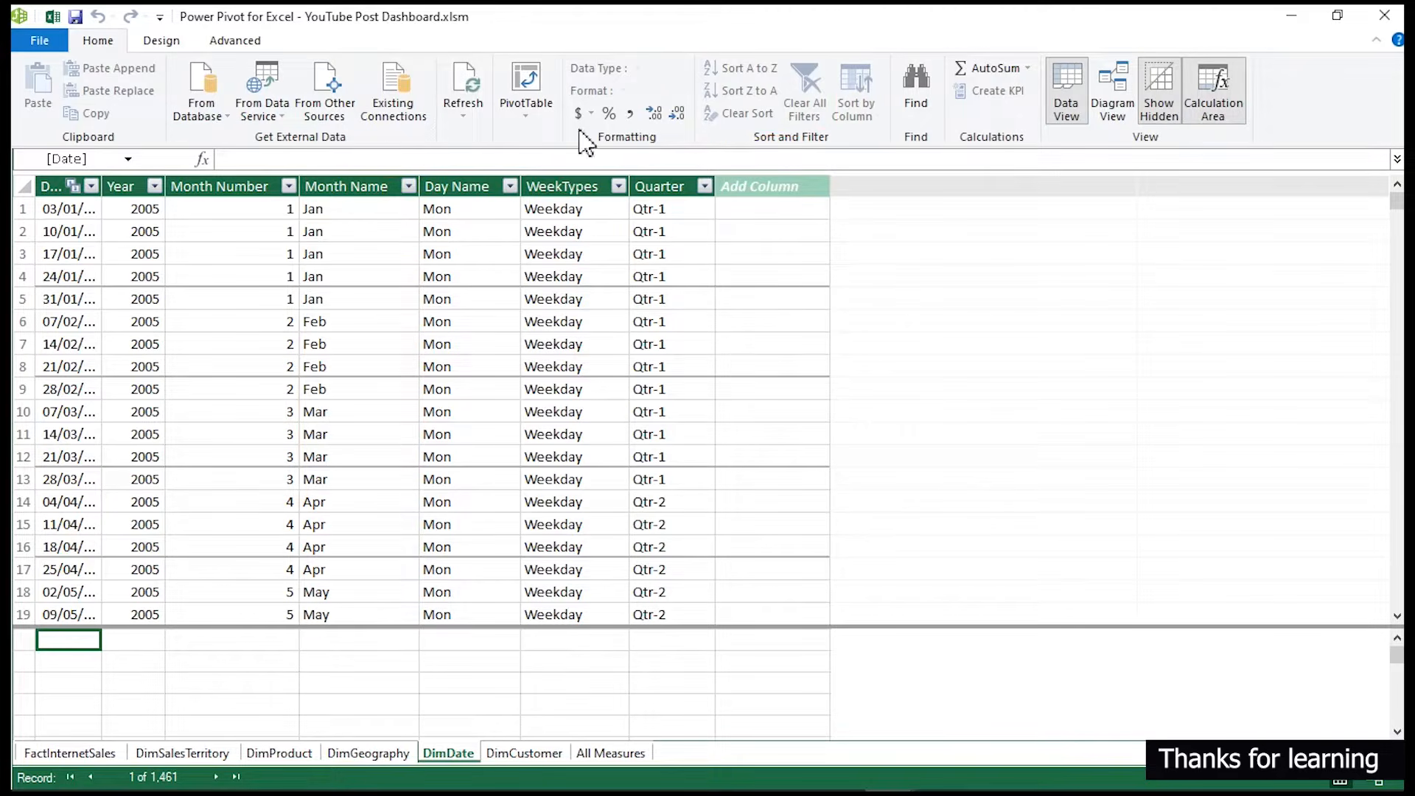
- Sort the DimDate Month Name column by the Month Number column and switch back to the Excel workbook
click(336, 188)
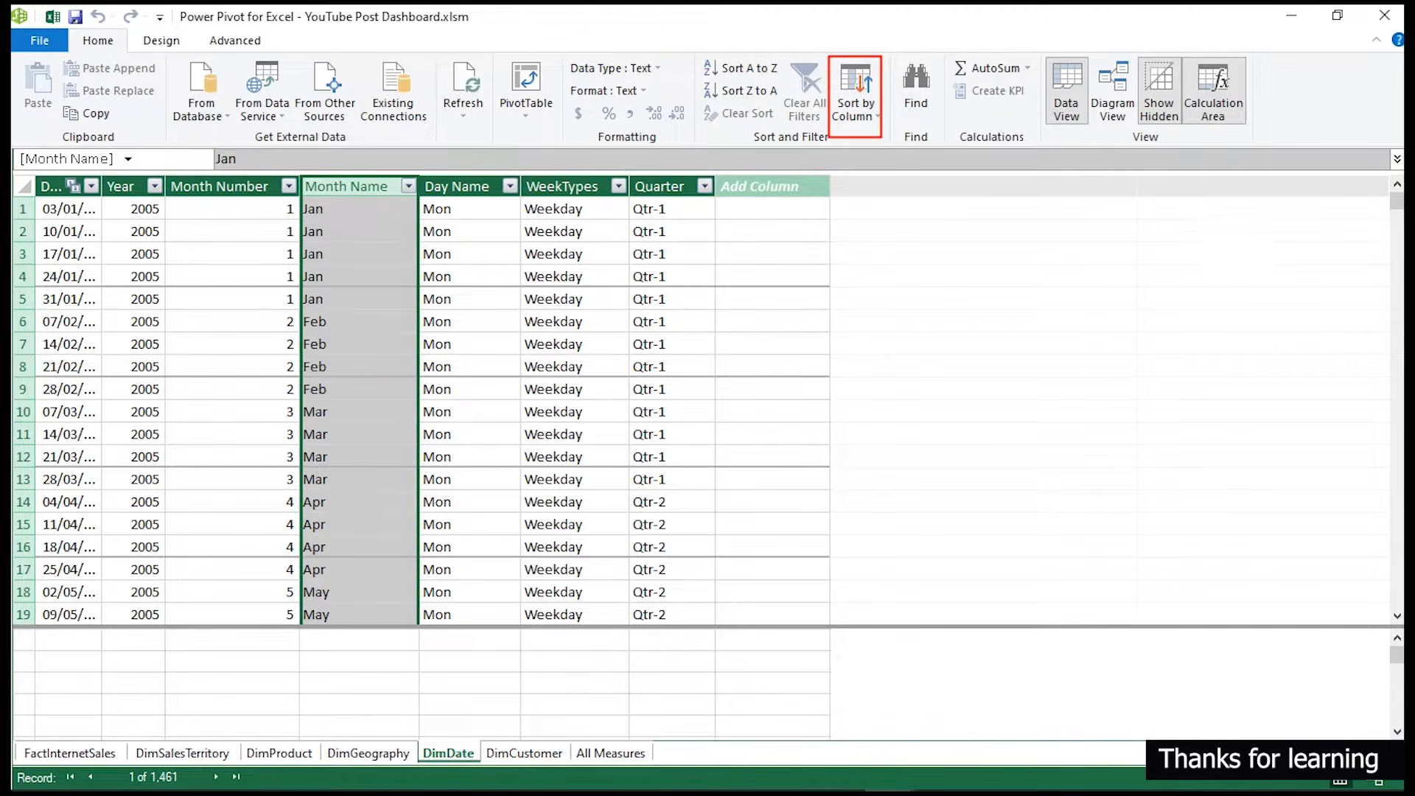
click(864, 116)
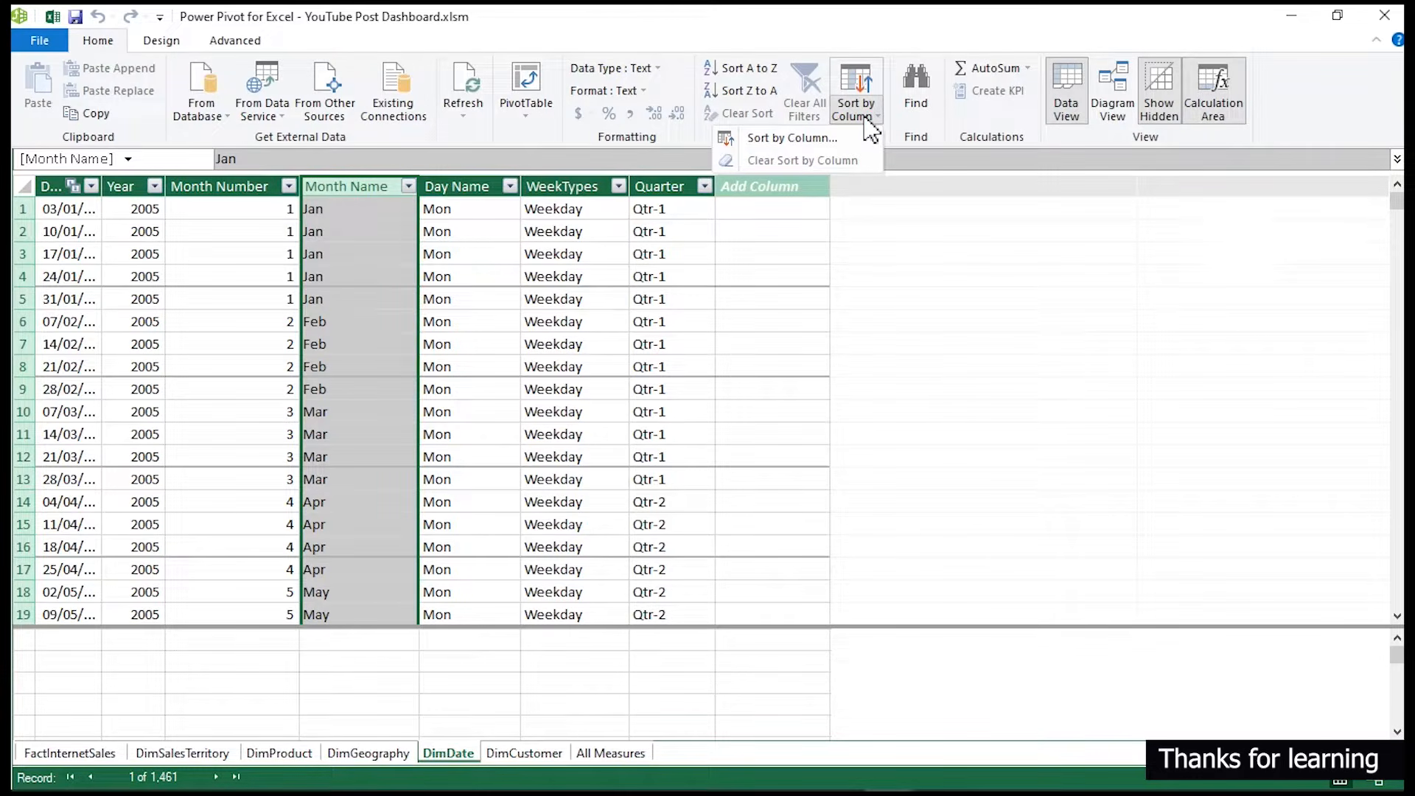
click(914, 206)
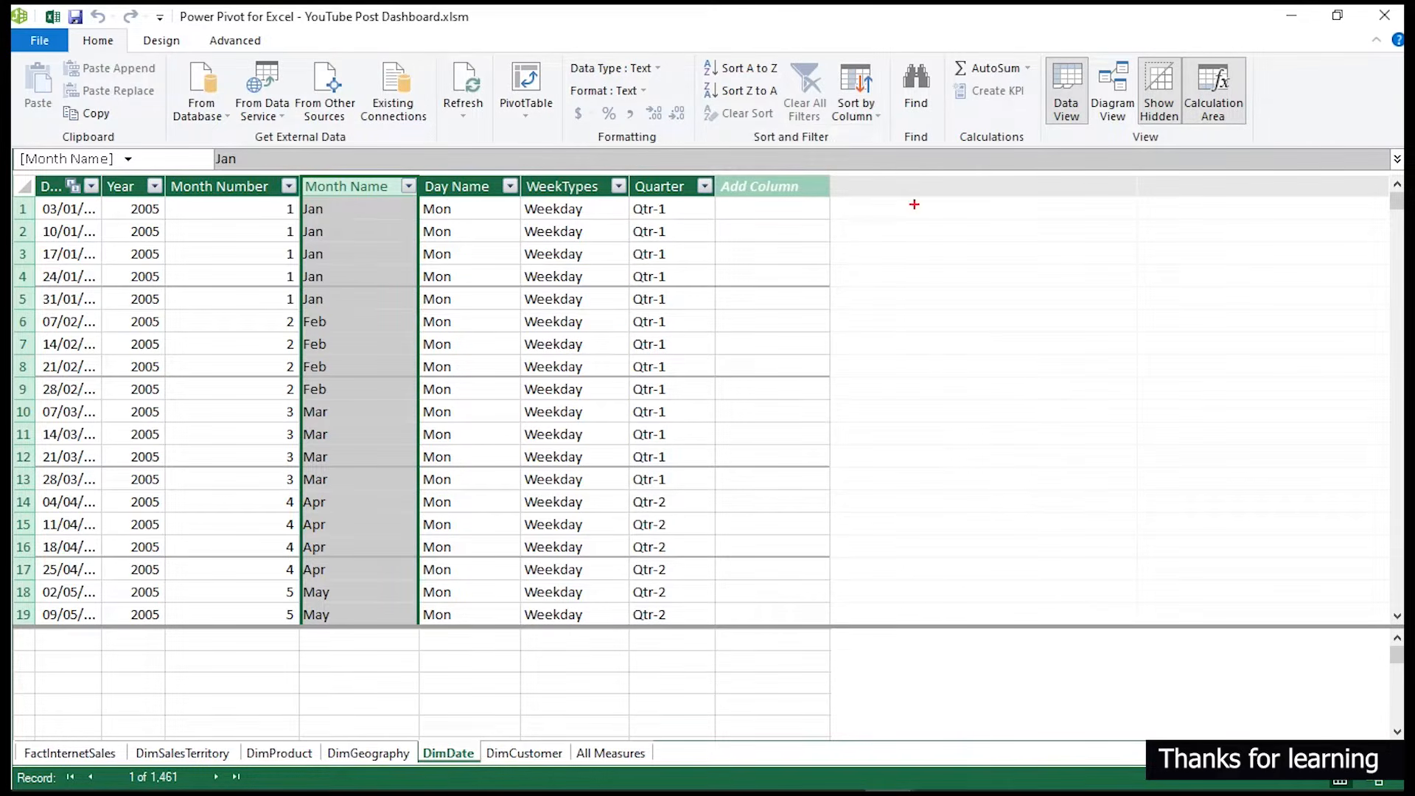
mouse_move(171, 173)
mouse_down()
mouse_move(253, 404)
mouse_move(302, 608)
mouse_up()
click(300, 644)
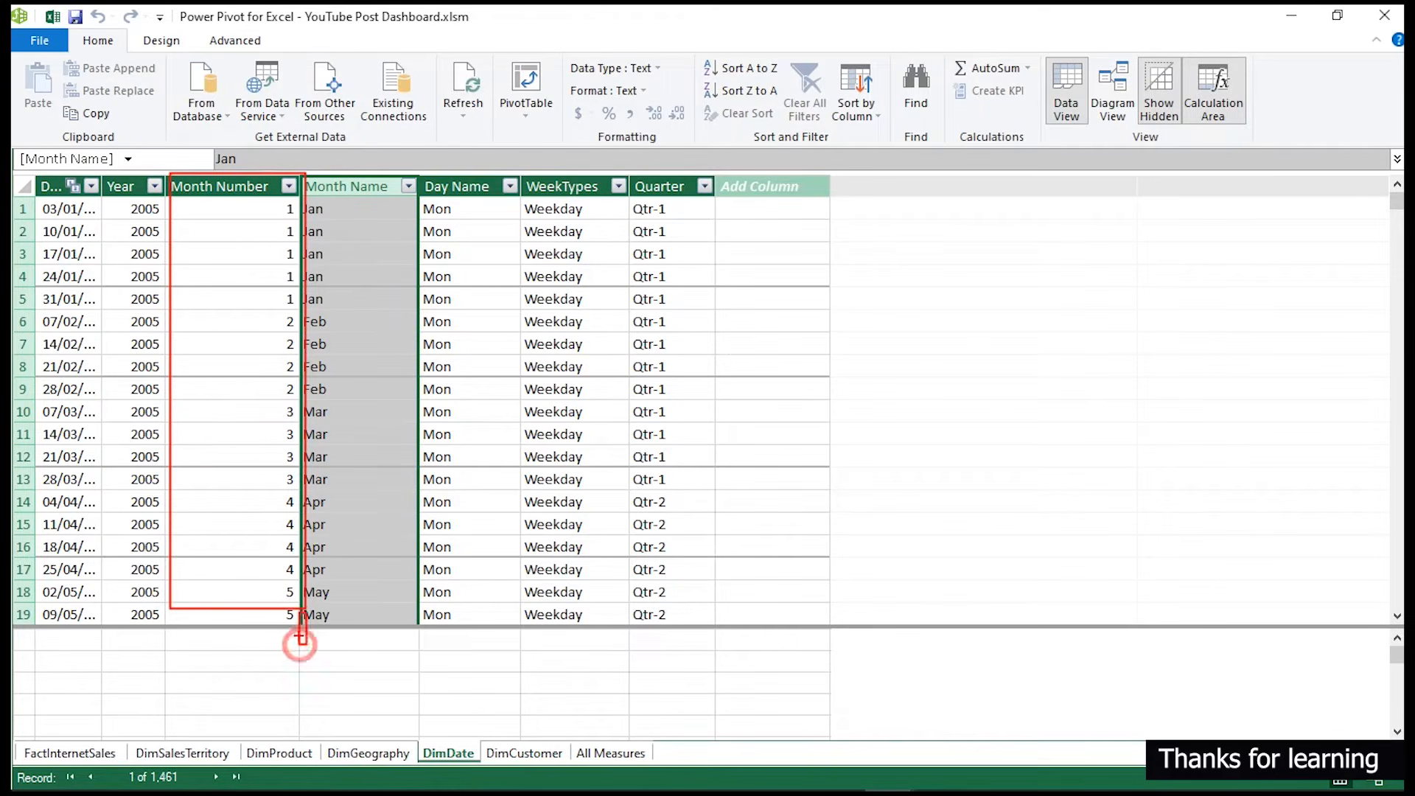
drag(275, 200, 298, 283)
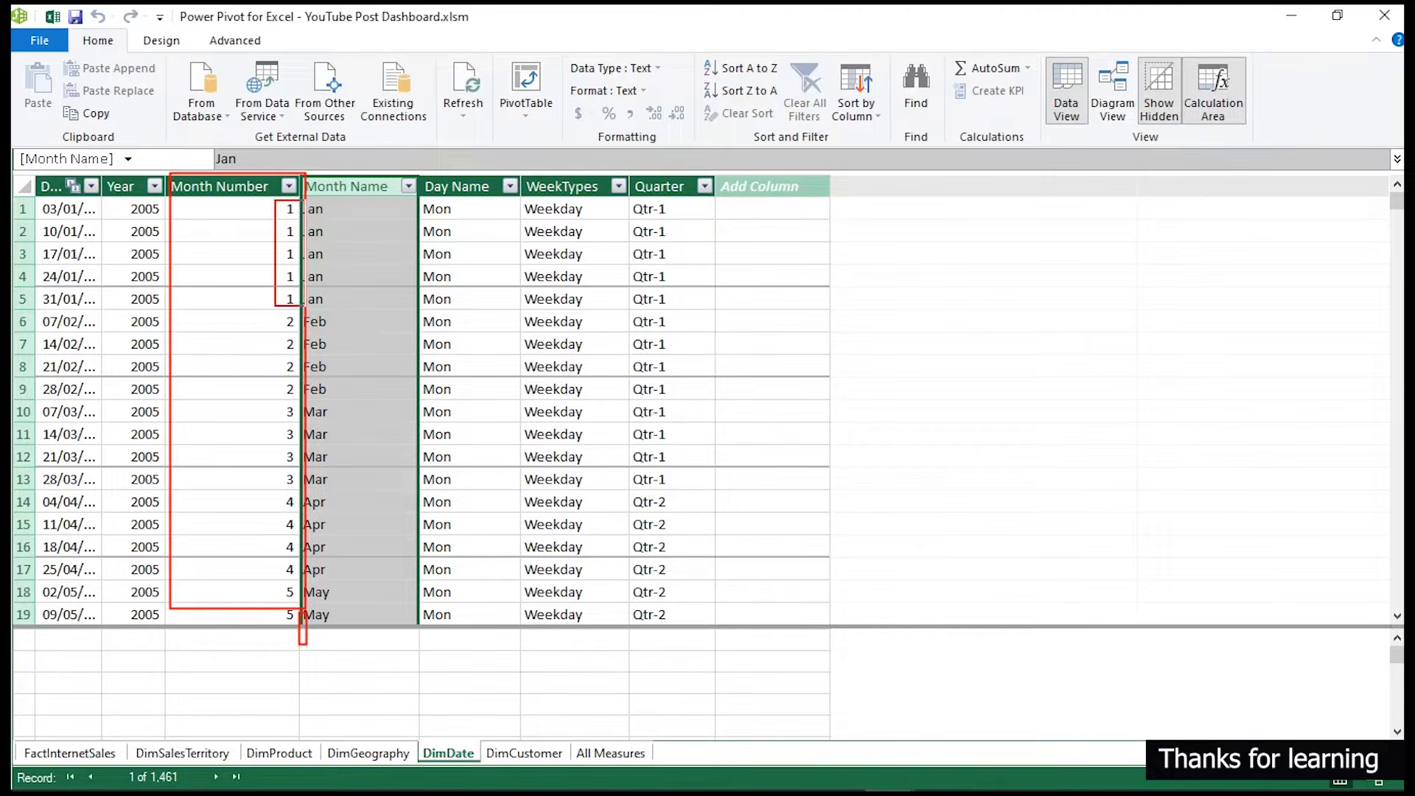
mouse_move(275, 316)
mouse_down()
mouse_move(298, 370)
mouse_move(298, 493)
mouse_up()
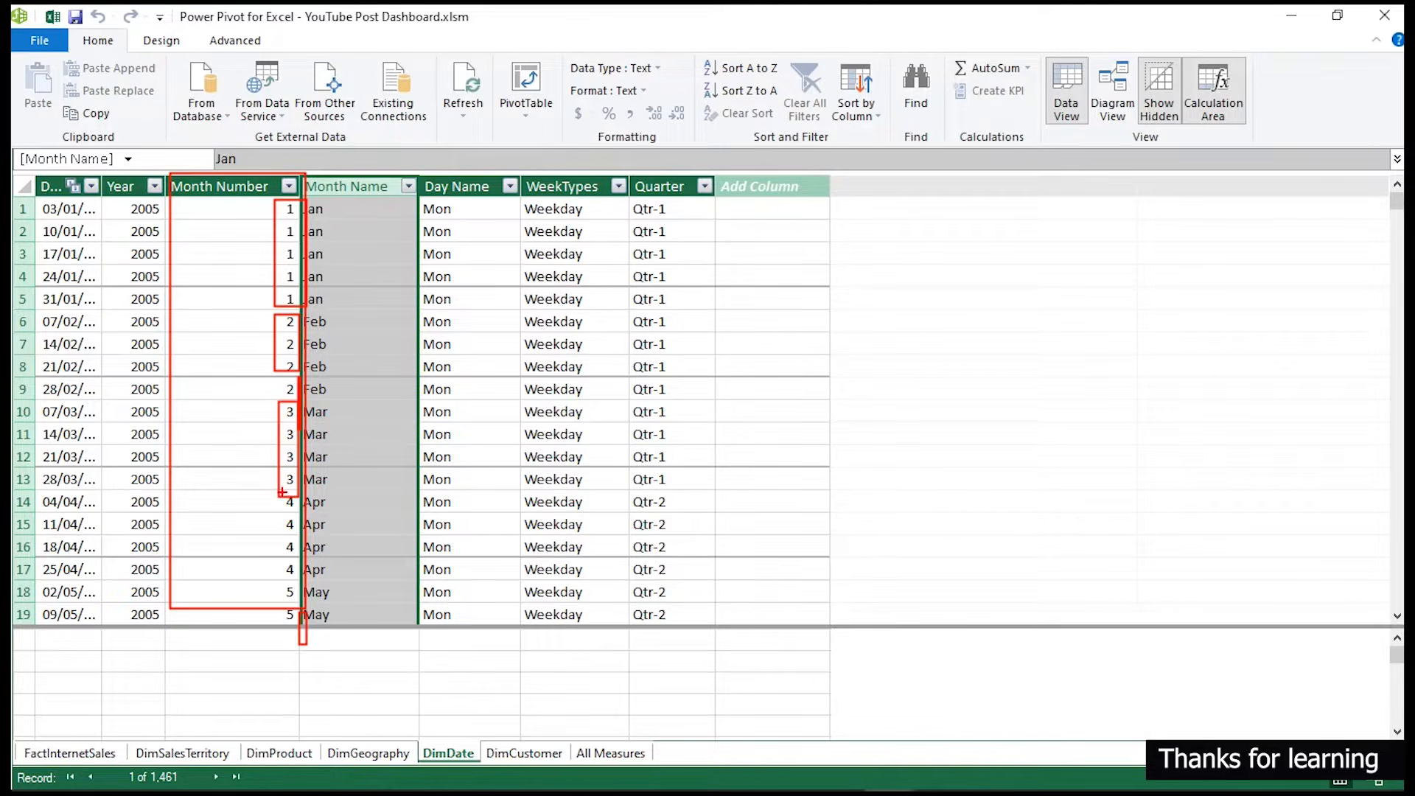
key(Escape)
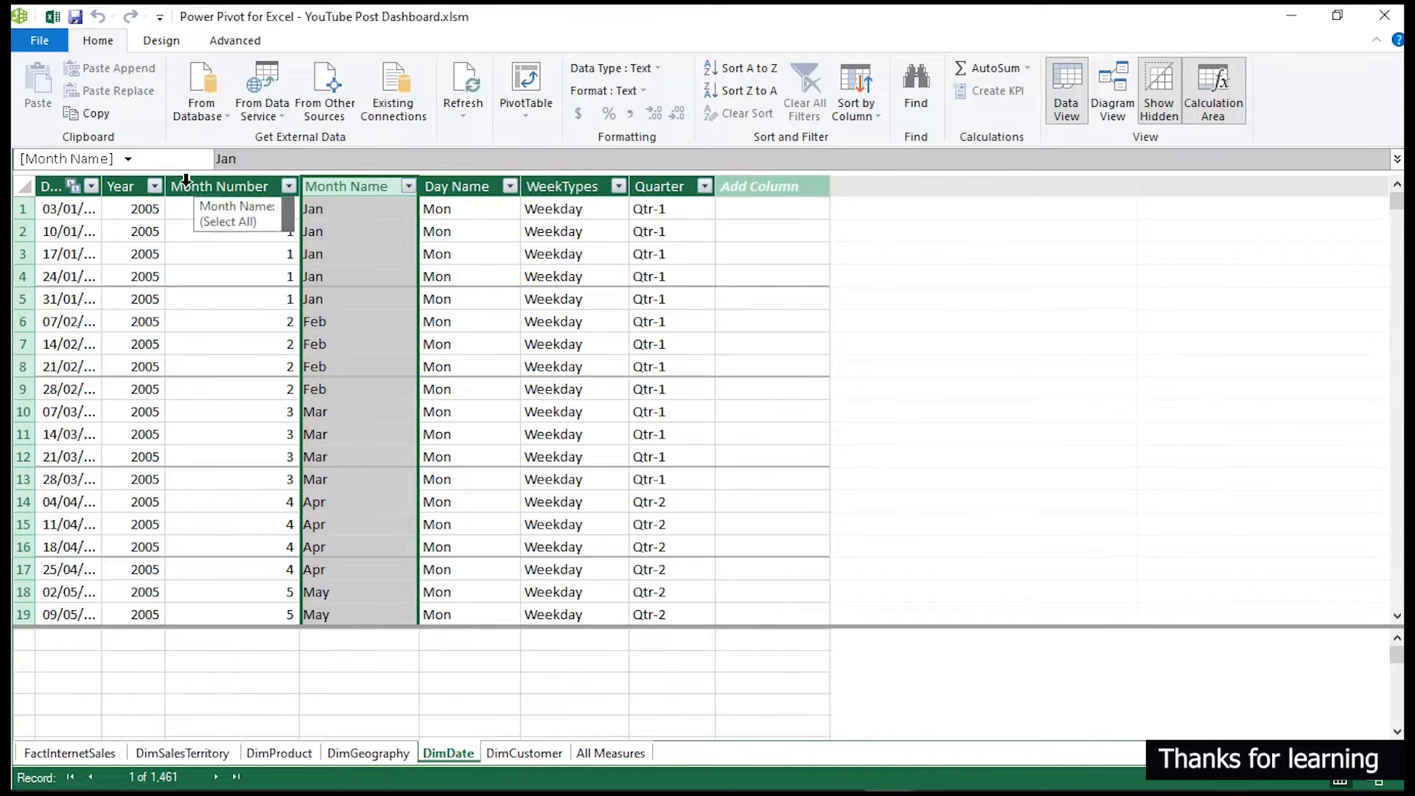
click(872, 118)
click(818, 138)
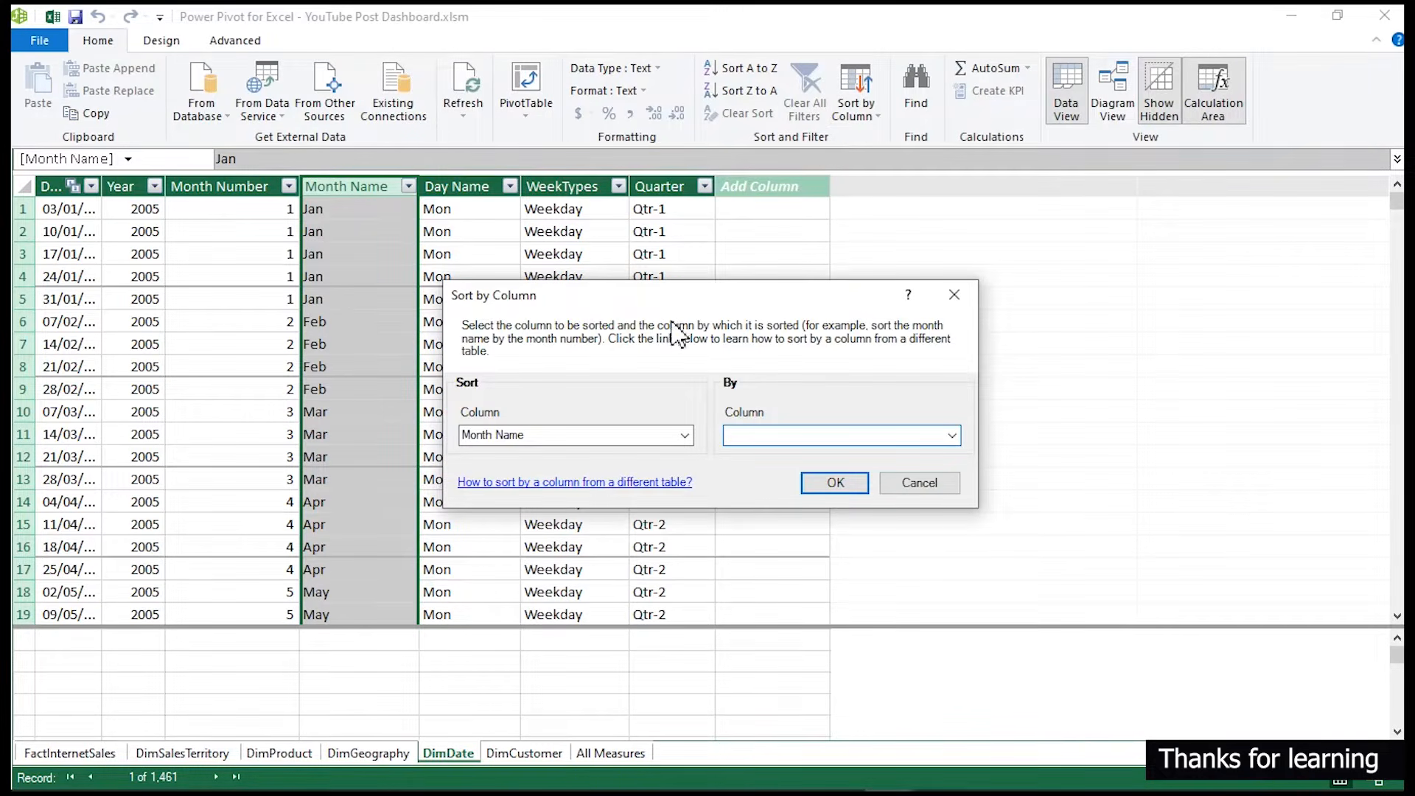
click(956, 436)
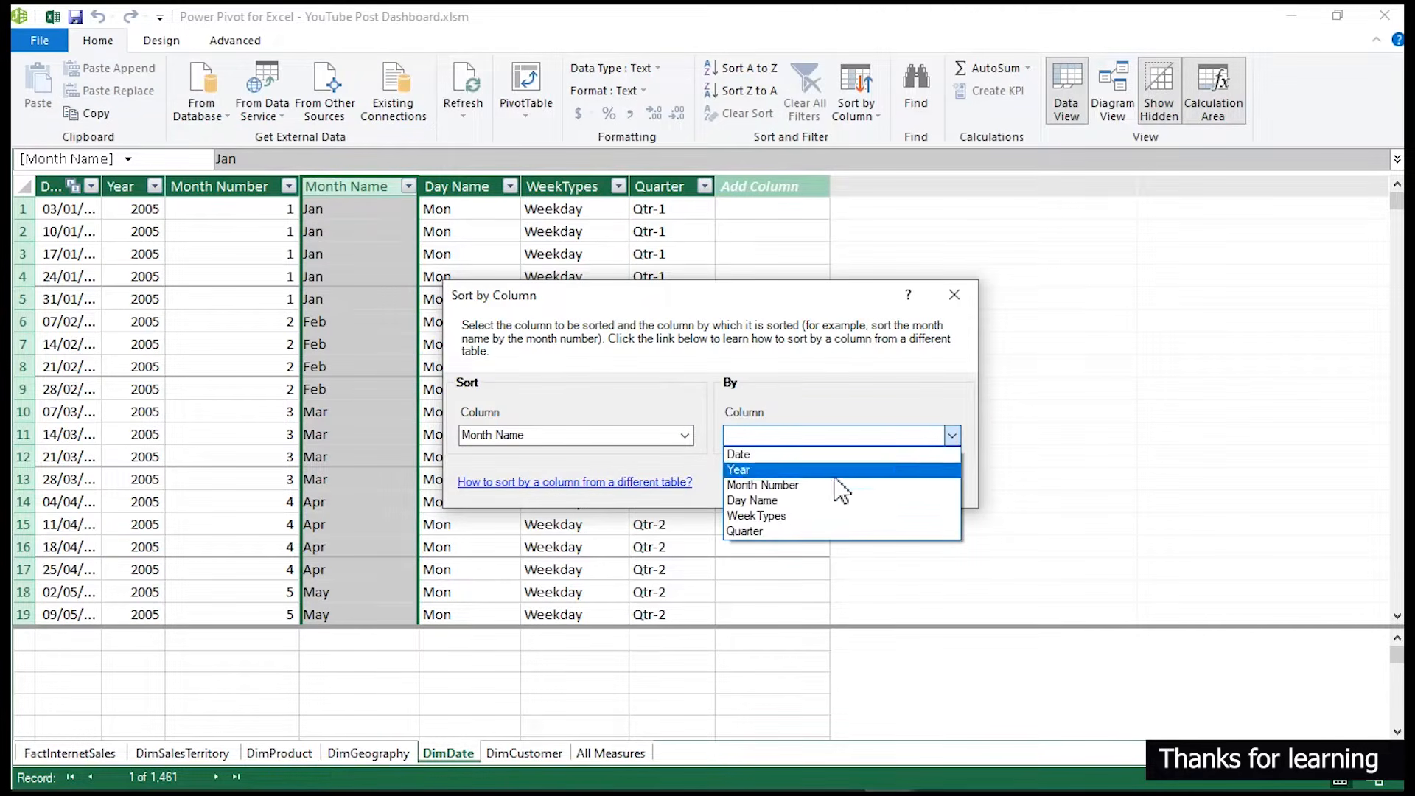
click(781, 486)
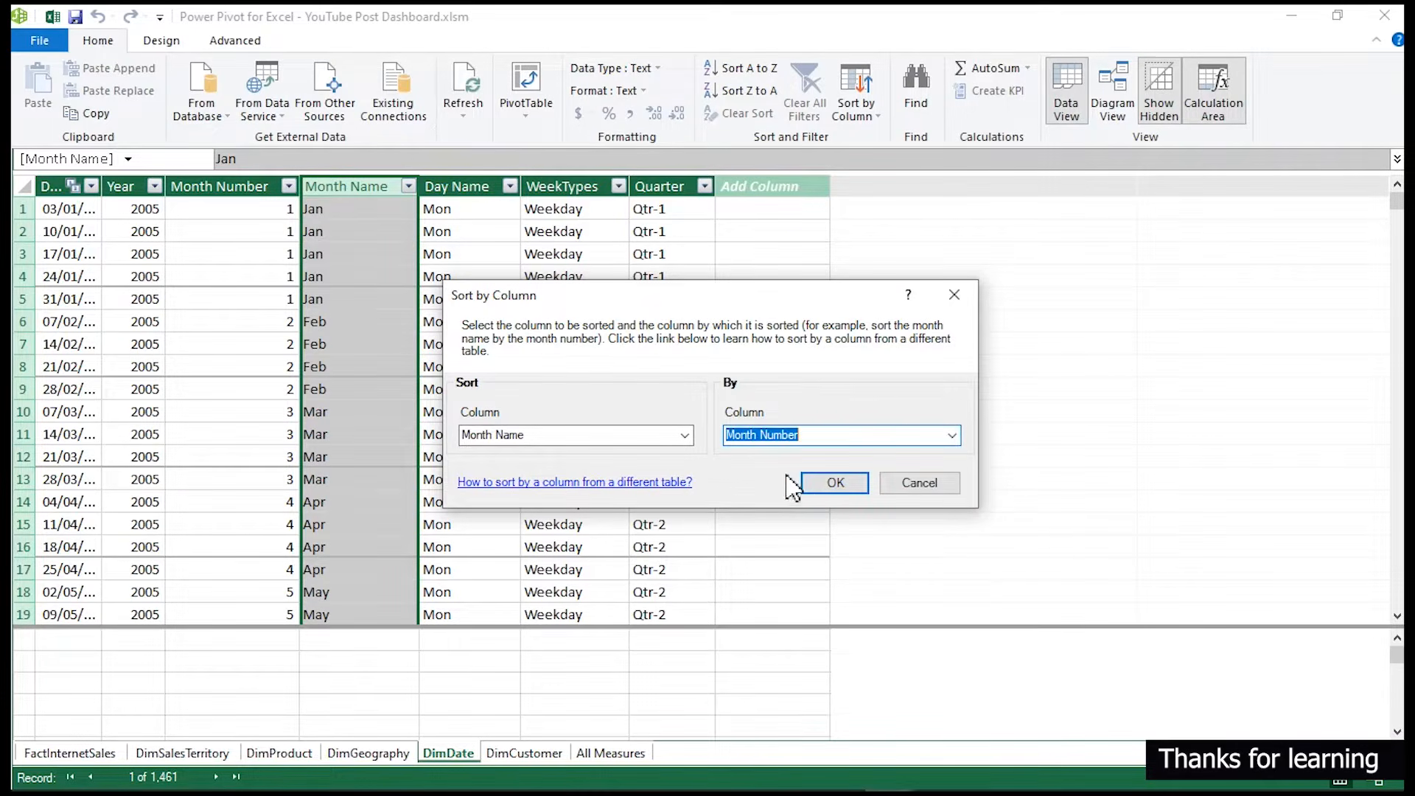
click(829, 490)
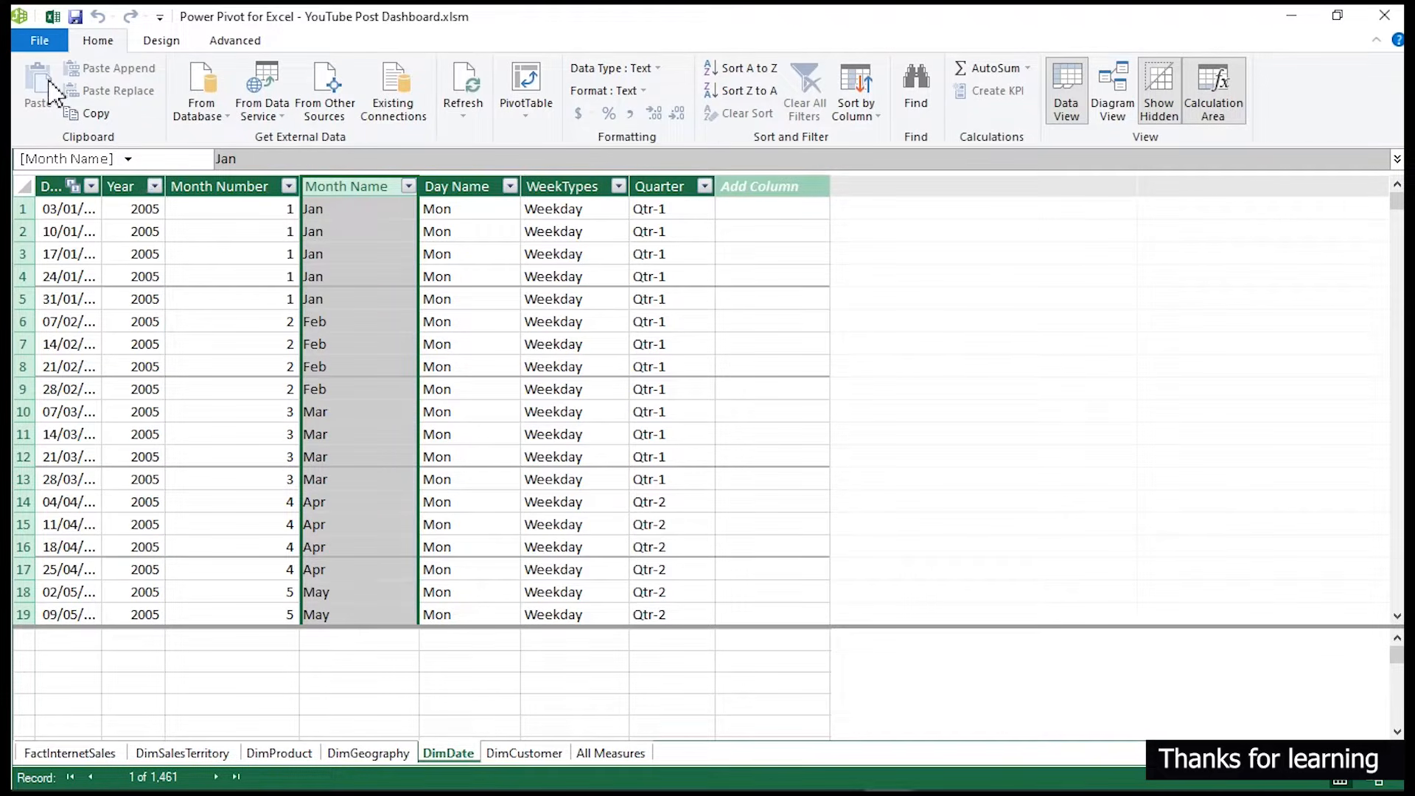
click(52, 16)
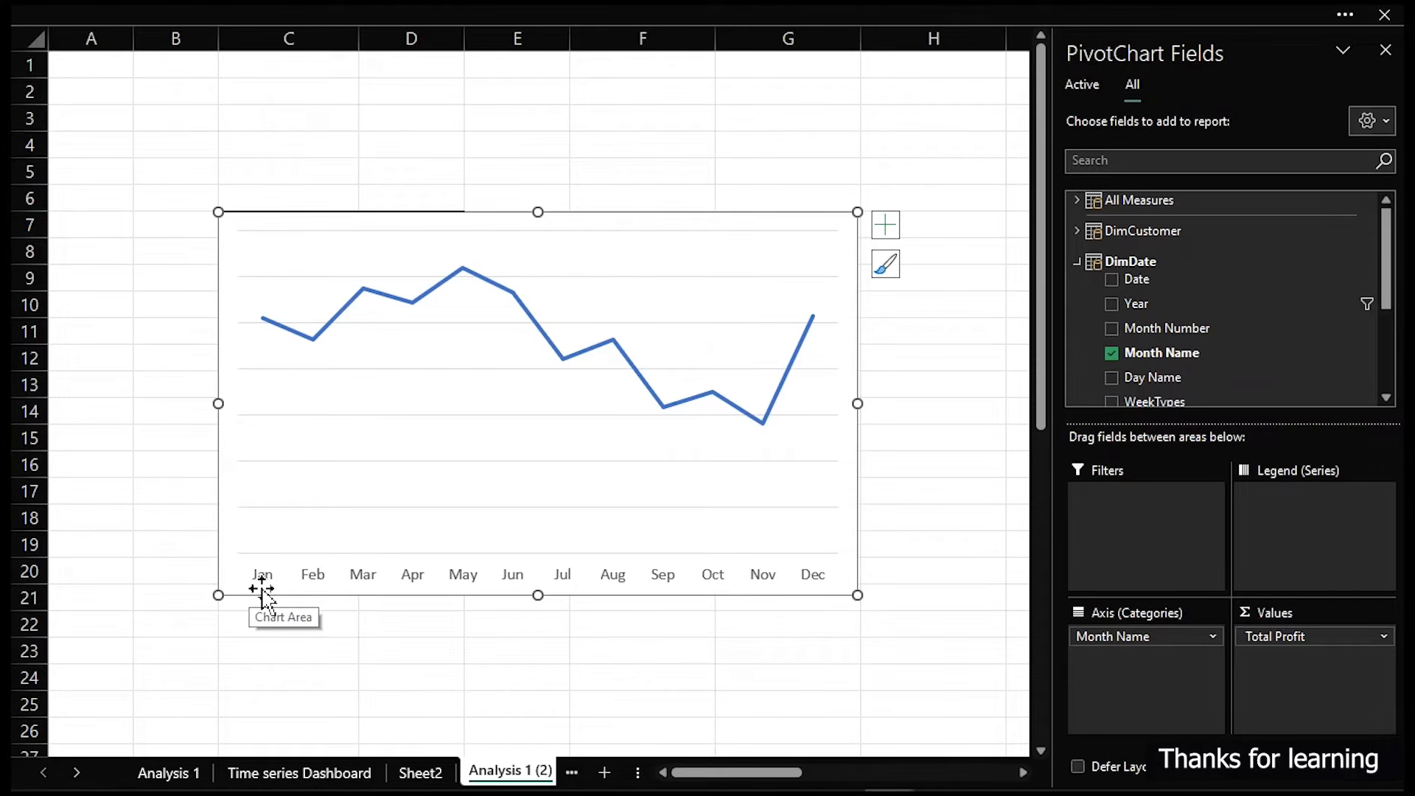
- Resize the pivot chart into a wide, short strip beside the monthly profit pivot table
click(246, 560)
click(799, 563)
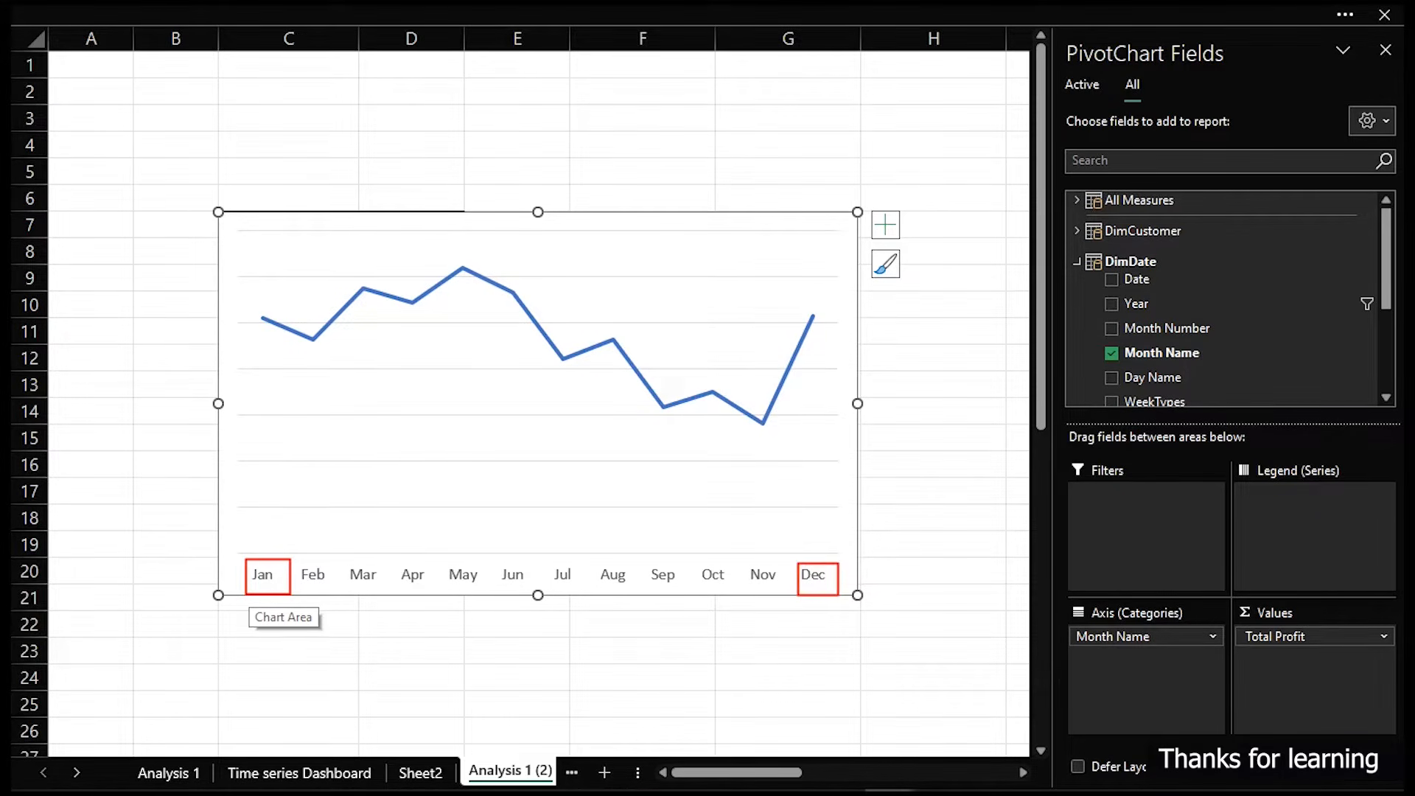
drag(218, 595, 582, 569)
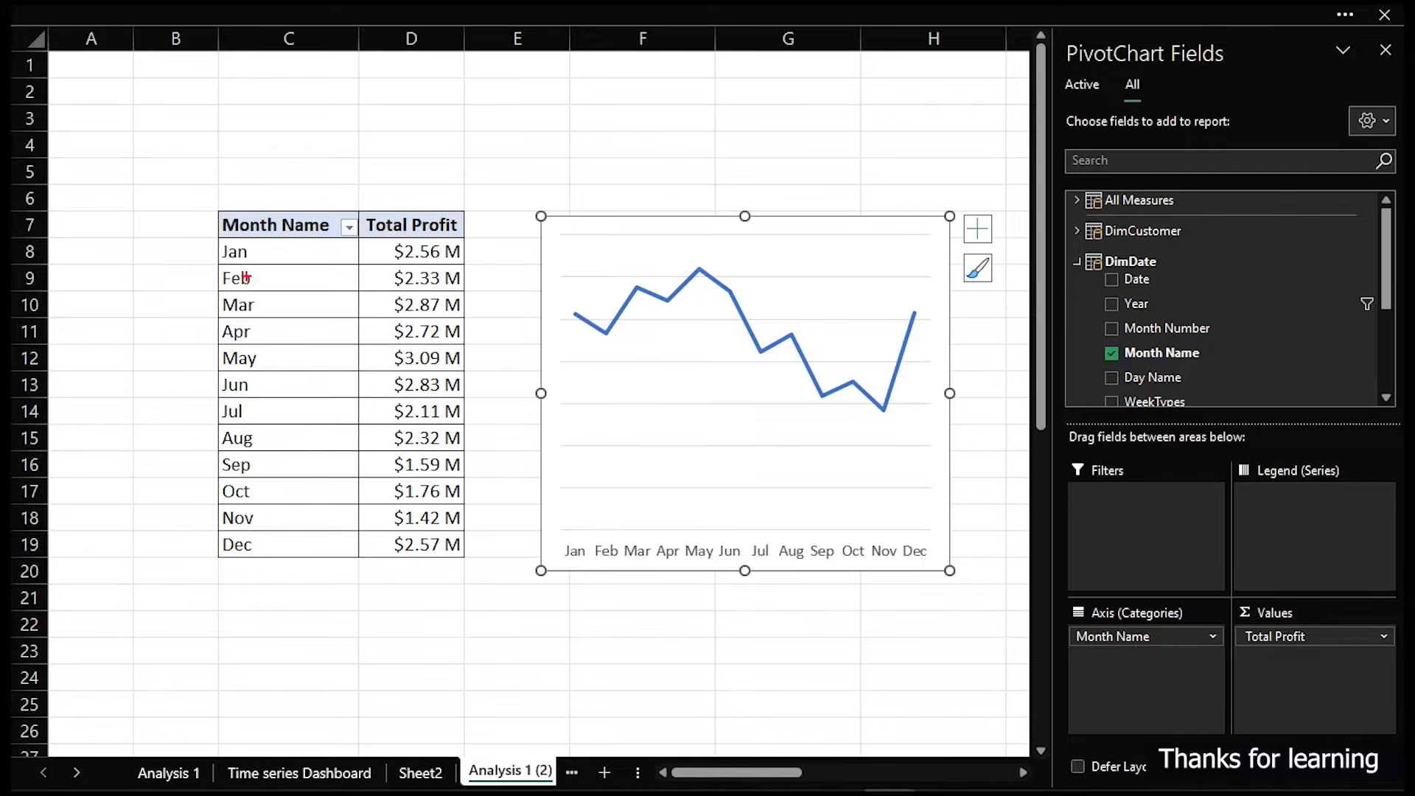
drag(220, 241, 294, 558)
drag(540, 215, 366, 382)
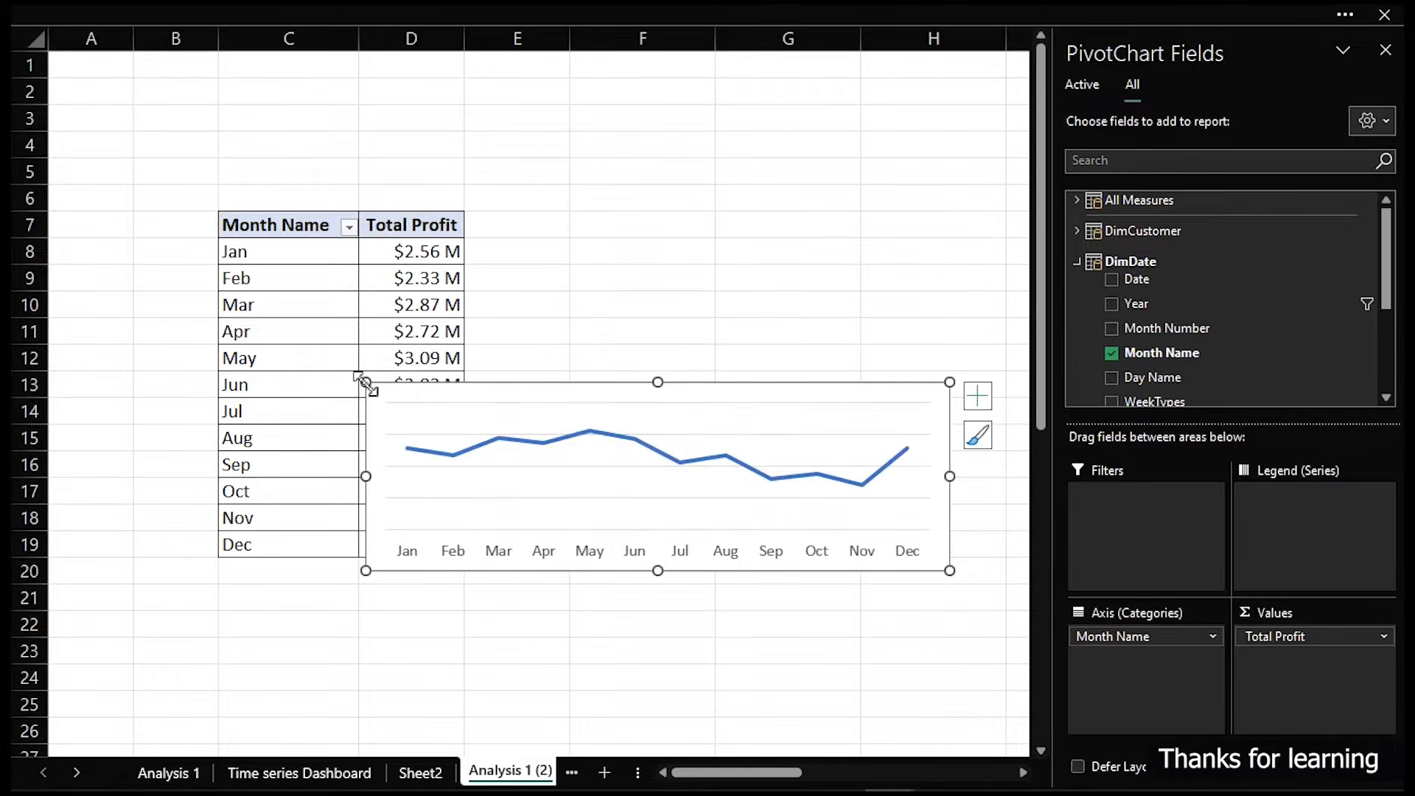
- Move the chart from the analysis sheet onto the Time series Dashboard sheet
key(Delete)
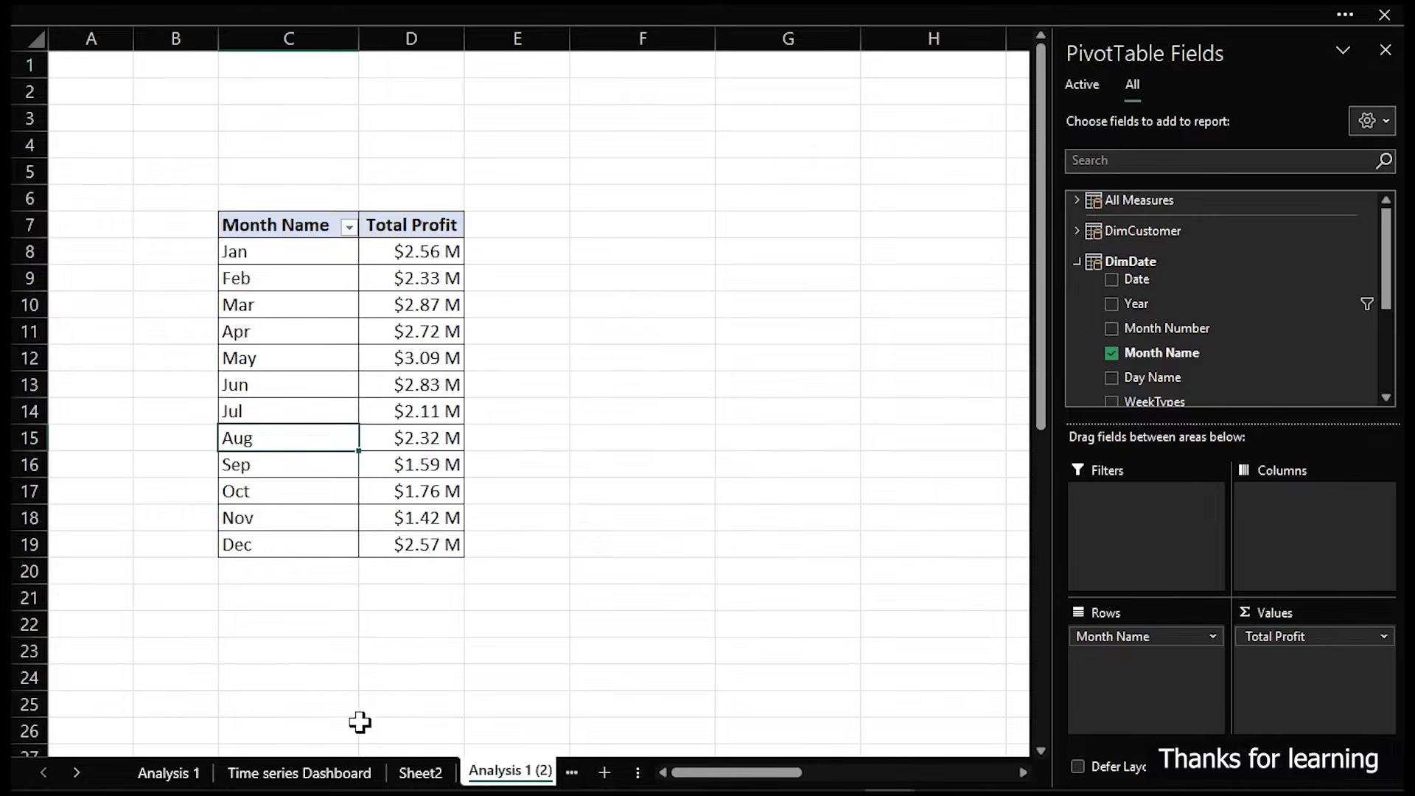
click(341, 774)
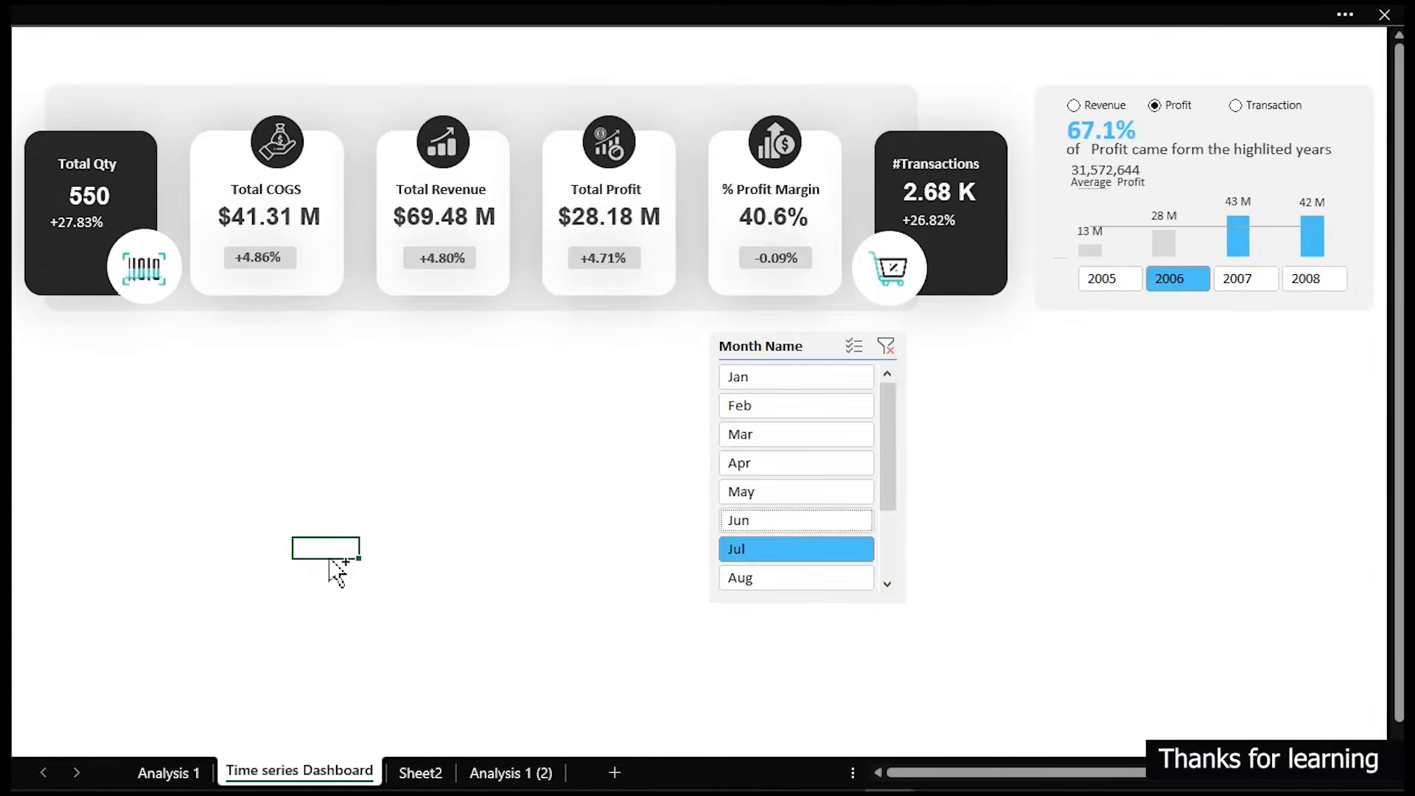
key(ctrl+v)
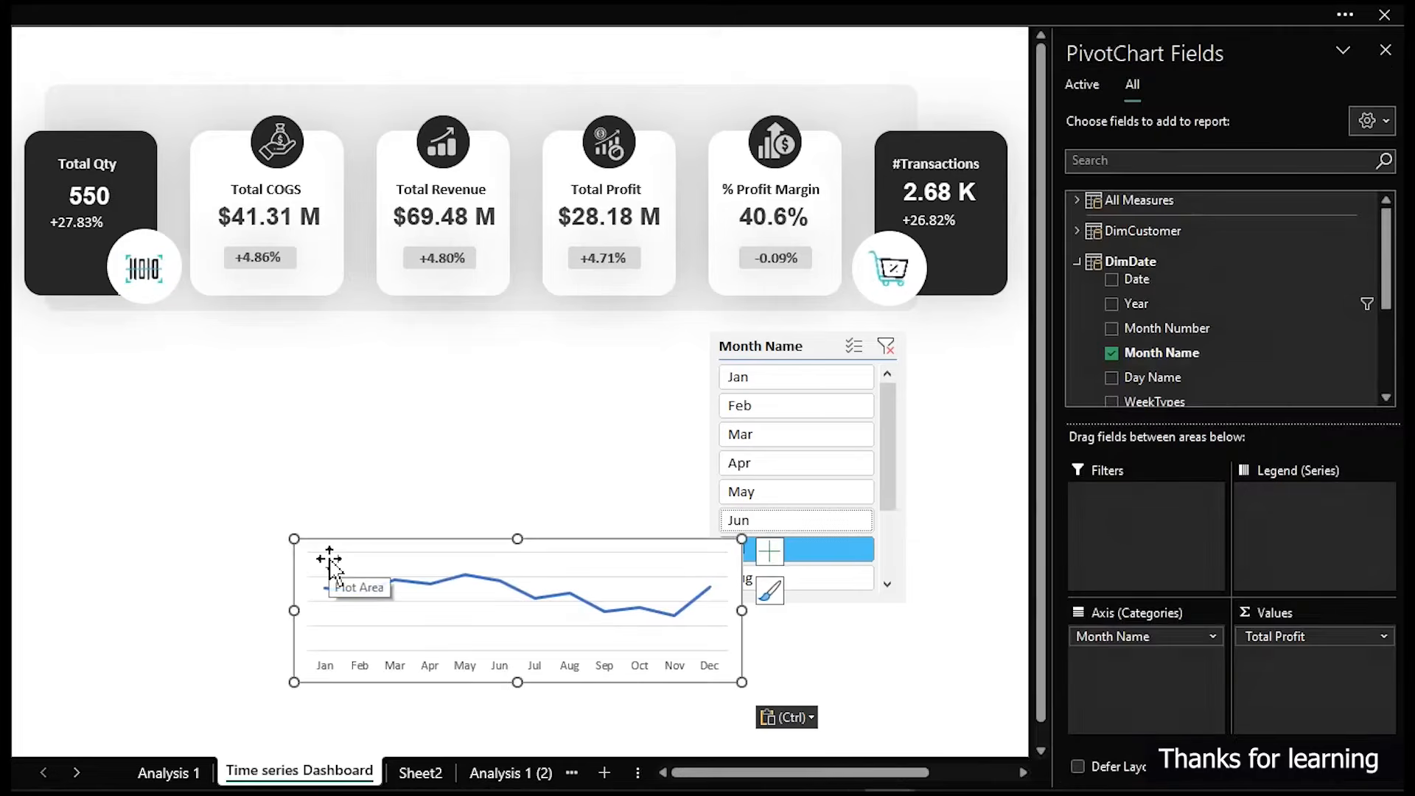
- Widen the pasted chart and move it below the KPI cards on the left
drag(742, 682, 863, 692)
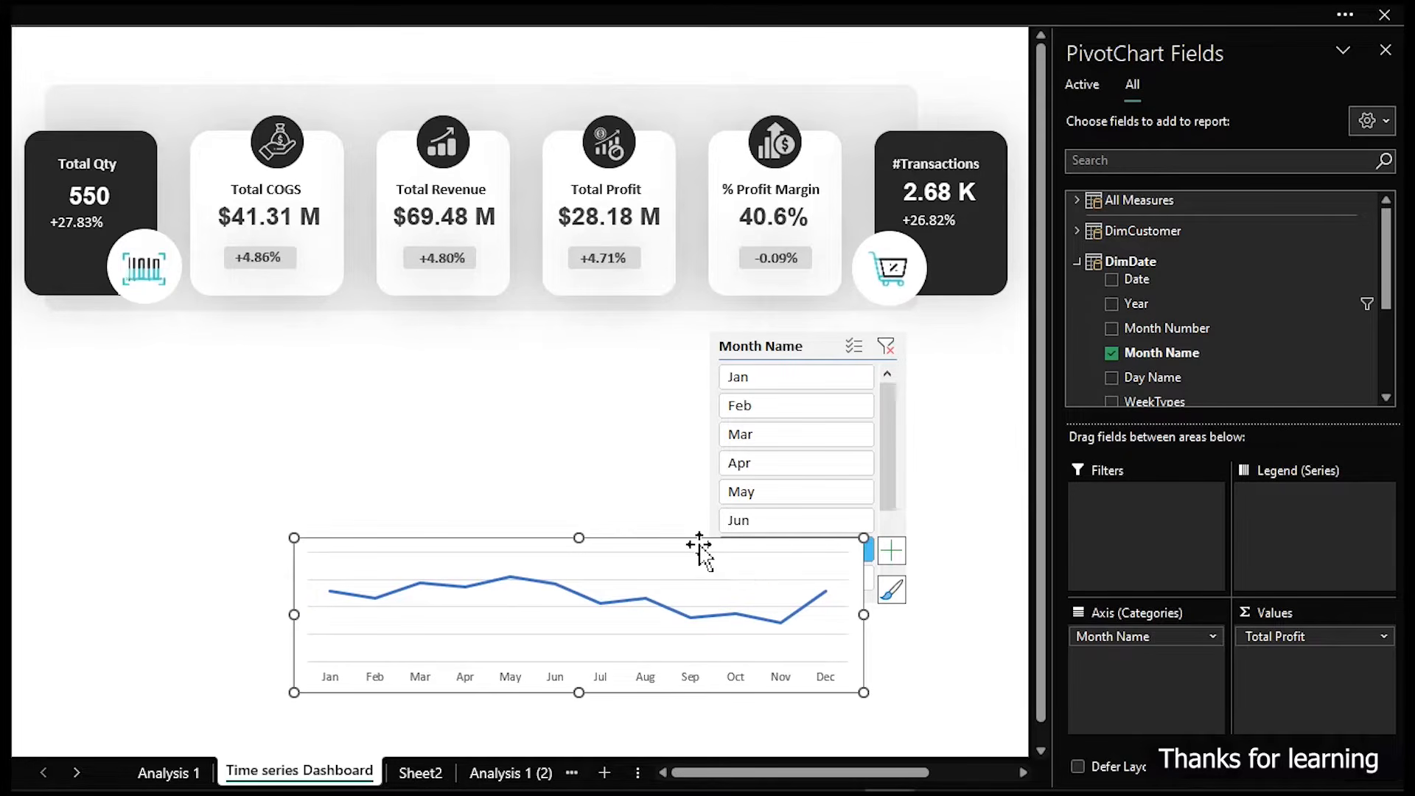
drag(700, 542, 480, 433)
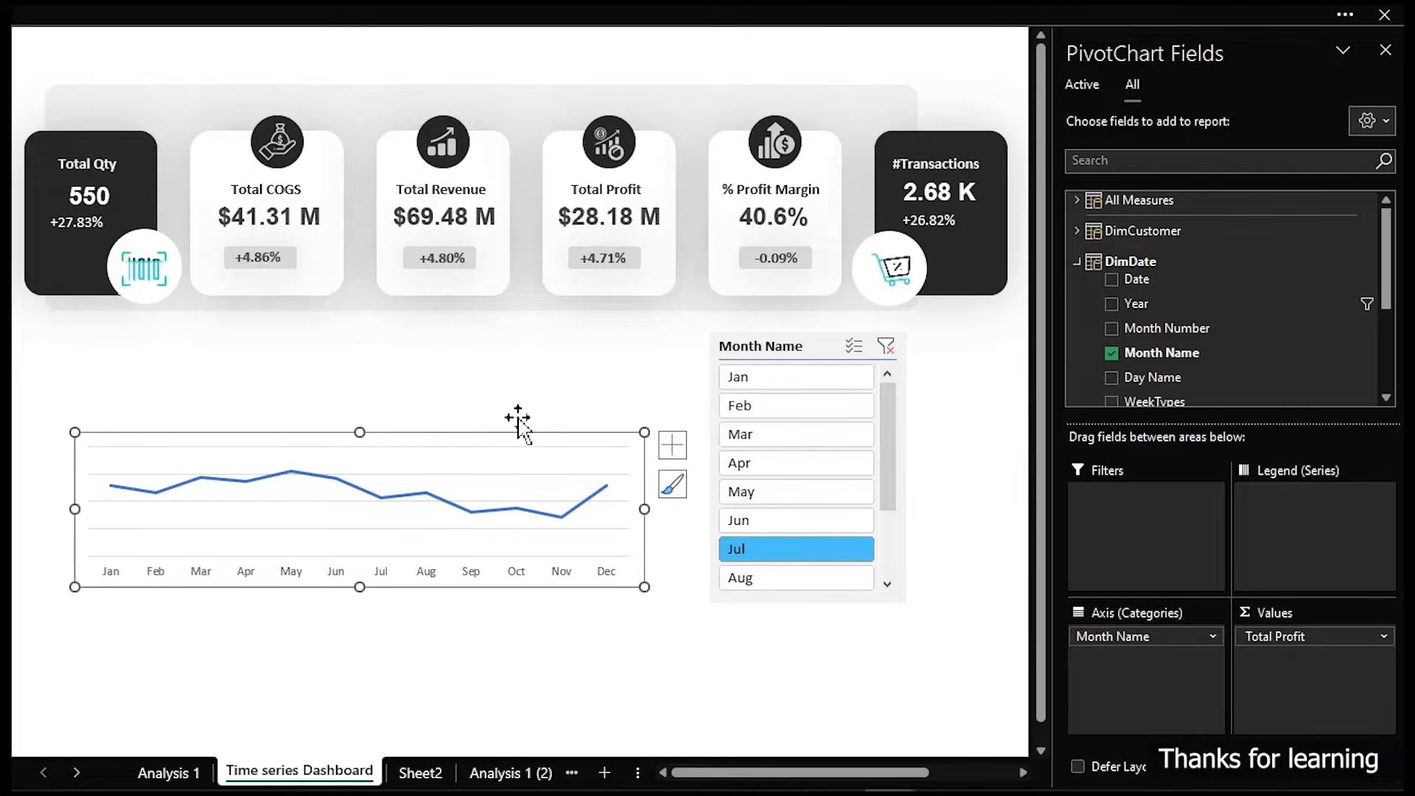
- Copy the KPI background panel below the cards and narrow it to the chart's width
click(551, 96)
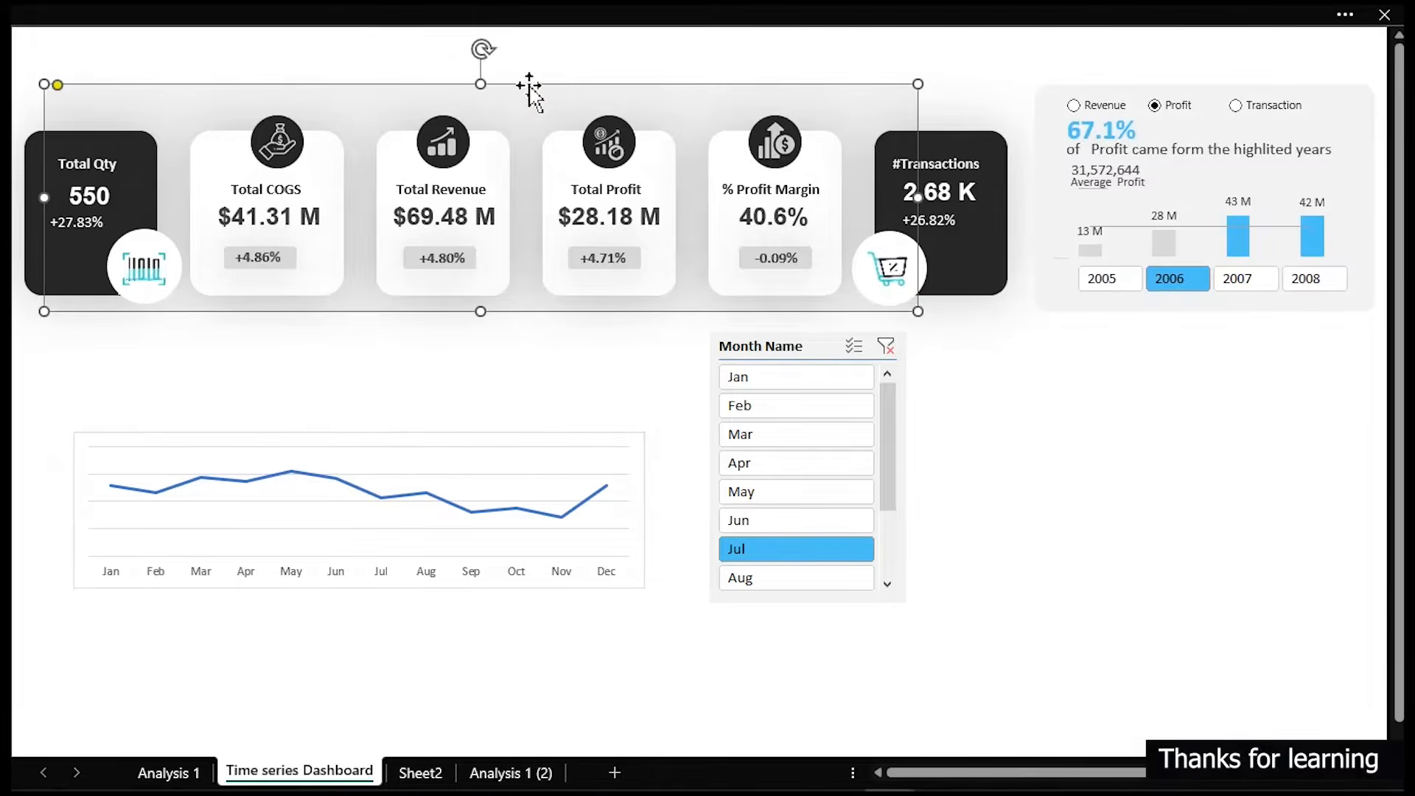
drag(530, 89, 534, 382)
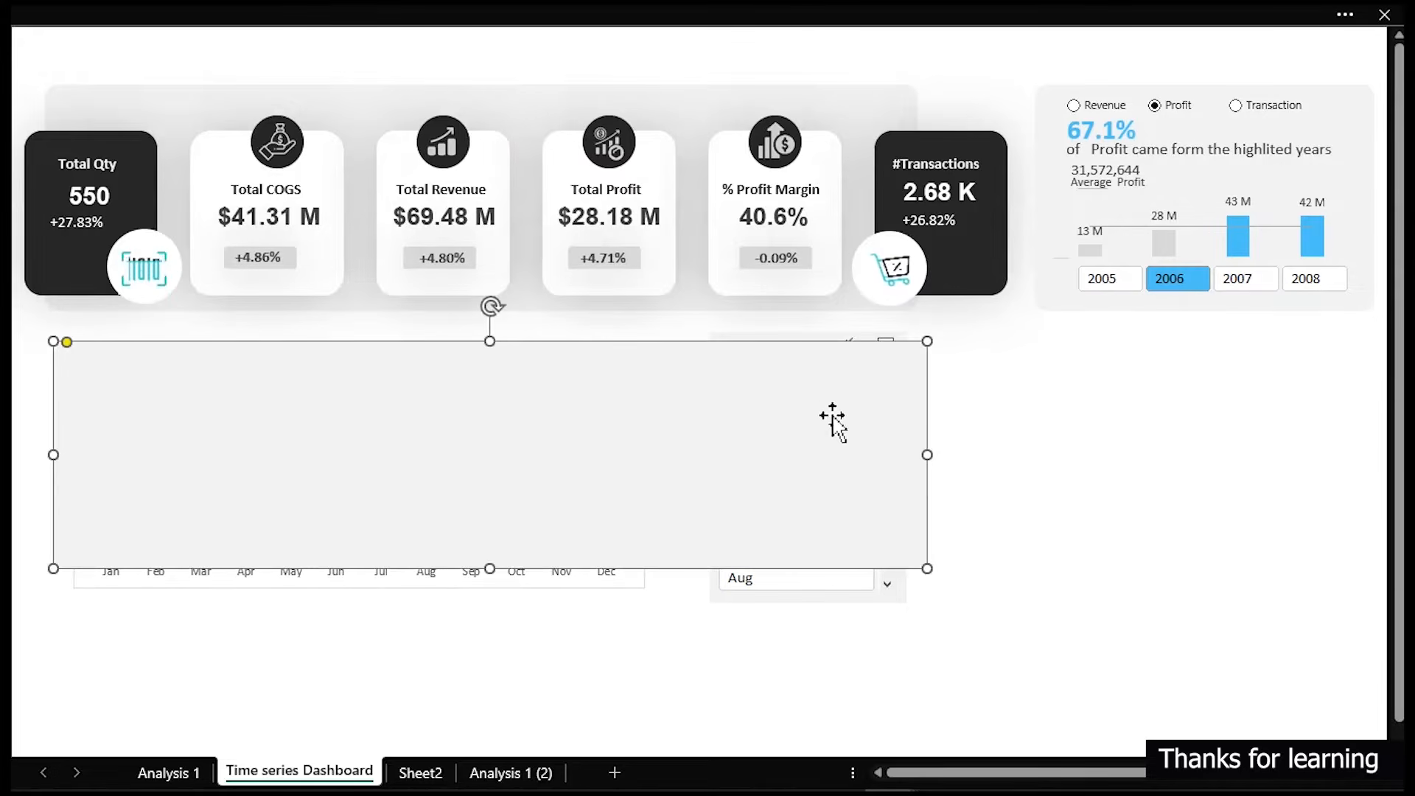
drag(927, 456, 672, 445)
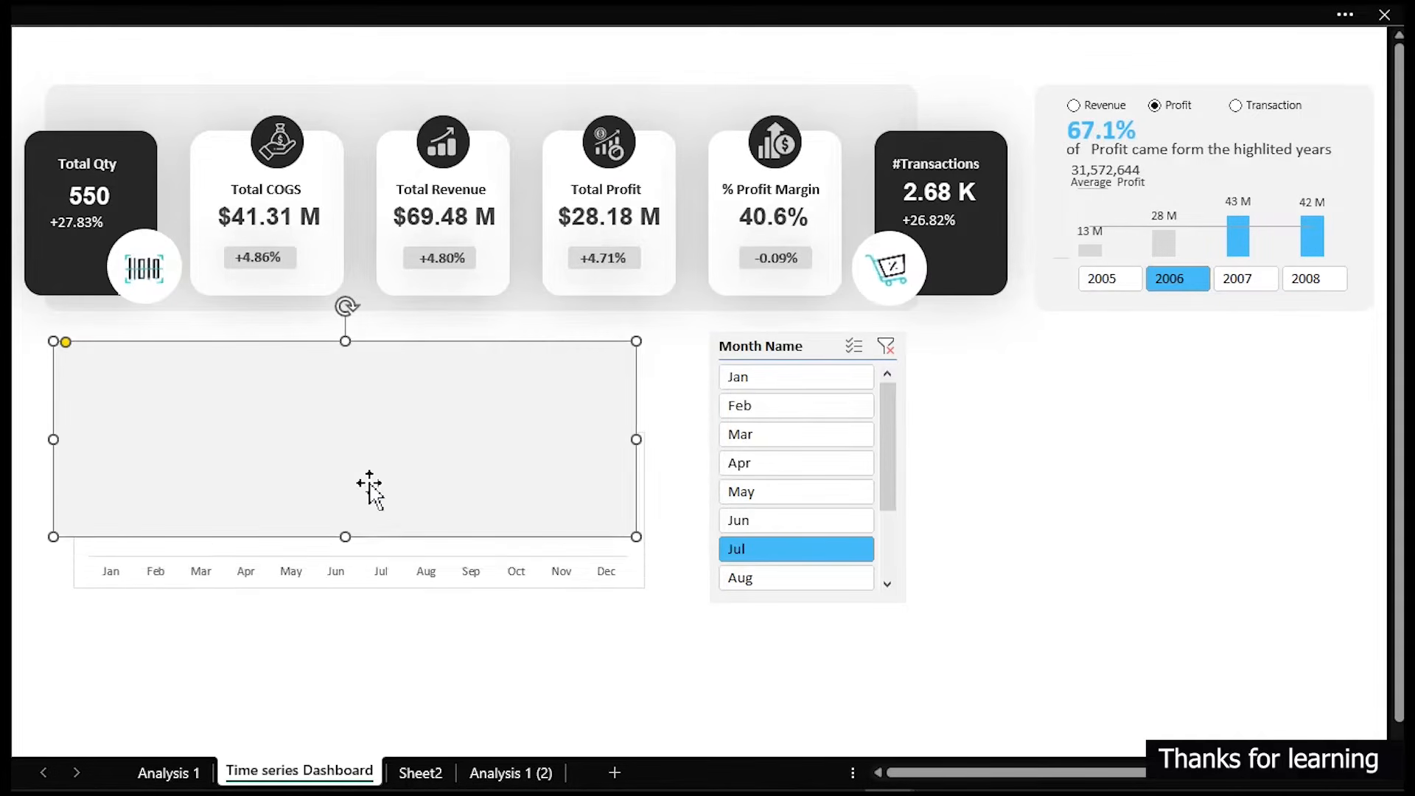
- Send the copied background panel to the back, behind the chart
right_click(324, 438)
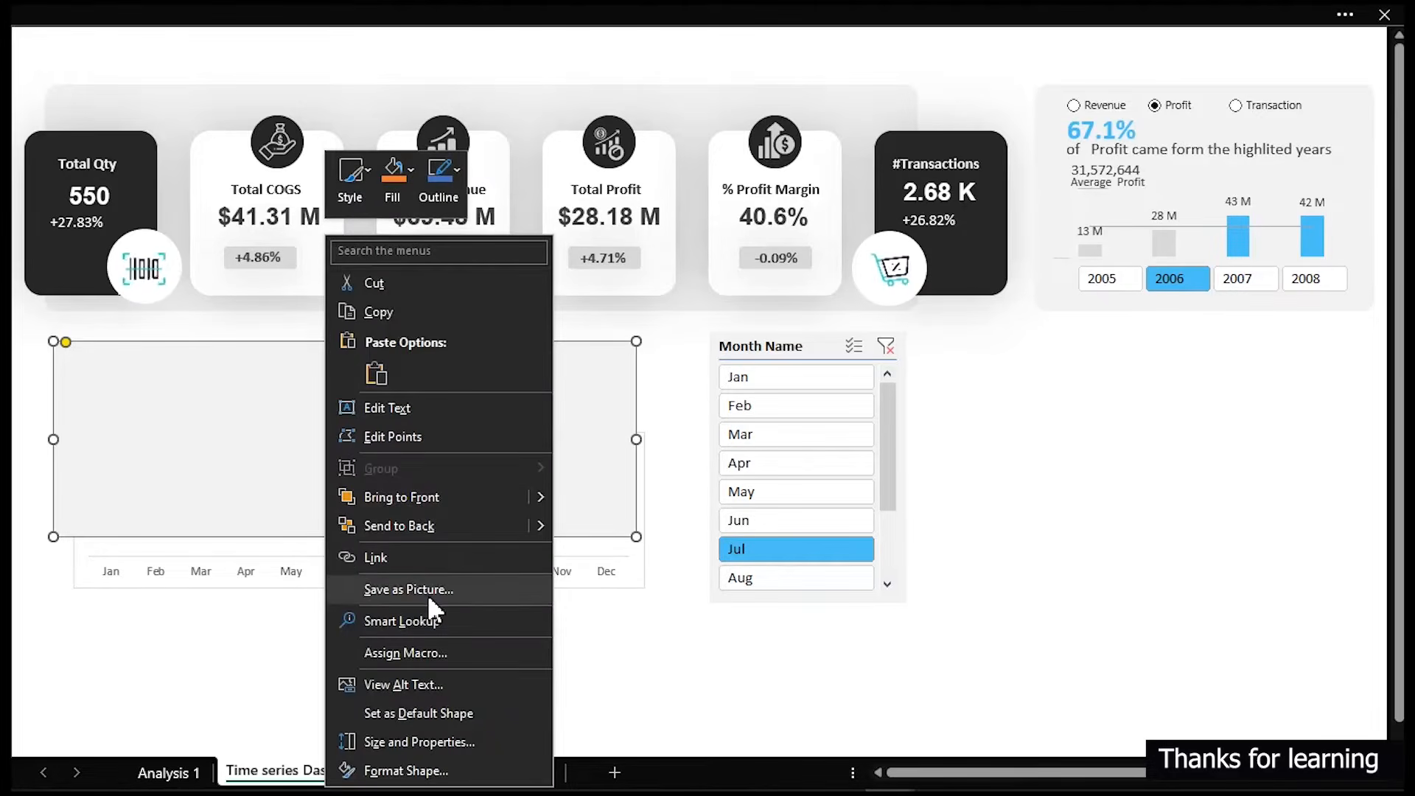
click(410, 524)
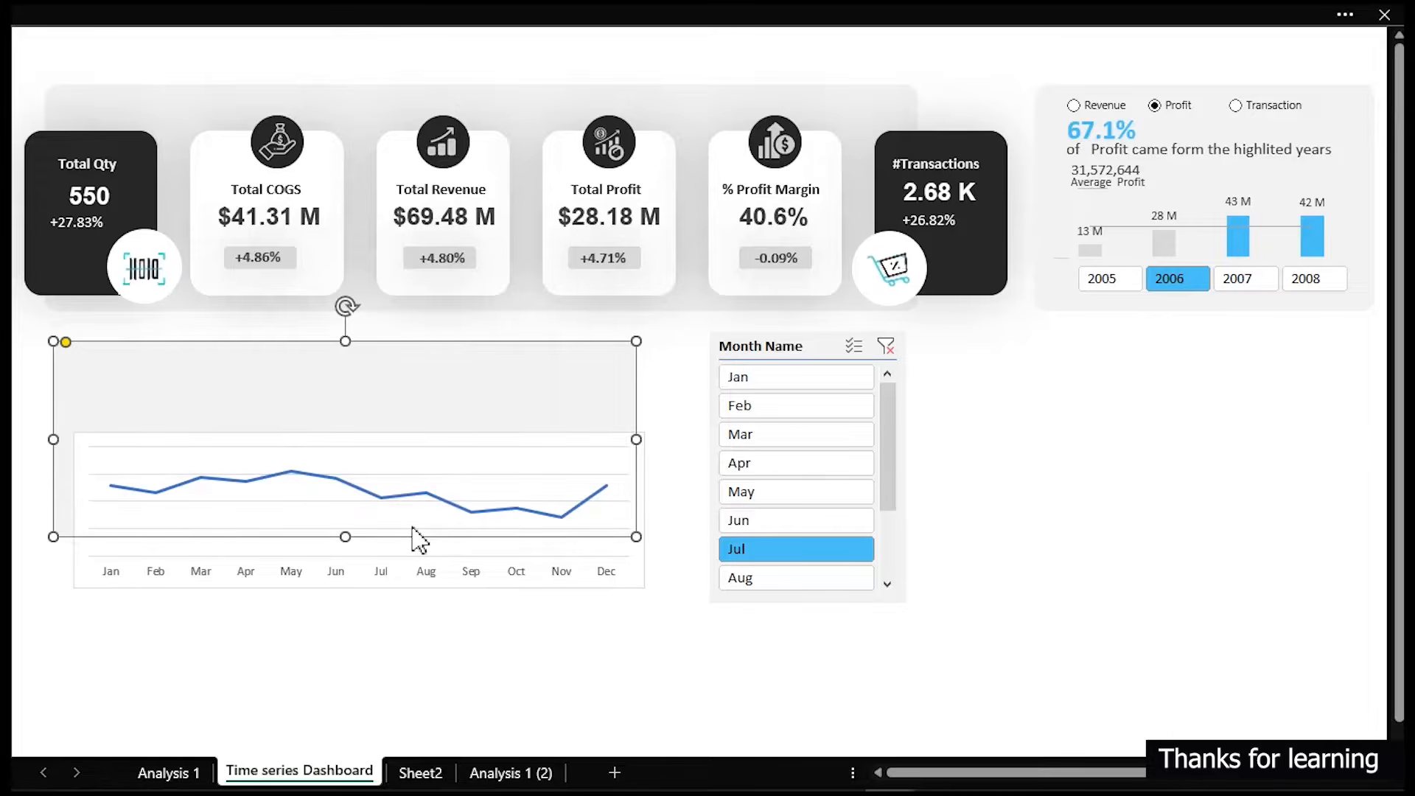
click(452, 622)
- Nudge the background panel slightly upward to sit just under the KPI cards
click(534, 381)
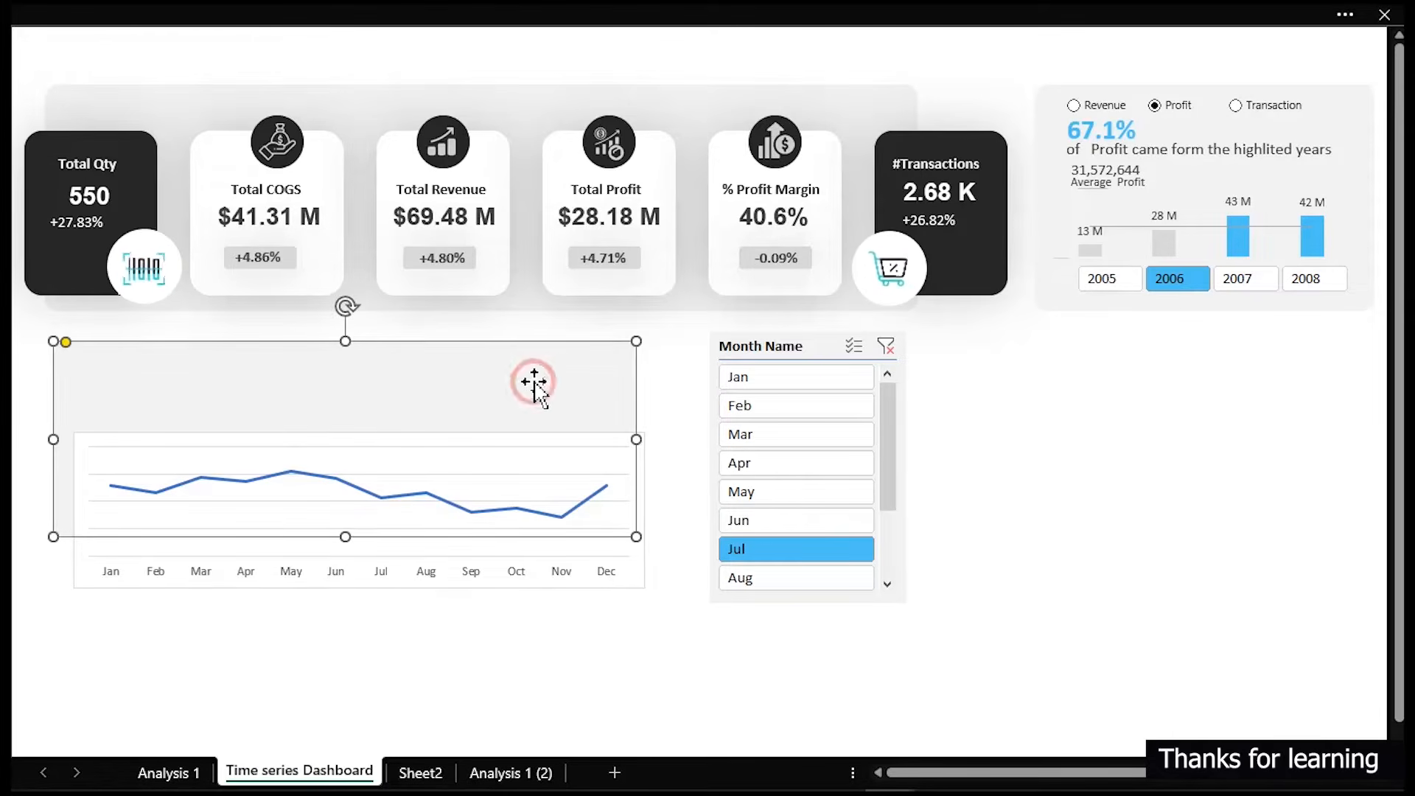
drag(534, 376, 524, 373)
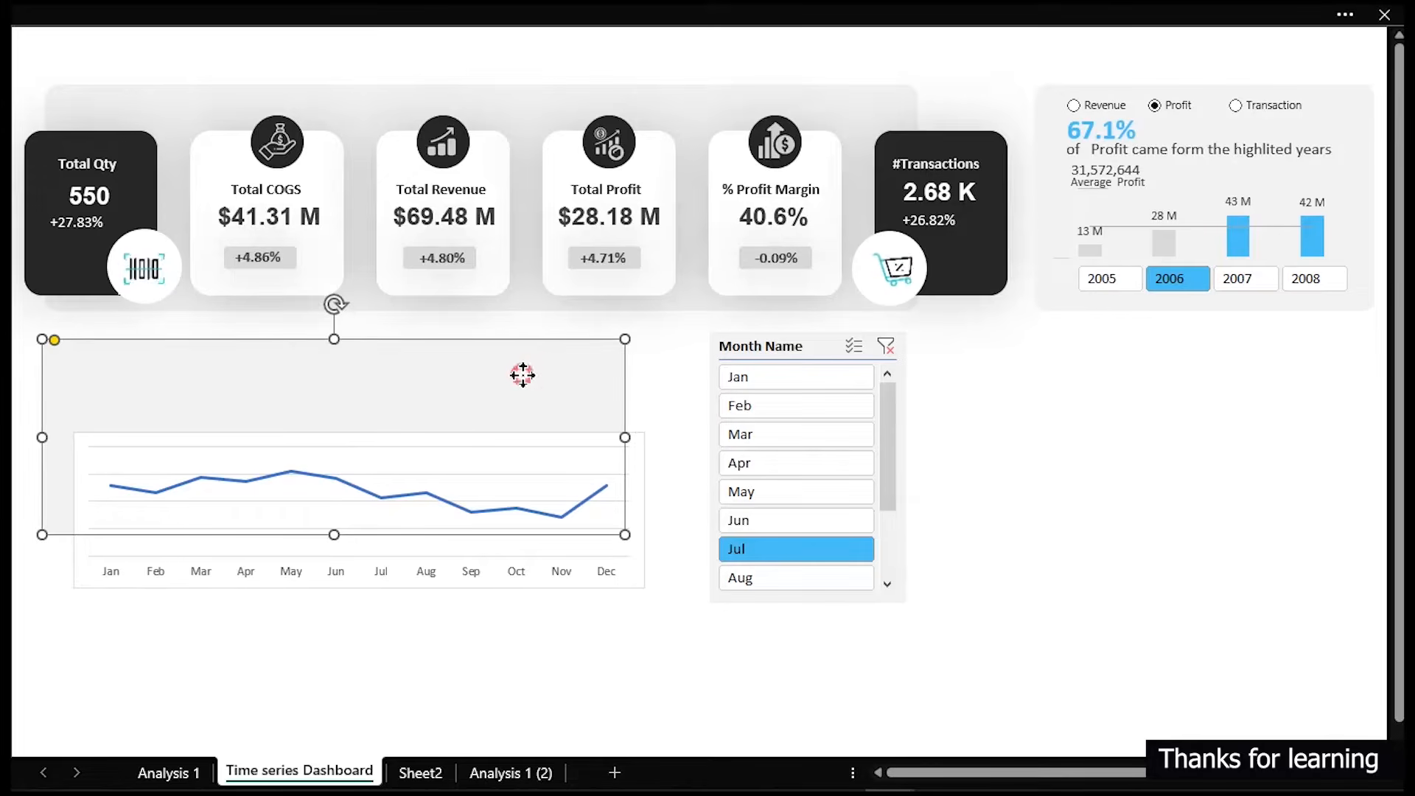
drag(523, 374, 522, 367)
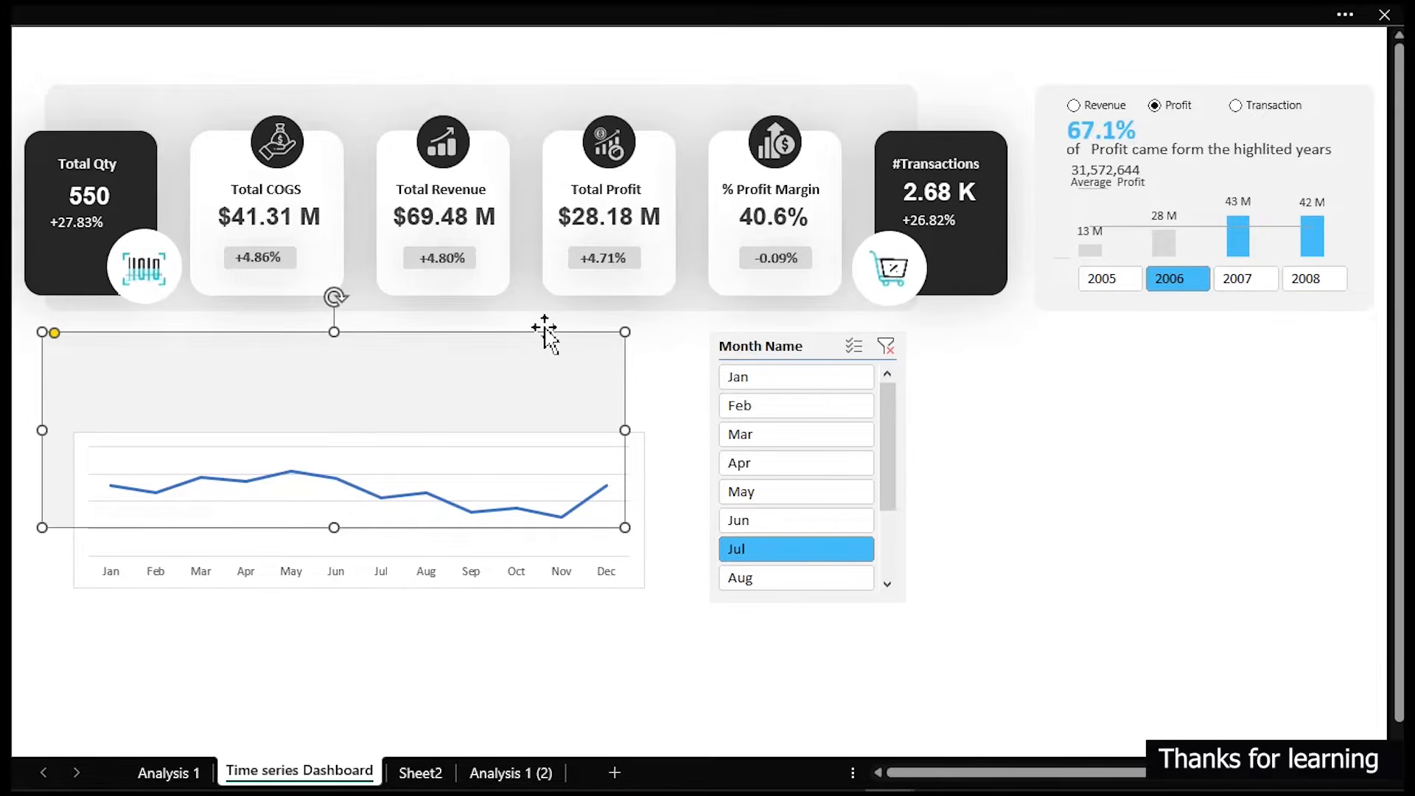
key(Up)
key(Up)
click(650, 374)
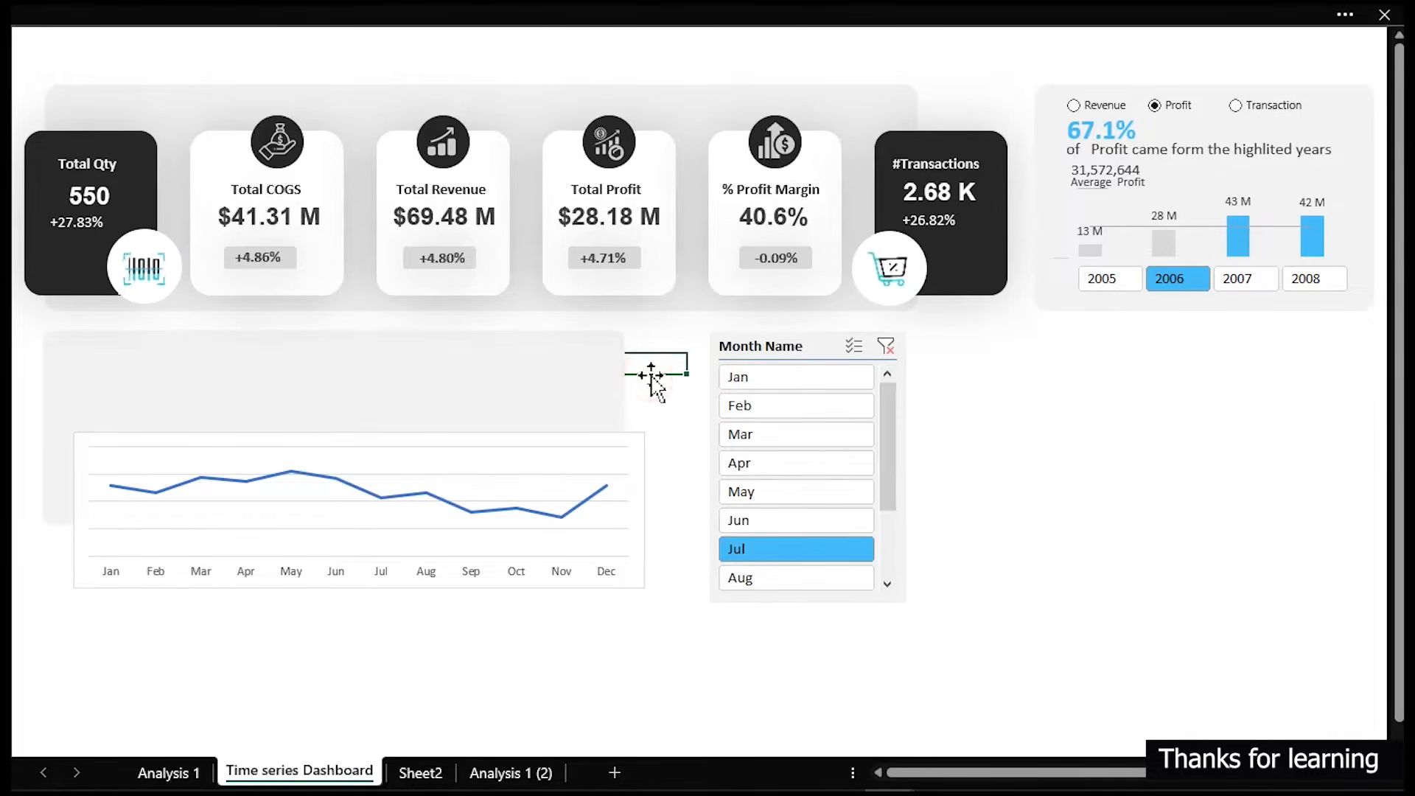
- Format the chart area with no fill and no border line
click(609, 586)
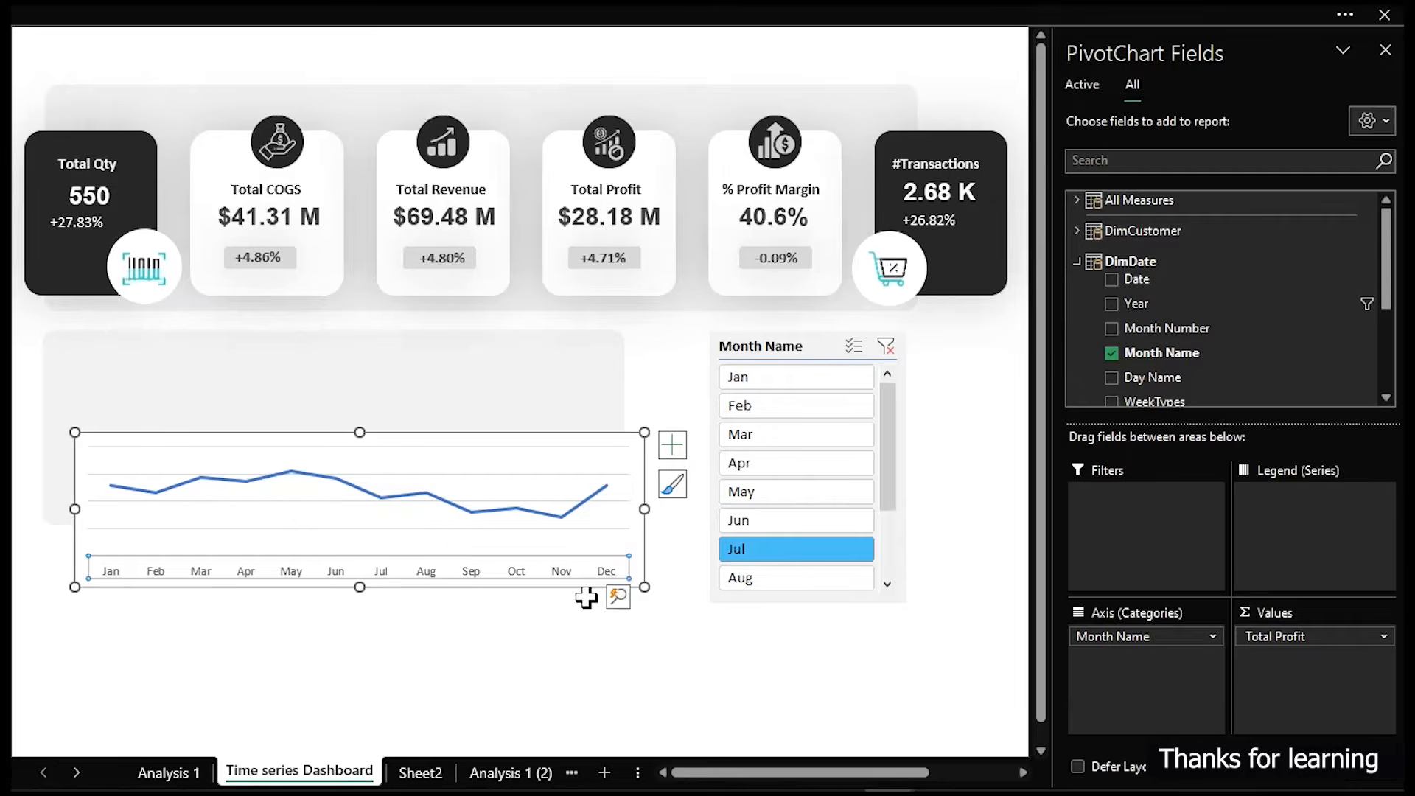
click(585, 595)
click(589, 588)
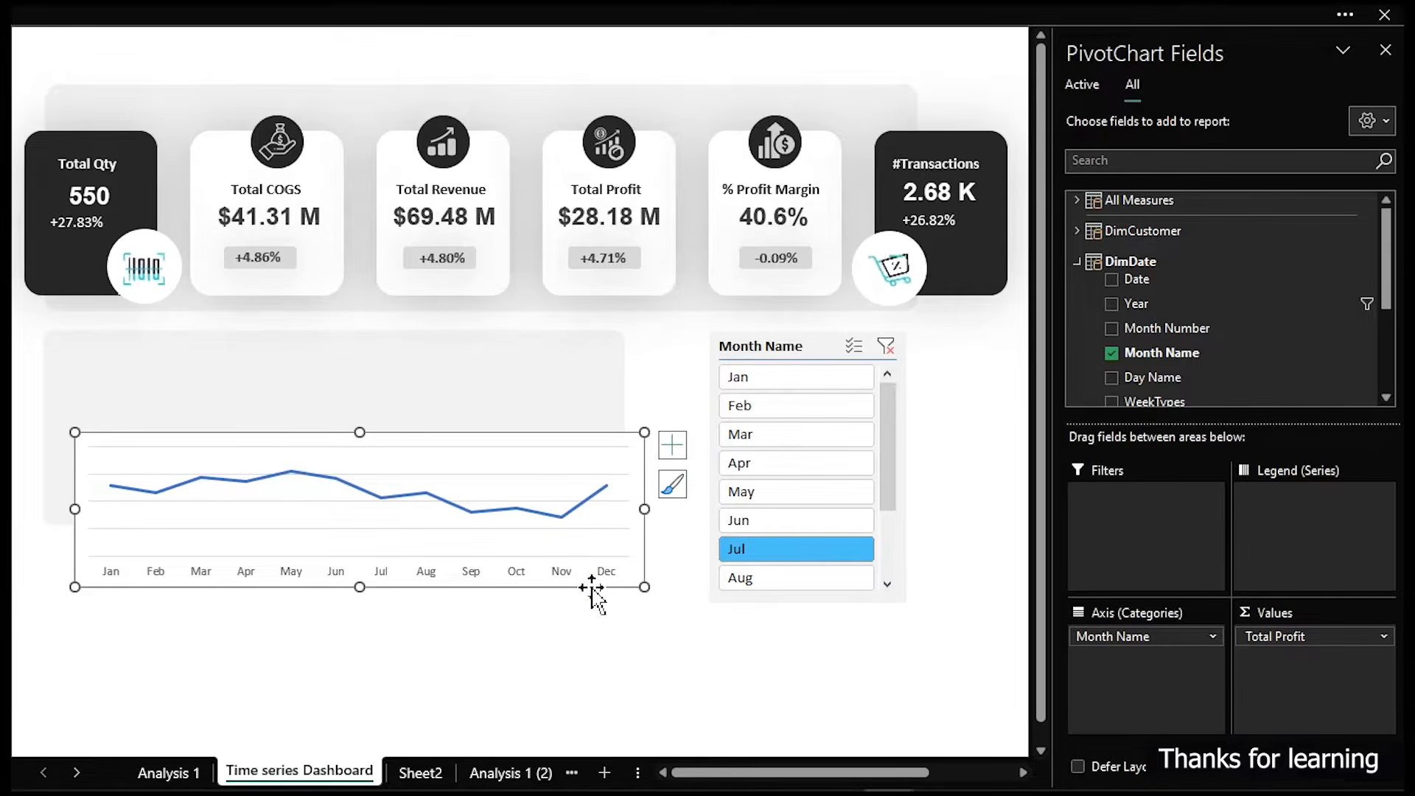
double_click(591, 588)
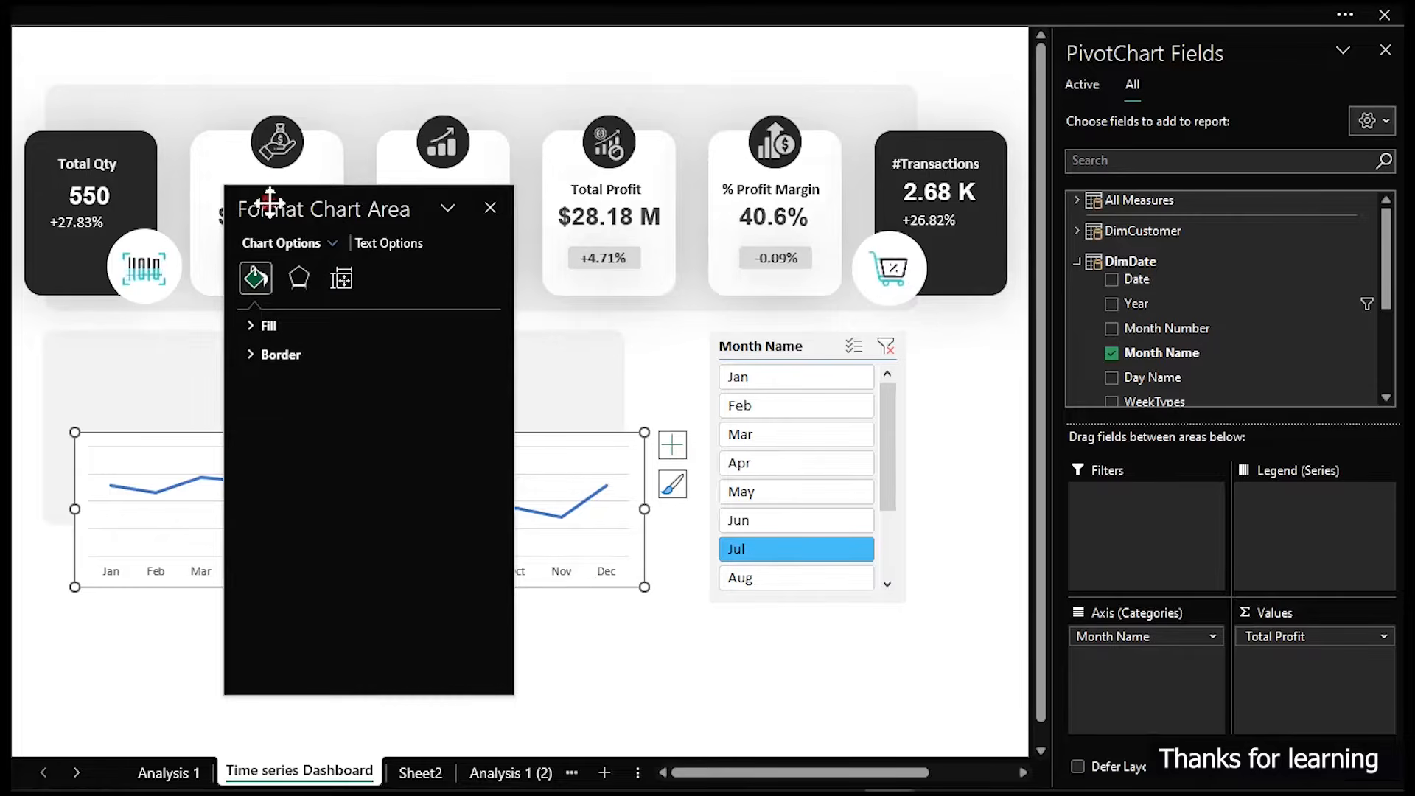
drag(269, 209, 827, 185)
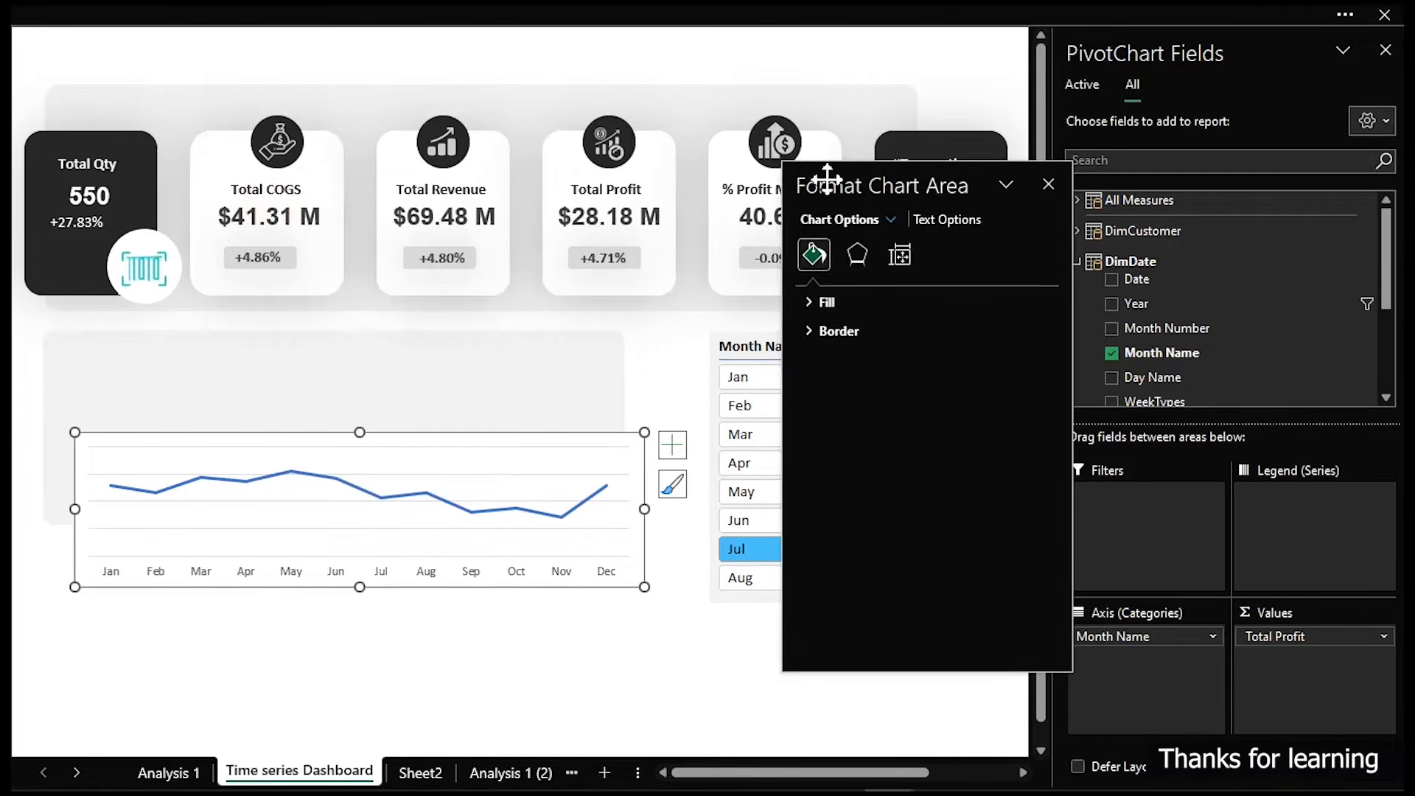
click(808, 301)
click(828, 331)
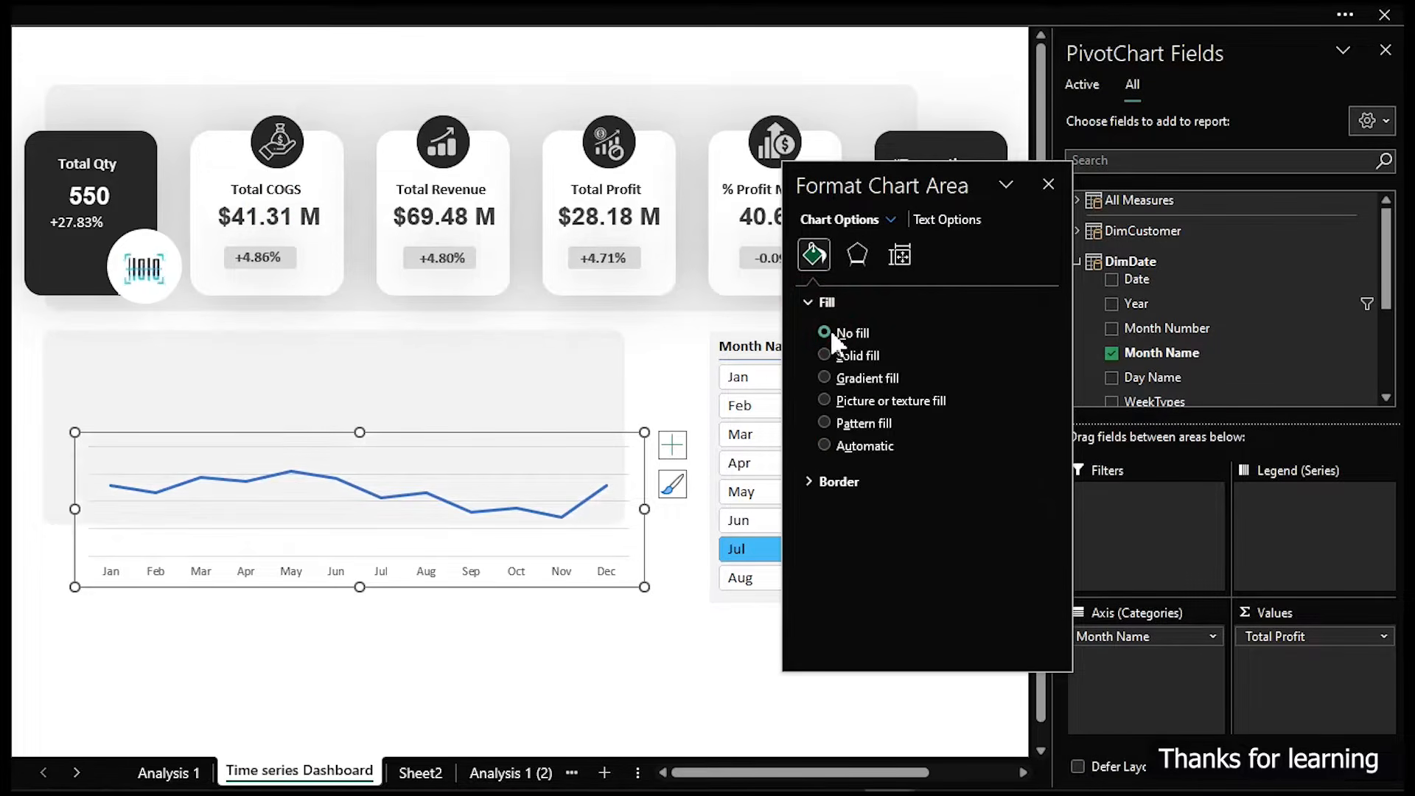
click(810, 298)
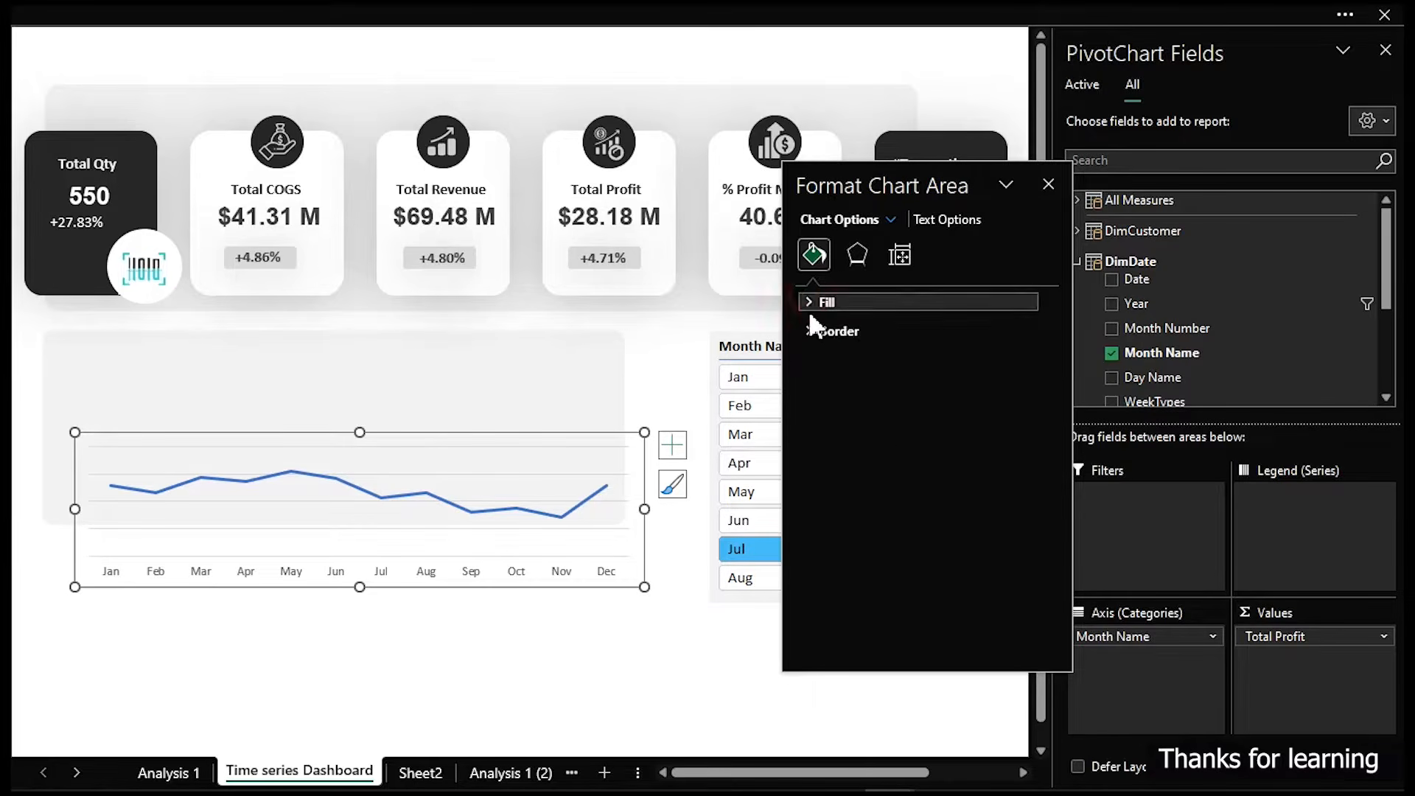
click(809, 329)
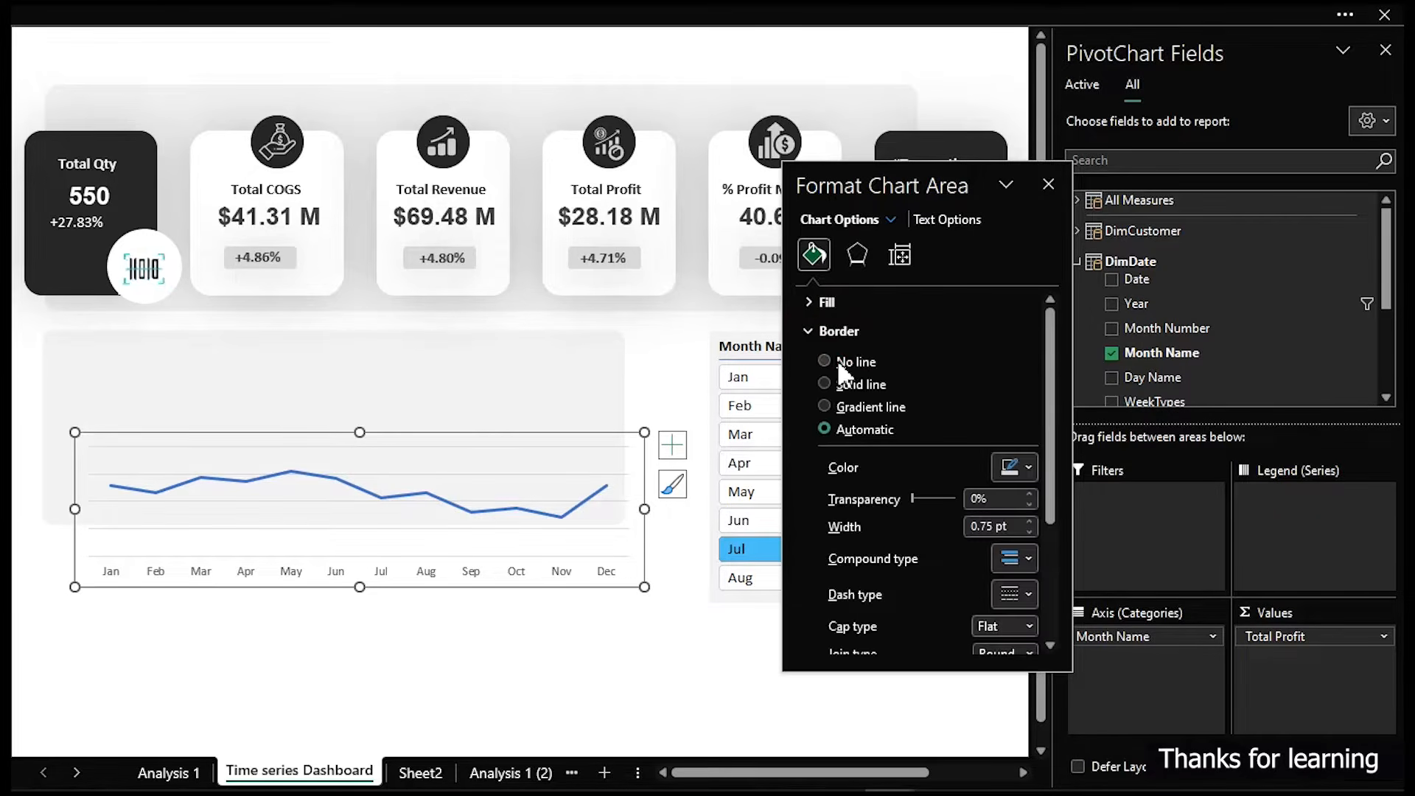
click(824, 362)
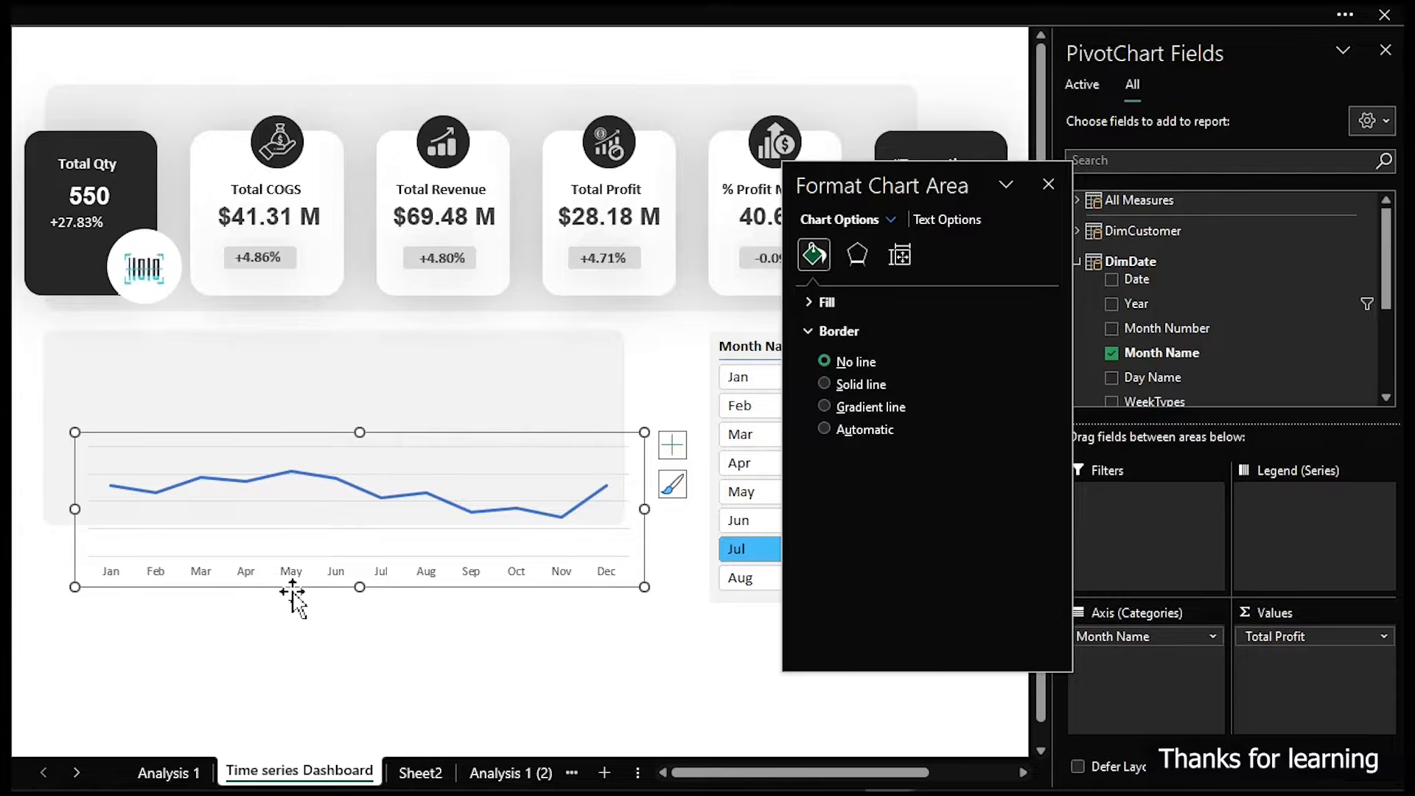
- Move the chart up so it sits inside the background panel
drag(290, 594, 265, 525)
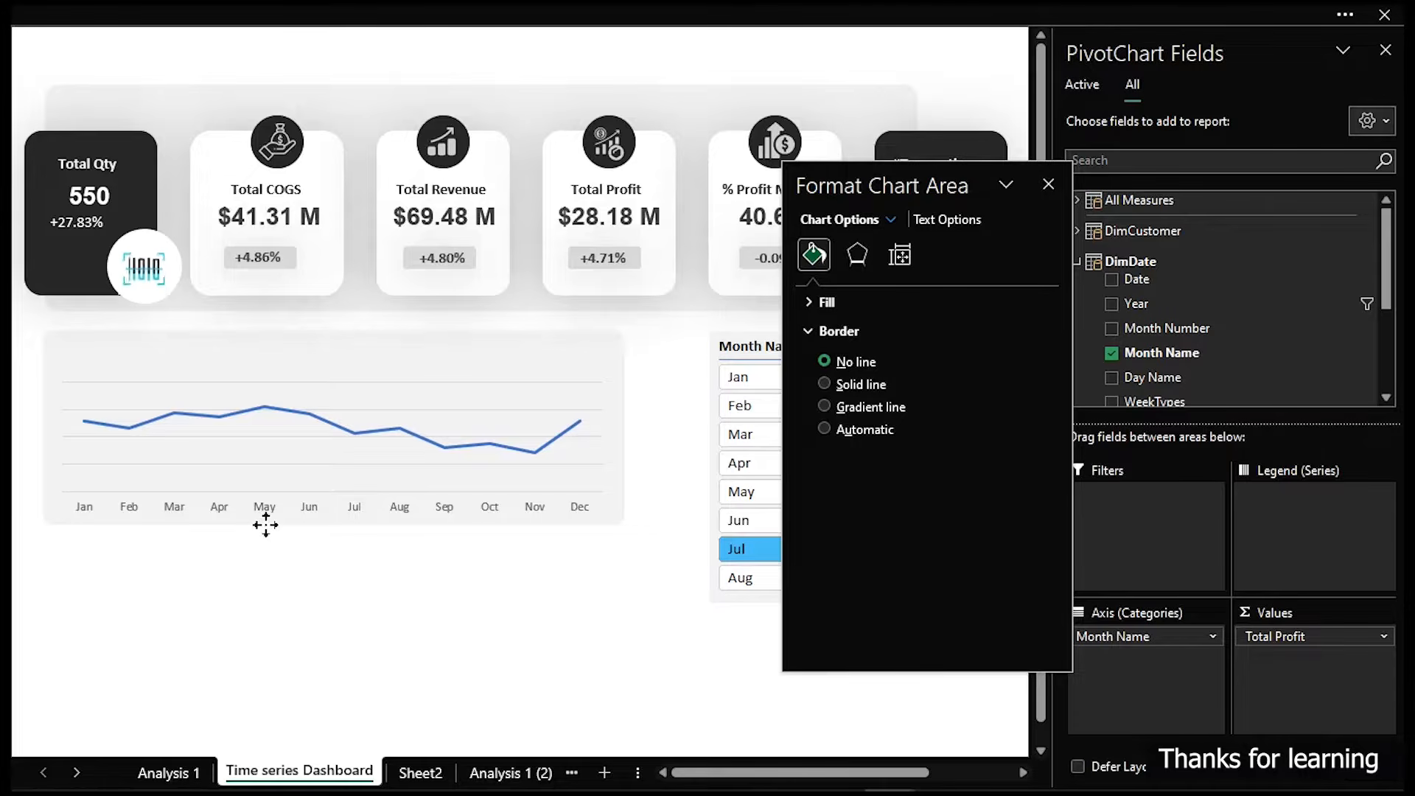
drag(266, 525, 267, 526)
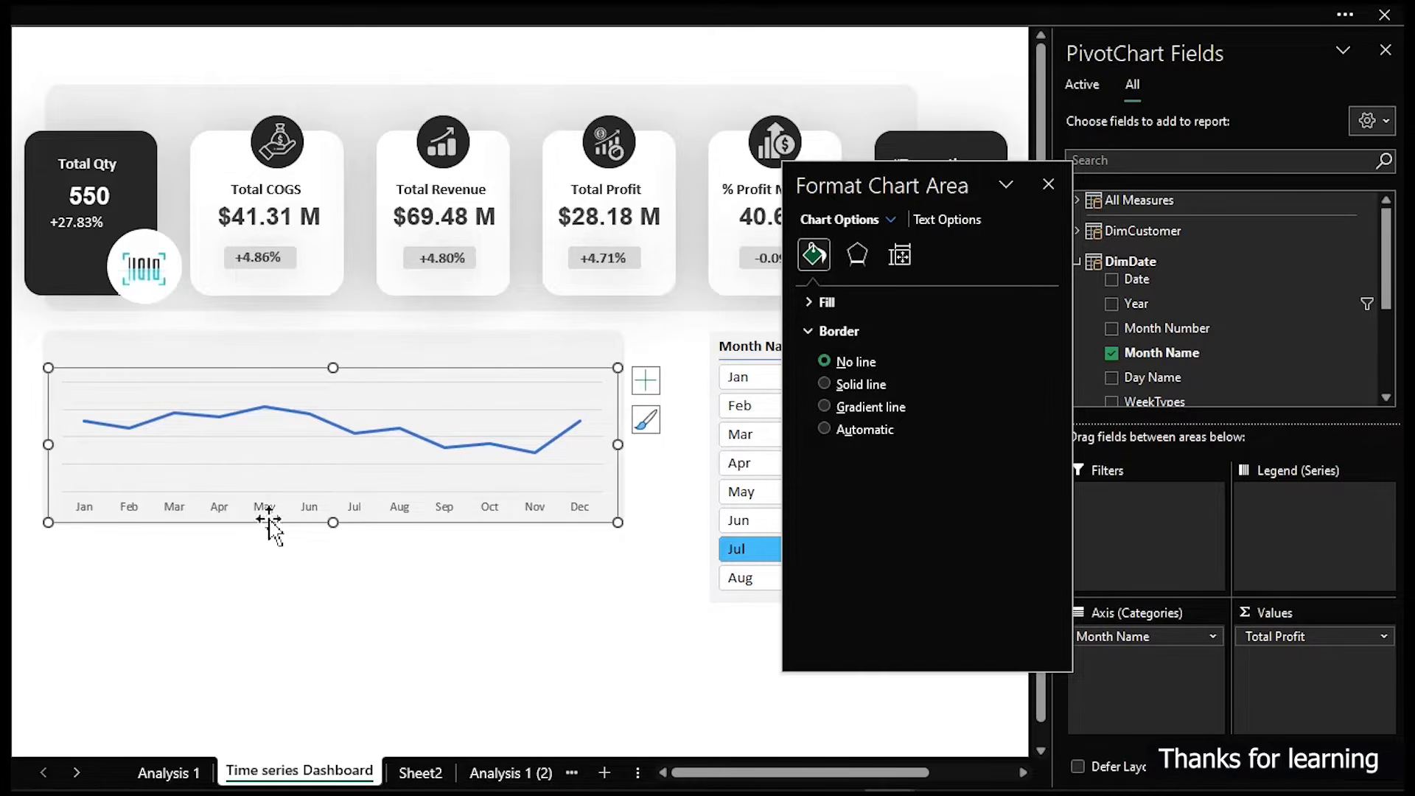
- Turn the profit series into a smoothed line
click(433, 414)
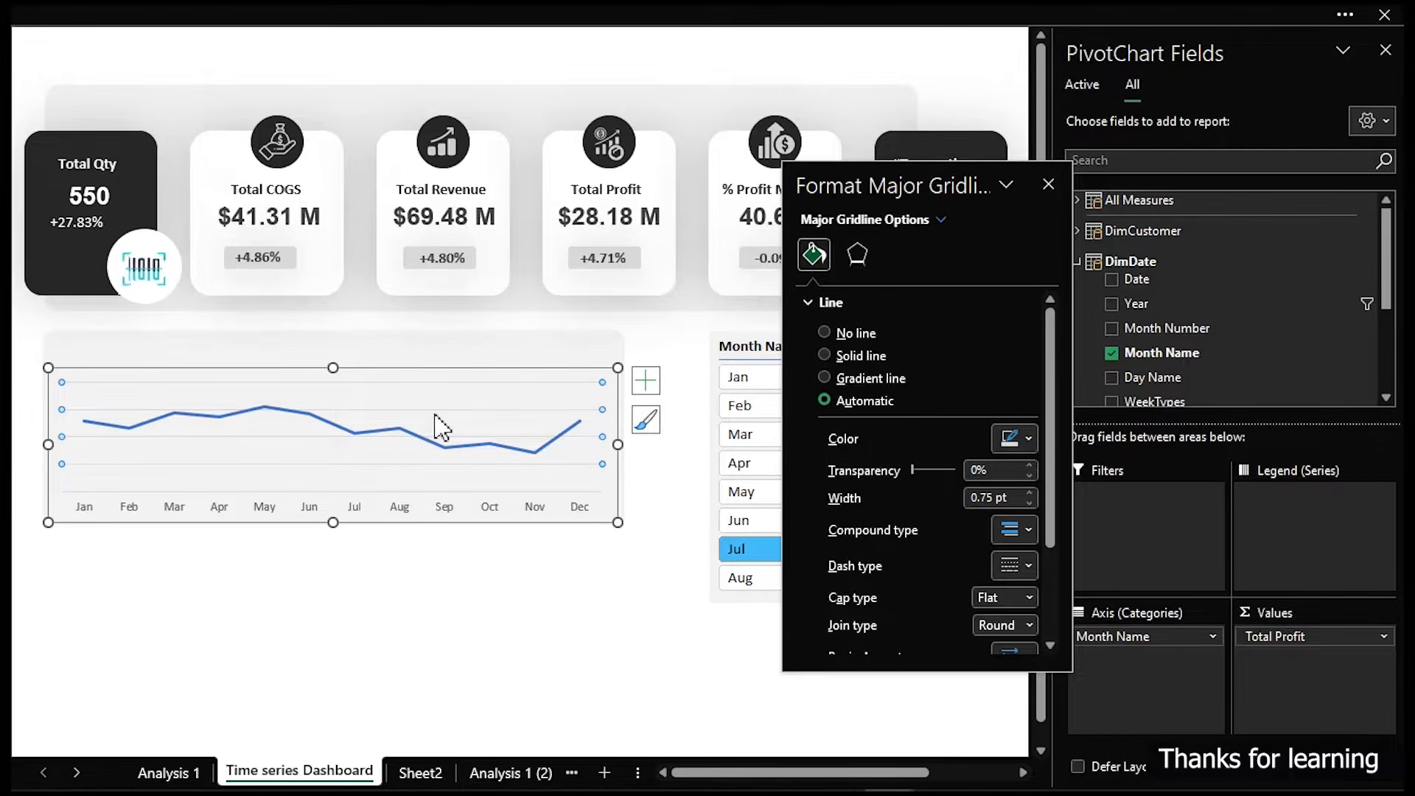
click(440, 426)
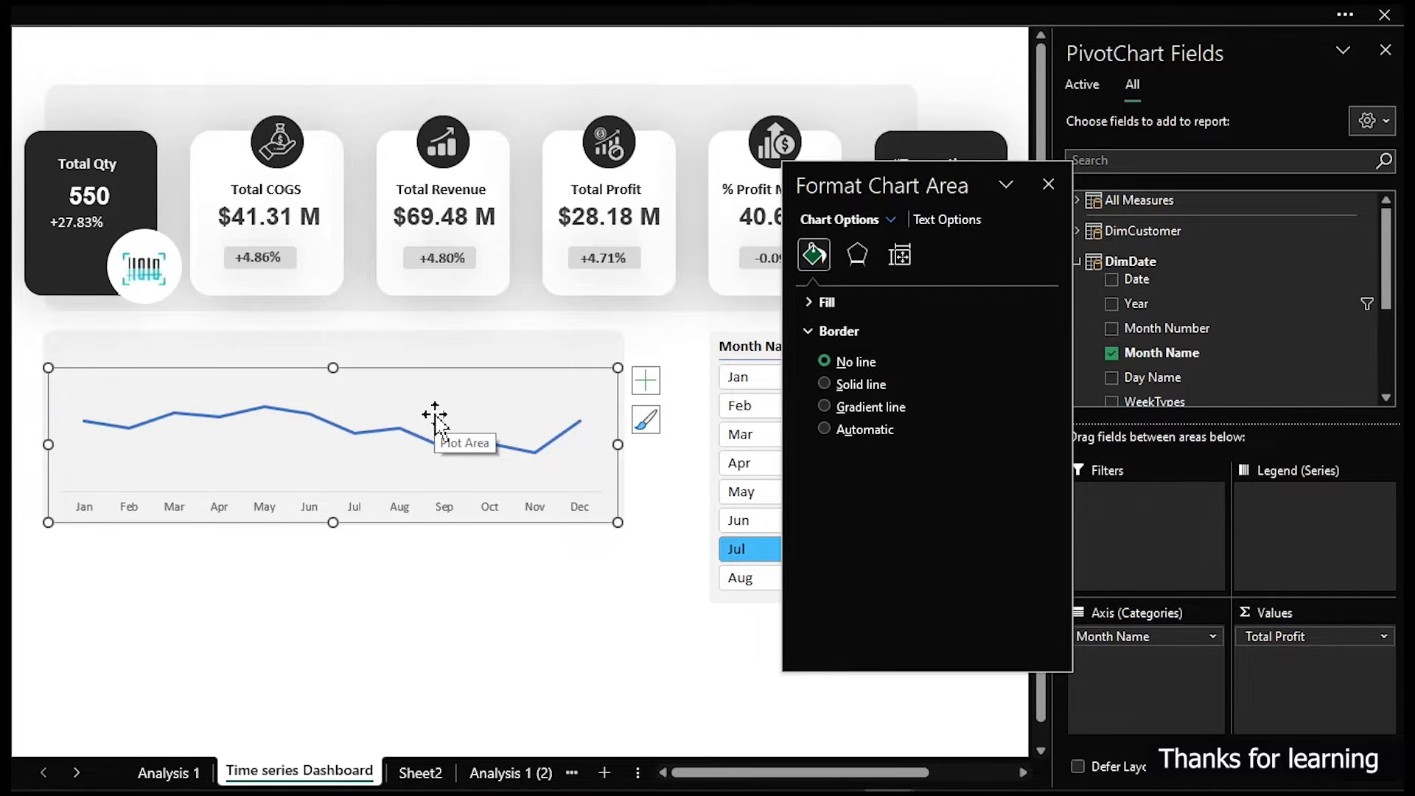
click(426, 435)
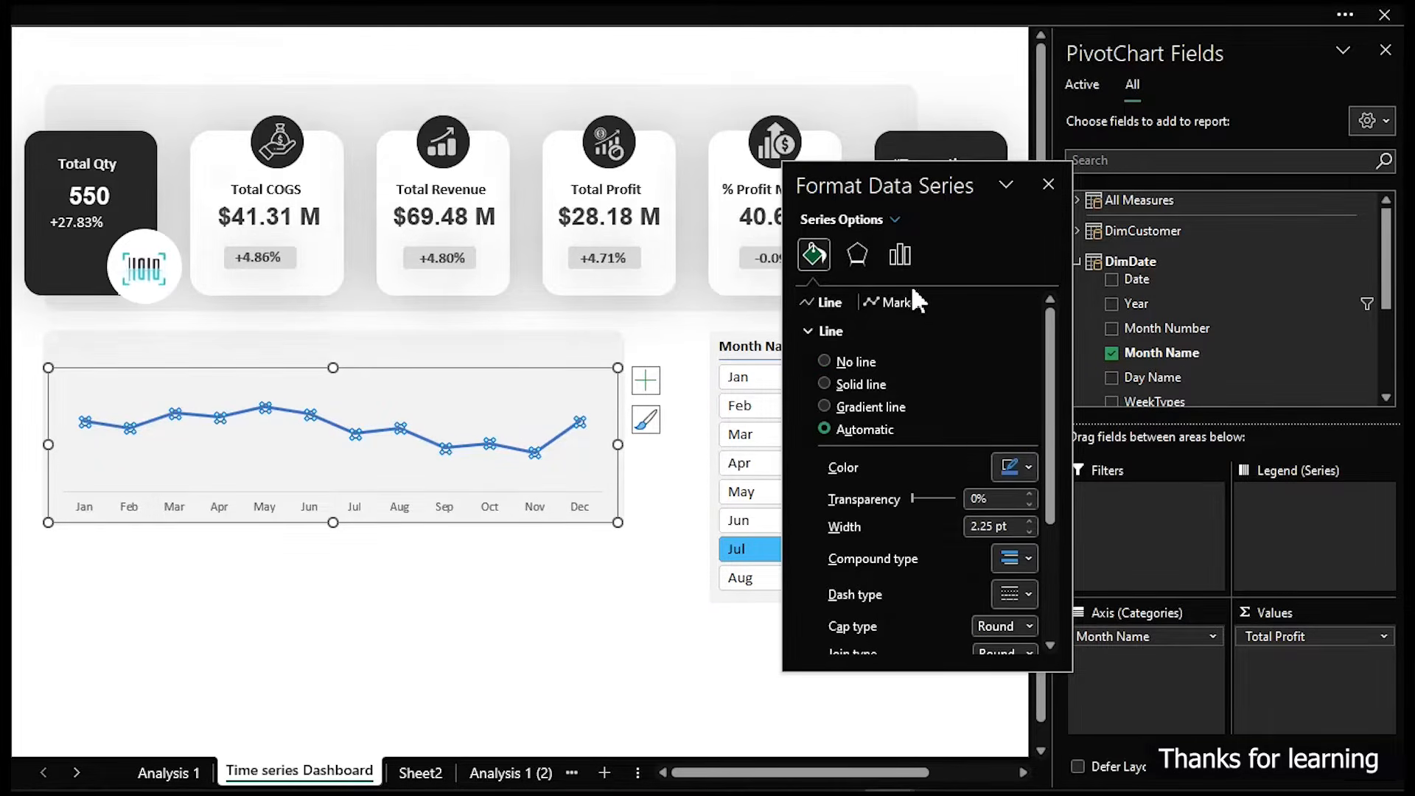
scroll(956, 436, down, 5)
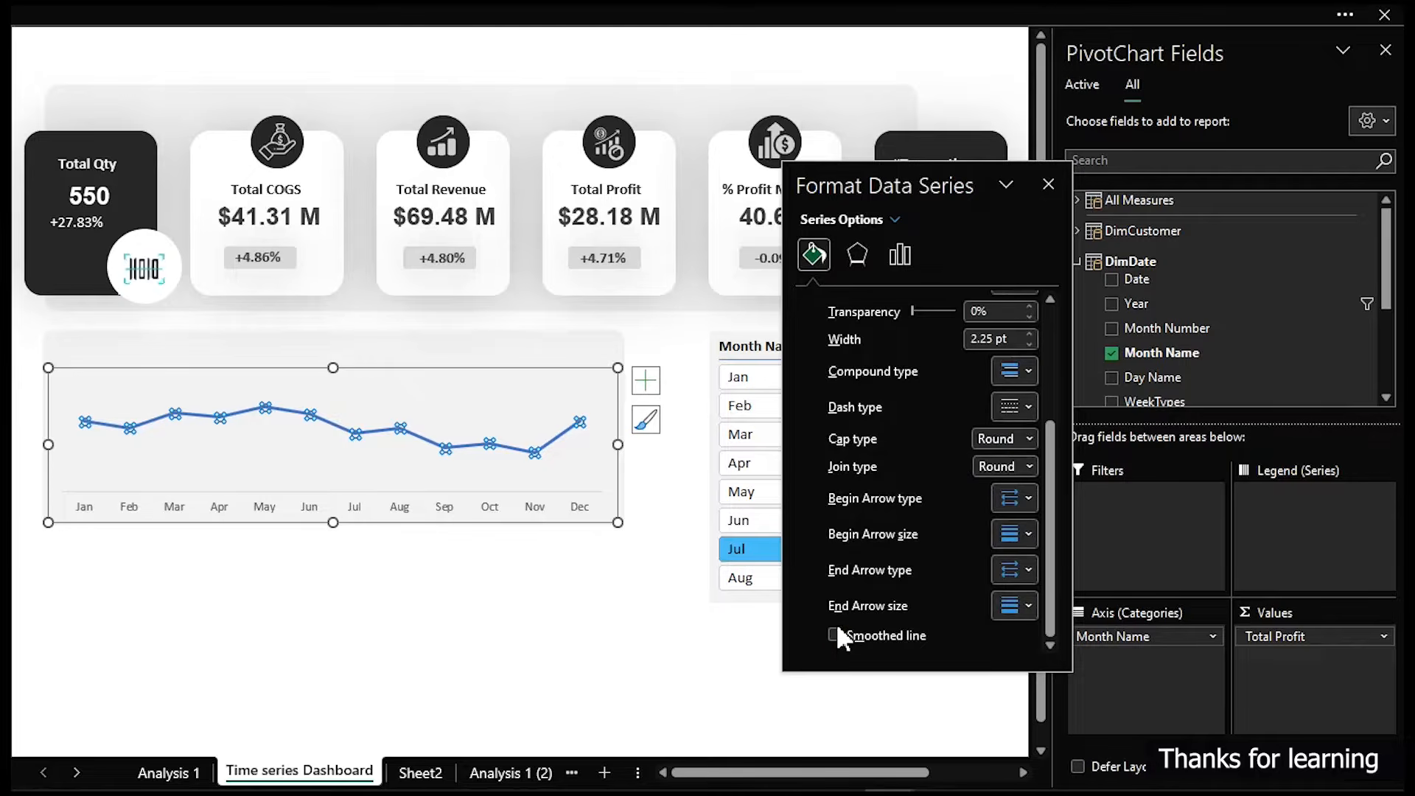
click(835, 634)
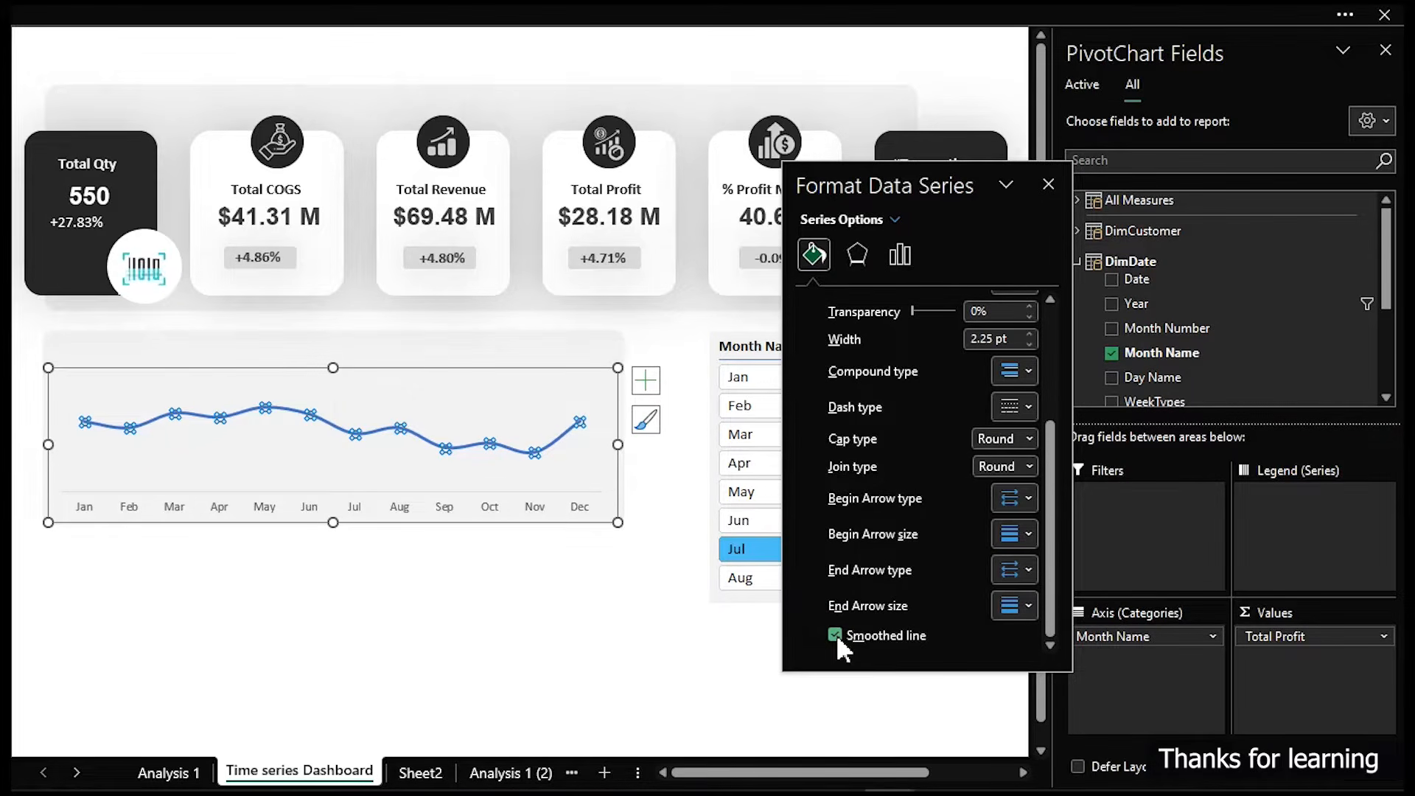
- Examine the profit series marker border settings in the series formatting options
click(512, 13)
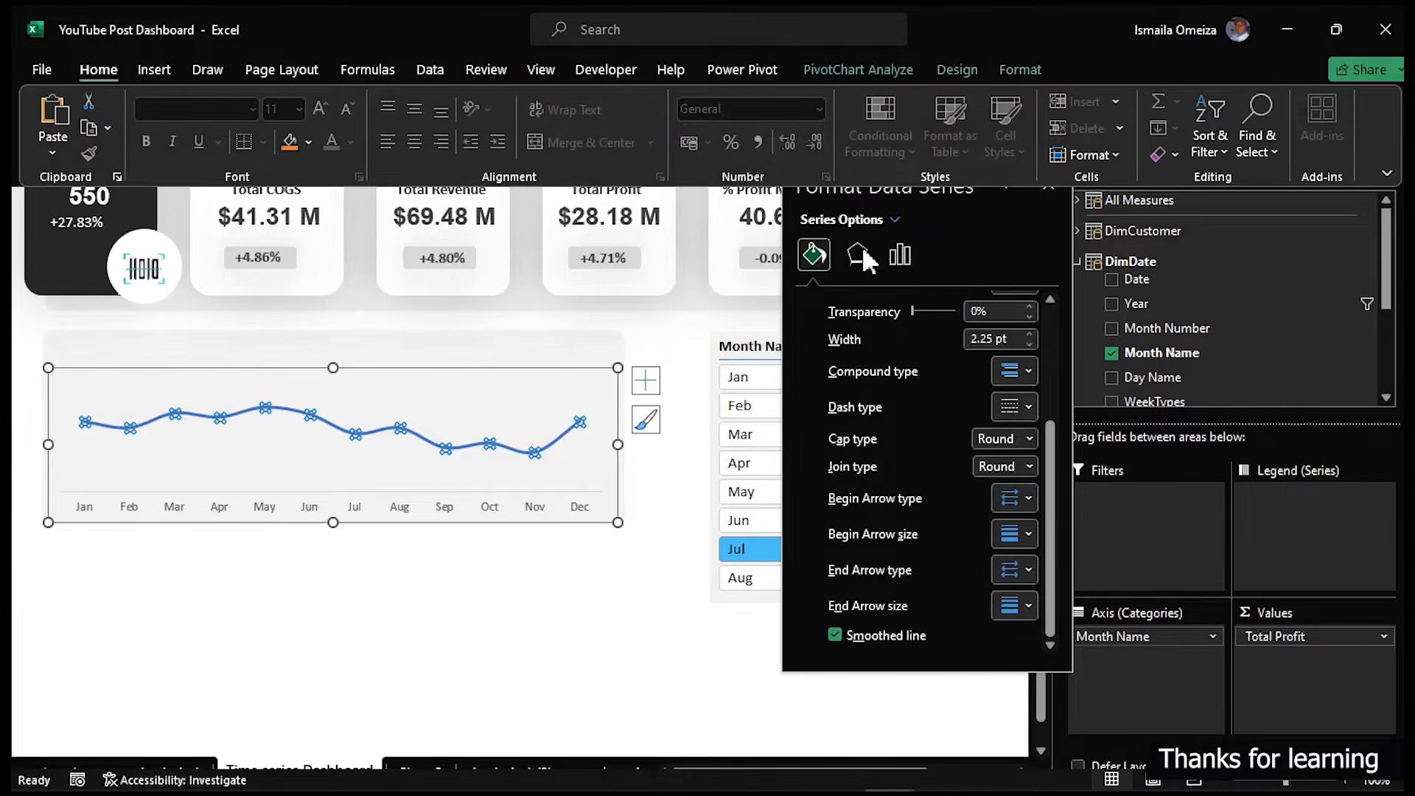
click(903, 257)
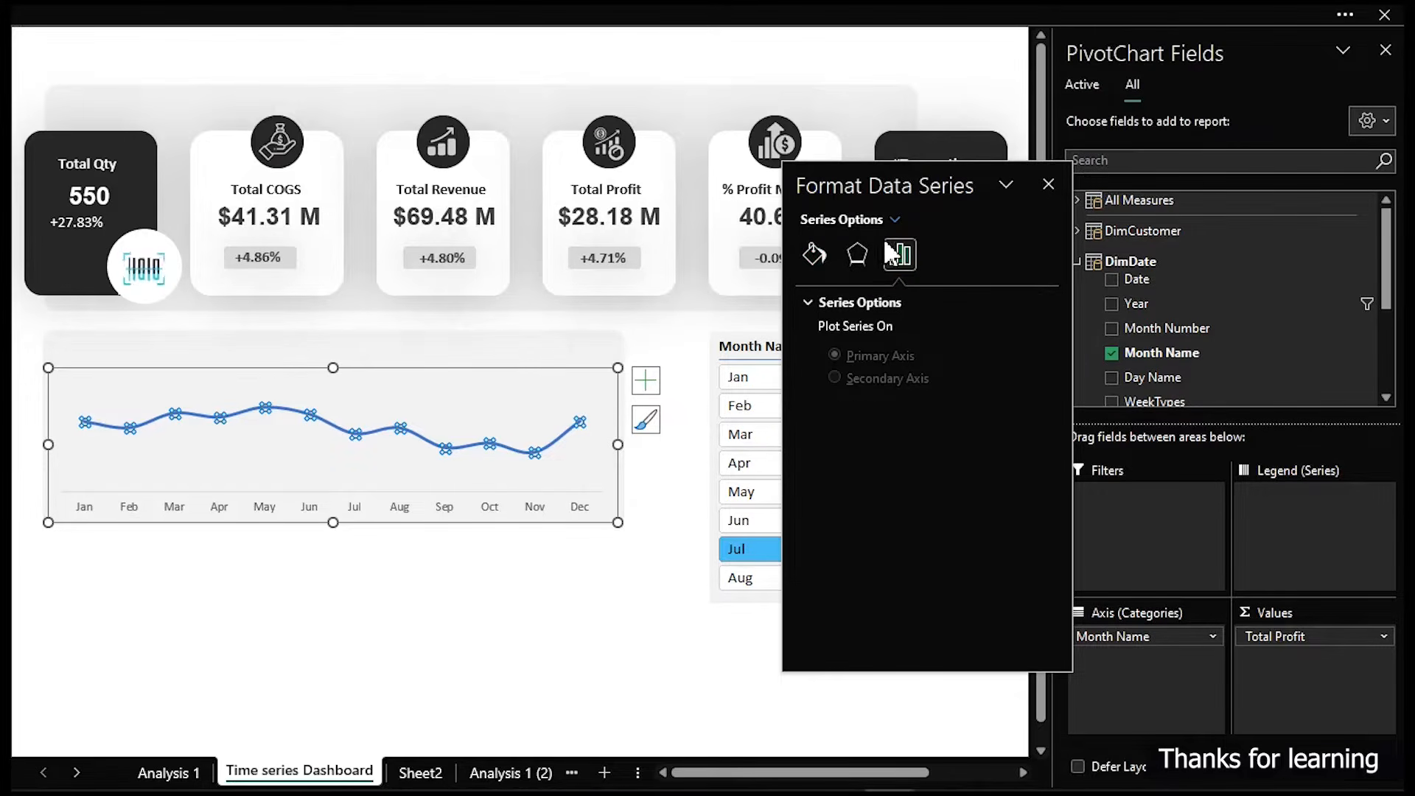
click(814, 255)
click(908, 298)
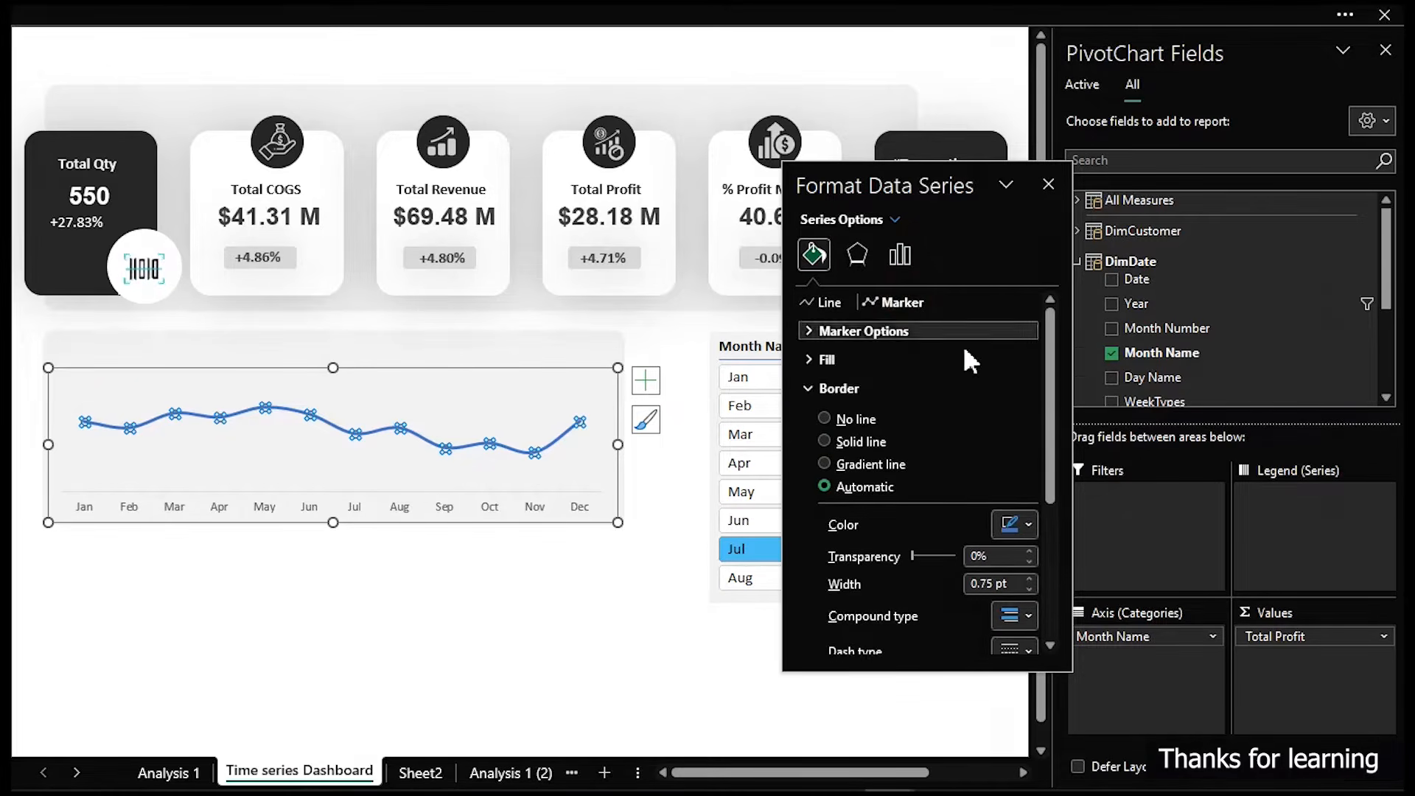
scroll(890, 494, down, 3)
scroll(894, 496, down, 2)
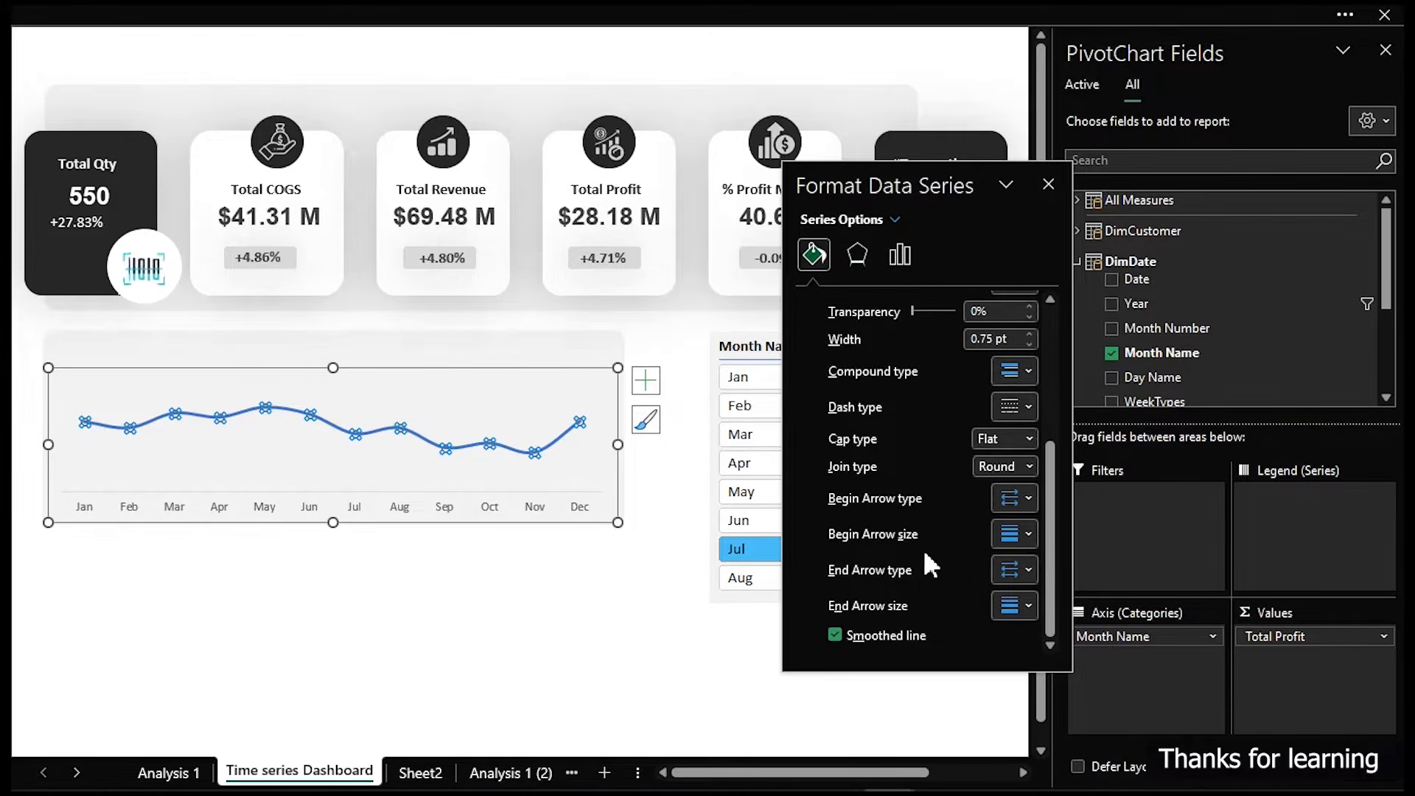
scroll(917, 604, up, 1)
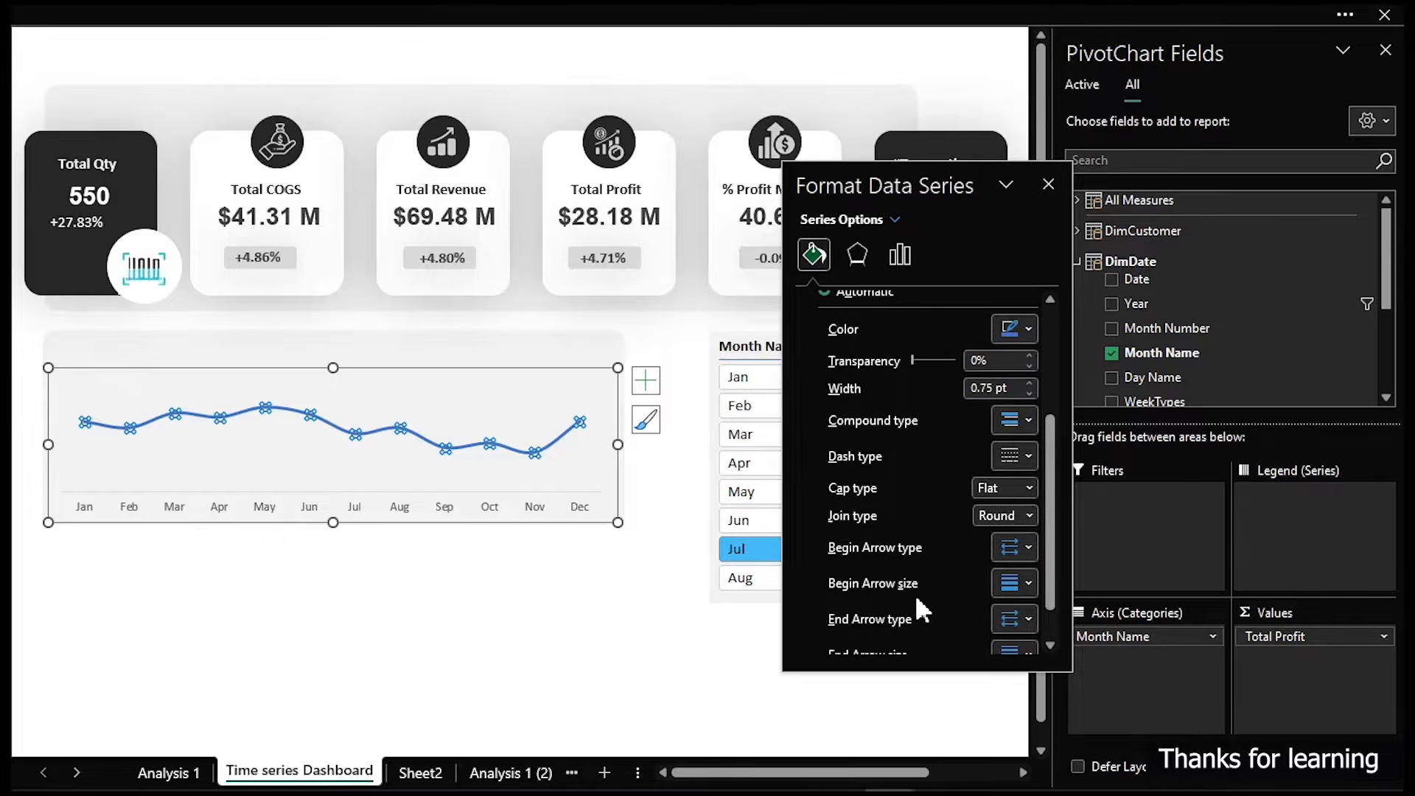
scroll(919, 611, up, 3)
scroll(895, 524, up, 1)
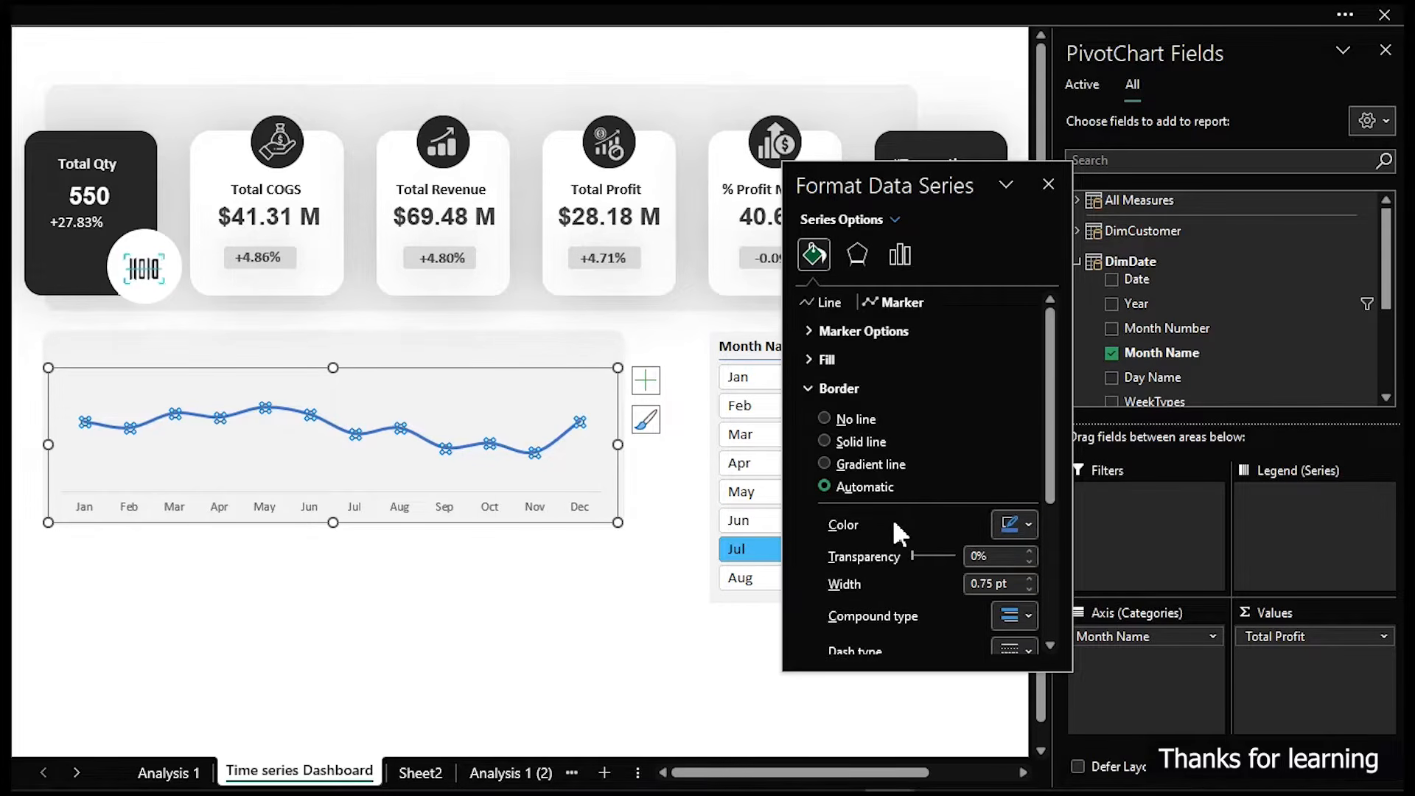
- Set the profit line's colour to black
click(833, 304)
scroll(930, 510, down, 4)
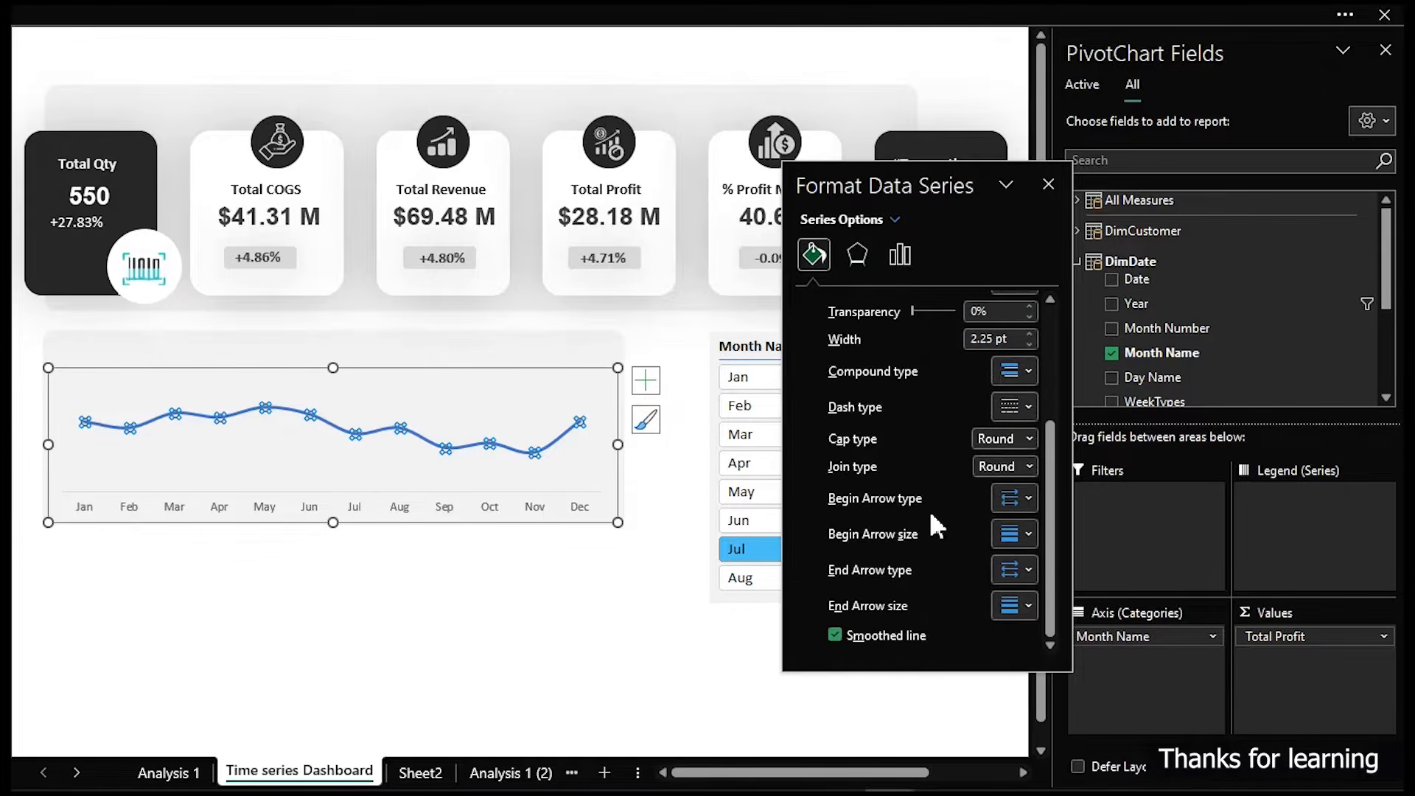
scroll(931, 516, up, 2)
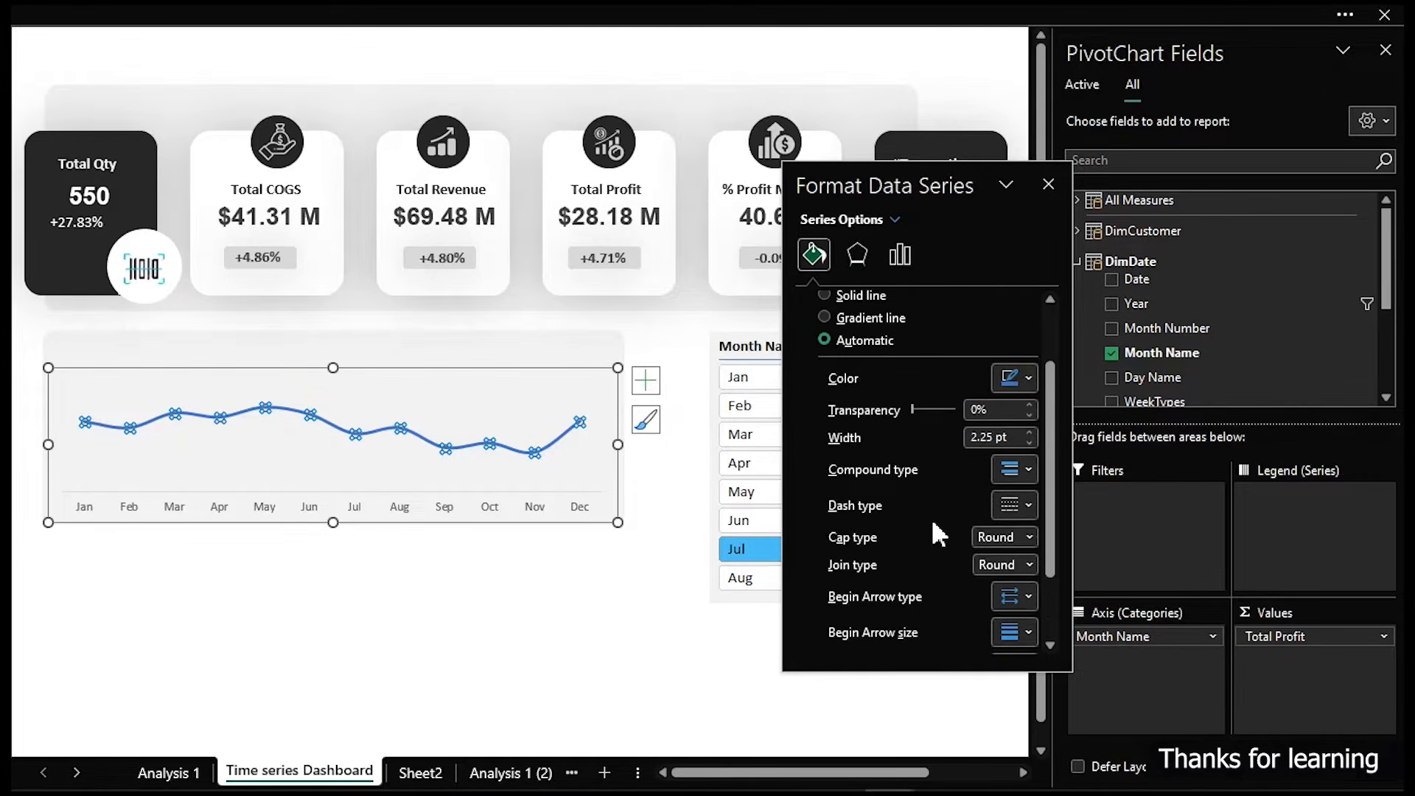
scroll(931, 518, up, 2)
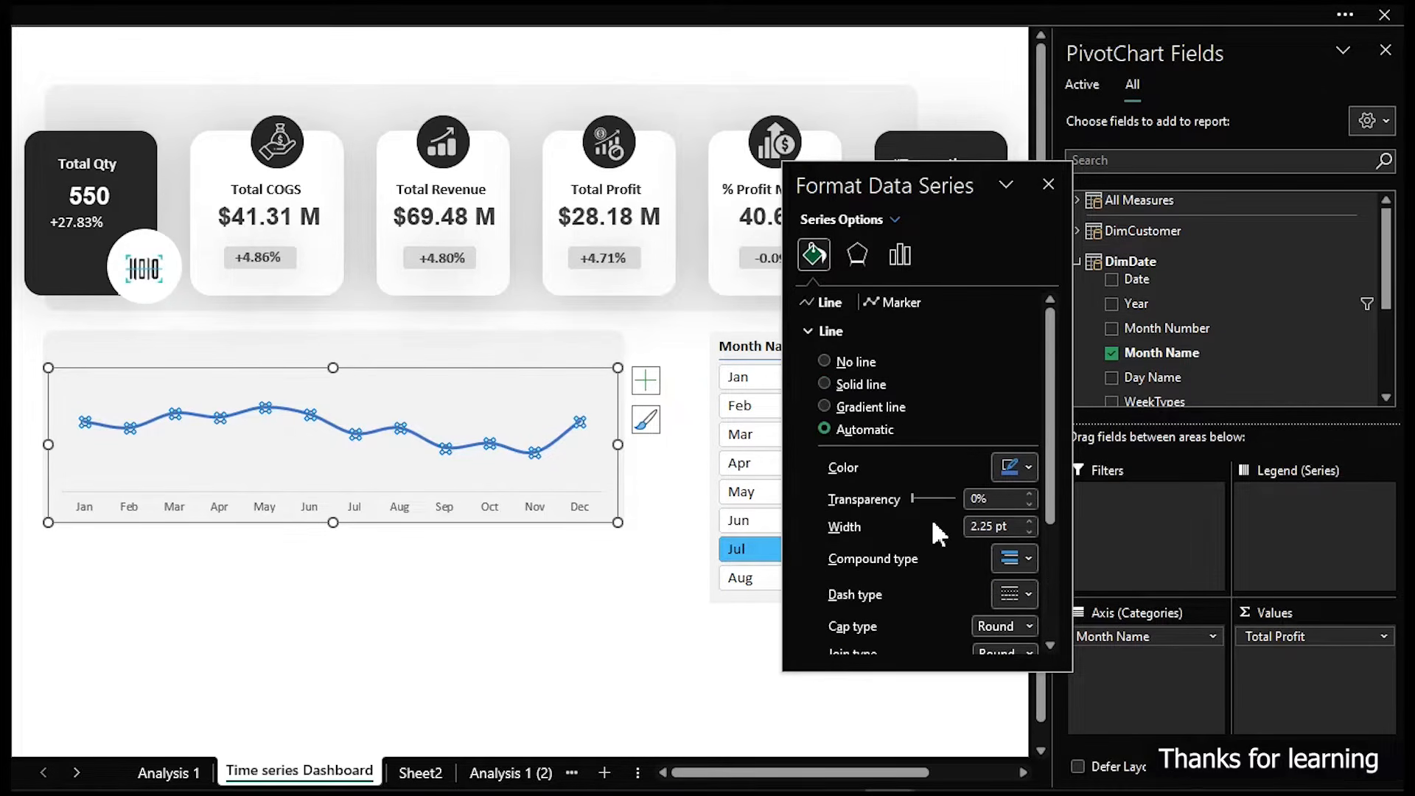
click(1029, 467)
click(1019, 573)
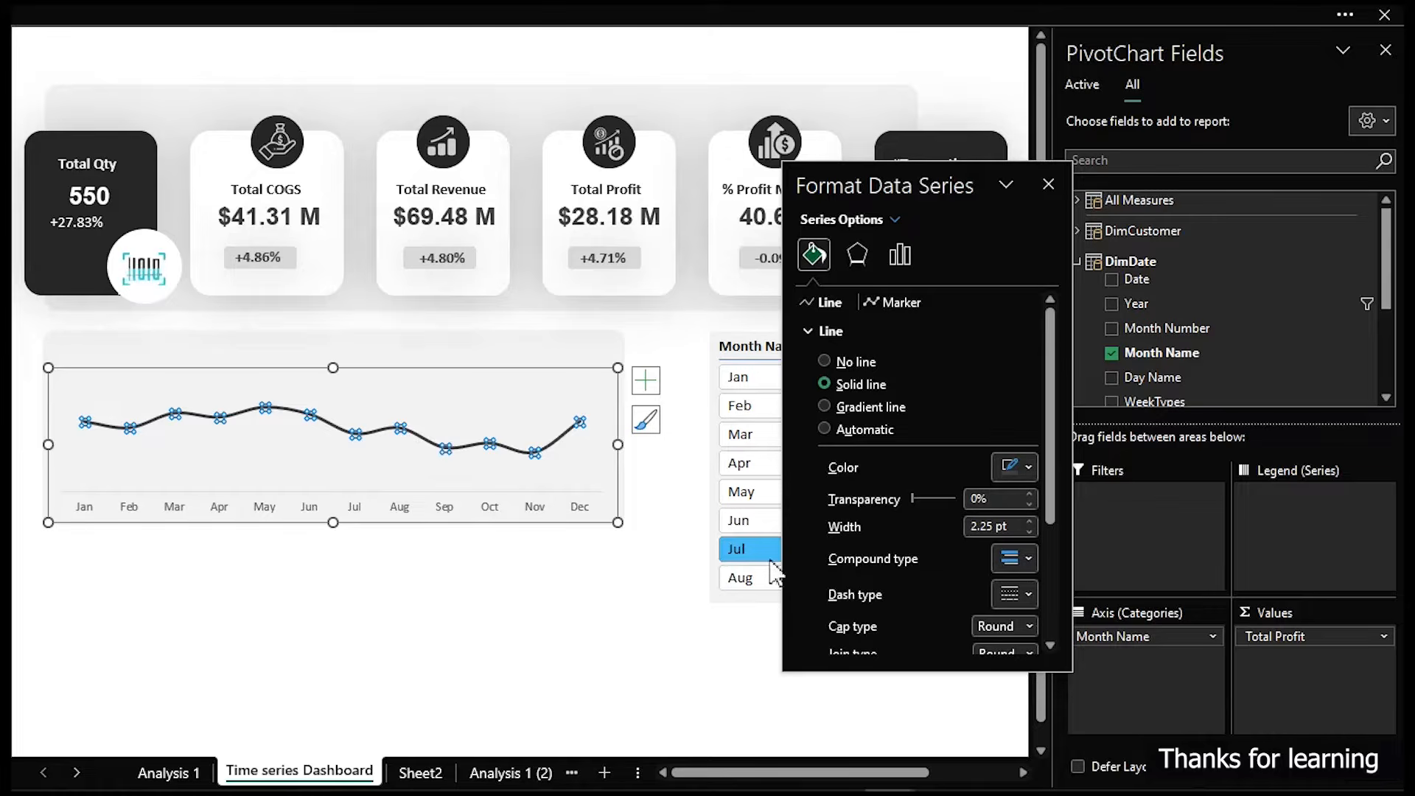
- Add data labels to the profit line chart
click(599, 628)
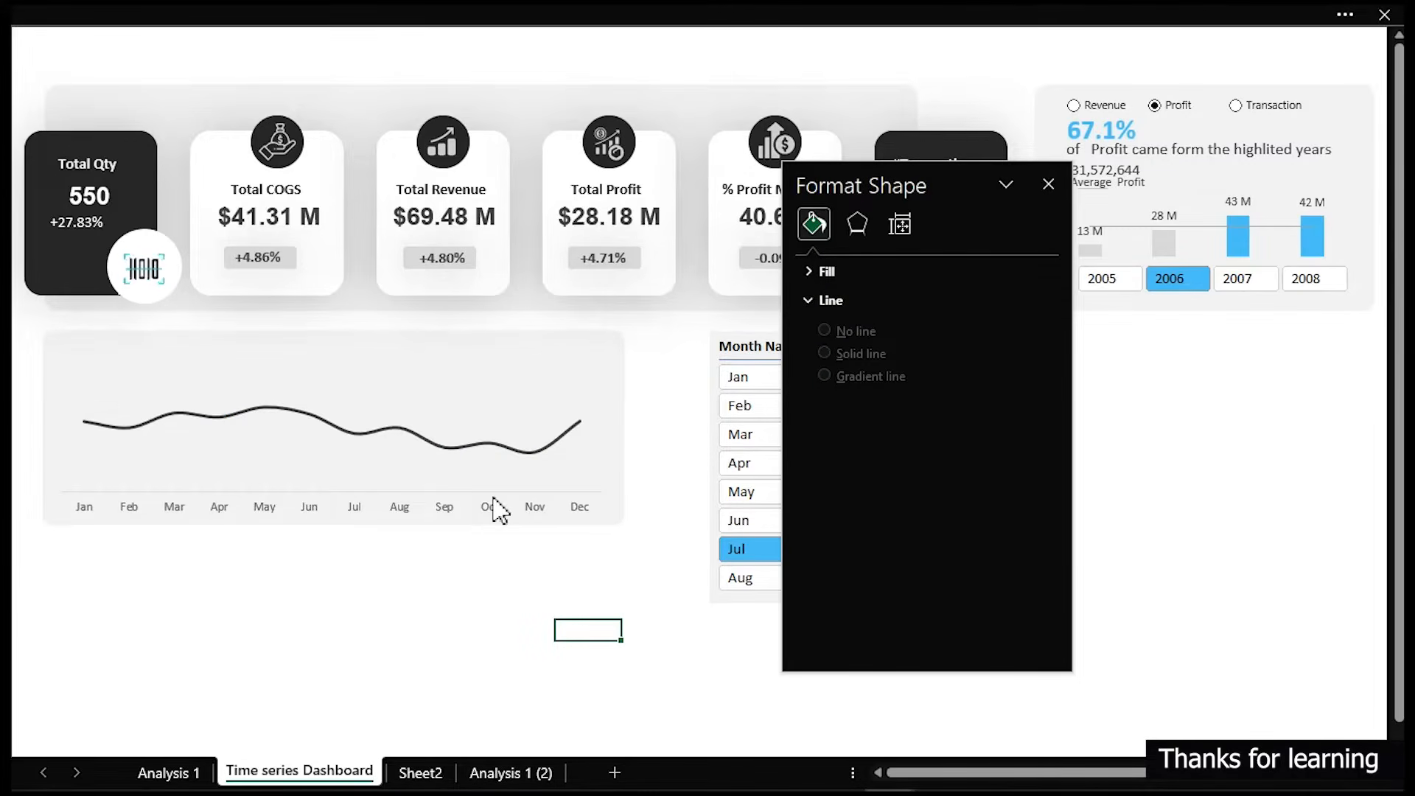
click(501, 392)
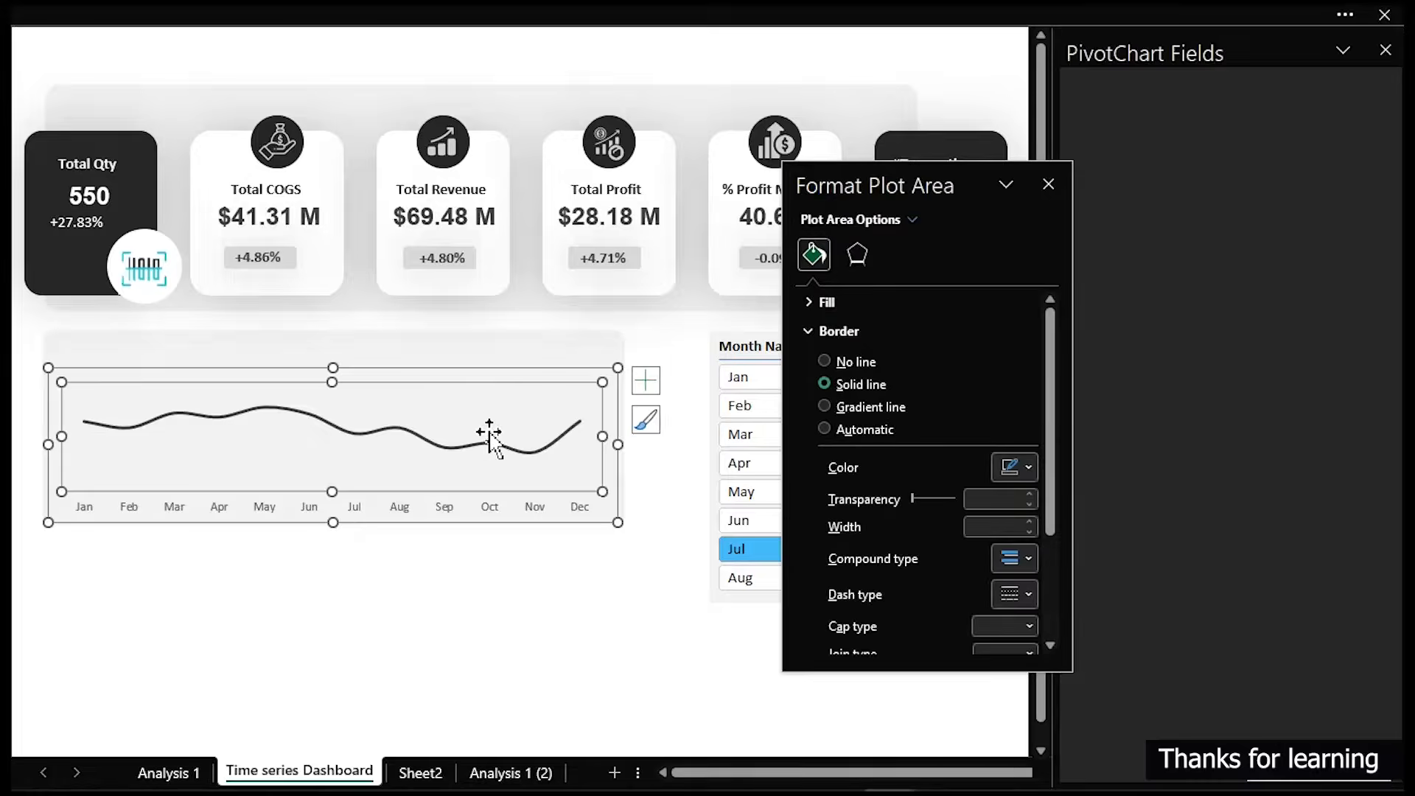
click(644, 385)
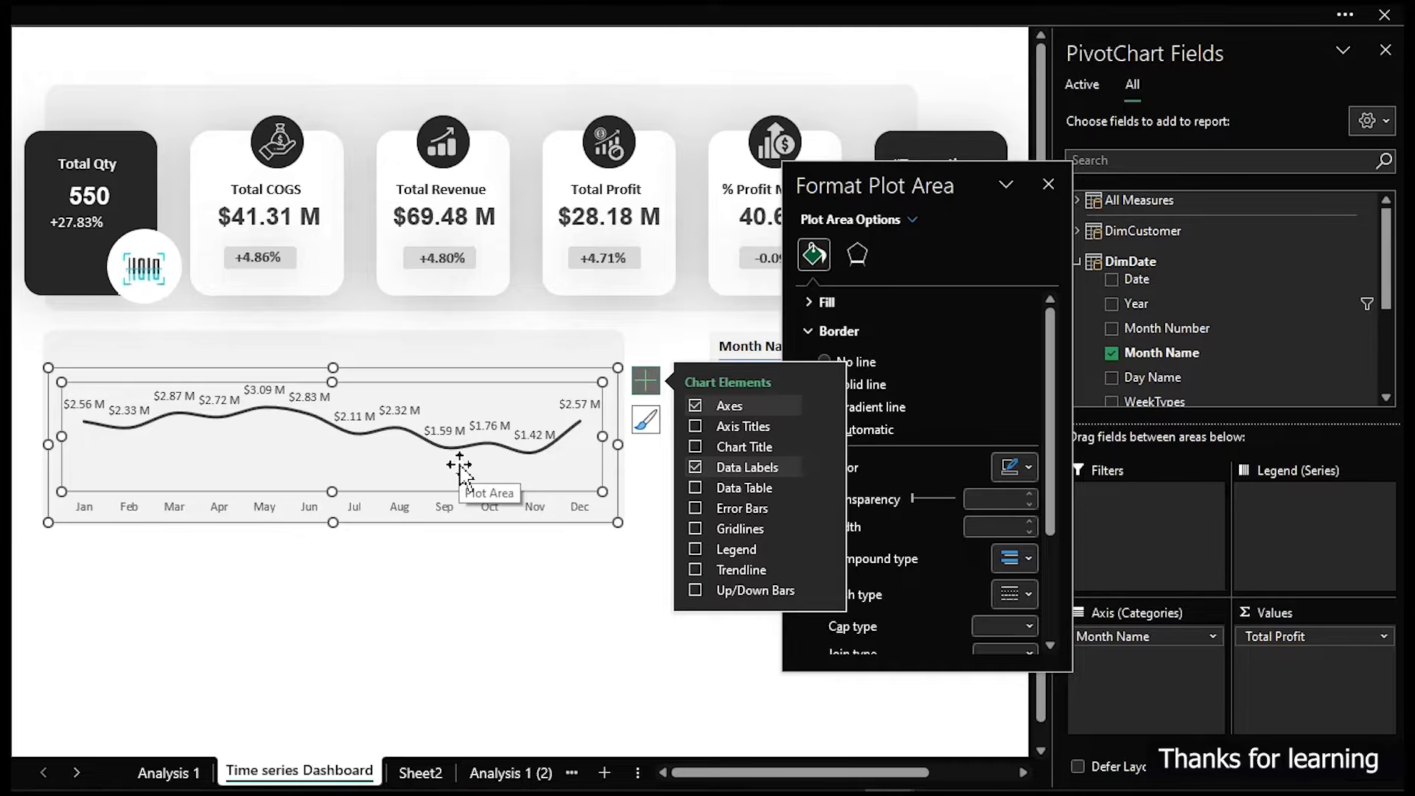
- Copy the custom number format [<999999]0.00," K";[<999999999]0.00,," M";0.00" B" from the profit cells on Analysis 1 (2)
click(168, 772)
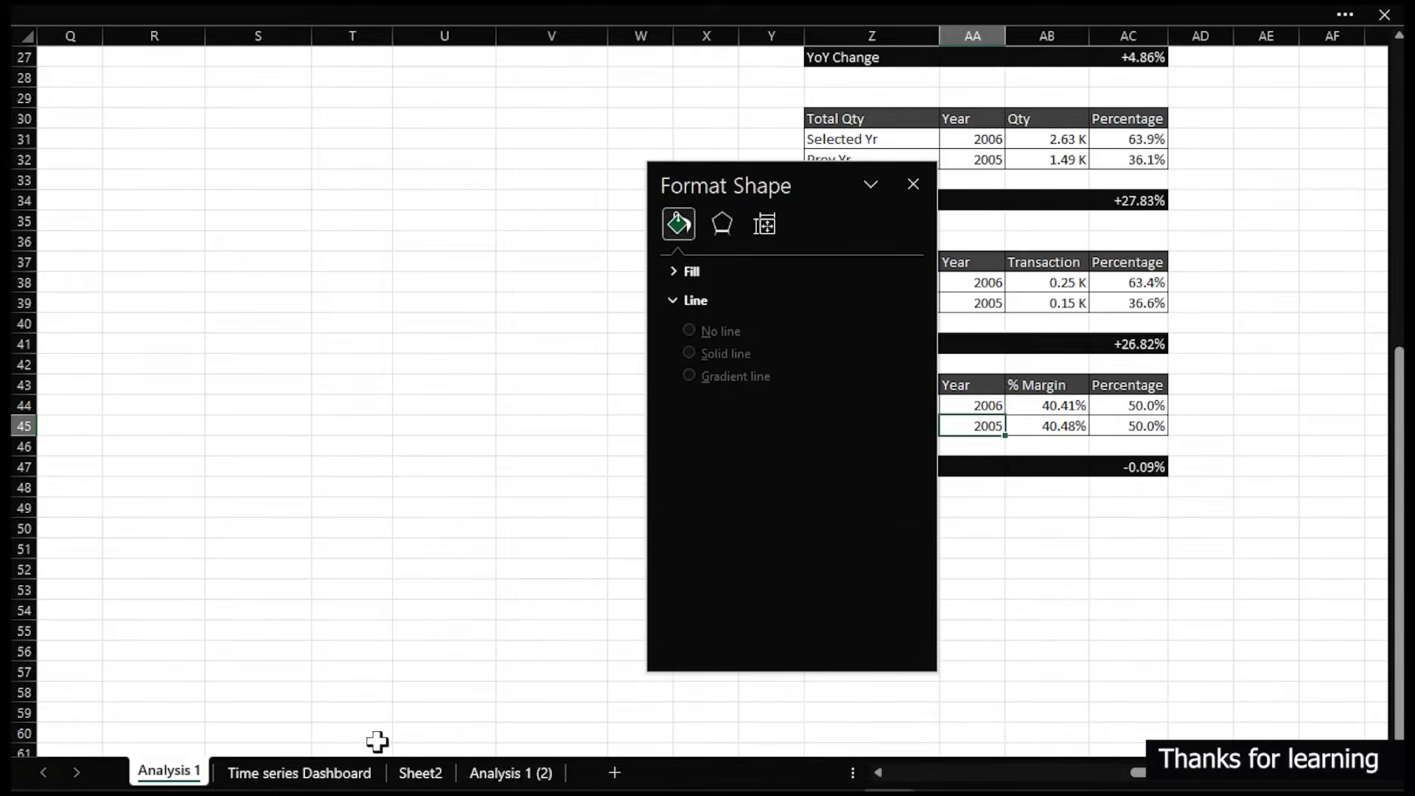
click(475, 772)
drag(405, 254, 406, 546)
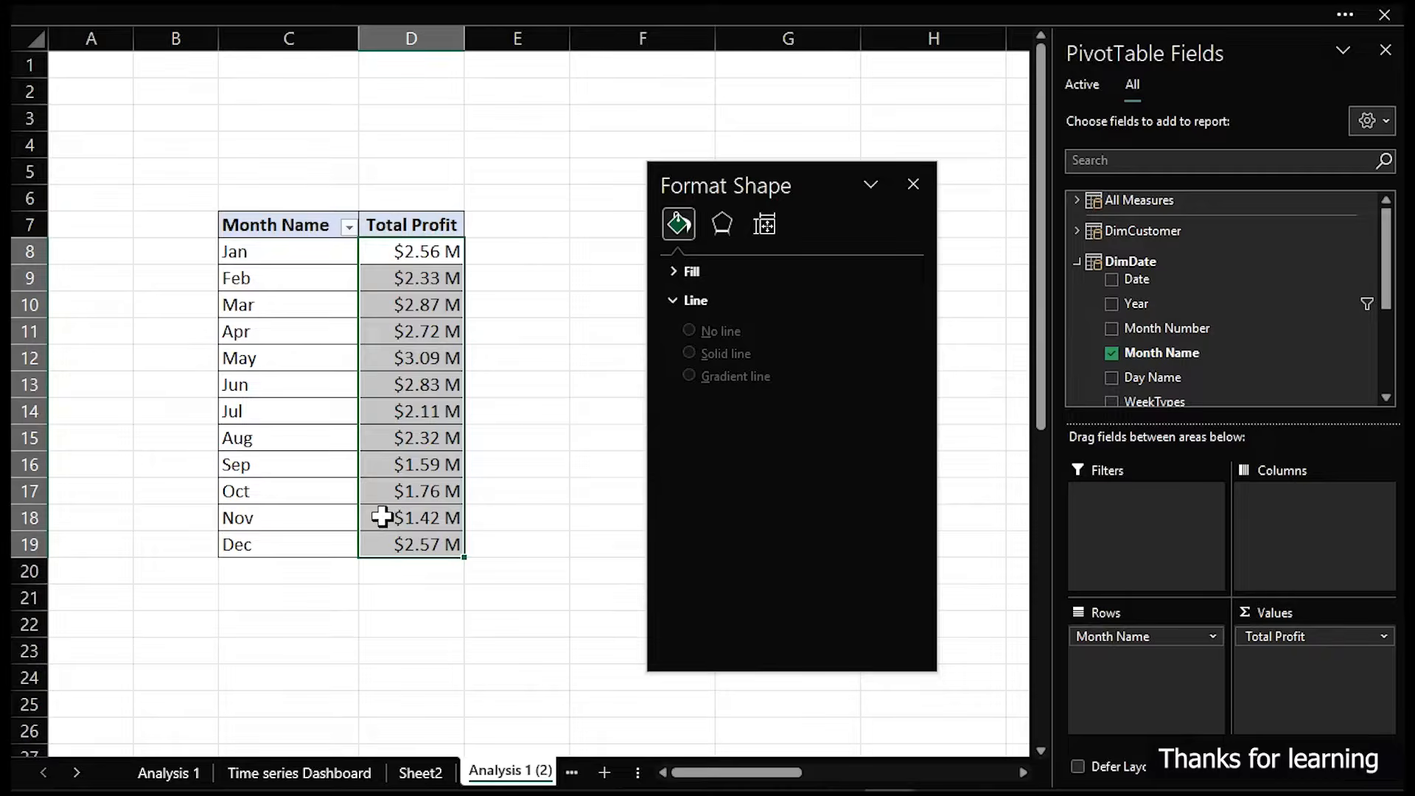
key(ctrl+1)
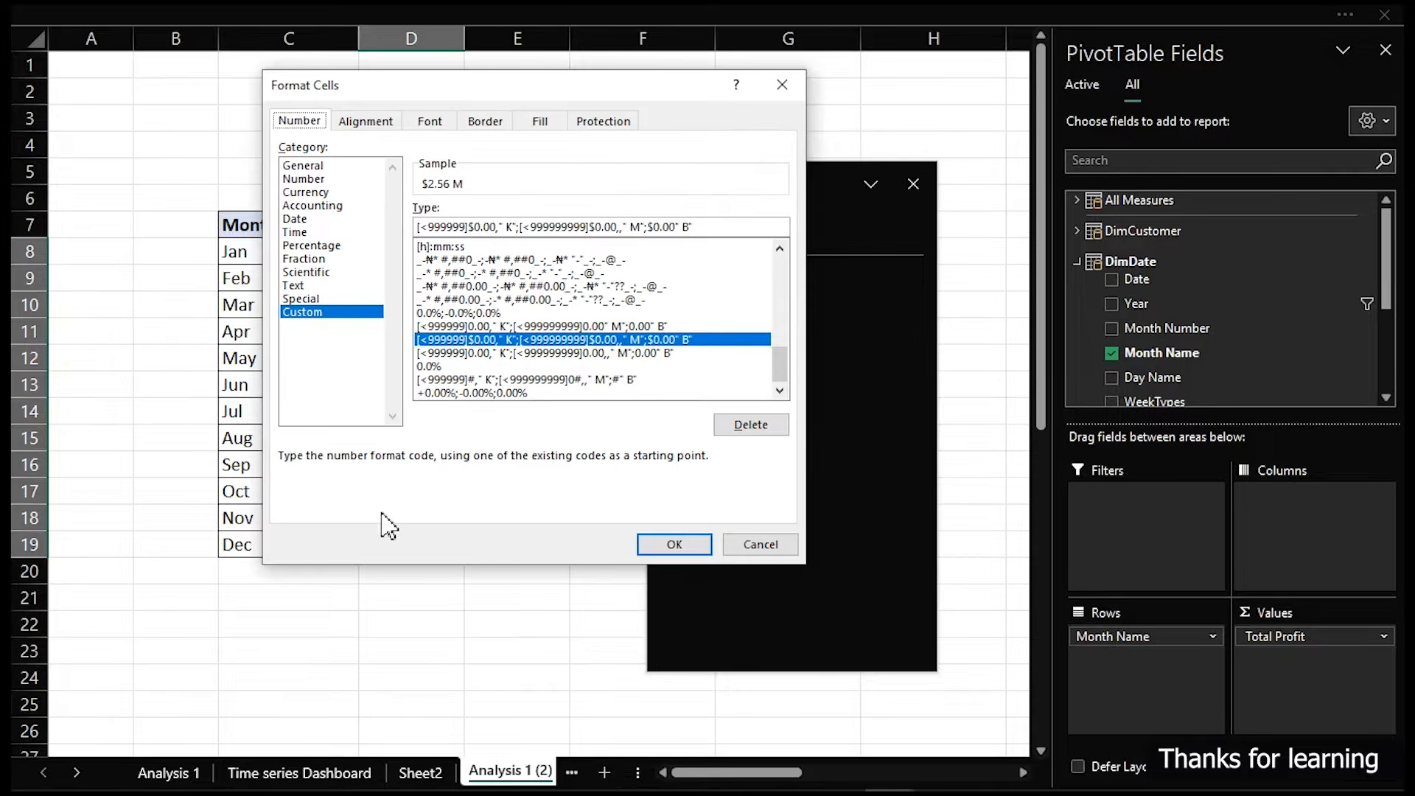
click(477, 326)
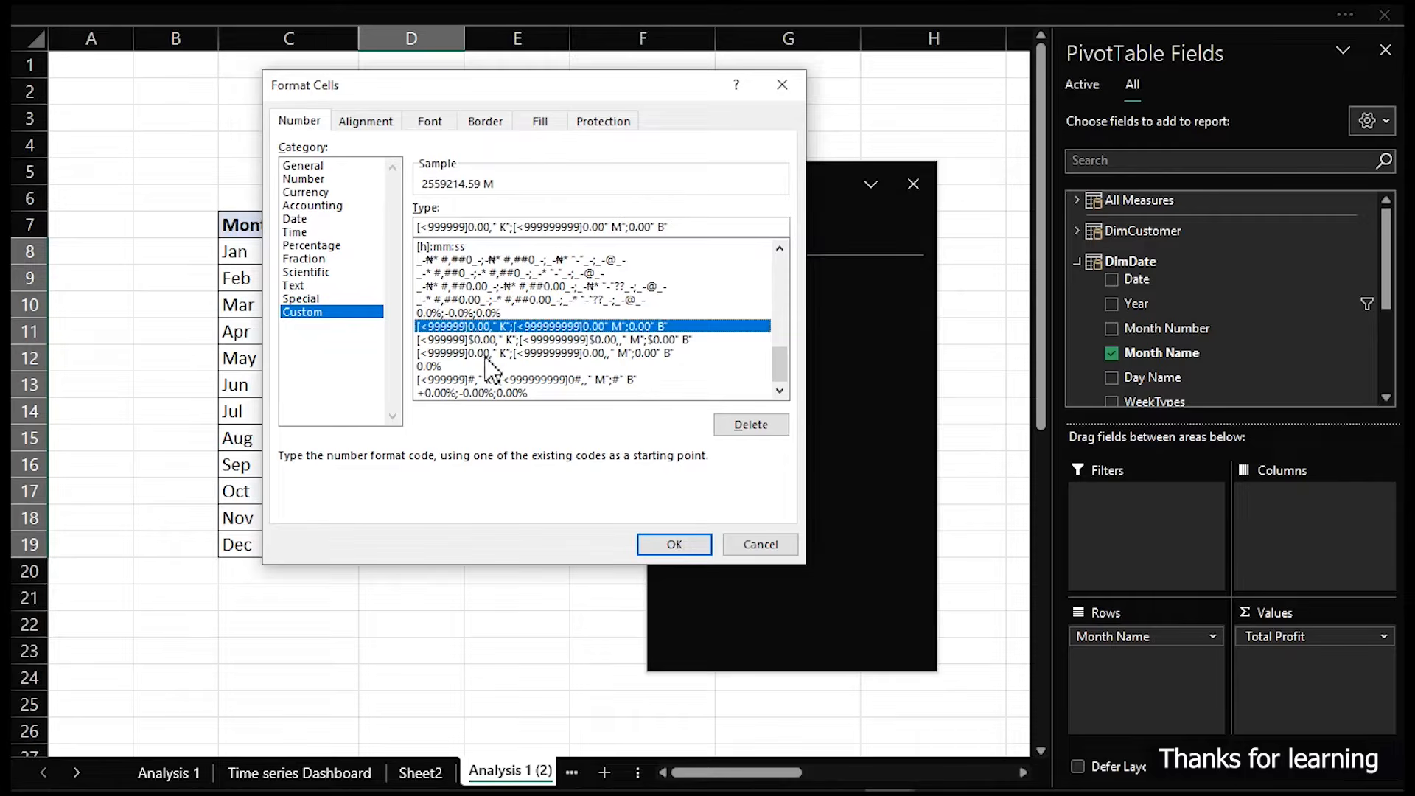
click(488, 354)
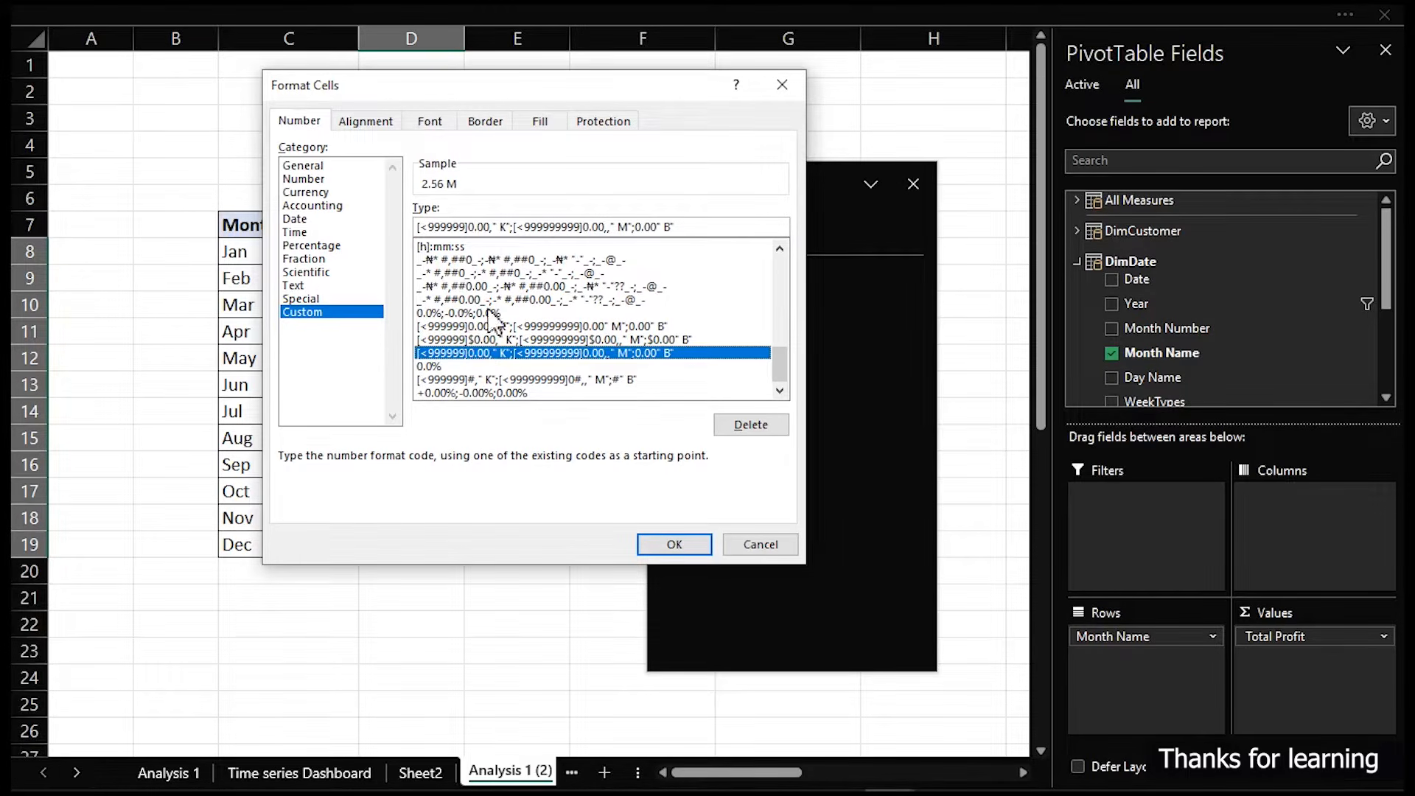
click(698, 226)
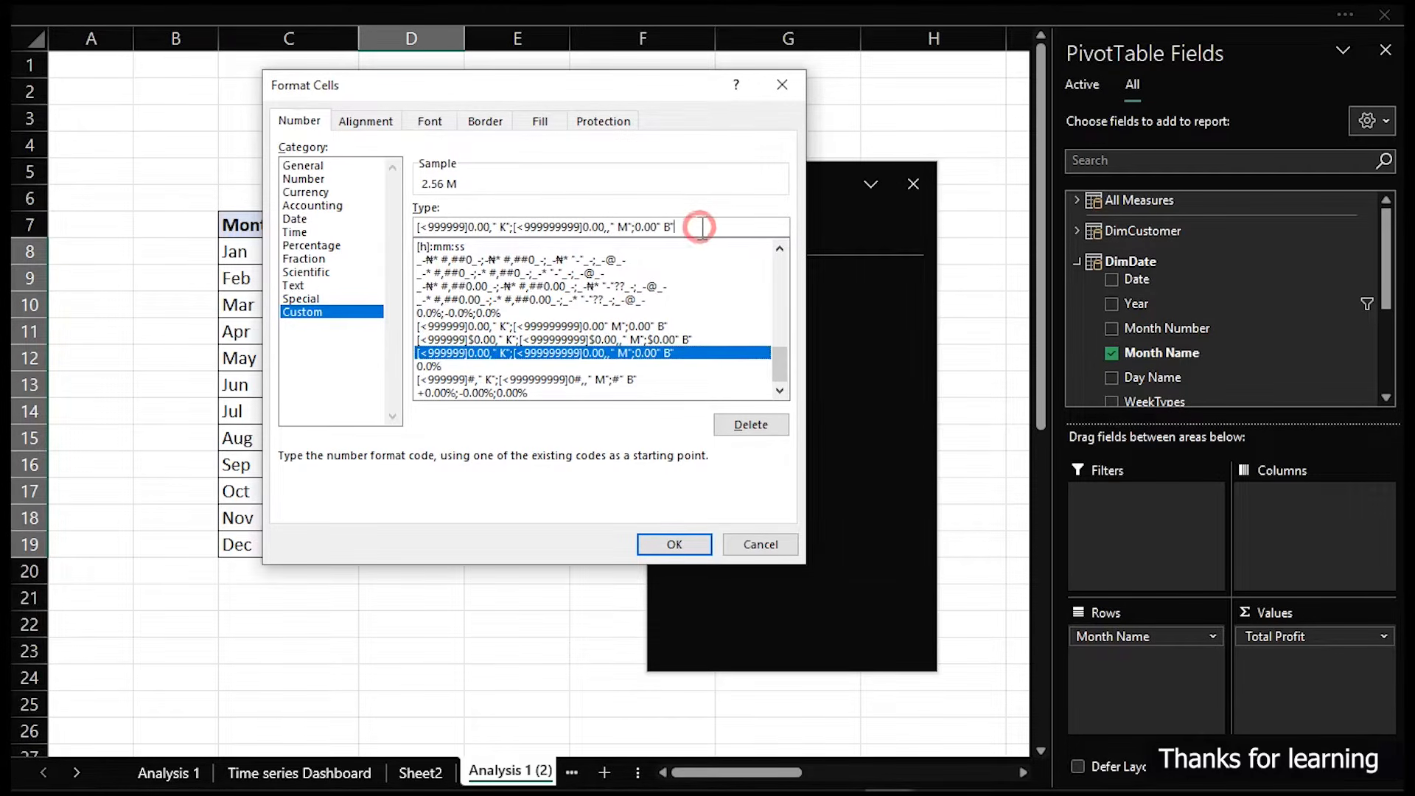
click(415, 227)
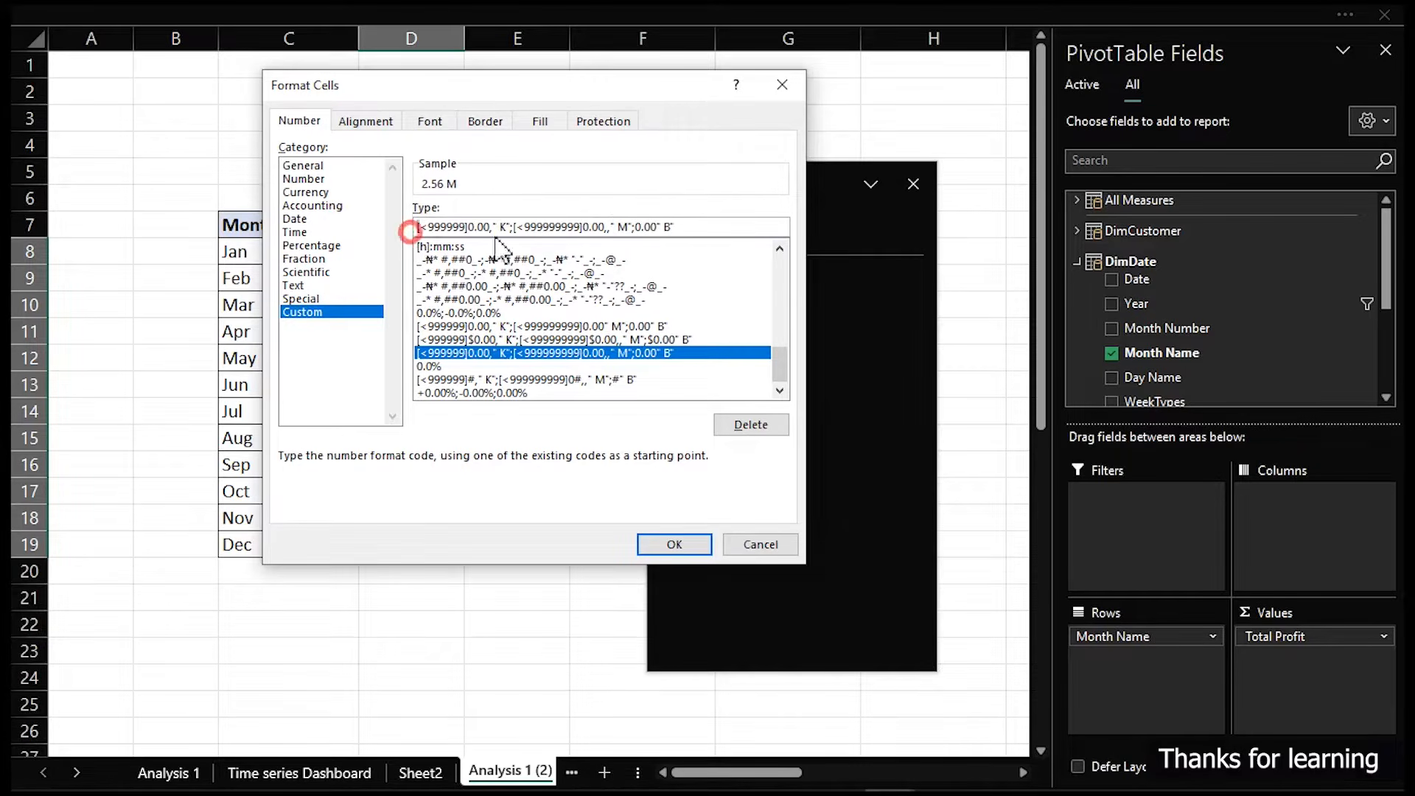
shift+click(666, 227)
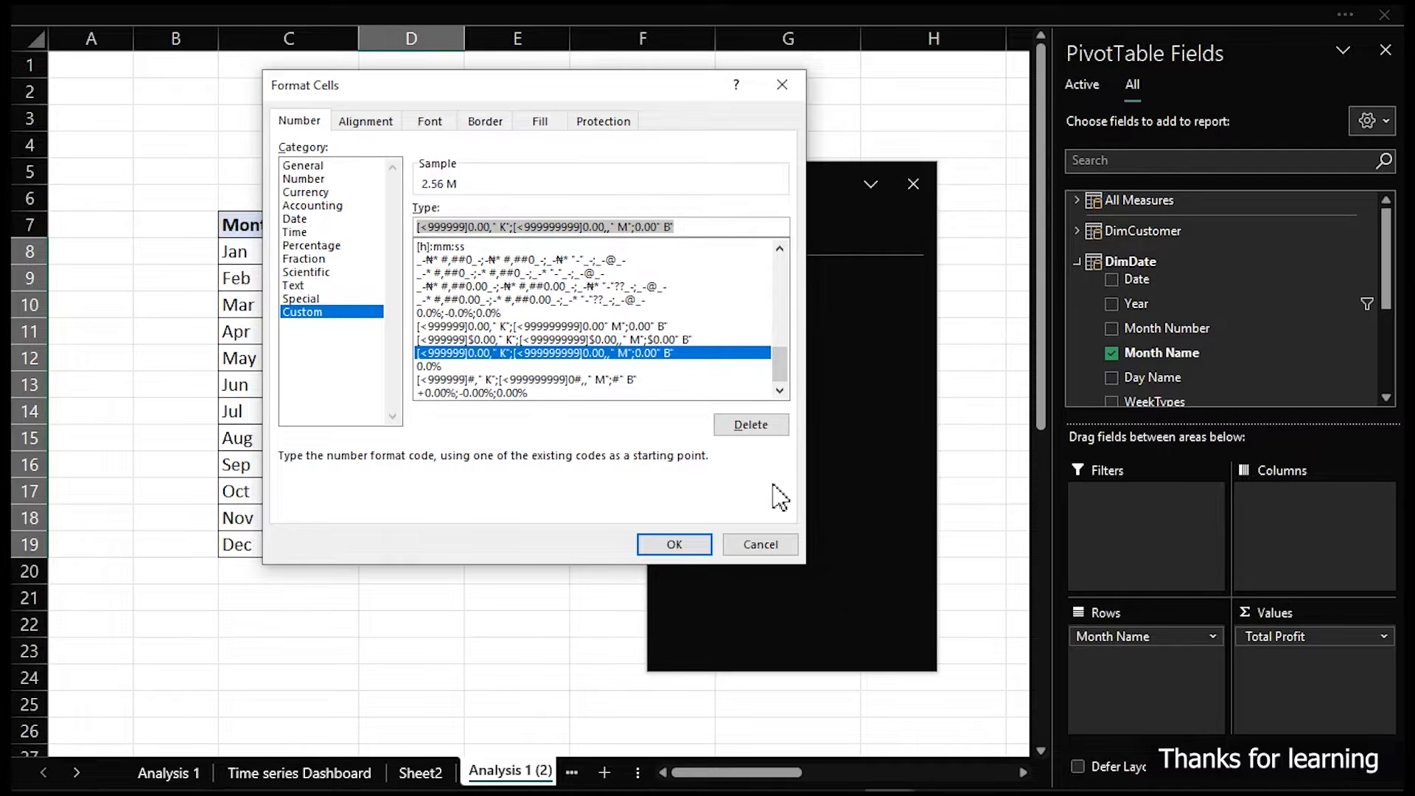
click(765, 547)
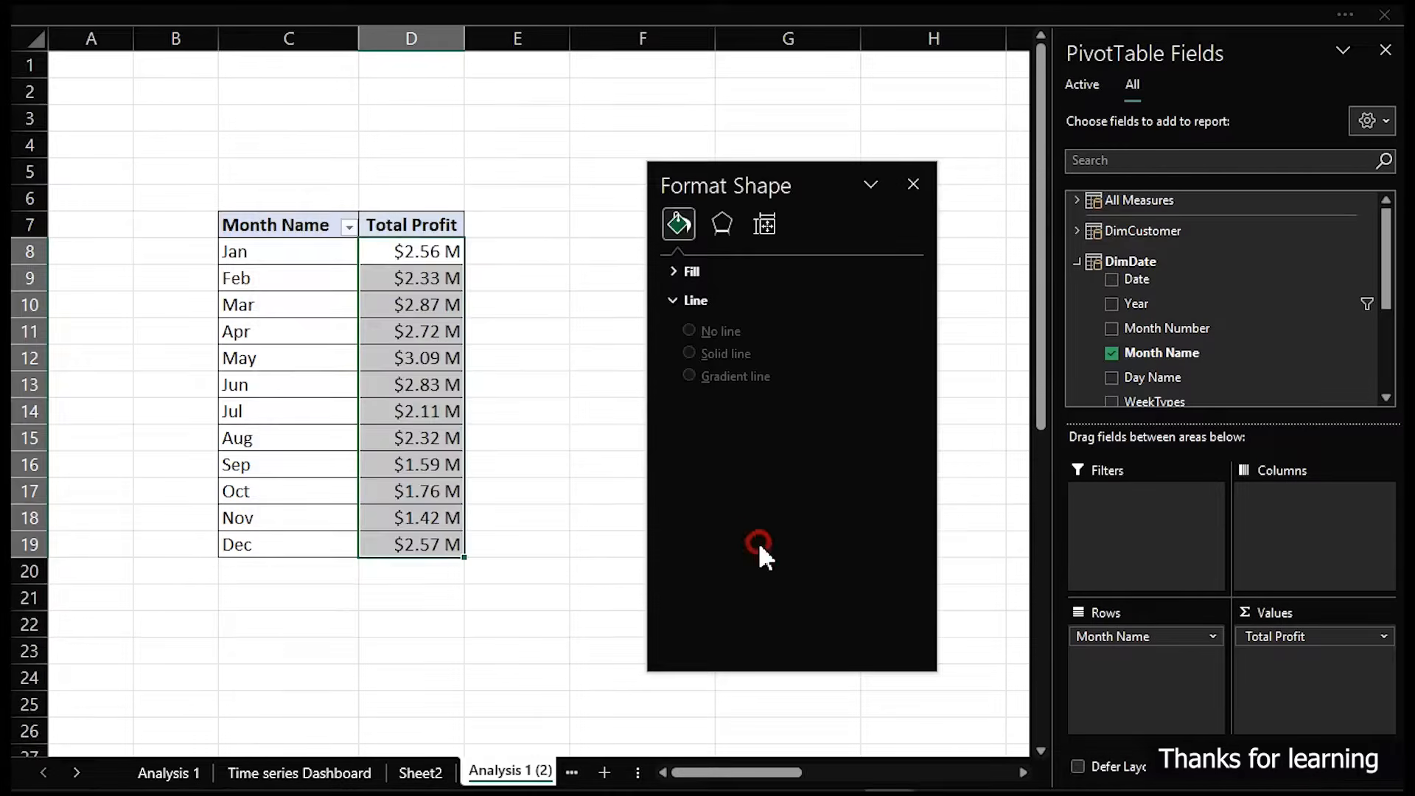
- Apply the copied custom format code to the chart's data labels on the Time series Dashboard
click(344, 775)
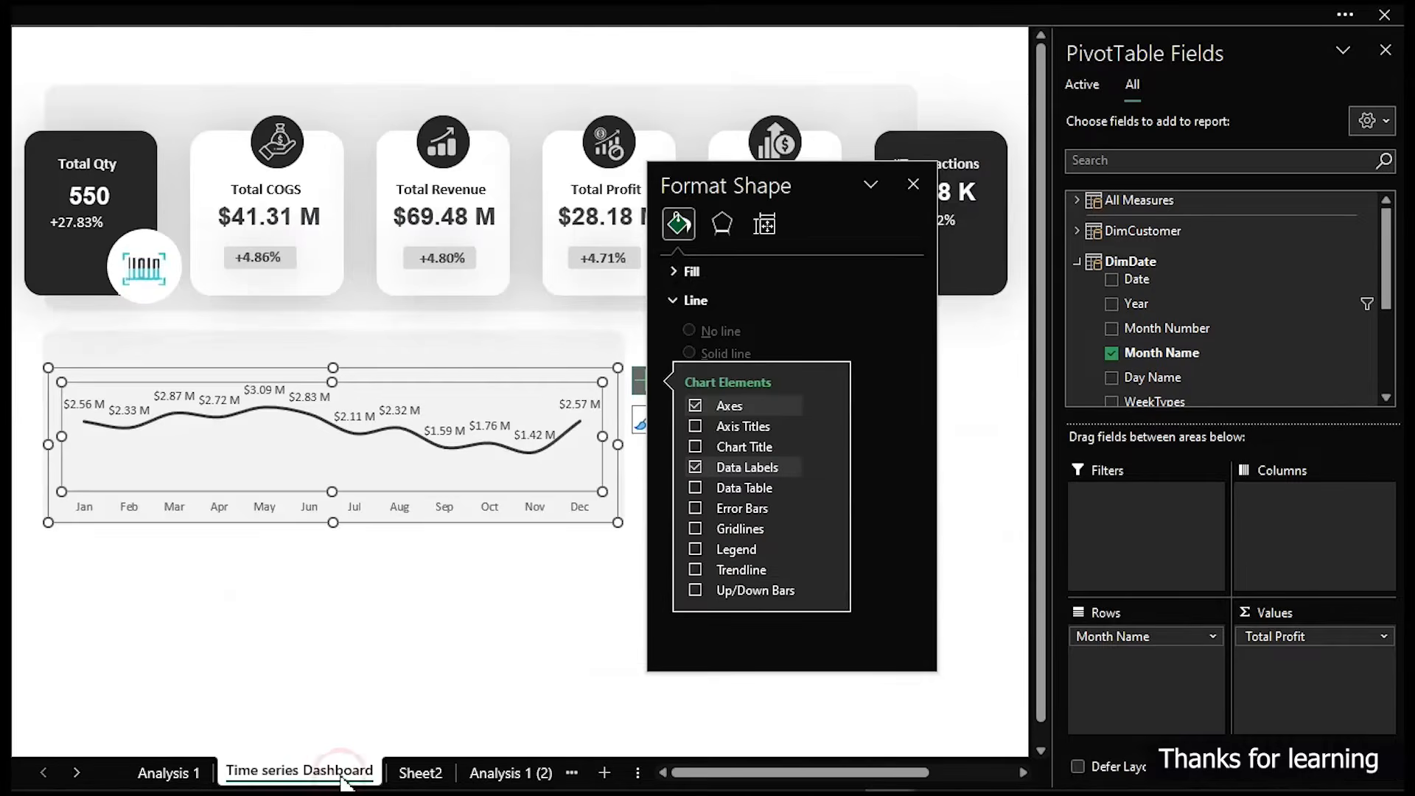
click(400, 409)
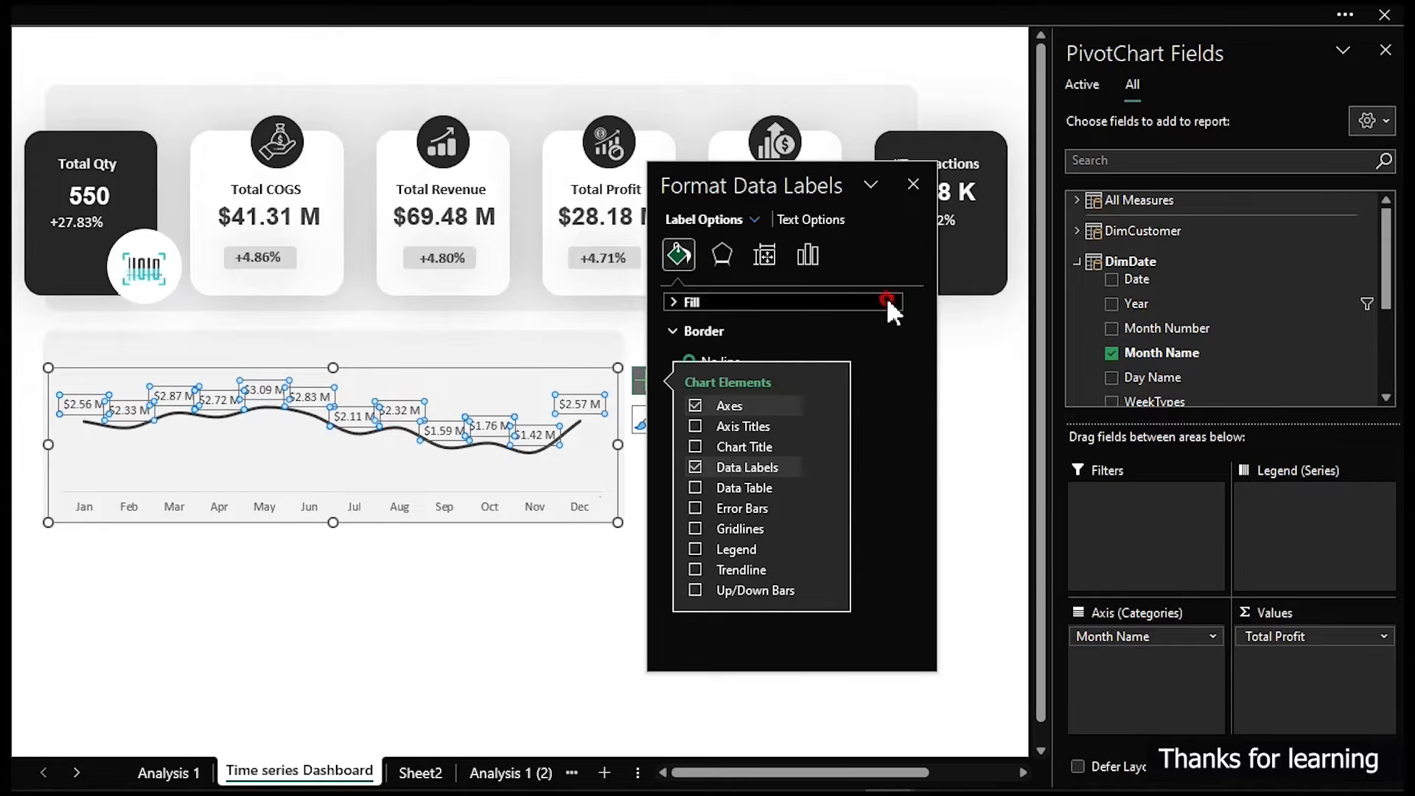
click(884, 302)
click(811, 254)
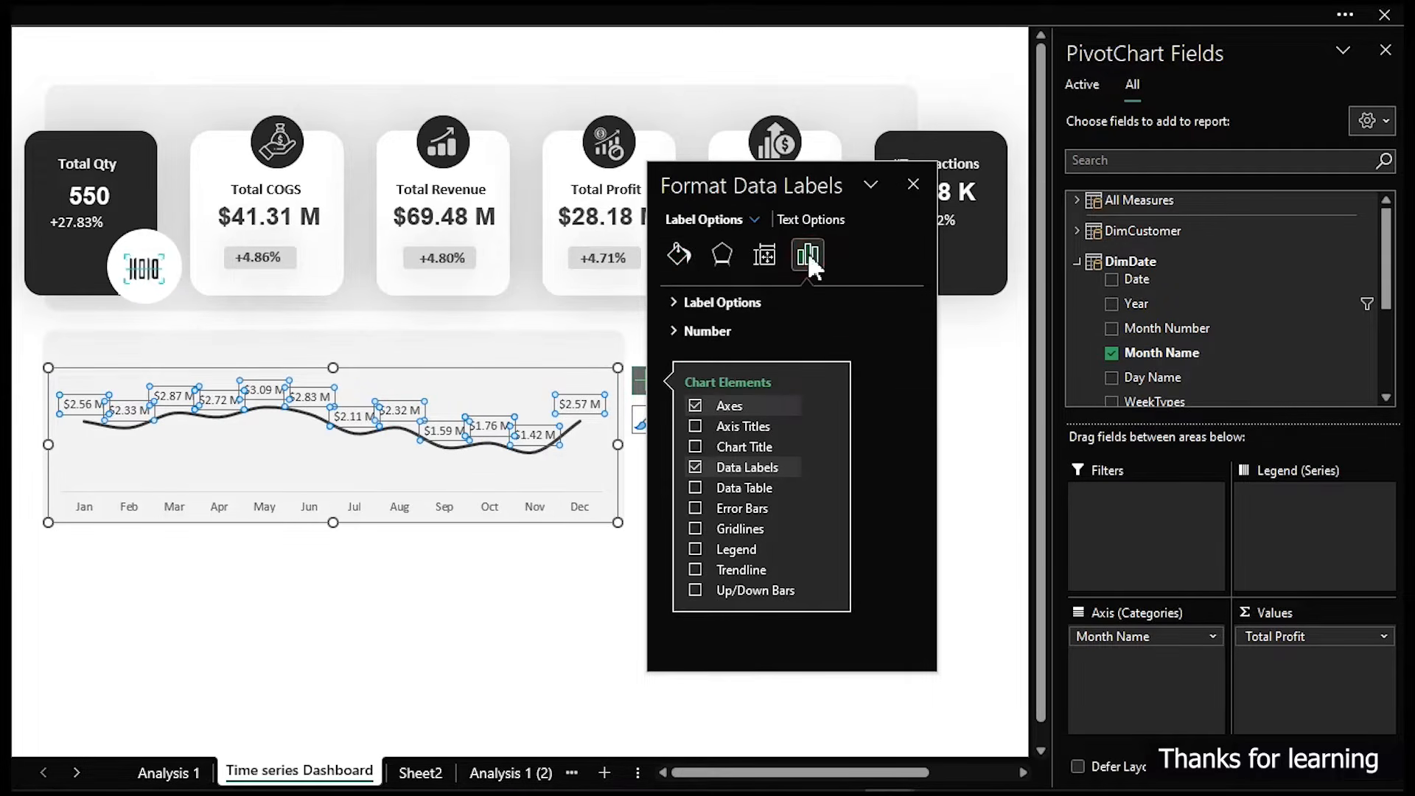
click(908, 386)
click(520, 323)
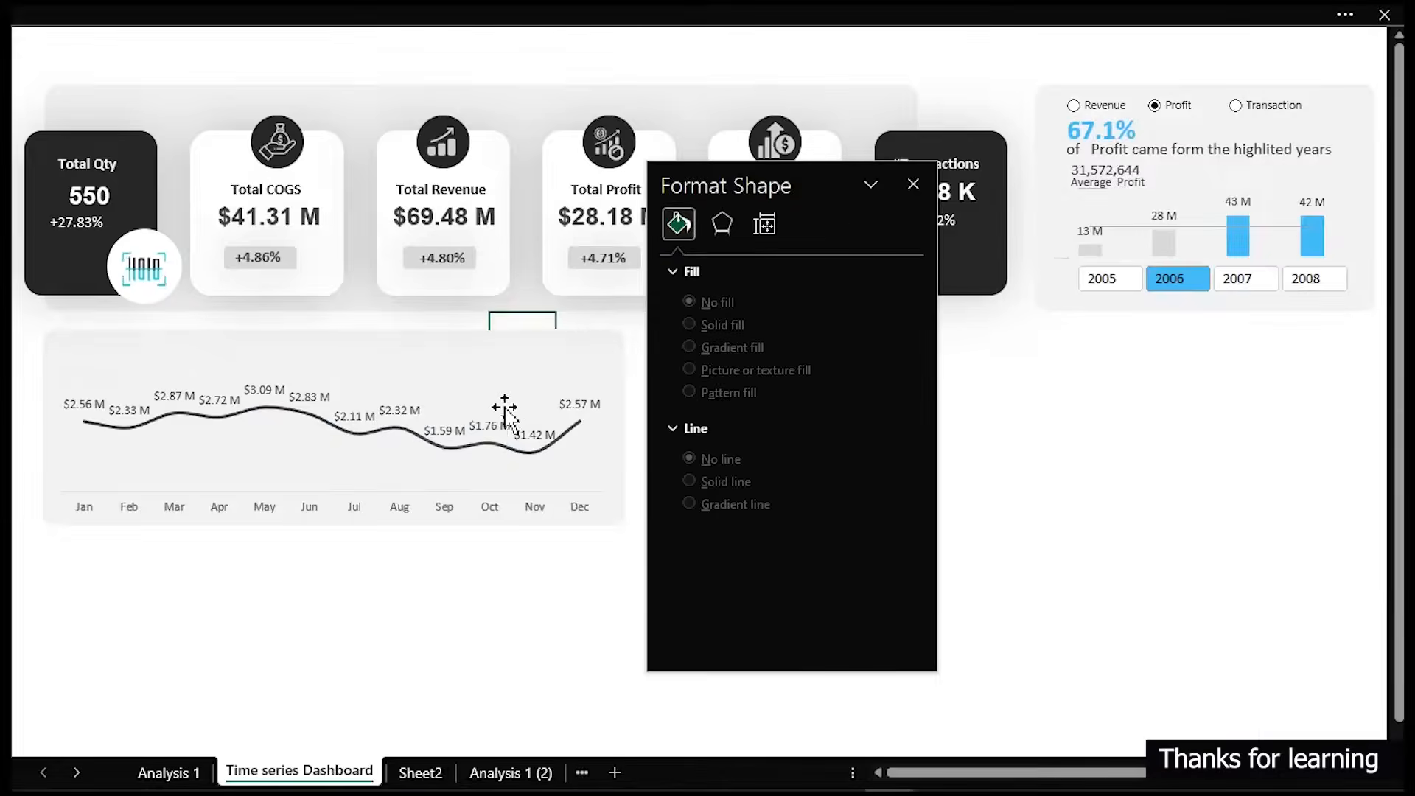
click(490, 426)
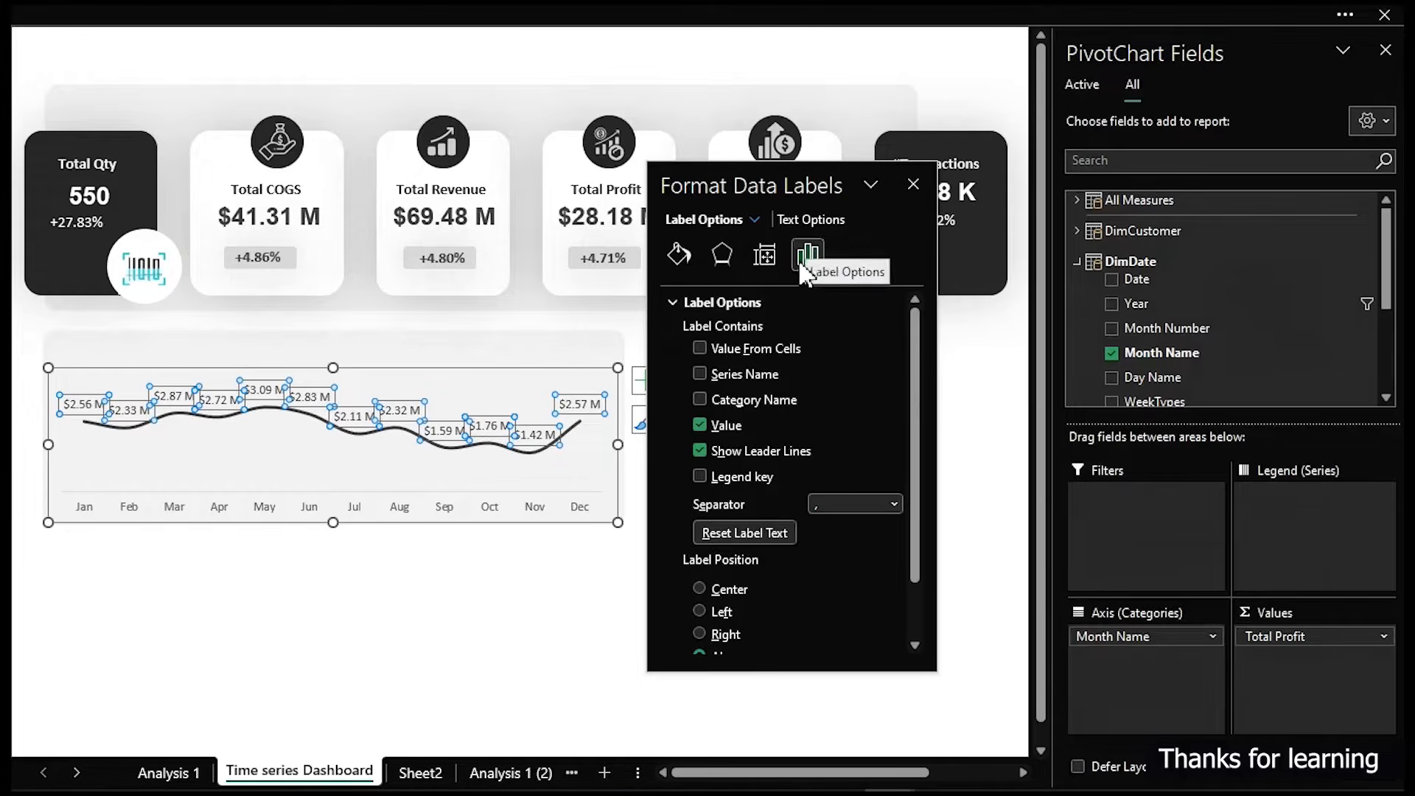
scroll(753, 563, down, 2)
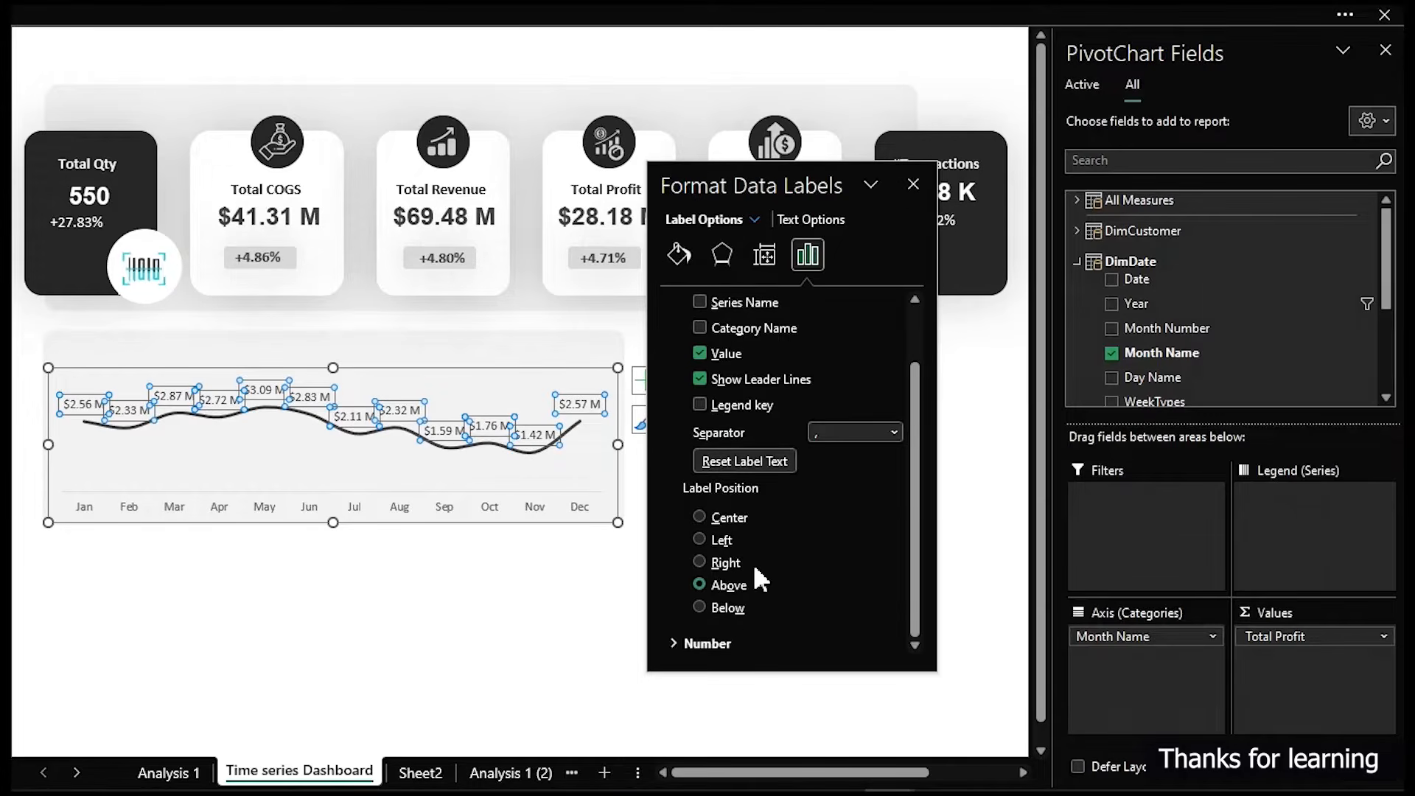
click(671, 639)
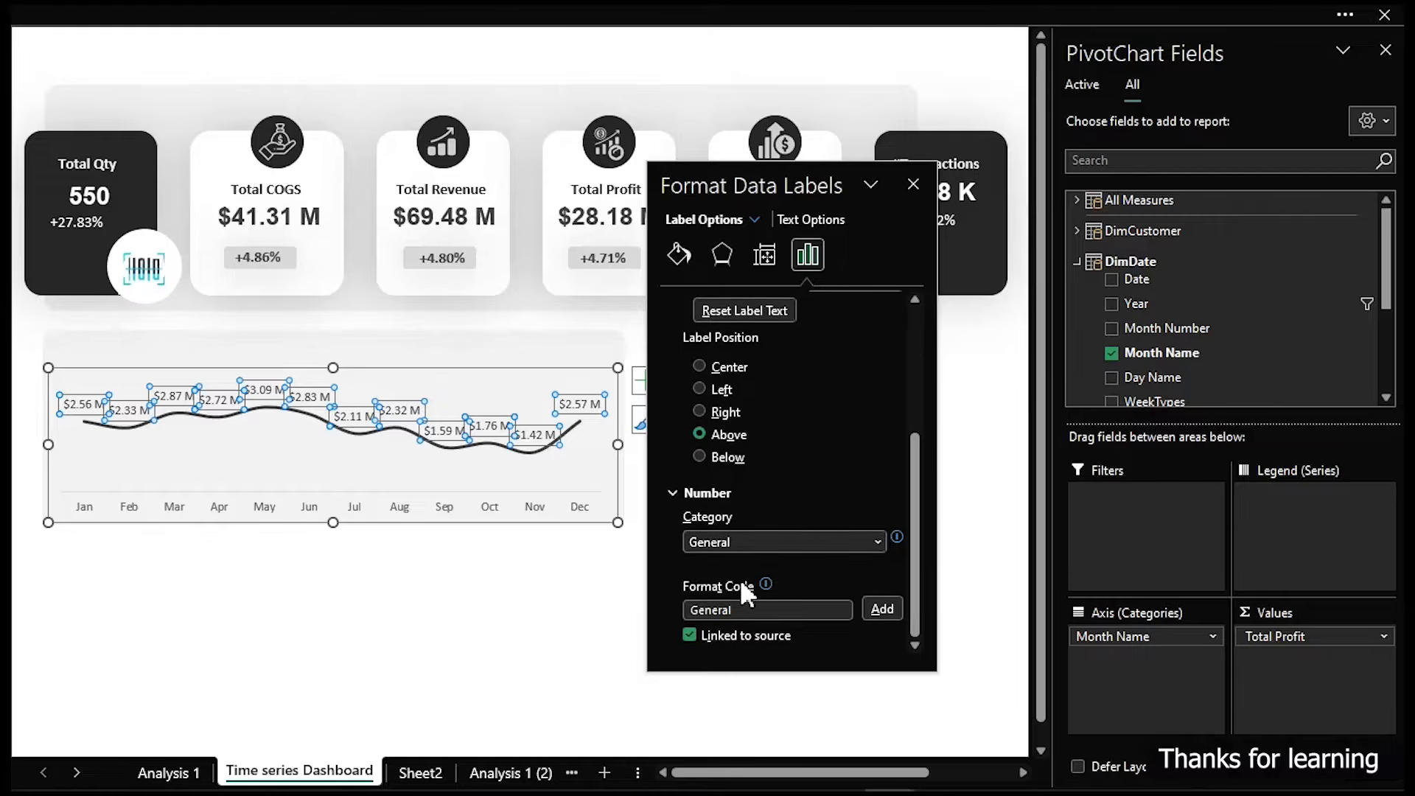
drag(755, 612, 666, 610)
text(<999999999]0.00,," M";0.00" B")
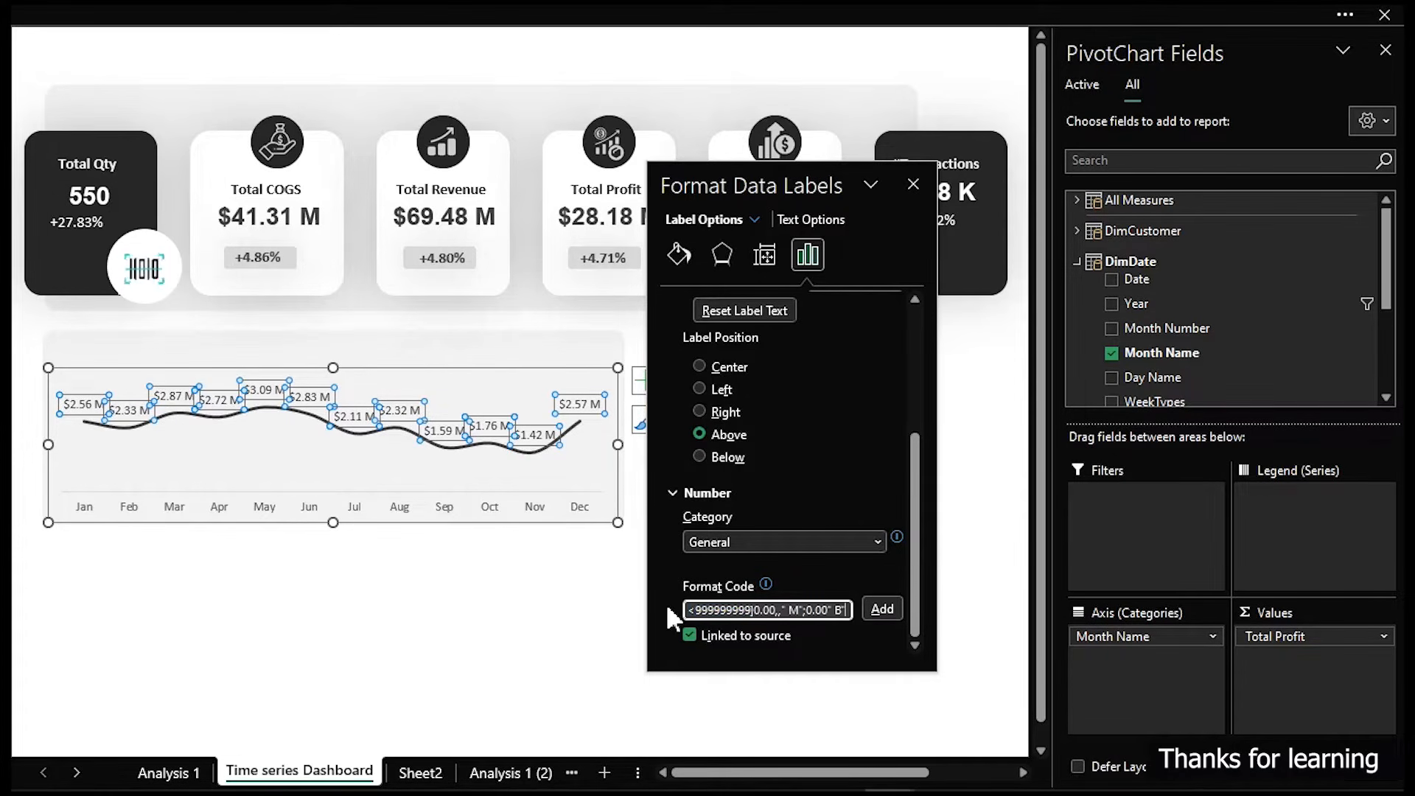
click(877, 608)
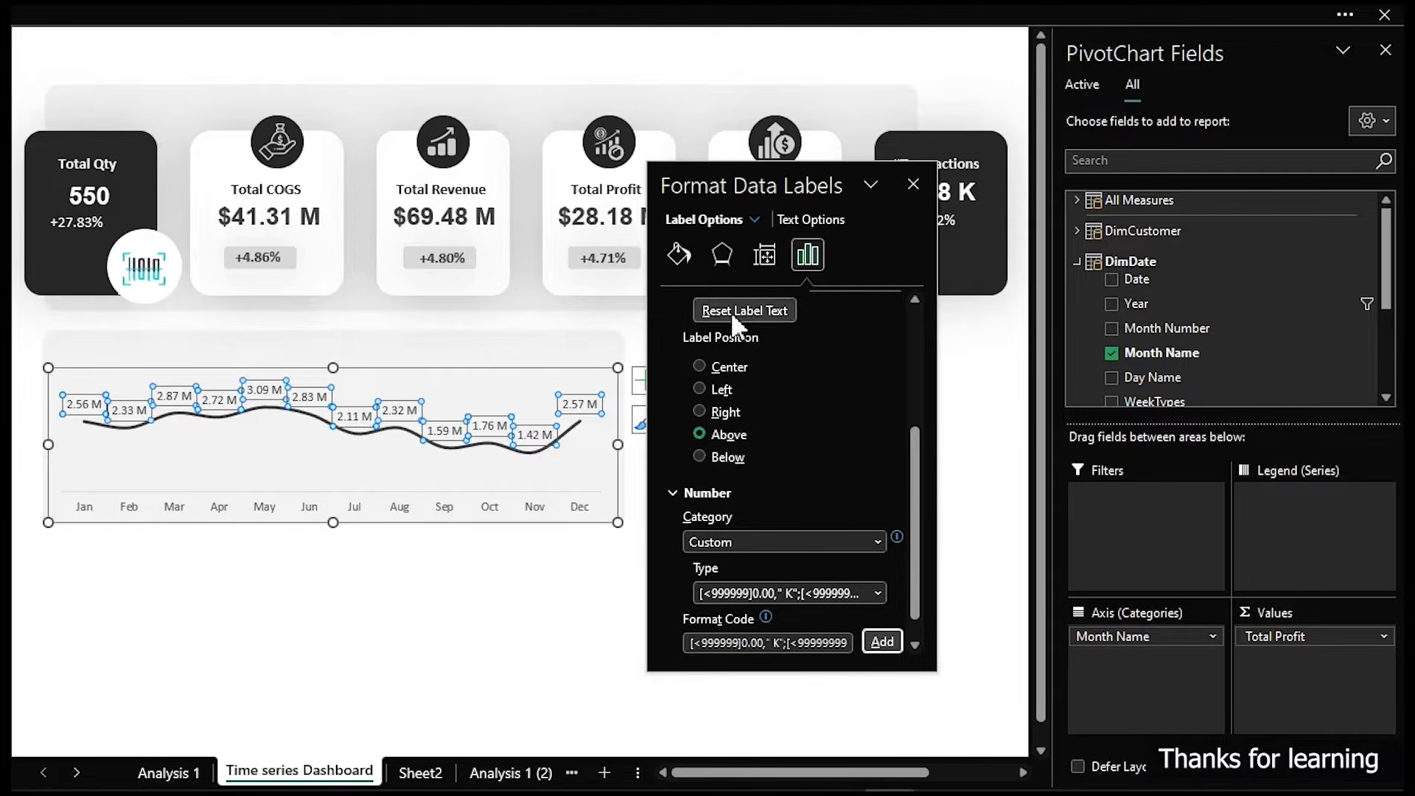
- Try to shorten the data labels' custom format code to drop the decimals directly in the label number options
click(505, 631)
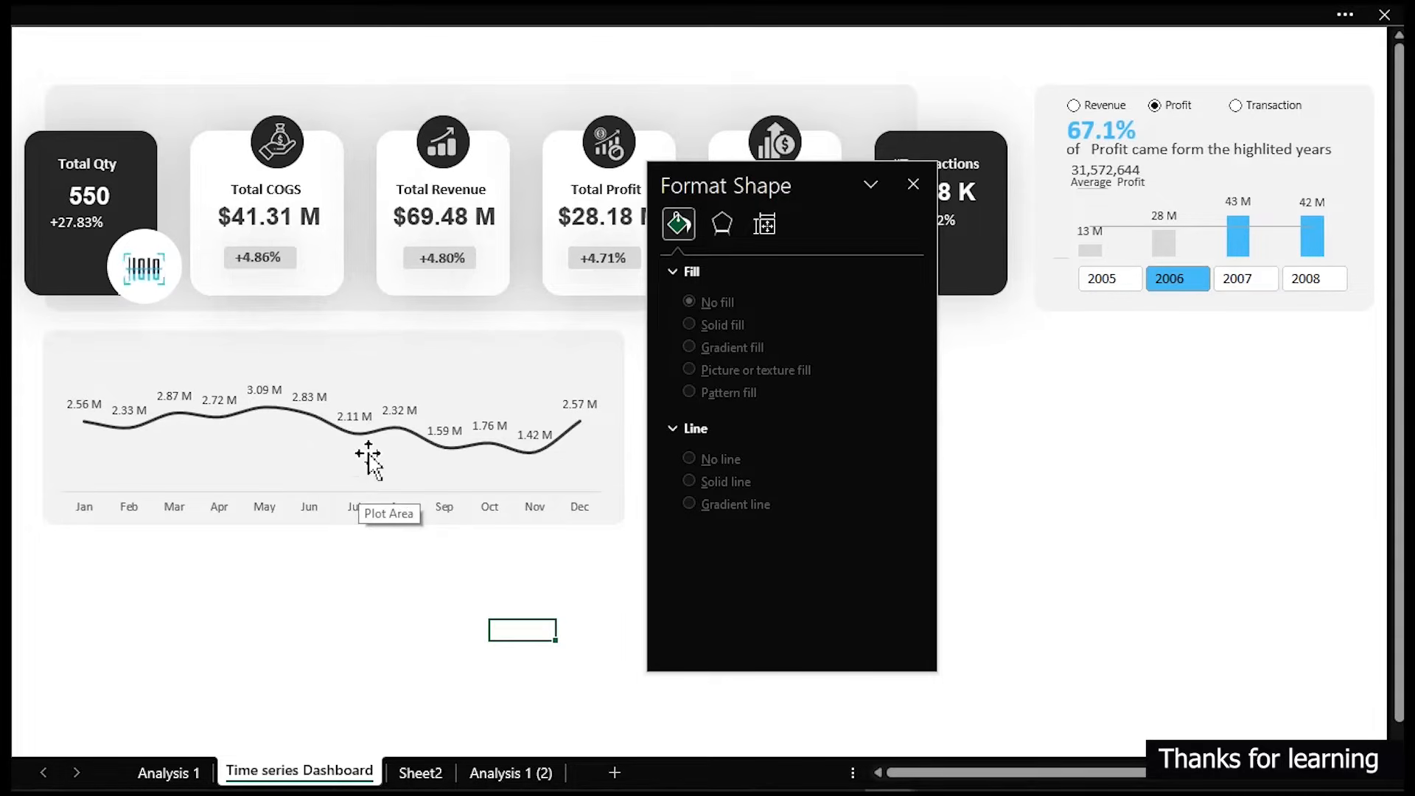
click(398, 409)
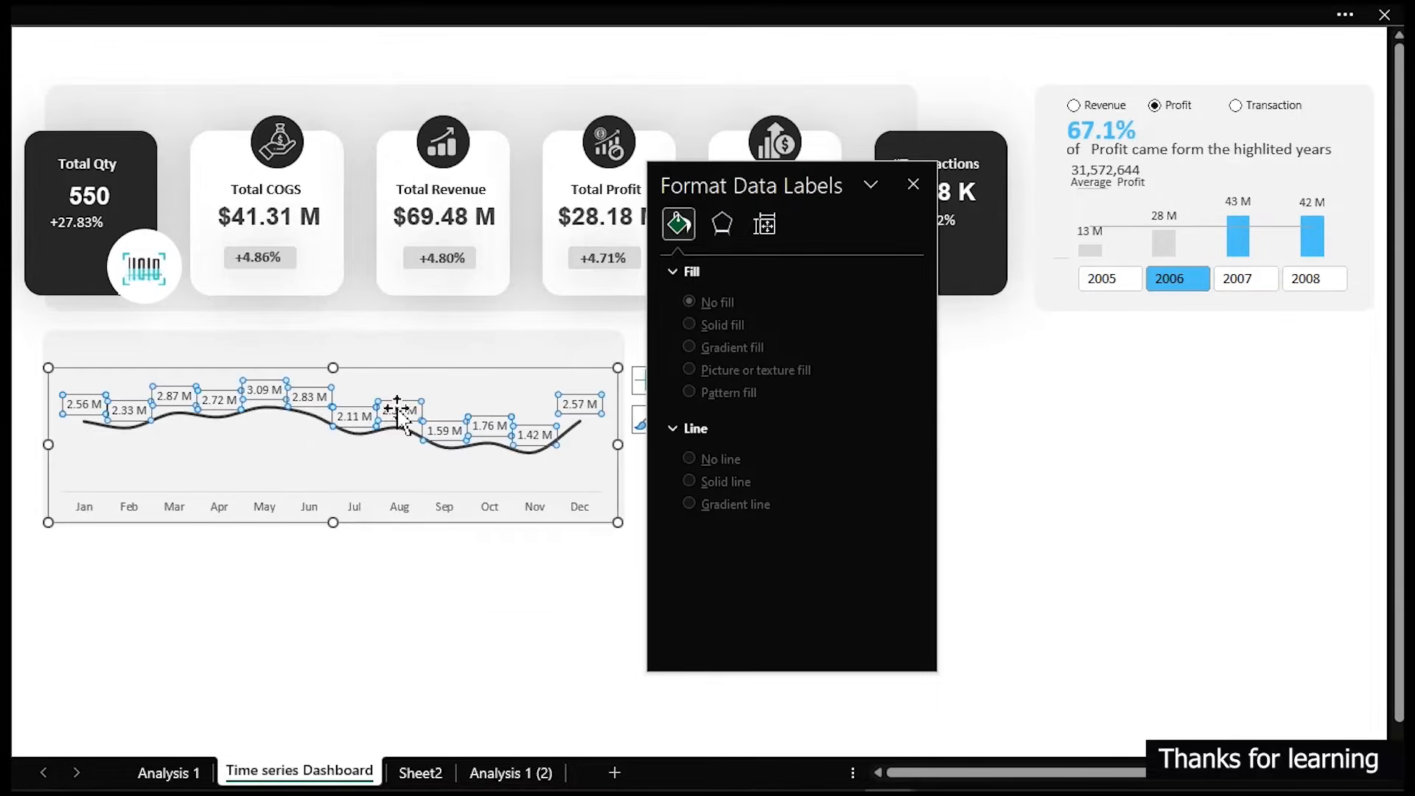
scroll(877, 466, down, 2)
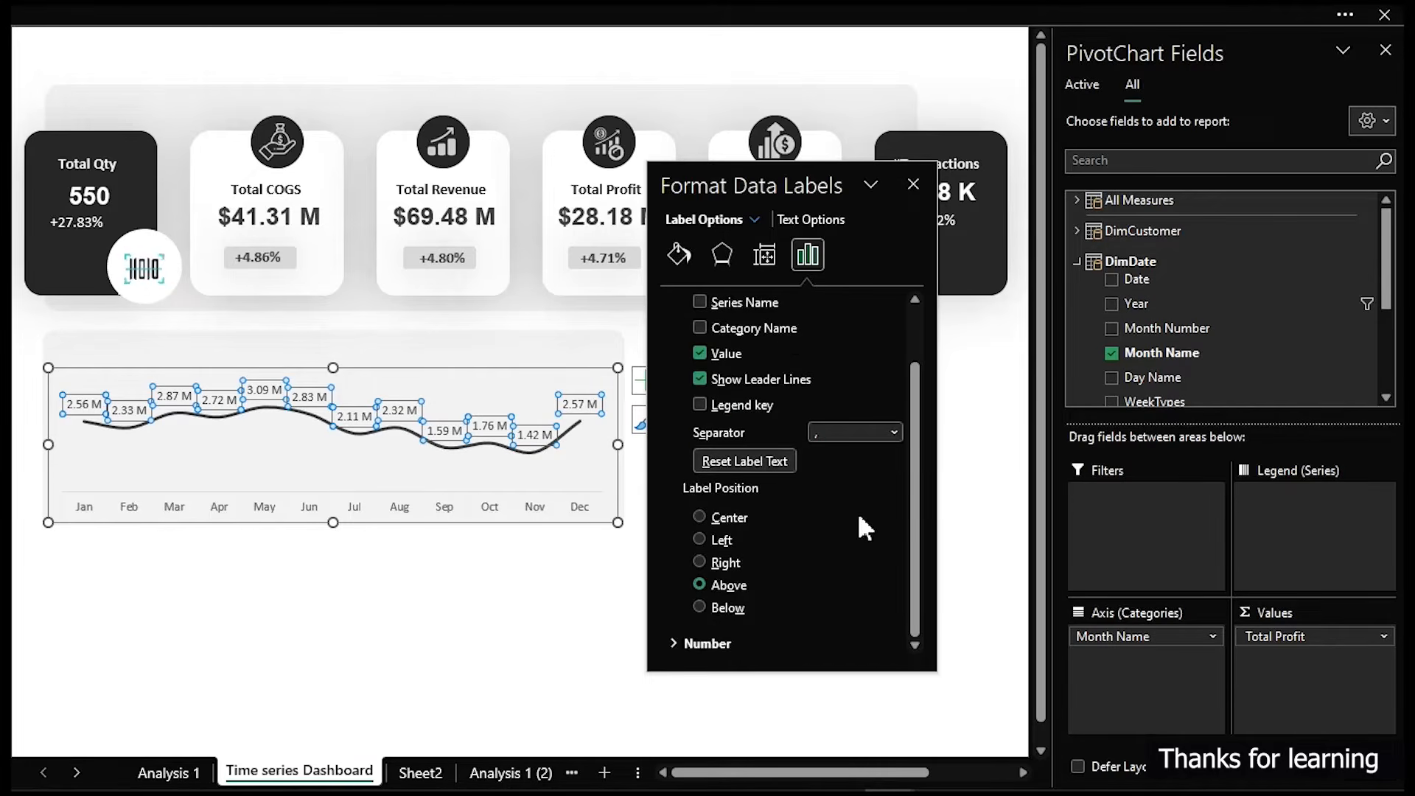
click(672, 644)
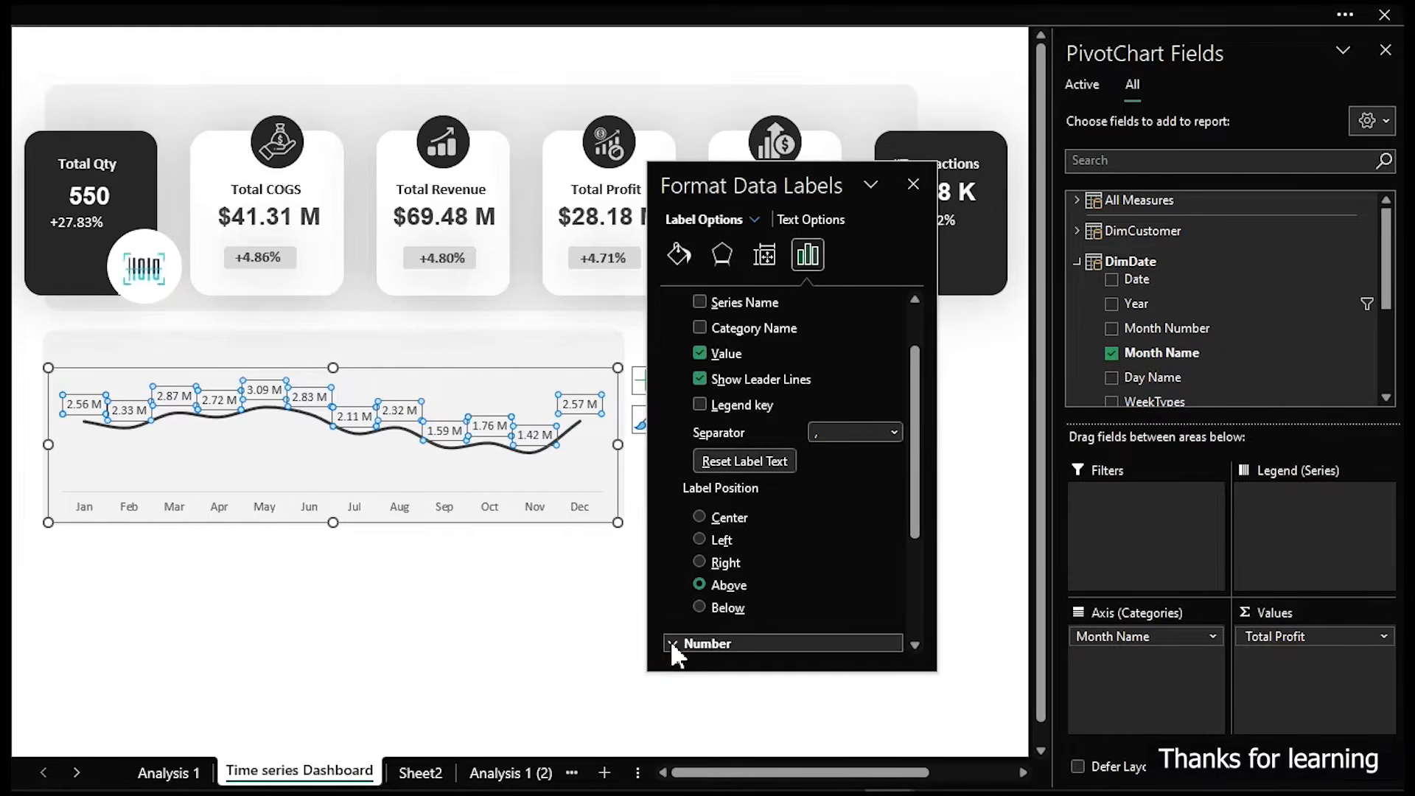
scroll(799, 642, down, 5)
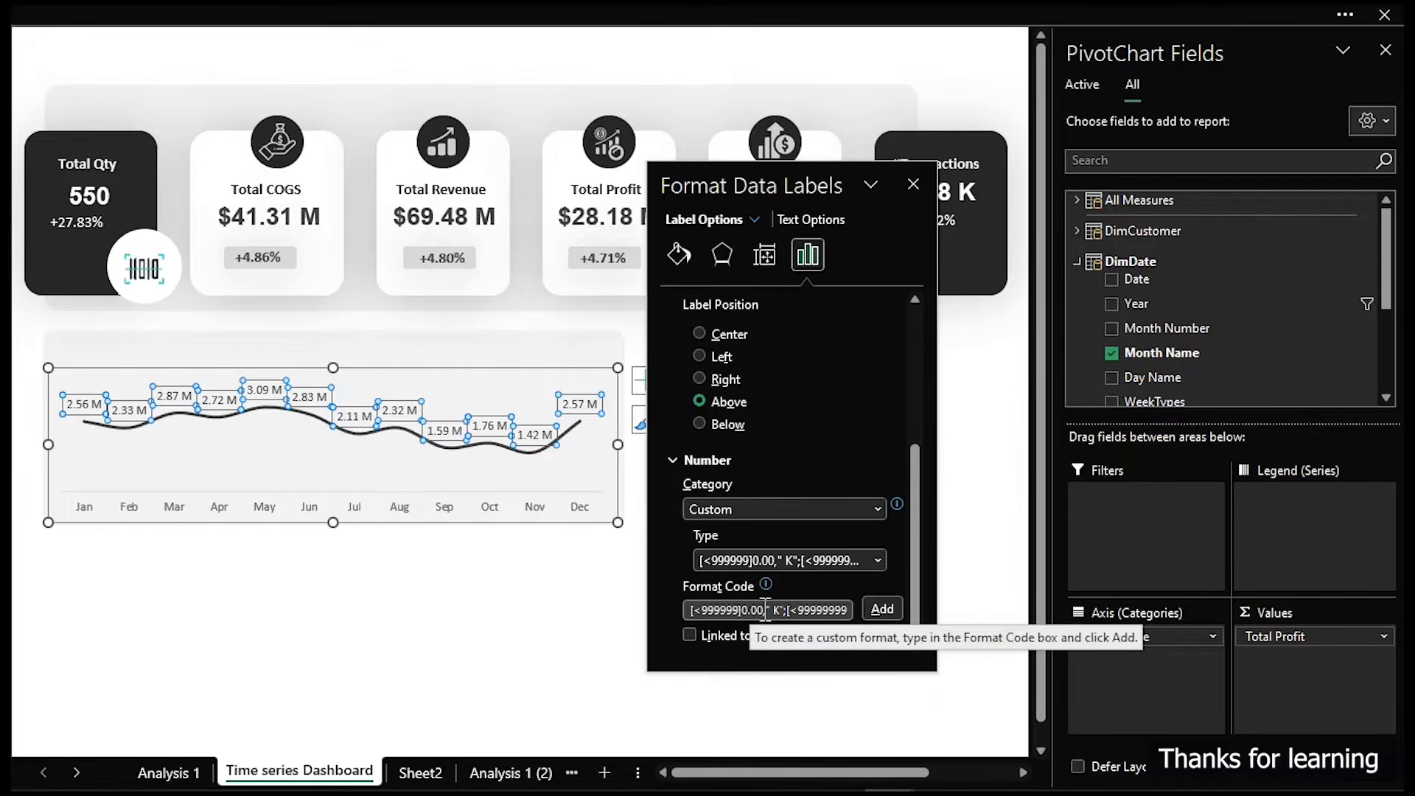
click(766, 610)
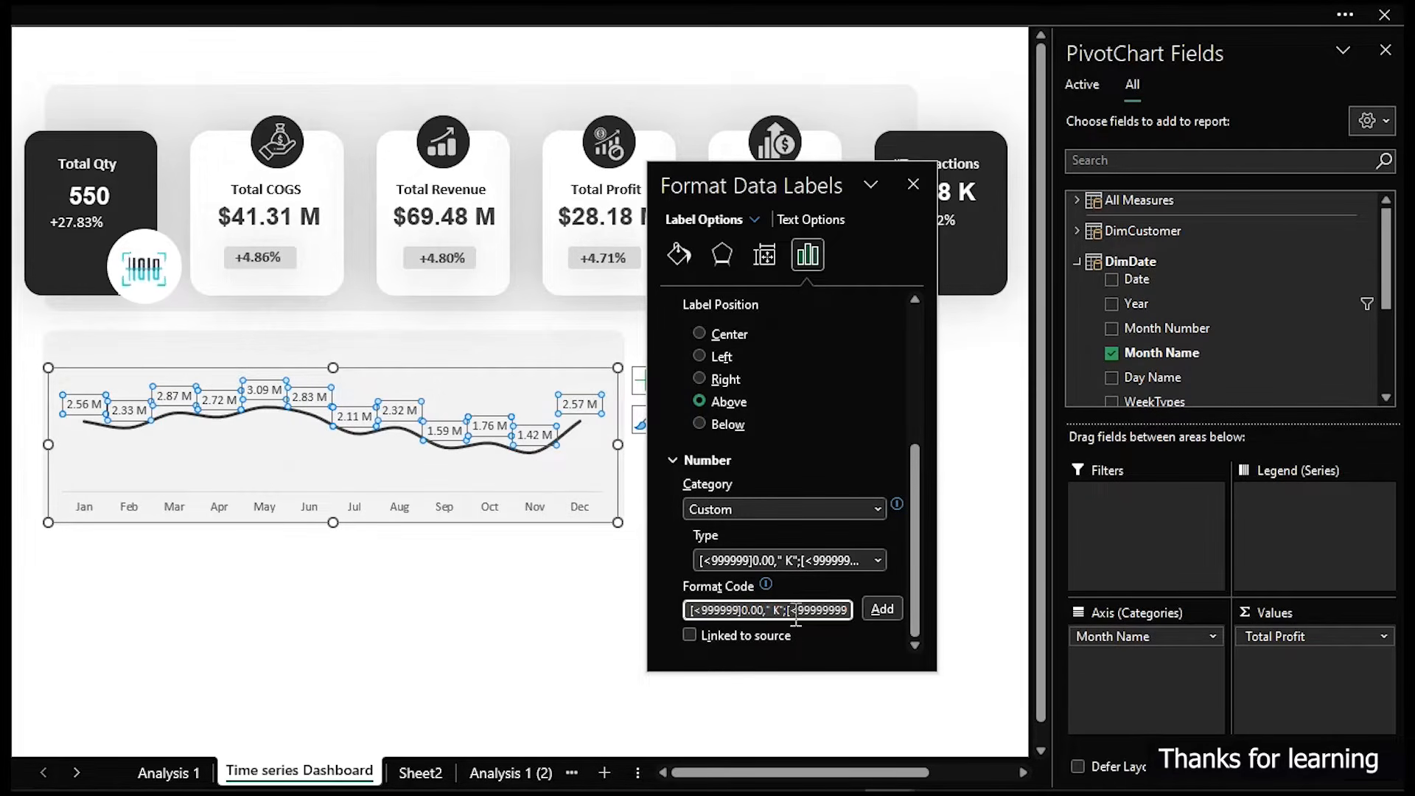
key(BackSpace)
key(BackSpace)
key(BackSpace)
key(BackSpace)
key(BackSpace)
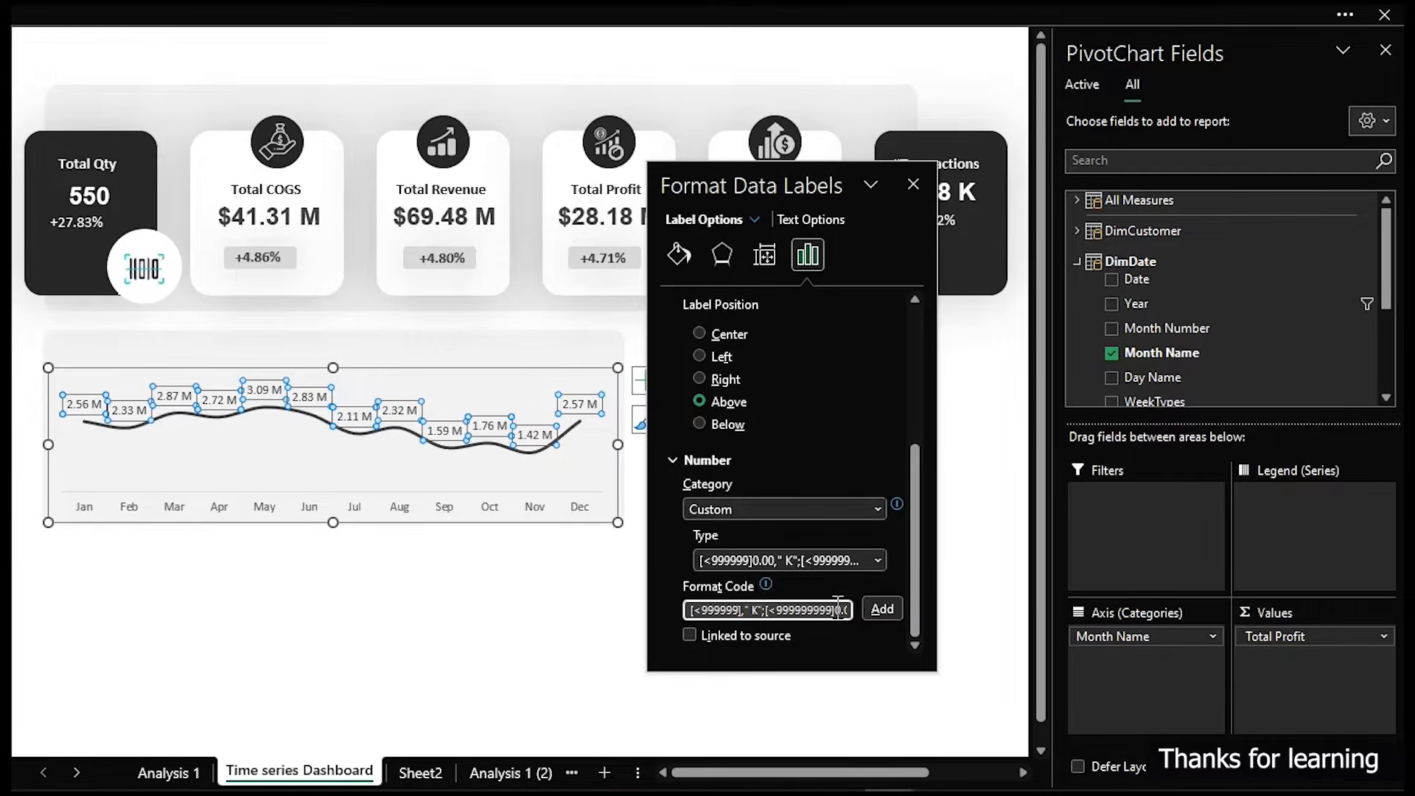
drag(833, 611, 868, 627)
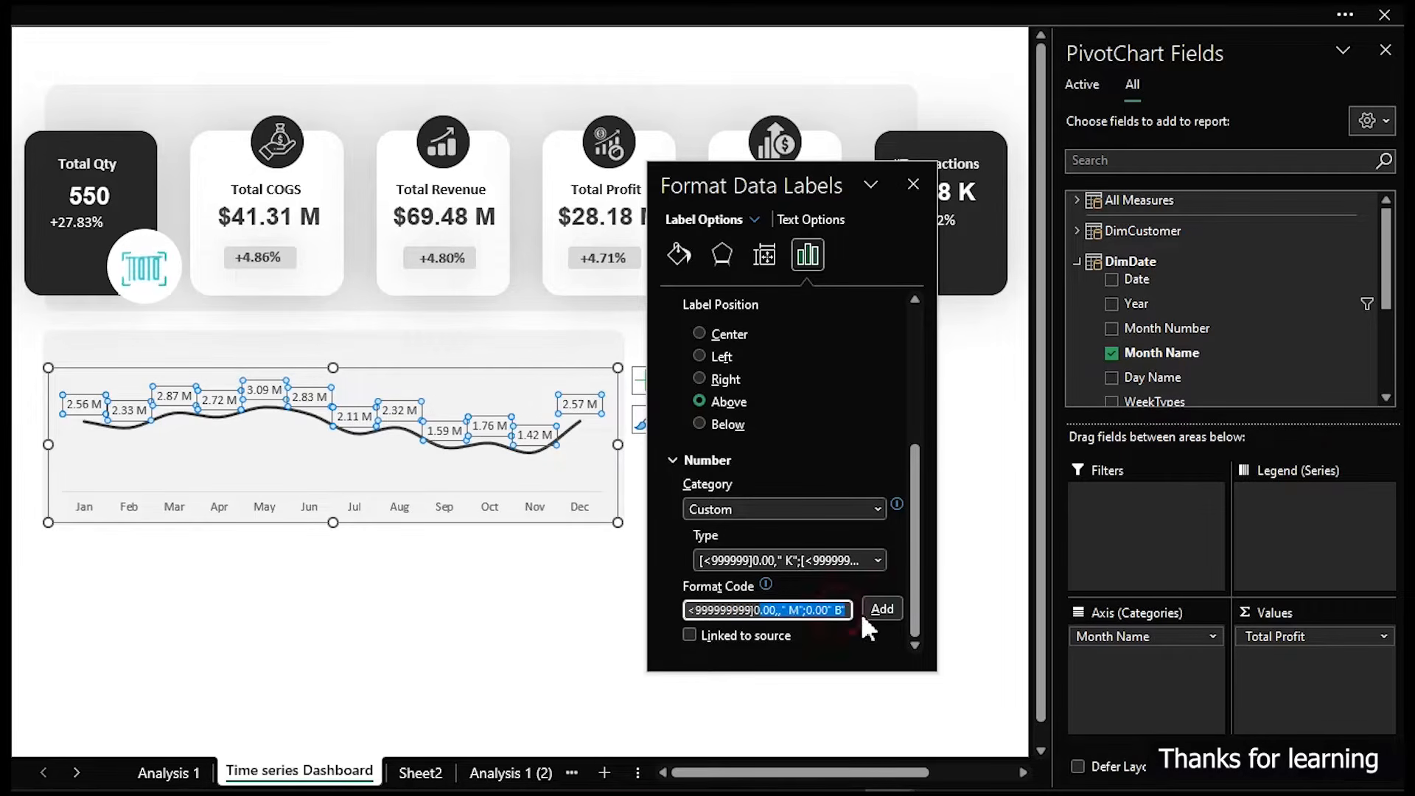
click(774, 609)
click(802, 610)
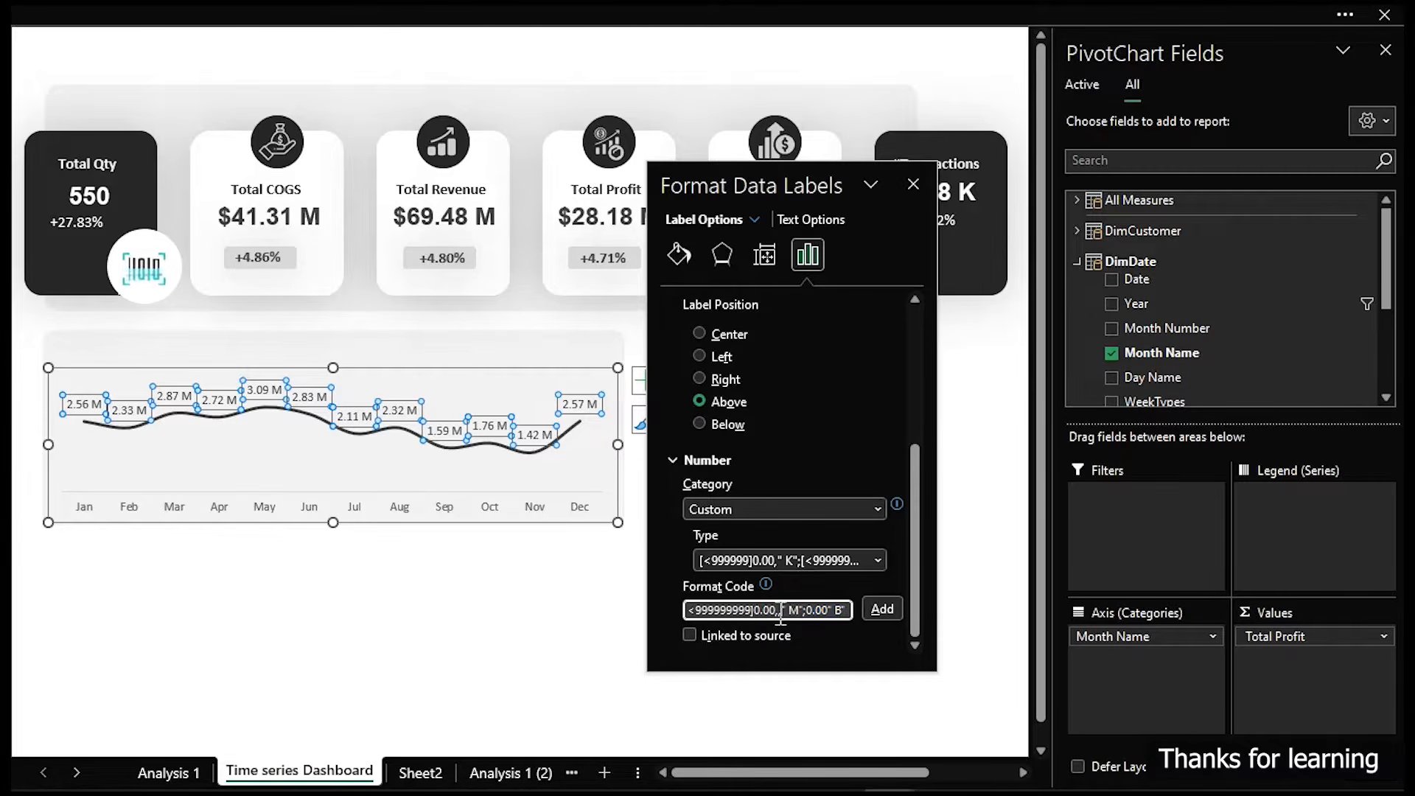
key(BackSpace)
key(BackSpace)
key(BackSpace)
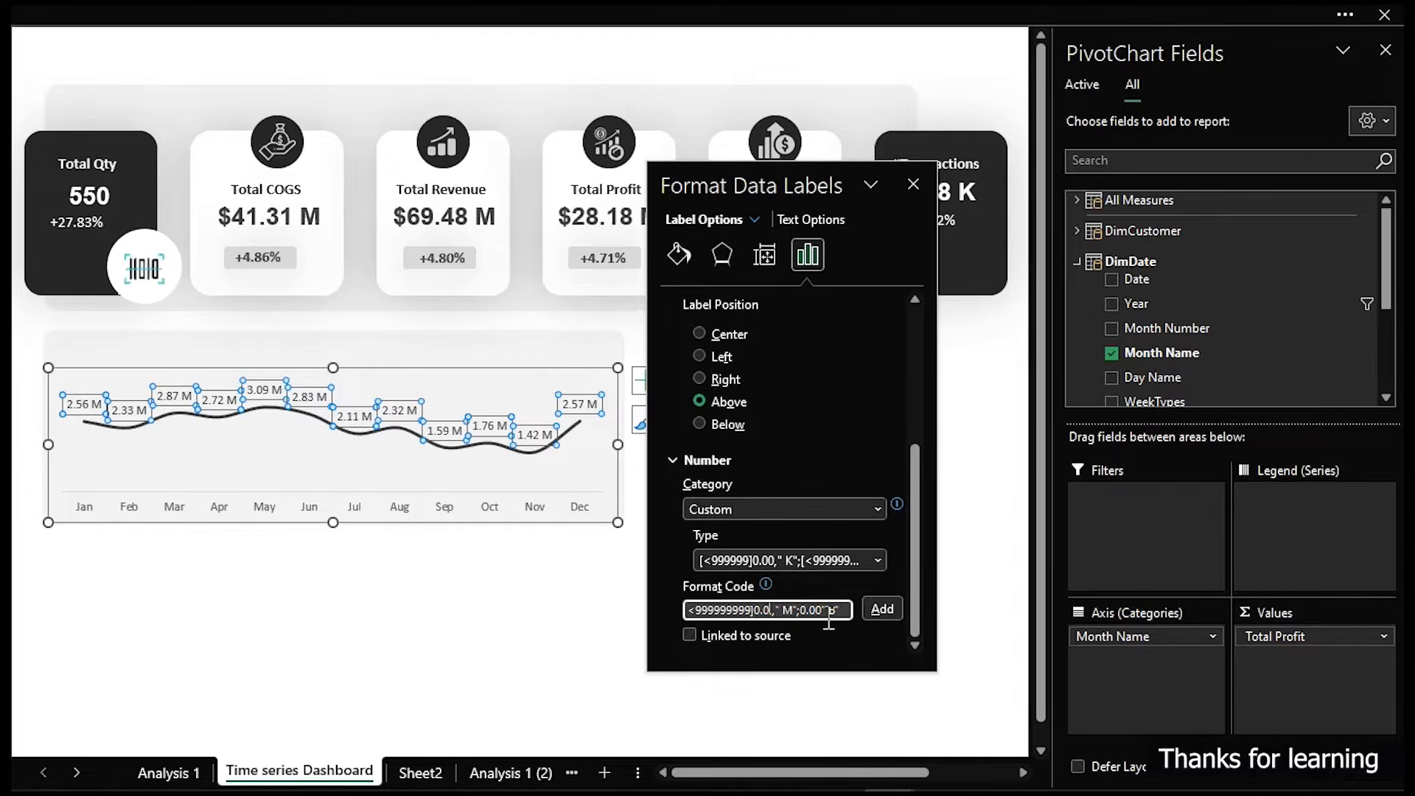
key(BackSpace)
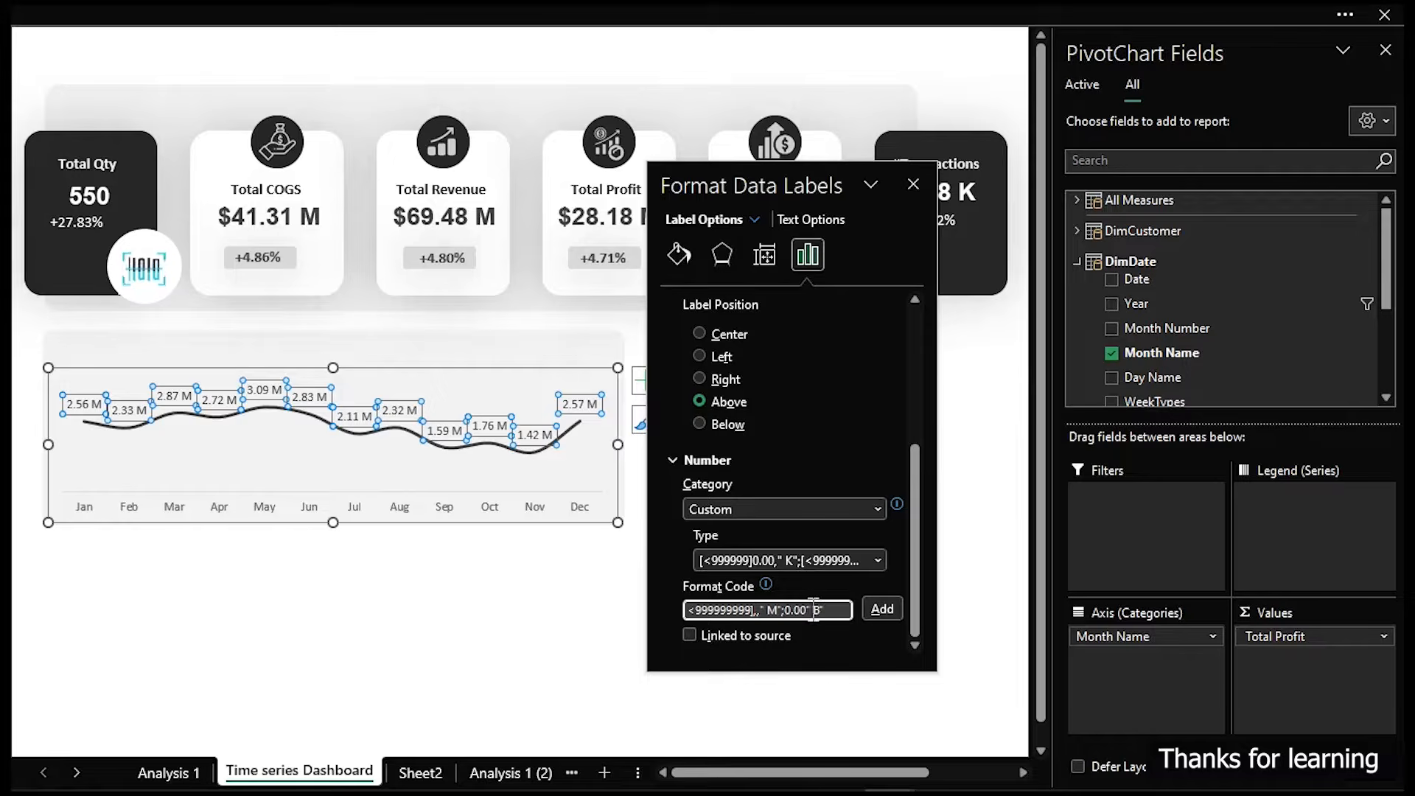
key(BackSpace)
key(BackSpace)
key(BackSpace)
key(BackSpace)
click(874, 608)
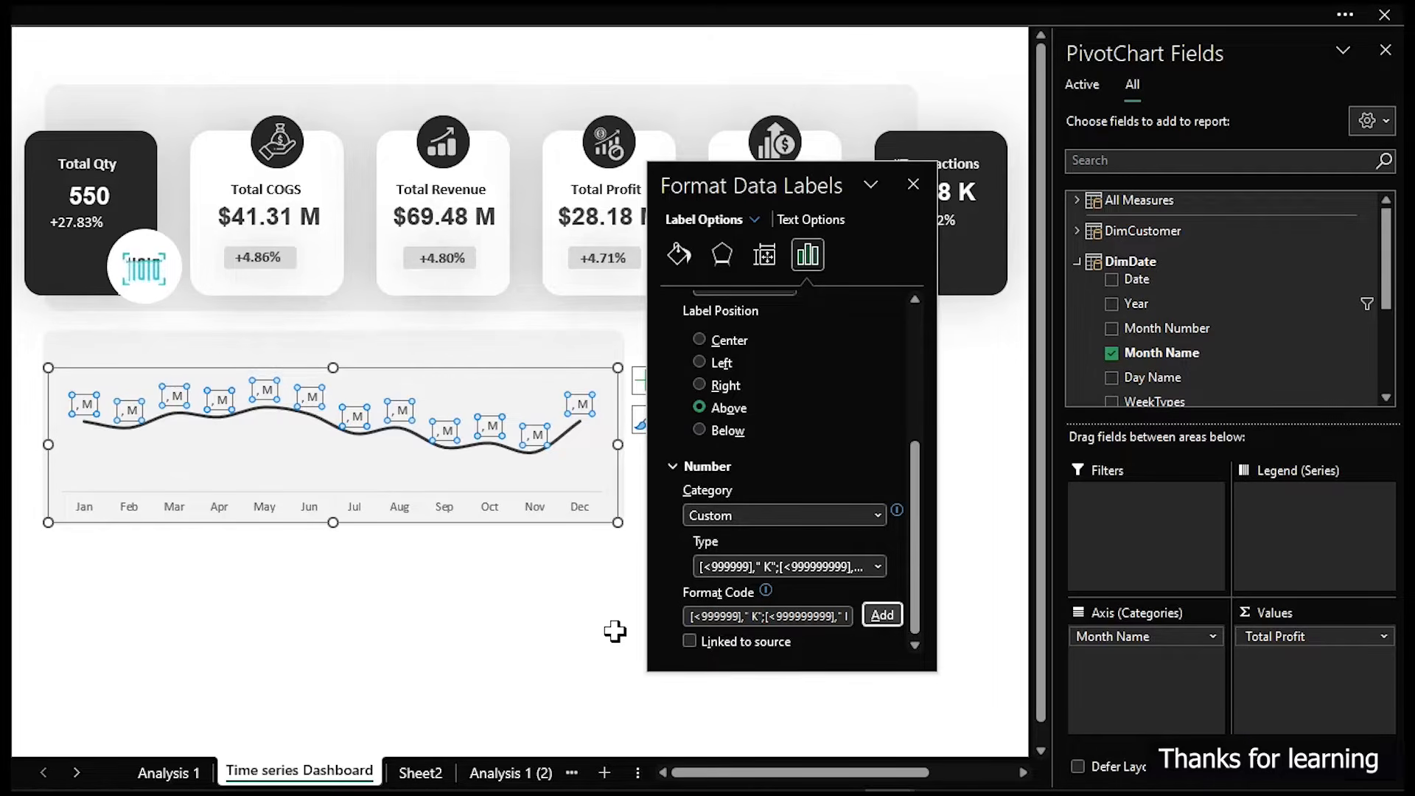
- Paste the copied format code into a spare cell below the chart and bring the formula bar into view
click(439, 651)
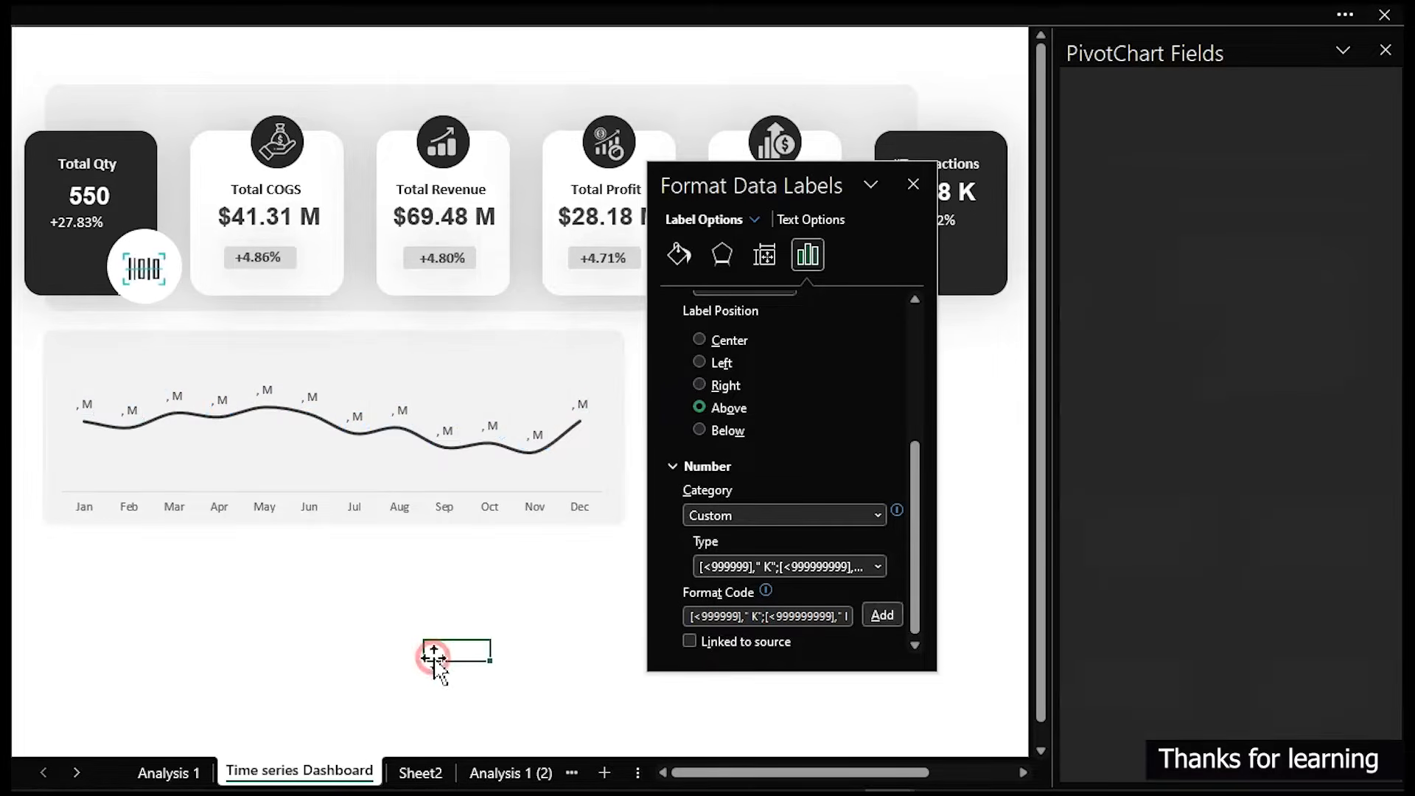
text([<999999]0.00," K";[<999999999]0.00,," M";0.00" B")
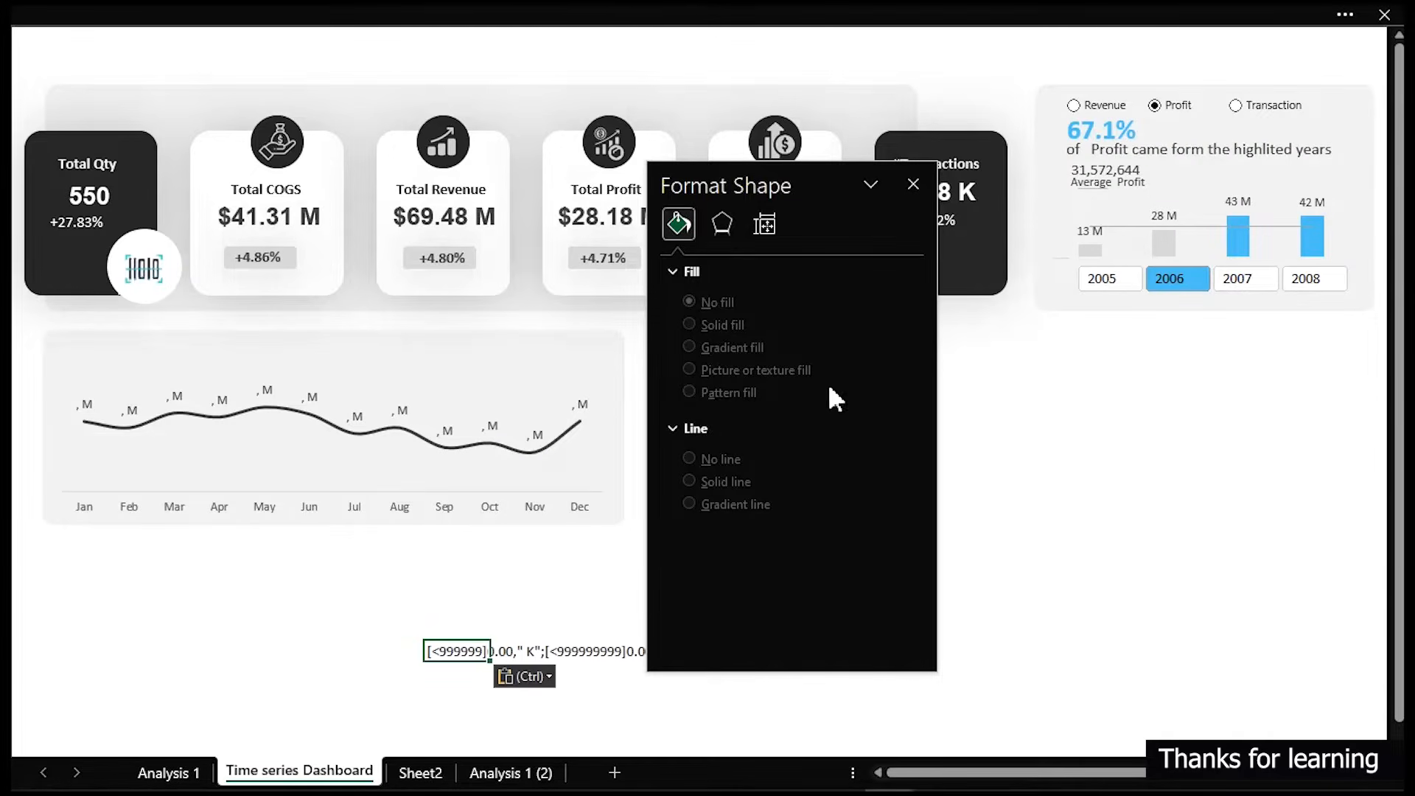
drag(858, 199, 1150, 219)
click(701, 729)
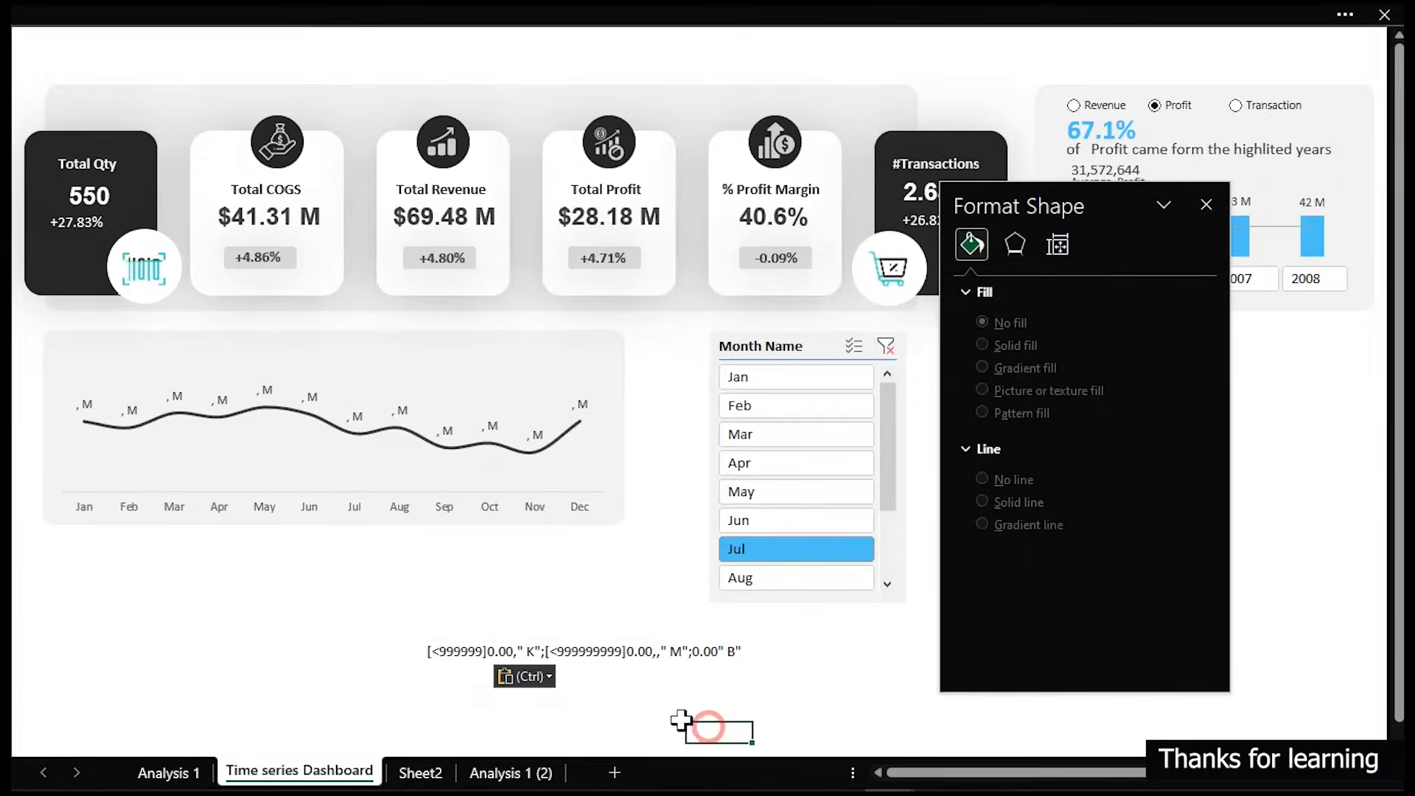
click(458, 647)
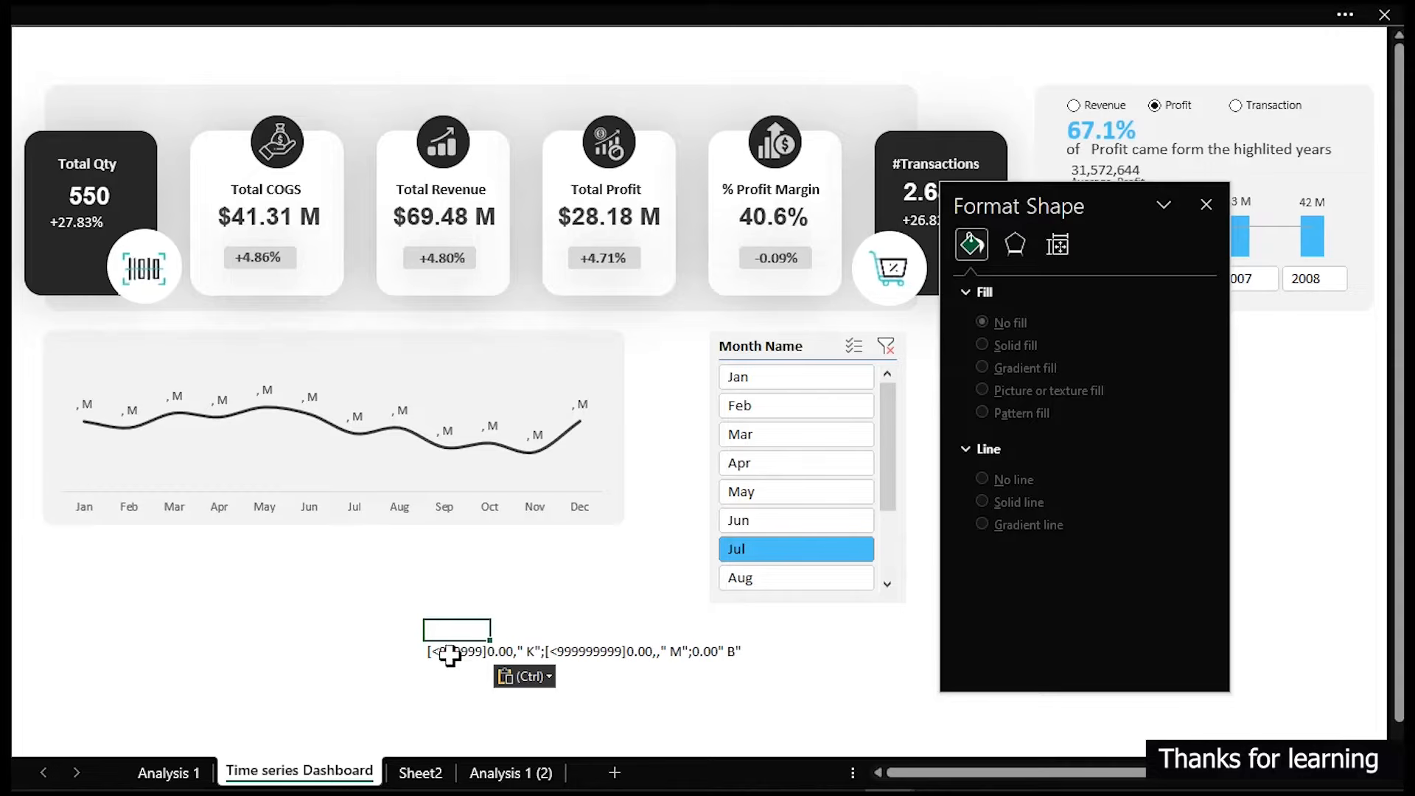
click(632, 9)
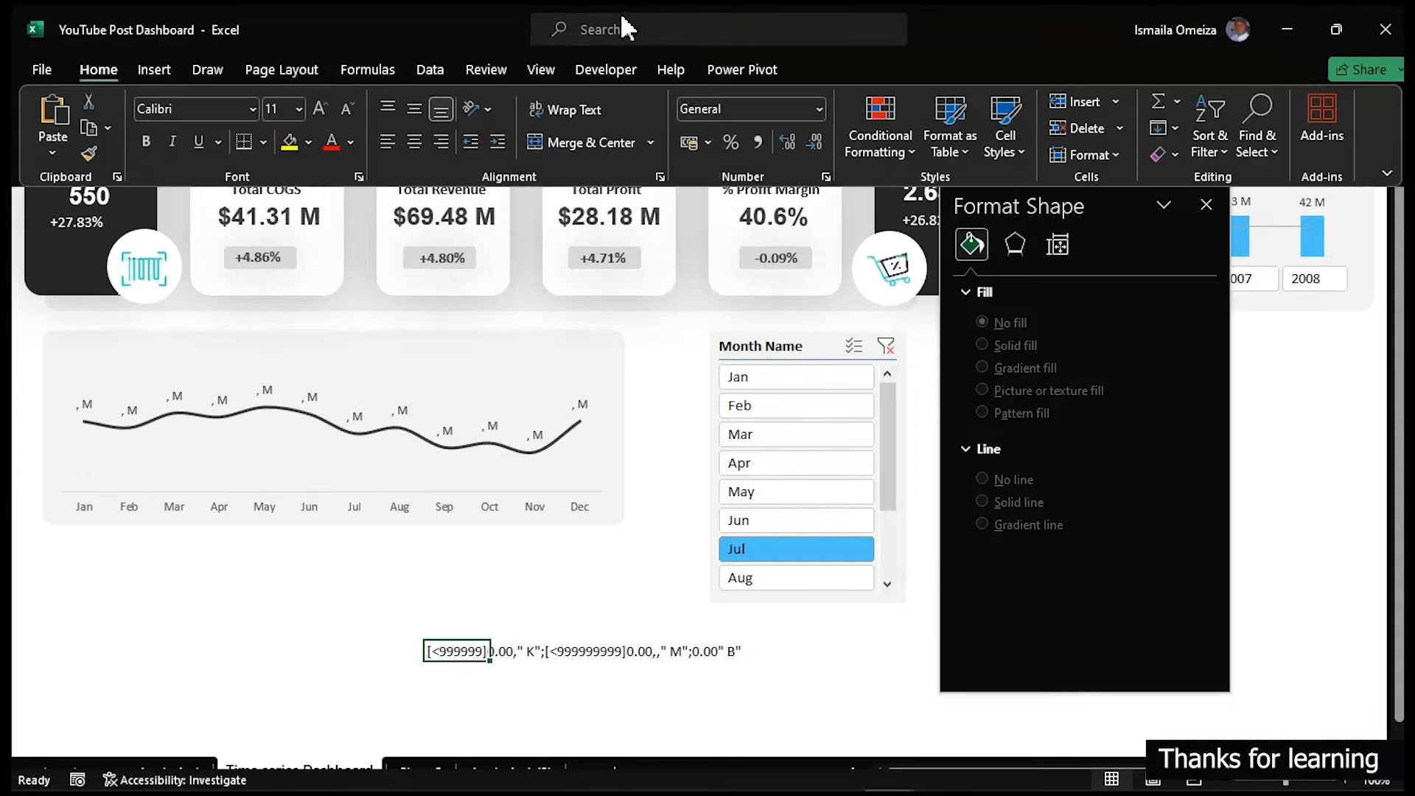
click(540, 69)
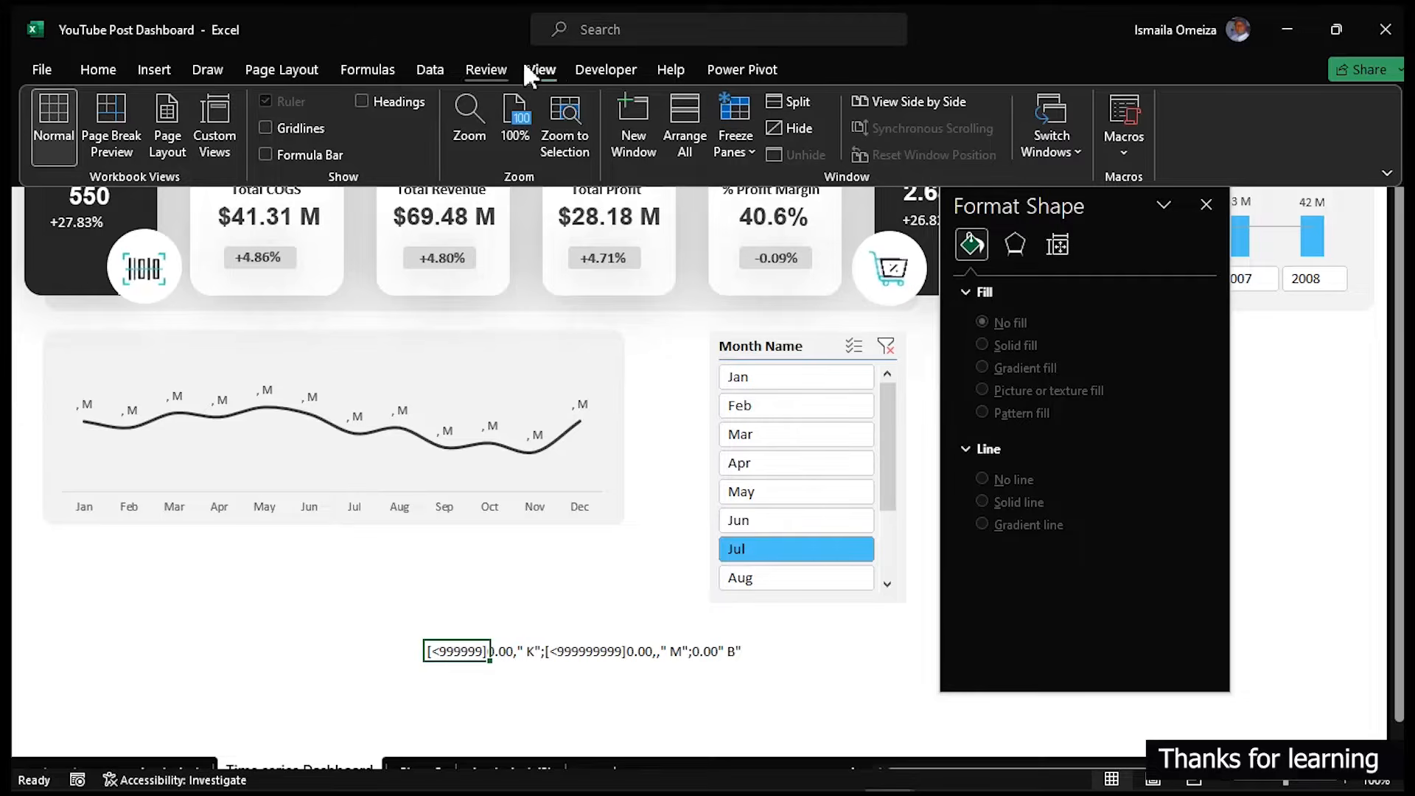
click(543, 68)
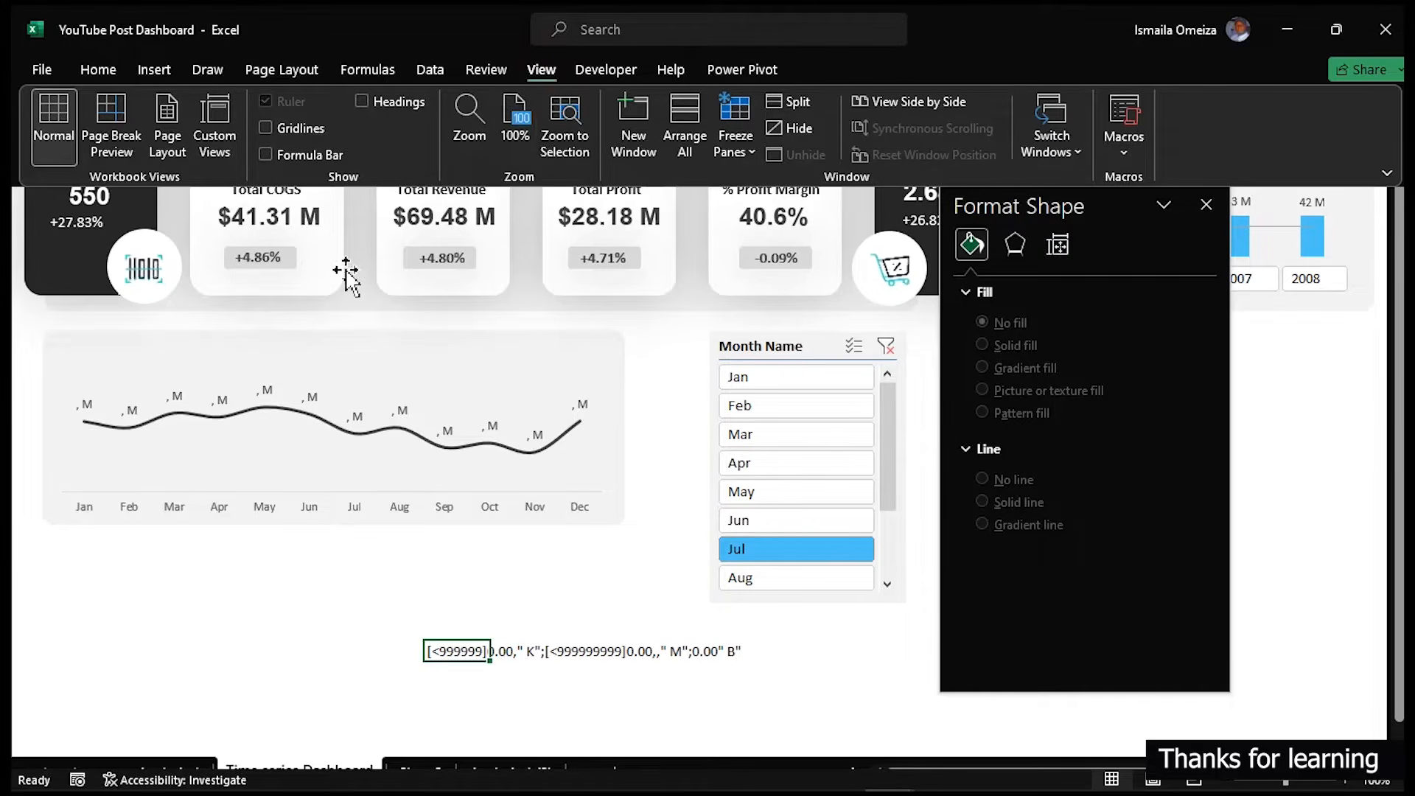
click(335, 604)
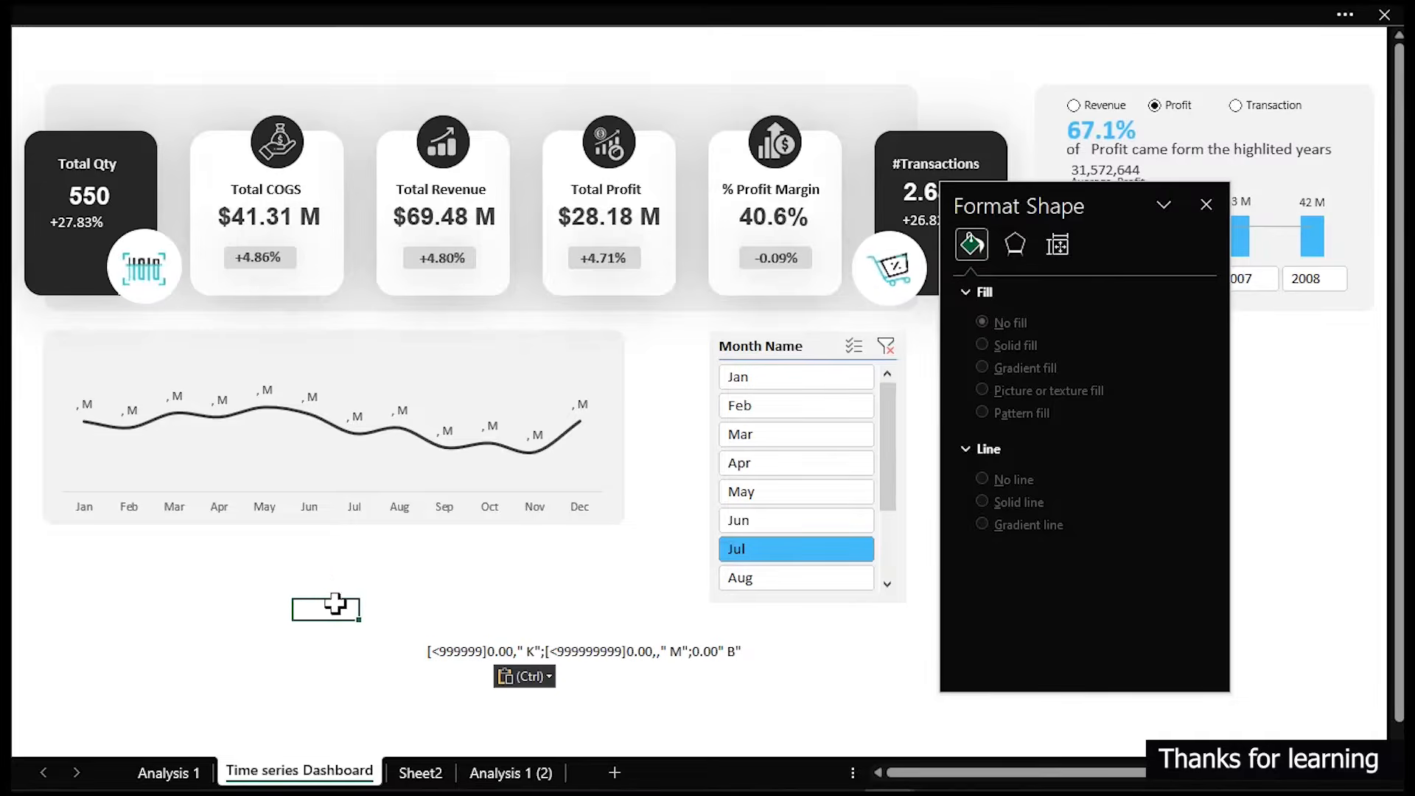
click(446, 13)
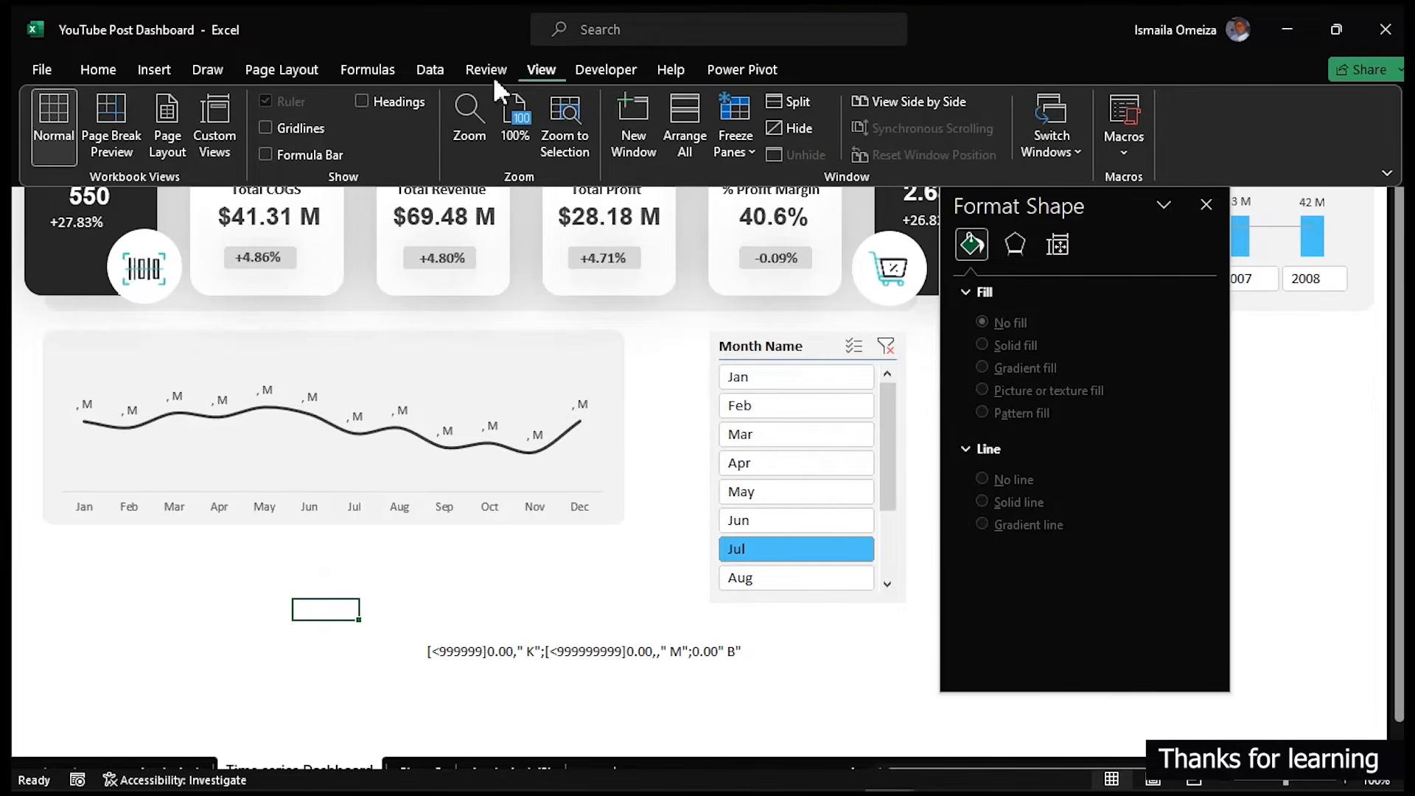
click(100, 71)
click(549, 66)
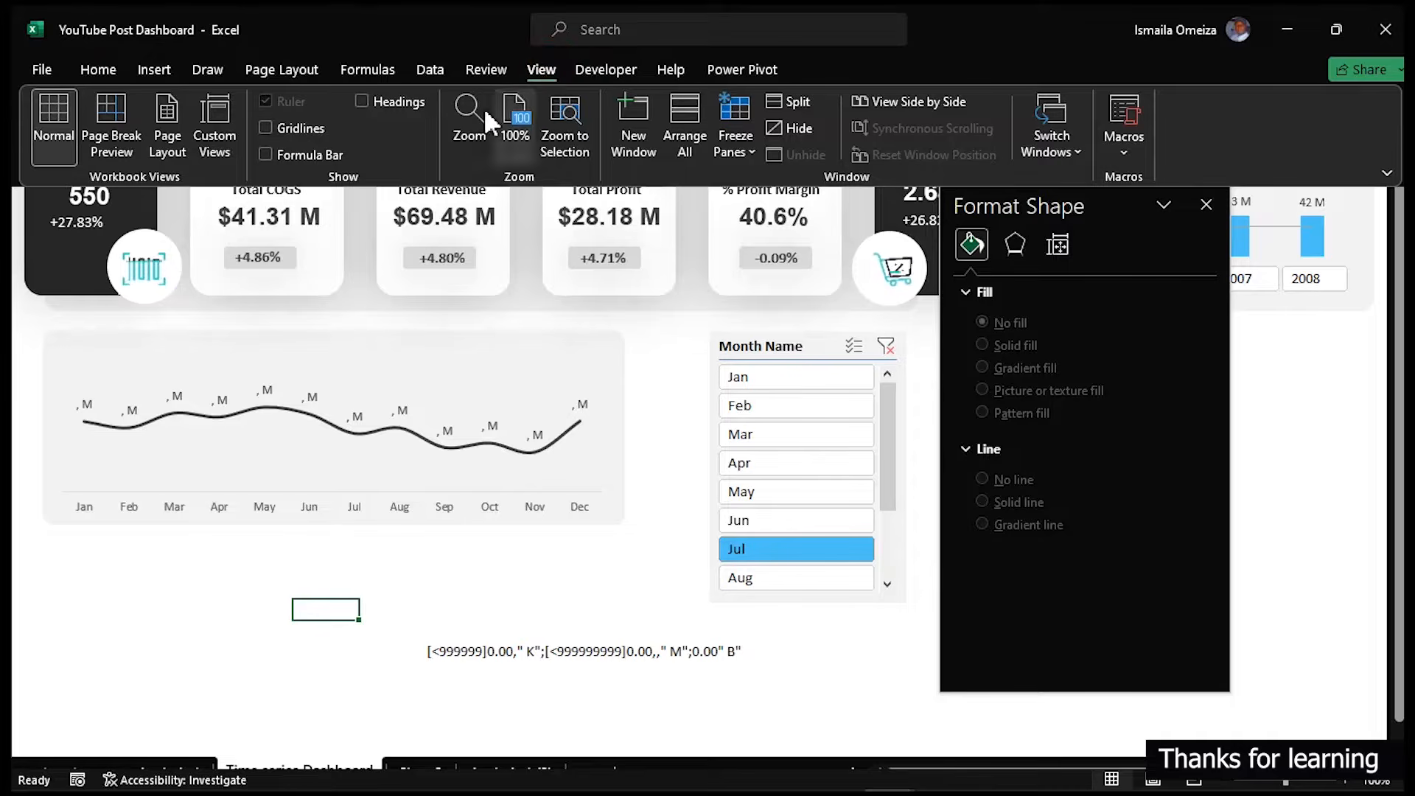
scroll(435, 426, up, 1)
click(433, 426)
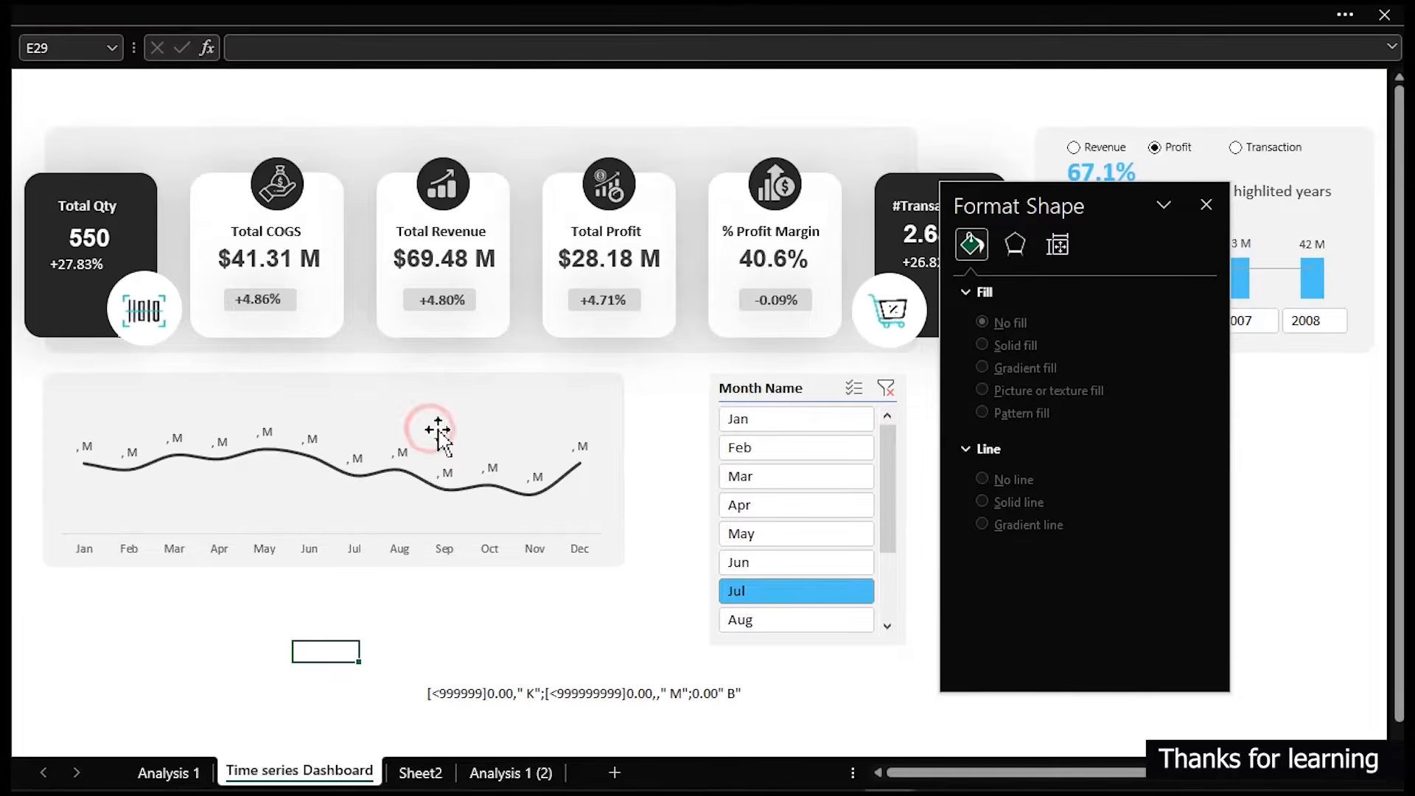
click(468, 693)
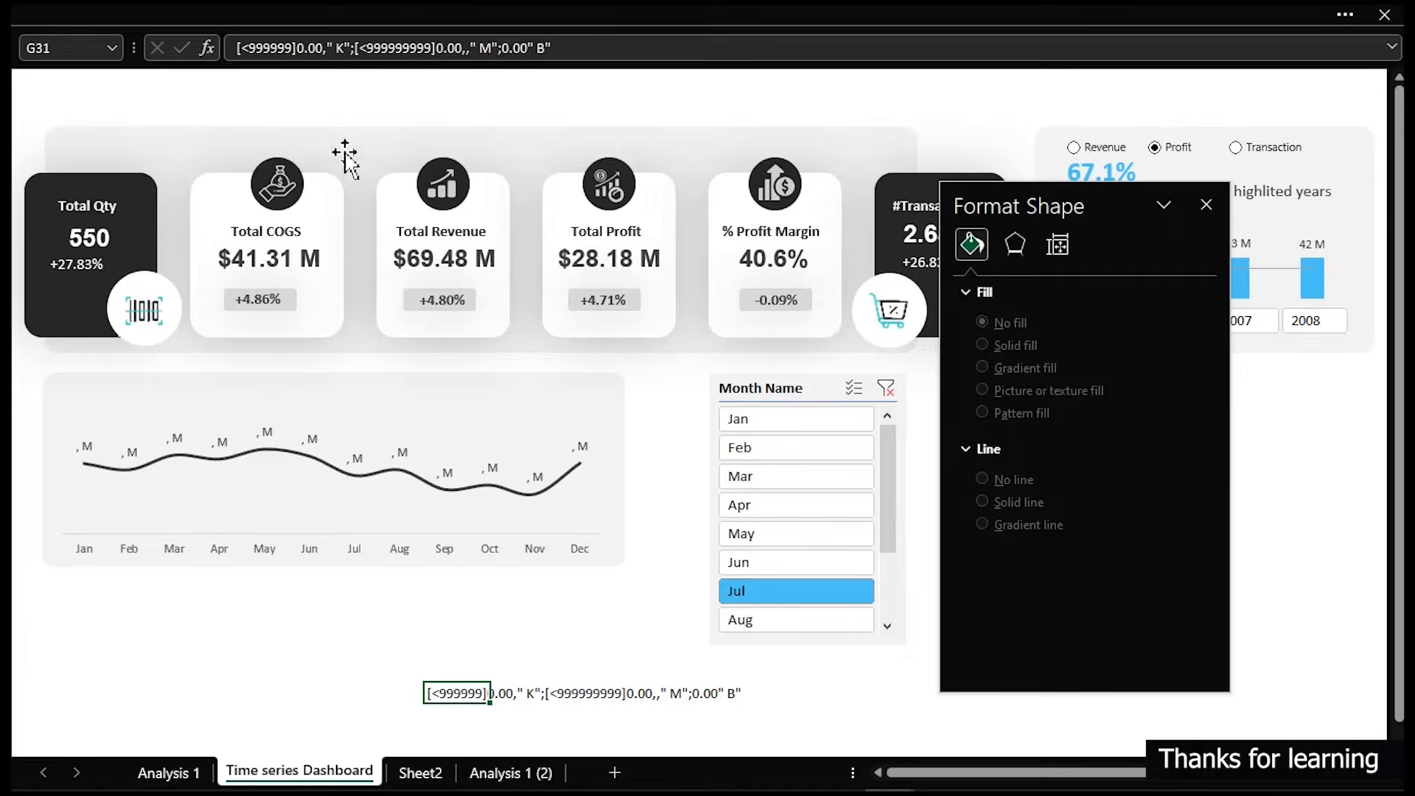
- Edit the cell's code to [<999999]#.#" K";[<999999999]#.#,," M";#.#" B" and copy it
click(325, 47)
text(,)
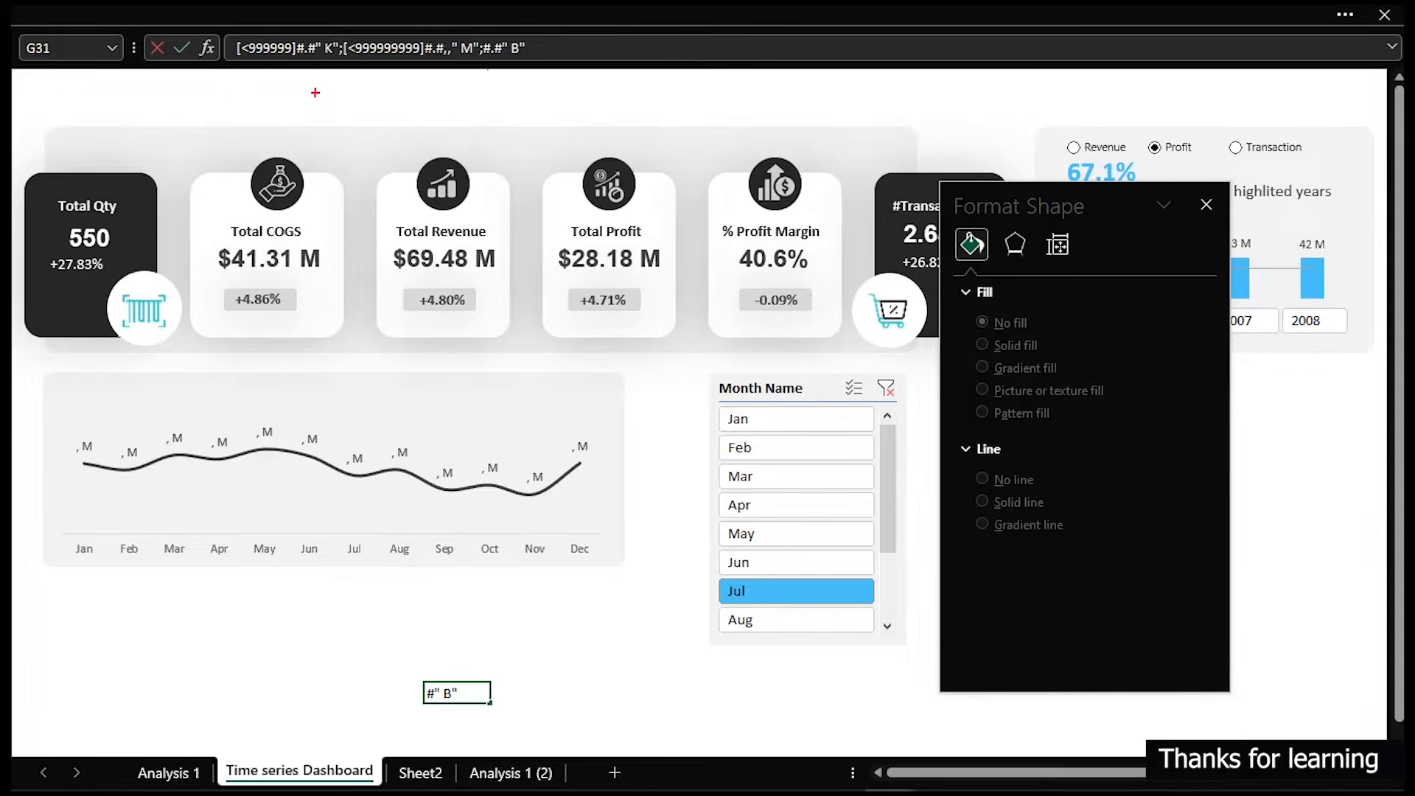
drag(222, 79, 546, 30)
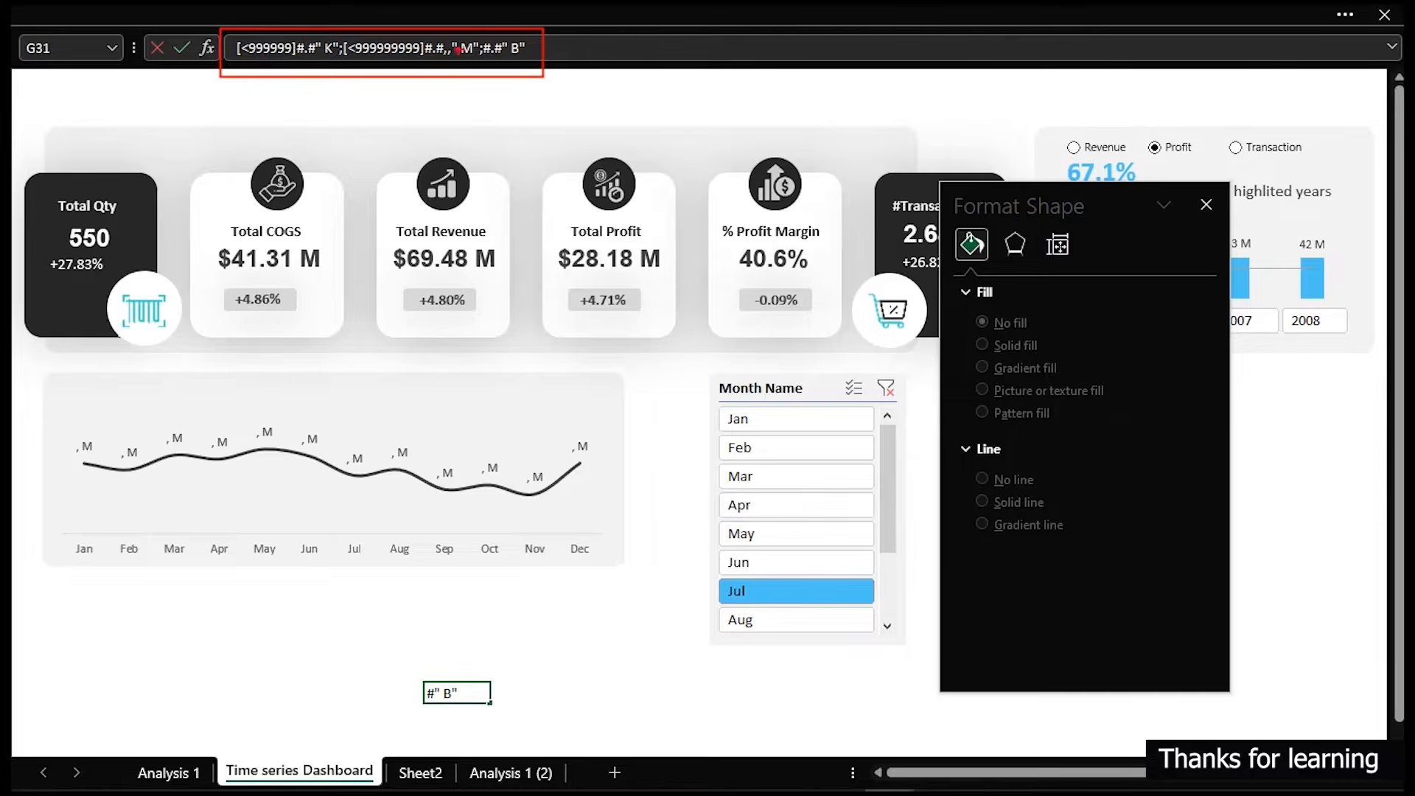
key(Escape)
key(ctrl+a)
key(ctrl+c)
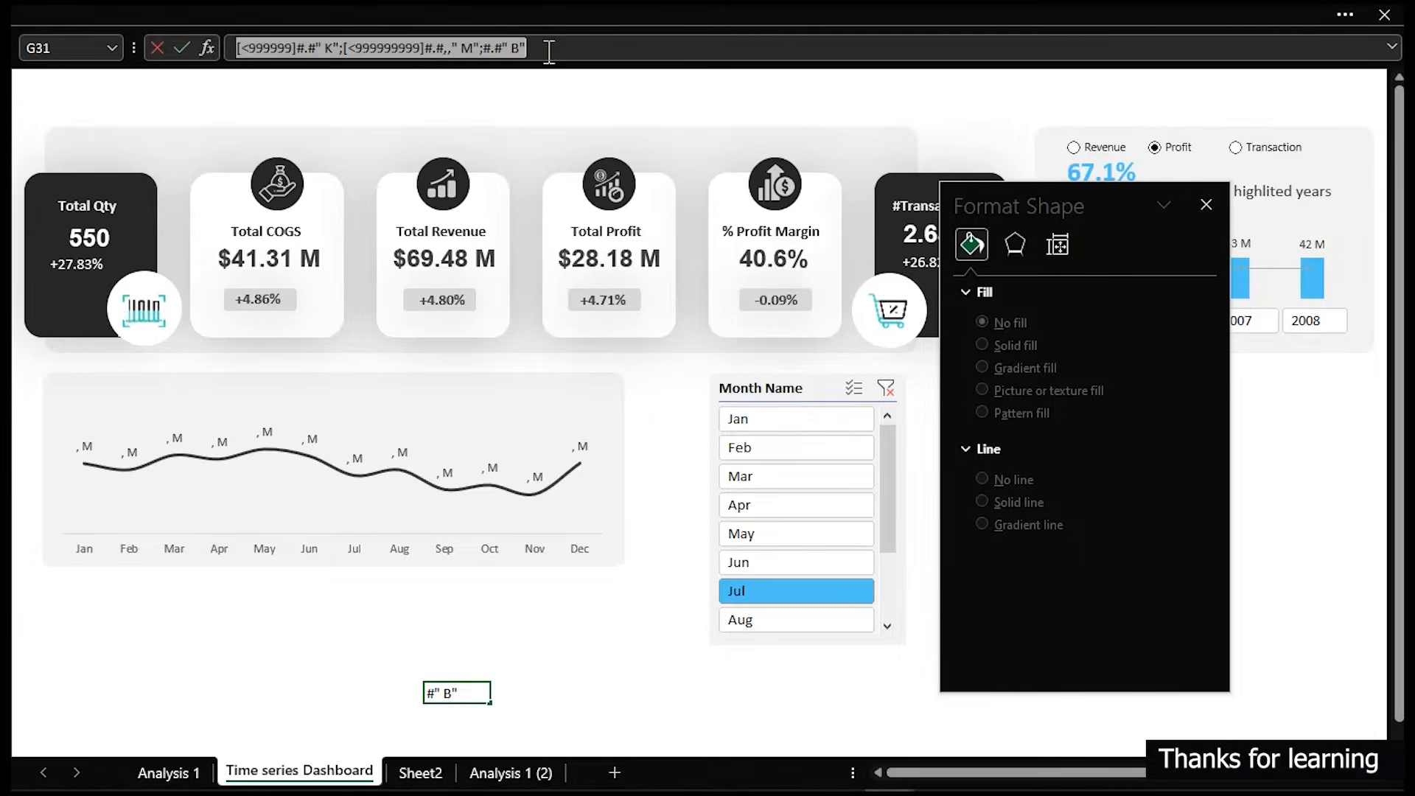
key(BackSpace)
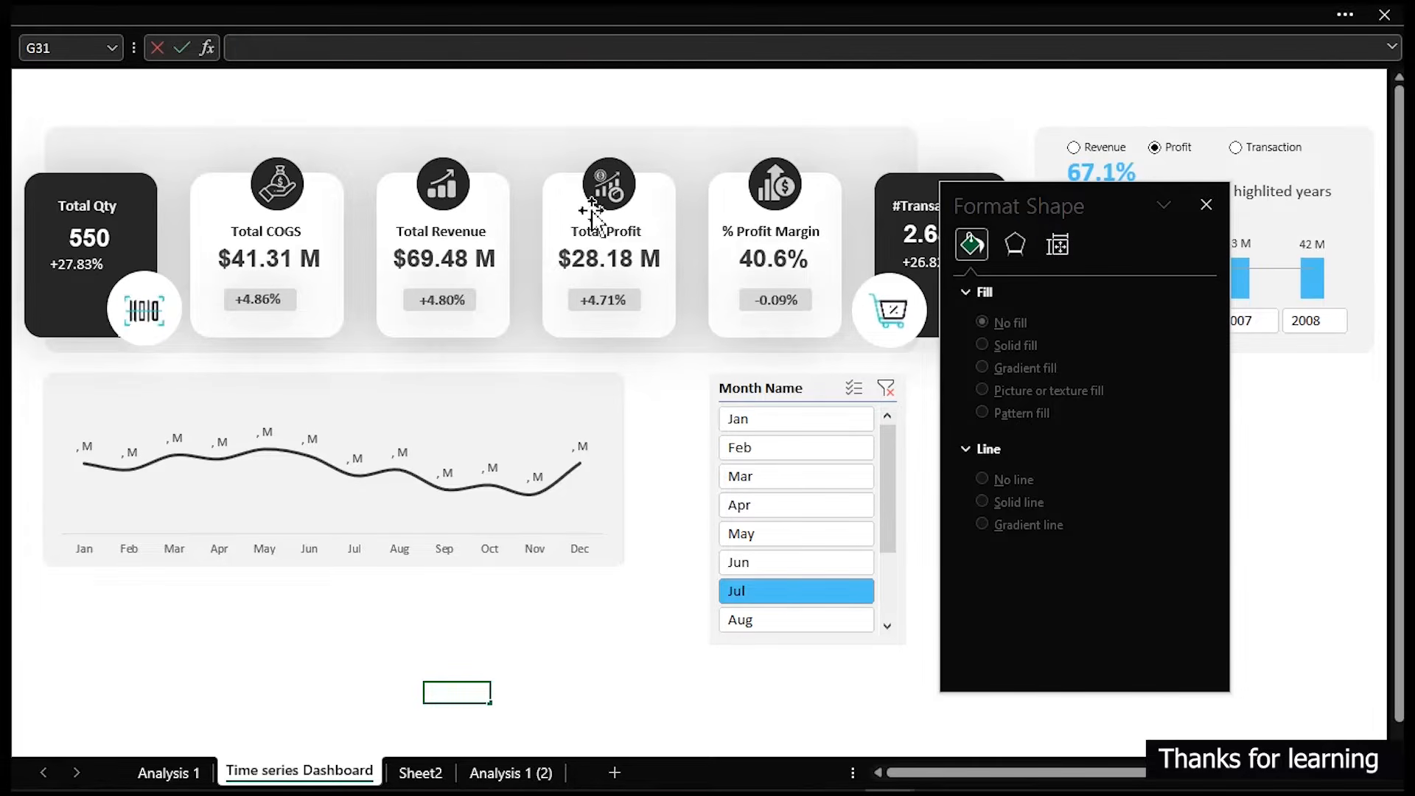
key(Escape)
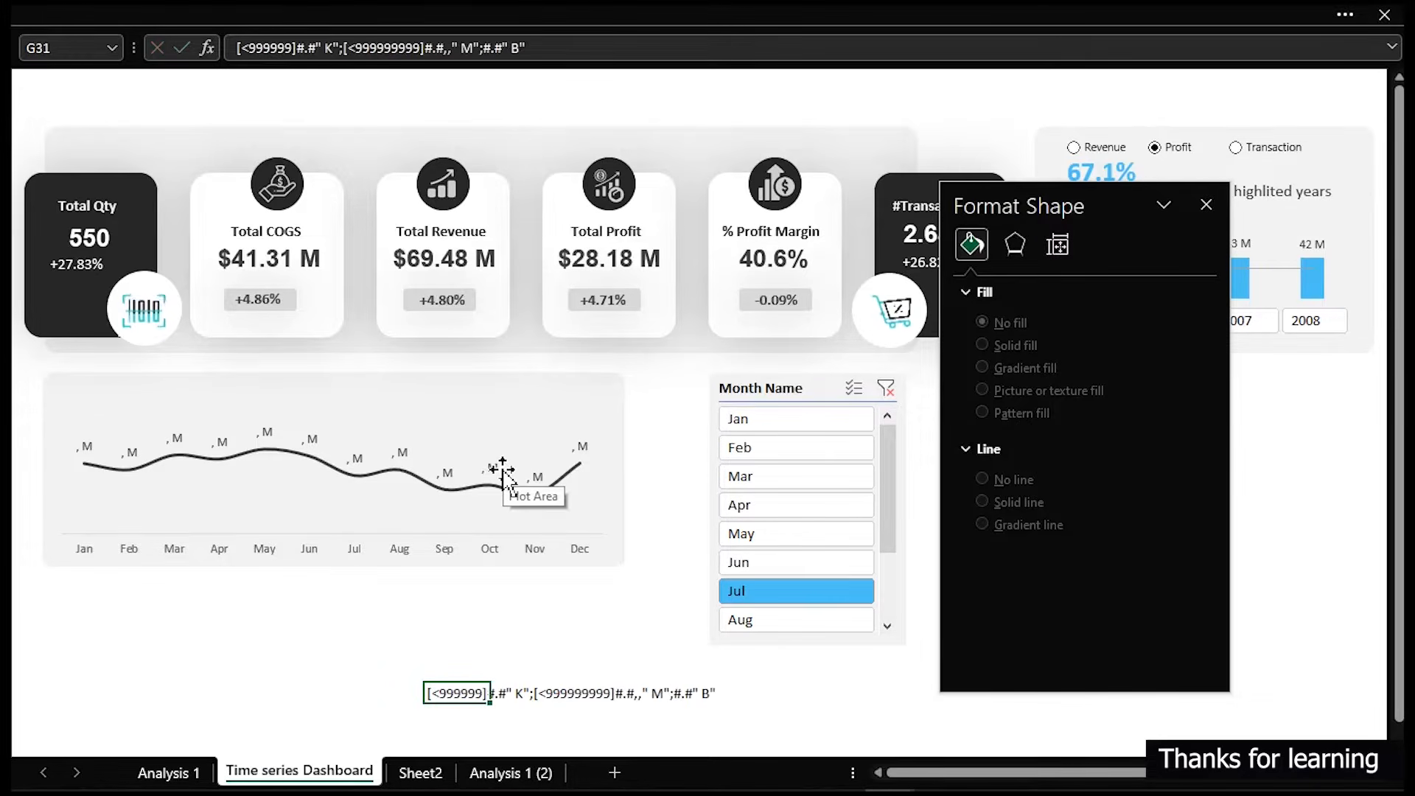
- Replace the profit chart data labels' format code with the copied [<999999]#.#" K";[<999999999]#.#,," M";#.#" B" code
click(501, 473)
click(494, 467)
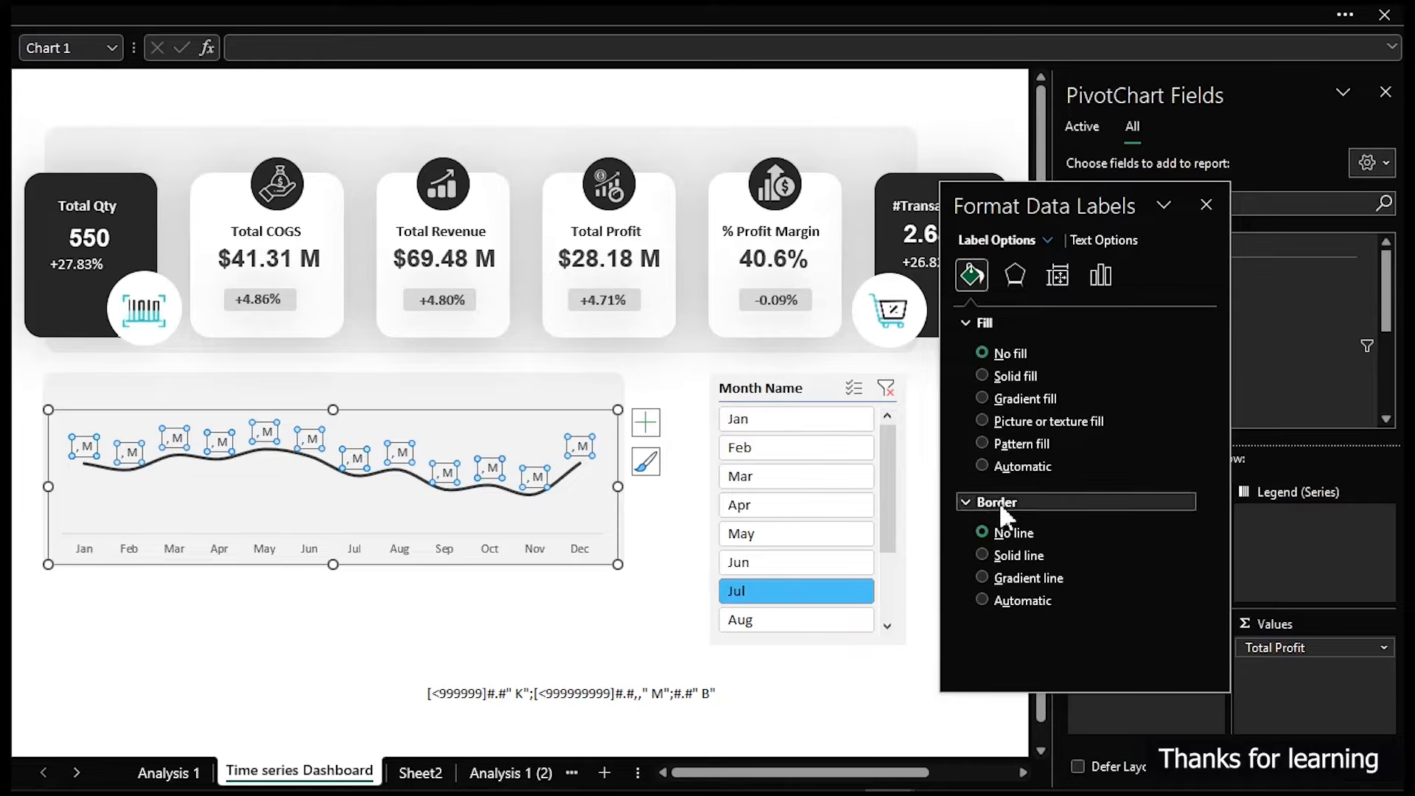
click(1103, 274)
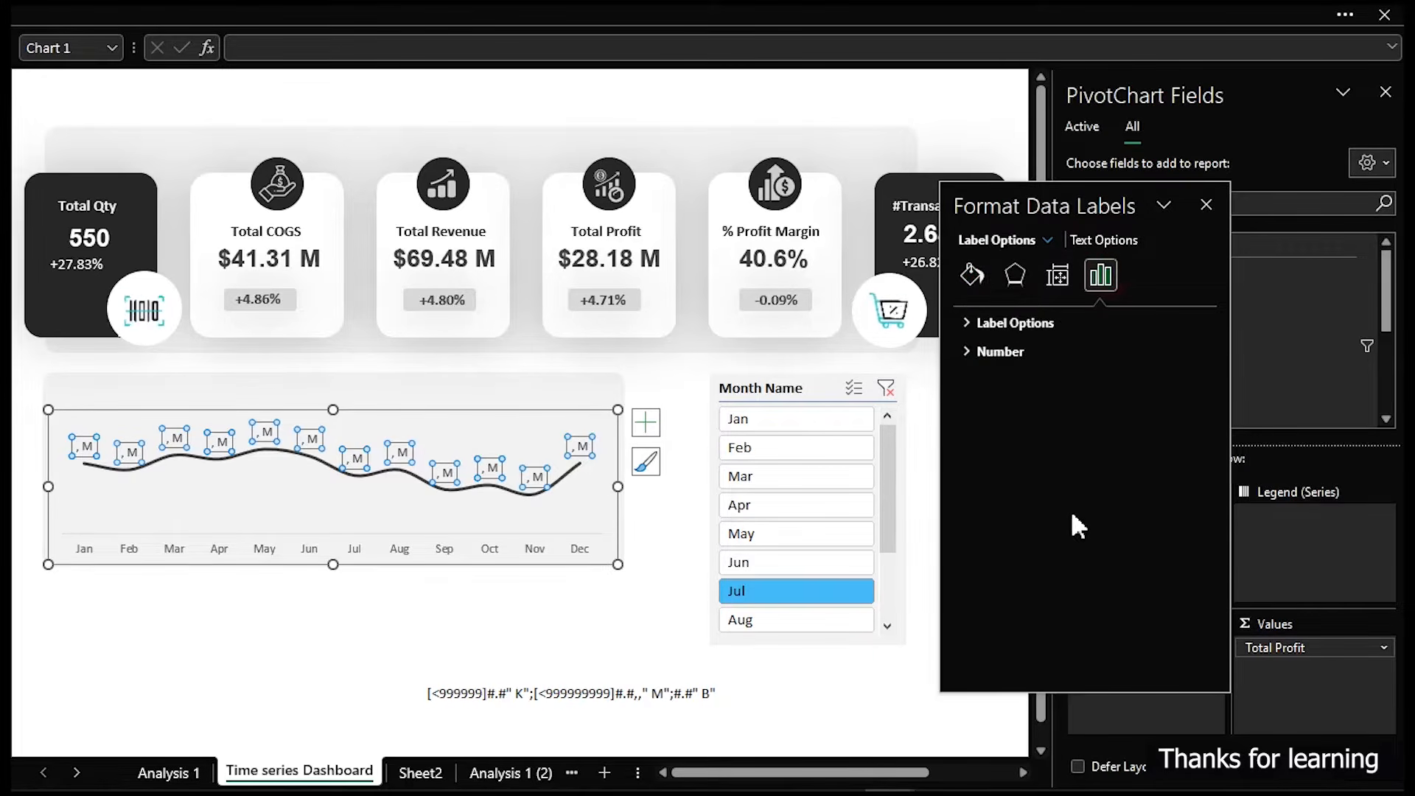
click(977, 358)
click(1084, 500)
click(1091, 505)
key(ctrl+a)
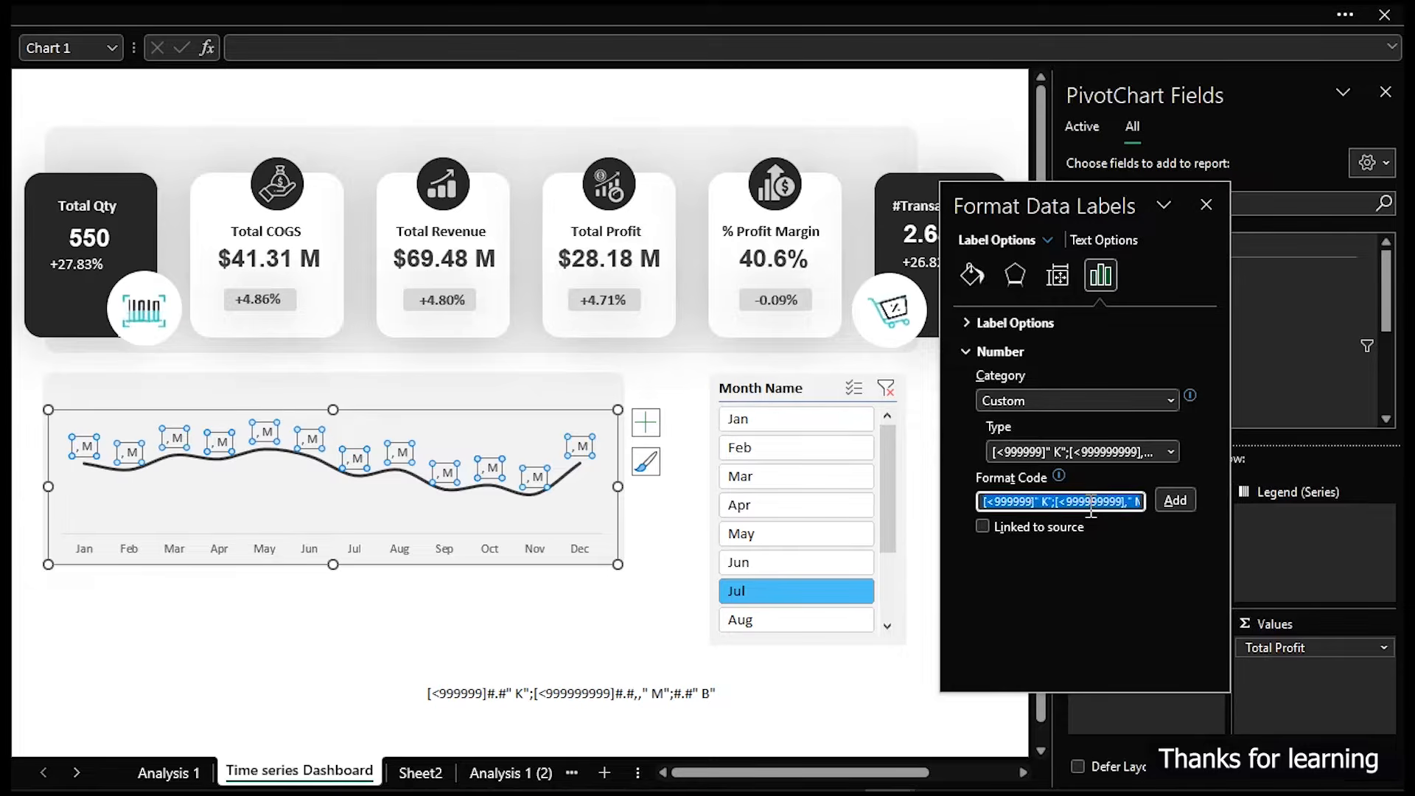
key(ctrl+v)
click(1175, 501)
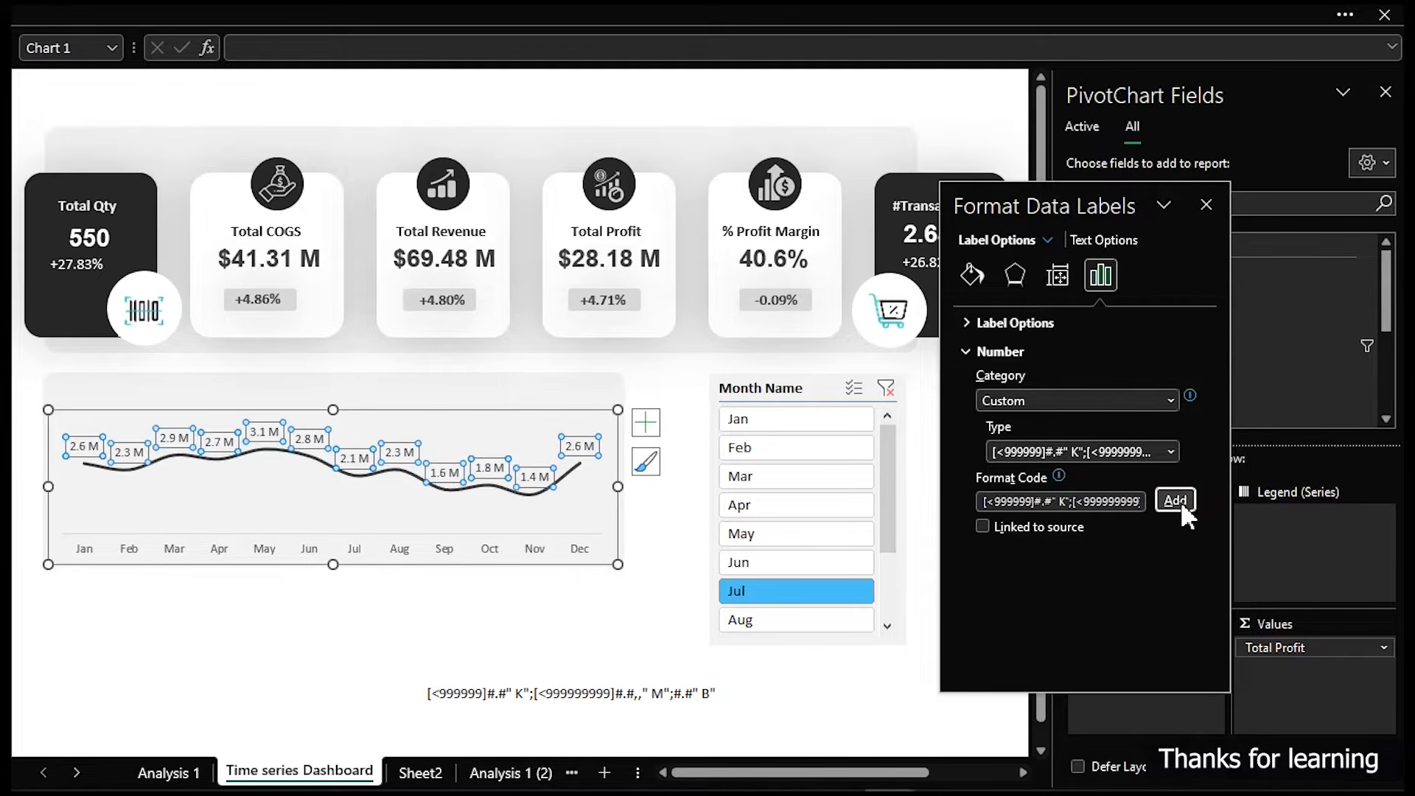
- Clear the helper cell holding the format code and switch to the Analysis 1 (2) sheet
click(569, 693)
click(464, 694)
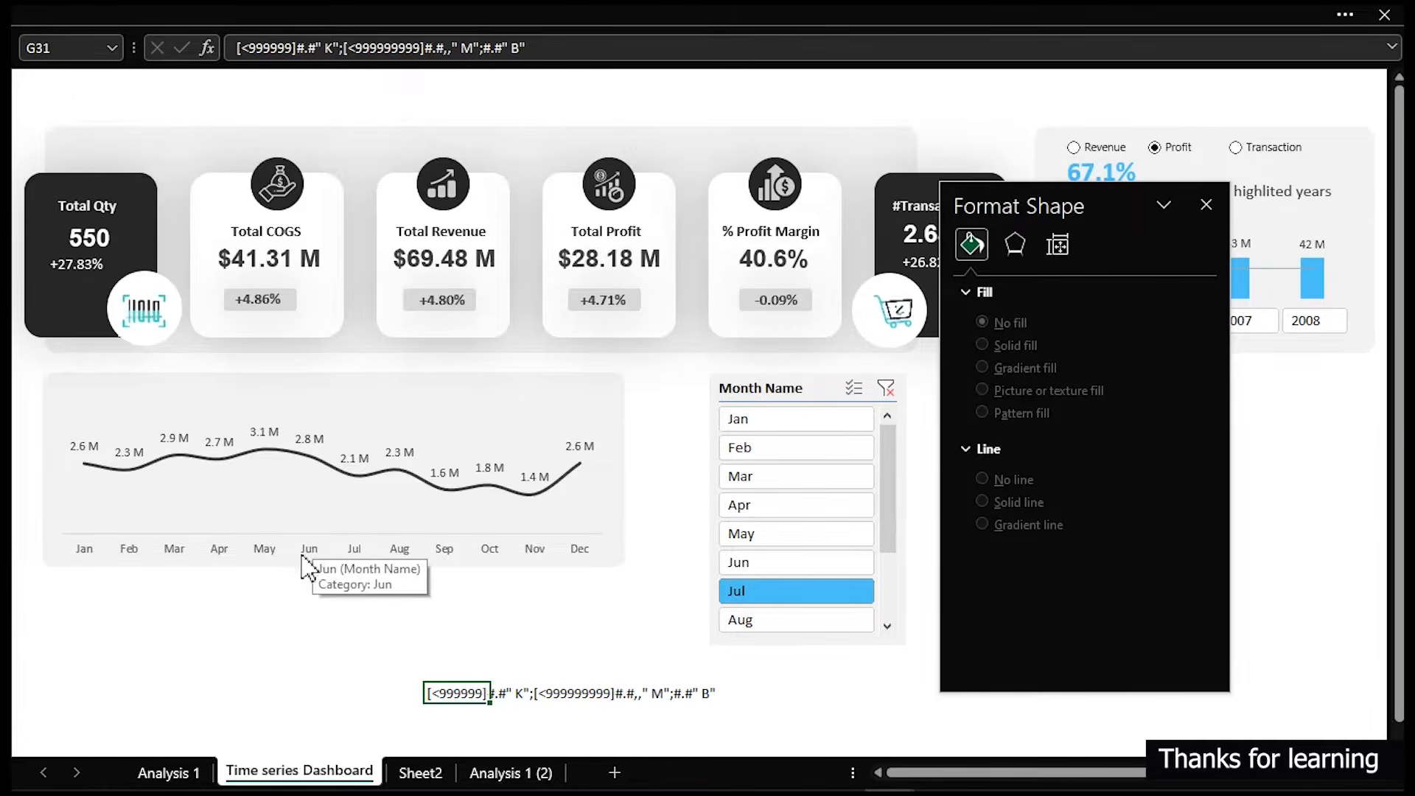
key(Delete)
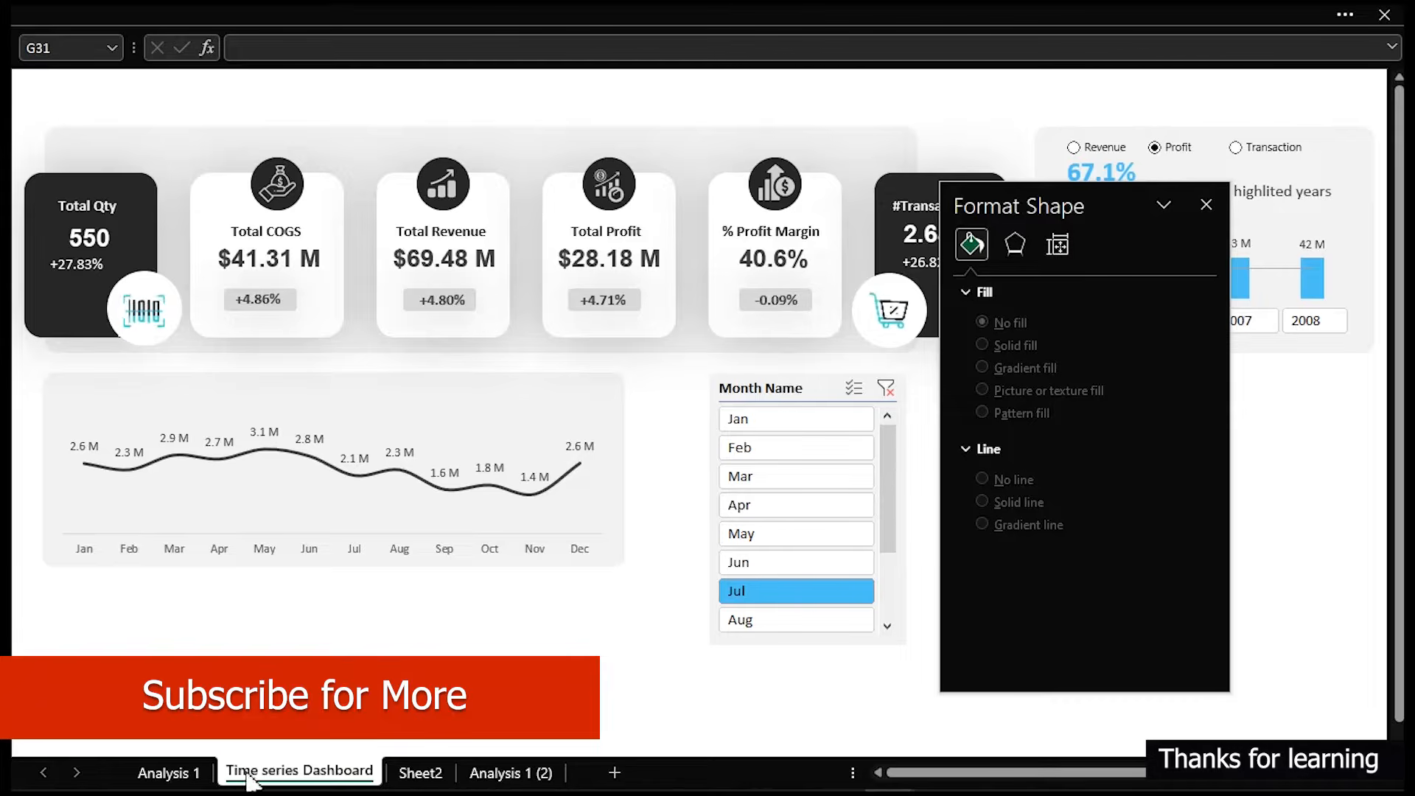
click(509, 775)
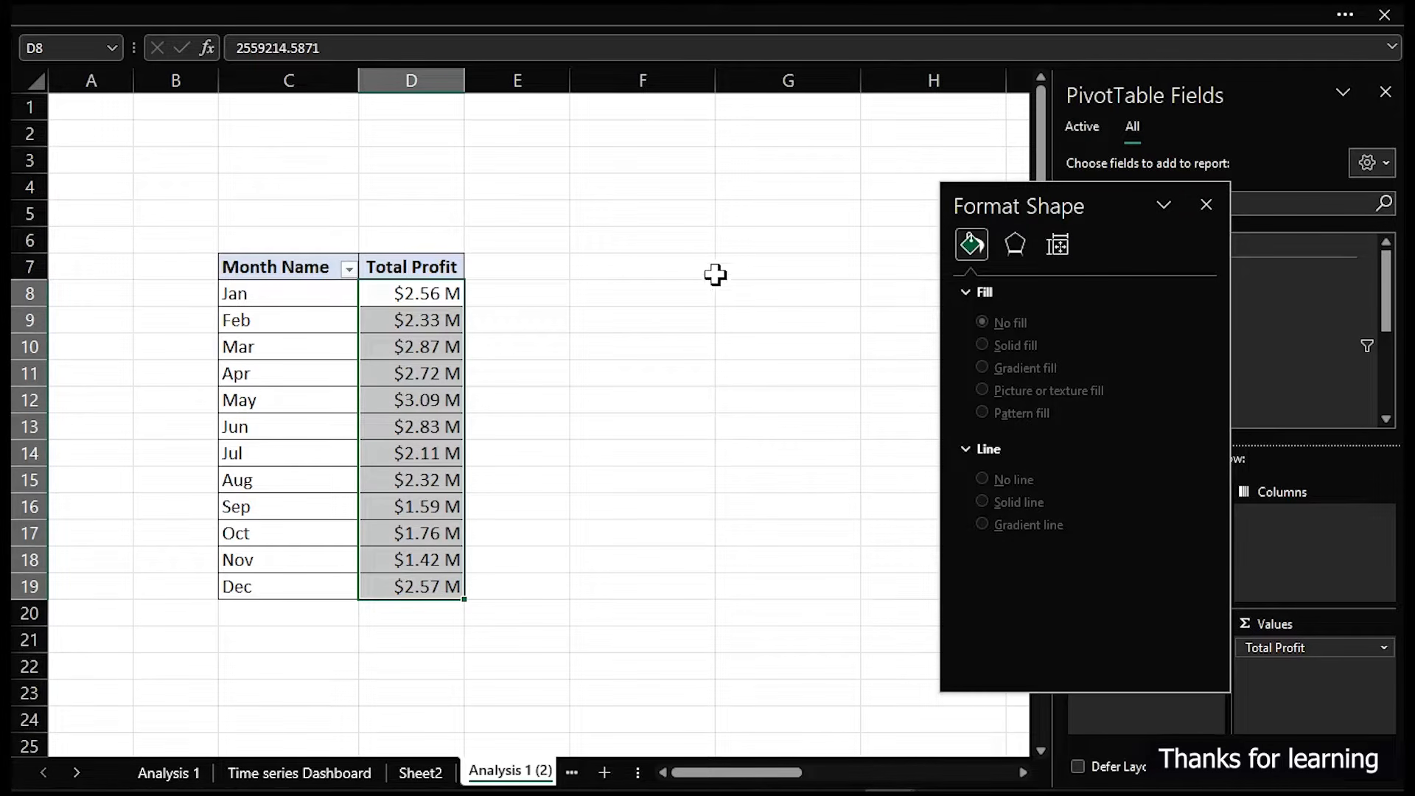
- Enter the rank numbers 1, 2 and 3 down cells G7 to G9
click(767, 260)
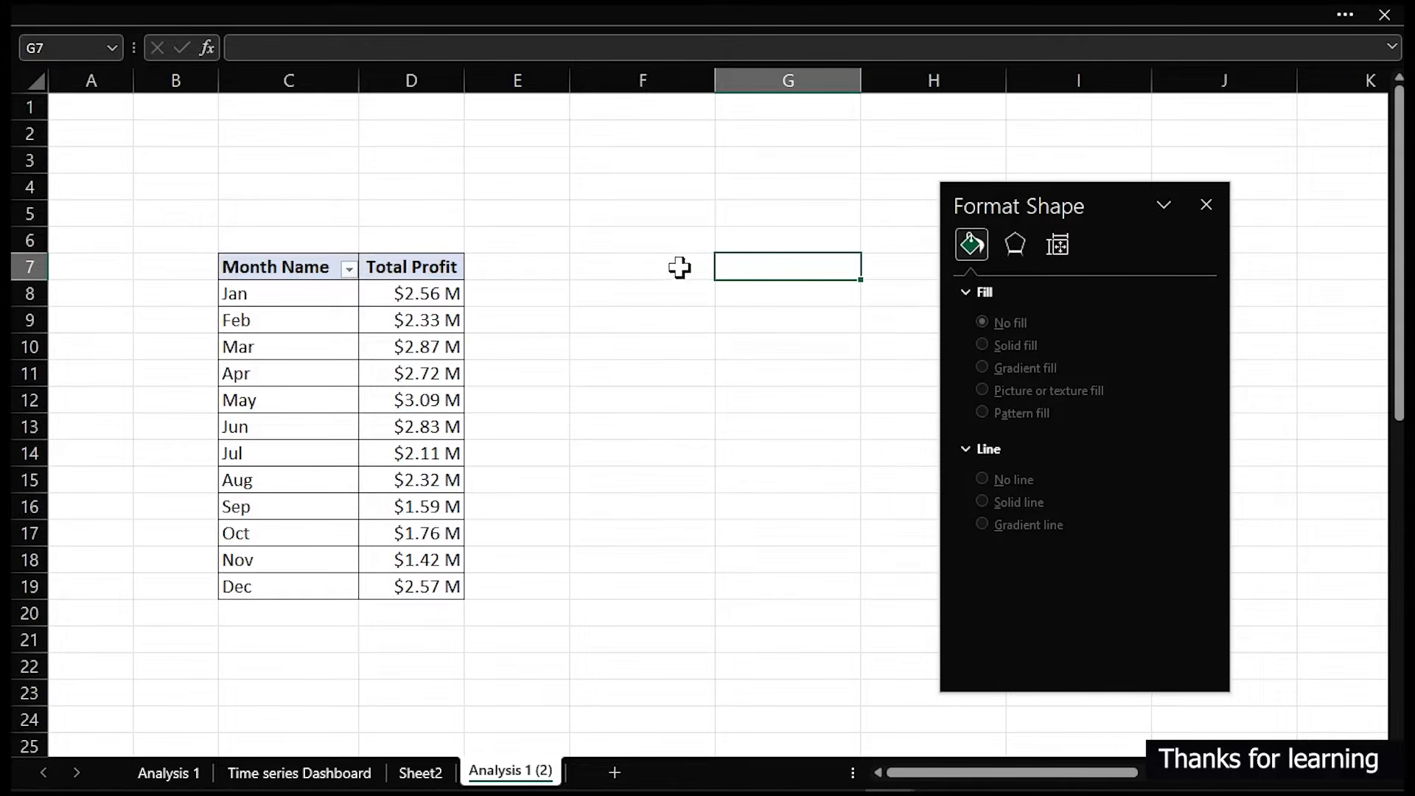
click(678, 267)
click(759, 268)
text(1)
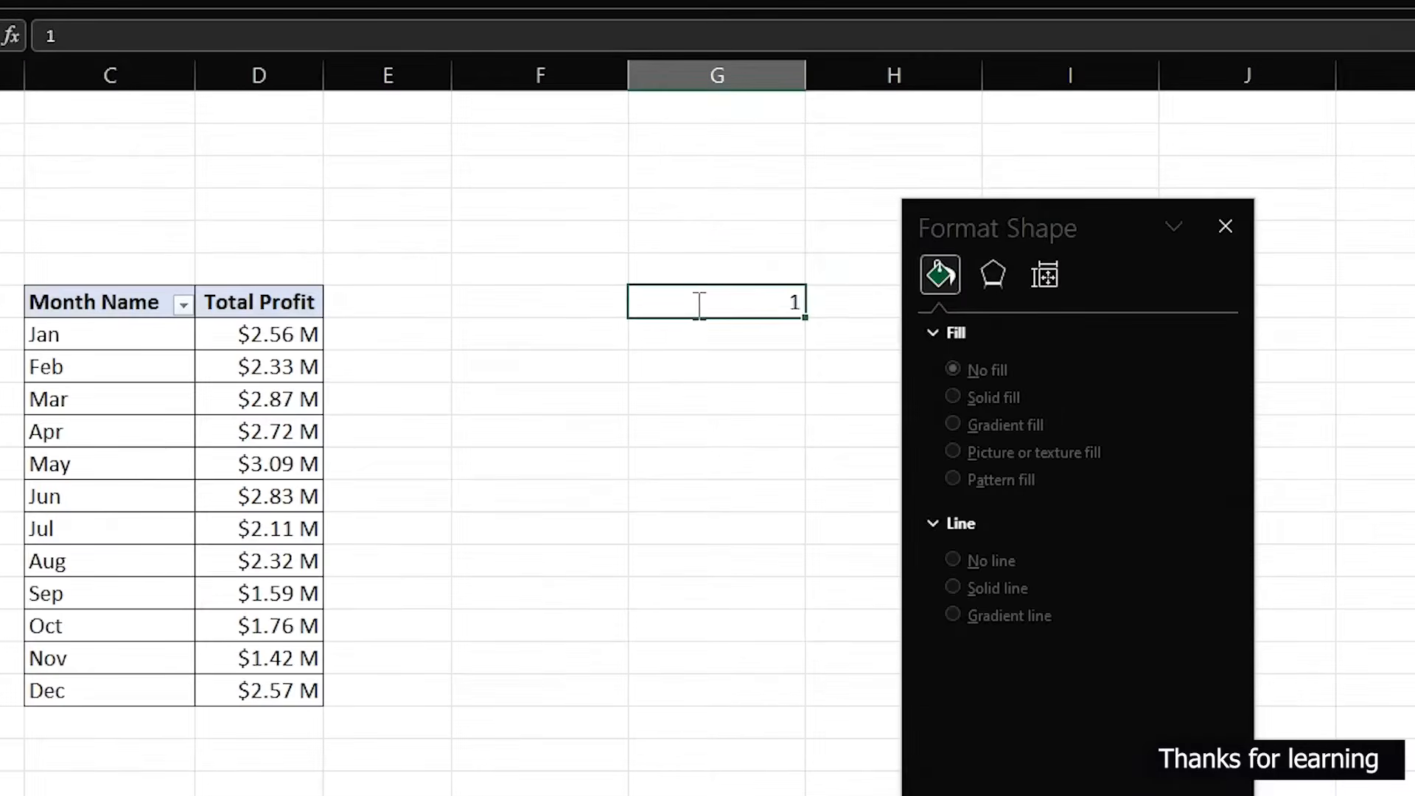
key(Return)
text(2)
key(Return)
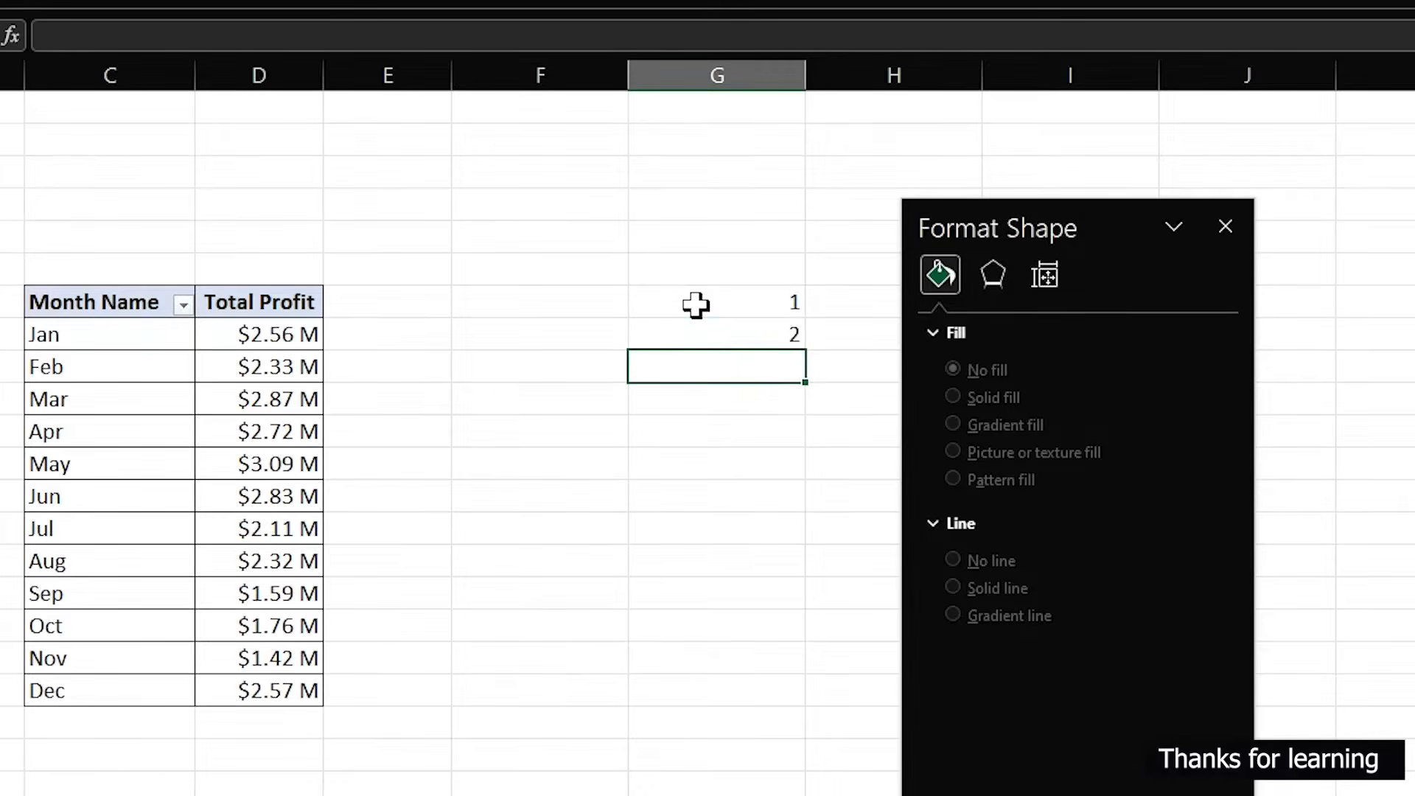
text(3)
key(Tab)
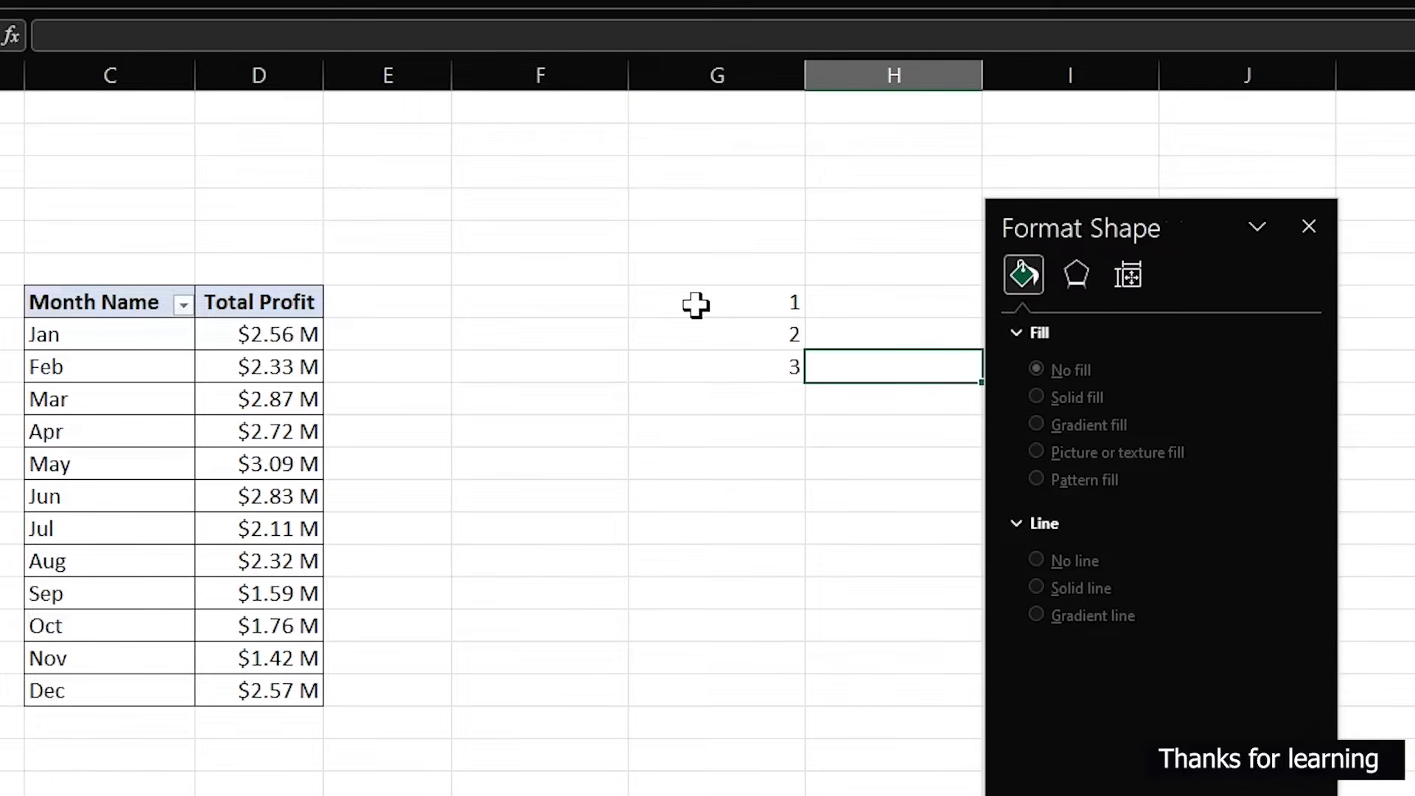
- Enter =LARGE($D$8:$D$19,G7) in H7 to return the top-ranked Total Profit
drag(1083, 221, 1224, 316)
click(1225, 421)
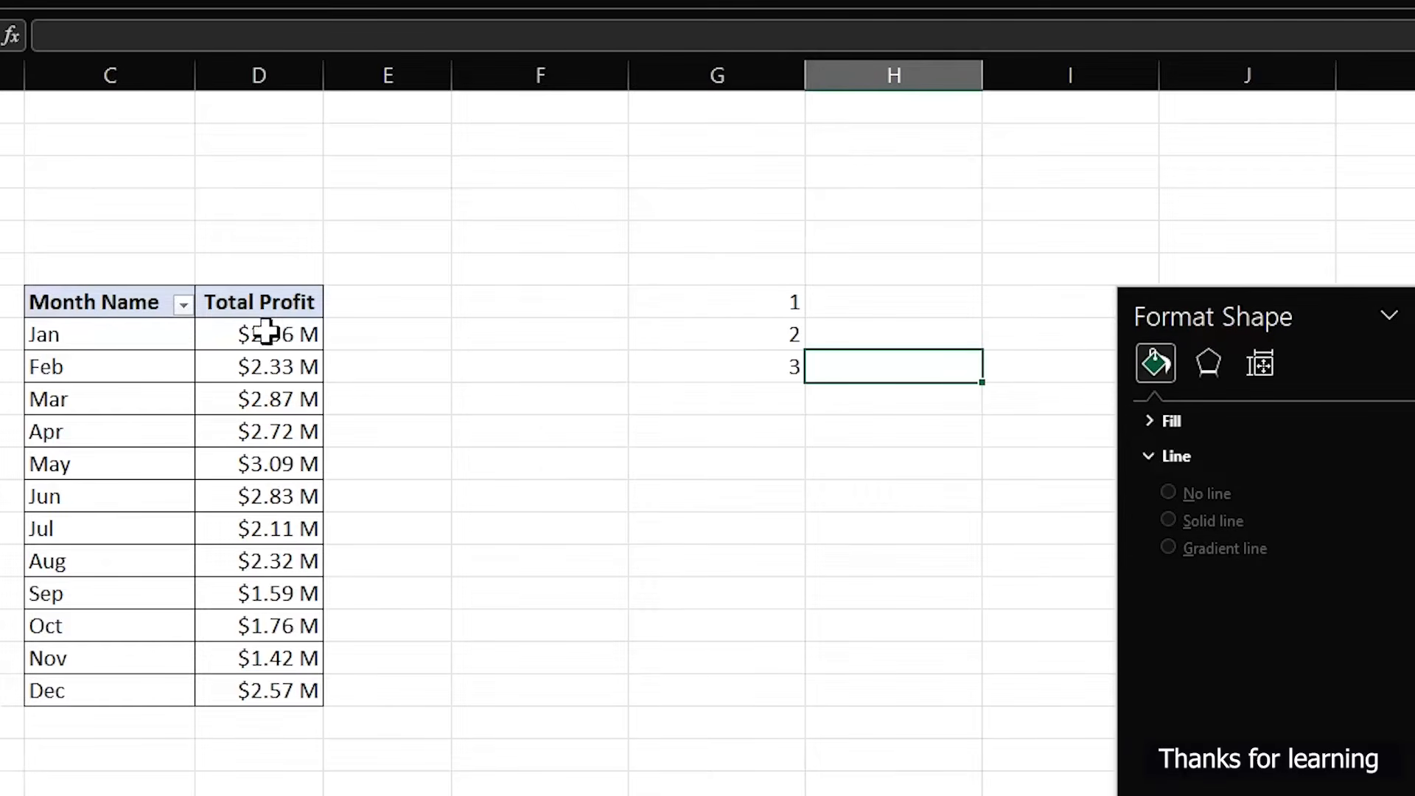
click(836, 306)
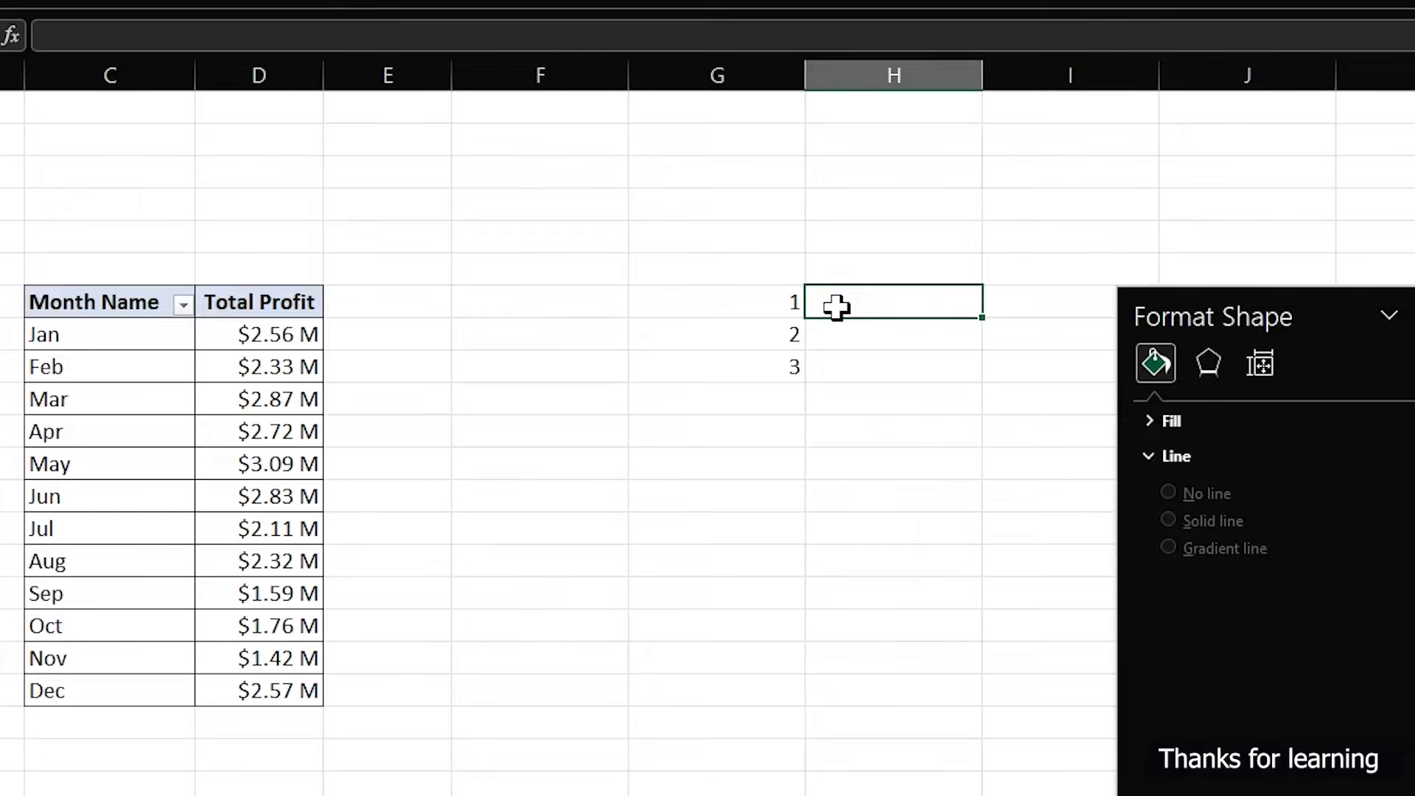
text(=lar)
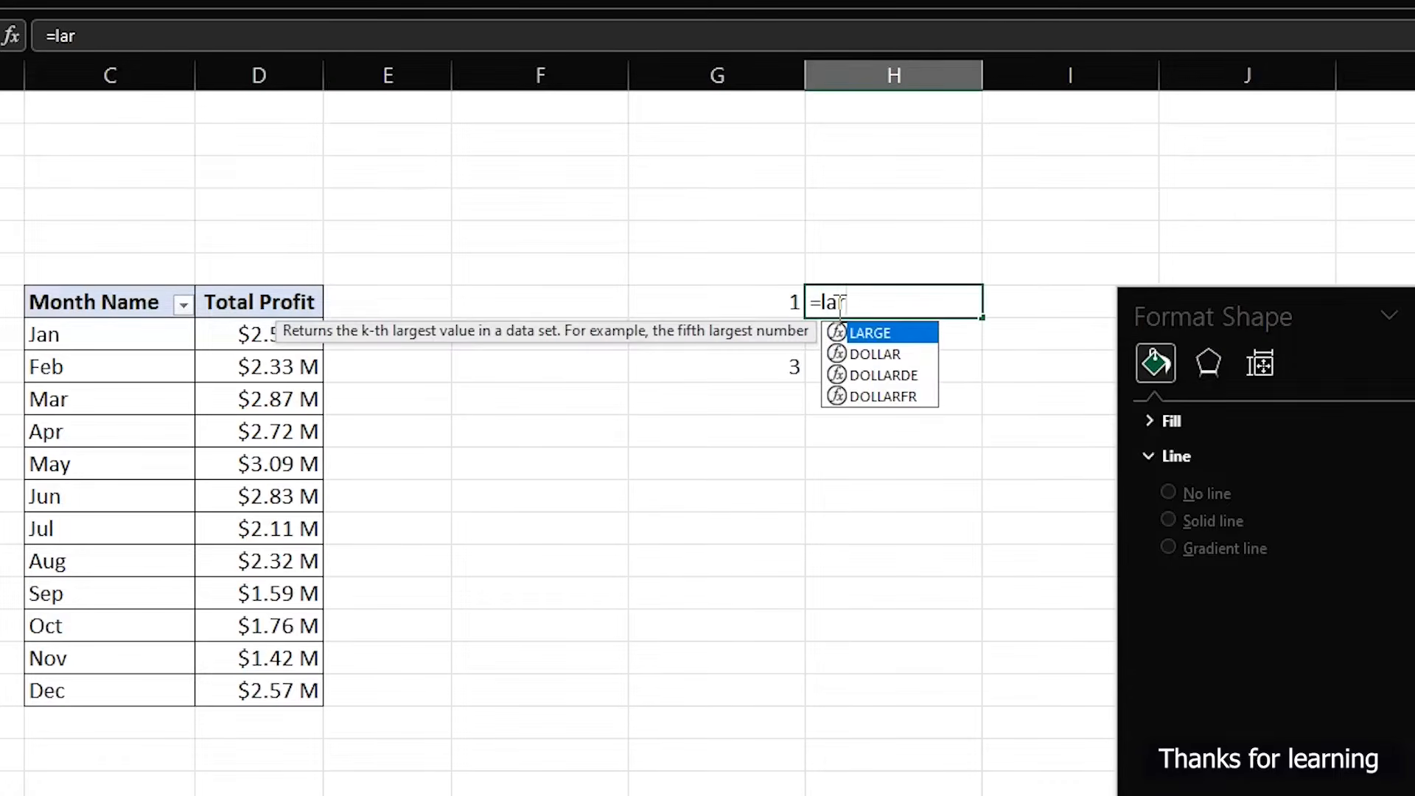
key(Tab)
click(786, 300)
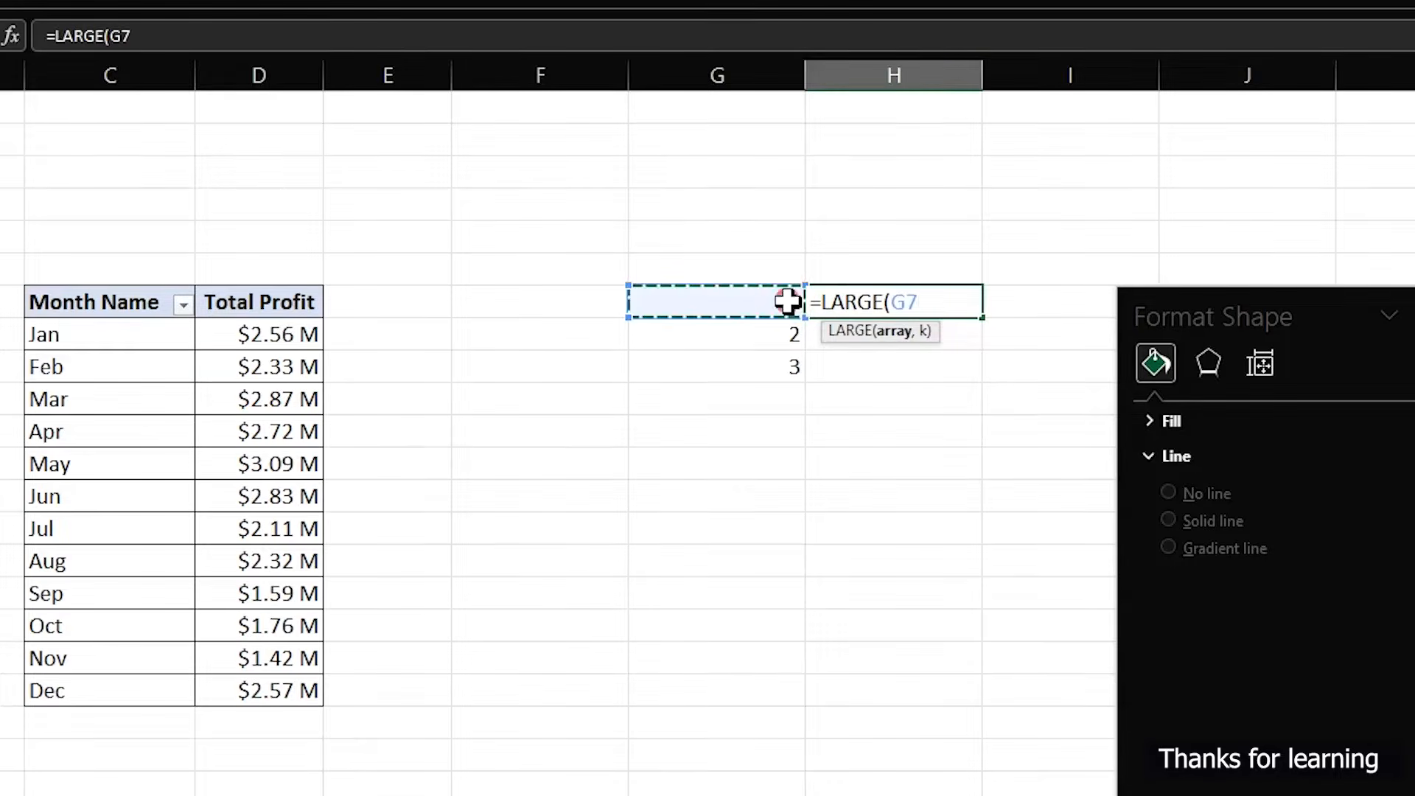
key(BackSpace)
key(BackSpace)
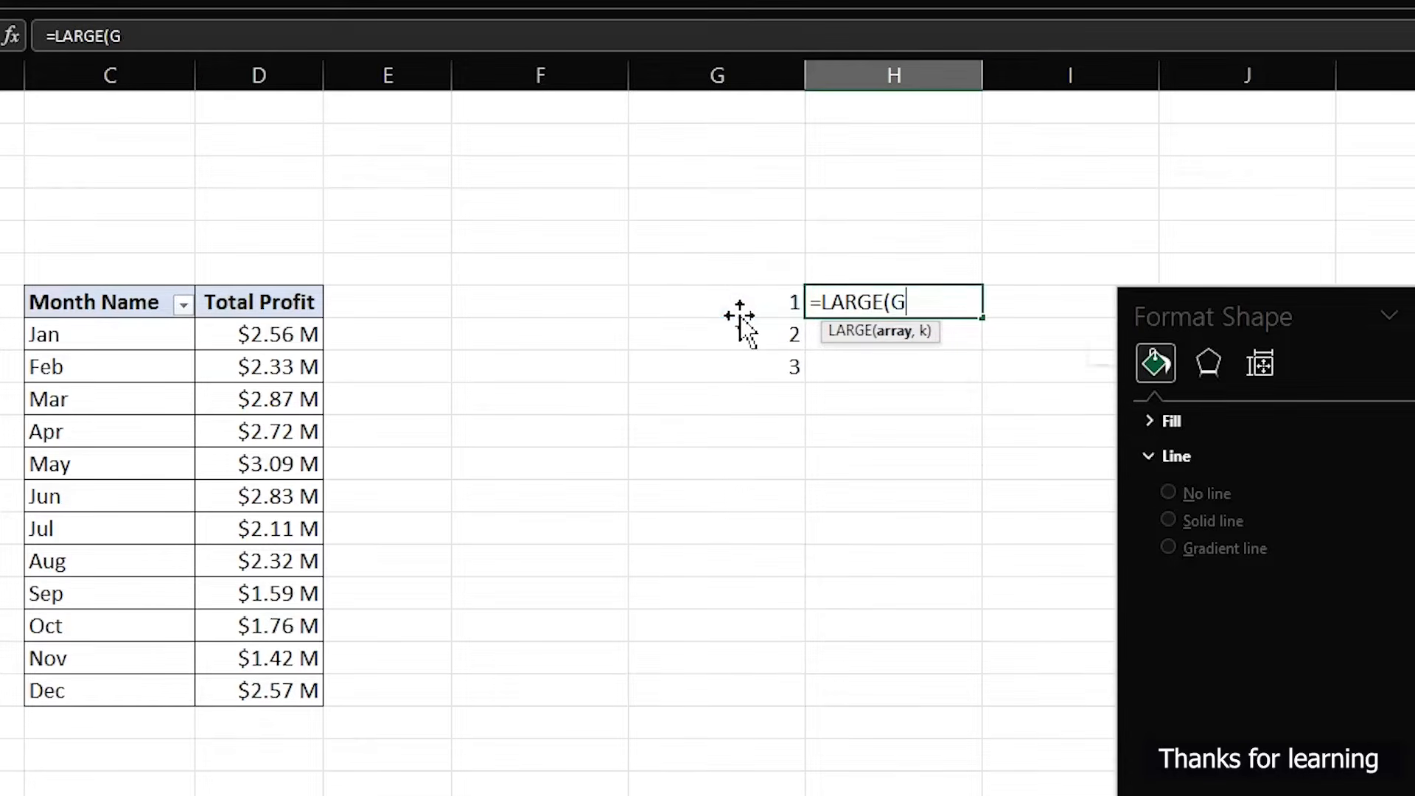
drag(313, 334, 308, 690)
key(Return)
click(634, 543)
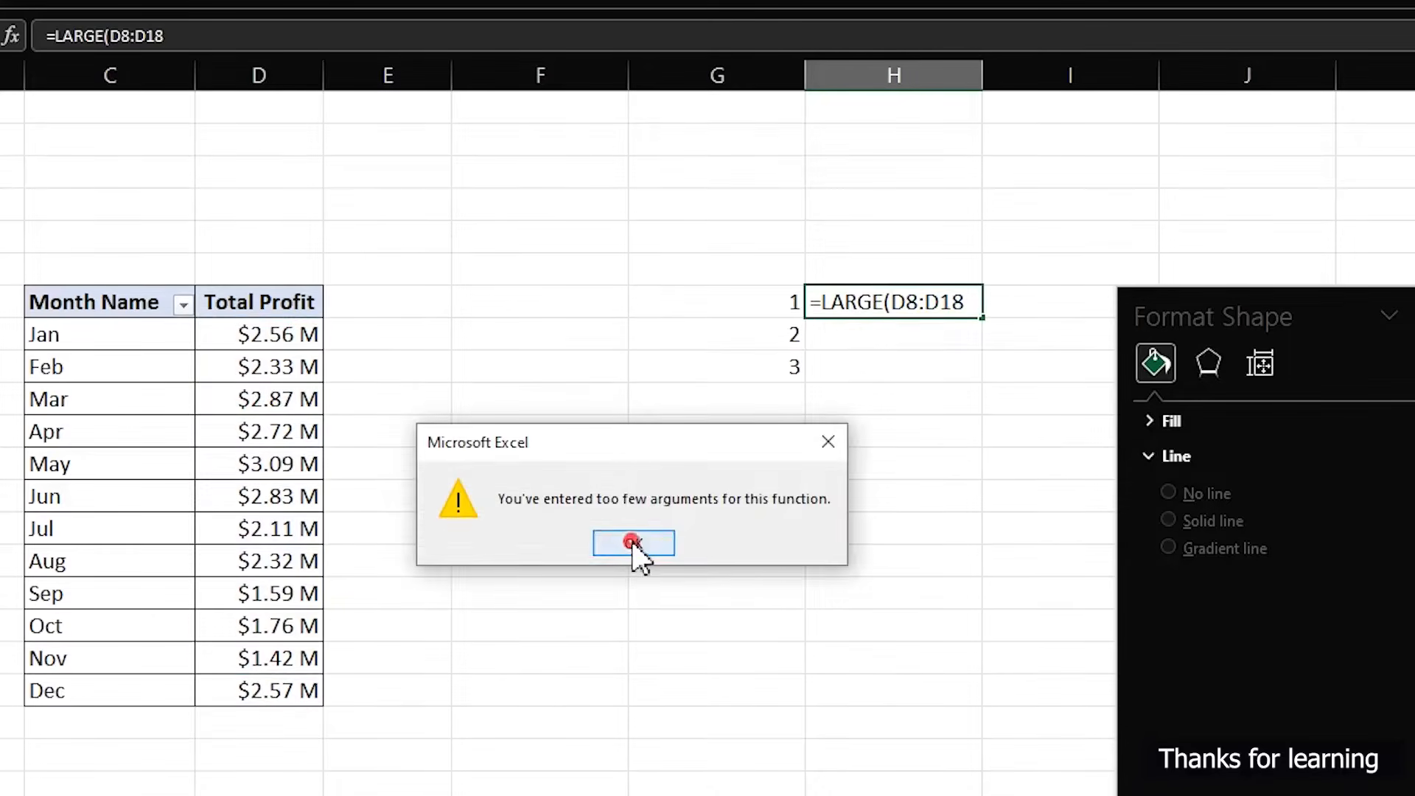
drag(275, 333, 277, 688)
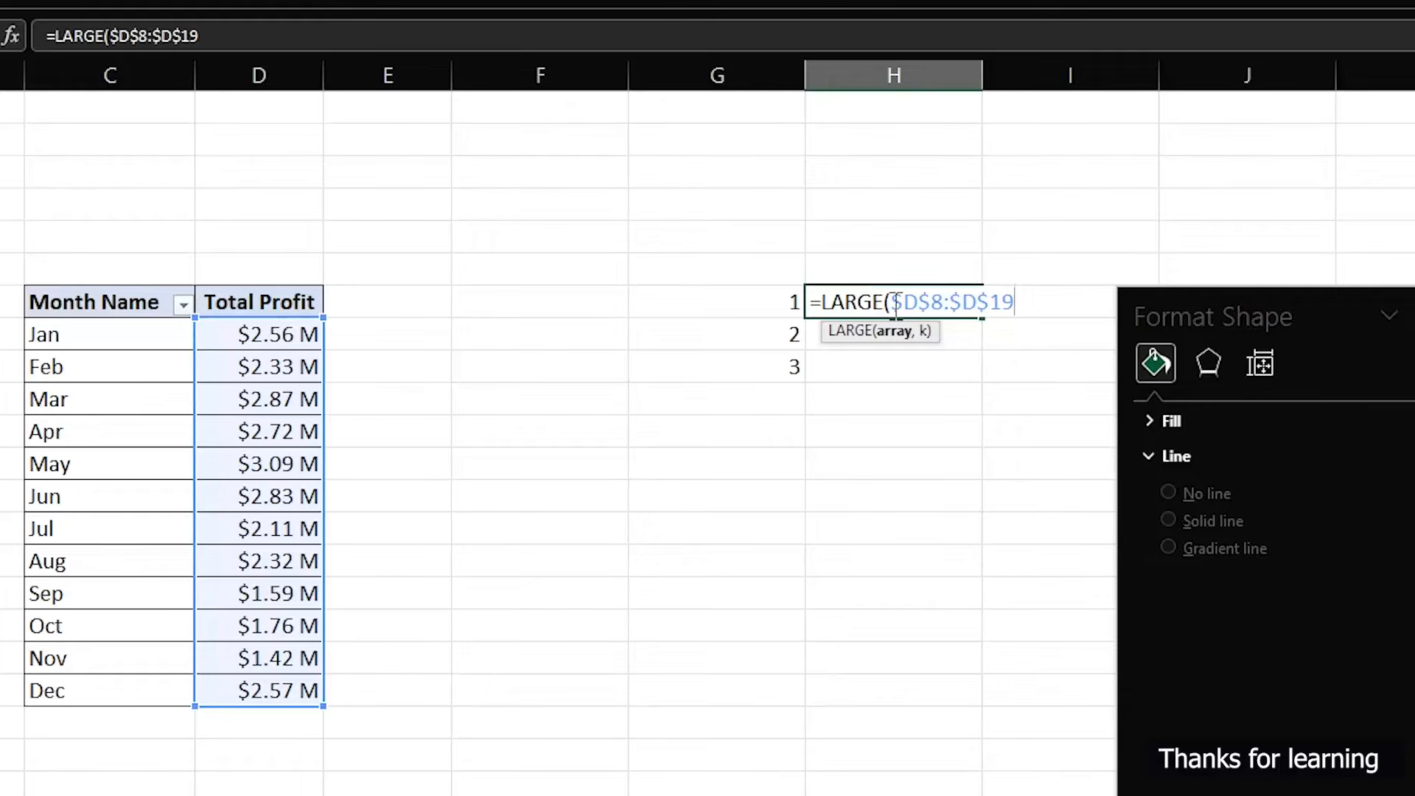
text(,)
click(781, 300)
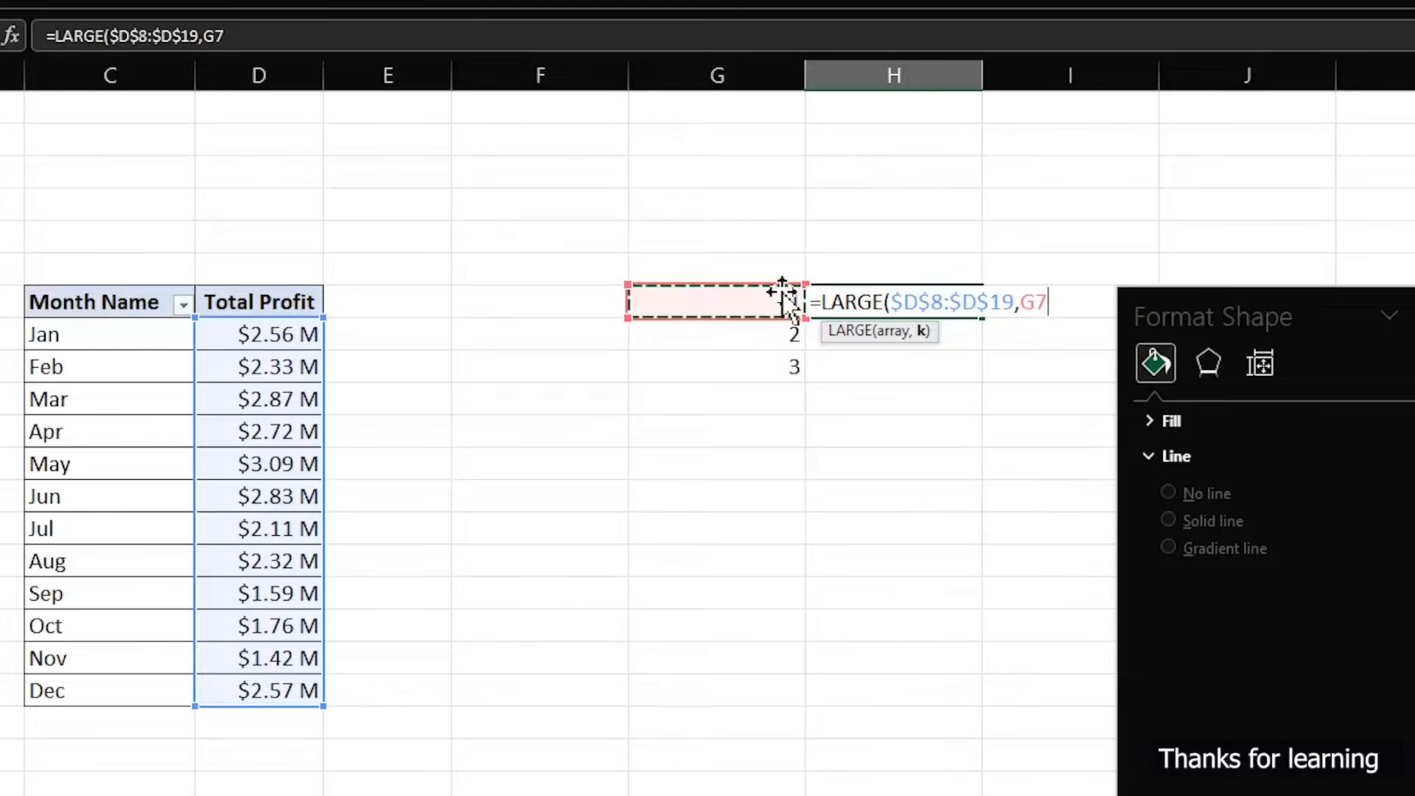
text())
key(Return)
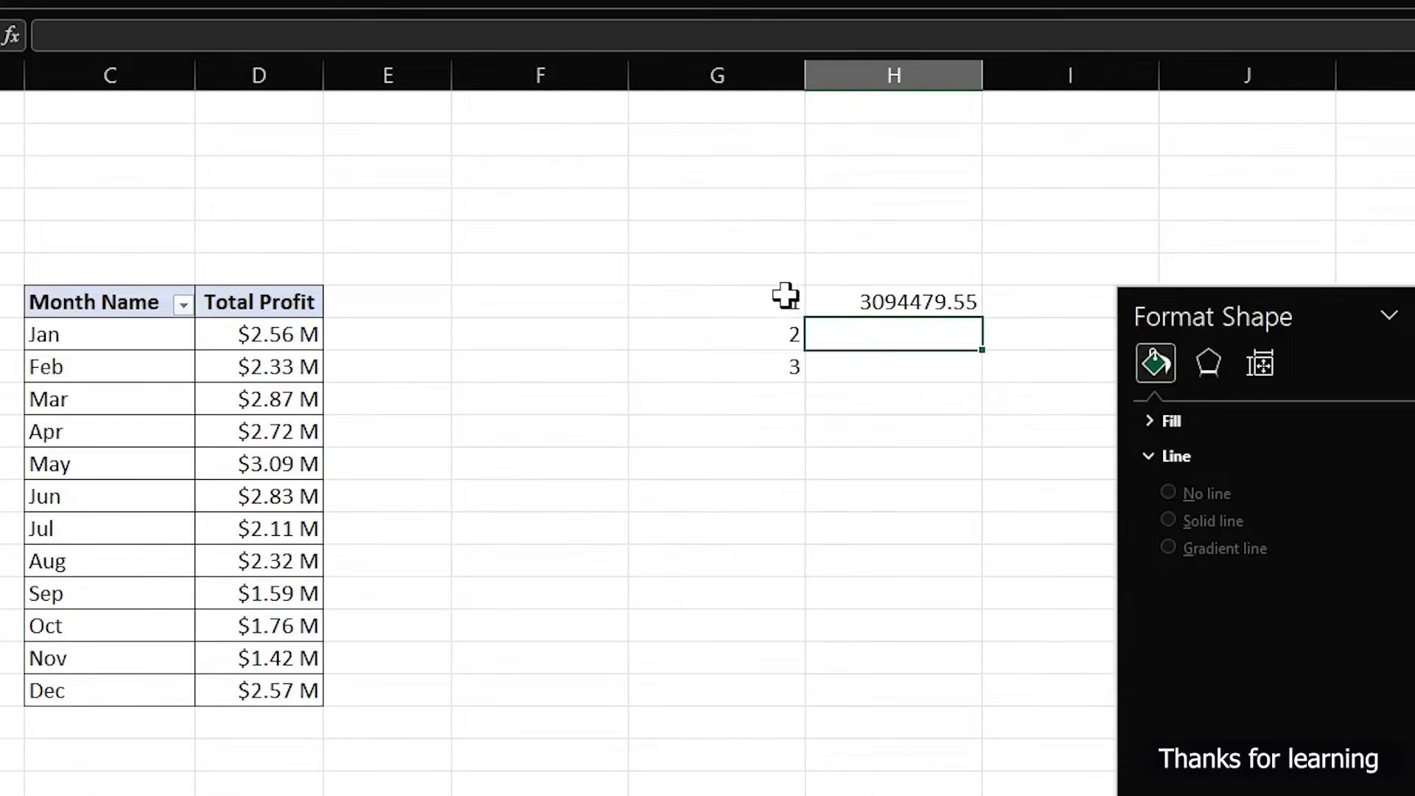
- Copy the LARGE formula from H7 down to H9
click(933, 300)
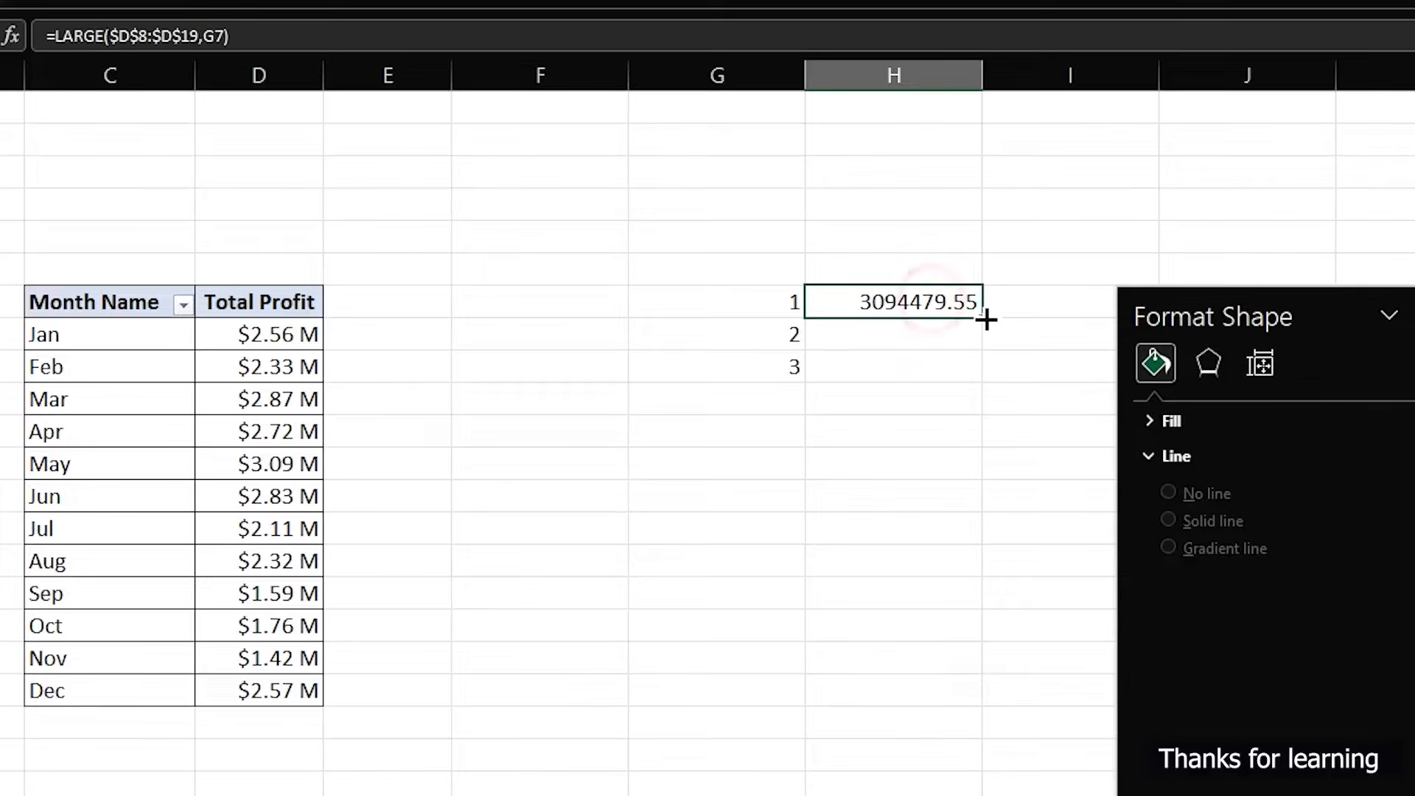
drag(982, 317, 982, 376)
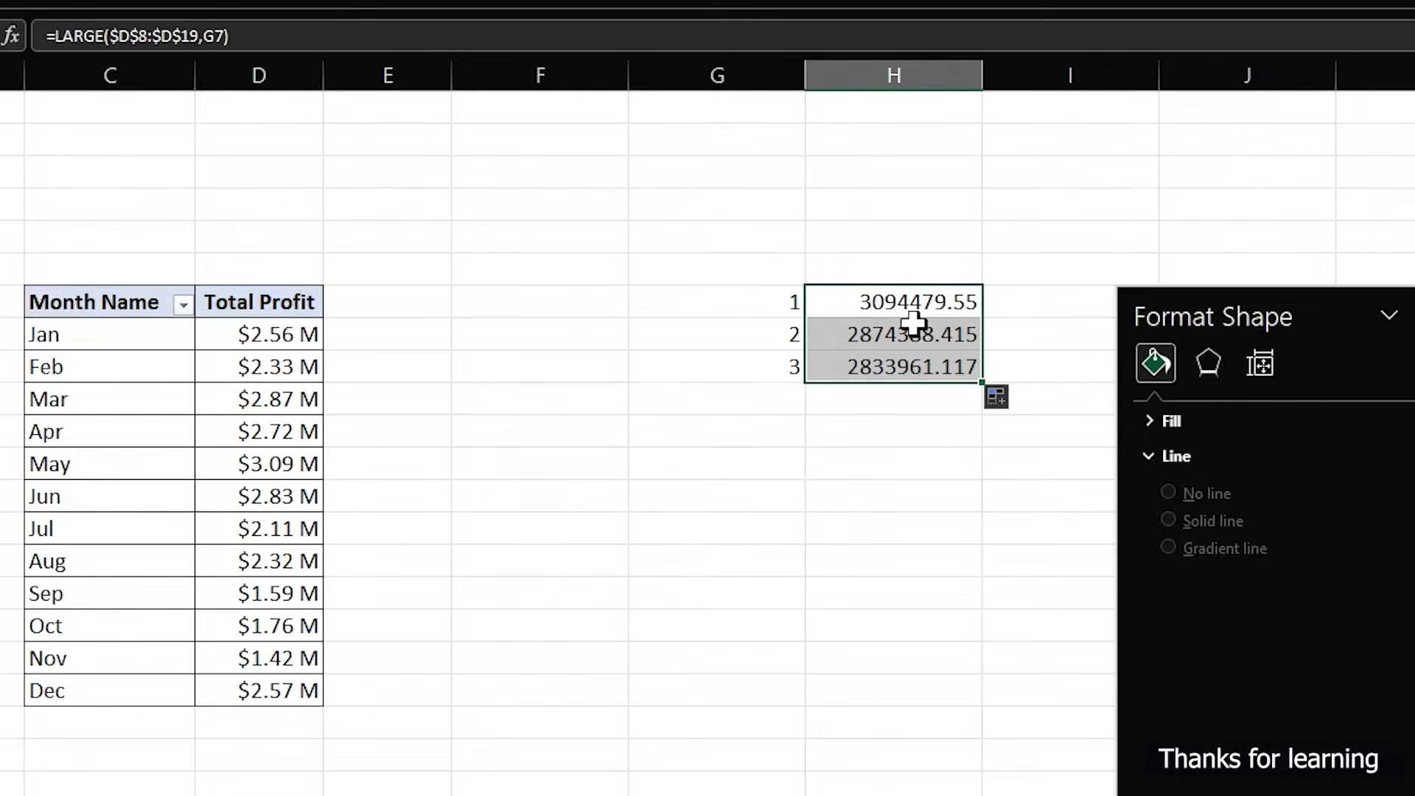
click(288, 346)
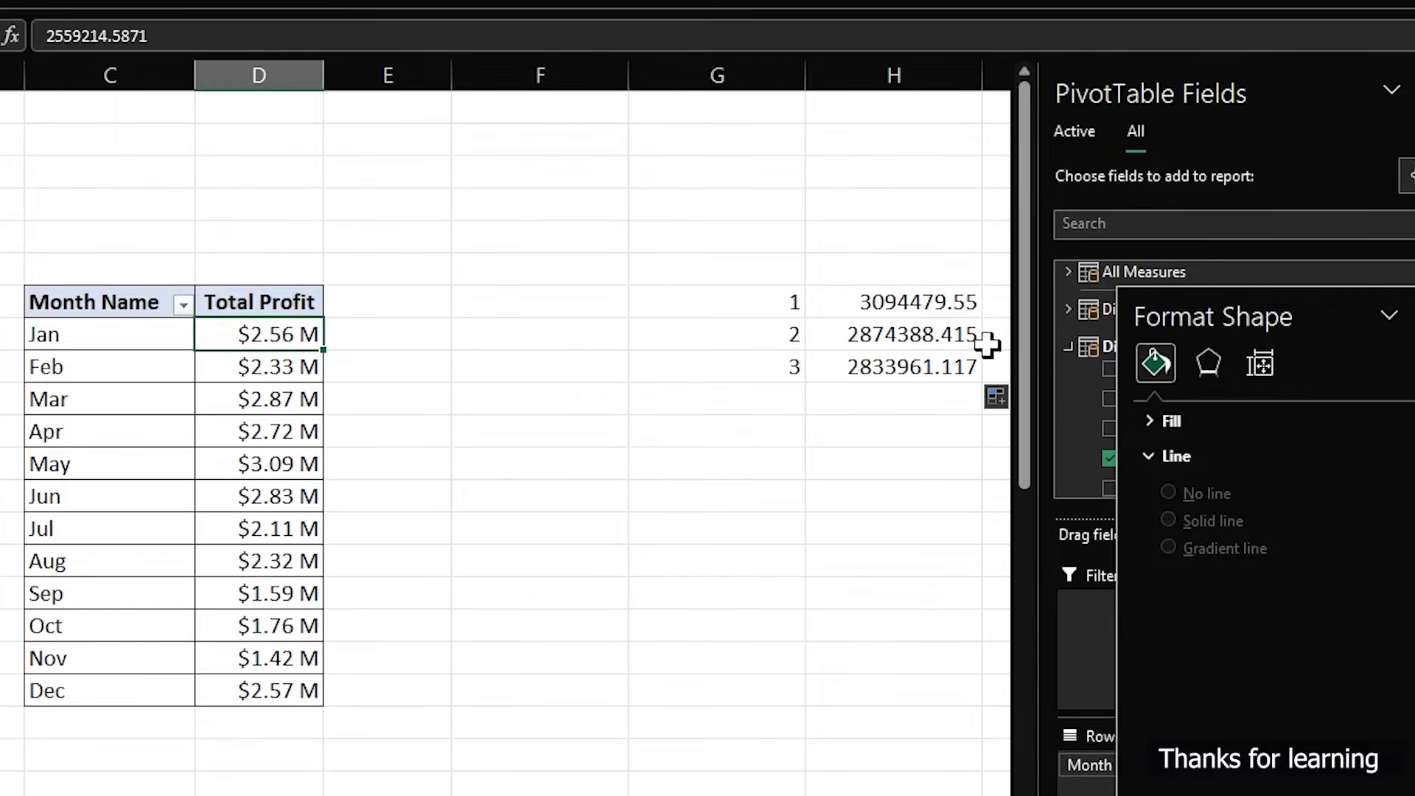
- Apply the custom number format [<999999]0.00," K";[<999999999]0.00,," M";0.00" B" to H7:H9
drag(946, 303, 943, 359)
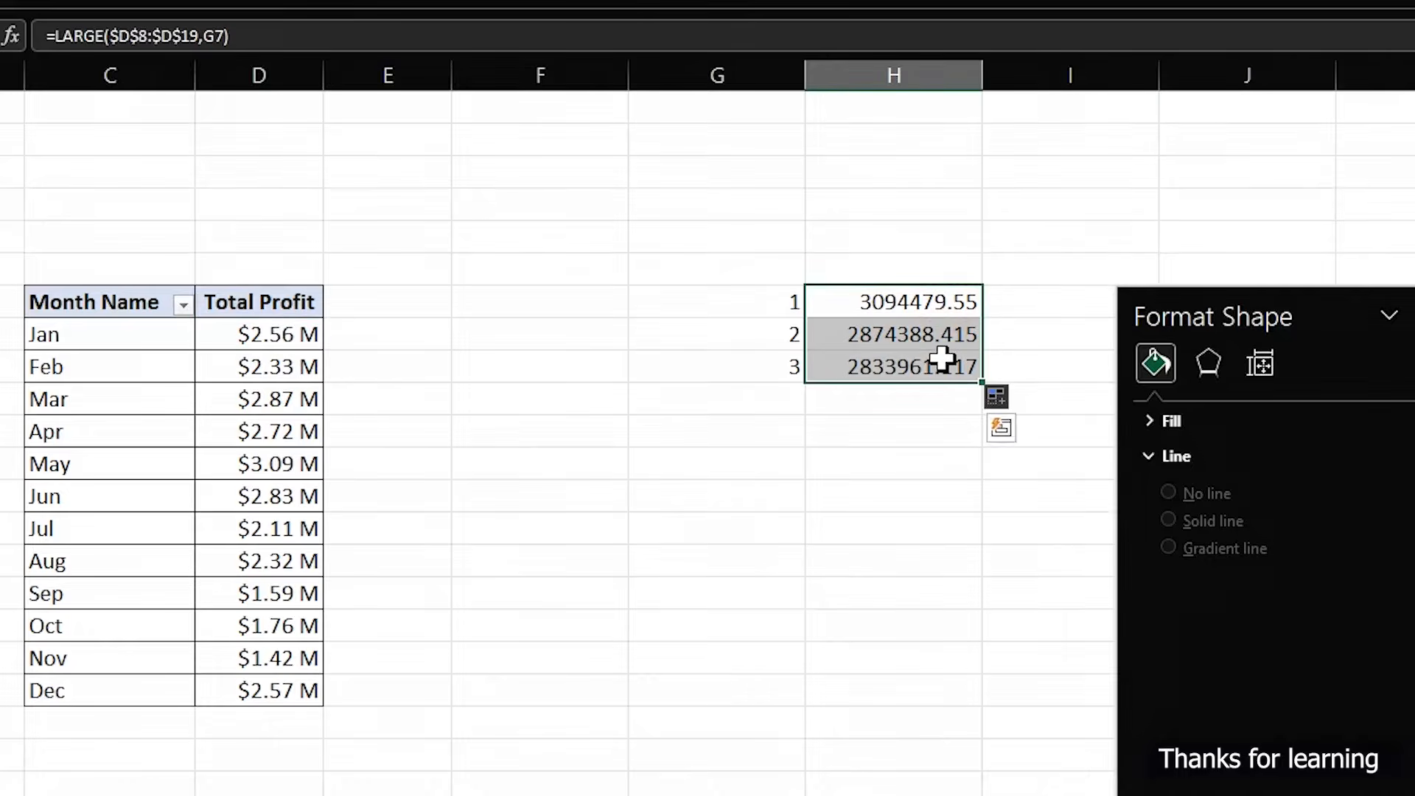
key(ctrl+1)
click(134, 343)
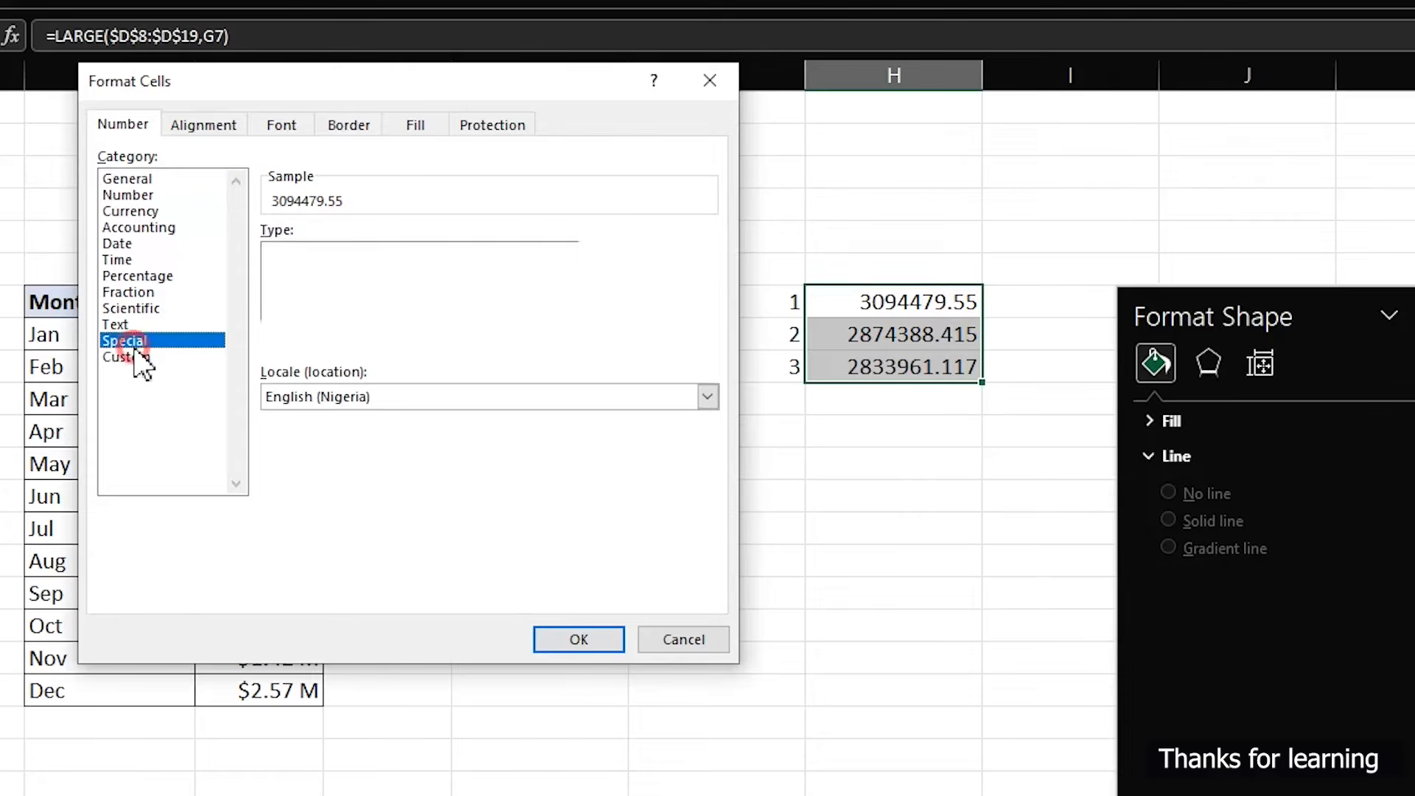
click(131, 358)
drag(704, 313, 478, 431)
click(475, 407)
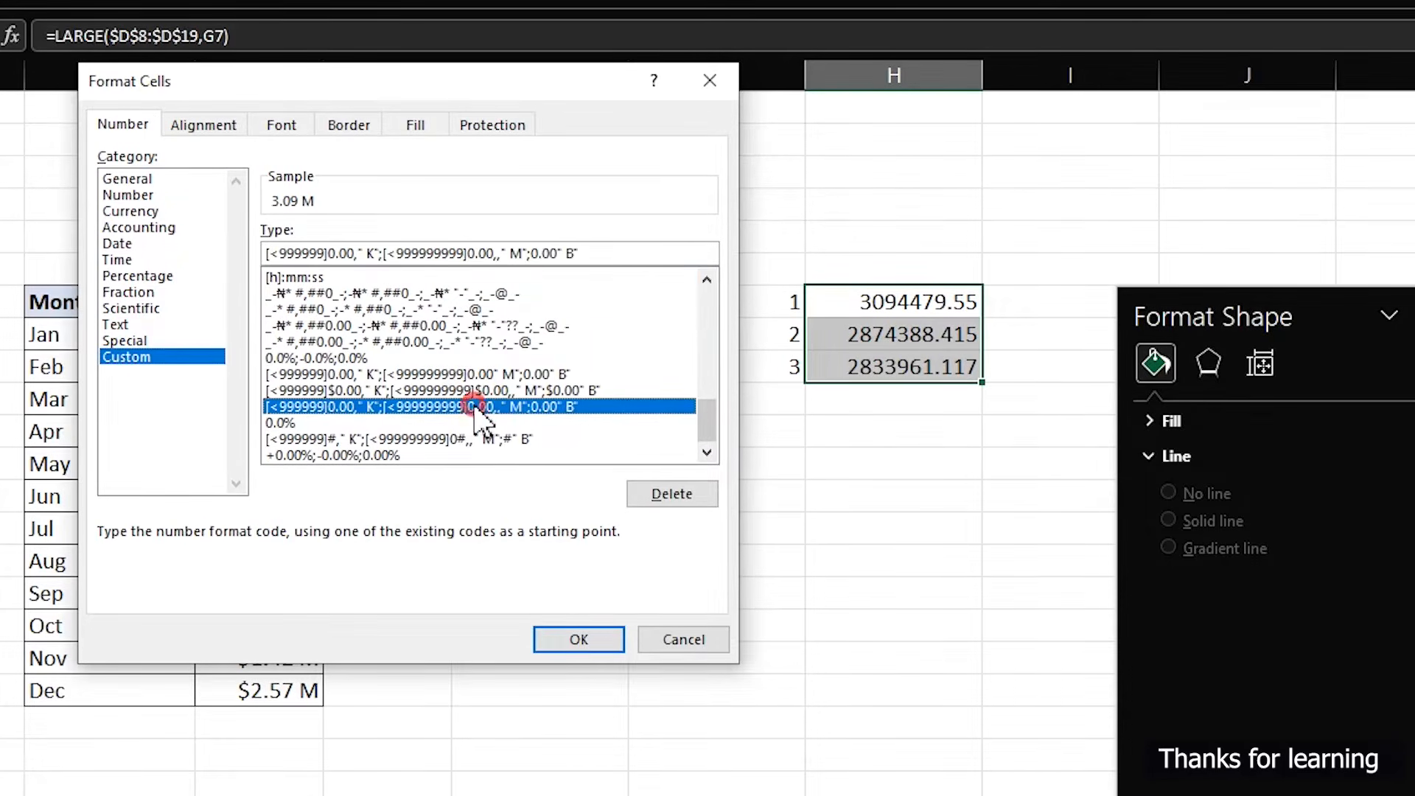
click(573, 642)
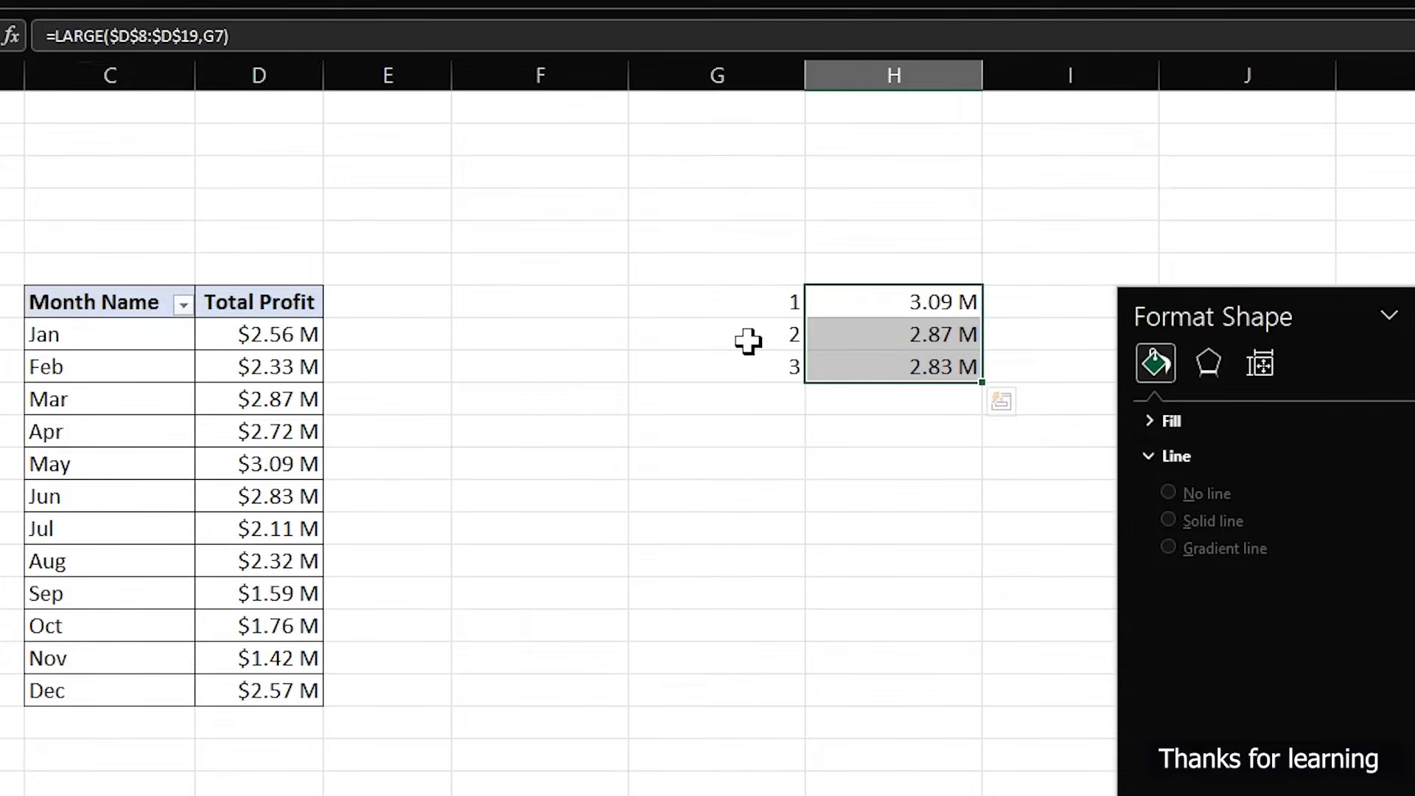
- Close the Format Shape pane
click(661, 304)
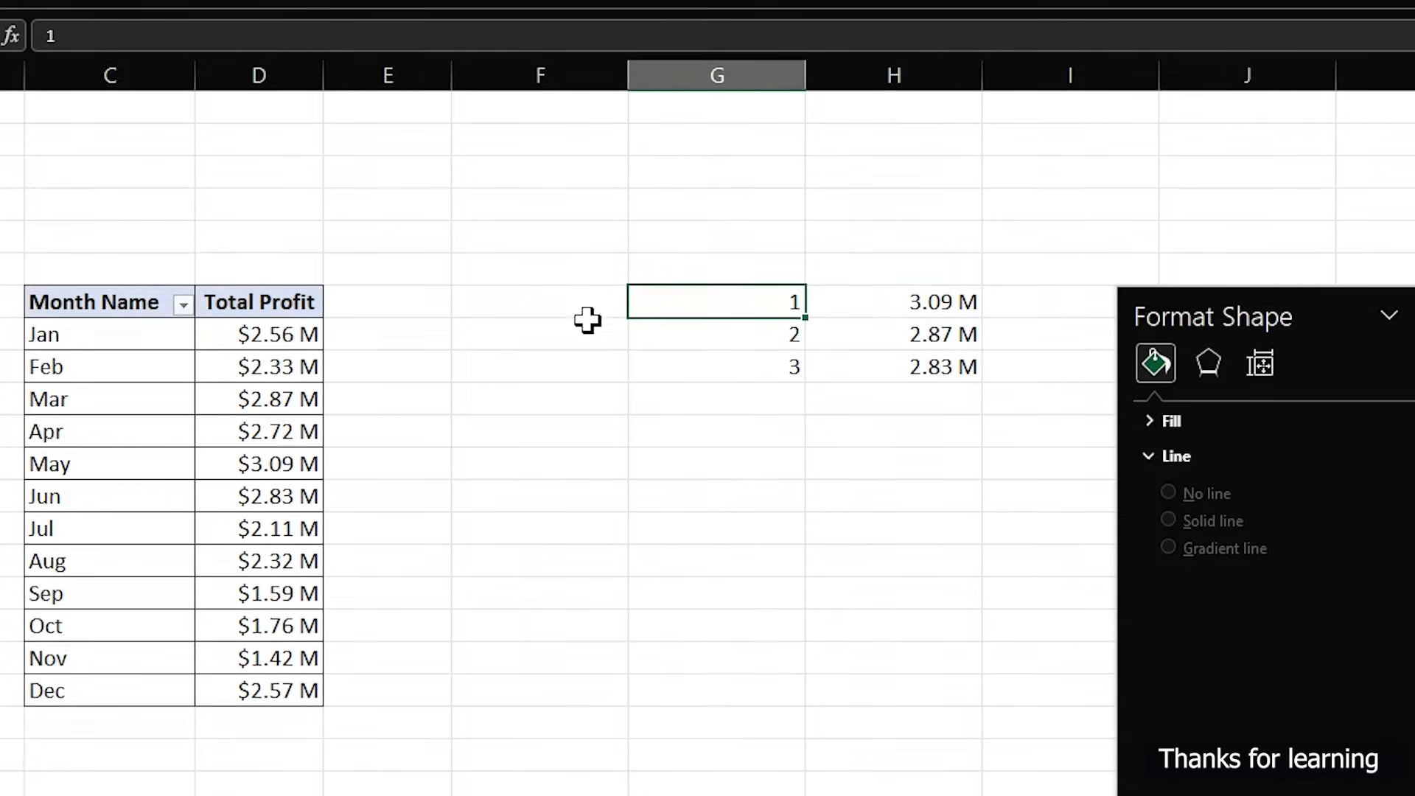
click(1025, 307)
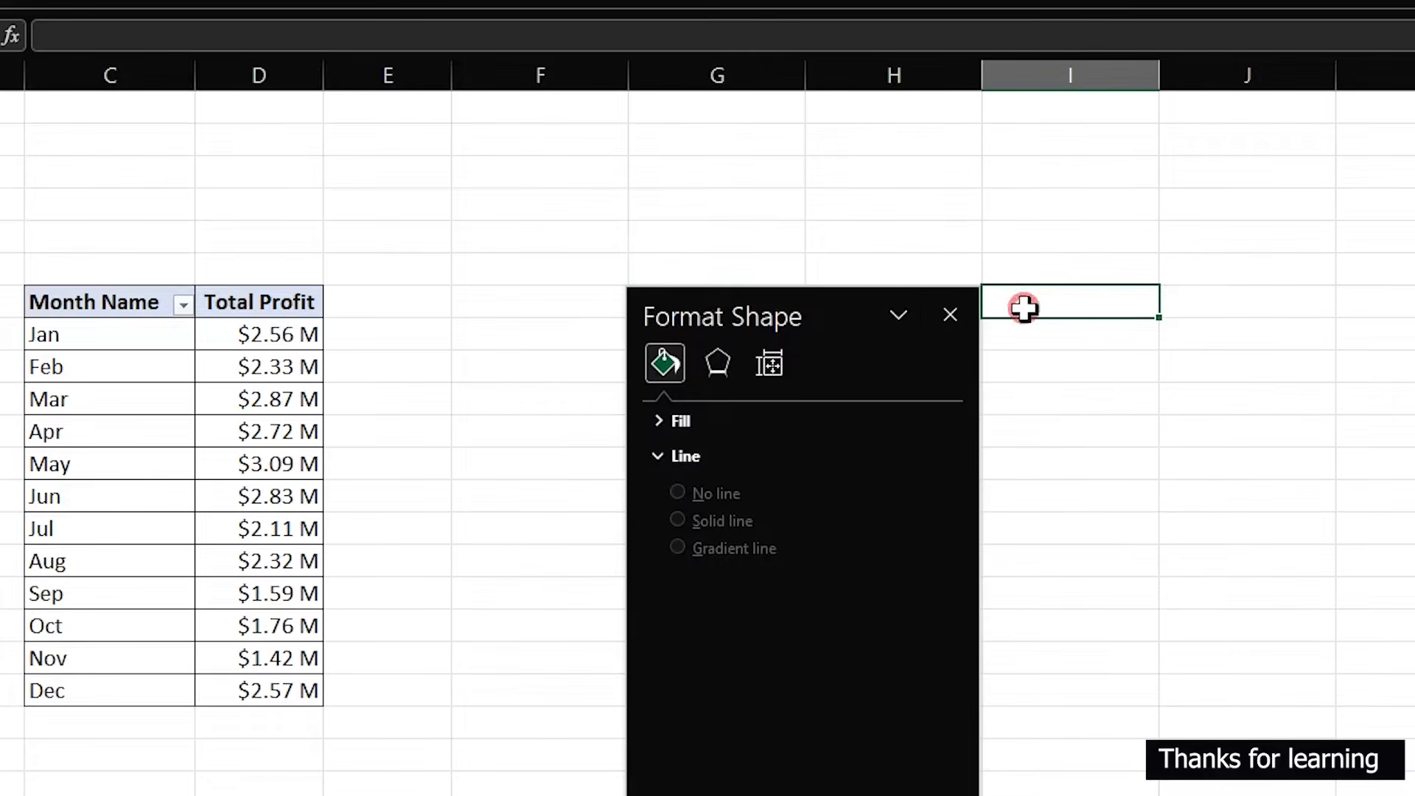
click(949, 315)
- Start an INDEX formula in I7 beside the first ranked profit
click(782, 302)
click(1040, 297)
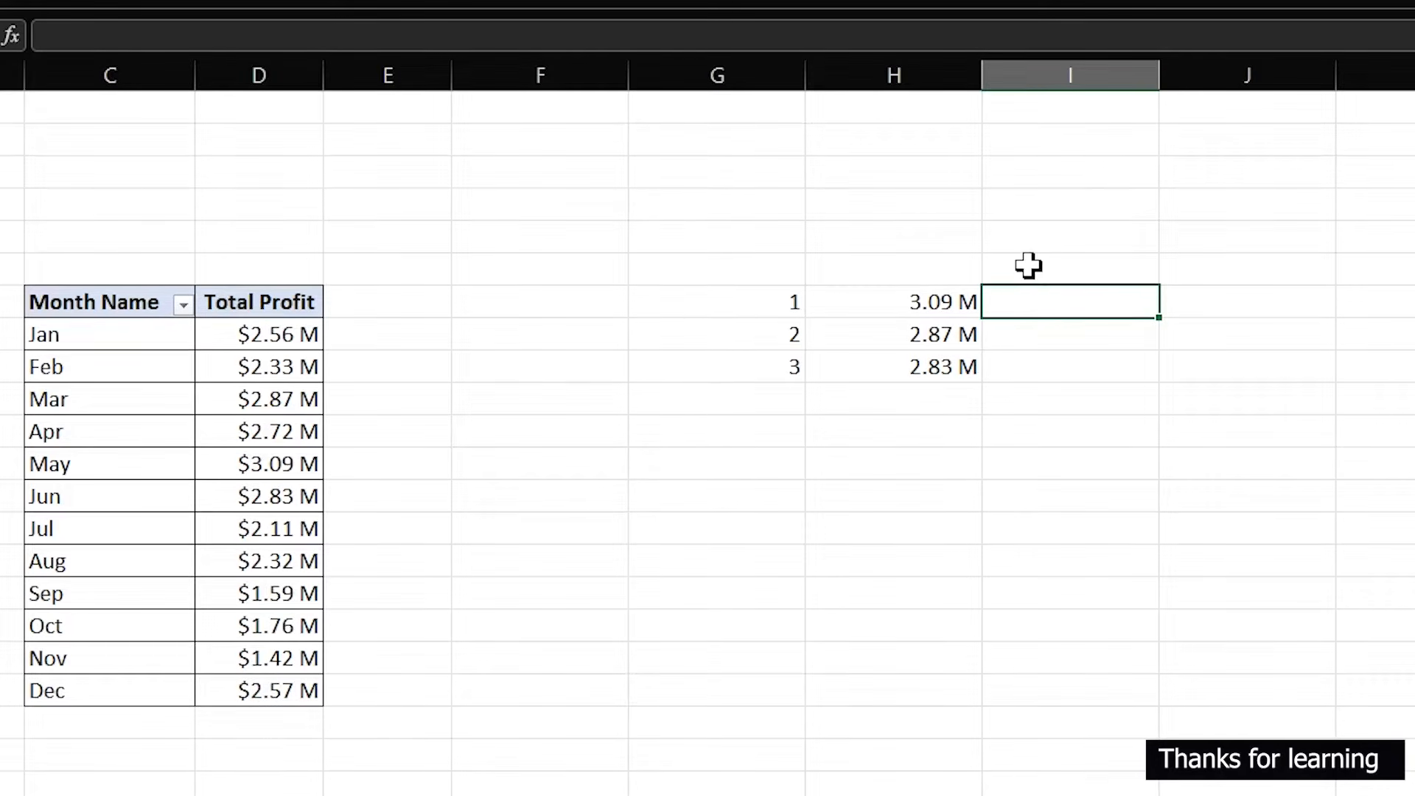
text(=i)
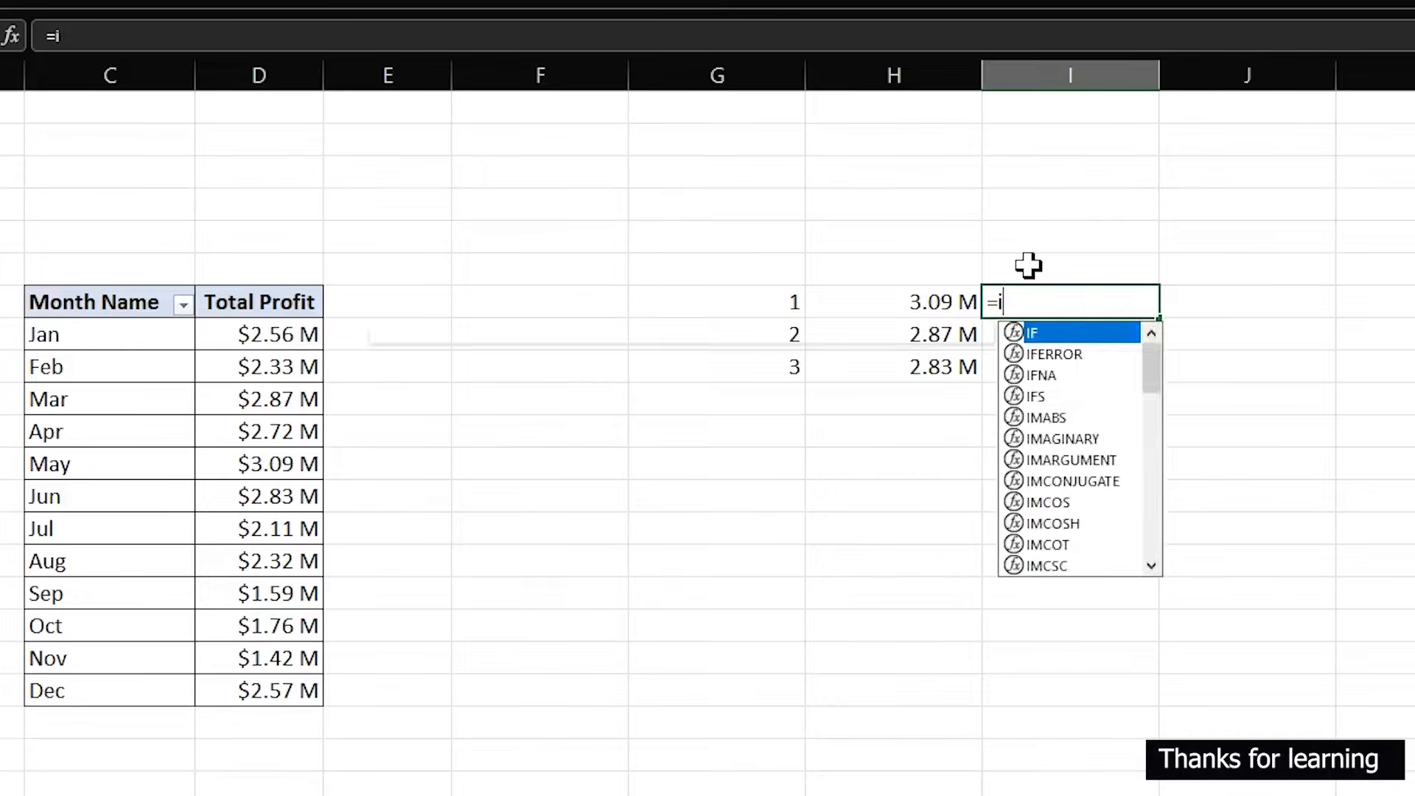
text(nd)
key(Tab)
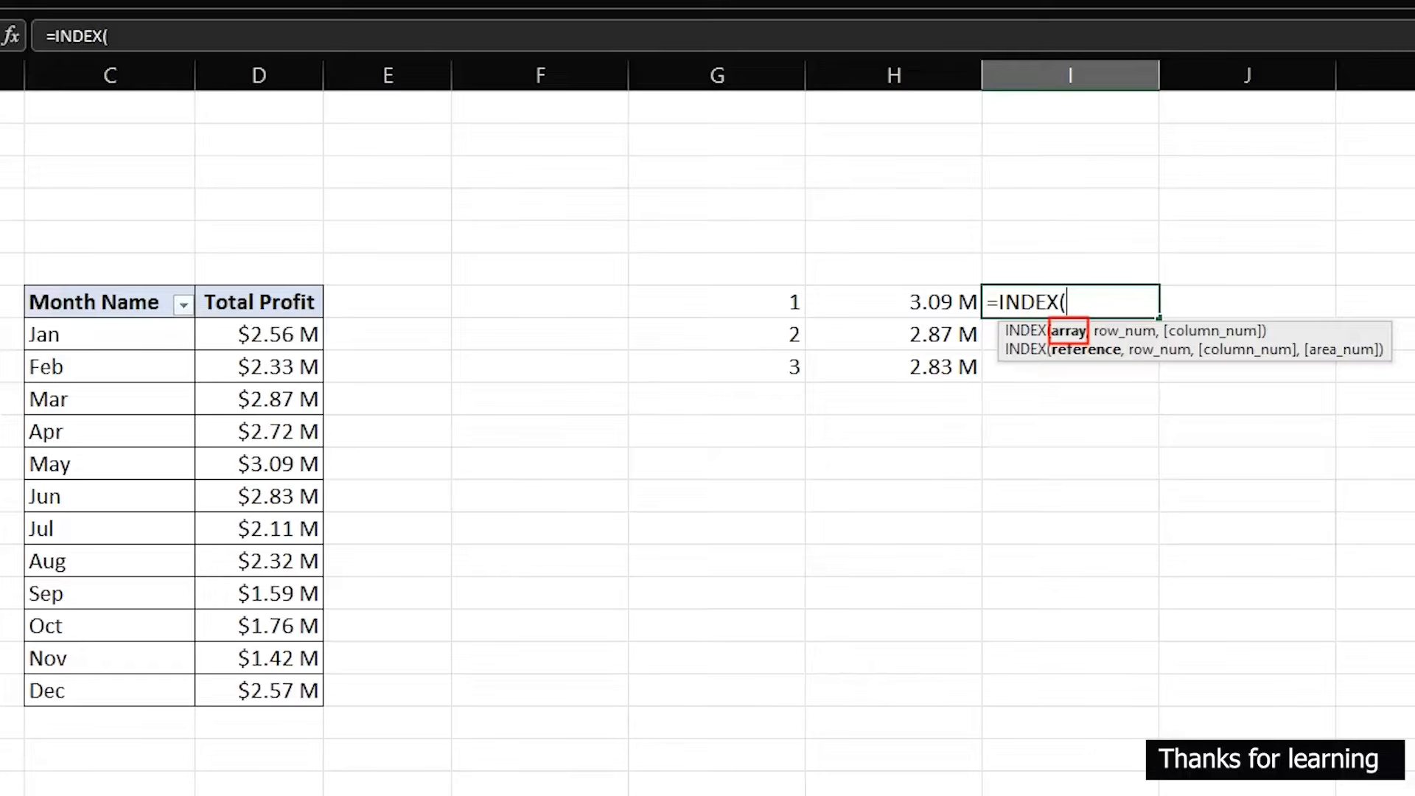
mouse_move(7, 307)
mouse_down()
mouse_move(92, 518)
mouse_move(93, 603)
mouse_up()
drag(89, 612, 92, 721)
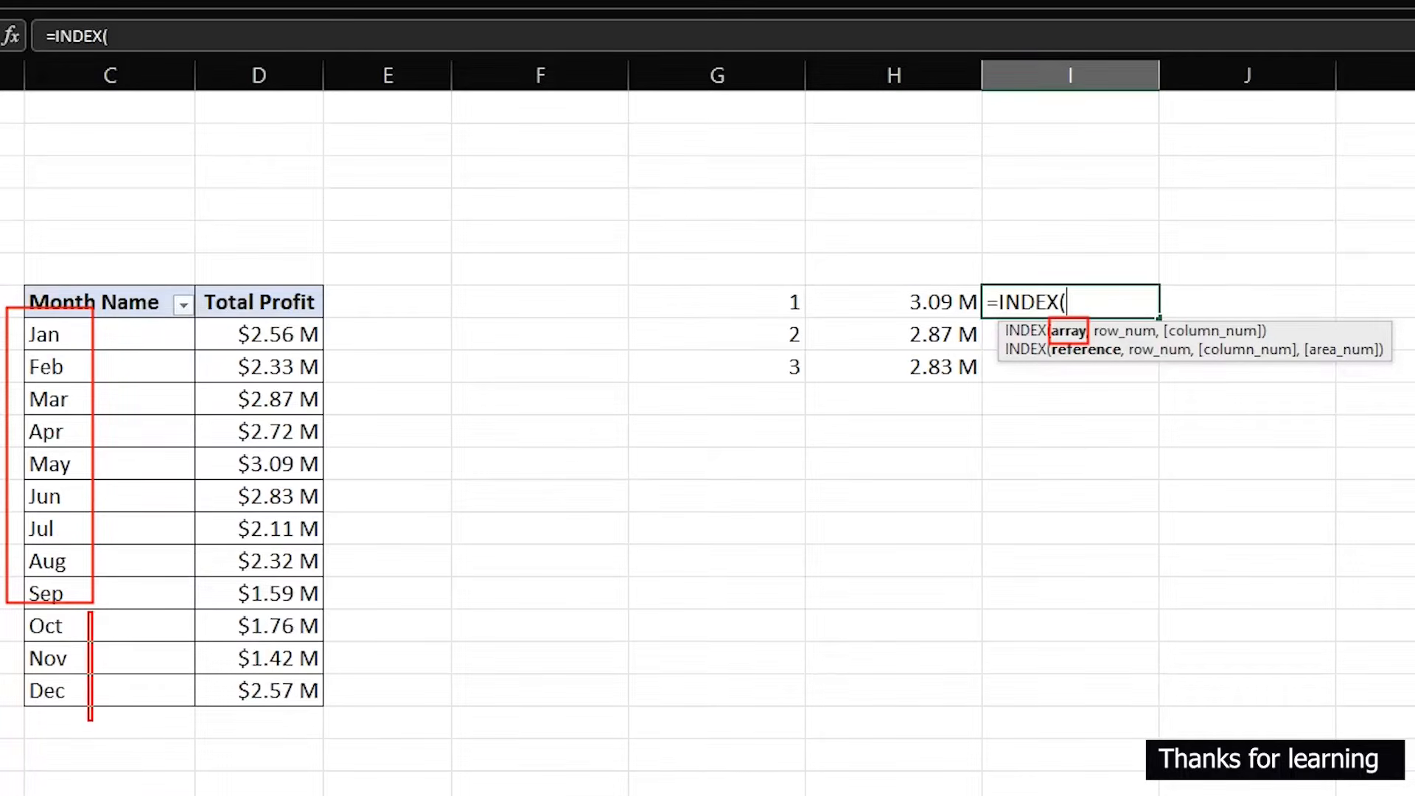
key(ctrl+z)
mouse_move(5, 604)
mouse_down()
mouse_move(72, 709)
mouse_move(94, 711)
mouse_up()
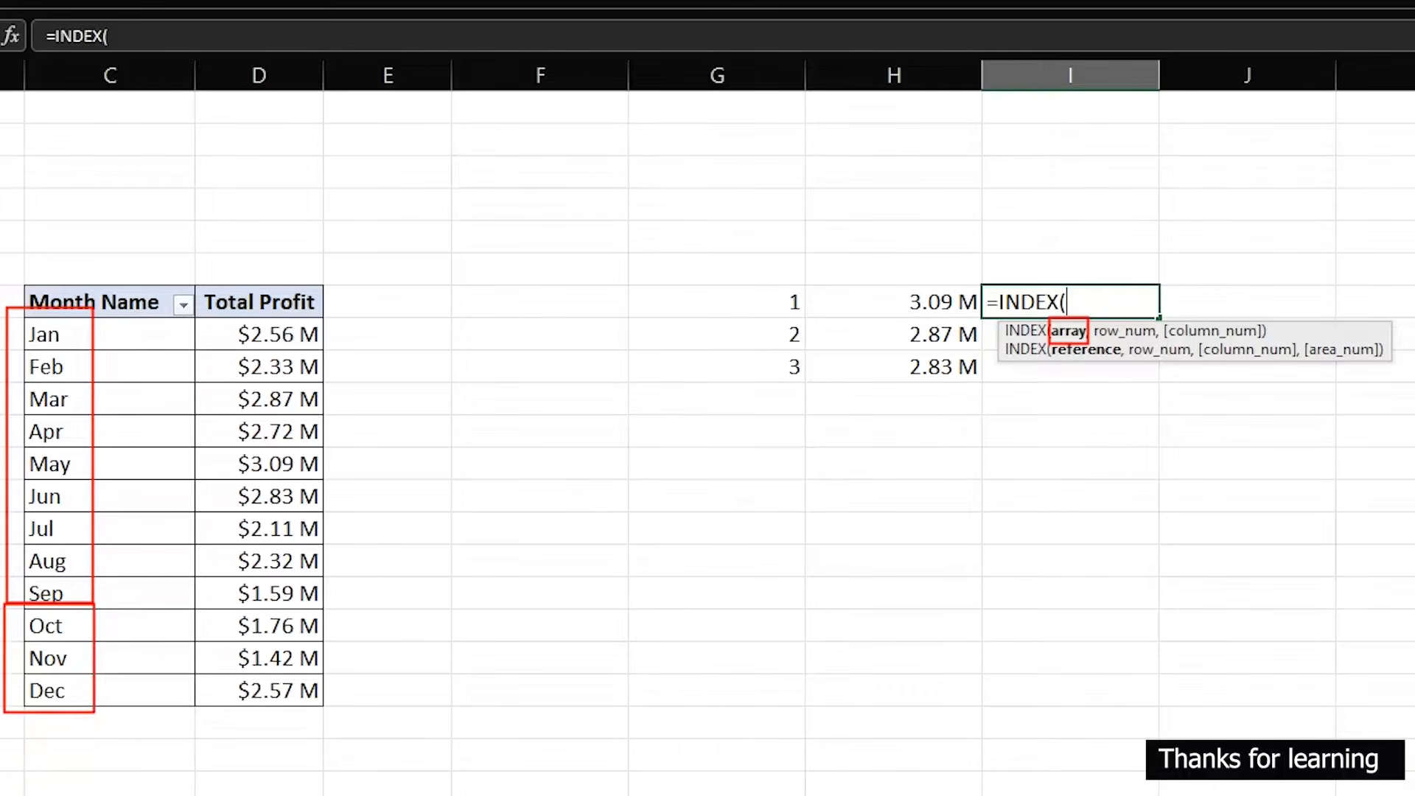
key(Escape)
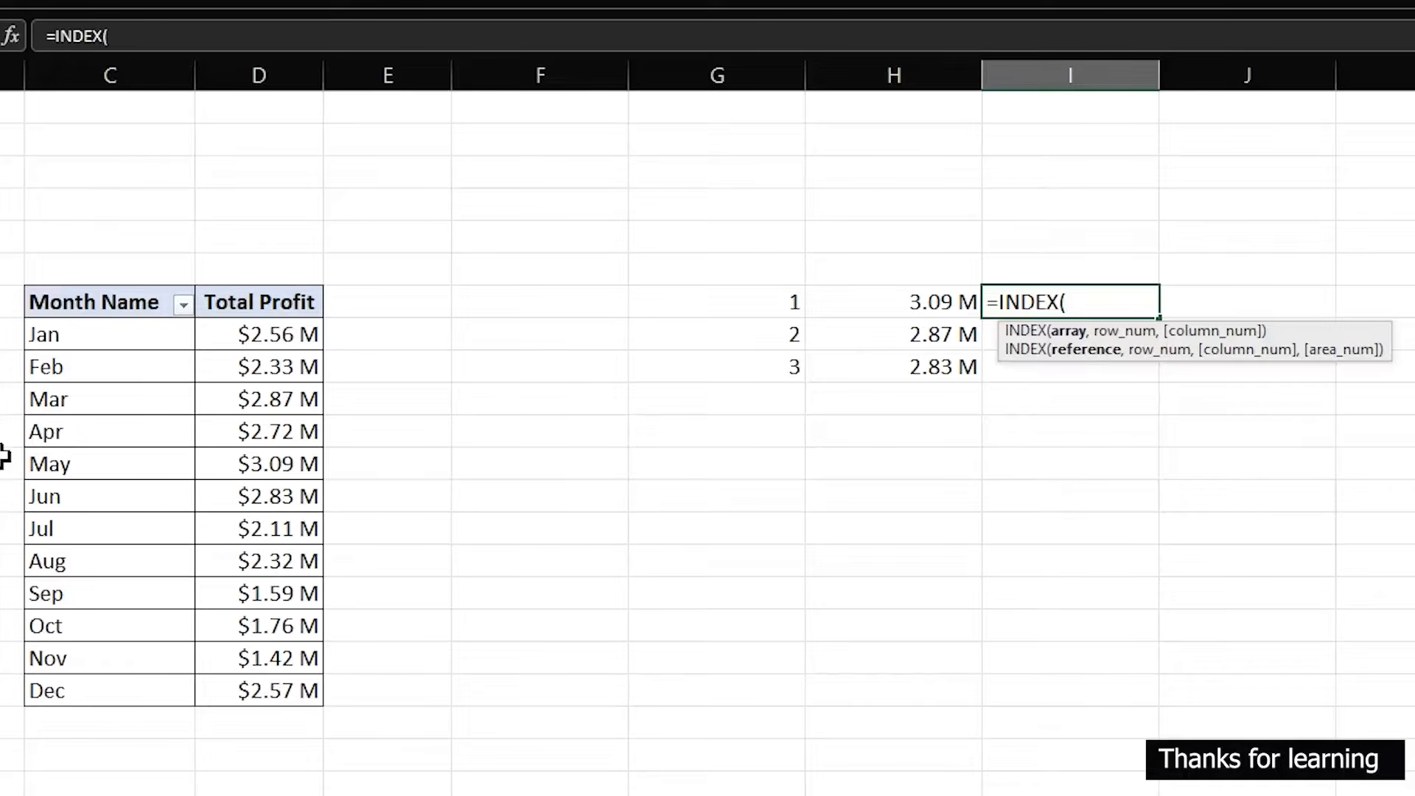
- Set the INDEX array to the month-name range as the absolute reference $C$8:$C$19
drag(106, 341, 95, 691)
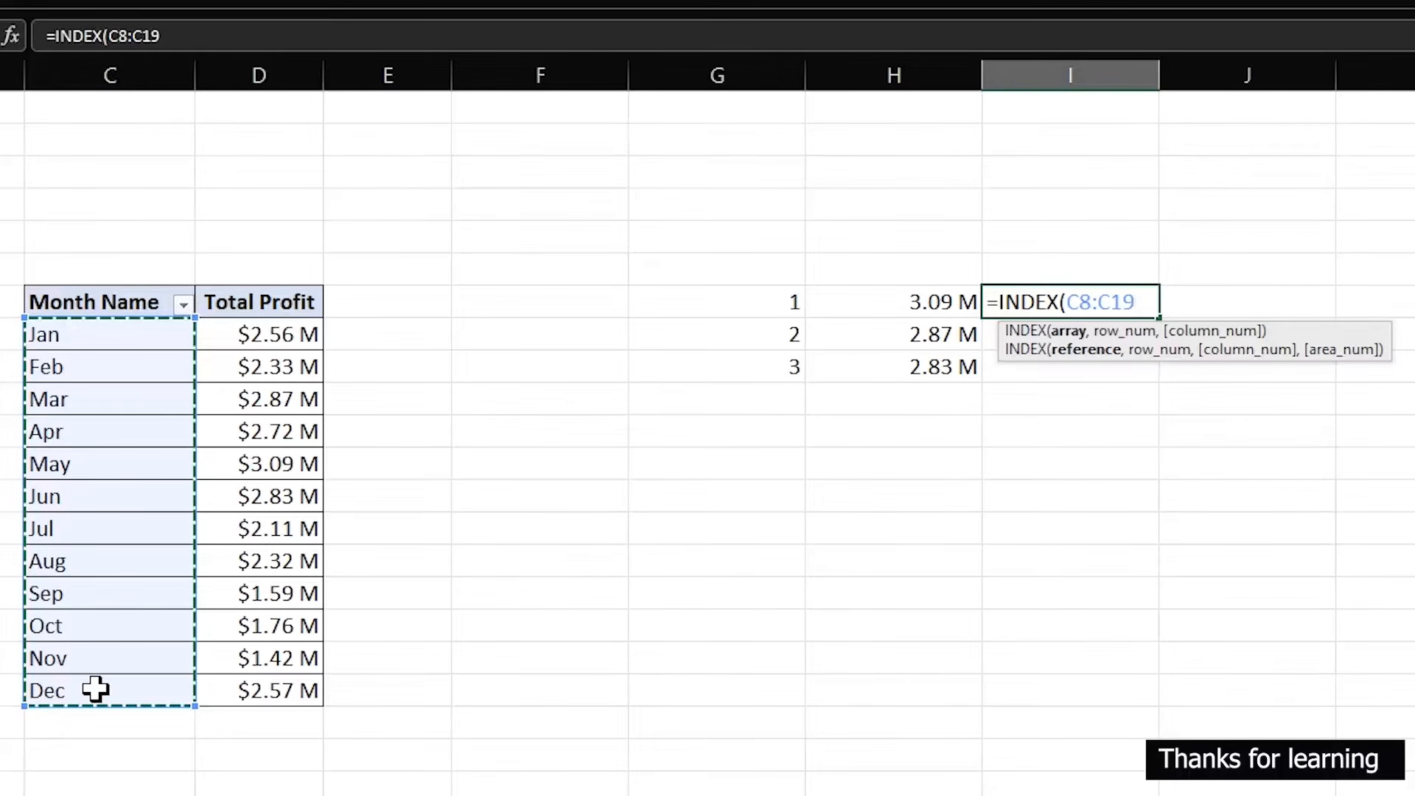
click(1070, 300)
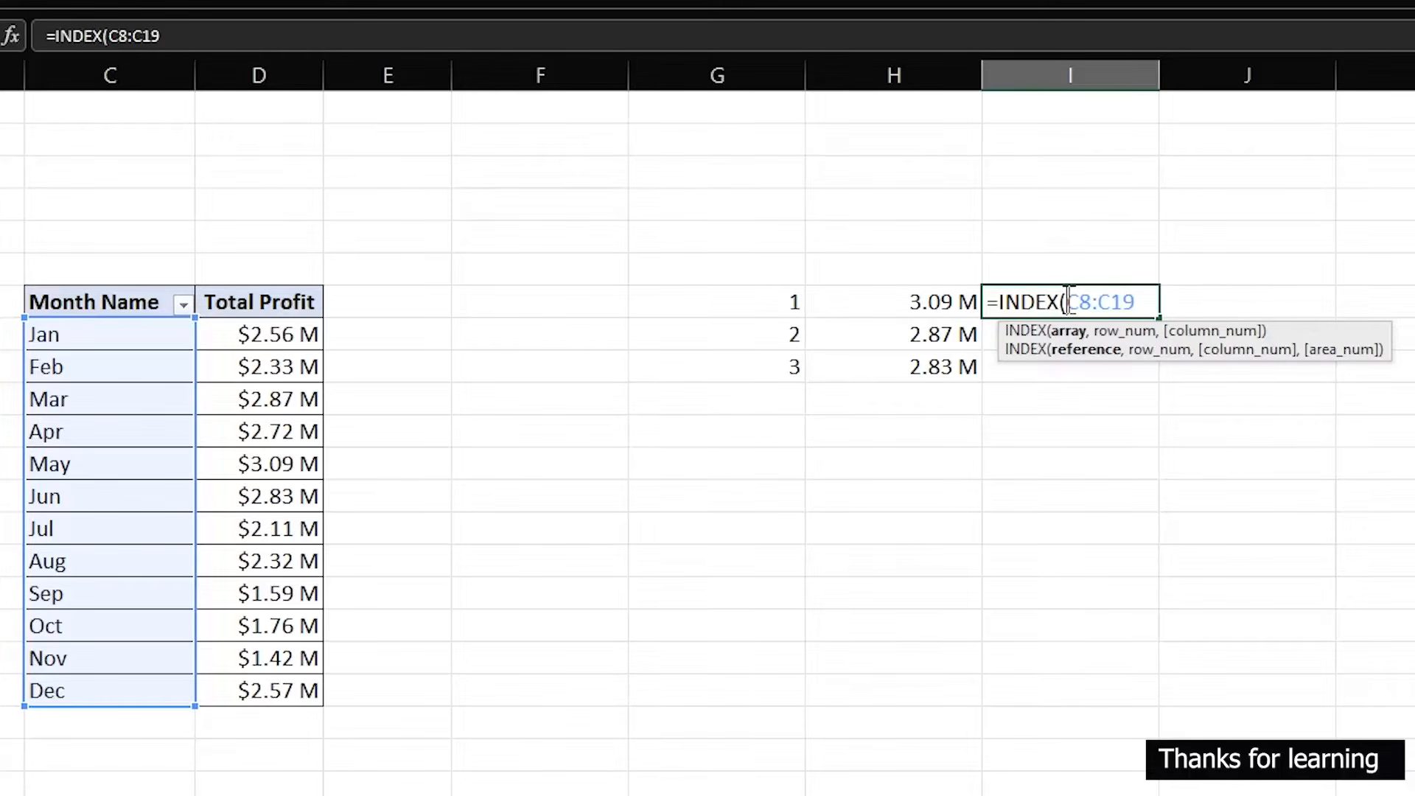
key(Right)
key(Right)
key(F4)
key(Right)
text($)
key(Right)
text($19,)
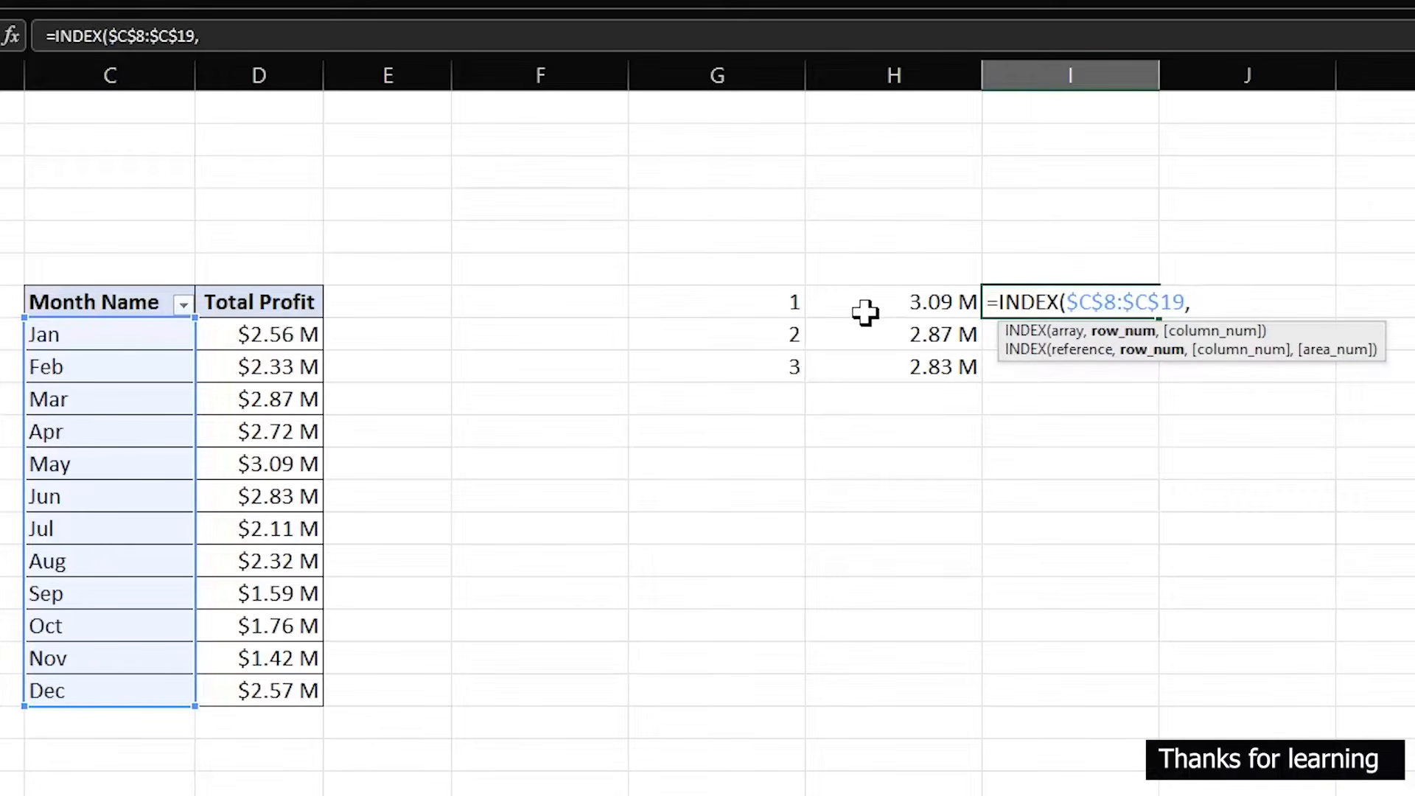
- Complete the formula with MATCH(H7,$D$8:$D$19,0) as the row number and enter it in I7
text(mat)
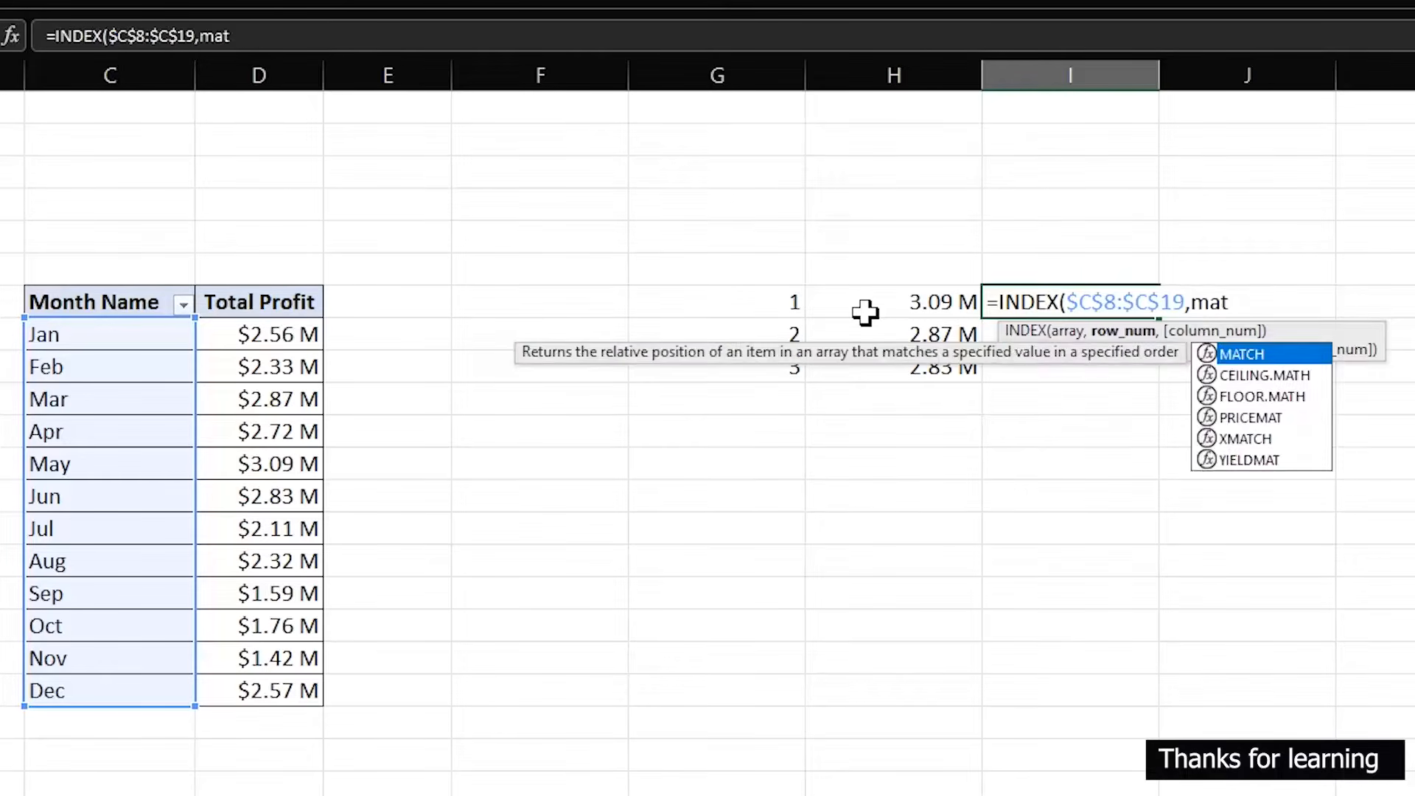
key(Tab)
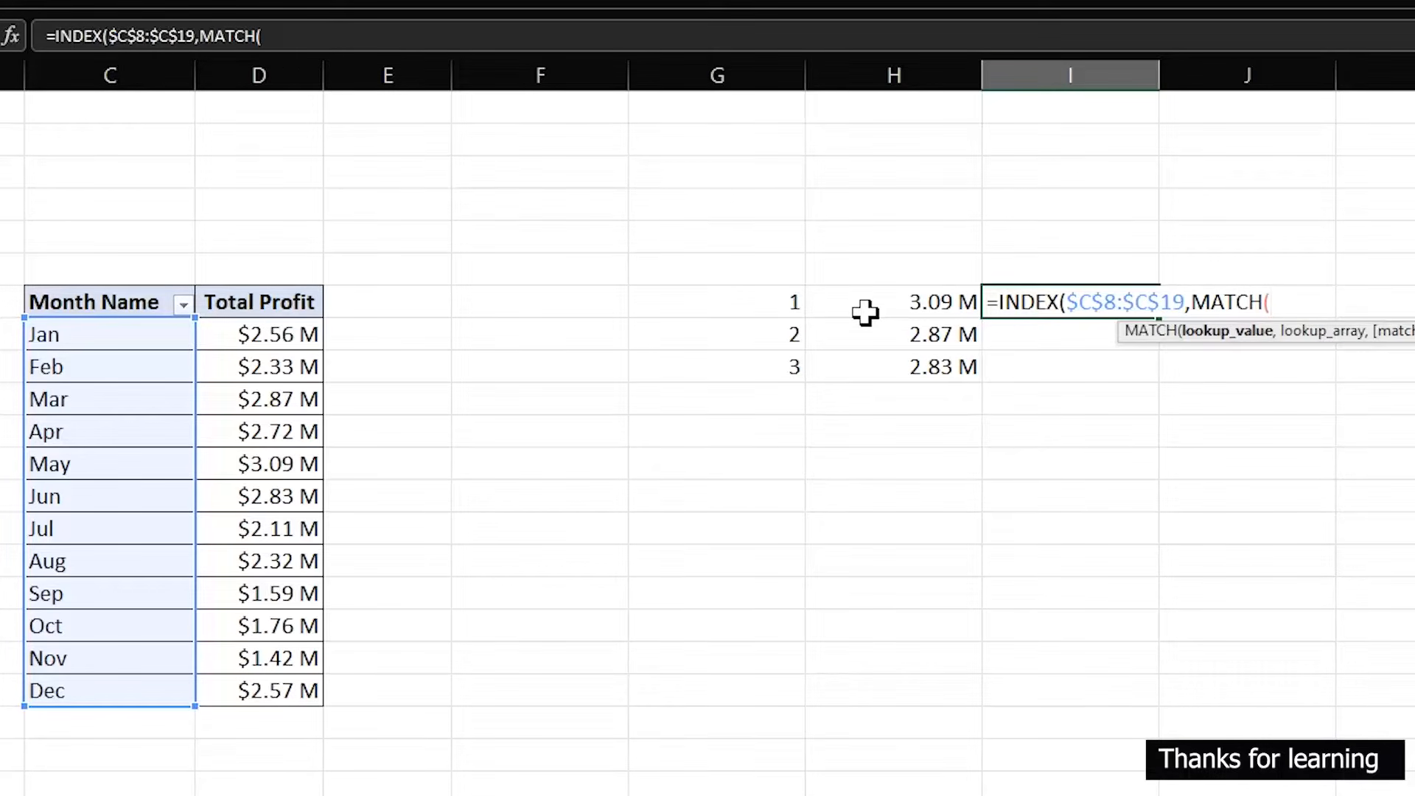
click(905, 303)
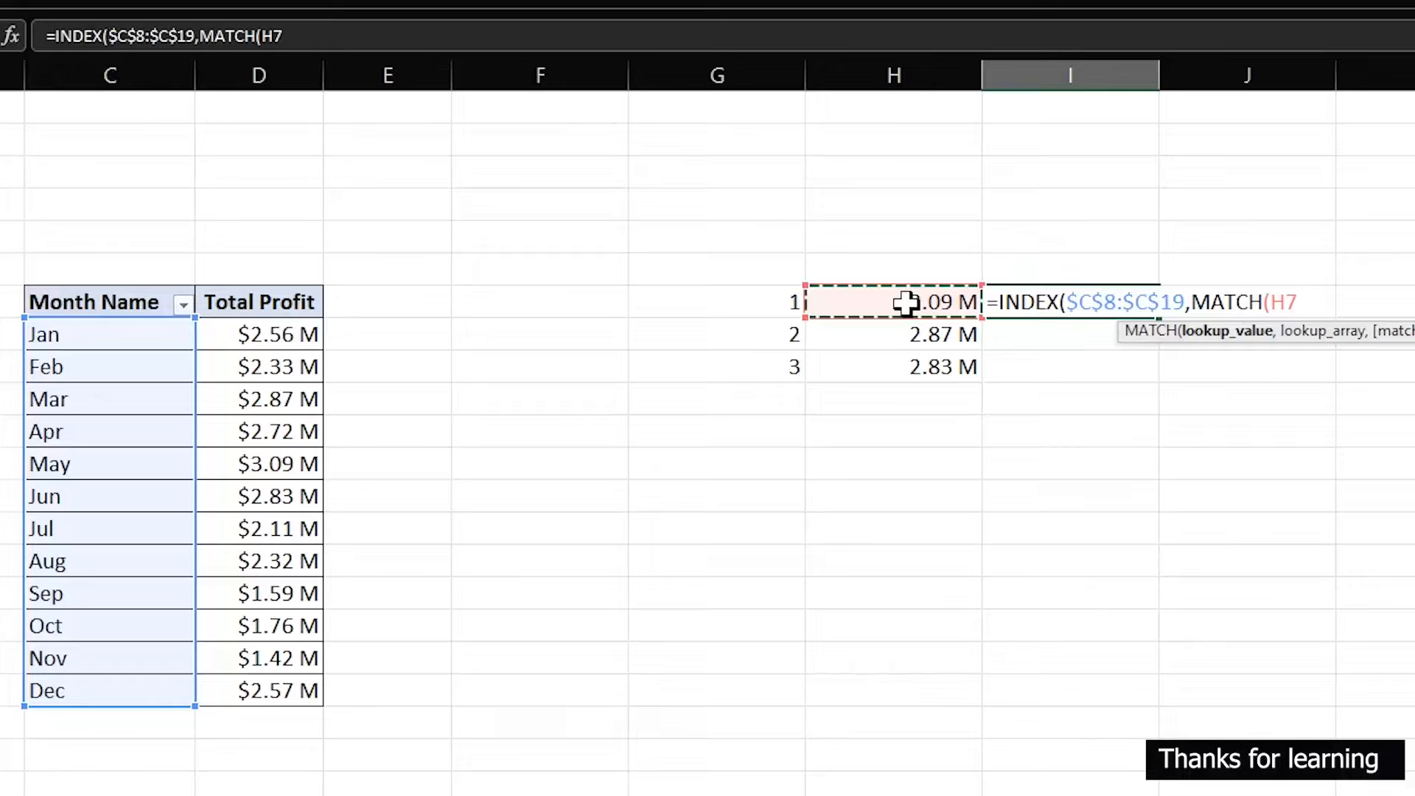
text(,)
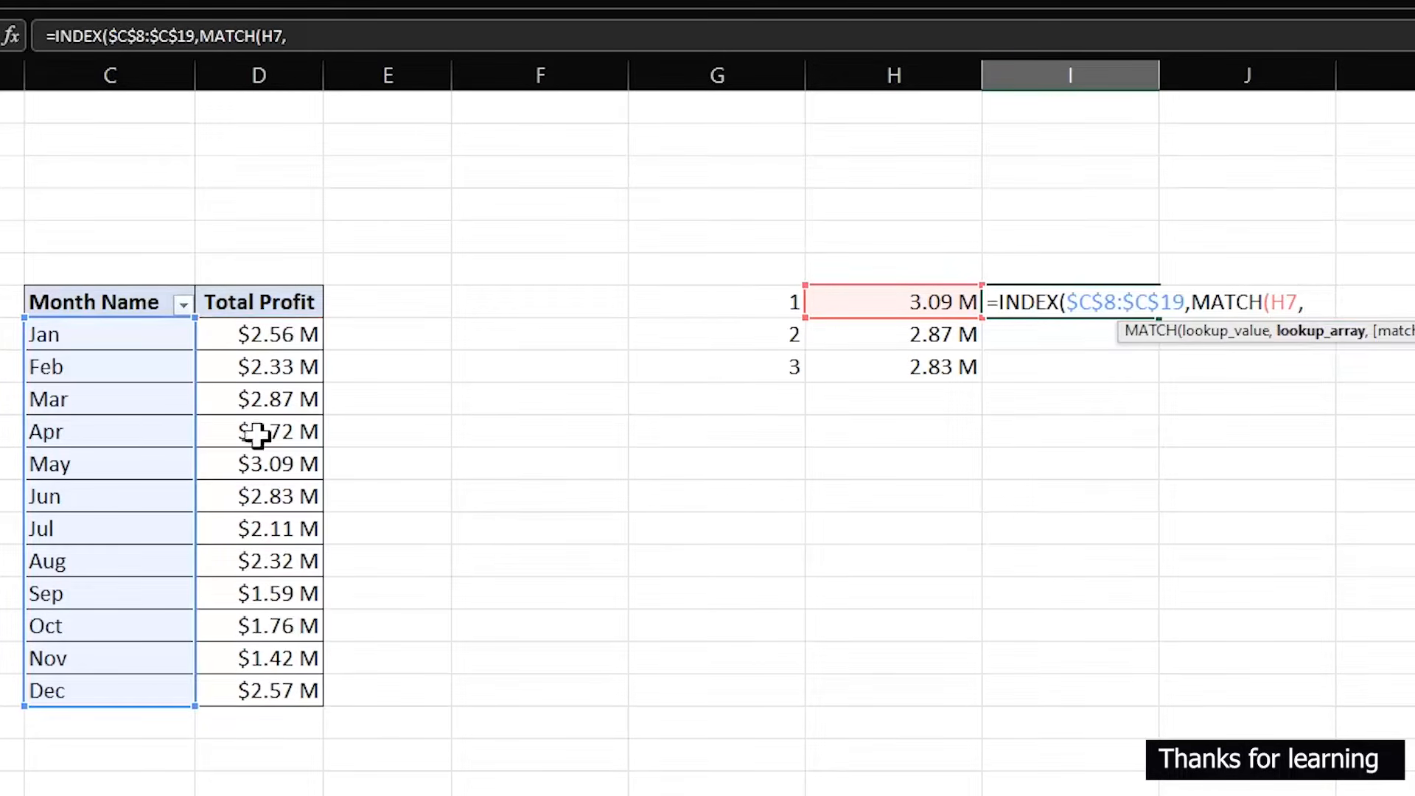
drag(262, 333, 266, 679)
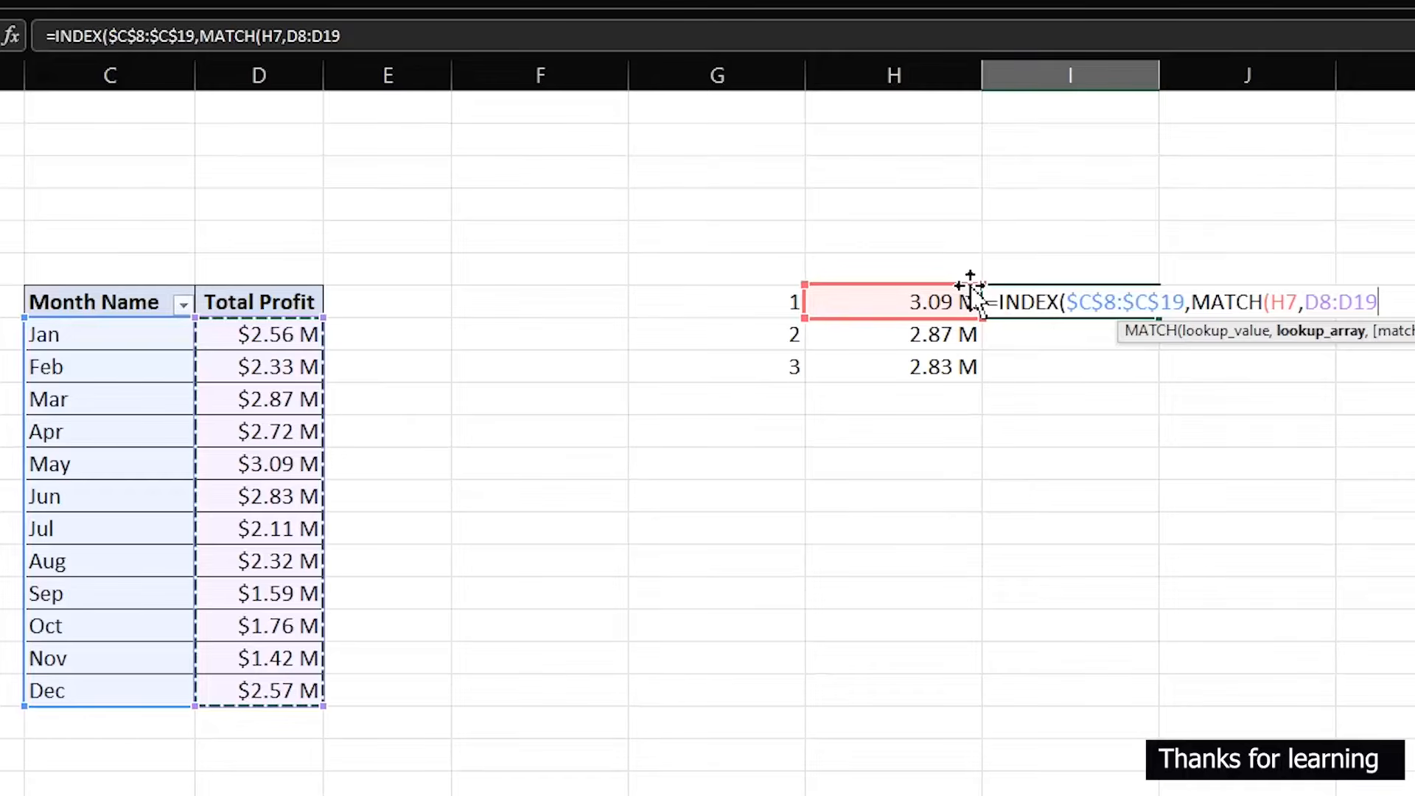
key(F4)
text(,)
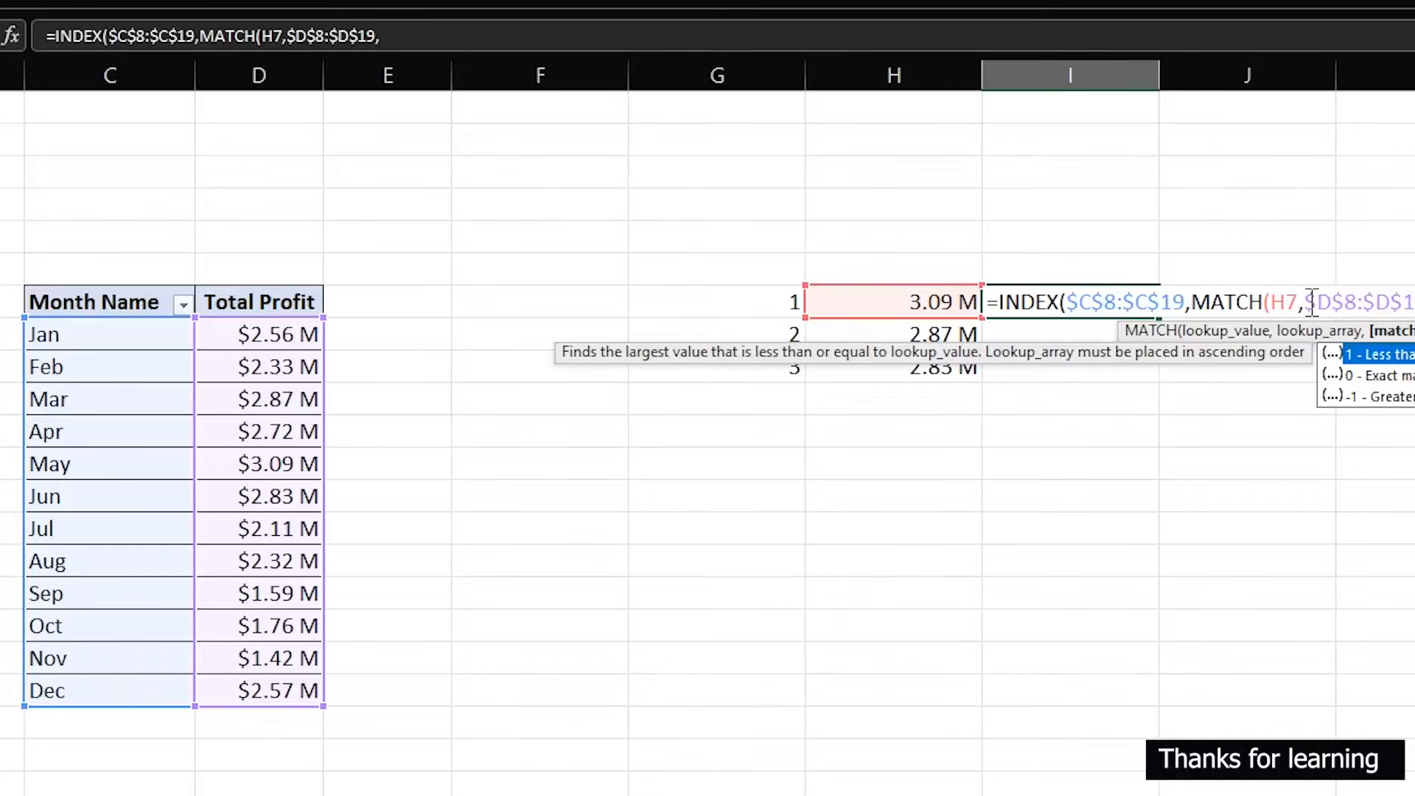
text(0)
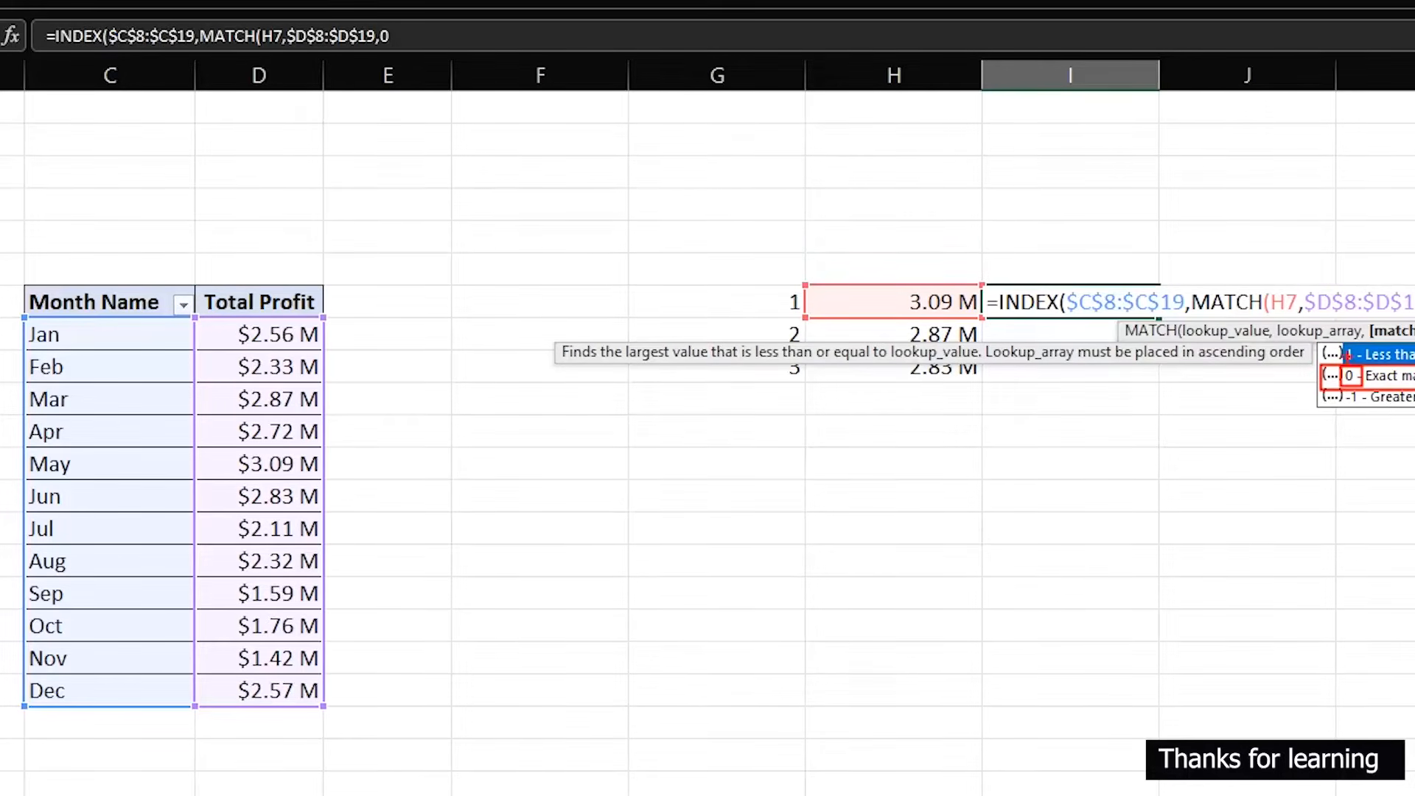
key(Escape)
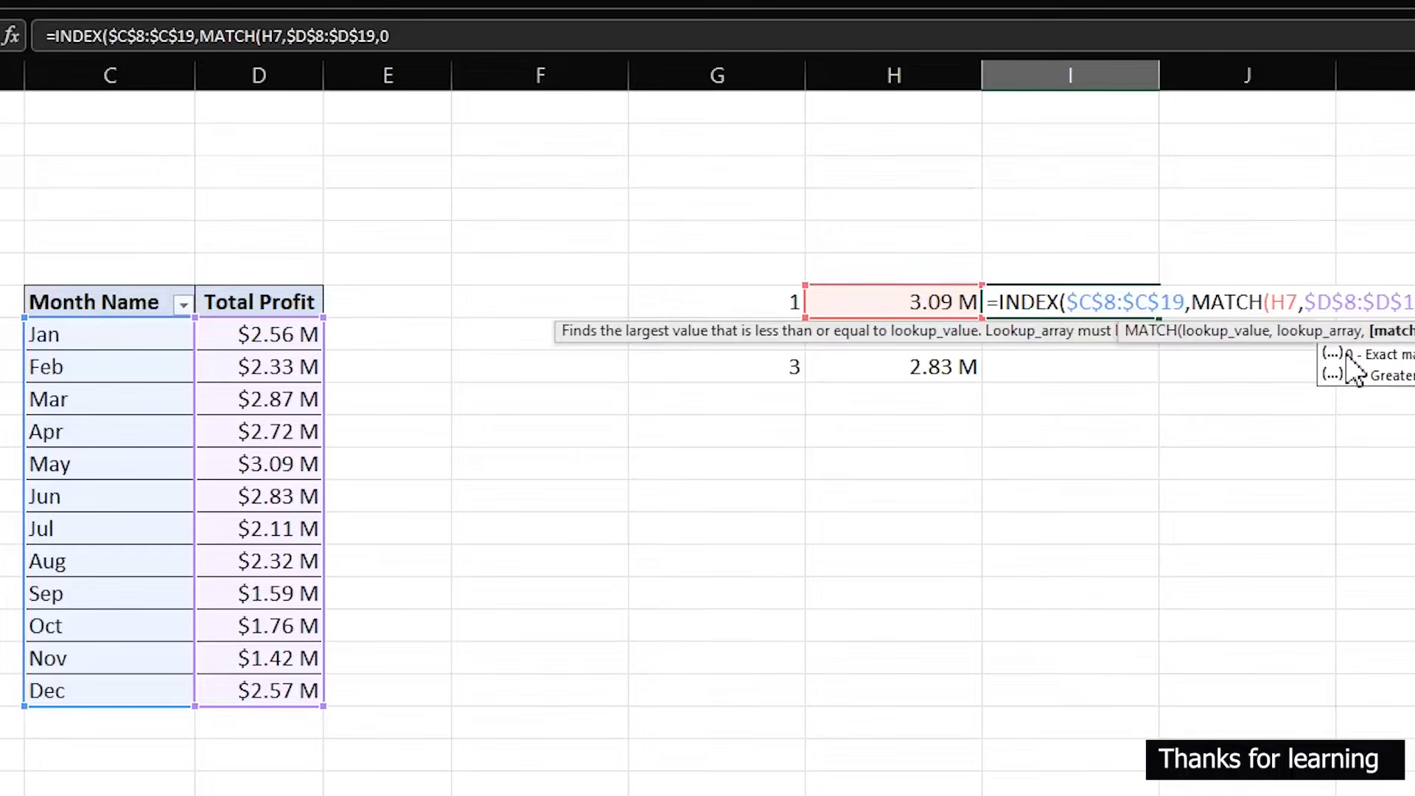
text(,)
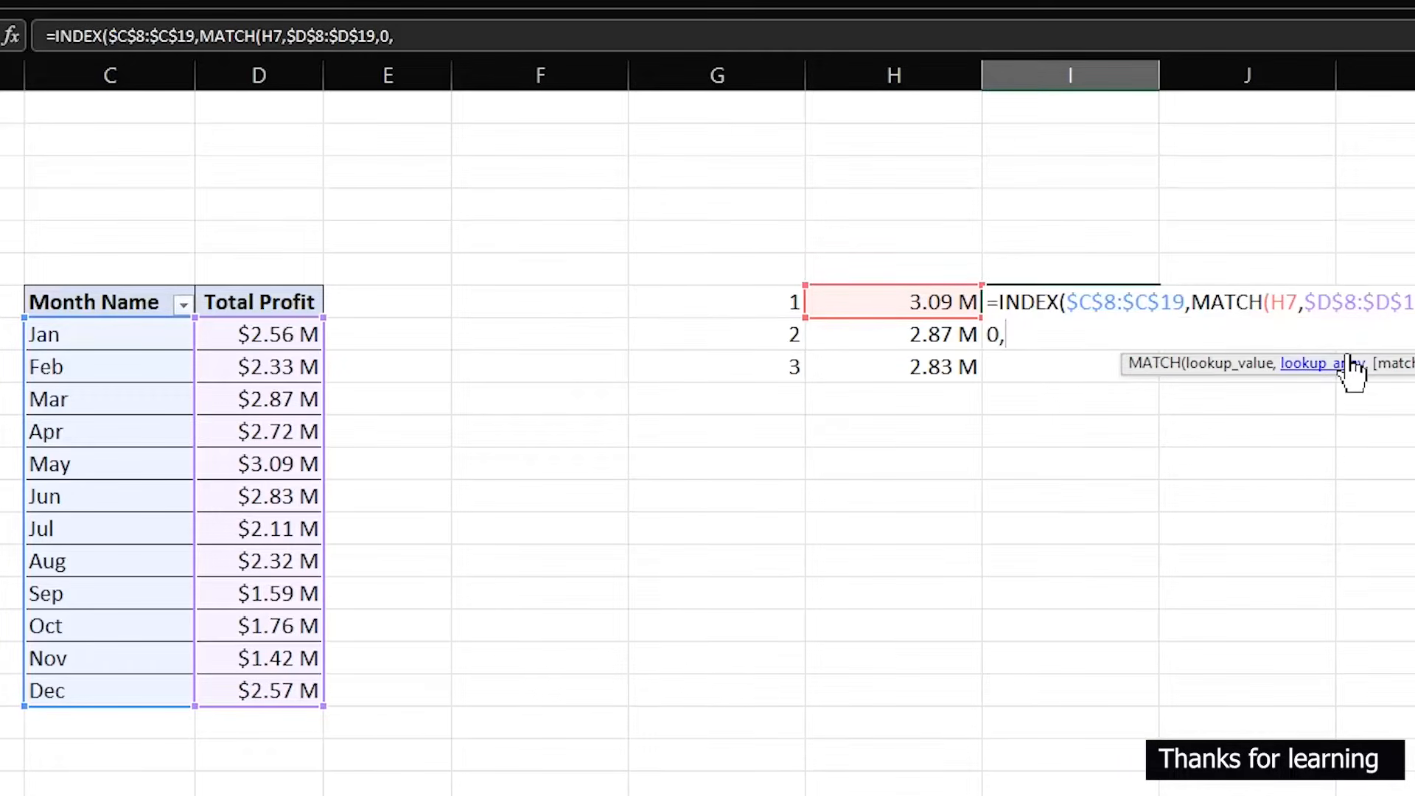
key(BackSpace)
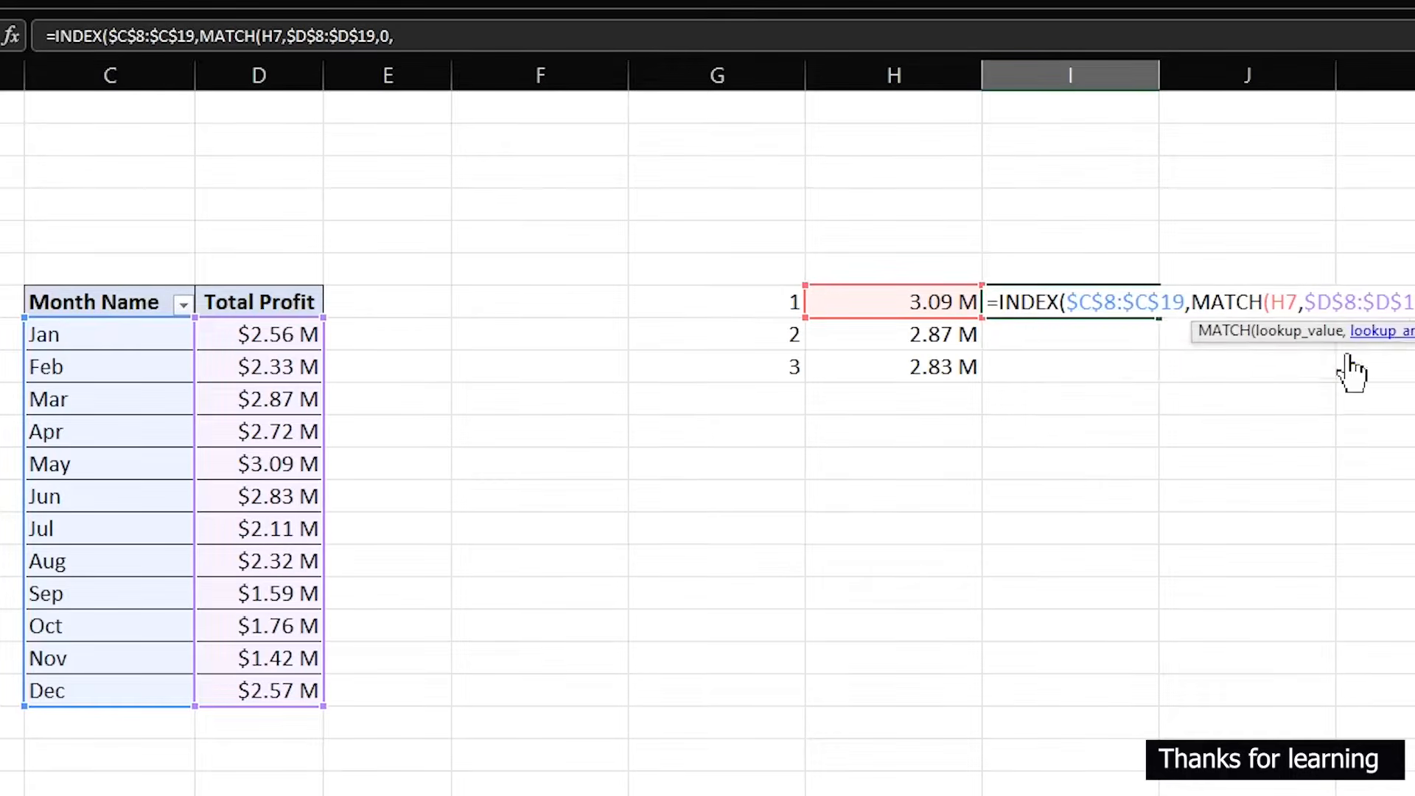
text()))
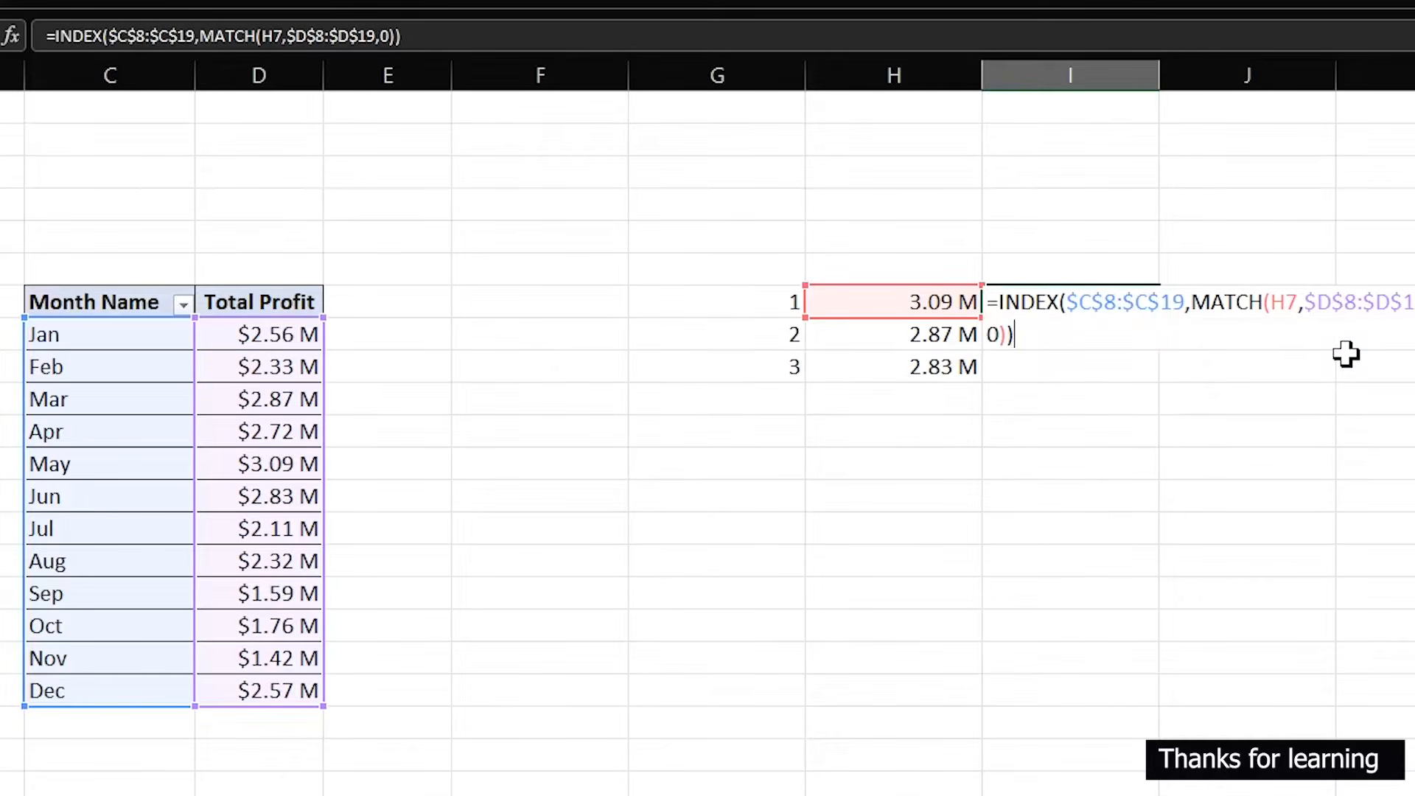
key(Return)
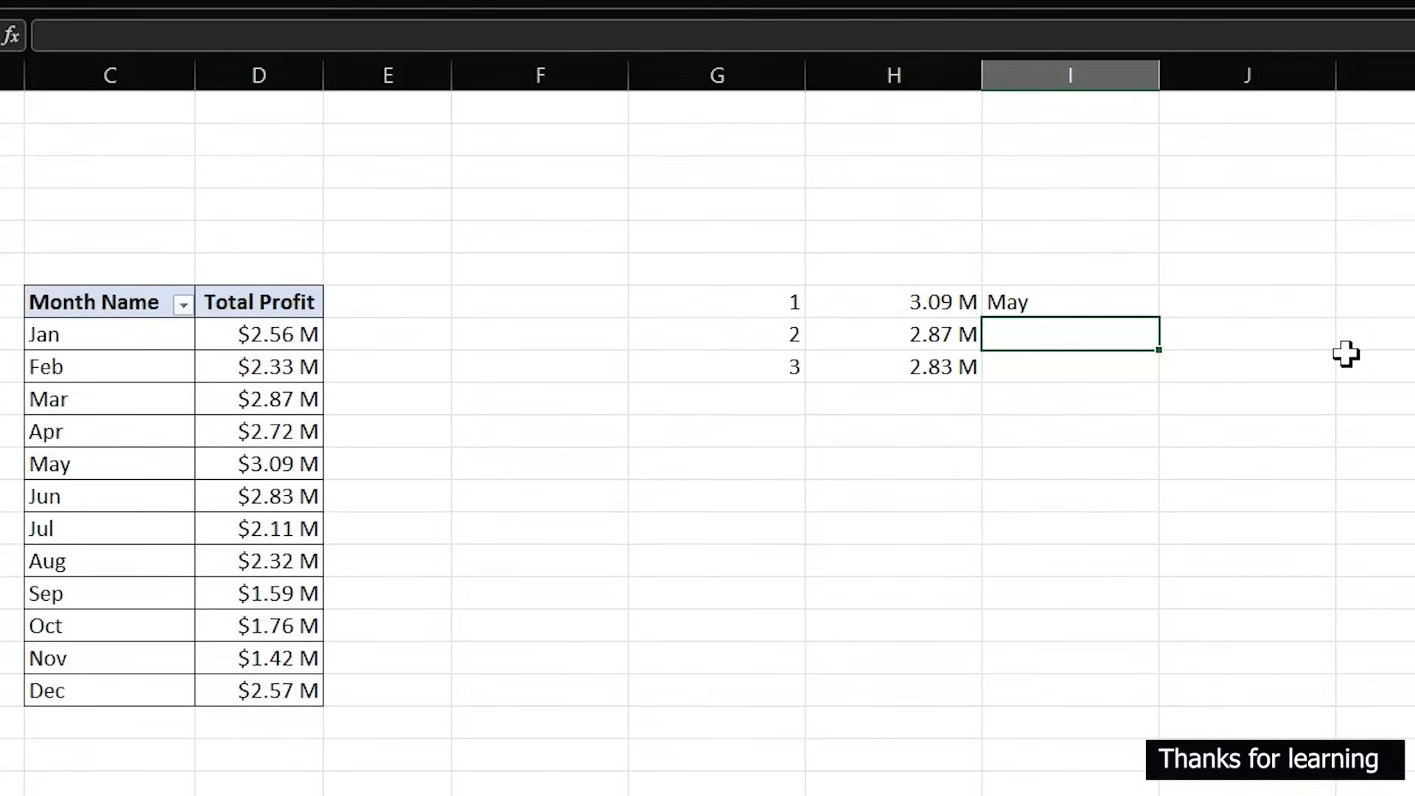
- Copy the INDEX formula from I7 down to I9
click(1039, 293)
drag(1159, 318, 1169, 392)
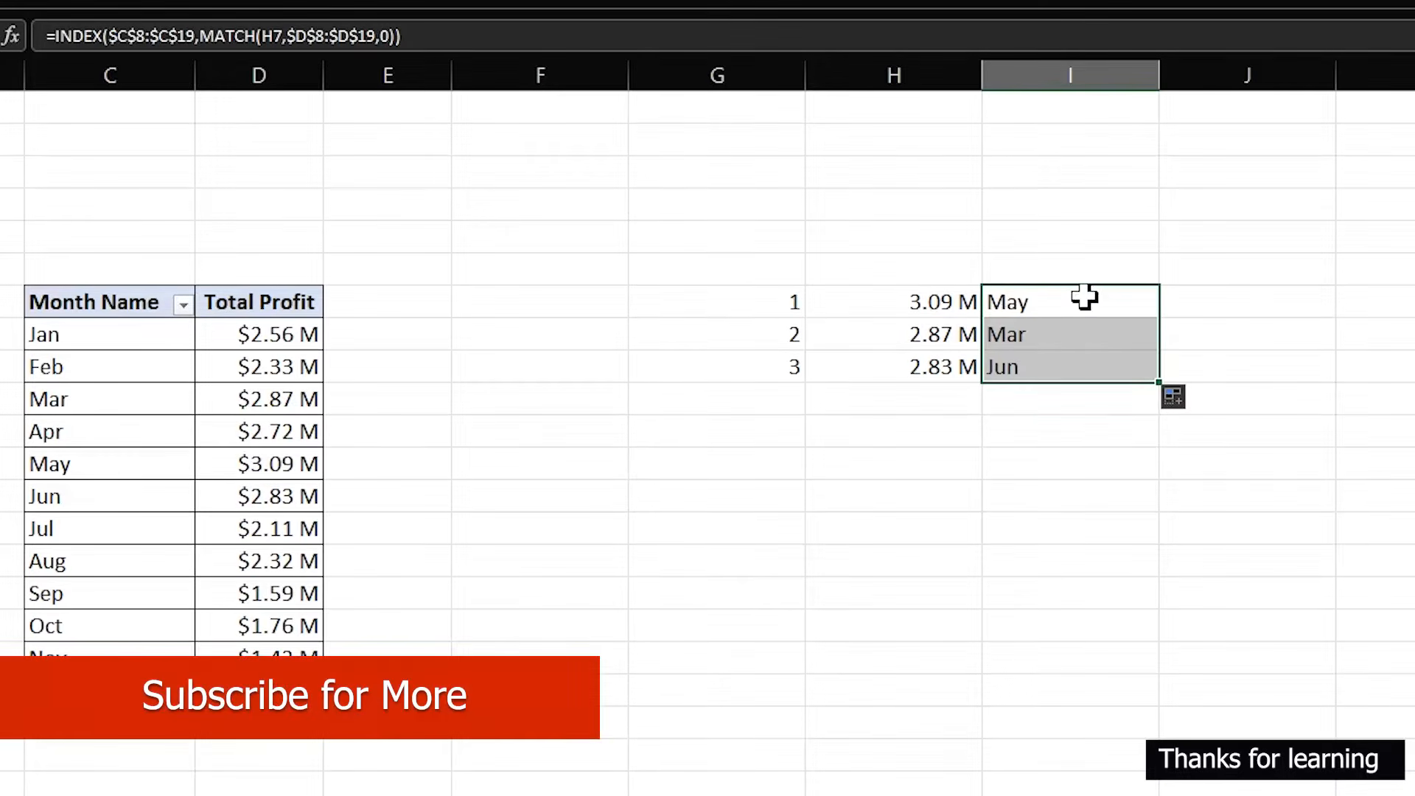
- Check the May, Mar and Jun entries in the month table, then close the PivotTable Fields pane
click(74, 465)
ctrl+click(95, 400)
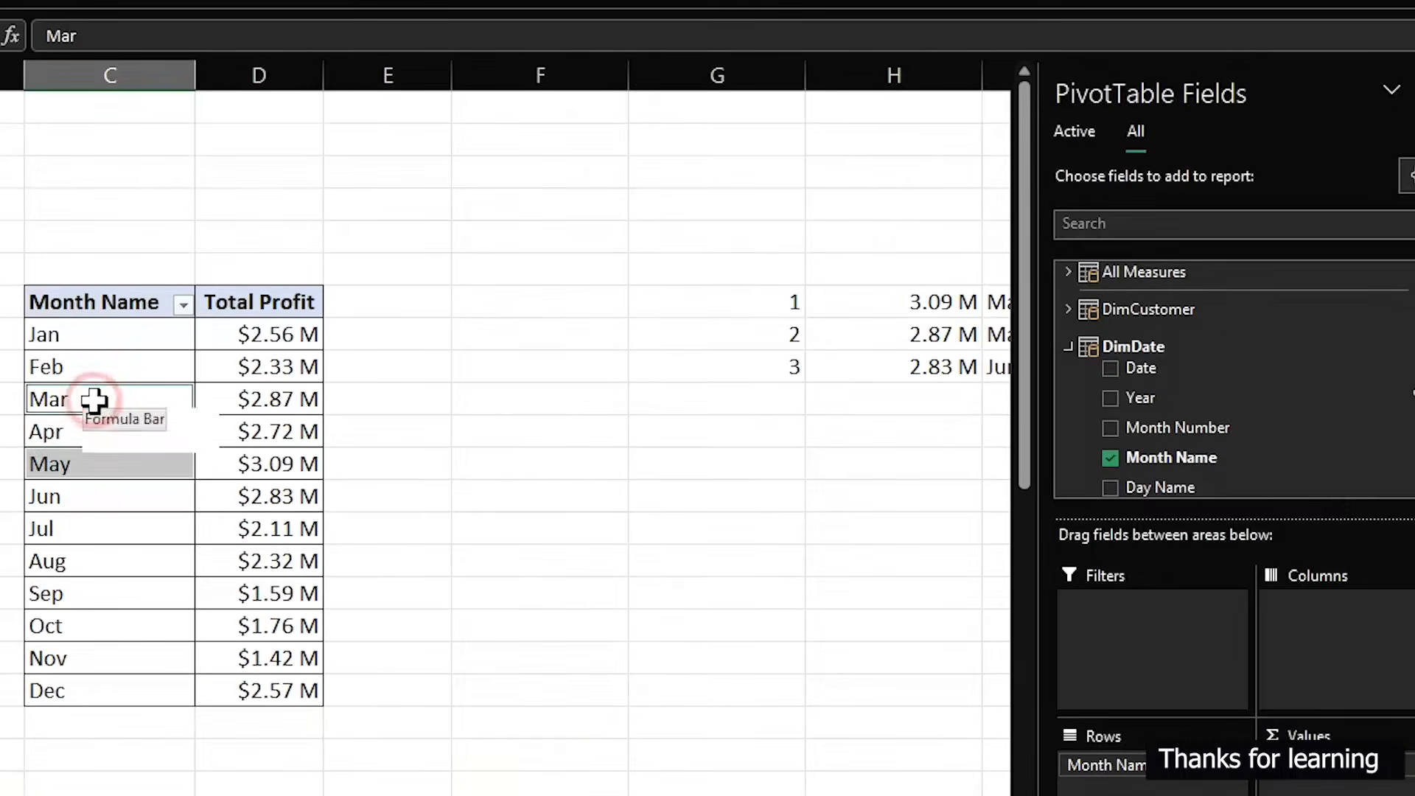
ctrl+click(101, 499)
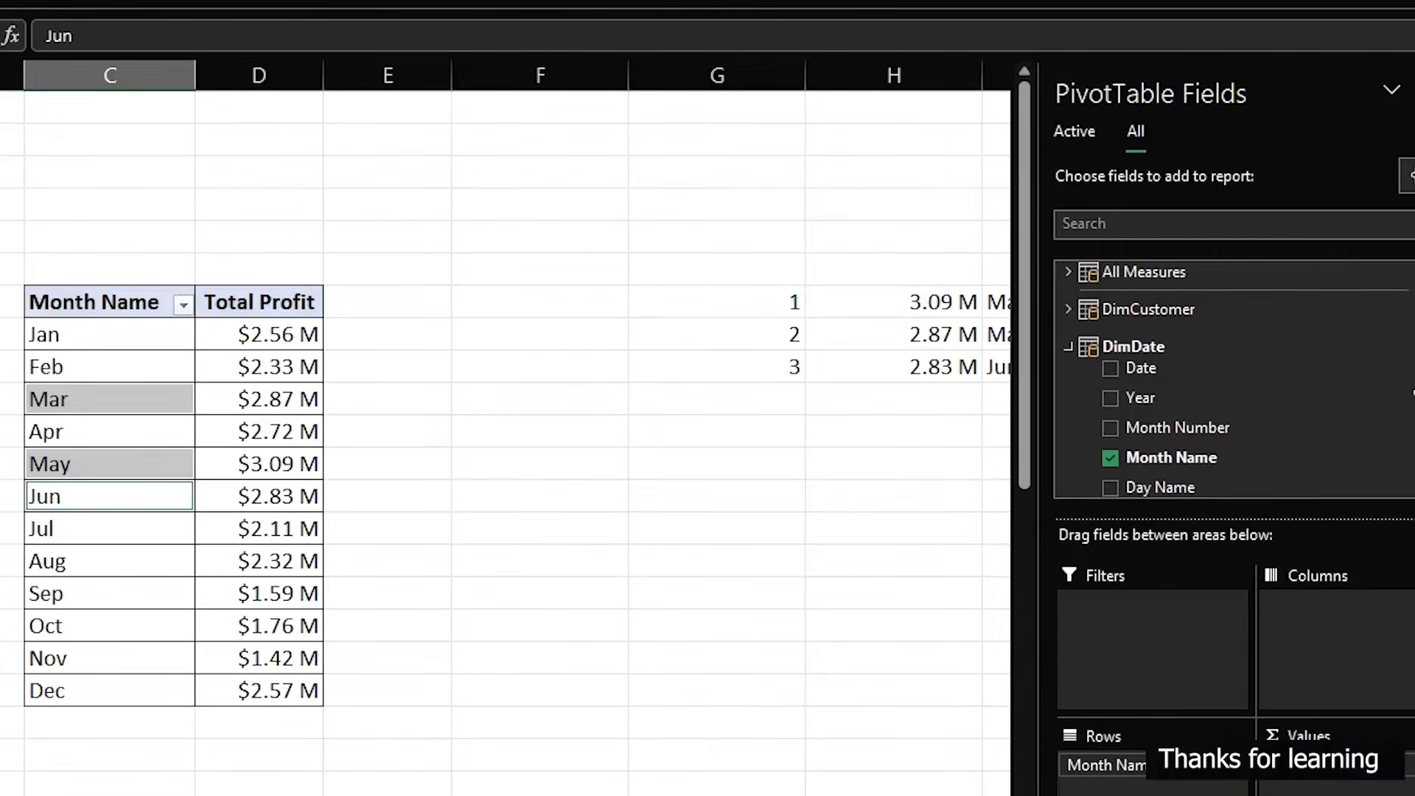
click(1414, 90)
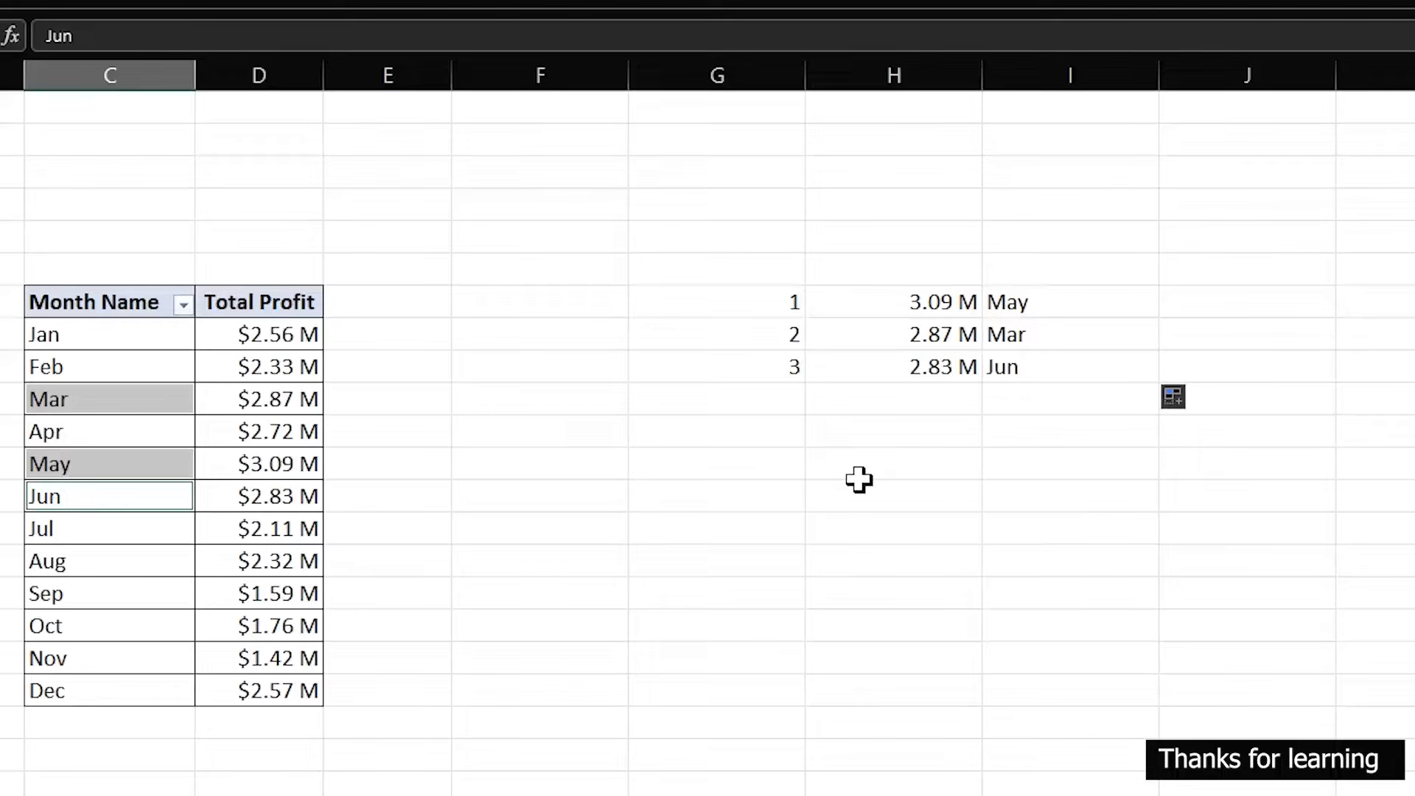
- Enter =SUM(H7:H9)/SUM(D8:D19) in H12 to compute the top-3 months' share of total profit
click(923, 463)
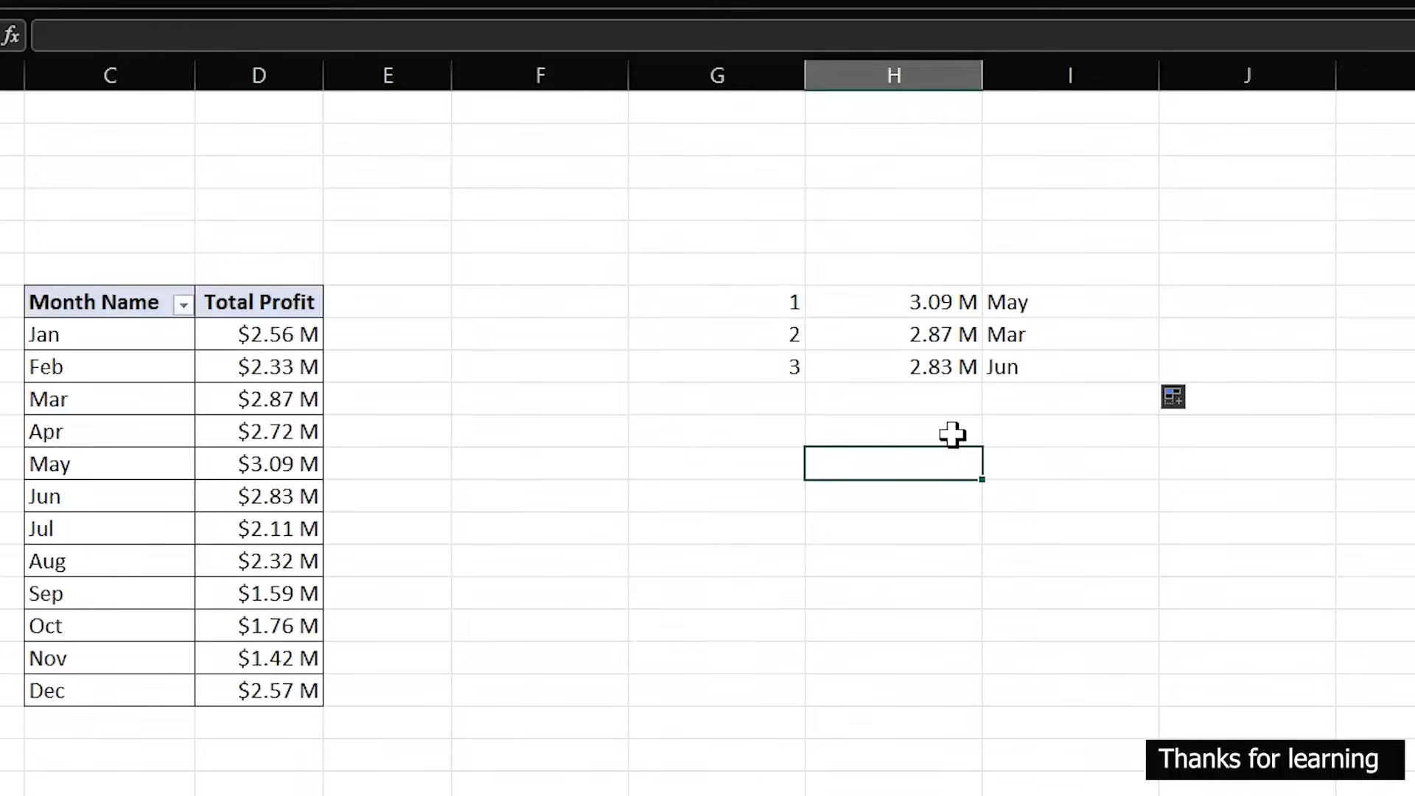
text(=sum)
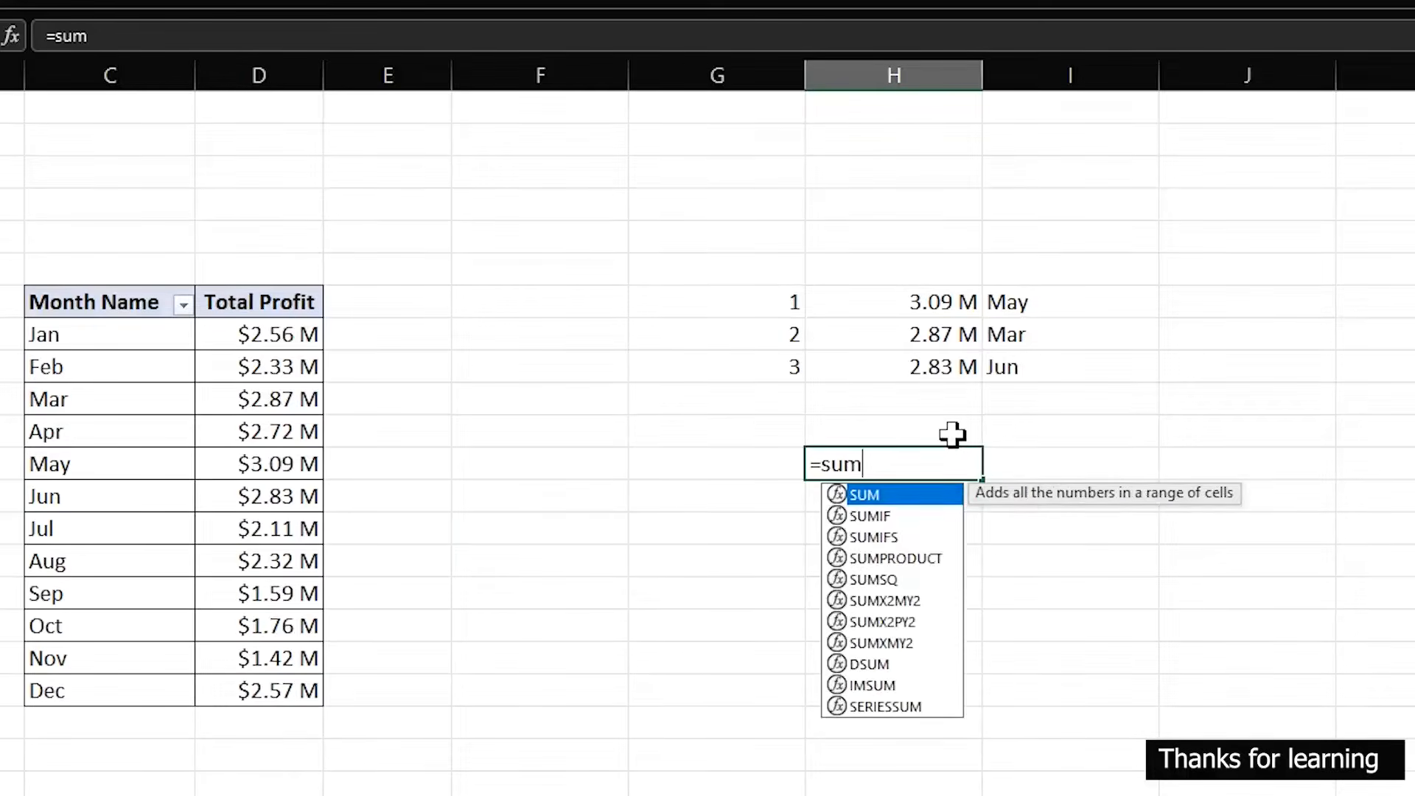
key(Tab)
drag(957, 303, 956, 368)
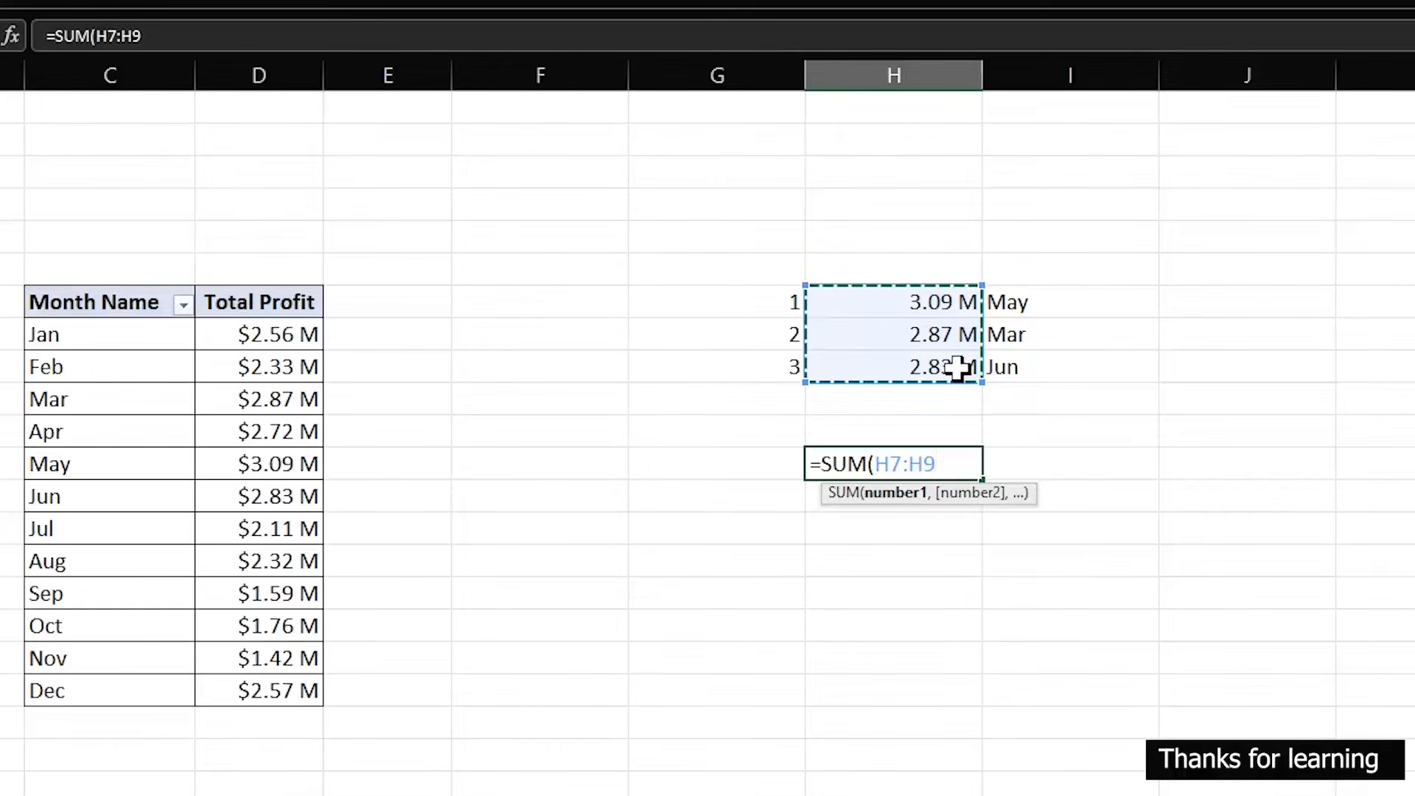
text()/)
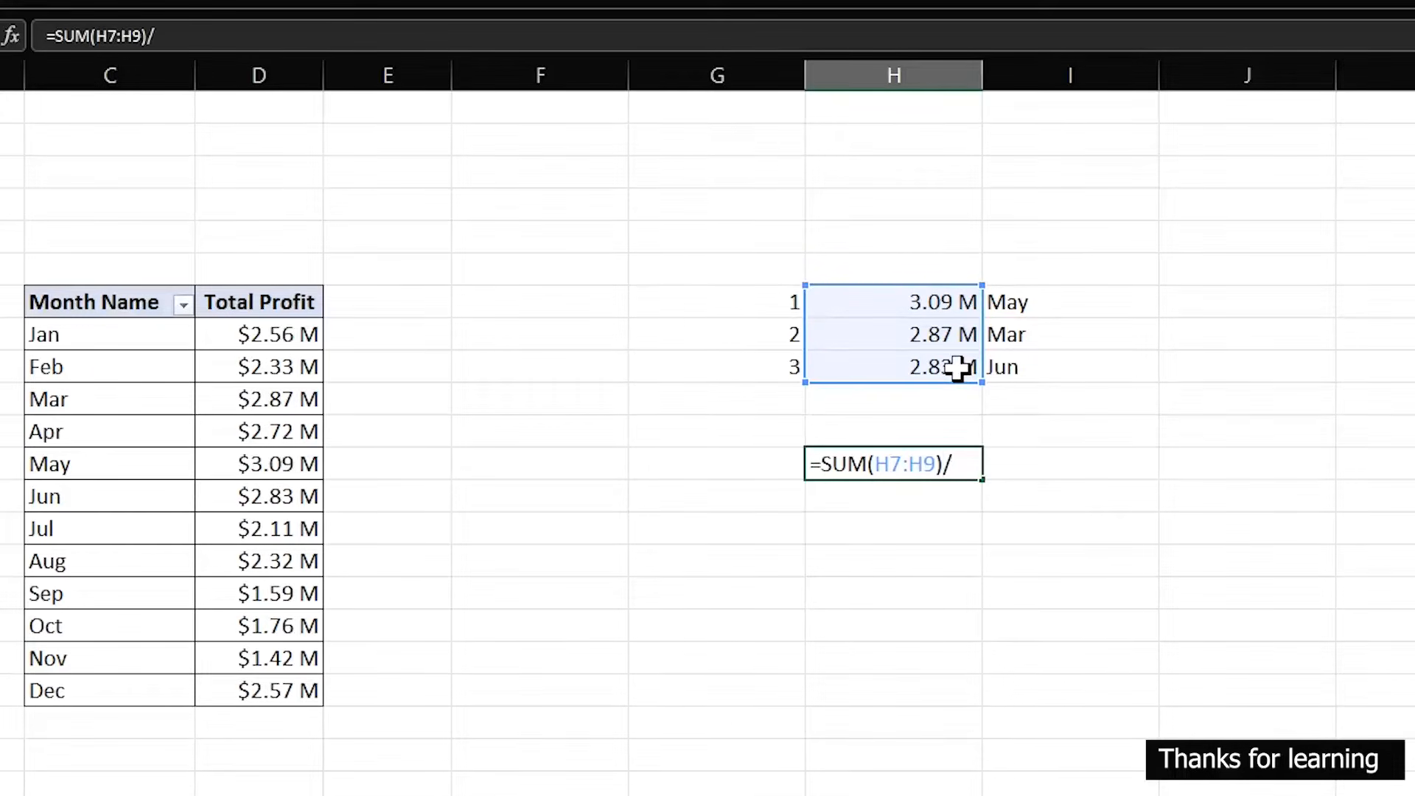
text(sum)
key(Tab)
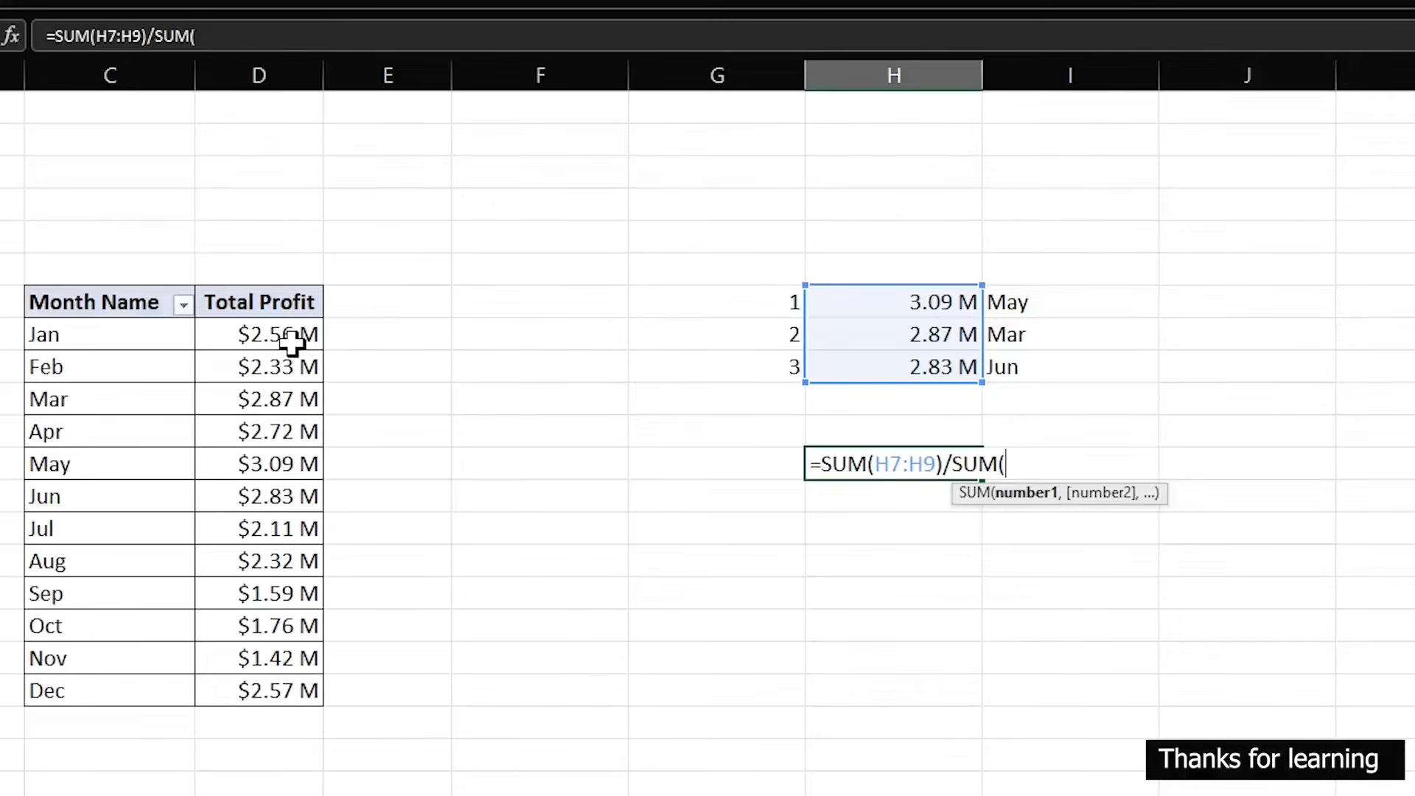
drag(294, 345, 275, 678)
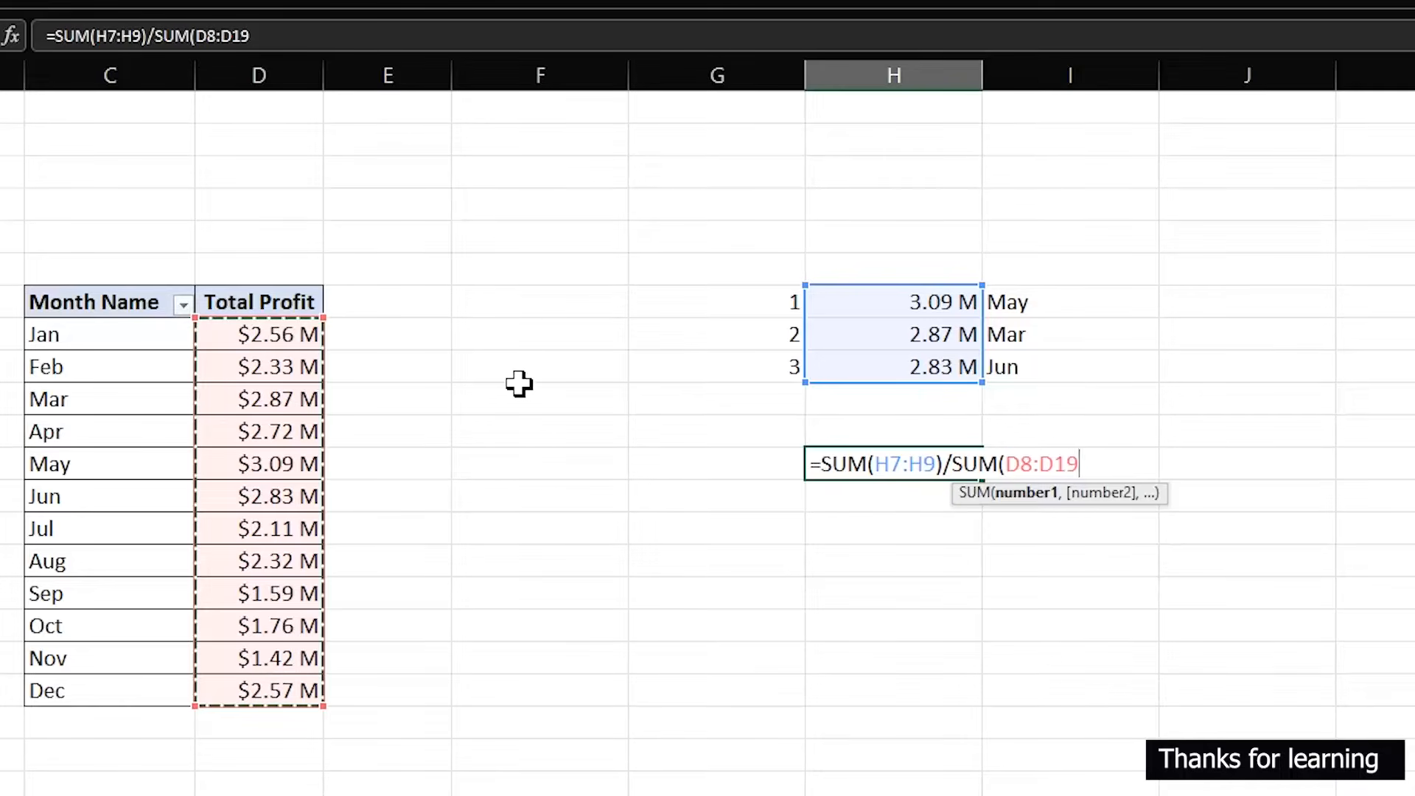
text())
key(ctrl+Return)
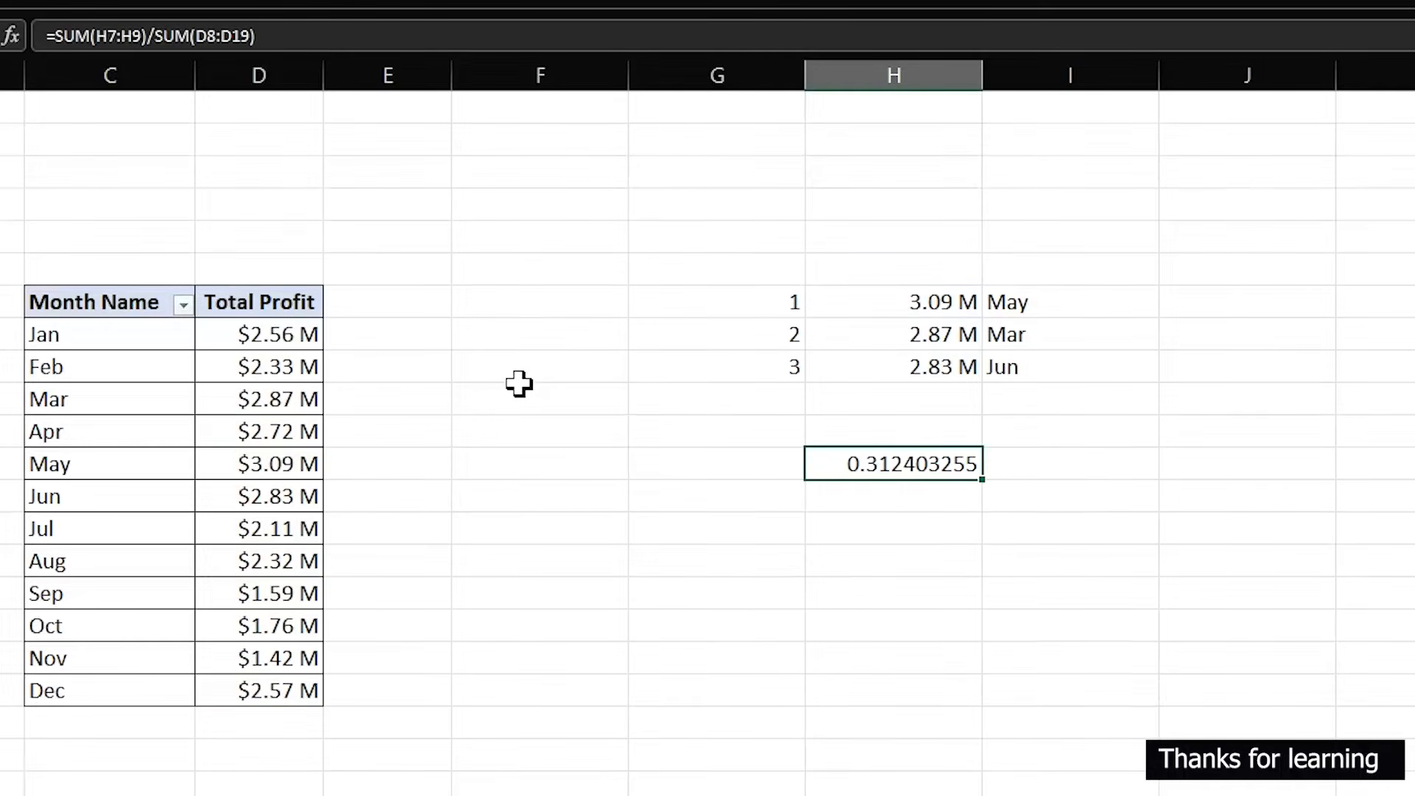
- Format H12 as a percentage with 1 decimal place
key(ctrl+1)
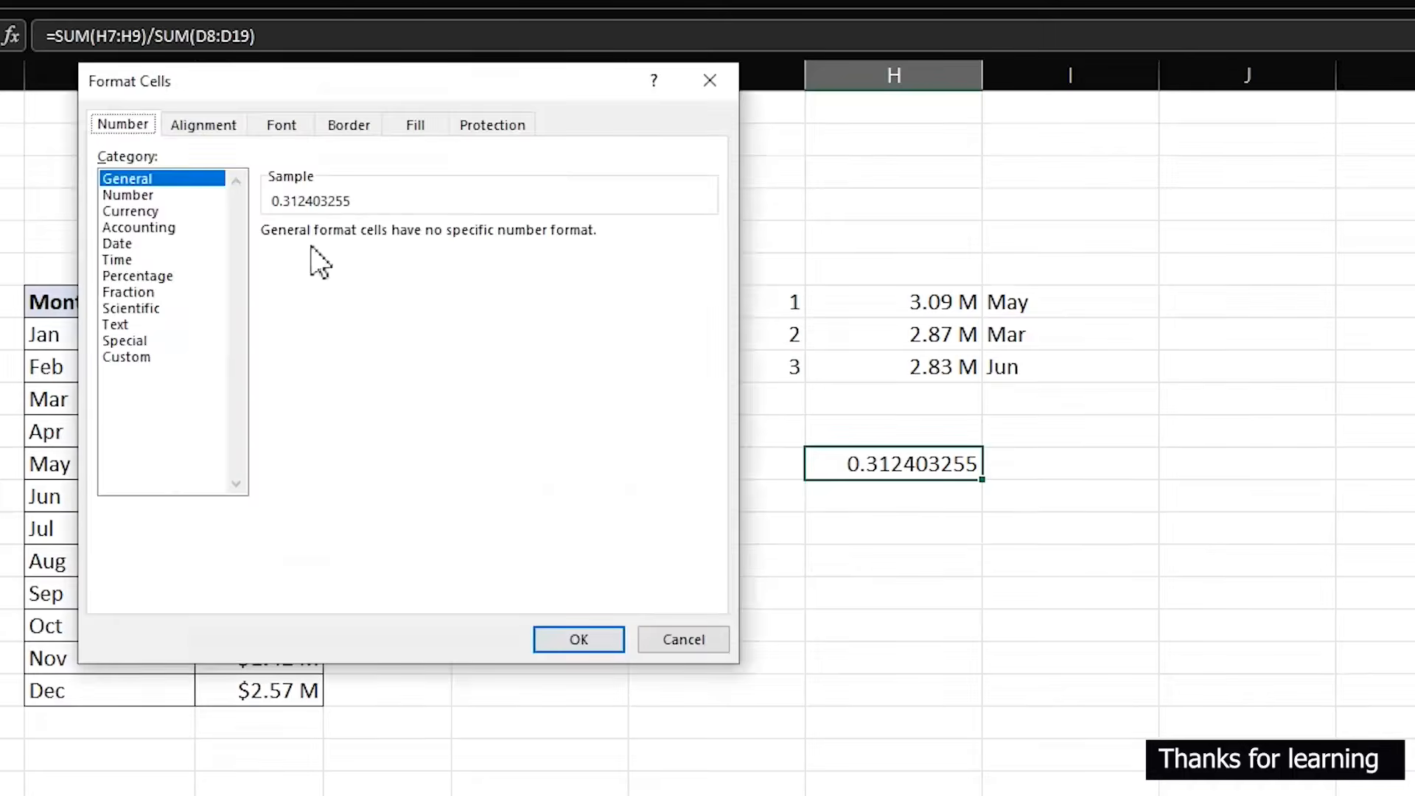
click(180, 276)
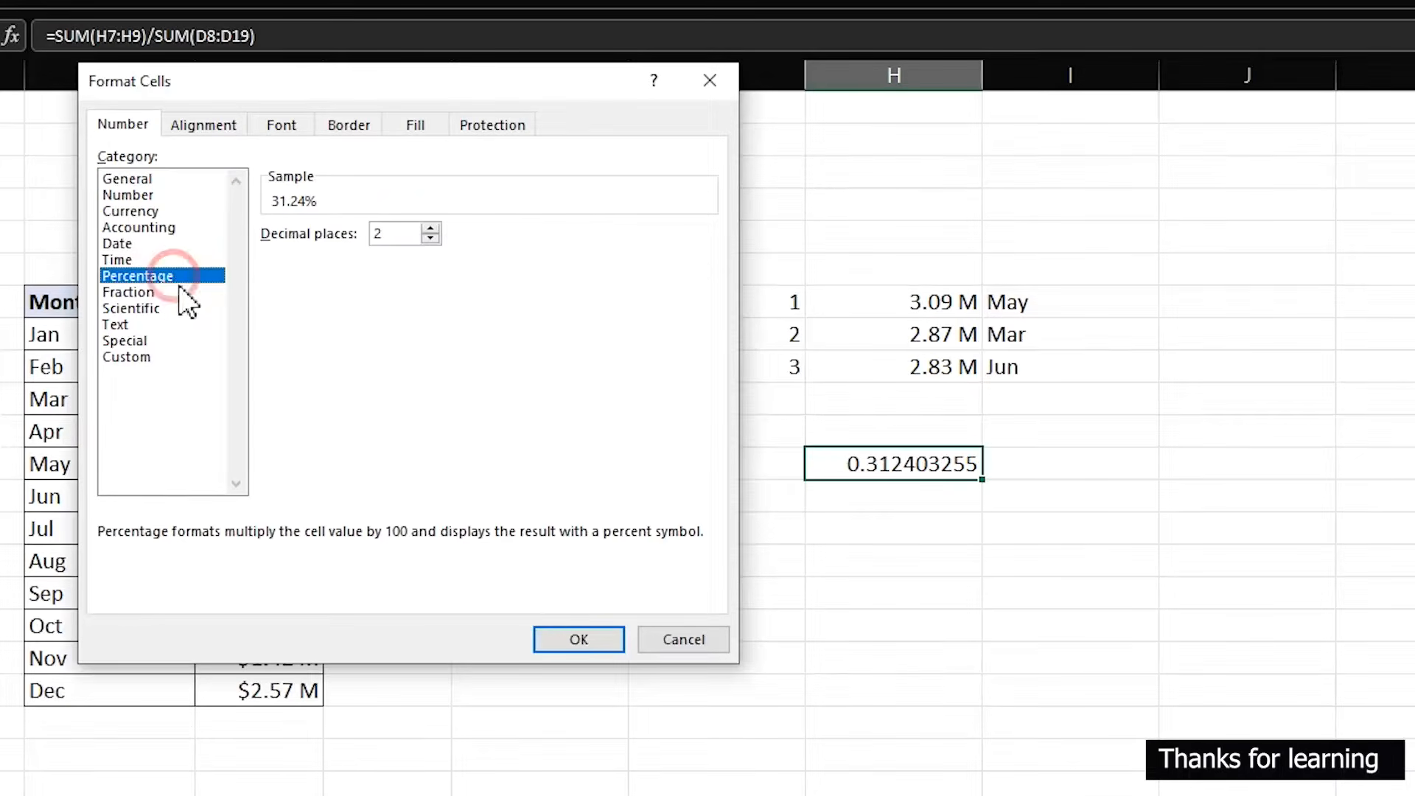
click(430, 238)
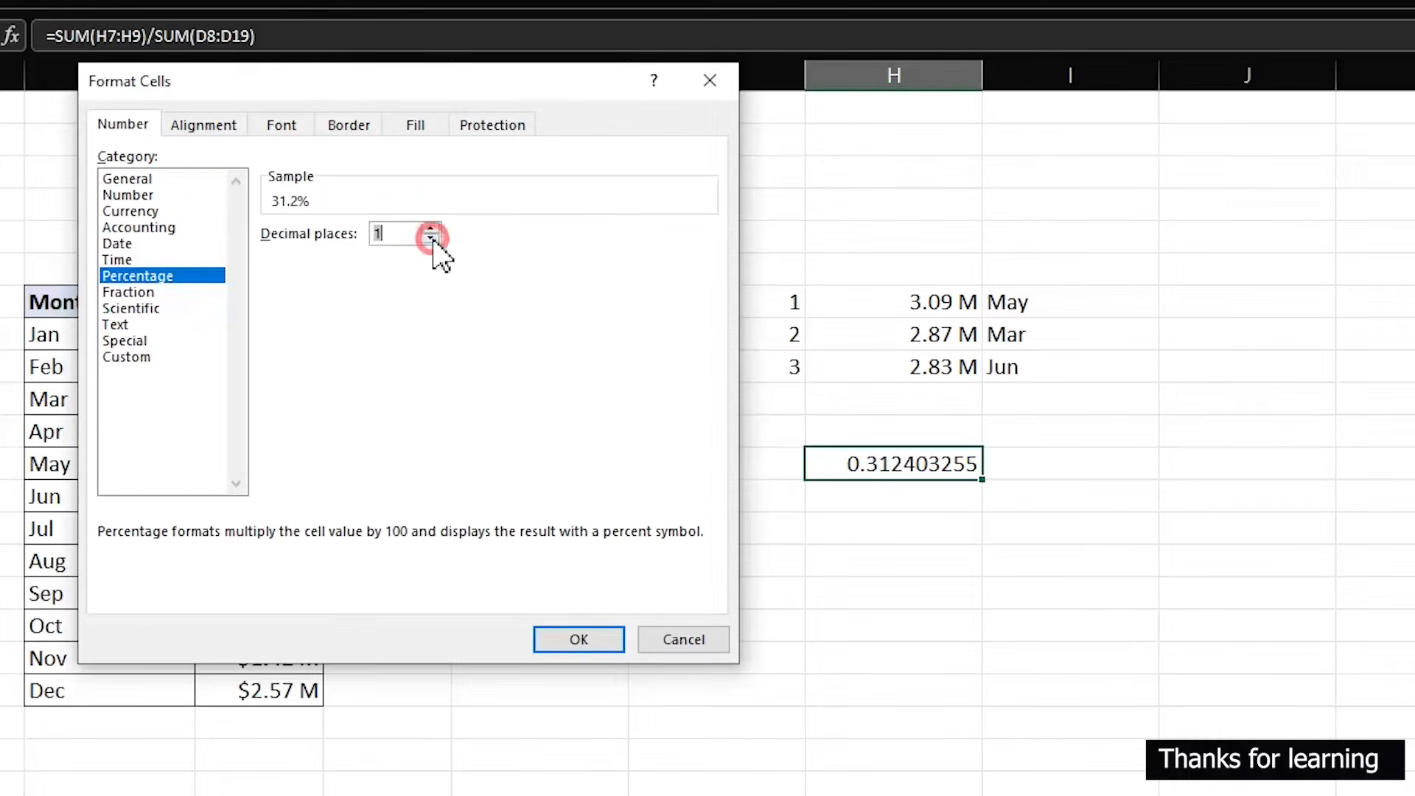
click(621, 648)
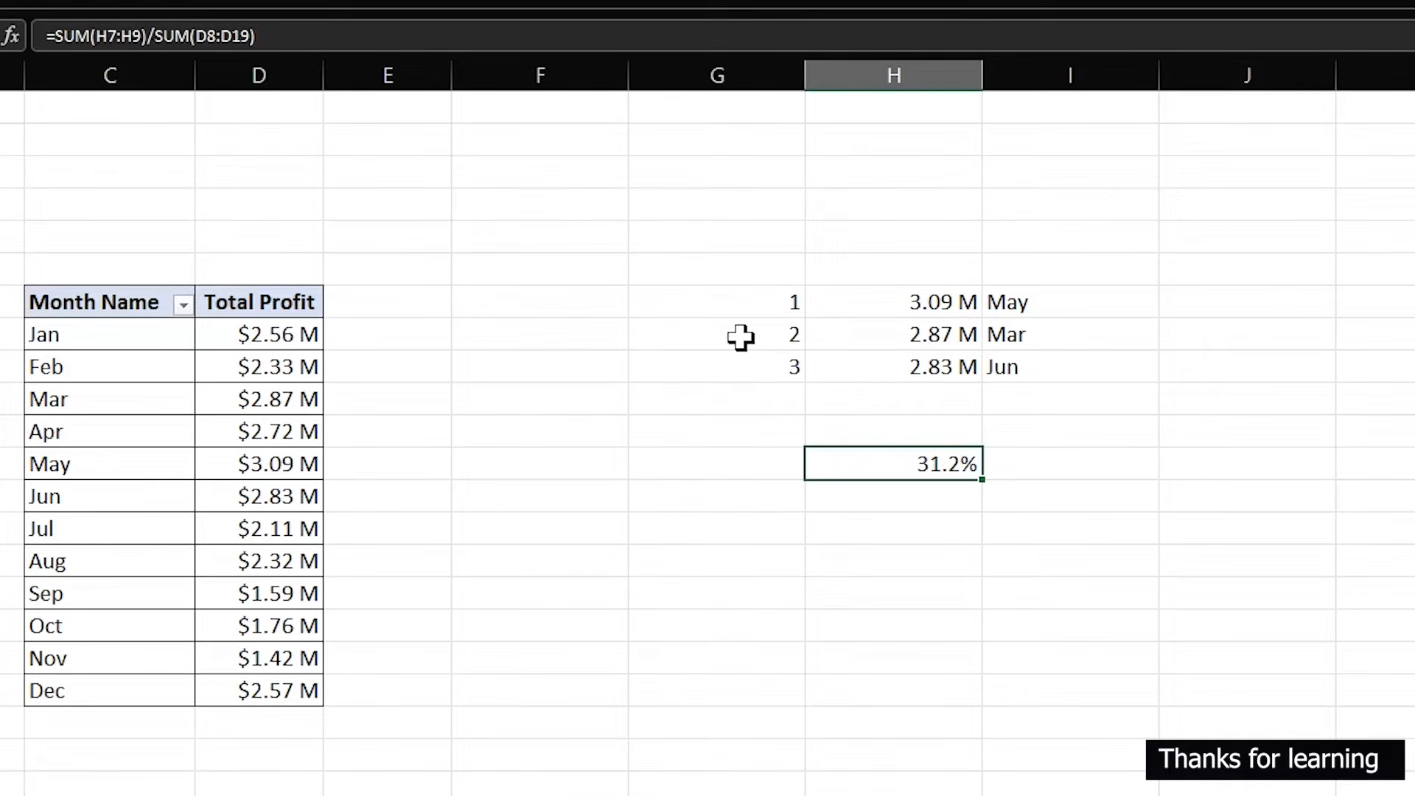
- Link G14 to the selected year in cell W8 of the Analysis 1 sheet
click(714, 529)
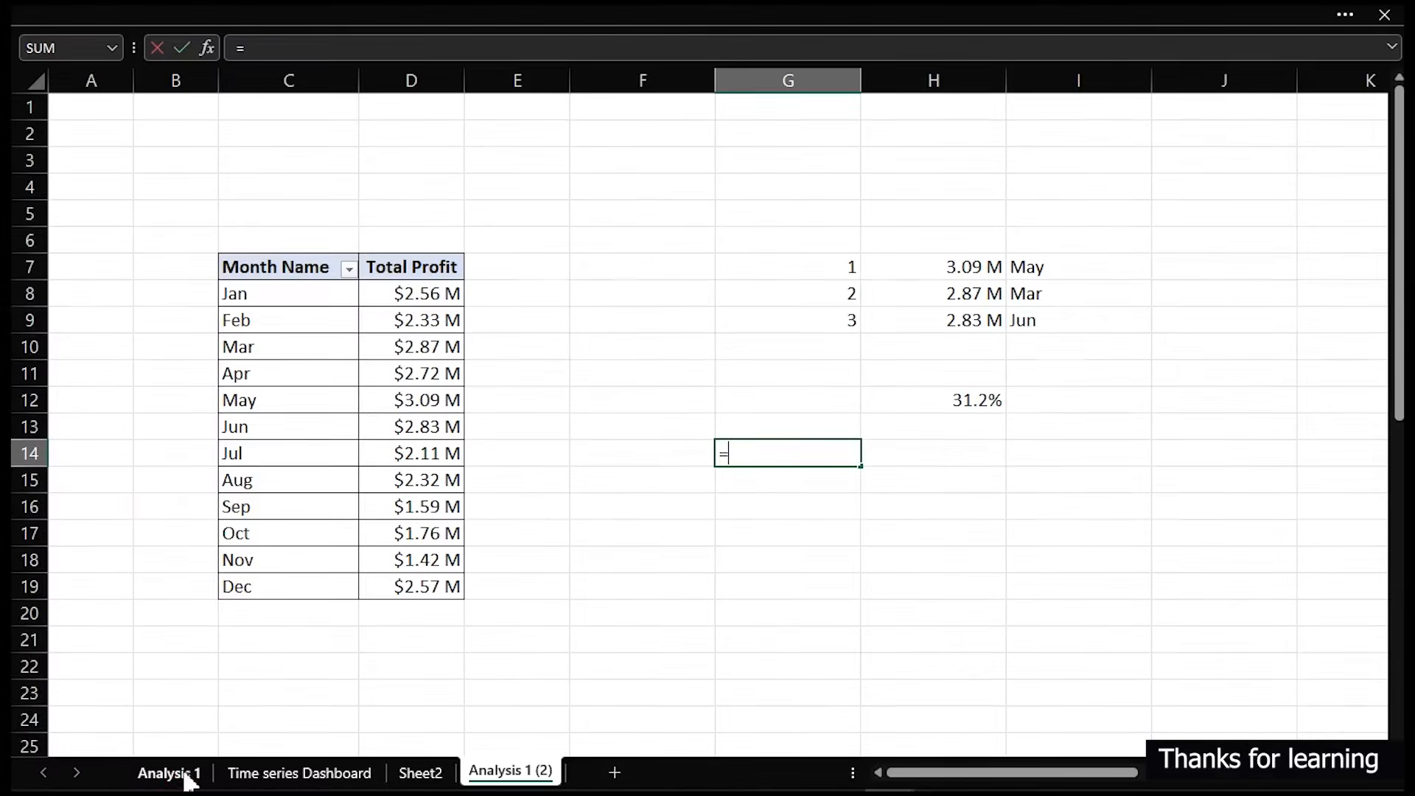
click(184, 769)
scroll(950, 661, up, 9)
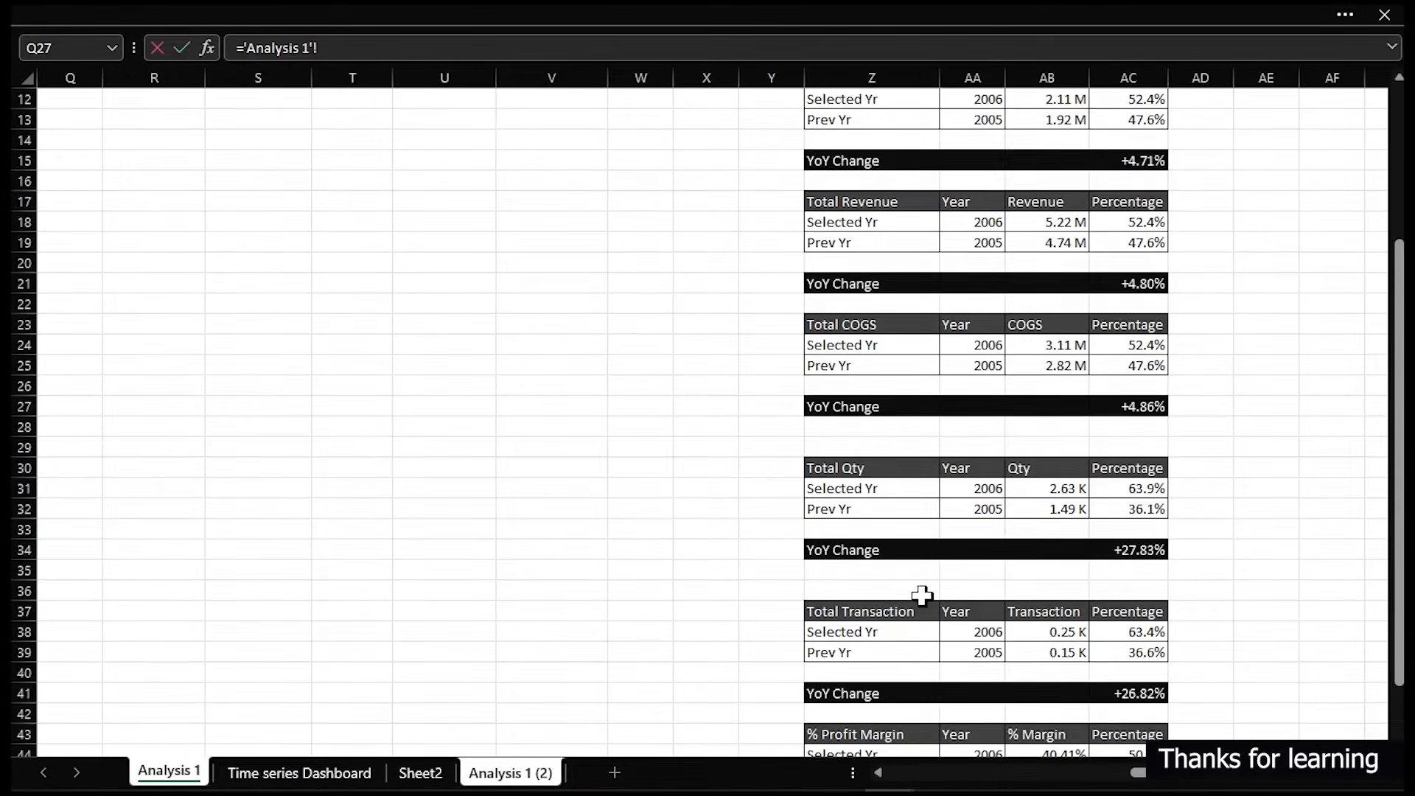
click(647, 243)
key(Return)
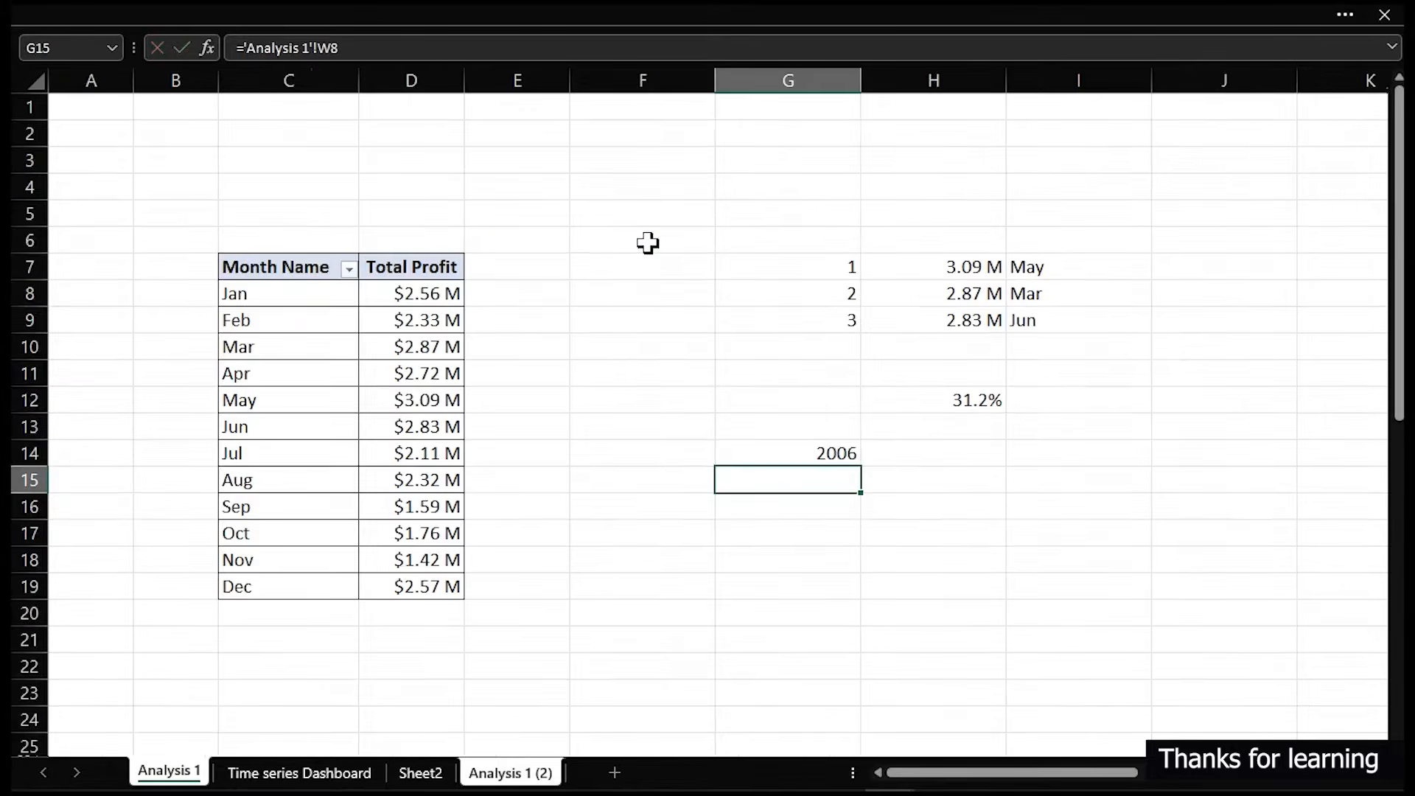
- Edit G14's formula to prefix the year with the text "In" using =
click(754, 452)
double_click(754, 452)
click(730, 453)
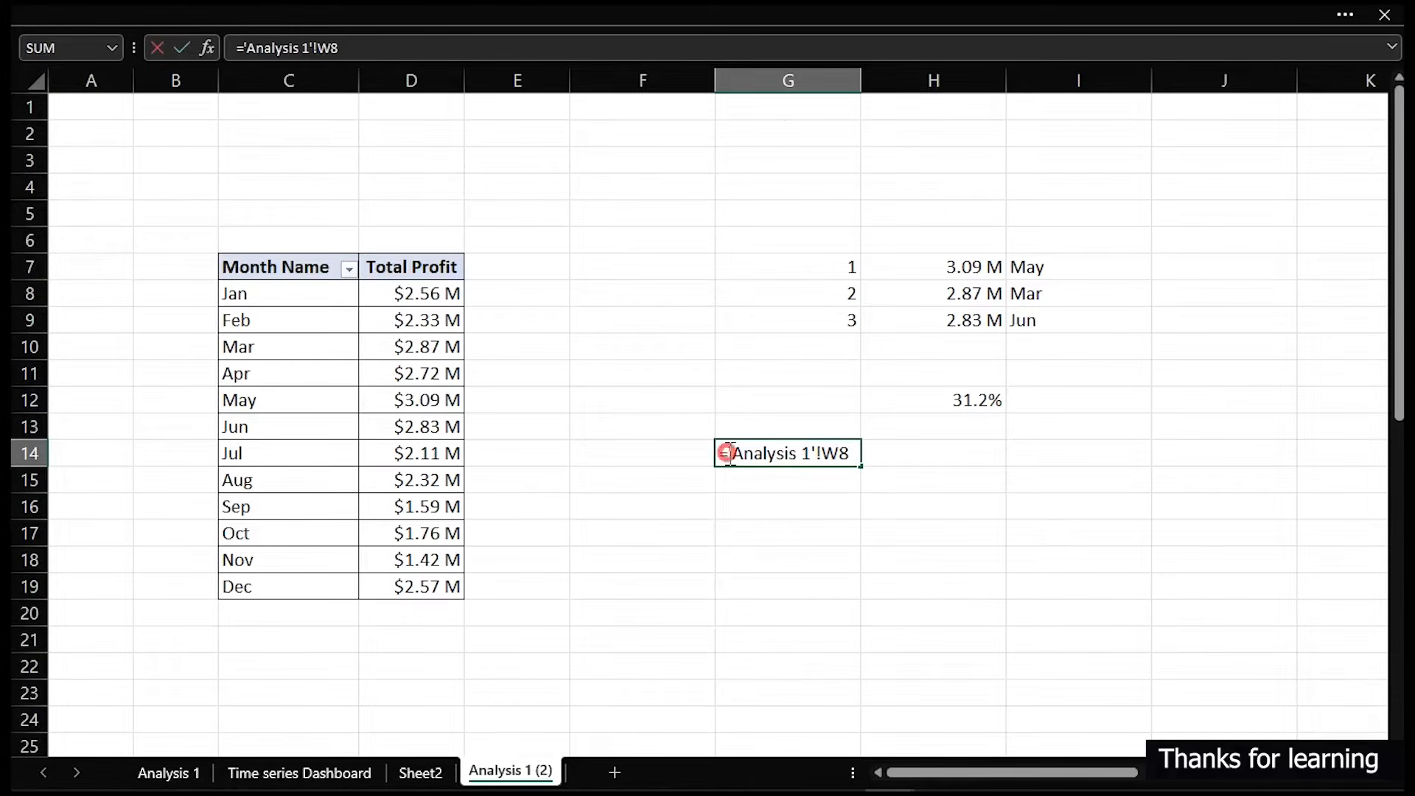
text(")
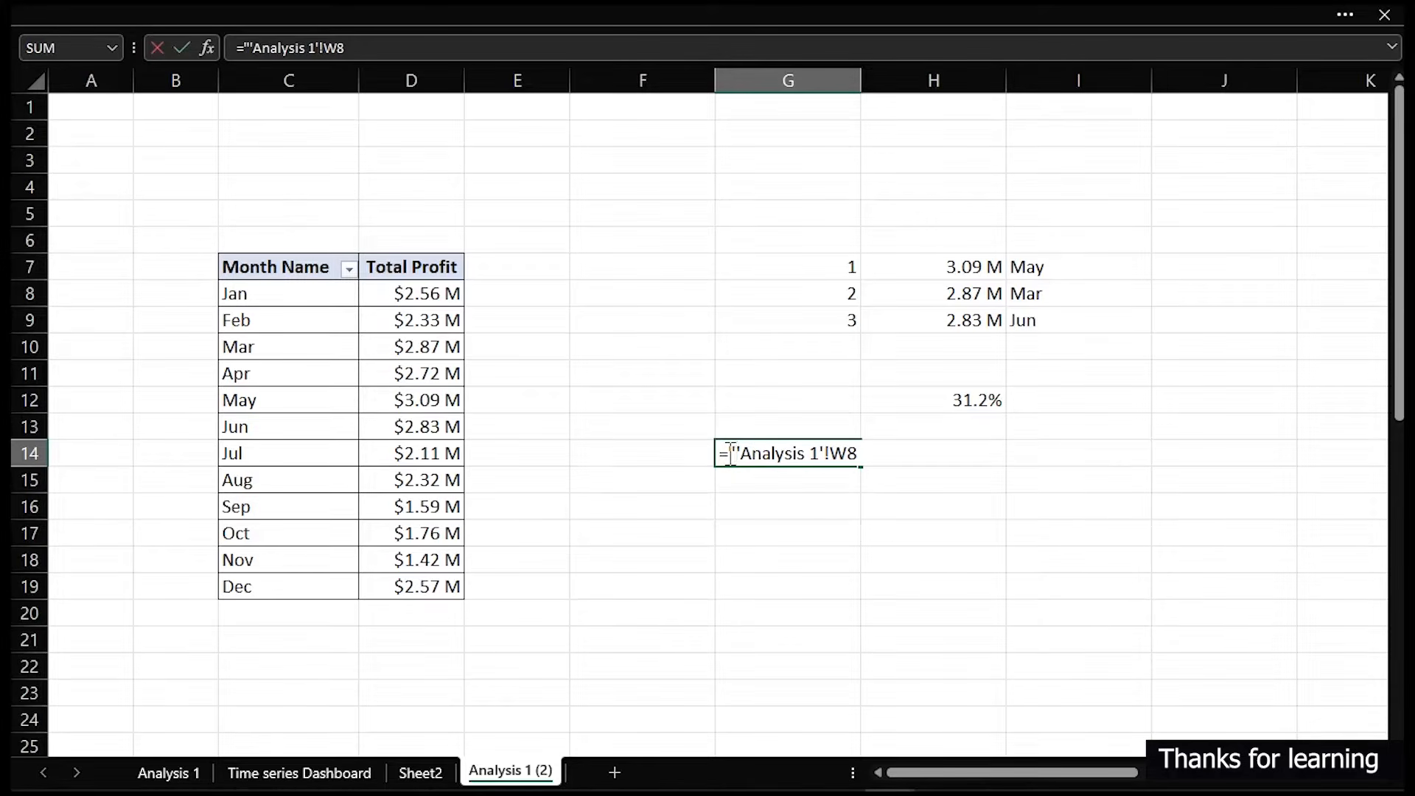
text(In)
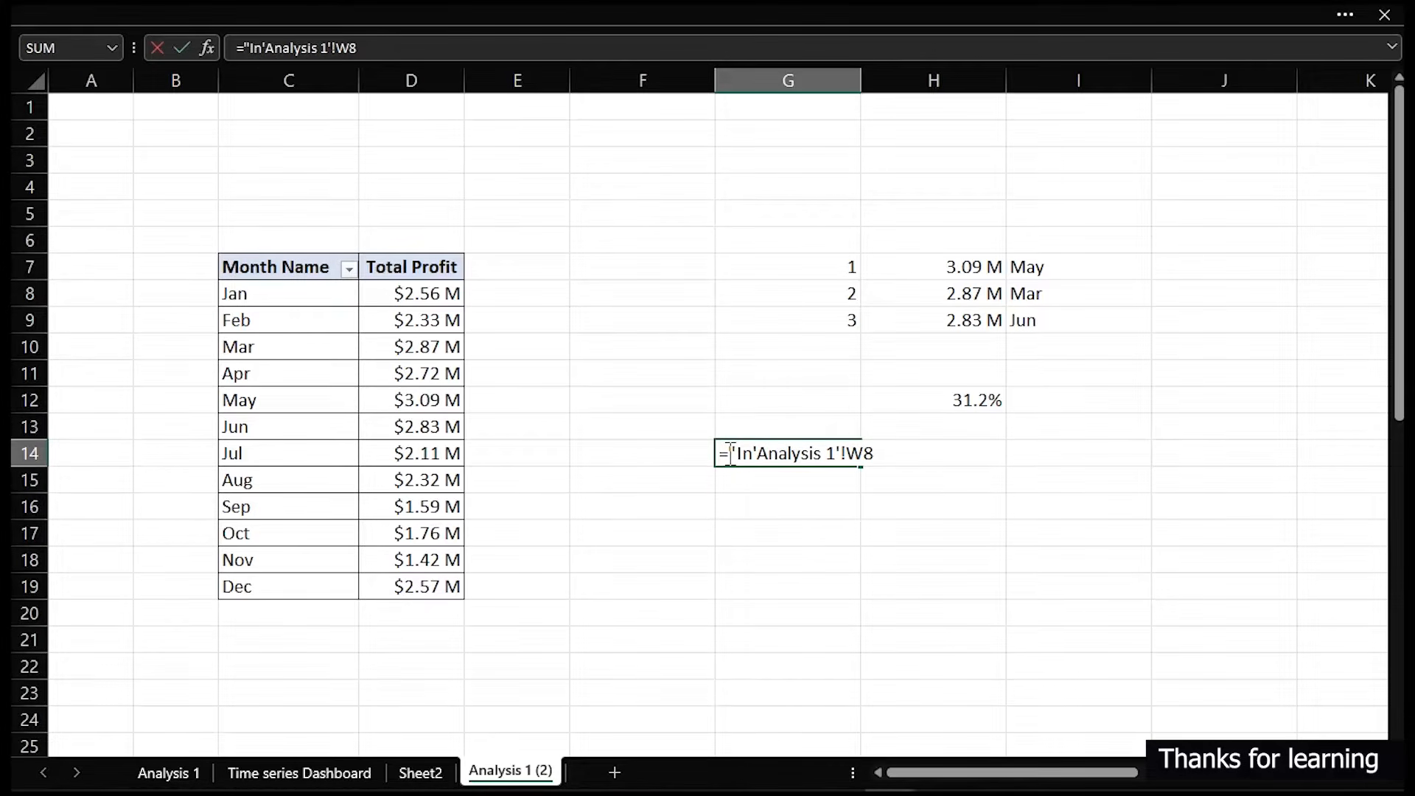
text("&)
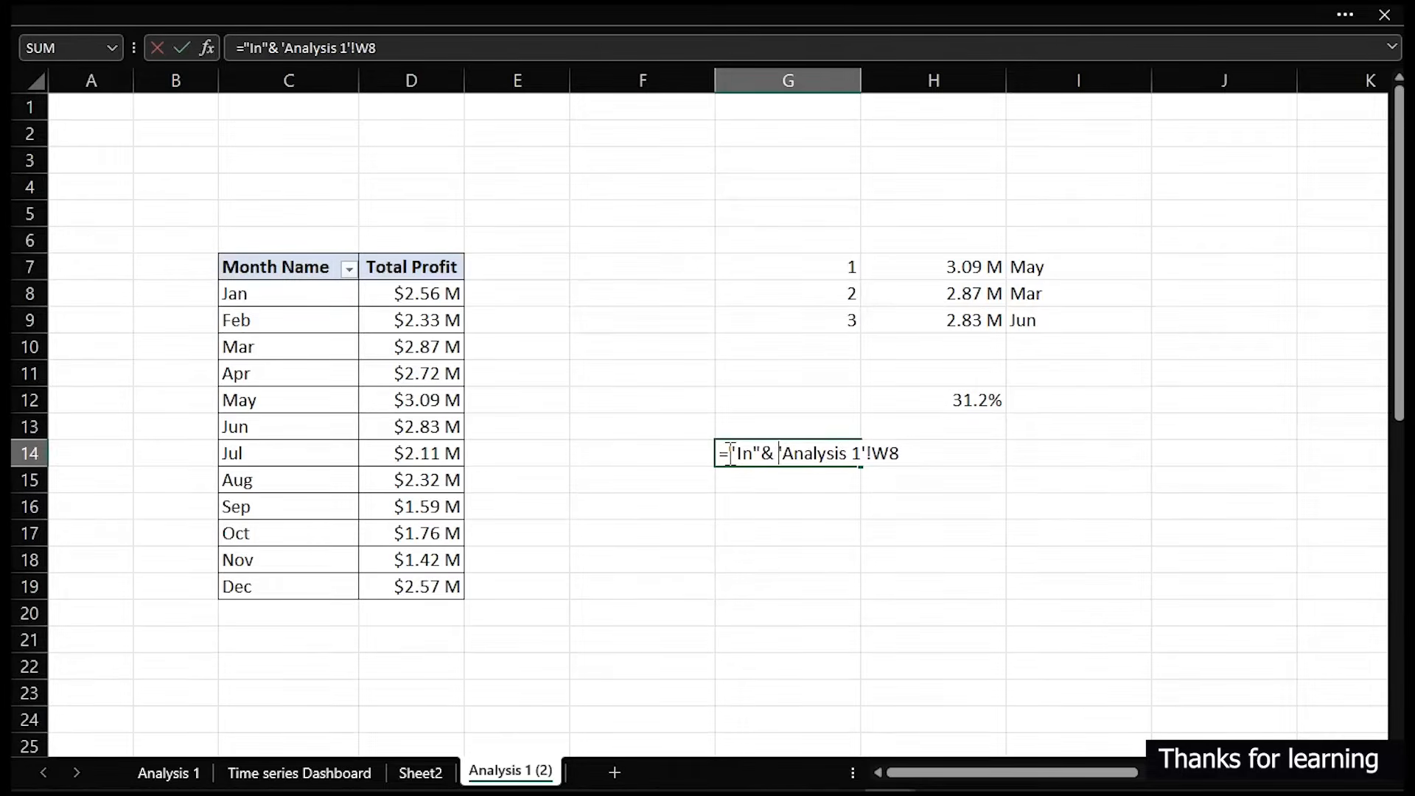
key(Return)
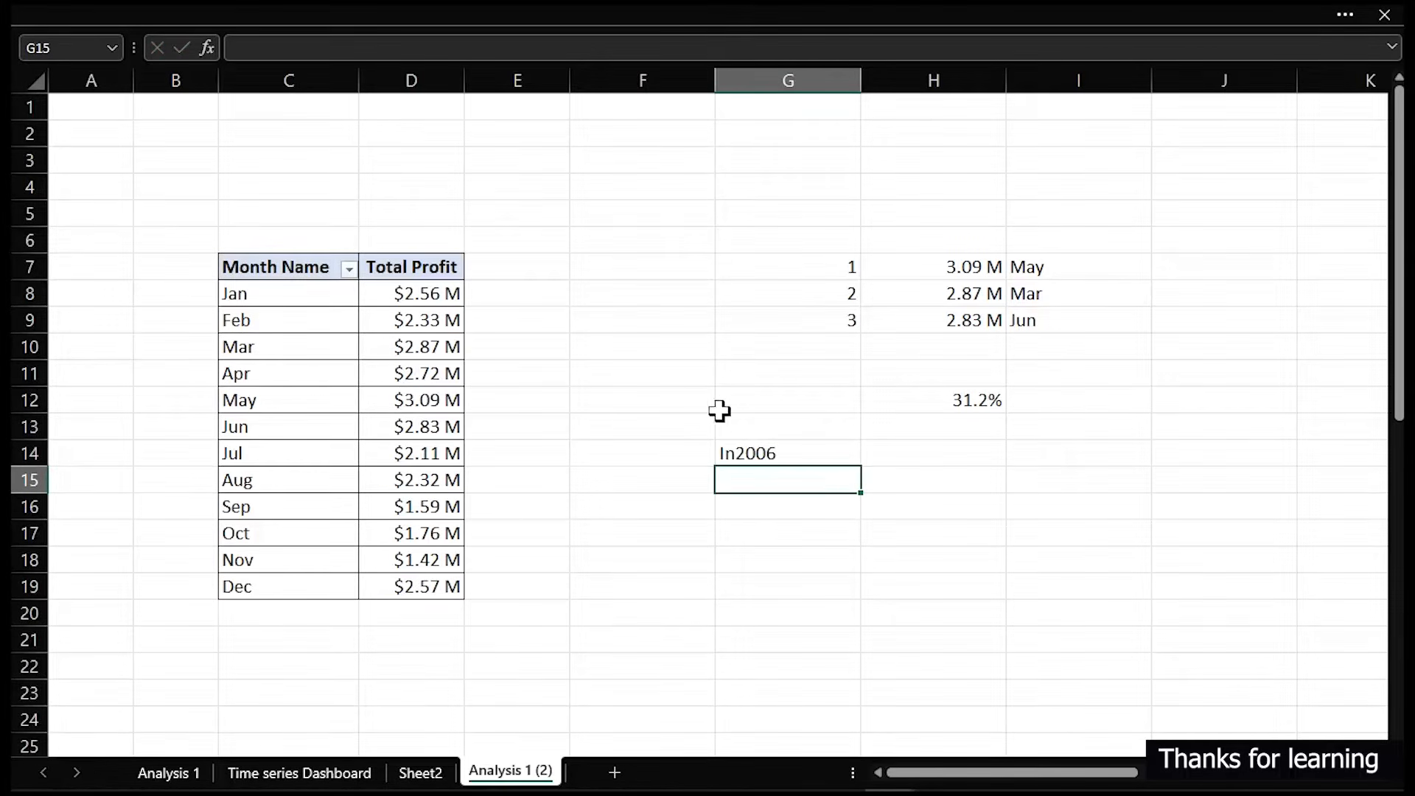
- Insert a space between "In" and the year in G14's formula, making it ="In"&" "&'Analysis 1'!W8
double_click(733, 456)
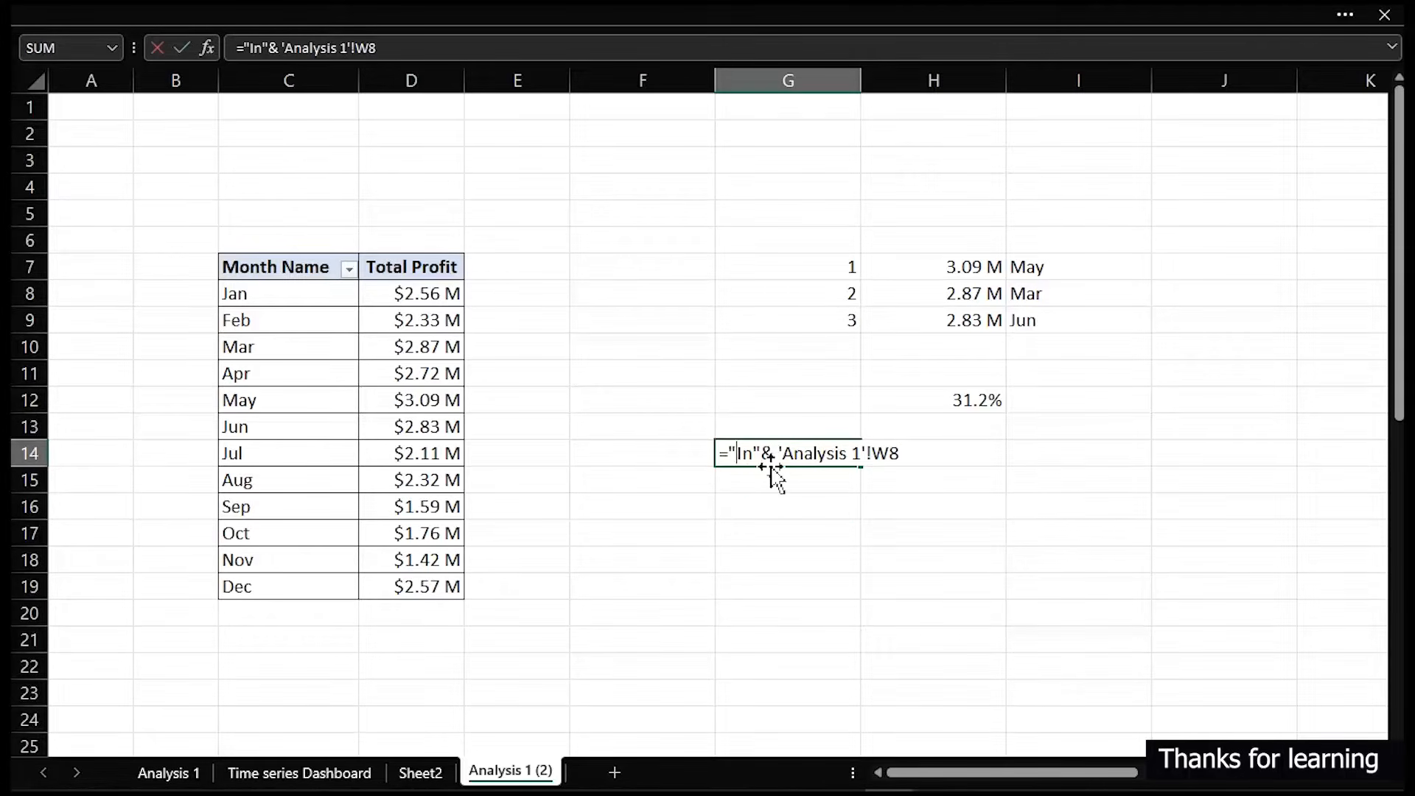
key(Return)
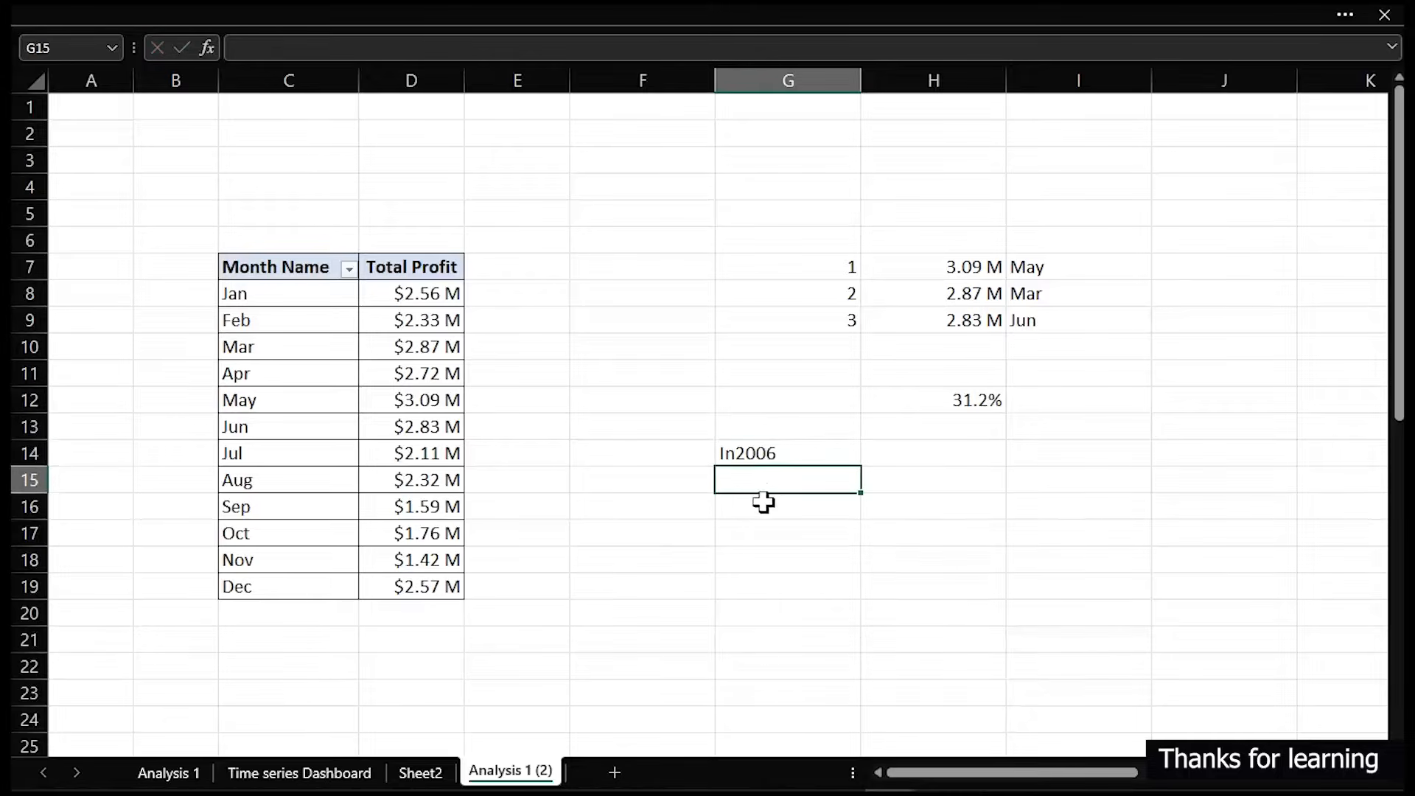
double_click(737, 455)
click(781, 455)
key(BackSpace)
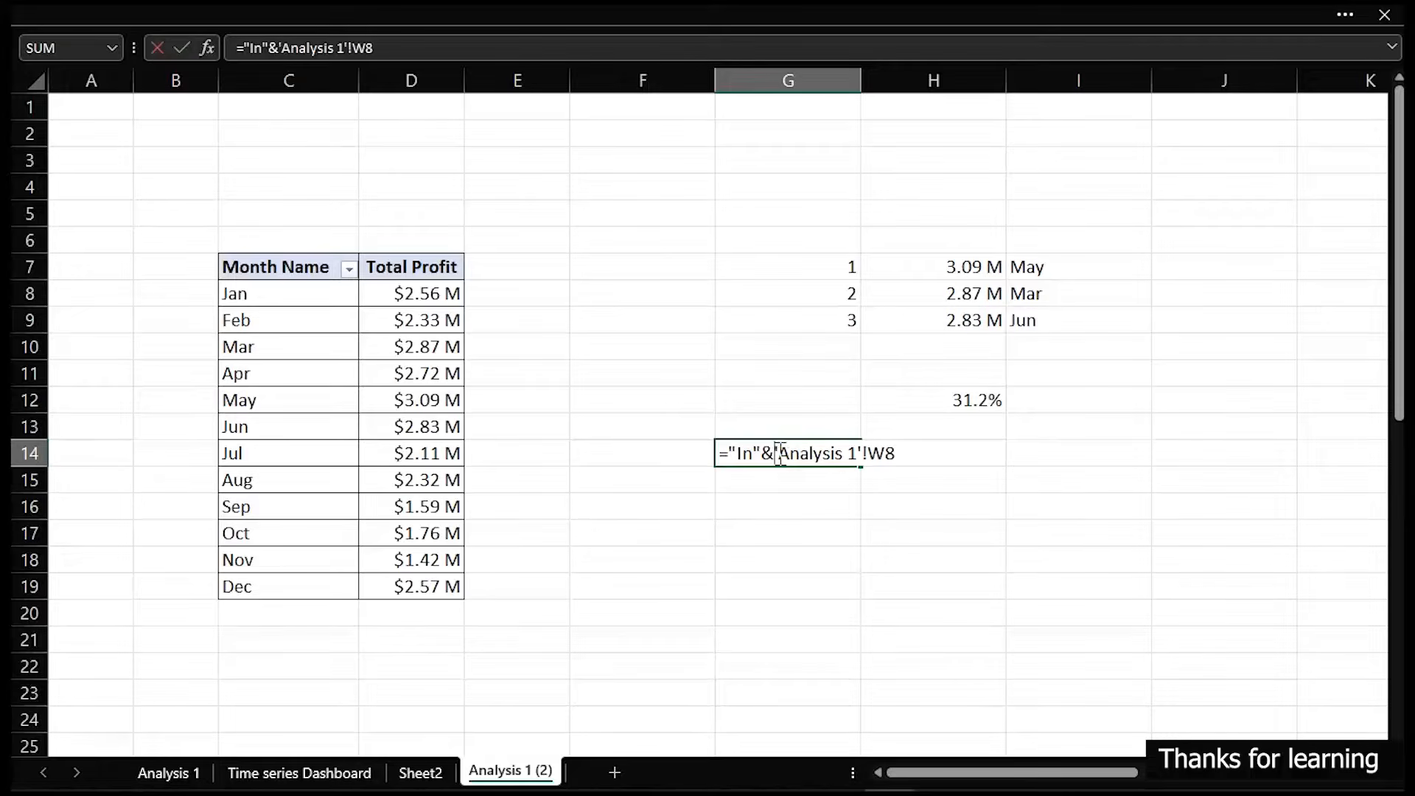
text(" "&)
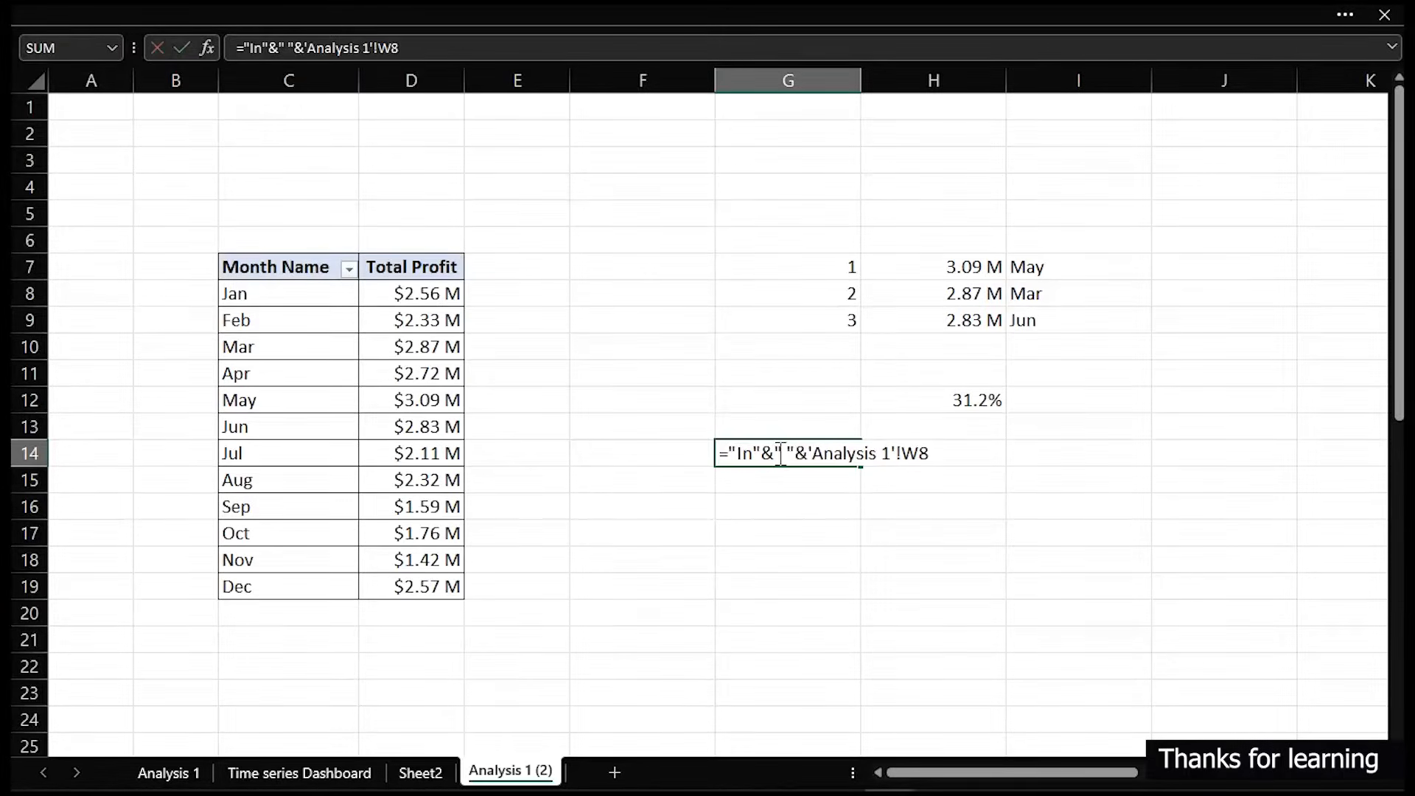
key(Return)
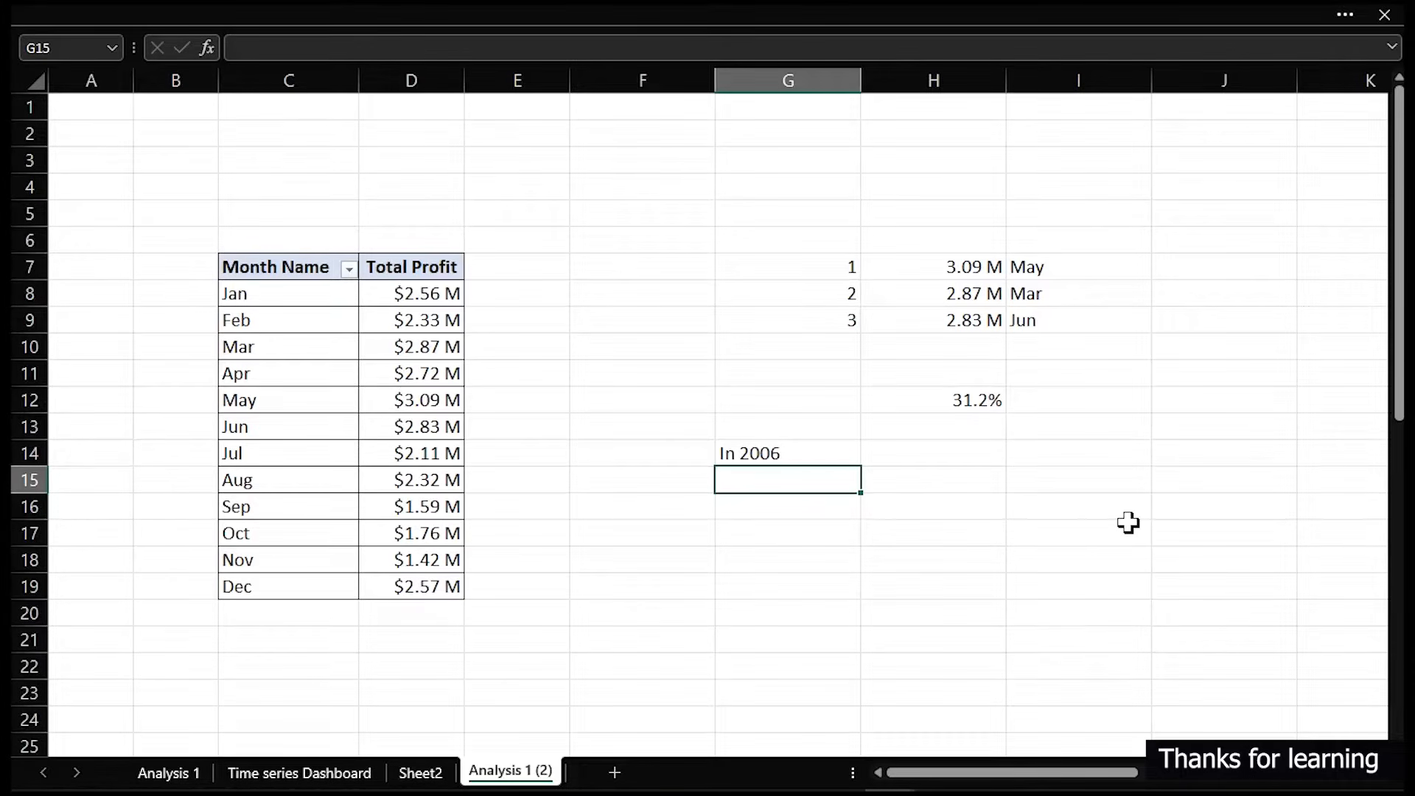
- Copy the grey badge rectangle behind the Total Revenue change figure on the Time series Dashboard sheet
click(317, 773)
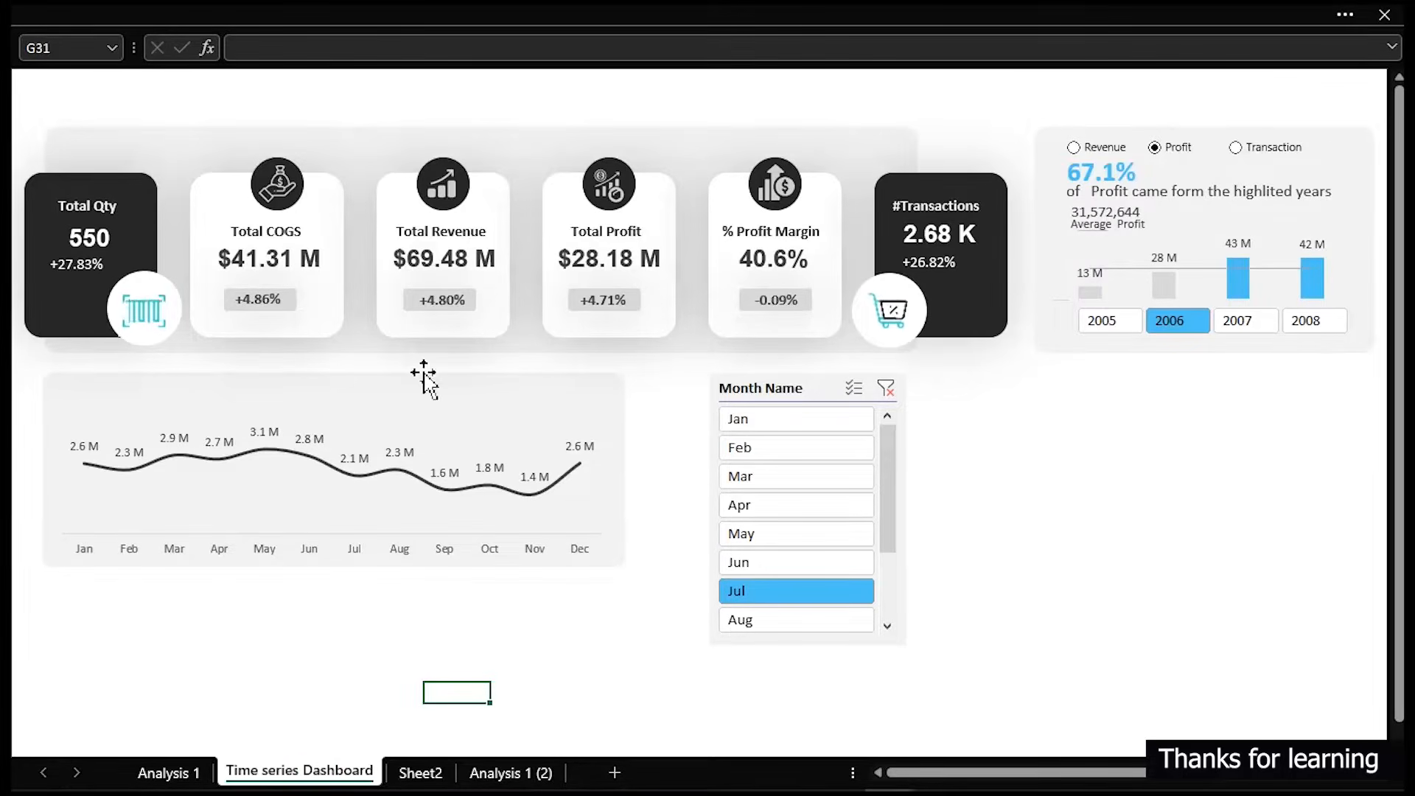
click(421, 304)
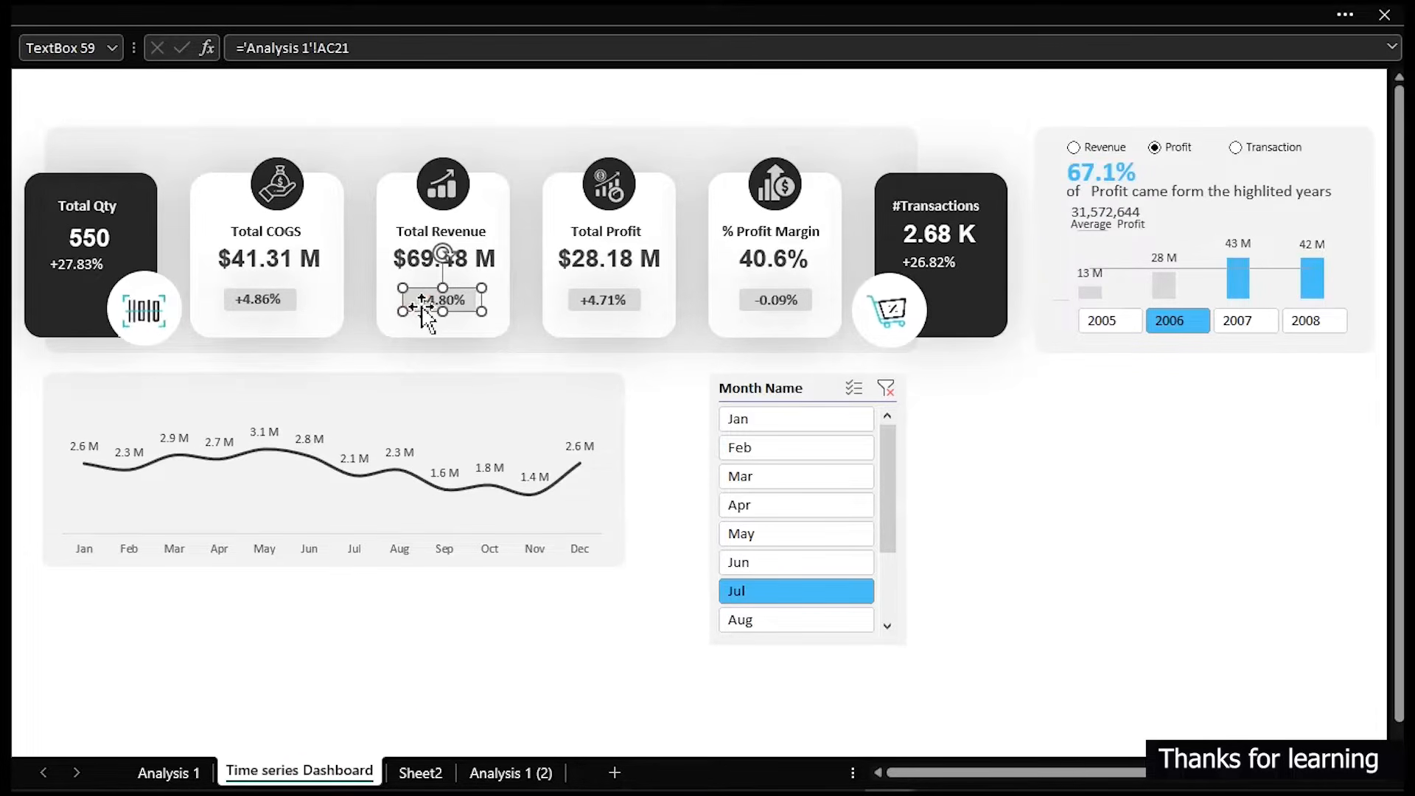
drag(422, 298, 423, 323)
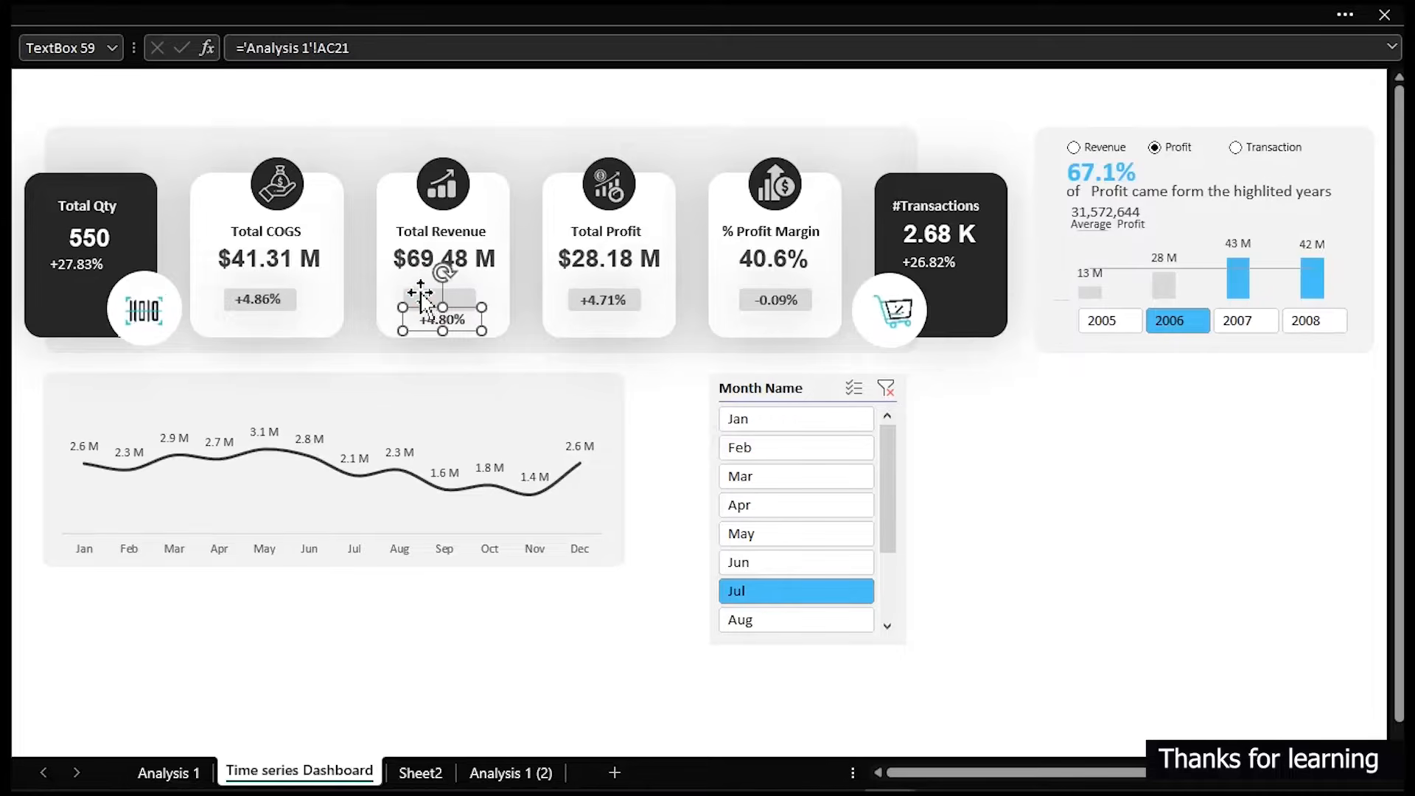
click(422, 295)
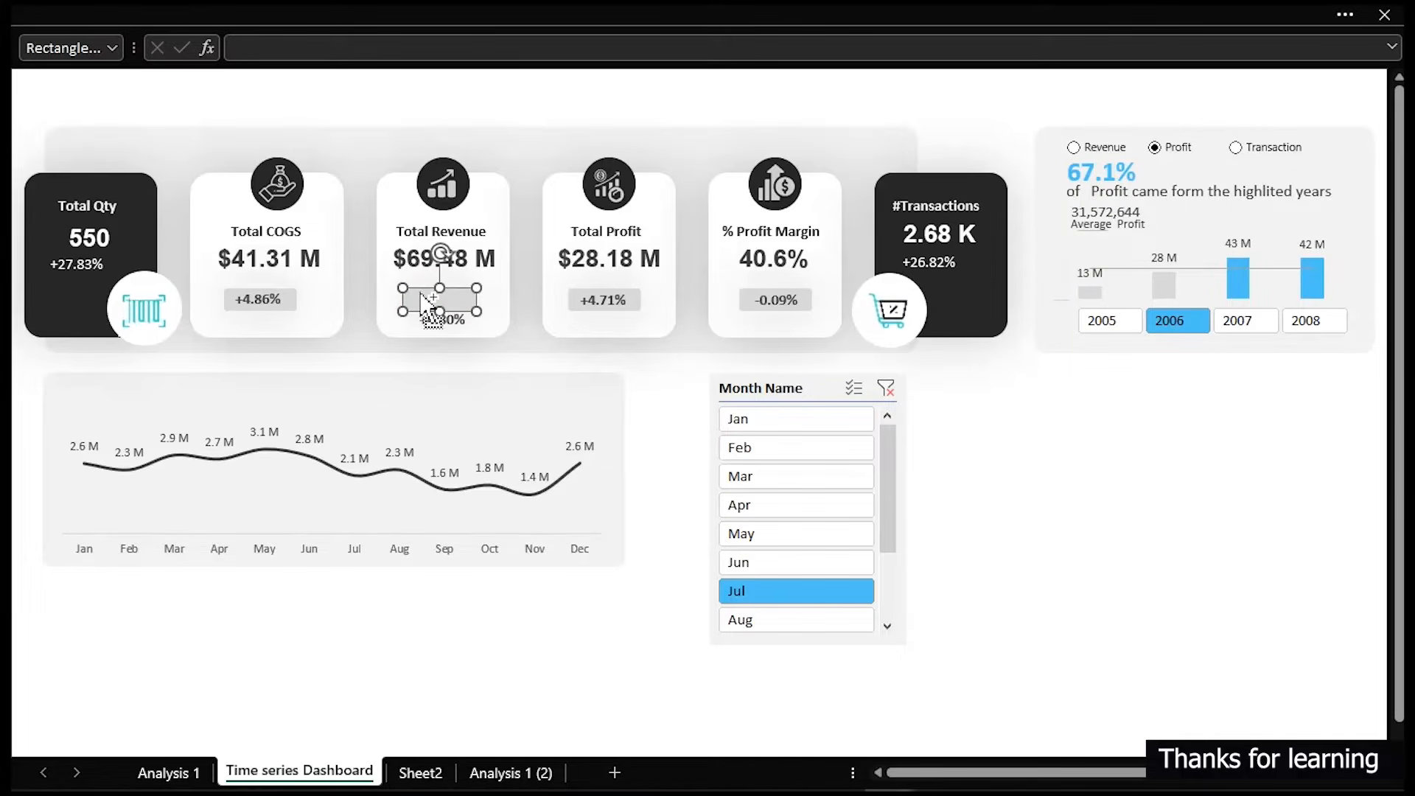
click(435, 319)
drag(434, 319, 434, 299)
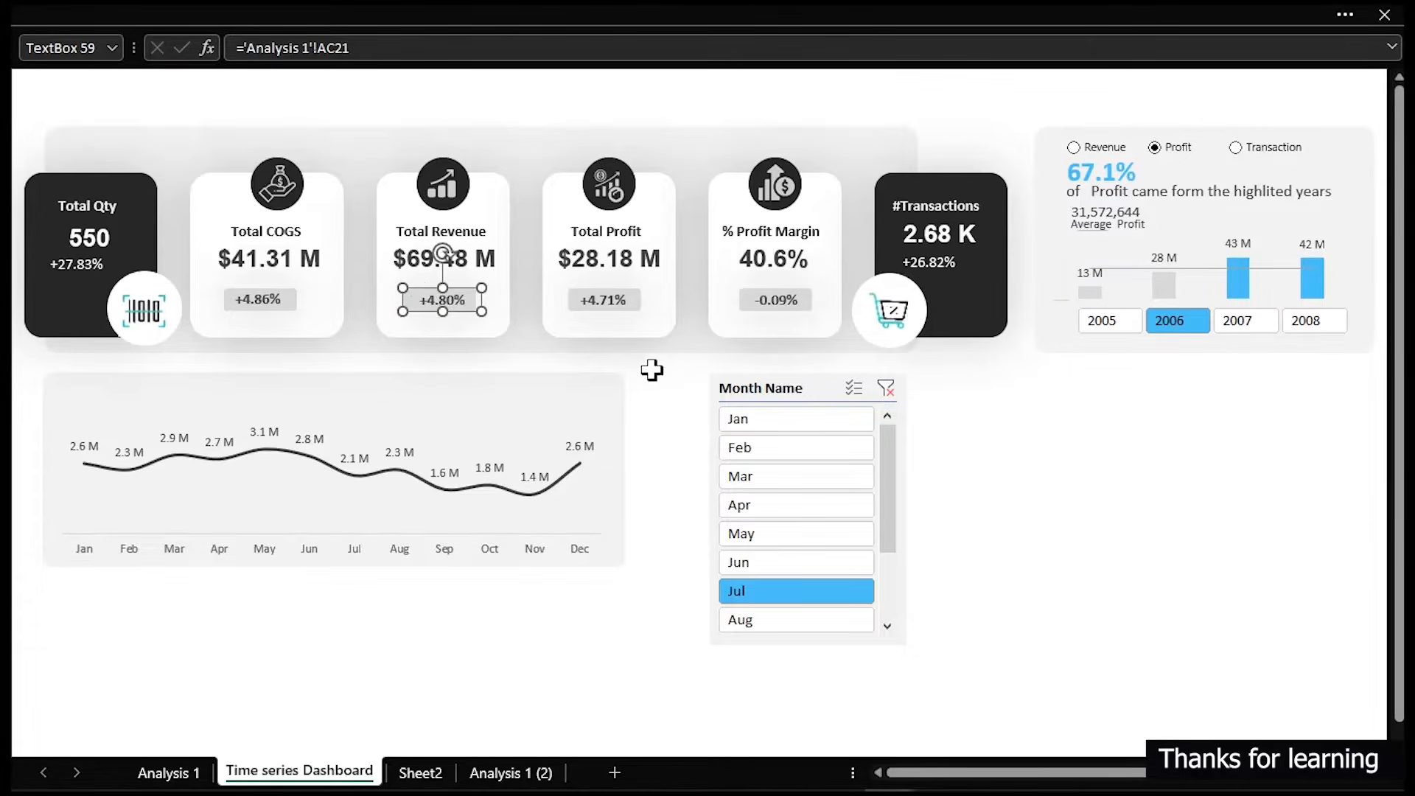
- Paste the badge rectangle and place it at the top-left corner of the line chart panel
click(1190, 509)
key(ctrl+v)
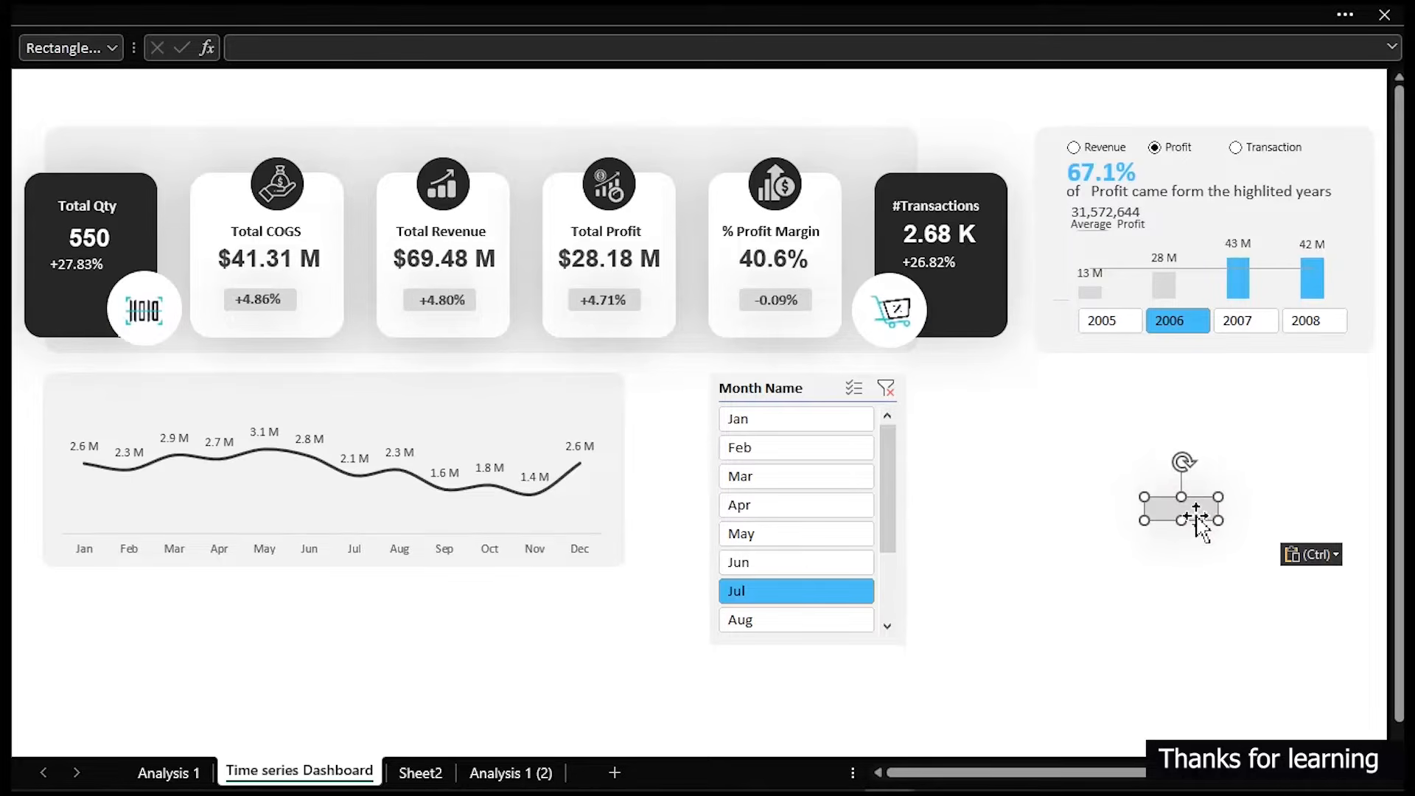
drag(1196, 515, 103, 400)
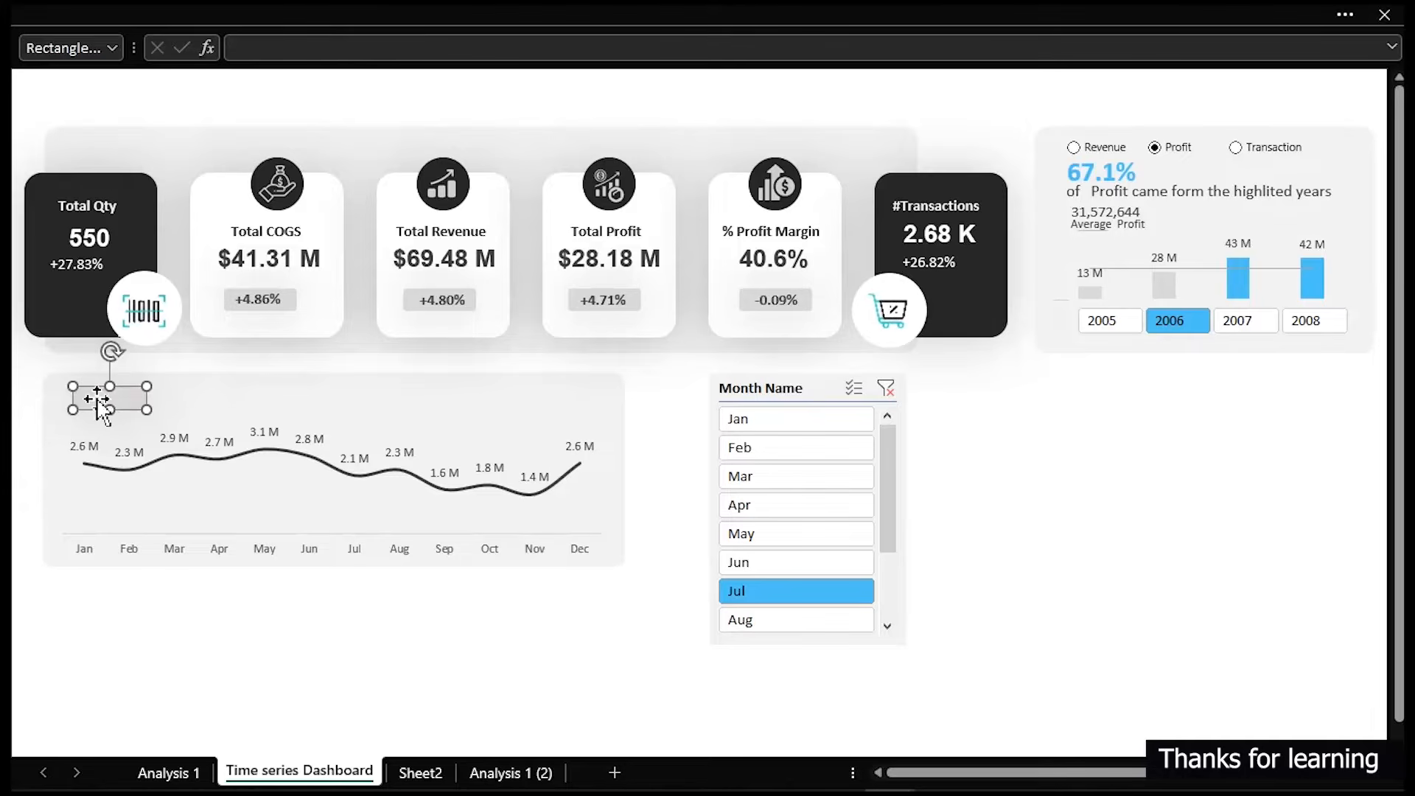
click(88, 398)
drag(104, 398, 87, 392)
click(88, 386)
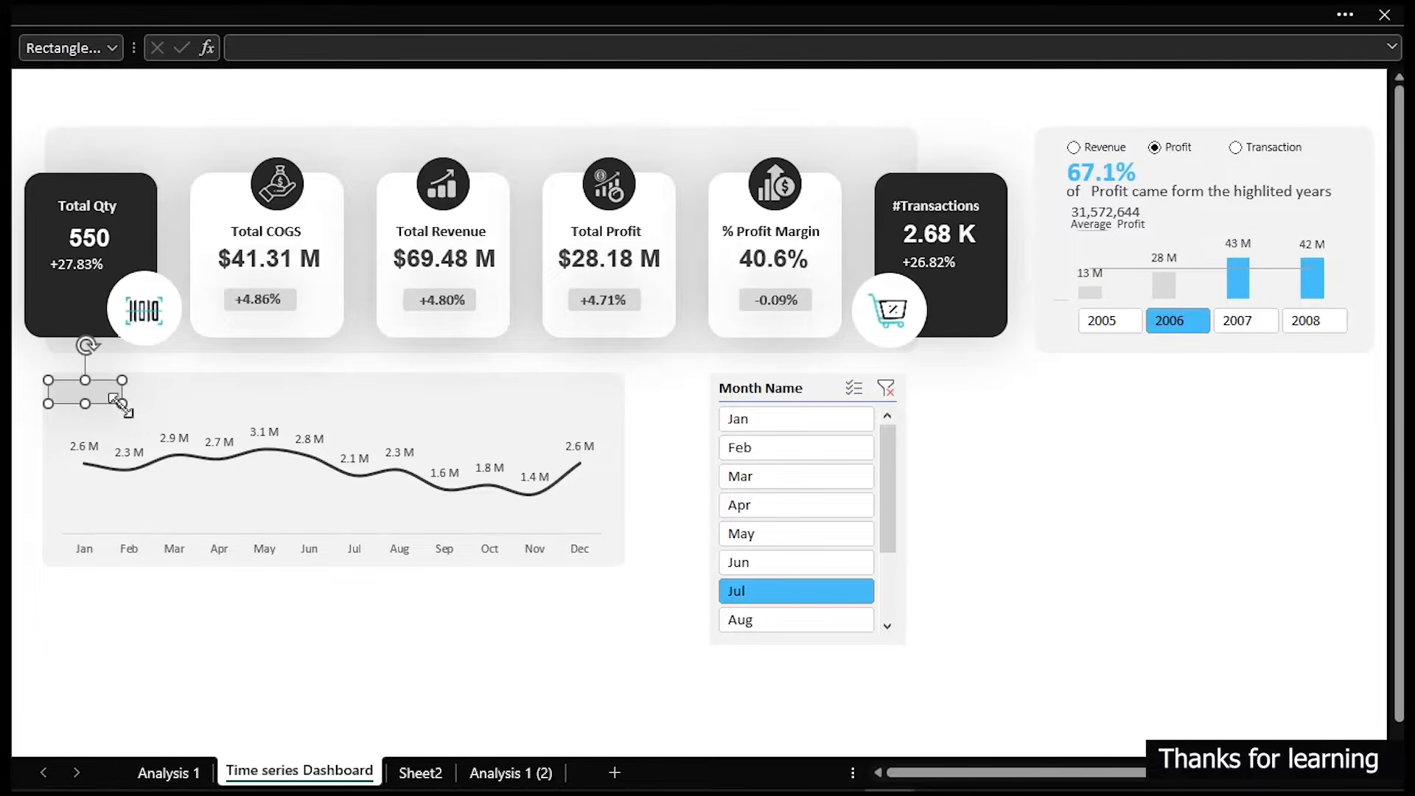
click(112, 406)
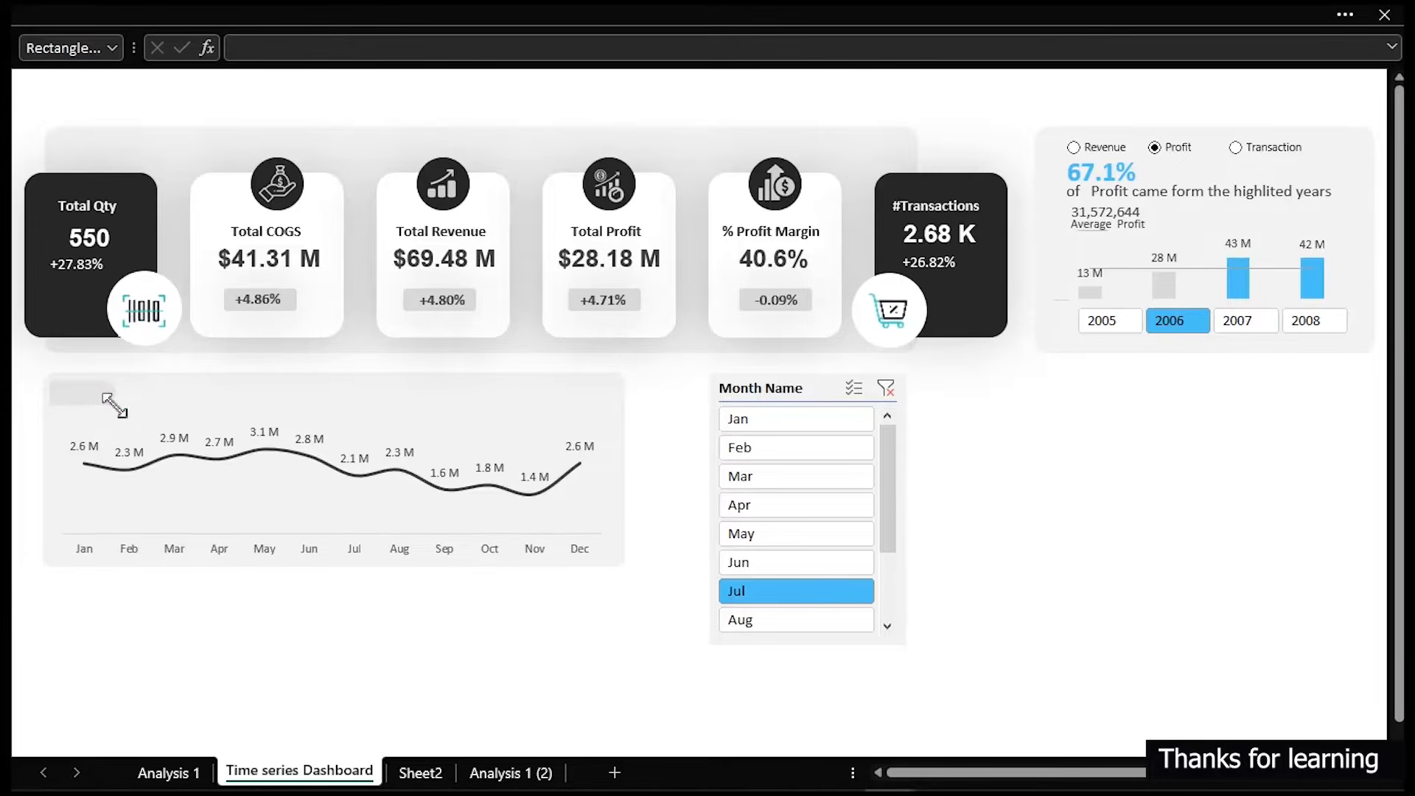
click(115, 406)
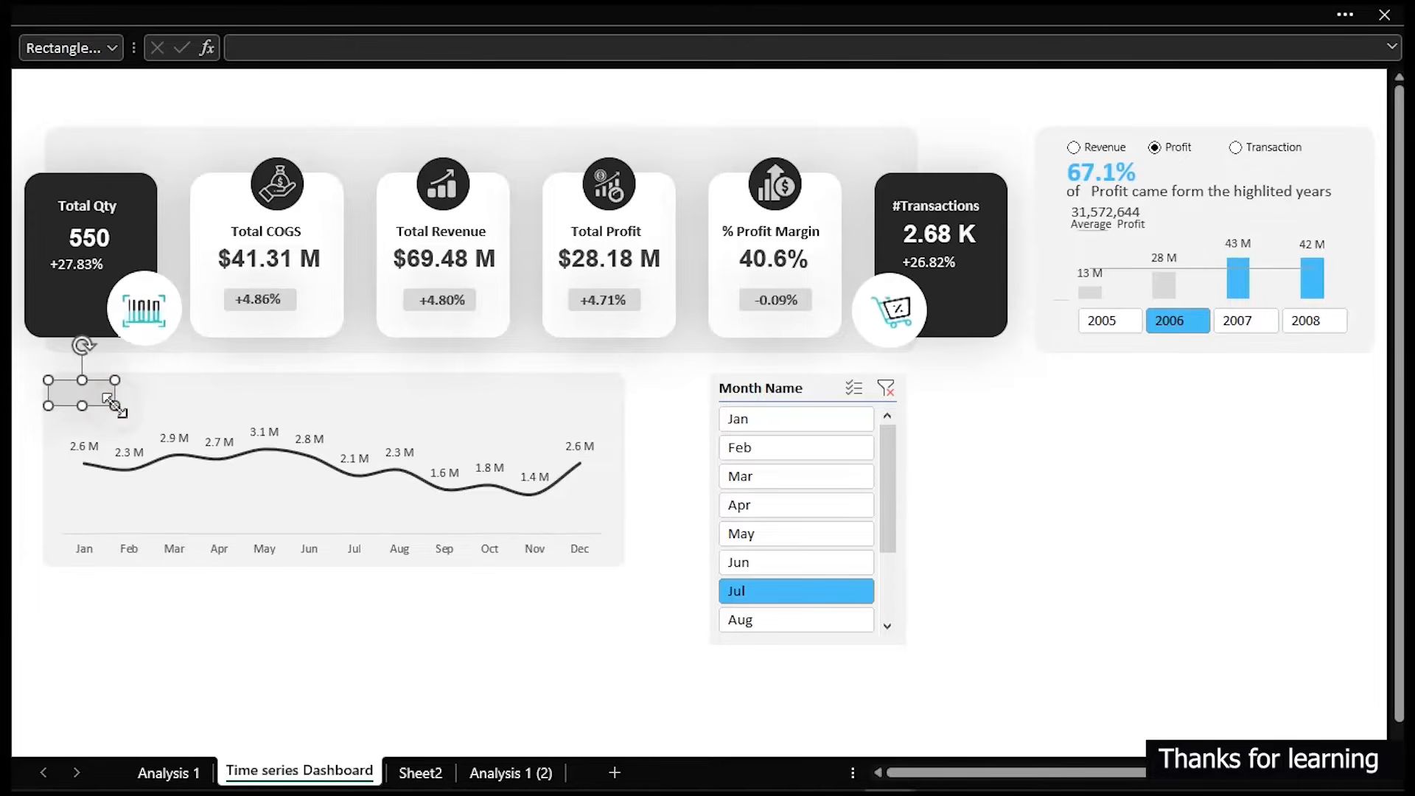
click(286, 99)
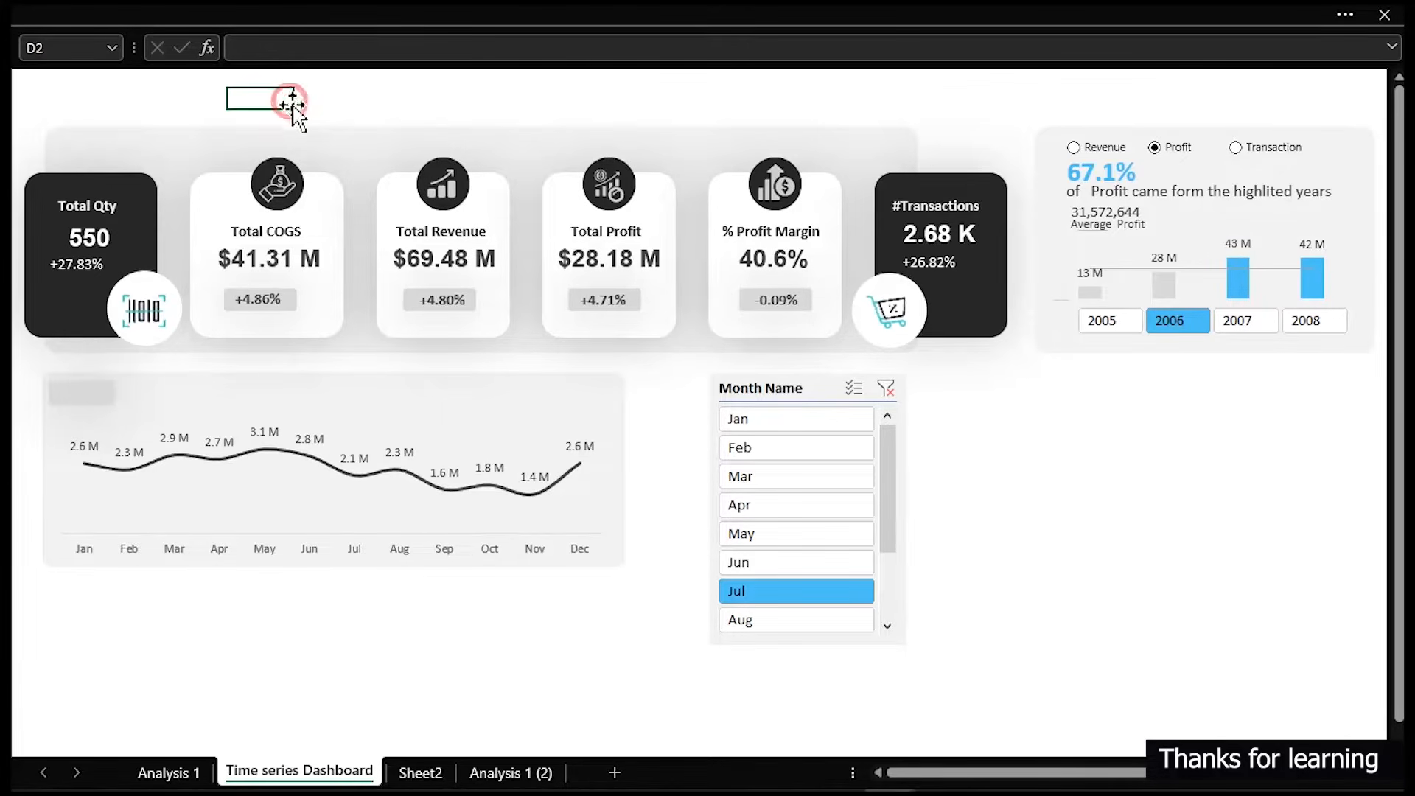
- Duplicate the Total COGS change text box below the card
click(257, 297)
click(259, 299)
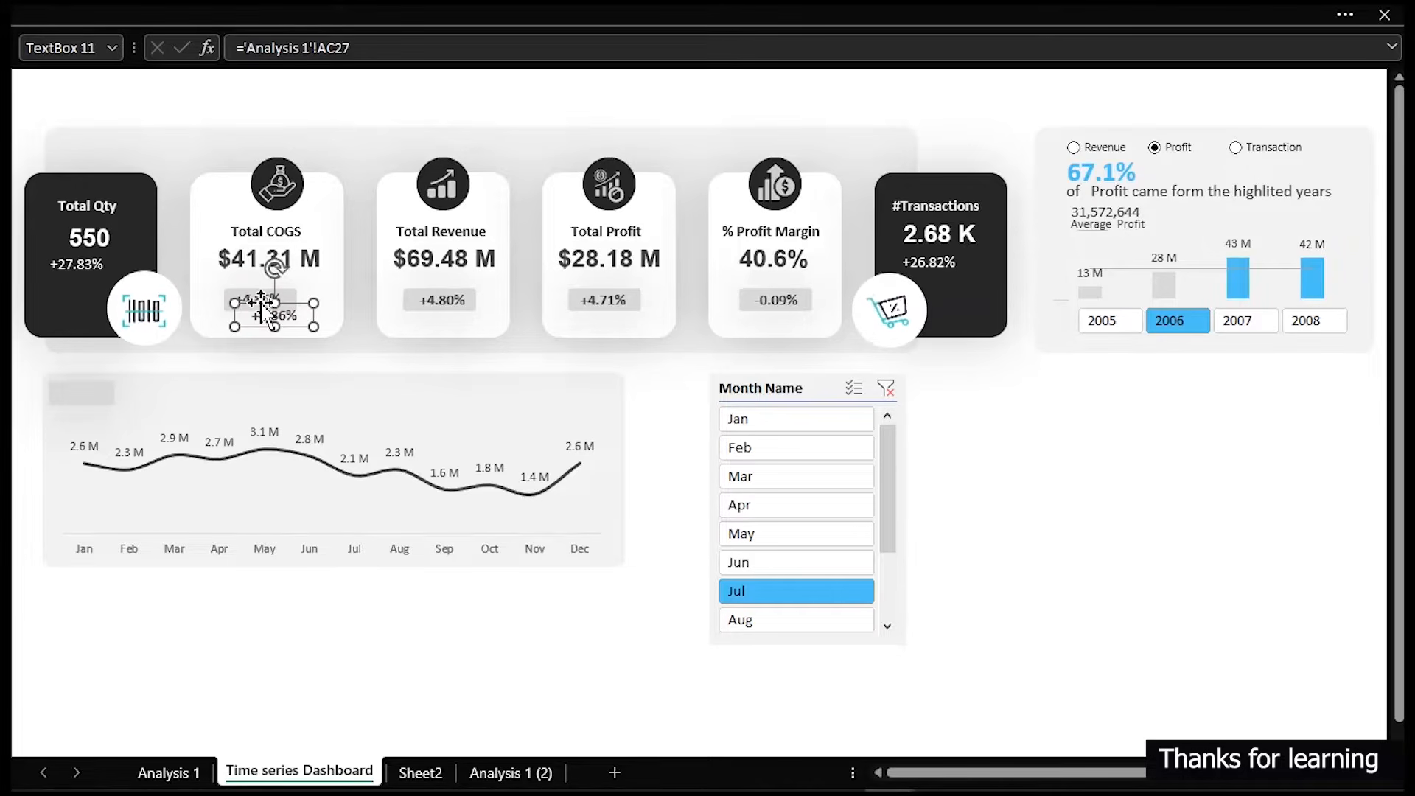
drag(269, 313, 252, 383)
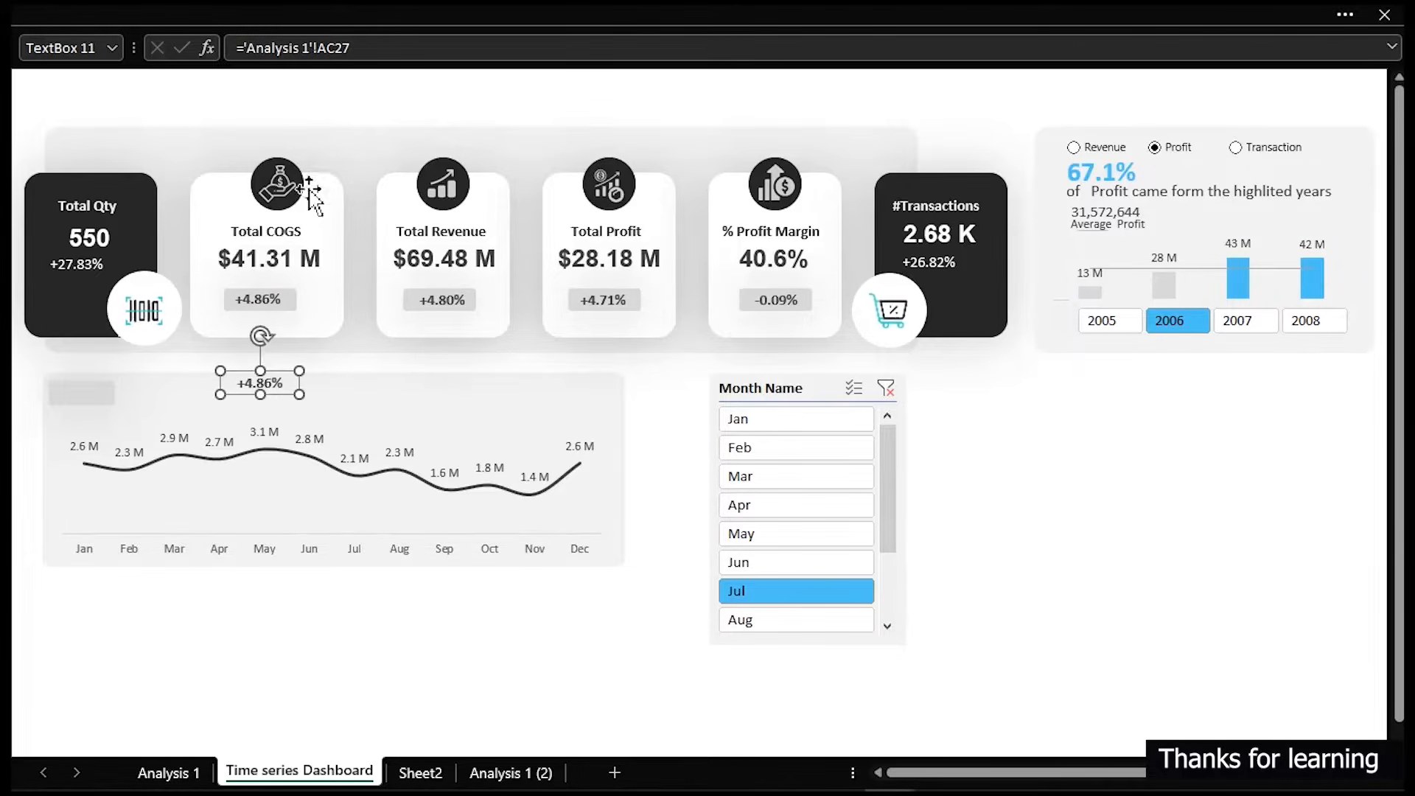
- Link the duplicated text box to cell G14 of the Analysis 1 (2) sheet
drag(373, 46, 251, 51)
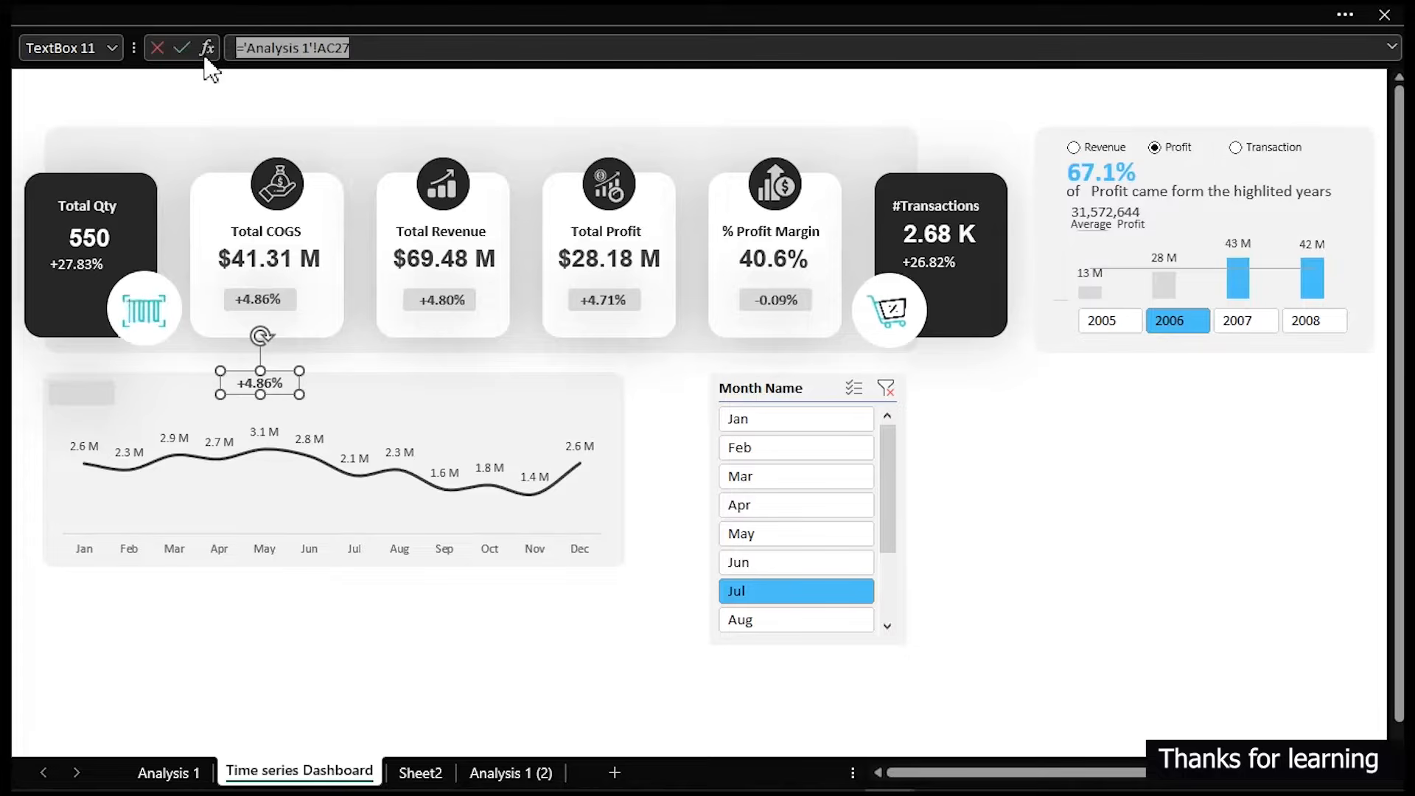
key(BackSpace)
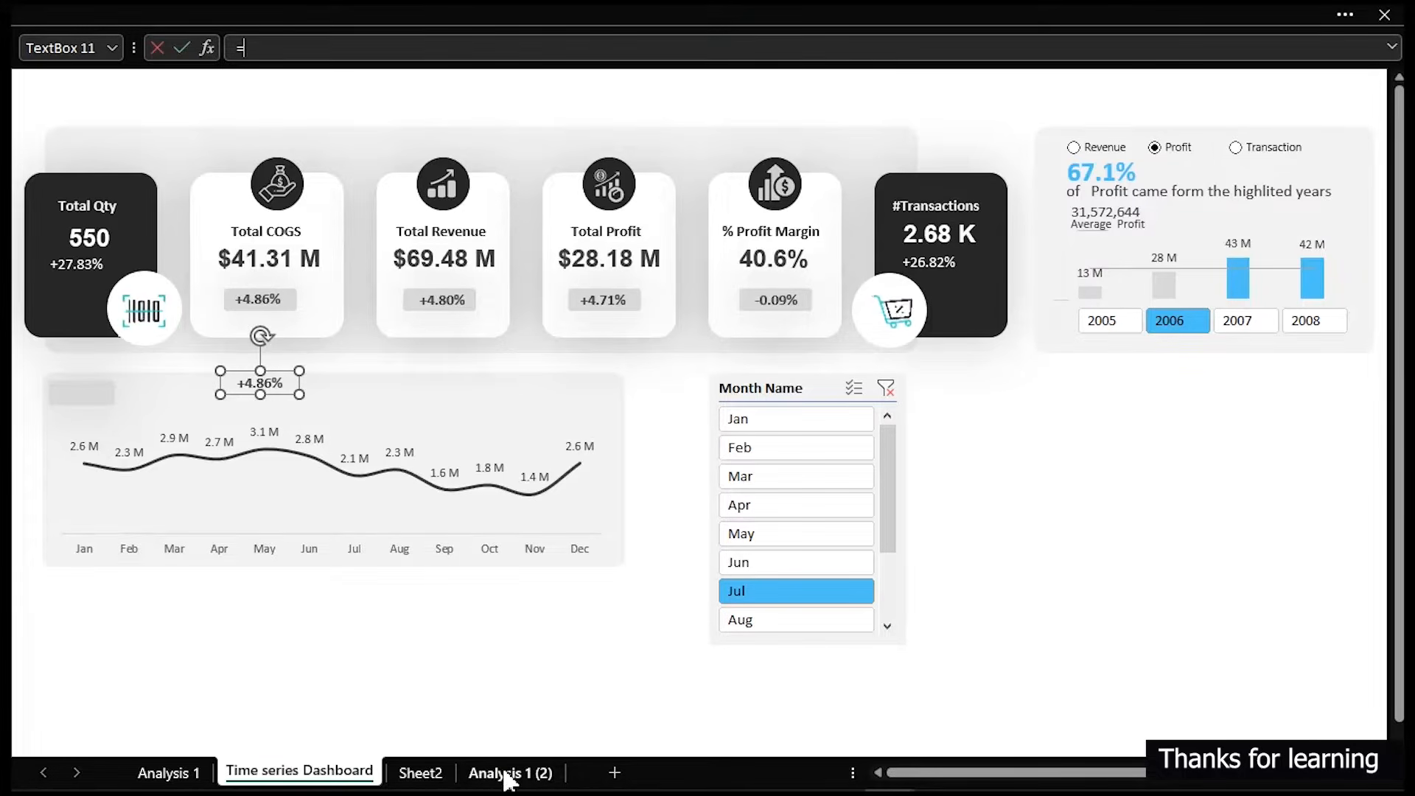
click(505, 772)
click(757, 455)
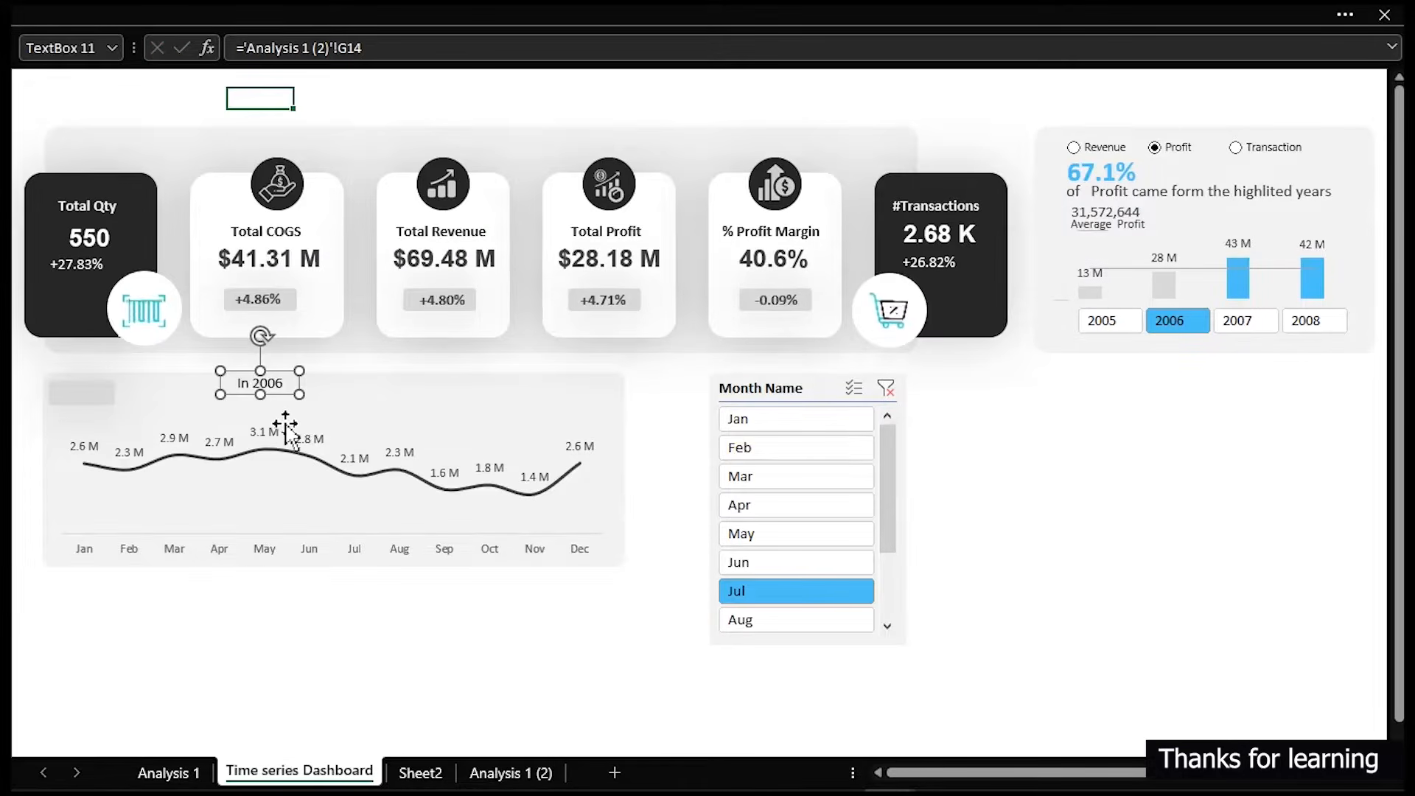
- Position the year text box and badge rectangle at the top-left of the line chart panel
drag(279, 384, 102, 392)
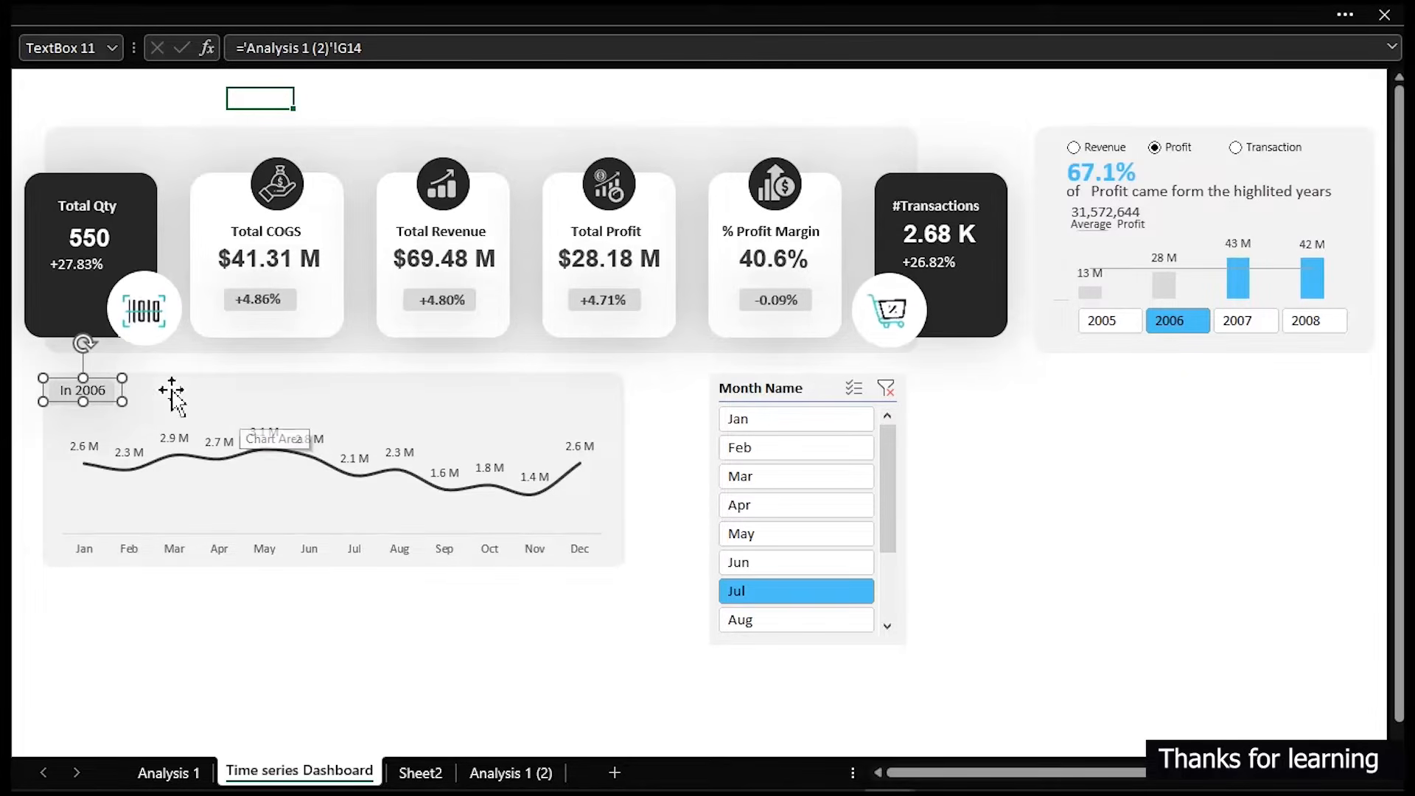
drag(89, 393, 164, 371)
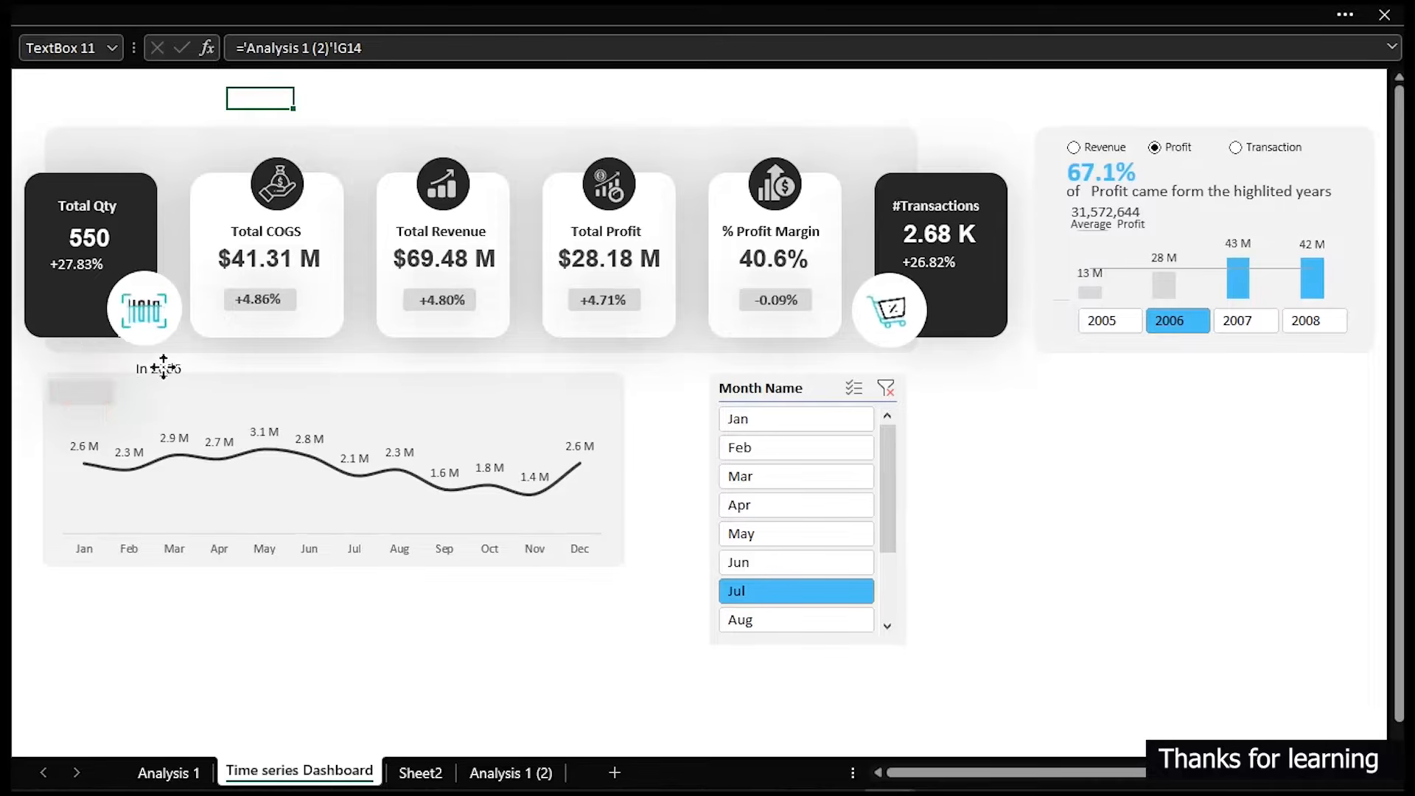
click(87, 395)
drag(88, 398, 223, 380)
- Fill the badge rectangle with the recent blue colour and move the year text box onto it
click(86, 397)
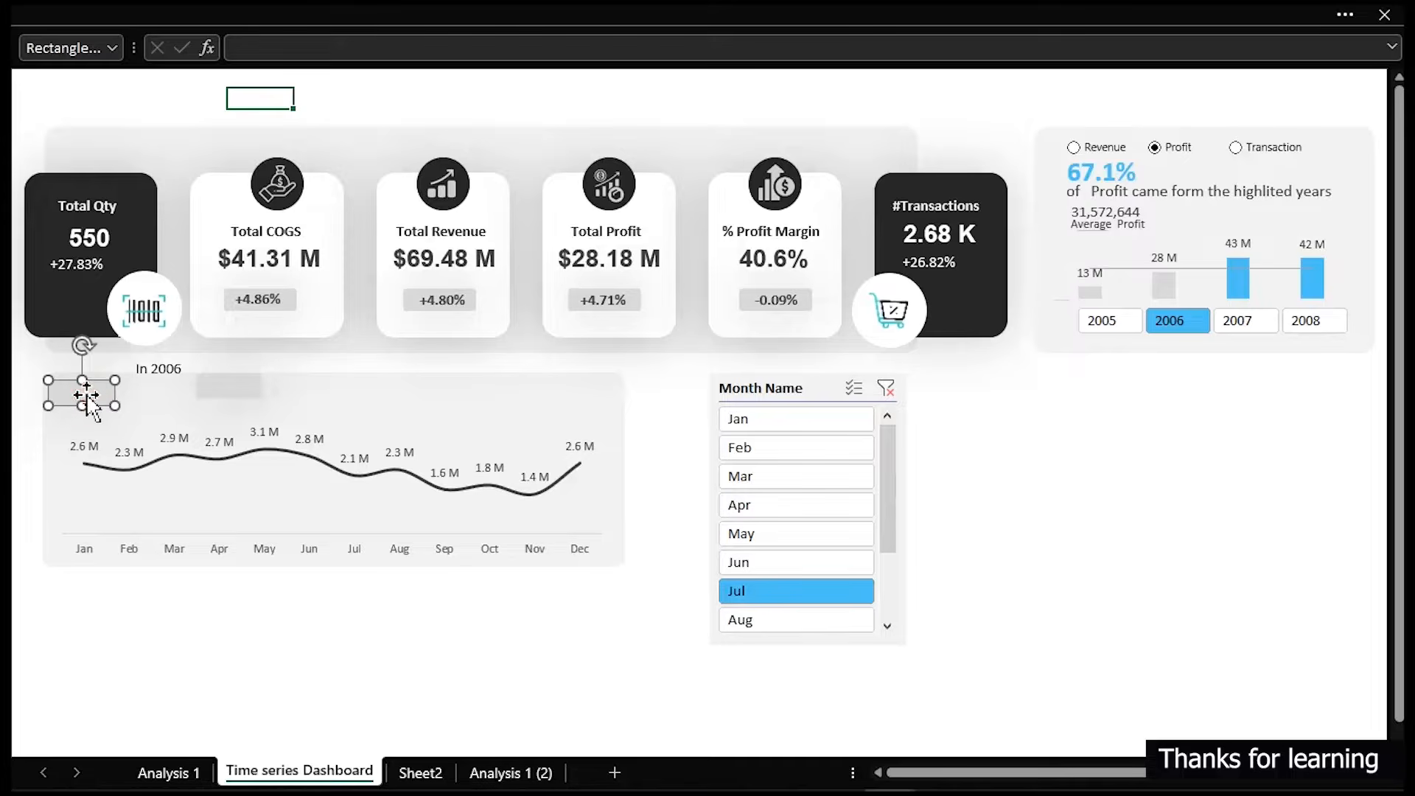
key(ctrl+1)
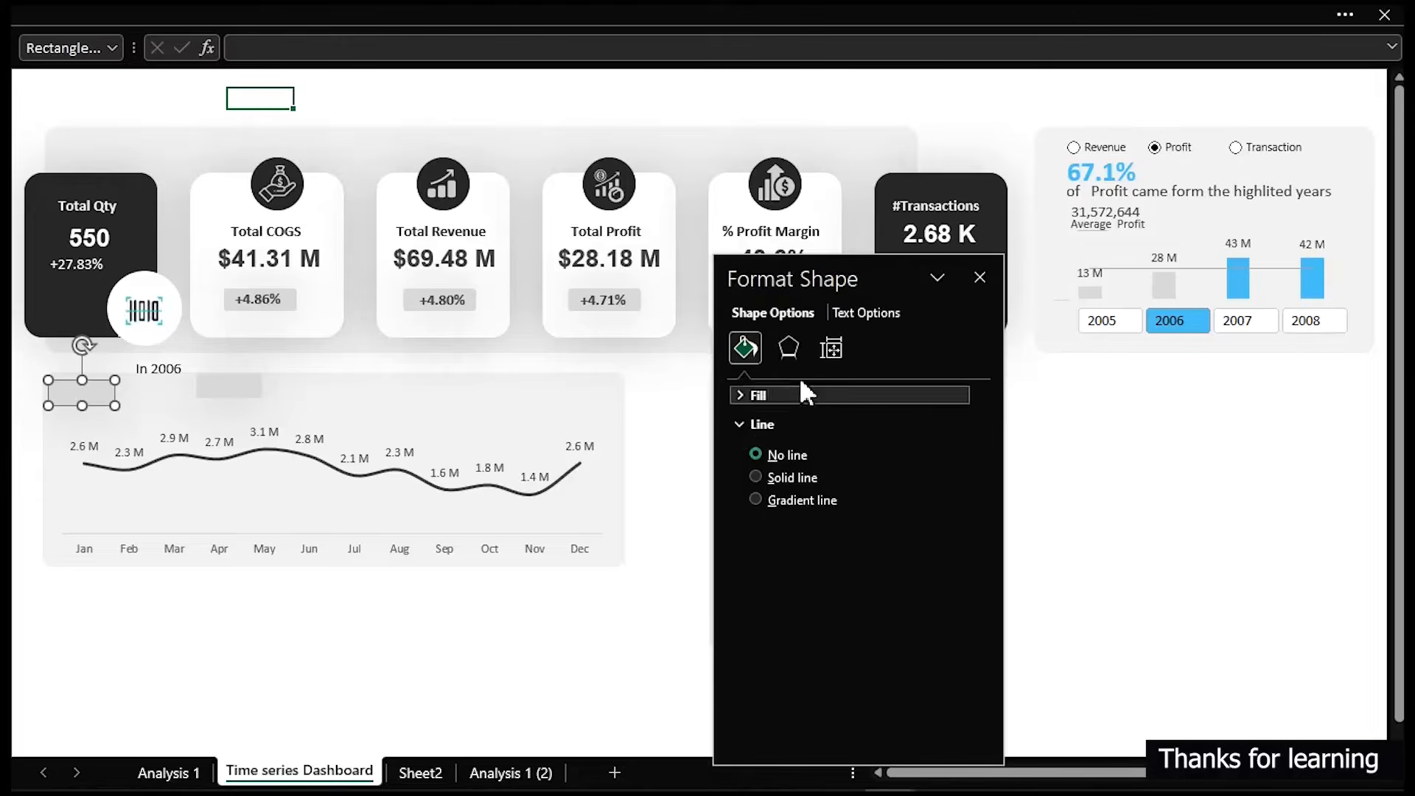
click(765, 395)
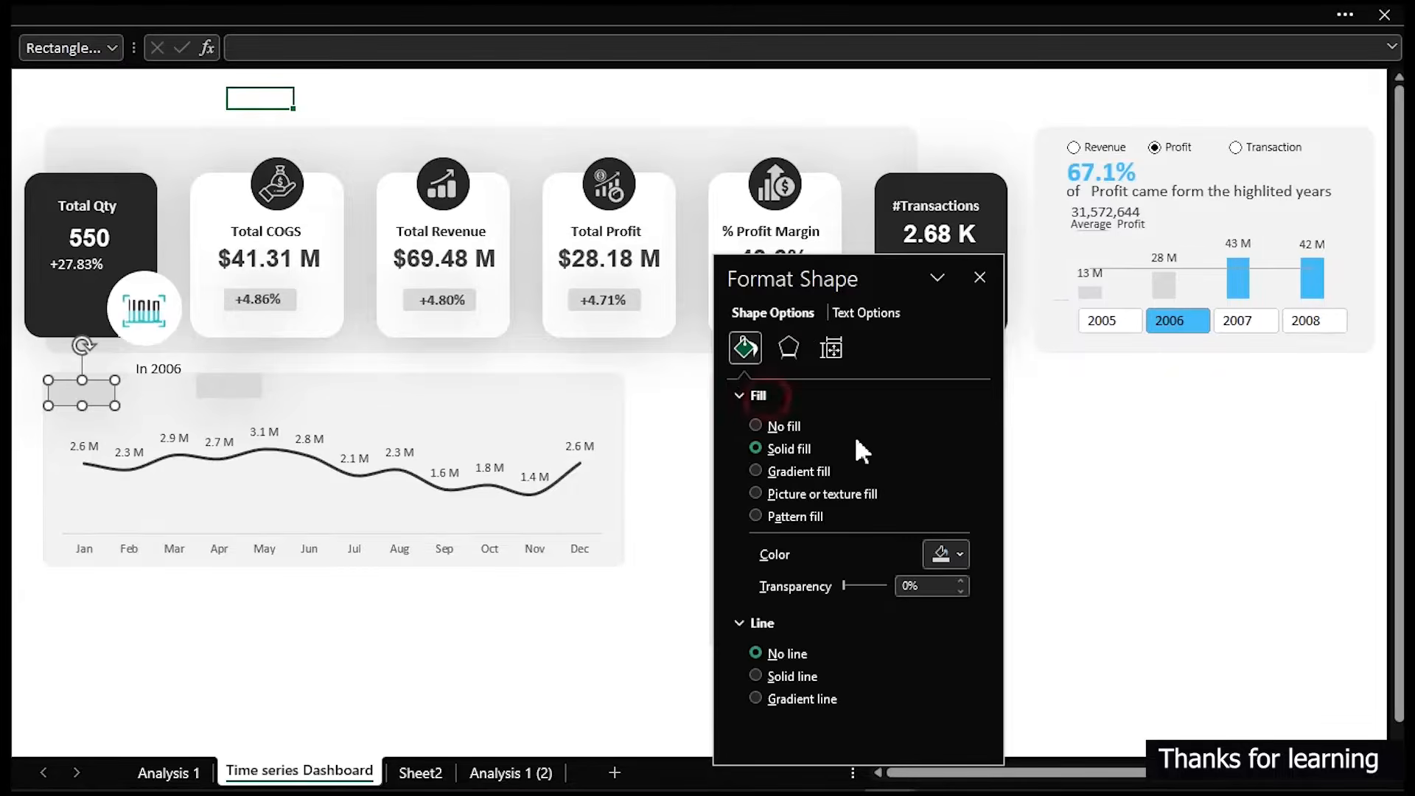
click(959, 554)
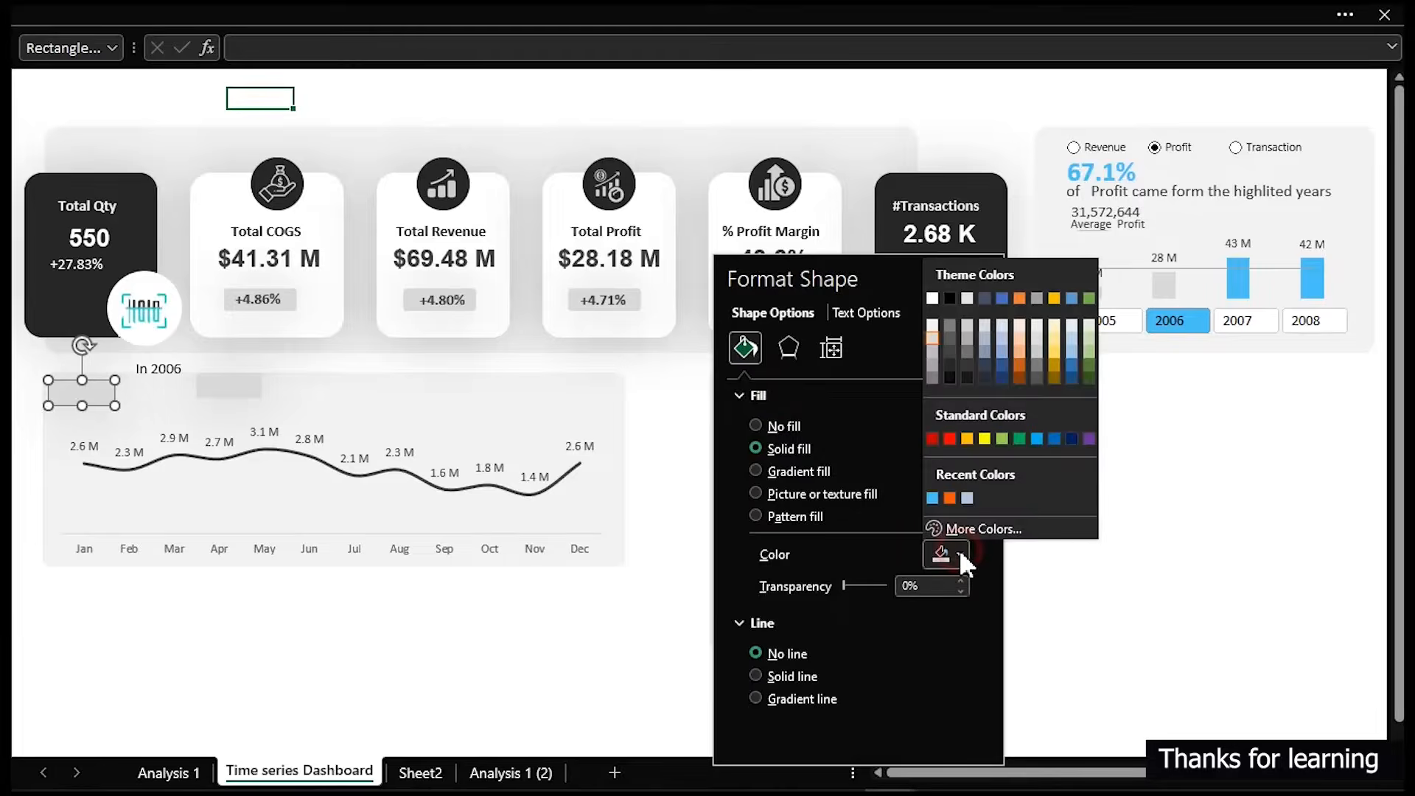
click(932, 498)
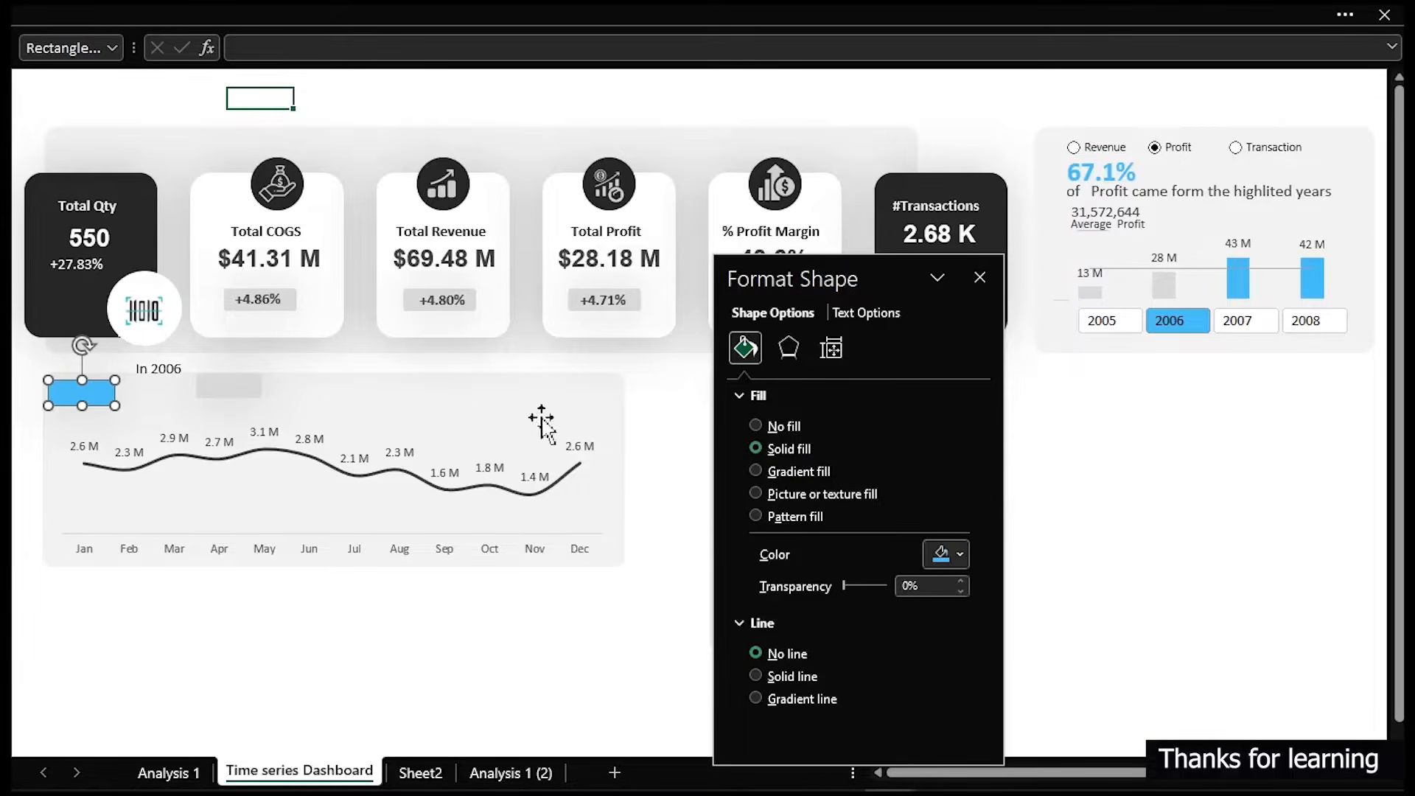
click(173, 372)
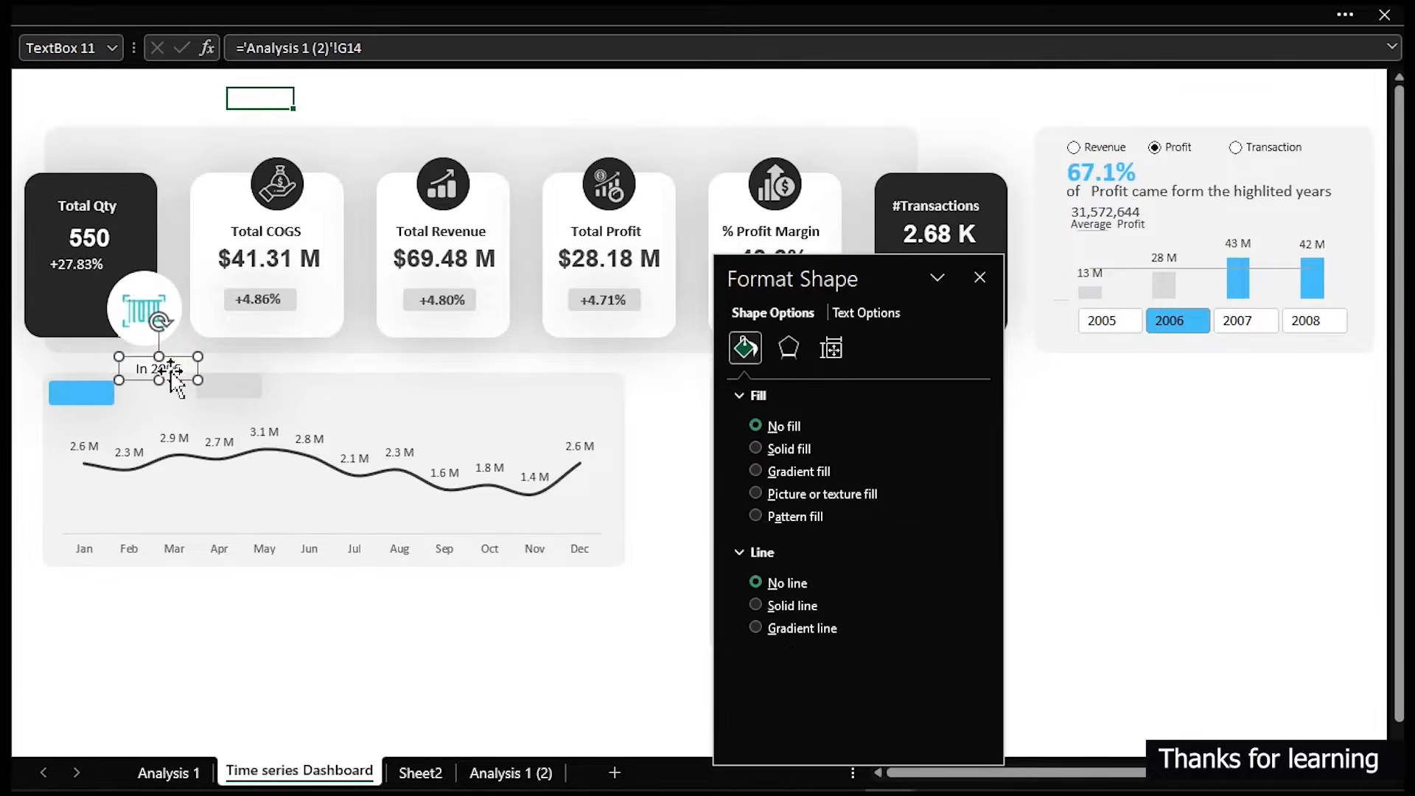
drag(171, 370, 92, 395)
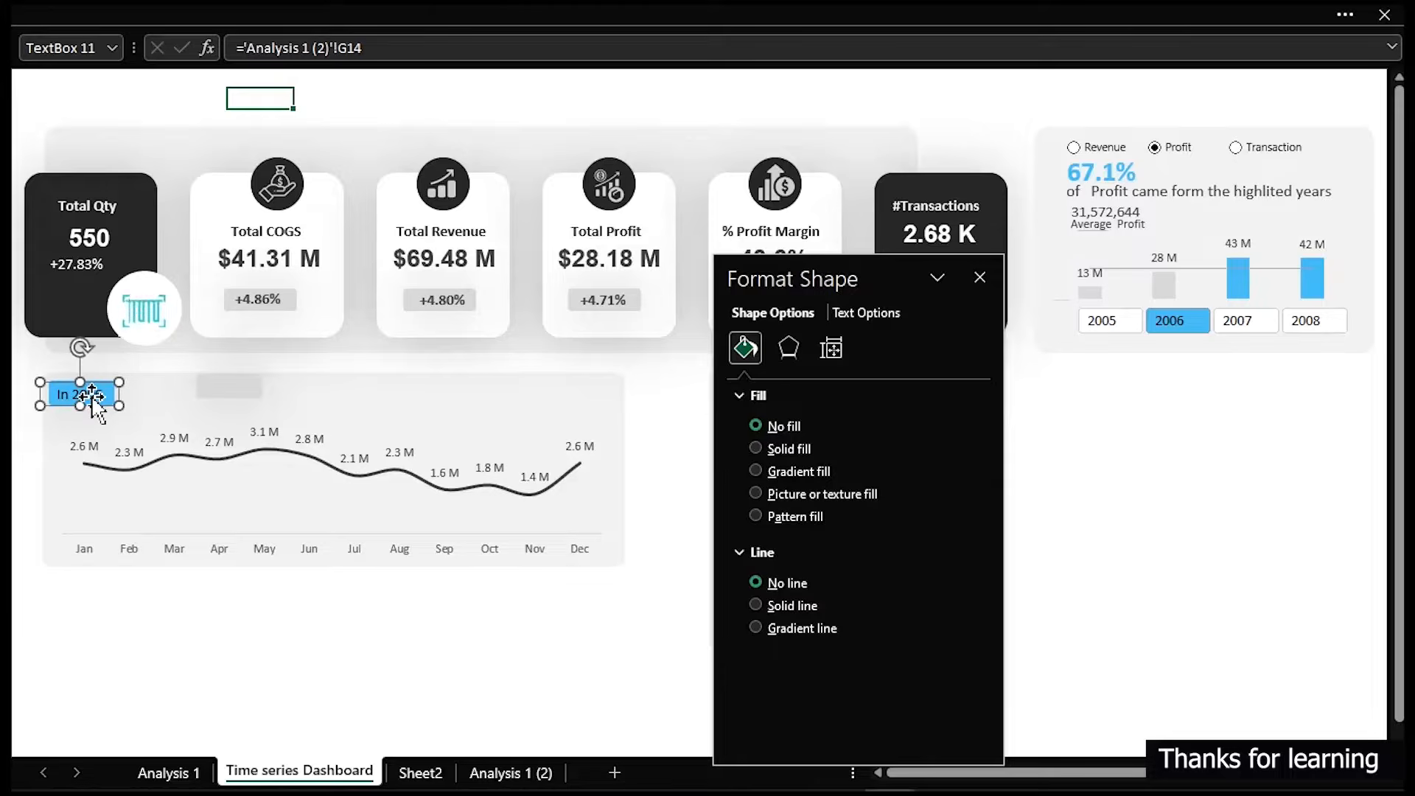
- Position the grey rectangle just right of the blue year badge, removing a stray copy
click(230, 385)
drag(234, 389, 165, 397)
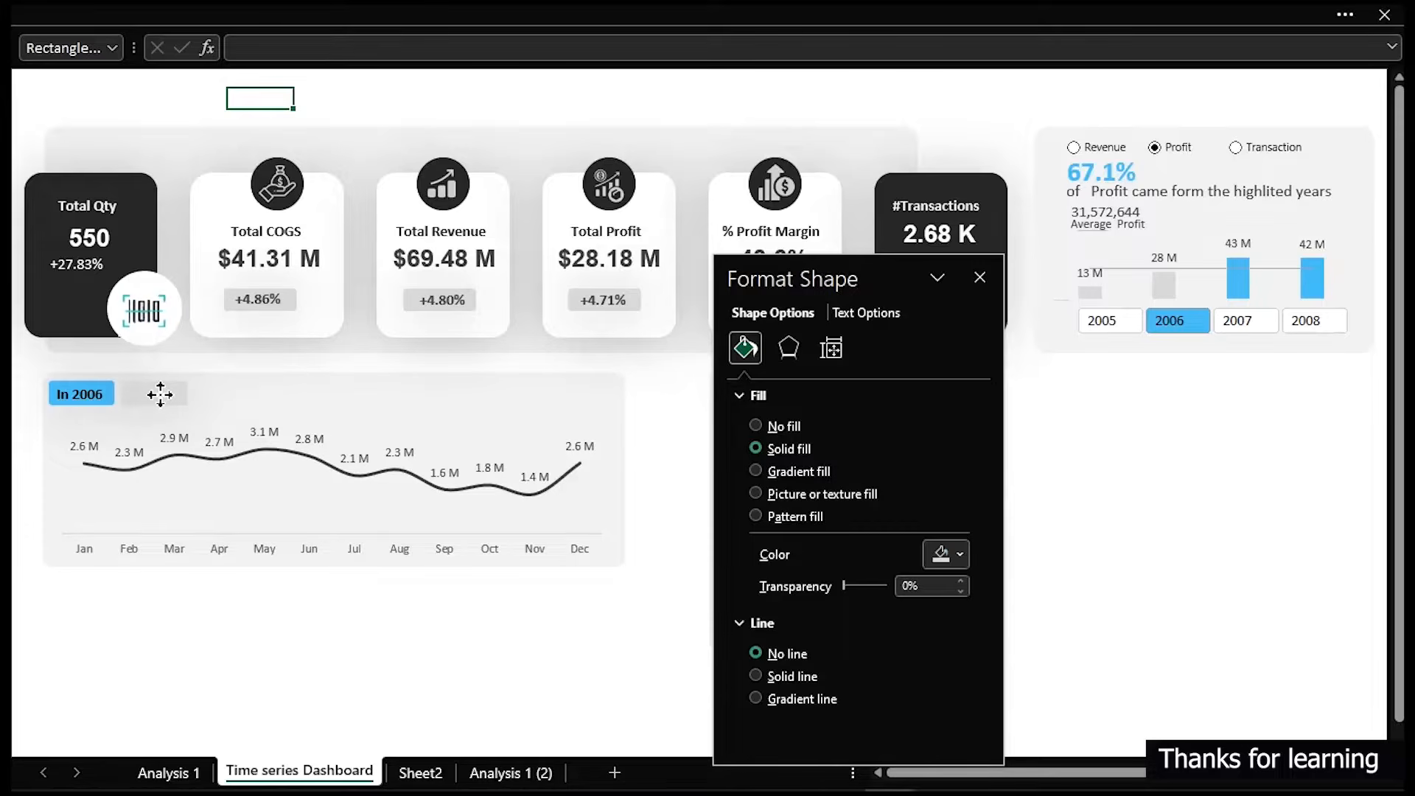
drag(160, 394, 161, 395)
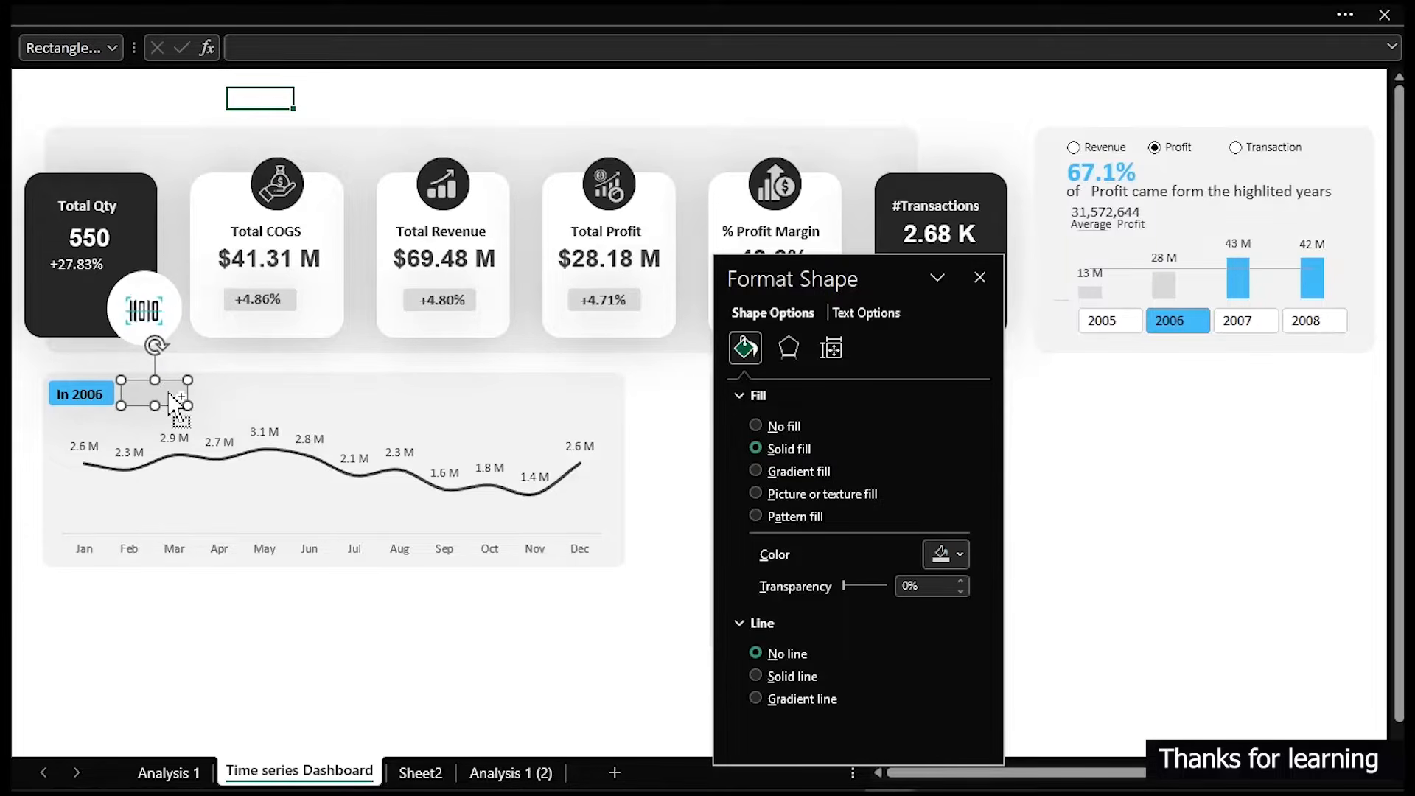
drag(175, 404, 229, 405)
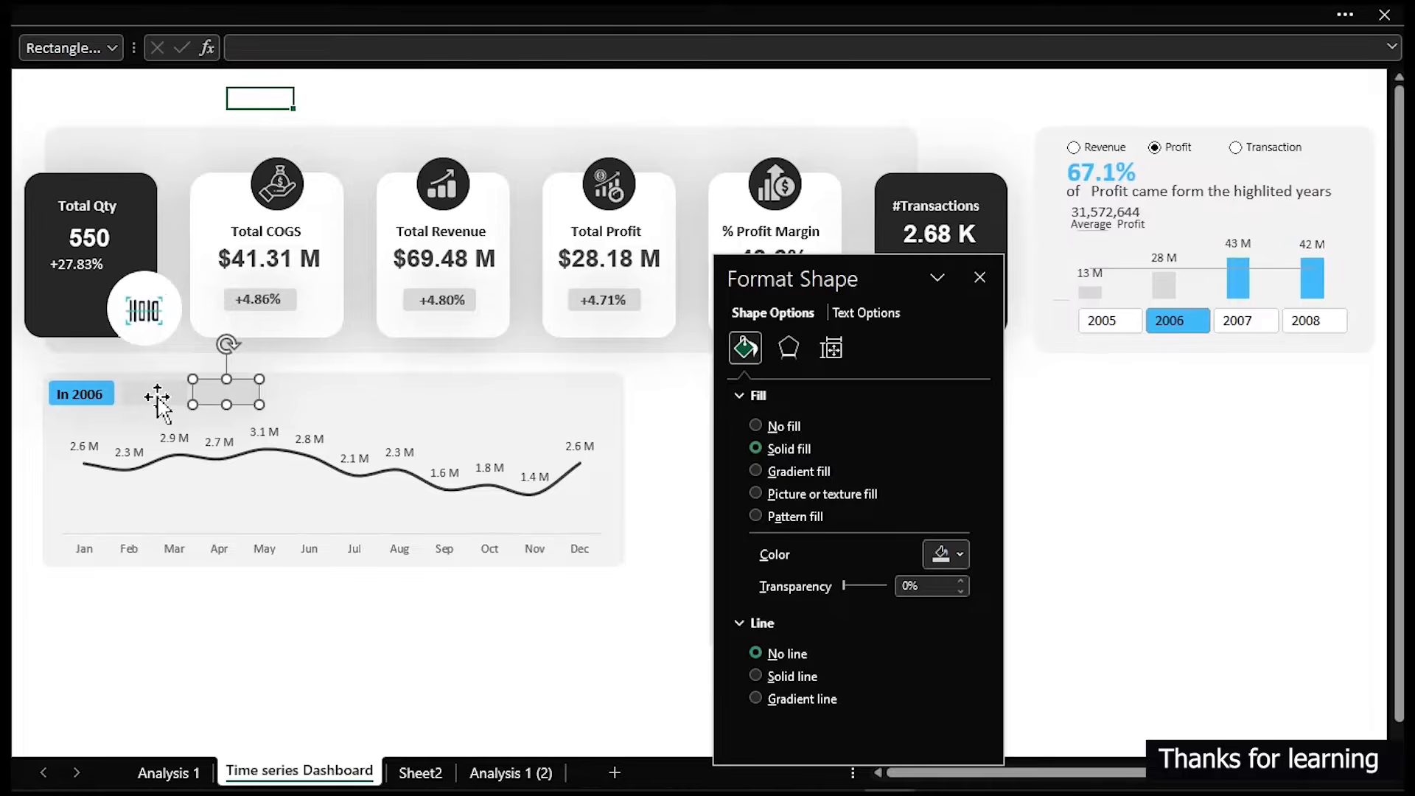
key(Delete)
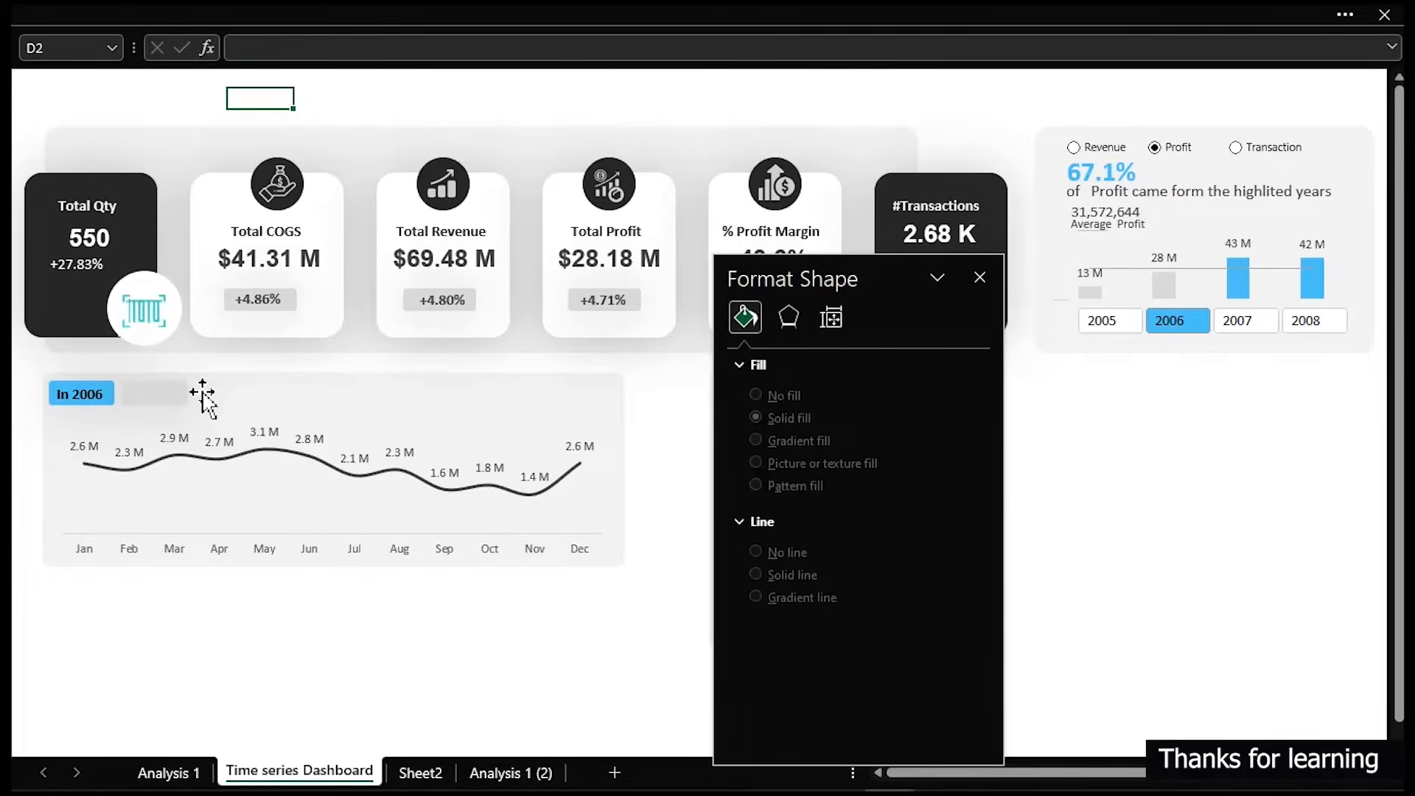
- Duplicate the grey rectangle into four placeholders in a row beside the badge and select them all
click(175, 398)
mouse_move(186, 404)
mouse_down()
mouse_move(170, 408)
mouse_move(199, 394)
mouse_up()
key(ctrl+d)
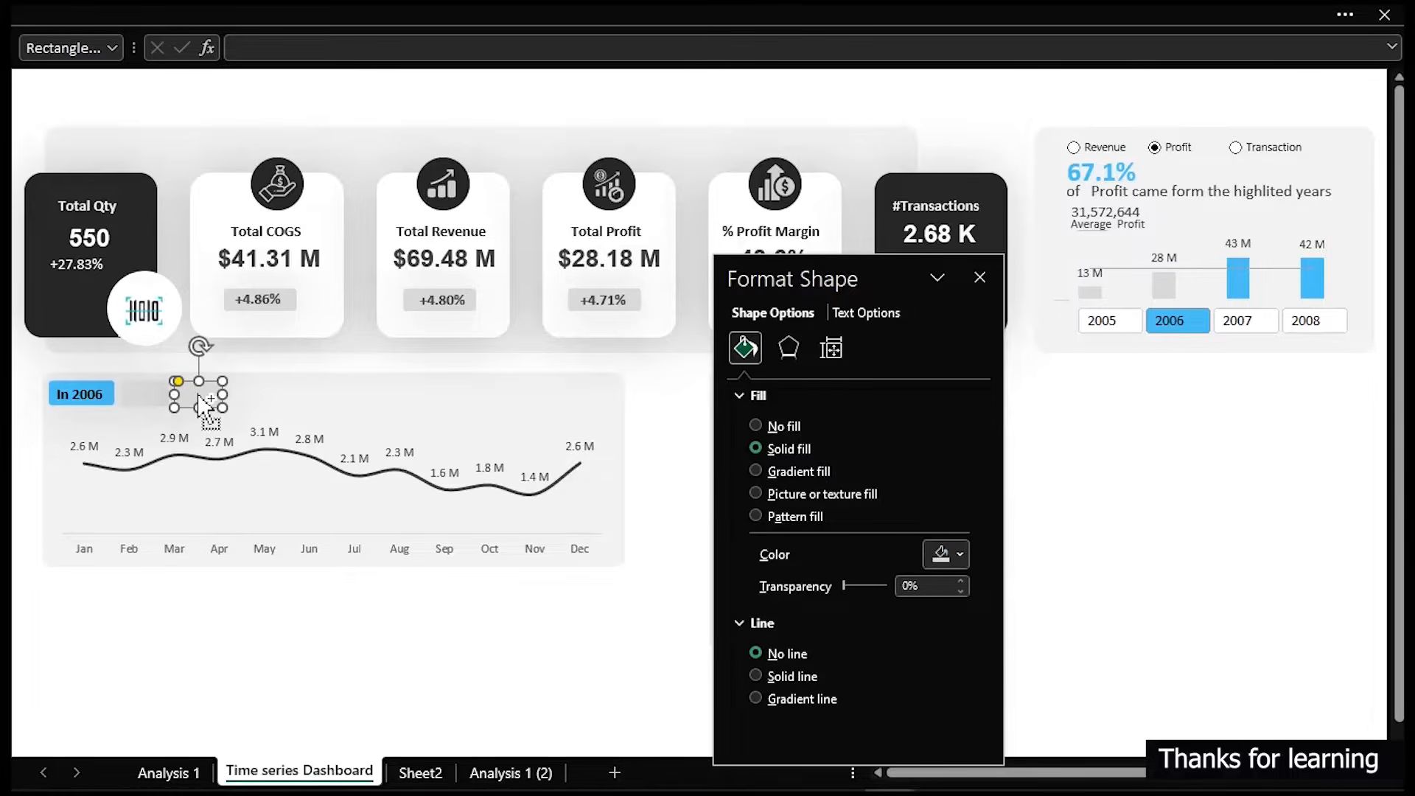
key(ctrl+d)
mouse_move(275, 395)
mouse_down()
mouse_move(196, 412)
mouse_move(294, 400)
mouse_up()
ctrl+click(232, 402)
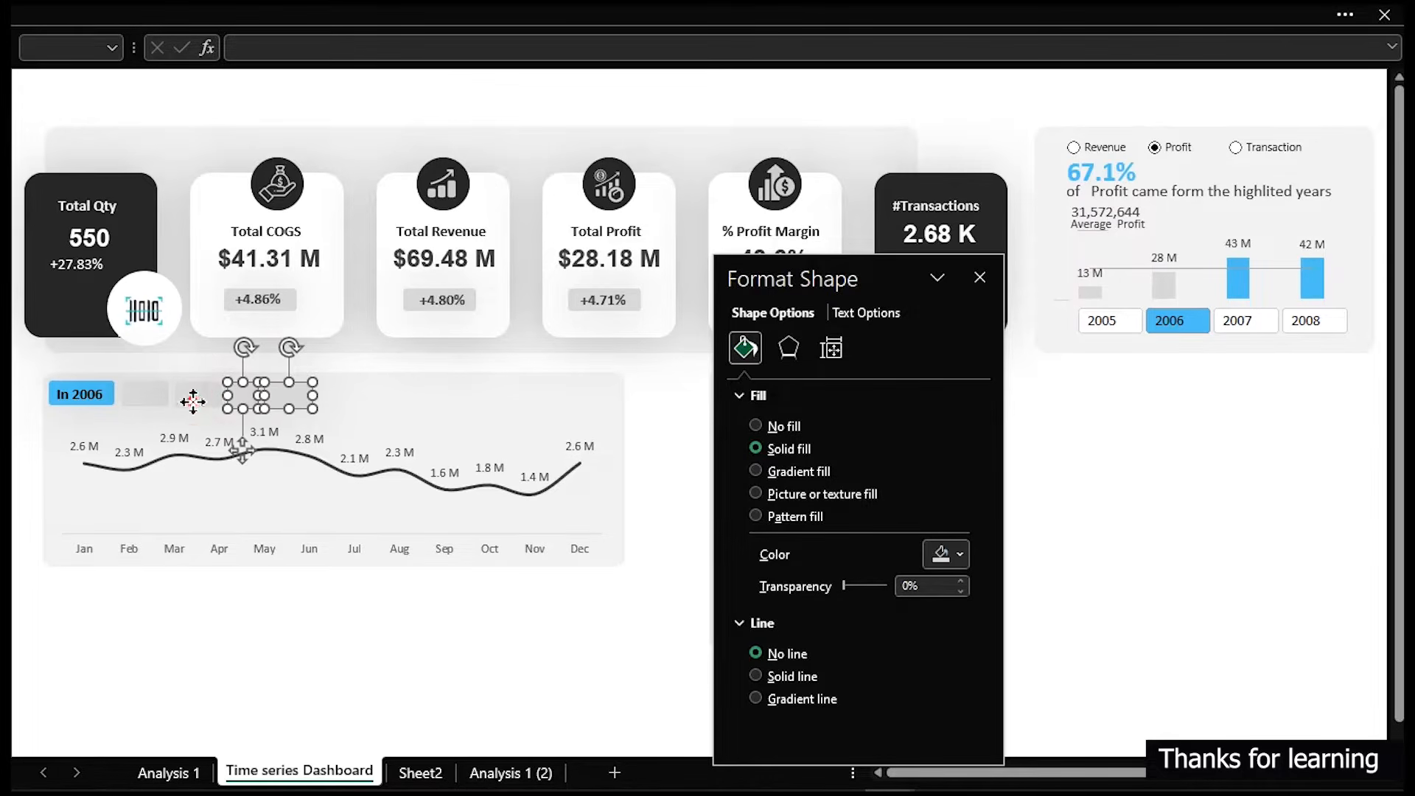
ctrl+click(195, 398)
ctrl+click(146, 394)
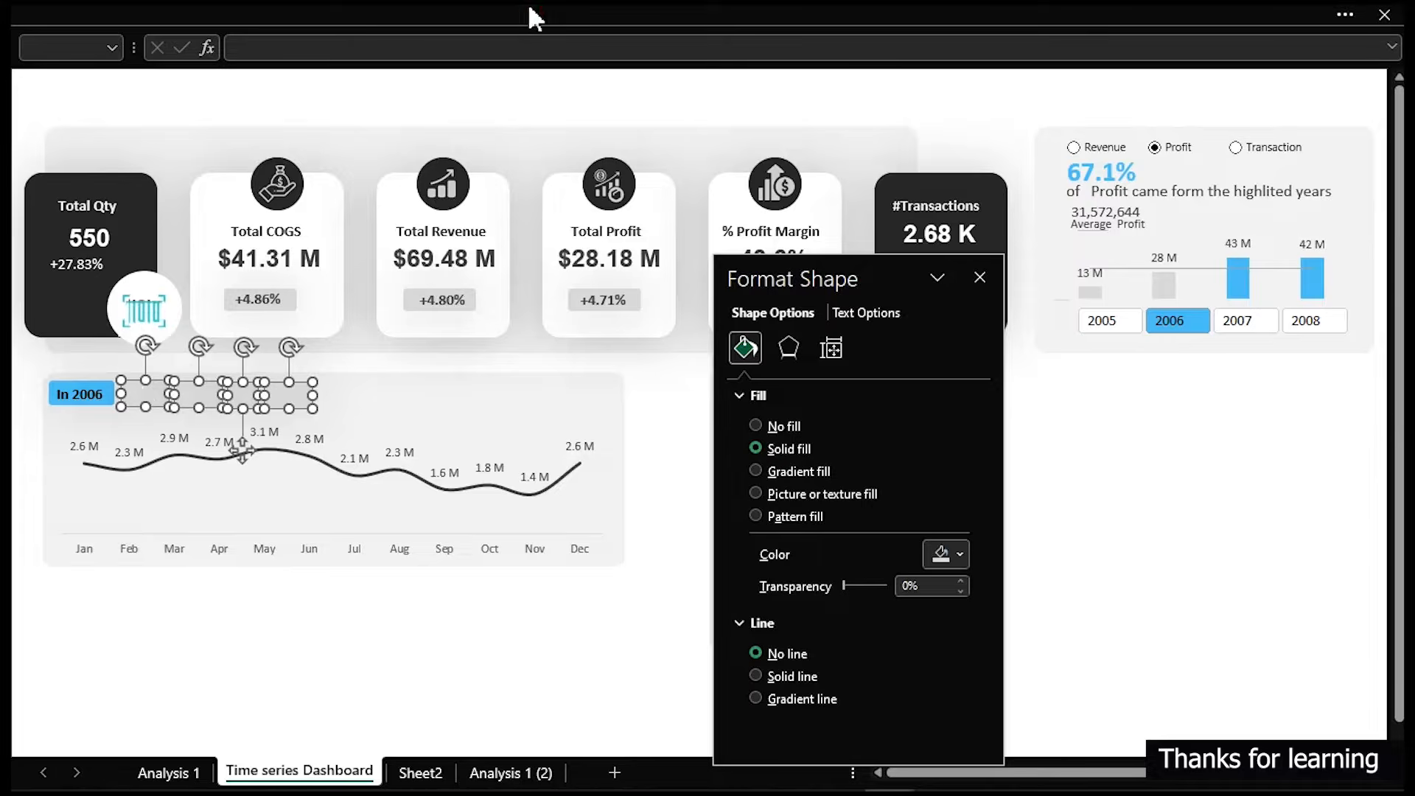
- Align the grey rectangles to the top and distribute them horizontally
click(563, 15)
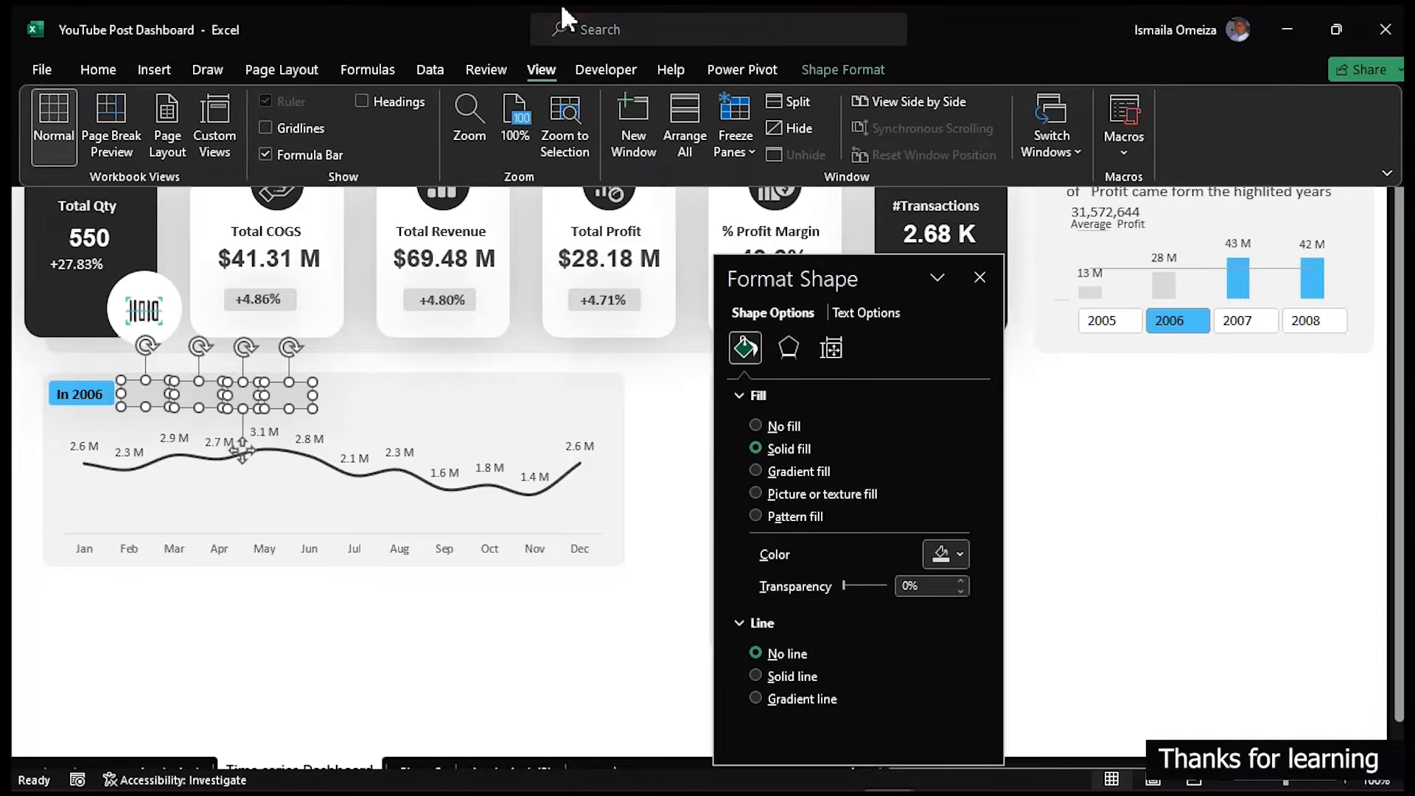
click(869, 70)
click(1204, 102)
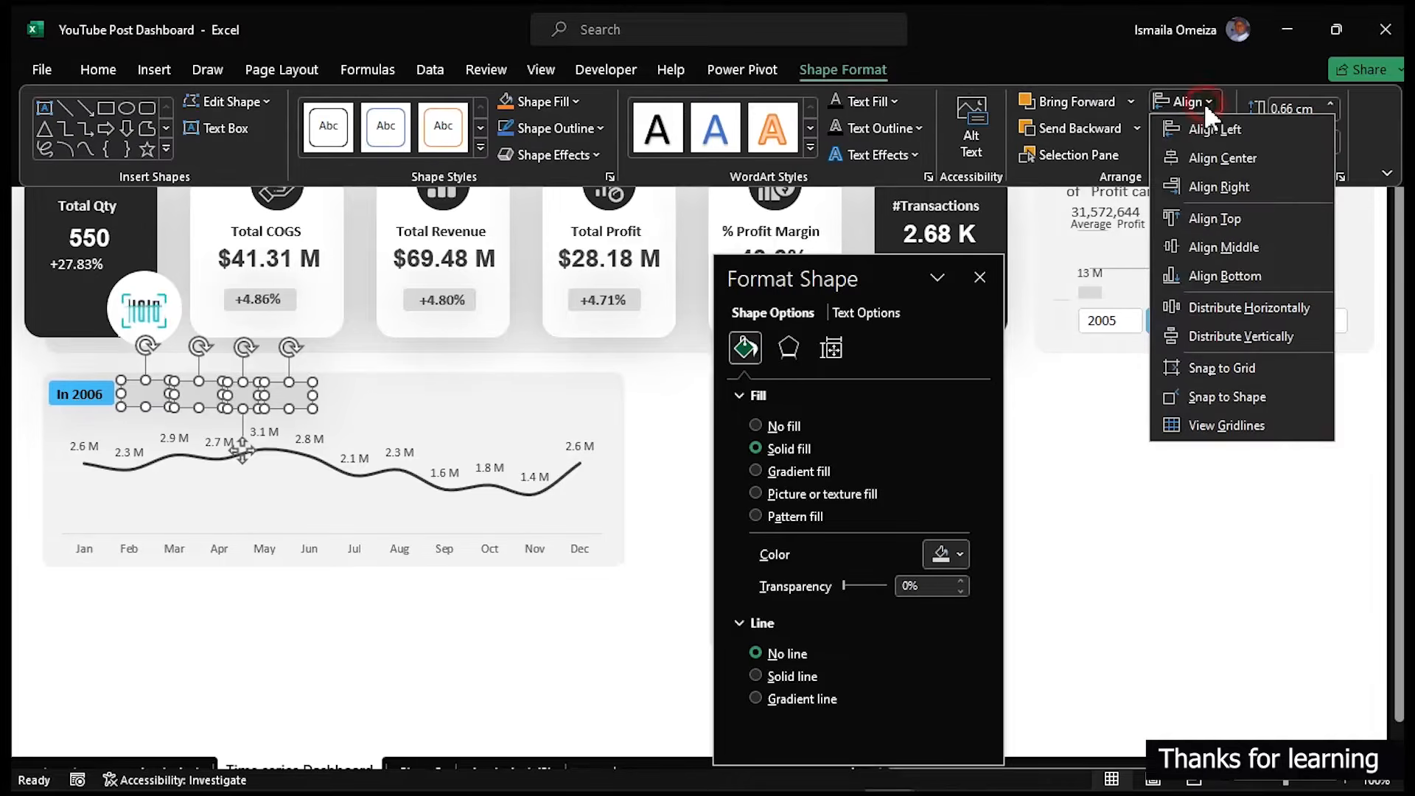
click(1223, 218)
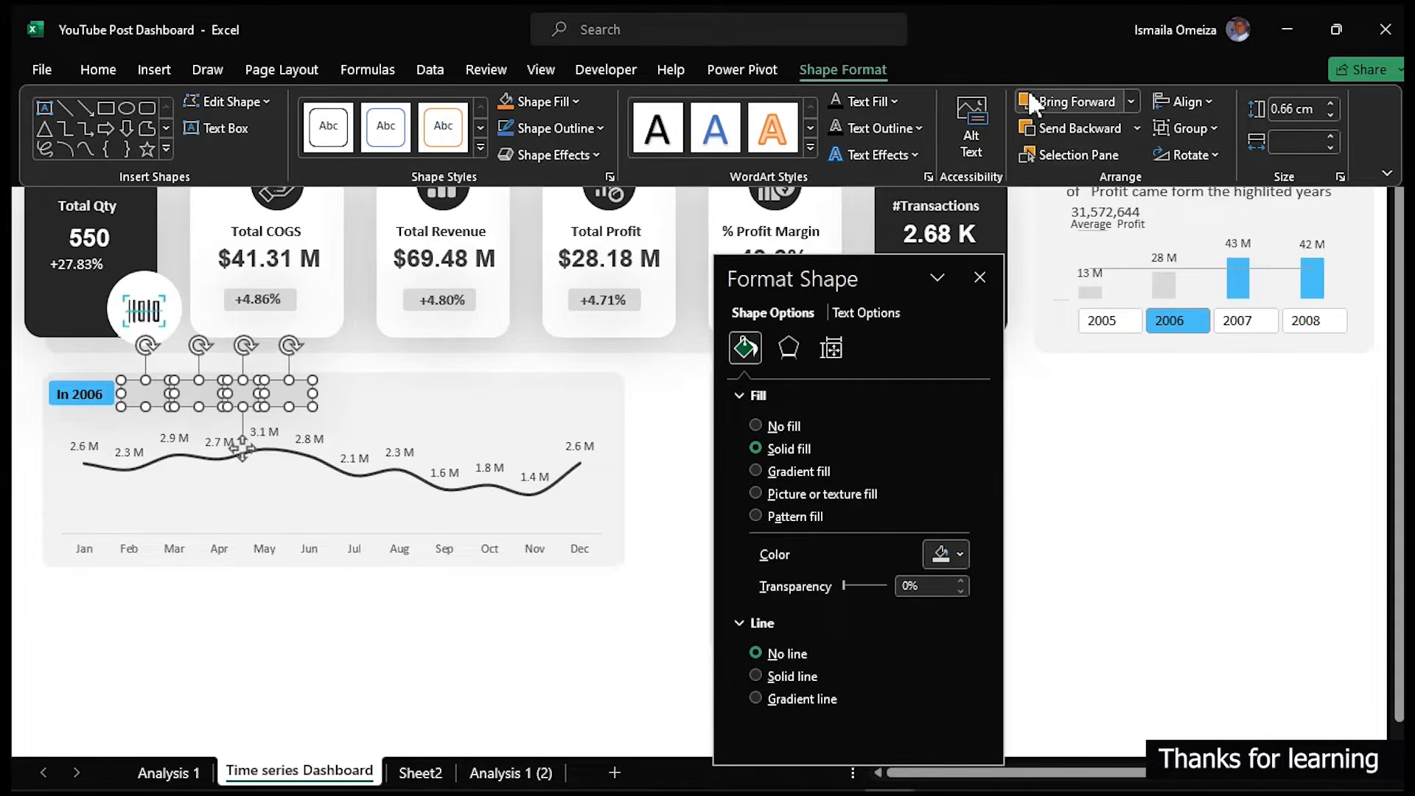
click(1195, 105)
click(1235, 302)
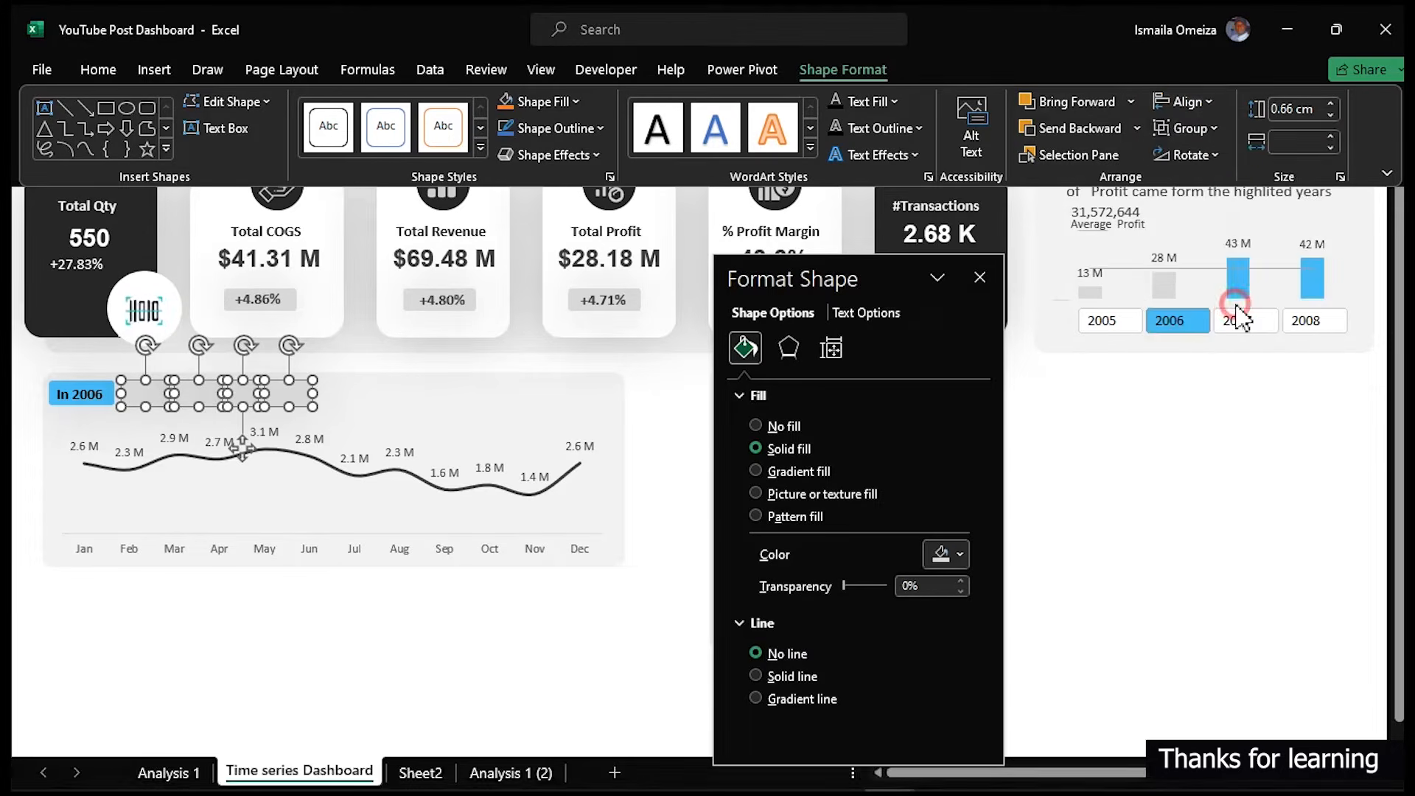
click(1063, 381)
click(1093, 380)
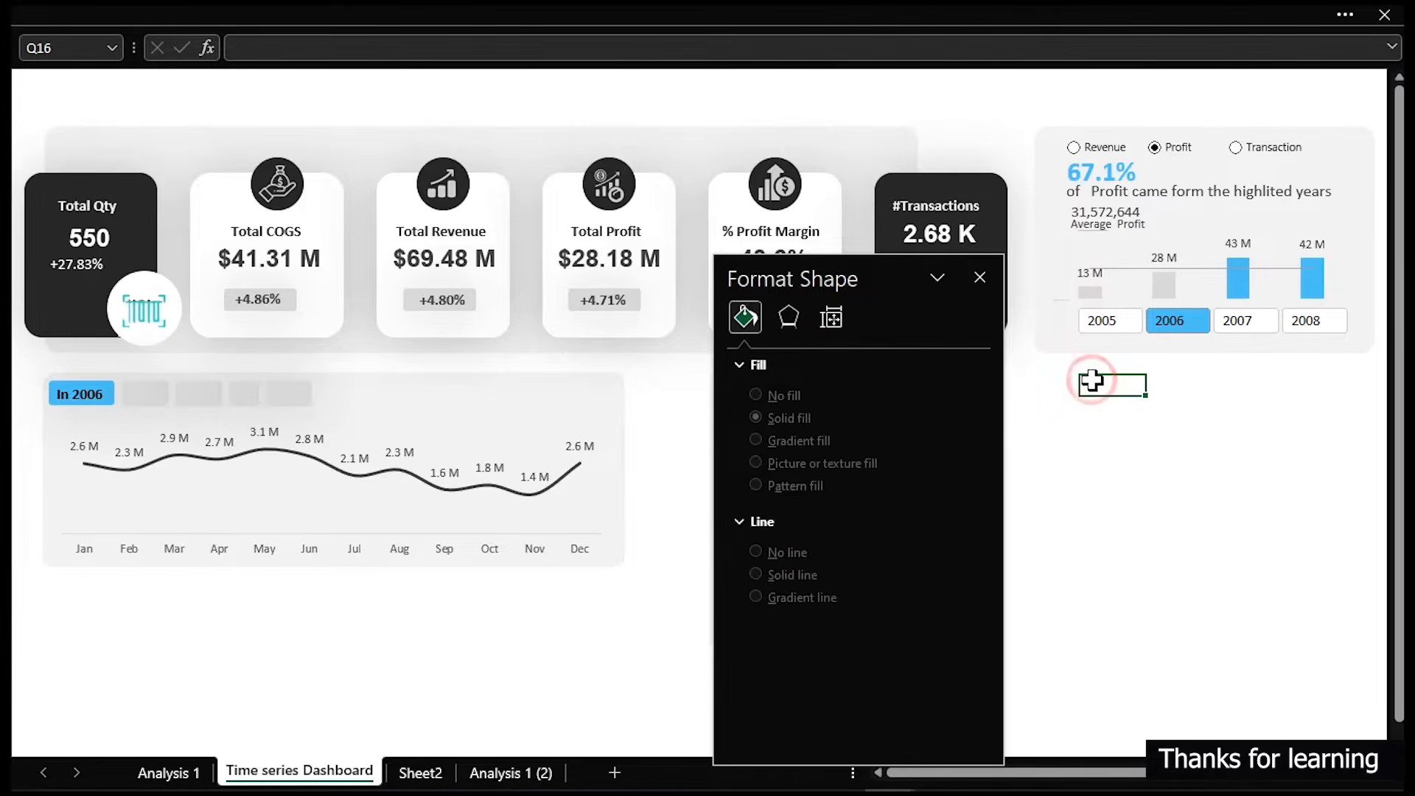
- Duplicate the year text box and place the copy on the first grey rectangle
click(78, 394)
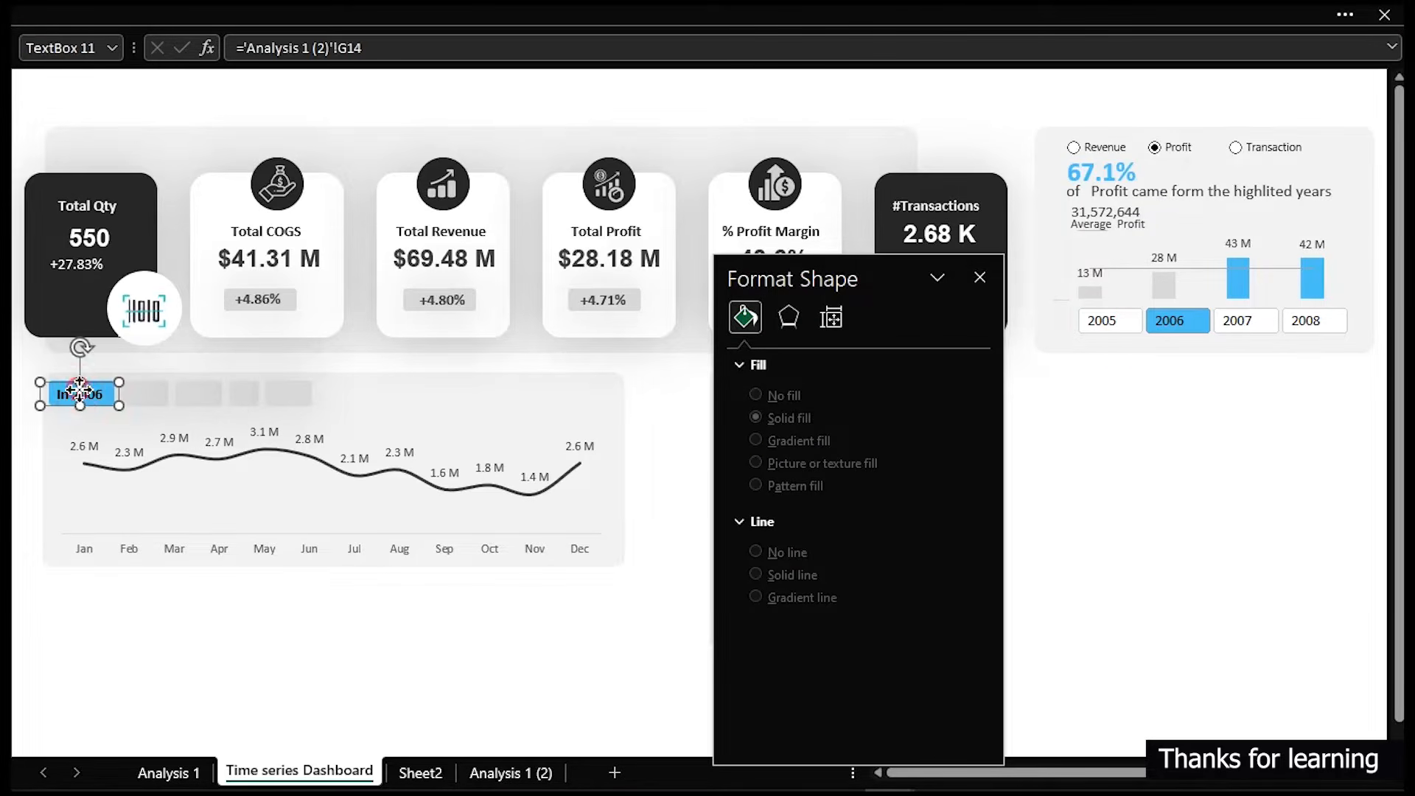
key(ctrl+d)
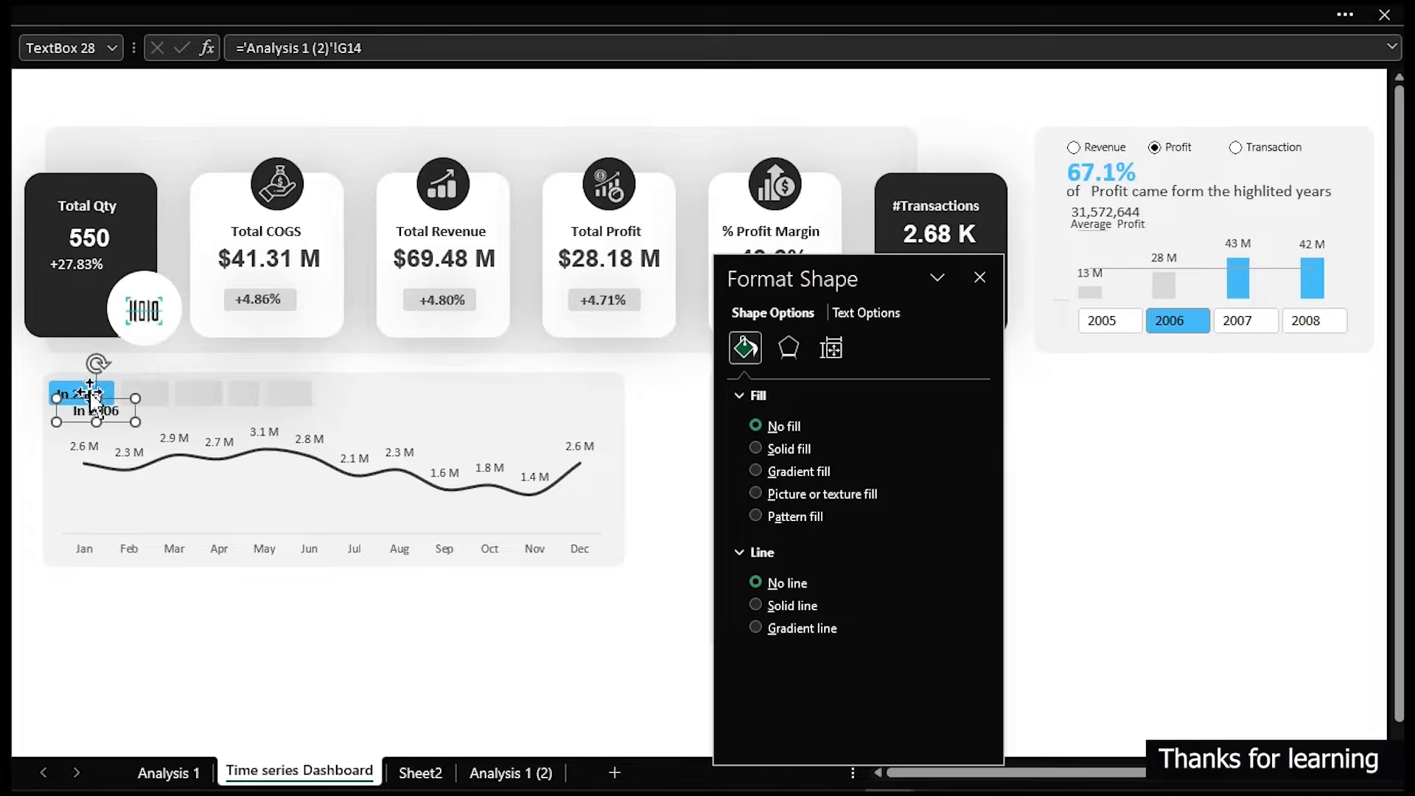
drag(101, 416, 147, 395)
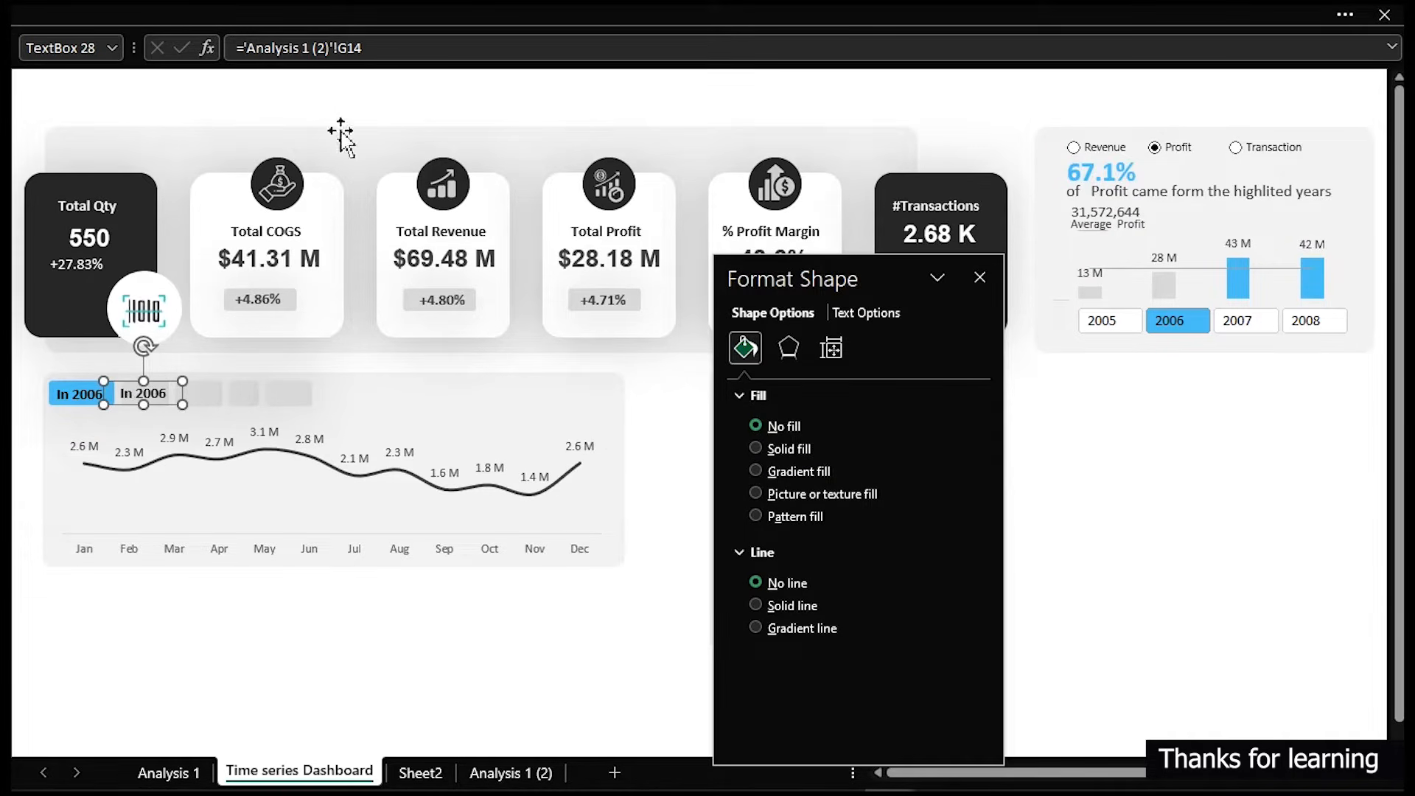
- Link the copied text box to cell I7 of the Analysis 1 (2) sheet
drag(361, 47, 244, 48)
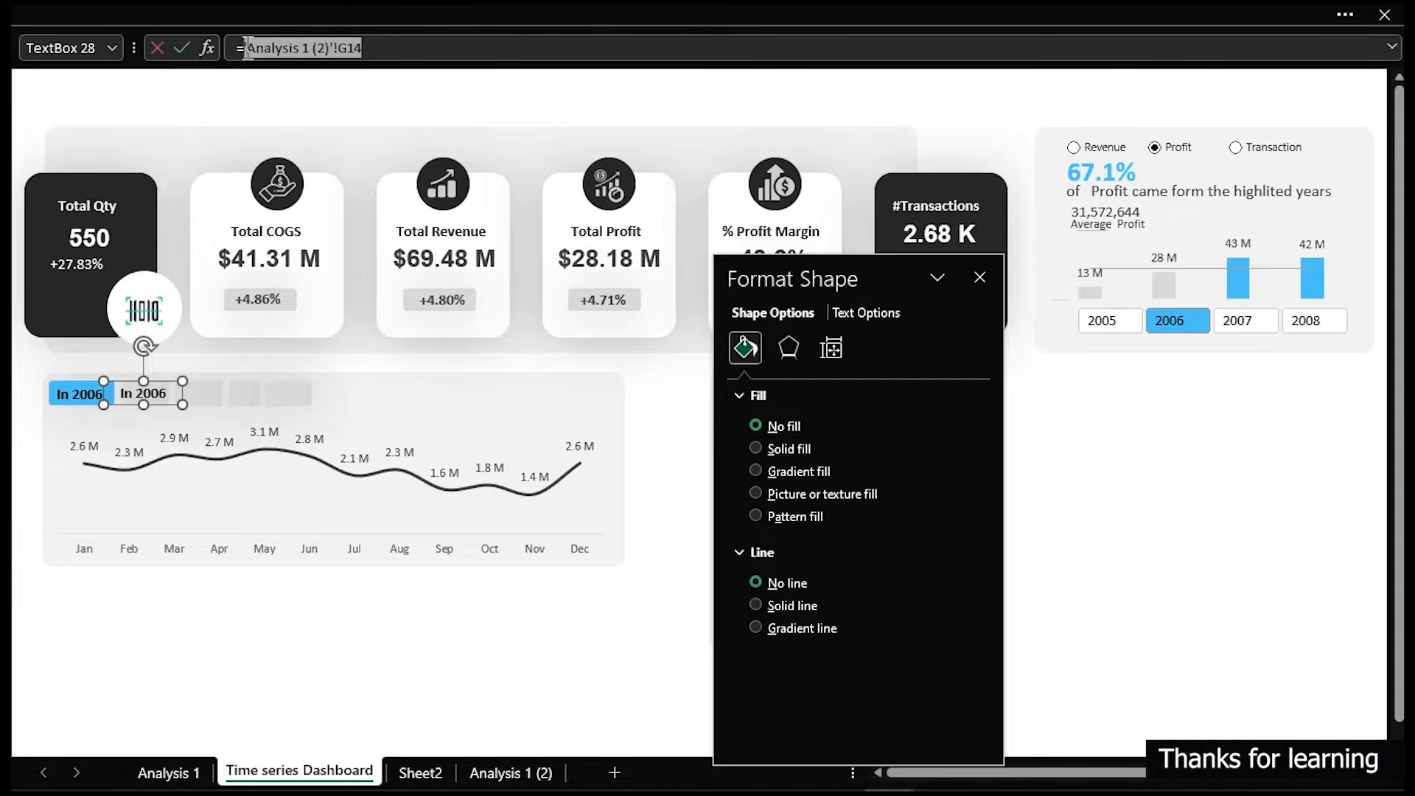
click(479, 772)
click(1038, 271)
key(Return)
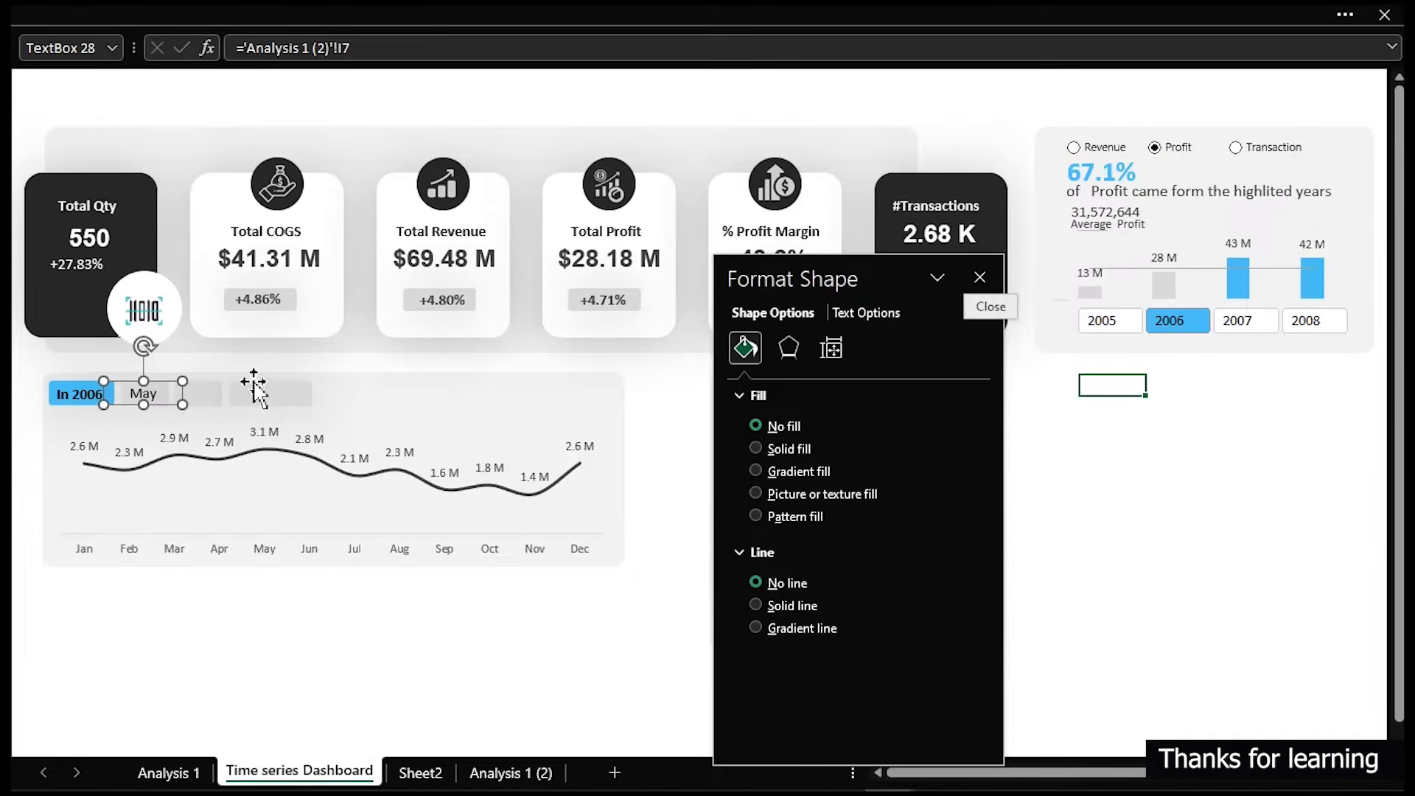
- Copy the linked text box onto the second grey rectangle and link it to cell I8
mouse_move(182, 405)
mouse_down()
mouse_move(144, 395)
mouse_move(207, 395)
mouse_up()
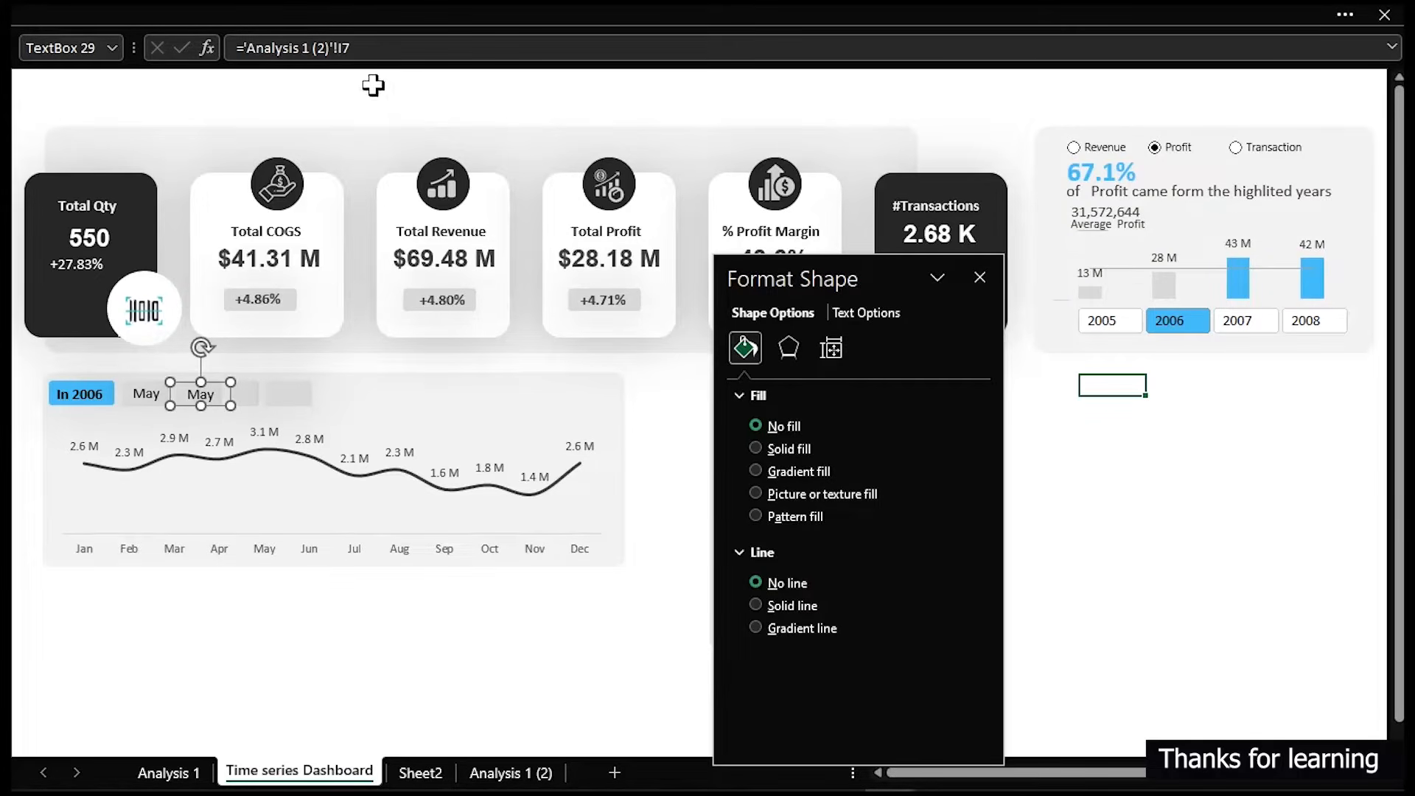
click(373, 48)
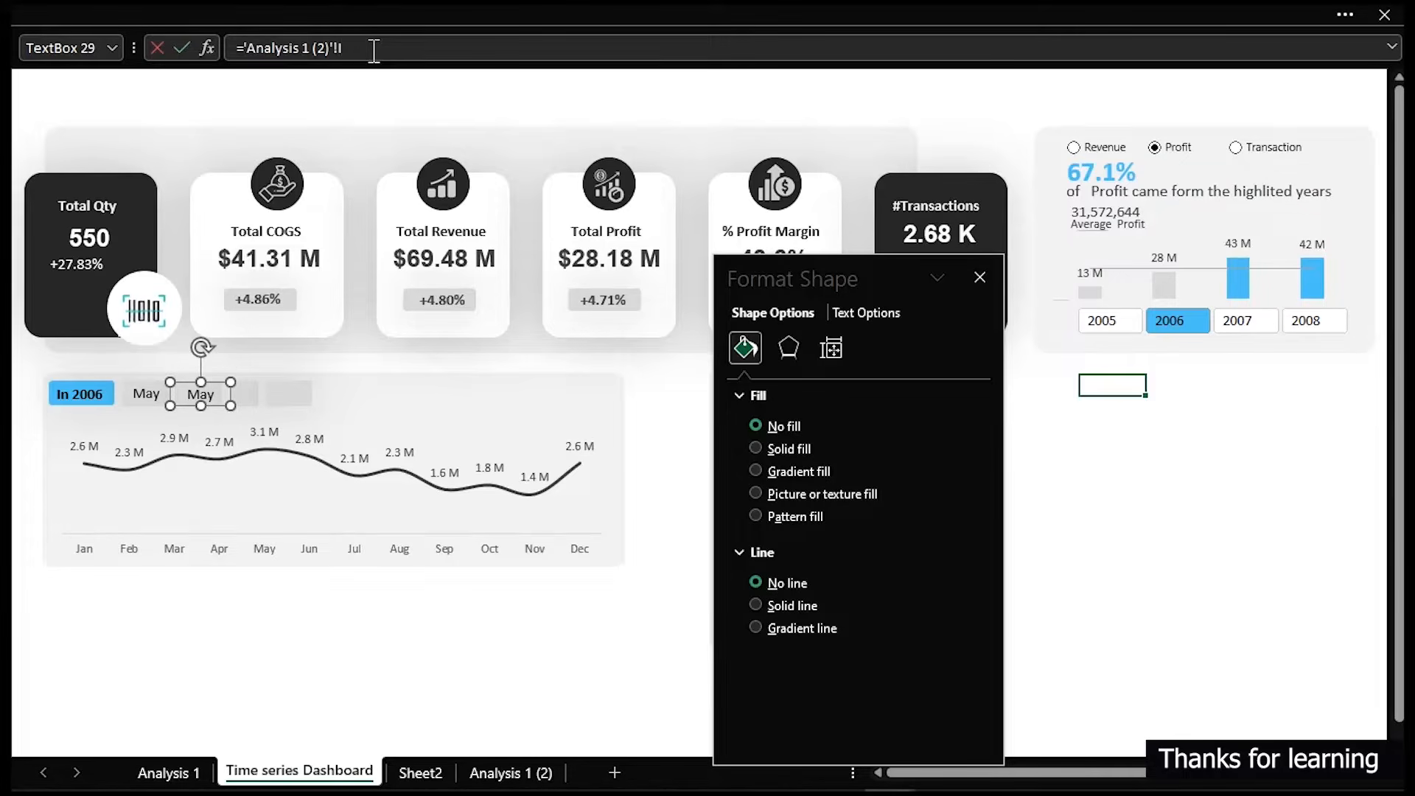
key(Return)
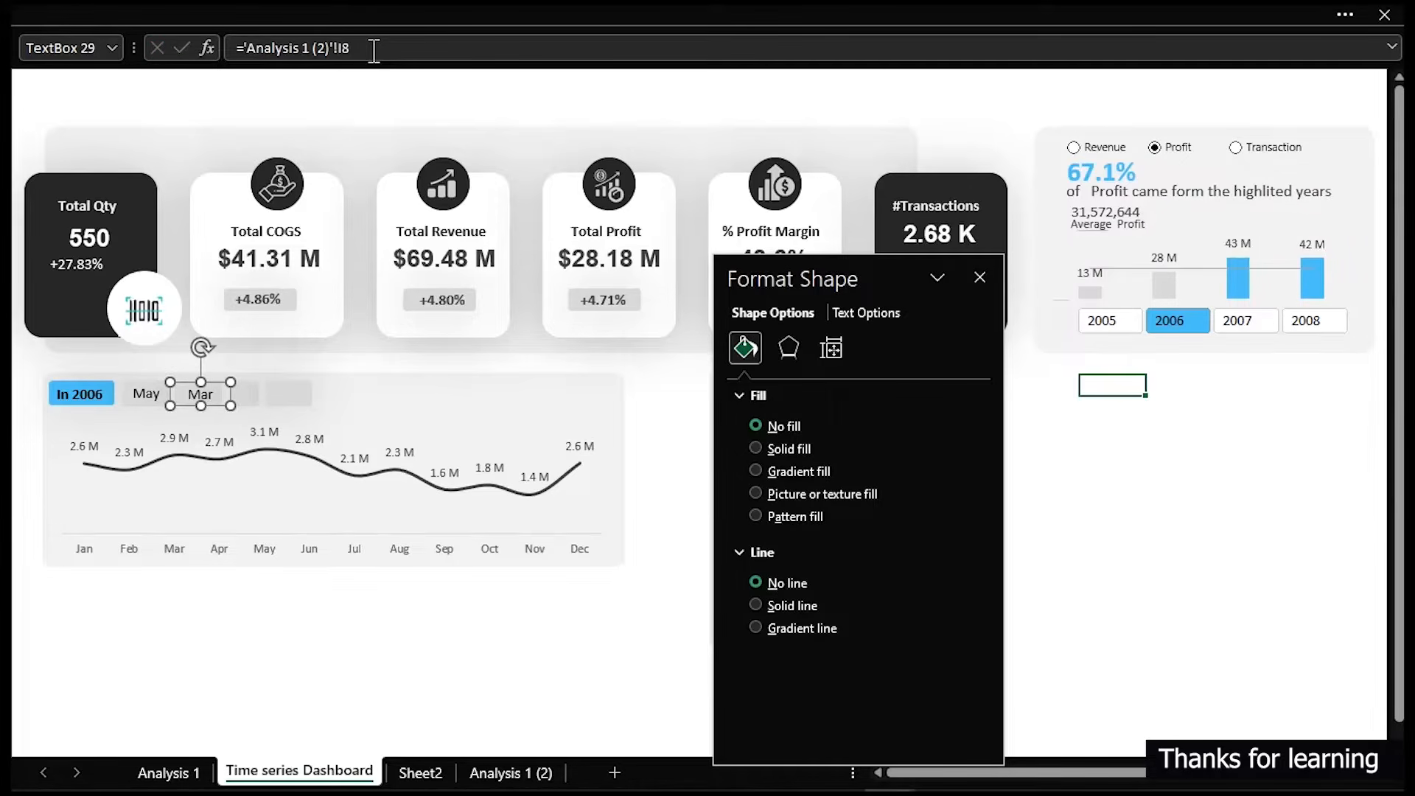
- Copy the text box onto the third grey rectangle and link it to cell I9
drag(183, 401, 283, 386)
click(380, 46)
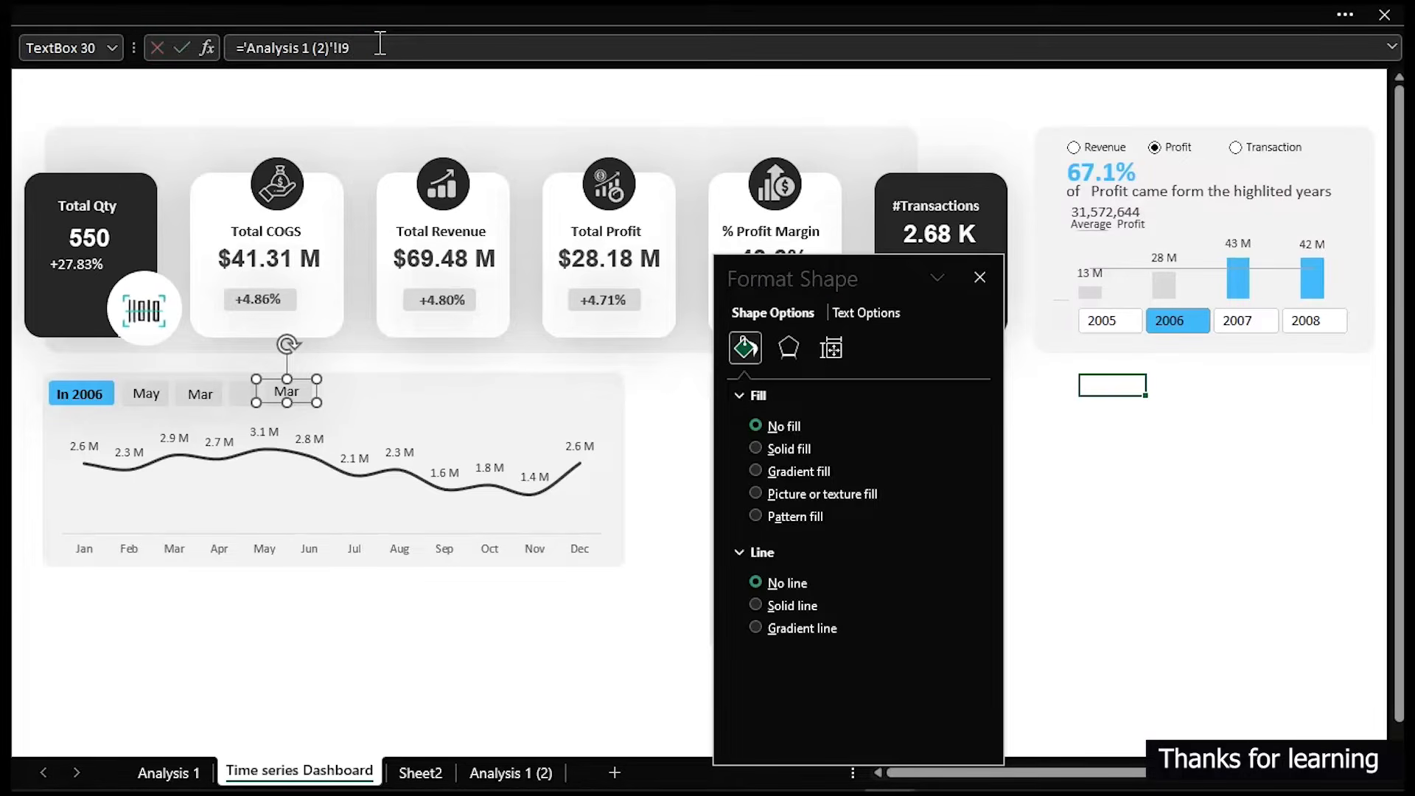
key(Return)
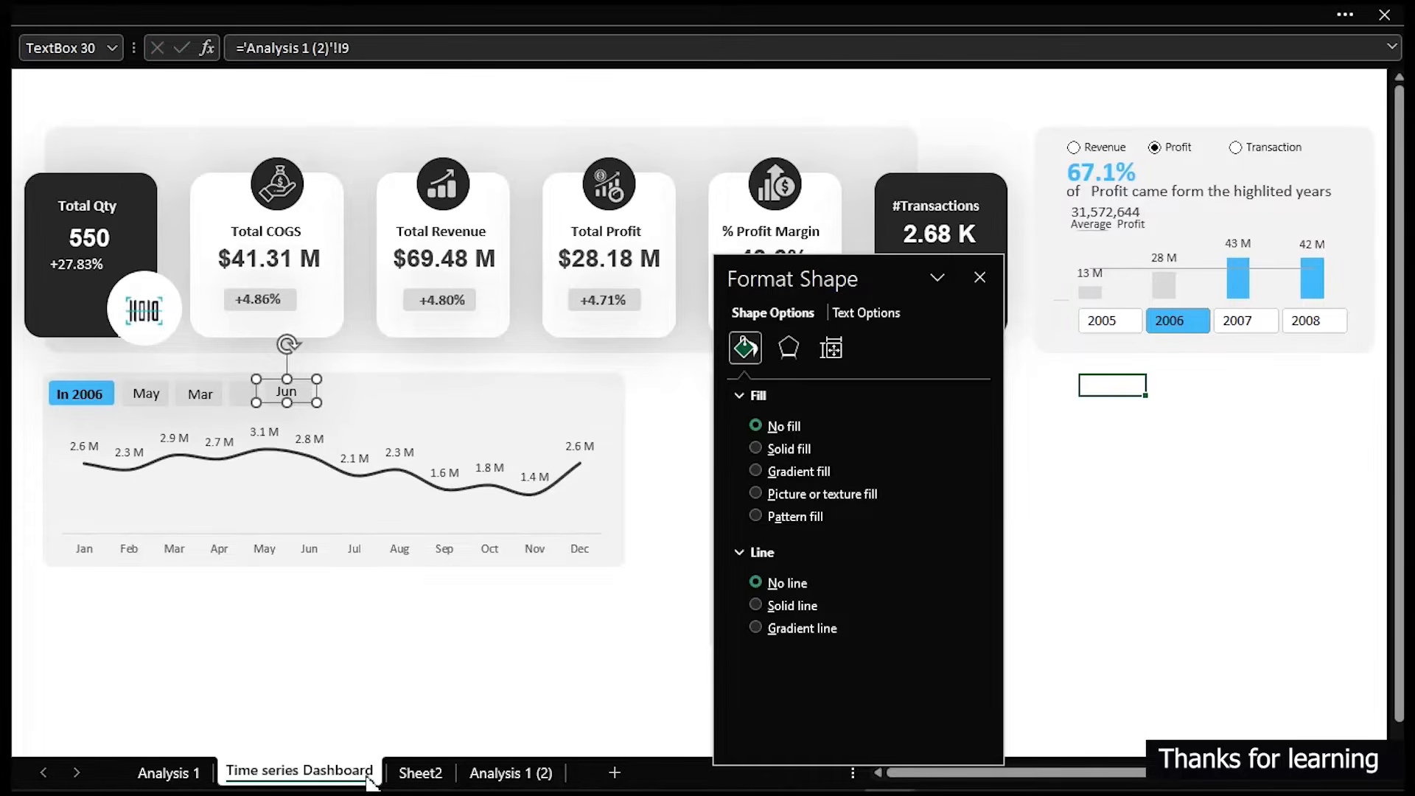
- Review the top-3 month rows 7 to 9 on the Analysis 1 (2) sheet, then return to the dashboard
click(508, 770)
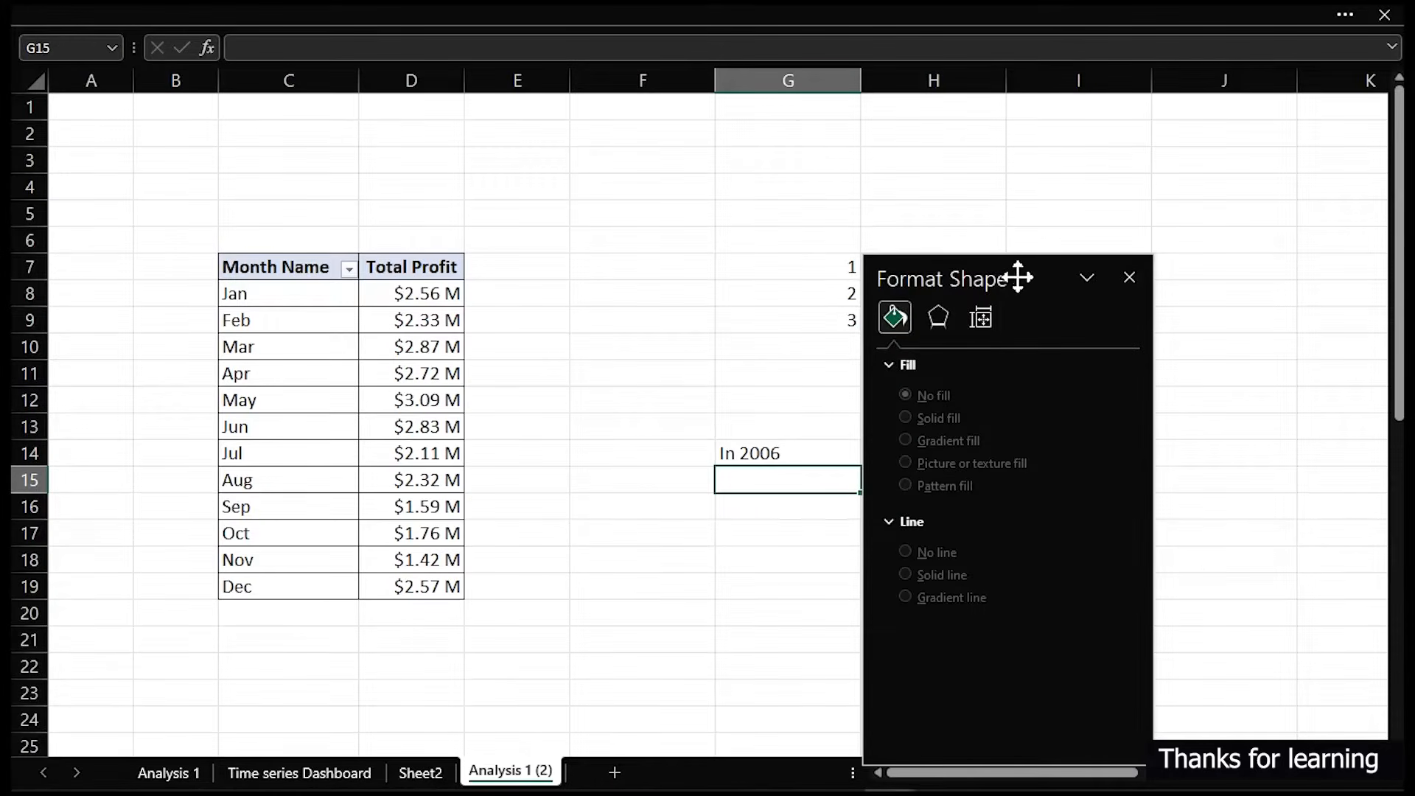
drag(1019, 282, 1008, 485)
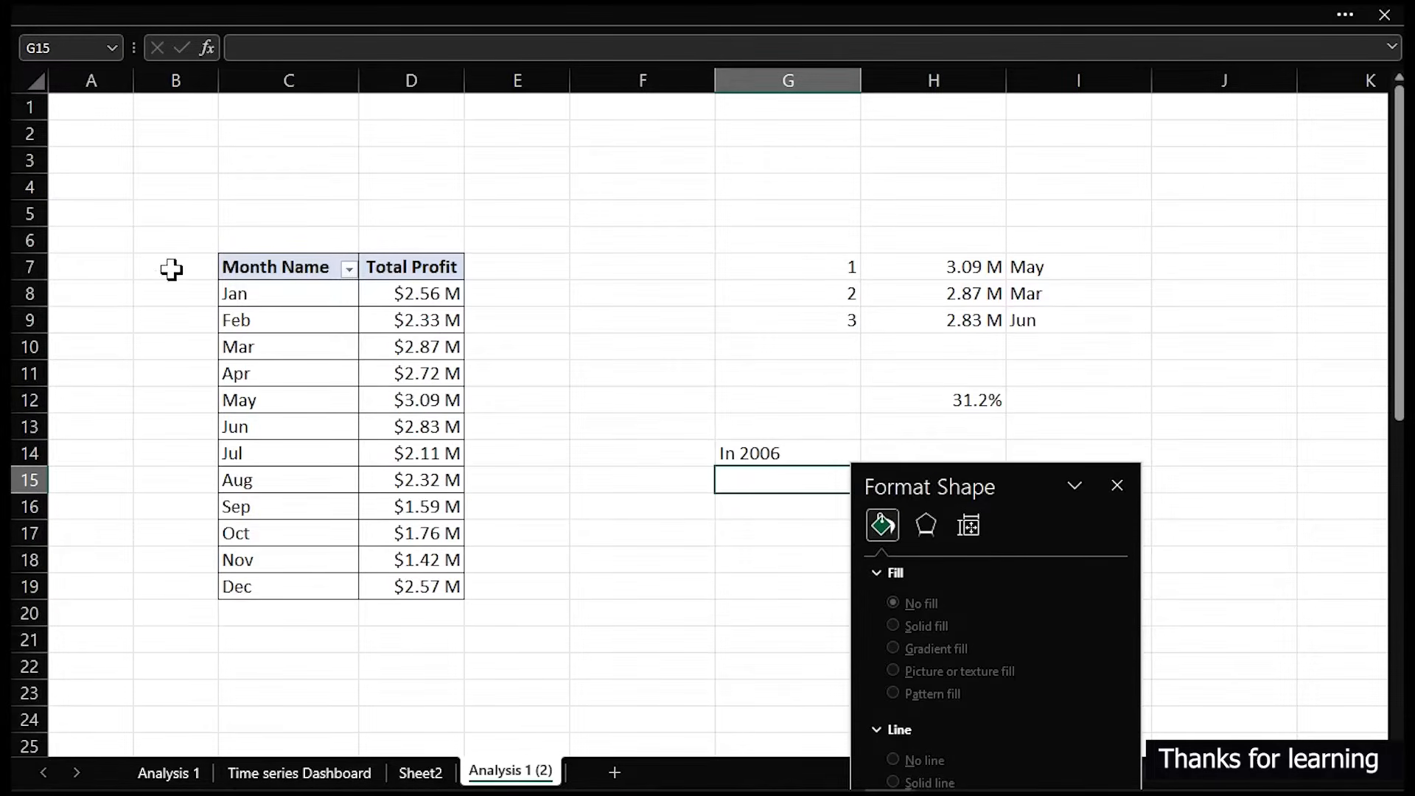
click(38, 268)
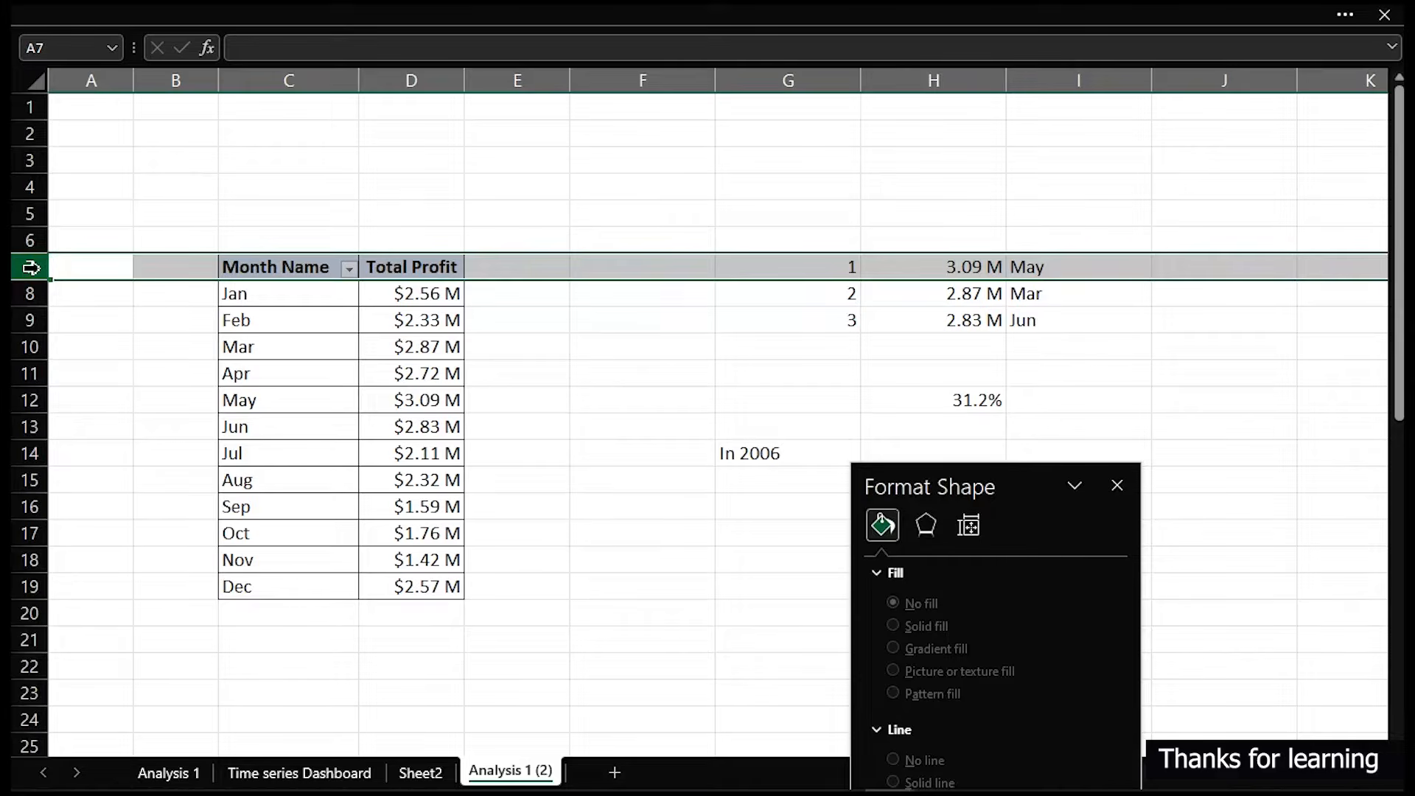
click(28, 292)
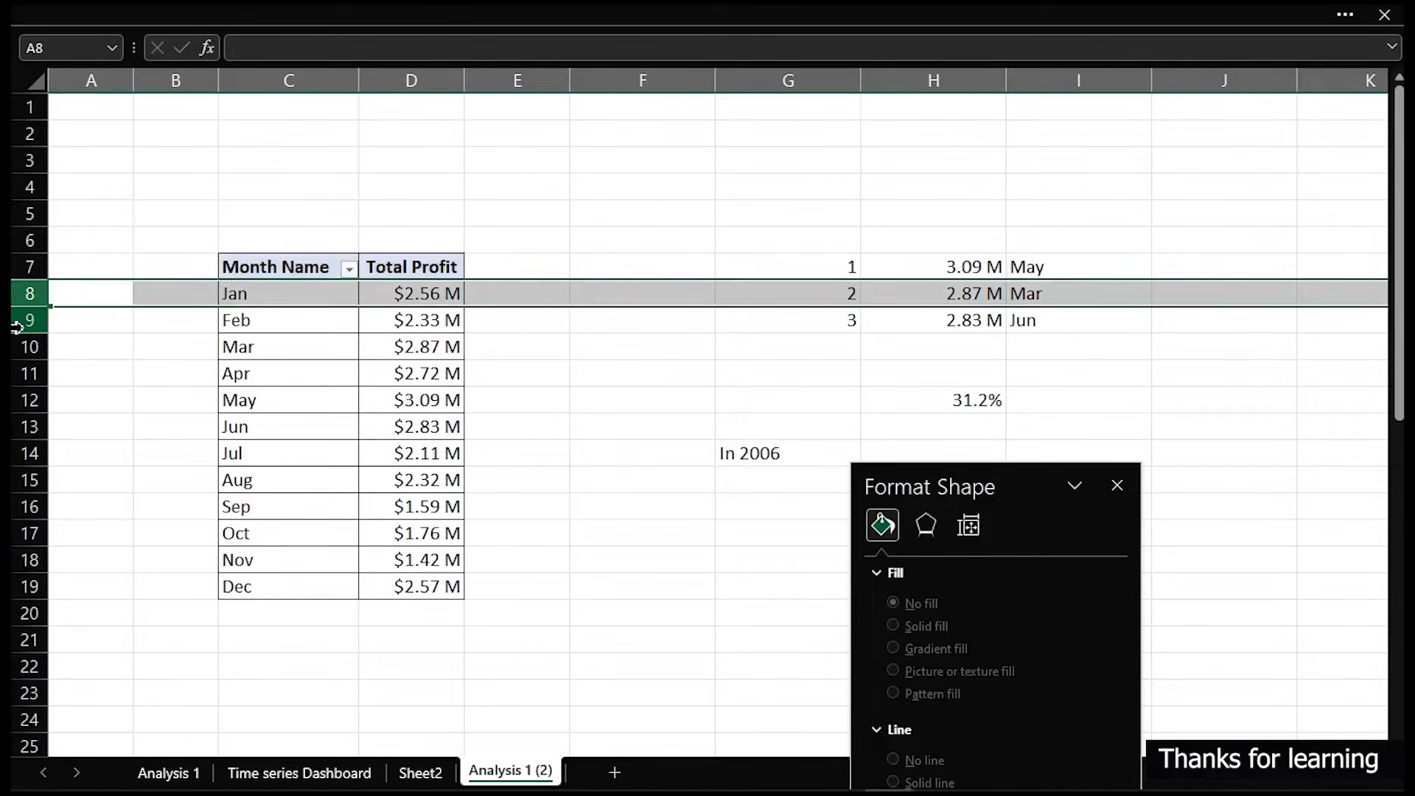
click(24, 321)
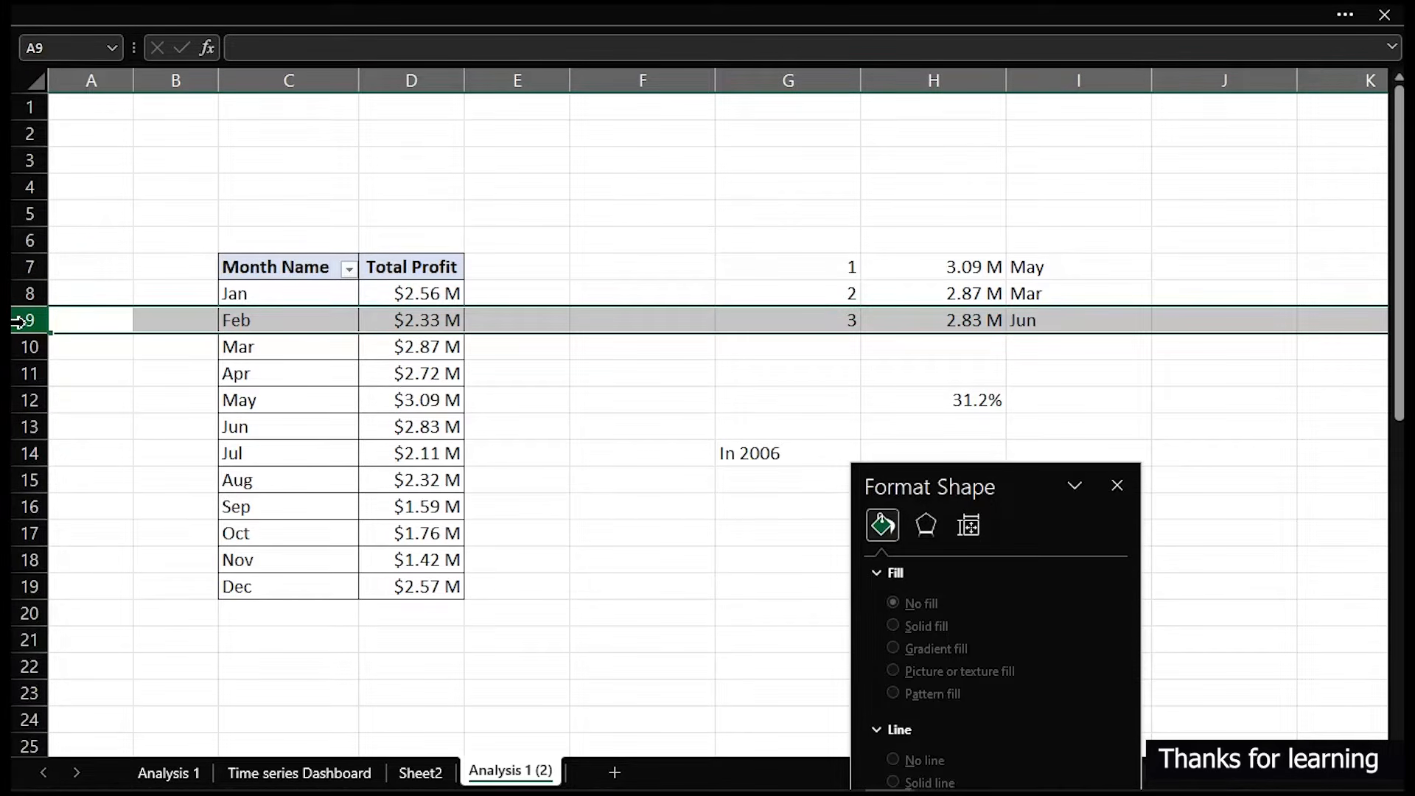
click(338, 772)
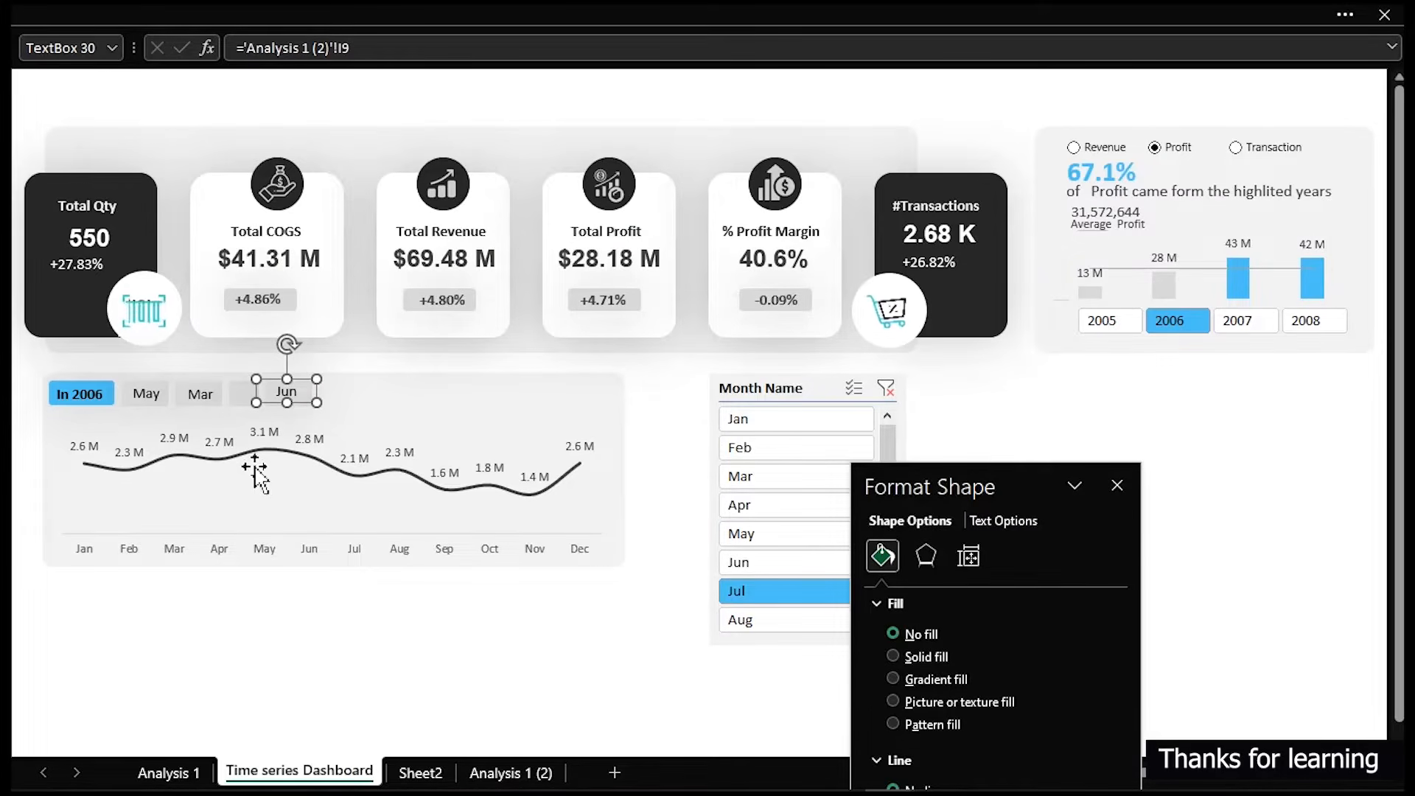
- Move the ampersand text box onto the empty grey rectangle between the Mar and Jun boxes
key(Tab)
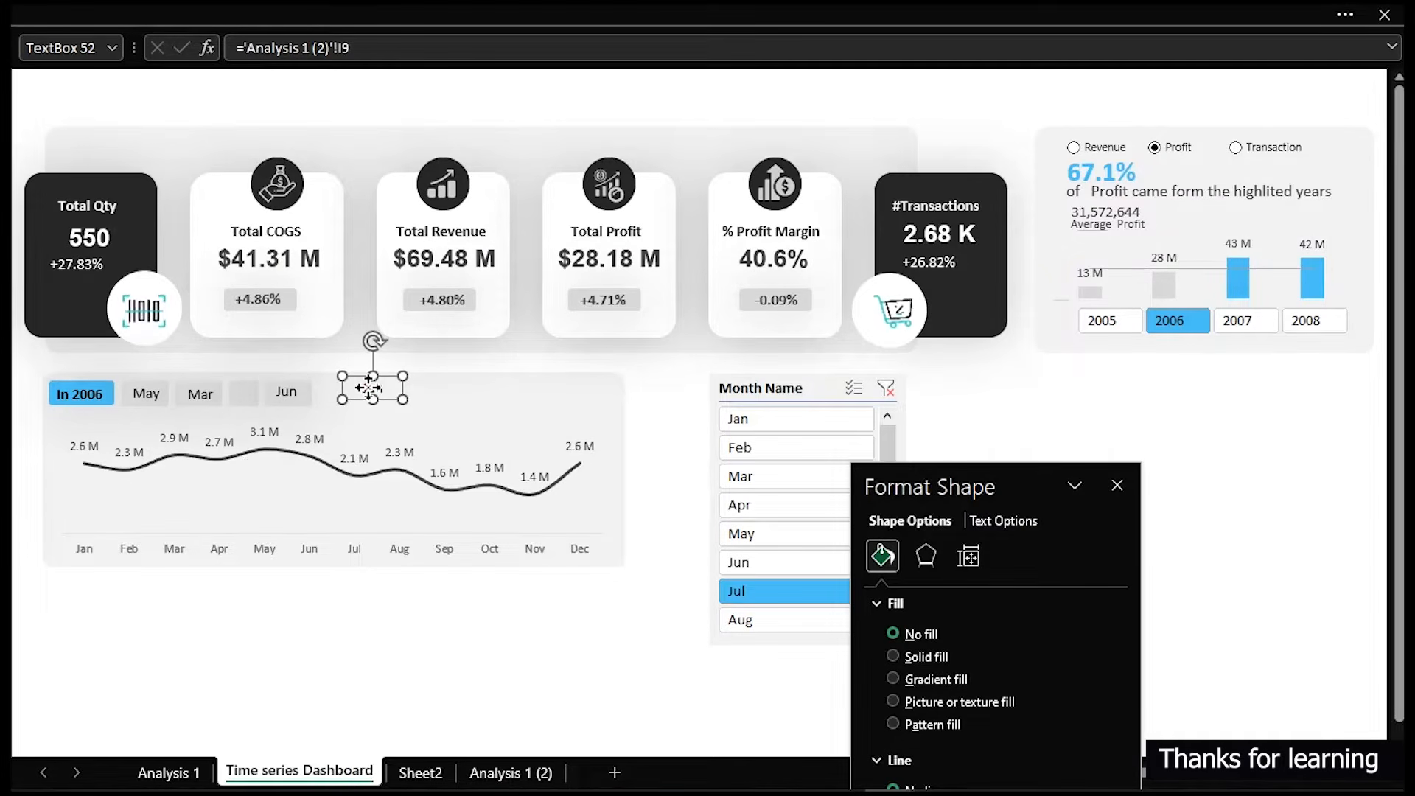
double_click(371, 388)
key(Delete)
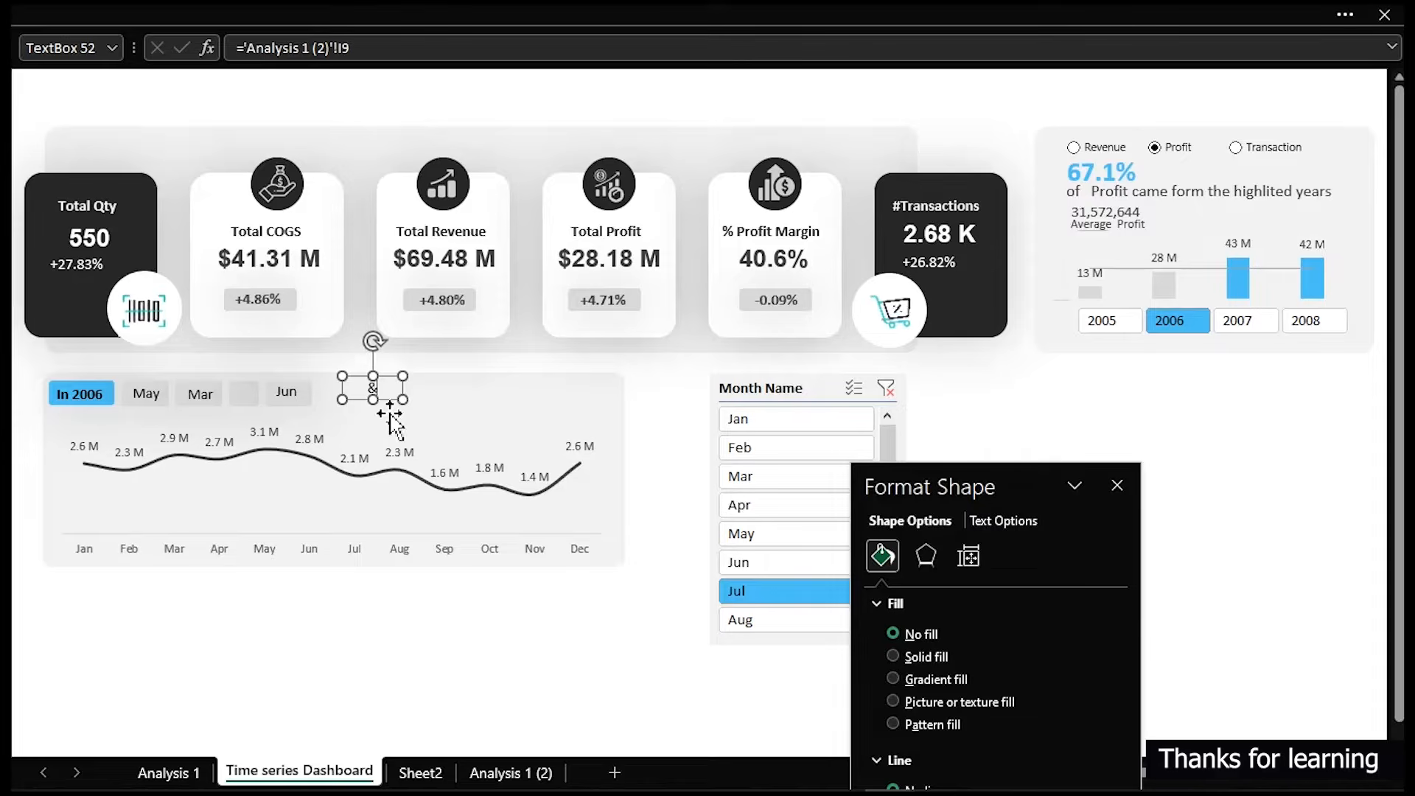
click(395, 403)
drag(369, 401, 253, 422)
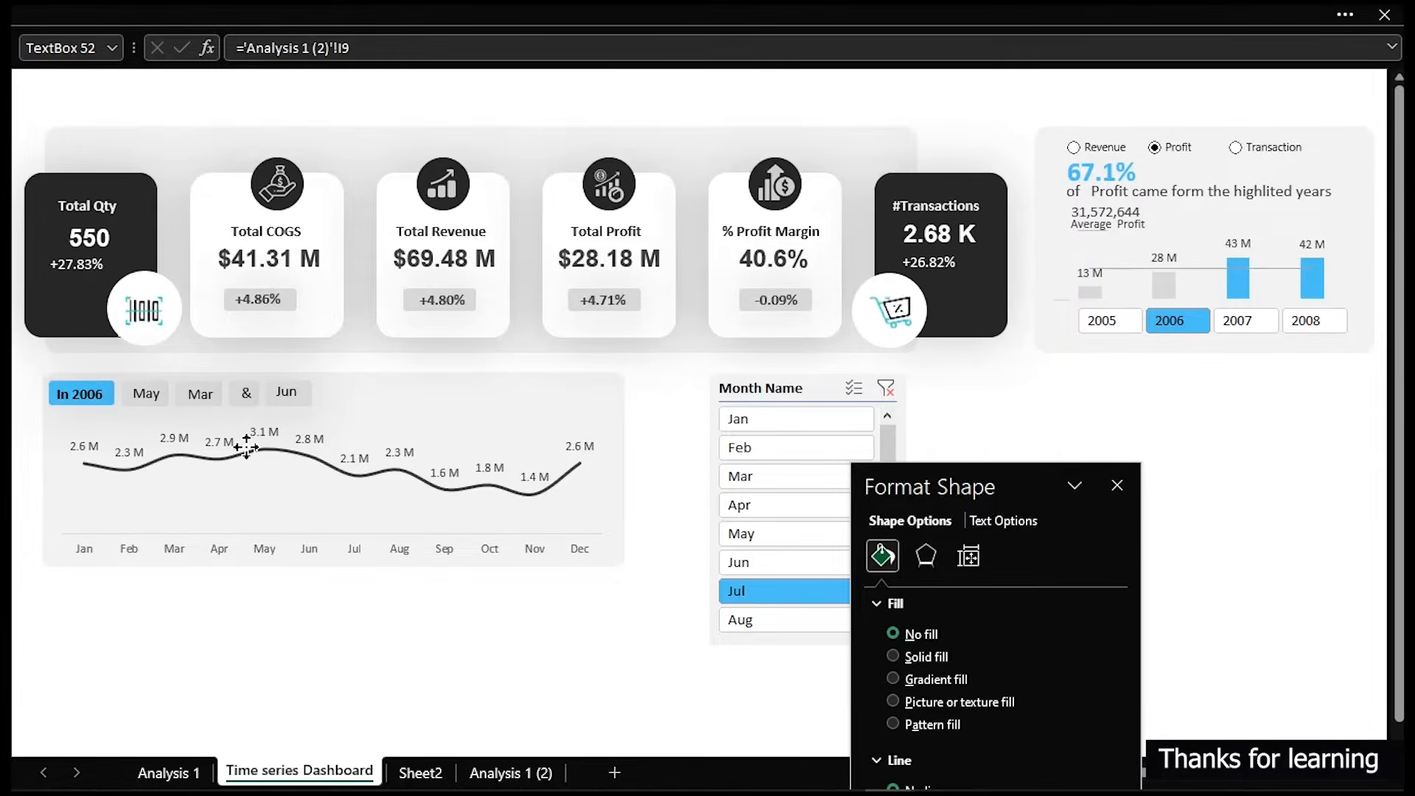
click(247, 446)
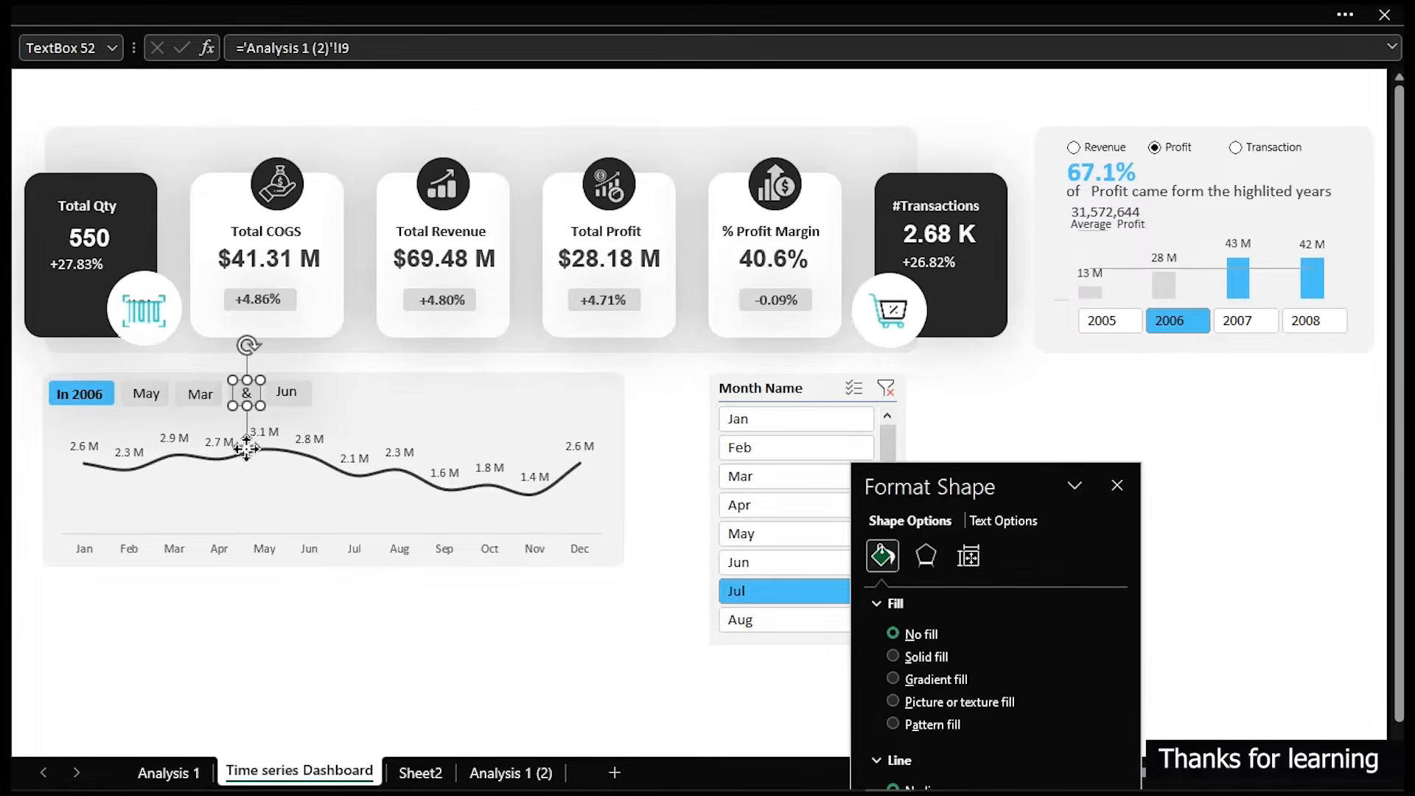
click(372, 659)
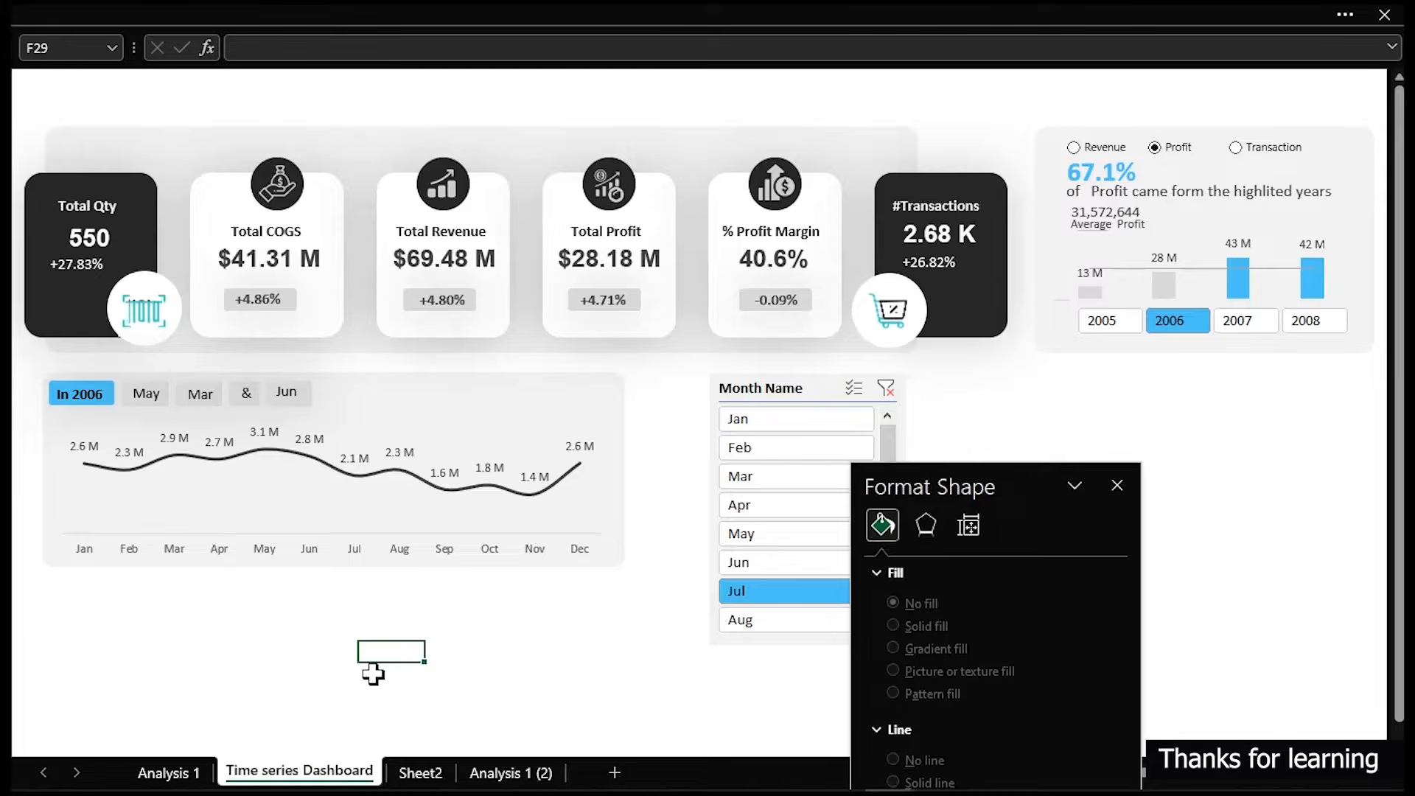
- Duplicate the ampersand box, change its text to "Collectively accounted for", and place it after the Jun box
click(247, 395)
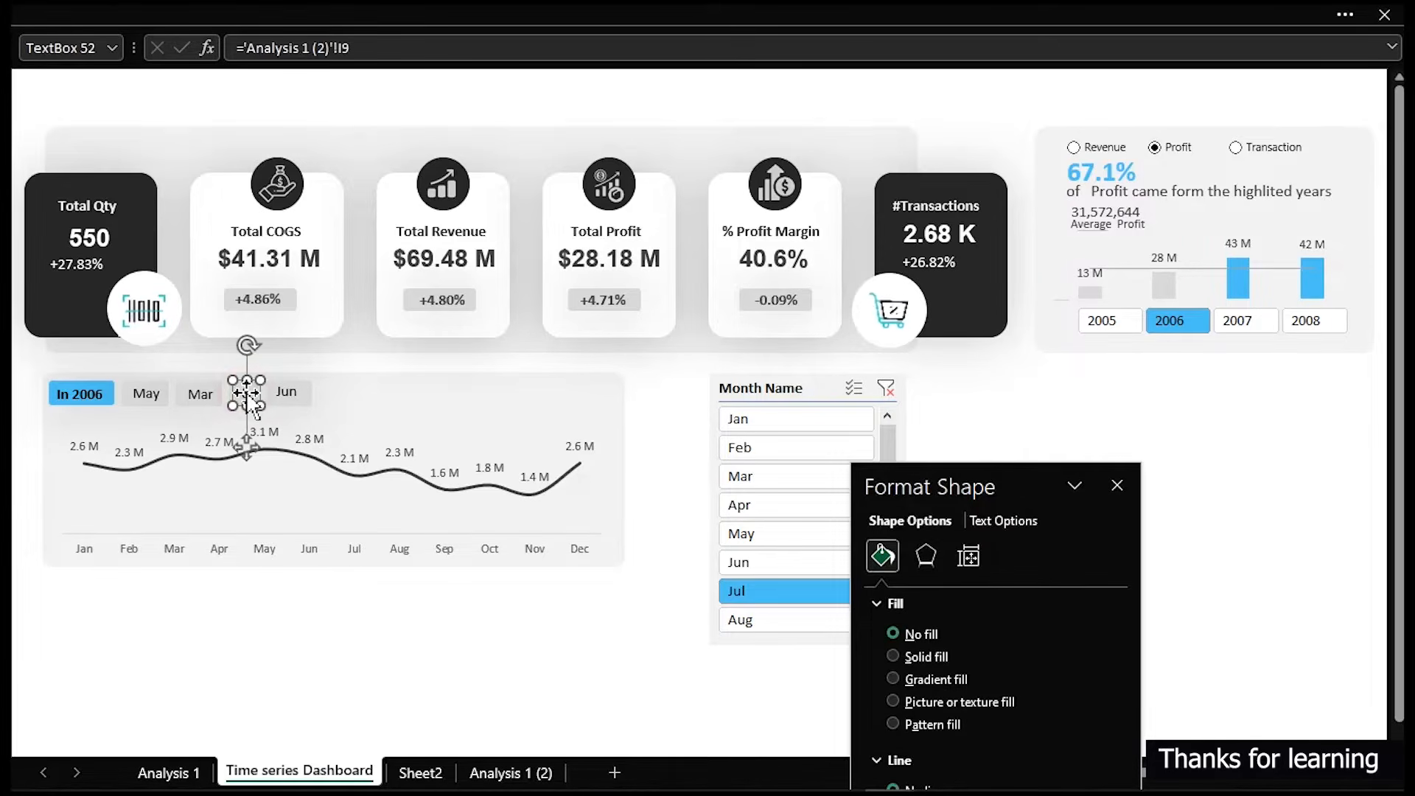
key(ctrl+d)
drag(263, 461, 461, 620)
click(307, 608)
drag(325, 634, 457, 637)
click(417, 622)
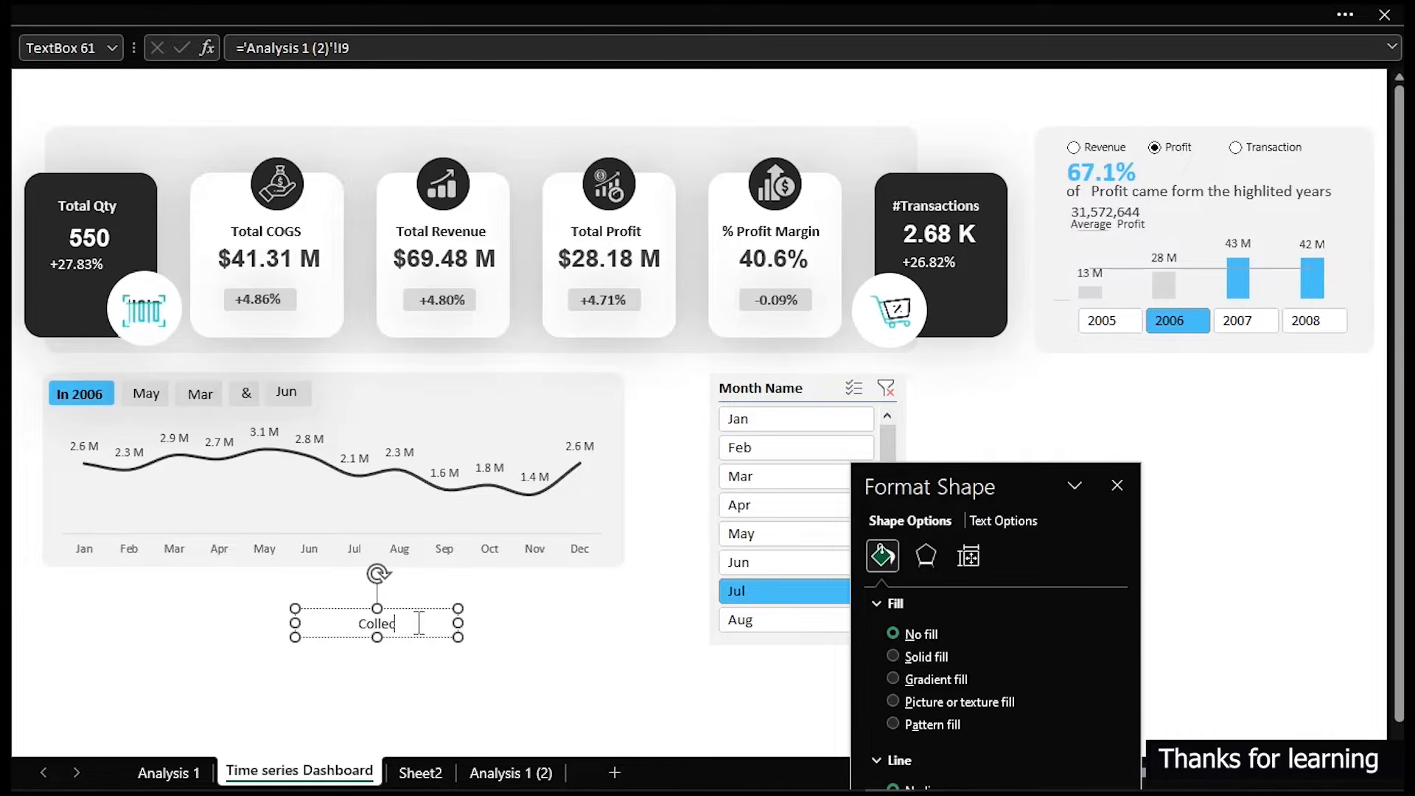
text(el)
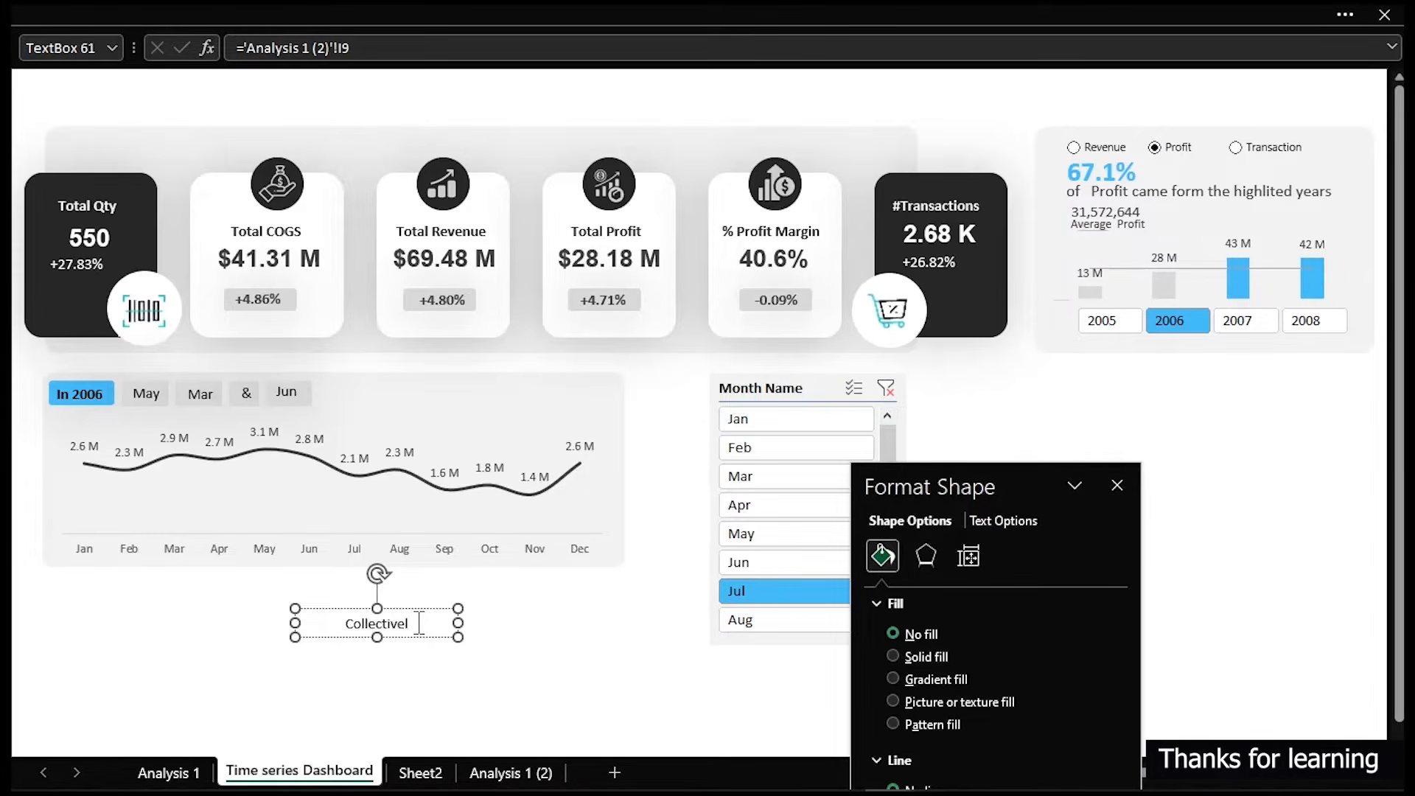
text(y accounted for)
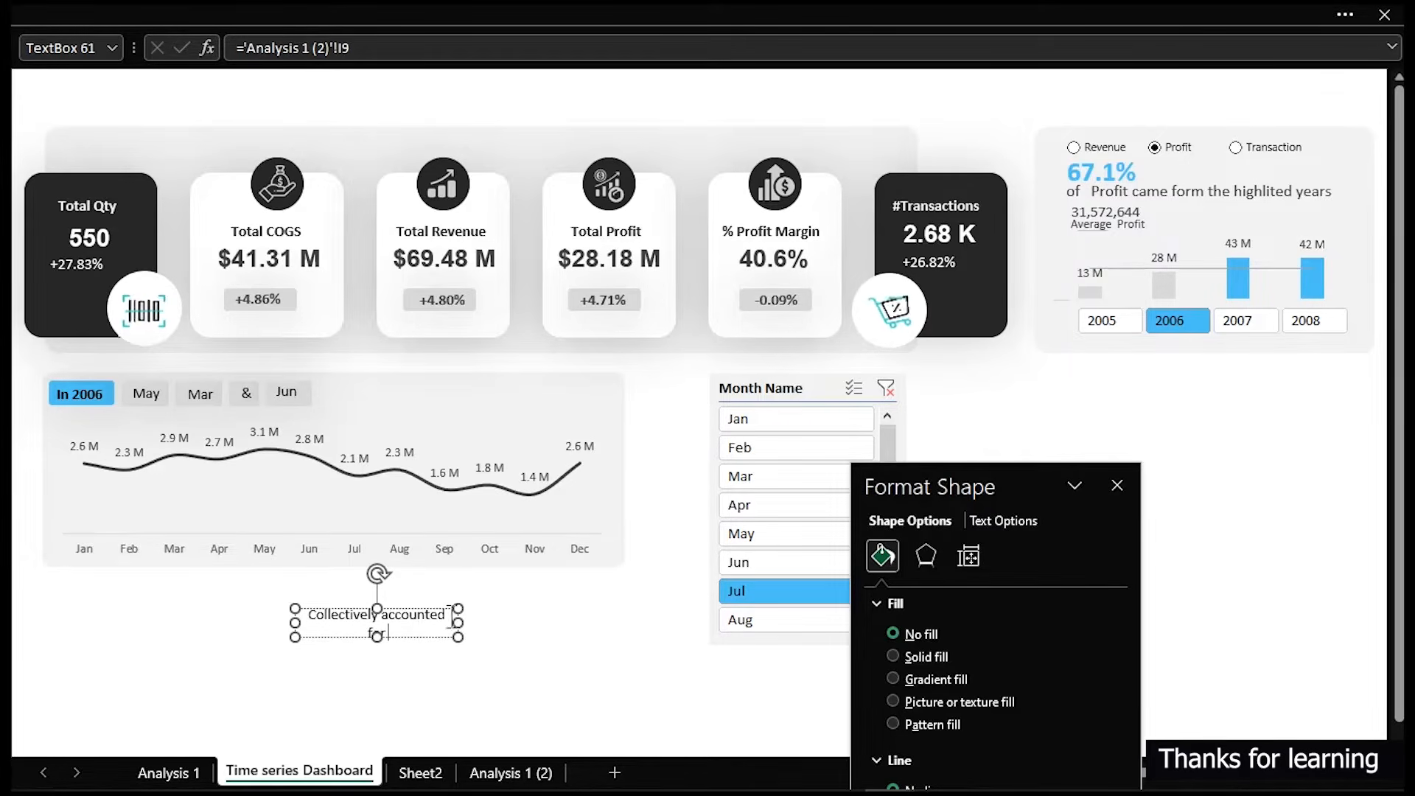
drag(458, 627, 487, 405)
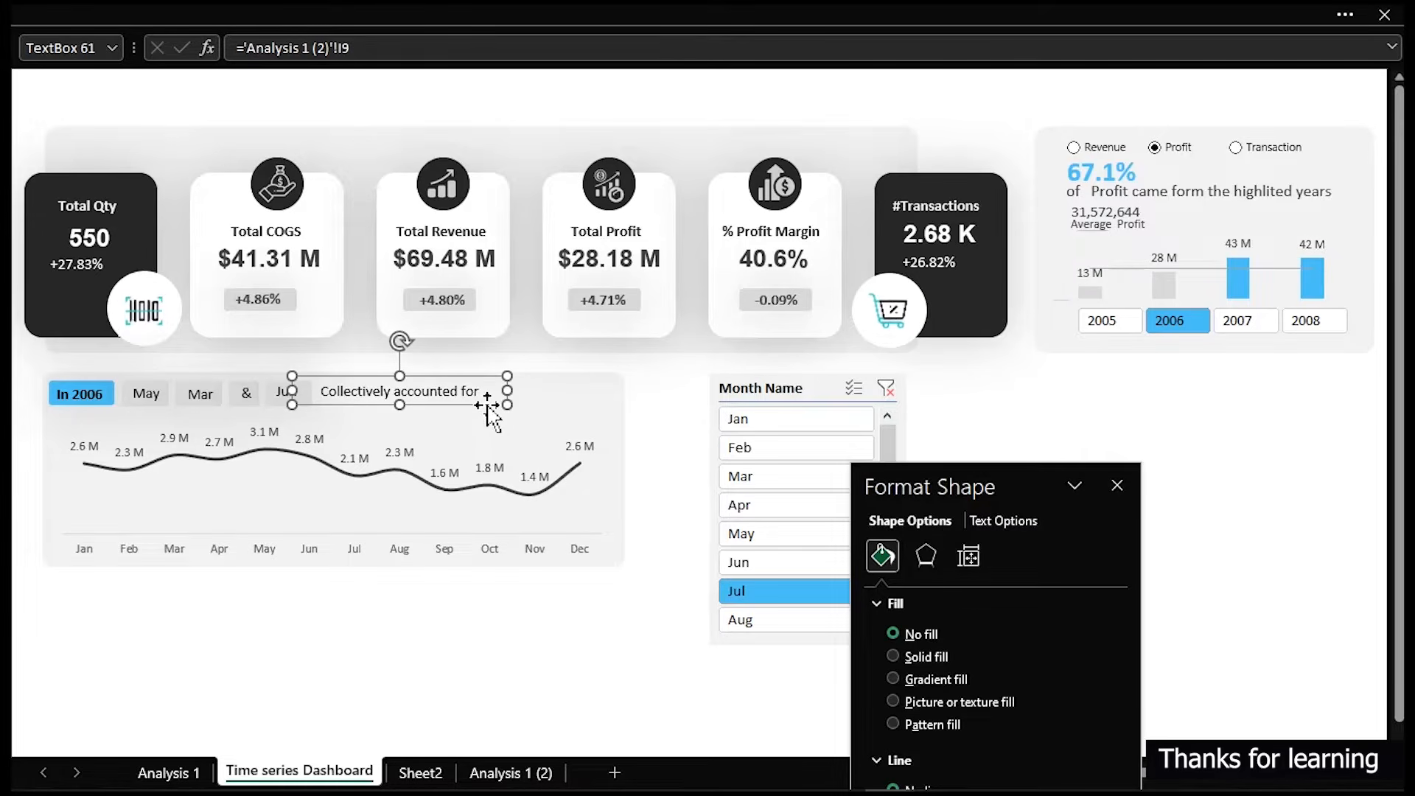
- Copy a month text box next to that label and link it to cell H12 of the Analysis 1 (2) sheet
click(199, 395)
drag(205, 395, 507, 397)
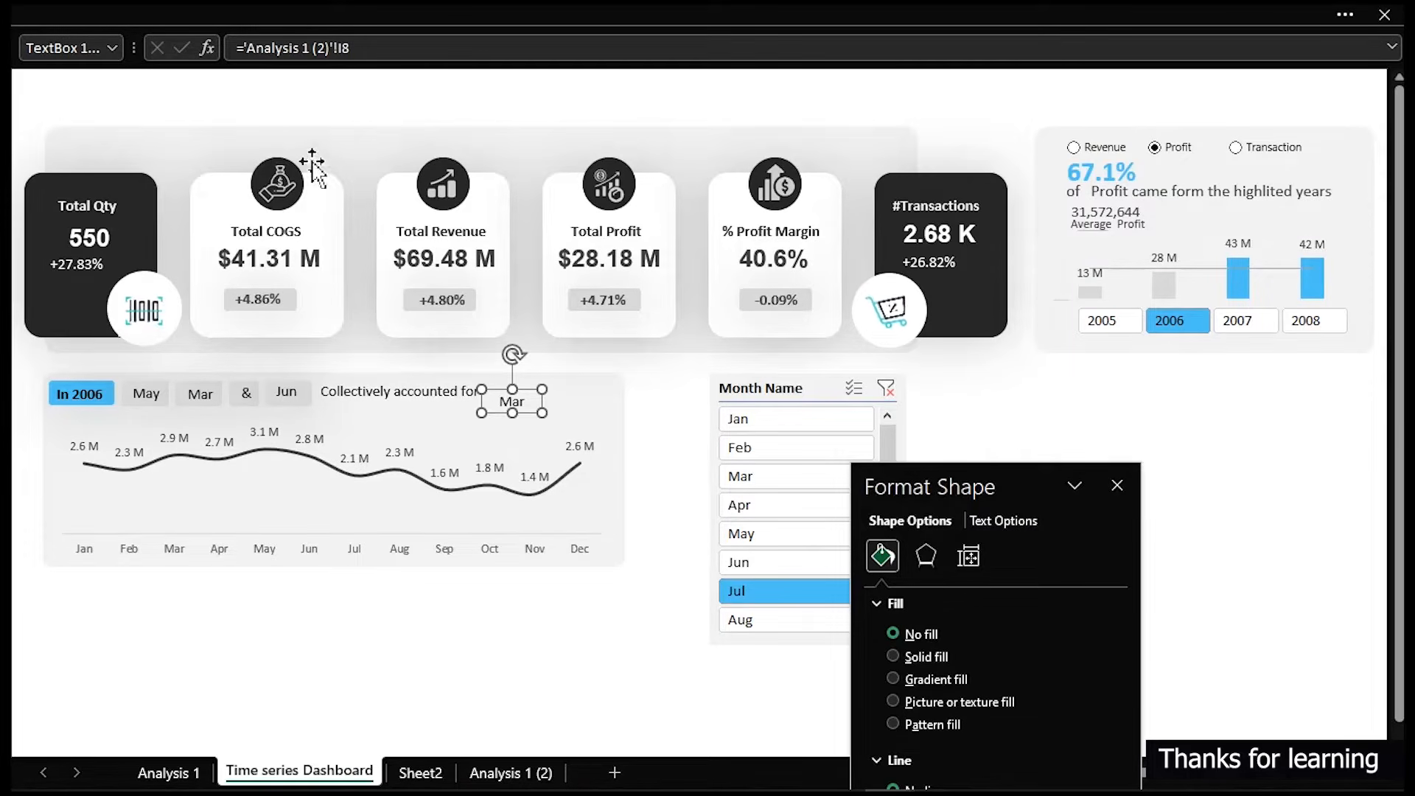
drag(363, 52, 239, 49)
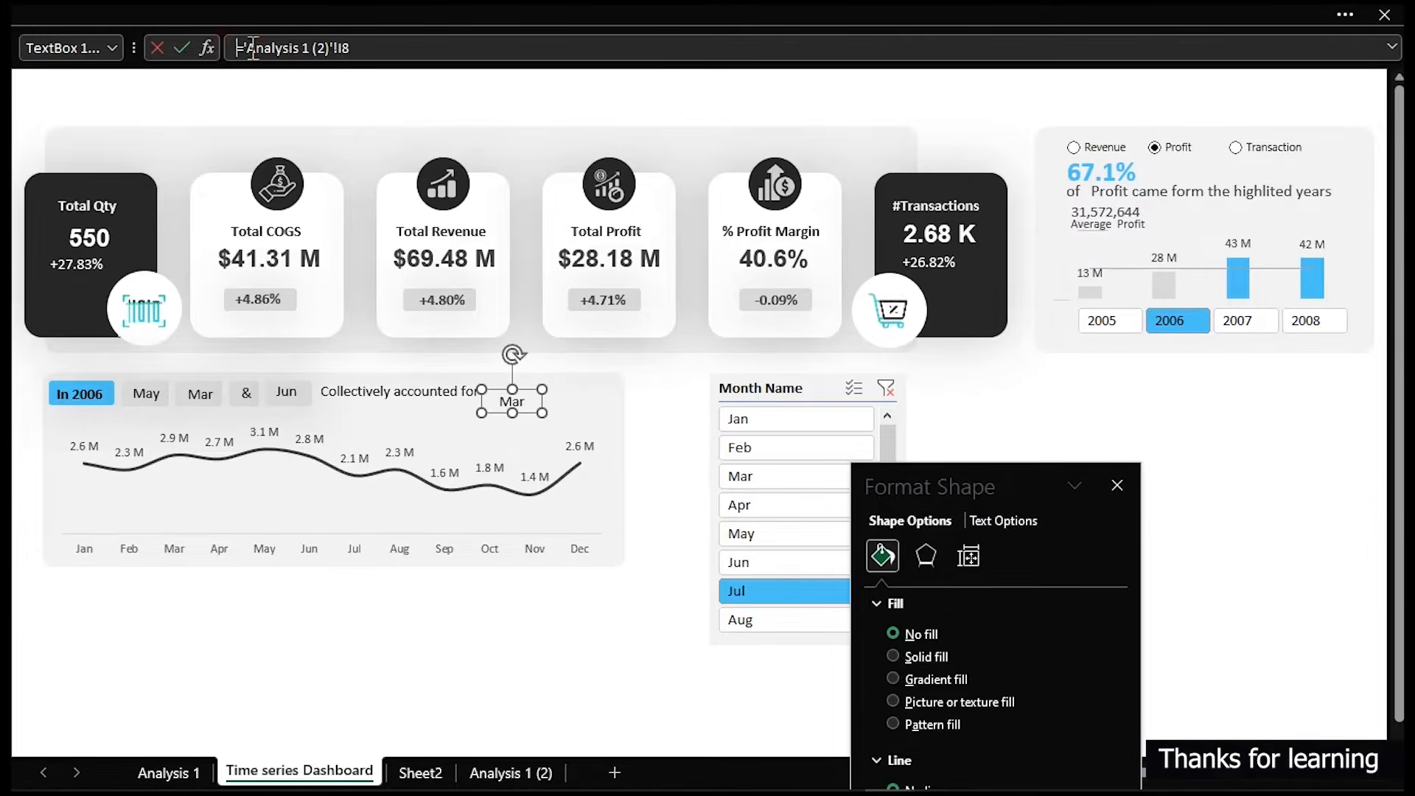
drag(384, 46, 210, 28)
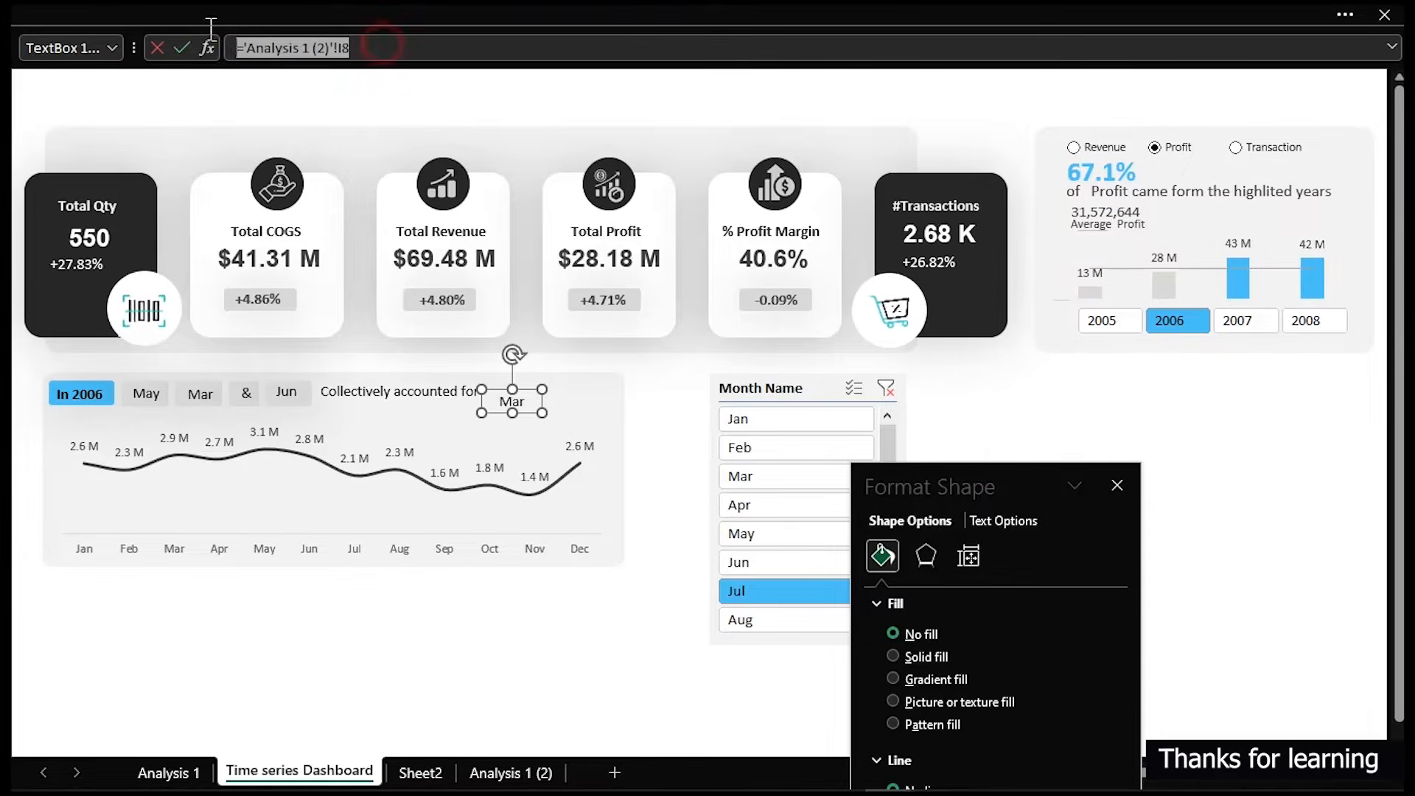
text(=)
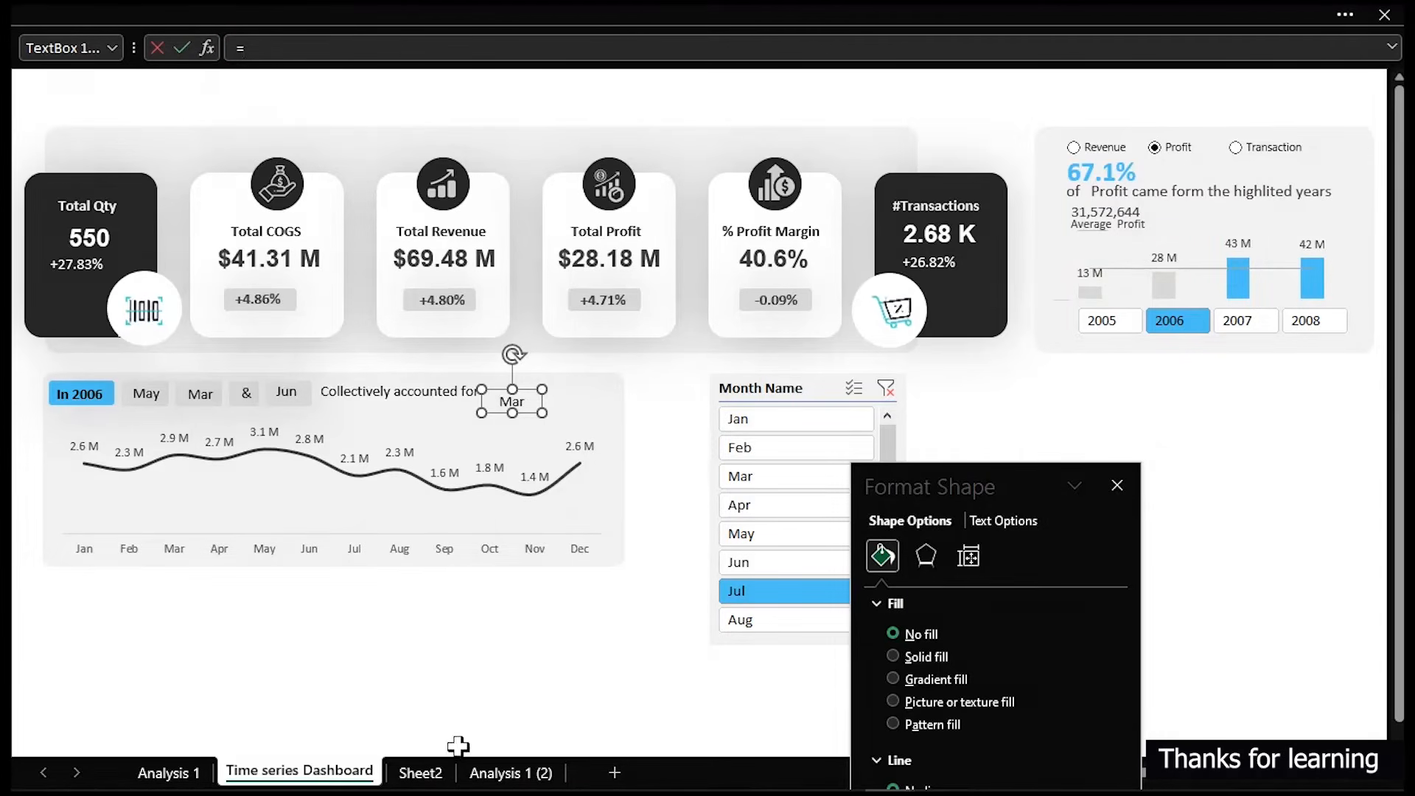
click(476, 773)
click(958, 402)
key(Return)
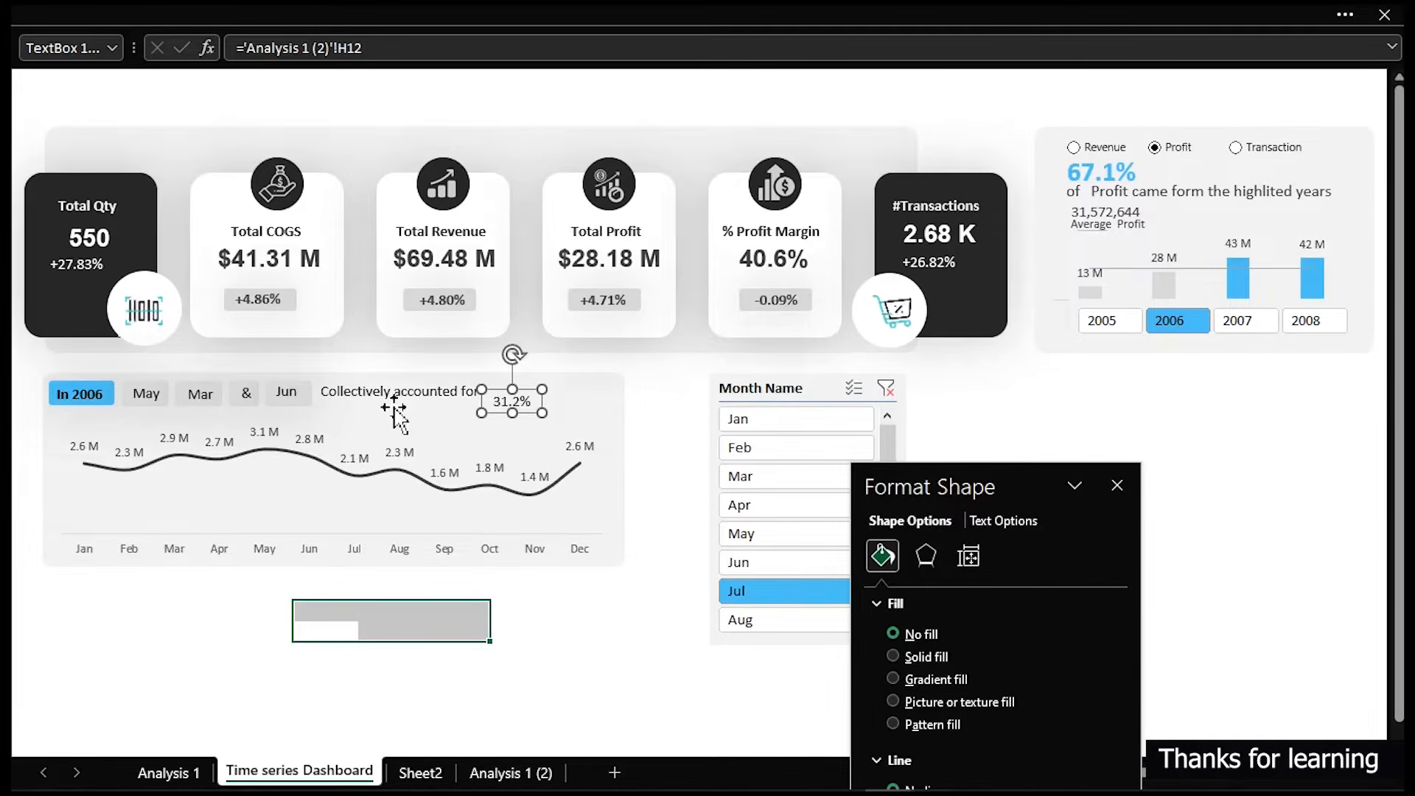
- Apply the 67.1% text's formatting to the linked percentage box with Format Painter and align it beside the label
click(1099, 181)
click(277, 15)
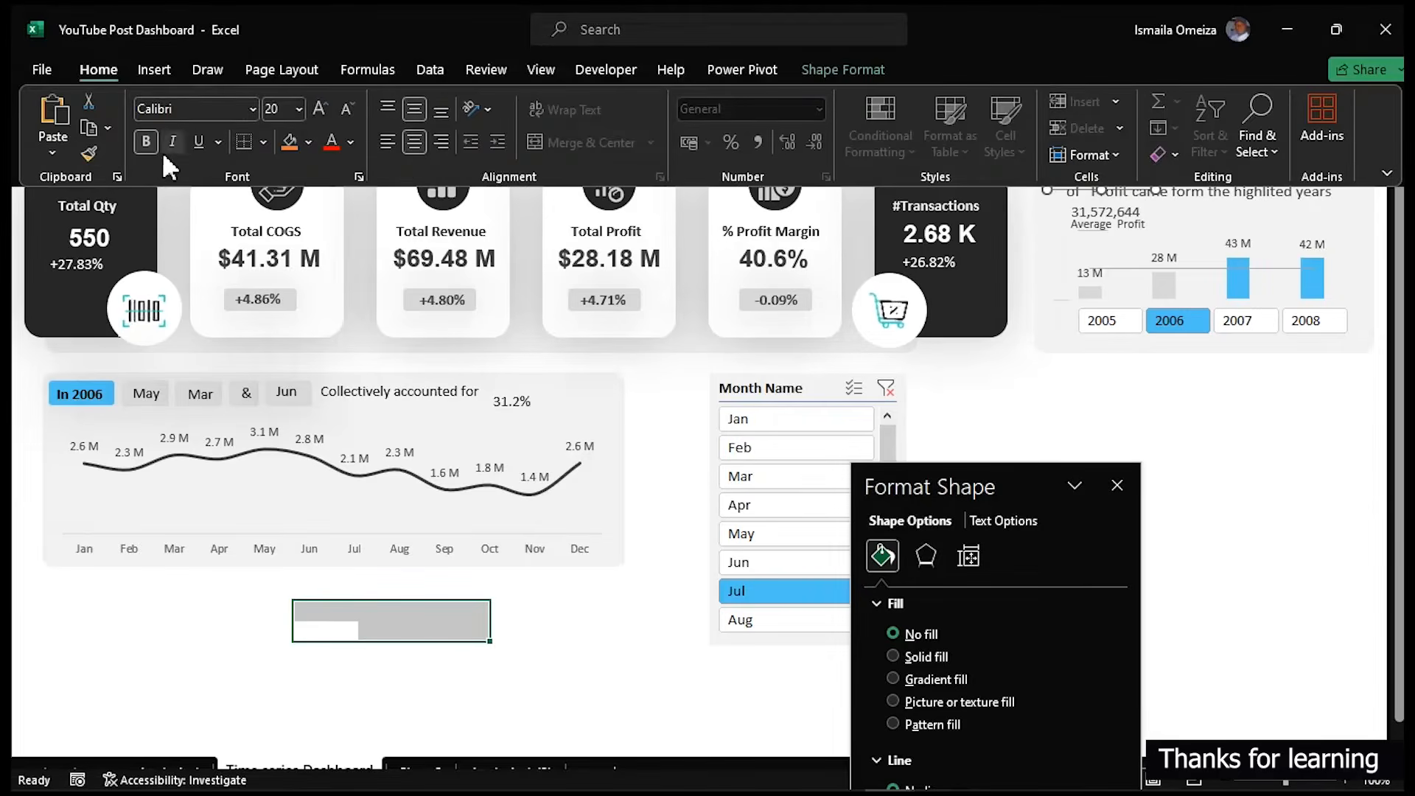
click(87, 145)
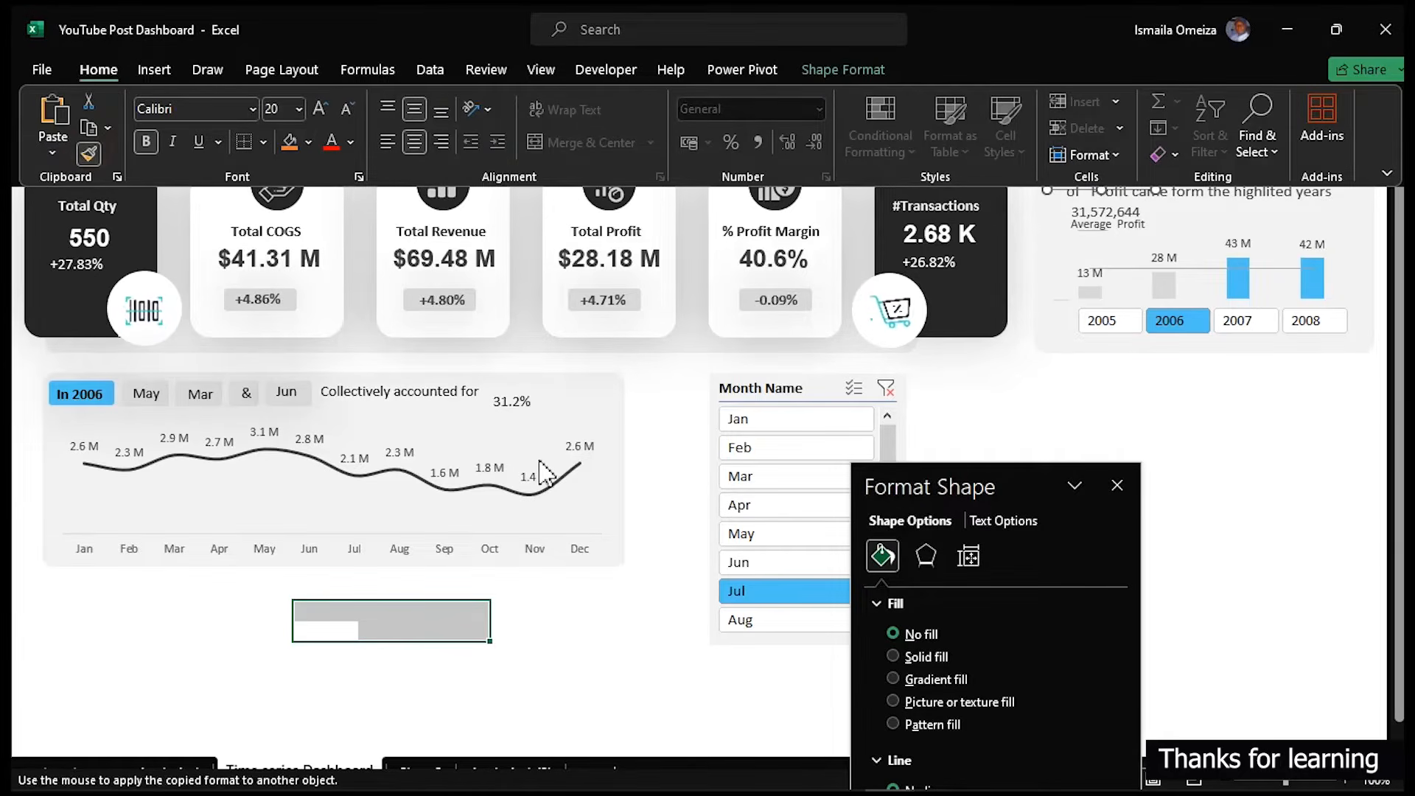
click(527, 410)
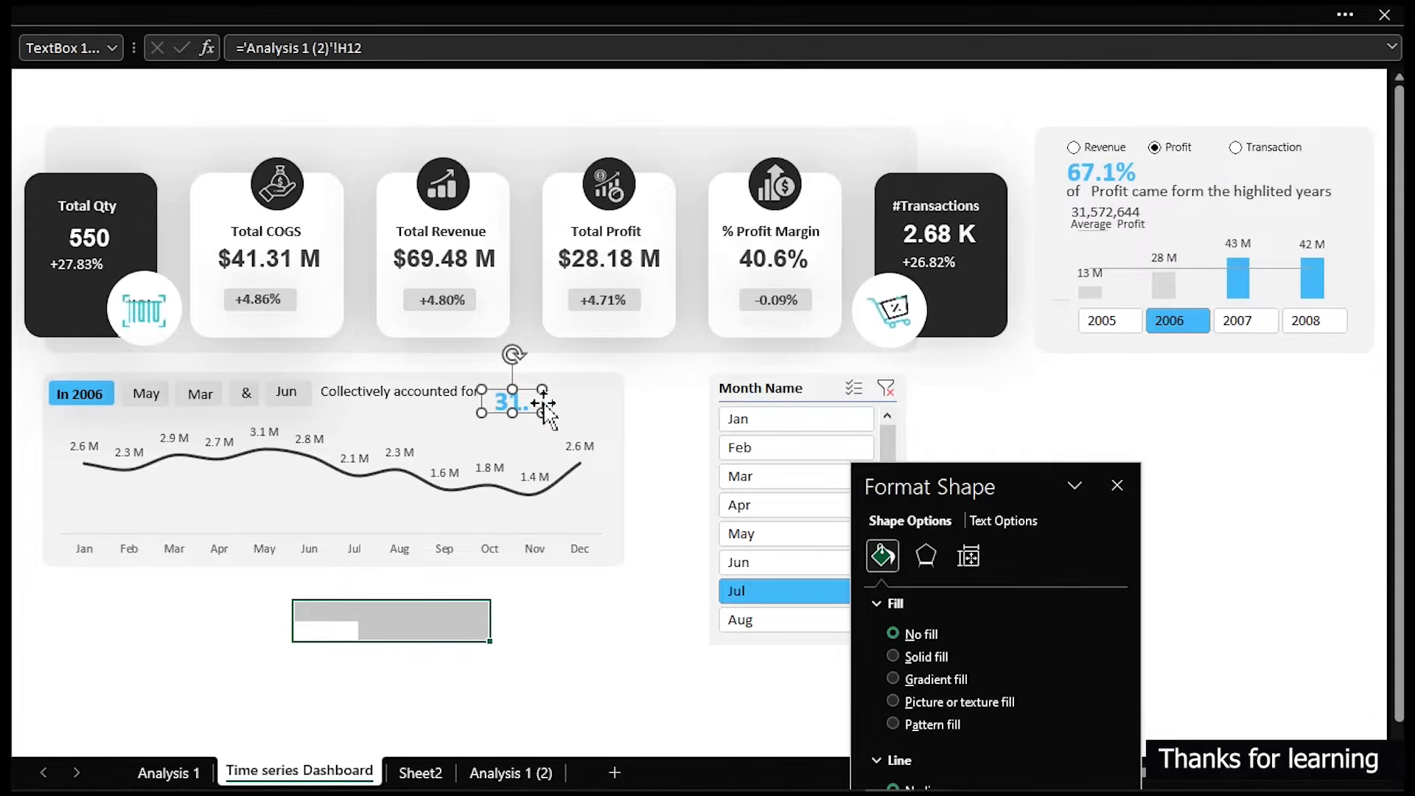
mouse_move(544, 417)
mouse_down()
mouse_move(586, 421)
mouse_move(540, 396)
mouse_up()
- Copy the label text box below the chart and change its text to "of Total Profit"
click(422, 384)
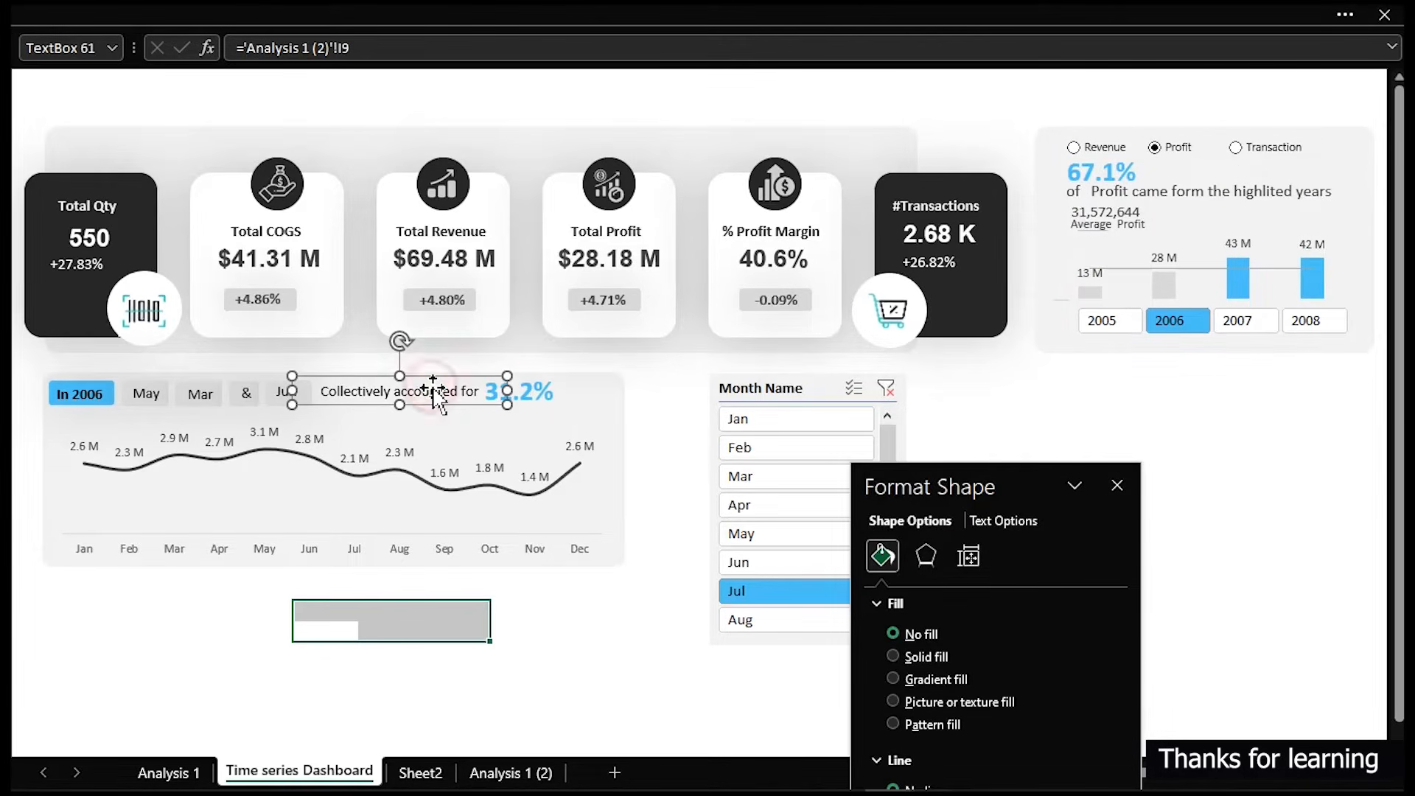
drag(422, 383, 442, 634)
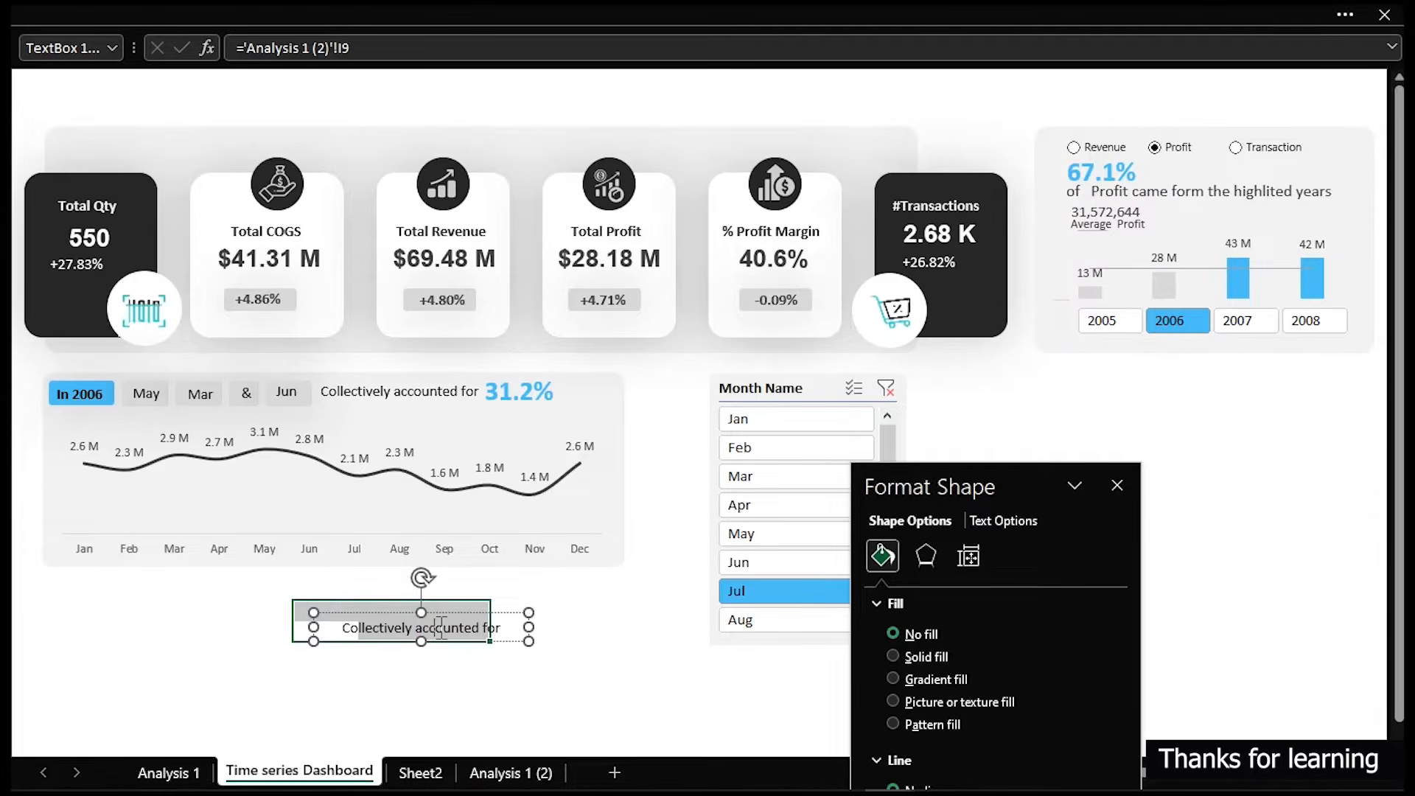
double_click(440, 628)
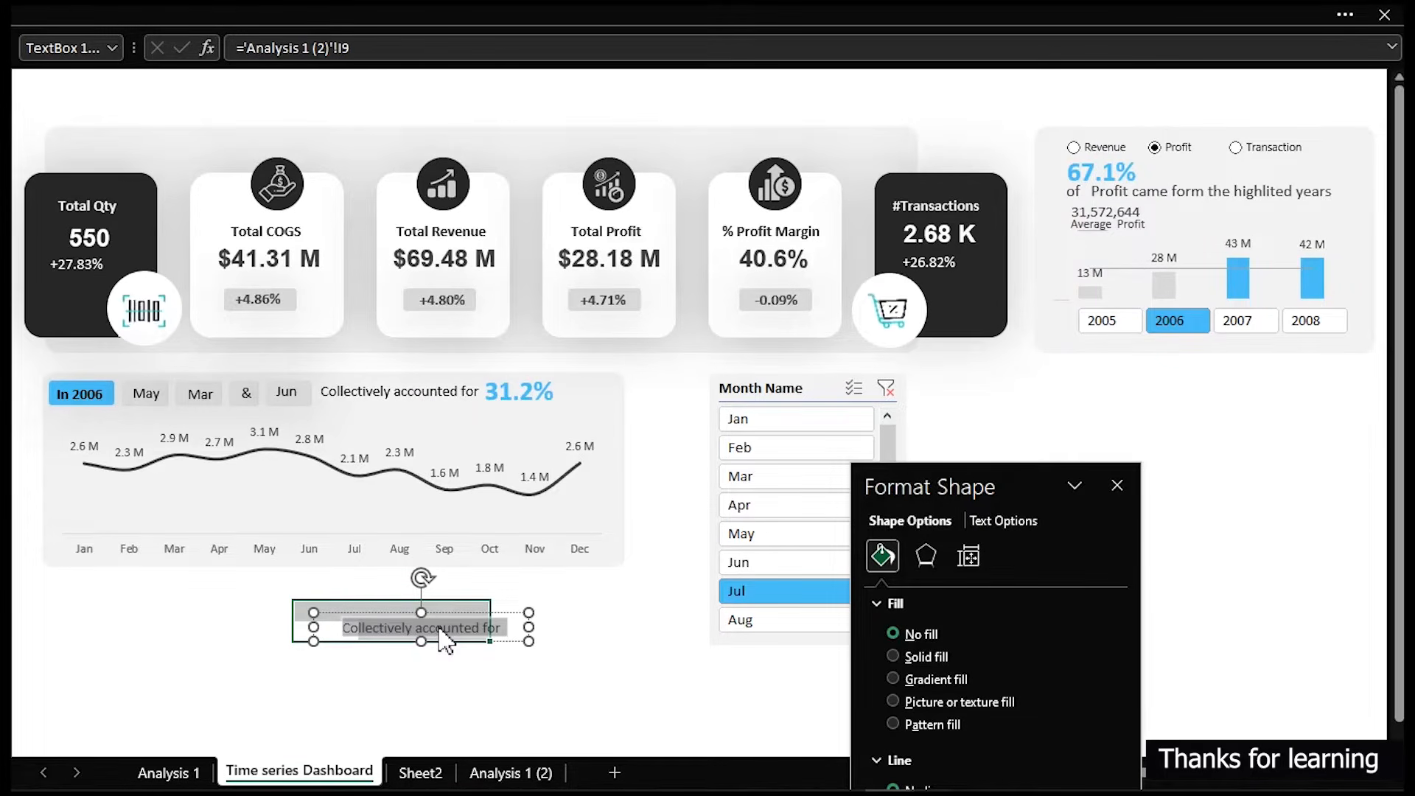
text(O)
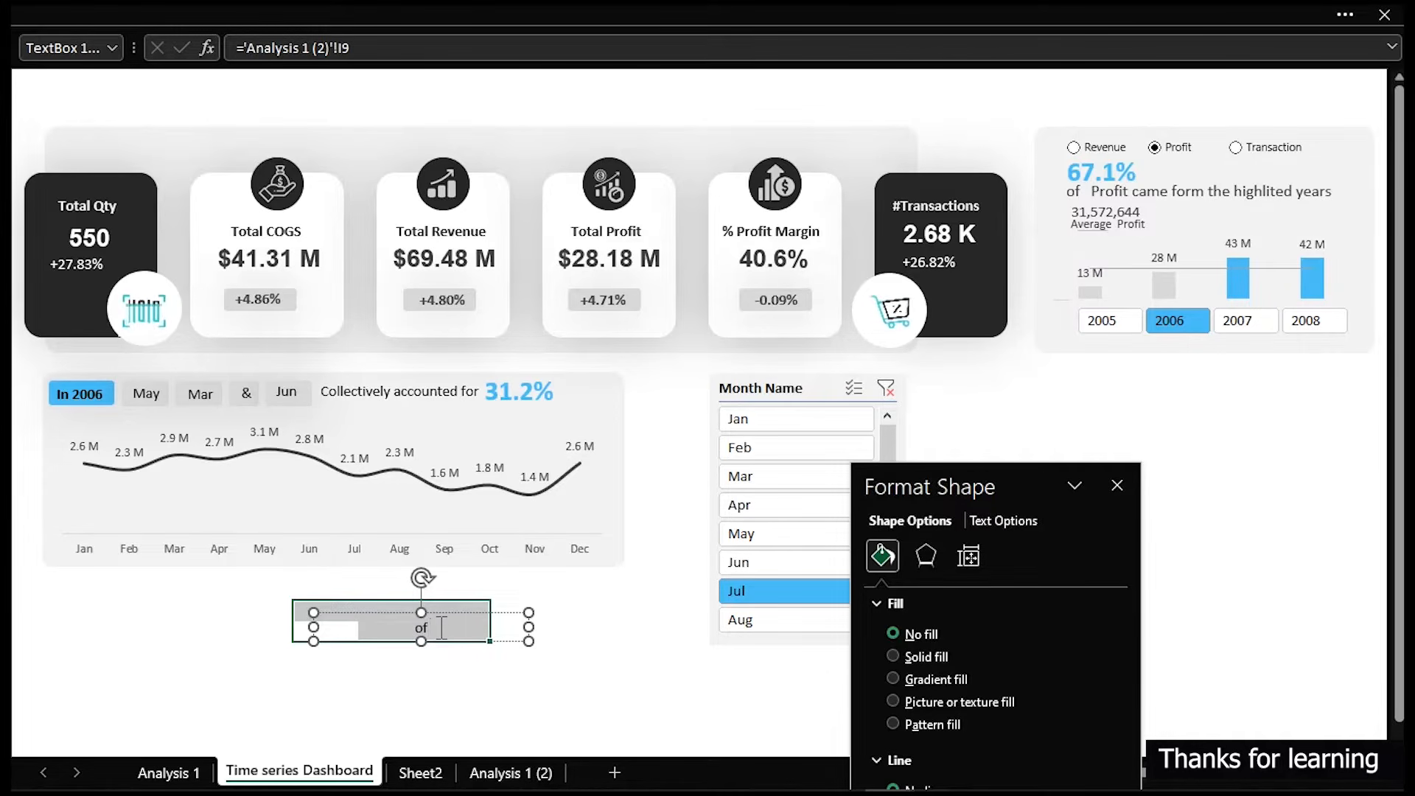
text(f Total Profit)
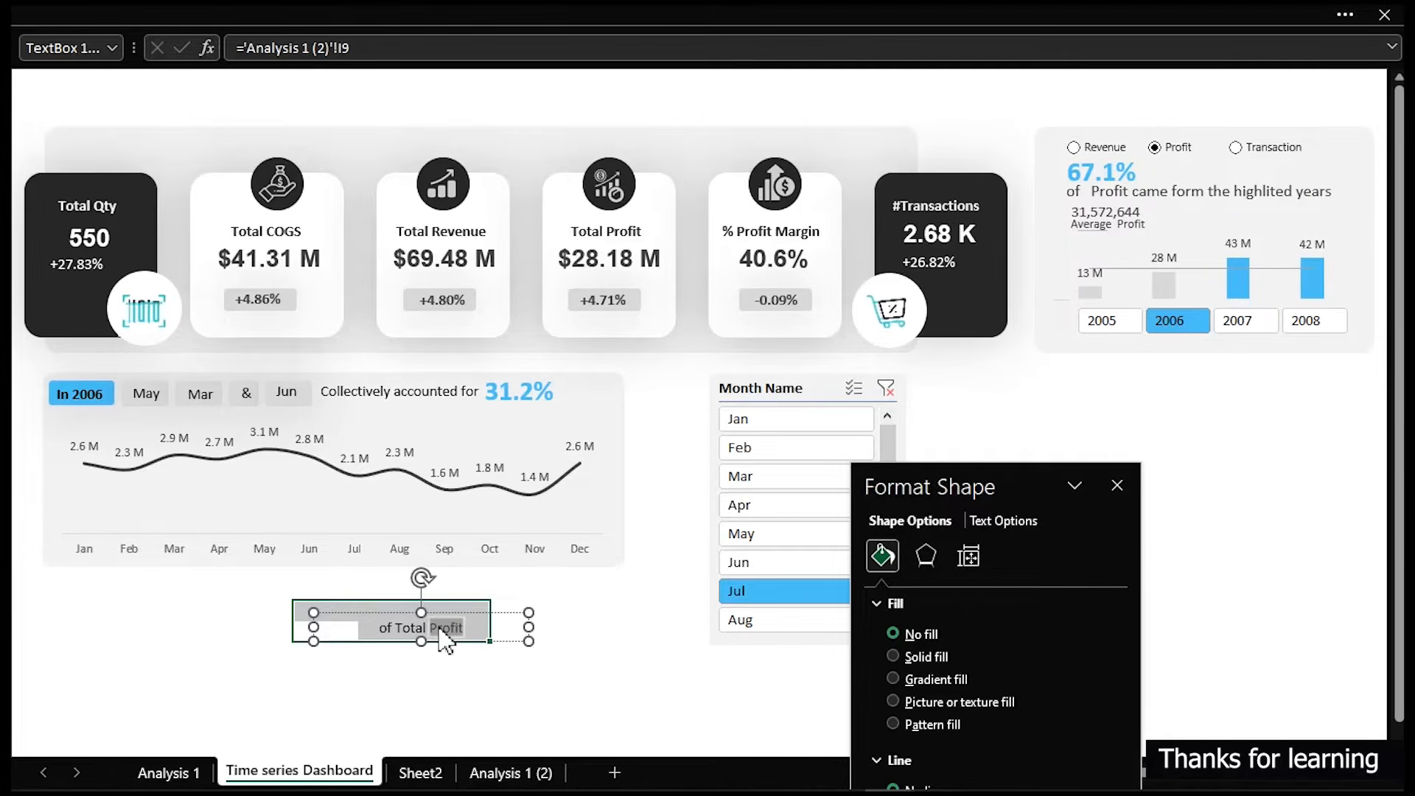
- Make the word Profit bold and shrink the text box to fit its text
click(467, 15)
click(319, 112)
click(321, 112)
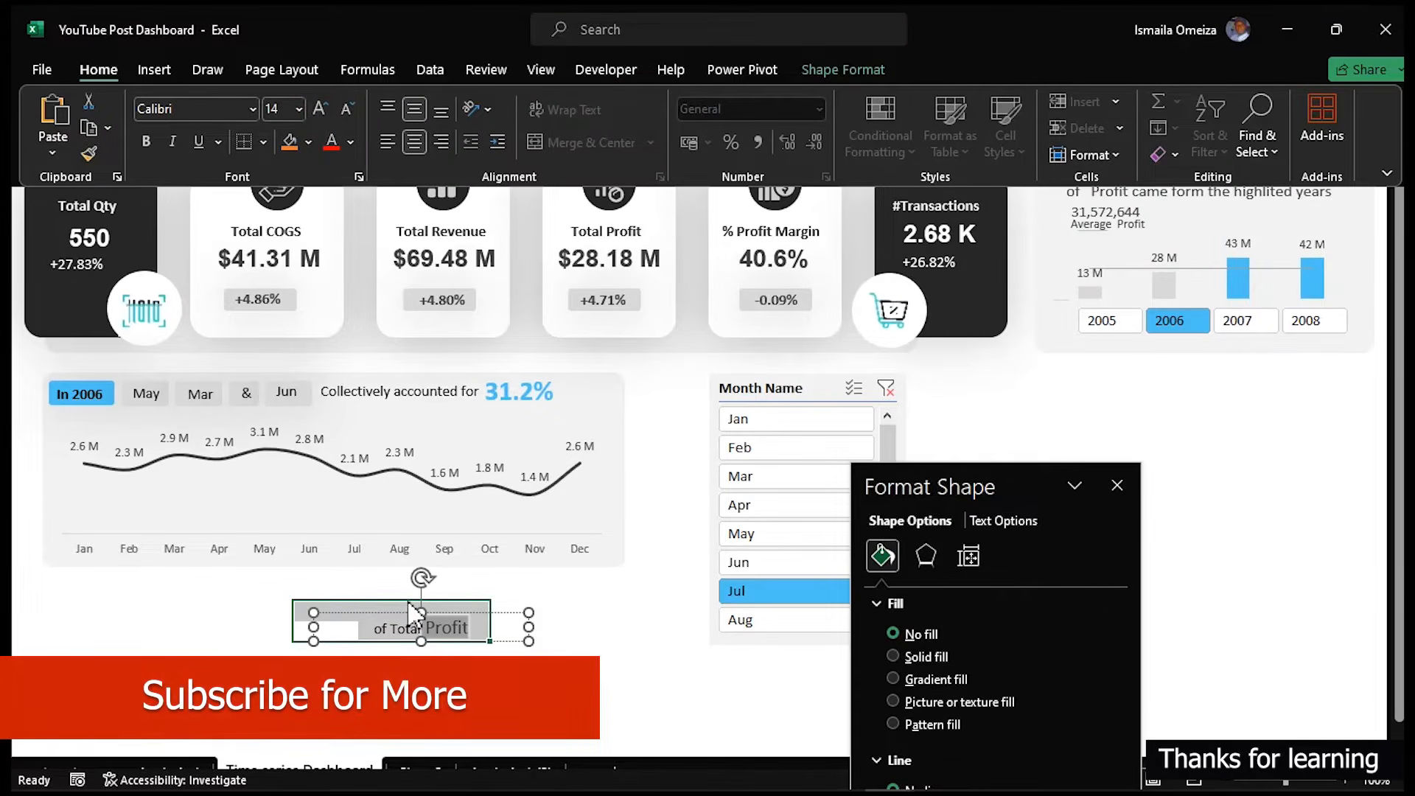
key(ctrl+b)
click(348, 109)
click(492, 642)
click(501, 641)
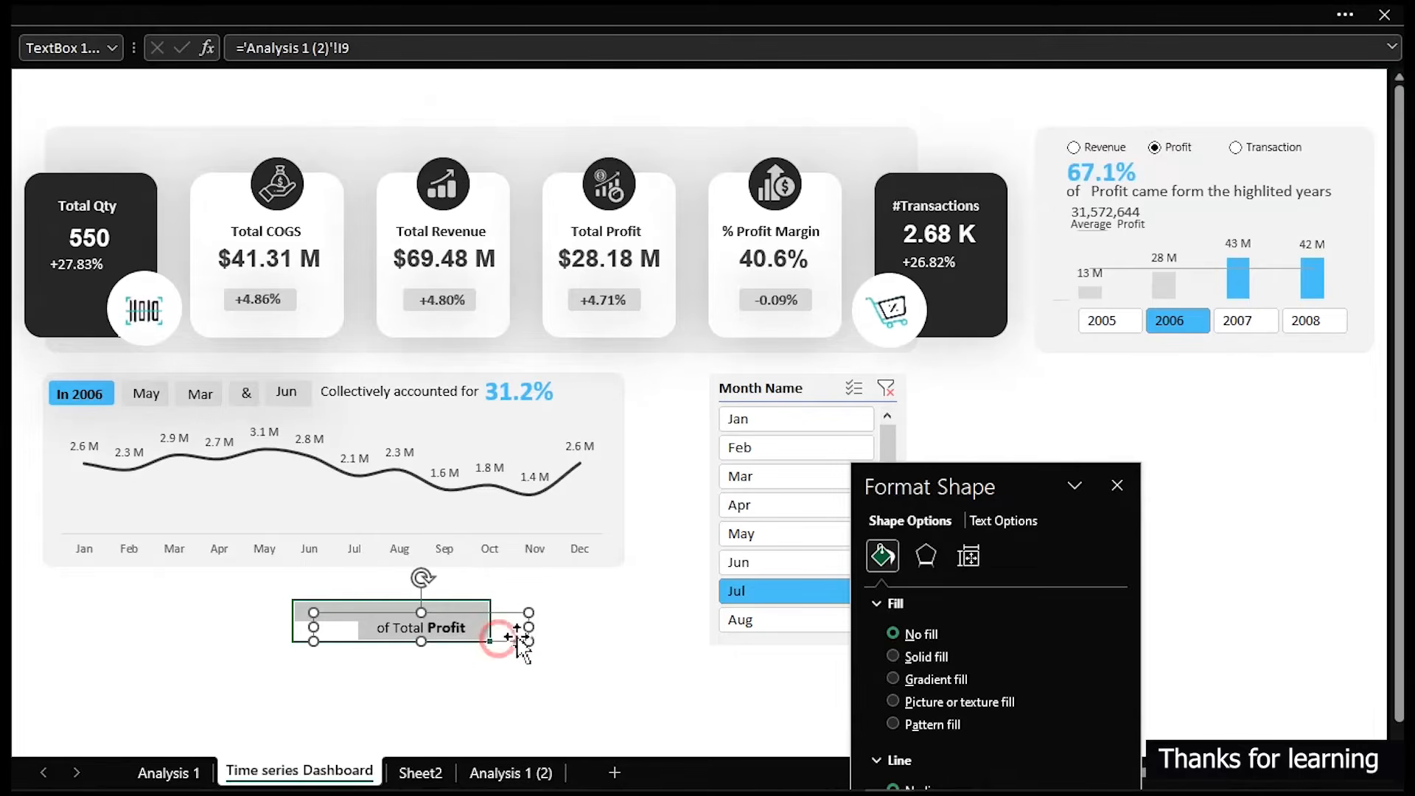
drag(528, 626, 436, 626)
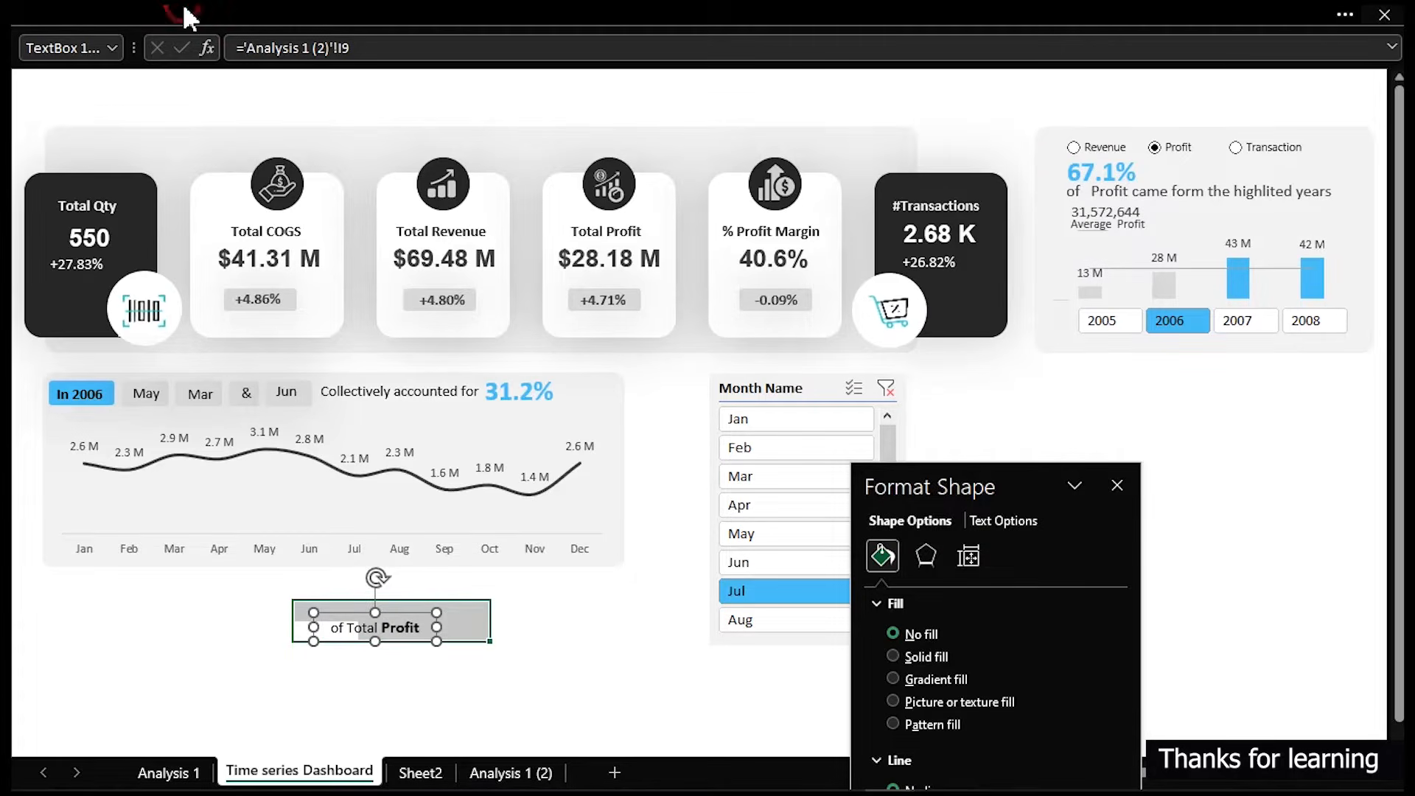
- Set the "of Total Profit" font colour to Black, Text 1, Lighter 25%
click(181, 15)
click(351, 142)
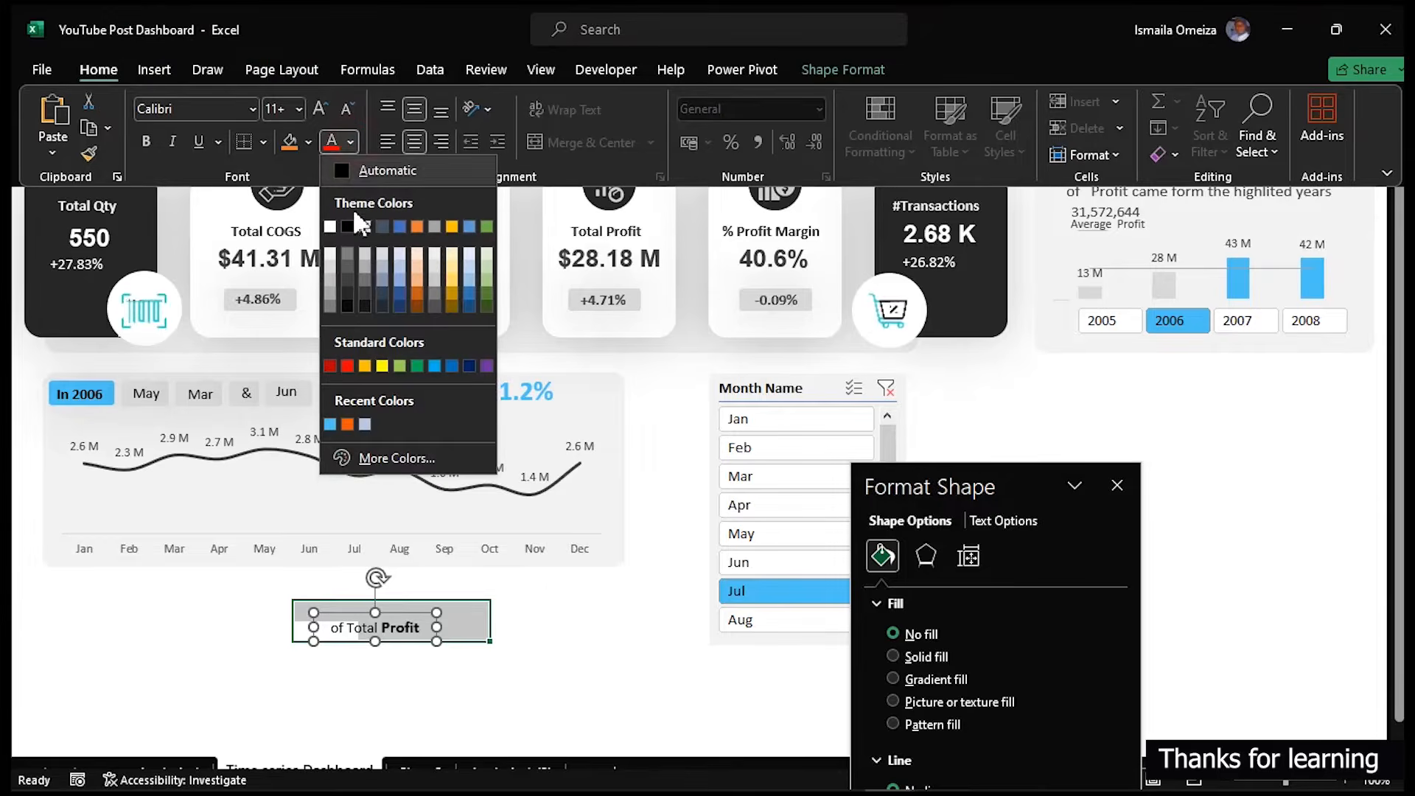
click(346, 284)
click(439, 619)
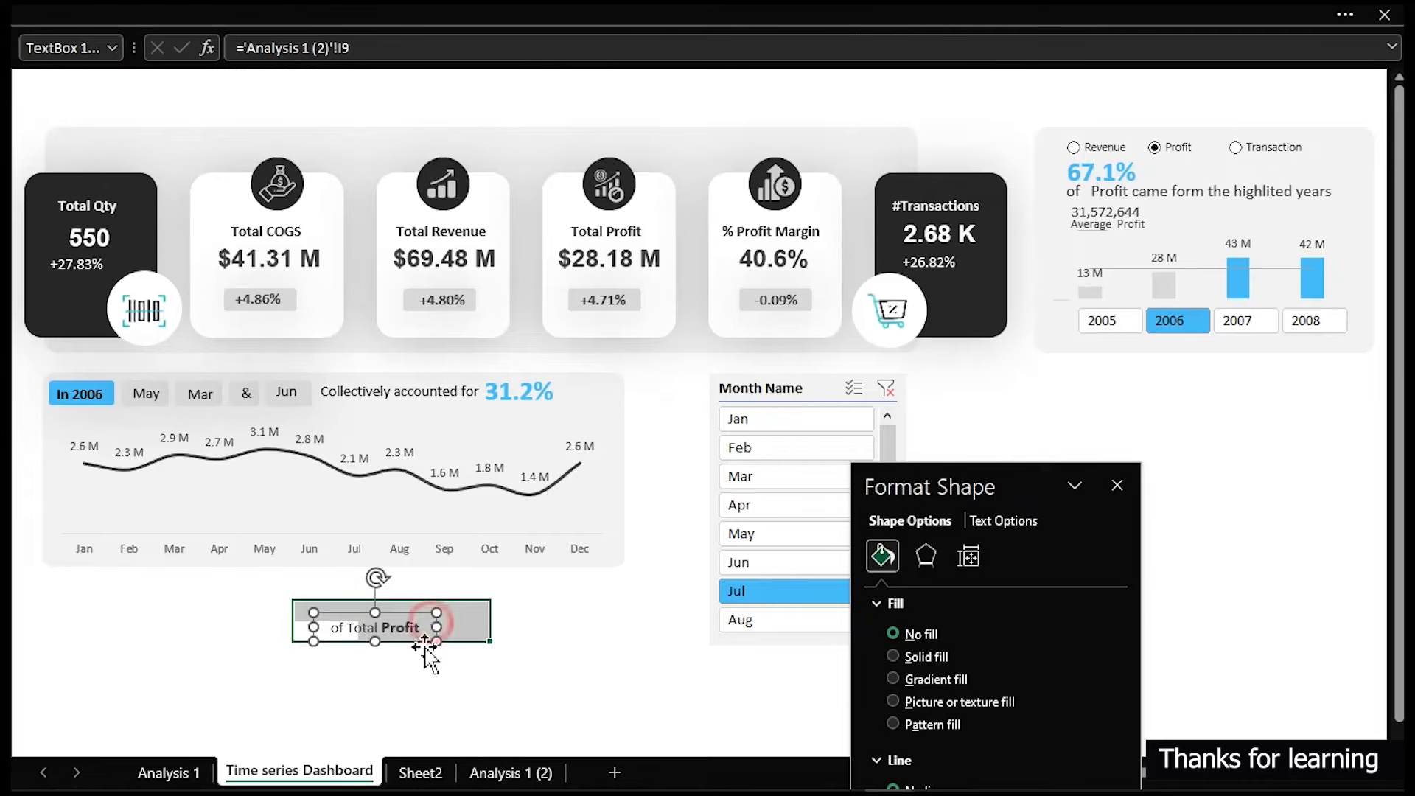
- Position the "of Total Profit" box just under the percentage value in the chart header
click(419, 650)
click(410, 628)
drag(410, 631, 641, 406)
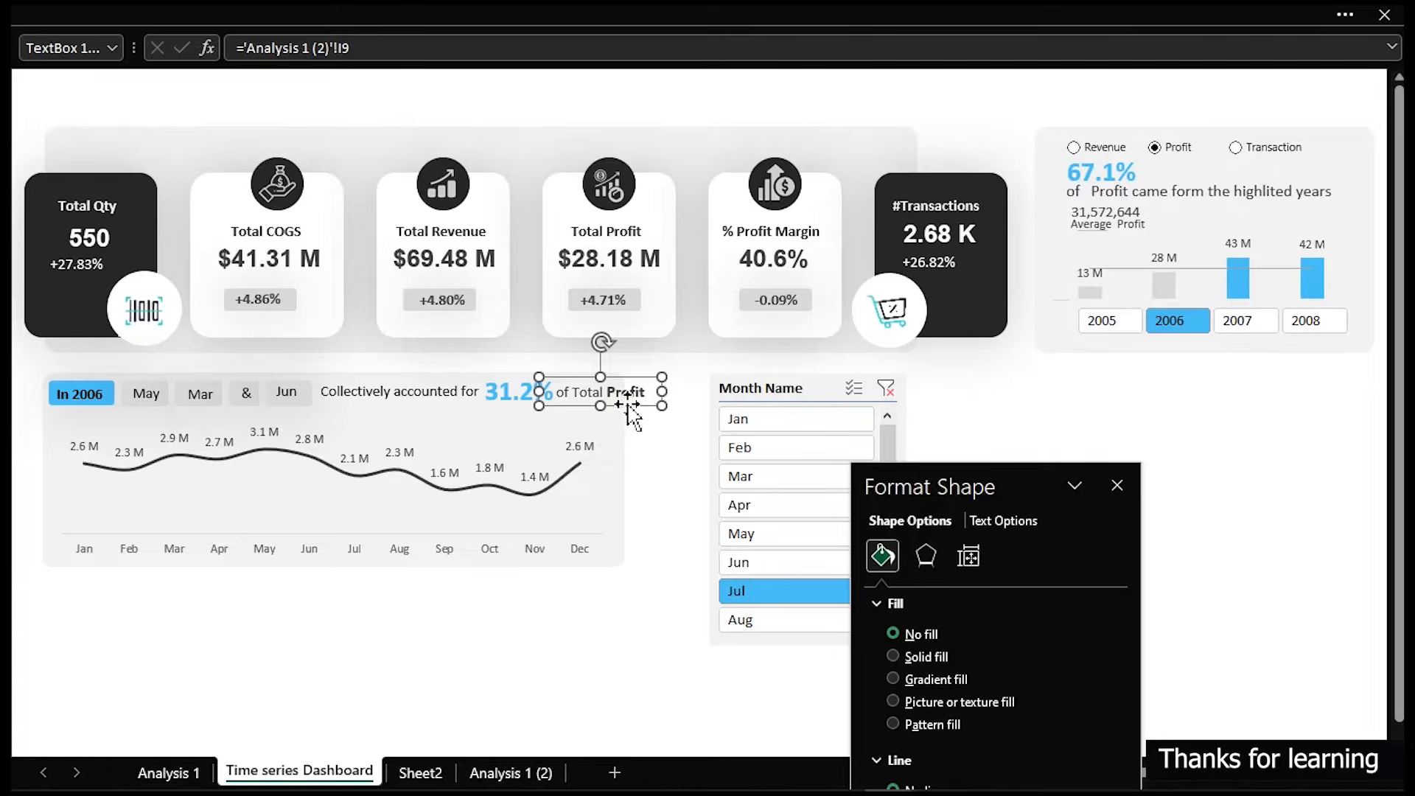
drag(627, 403, 546, 421)
- Lower the top edge of the line chart's plot area slightly below the new labels
click(405, 453)
click(324, 423)
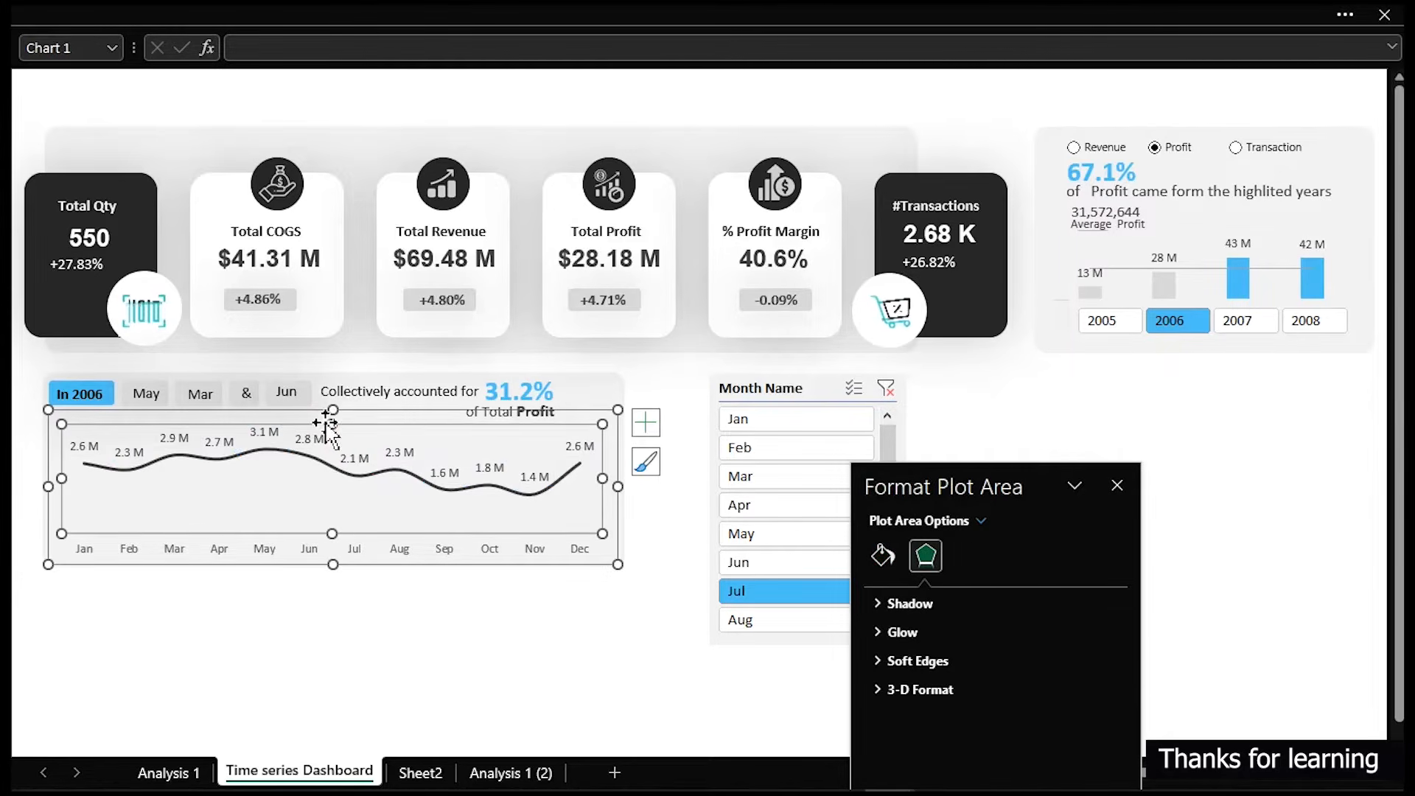
drag(325, 424, 324, 434)
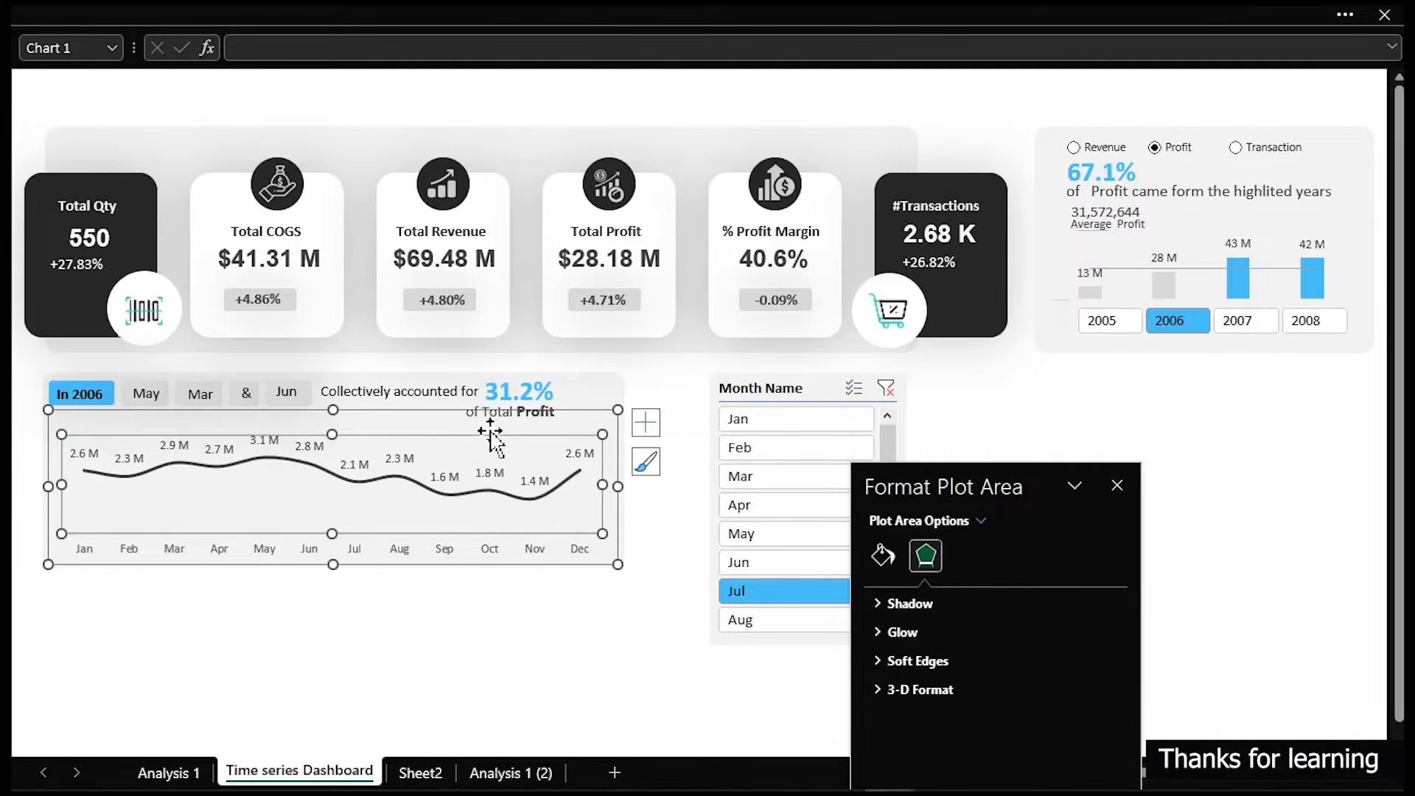
click(647, 667)
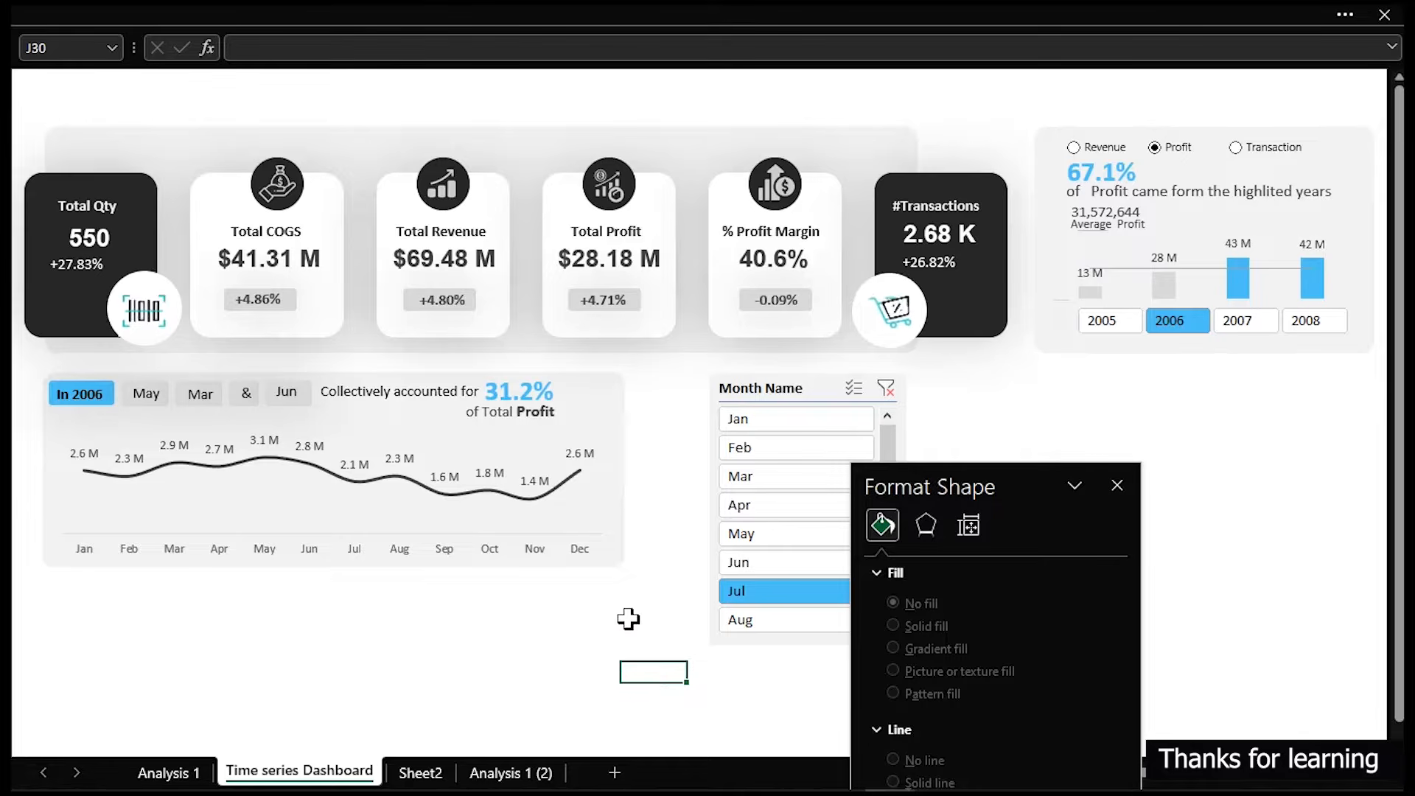
- Clear the Month Name slicer filter and select the year 2007 to test the updated labels
click(886, 386)
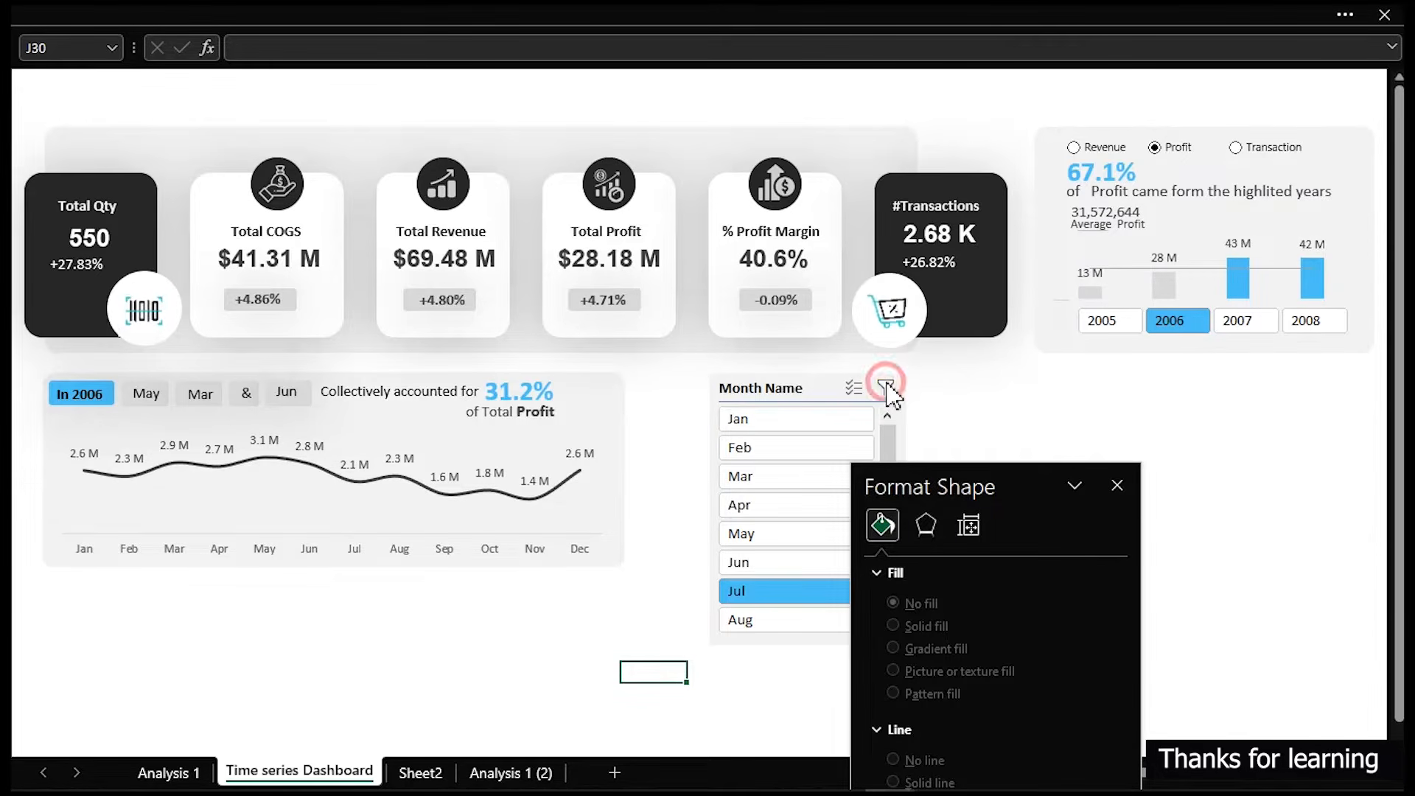
click(1251, 328)
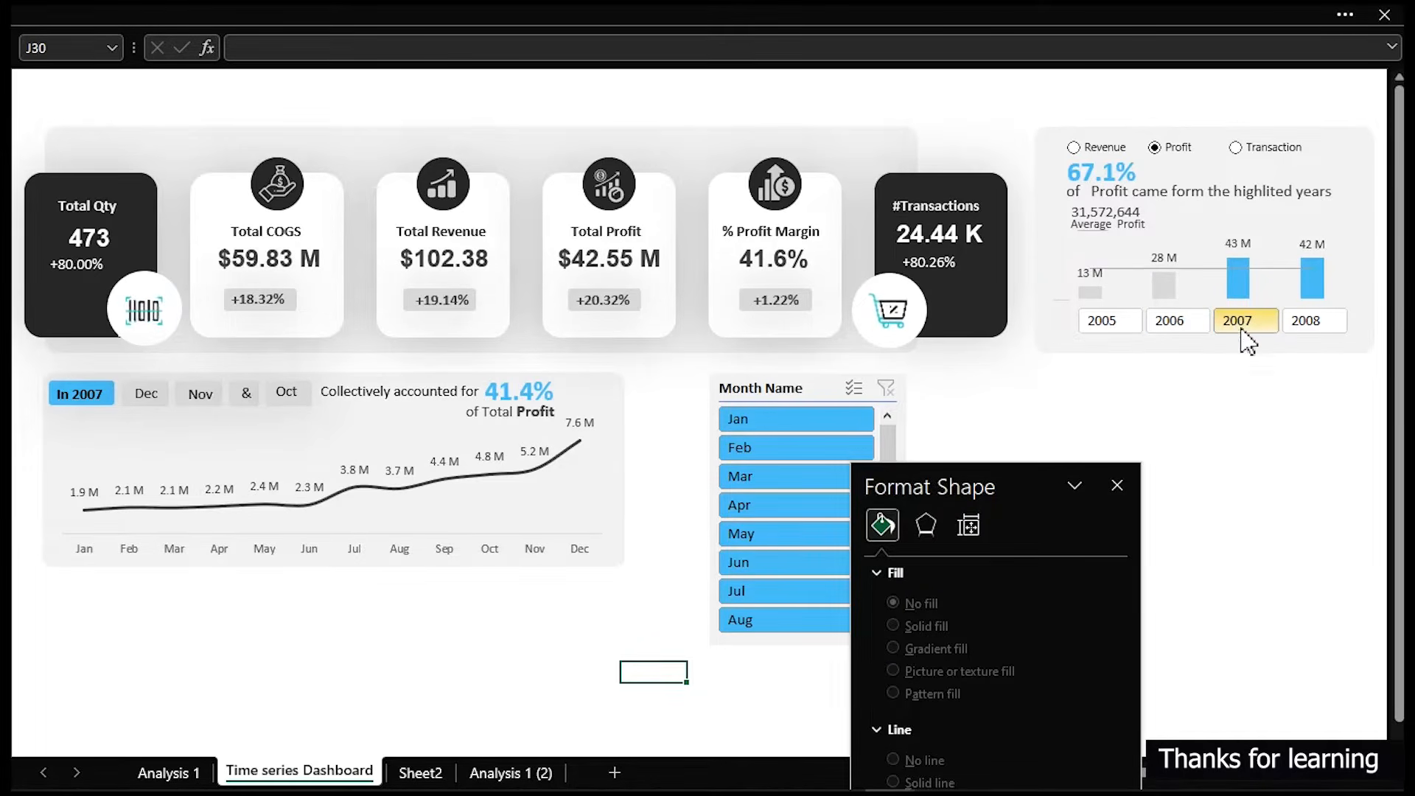
click(344, 459)
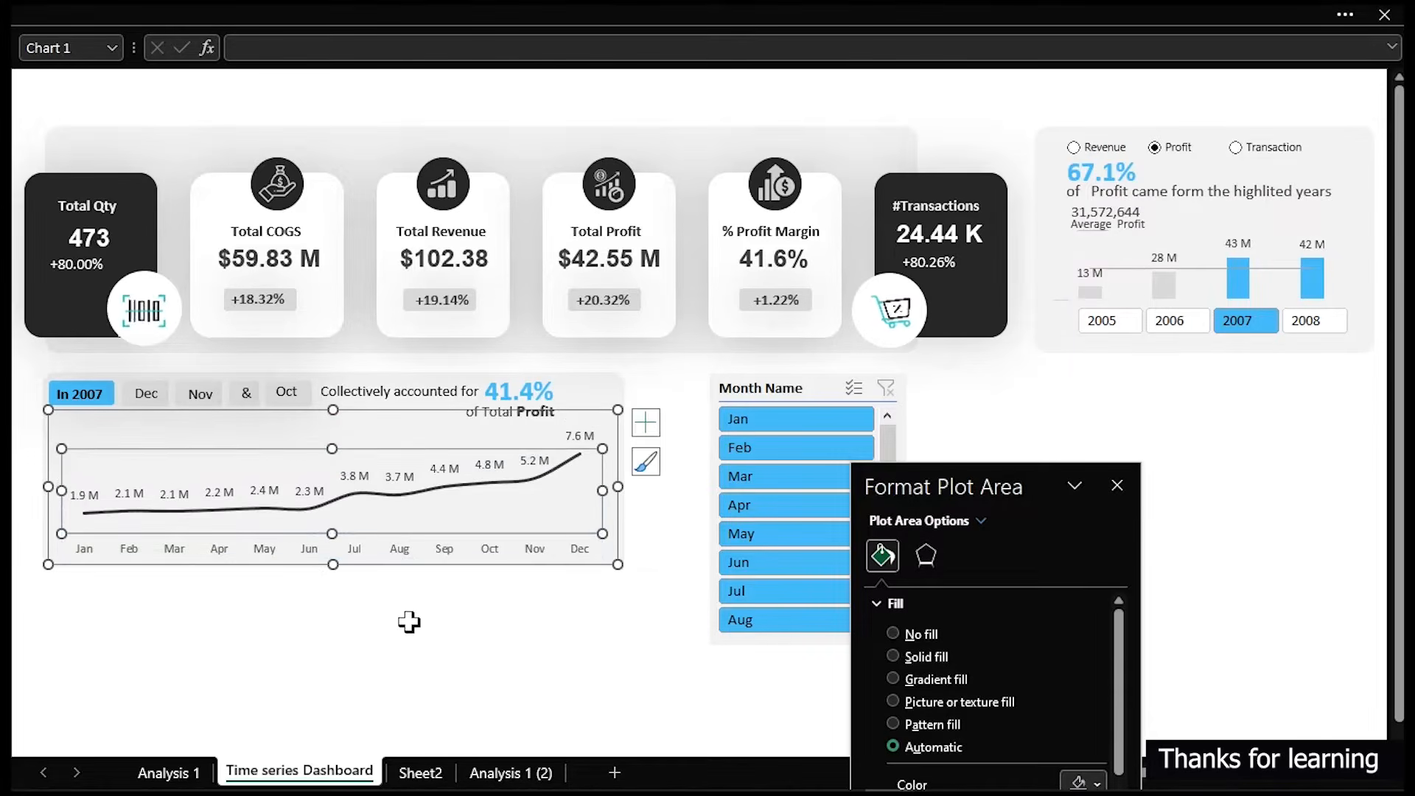
- Duplicate the year panel's background rectangle to create a new card beside it
click(428, 667)
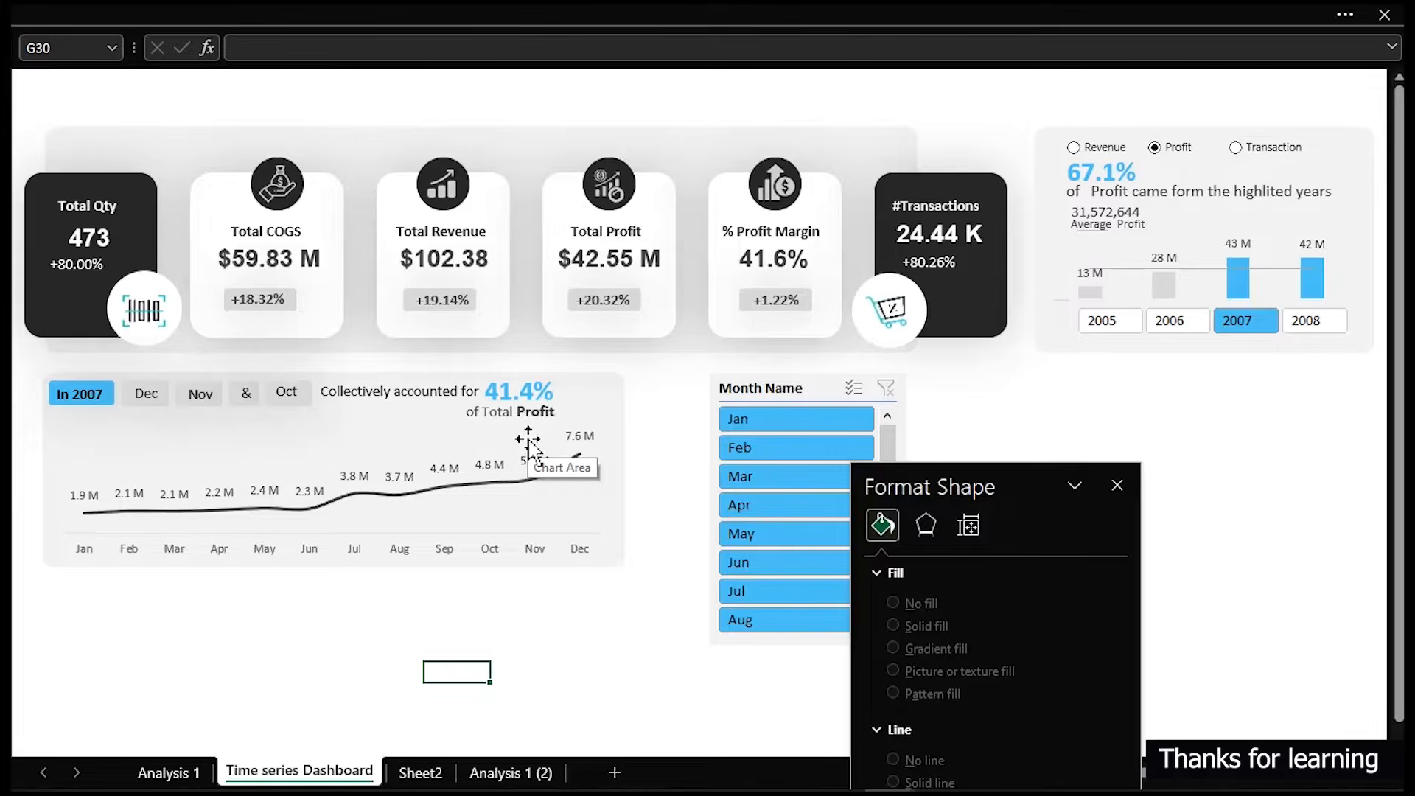
click(705, 136)
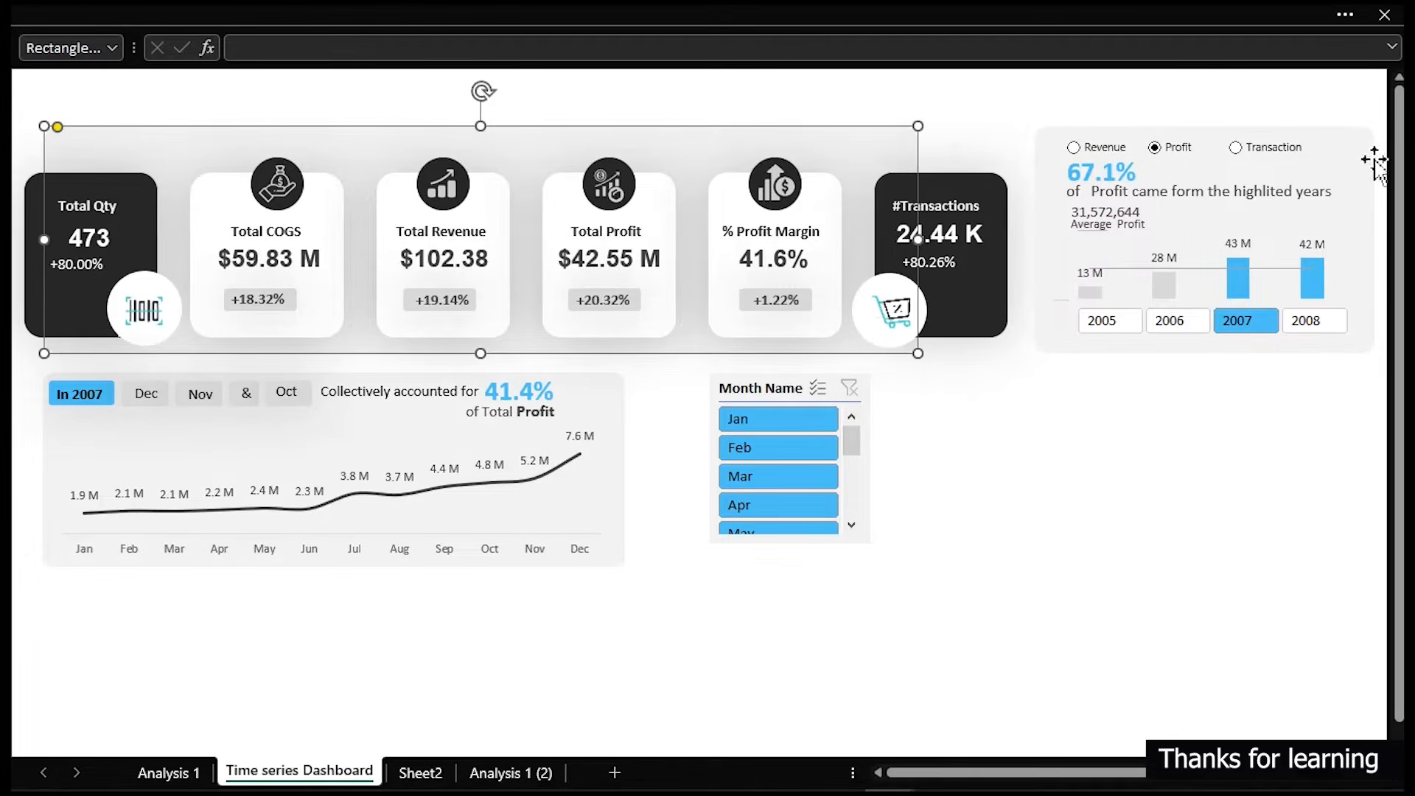
click(1353, 144)
drag(1353, 144, 1240, 299)
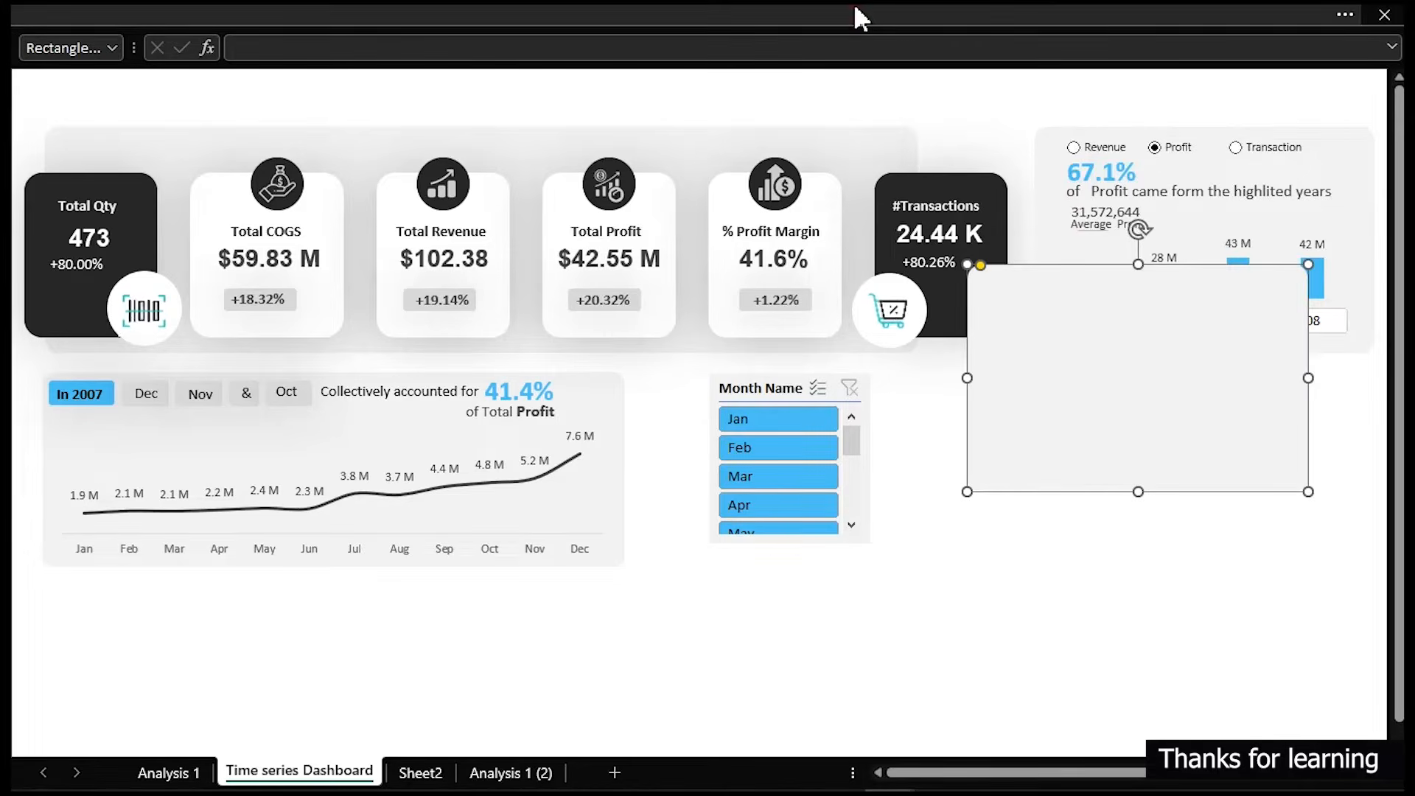
- Resize the new card to 4.9 cm high by 4.3 cm wide and move it below the year panel
click(894, 19)
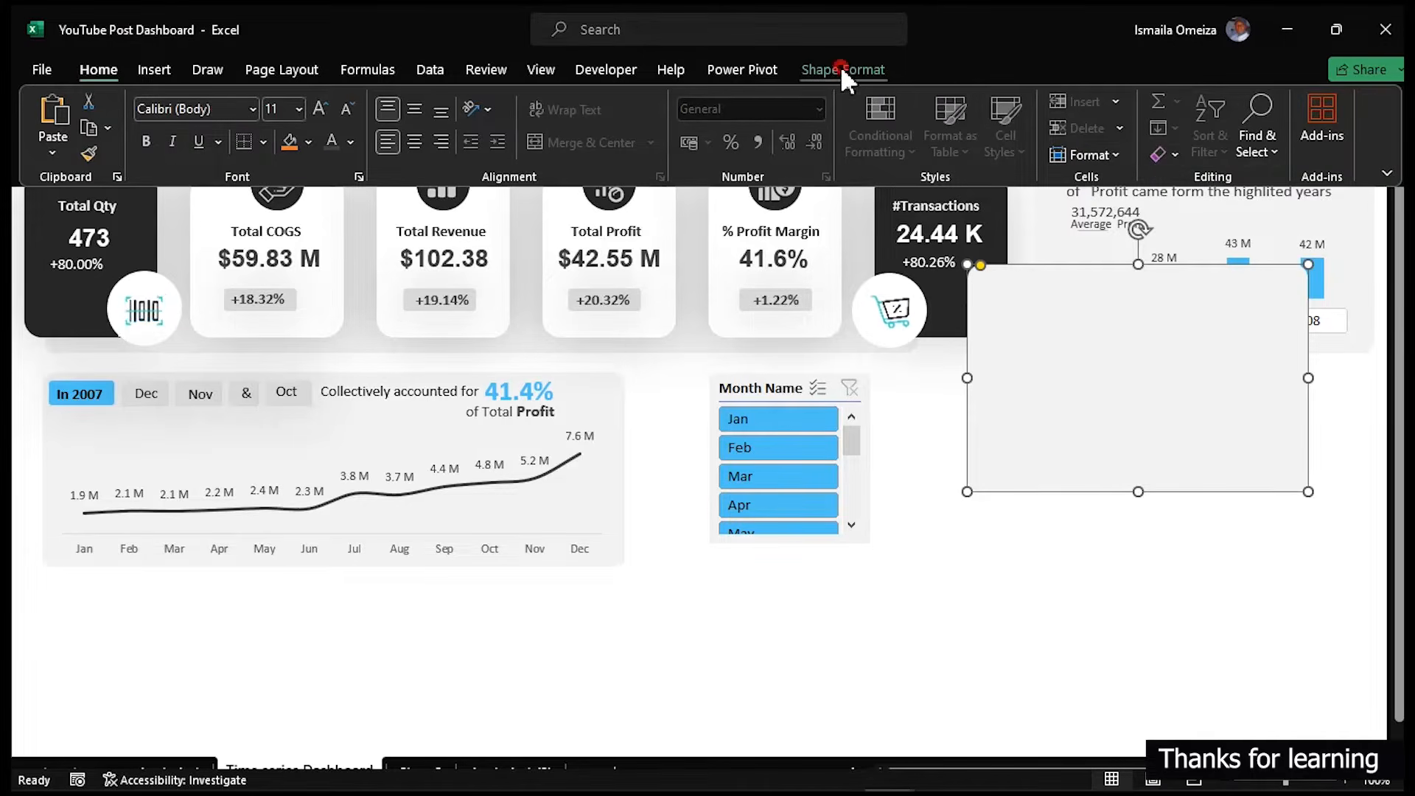
click(843, 69)
click(1306, 108)
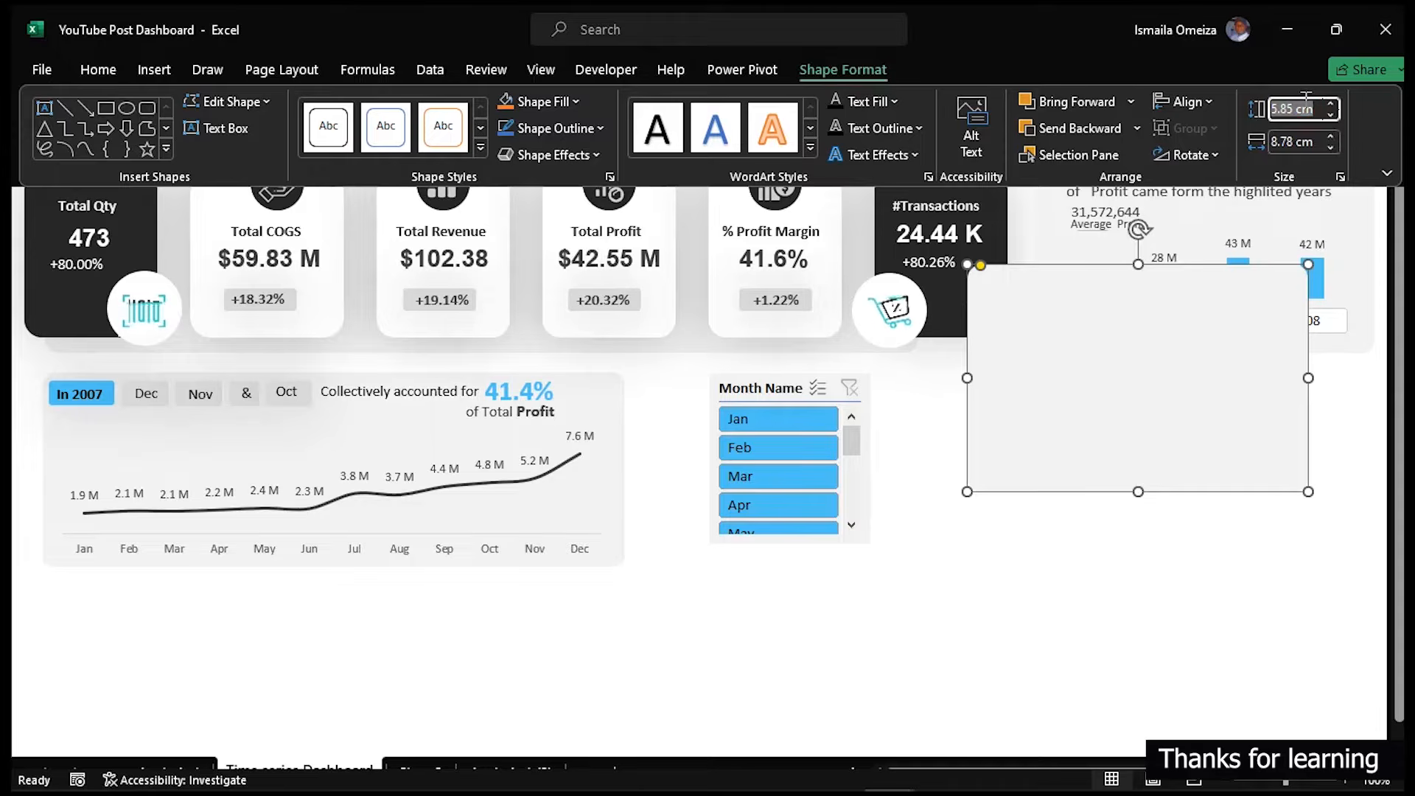
text(4)
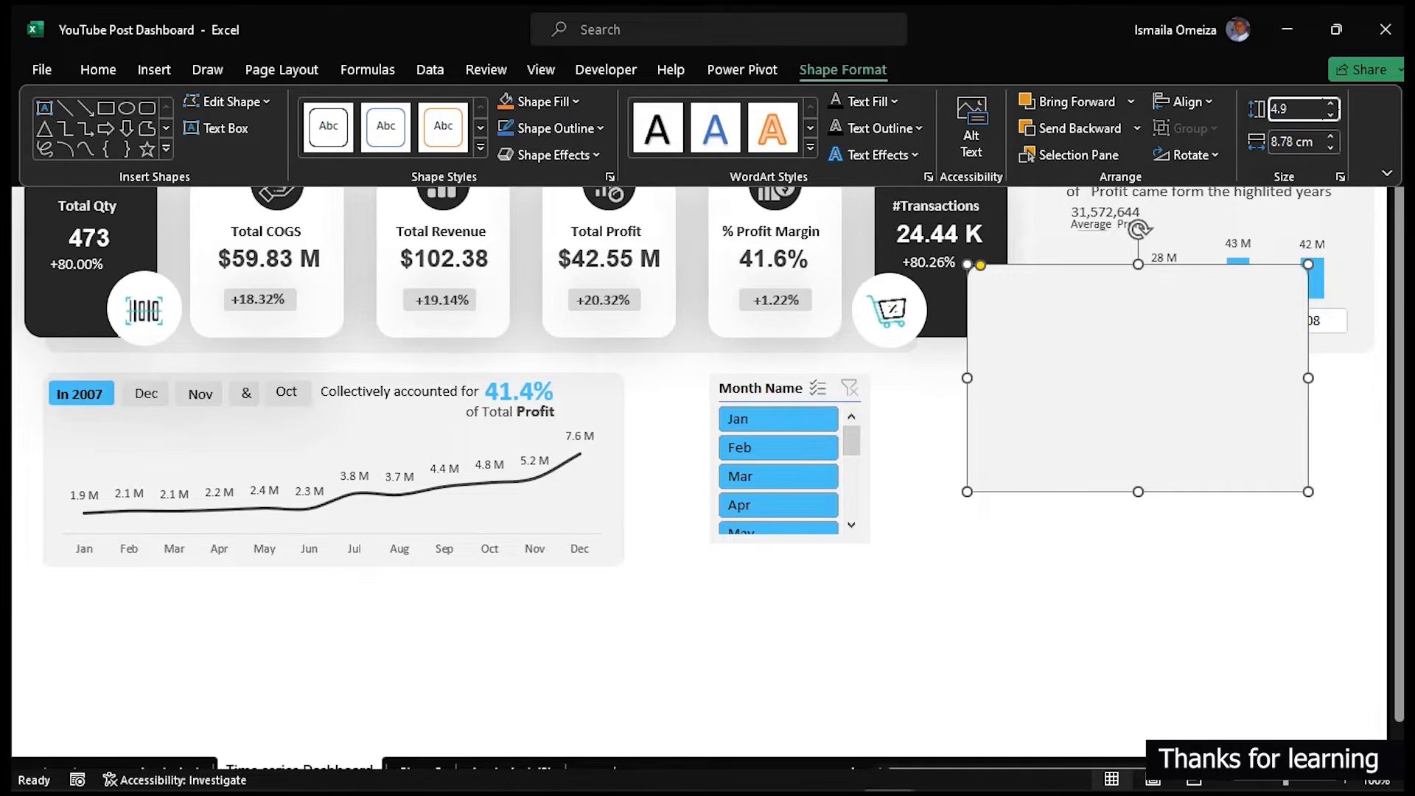
text(.9)
key(Tab)
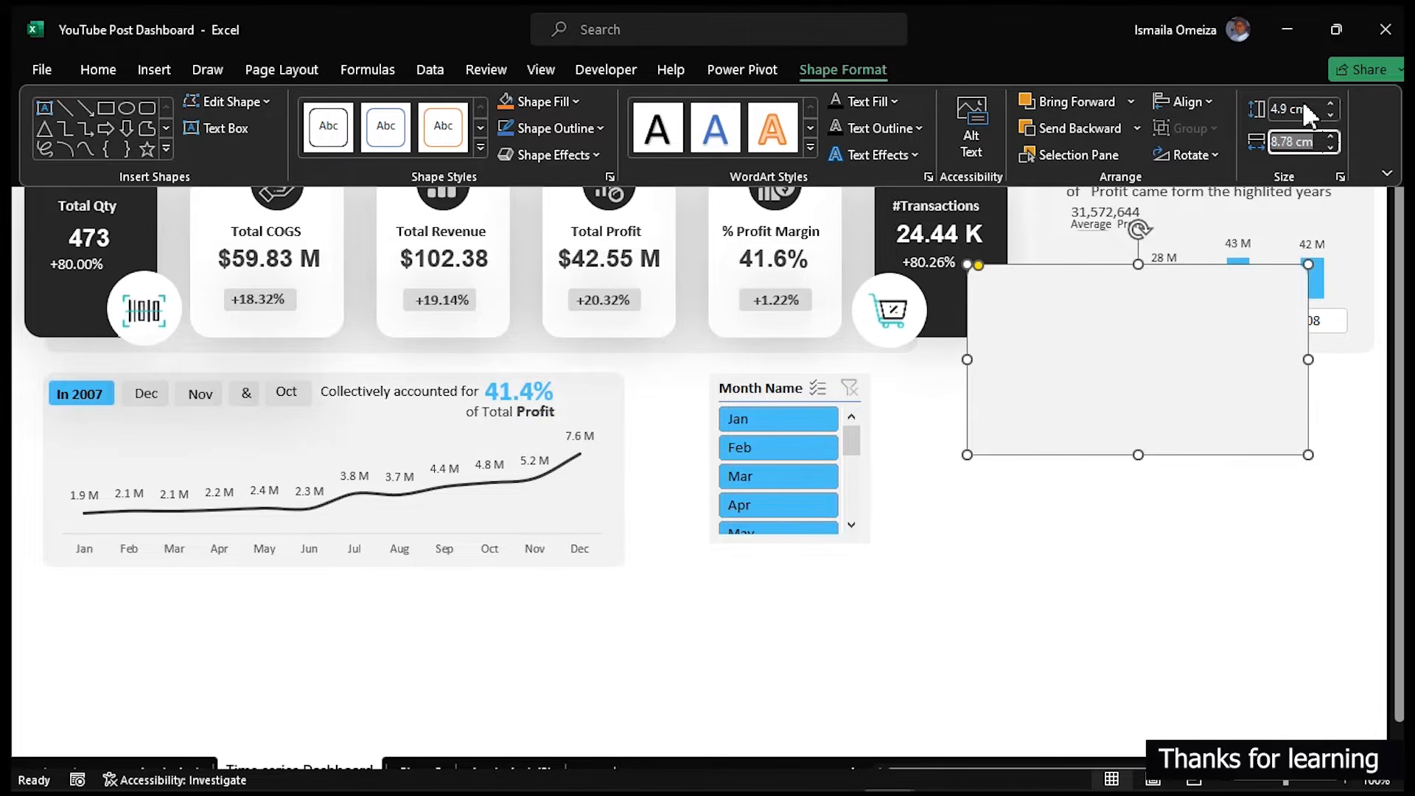
text(4.34)
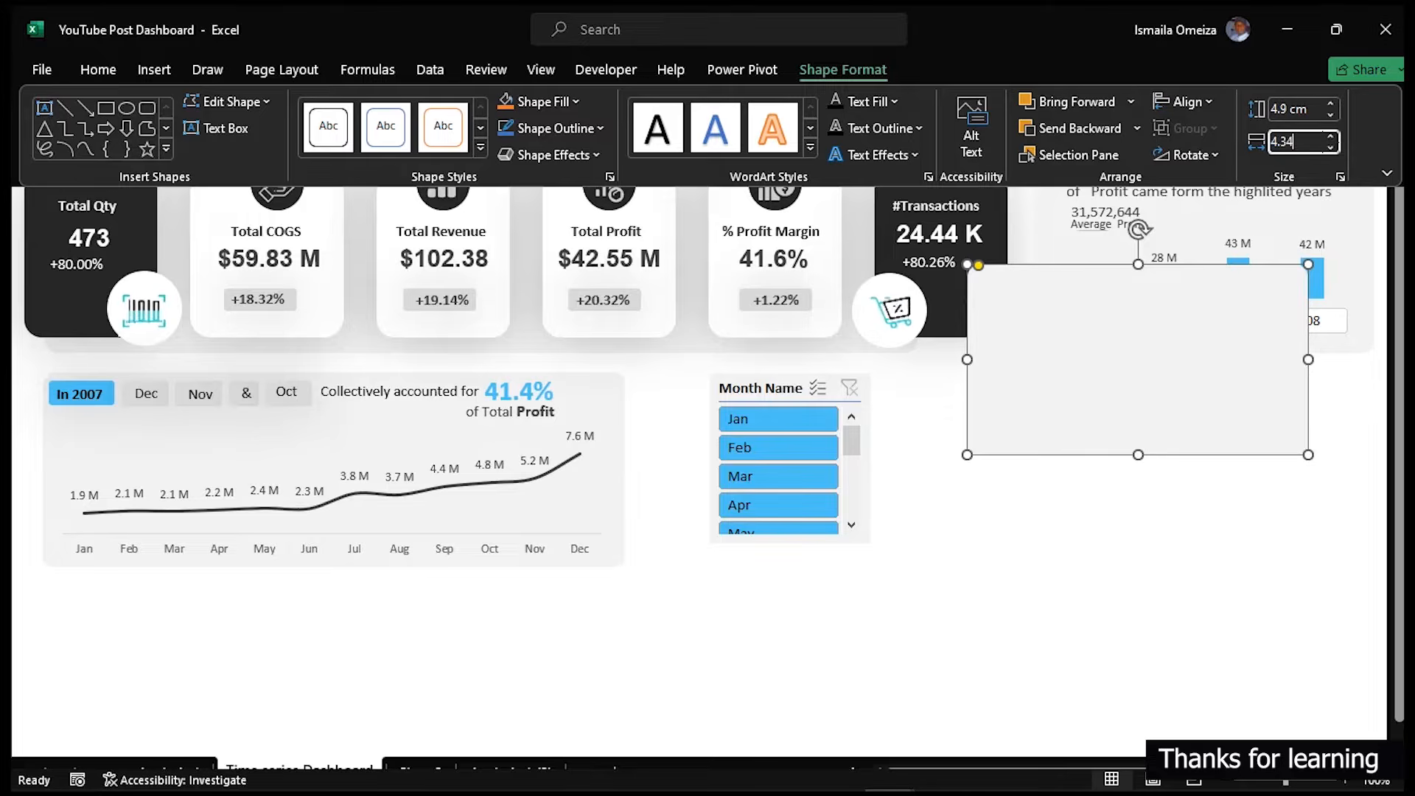
key(Return)
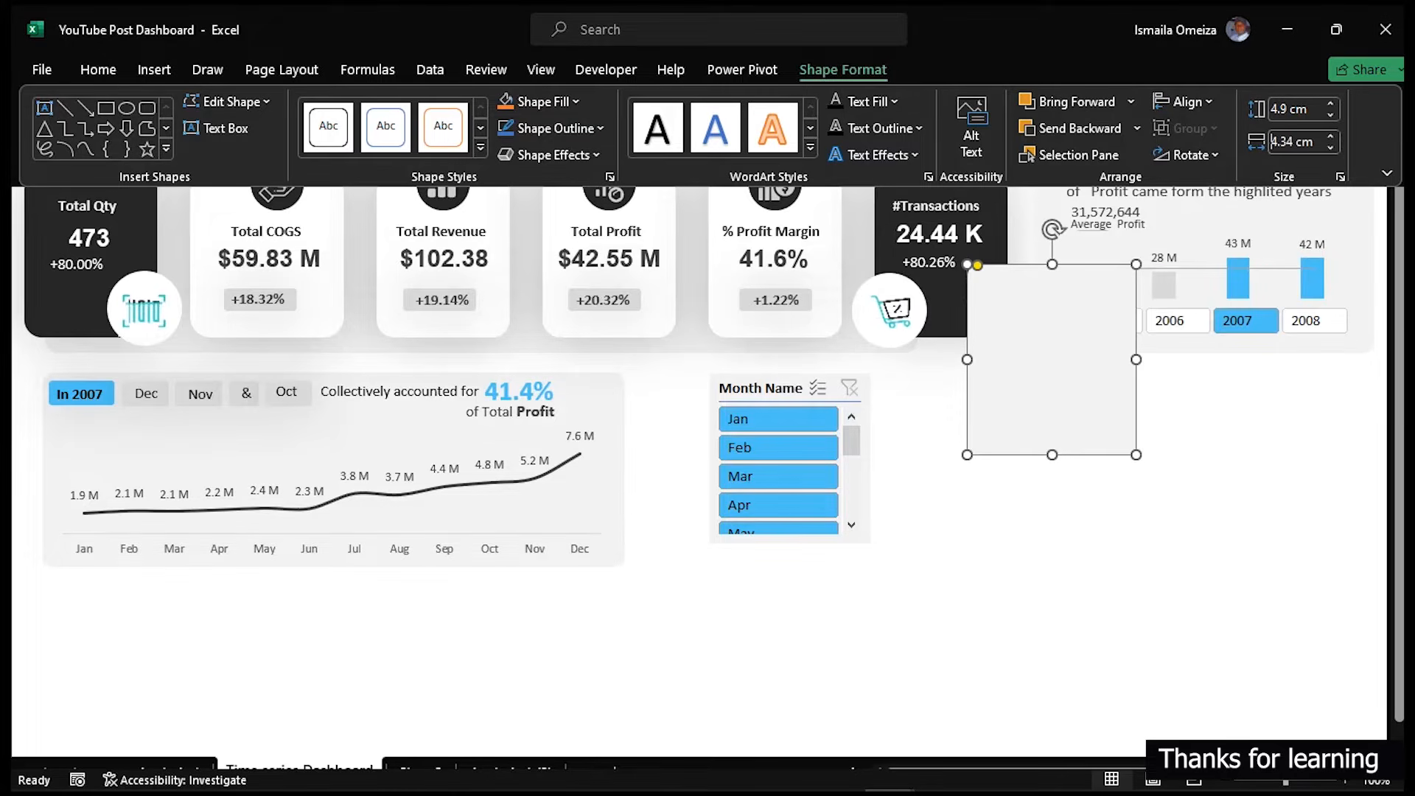
drag(1060, 329, 1021, 589)
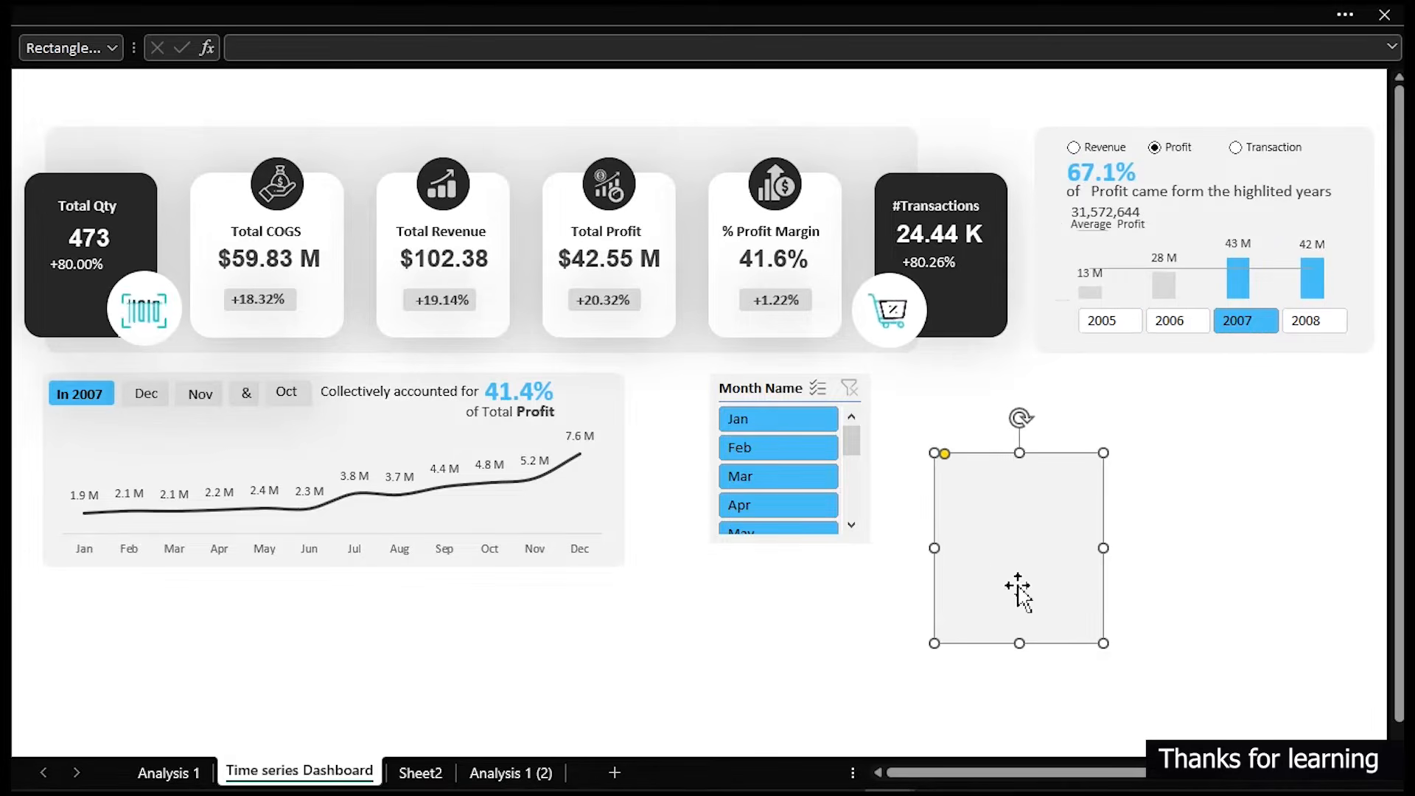
- Turn off the header display of the Month Name slicer in its slicer settings
click(850, 483)
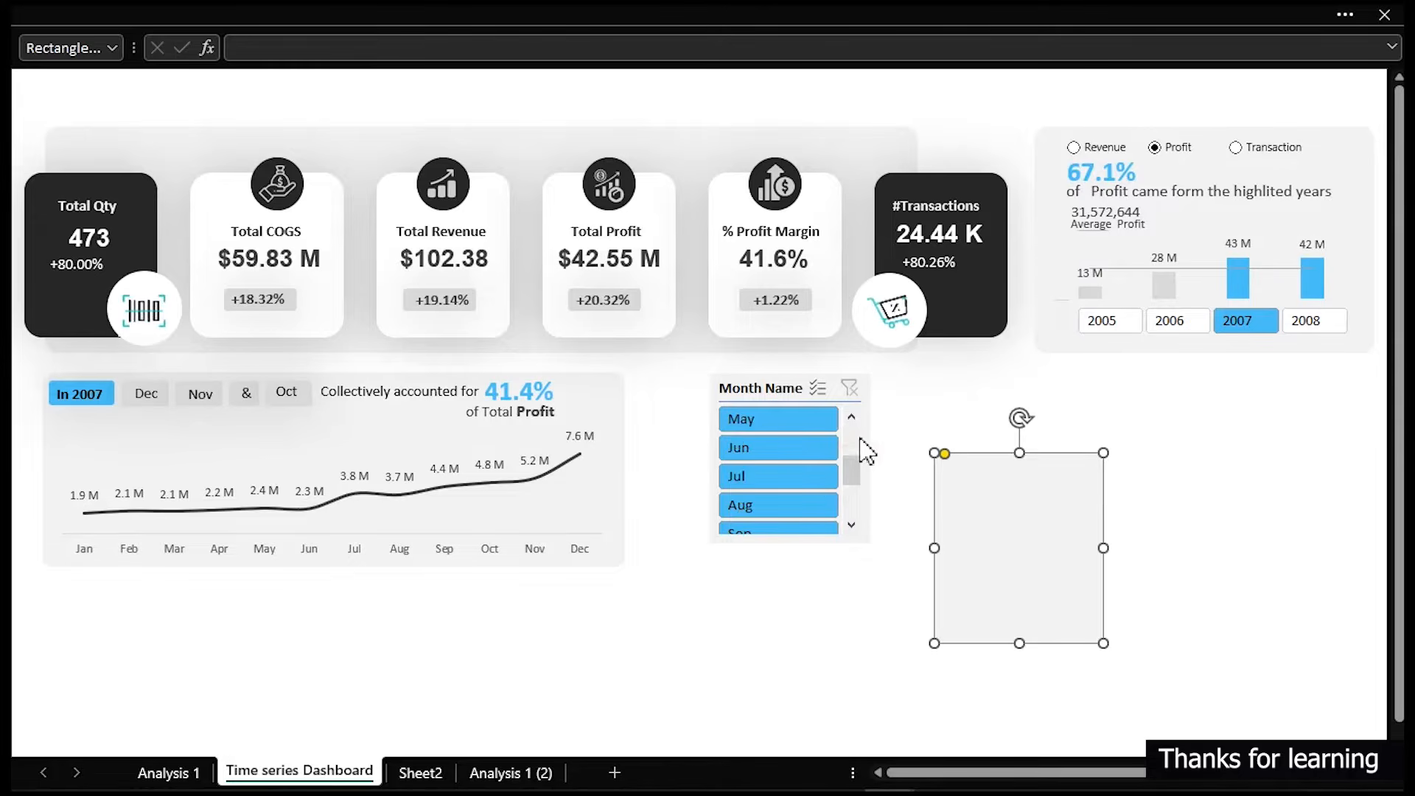
click(781, 386)
right_click(781, 386)
key(Escape)
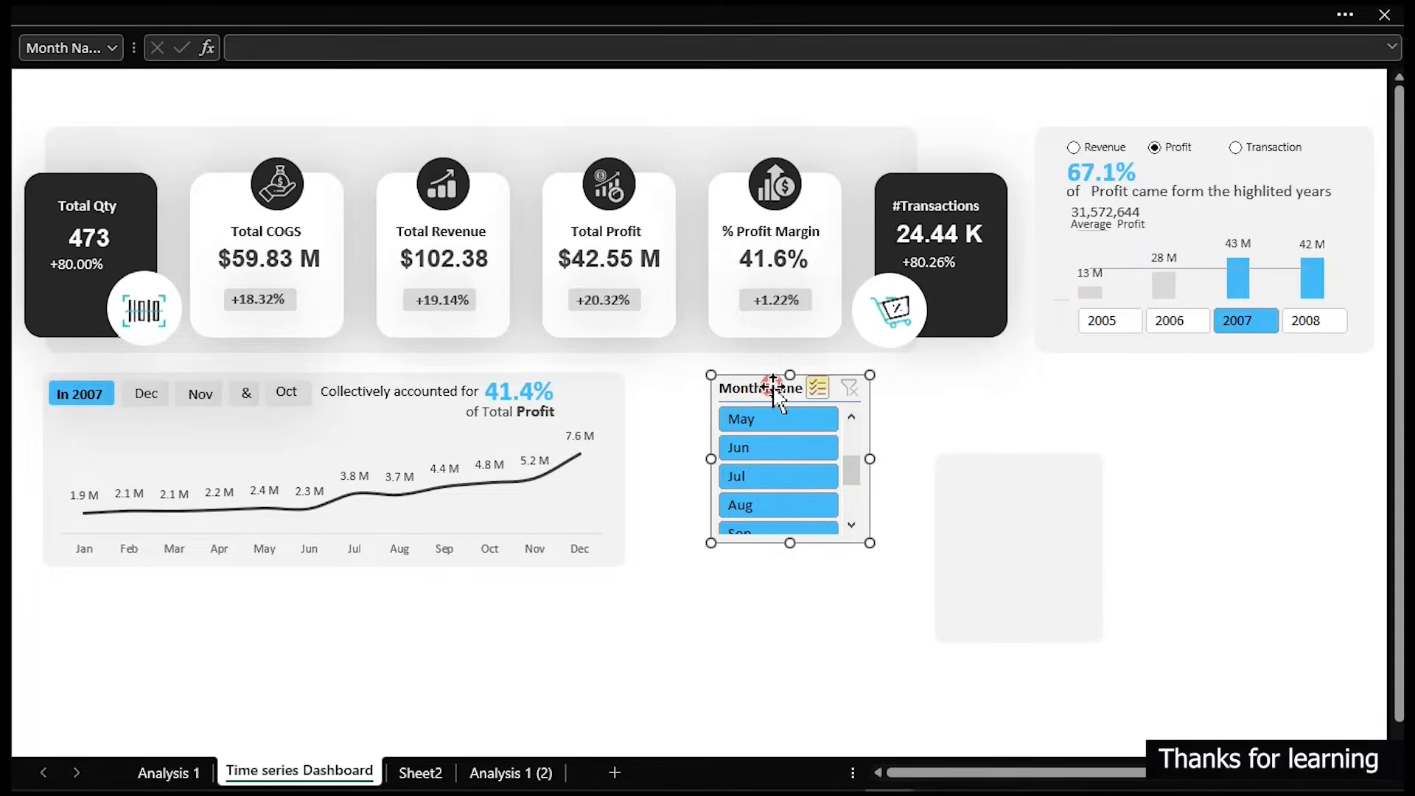
click(760, 387)
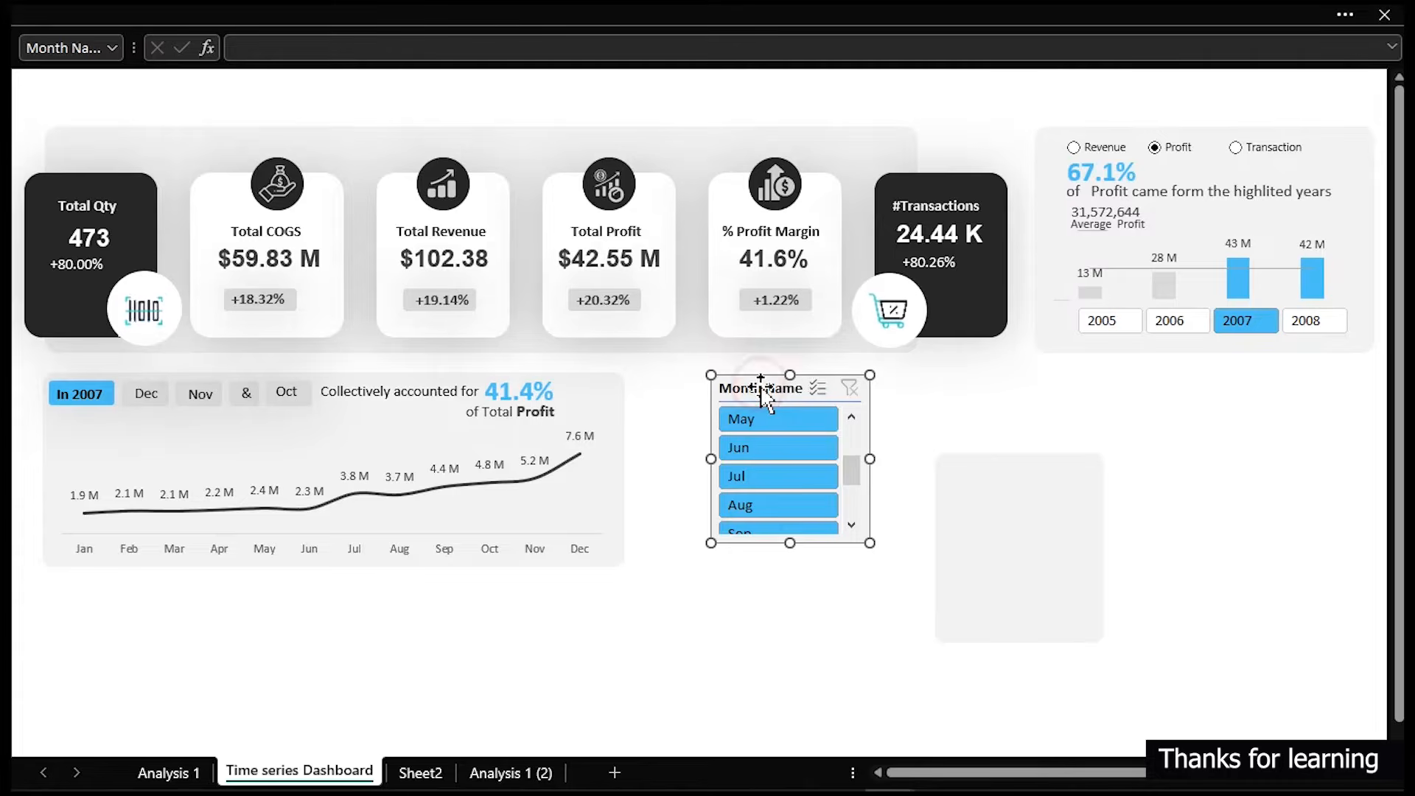
right_click(761, 387)
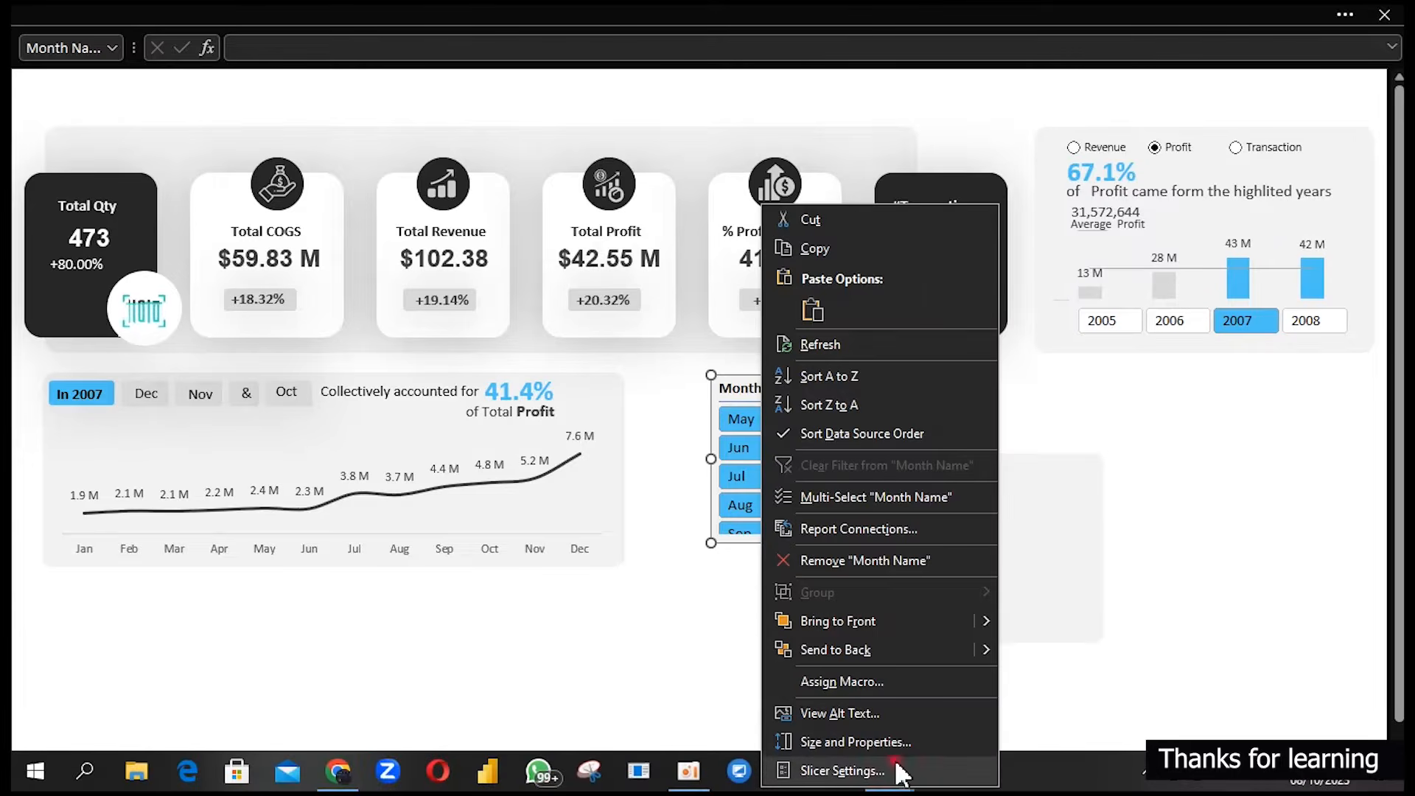
click(840, 770)
click(705, 625)
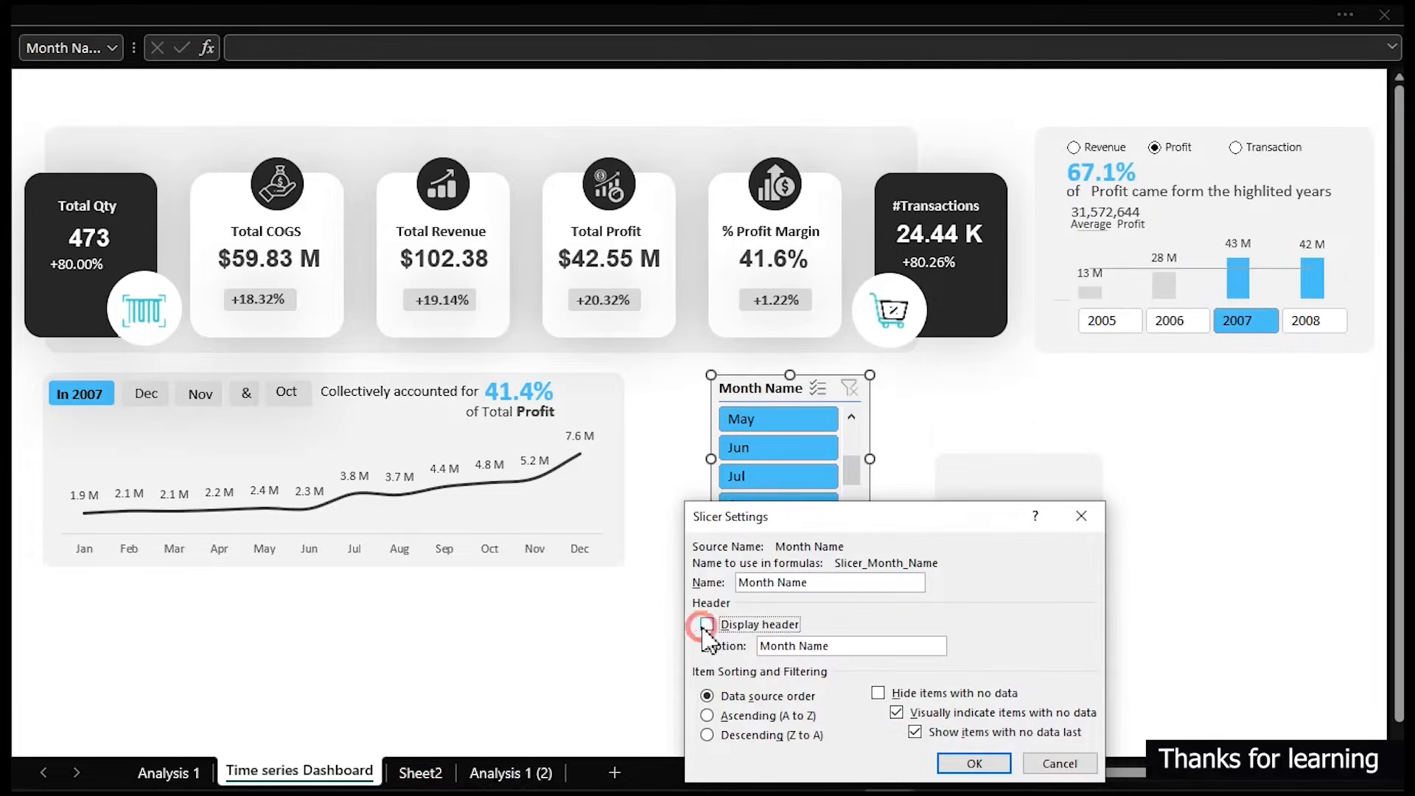
click(972, 764)
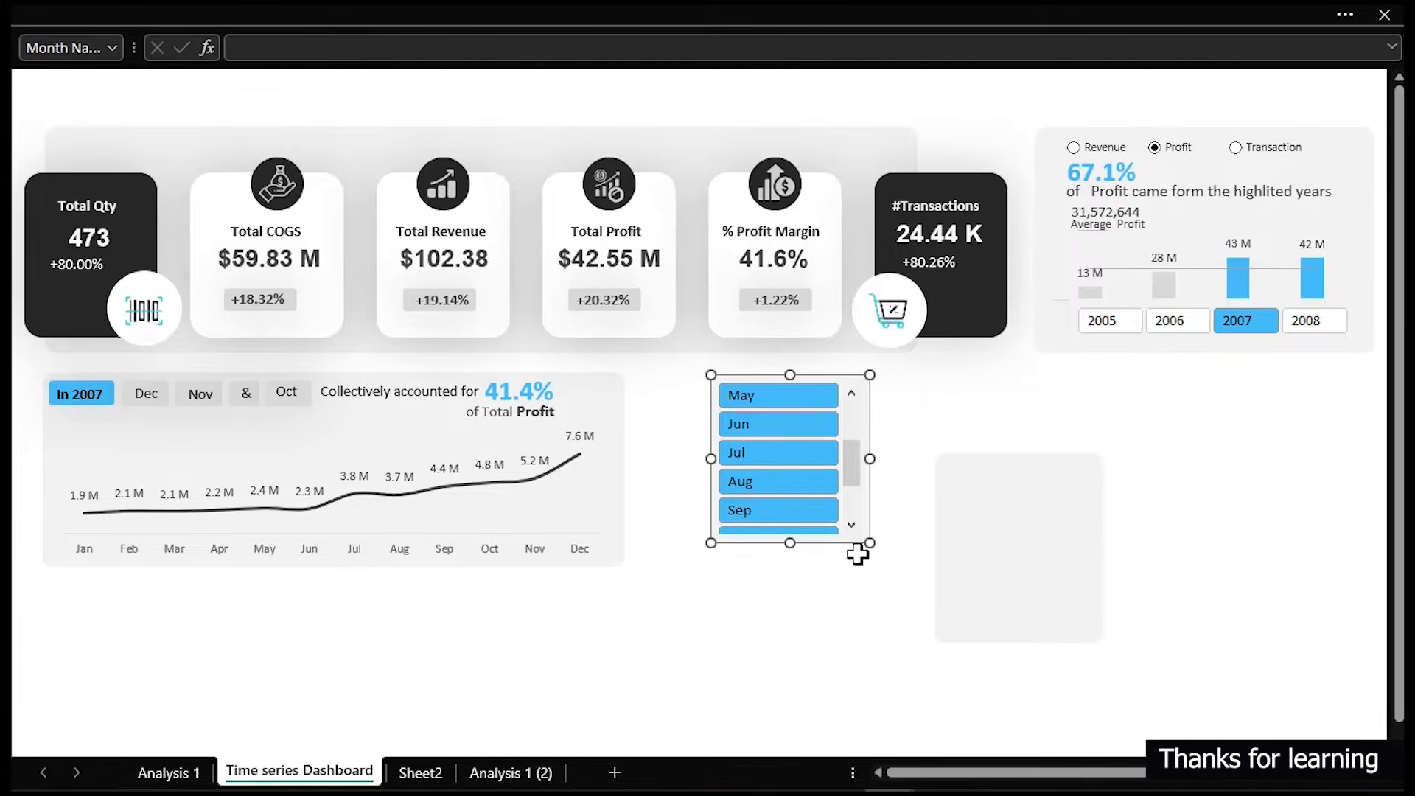
- Arrange the month slicer buttons in 3 columns and shorten the slicer to fit them
click(862, 15)
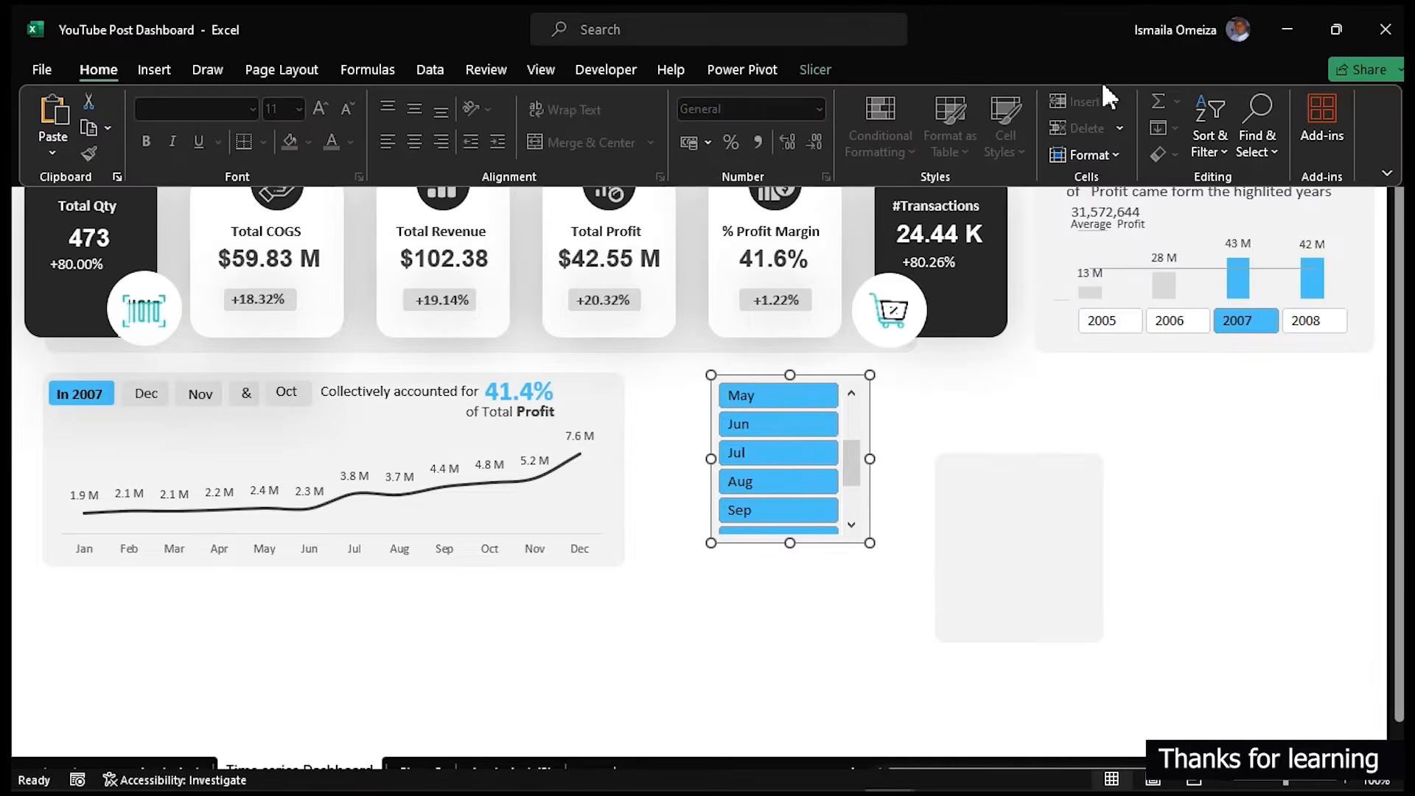
click(818, 69)
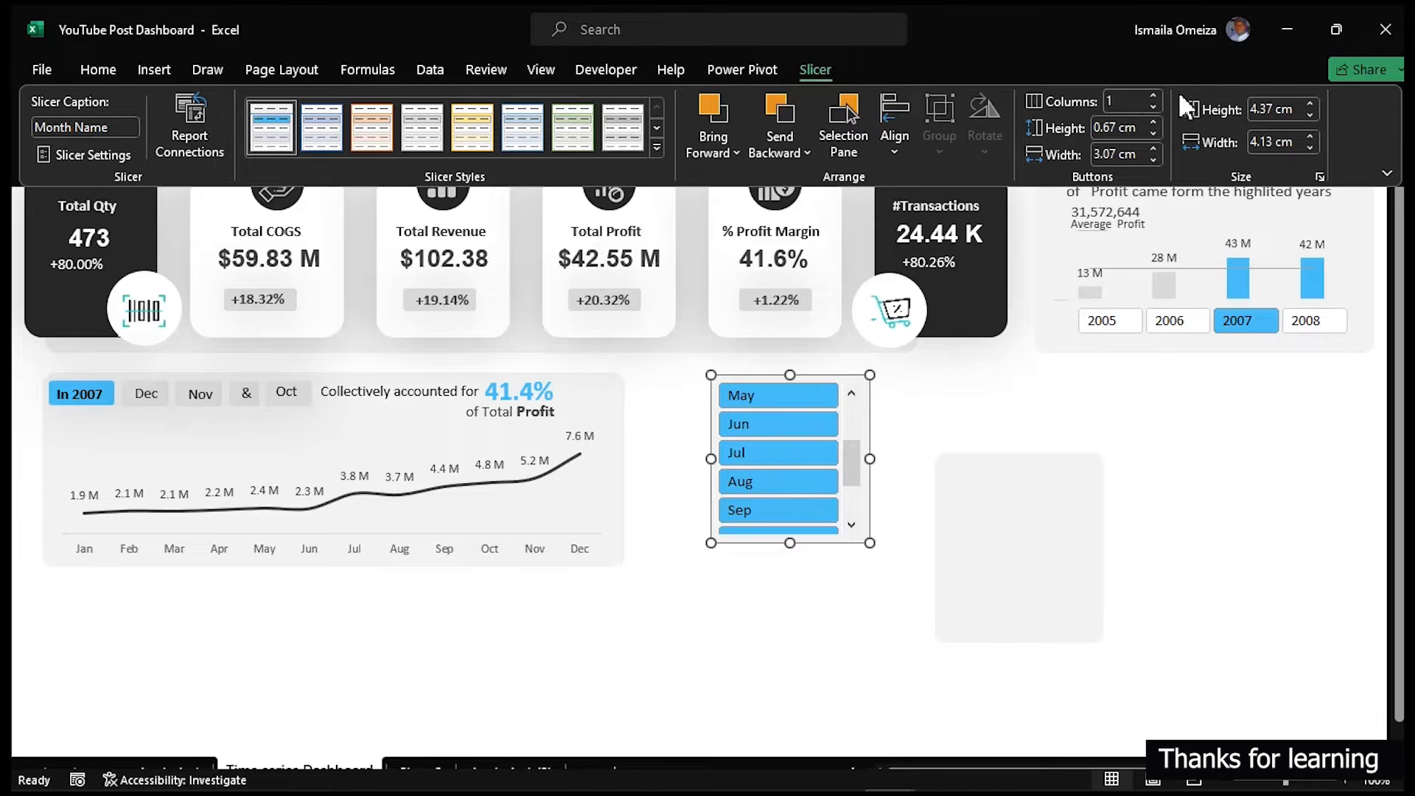
click(1154, 95)
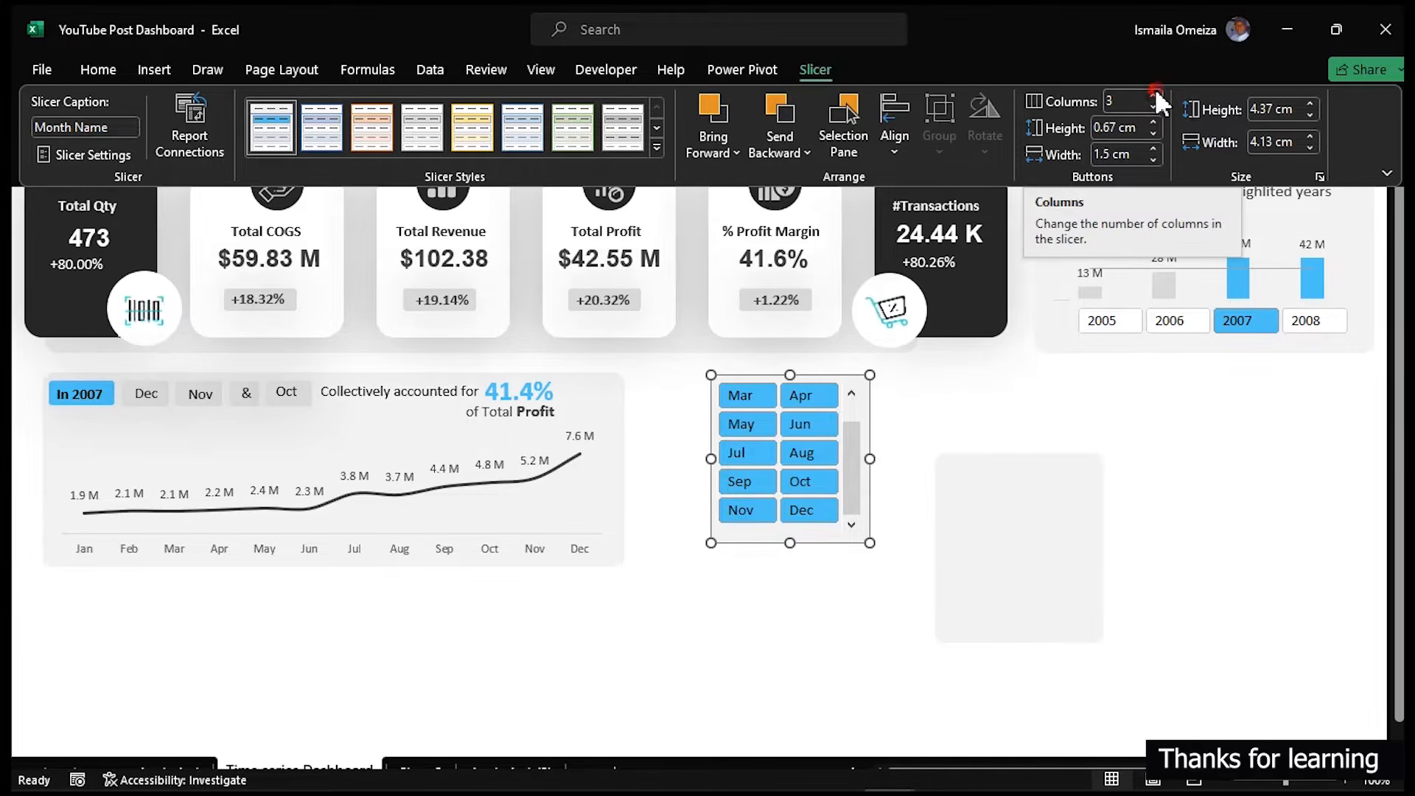
click(1154, 95)
click(824, 532)
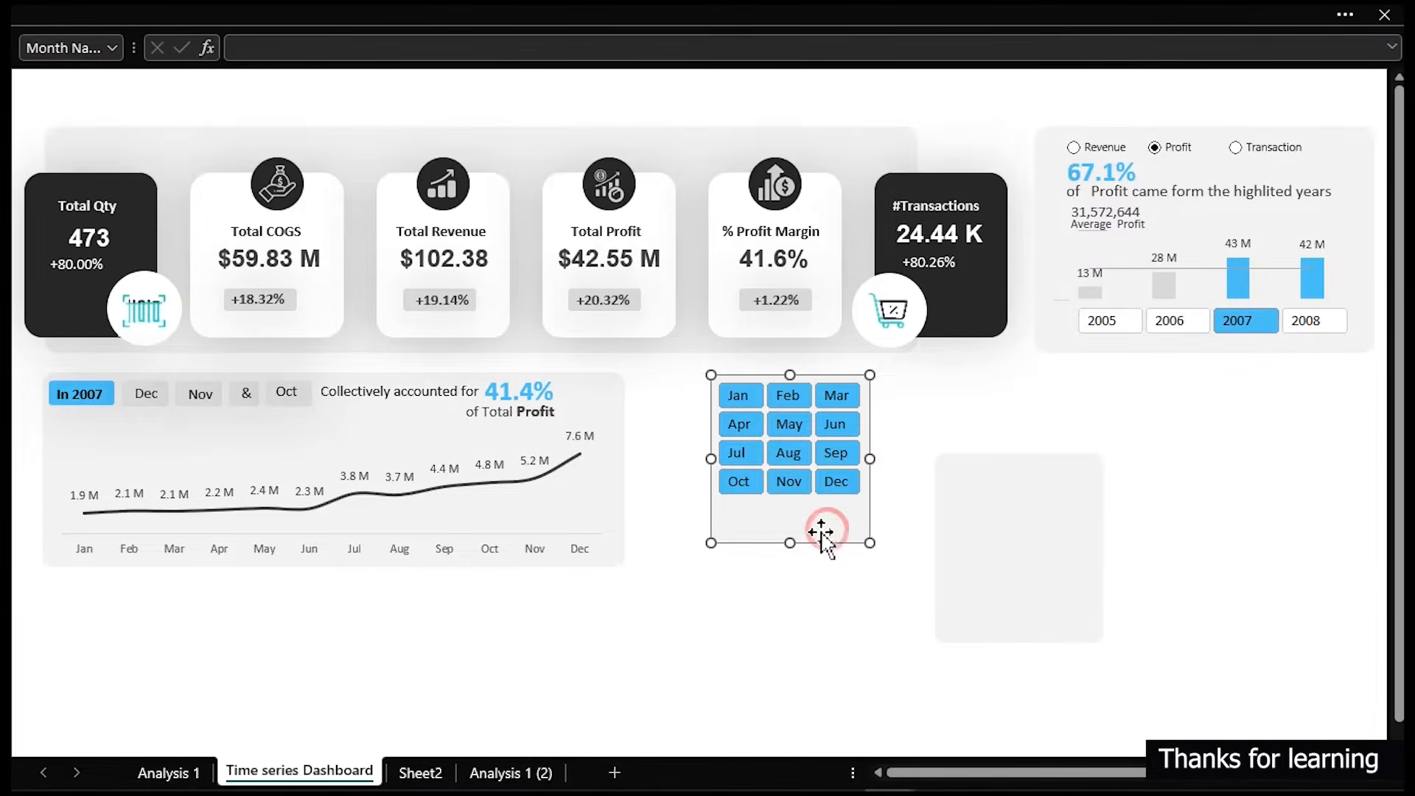
drag(792, 543, 803, 508)
- Move the new card next to the line chart panel and bring the month slicer in front of it
click(1011, 488)
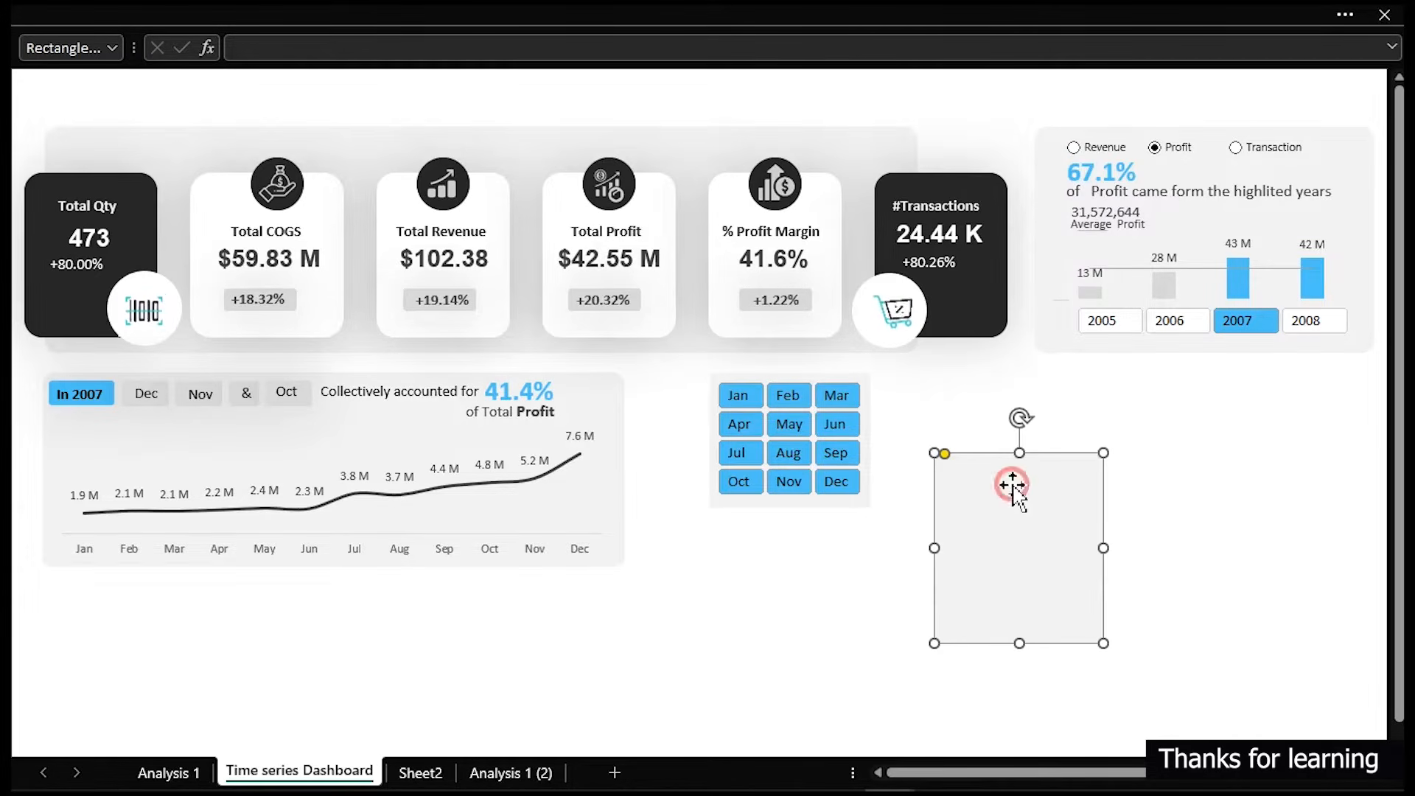
drag(1014, 516, 720, 437)
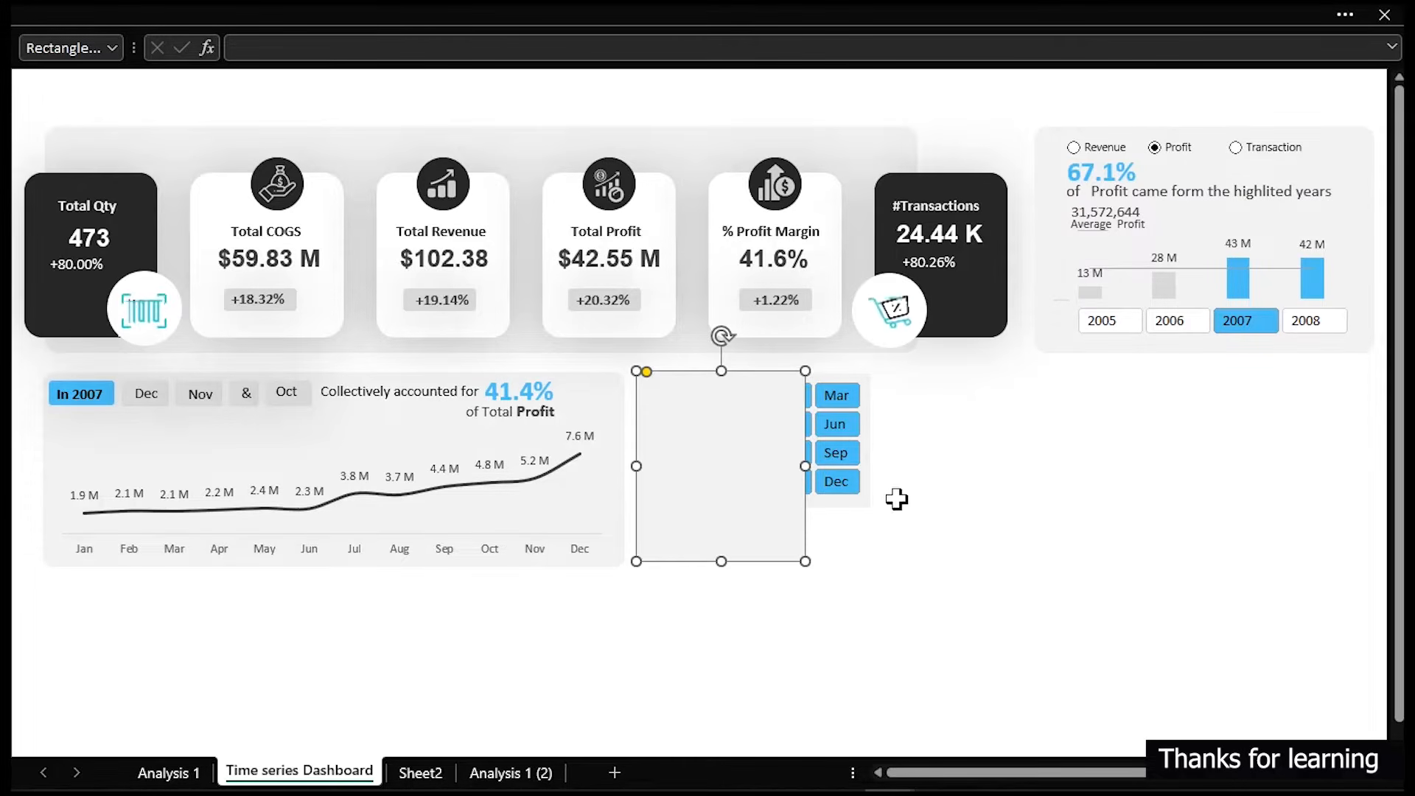
click(869, 455)
right_click(870, 453)
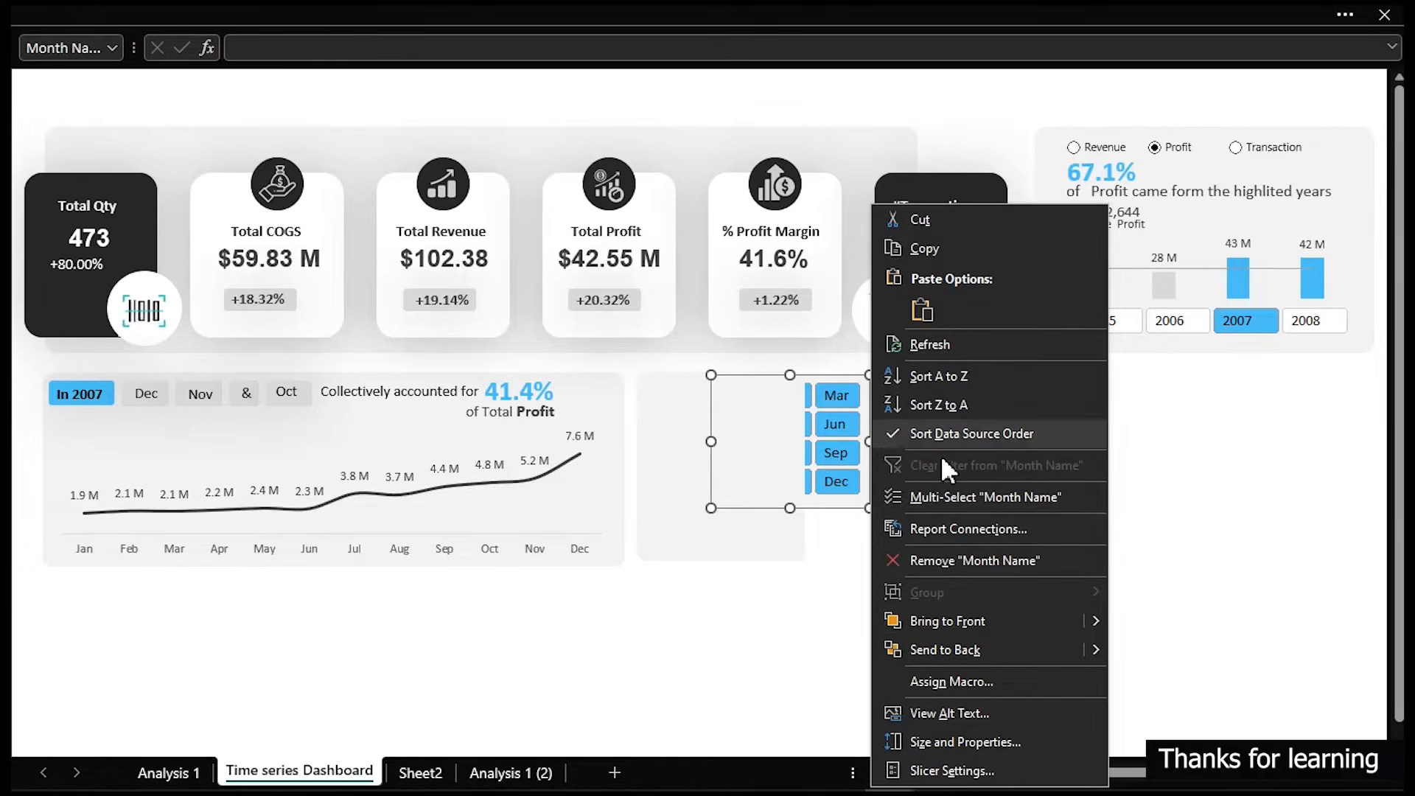
click(951, 621)
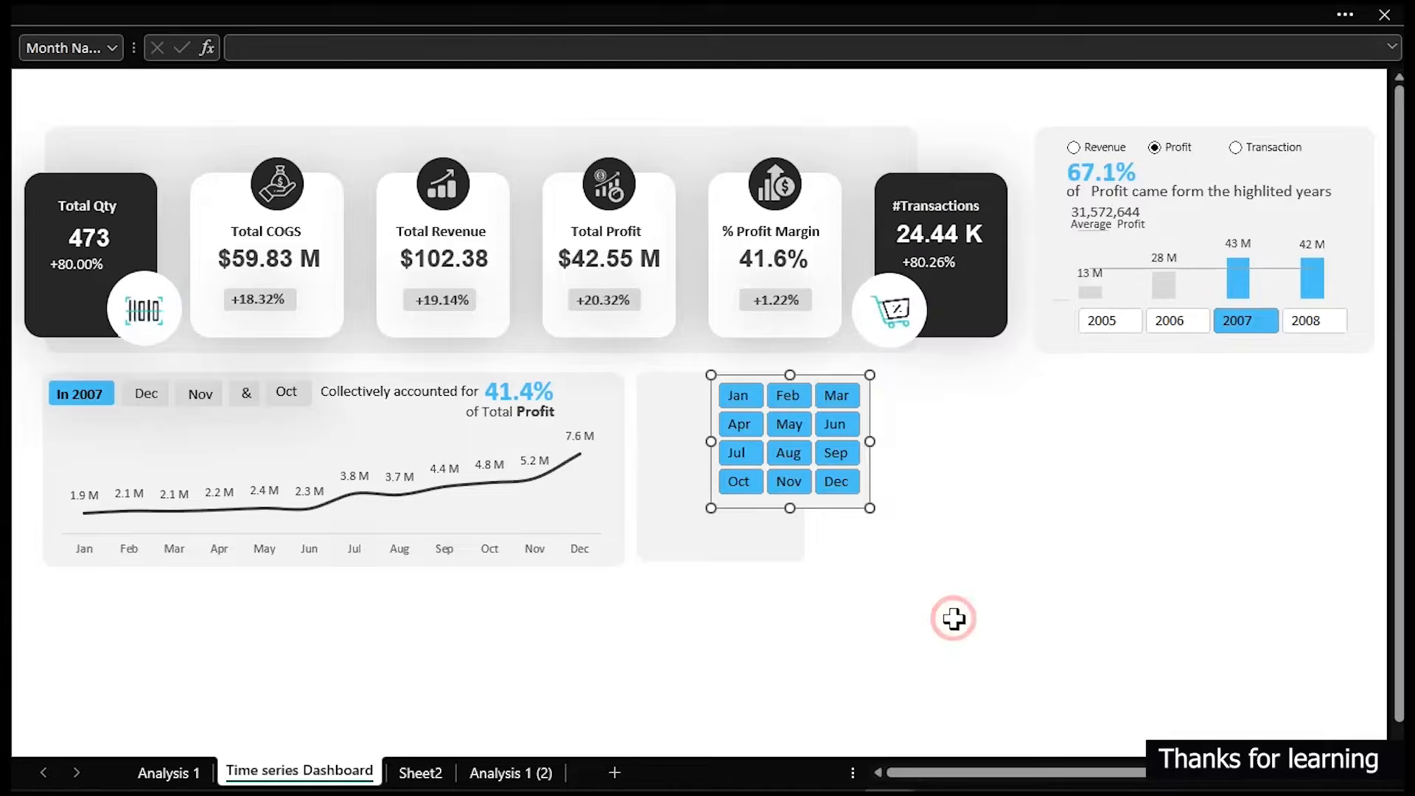
- Fit the month slicer inside the new card and set its button height to 0.8 cm
drag(847, 515, 777, 554)
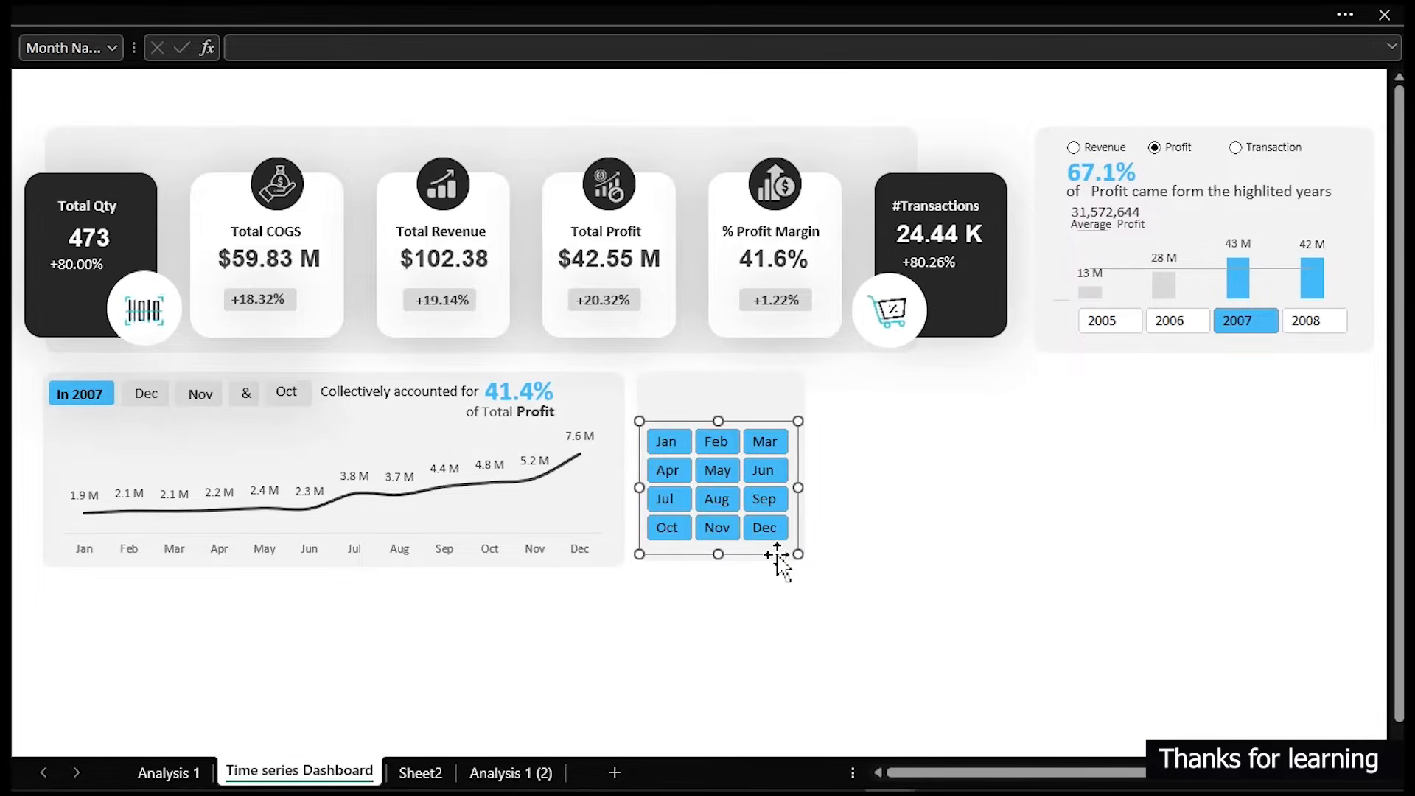
drag(718, 419, 718, 398)
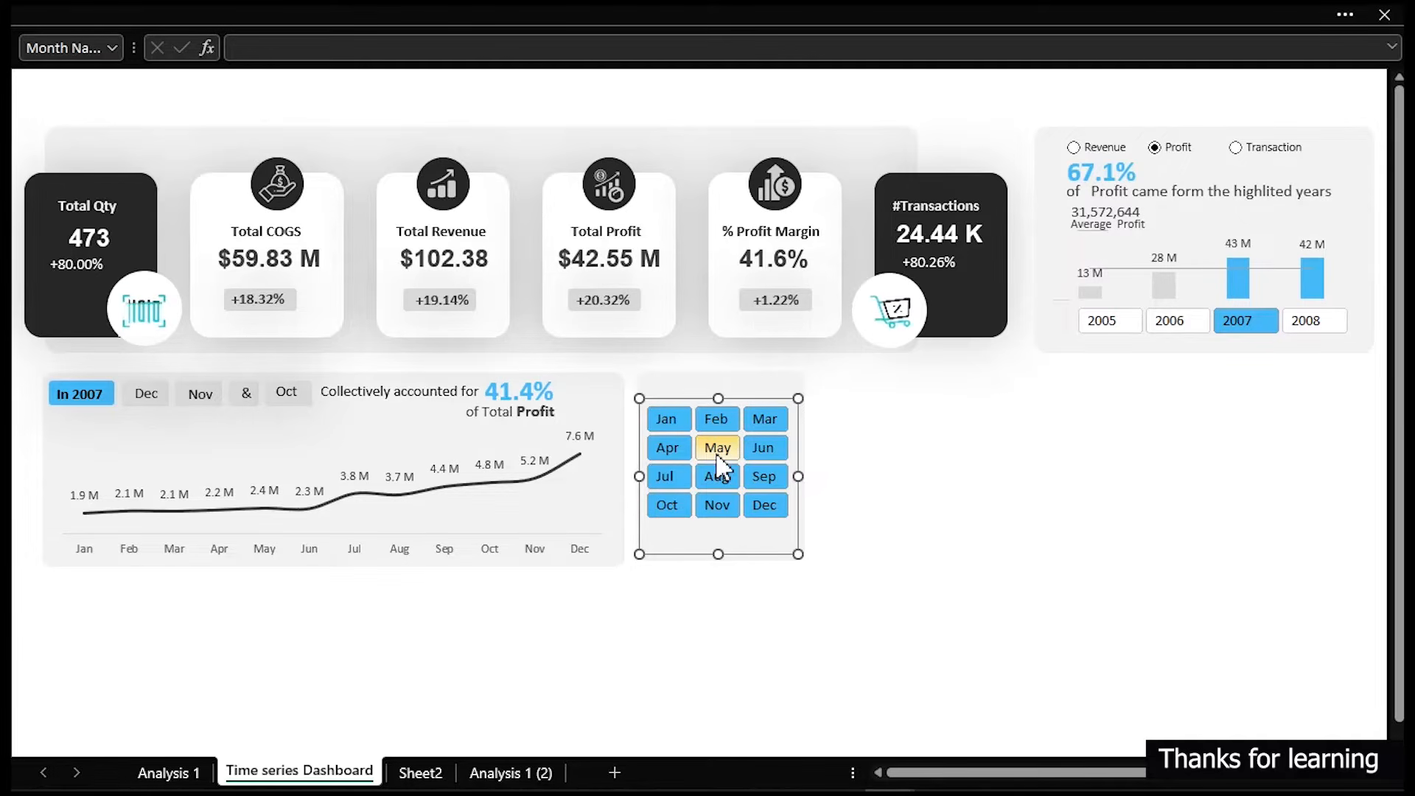
click(874, 17)
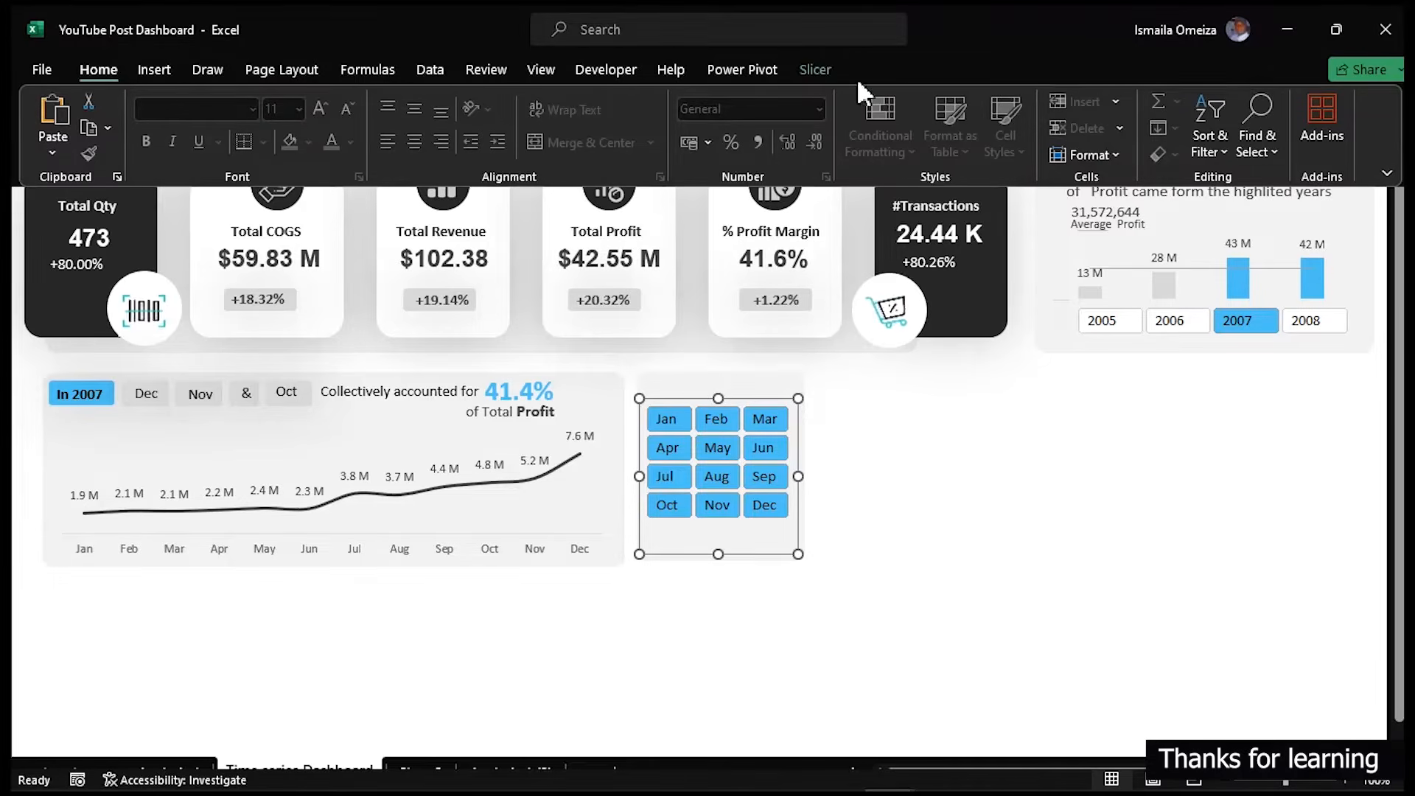
click(814, 68)
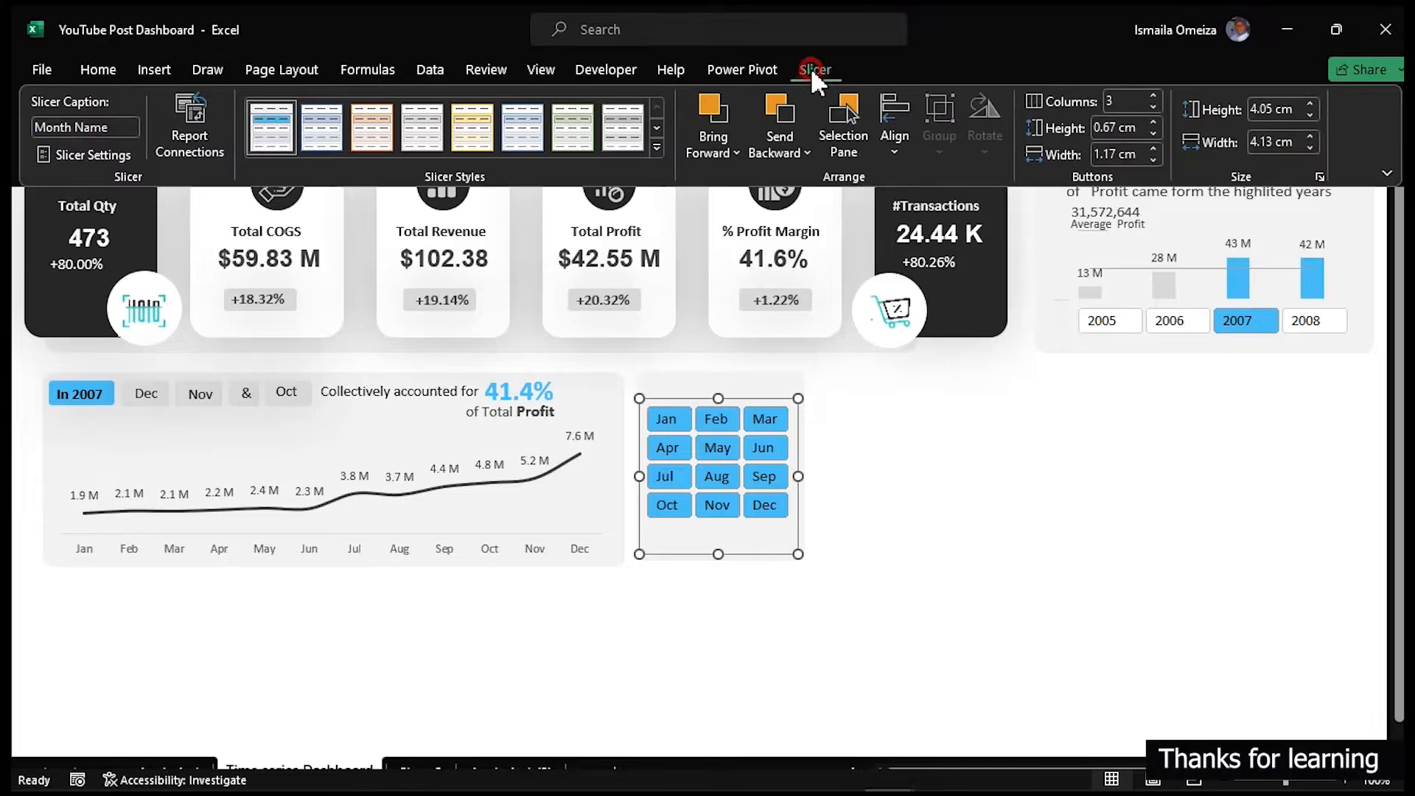
click(1152, 120)
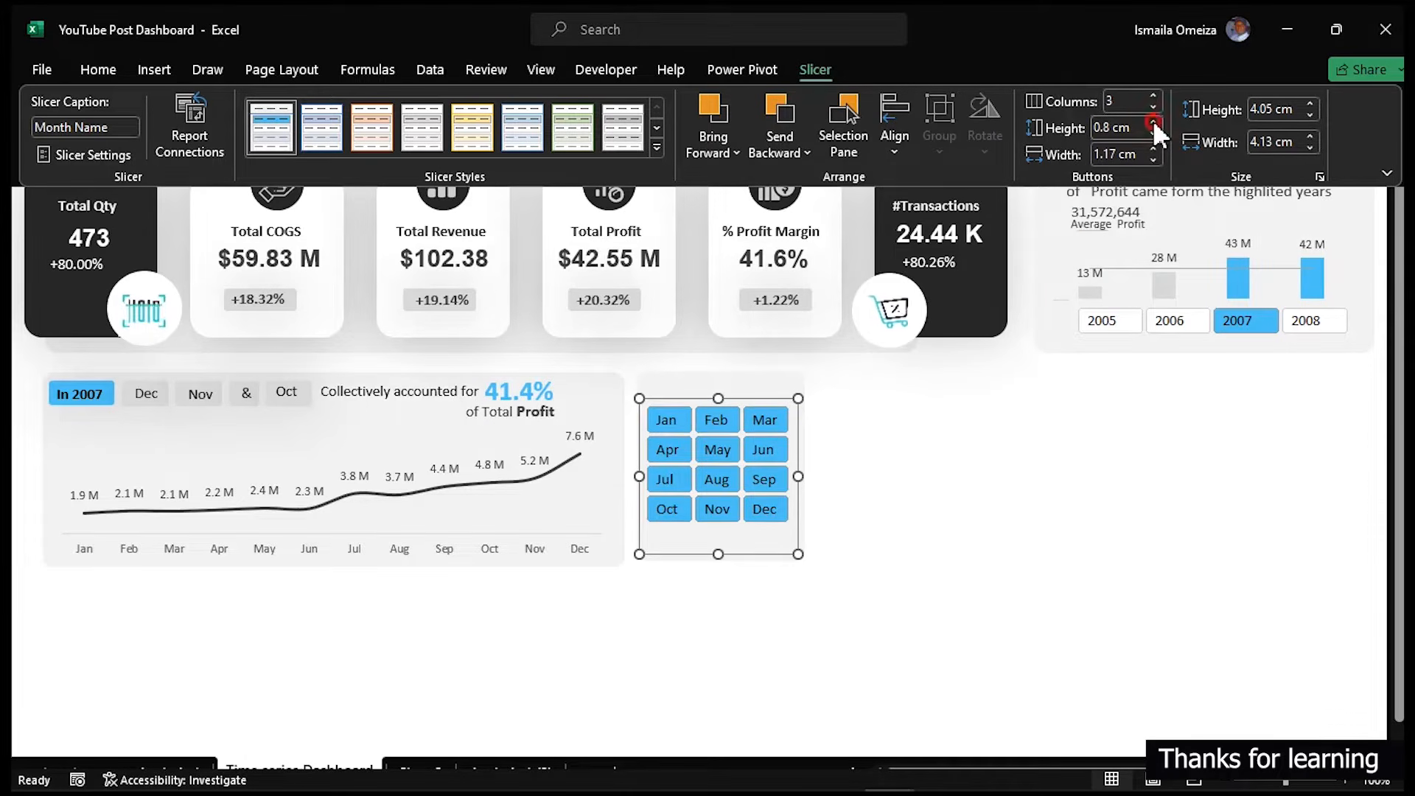
click(1153, 120)
click(1152, 120)
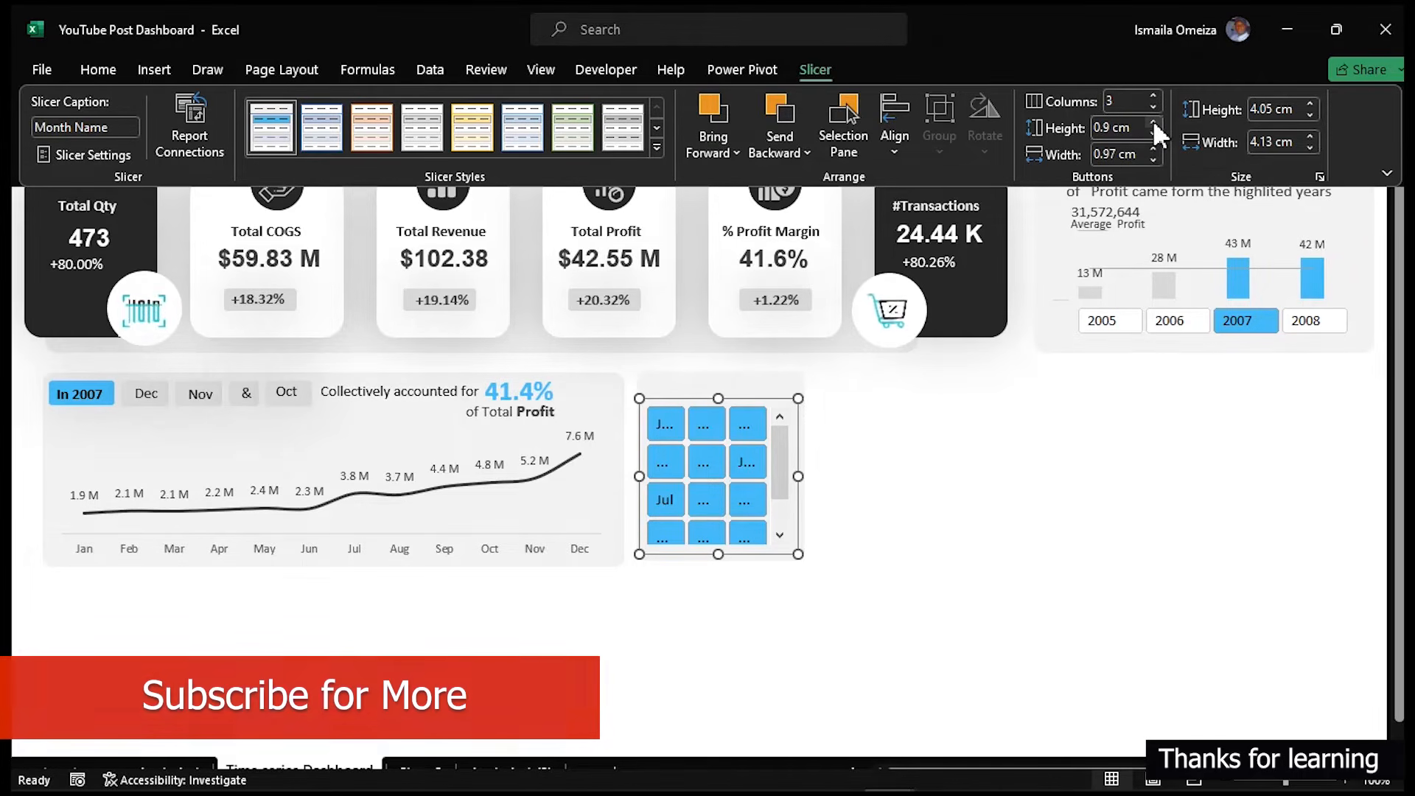
click(1153, 134)
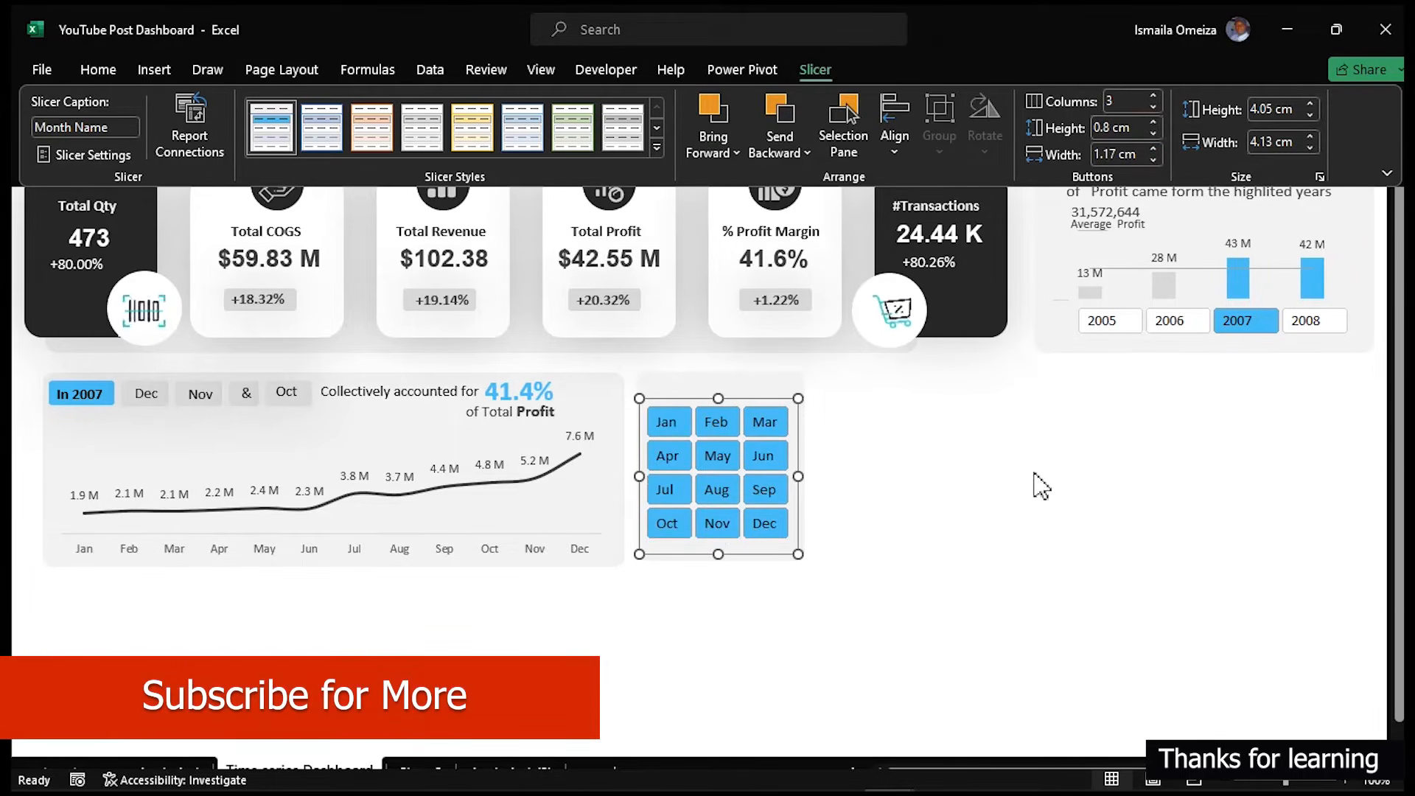
click(1036, 475)
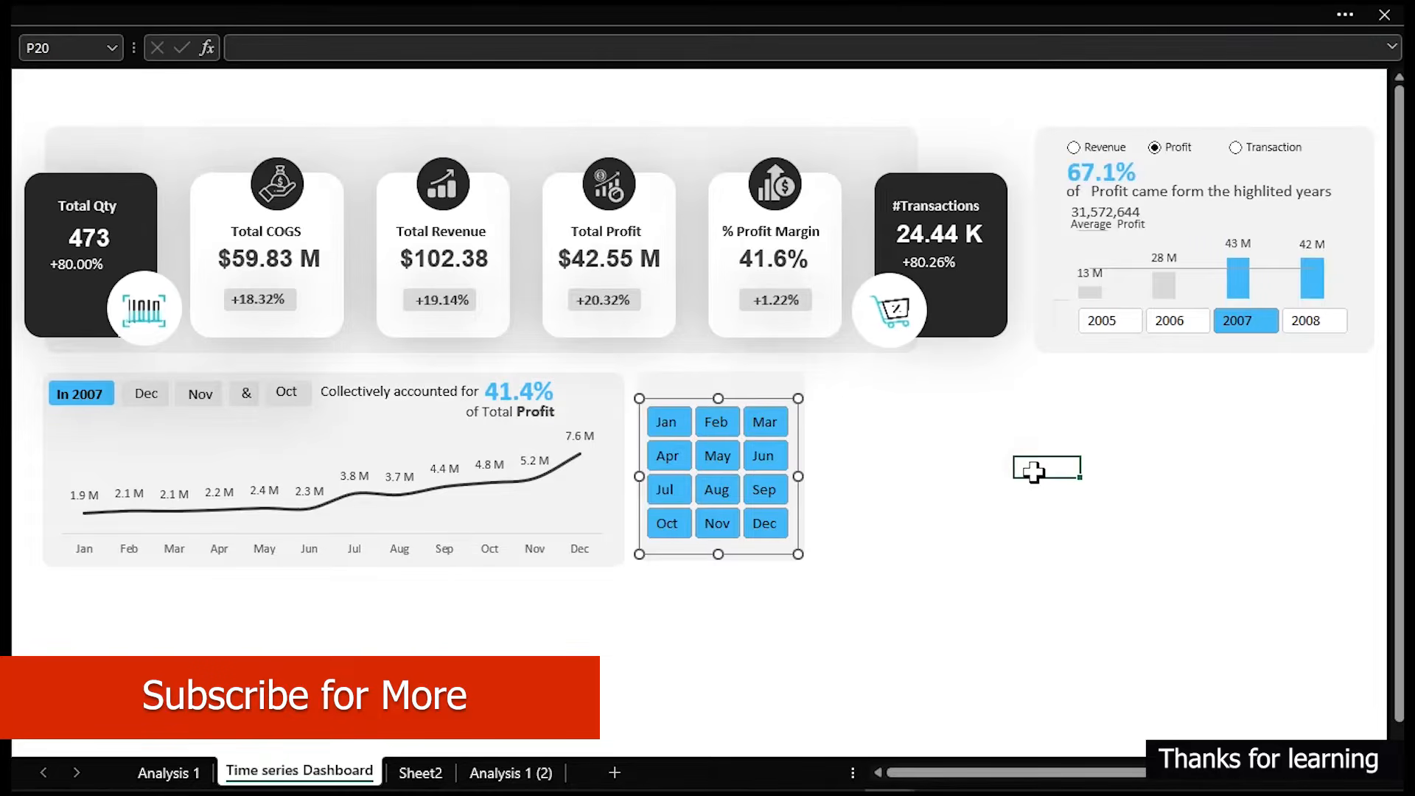
- Test the month slicer by selecting Jun, May and Aug, and open the Analysis 1 (2) sheet
click(766, 460)
click(715, 452)
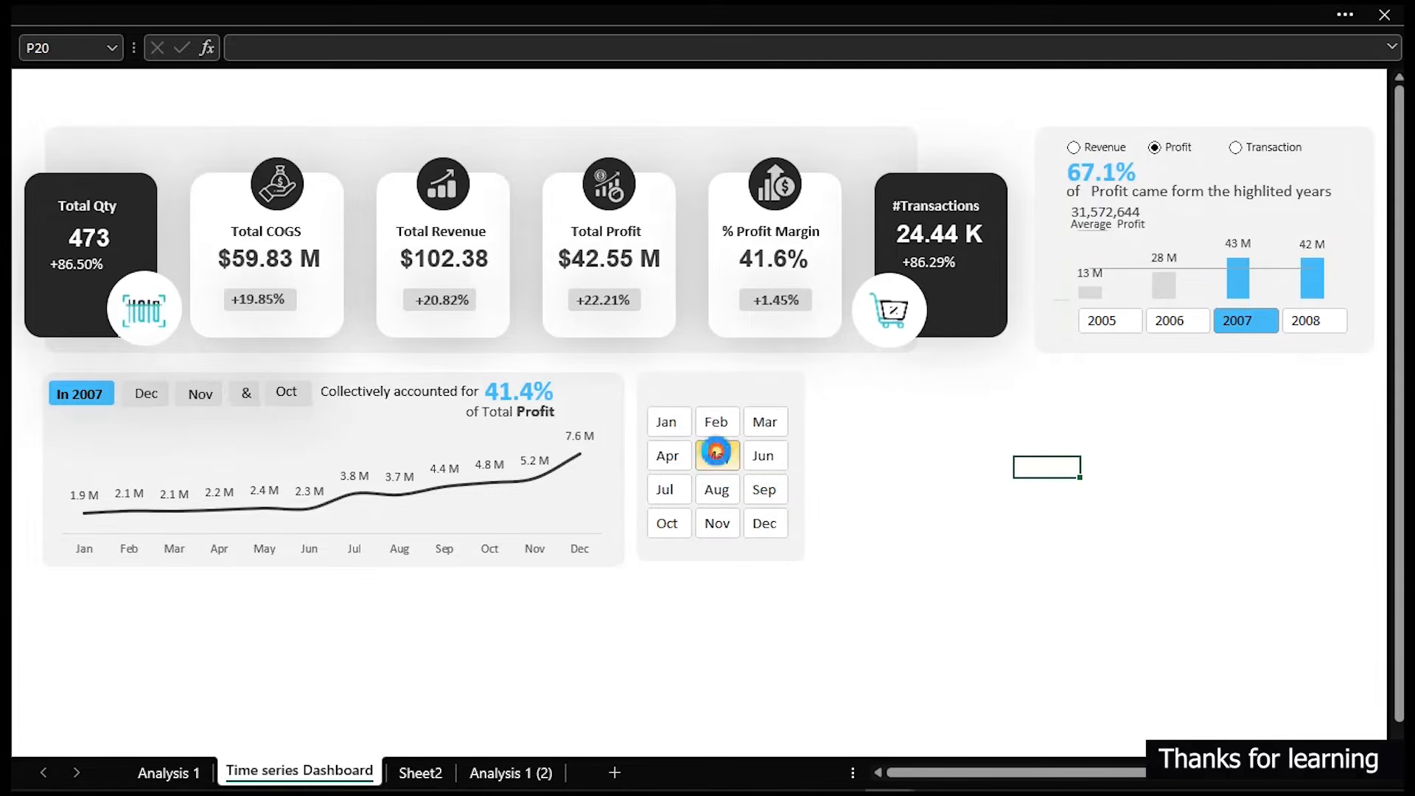
click(716, 489)
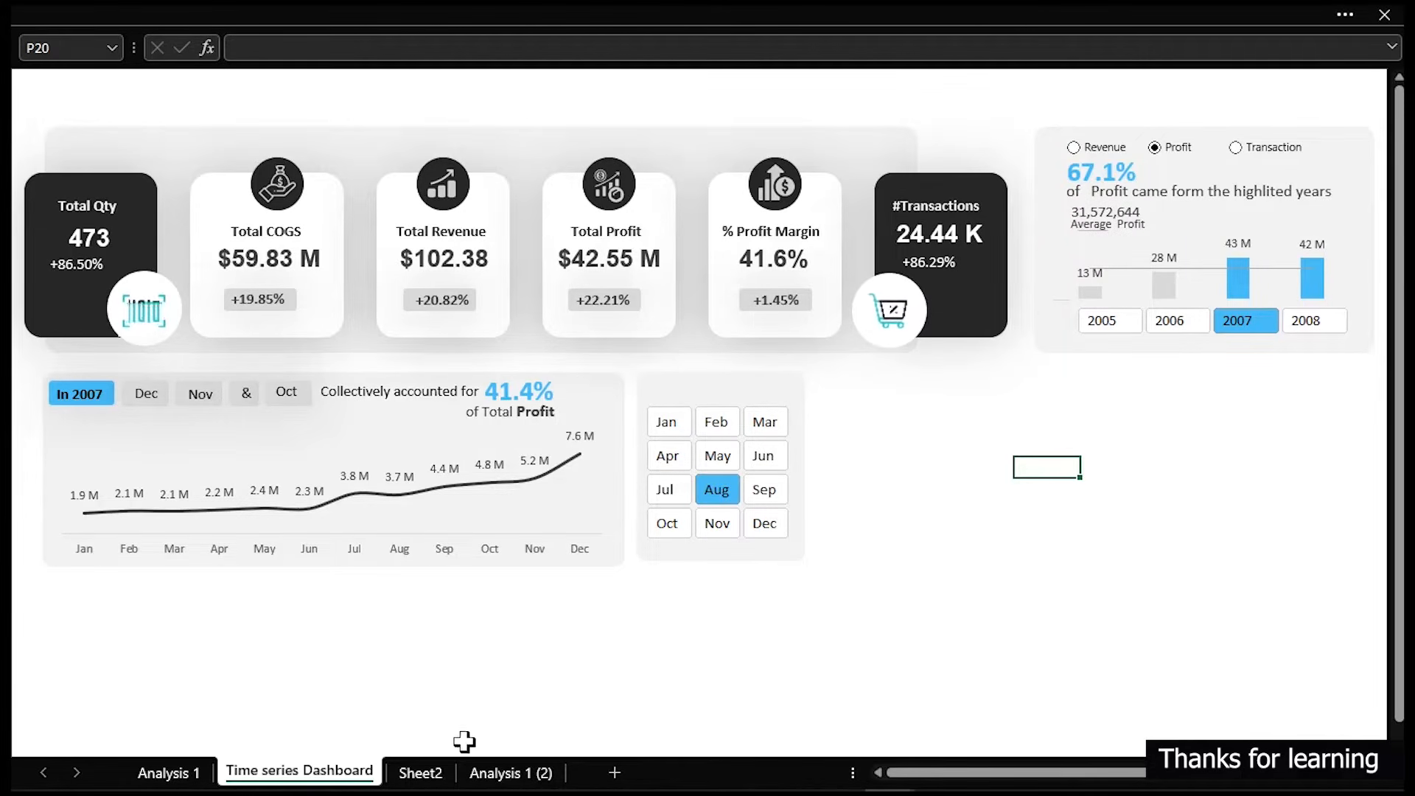
click(481, 773)
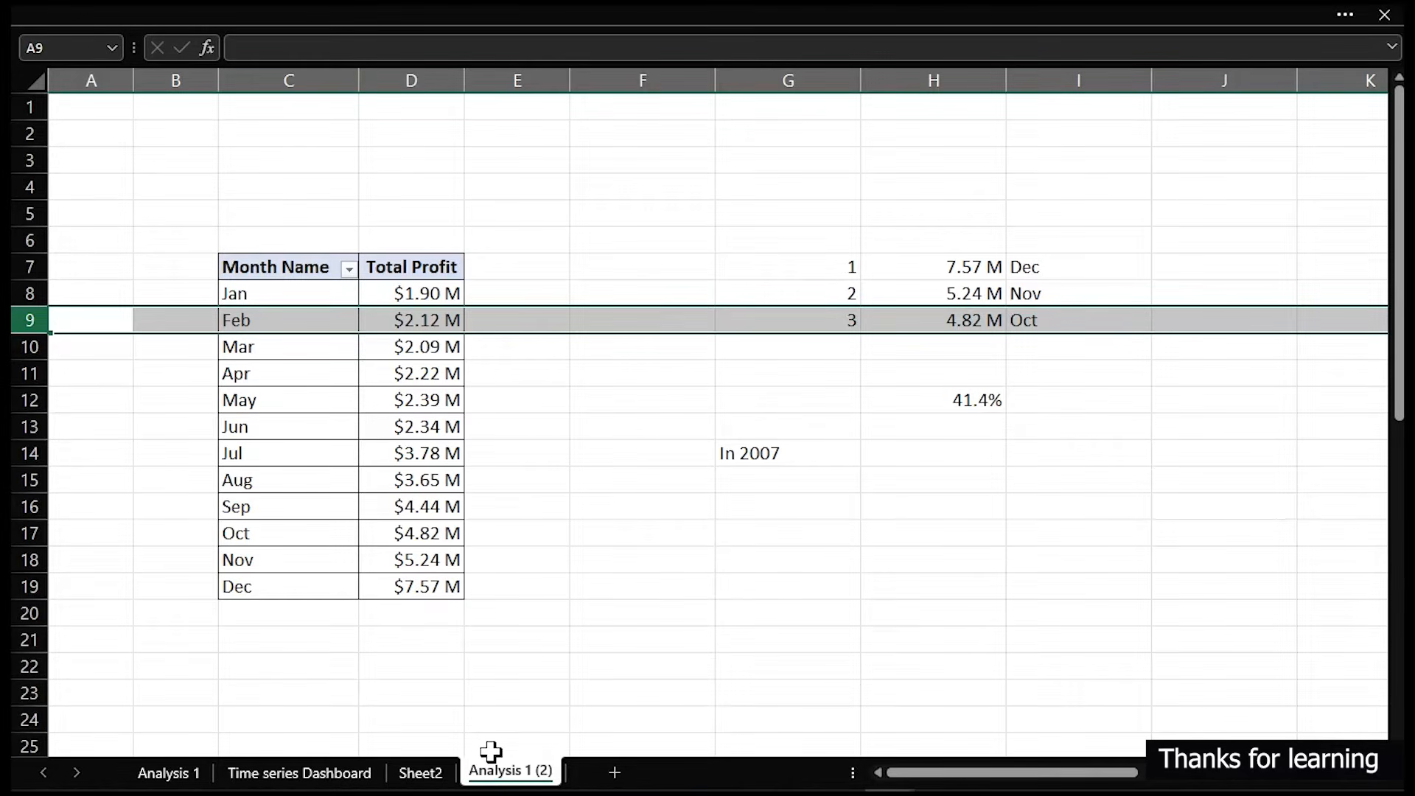
- Copy the month profit pivot table and paste a duplicate to the right of the top-3 results
click(586, 593)
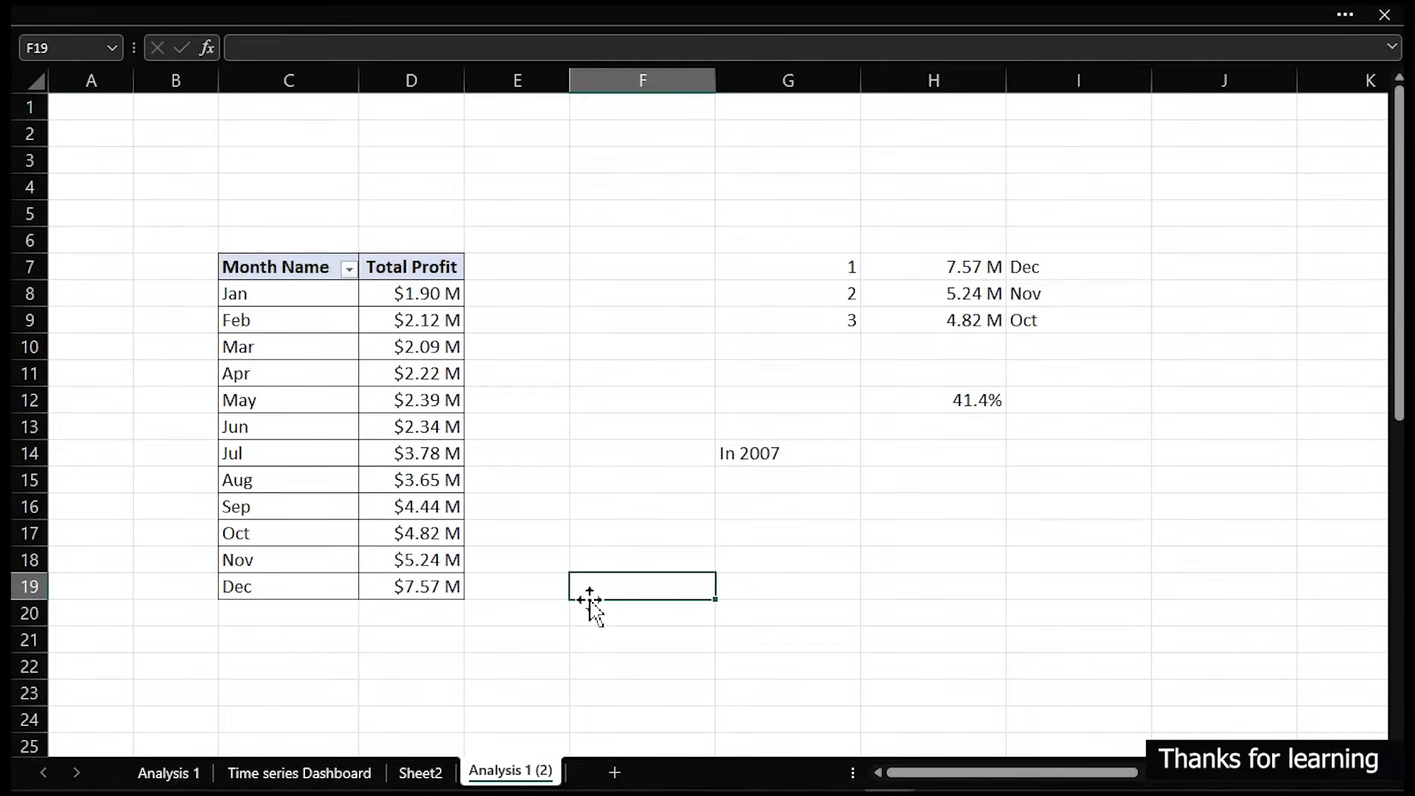
click(251, 266)
drag(258, 269, 417, 588)
key(ctrl+c)
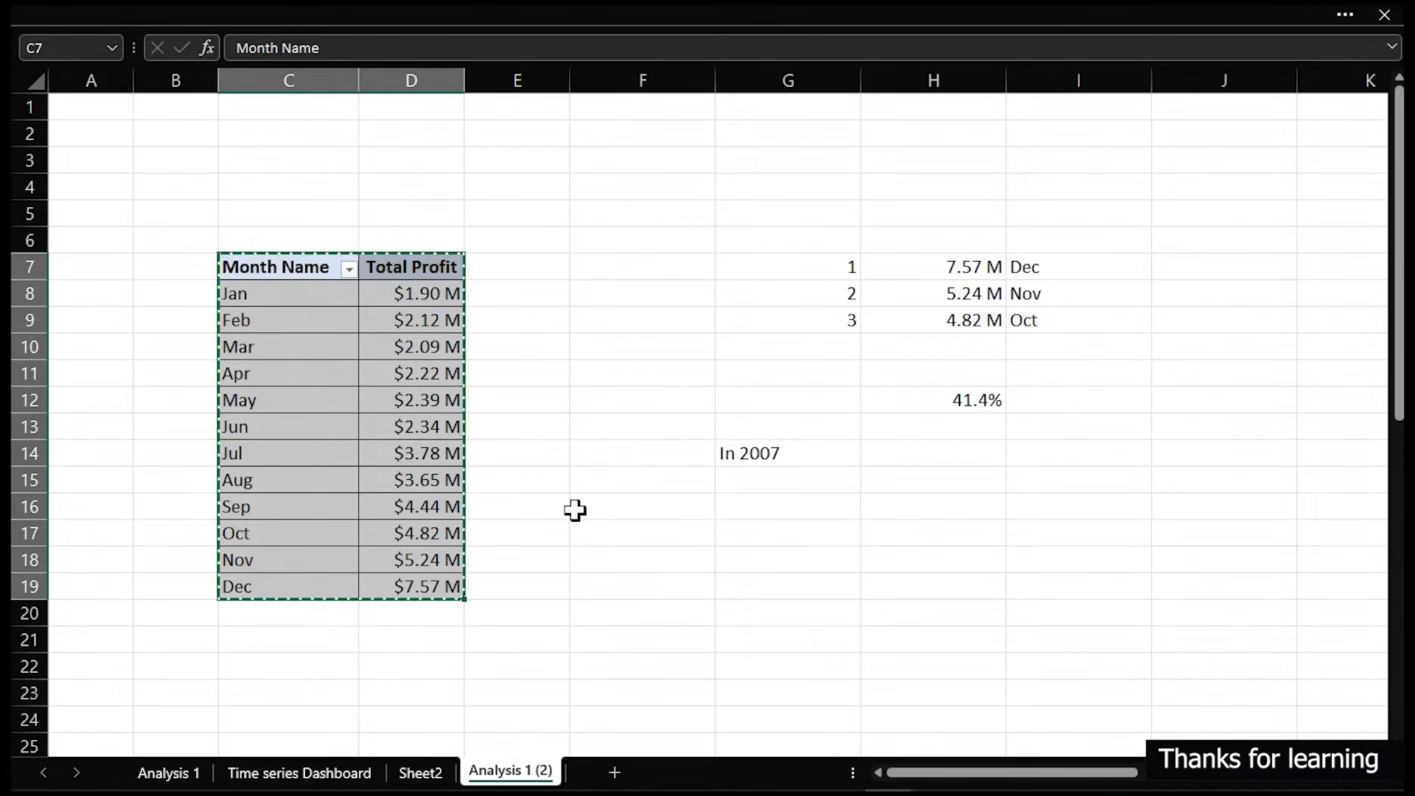
click(1312, 241)
key(ctrl+v)
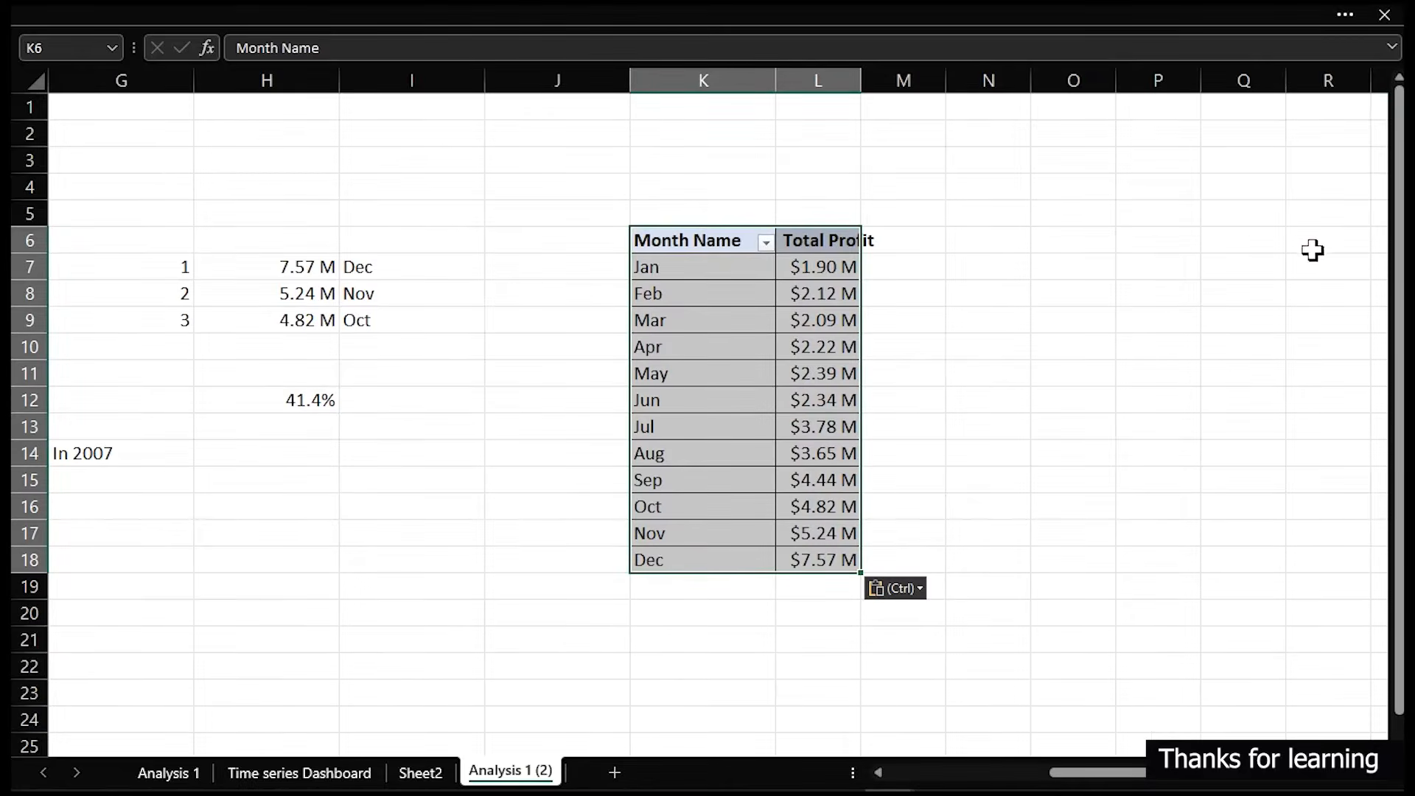
- Insert a new column J before the duplicate pivot table and narrow it into a thin separator
click(516, 85)
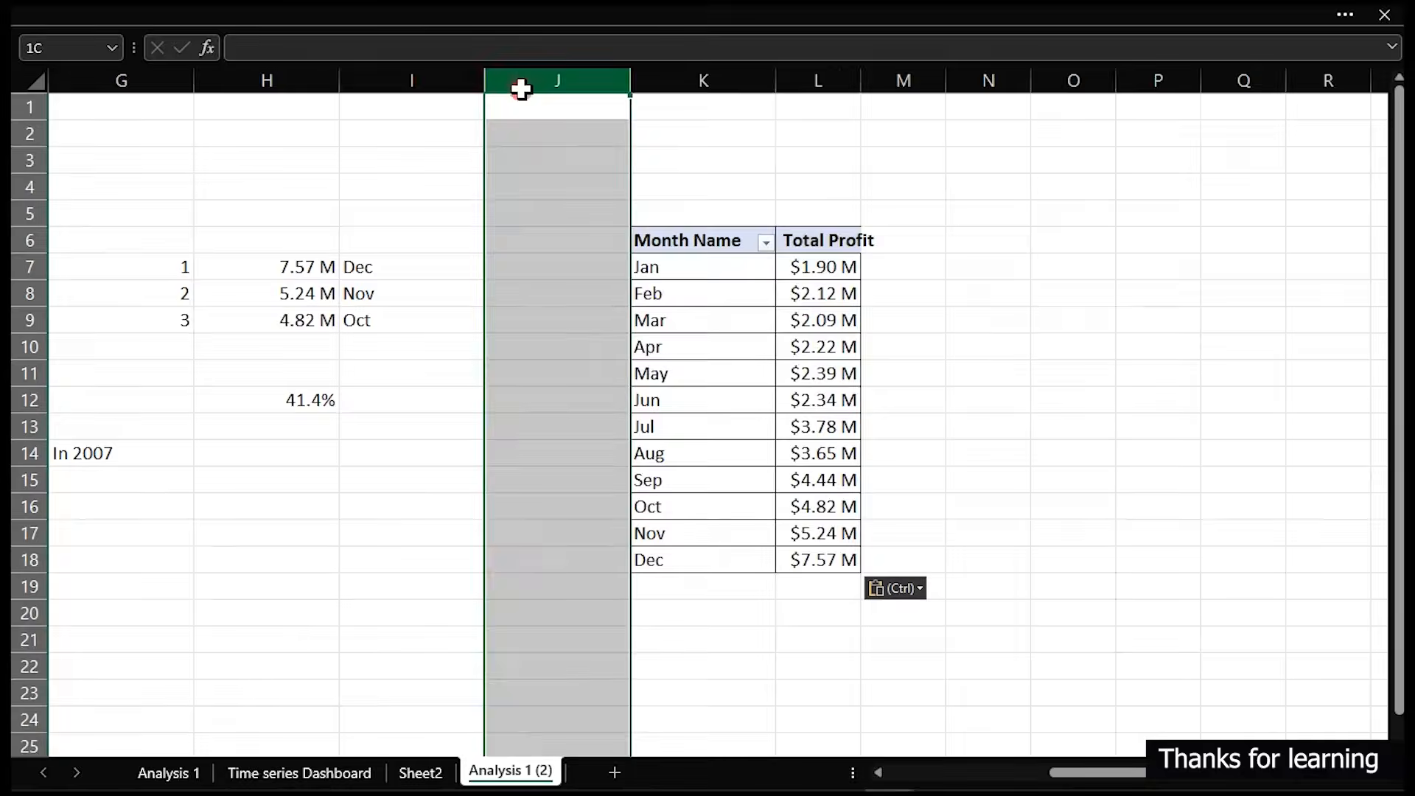
right_click(523, 83)
click(583, 291)
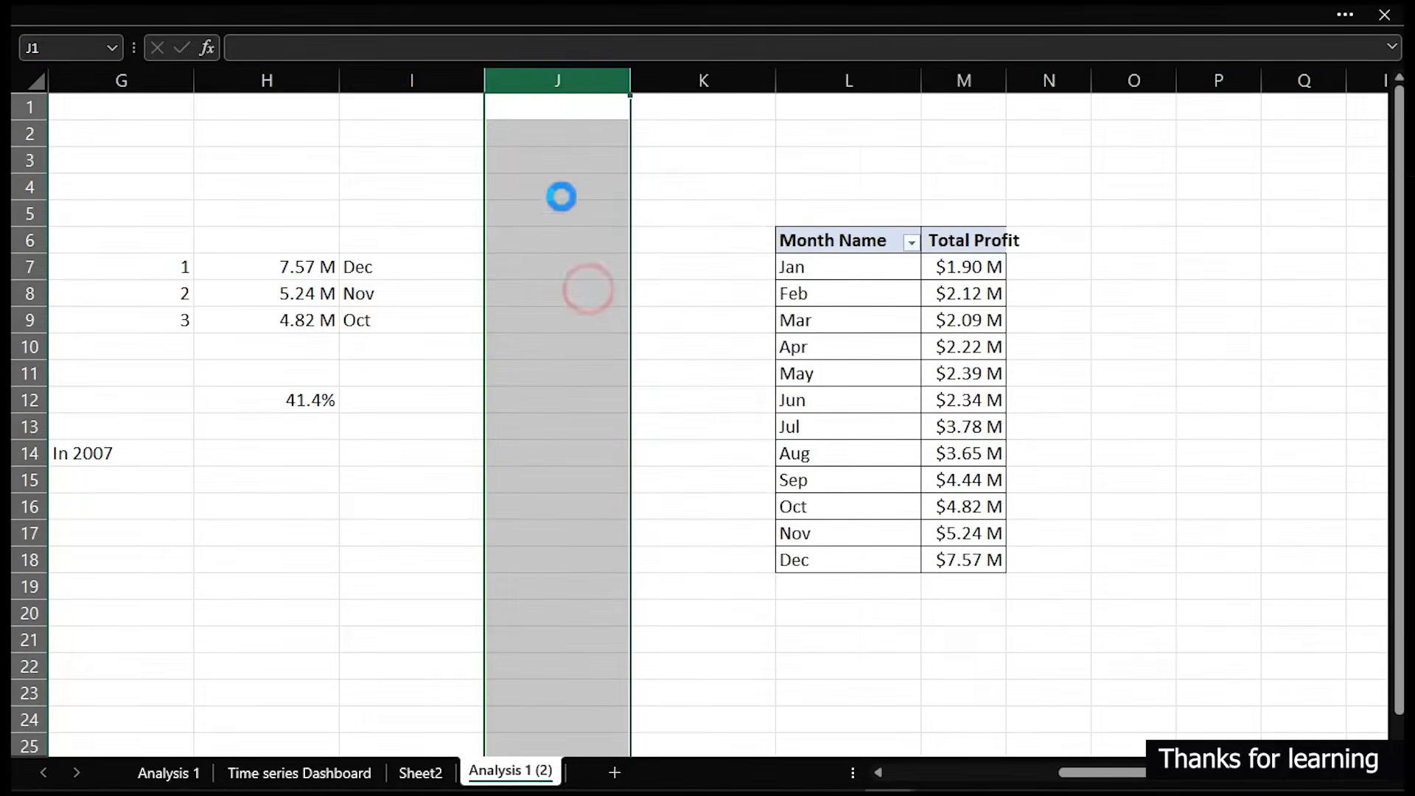
drag(630, 77, 522, 90)
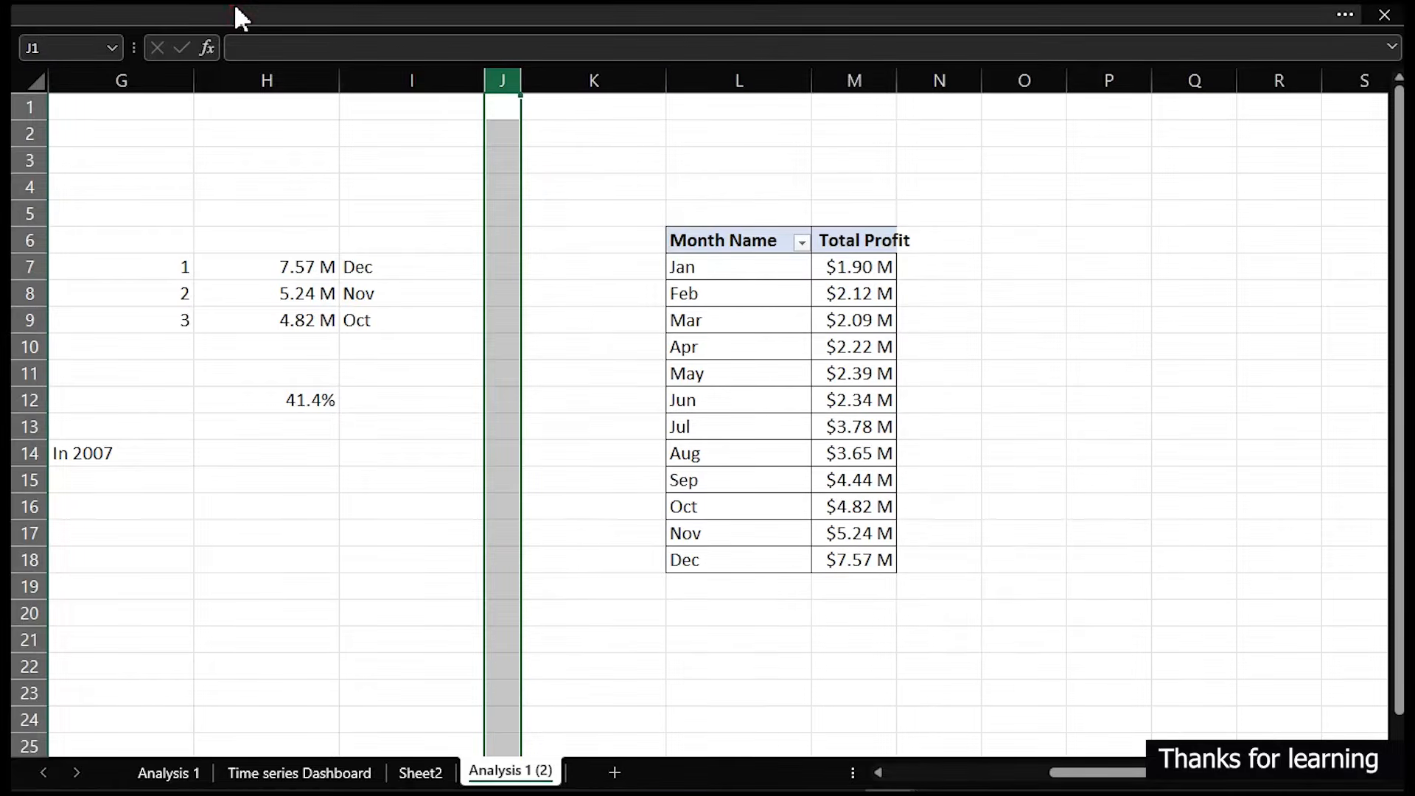
- Fill the separator column J with a dark gray theme color
click(237, 15)
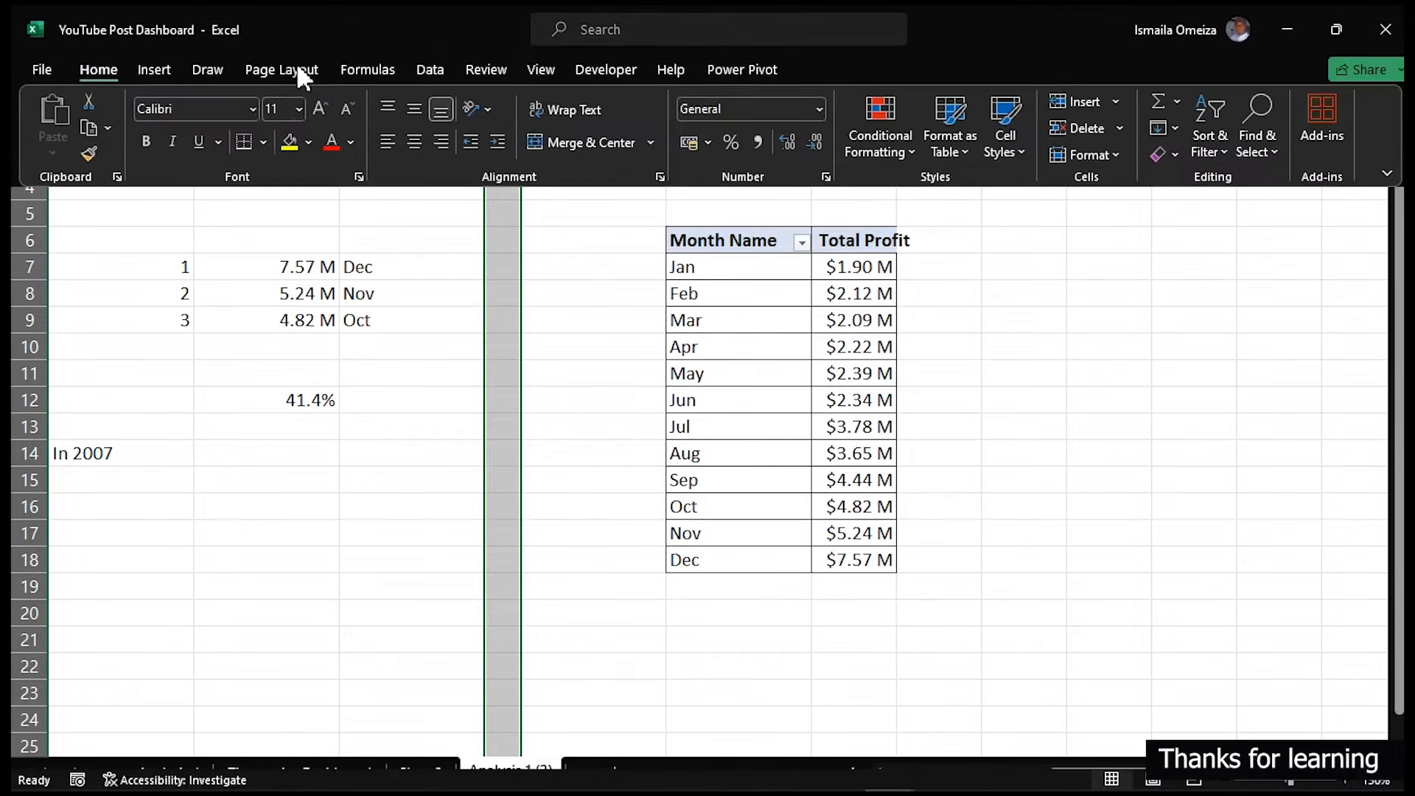
click(307, 142)
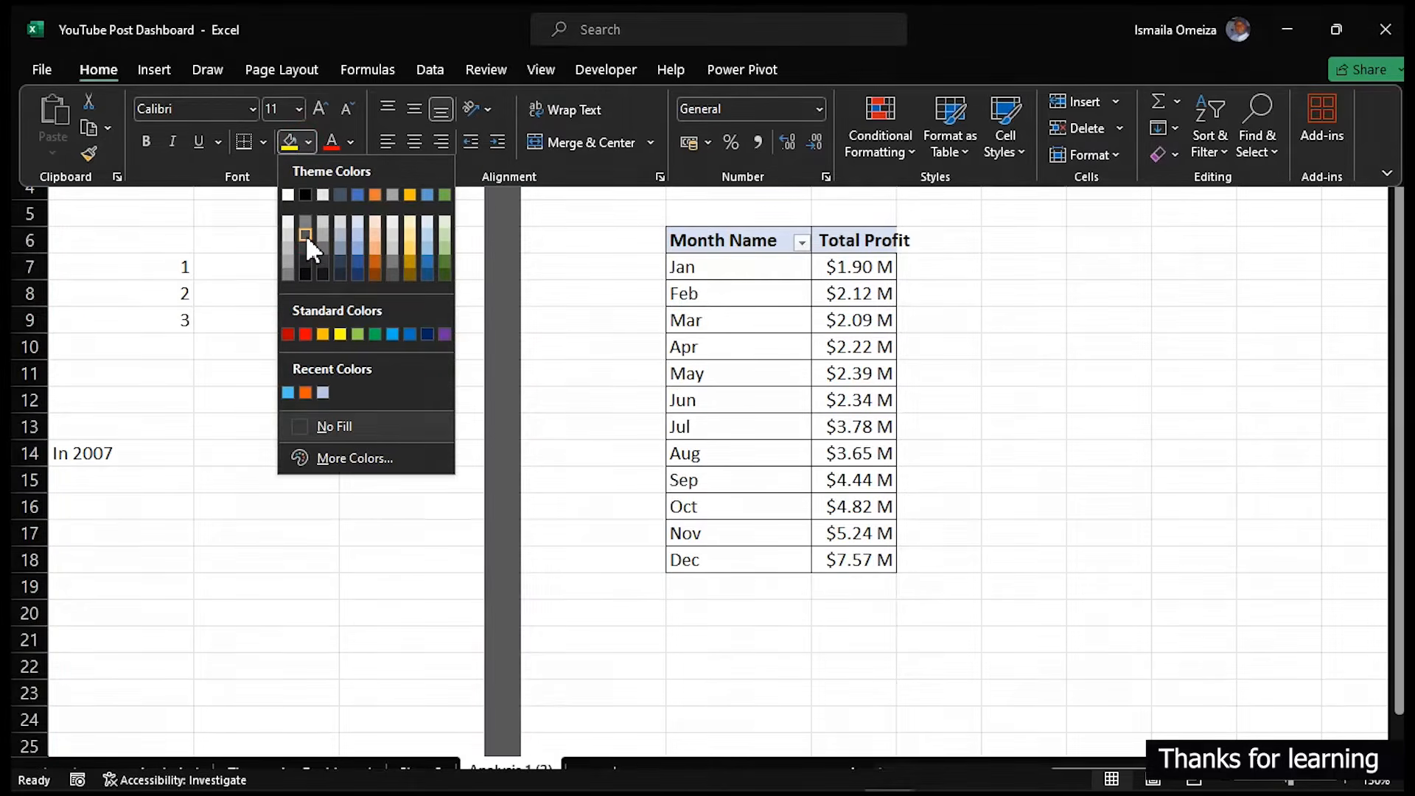
click(305, 235)
click(1068, 390)
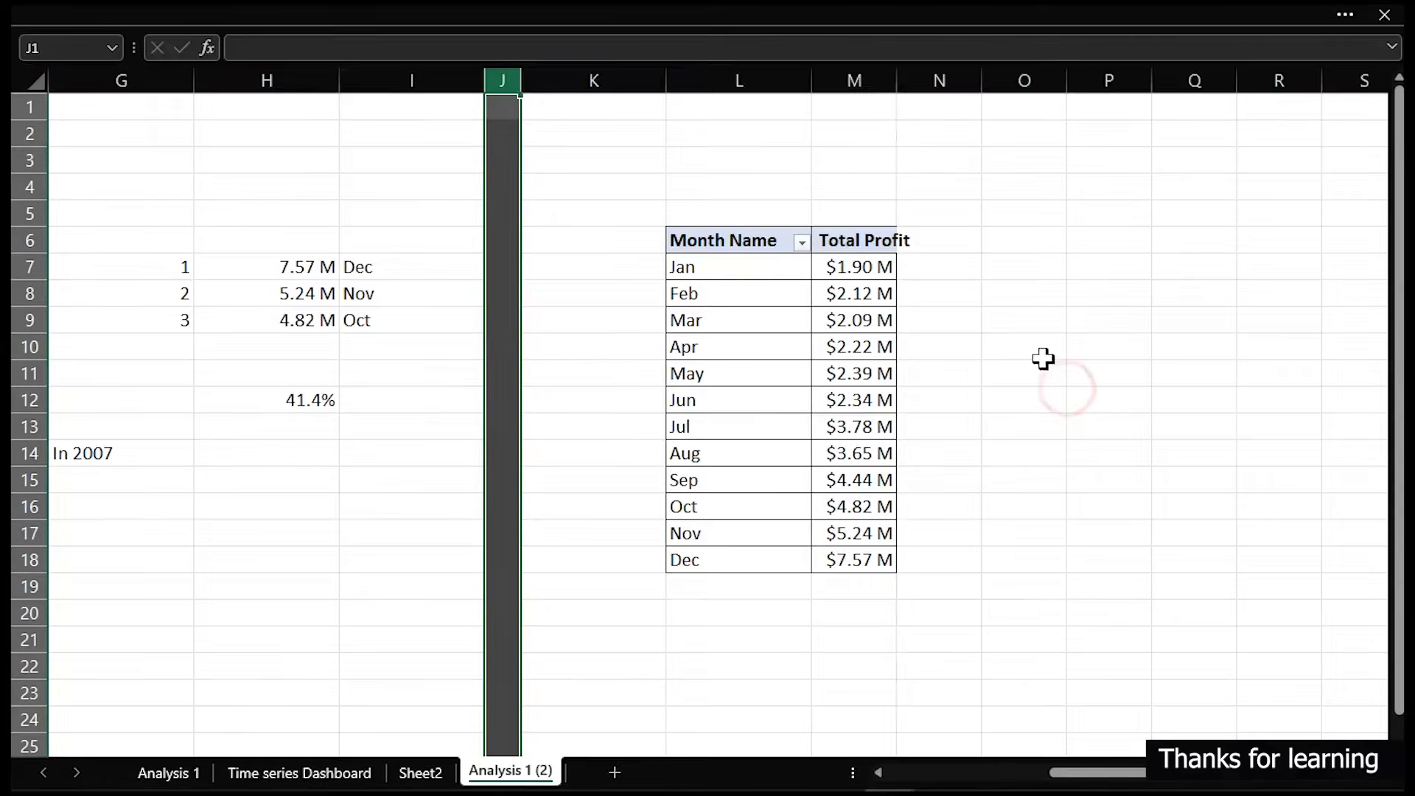
- Replace Month Name with Day Name in the duplicate pivot table's rows
click(1082, 245)
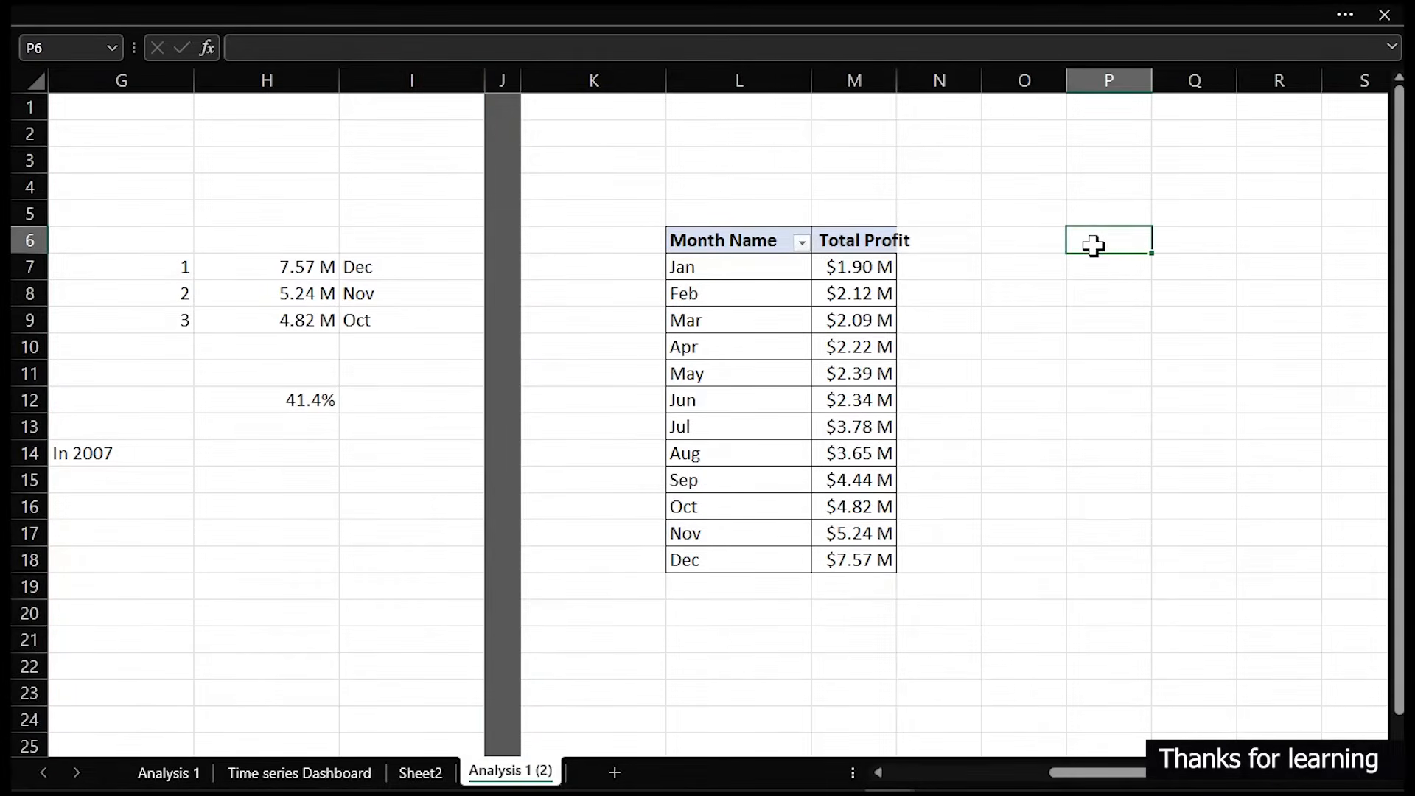
click(689, 311)
right_click(756, 321)
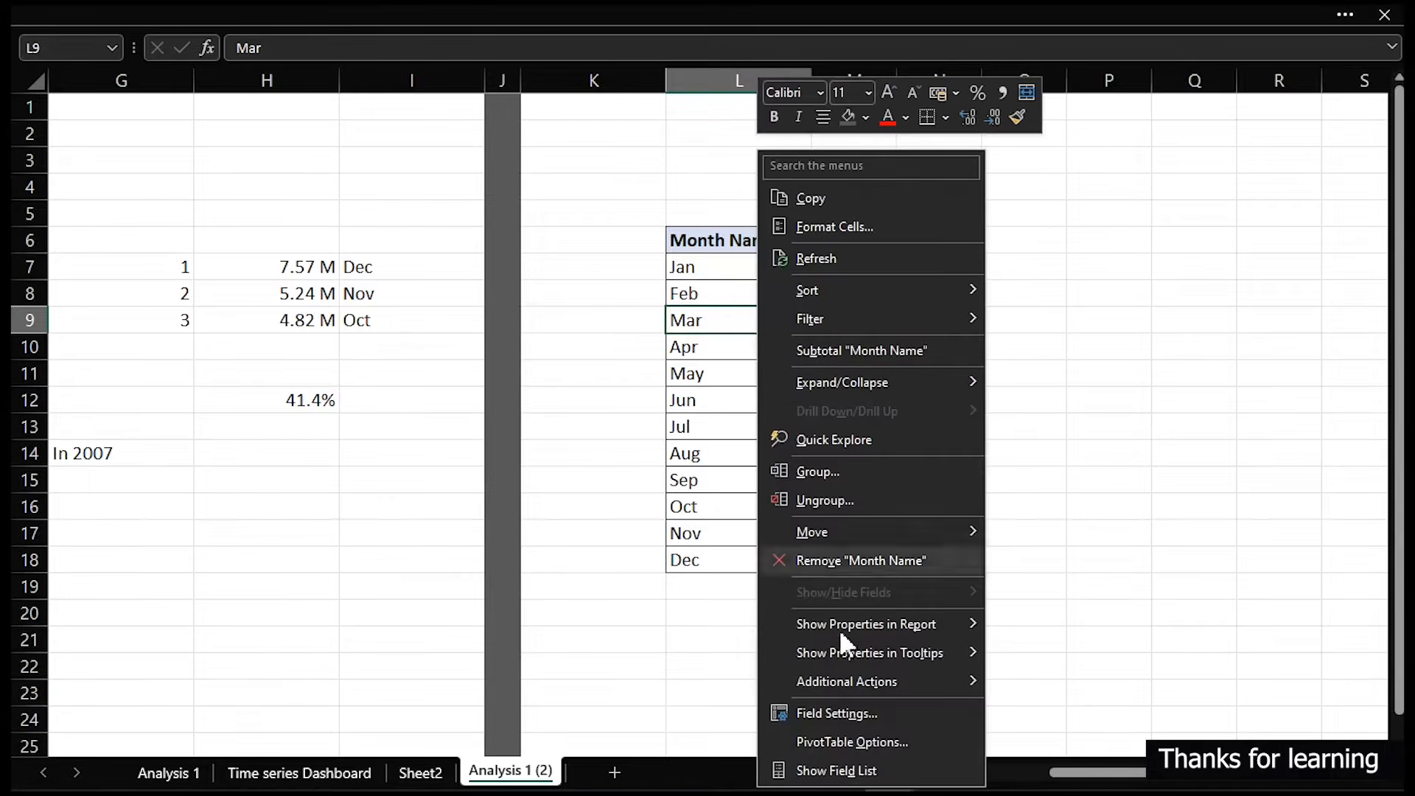
click(848, 769)
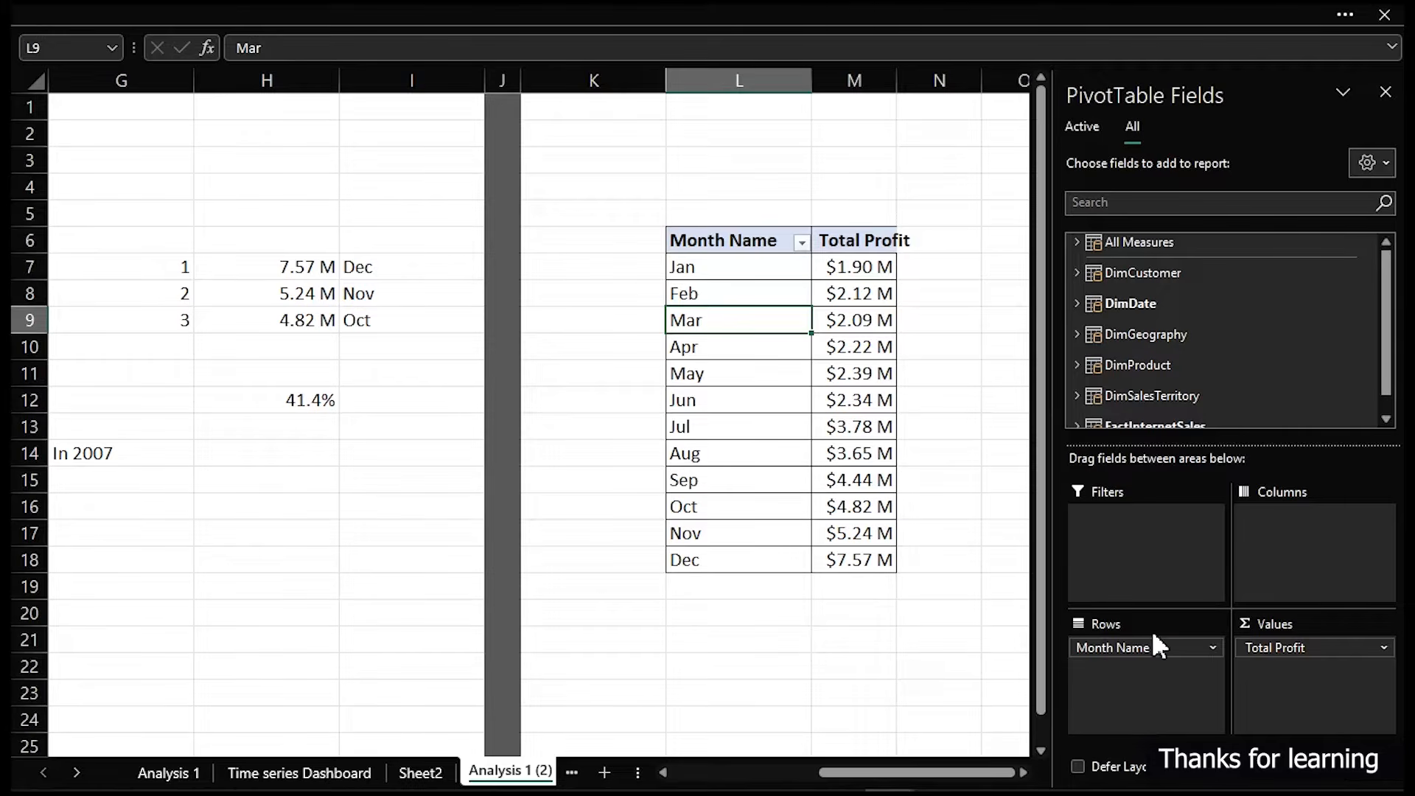
drag(1147, 651, 913, 609)
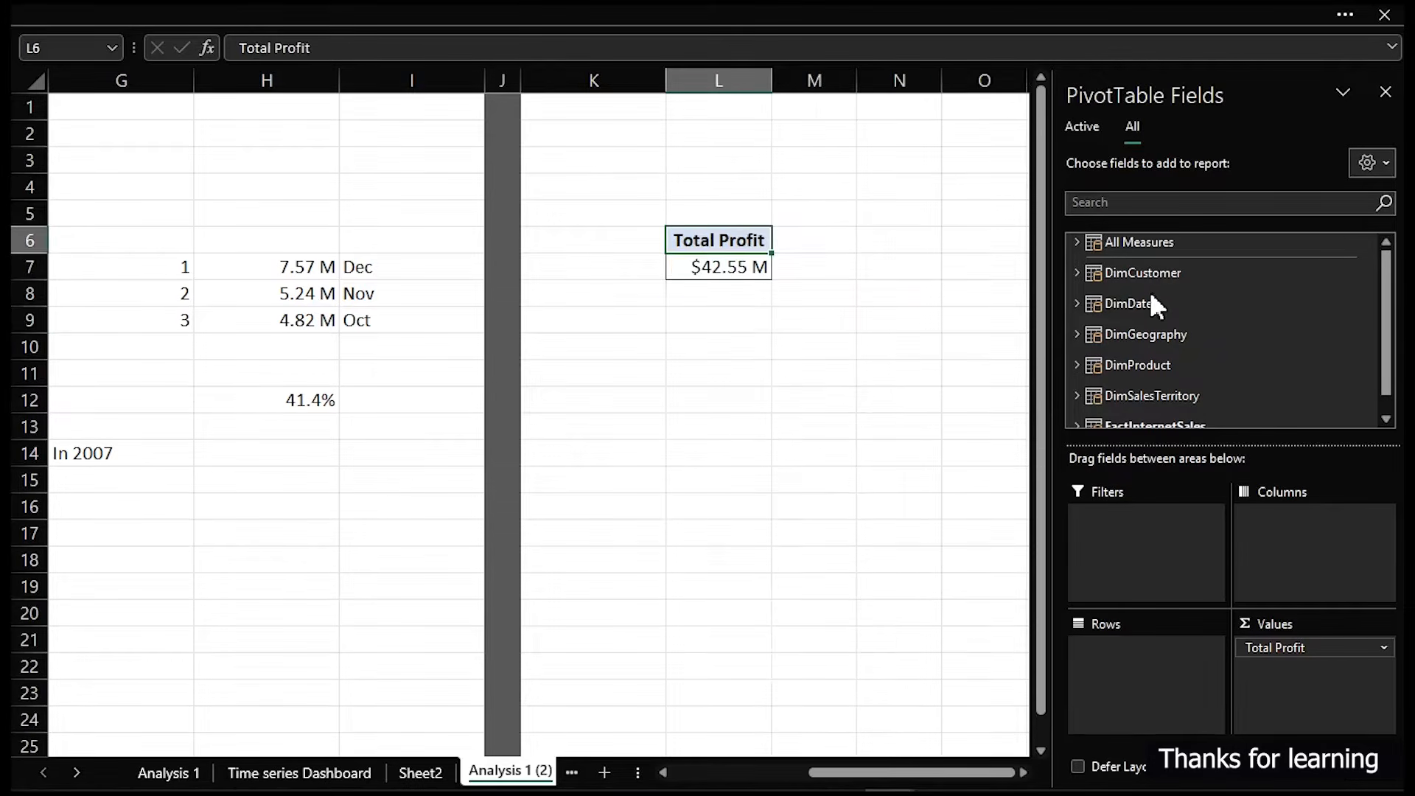
click(1076, 303)
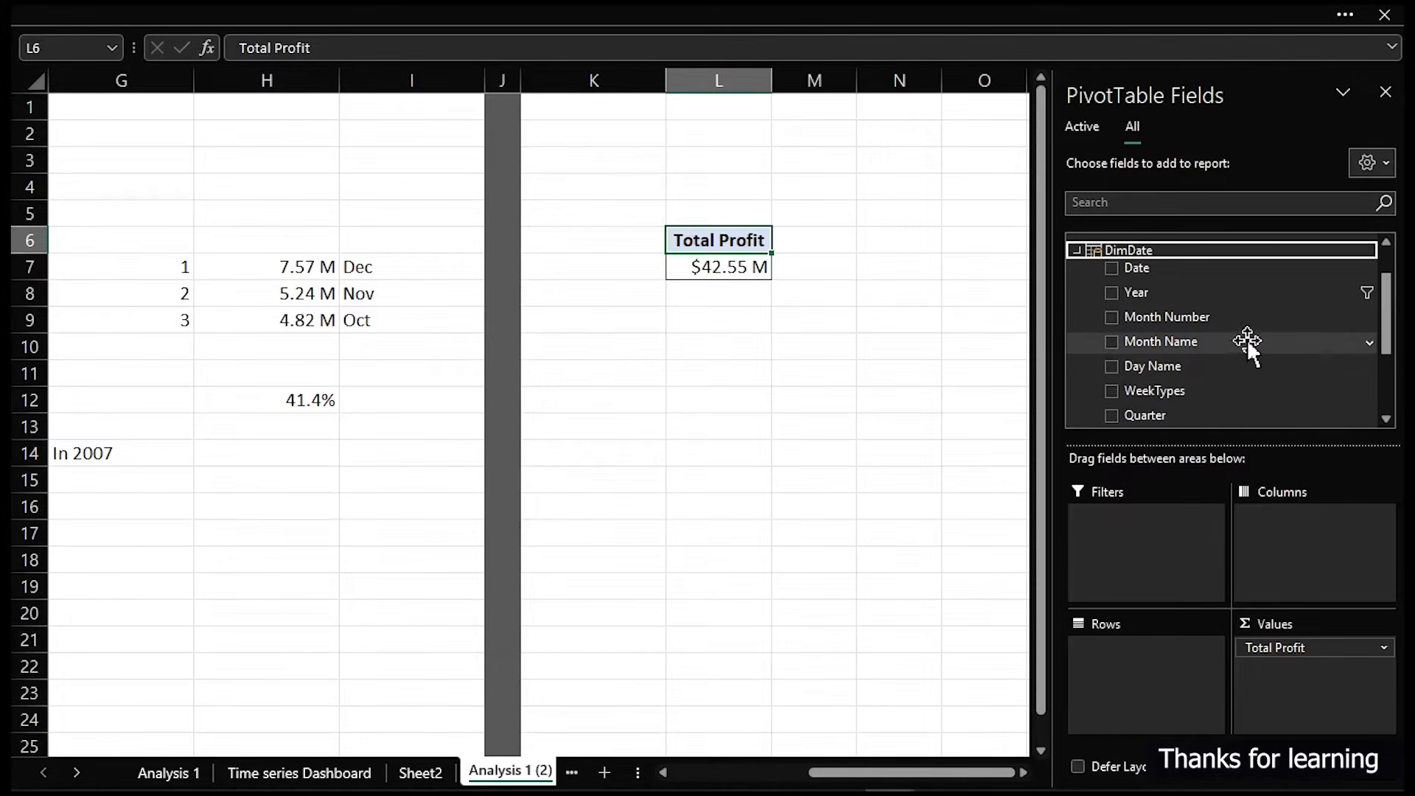
scroll(1358, 343, down, 1)
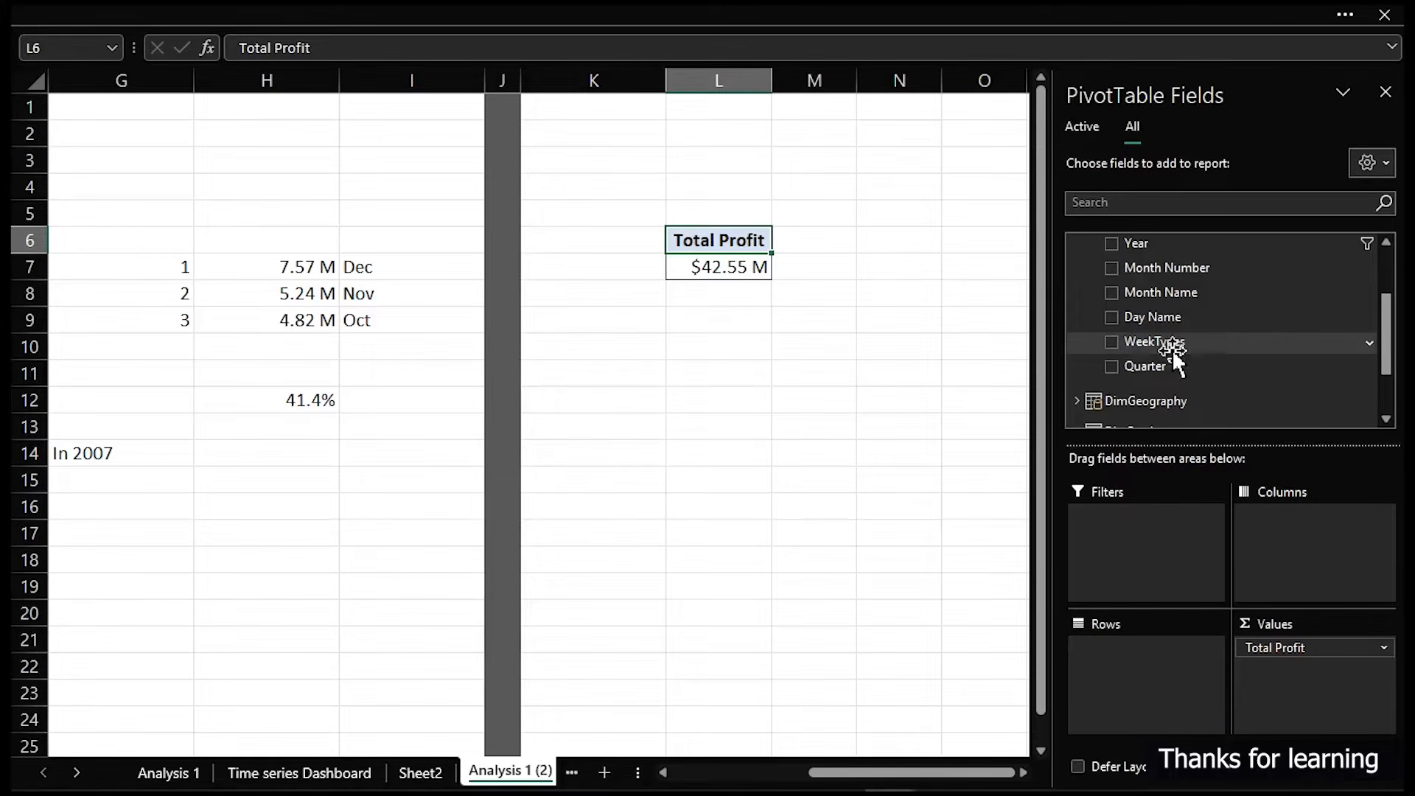
scroll(1171, 350, up, 1)
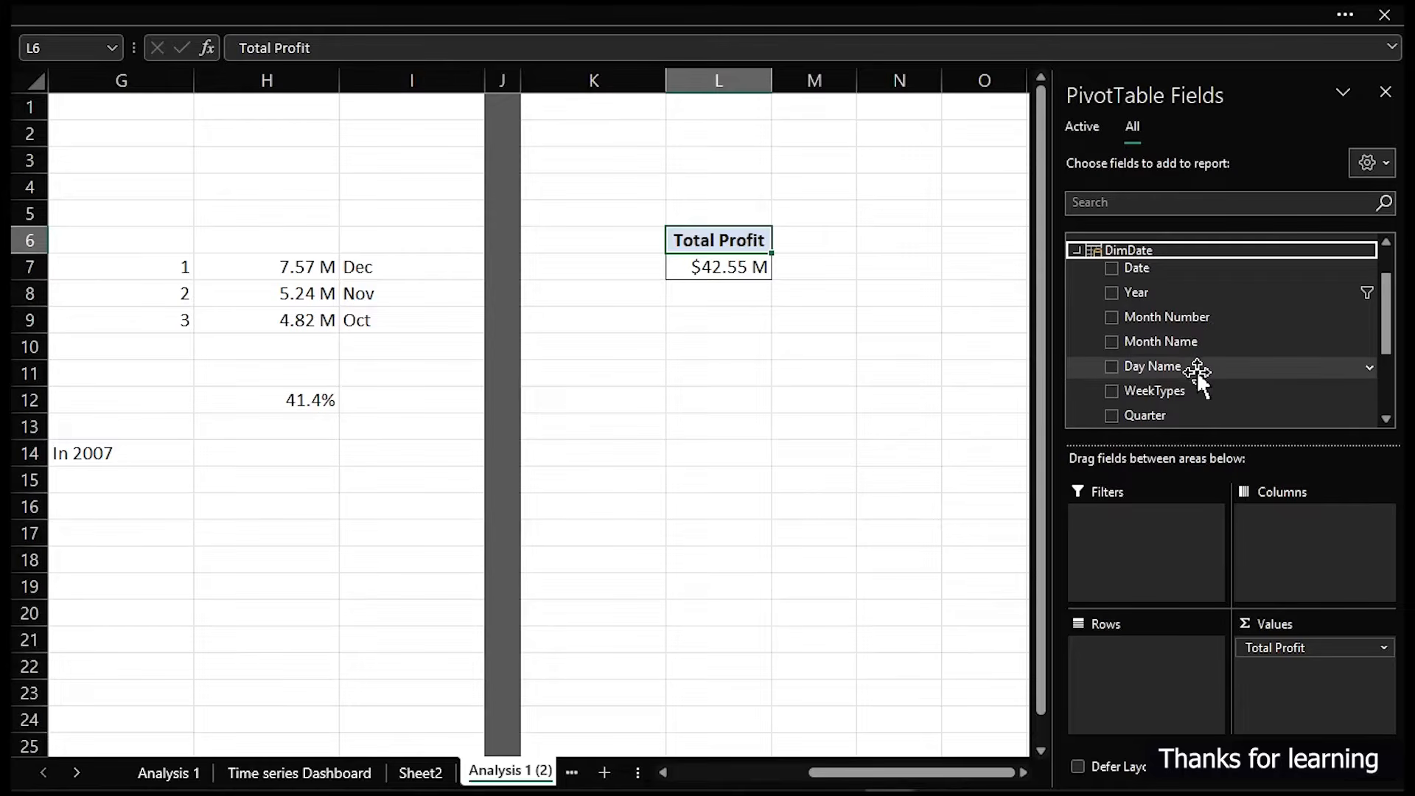
scroll(1190, 337, up, 1)
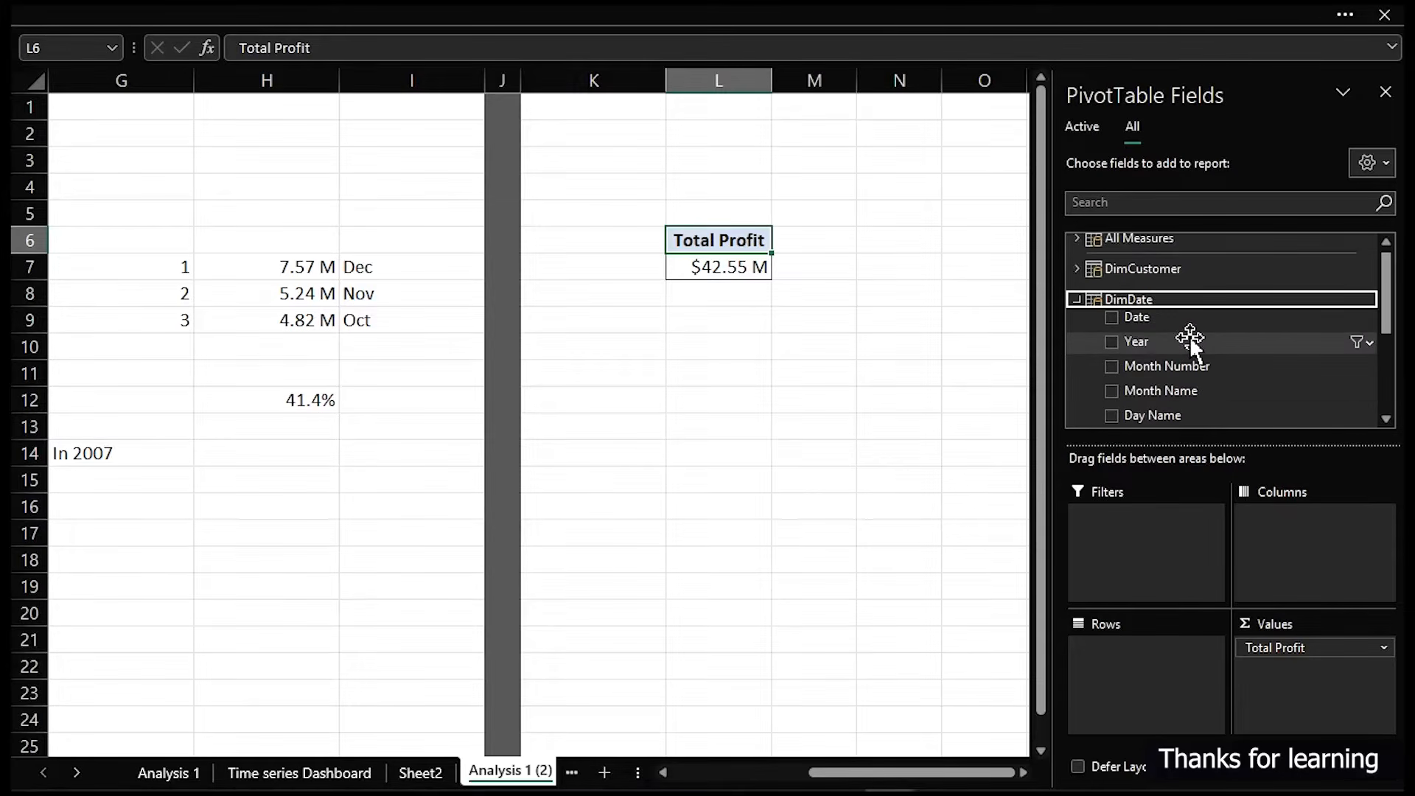
scroll(1190, 339, down, 1)
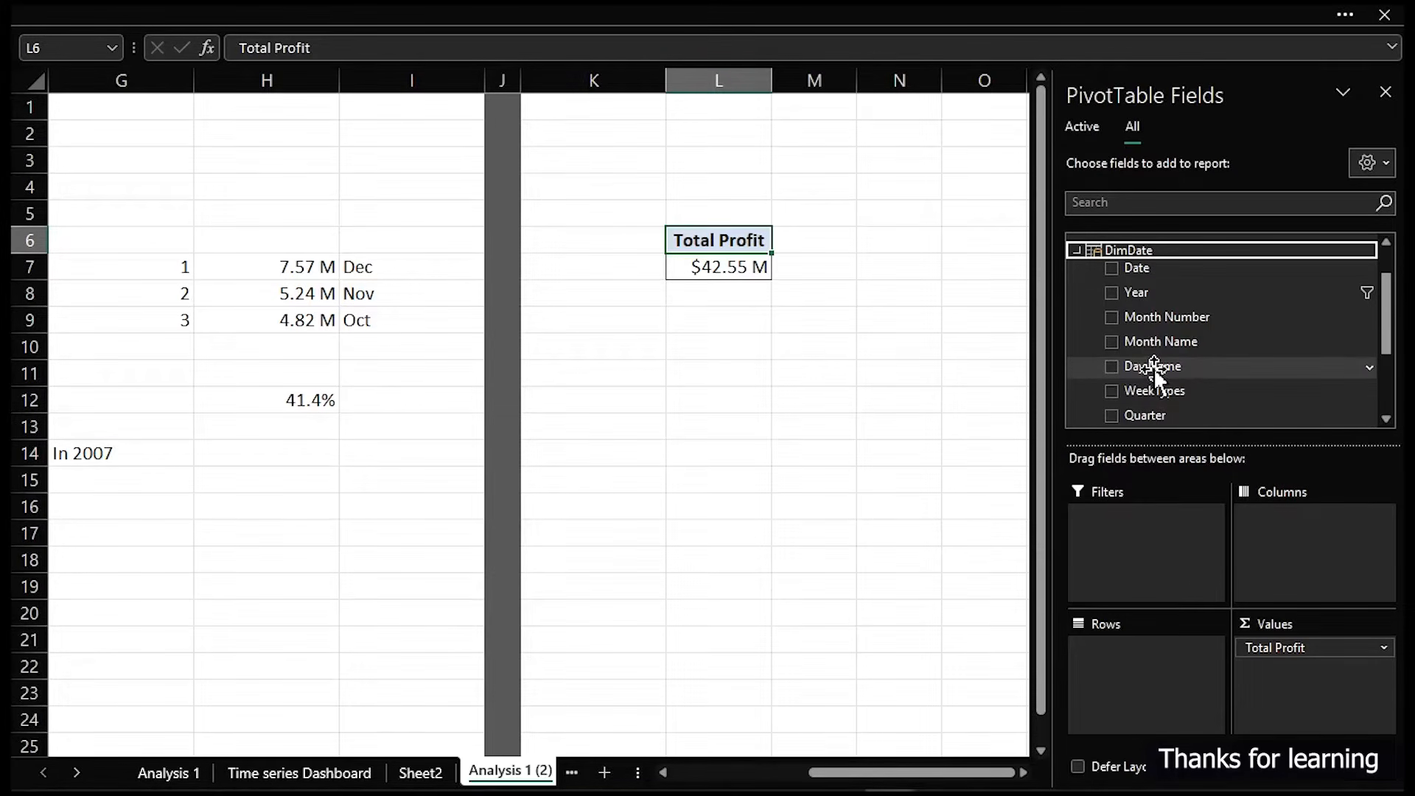
drag(1154, 372, 1135, 686)
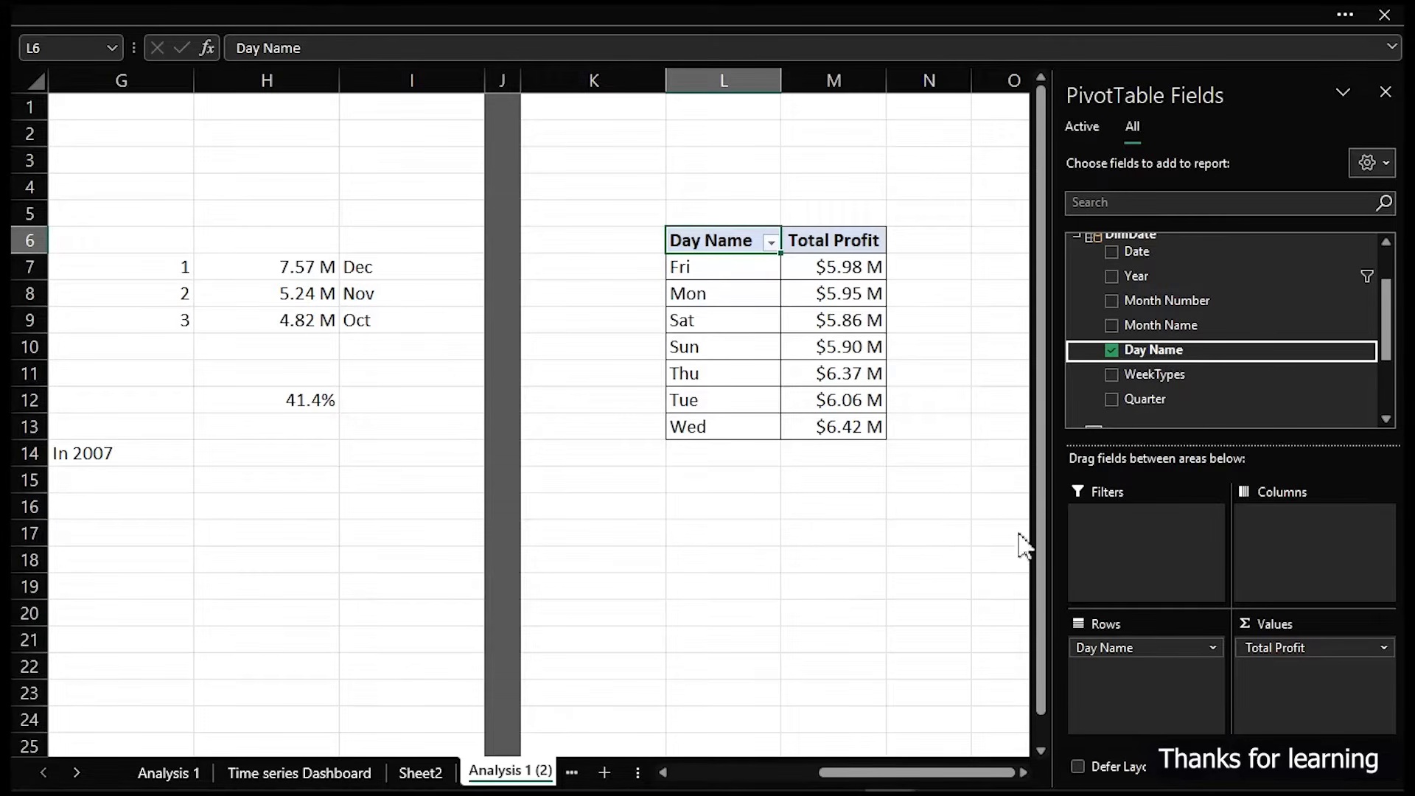
- Link cell P6 to the pivot header with =L6 and fill it across and down to Q13
click(959, 270)
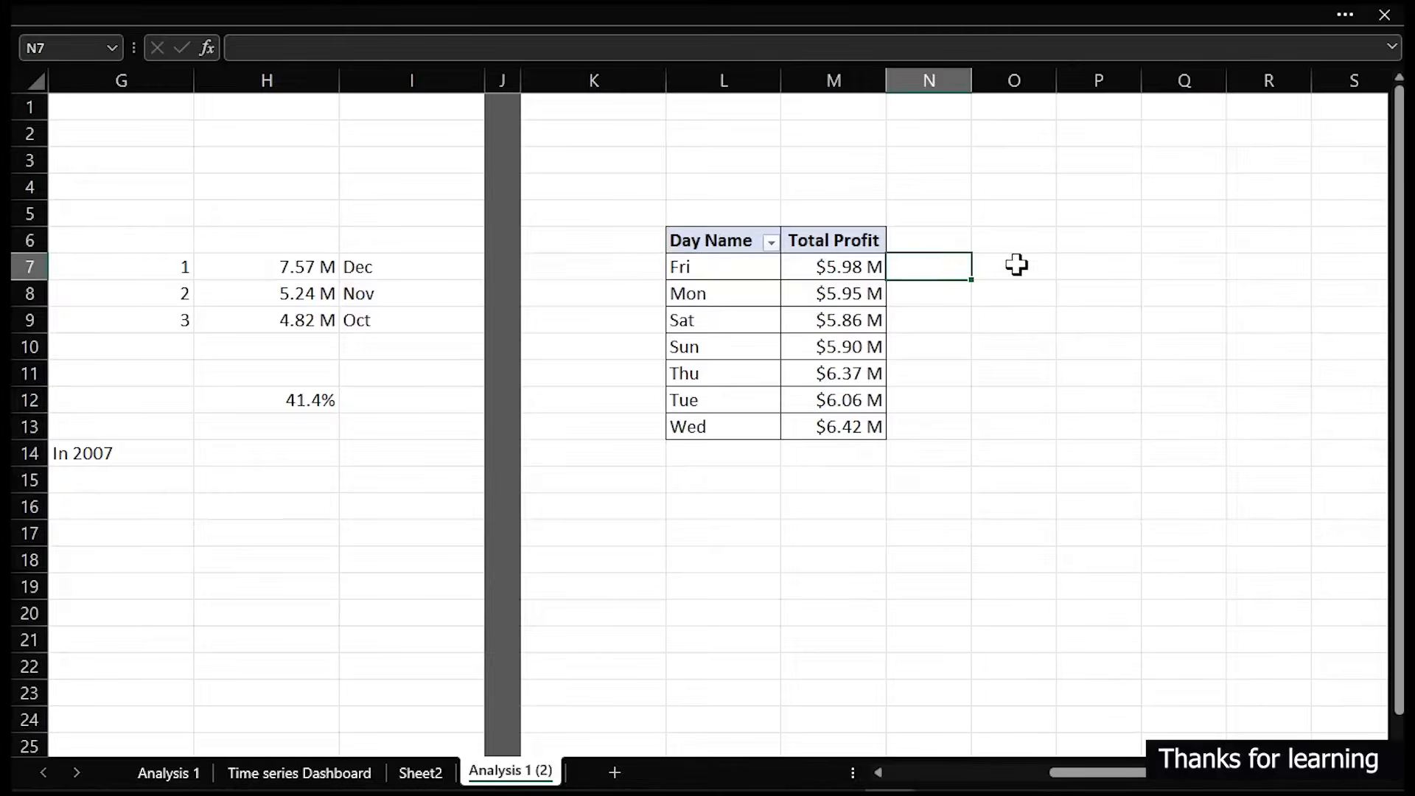
click(1070, 241)
drag(1342, 339, 1293, 336)
click(660, 238)
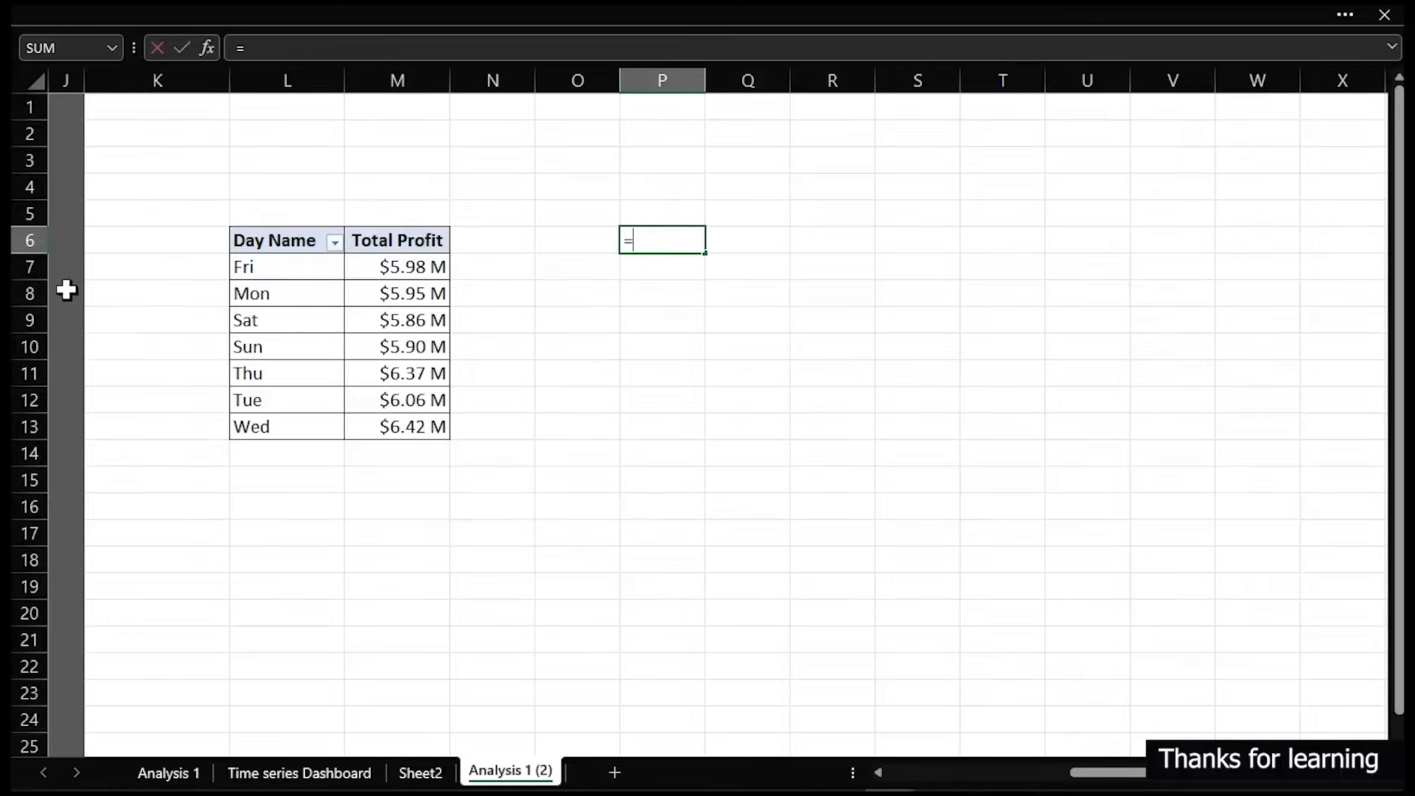
click(268, 233)
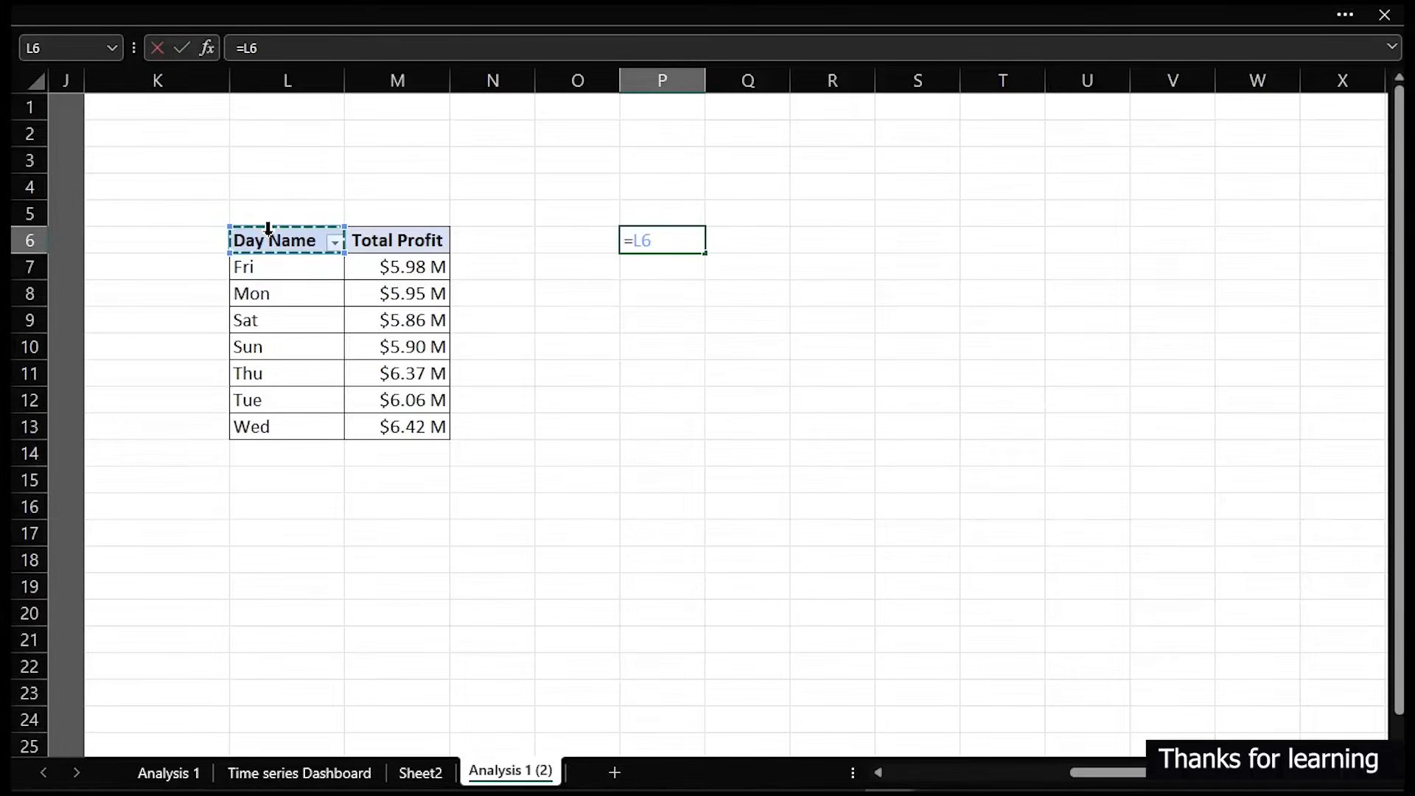
key(Return)
click(648, 244)
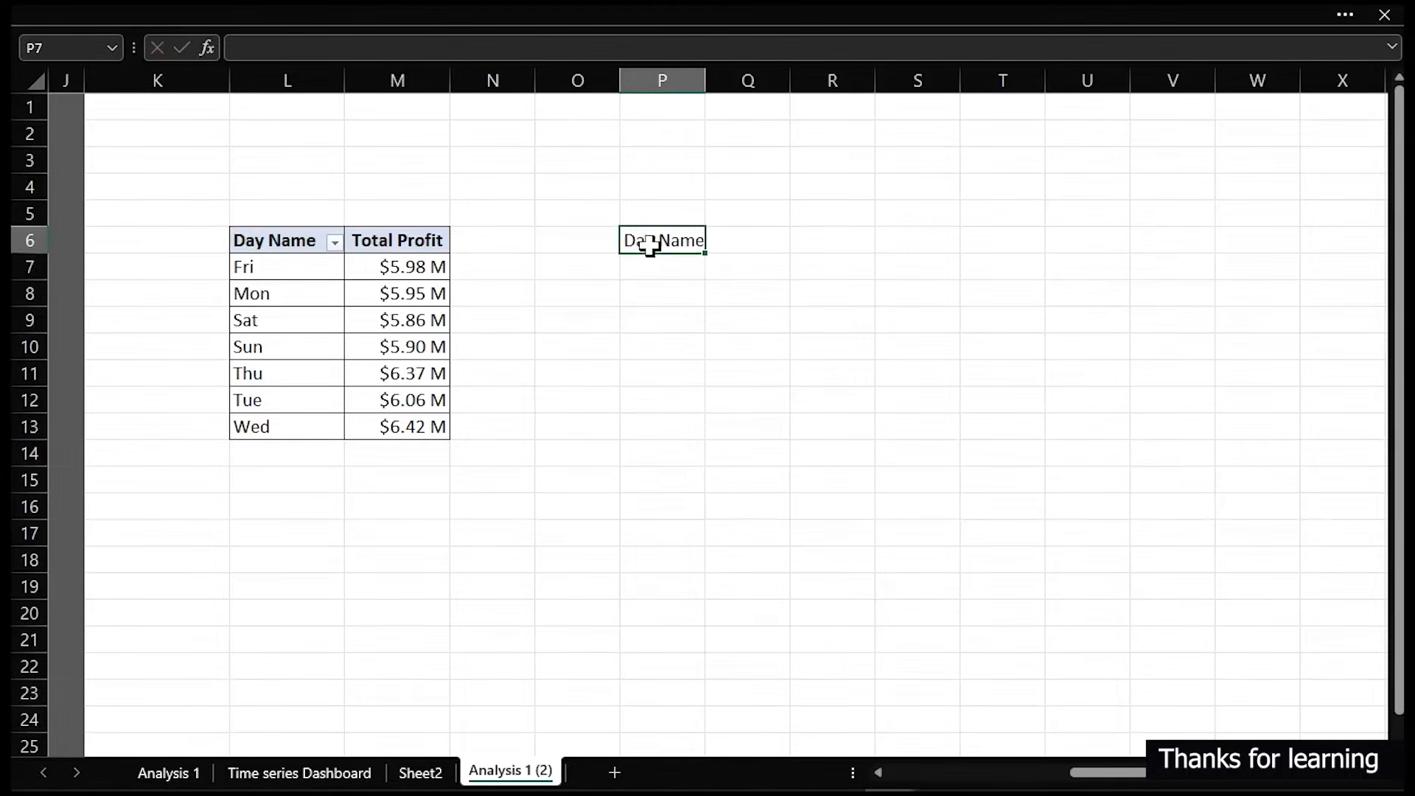
drag(700, 259, 757, 430)
click(690, 242)
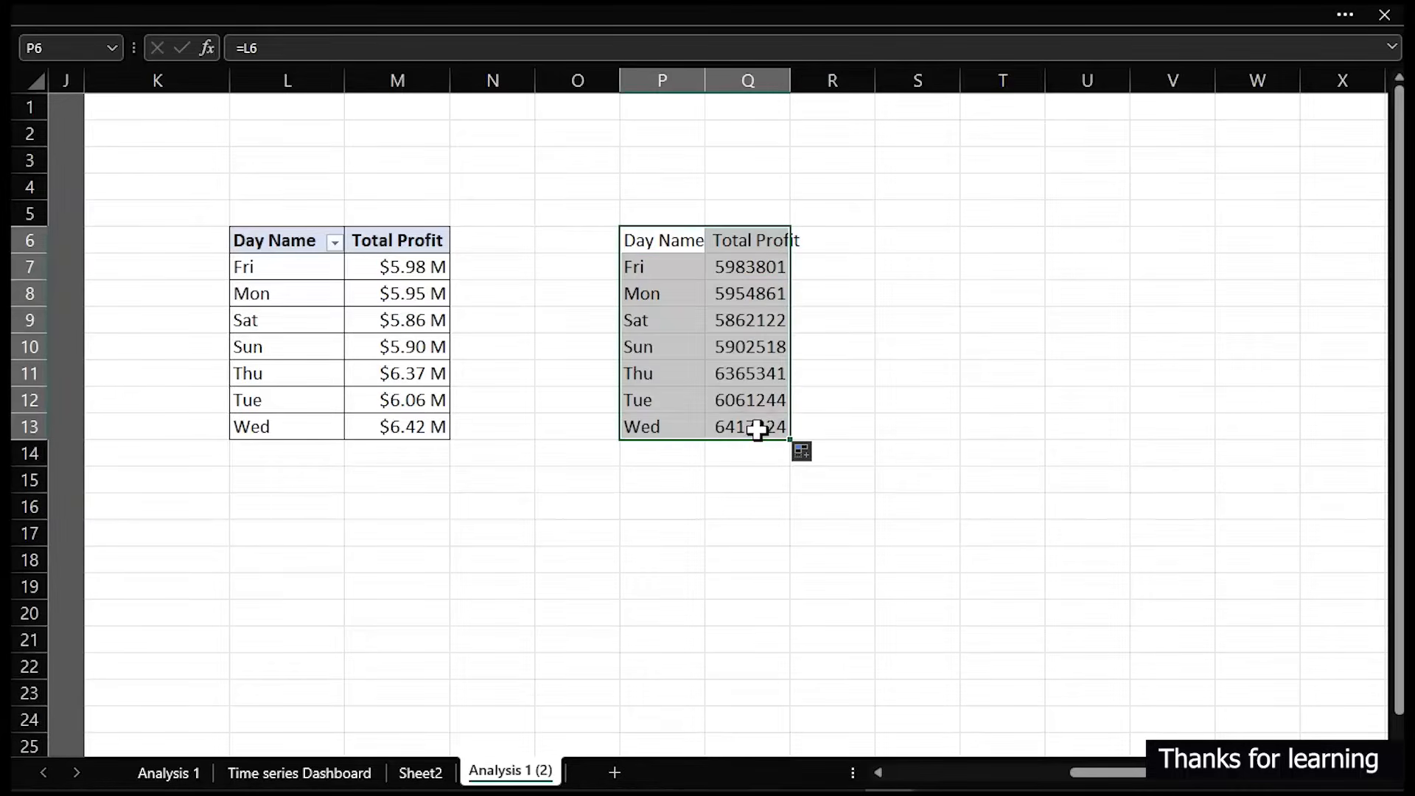
- Autofit column Q and apply the custom $0.00 K / M / B number format to the profits in Q7:Q13
click(756, 265)
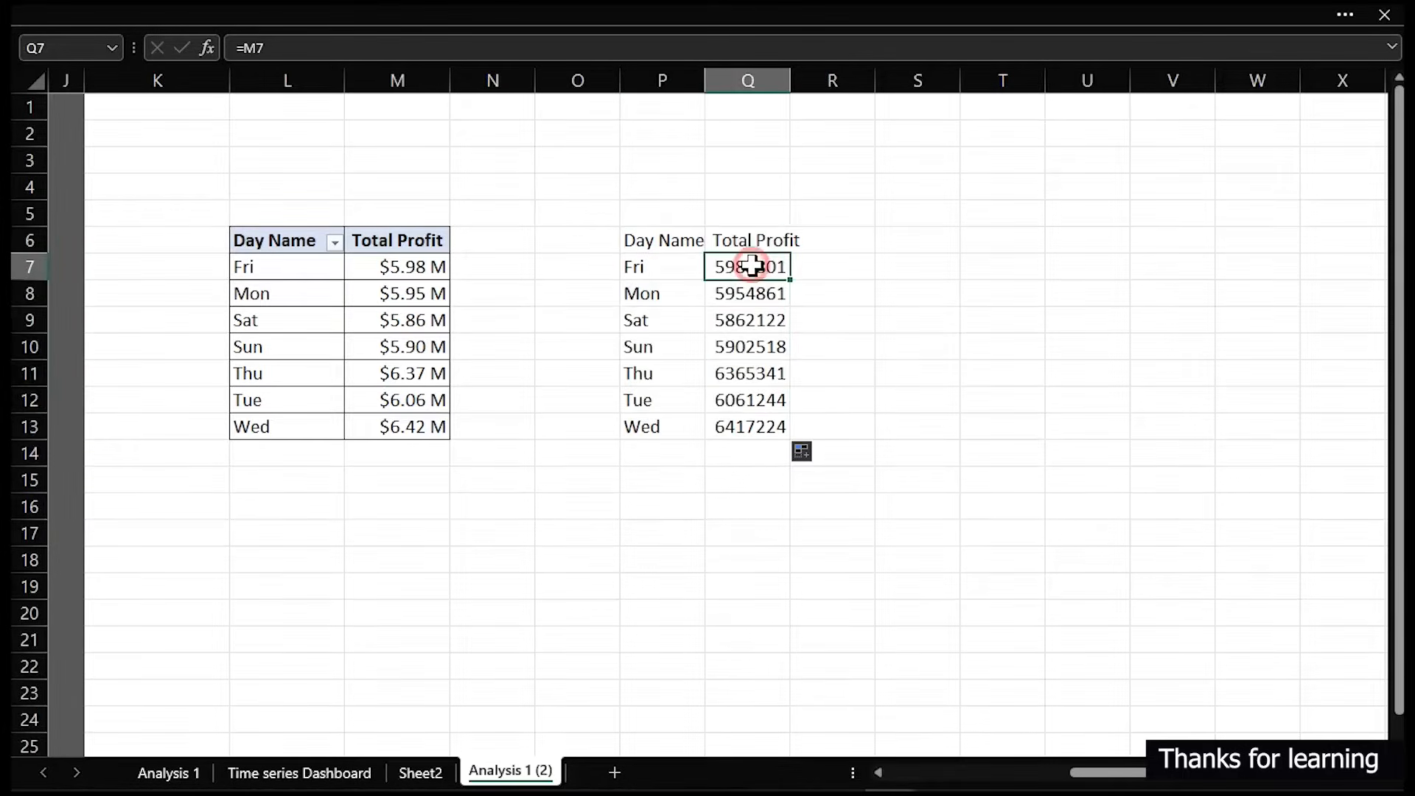
double_click(788, 87)
drag(774, 267, 774, 415)
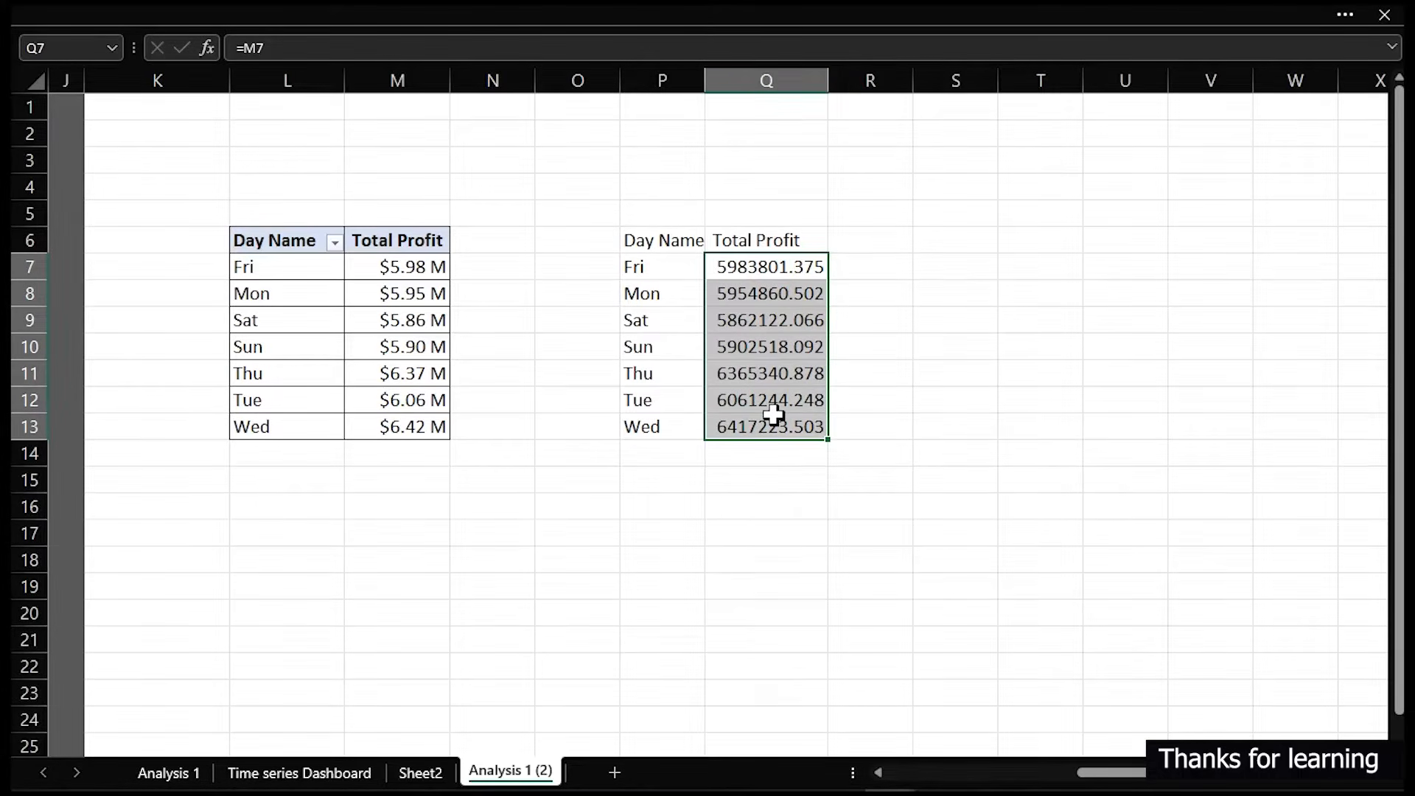
key(ctrl+1)
click(306, 312)
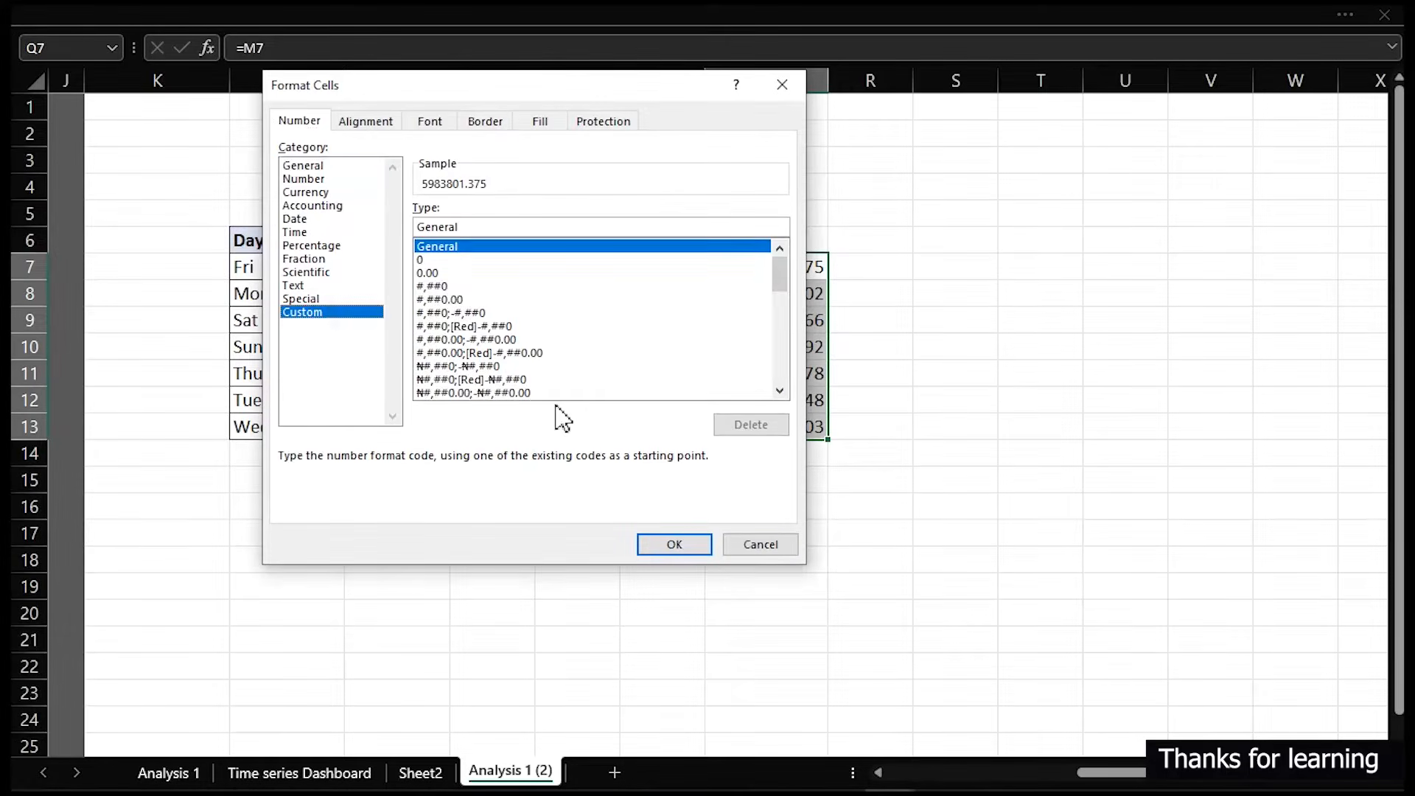
drag(782, 276, 780, 377)
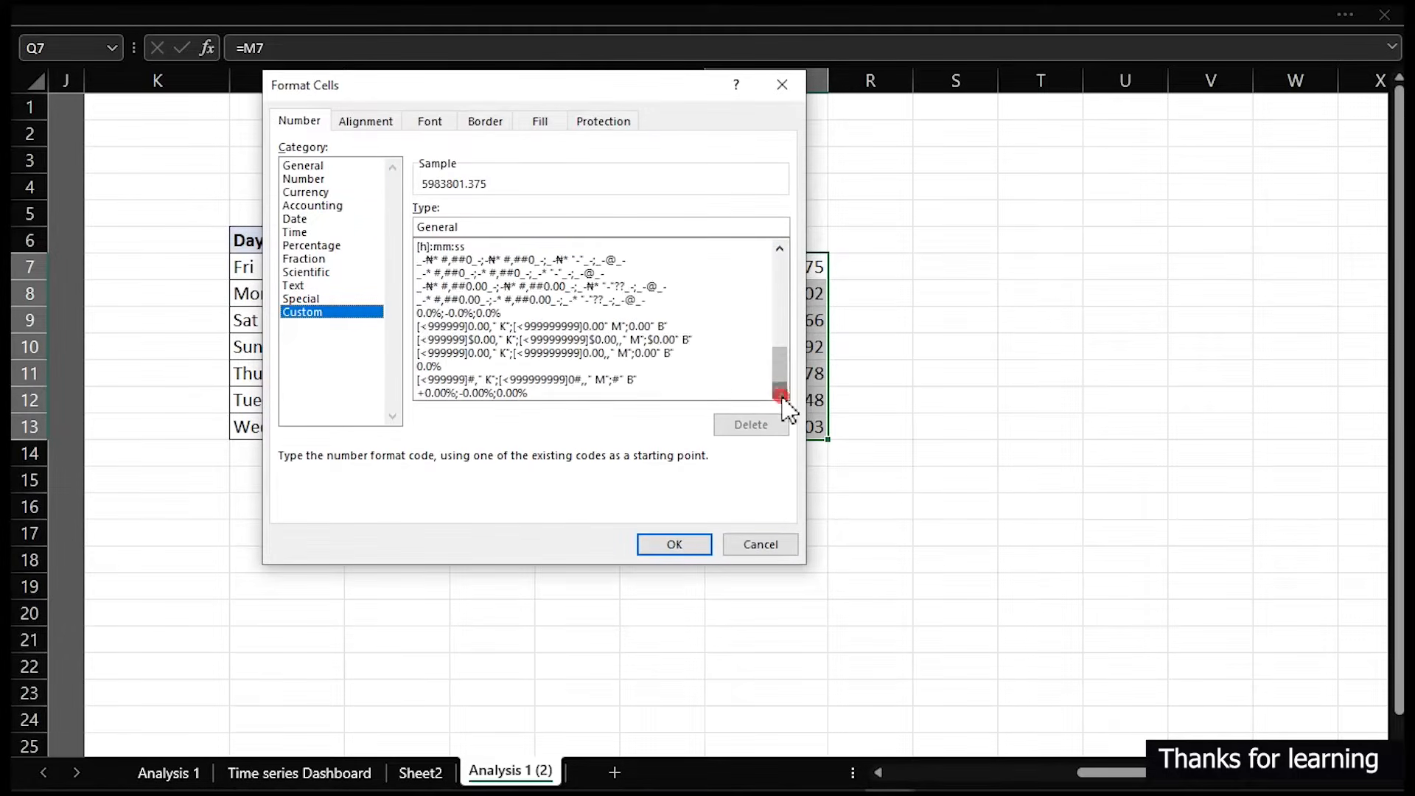
click(608, 366)
click(610, 343)
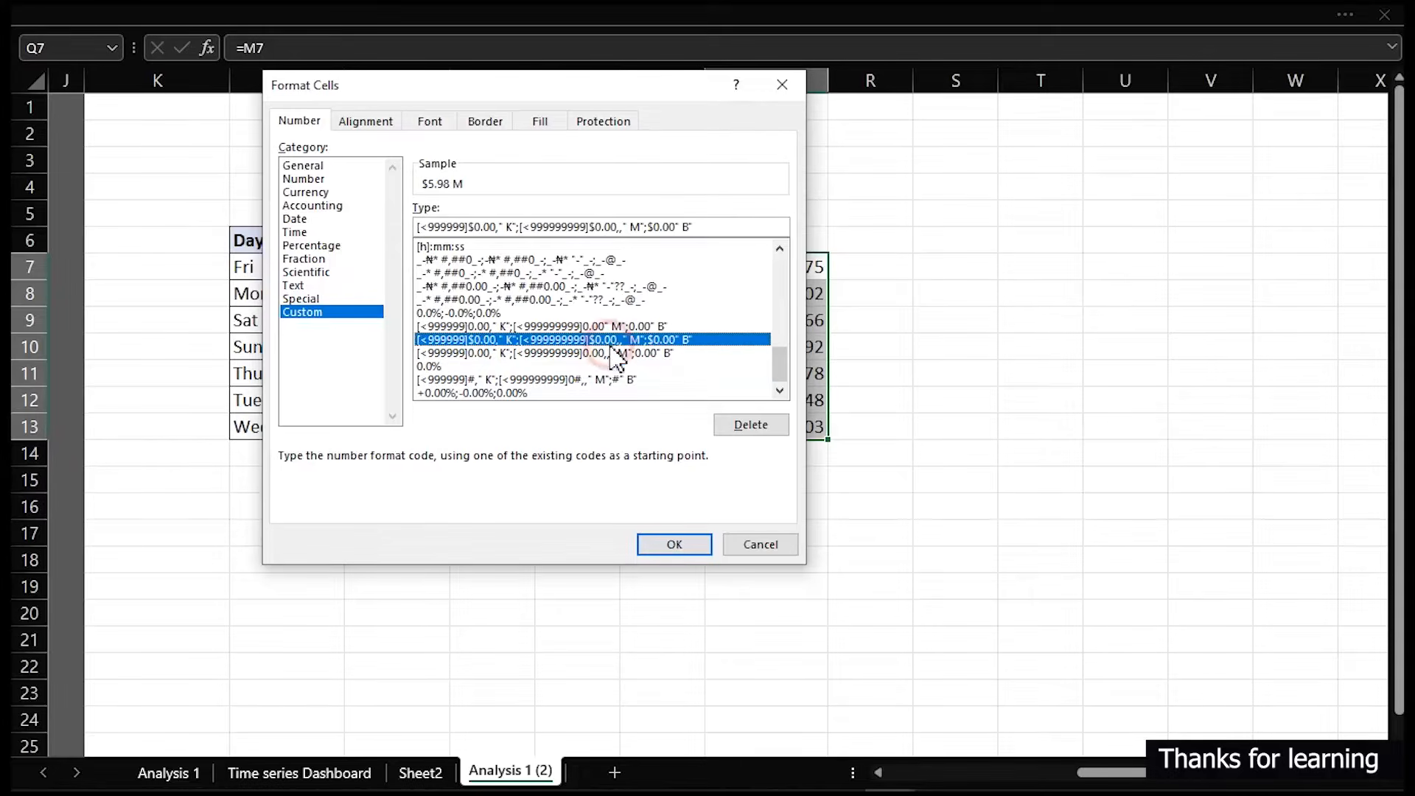
click(672, 545)
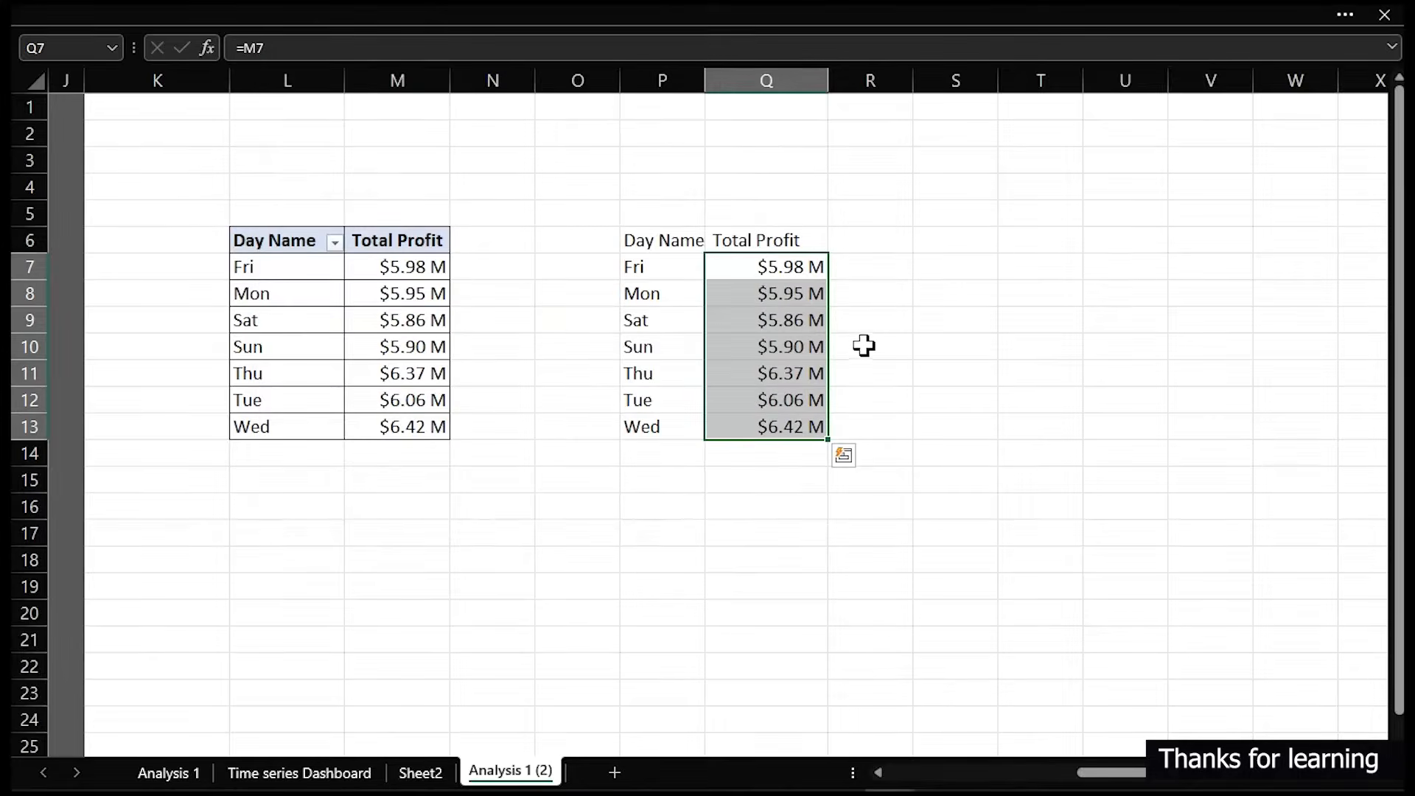
- Enter the header Highlight in cell R6 beside the linked Total Profit column
click(859, 237)
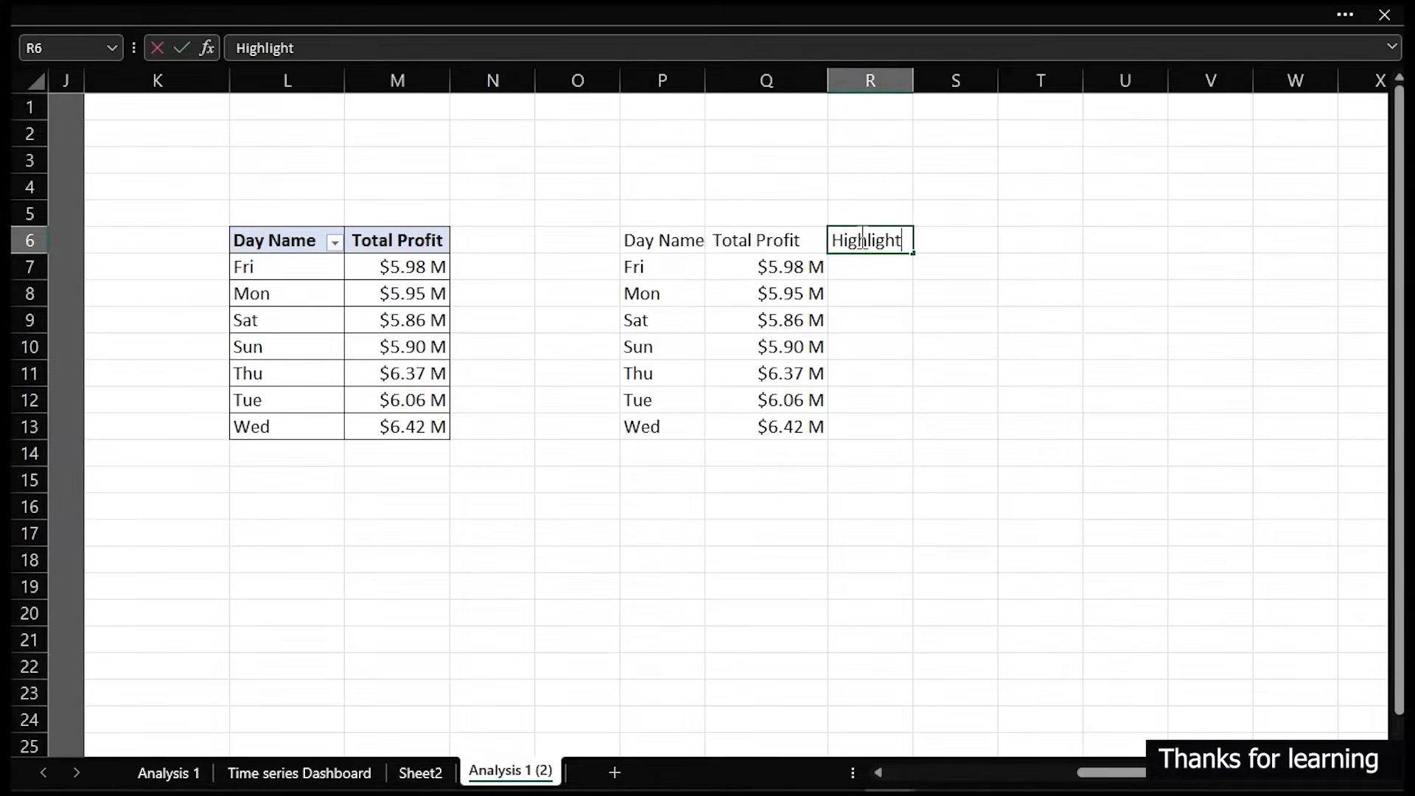
key(Up)
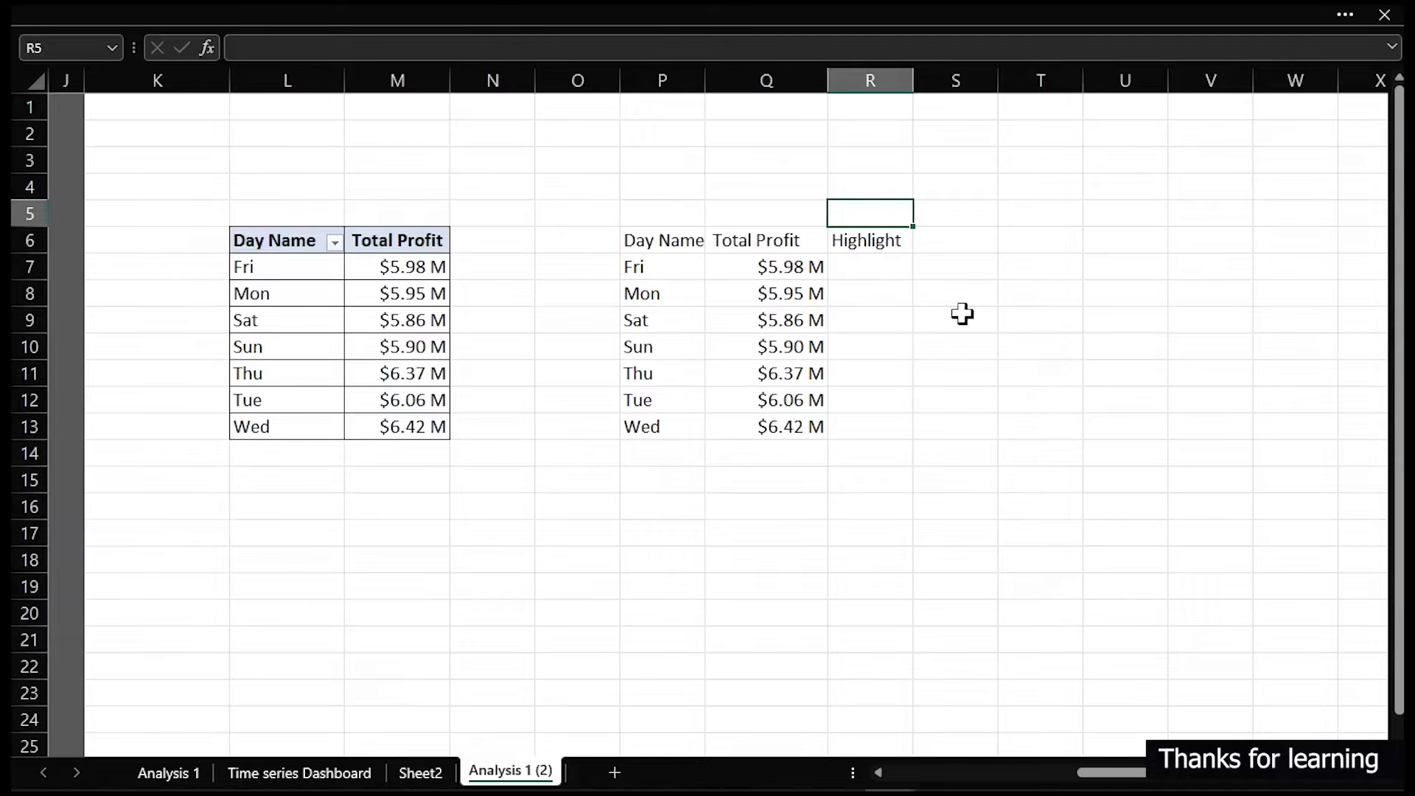
- Enter =IF(Q7=MAX($Q$7:$Q$13),Q7,"") in R7 and fill it down to R13
click(894, 271)
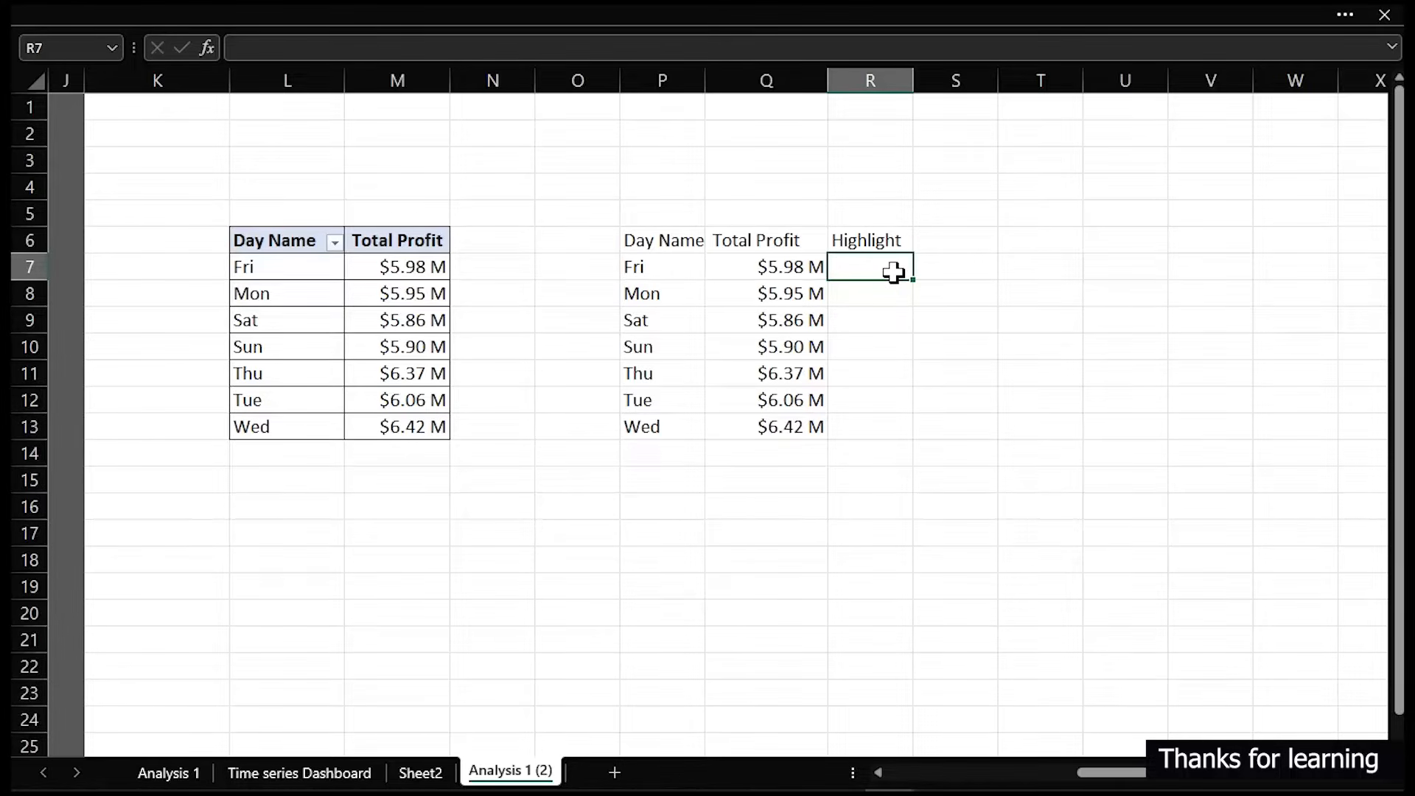
text(=)
text(og)
key(BackSpace)
key(BackSpace)
text(if)
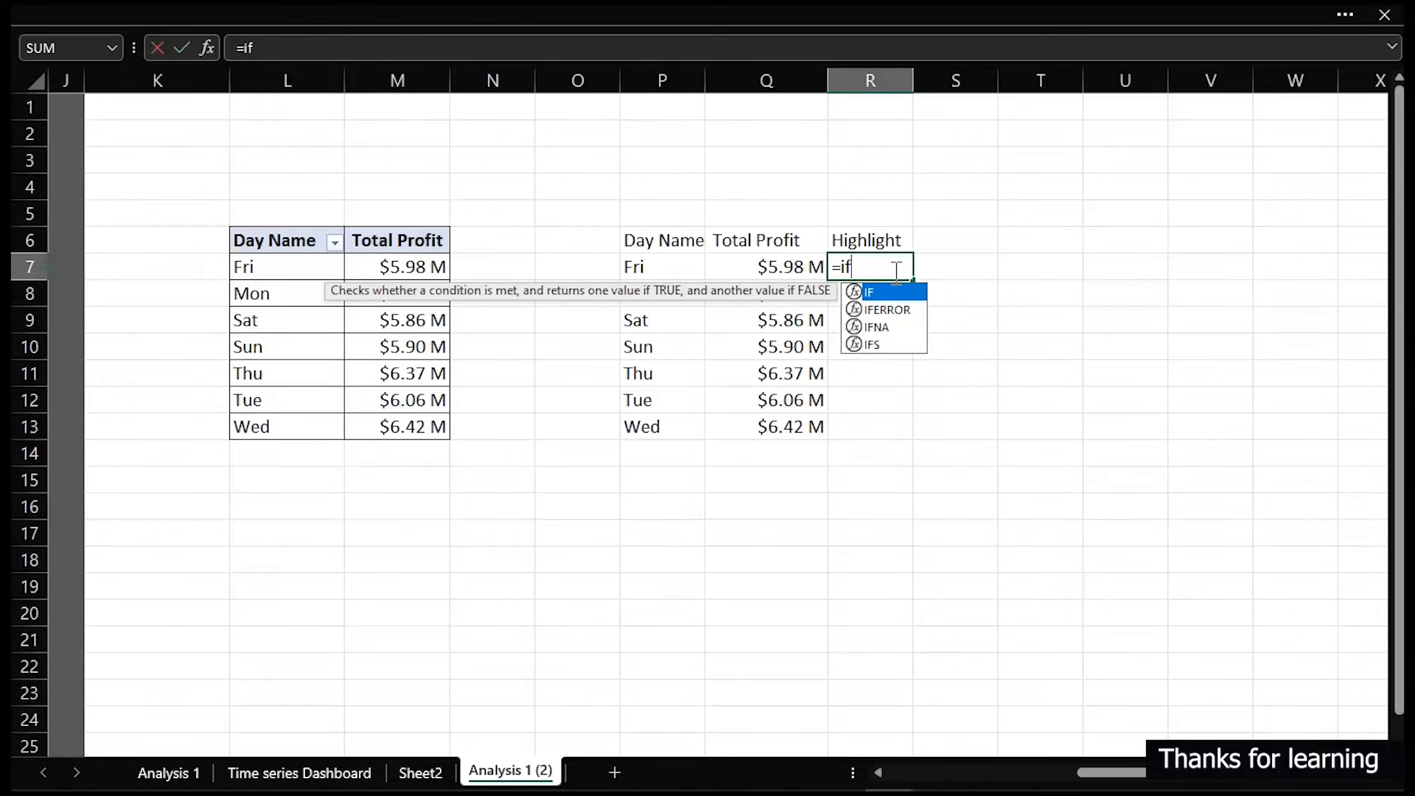
key(Tab)
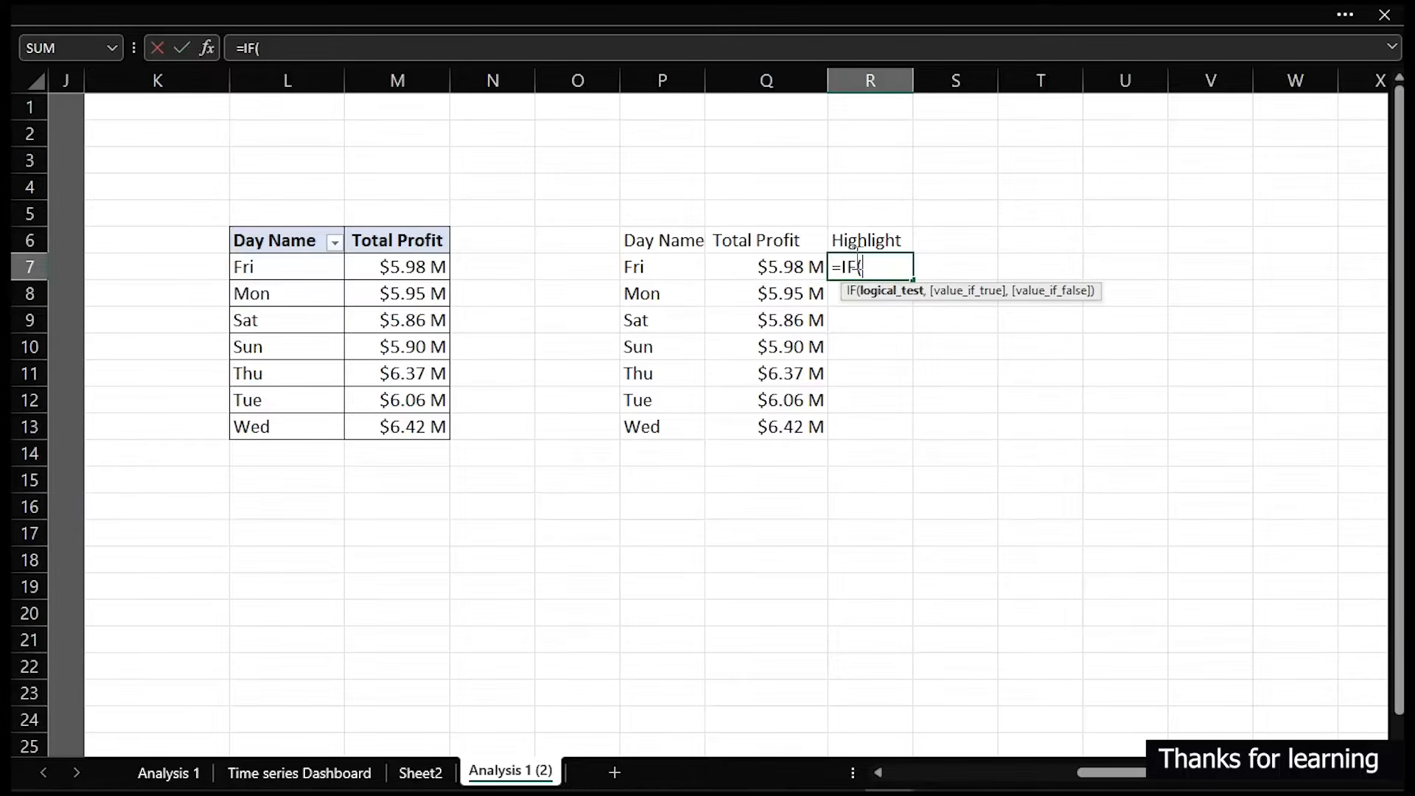
click(805, 267)
text(=ma)
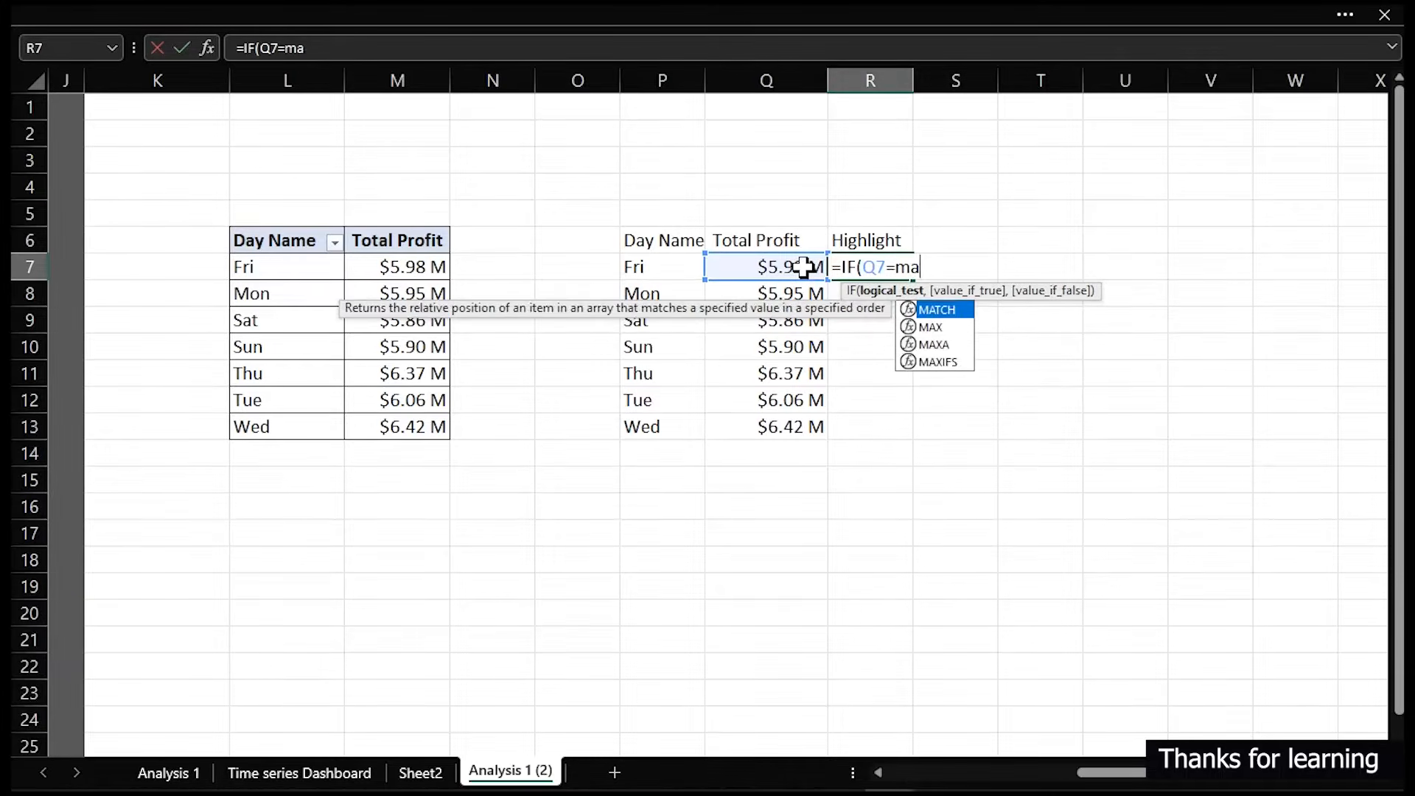
text(x)
key(Tab)
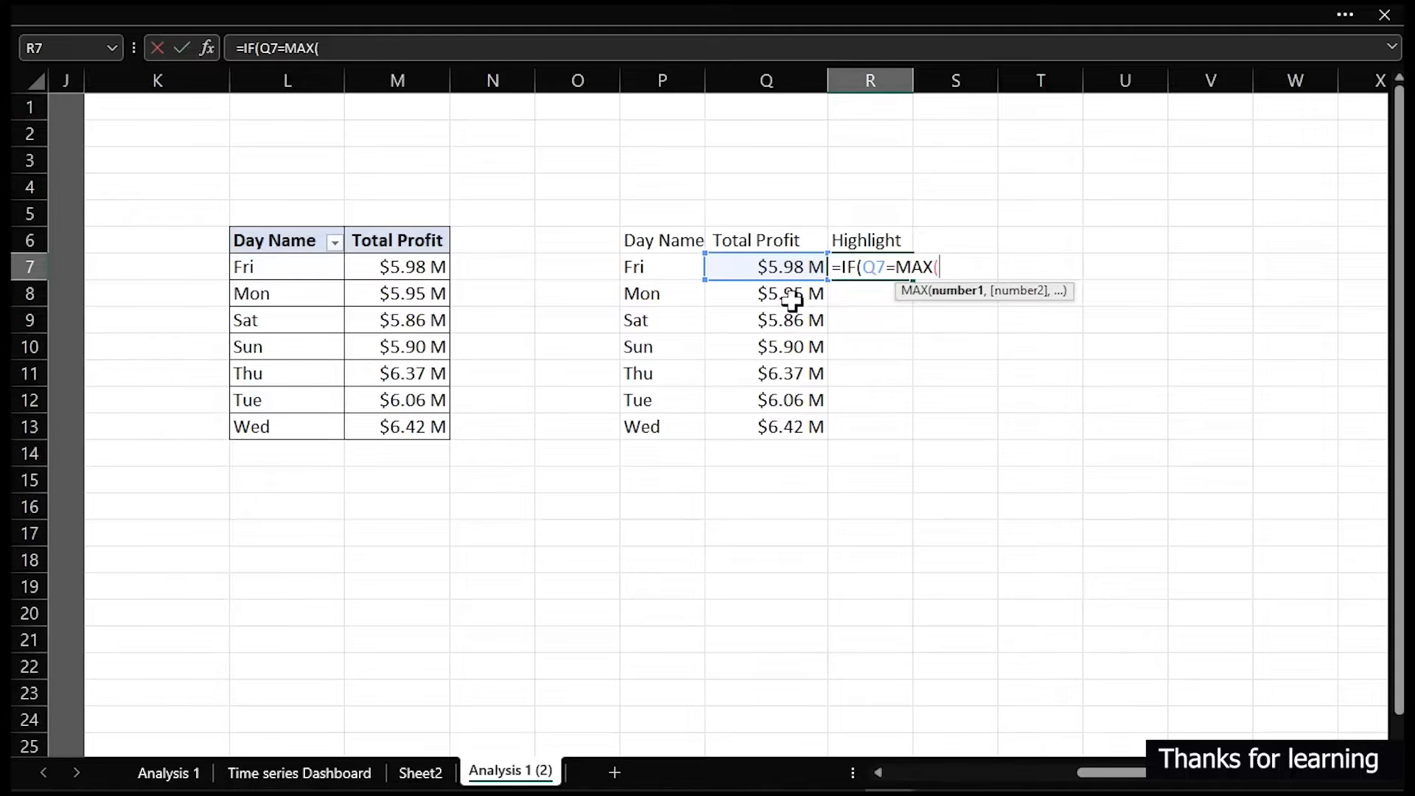
drag(790, 265, 796, 426)
click(945, 267)
text($Q7:Q13)
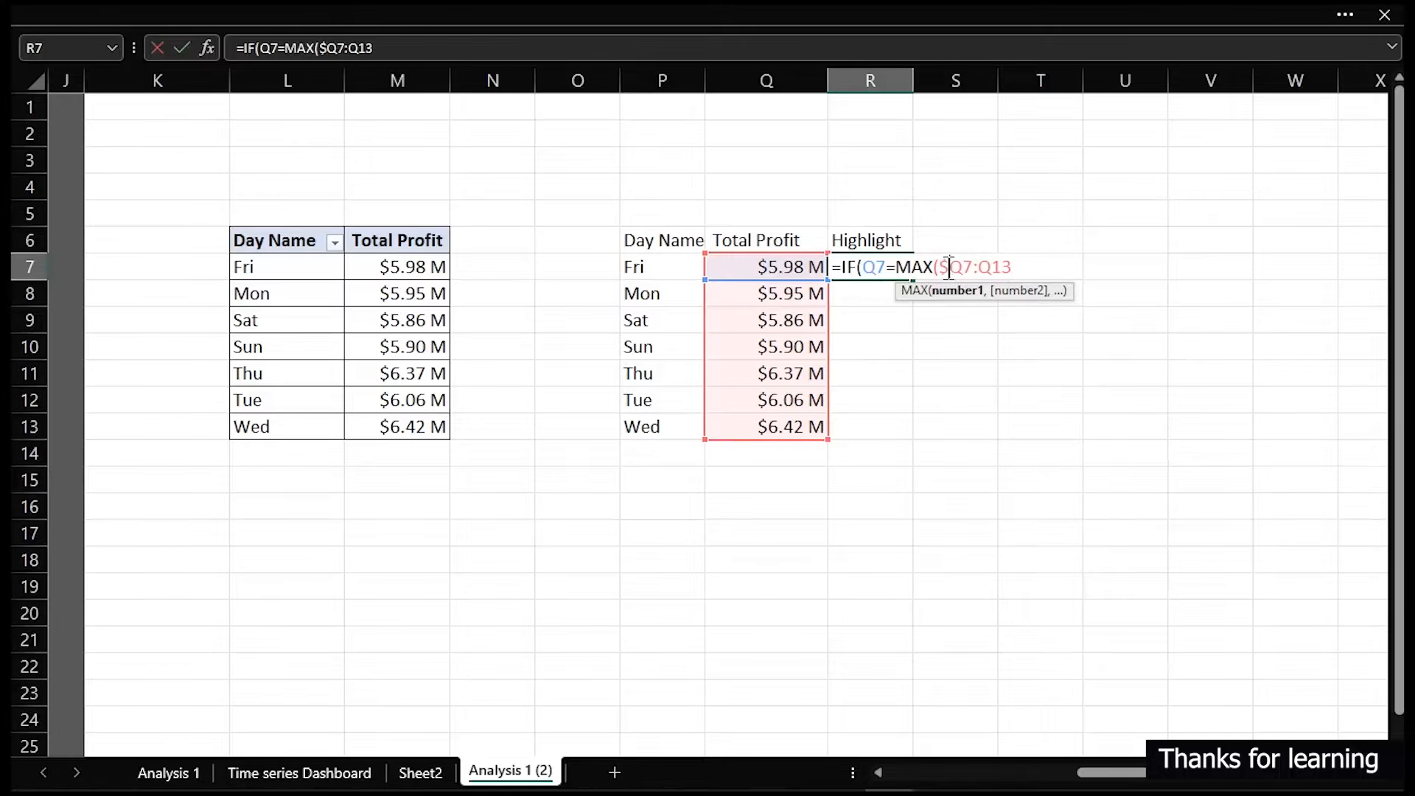
text($)
key(Right)
text($Q)
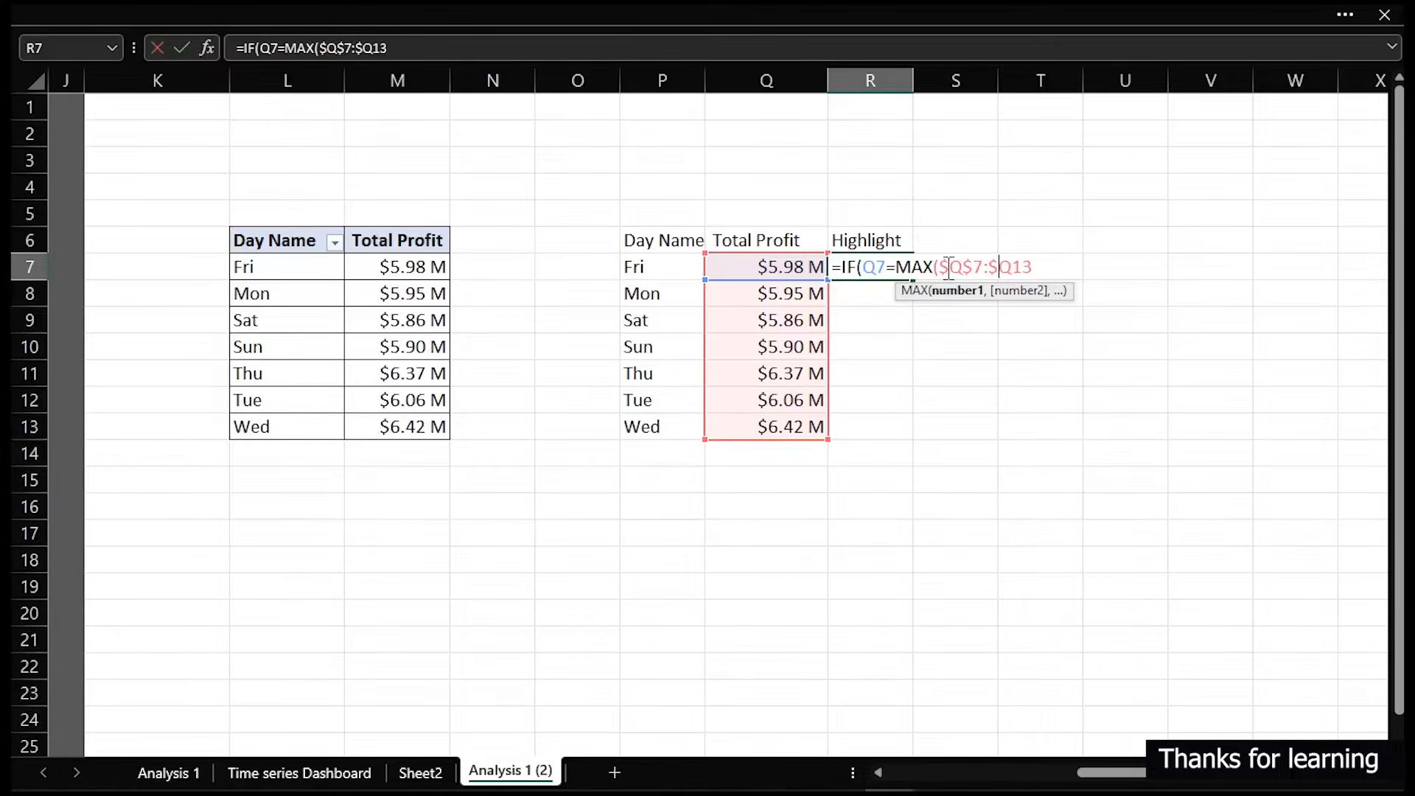
text($13),)
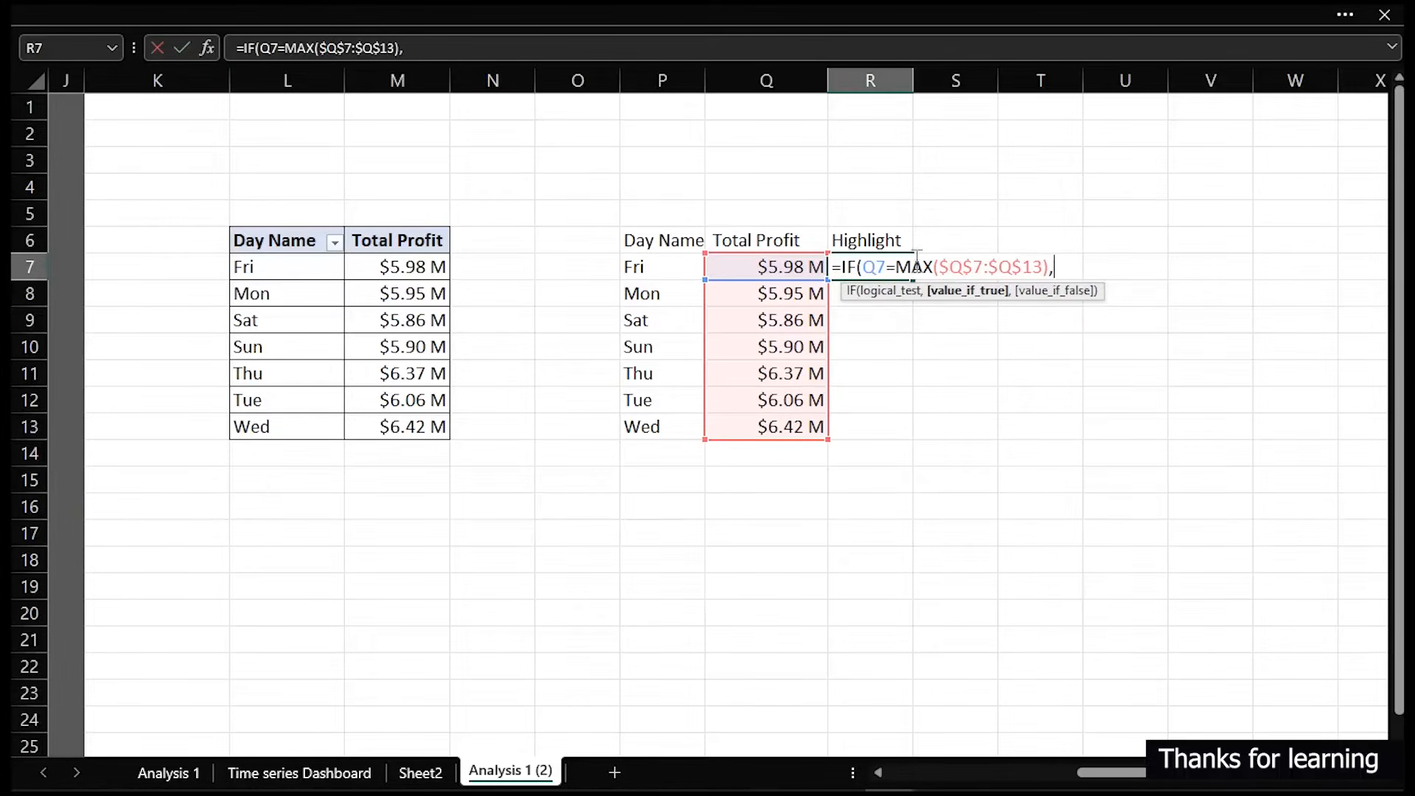
click(783, 267)
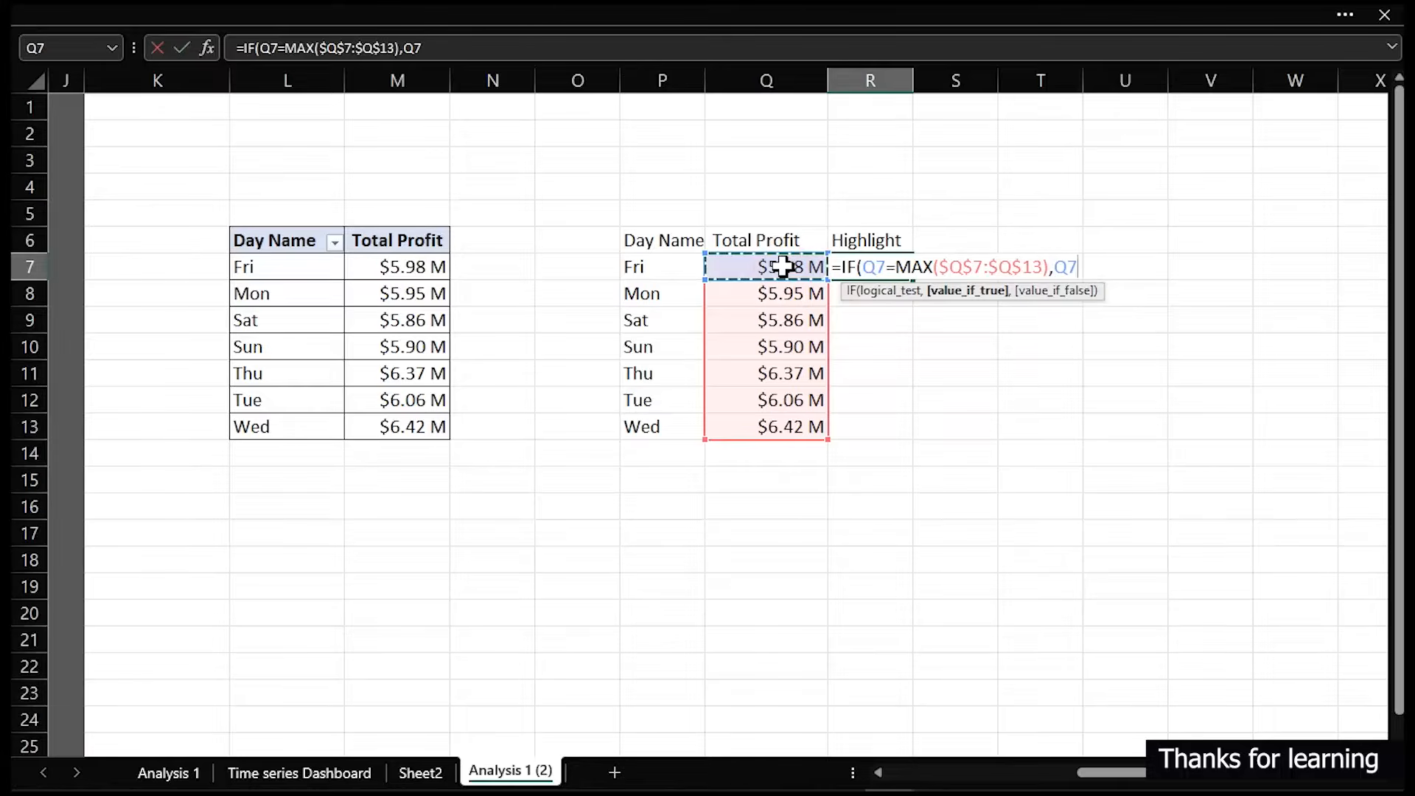
text(,)
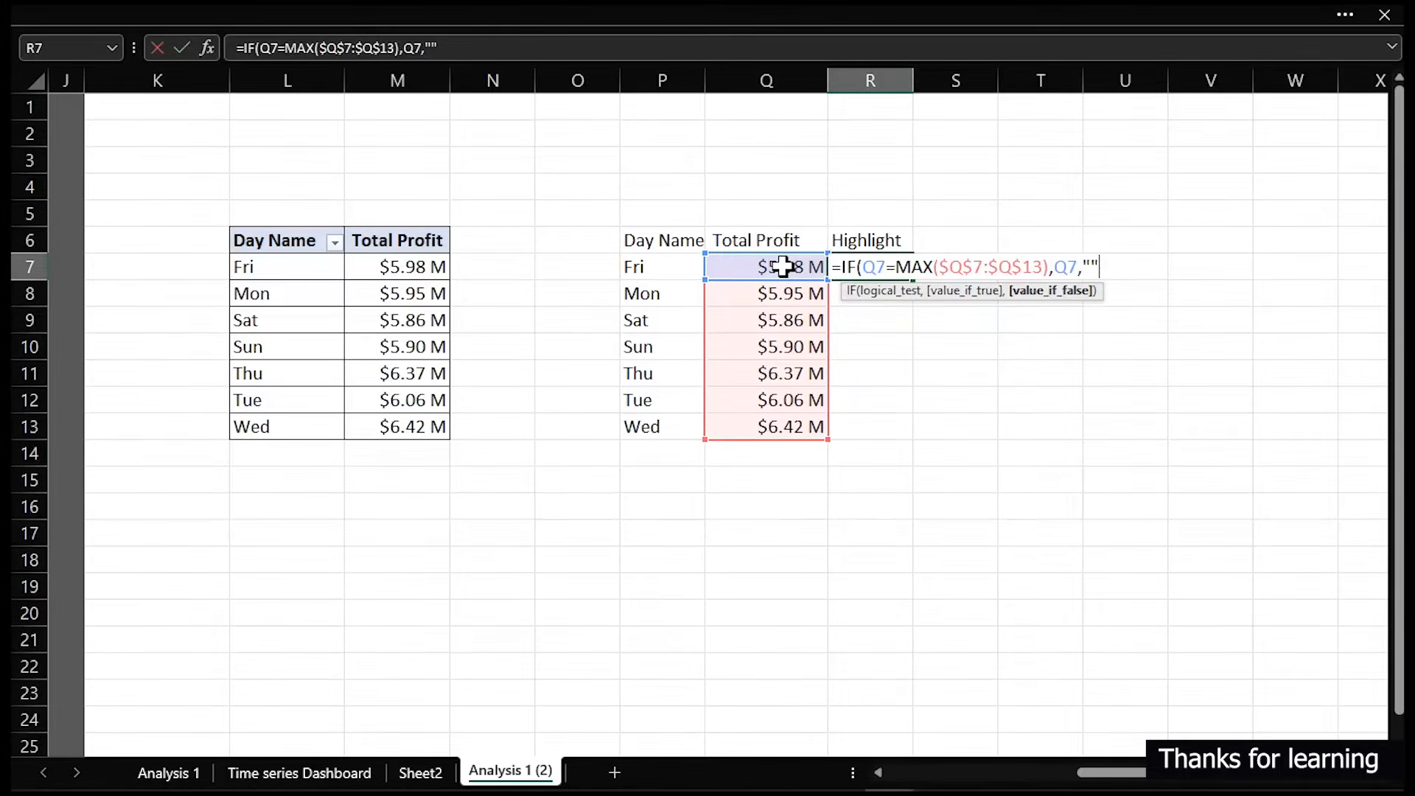
text(""))
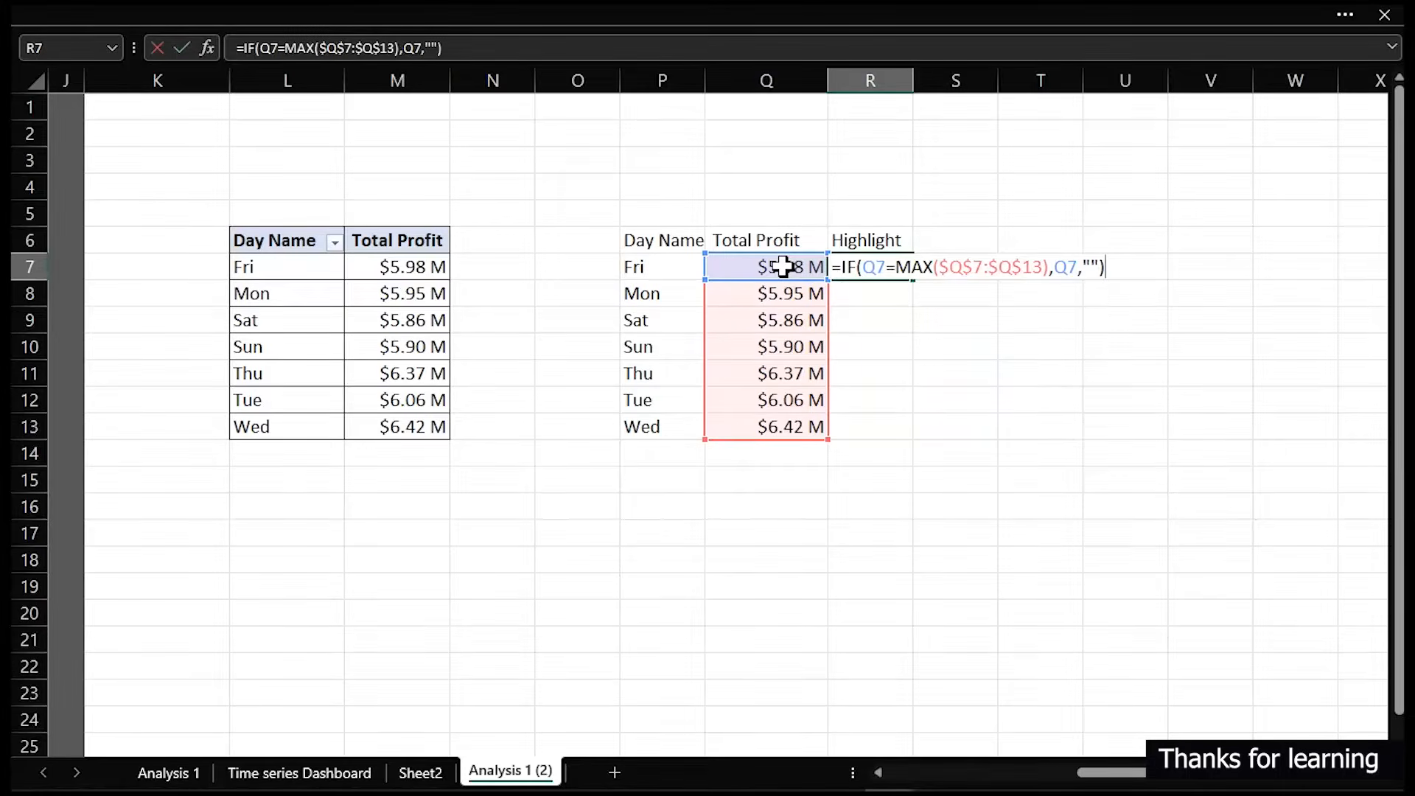
key(Return)
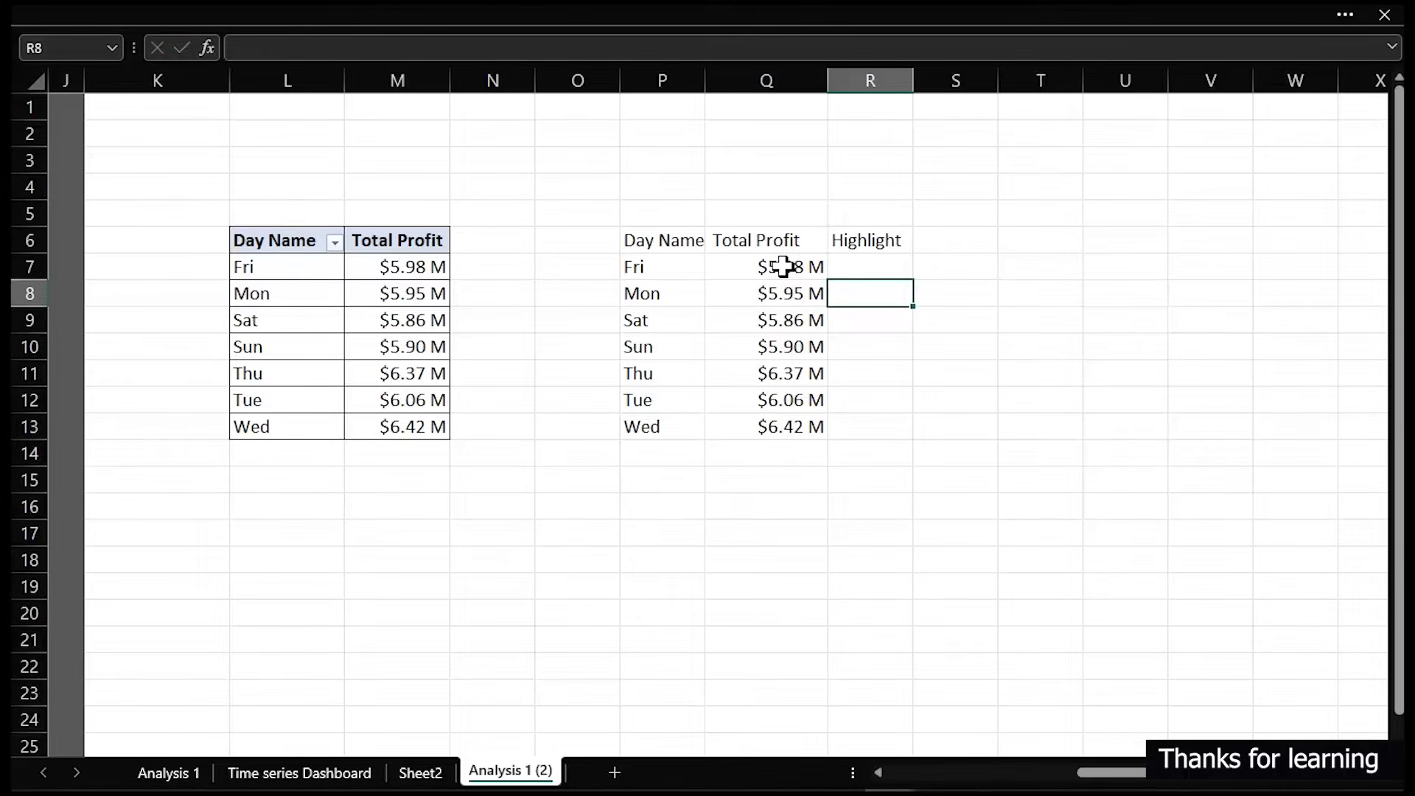
click(857, 269)
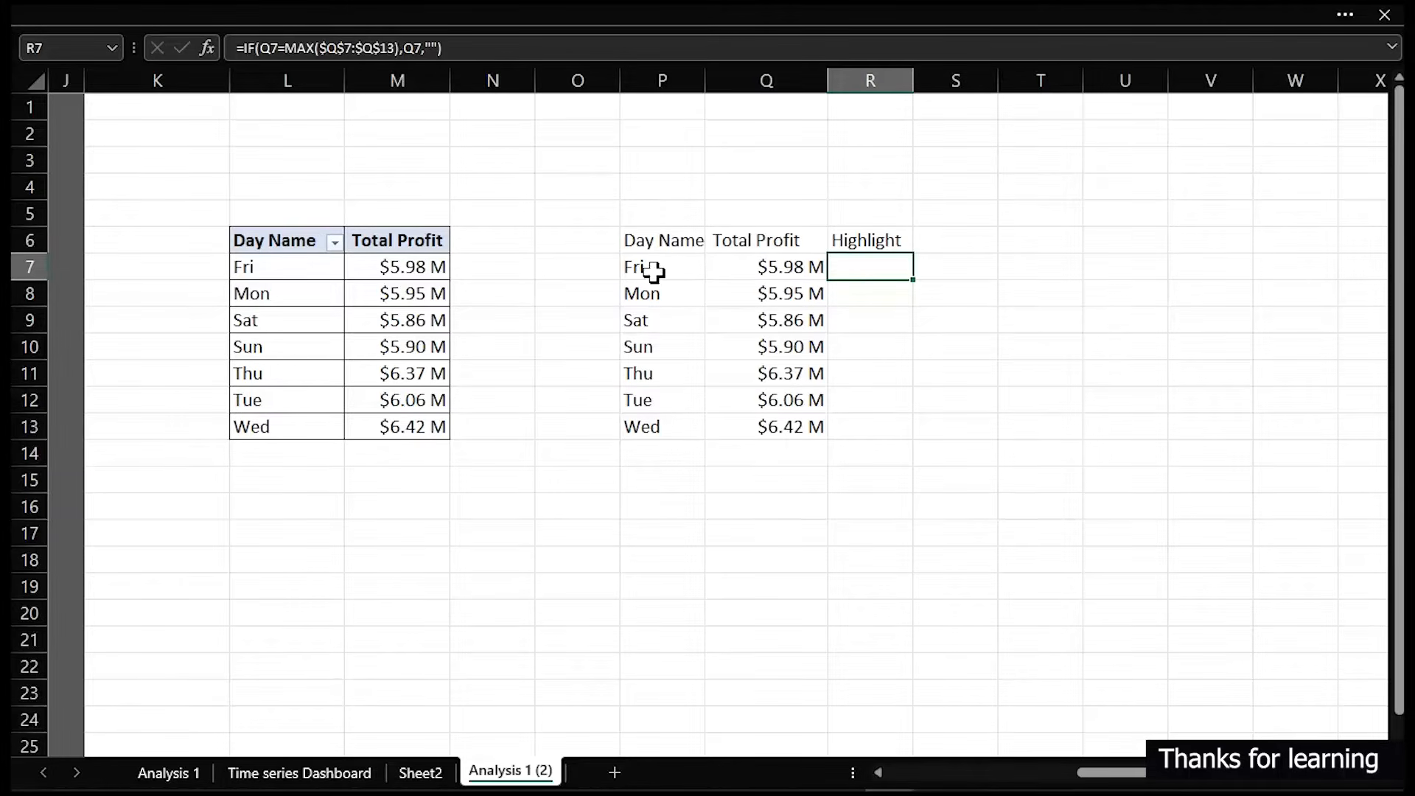
double_click(918, 280)
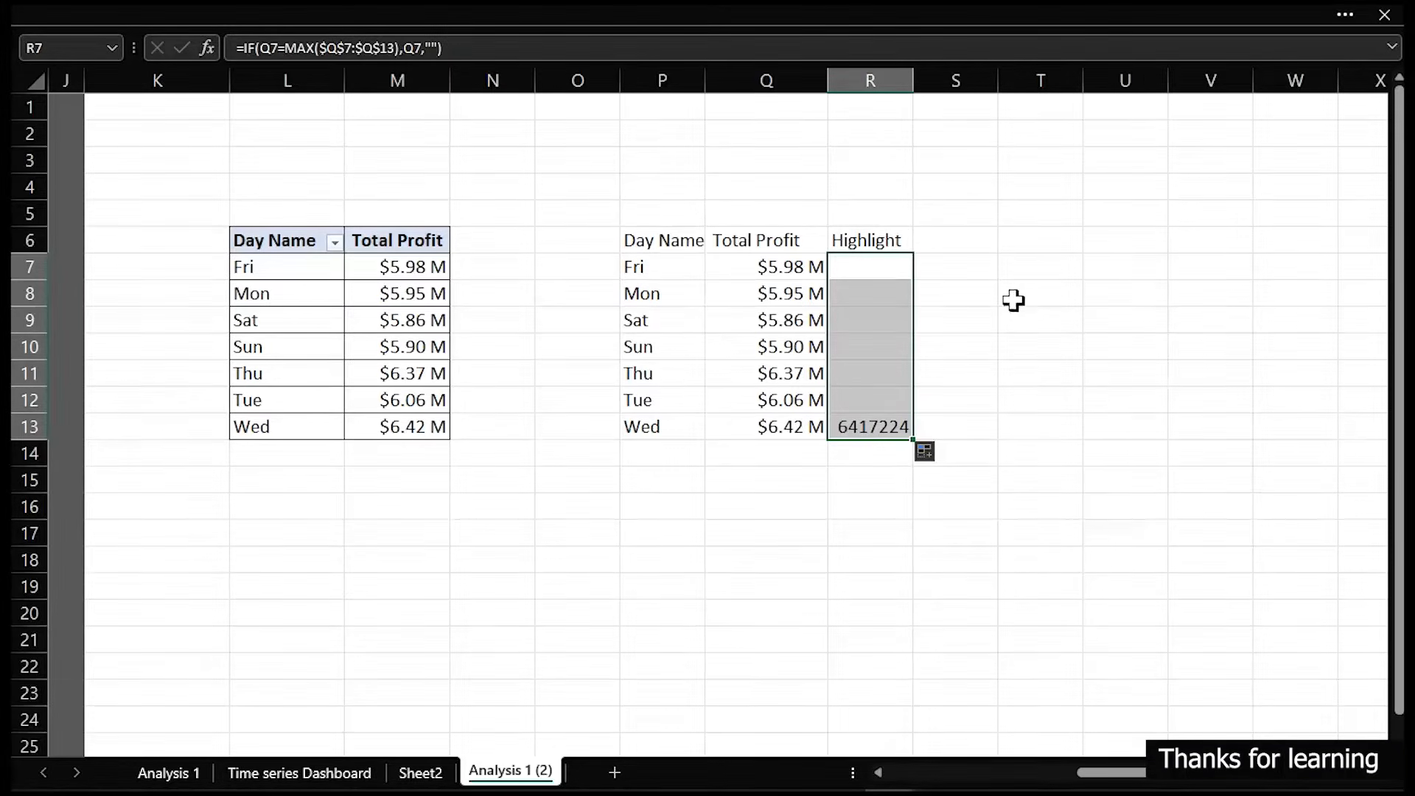
- Enter the rank numbers 1, 2 and 3 in cells U7 to U9
click(1105, 264)
text(1)
key(Return)
text(2)
key(Return)
text(3)
key(Return)
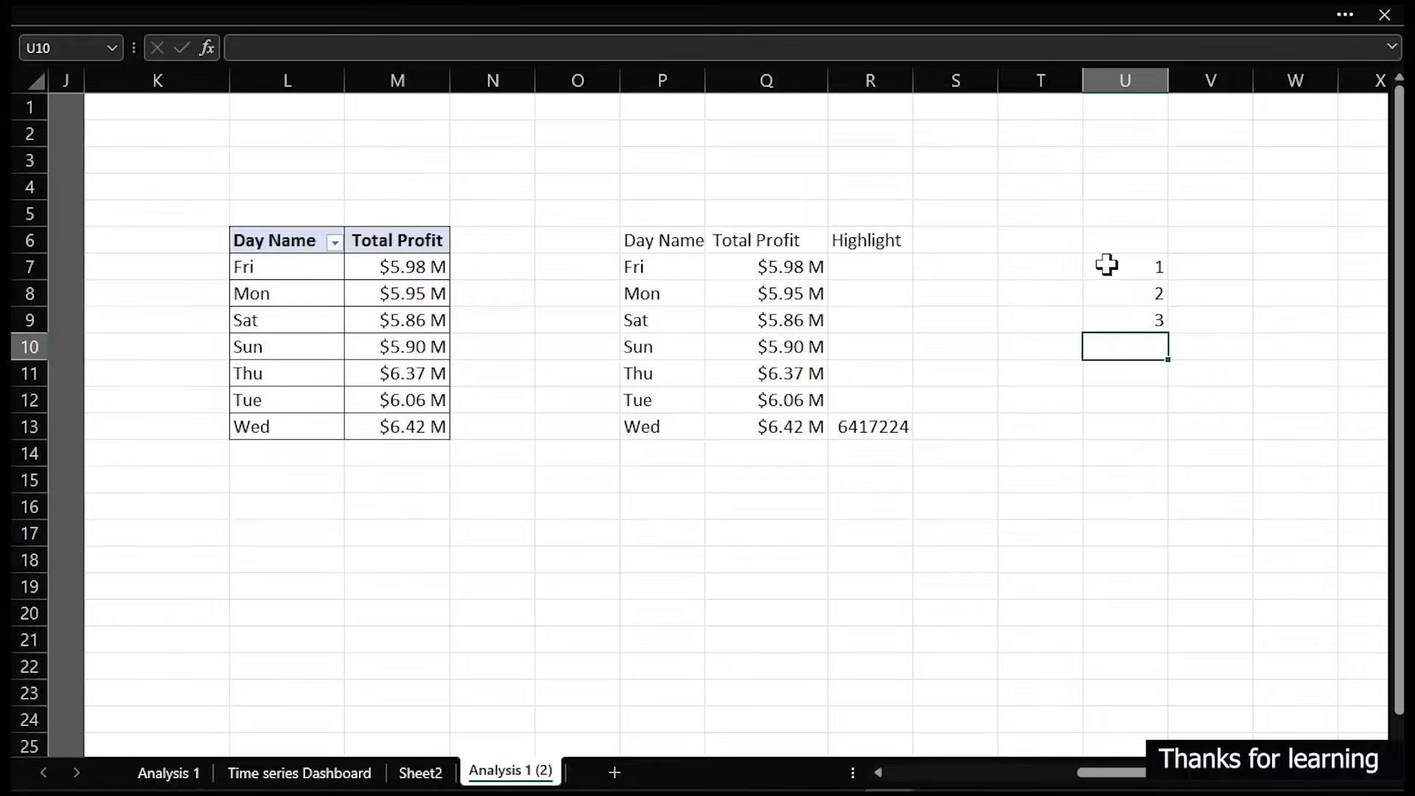
- Enter =LARGE($Q$7:$Q$13,U7) in V7 and fill it down to V9 for the top three profits
click(1180, 270)
text(=)
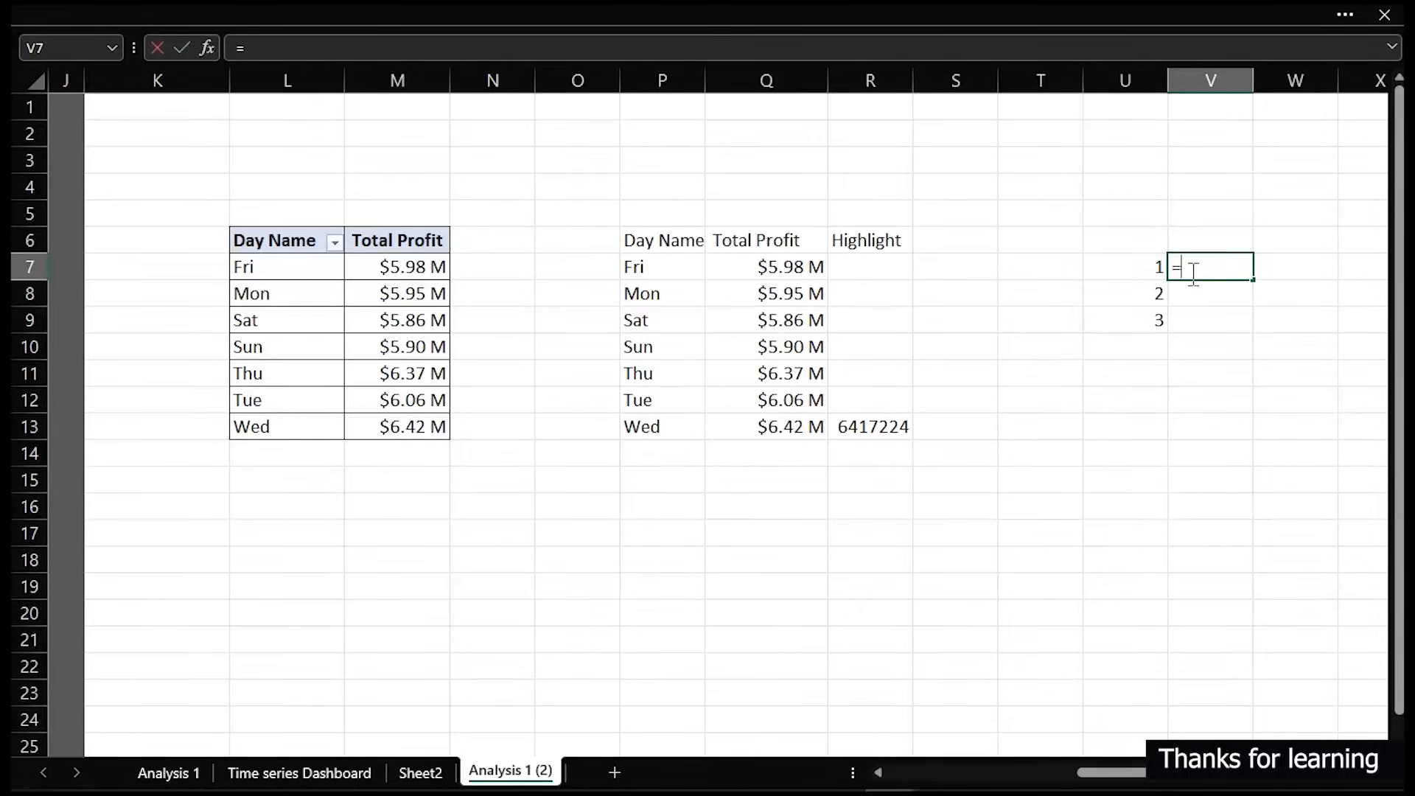
text(lo)
key(BackSpace)
text(ar)
key(Tab)
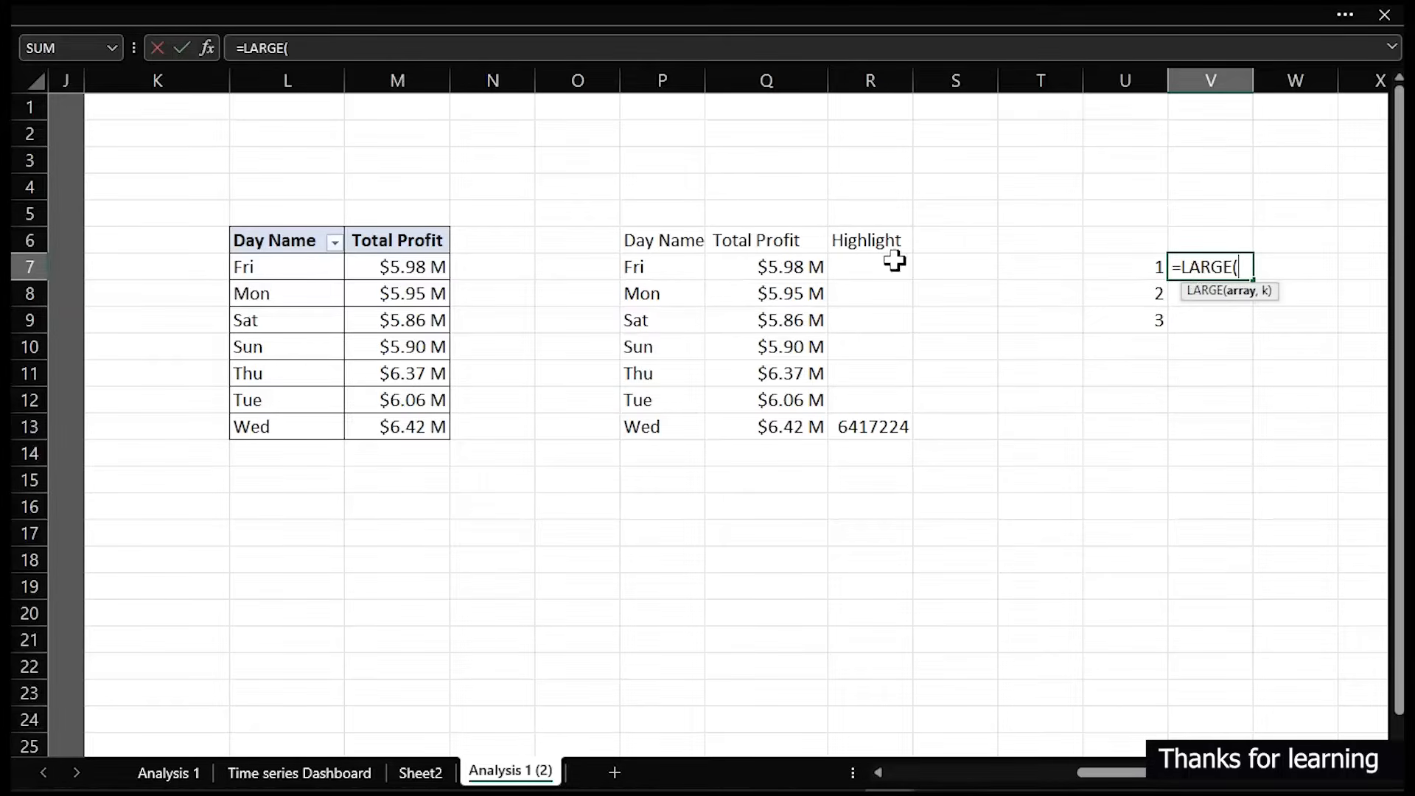
click(807, 267)
drag(806, 280, 801, 426)
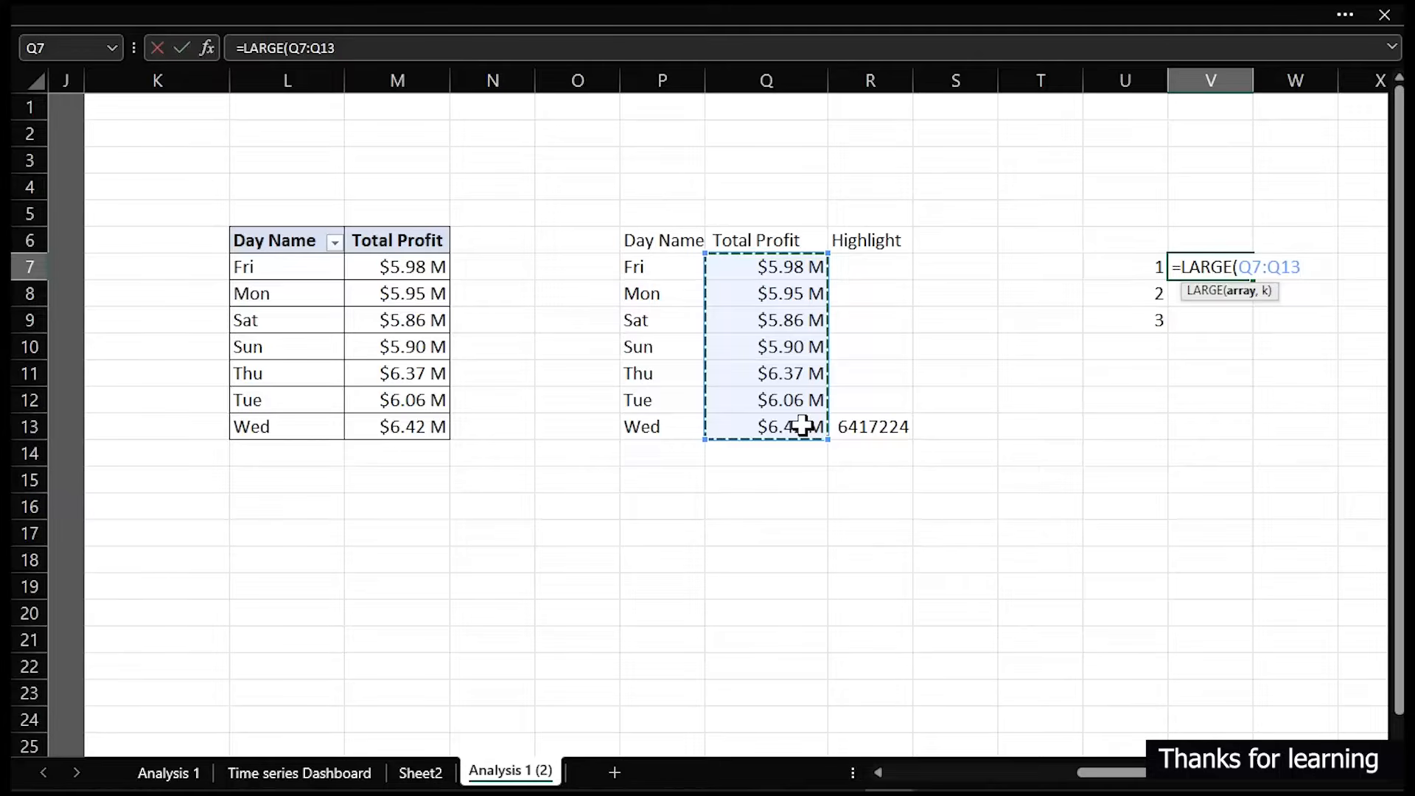
key(F4)
text(,)
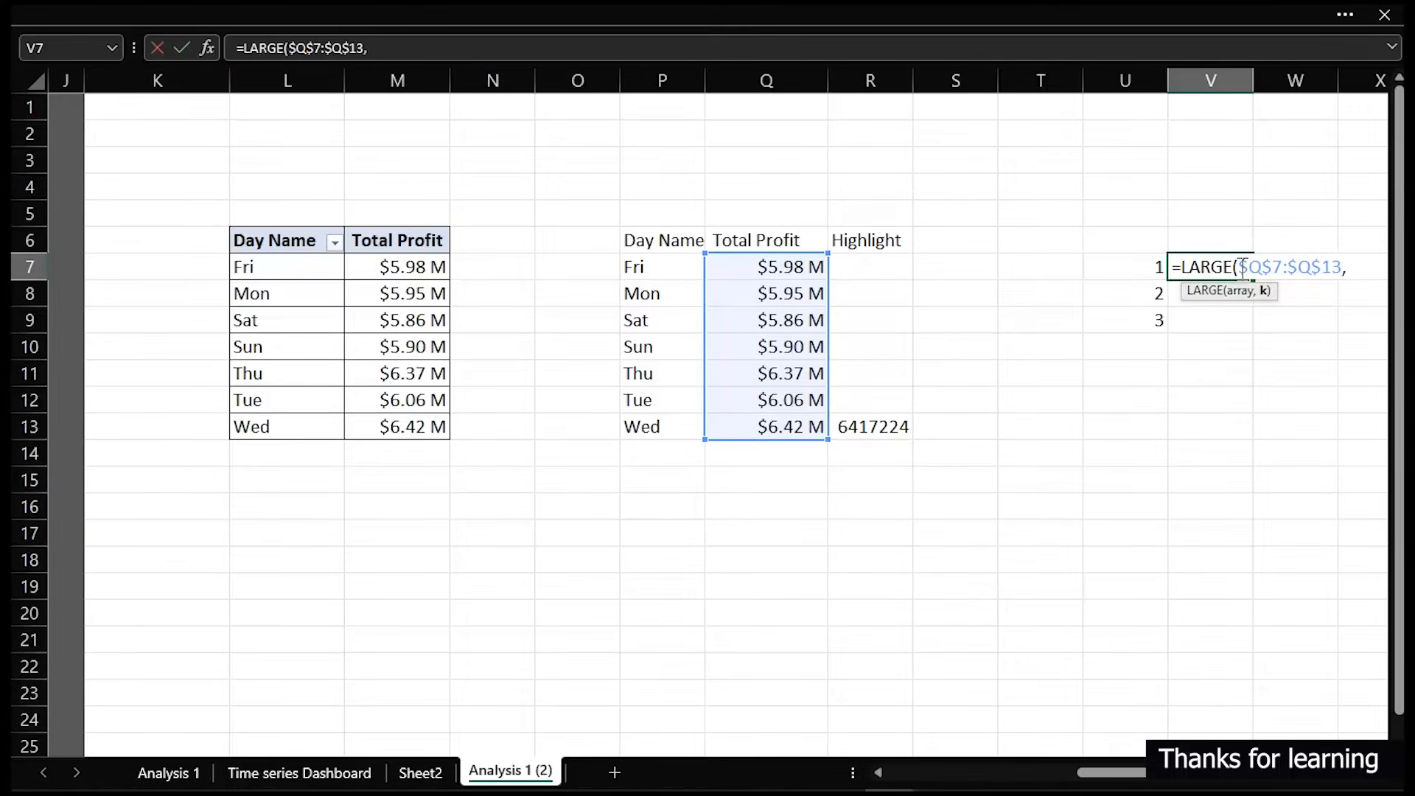
click(1143, 265)
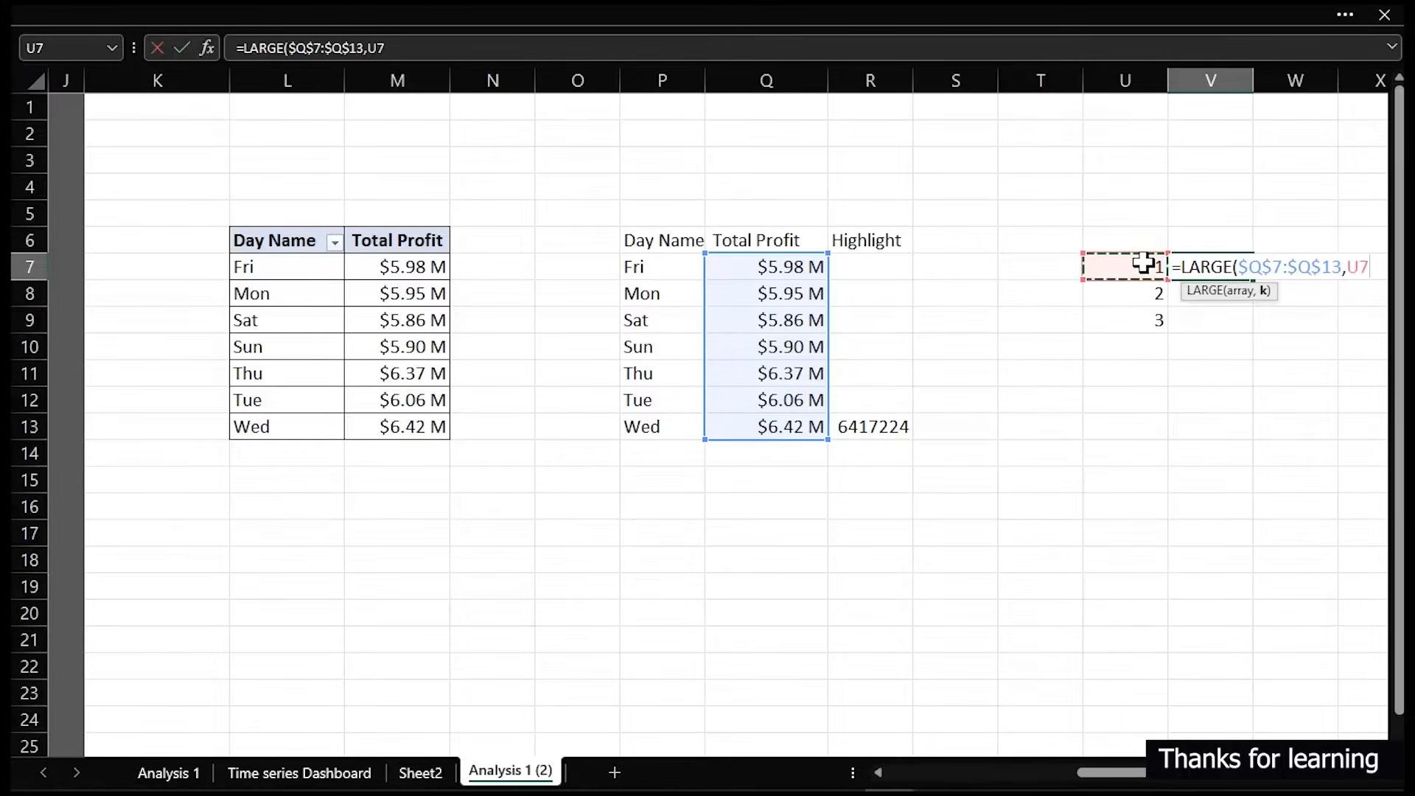
text())
key(ctrl+Return)
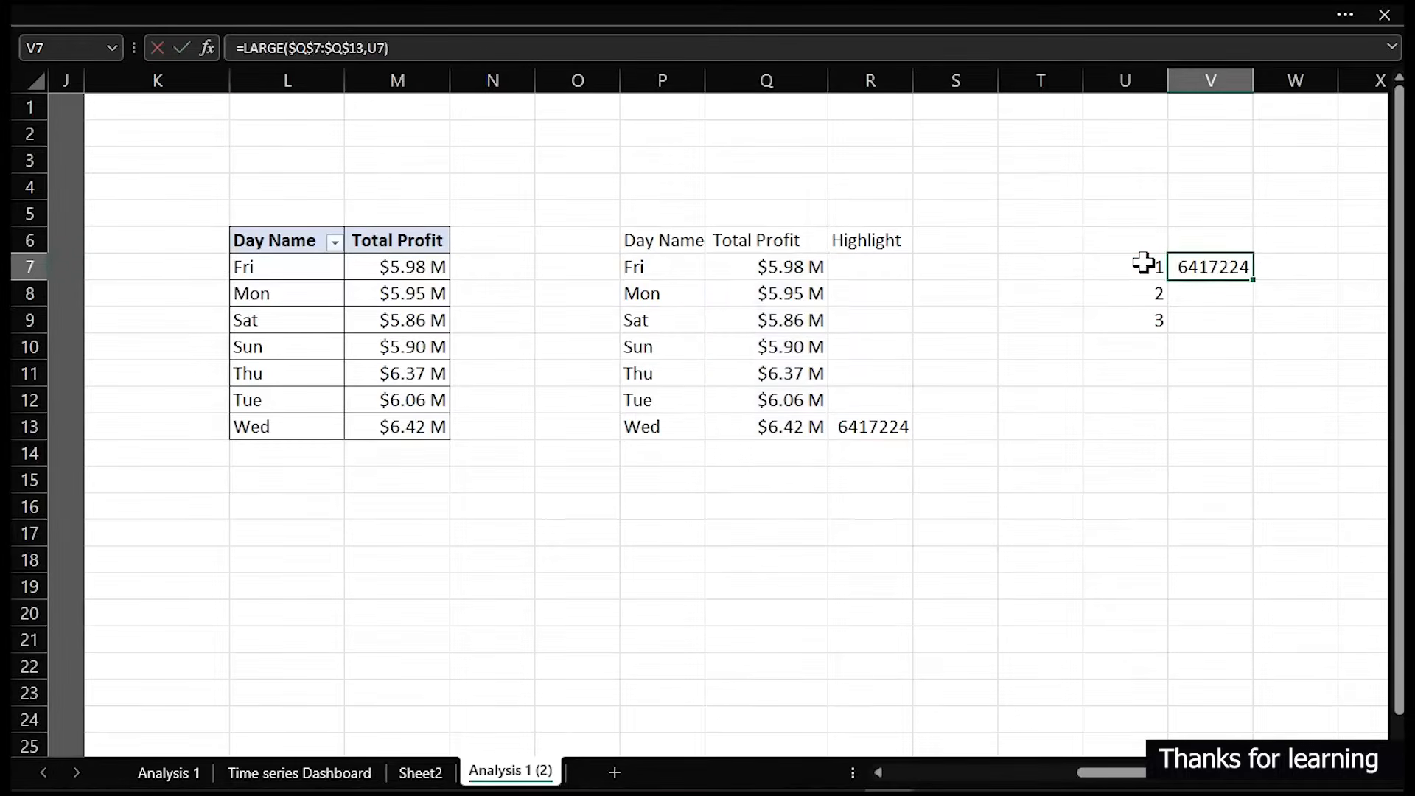
double_click(1253, 280)
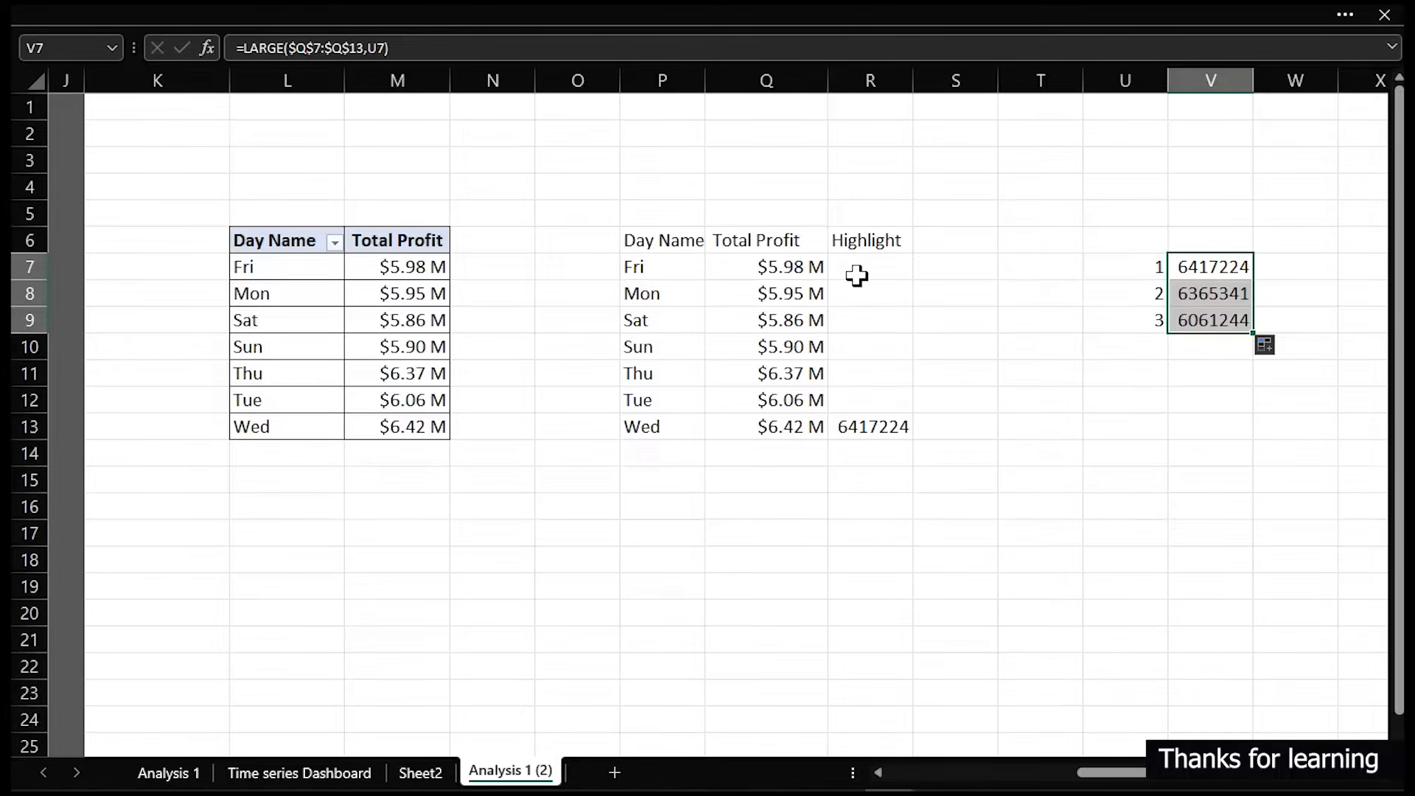
- Clear the formulas from the Highlight cells R7 to R13
drag(862, 269, 878, 420)
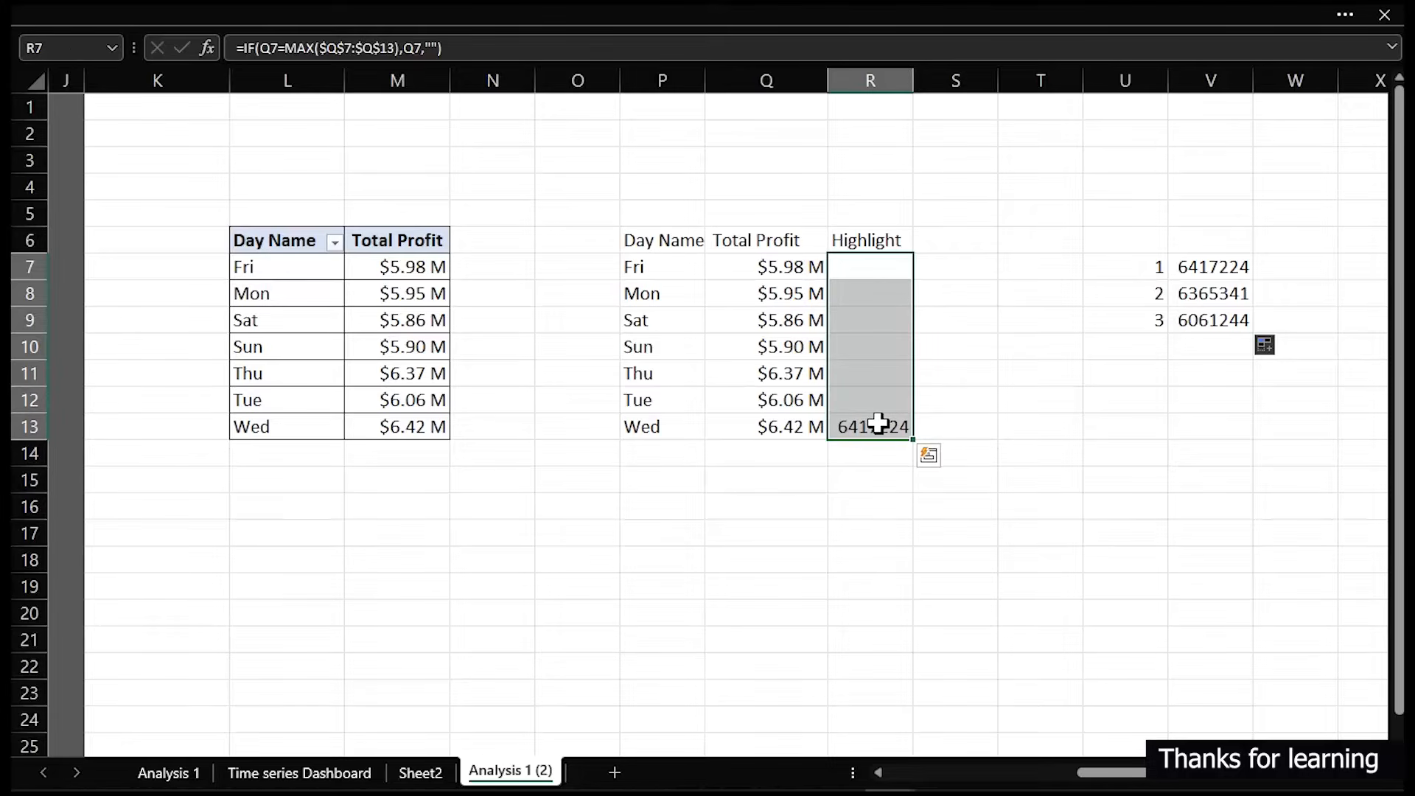
key(Delete)
click(867, 271)
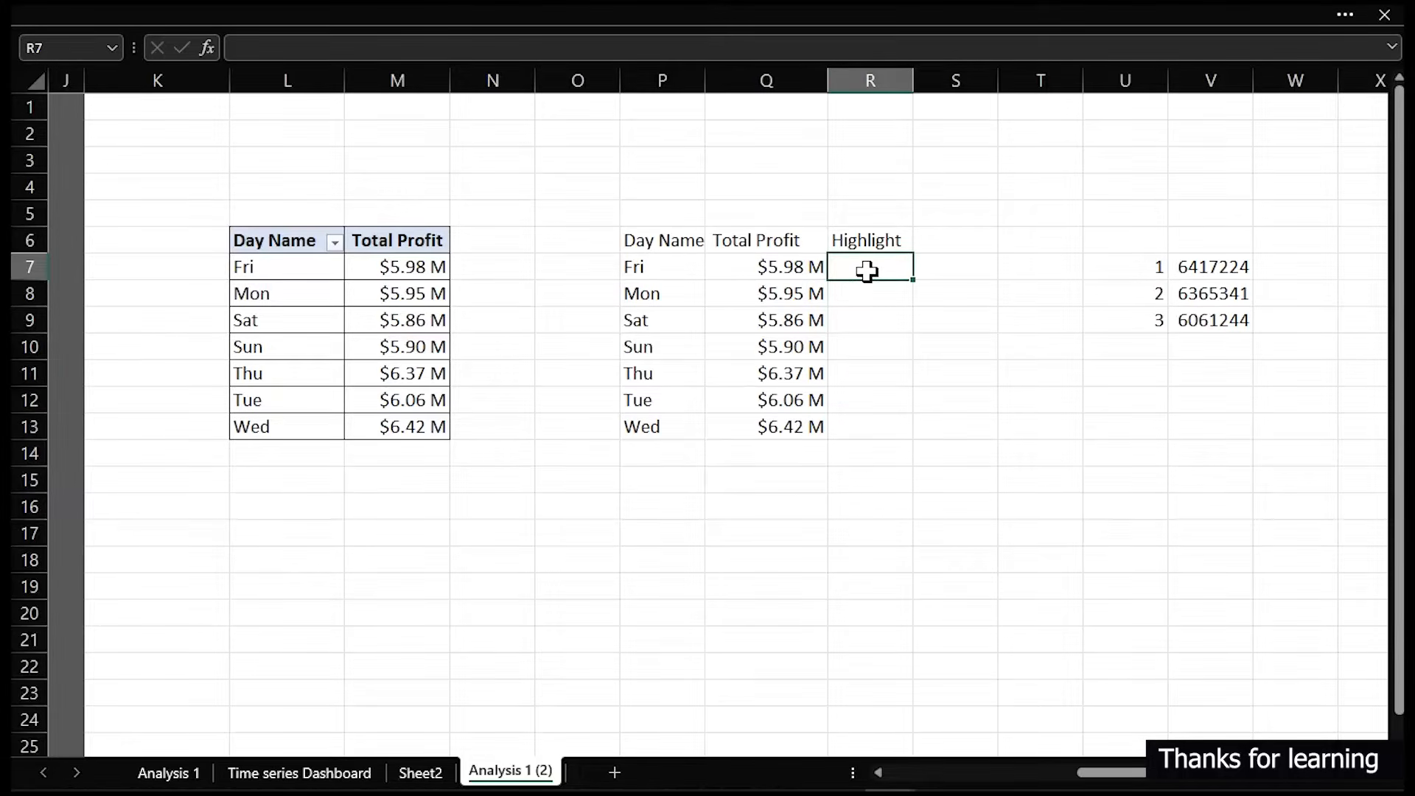
text(=ifs)
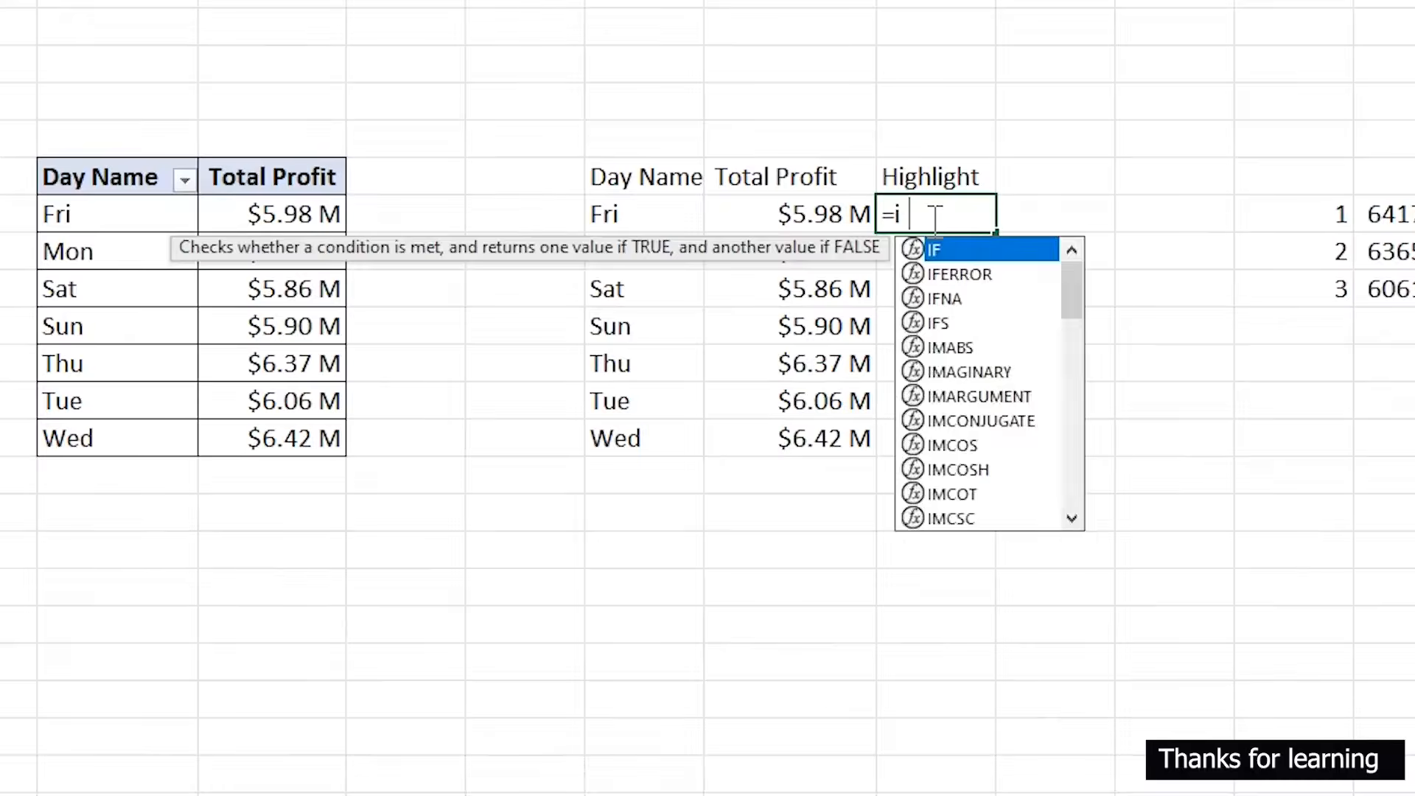
key(Tab)
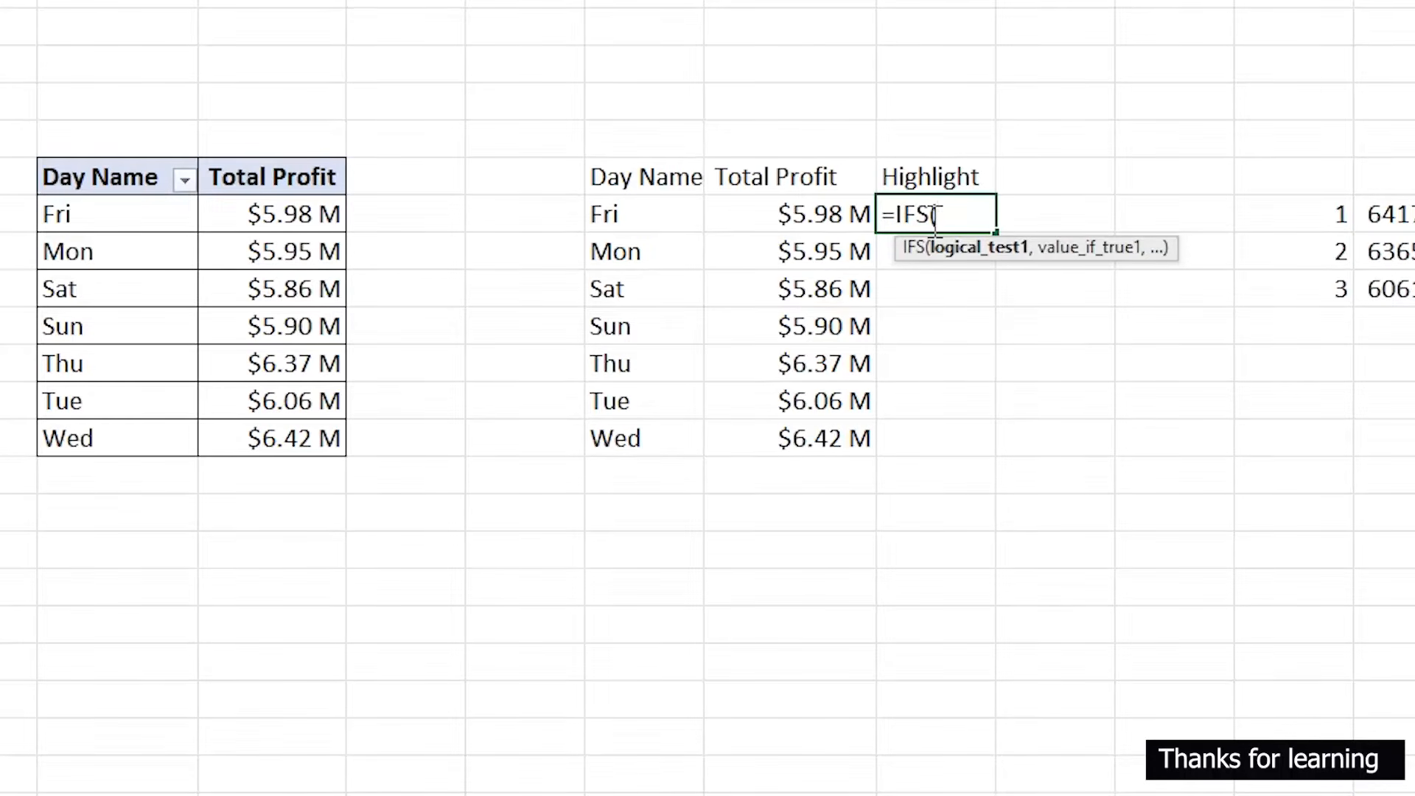
key(Escape)
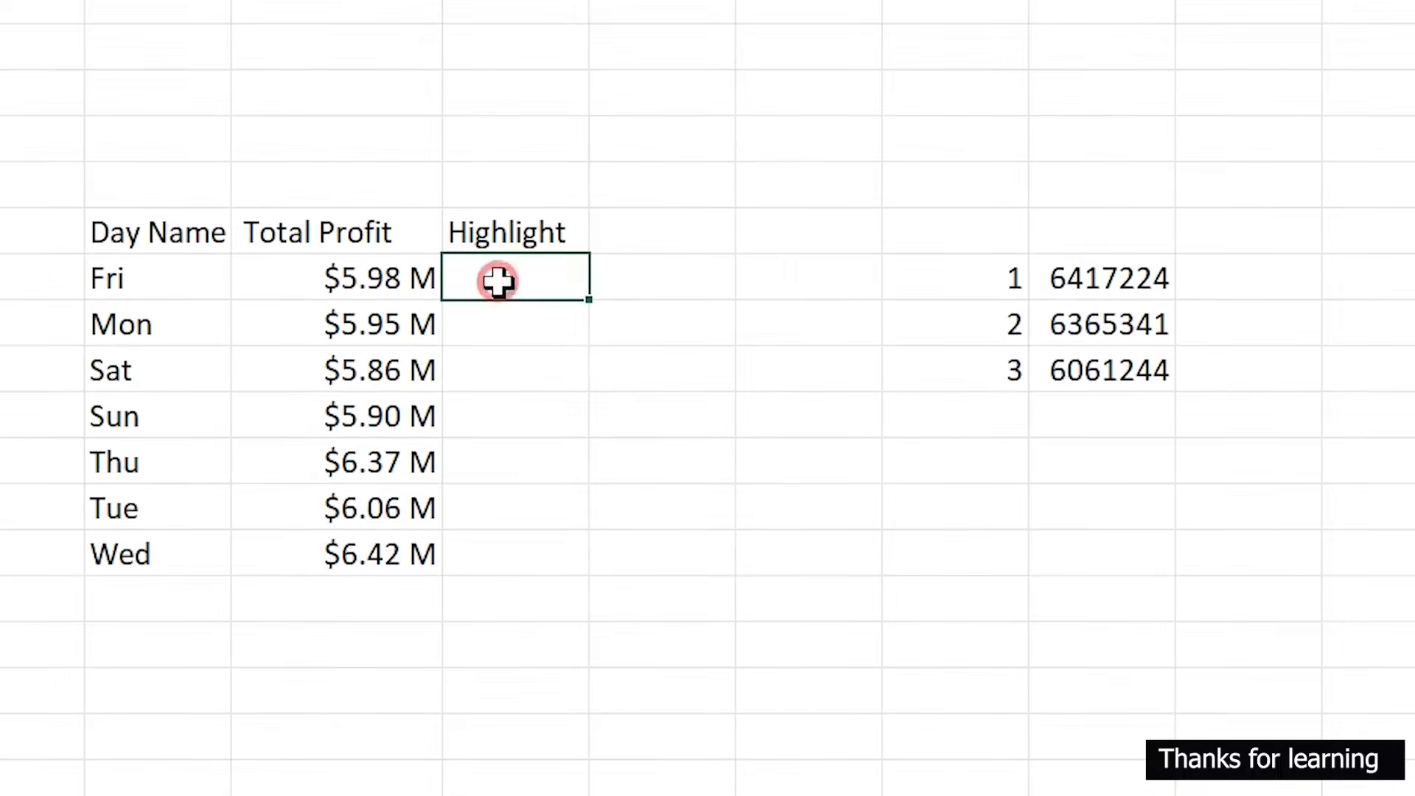
- Begin an IFS formula in R7 that returns Q7 when Q7 equals the locked top value $V$7
text(=ifs)
key(Tab)
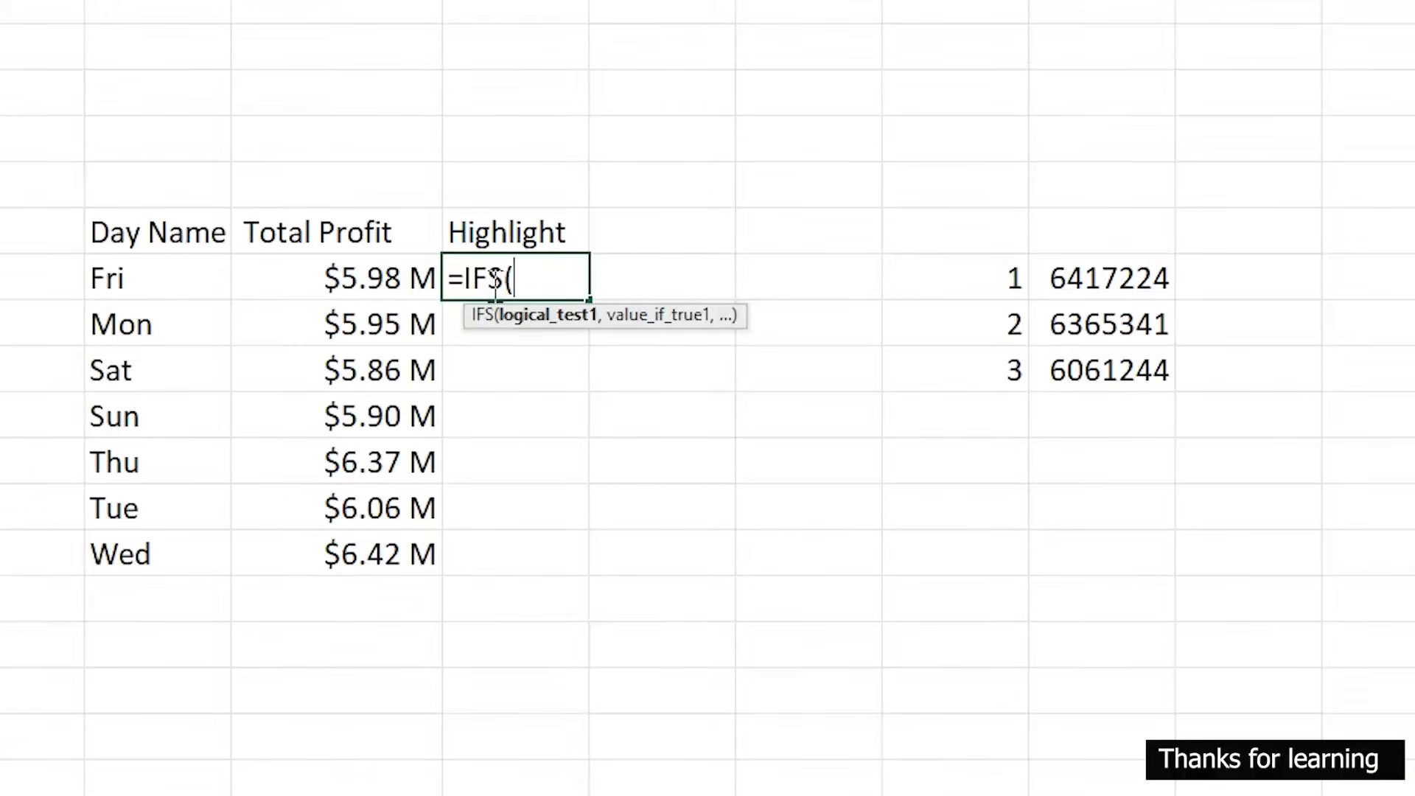
click(329, 278)
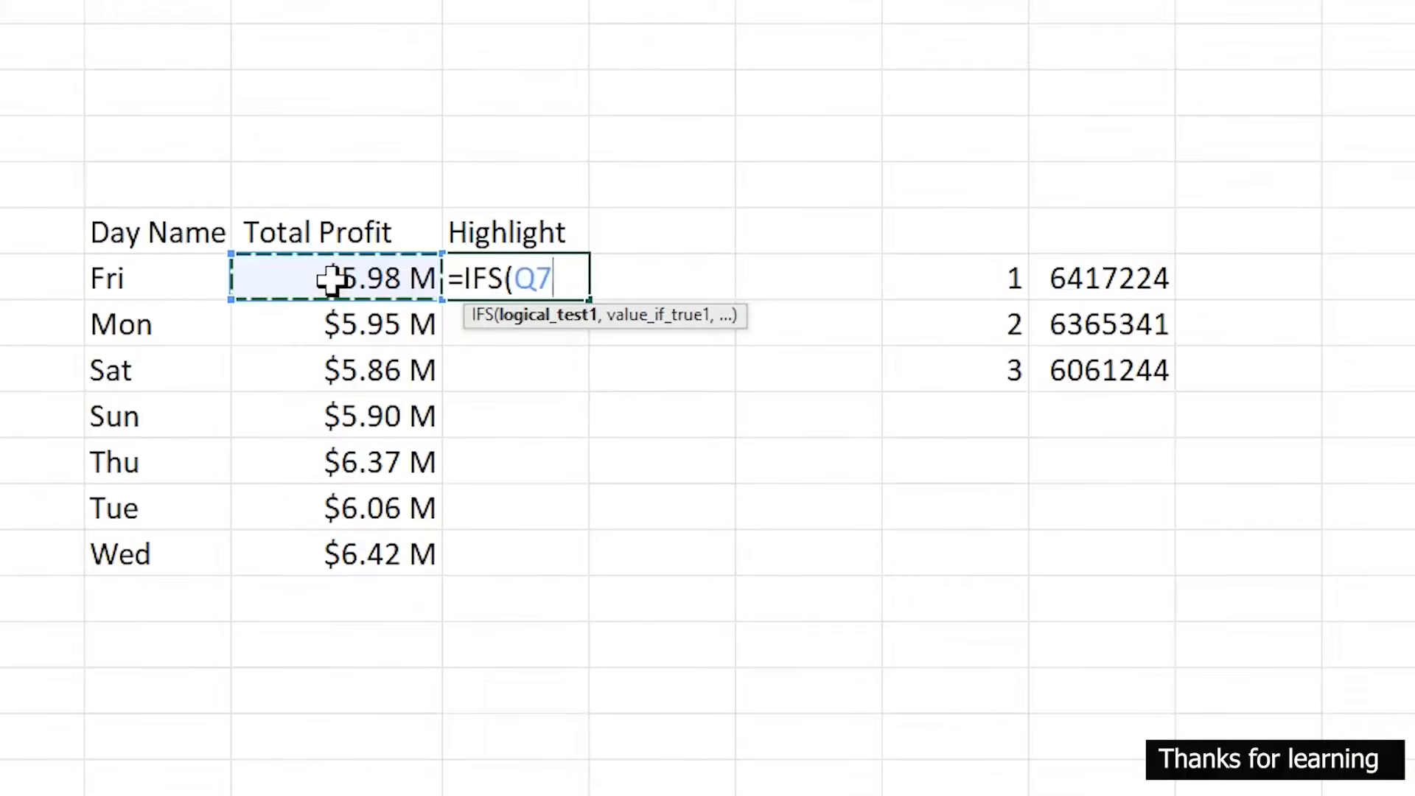
text(=)
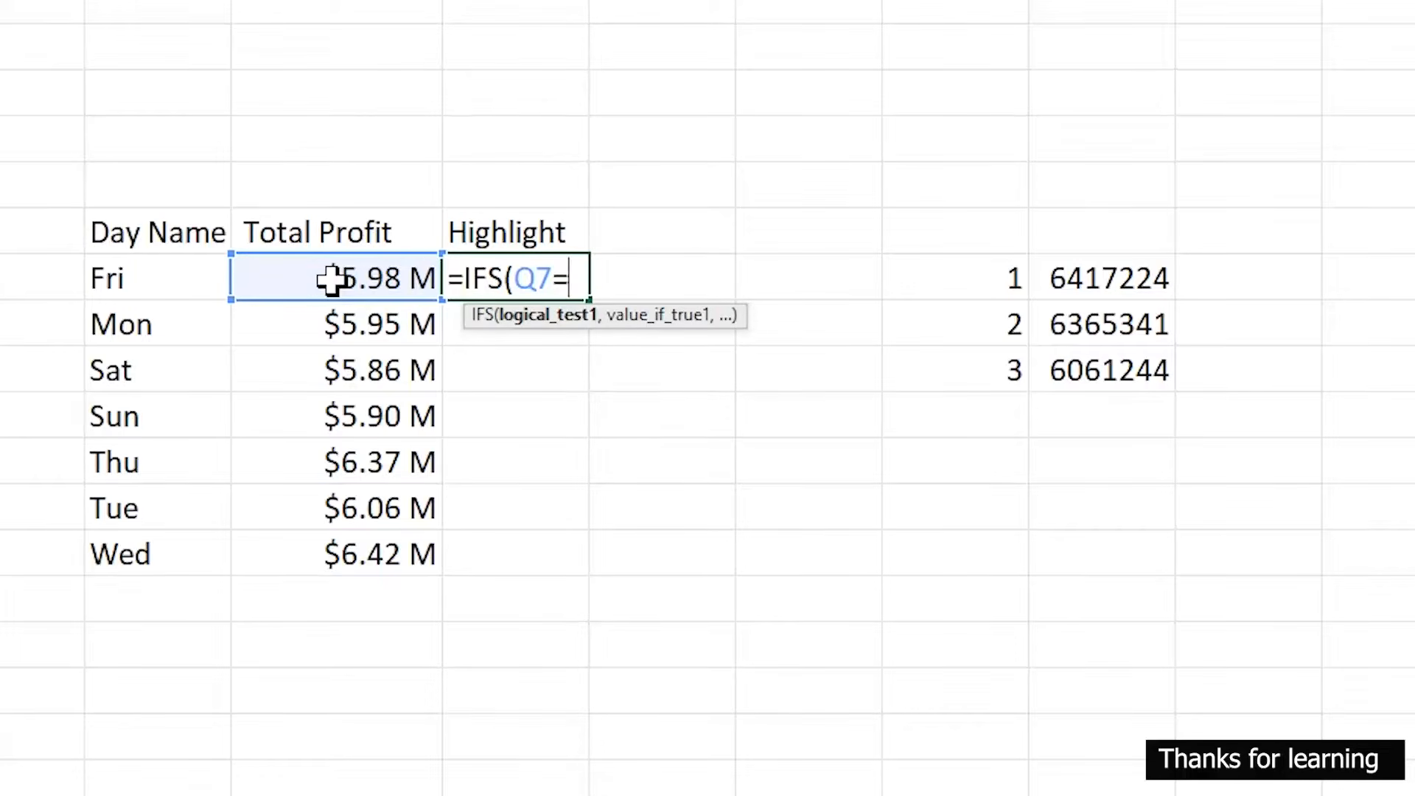
click(1070, 280)
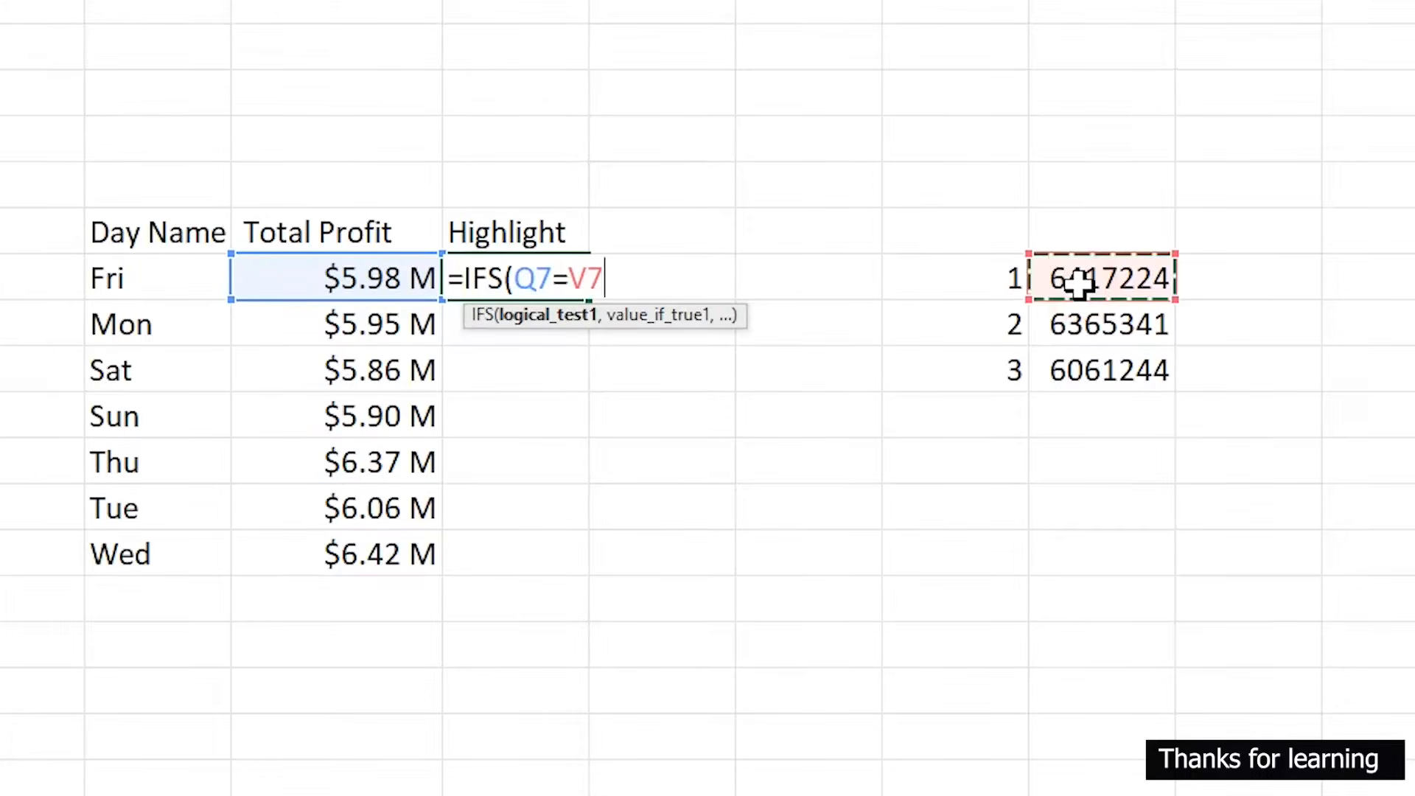
click(573, 279)
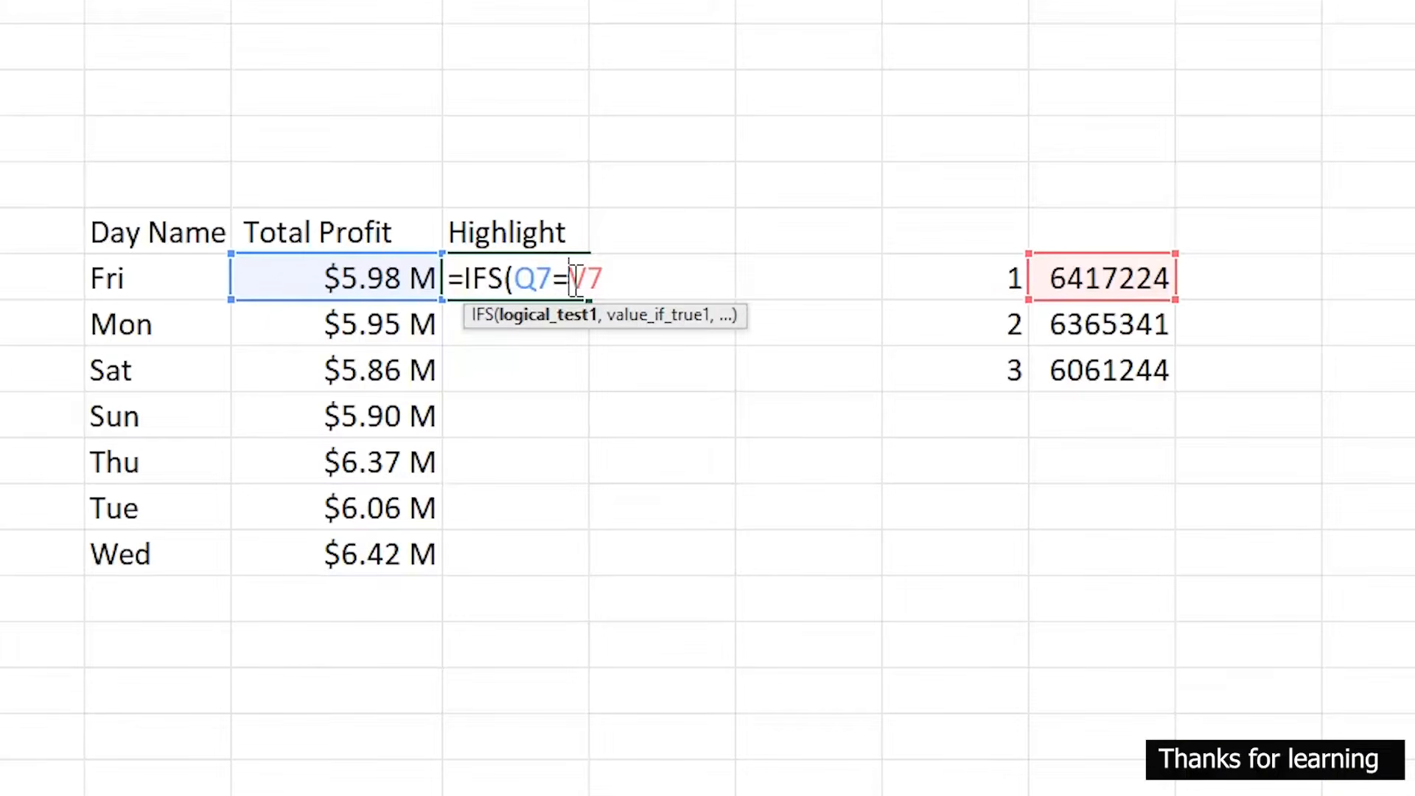
text($)
key(Right)
text($)
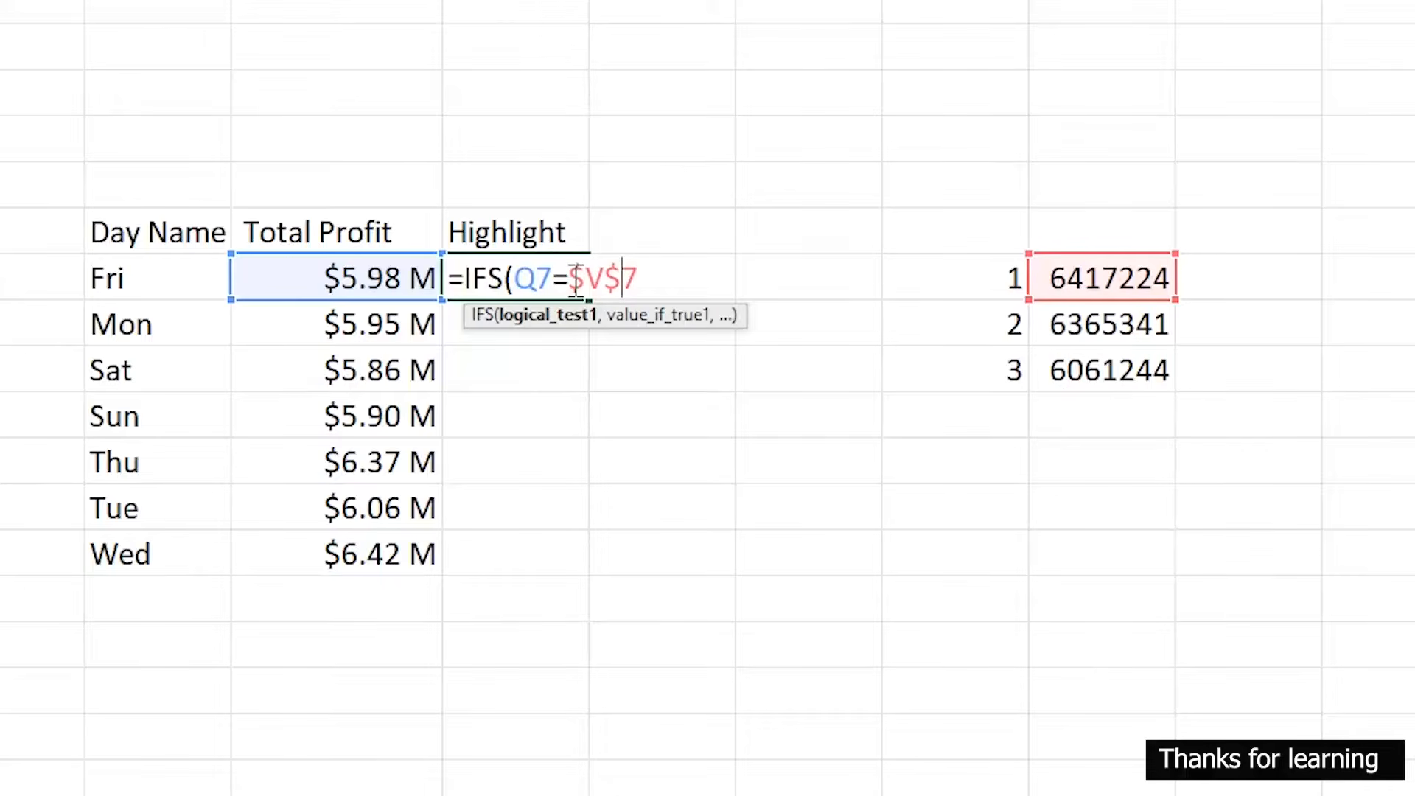
drag(640, 279, 576, 280)
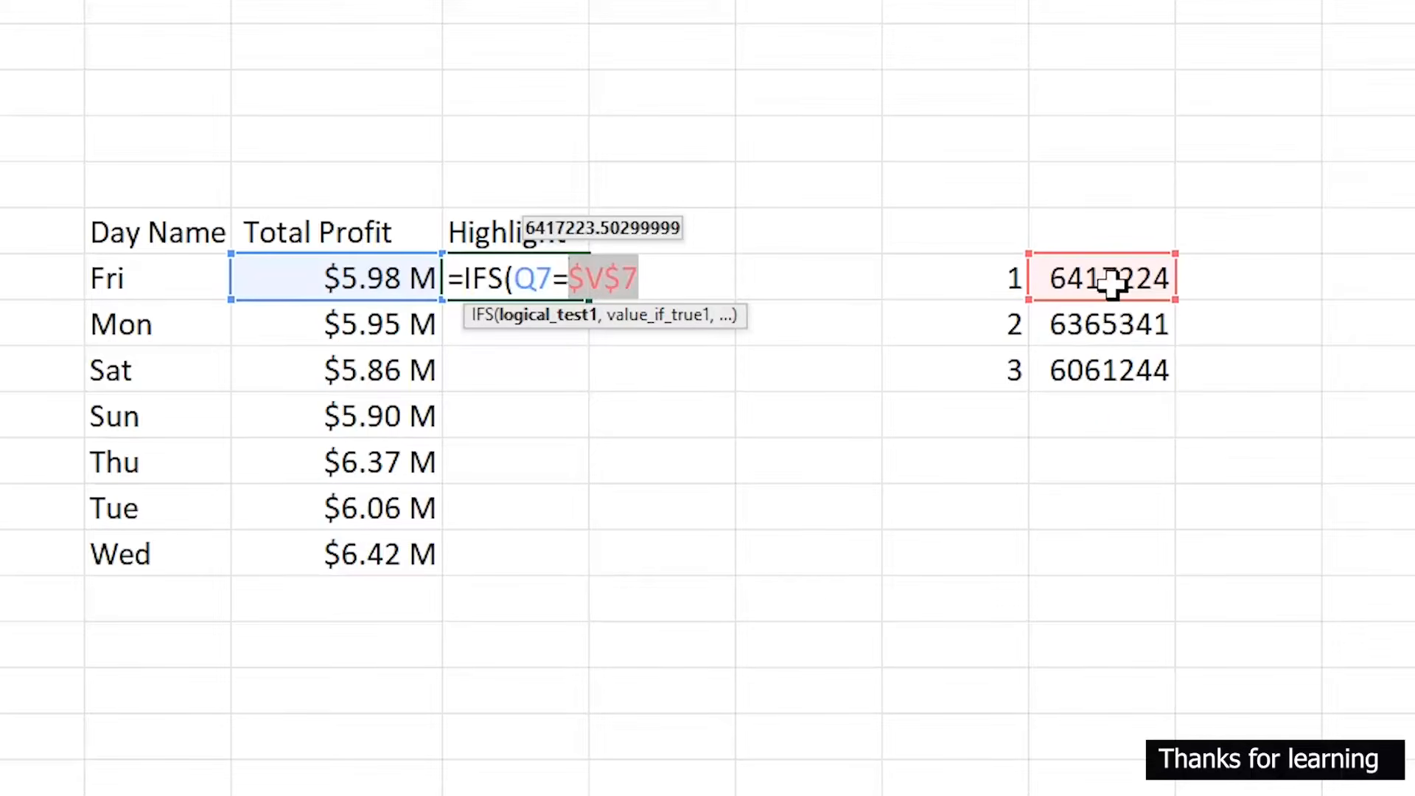
click(656, 280)
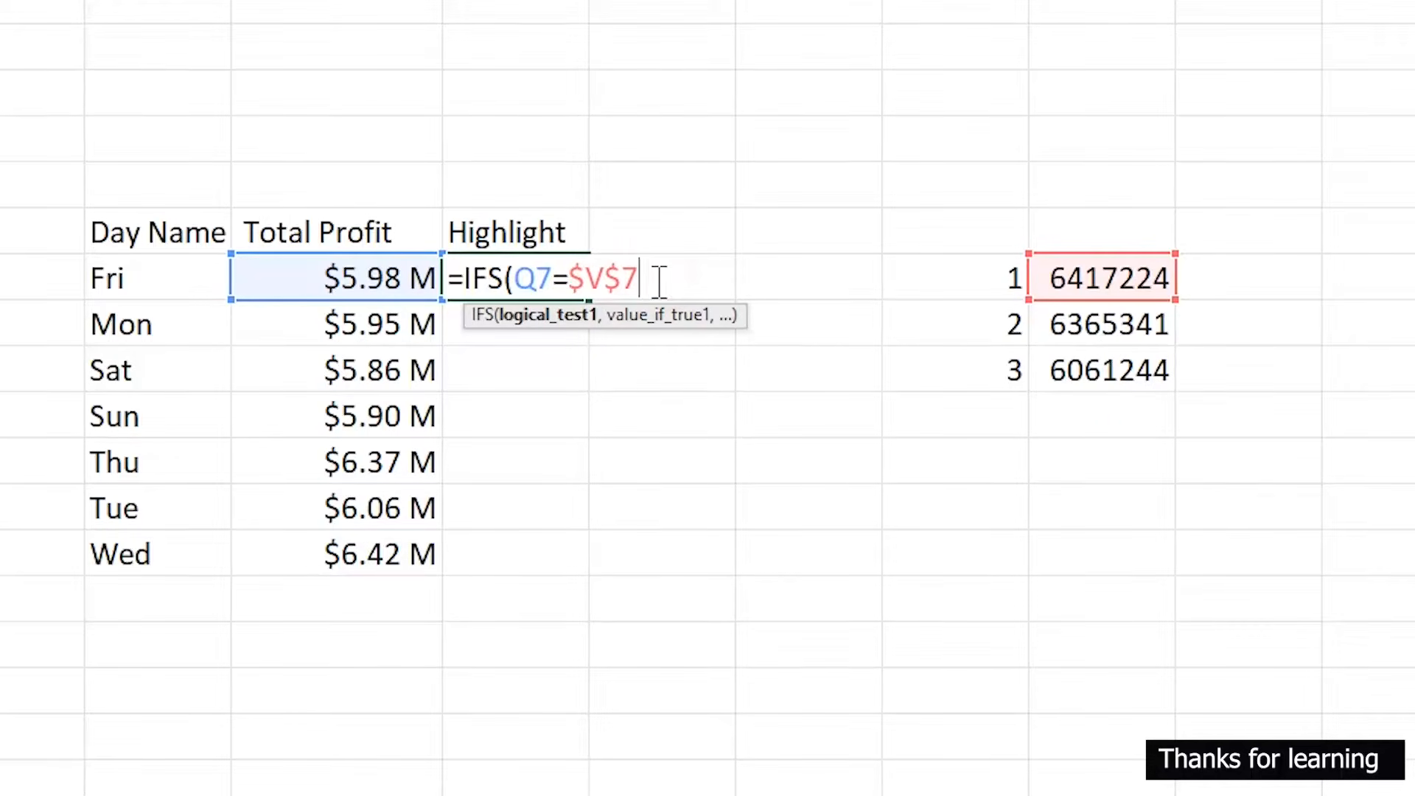
text(,)
click(376, 279)
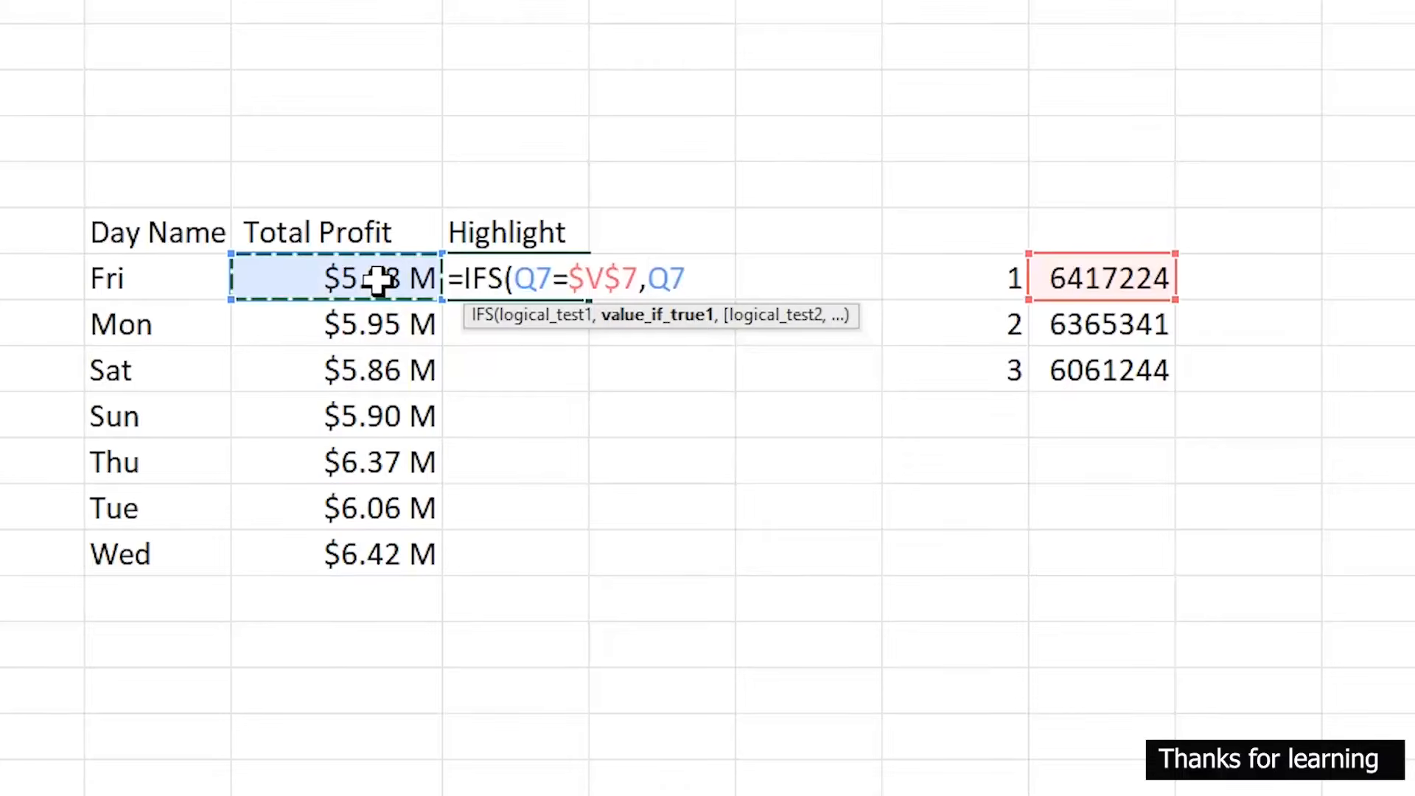
text(,)
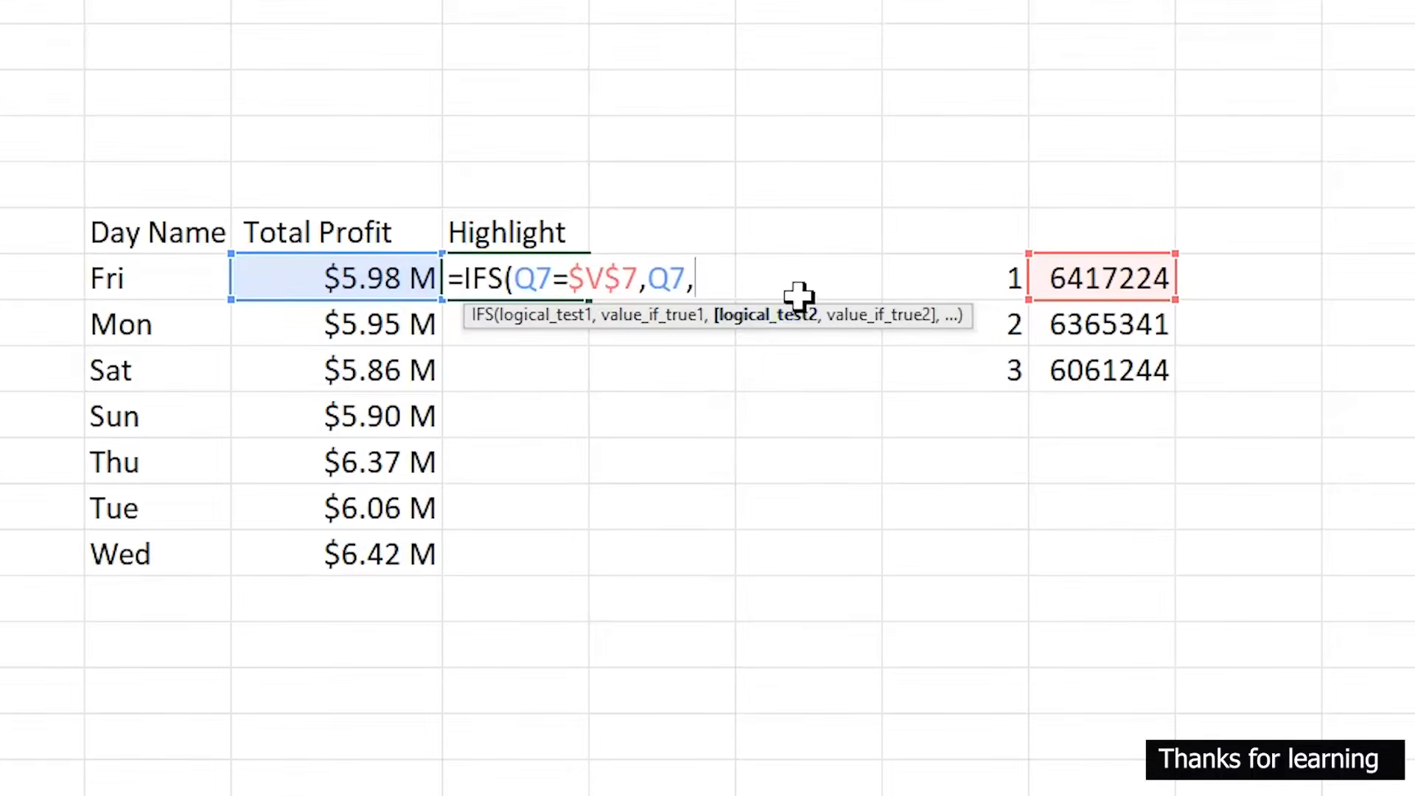
- Add a second IFS condition returning Q7 when Q7 equals $V$8
click(364, 279)
text(=)
click(1106, 324)
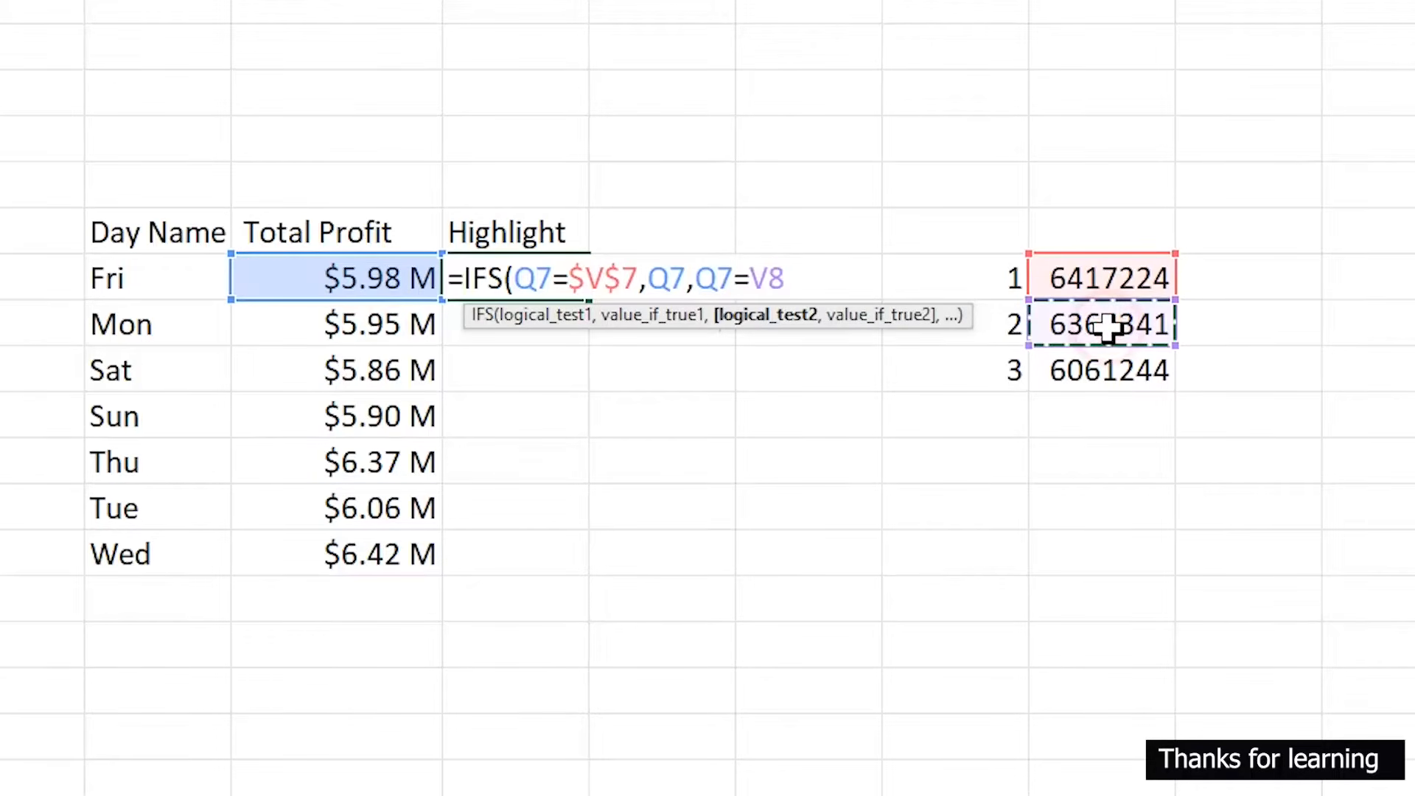
click(751, 278)
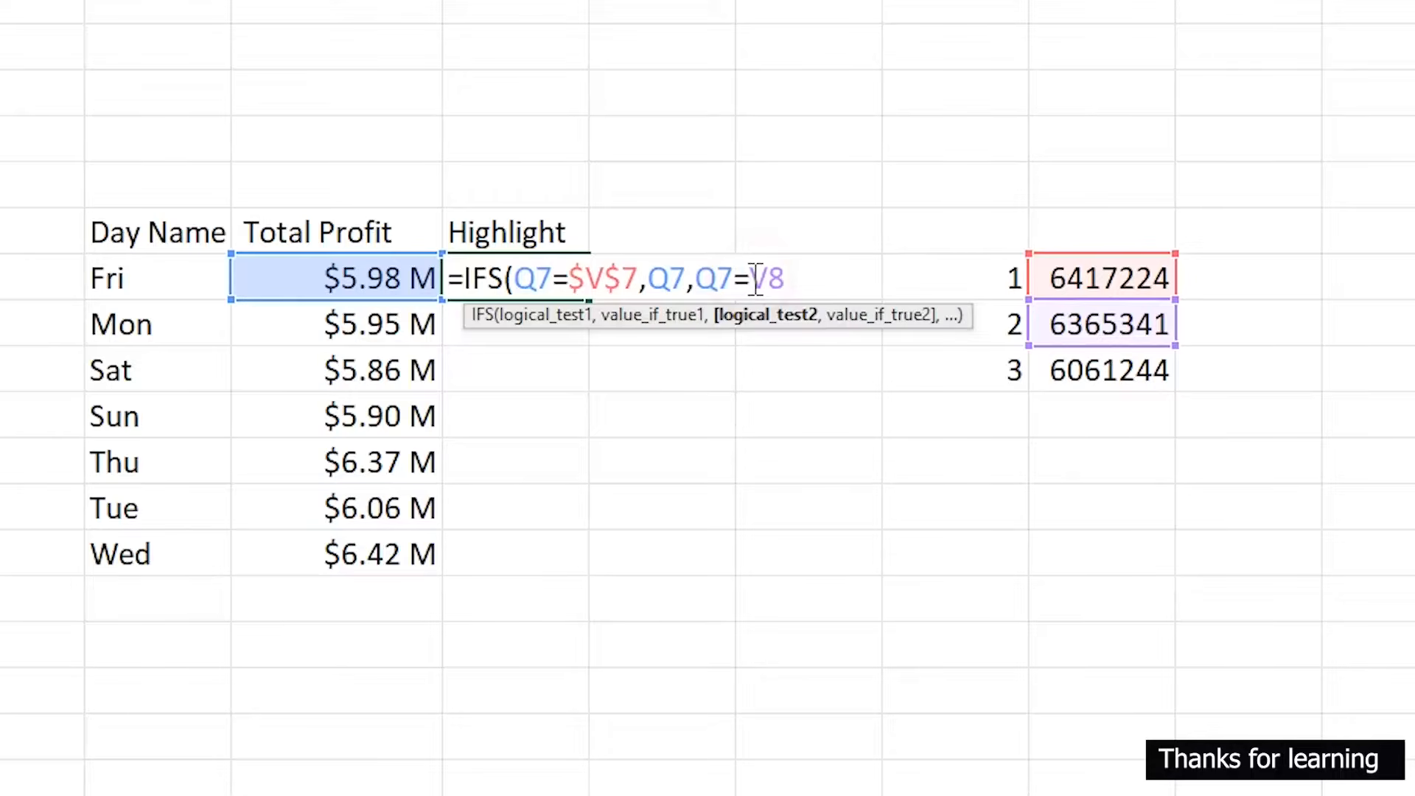
text($)
key(Right)
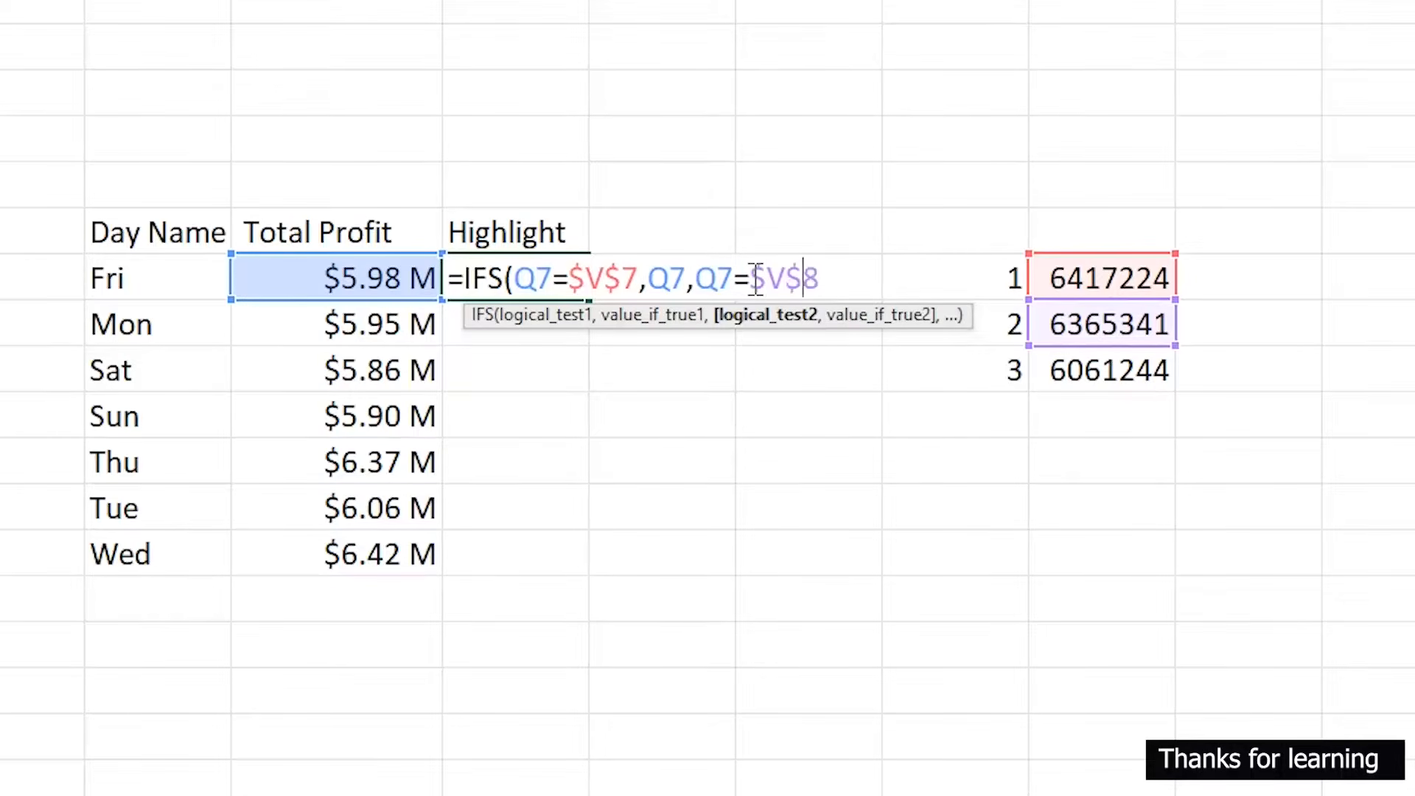
text($)
key(Right)
text(,)
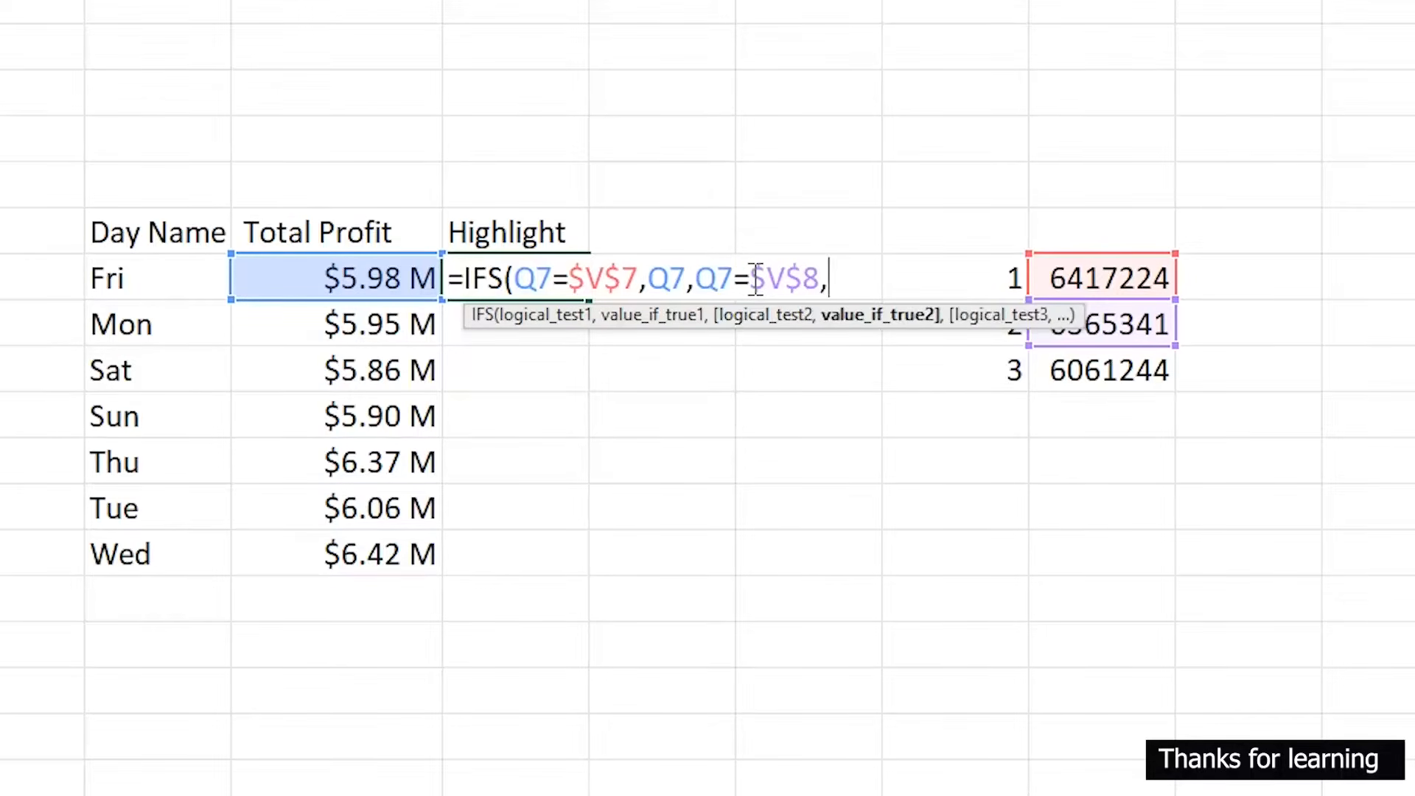
click(394, 285)
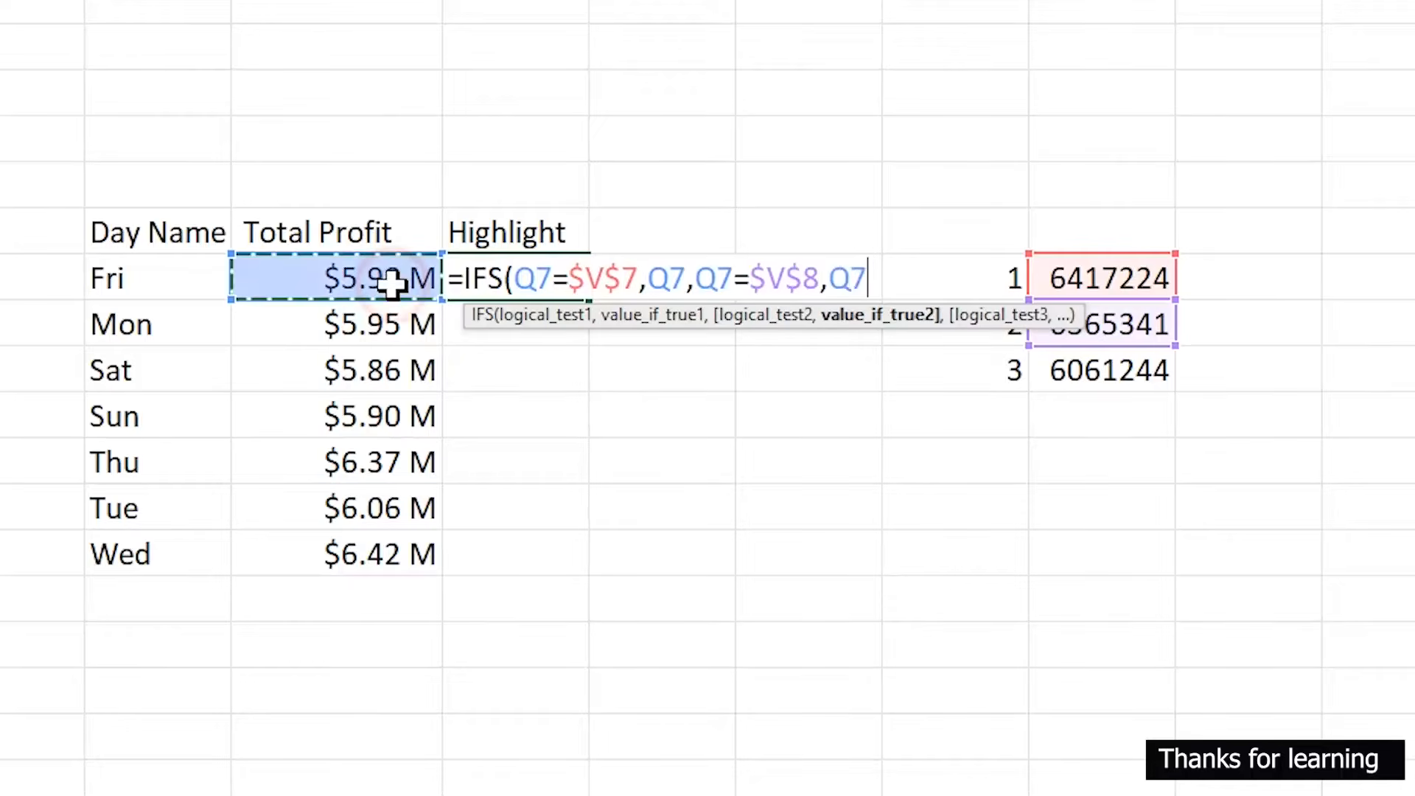
text(,)
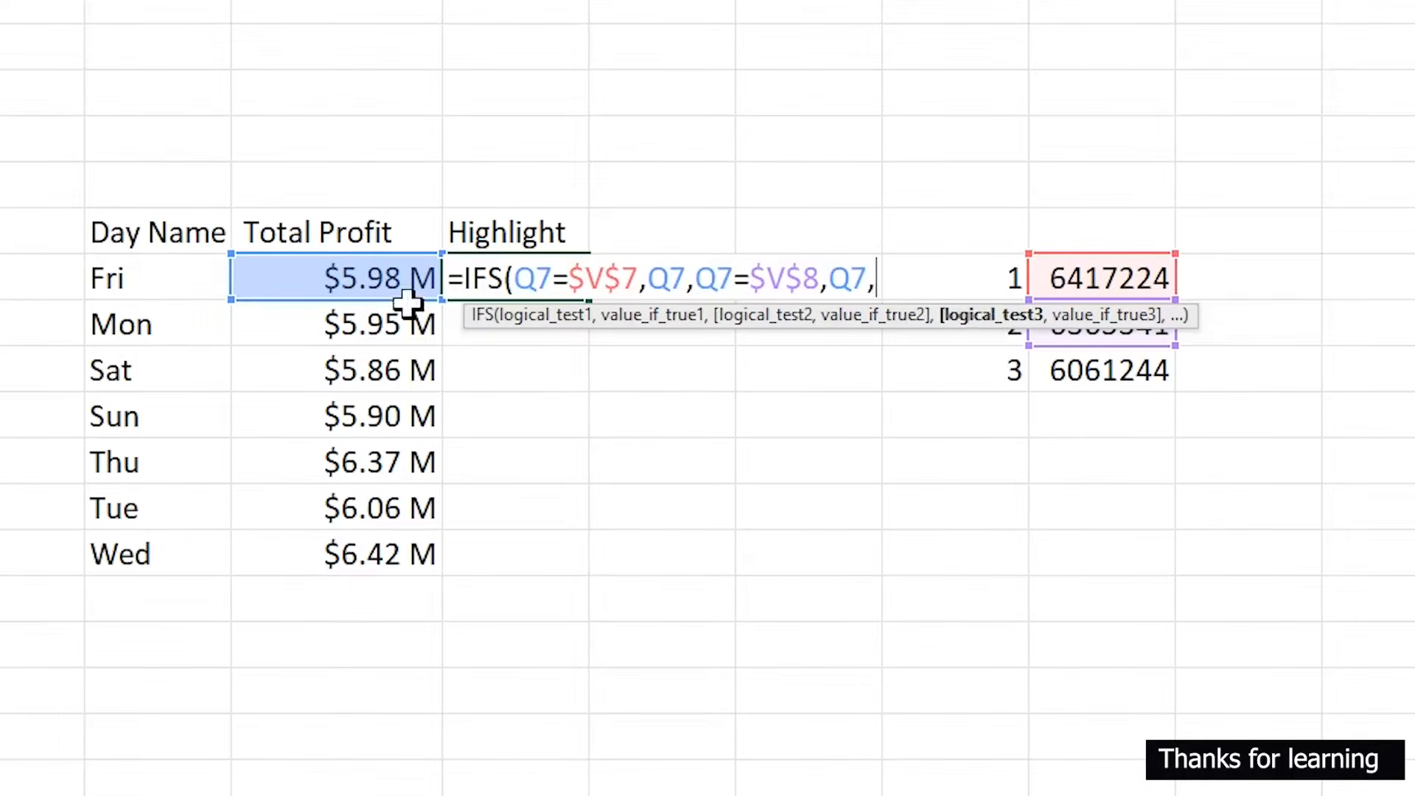
- Add a third condition returning Q7 when Q7 equals $V$9, close the formula and fill it down to R13
click(372, 278)
text(=)
click(1136, 371)
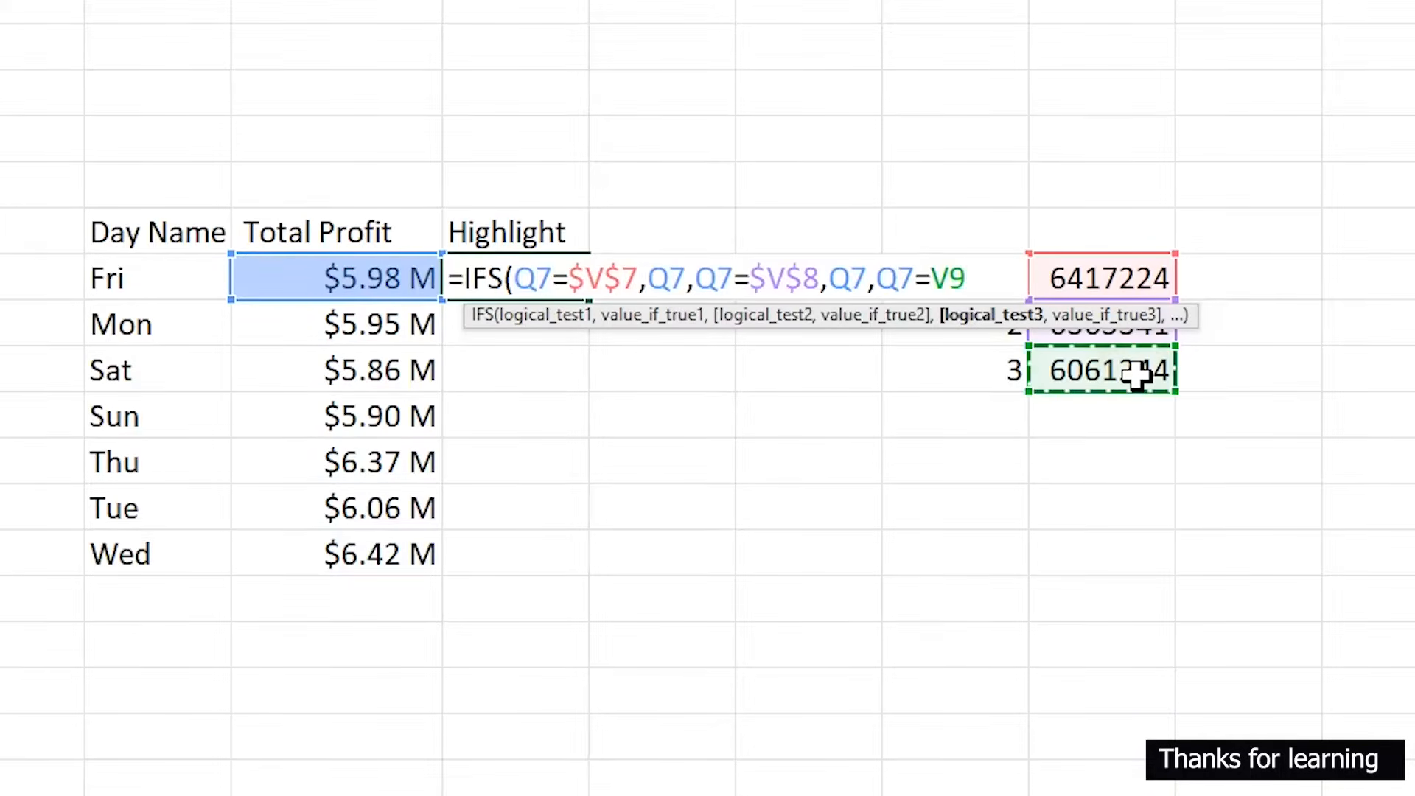
click(932, 279)
text($)
key(Right)
text(4)
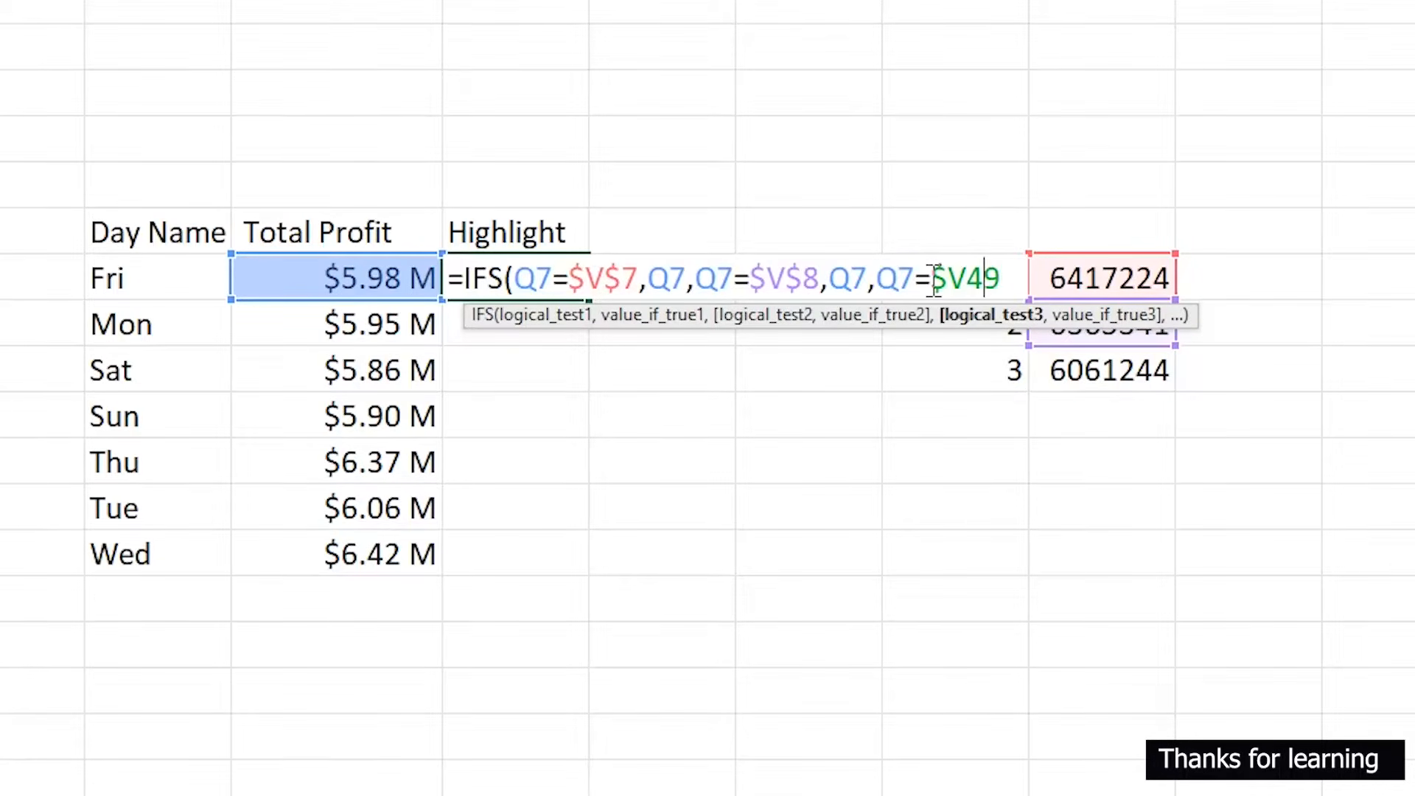
key(BackSpace)
text($)
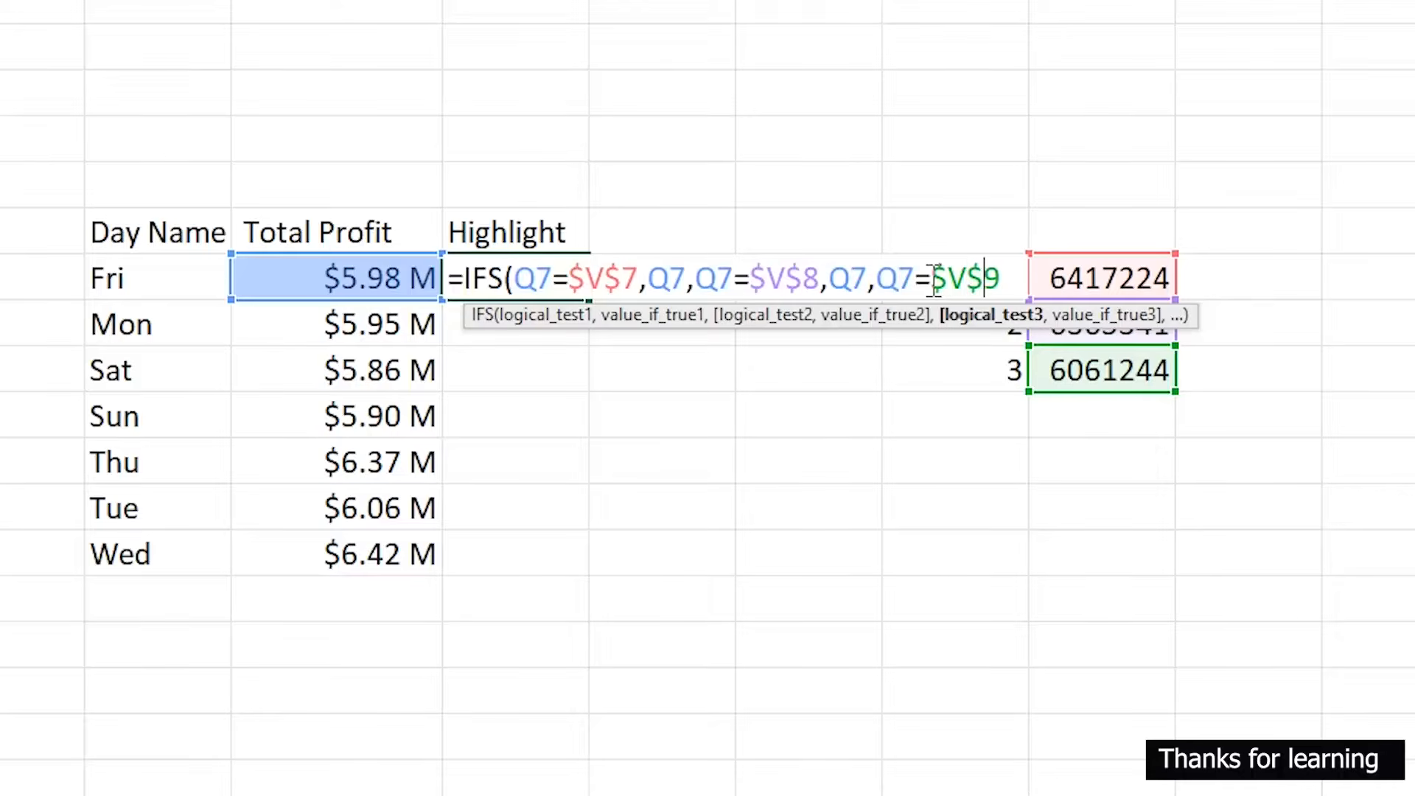
key(Right)
text(,)
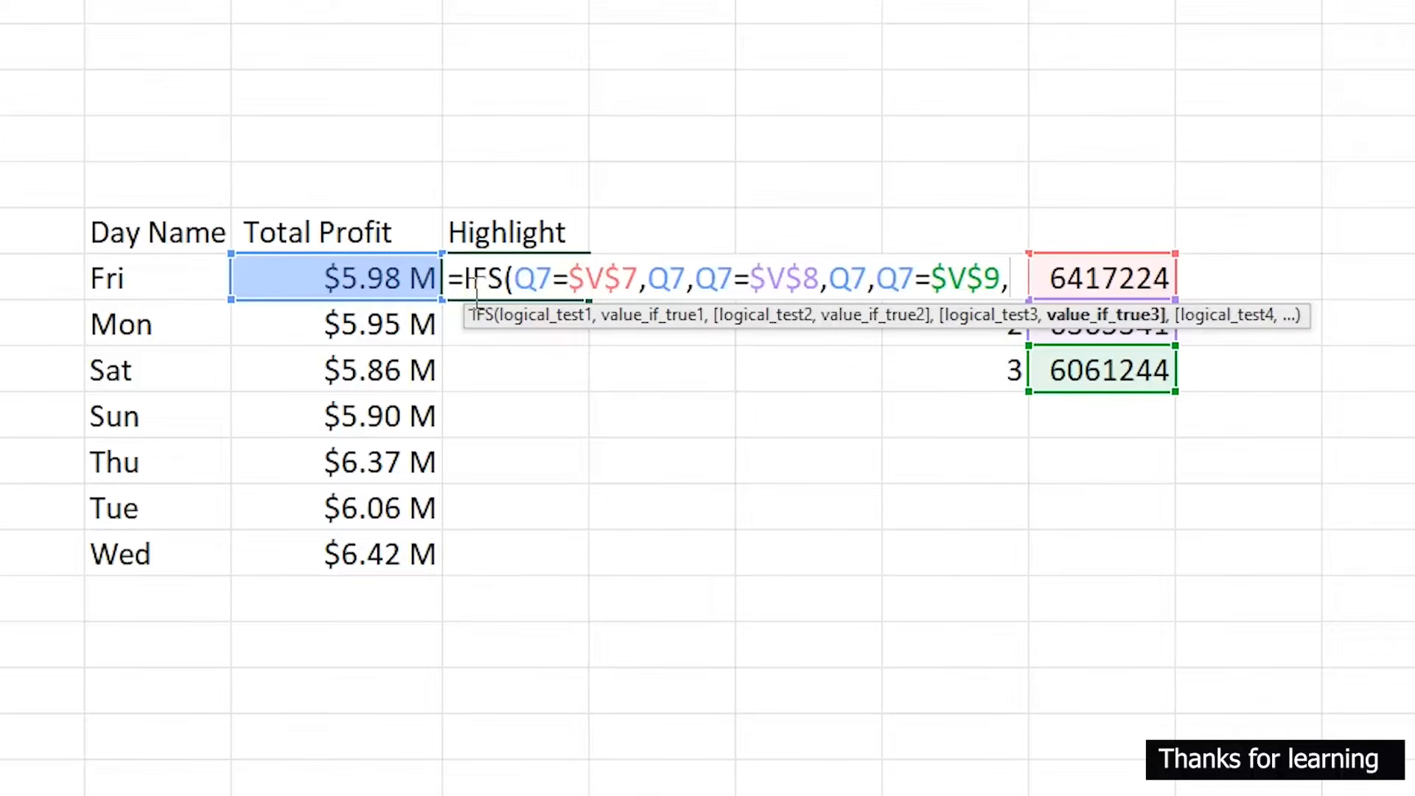
click(384, 272)
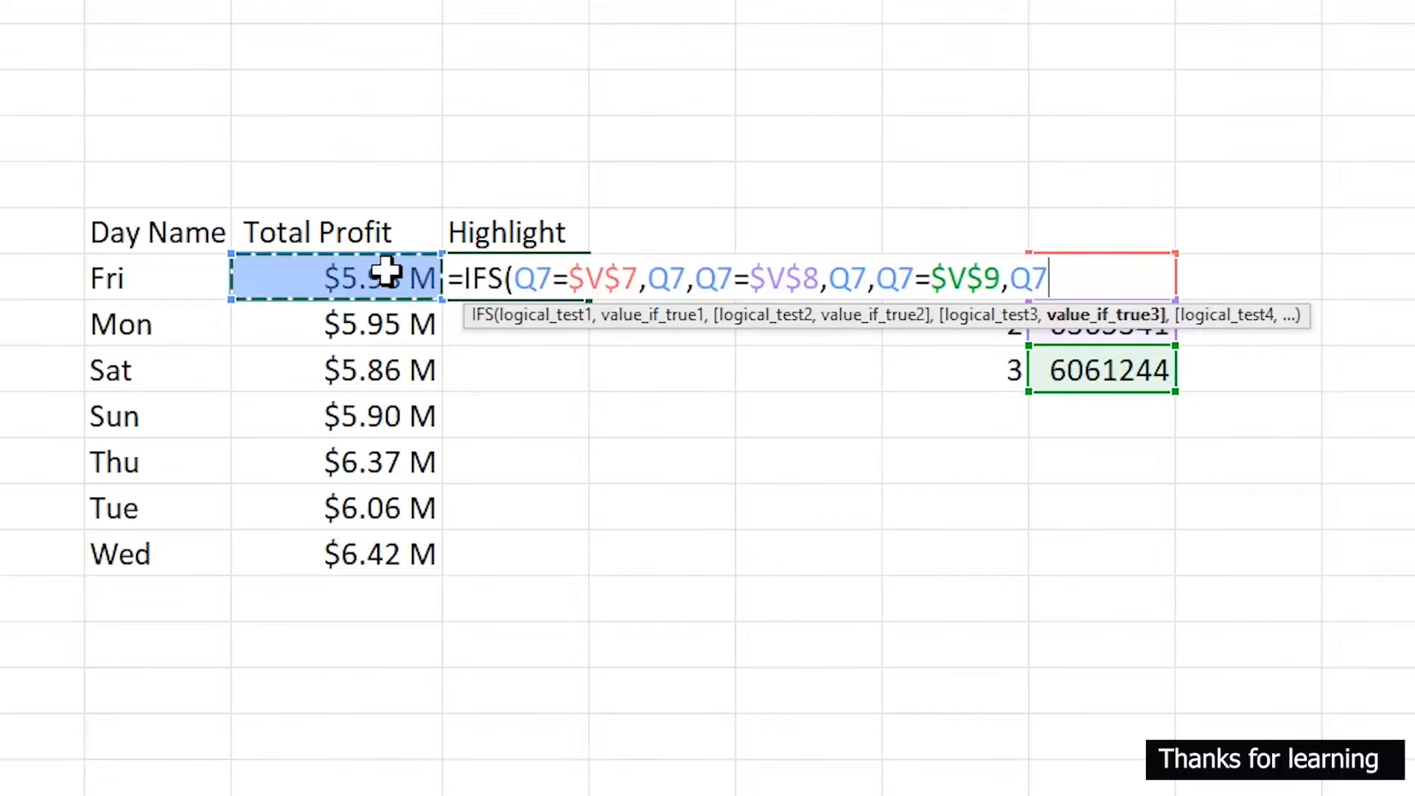
text())
key(Return)
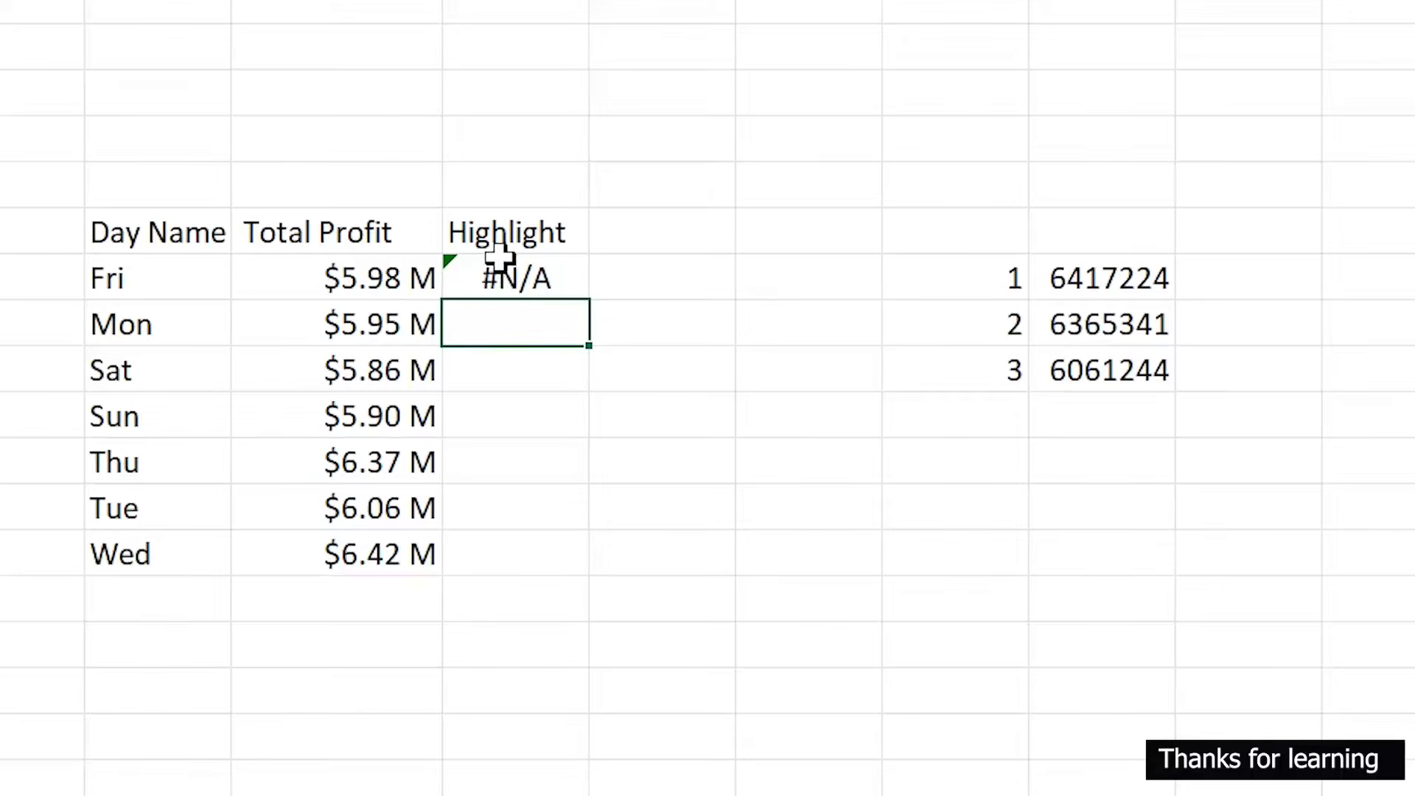
click(521, 277)
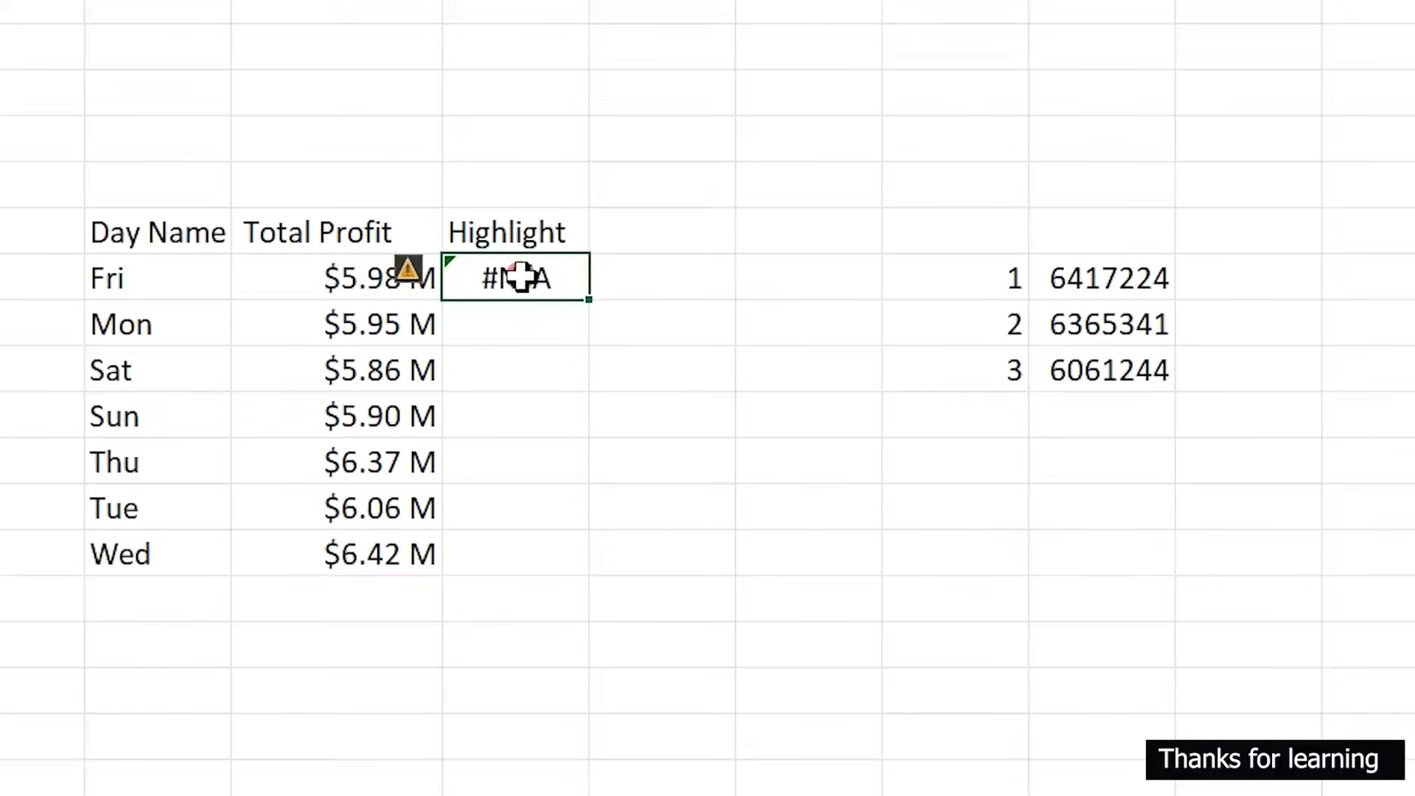
double_click(587, 302)
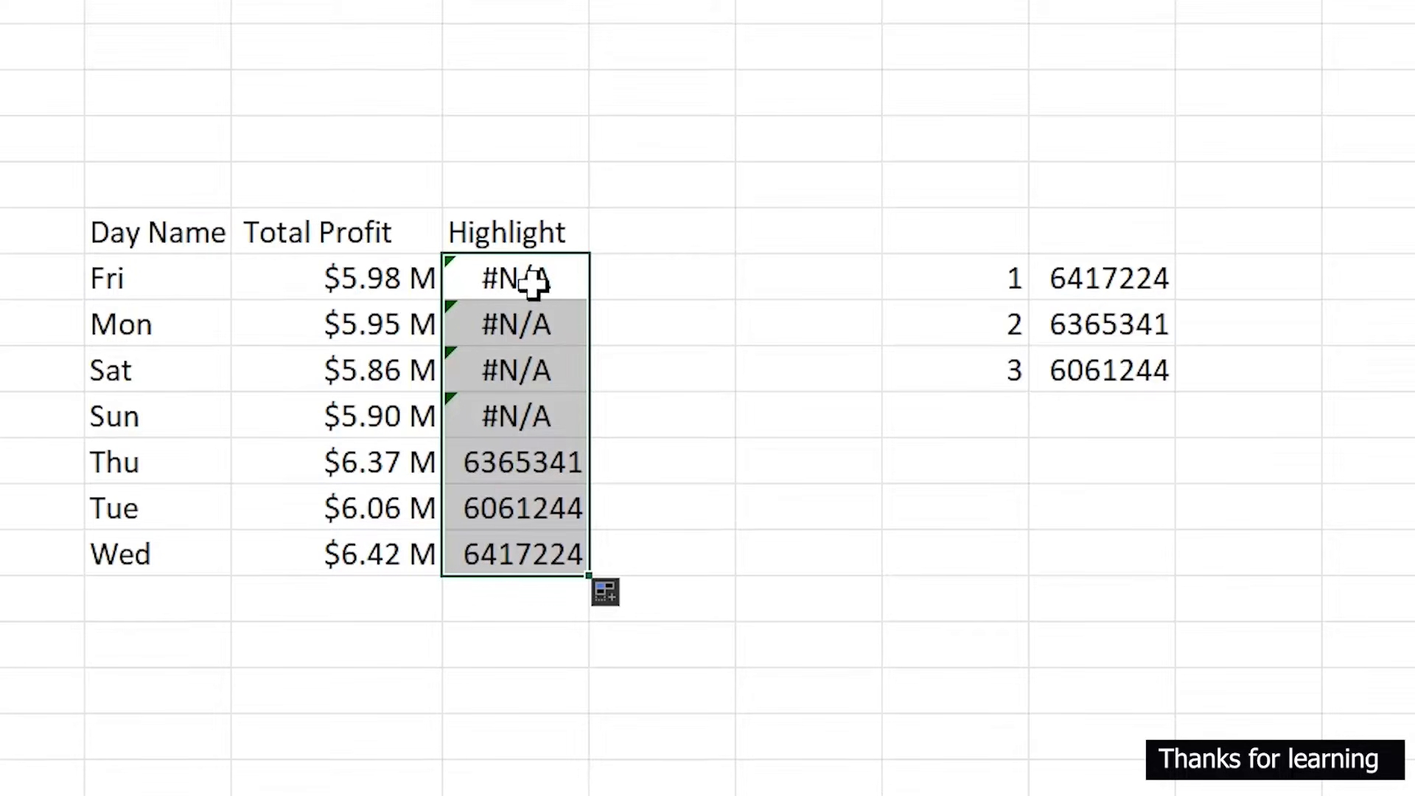
- Wrap the R7 formula in IFERROR so errors return an empty string ""
click(487, 281)
double_click(486, 281)
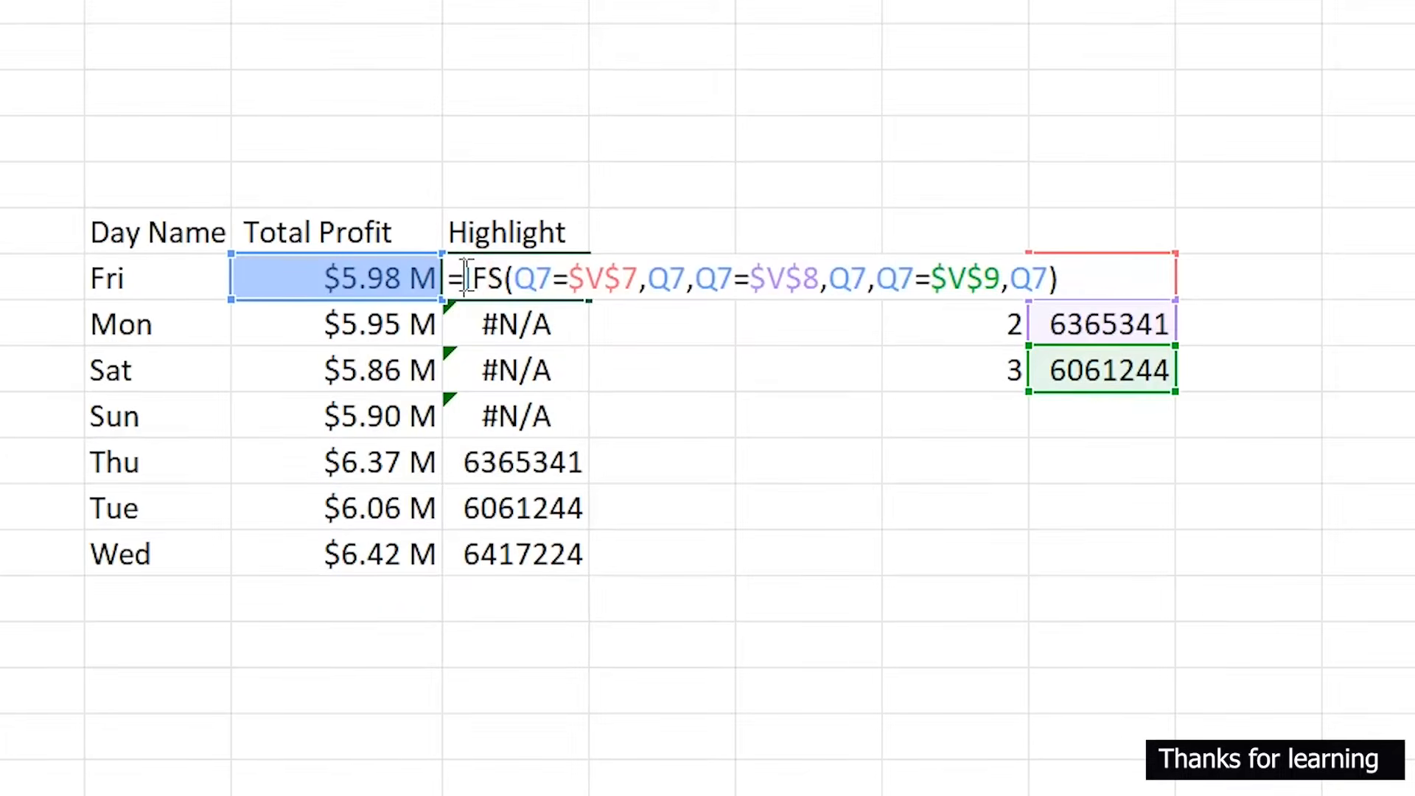
text(IFe)
key(Tab)
text(,)
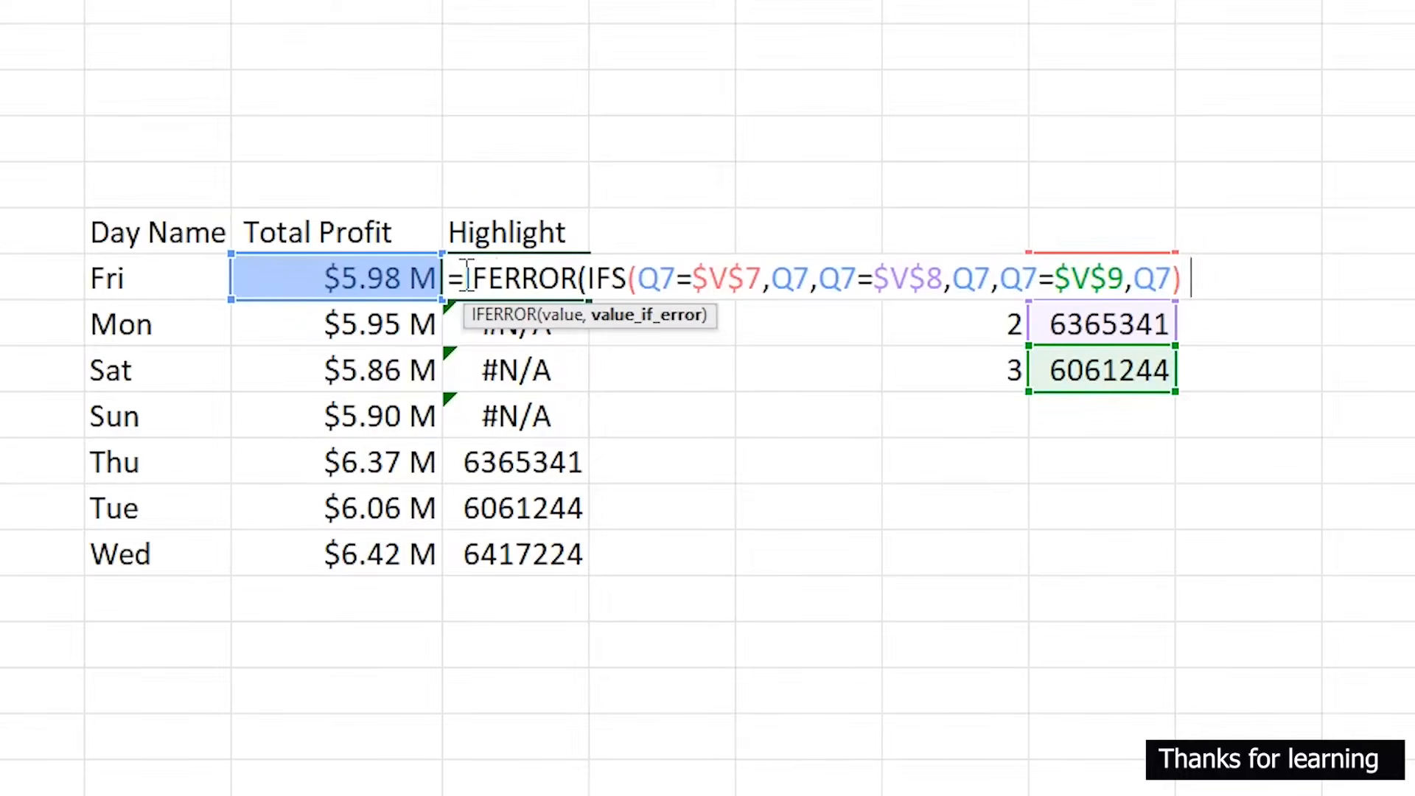
text(""))
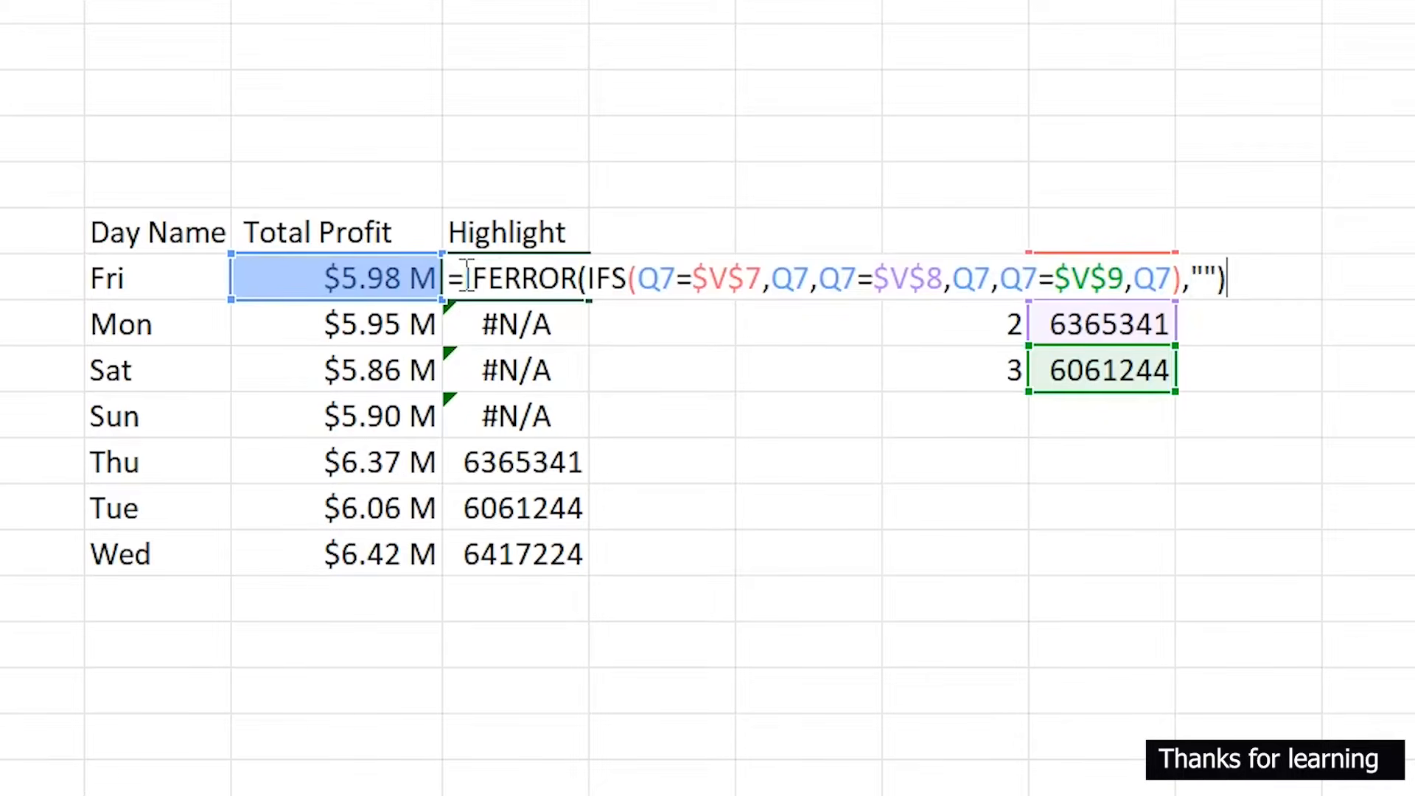
key(Return)
- Fill the IFERROR formula from R7 down to R13
click(462, 275)
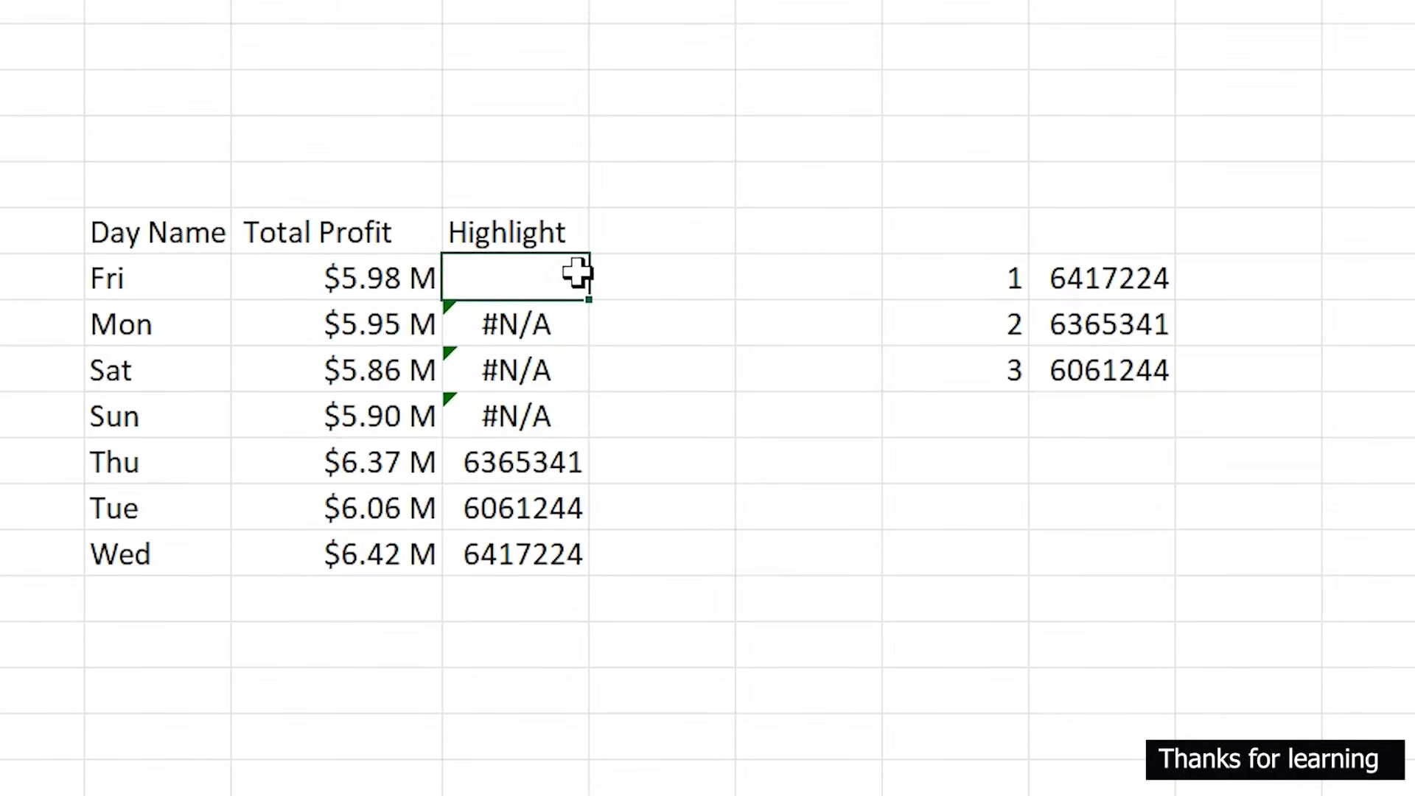
double_click(592, 302)
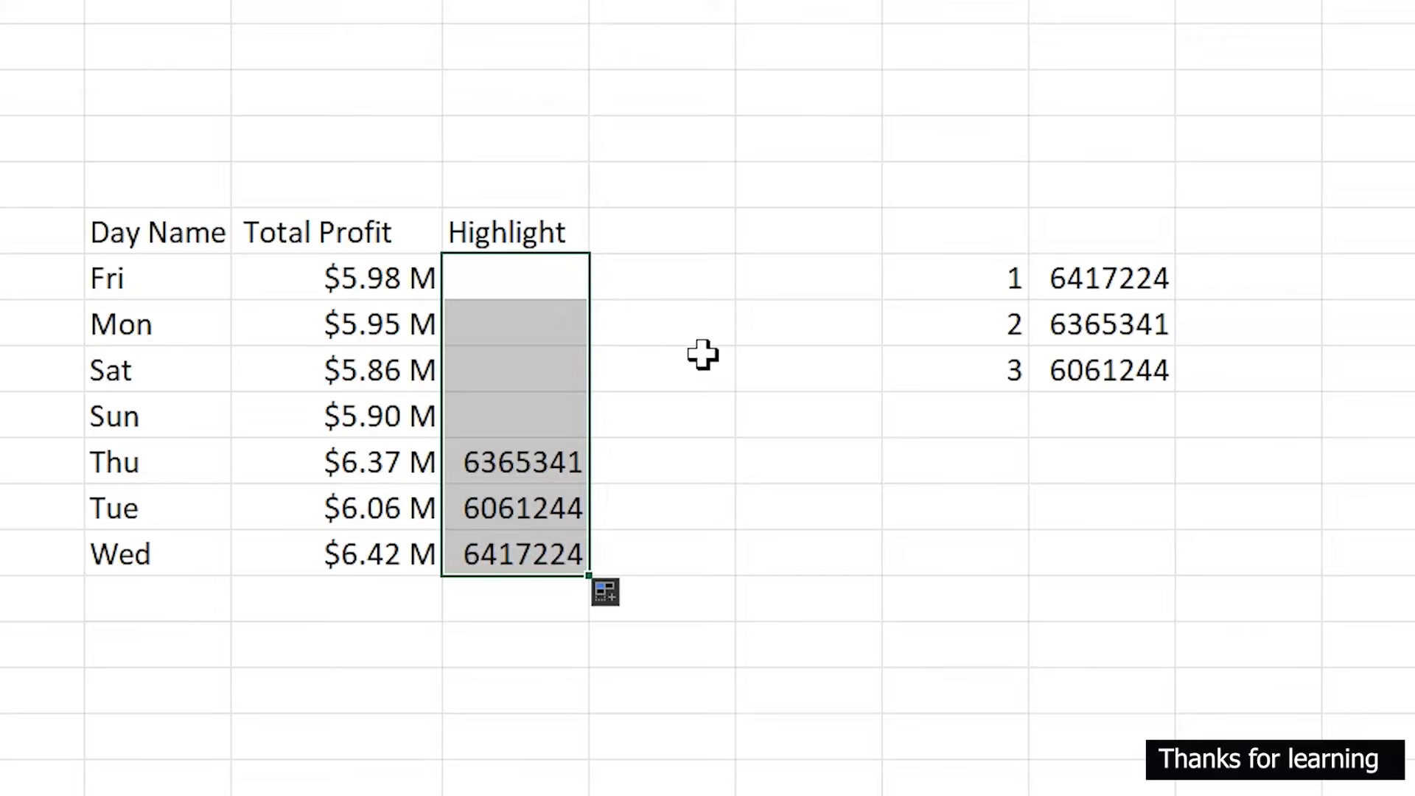
click(730, 372)
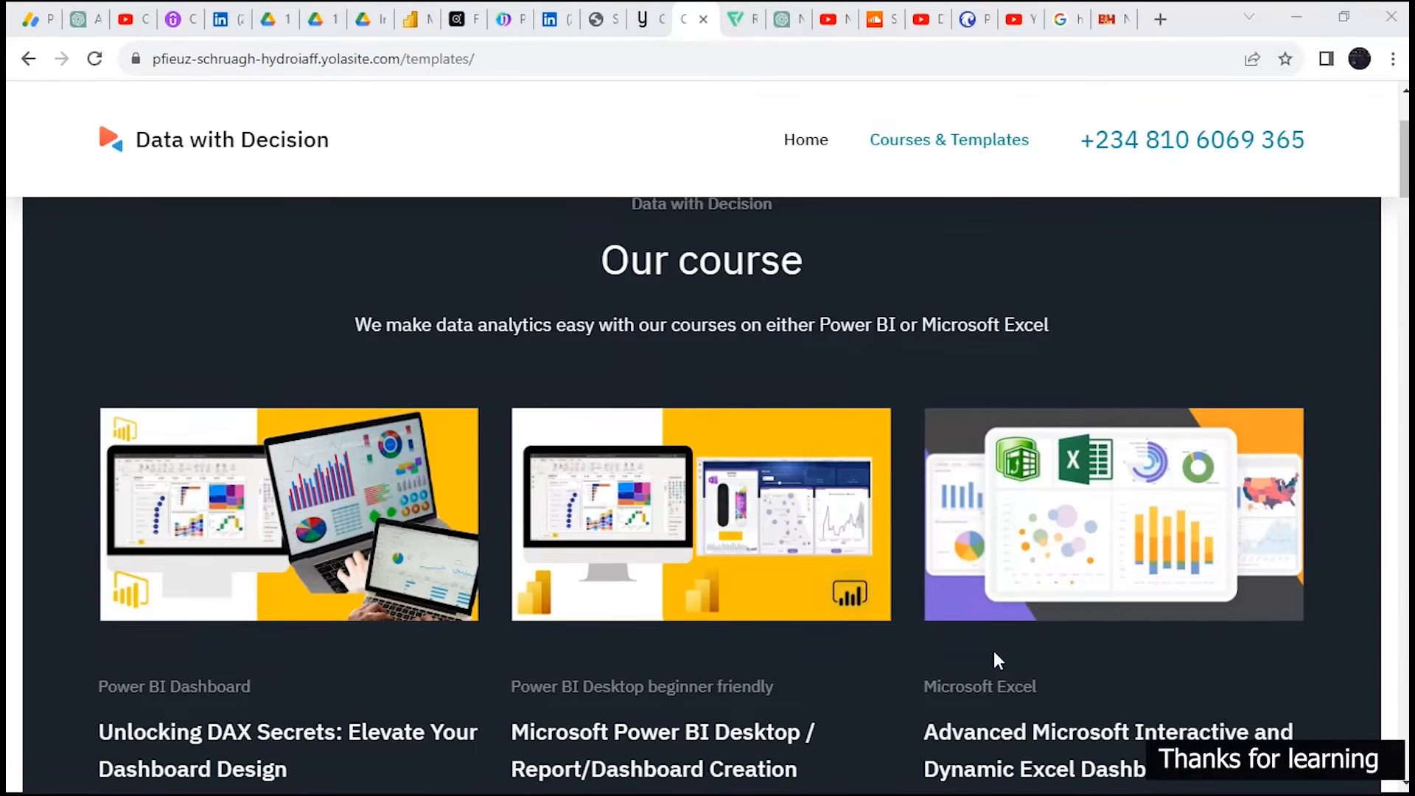
scroll(995, 650, down, 3)
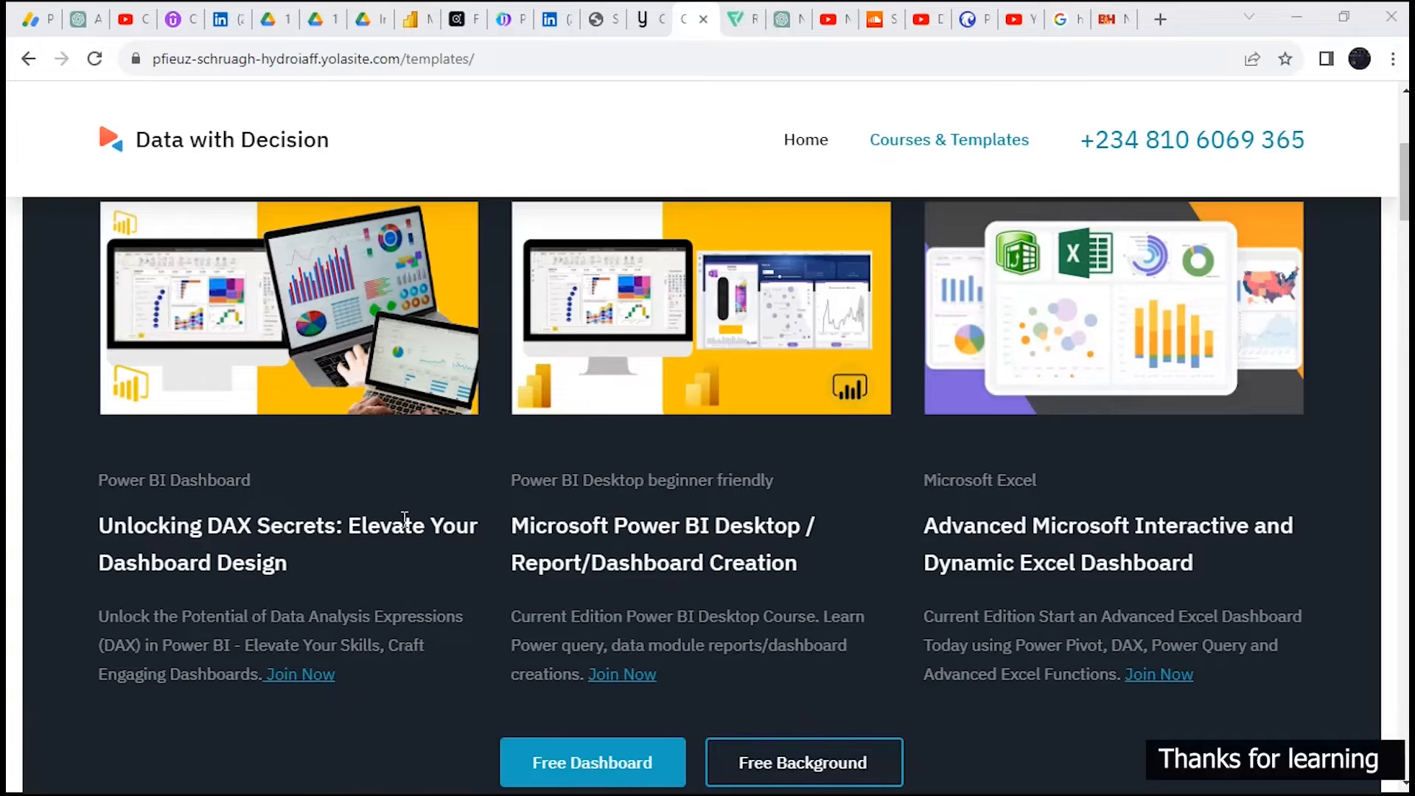
scroll(405, 519, down, 7)
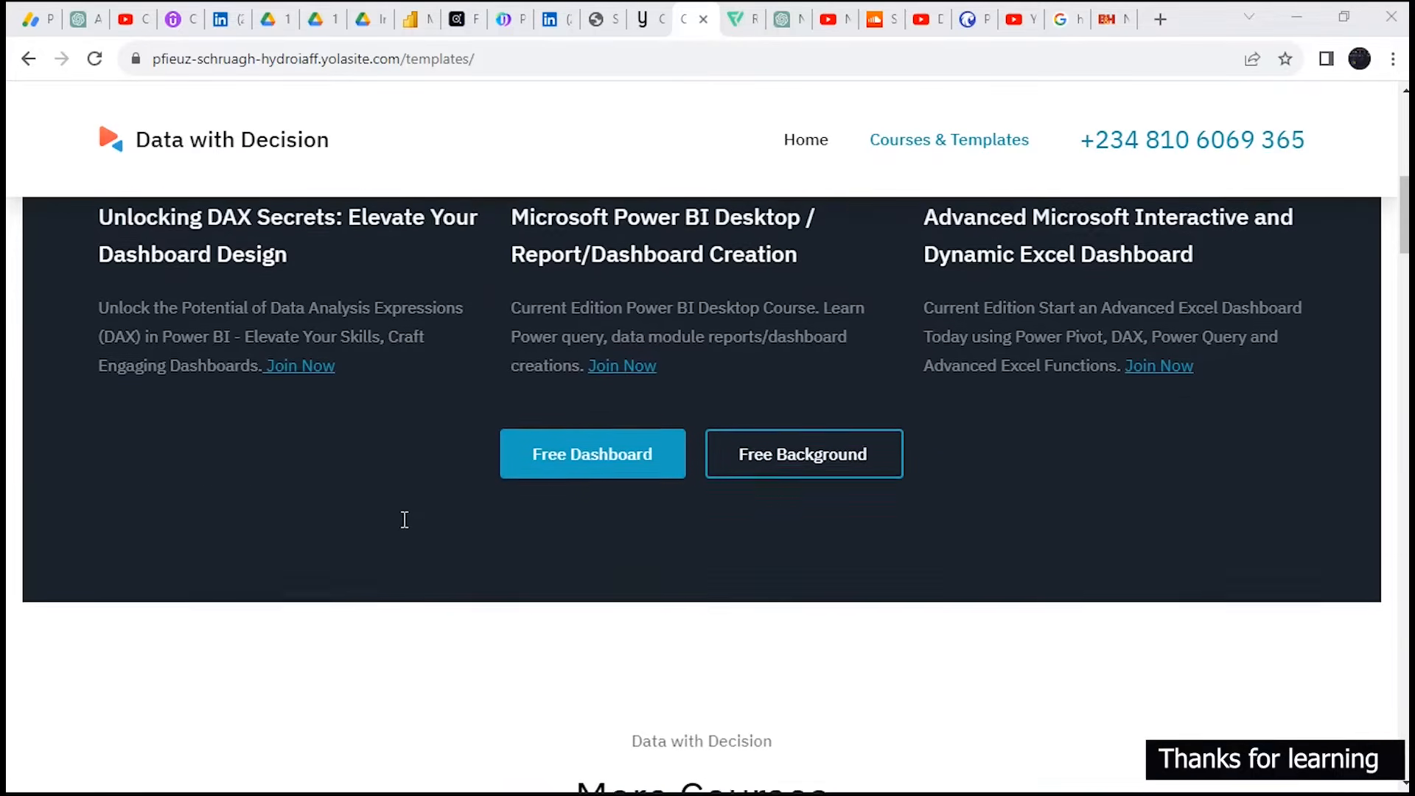
scroll(404, 519, down, 6)
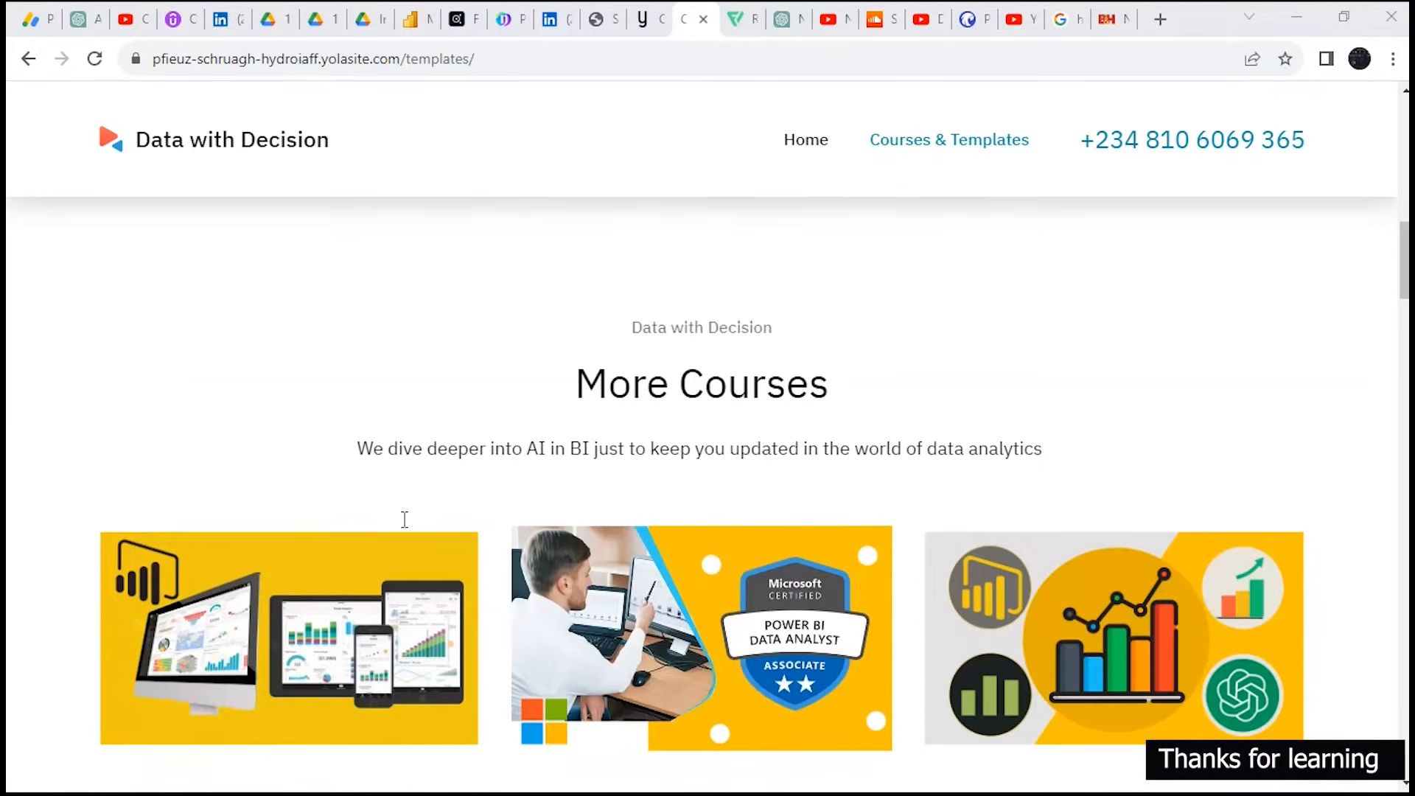
scroll(404, 520, down, 1)
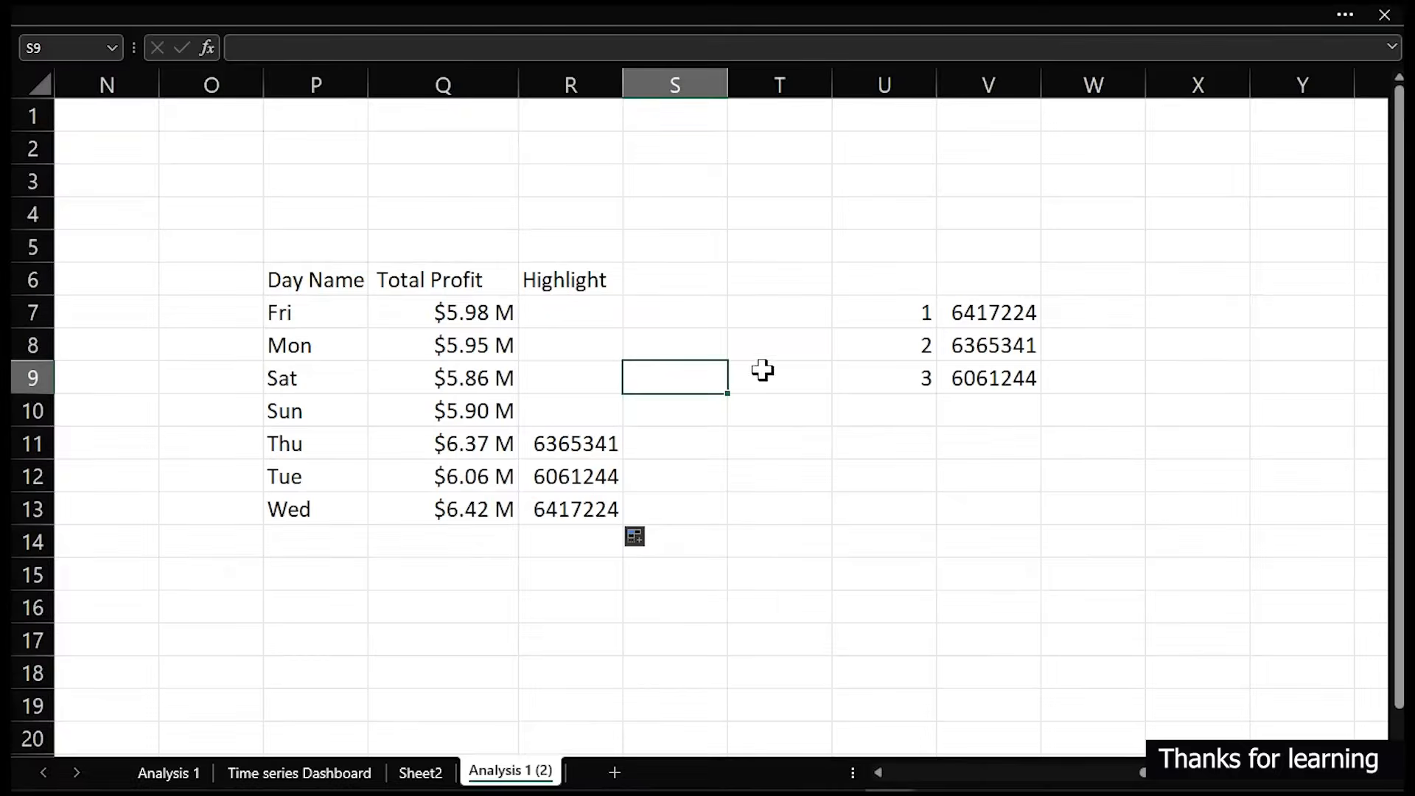
click(877, 774)
click(877, 774)
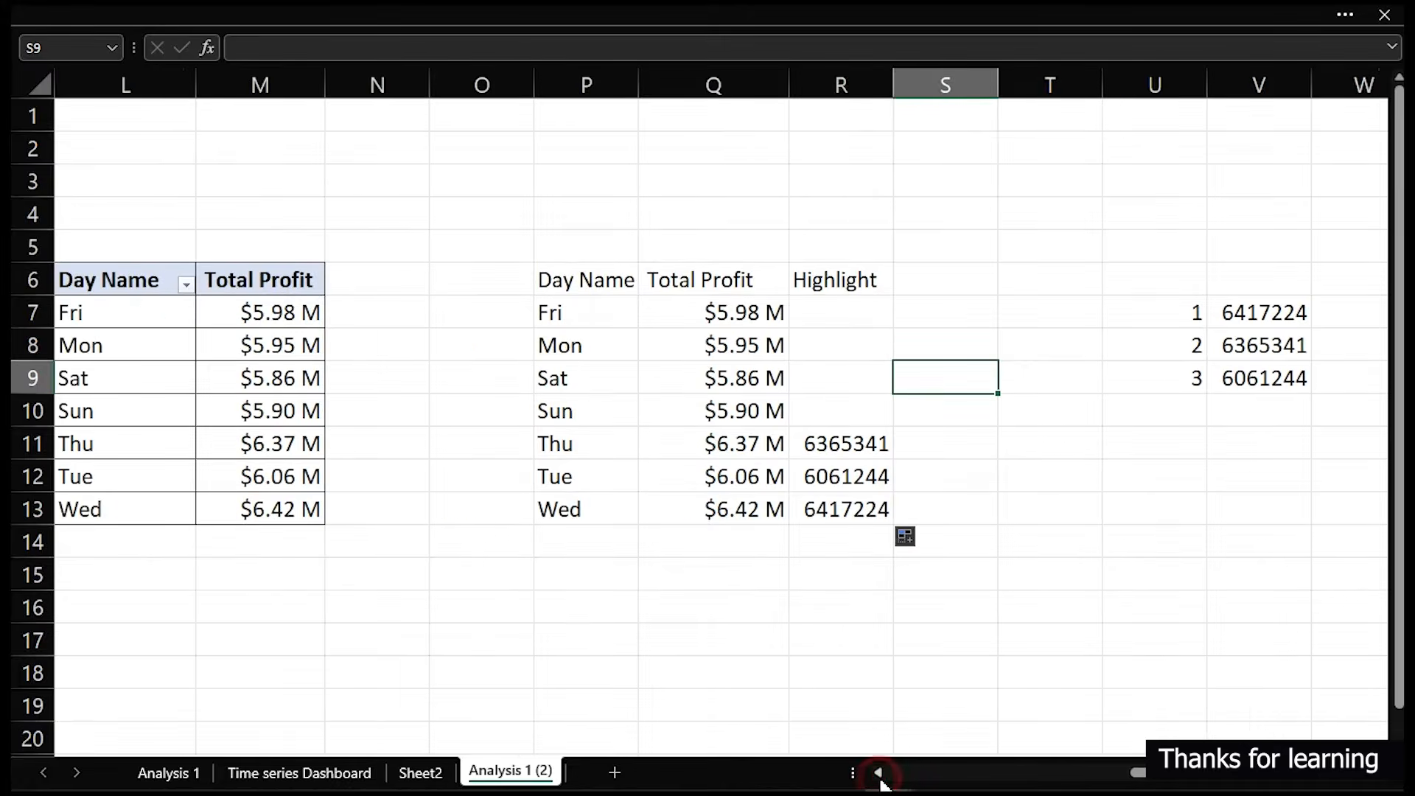
- Sort the day-of-week pivot table by Total Profit from largest to smallest
click(264, 317)
right_click(266, 318)
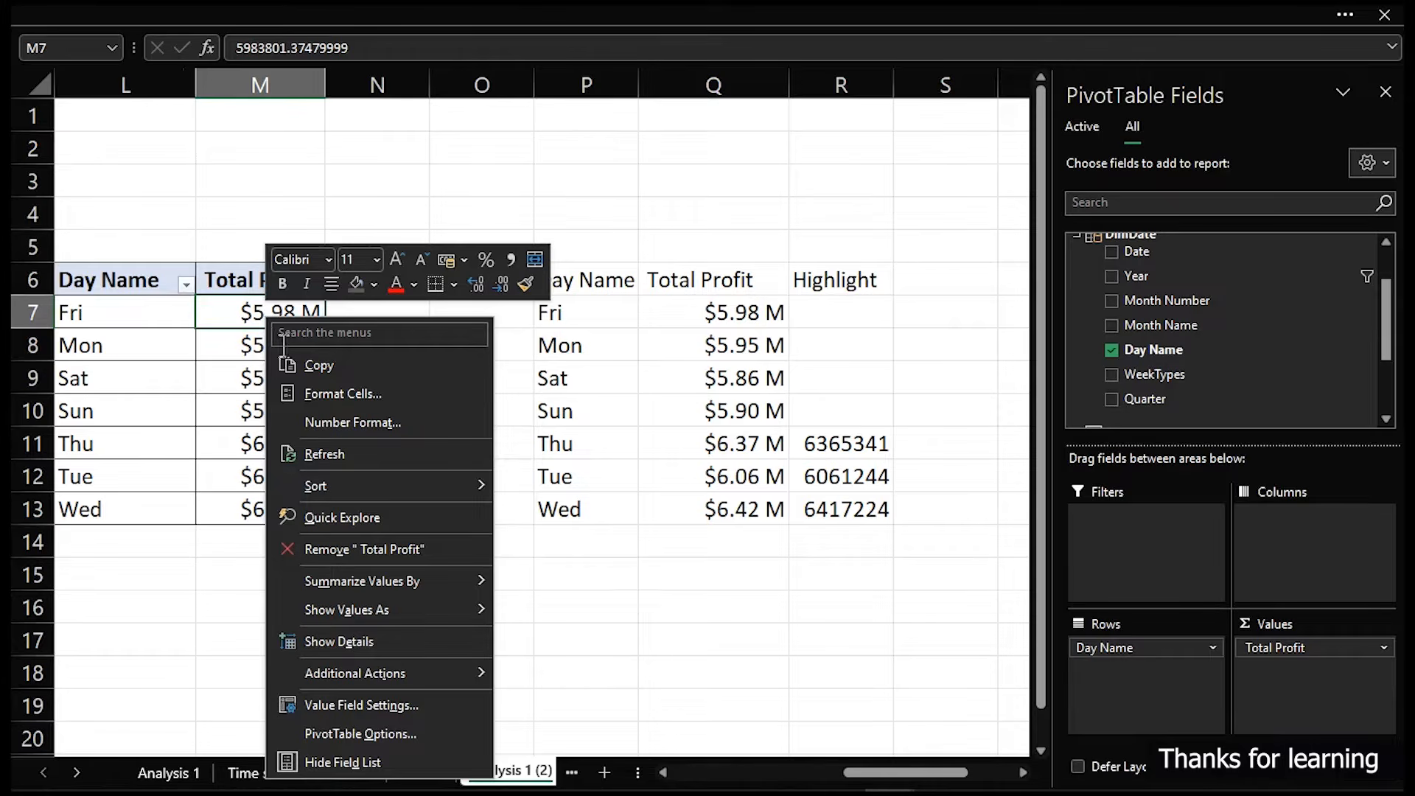
mouse_move(332, 488)
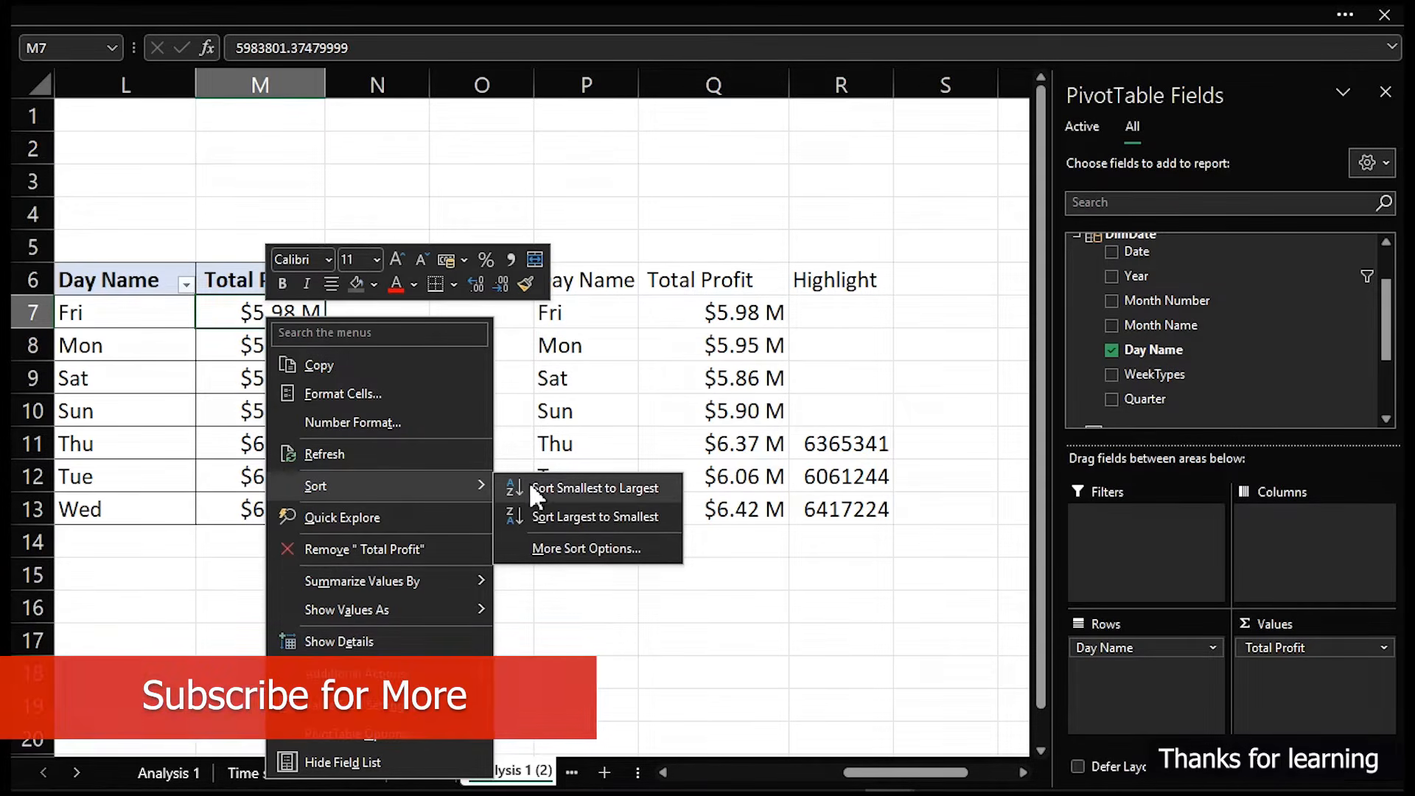
click(540, 511)
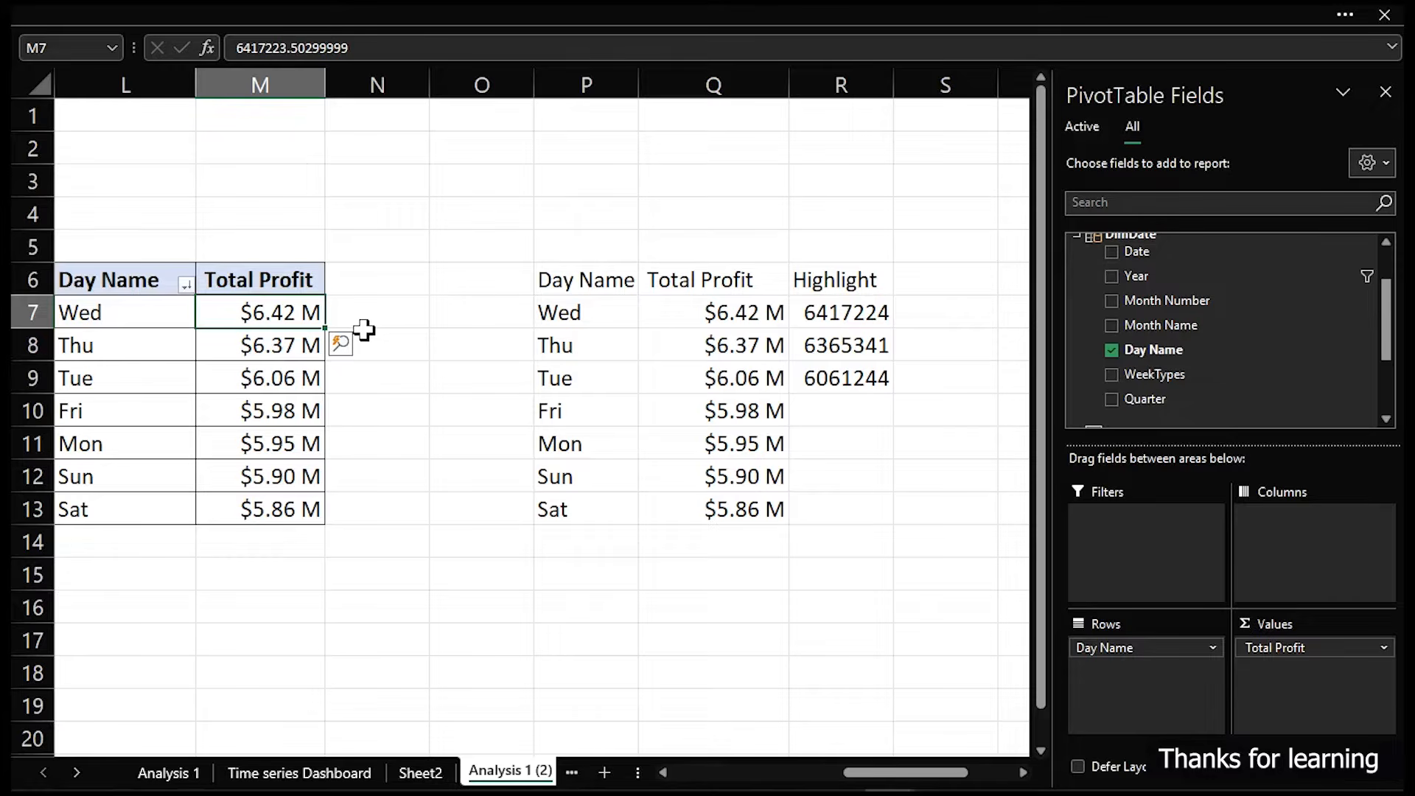
- Open the Power Pivot data model window through Manage
click(374, 17)
click(846, 68)
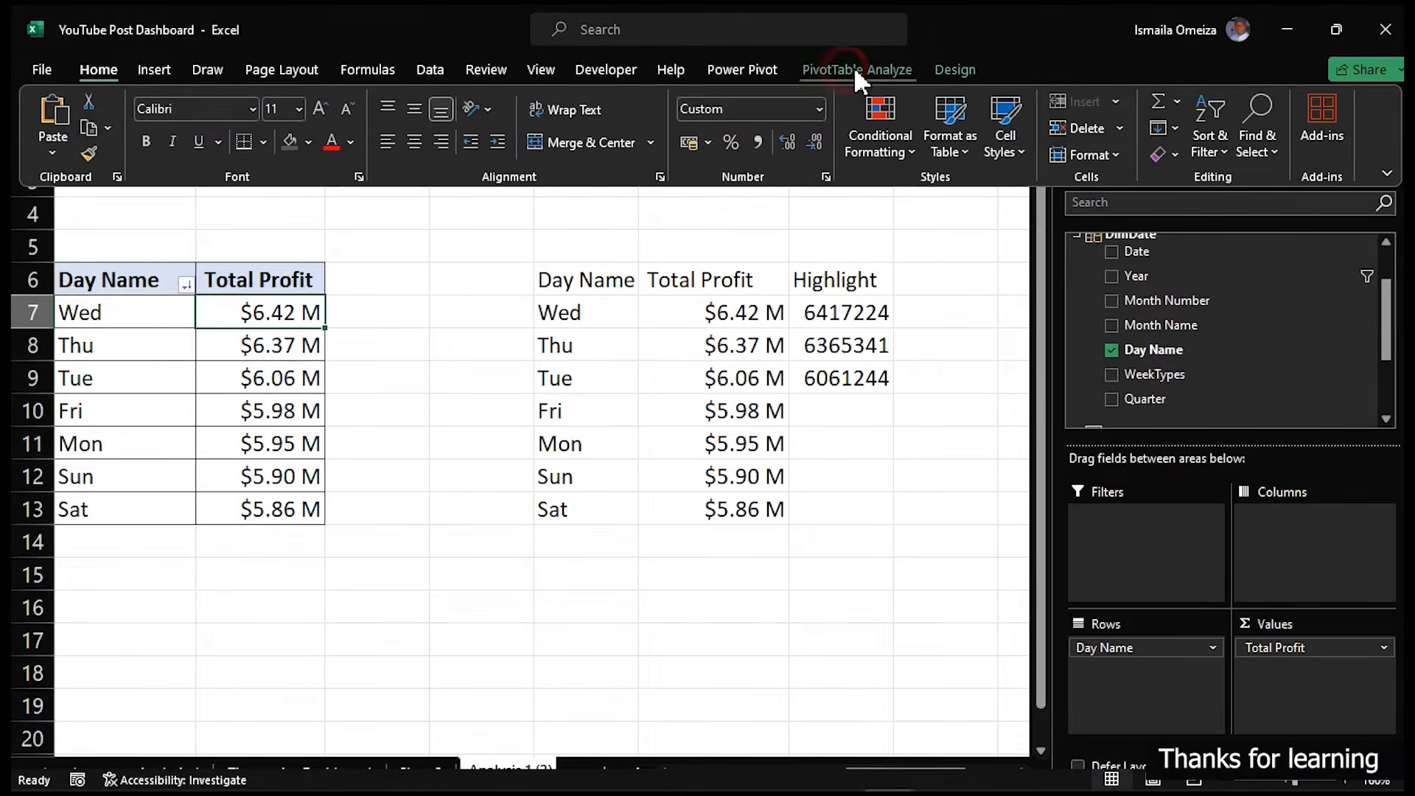
click(728, 69)
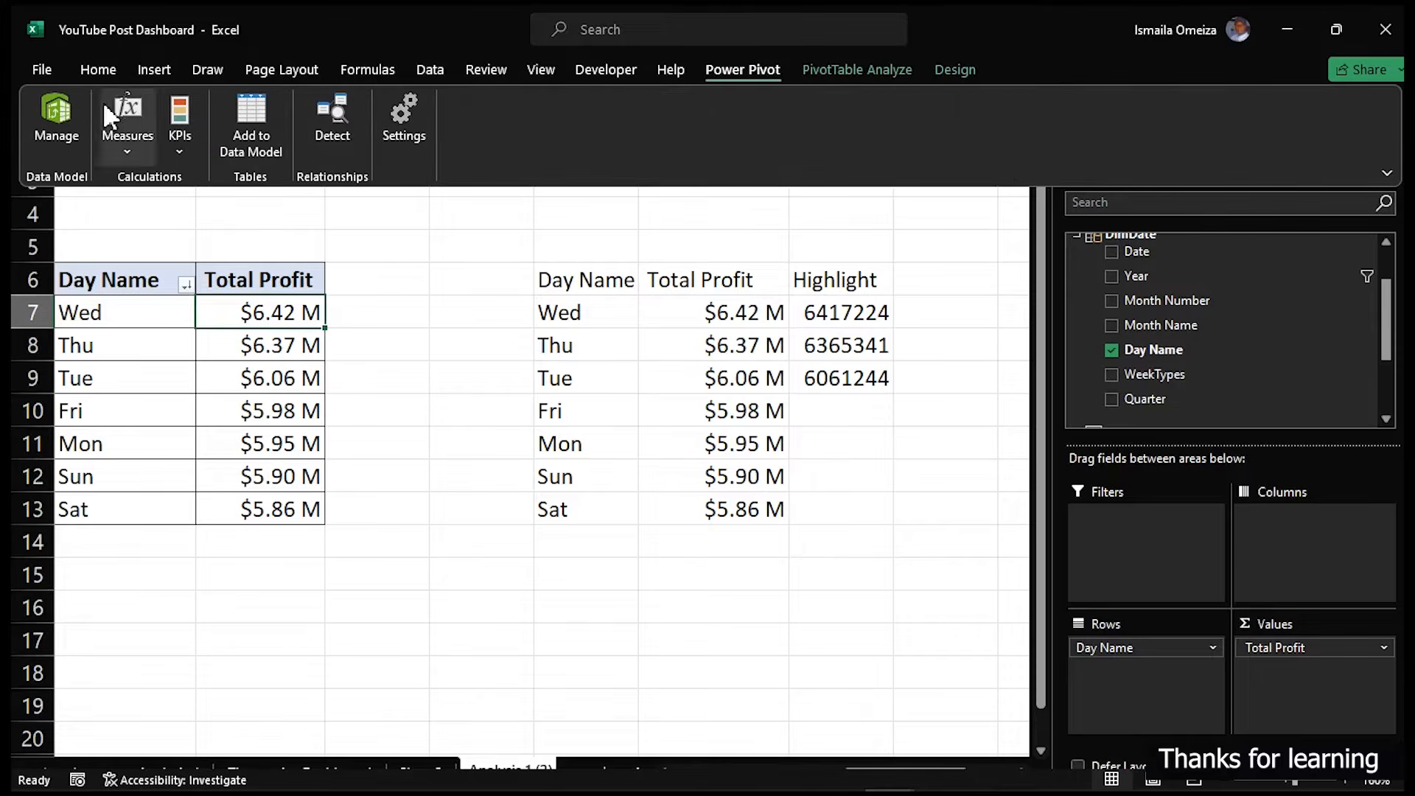
click(55, 109)
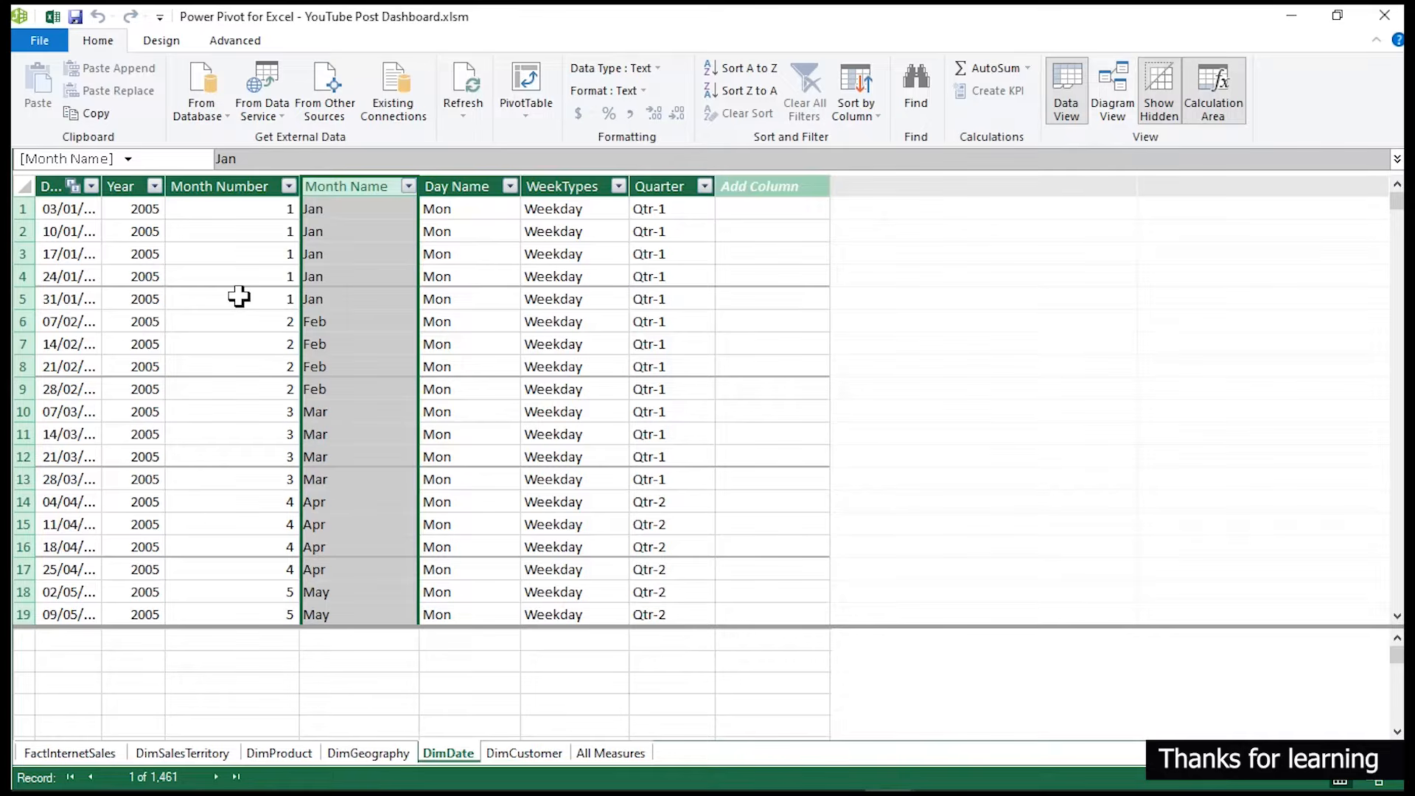
- Return to the workbook and open the DimDate query for editing in the Power Query Editor
click(53, 16)
click(452, 17)
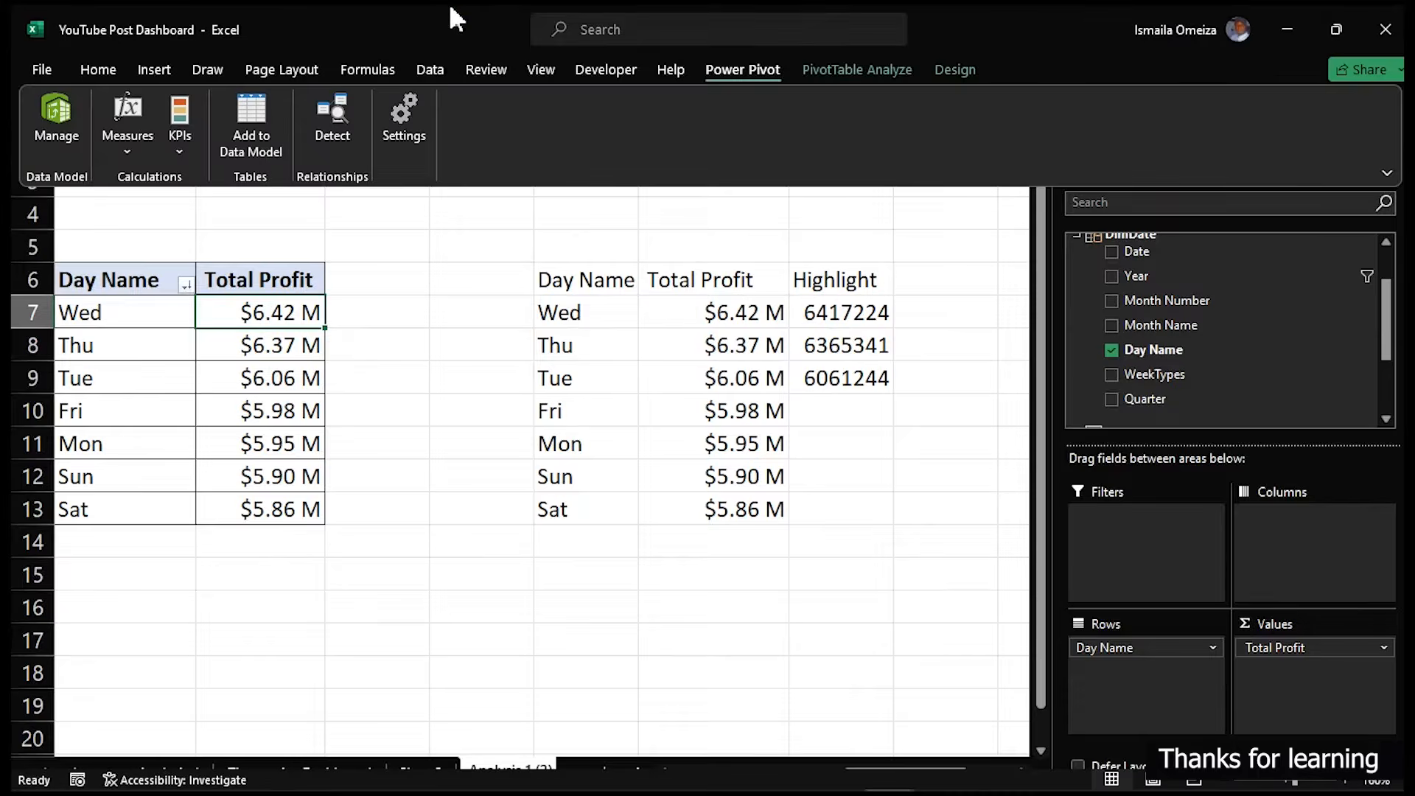
click(420, 70)
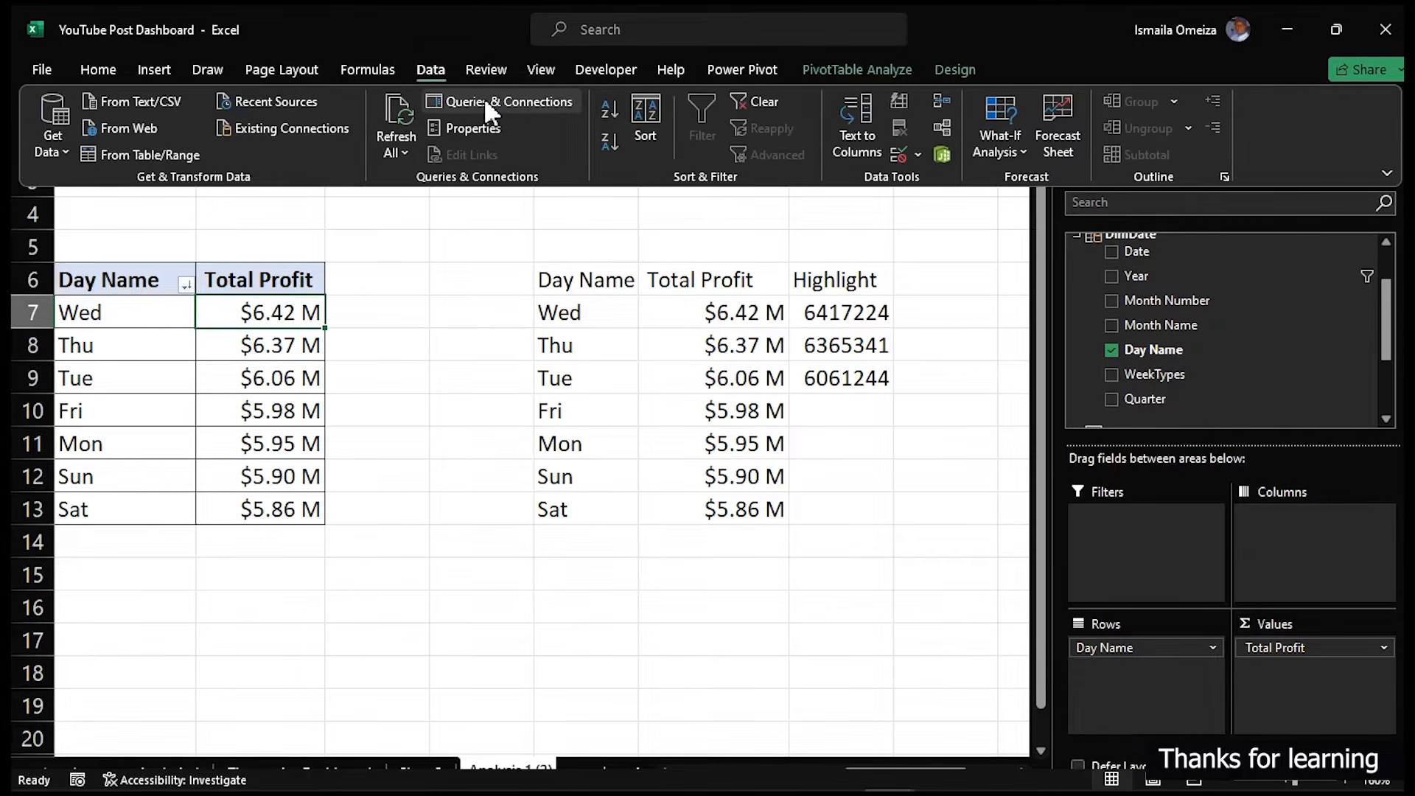
click(483, 101)
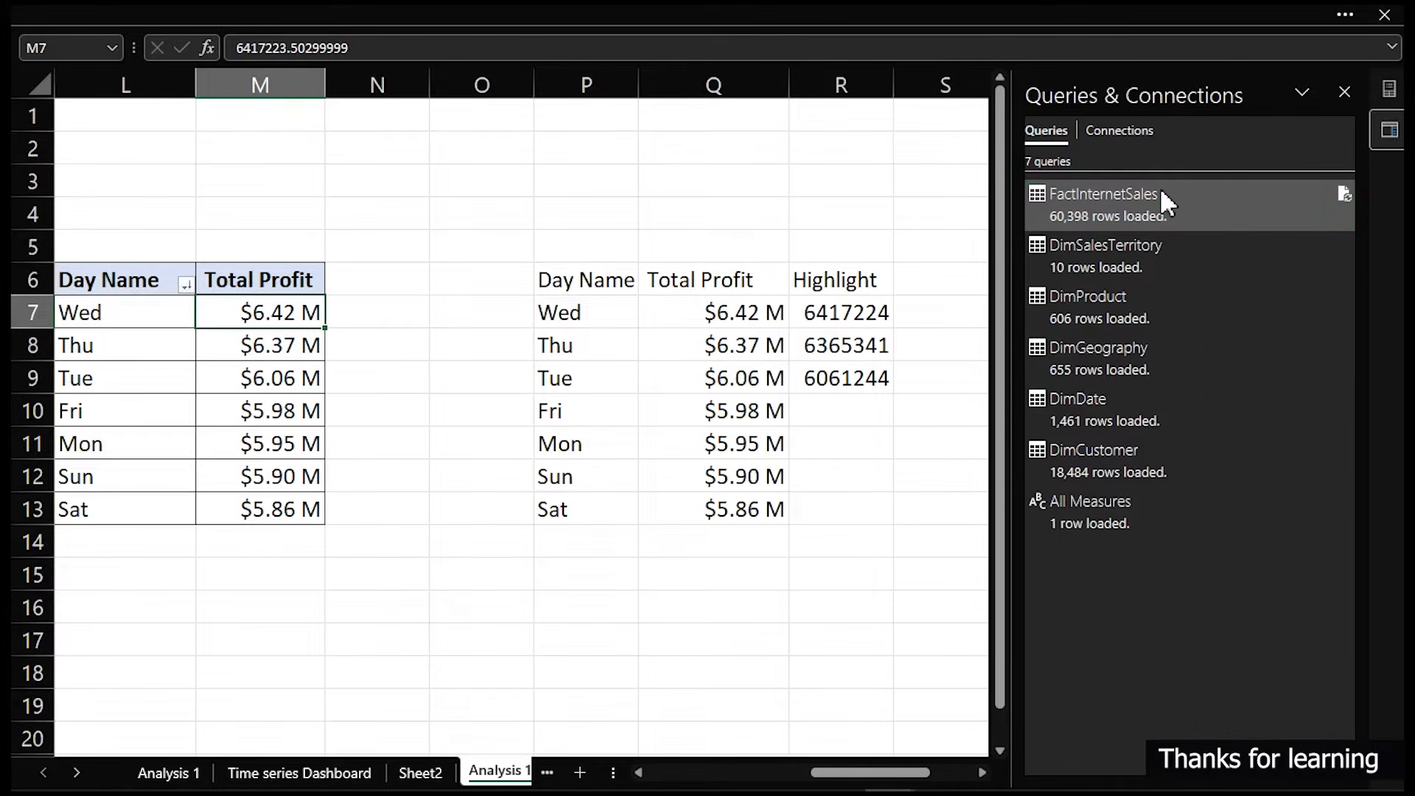
click(1161, 193)
right_click(1161, 193)
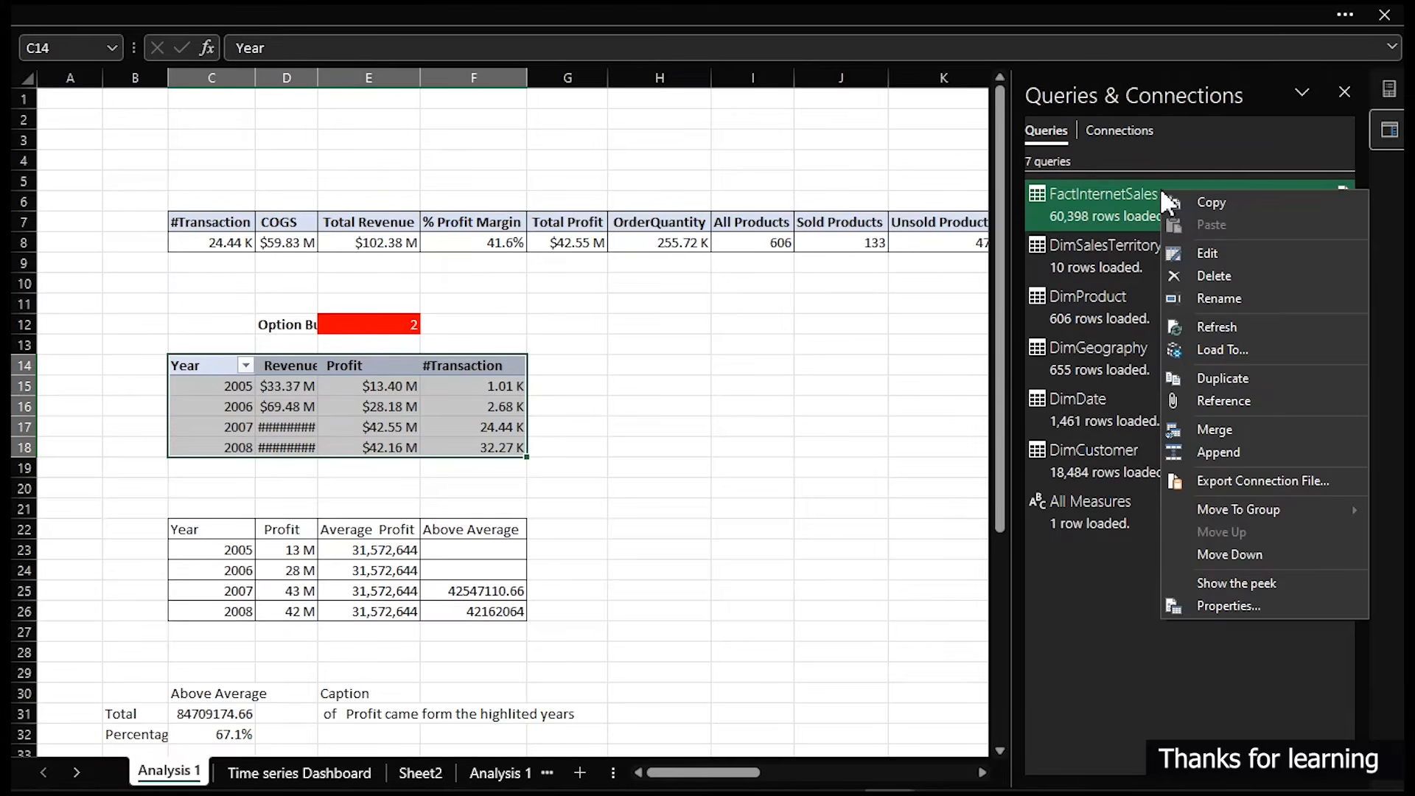
click(1216, 255)
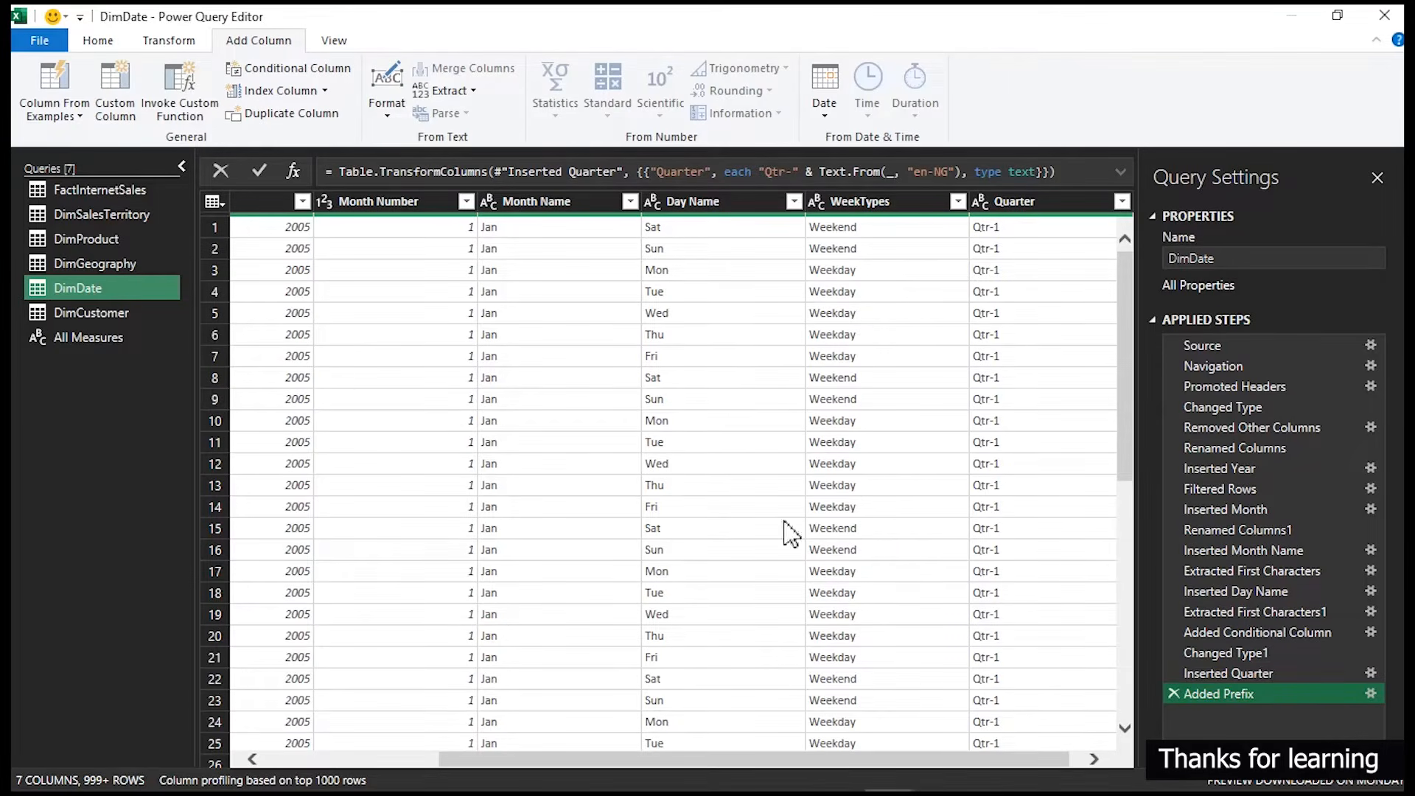
- Add a Day of Week column computed from the Date column
drag(527, 754, 354, 757)
click(298, 560)
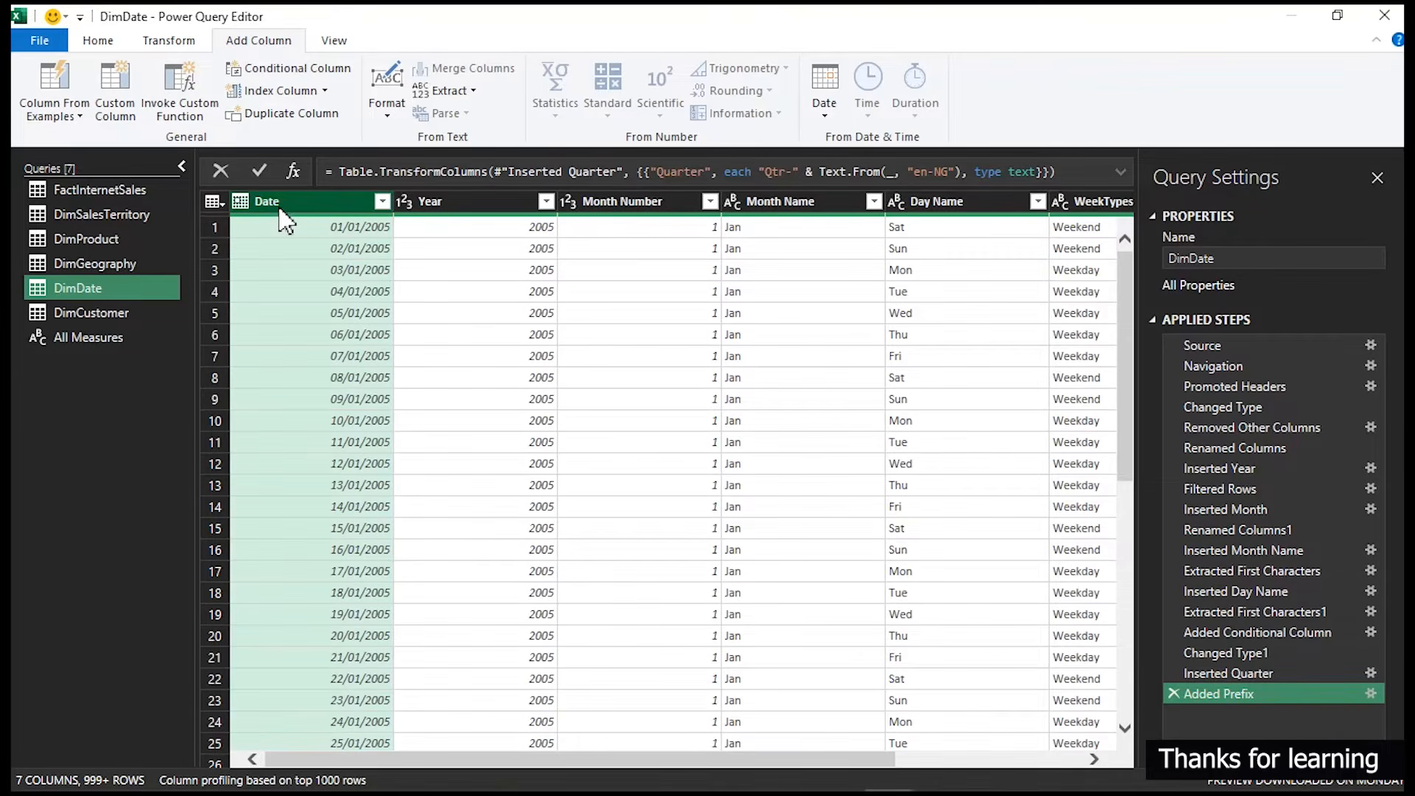
drag(227, 182, 367, 258)
key(Escape)
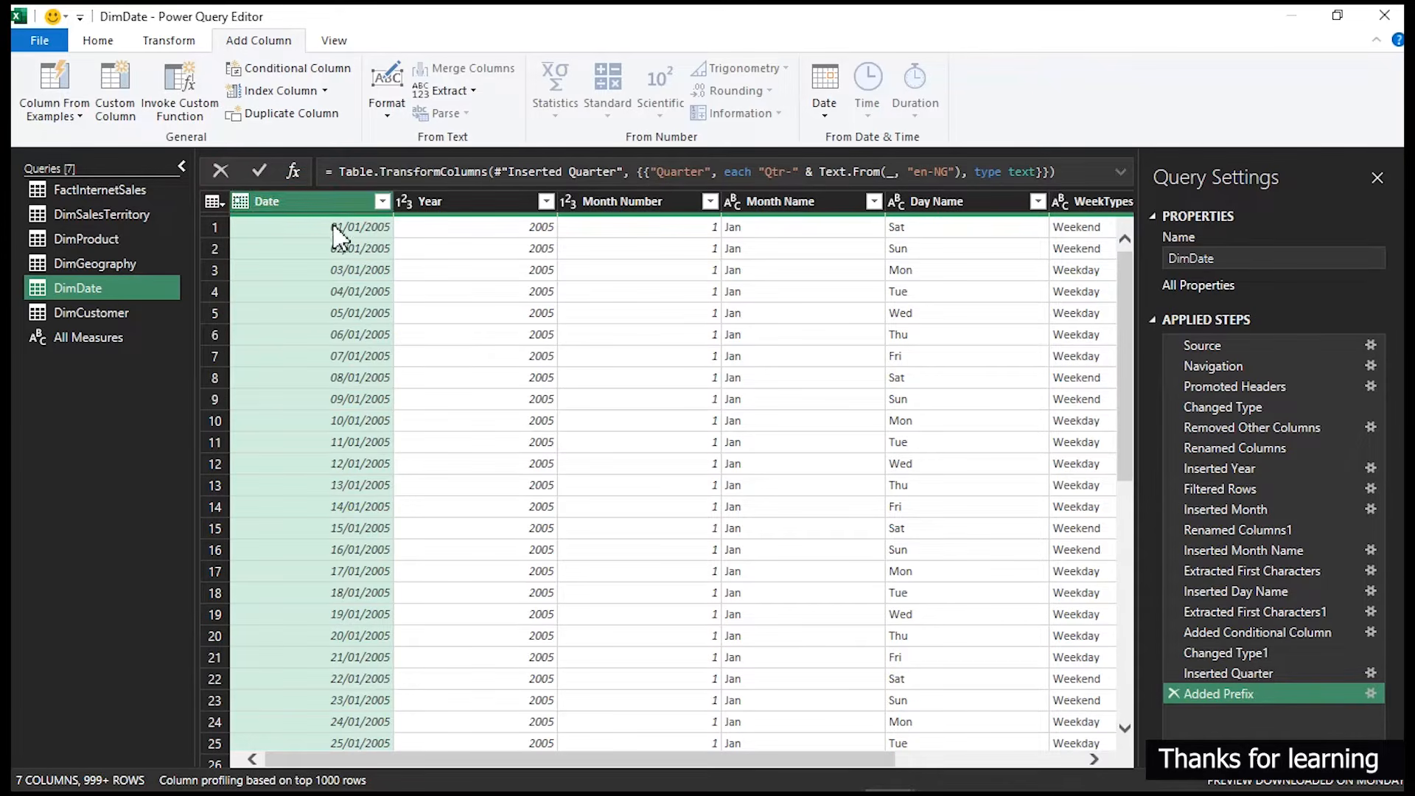
click(153, 42)
click(98, 41)
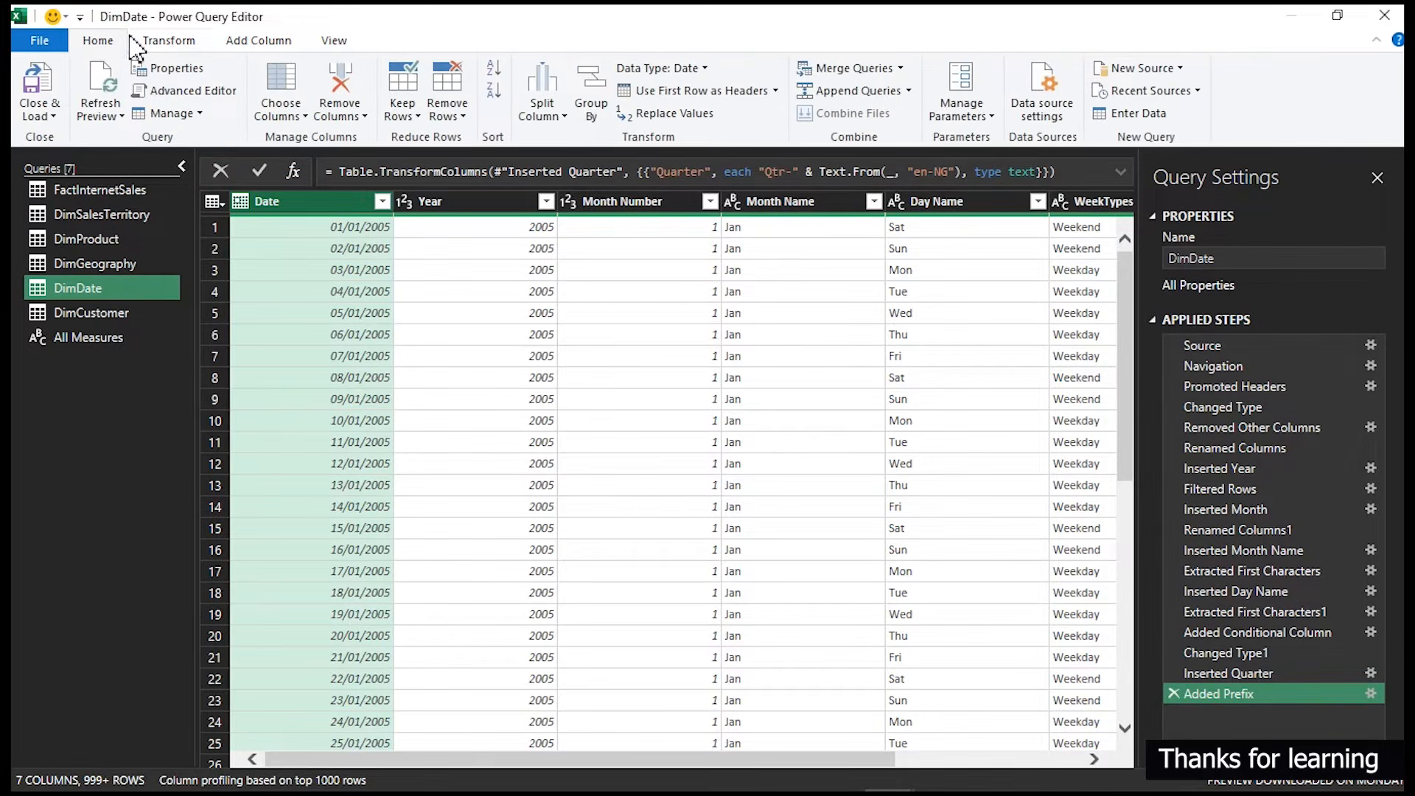
click(168, 43)
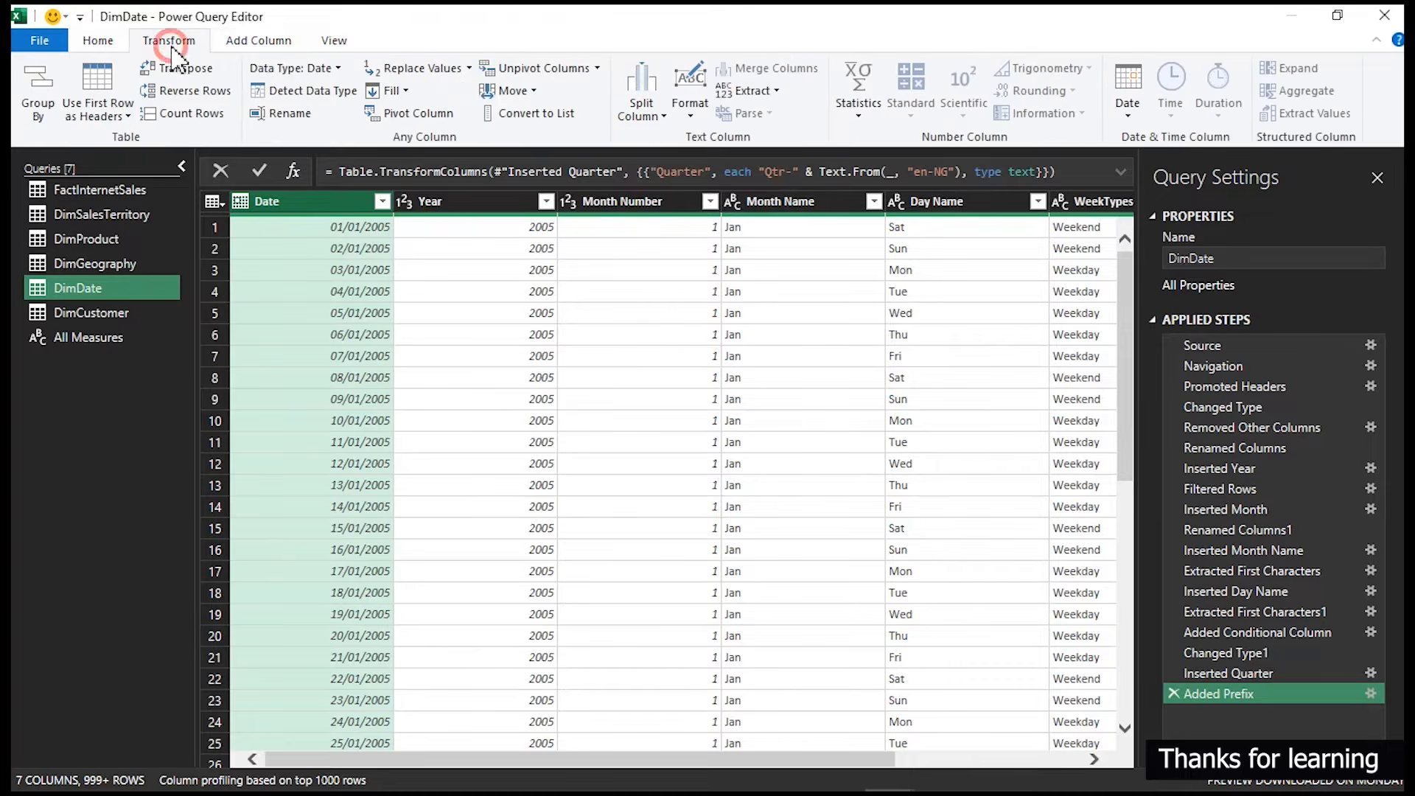
click(264, 44)
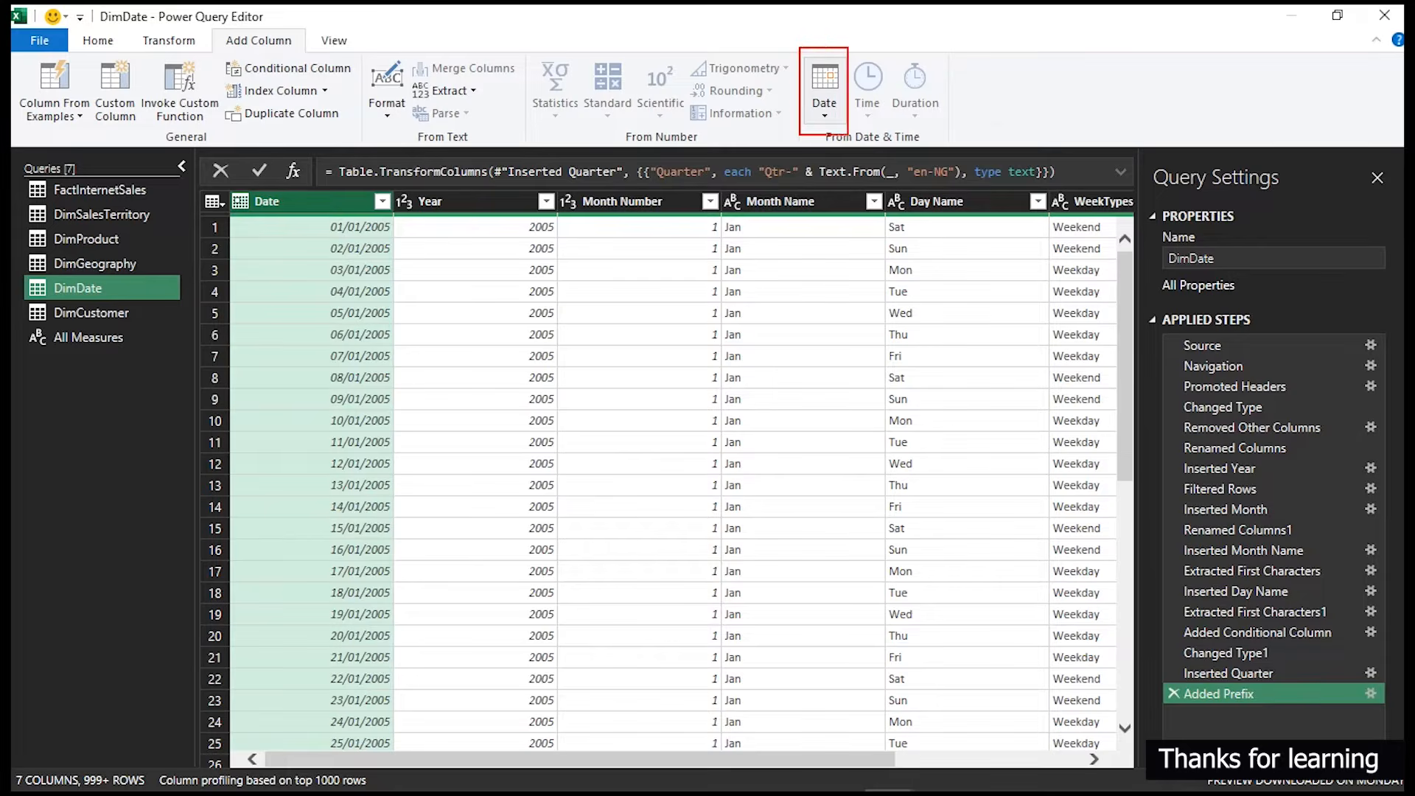
click(825, 109)
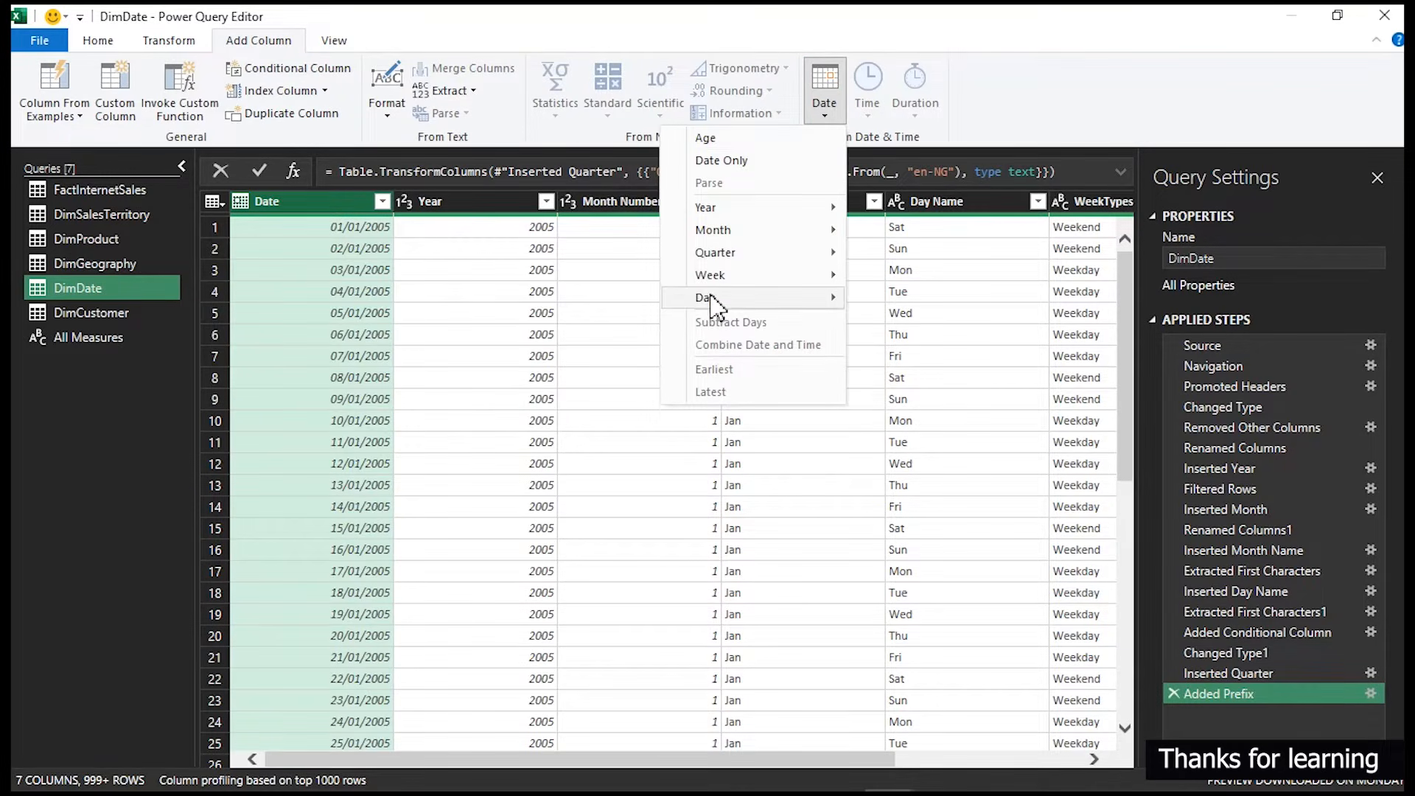
mouse_move(710, 298)
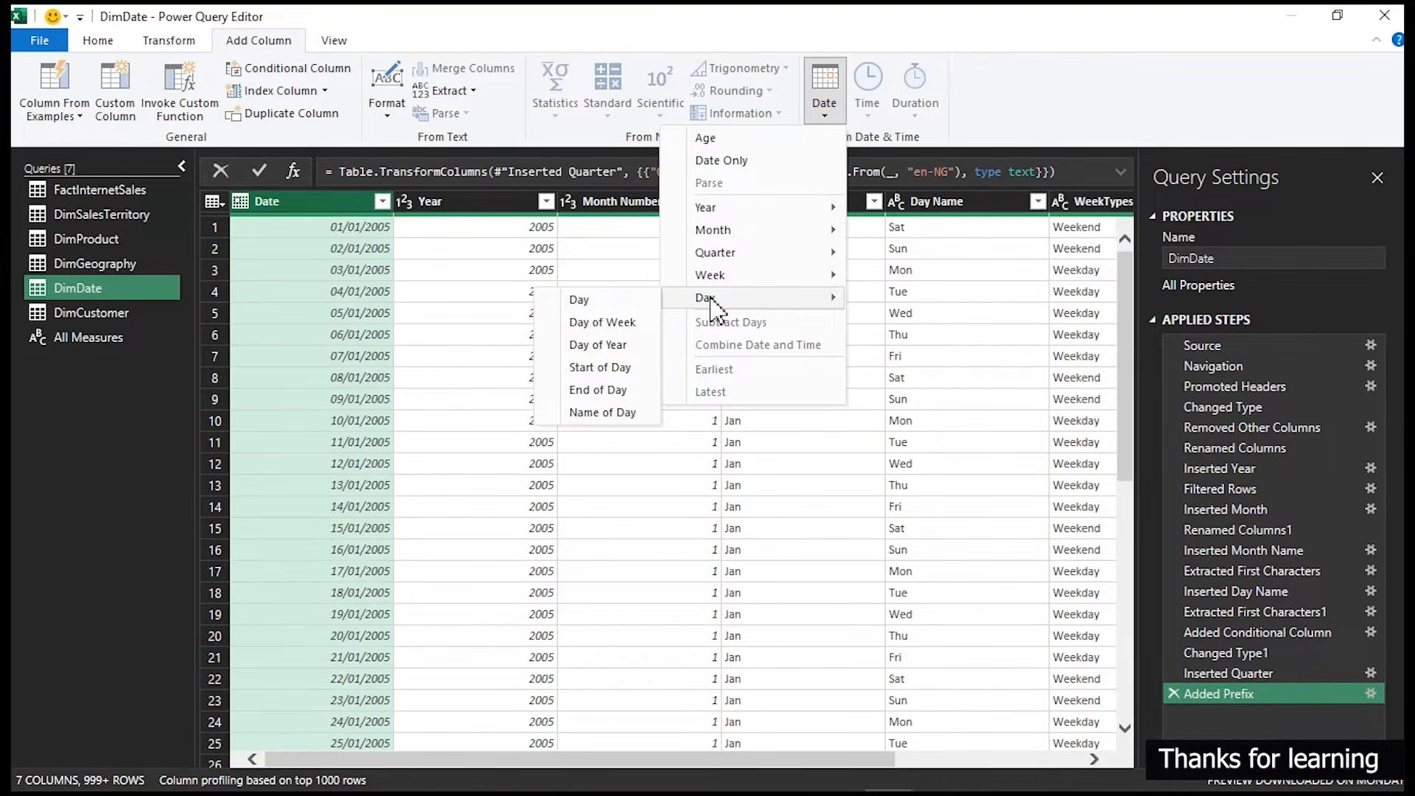
click(617, 324)
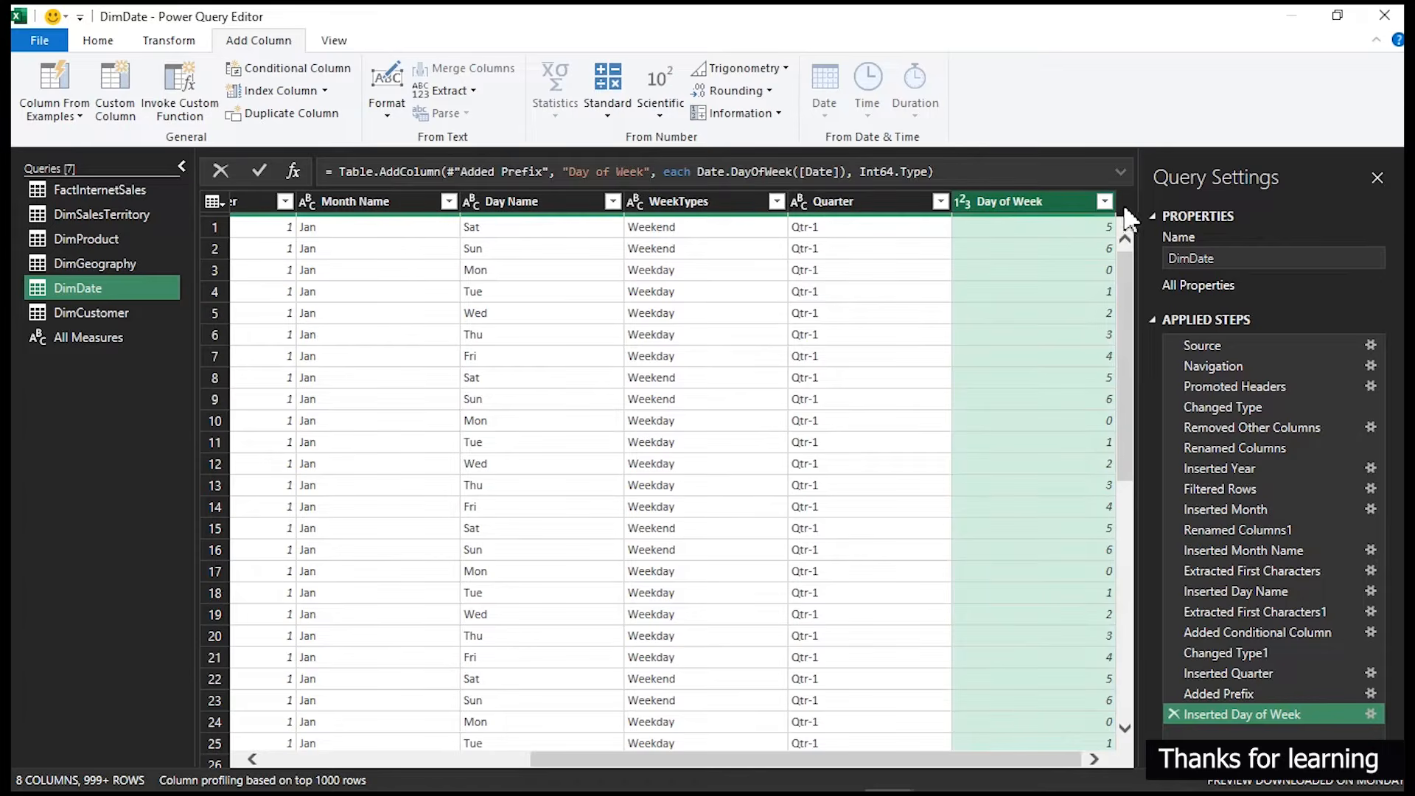
- Rename the new Day of Week column to WeekNumber
click(1102, 205)
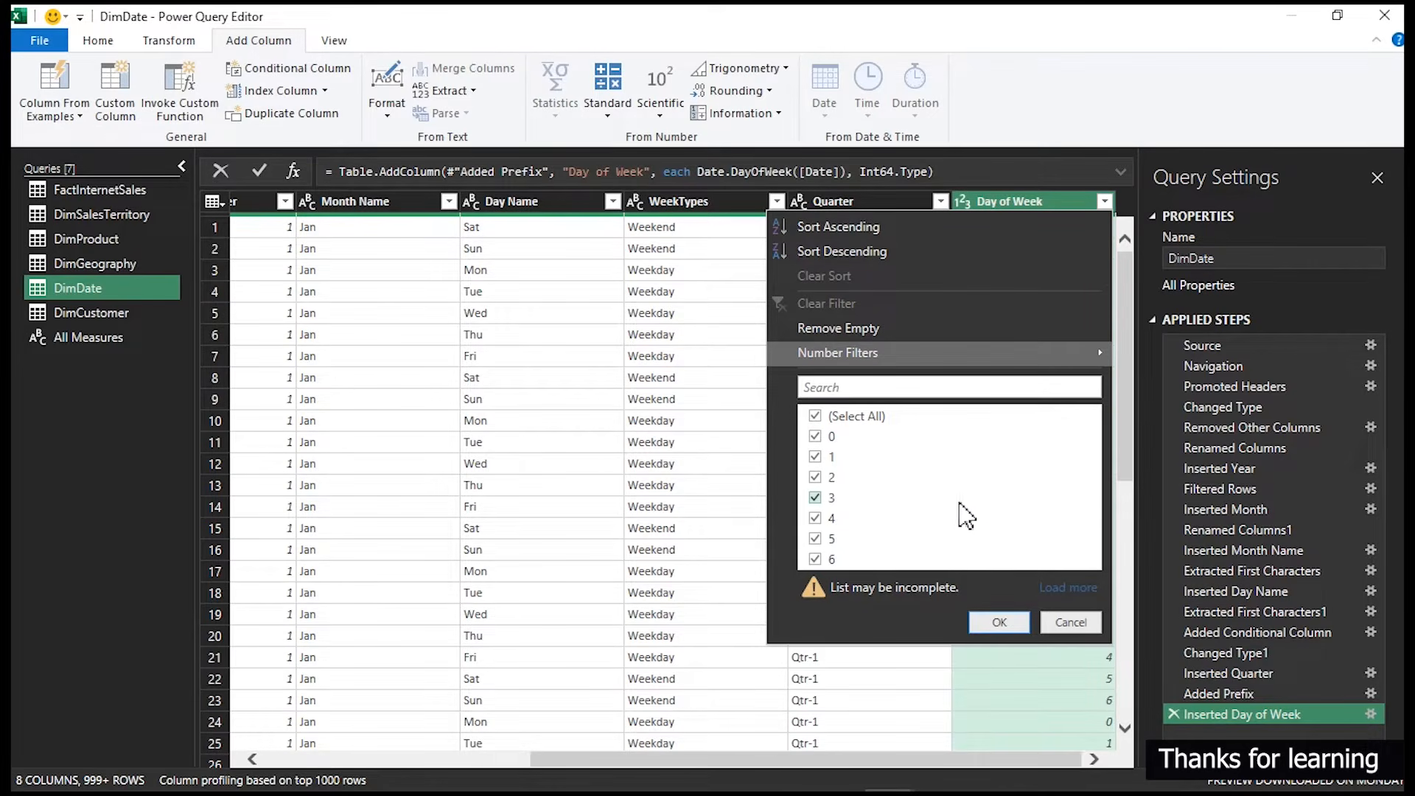
double_click(996, 197)
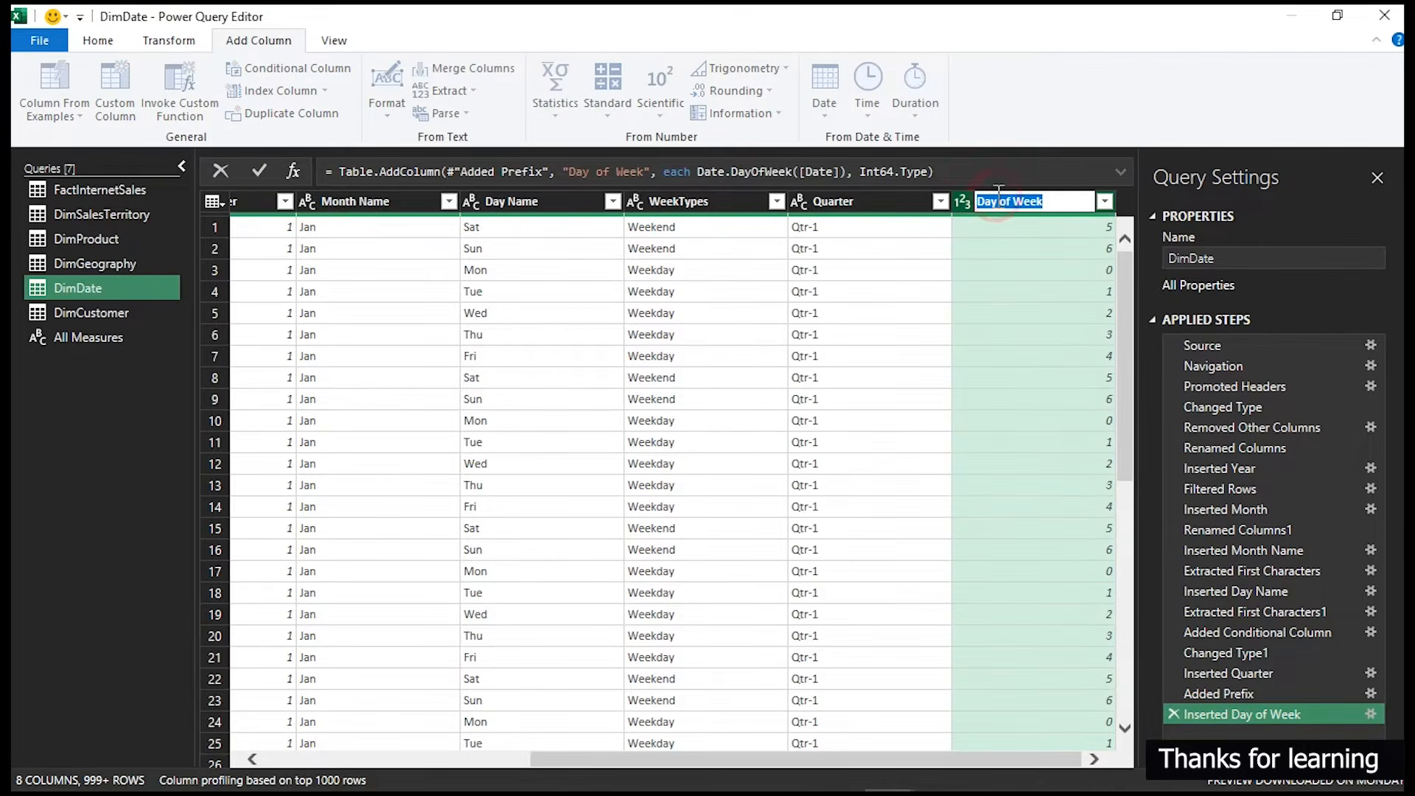
text(WeekNumber)
key(Return)
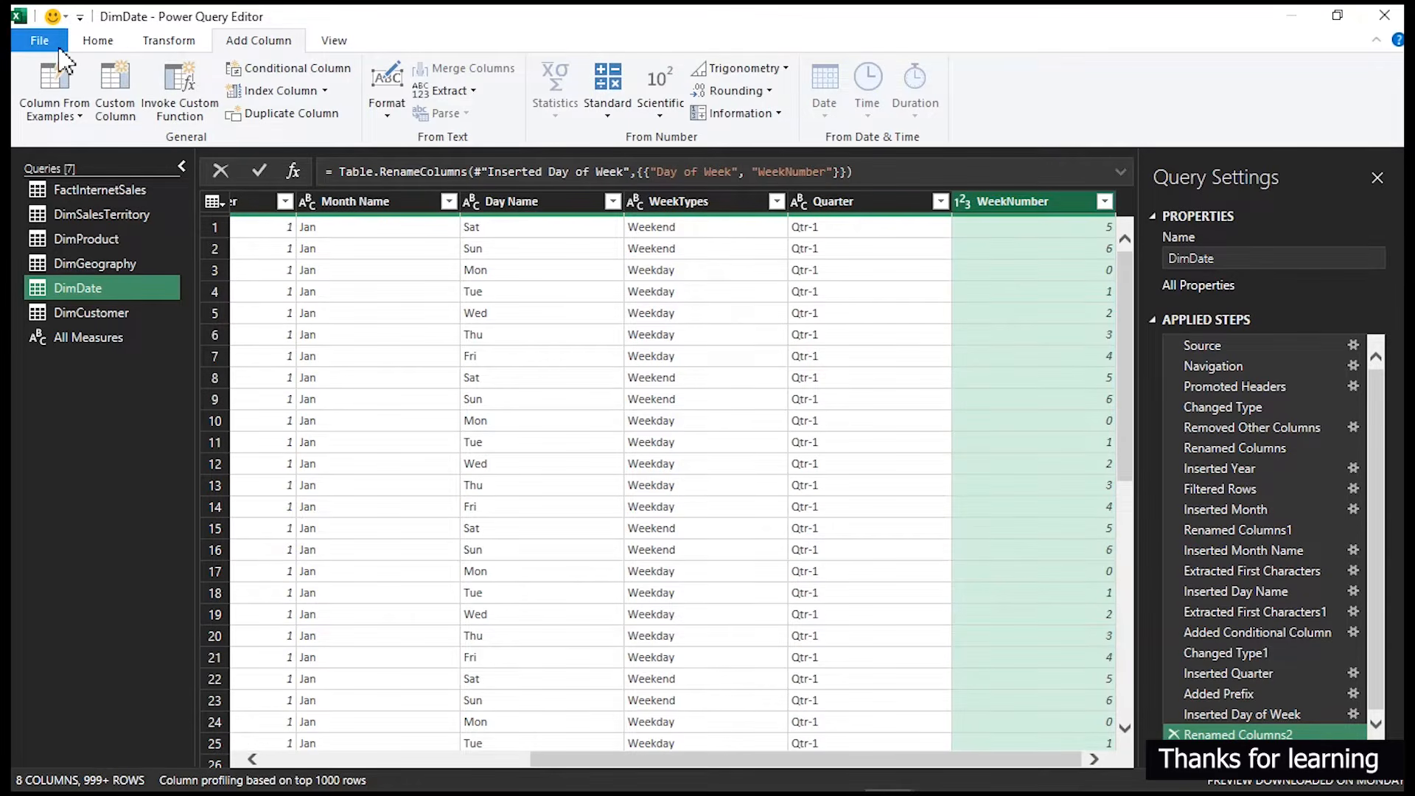
- Close and load the query changes, then close the Queries & Connections pane
click(93, 44)
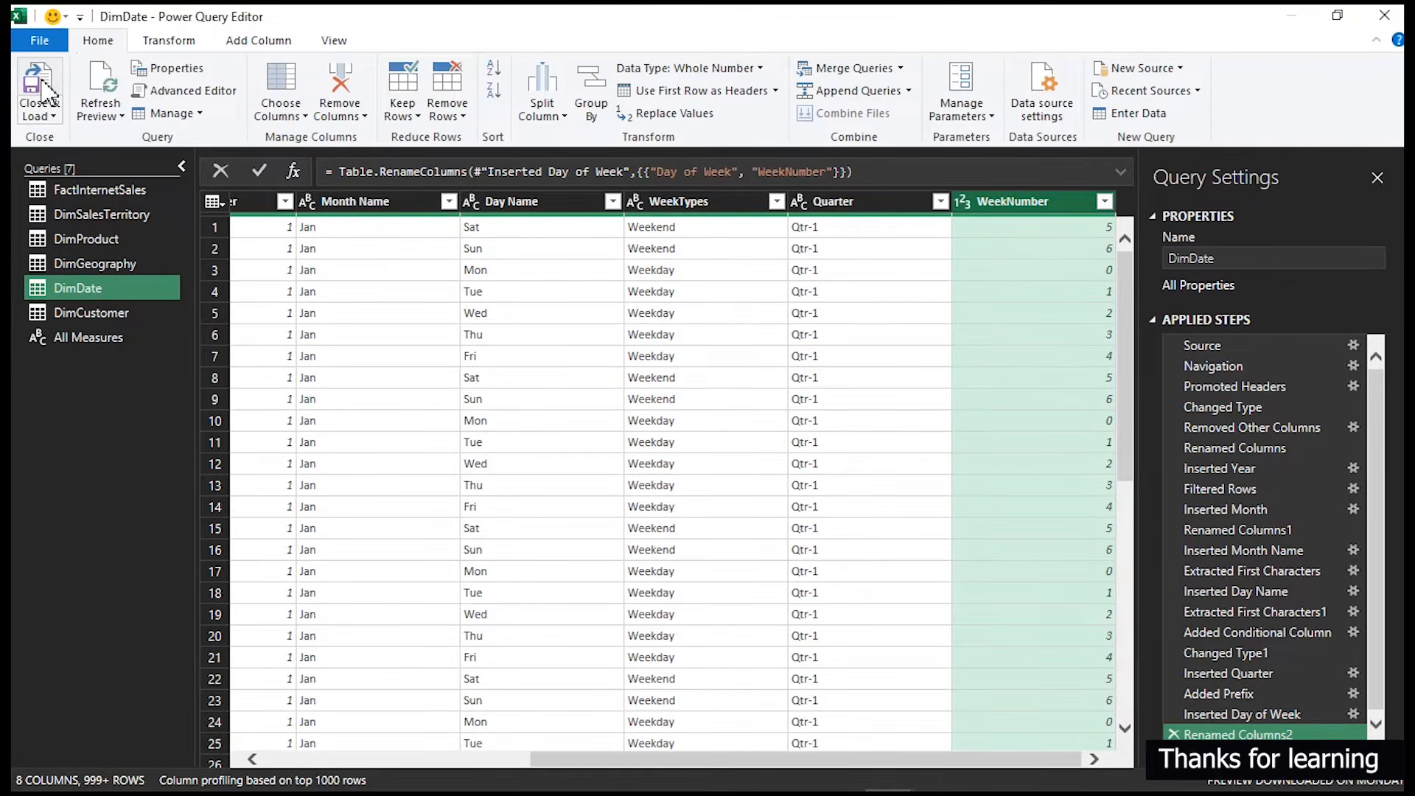
click(44, 87)
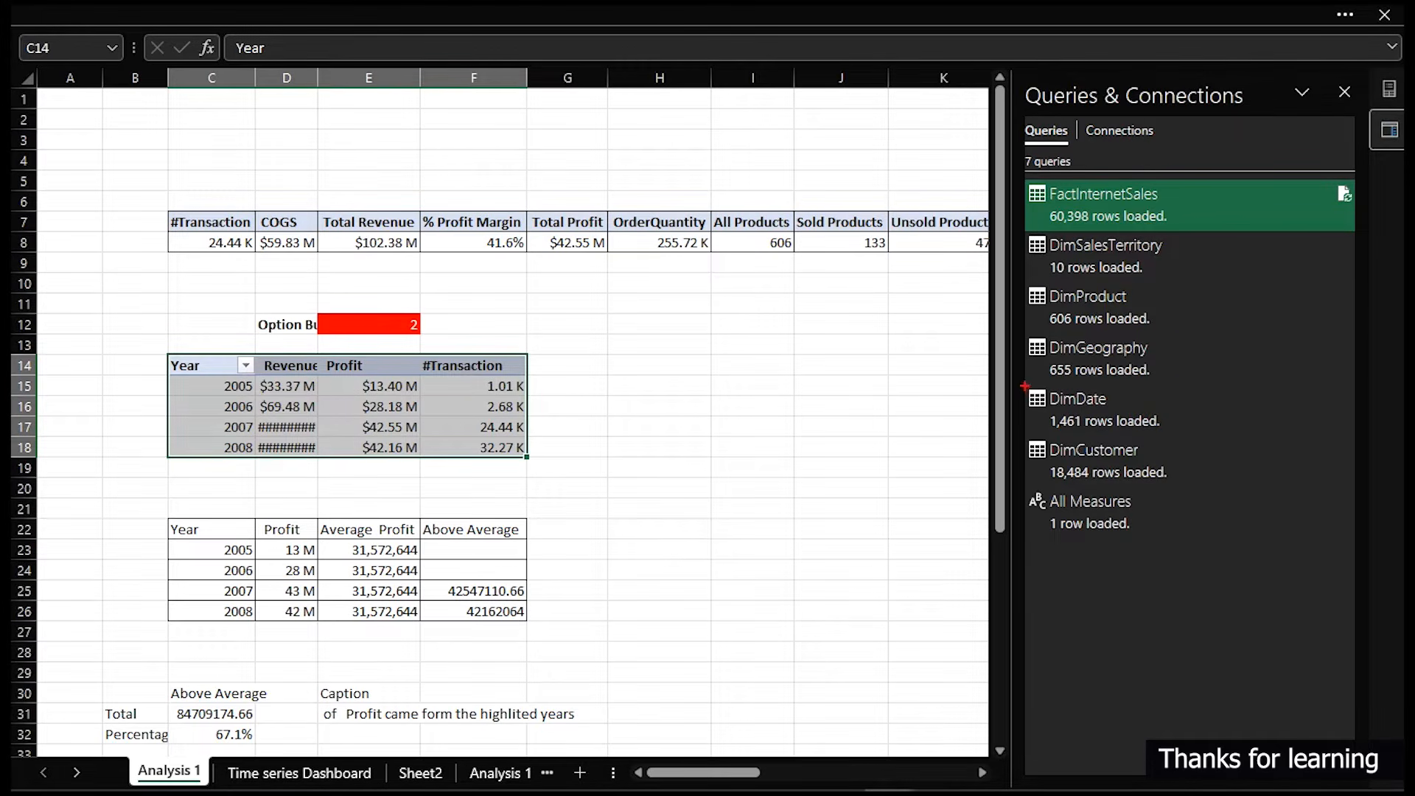
drag(1025, 385, 1158, 435)
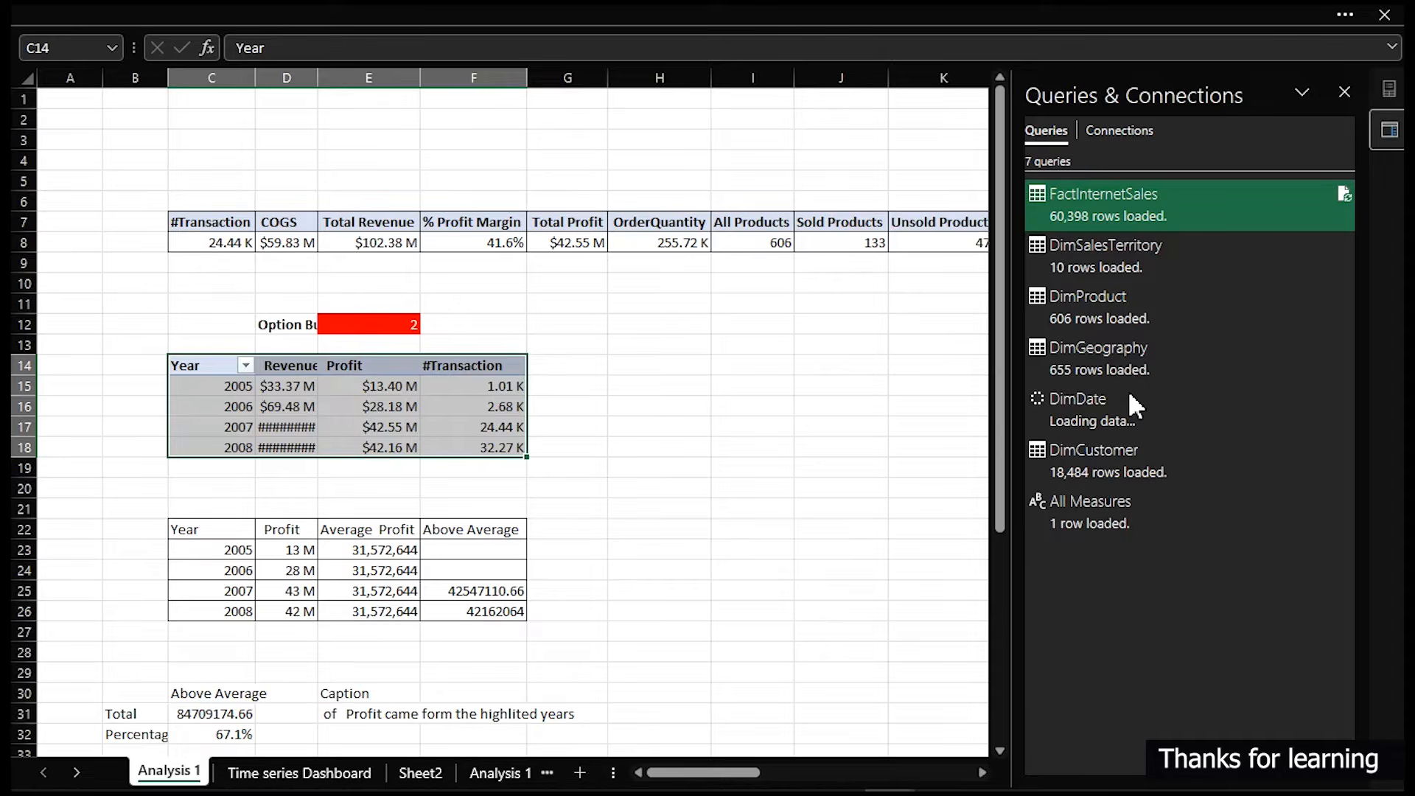
click(1344, 92)
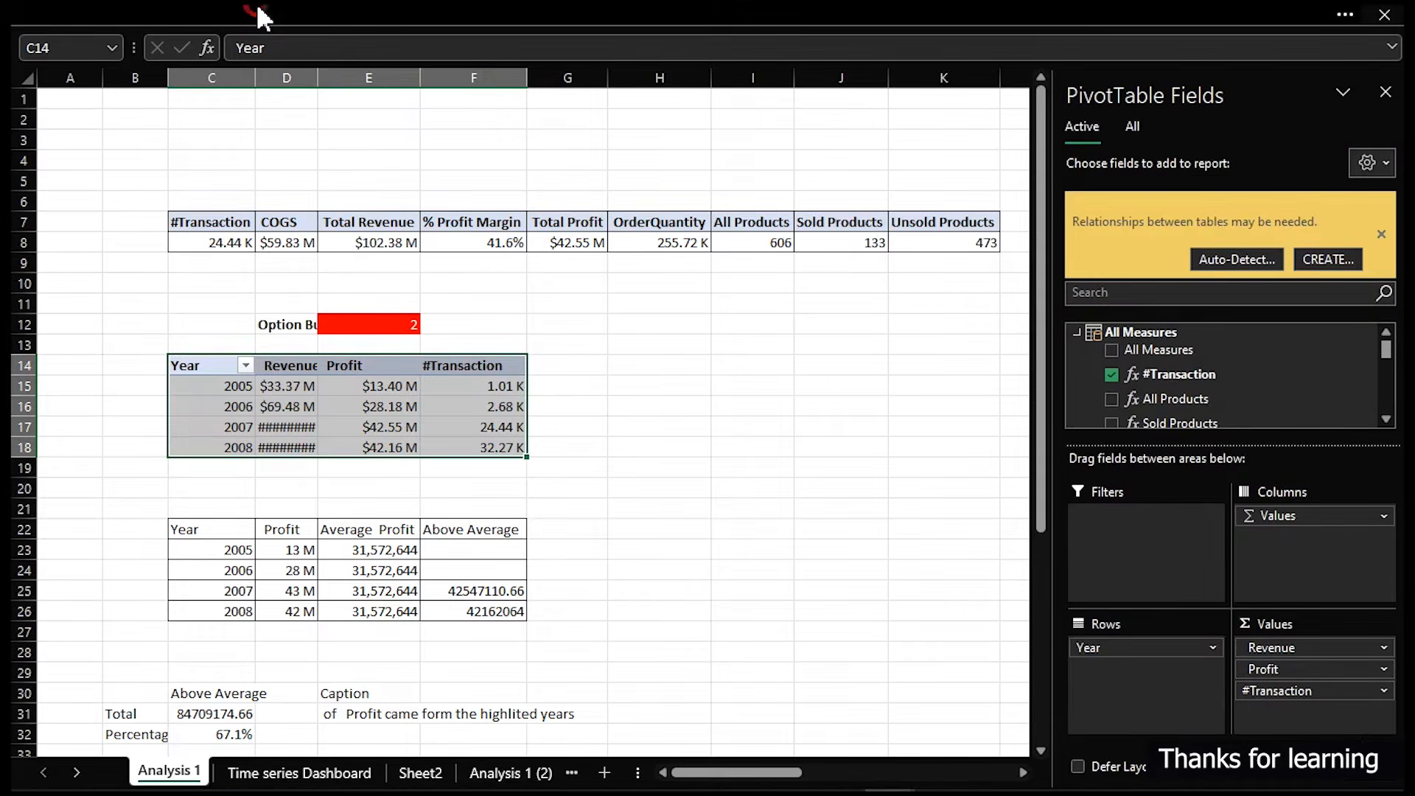
- In the Power Pivot data model, sort the DimDate Day Name column by the WeekNumber column
click(259, 12)
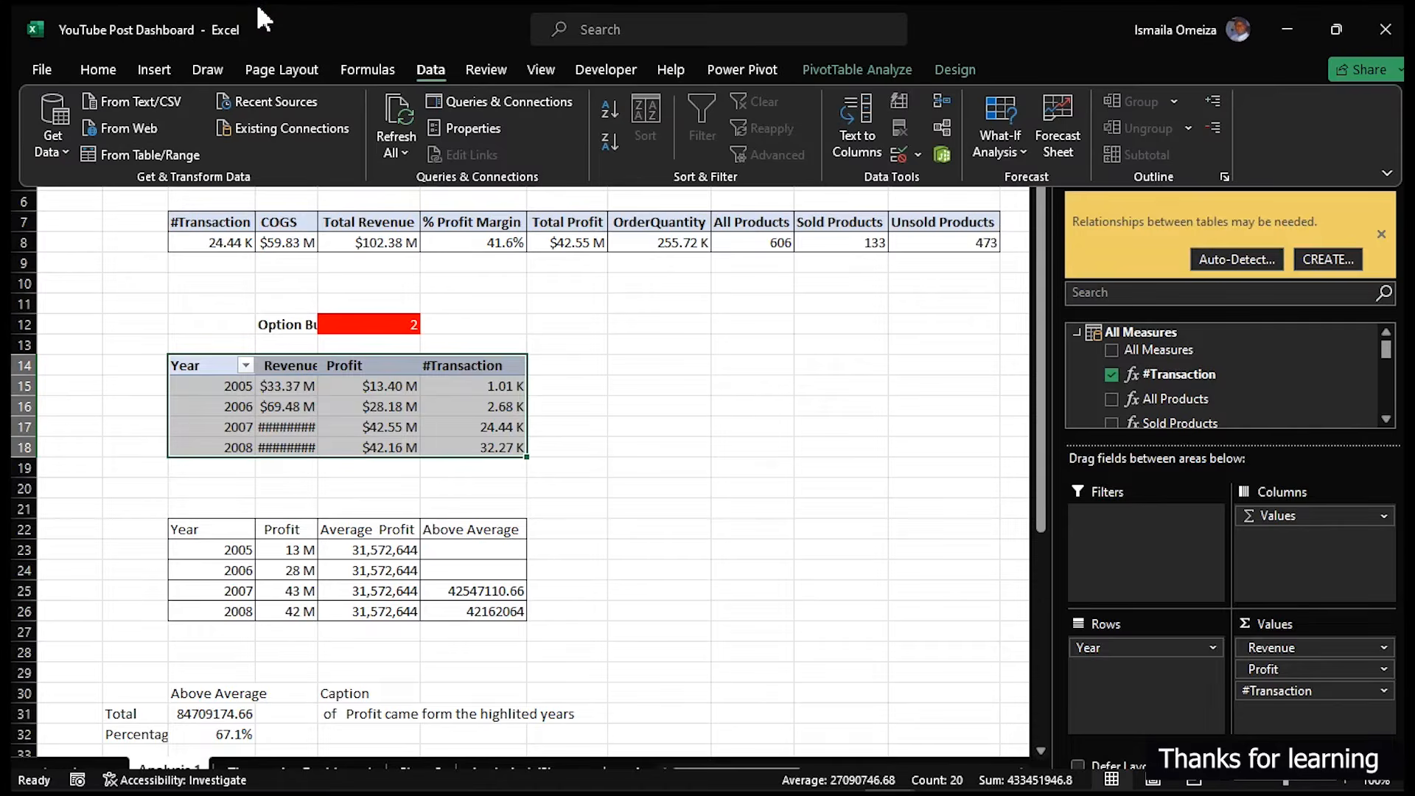
click(941, 154)
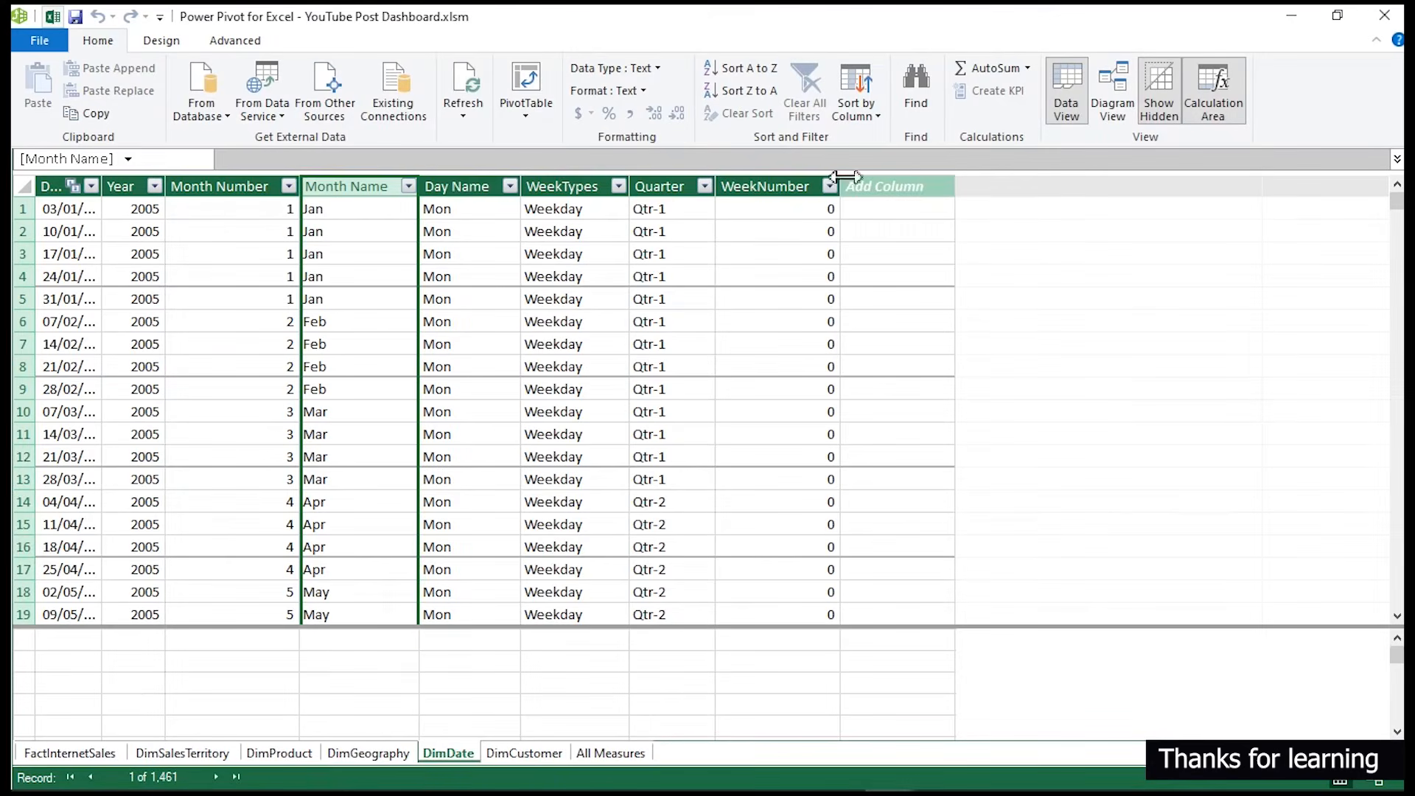
click(443, 184)
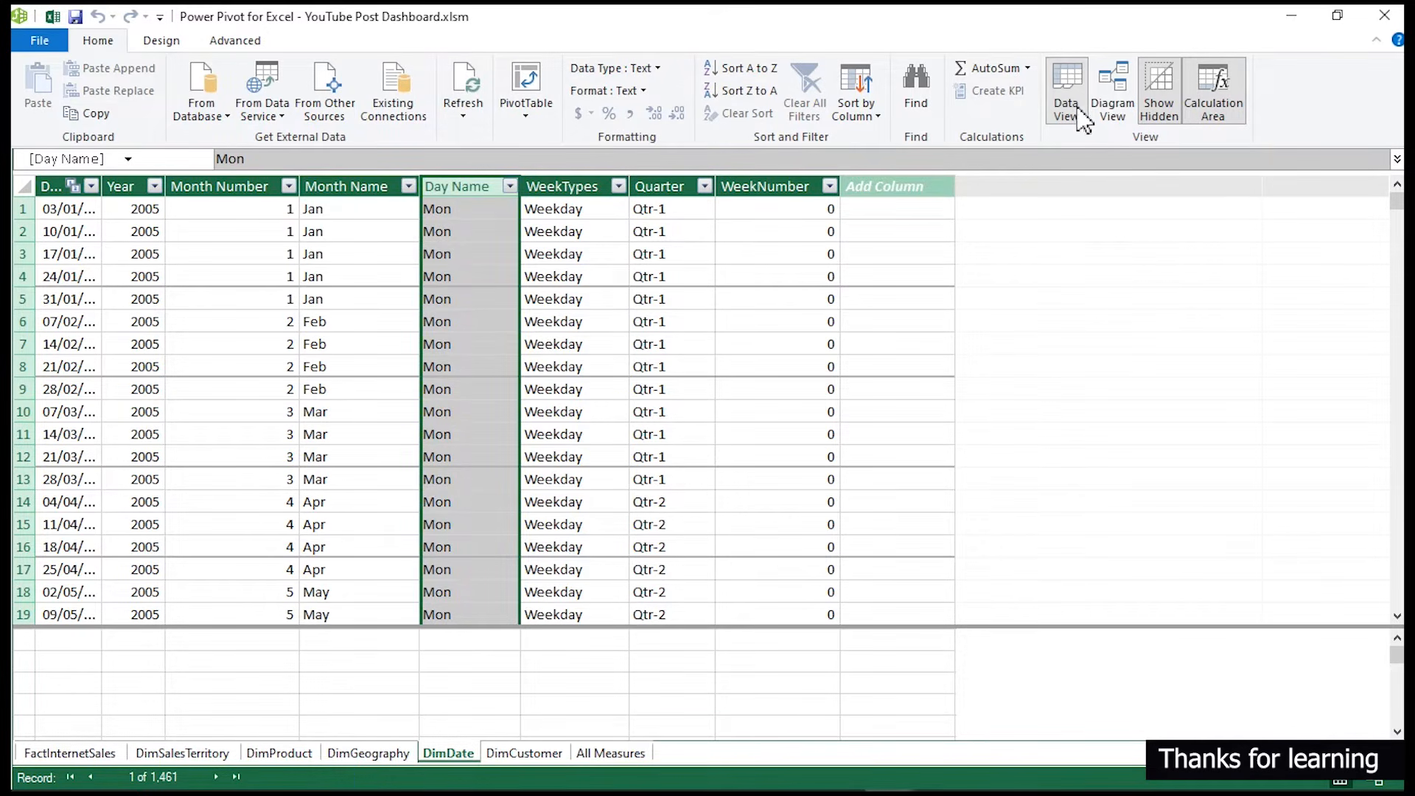
click(848, 112)
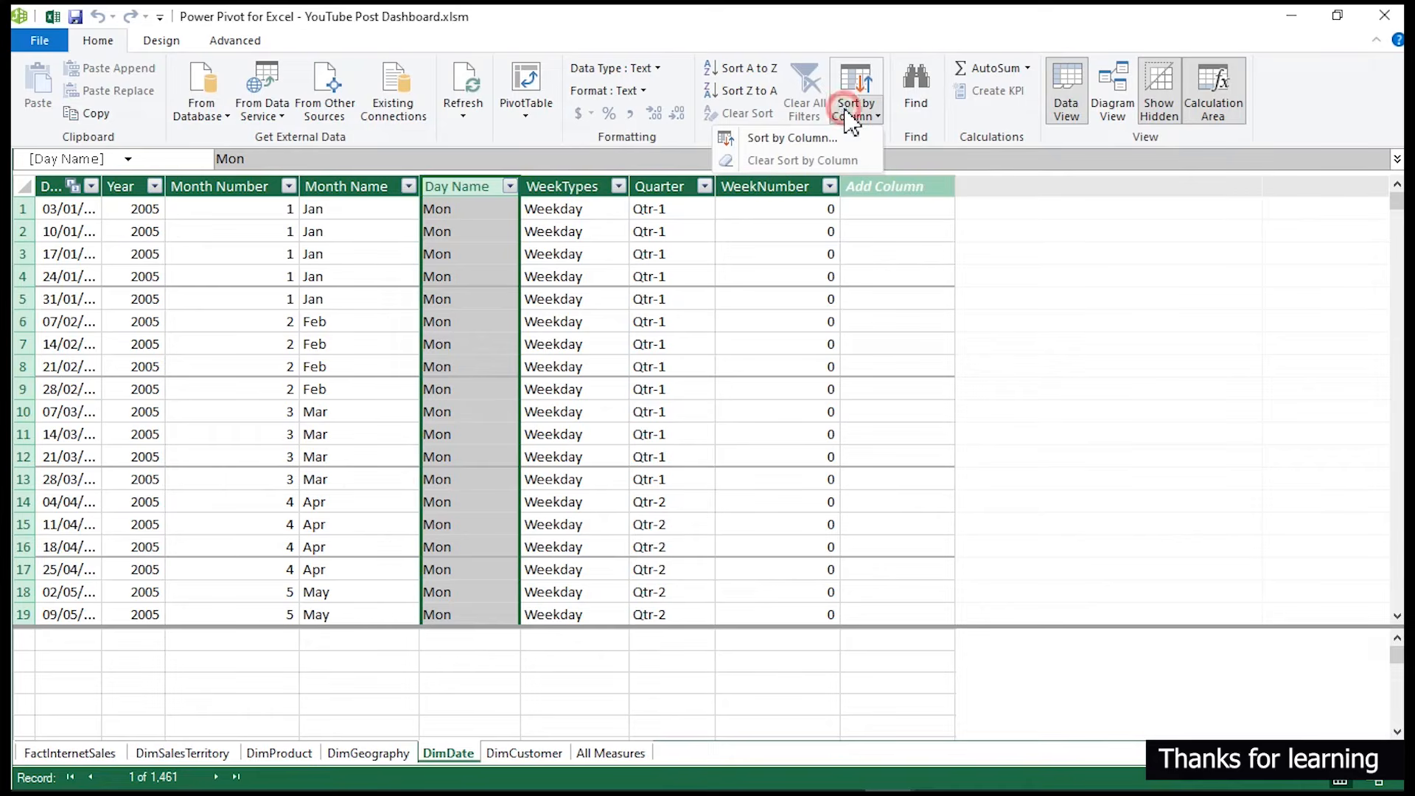
click(783, 138)
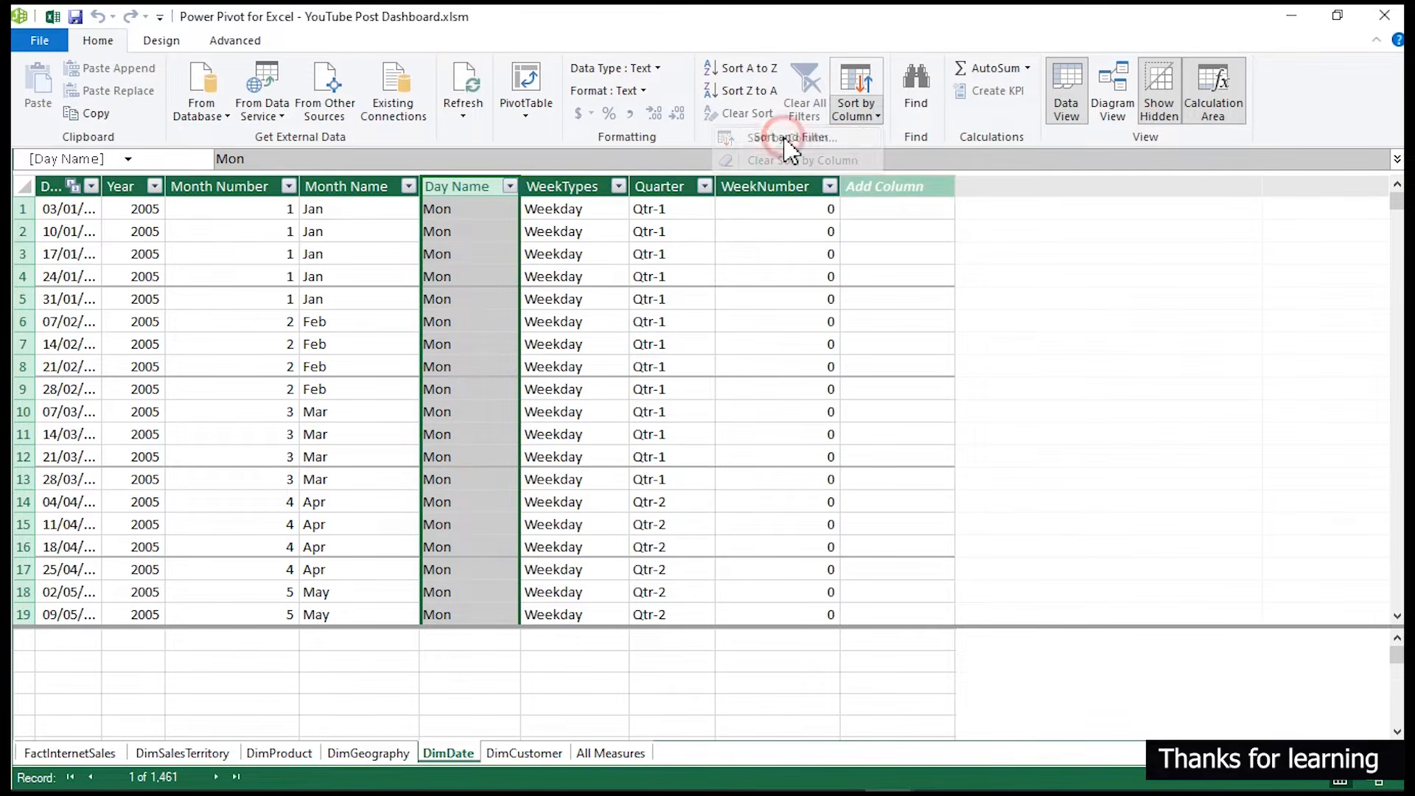
click(958, 439)
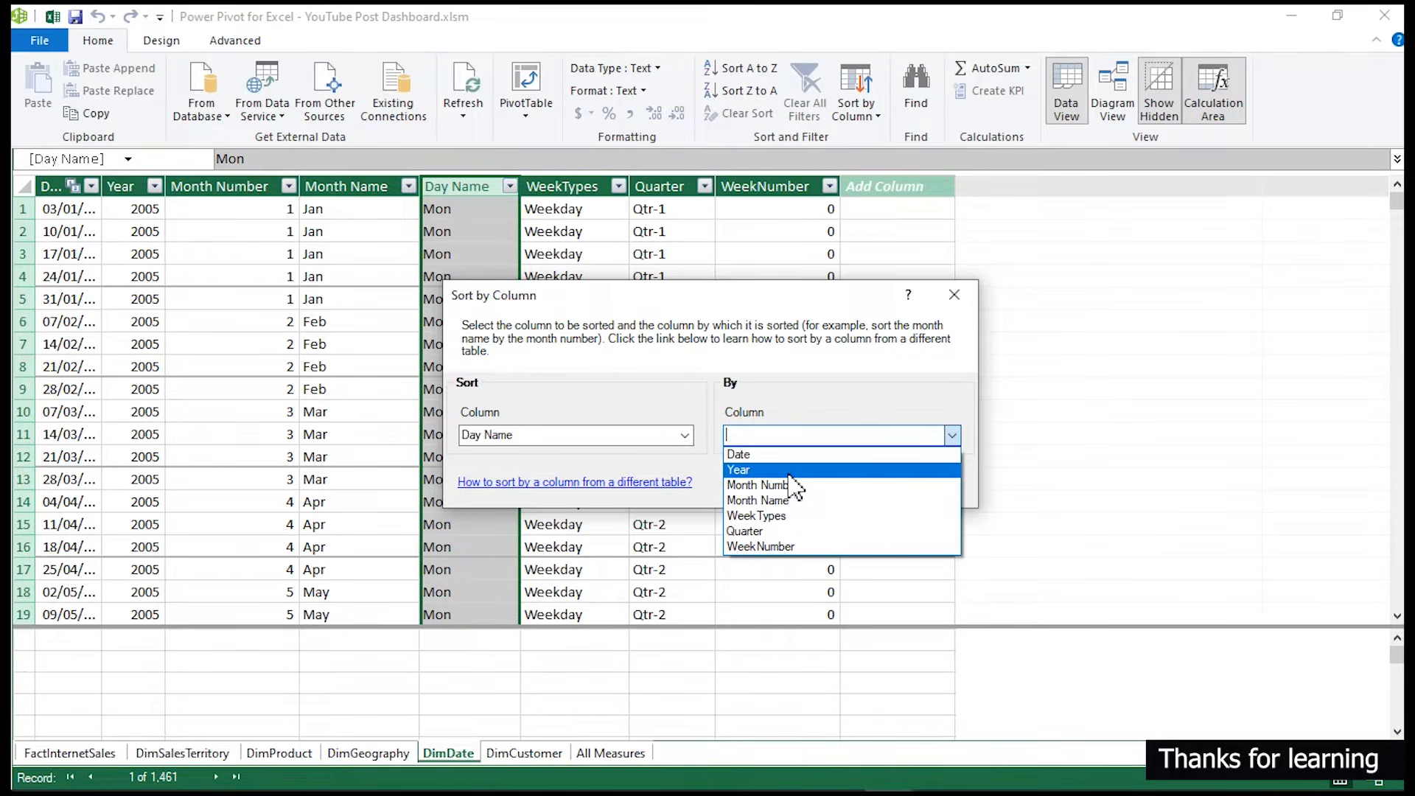
click(791, 546)
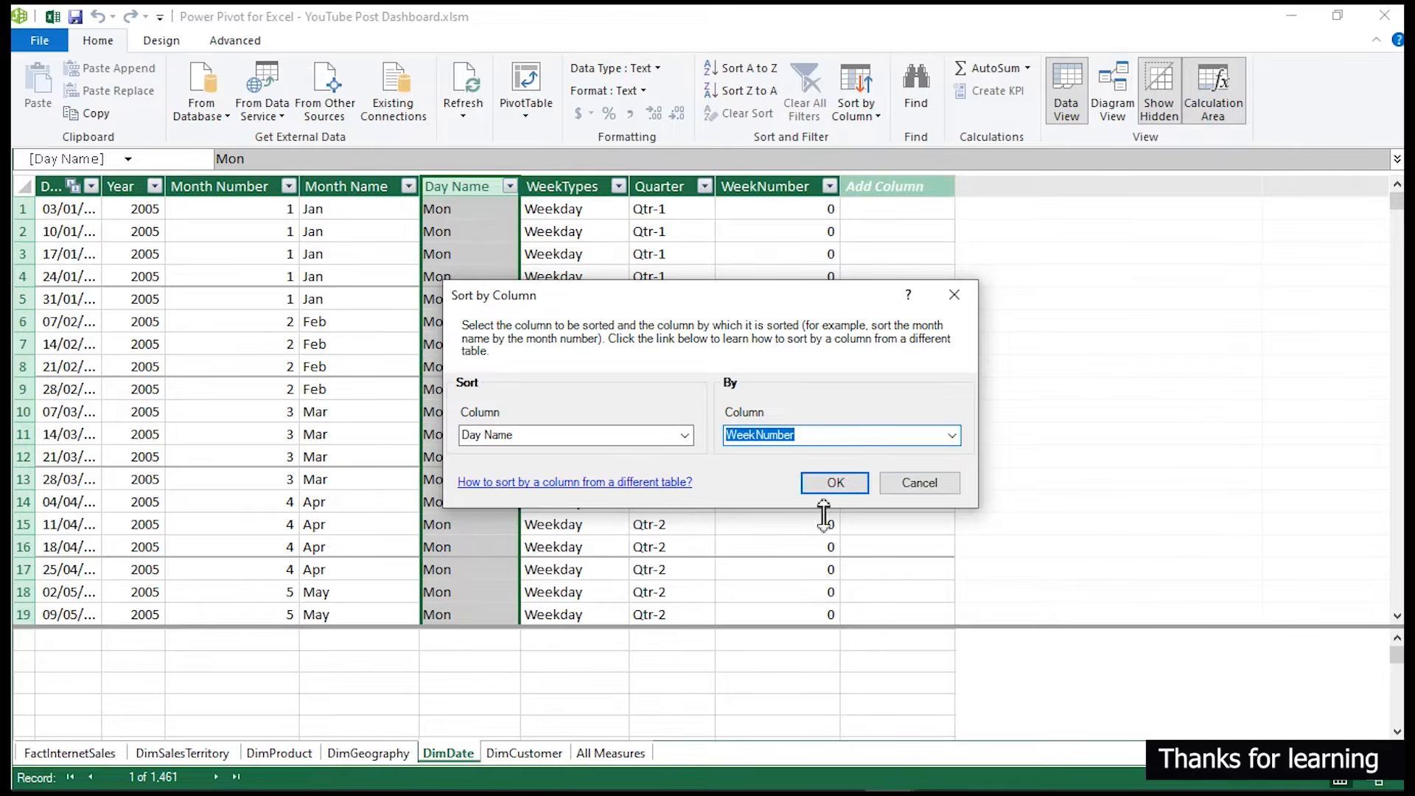
click(833, 487)
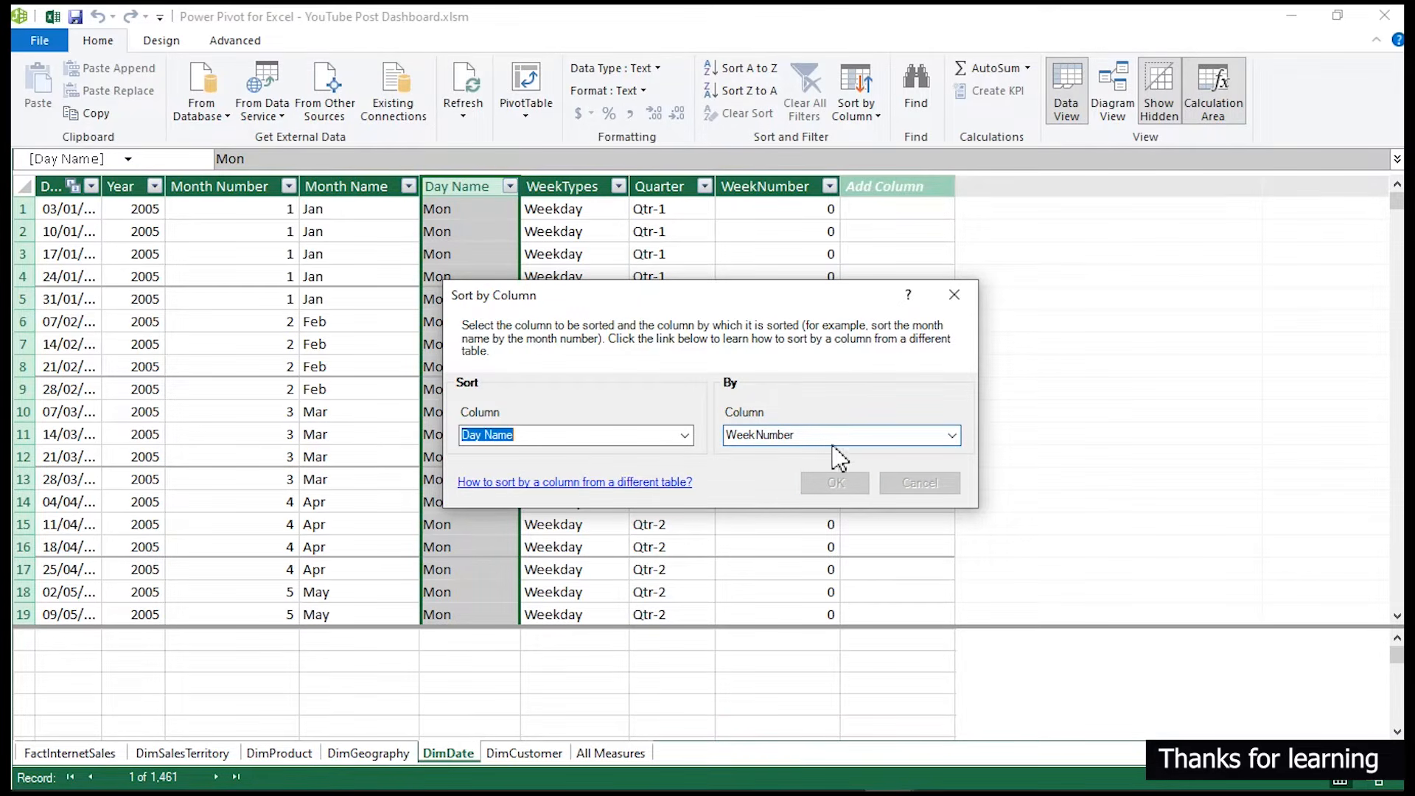
click(836, 485)
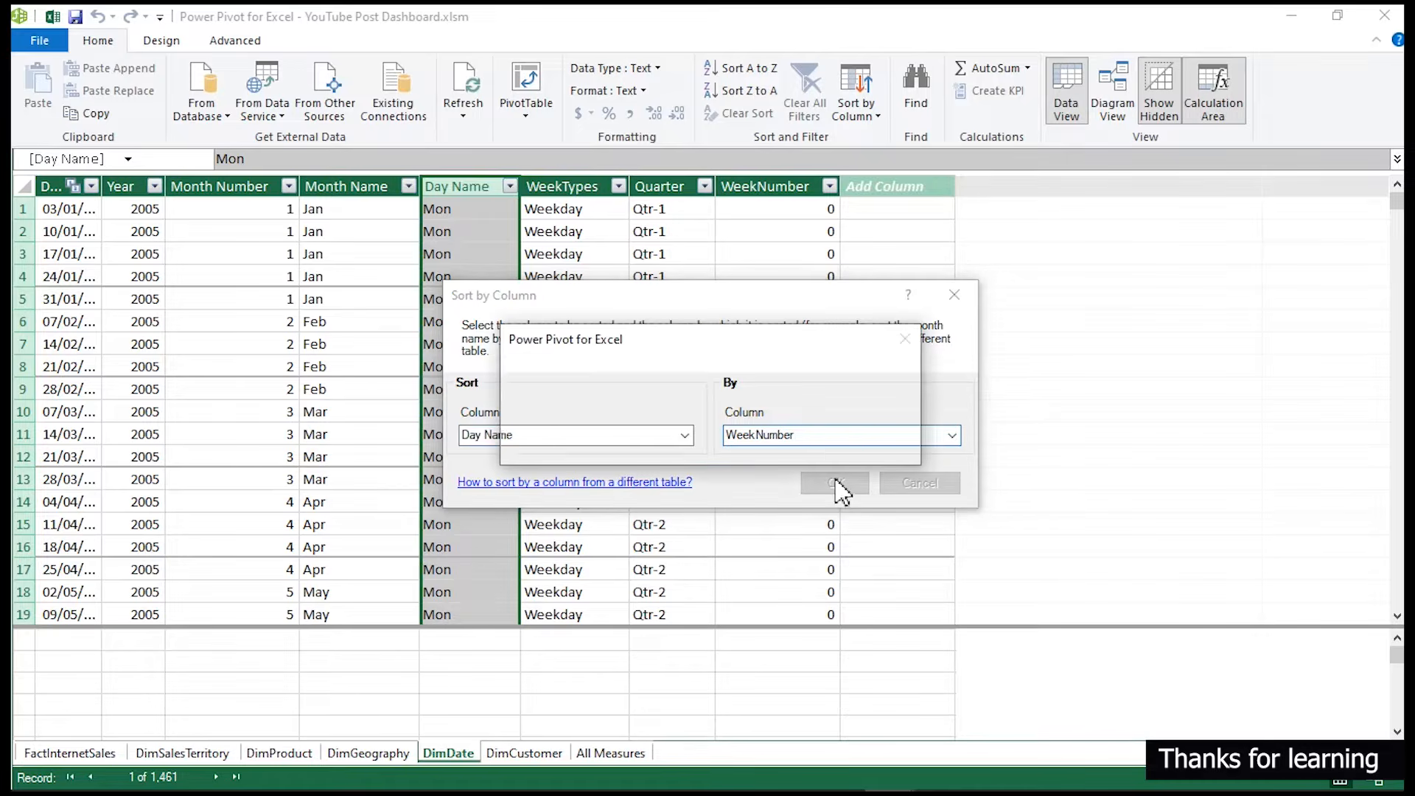
click(722, 442)
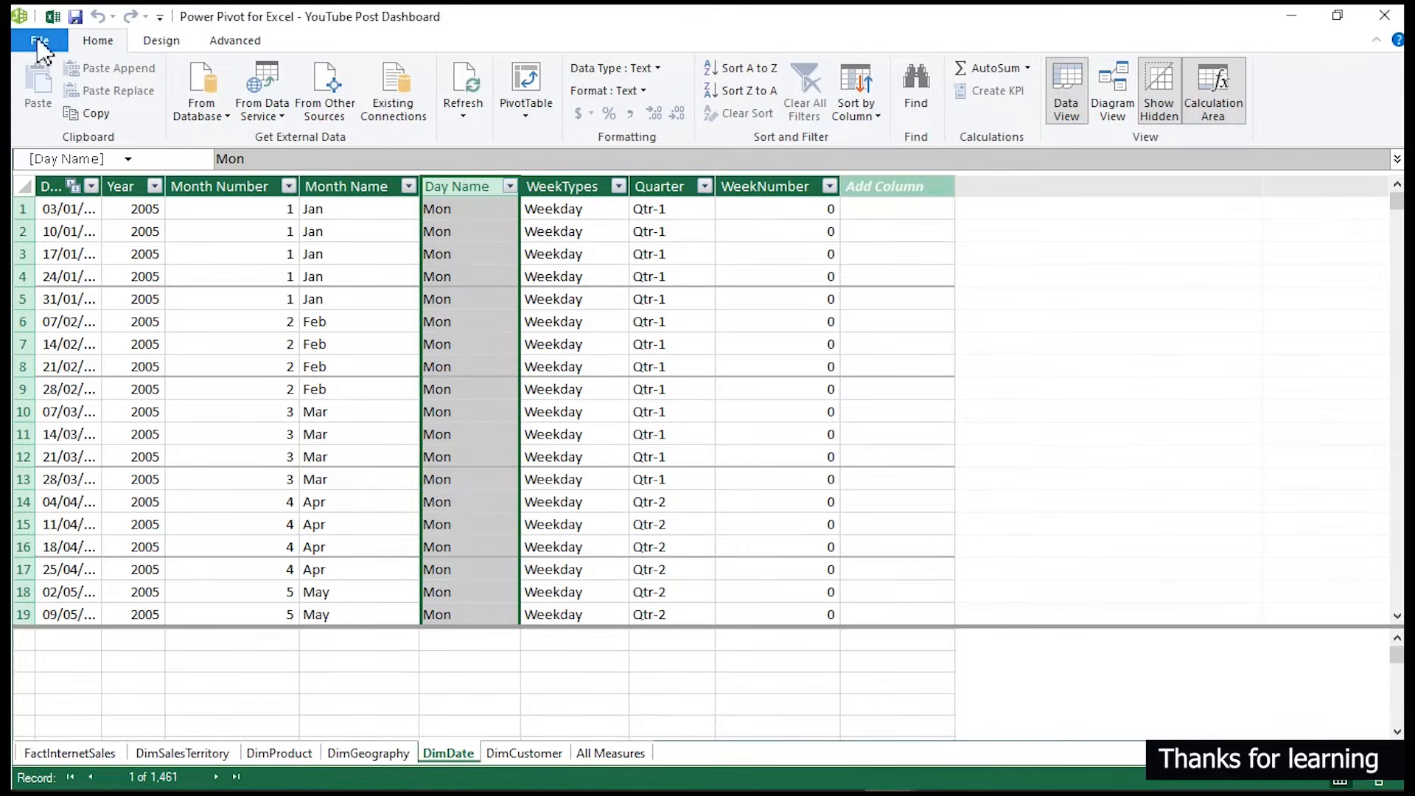
- Return to the Excel workbook, open the Analysis 1 (2) sheet and inspect the Highlight formula cells
click(53, 16)
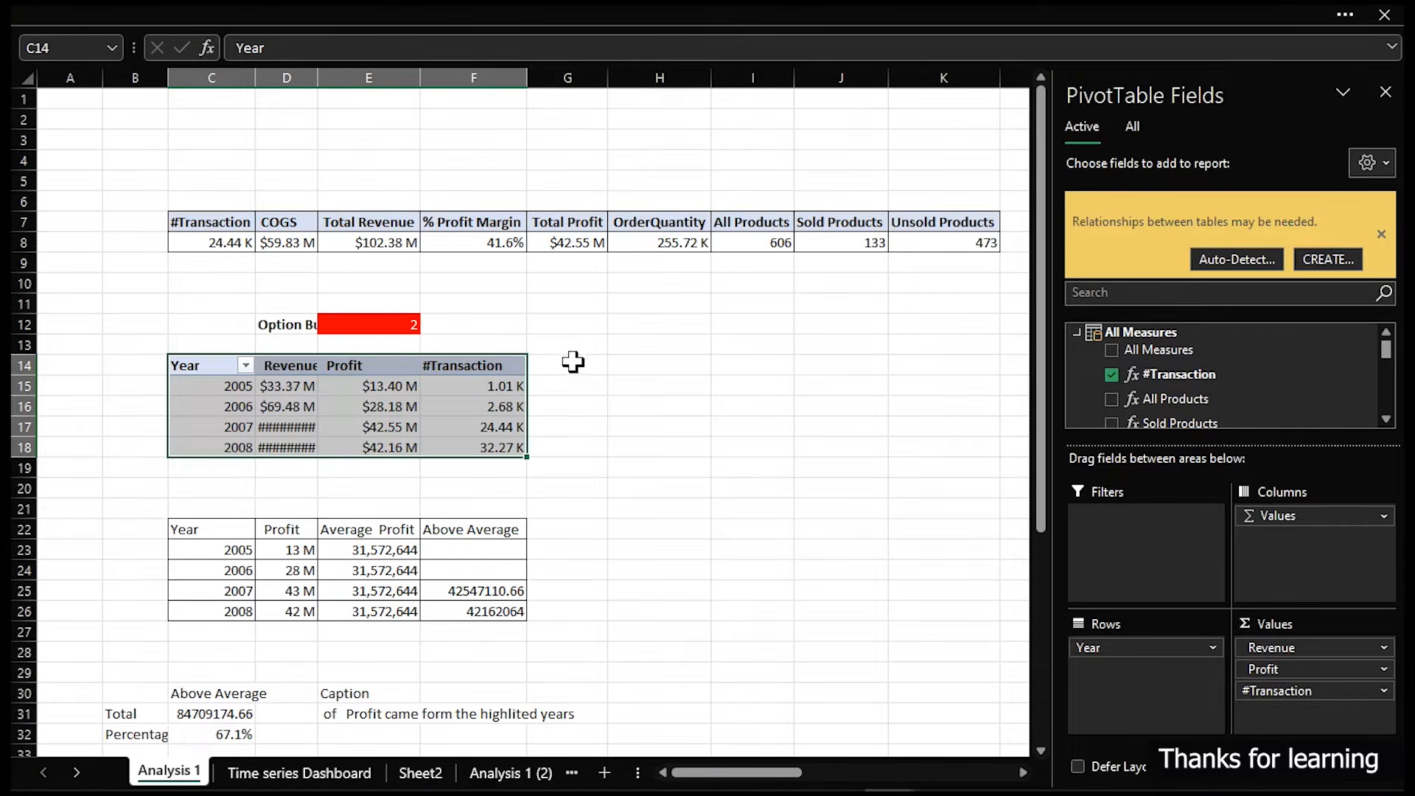
click(490, 772)
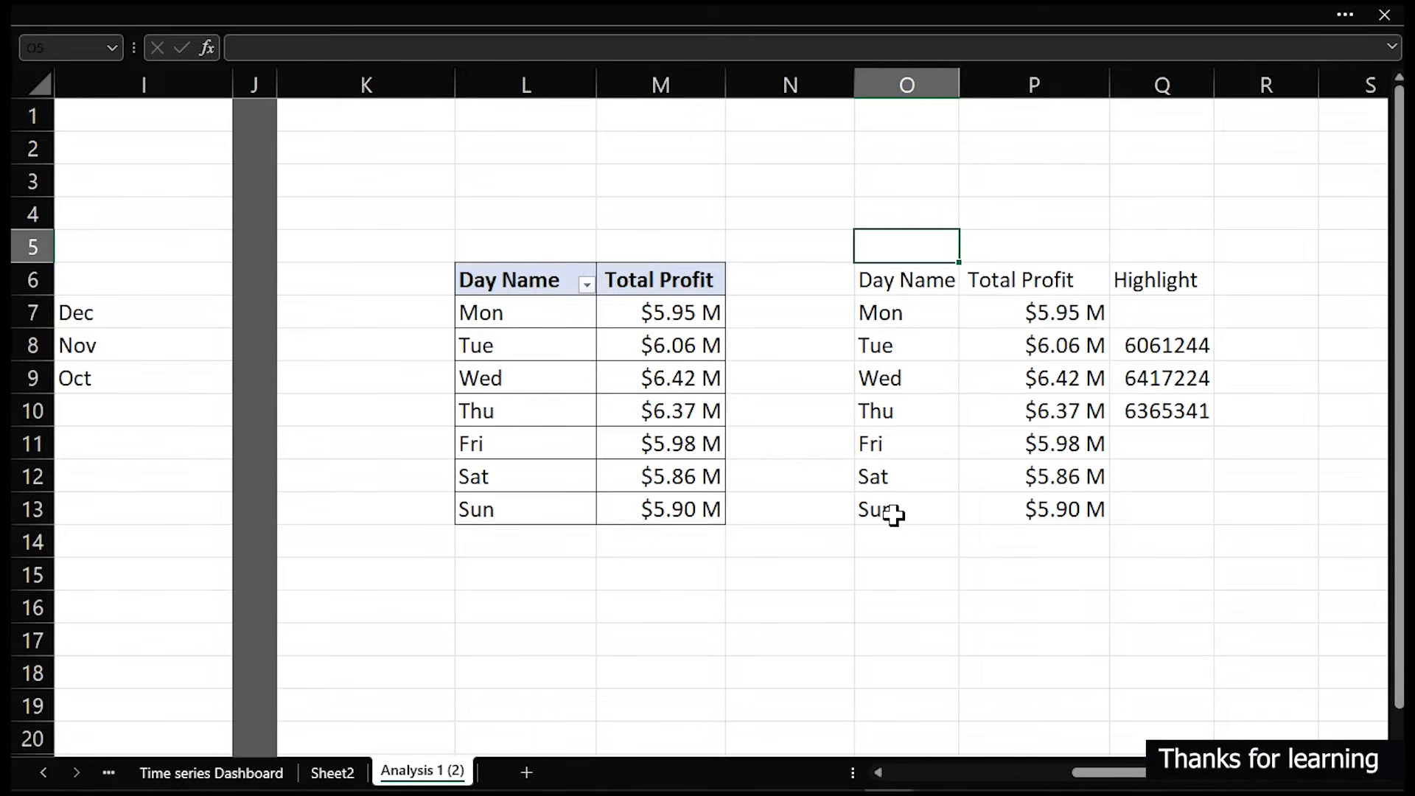
drag(1157, 354, 1159, 376)
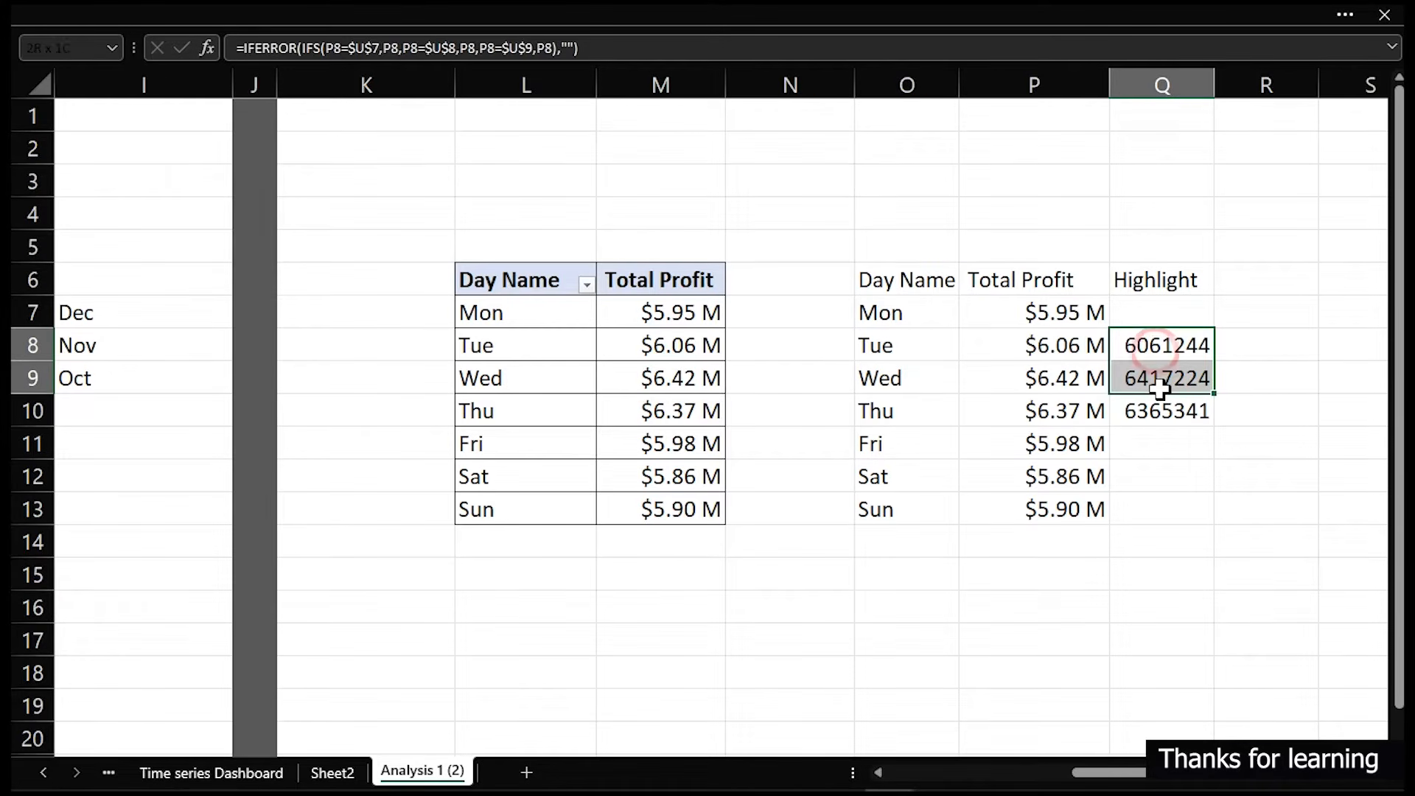
- Insert a clustered column chart from the Day Name and Total Profit range O6:P13
drag(903, 280, 1062, 506)
click(336, 10)
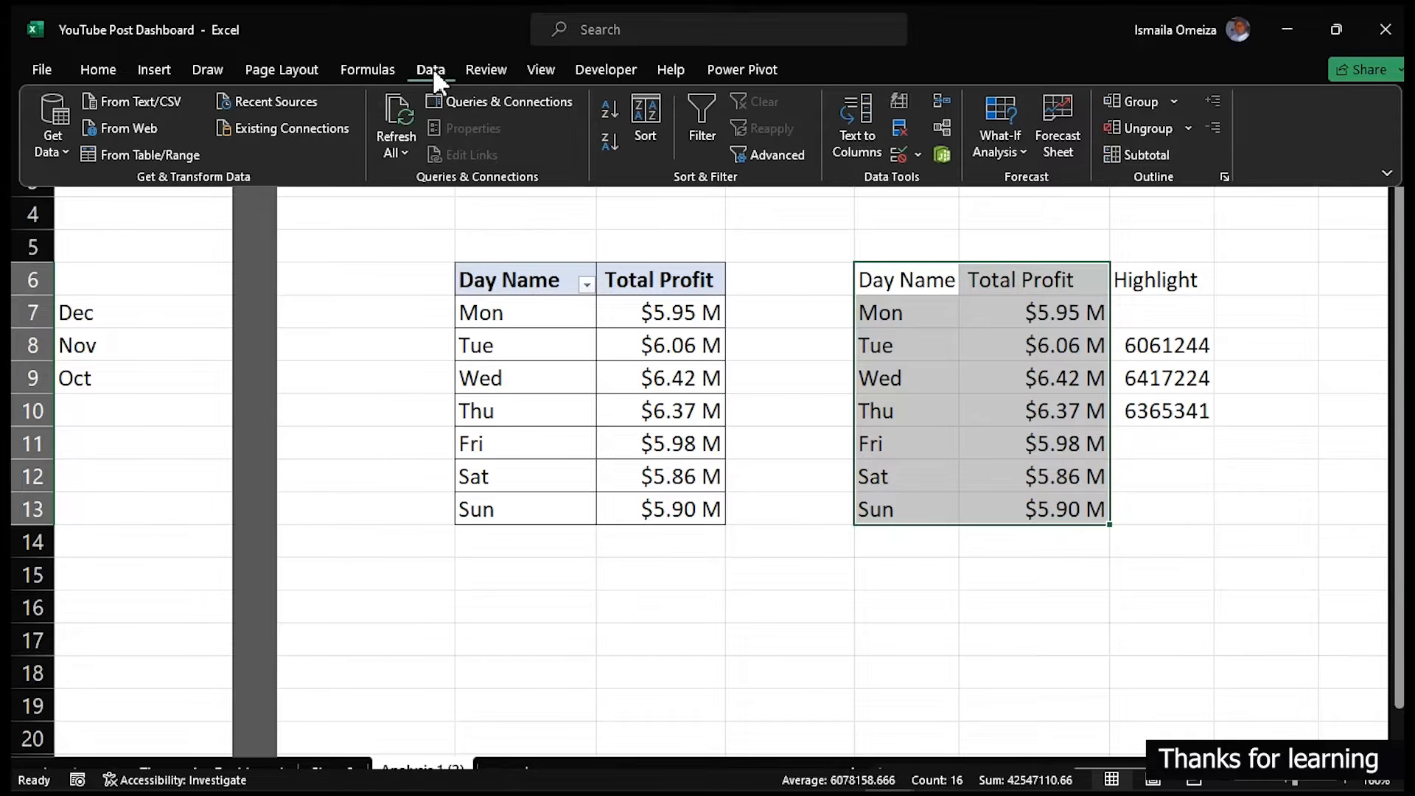
click(166, 68)
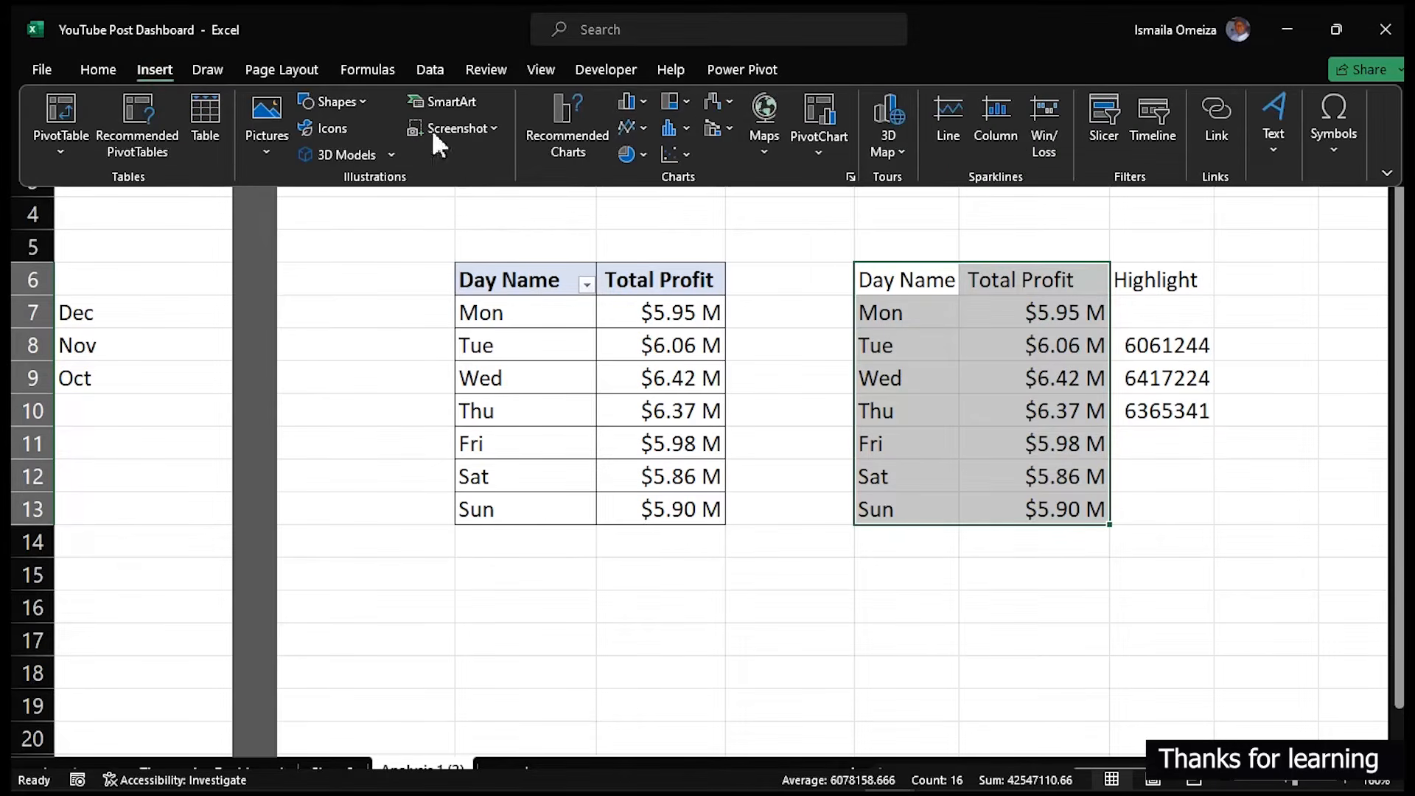
click(652, 101)
click(666, 170)
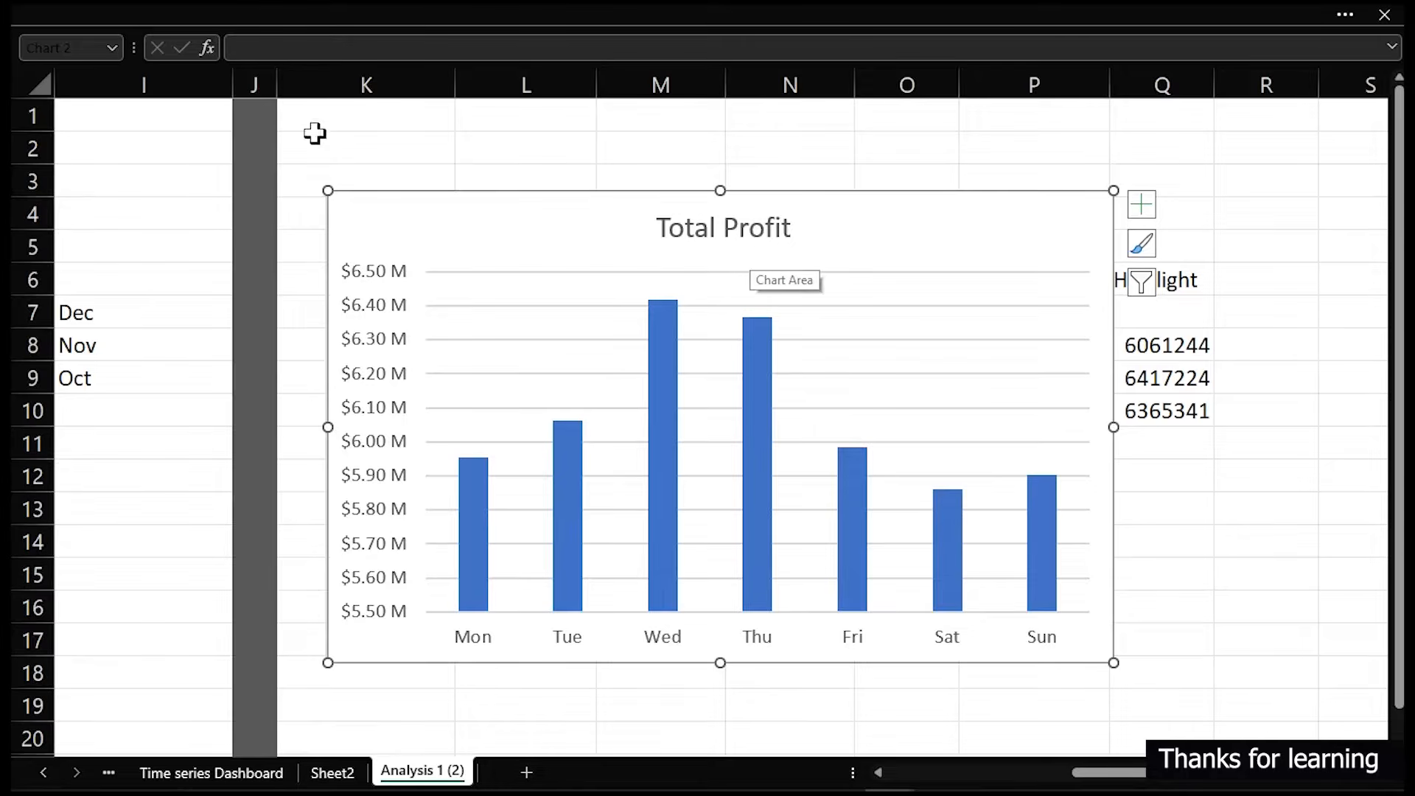
- Delete the chart's vertical axis, title and gridlines, and move the chart beside the data
click(367, 264)
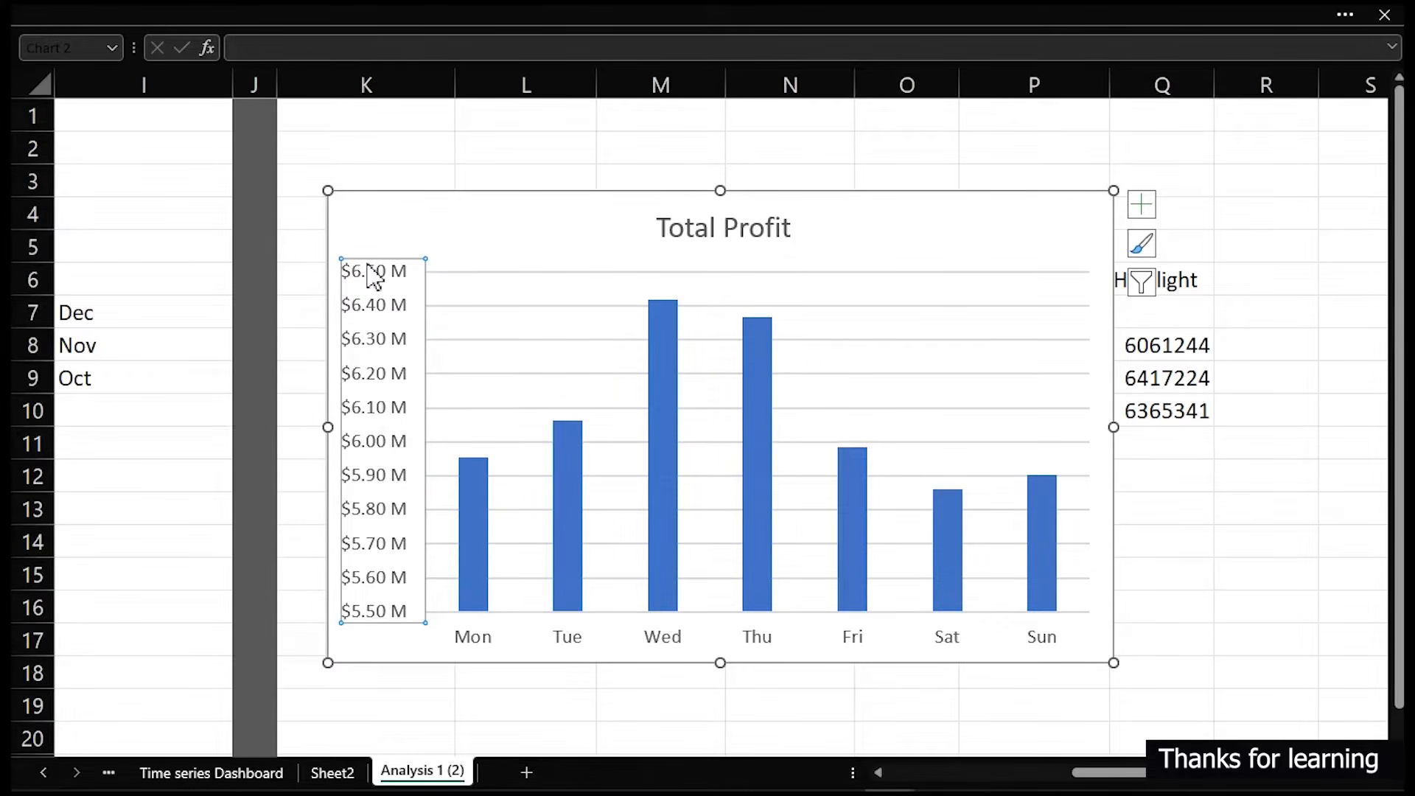
key(Delete)
click(735, 231)
key(Delete)
click(810, 332)
key(Delete)
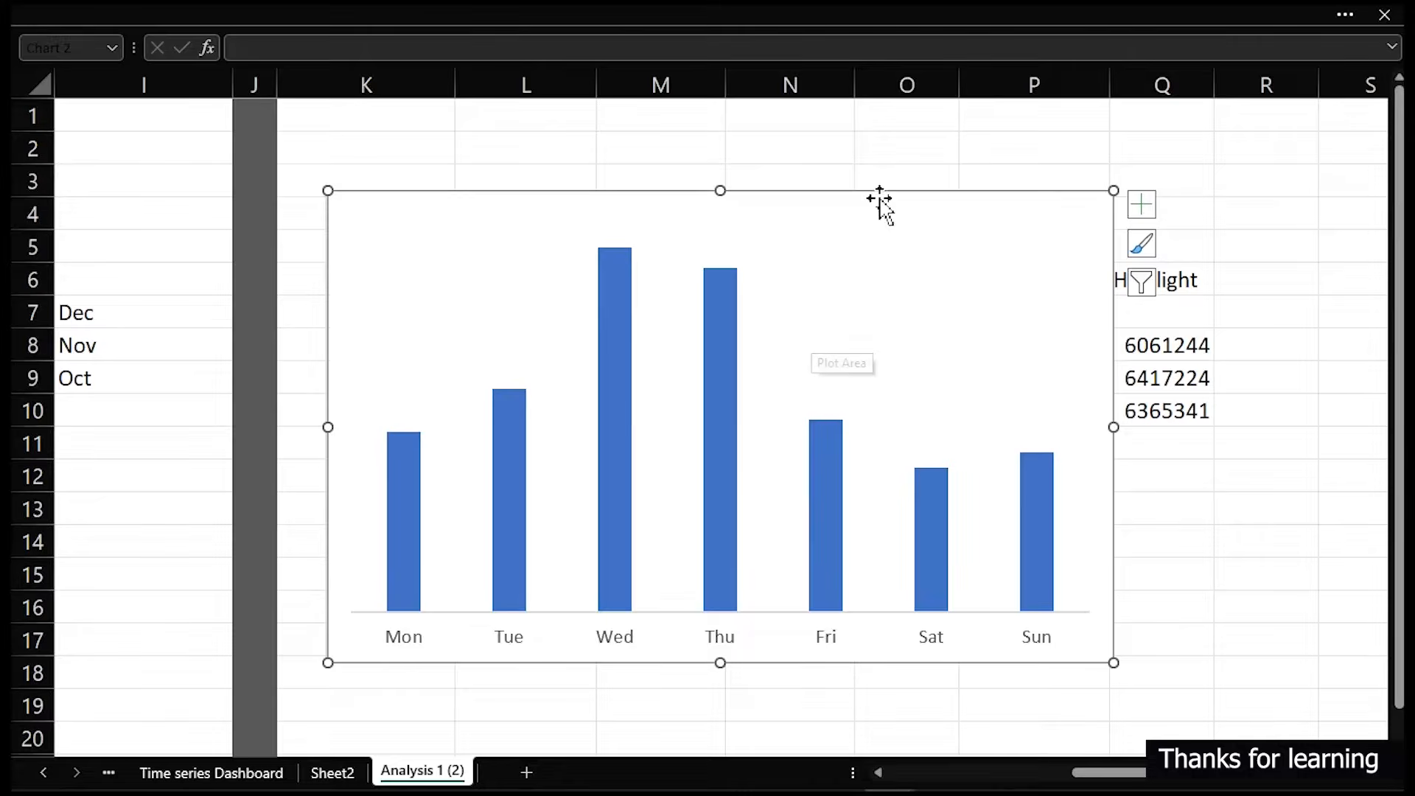
drag(881, 195, 616, 197)
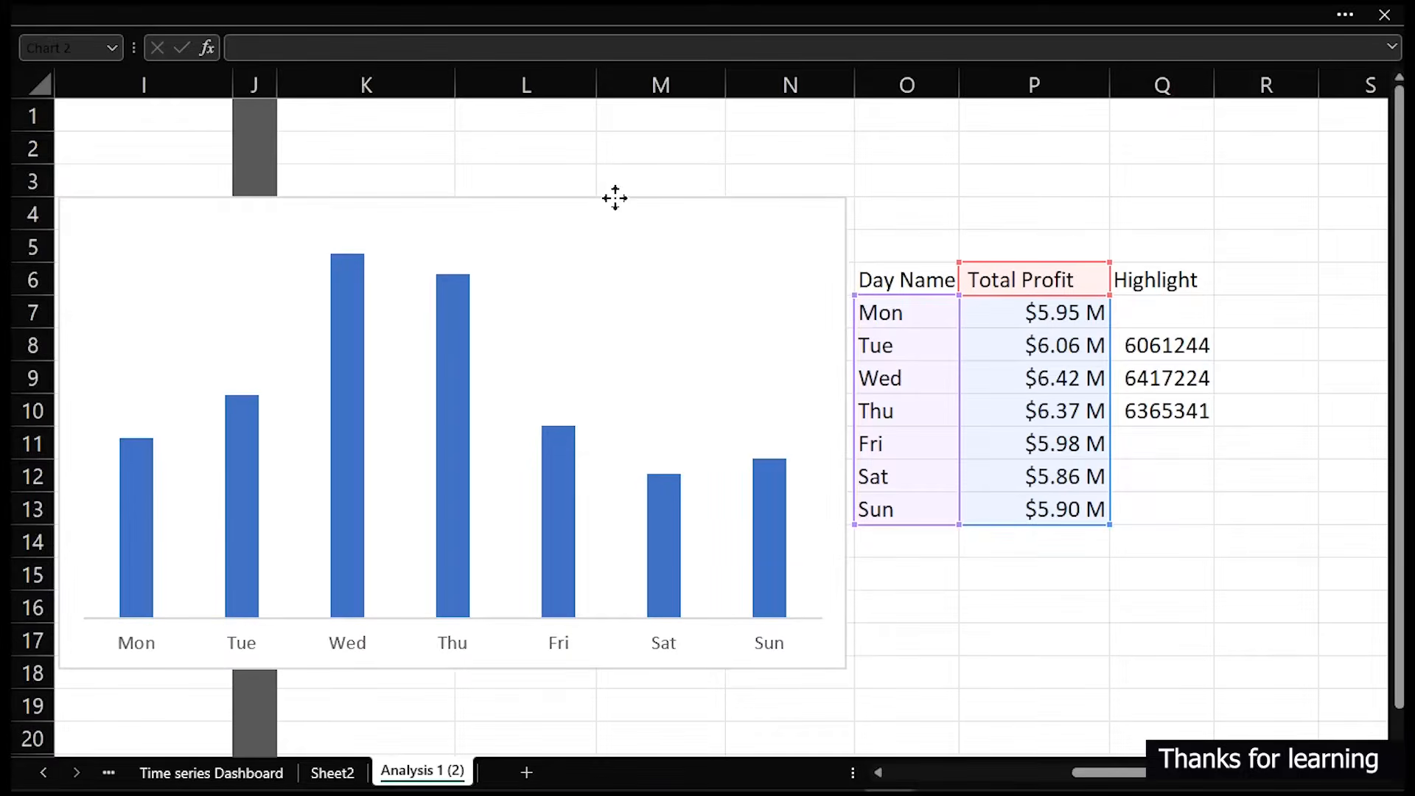
drag(616, 198, 618, 197)
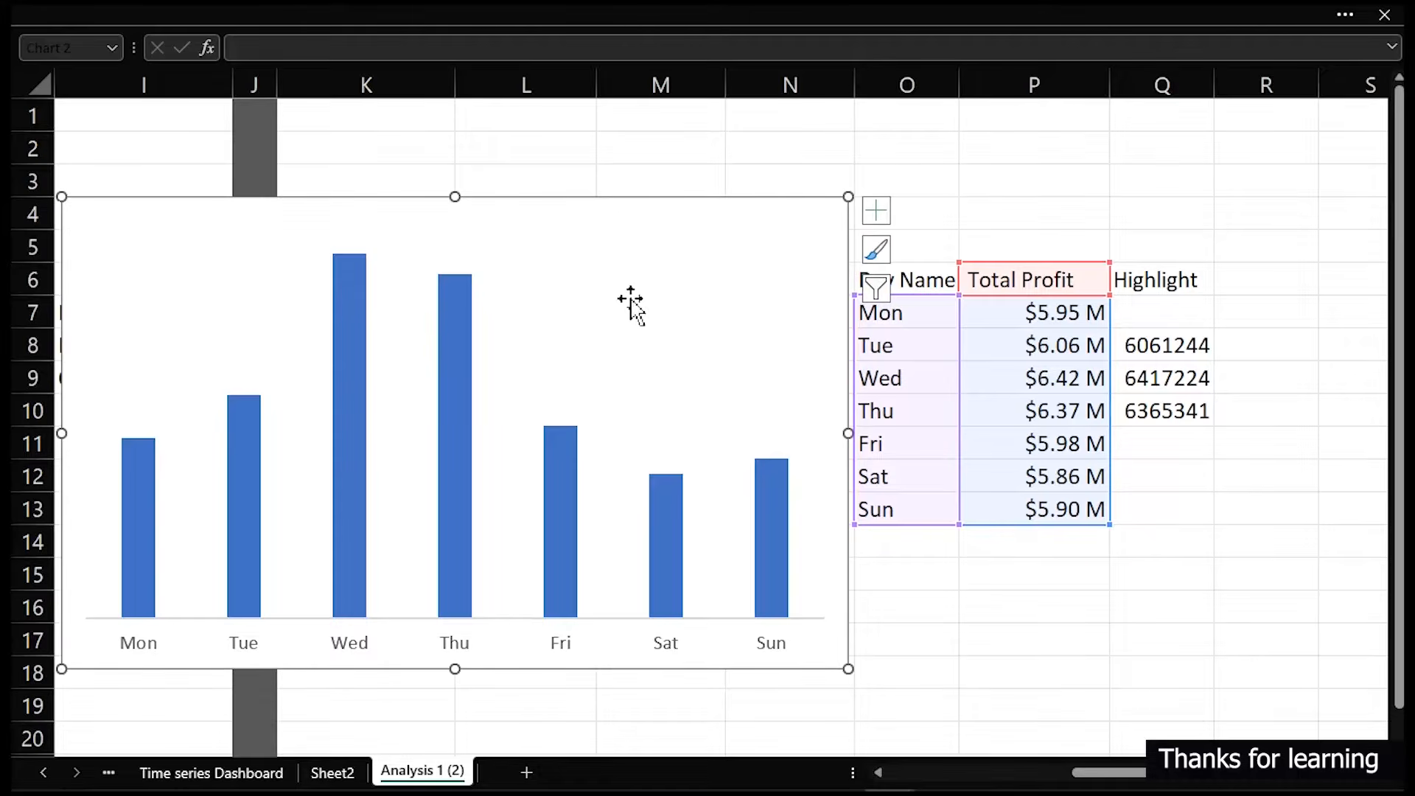
- Add a Highlight series to the chart, named from Q6 with values Q7:Q13
right_click(467, 401)
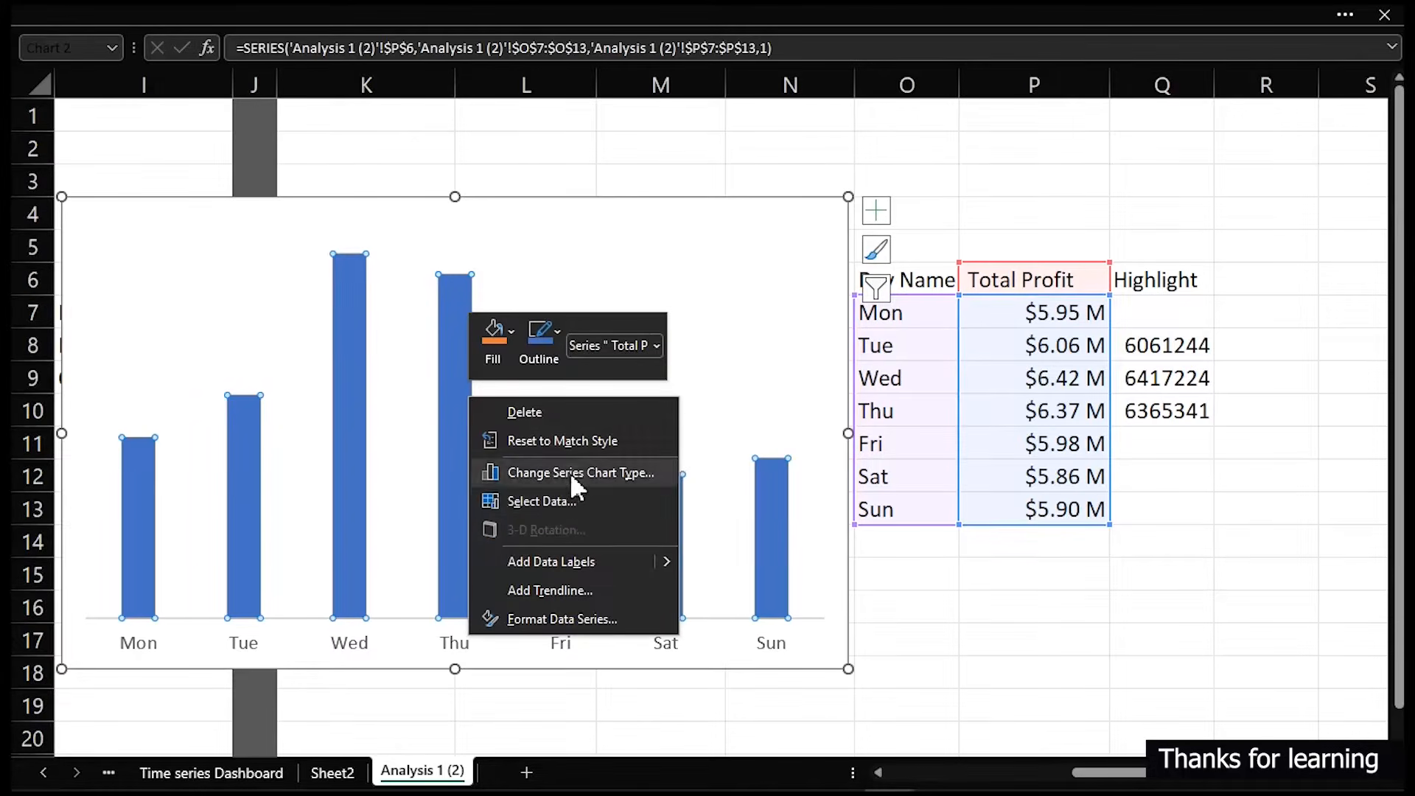
click(554, 502)
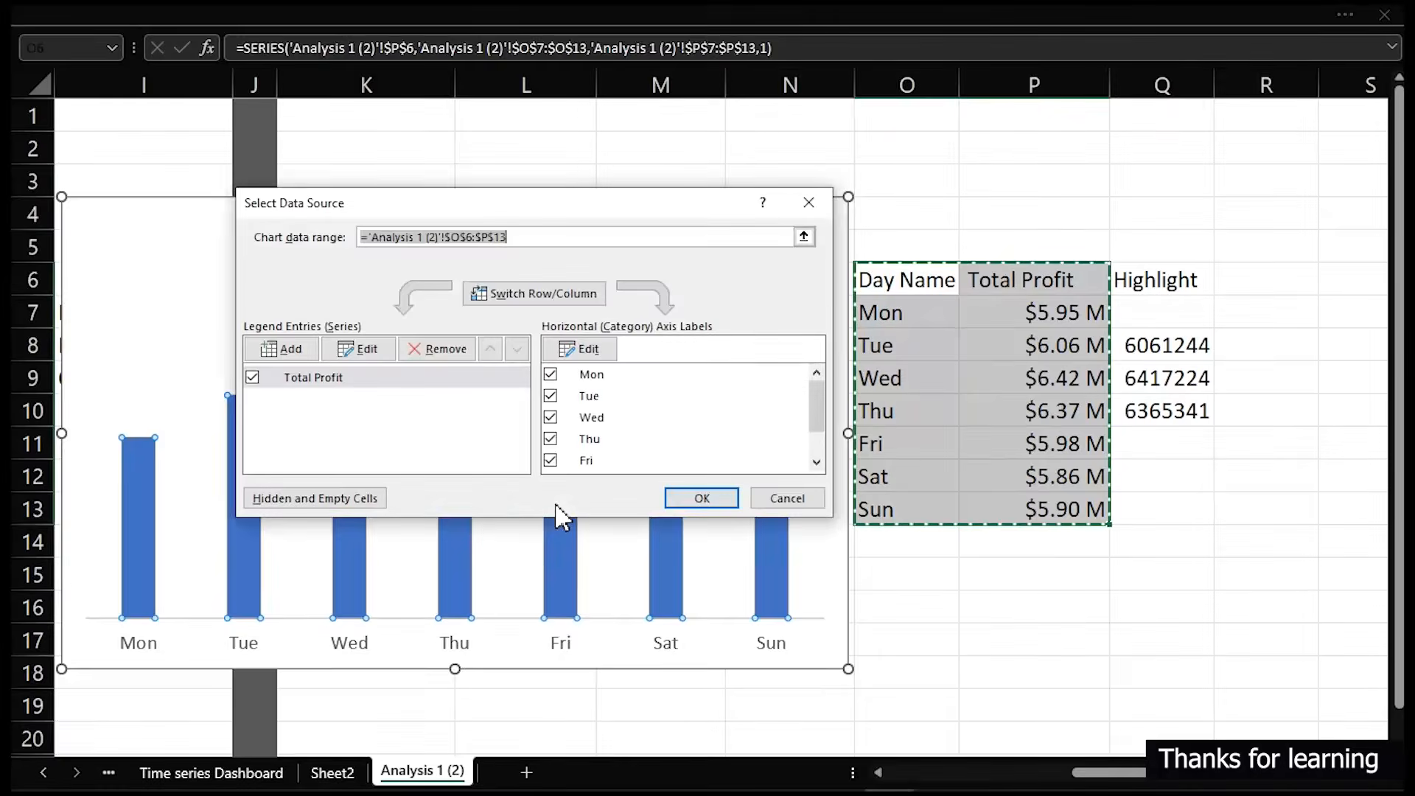
click(308, 352)
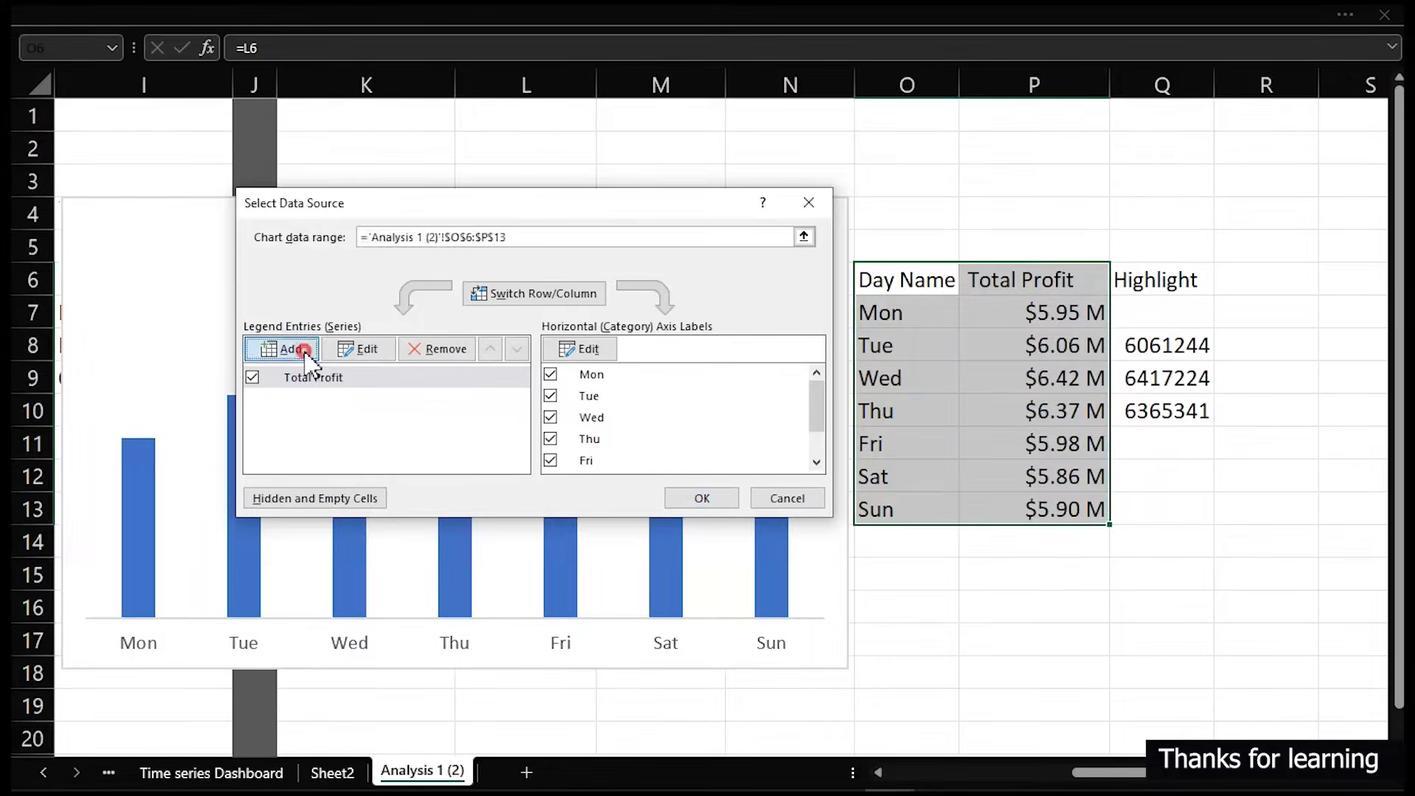
click(1139, 280)
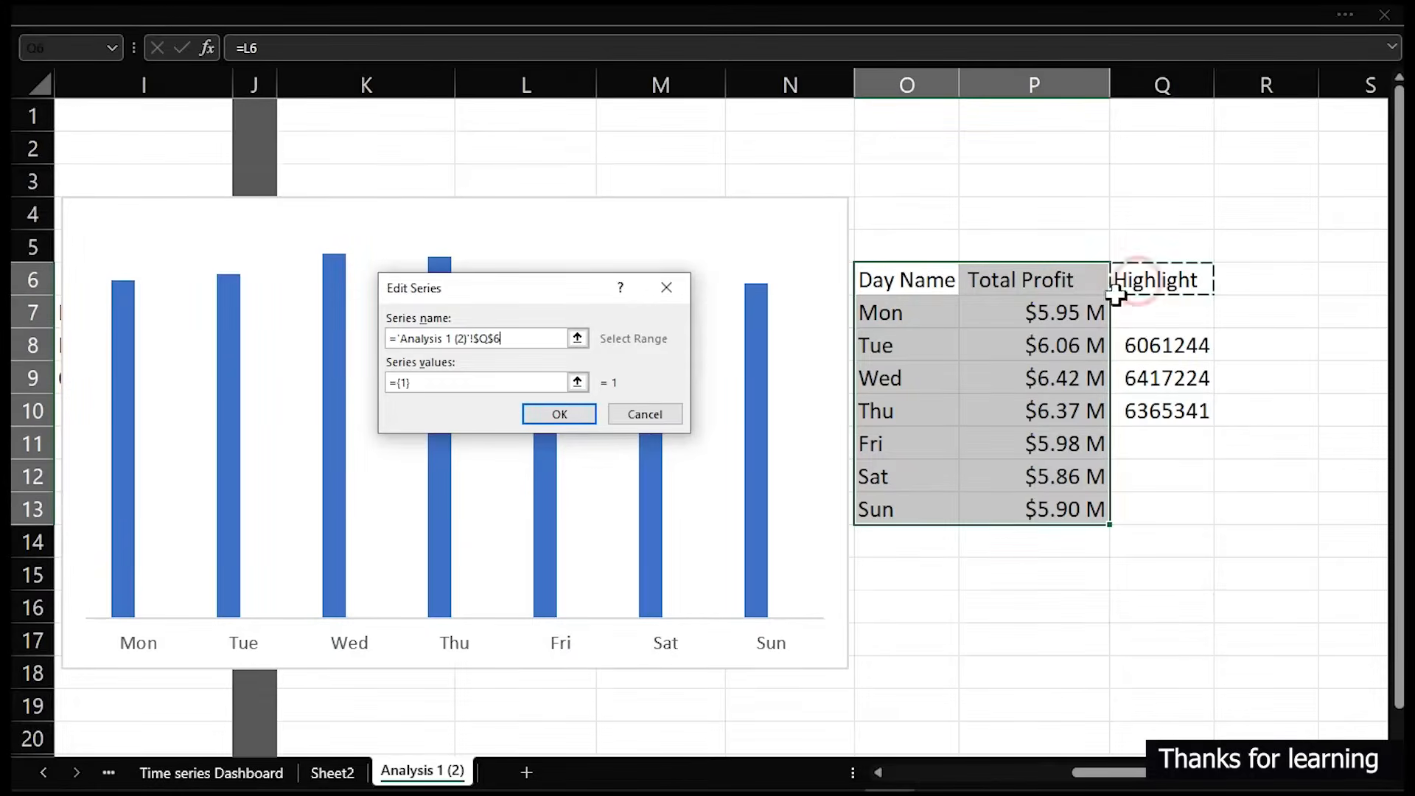
click(533, 381)
key(BackSpace)
key(BackSpace)
key(BackSpace)
key(BackSpace)
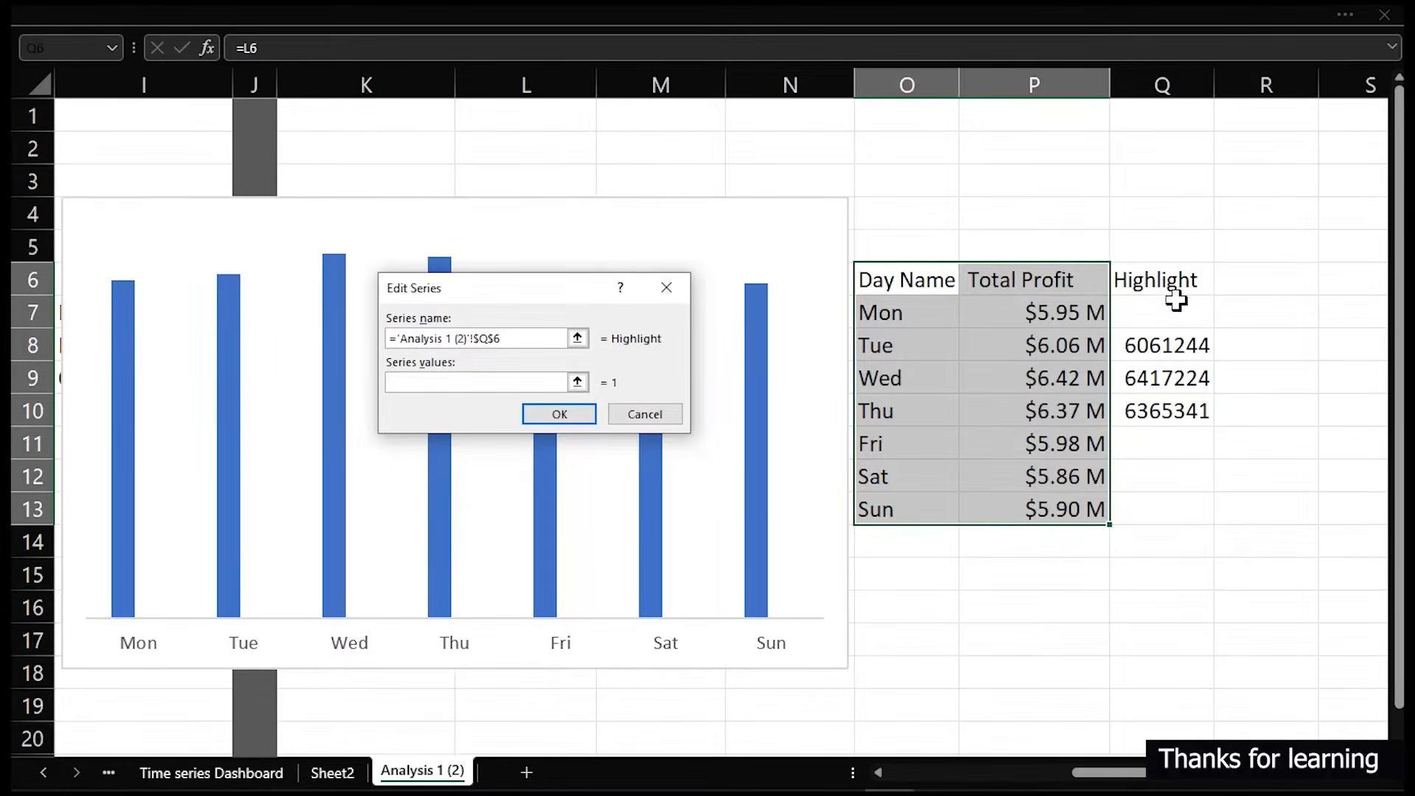
drag(1176, 310, 1166, 507)
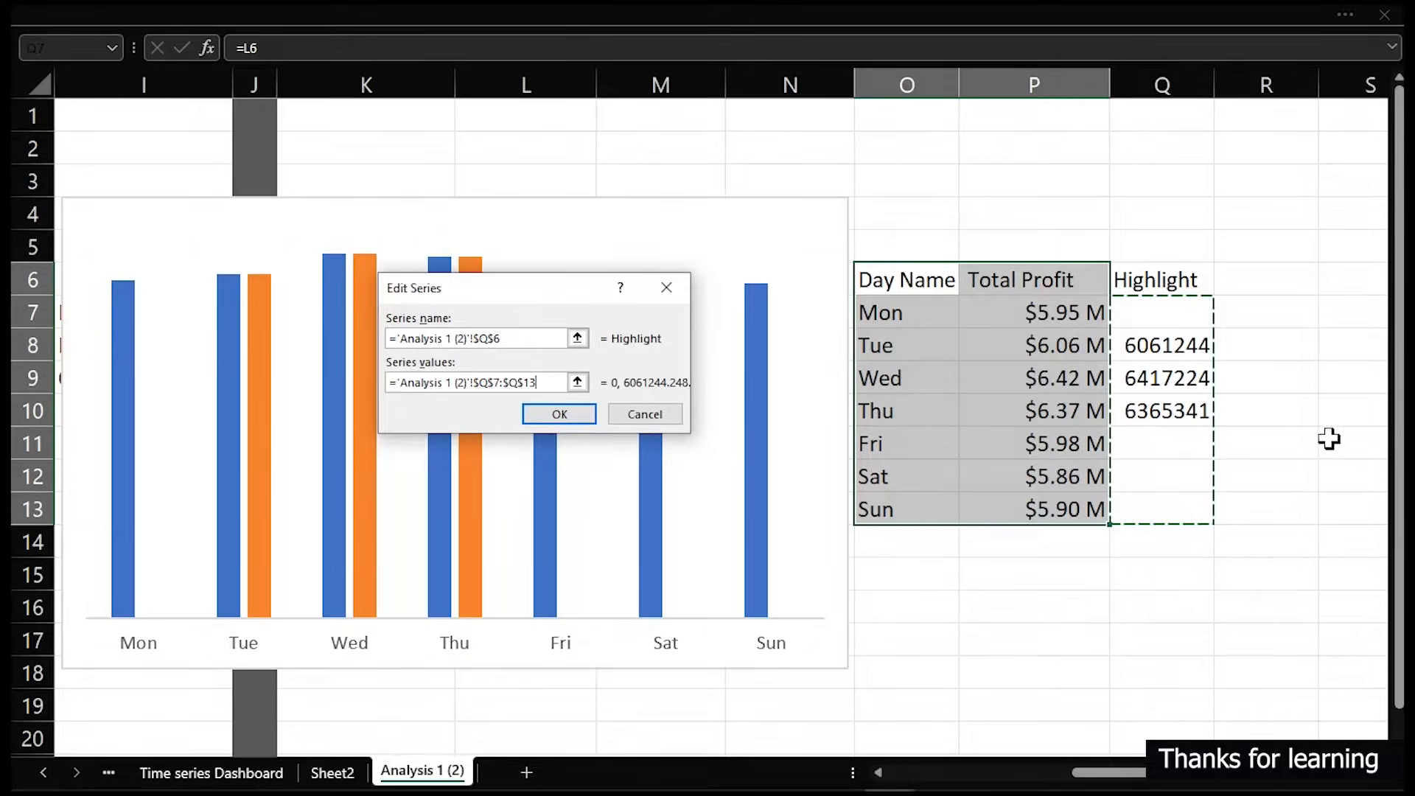
click(577, 414)
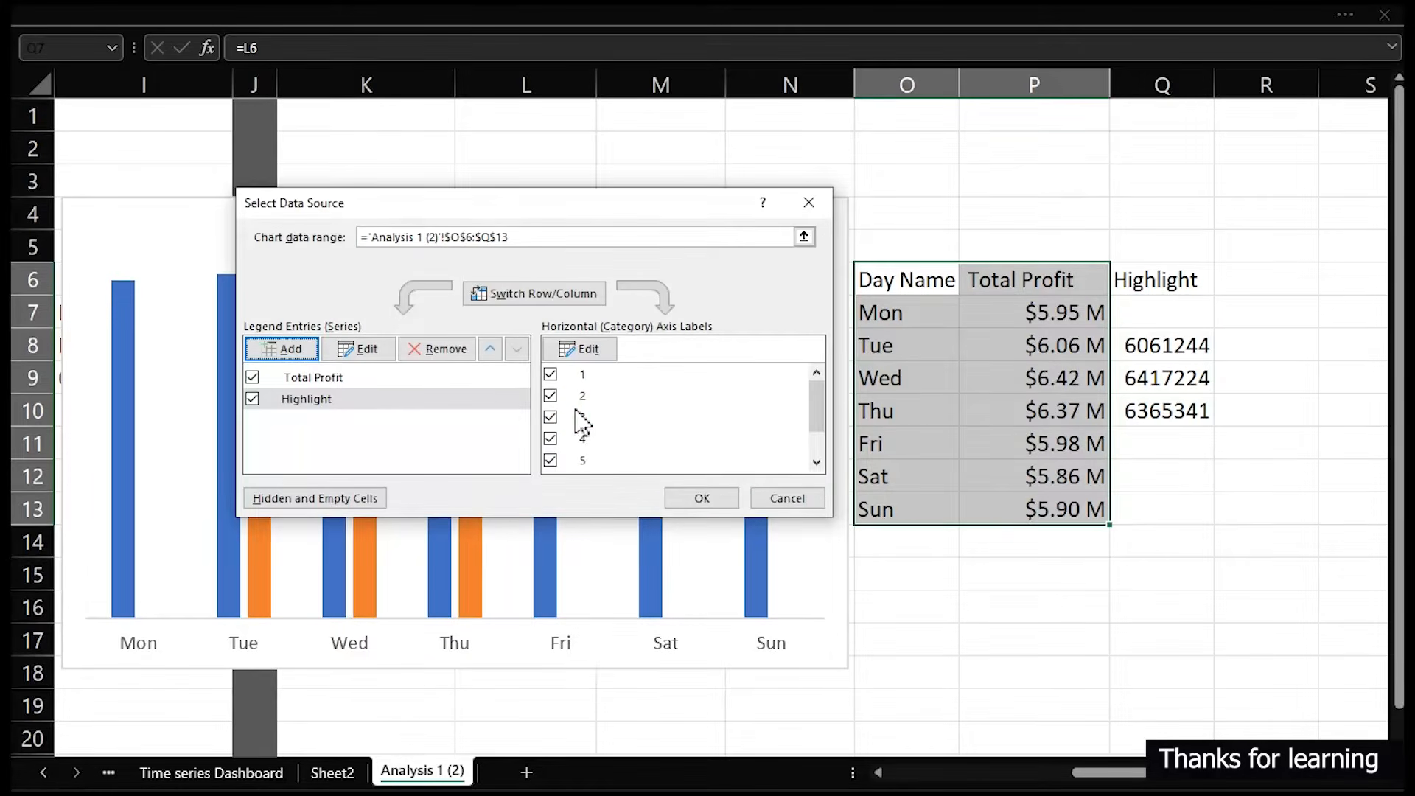
click(720, 494)
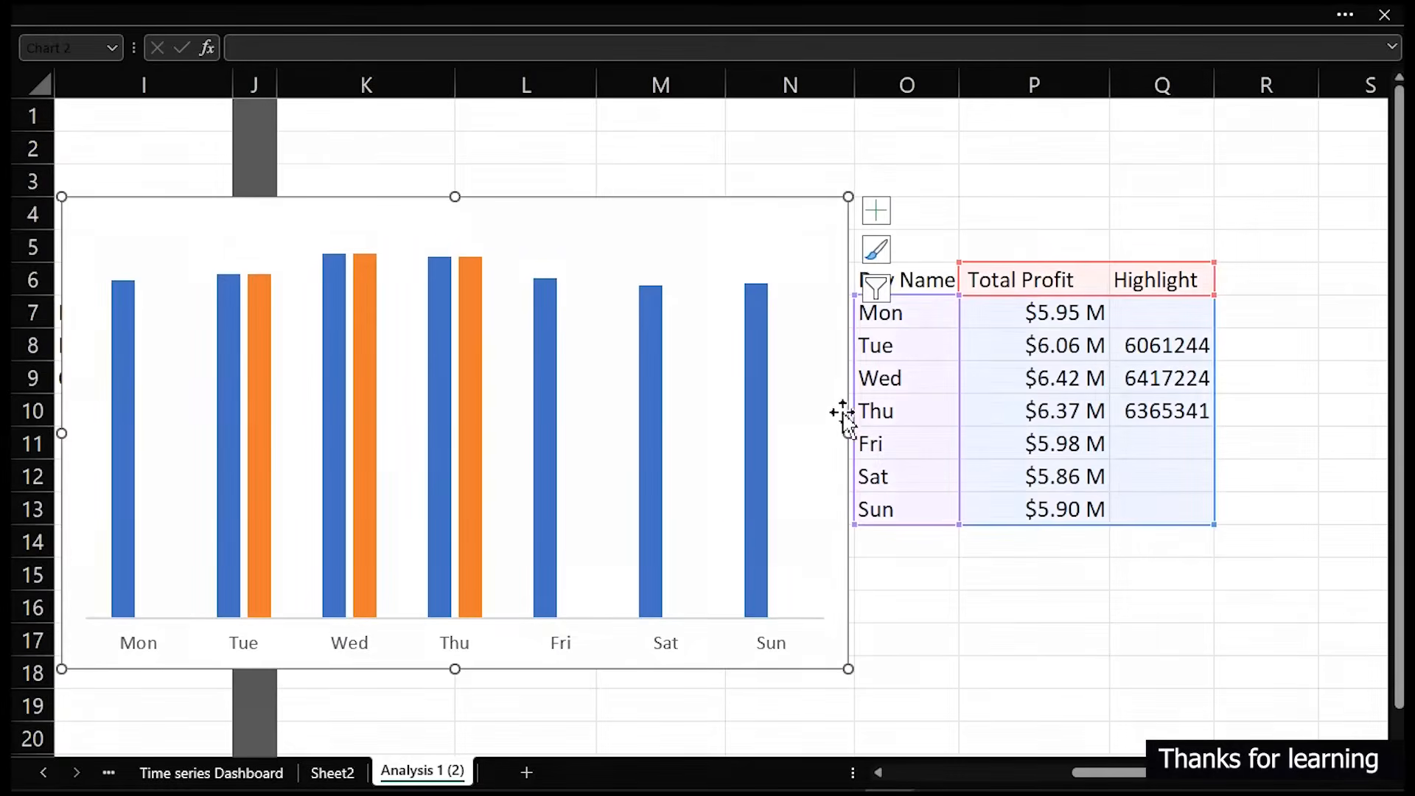
- Set the Highlight series' overlap to 100% so it sits over the profit columns
drag(712, 197, 910, 185)
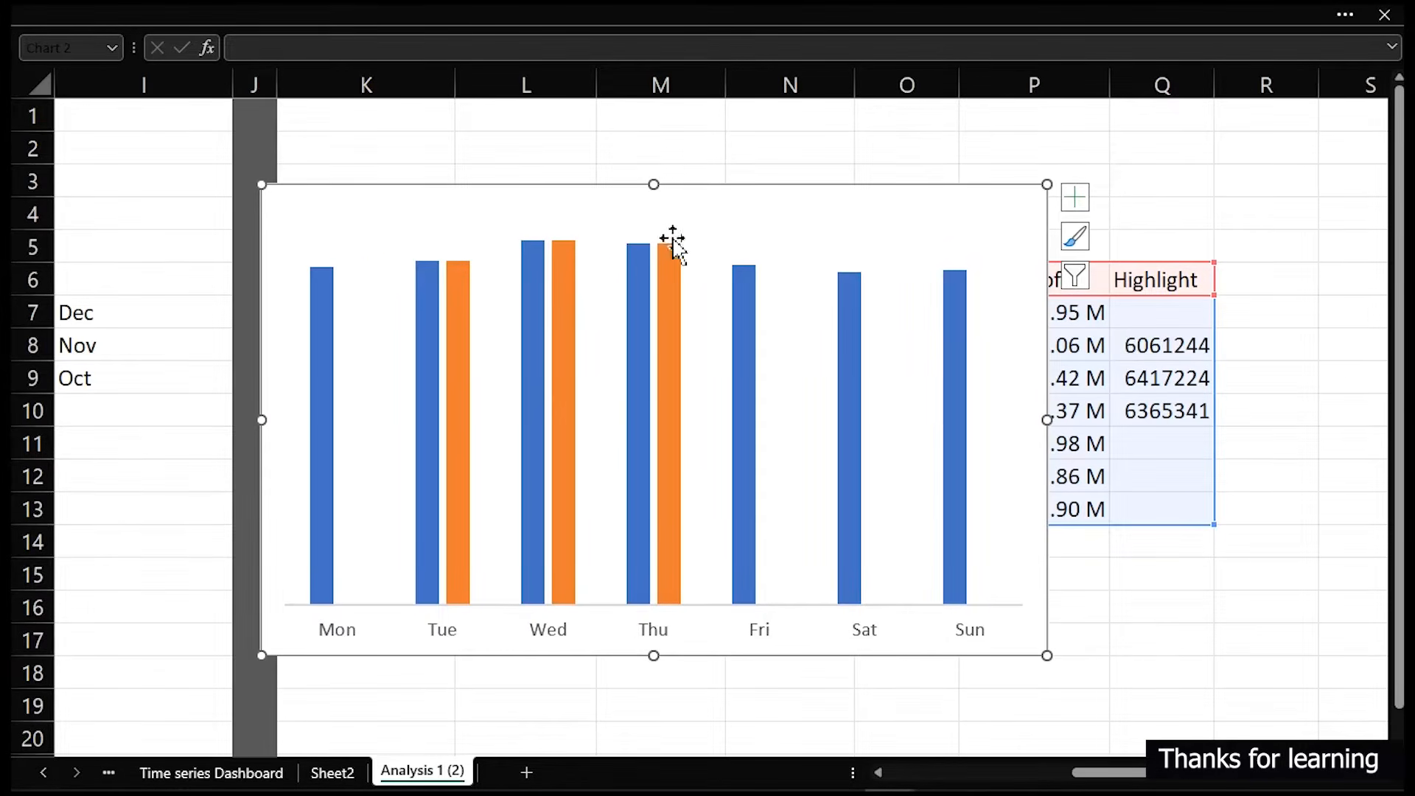
double_click(686, 184)
drag(900, 480, 1130, 189)
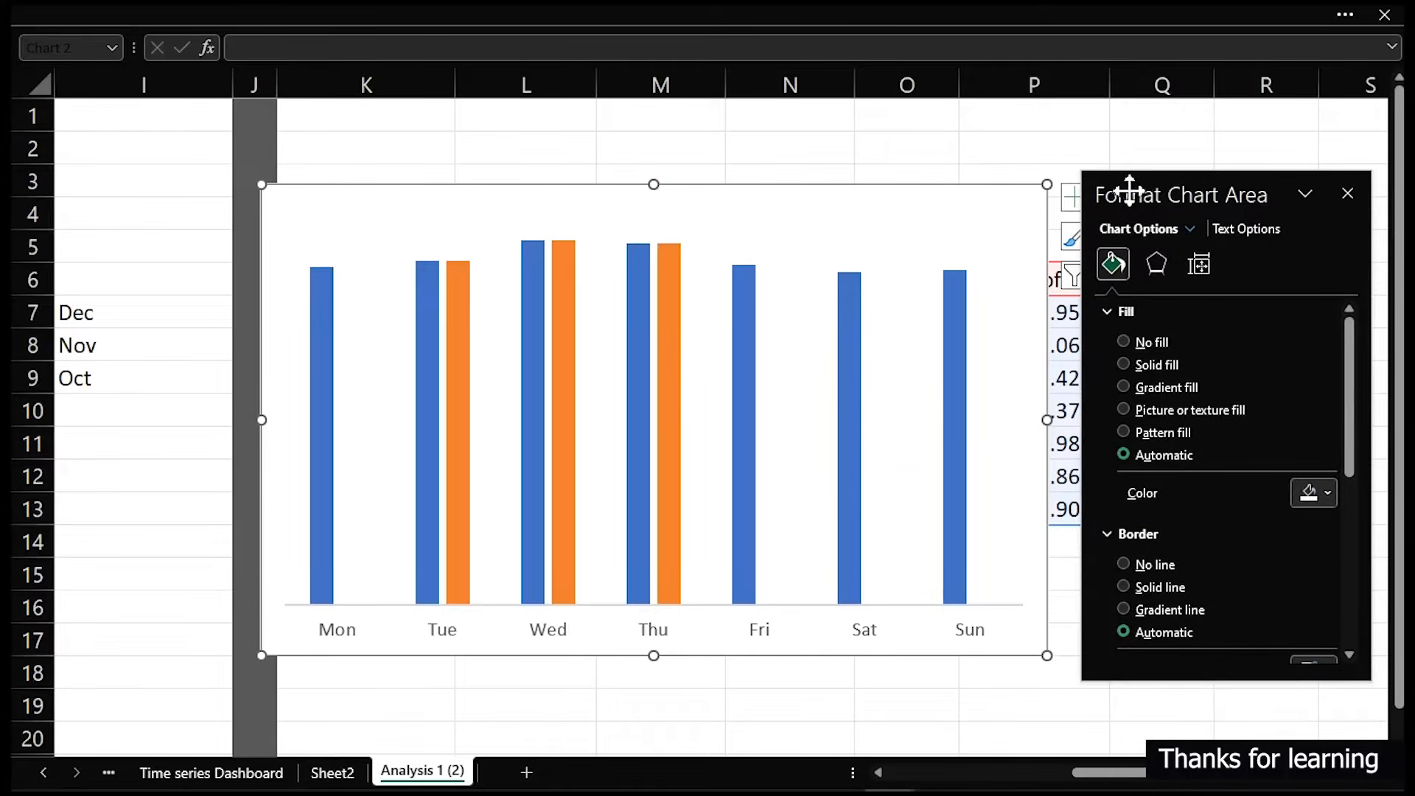
click(669, 302)
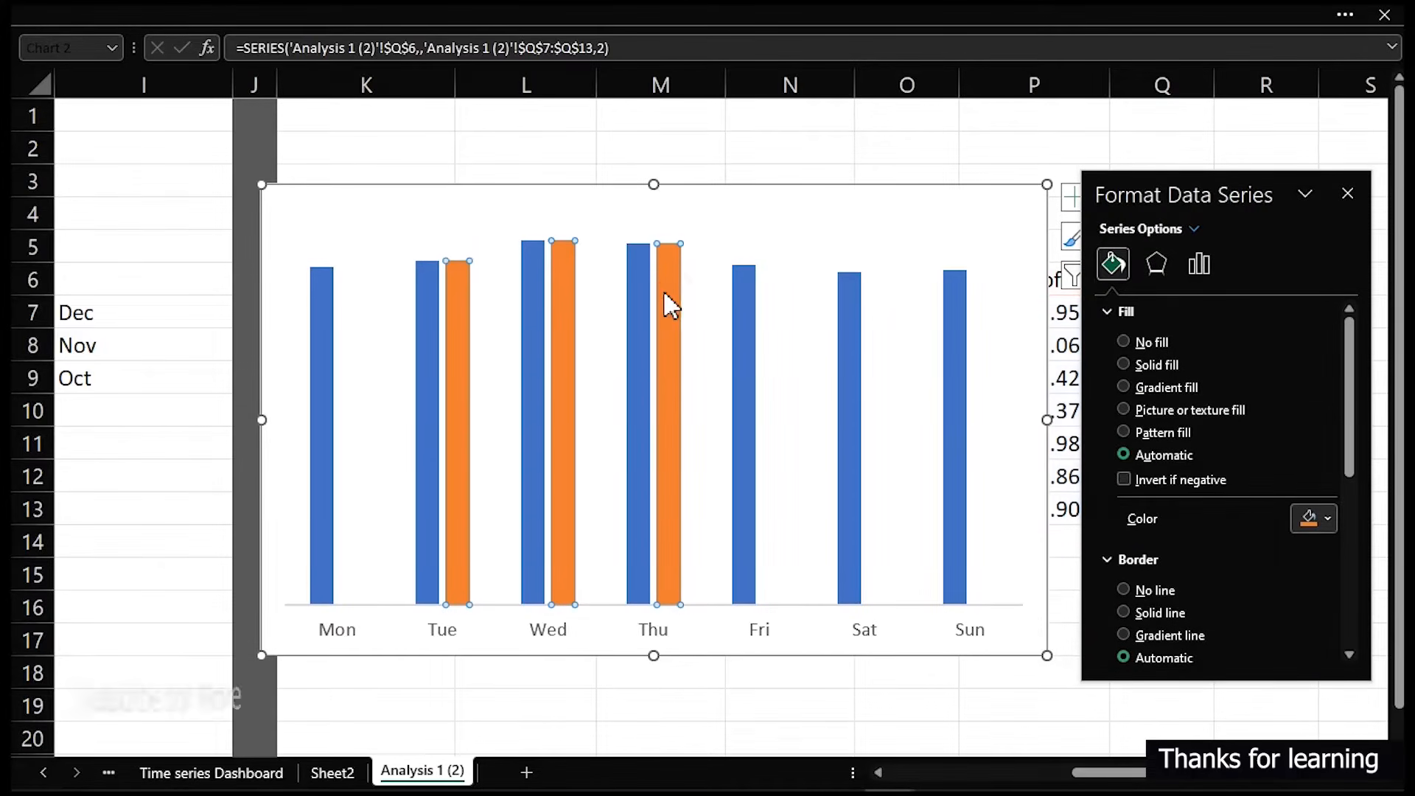
click(1199, 264)
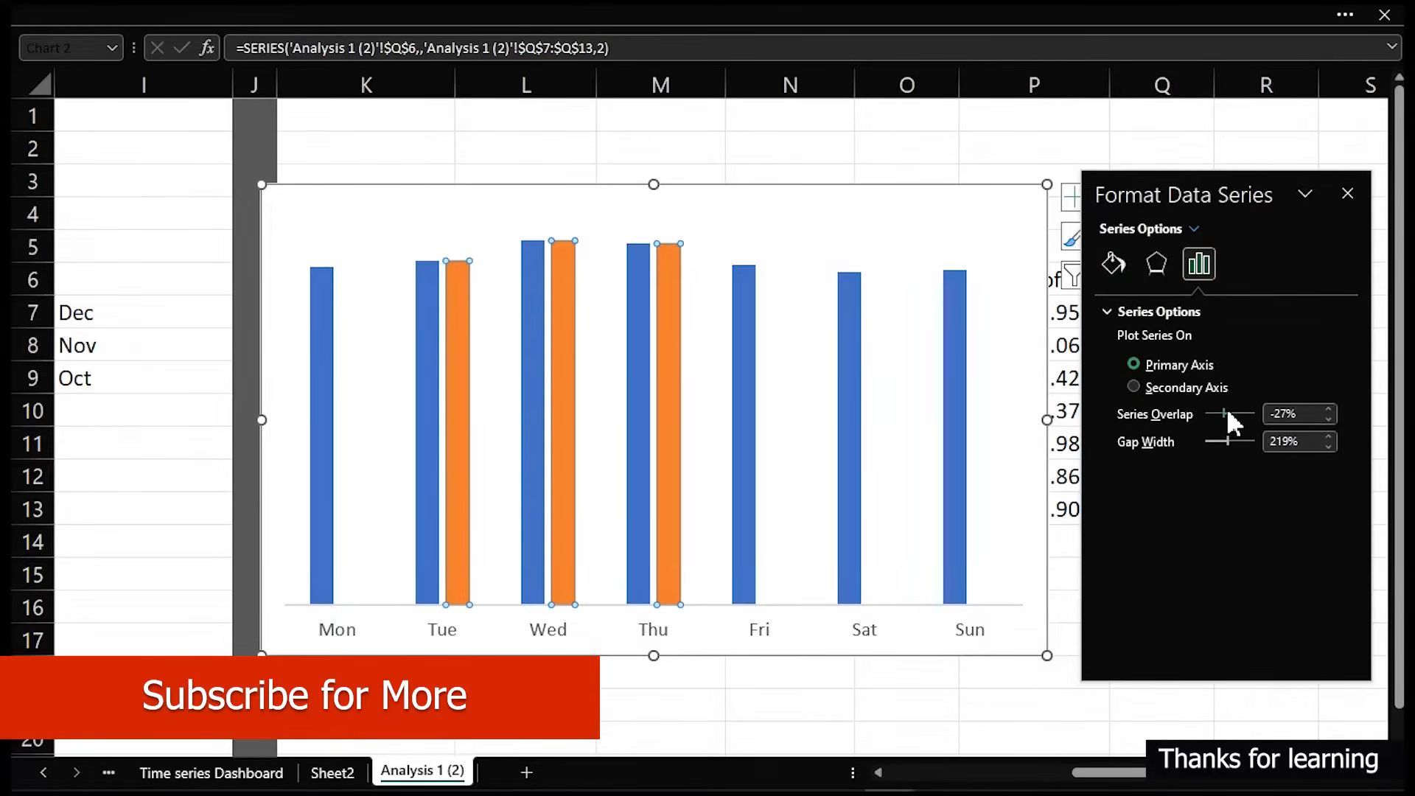
drag(1228, 413, 1253, 414)
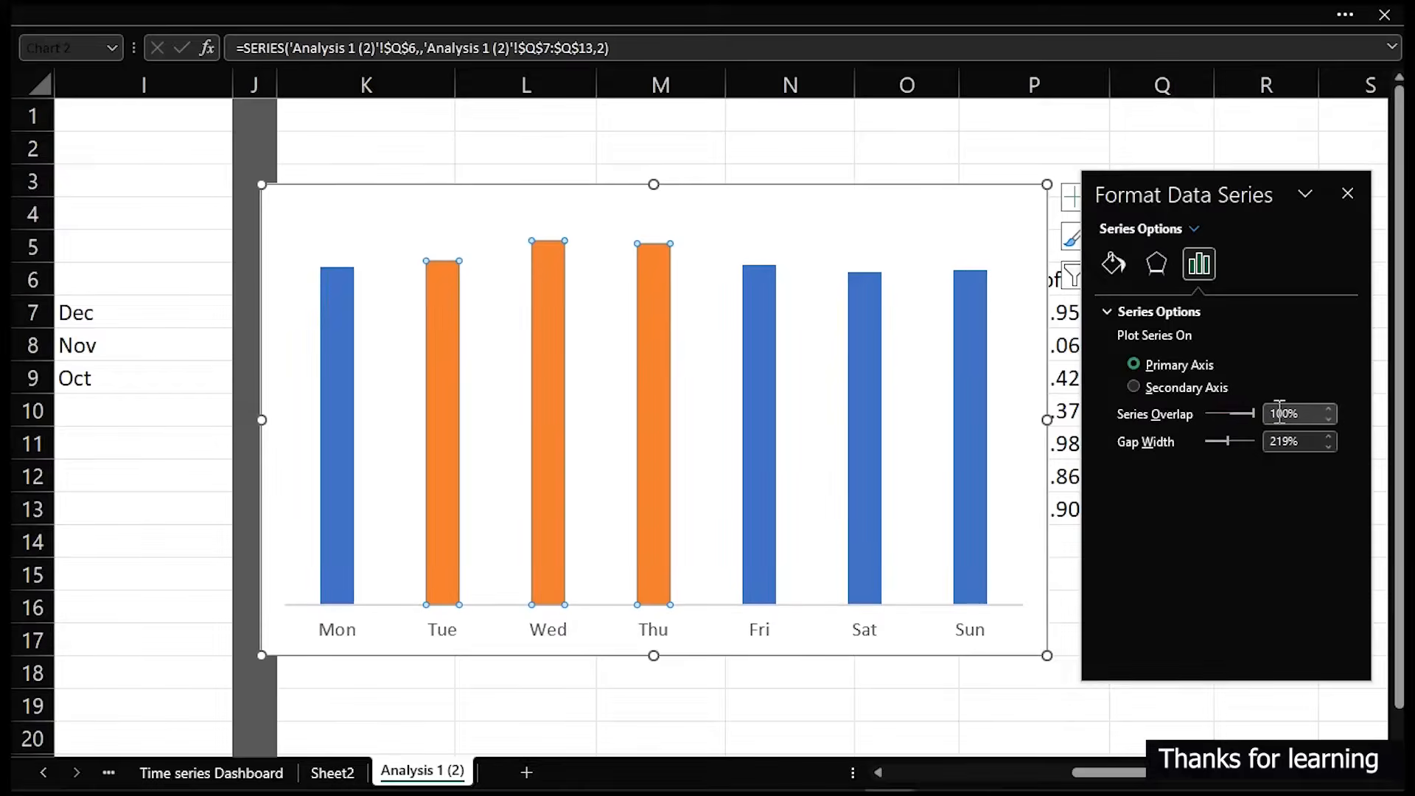
- Fill the Total Profit series with a light gray color
click(970, 356)
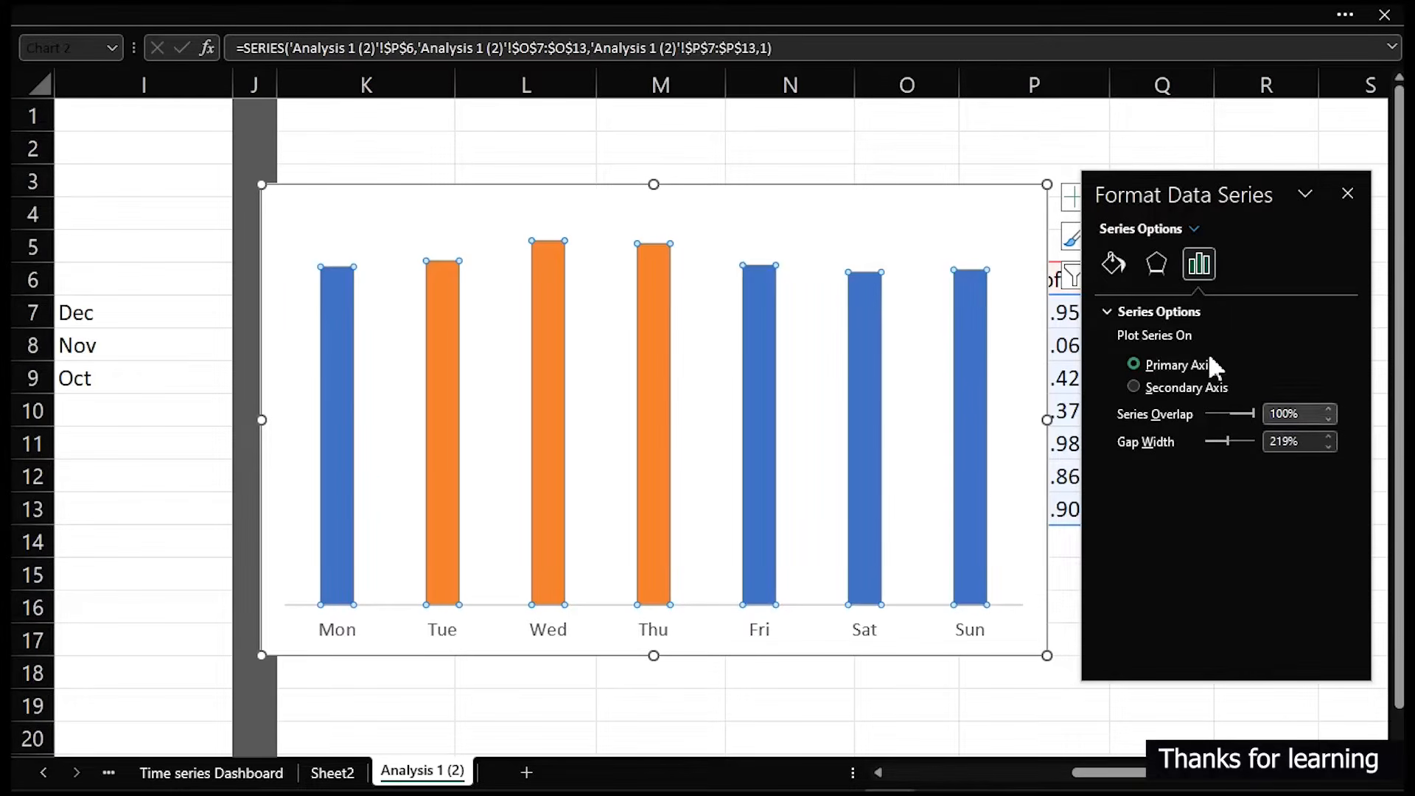
click(1125, 282)
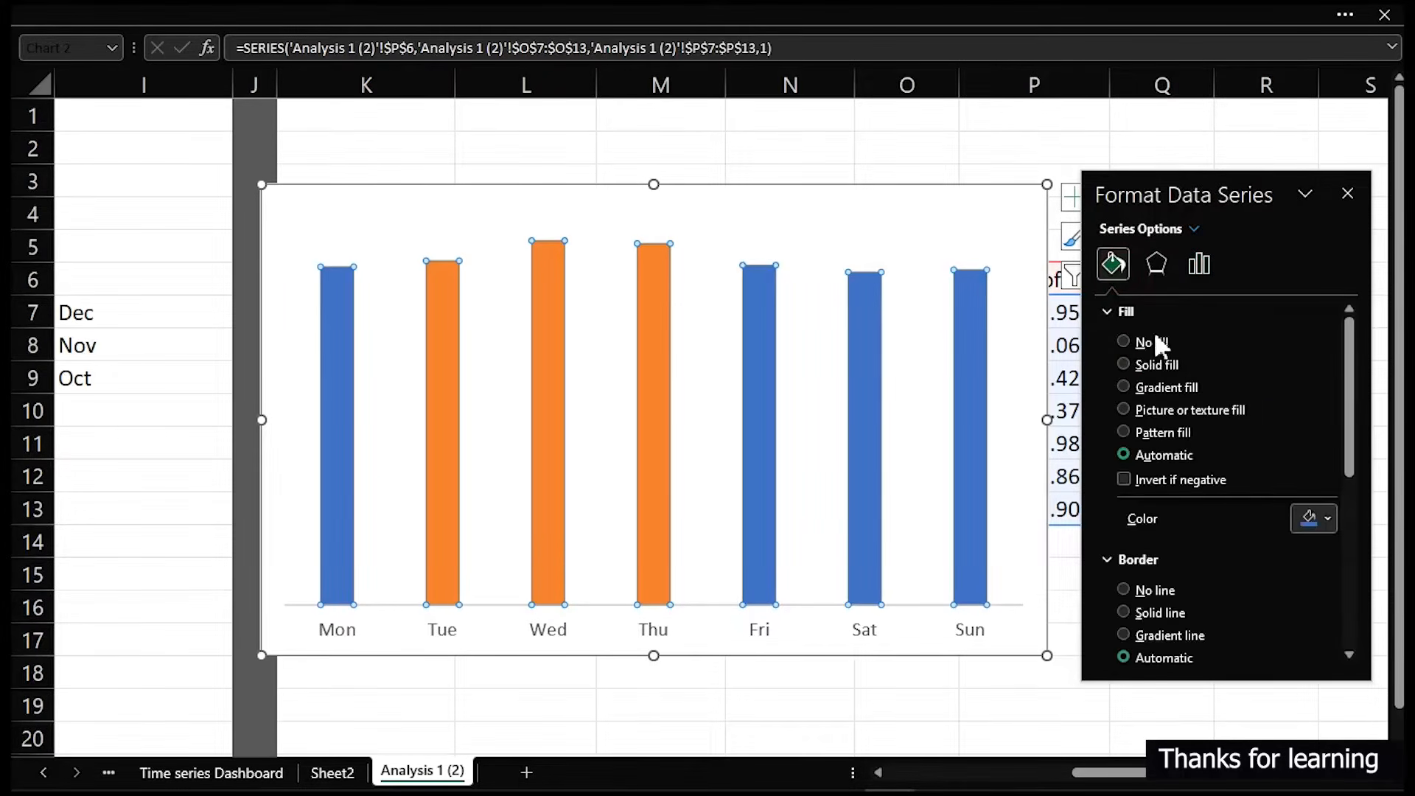
click(1321, 518)
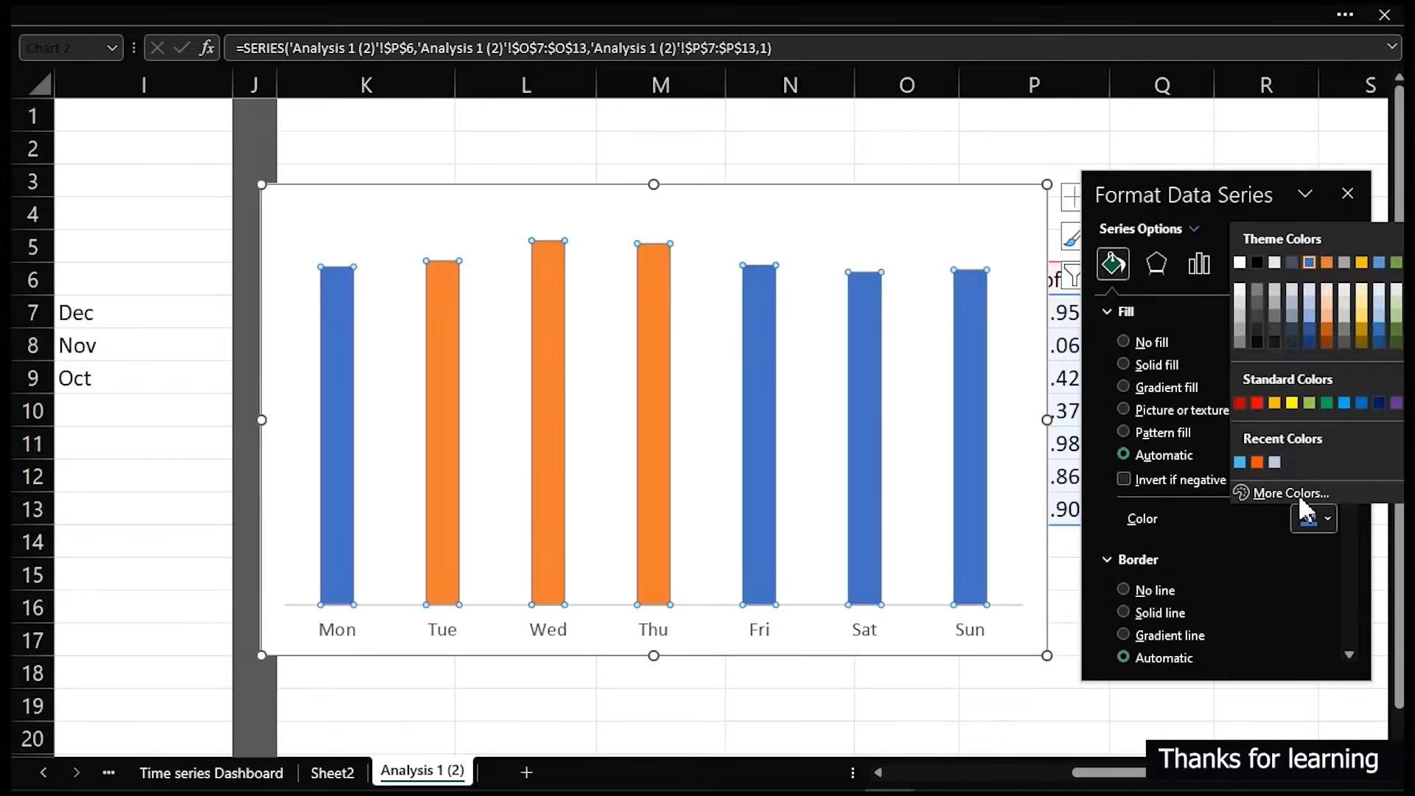
click(1240, 306)
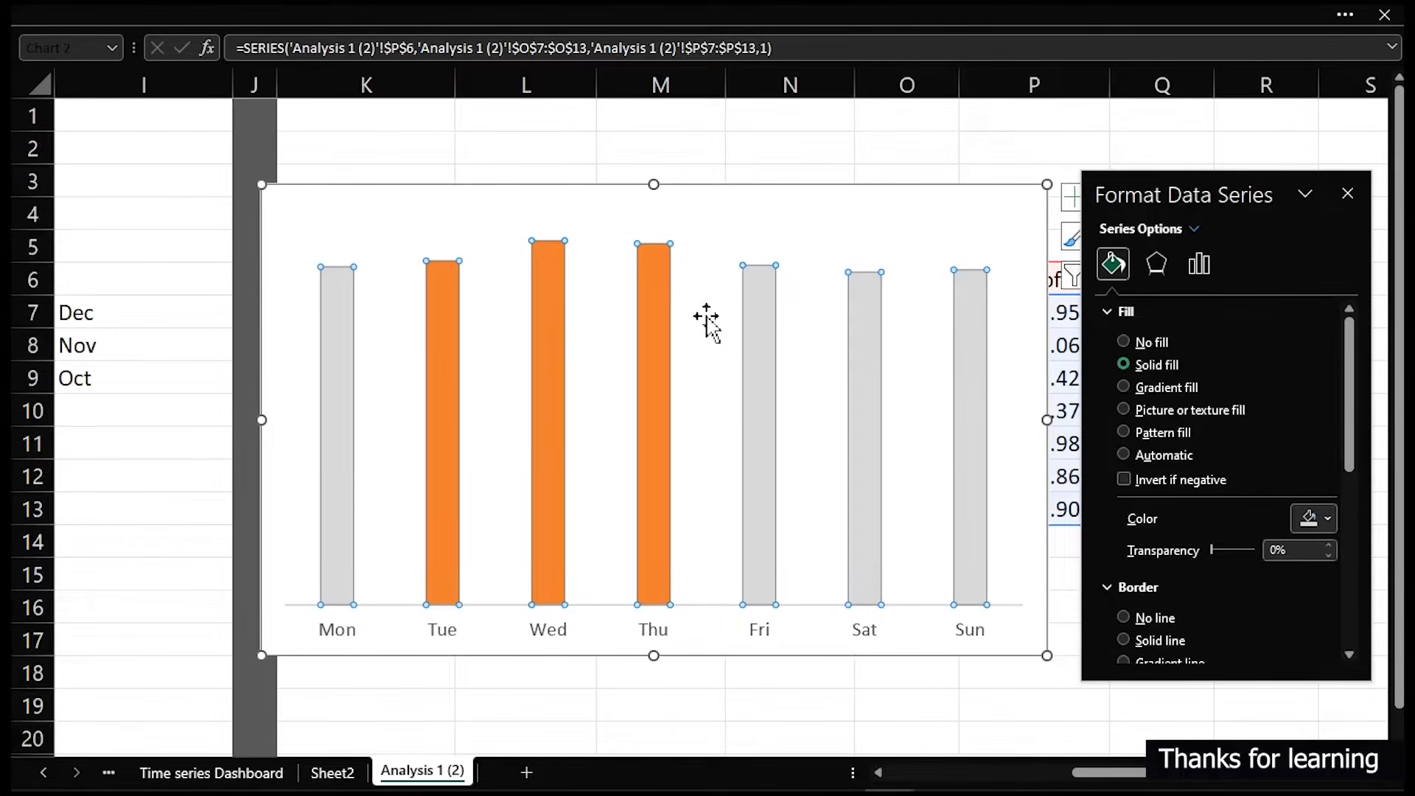
- Fill the Highlight series with the light blue recent color
click(657, 334)
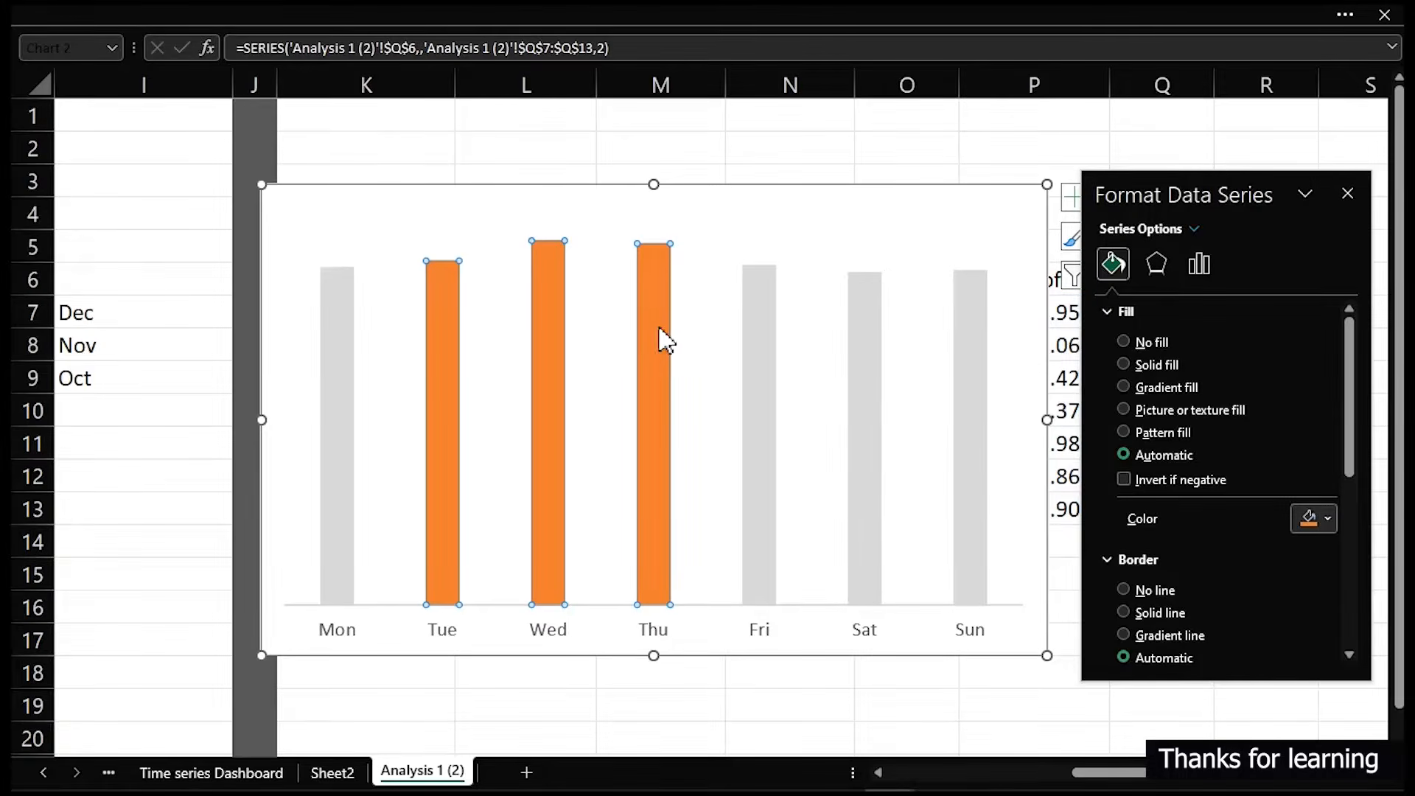
click(1321, 517)
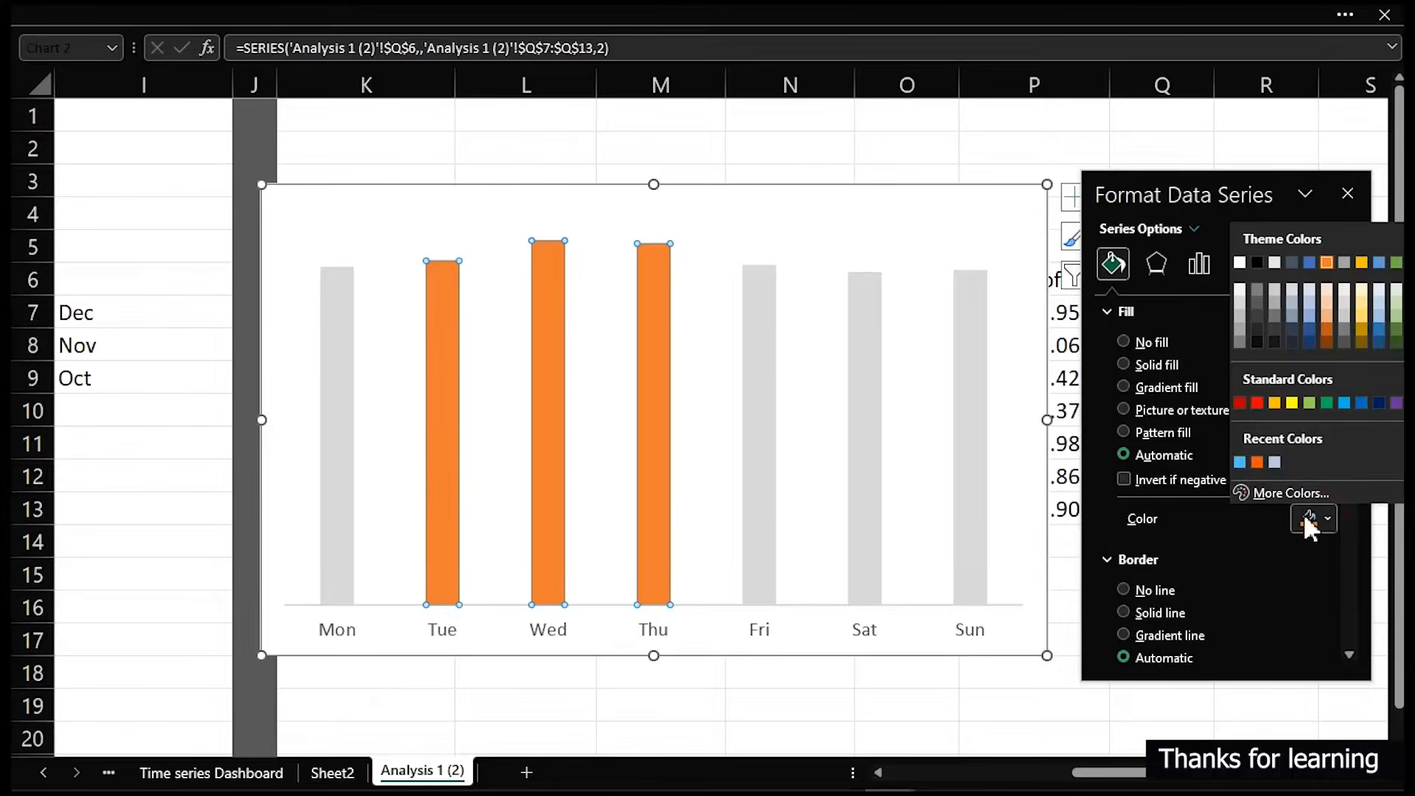
click(1240, 461)
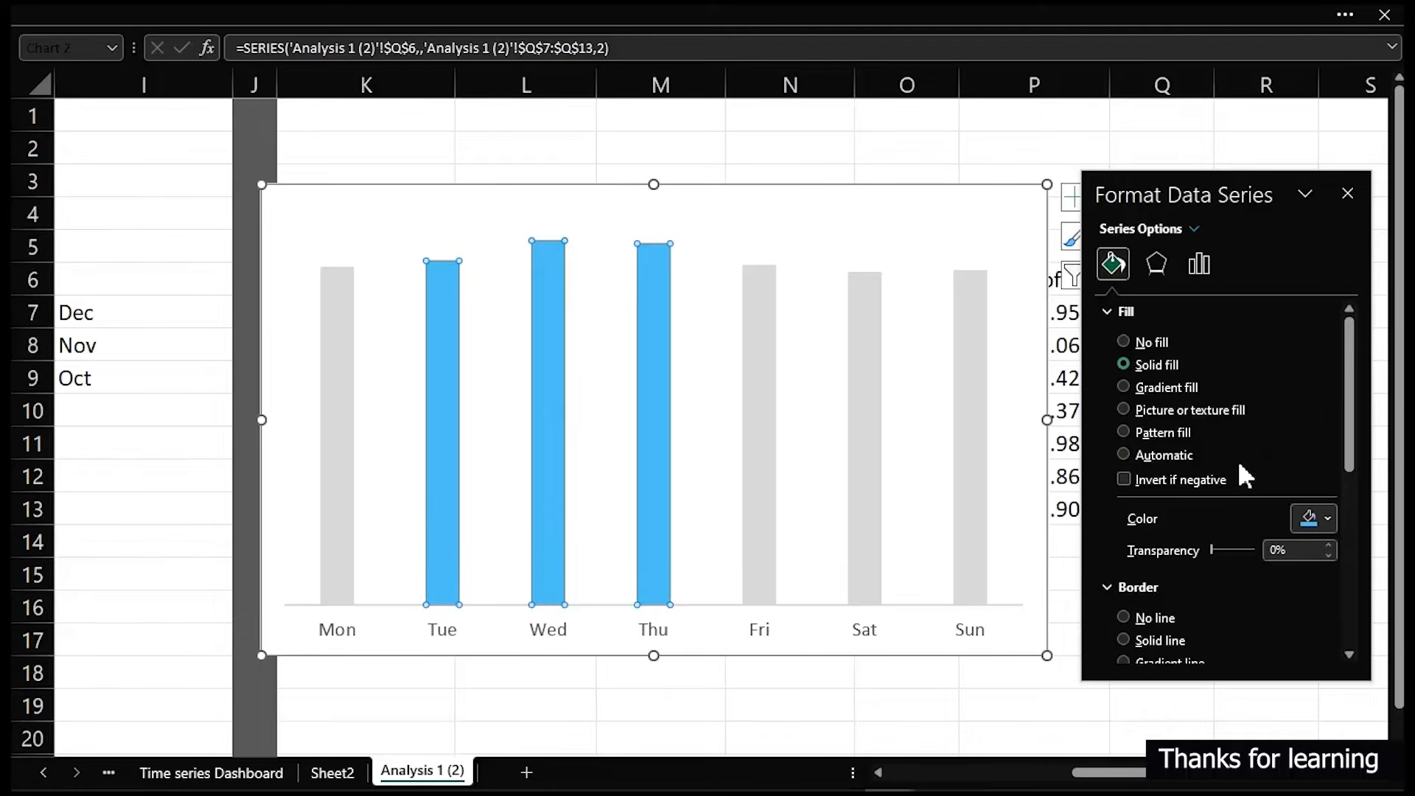
- Add data labels to the Total Profit series
click(719, 165)
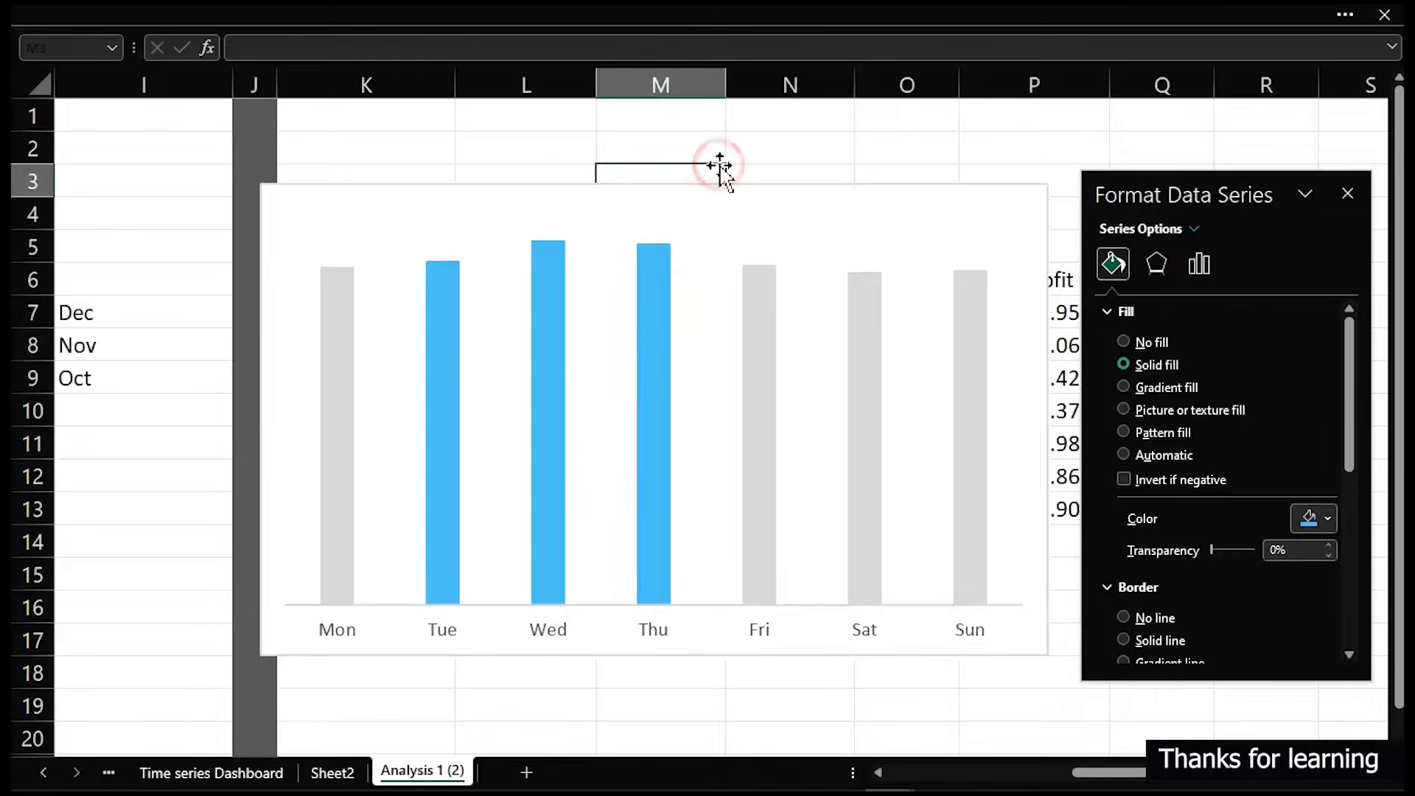
click(724, 191)
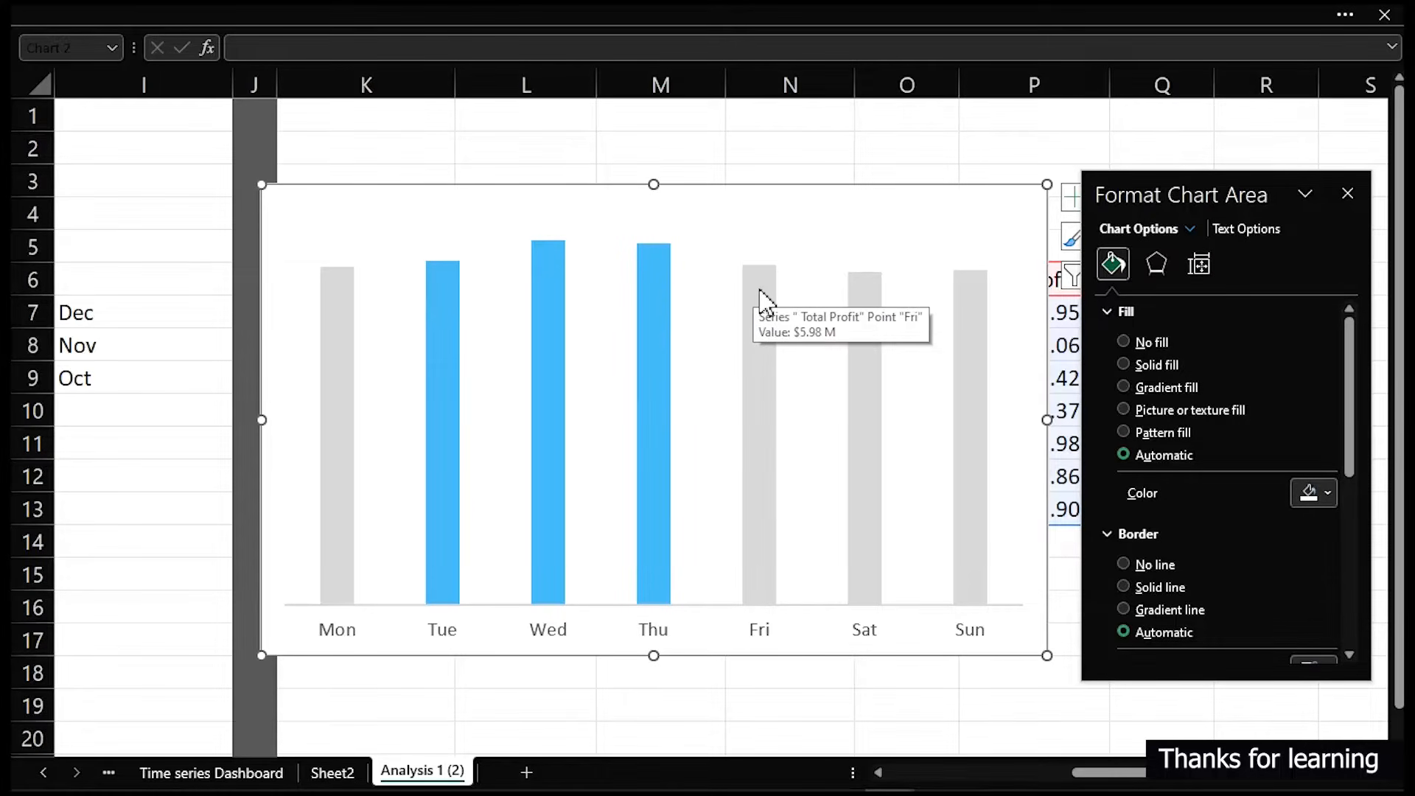
click(761, 291)
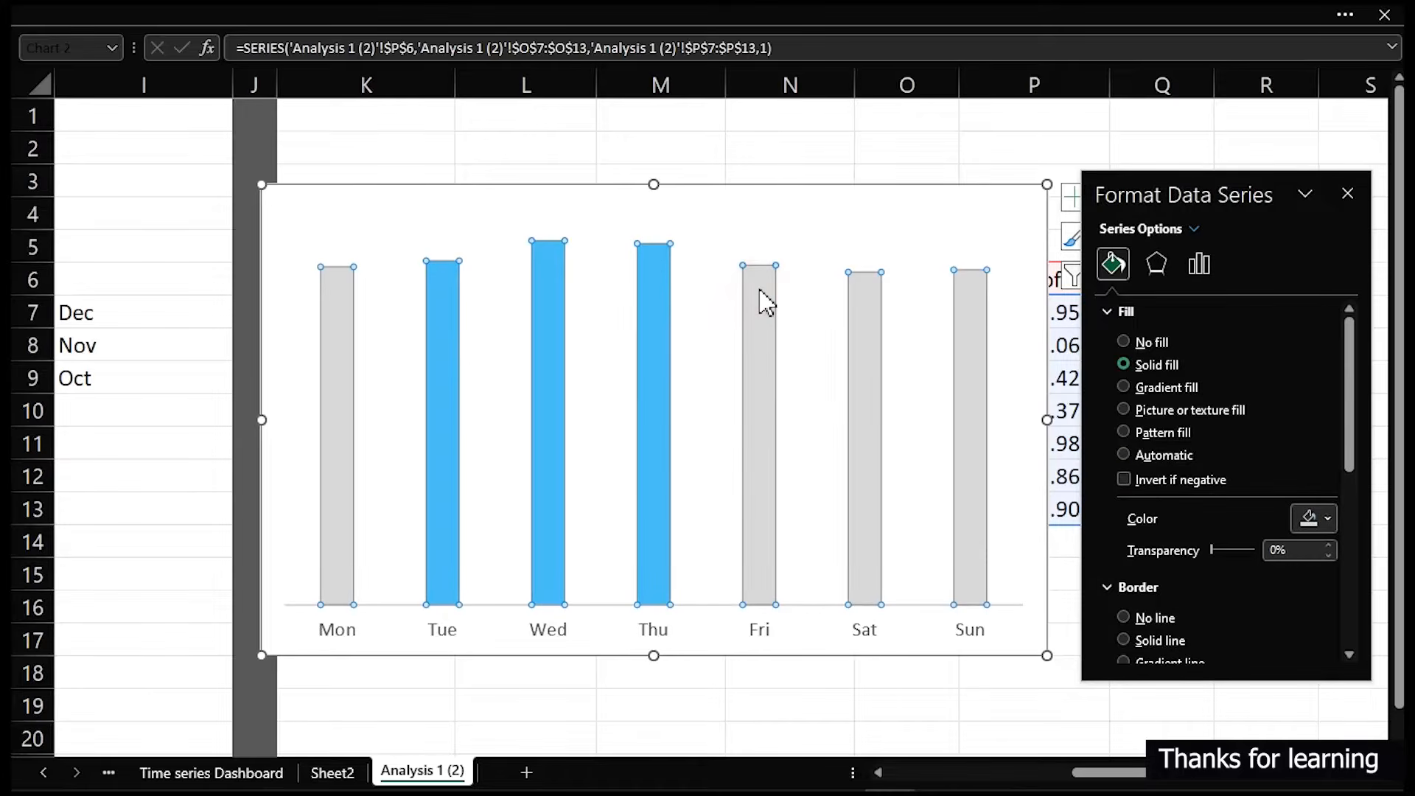
click(1069, 206)
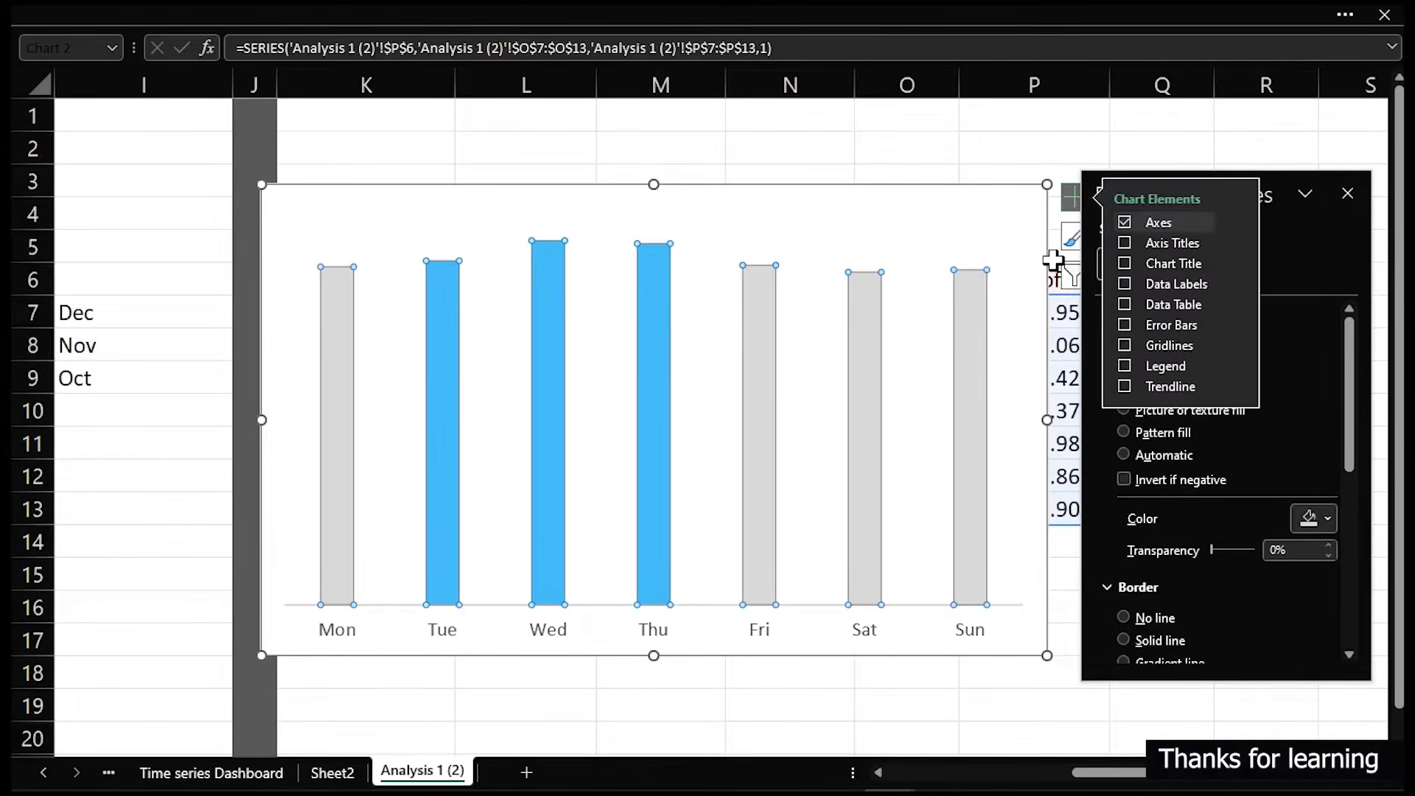
click(1126, 304)
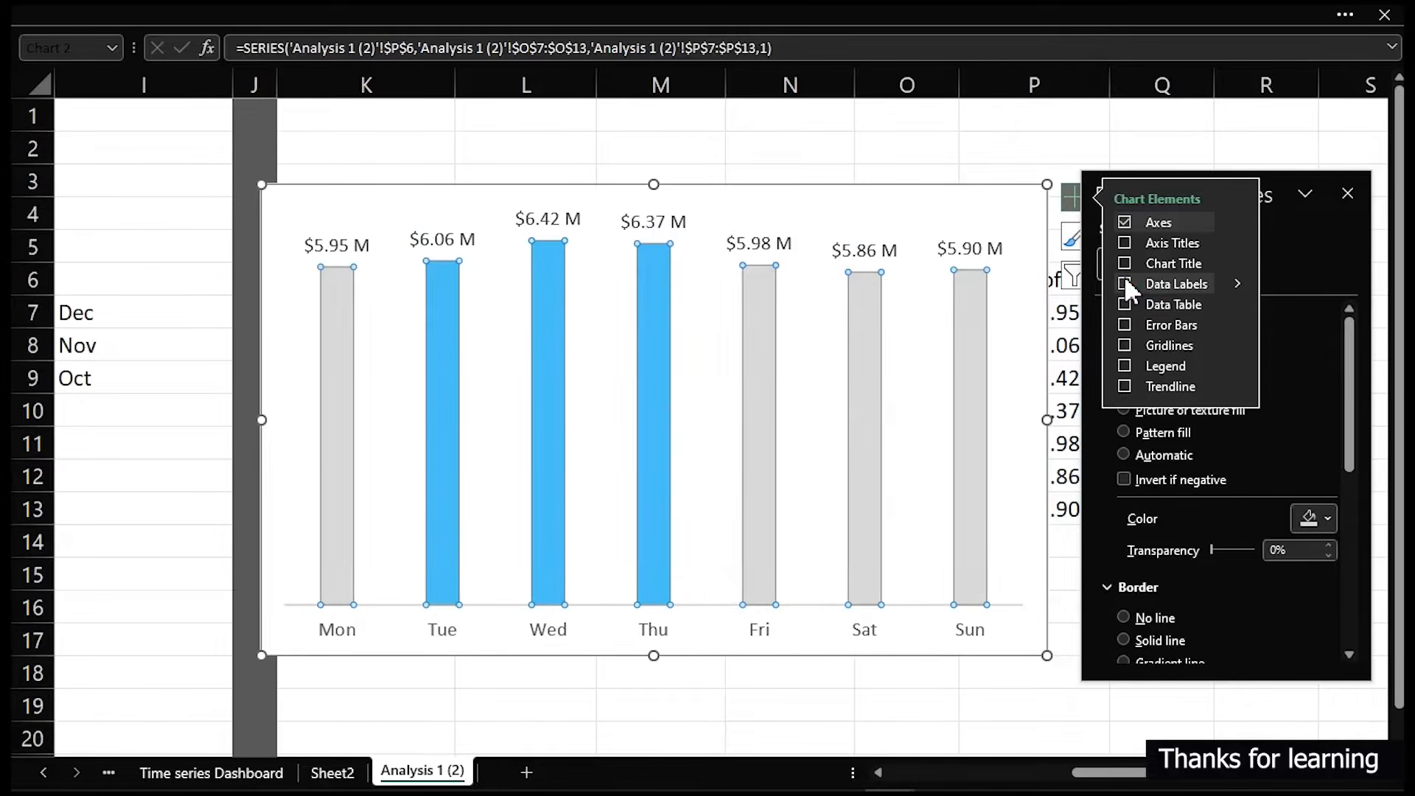
- Turn on data labels for the Highlight series and resize the chart to a shorter, wider shape
click(1125, 285)
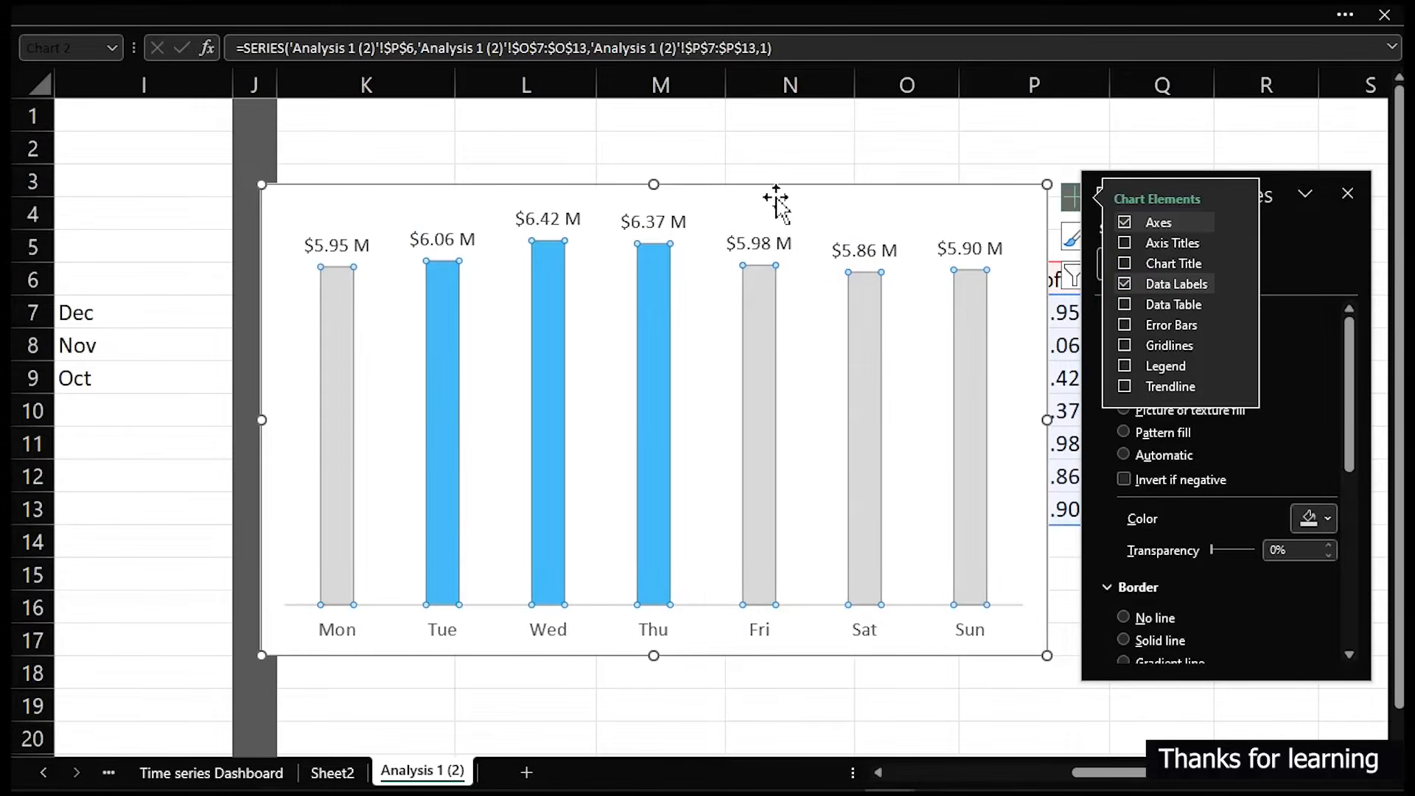
click(1013, 195)
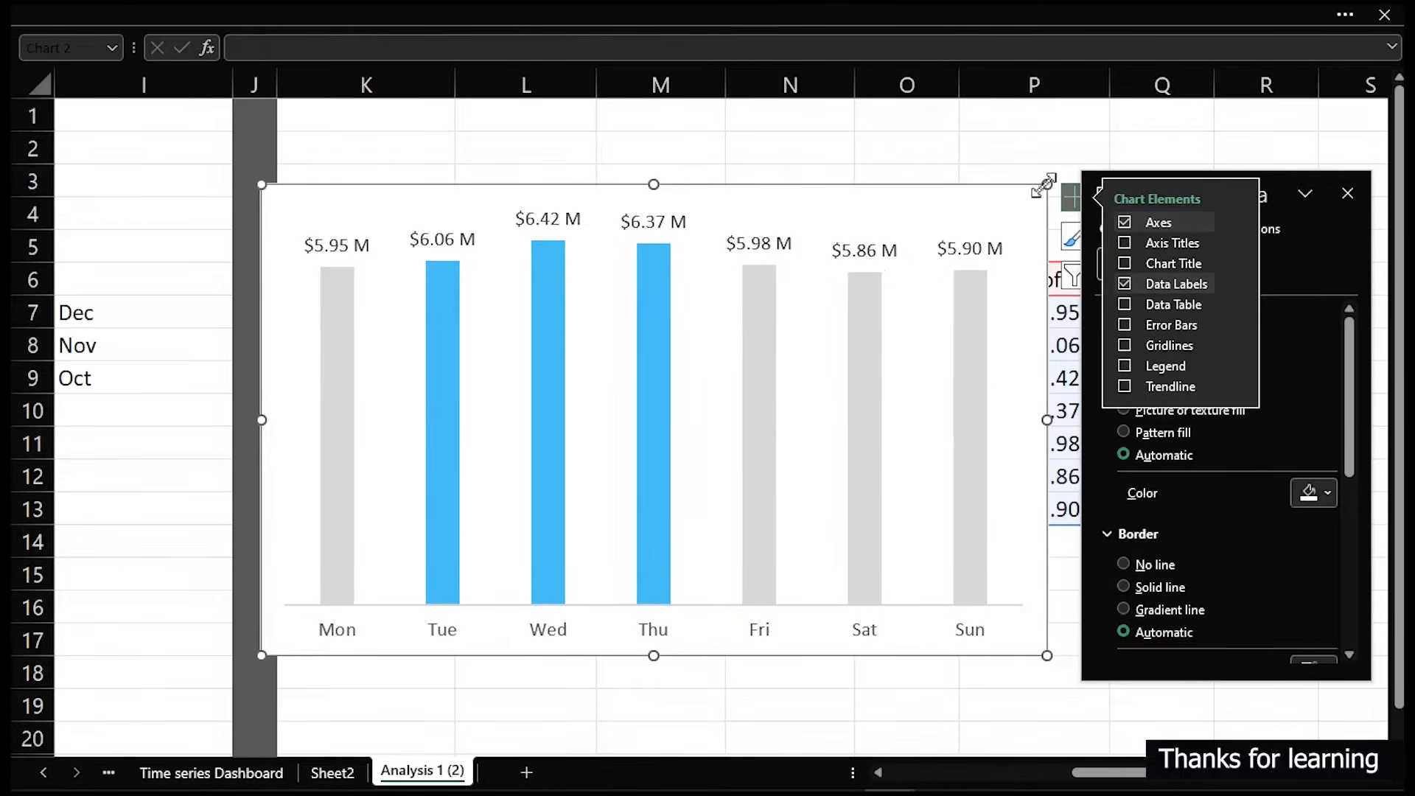
drag(815, 453, 747, 437)
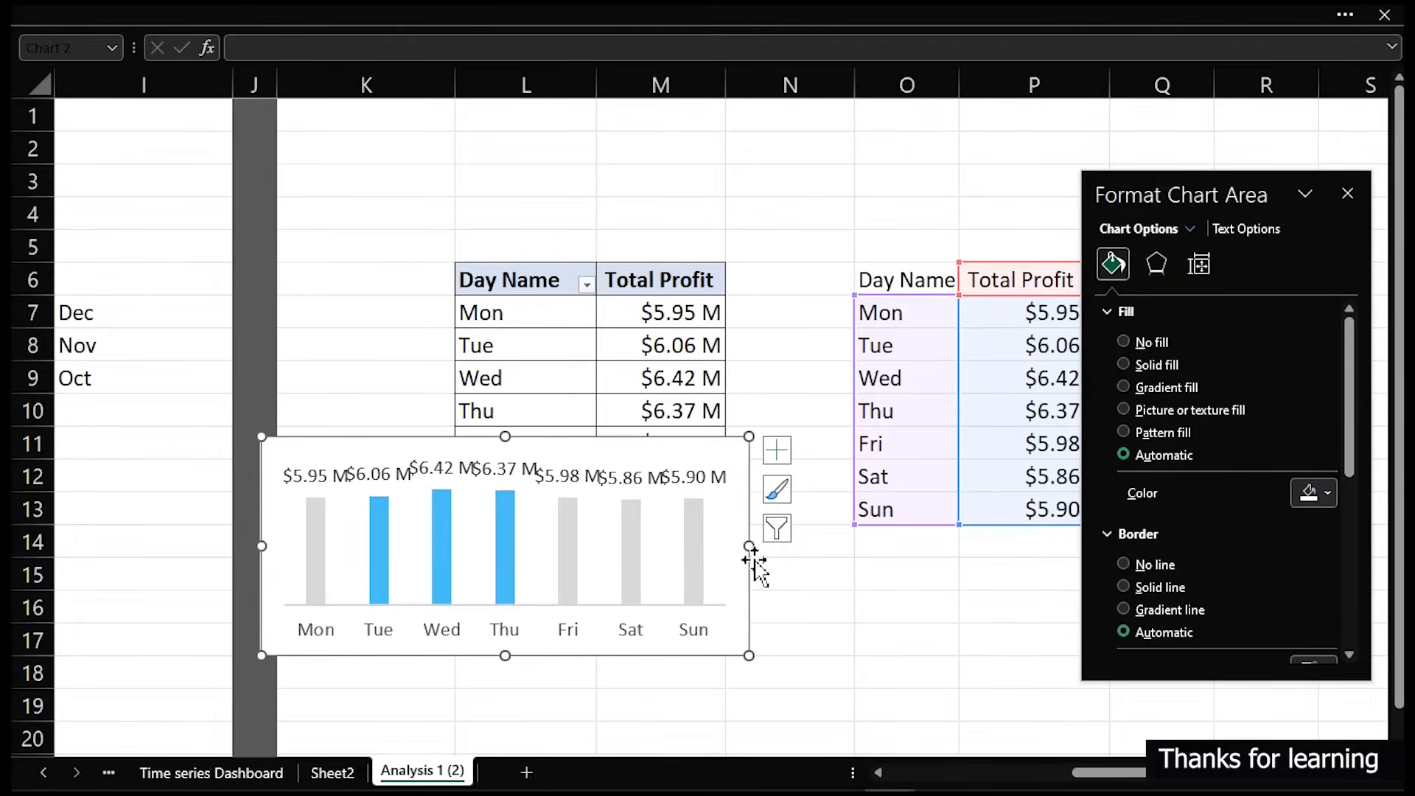
drag(749, 546, 896, 563)
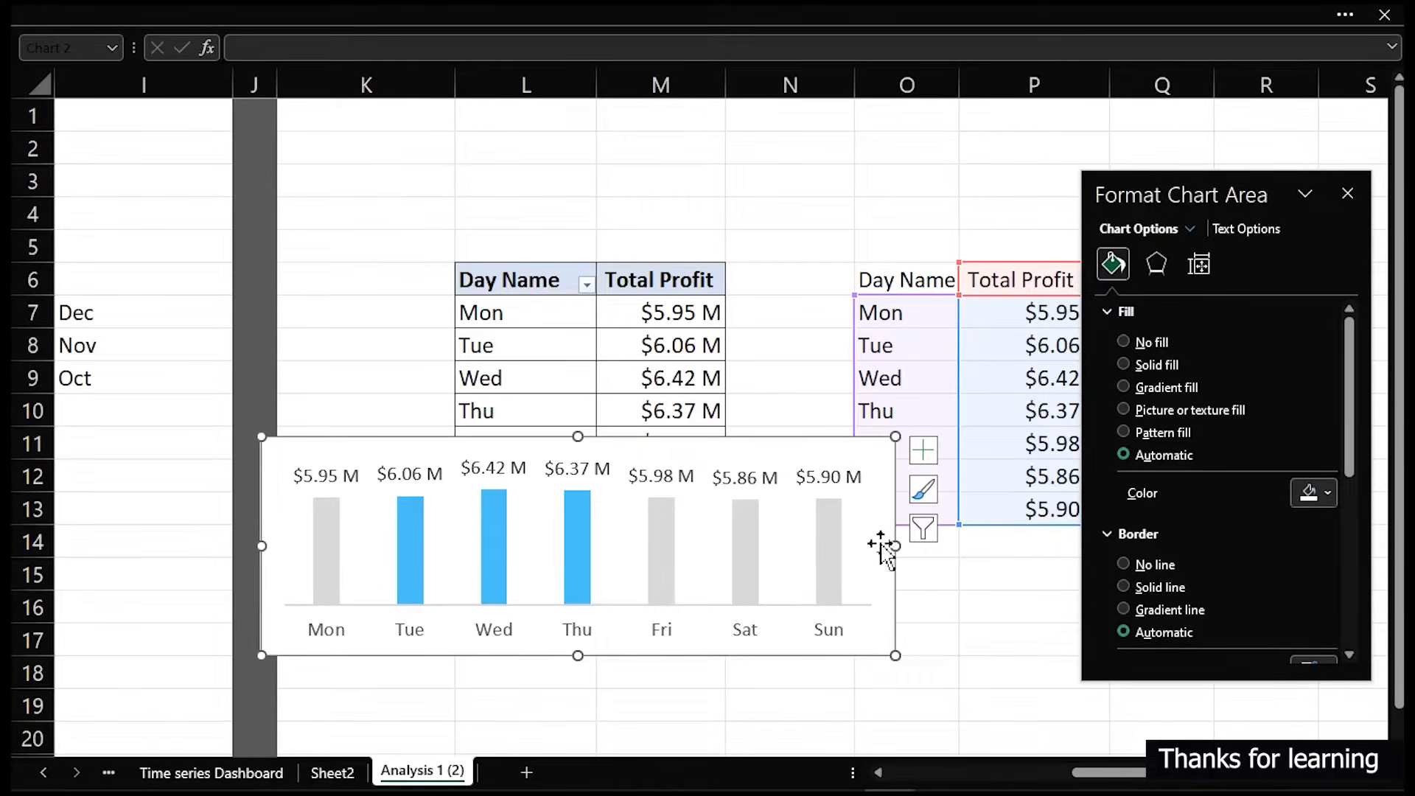
drag(895, 547, 765, 551)
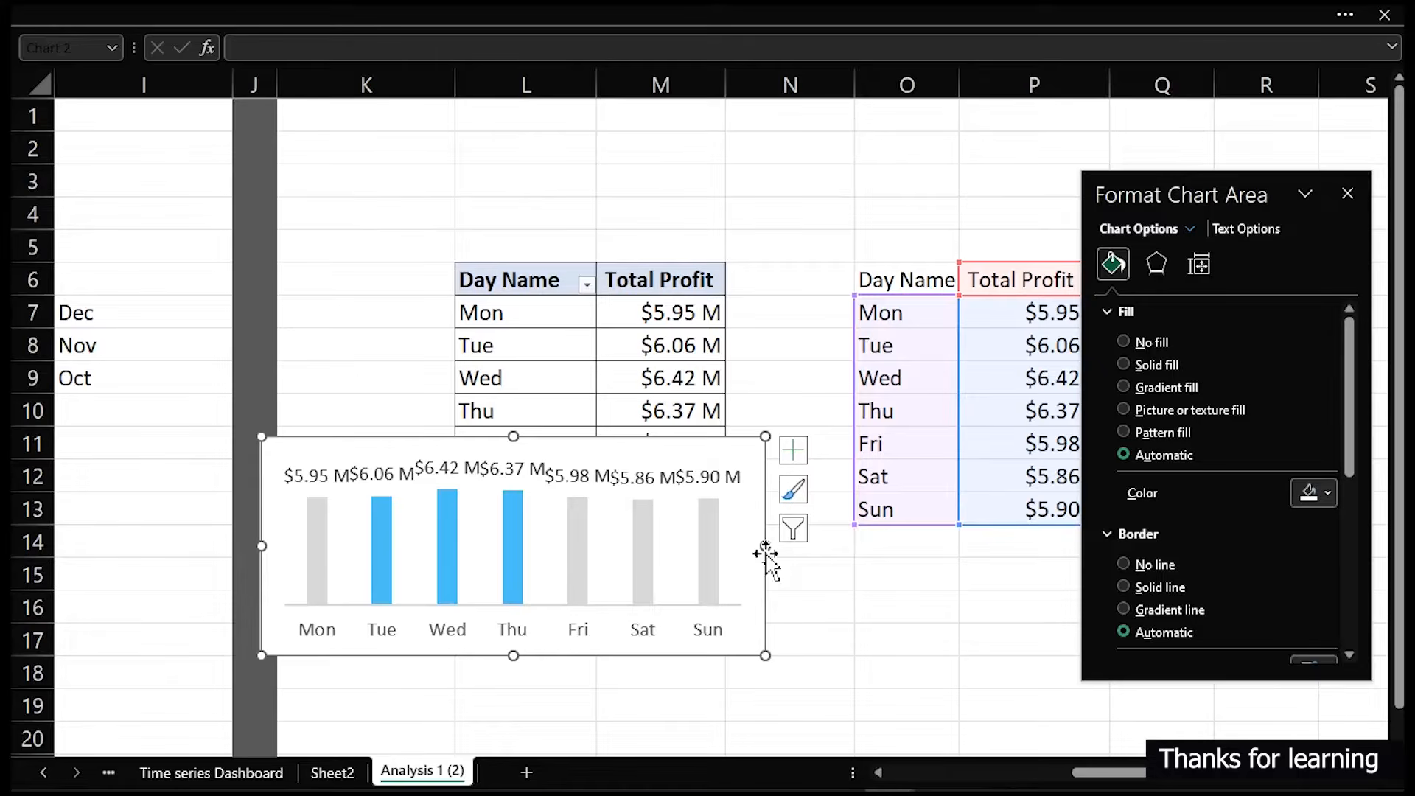
drag(765, 549, 877, 574)
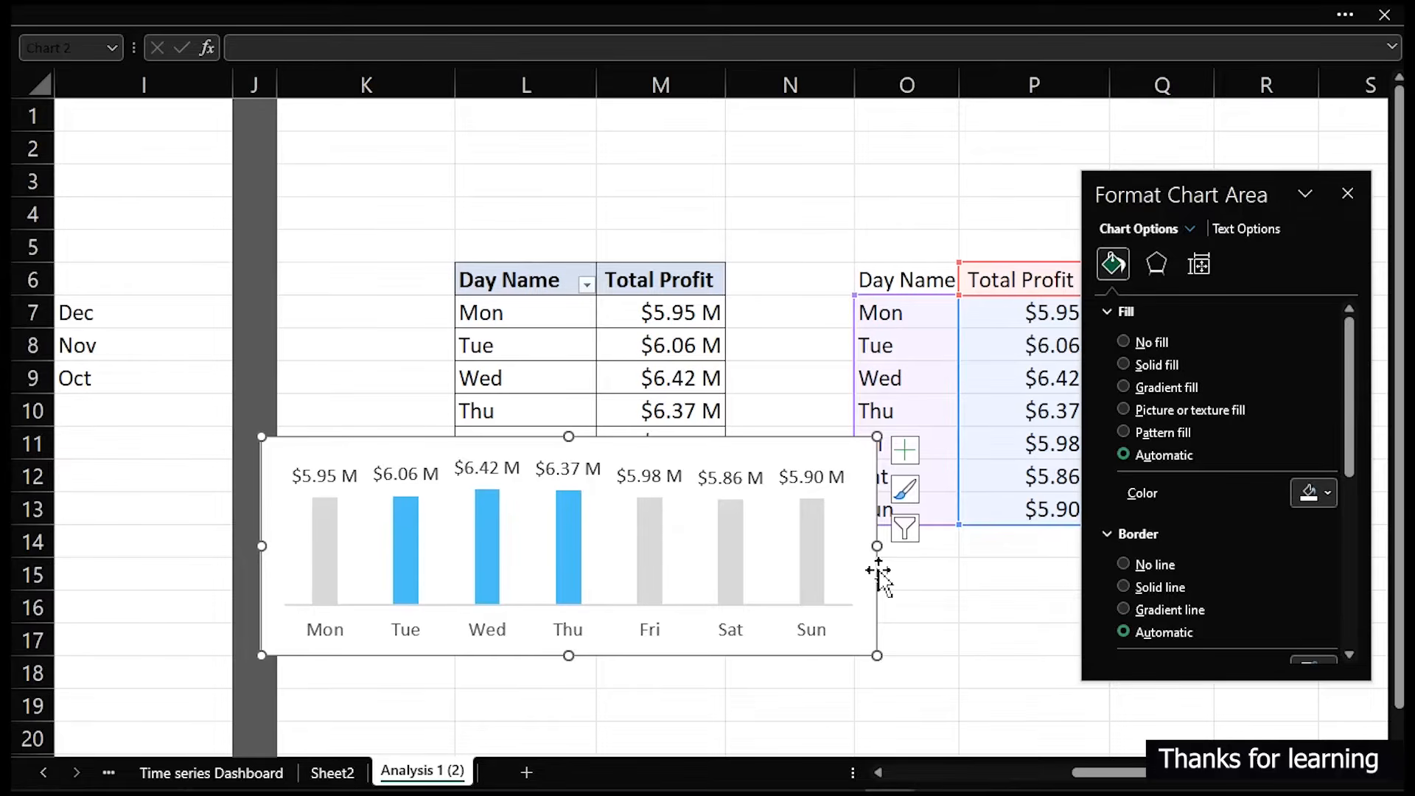
- Cut the chart and paste it onto the Time series Dashboard sheet
key(Delete)
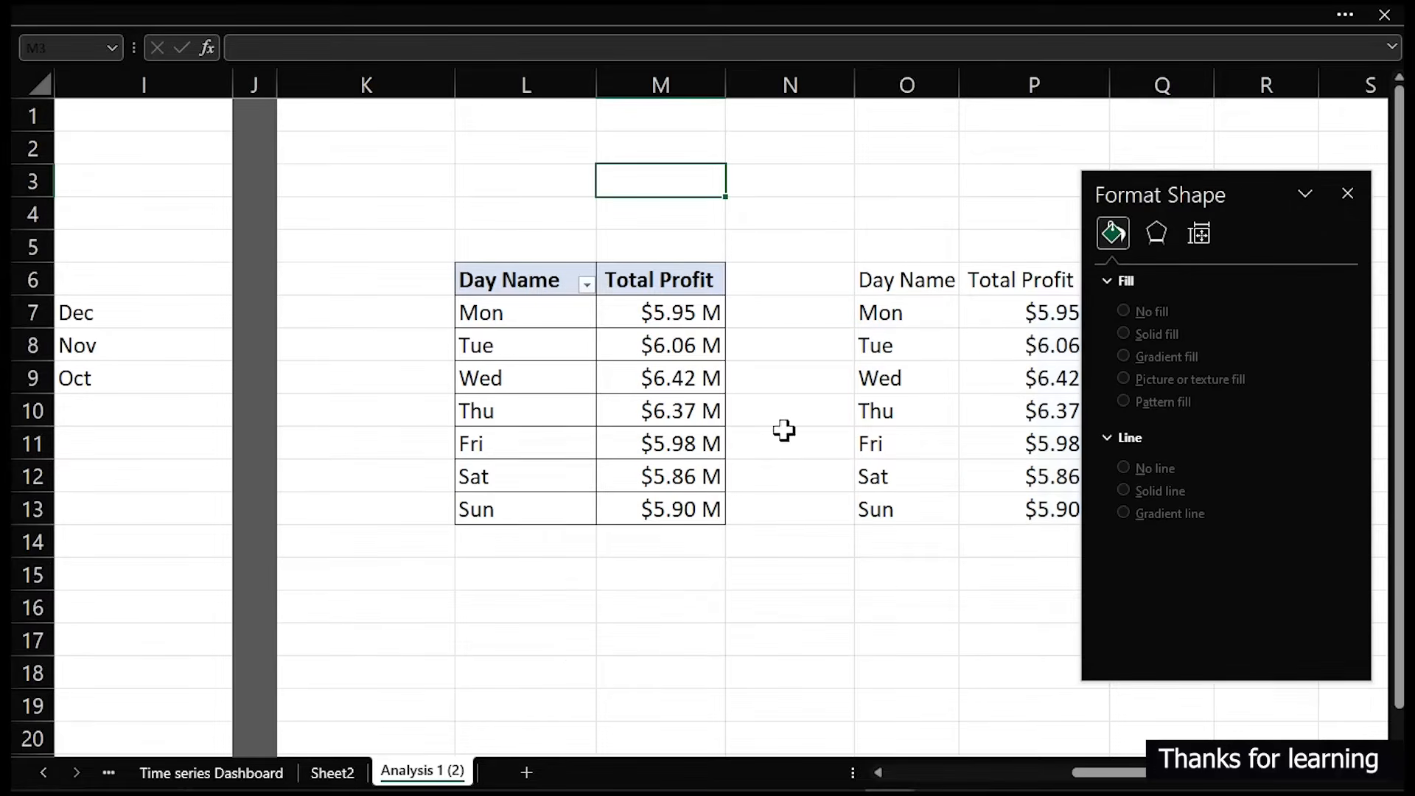
click(237, 774)
click(435, 690)
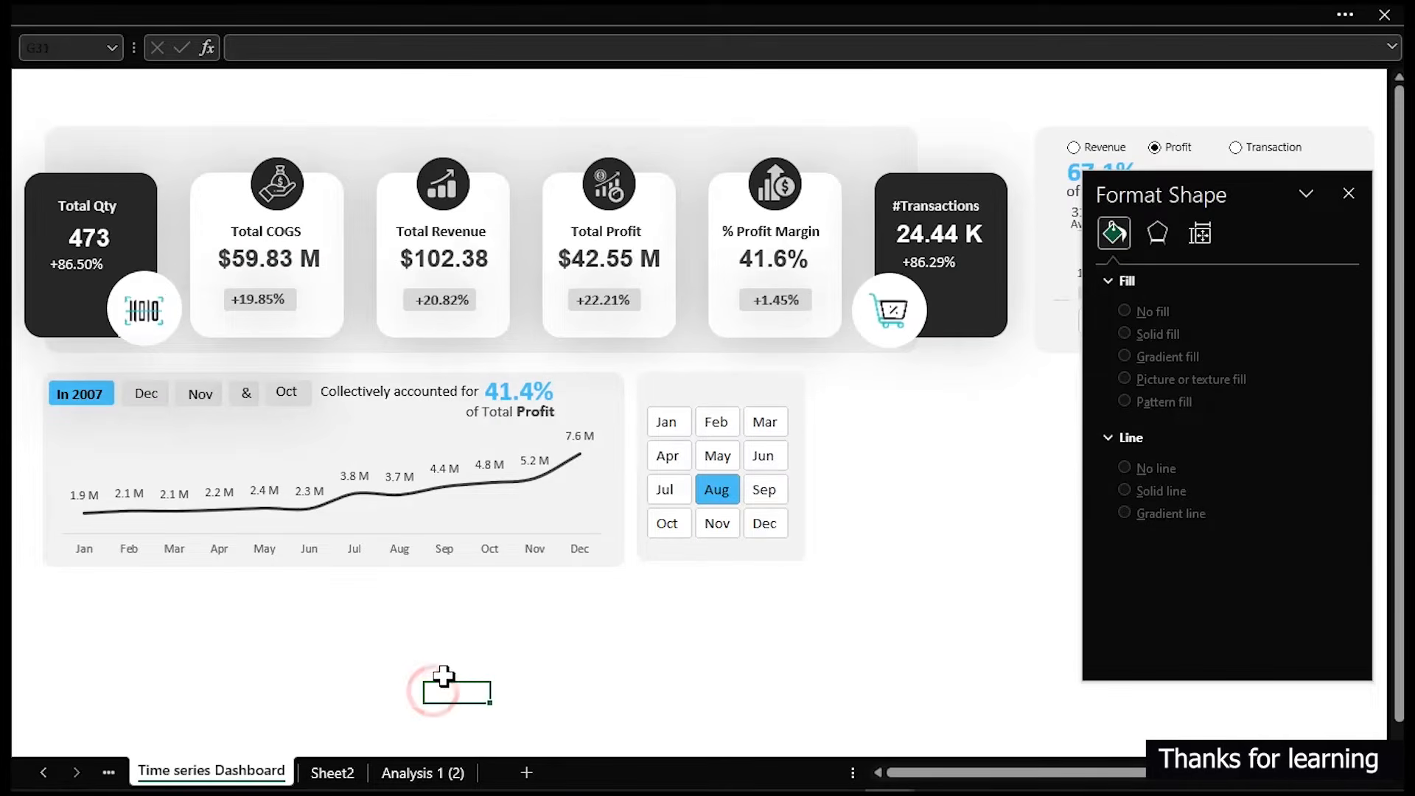
key(ctrl+v)
- Position the chart in the empty area to the right of the month buttons panel
drag(478, 687, 728, 452)
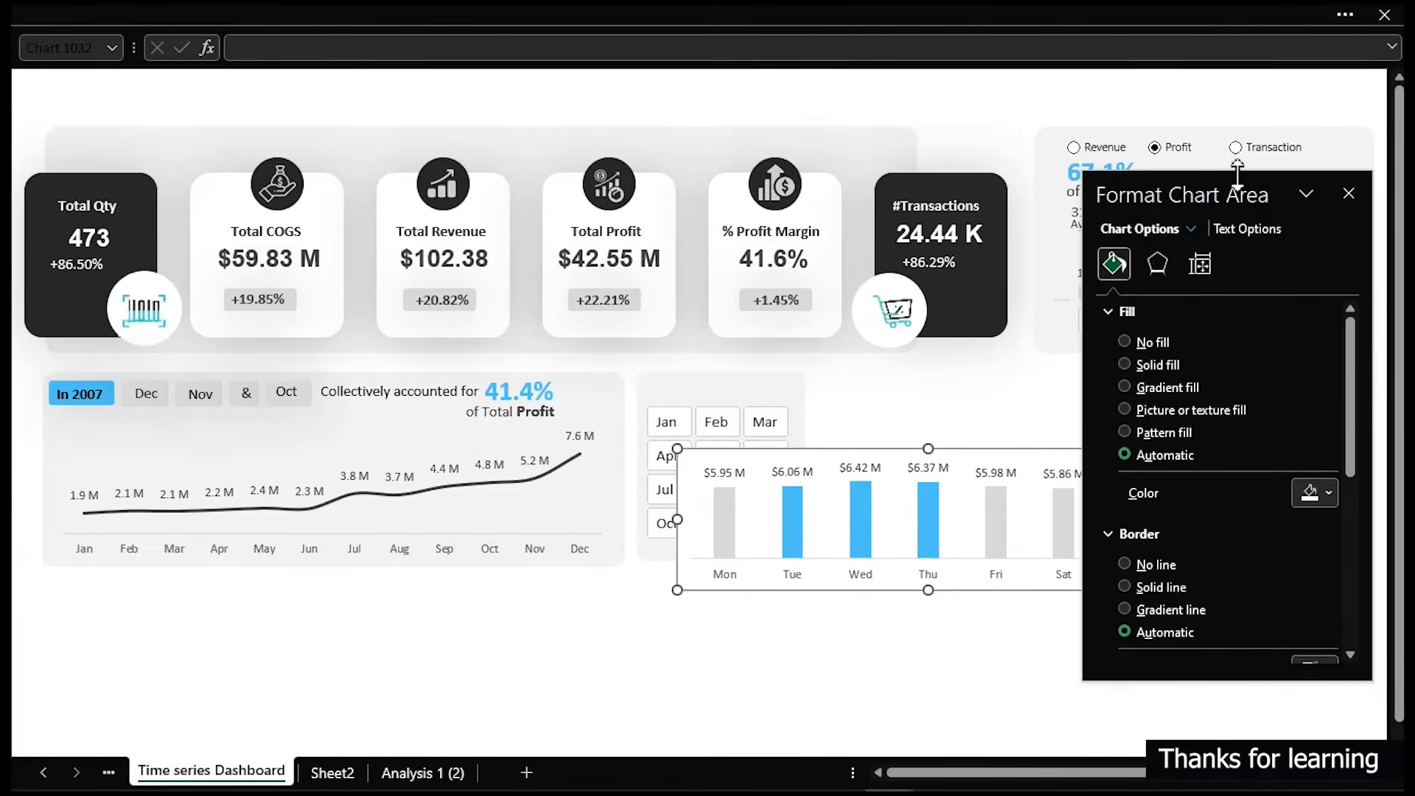
drag(1237, 175, 847, 243)
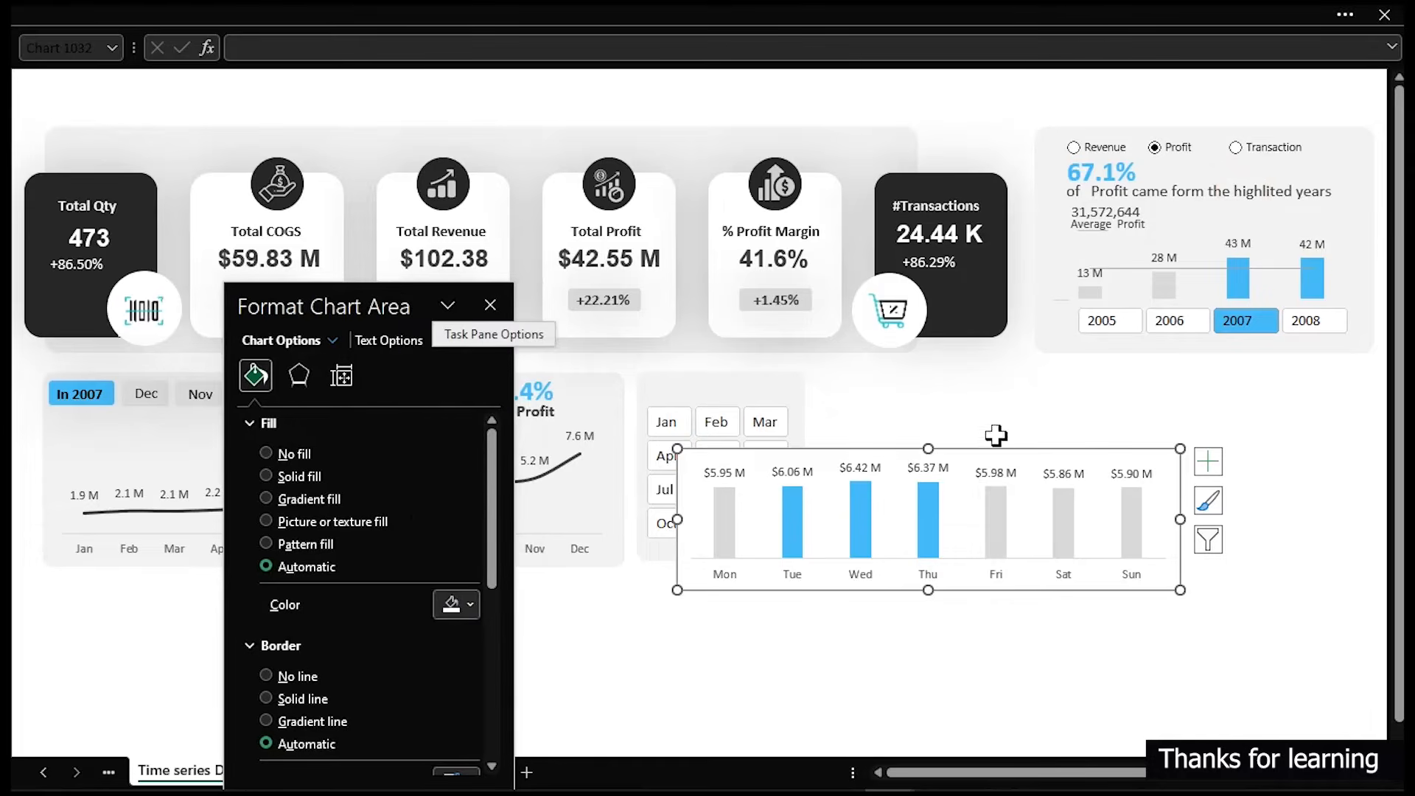
drag(964, 445, 1129, 396)
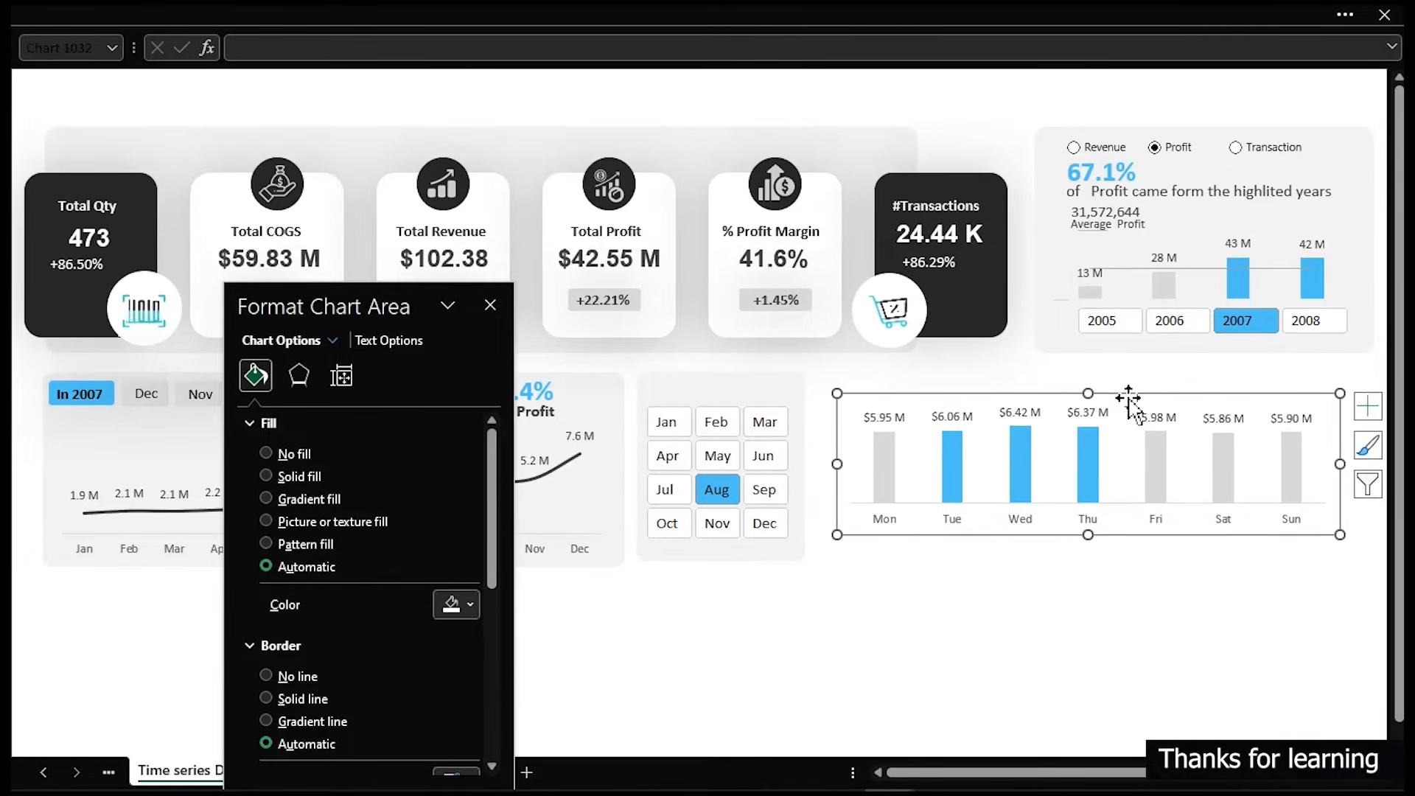
drag(1130, 393, 1130, 413)
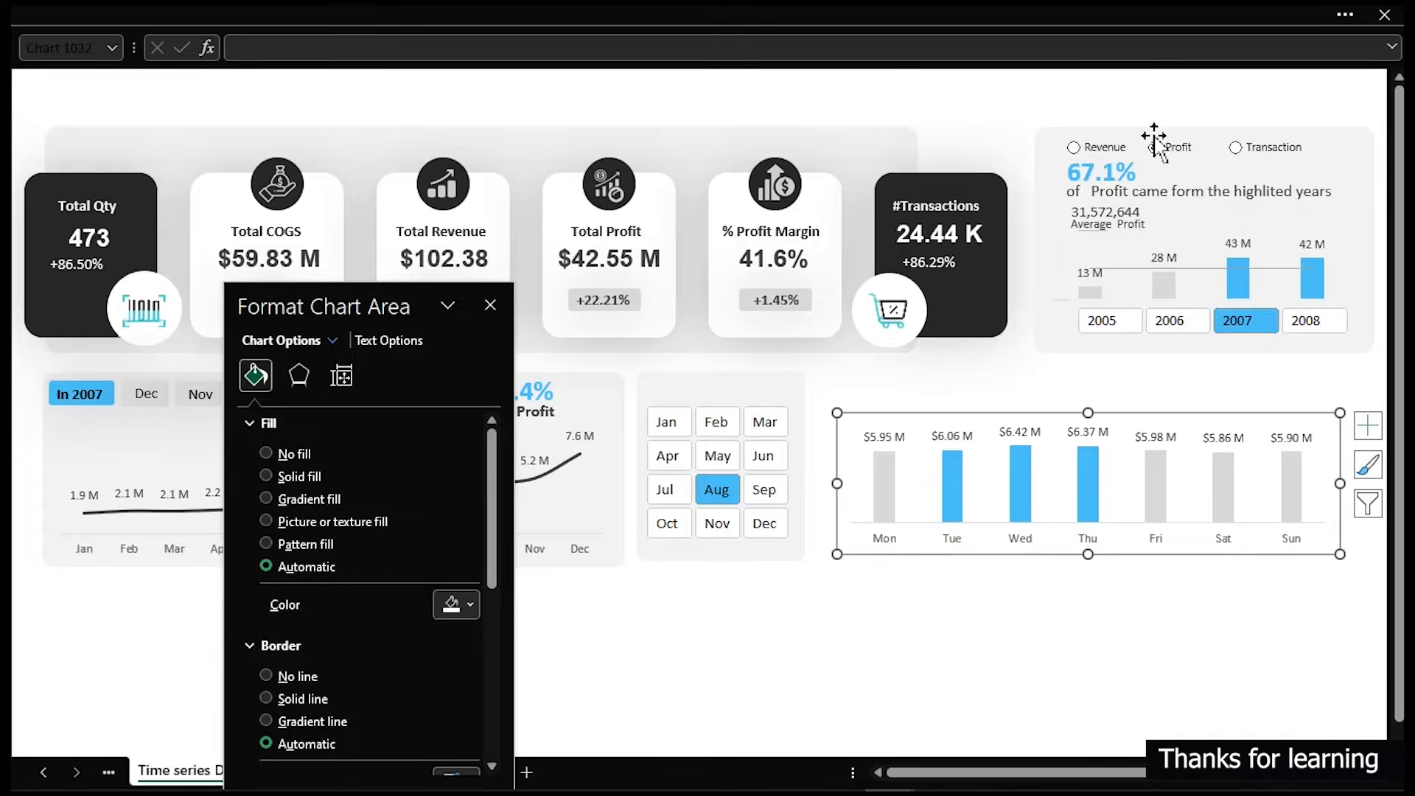
- Duplicate the month panel's background rectangle and stretch it across the chart's area
click(784, 393)
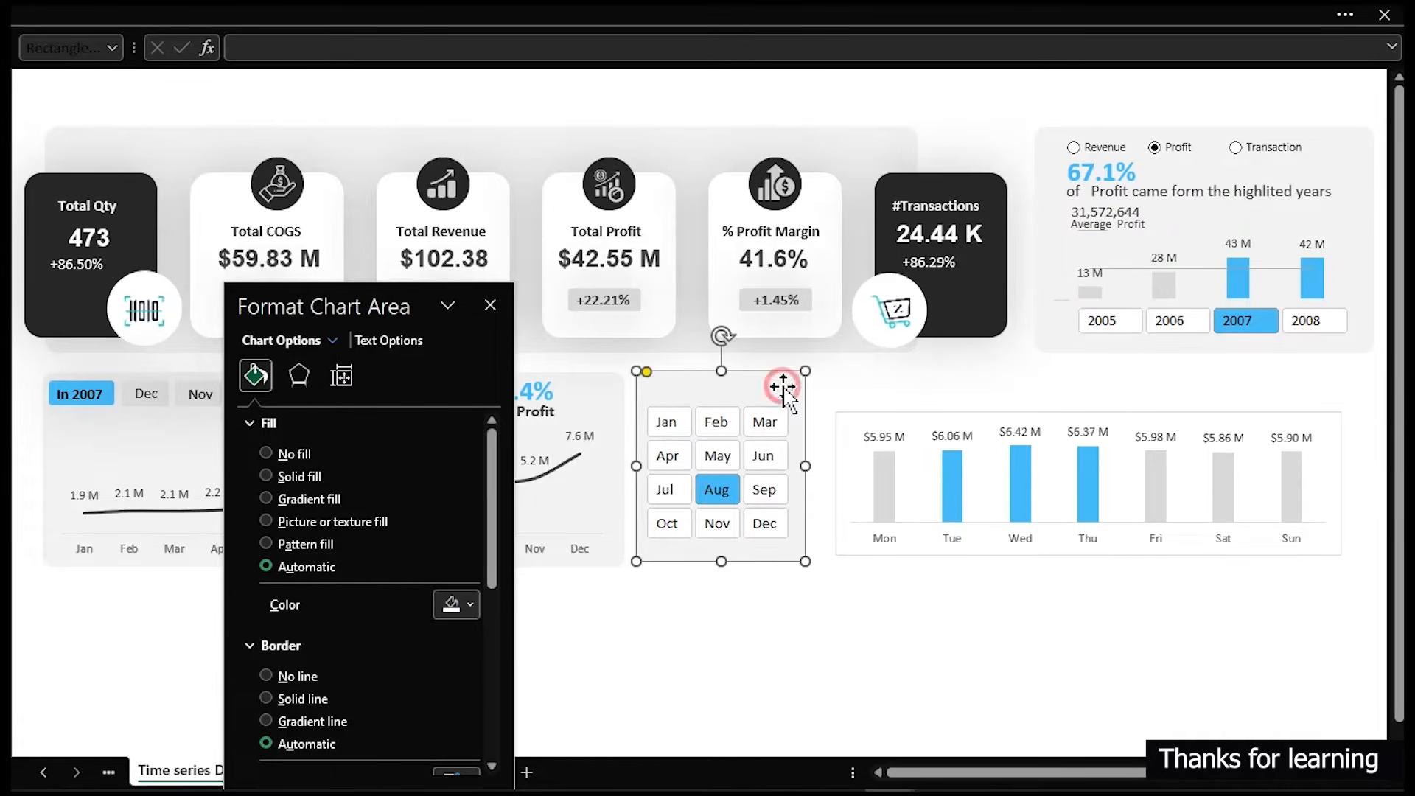
drag(785, 393, 953, 391)
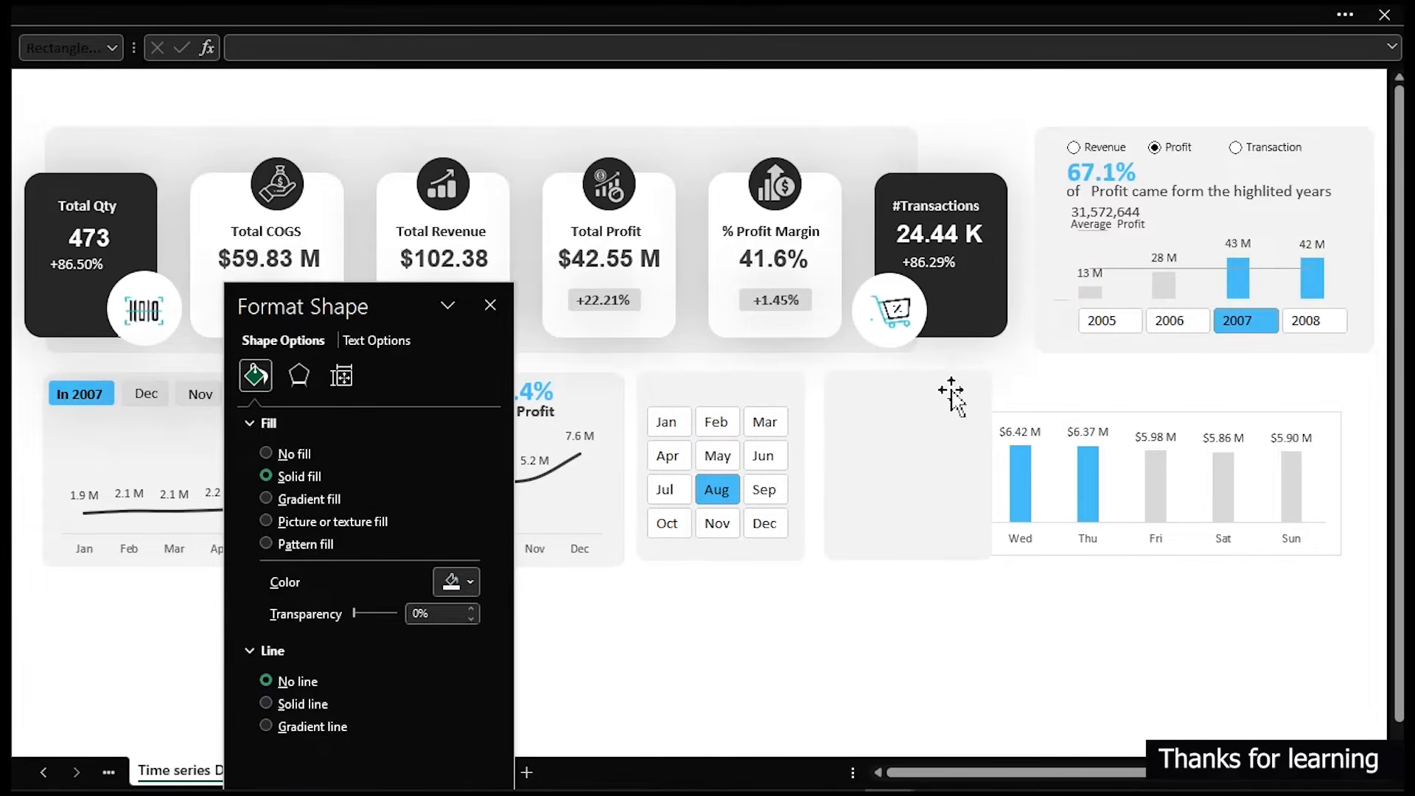
drag(952, 396, 955, 396)
drag(1002, 461, 1359, 454)
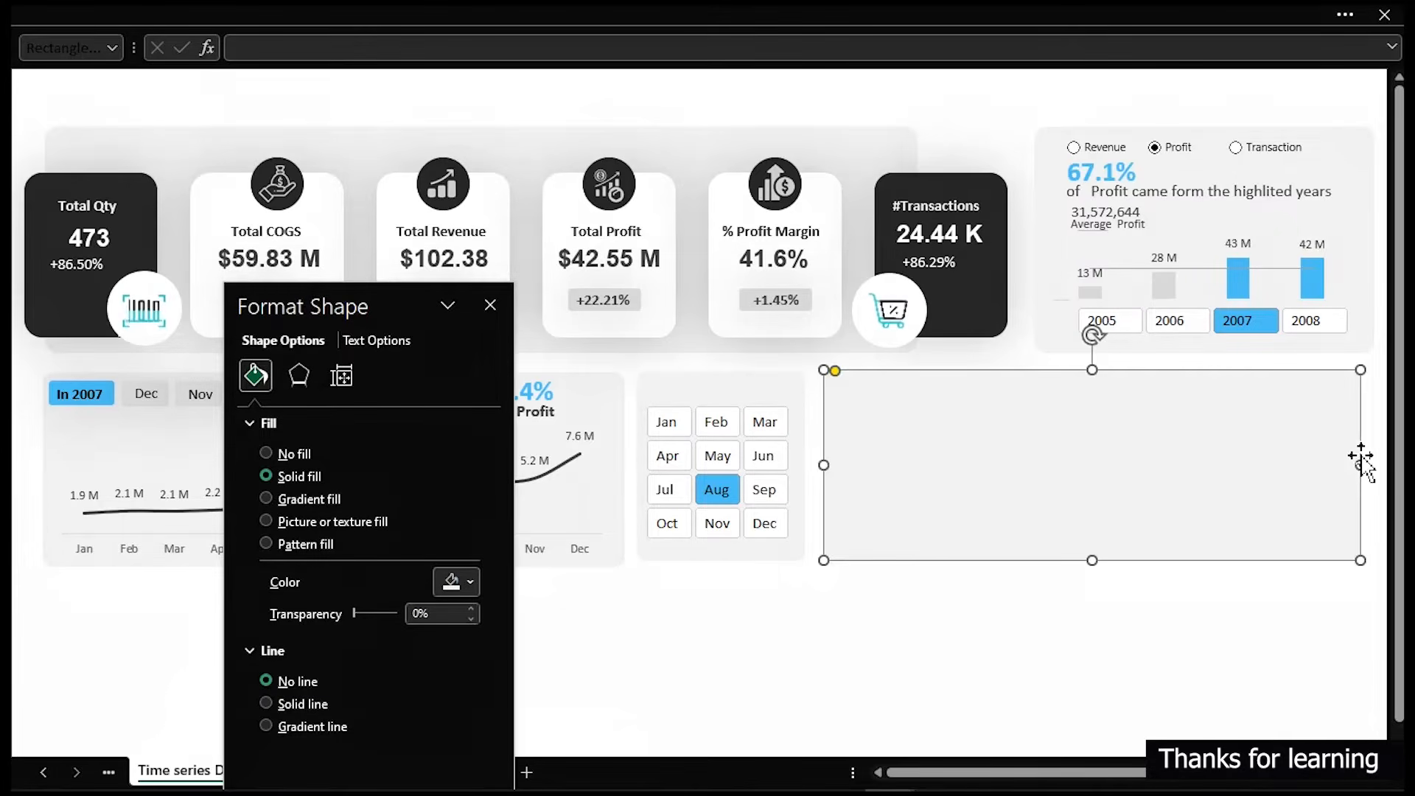
click(1362, 465)
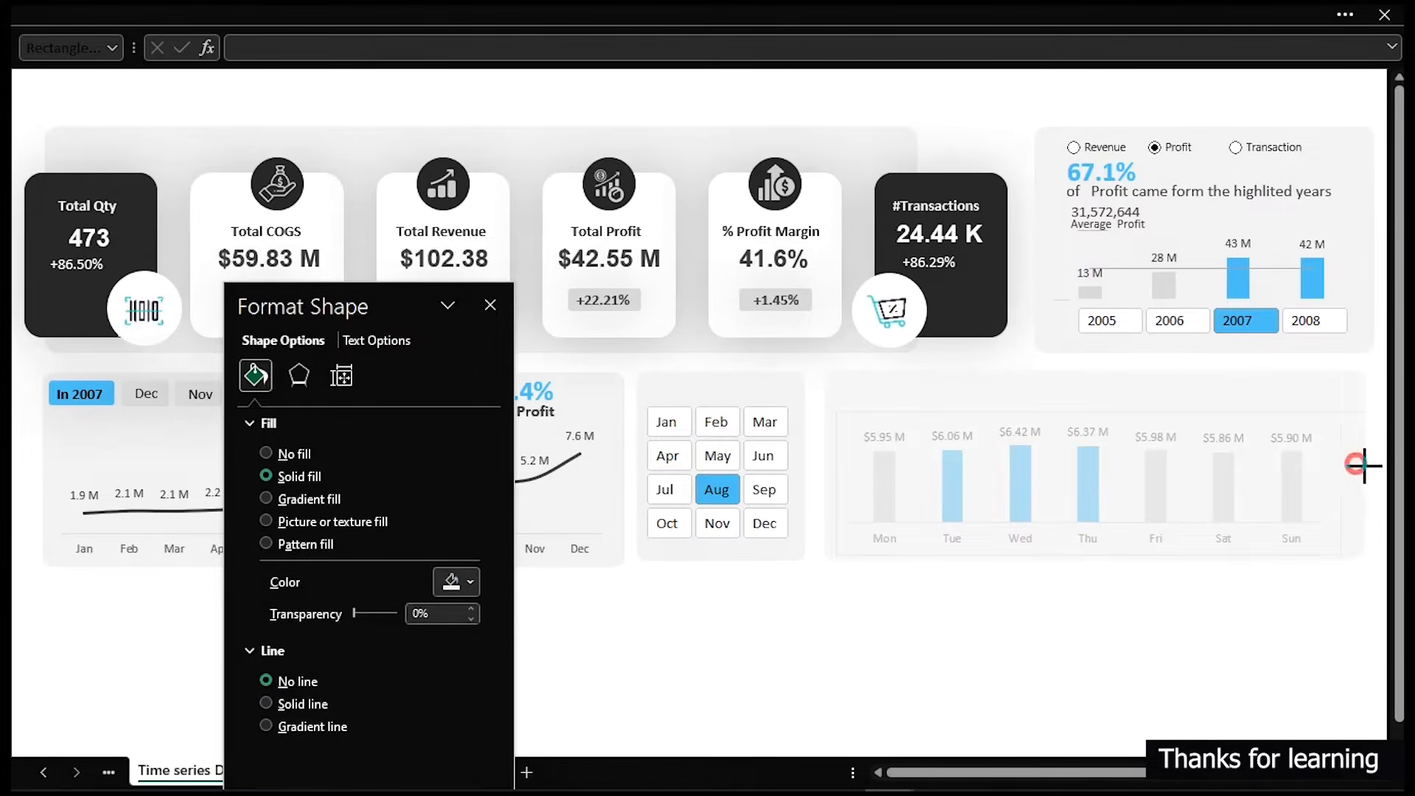
click(1372, 468)
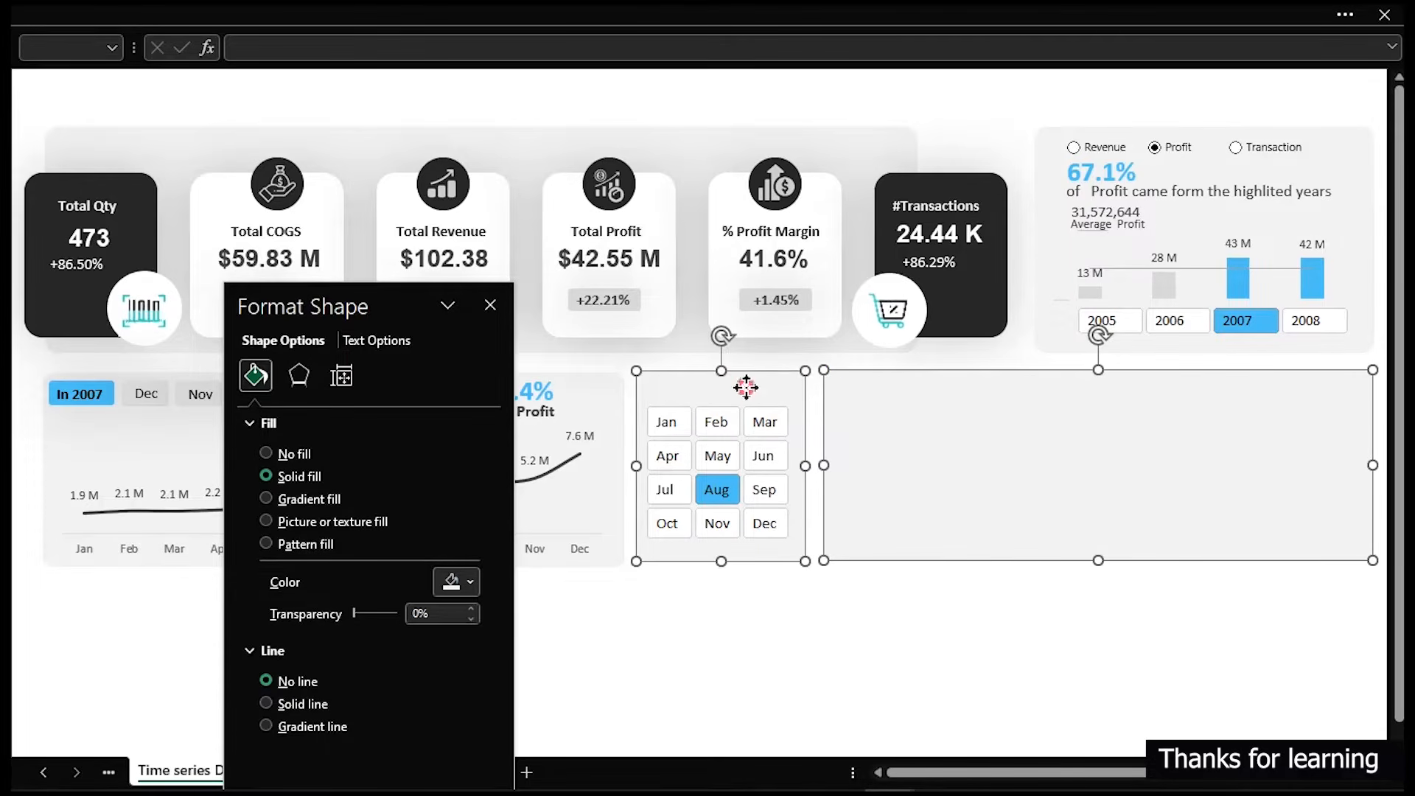
- Send the new background rectangle behind the chart
click(1015, 673)
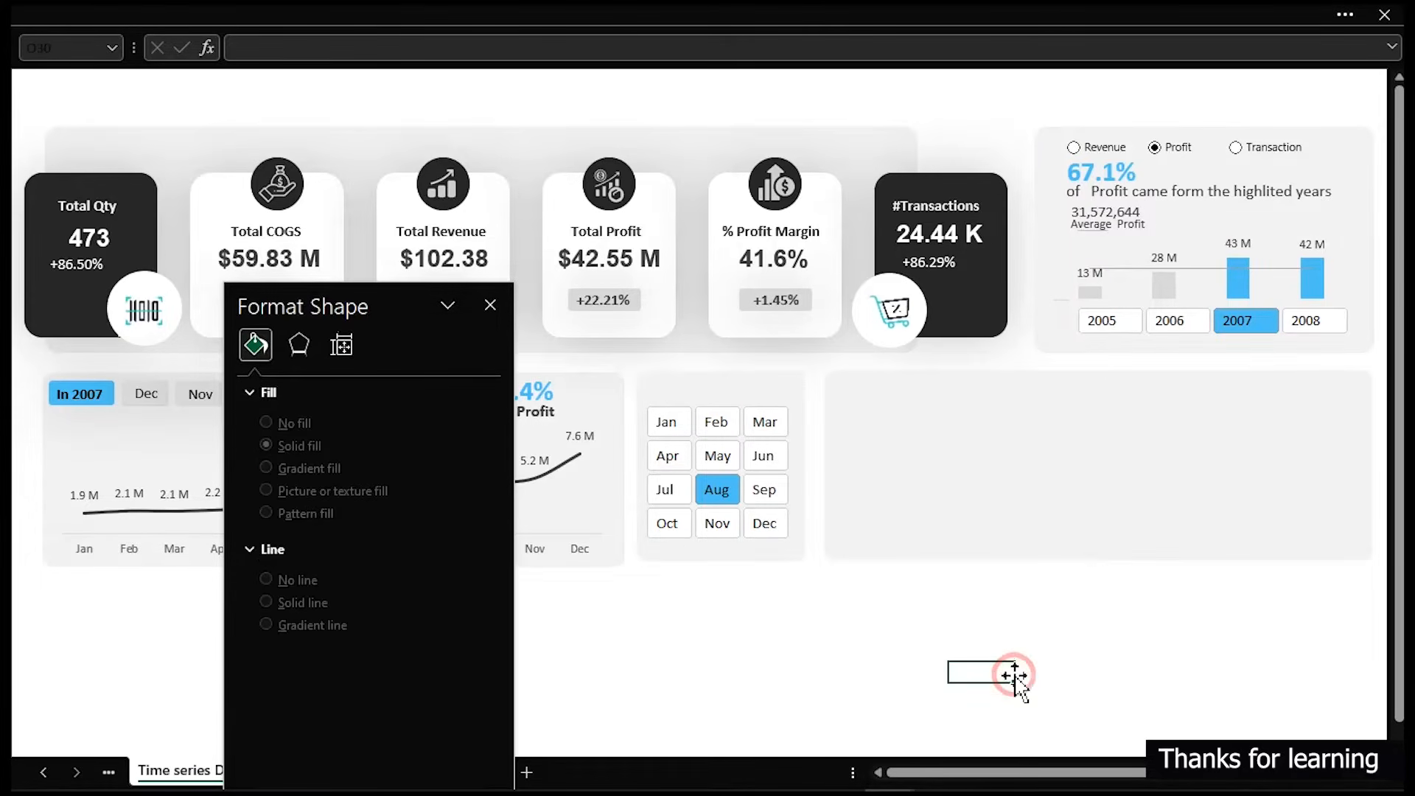
click(1030, 528)
right_click(1032, 527)
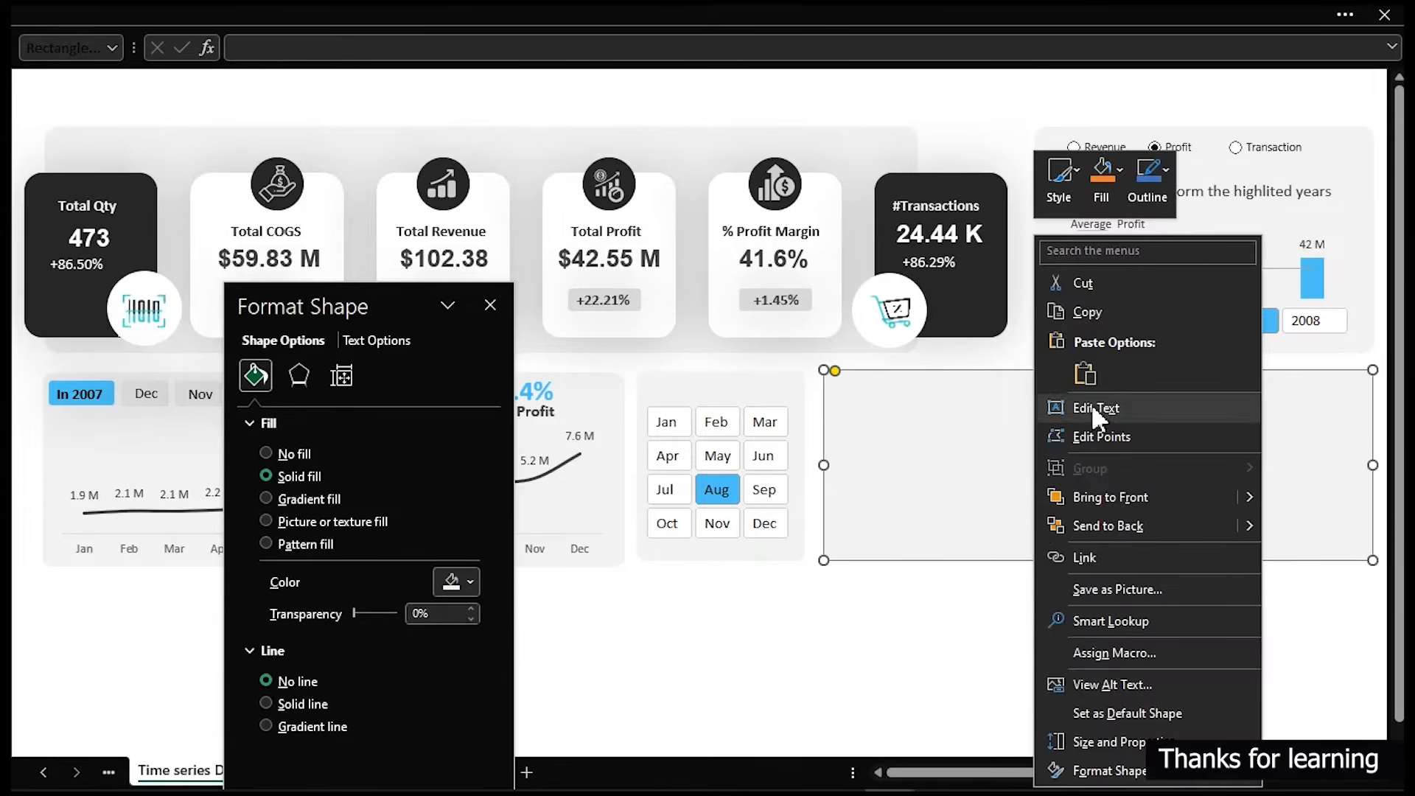
click(1113, 524)
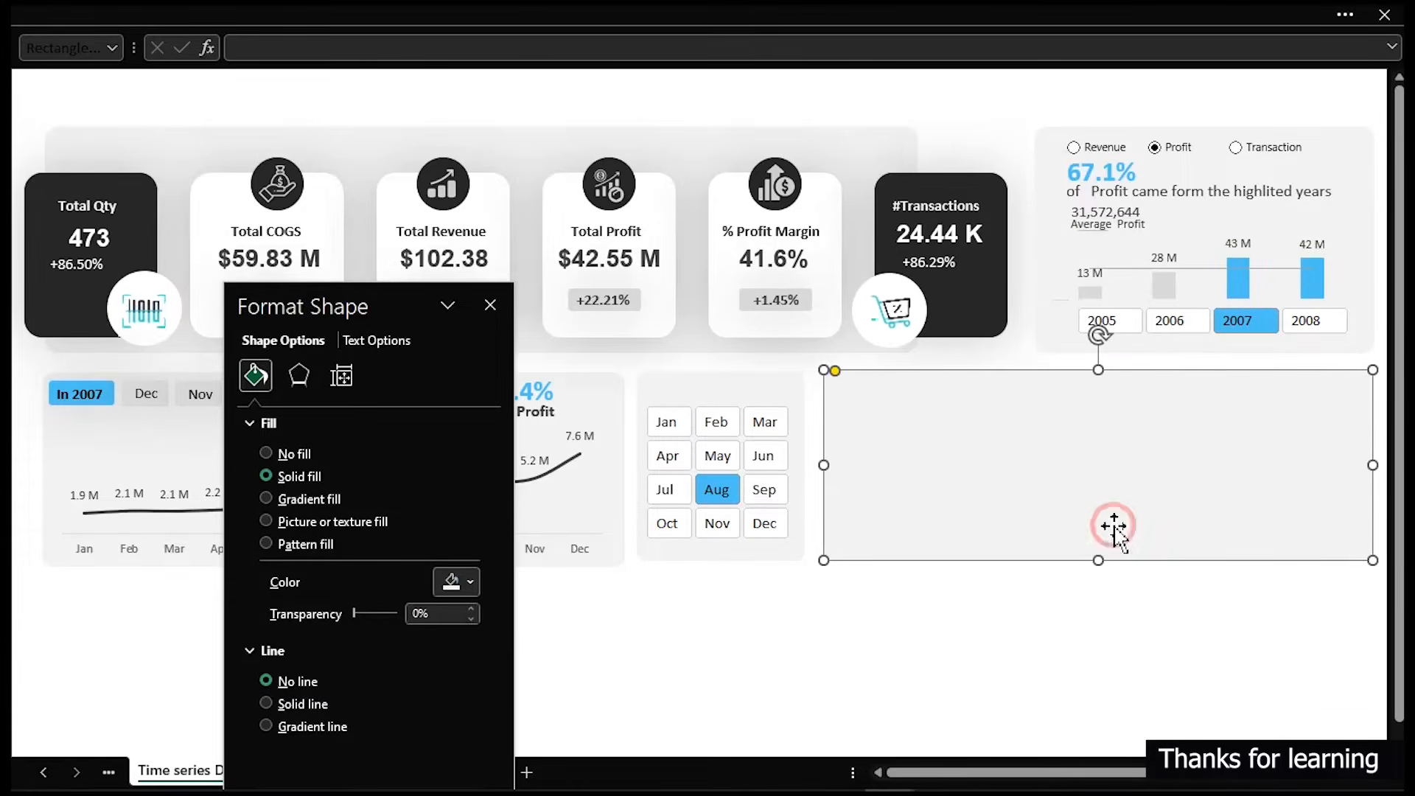
click(1055, 647)
- Set the chart area to no fill and no border
click(1072, 417)
click(295, 453)
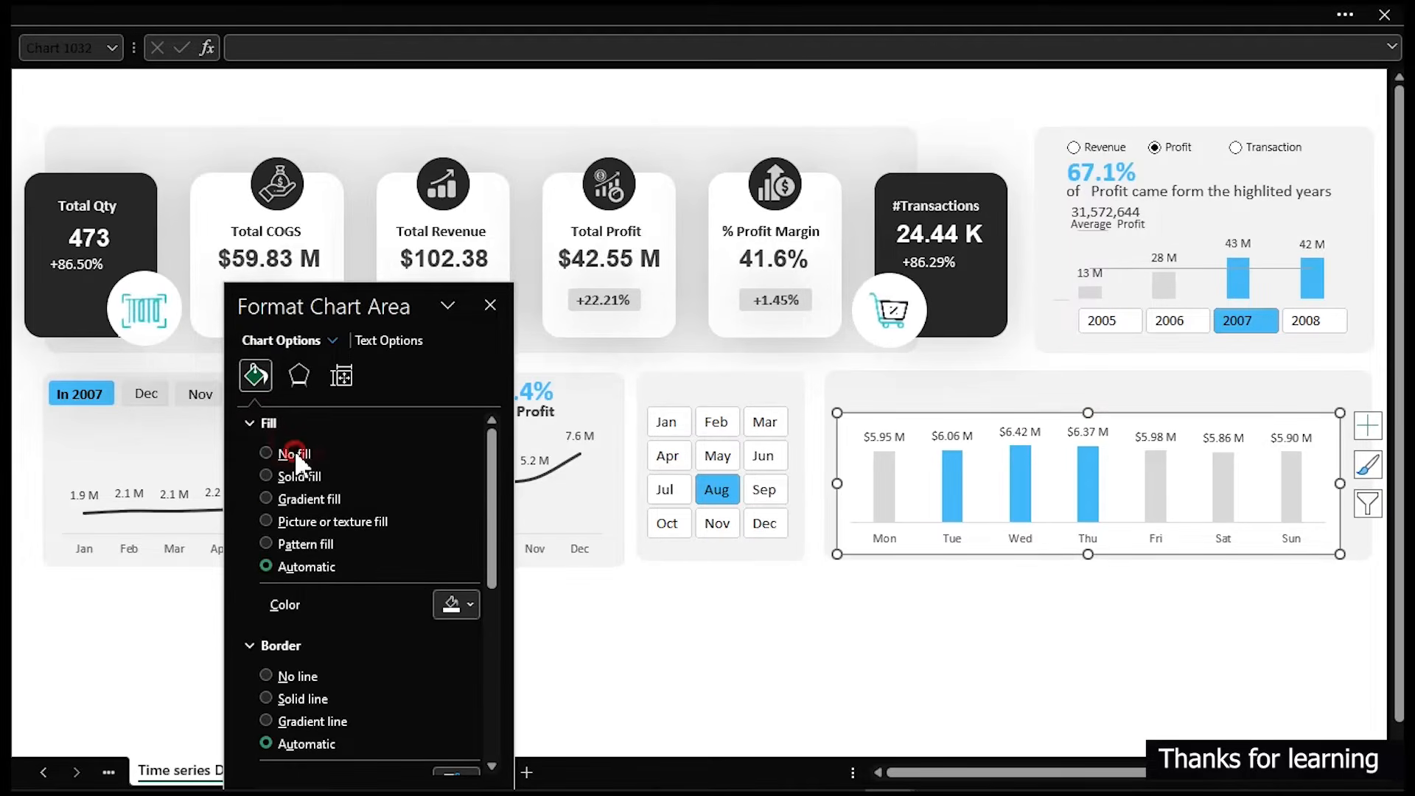
click(295, 633)
click(974, 653)
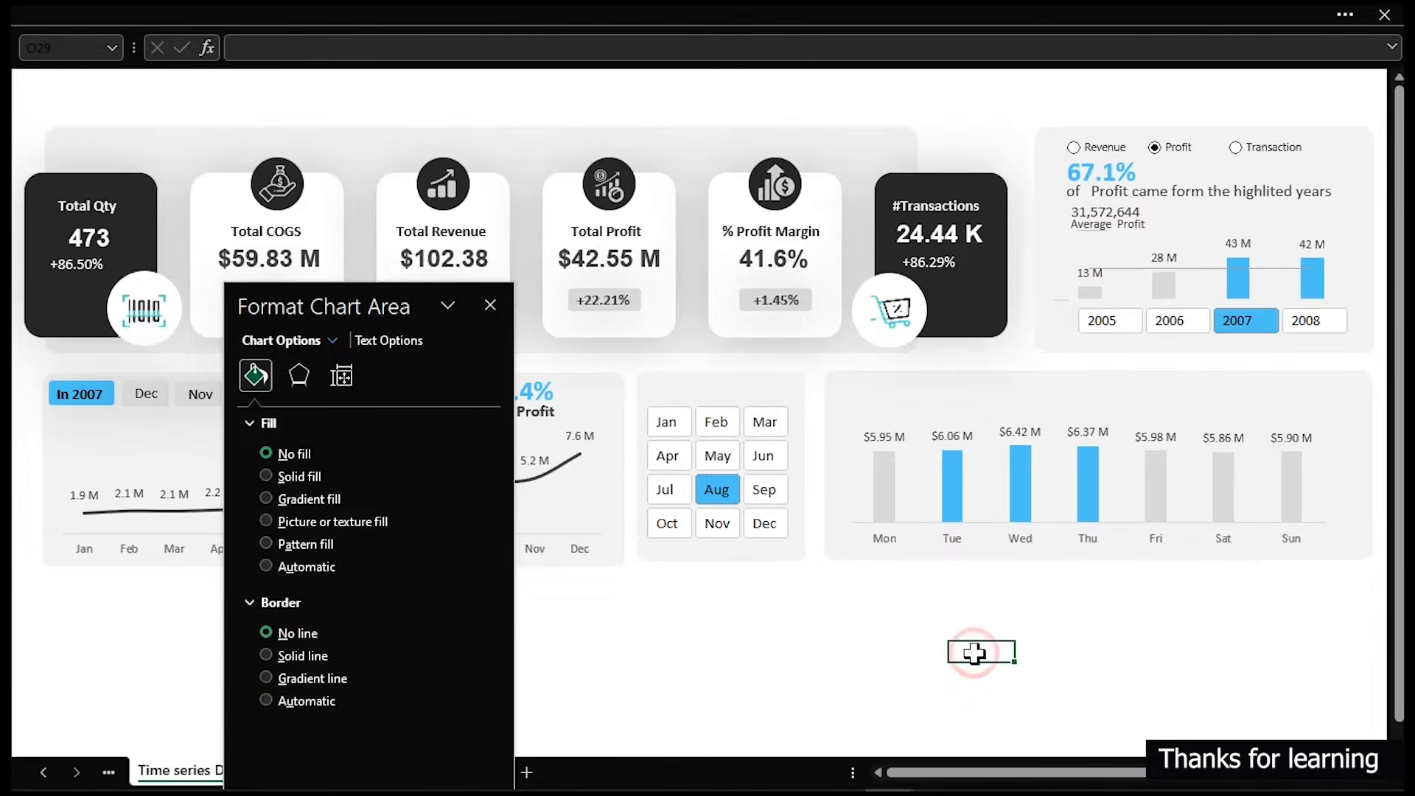
- Widen the chart's plot area to stretch toward both edges of the chart
click(1324, 488)
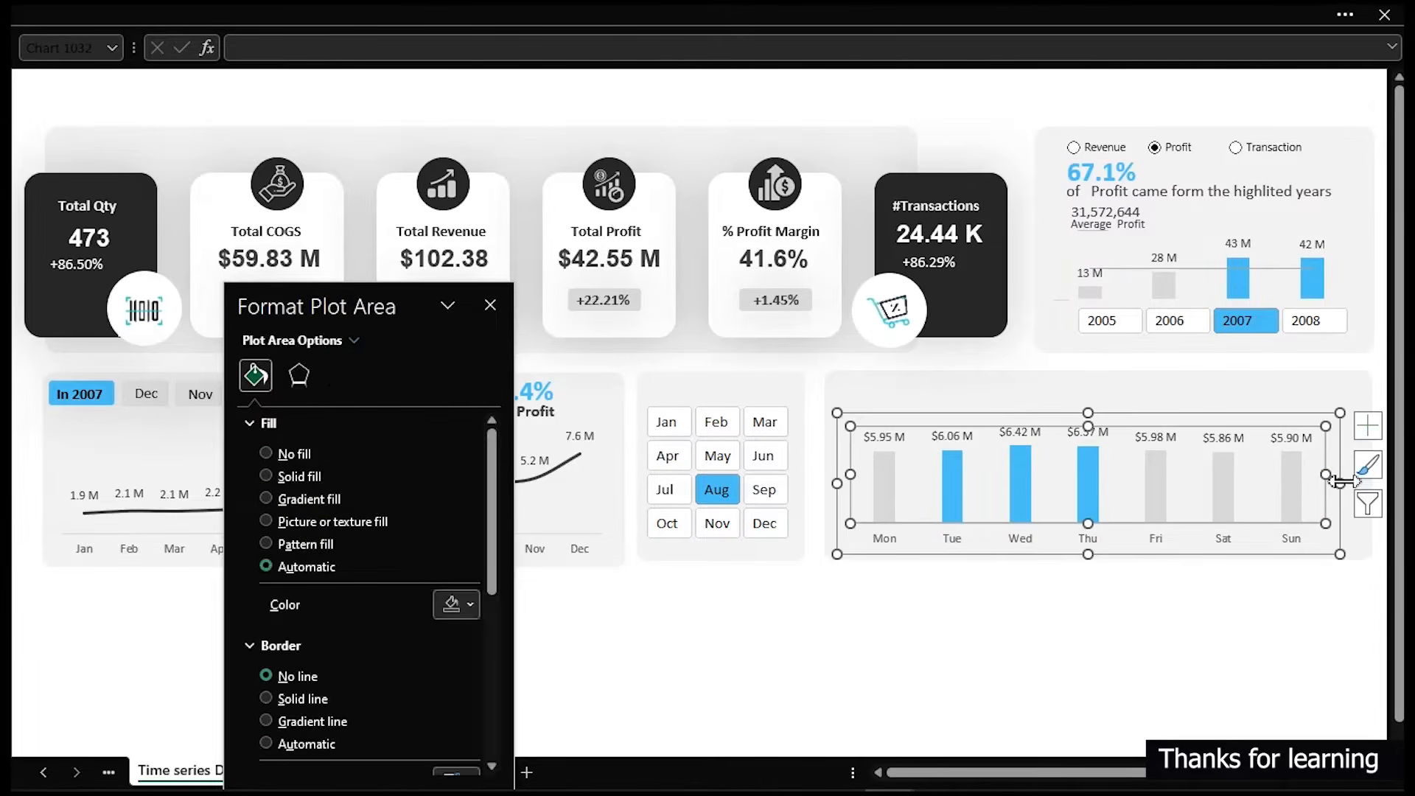
click(1338, 483)
drag(1340, 483, 1371, 482)
drag(841, 480, 829, 482)
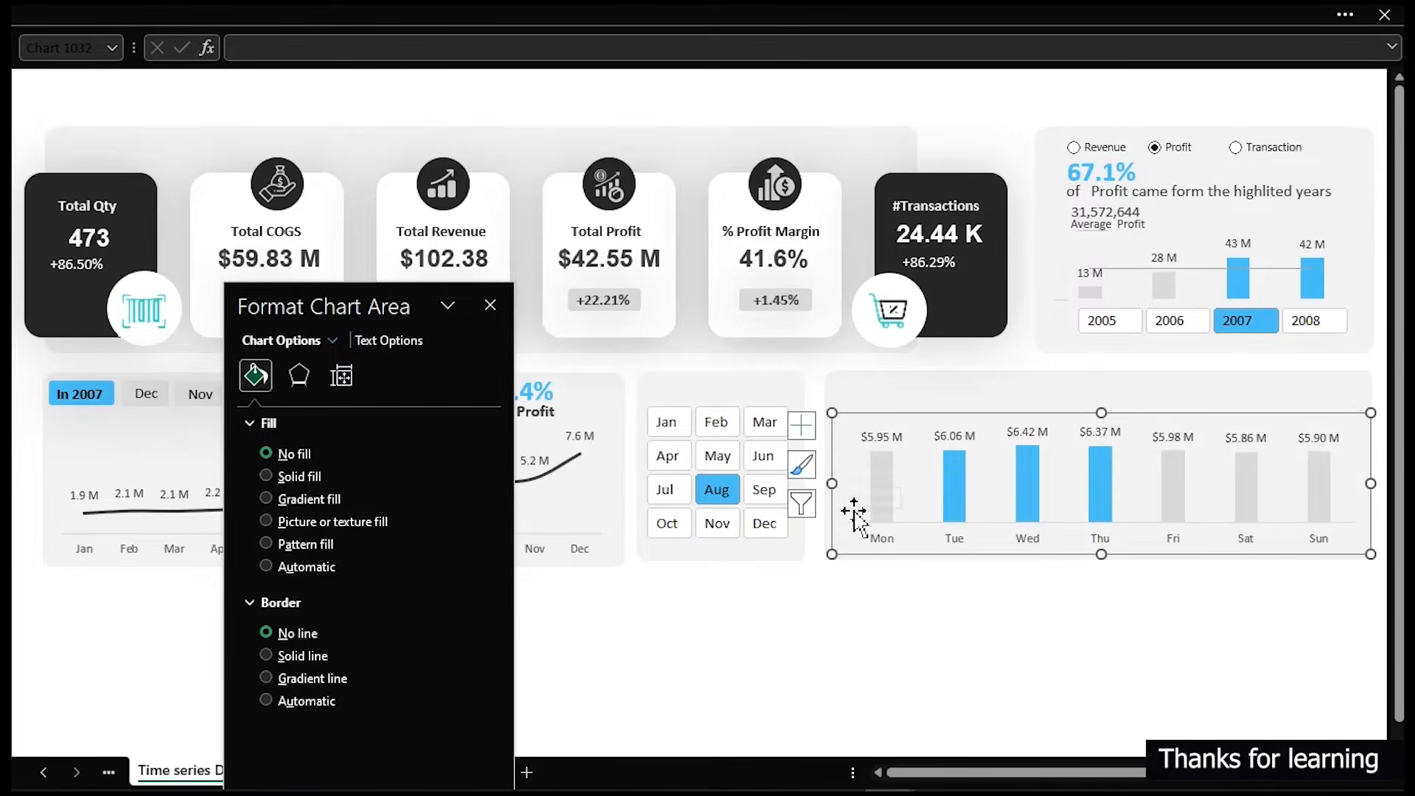
click(932, 613)
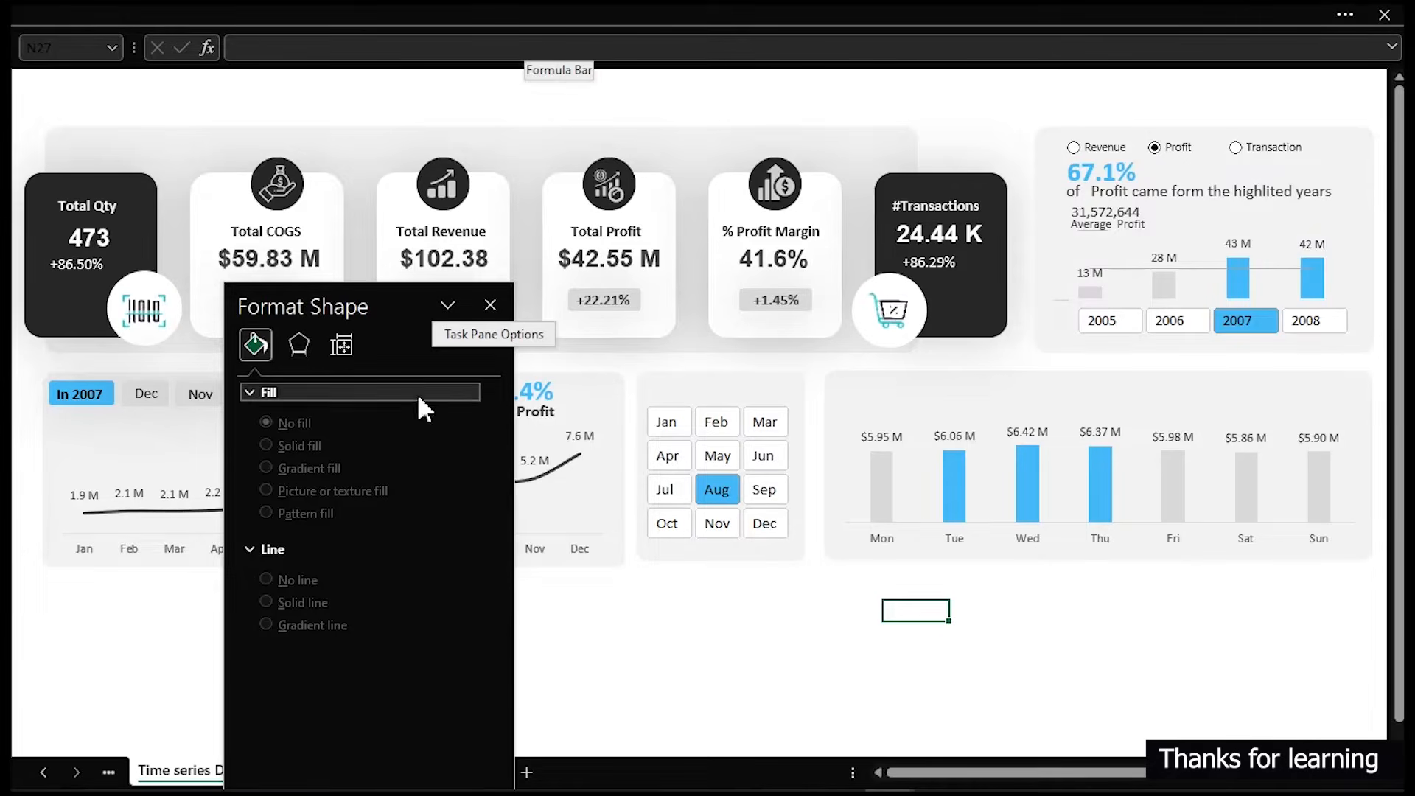
- On the Analysis 1 (2) sheet, enter =SUM(Q7:Q13)/SUM(P7:P13) in Q15 for the highlighted days' profit share
click(490, 304)
click(412, 773)
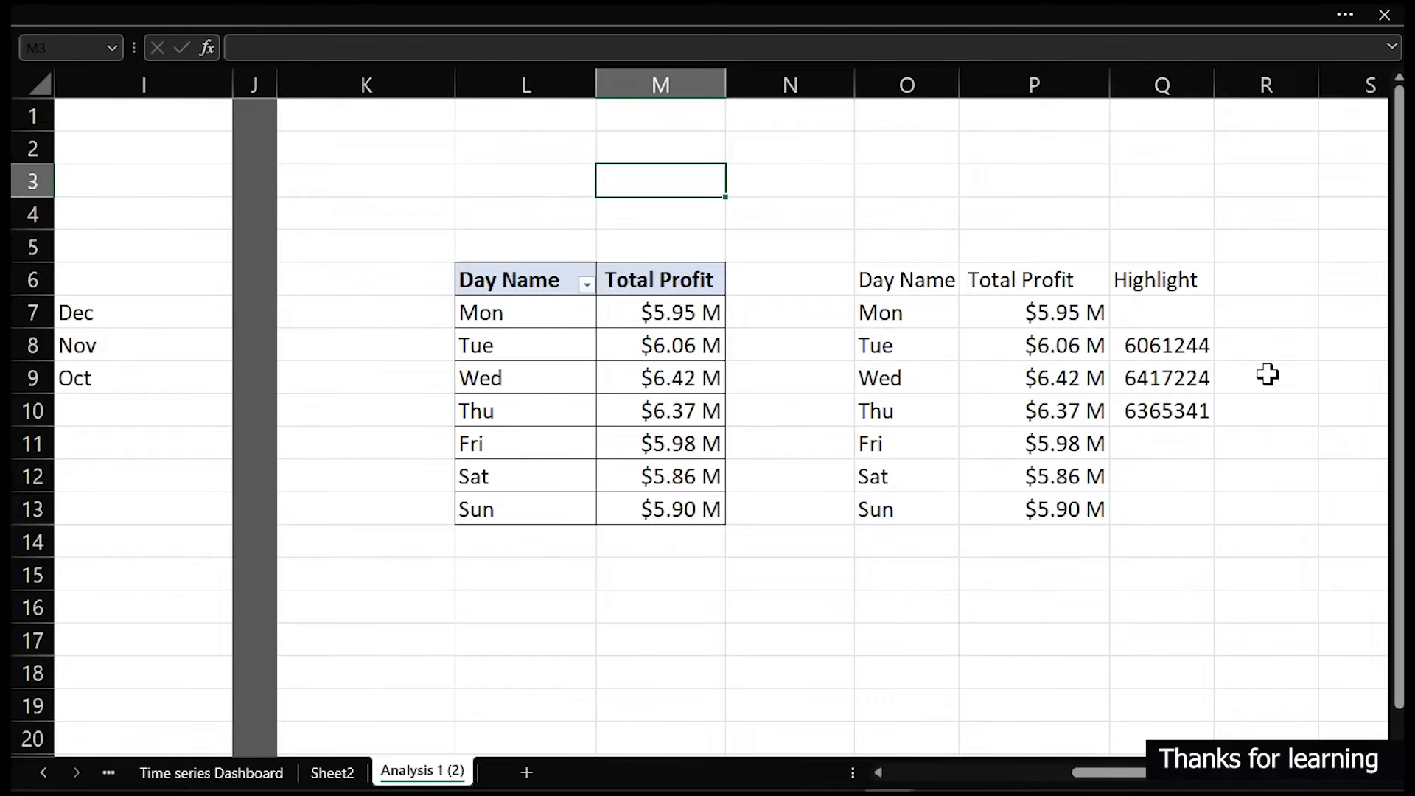
click(1124, 567)
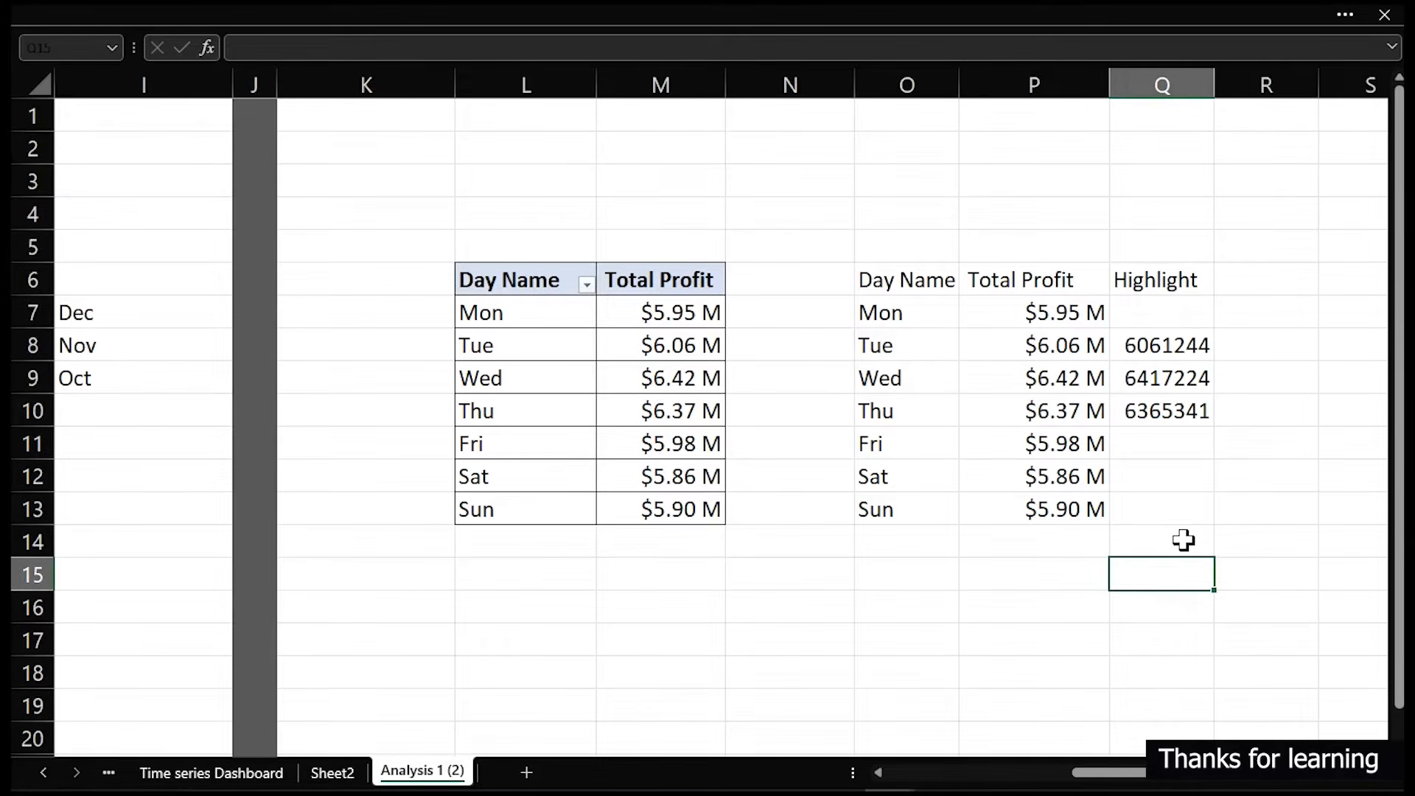
text(=sum)
key(Tab)
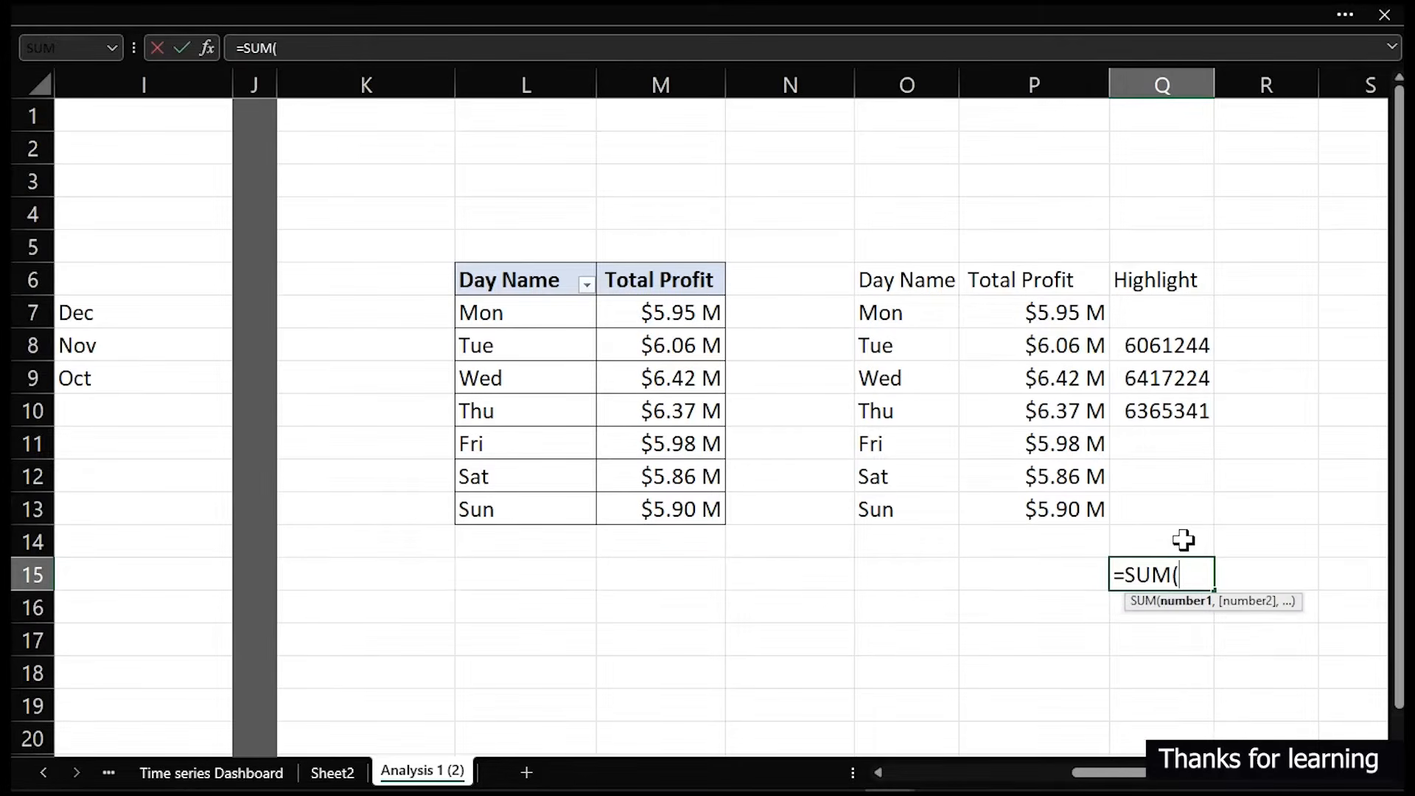
drag(1159, 303, 1173, 504)
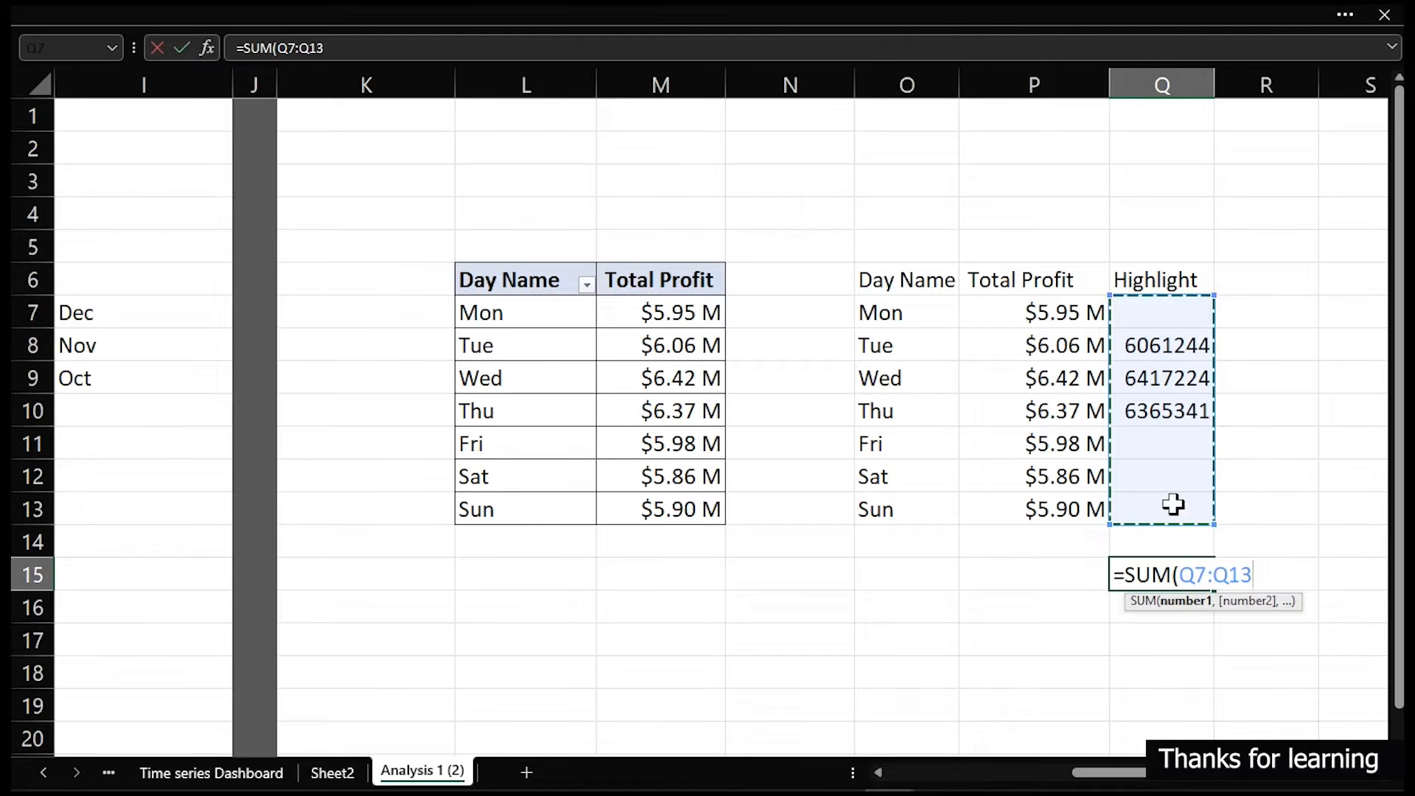
text()/)
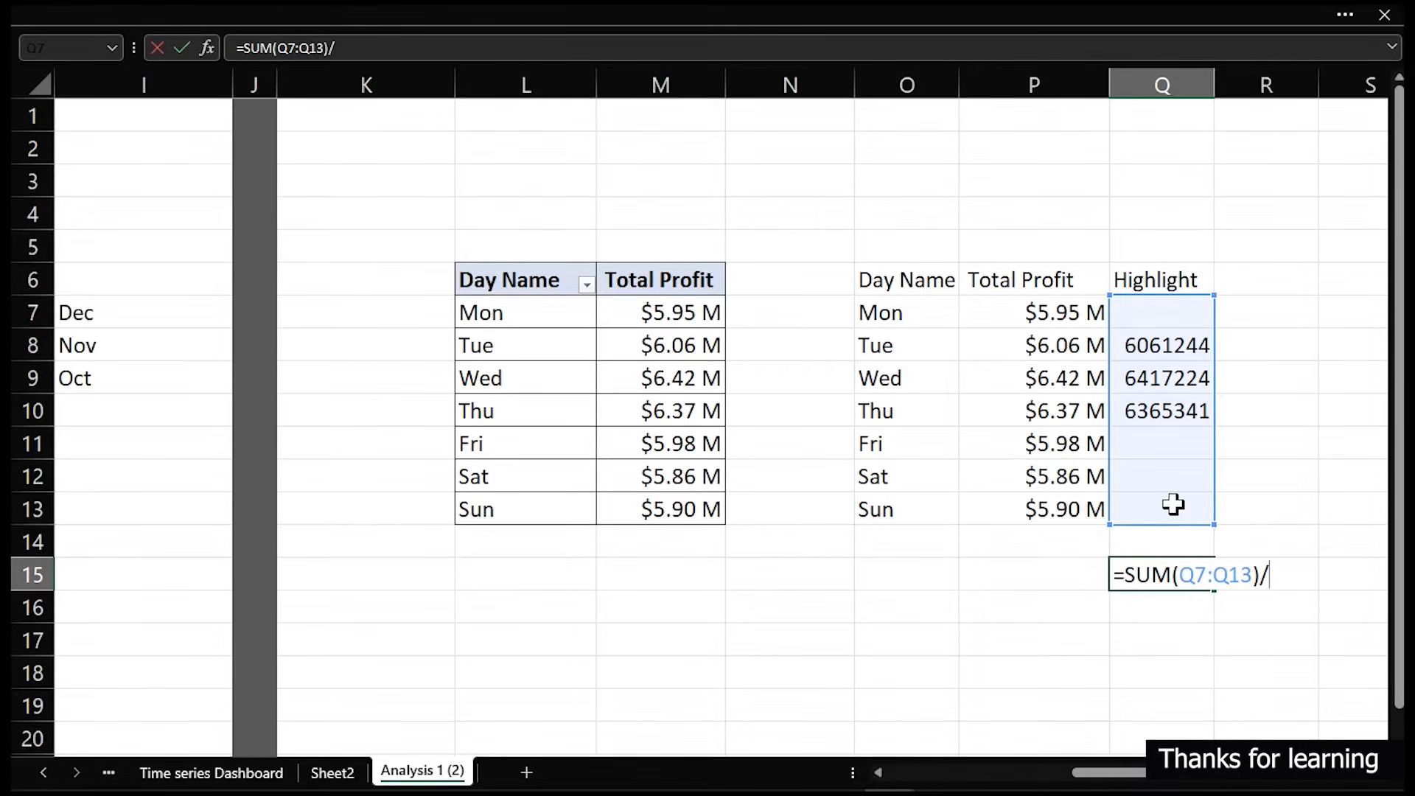
text(sum)
key(Tab)
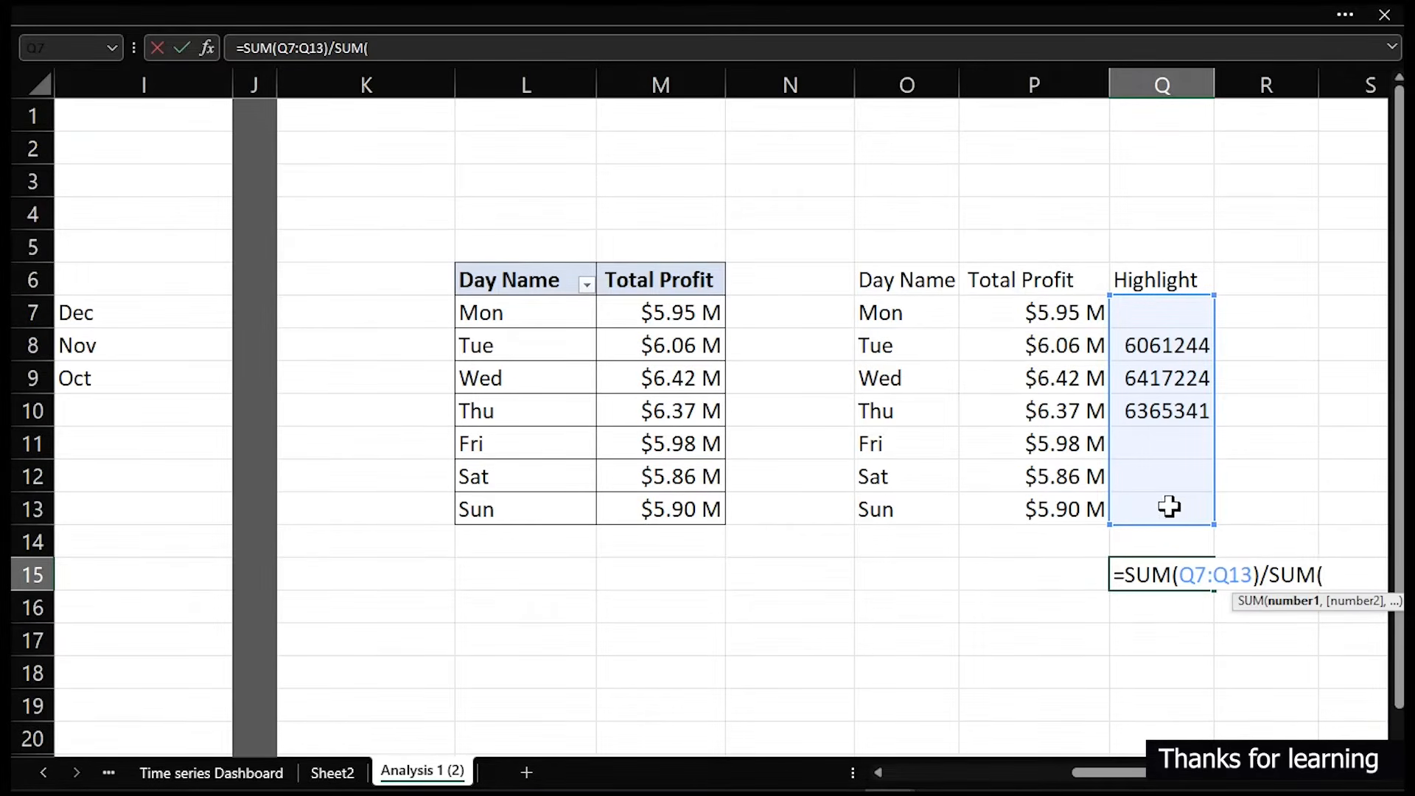
drag(1046, 310, 1033, 503)
key(Return)
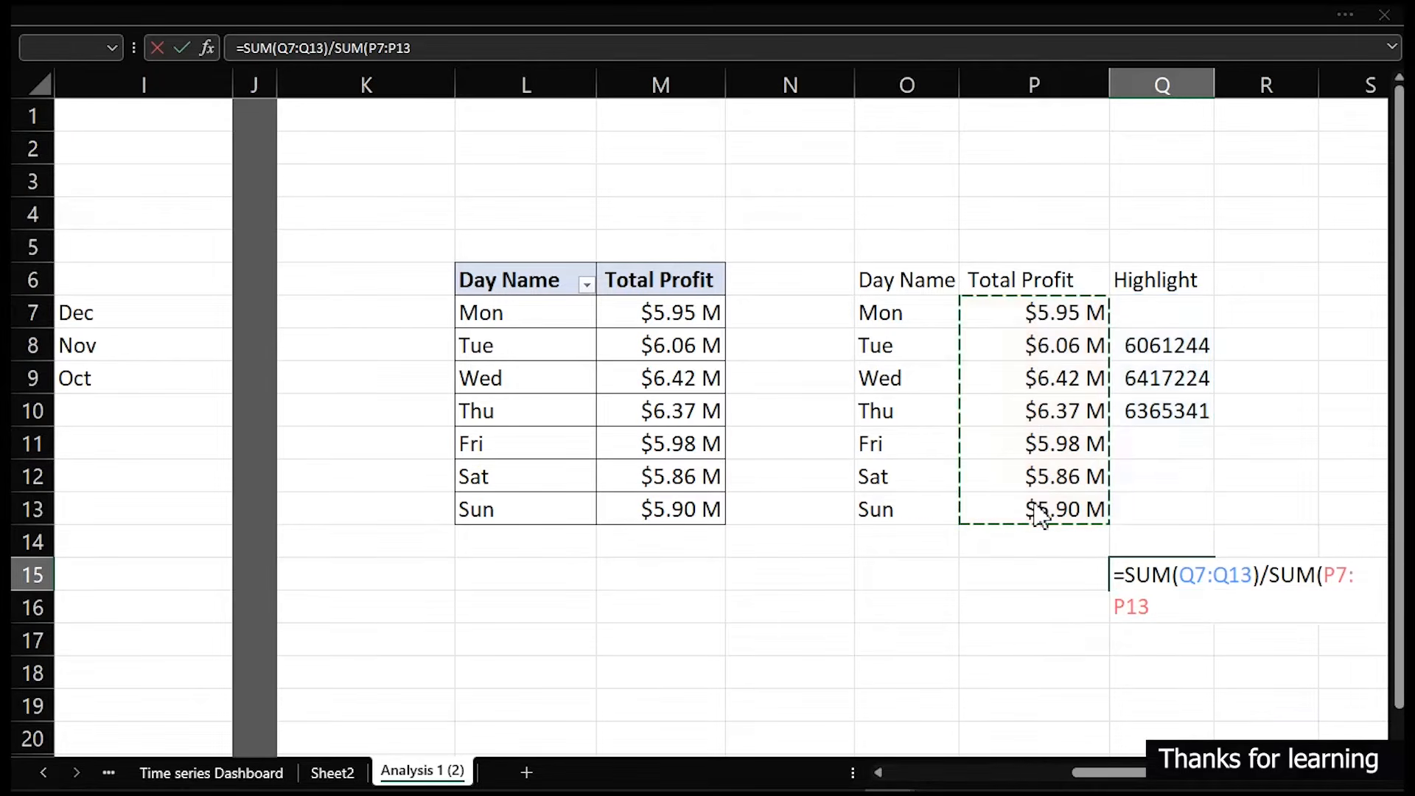
key(Return)
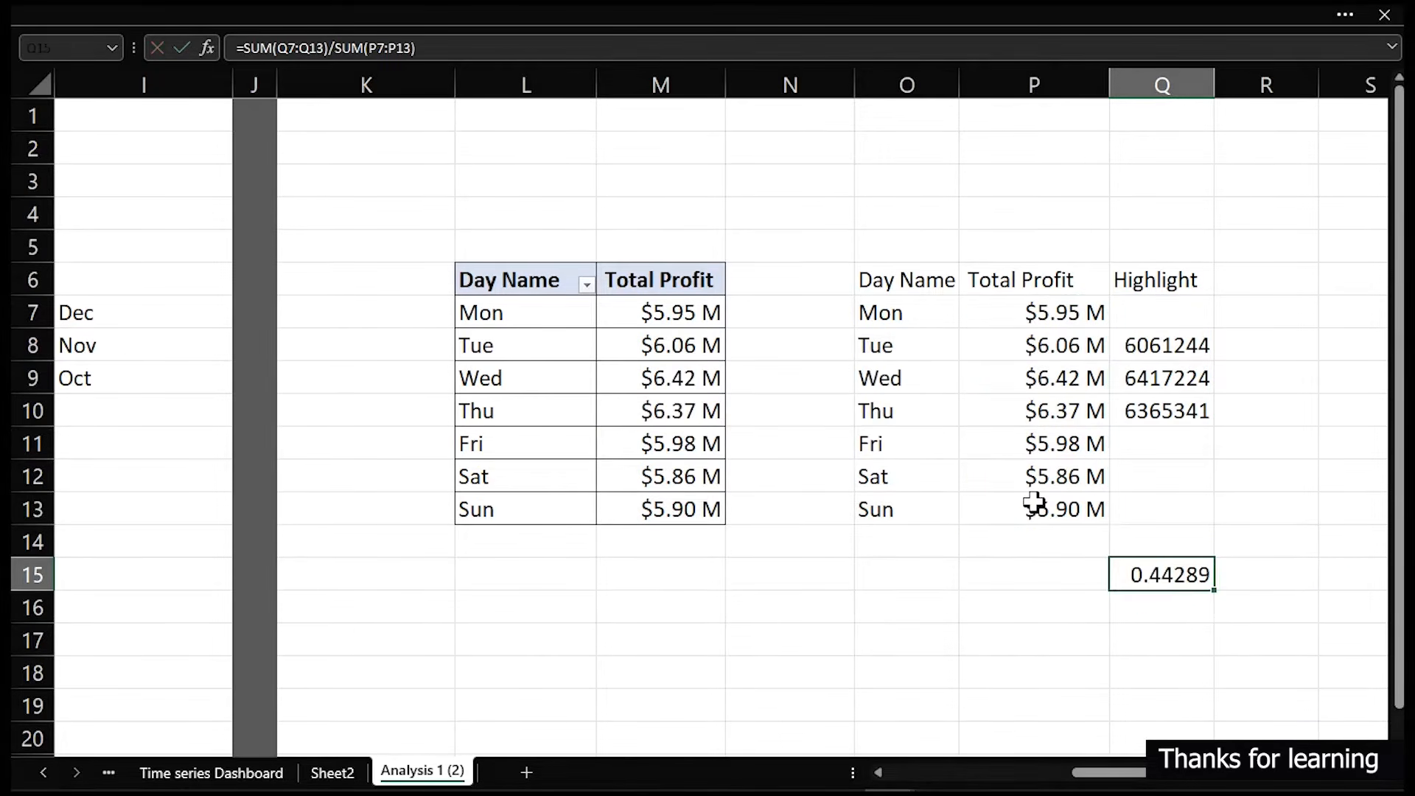
- Format Q15 as a percentage with one decimal place
key(ctrl+1)
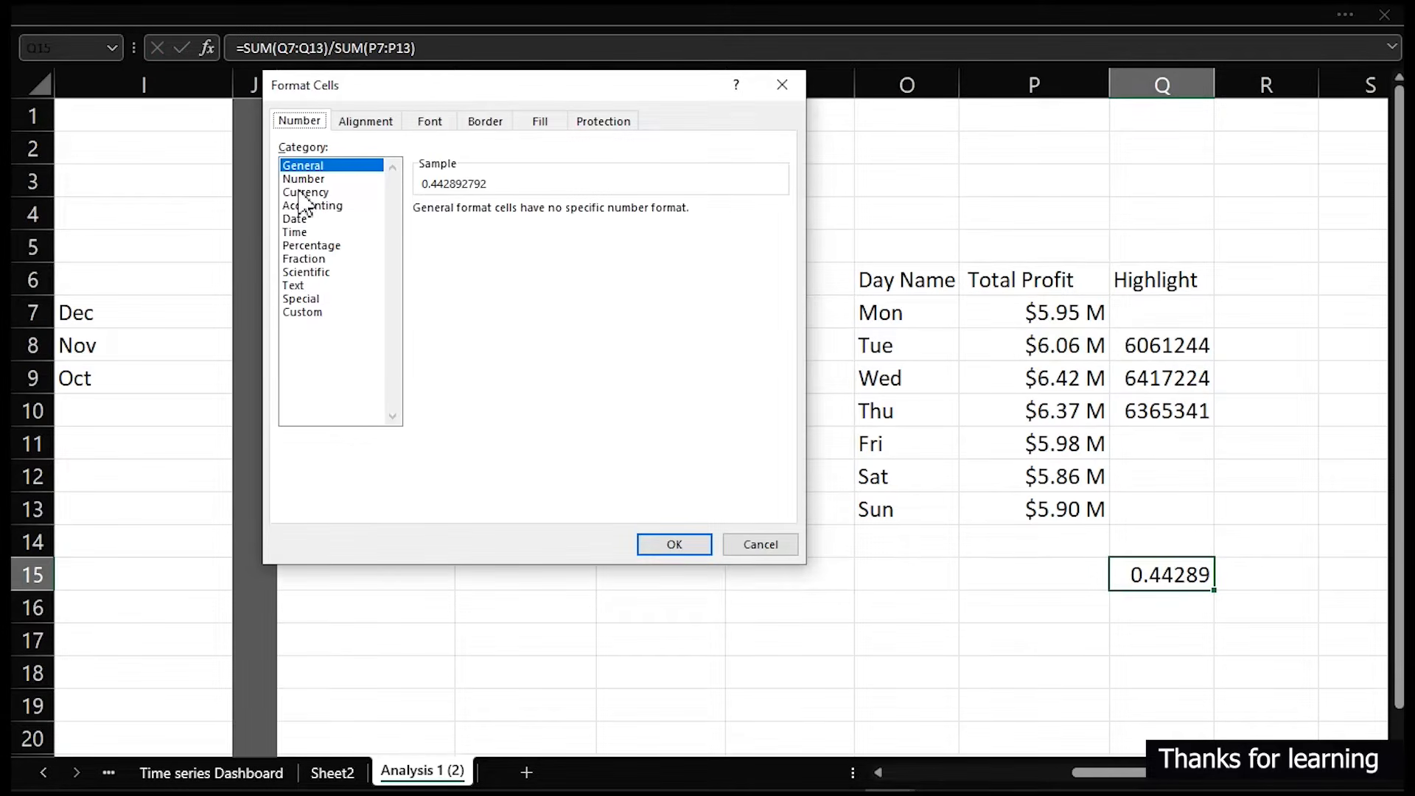
click(316, 246)
click(552, 215)
click(667, 547)
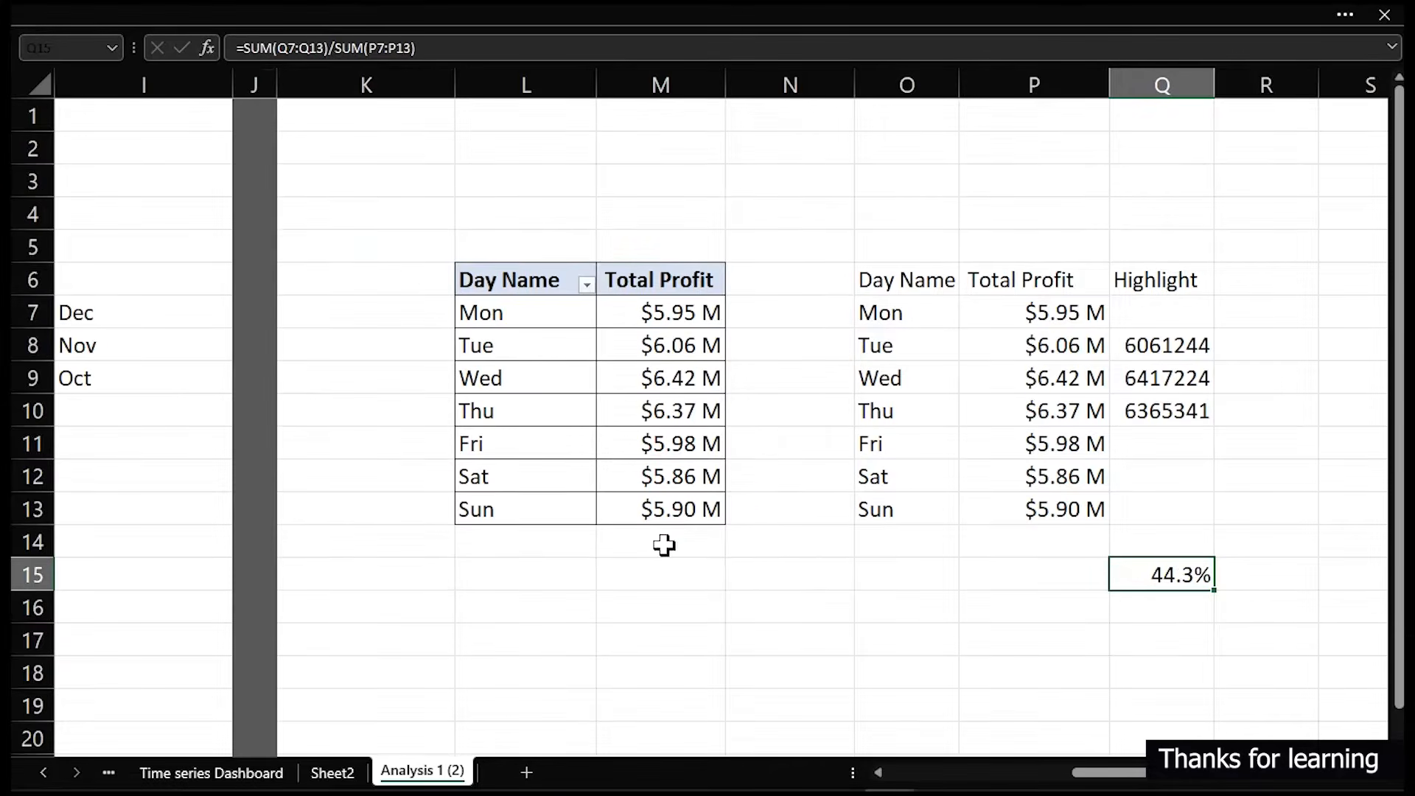
- On the dashboard, duplicate the 41.4% value text box and place the copy below the charts
click(580, 603)
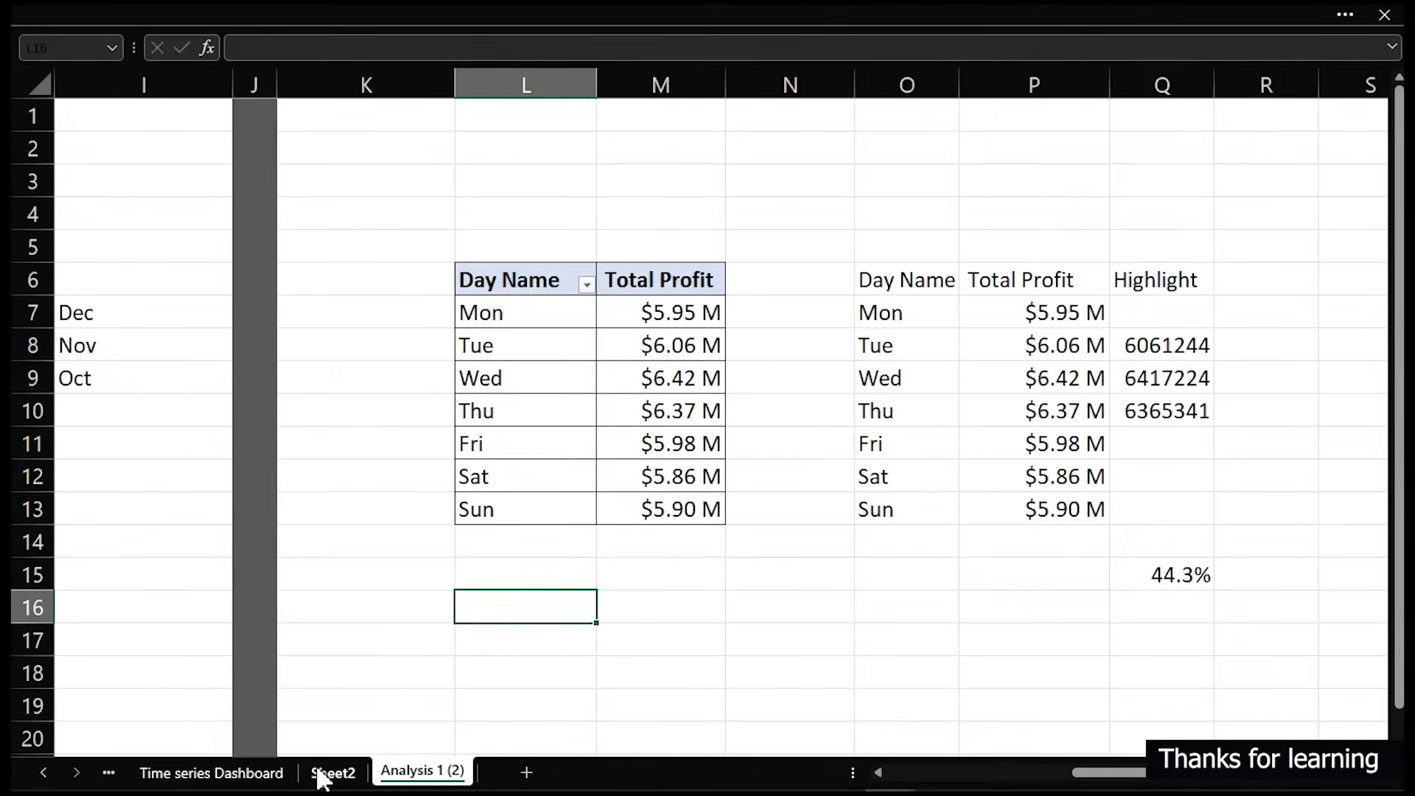
click(261, 770)
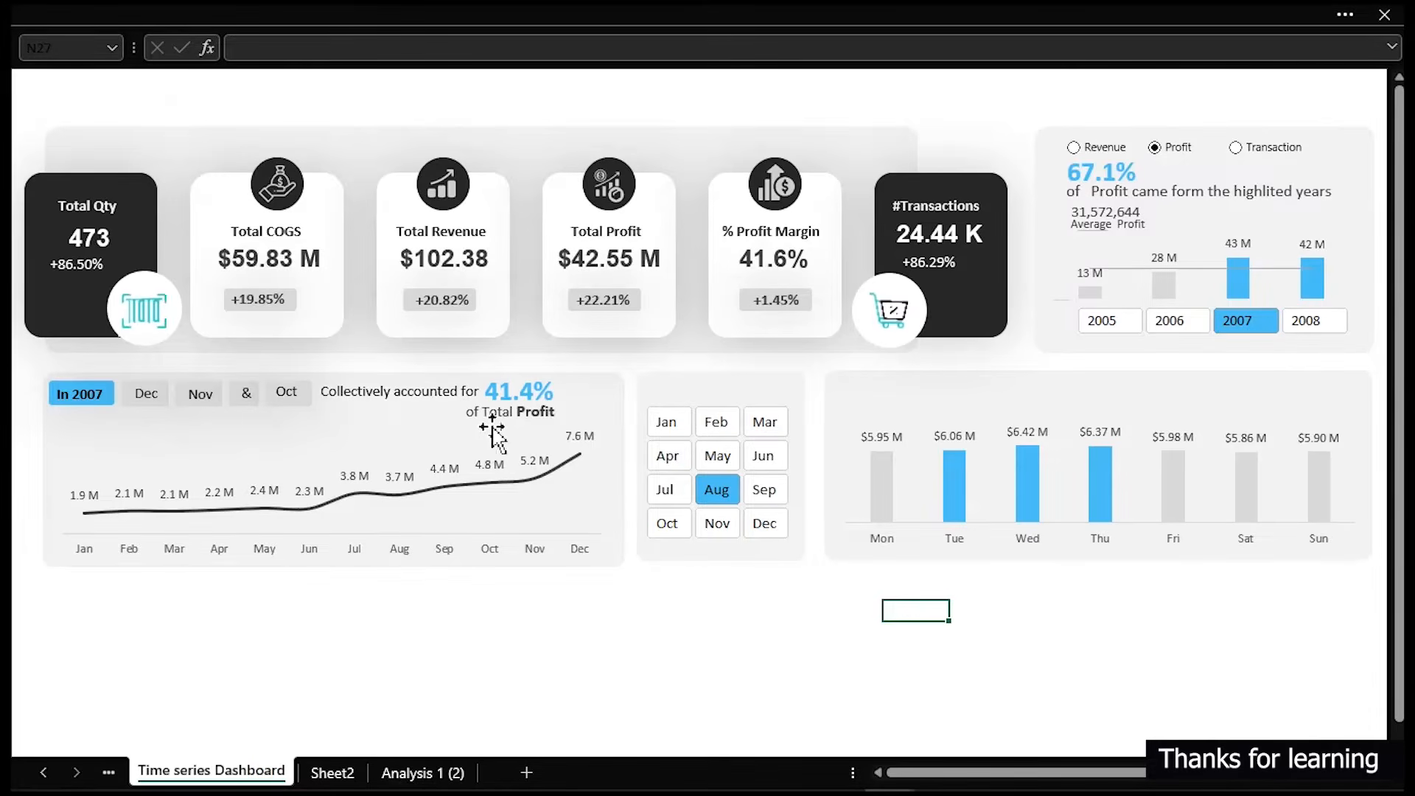
click(508, 392)
drag(510, 392, 658, 583)
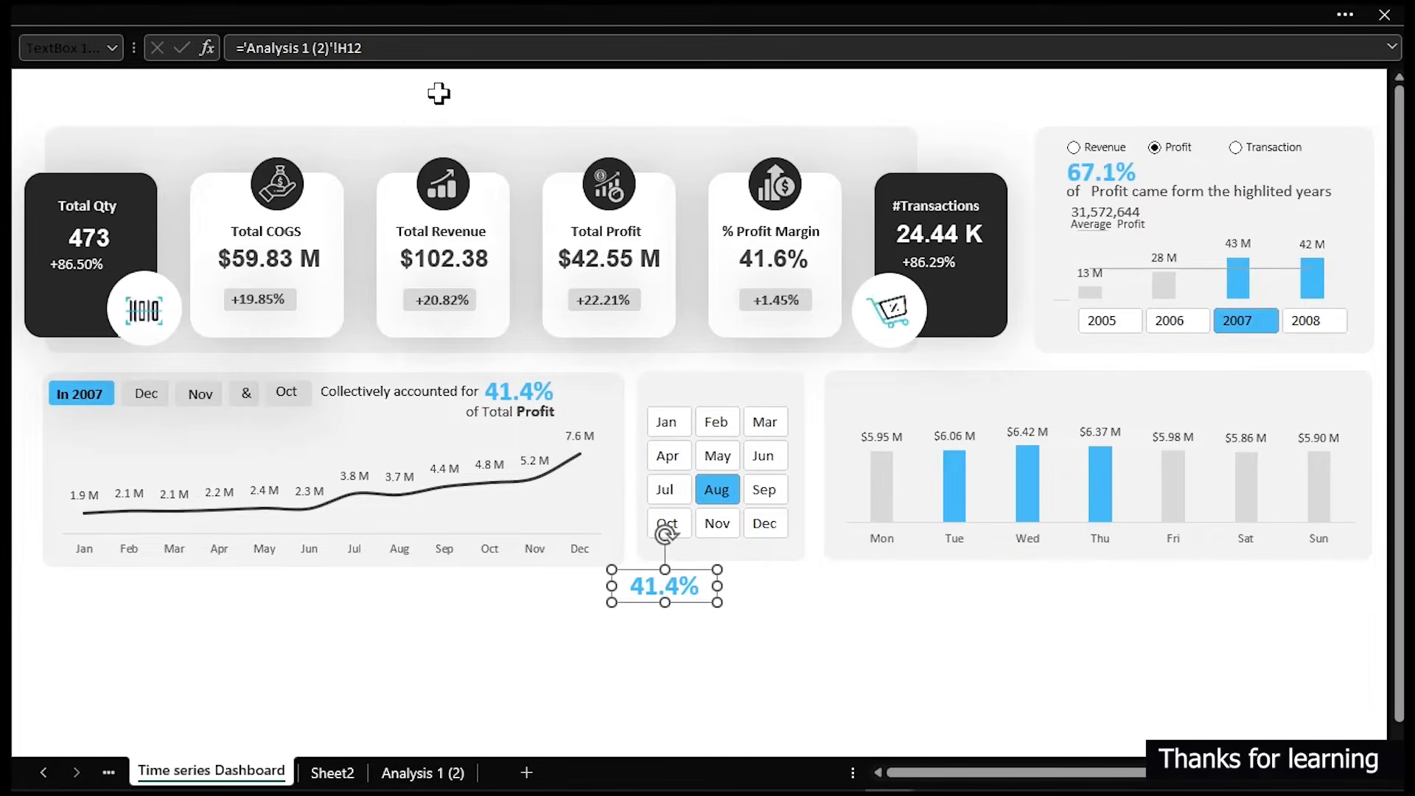
- Link the copied text box to cell Q15 on the Analysis 1 (2) sheet
drag(413, 46, 238, 49)
text(=)
click(412, 770)
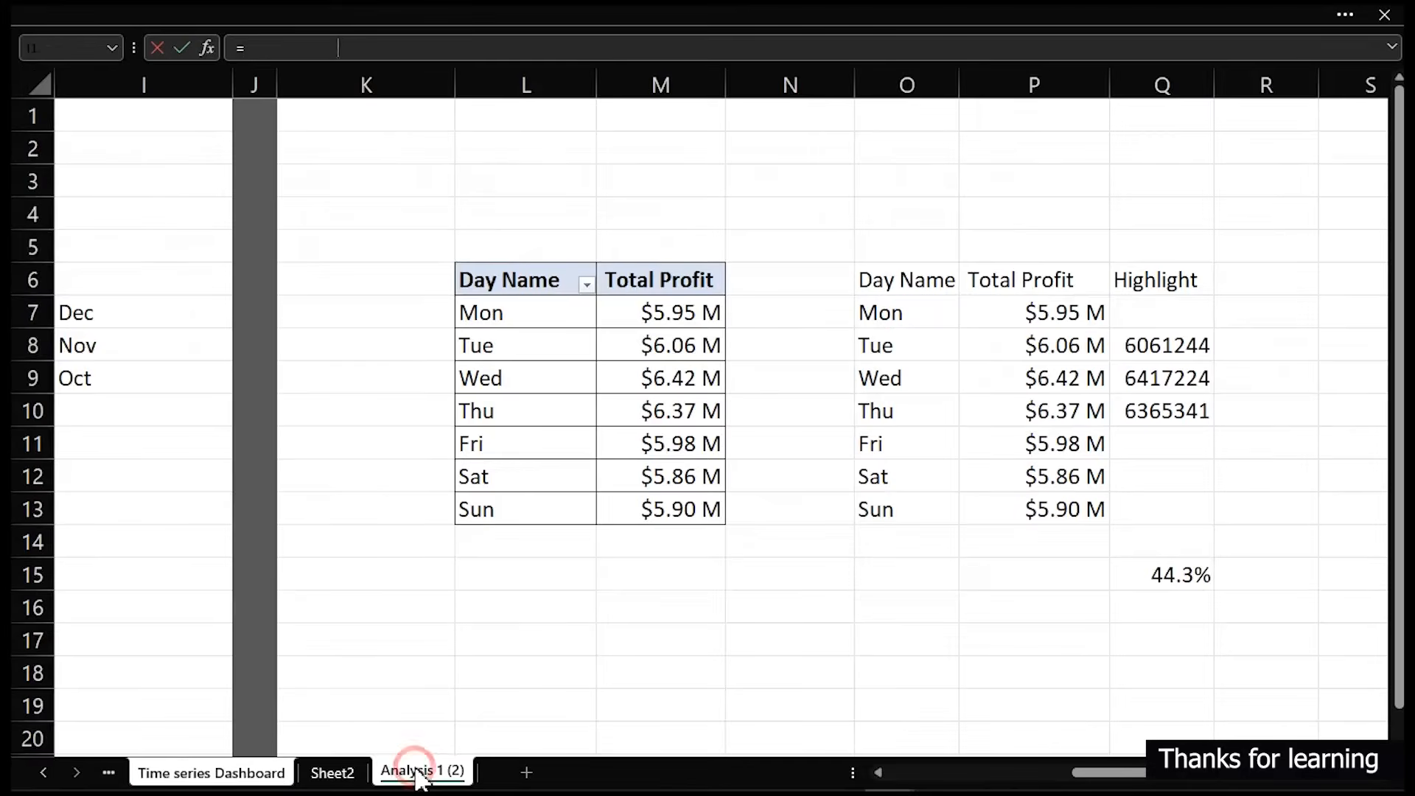
click(1182, 575)
key(Return)
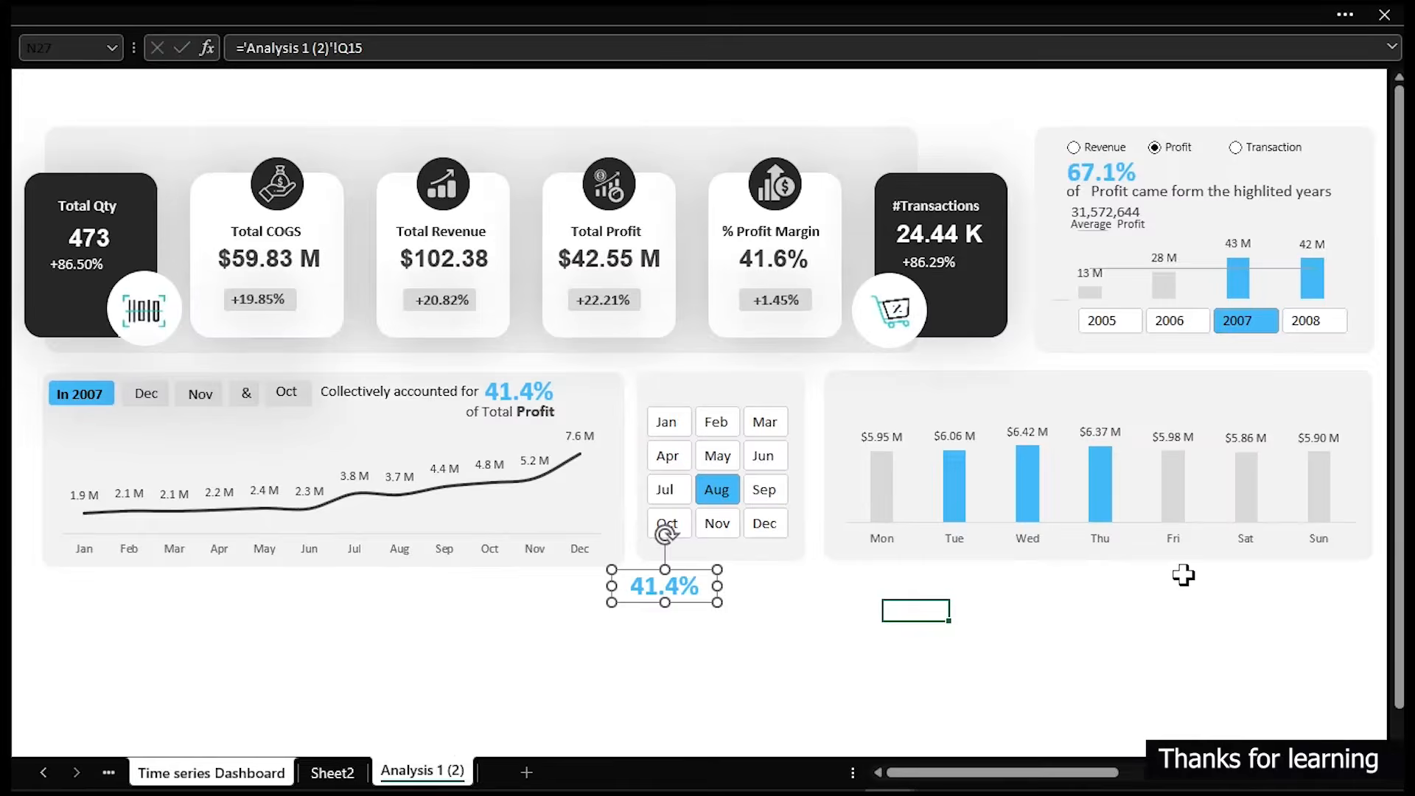
- Copy the 41.4% box's formatting onto the linked 44.3% box with Format Painter and move it aside
click(540, 390)
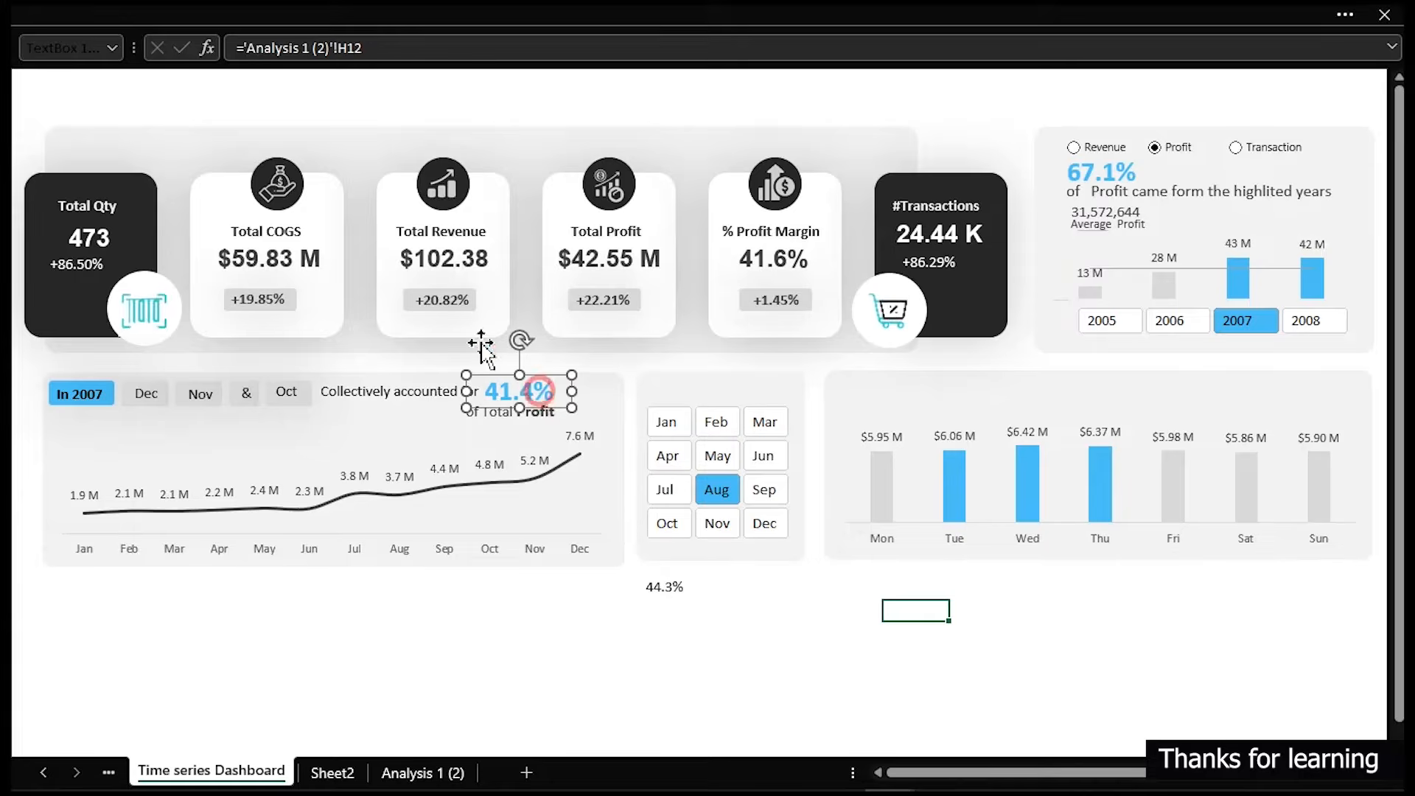
mouse_move(104, 17)
click(98, 149)
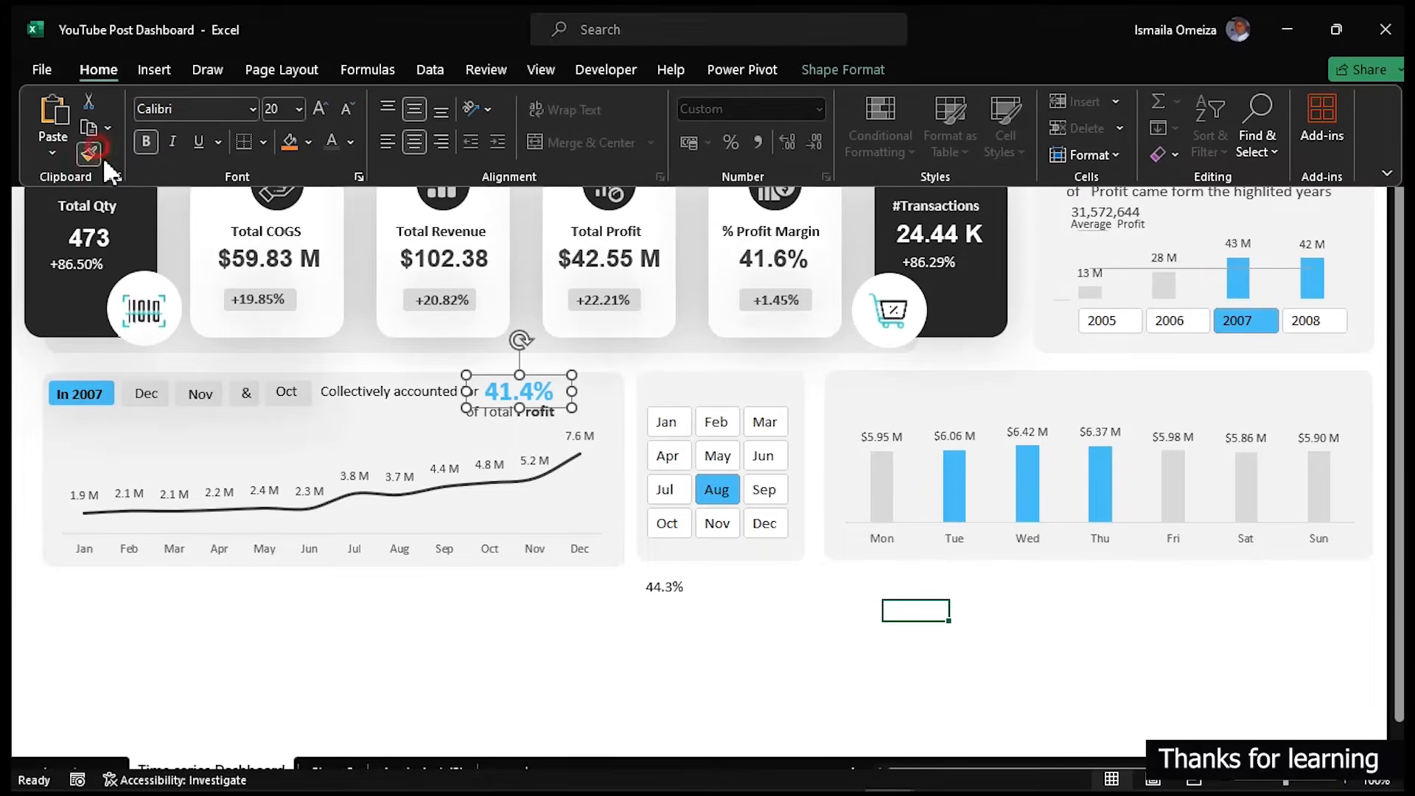
click(669, 589)
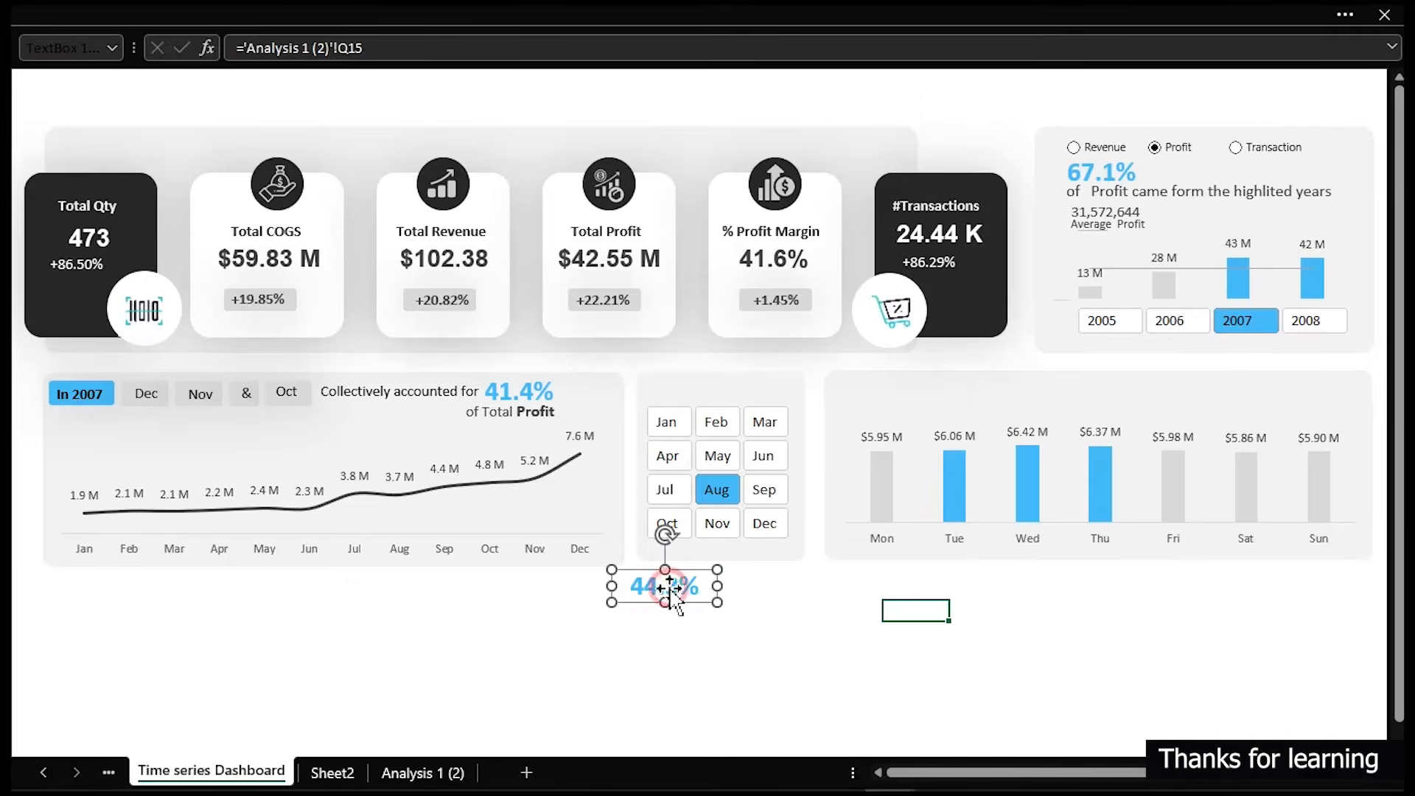
drag(671, 590, 755, 649)
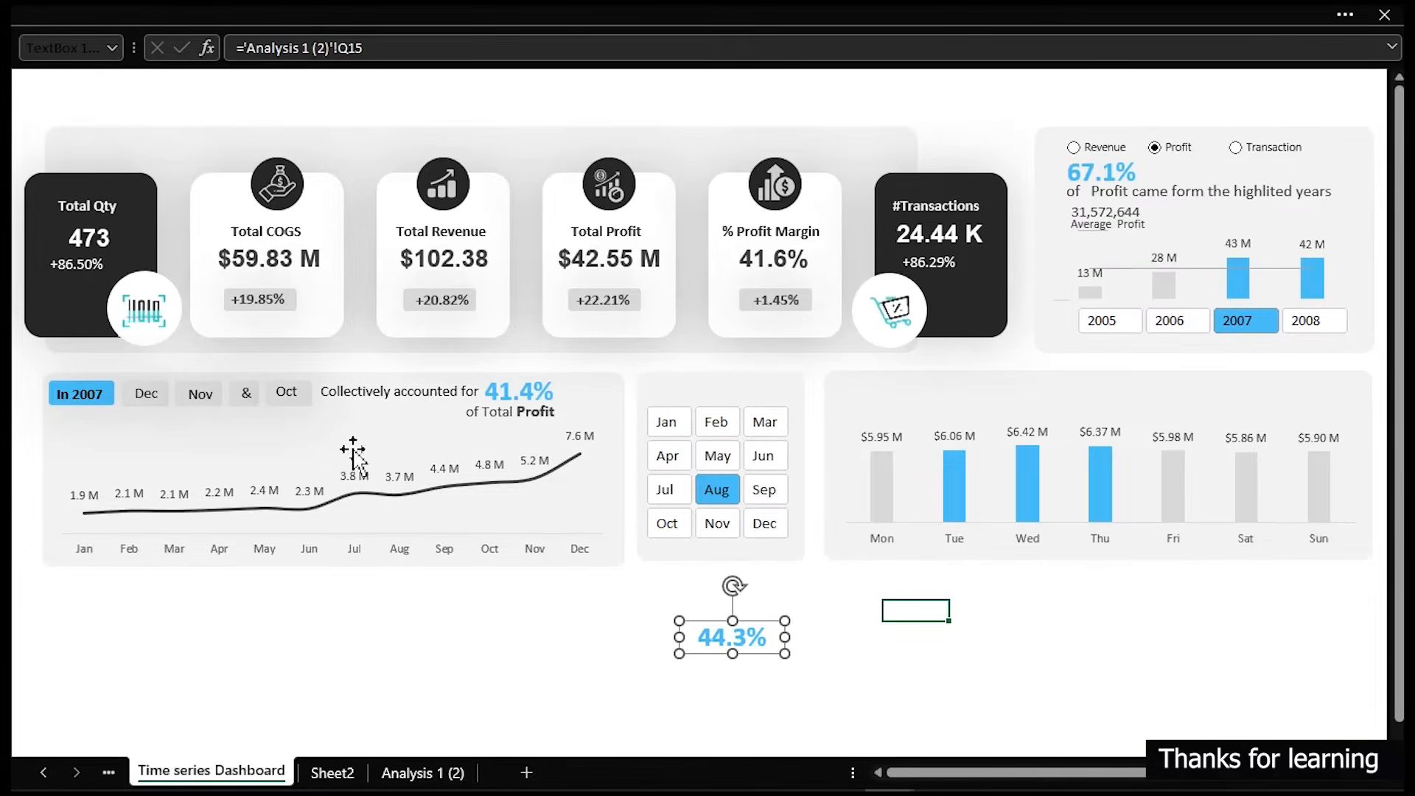
- Duplicate the "Collectively accounted for" caption and change the copy's text to "The Highlighted weekdays contributed"
click(371, 396)
drag(371, 396, 404, 662)
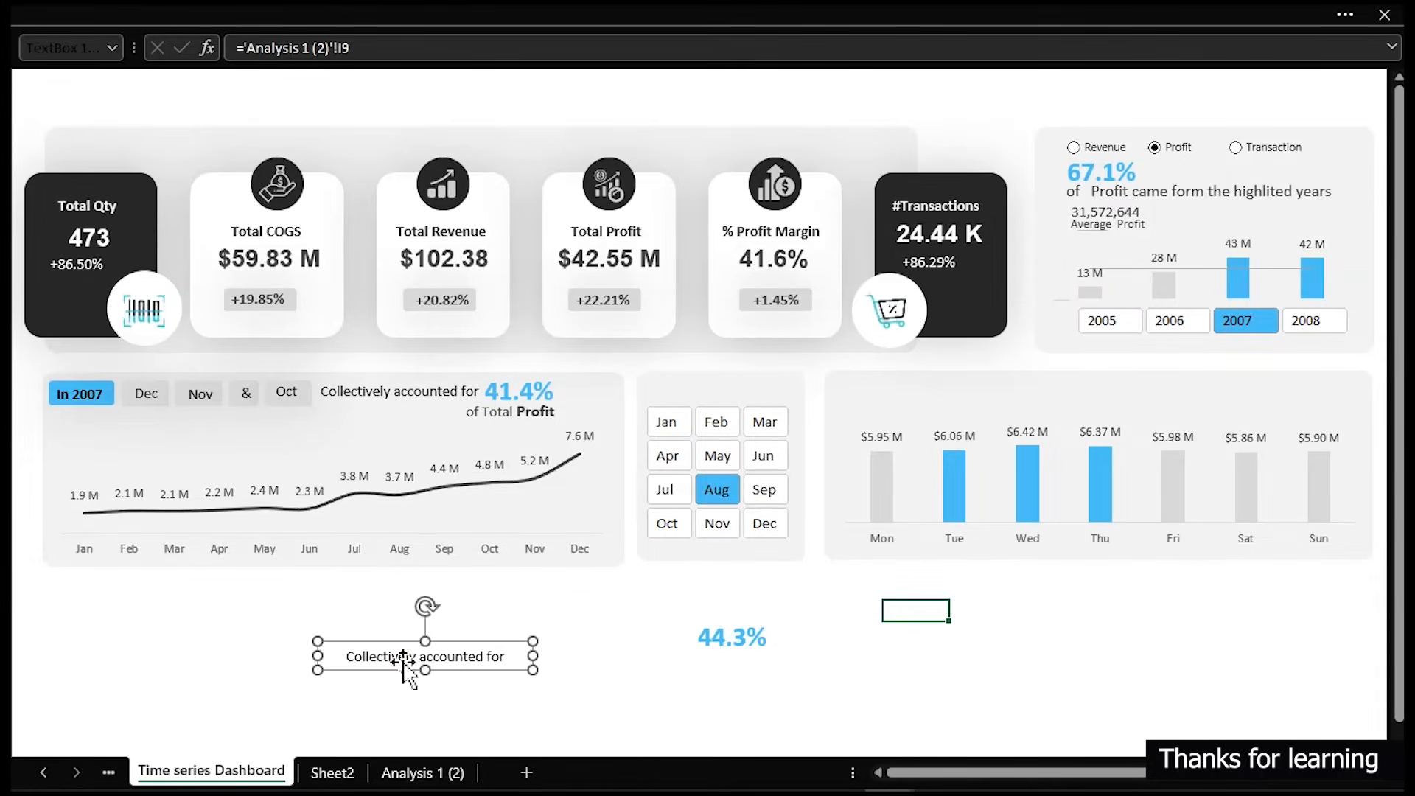
triple_click(407, 661)
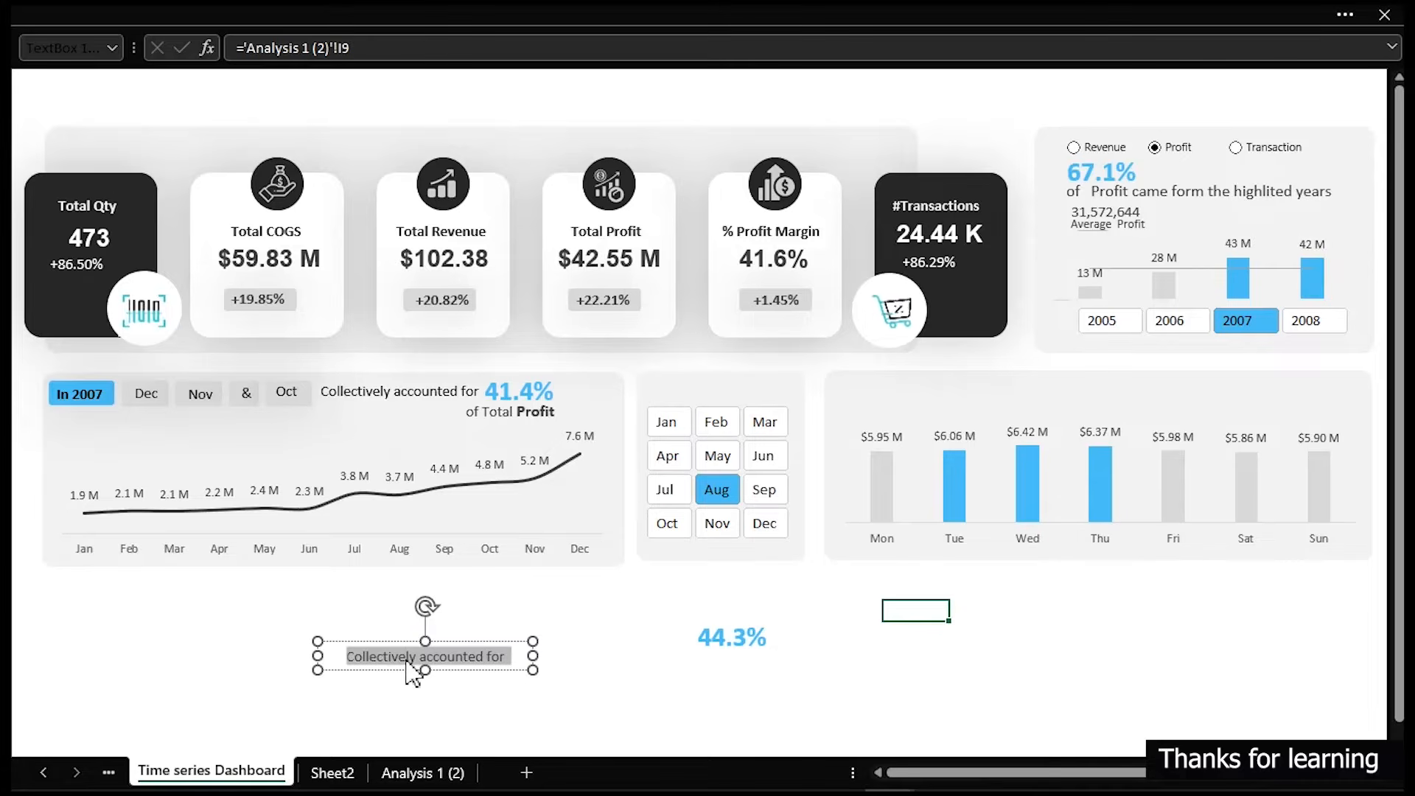
text(The Hi)
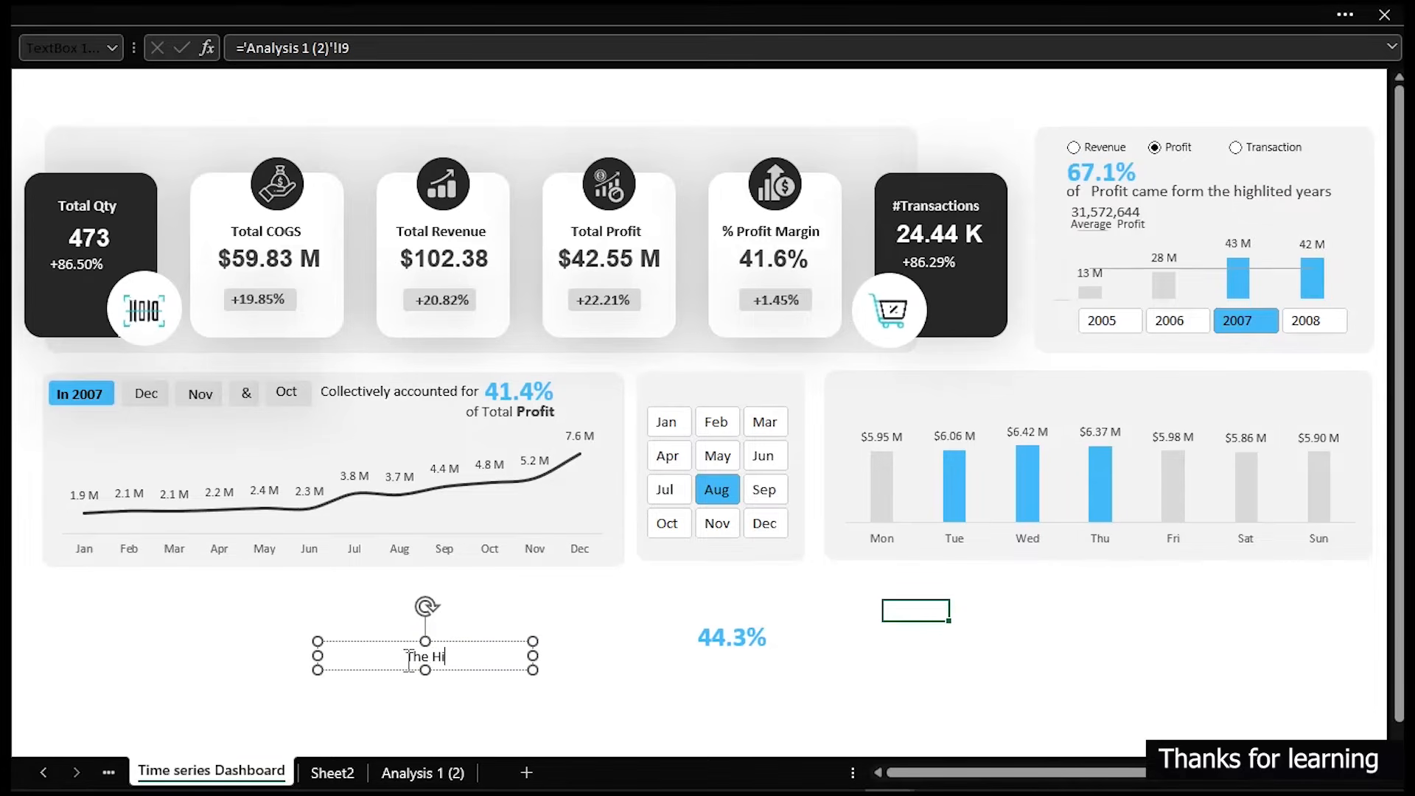
text(ghli)
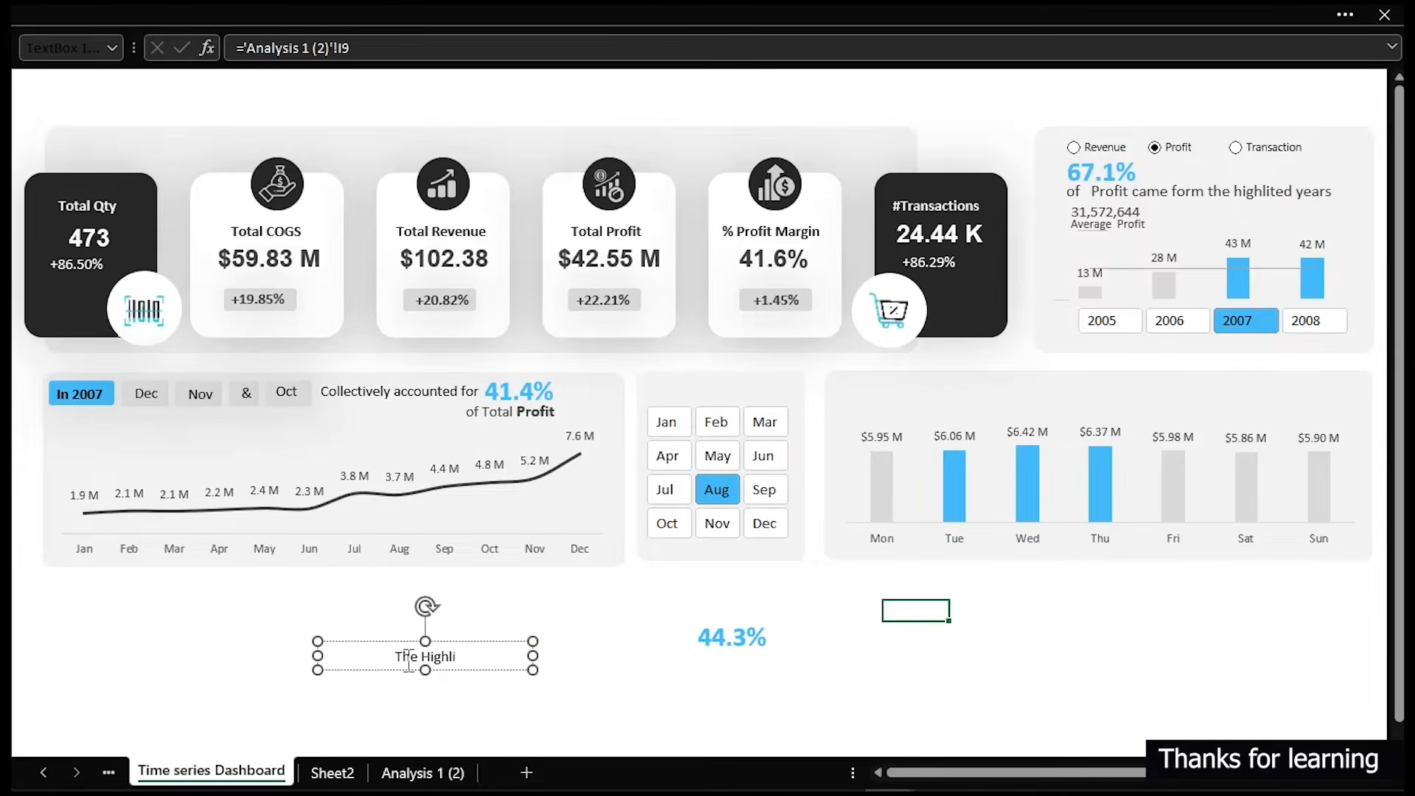
text(ghte)
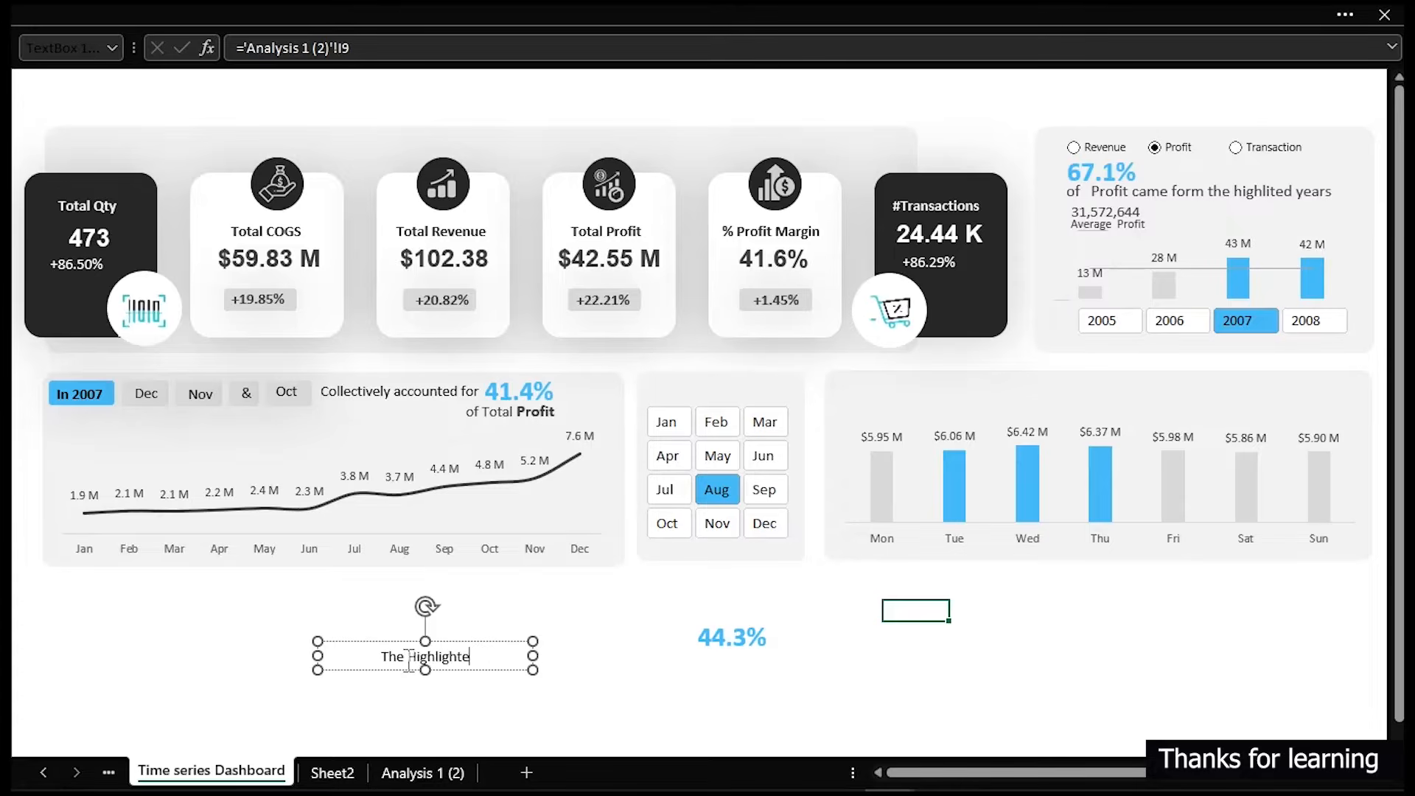
text(d weekday contributed)
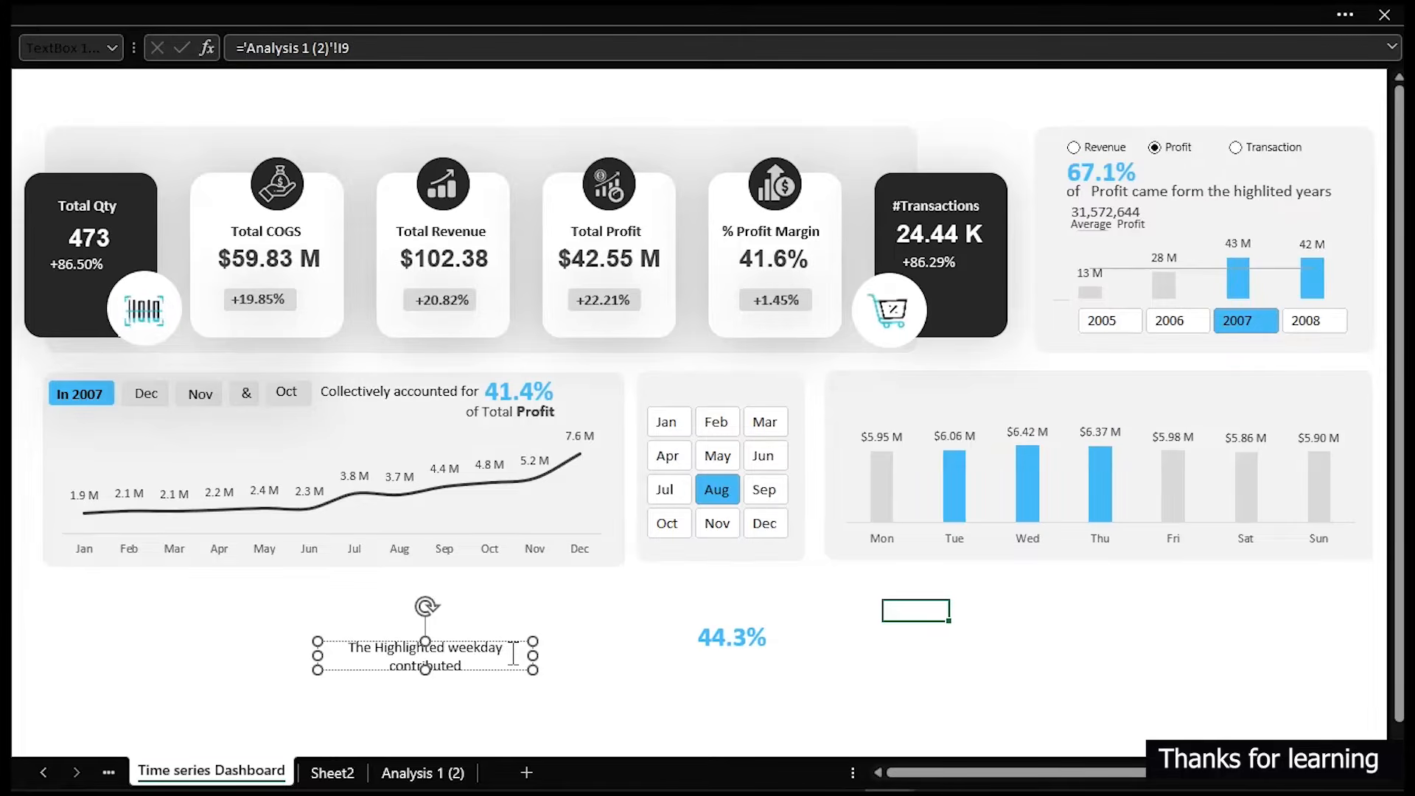
text(s)
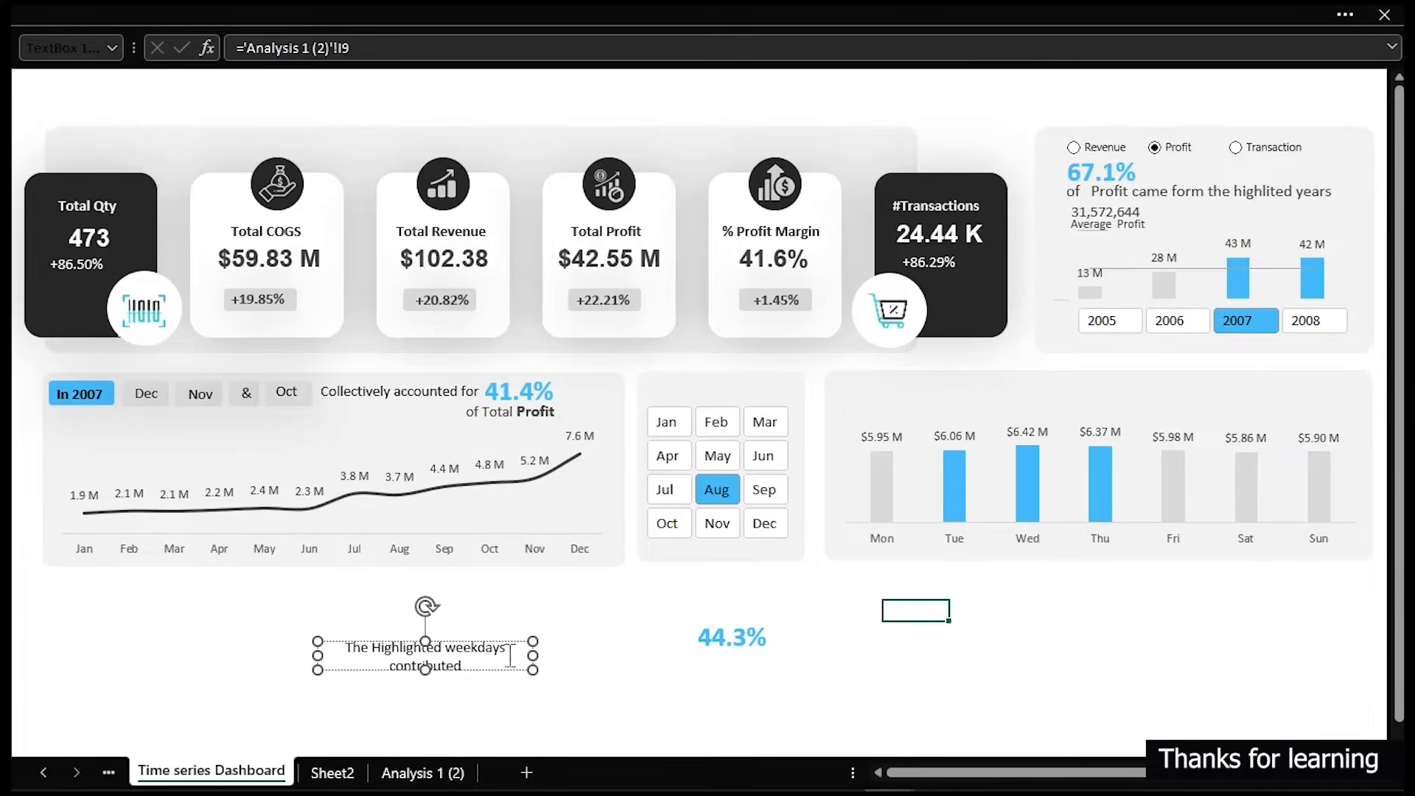
- Move the new caption and the 44.3% box to the top of the day-of-week chart
drag(533, 655, 1063, 402)
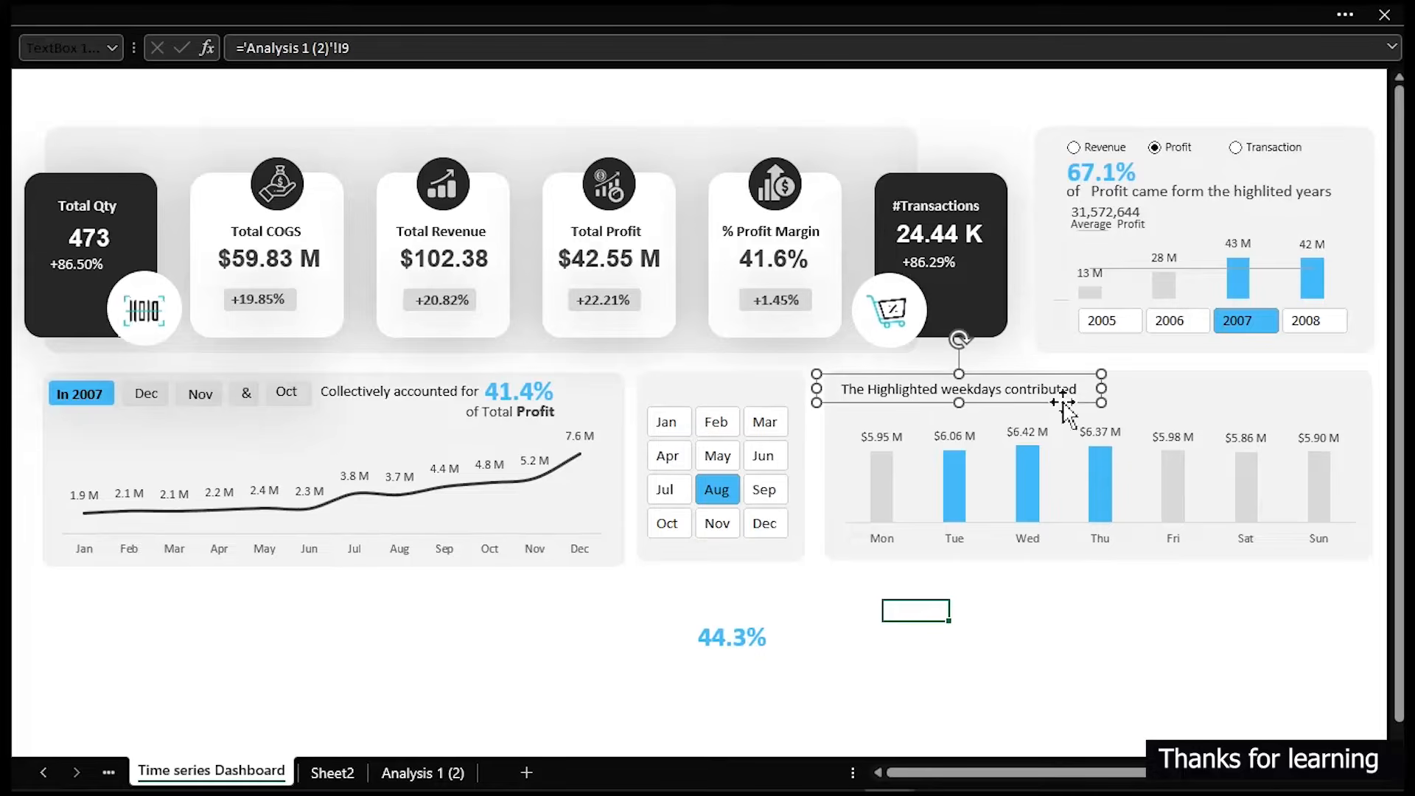
click(737, 641)
drag(737, 640, 1125, 409)
- Duplicate the "of Total Profit" label and place the copy right after the 44.3% value on the day-of-week chart
click(520, 413)
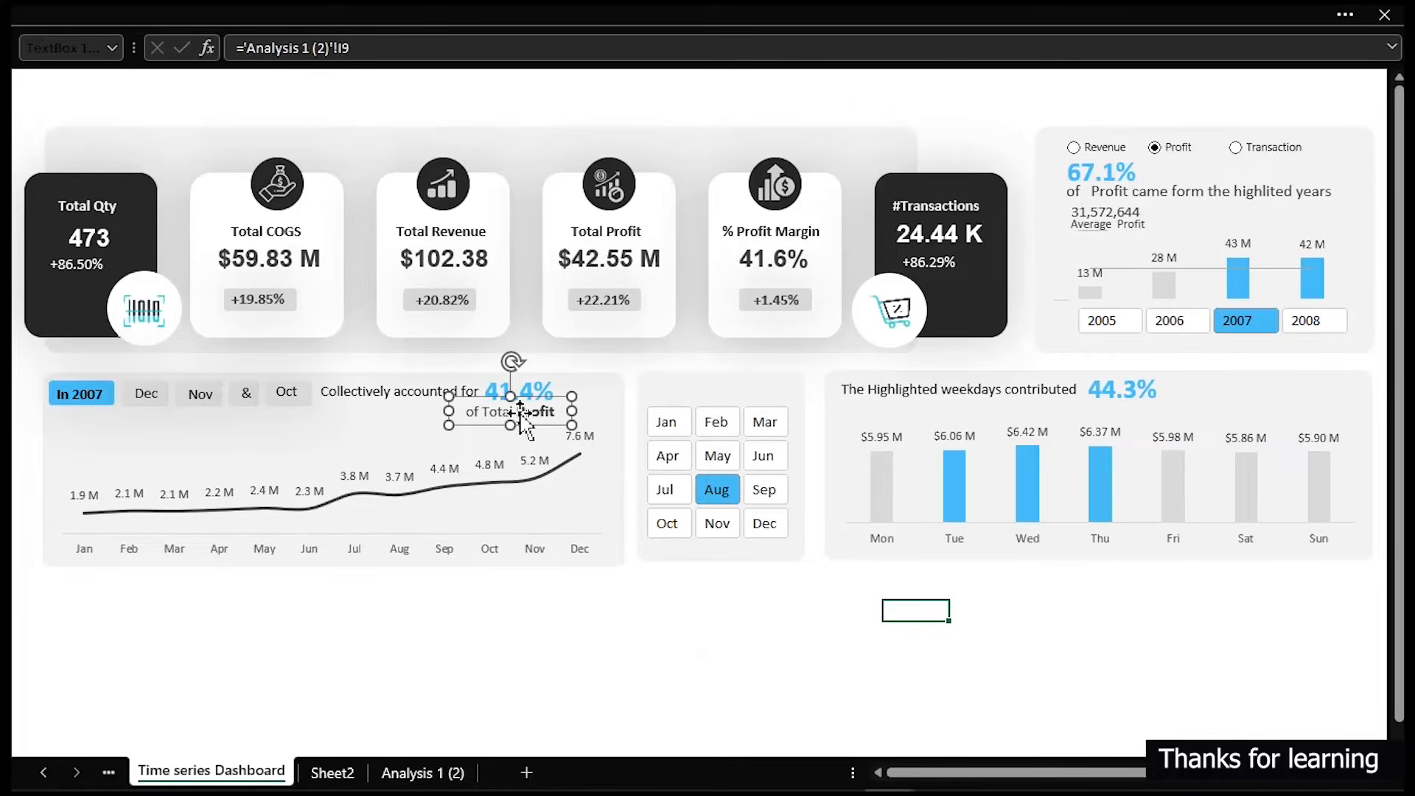
drag(520, 413, 1205, 388)
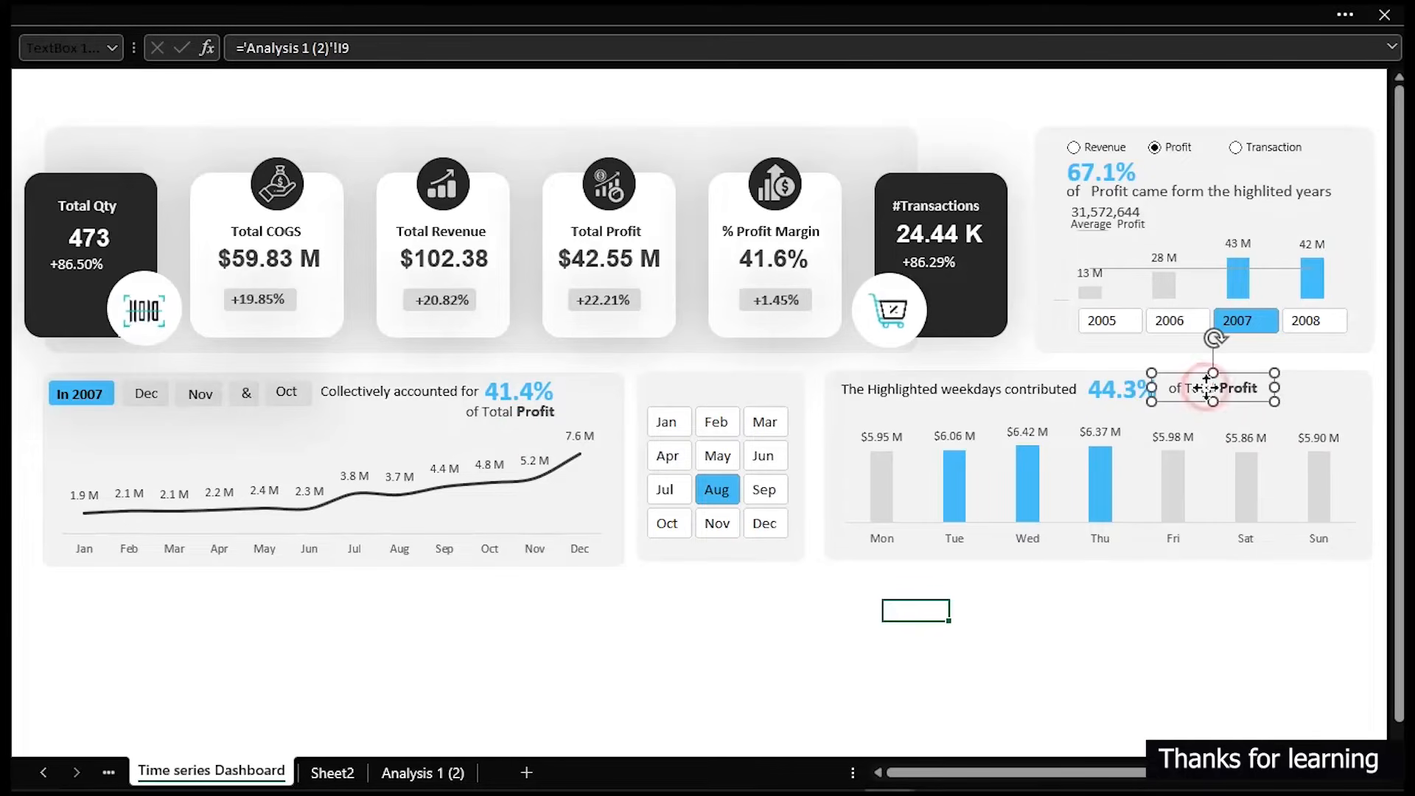
click(1019, 627)
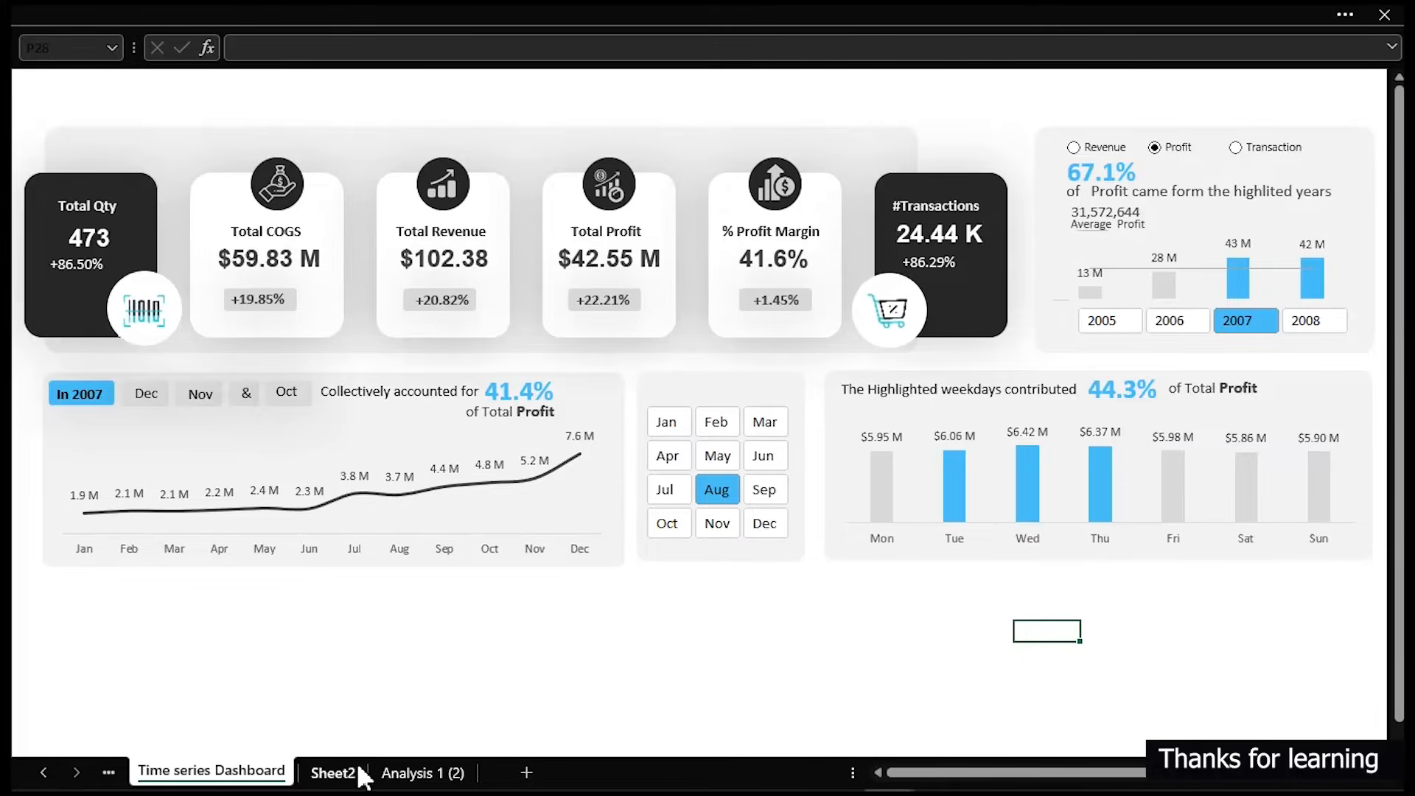
- On the Analysis 1 (2) sheet, narrow column W and fill it with a dark gray as a separator
click(393, 771)
drag(1223, 641, 1179, 639)
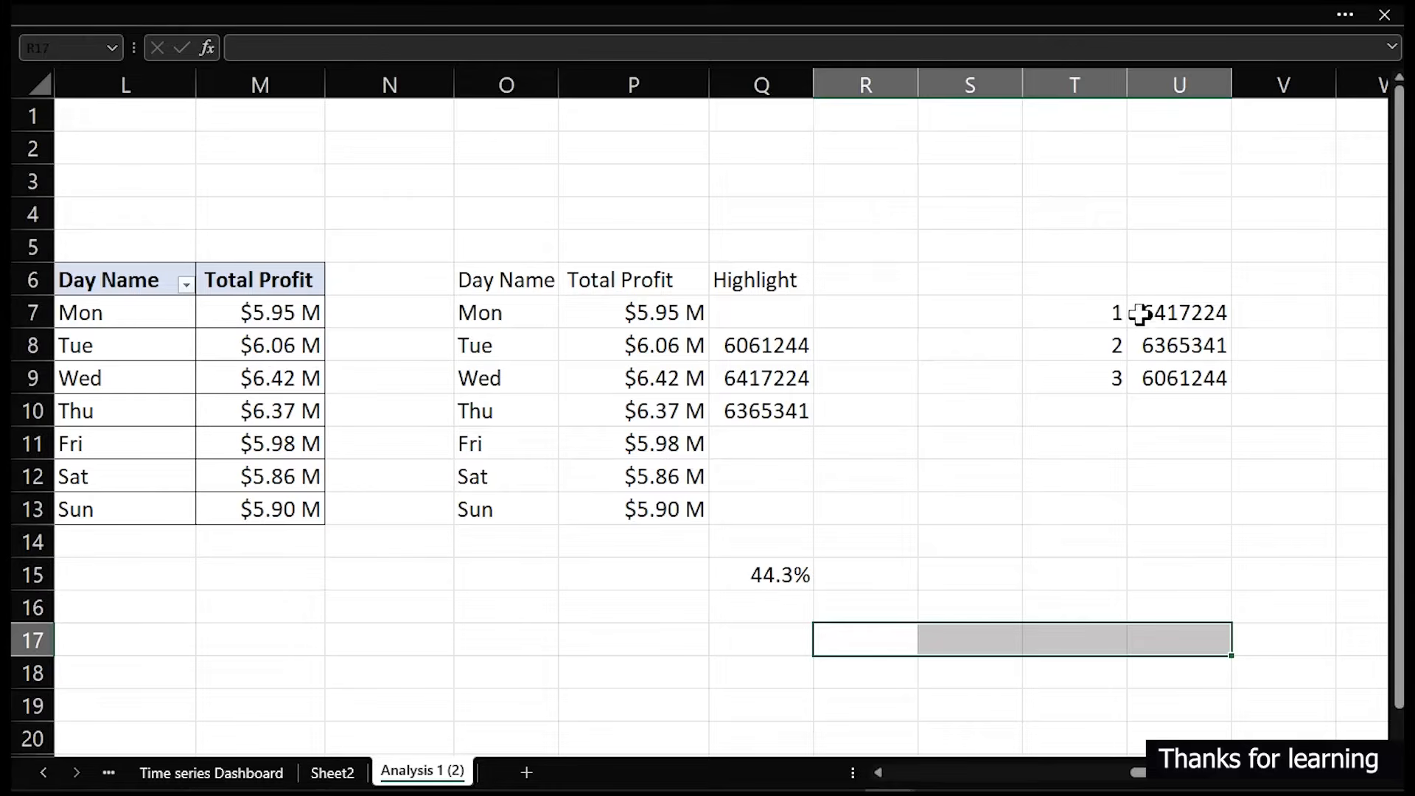
drag(1092, 310, 1213, 378)
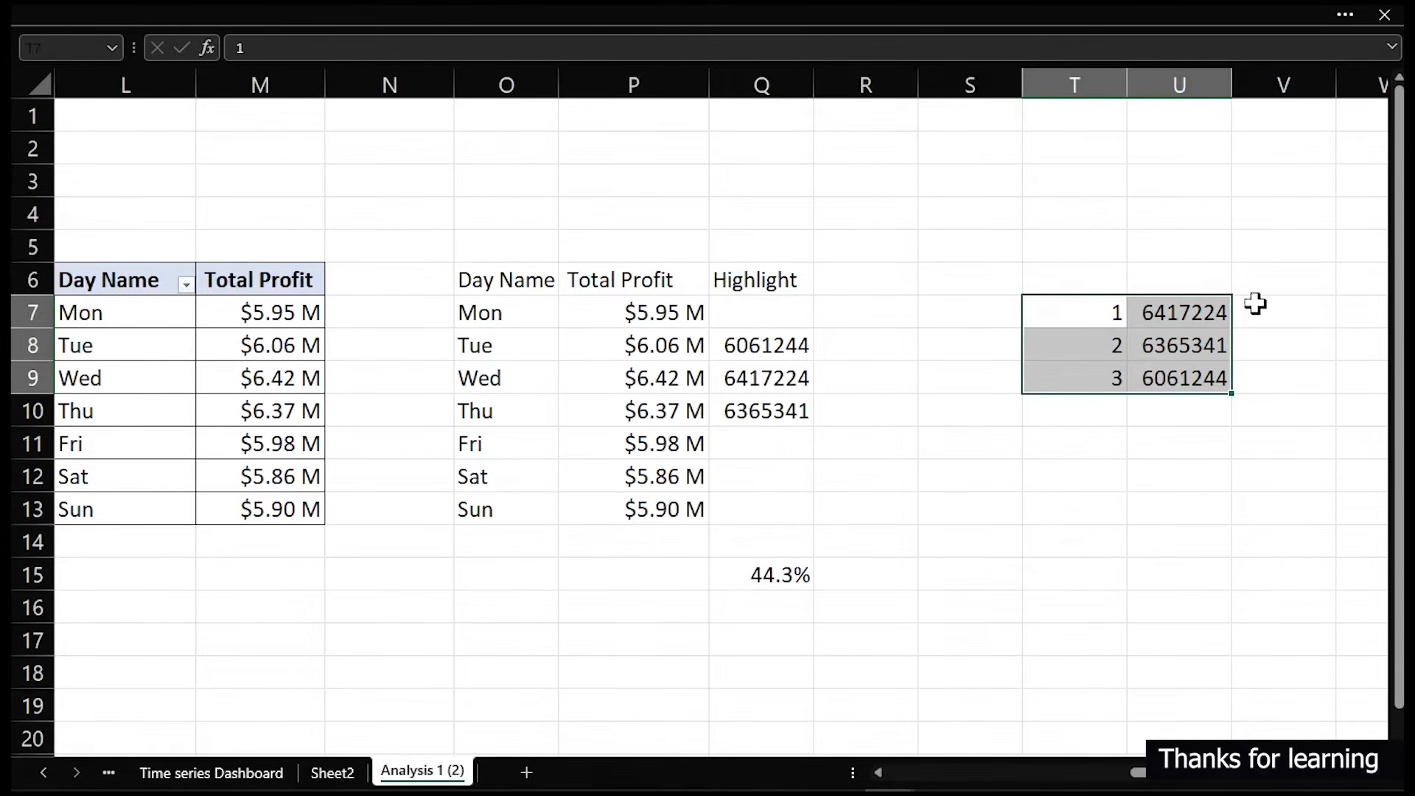
click(1360, 85)
drag(1247, 548, 1326, 511)
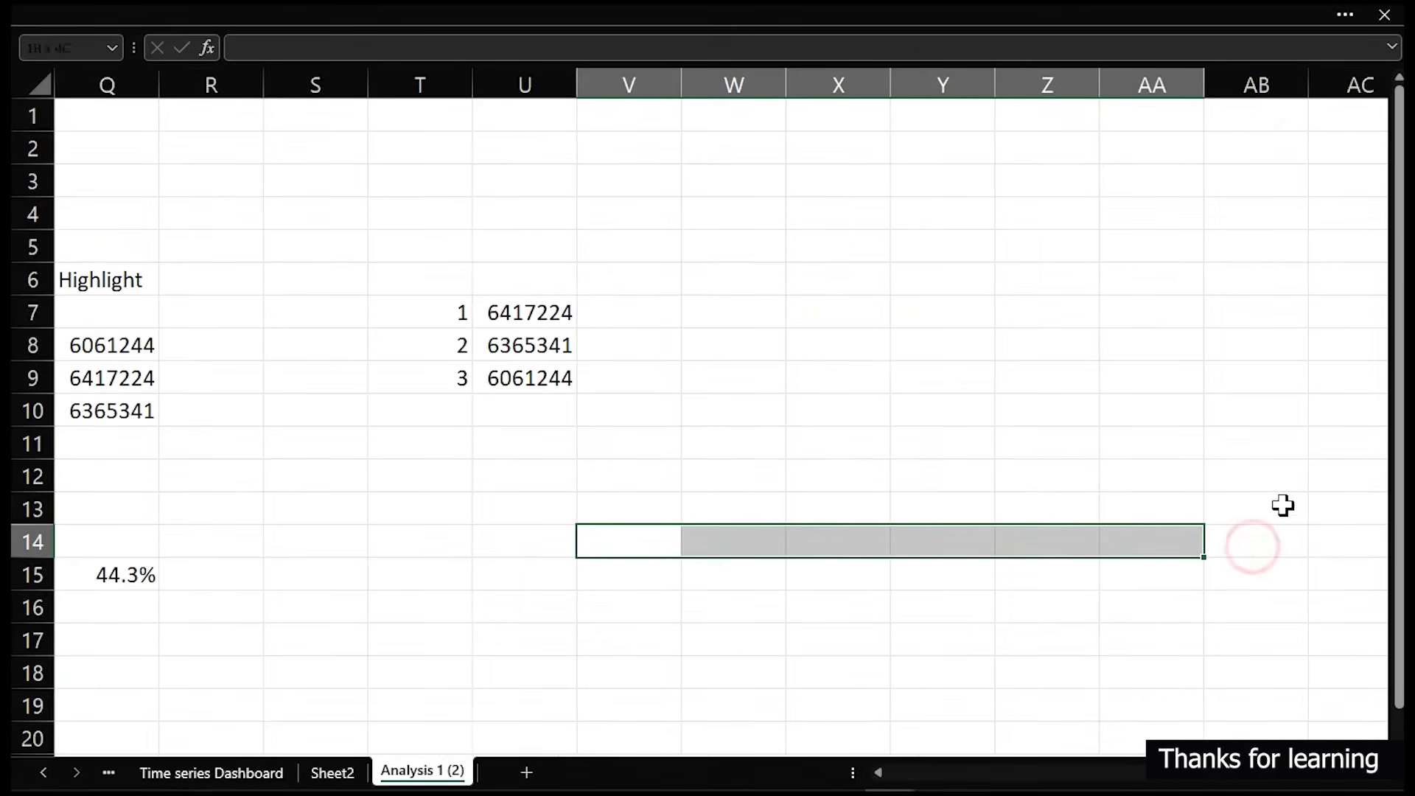
click(757, 77)
drag(787, 78, 720, 92)
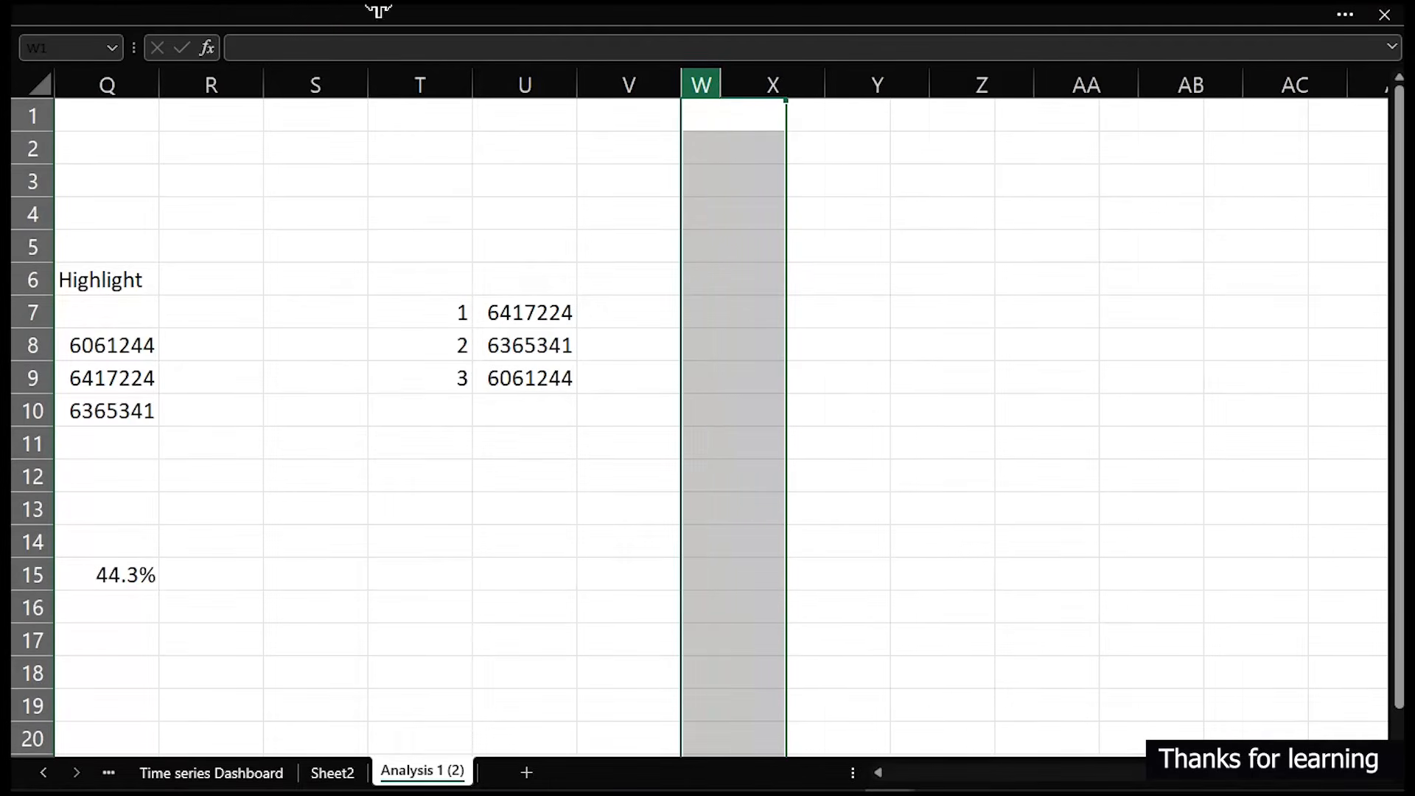
click(245, 19)
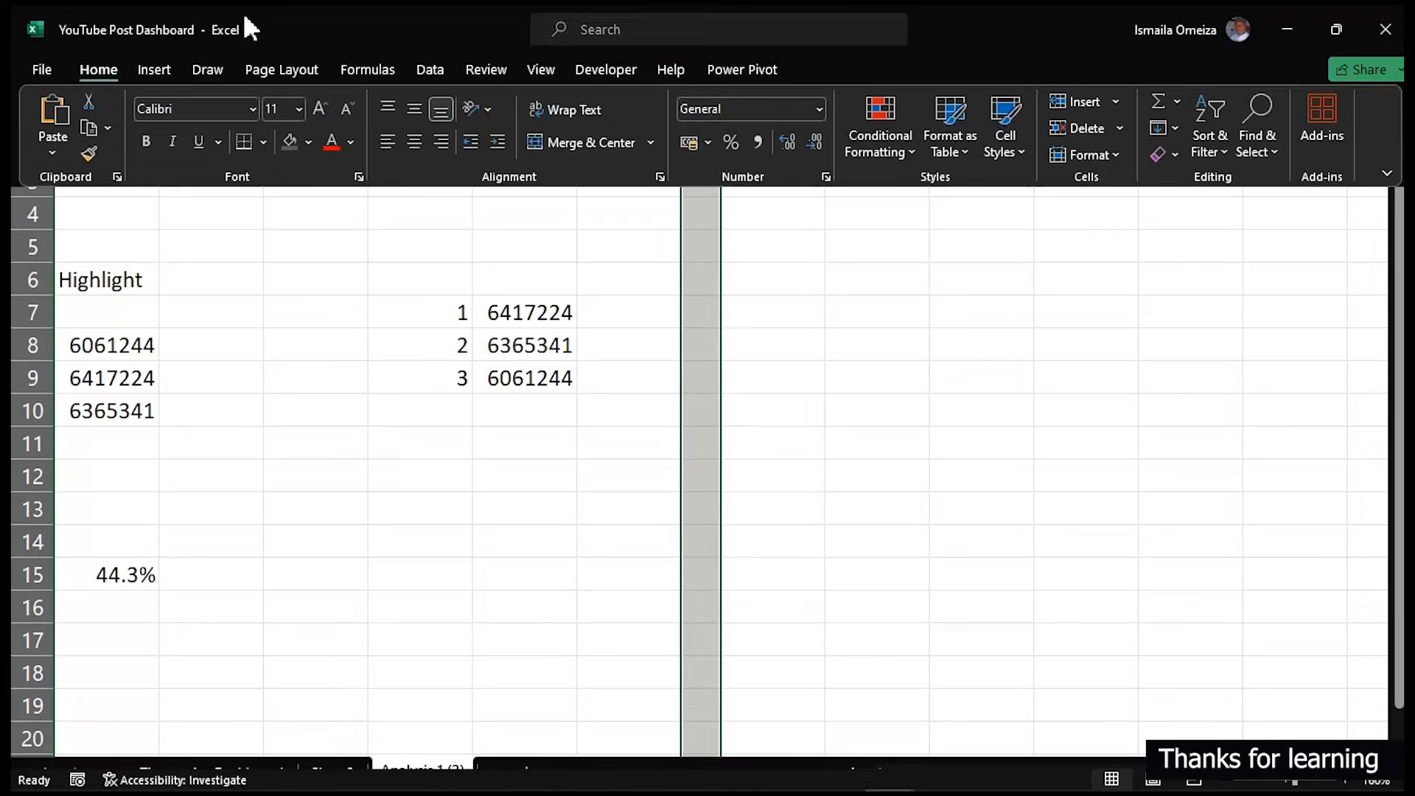
click(285, 140)
click(338, 350)
- Copy the Day Name / Total Profit pivot table and paste it at Y4, beyond the separator column
drag(253, 185, 18, 178)
drag(130, 280, 259, 496)
key(ctrl+c)
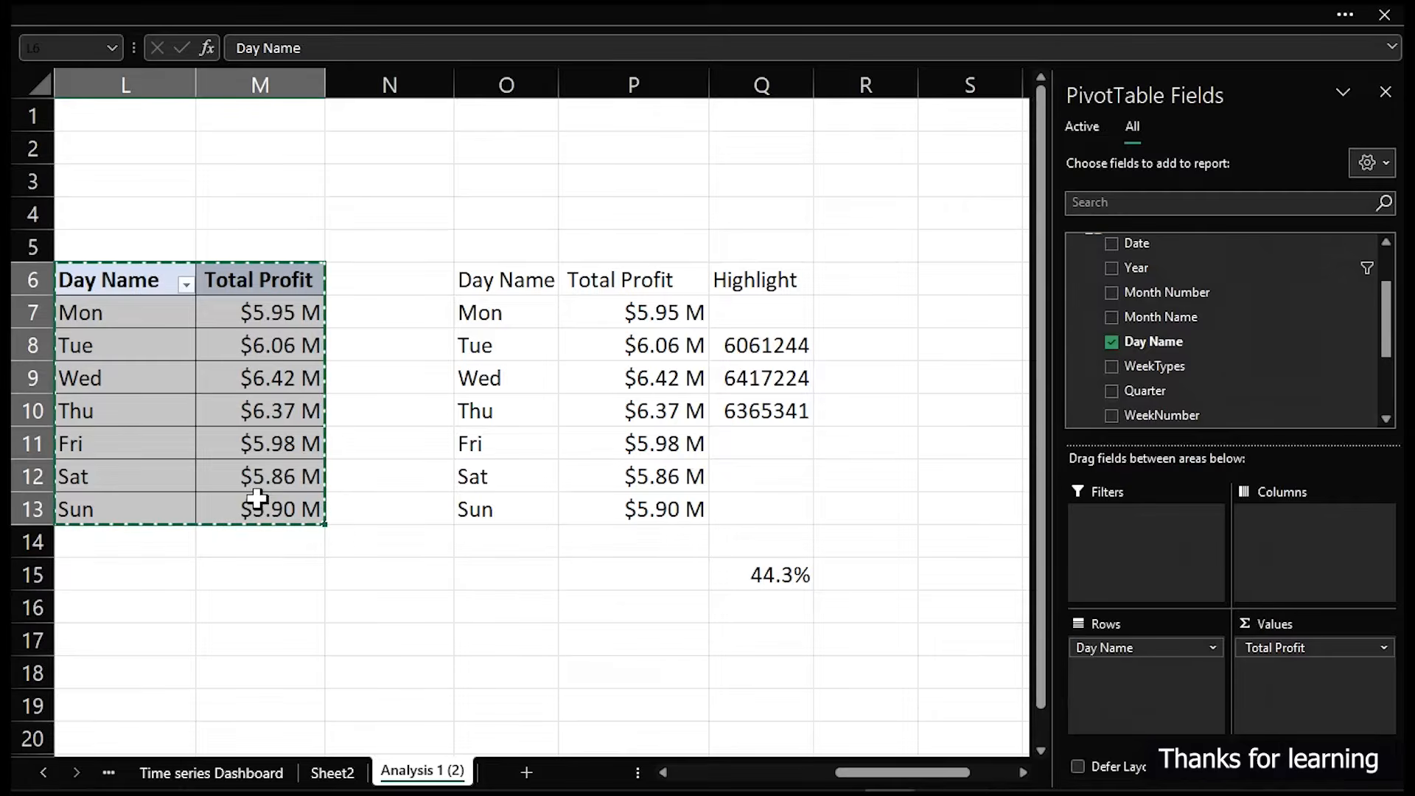
drag(905, 221, 1165, 227)
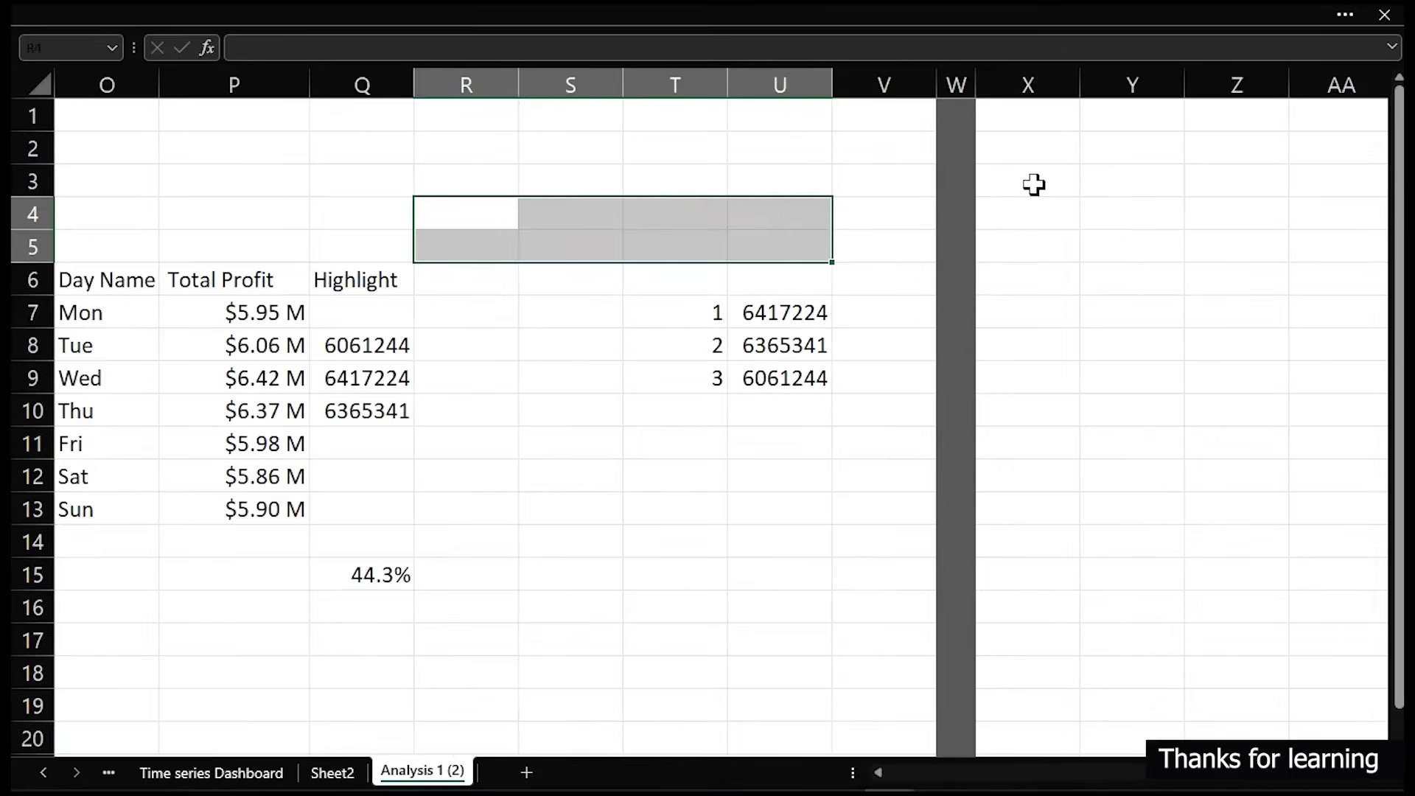
click(1133, 213)
key(ctrl+v)
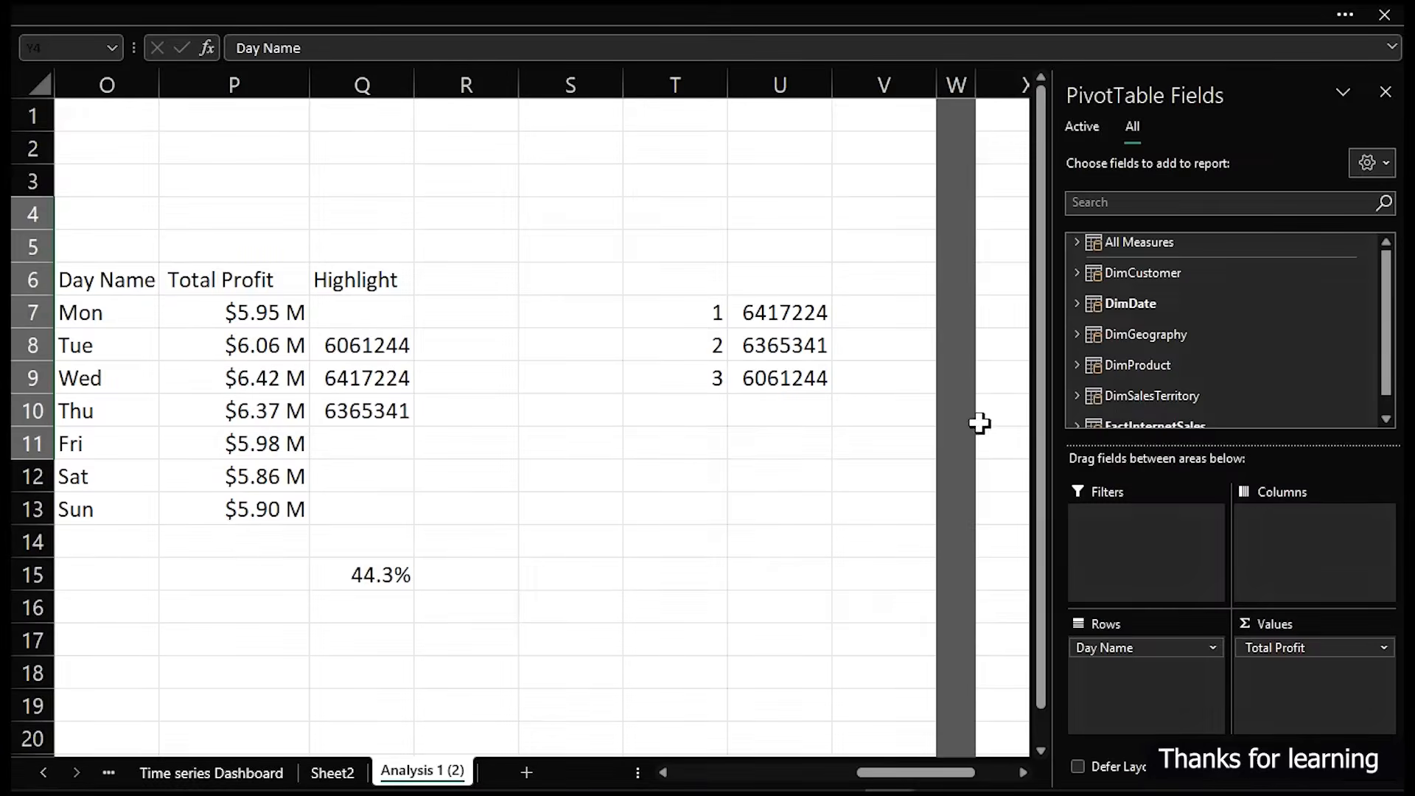
- In the pasted pivot table, replace the Day Name row field with WeekTypes from DimDate
click(927, 432)
drag(948, 433, 1181, 417)
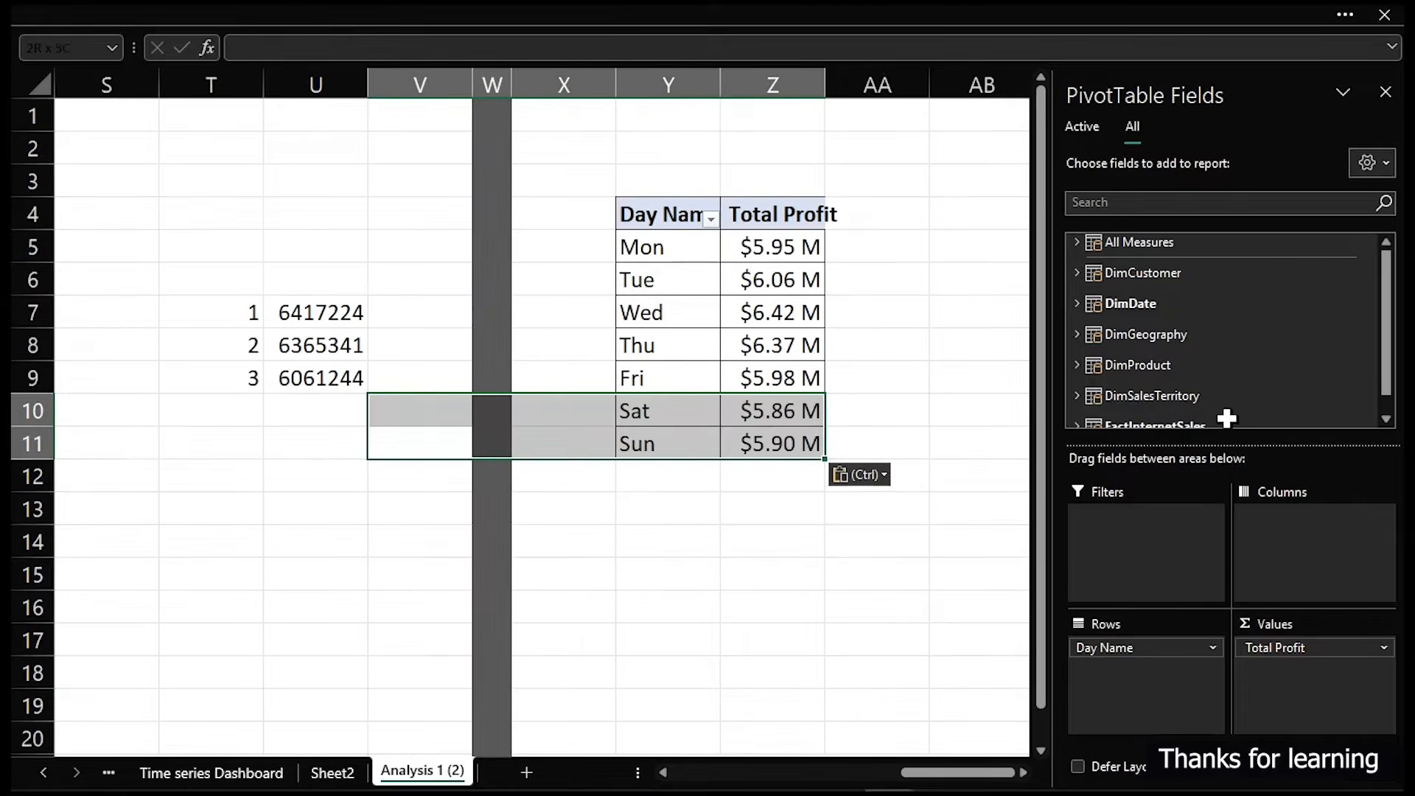
drag(971, 398, 1179, 378)
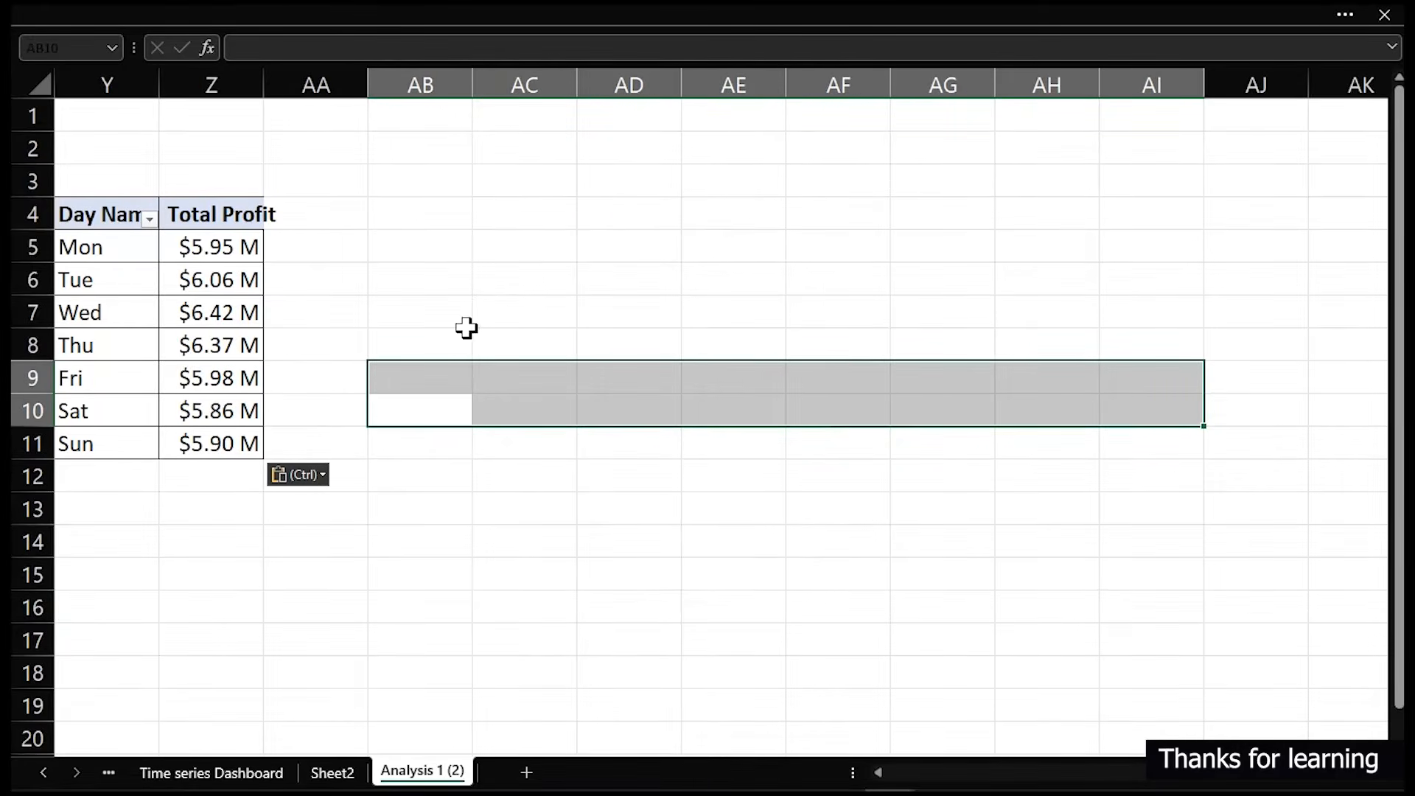
drag(111, 288, 16, 277)
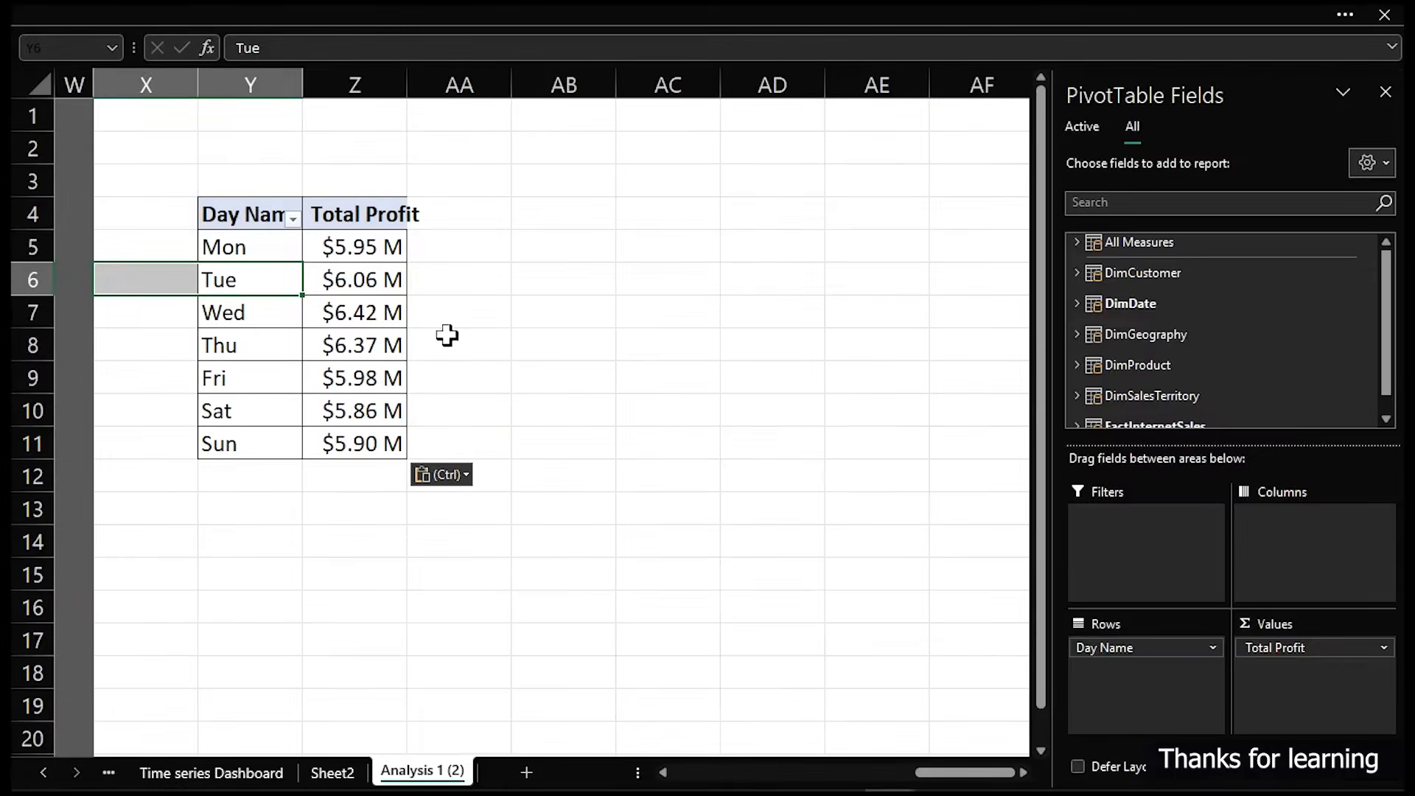
click(467, 336)
click(221, 306)
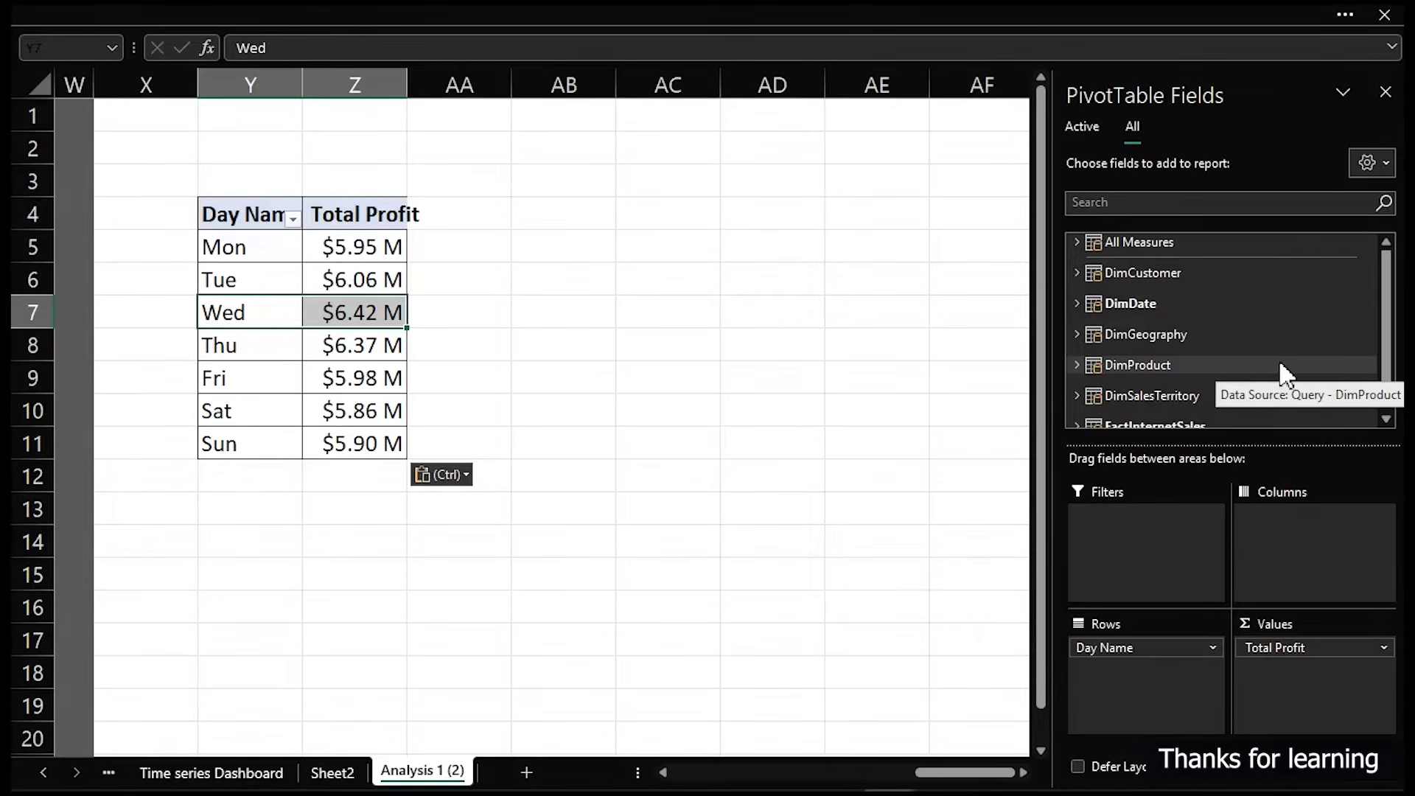
drag(1172, 646, 875, 644)
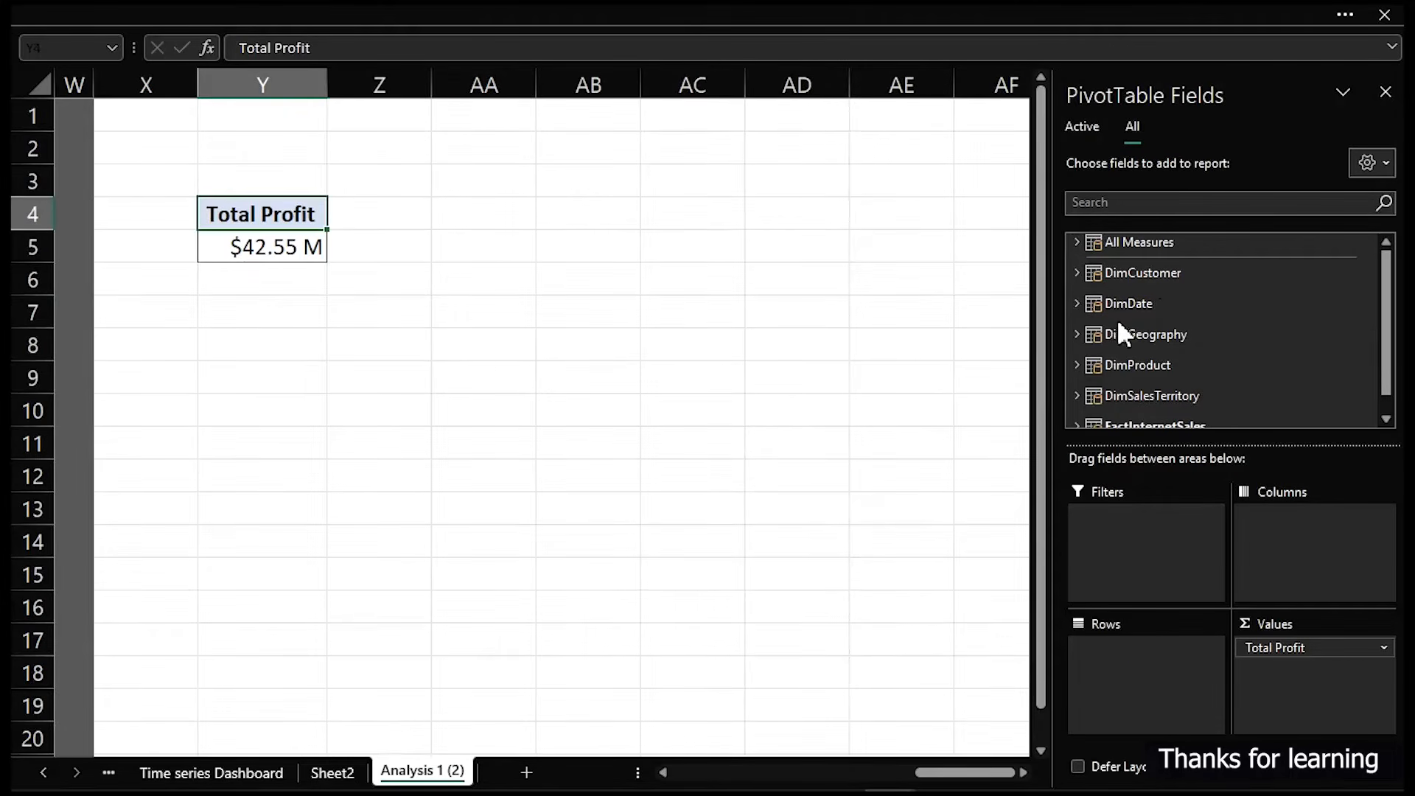
click(1070, 303)
drag(1169, 382, 1129, 677)
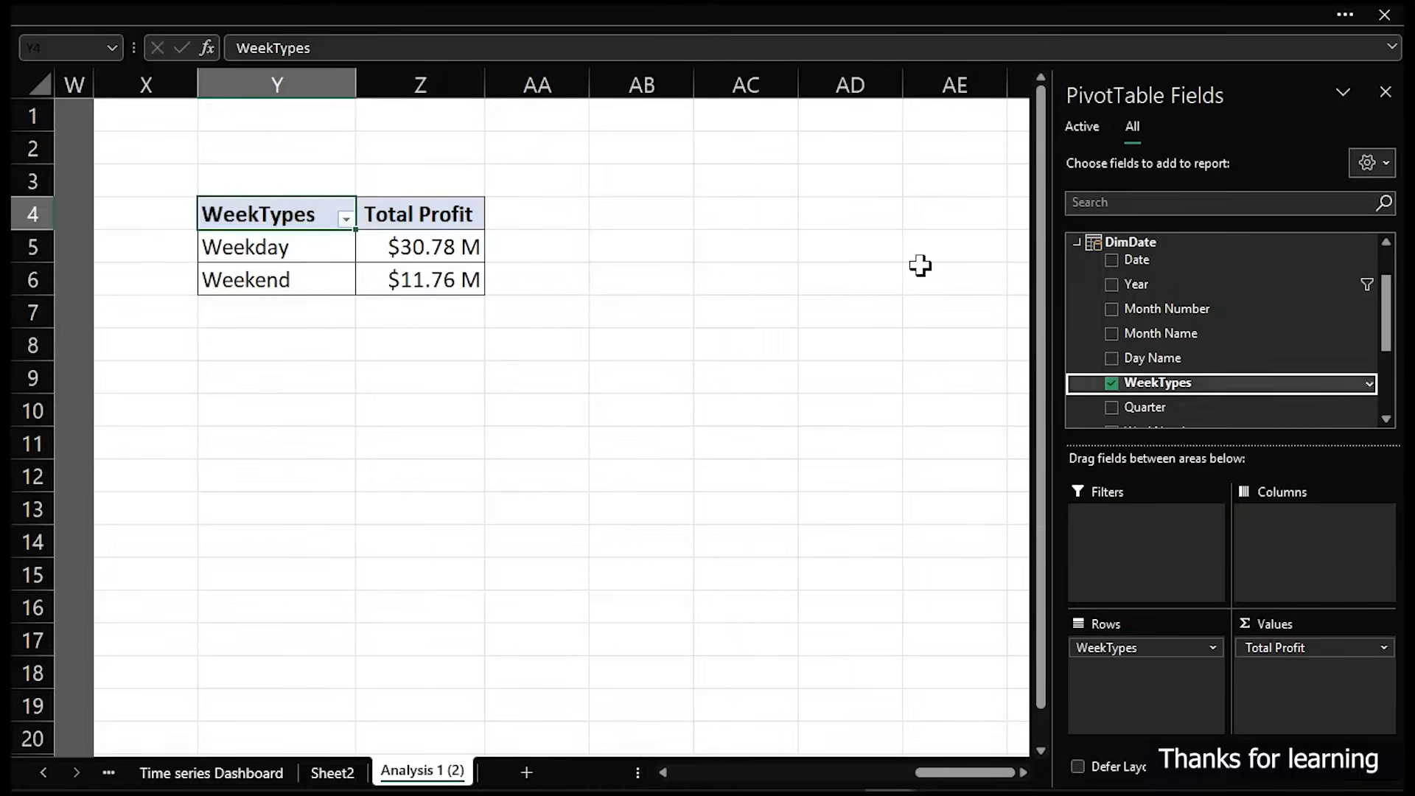
mouse_move(479, 249)
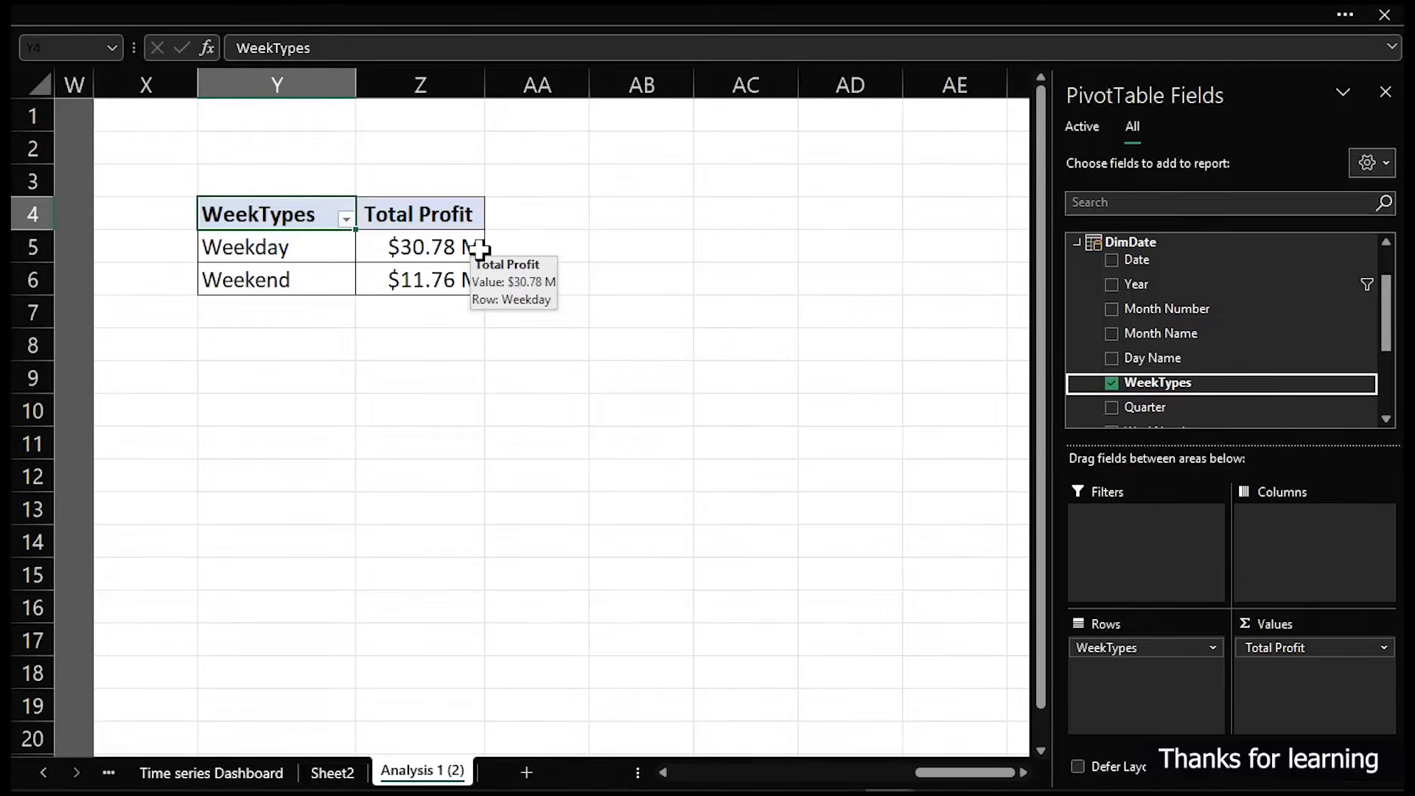
- Add a "%" header in AA4 and enter =Z5/SUM(Z5:Z6) in AA5 for the weekday share of total profit
click(529, 213)
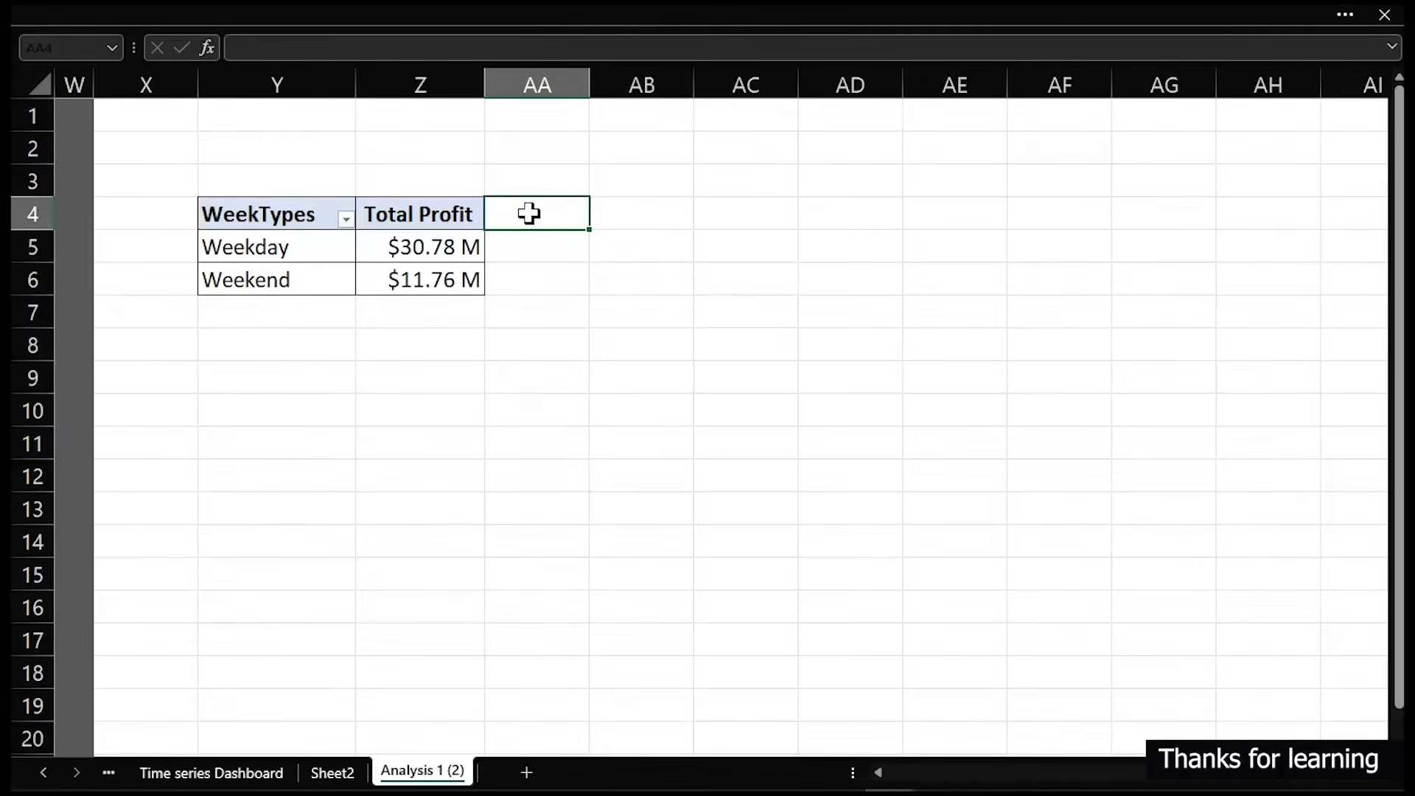
text(%)
key(Return)
text(=)
key(Left)
text(/)
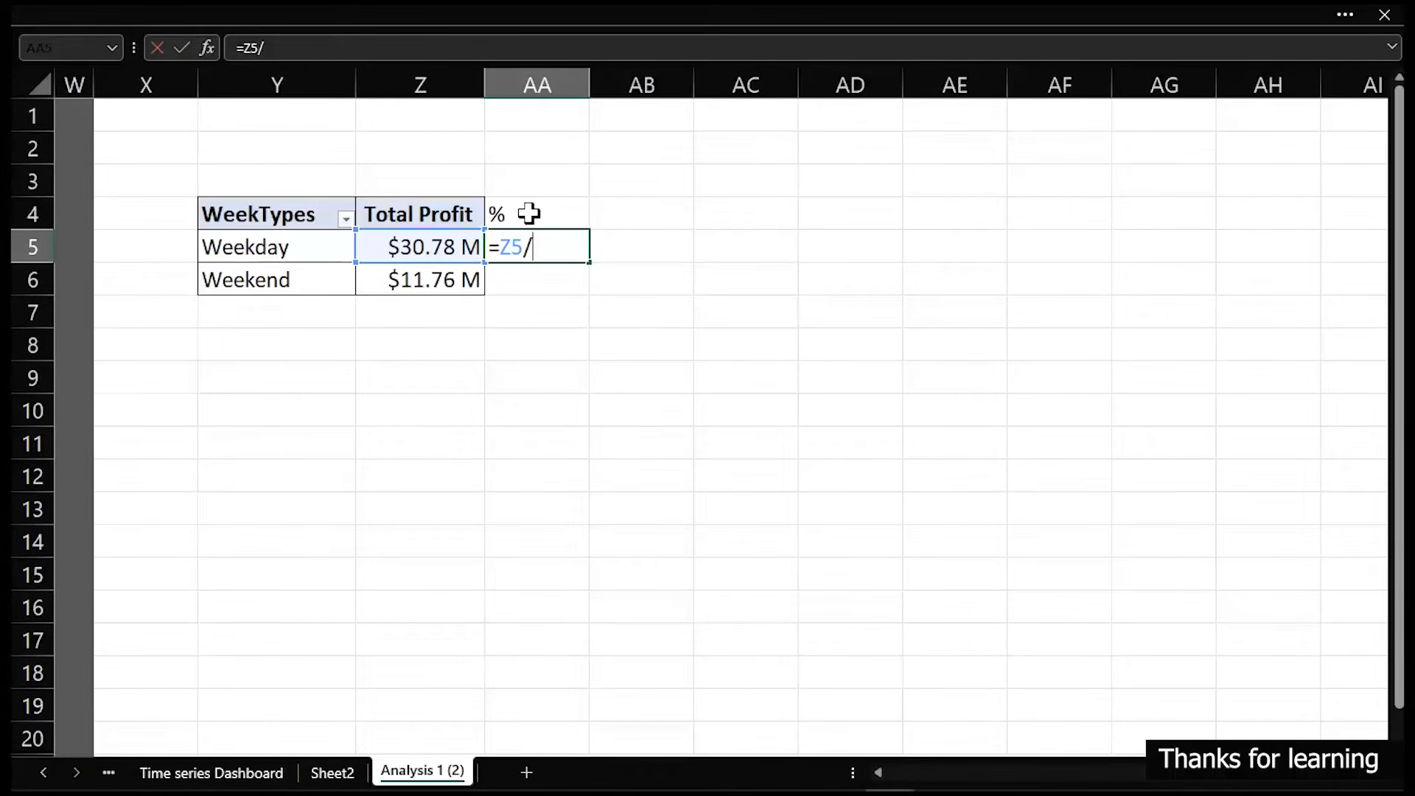
text(sum)
key(Tab)
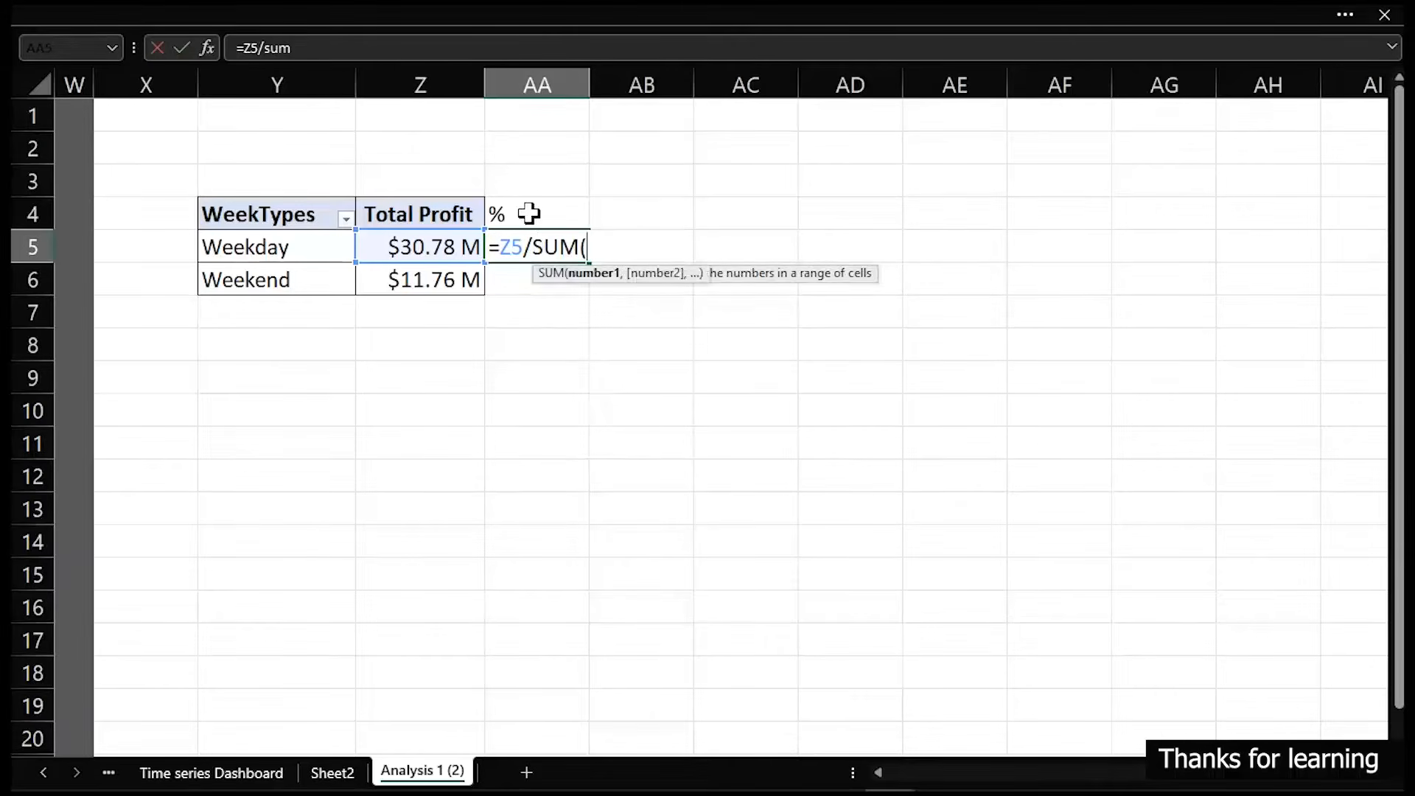
drag(441, 246, 442, 267)
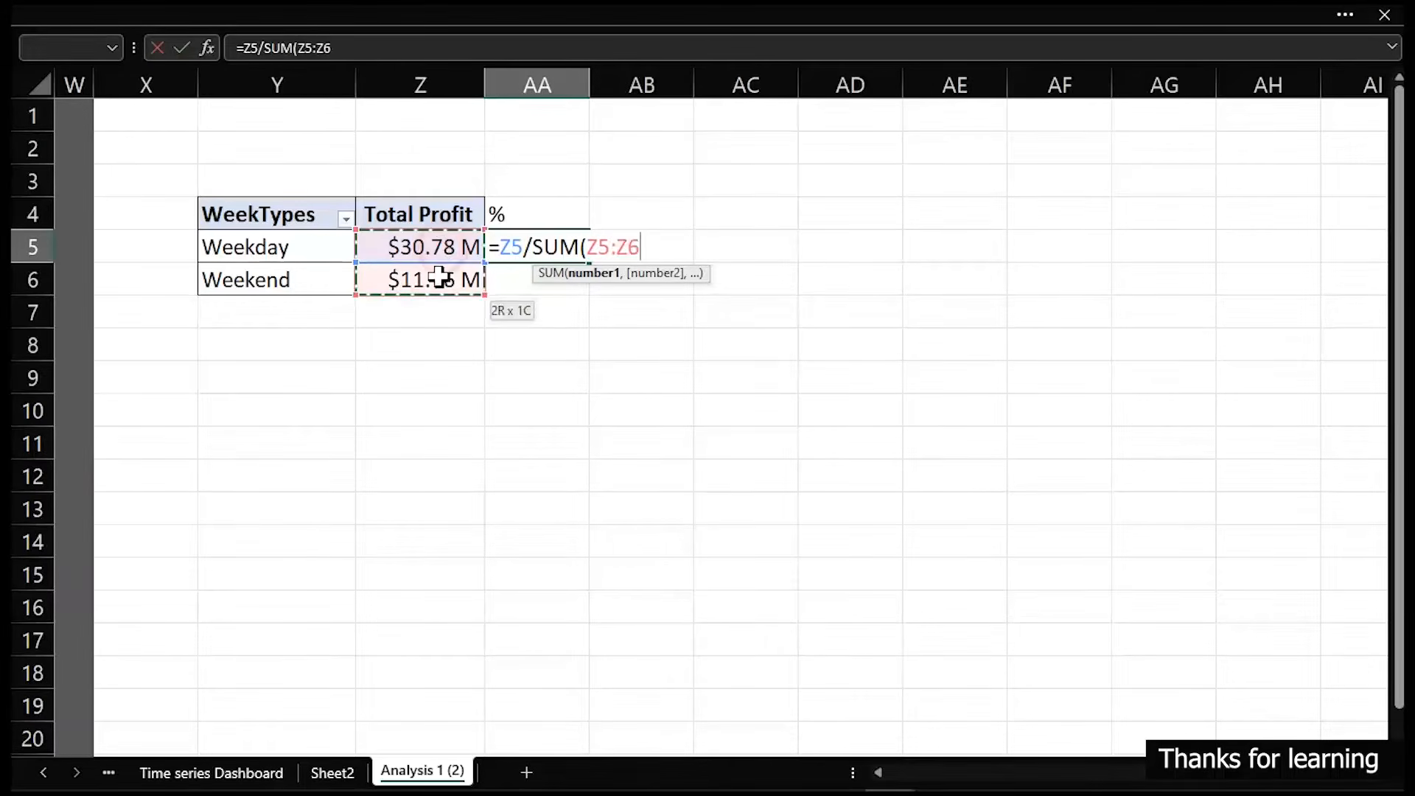
text())
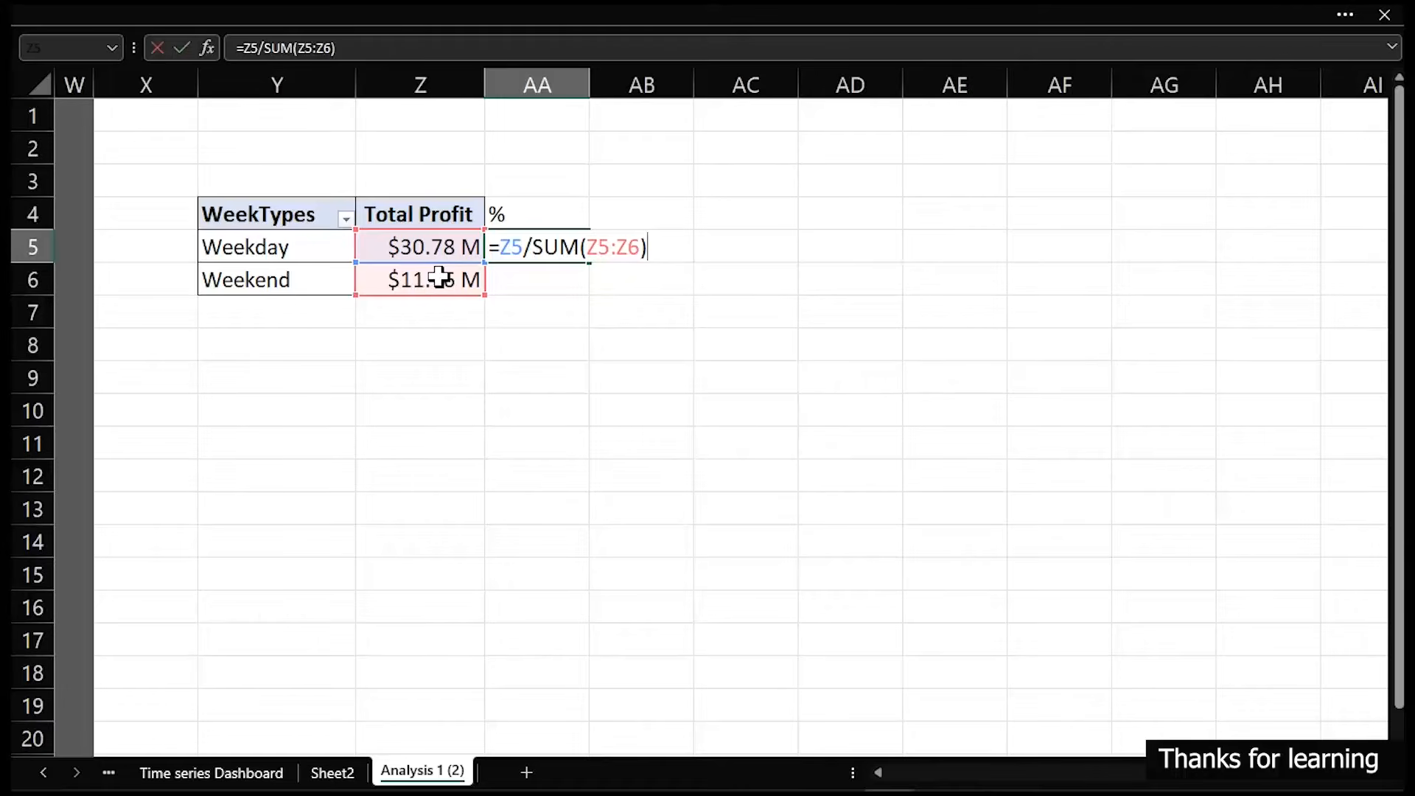
key(ctrl+Return)
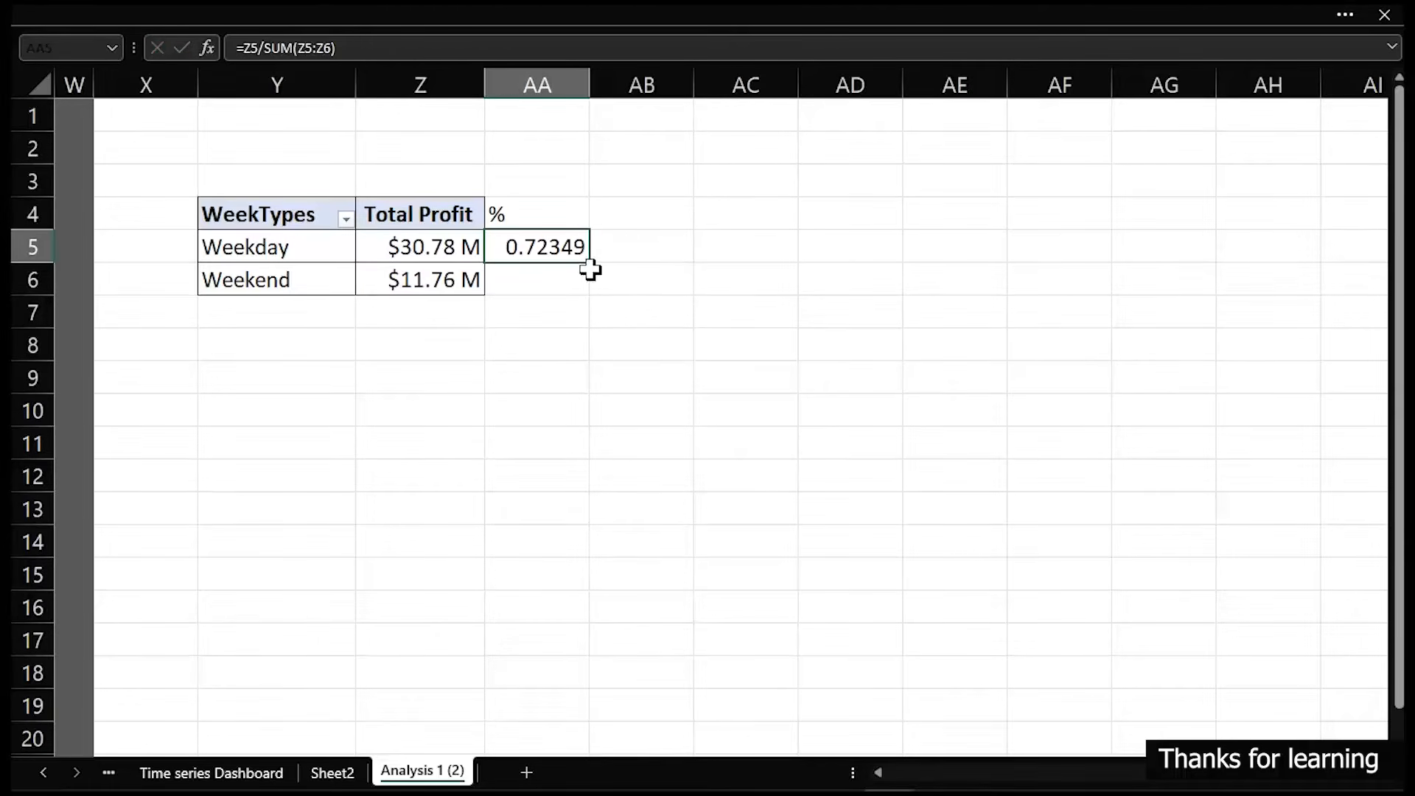
- Fill the share formula down to AA6 and format AA5:AA6 as Percentage with 1 decimal place
drag(591, 264, 590, 276)
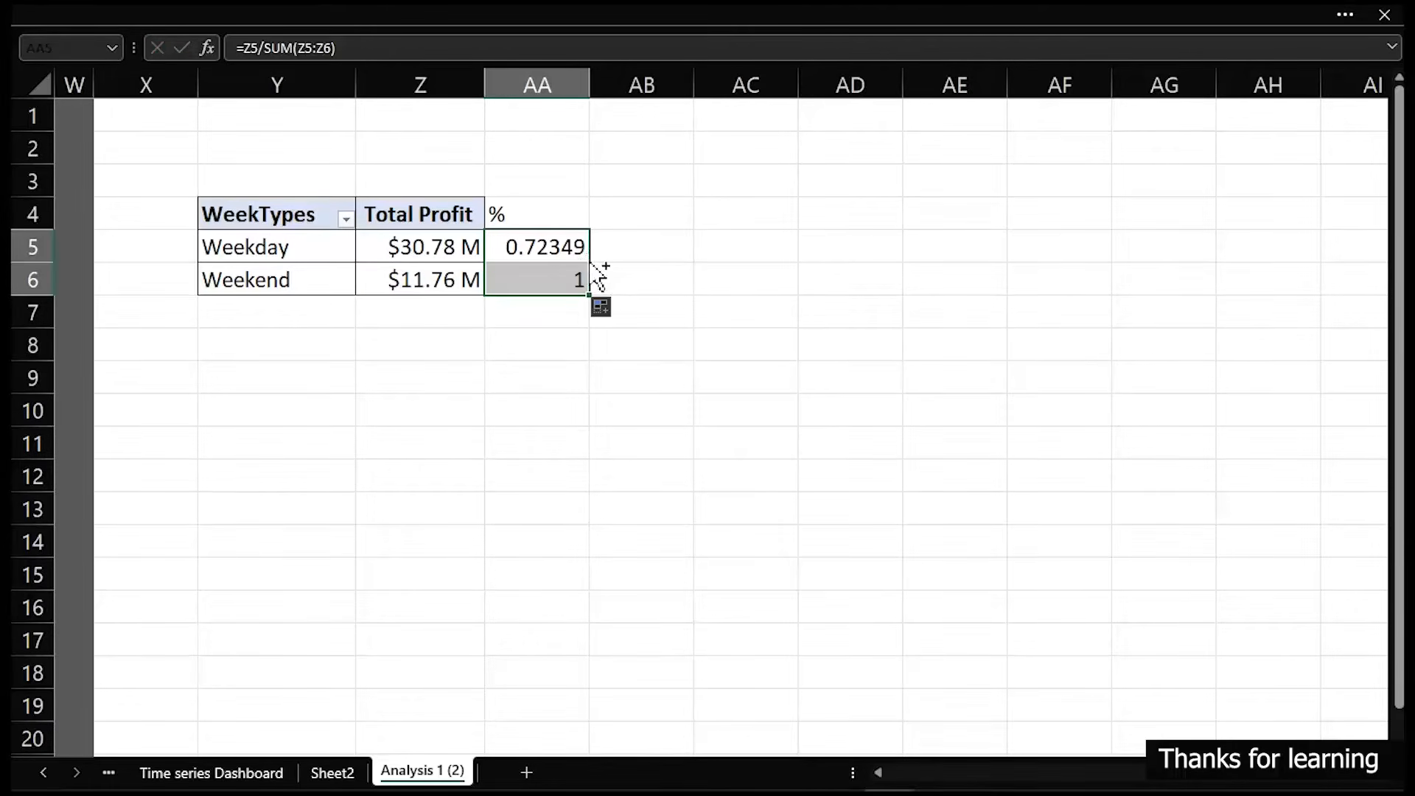
key(ctrl+1)
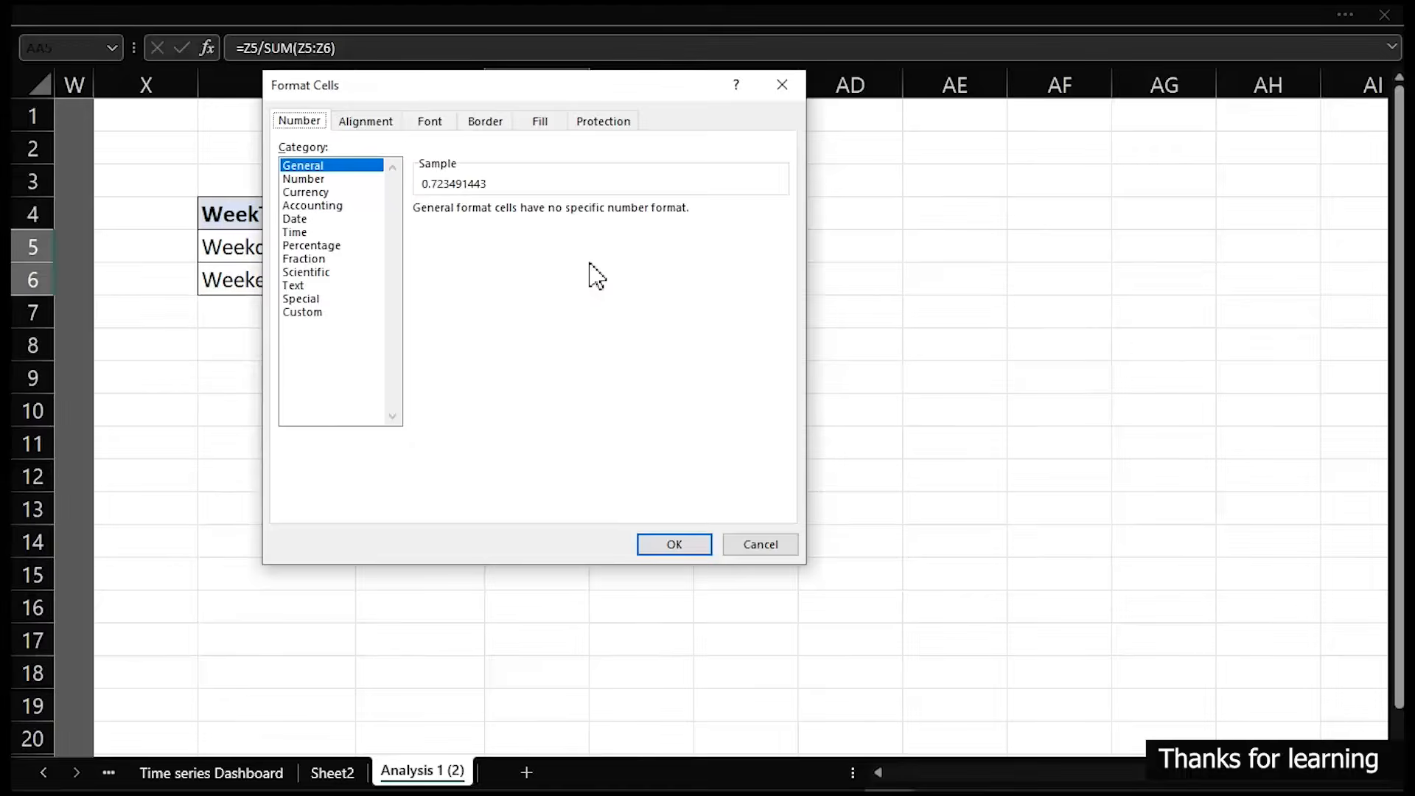
click(324, 246)
click(552, 215)
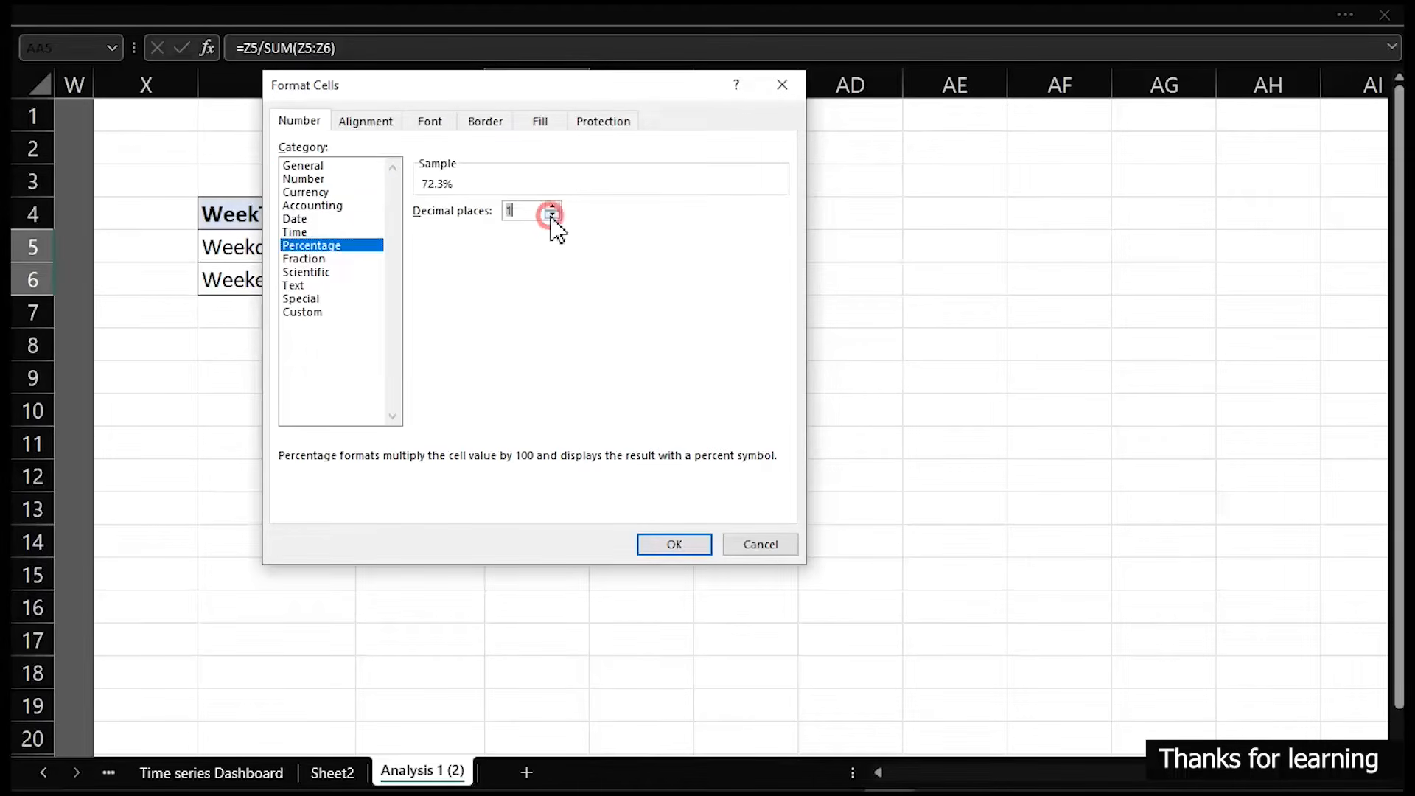
click(691, 547)
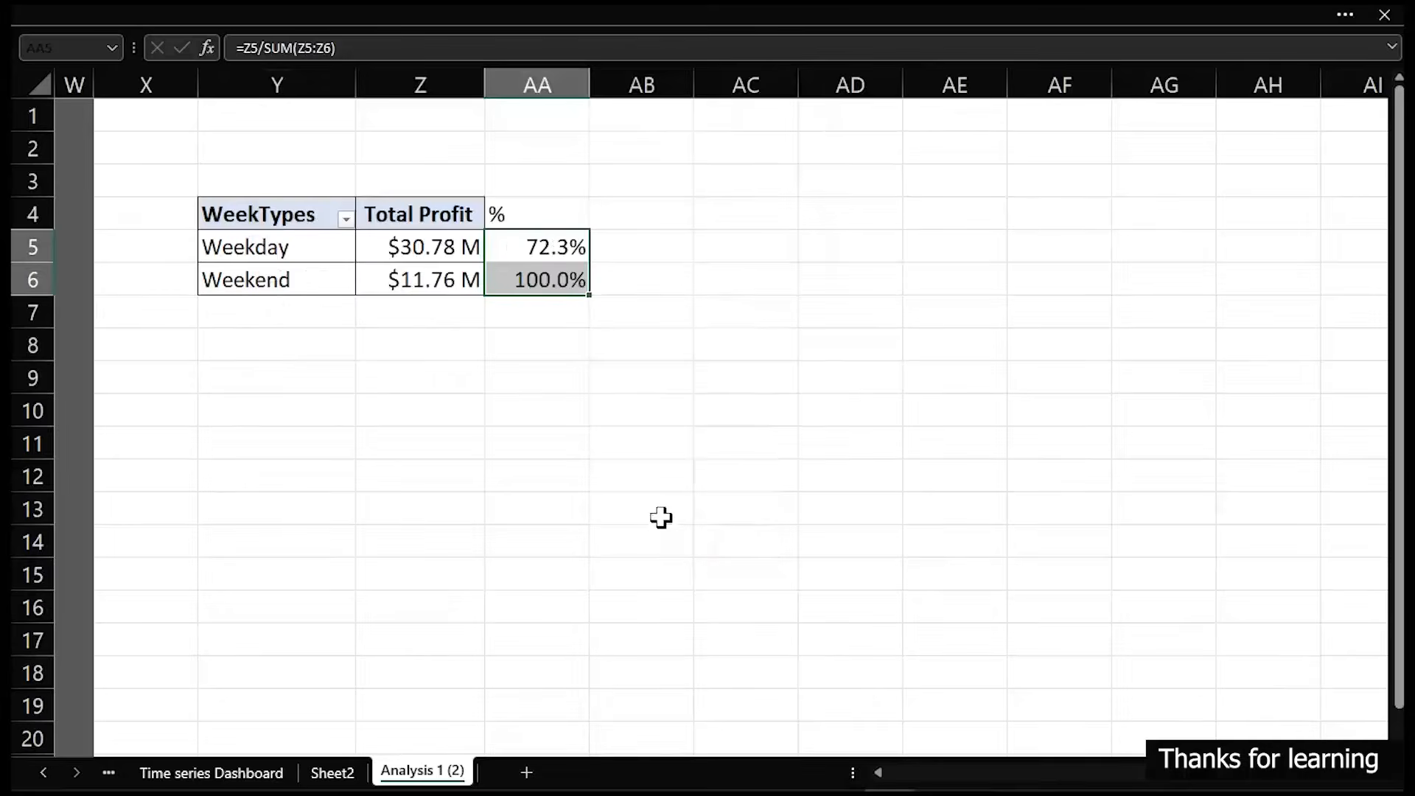
- Make the SUM range in AA5 absolute as $Z$5:$Z$6 and fill the corrected formula down to AA6
double_click(525, 287)
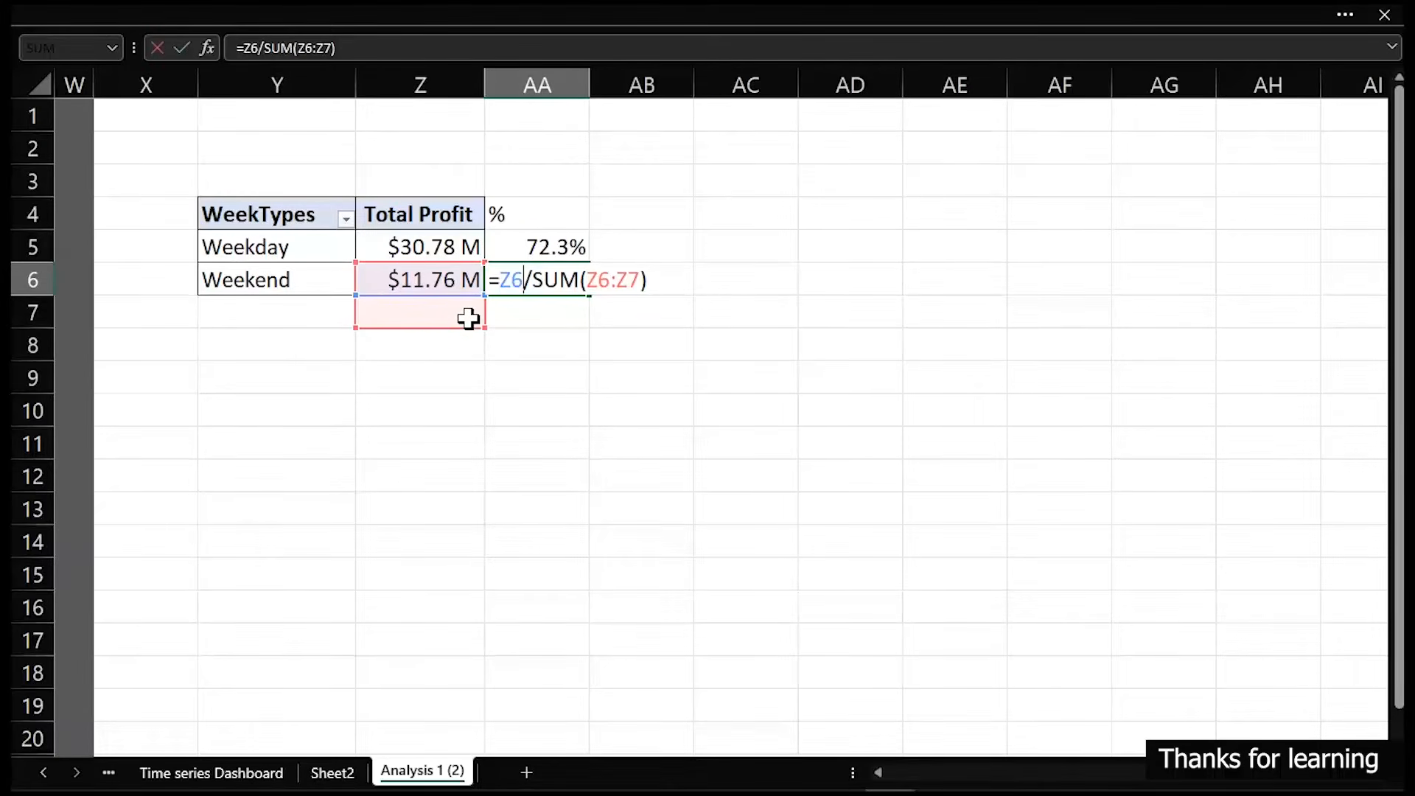
key(Escape)
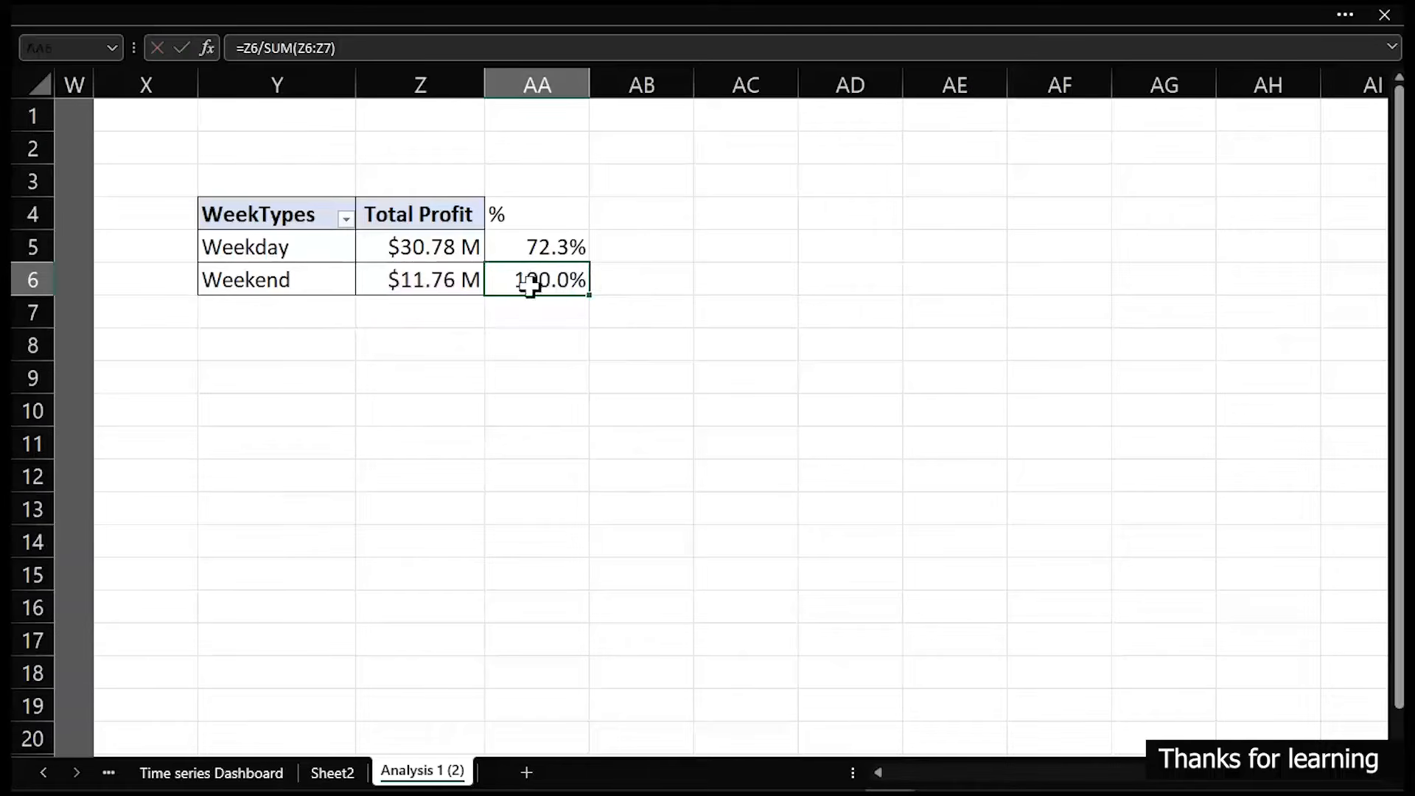
double_click(553, 245)
click(593, 246)
text($Z$5:)
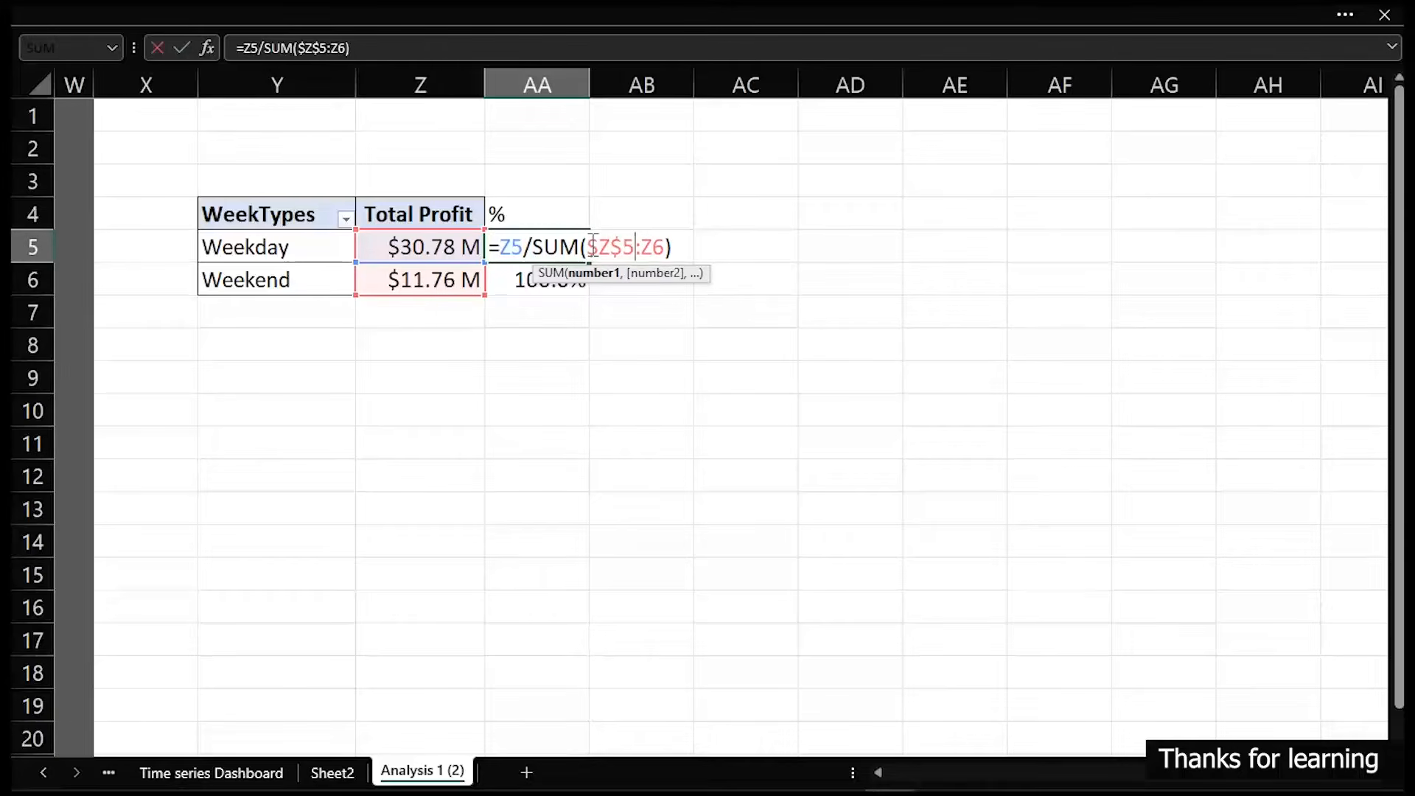
text($)
key(Right)
text($)
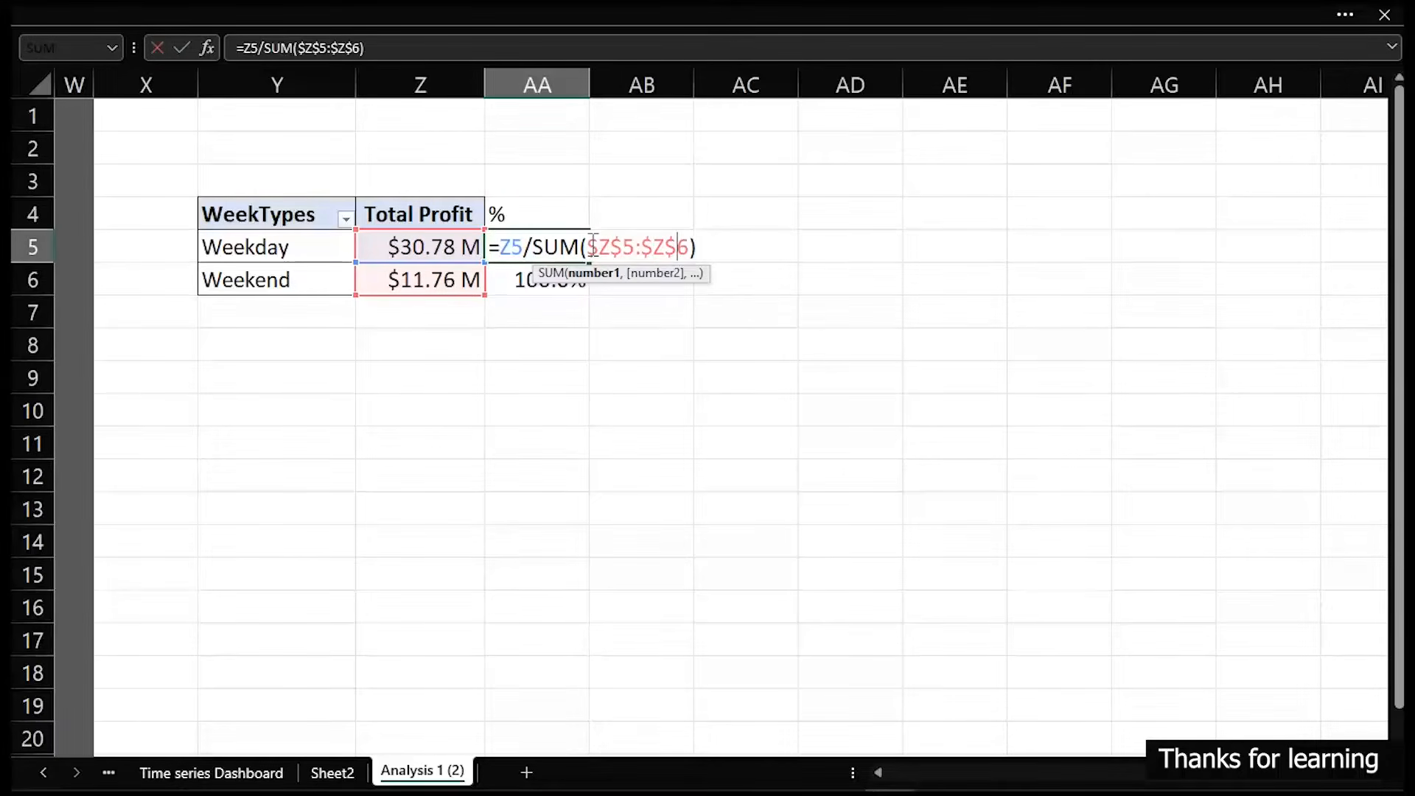
key(Return)
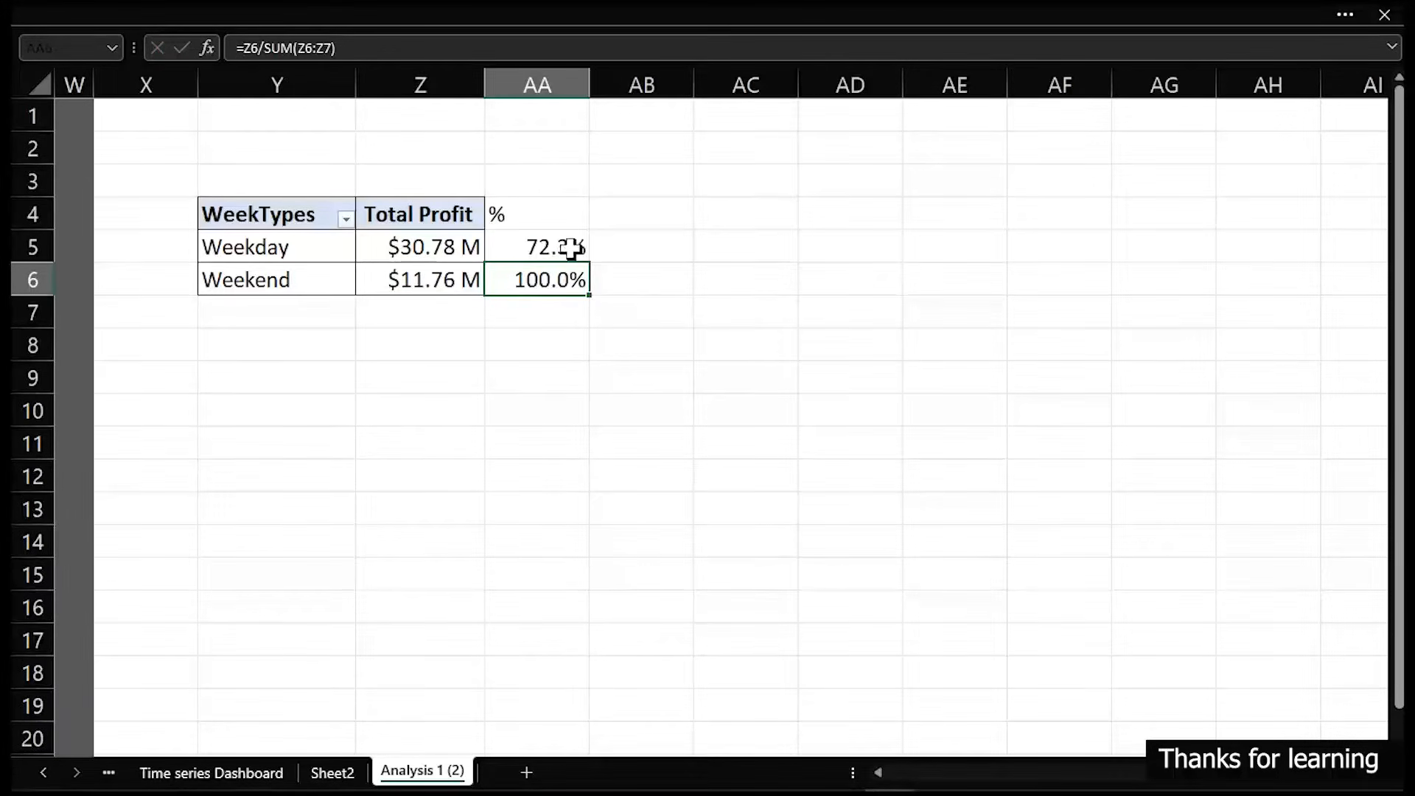
click(579, 251)
drag(592, 263, 577, 290)
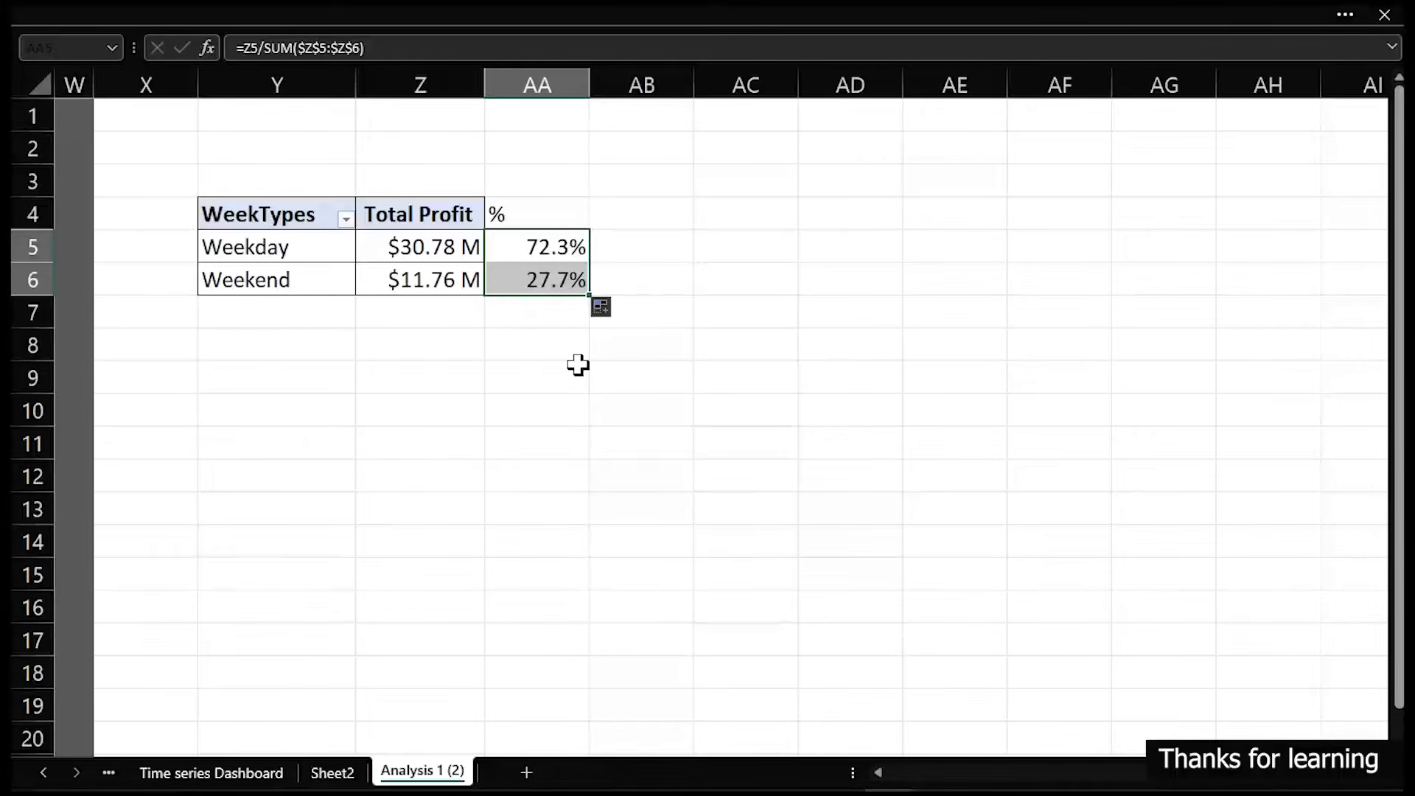
- Label Y9 "Top" and enter =MAX(AA5:AA6) in Y10 to get the highest profit share
click(300, 380)
text(Top)
key(Tab)
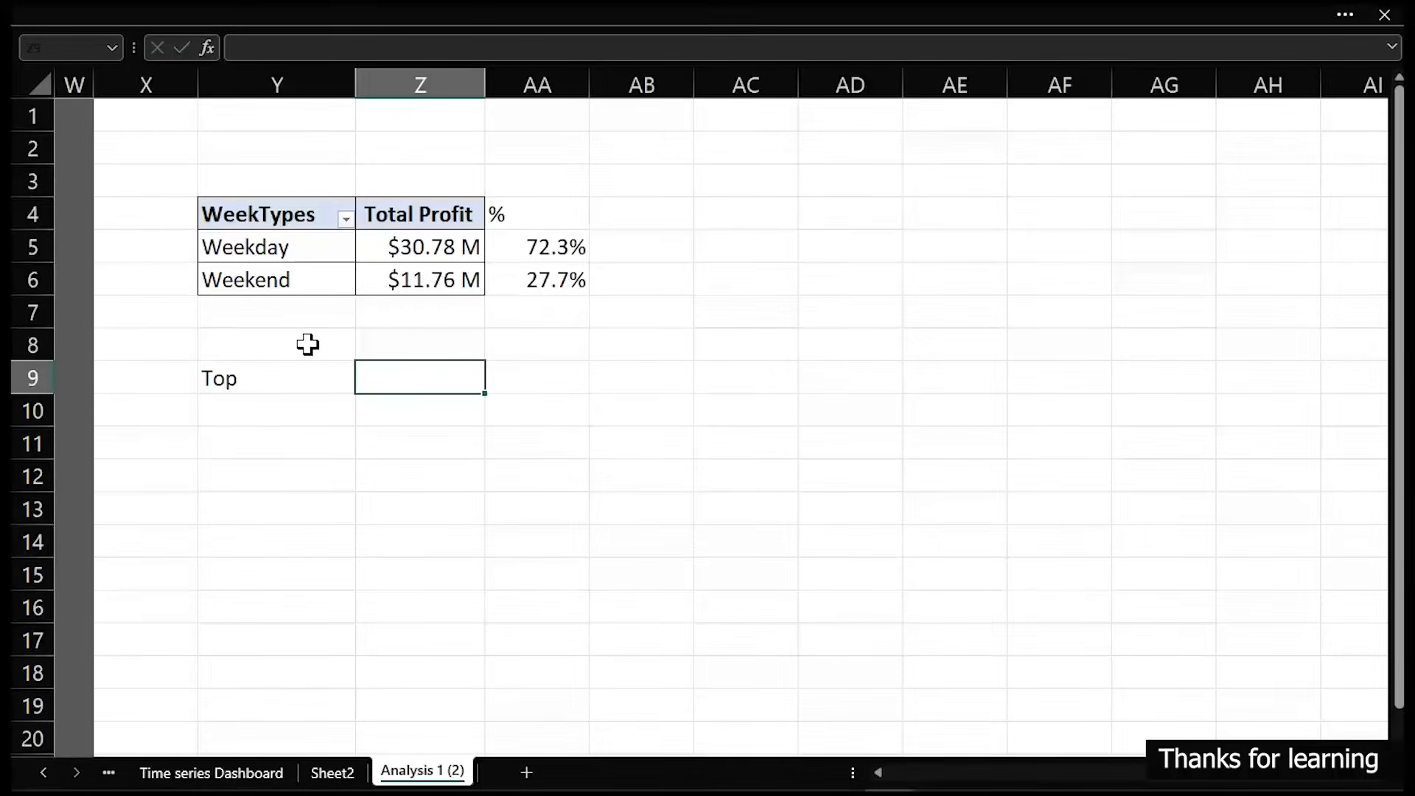
key(Left)
key(Down)
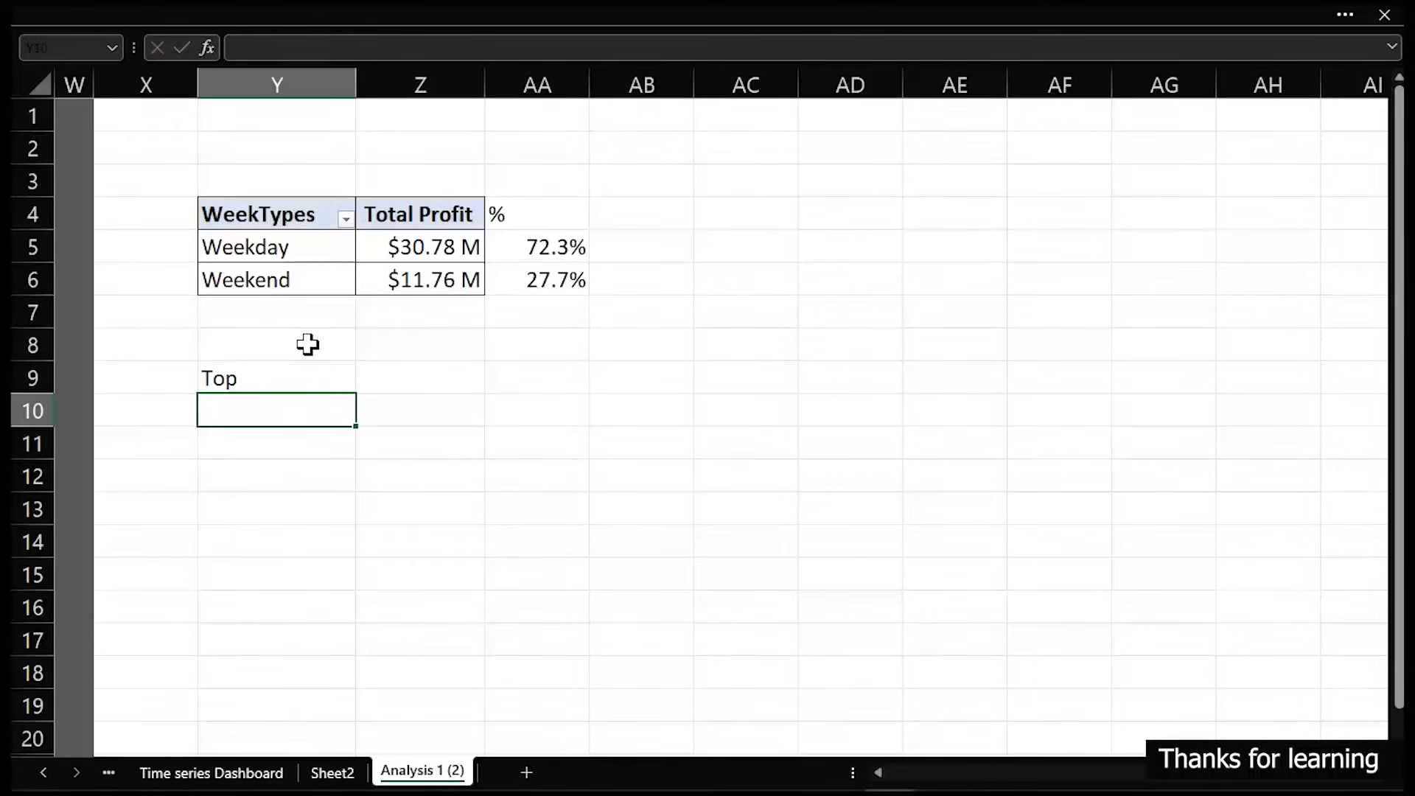
text(=max)
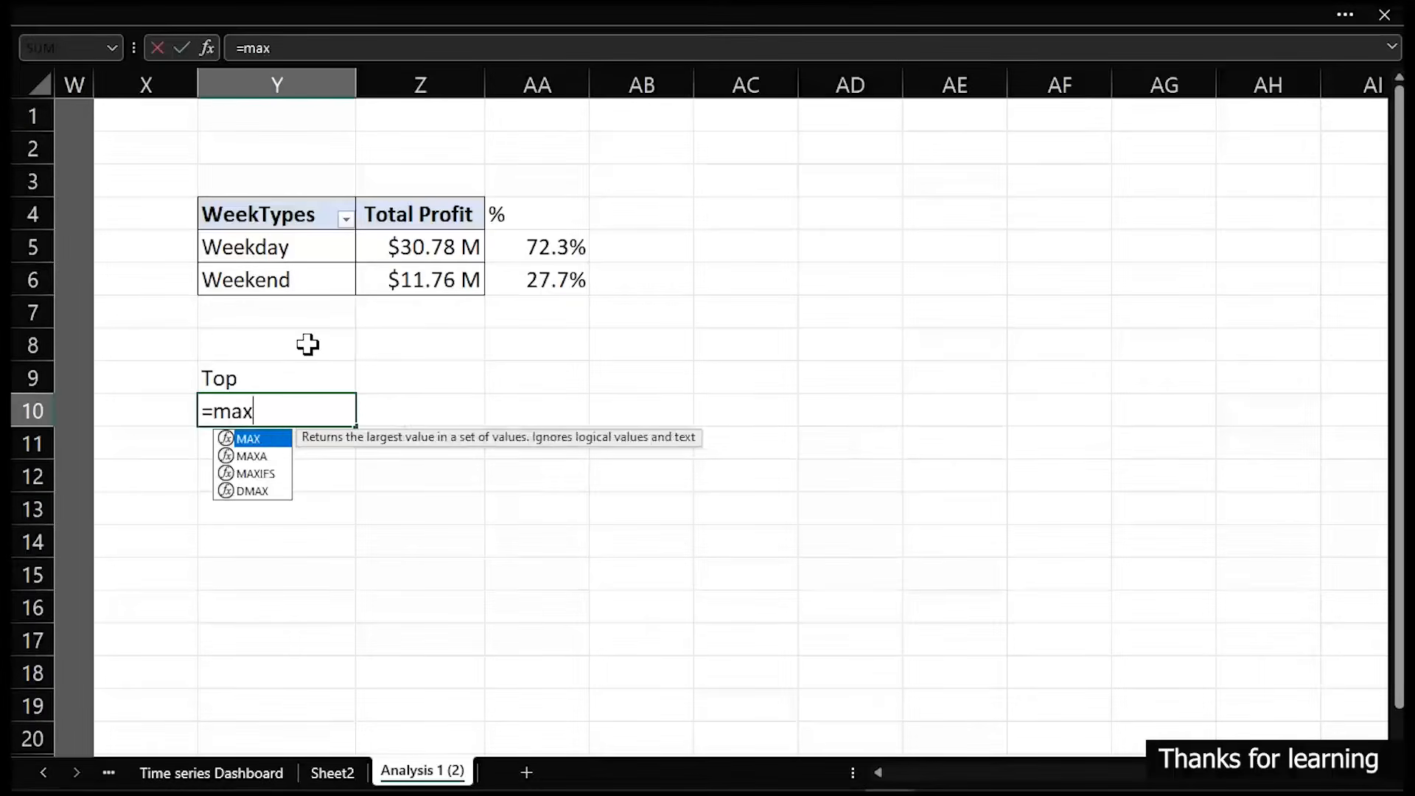
key(Tab)
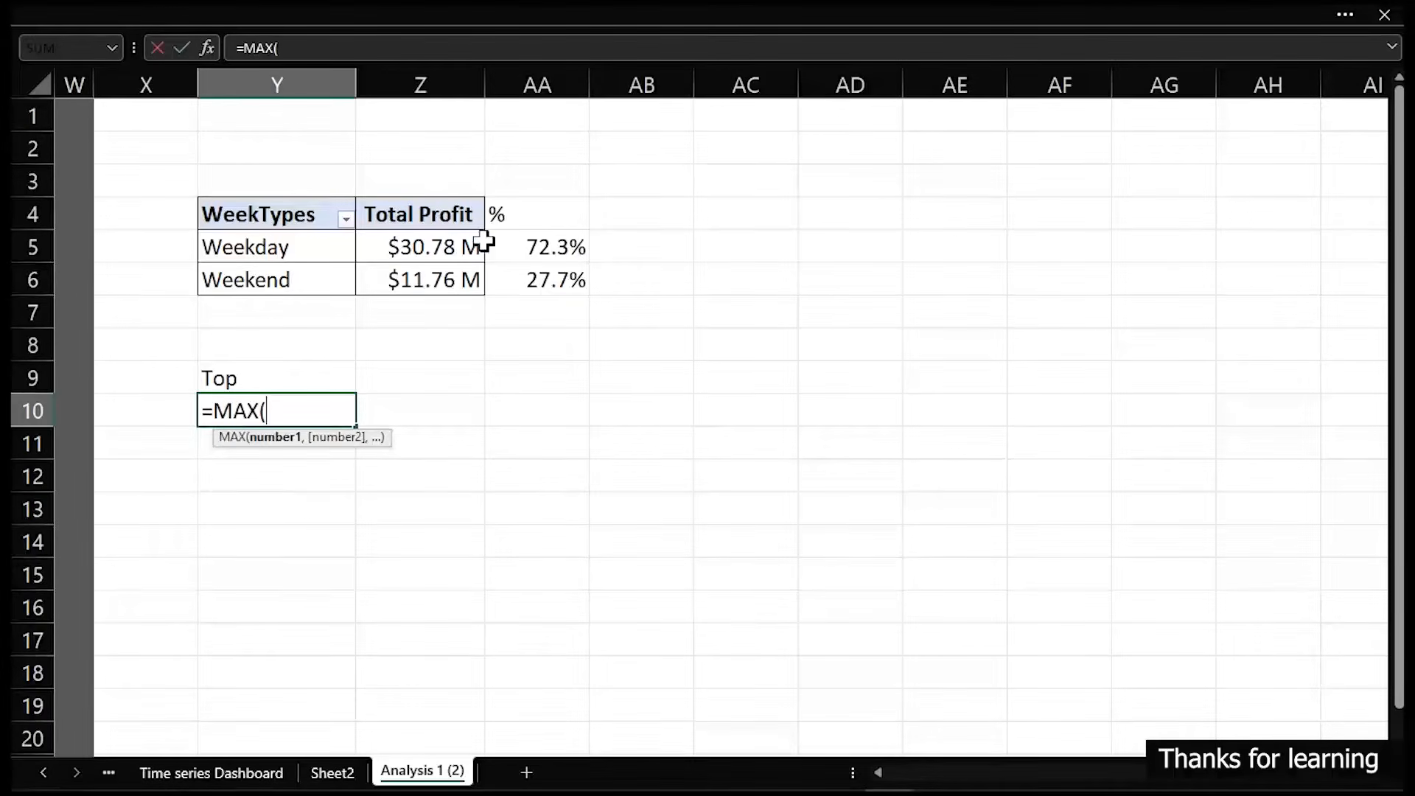
drag(552, 245, 550, 284)
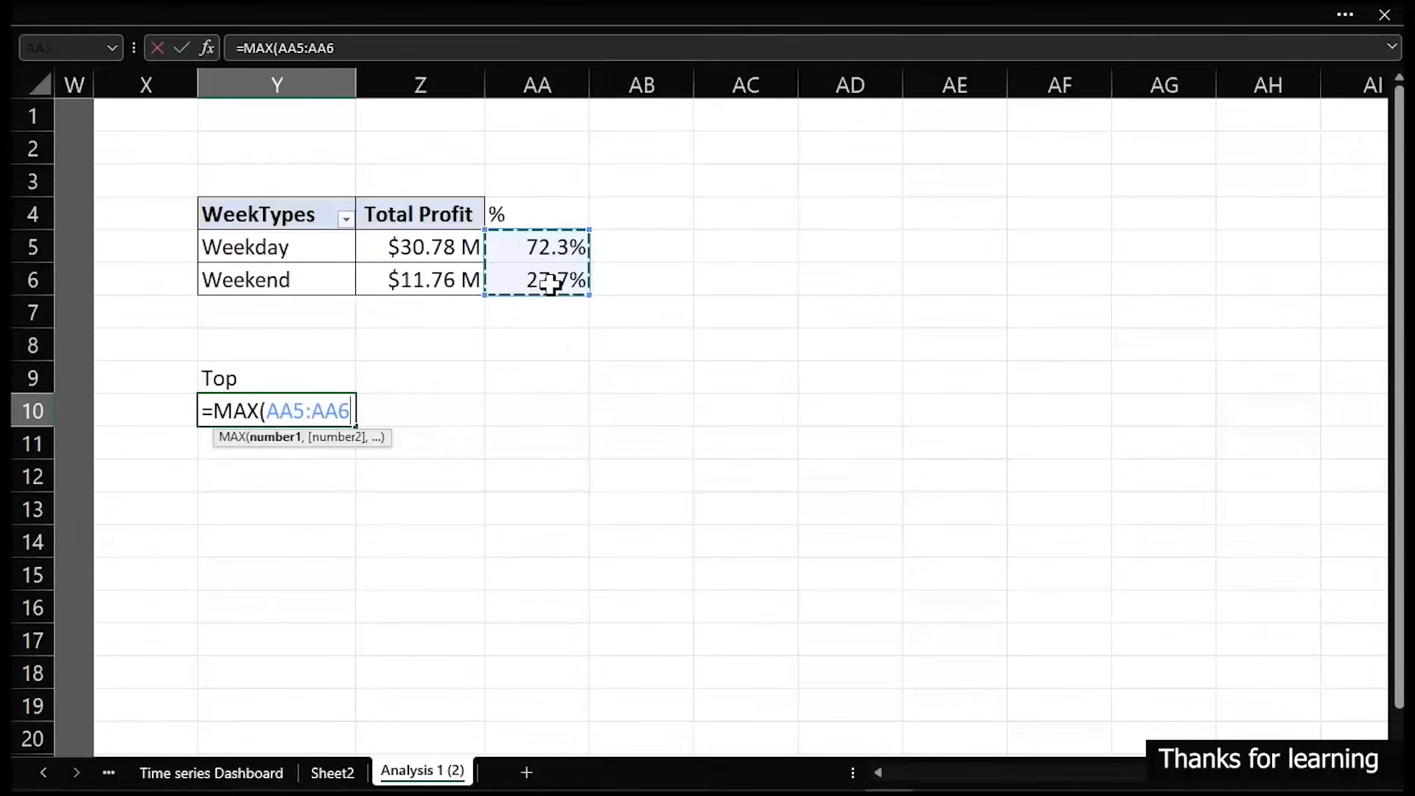
key(Return)
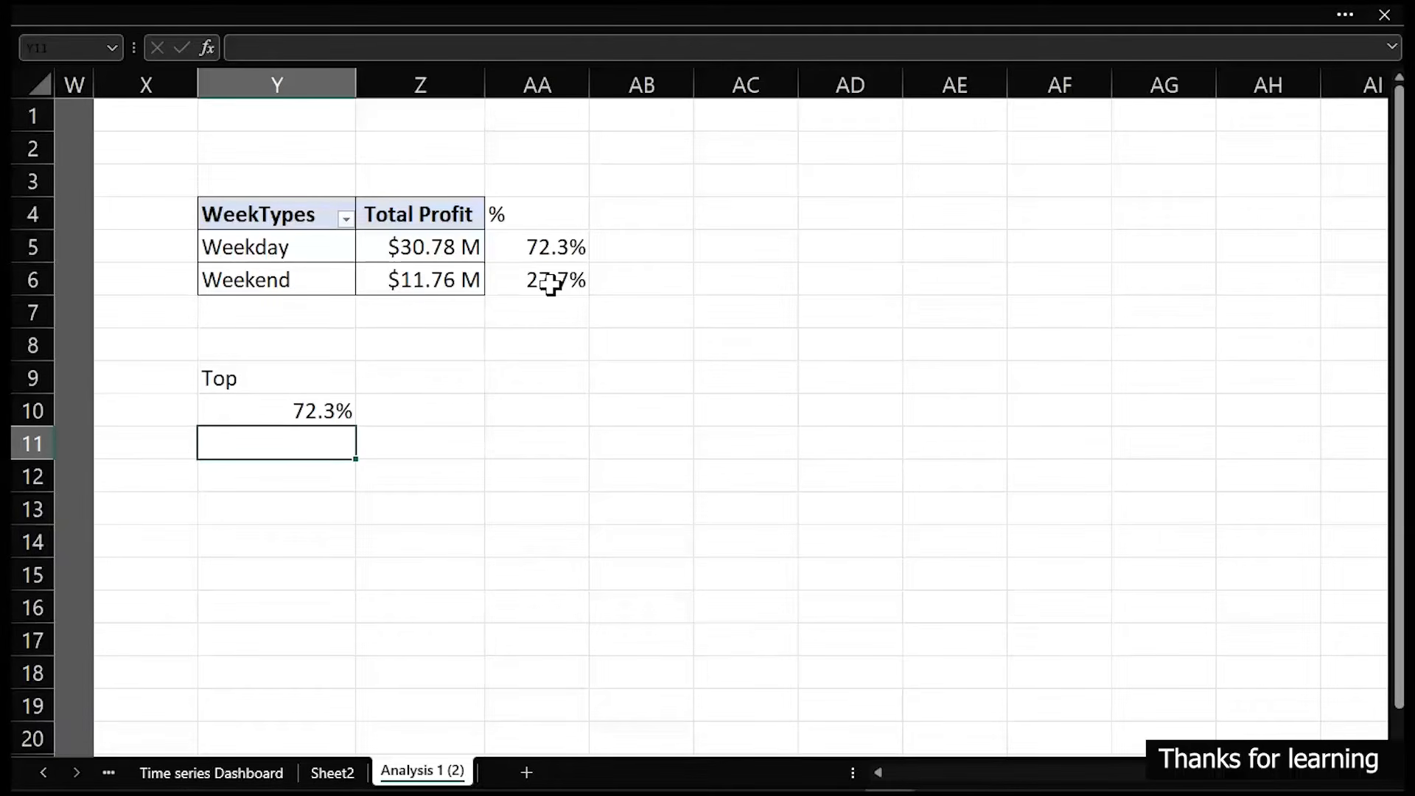
- In Y11 enter =INDEX(Y5:Y6,MATCH(Y10,AA5:AA6,0)) to return the week type with the top share
text(=ind)
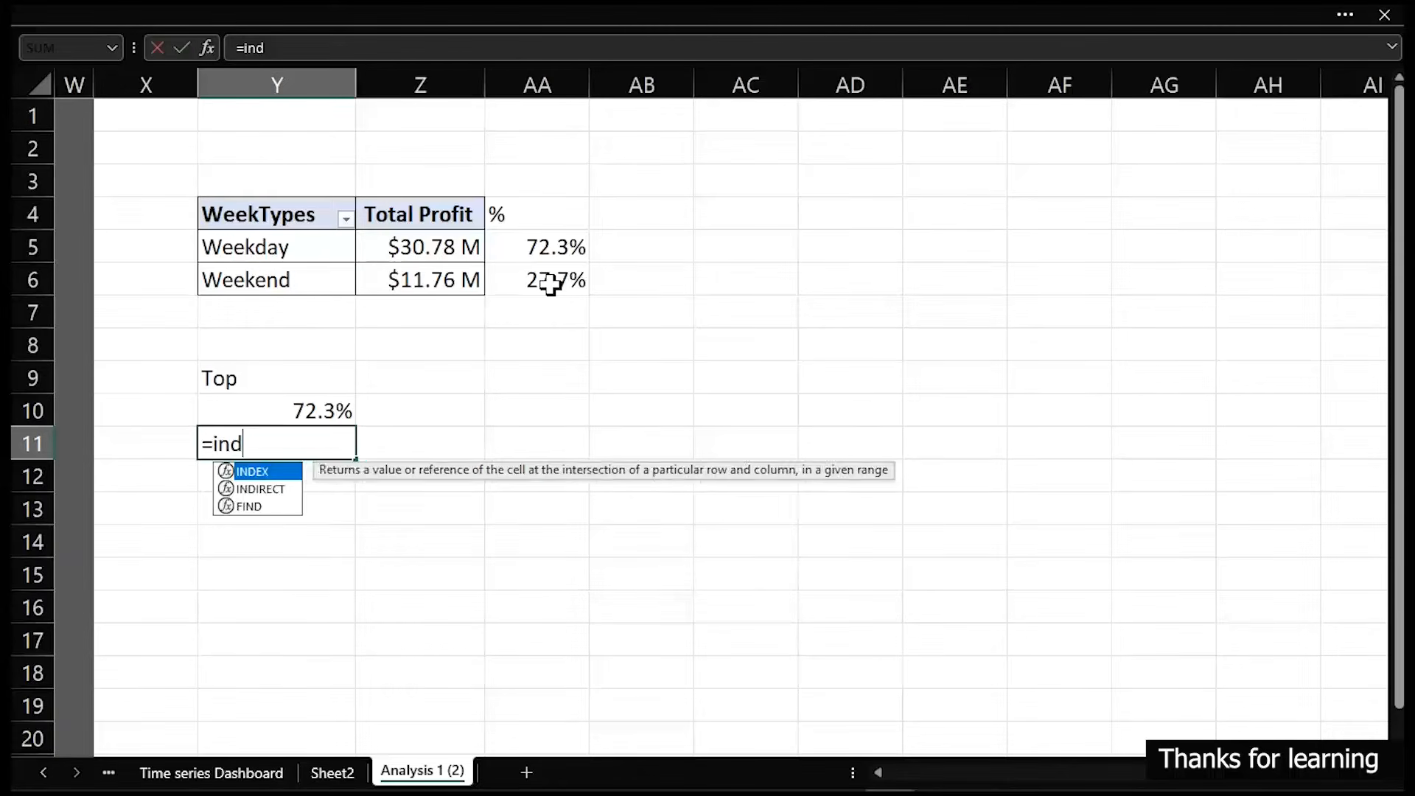
key(Tab)
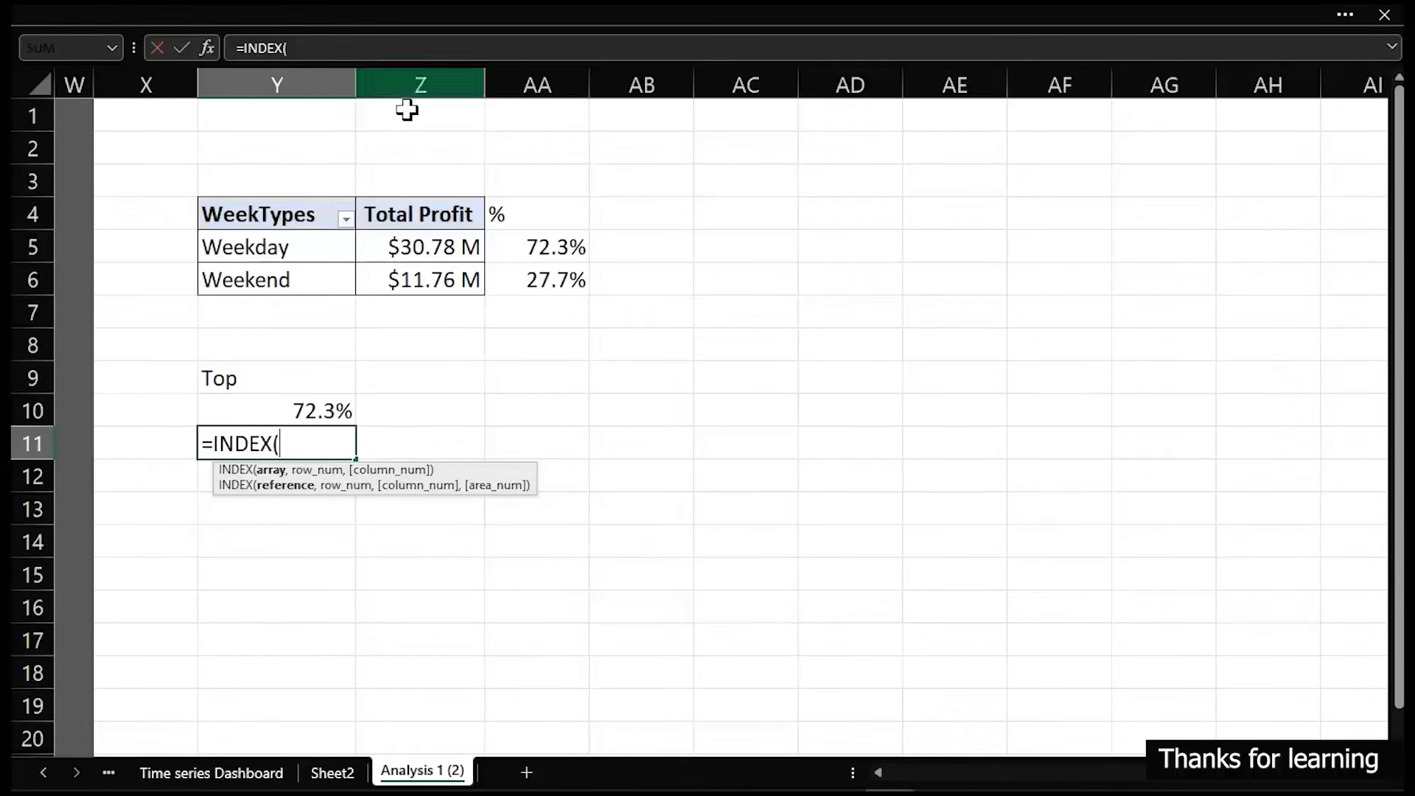
drag(285, 251, 293, 278)
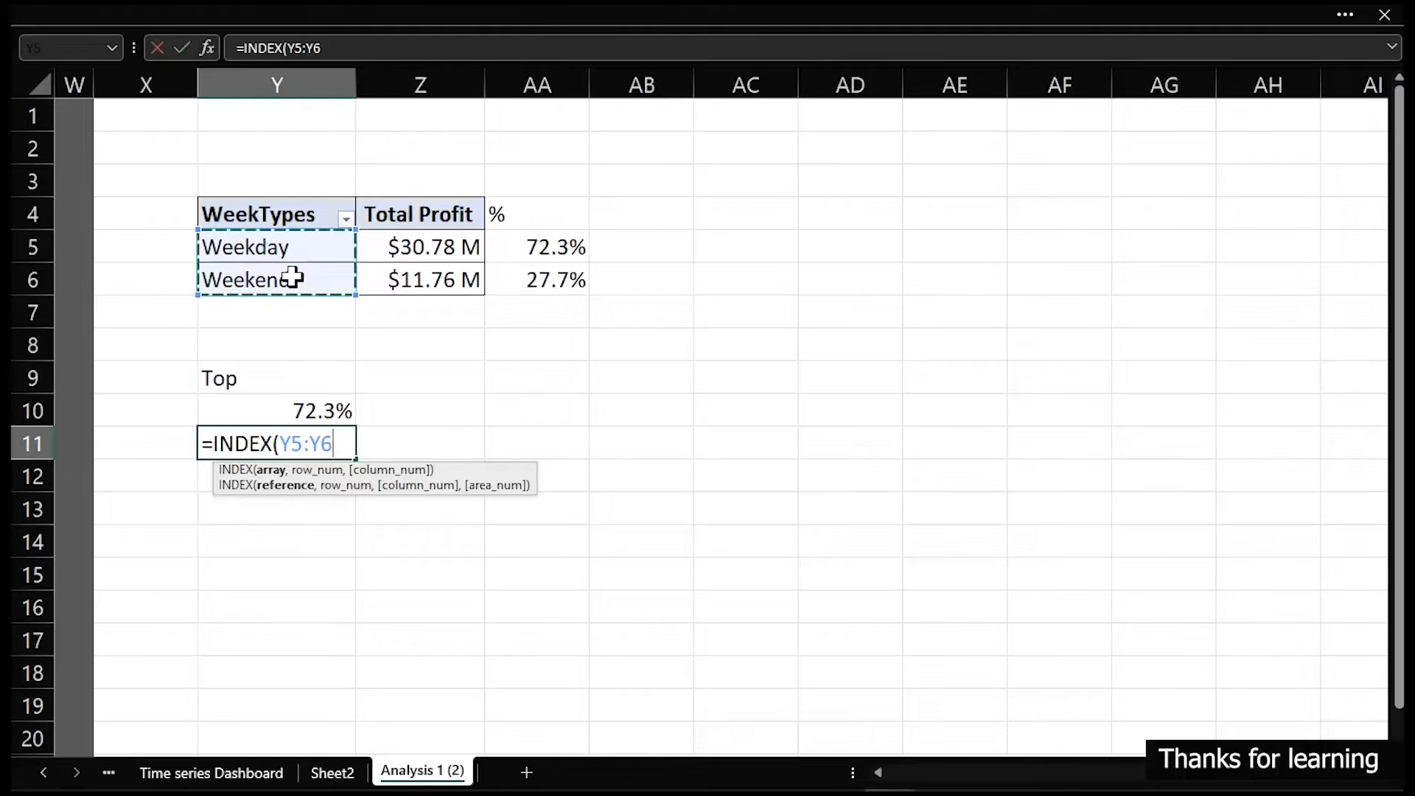
text(,ma)
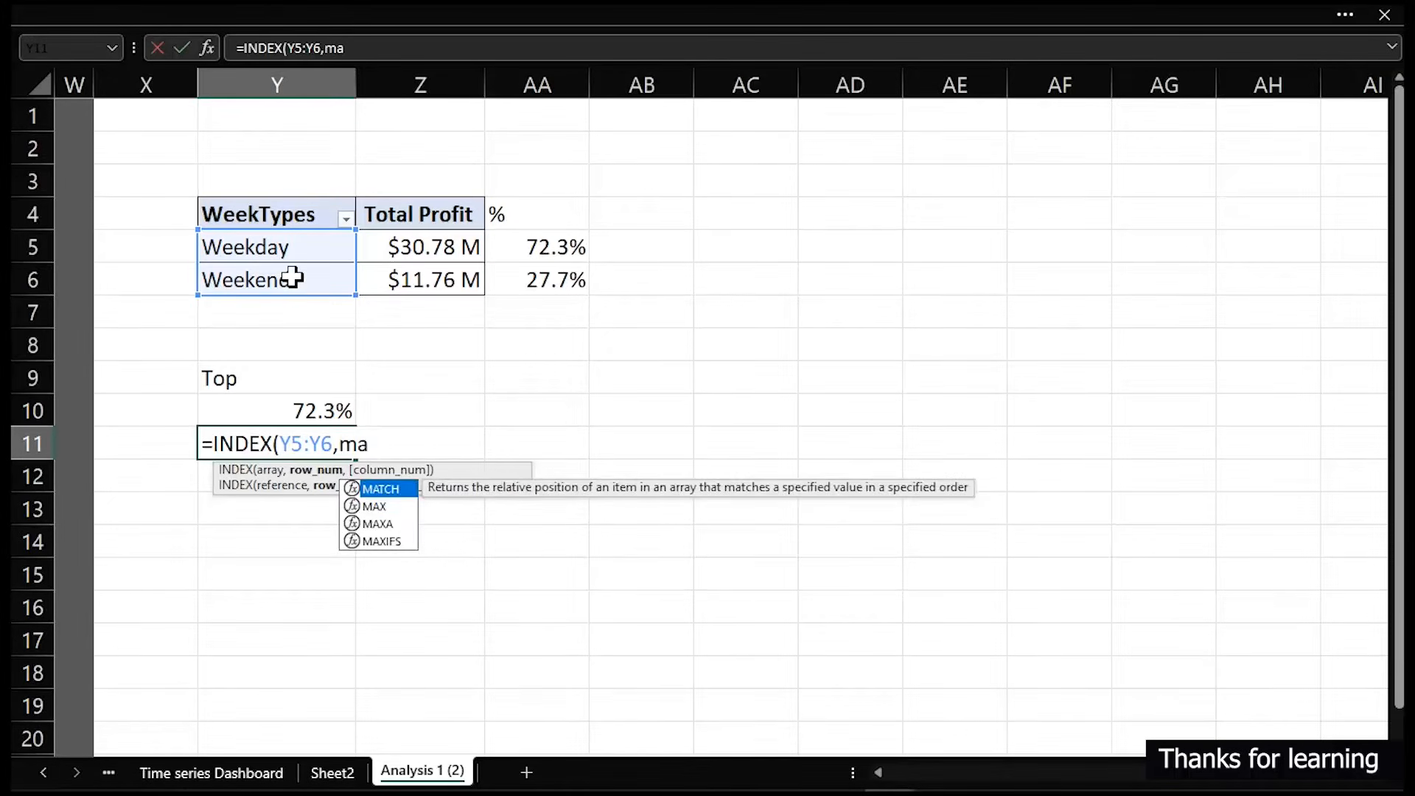
key(Tab)
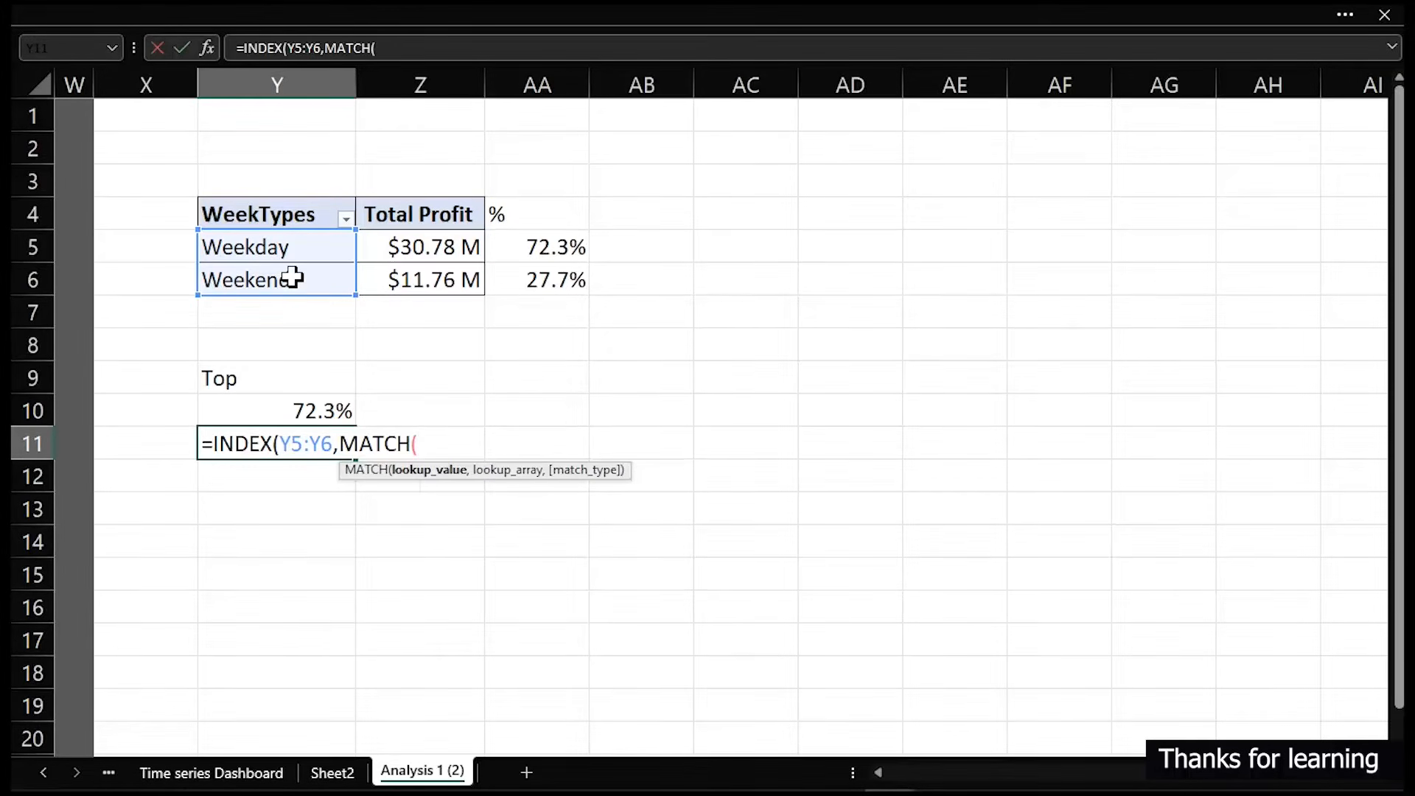
click(319, 413)
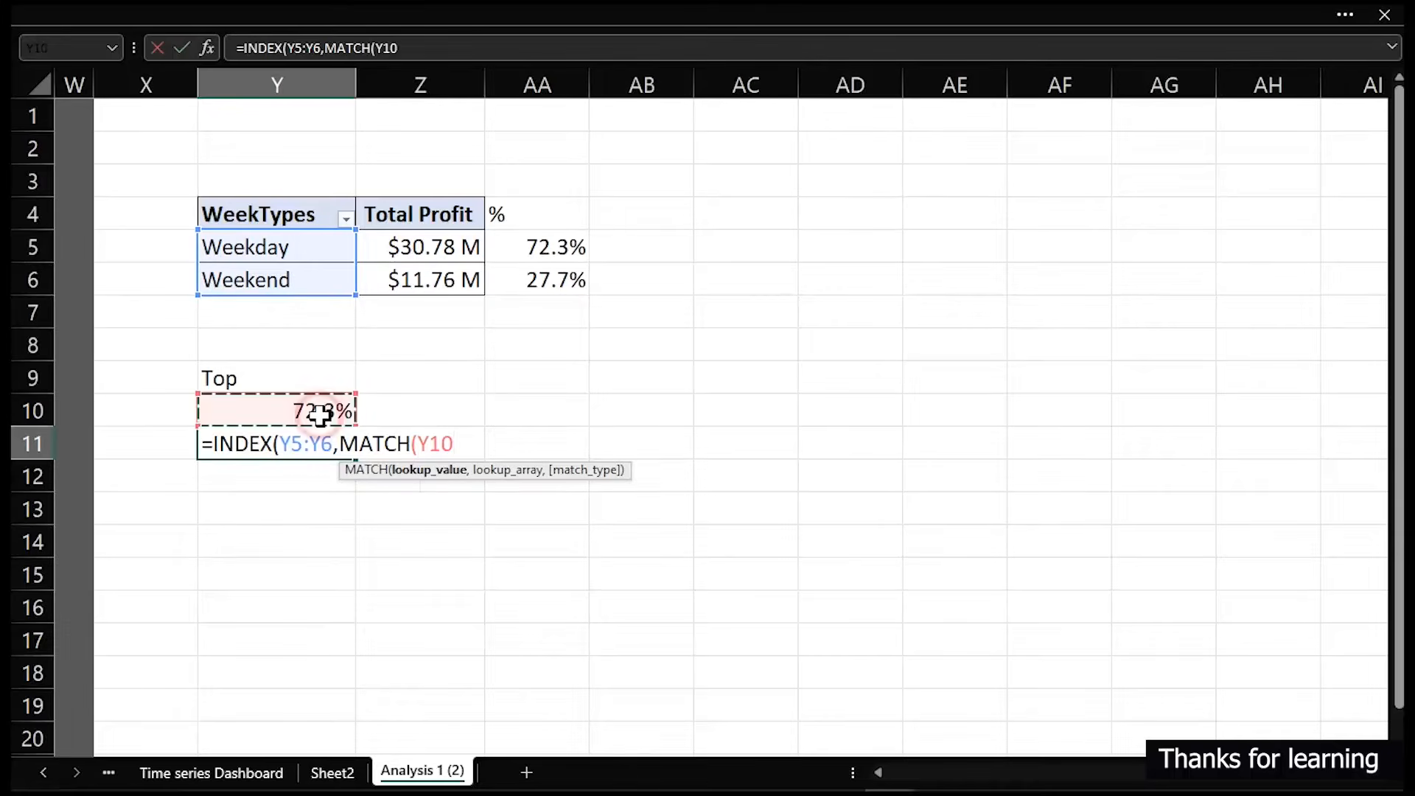
text(,)
click(547, 248)
drag(549, 258, 553, 276)
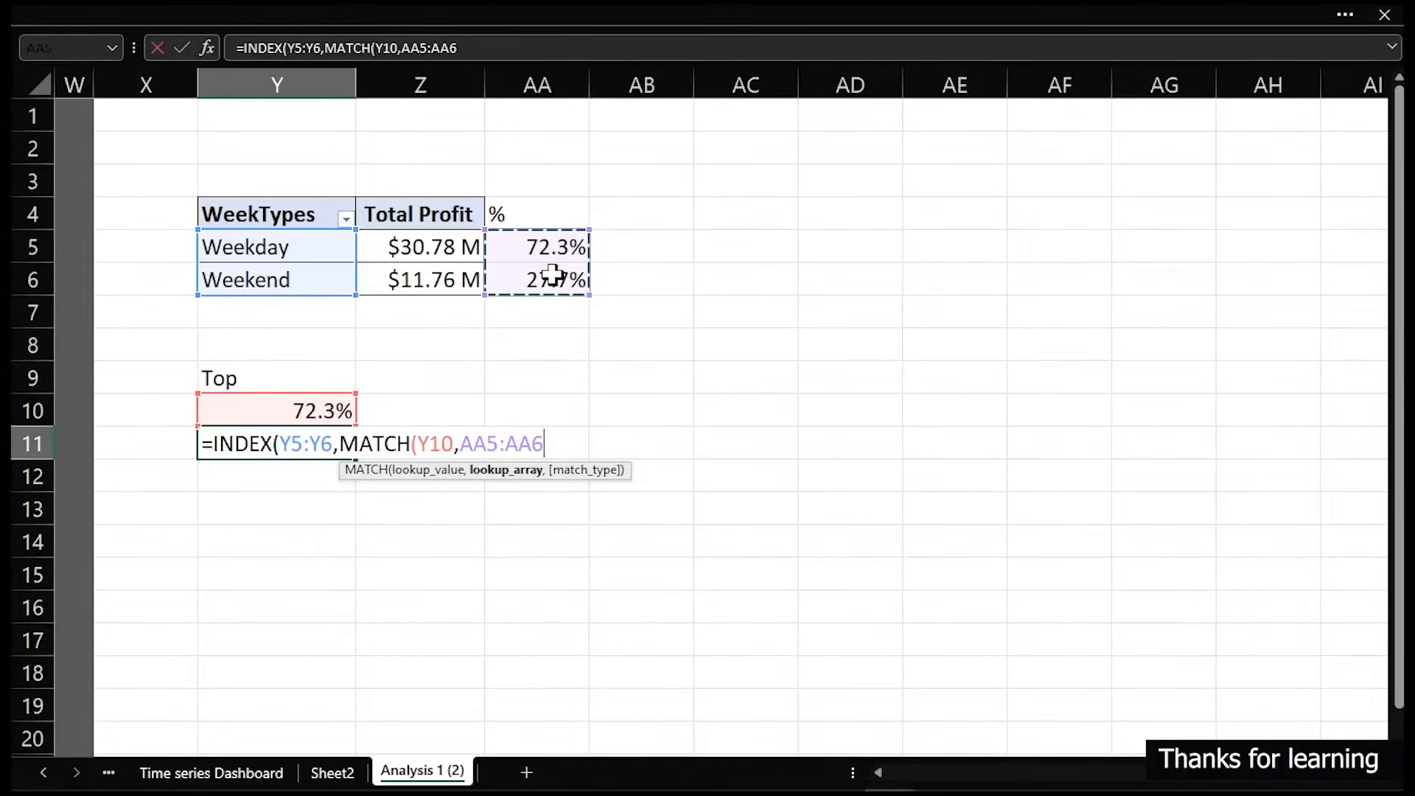
text(,)
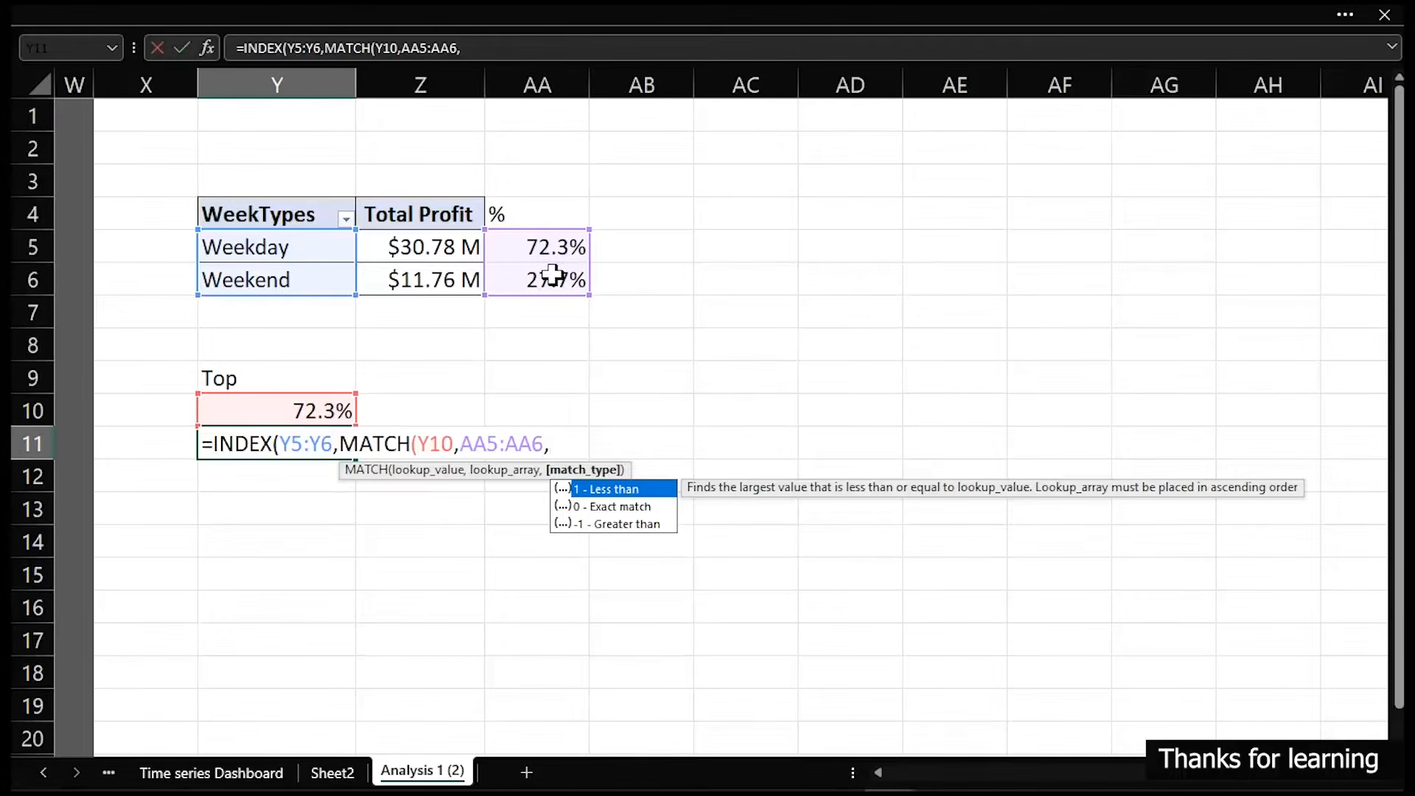
text(0))
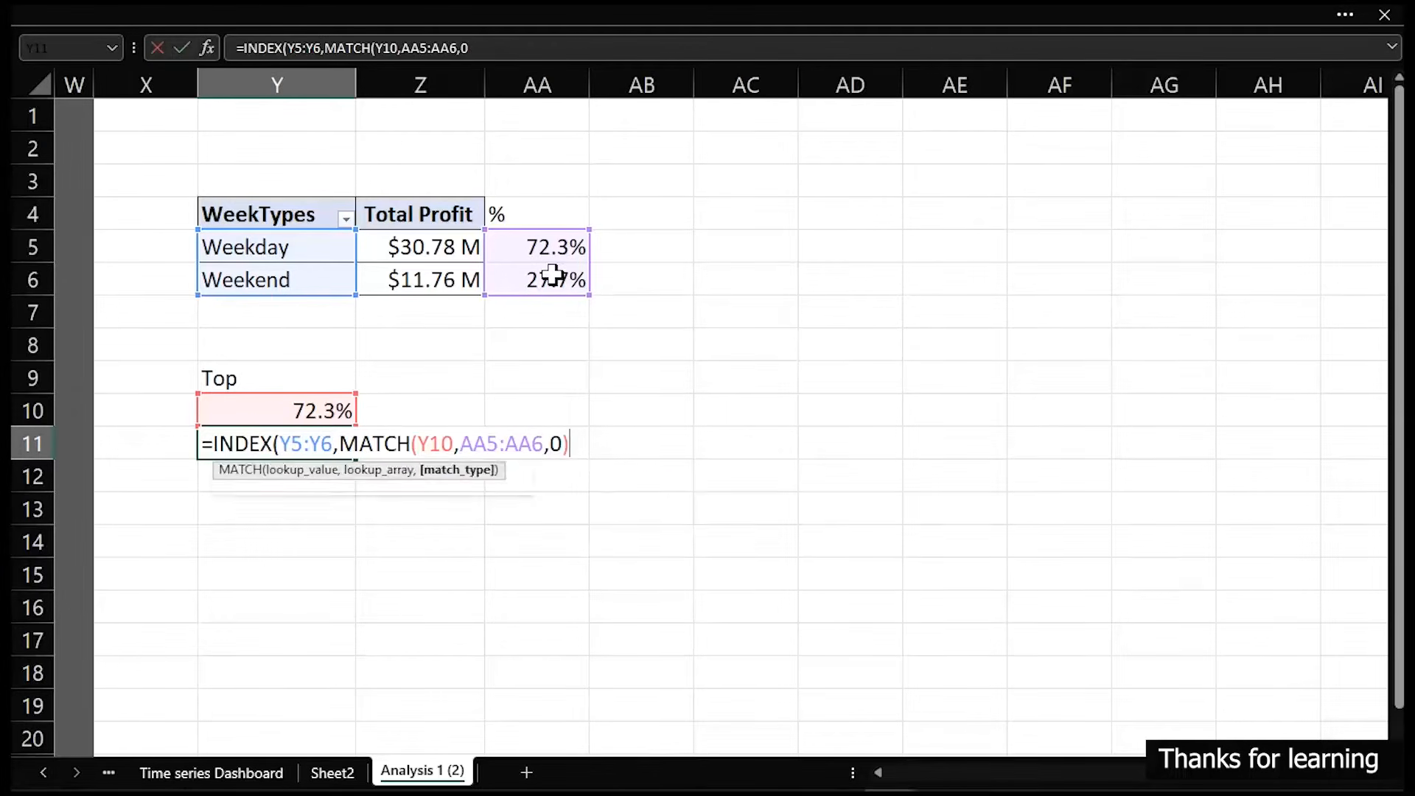
text())
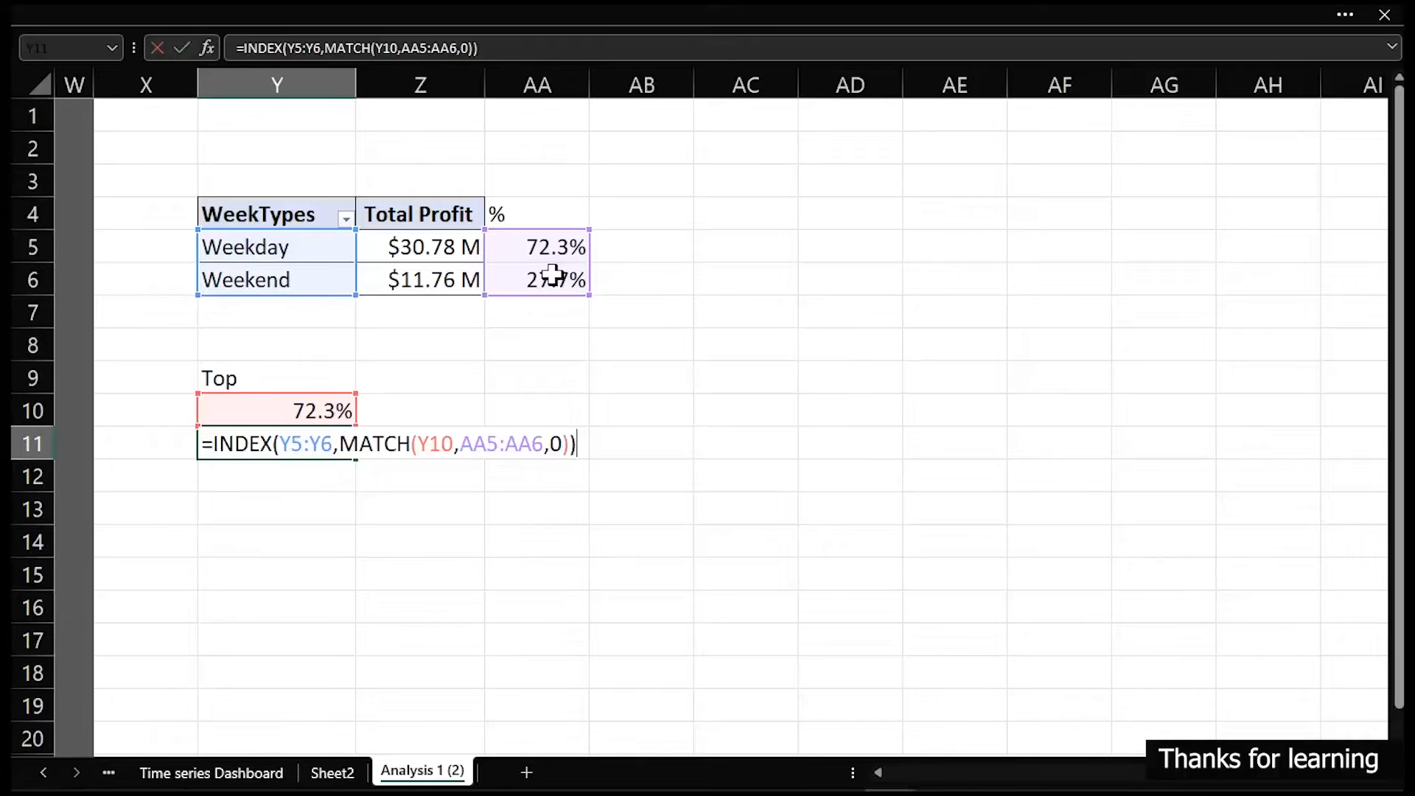
key(Return)
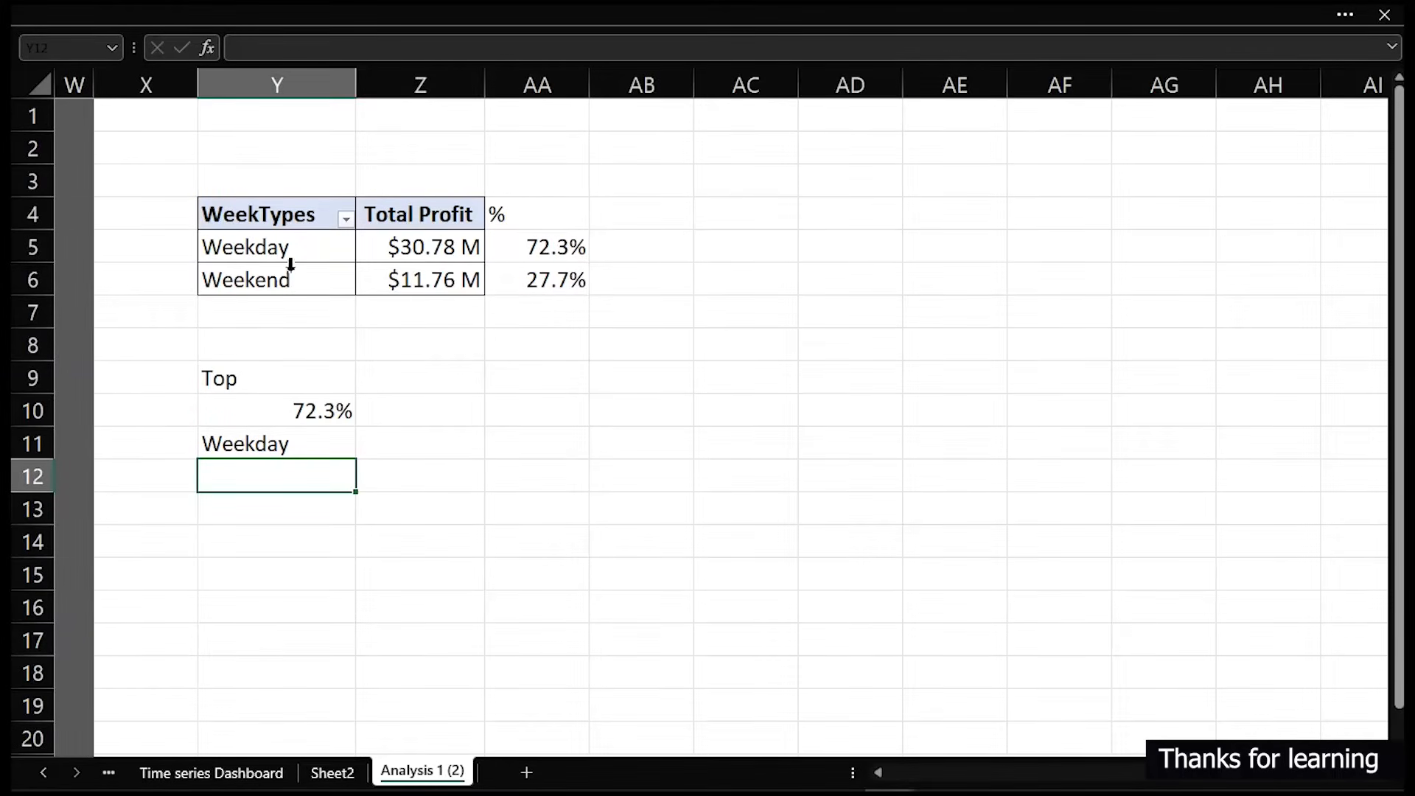
click(295, 247)
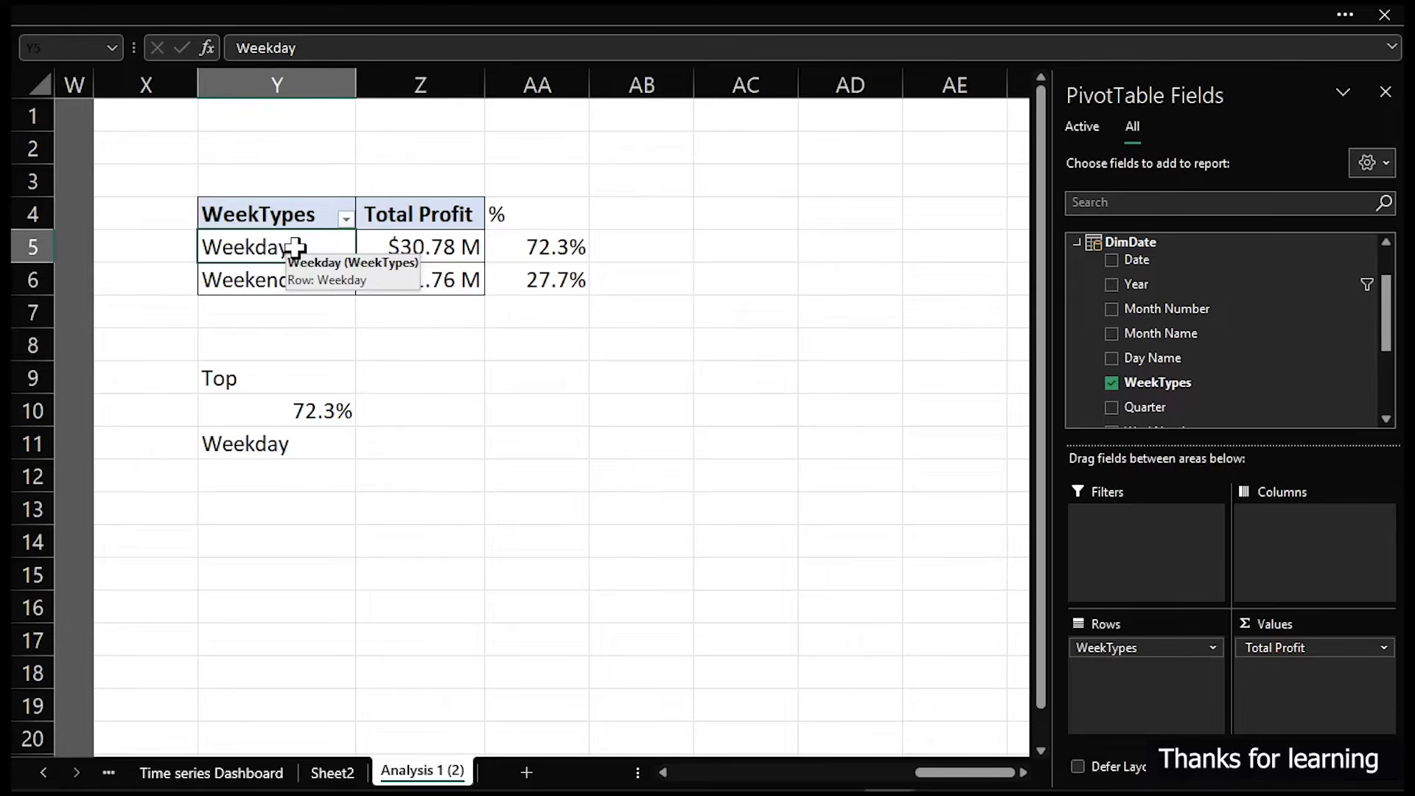
click(335, 15)
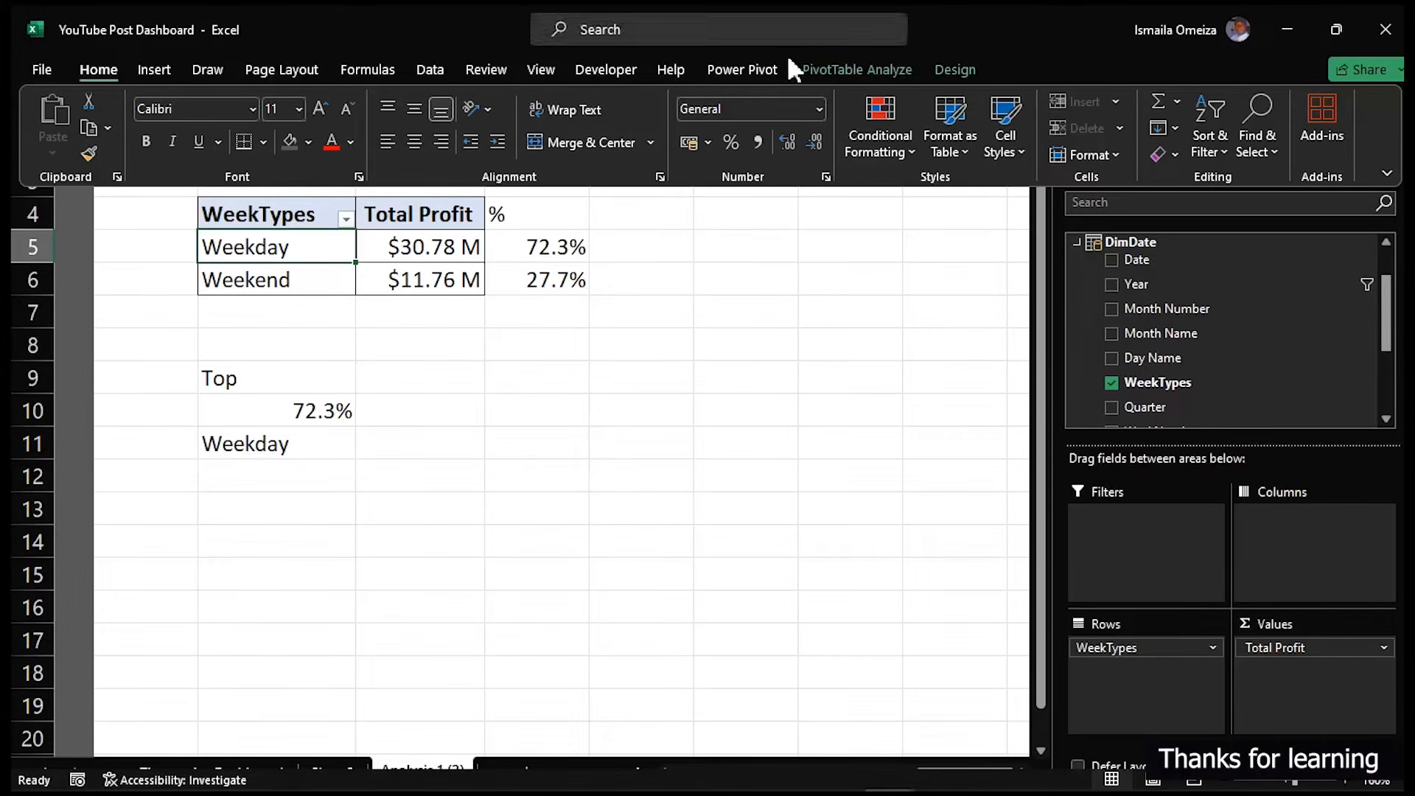
- Insert a doughnut PivotChart from the week type profit PivotTable
click(154, 69)
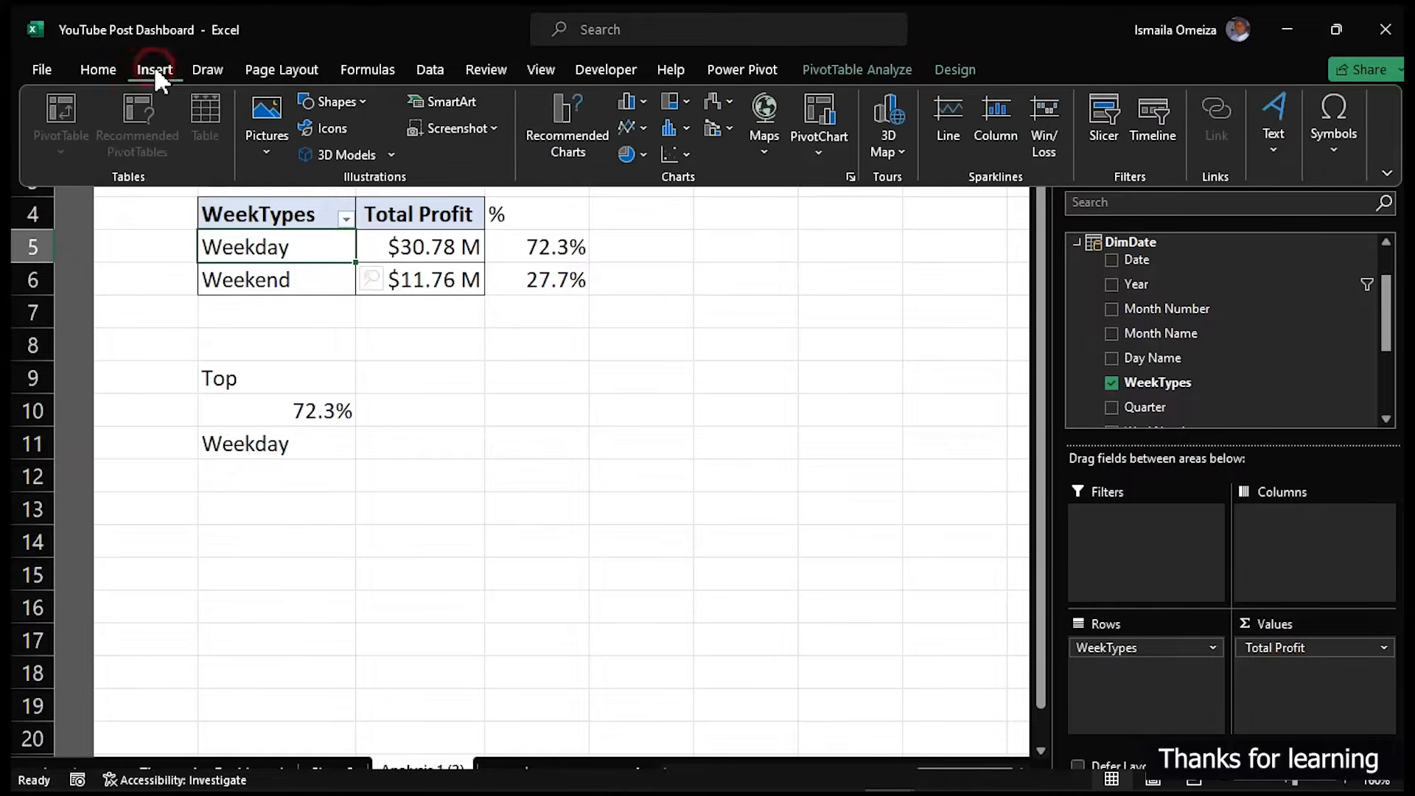
click(644, 154)
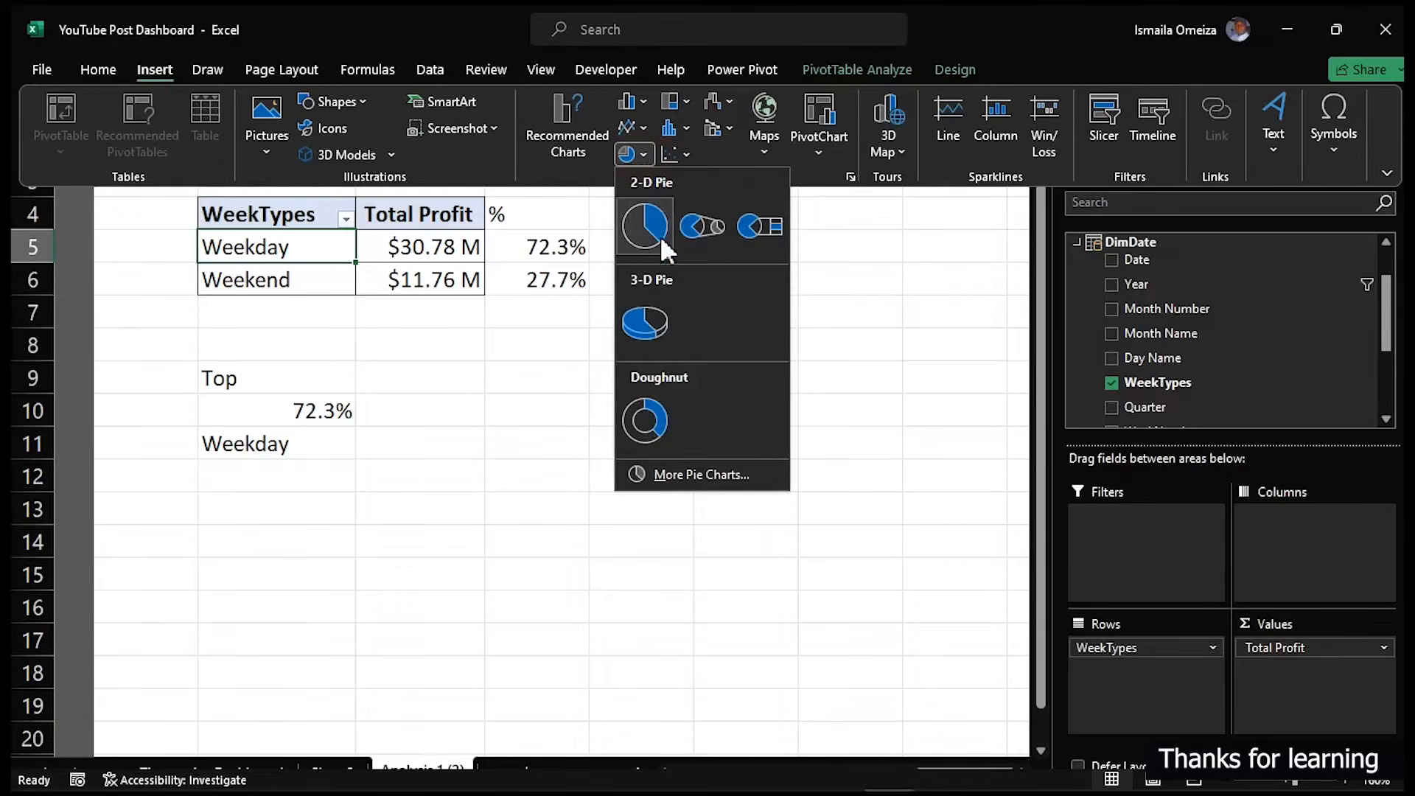
click(661, 414)
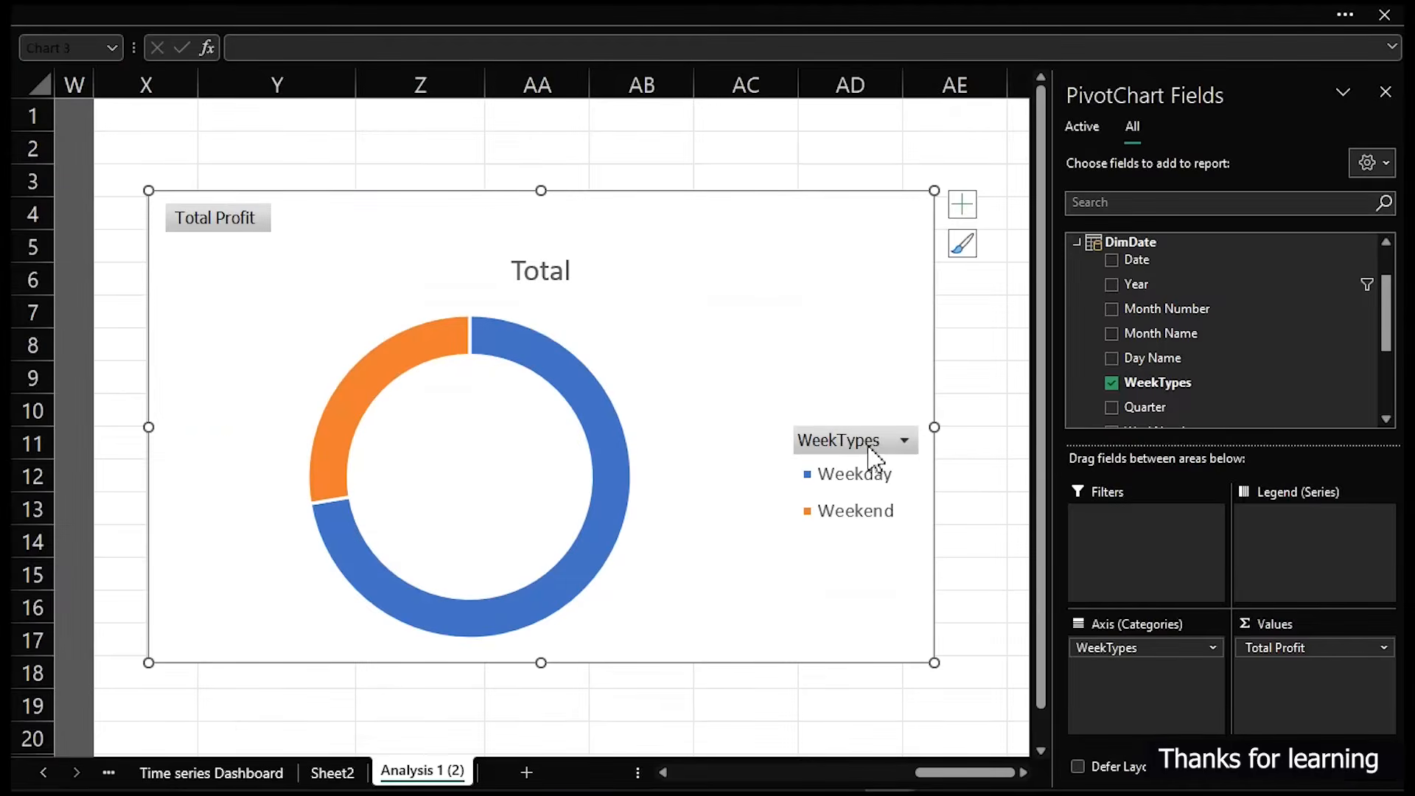
- Hide all field buttons on the doughnut chart and delete its title and legend
right_click(867, 446)
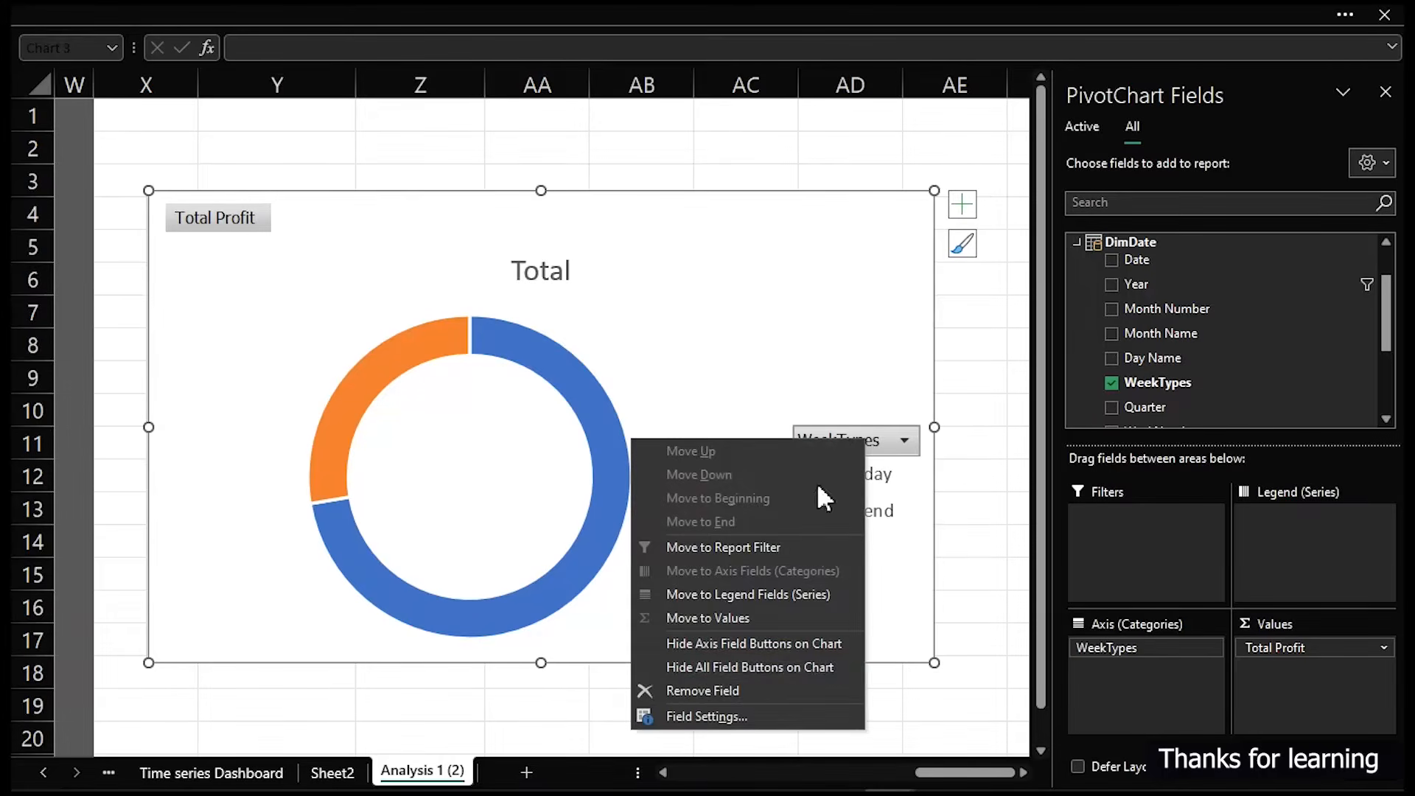
click(765, 663)
click(546, 227)
click(873, 402)
key(Delete)
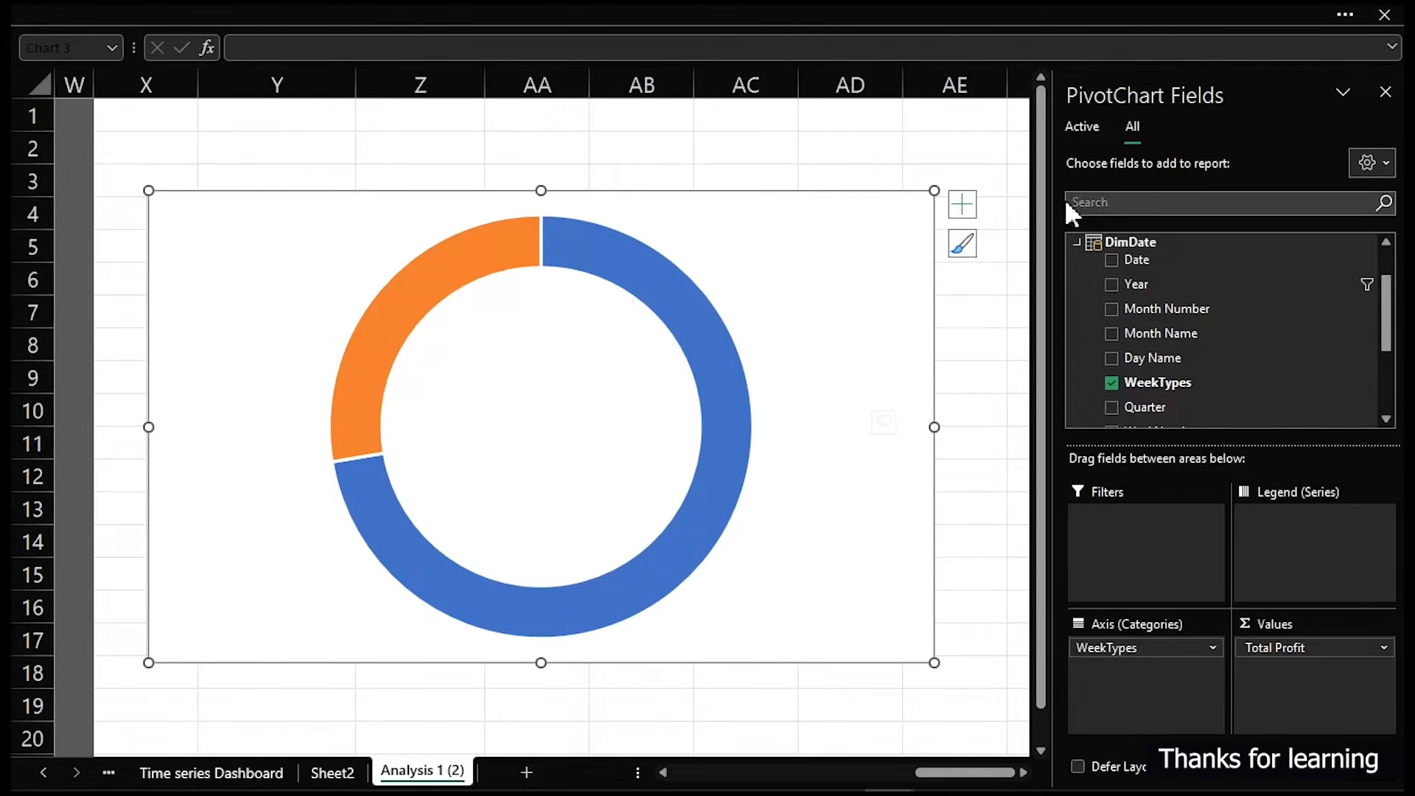
- Add data labels to the doughnut chart and review their label and number formatting options
click(962, 205)
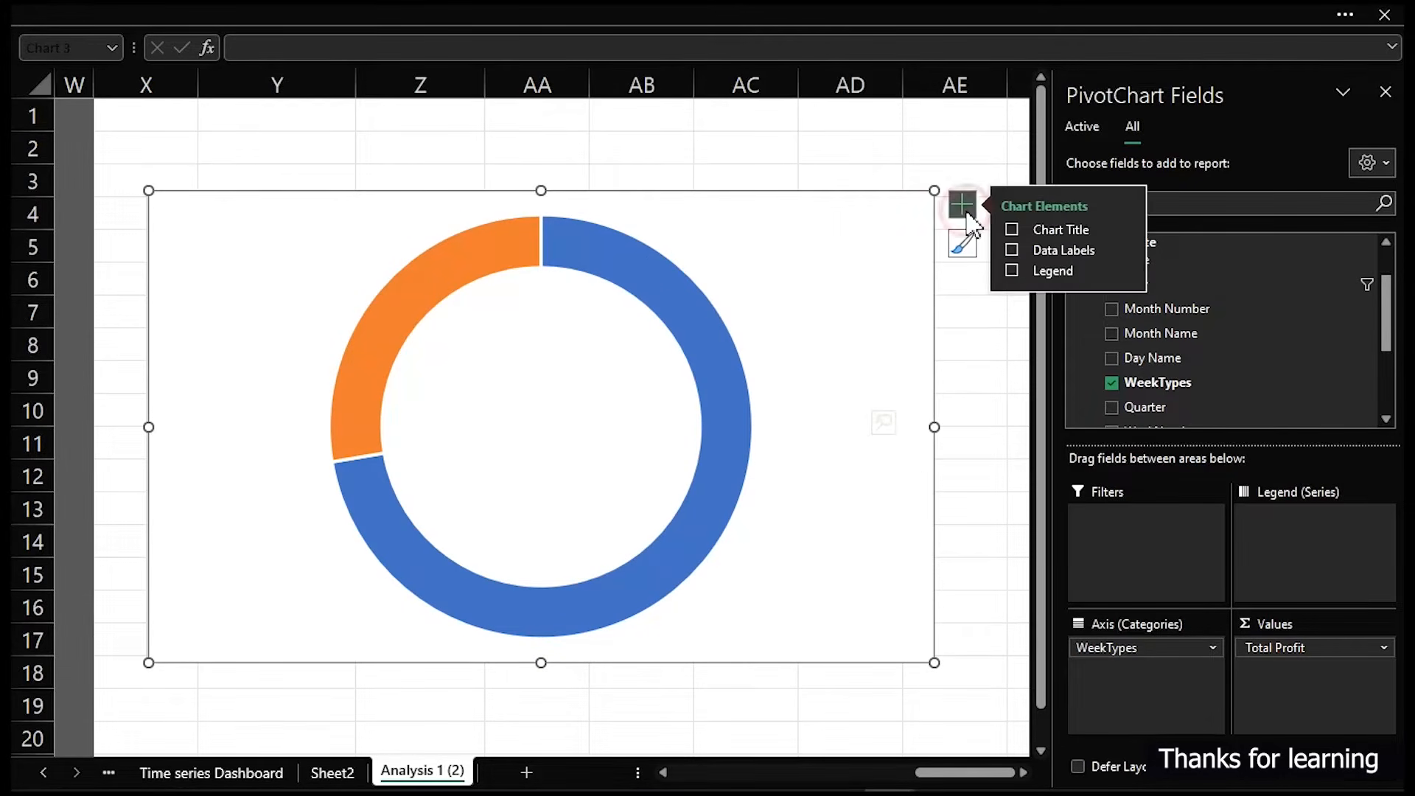
click(1011, 249)
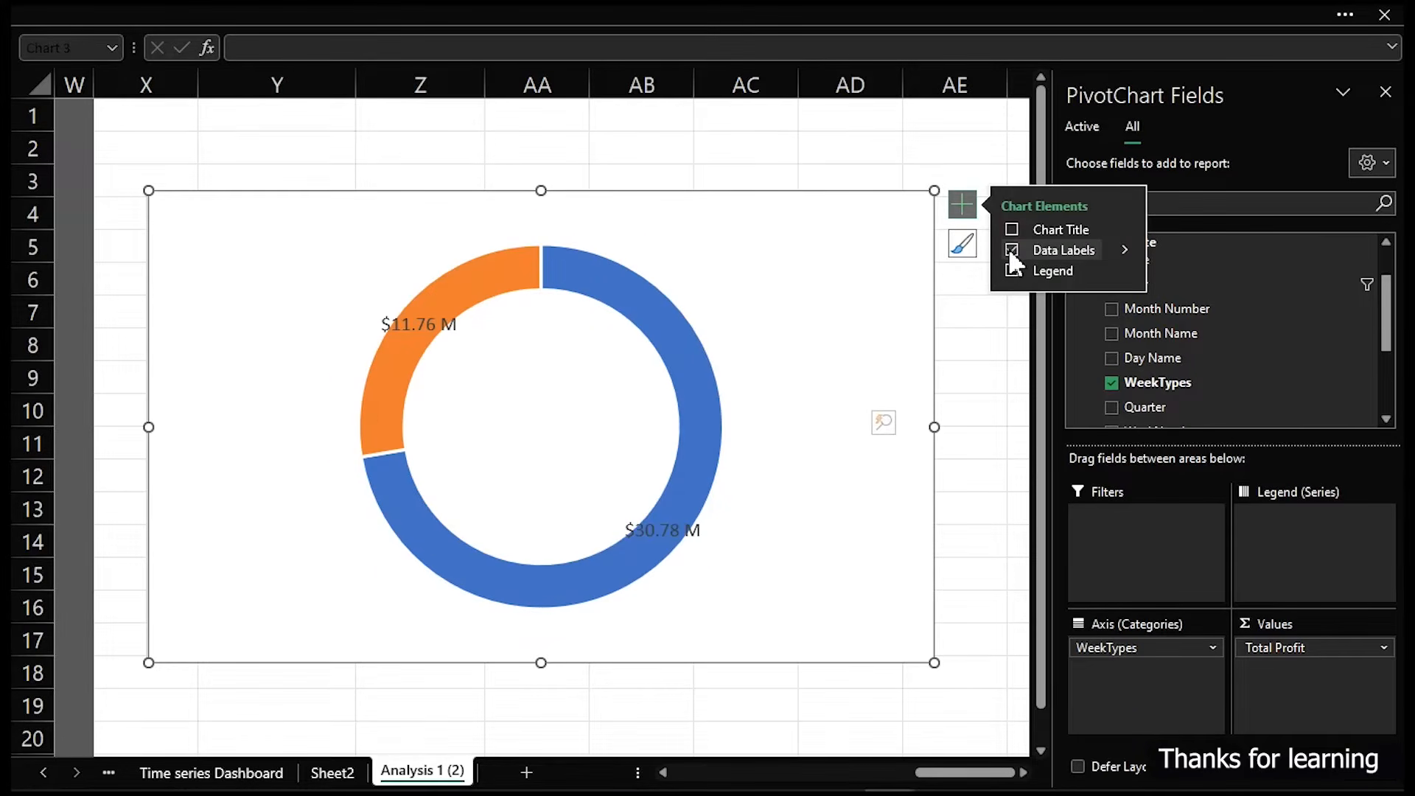
click(1129, 243)
click(1188, 284)
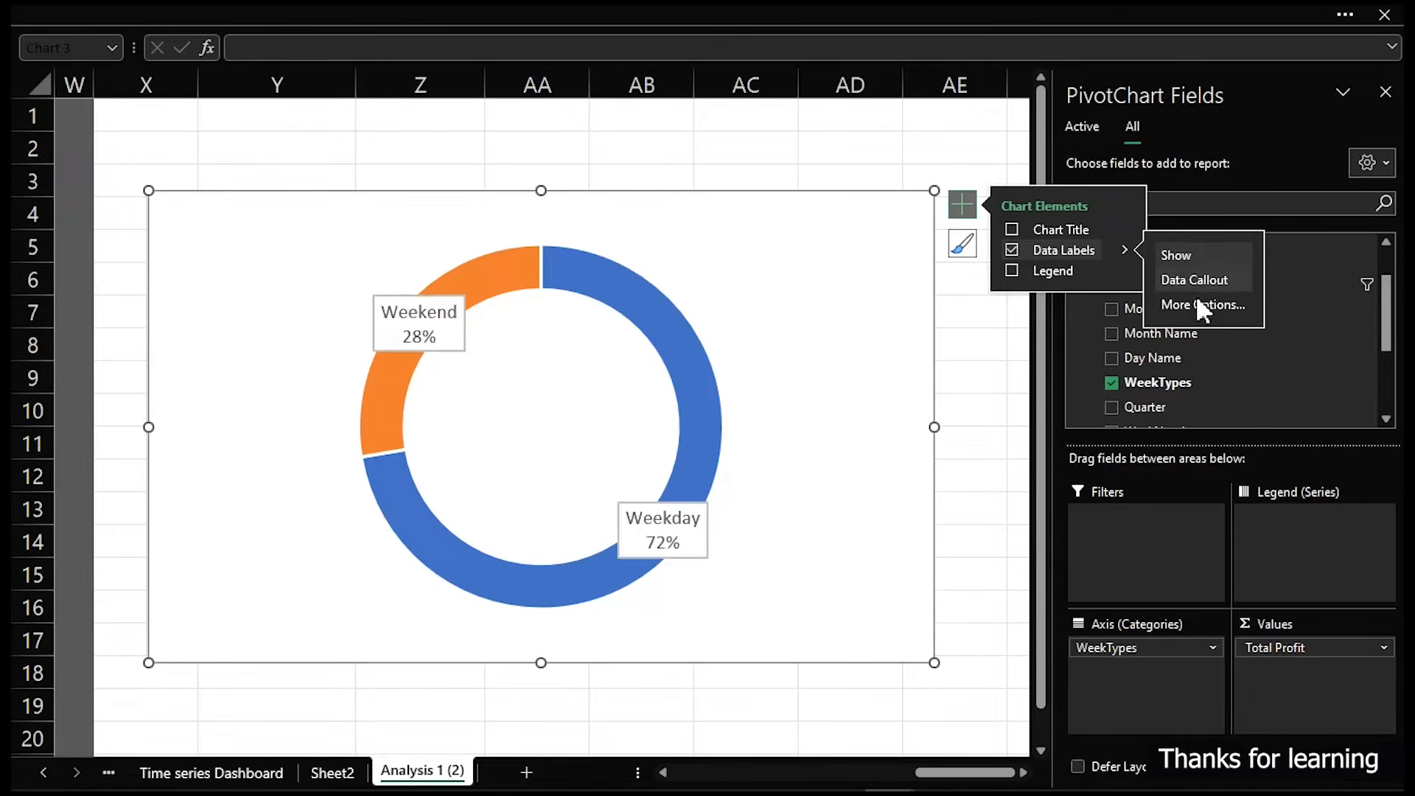
click(1198, 304)
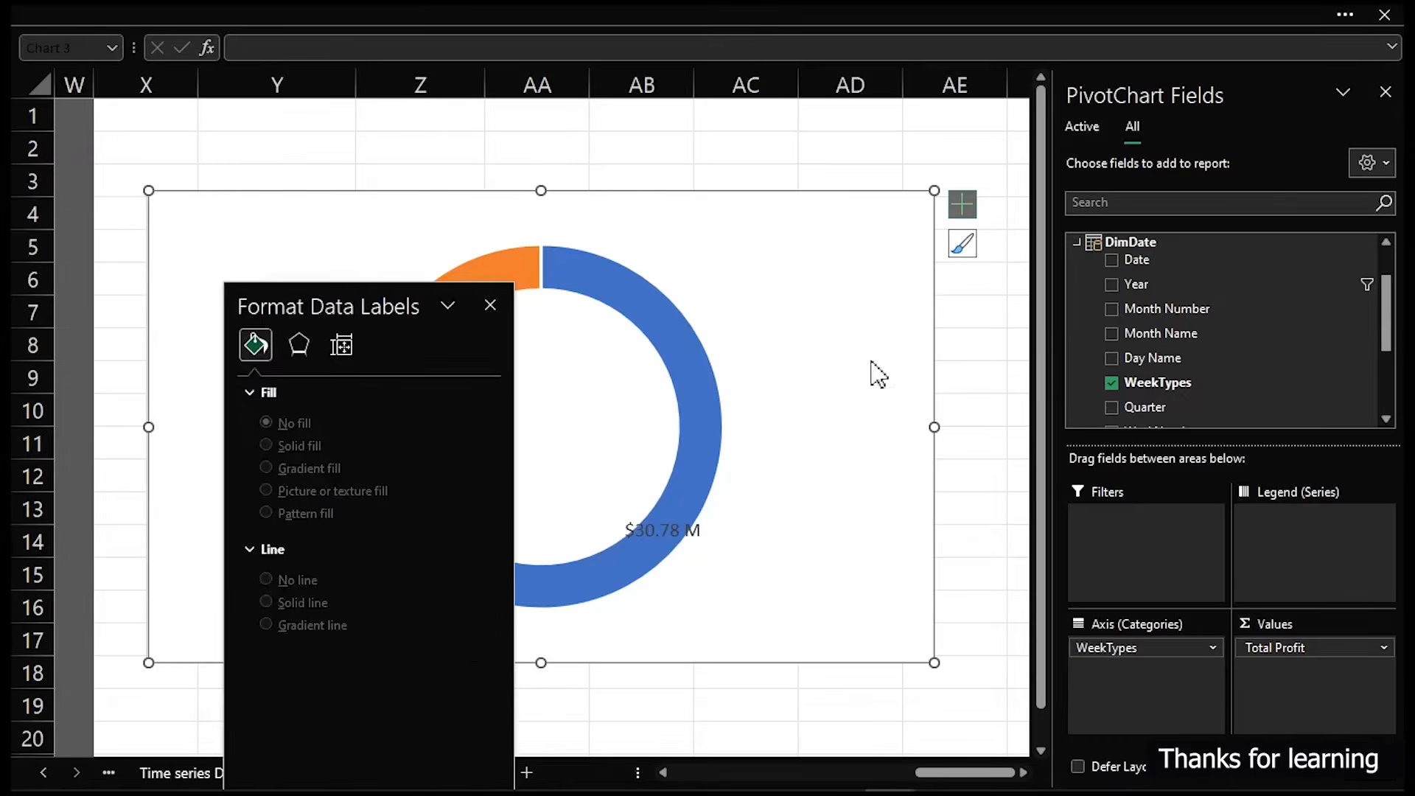
drag(309, 303, 886, 125)
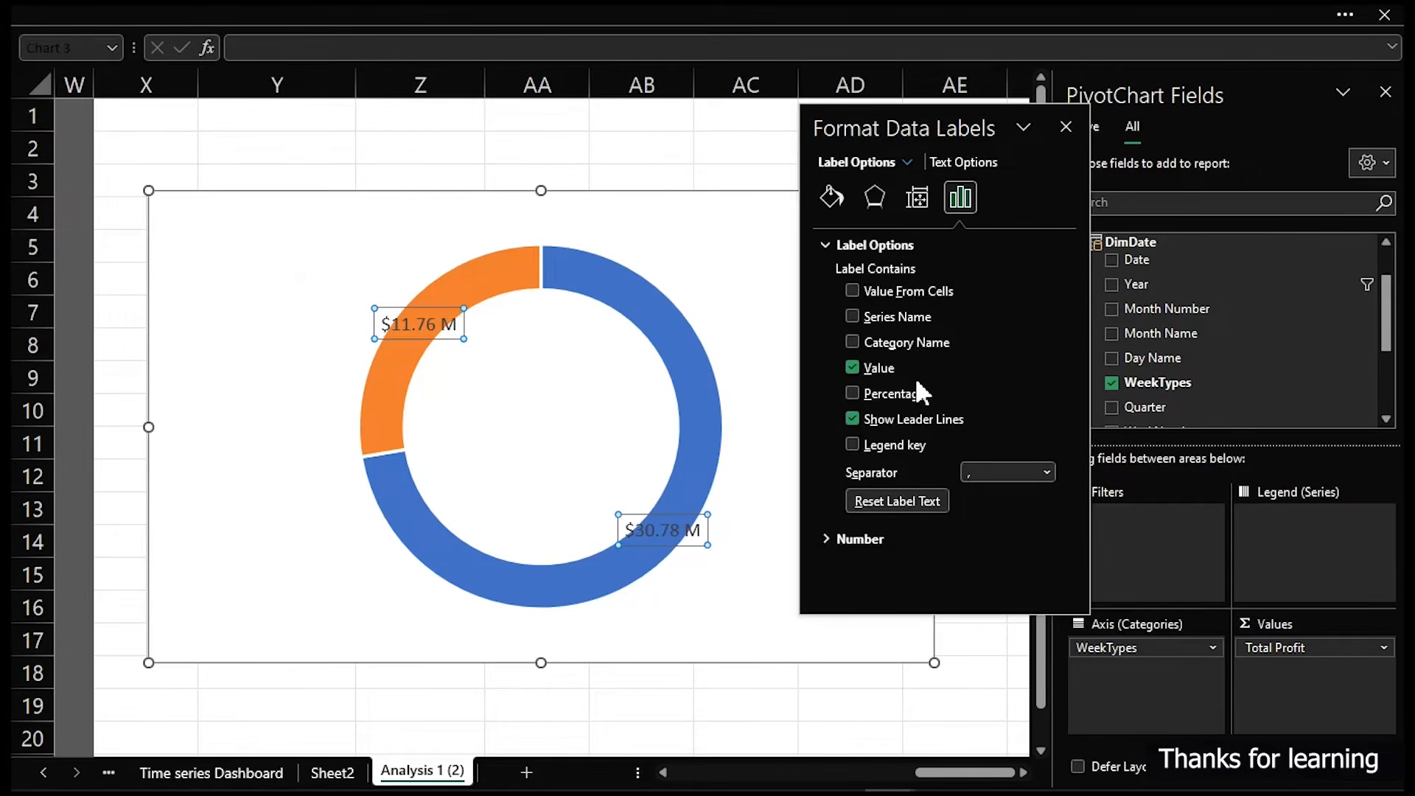
click(822, 539)
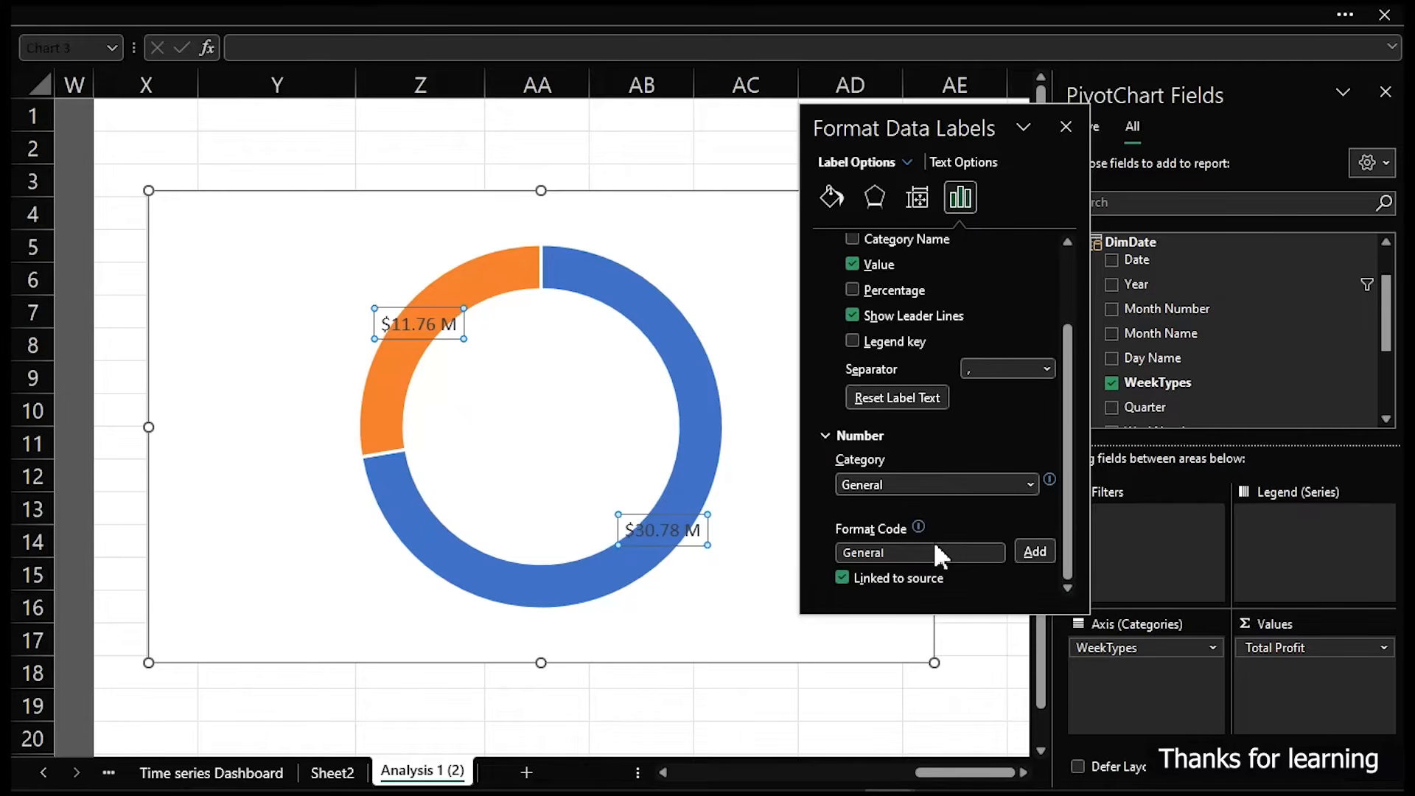
scroll(936, 554, up, 3)
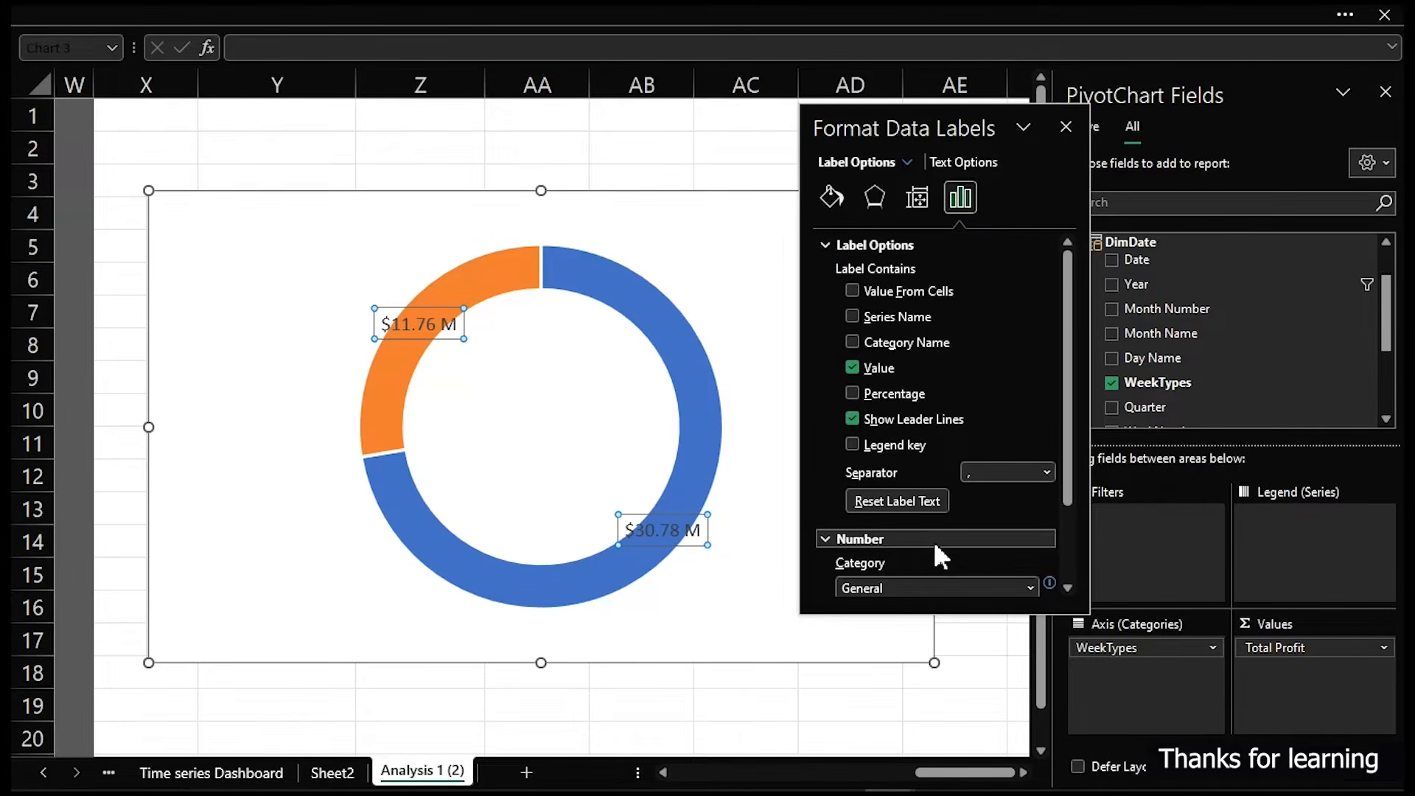
click(1067, 126)
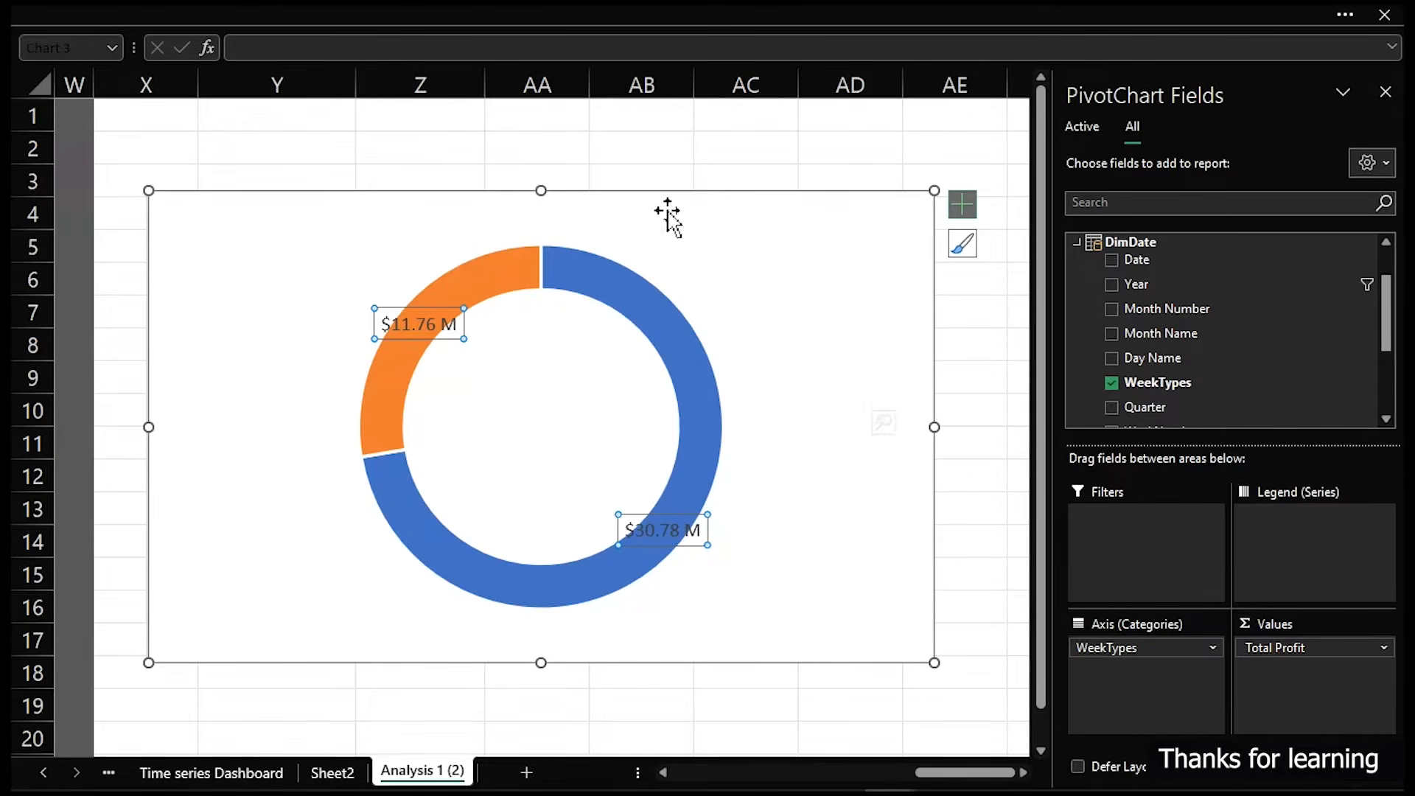
- Delete the doughnut chart
click(685, 191)
key(Delete)
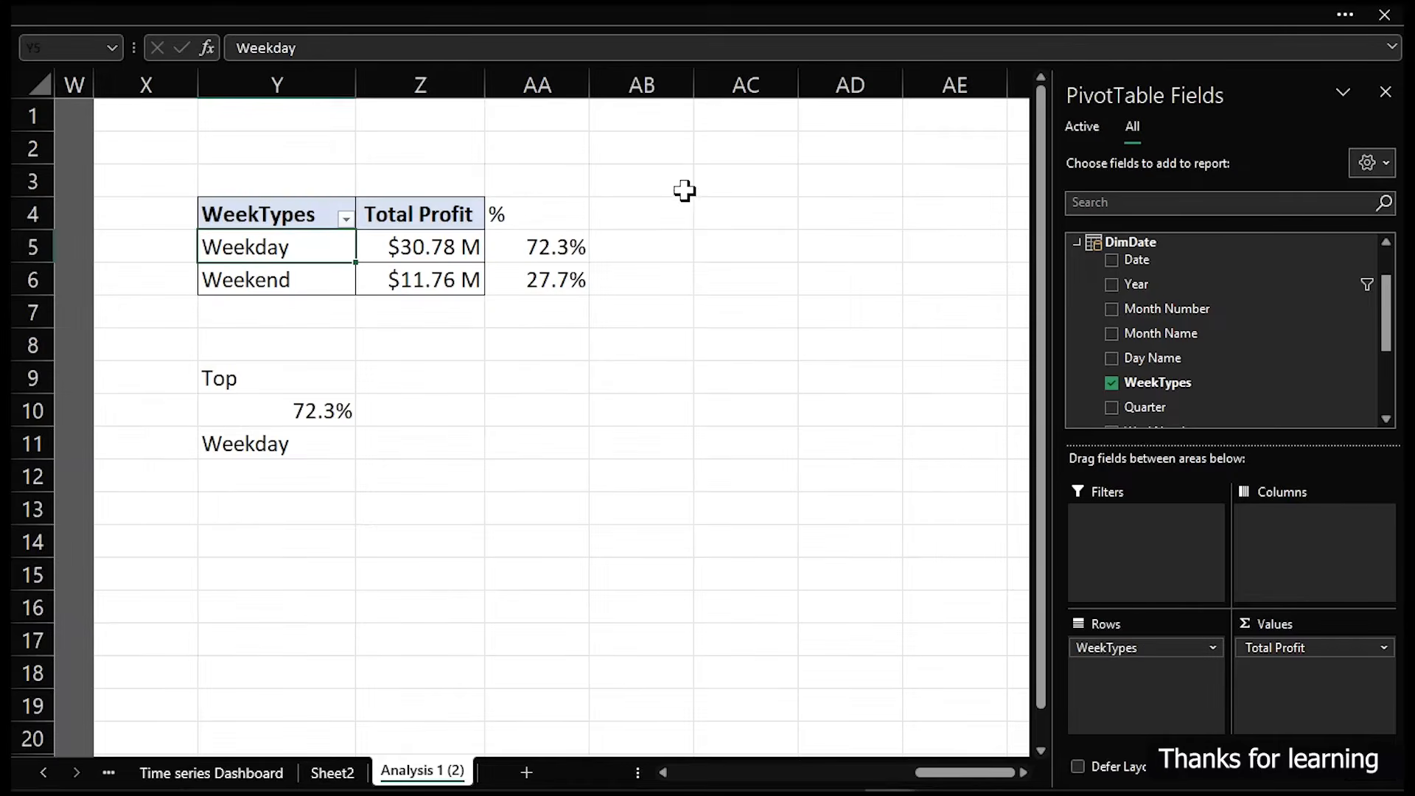
click(476, 10)
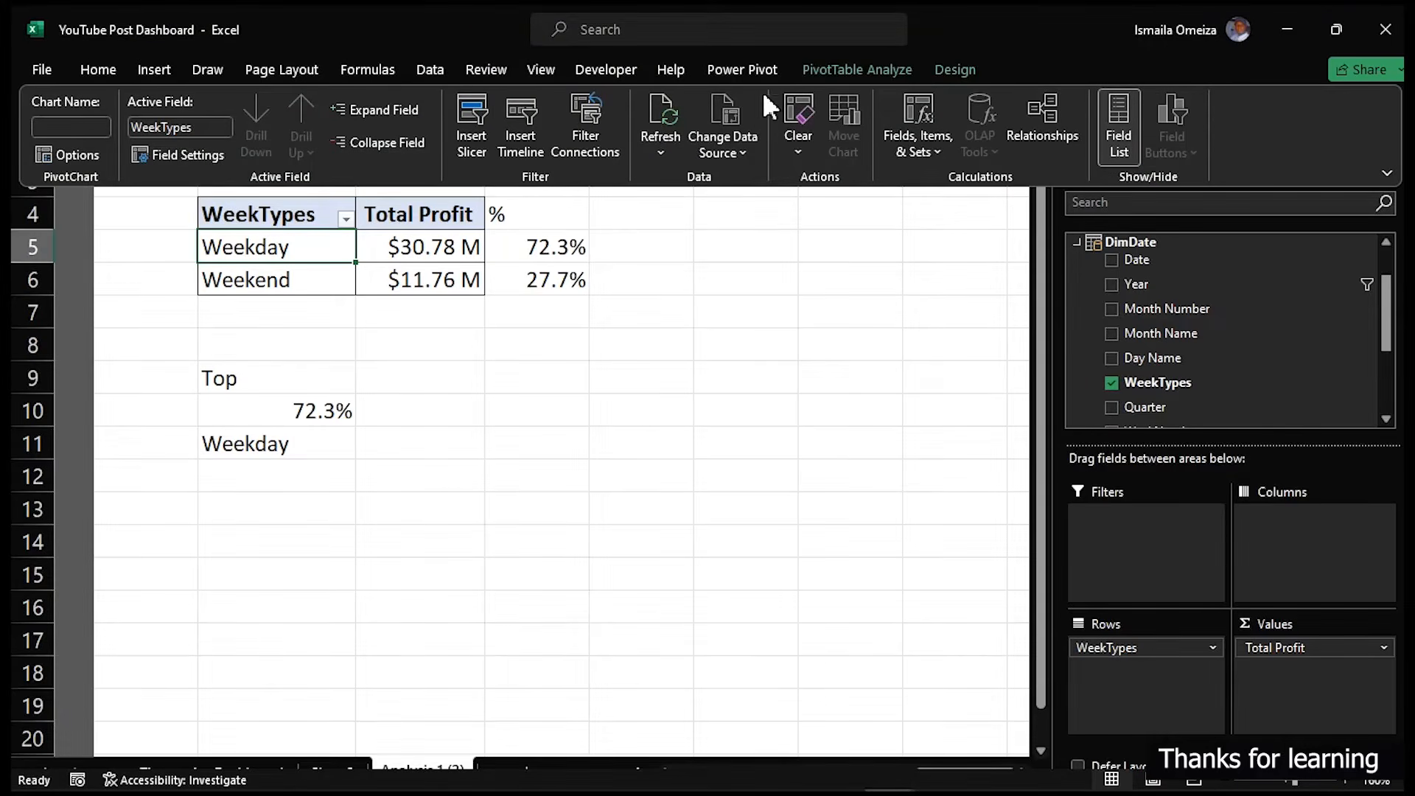
- Insert a 2-D Pie PivotChart from the week type profit PivotTable
click(154, 68)
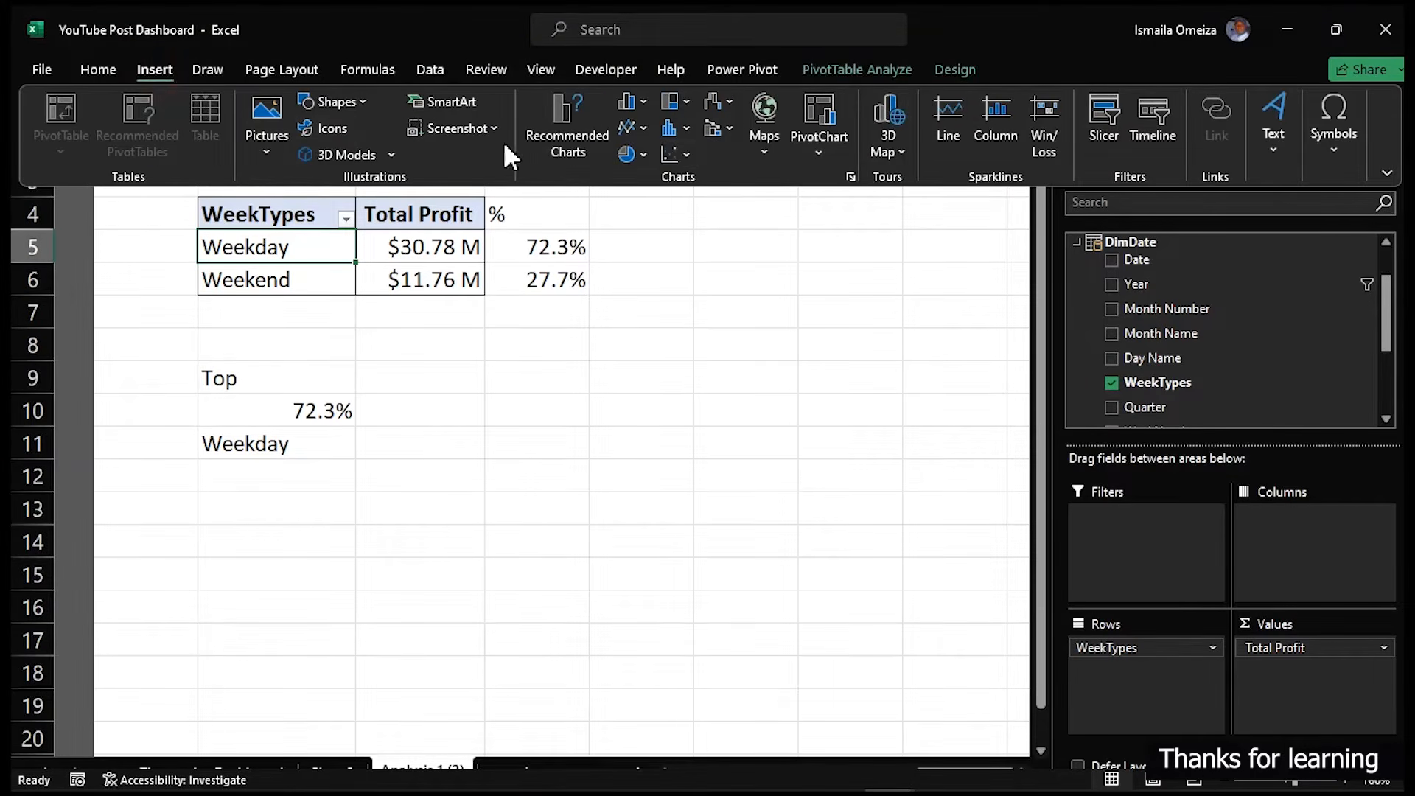
click(635, 154)
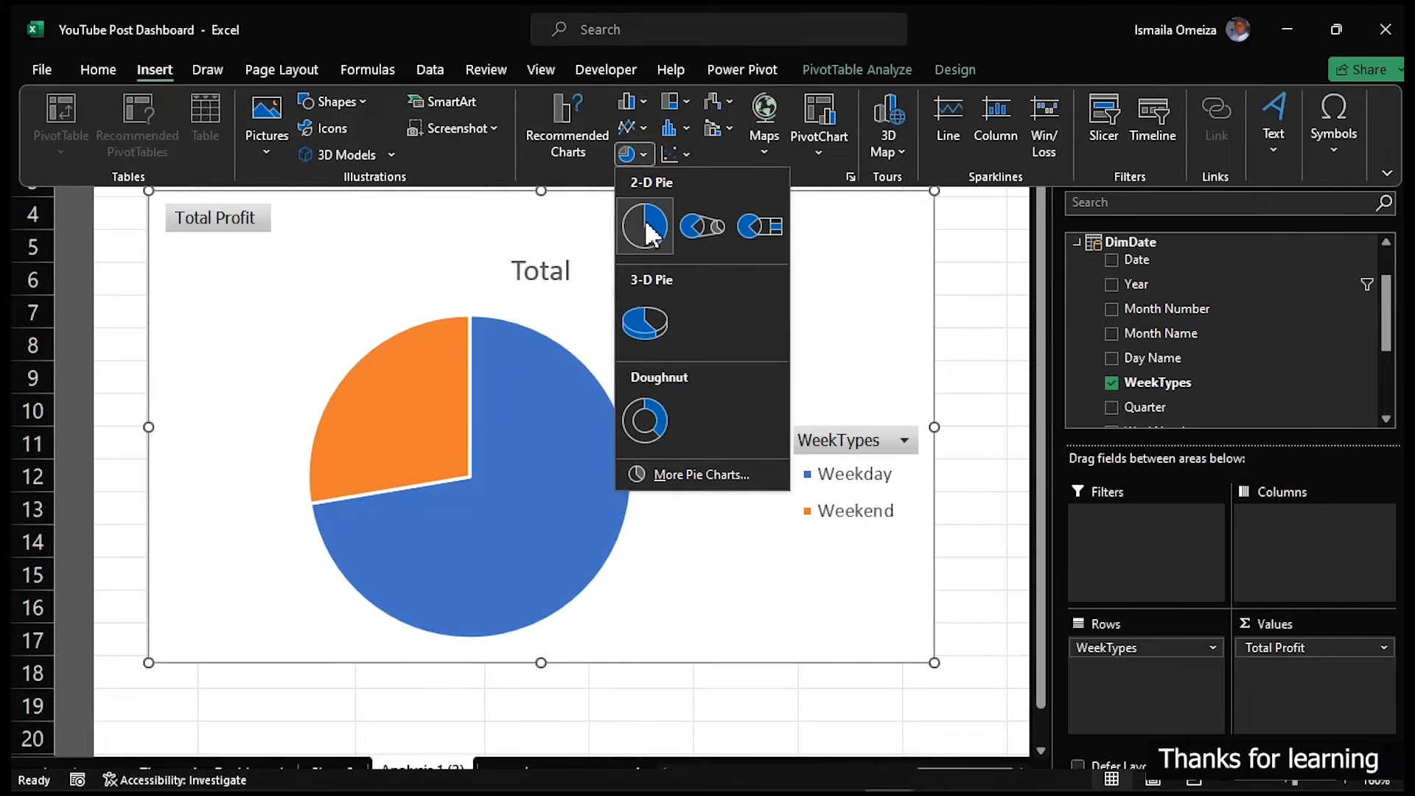
click(646, 227)
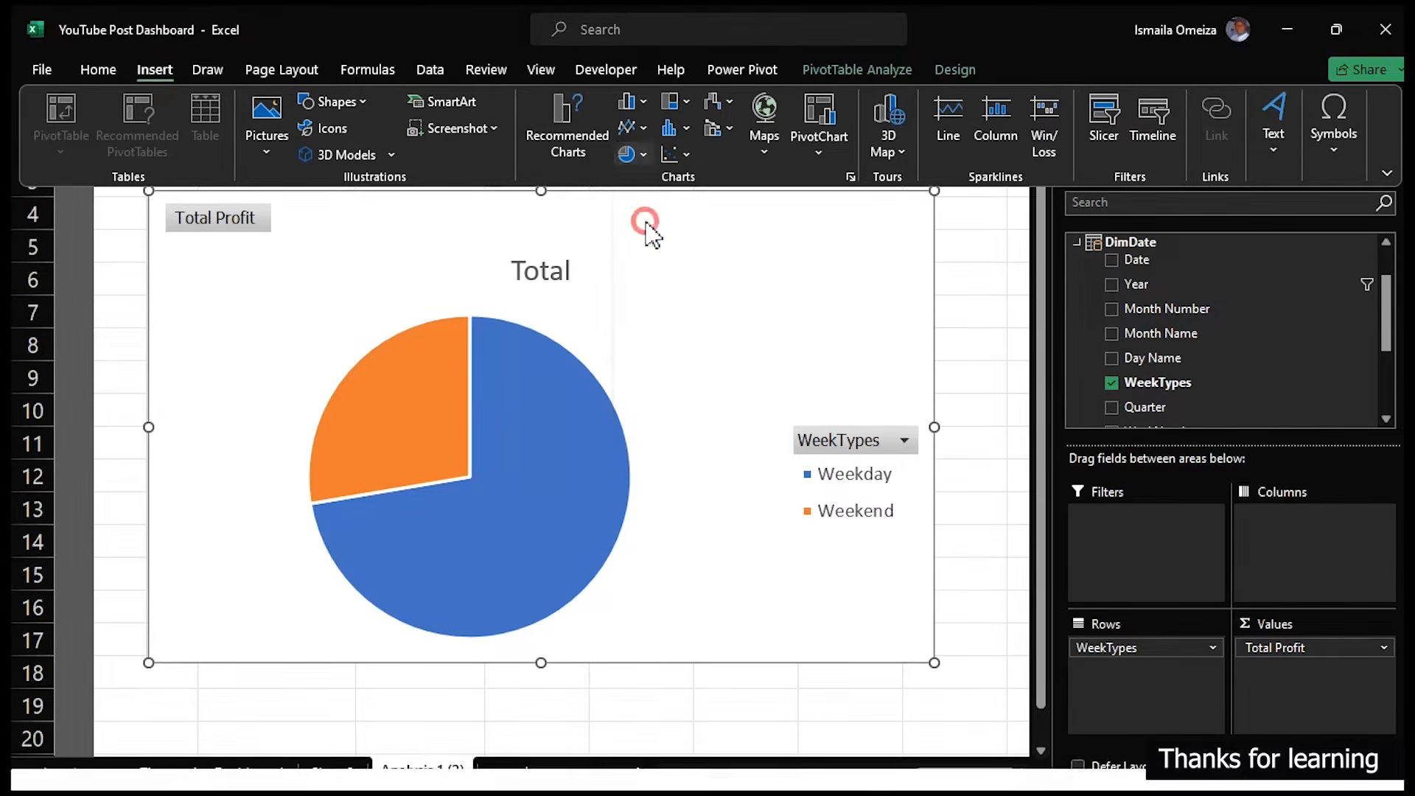
- Delete the pie chart's title and hide all field buttons on the chart
click(552, 270)
key(Delete)
click(805, 404)
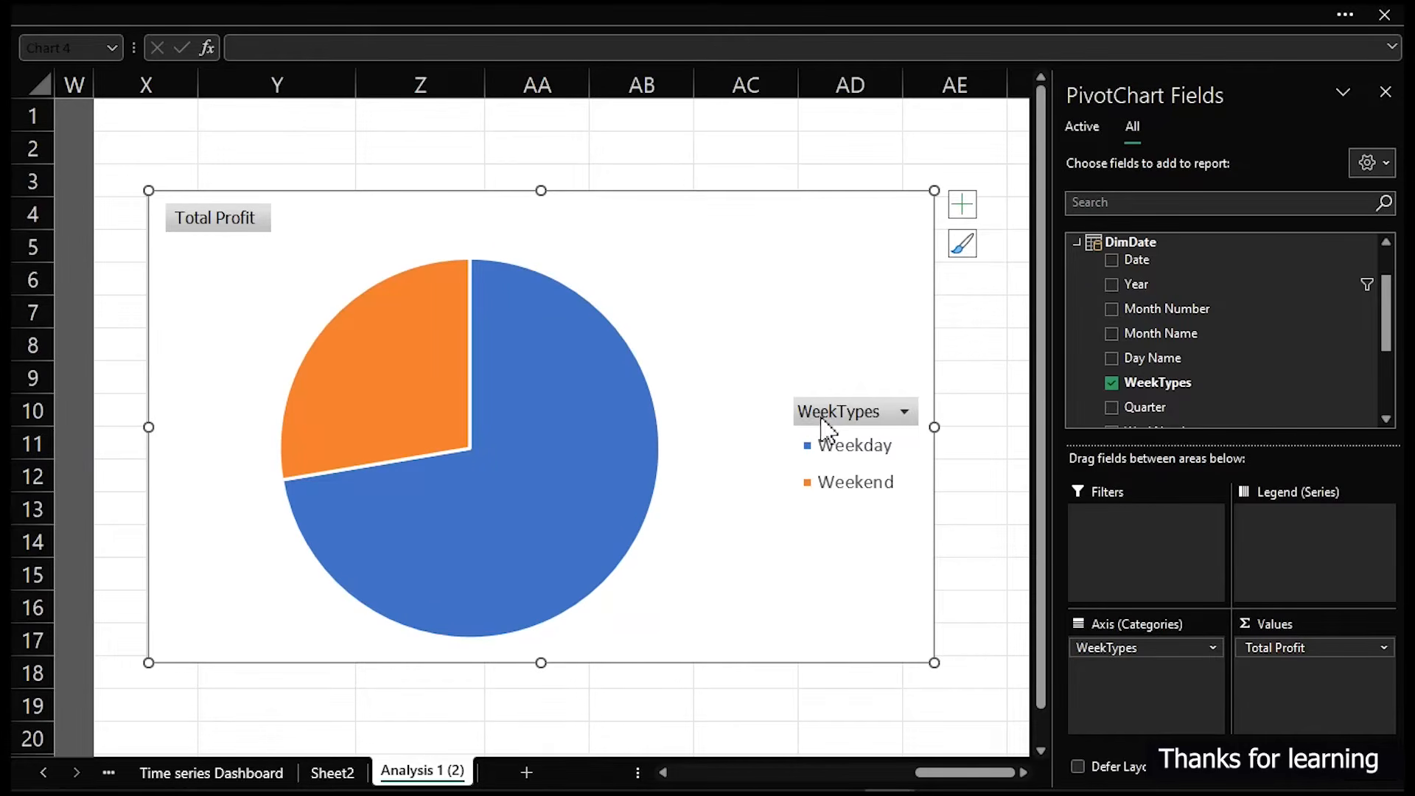
right_click(820, 418)
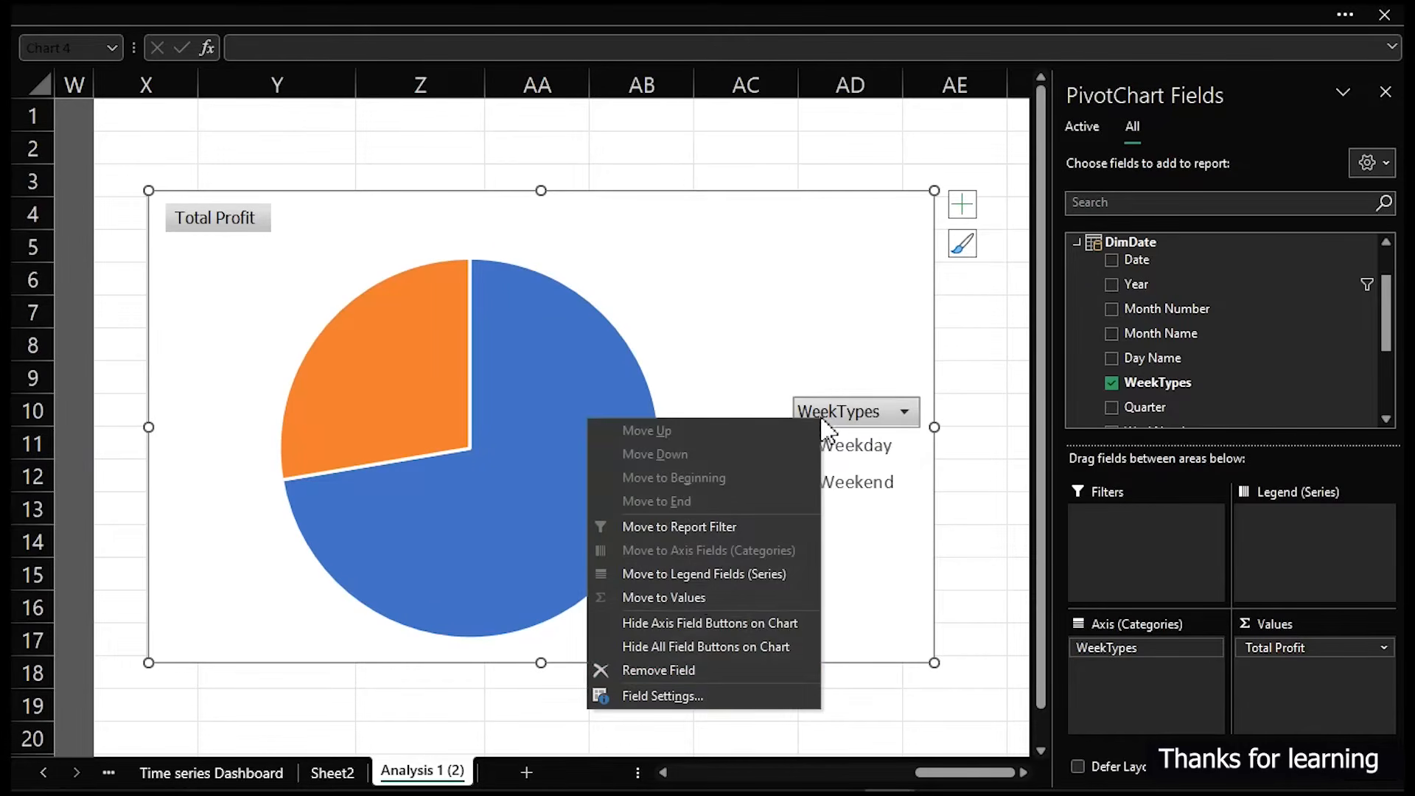
click(722, 647)
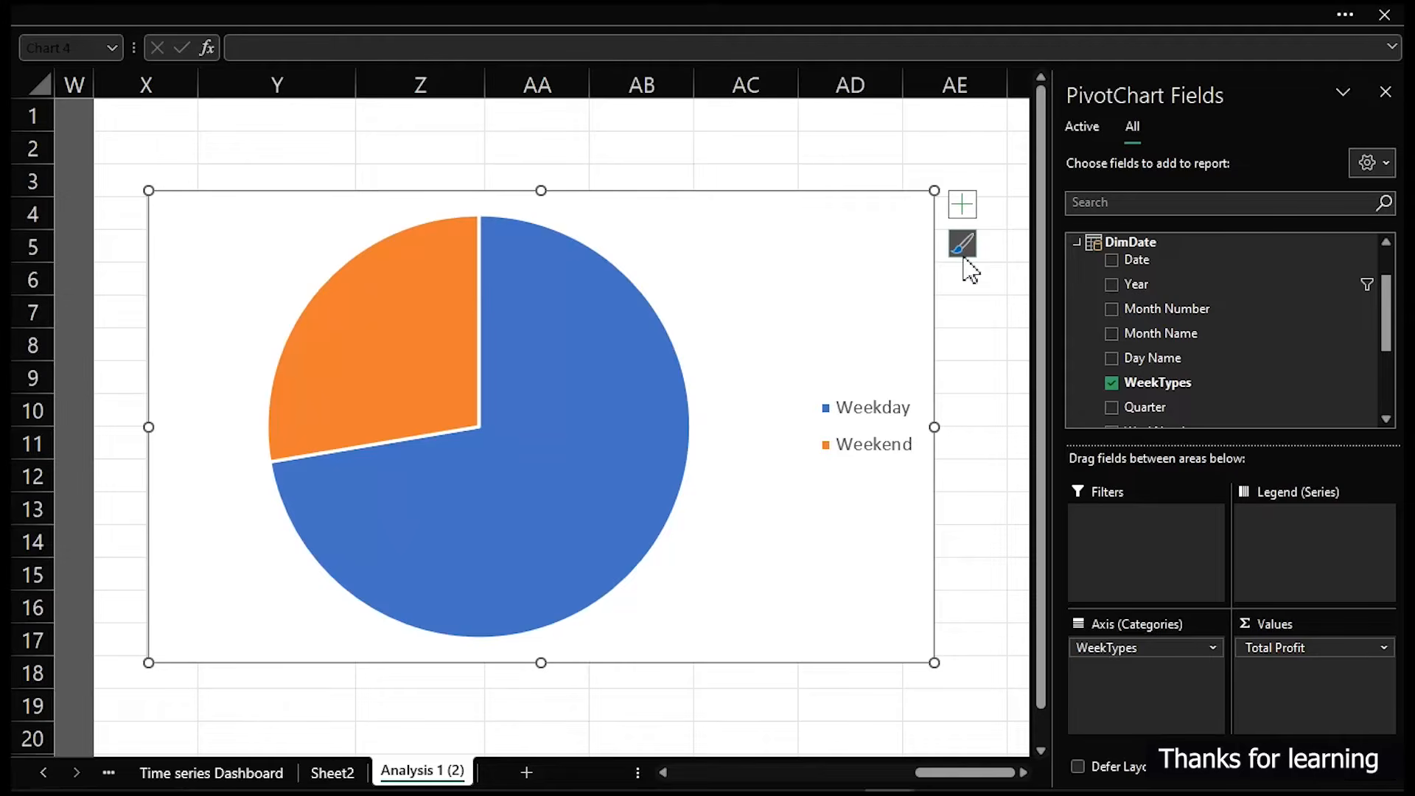
- Position the pie chart's legend at the bottom
click(962, 204)
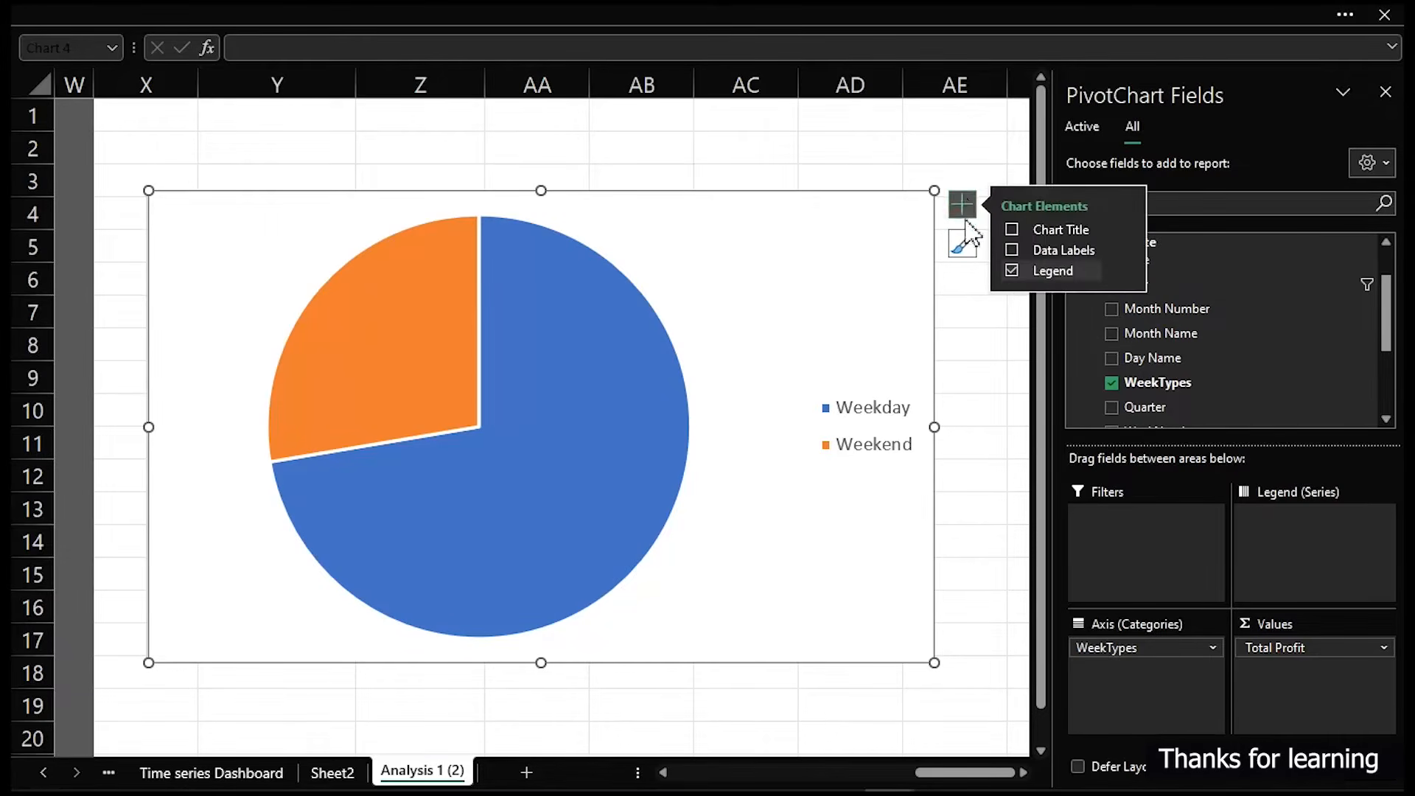
mouse_move(1124, 272)
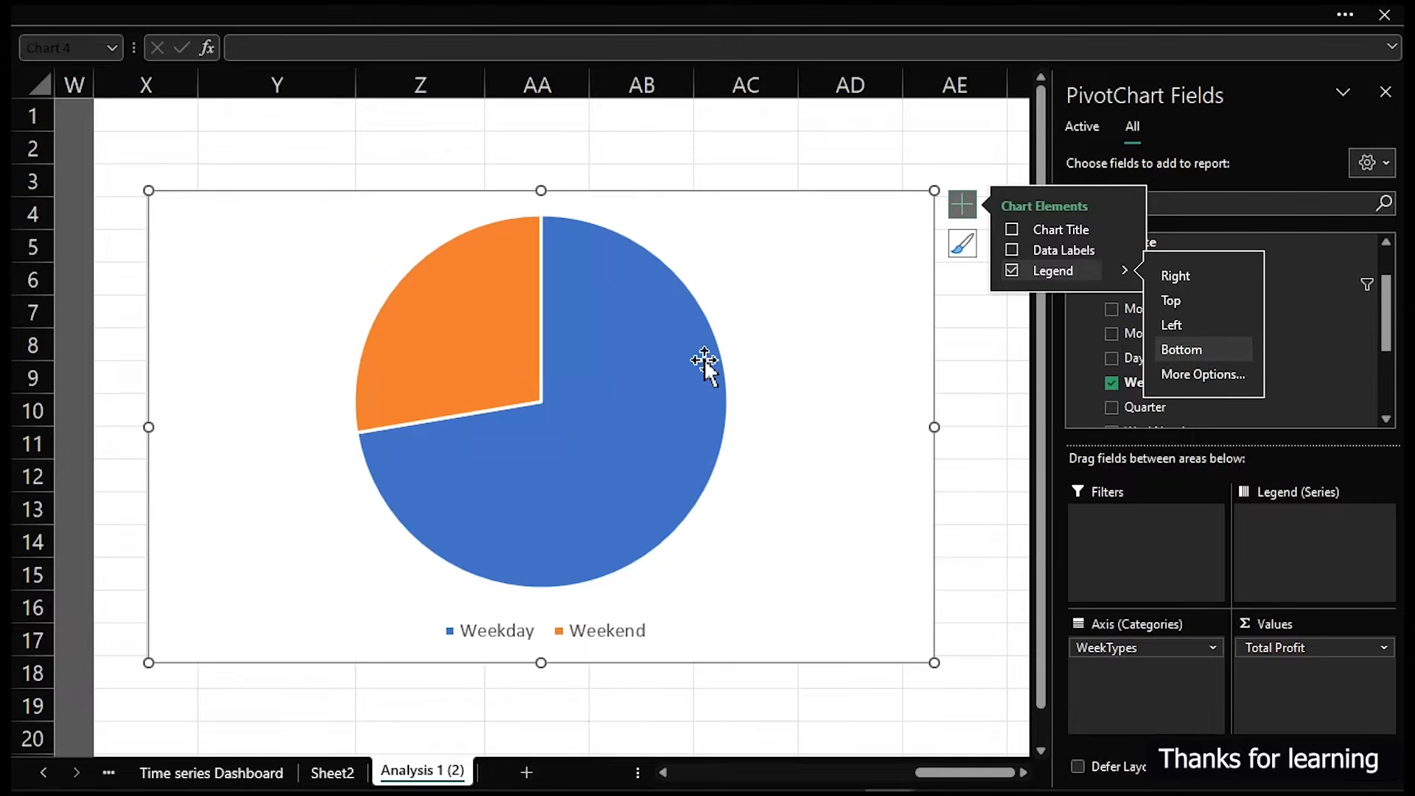
- Try to open formatting for a pie slice from the chart itself
click(679, 360)
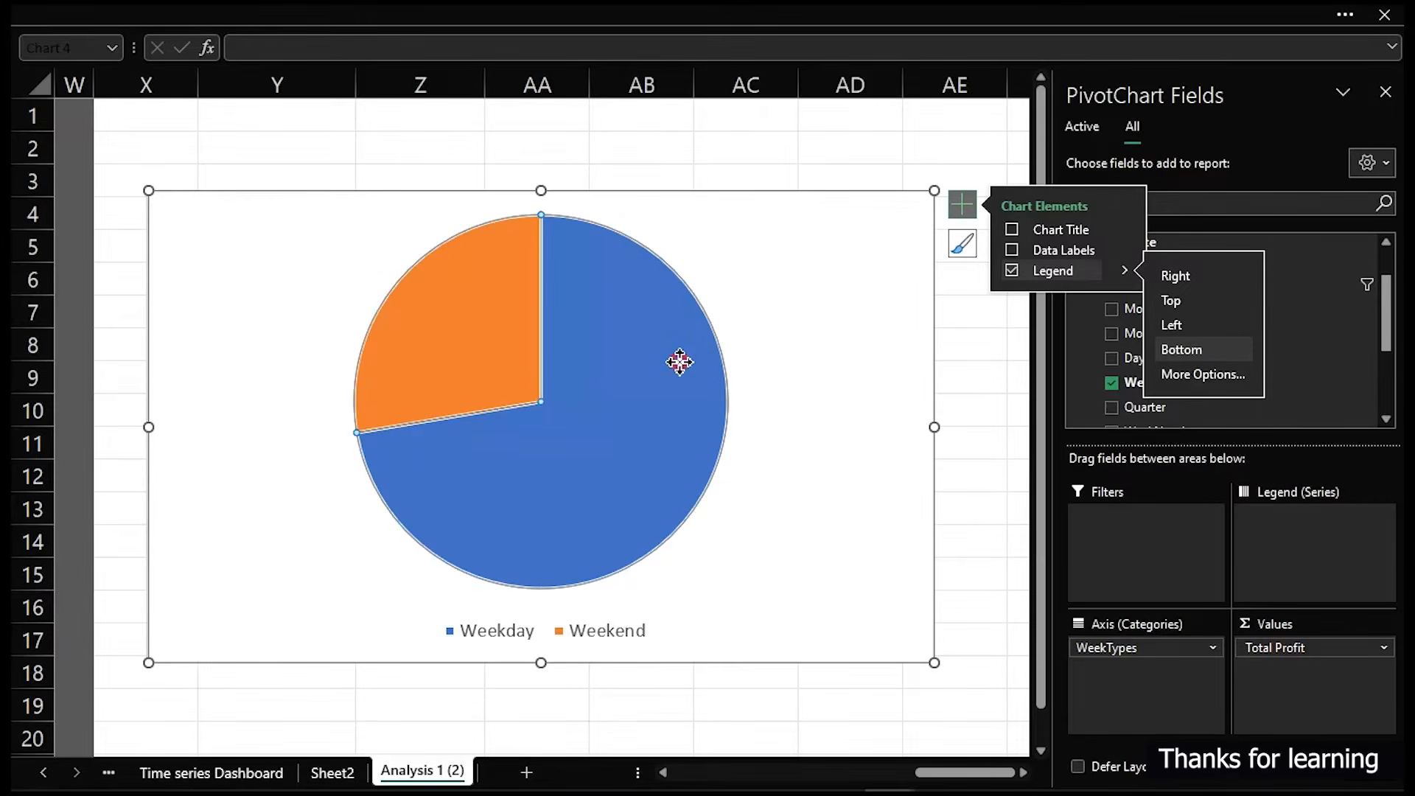
double_click(627, 433)
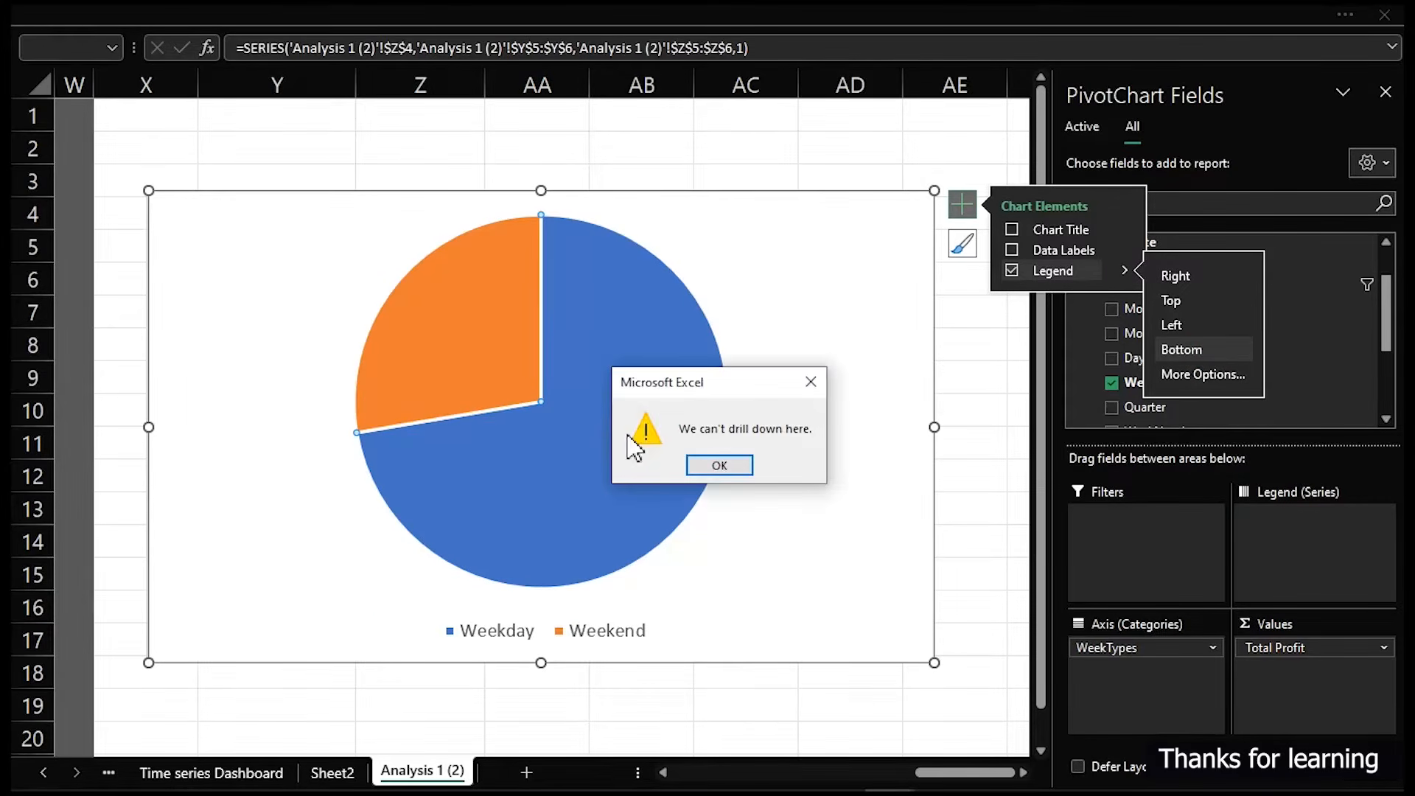
click(747, 466)
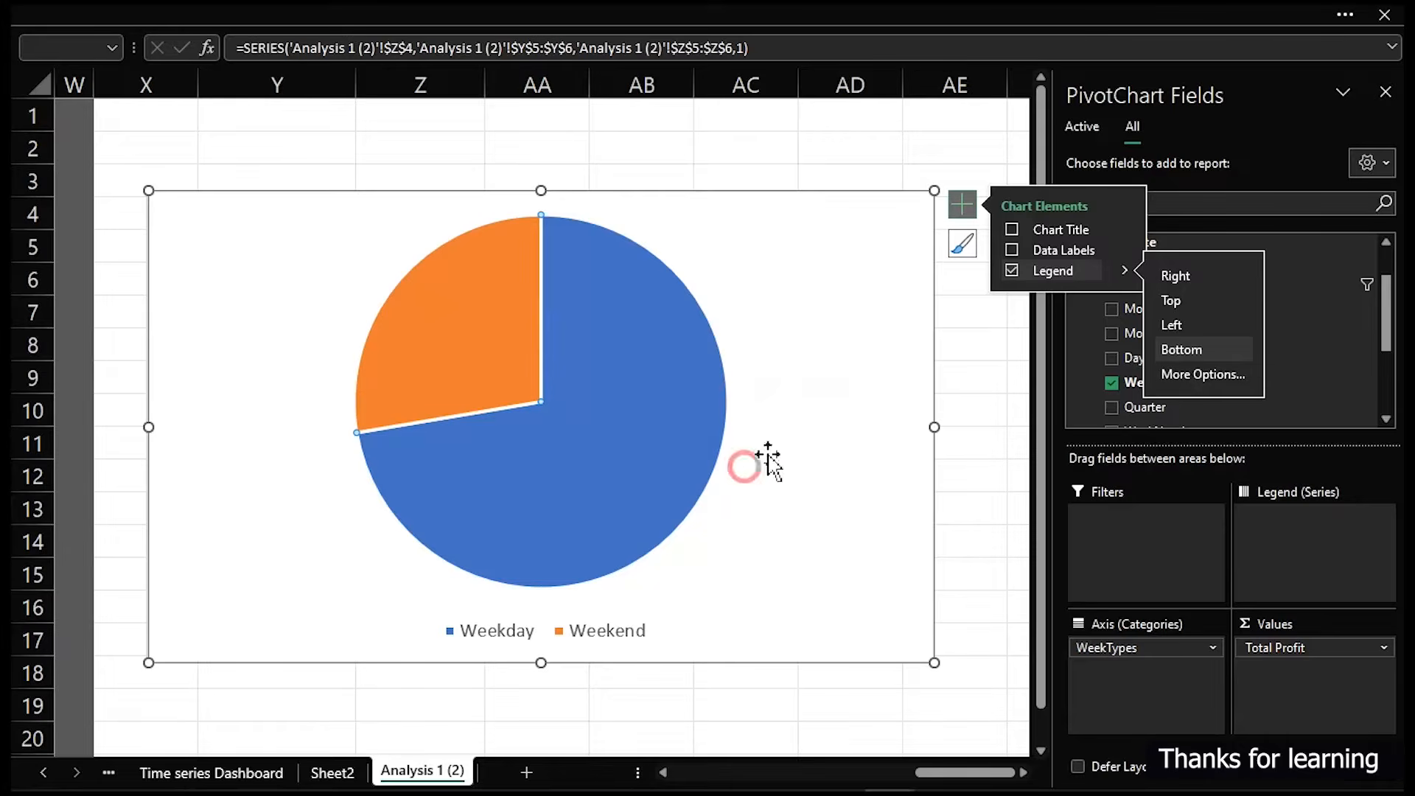
- Open the data series formatting and fill the Weekday slice with light blue
double_click(933, 338)
click(604, 370)
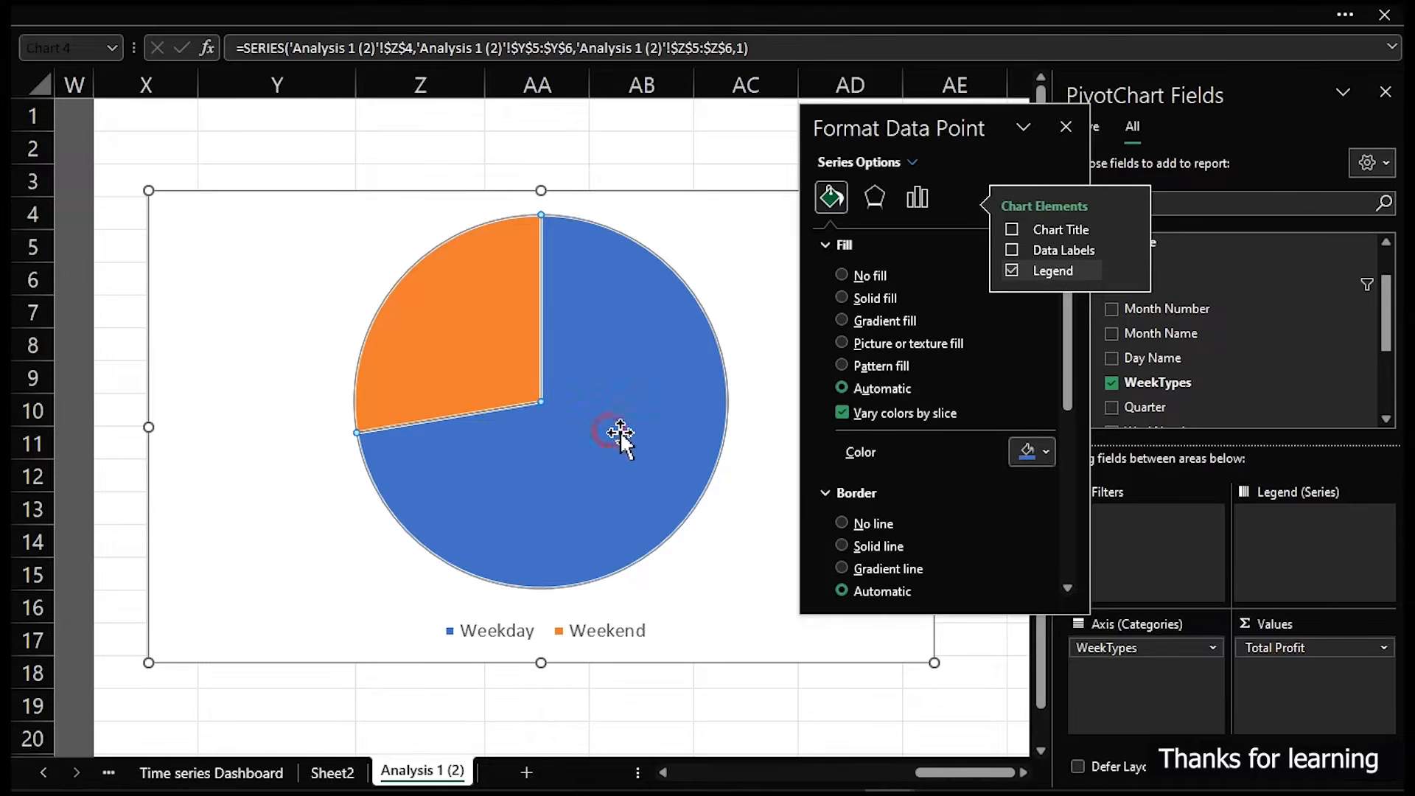
click(620, 431)
click(1033, 449)
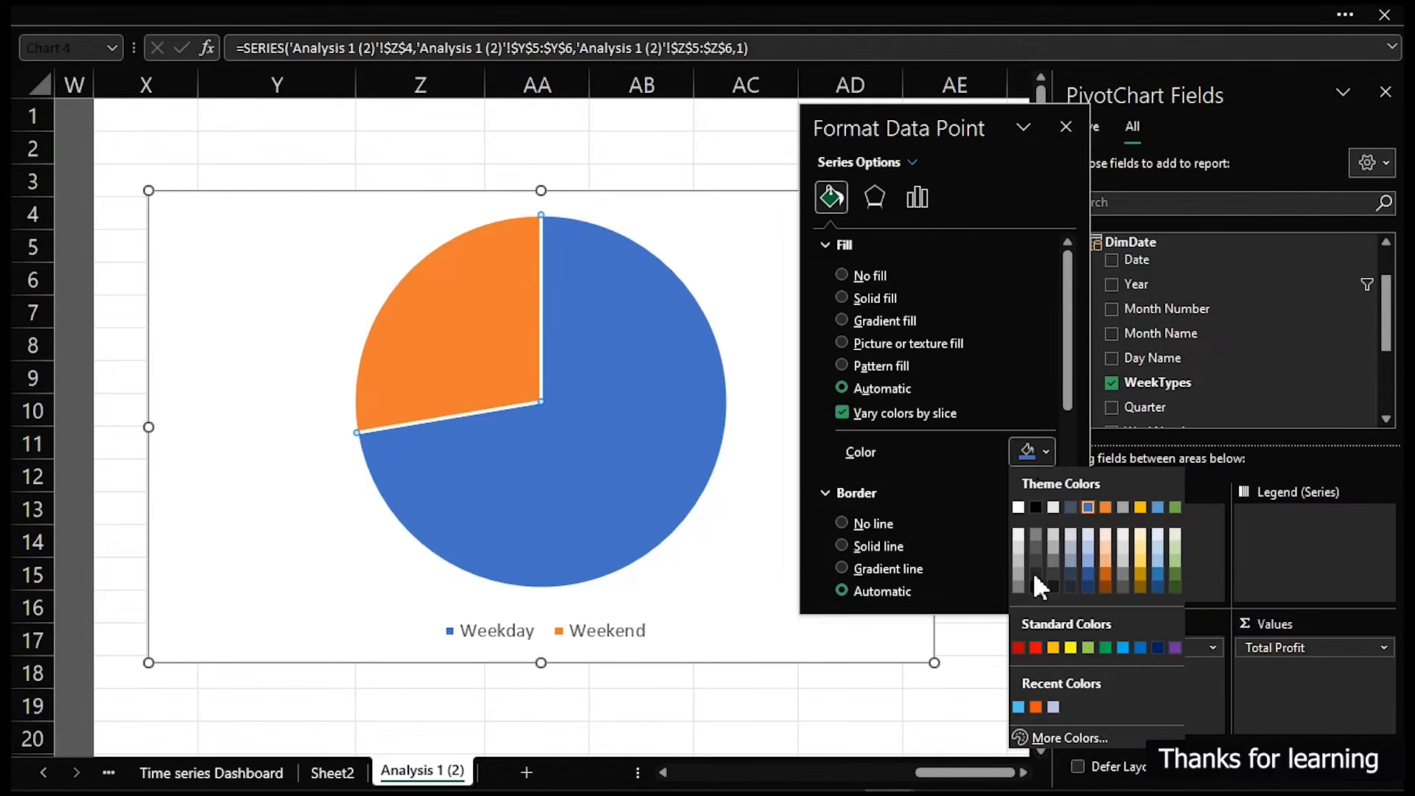
click(1018, 706)
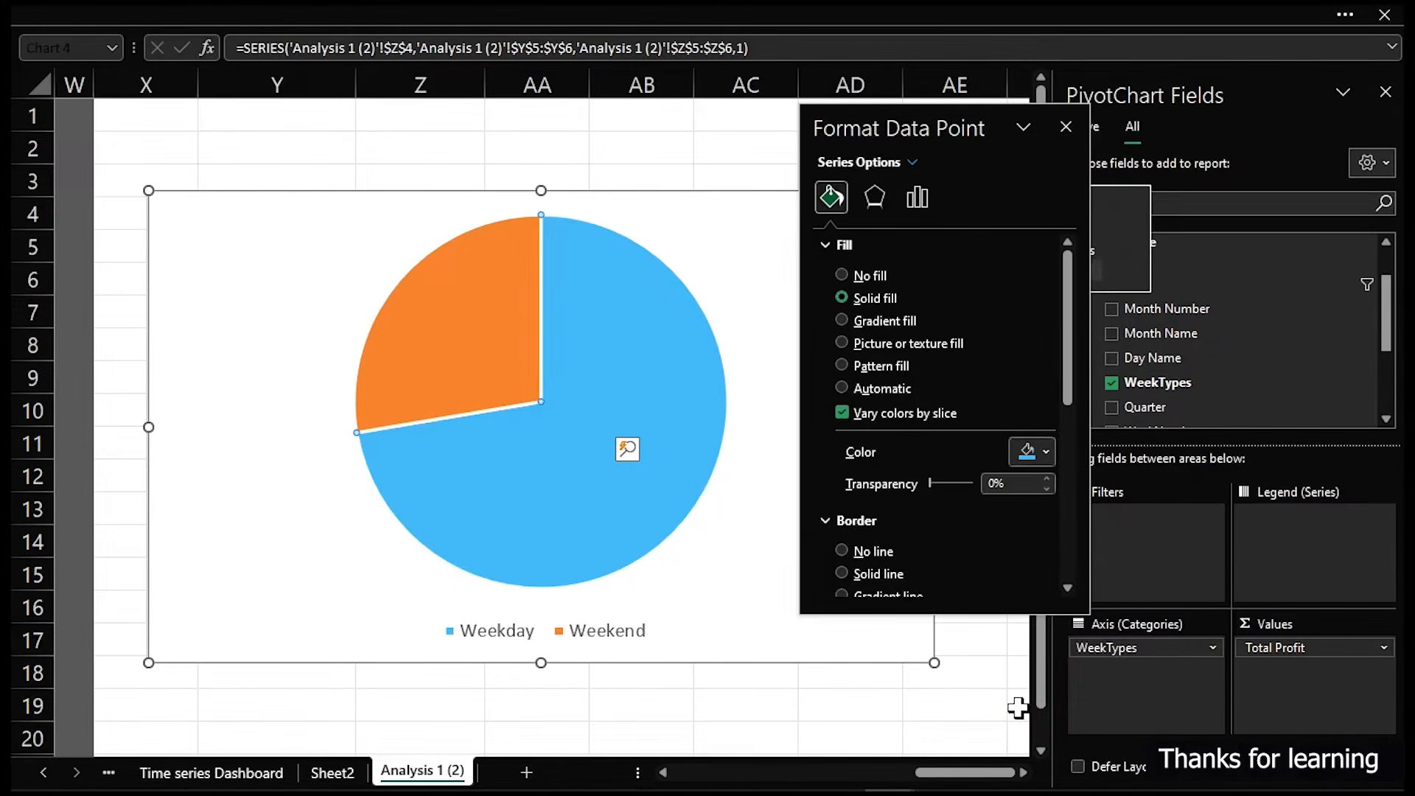
- Fill the Weekend slice with light gray
click(472, 344)
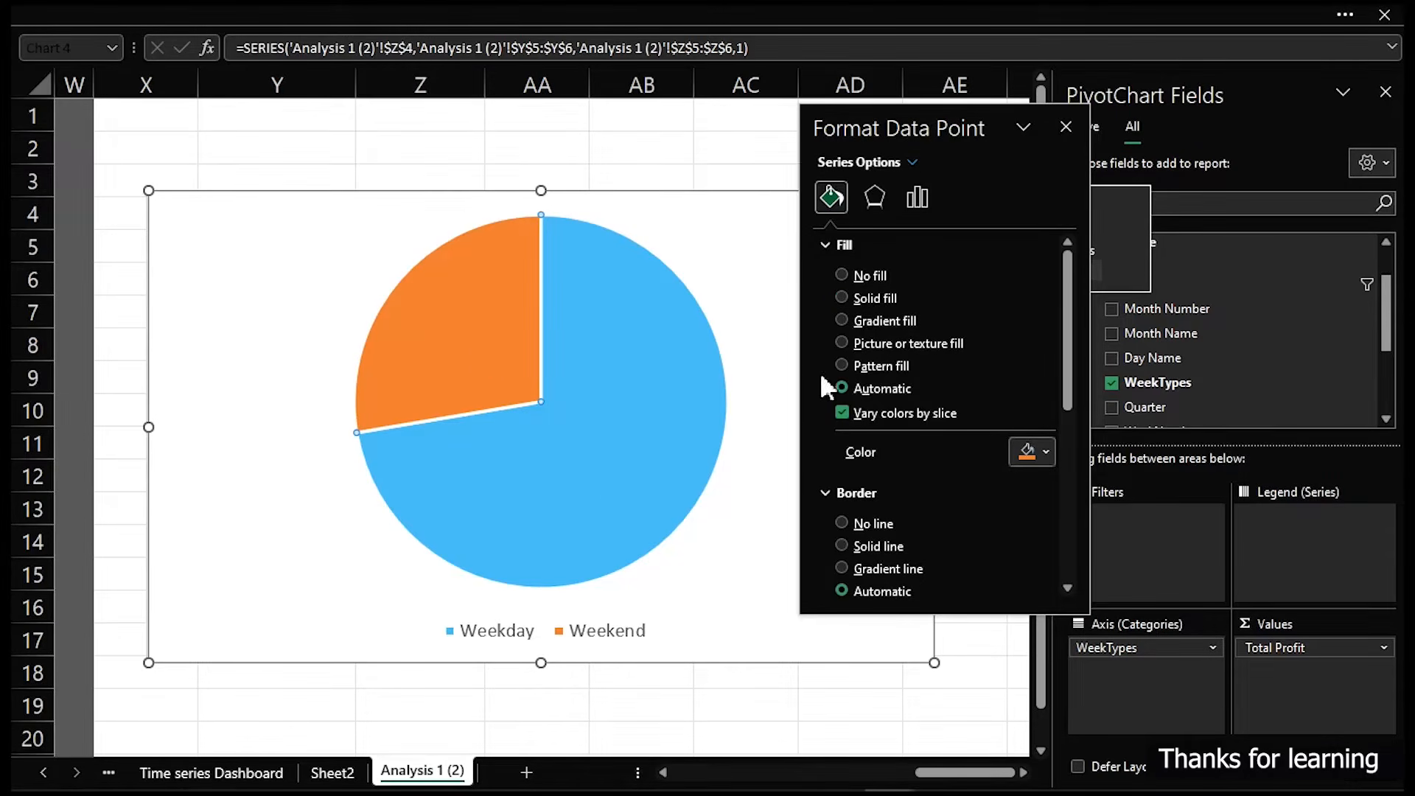
click(1046, 451)
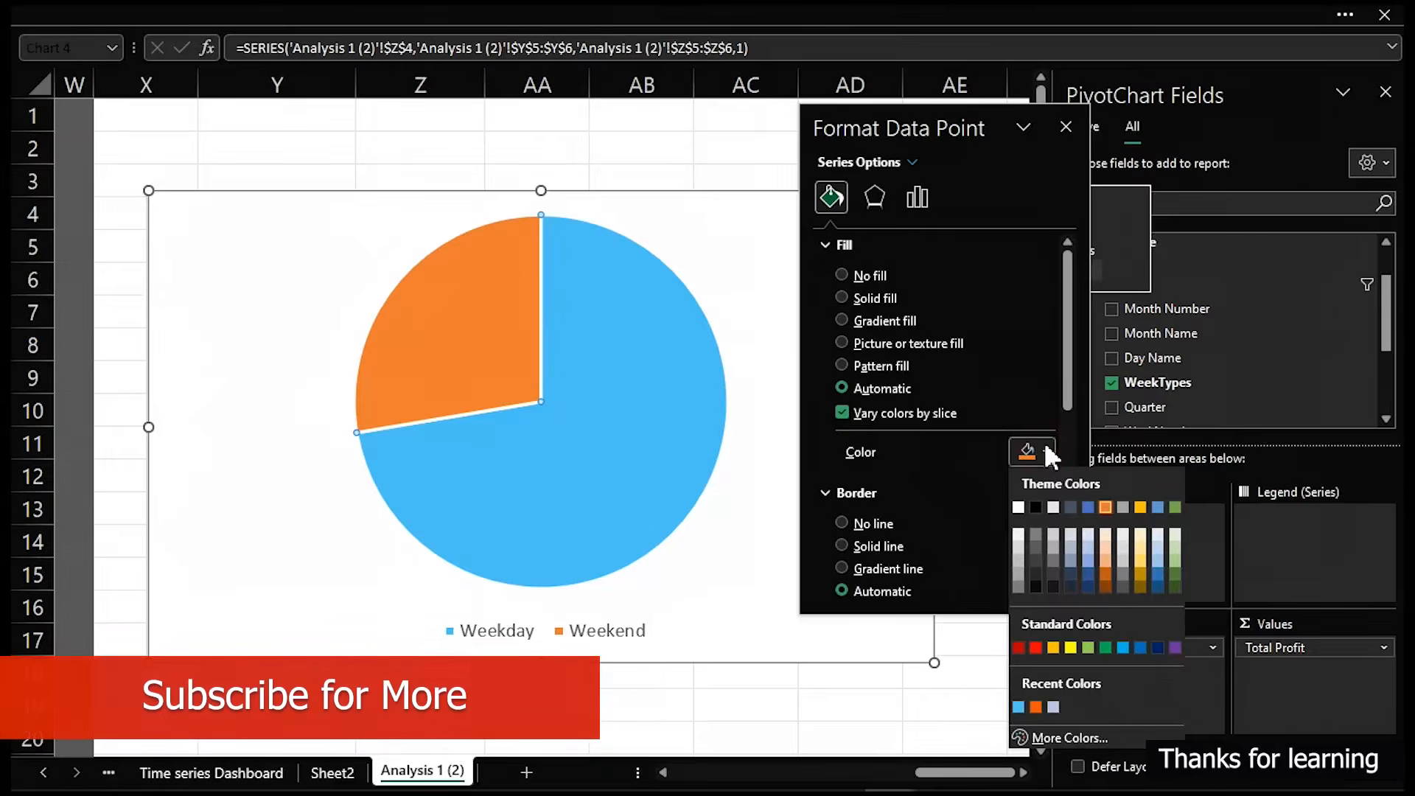
click(1019, 549)
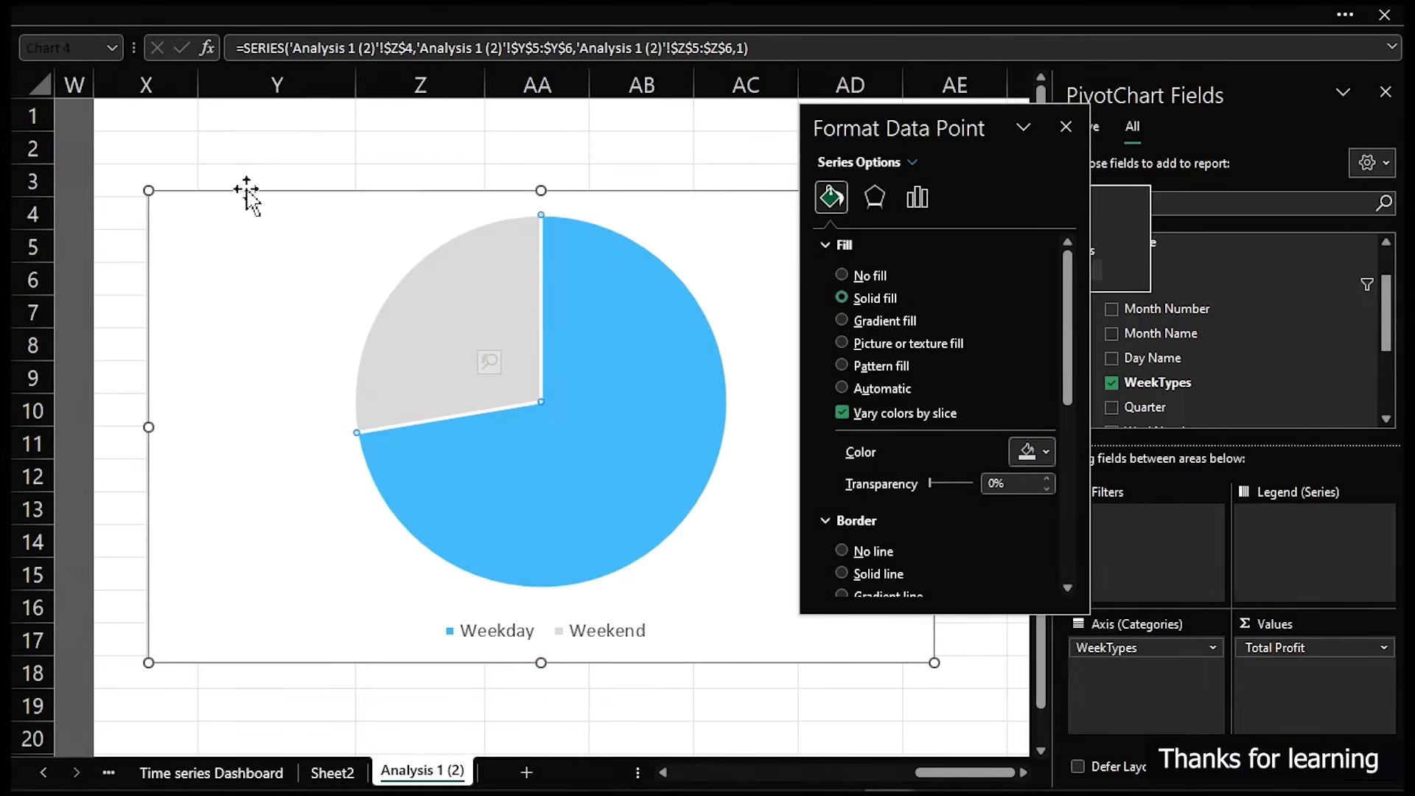
- Move the pie chart under the summary table and remove it from the analysis sheet
drag(143, 190, 427, 312)
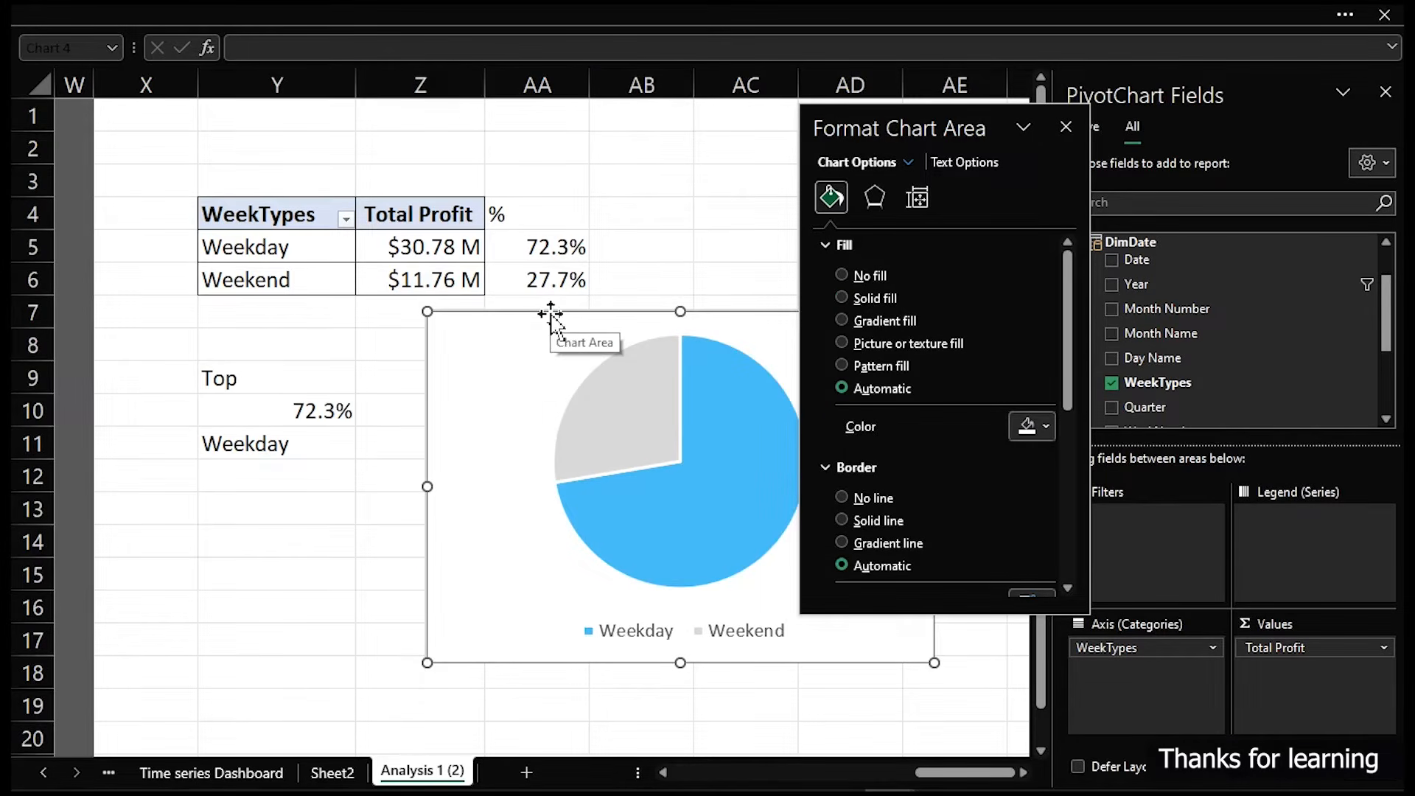
key(Delete)
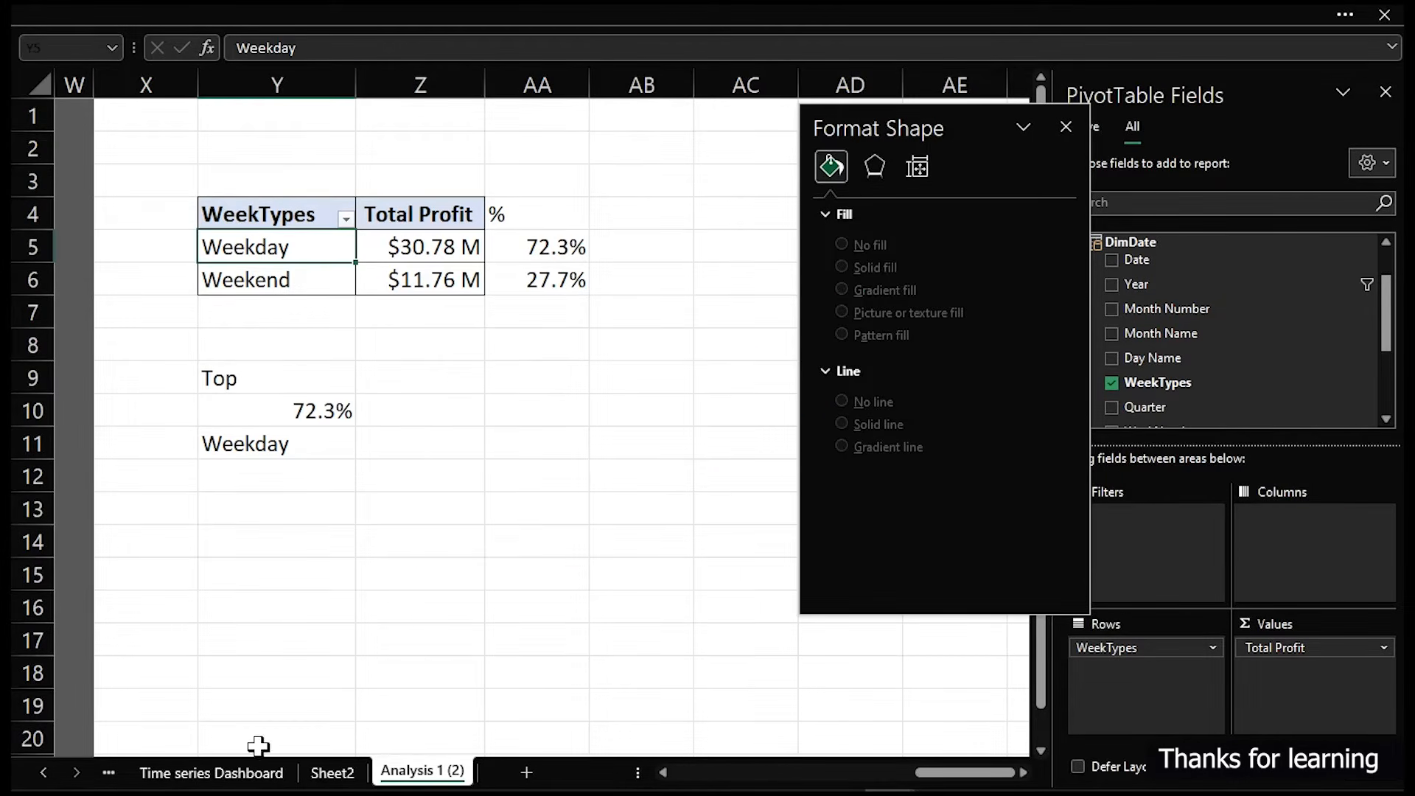
- Paste the pie chart onto the Time series Dashboard sheet and position it below the monthly trend chart
click(236, 770)
click(324, 650)
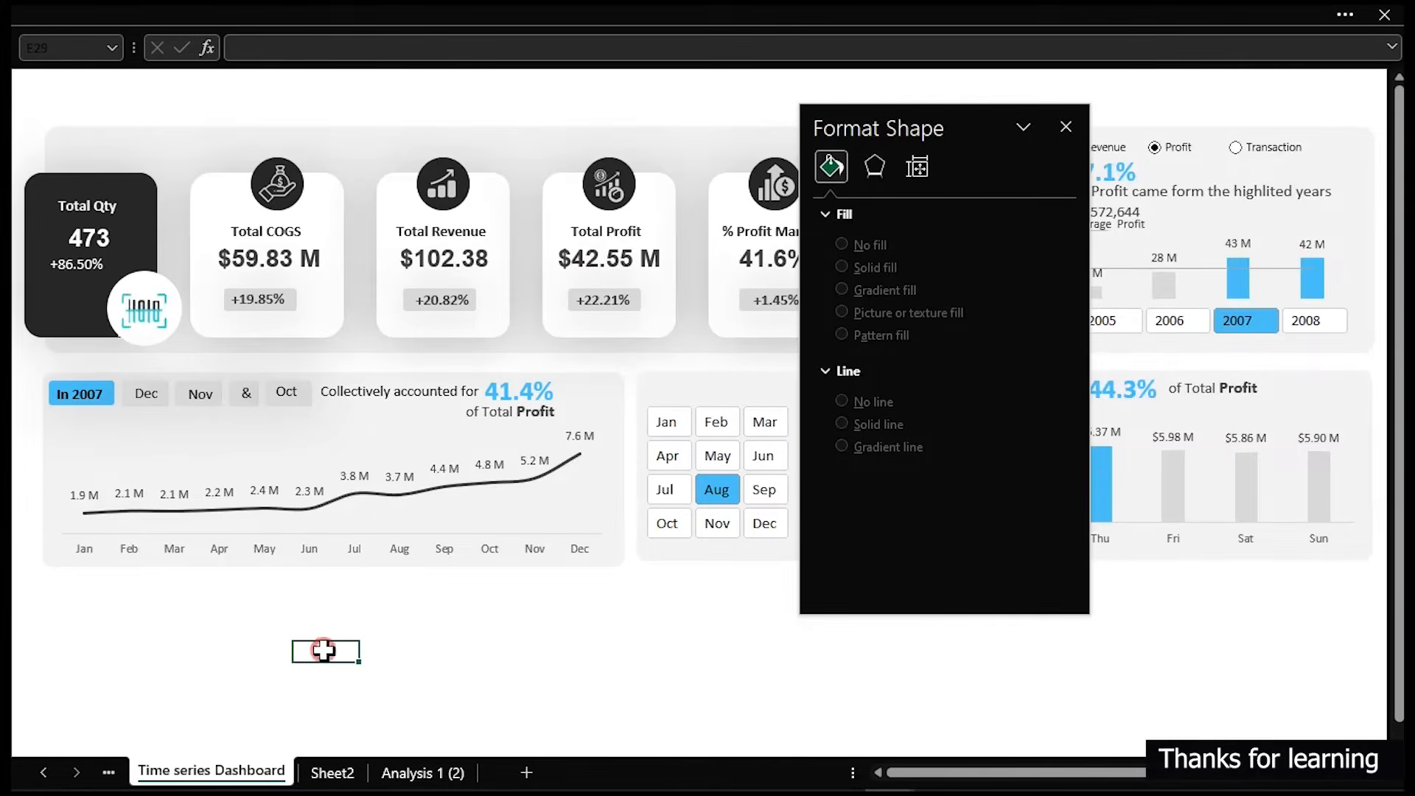
key(ctrl+v)
drag(324, 650, 354, 590)
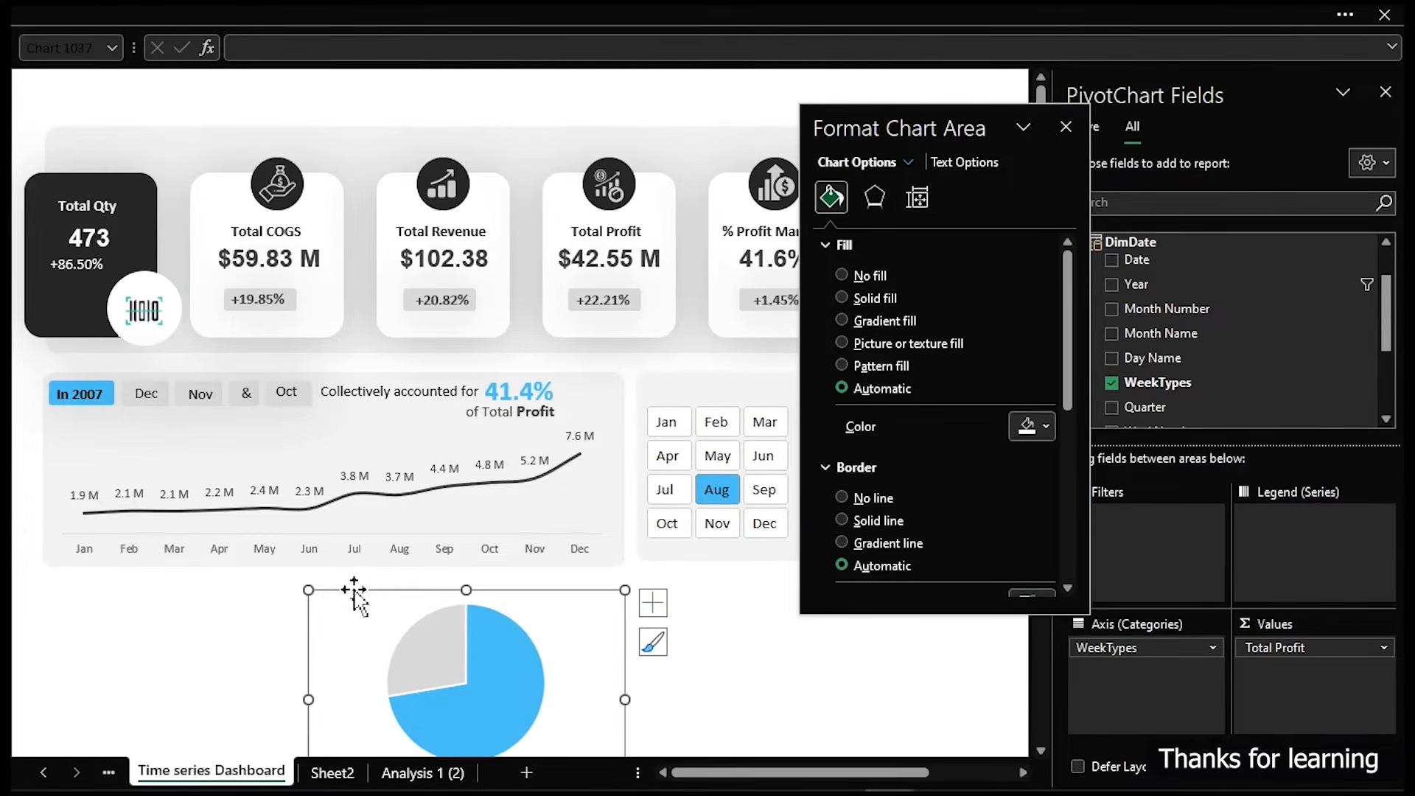
- Hide the formula bar for a cleaner dashboard view
click(458, 19)
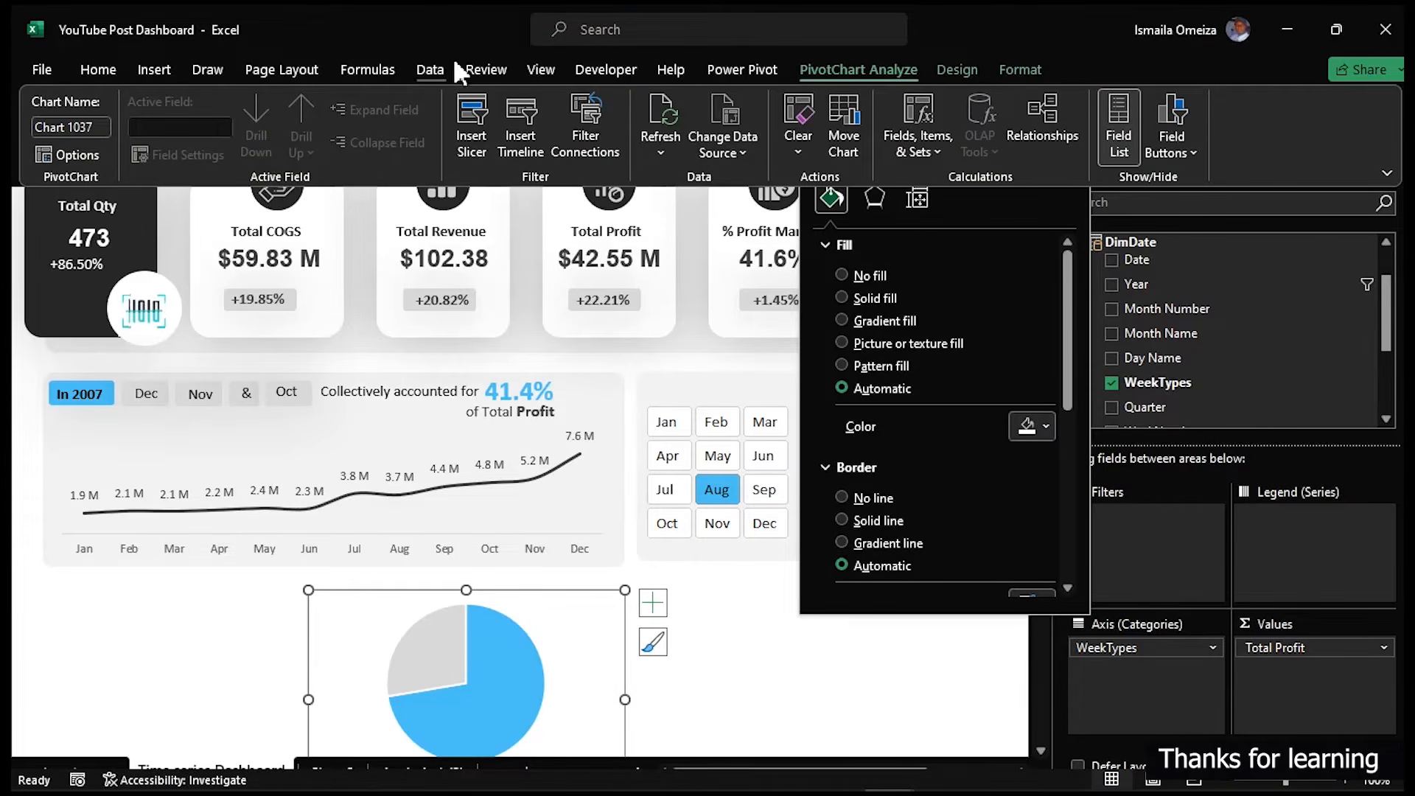
click(544, 65)
click(294, 157)
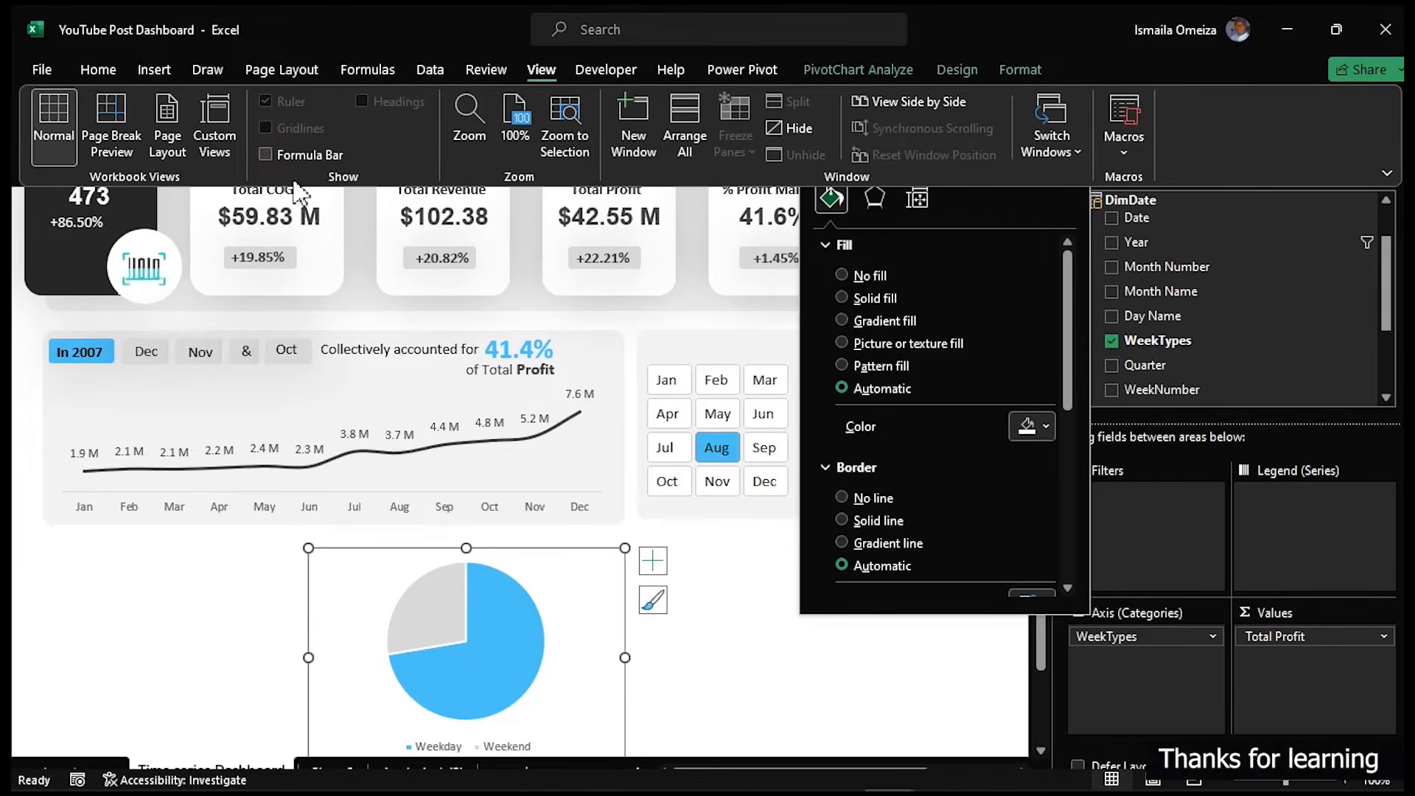
- Select the pie's data series and set its border to No line
click(253, 694)
click(235, 655)
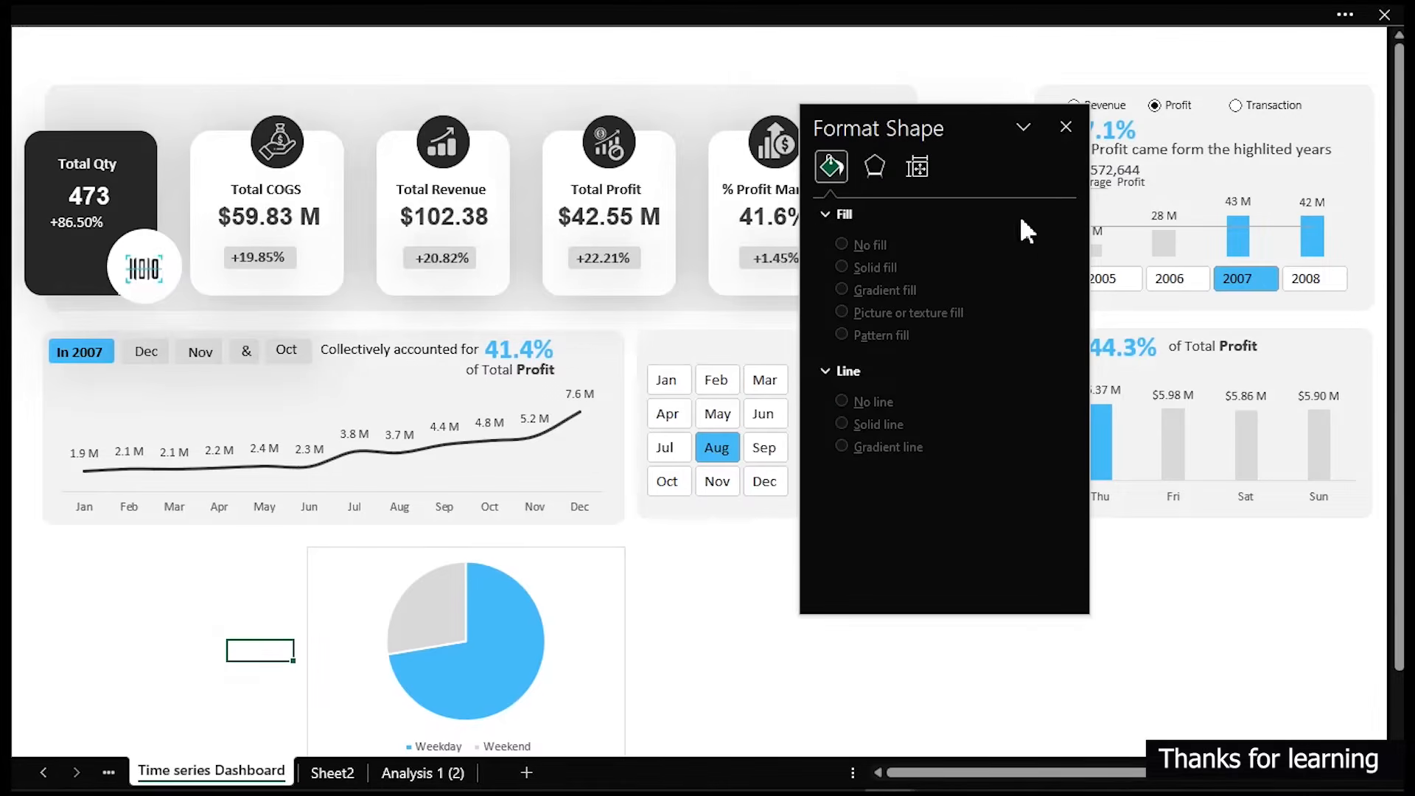
click(489, 600)
click(831, 196)
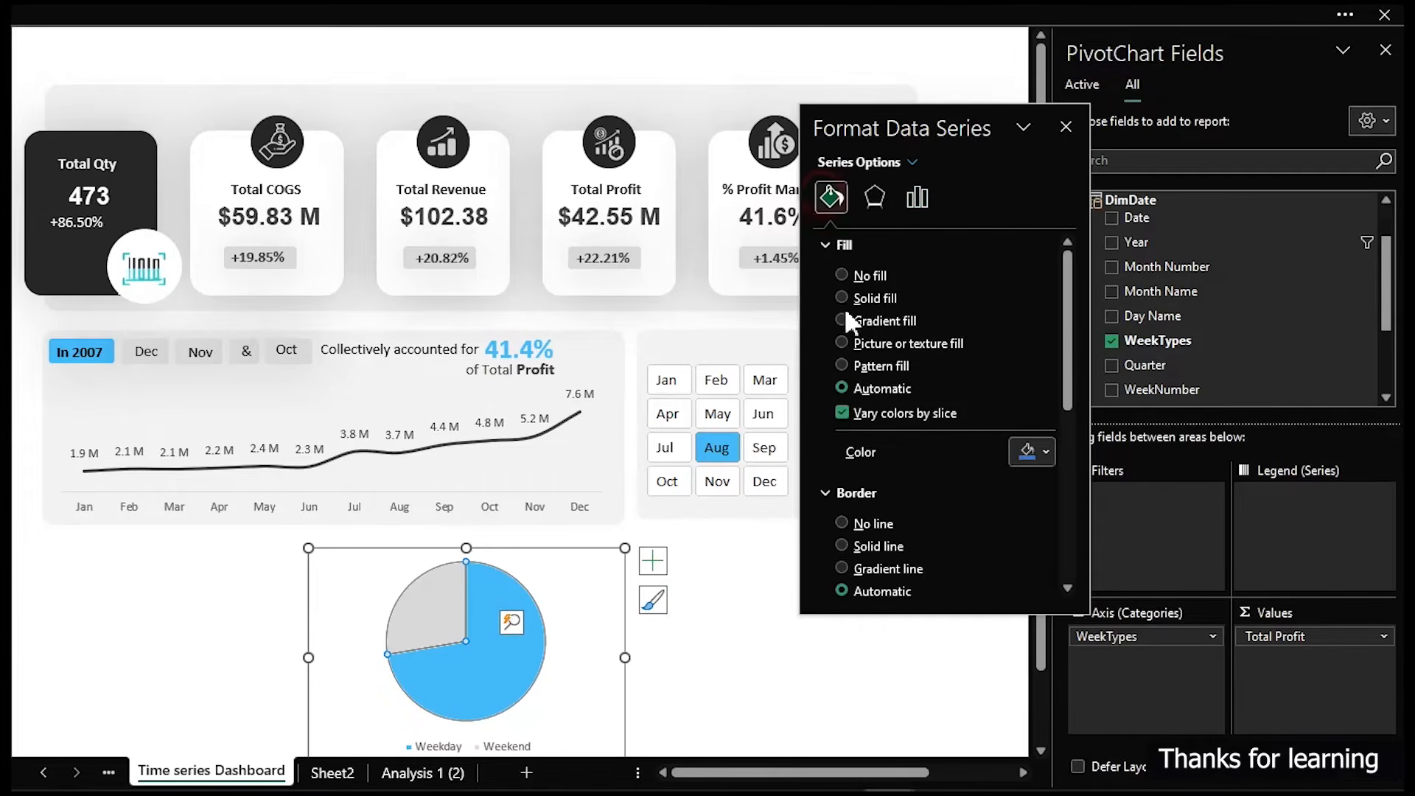
click(864, 523)
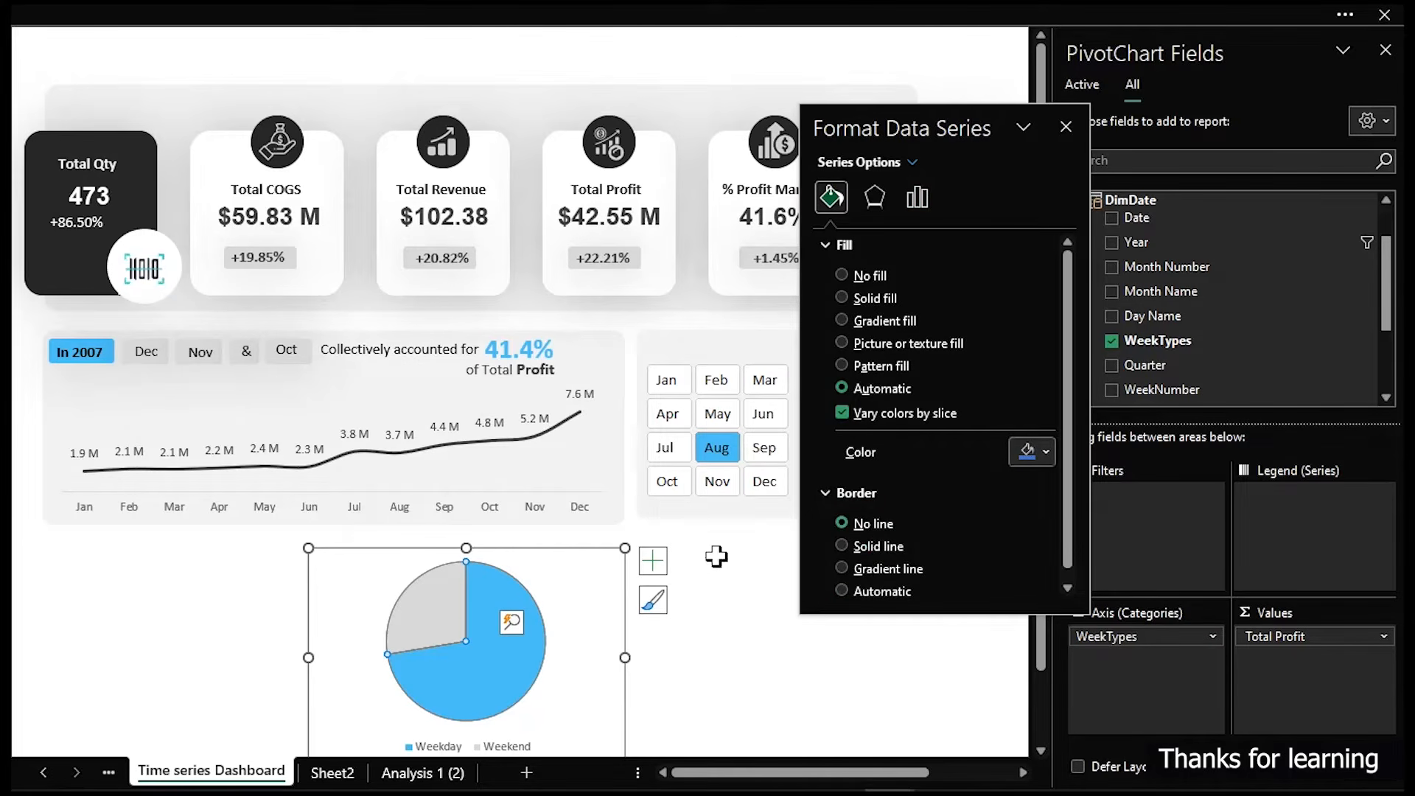
- Widen the pie chart and close the PivotChart Fields pane
drag(625, 594, 786, 591)
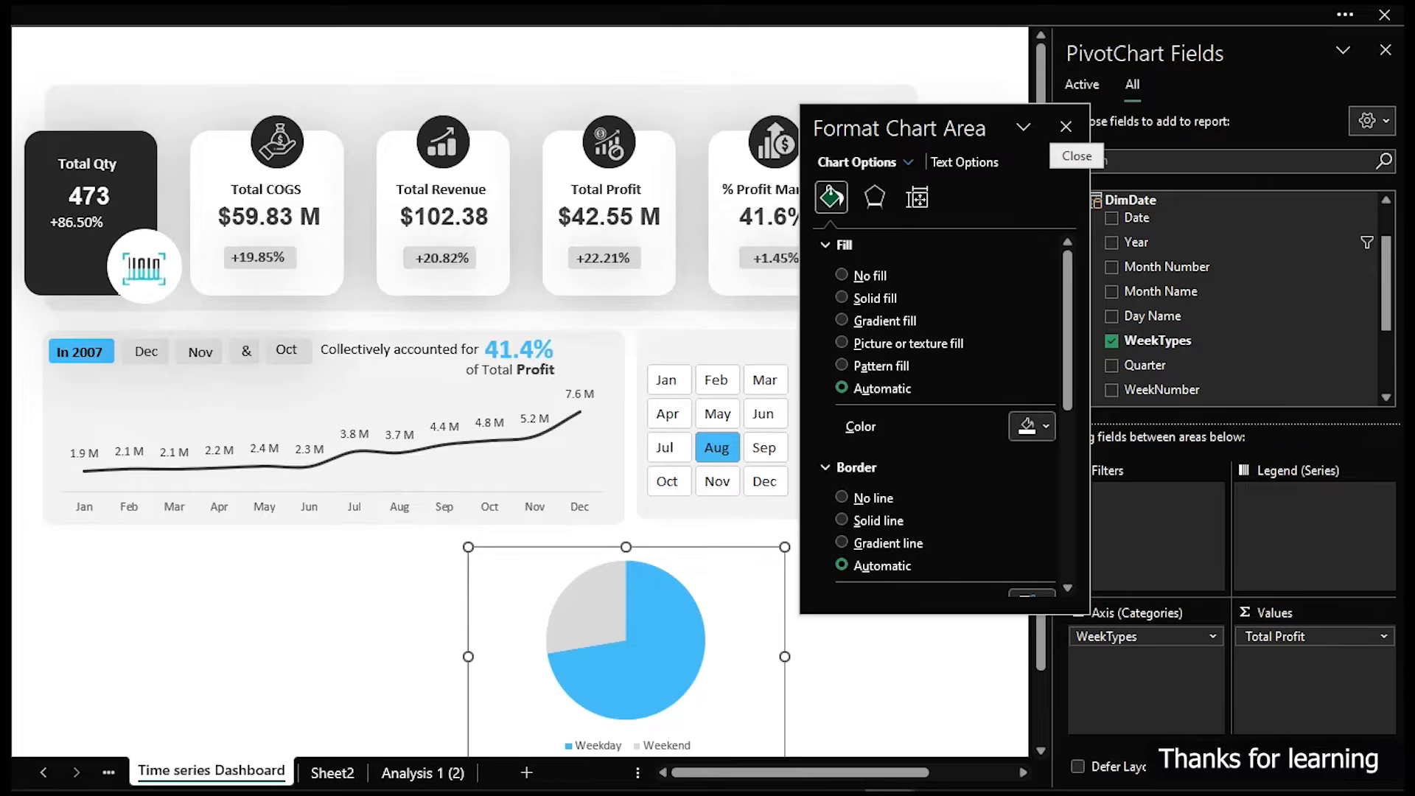
click(1386, 49)
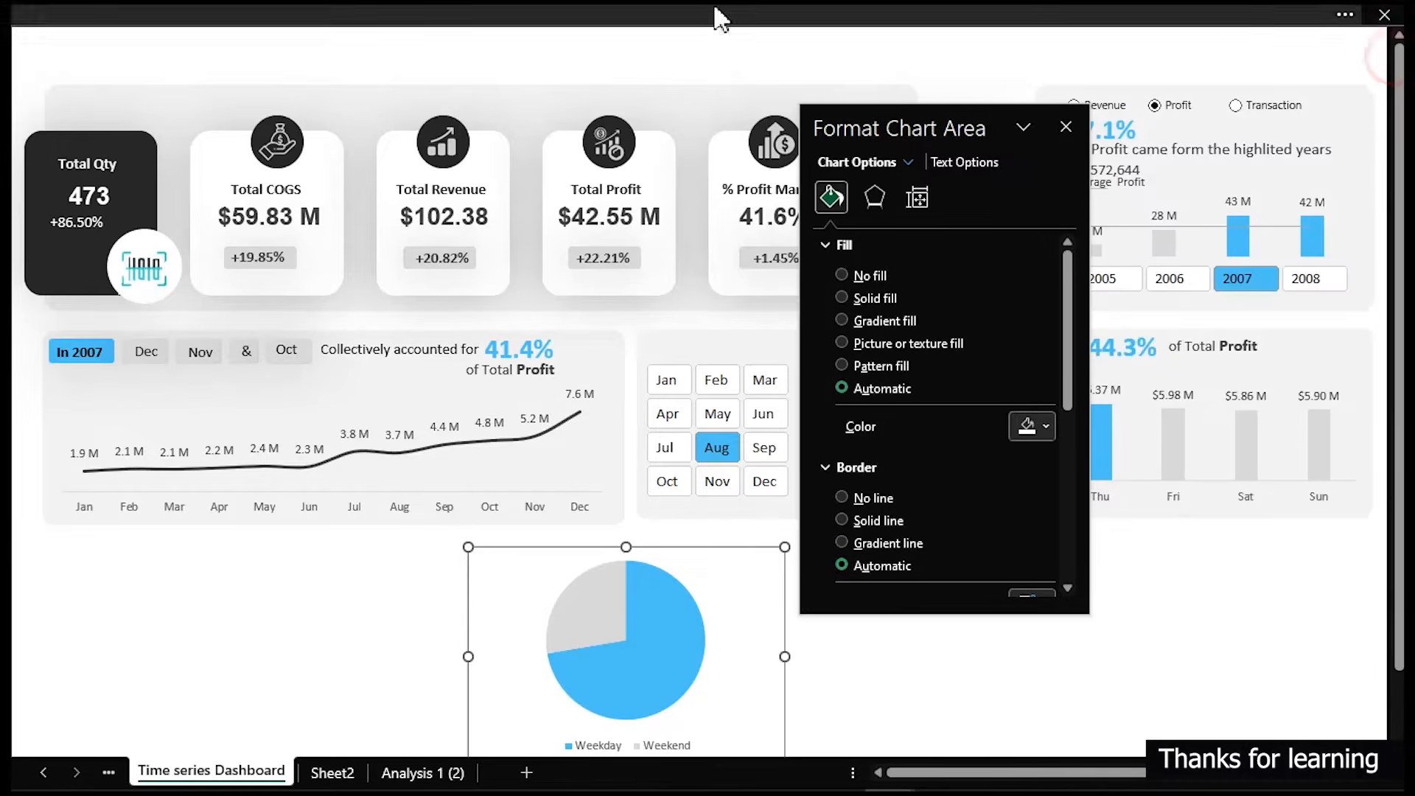
- Duplicate the month slicer's background card below the trend chart and resize it into a wide rectangle
click(638, 339)
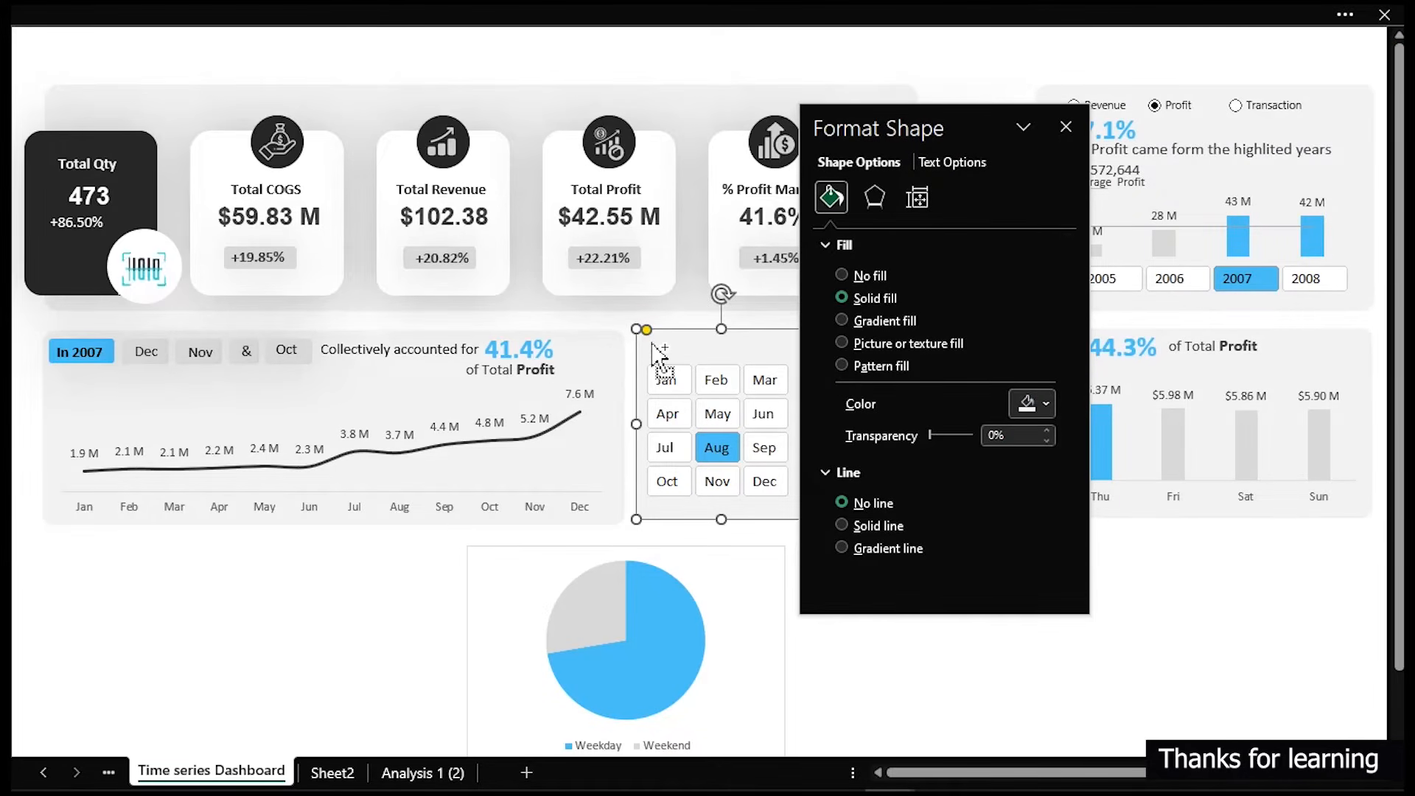
drag(736, 407, 141, 595)
drag(126, 723, 122, 743)
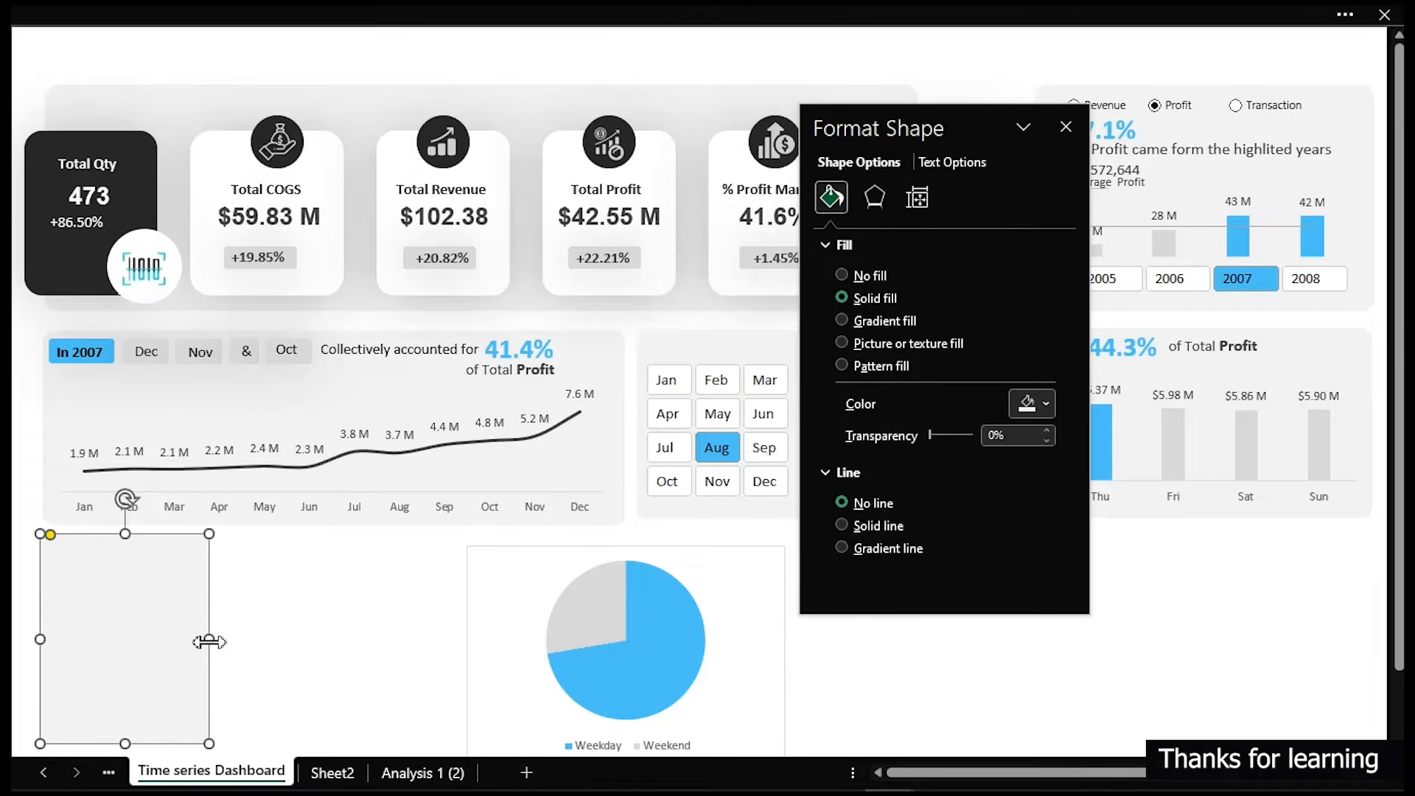
drag(209, 641, 356, 622)
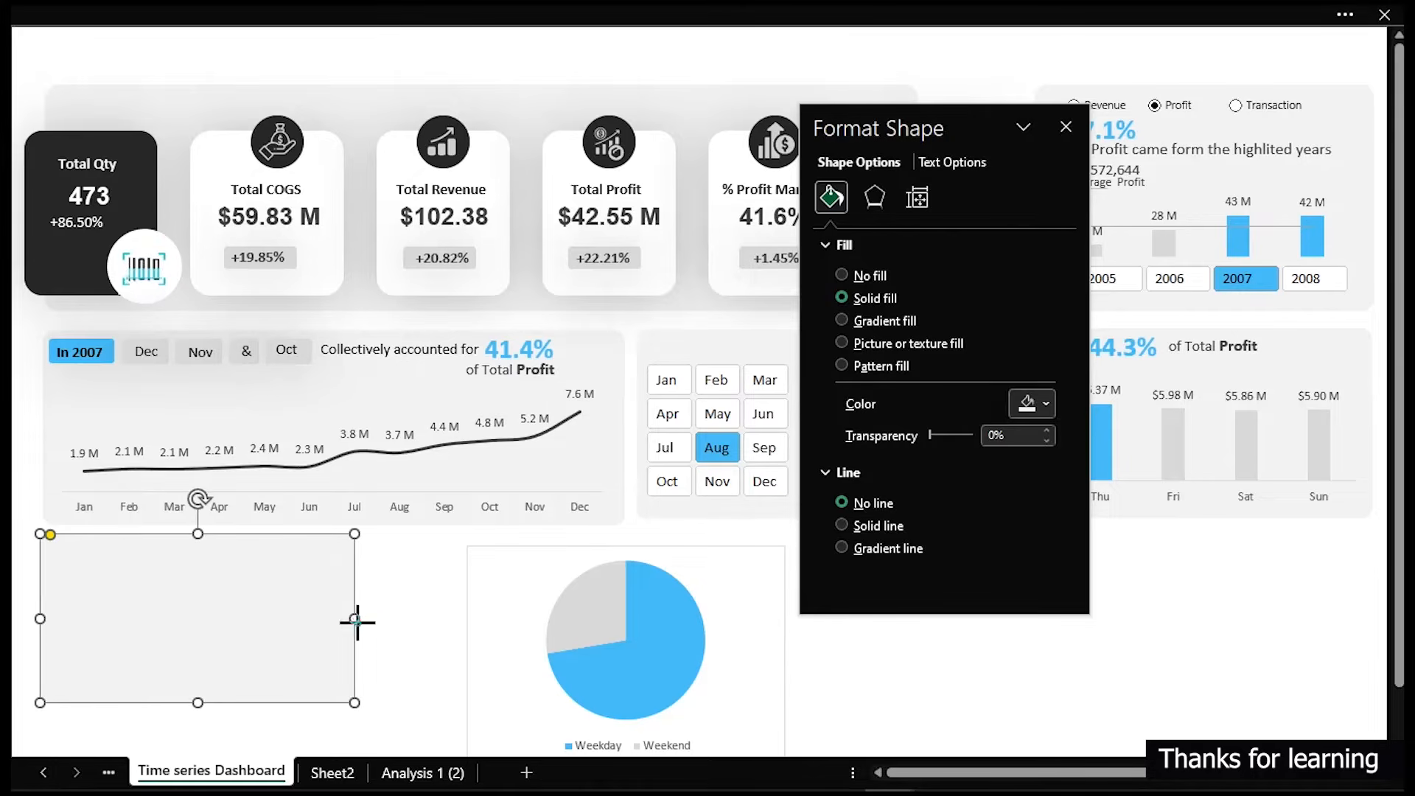
- Shrink the pie chart, bring it to the front, and place it on the new background card
click(739, 667)
drag(779, 689, 697, 650)
drag(700, 726, 514, 662)
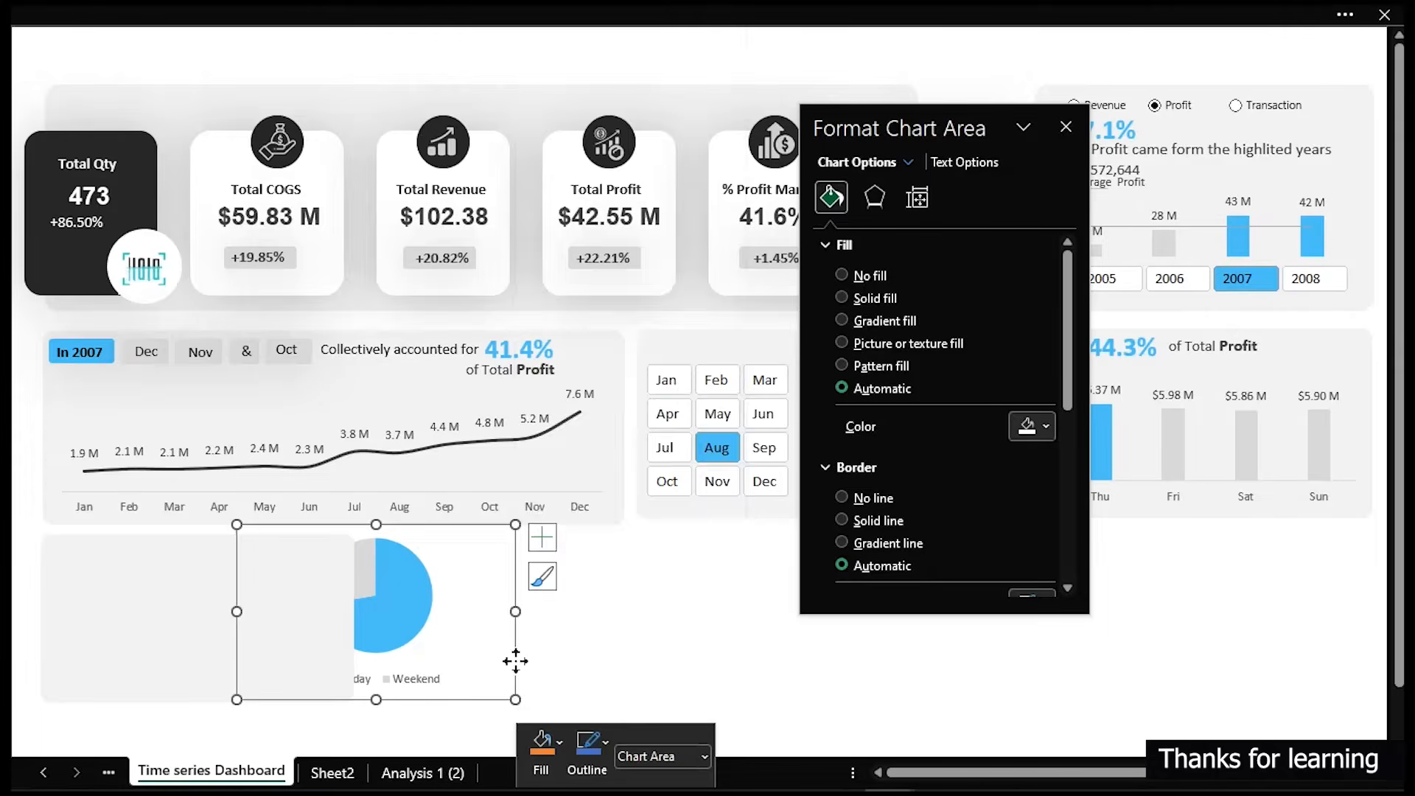
right_click(515, 661)
click(591, 479)
drag(512, 665, 322, 662)
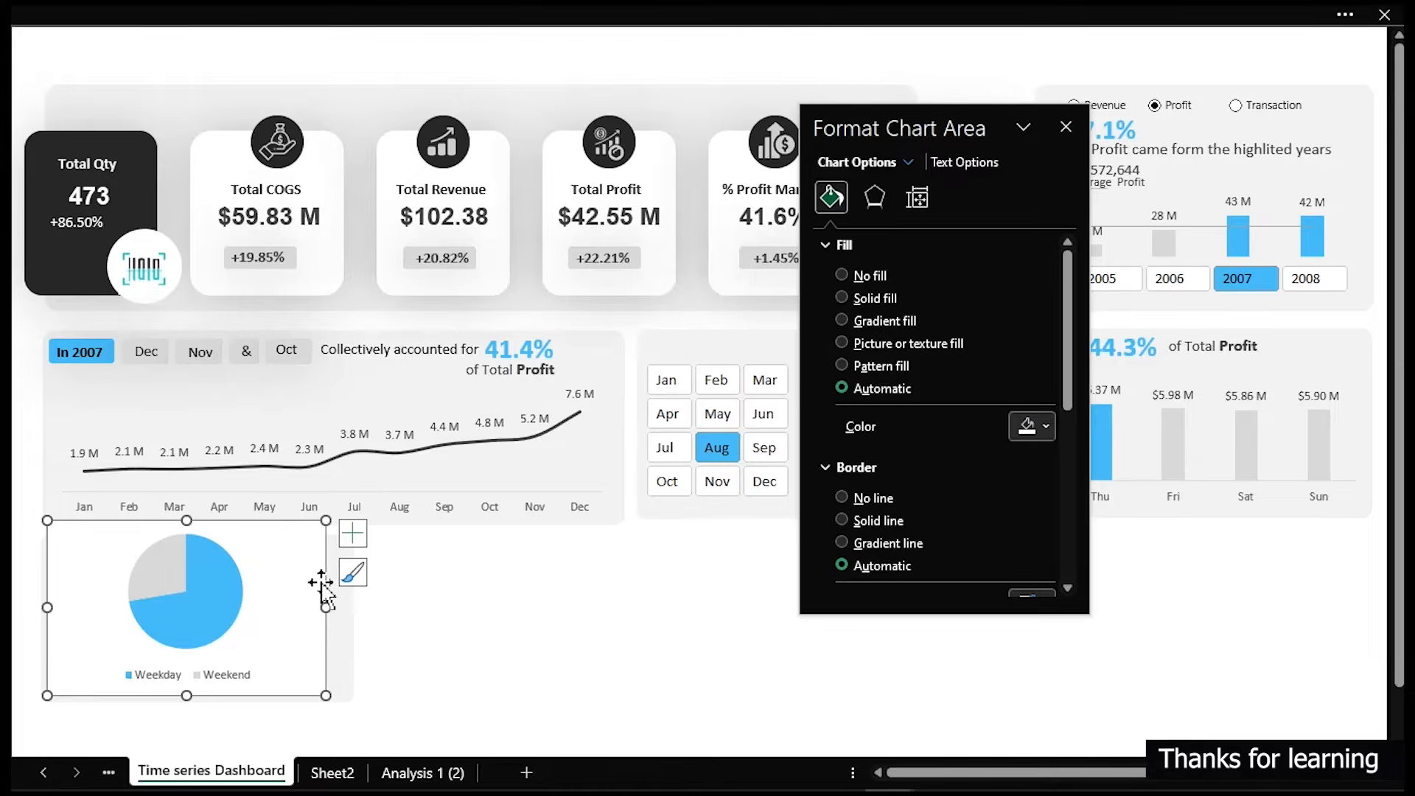
- Set the chart area to no fill and no border, then narrow the chart to fit the card
click(852, 276)
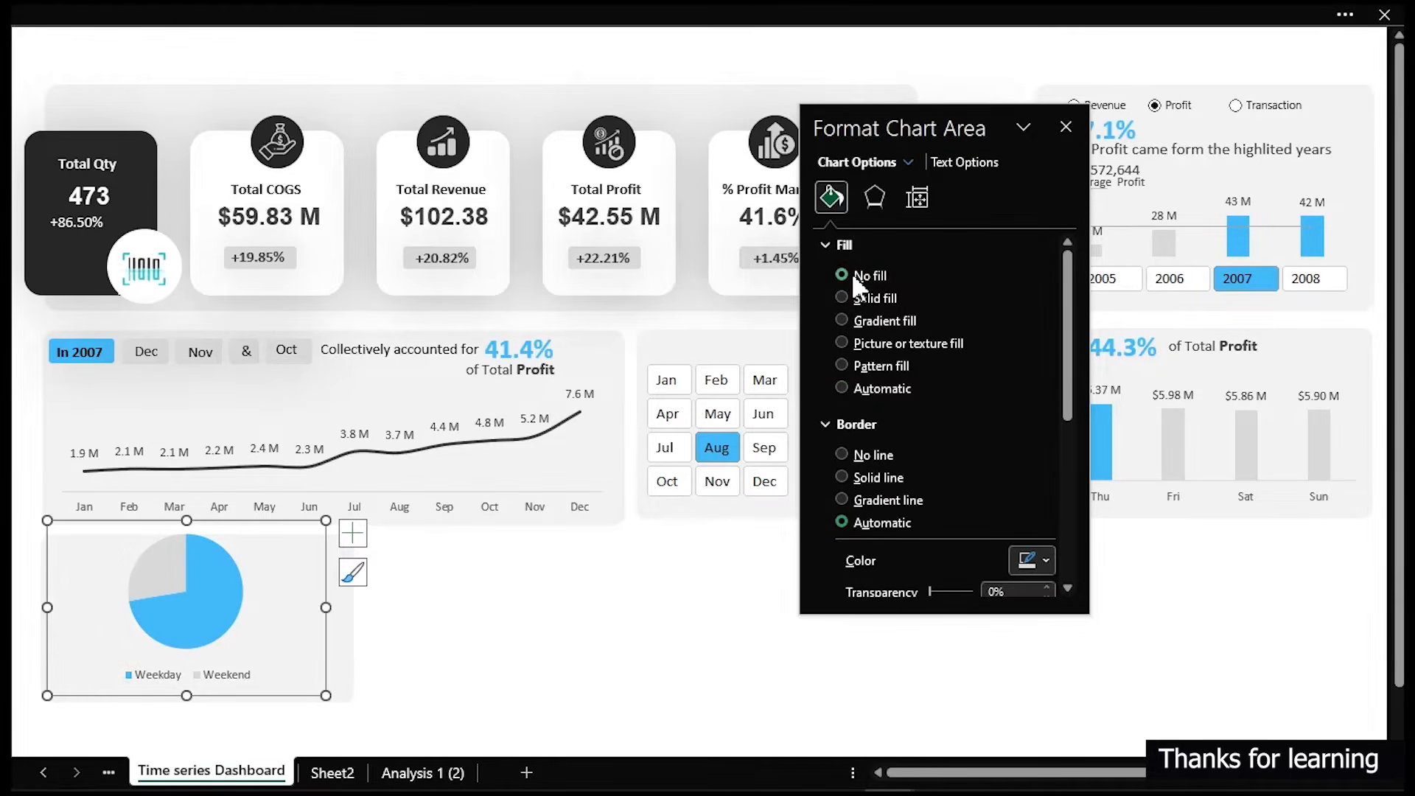
click(858, 455)
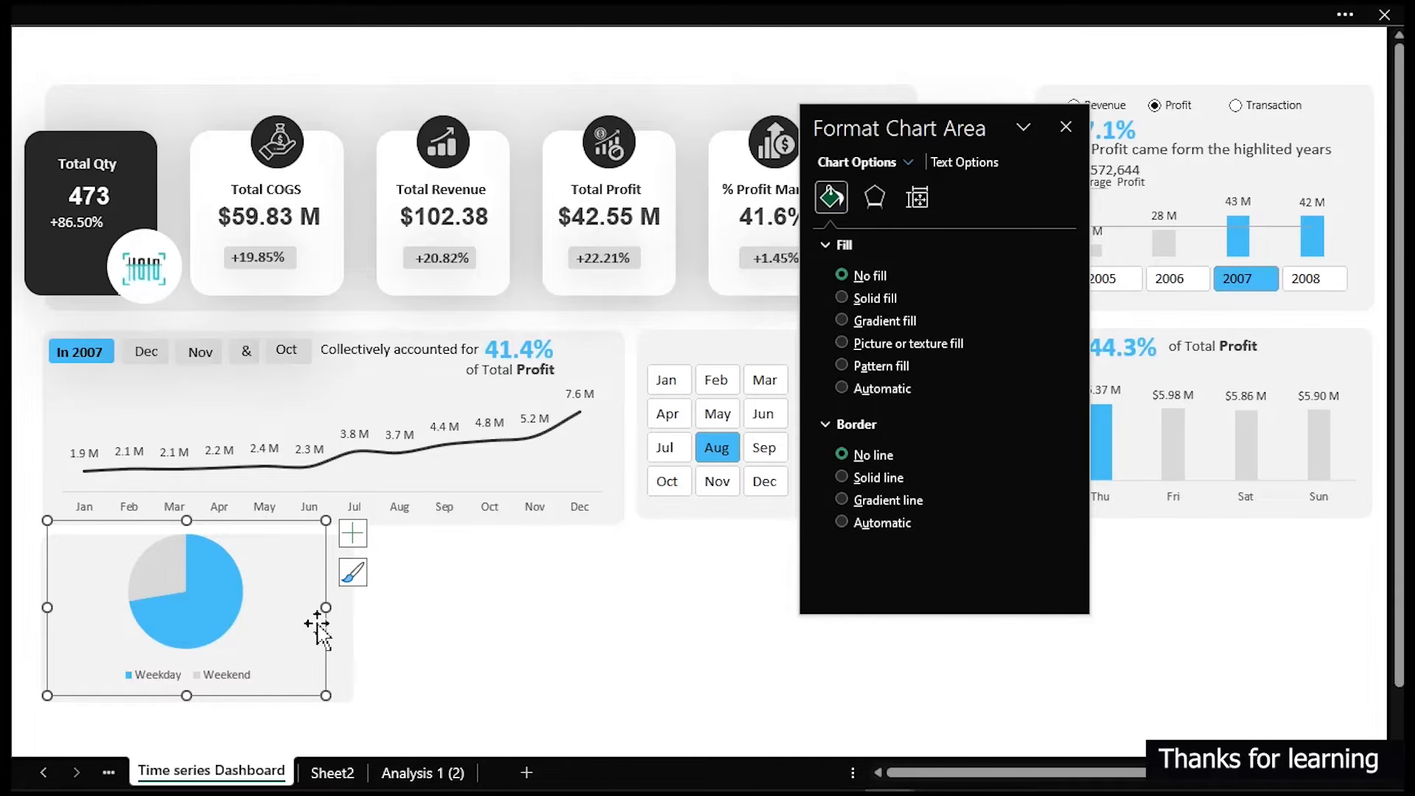
drag(325, 607, 292, 609)
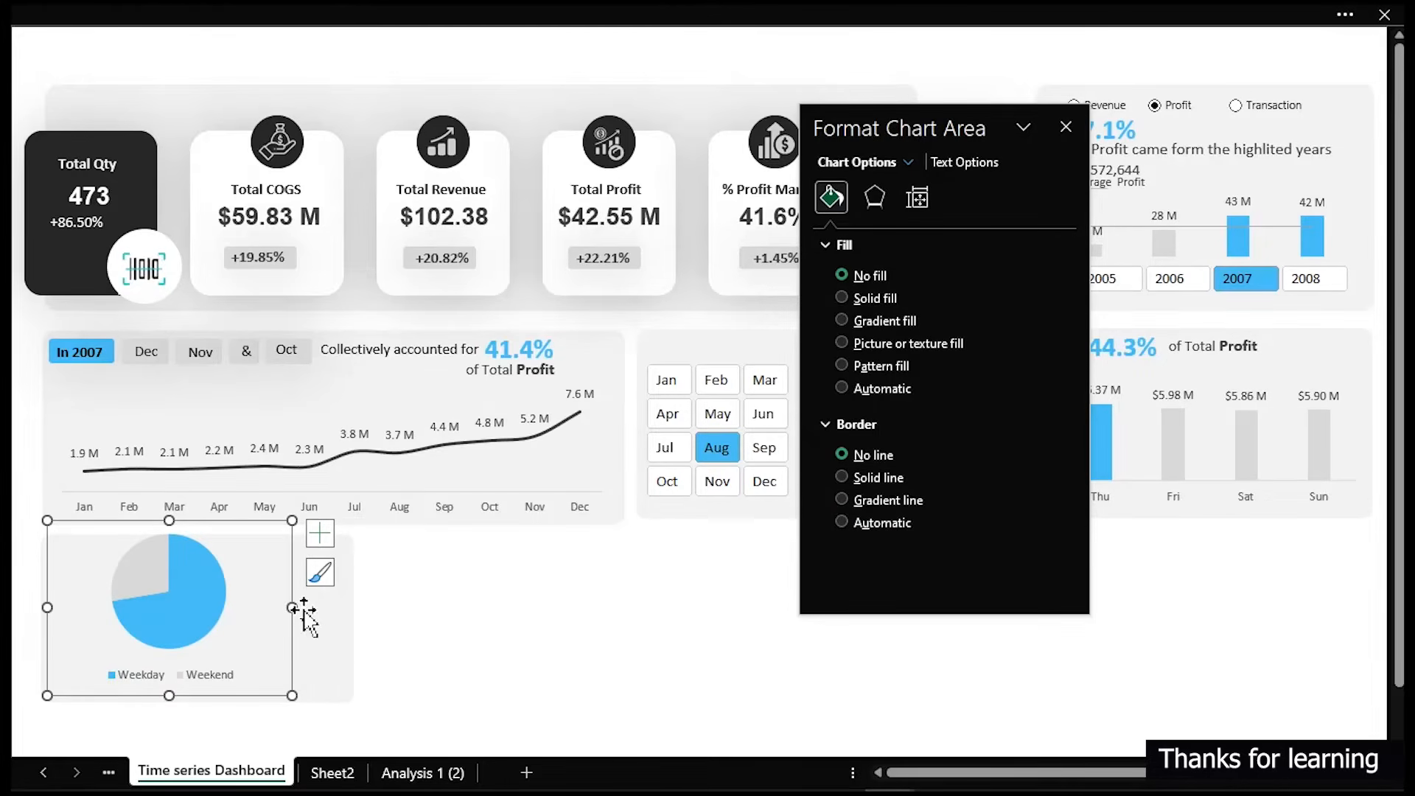
click(576, 631)
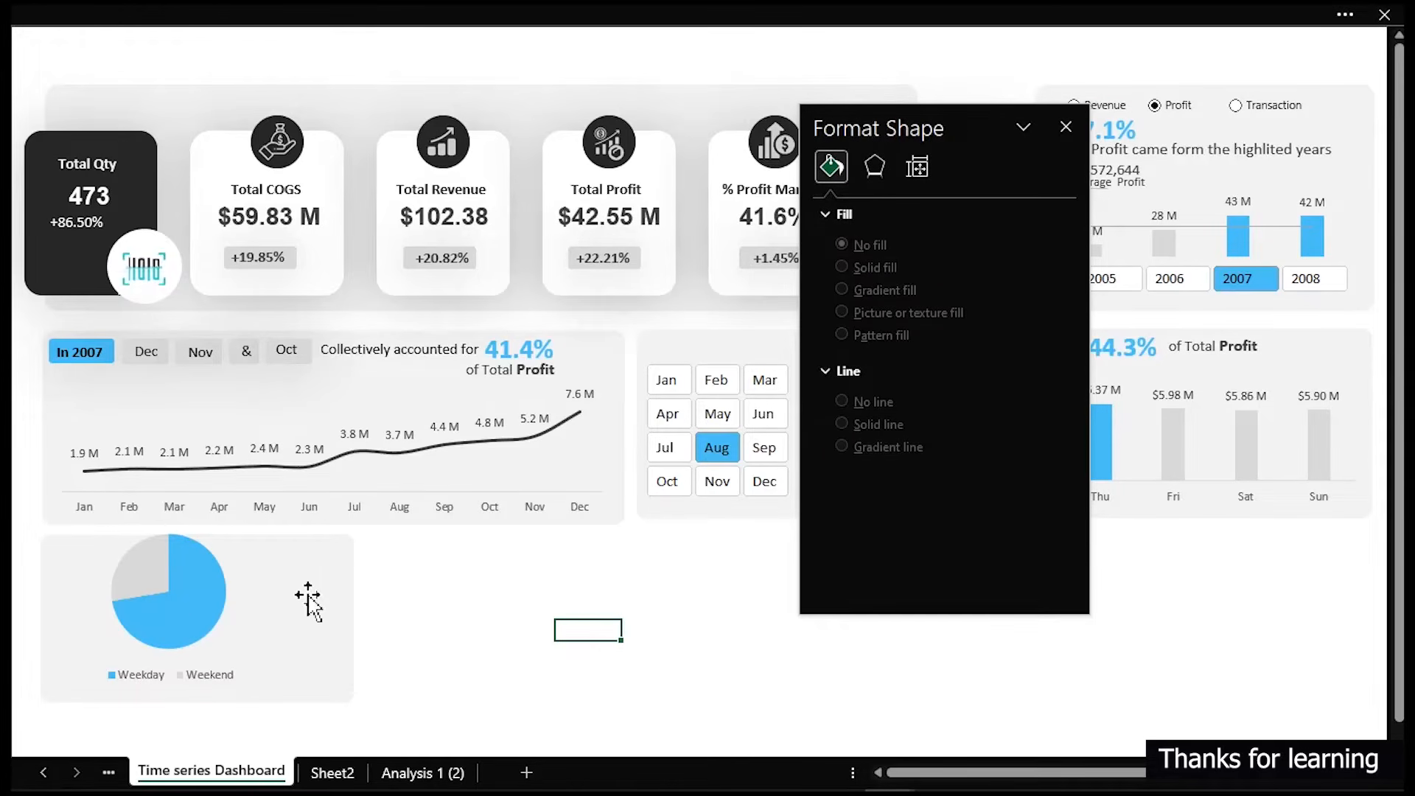
- Add data labels to the pie chart and open the full data label options
click(221, 623)
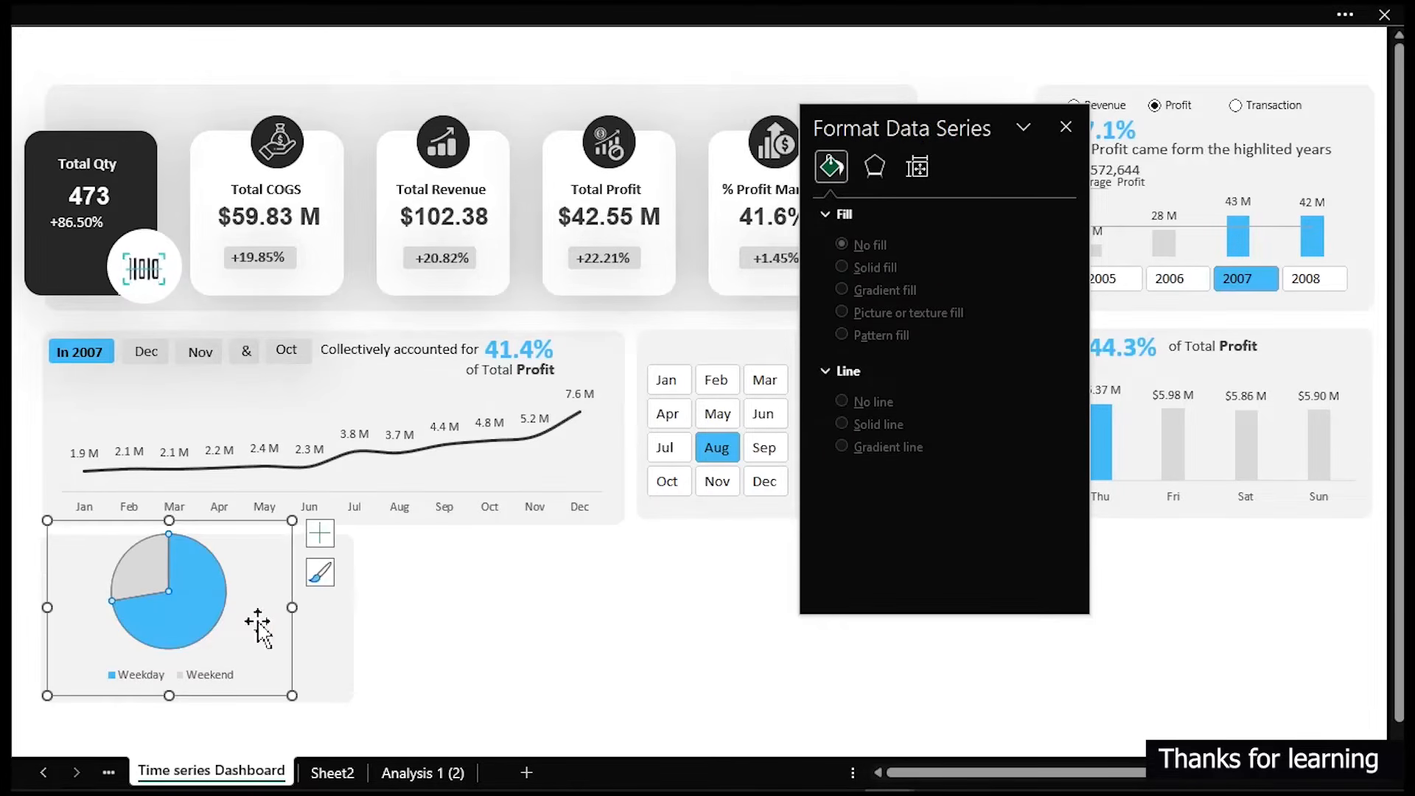
click(293, 605)
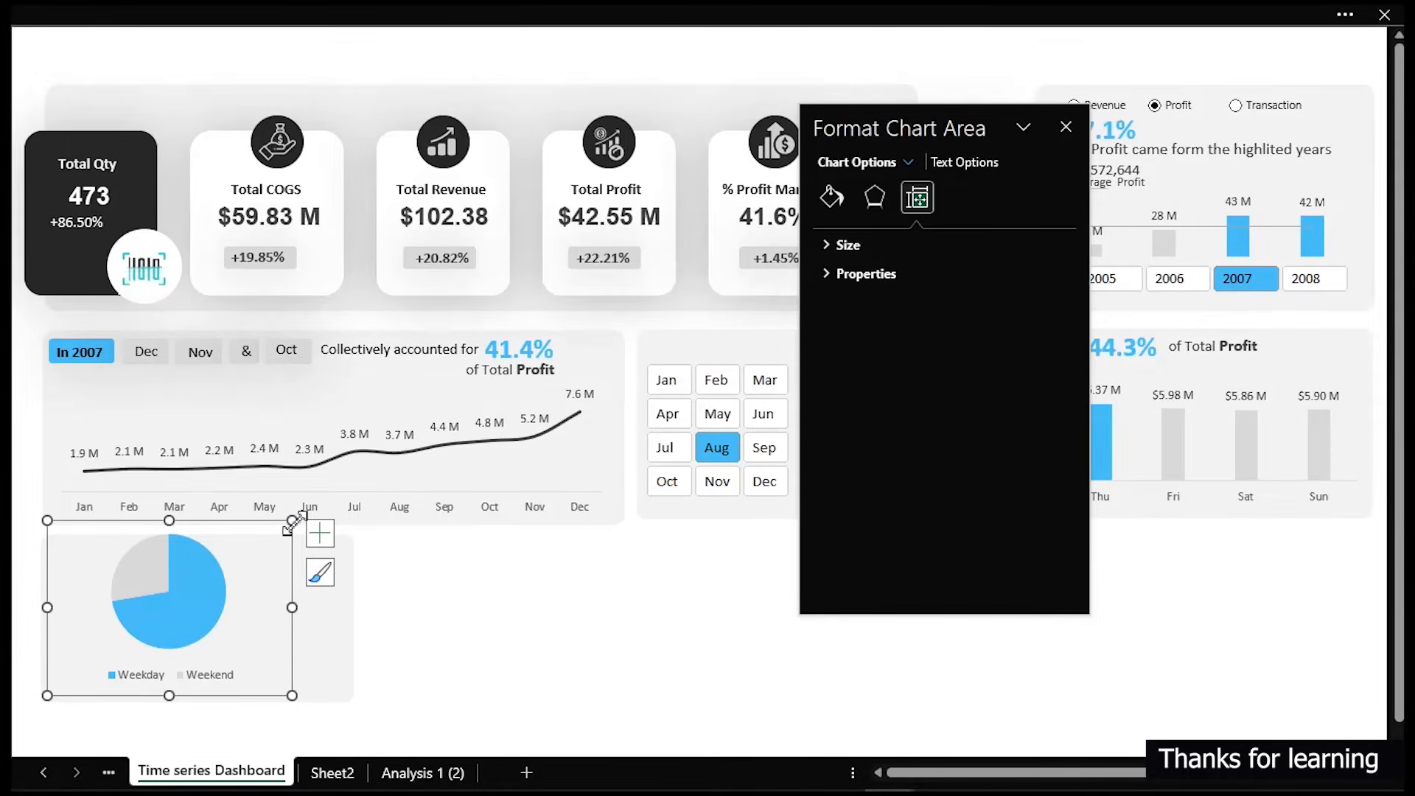
click(317, 538)
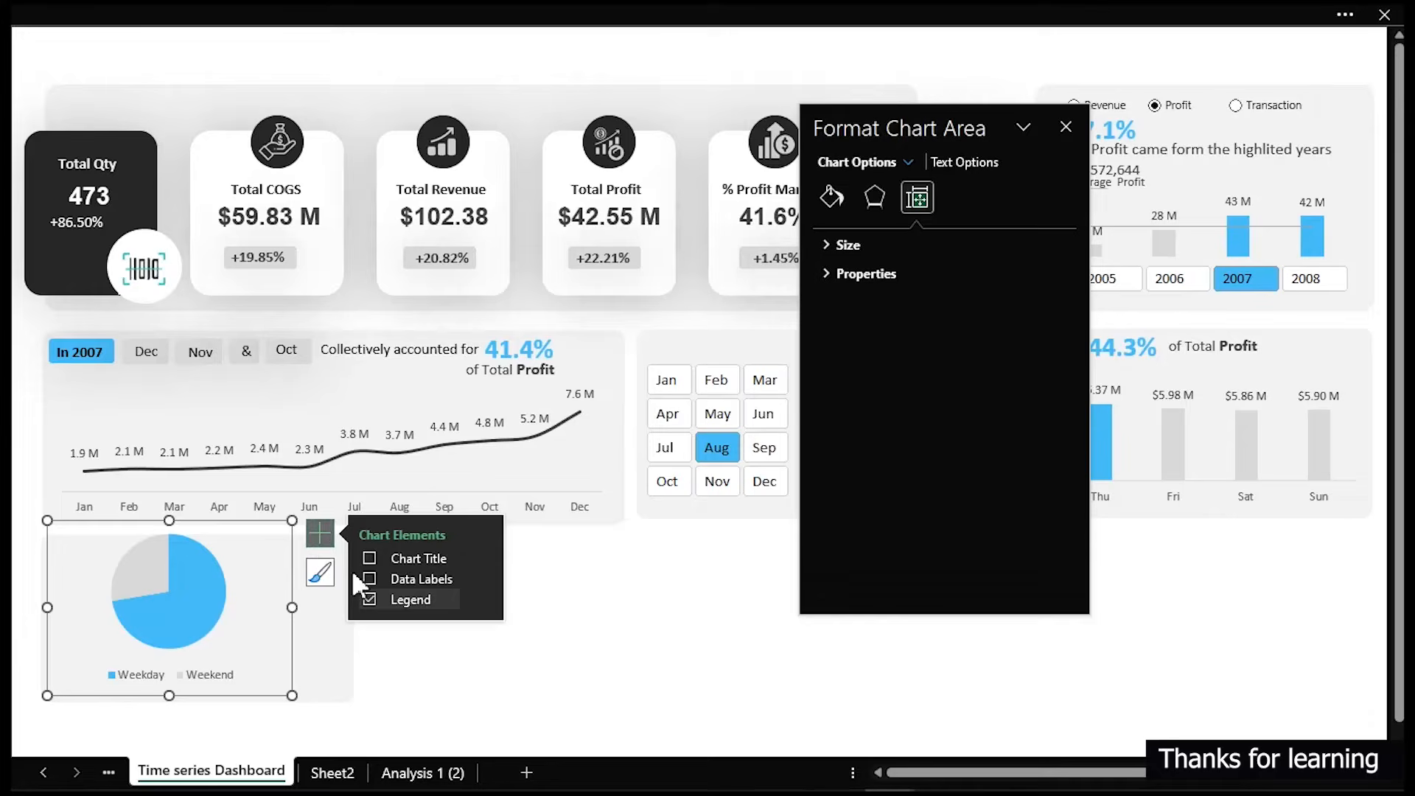
click(369, 578)
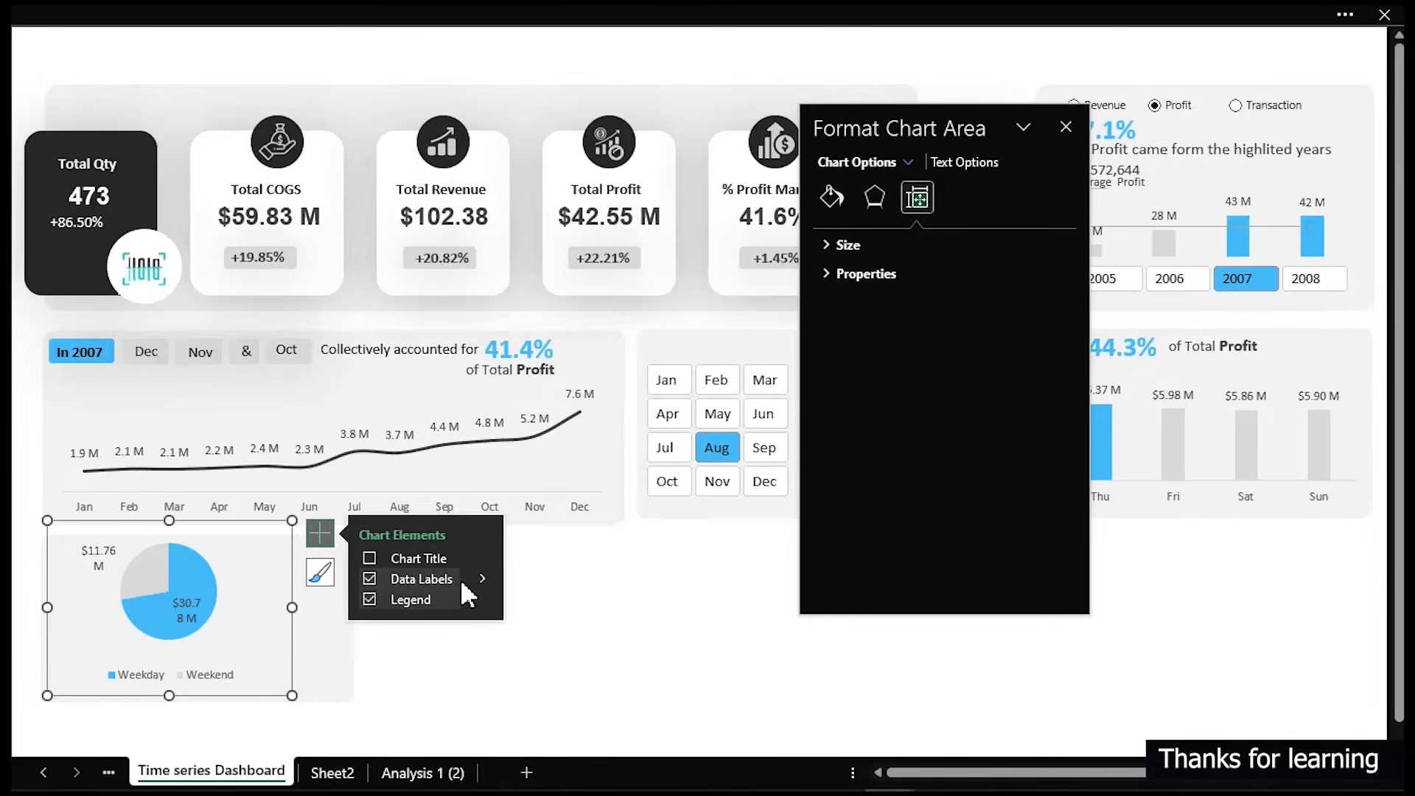
click(481, 578)
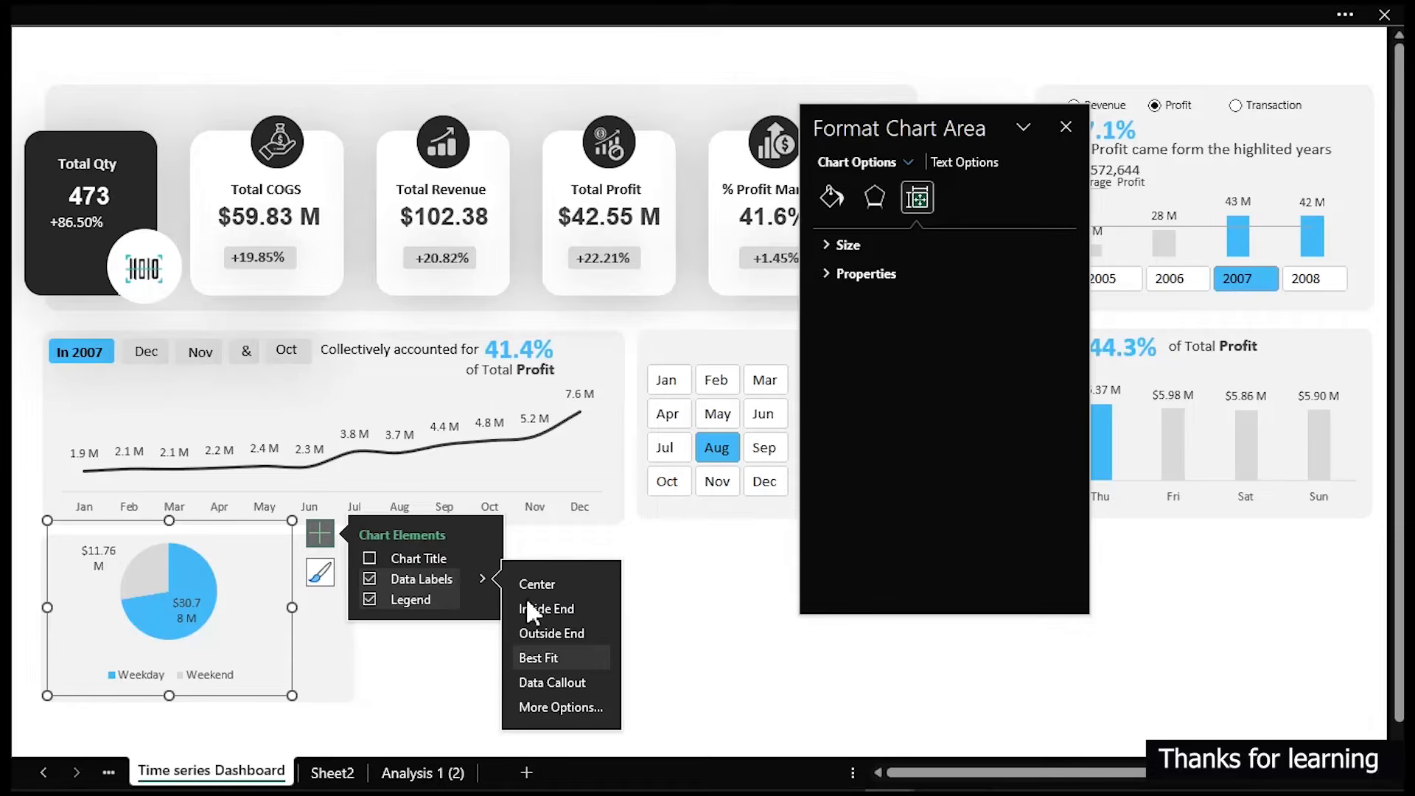
click(568, 701)
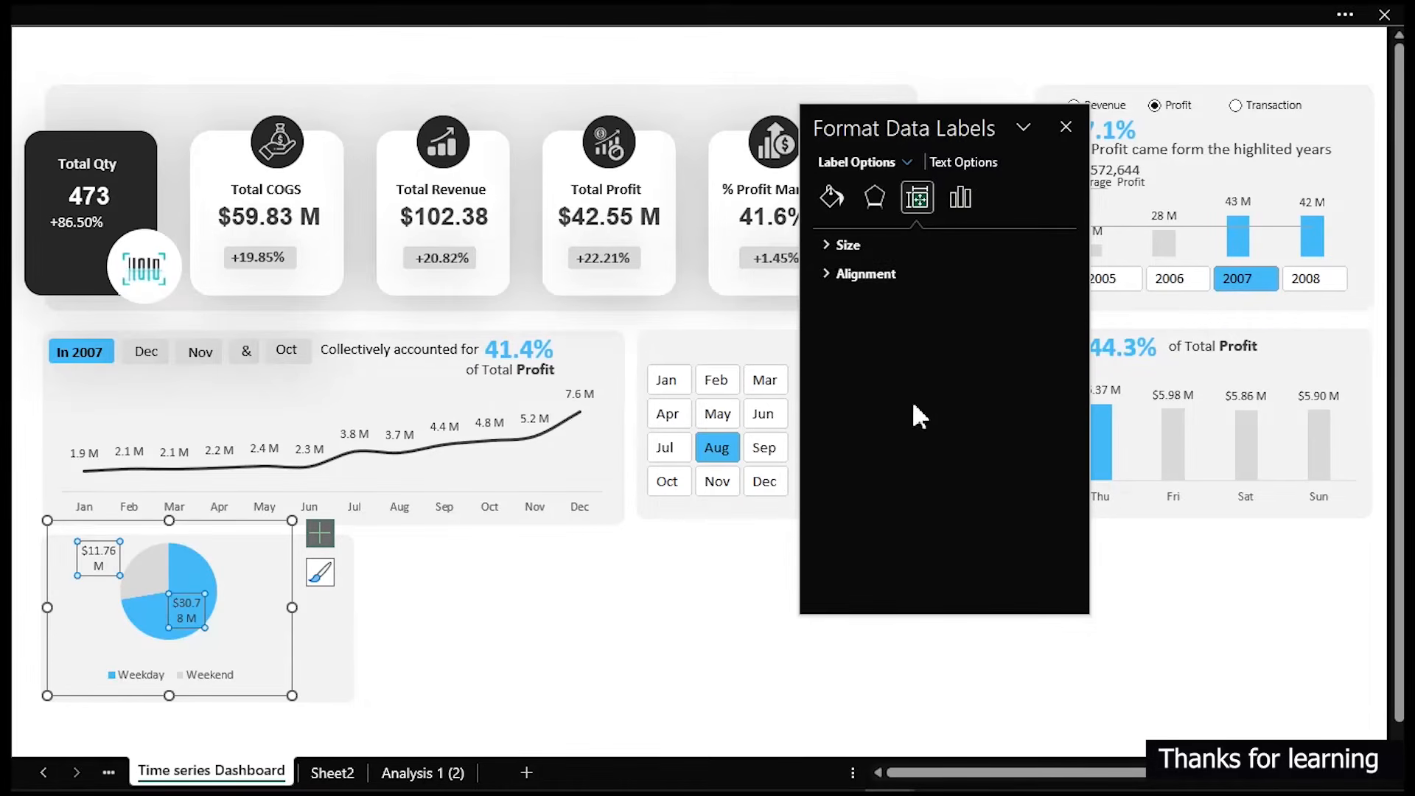
- Position the pie data labels at Outside End and trim the chart's top edge slightly
click(960, 197)
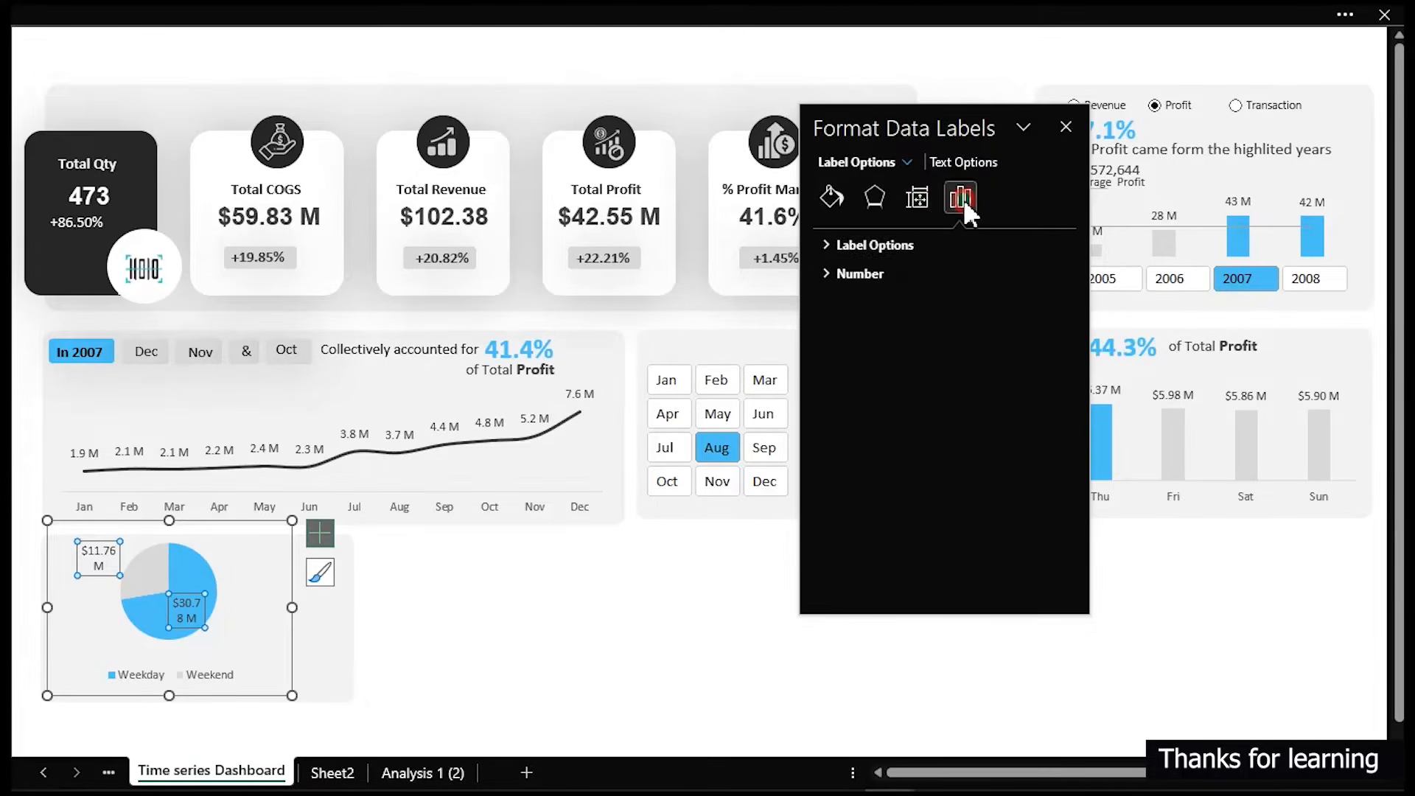
click(825, 243)
scroll(922, 528, down, 1)
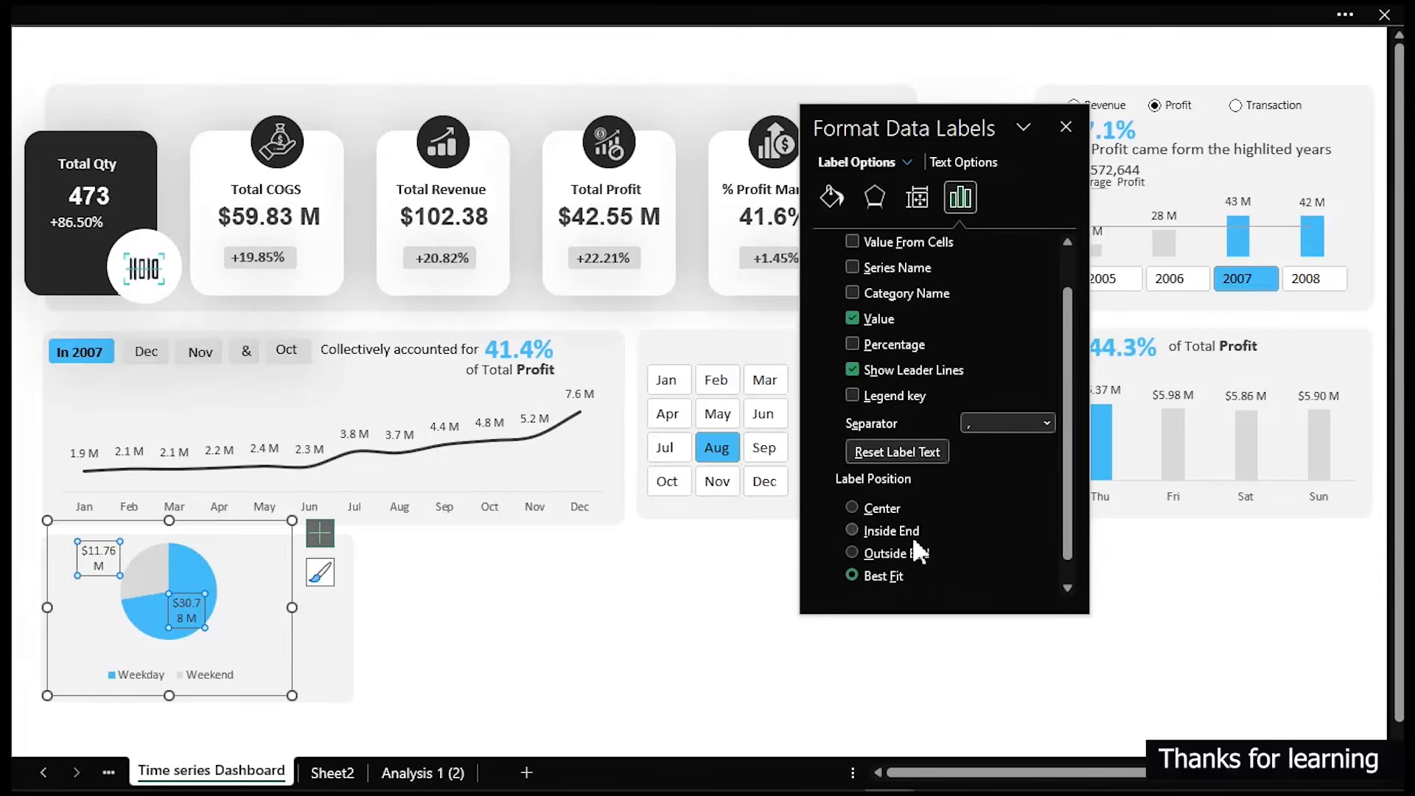
scroll(912, 535, down, 1)
click(904, 524)
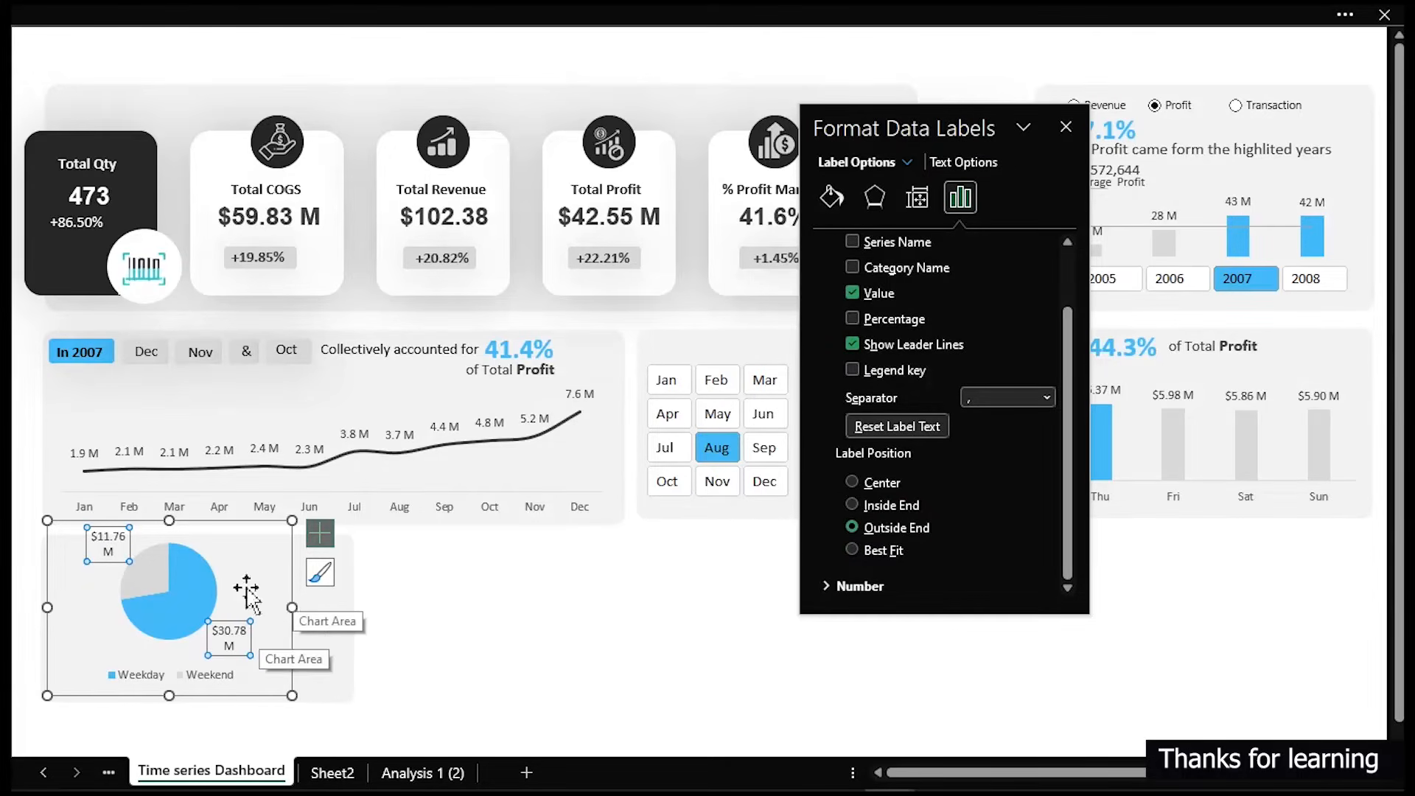
drag(168, 520, 171, 531)
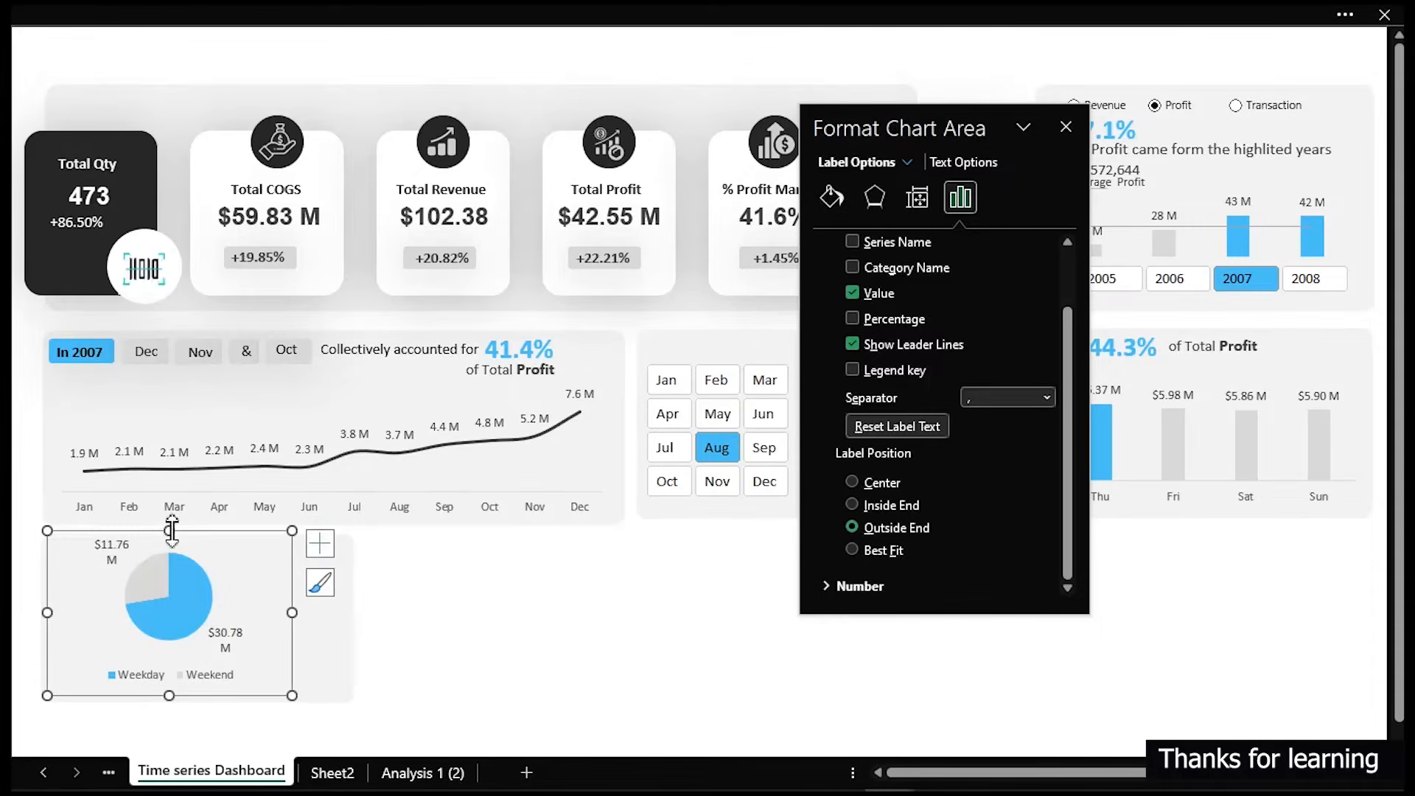
drag(554, 617, 622, 641)
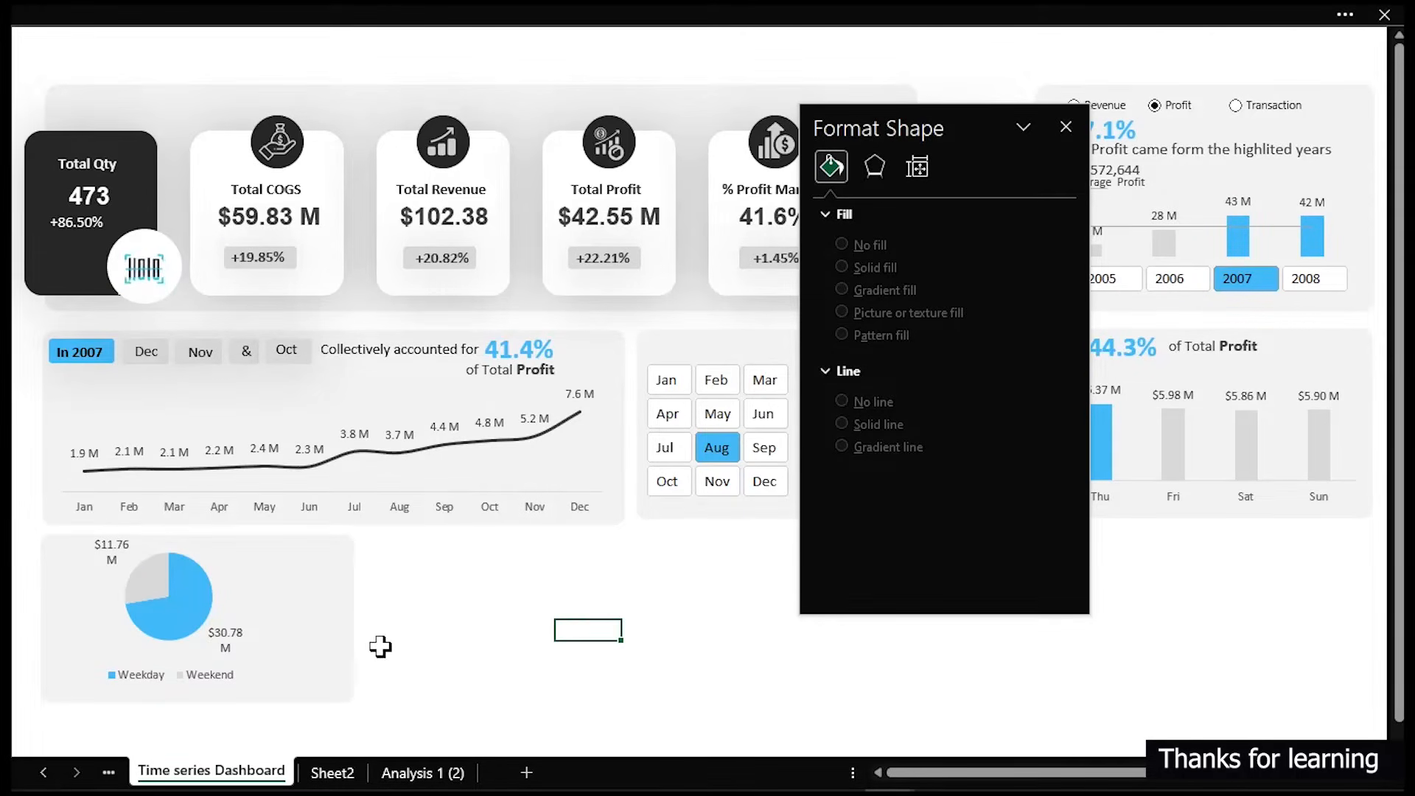
- Nudge the background card down three steps and extend its bottom edge
click(316, 657)
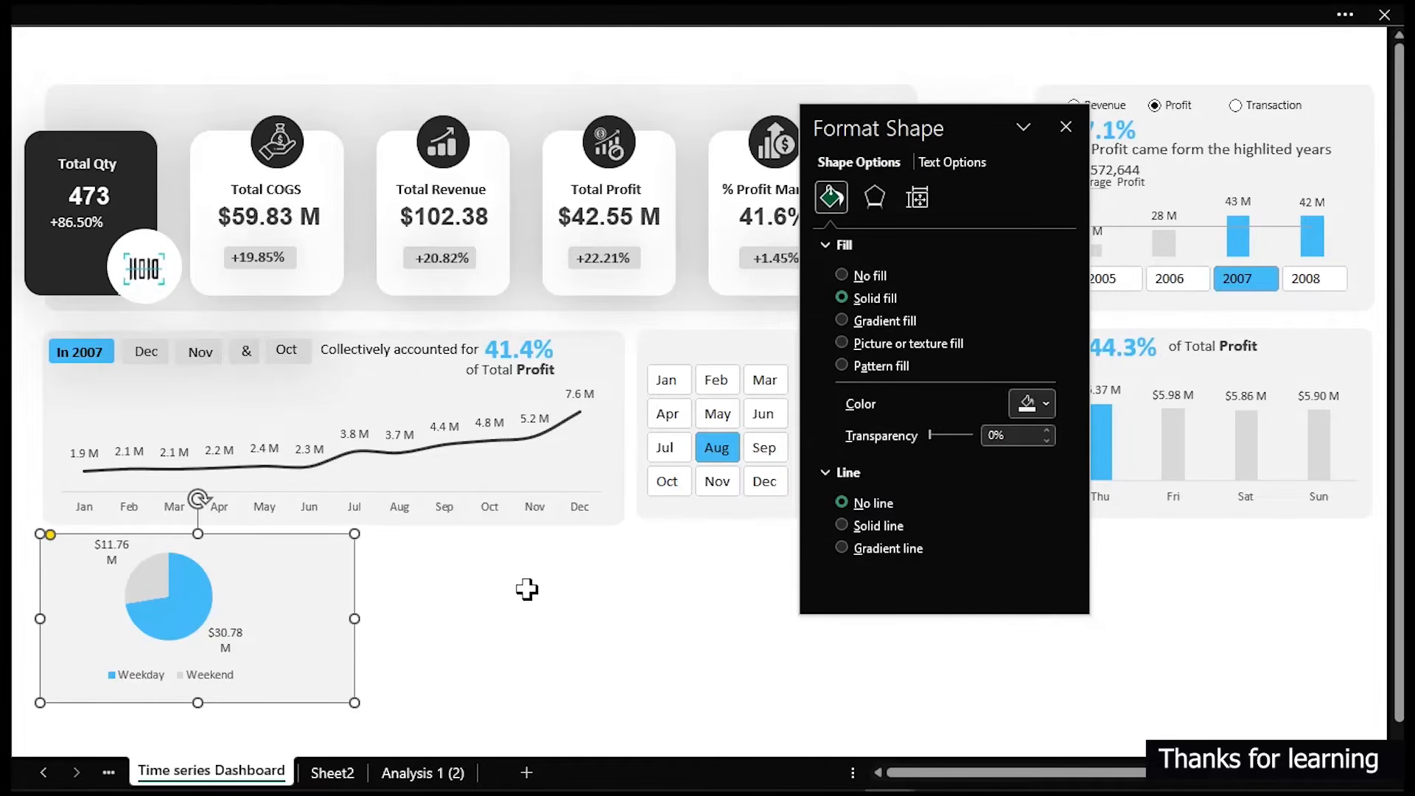
key(Down)
key(Down)
key(Down)
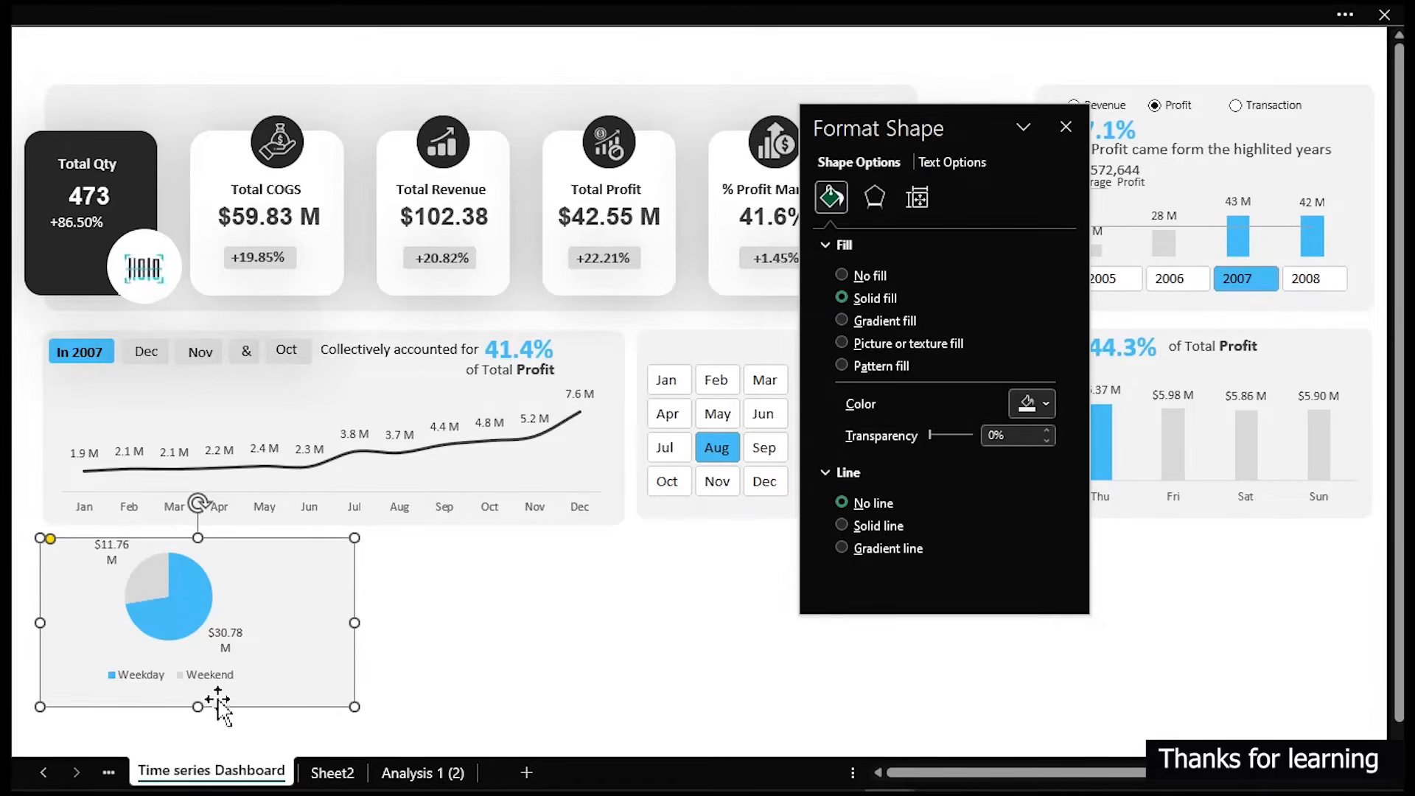
drag(199, 706, 203, 737)
- Enlarge the pie chart taller and wider to fill the background card
click(235, 604)
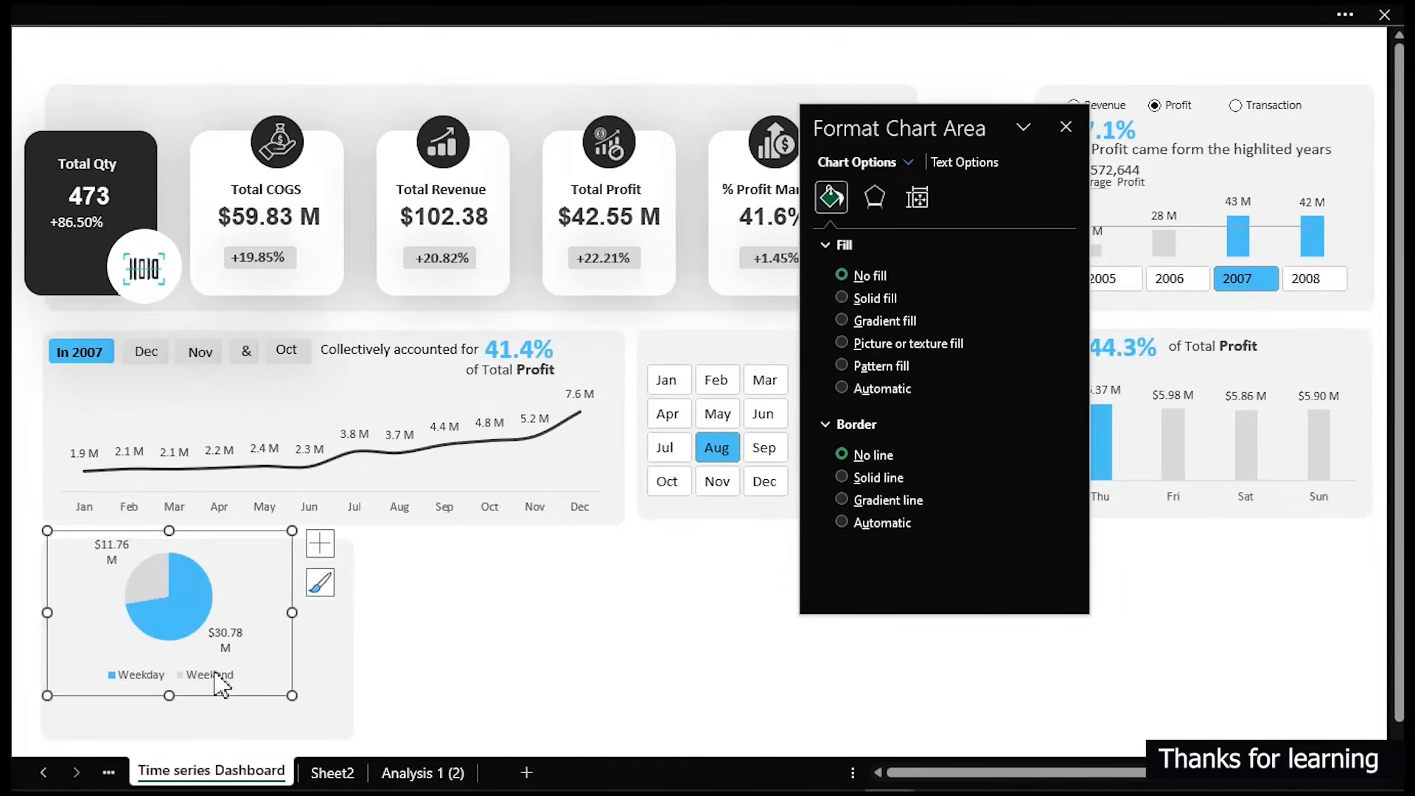
drag(168, 695, 169, 731)
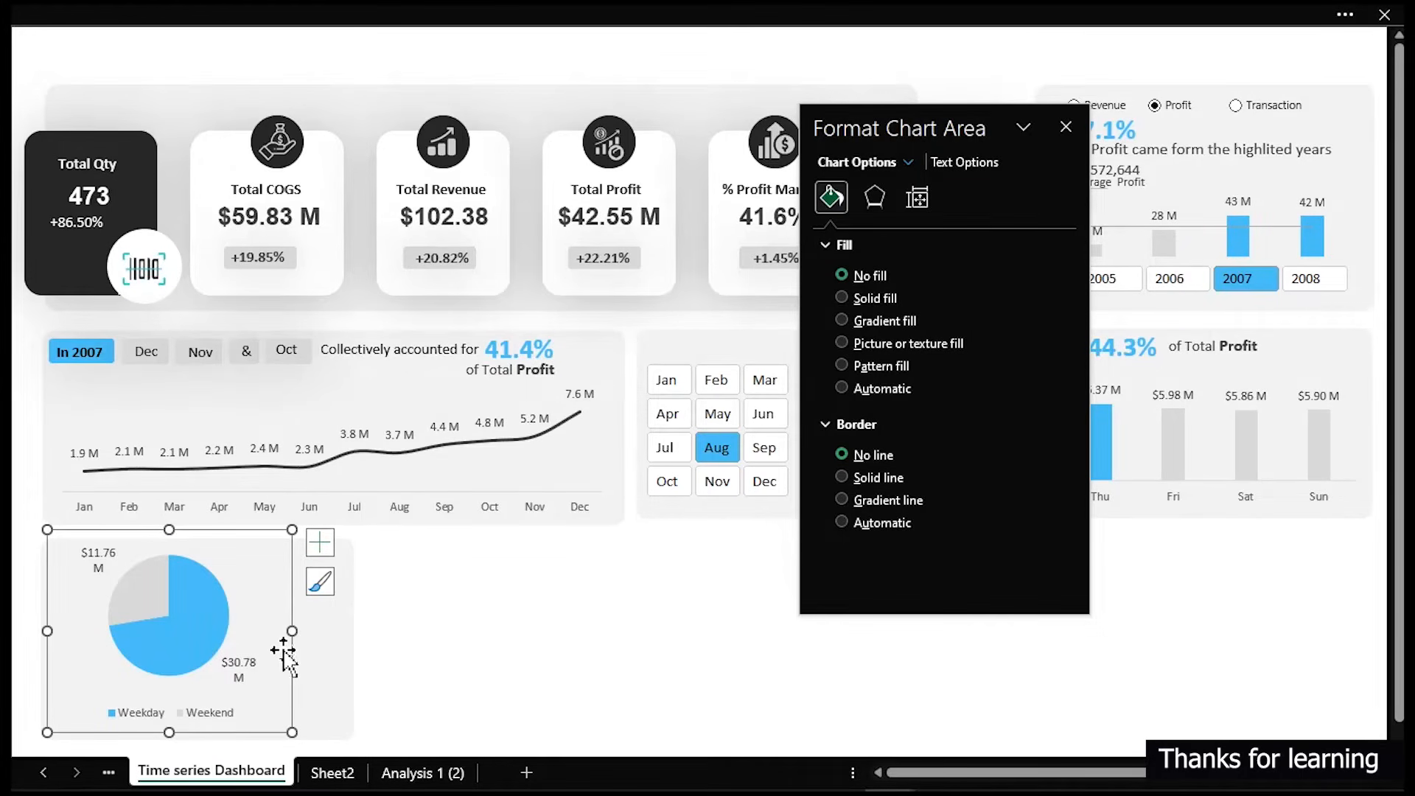
drag(291, 630, 313, 630)
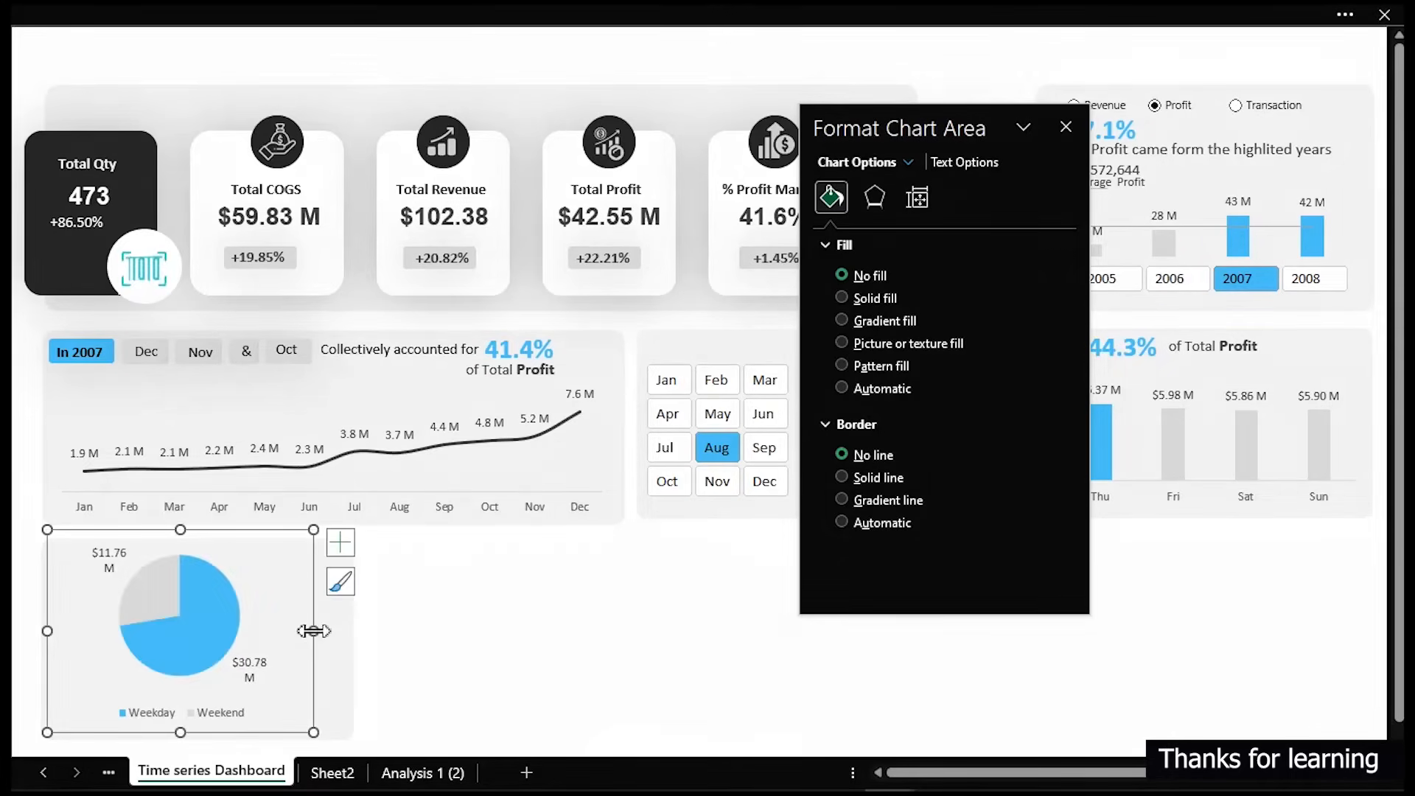
click(458, 638)
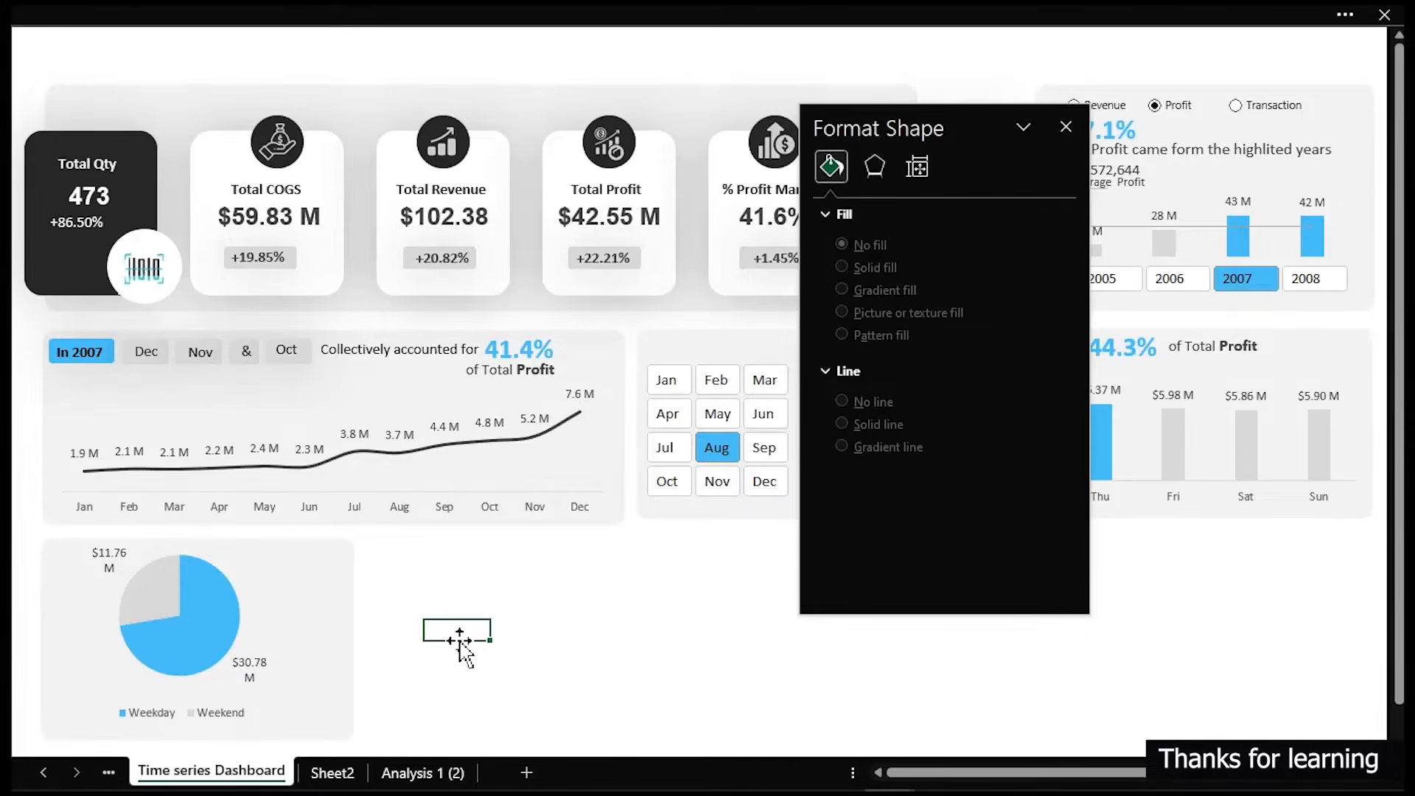
- Widen the Weekend and Weekday pie data labels so each value fits on a single line
click(263, 623)
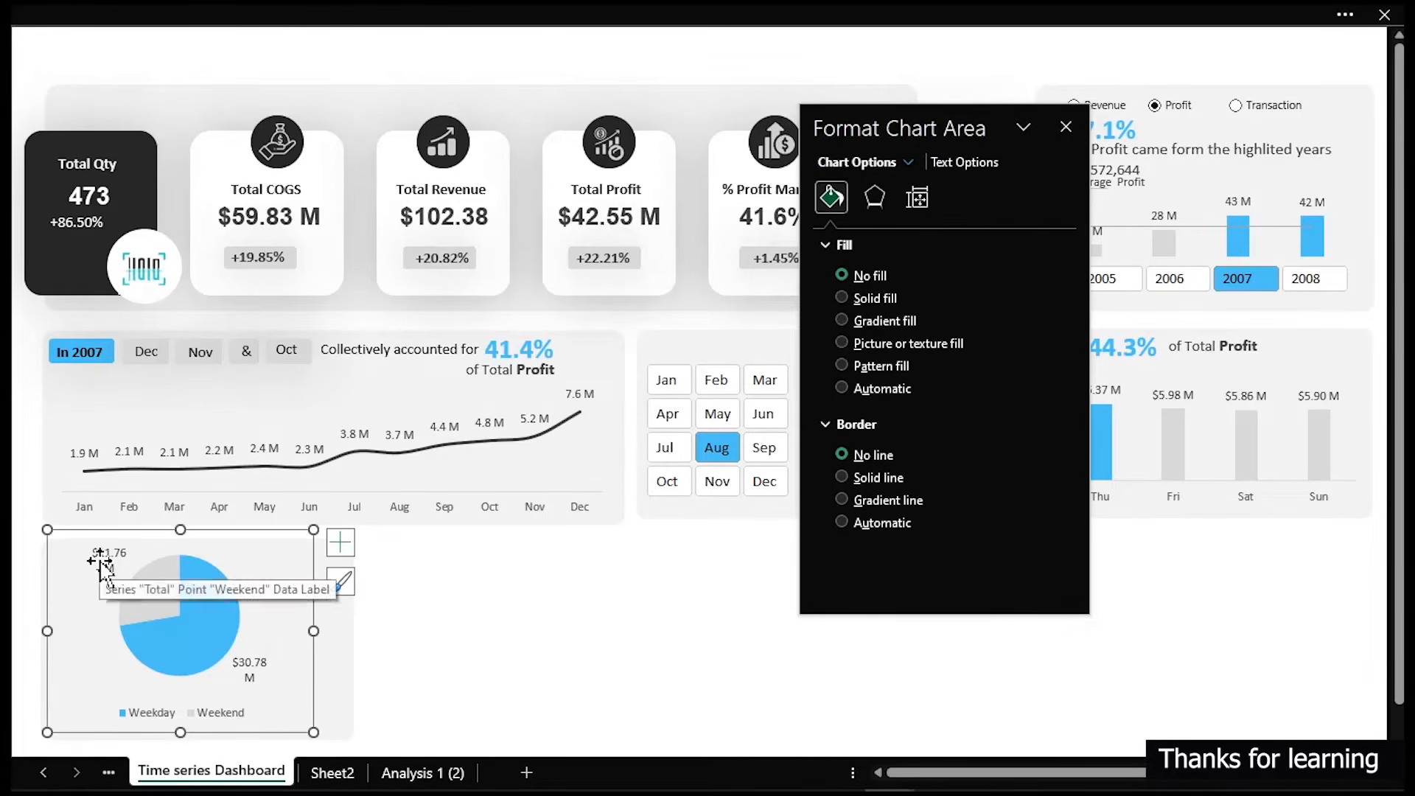
click(99, 563)
click(99, 565)
drag(98, 565, 91, 583)
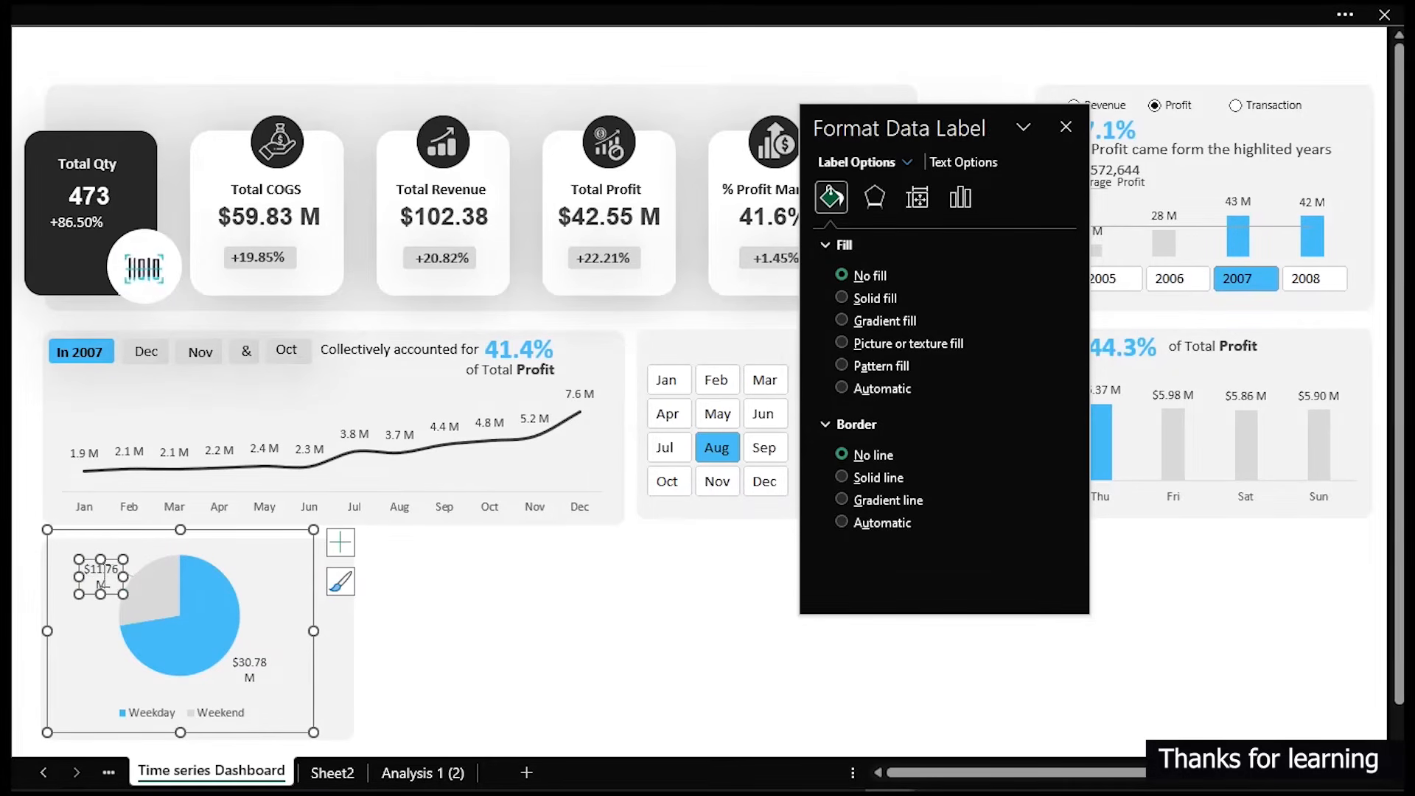
drag(77, 578, 63, 579)
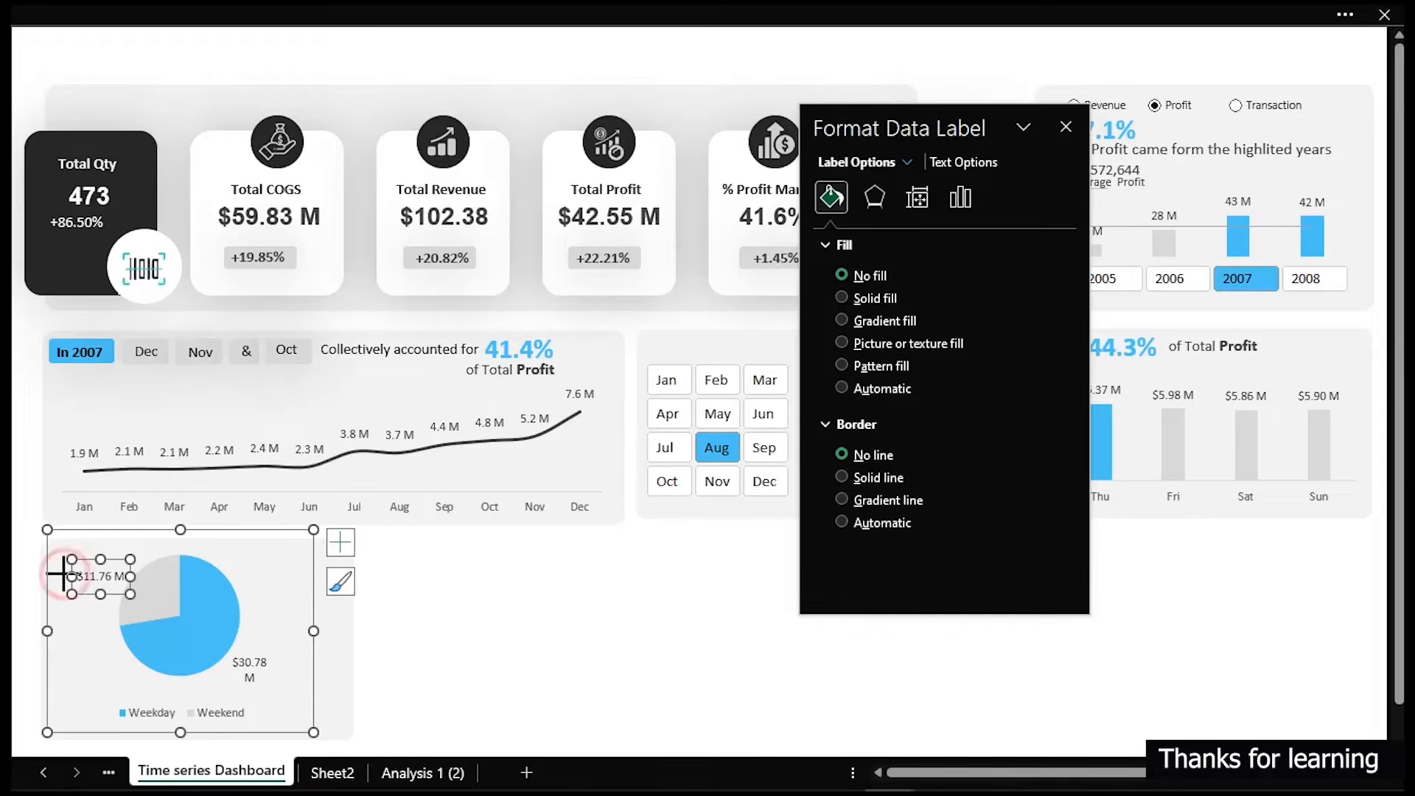
click(251, 666)
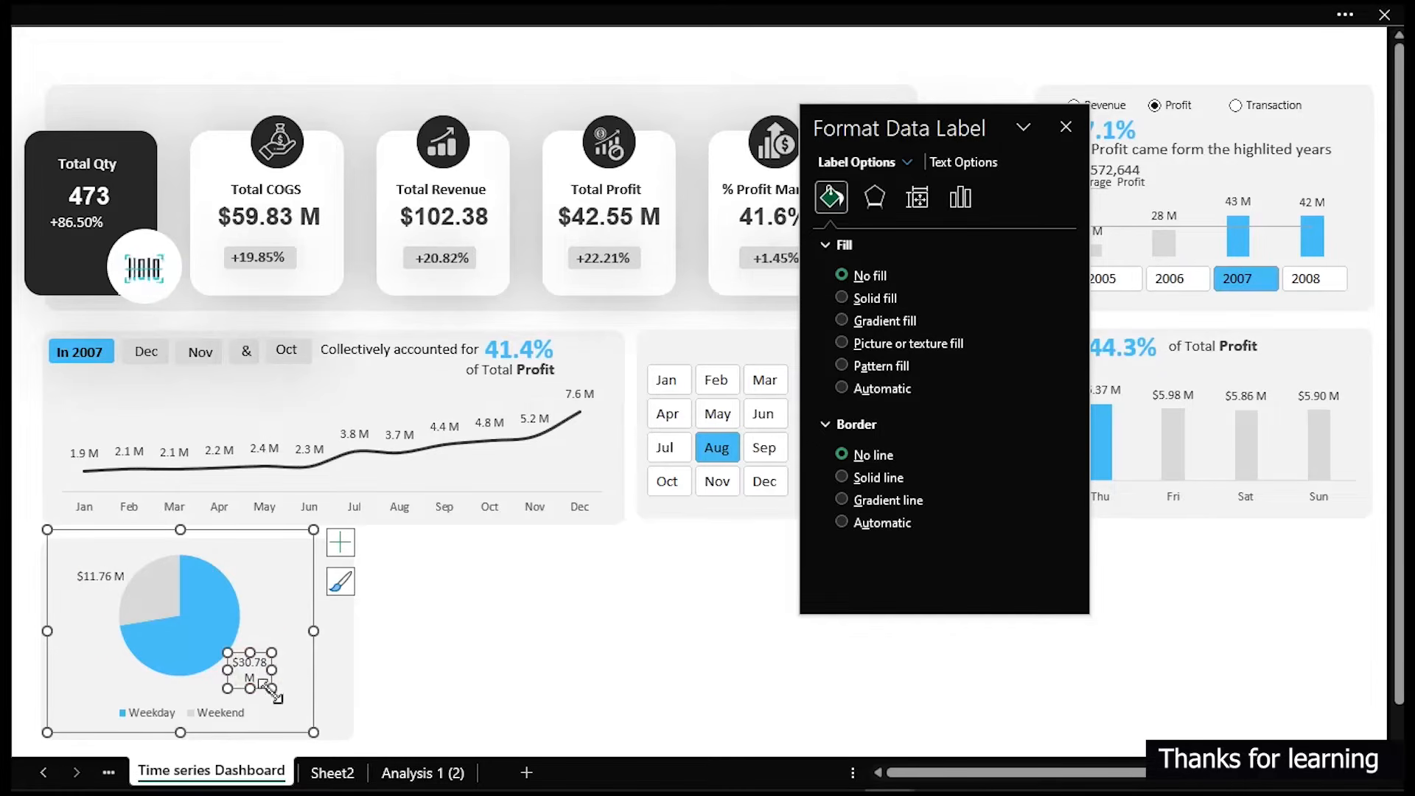
drag(272, 672, 285, 671)
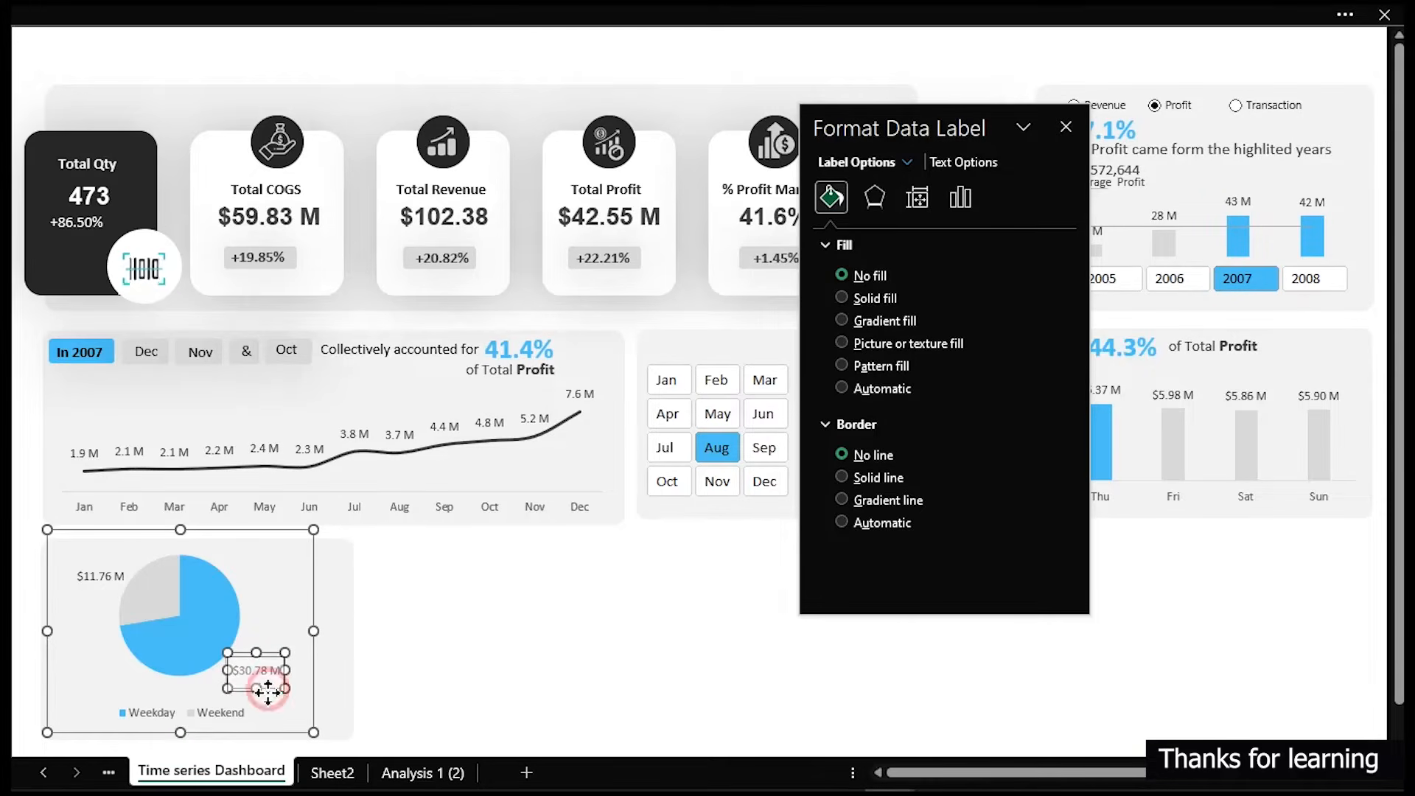
click(513, 654)
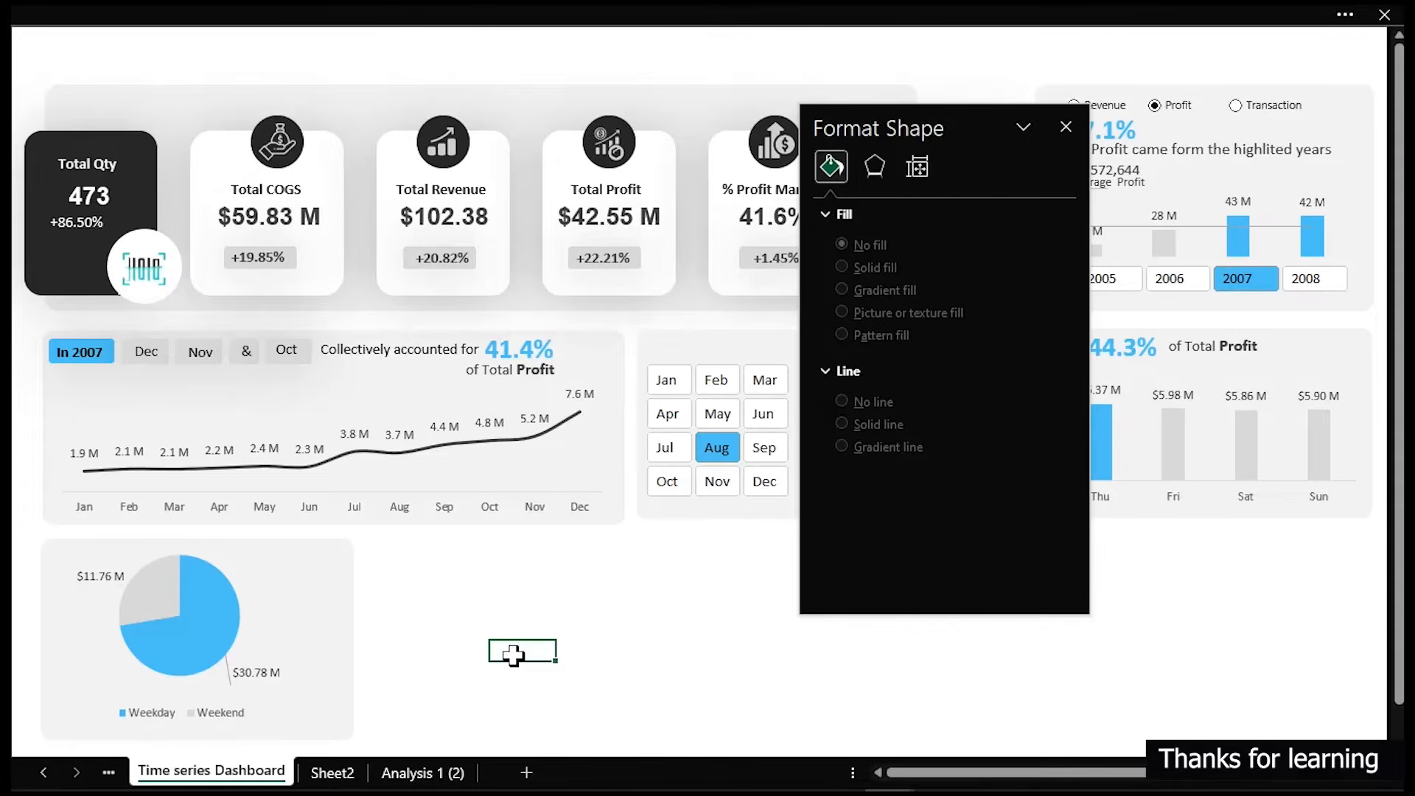
- Draw a circle over the pie's centre, remove its outline and fill it white to form a doughnut look
click(421, 17)
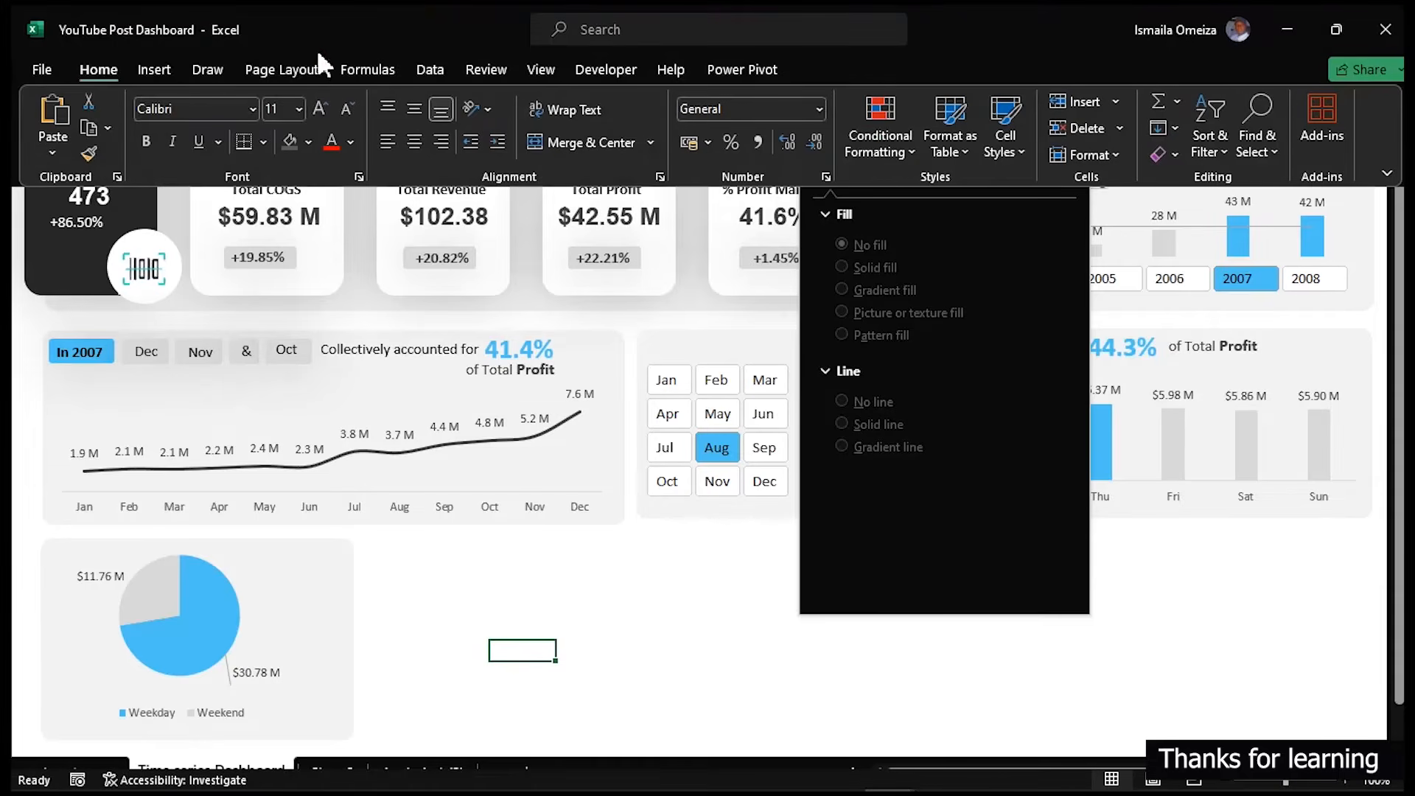
click(151, 70)
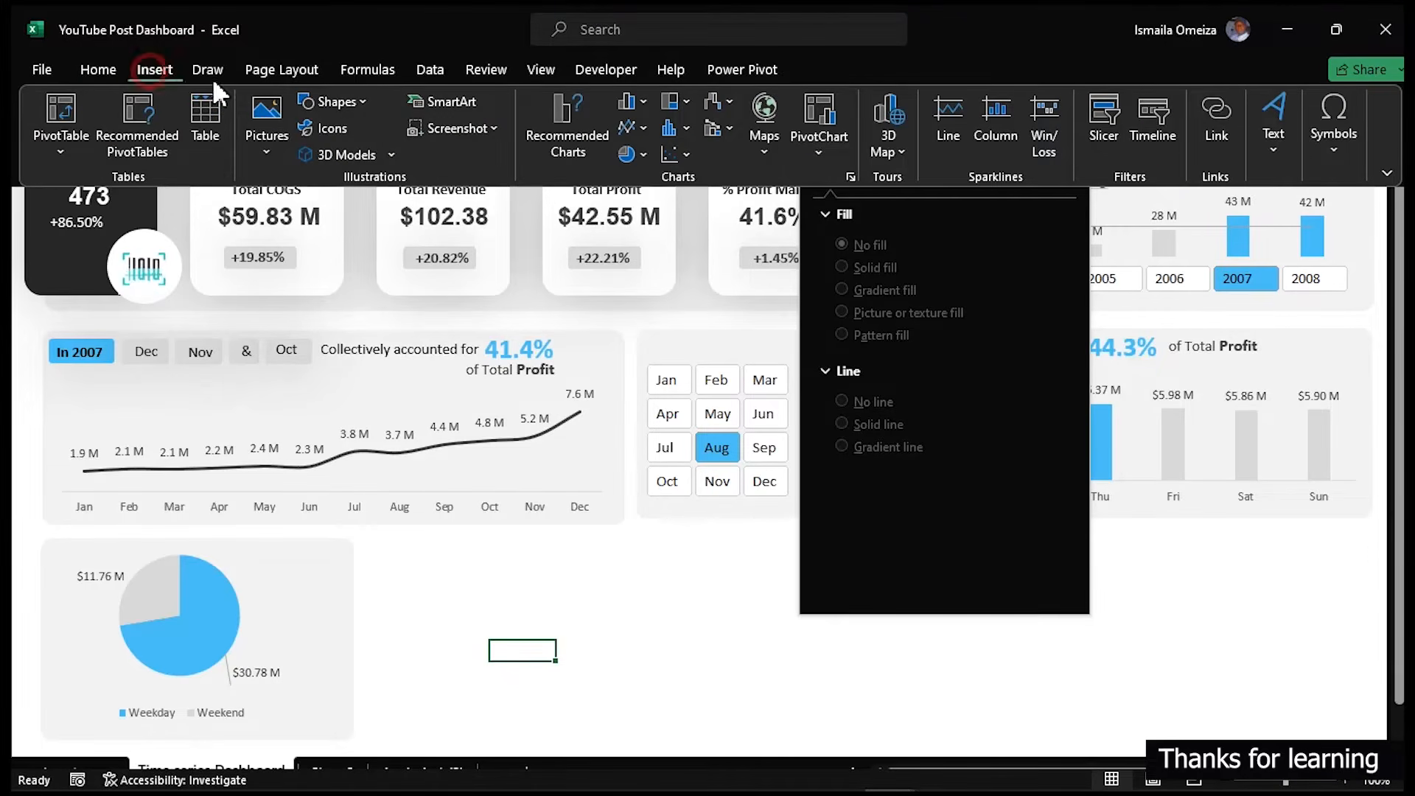
click(364, 94)
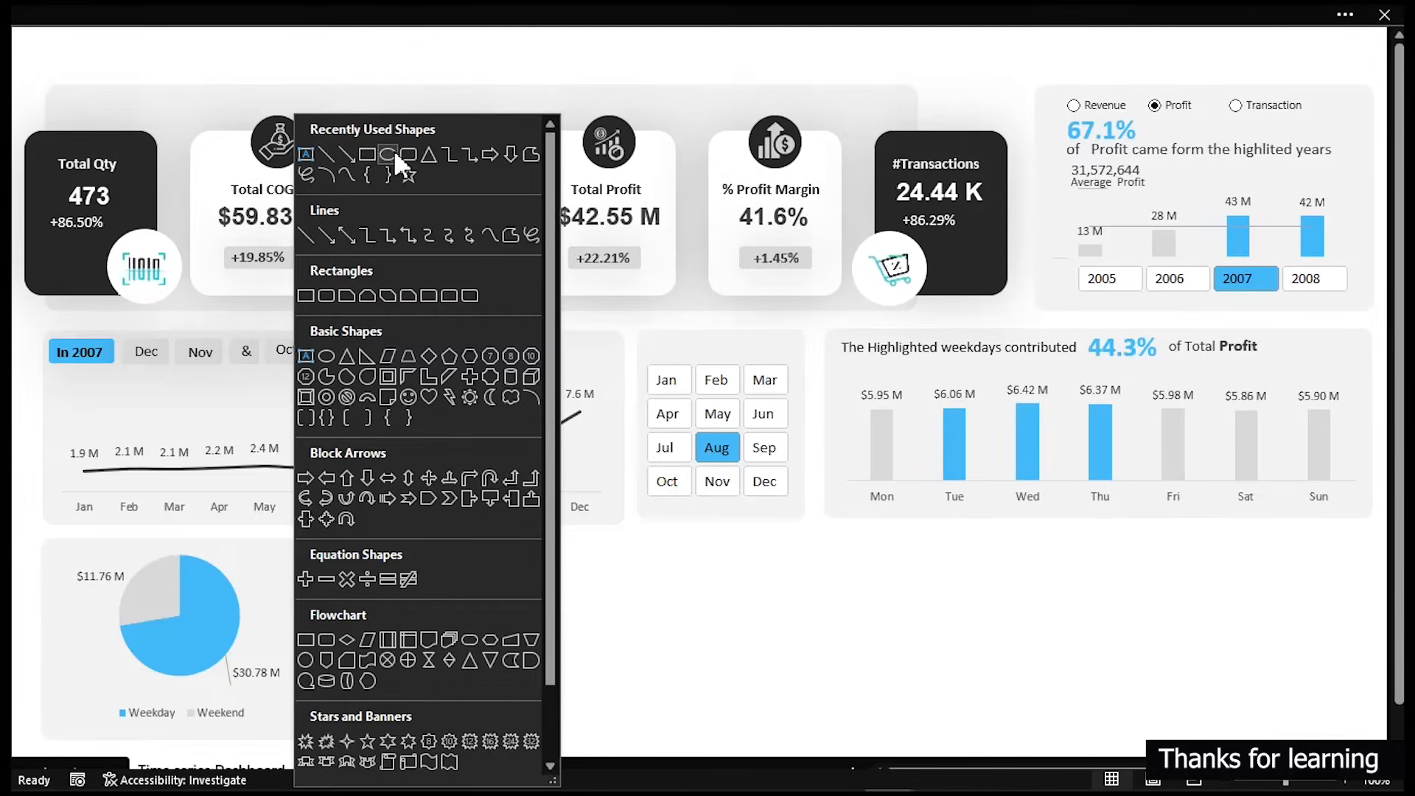
click(392, 151)
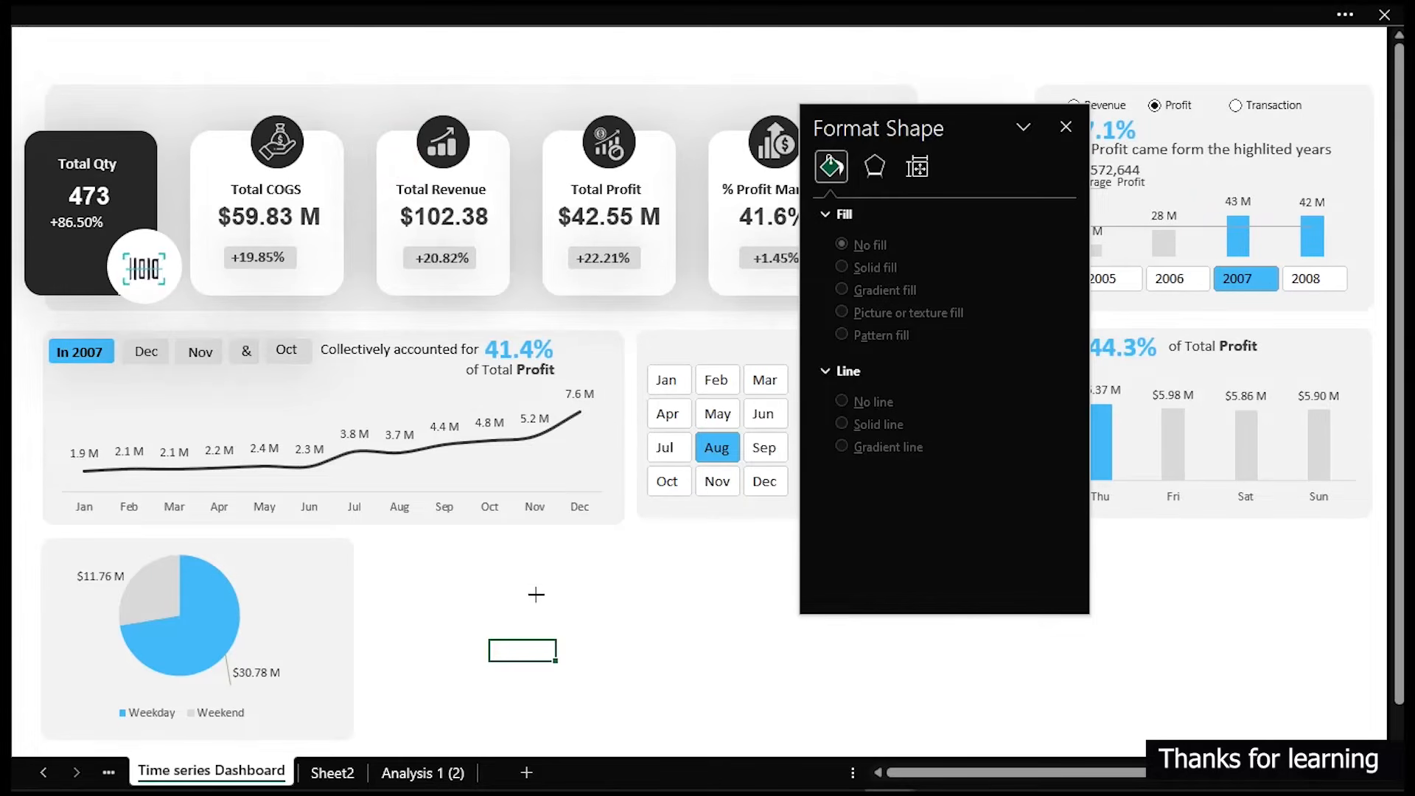
drag(147, 592, 194, 619)
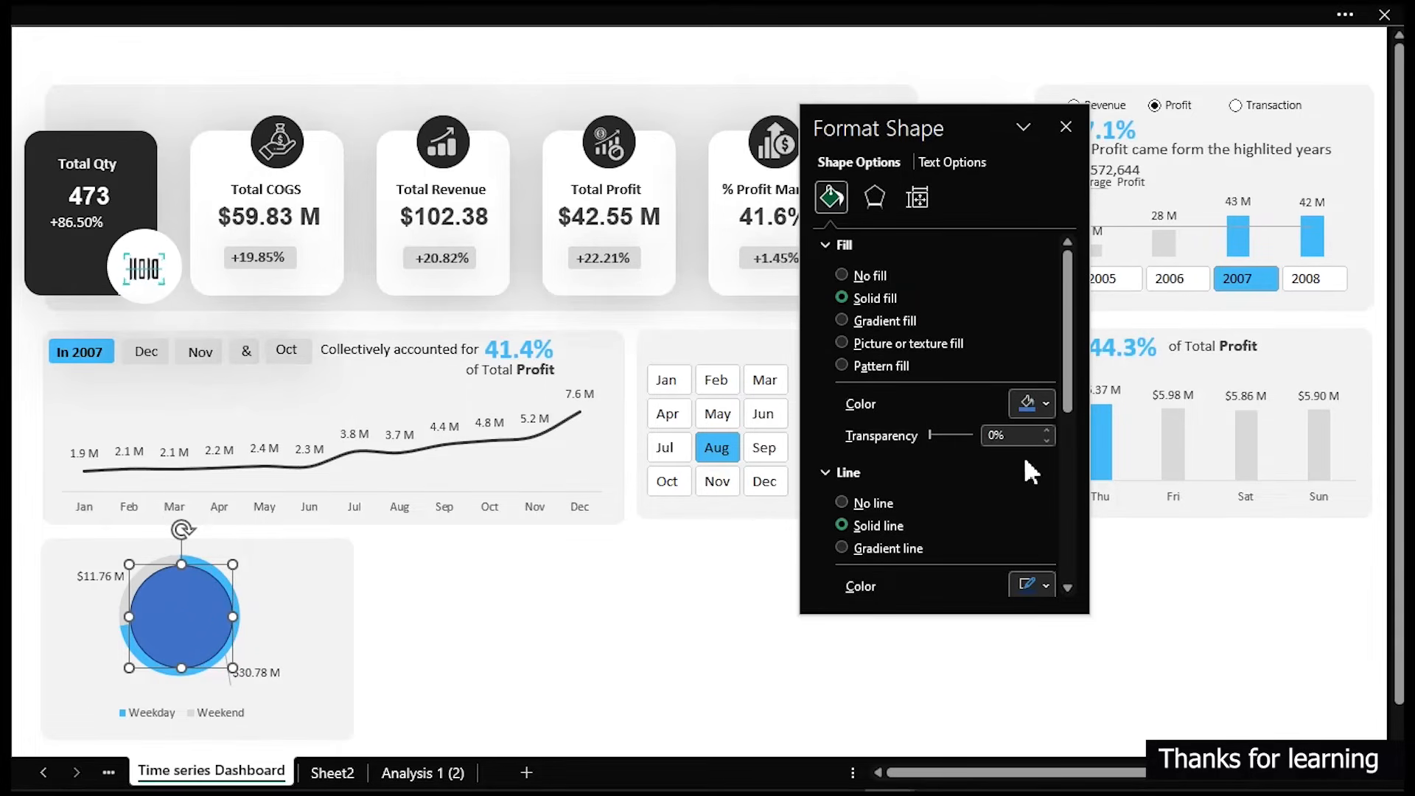
click(838, 501)
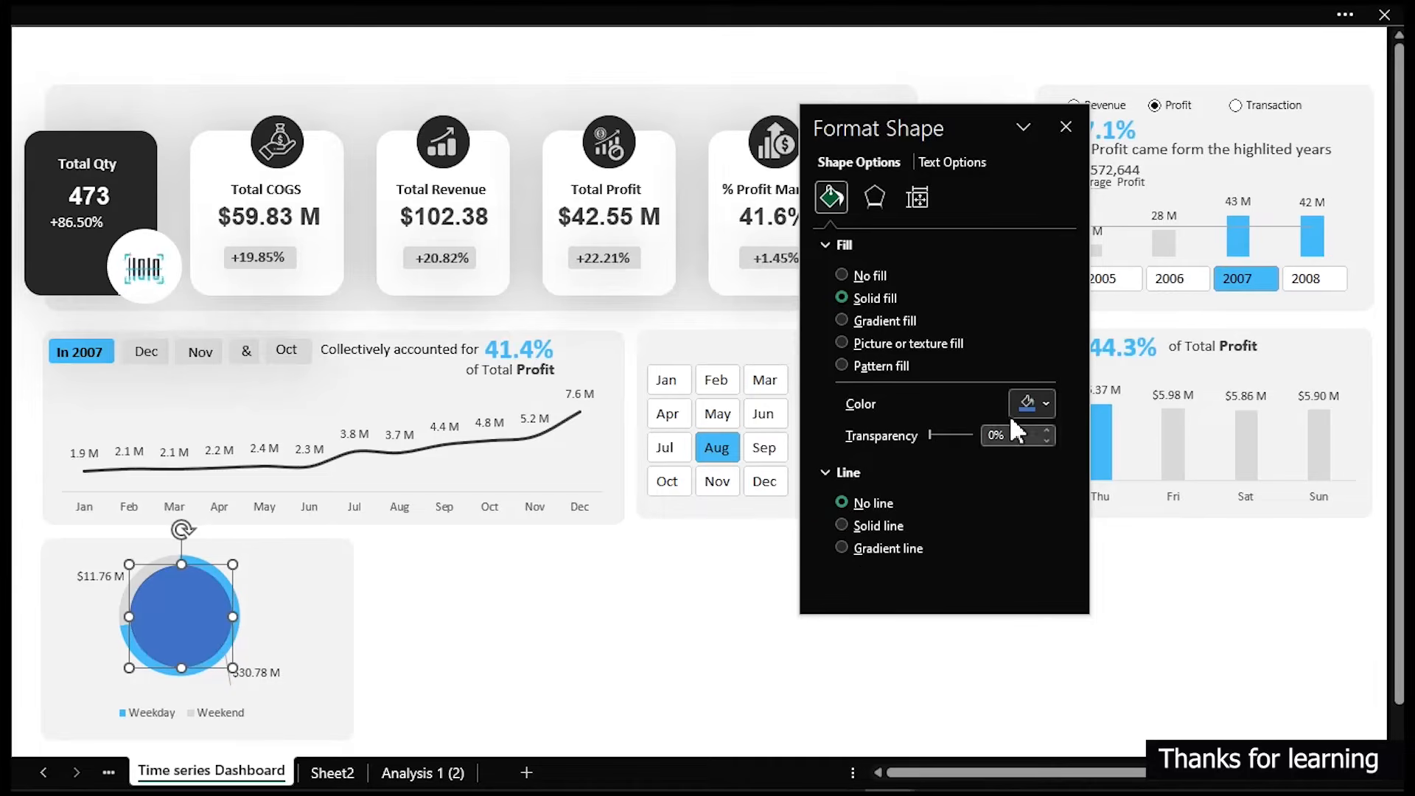
click(1028, 402)
click(1019, 460)
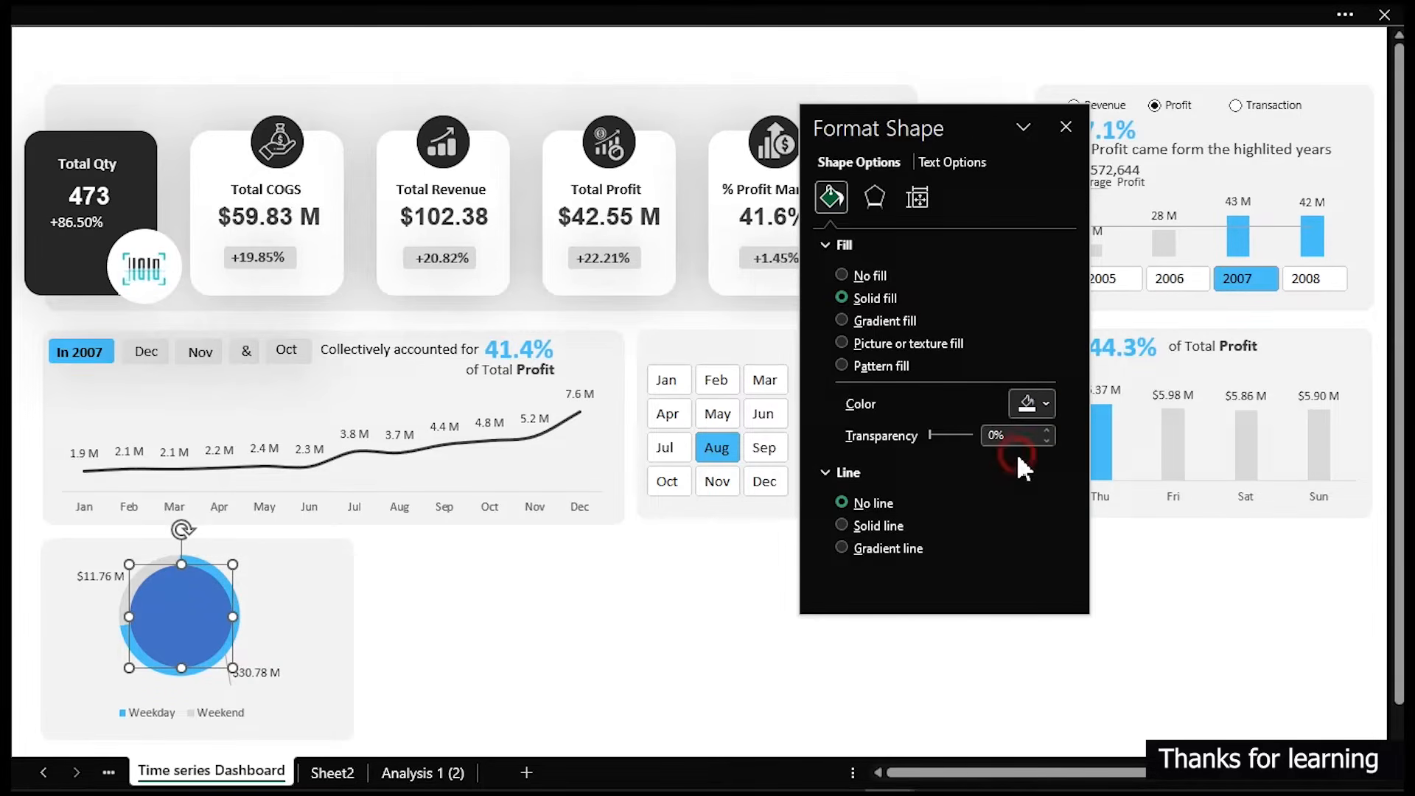
click(627, 630)
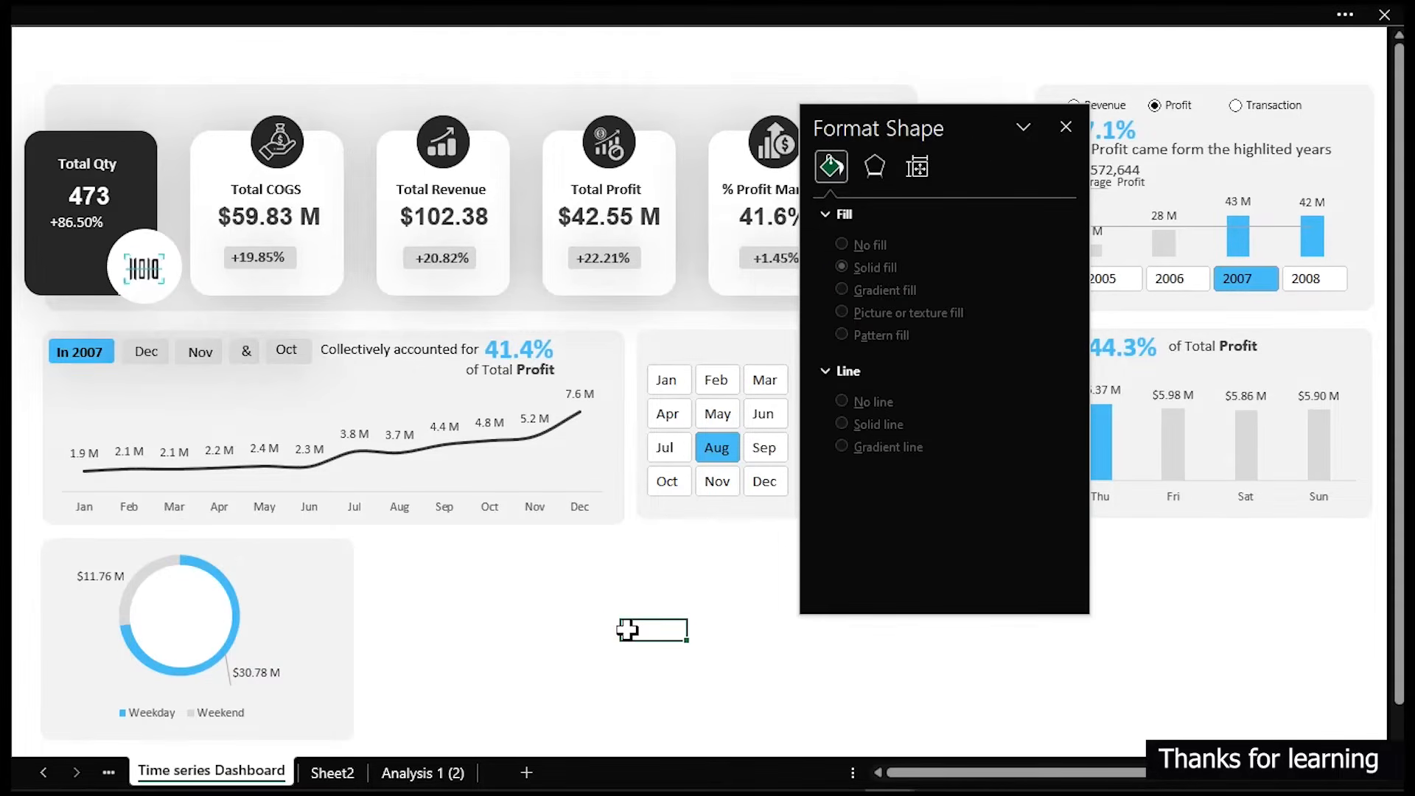
- Nudge the white circle one step to the left to centre it on the pie
click(194, 618)
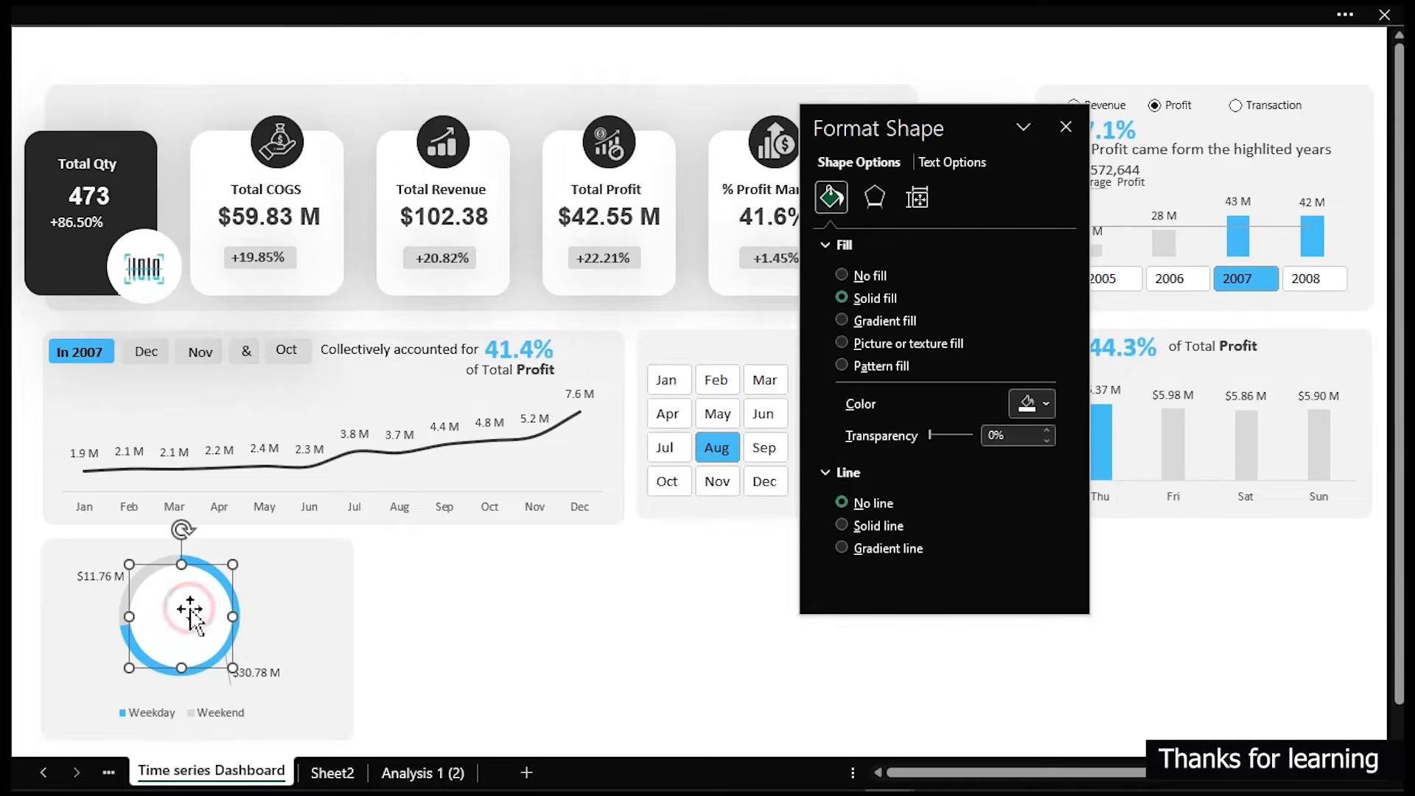
key(Left)
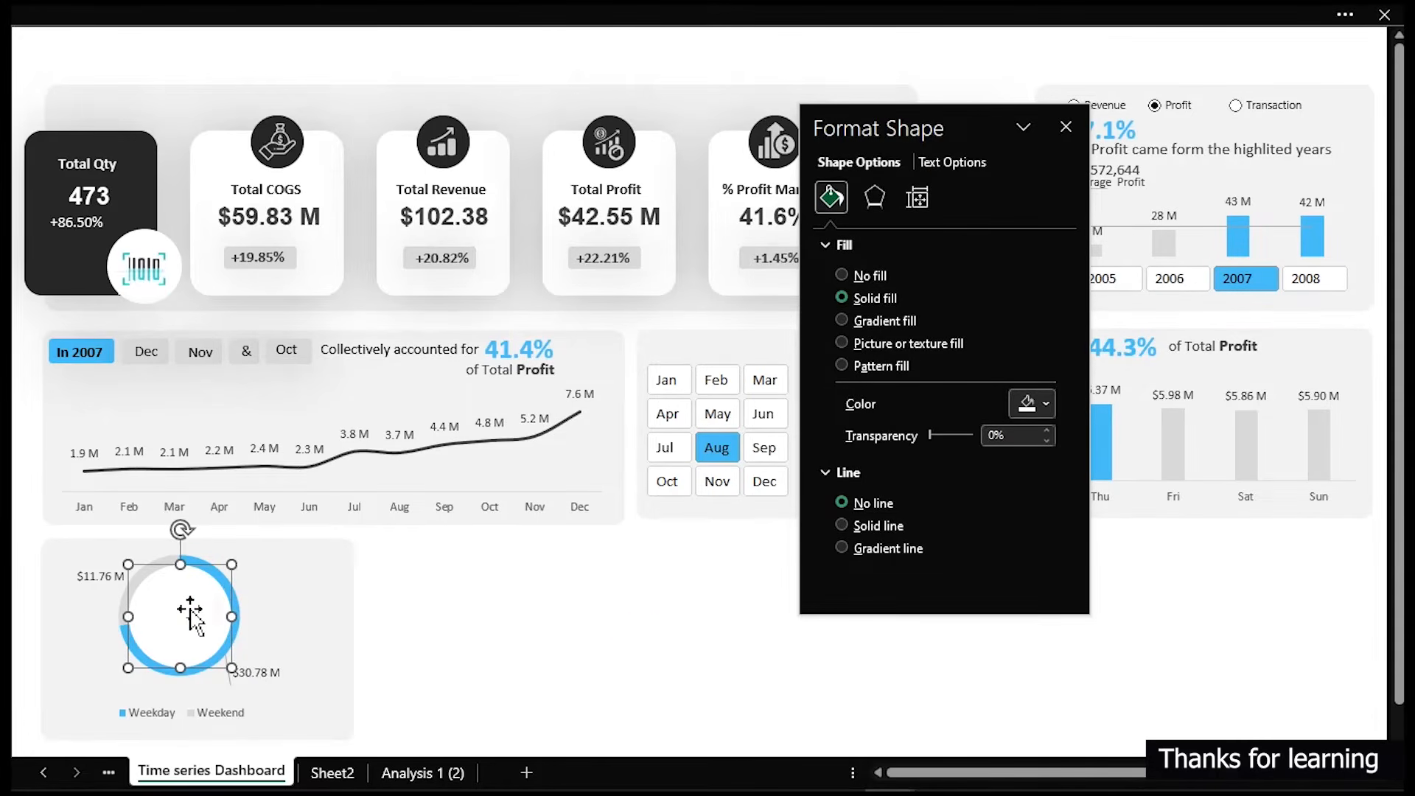
click(627, 630)
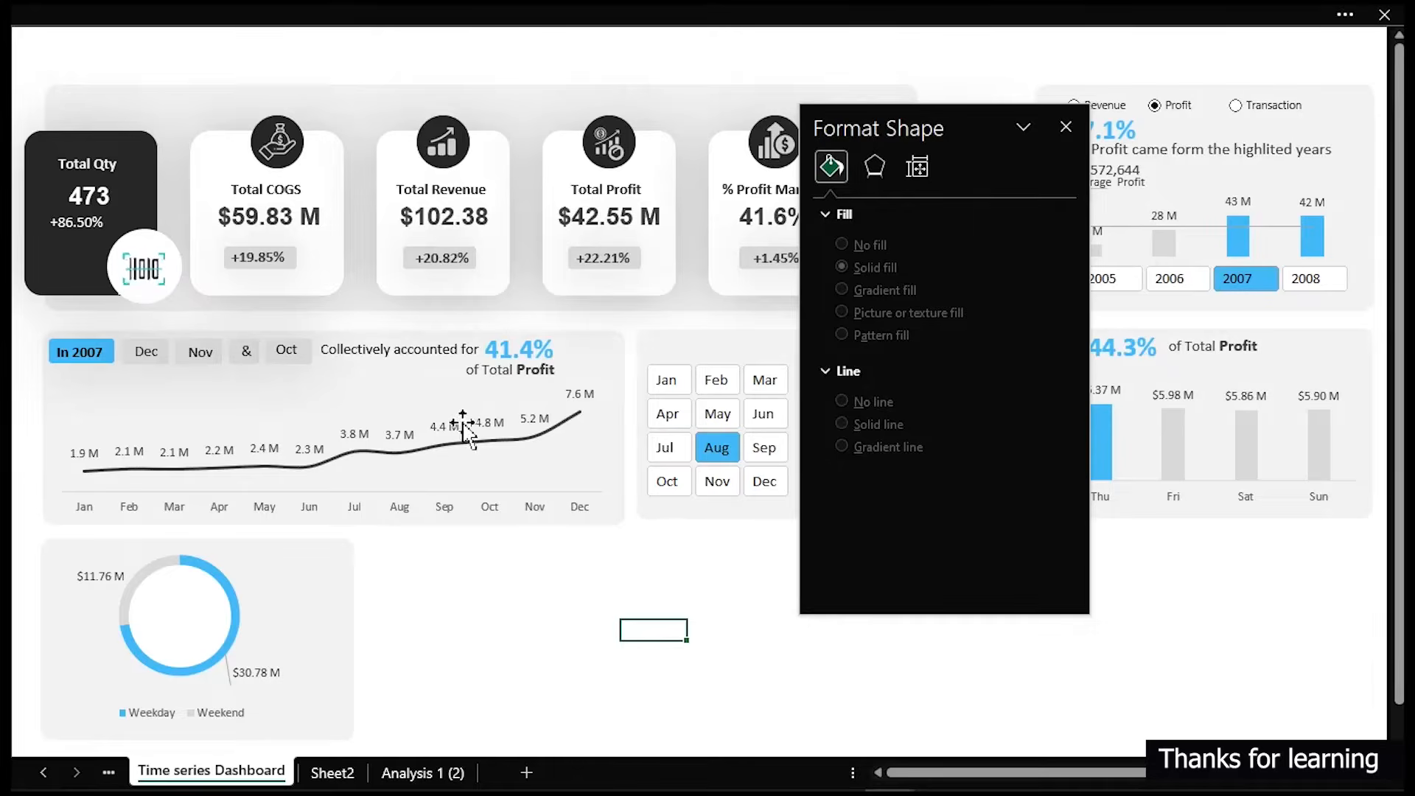
- On the Analysis 1 (2) sheet, append &" make up" to the INDEX/MATCH formula in cell Y11
click(457, 772)
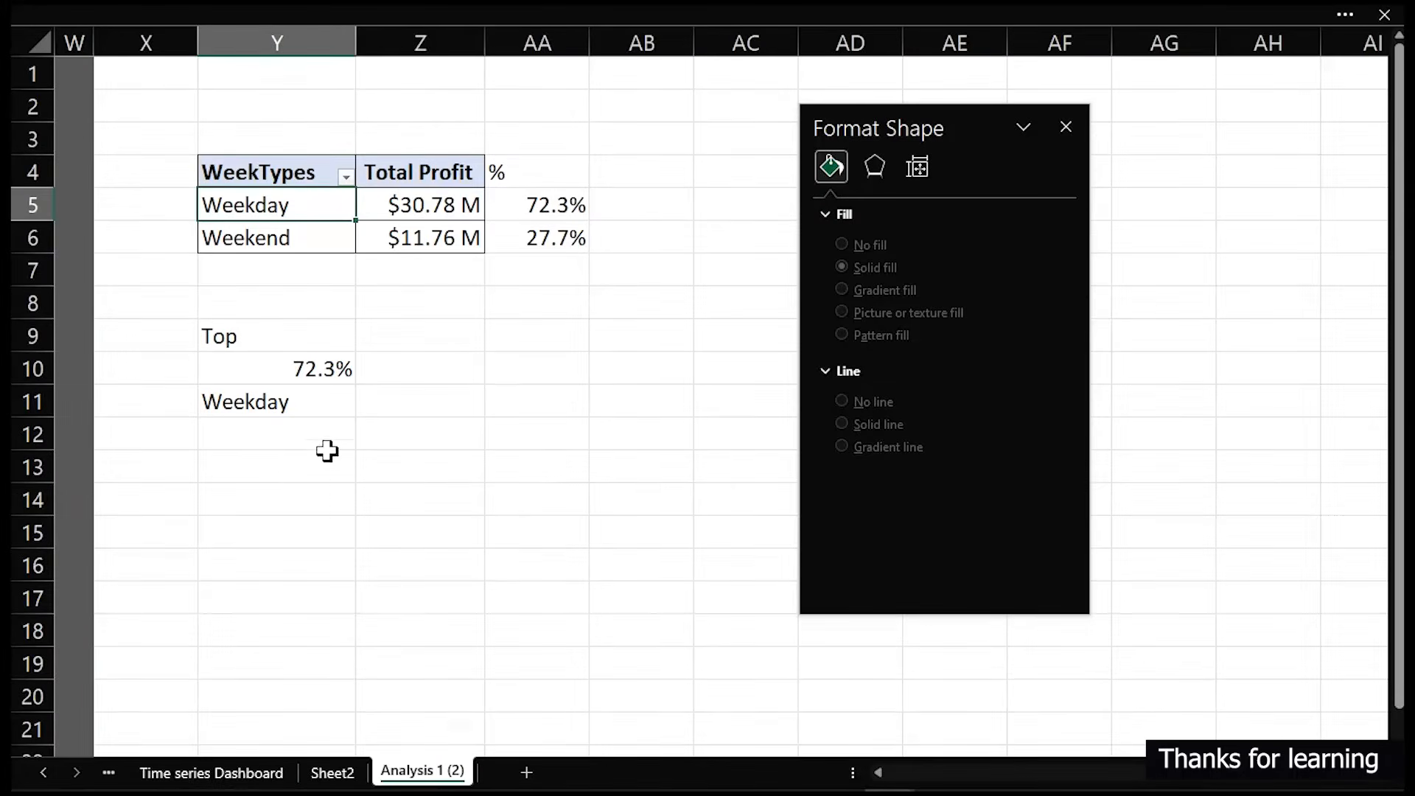
double_click(228, 401)
click(211, 402)
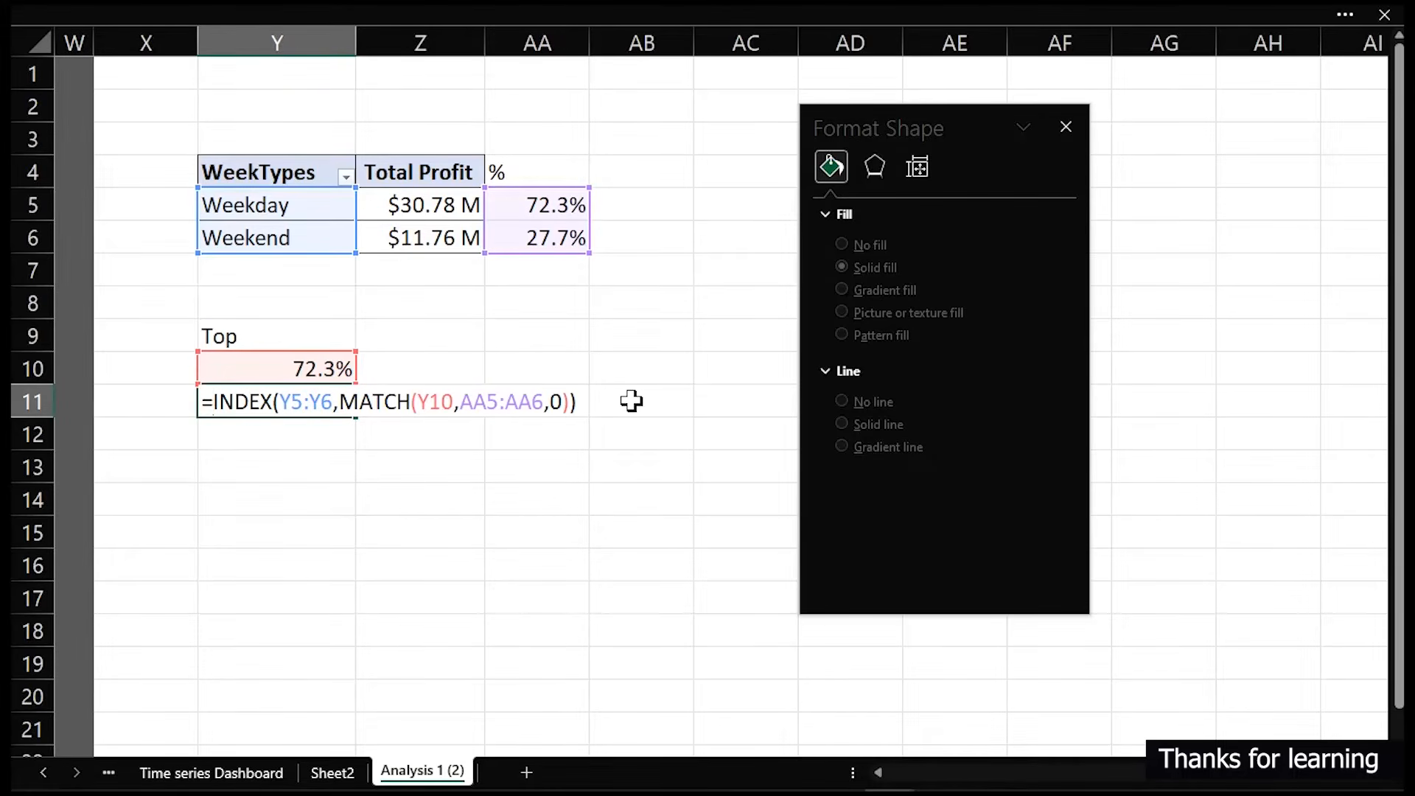
click(585, 401)
key(Return)
key(Return)
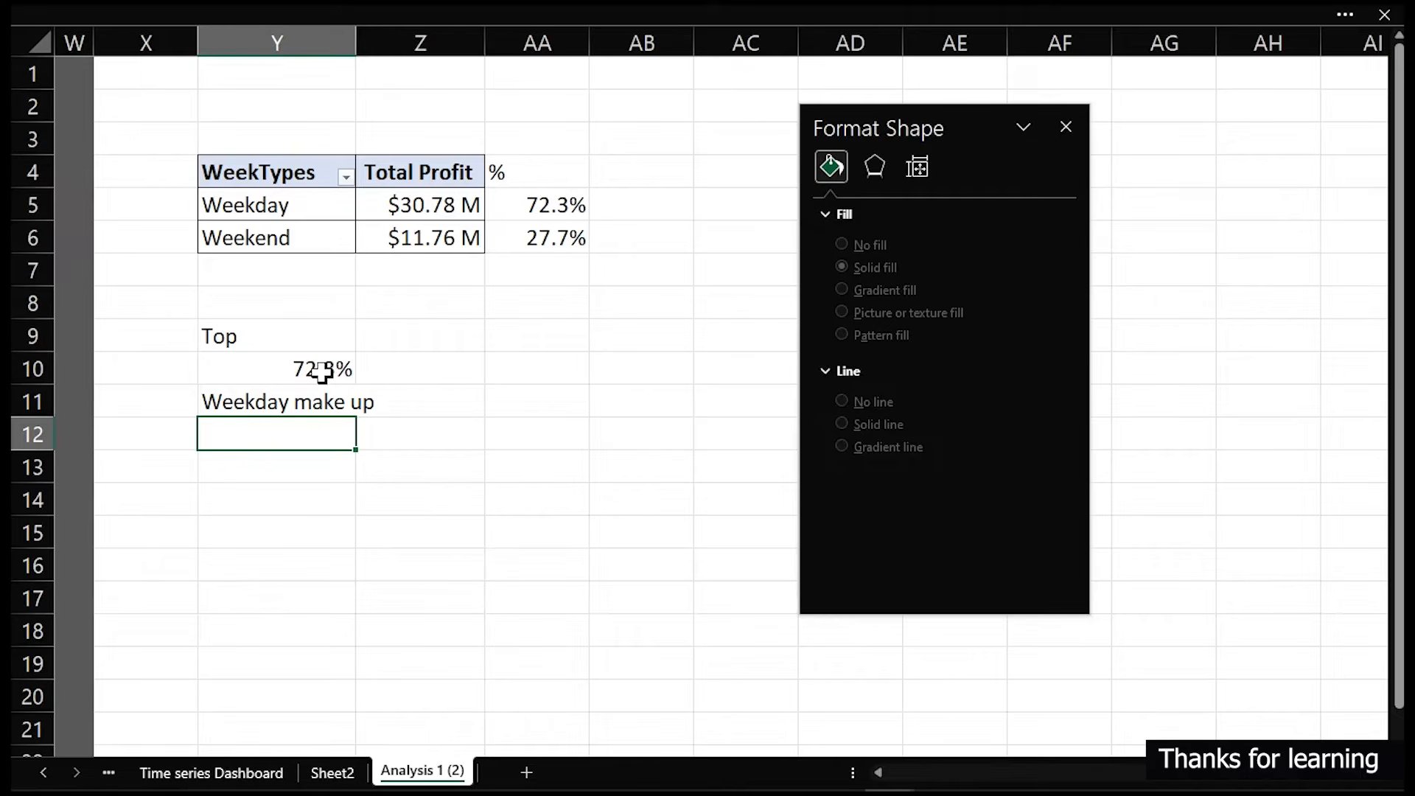
- Widen the pie chart's background card by extending its right edge
click(236, 774)
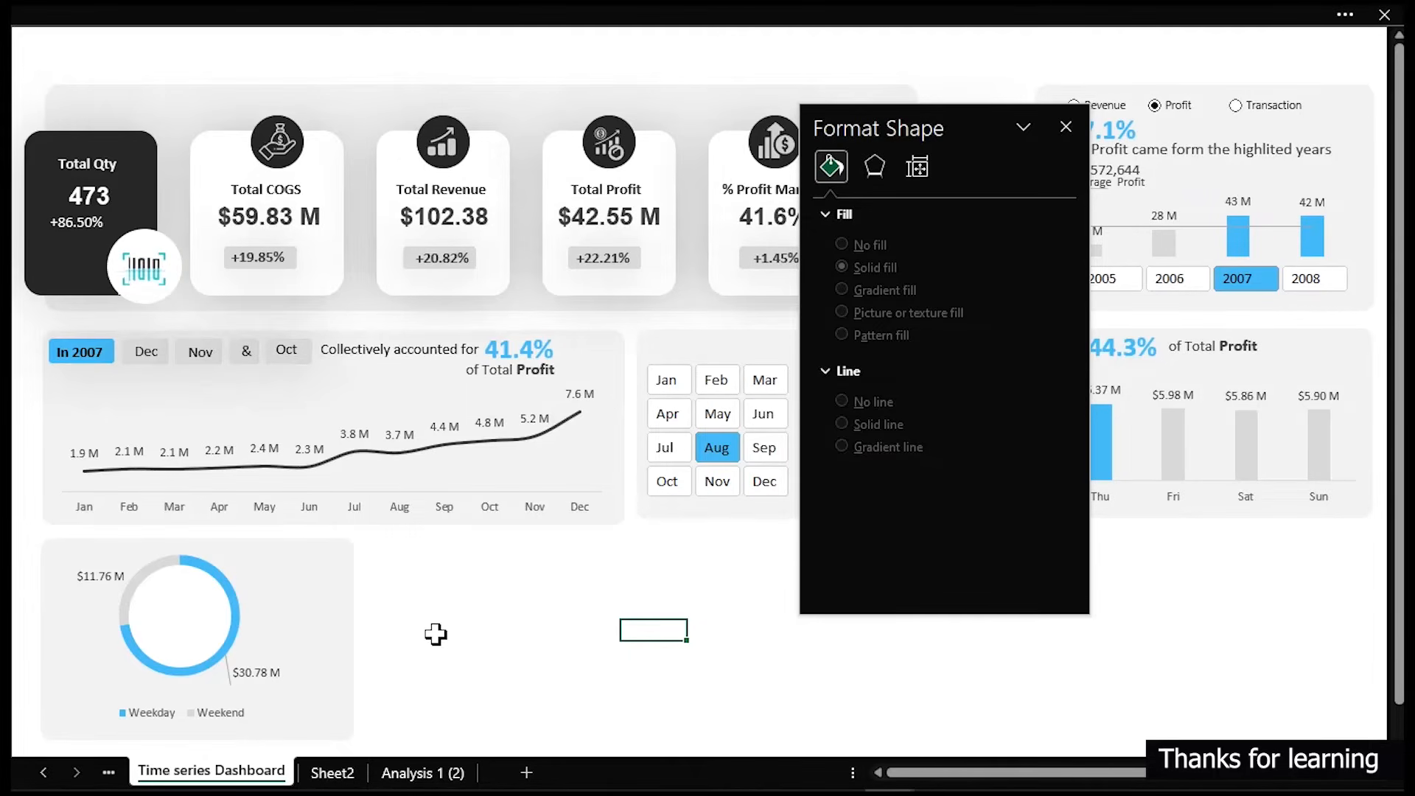
click(316, 582)
click(323, 574)
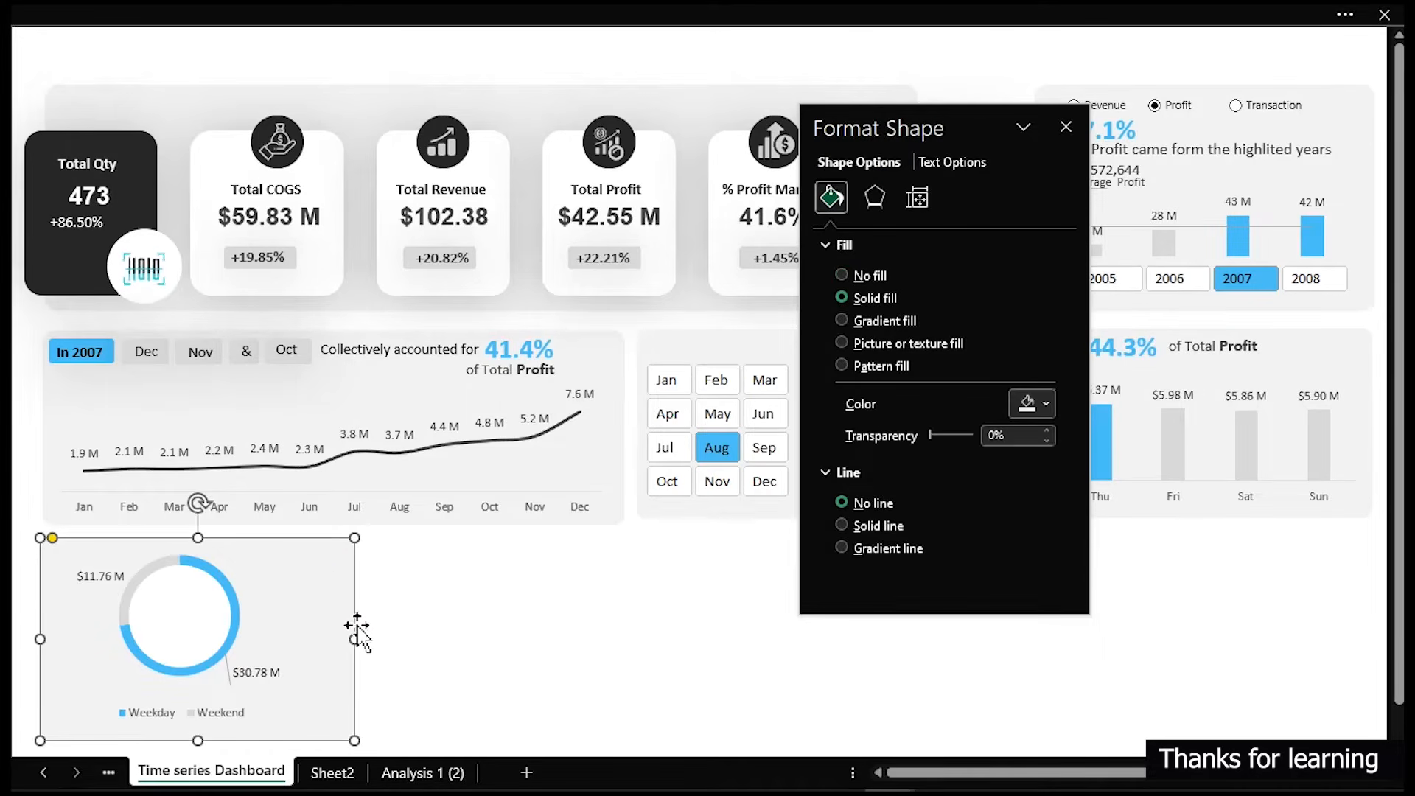
drag(354, 639, 395, 640)
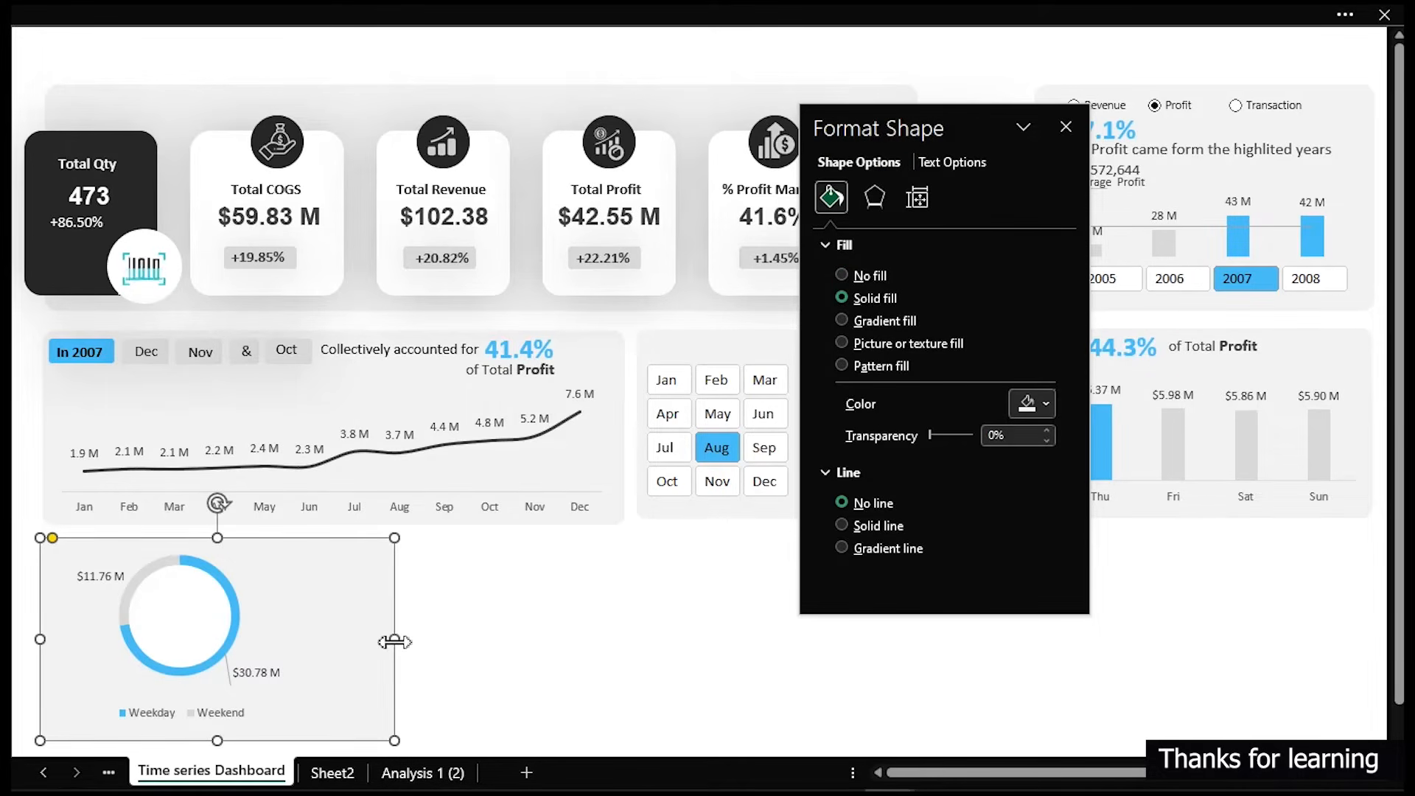
click(506, 631)
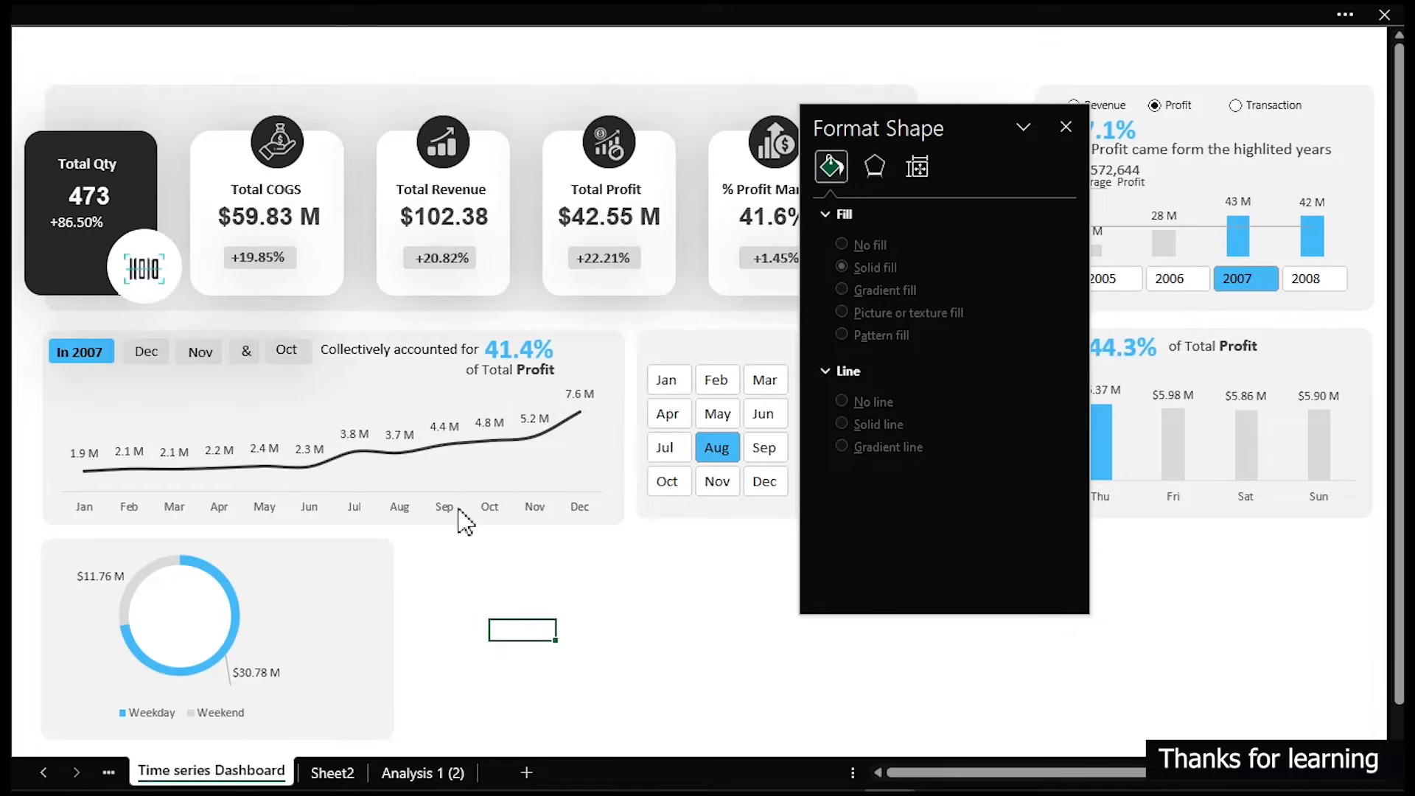
- Copy the Total Revenue value text box down beside the pie chart
scroll(574, 588, down, 2)
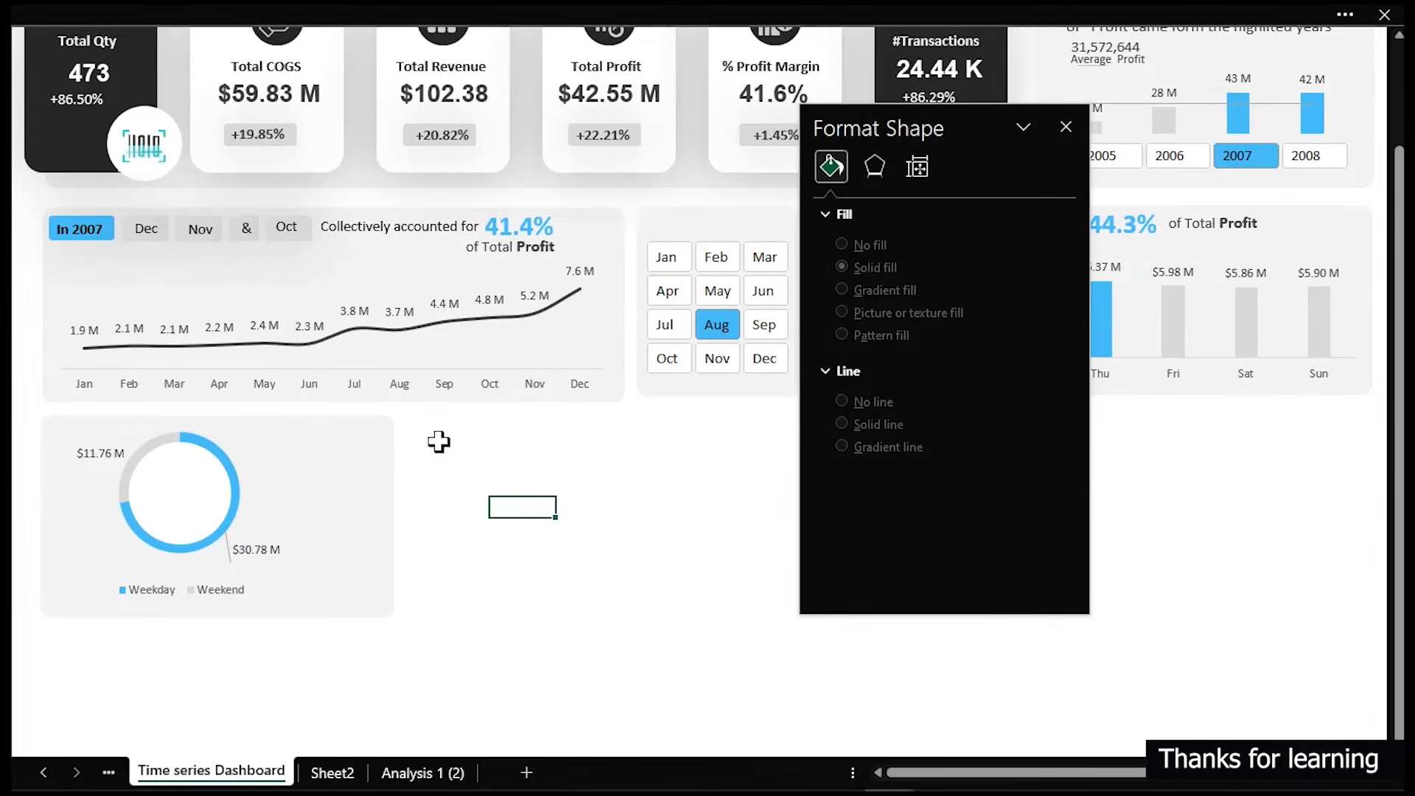
click(472, 96)
drag(472, 94, 465, 505)
- Turn on the formula bar display from the view settings
click(251, 11)
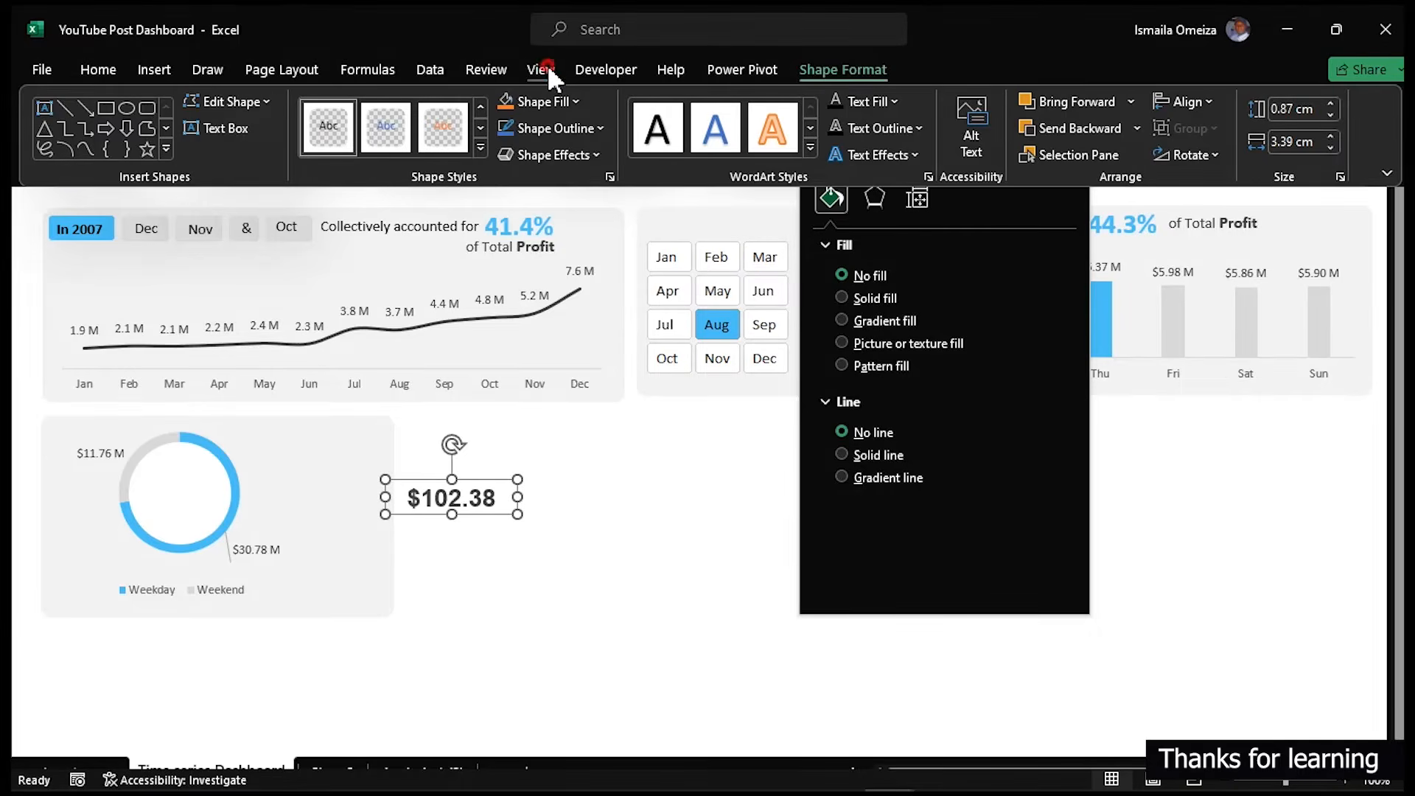
click(542, 70)
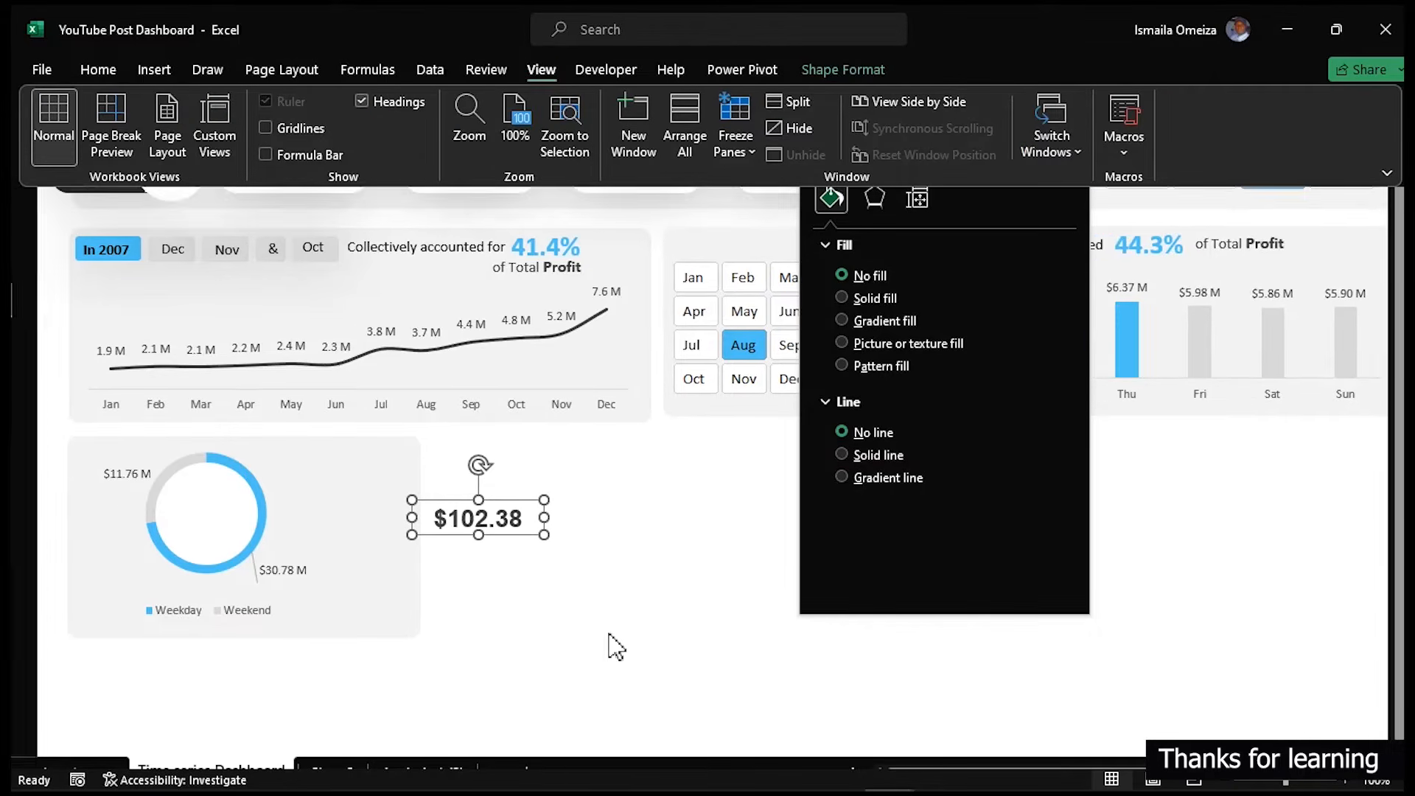
click(393, 103)
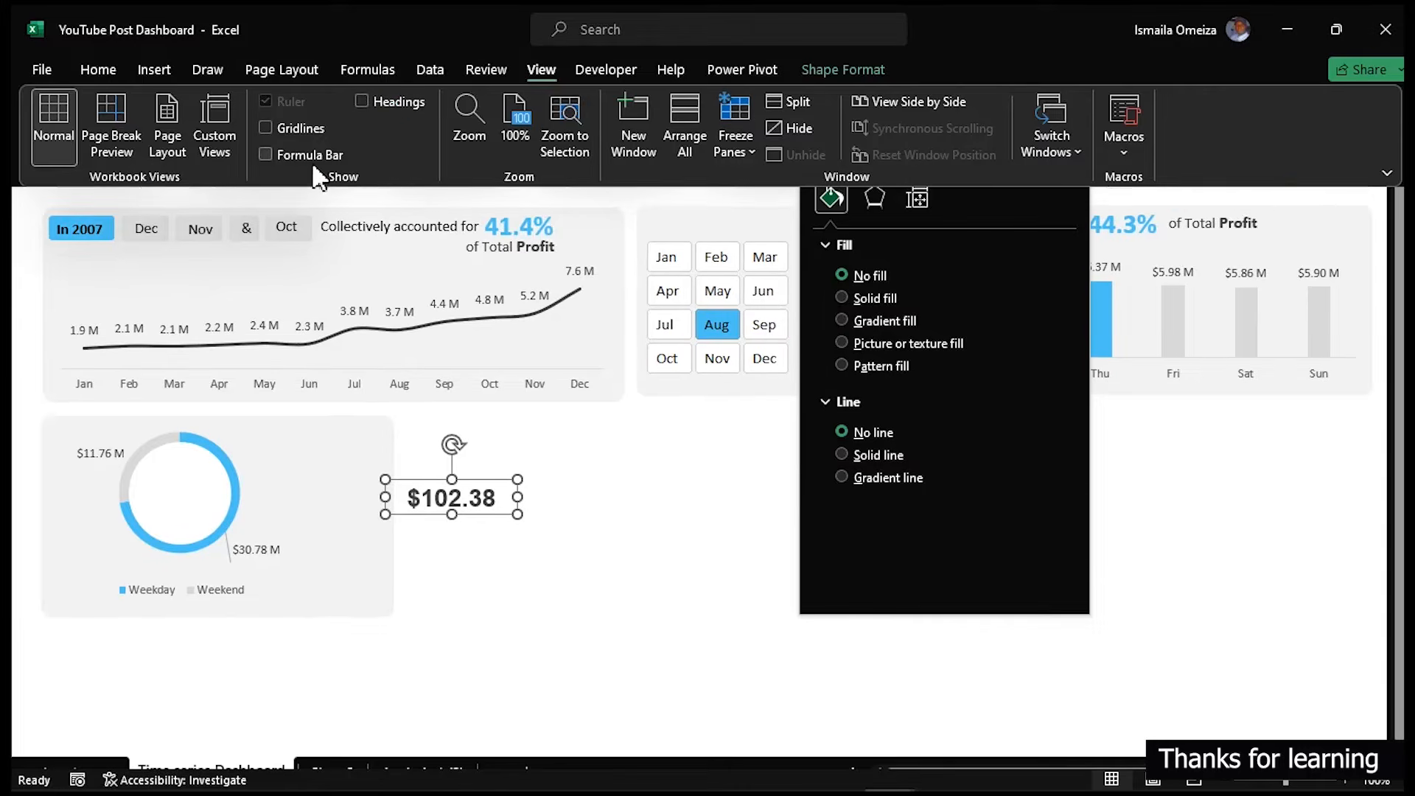
click(305, 154)
- Link the copied text box to cell Y11 on the Analysis 1 (2) sheet
click(577, 473)
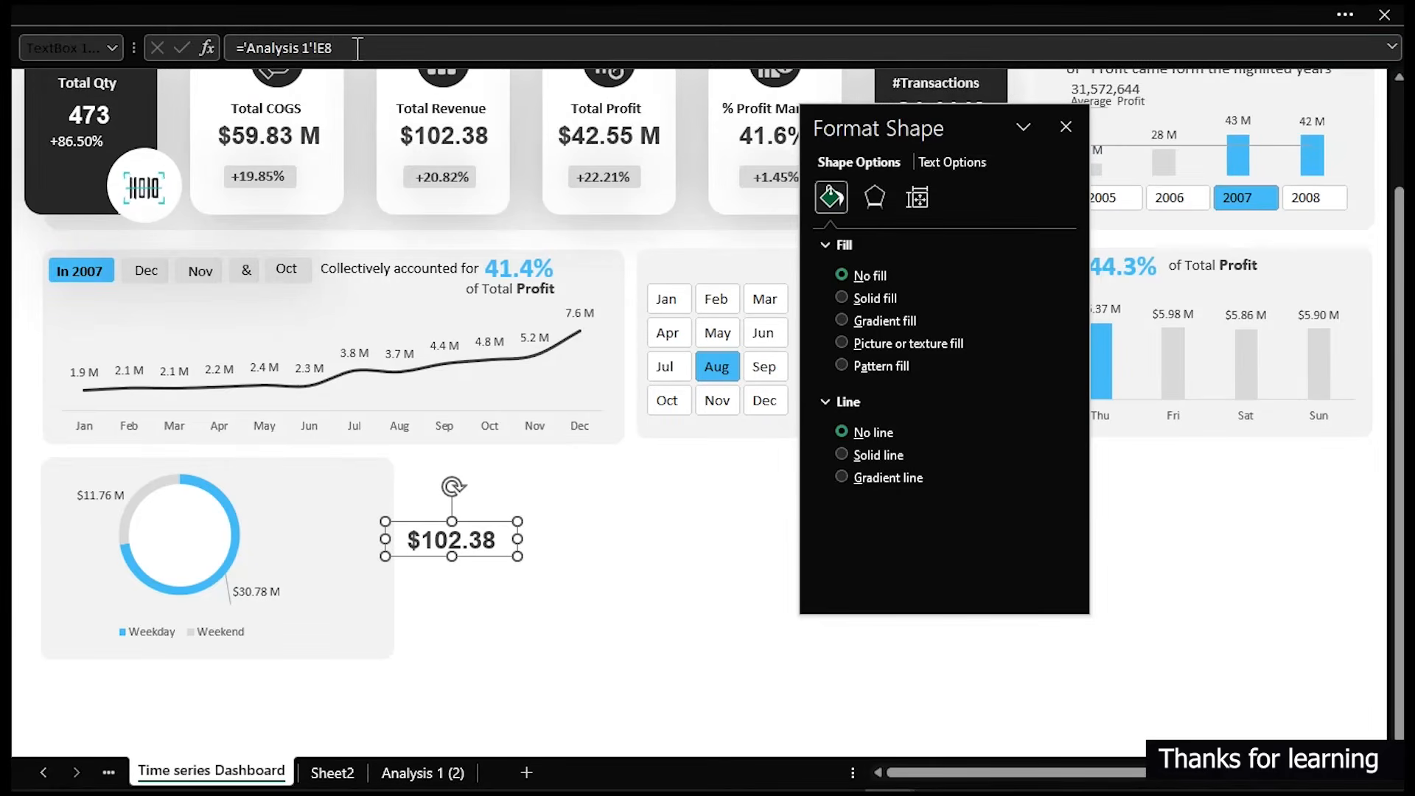
drag(348, 47, 234, 48)
text(=)
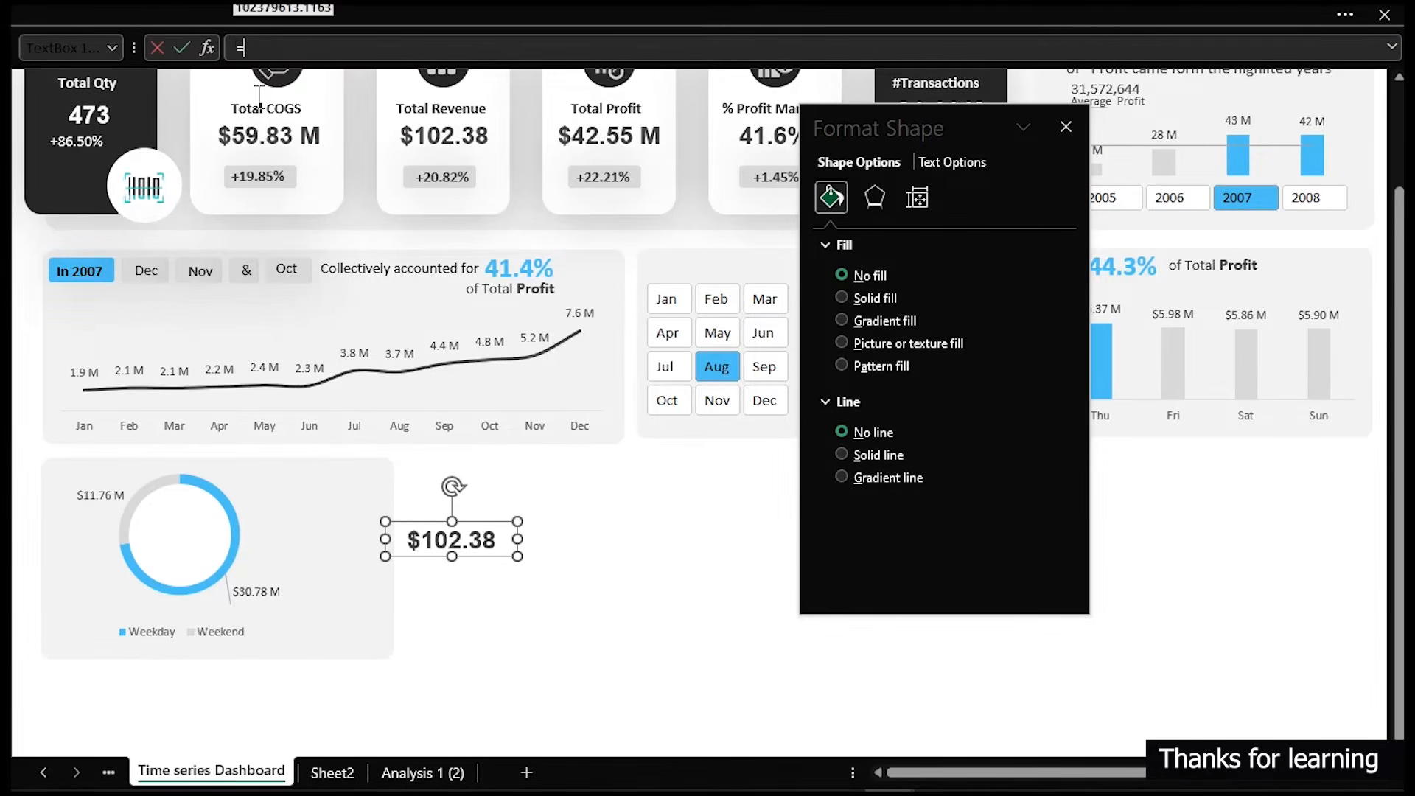
click(422, 774)
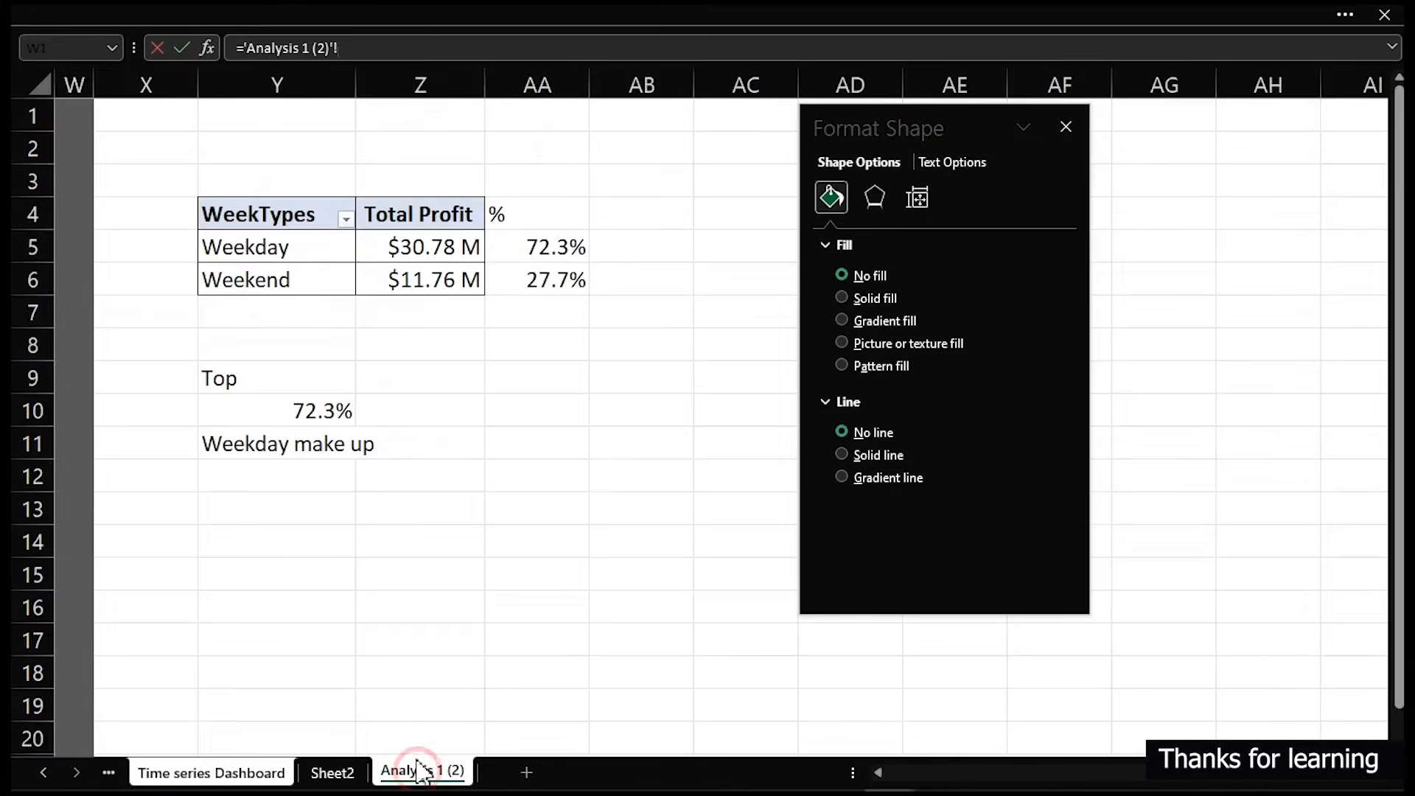
click(270, 450)
key(Return)
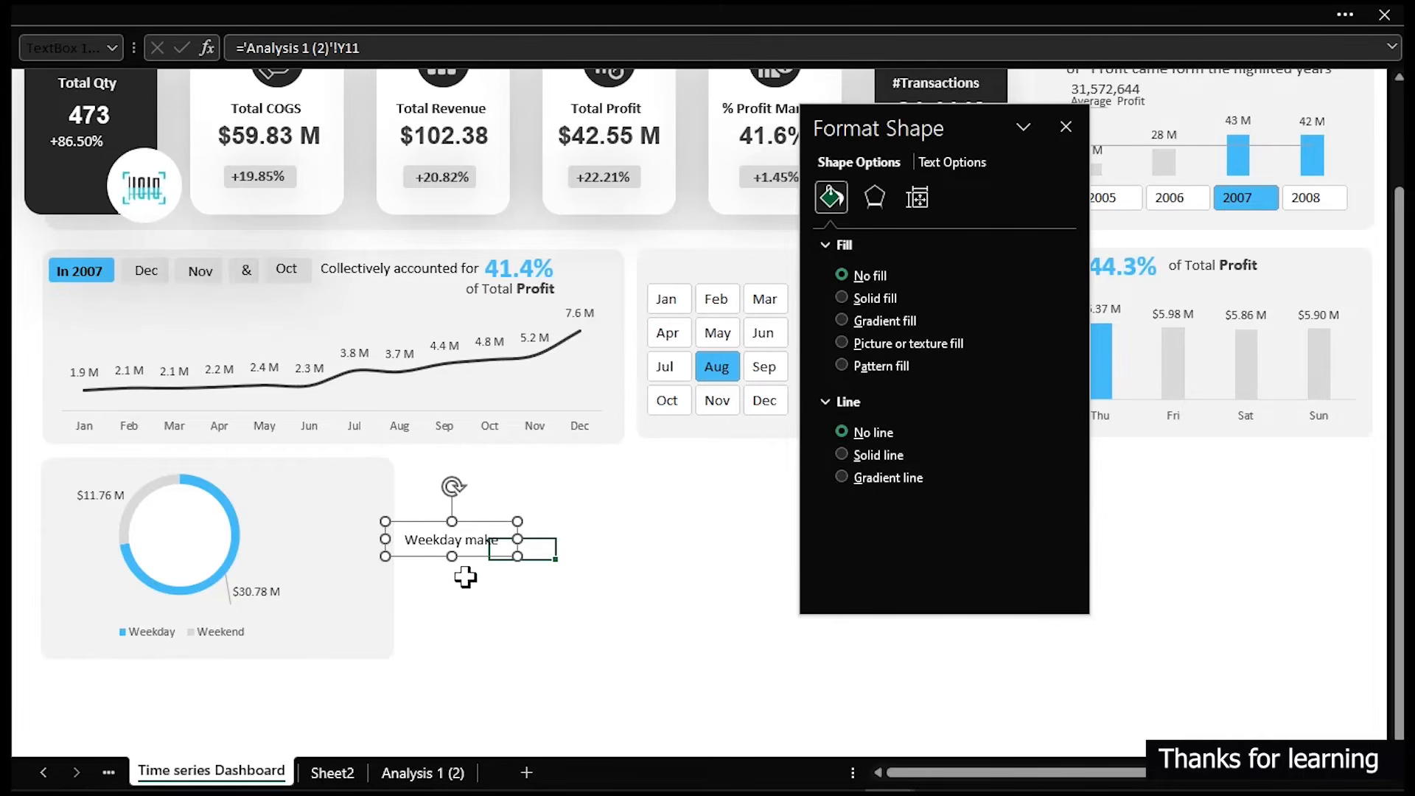
- Examine the formula in cell Y11 on the Analysis 1 (2) sheet
click(387, 770)
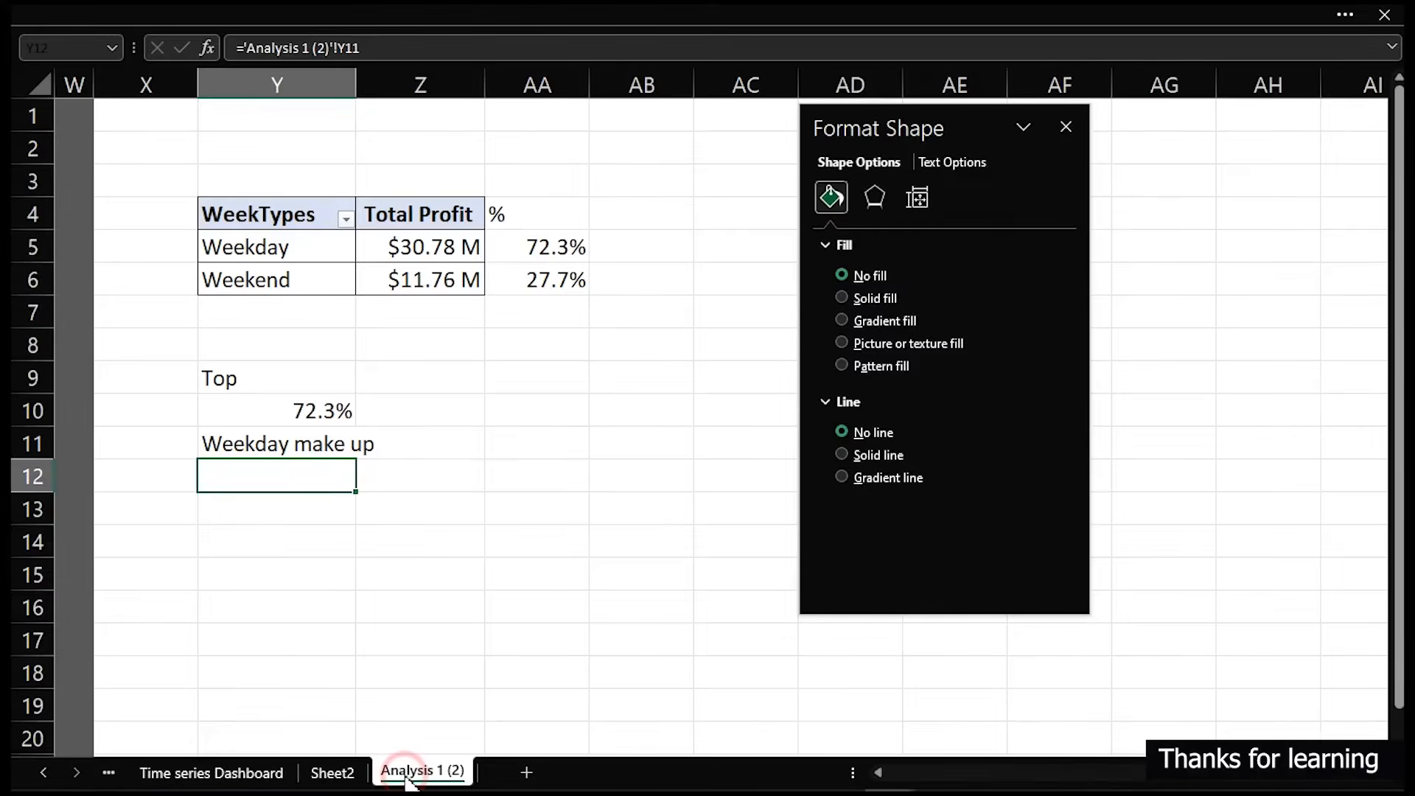
double_click(266, 444)
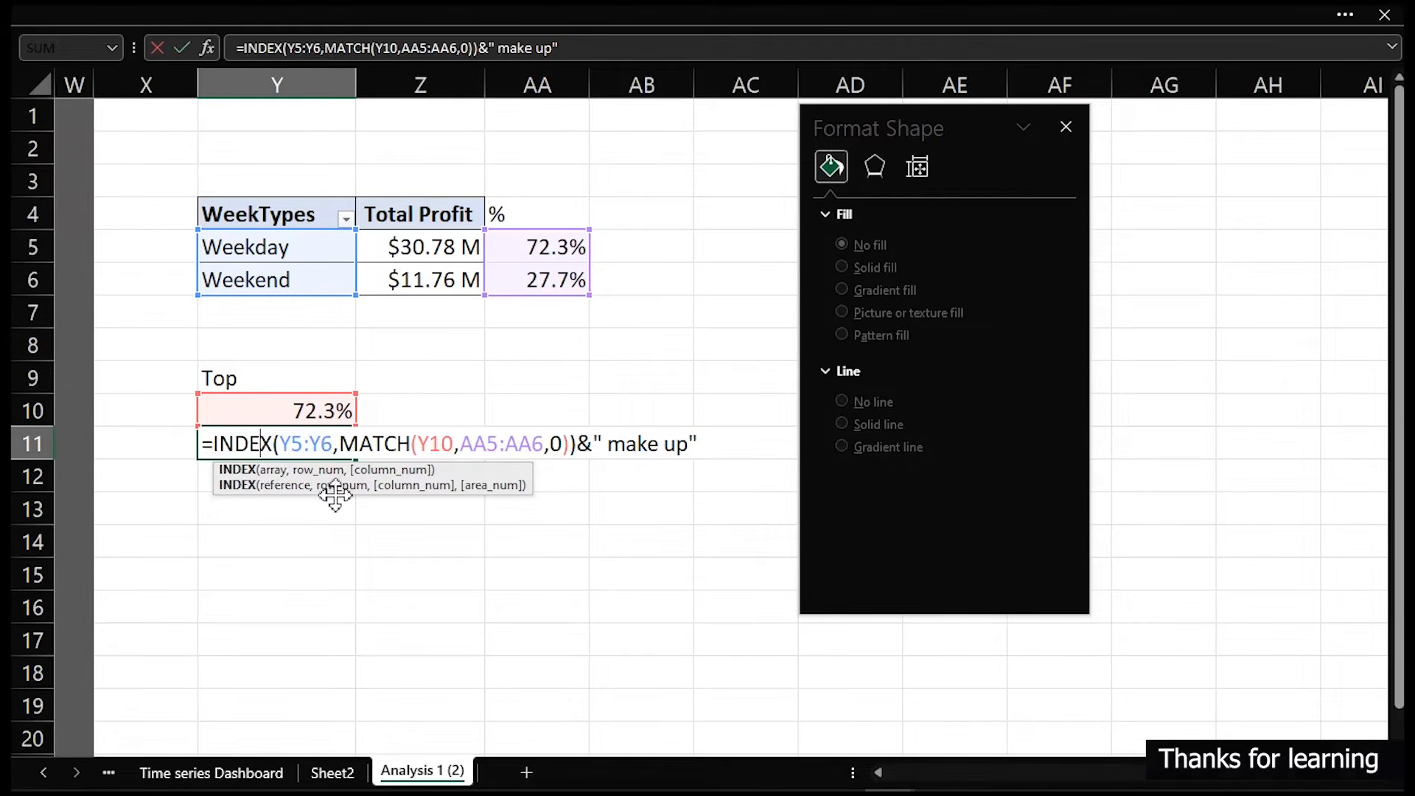
key(Escape)
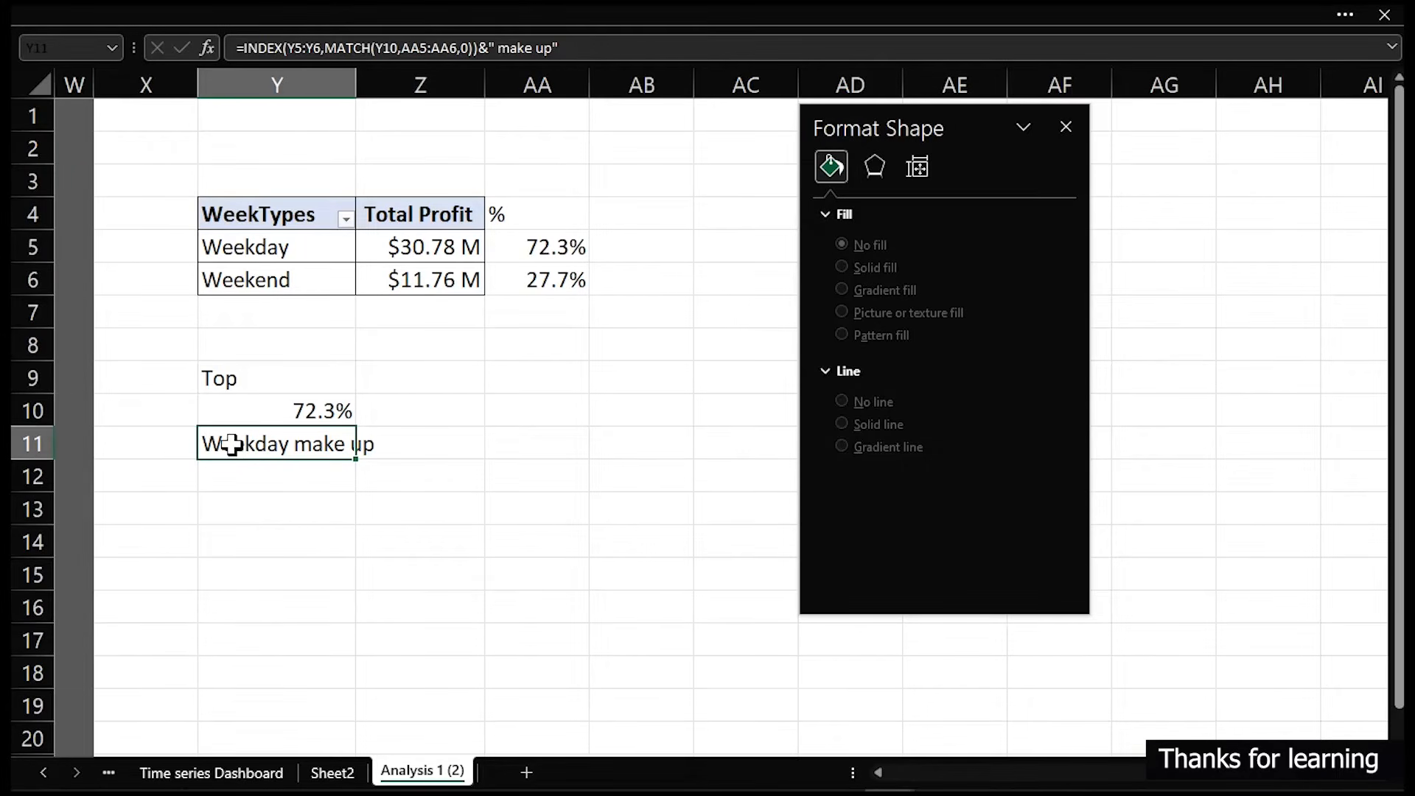
double_click(232, 444)
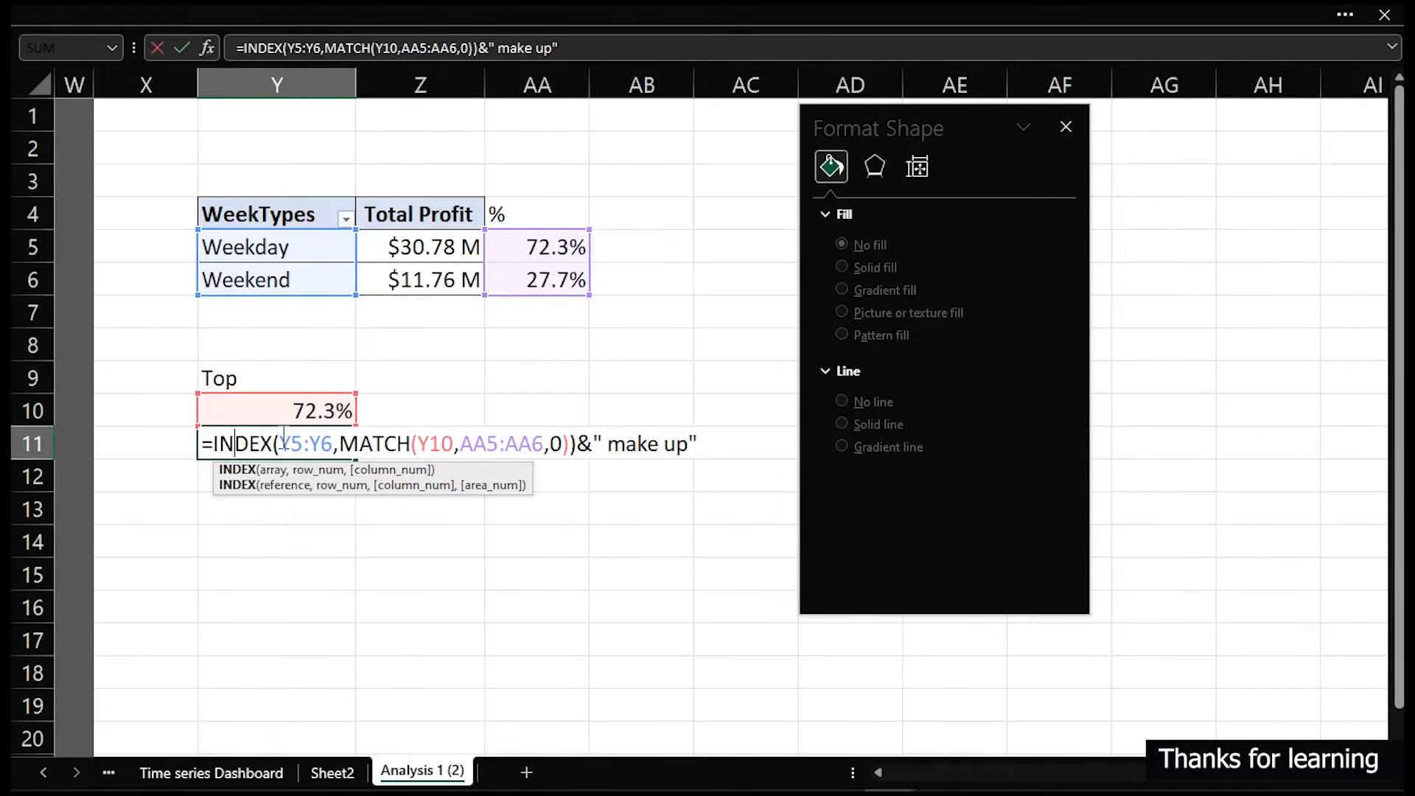
key(Escape)
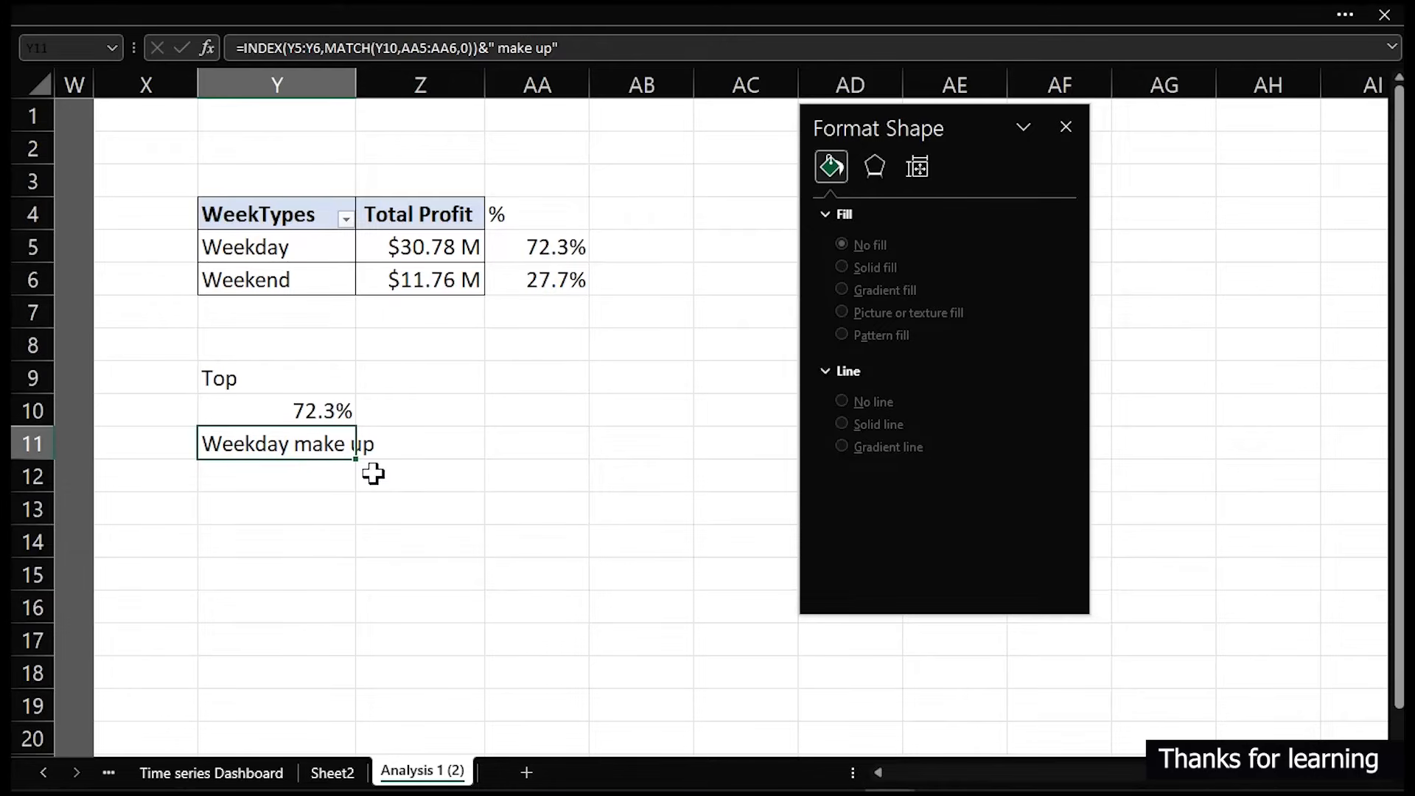
double_click(225, 444)
click(212, 445)
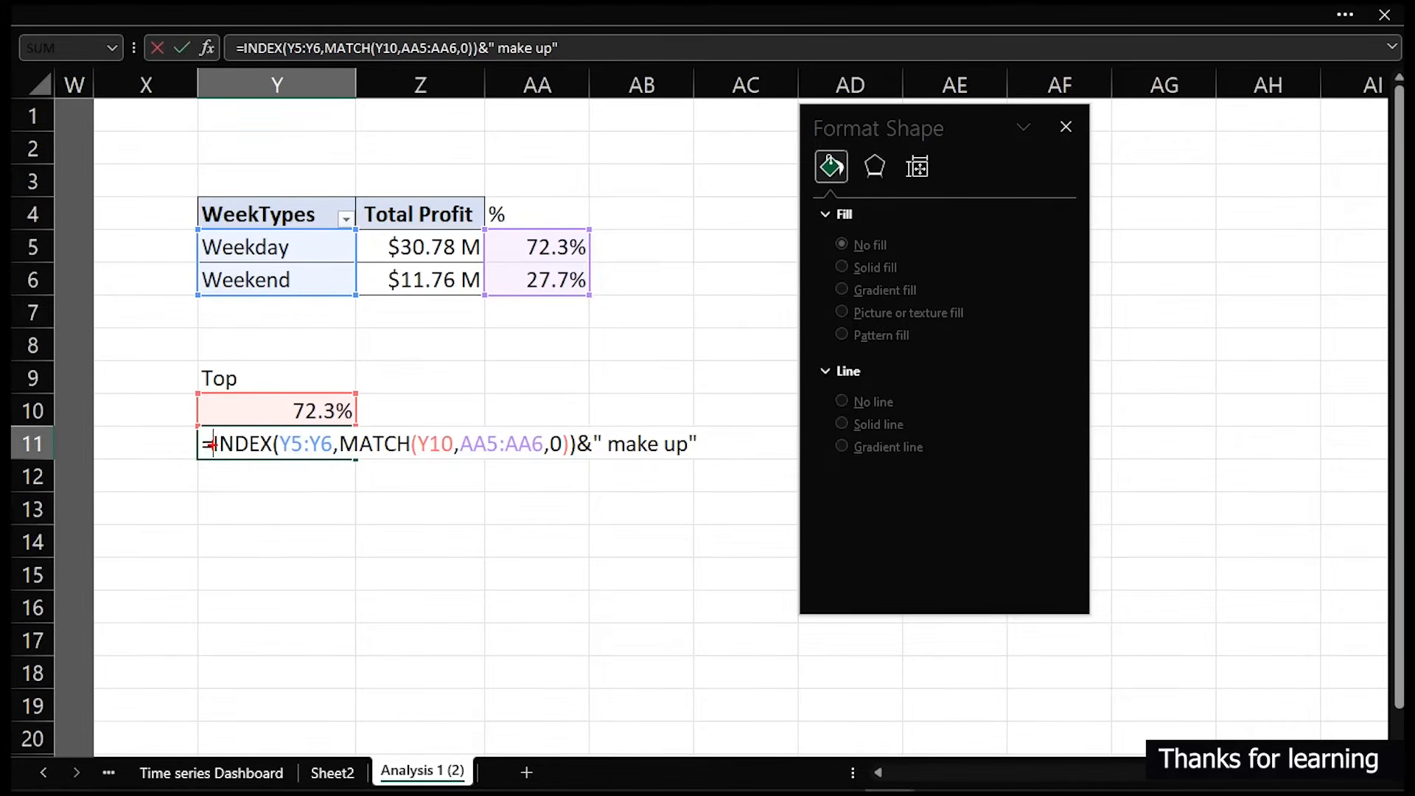
mouse_move(211, 427)
mouse_down()
mouse_move(283, 476)
mouse_move(577, 463)
mouse_up()
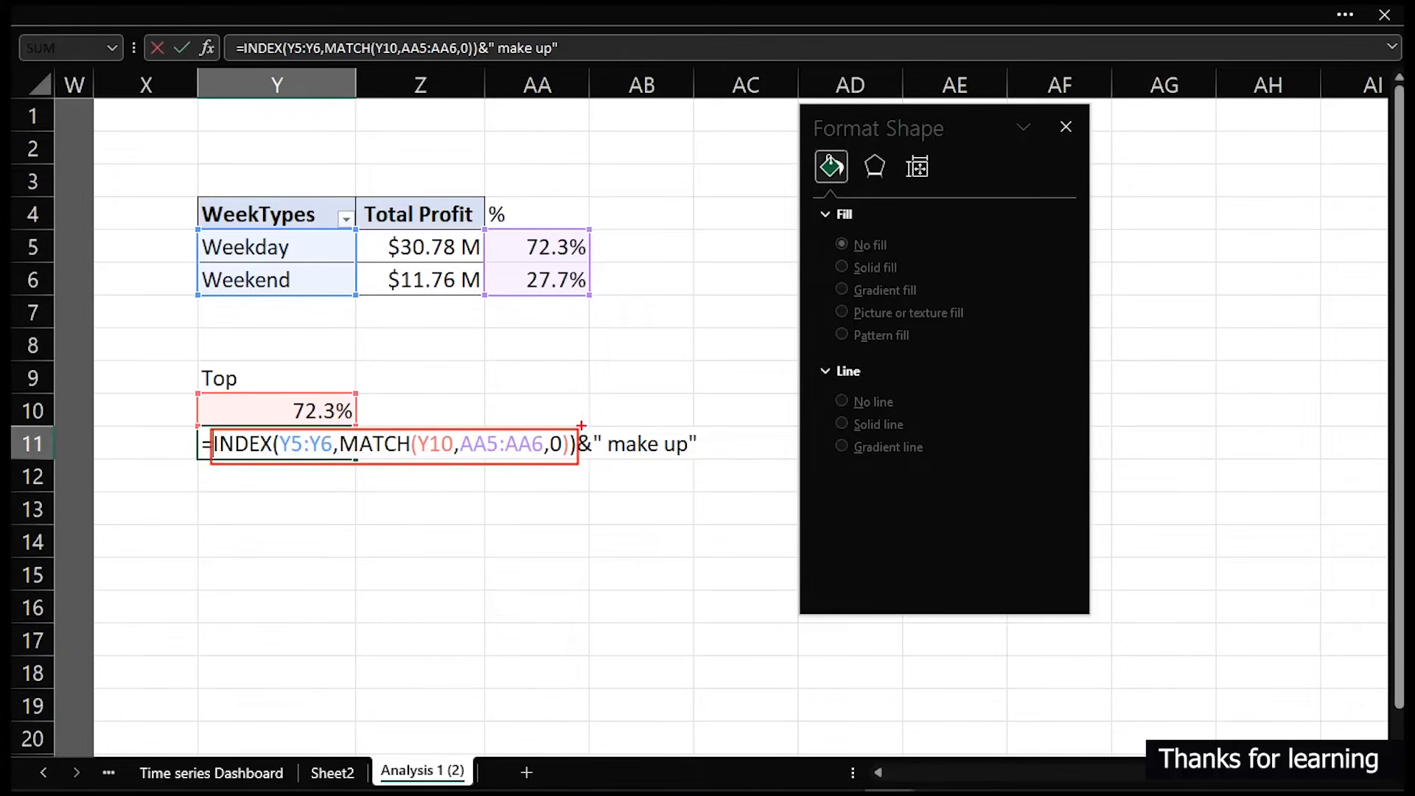
drag(585, 426, 681, 418)
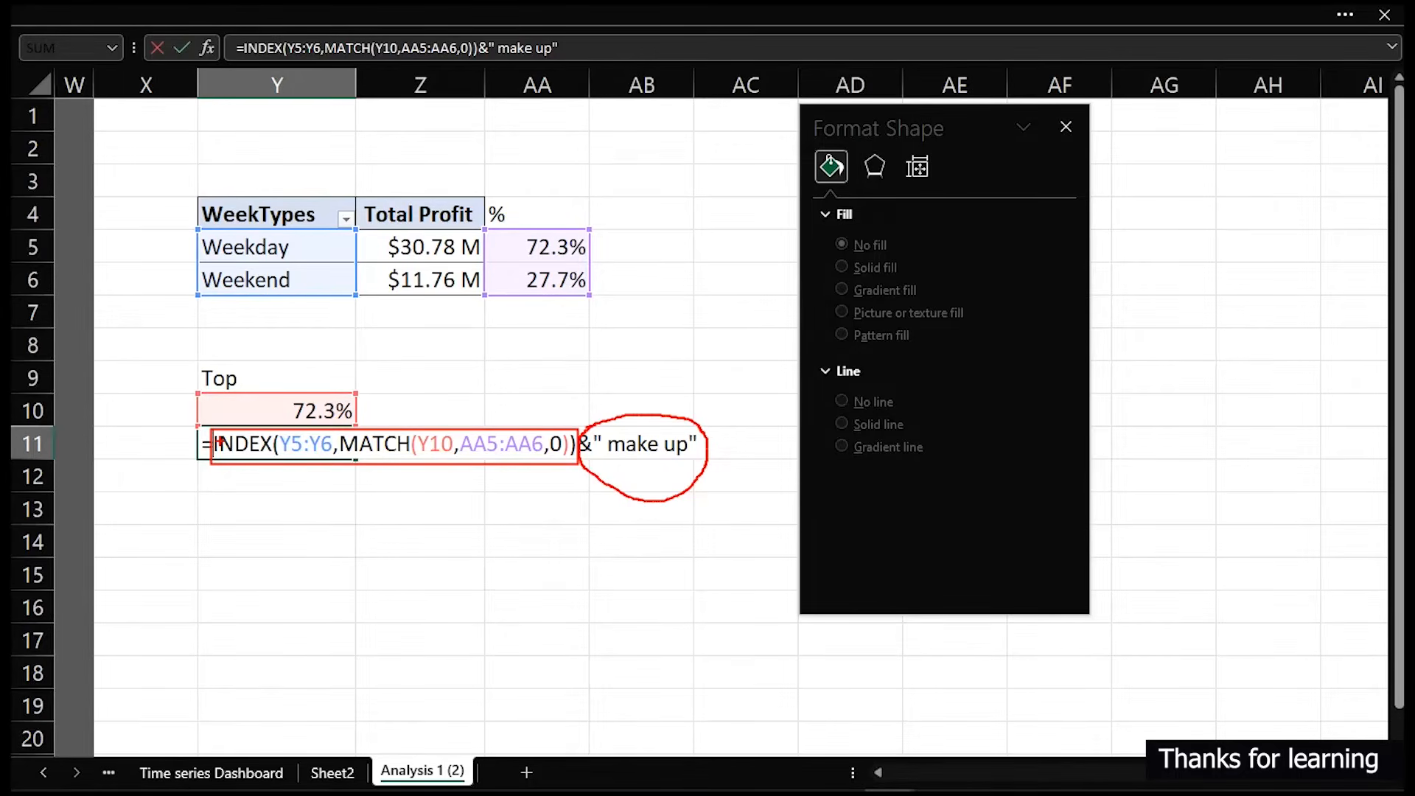
click(574, 520)
drag(193, 237, 299, 232)
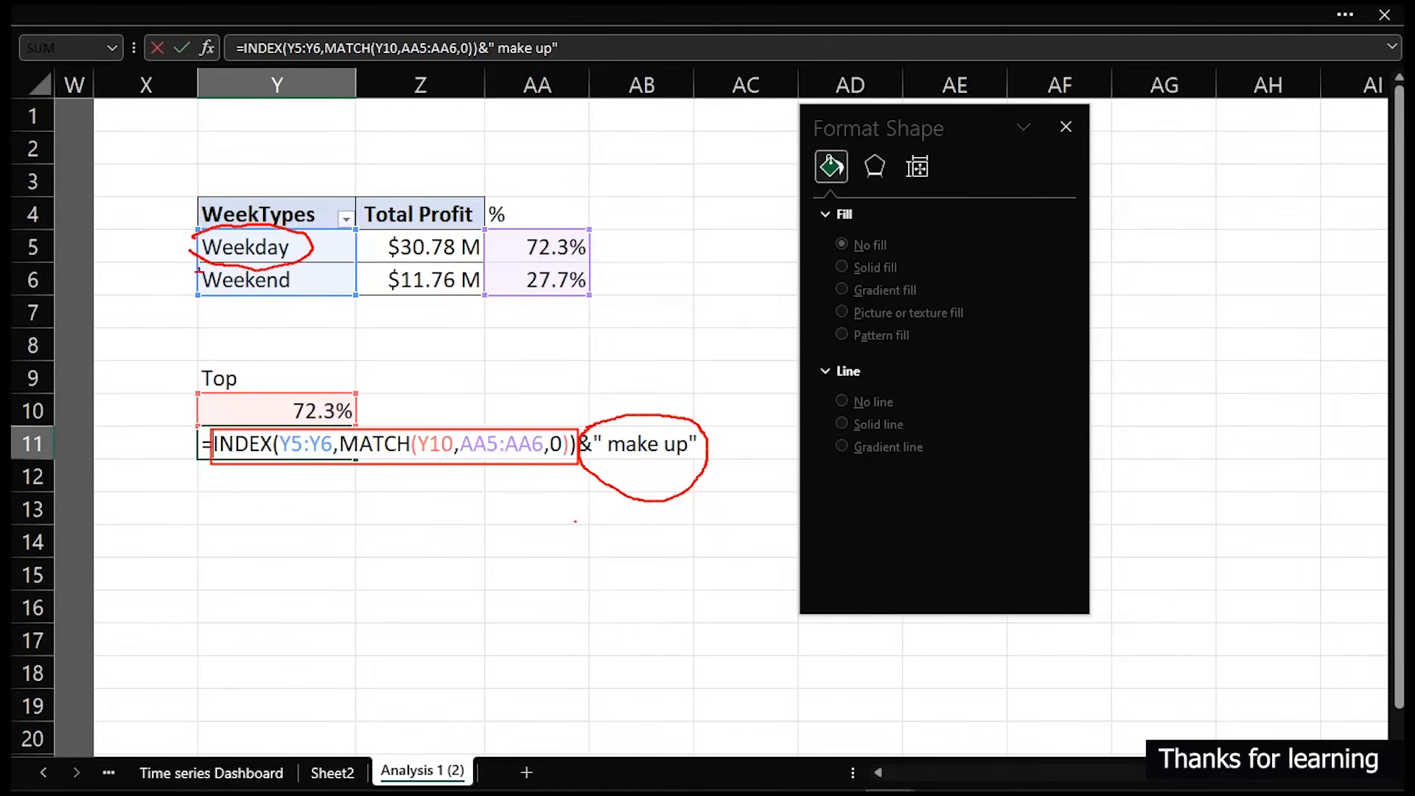
drag(196, 280, 301, 275)
mouse_move(260, 525)
mouse_down()
mouse_move(262, 570)
mouse_move(312, 573)
mouse_up()
mouse_move(323, 523)
mouse_down()
mouse_move(345, 592)
mouse_move(332, 554)
mouse_move(390, 574)
mouse_up()
mouse_move(366, 515)
mouse_down()
mouse_move(379, 538)
mouse_move(413, 516)
mouse_up()
mouse_move(413, 527)
mouse_down()
mouse_move(446, 508)
mouse_move(443, 541)
mouse_up()
drag(462, 493, 461, 516)
mouse_move(401, 650)
mouse_down()
mouse_move(420, 716)
mouse_move(534, 622)
mouse_up()
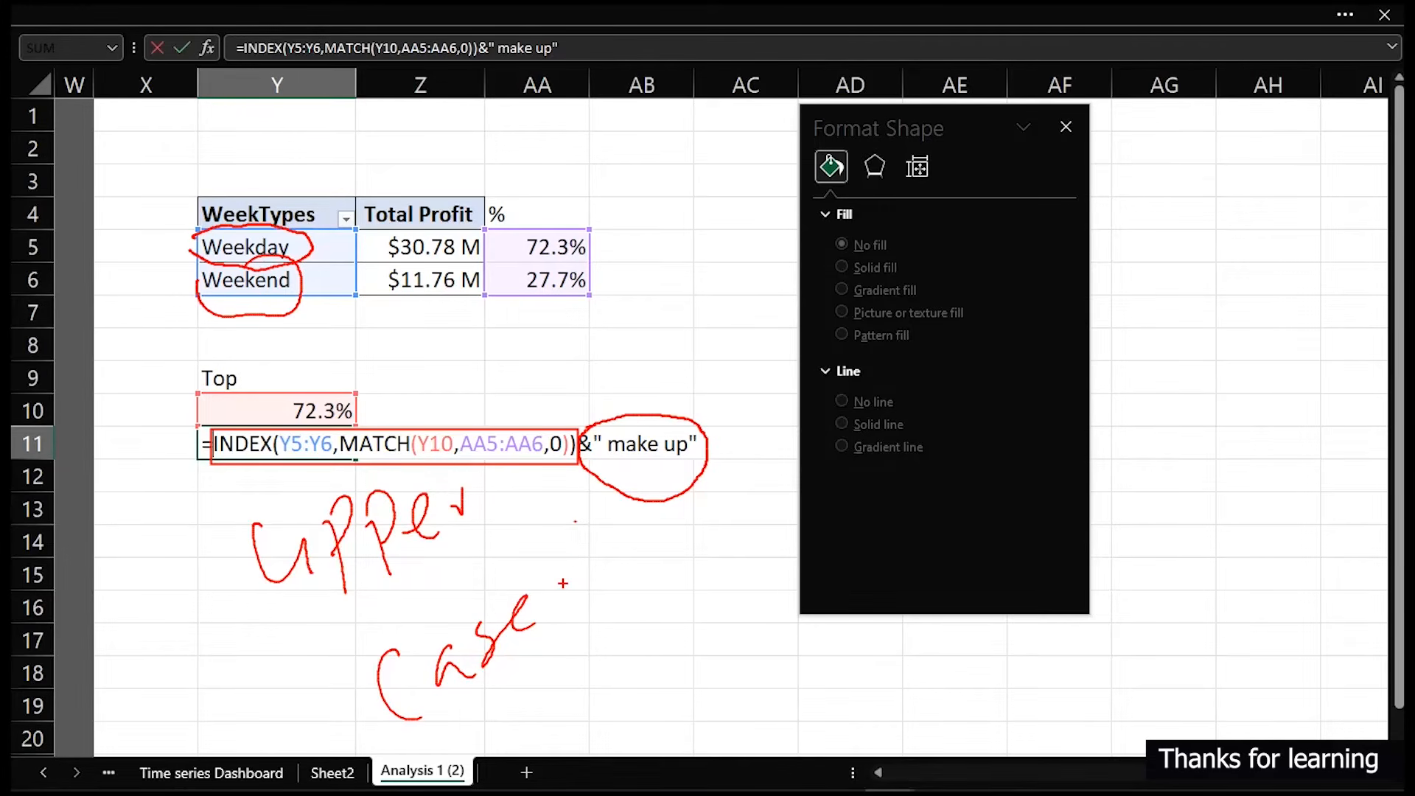
key(Escape)
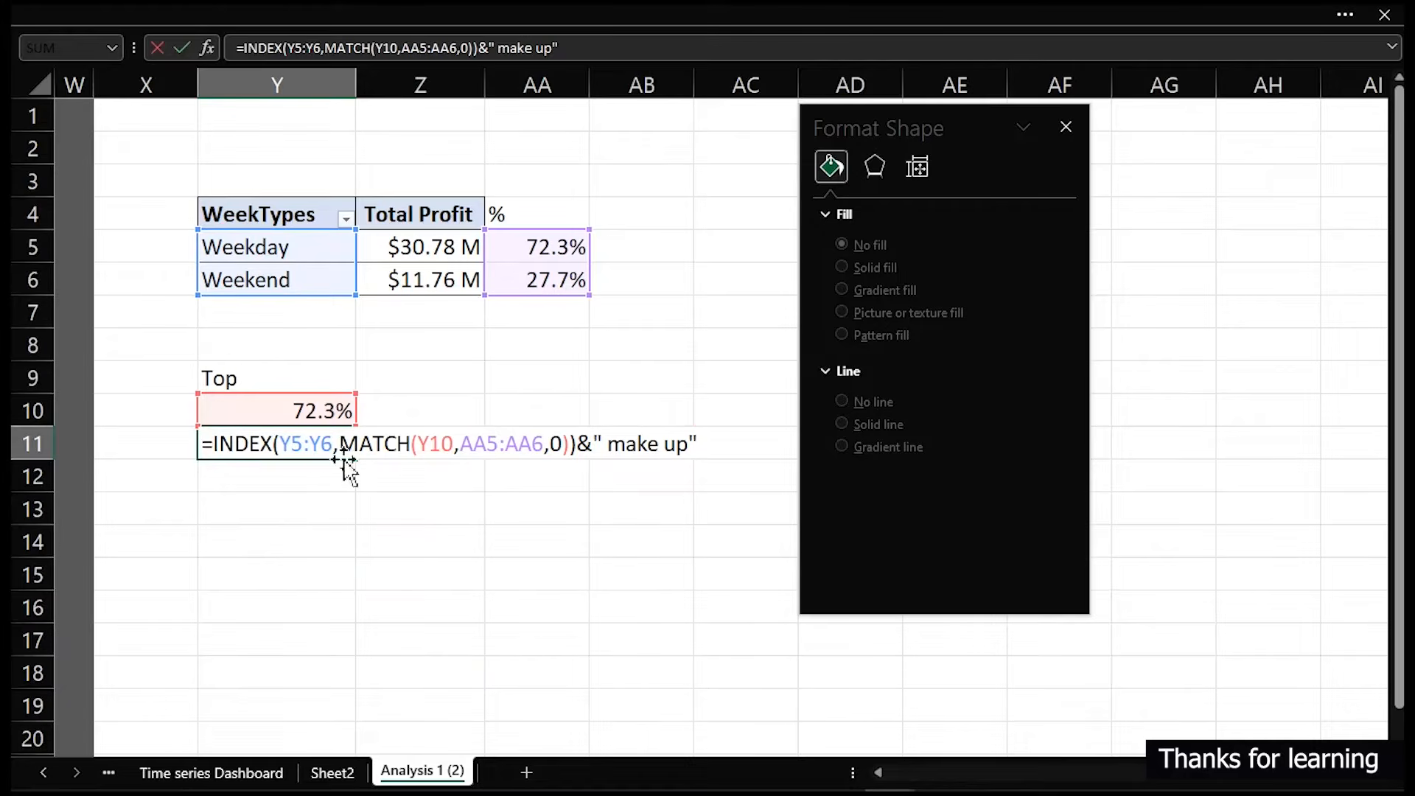
- Wrap the INDEX lookup in cell Y11's formula with the UPPER function so the week type shows in capitals
text(up)
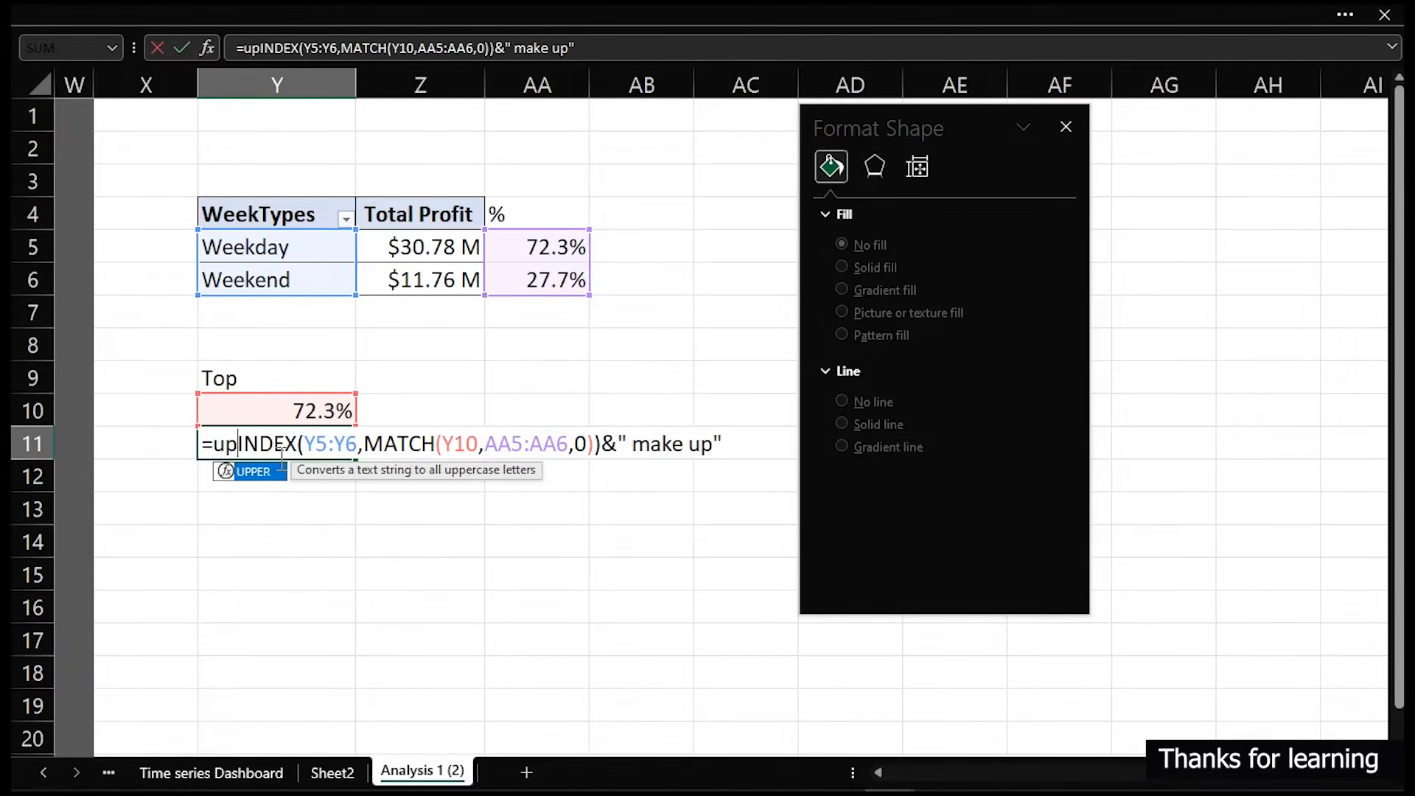
key(Tab)
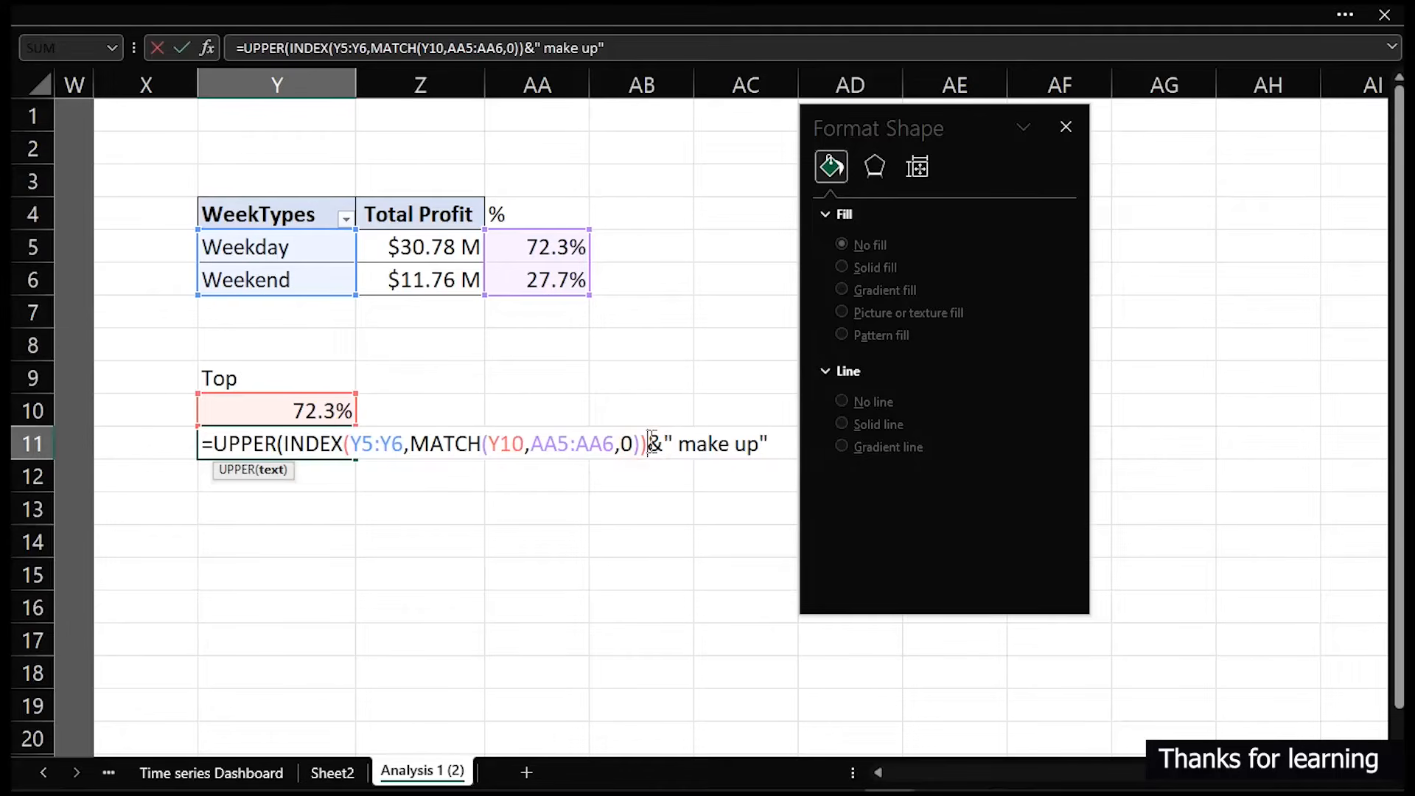
key(Return)
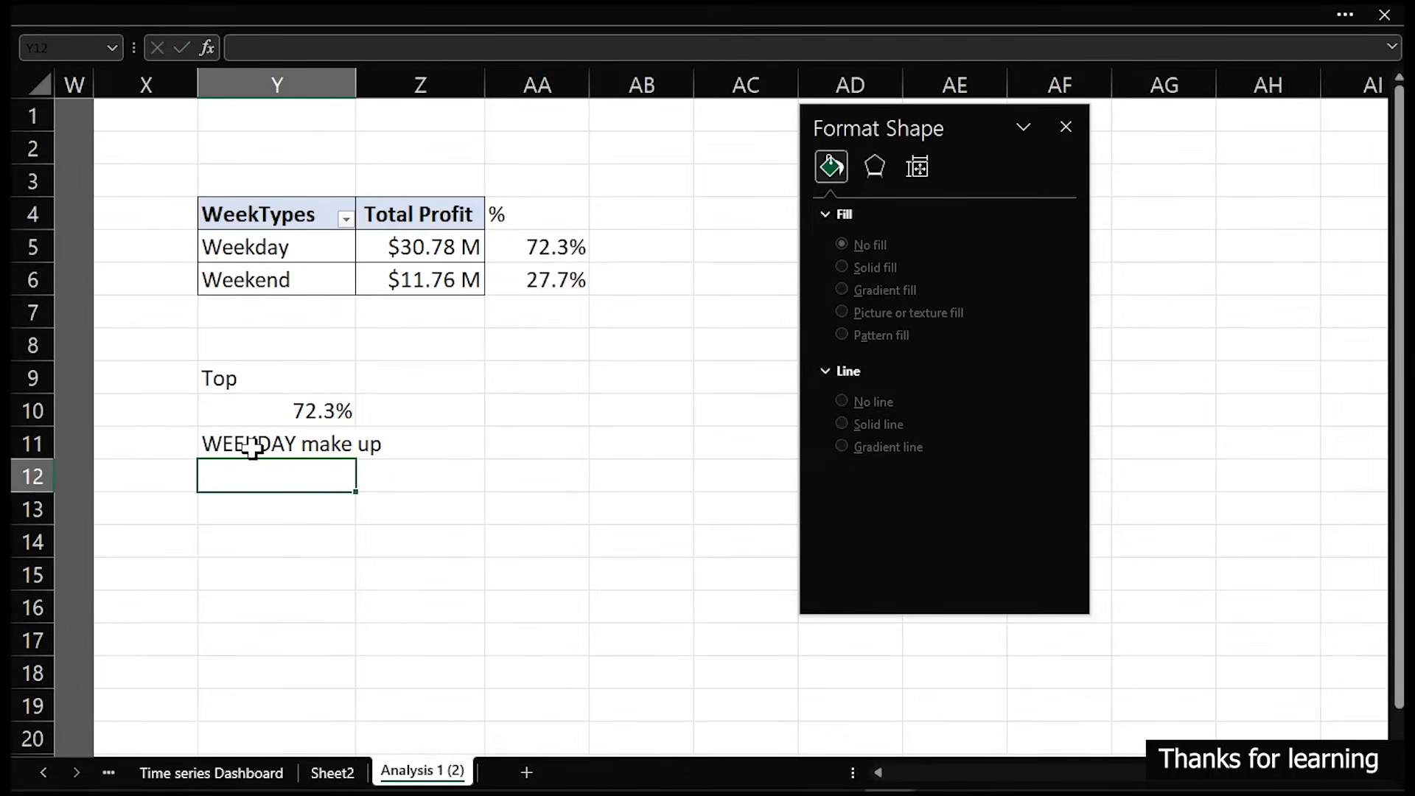
click(252, 445)
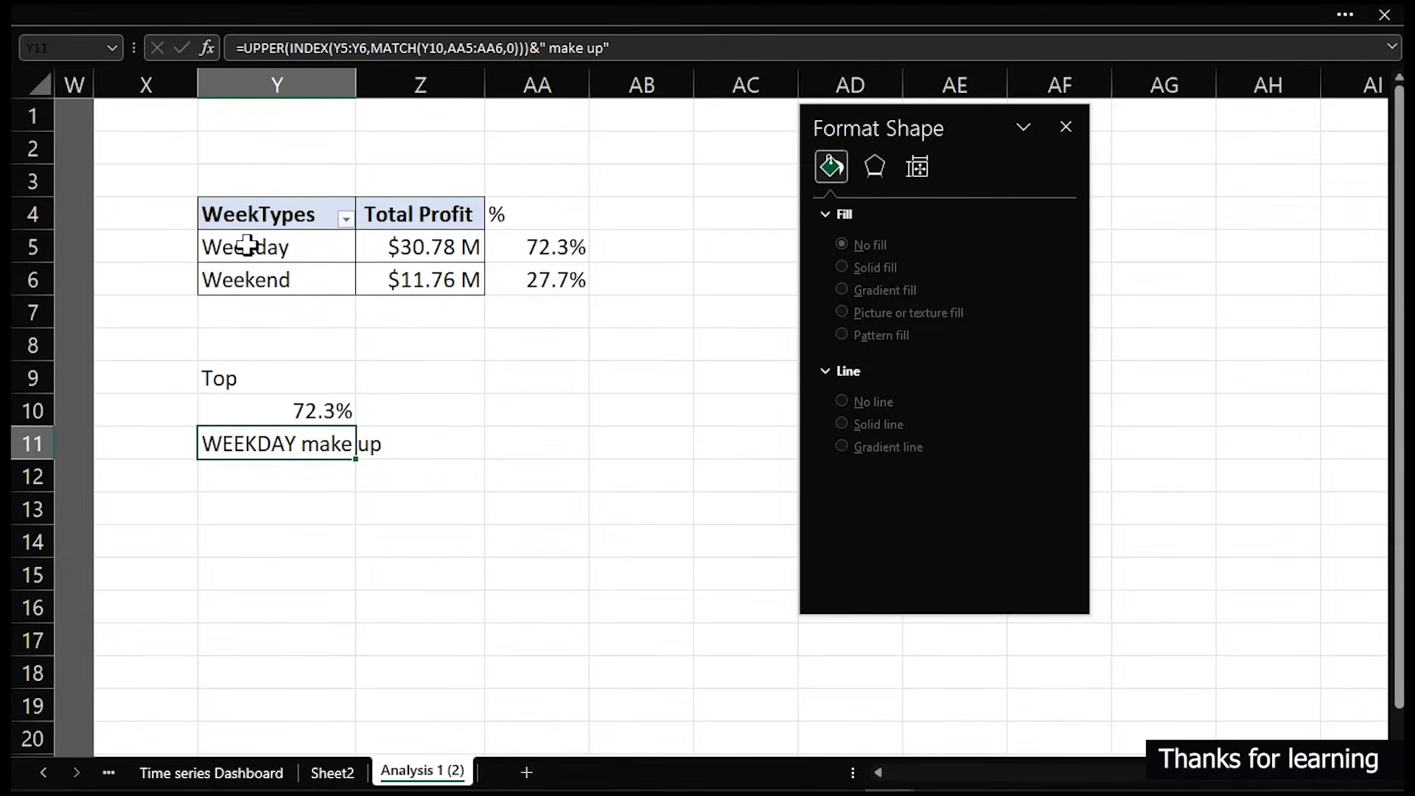
- On the Time series Dashboard sheet, move the linked WEEKDAY text box beside the doughnut chart
click(239, 772)
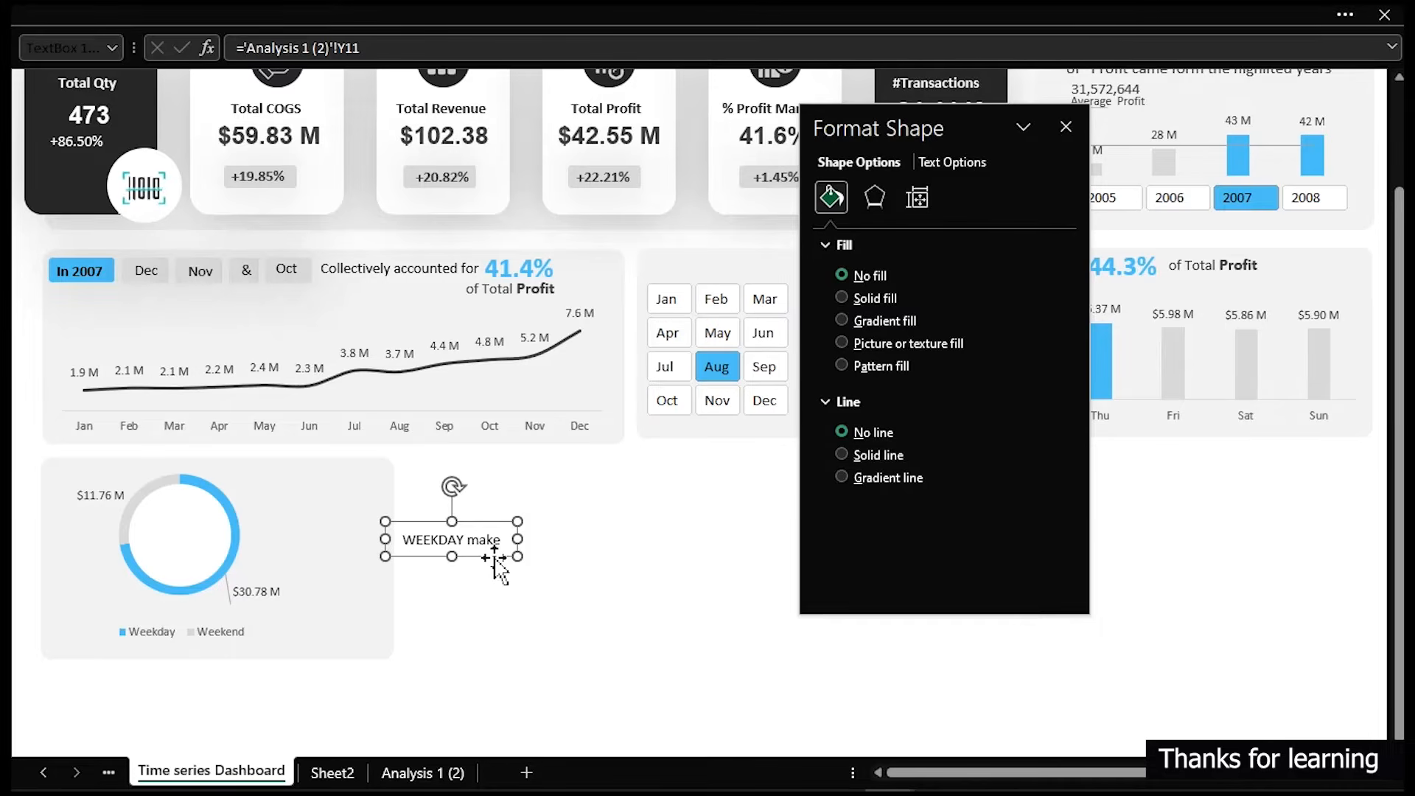
click(216, 13)
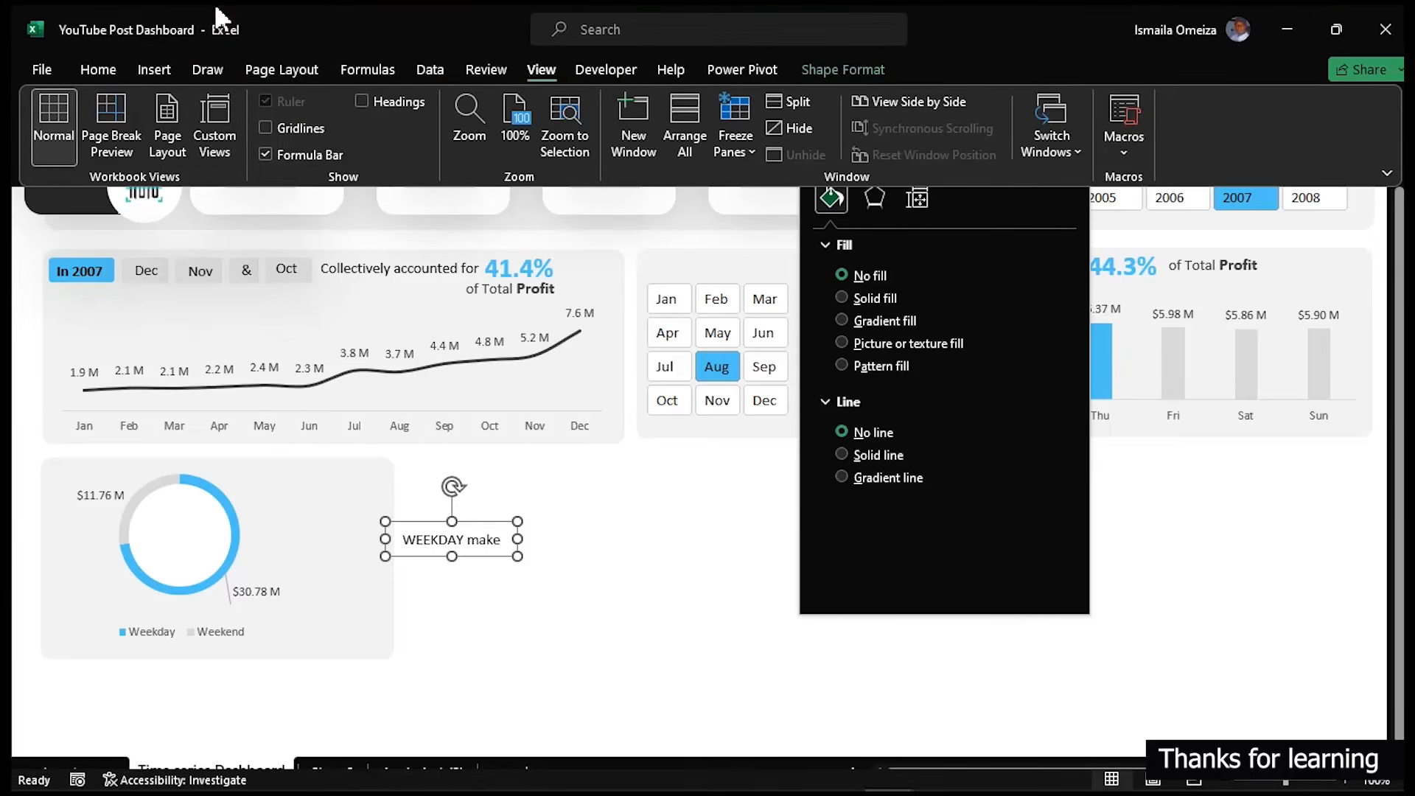
click(106, 67)
click(321, 112)
click(479, 554)
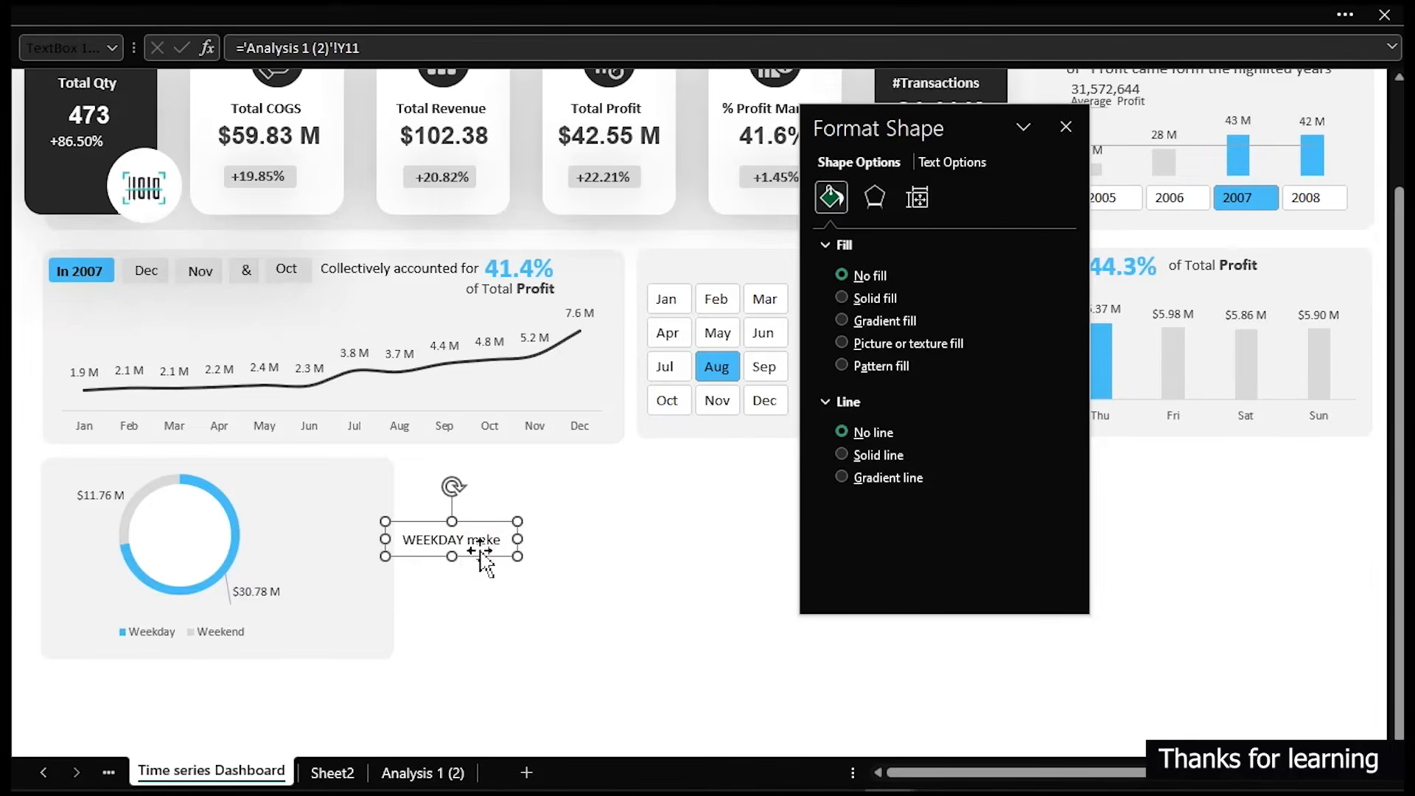
drag(480, 553, 346, 511)
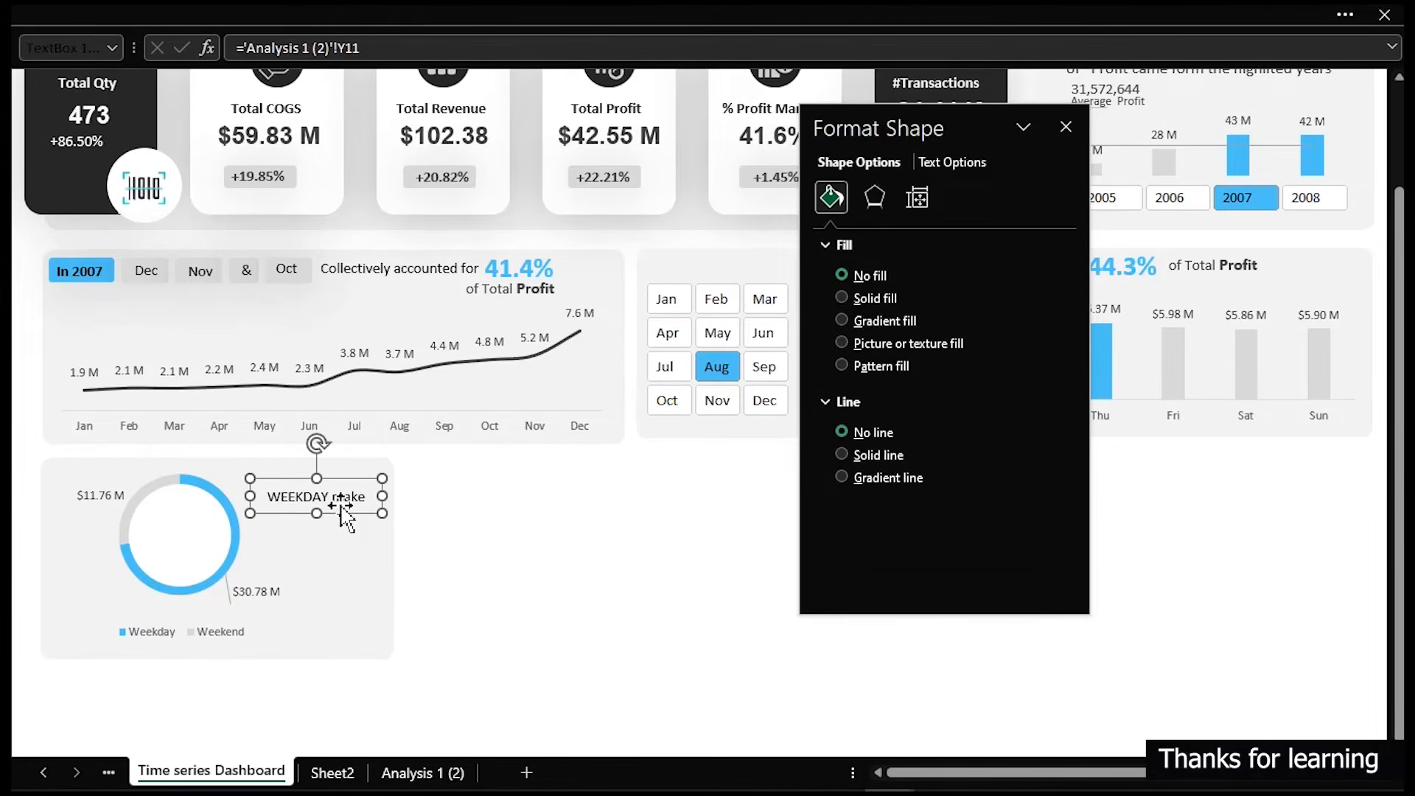
- Duplicate the text box and link the copy to cell Y10 on the Analysis 1 (2) sheet
mouse_move(341, 506)
mouse_down()
mouse_move(355, 515)
mouse_move(340, 531)
mouse_up()
key(ctrl+d)
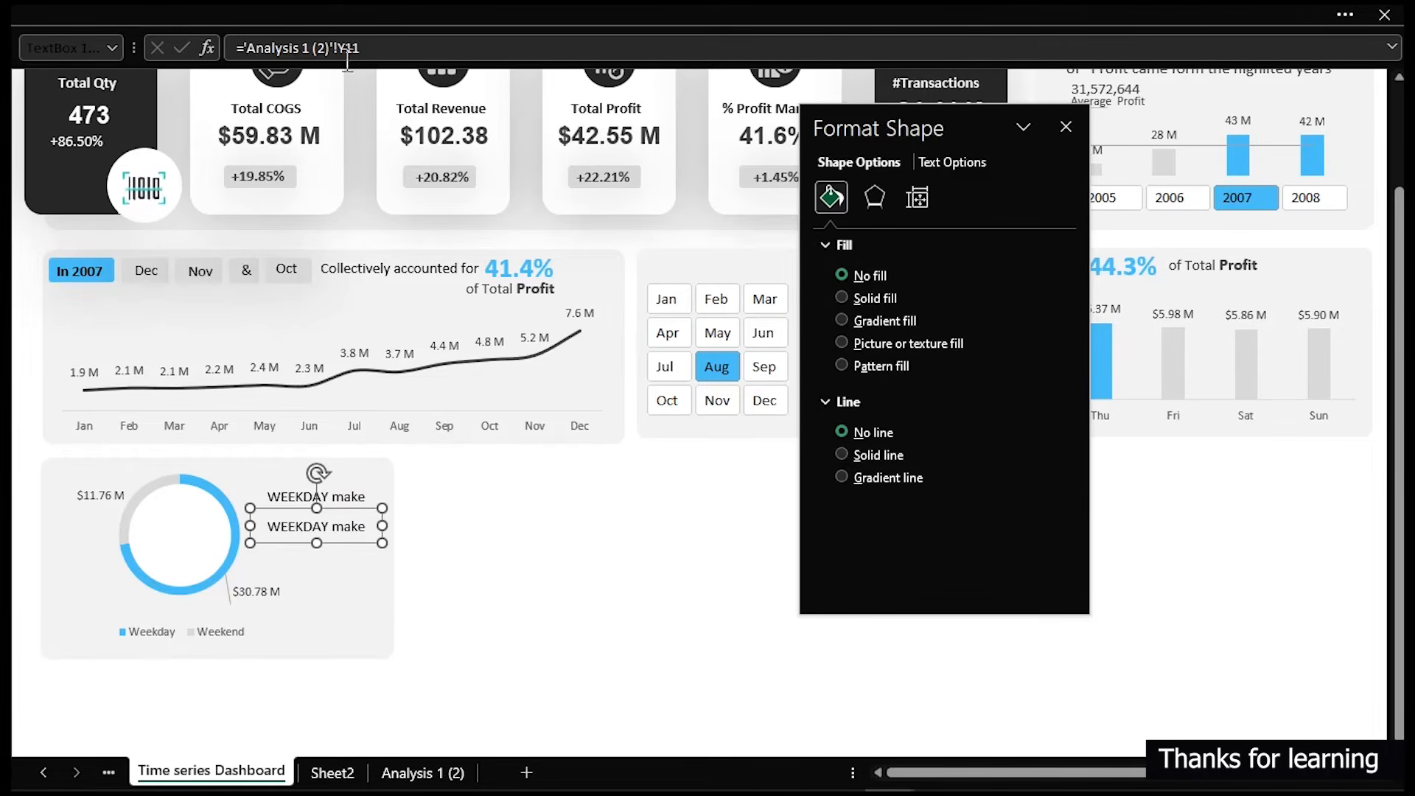
drag(374, 47, 243, 47)
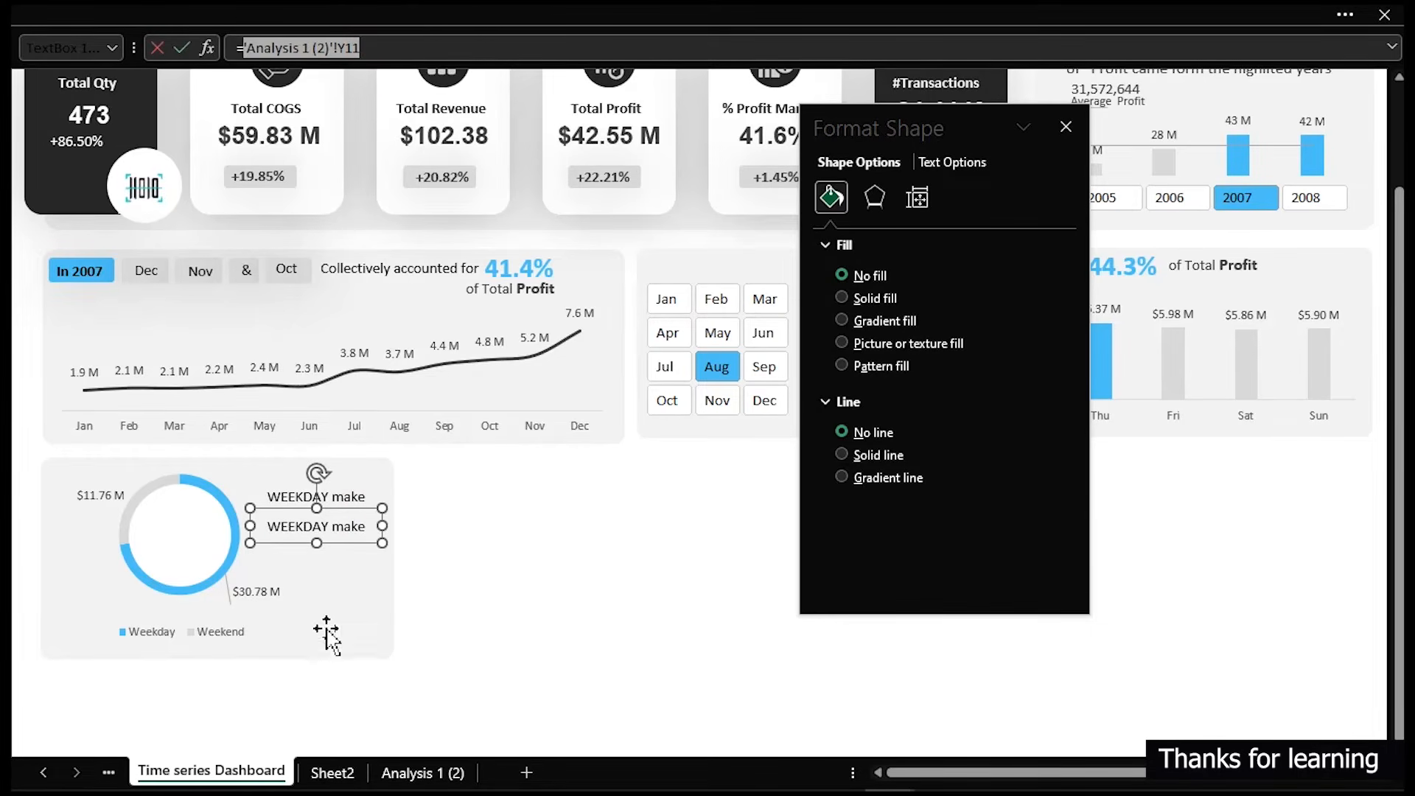
click(421, 772)
click(311, 411)
key(Return)
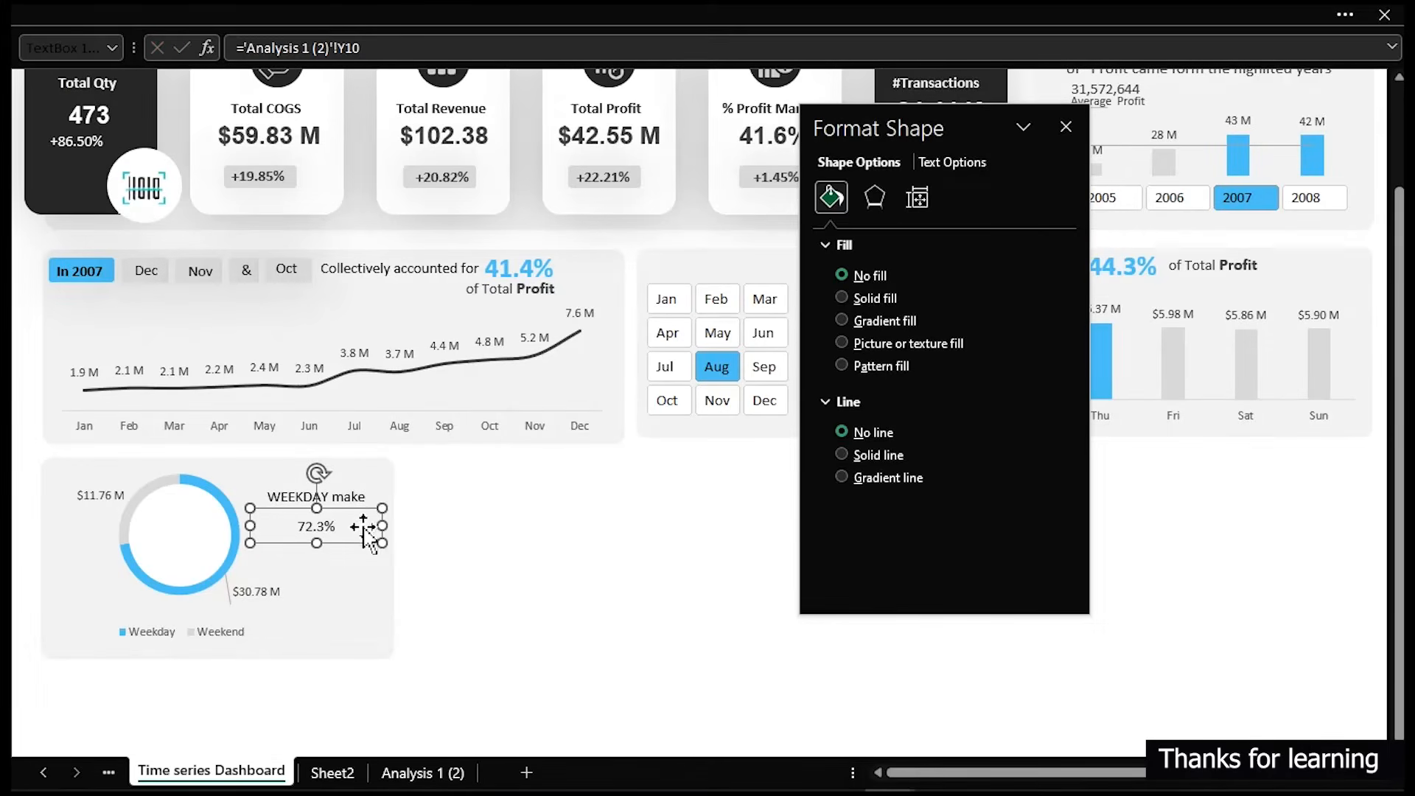
- Copy the 41.4% text box's formatting onto the 72.3% text box with Format Painter and fit it below the WEEKDAY label
click(509, 271)
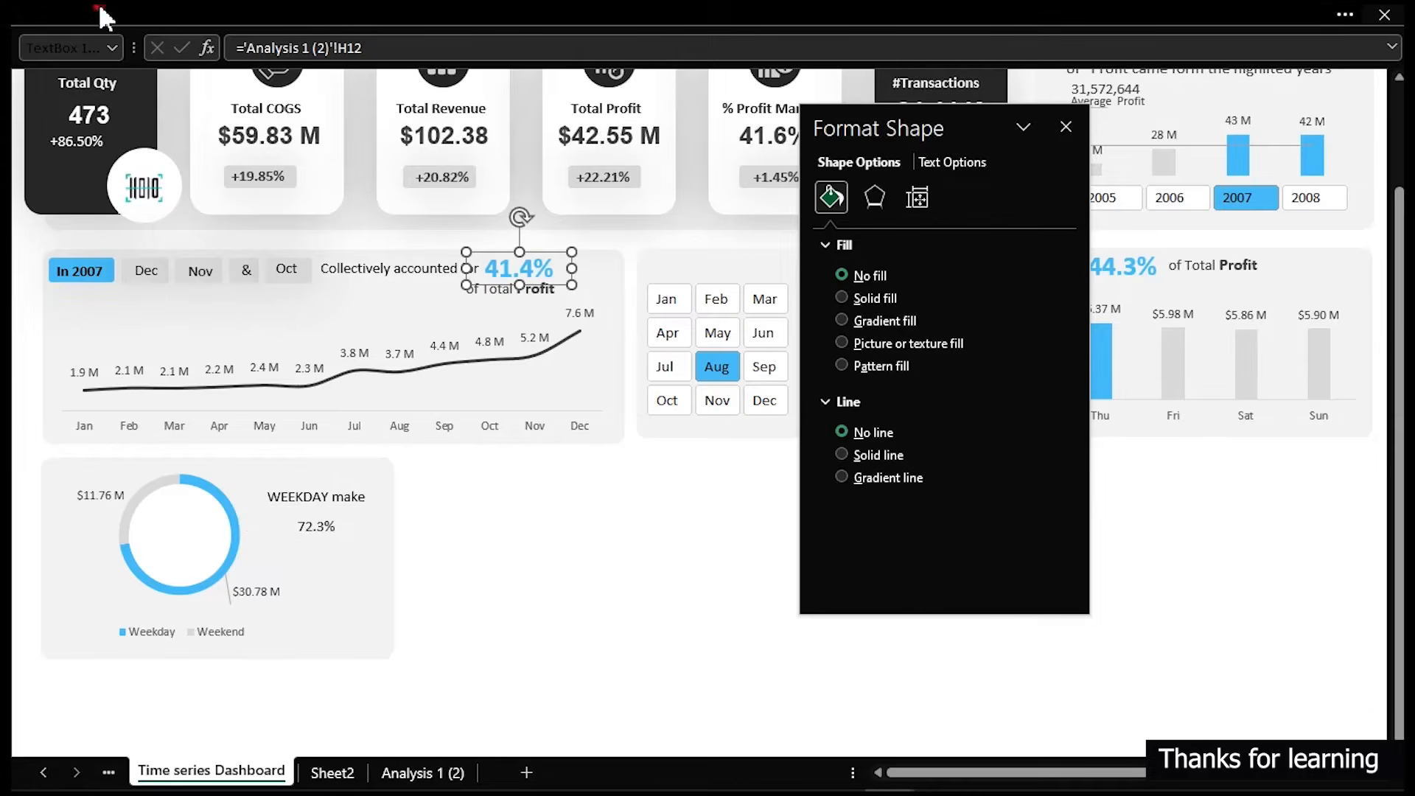
click(156, 13)
click(86, 155)
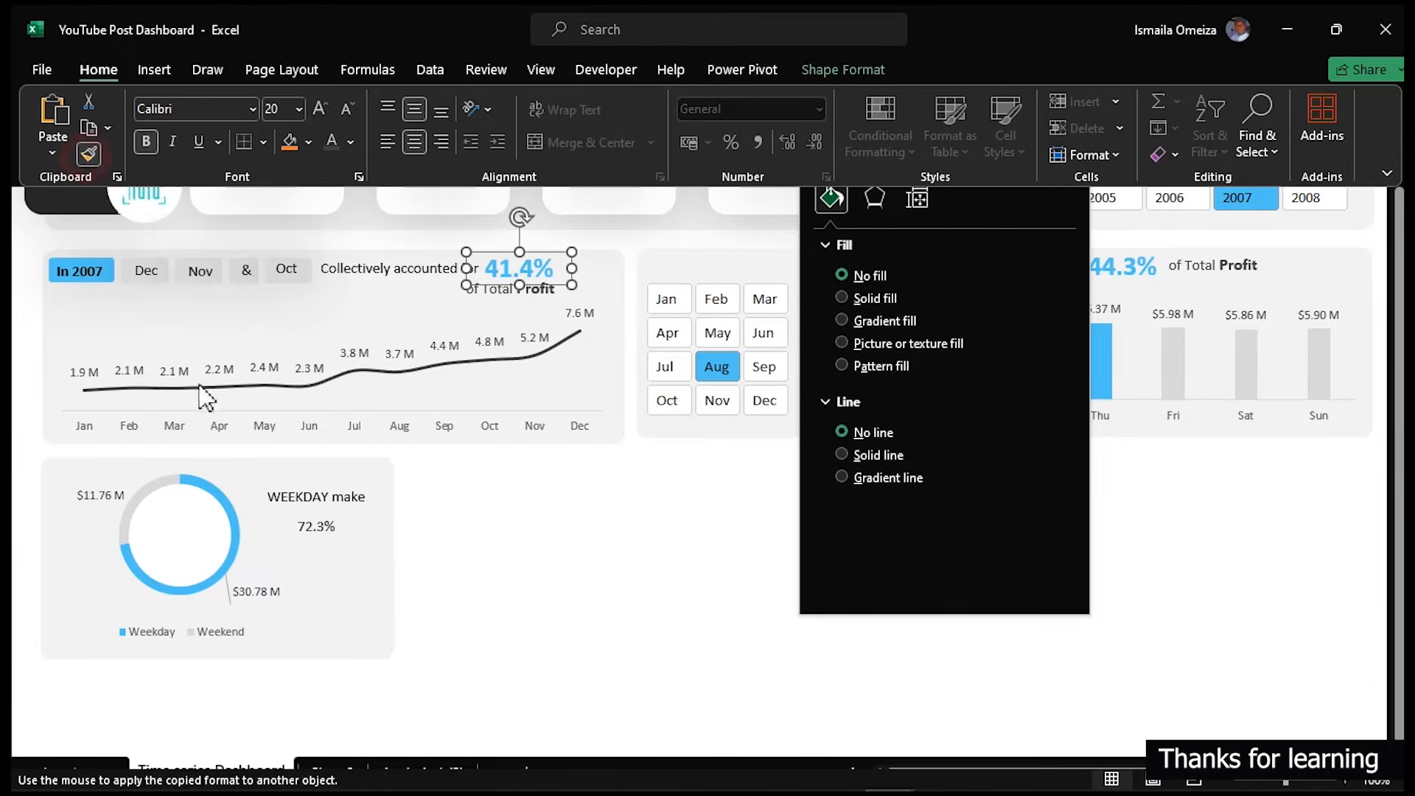
click(315, 533)
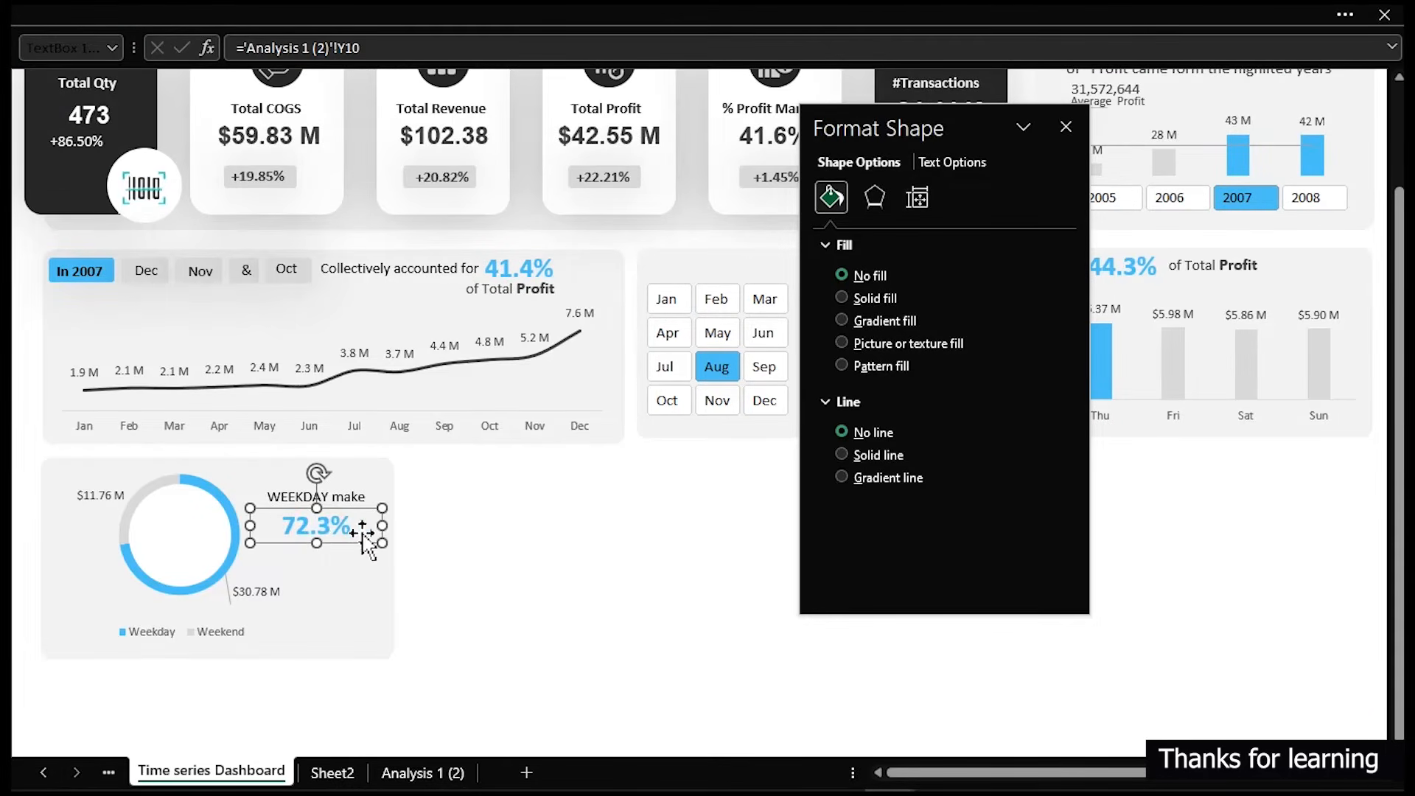
drag(382, 525, 356, 526)
drag(252, 529, 306, 525)
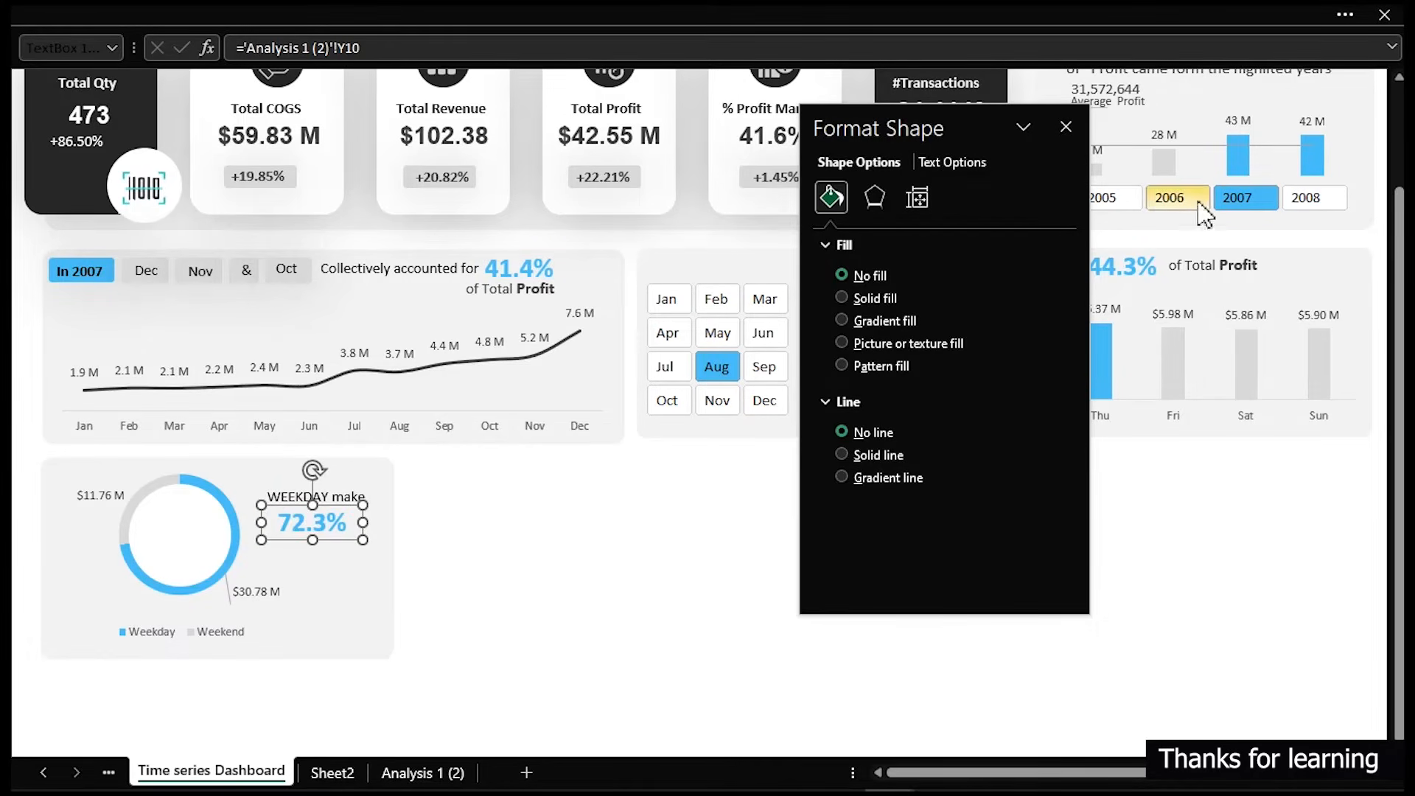
- Copy the 'of Total Profit' label beneath the 72.3% value and widen the WEEKDAY text box to show its full text
click(1201, 258)
drag(1221, 268, 323, 545)
click(564, 527)
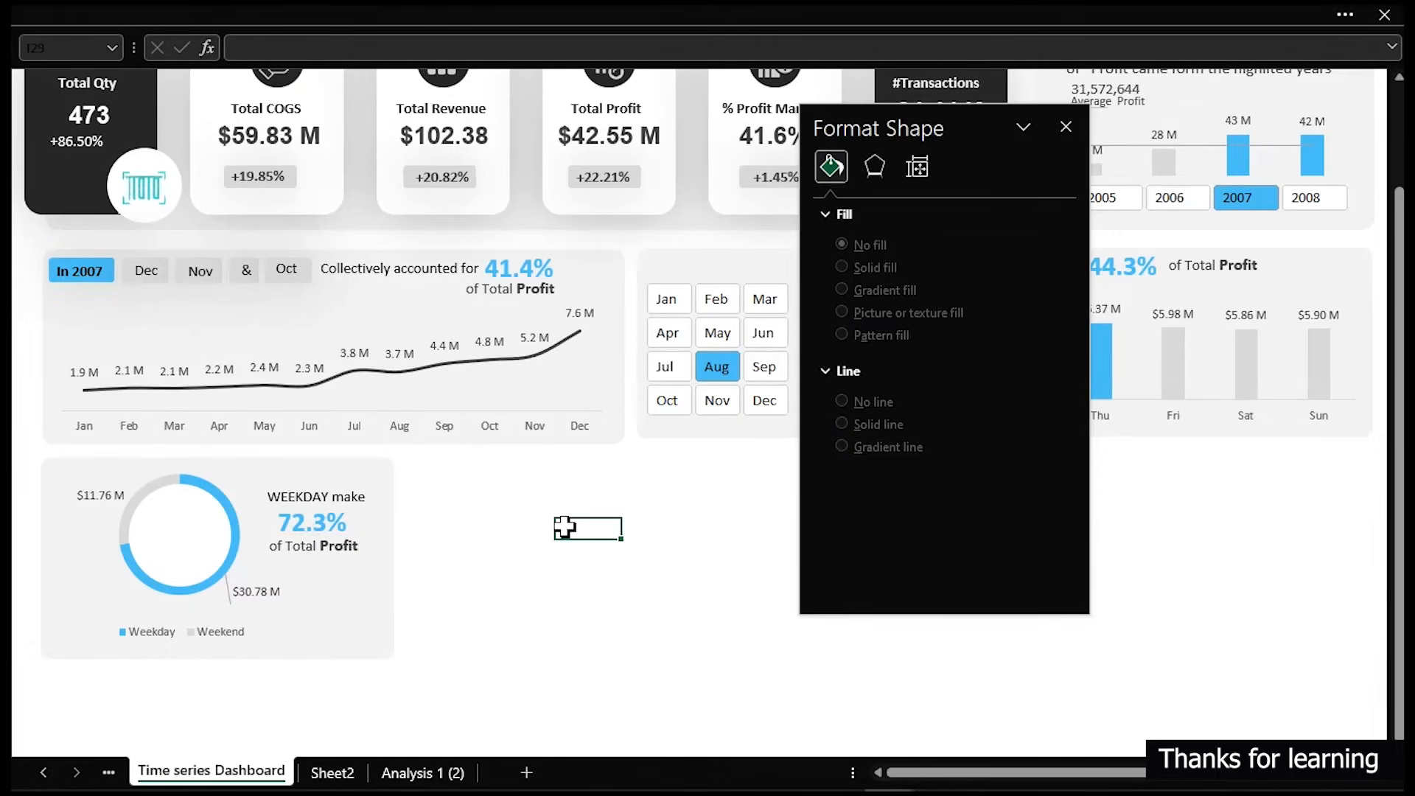
click(322, 496)
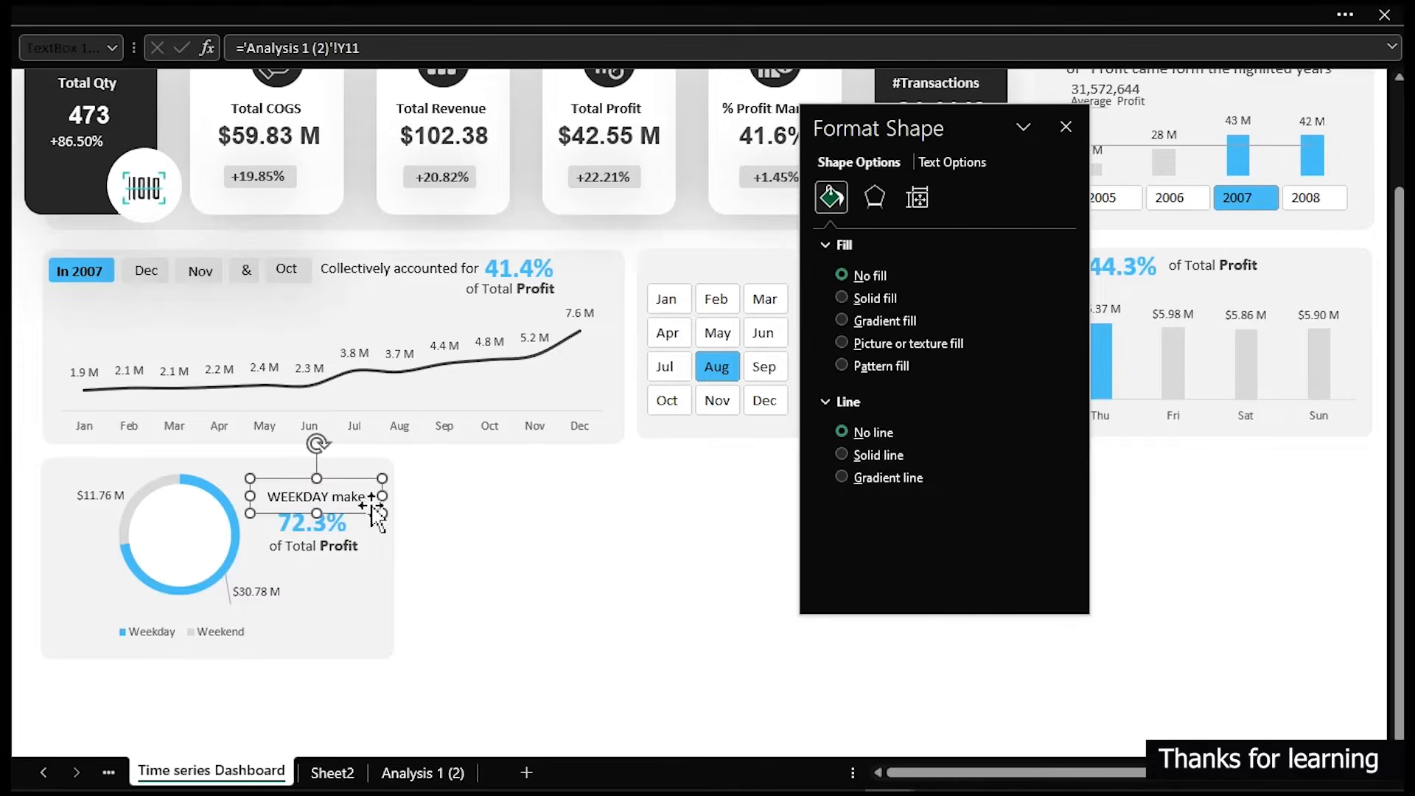
drag(372, 496, 372, 497)
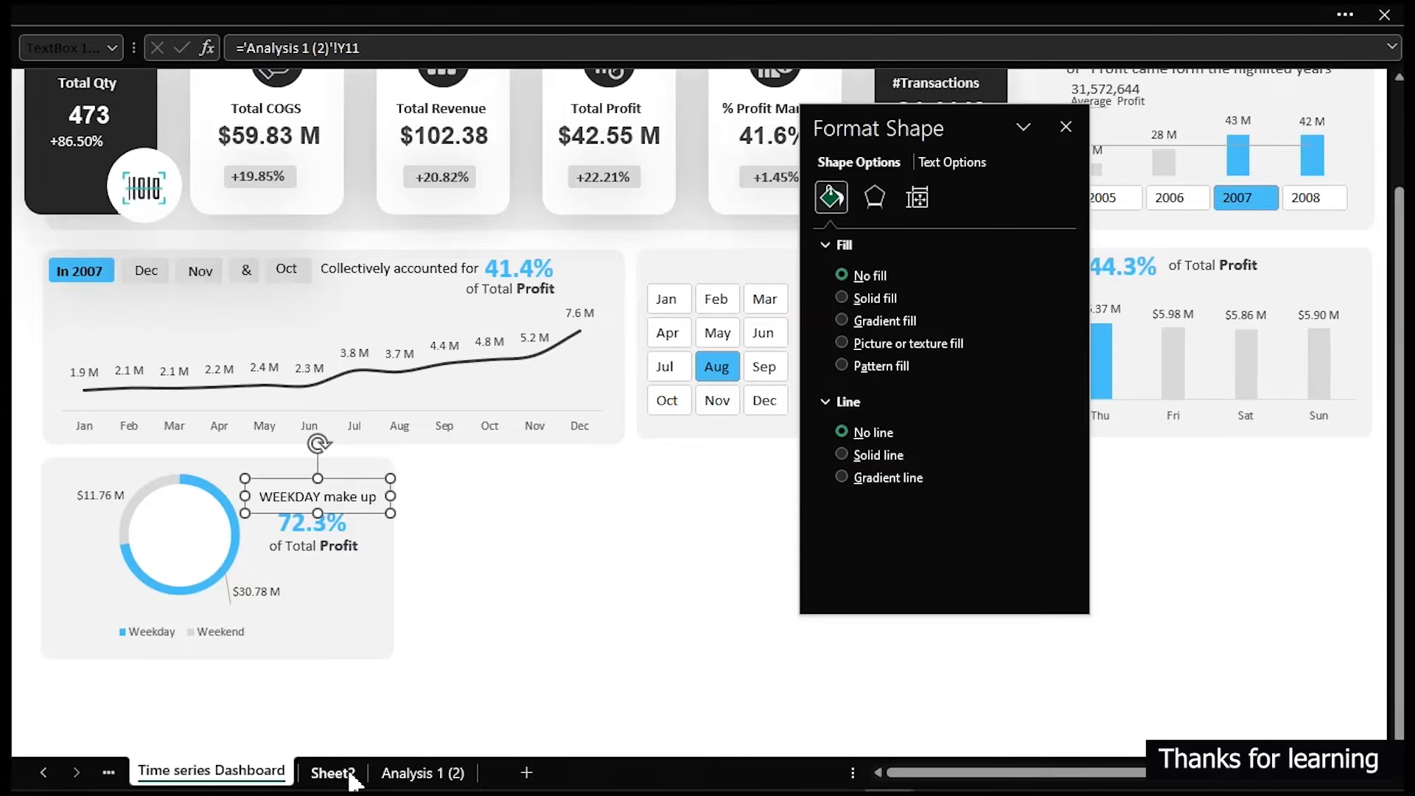
- Edit cell Y11's formula on Analysis 1 (2) so the appended text reads ' makes up', then return to the dashboard
click(412, 774)
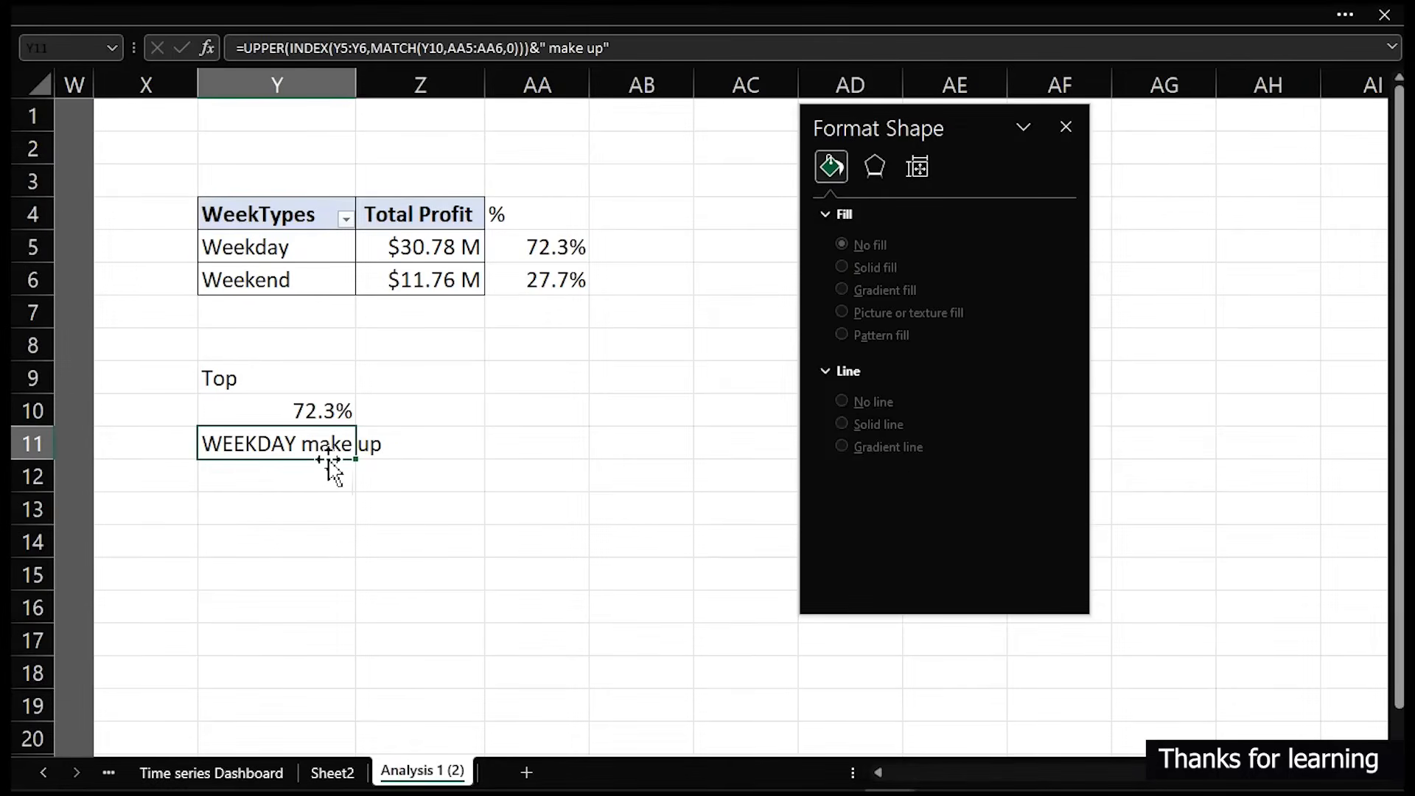
double_click(237, 446)
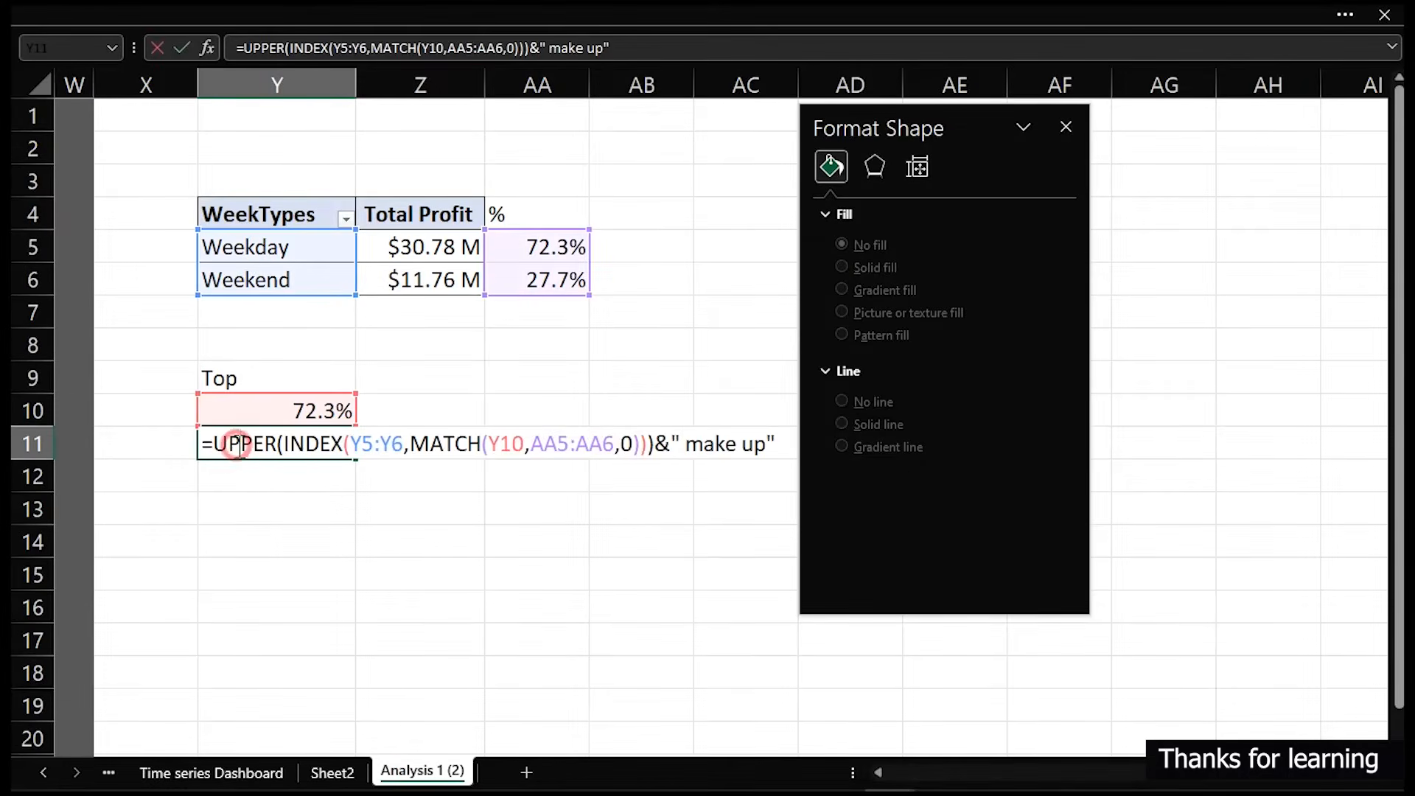
click(738, 445)
text(s)
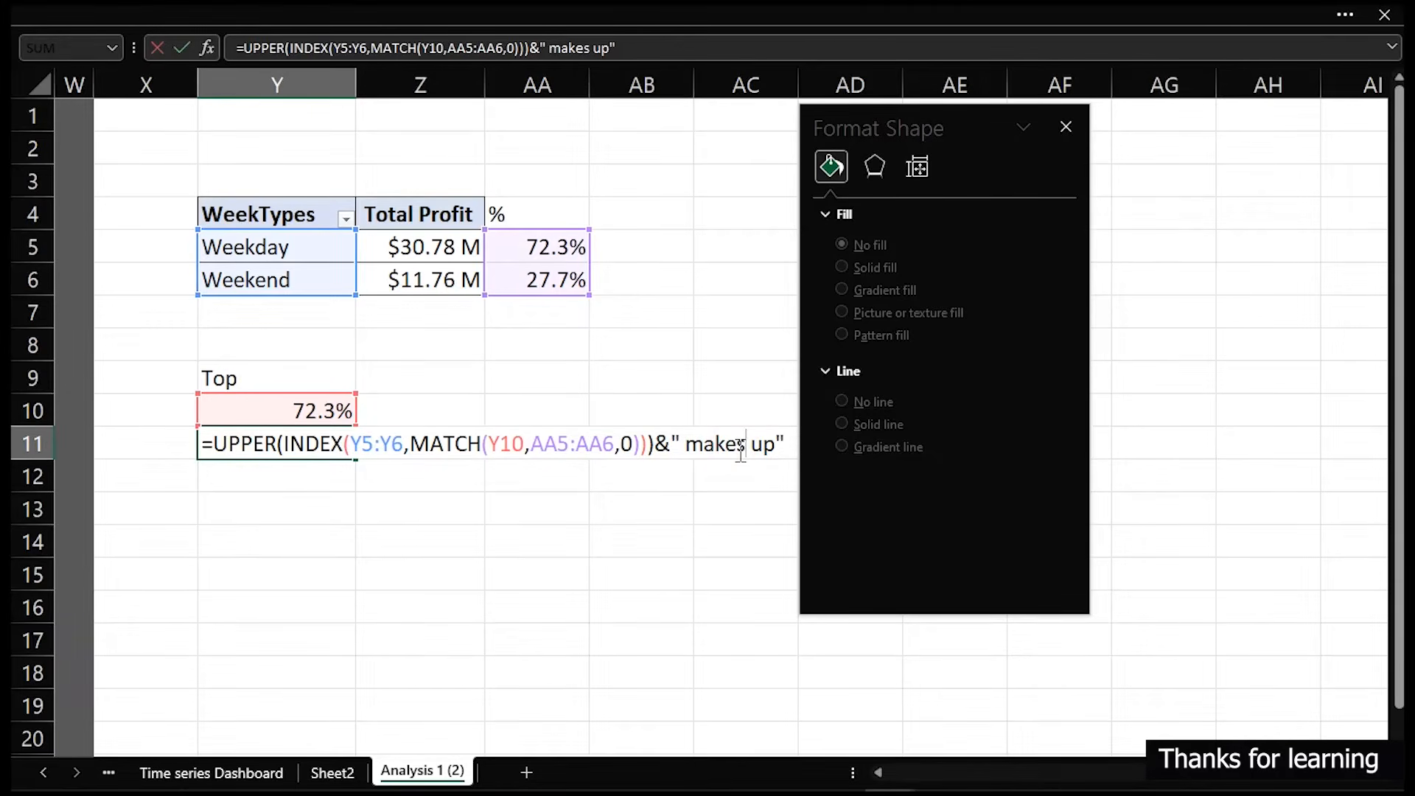
key(Return)
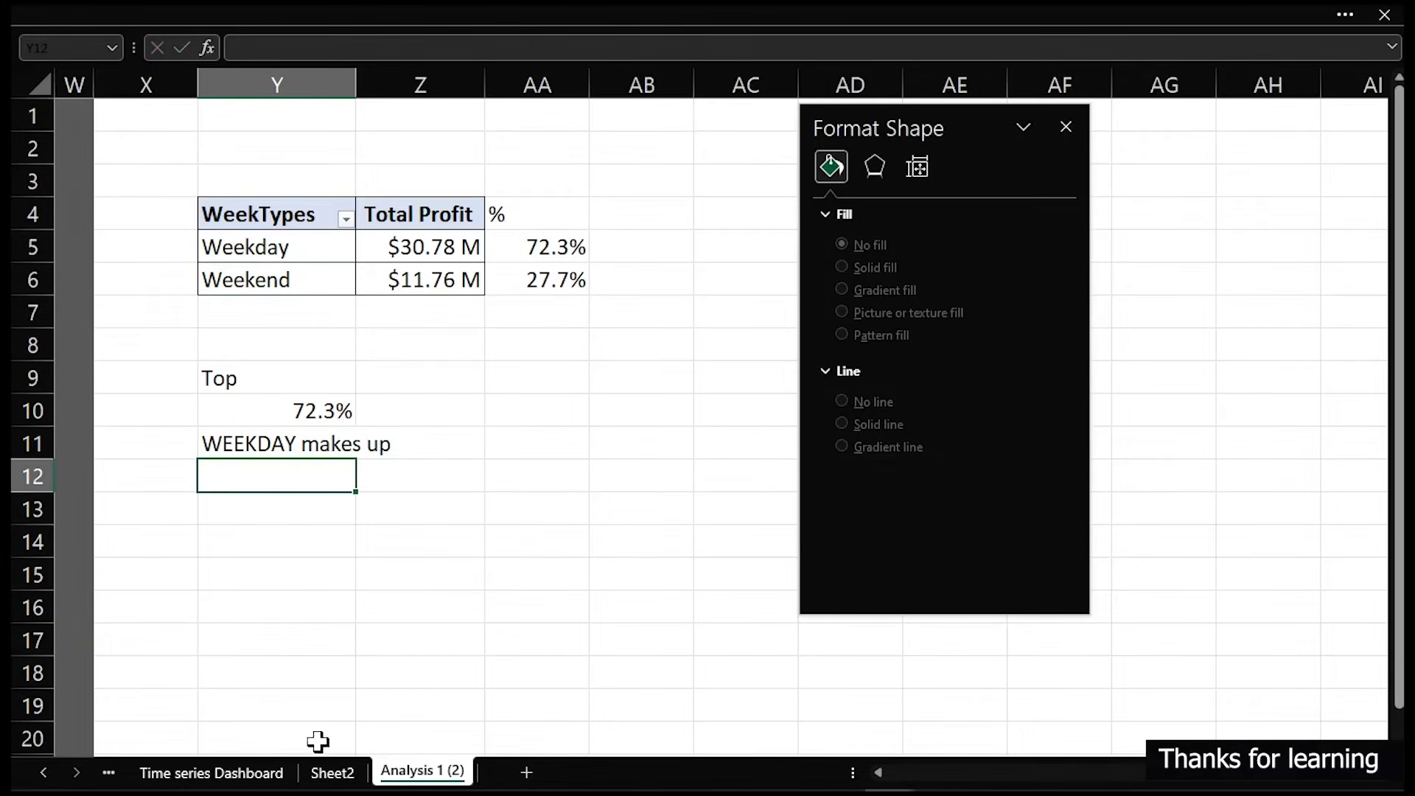
click(253, 771)
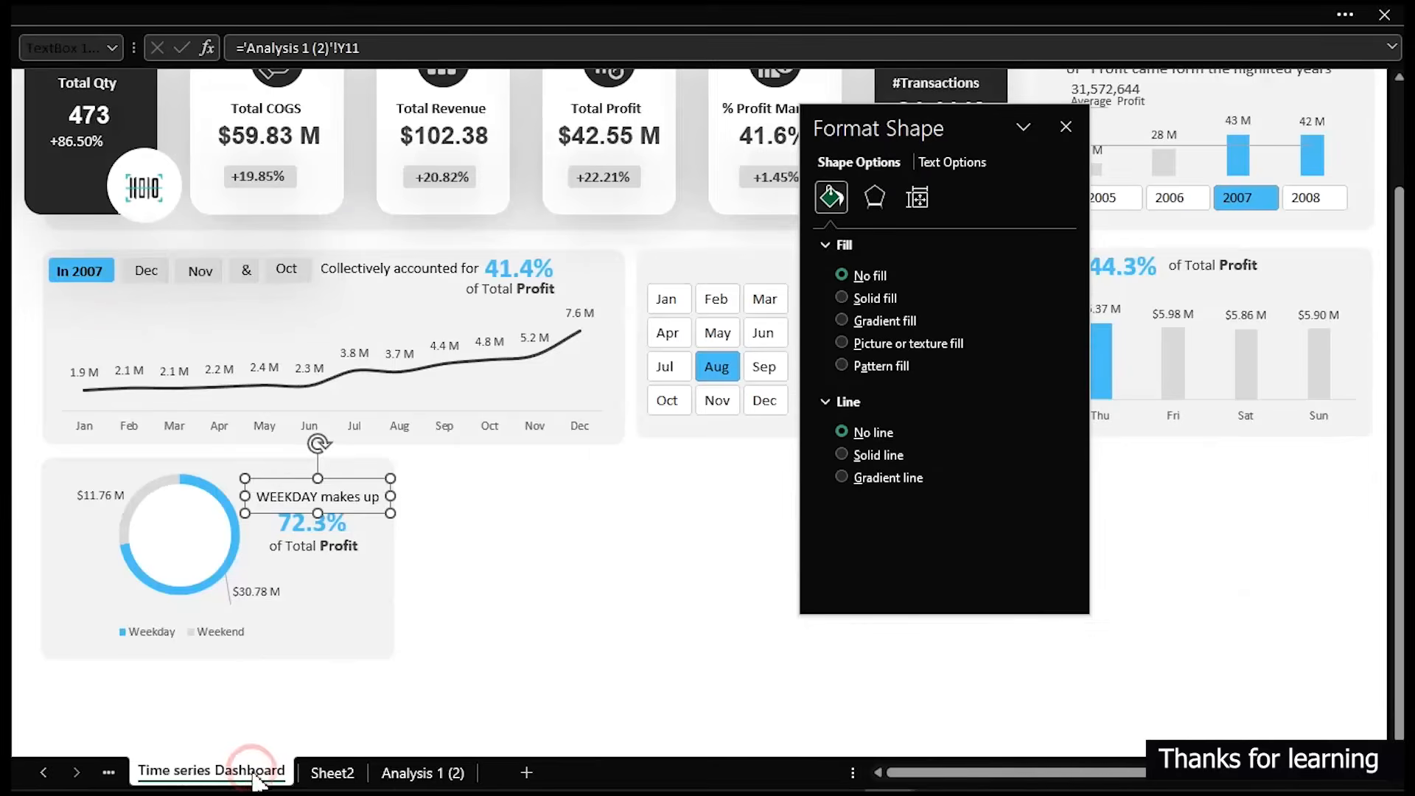
click(588, 579)
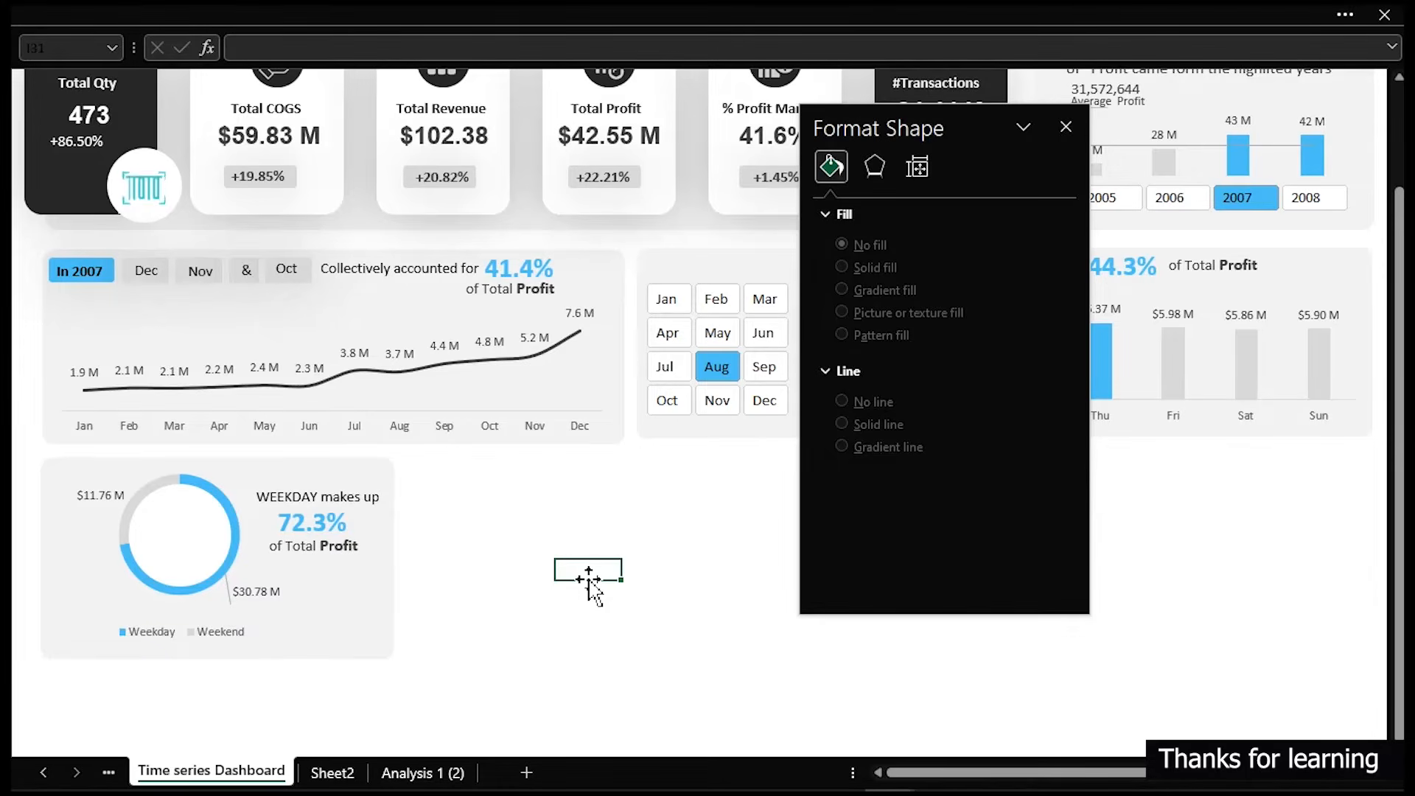
- Switch to the Microsoft Excel Sales Dashboard workbook and copy its calendar icon picture
scroll(589, 582, up, 3)
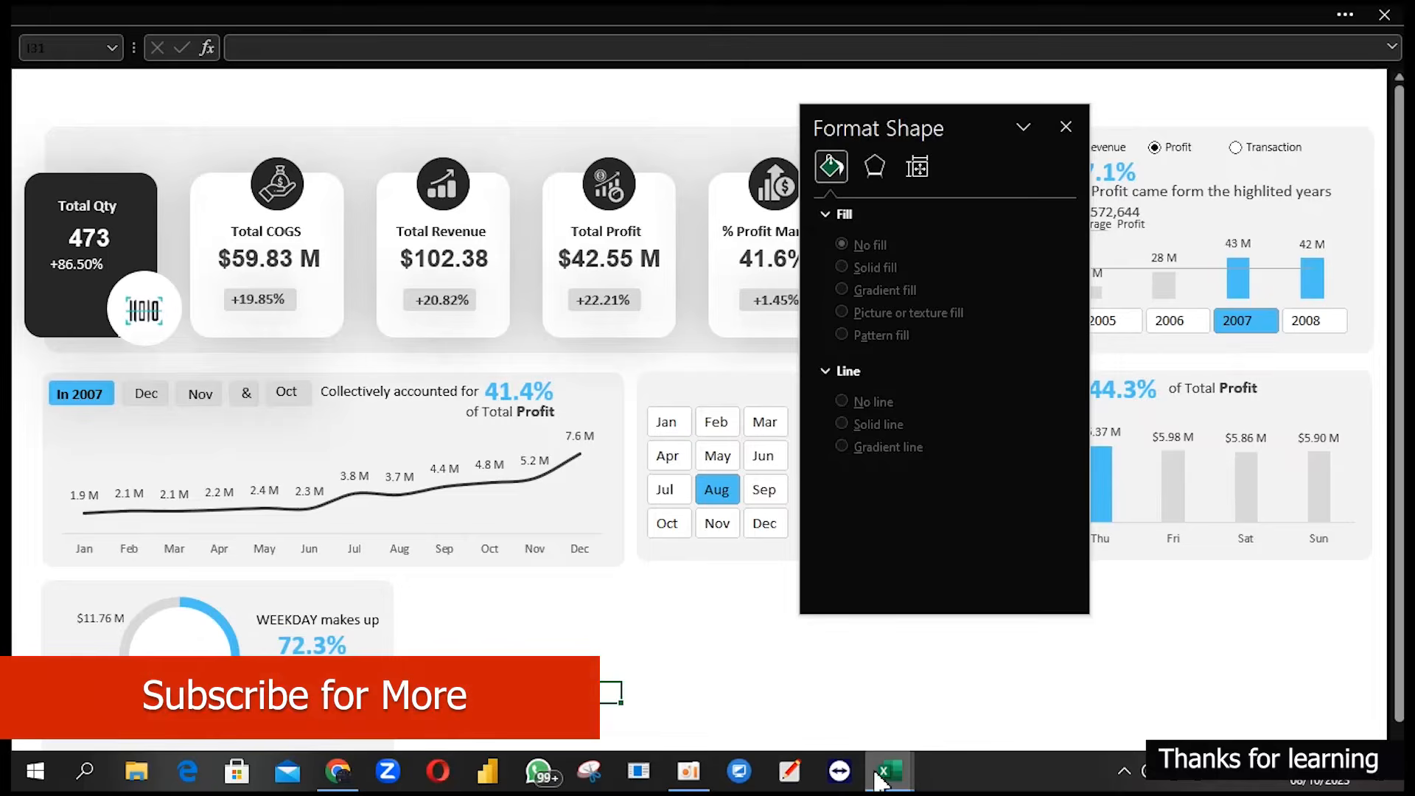
mouse_move(892, 771)
click(719, 706)
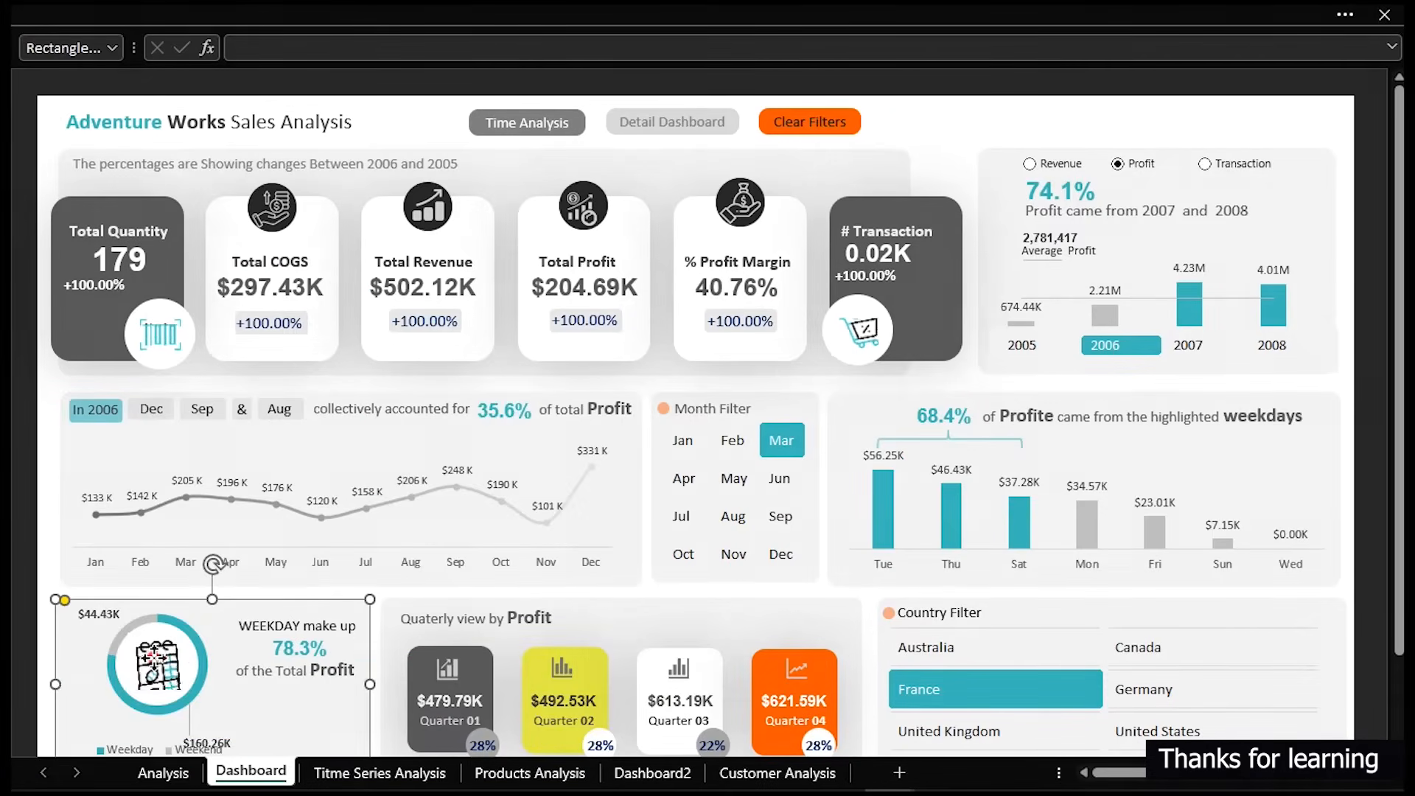
click(184, 671)
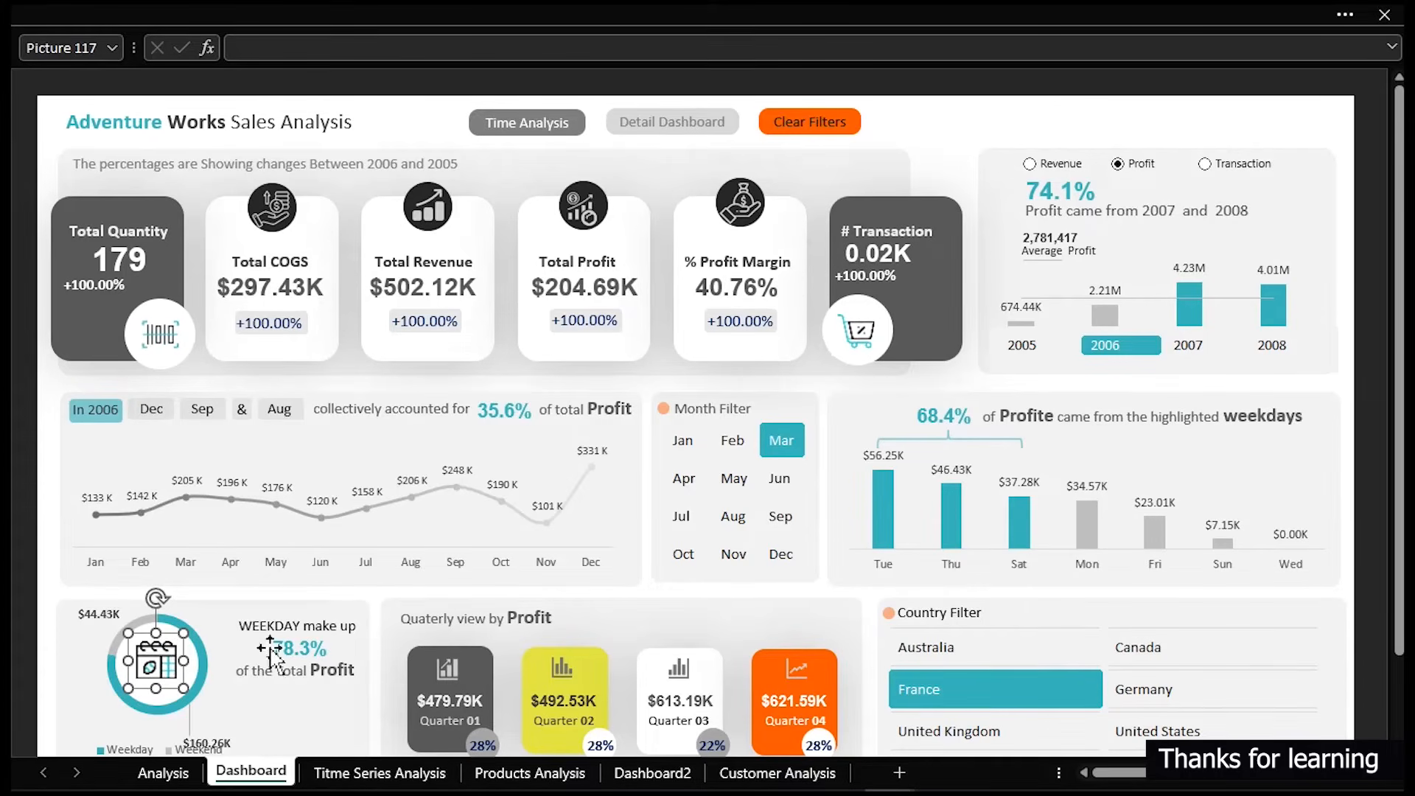
- Paste the calendar icon into the YouTube Post Dashboard and place it in the centre of the doughnut chart
mouse_move(865, 785)
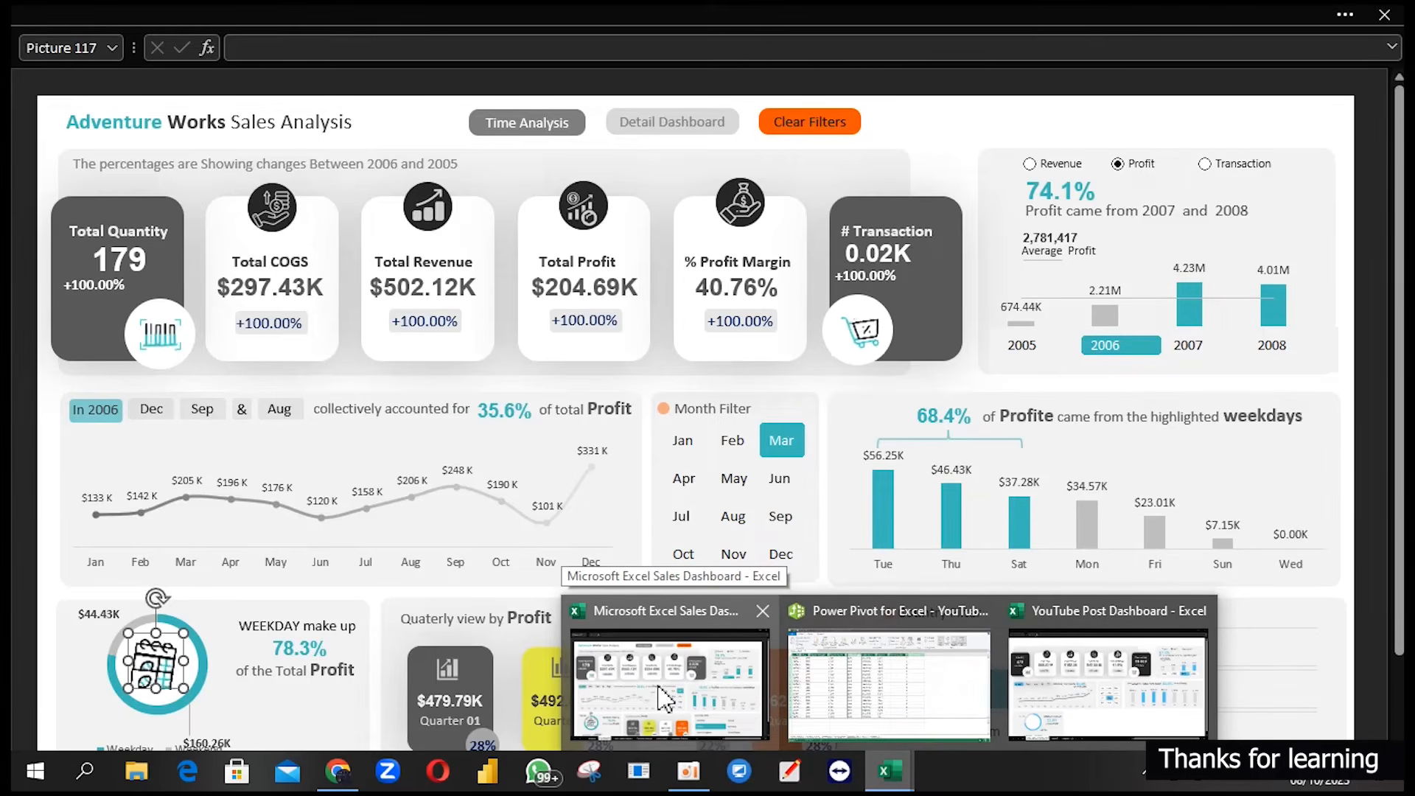
click(1041, 675)
click(593, 646)
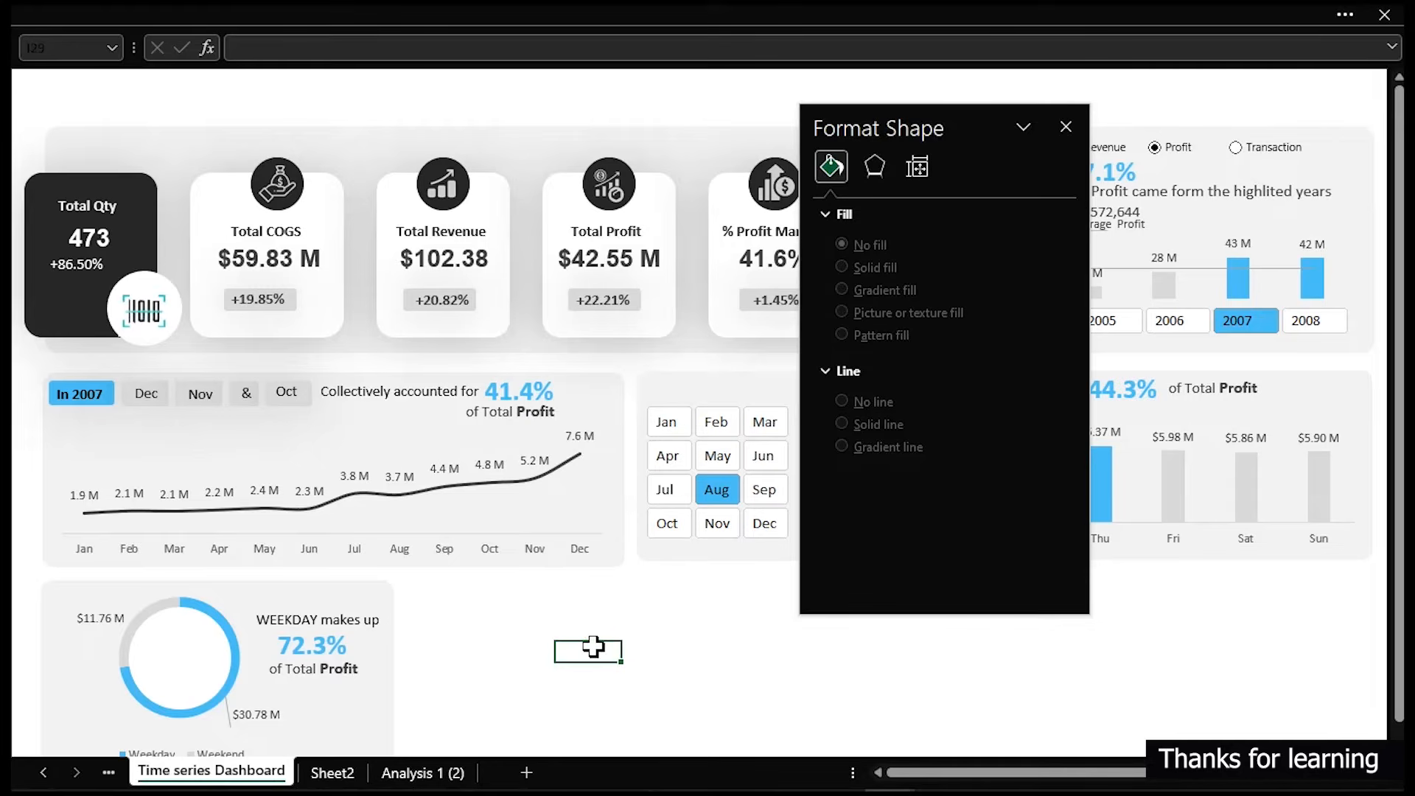
key(ctrl+v)
drag(587, 665, 168, 656)
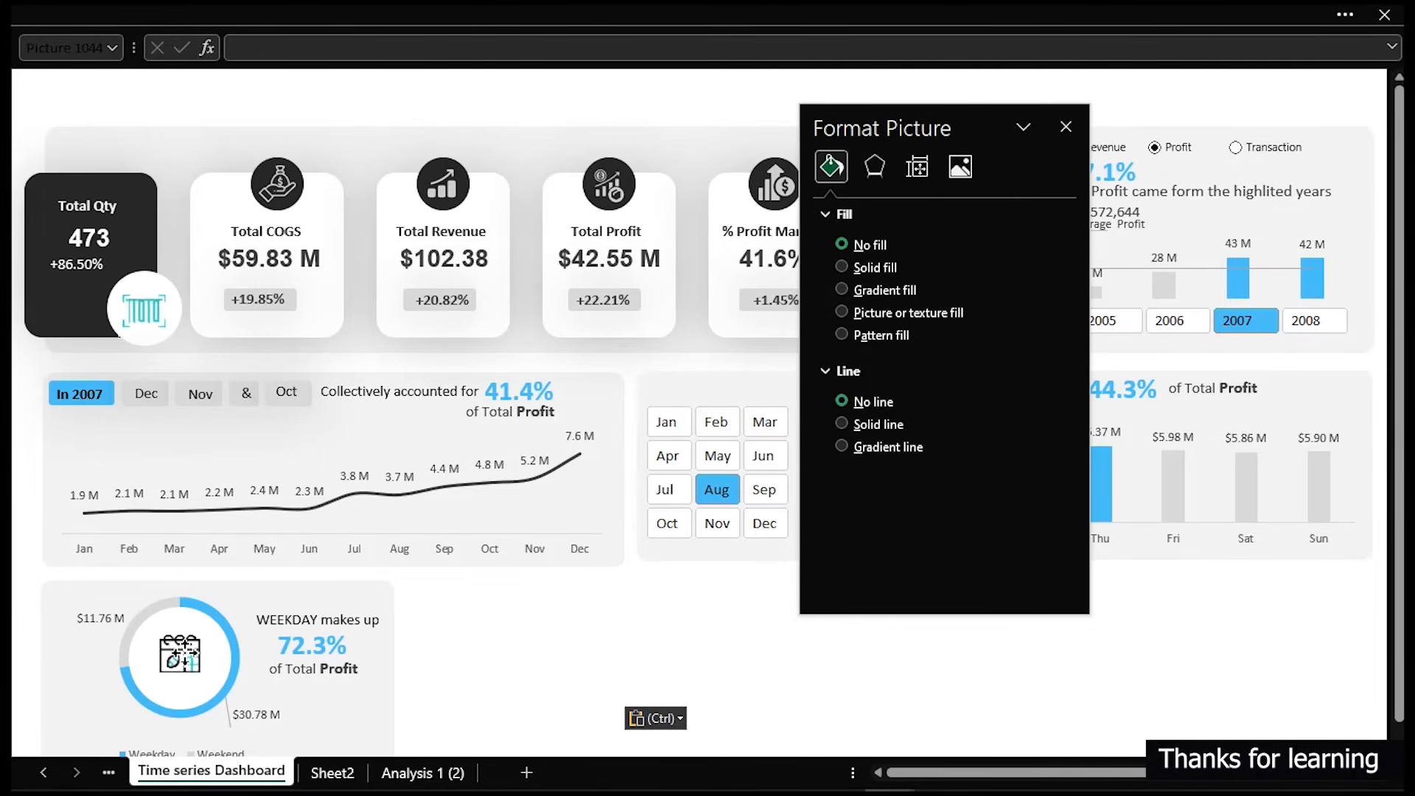
drag(184, 659, 182, 658)
click(579, 662)
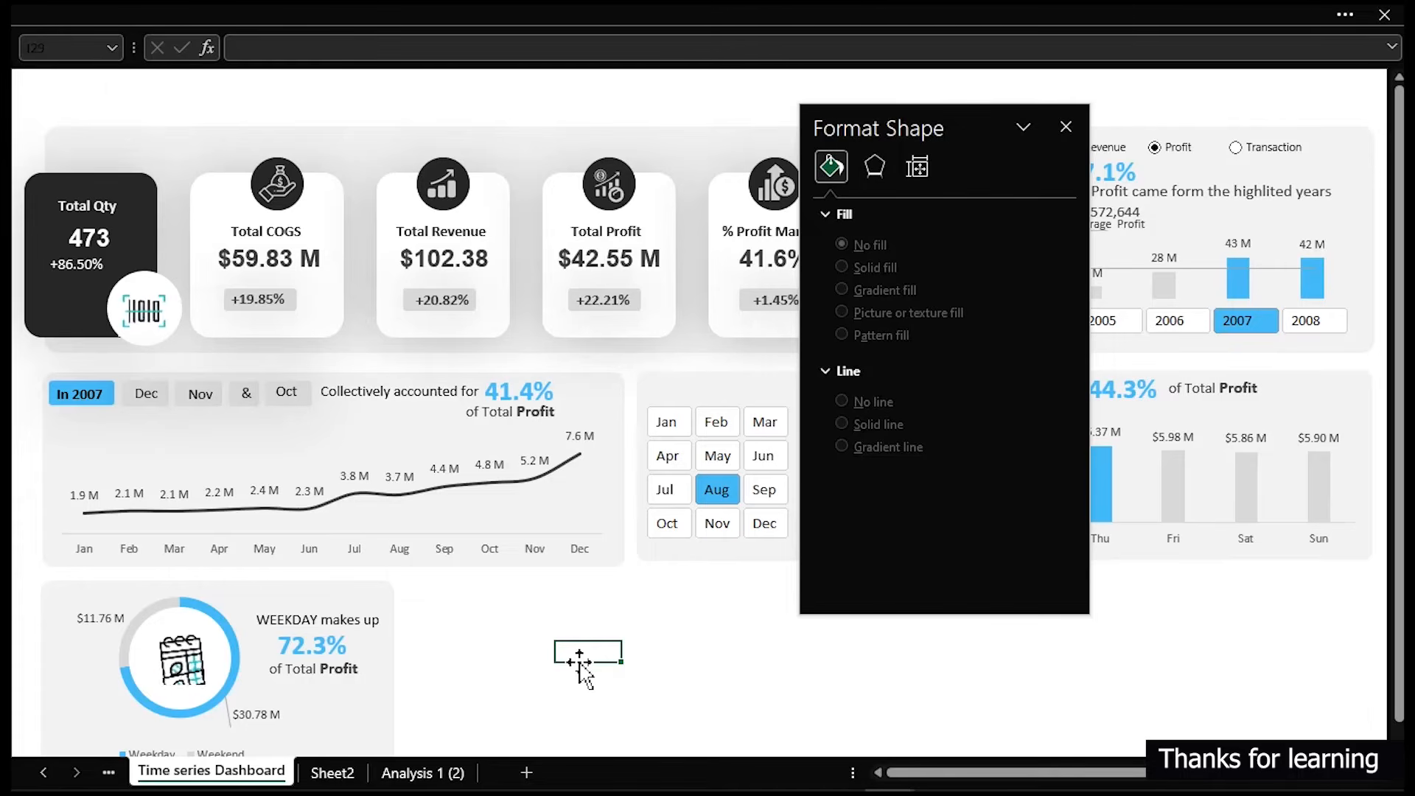
- Reposition the doughnut chart's weekend data label slightly to the right of its slice
click(89, 619)
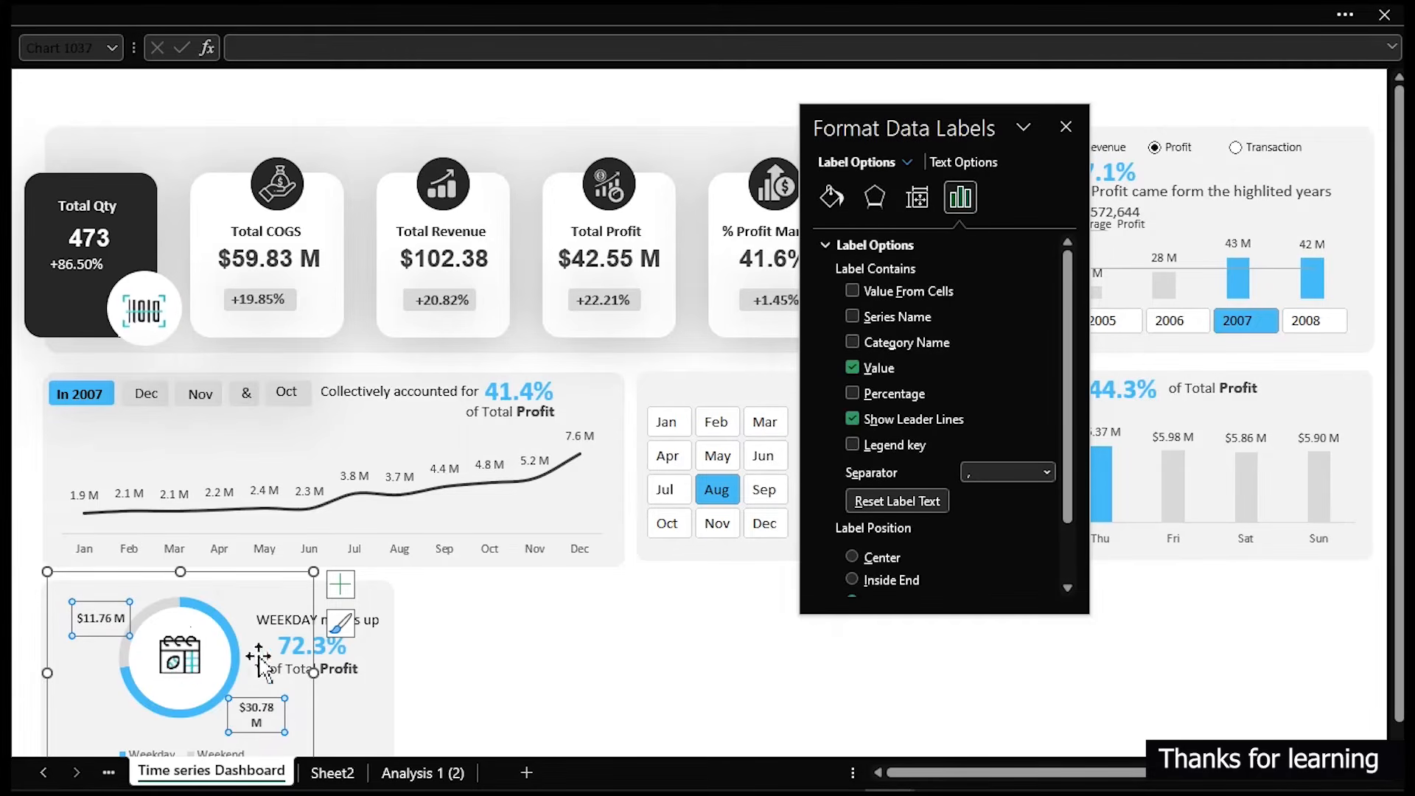
click(522, 672)
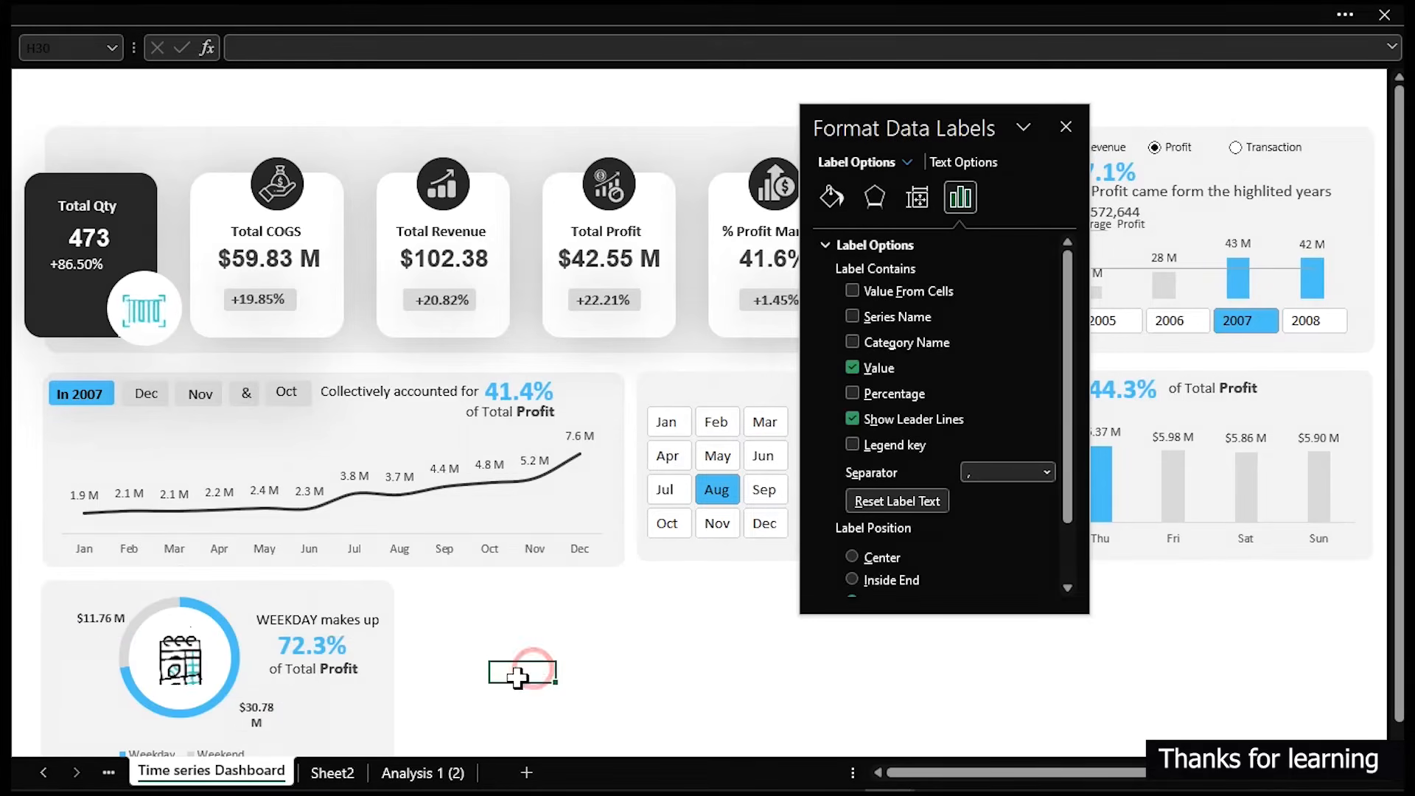
click(270, 719)
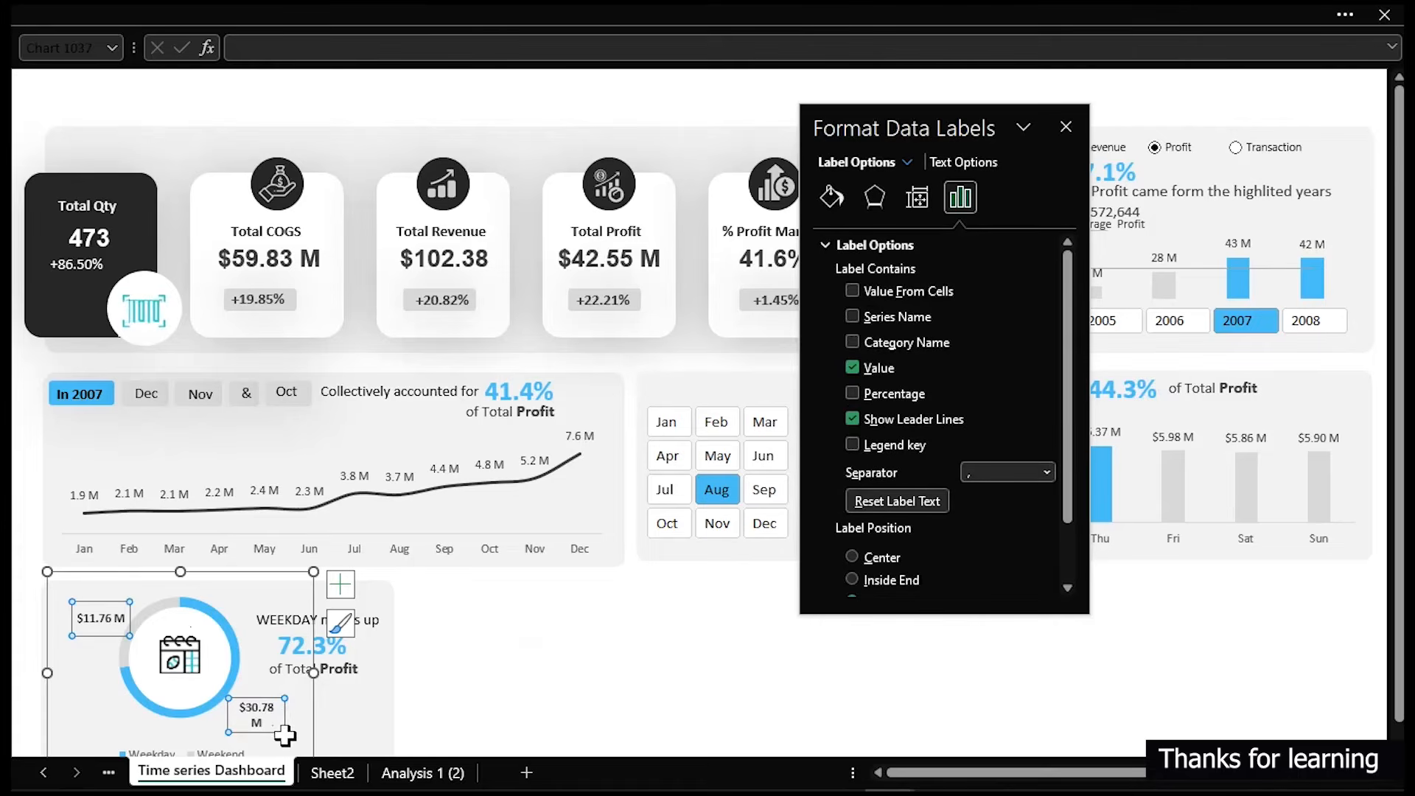
scroll(284, 735, down, 3)
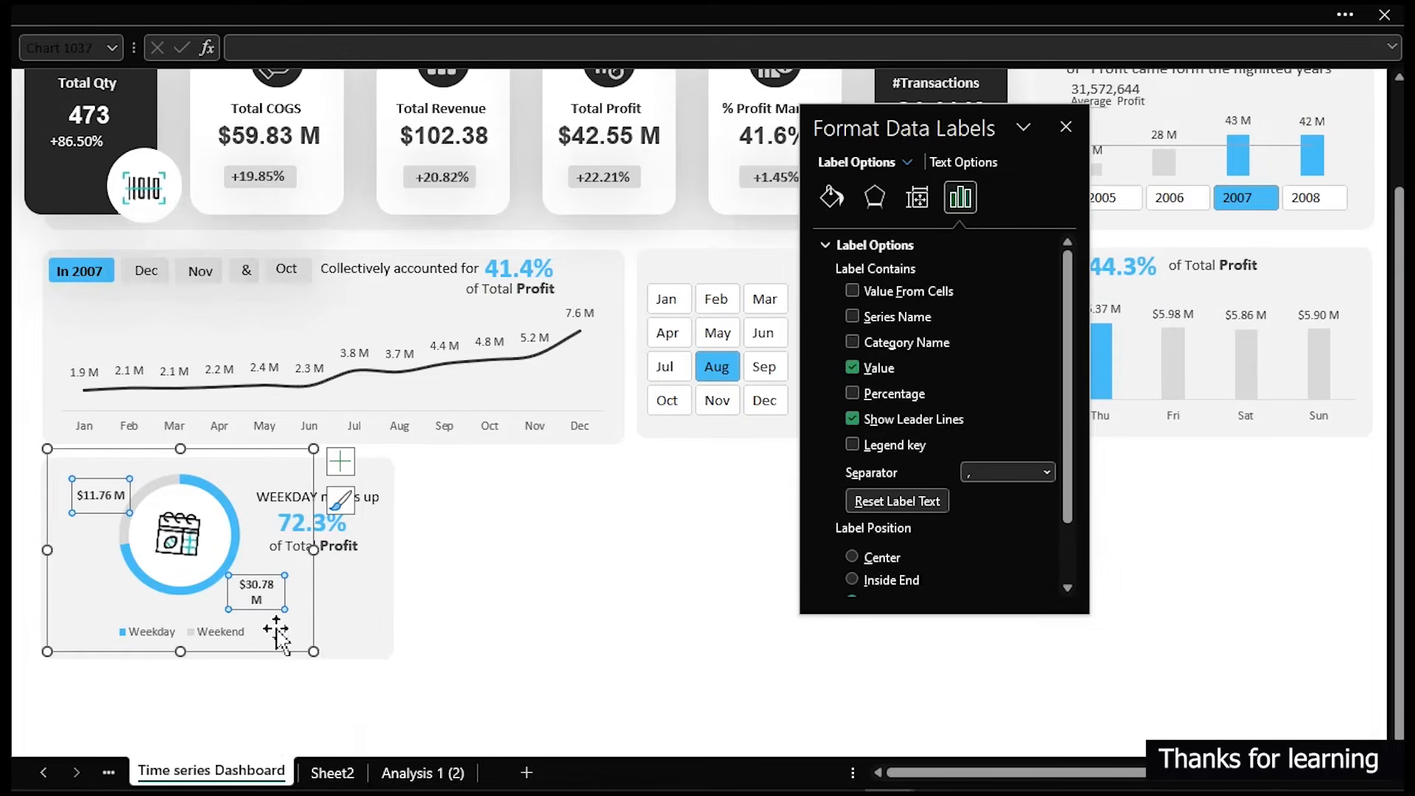
click(269, 591)
drag(285, 593, 303, 591)
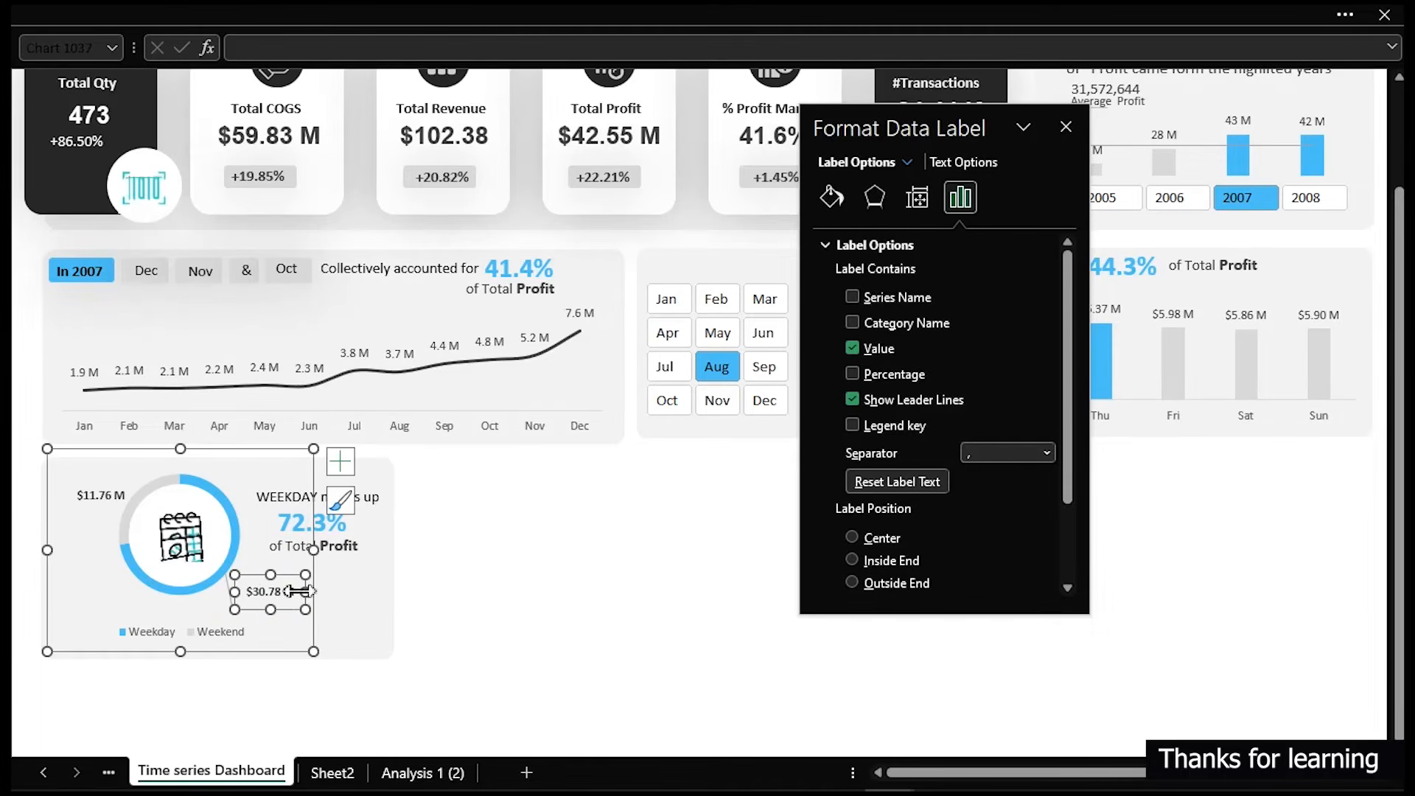
click(95, 494)
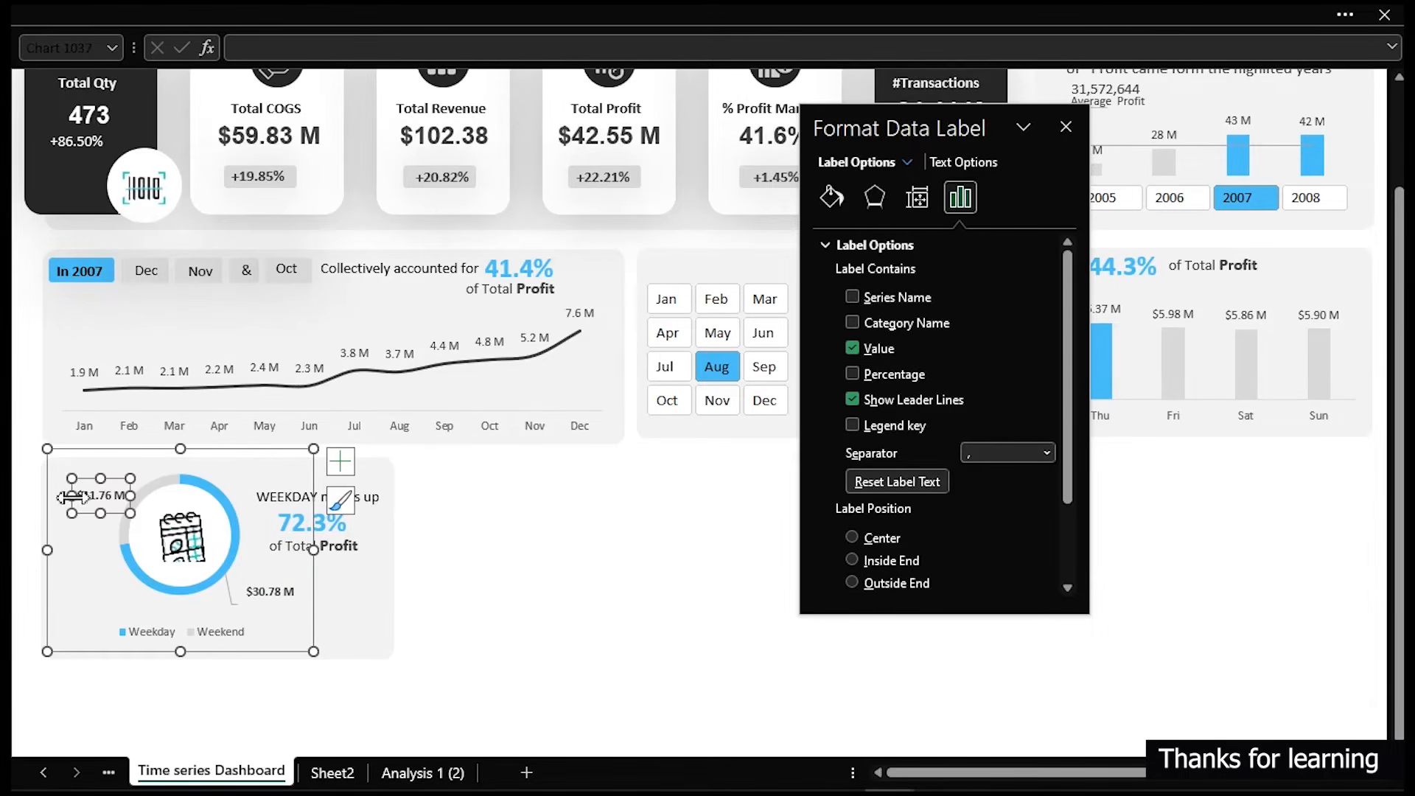
click(579, 671)
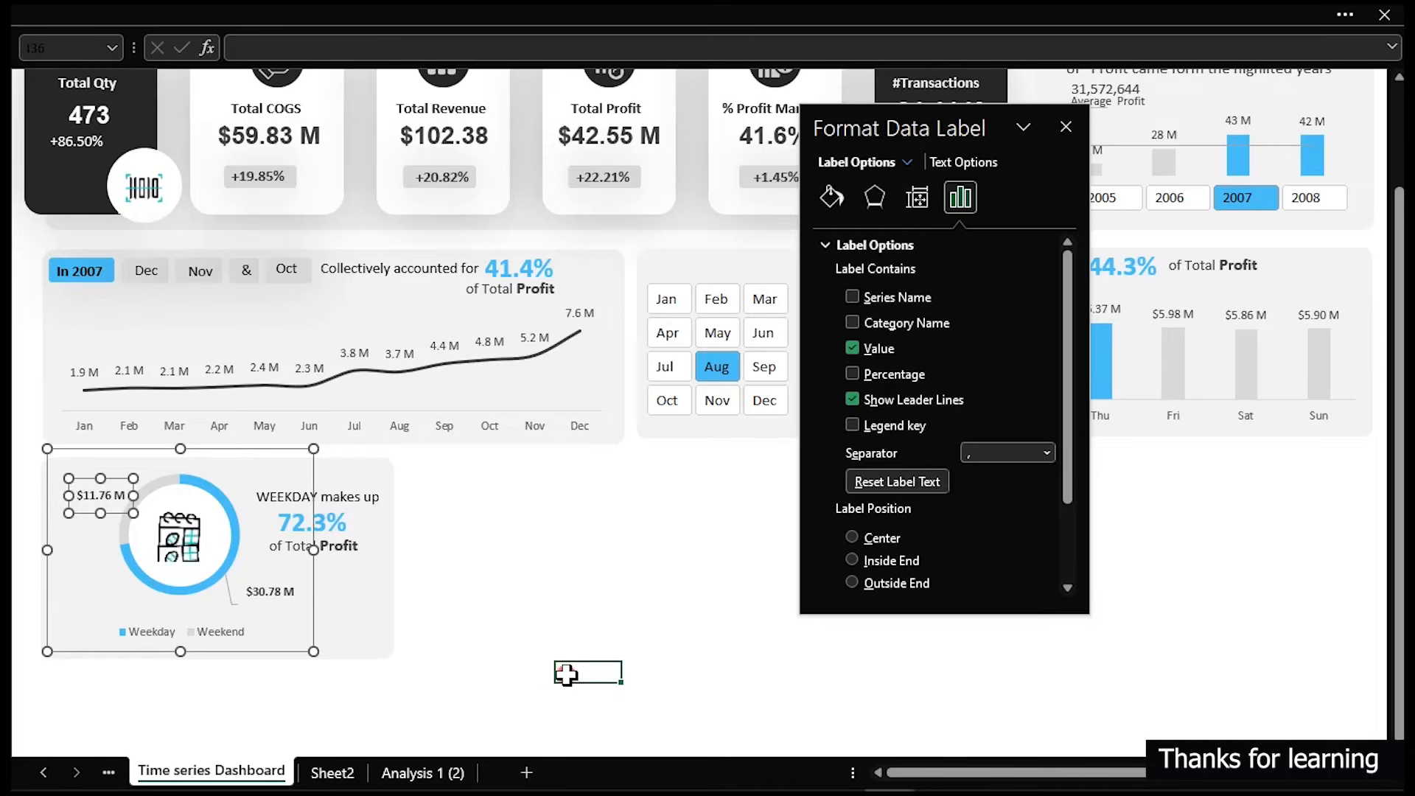
- Test the dashboard by selecting the years 2008, 2007 and 2005 in the year slicer, then close the formatting pane
click(1325, 203)
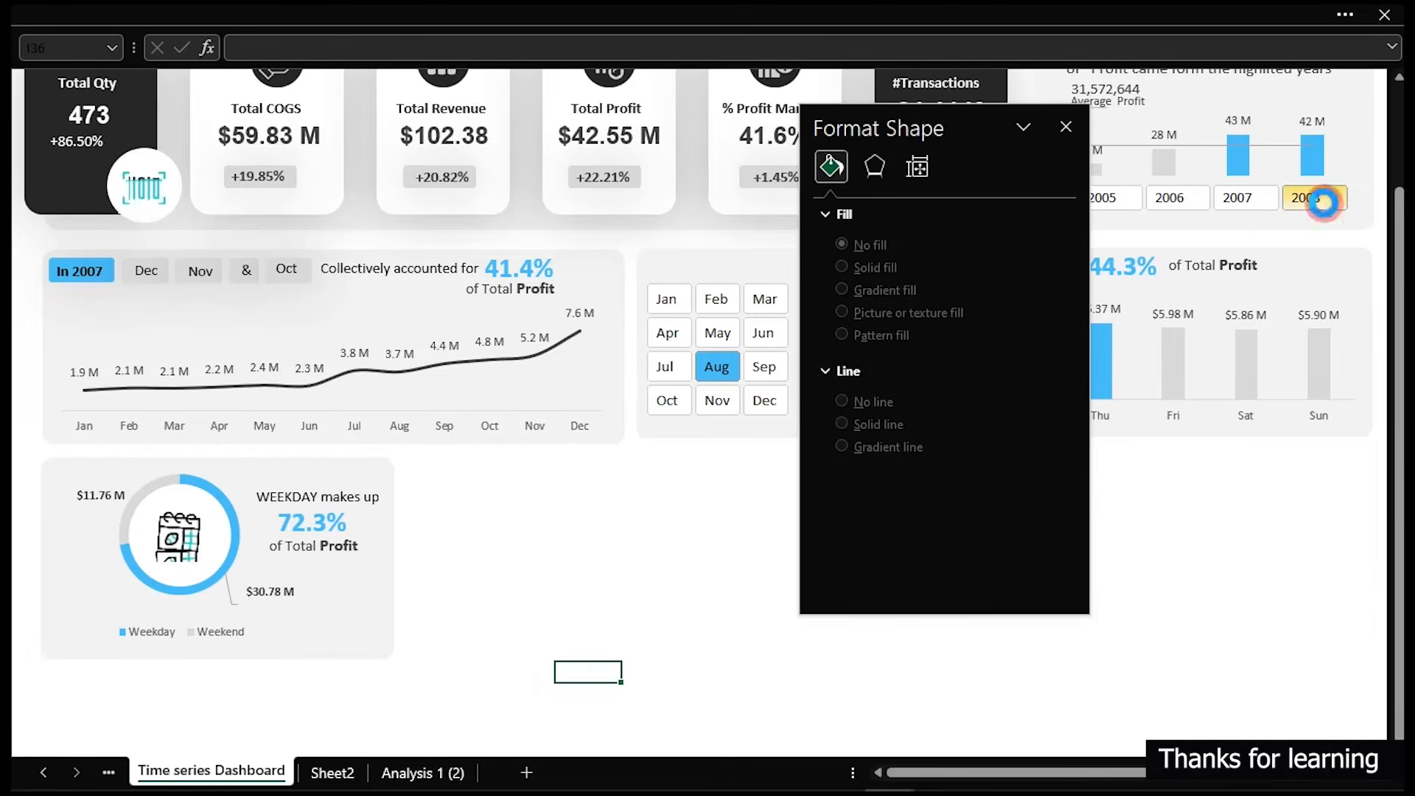
click(1181, 205)
click(1105, 199)
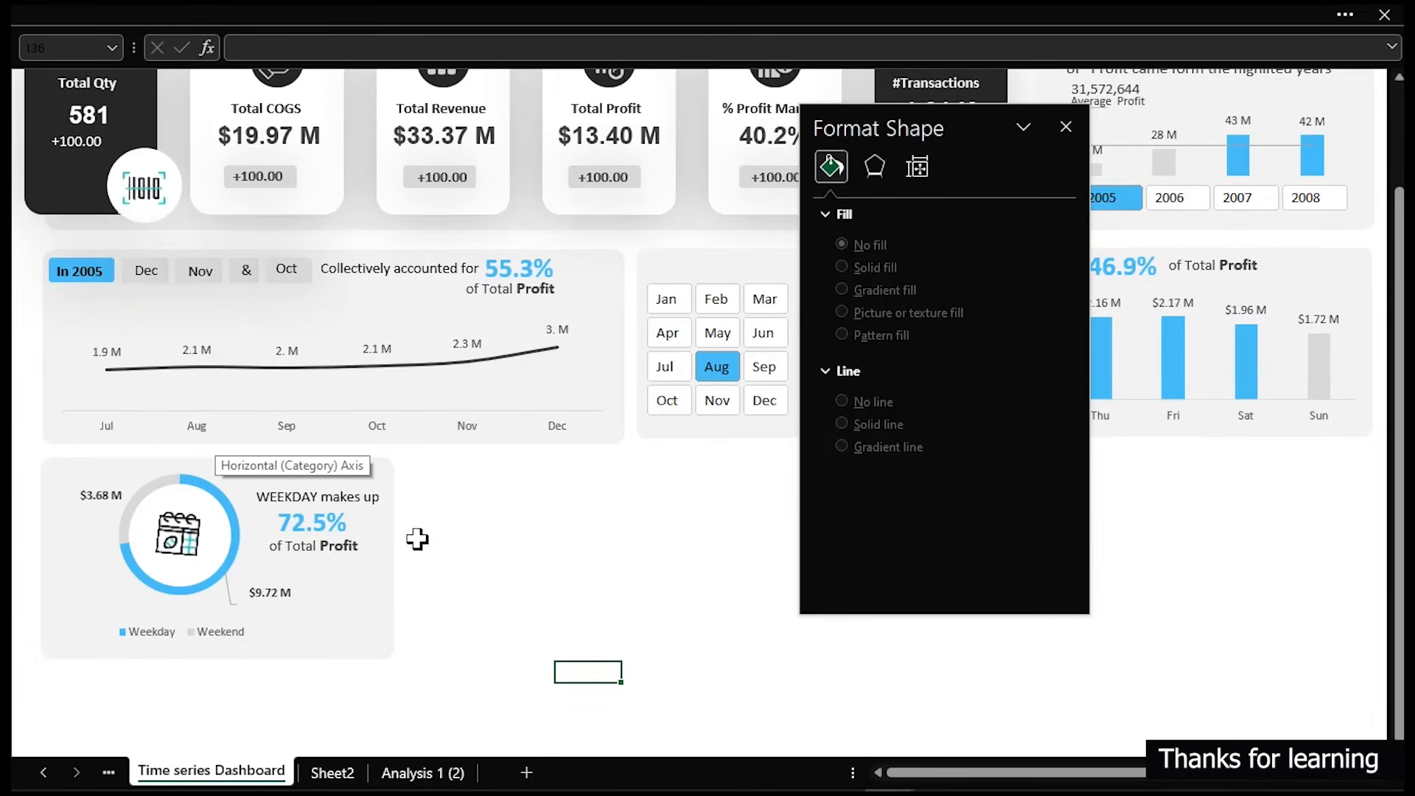
click(1066, 127)
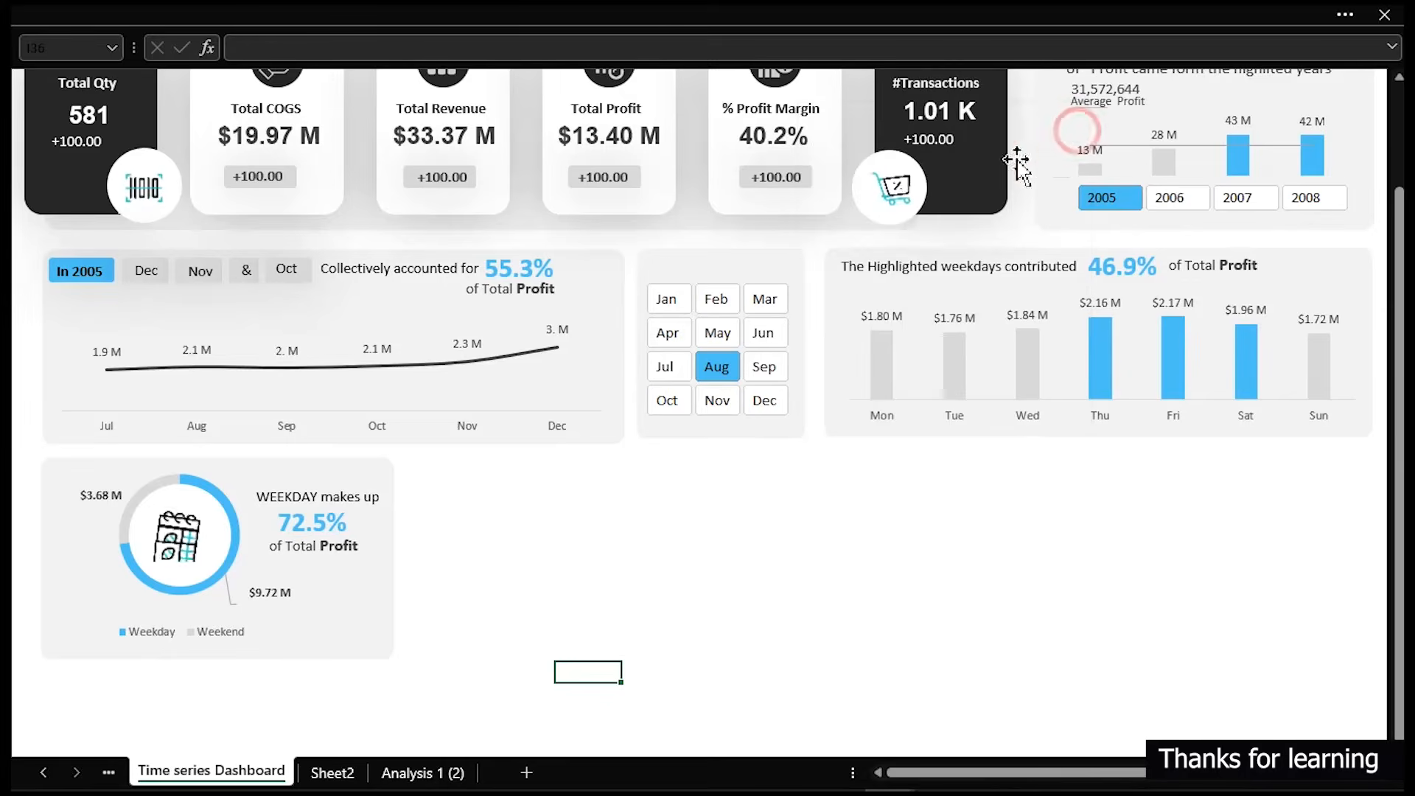
scroll(767, 576, up, 2)
scroll(767, 575, down, 2)
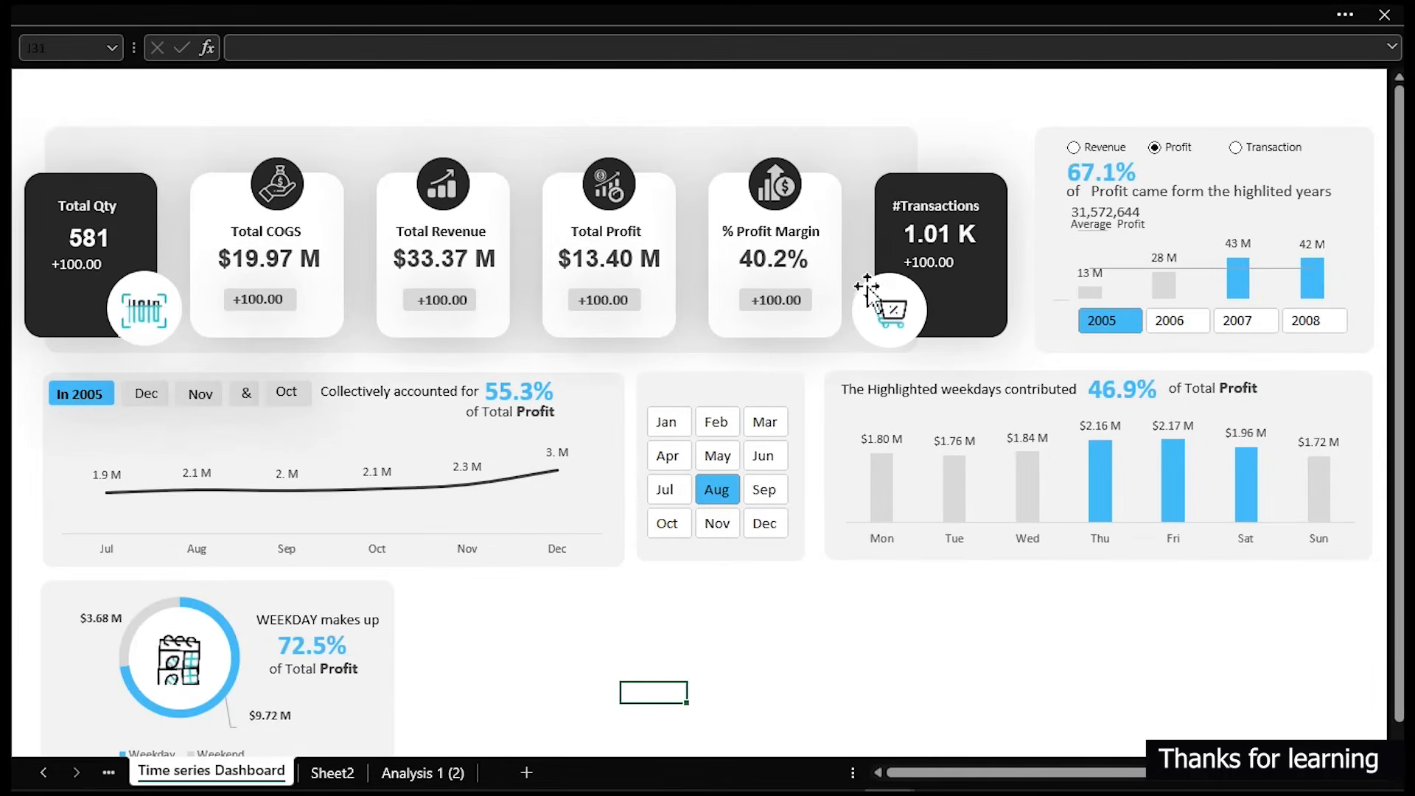
- Duplicate the #Transactions card shape, set its width to 2.22 cm, and move it aside
click(998, 298)
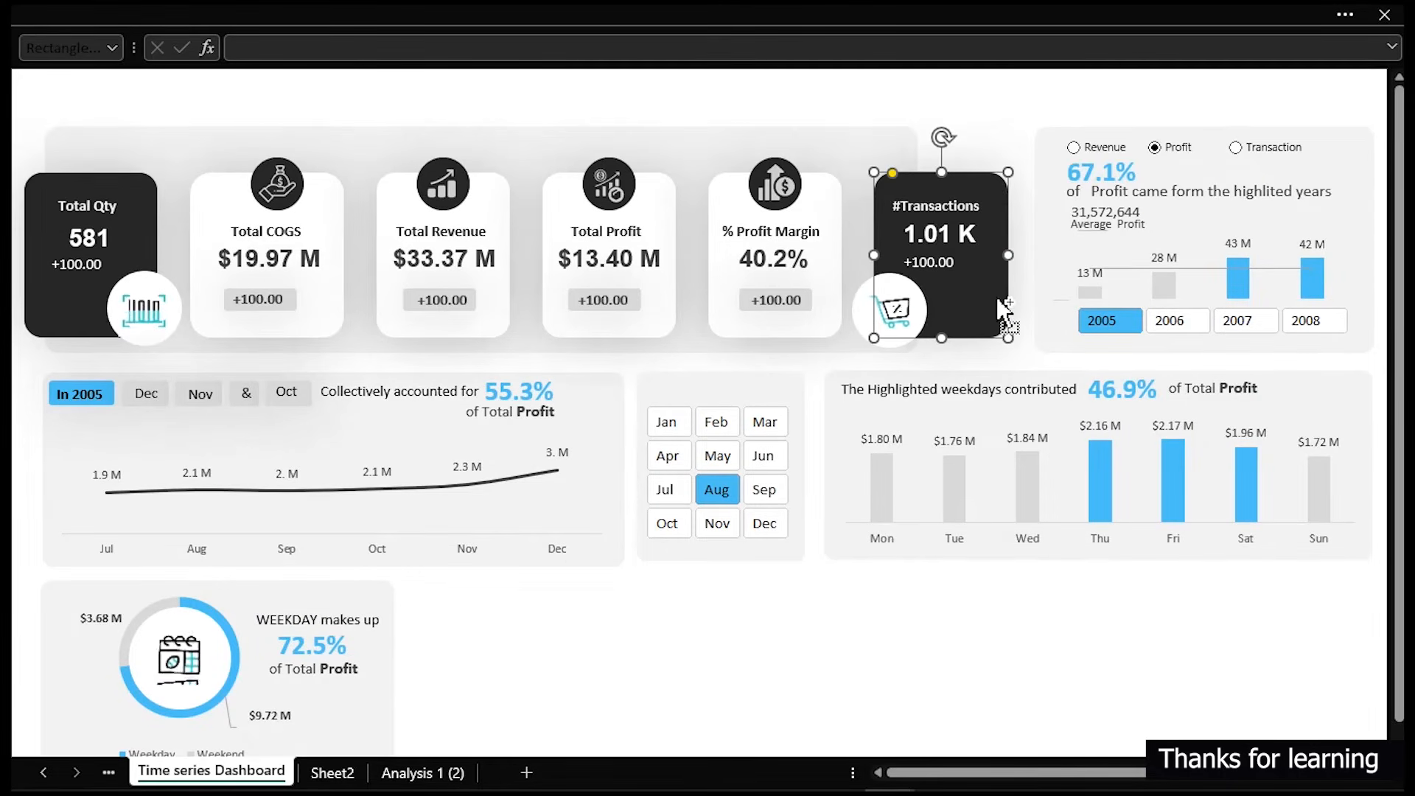
key(ctrl+d)
drag(999, 299, 576, 633)
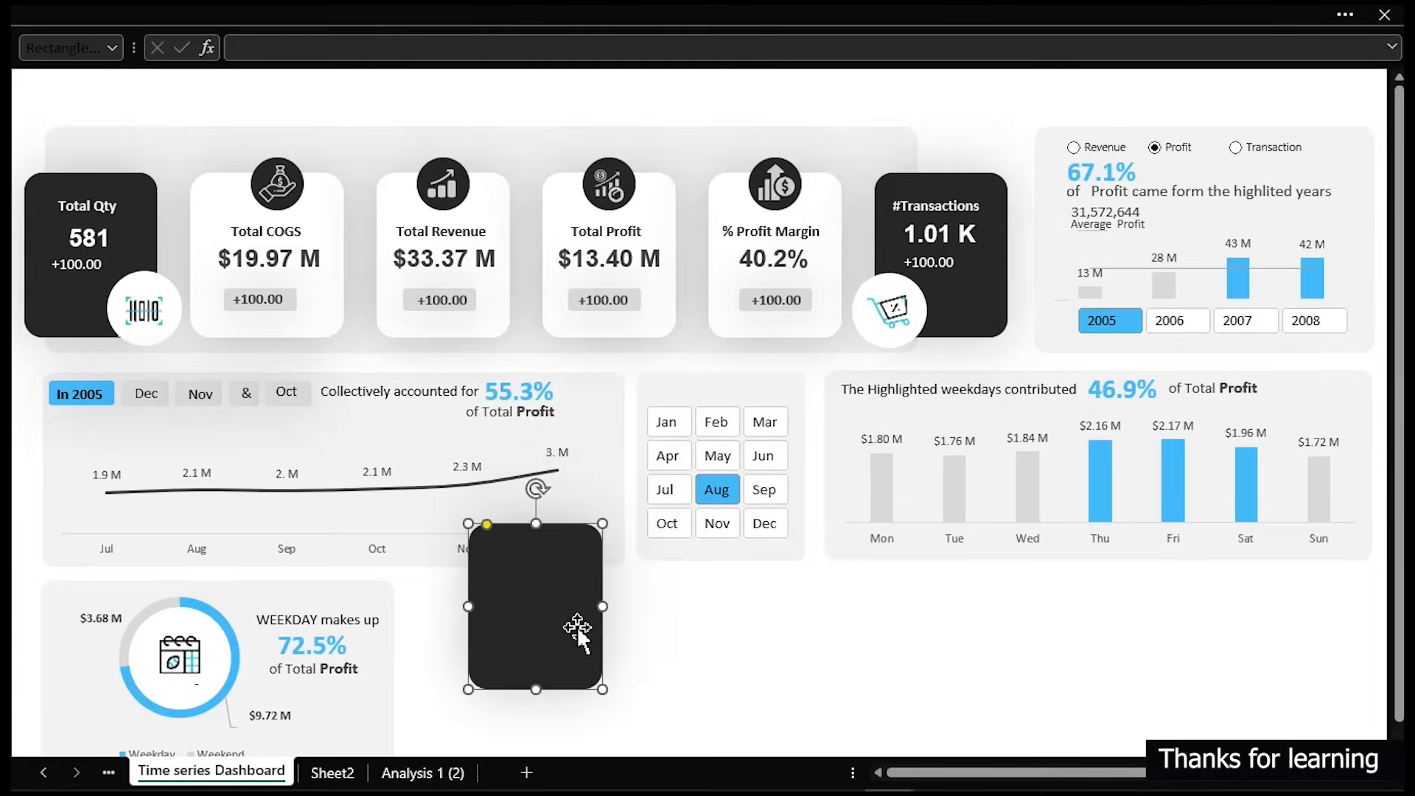
click(988, 18)
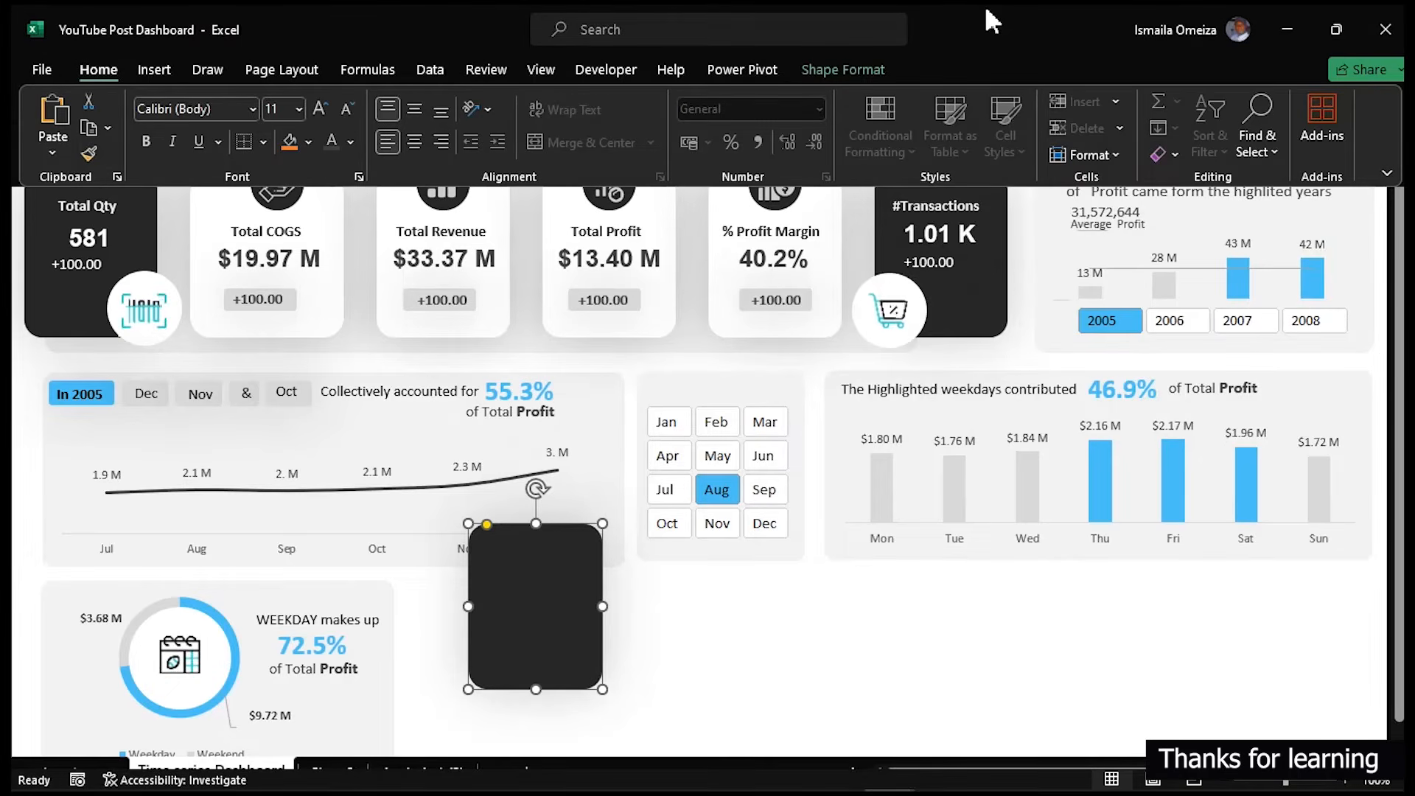
click(858, 67)
click(1301, 108)
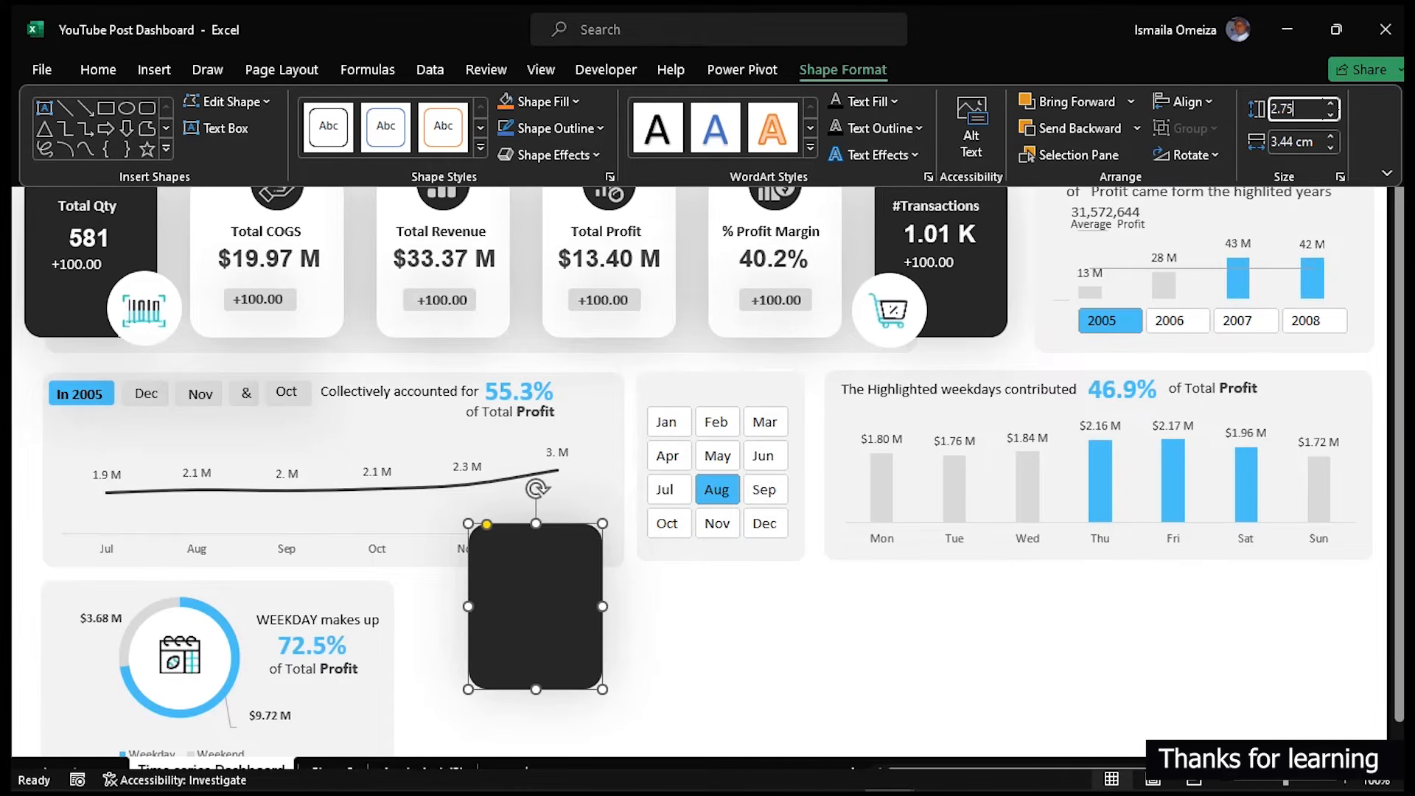
key(Tab)
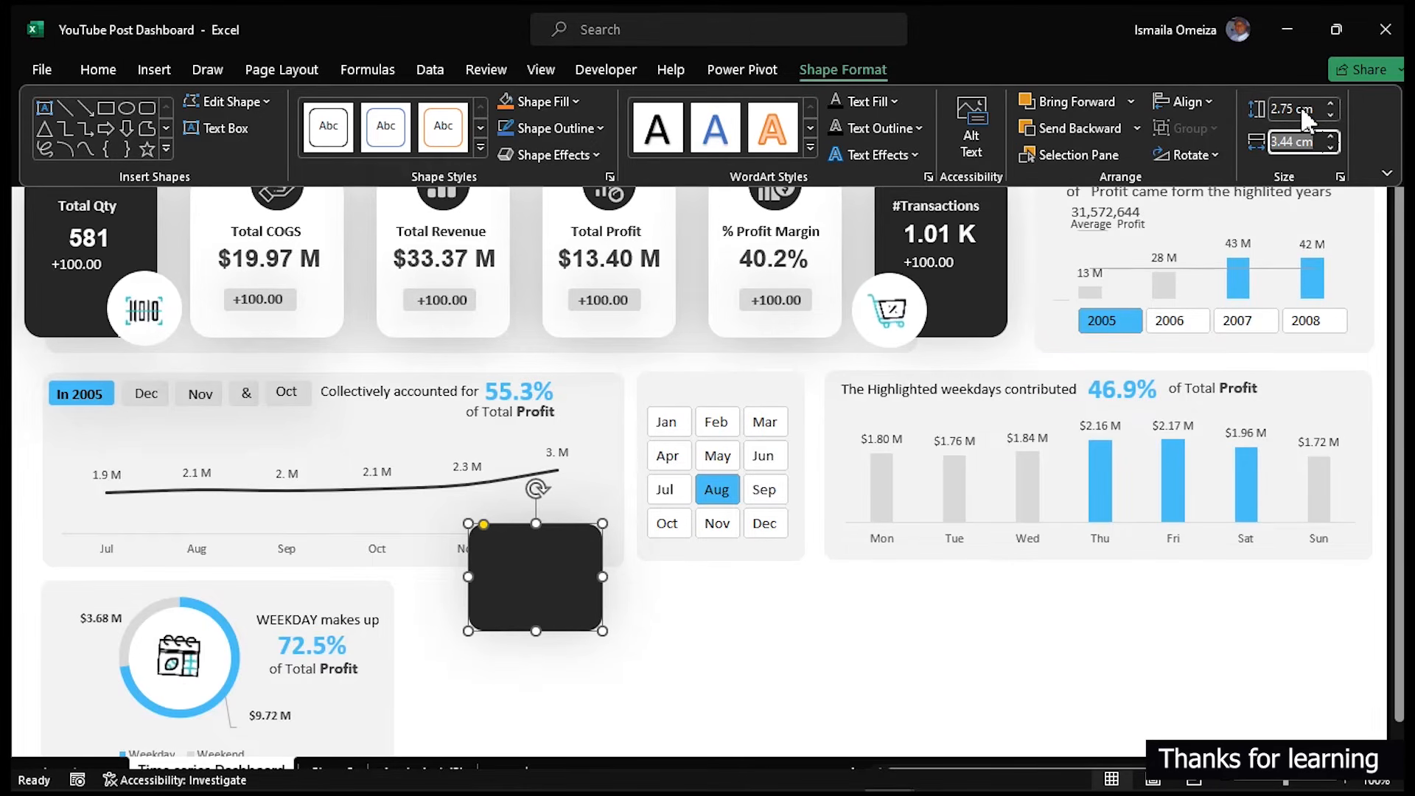
text(2.22)
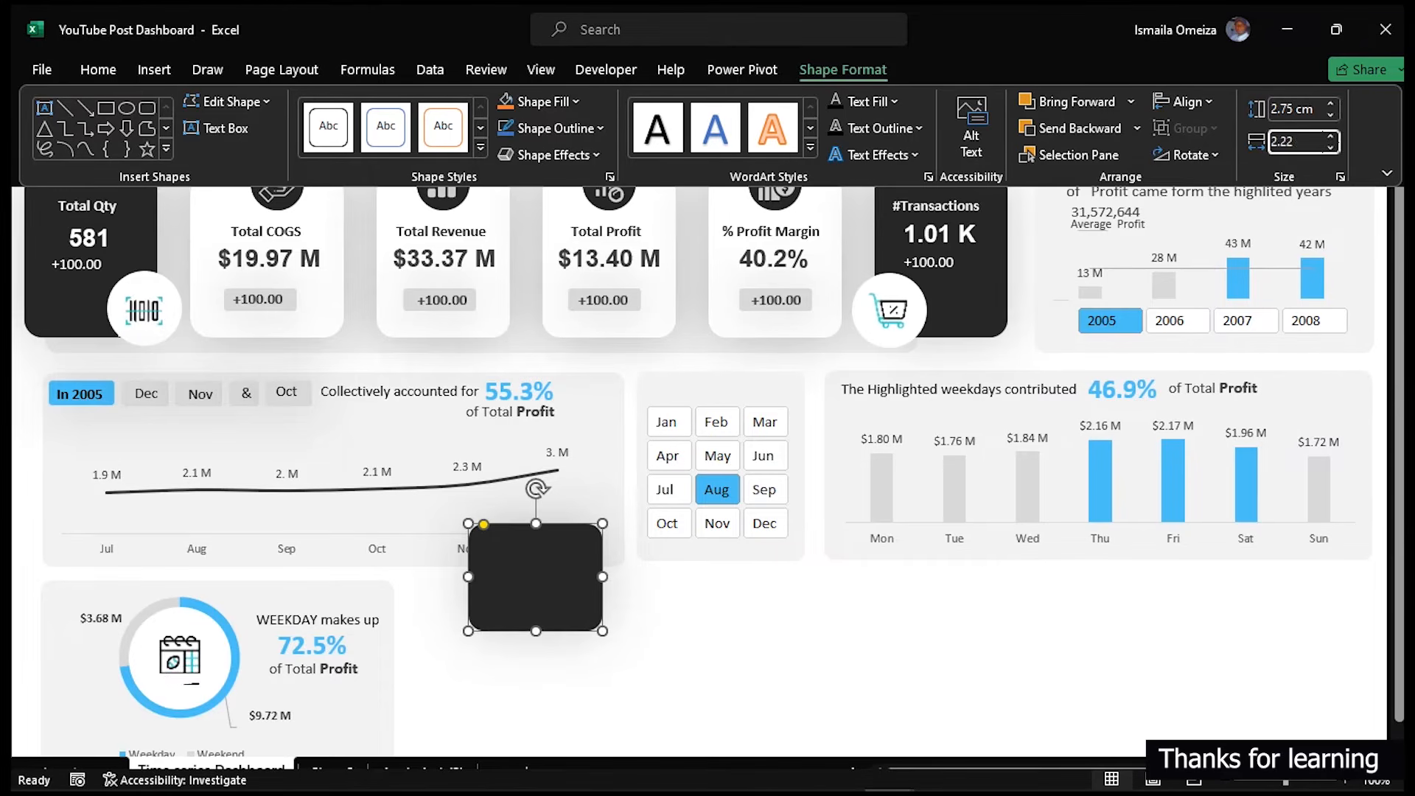
key(Return)
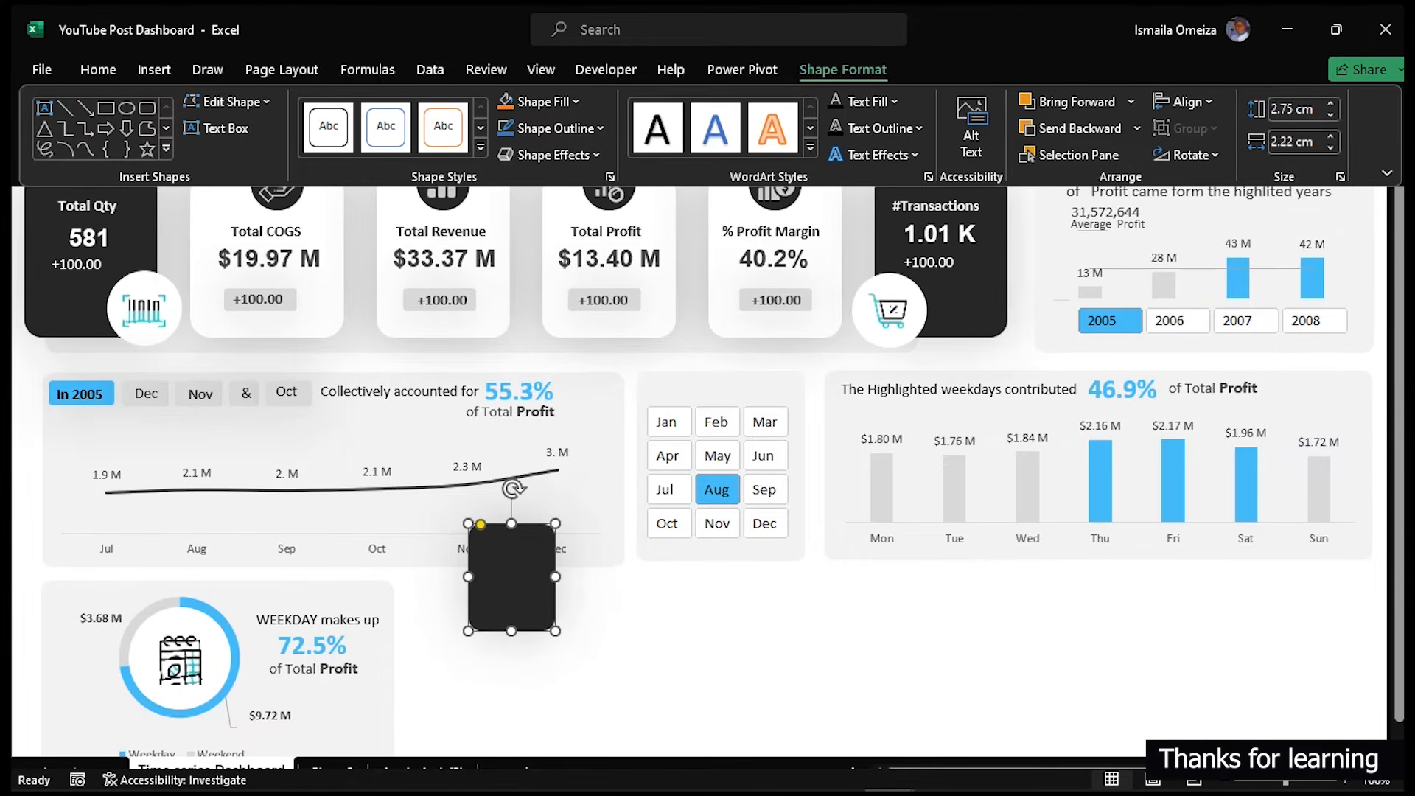
click(534, 553)
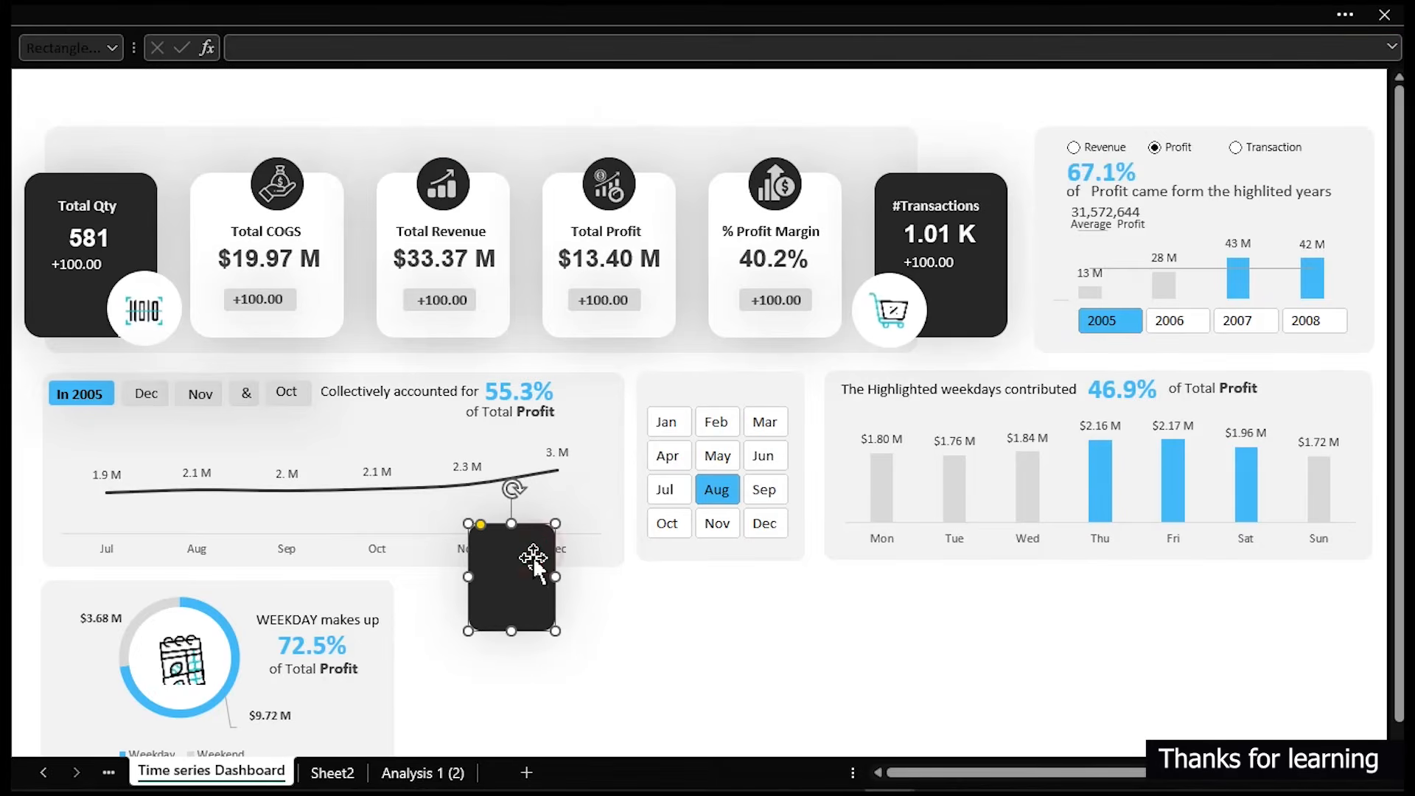
drag(533, 558, 609, 454)
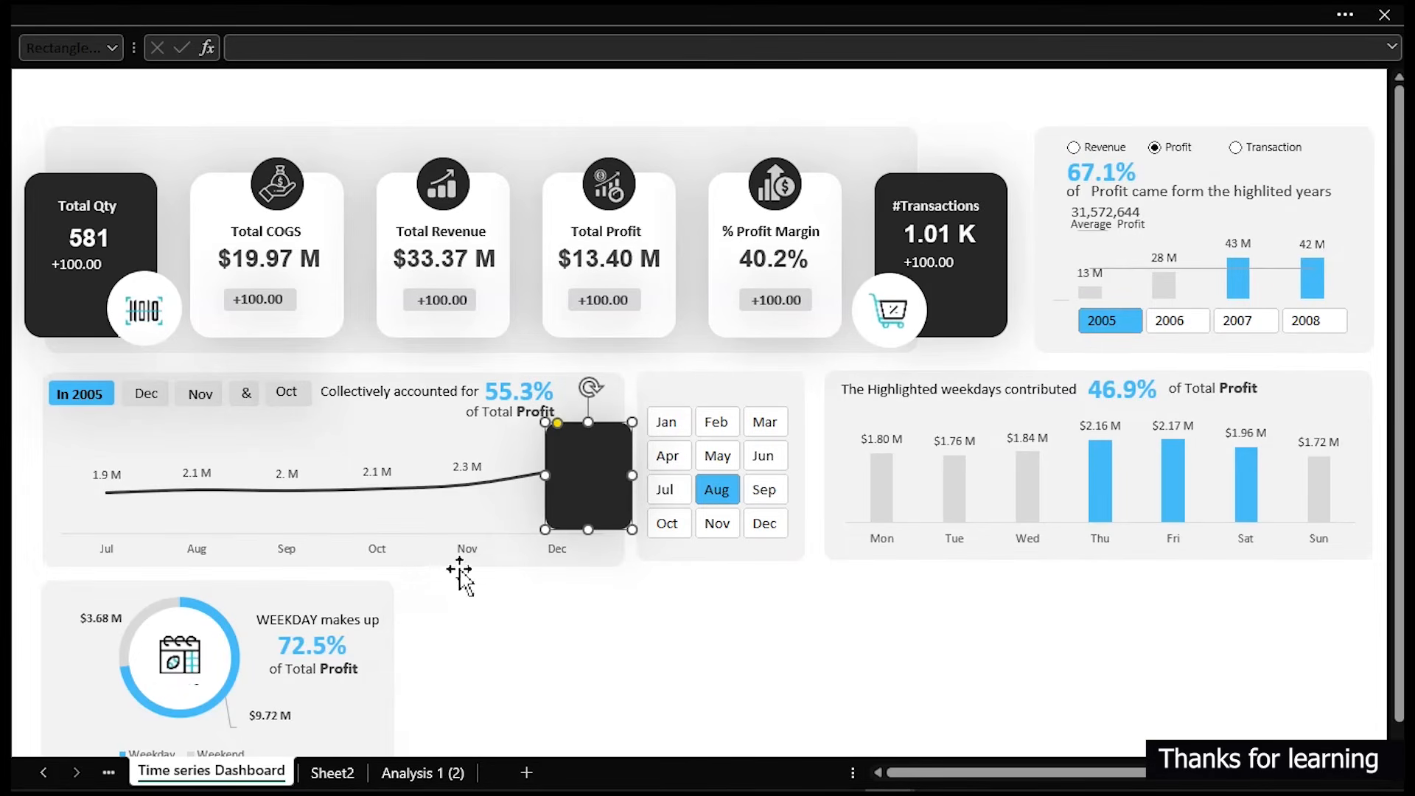
- Duplicate the doughnut section's background panel, place it beside the original, and stretch it wider
click(373, 594)
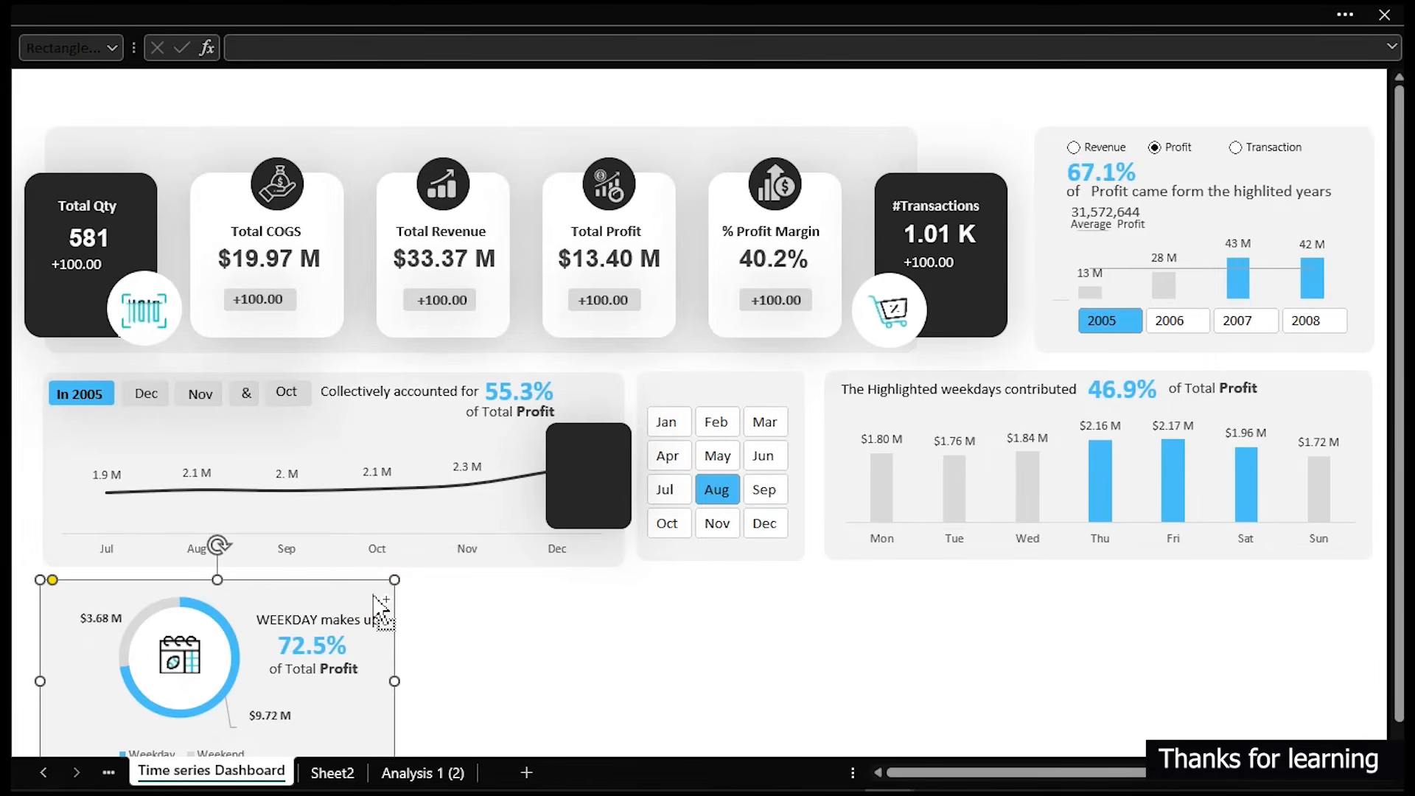
key(ctrl+d)
drag(365, 620, 715, 607)
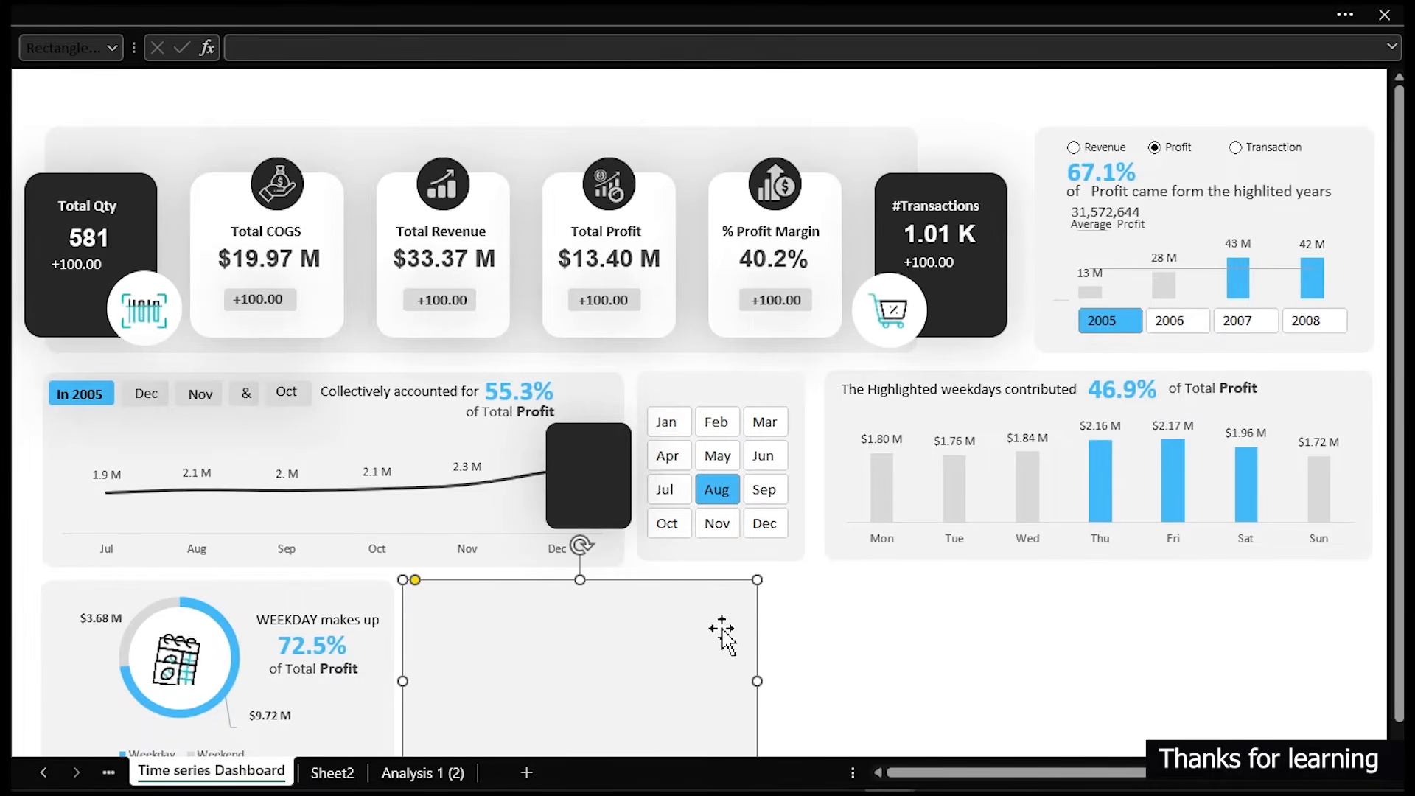
drag(757, 685, 1063, 679)
click(1144, 654)
scroll(1146, 654, down, 2)
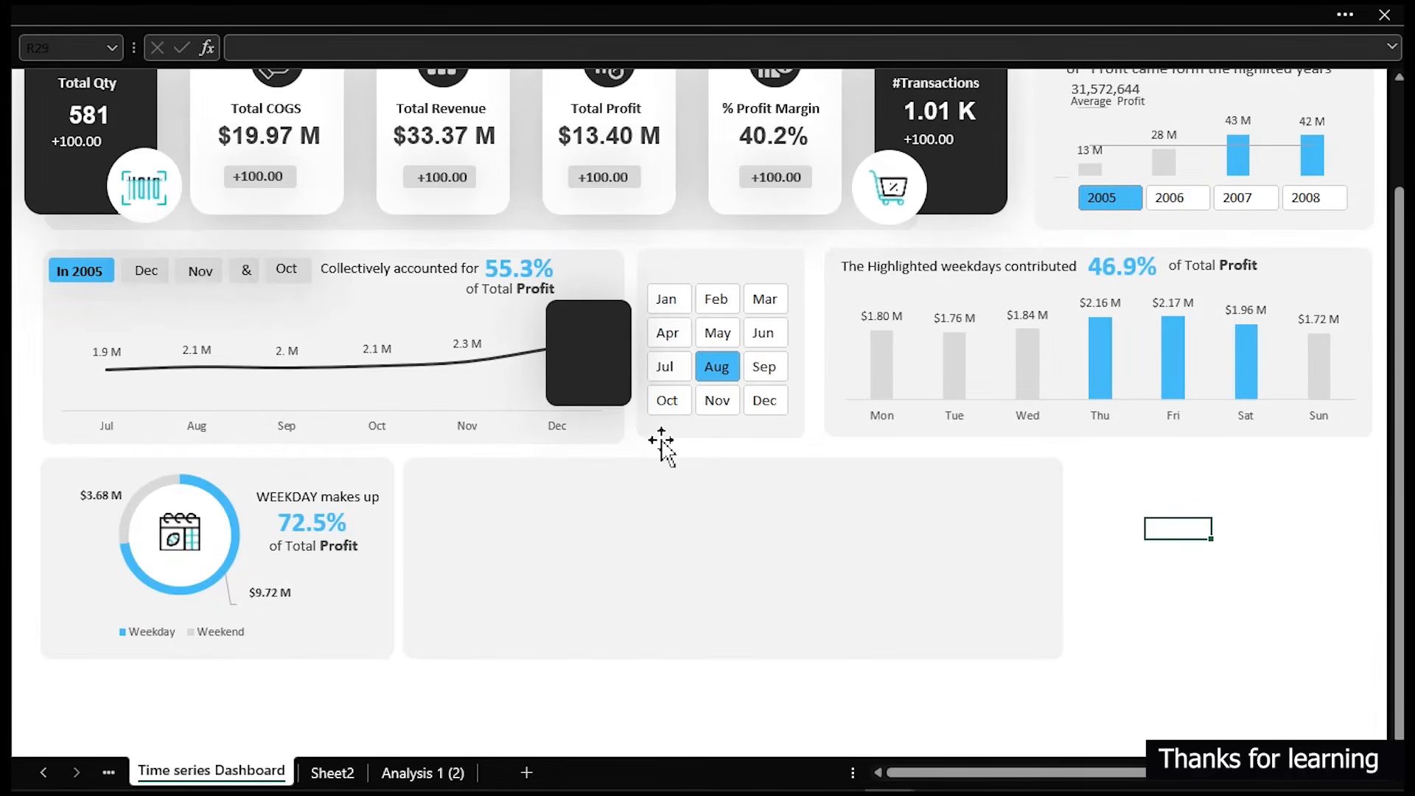
- Bring the duplicated dark card to the front and place it inside the new panel
click(603, 354)
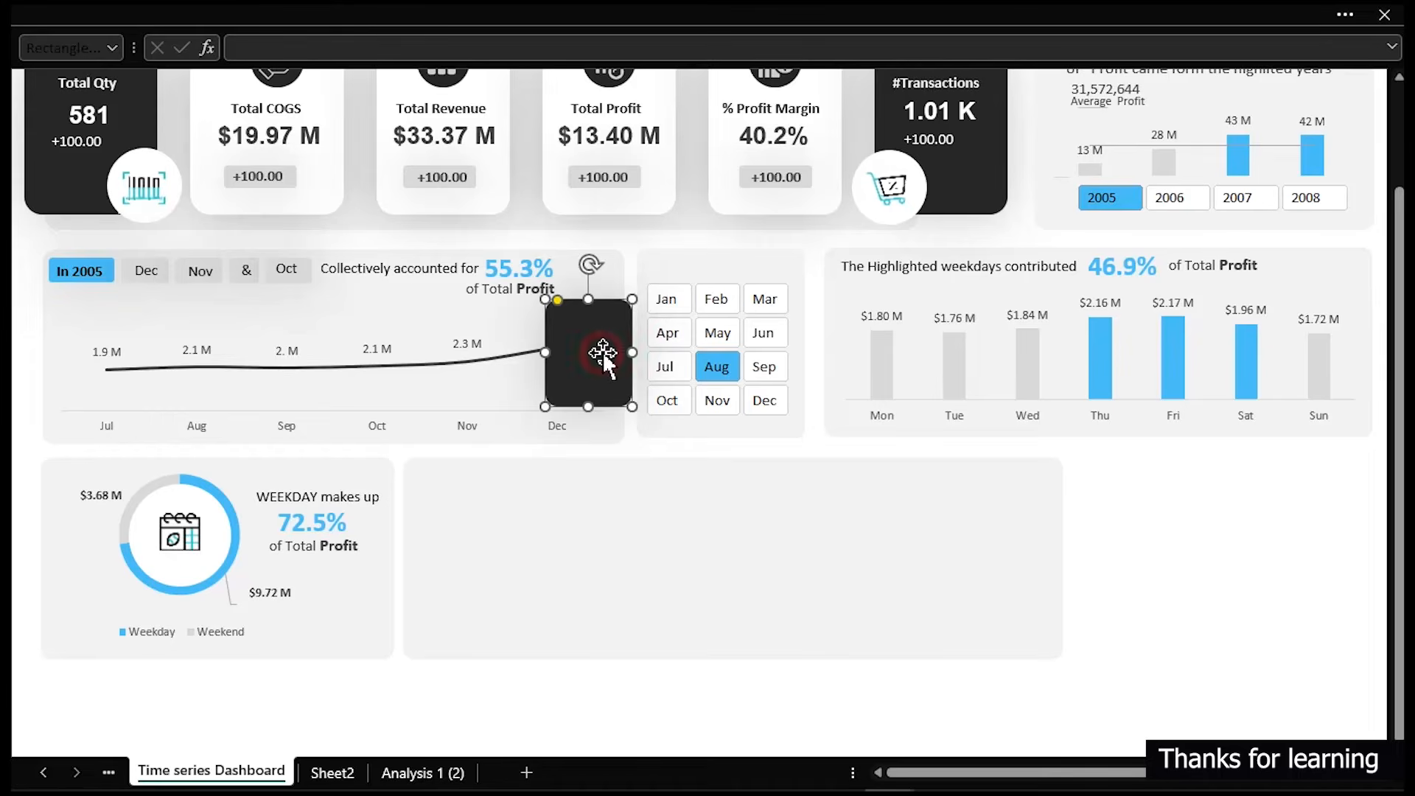
drag(603, 354, 631, 401)
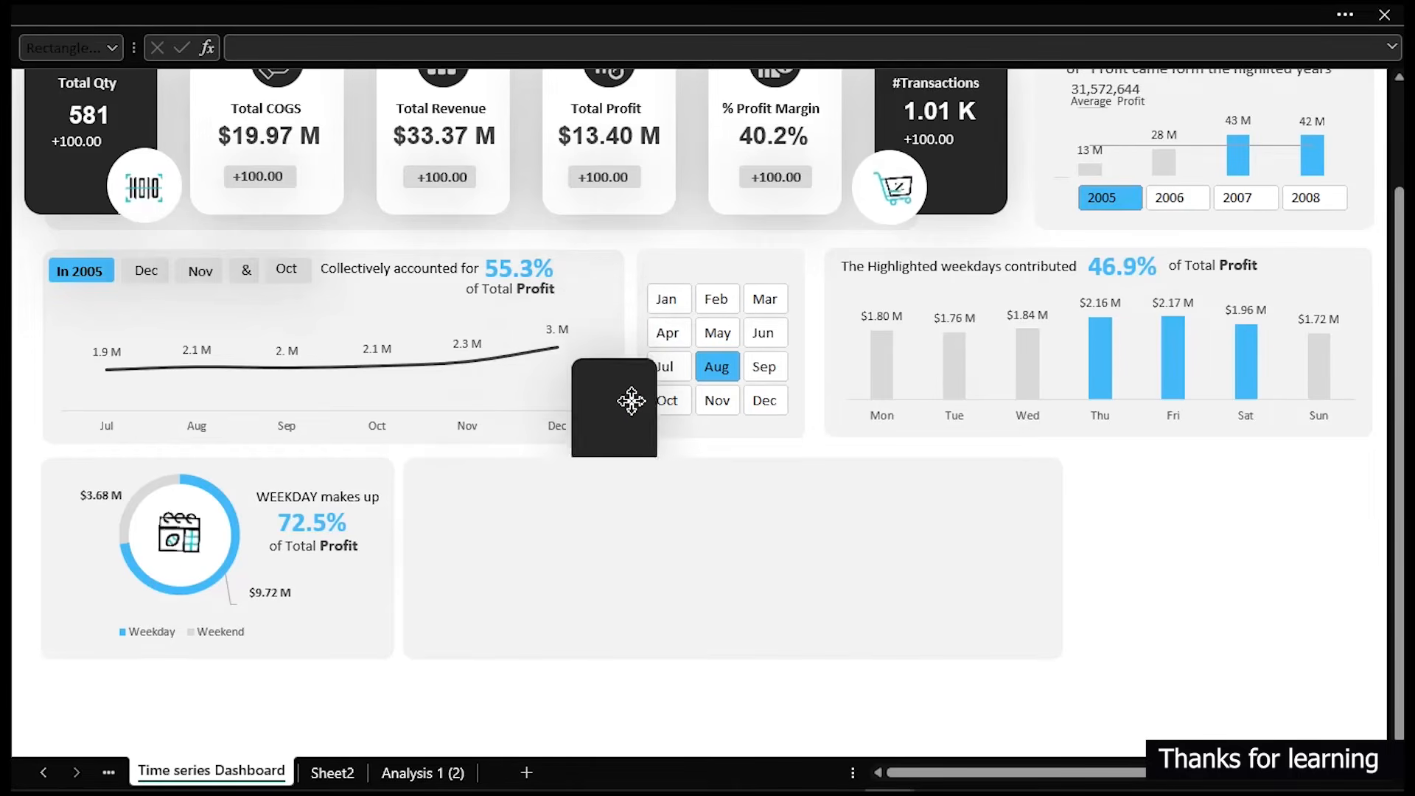
right_click(631, 401)
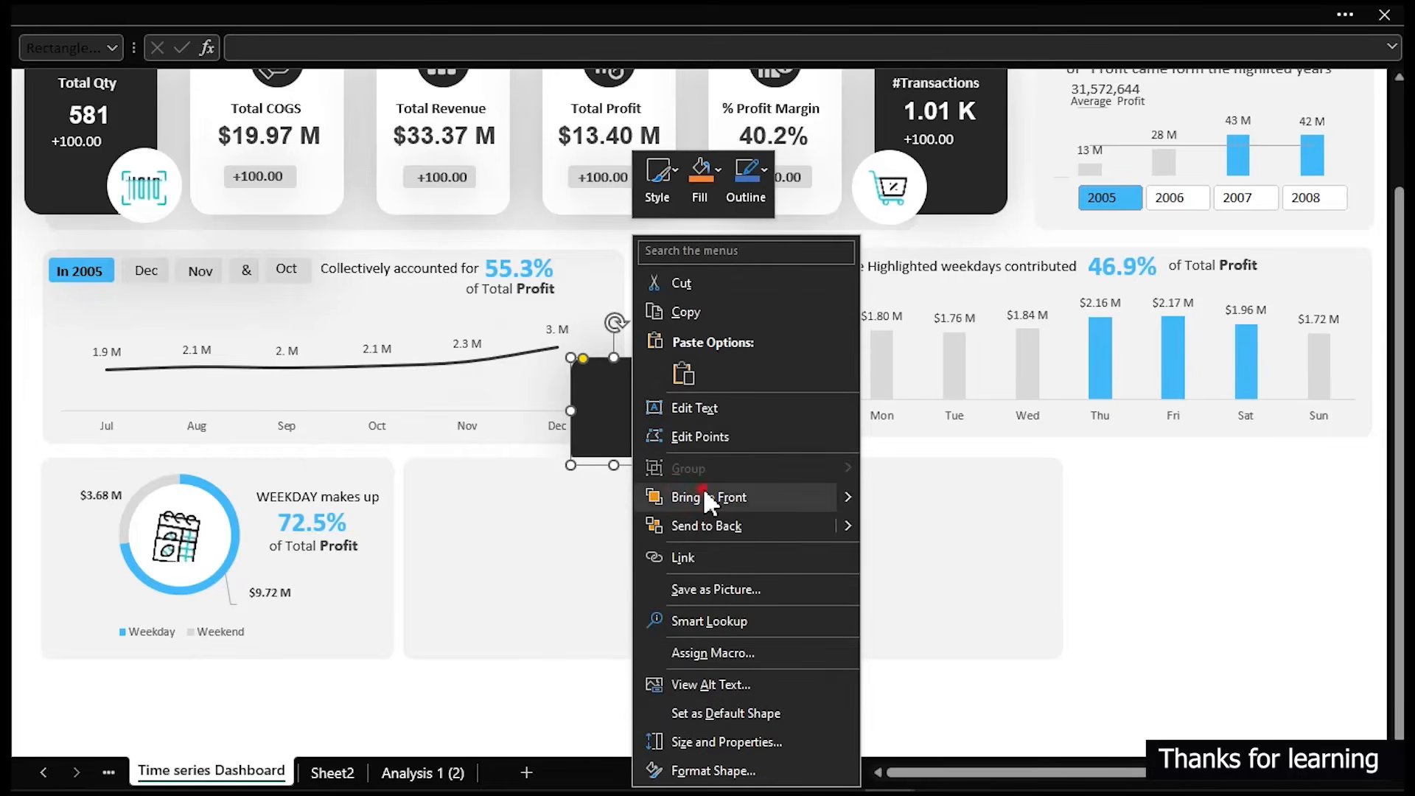
click(704, 488)
drag(631, 379, 493, 571)
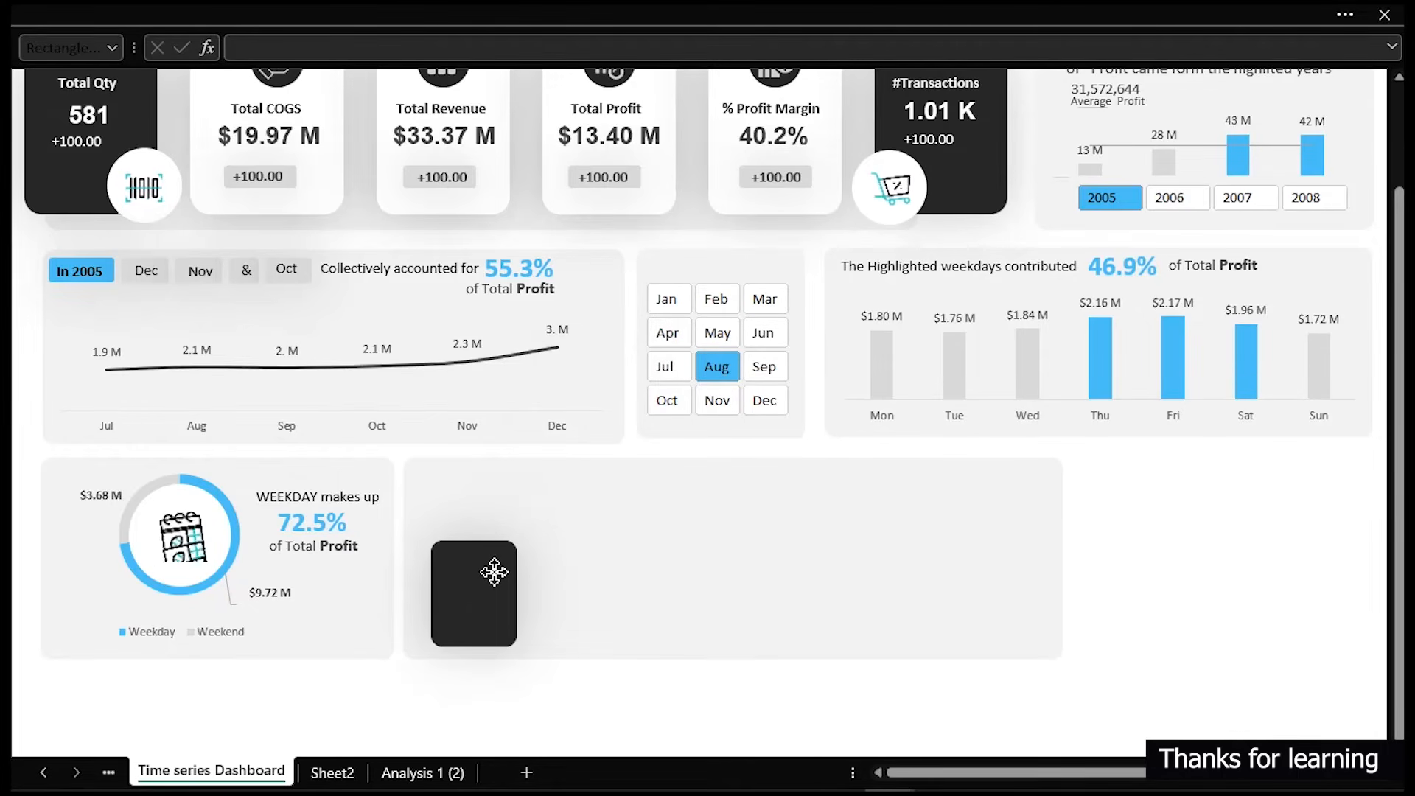
- Hide the formula bar
scroll(658, 509, up, 2)
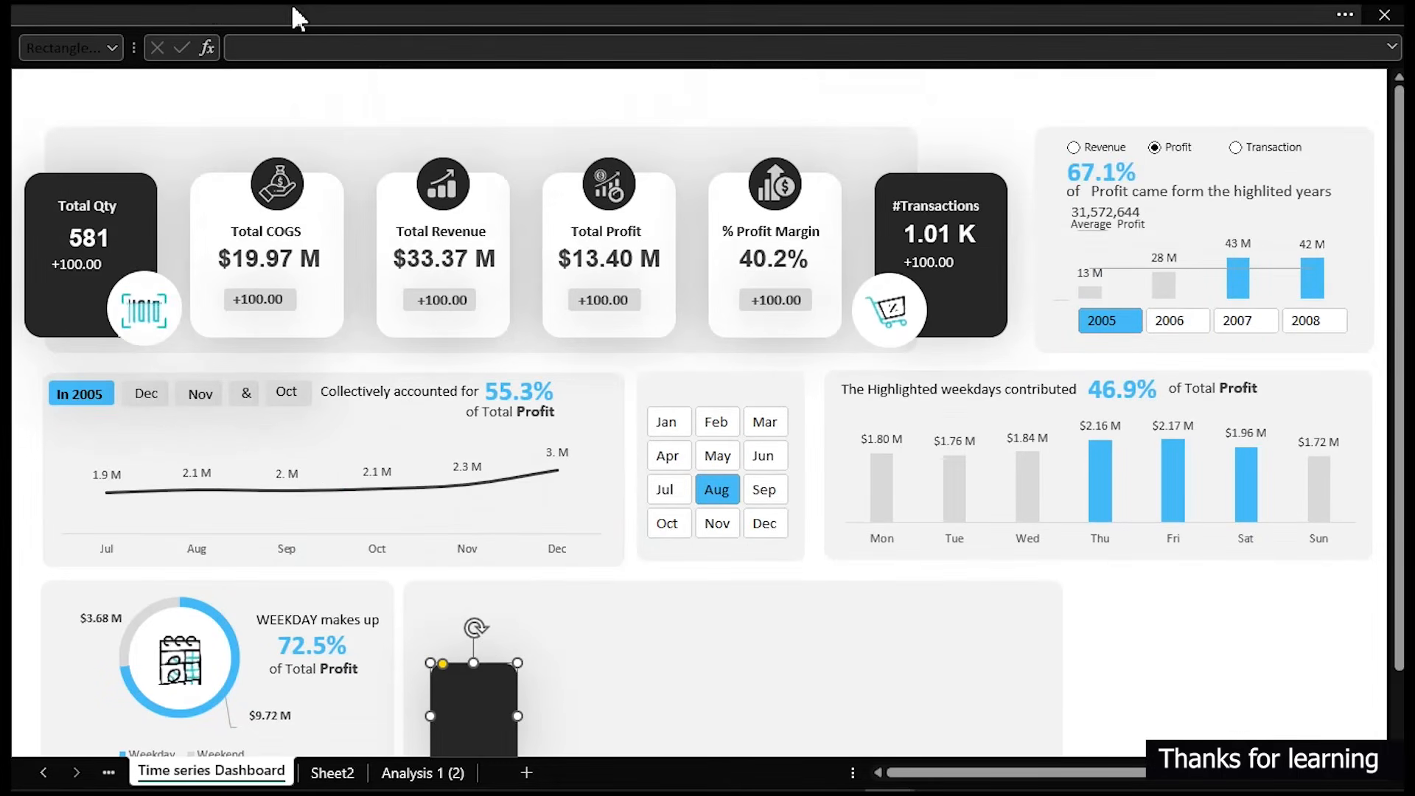
click(346, 14)
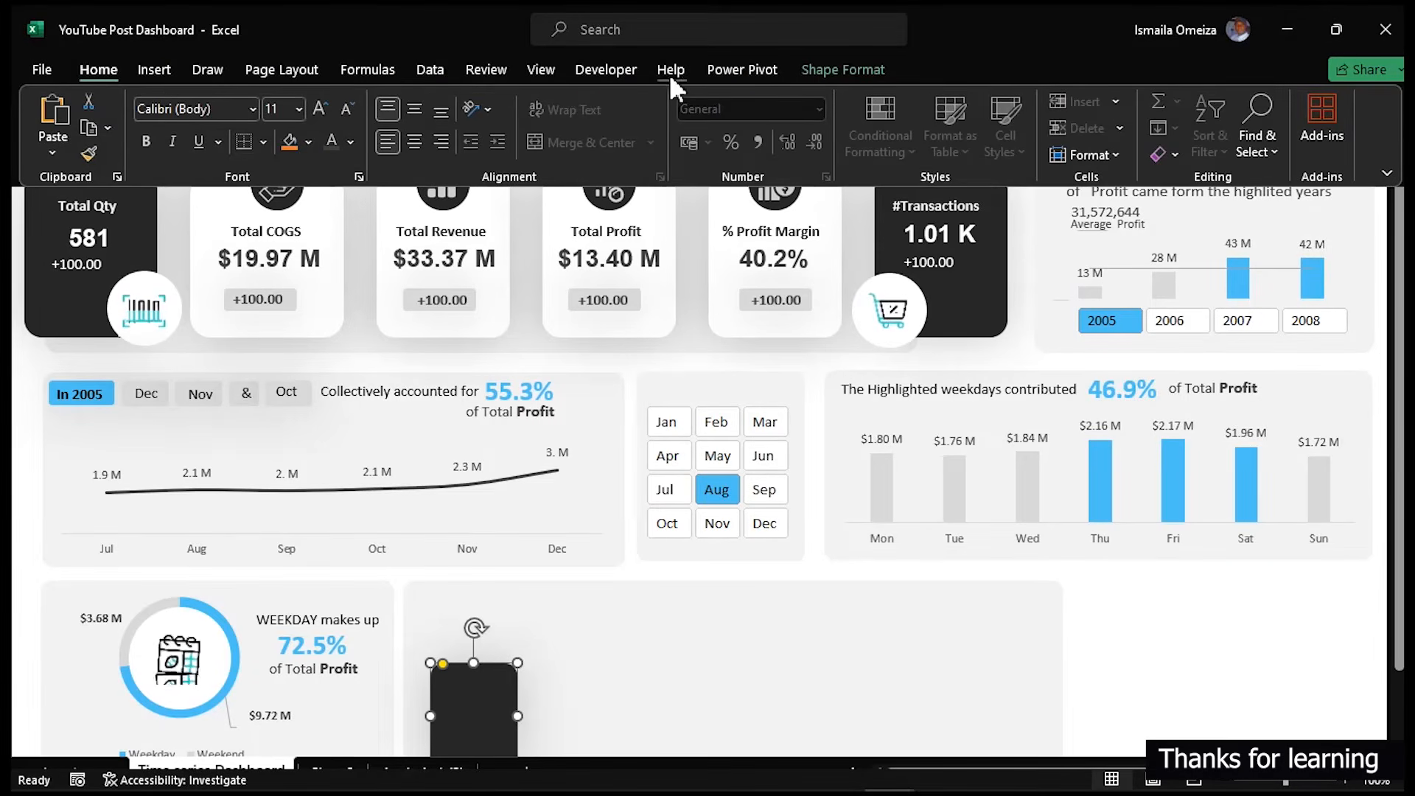
click(528, 68)
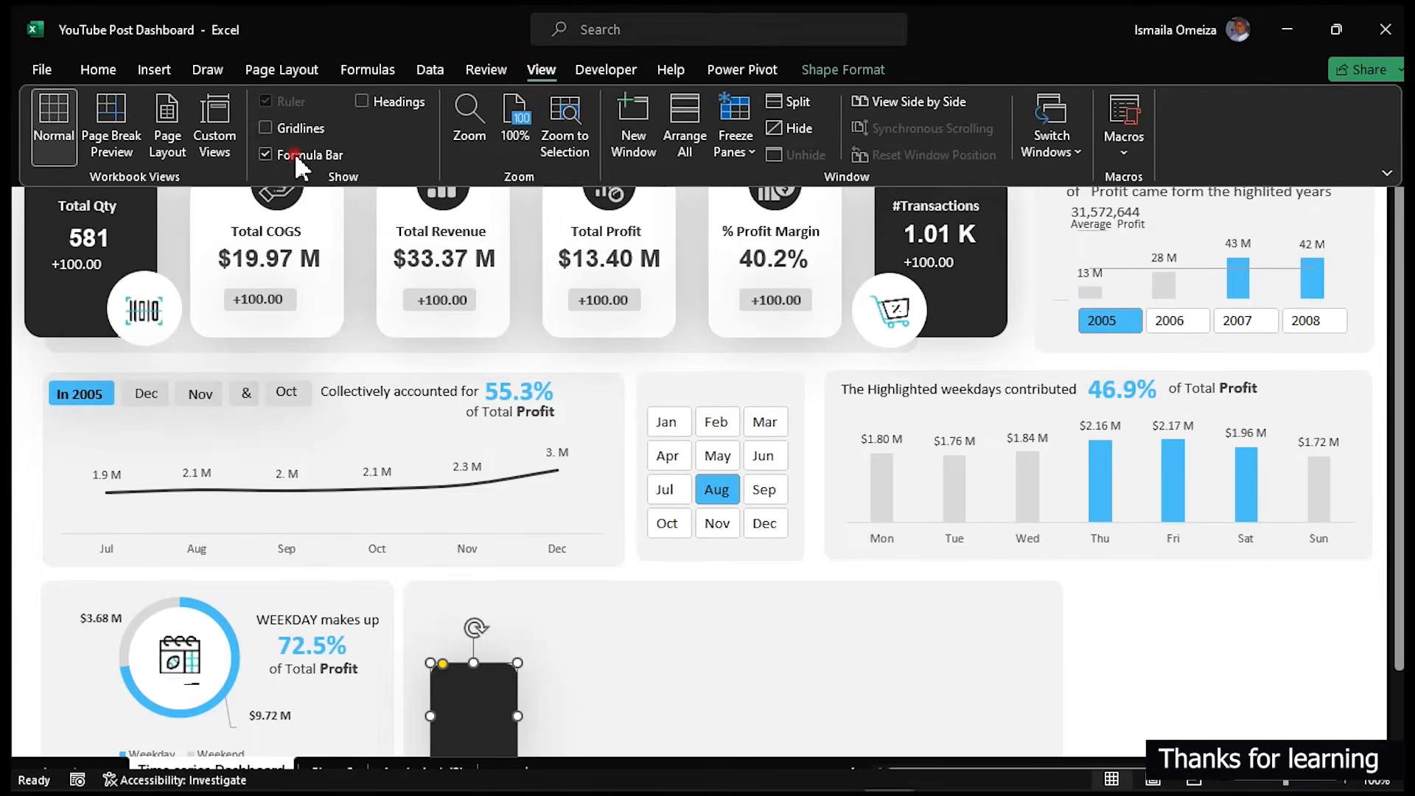
click(294, 153)
click(1369, 639)
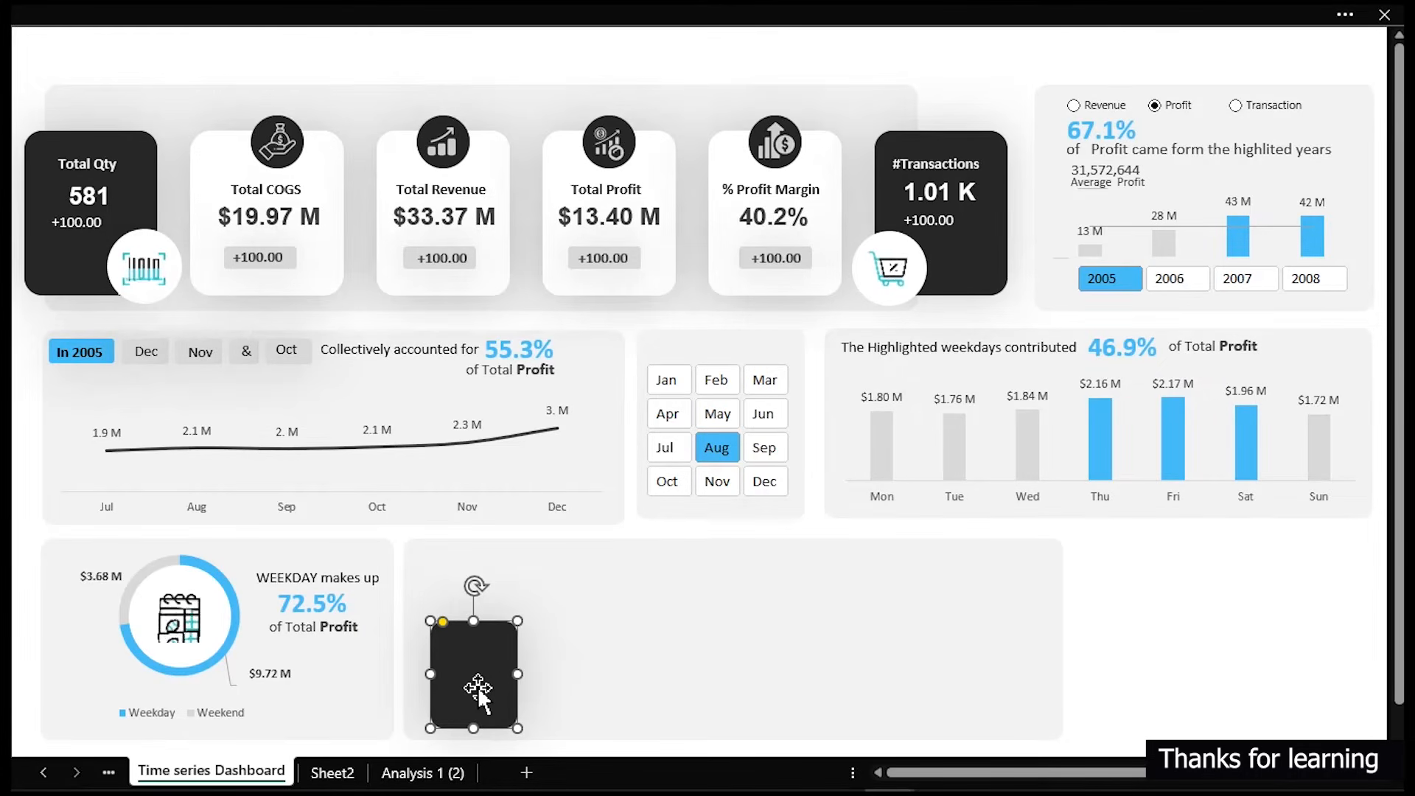
- Copy the dark card into a row of four evenly spaced cards inside the new panel, deleting the extra copy
drag(478, 688, 568, 675)
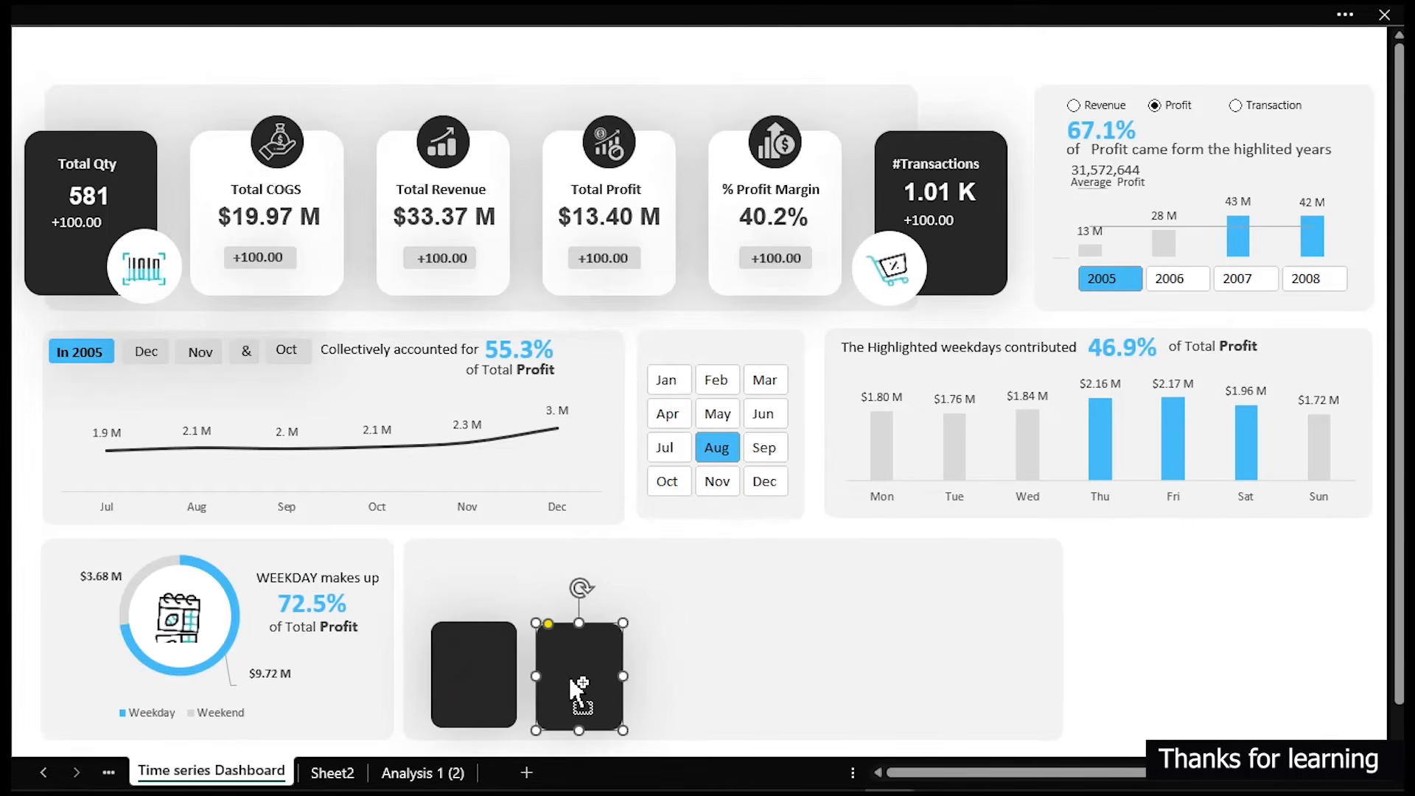
key(ctrl+d)
key(ctrl+d)
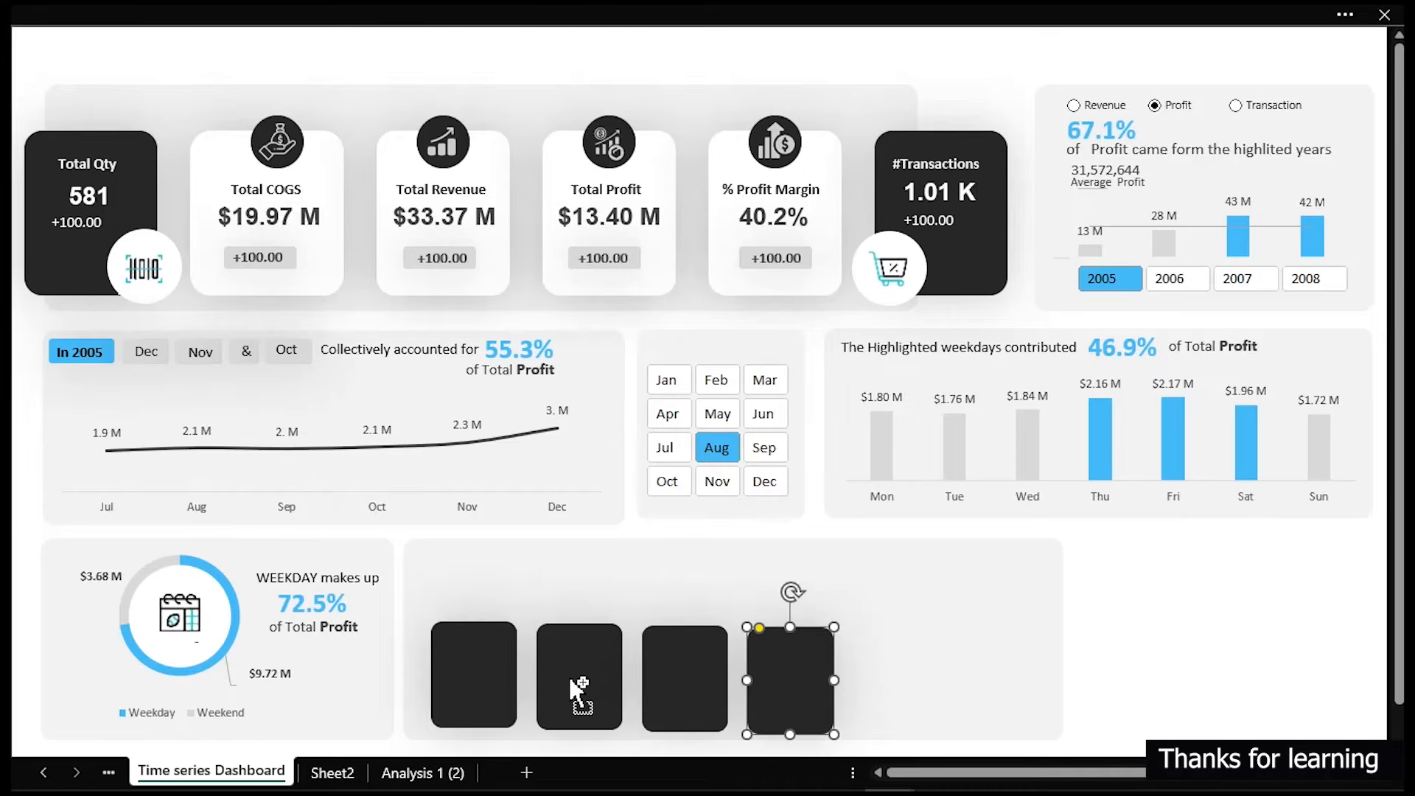
key(ctrl+d)
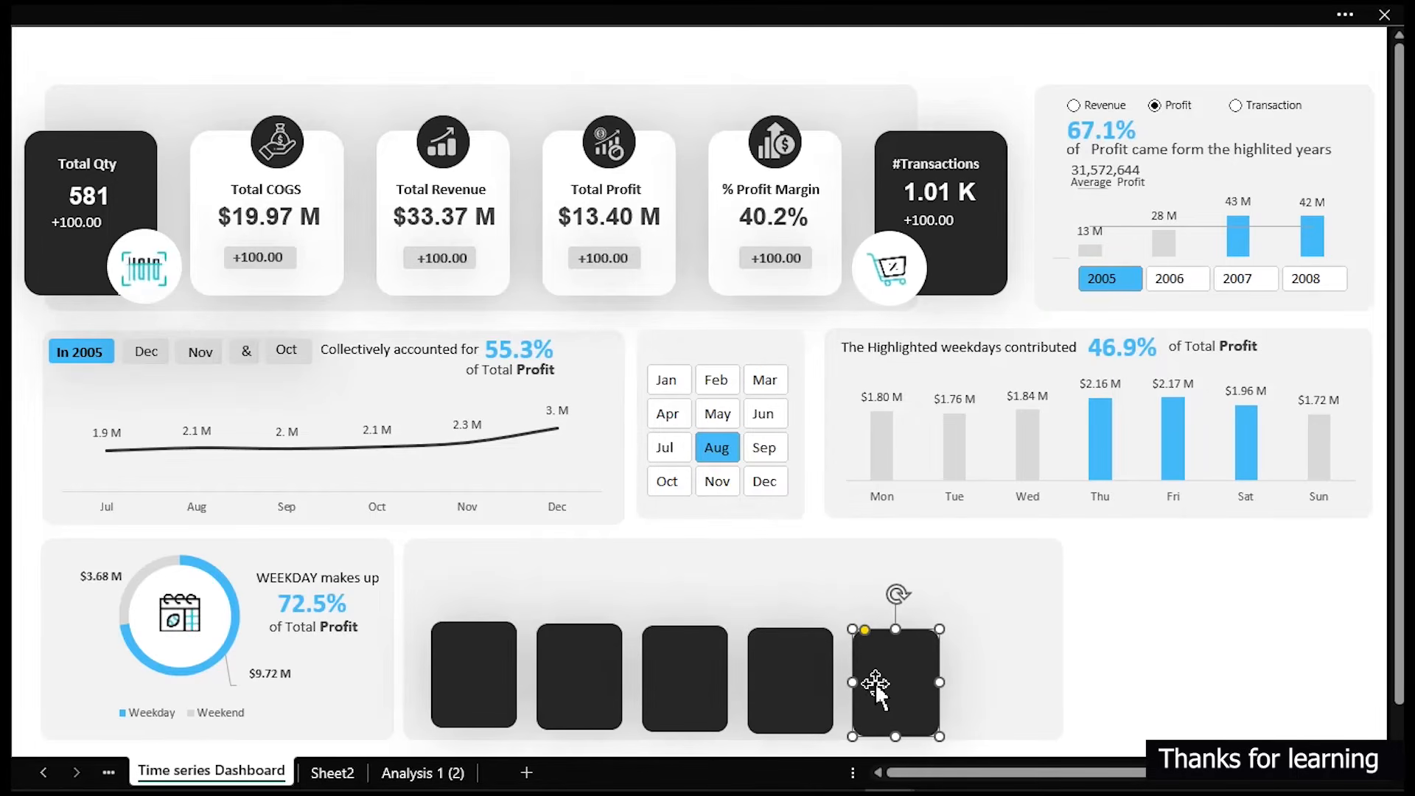
key(Delete)
drag(805, 679, 818, 688)
click(818, 688)
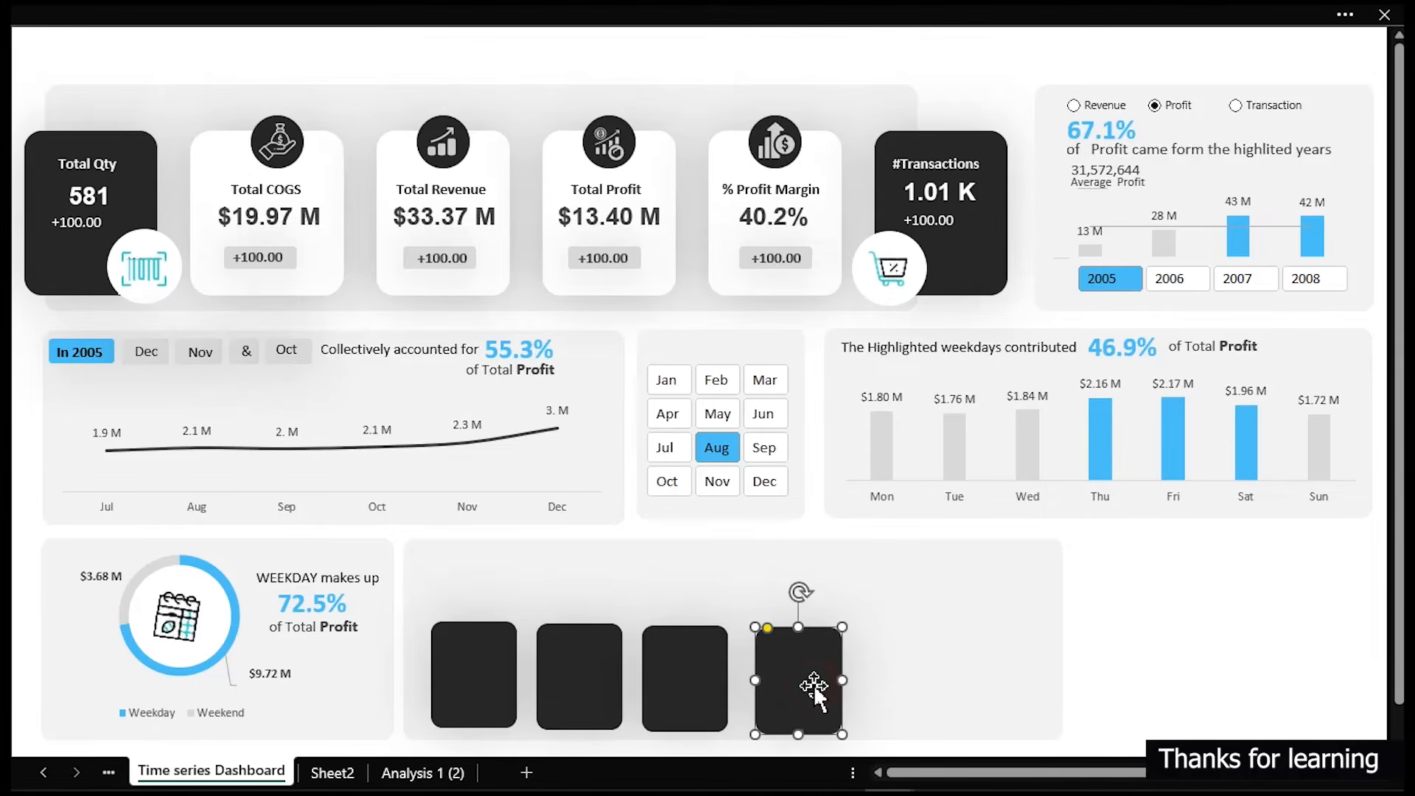
- Select the four dark cards and distribute them horizontally, then align their tops
drag(813, 686, 818, 684)
ctrl+click(686, 697)
ctrl+click(571, 689)
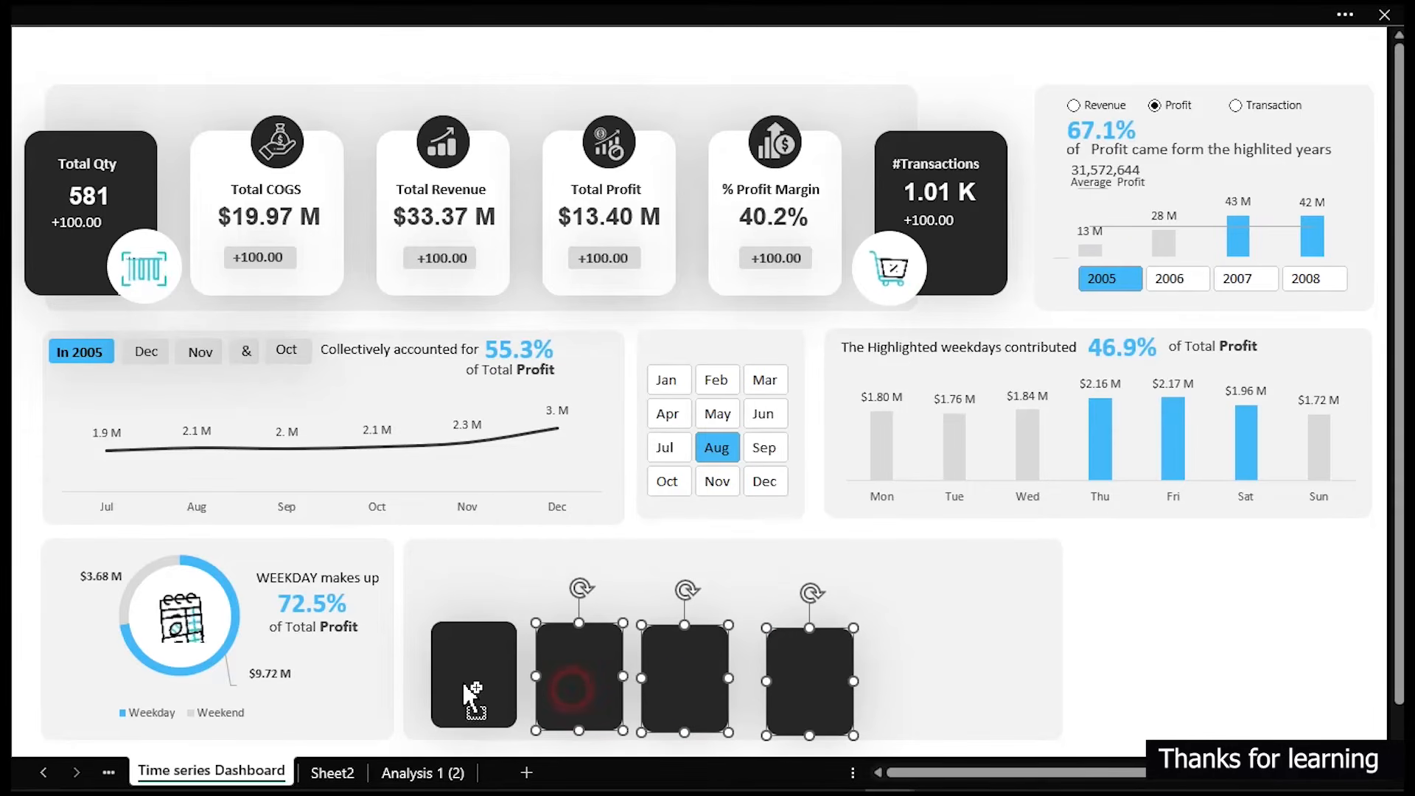
ctrl+click(464, 682)
click(885, 18)
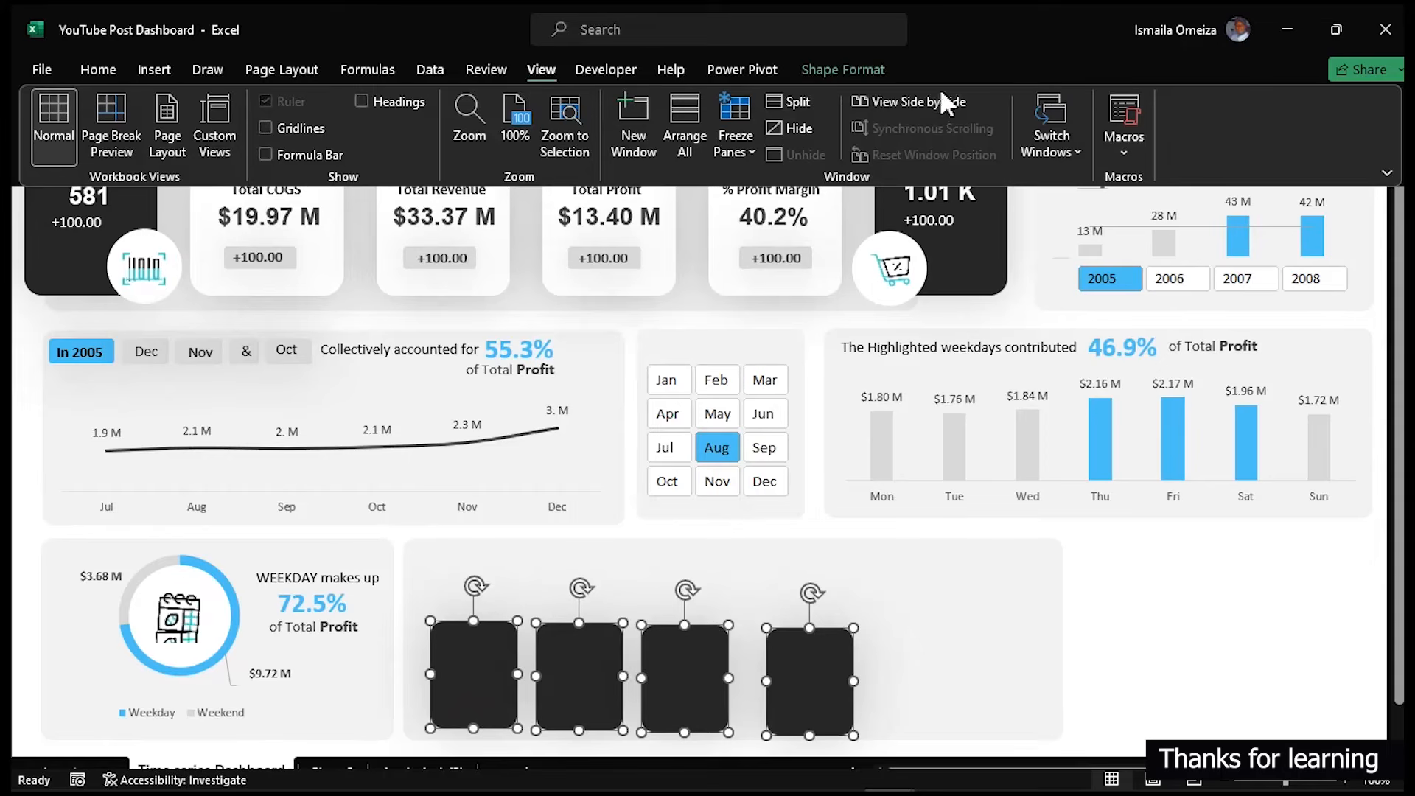
click(841, 74)
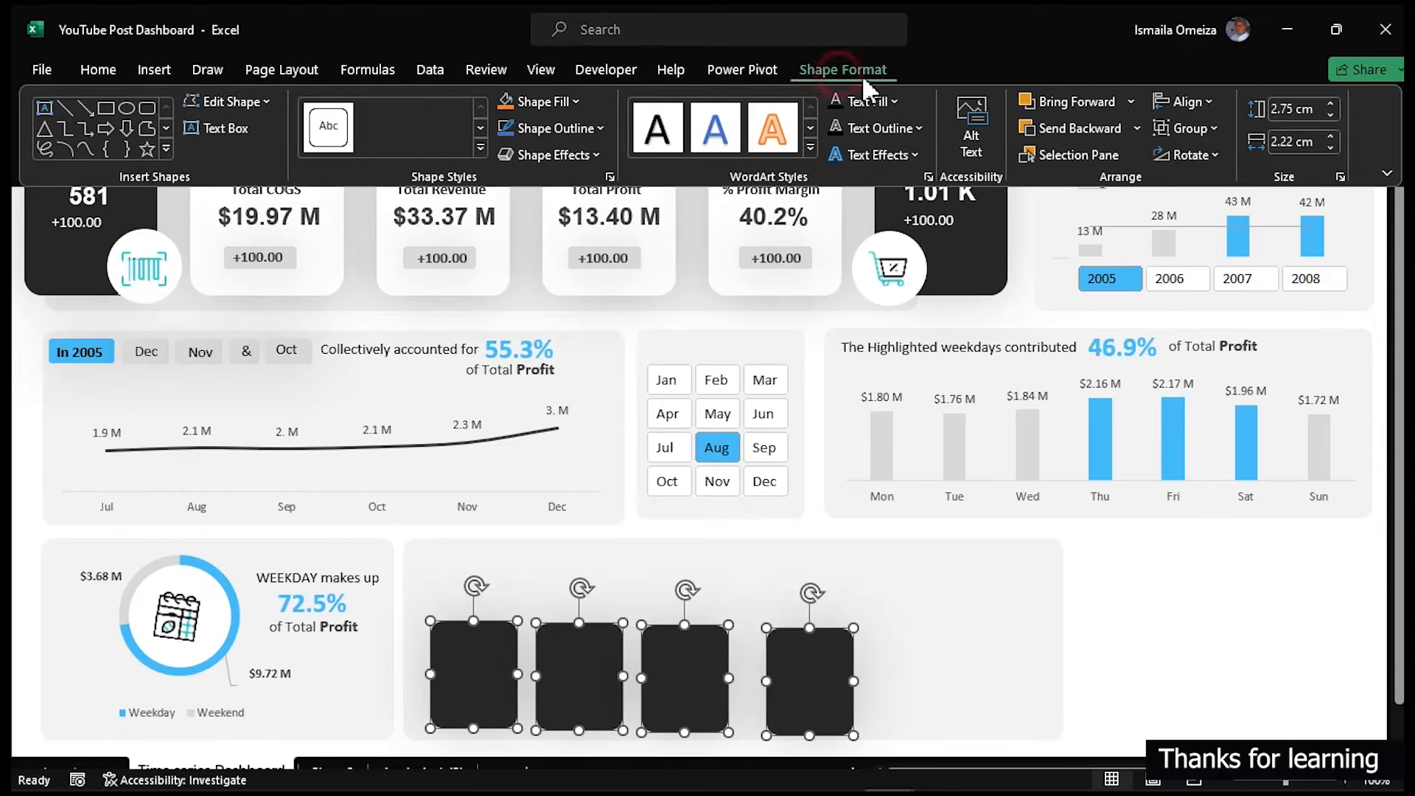
click(1188, 103)
click(1232, 306)
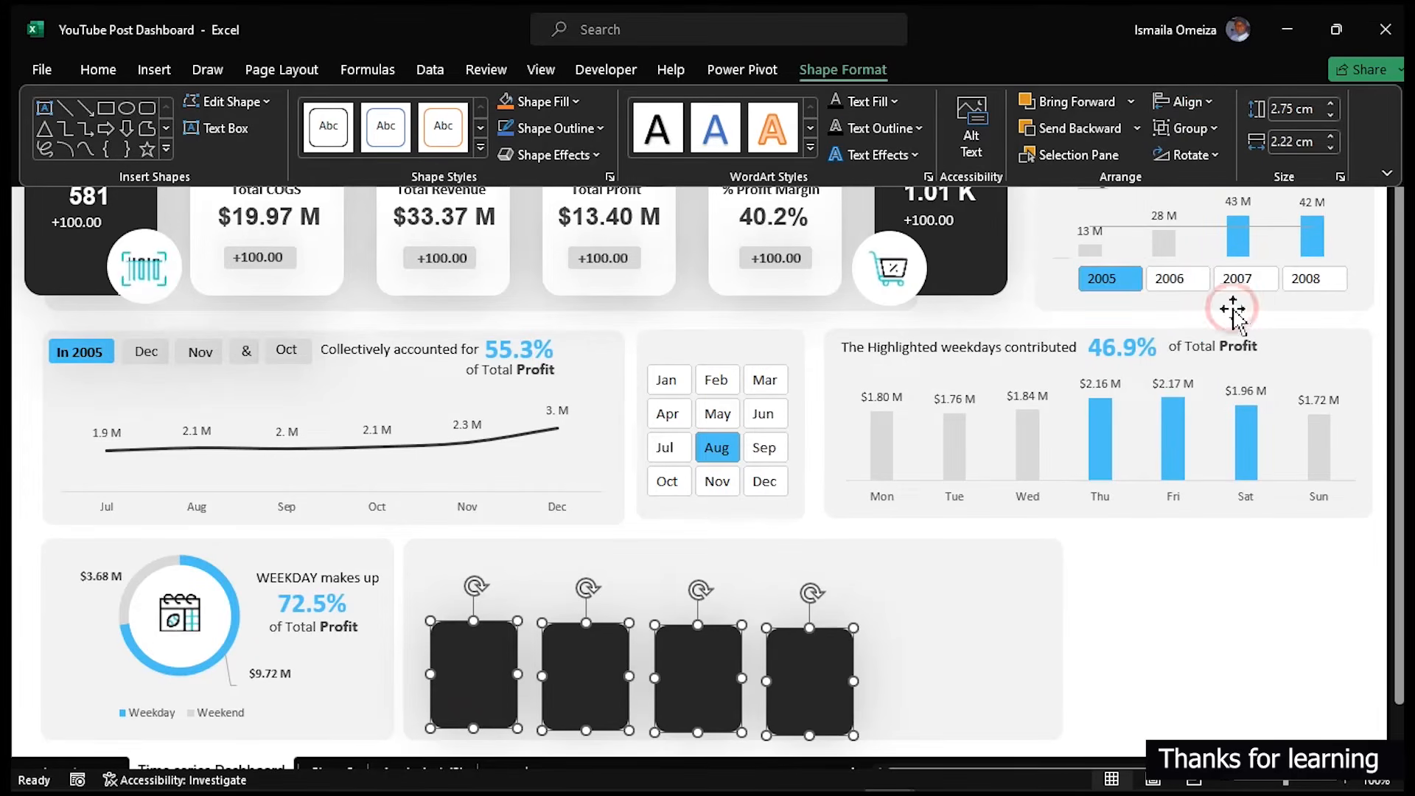
click(1184, 101)
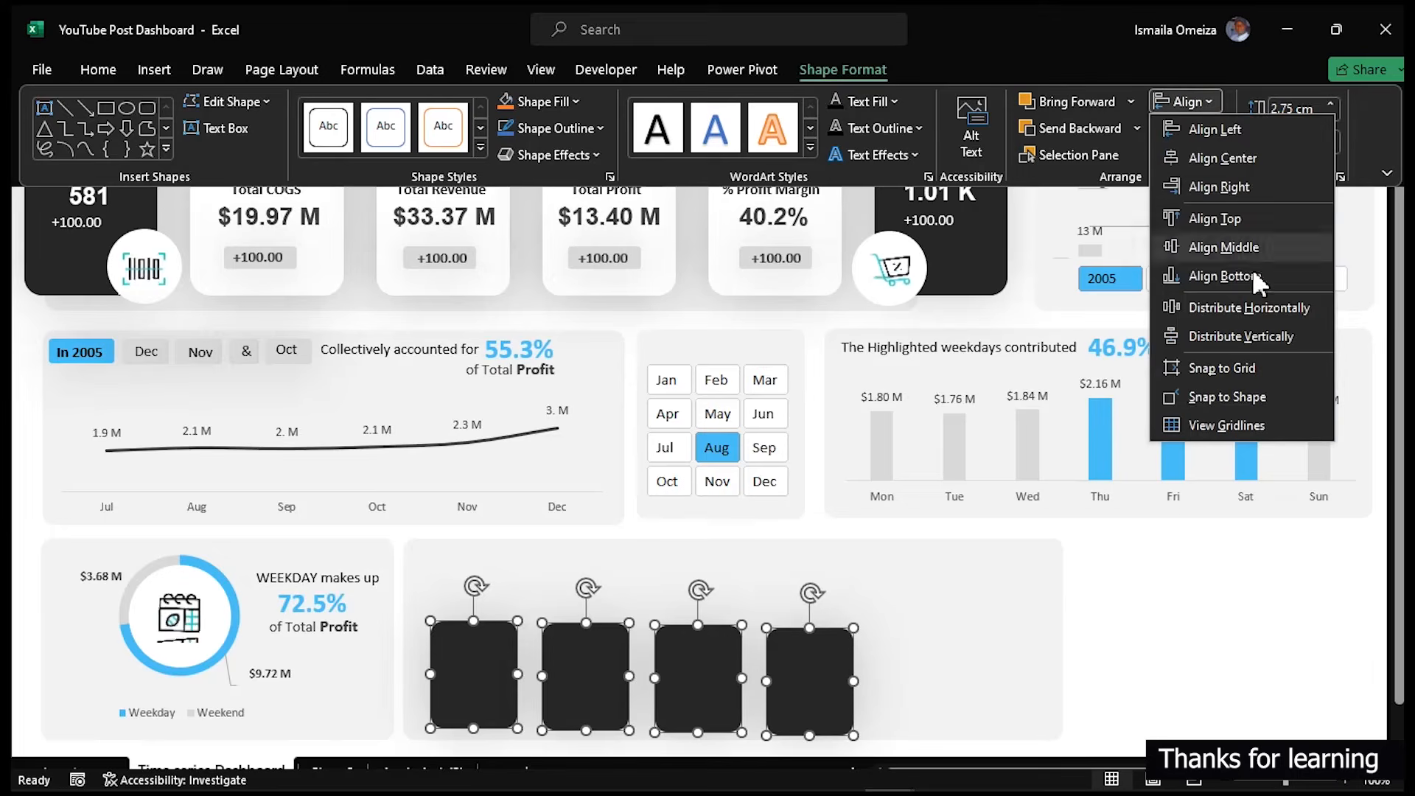
click(1254, 334)
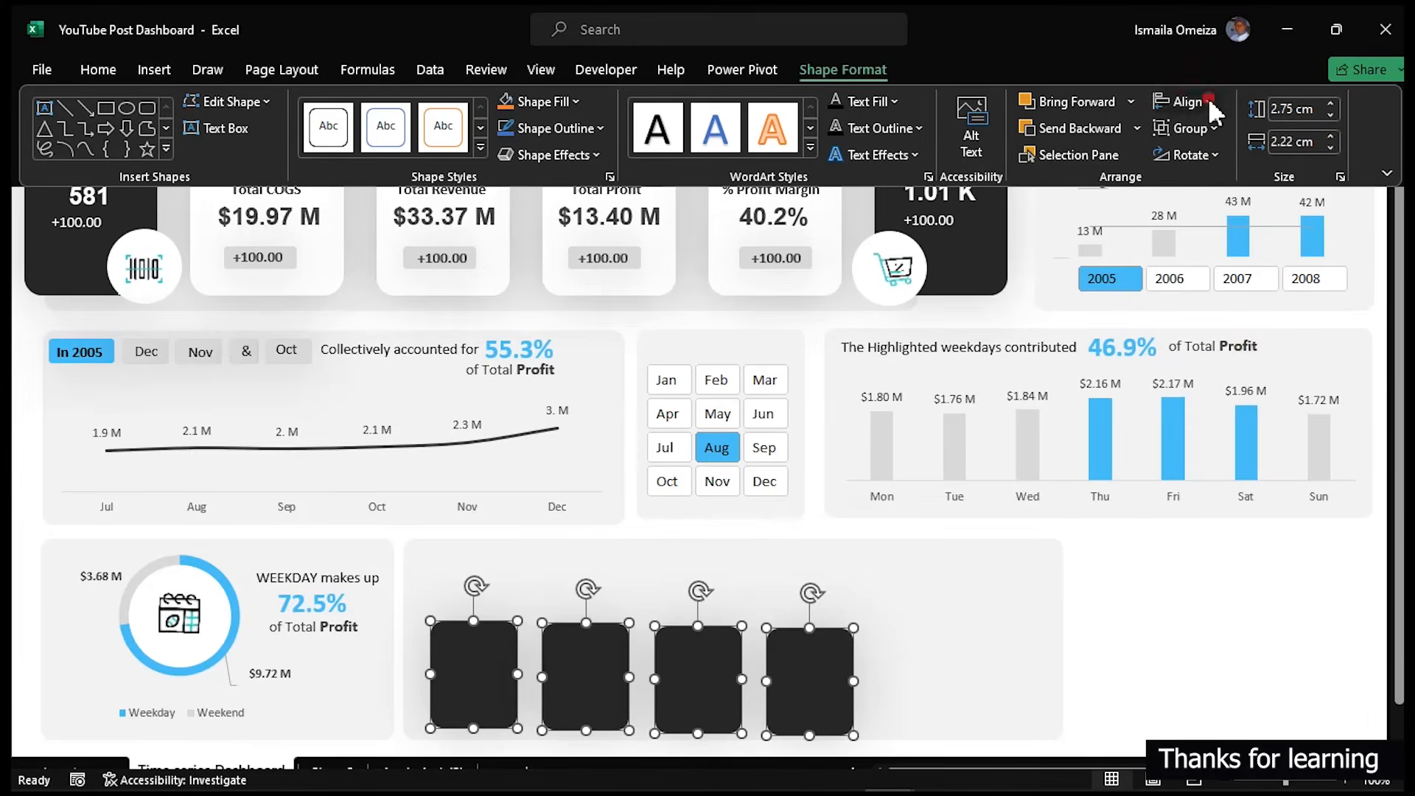
click(1208, 97)
click(1250, 212)
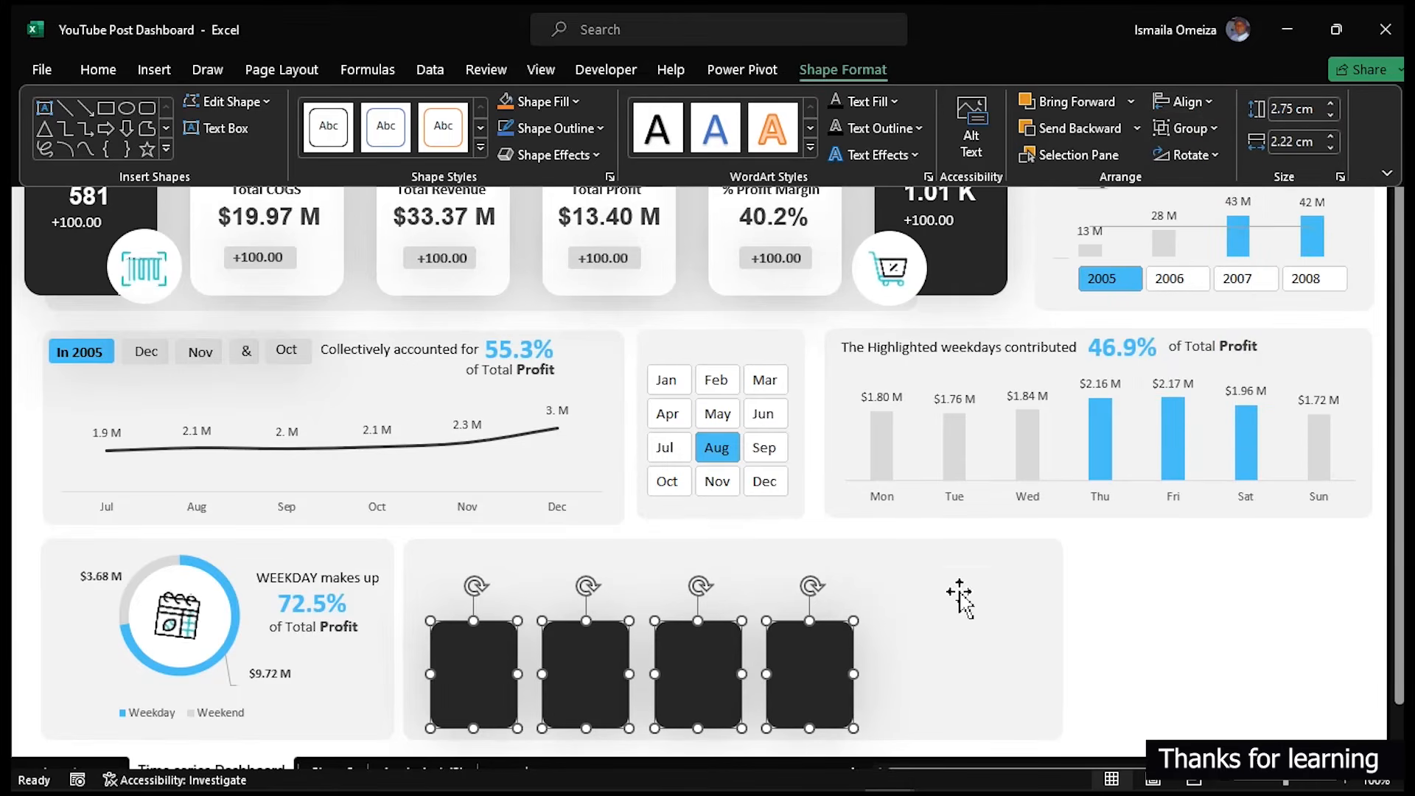
click(1173, 621)
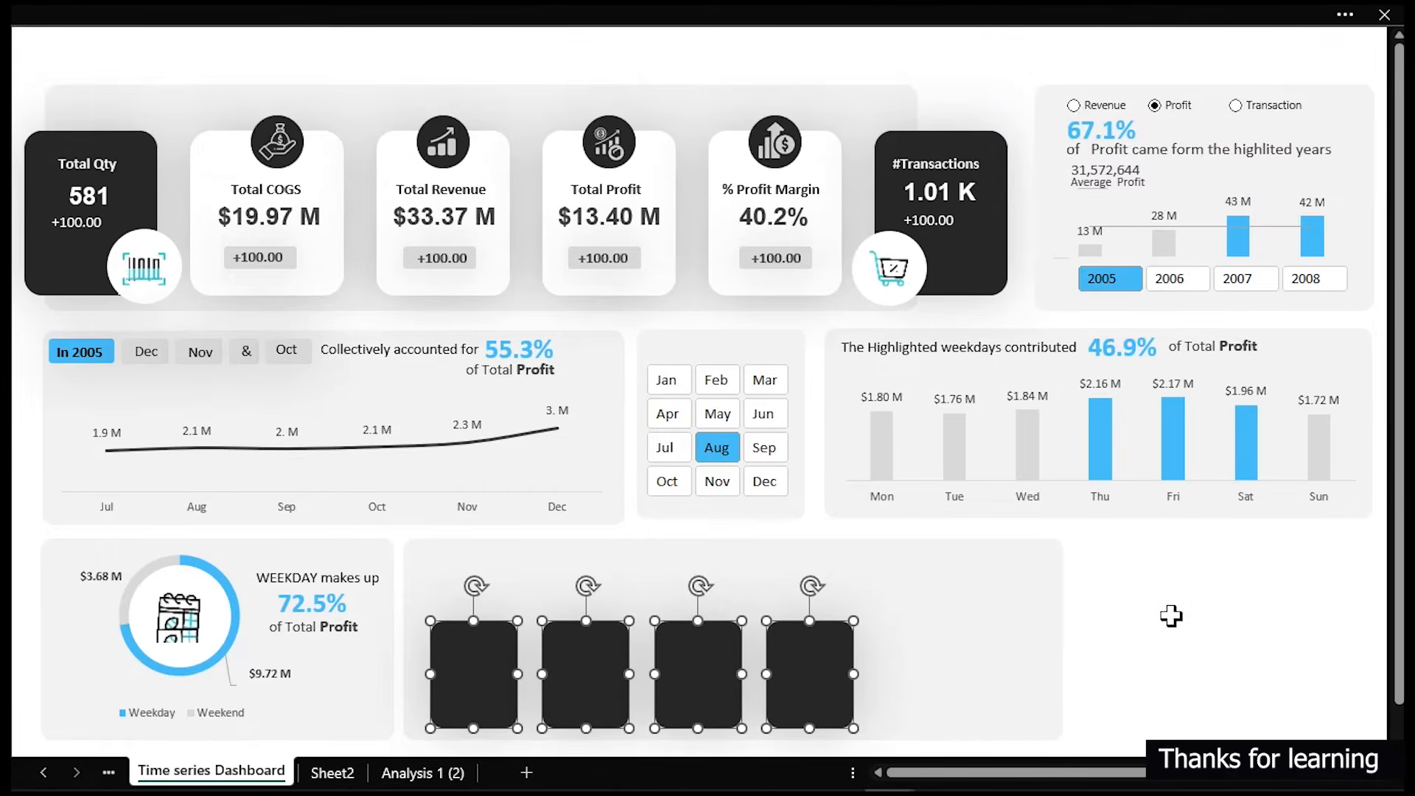
click(1172, 616)
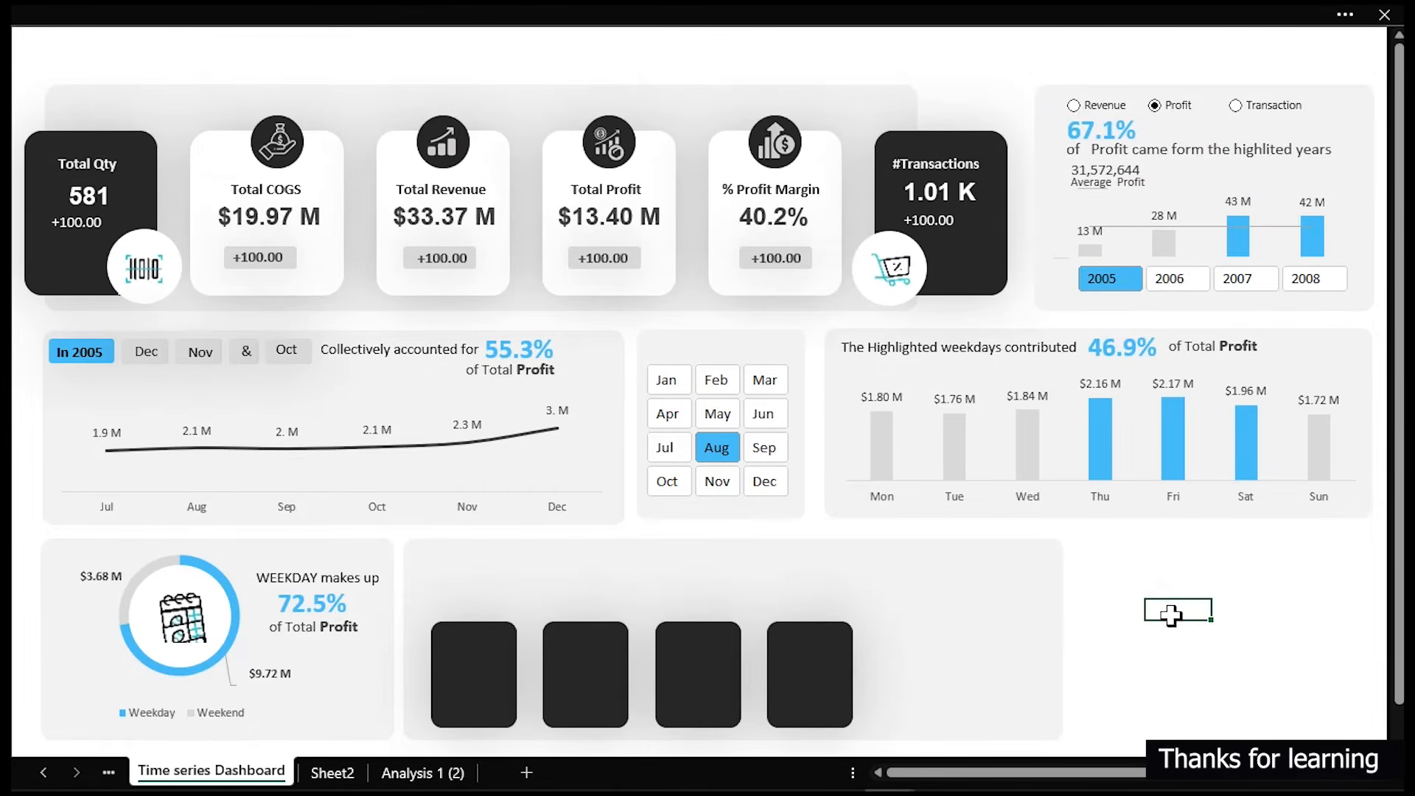
- Copy the yellow and orange swatch shapes from Sheet2 and paste them onto the dashboard above the card panel
click(343, 773)
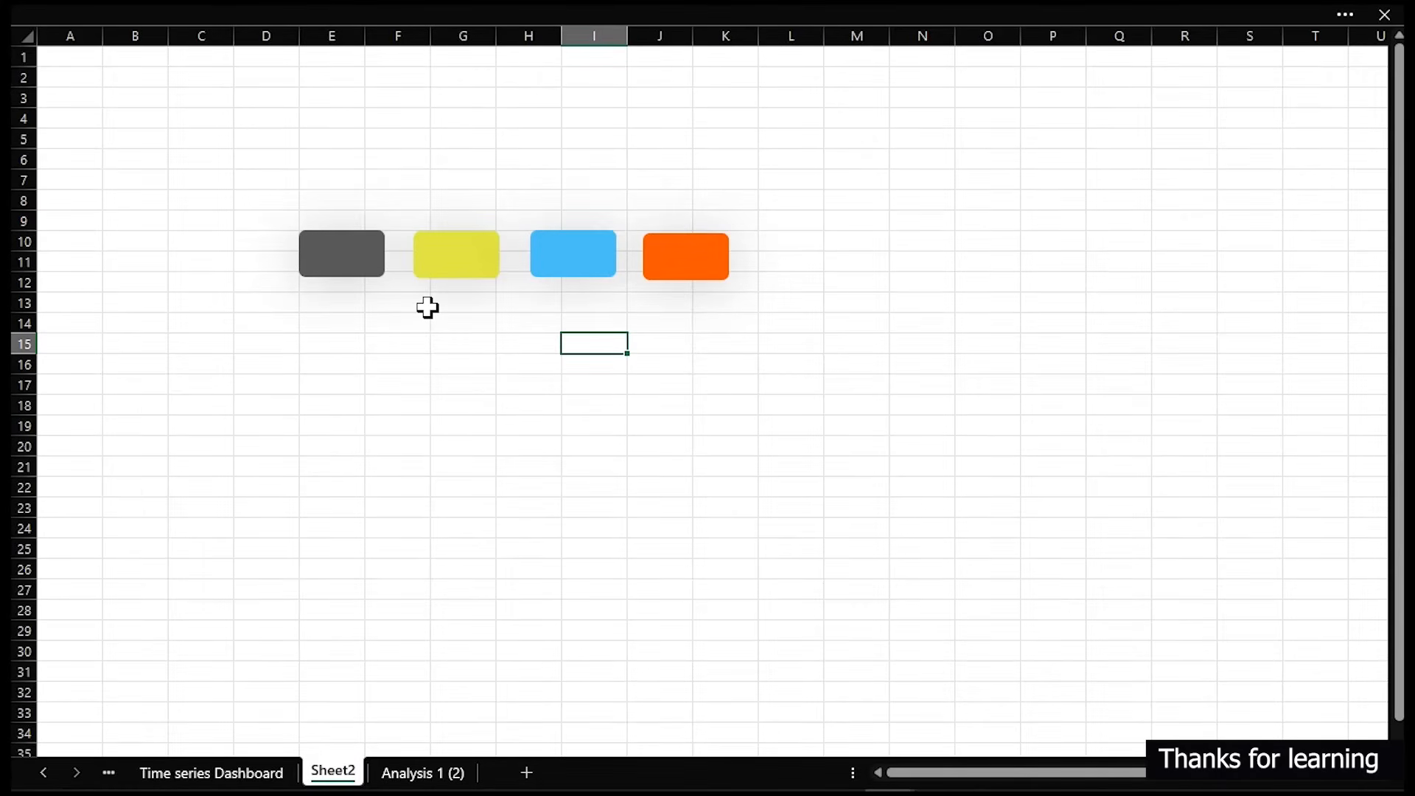
click(432, 270)
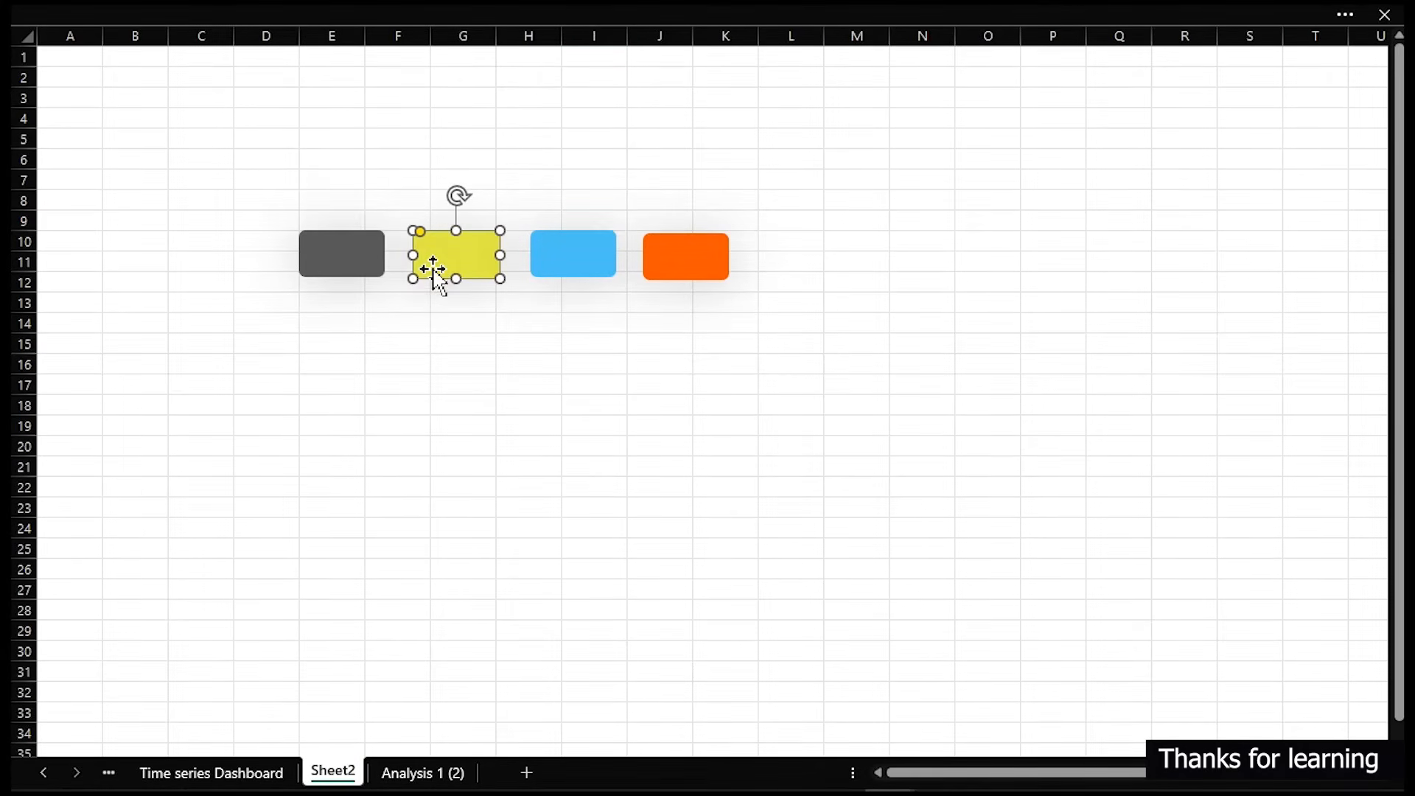
ctrl+click(679, 267)
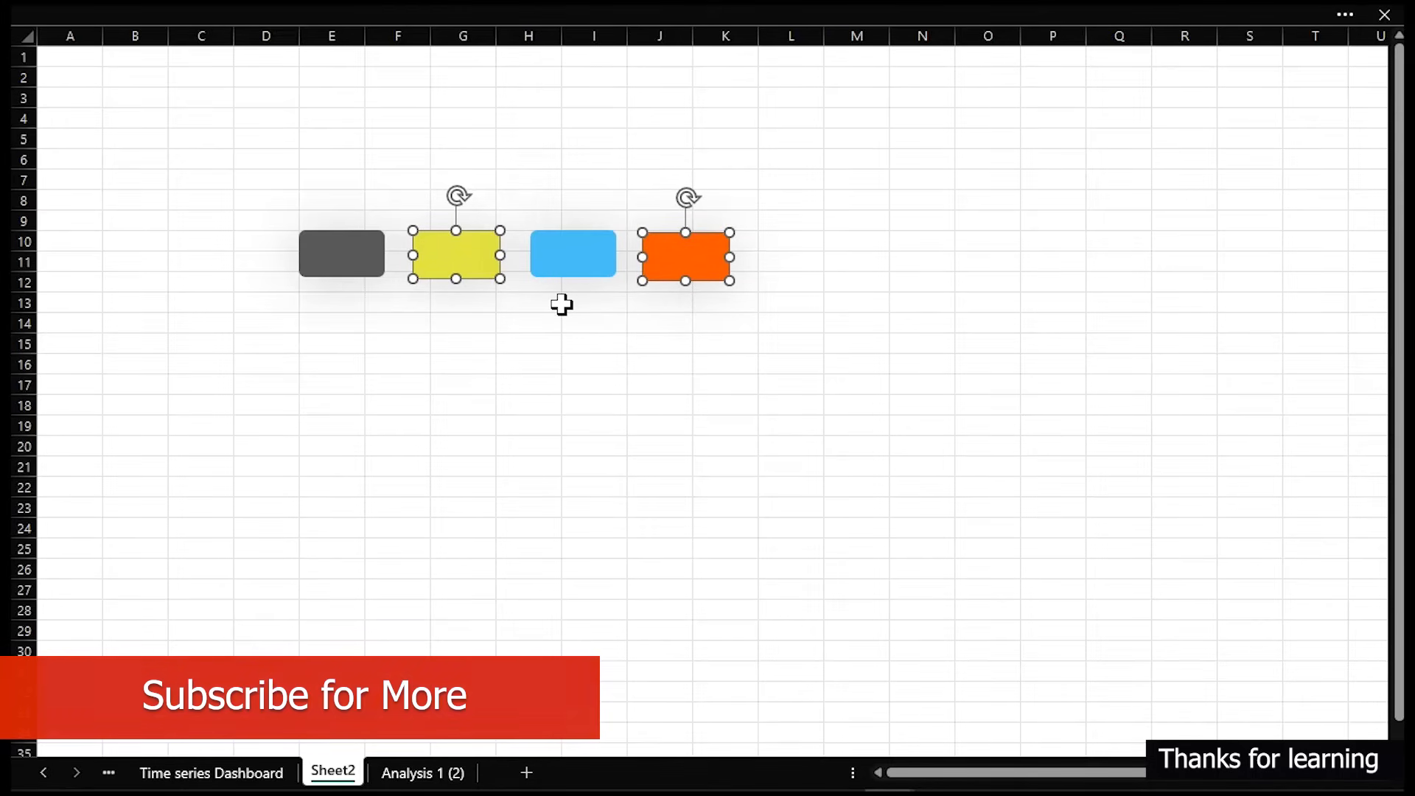
click(431, 775)
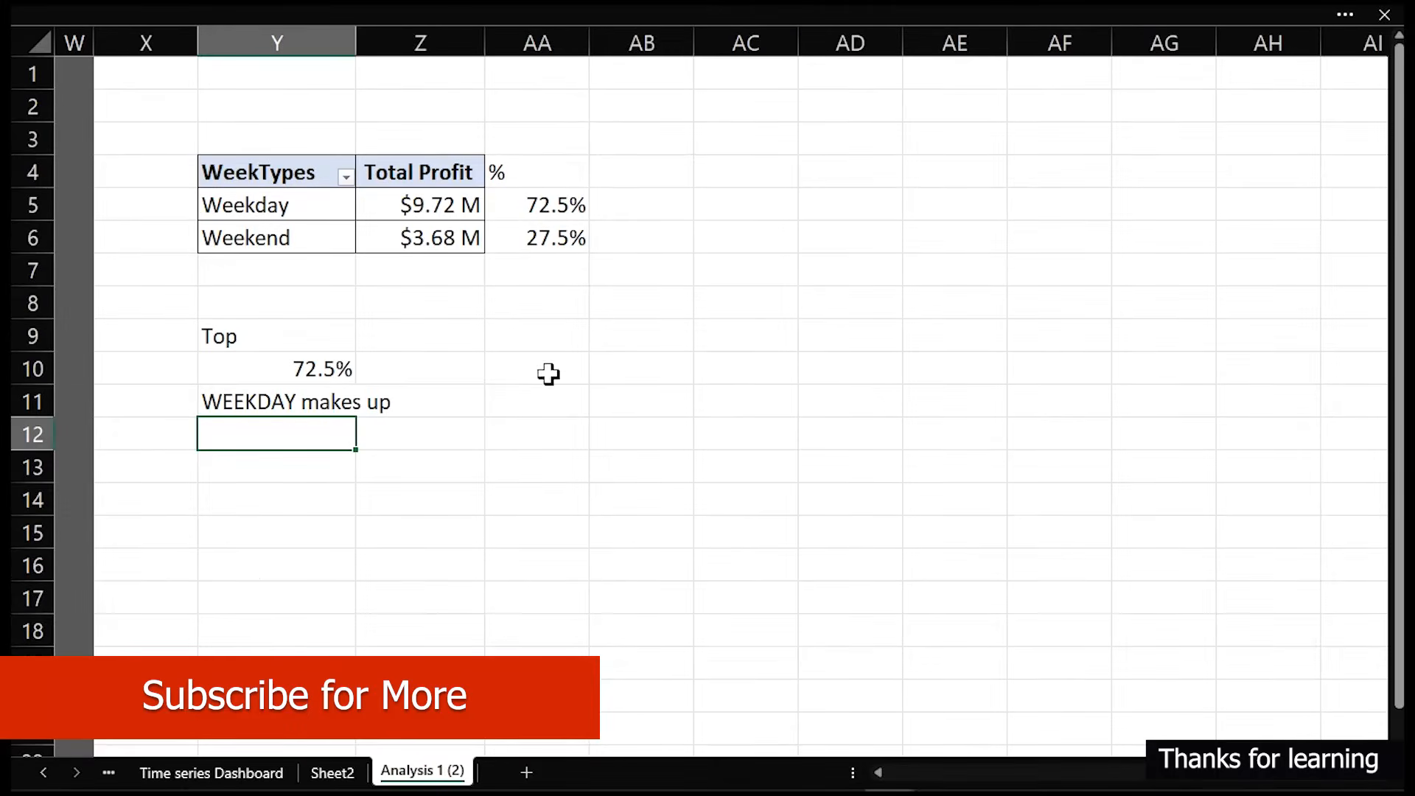
click(243, 773)
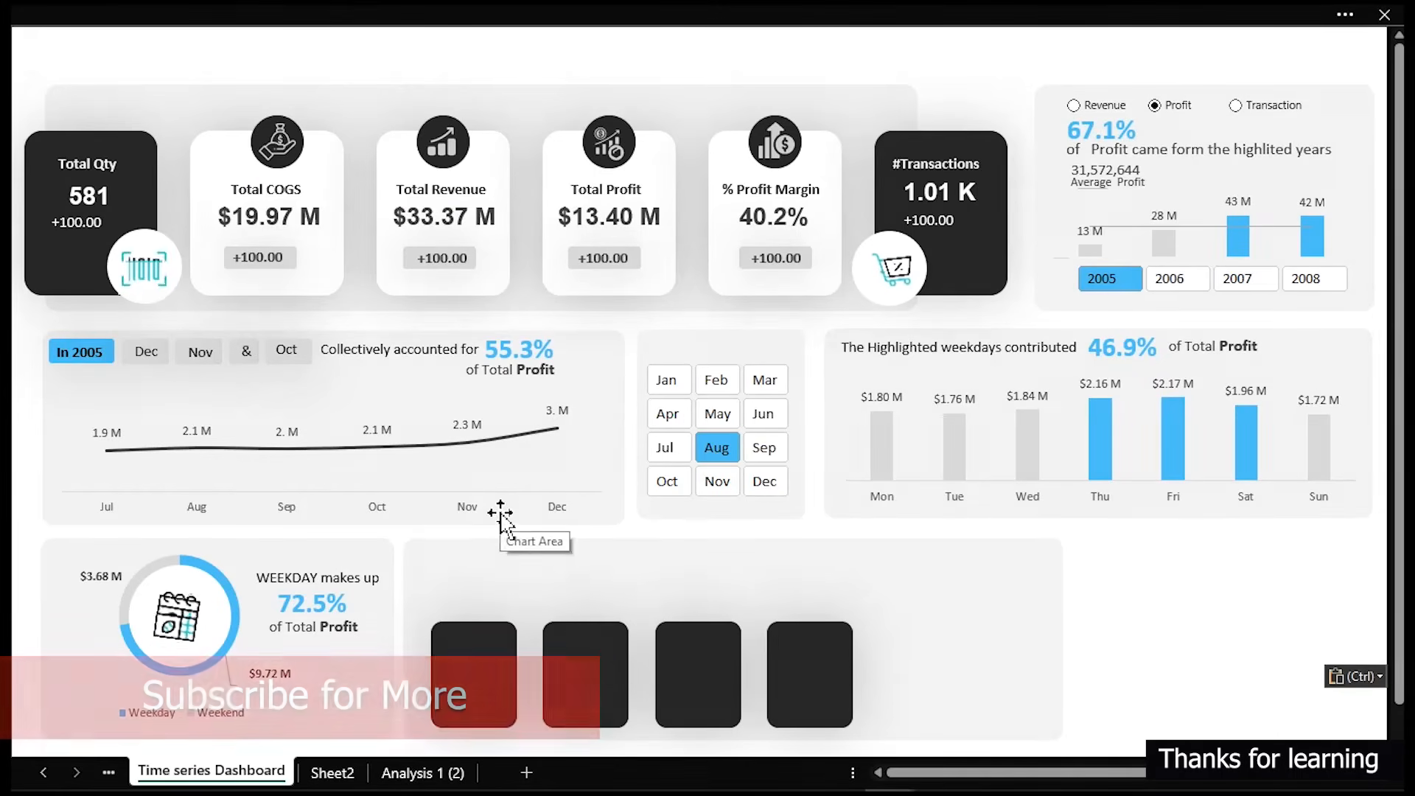
drag(1180, 629, 855, 560)
click(1178, 650)
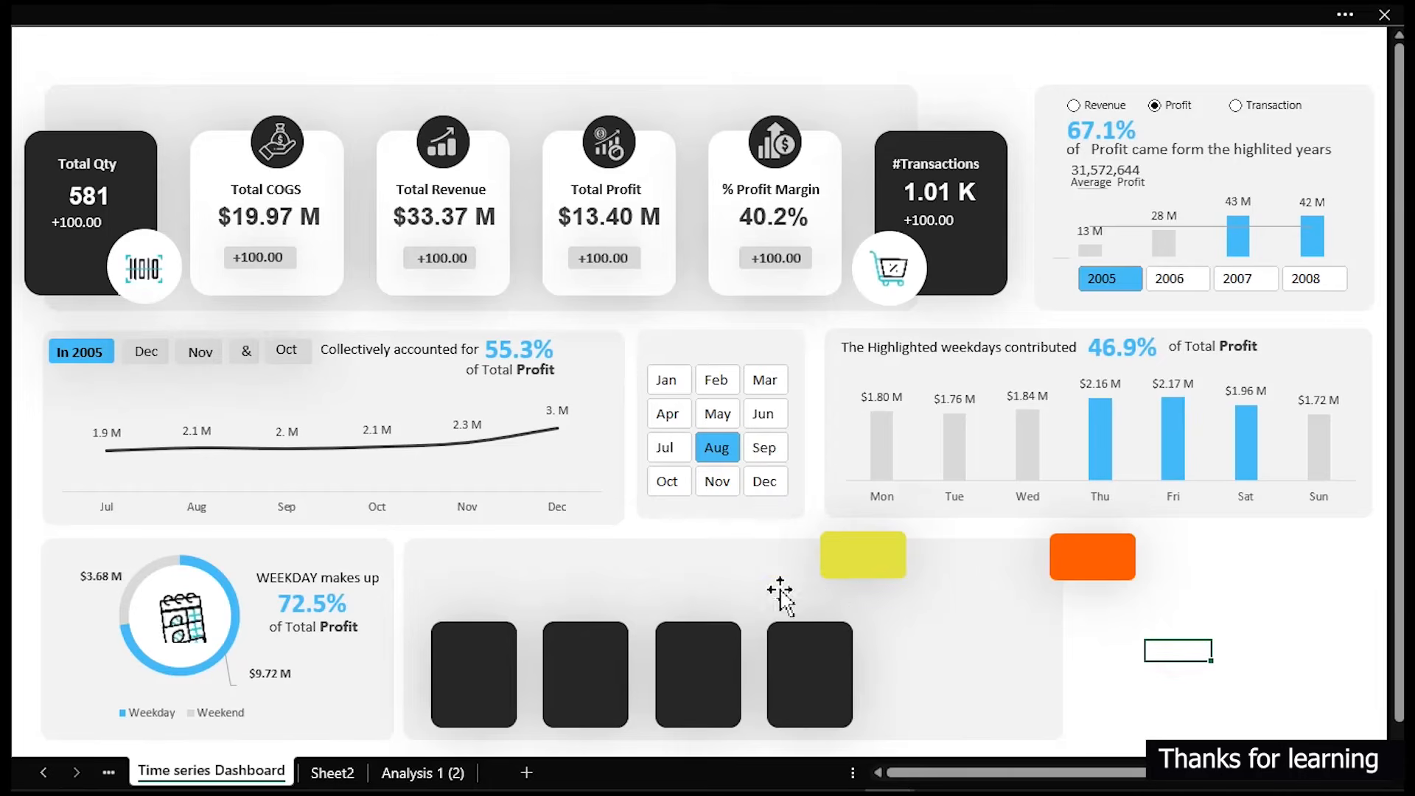
- Set the third card's fill colour to white in the Format Shape pane
click(706, 667)
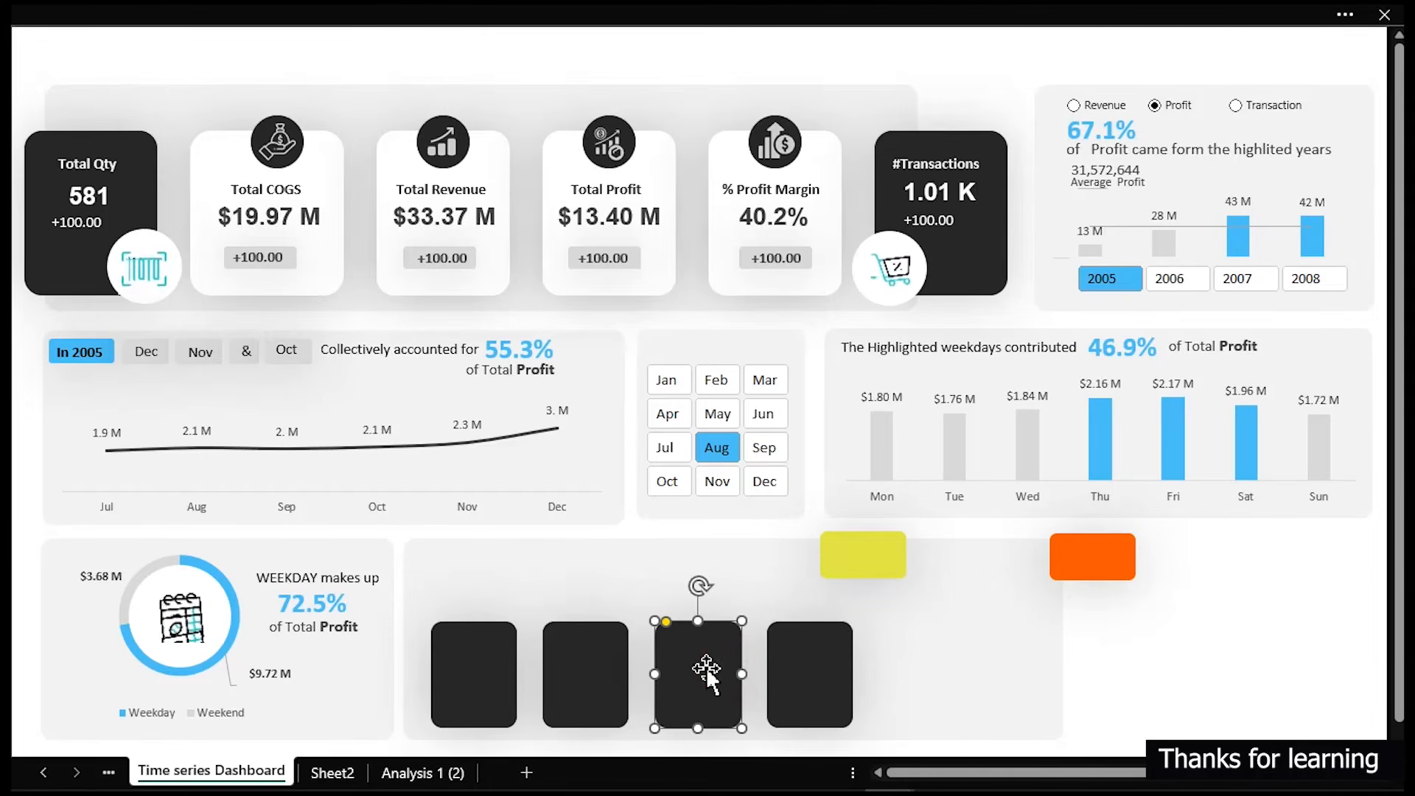
key(ctrl+1)
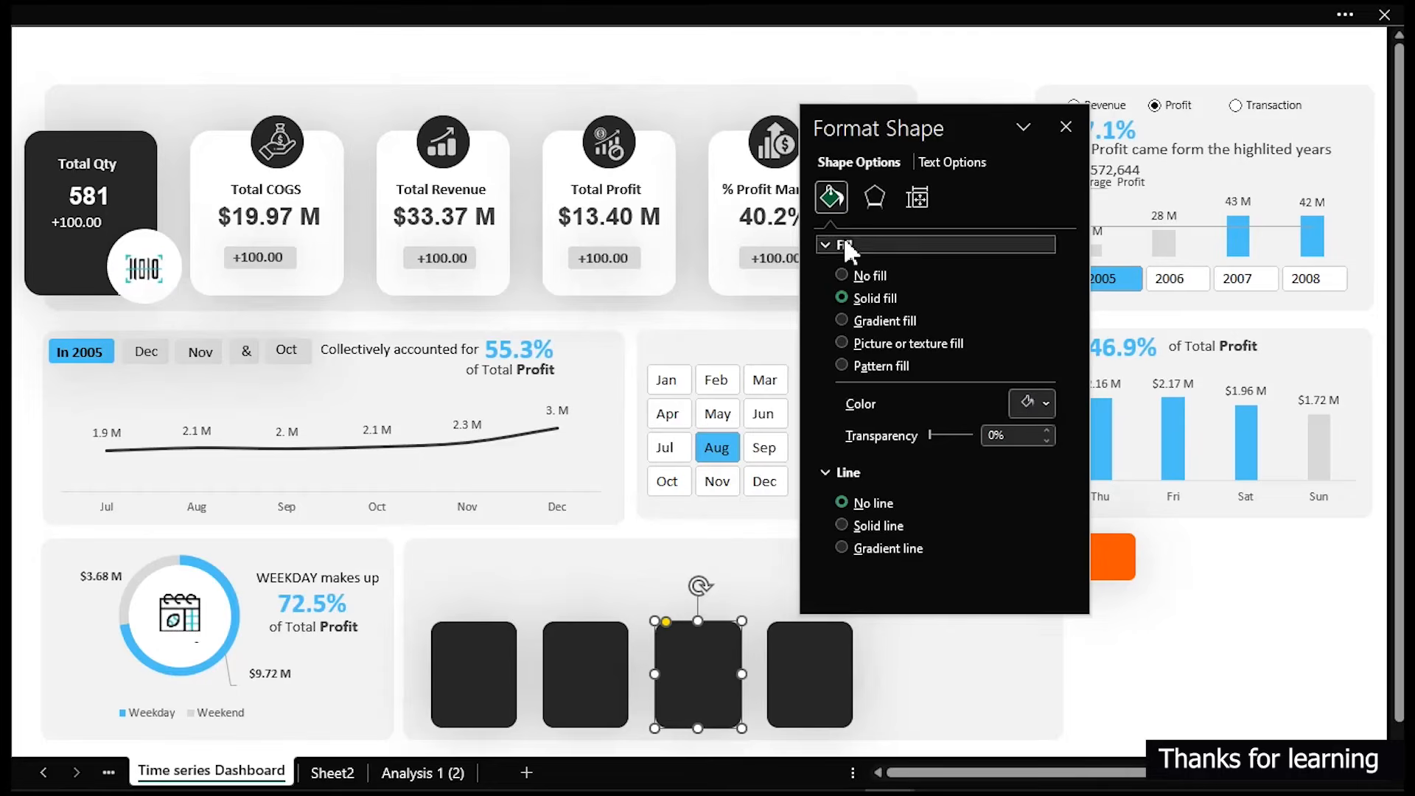
click(1054, 402)
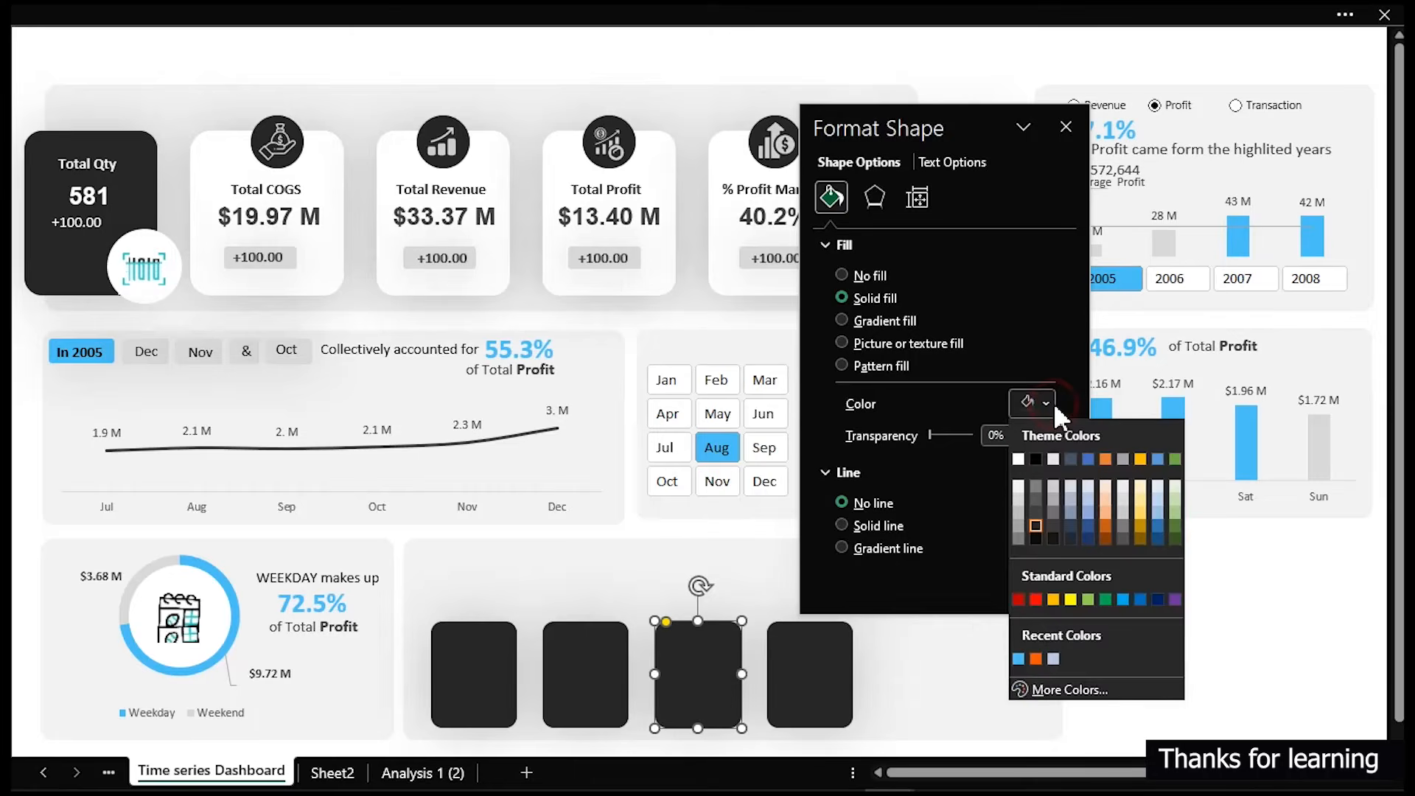
click(1021, 468)
drag(933, 128, 1163, 104)
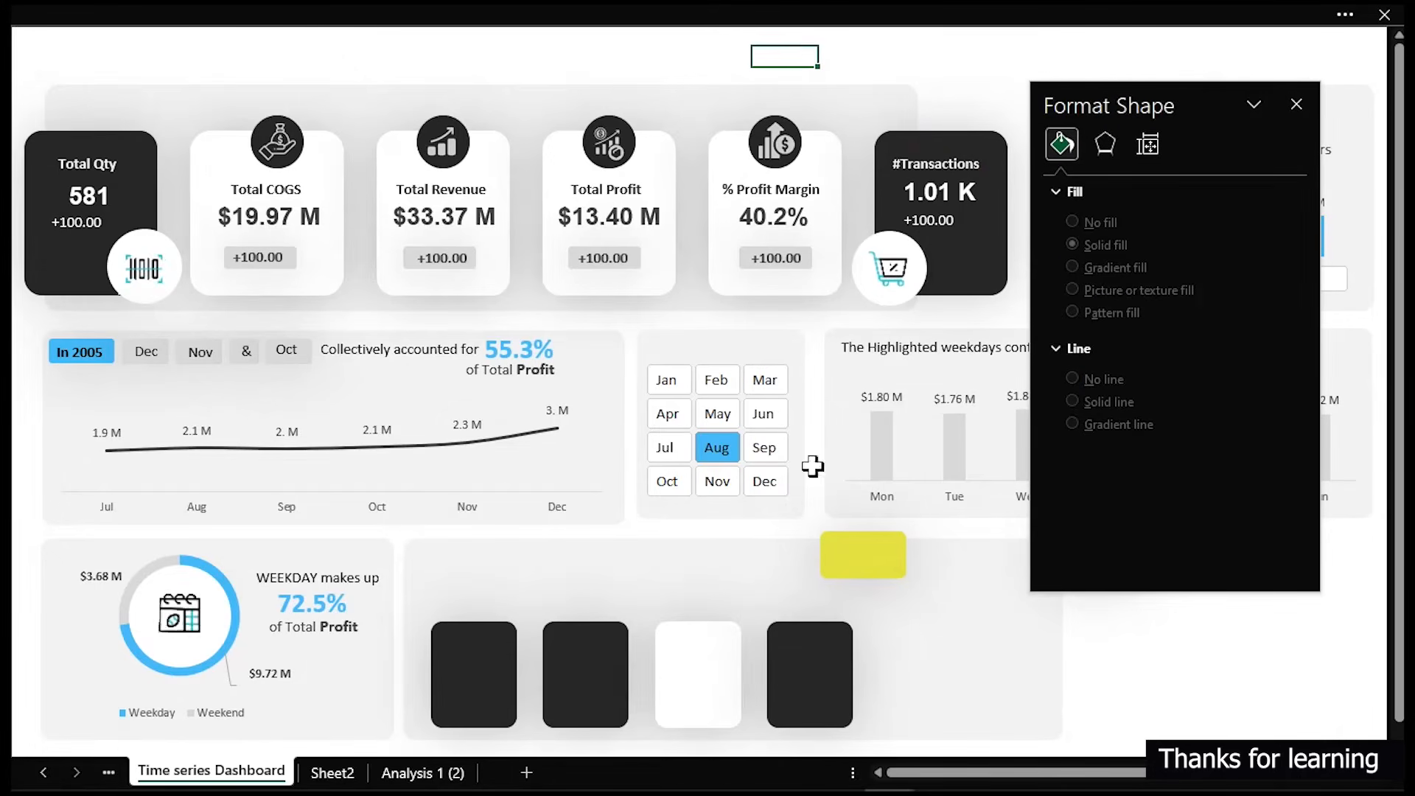
- Inspect the yellow swatch's custom fill colour hex code
click(594, 673)
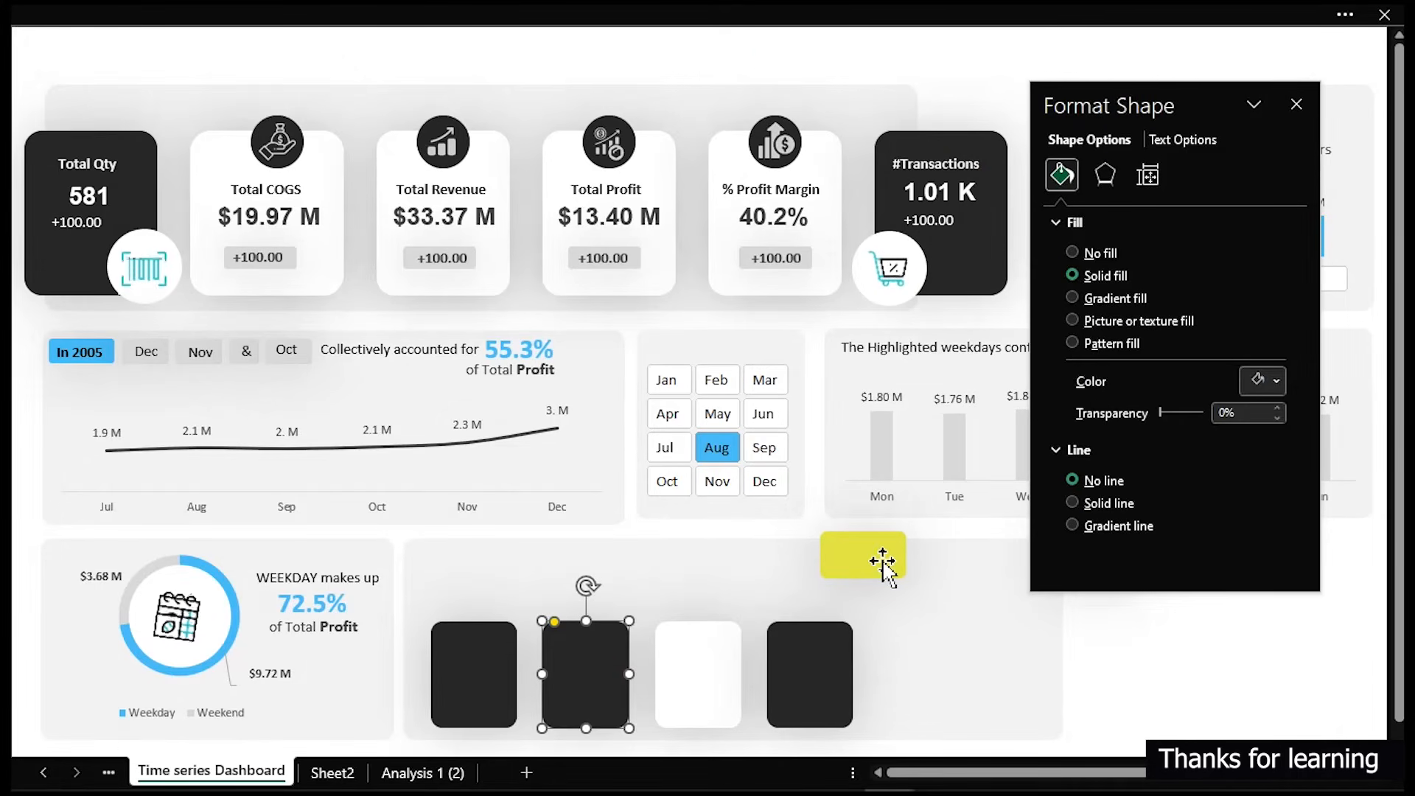
click(1274, 383)
click(874, 562)
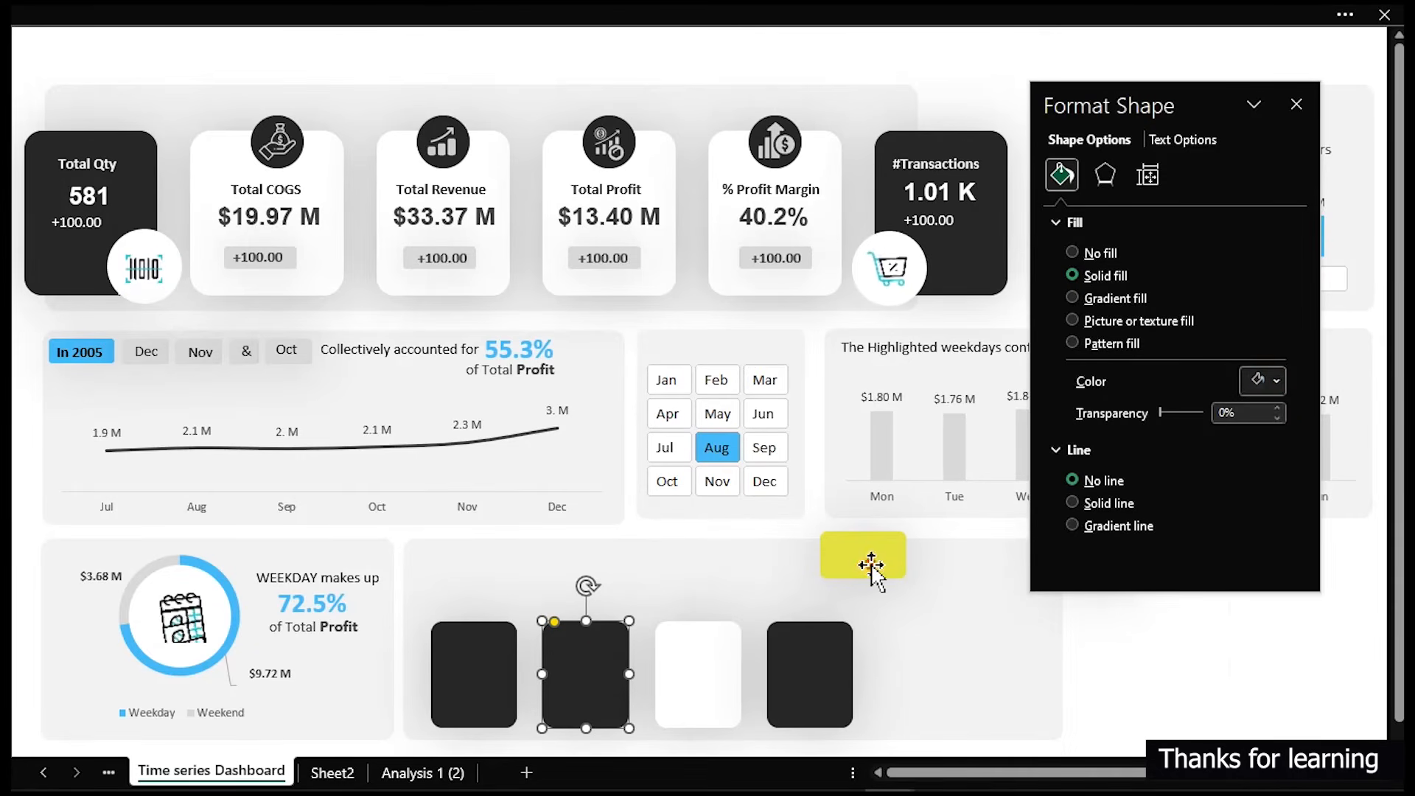
click(871, 561)
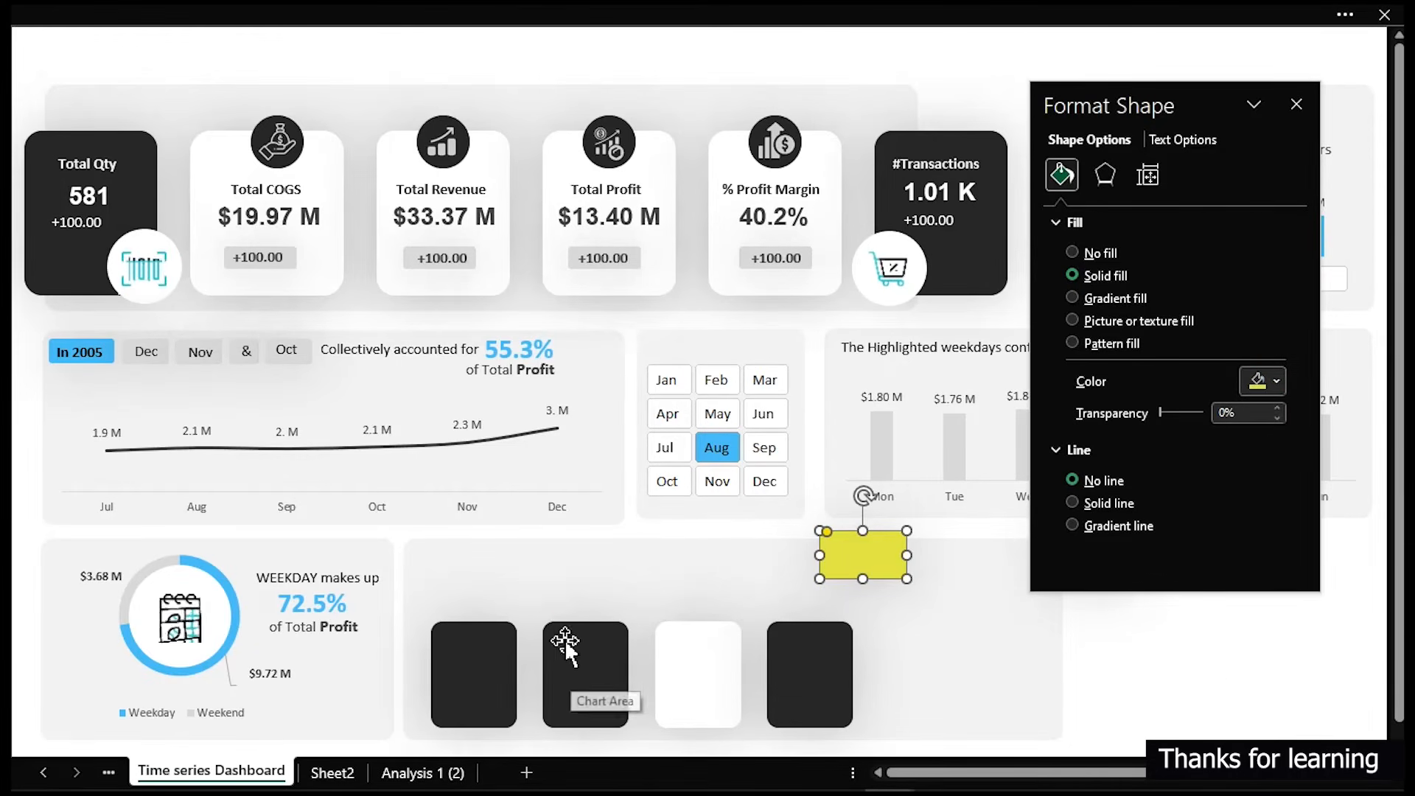
click(1275, 381)
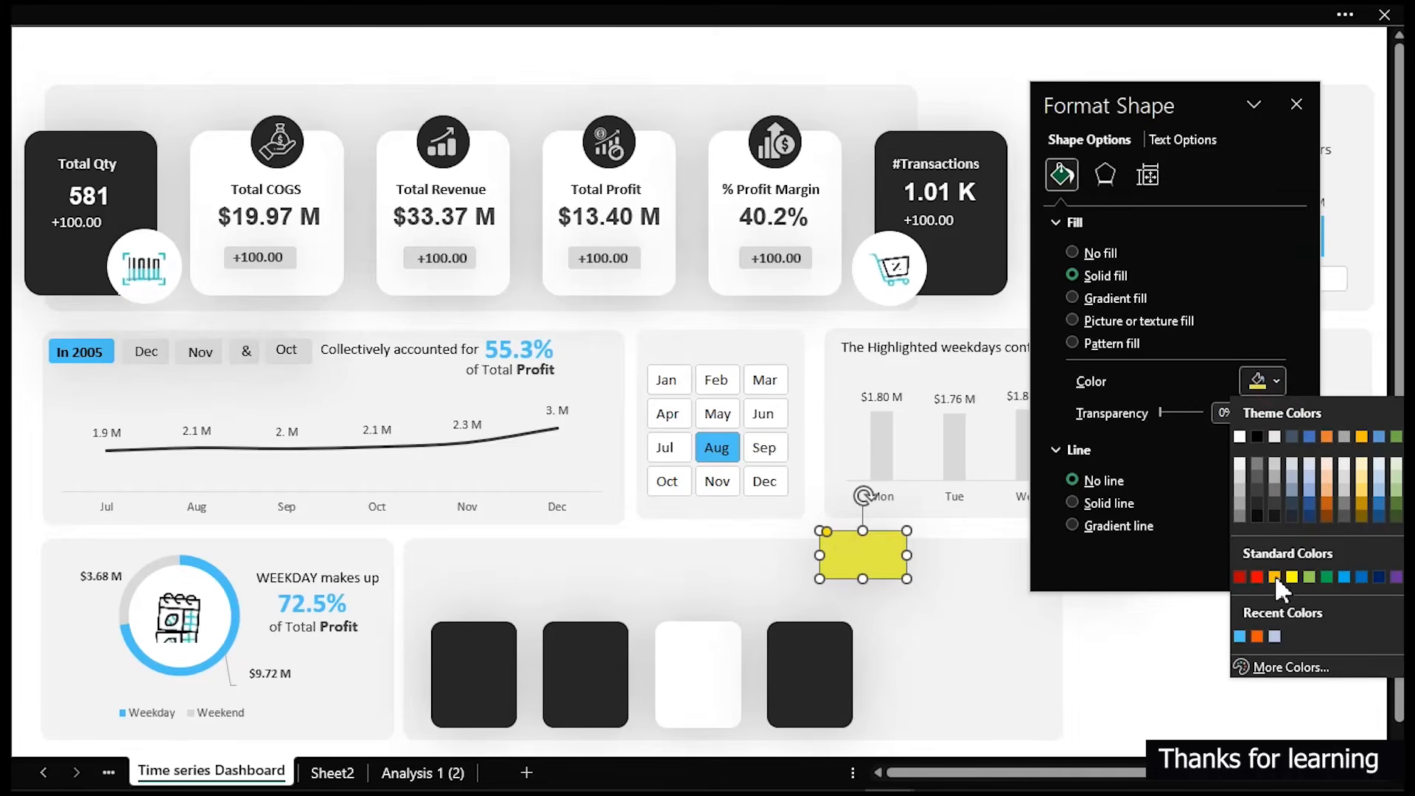
click(1274, 669)
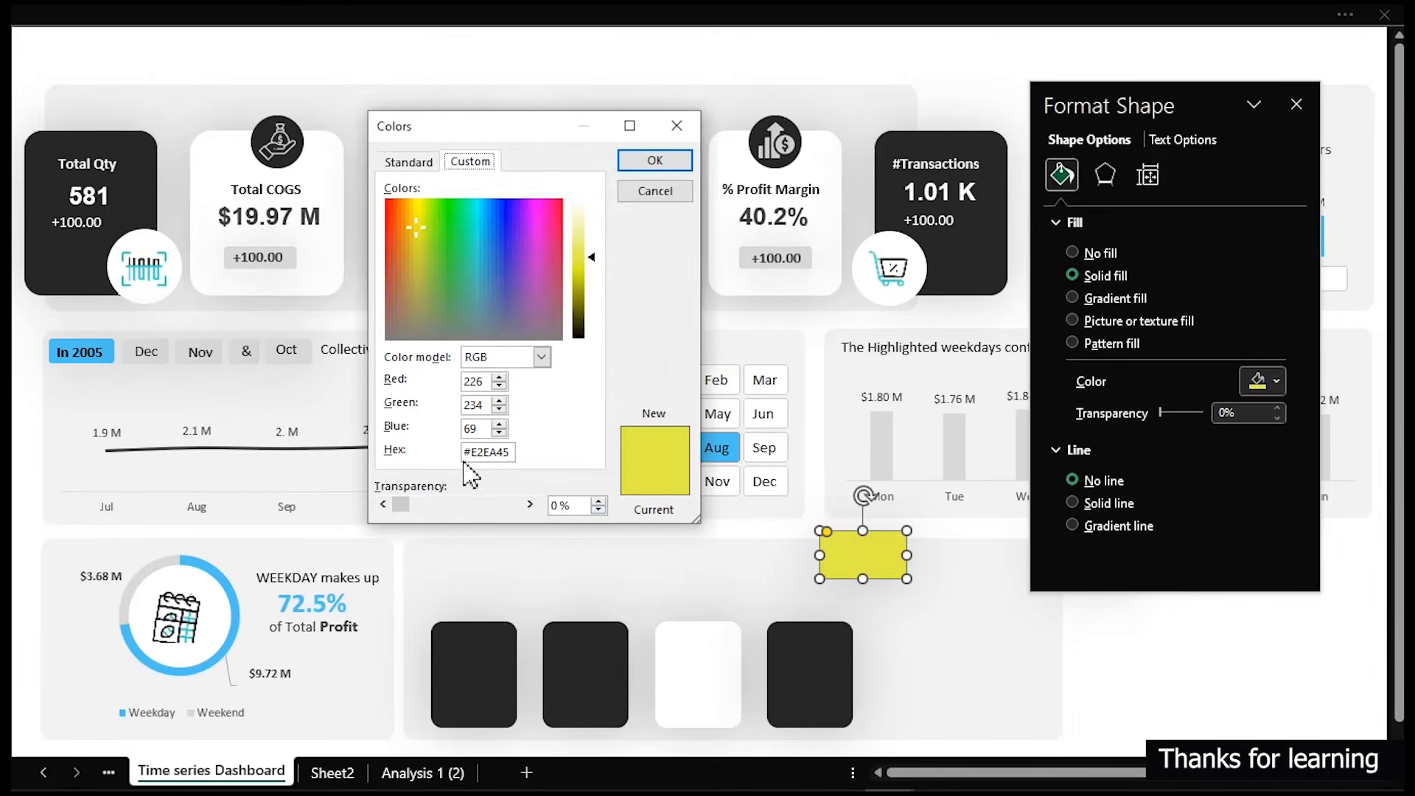
click(502, 453)
click(648, 193)
- Fill the second card with the custom colour #E2EA45
click(585, 664)
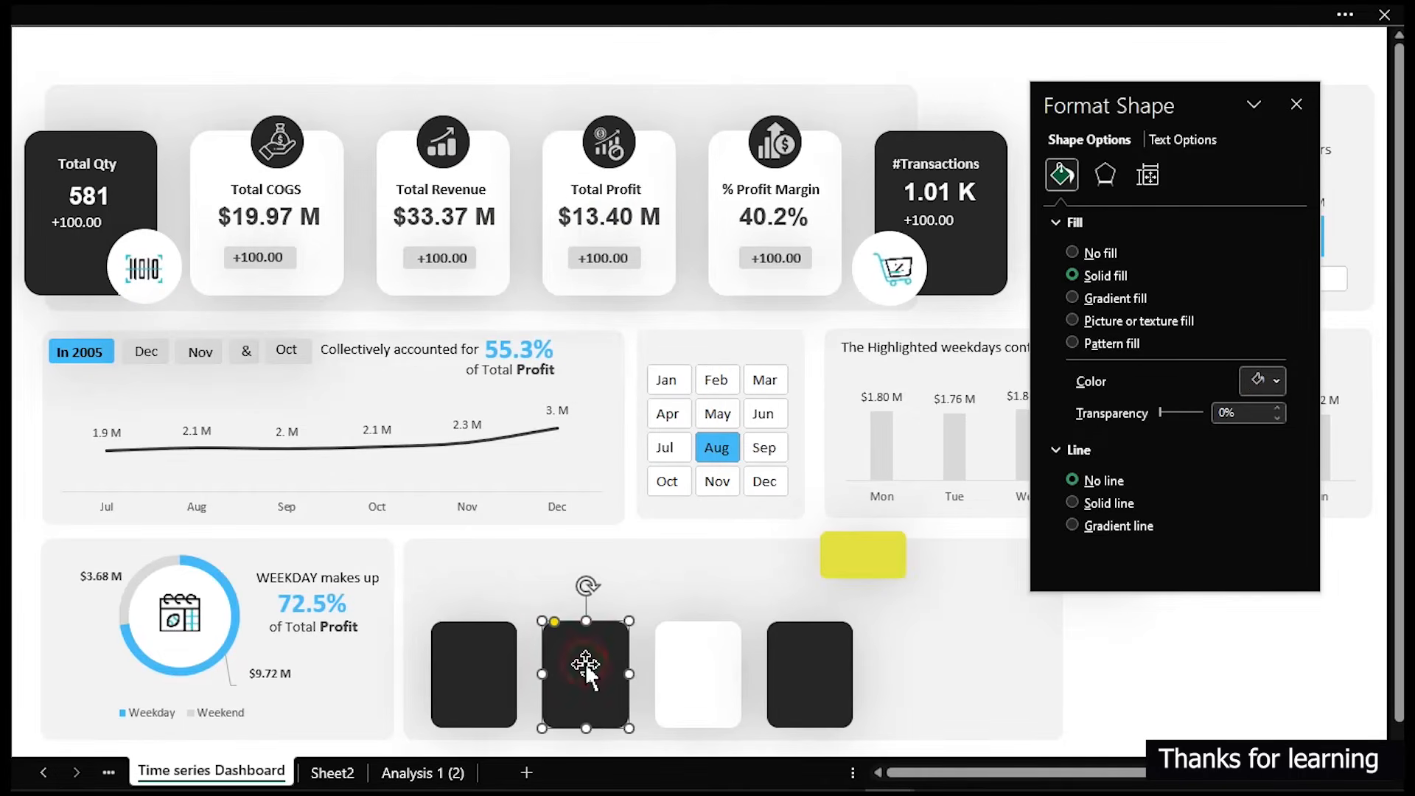
click(1265, 382)
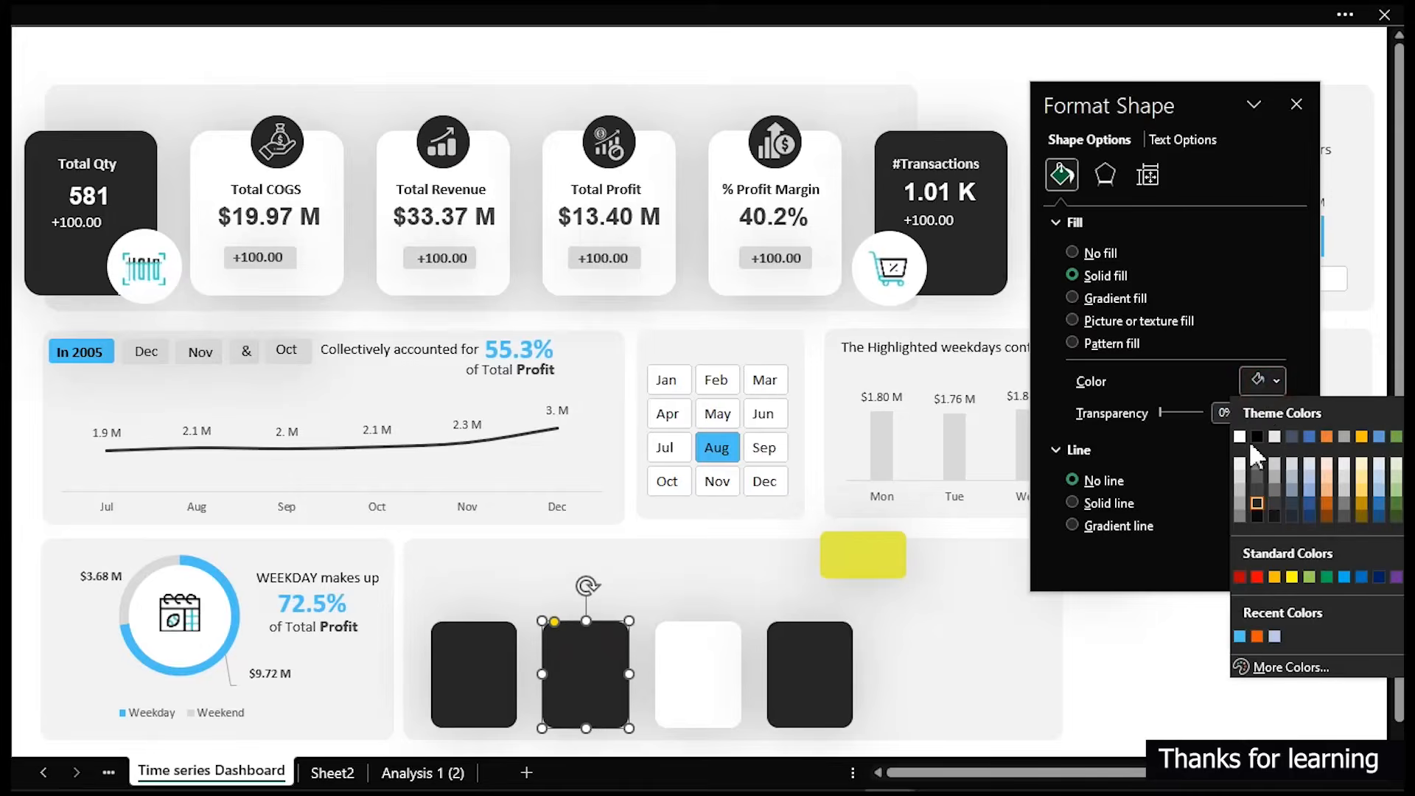
click(1262, 664)
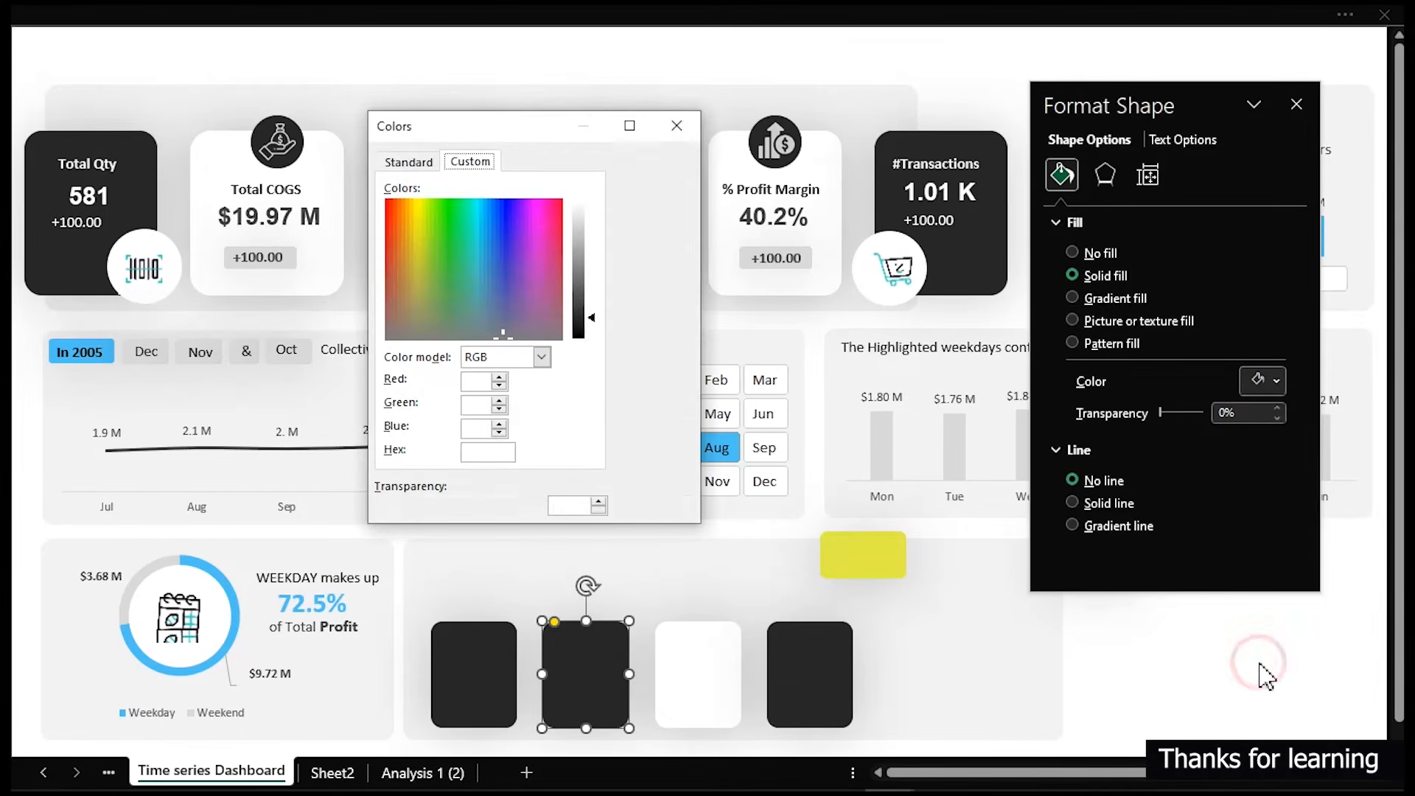
click(503, 455)
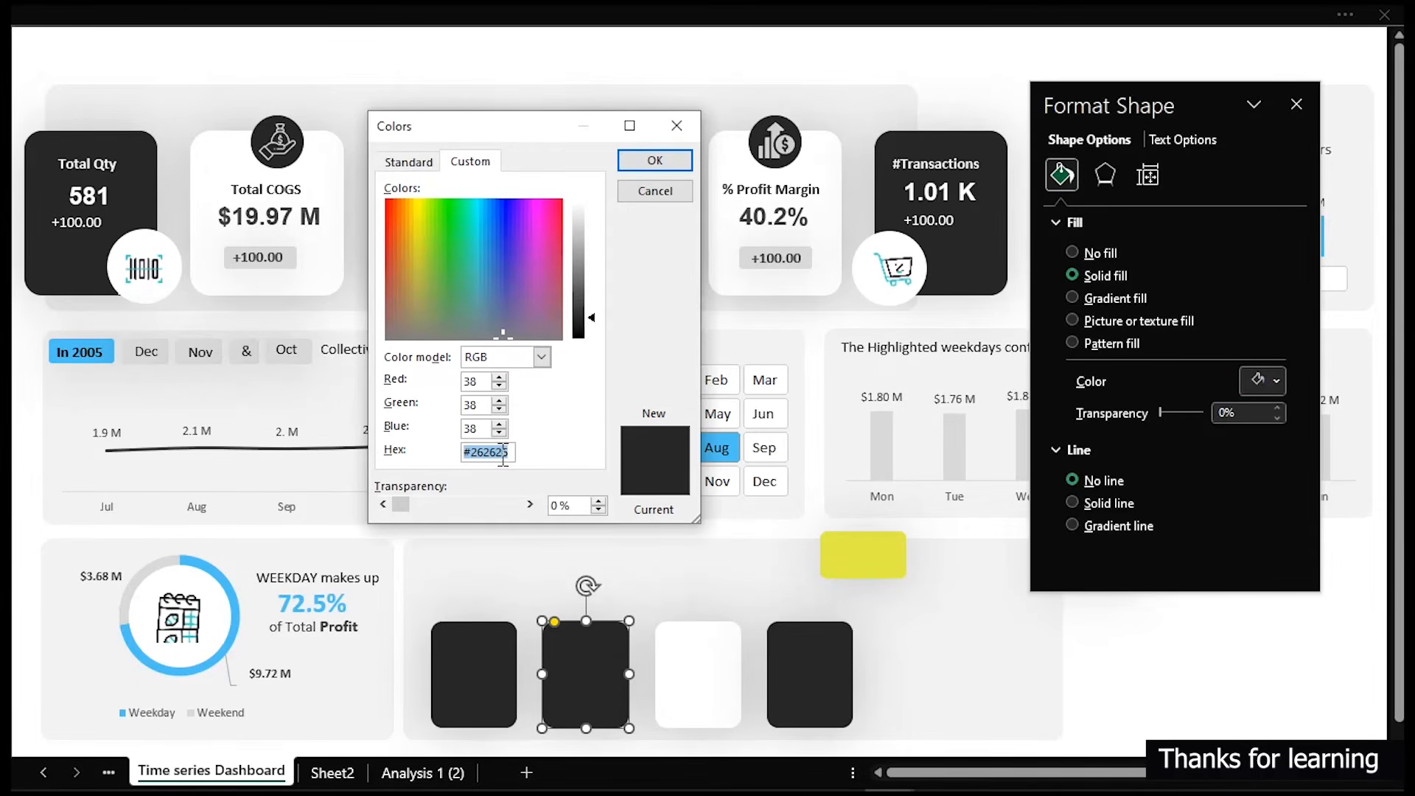
text(#E2EA45)
click(652, 160)
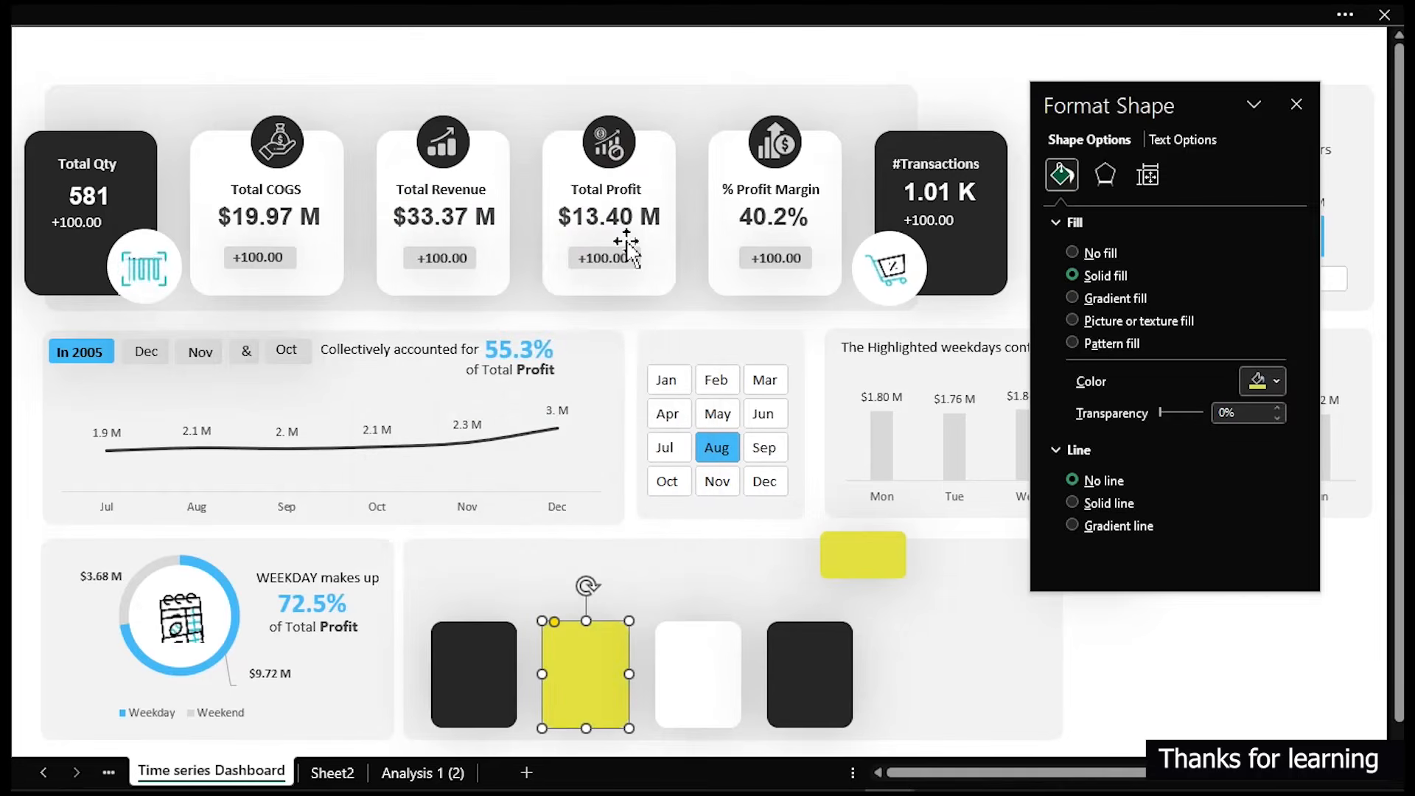
- Inspect the orange swatch's custom fill colour hex code
click(815, 673)
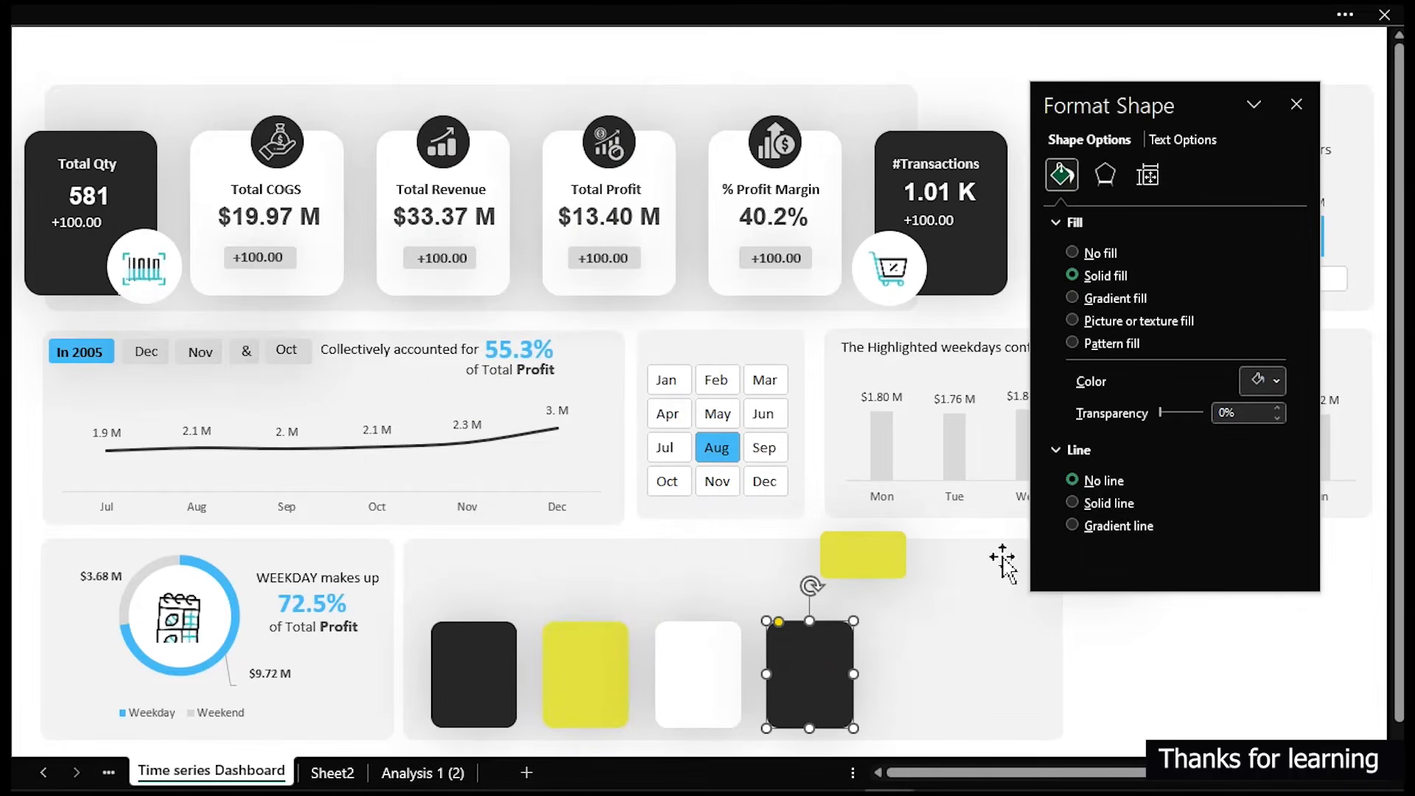
drag(1175, 113, 842, 41)
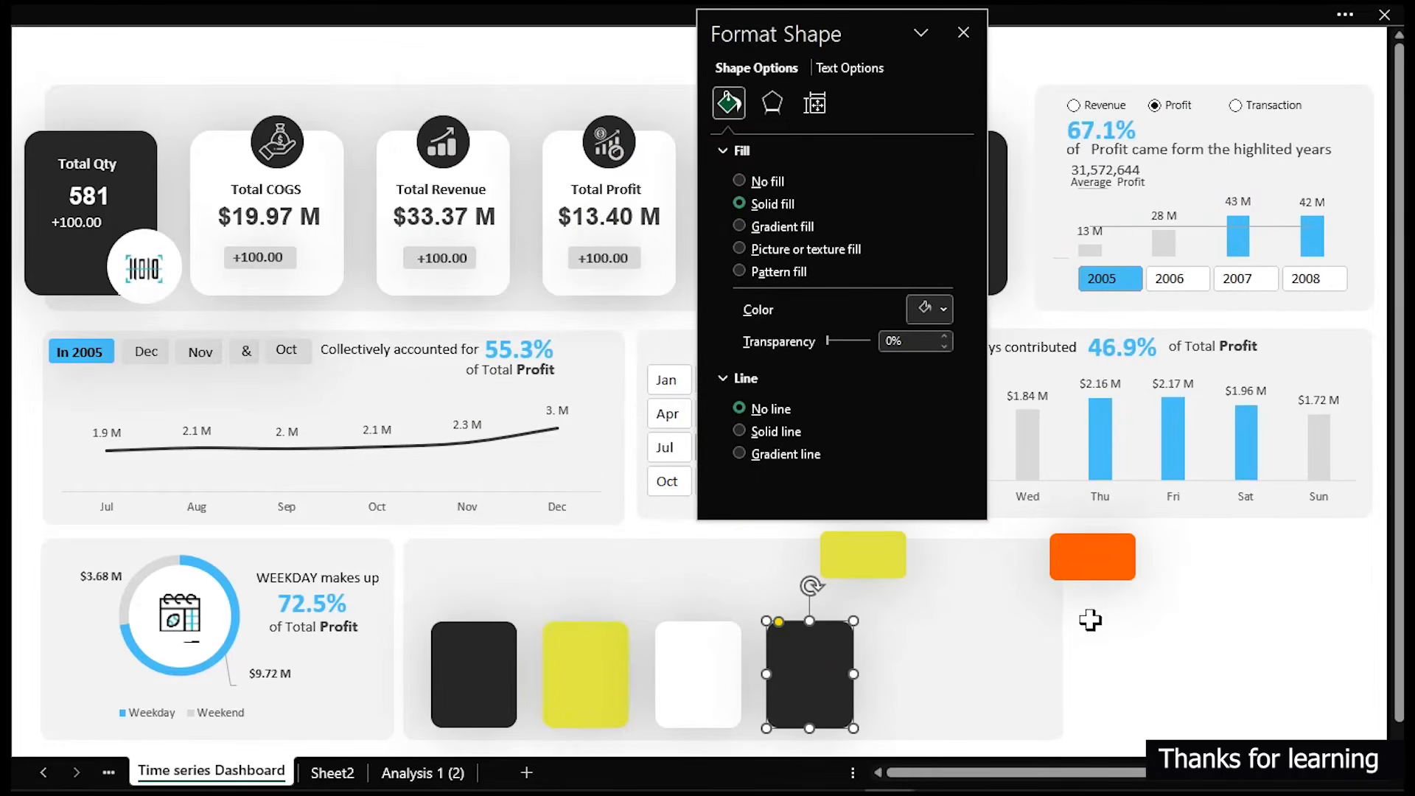
click(1099, 568)
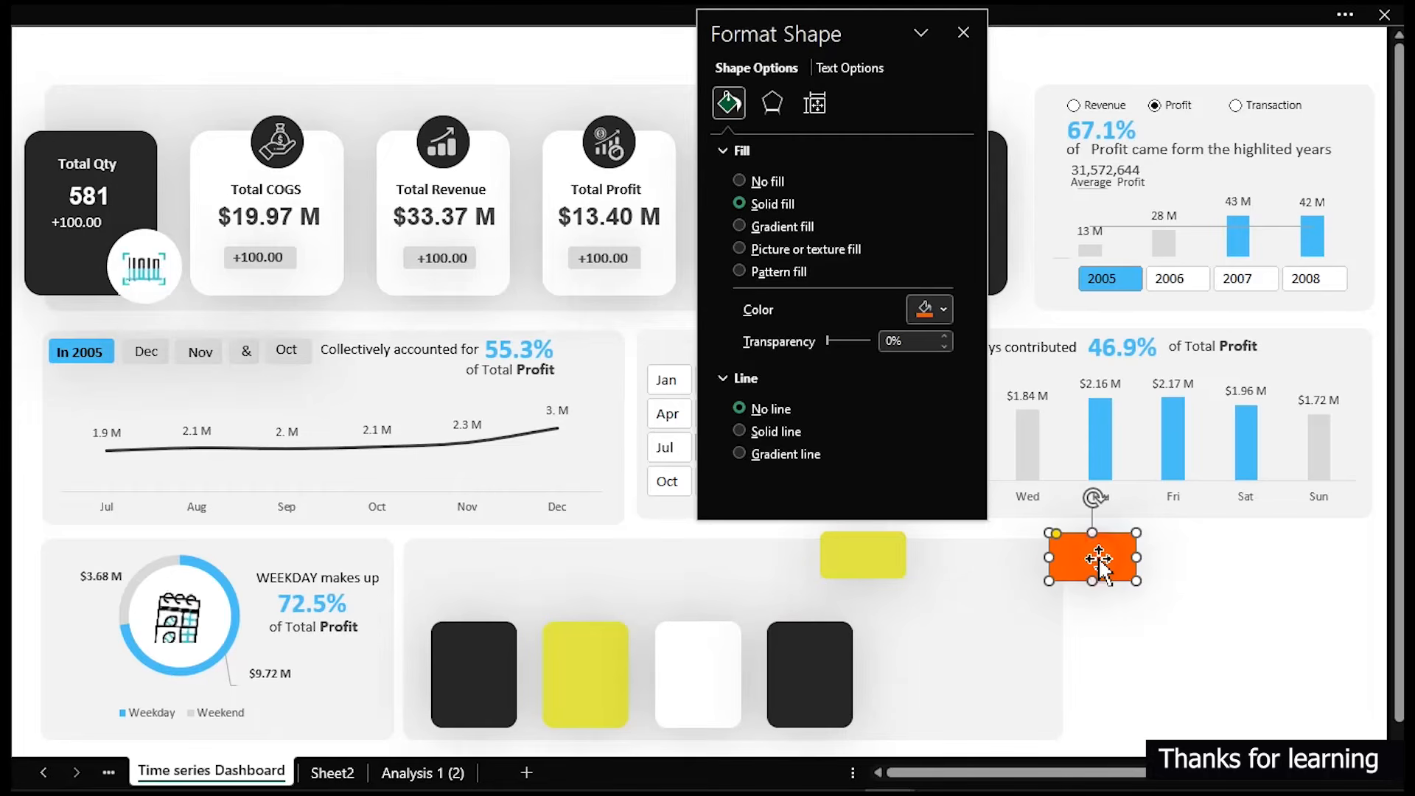
click(930, 309)
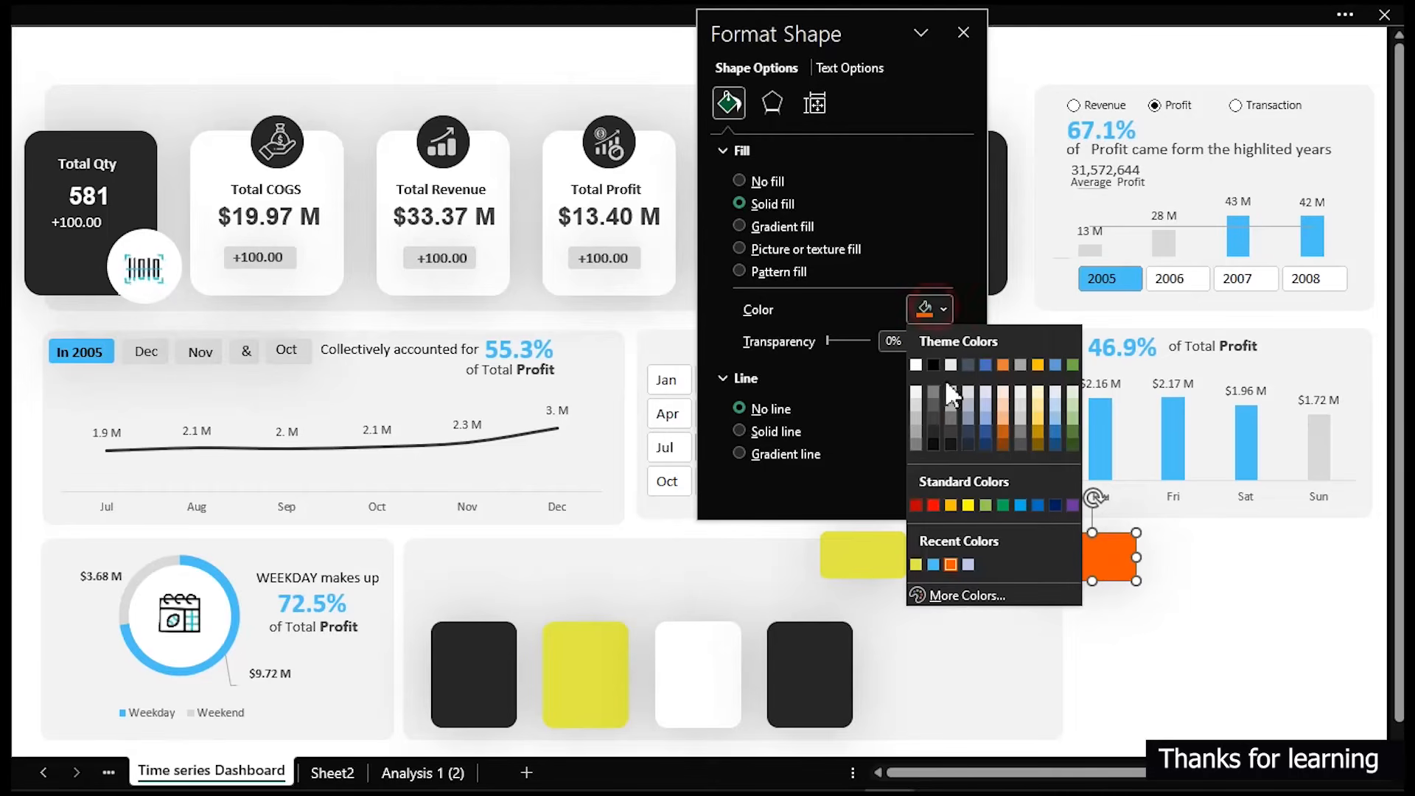
click(957, 596)
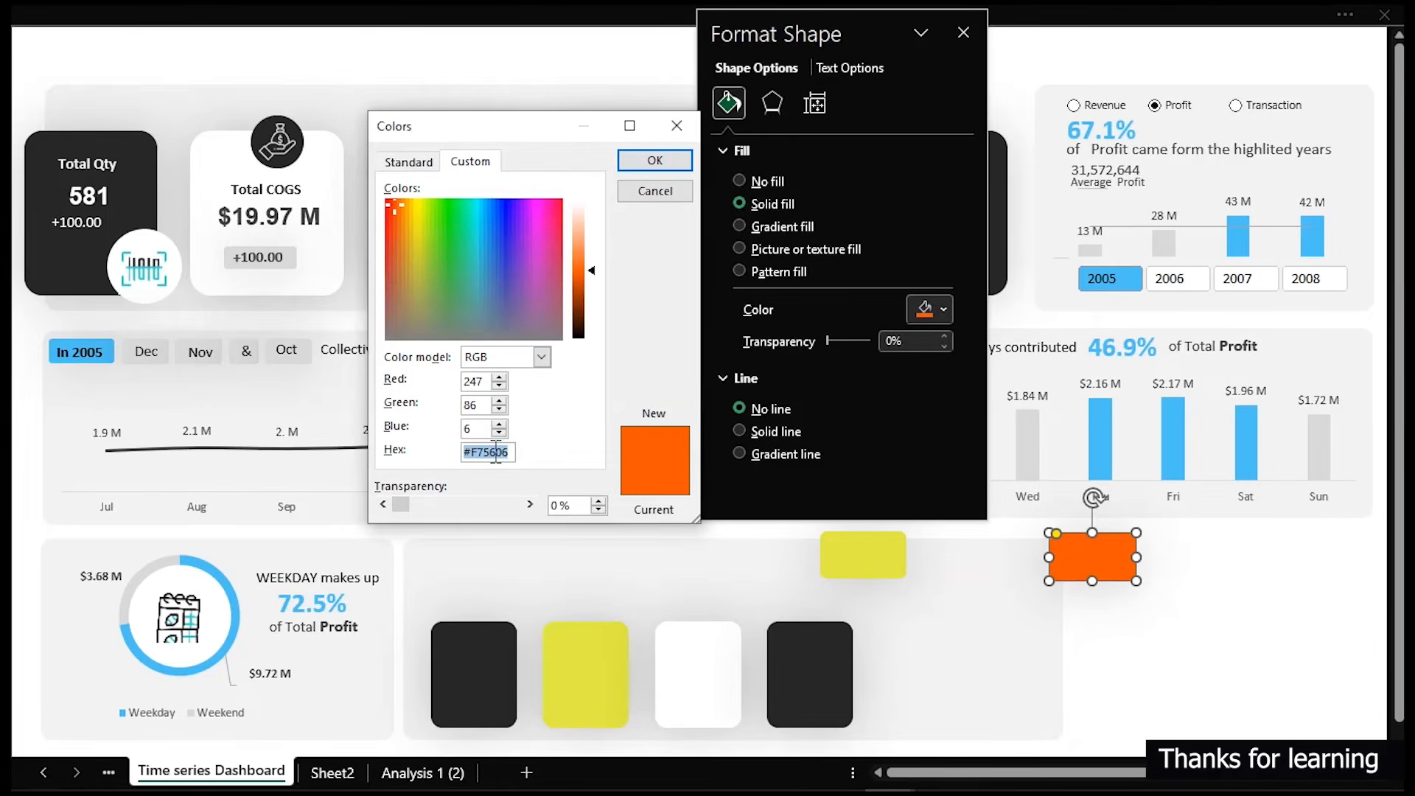
click(628, 191)
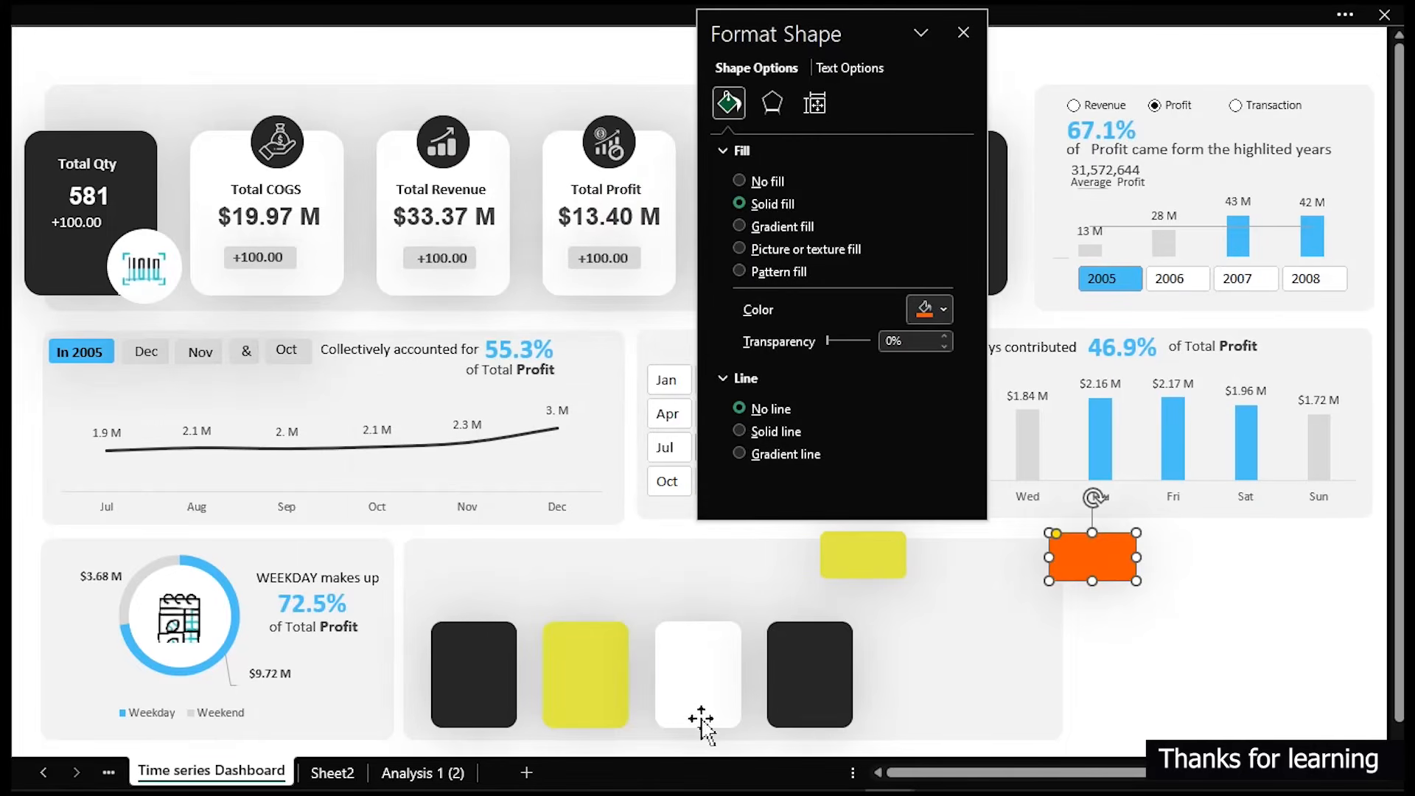
- Fill the fourth card with the orange colour #F75606
click(833, 676)
click(930, 311)
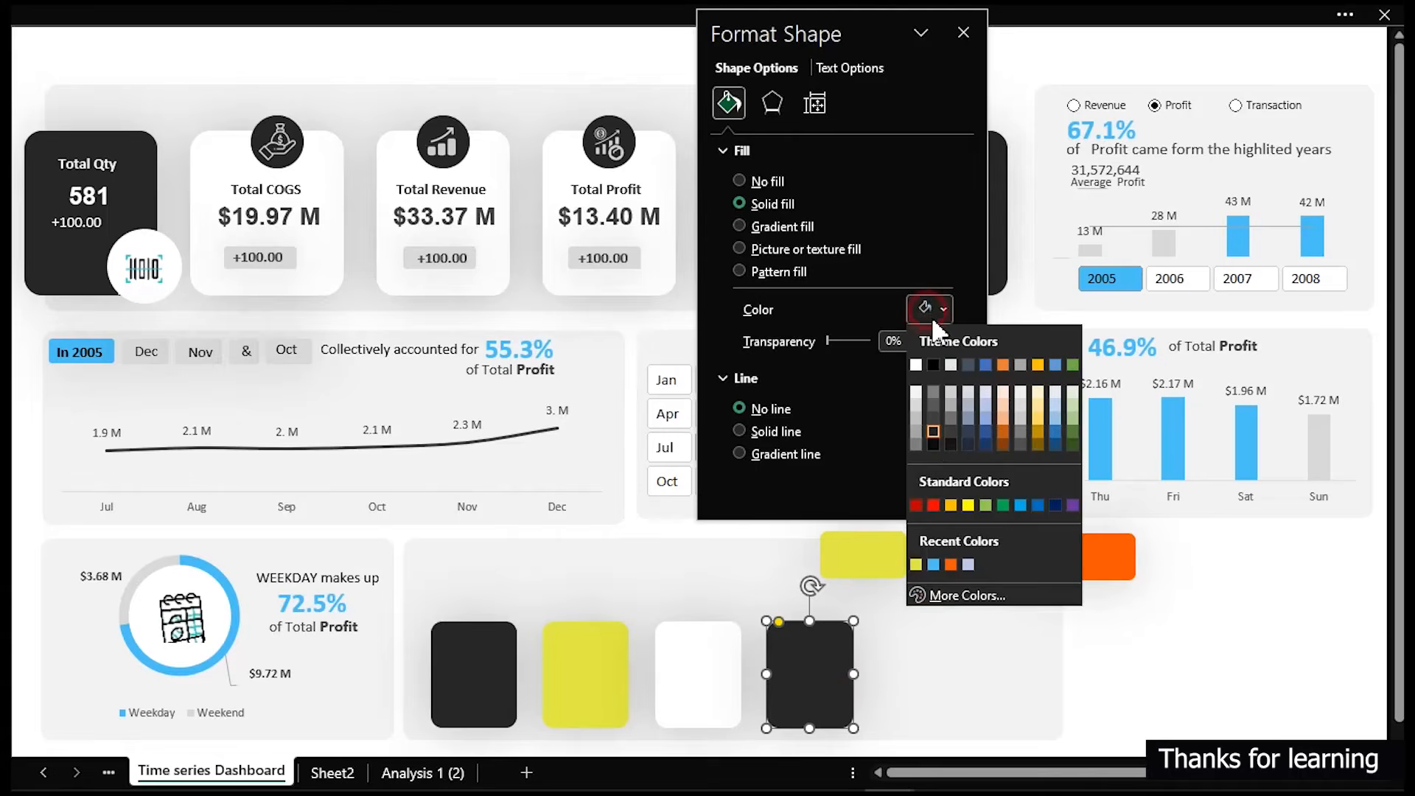
click(950, 565)
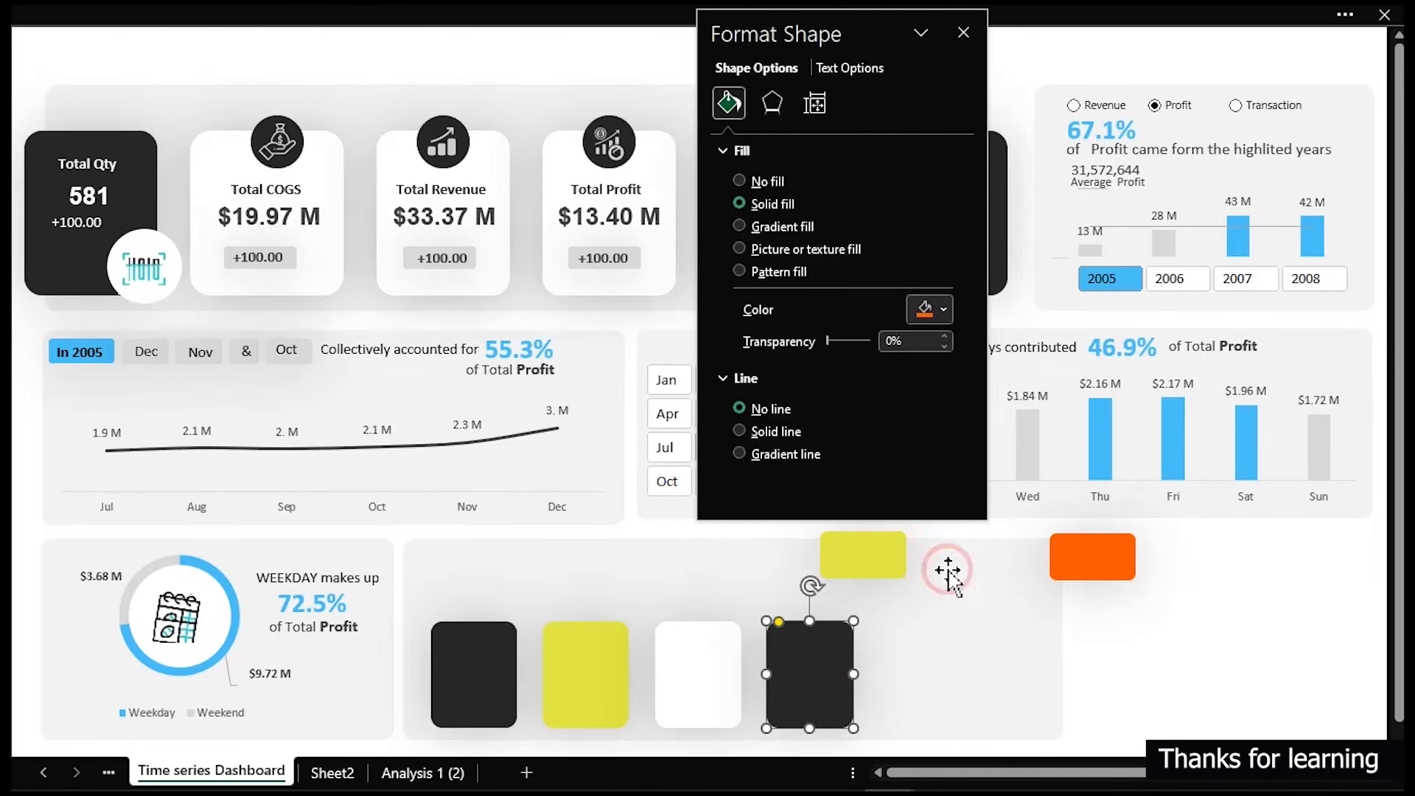
click(973, 685)
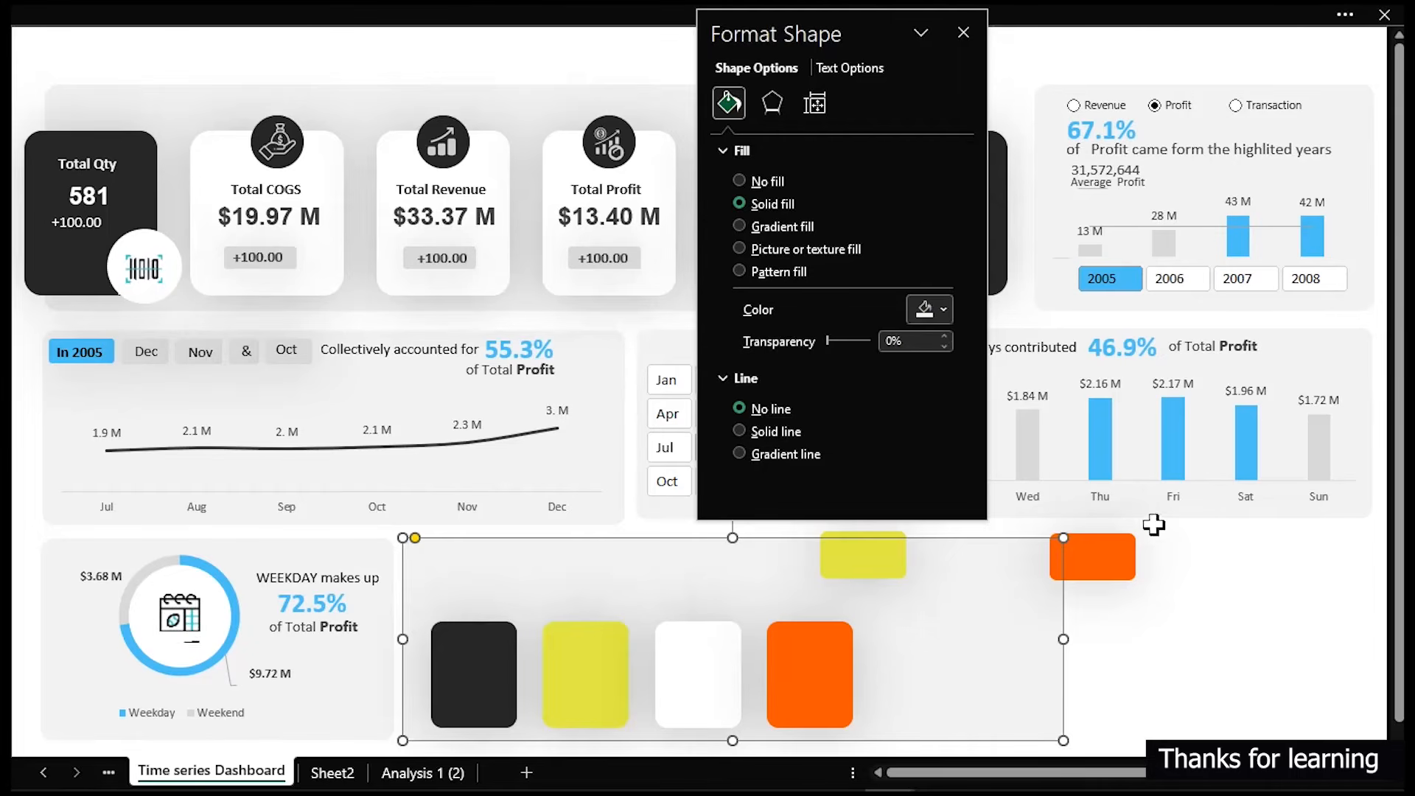
- Delete the orange and yellow swatch shapes from the dashboard
click(1134, 556)
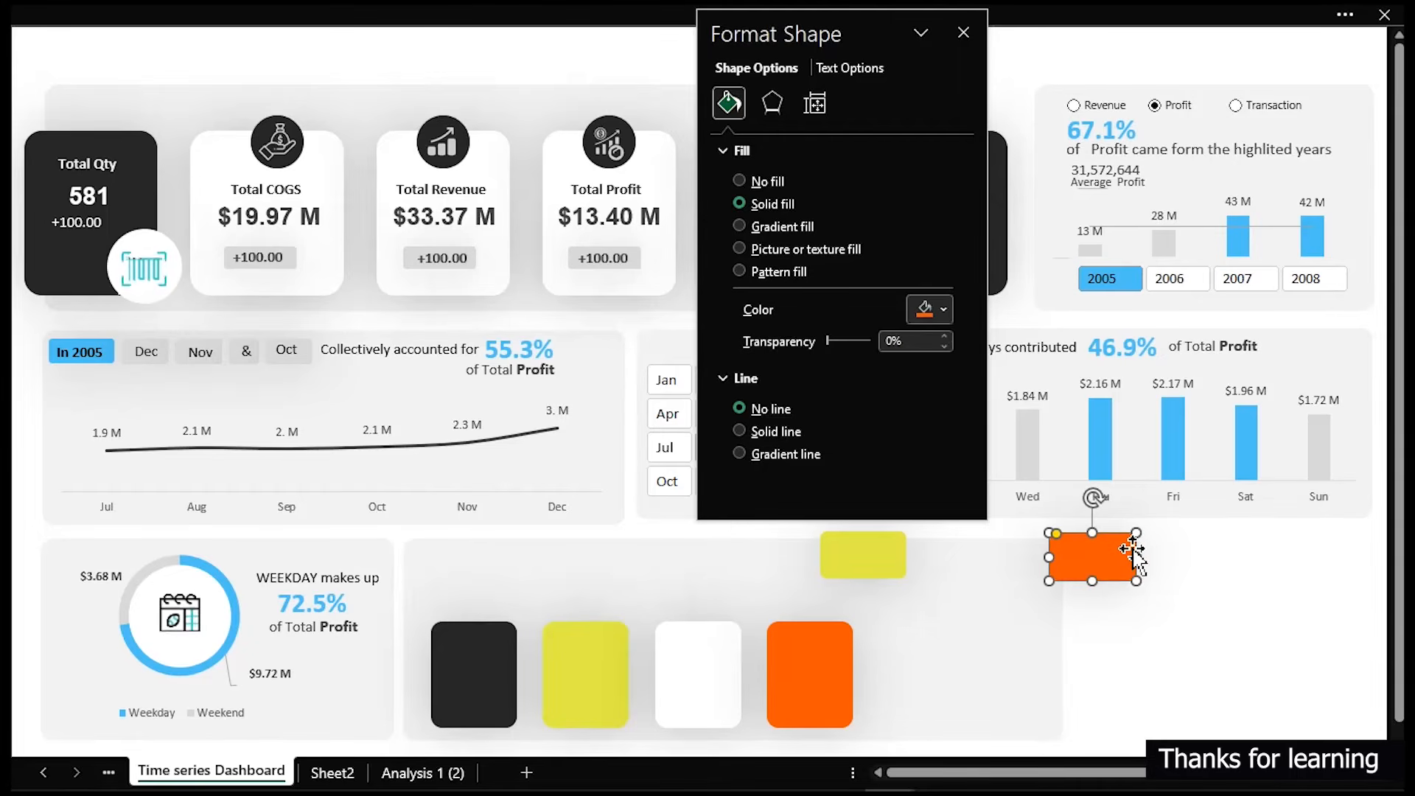
key(Delete)
drag(827, 87, 1101, 73)
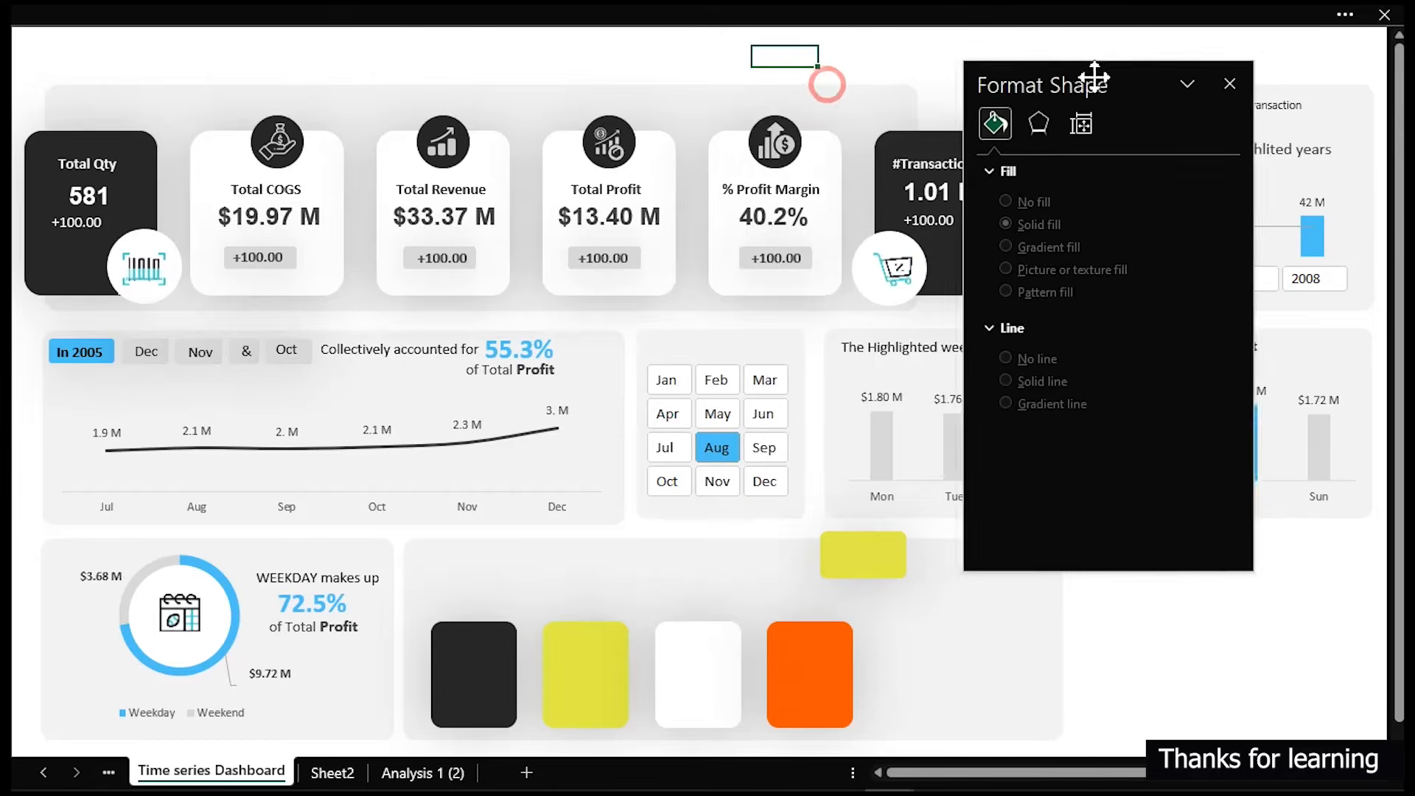
click(861, 556)
key(Delete)
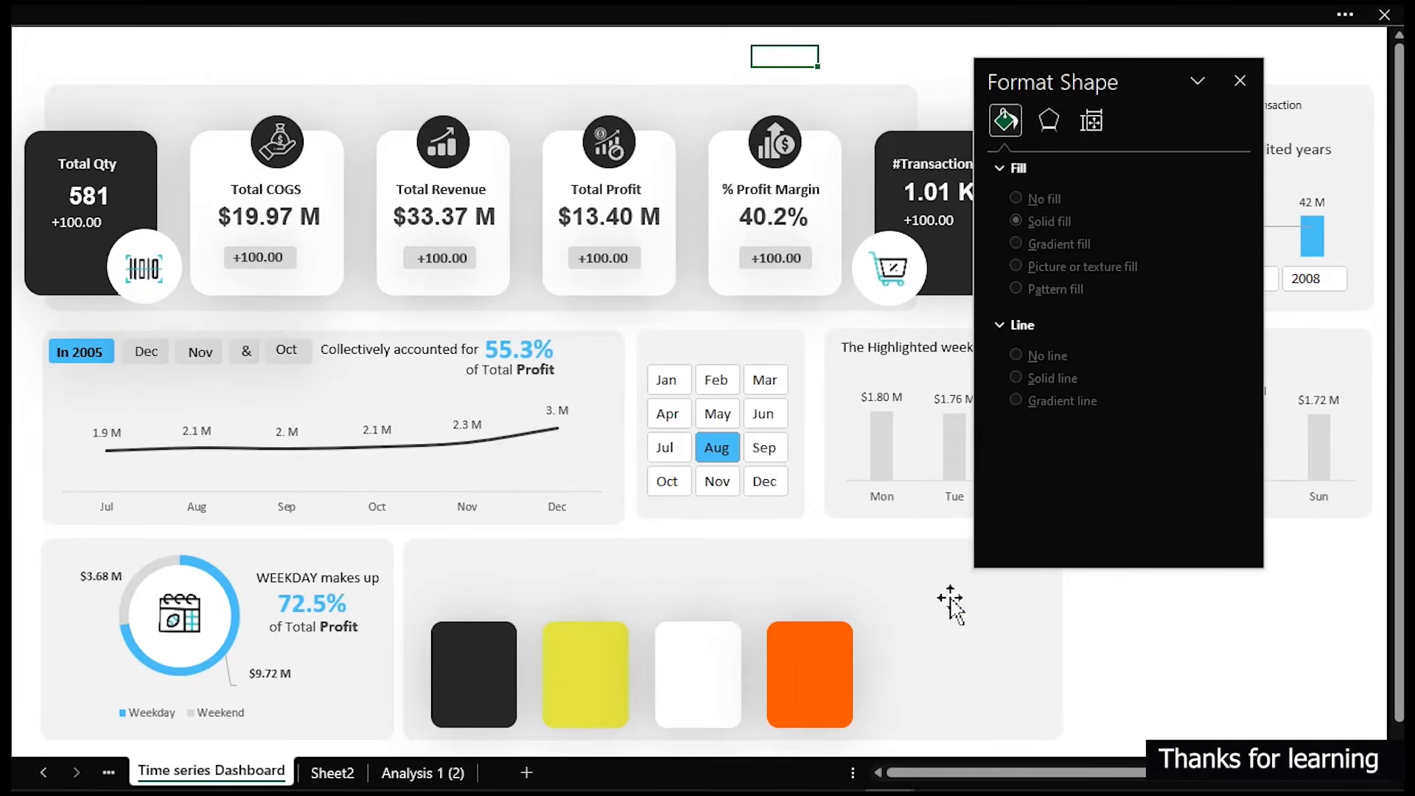
- Narrow the card background panel so it ends just after the four cards, then close the Format Shape pane
drag(1079, 79, 1237, 79)
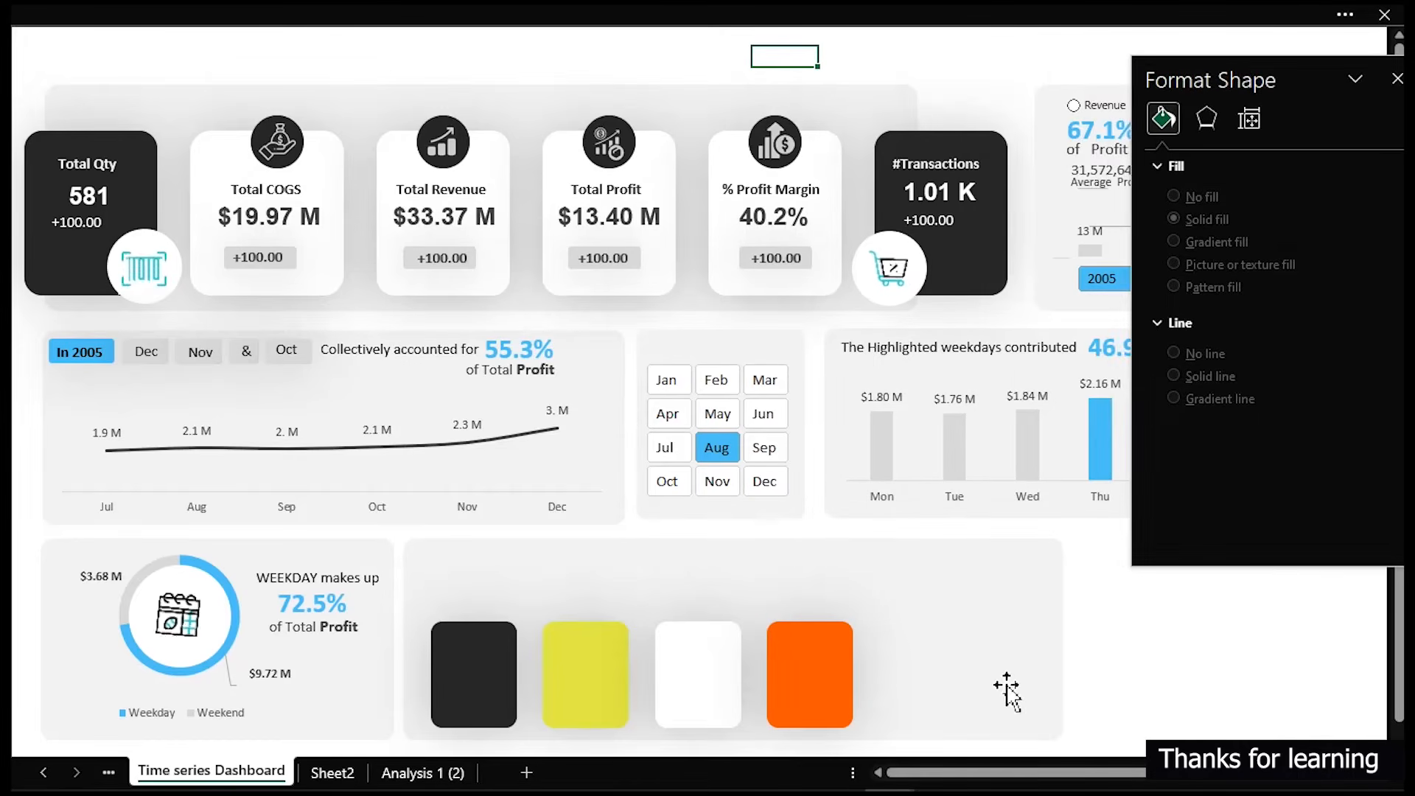
click(1027, 653)
drag(1064, 654, 888, 667)
click(989, 709)
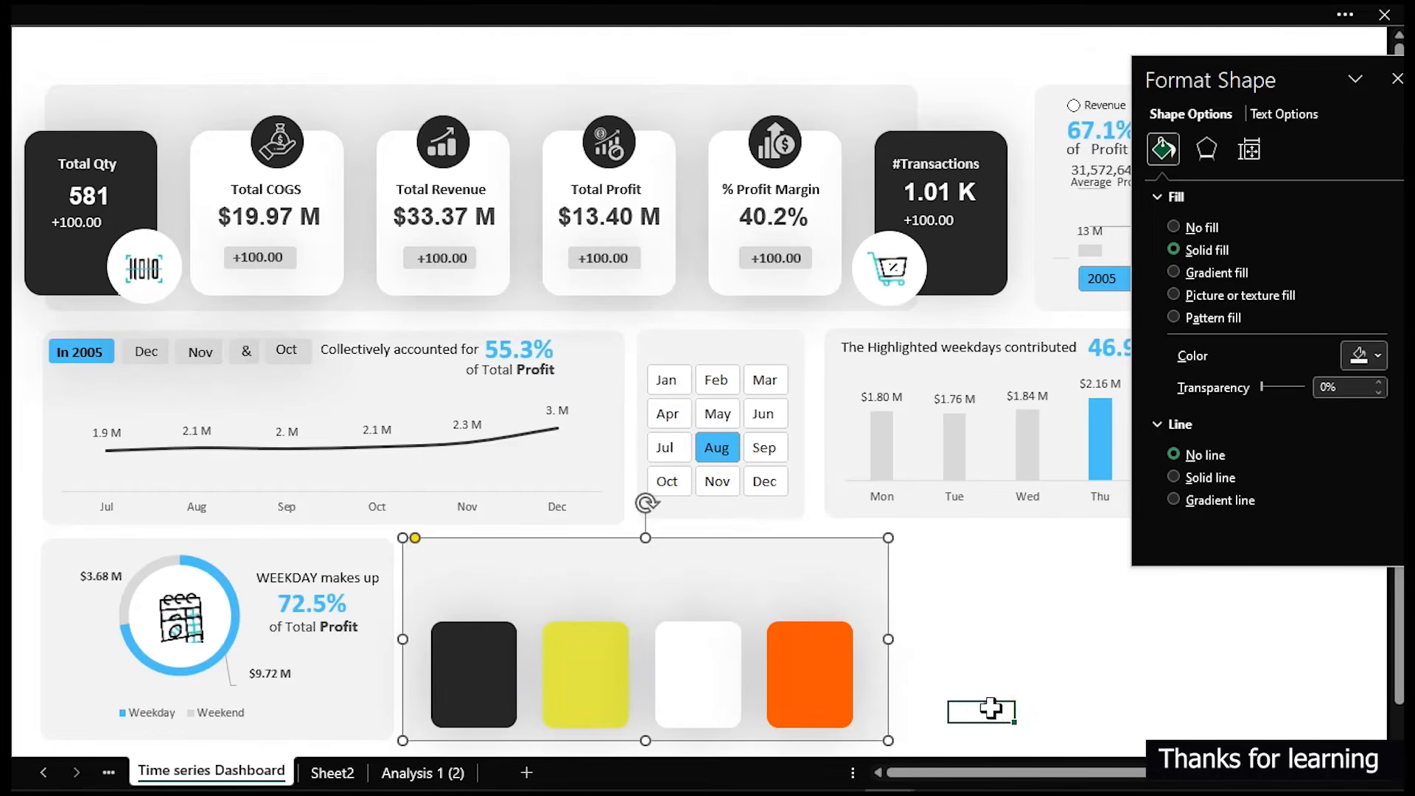
click(1396, 80)
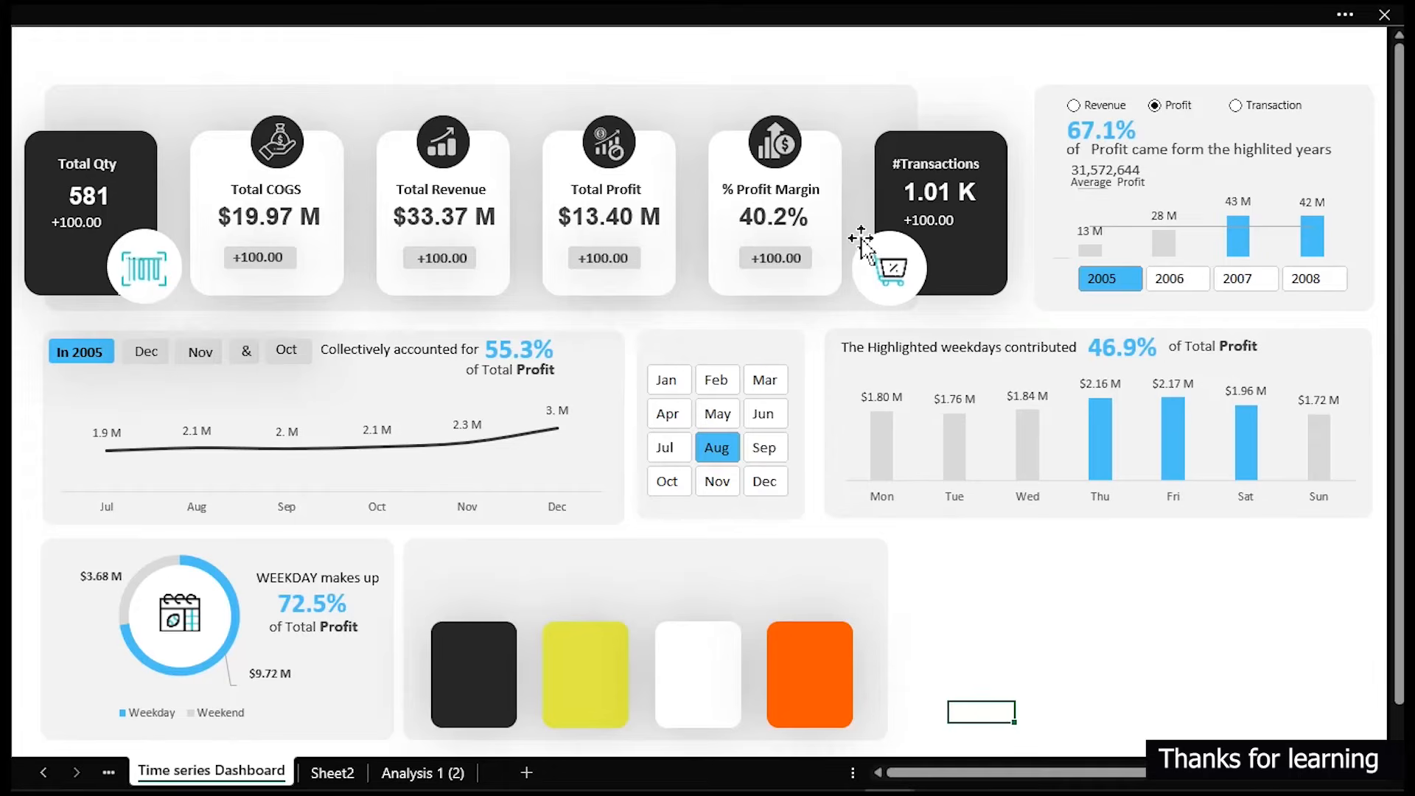
- Copy the white circle from the doughnut section and place a small copy at the fourth card's lower-right corner
click(152, 574)
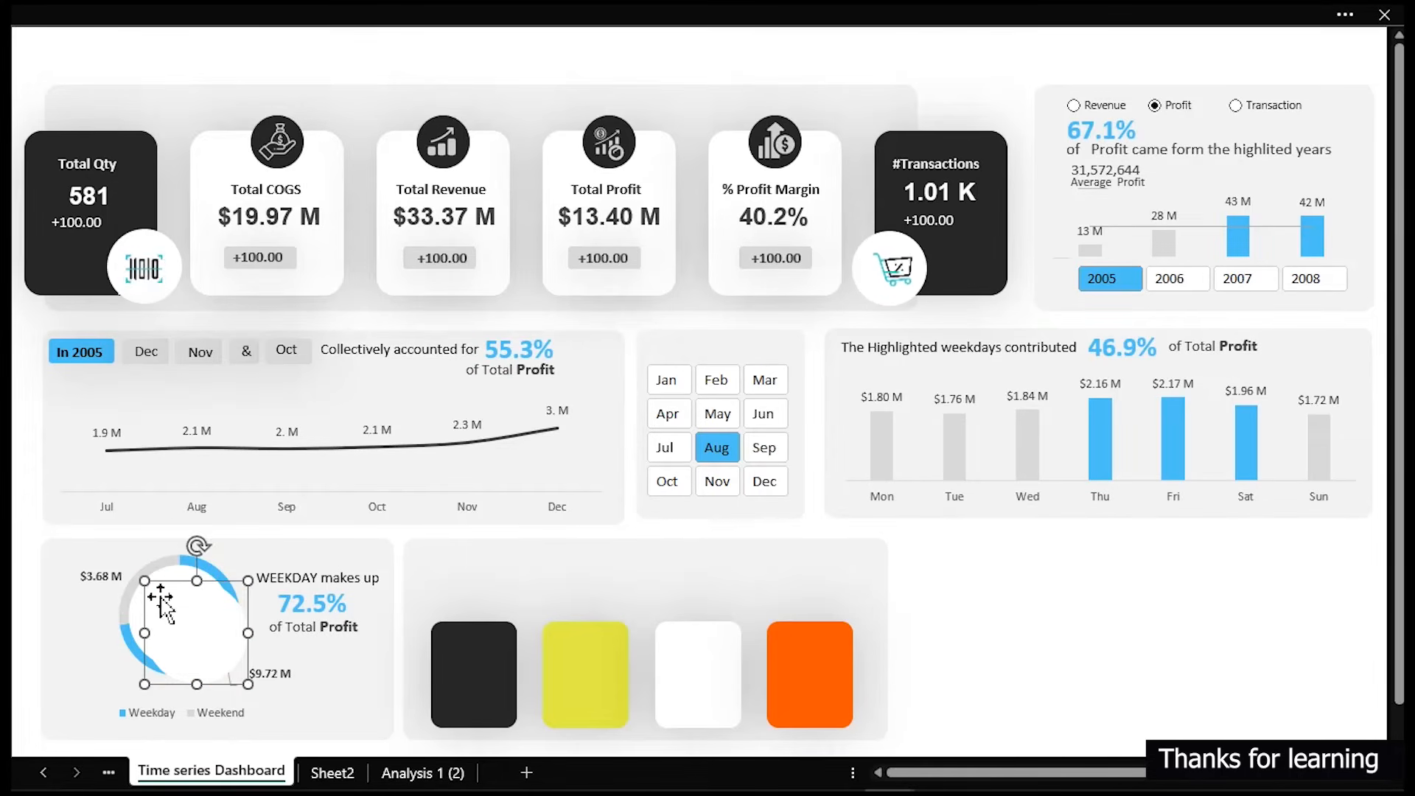
click(927, 599)
click(947, 609)
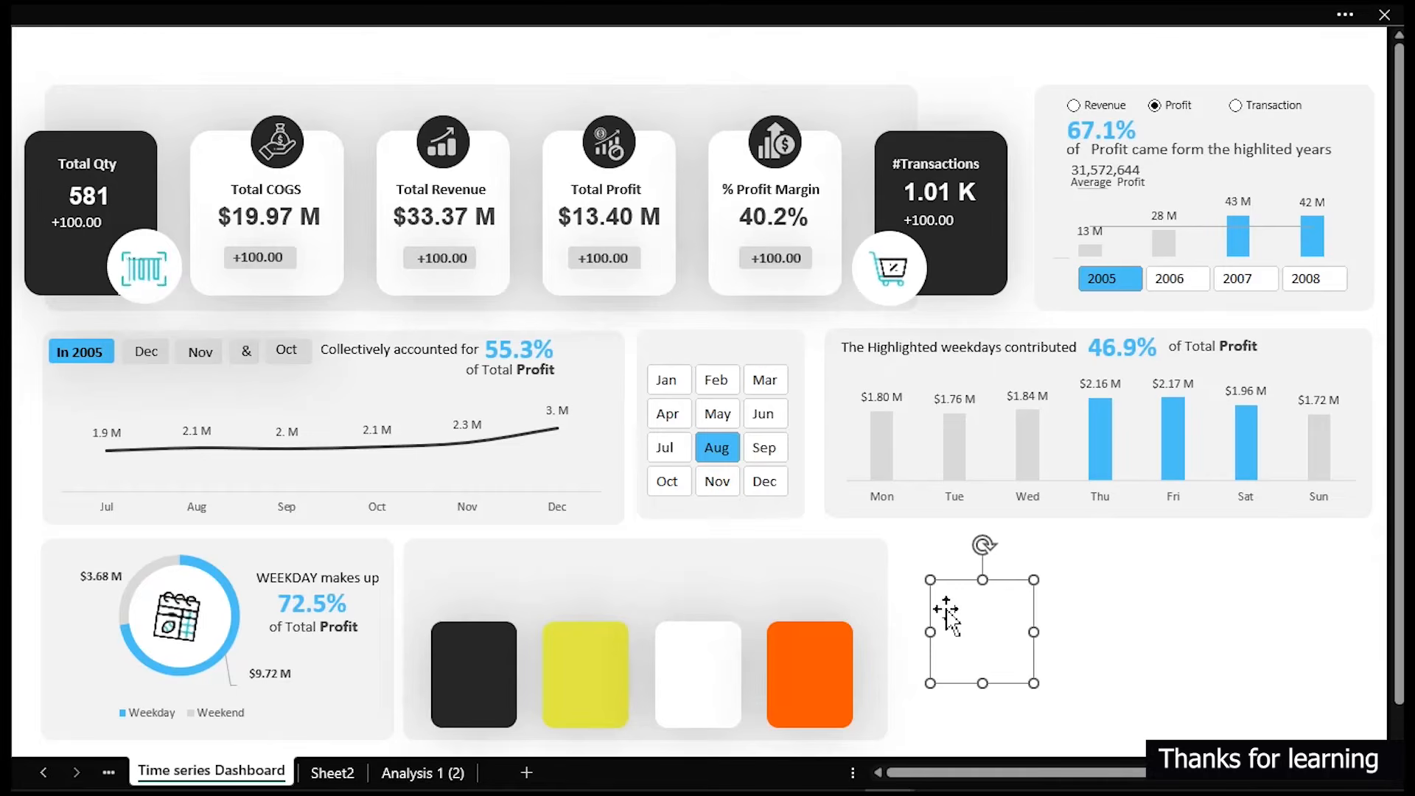
click(1030, 580)
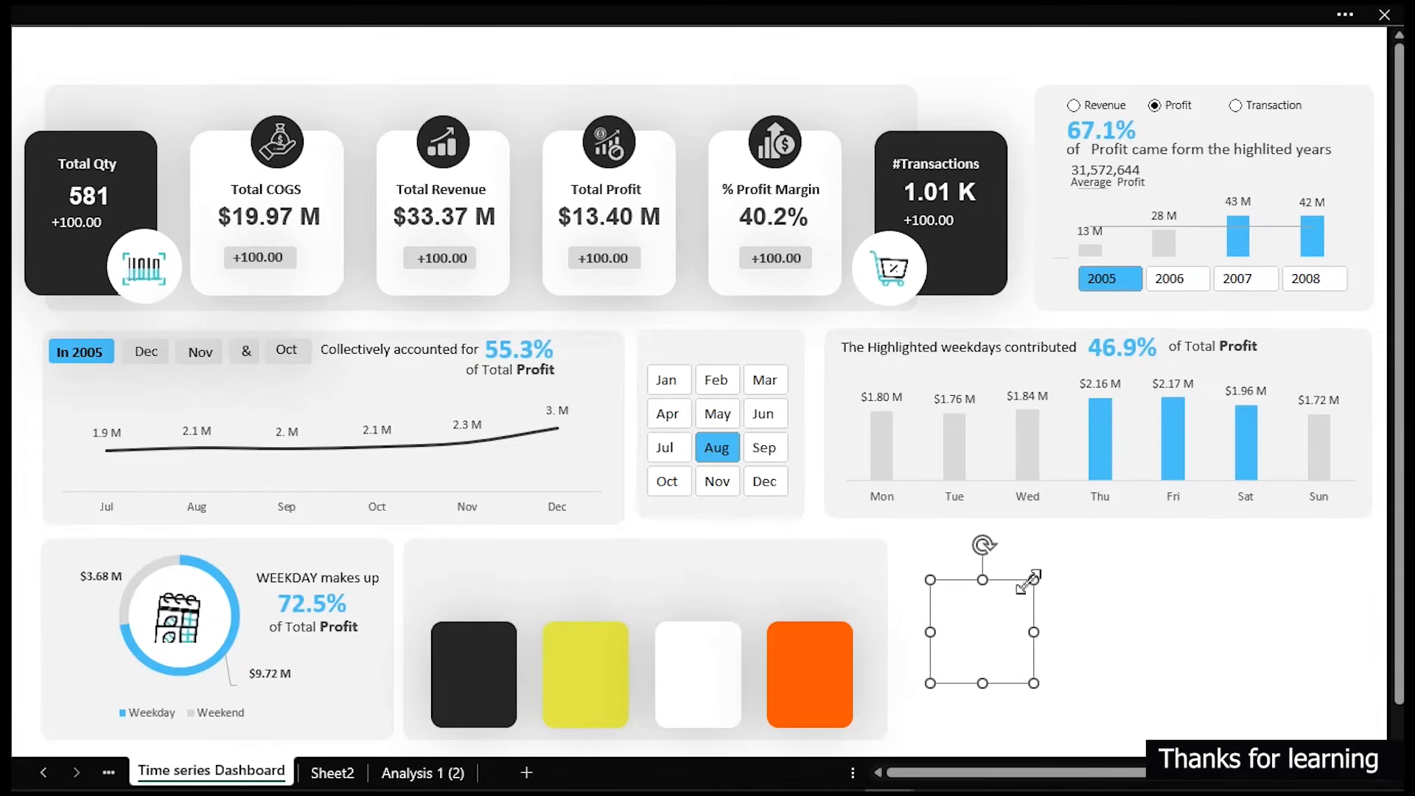
click(957, 652)
drag(957, 652, 768, 719)
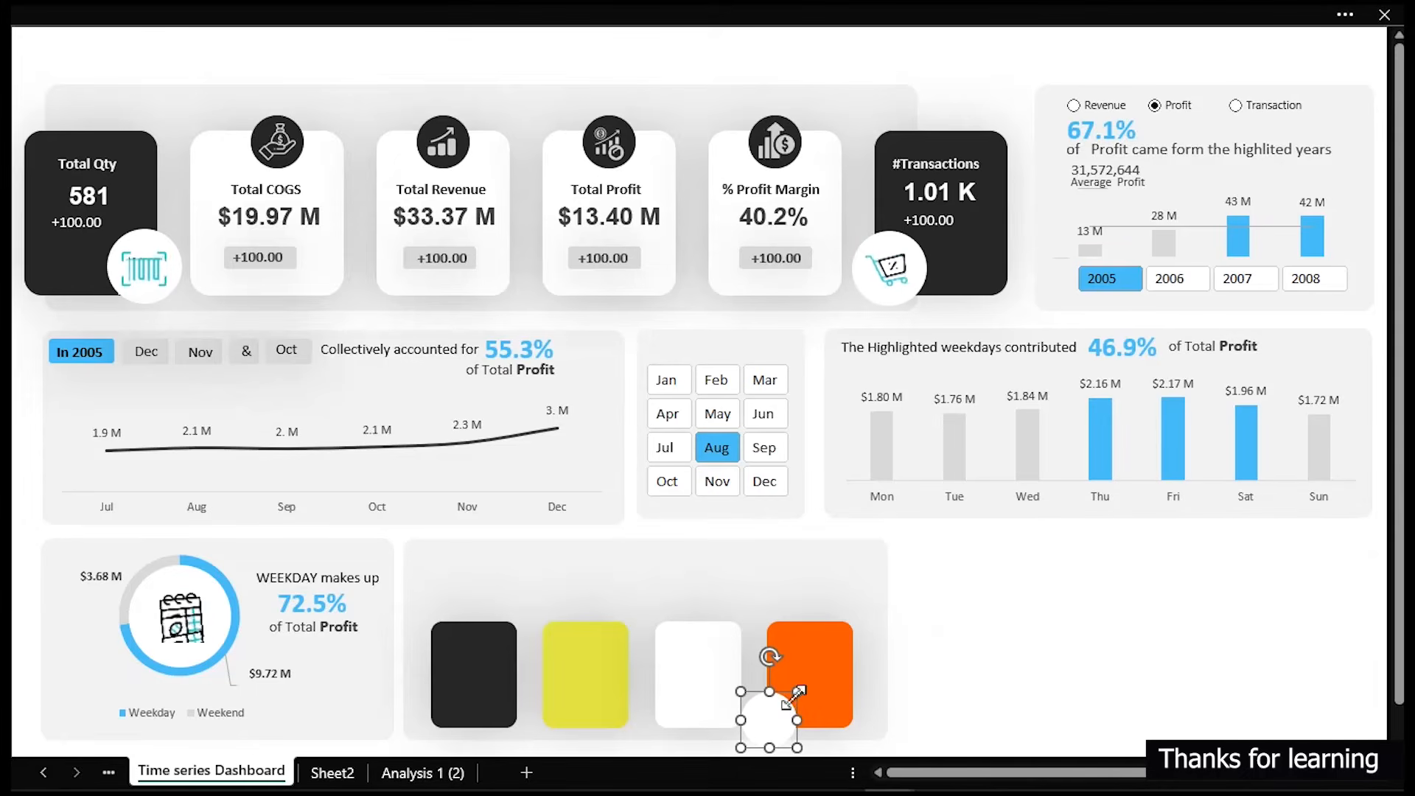
drag(797, 691, 843, 719)
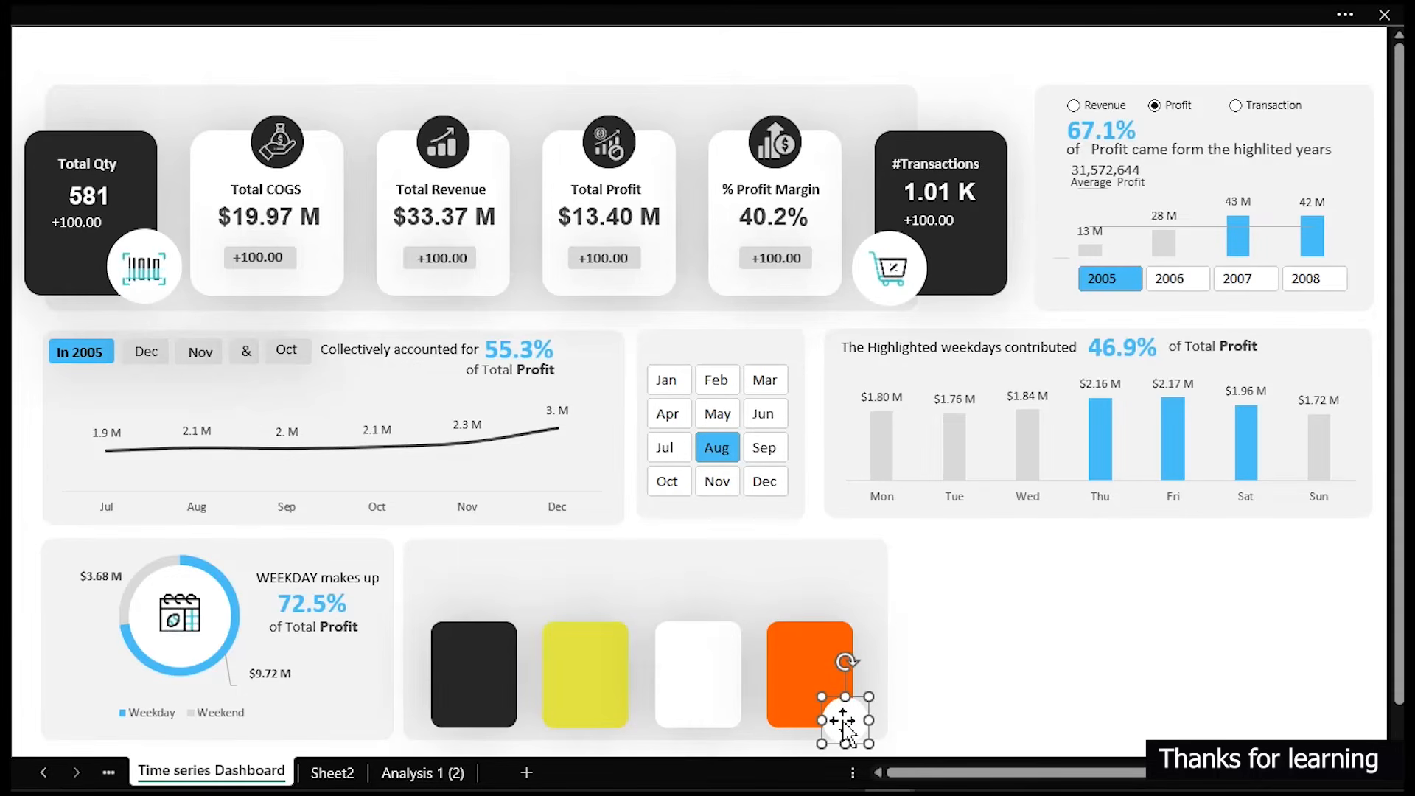
- Give the small circle an outer shadow preset and set the shadow transparency to 81%
key(ctrl+1)
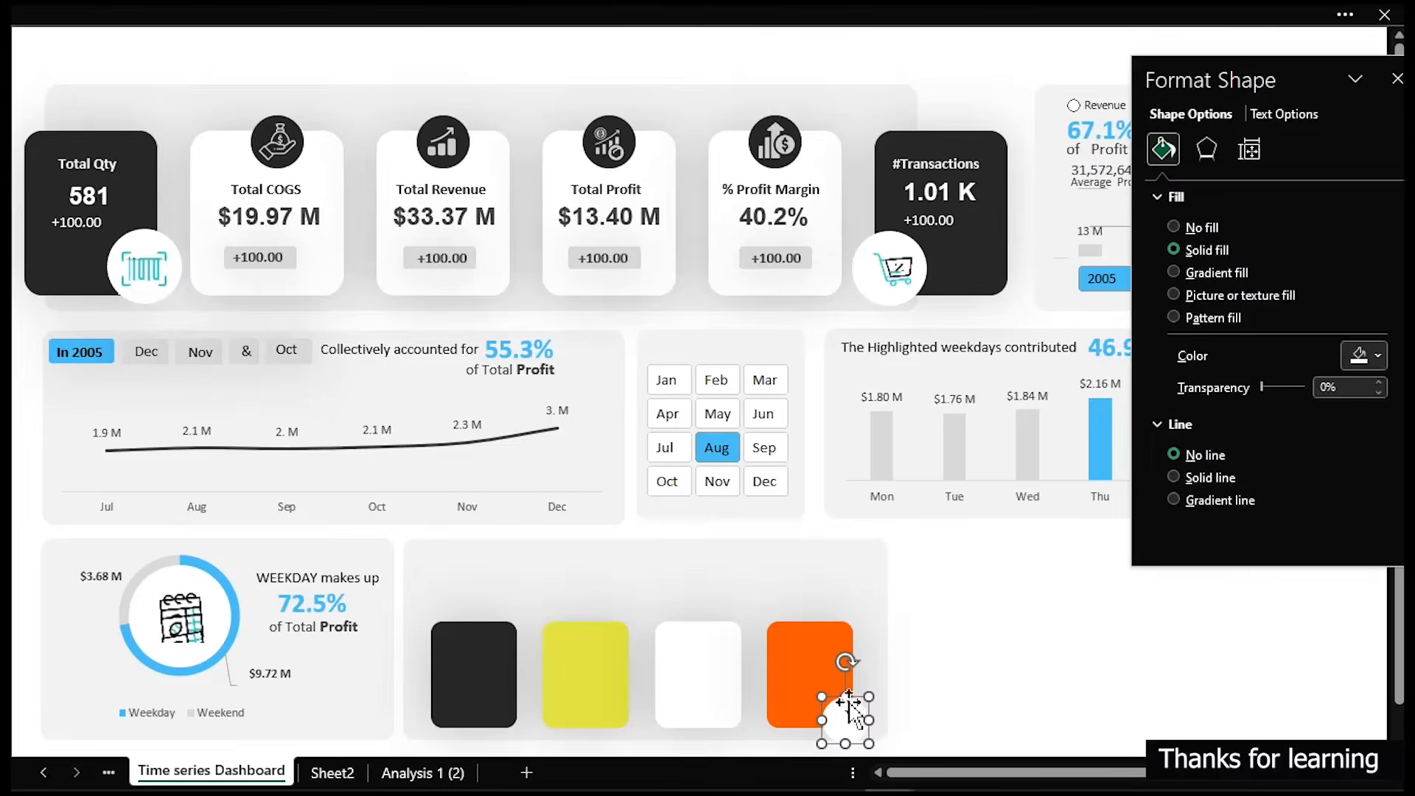
click(1207, 151)
click(1189, 196)
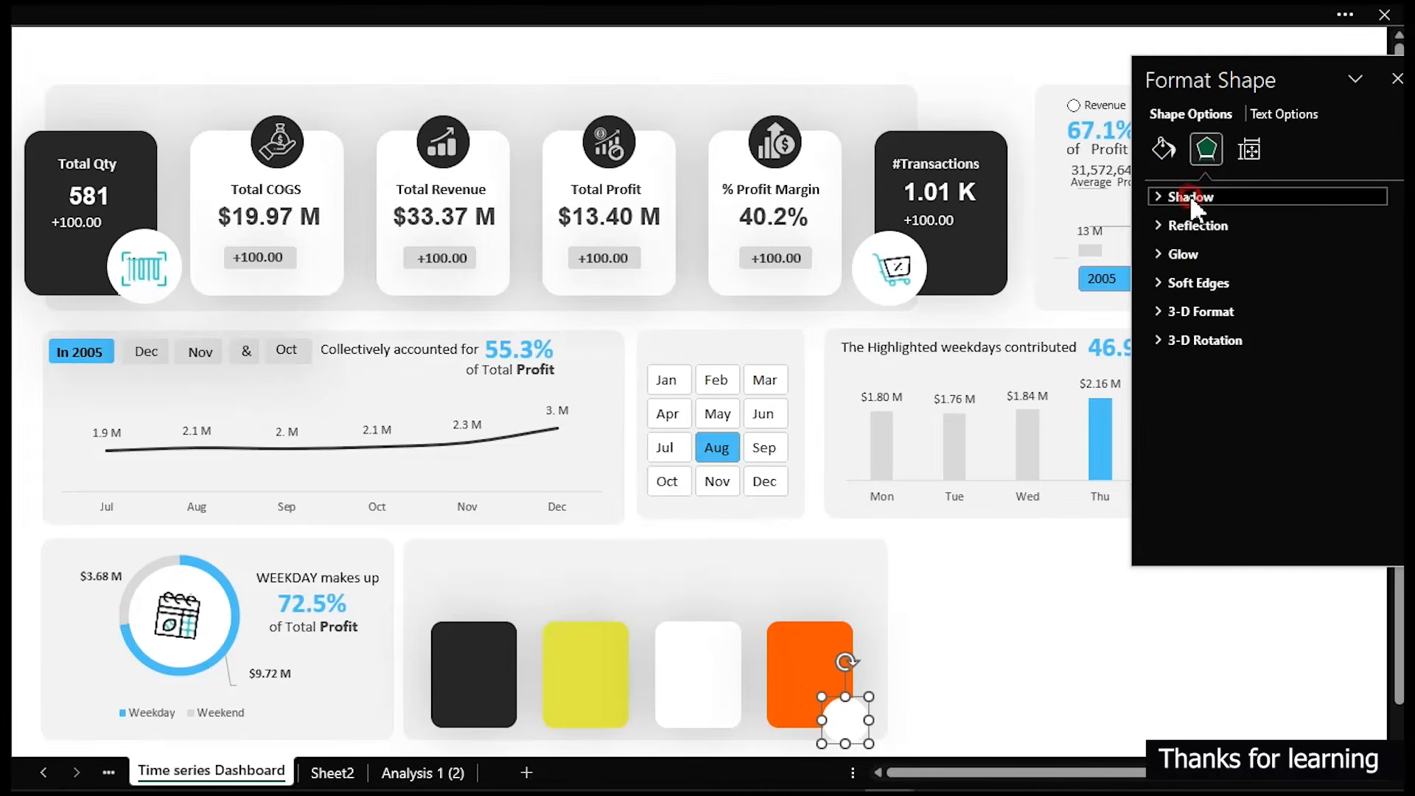
click(1372, 226)
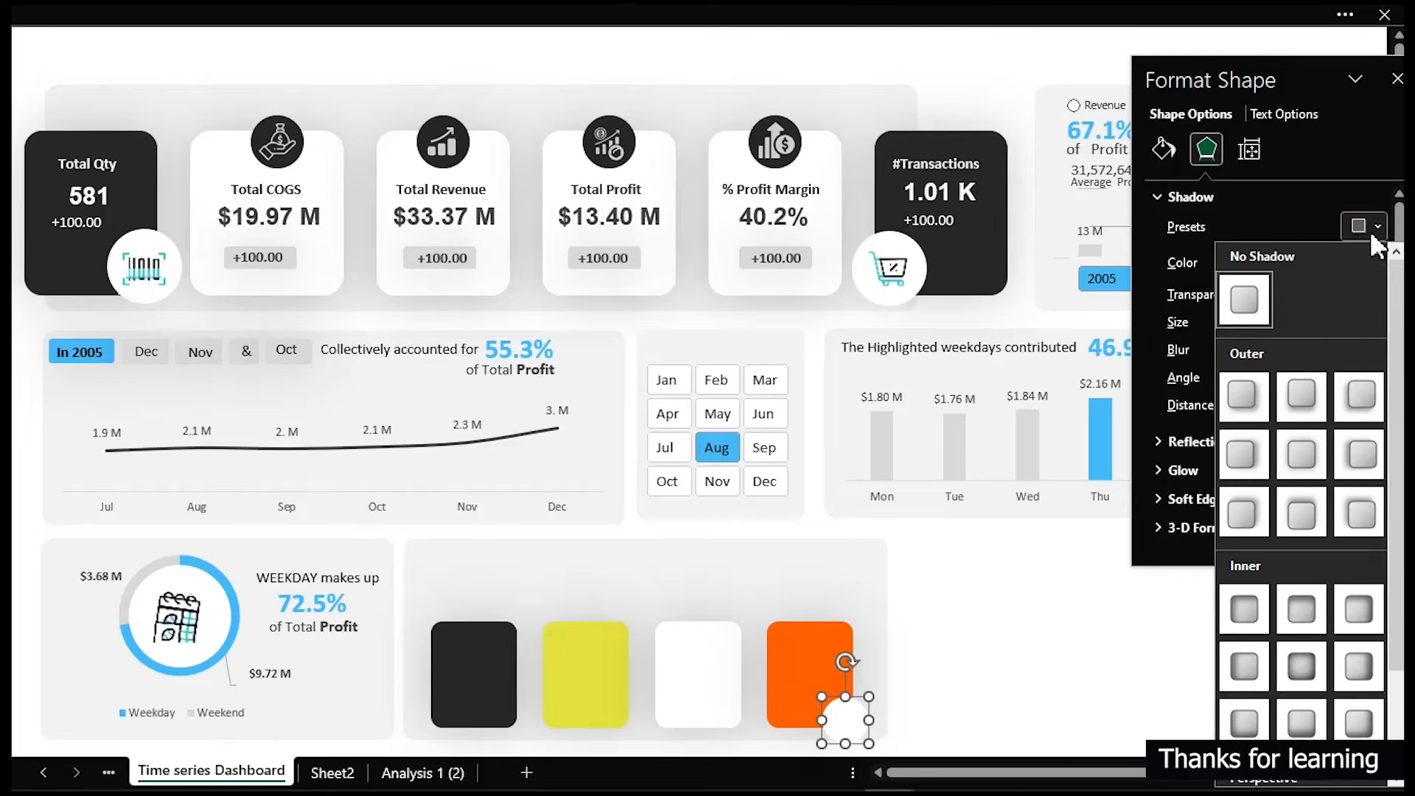
click(1300, 454)
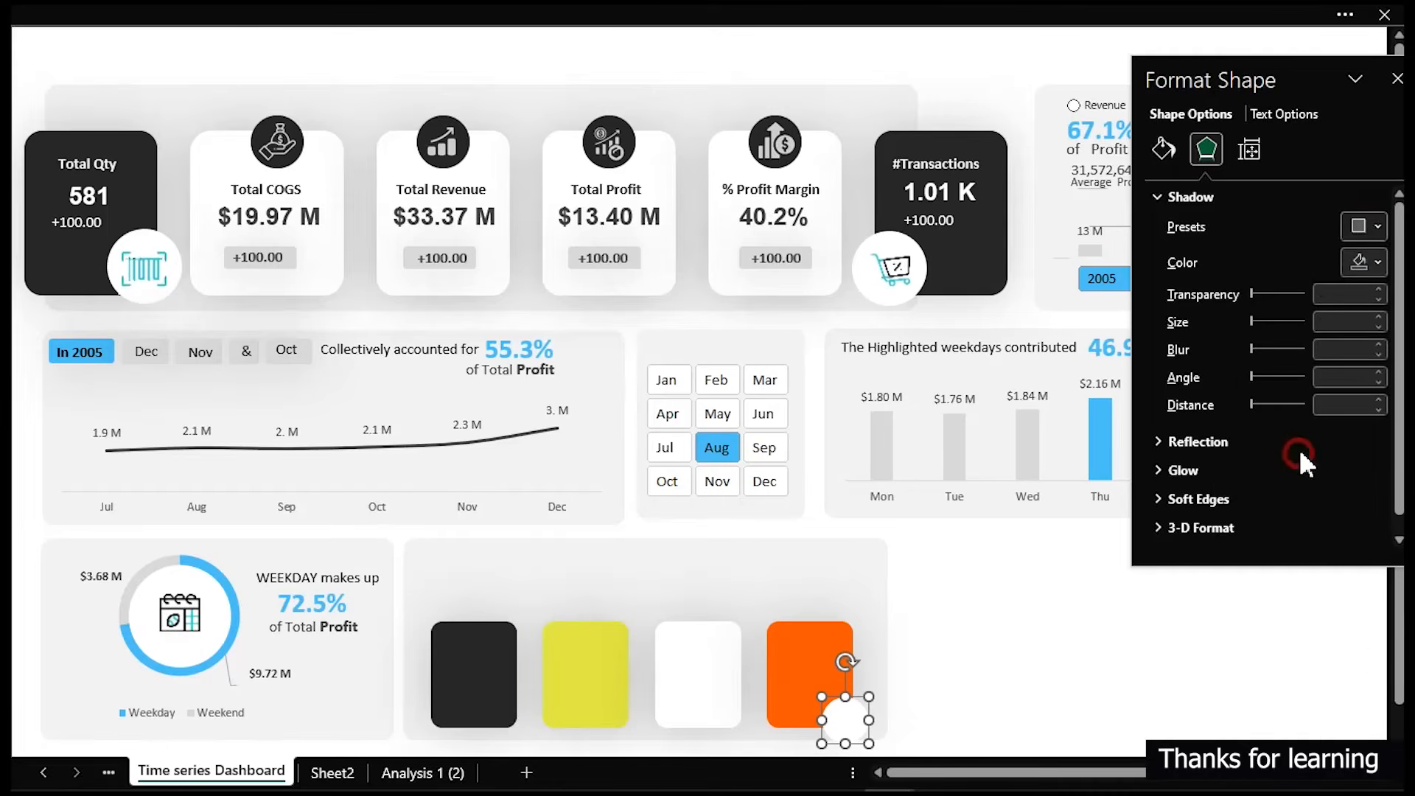
click(1085, 587)
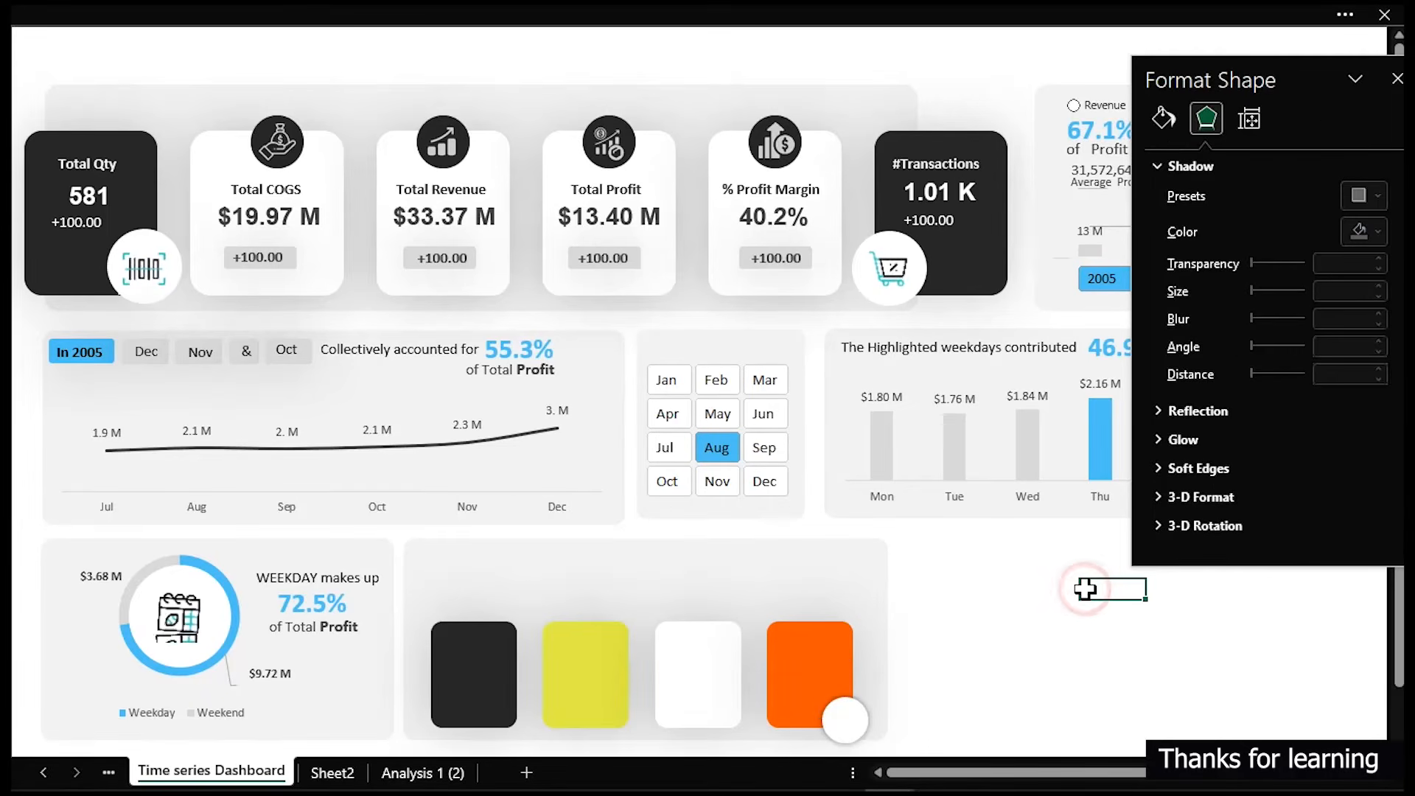
click(857, 734)
drag(1281, 300, 1290, 305)
click(1063, 727)
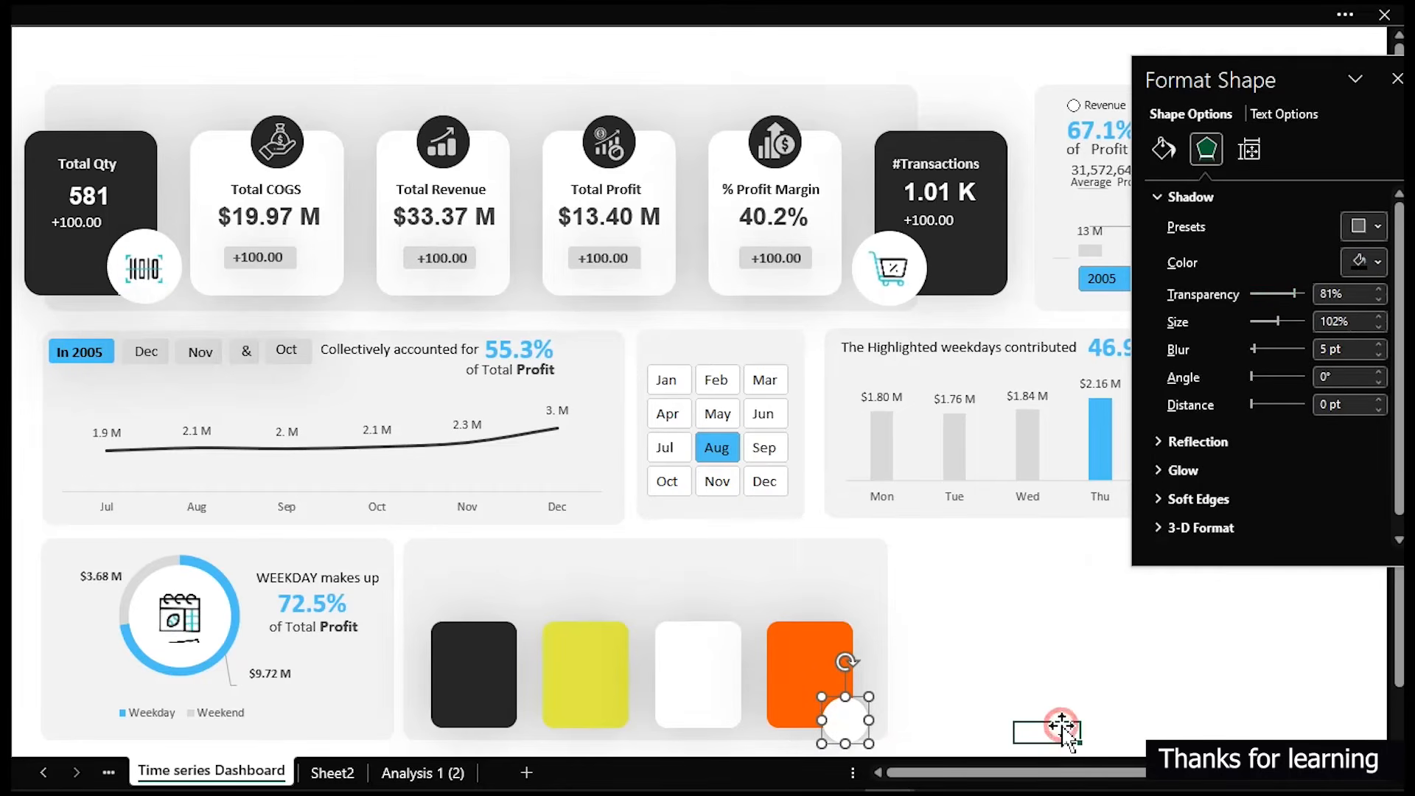
- Duplicate the circle onto the third card's lower-right corner and fill the copy with a grey theme colour
click(852, 723)
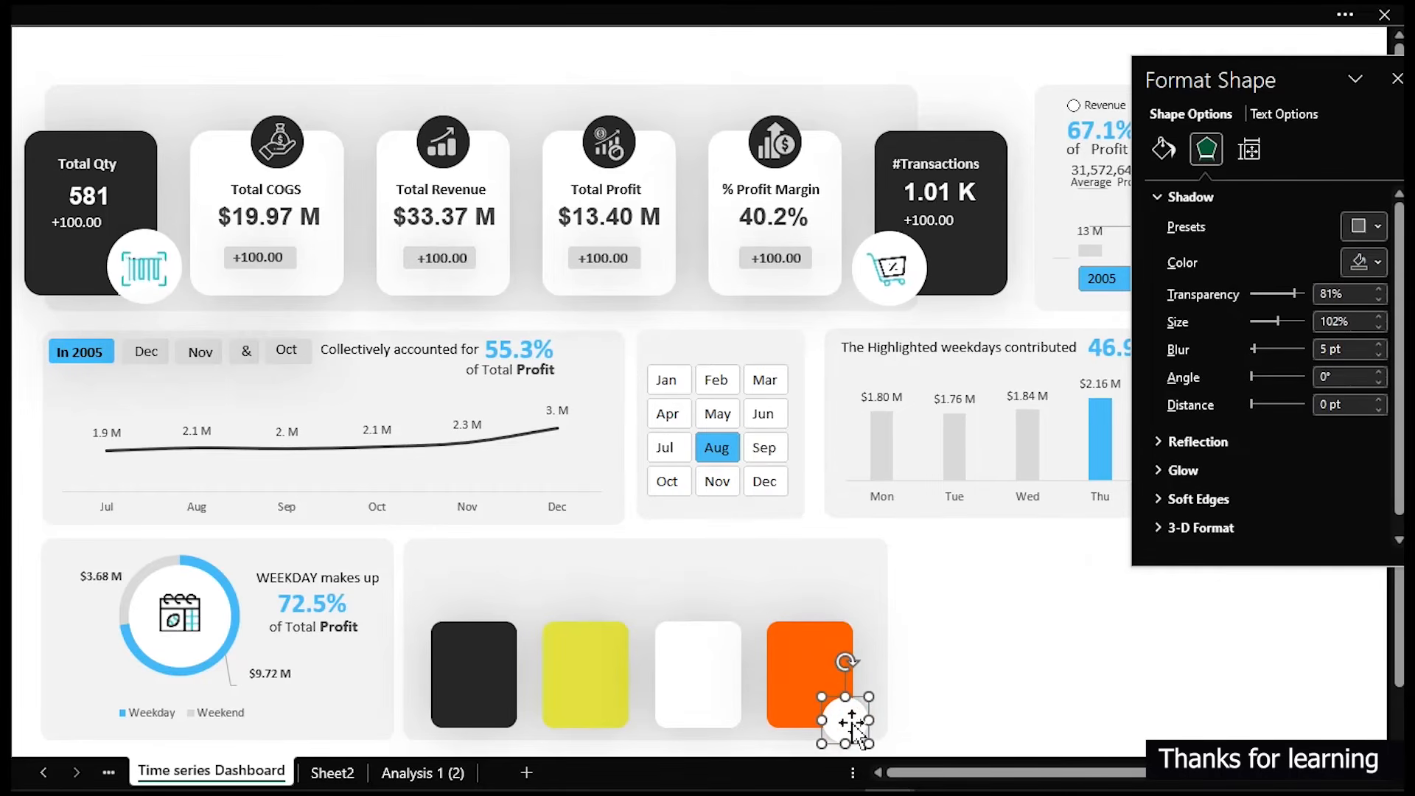
drag(853, 724, 733, 706)
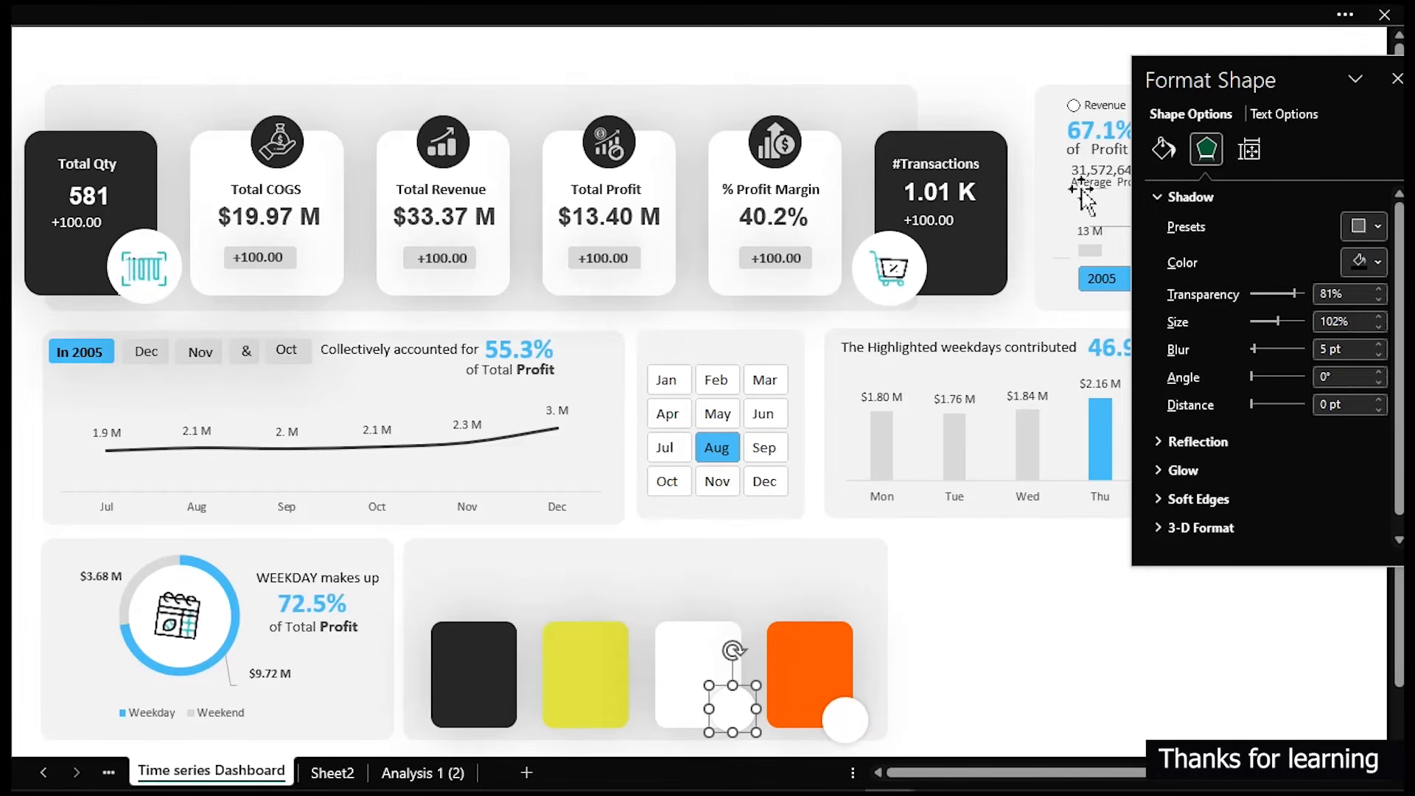
click(1163, 150)
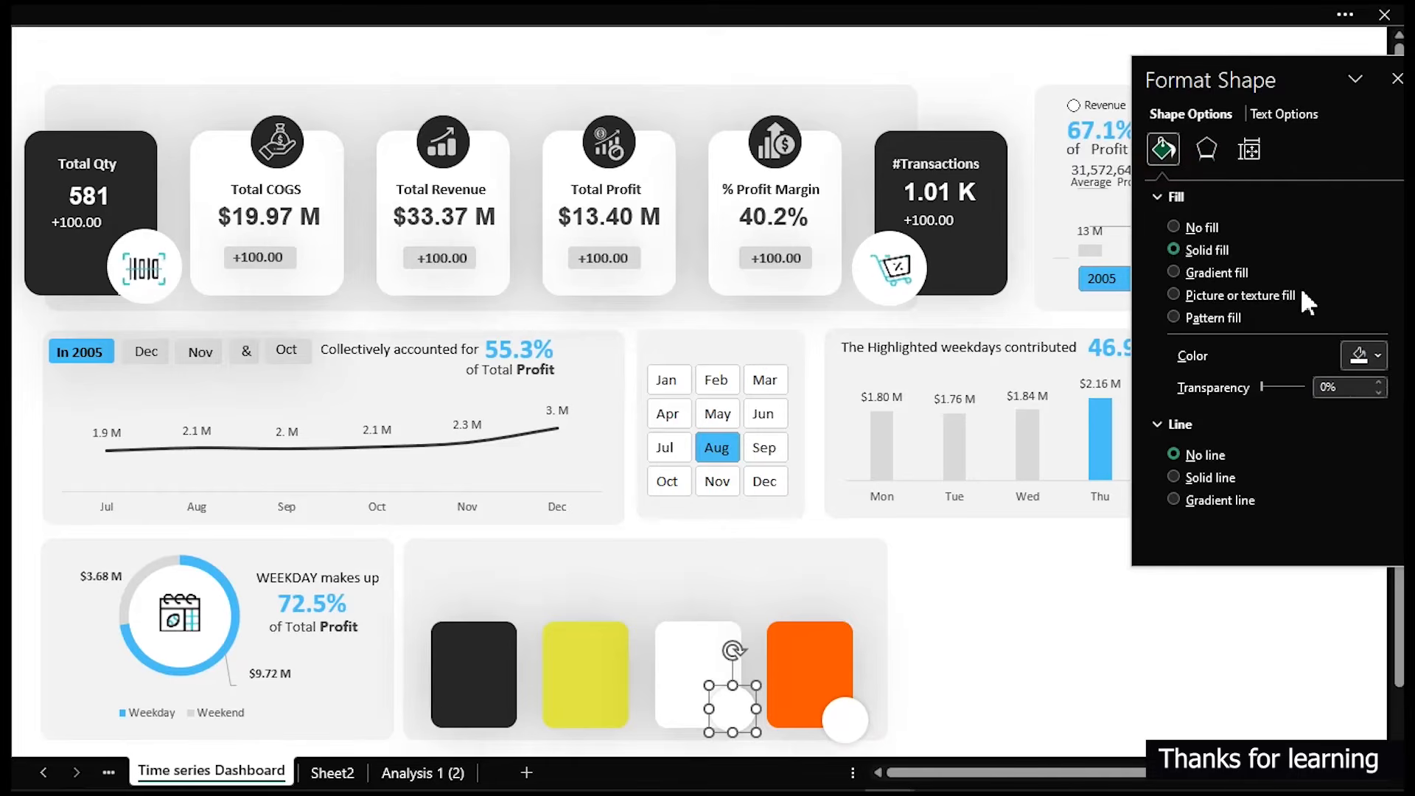
click(1363, 357)
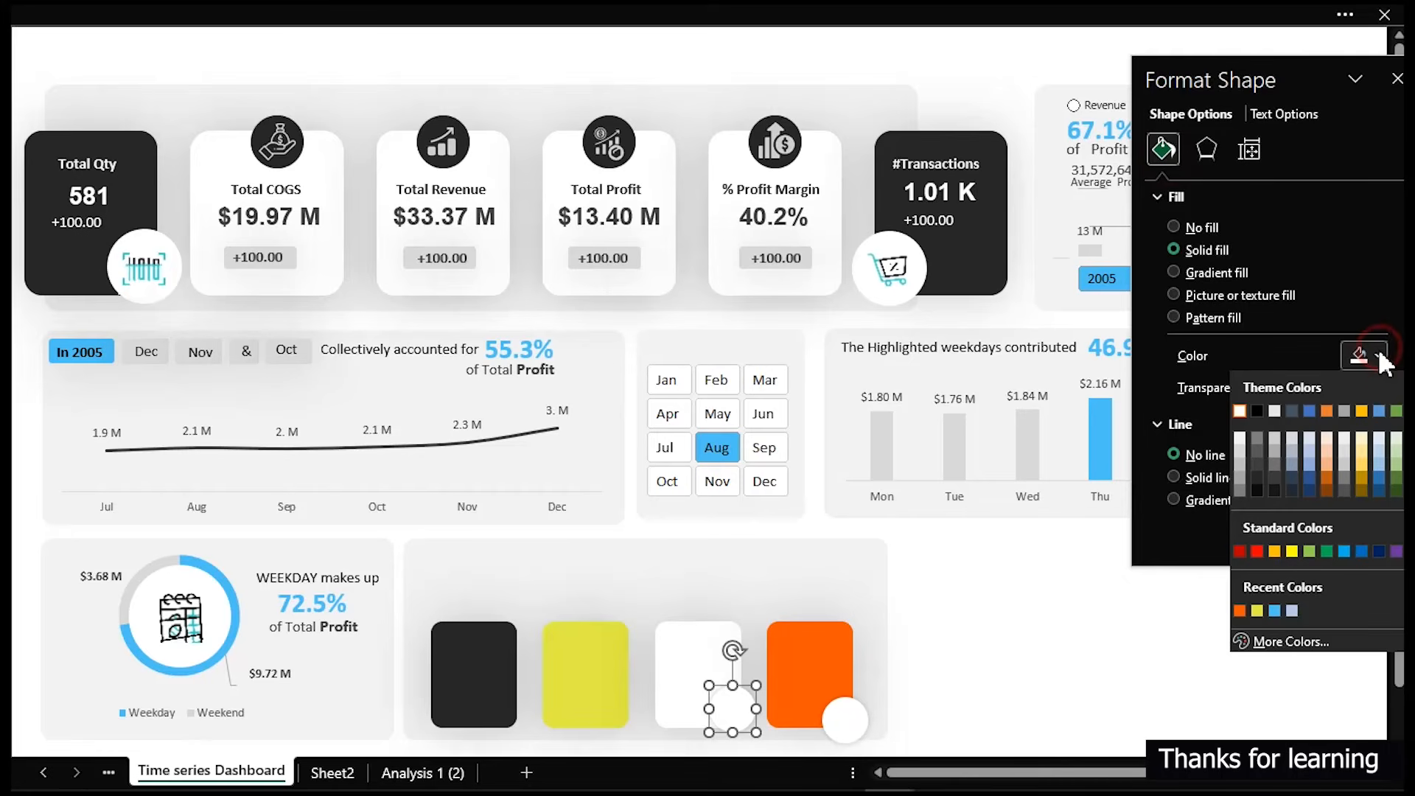
click(1240, 438)
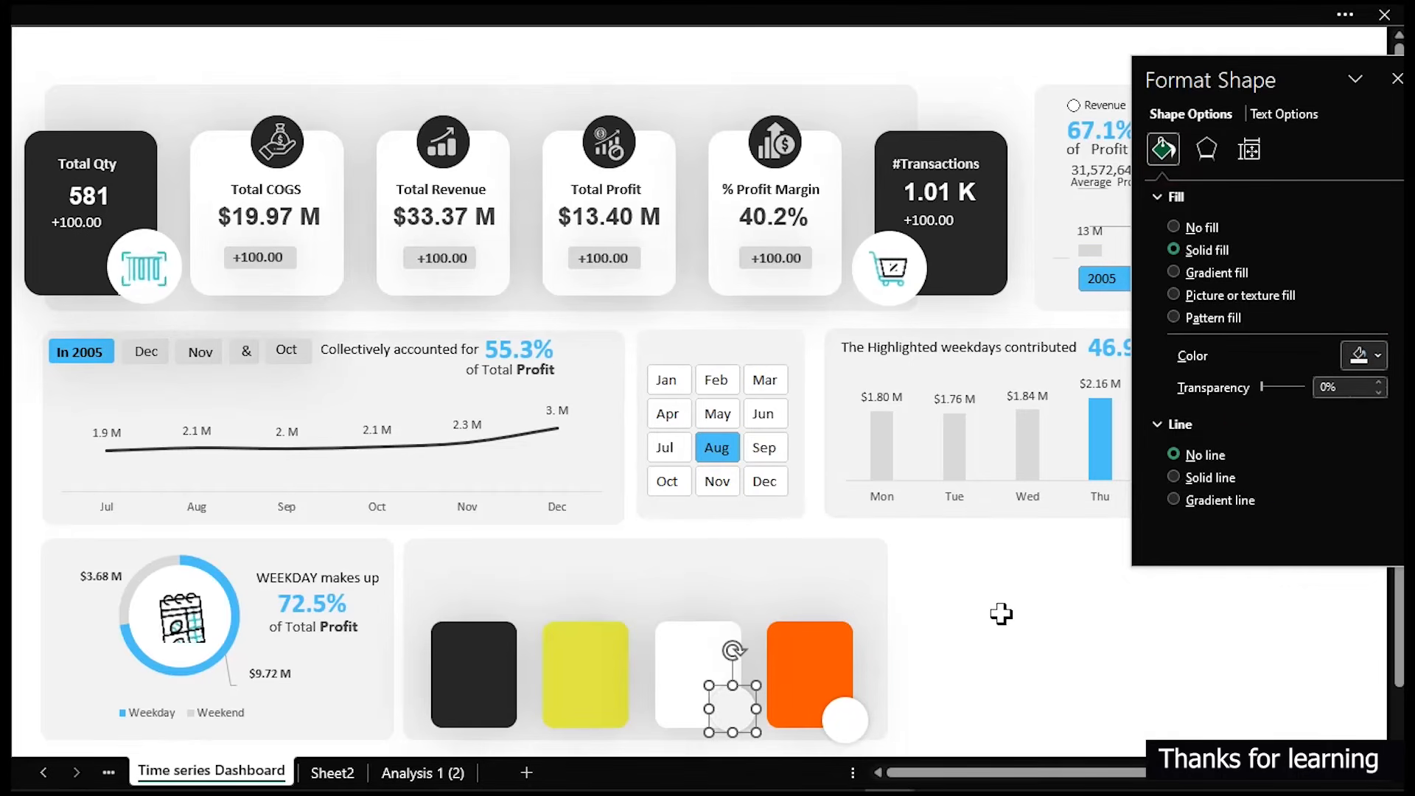
click(1366, 351)
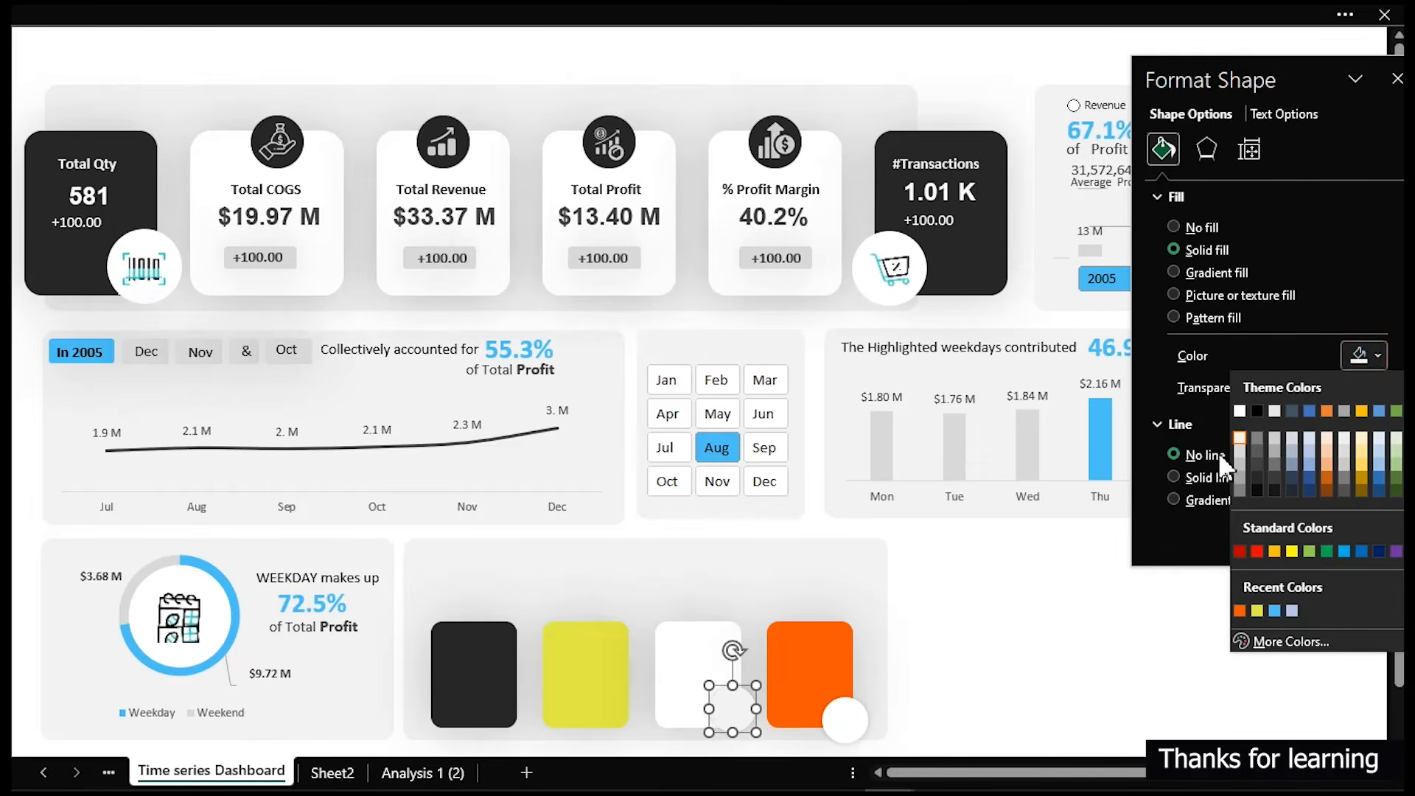
click(1239, 451)
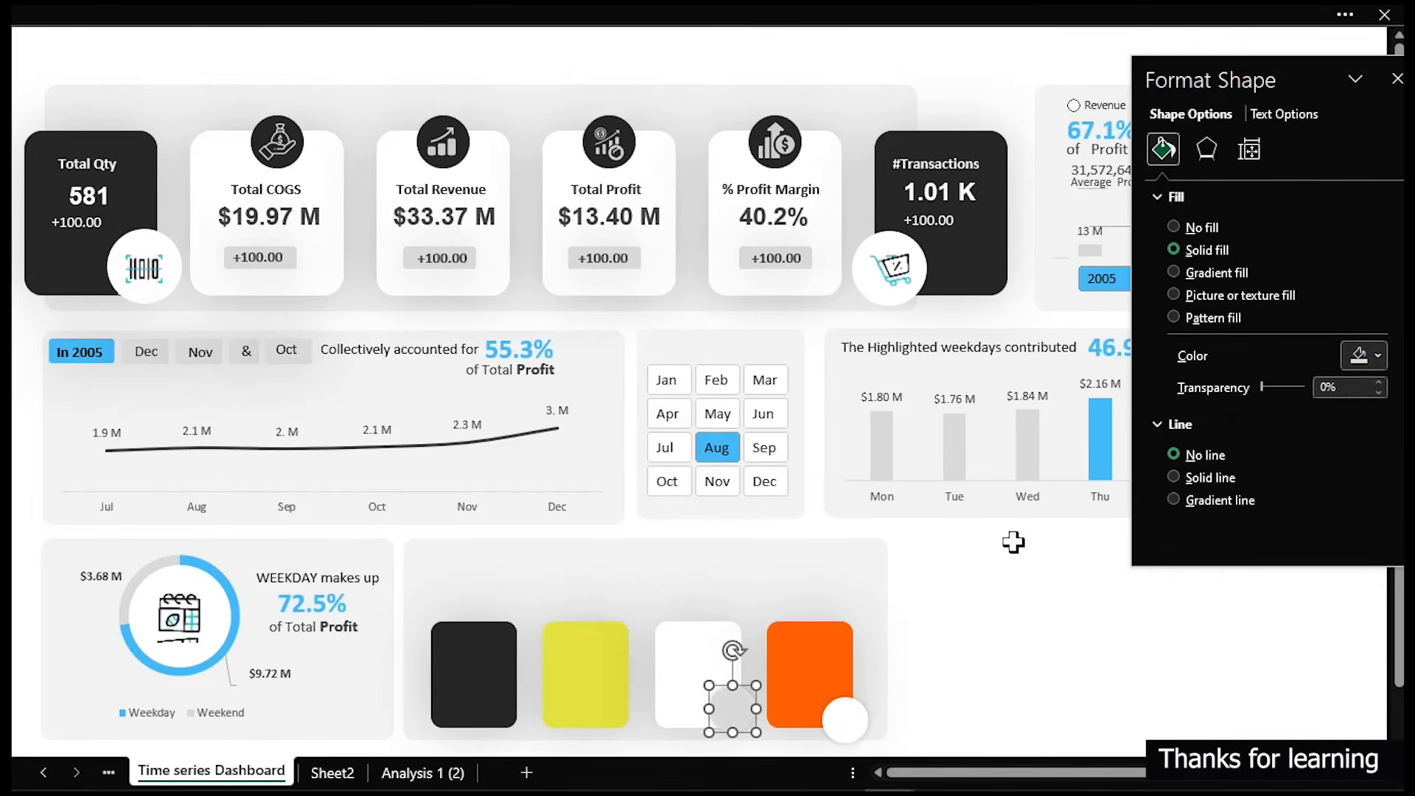
click(1375, 355)
click(1241, 465)
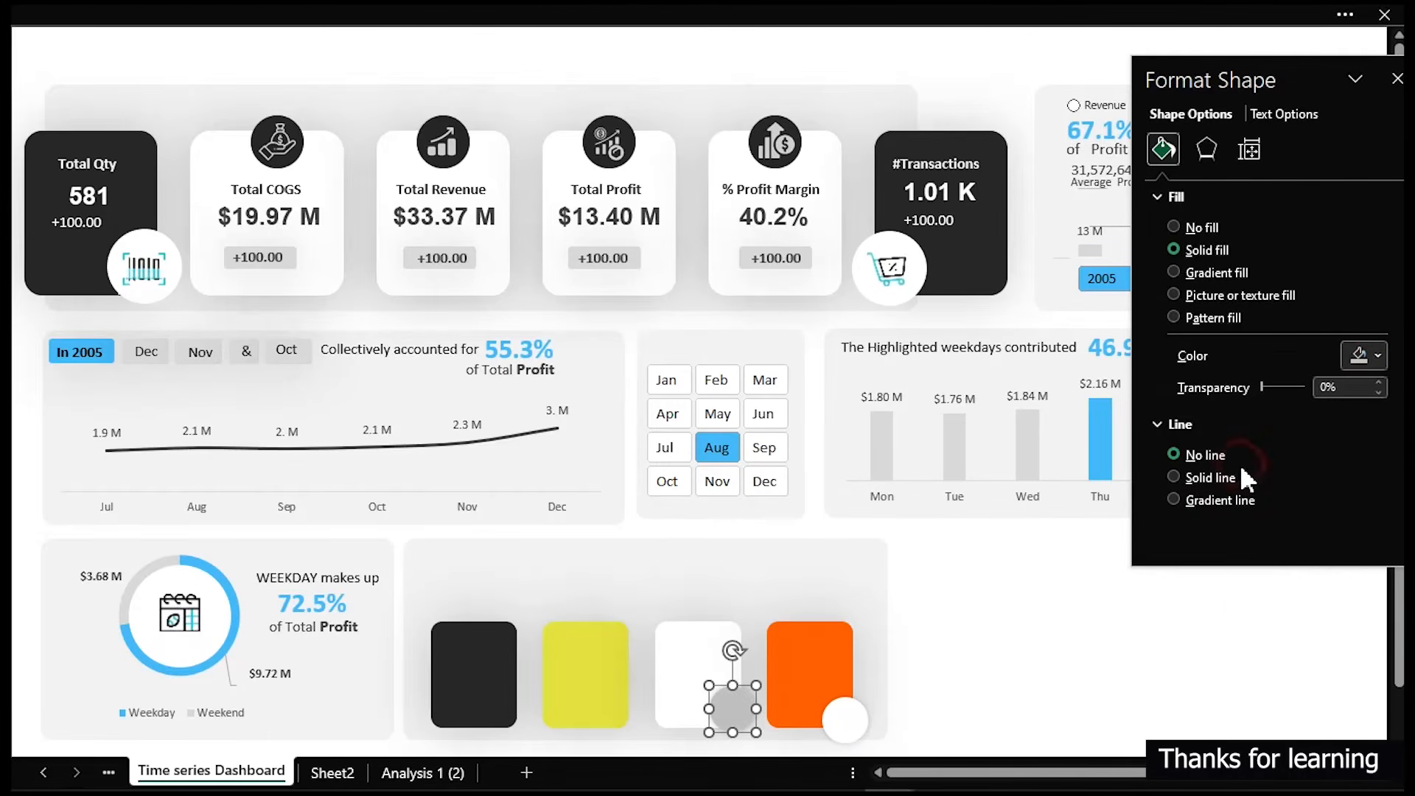
click(966, 628)
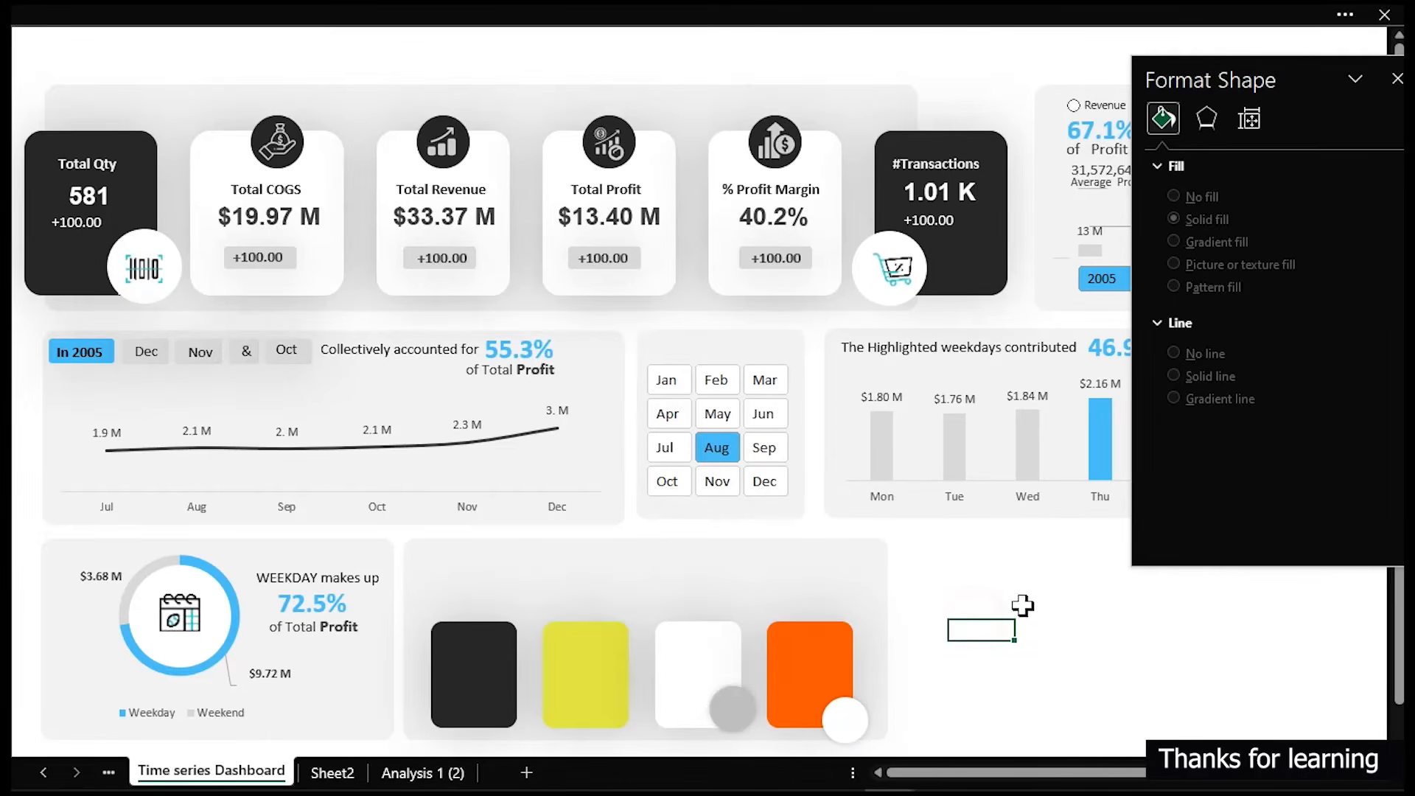
- Duplicate the white circle from the fourth card onto the second card's lower-right corner
click(844, 720)
key(ctrl+d)
drag(858, 733, 620, 709)
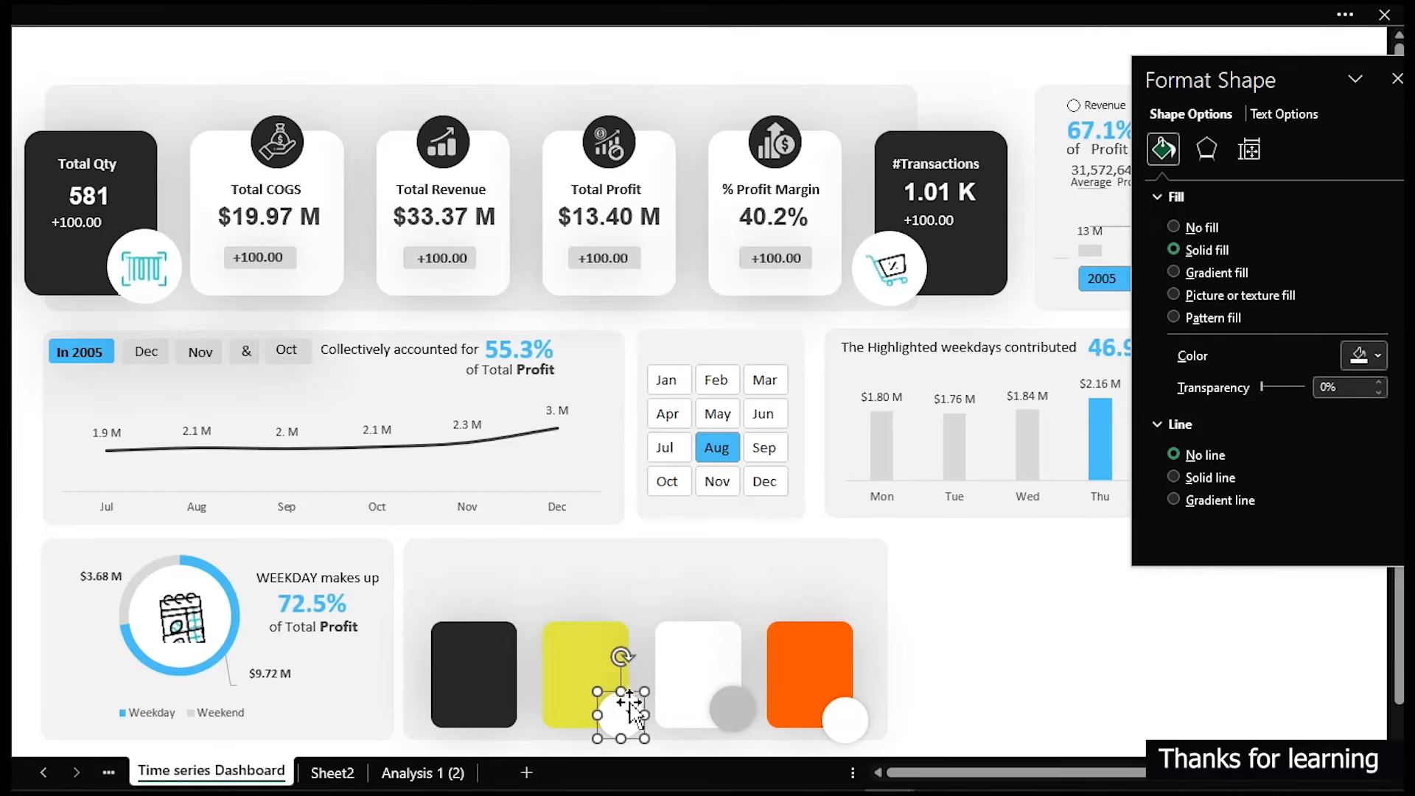
- Copy the grey circle from the third card onto the first card's lower-right corner
click(734, 716)
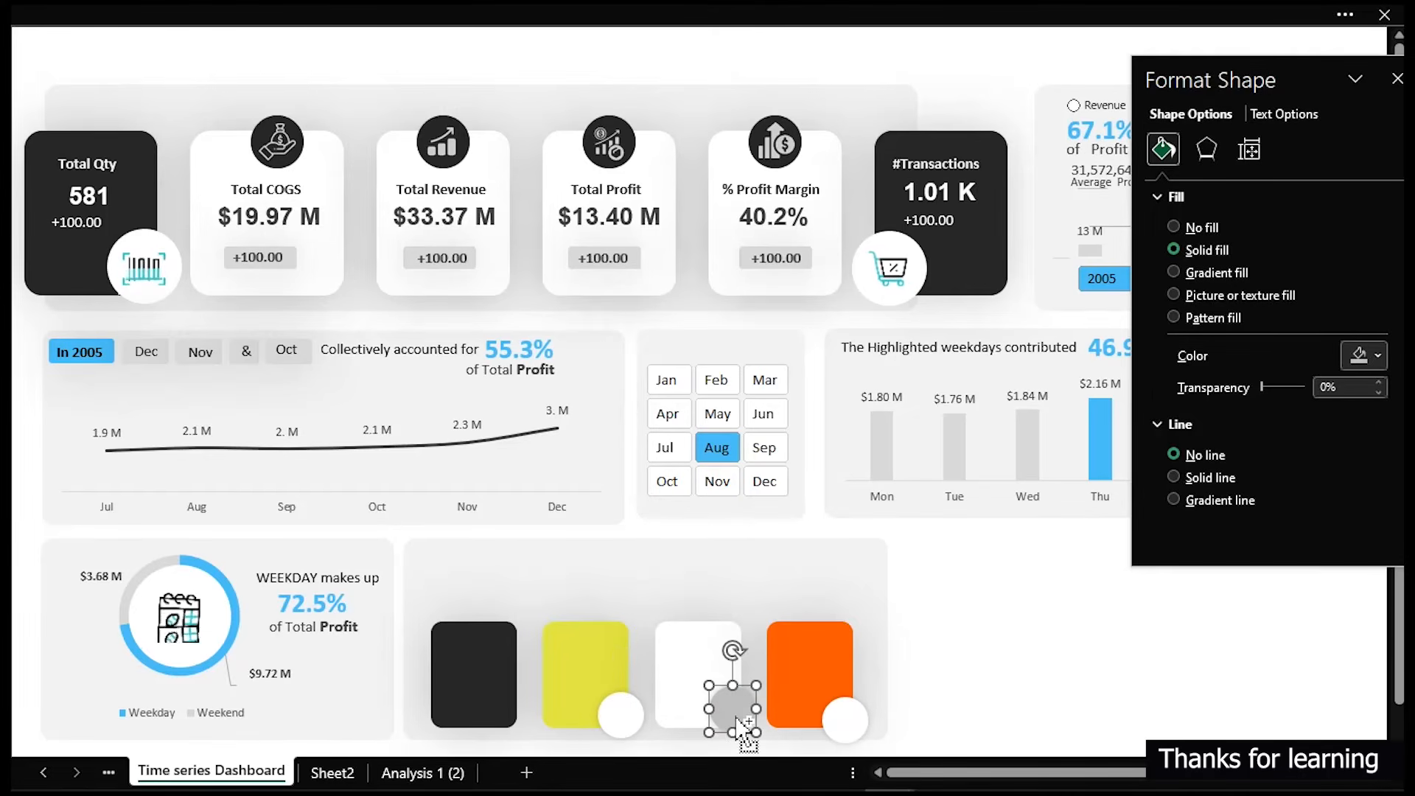
key(F5)
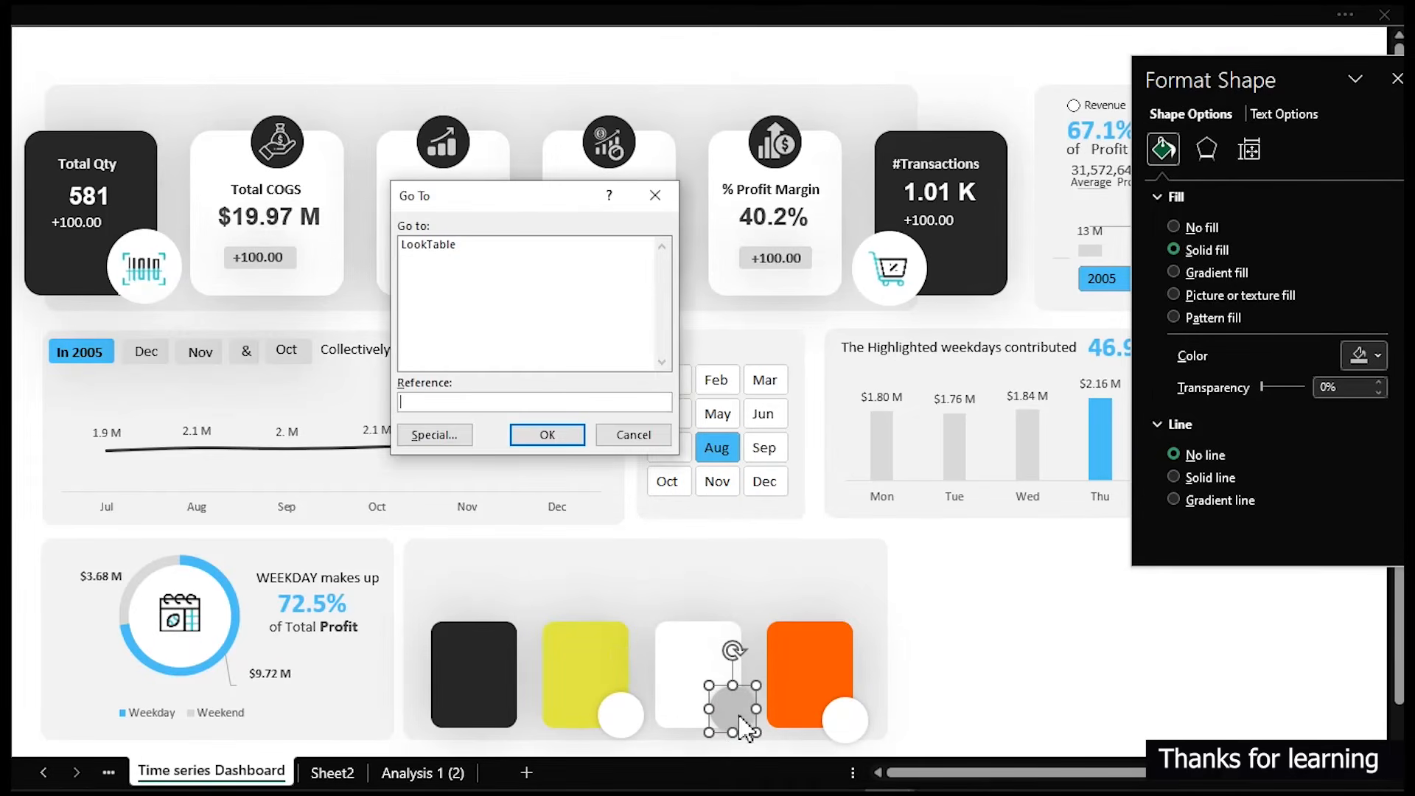
click(639, 441)
drag(735, 712, 514, 706)
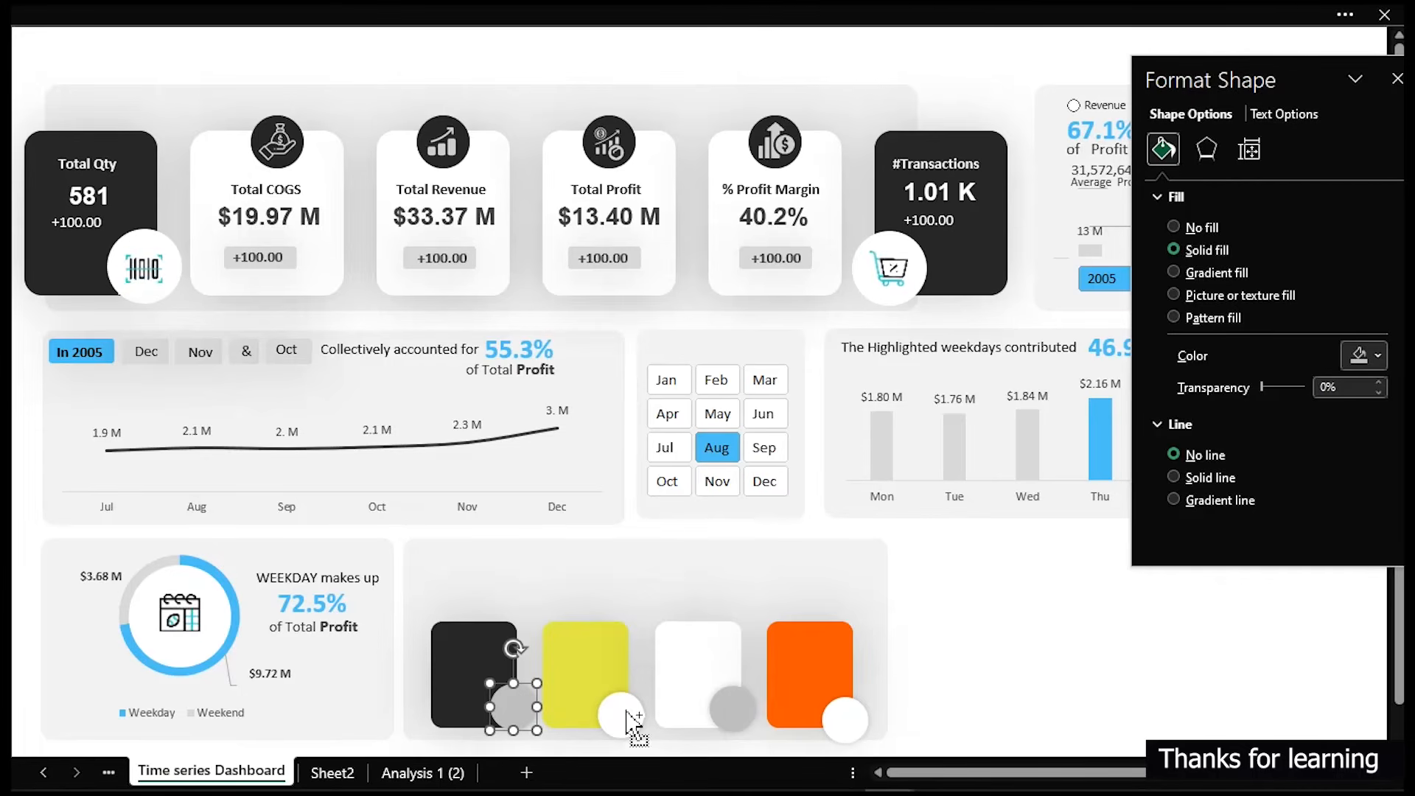
- Select all four small circles and align them along their bottom edges
ctrl+click(622, 713)
ctrl+click(732, 707)
ctrl+click(839, 722)
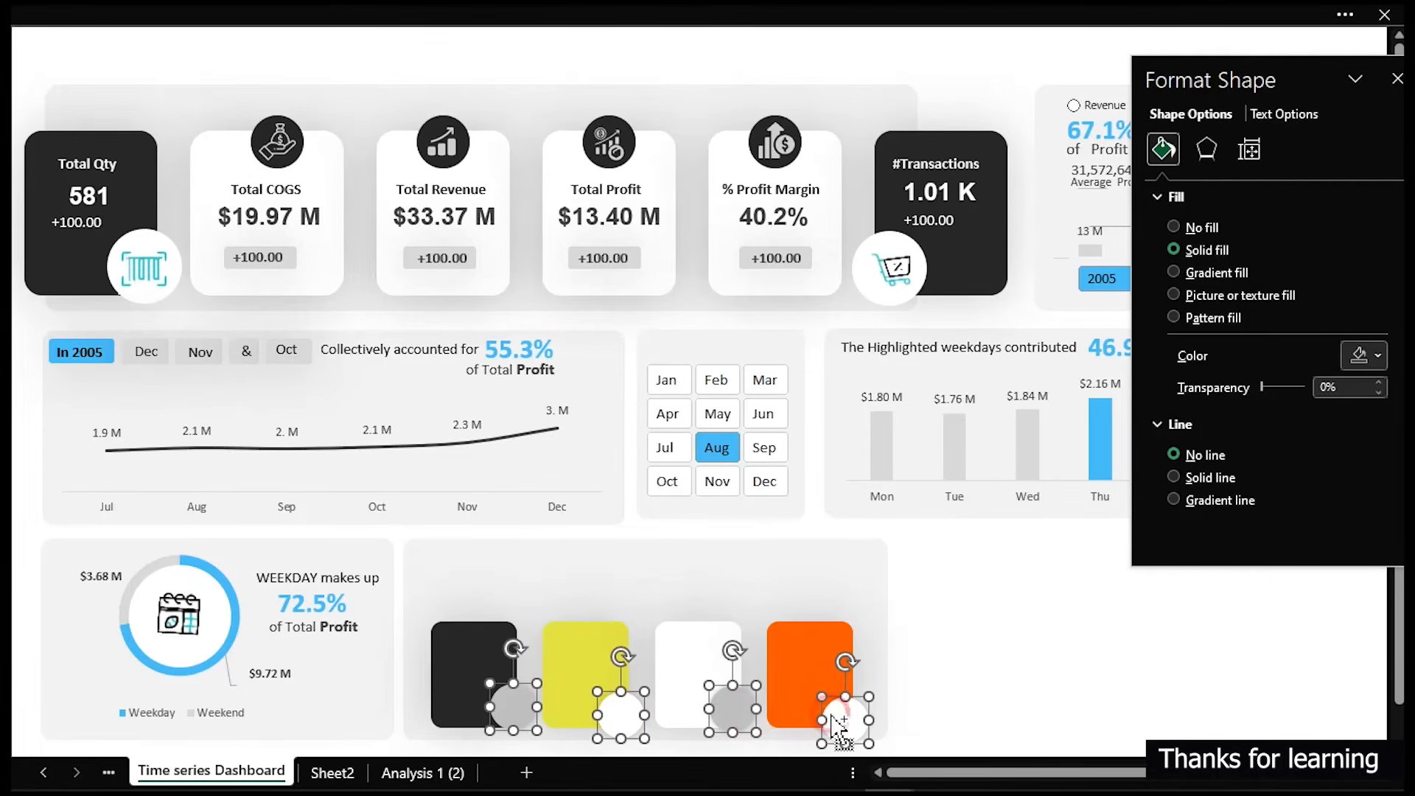
click(763, 16)
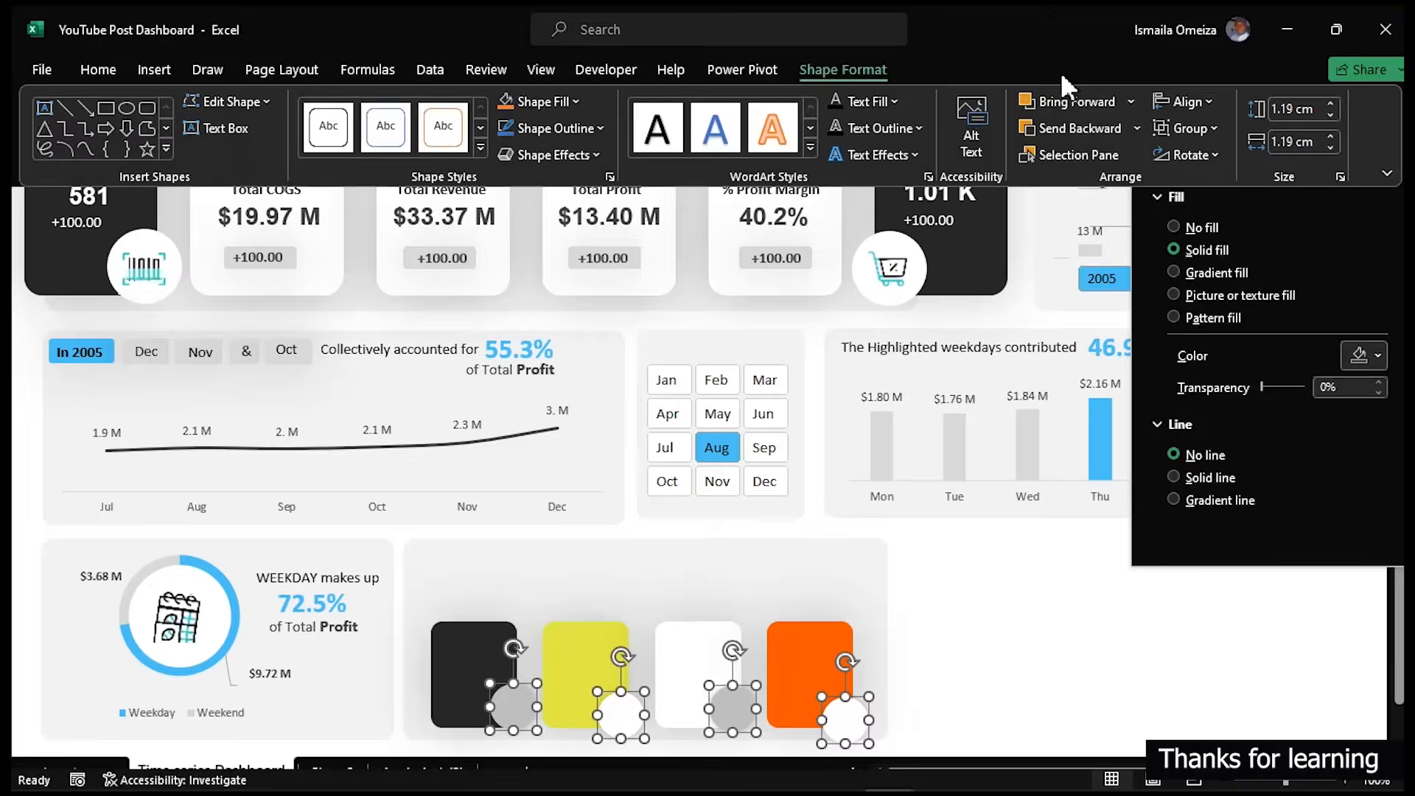
click(1192, 103)
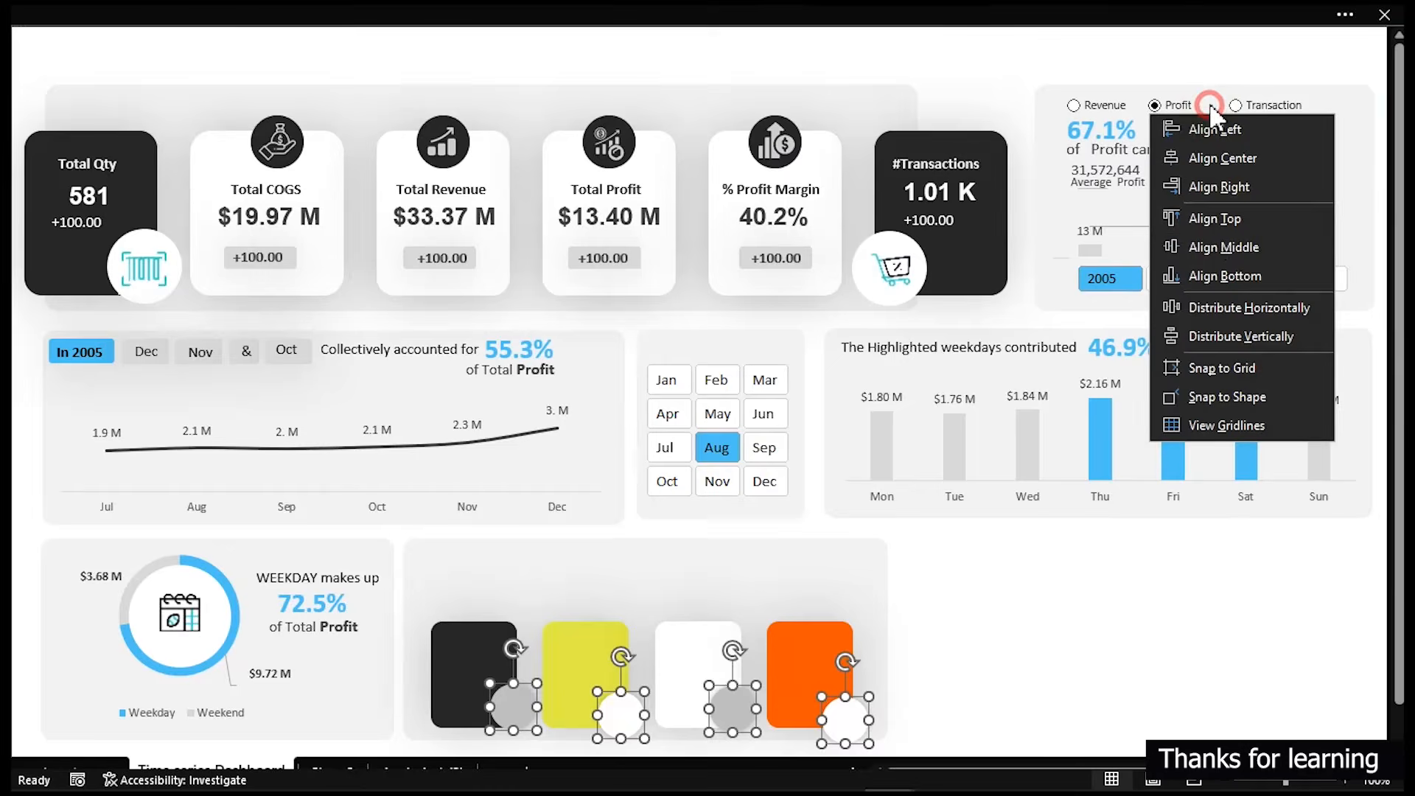
click(1238, 279)
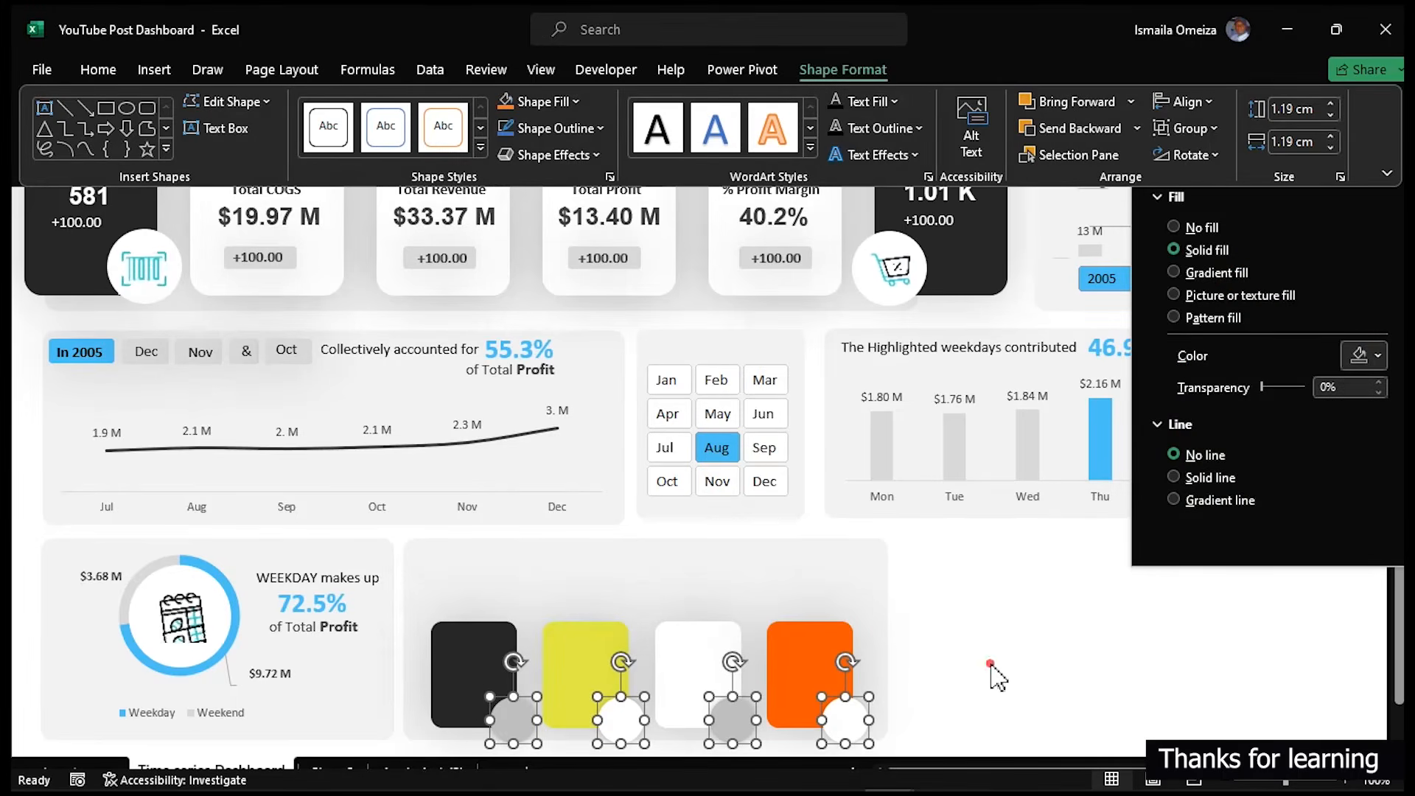
click(1023, 610)
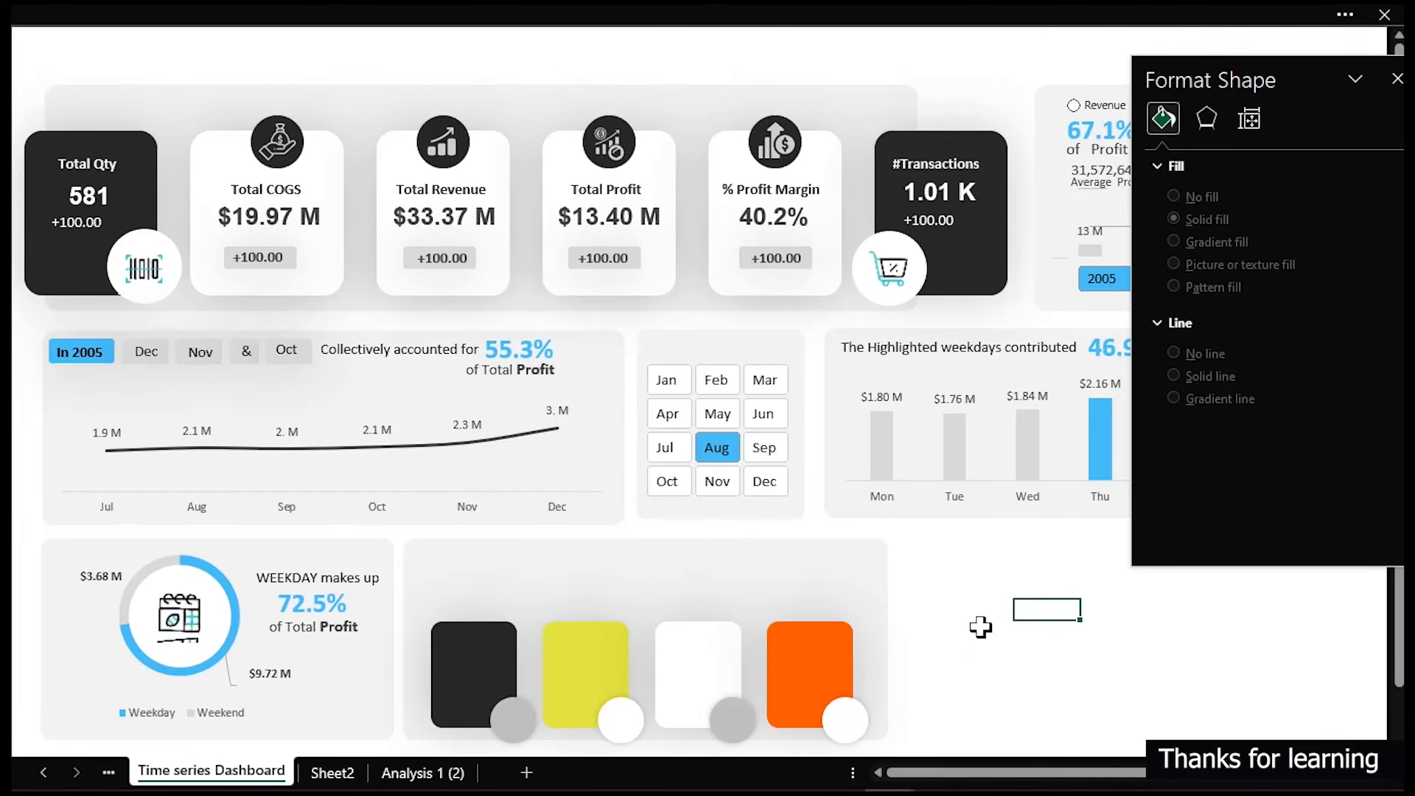
click(846, 720)
ctrl+click(770, 711)
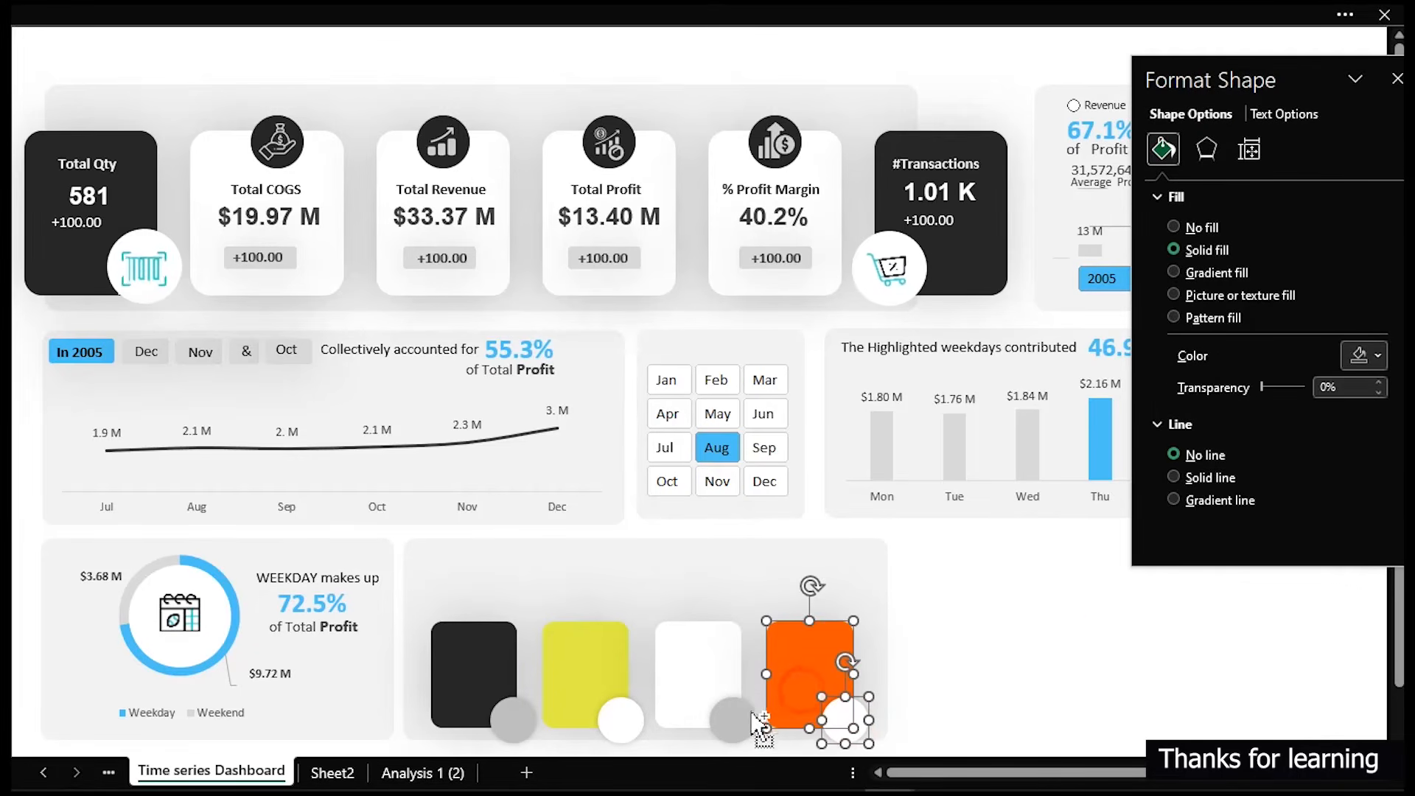
ctrl+click(741, 716)
ctrl+click(707, 674)
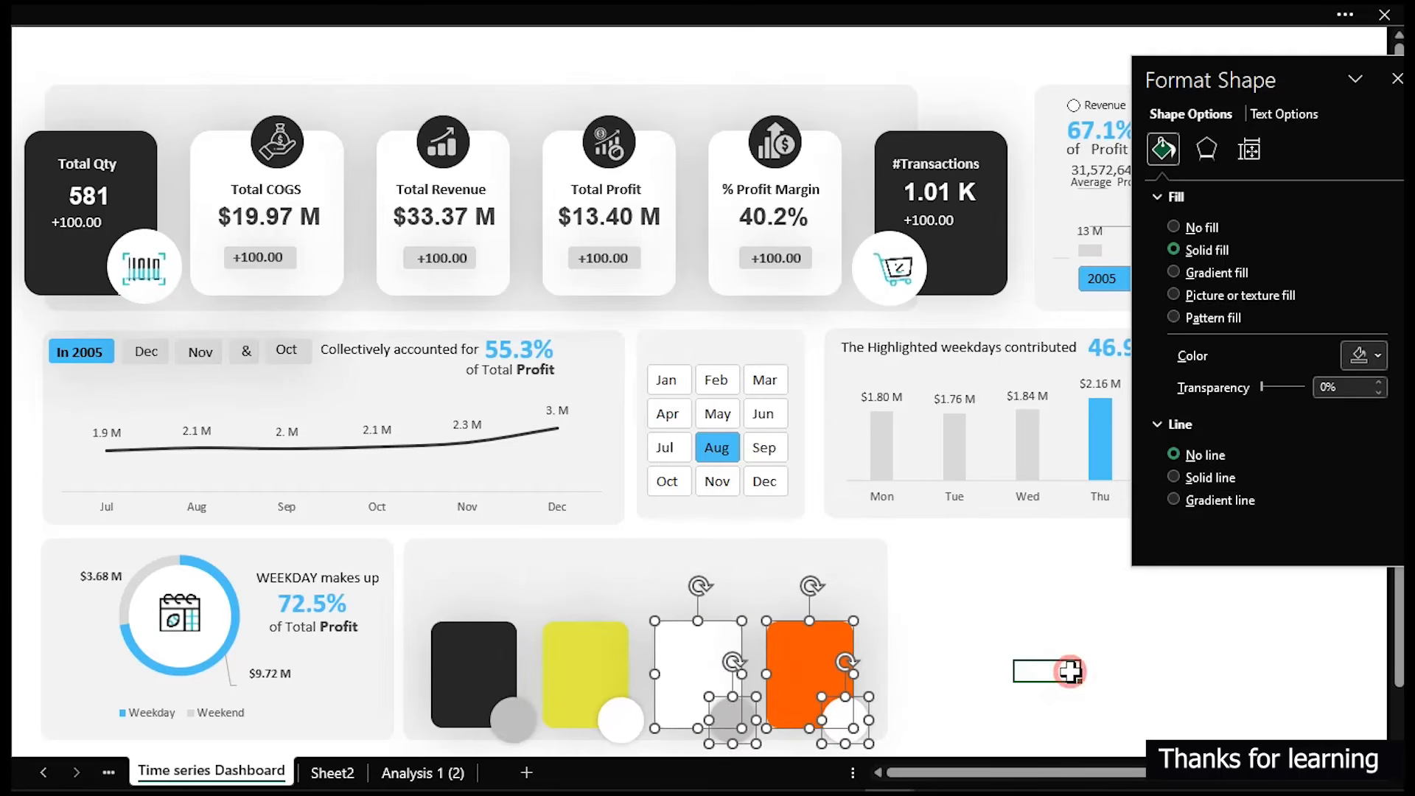
click(1070, 671)
- Use Select Objects to select the four cards with their circles and nudge them slightly upward
click(822, 14)
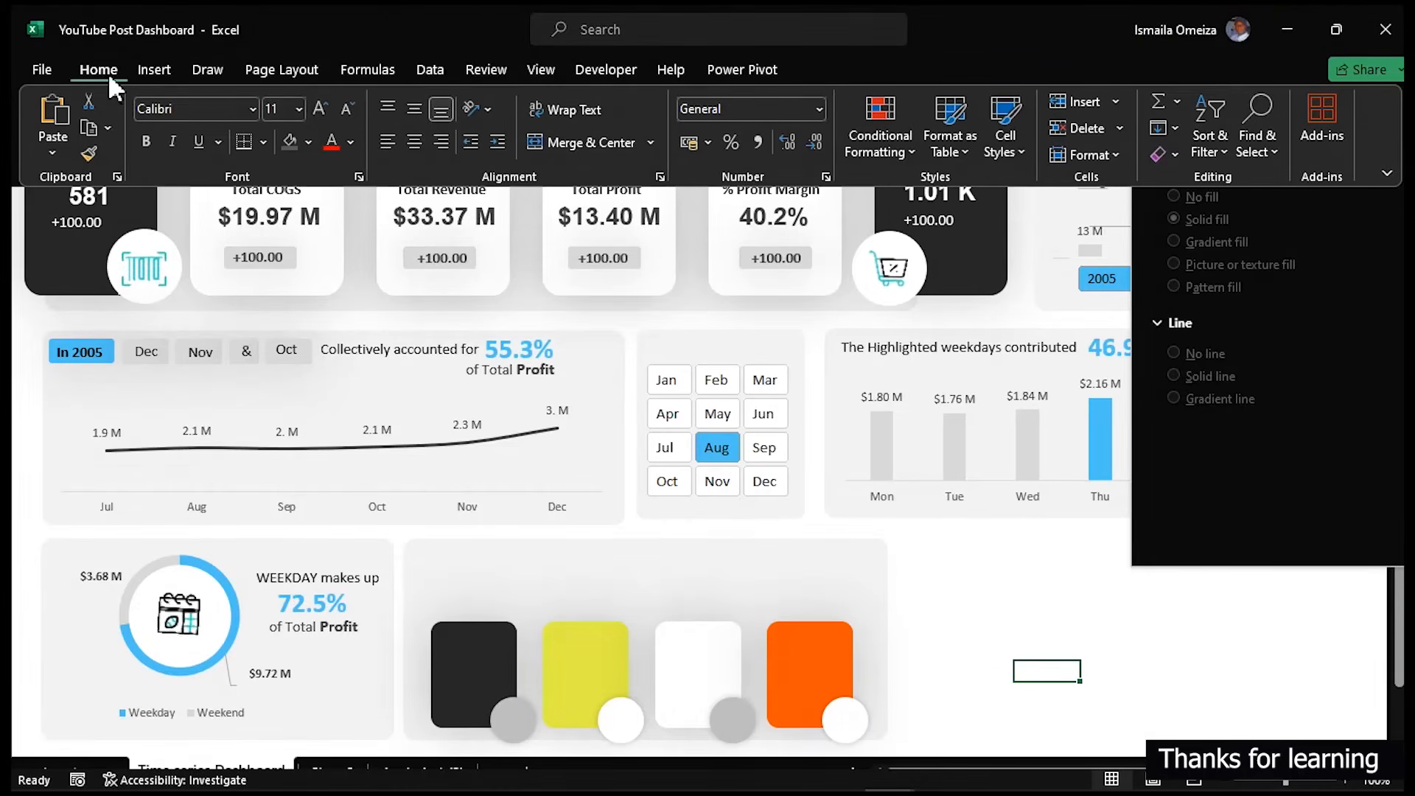
click(1267, 150)
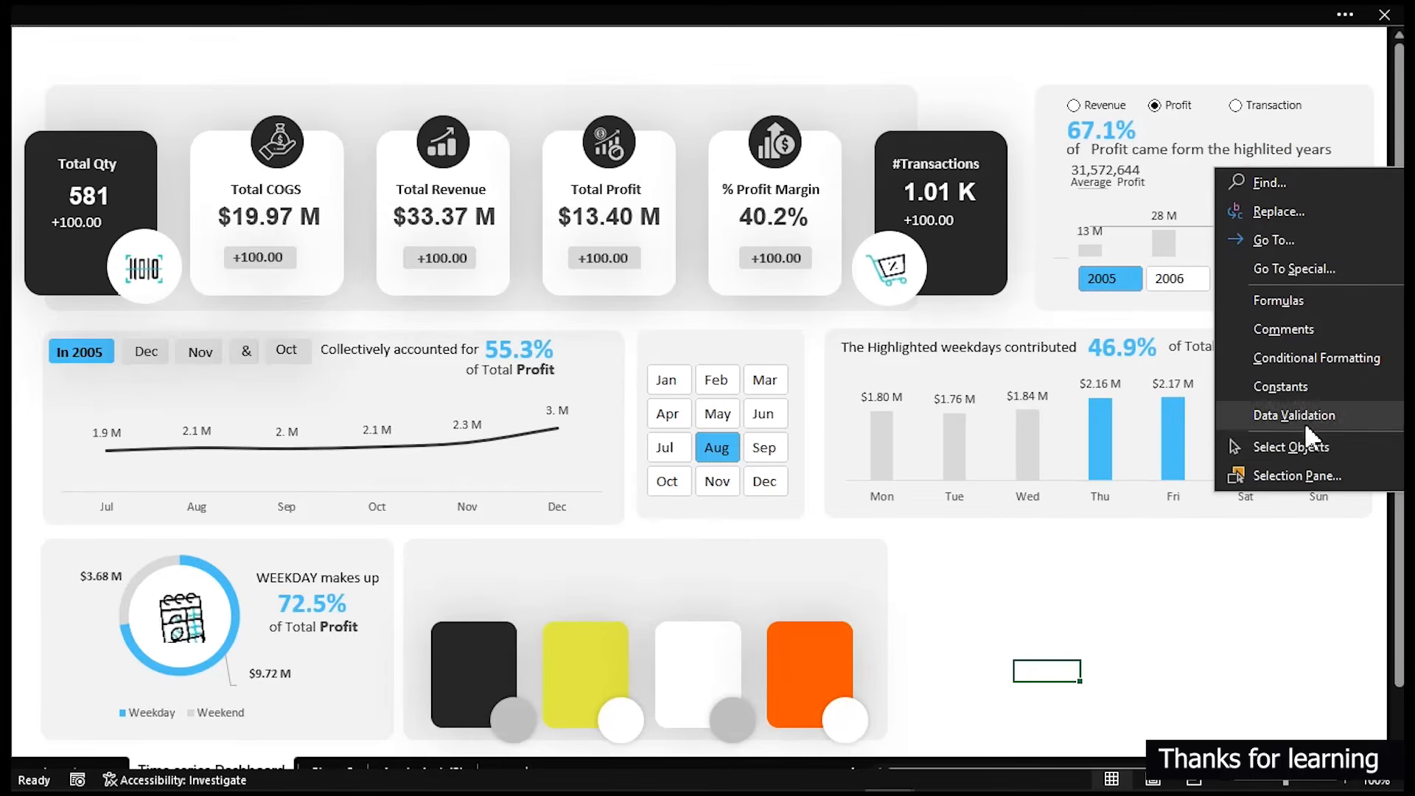
click(1280, 447)
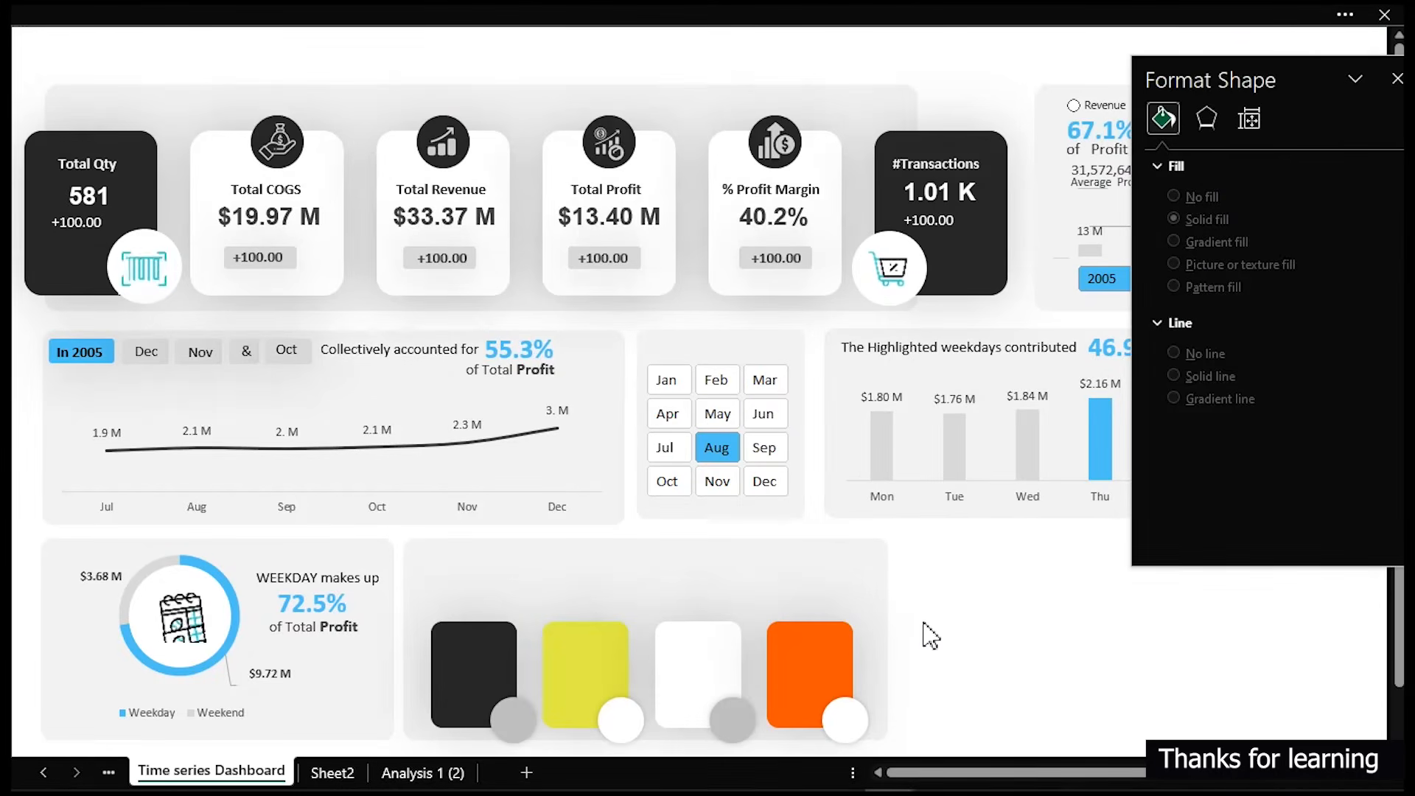
mouse_move(952, 566)
mouse_down()
mouse_move(742, 765)
mouse_move(514, 722)
mouse_up()
mouse_move(363, 717)
mouse_down()
mouse_move(935, 541)
mouse_move(1004, 485)
mouse_up()
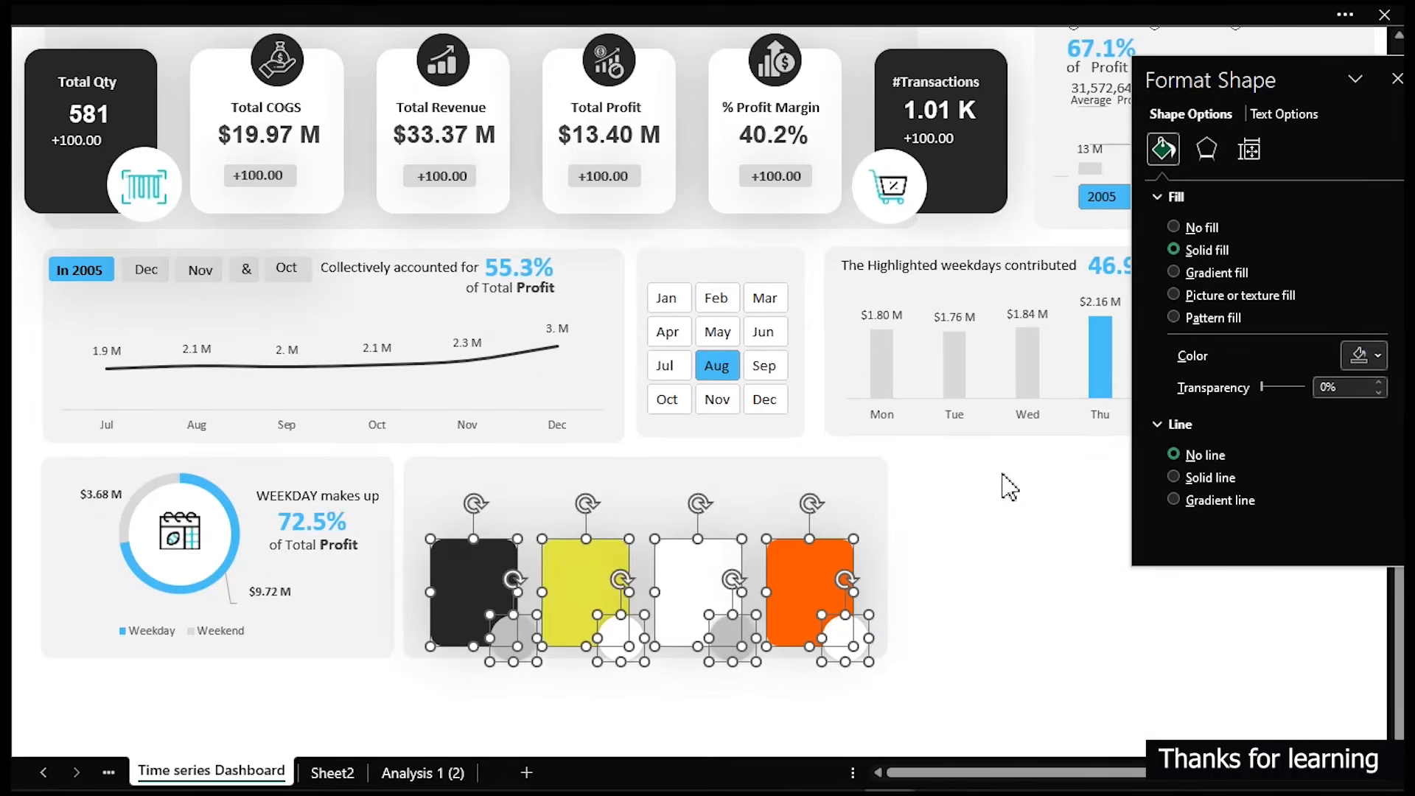
key(Up)
key(Up)
key(Up)
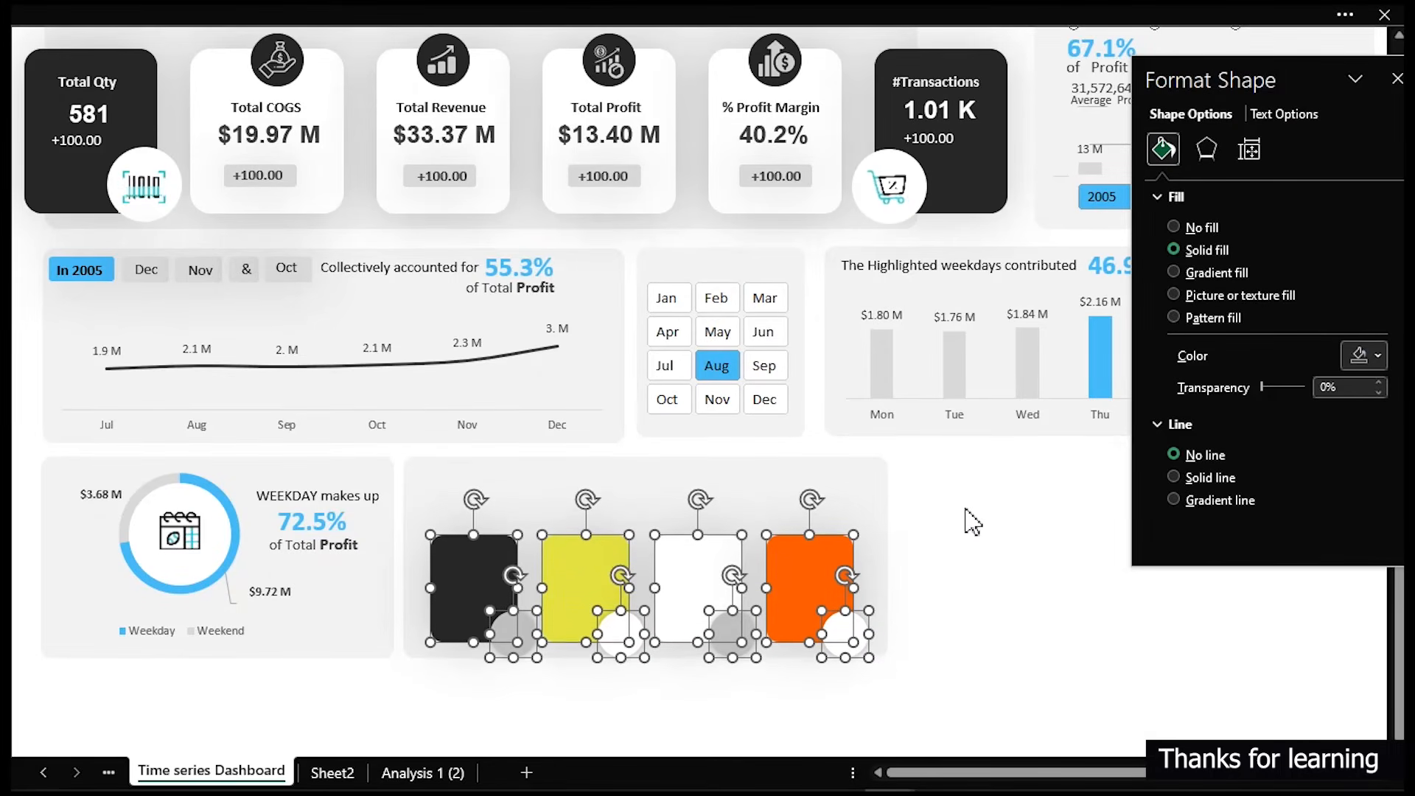
key(Up)
key(Up)
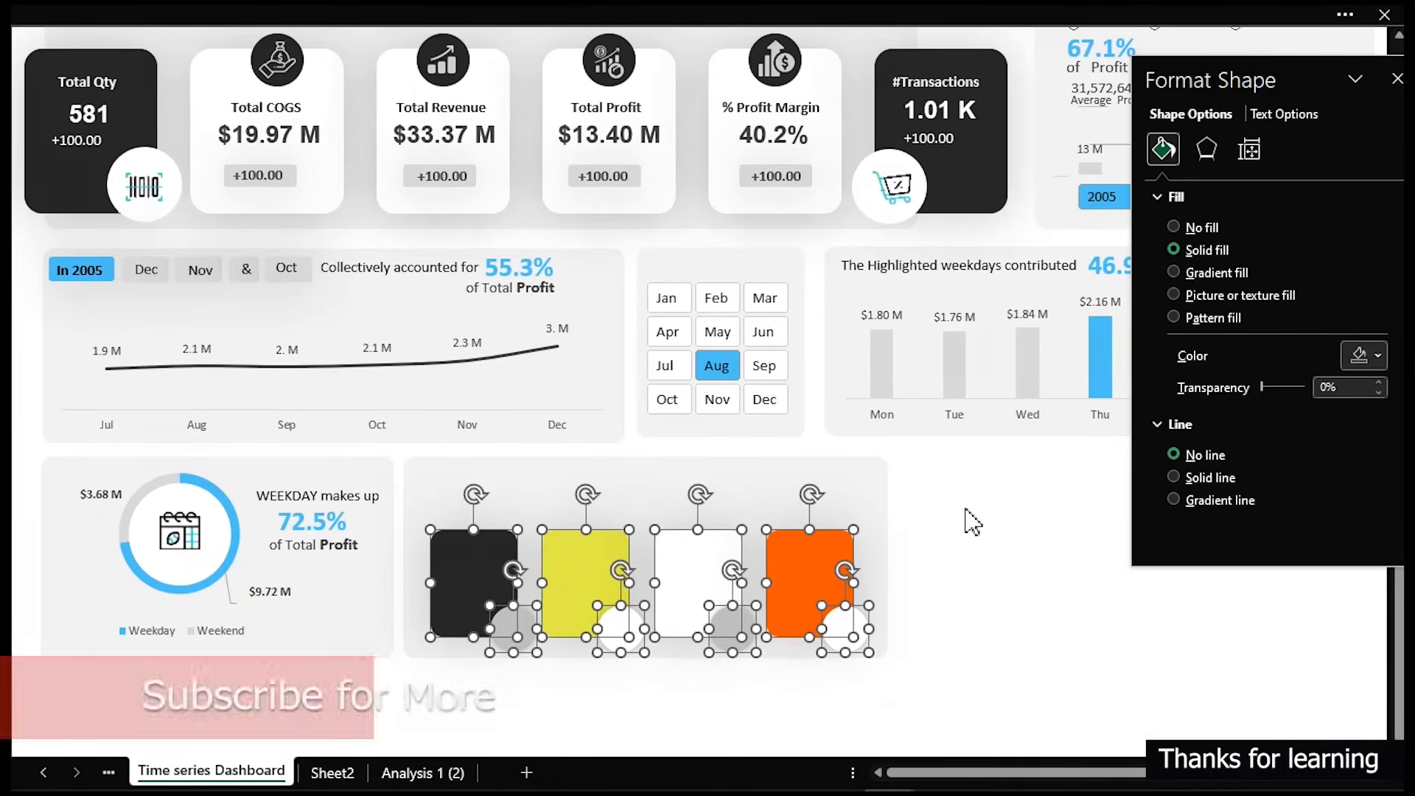
key(Up)
key(Up)
key(Up)
key(Up)
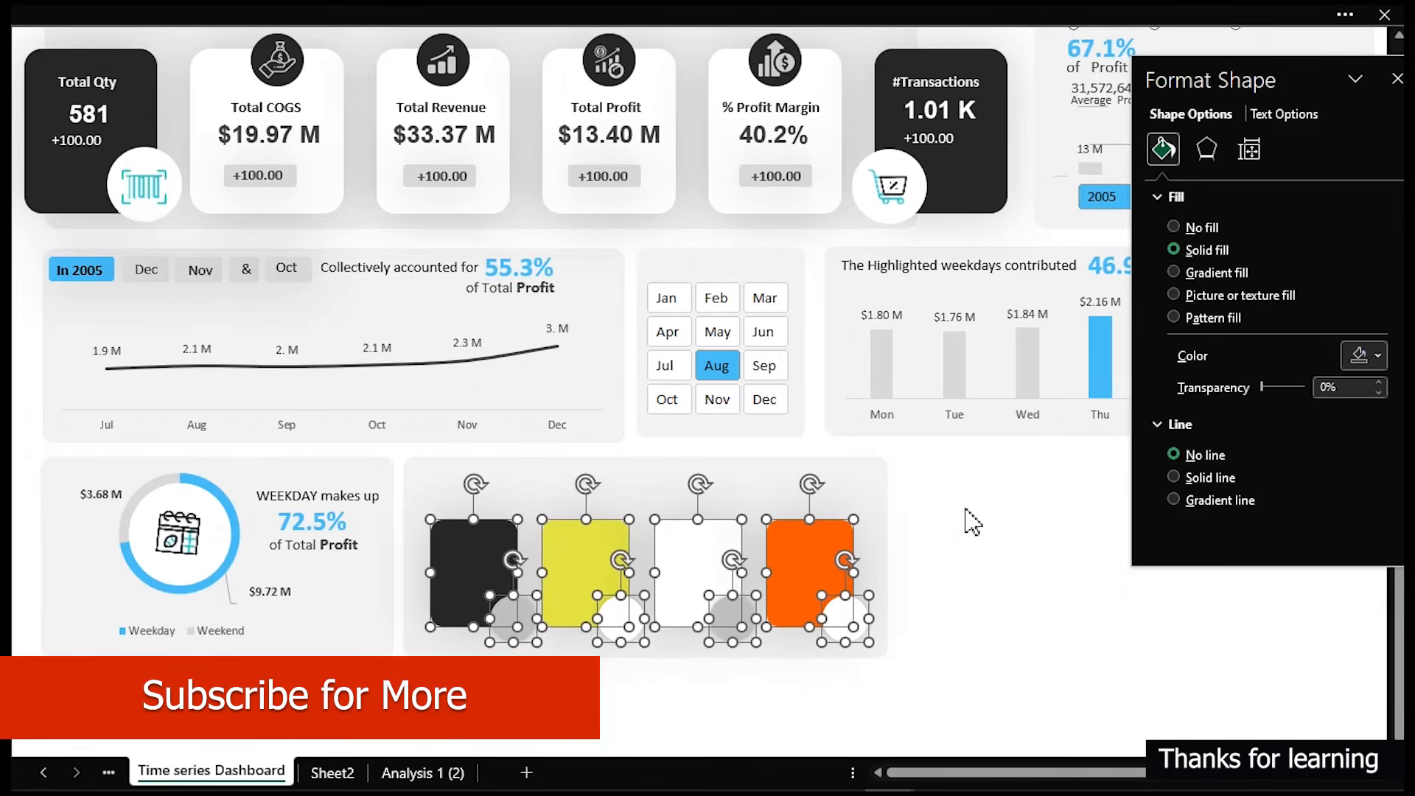
key(Escape)
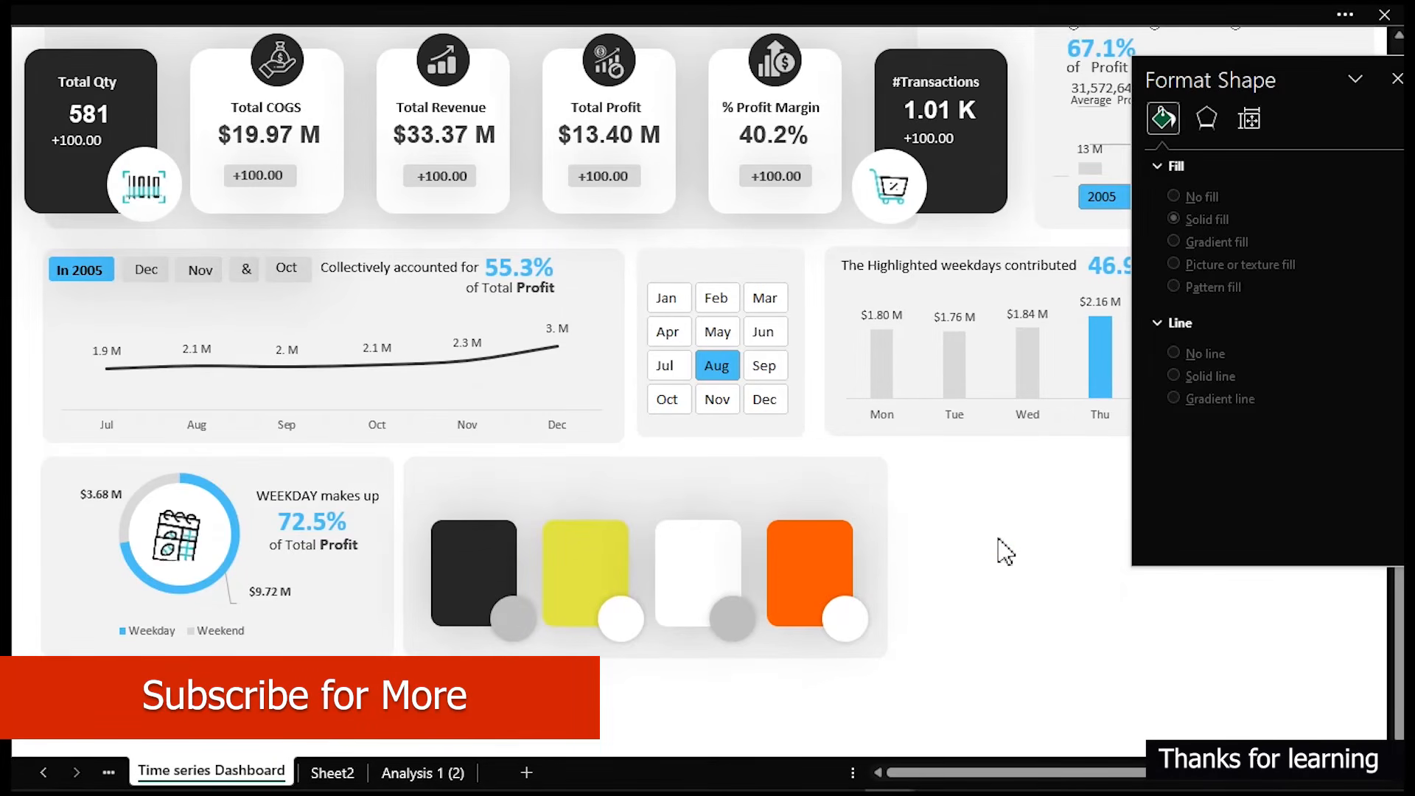
scroll(944, 556, up, 2)
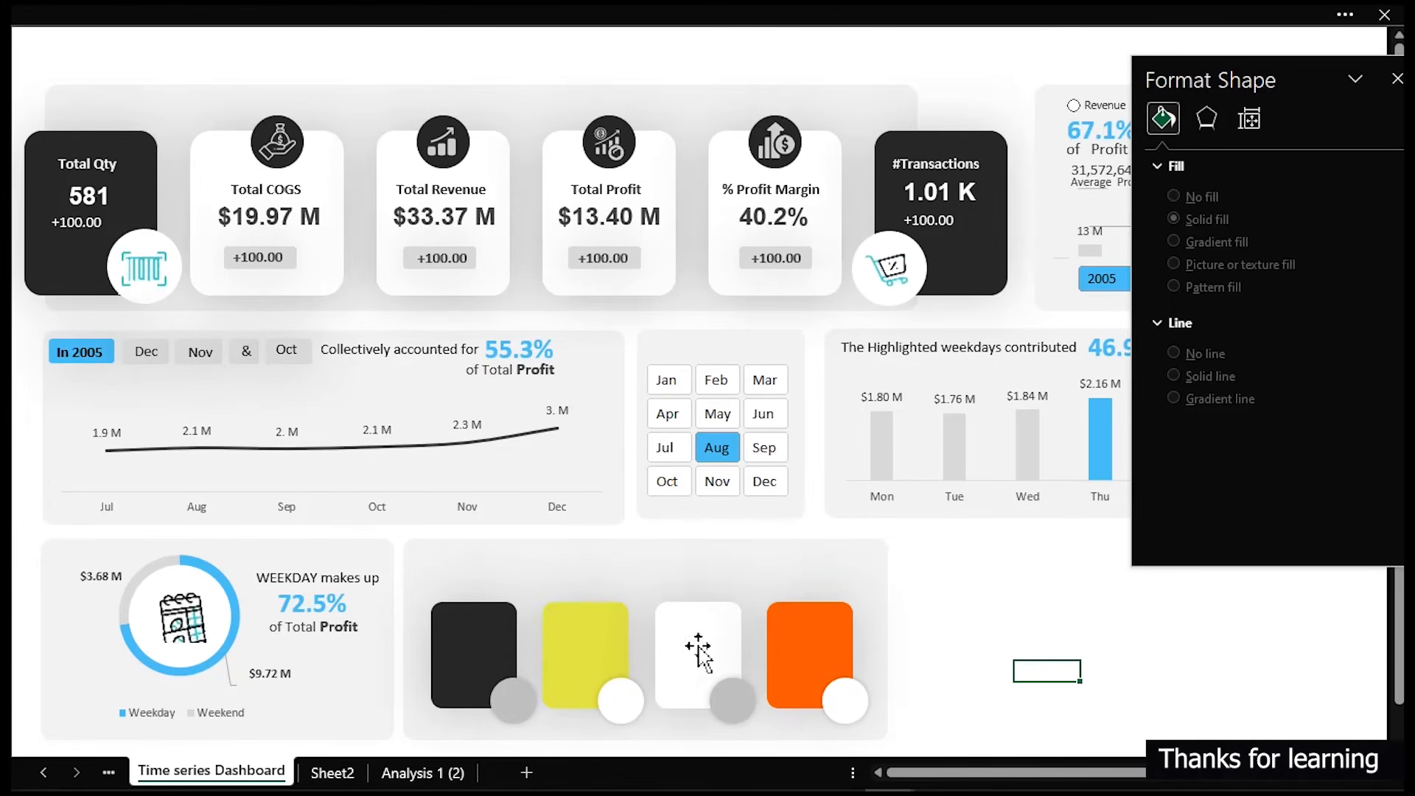
- Copy the "of Total Profit" text box to an empty area and change its text to "Quater 01"
click(304, 632)
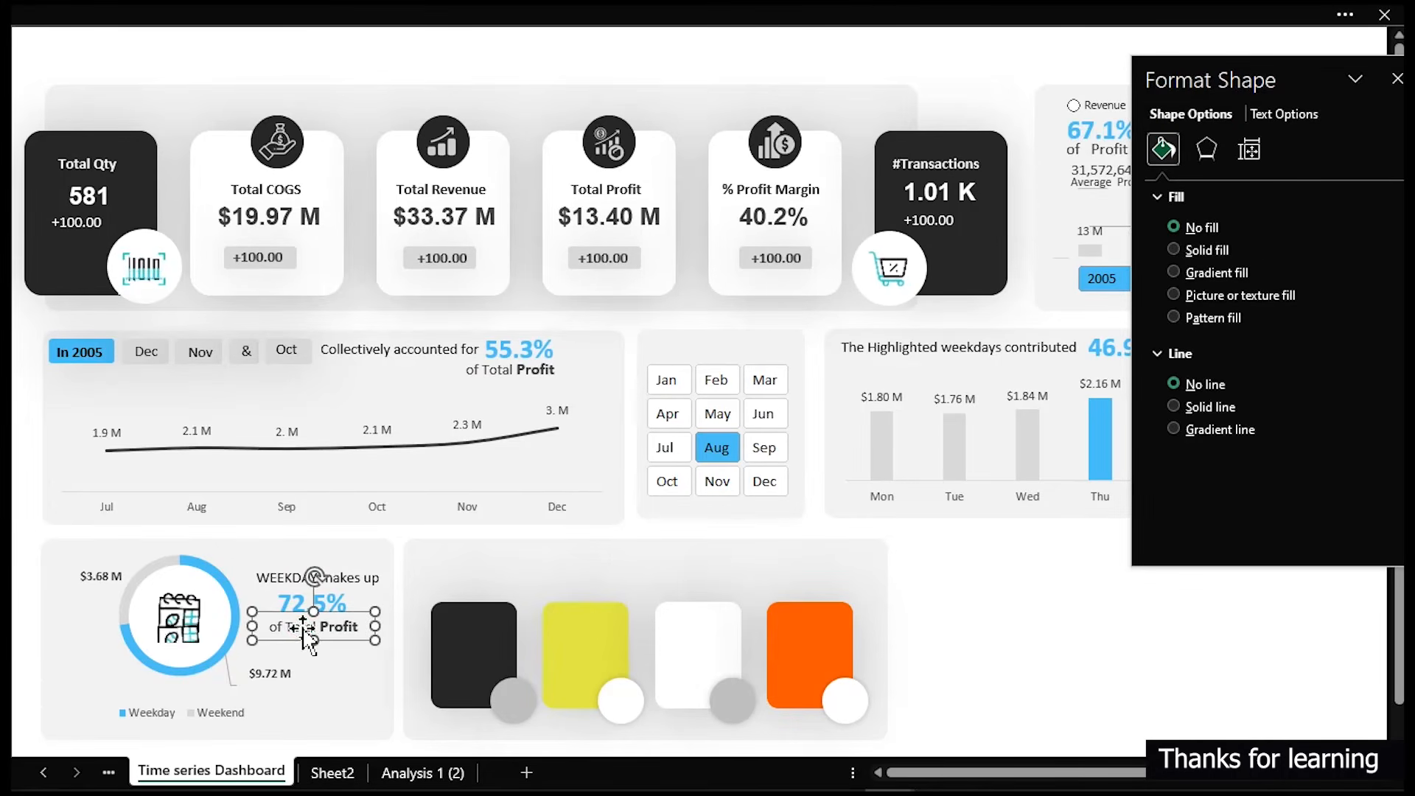
drag(305, 631, 975, 619)
triple_click(973, 622)
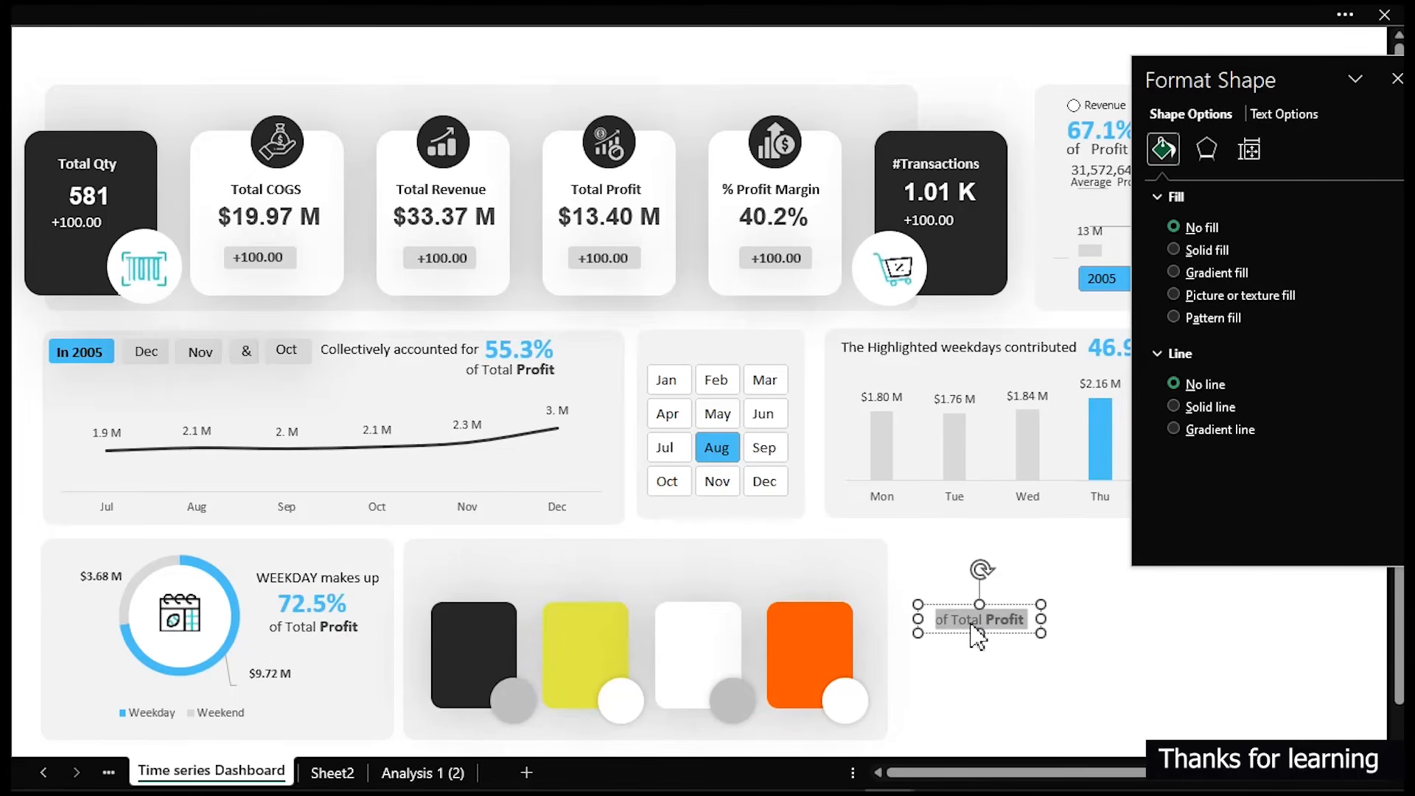
text(Quater 01)
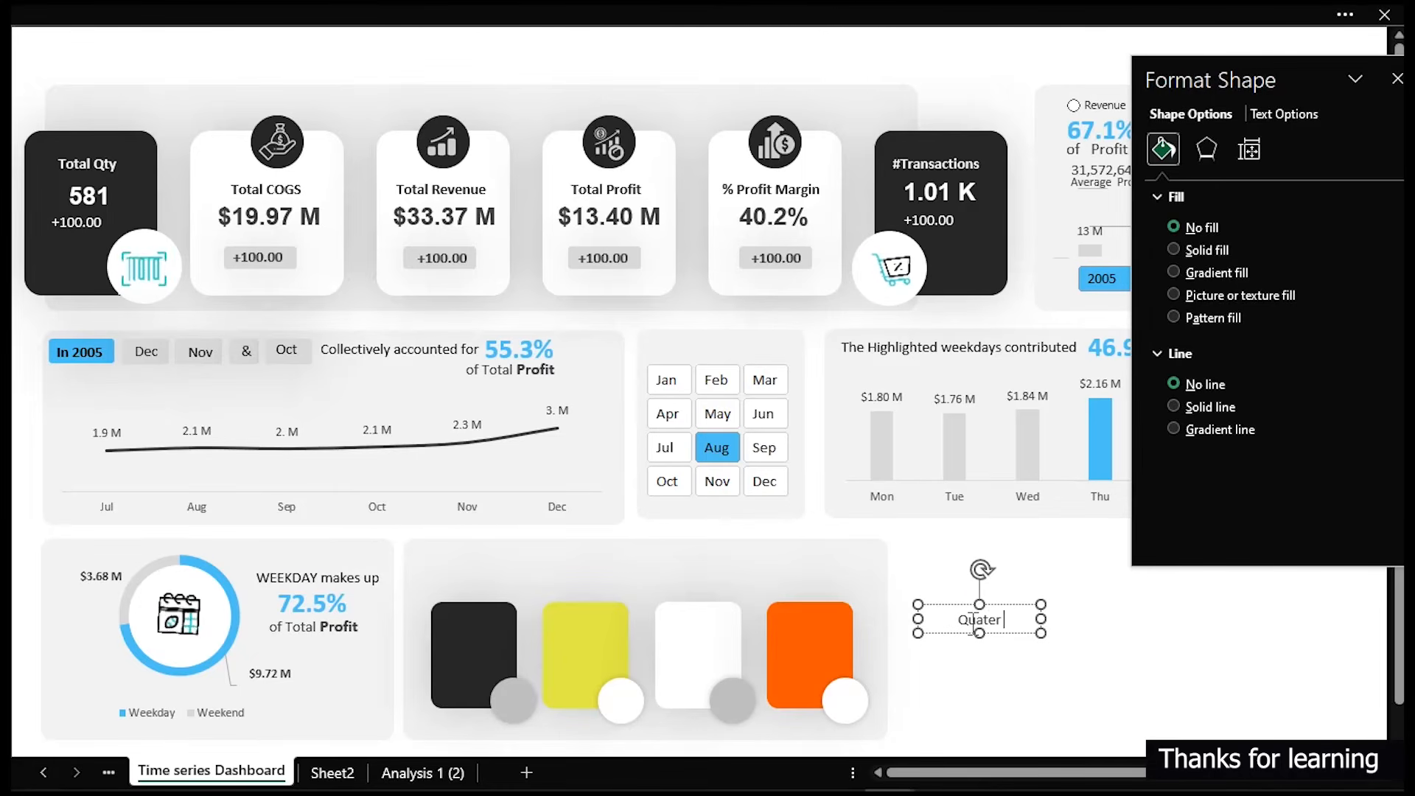
click(1036, 619)
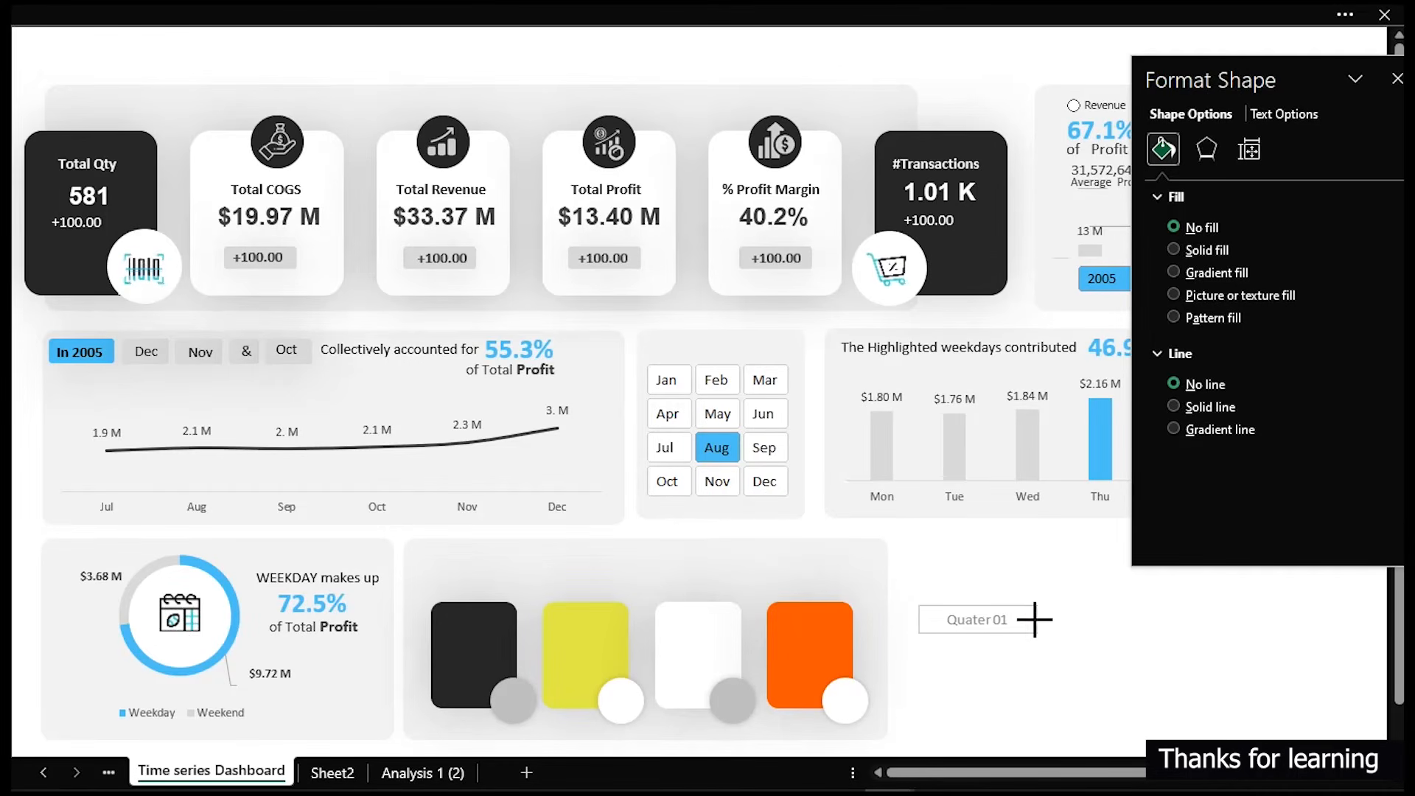
- Move the "Quater 01" label onto the middle of the first, black card
click(996, 625)
drag(973, 630, 480, 678)
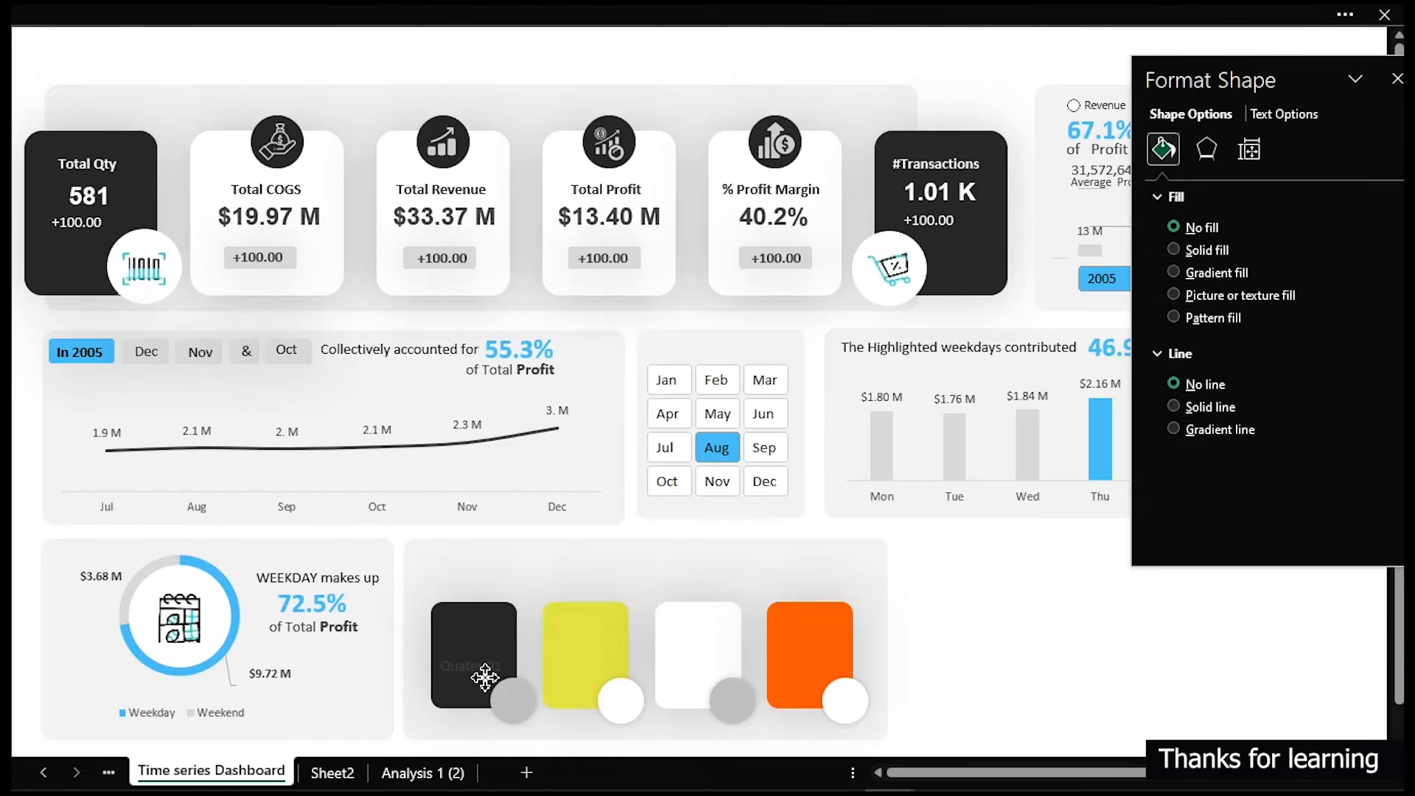
drag(485, 677, 486, 676)
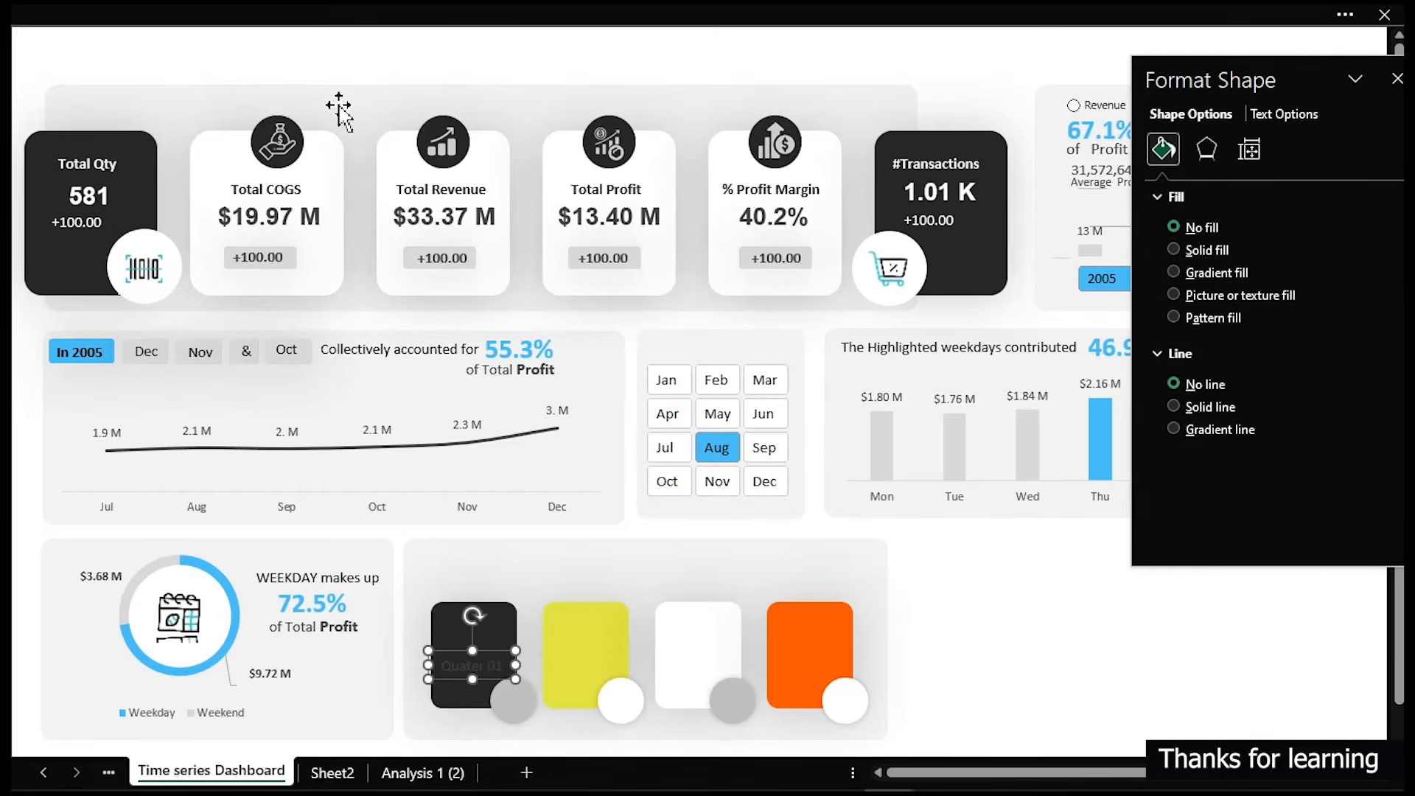
- Set the "Quater 01" label's text fill colour to white
click(1269, 118)
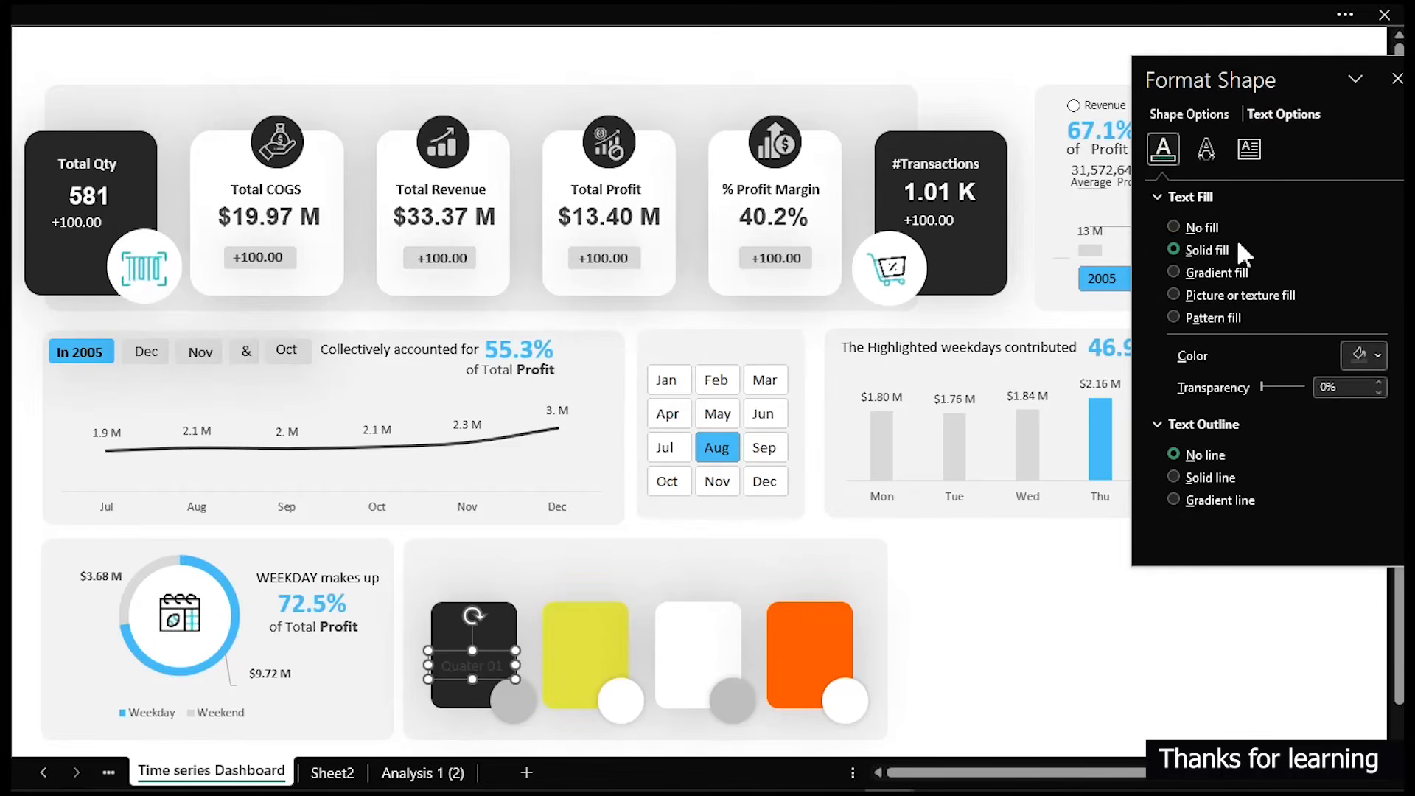
click(1375, 356)
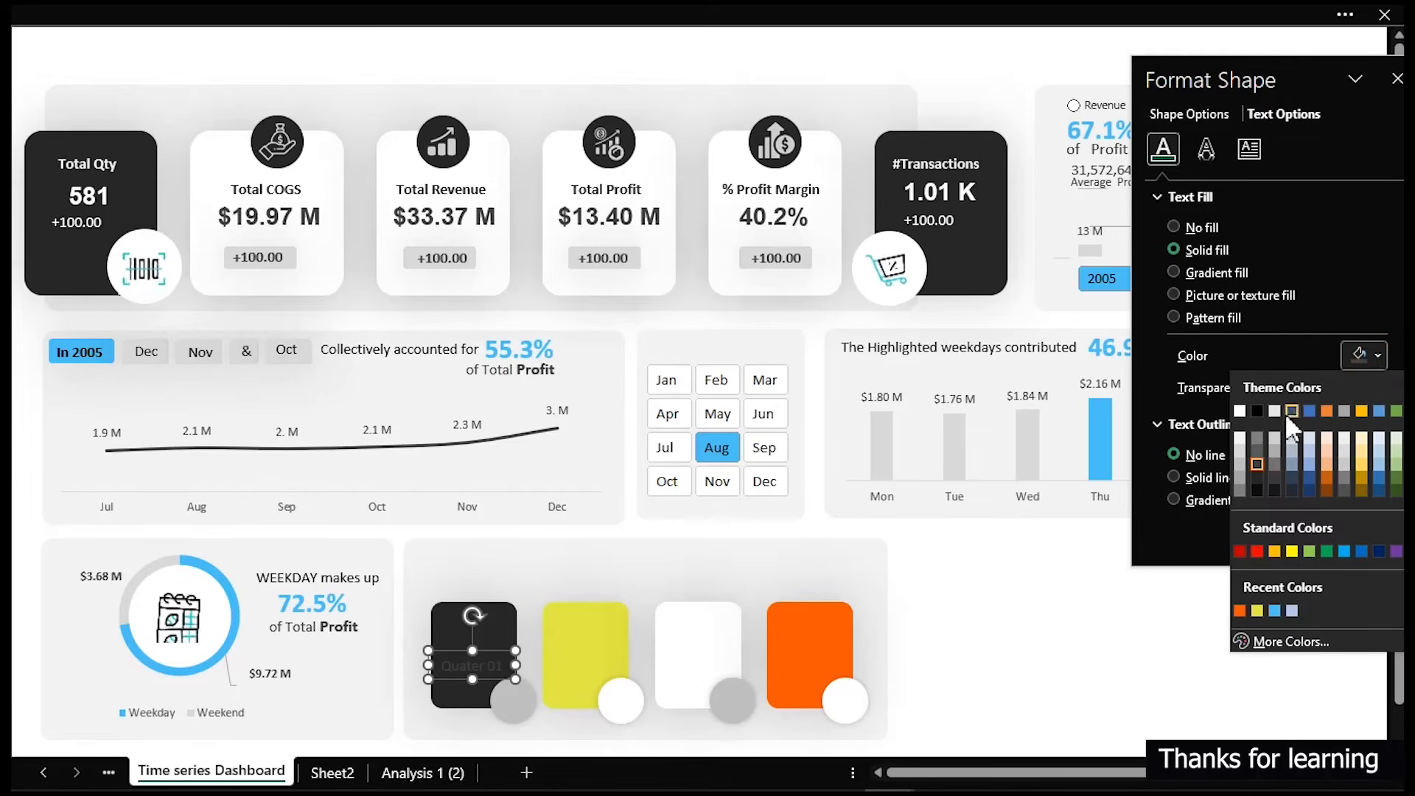
click(1238, 410)
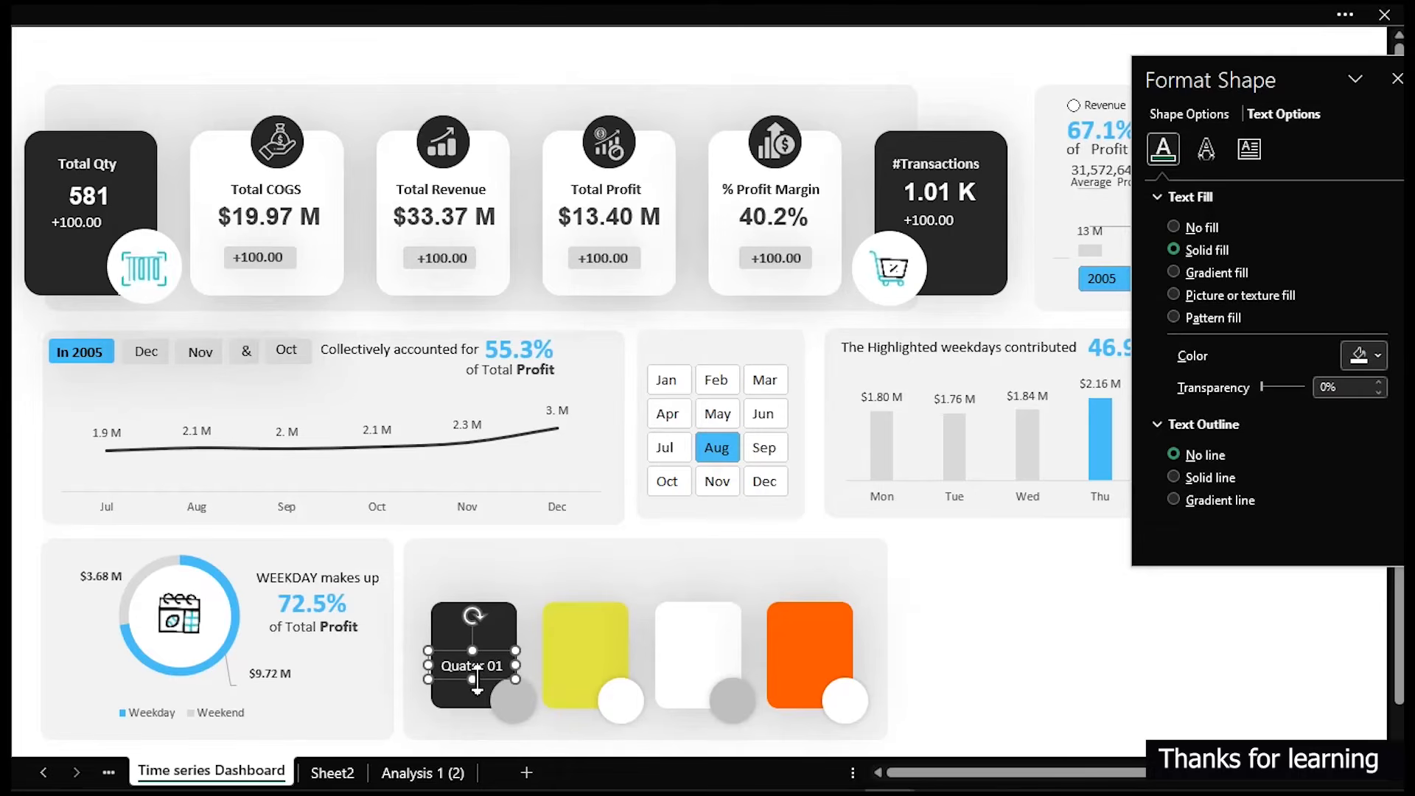
- Duplicate the quarter label and give the copy a dark grey text fill colour
key(ctrl+d)
drag(664, 718, 949, 648)
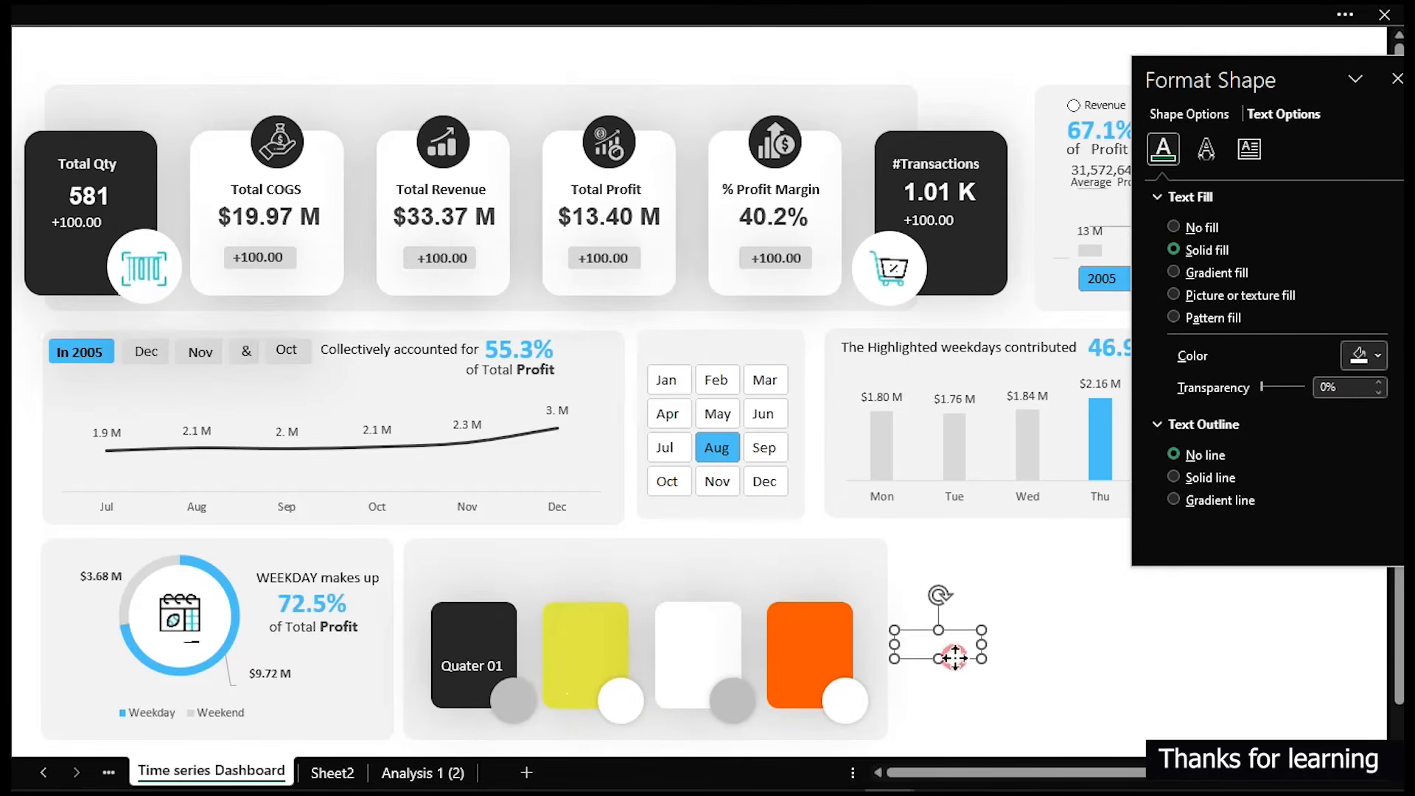
click(1376, 356)
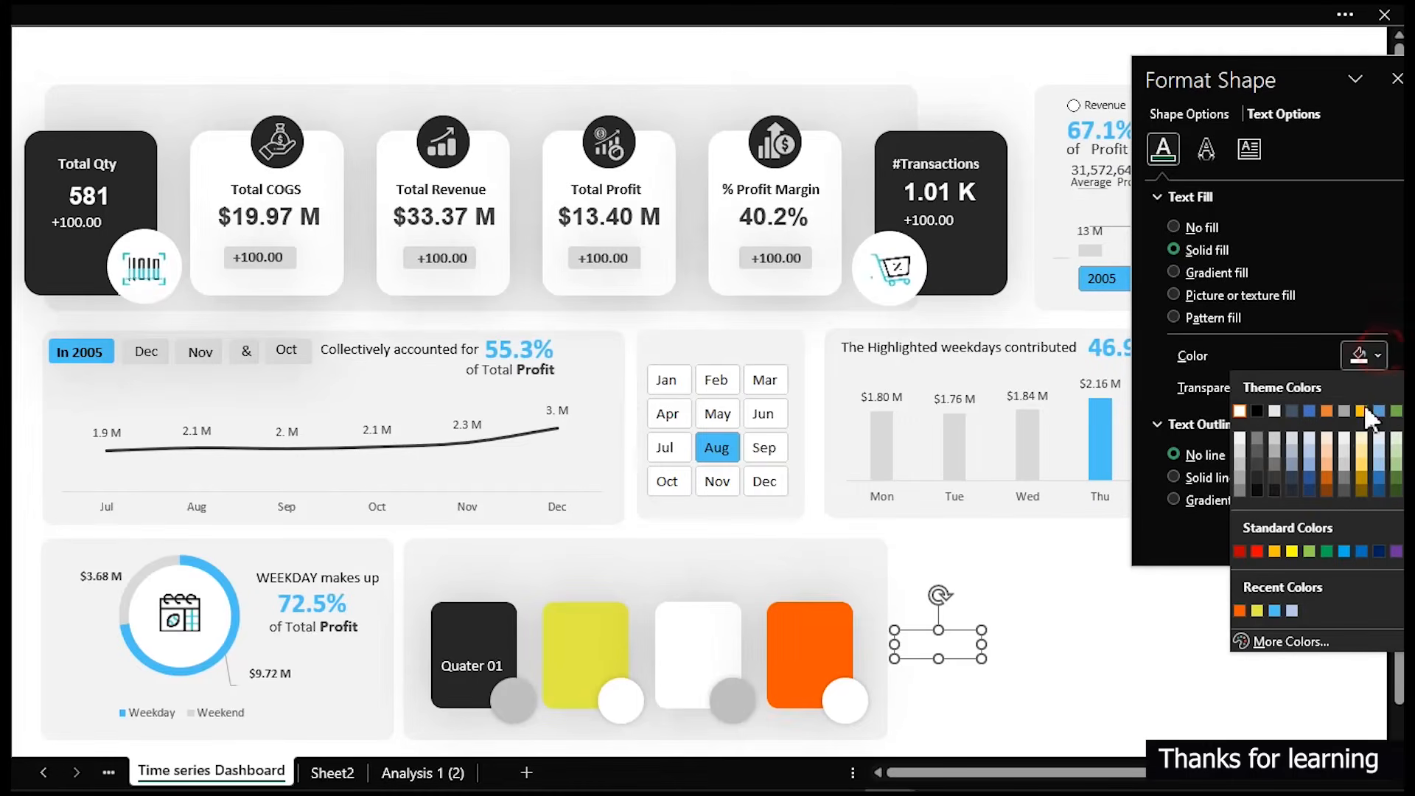
click(1254, 464)
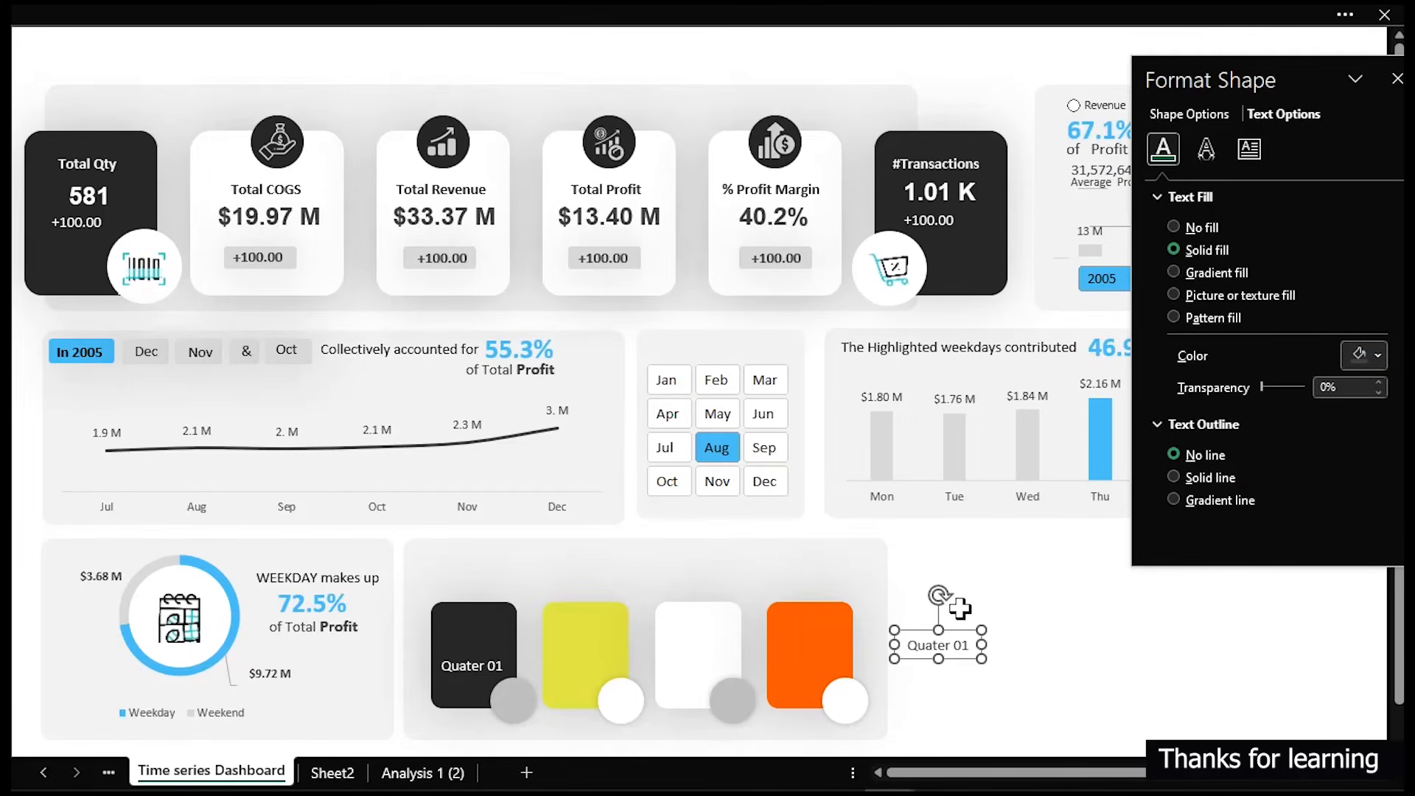
click(970, 648)
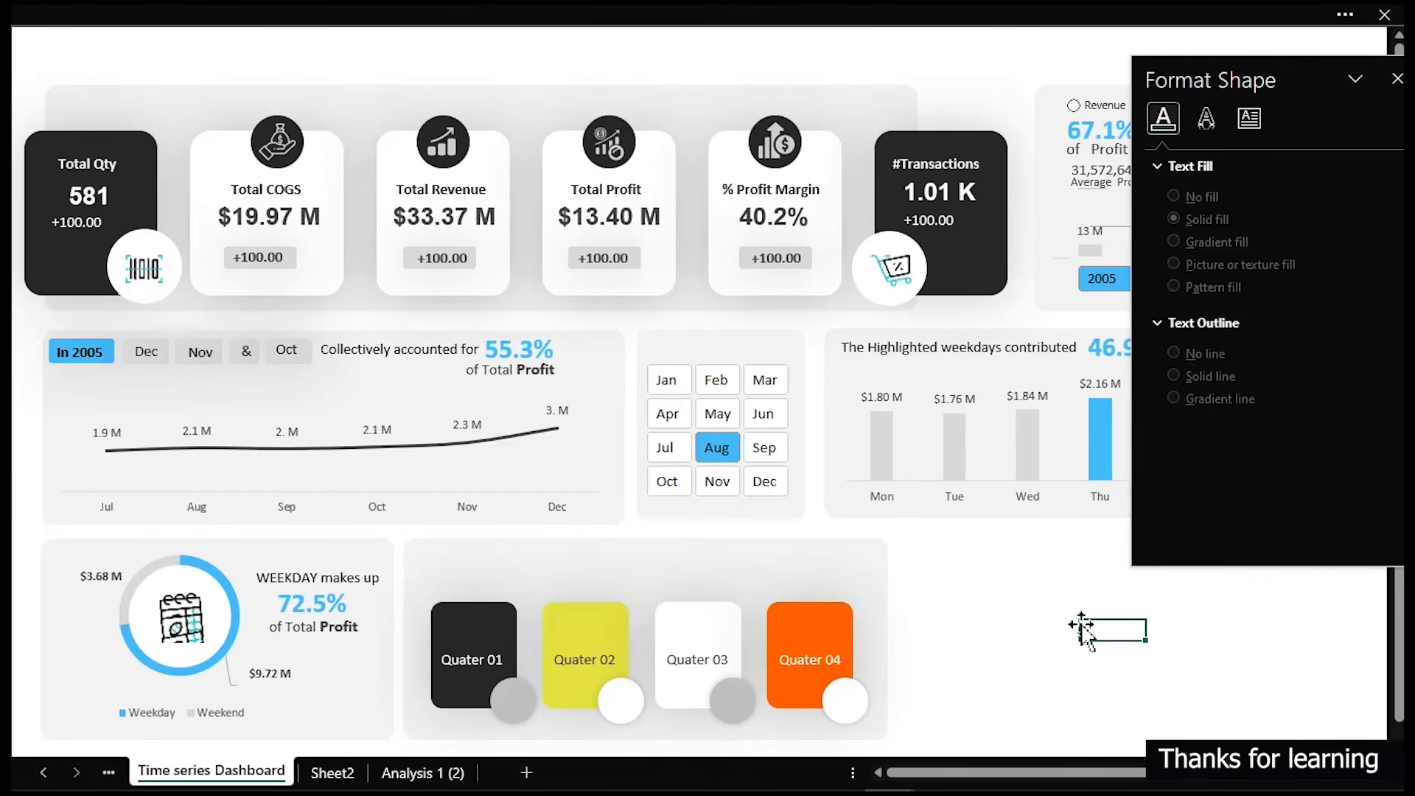
- Select all four quarter labels and duplicate them upward so each card holds two labels
click(458, 665)
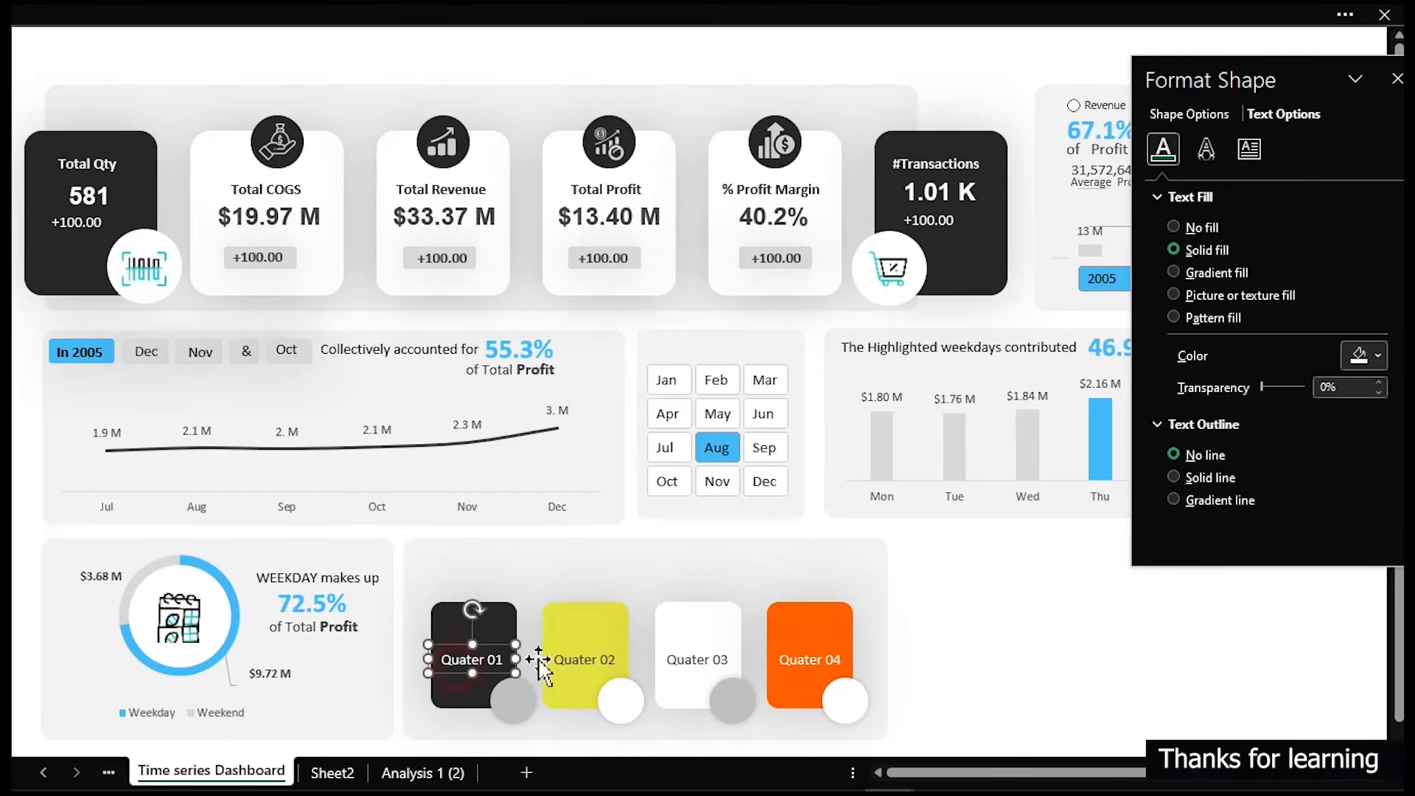
shift+click(584, 660)
shift+click(697, 660)
shift+click(811, 659)
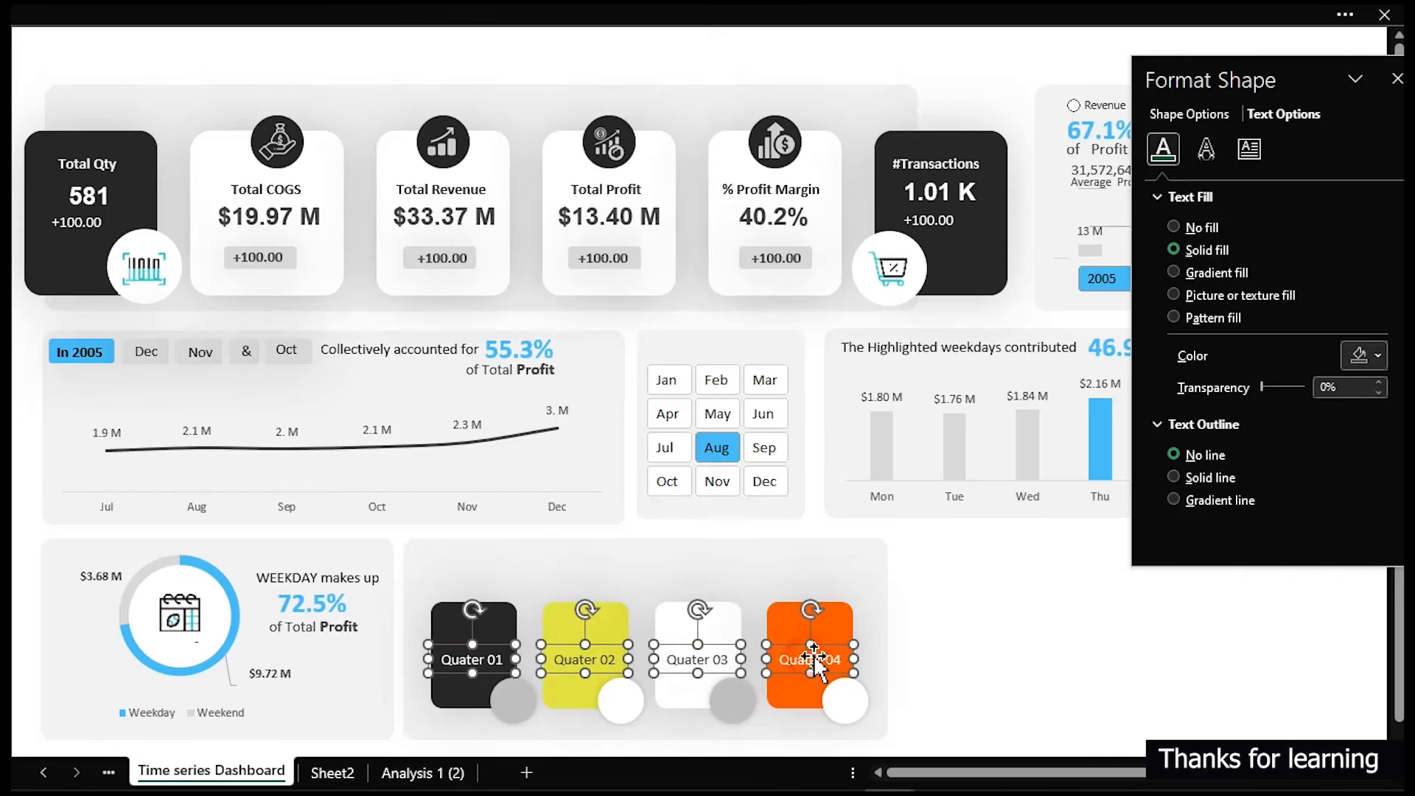
drag(810, 659, 823, 625)
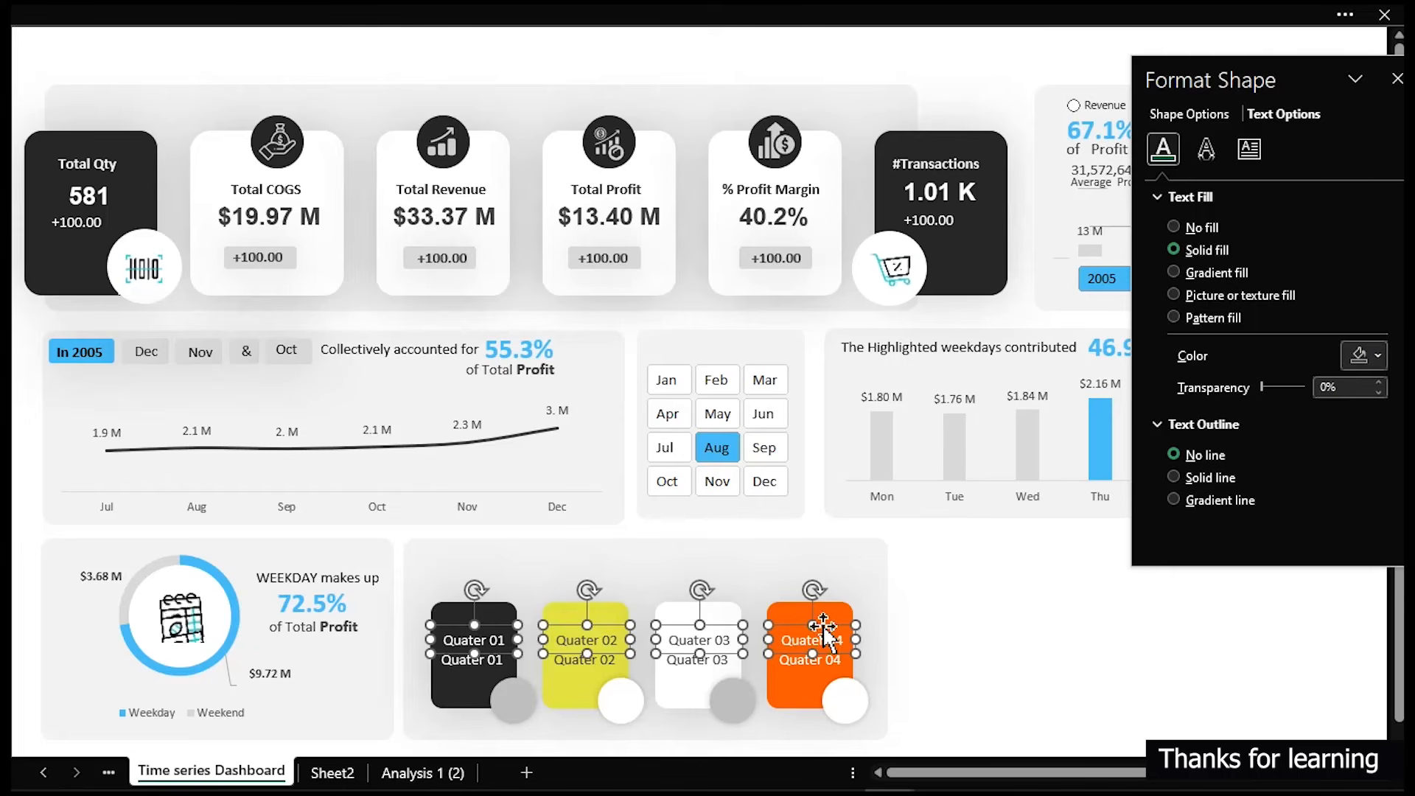
click(1085, 622)
- Select the four circles under the quarter cards and nudge them slightly downward
click(848, 701)
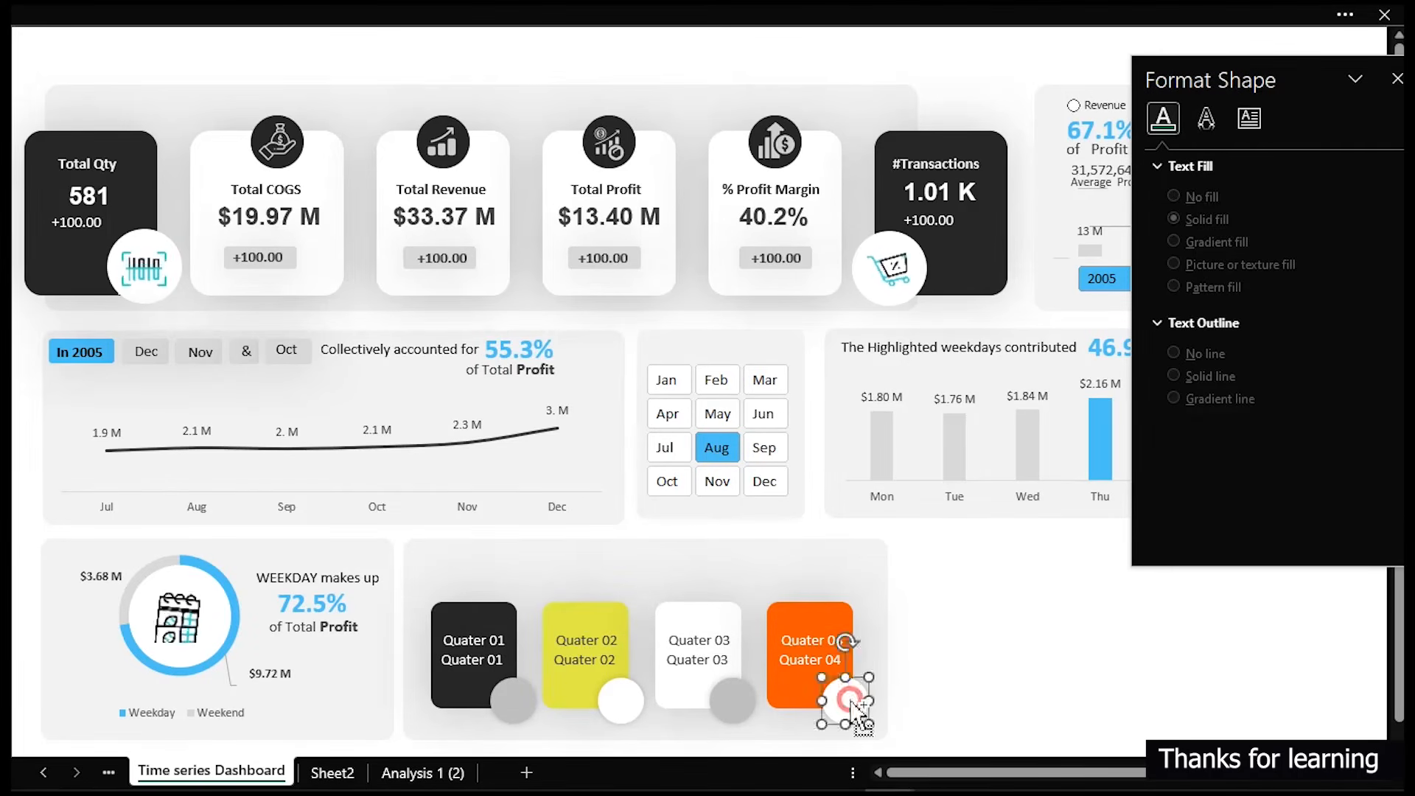
ctrl+click(735, 704)
ctrl+click(621, 704)
ctrl+click(512, 706)
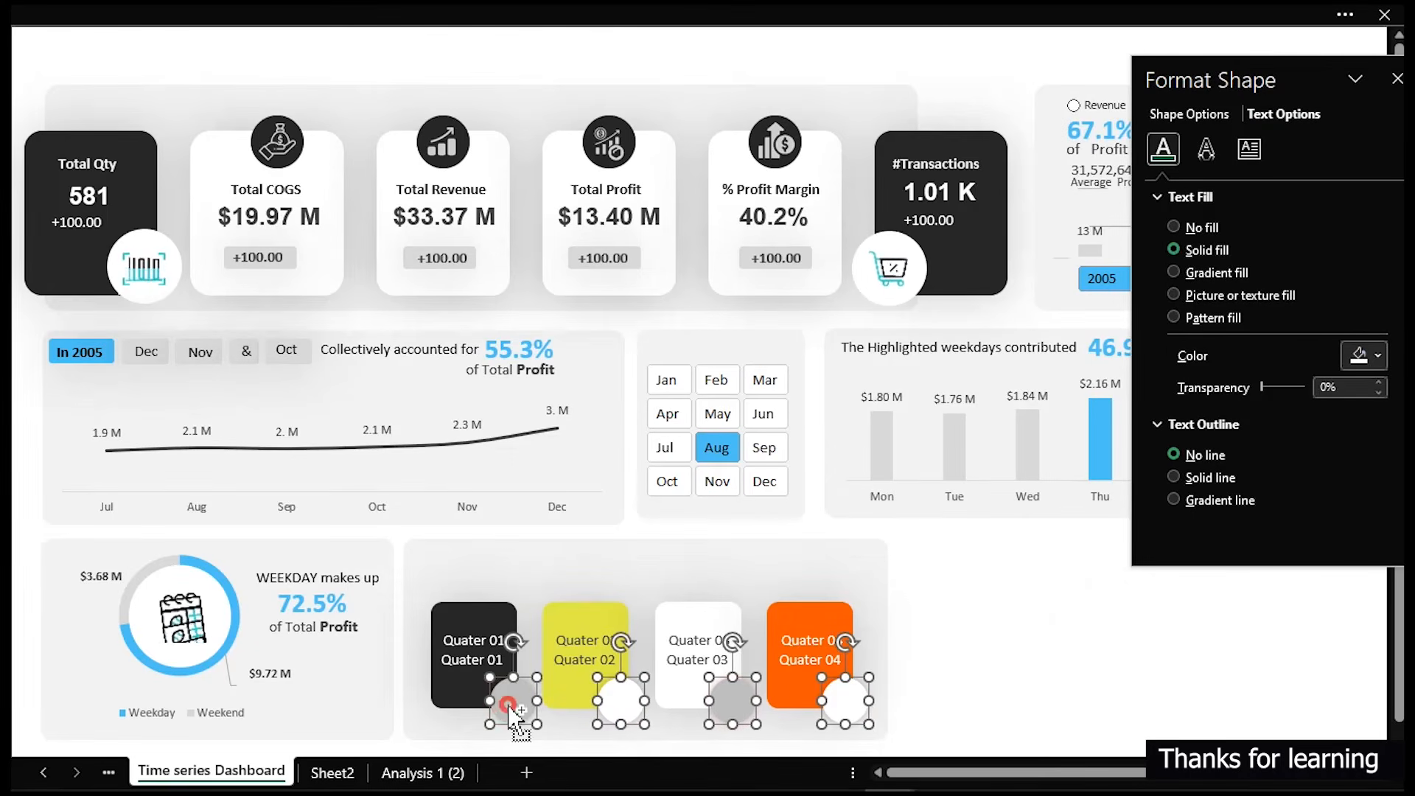
key(Down)
key(Down)
key(Down)
key(Down)
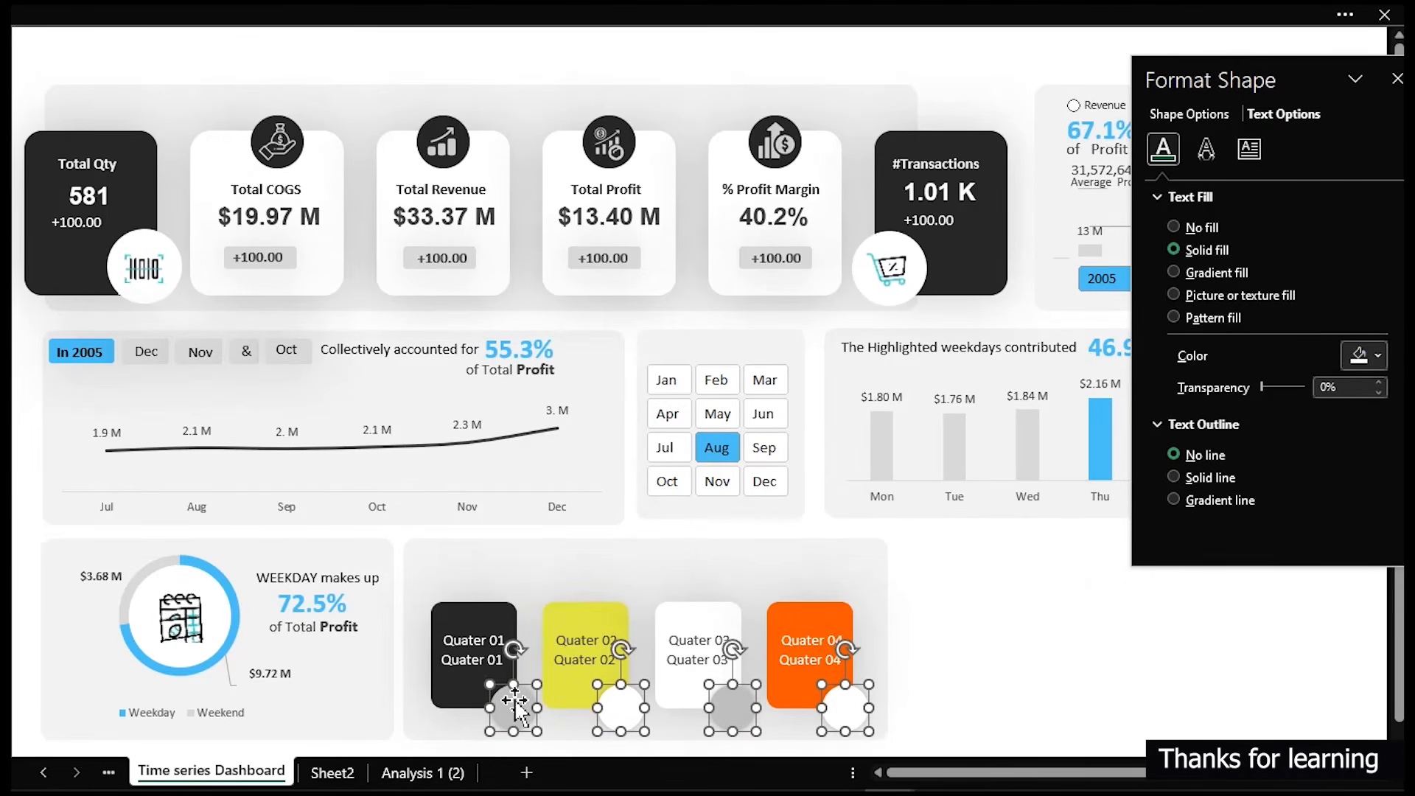
key(Down)
key(Down)
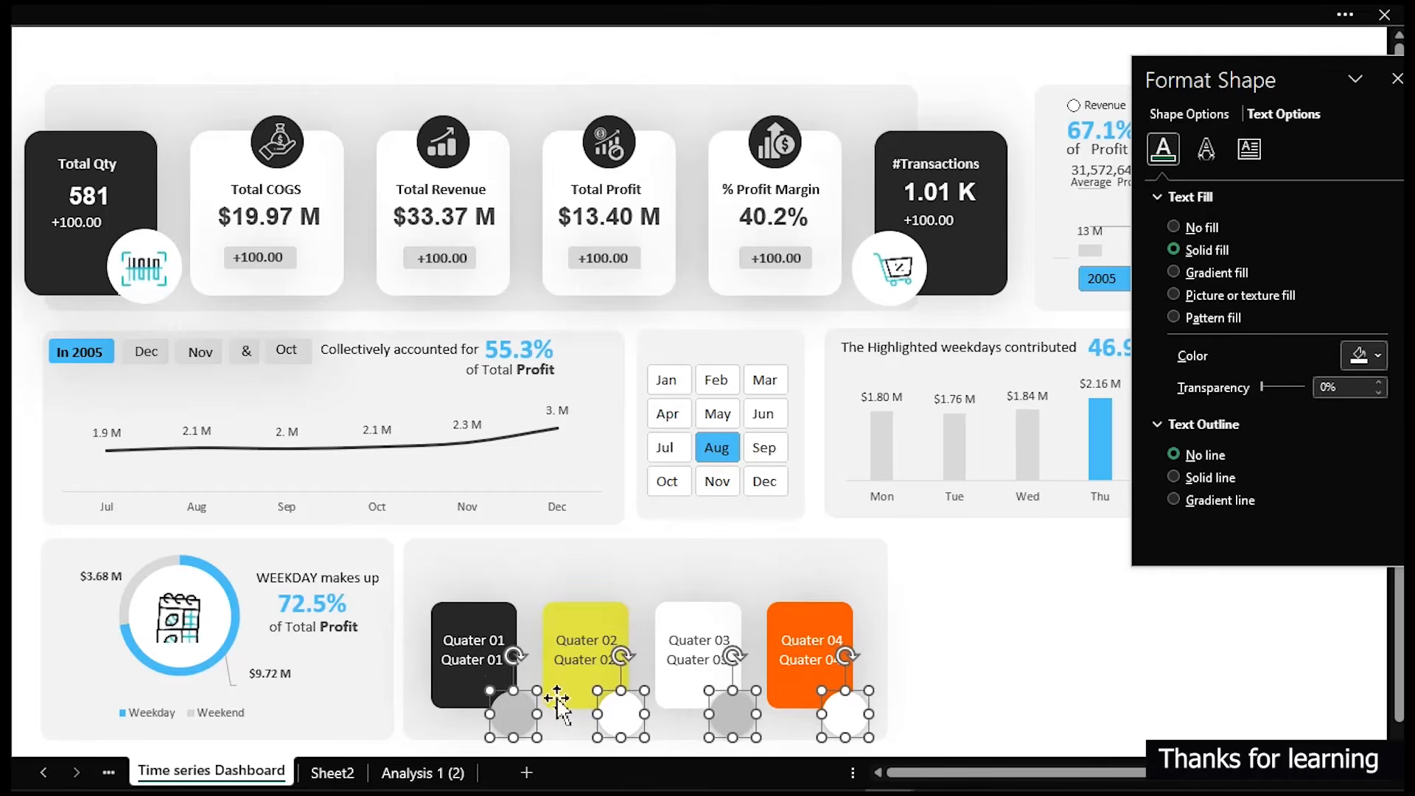
click(1047, 636)
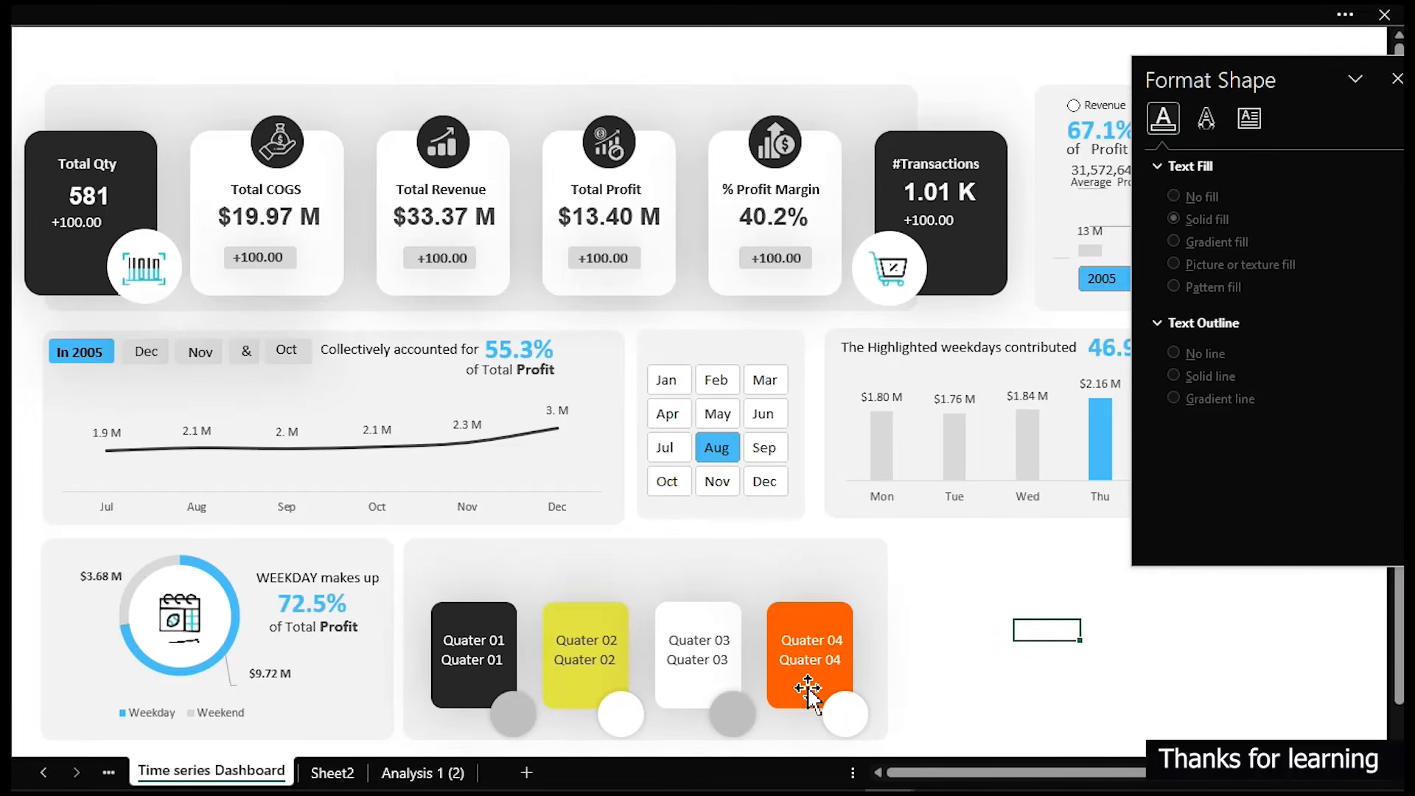
- Select the four lower quarter labels and nudge them downward on their cards
click(812, 662)
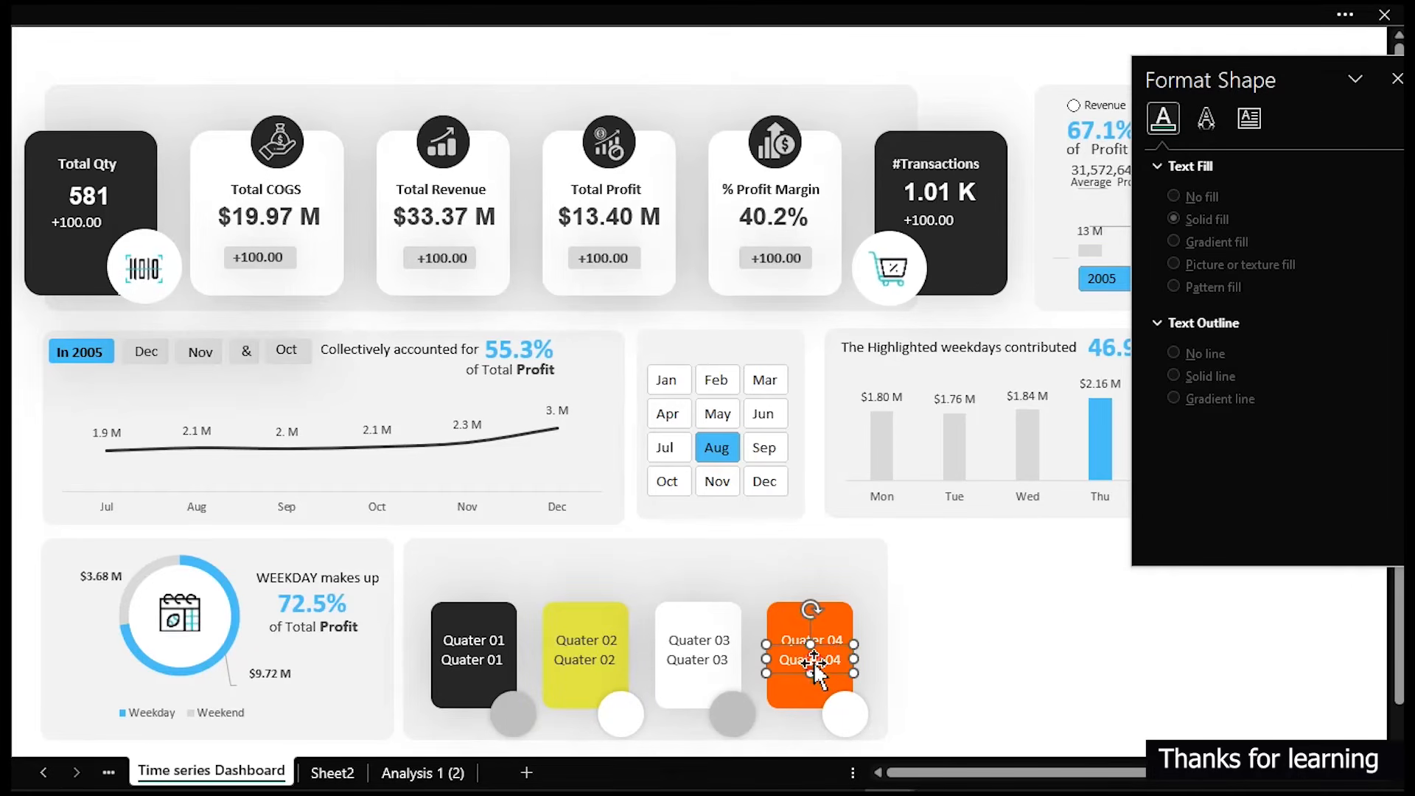
shift+click(685, 665)
shift+click(586, 667)
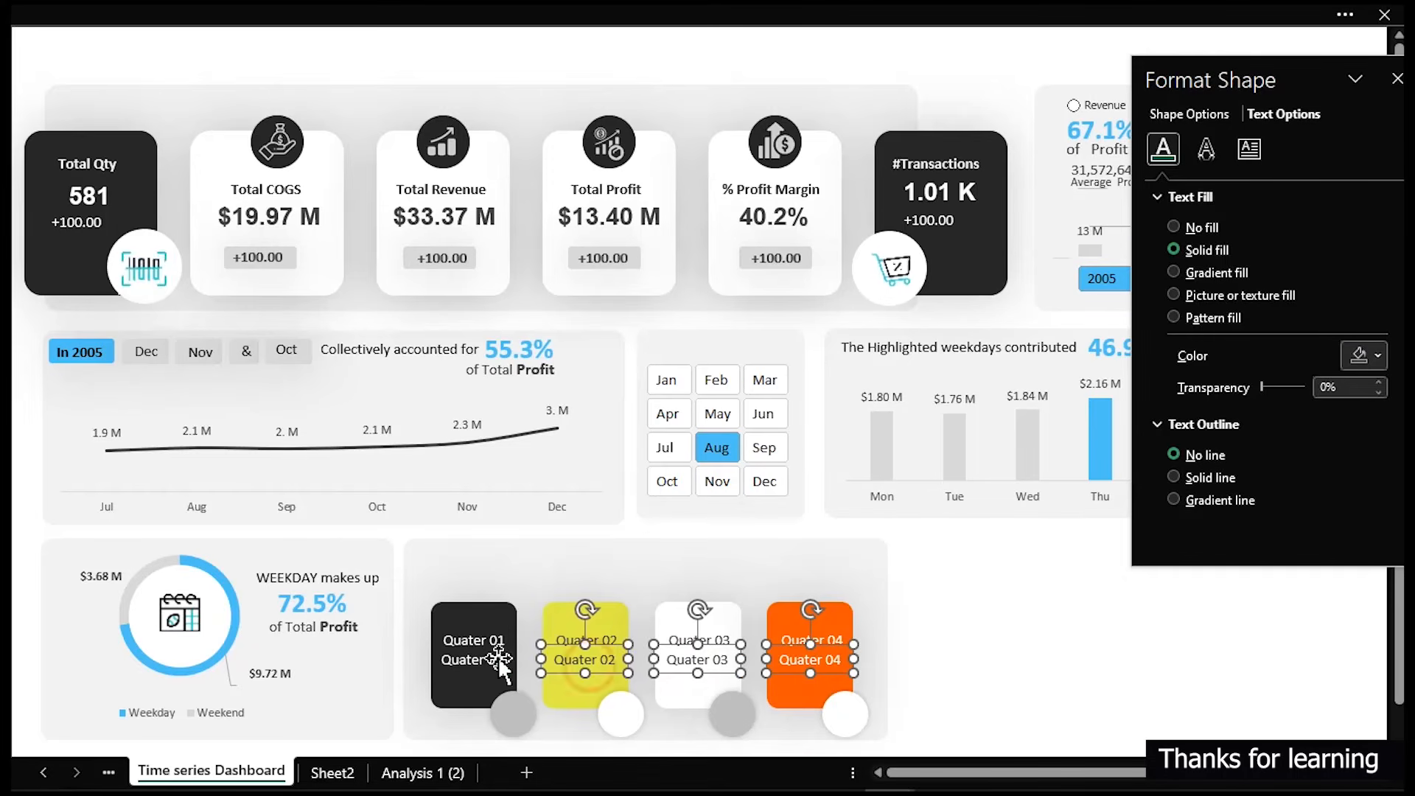
shift+click(479, 664)
key(Down)
key(Down)
key(Down)
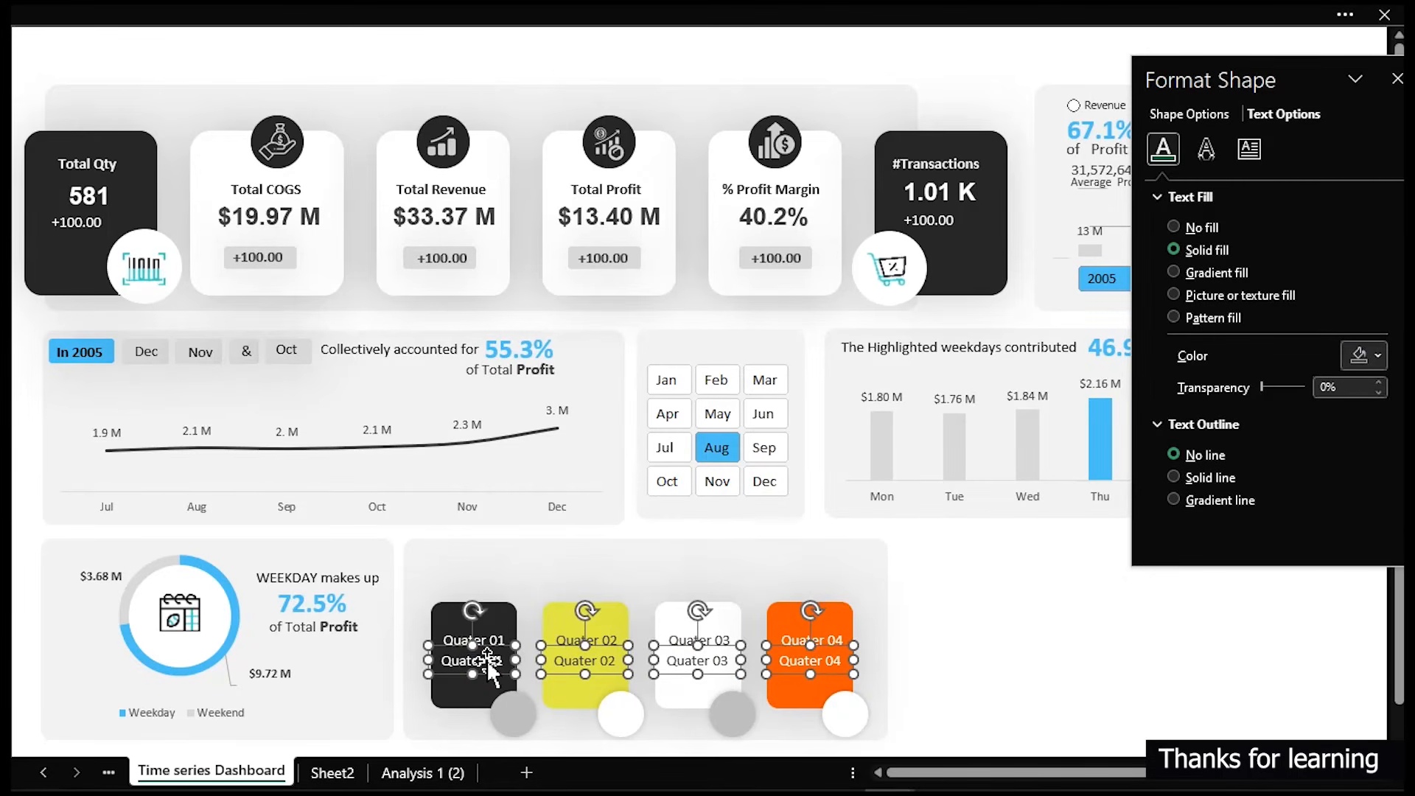
key(Down)
key(Down)
key(Down)
key(Down)
key(Down)
key(Down)
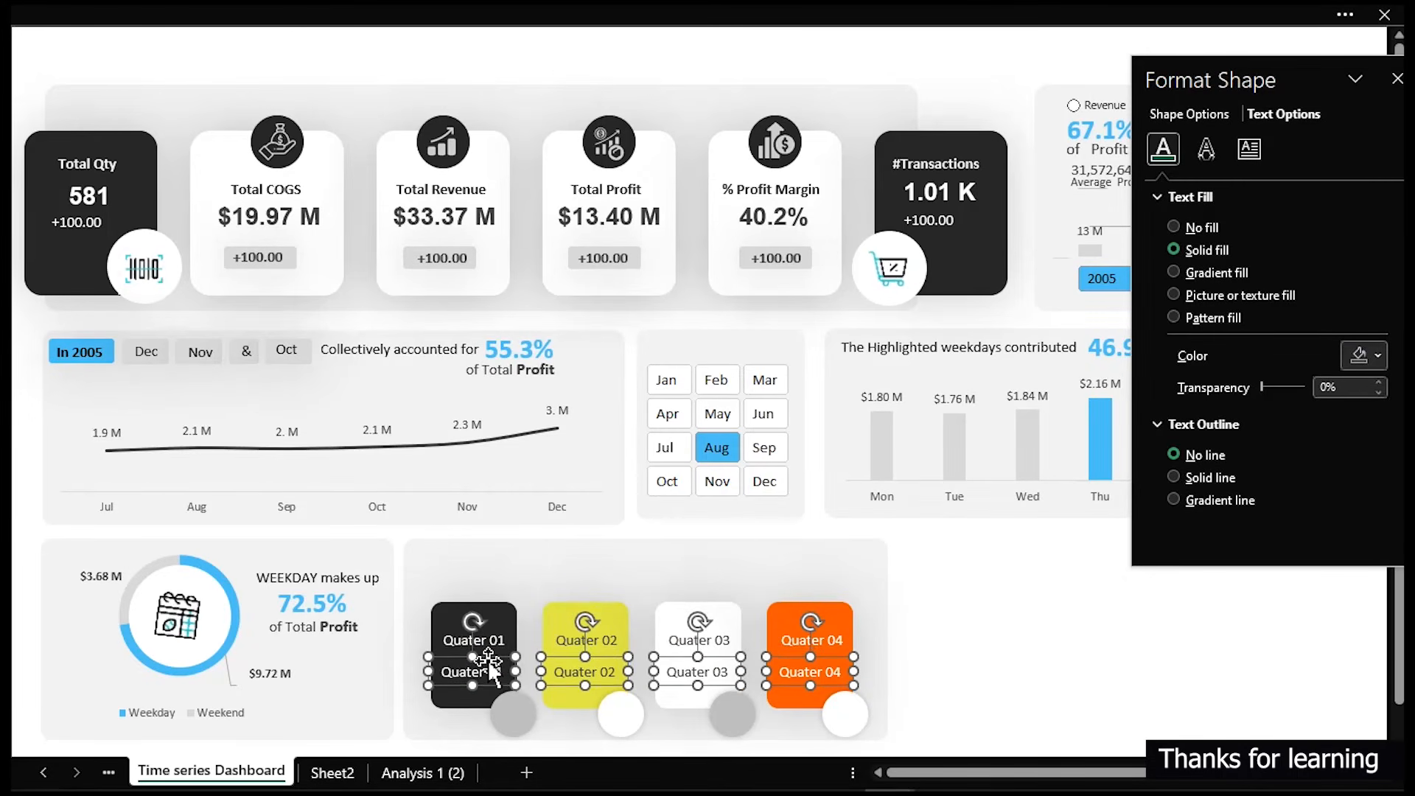
- Select the four upper quarter labels and move them slightly down together
click(811, 640)
ctrl+click(699, 640)
ctrl+click(587, 640)
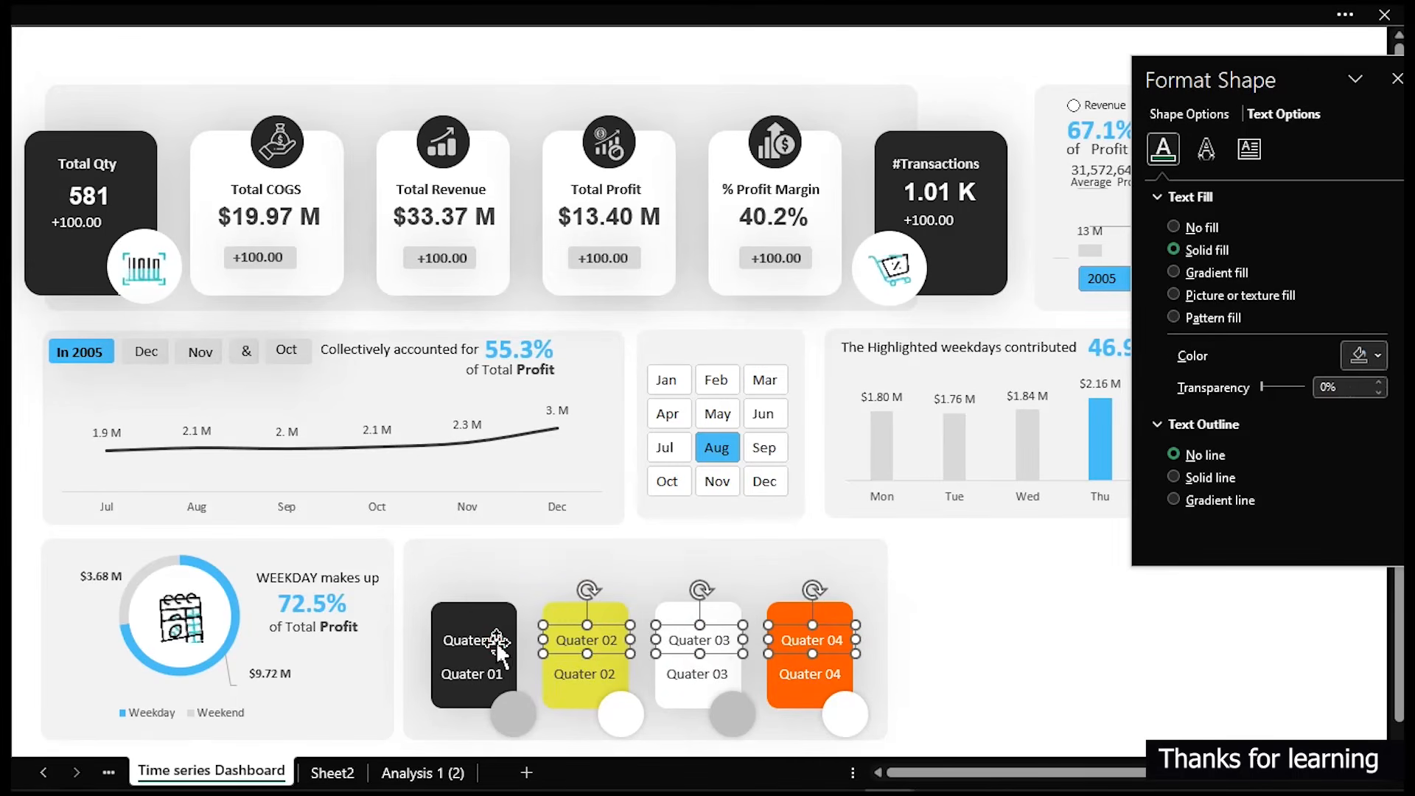
ctrl+click(473, 640)
drag(589, 641, 589, 653)
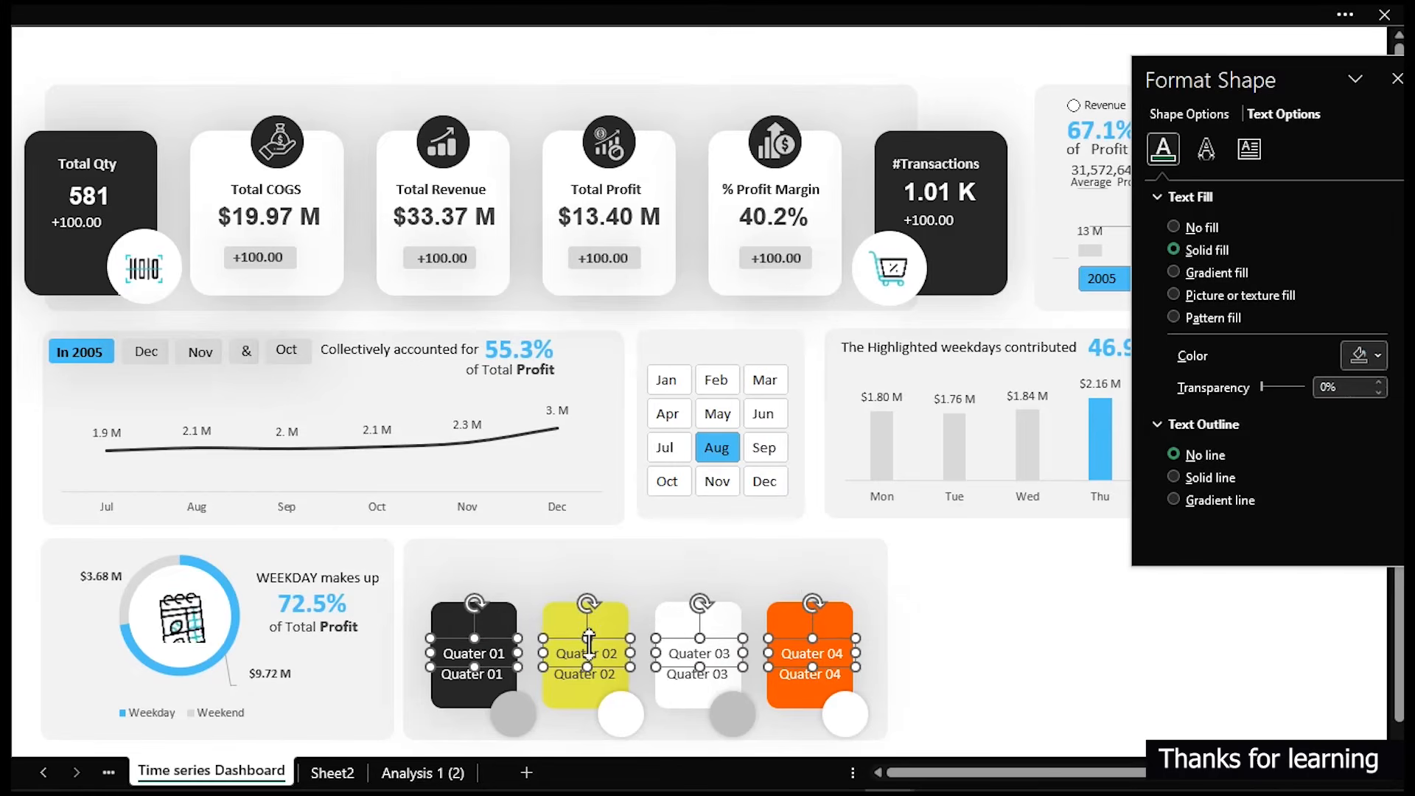
click(1040, 650)
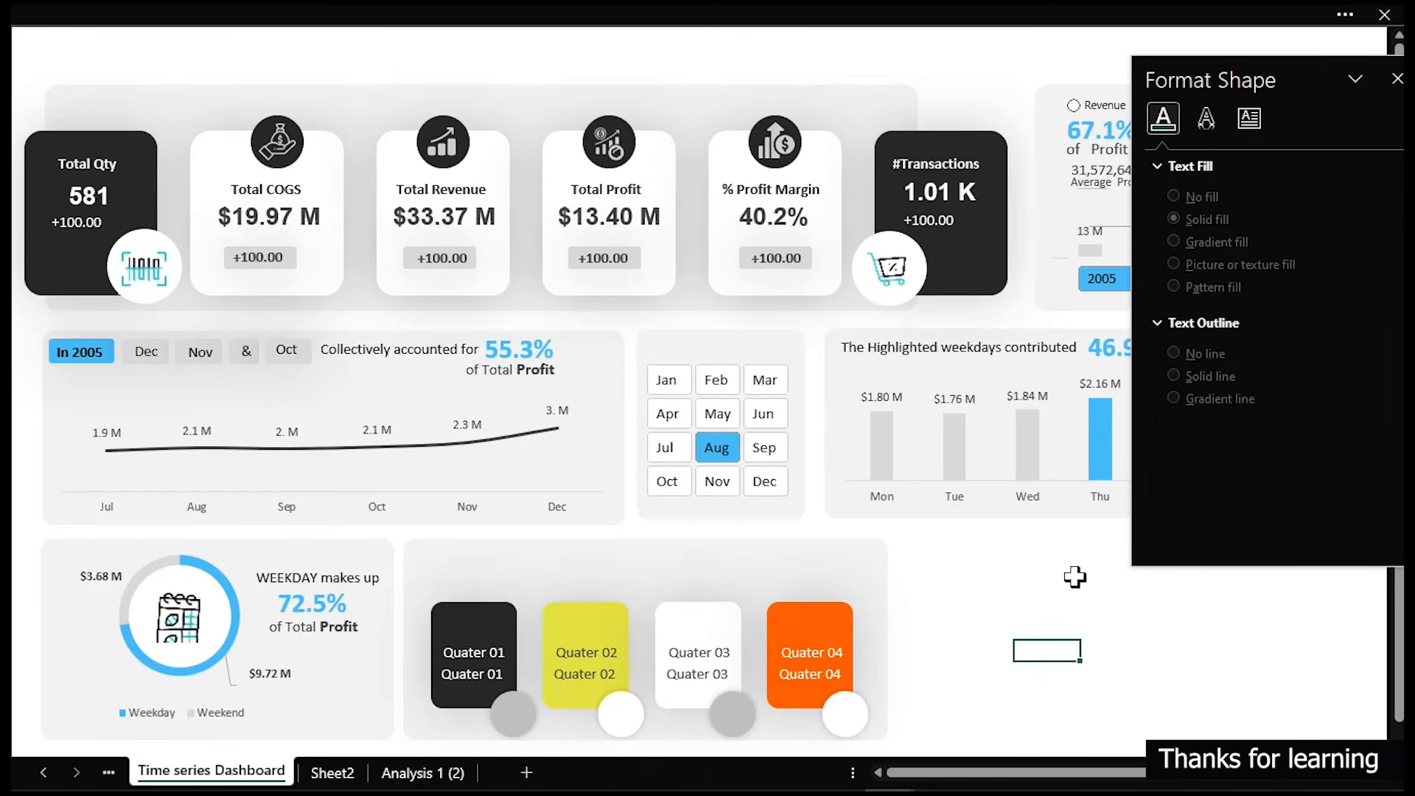
- On the Analysis 1 (2) sheet, narrow column AC and fill it dark grey as a separator
click(428, 772)
click(735, 41)
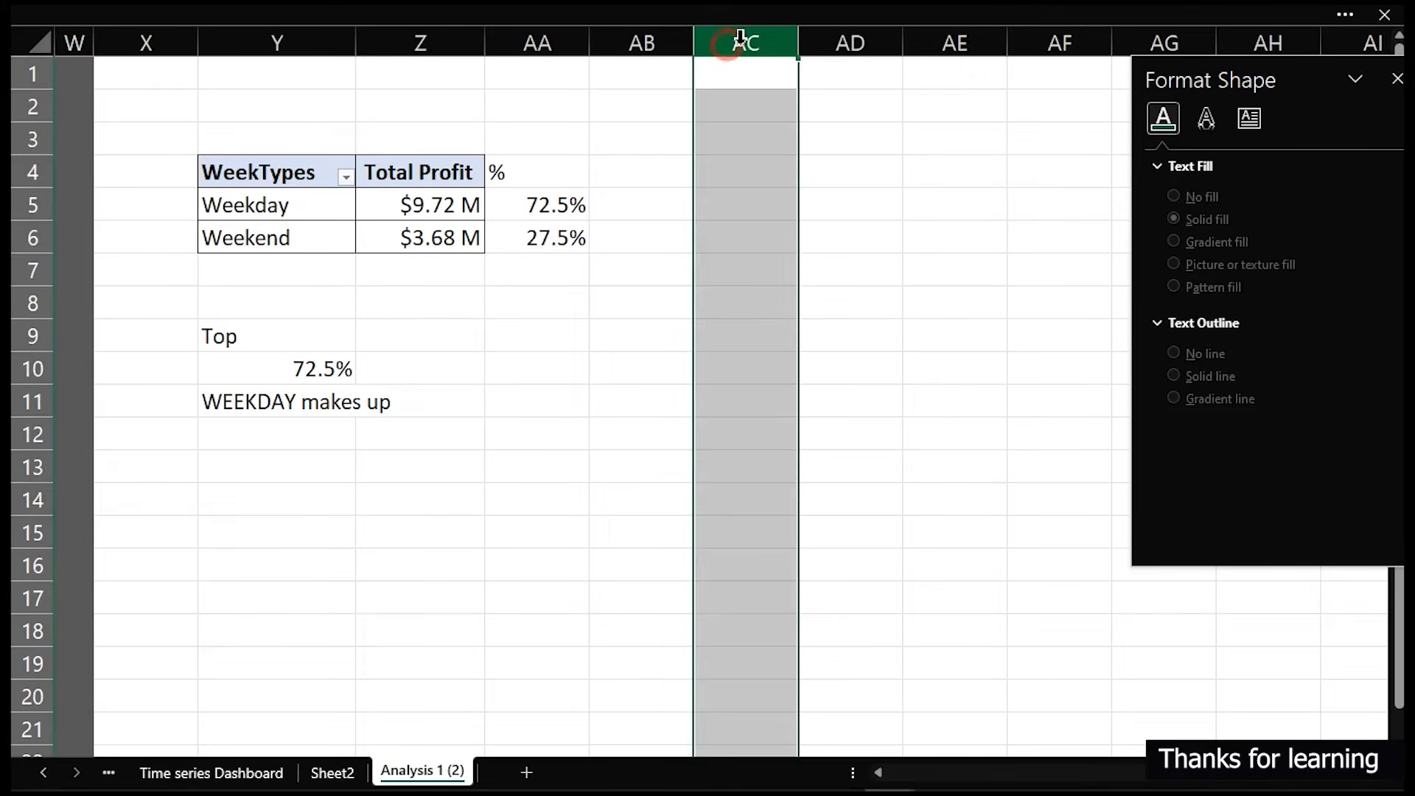
drag(798, 38, 735, 42)
click(258, 15)
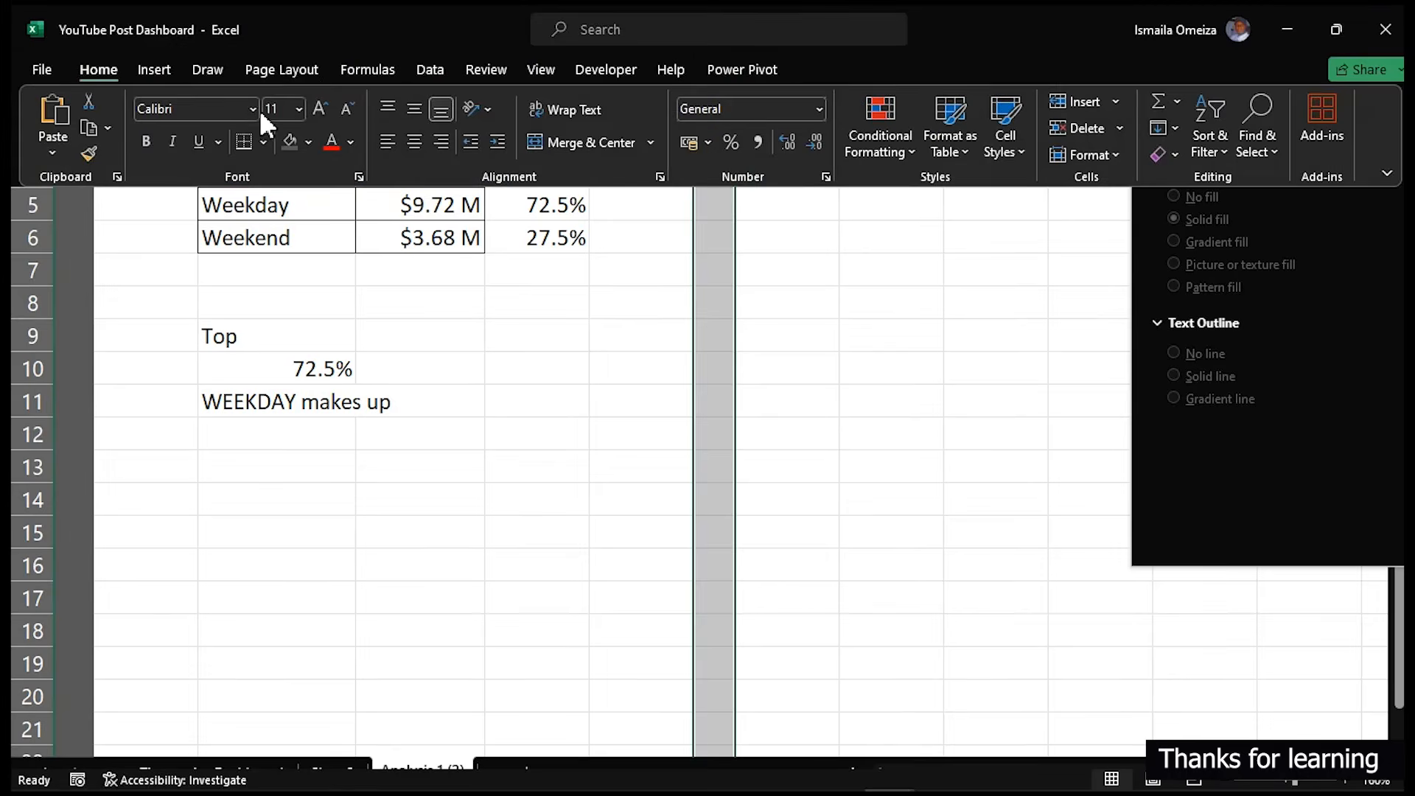
click(291, 140)
click(446, 464)
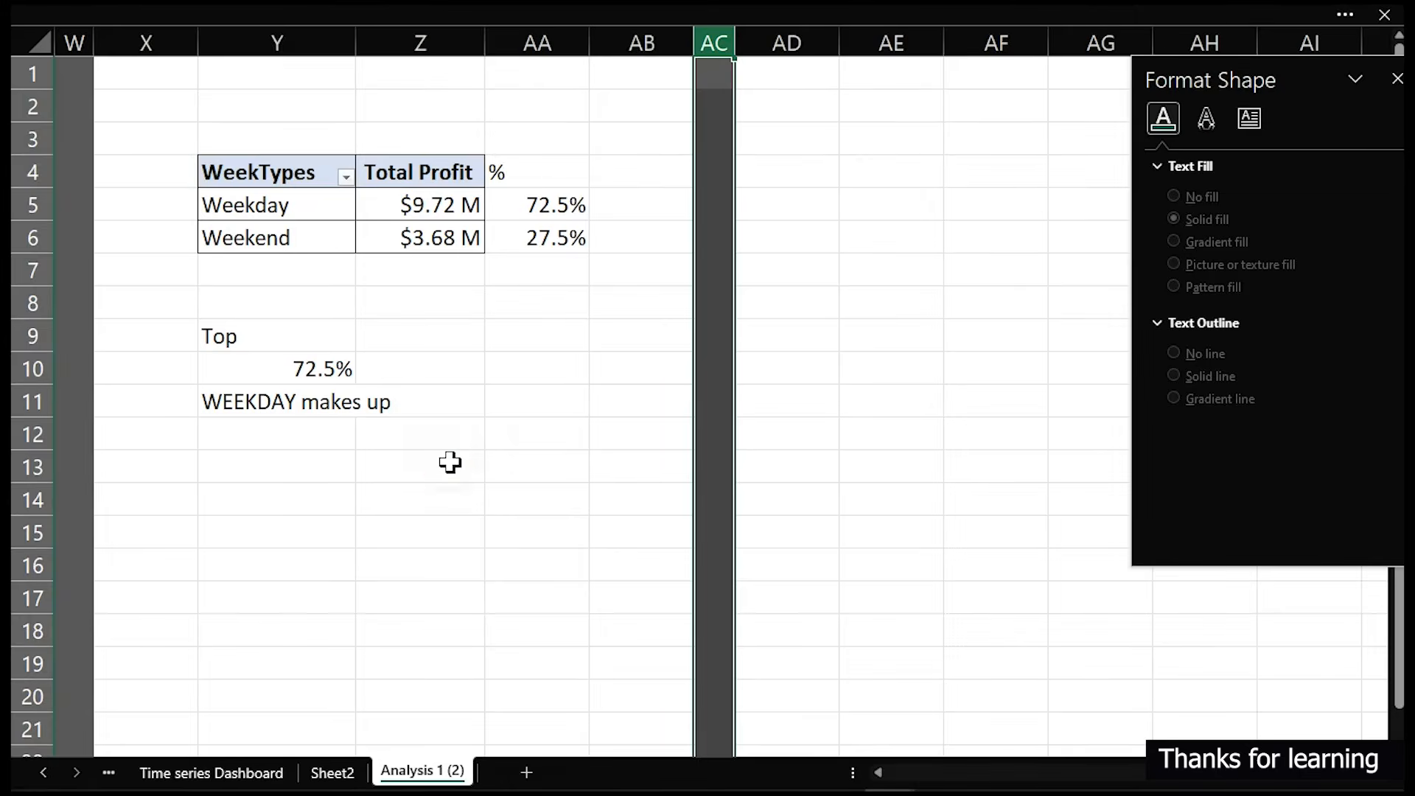
- Copy the WeekTypes cells Y4:Y6 to AE4 and autofit column AE
drag(315, 210, 317, 236)
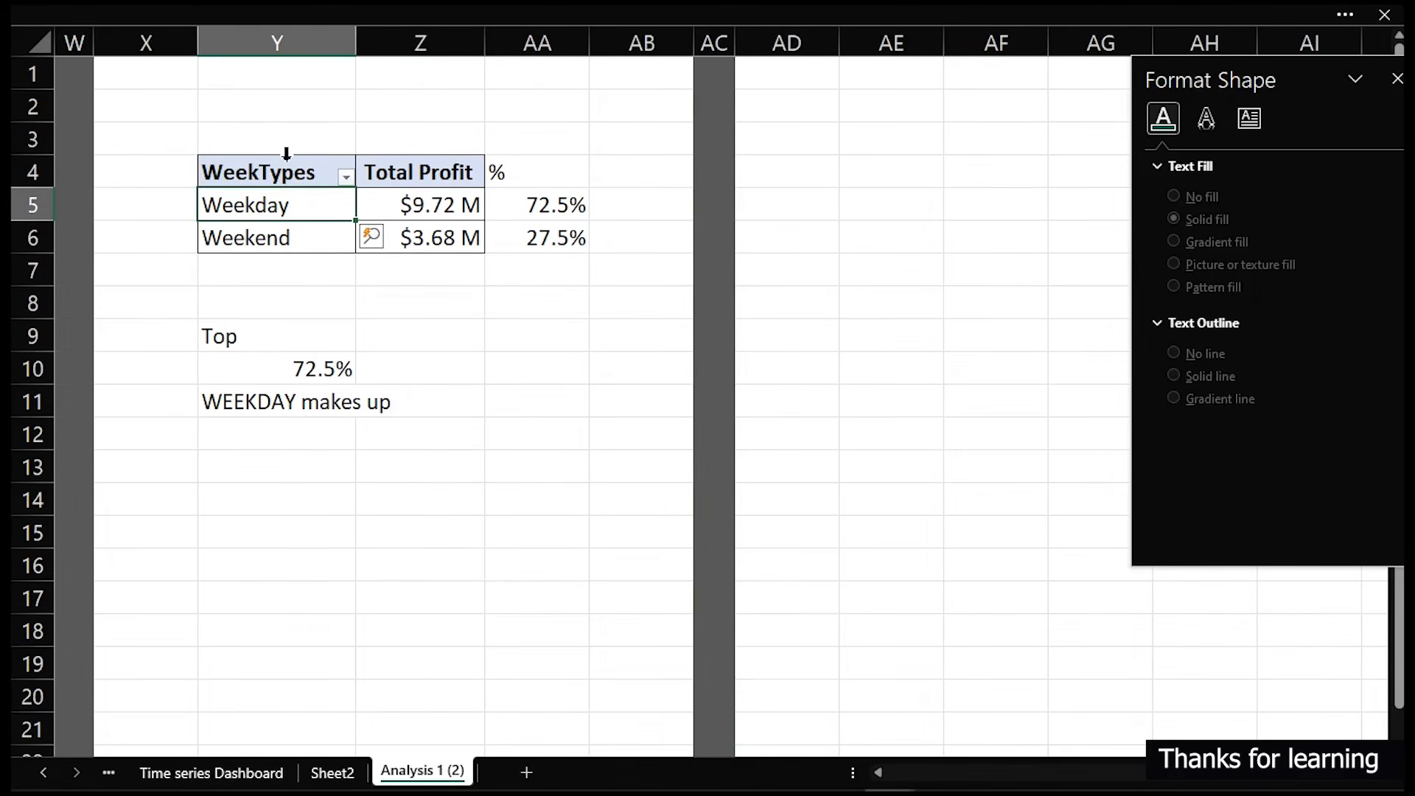
drag(288, 172, 347, 231)
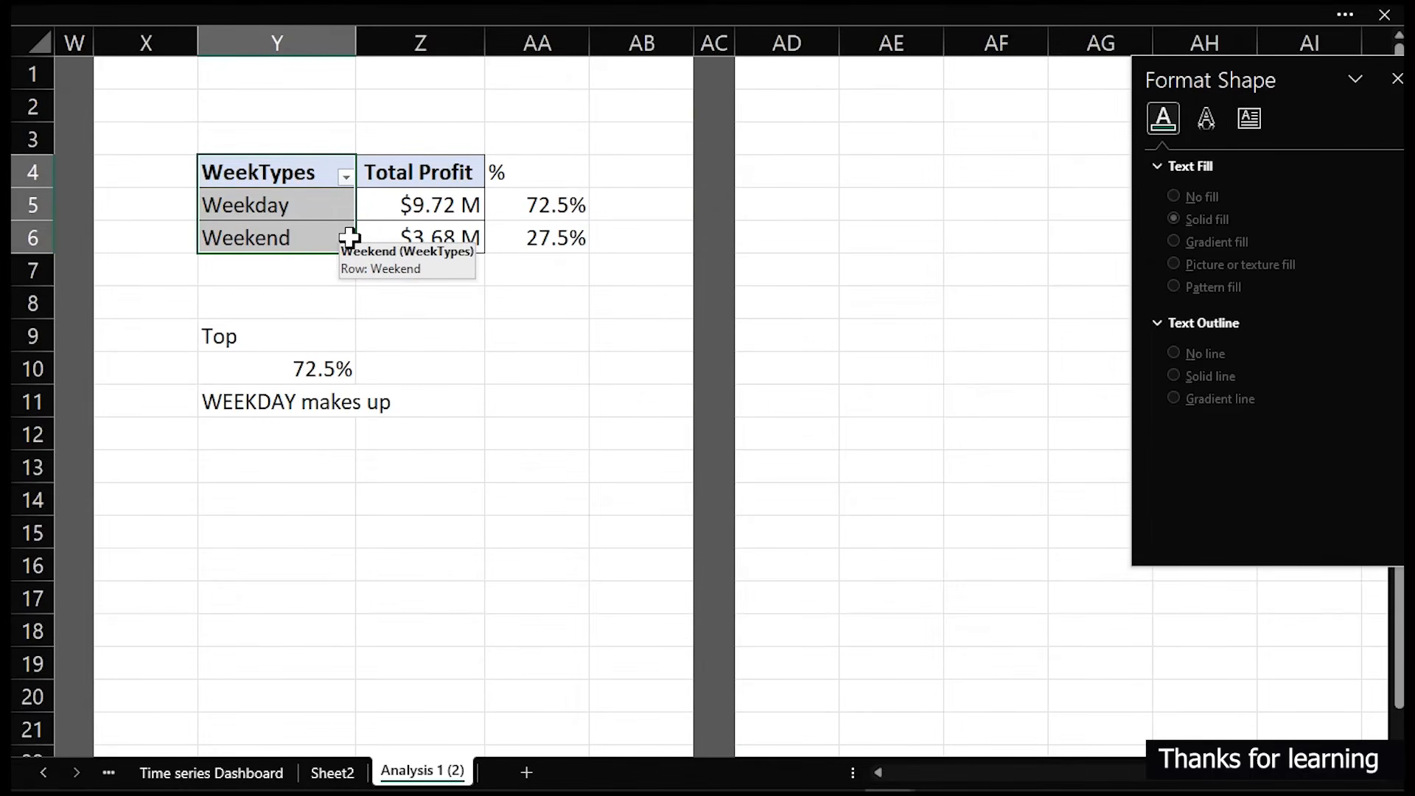
key(ctrl+c)
click(910, 172)
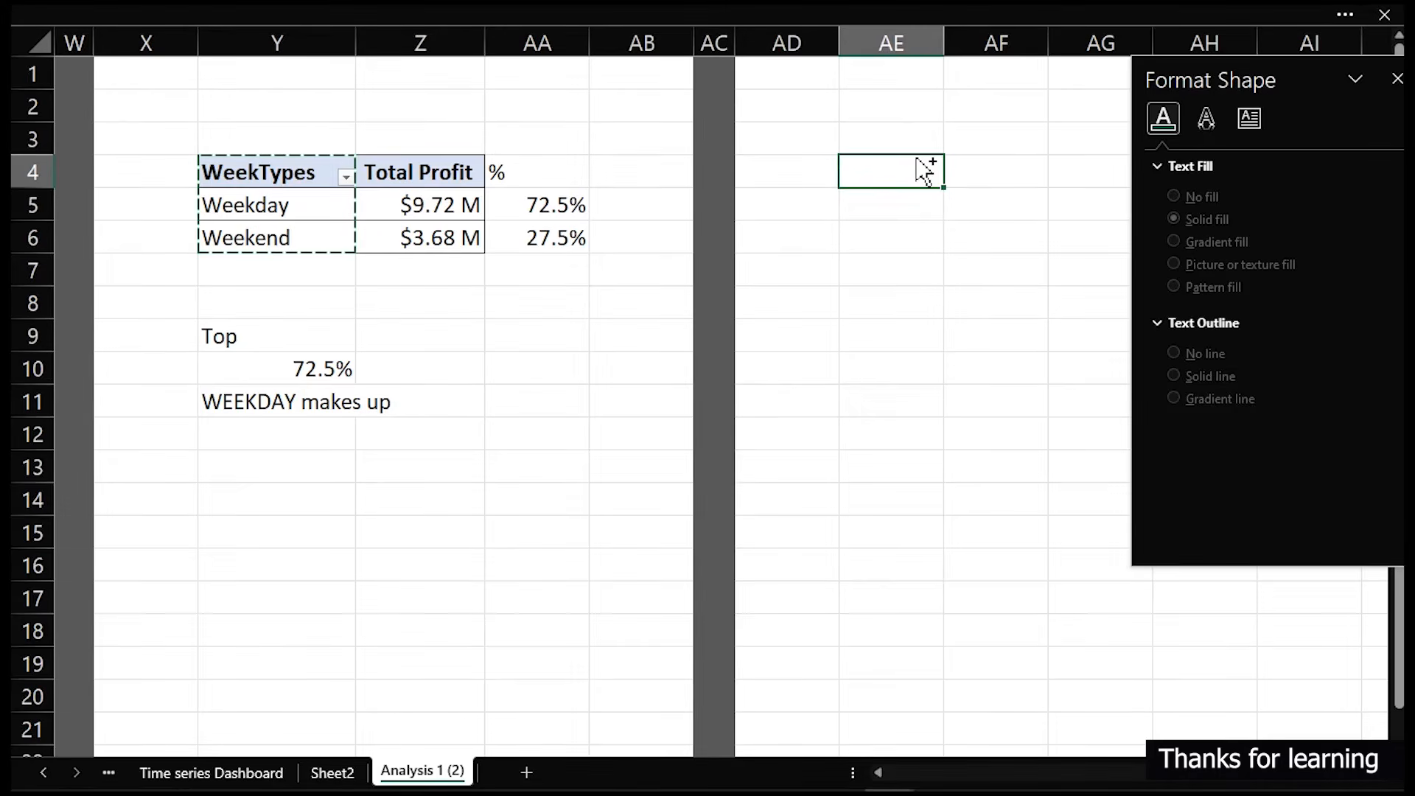
key(ctrl+v)
click(926, 179)
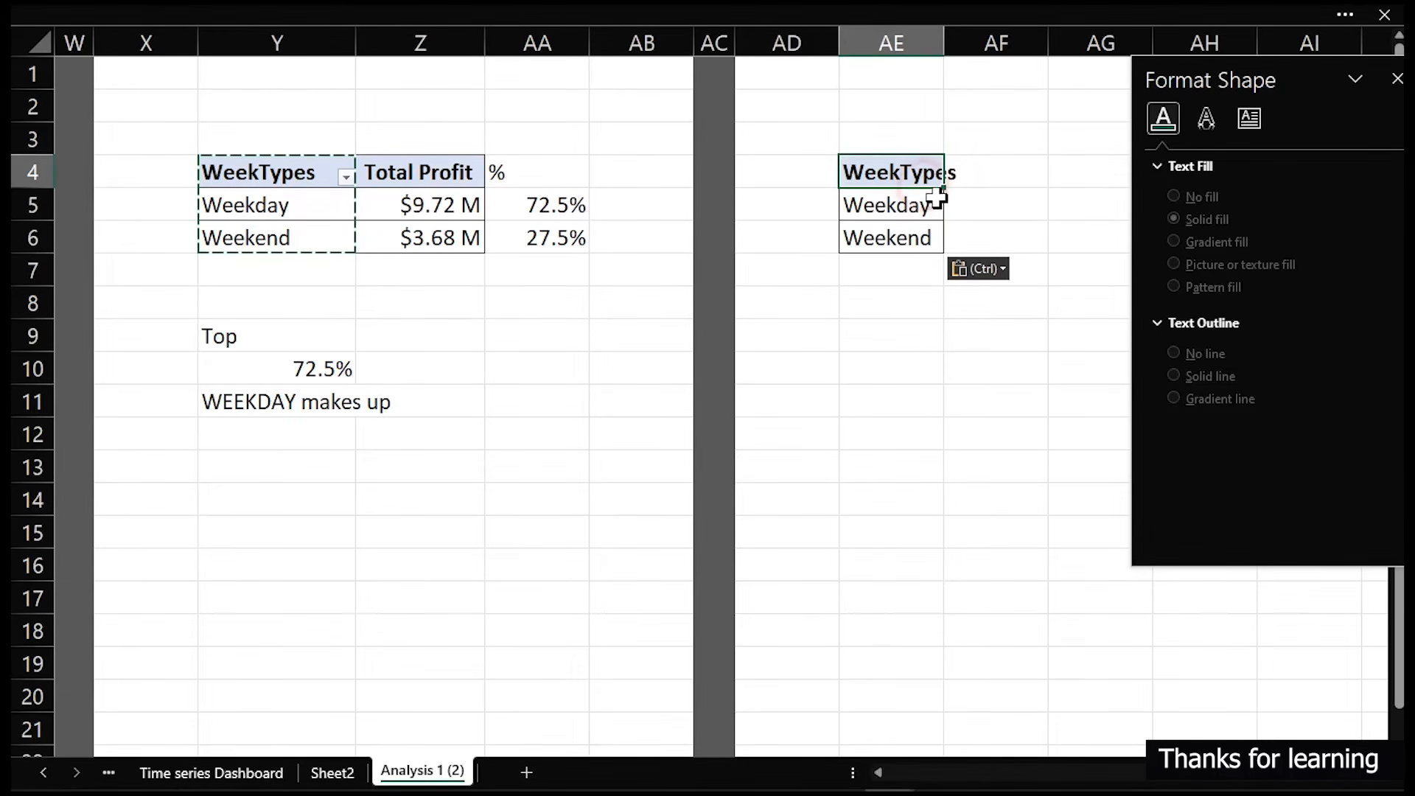
double_click(944, 42)
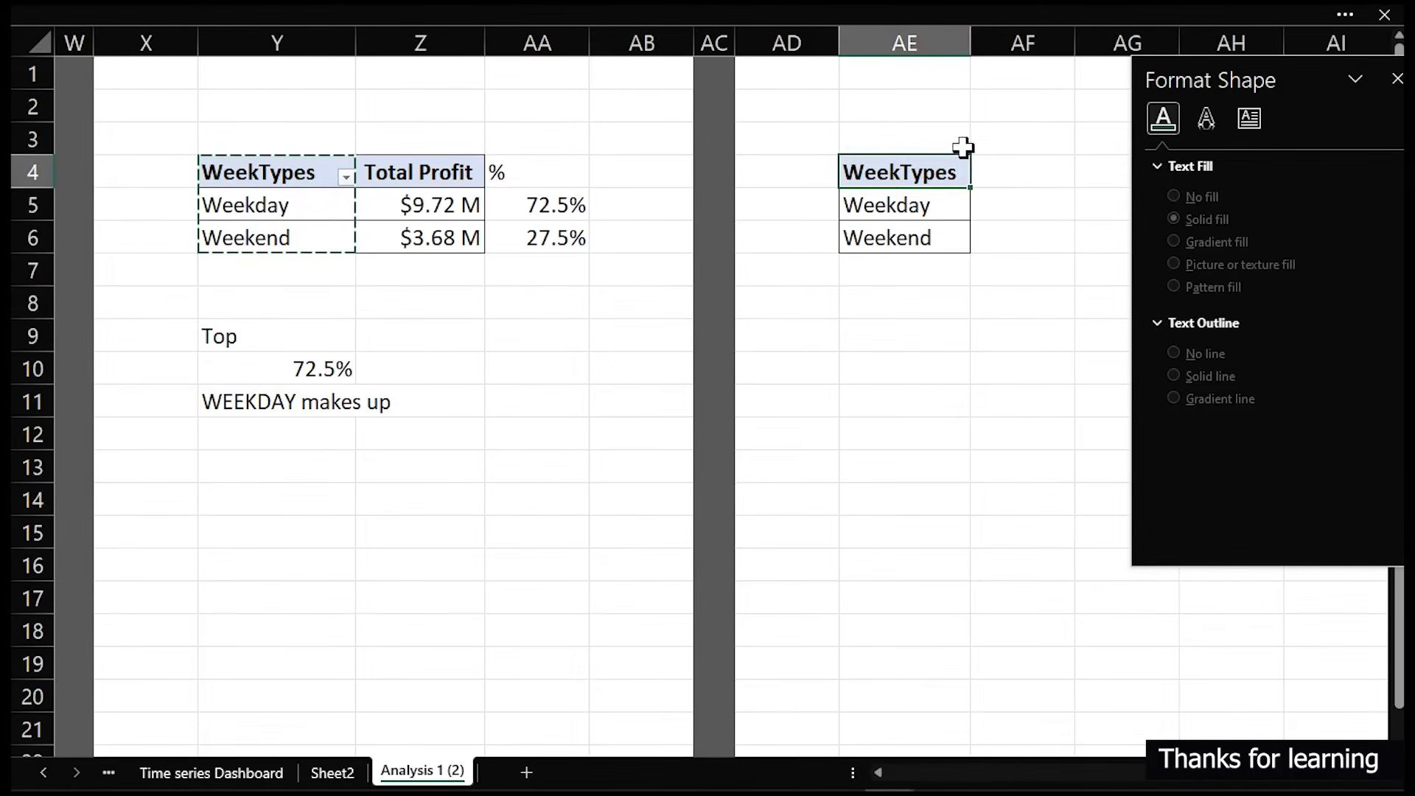
click(951, 206)
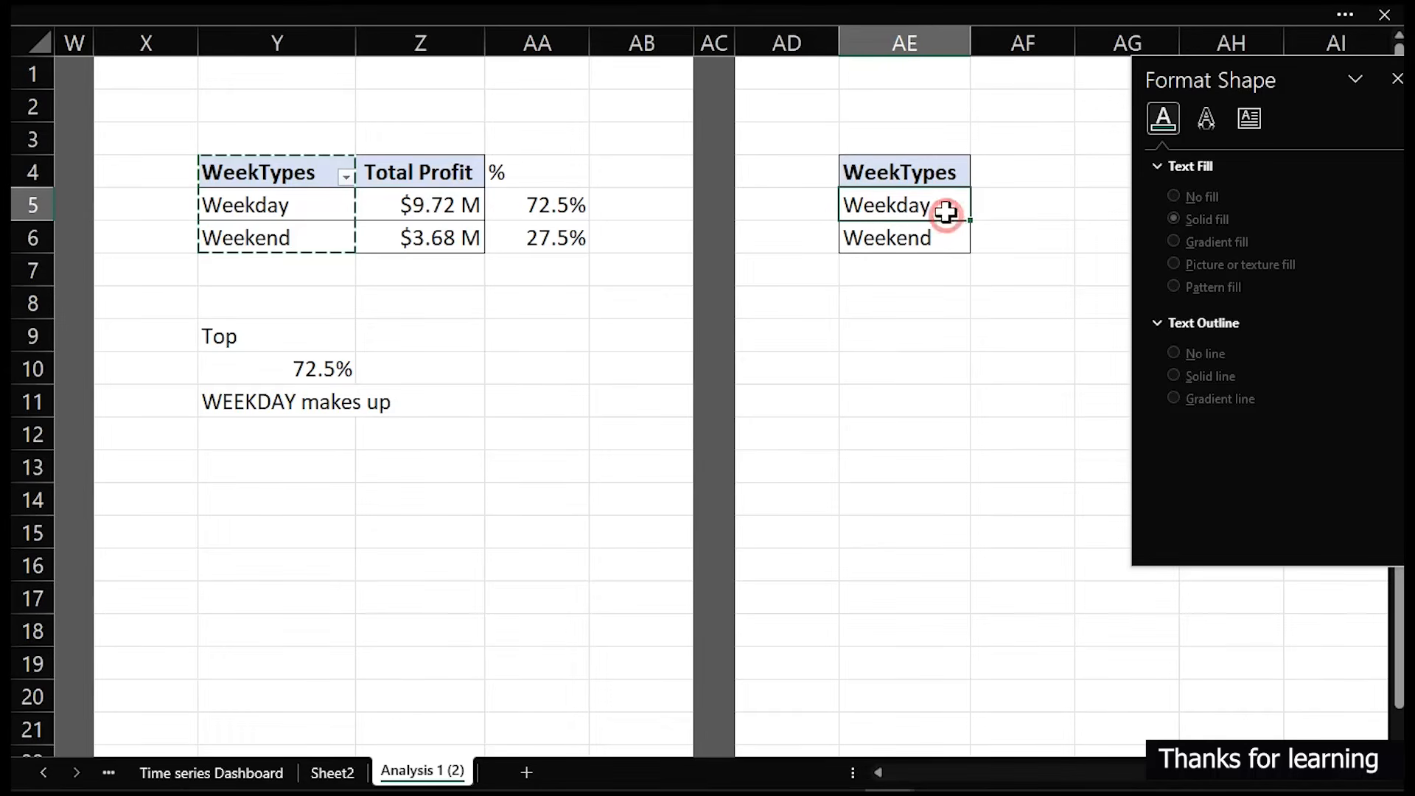
right_click(946, 216)
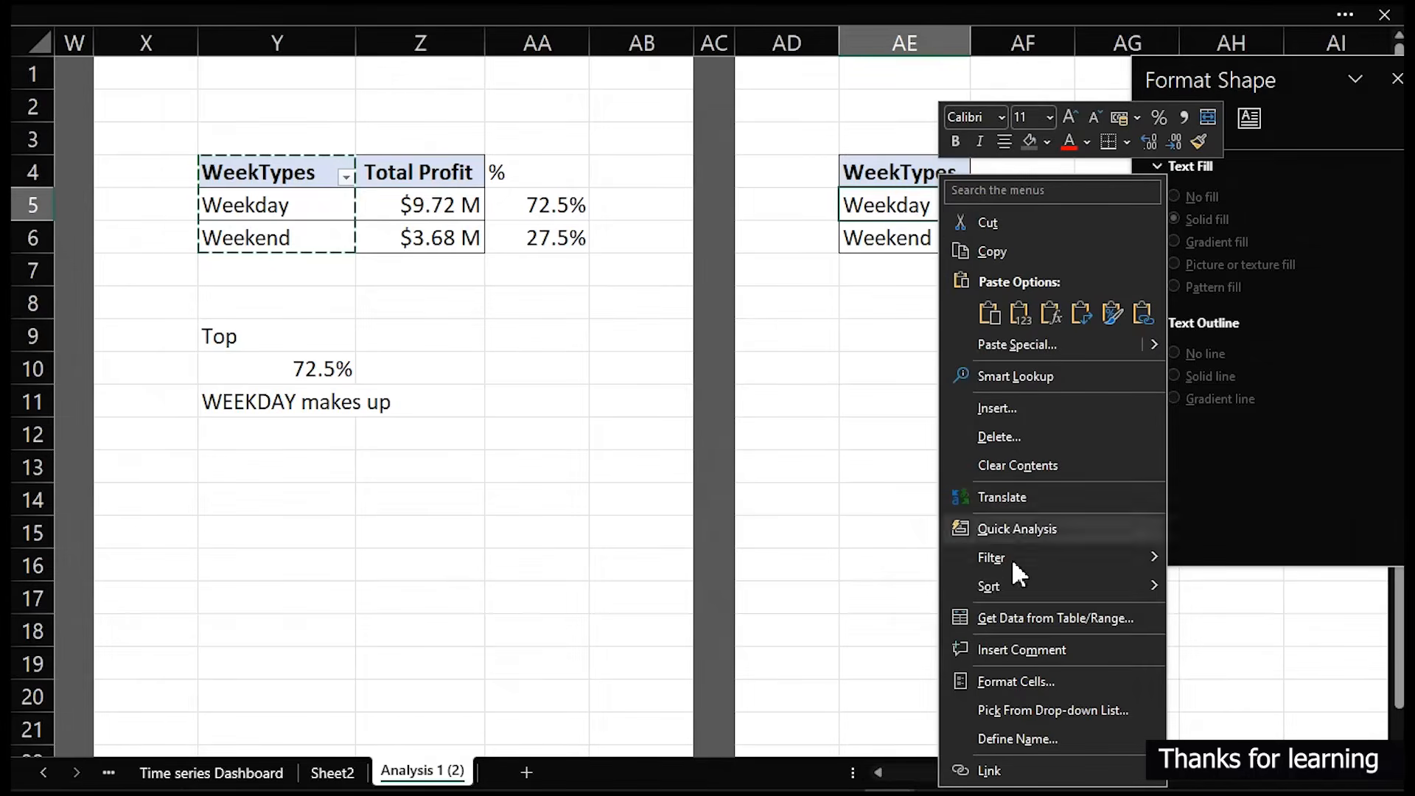
click(846, 505)
- Open the PivotTable field list, then copy the WeekTypes profit pivot table Y4:Z6 and paste it at AE4
click(364, 211)
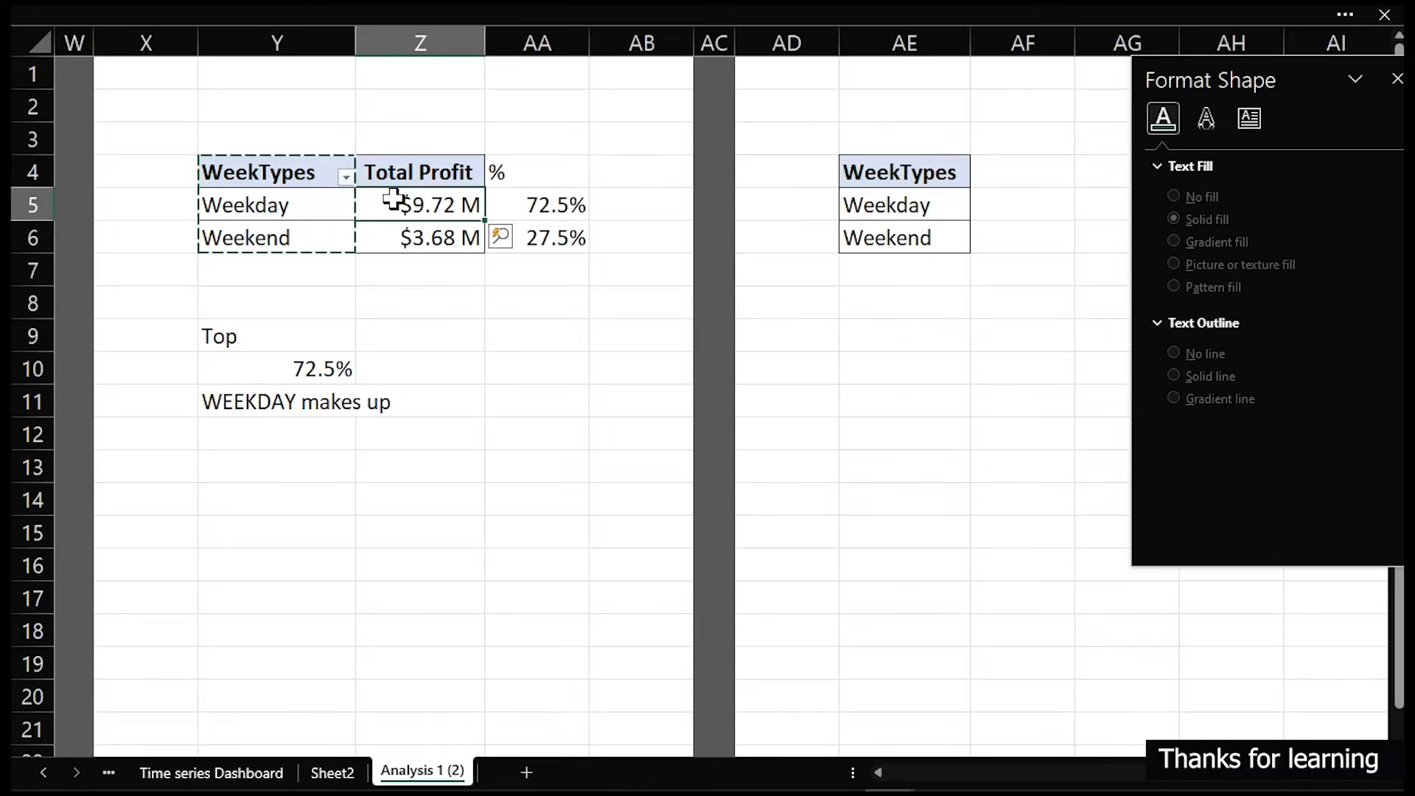
right_click(392, 202)
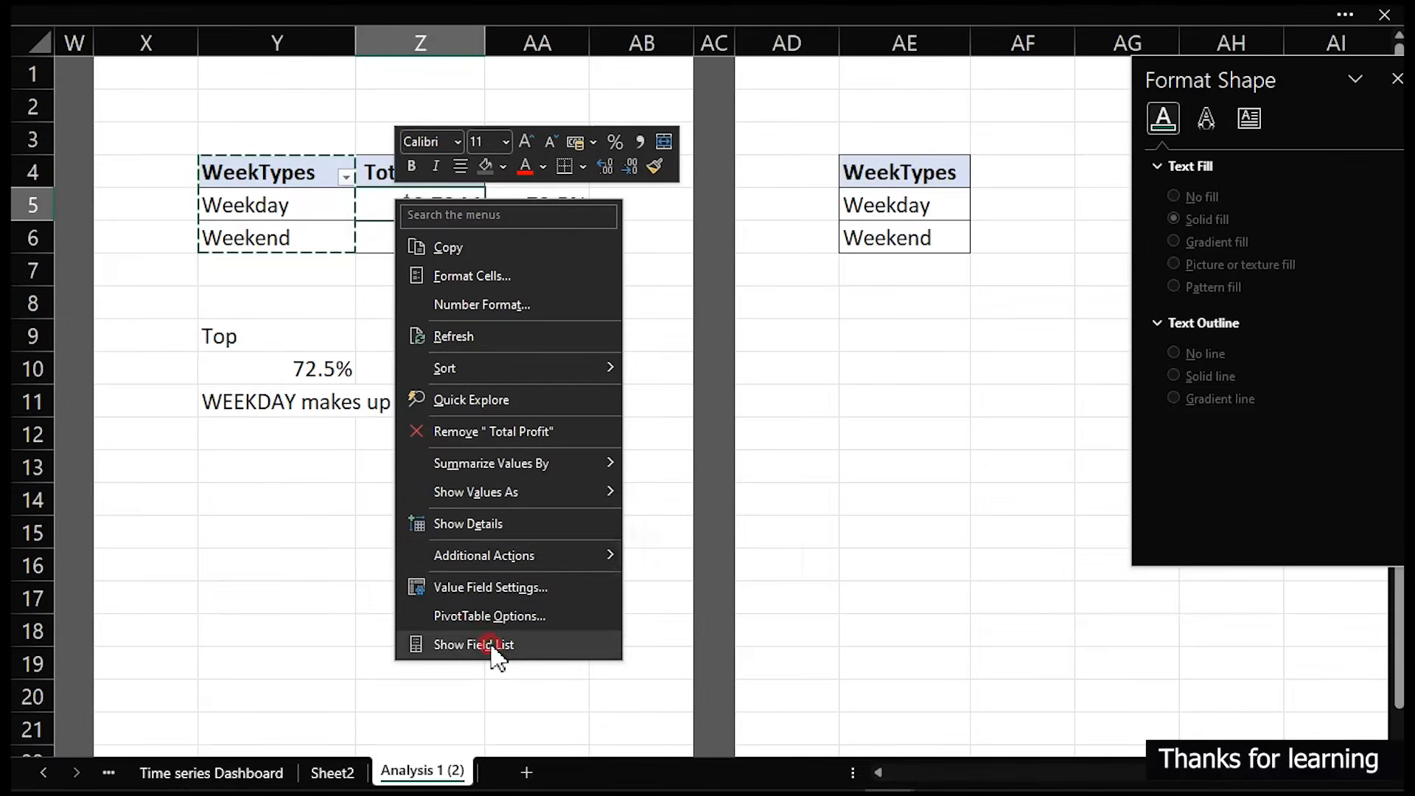
click(486, 643)
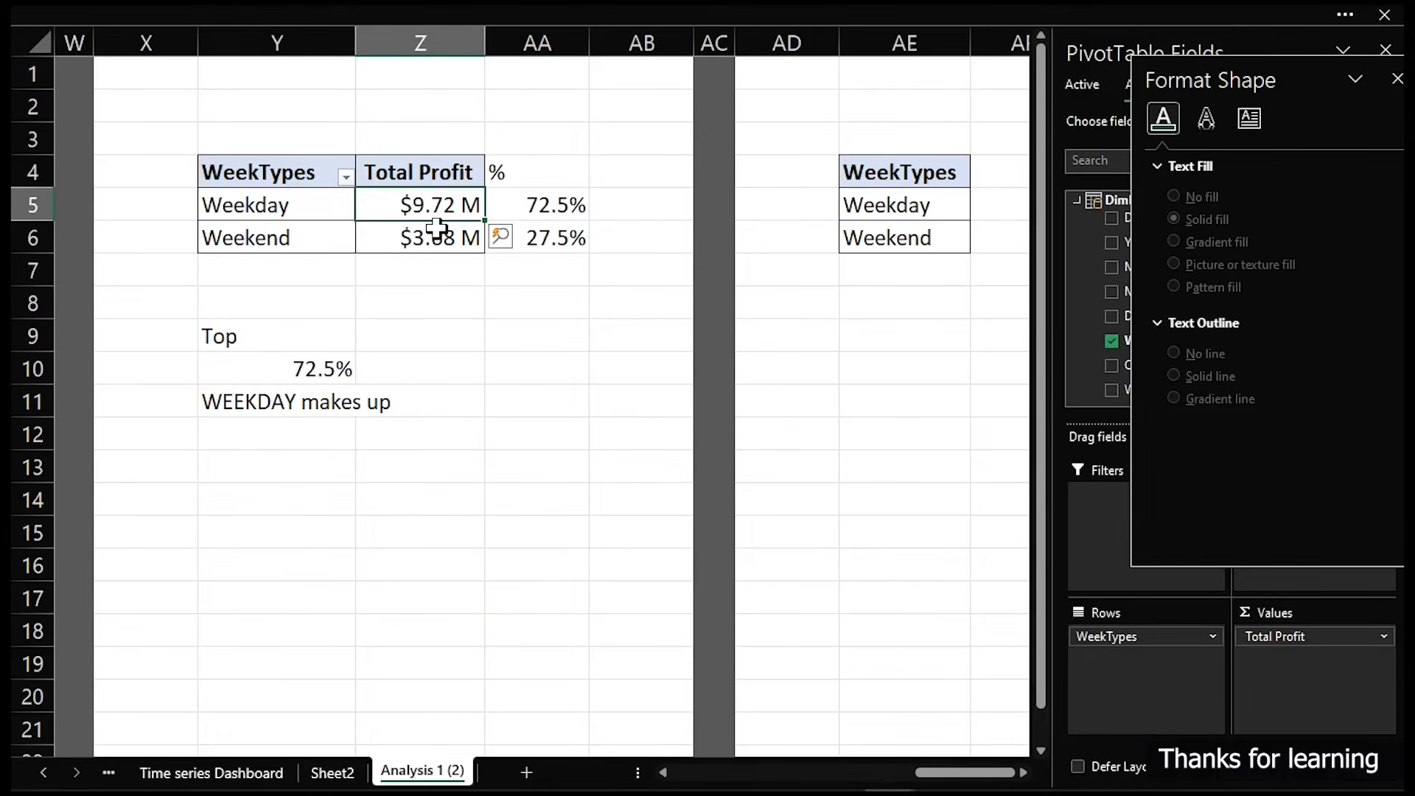
drag(854, 153, 860, 170)
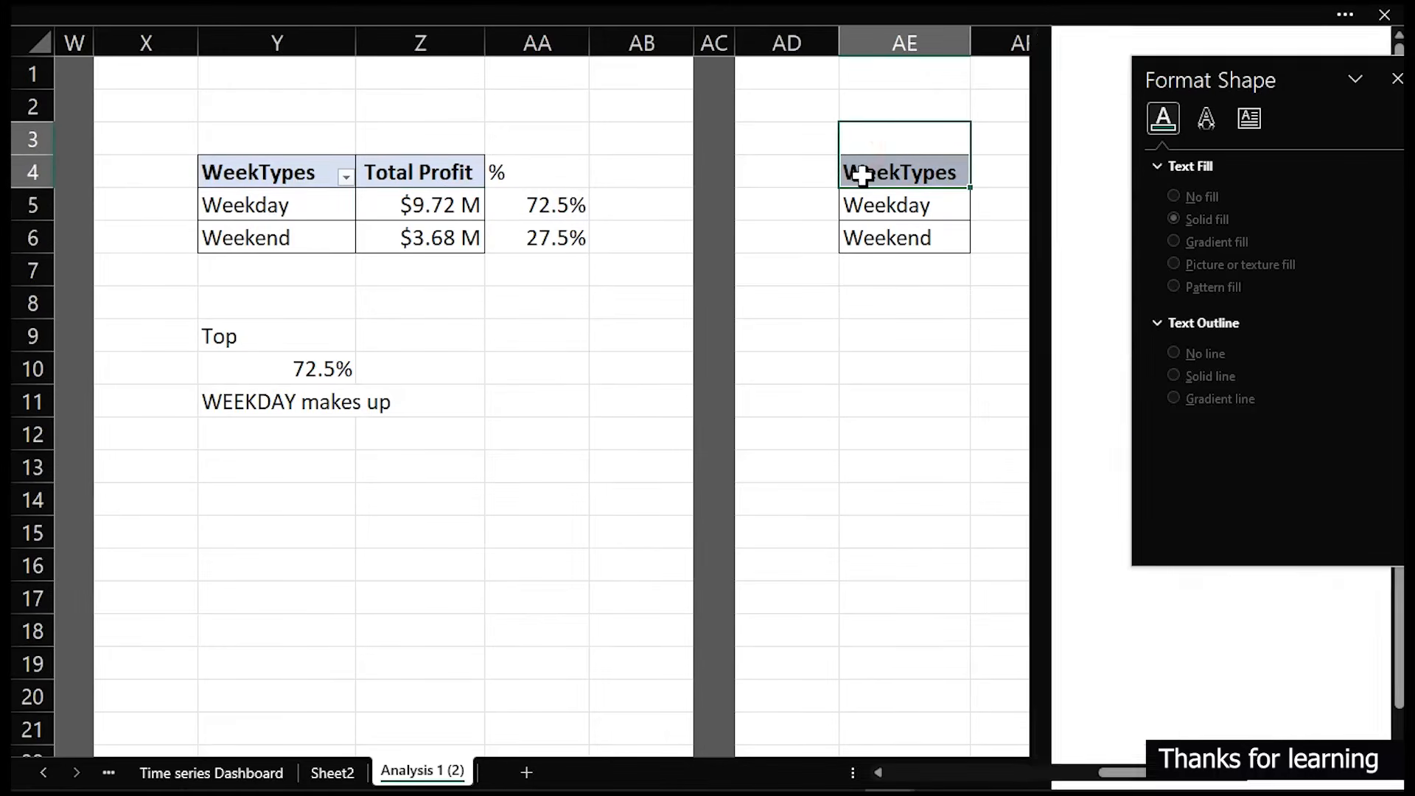
drag(300, 170, 435, 237)
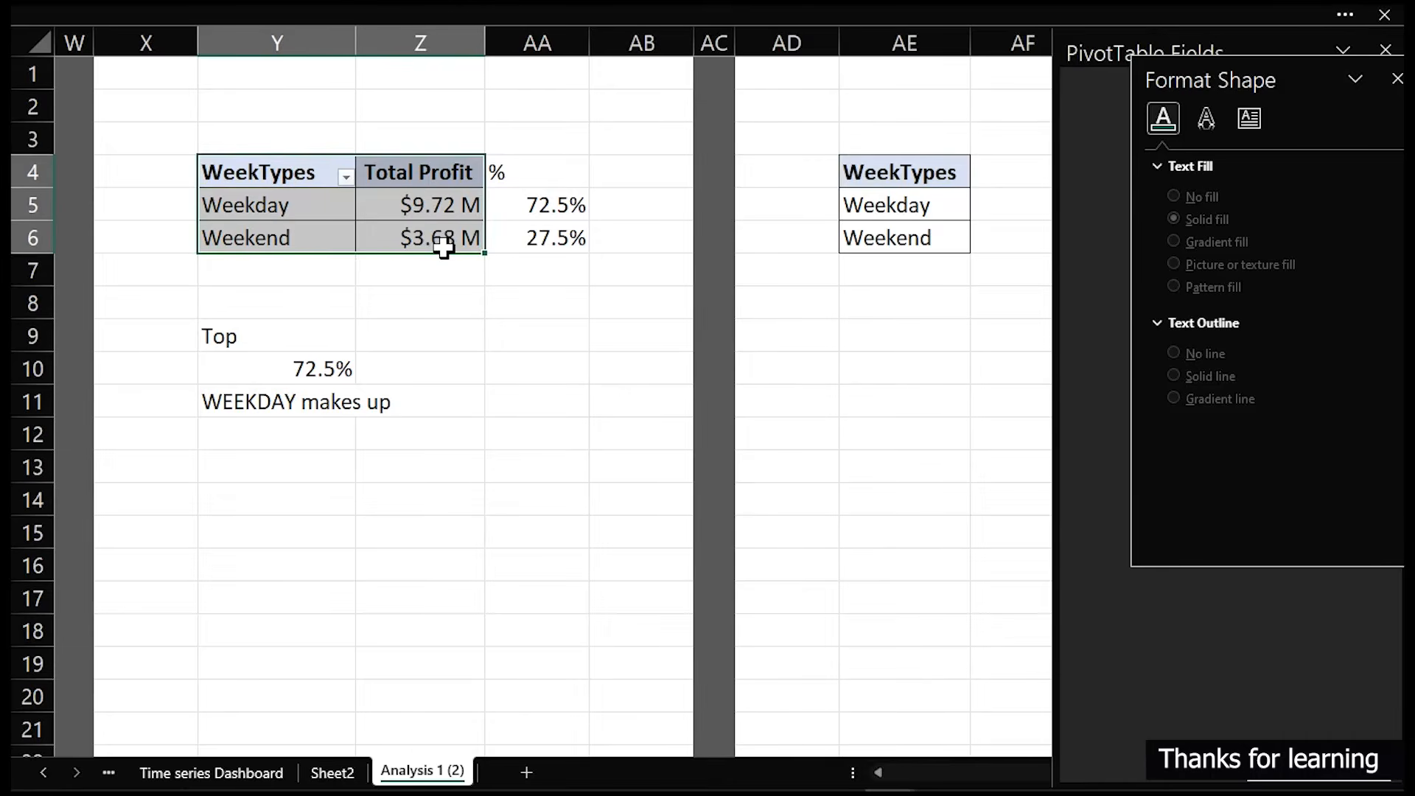
key(ctrl+c)
click(861, 165)
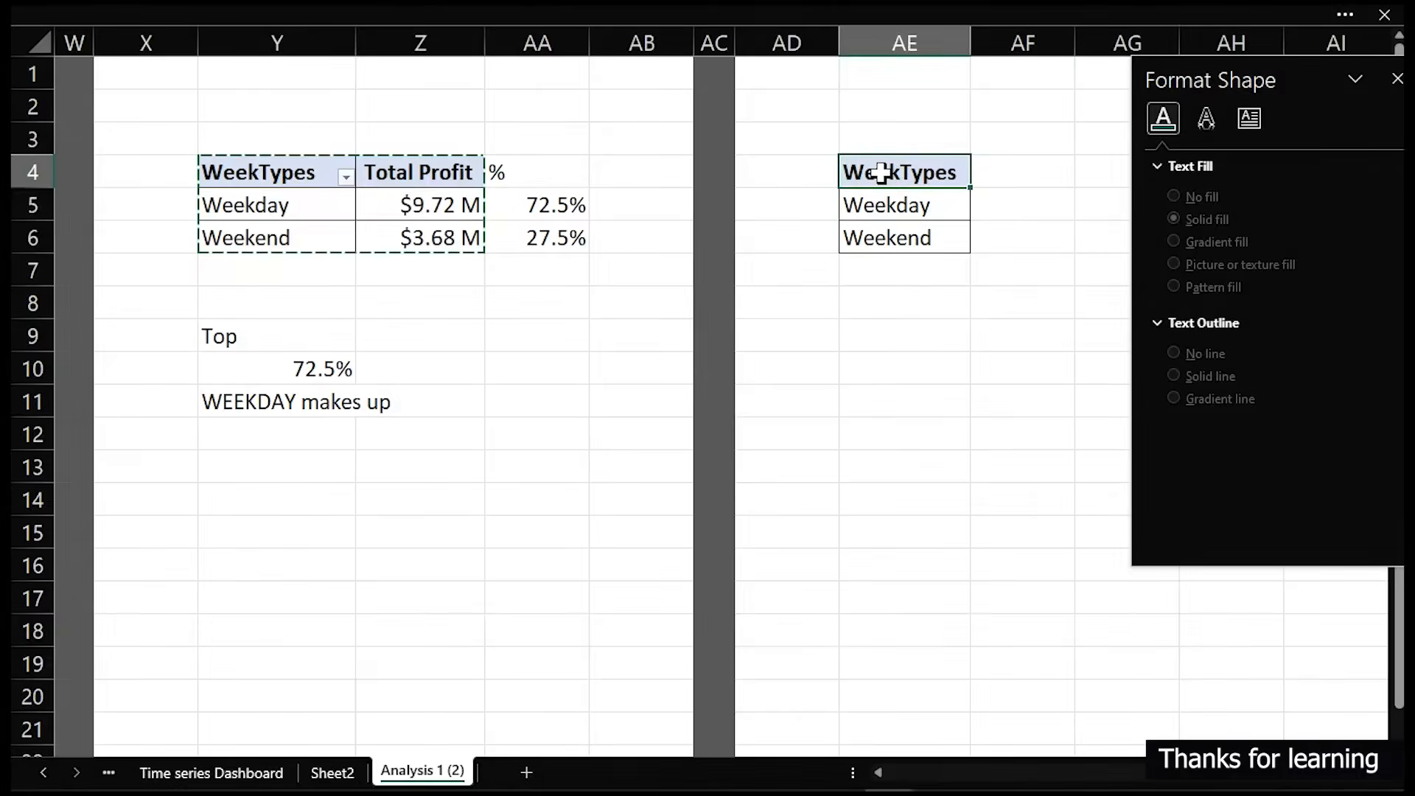
key(ctrl+v)
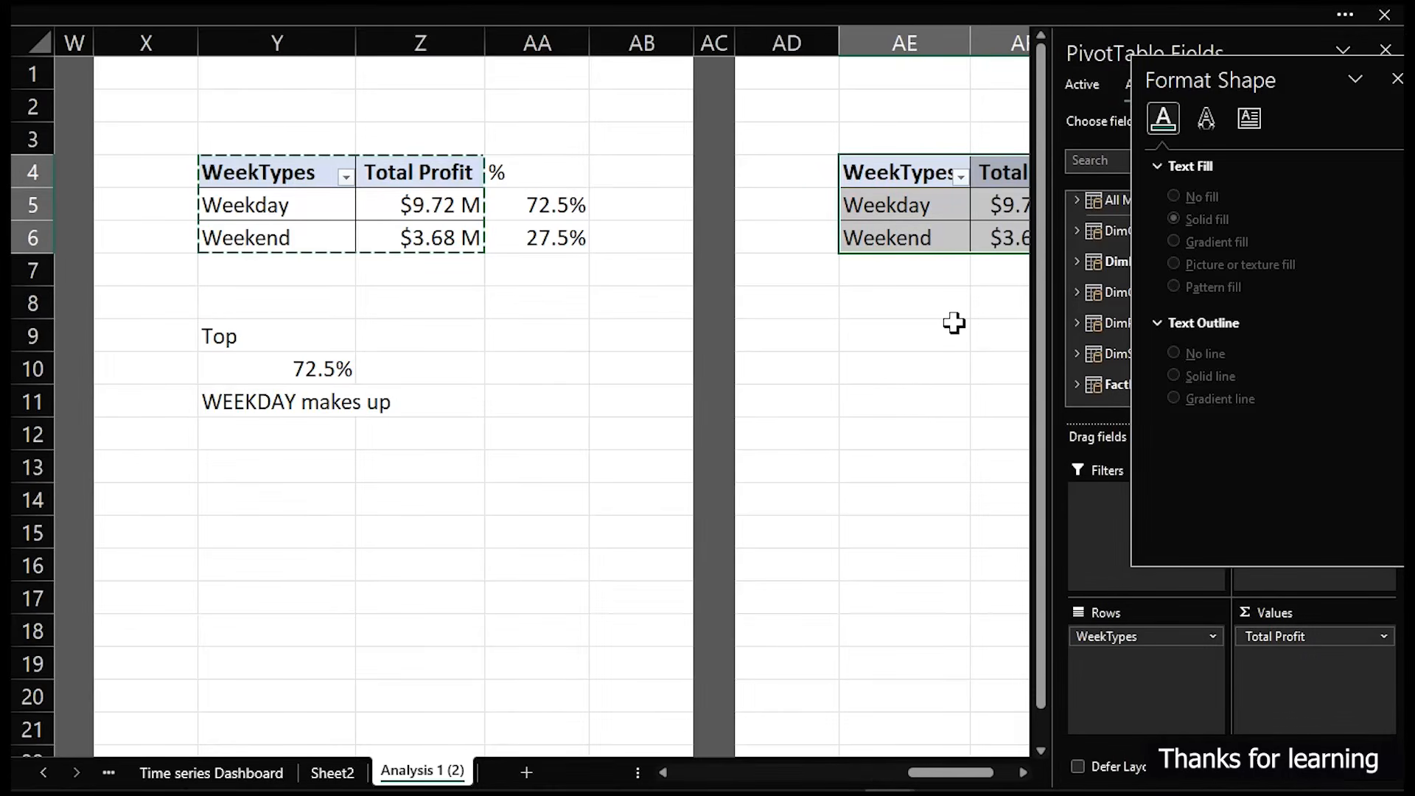
- Replace WeekTypes with the DimDate Quarter field in the rows of the copied pivot table
click(1397, 79)
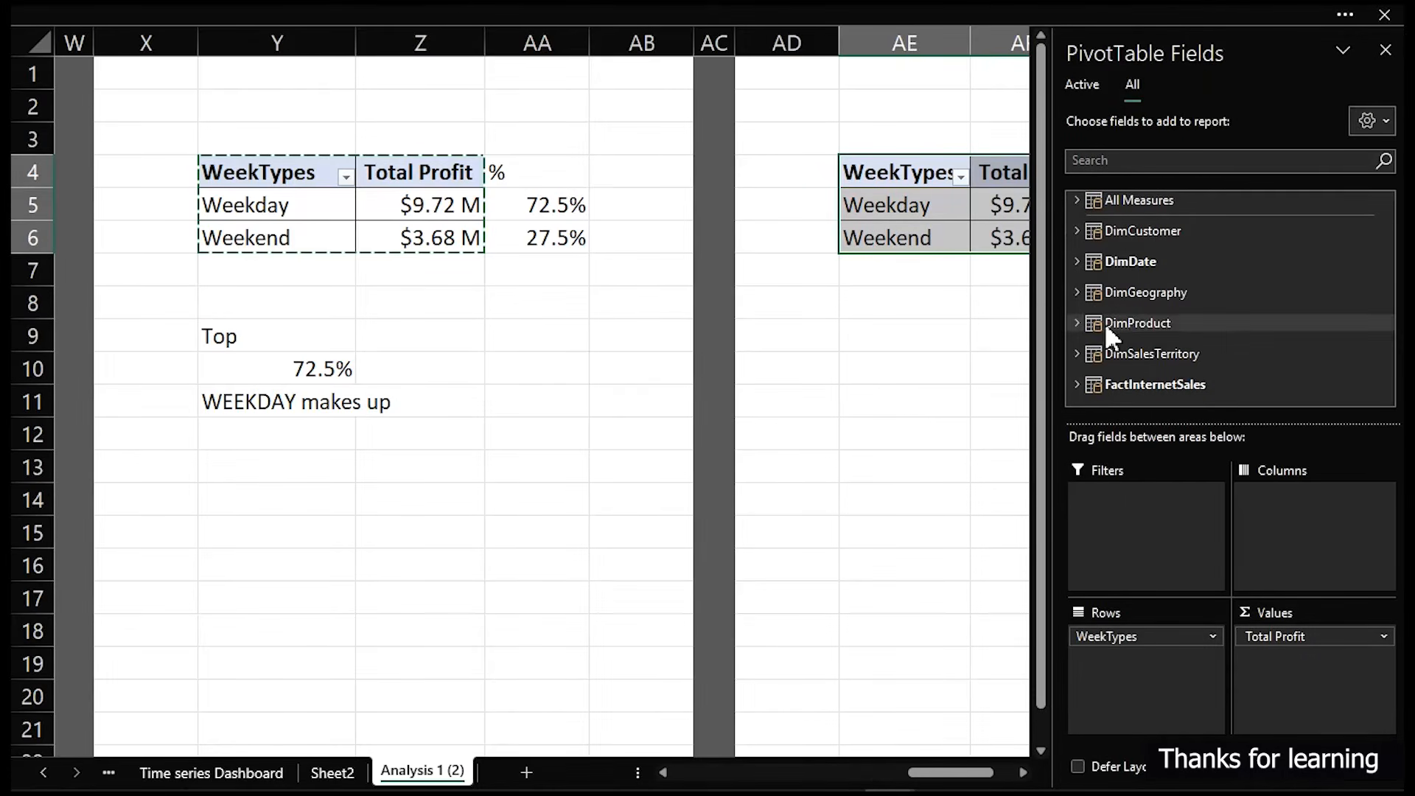
drag(1156, 639, 987, 649)
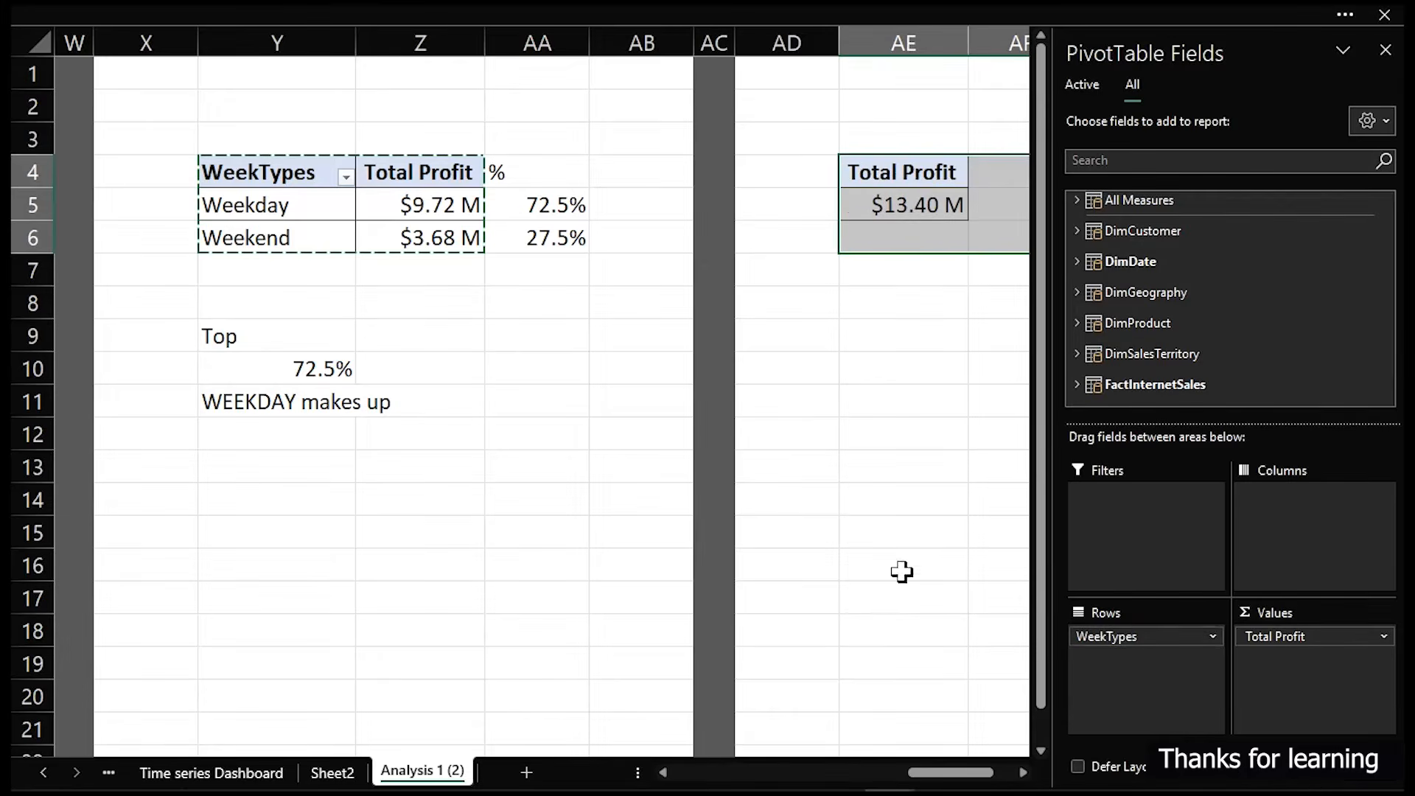
click(1076, 261)
scroll(1164, 317, down, 1)
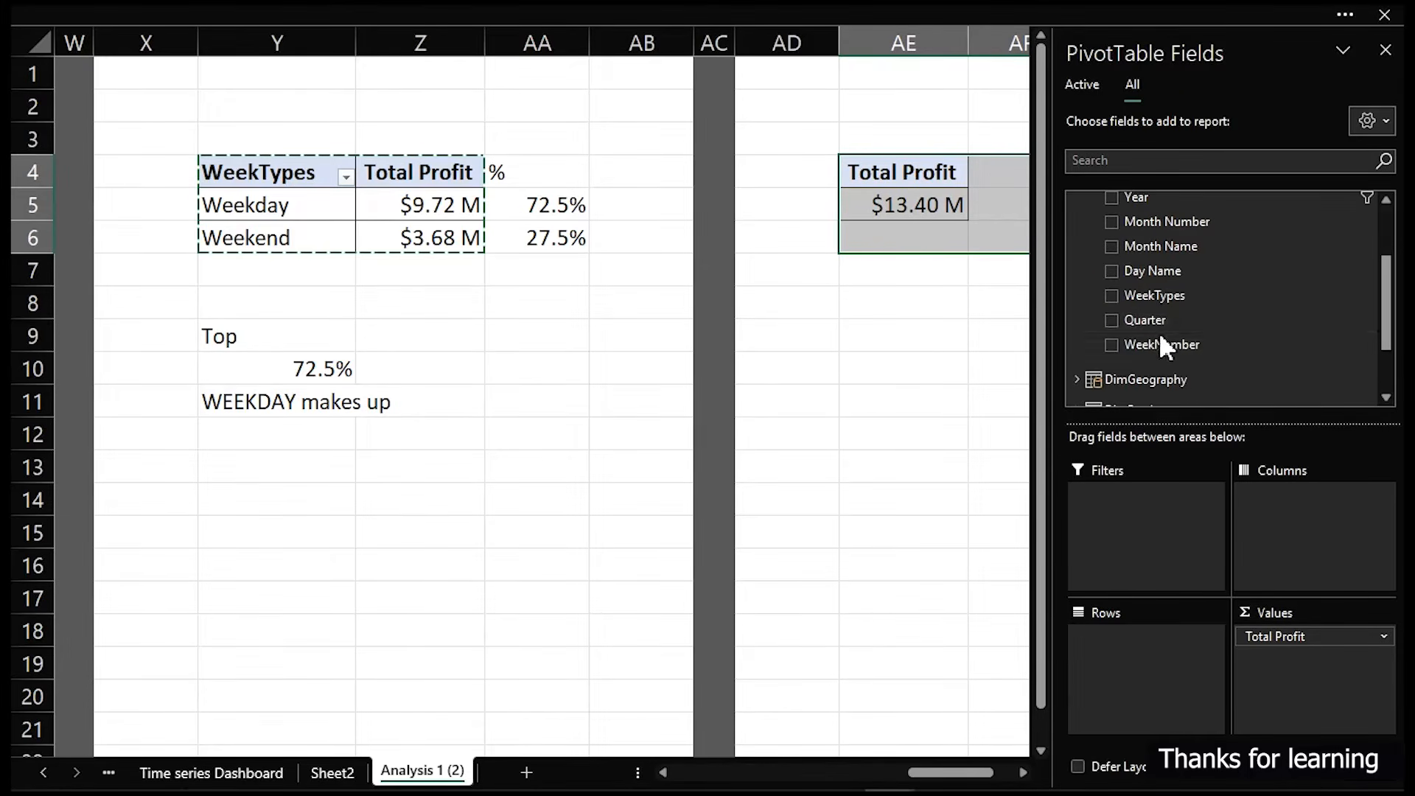
click(1112, 320)
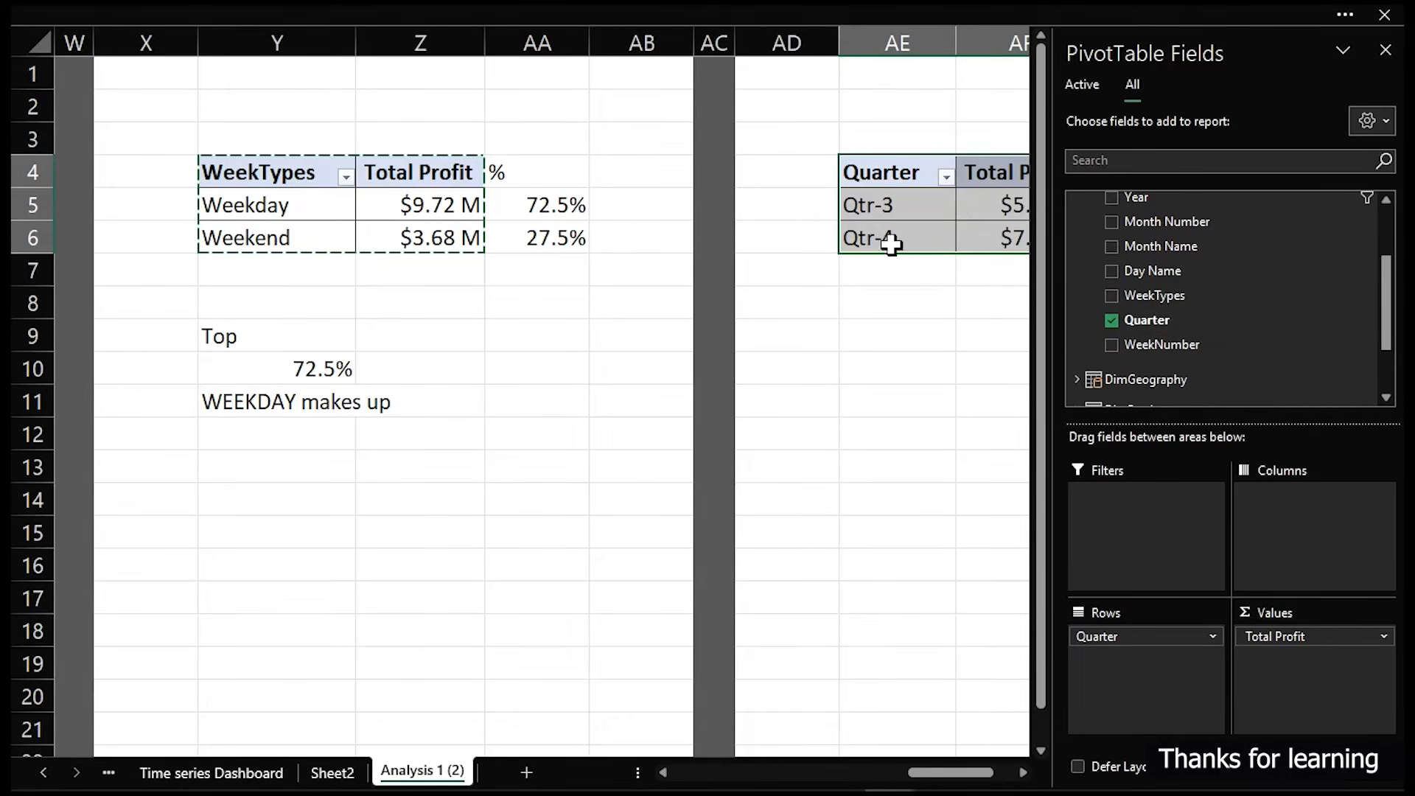
- Inspect the new pivot table's filter connections to the dashboard slicers
drag(891, 240, 897, 220)
click(913, 244)
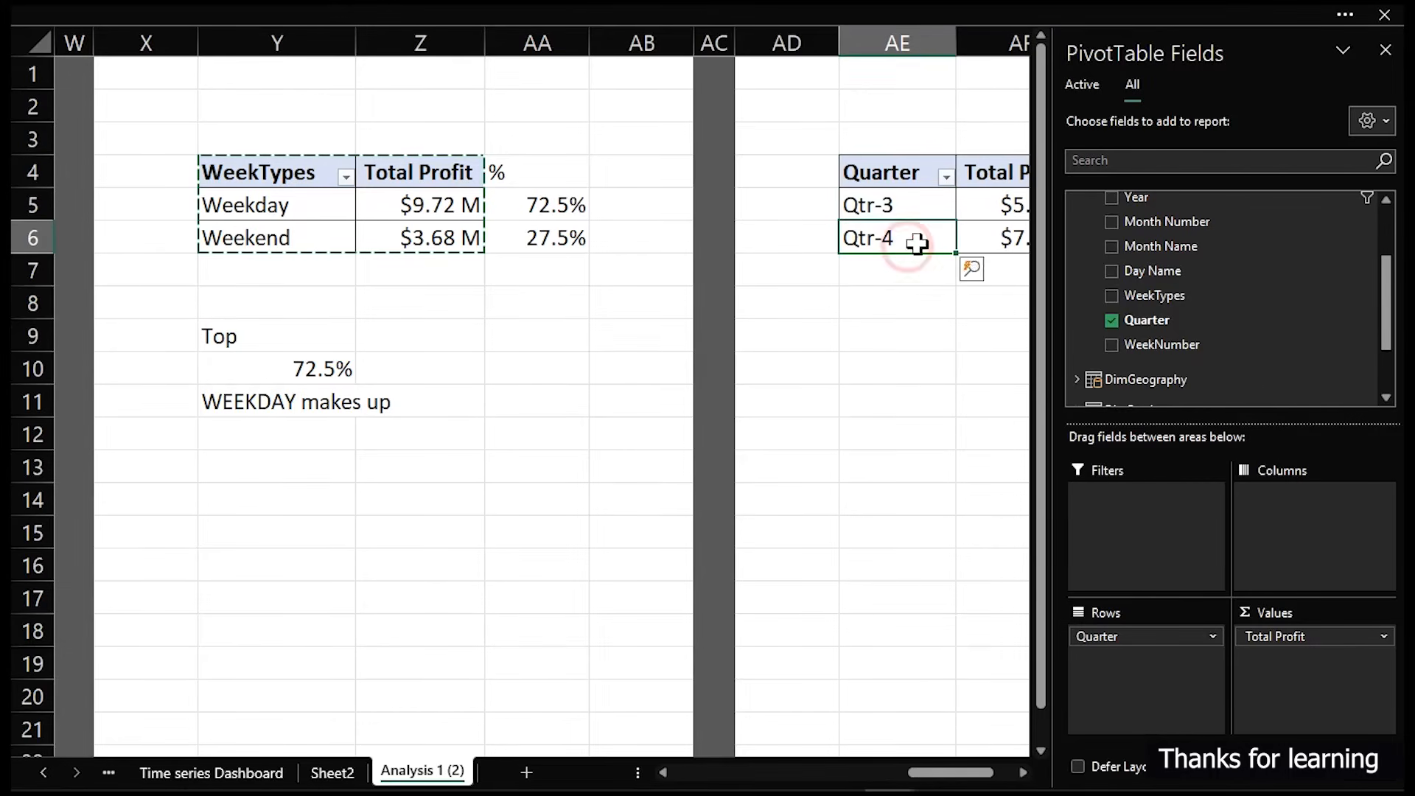
click(609, 3)
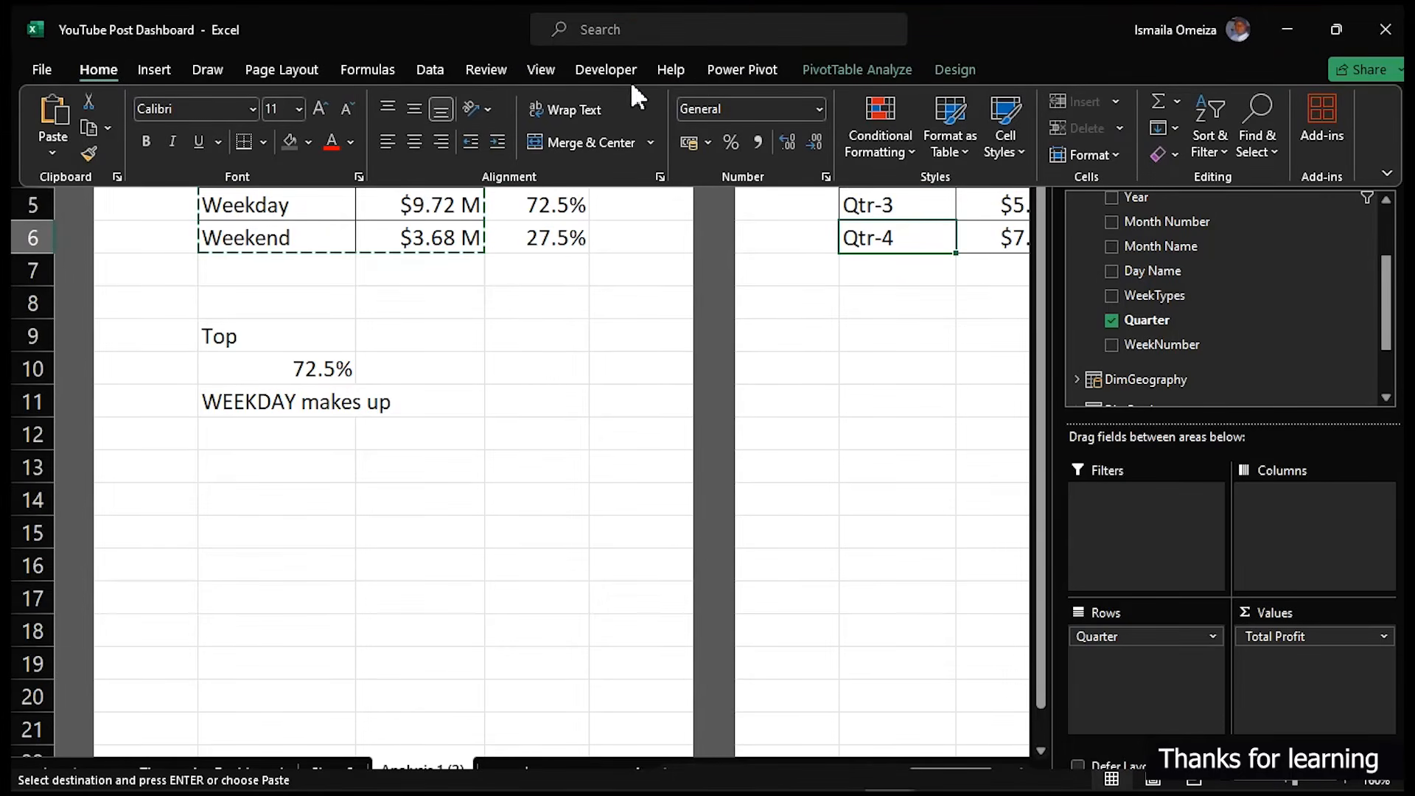
click(823, 70)
click(549, 154)
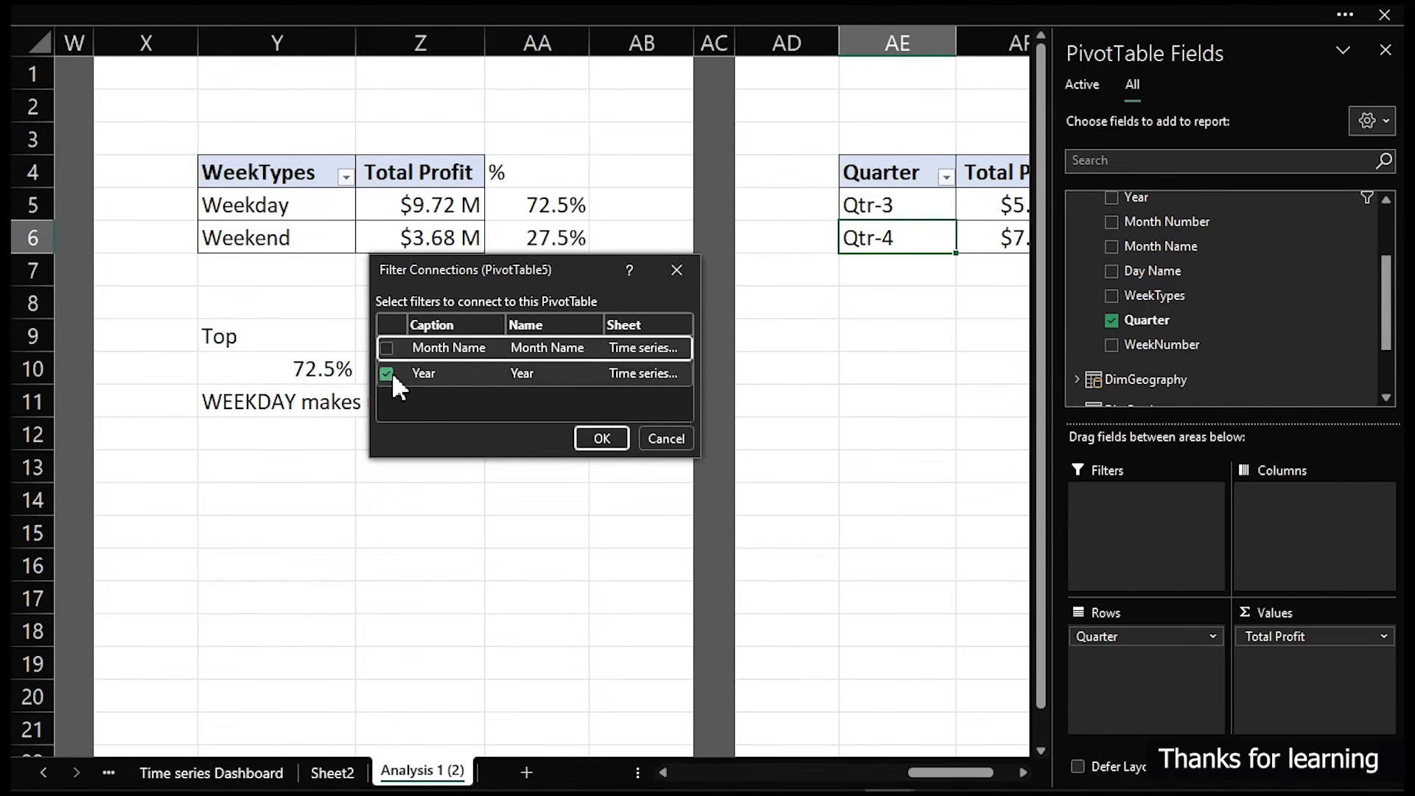
click(665, 438)
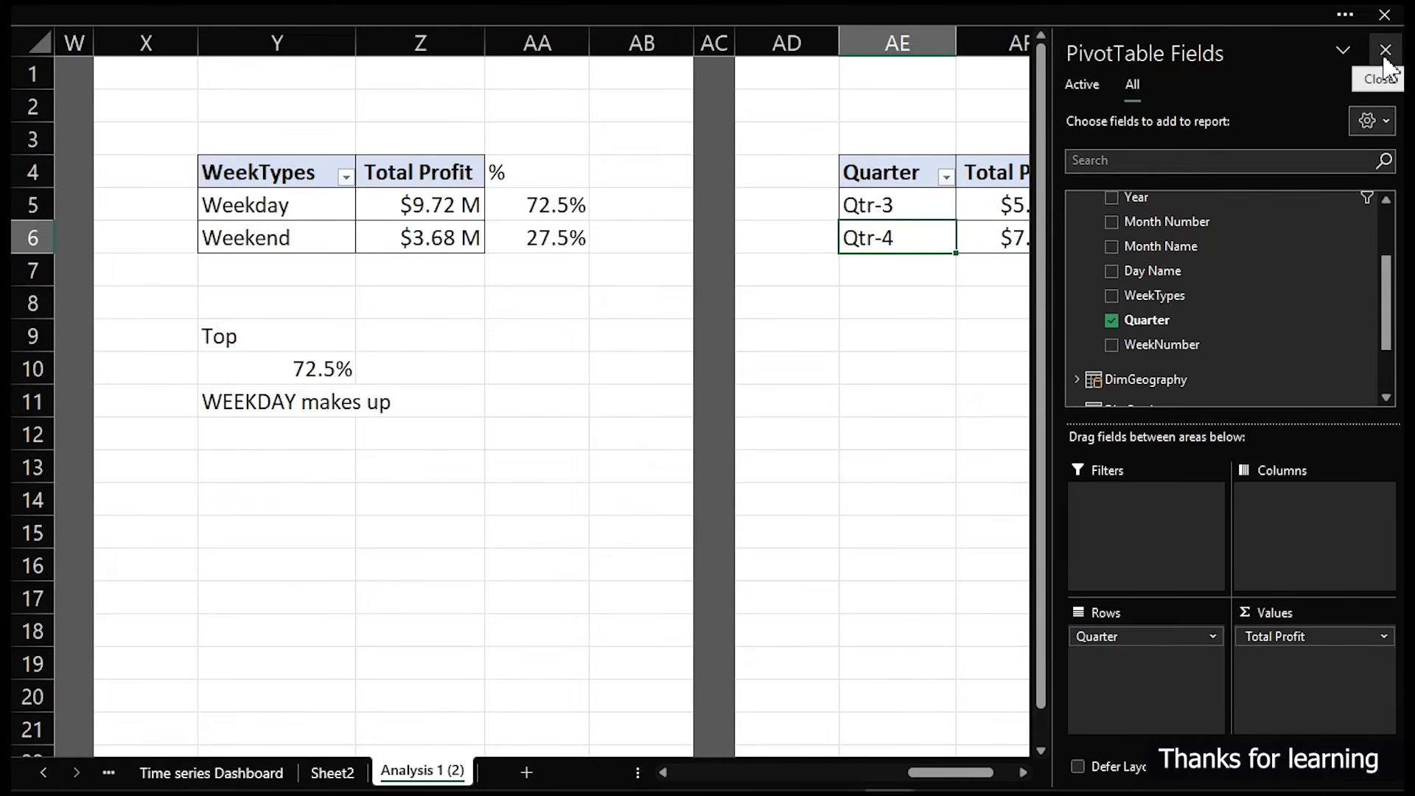
- Add Total Profit from the active fields a second time to the pivot table's values
drag(990, 773, 1028, 762)
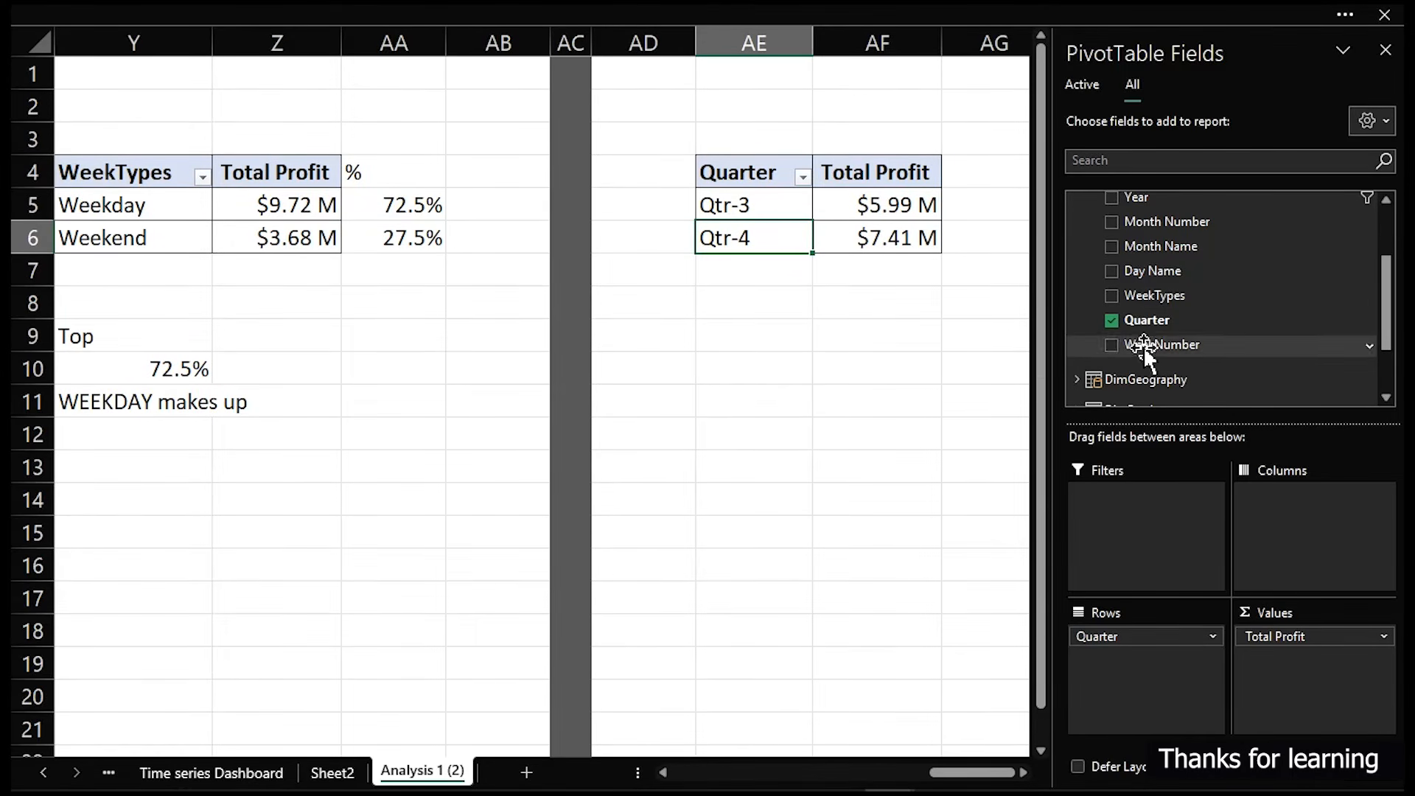
click(1086, 84)
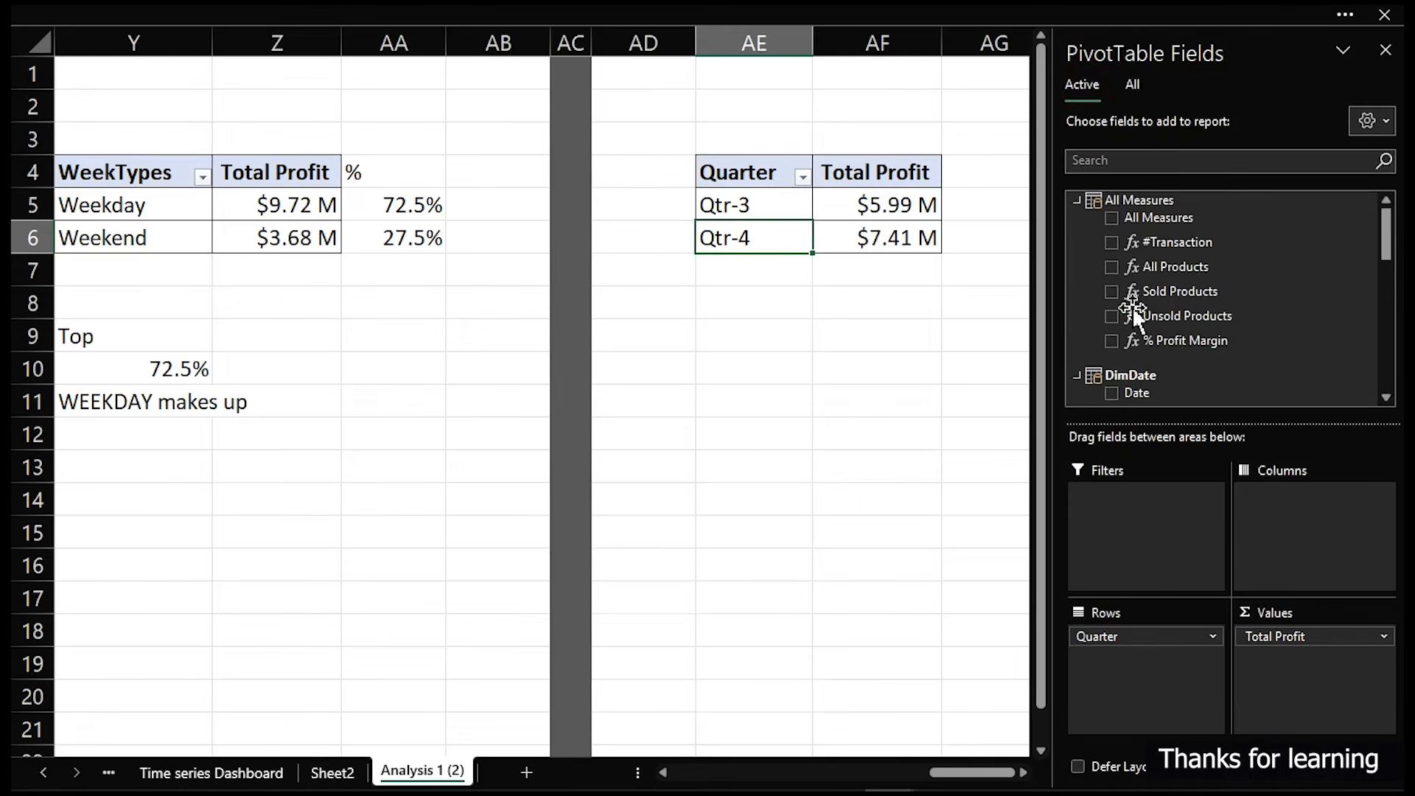
scroll(1127, 384, down, 5)
scroll(1127, 382, down, 3)
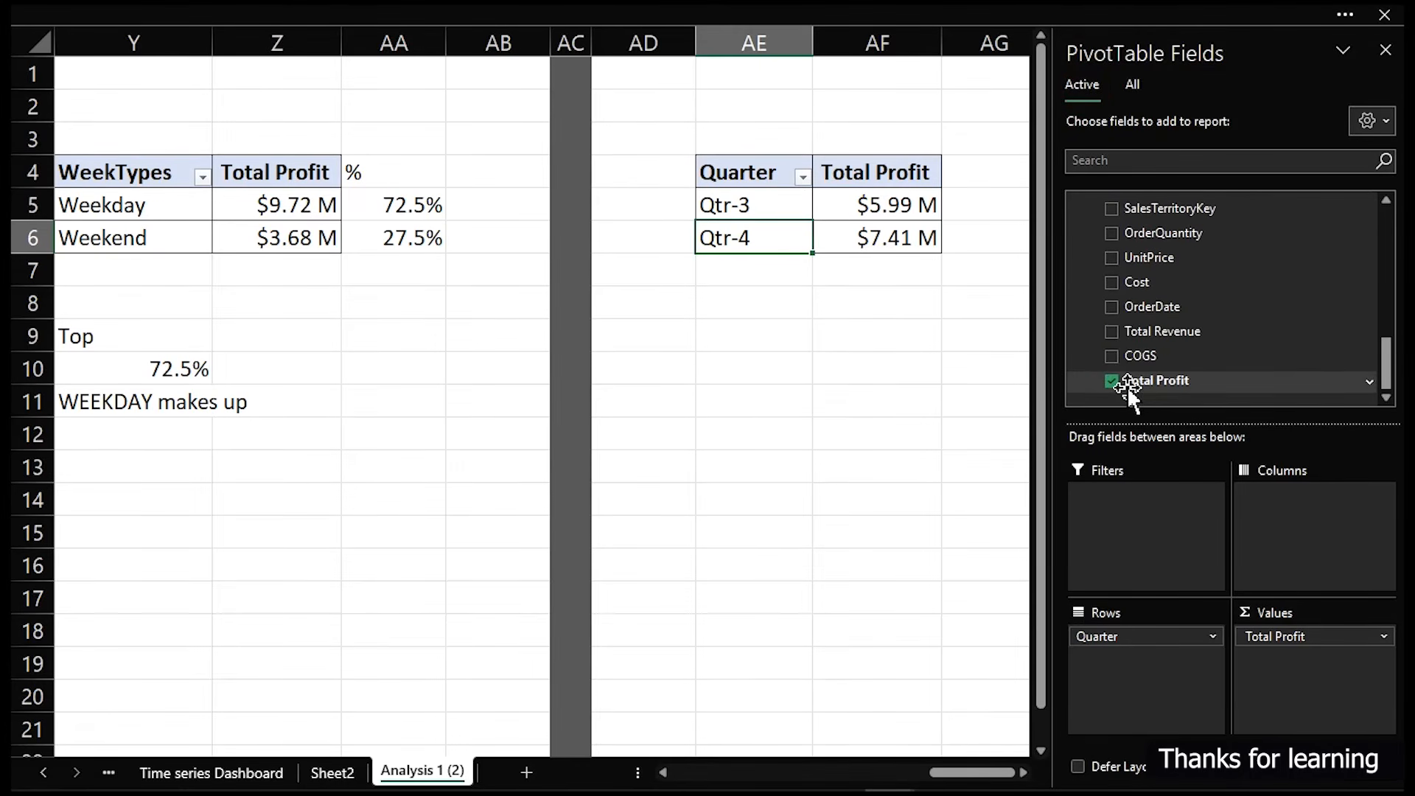
drag(1161, 380, 1318, 691)
click(823, 429)
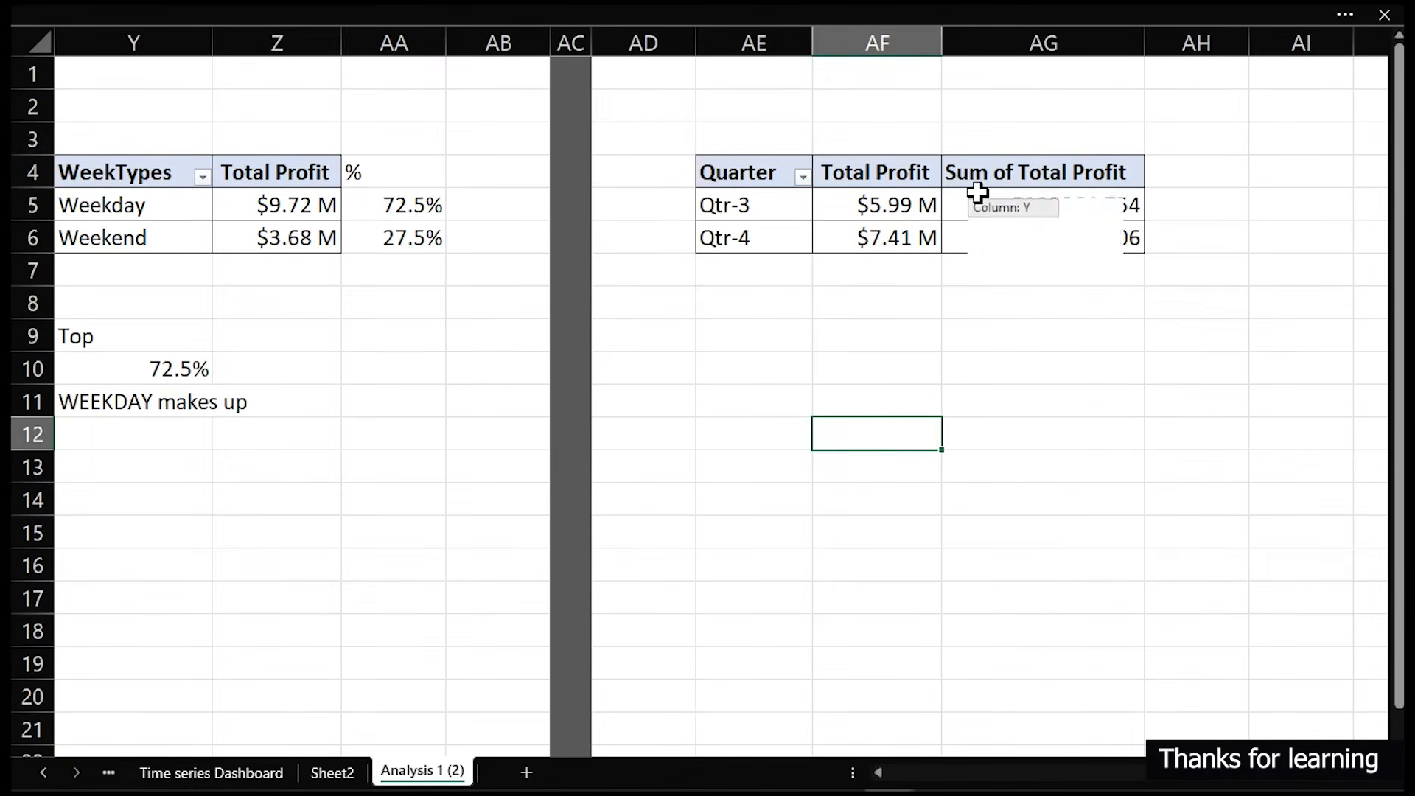
- In the pivot table options, turn on showing items with no data on rows and on columns
click(767, 206)
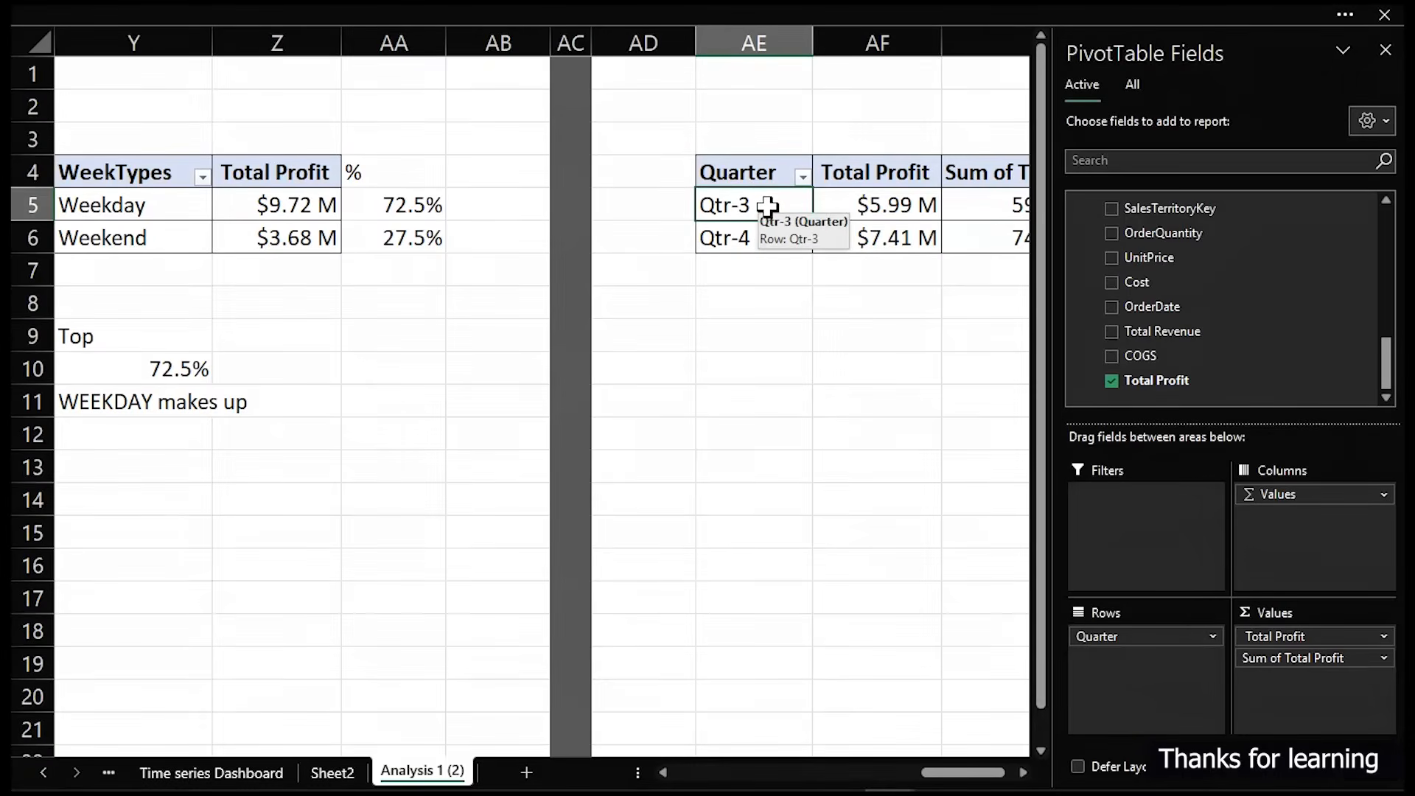
right_click(767, 206)
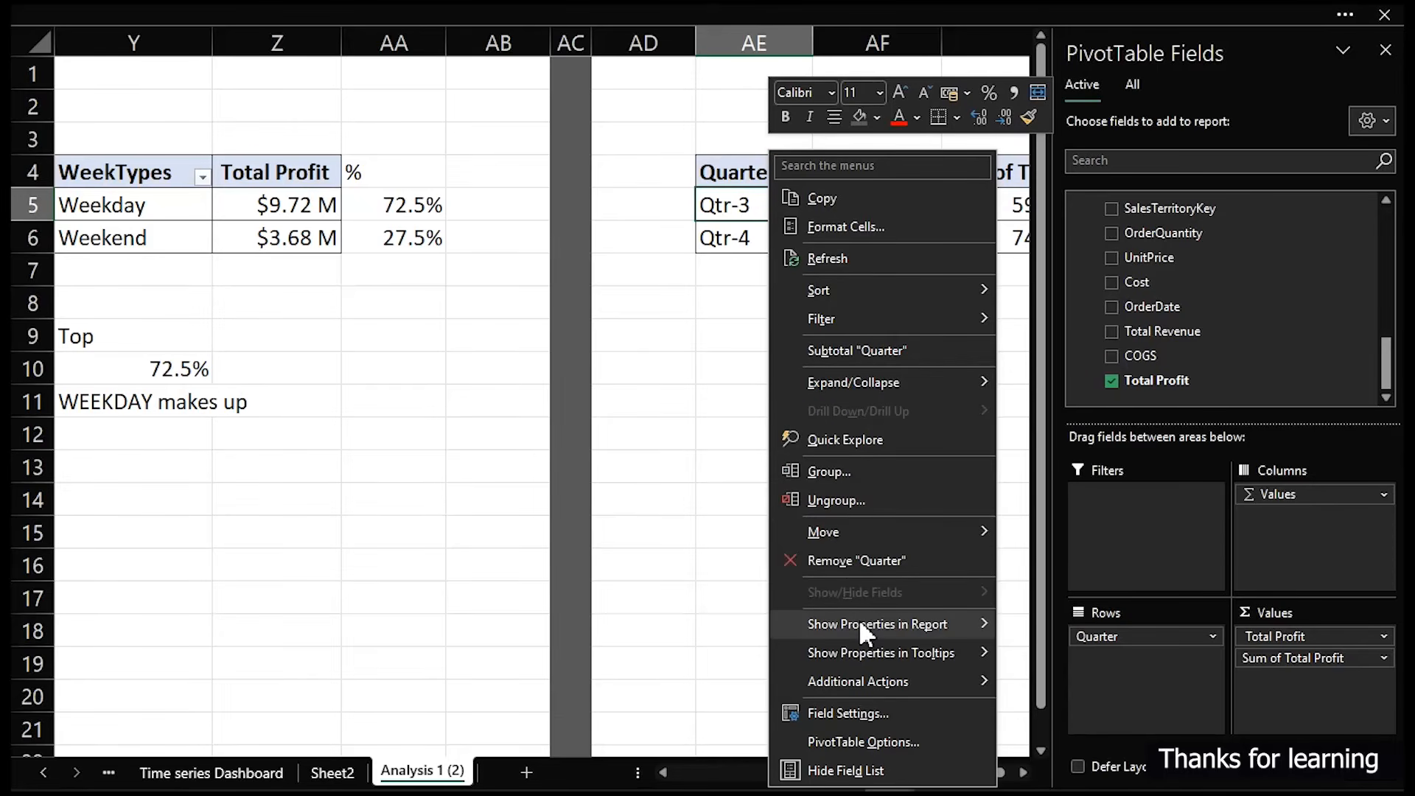
click(876, 743)
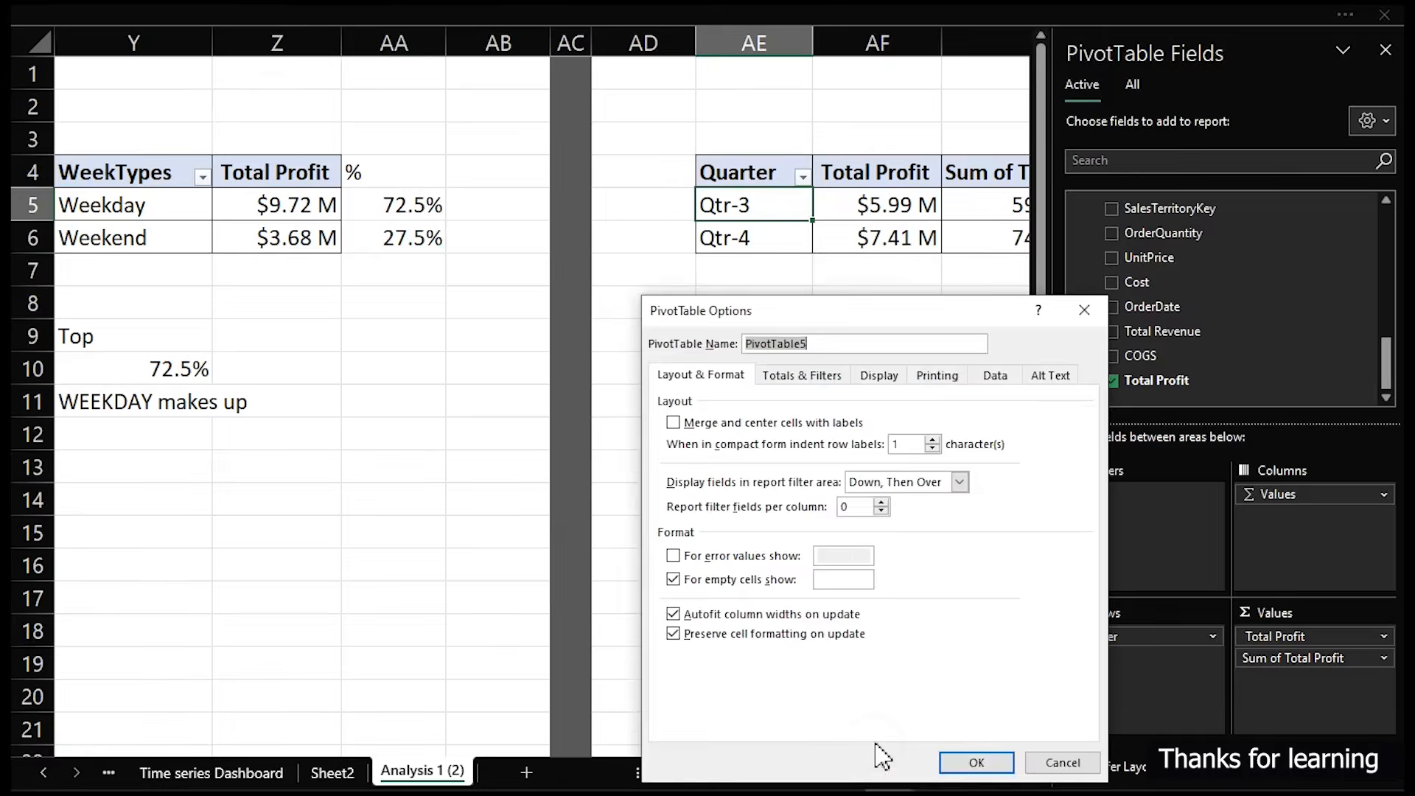
click(869, 377)
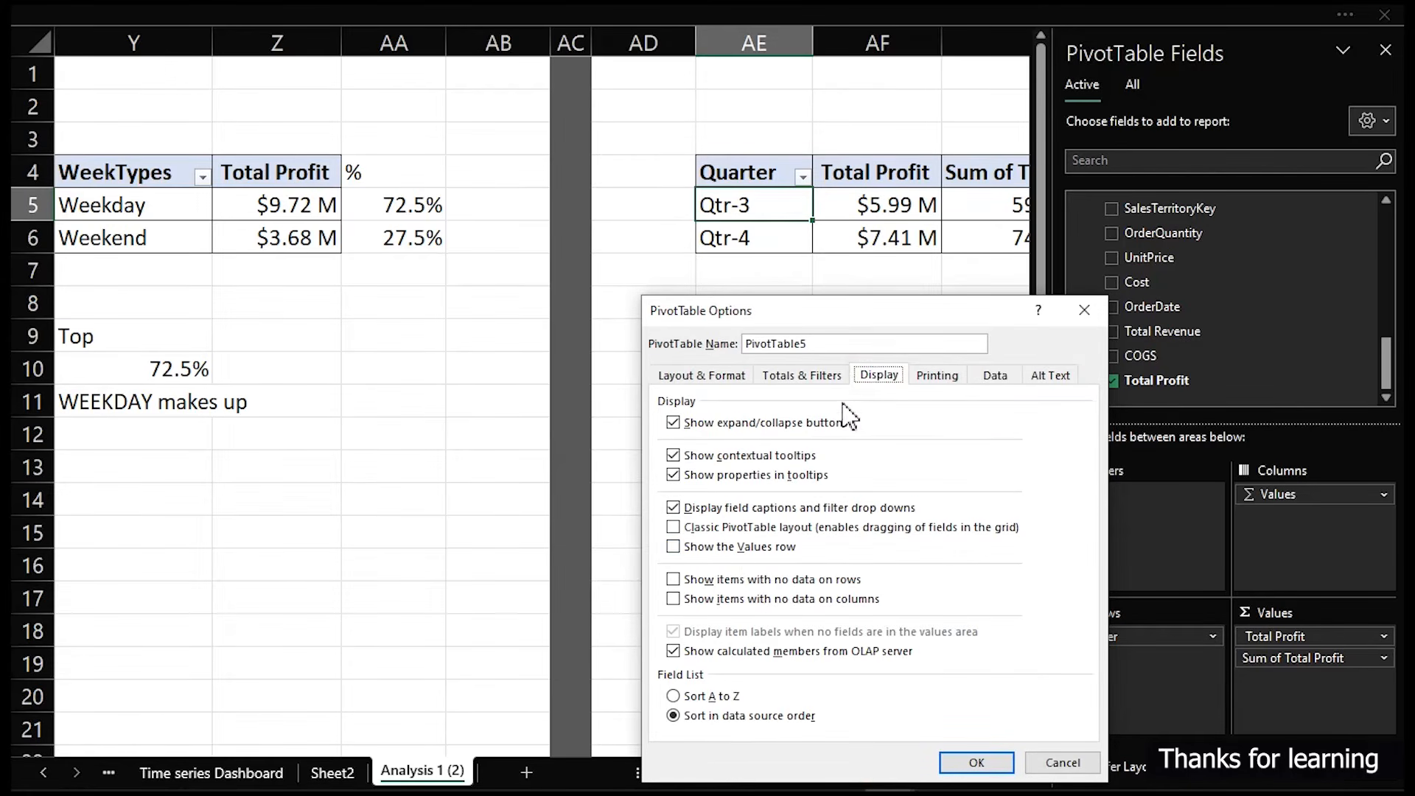
click(672, 579)
click(673, 598)
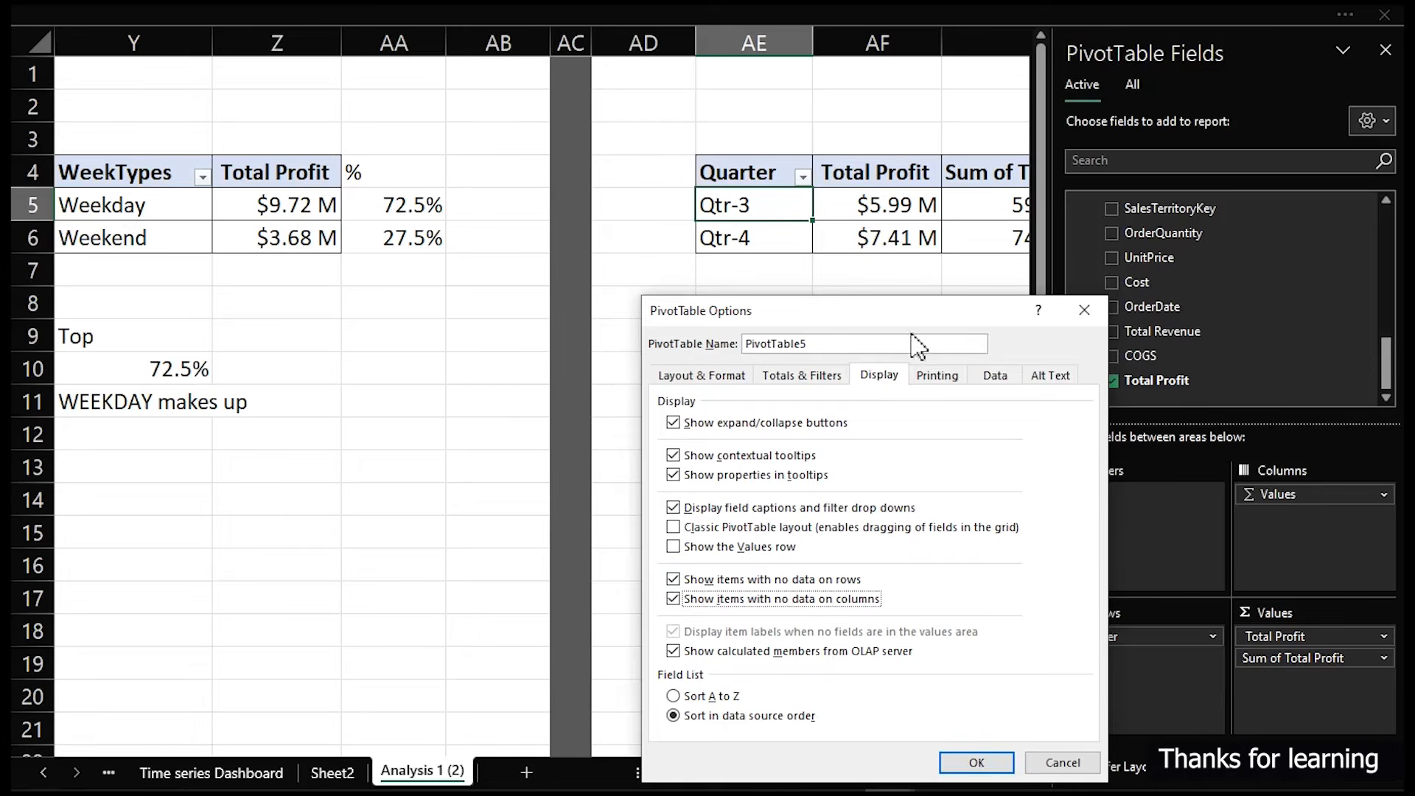
click(995, 379)
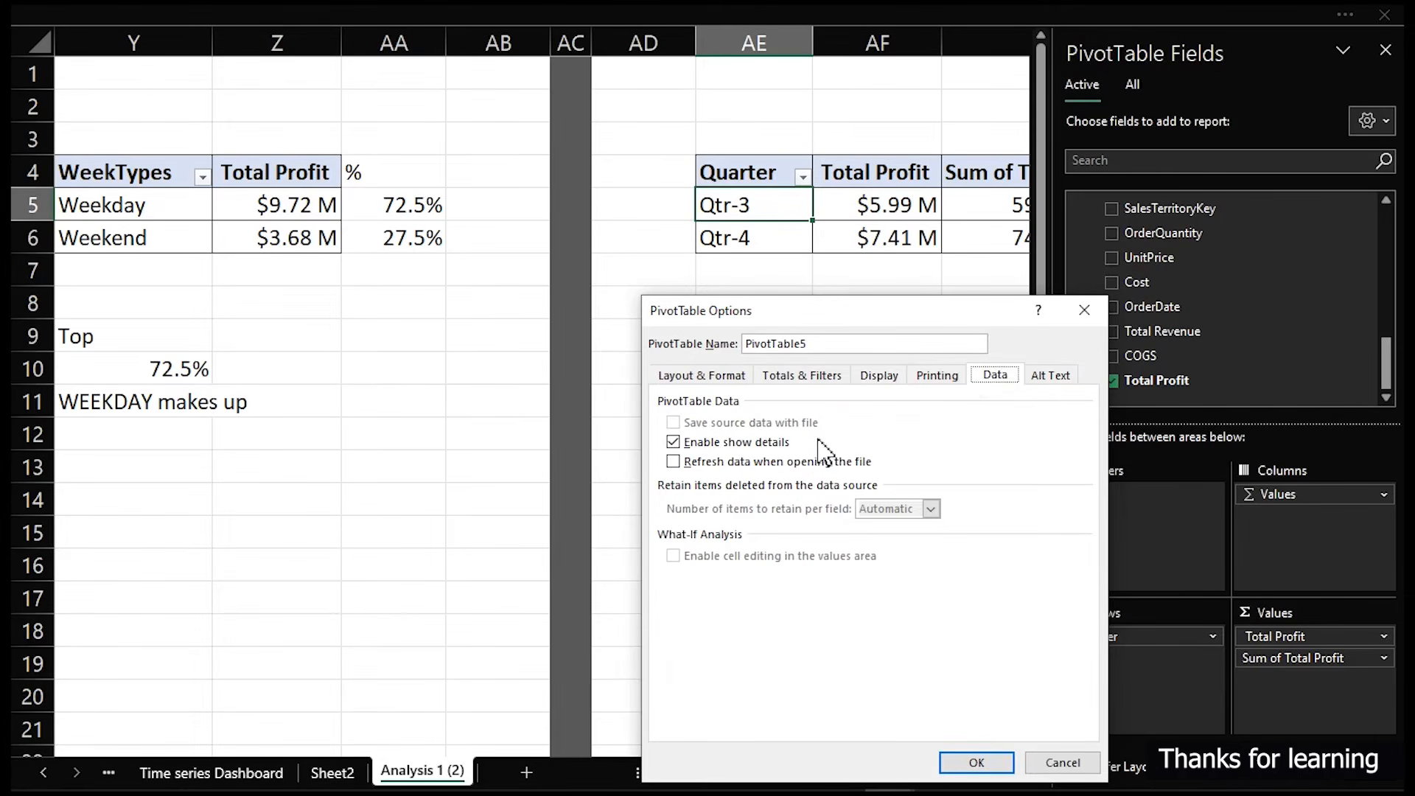
click(784, 377)
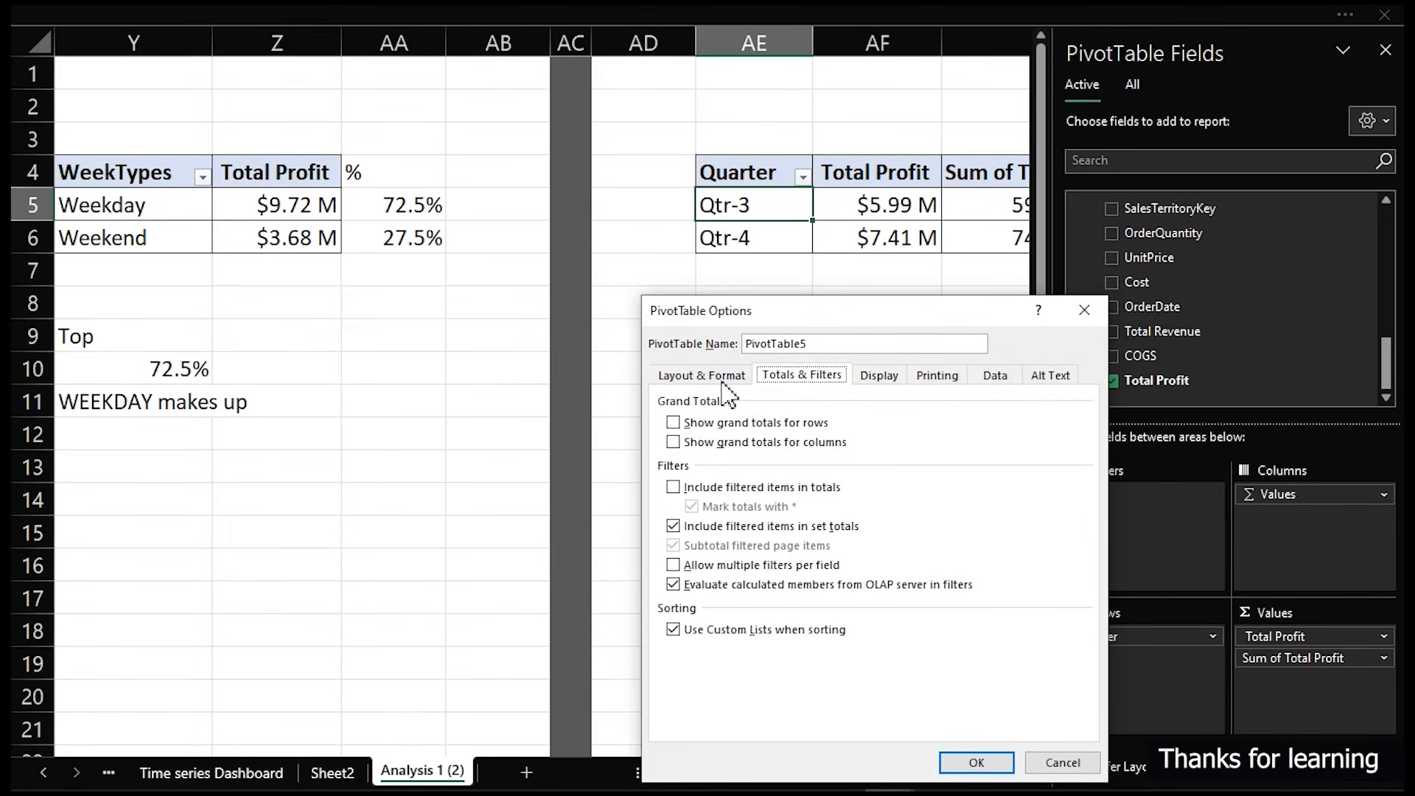
click(714, 377)
click(892, 377)
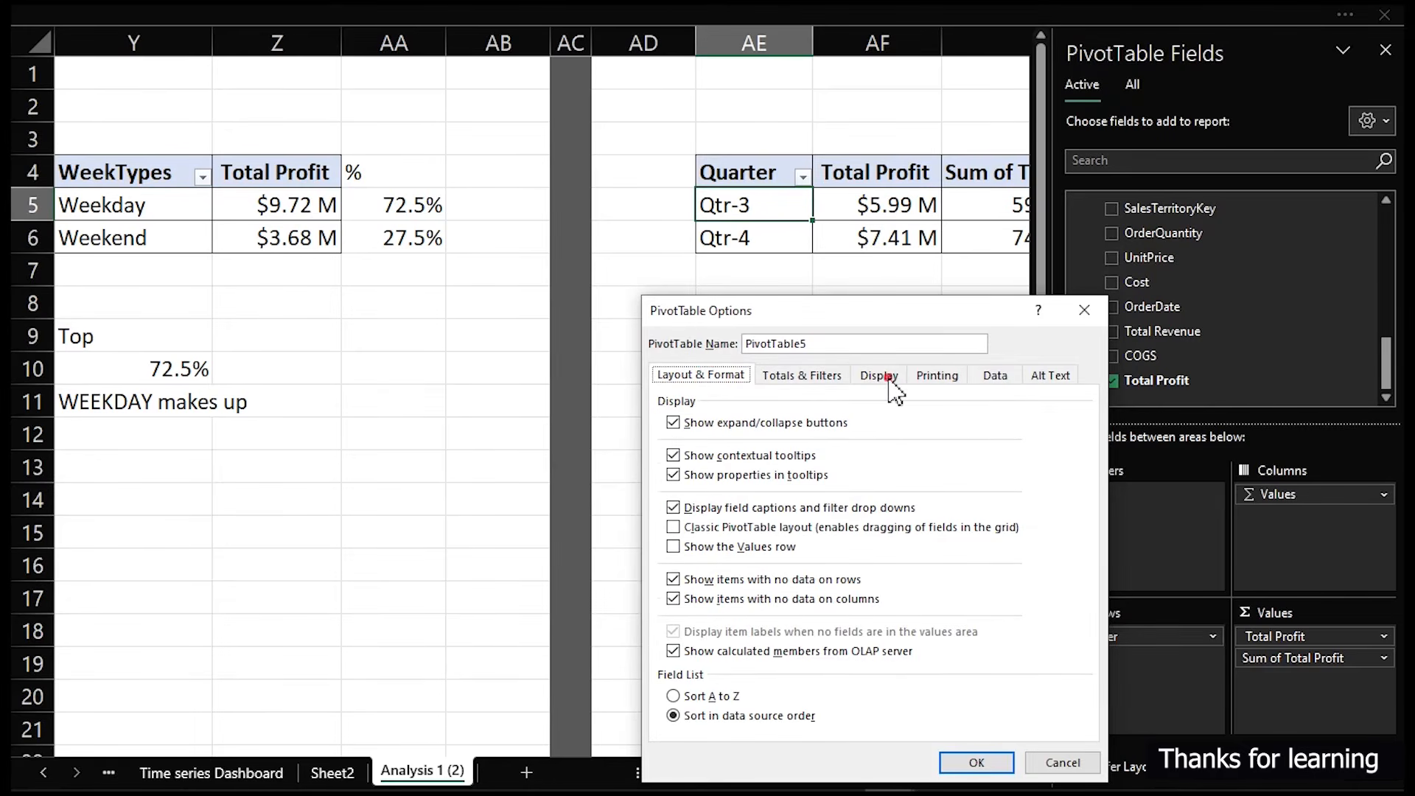
click(976, 762)
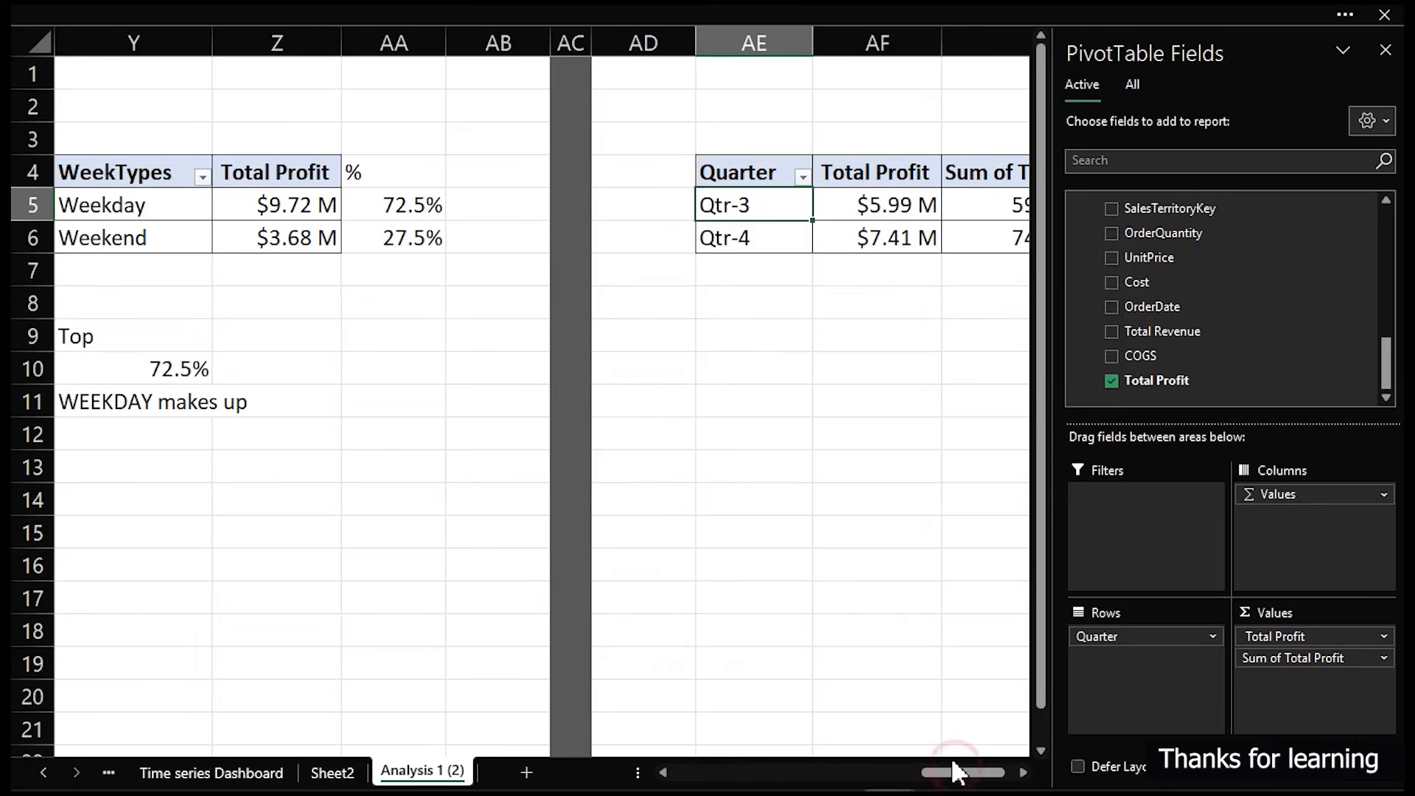
click(876, 499)
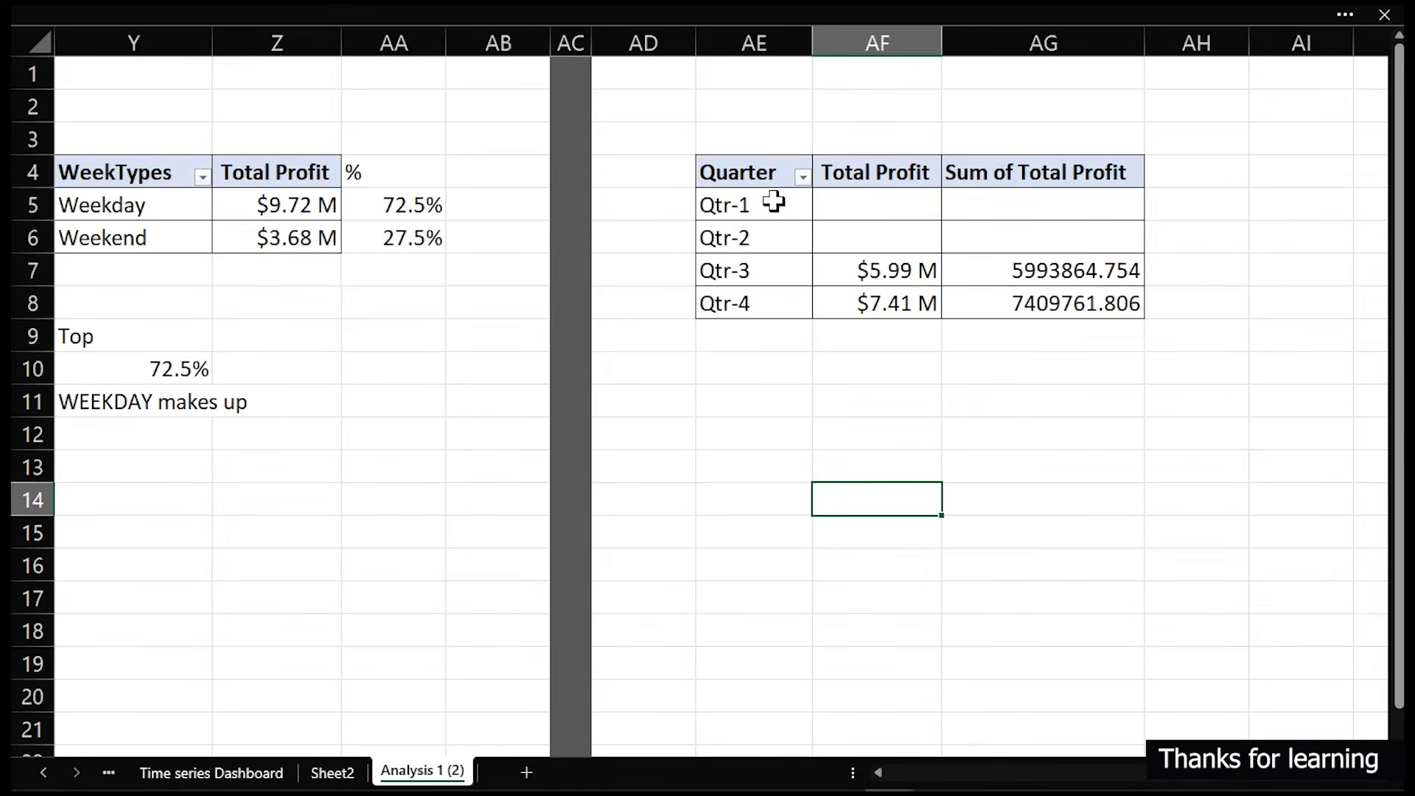
- Set the pivot table options to show 0 in empty cells
right_click(863, 212)
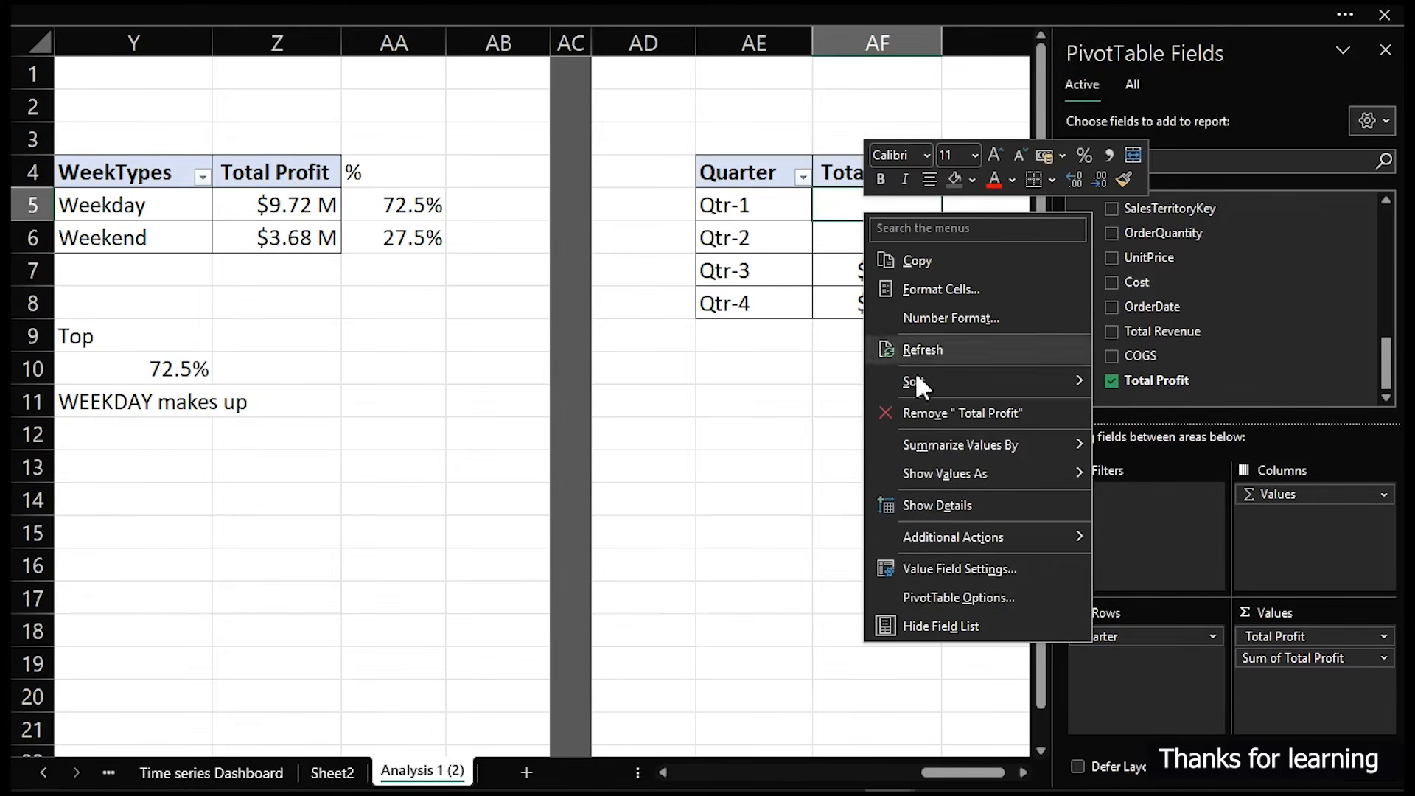
click(972, 597)
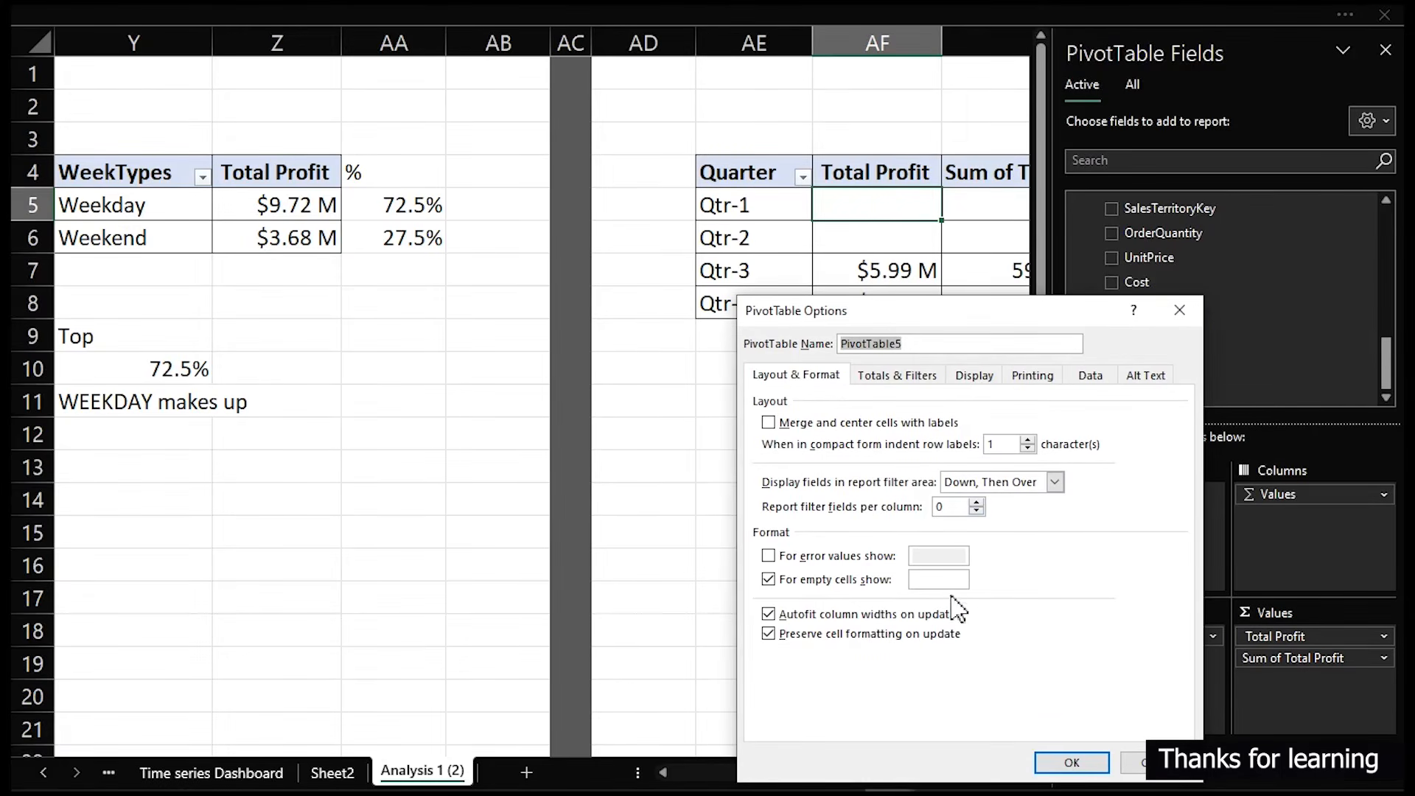
click(945, 579)
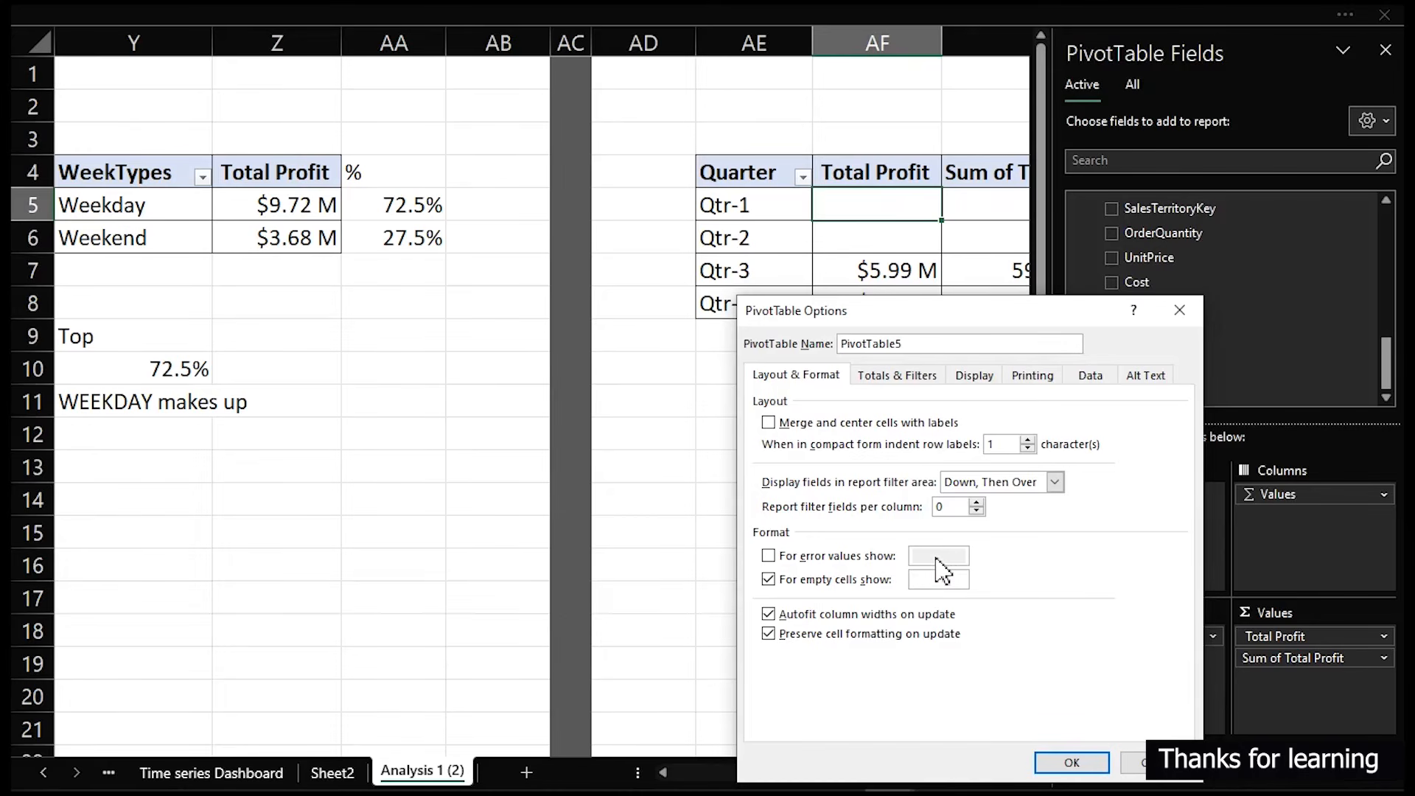
click(1072, 762)
click(875, 568)
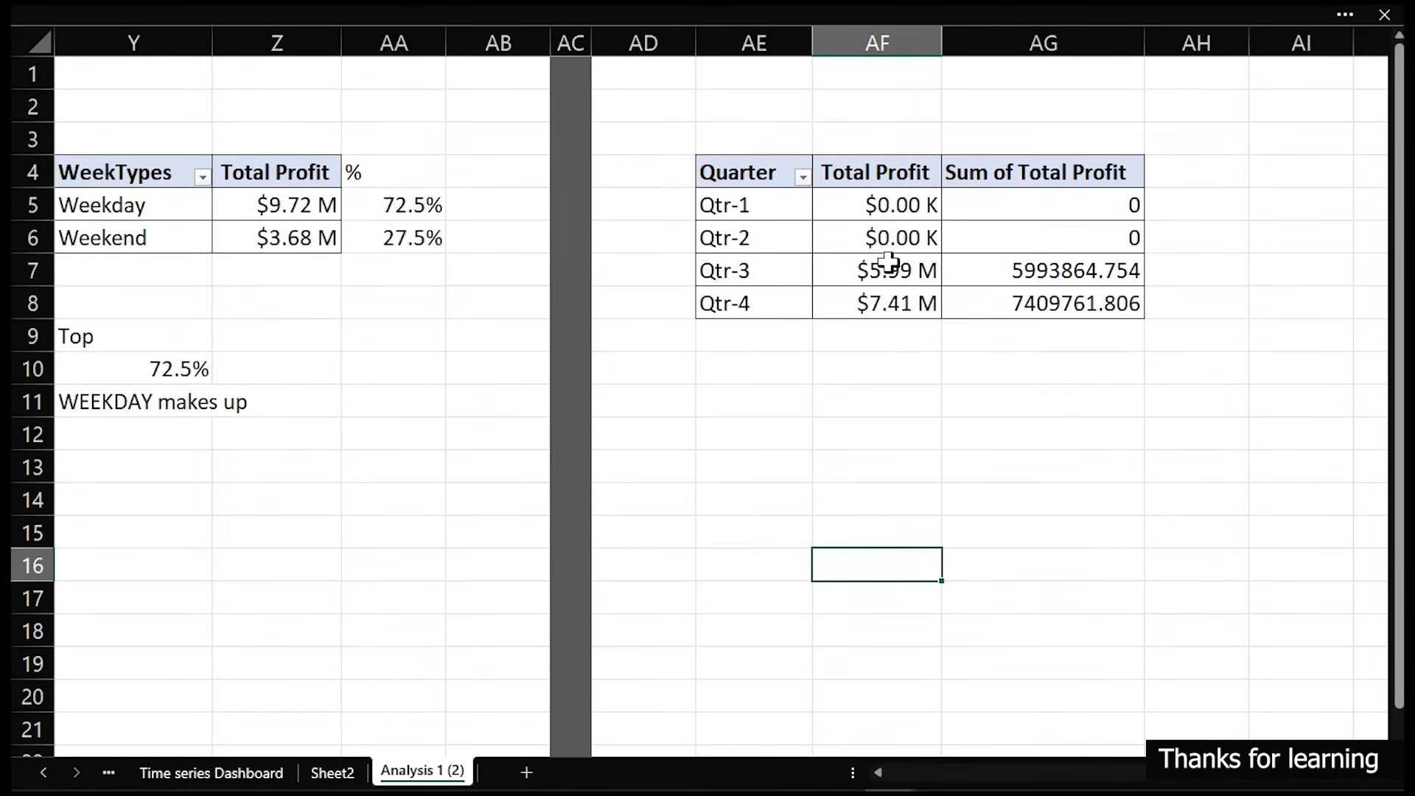
- Show the second Total Profit column as % of Grand Total
click(1090, 204)
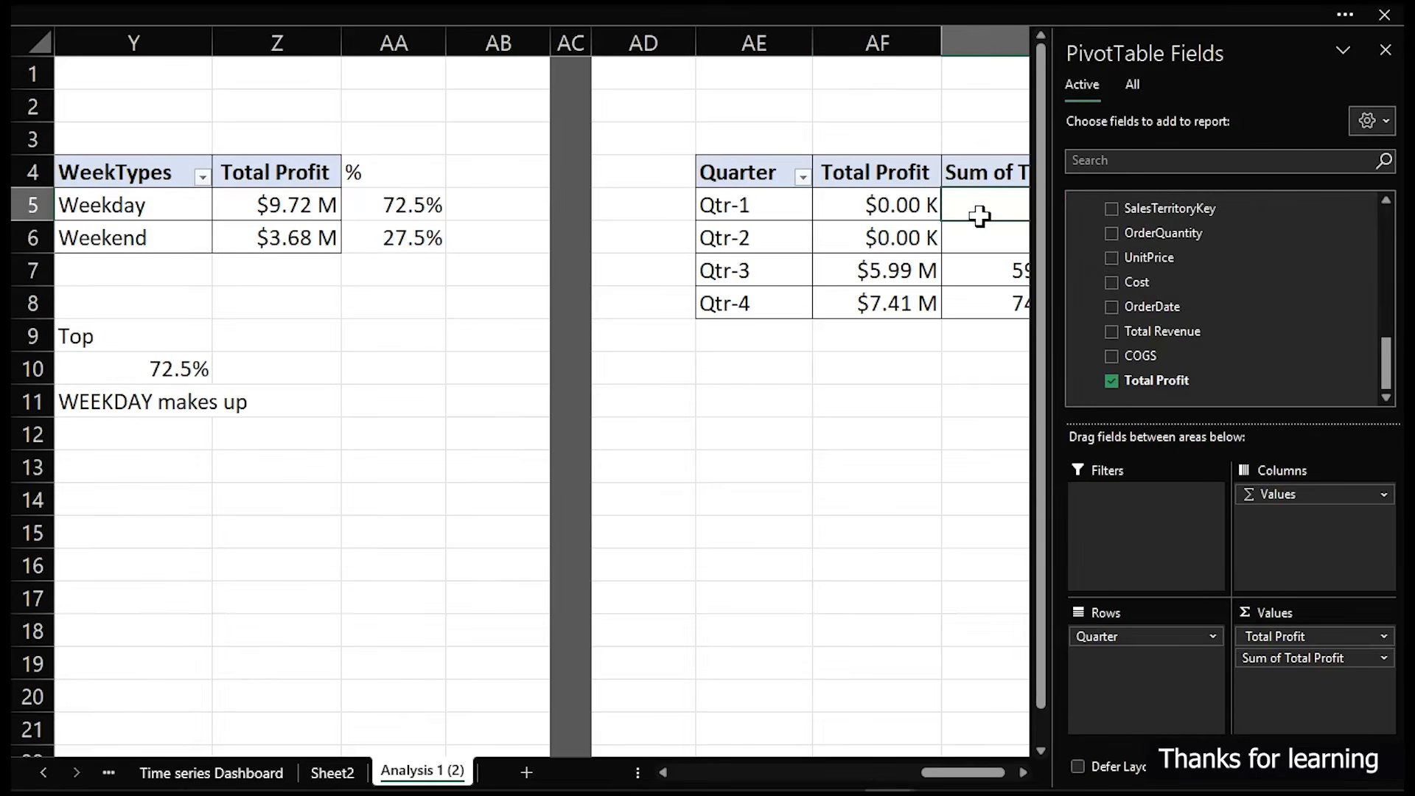
click(1024, 772)
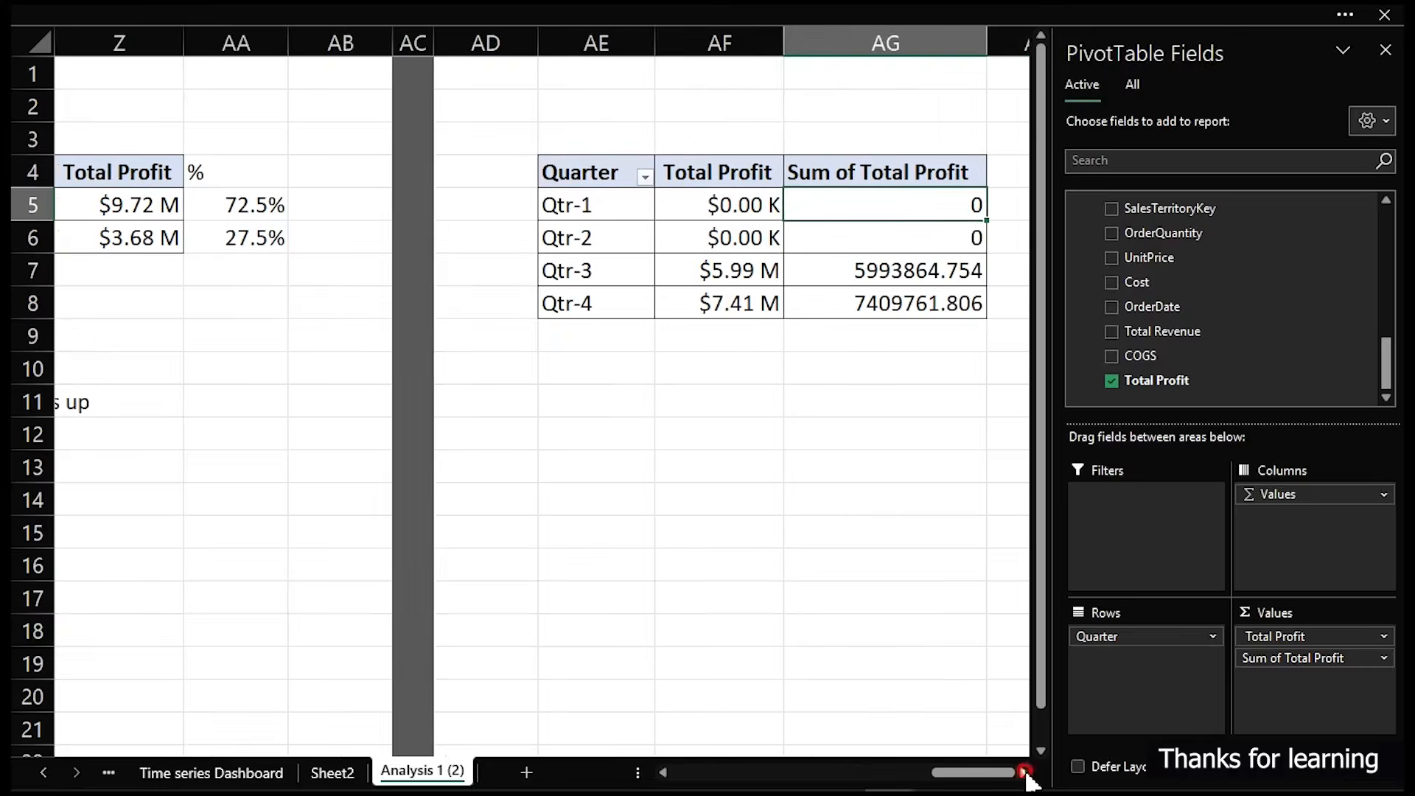
click(1025, 772)
click(1024, 773)
right_click(645, 203)
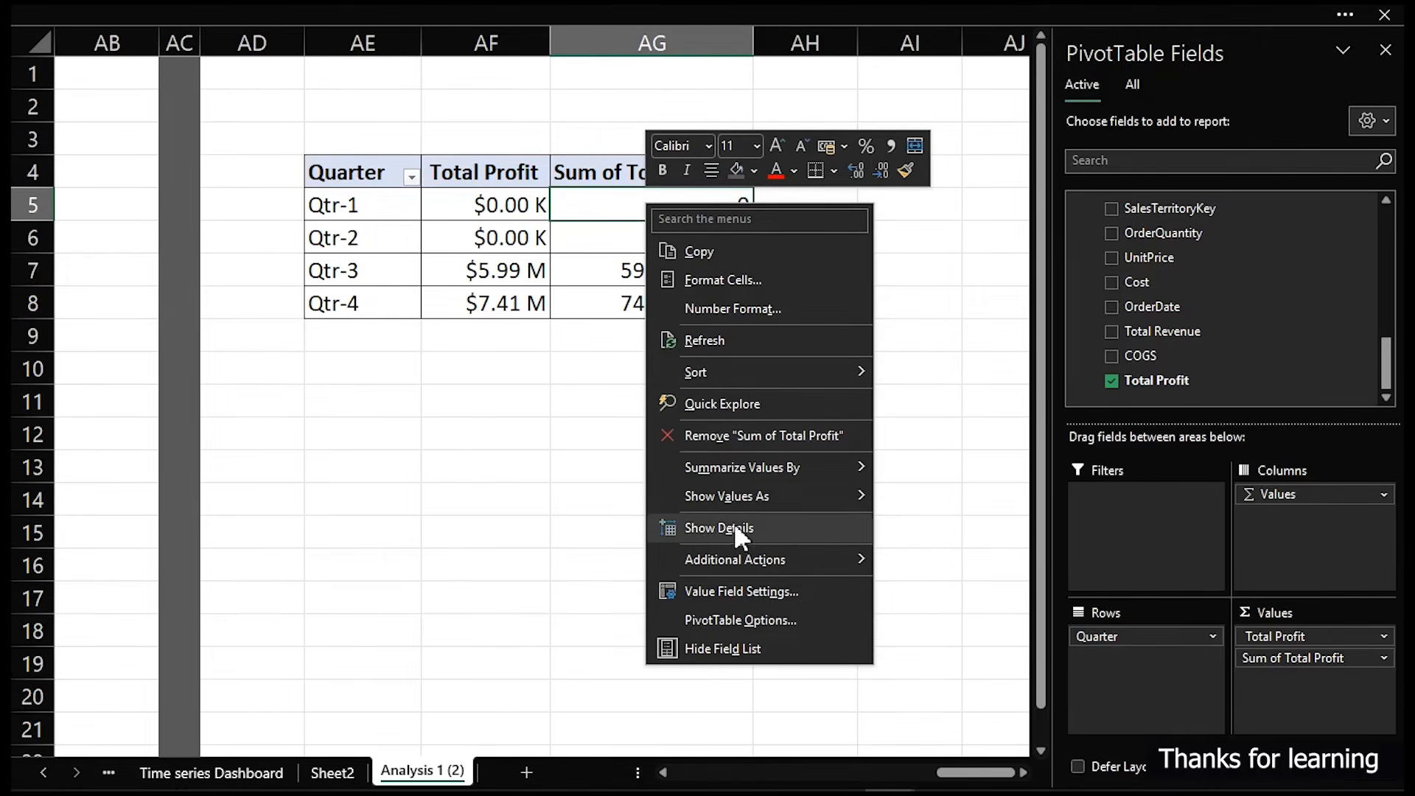
mouse_move(737, 502)
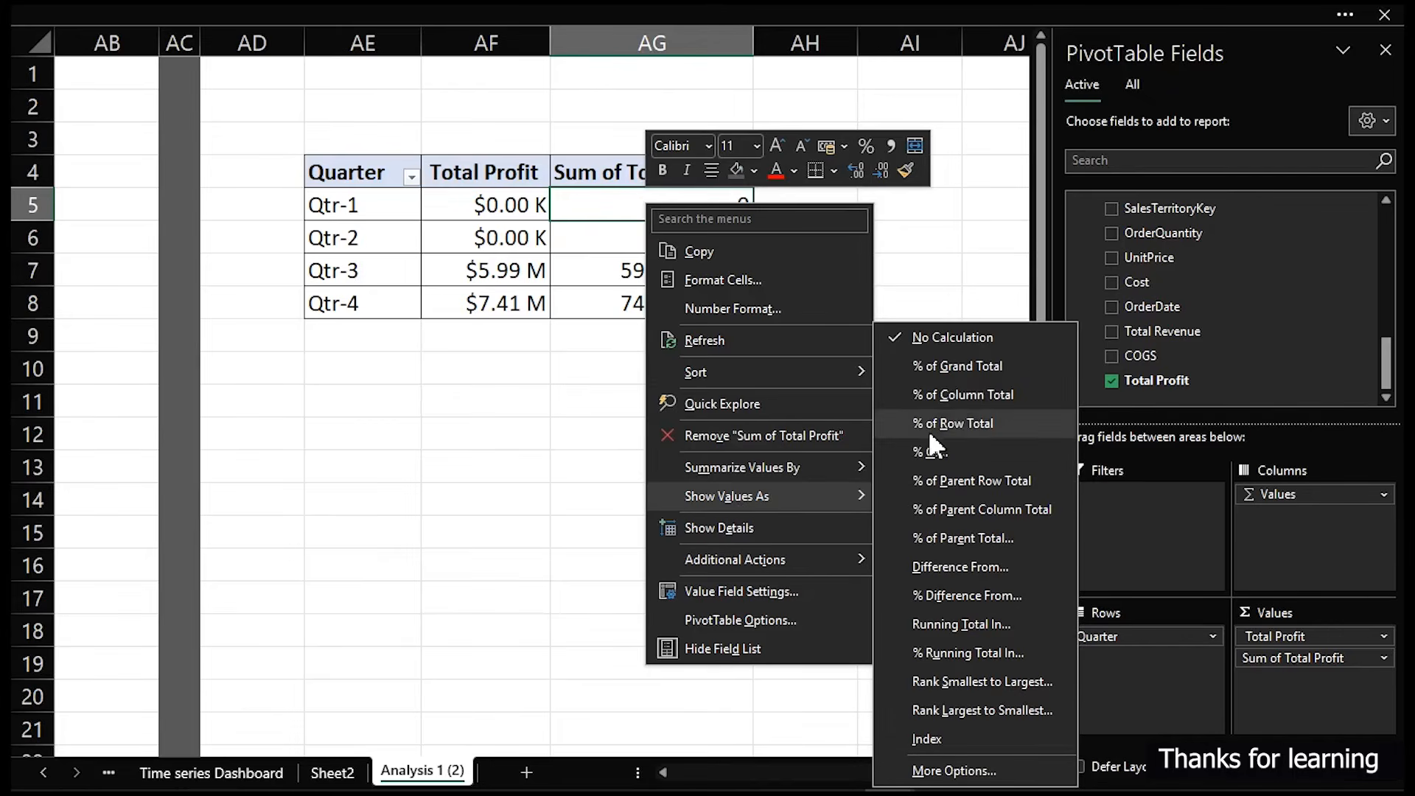
click(964, 365)
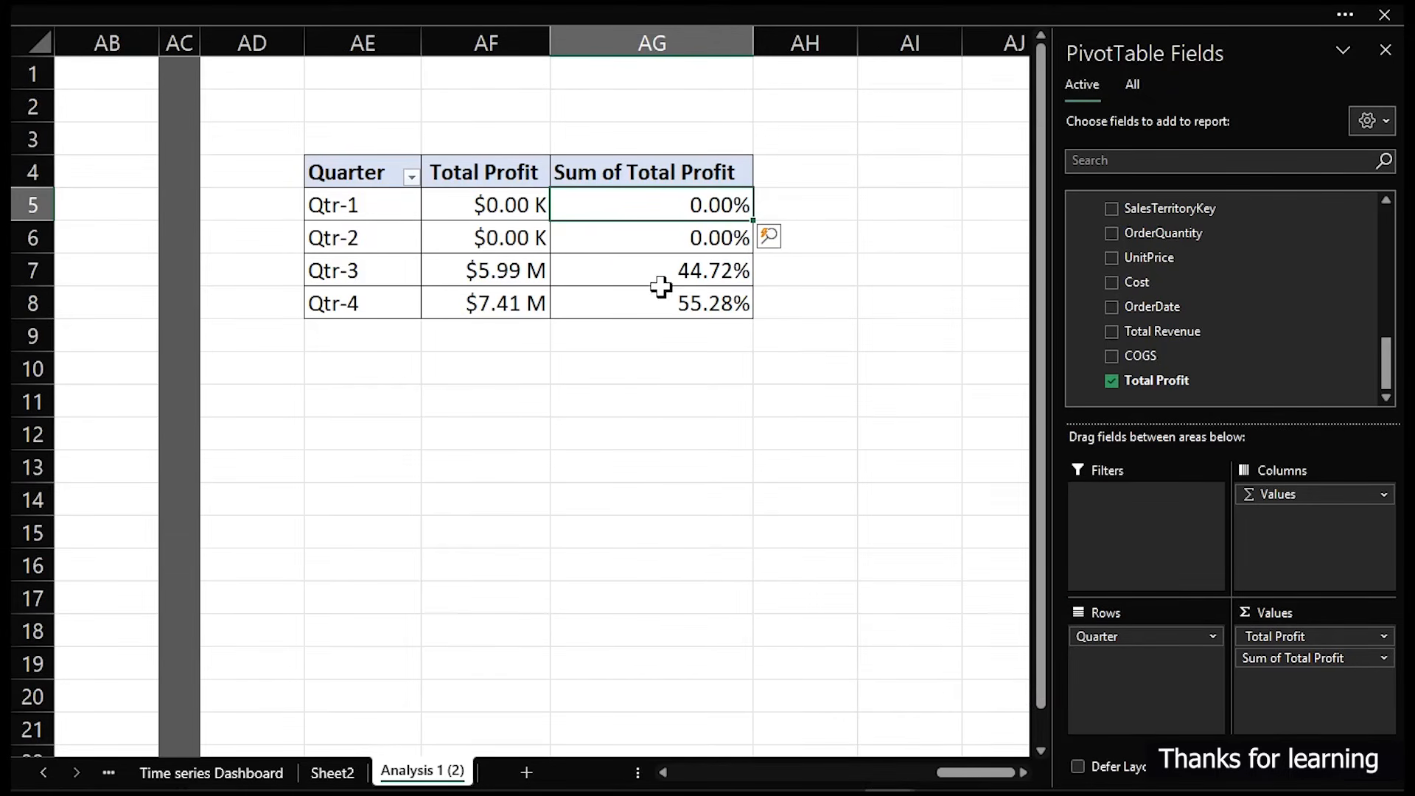
- Pick 2007 in the dashboard's year slicer, then return to the Analysis 1 (2) sheet
click(255, 772)
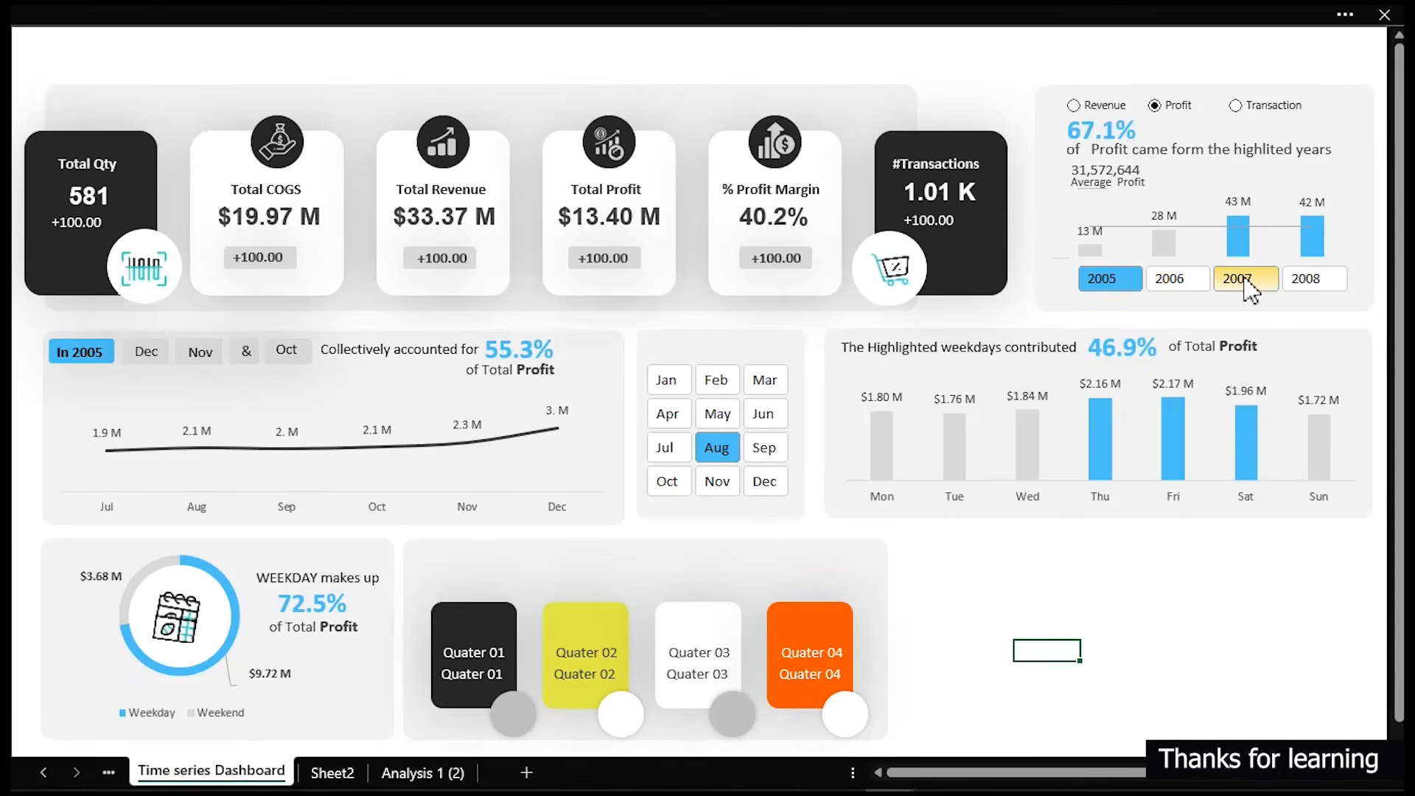
click(1226, 278)
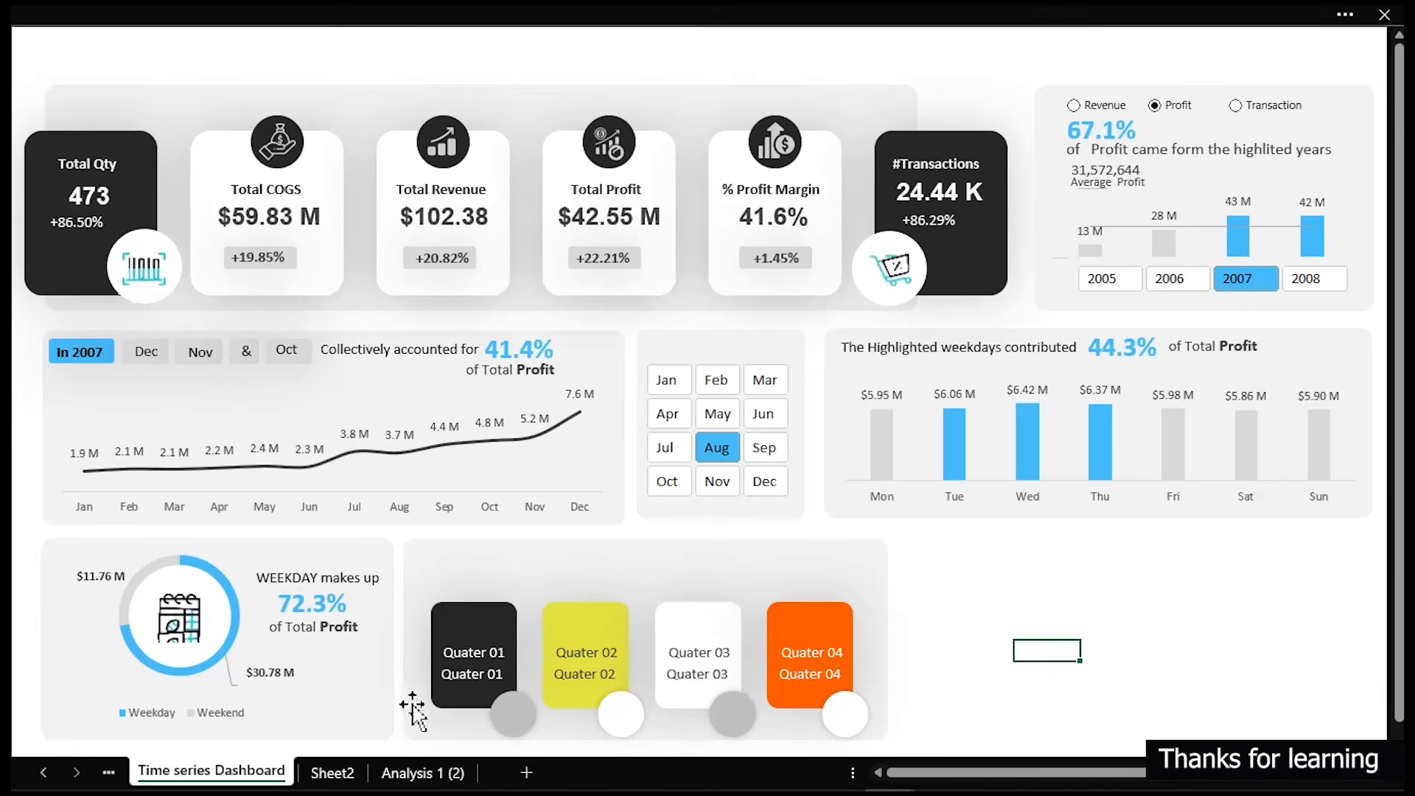
click(387, 774)
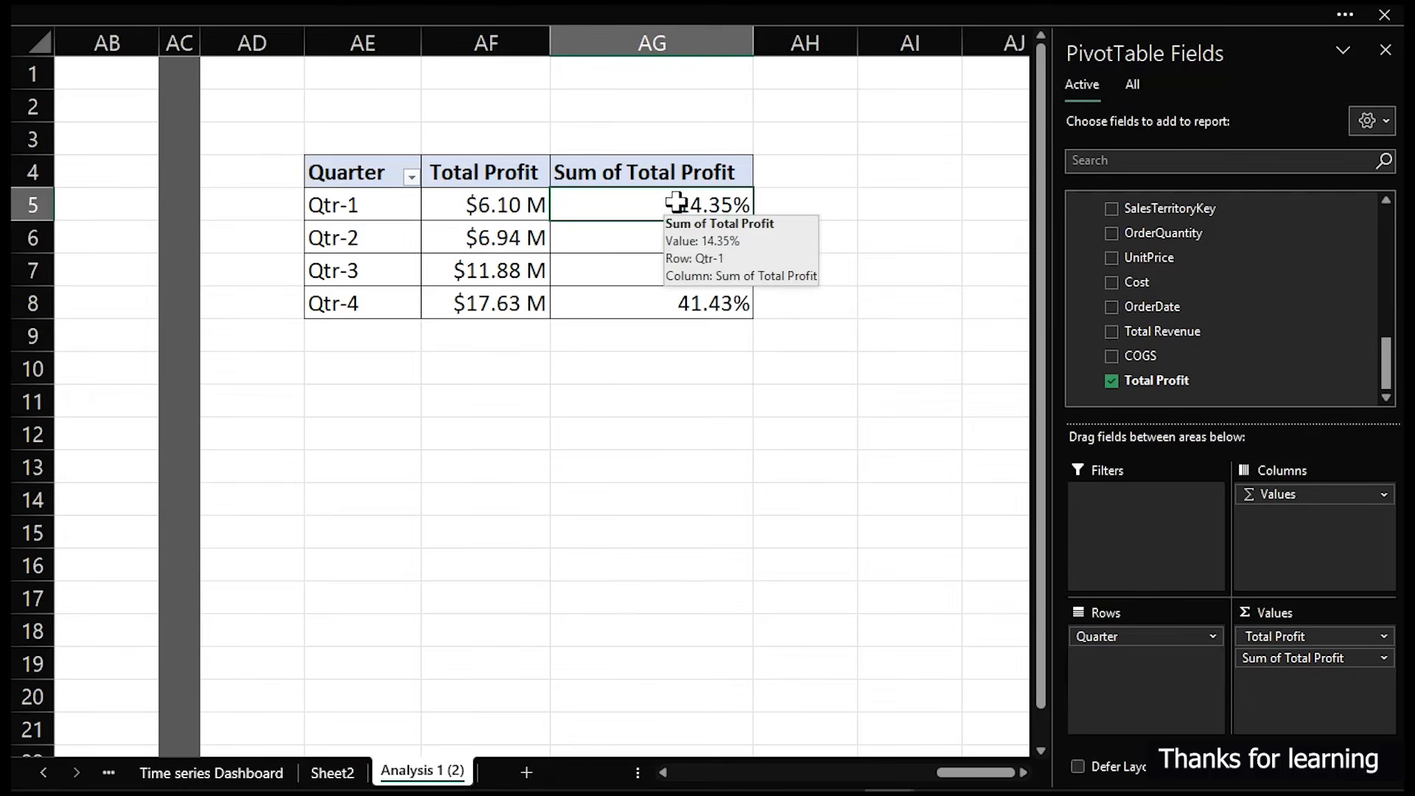
- Format the percentage-of-total column of the pivot table with 0 decimal places
drag(672, 207, 686, 299)
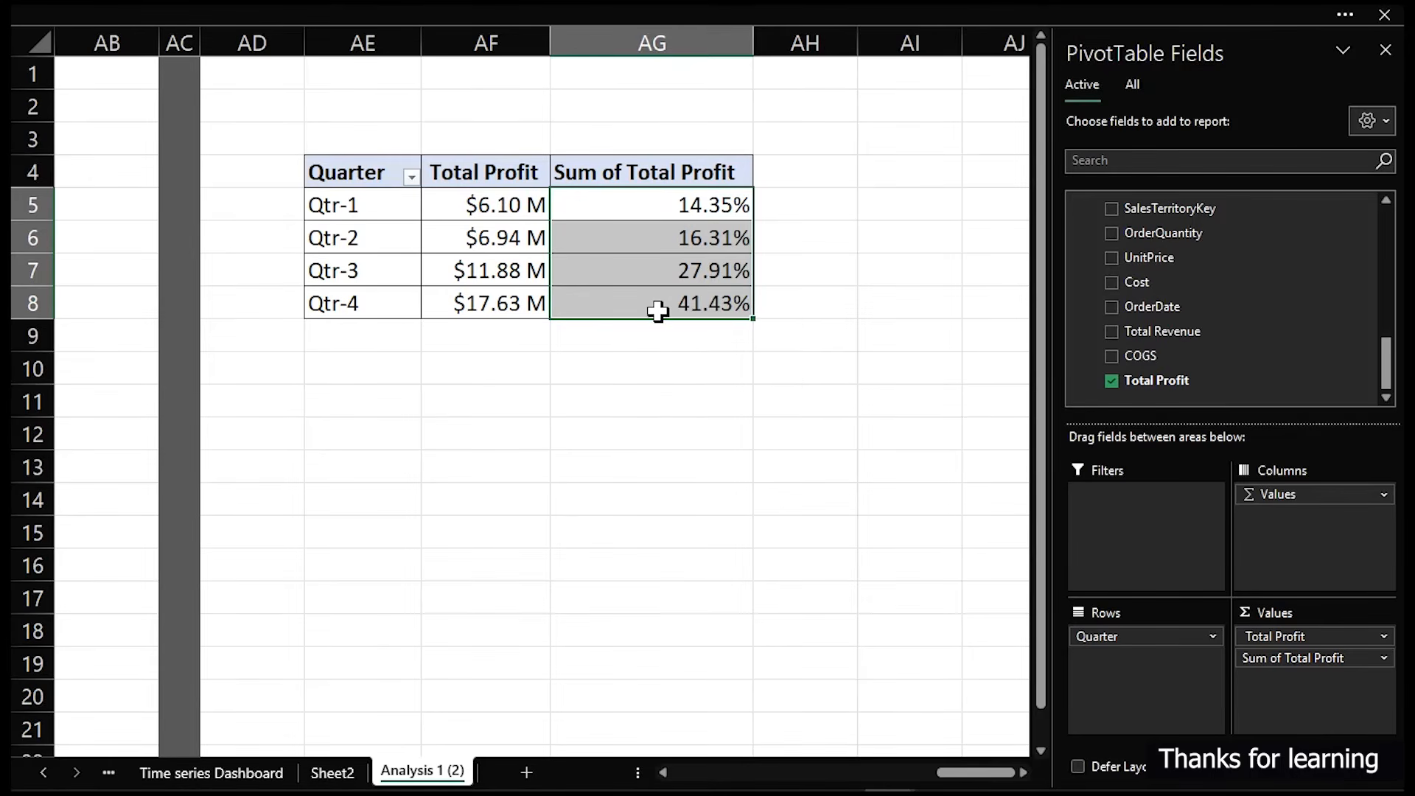
mouse_move(657, 311)
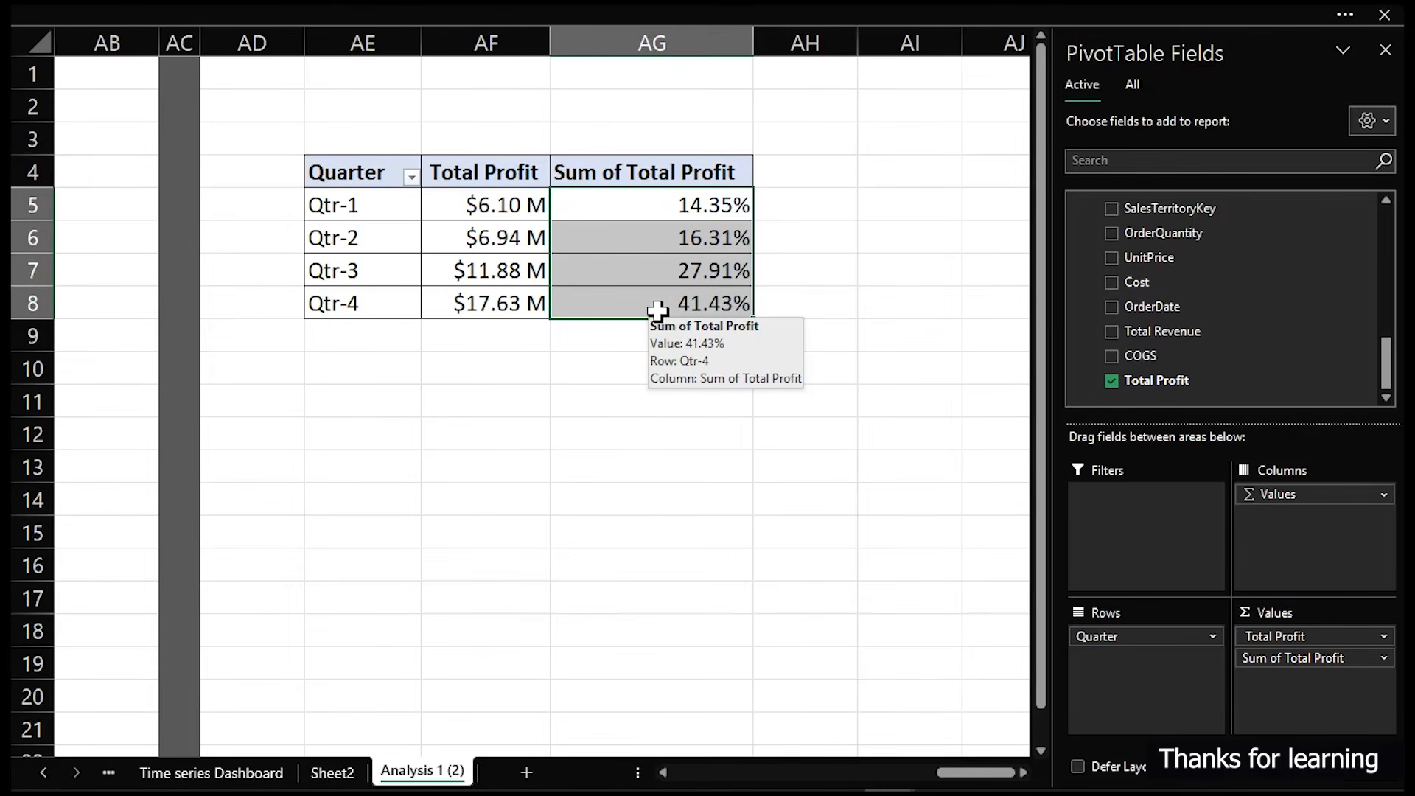
key(ctrl+1)
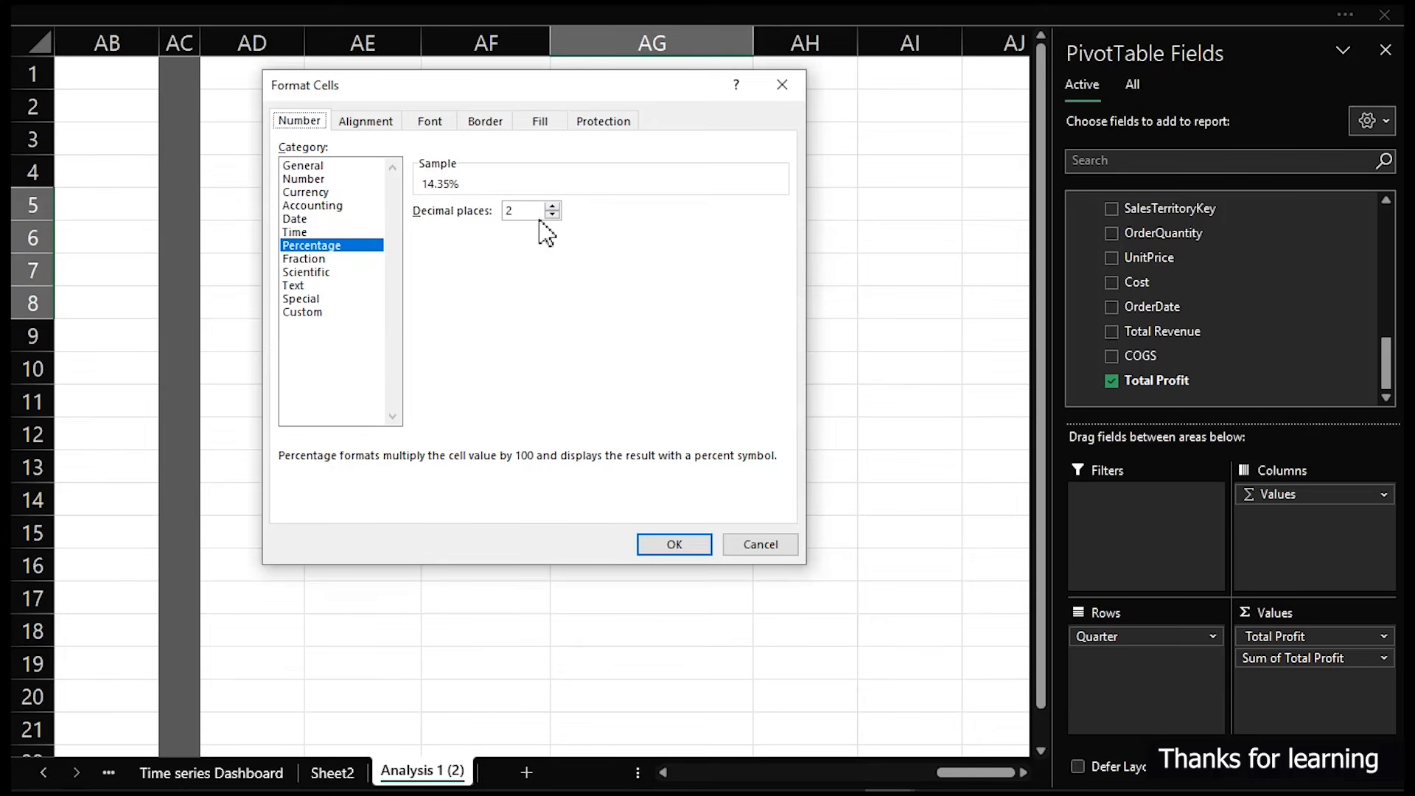
click(551, 215)
click(550, 214)
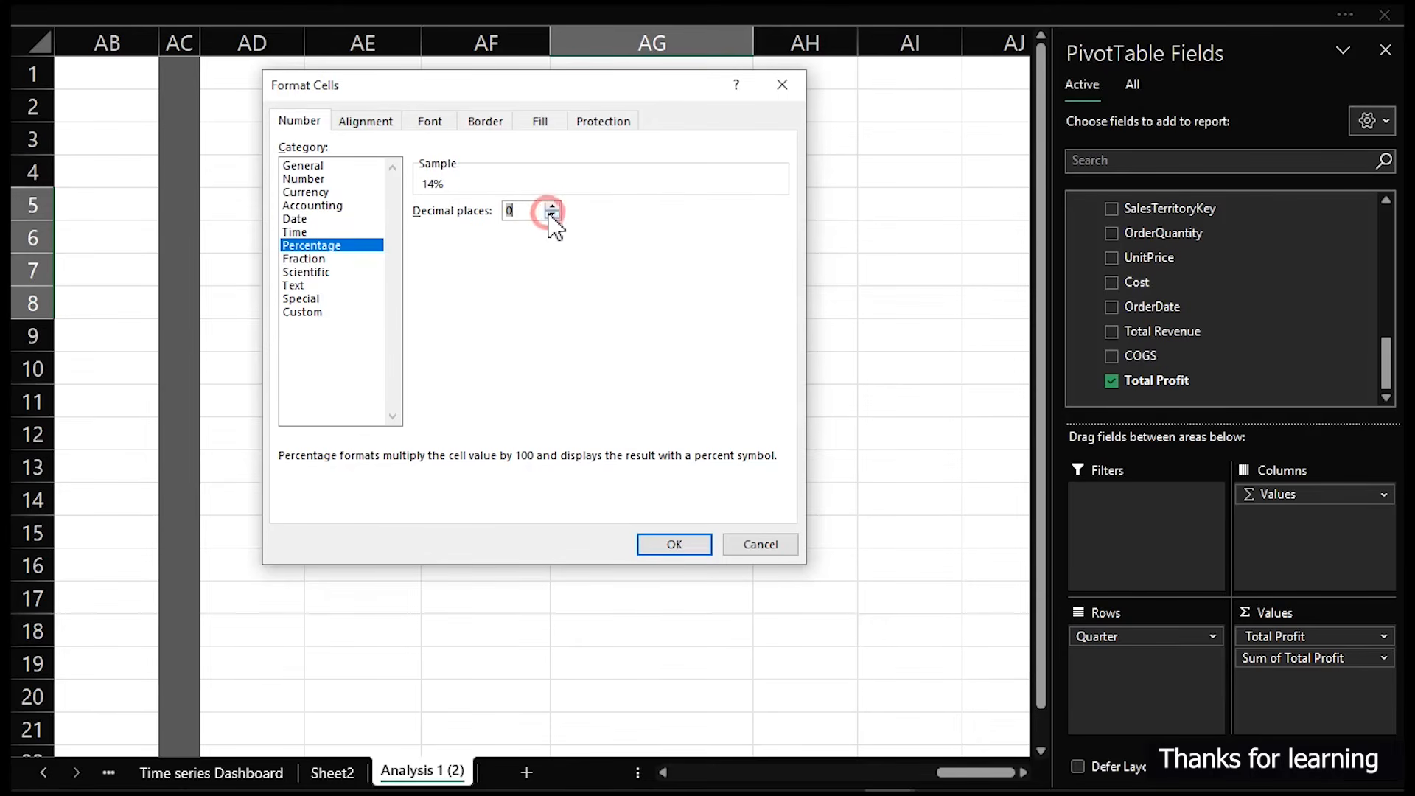
click(674, 545)
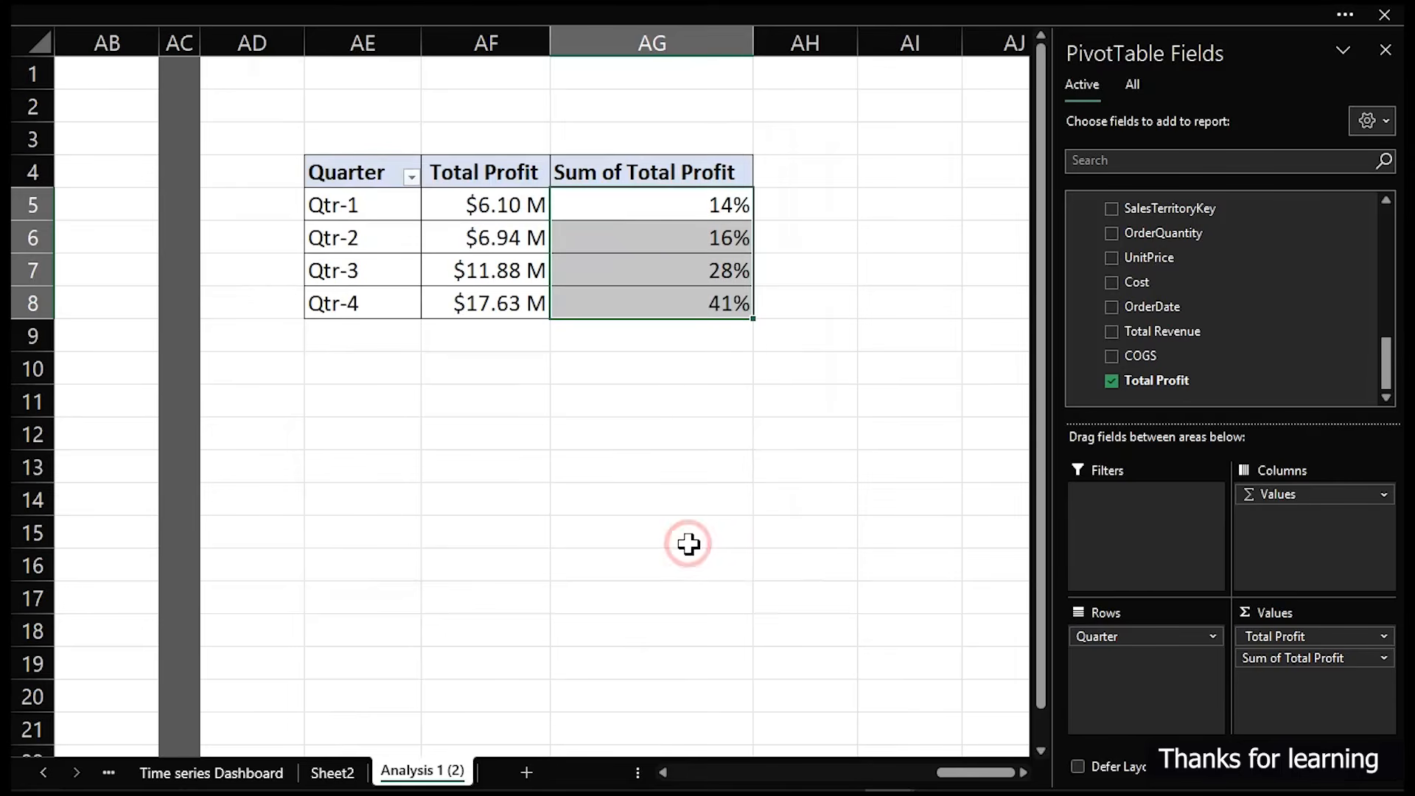
click(673, 491)
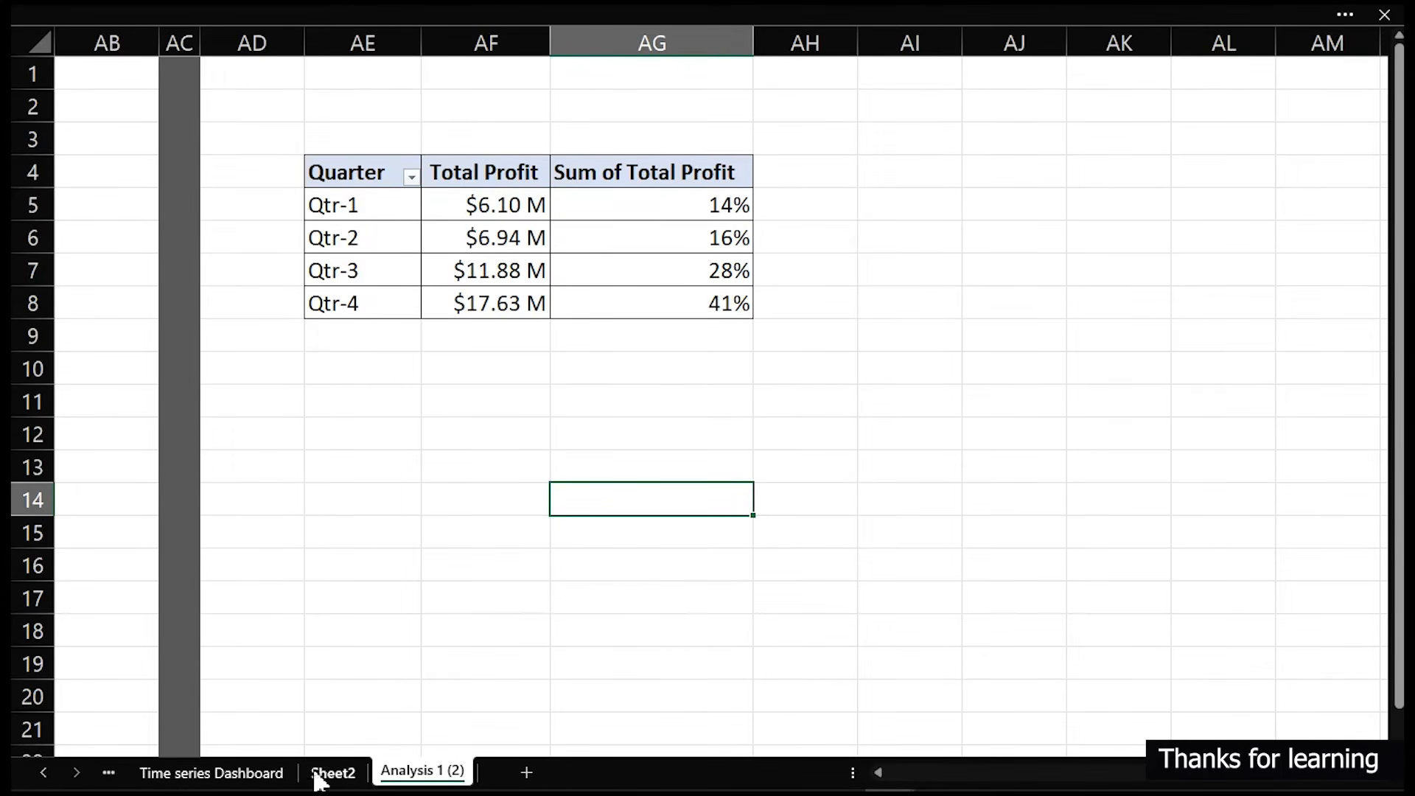
click(22, 200)
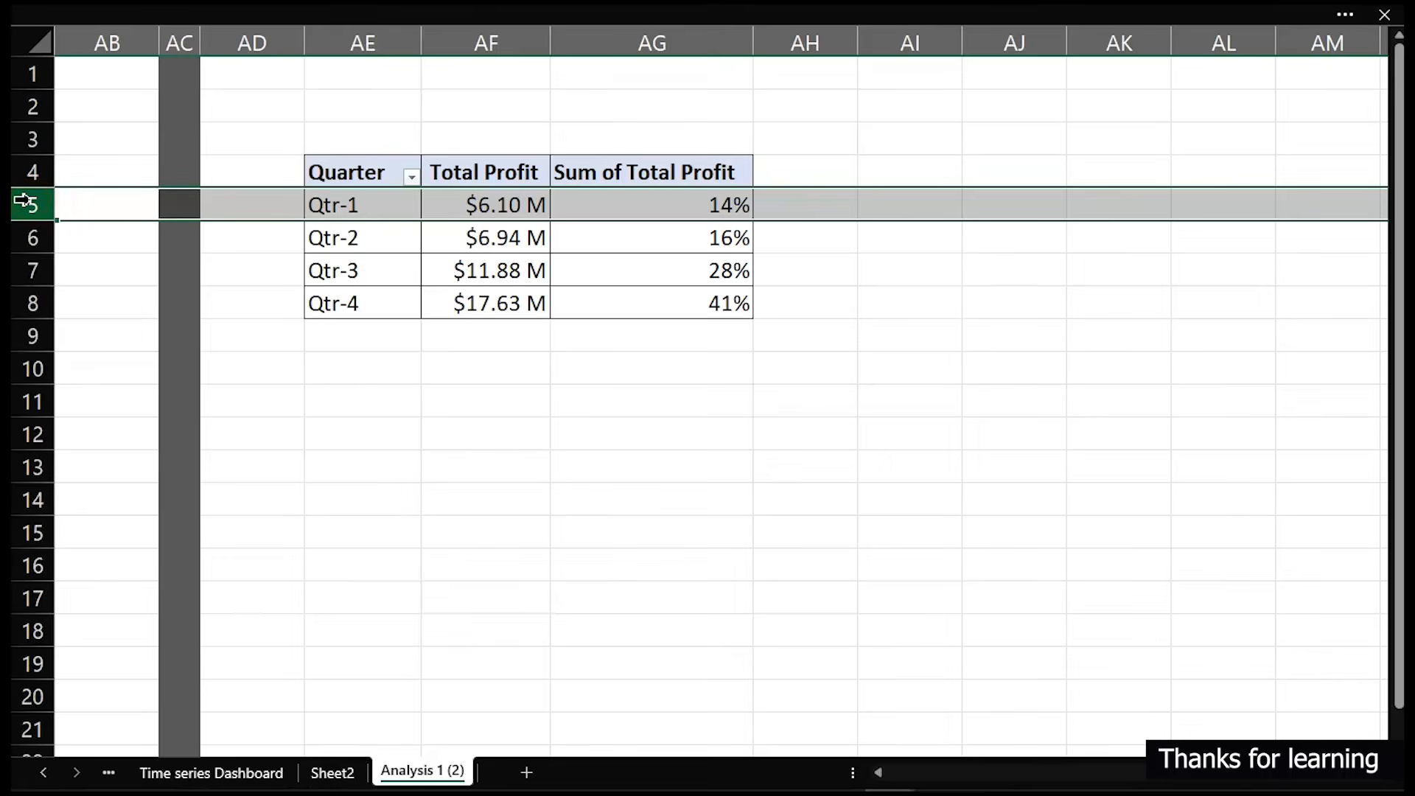
click(24, 237)
click(24, 271)
click(25, 299)
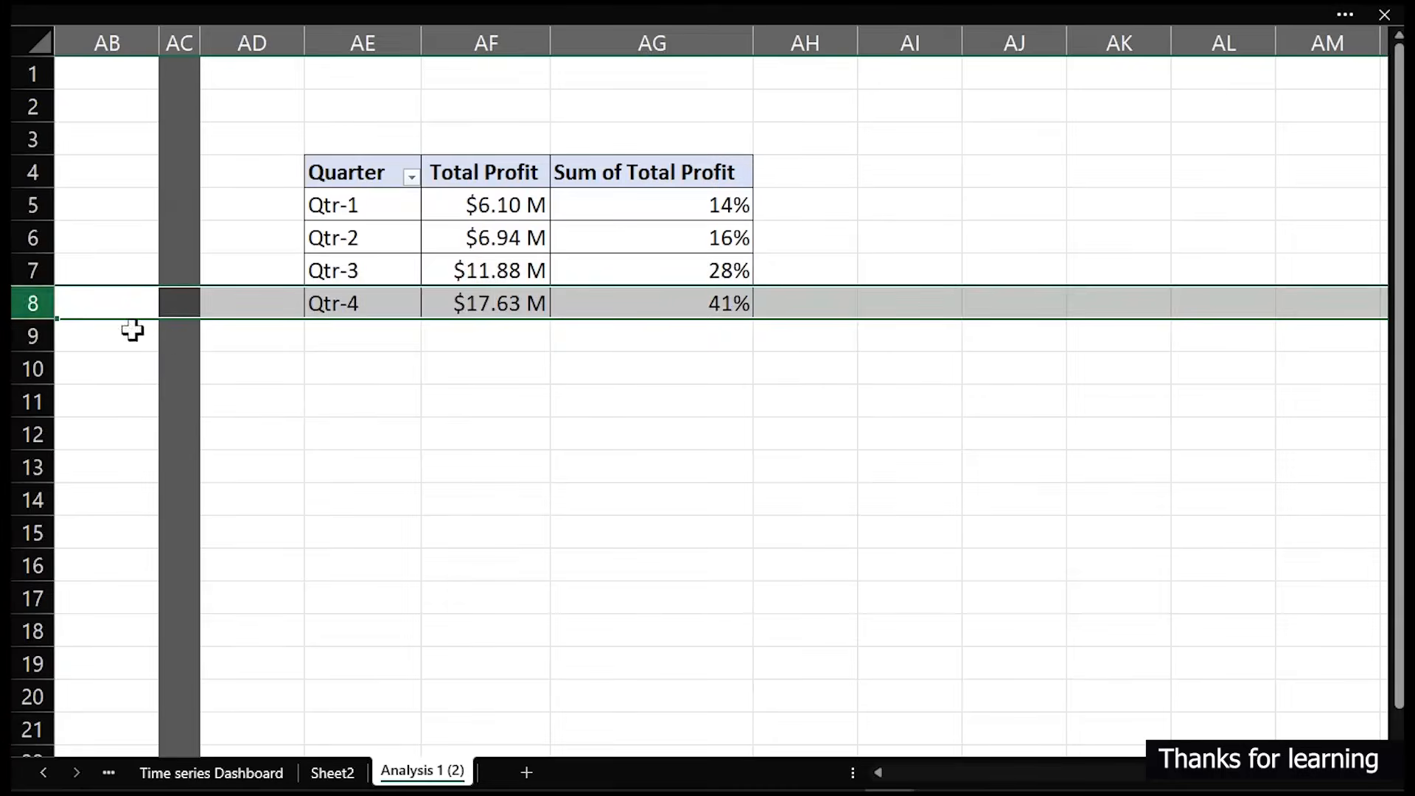
click(177, 335)
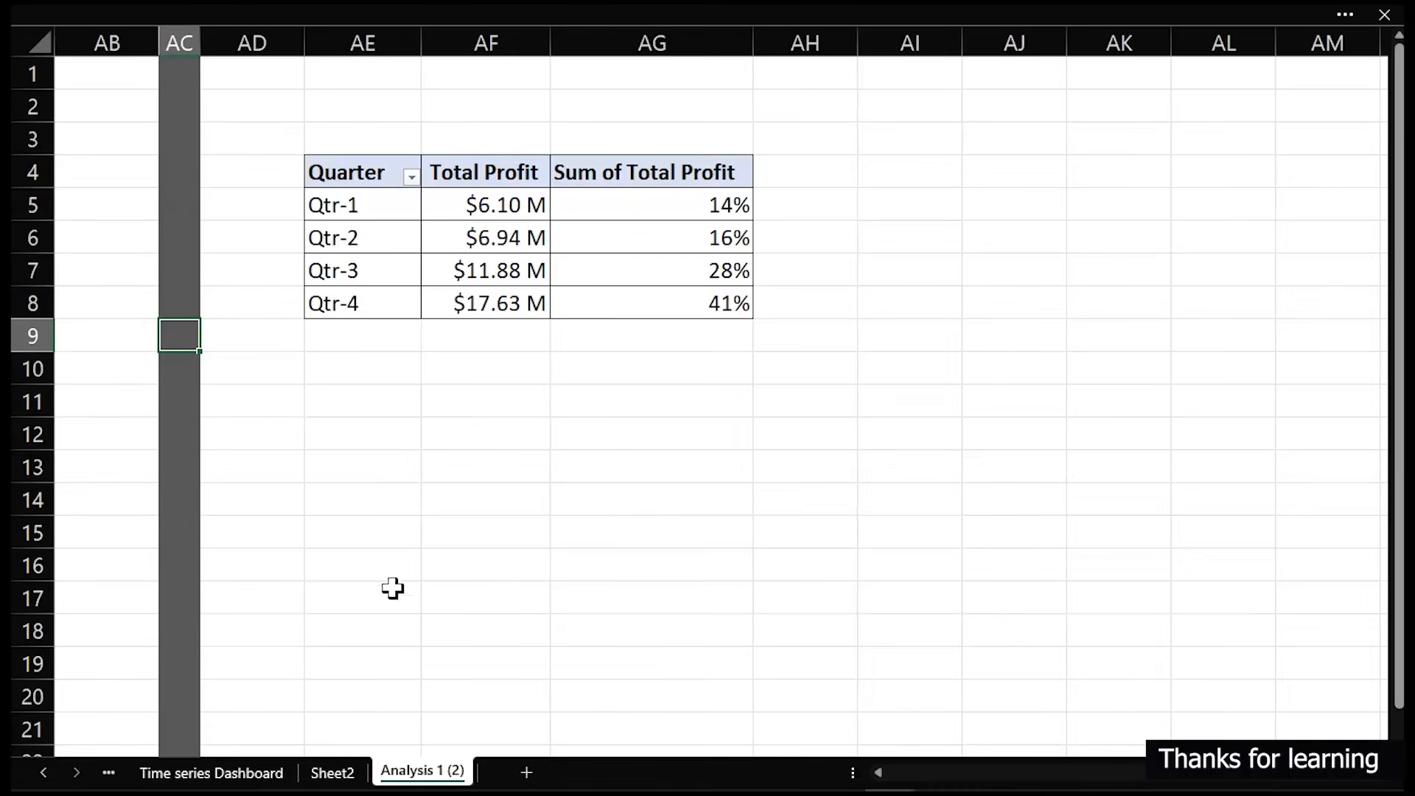
- Select the Quarter 01 card's upper label on the dashboard and turn on the formula bar
click(253, 772)
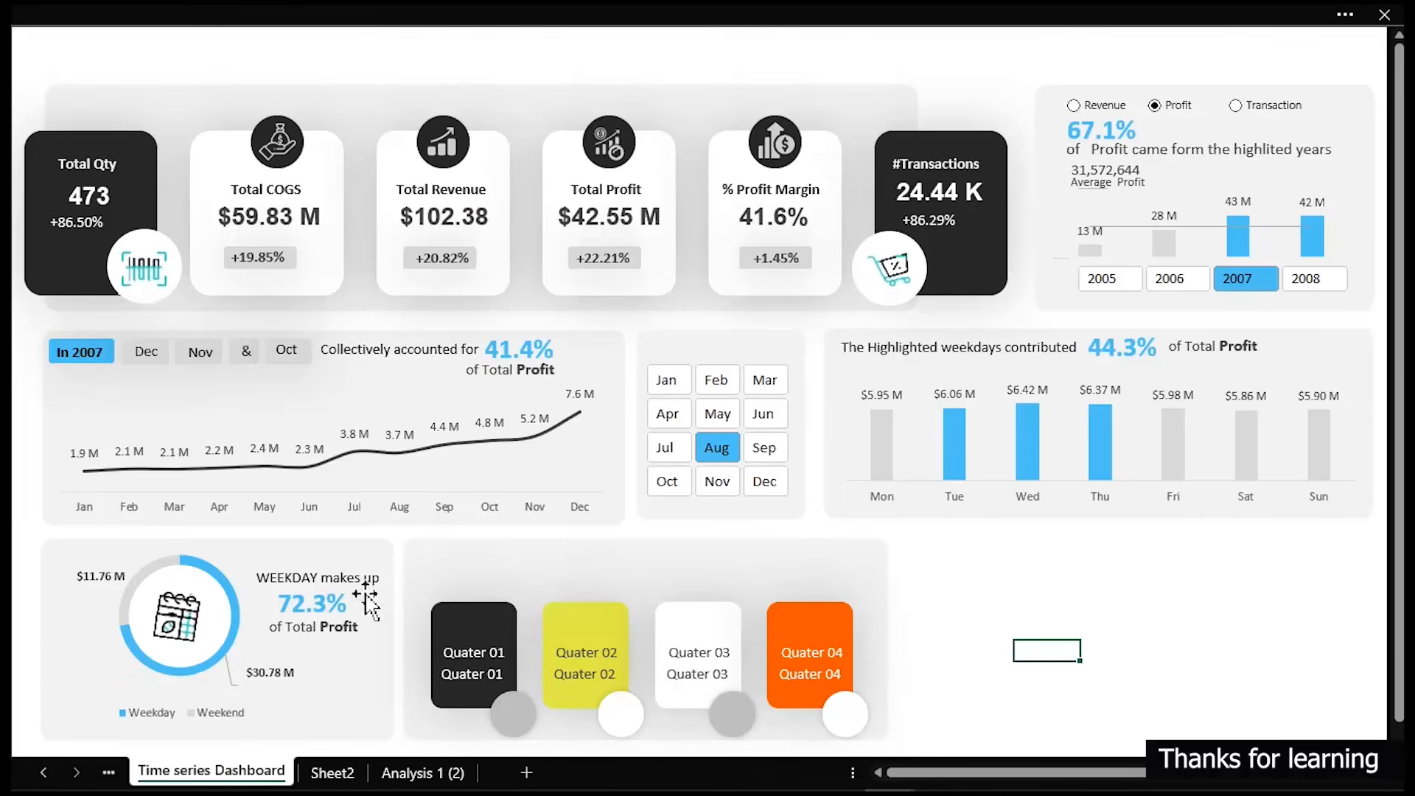
click(478, 663)
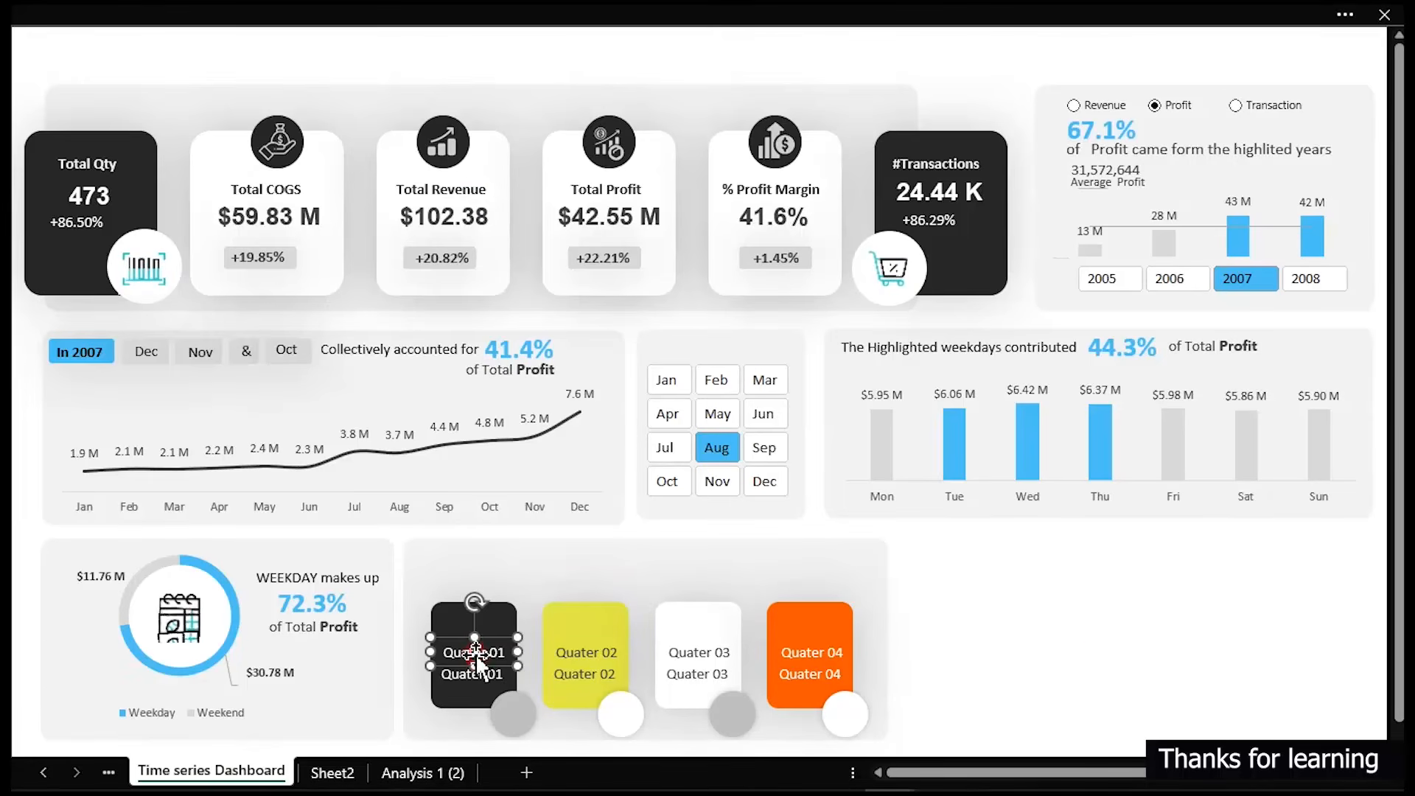
click(58, 9)
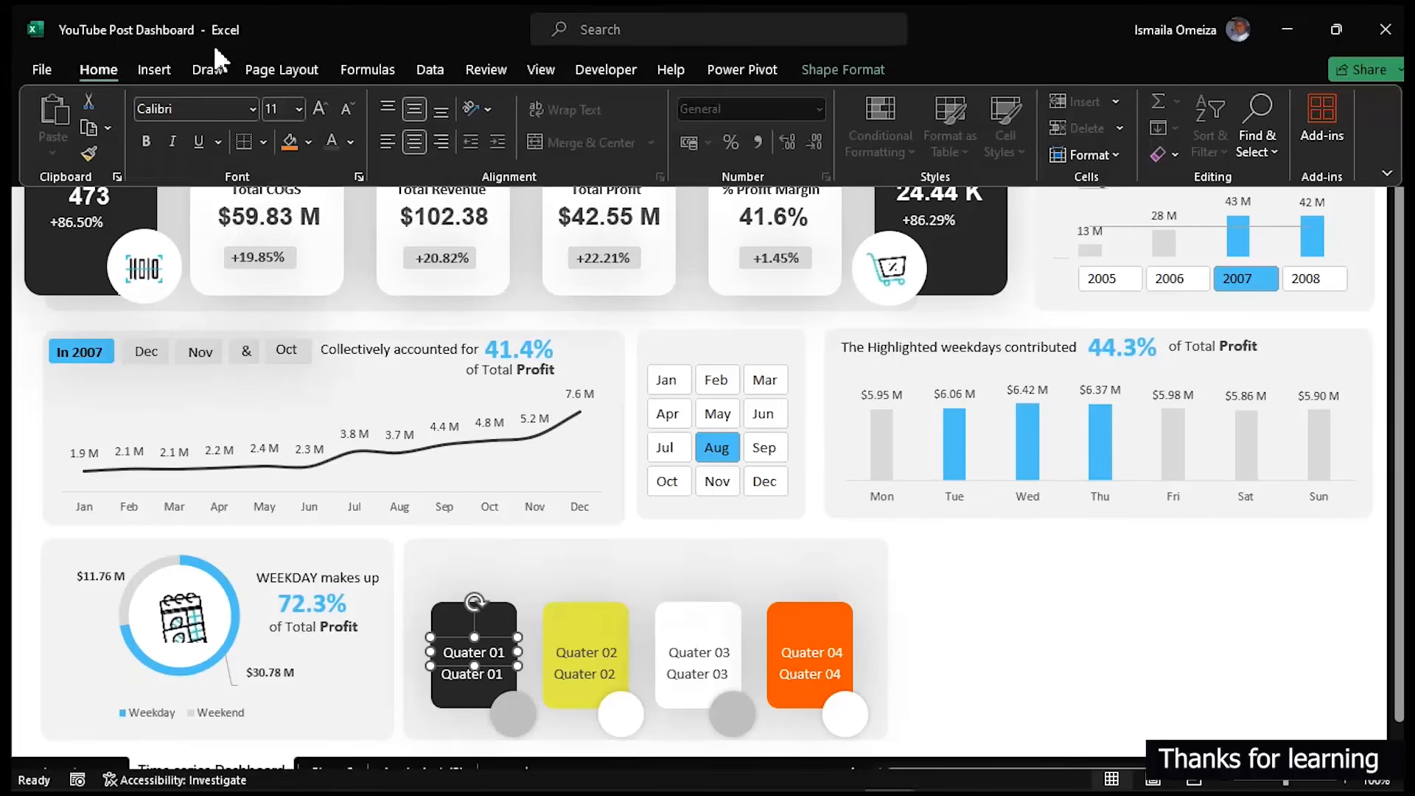
click(368, 330)
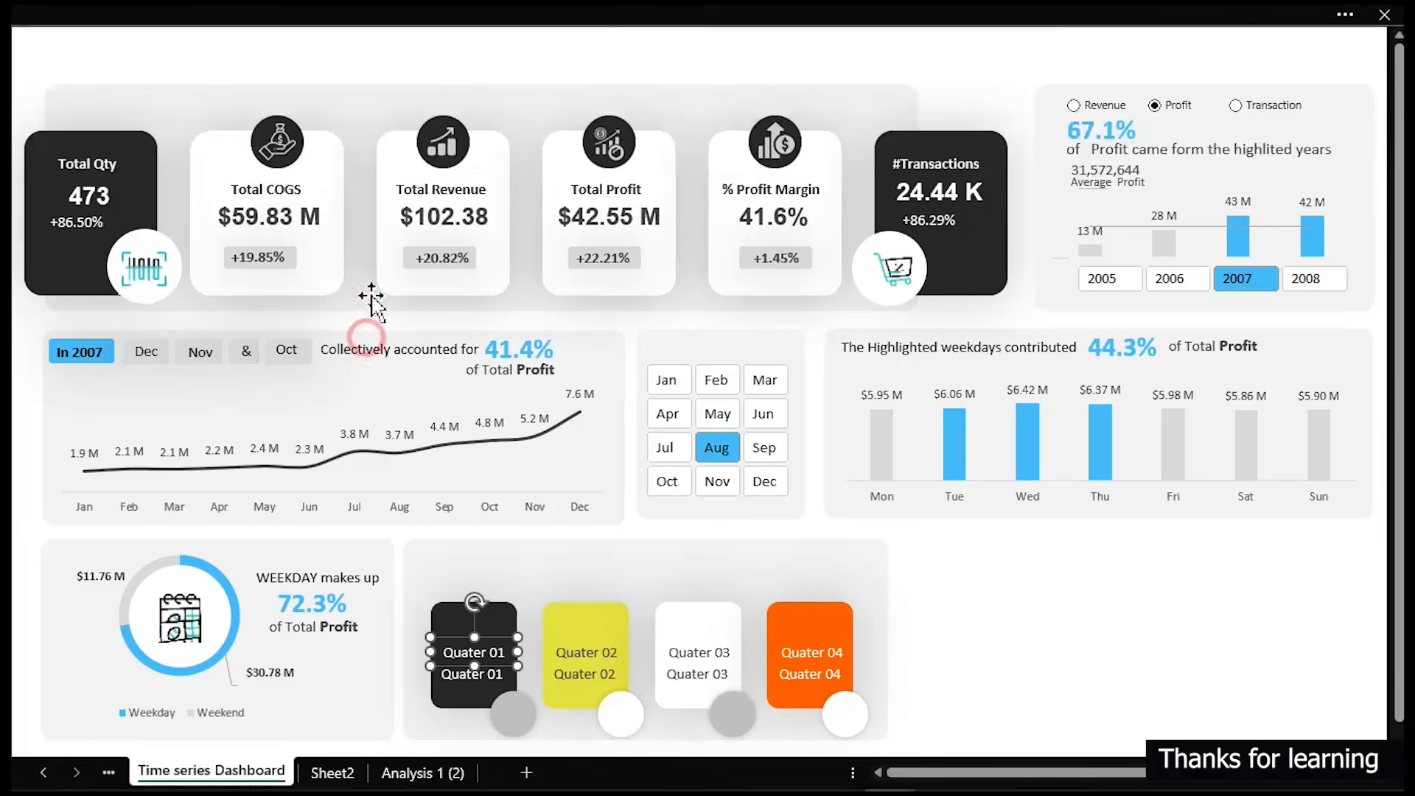
click(425, 8)
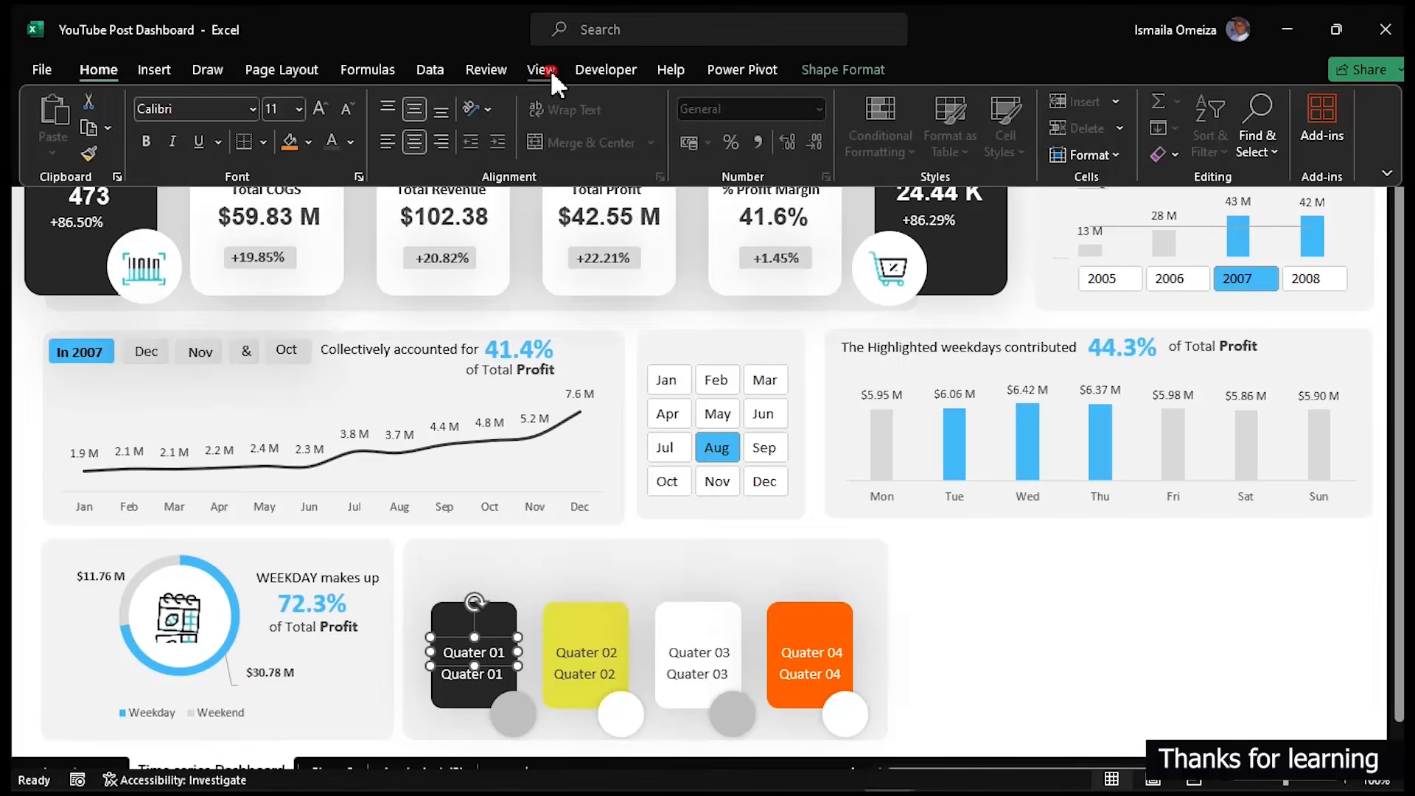
click(549, 69)
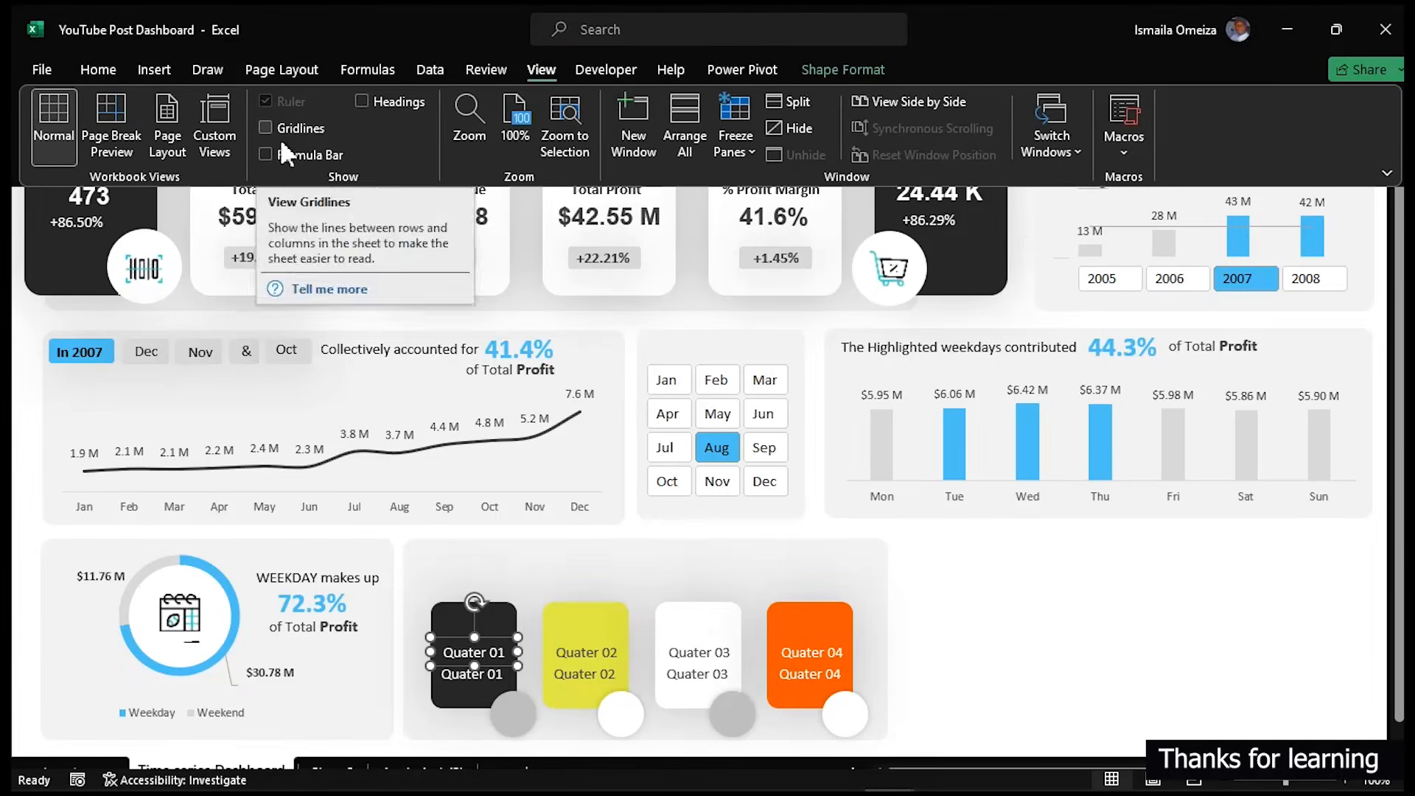
click(277, 156)
click(370, 270)
- Link the Quarter 01 label to cell AF5 on the Analysis 1 (2) sheet
drag(349, 48, 244, 48)
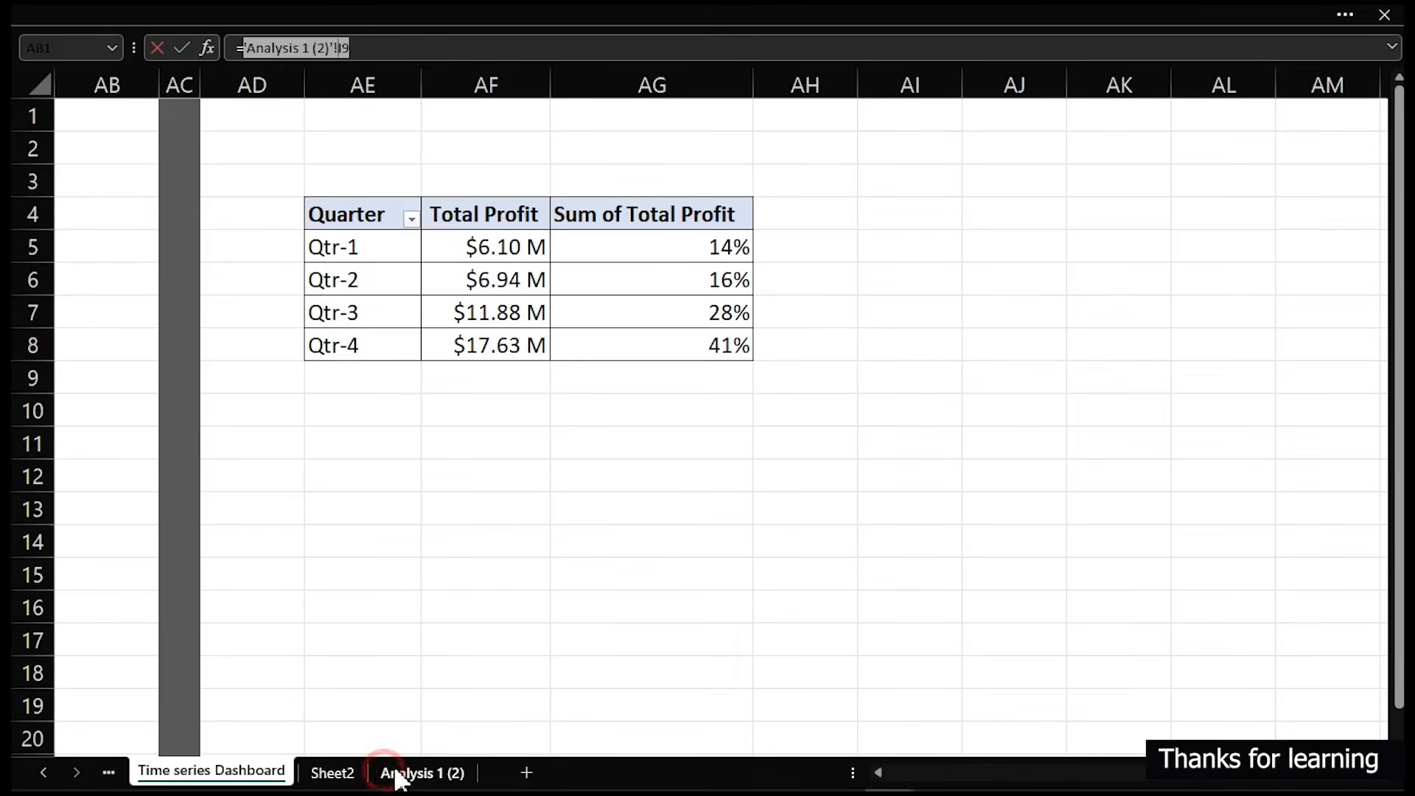
click(398, 773)
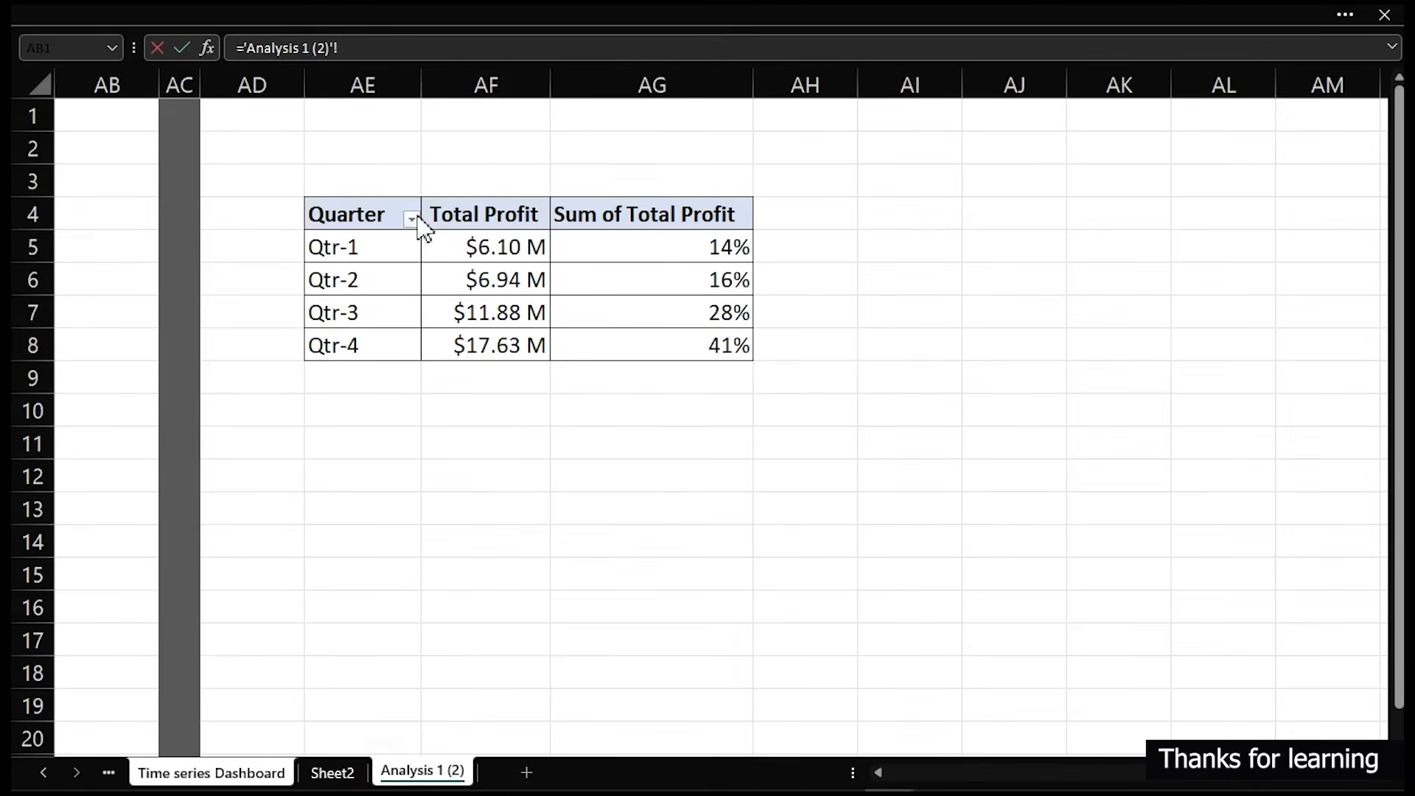
click(483, 244)
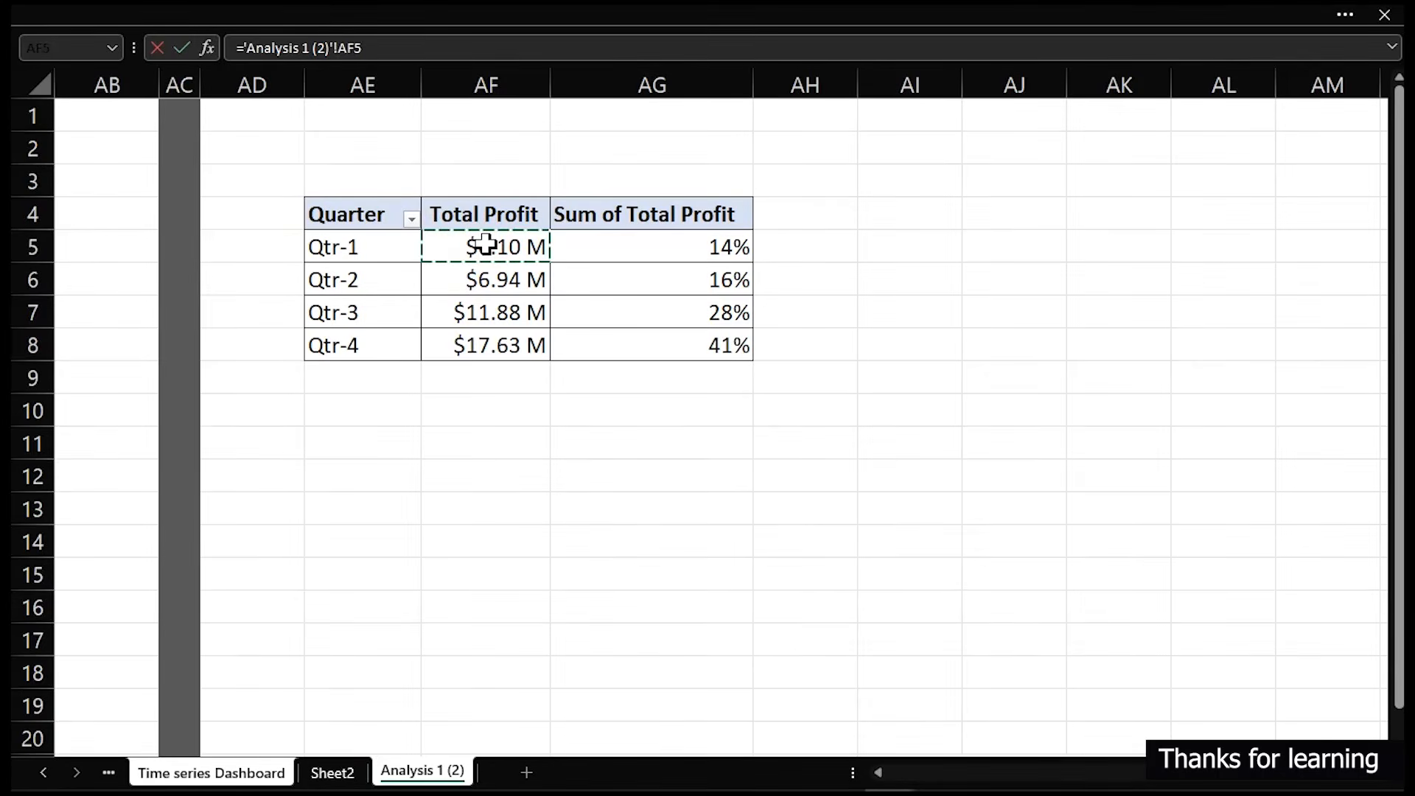
key(Return)
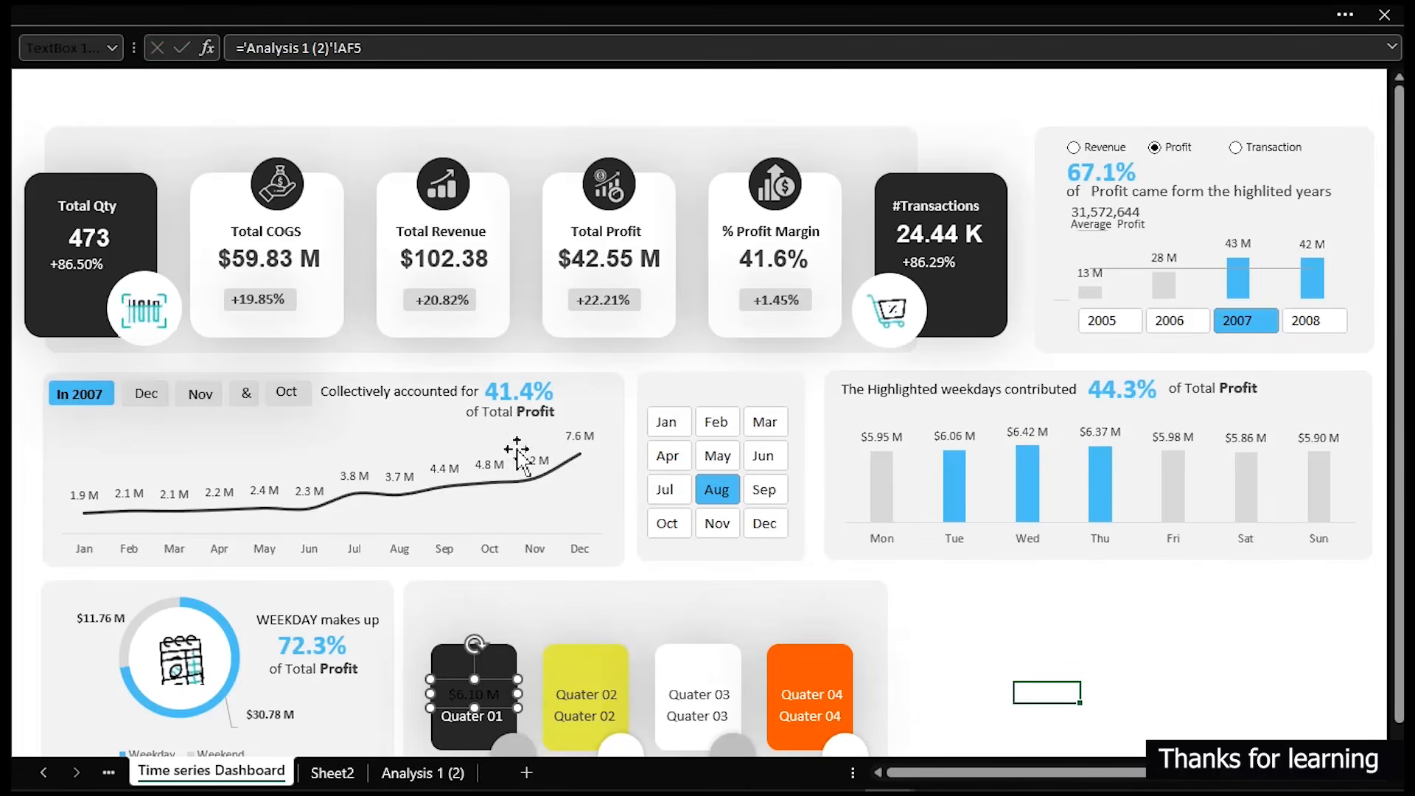
- Set the Quarter 01 label's font colour to white and enlarge its font size to 14
click(276, 13)
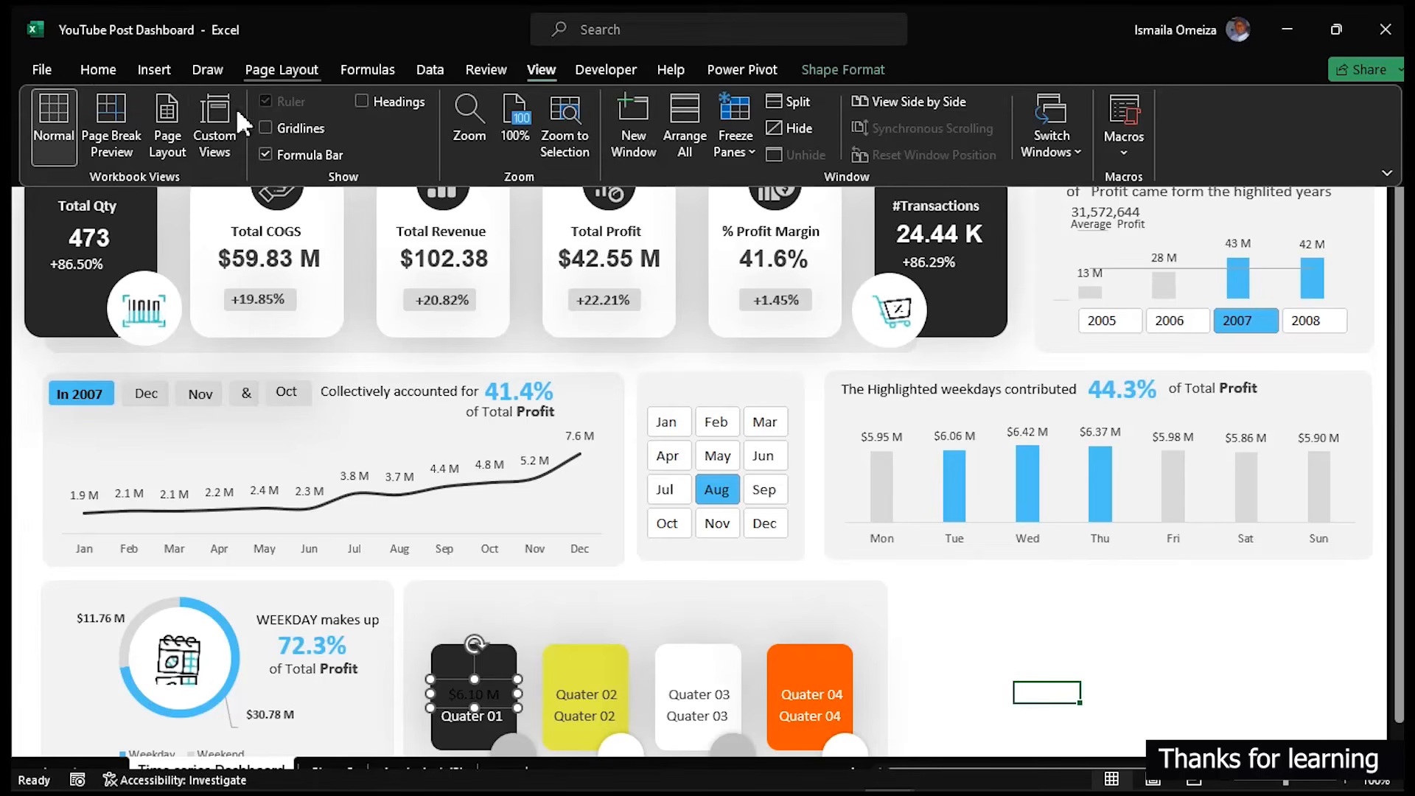
click(85, 59)
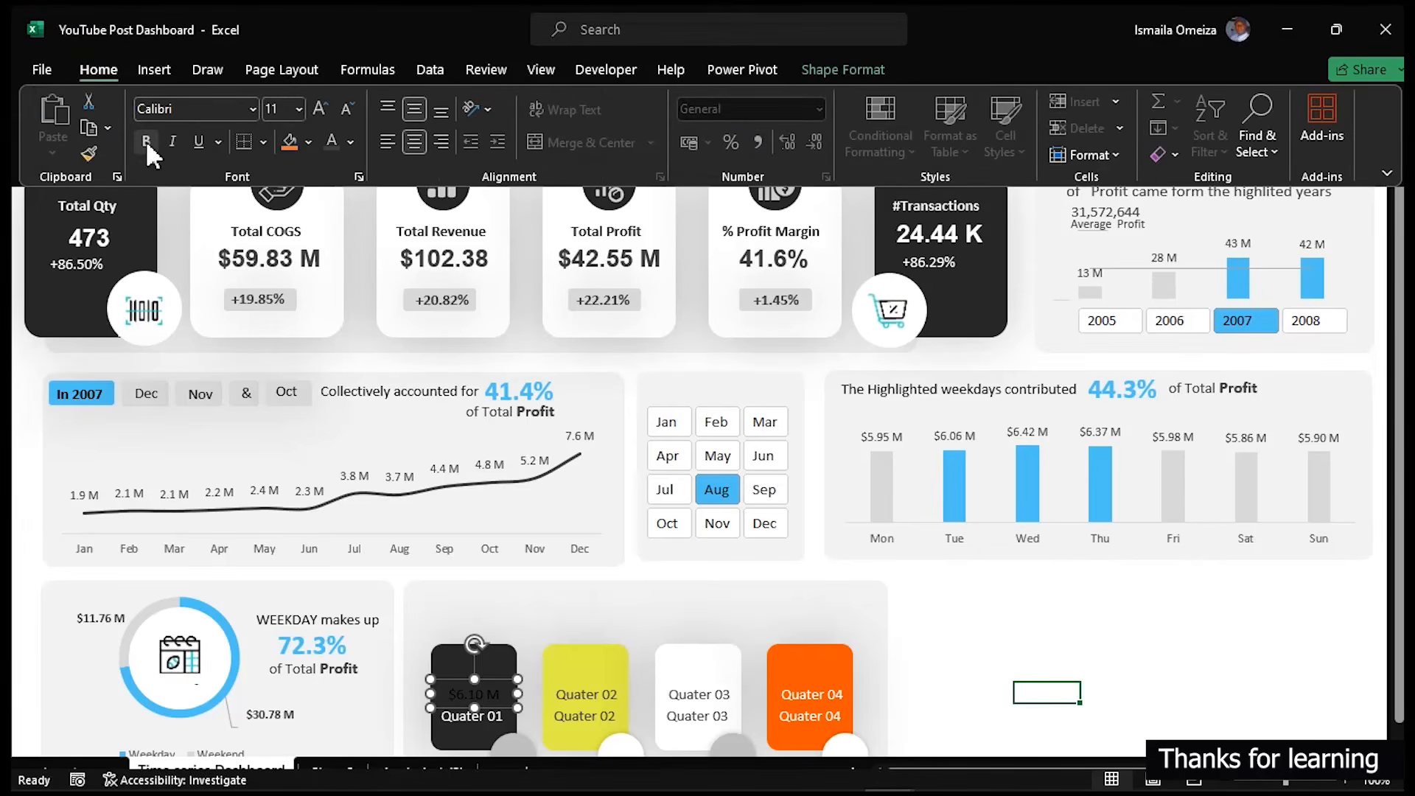
click(351, 141)
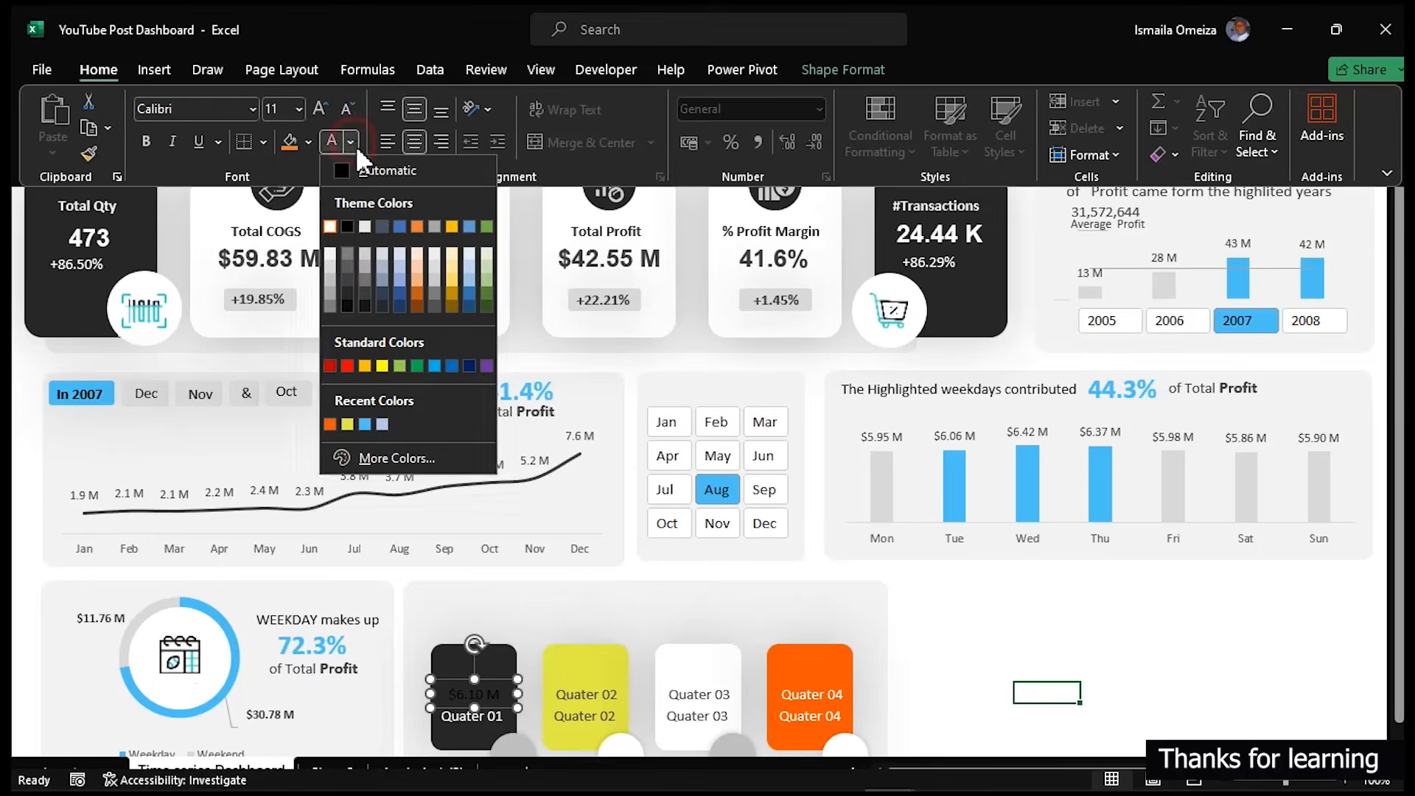
click(330, 229)
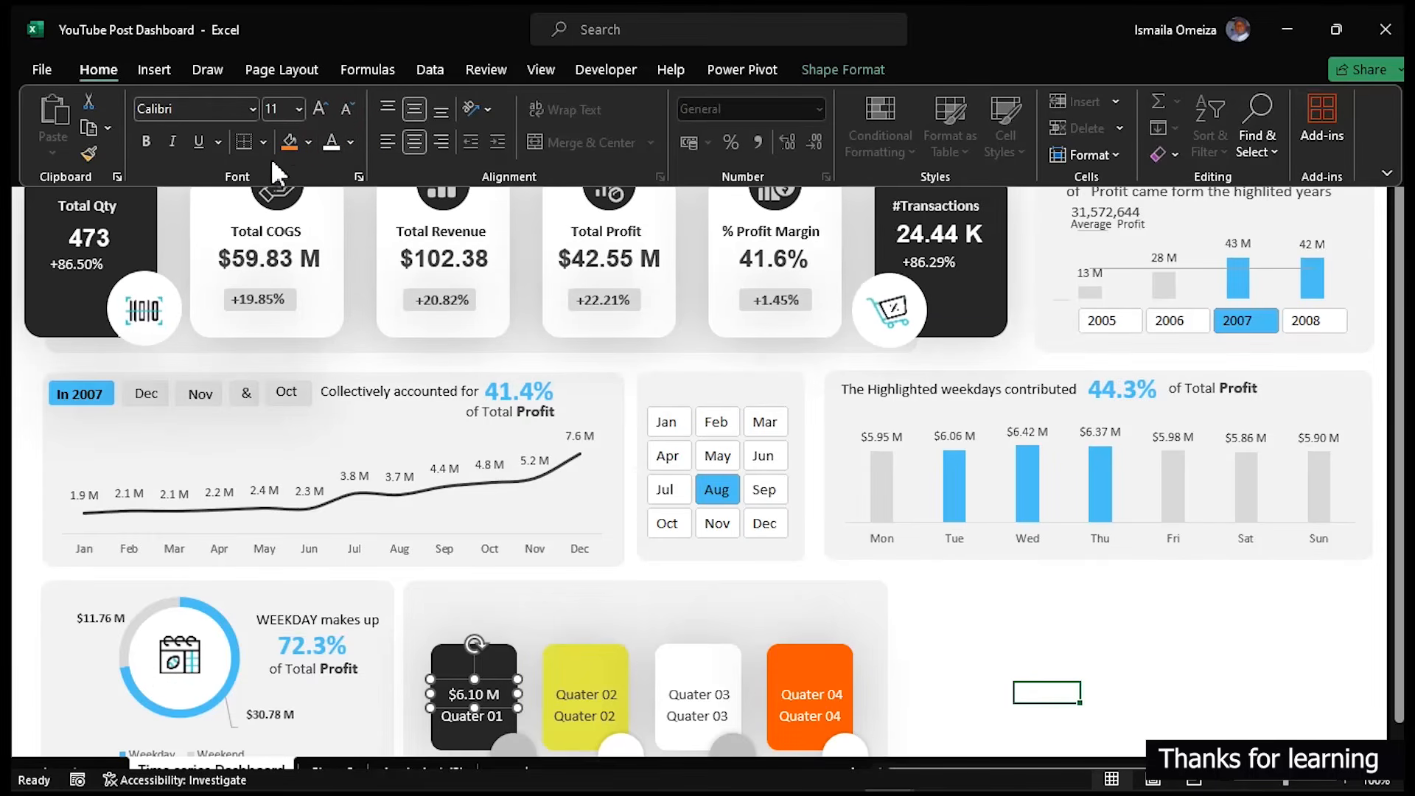
click(320, 107)
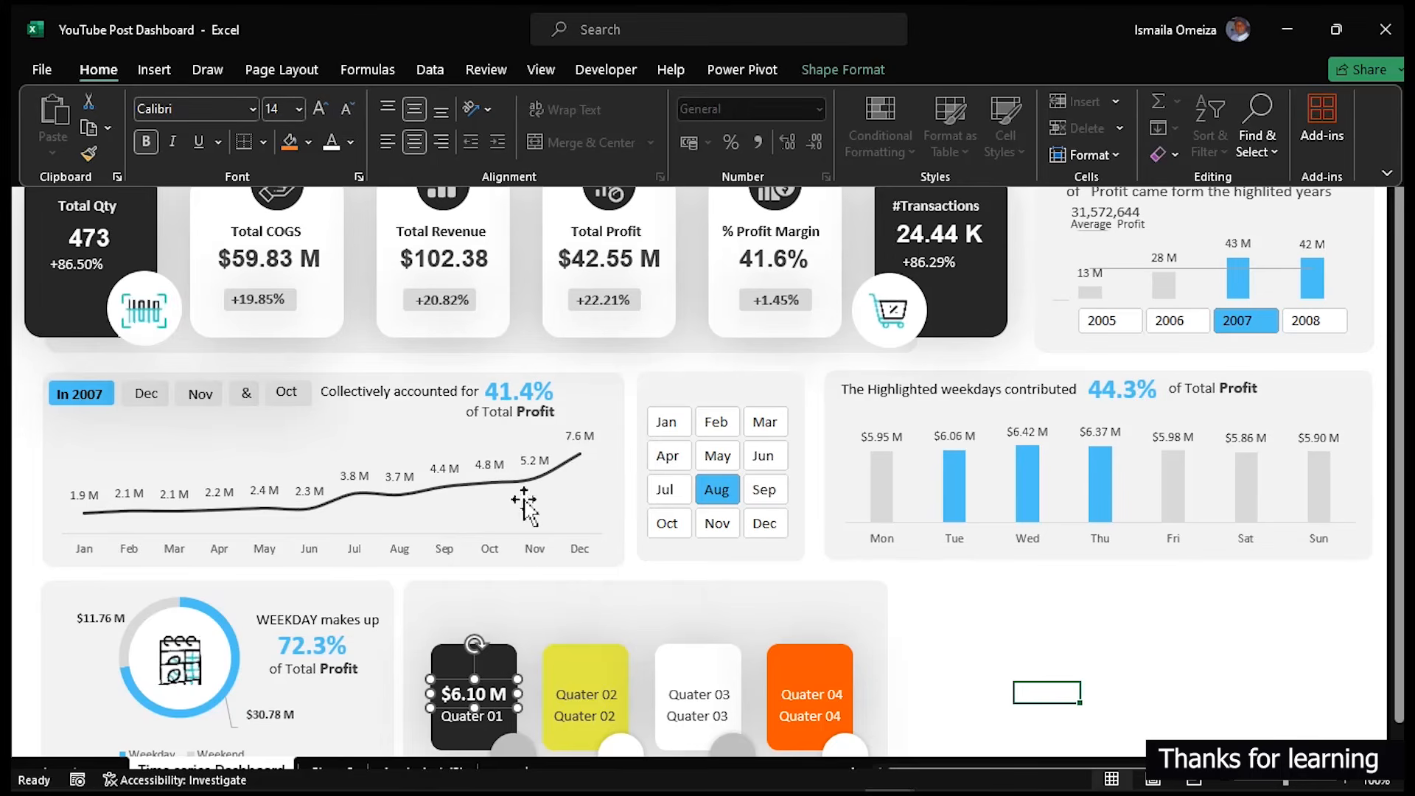
key(ctrl+shift+F1)
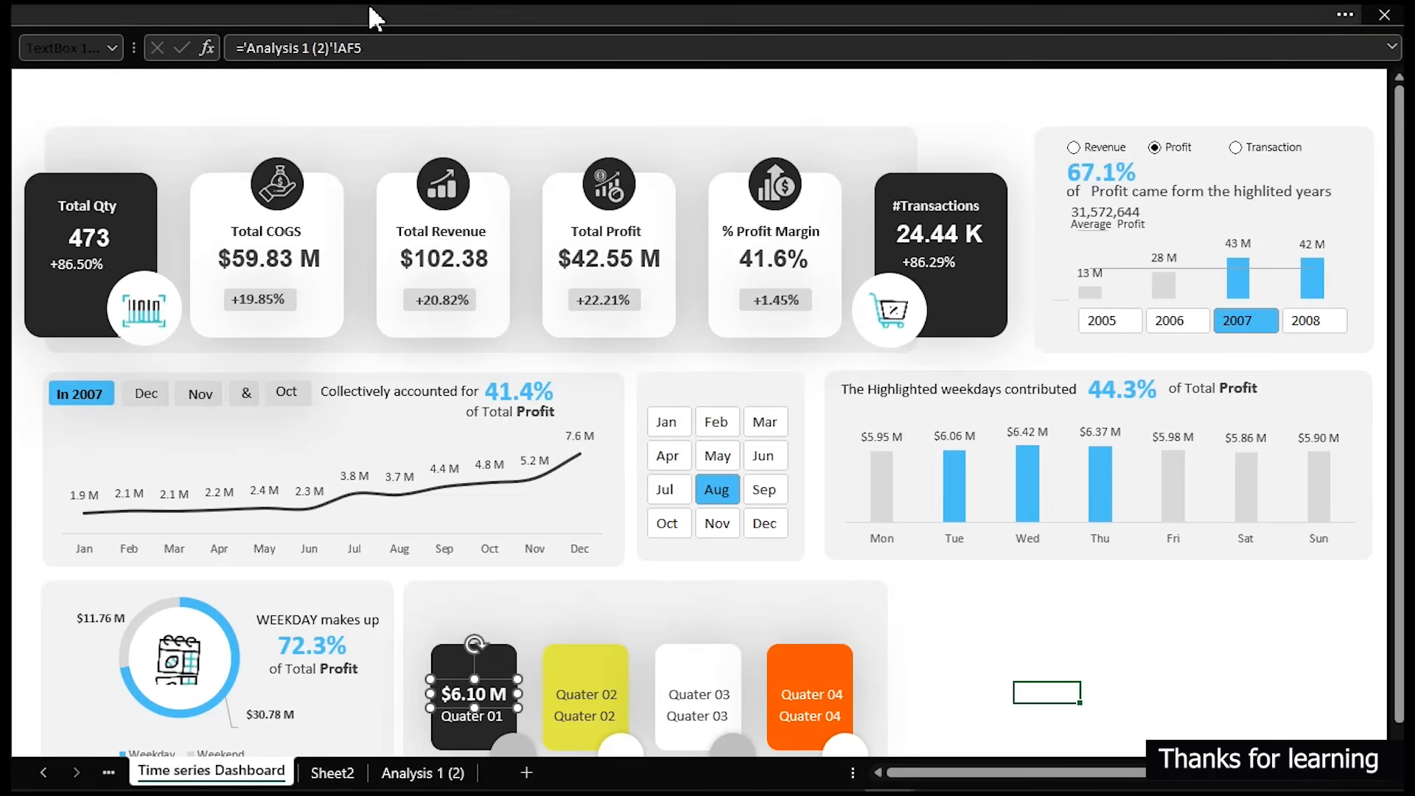
- Link the Quarter 02 card's upper label to cell AF6 on the Analysis 1 (2) sheet
drag(368, 47, 247, 36)
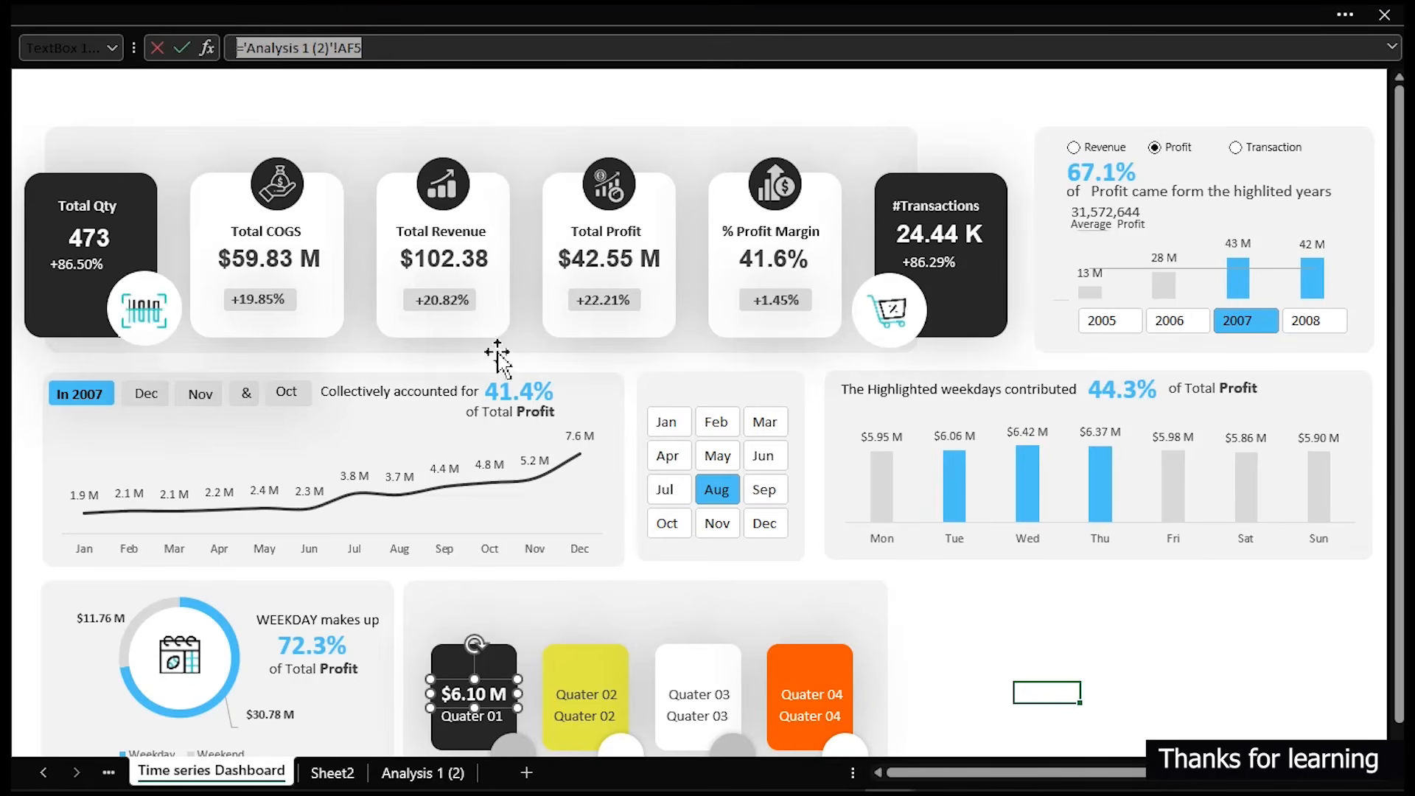
click(605, 697)
drag(407, 48, 230, 38)
key(ctrl+v)
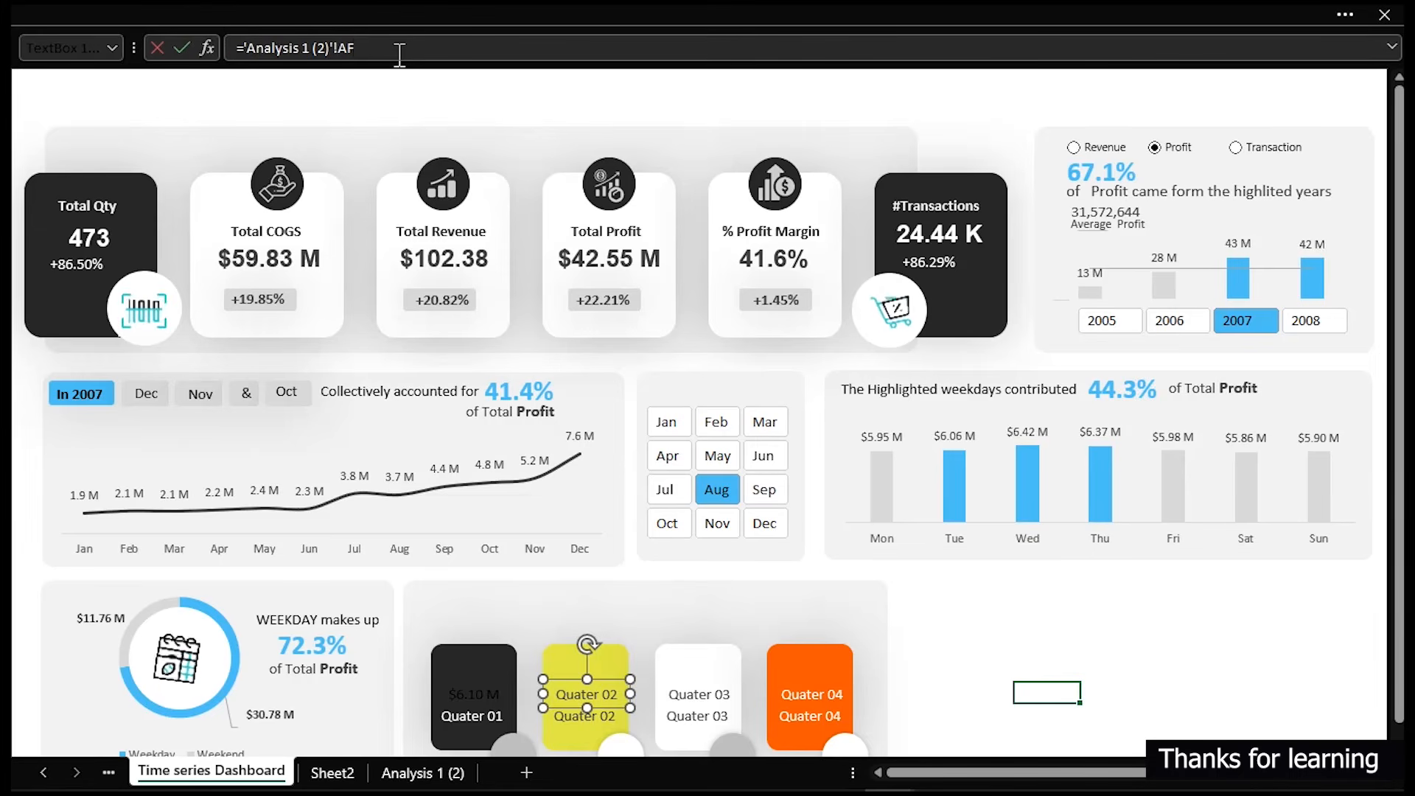
key(Return)
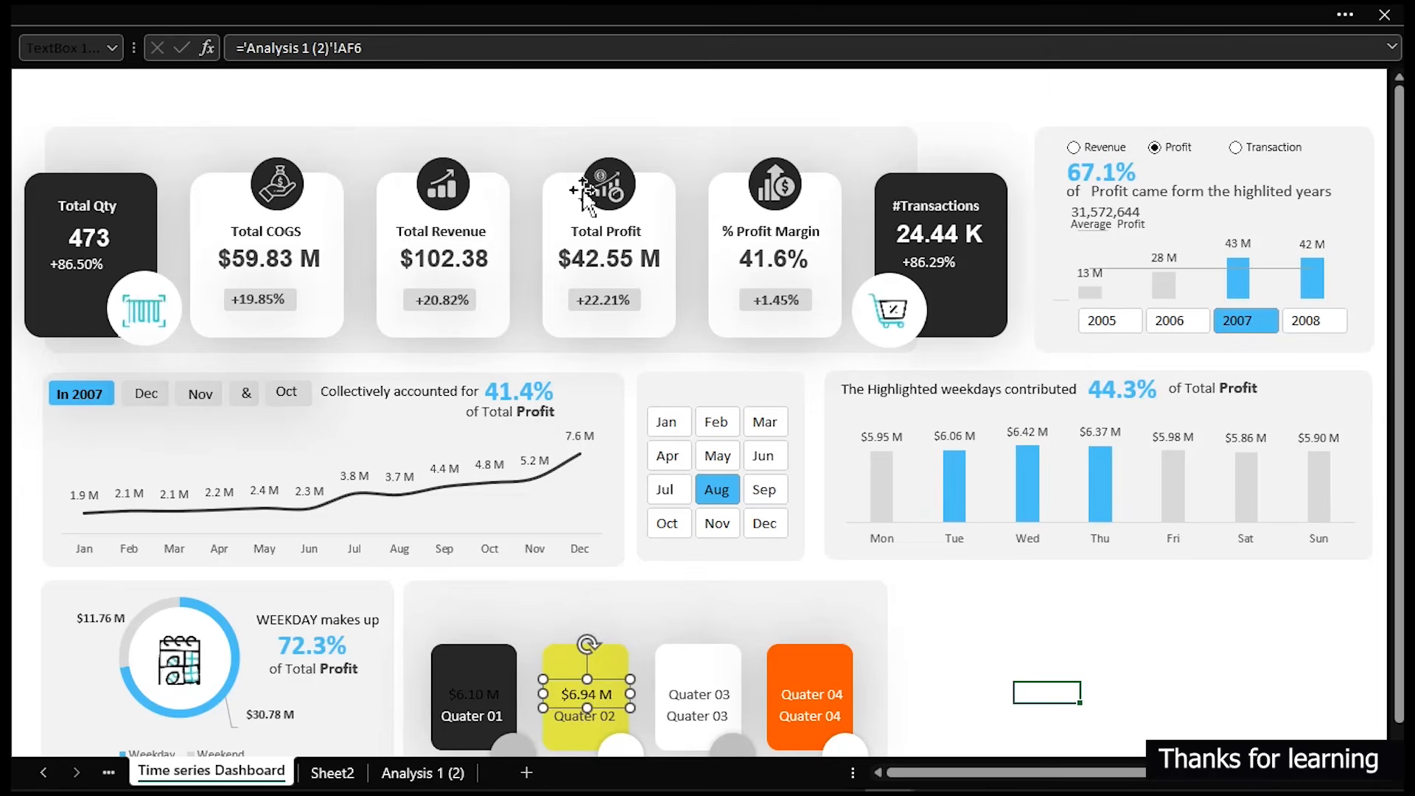
- Link the Quarter 03 card's upper label to cell AF7 on the Analysis 1 (2) sheet
click(712, 695)
drag(417, 46, 243, 34)
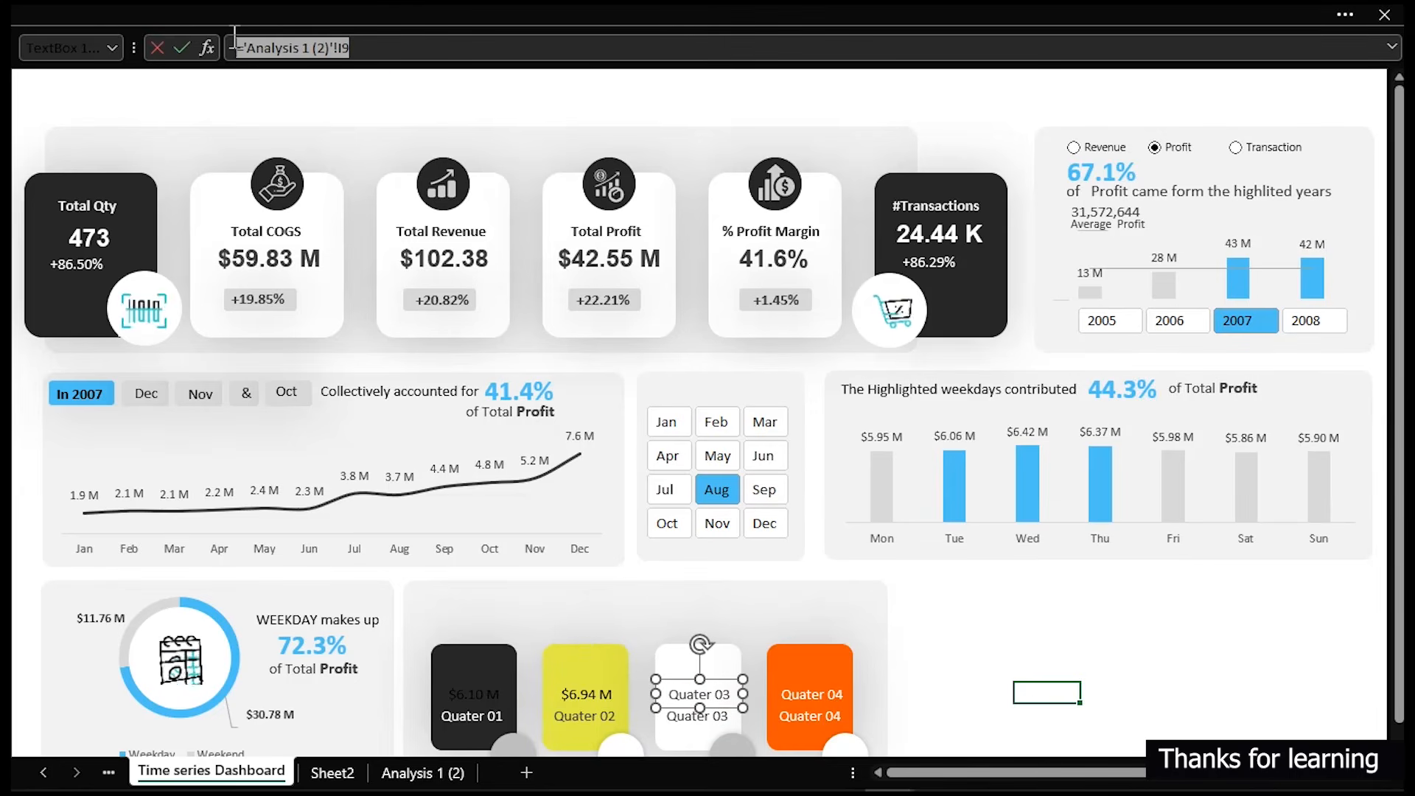
key(ctrl+v)
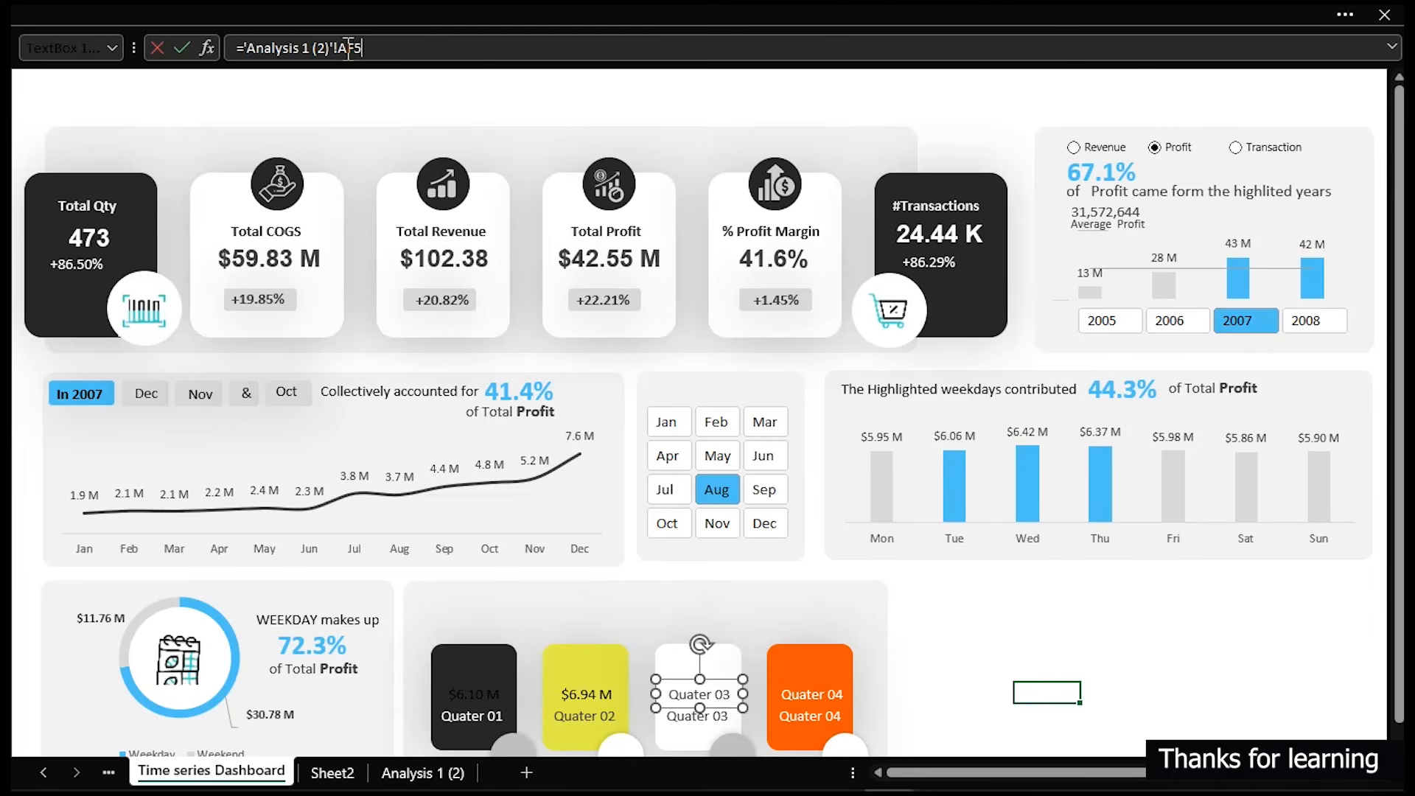
key(Return)
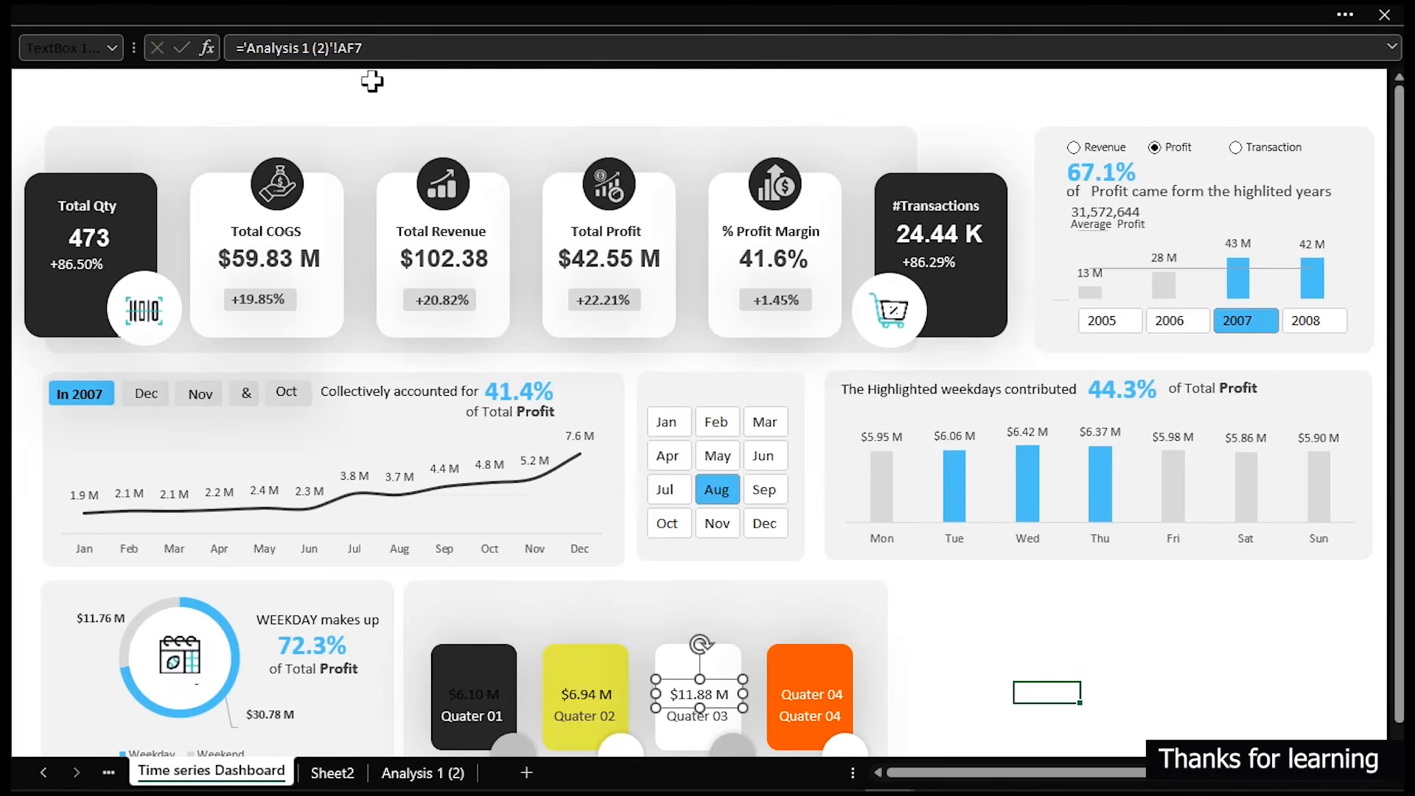
- Link the Quarter 04 card's upper label to cell AF8 on the Analysis 1 (2) sheet
click(825, 700)
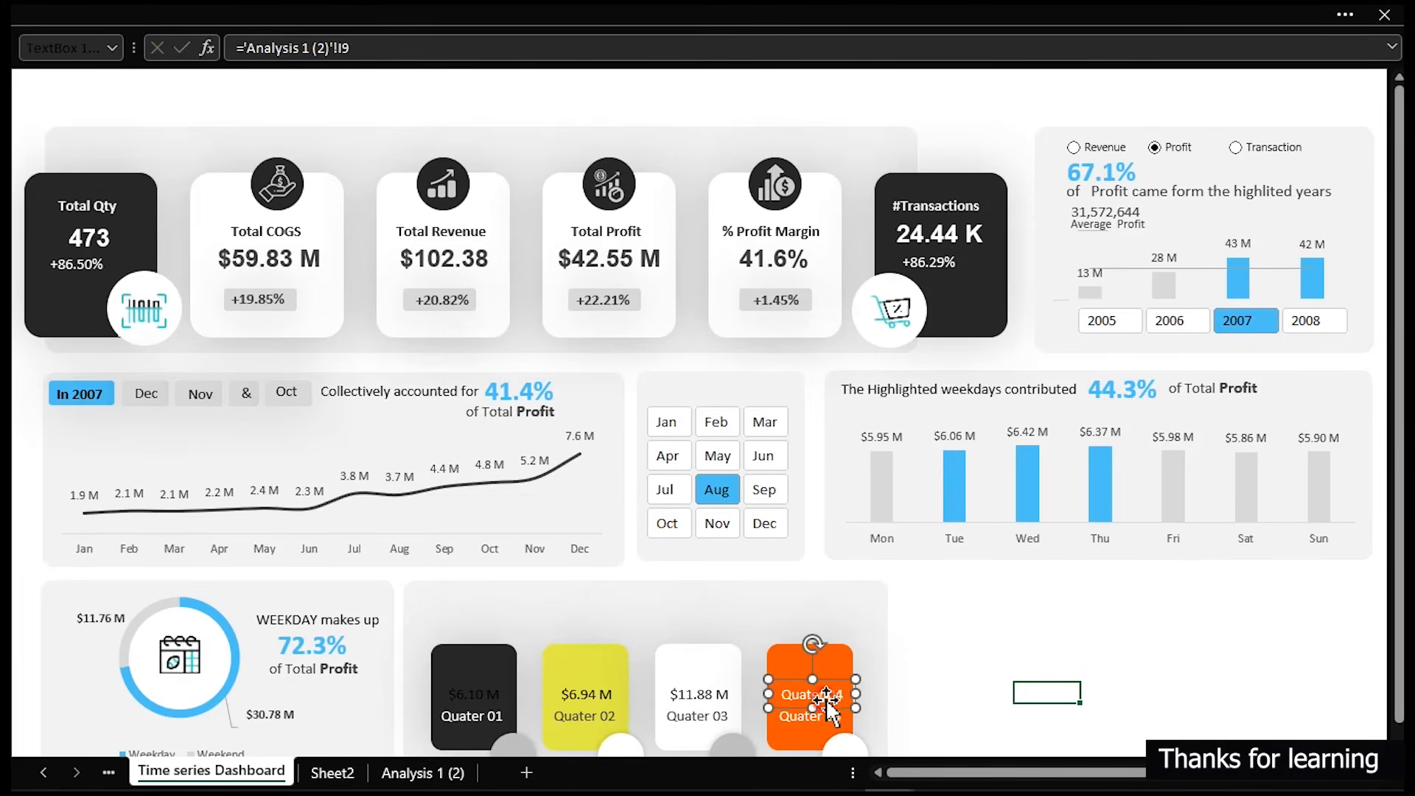
drag(405, 47, 146, 28)
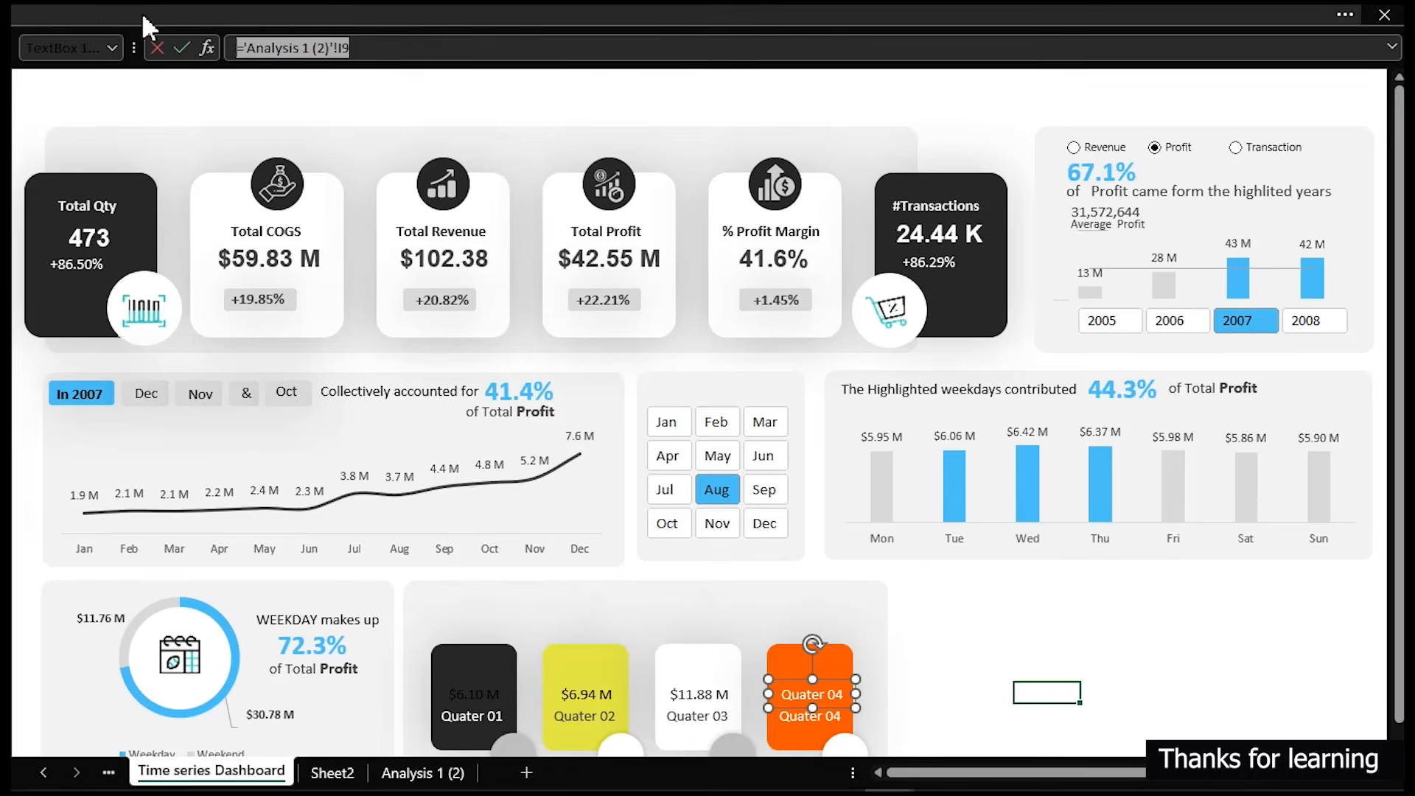
key(ctrl+v)
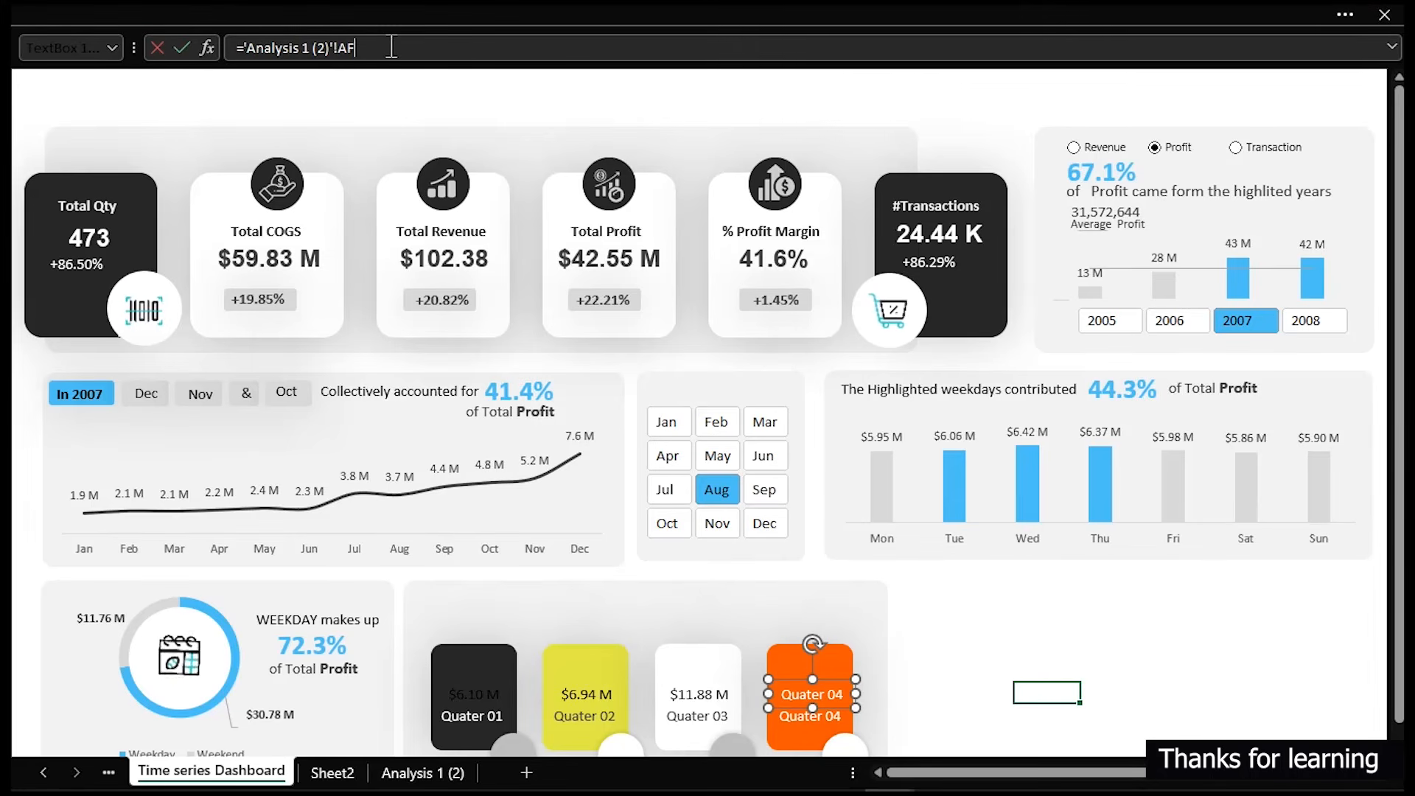
key(Return)
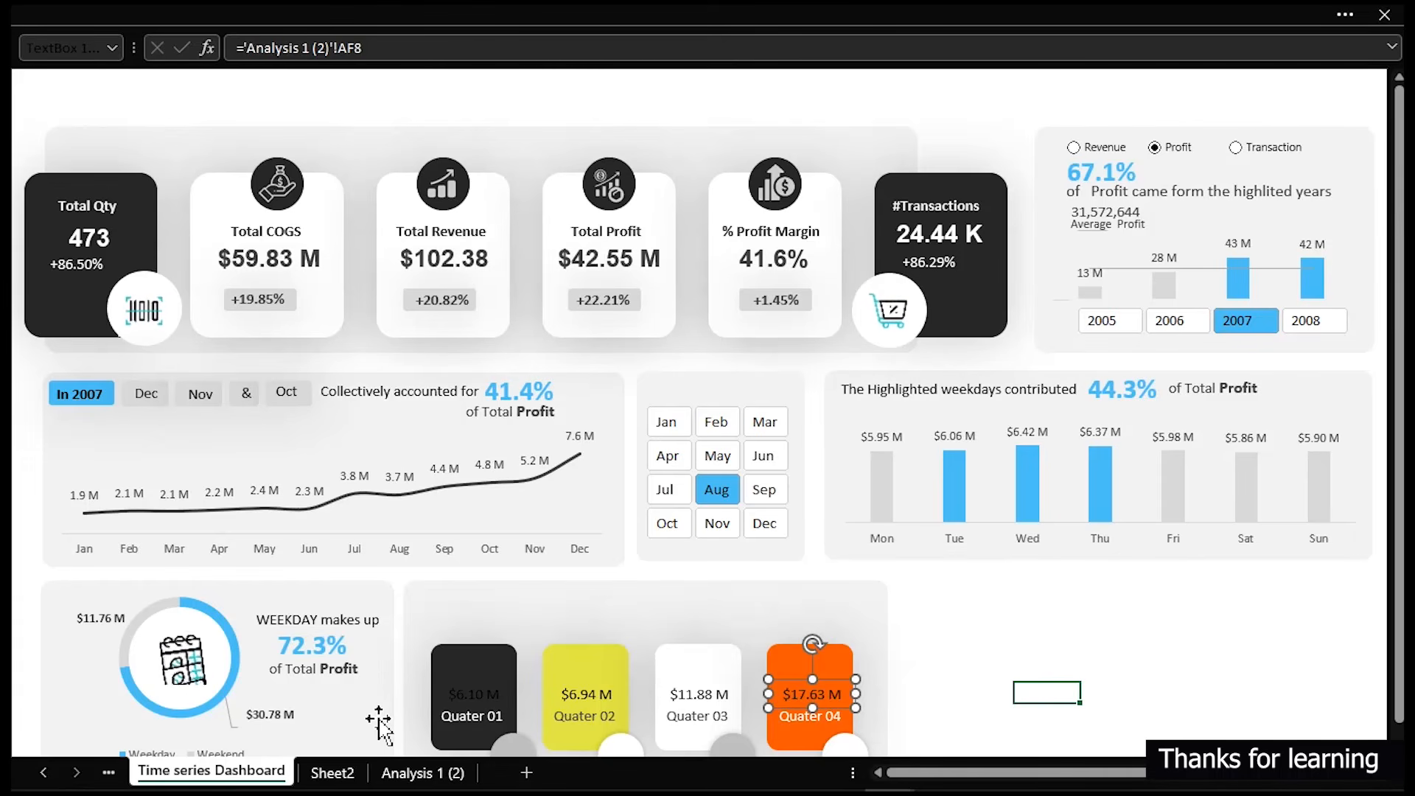
click(460, 700)
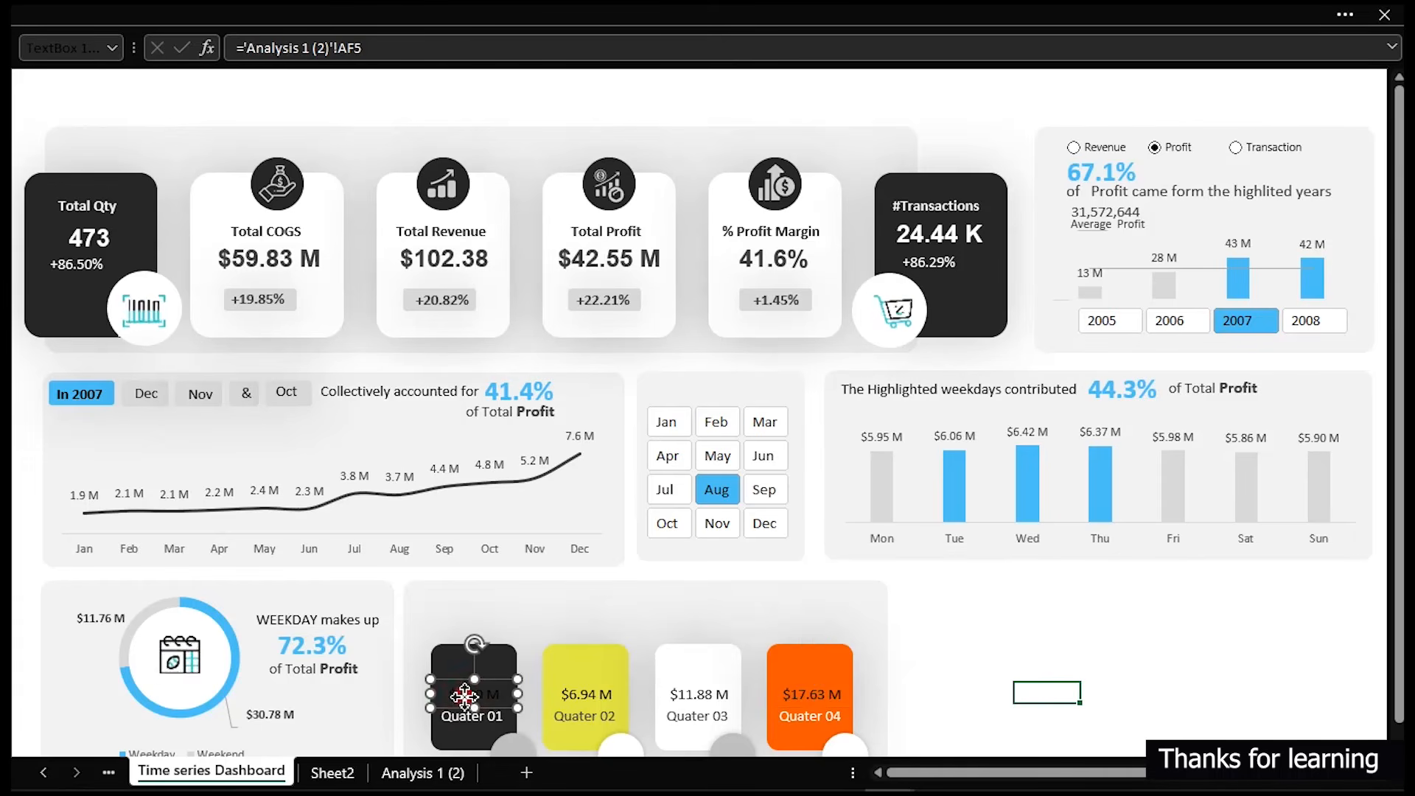
- Make the Quarter 01 card's value label bold and set its font size to 12
click(40, 17)
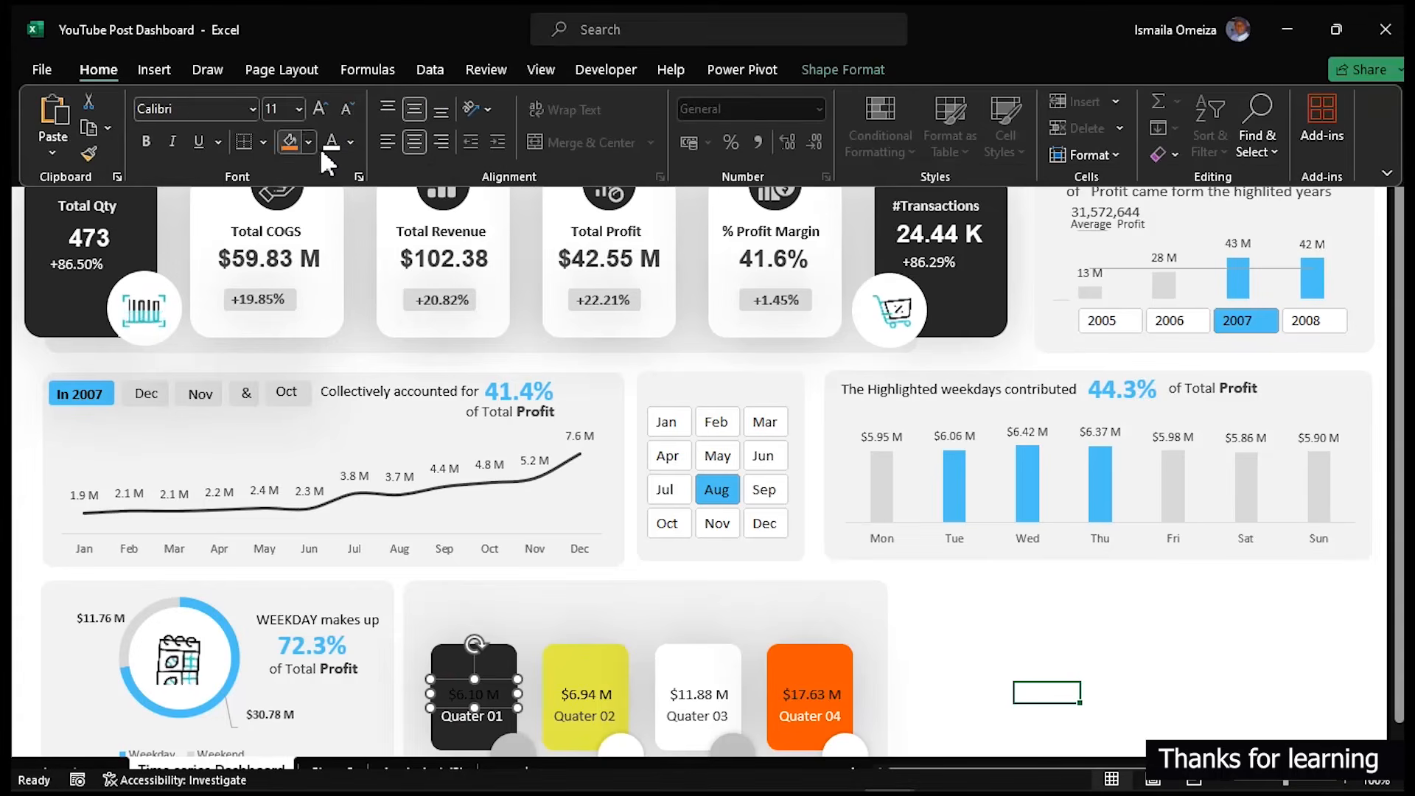
click(327, 106)
click(327, 107)
click(146, 141)
click(346, 109)
click(81, 145)
key(ctrl+shift+F1)
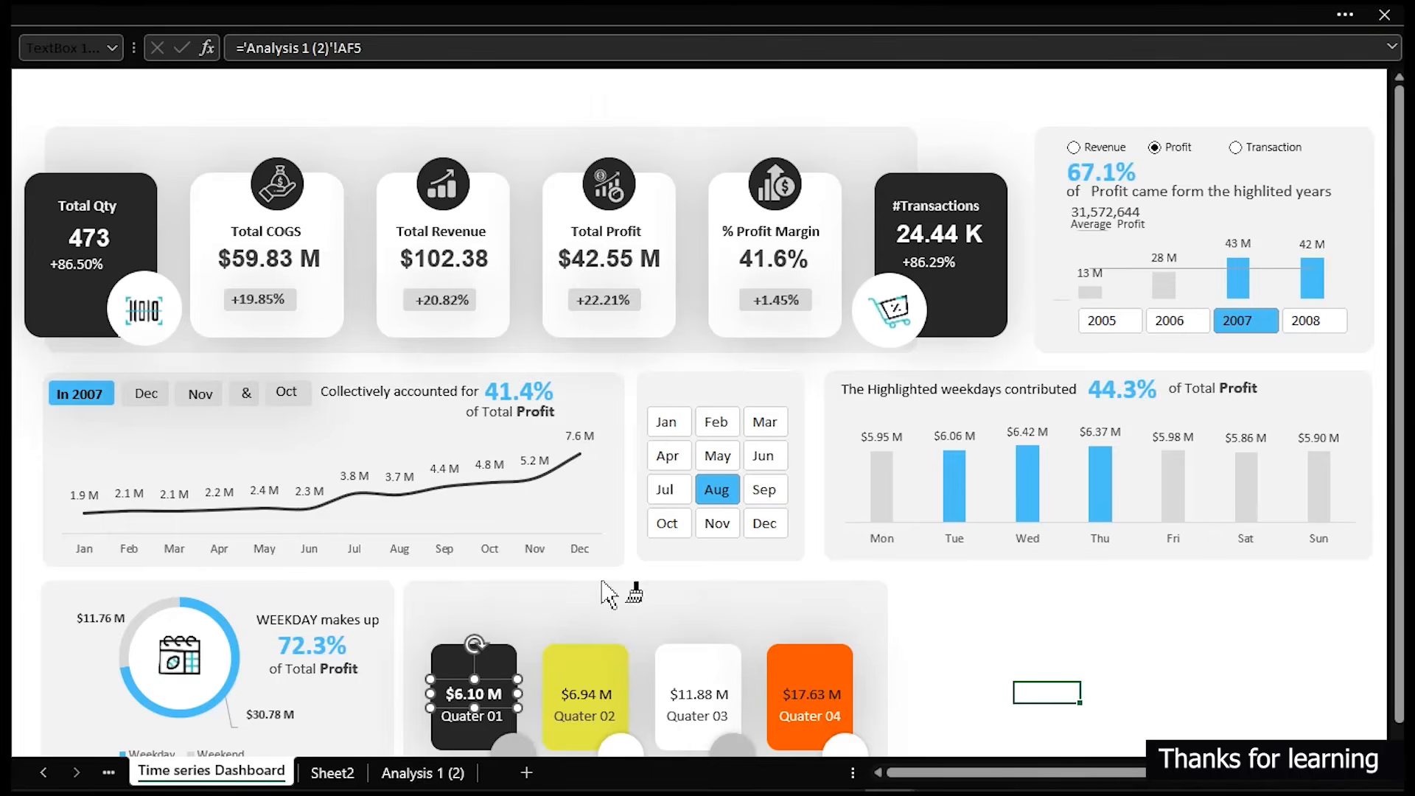
- Set the Quarter 02 and Quarter 03 value labels' font colour to dark grey
click(595, 700)
click(698, 696)
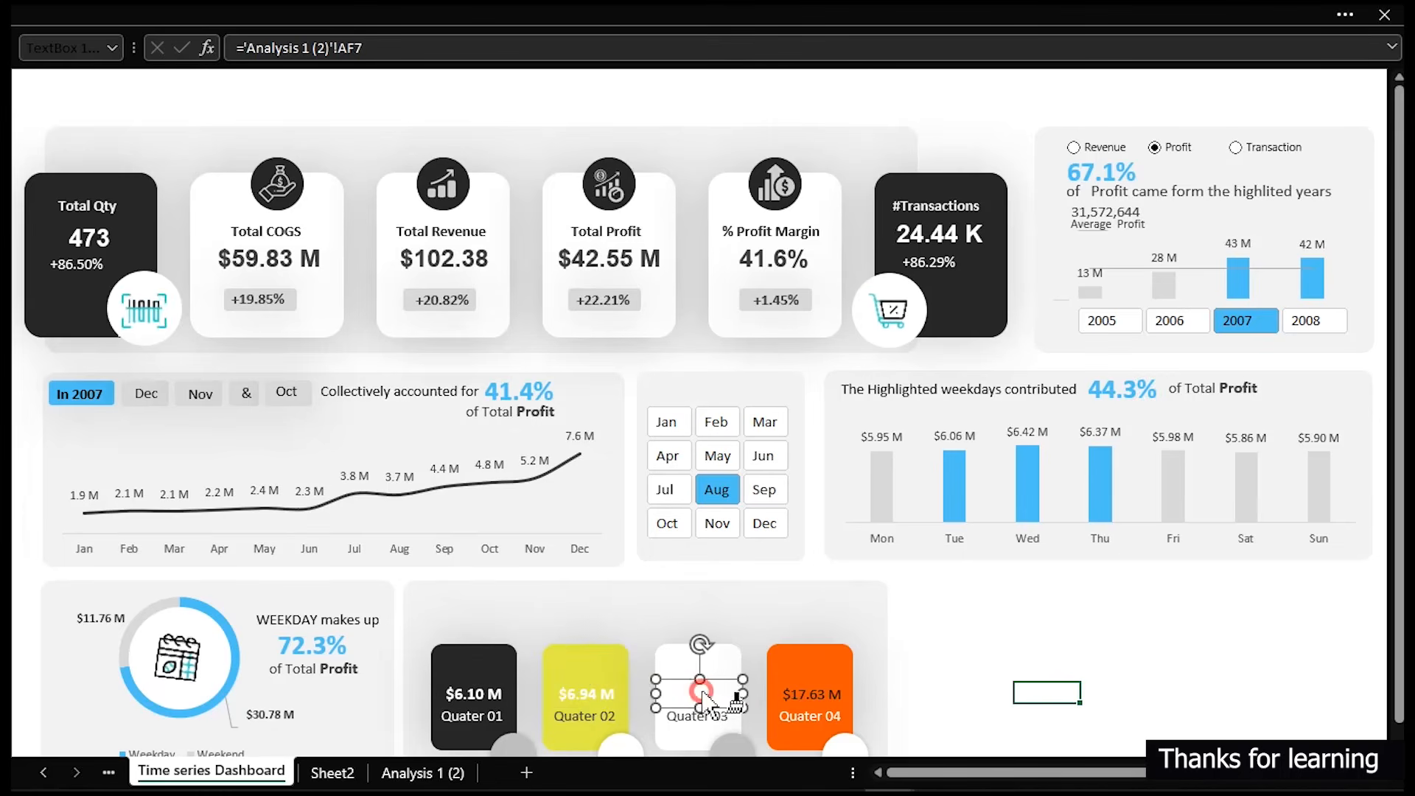
click(807, 696)
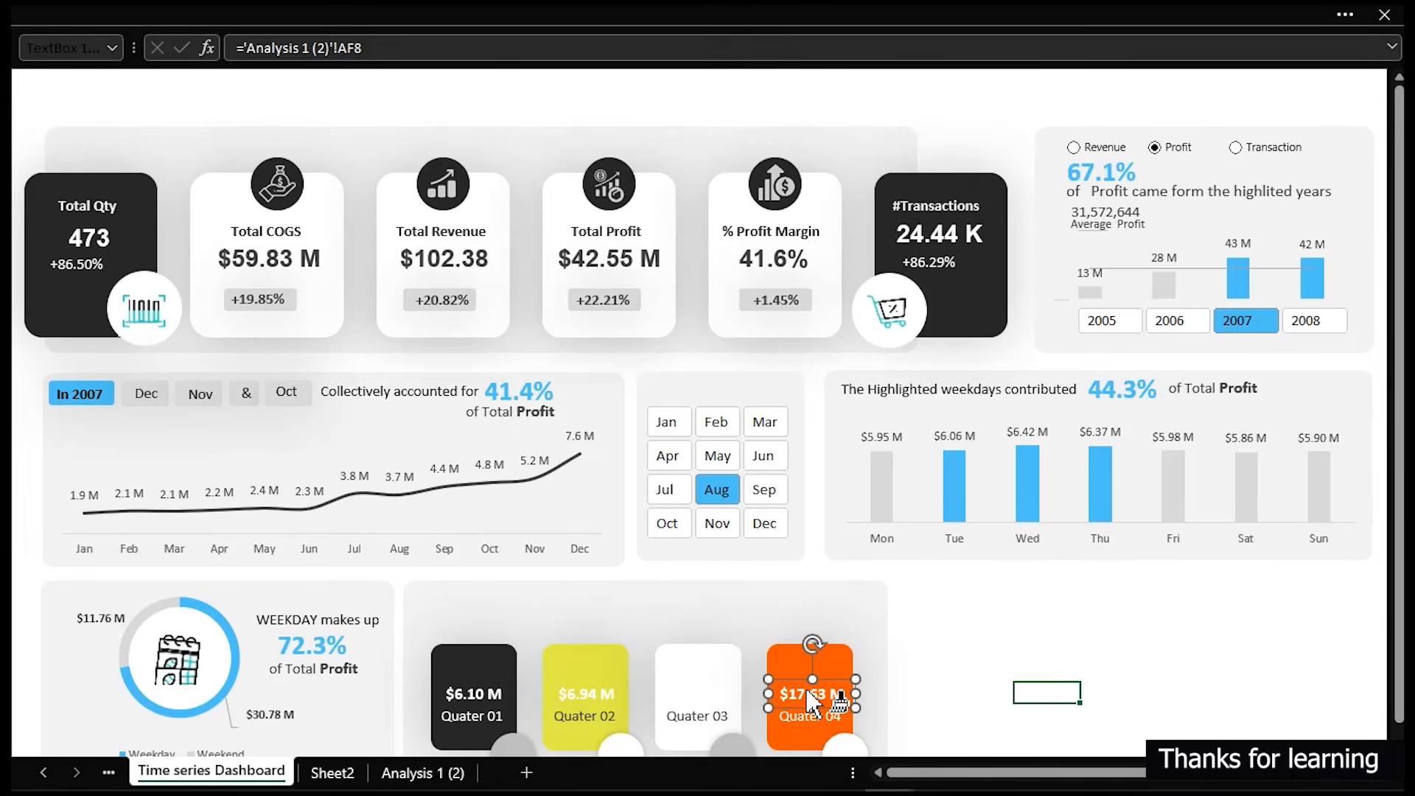
click(697, 701)
ctrl+click(601, 700)
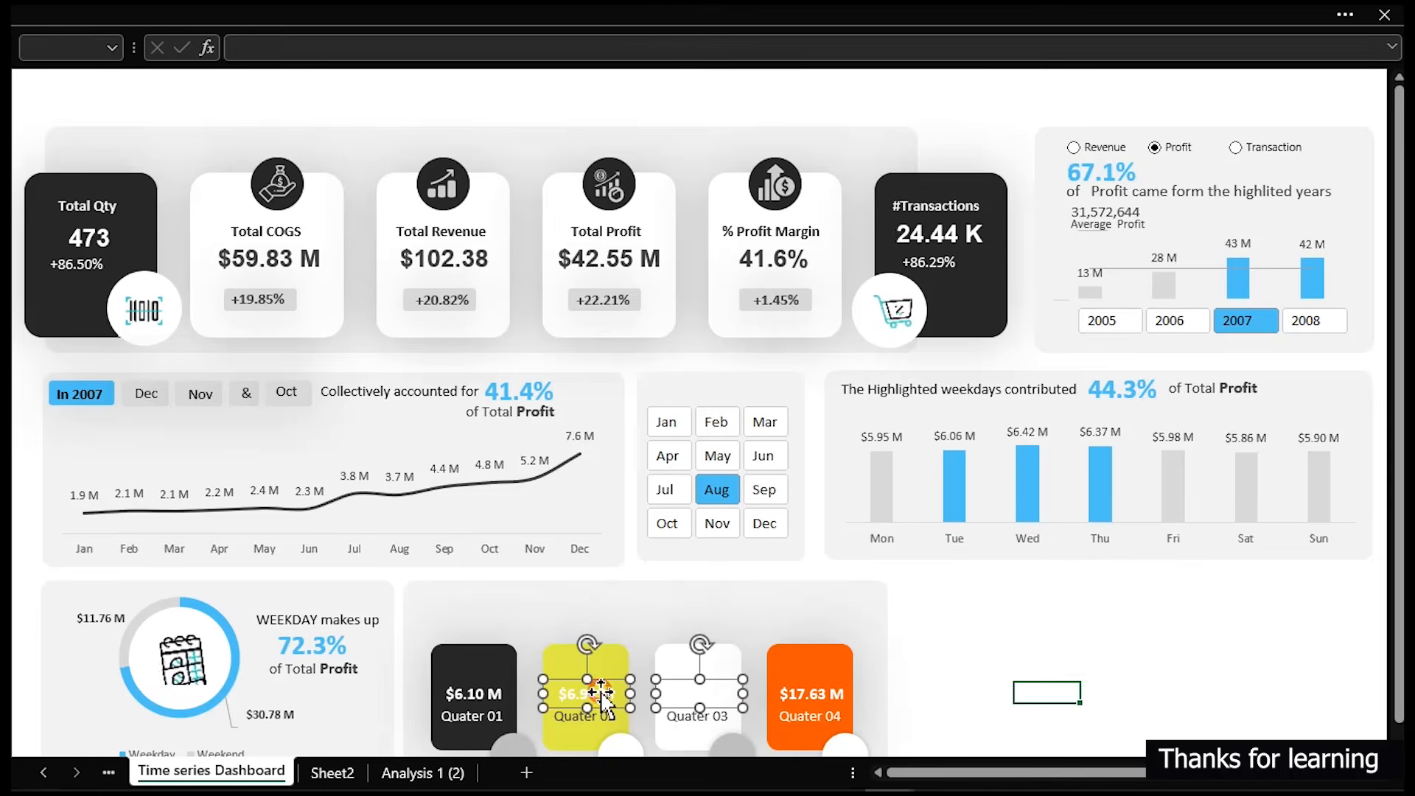
click(143, 14)
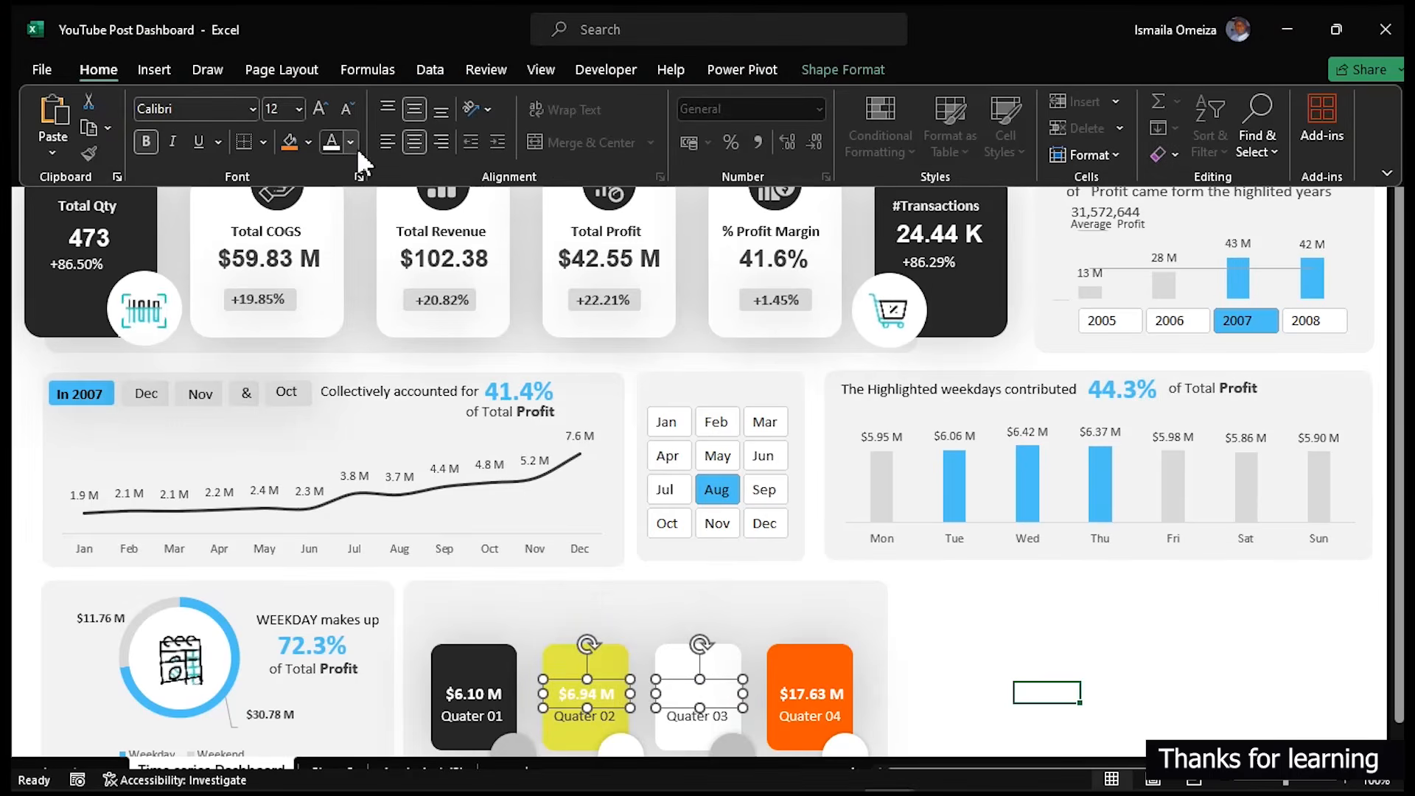
click(355, 144)
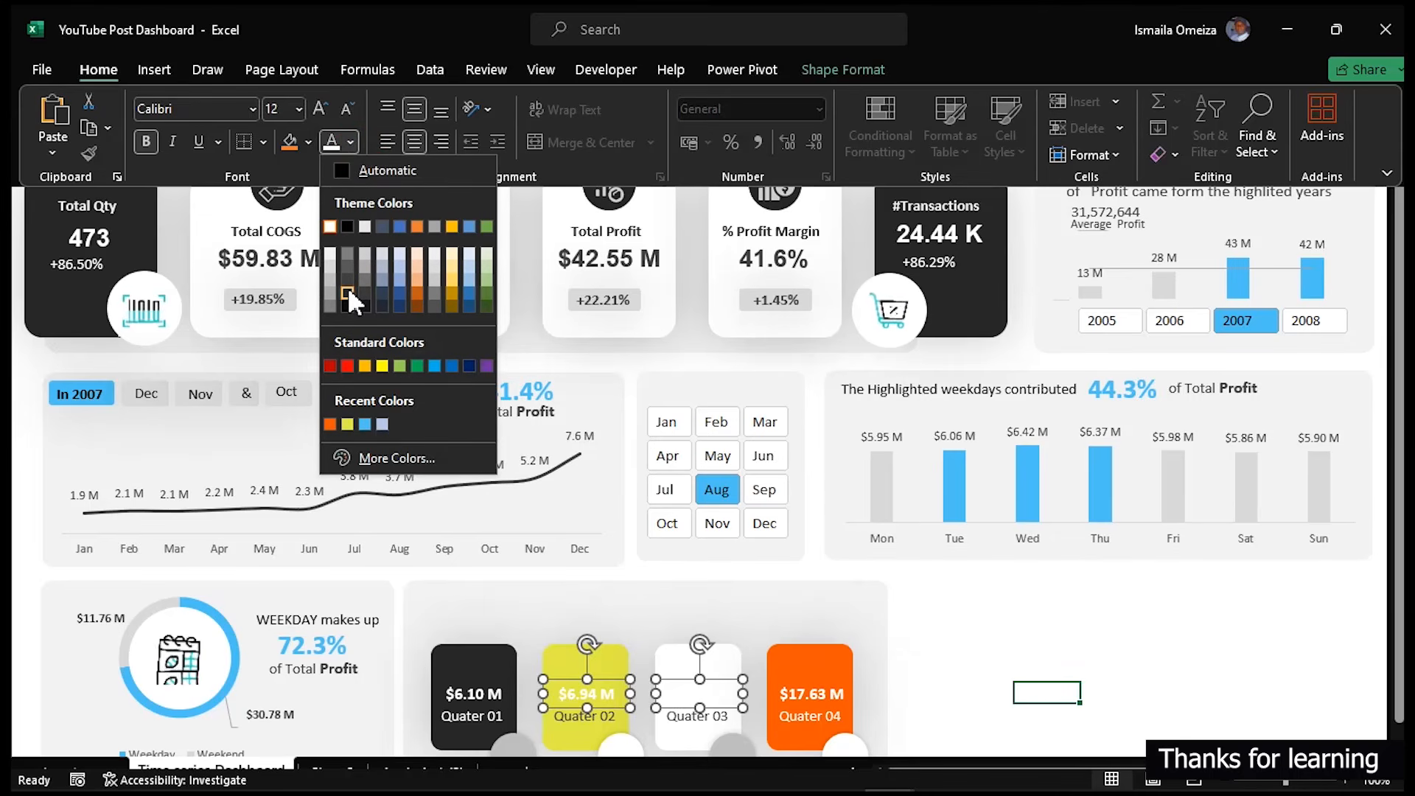
click(348, 292)
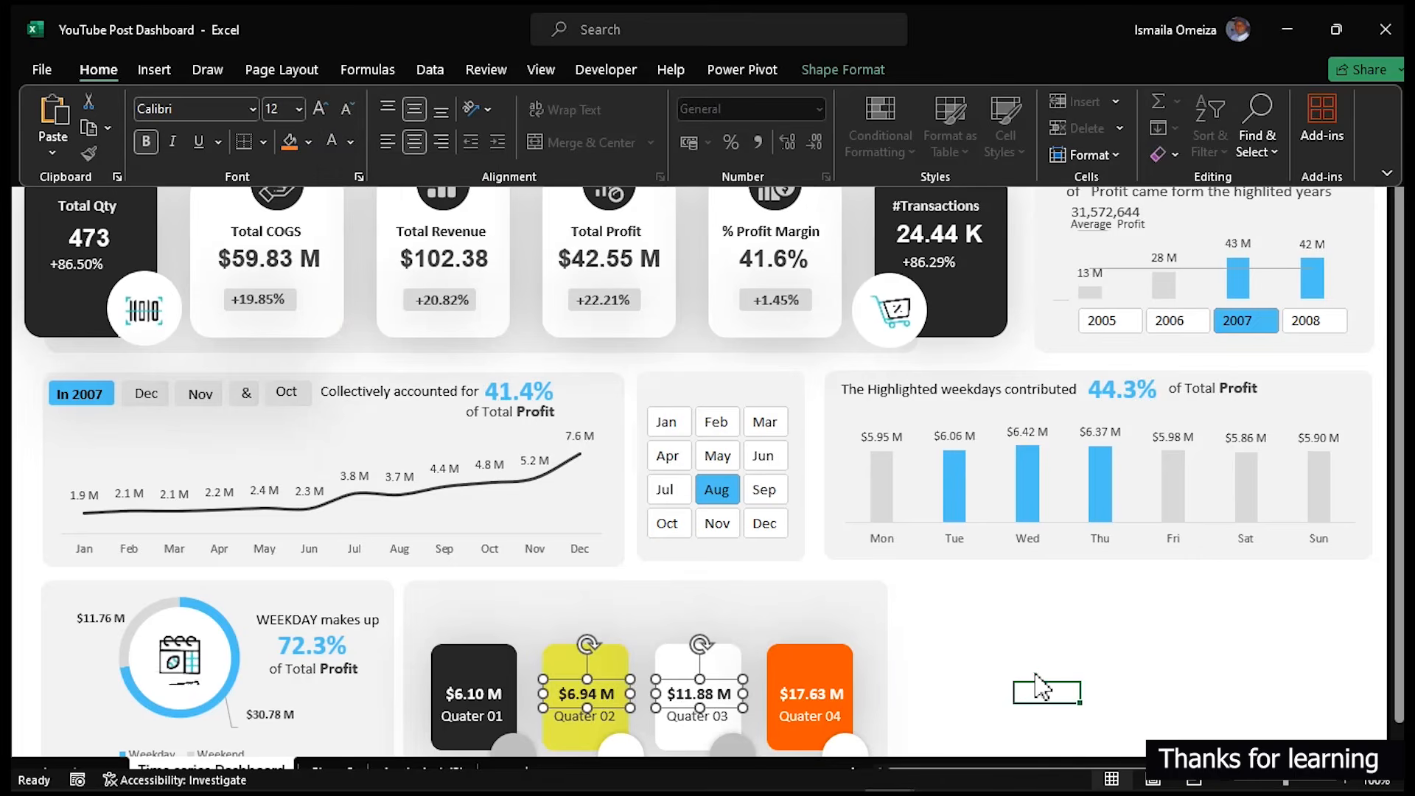
- Duplicate the Quarter 01 value label onto the card's circle and link it to cell AG5 on the Analysis 1 (2) sheet
click(1030, 674)
click(1034, 653)
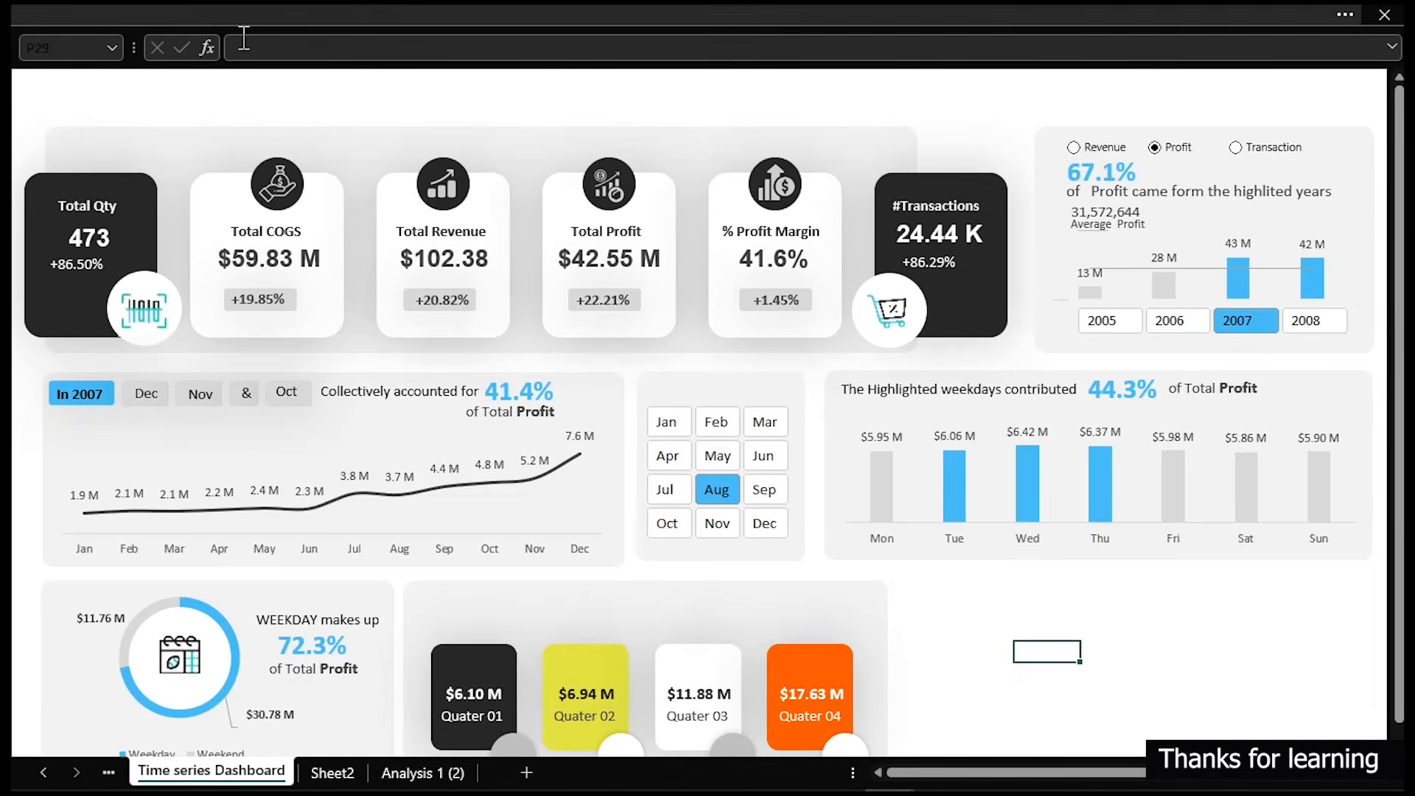
scroll(600, 417, down, 1)
click(475, 631)
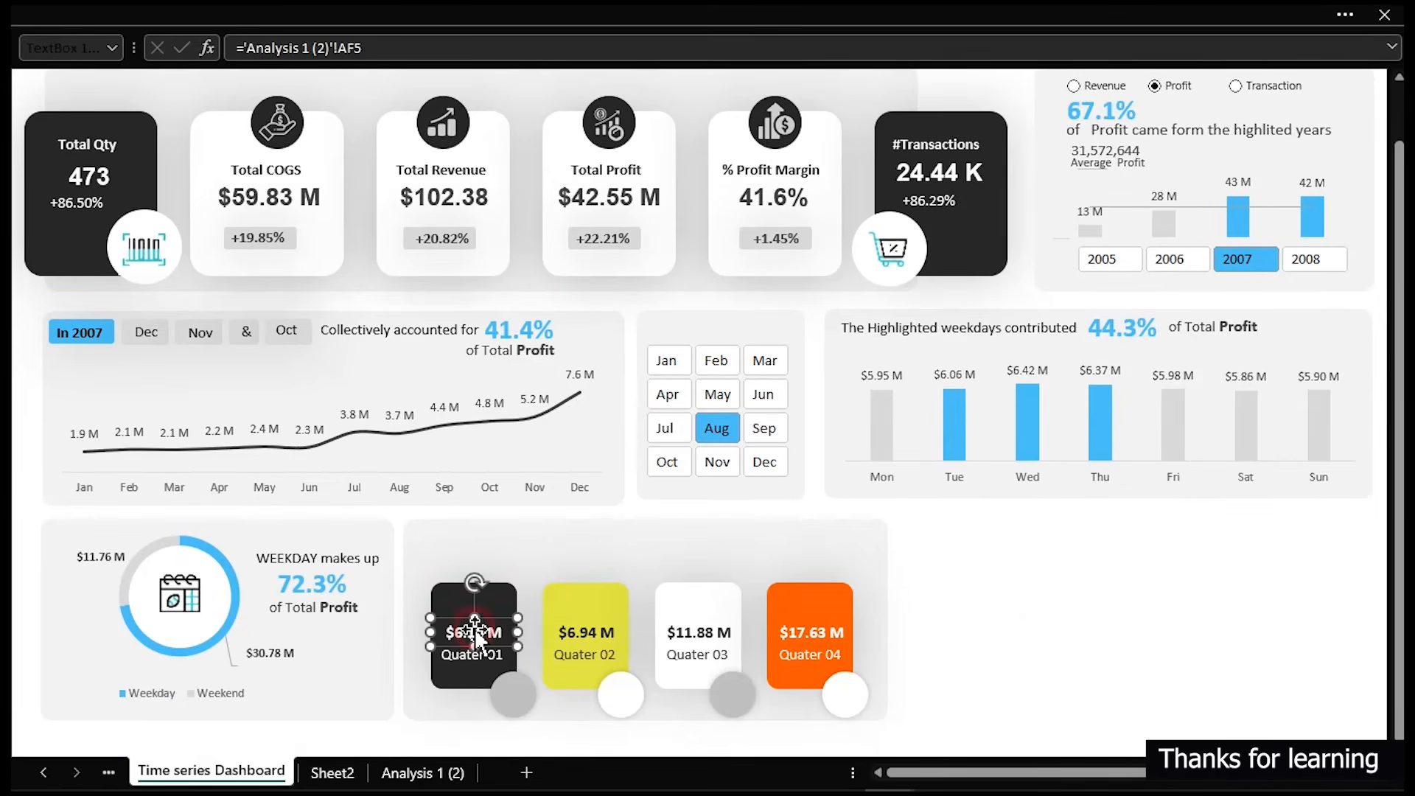
drag(475, 628, 515, 703)
click(403, 44)
drag(362, 52, 249, 64)
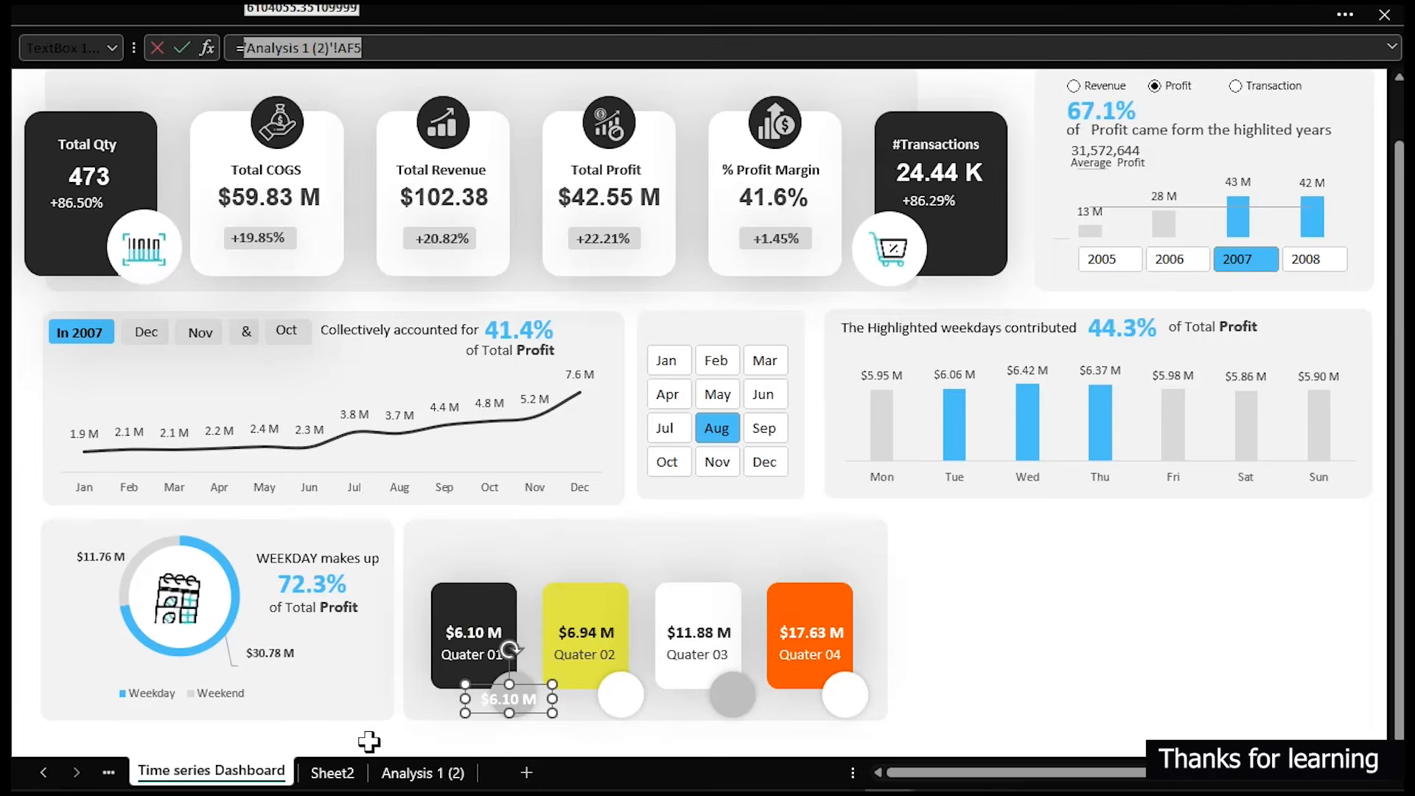
click(401, 771)
click(727, 241)
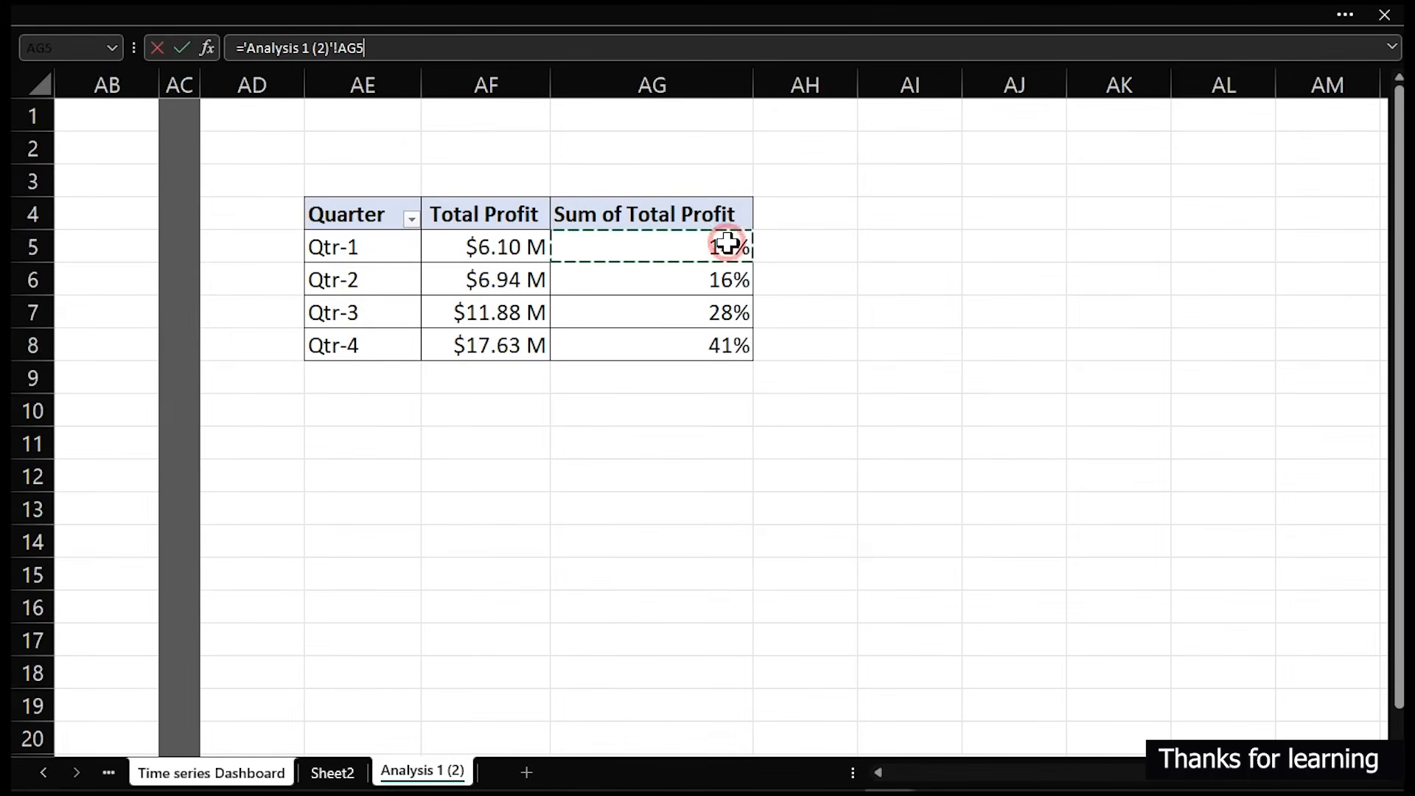
key(Return)
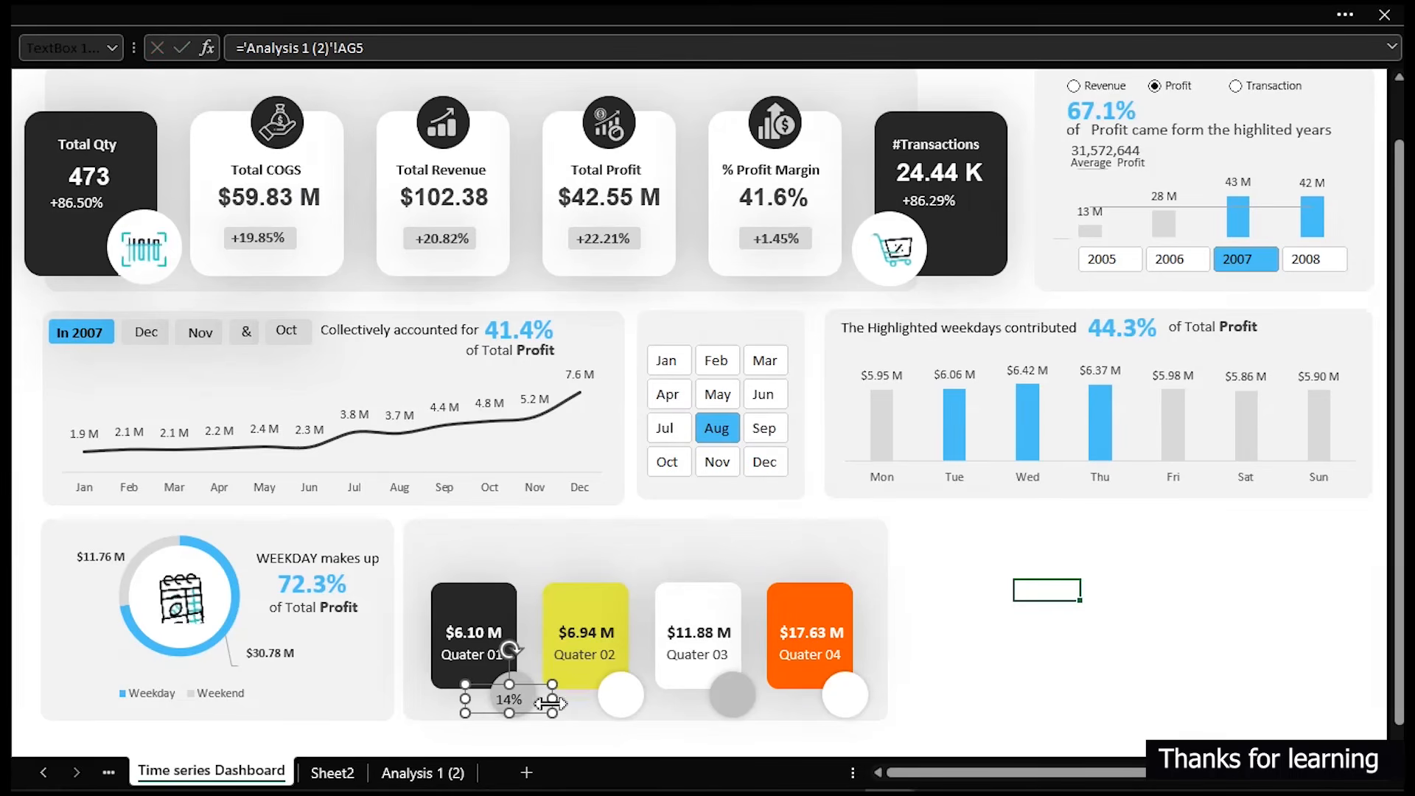
- Narrow the new percentage label to fit the circle and set its font colour to dark grey
drag(552, 698, 524, 700)
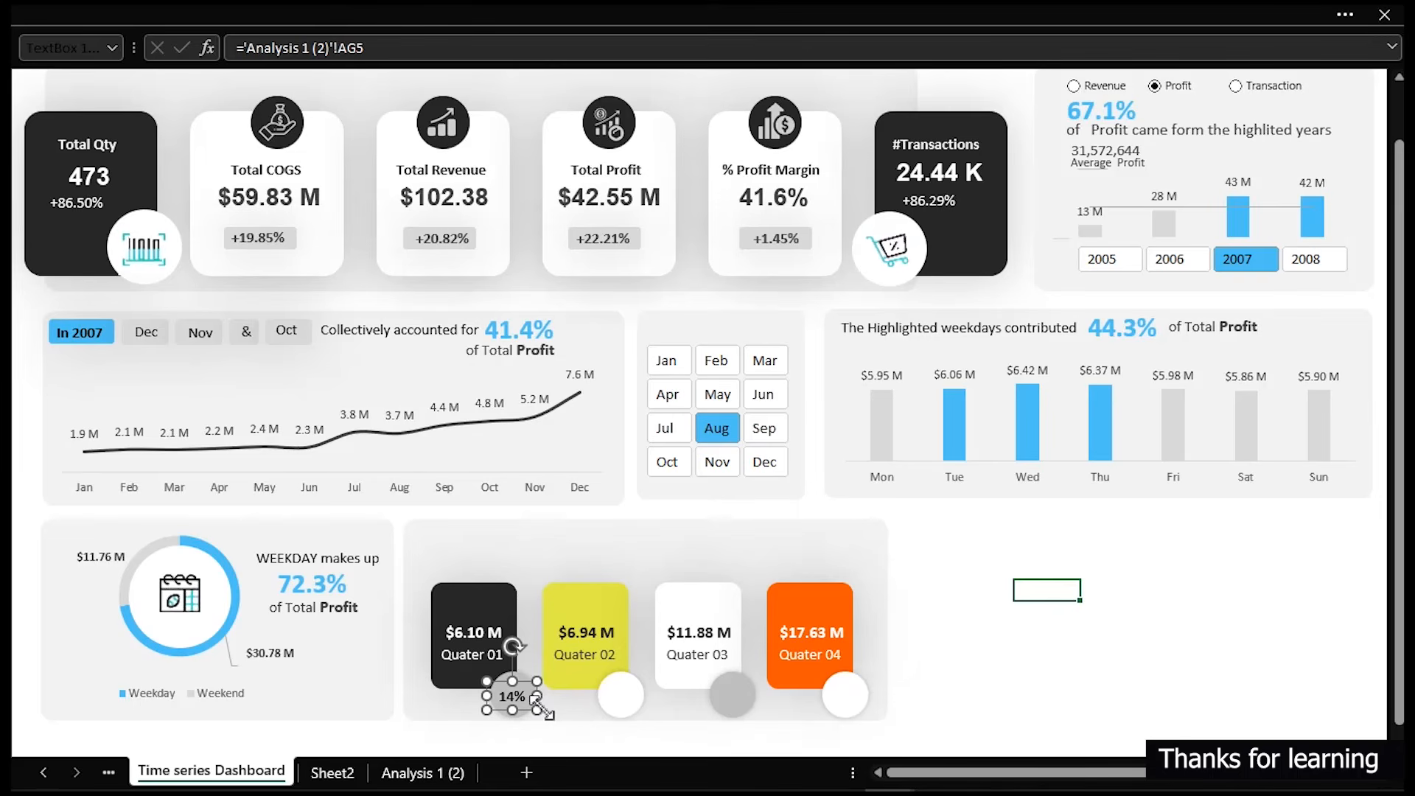
click(175, 5)
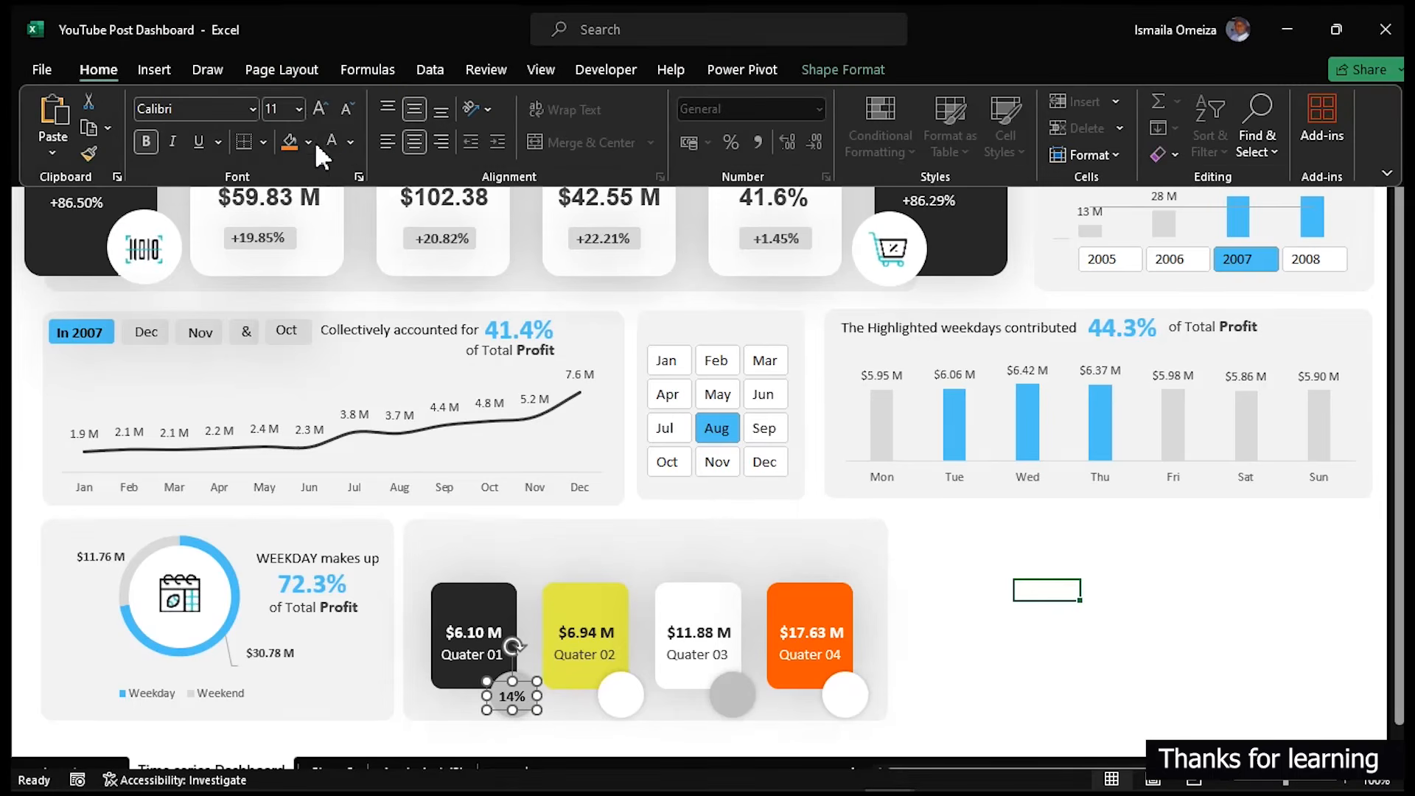
click(352, 141)
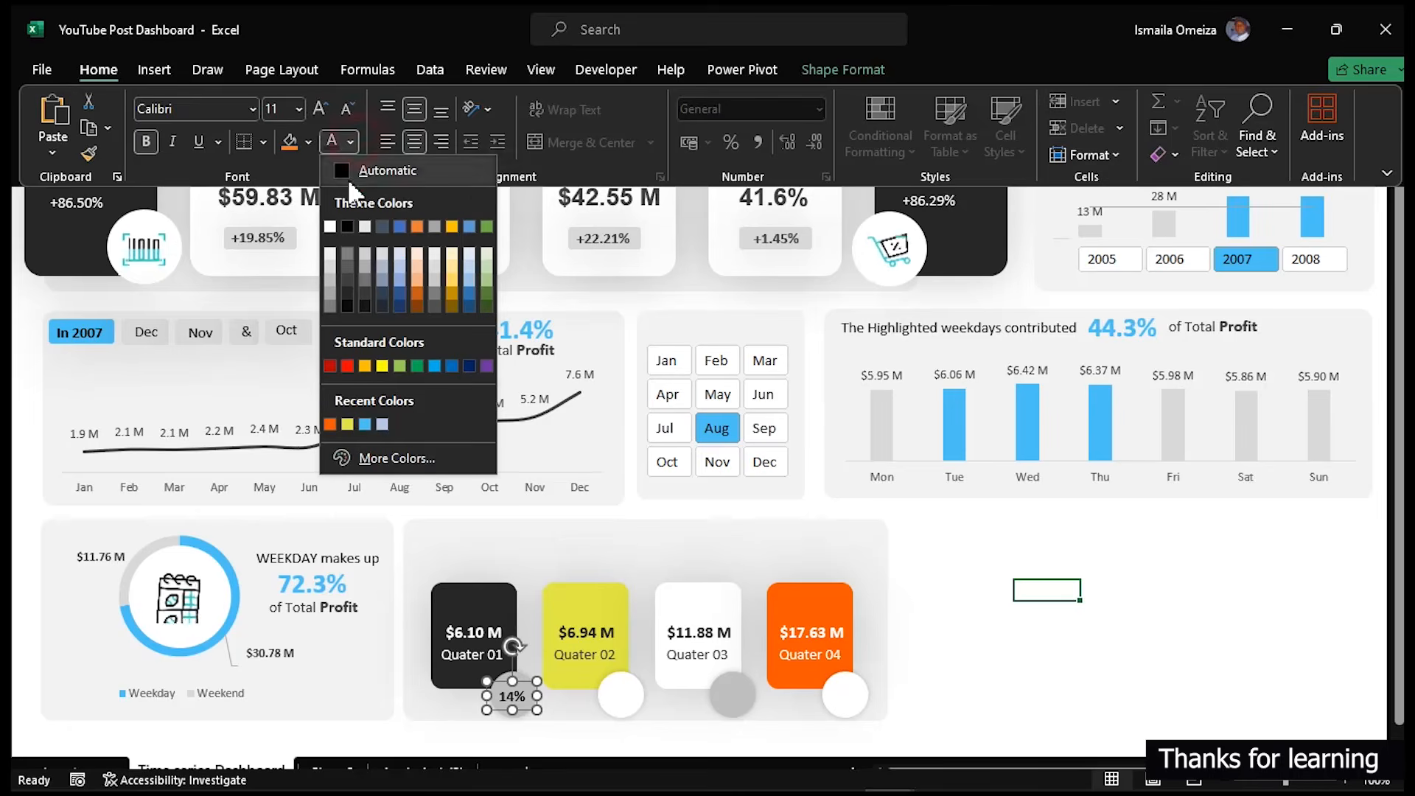
click(347, 280)
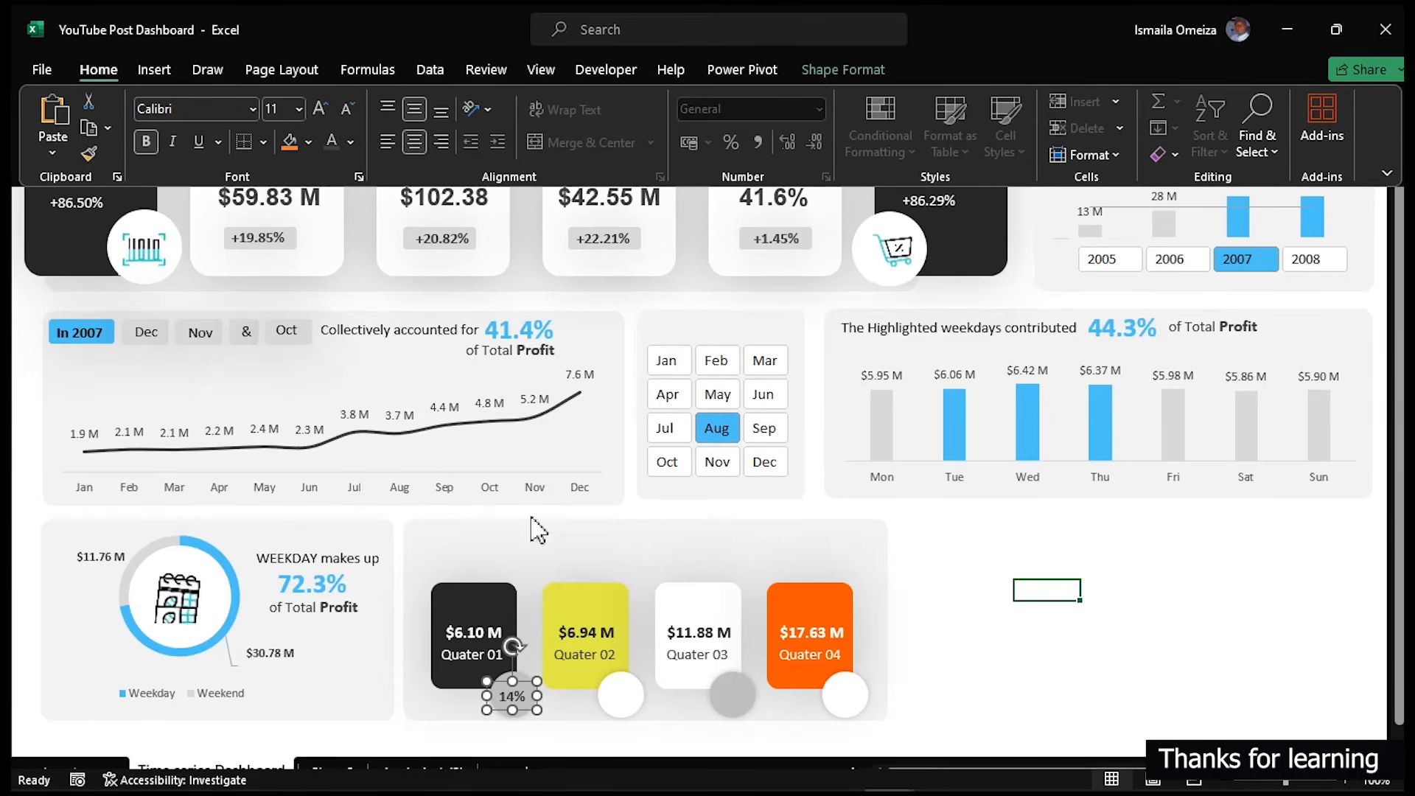
- Copy the percentage label onto the Quarter 02 circle and link it to cell AG6
click(520, 695)
drag(521, 695, 625, 684)
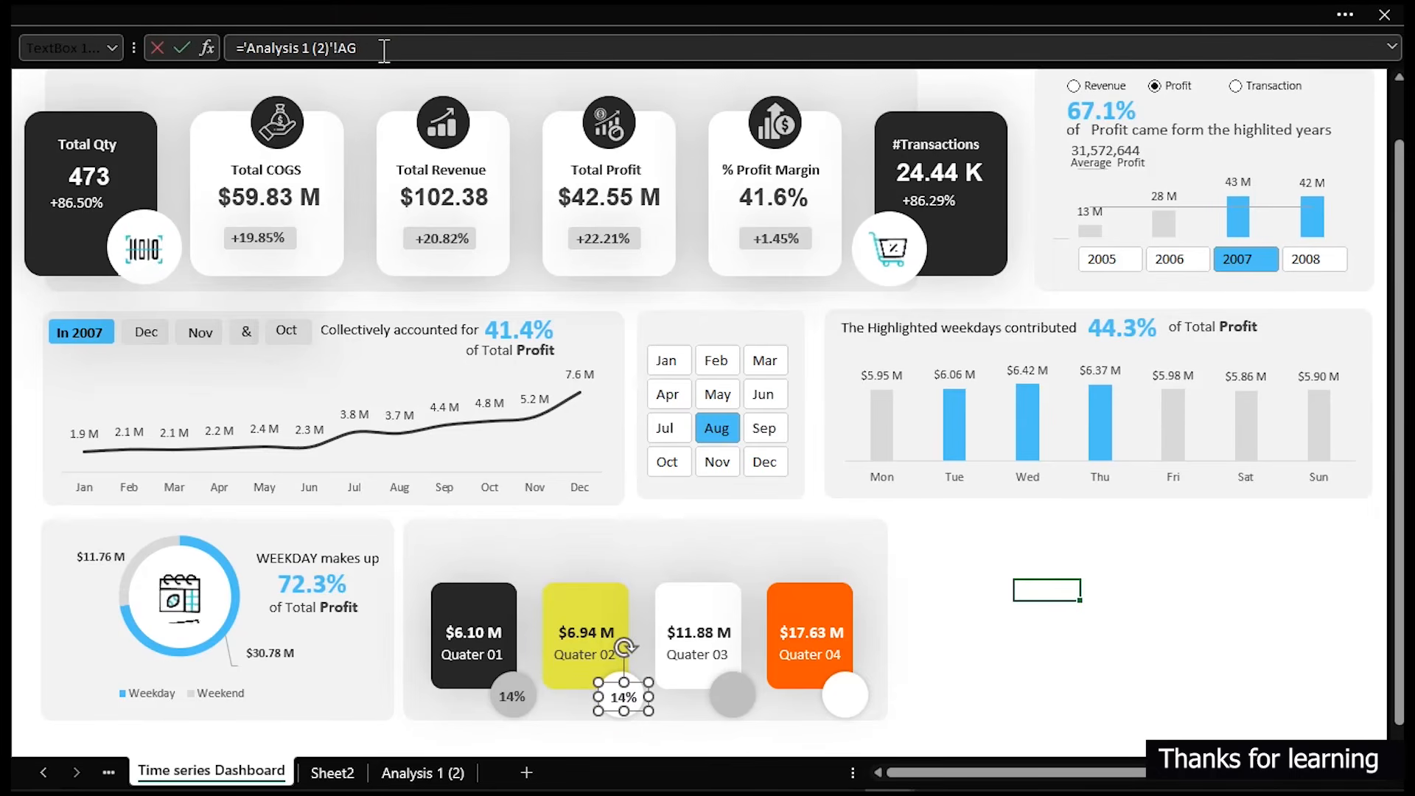
key(Return)
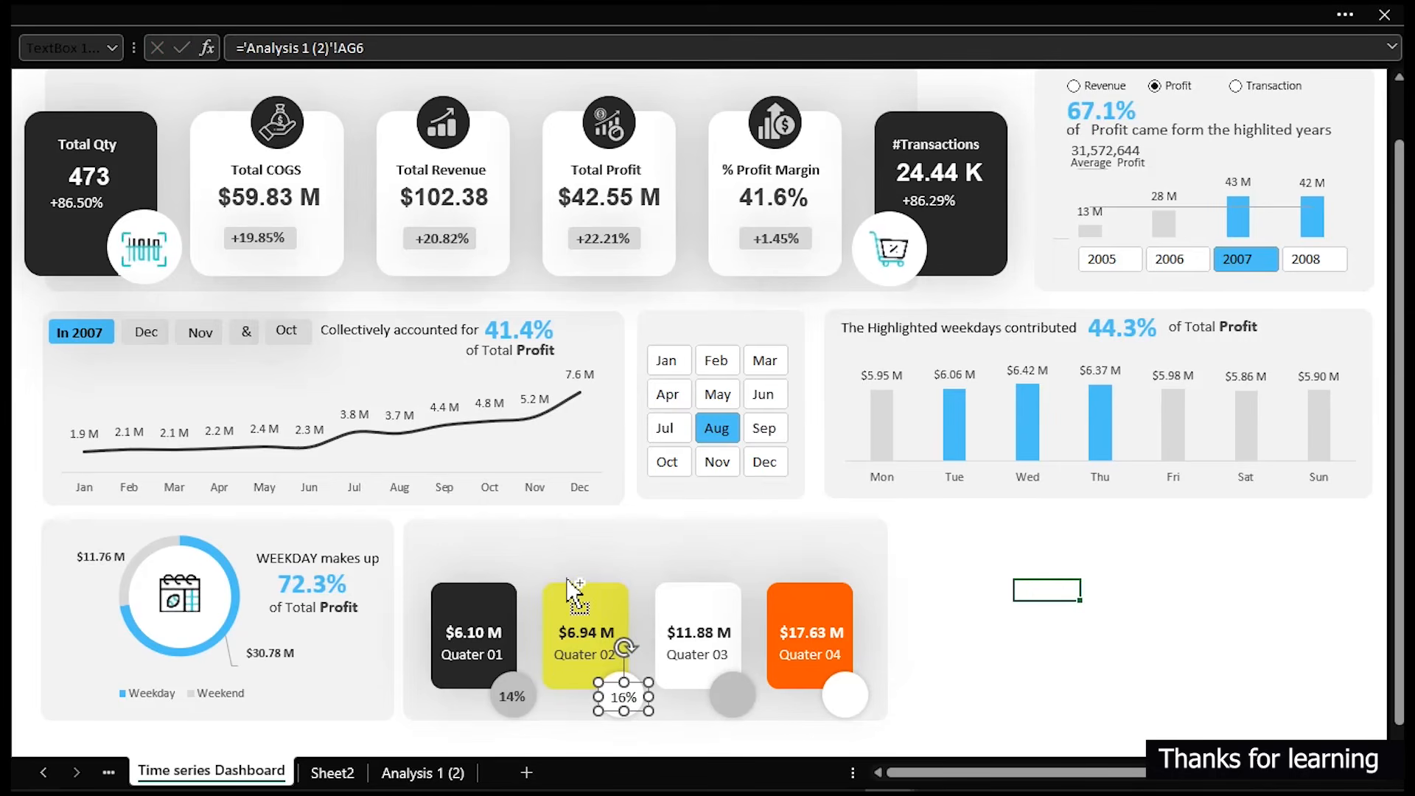
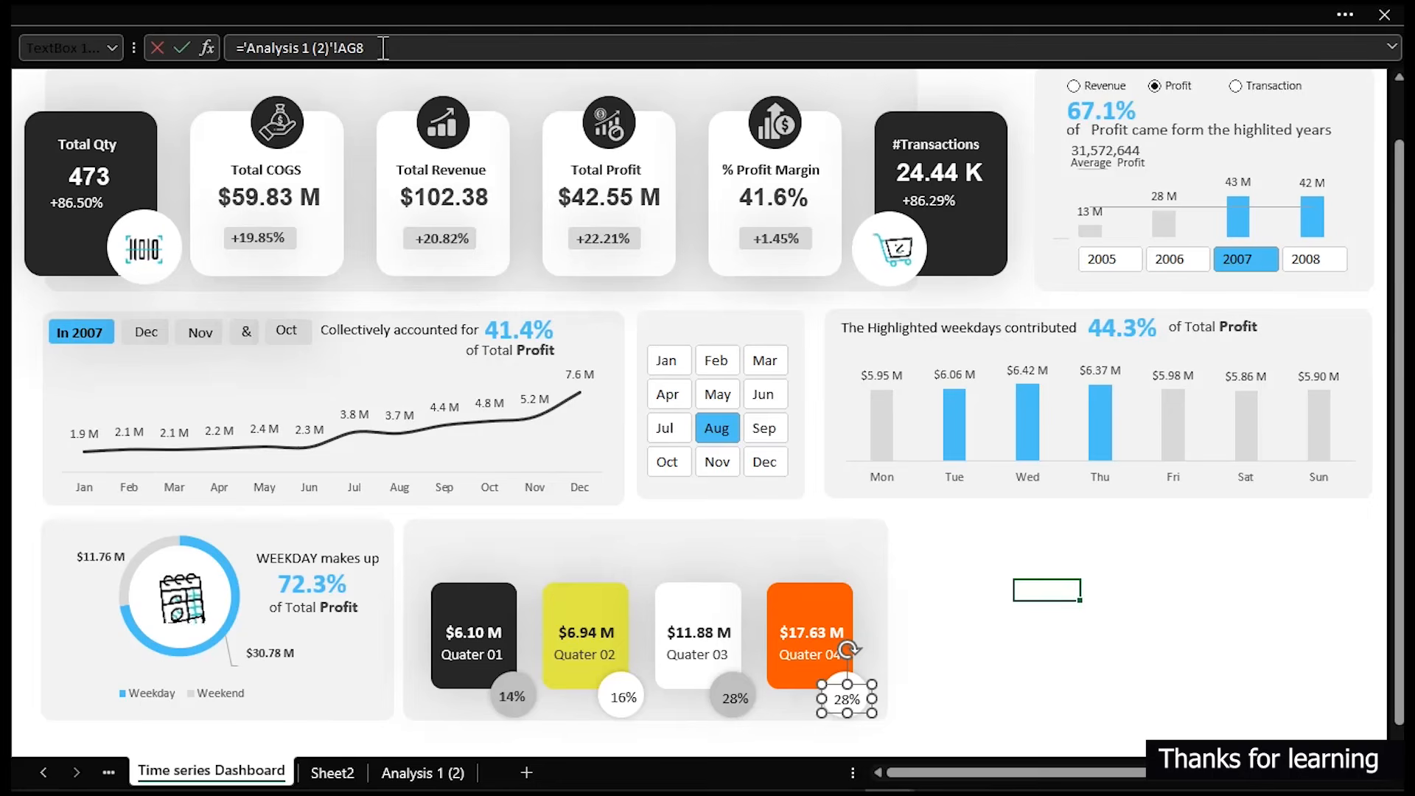
- Nudge the Quarter 04 percentage label slightly to centre it on the card's circle
click(737, 696)
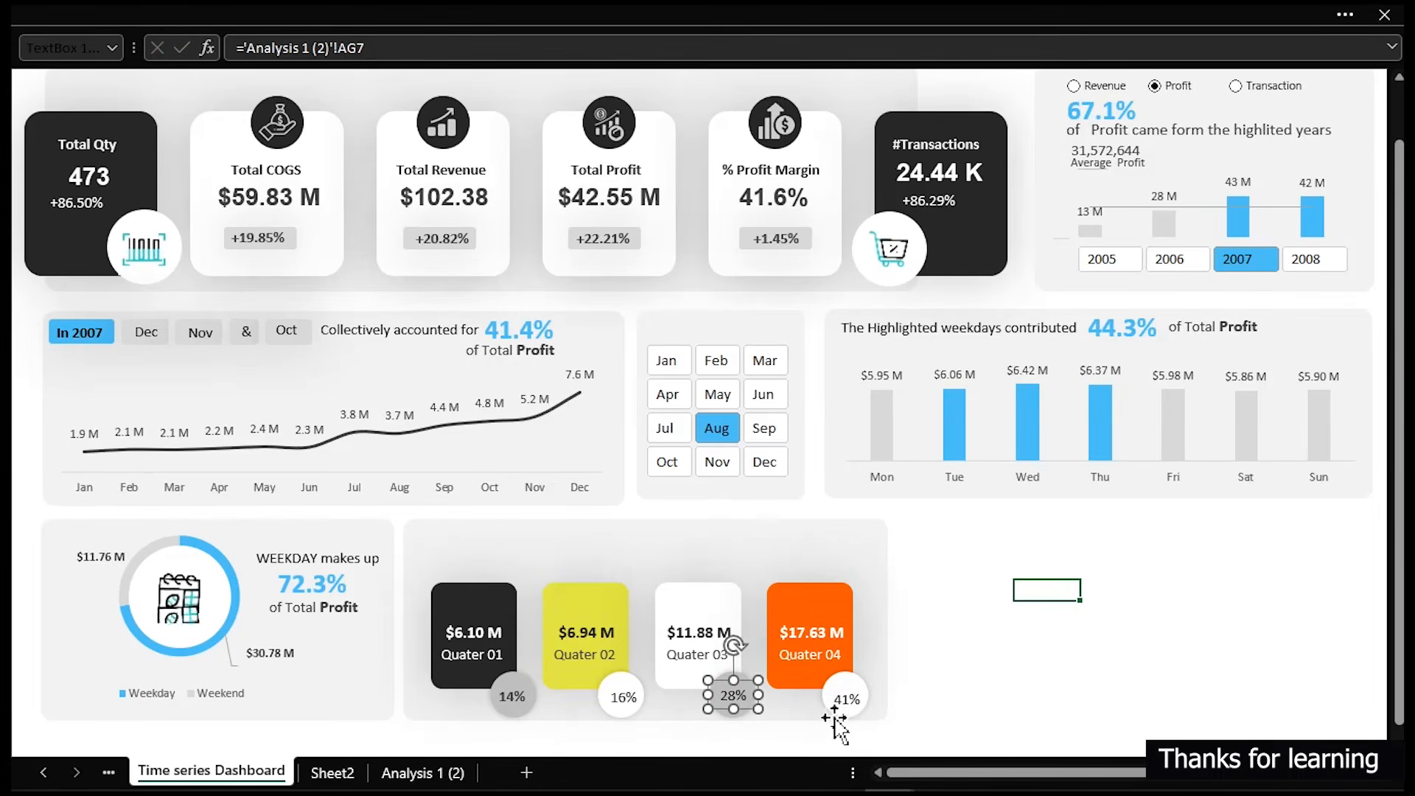
click(846, 698)
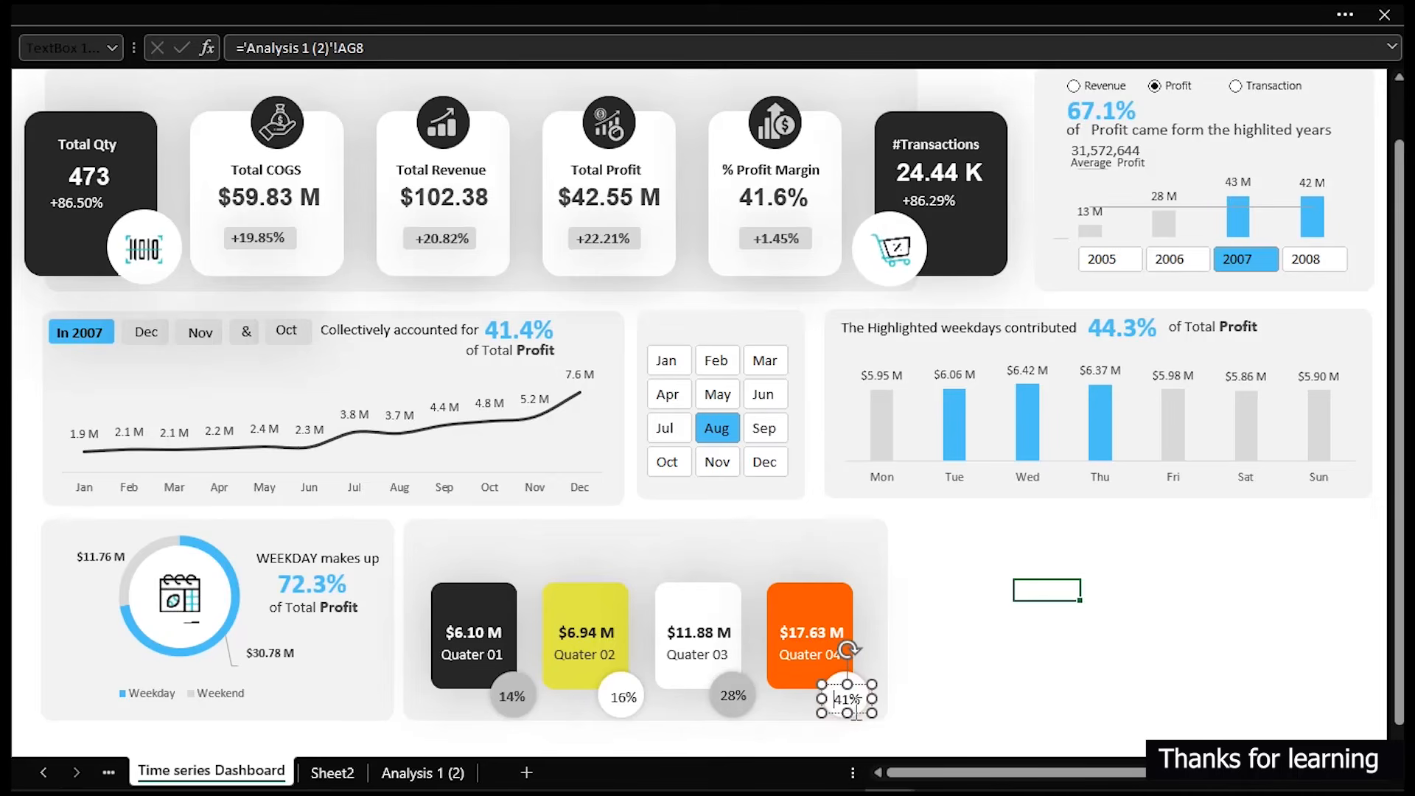
click(861, 712)
drag(860, 712, 863, 707)
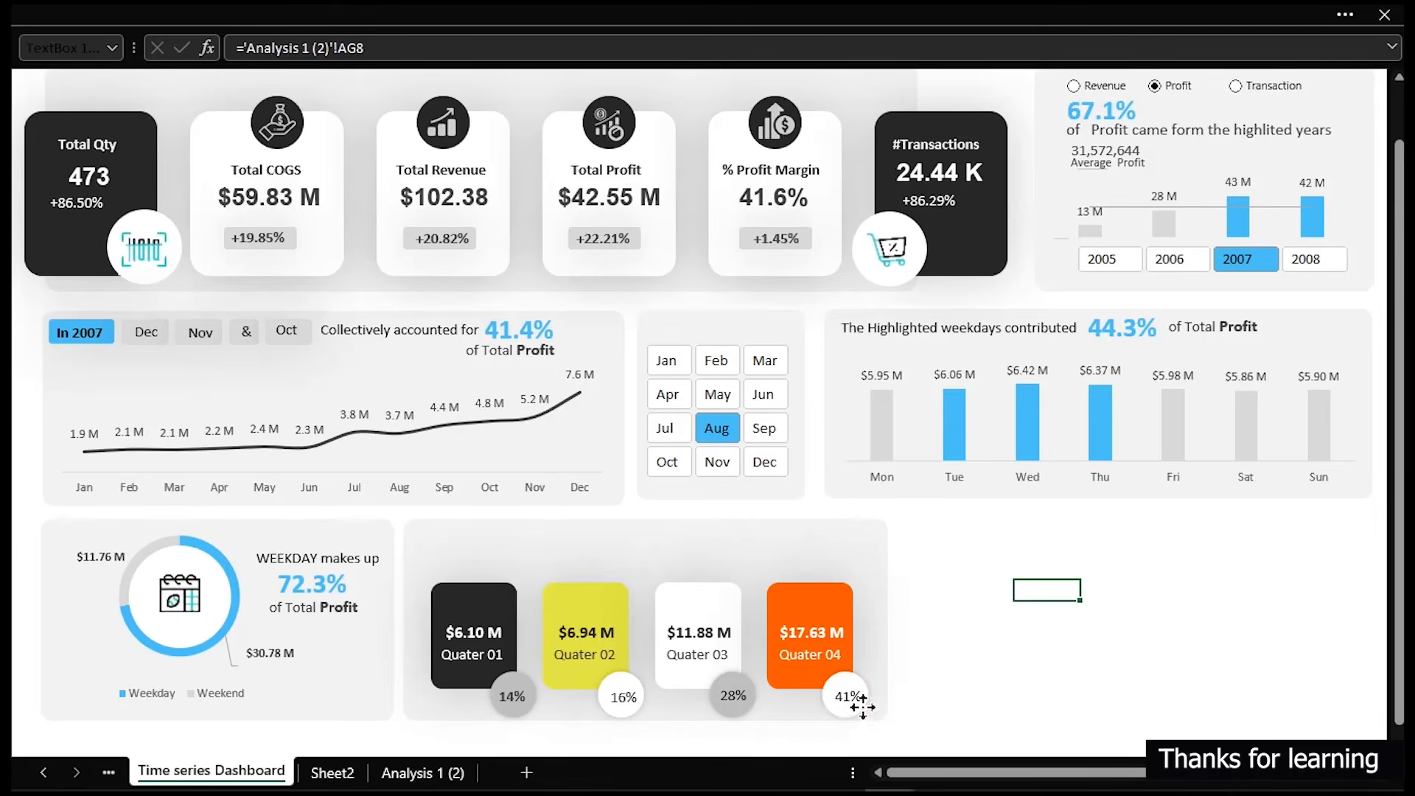
click(1028, 650)
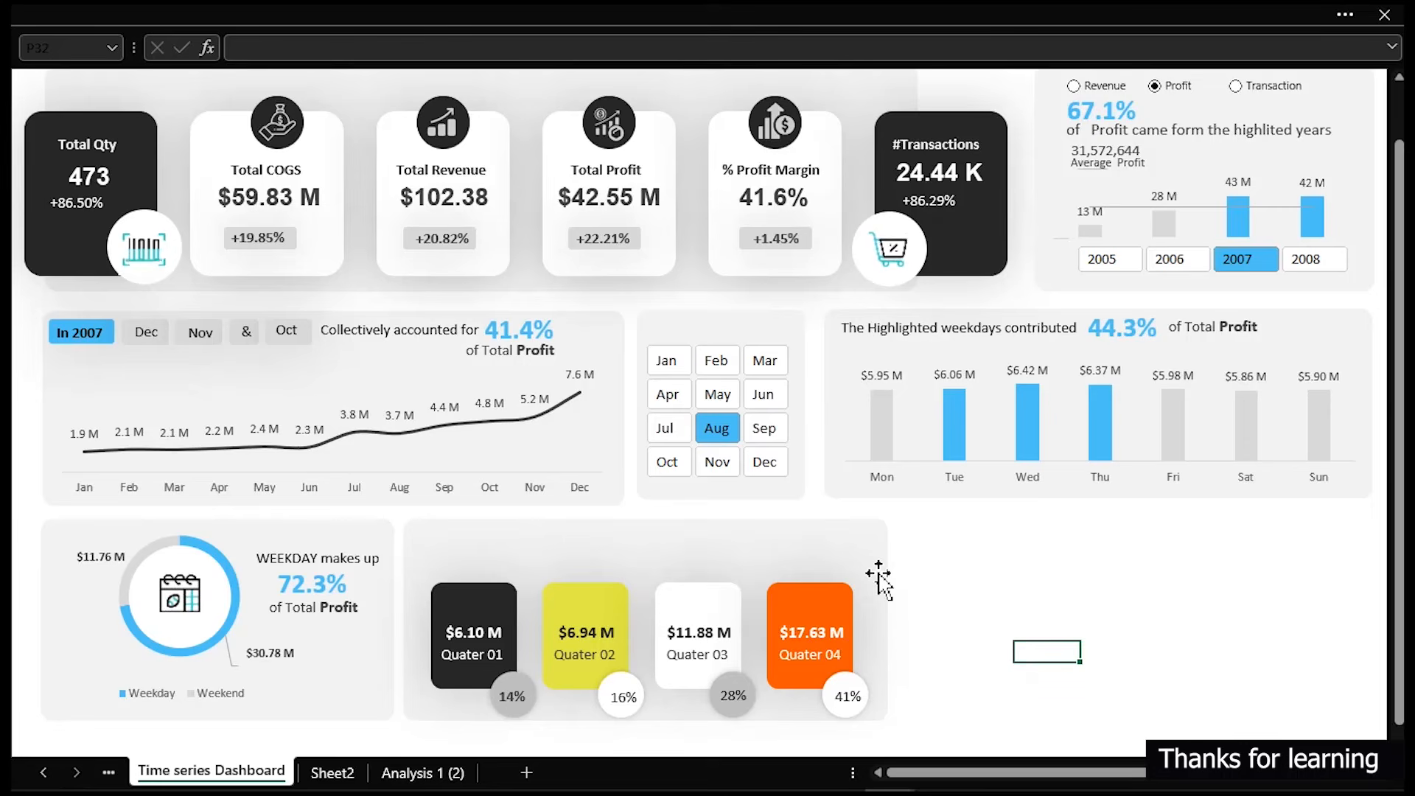
- Hide the formula bar to view the dashboard without it
scroll(878, 572, up, 1)
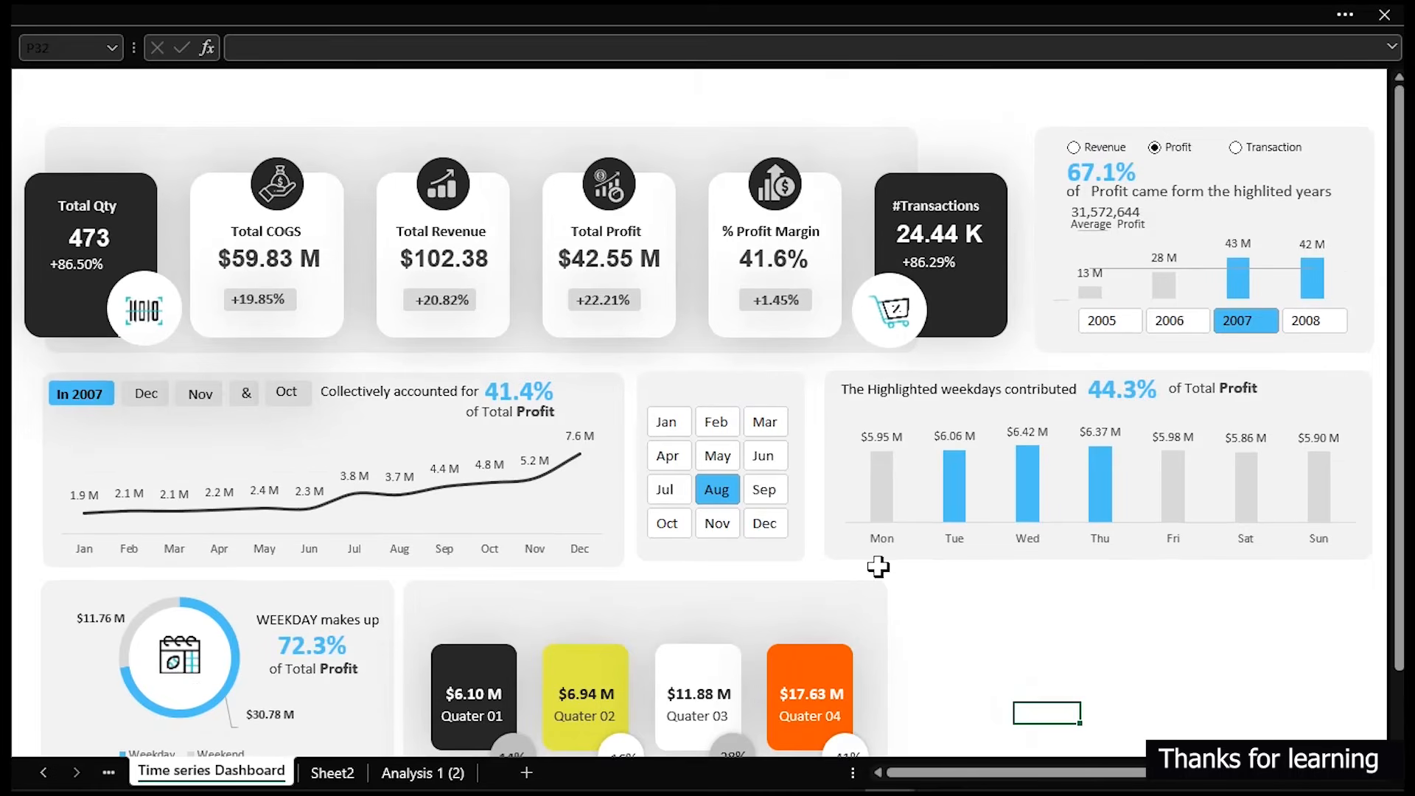
click(582, 15)
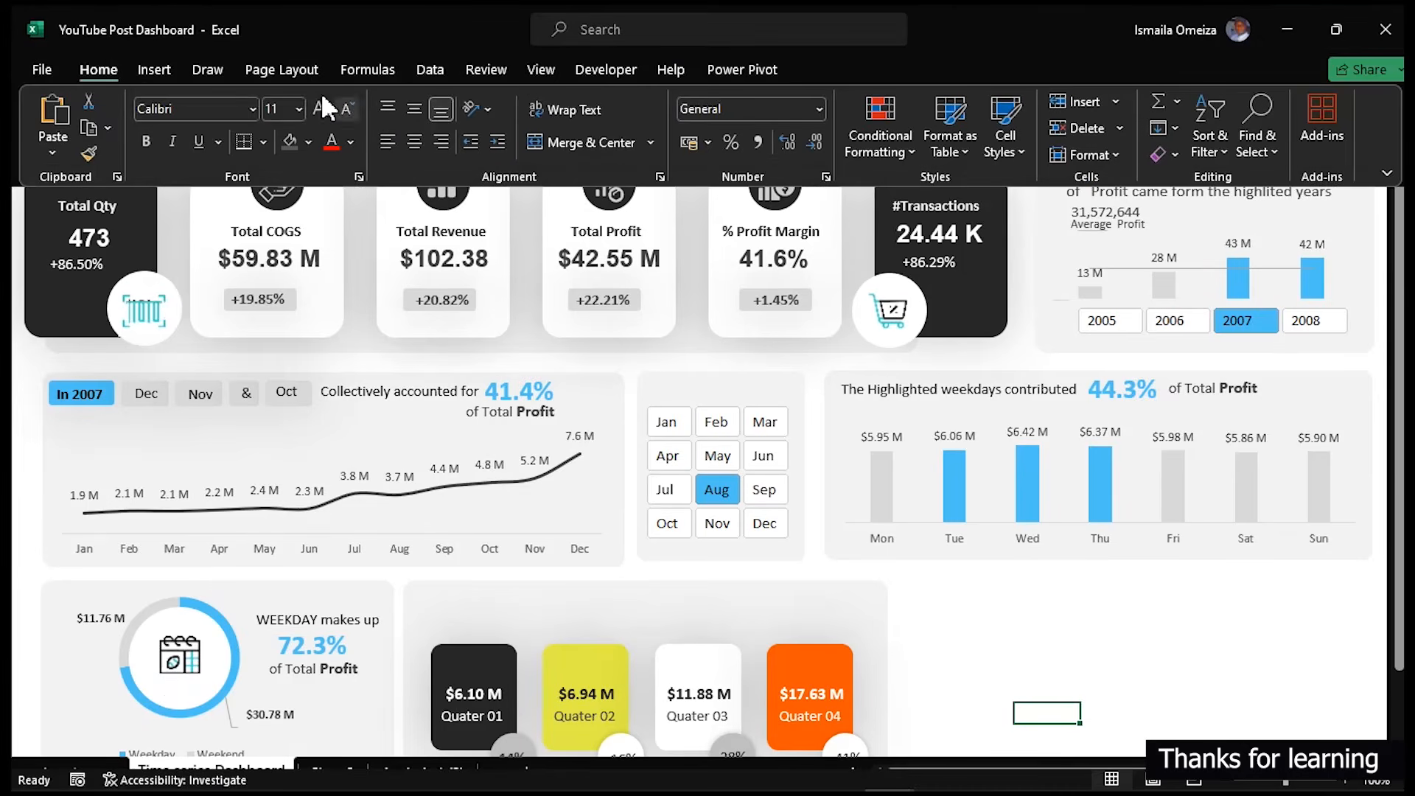
click(539, 69)
click(271, 157)
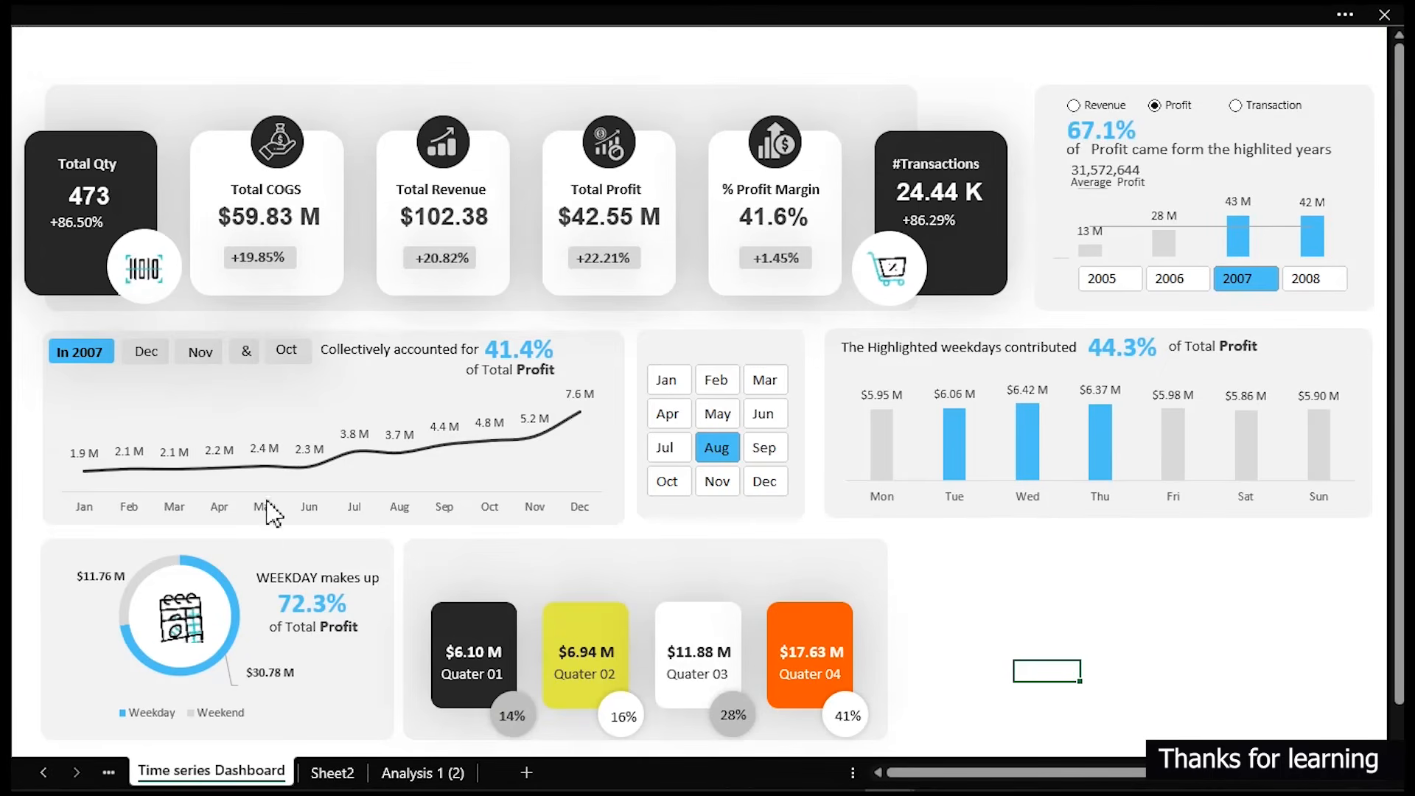
- Duplicate the 'of Total Profit' label from the weekday panel and move the copy to the top of the quarter panel
click(319, 573)
click(321, 632)
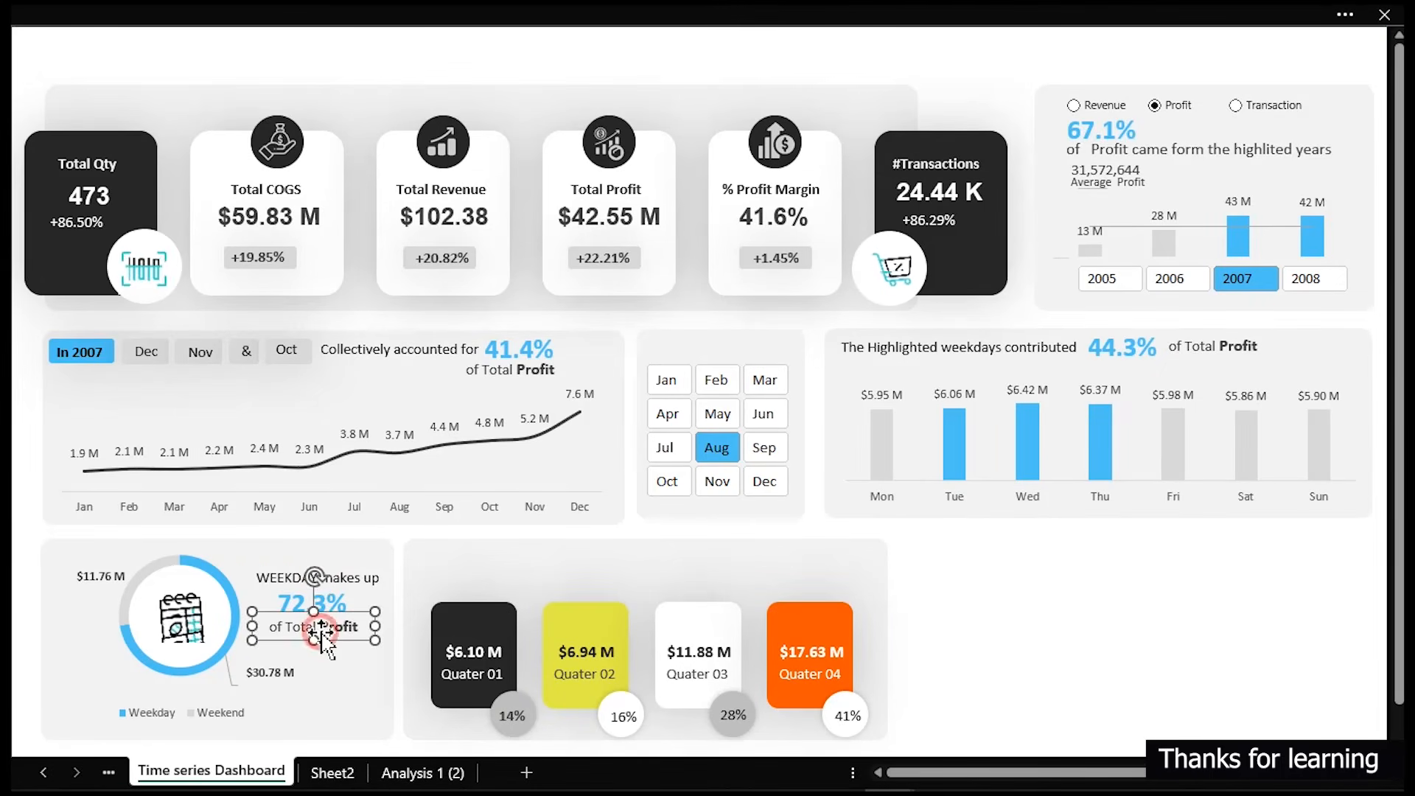
key(ctrl+d)
drag(331, 636, 657, 571)
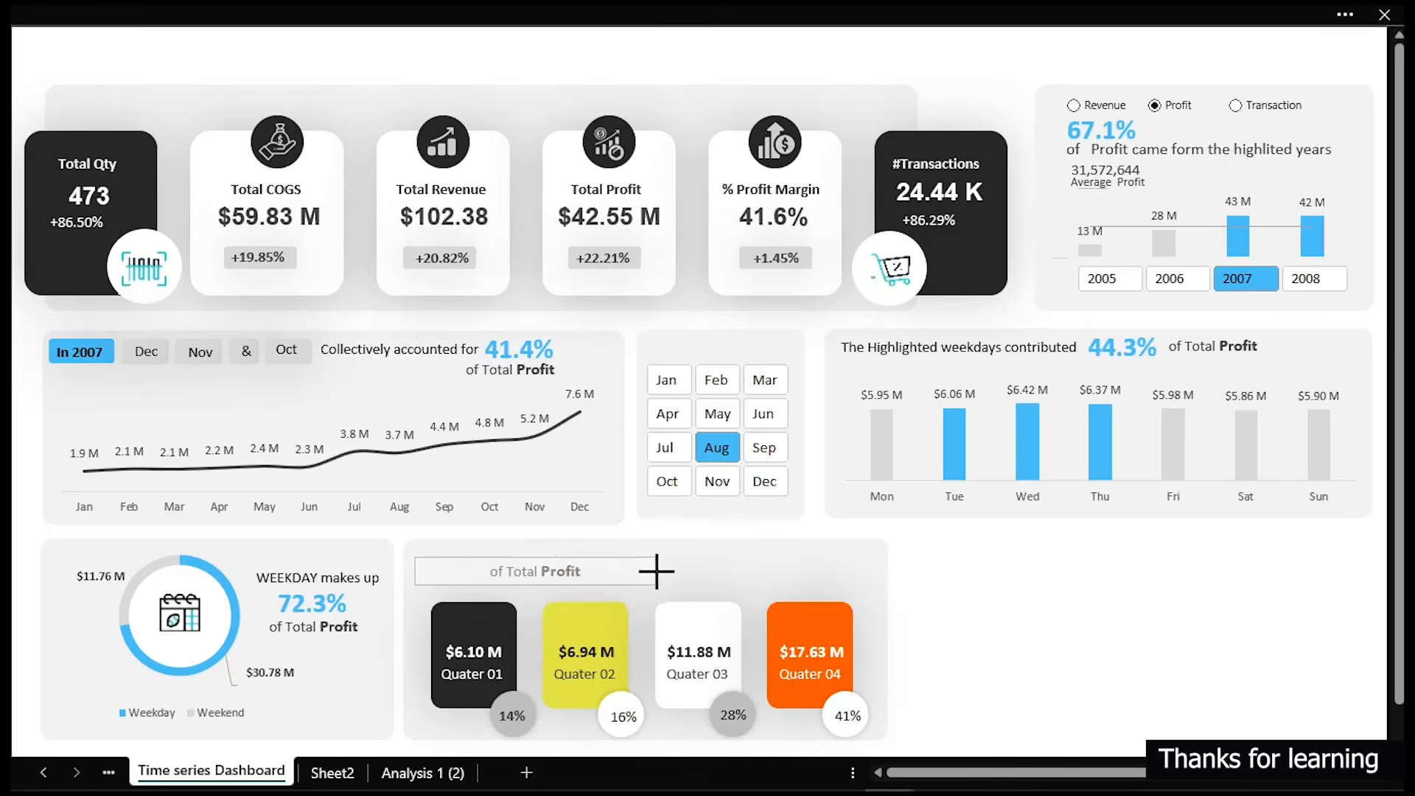
- Change the copied label's text to 'Quaterly view by Profit' and narrow its box to fit
click(591, 570)
key(ctrl+a)
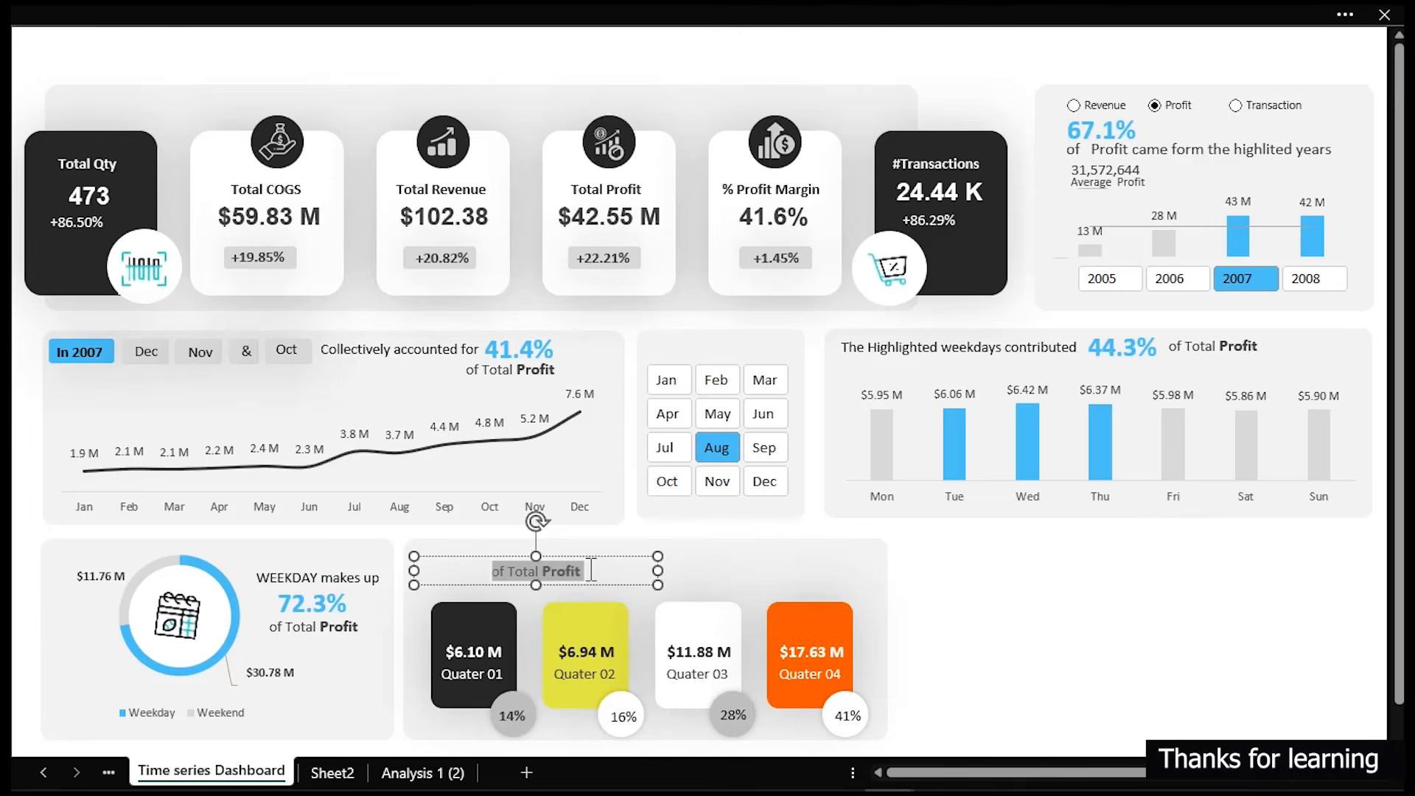
key(Home)
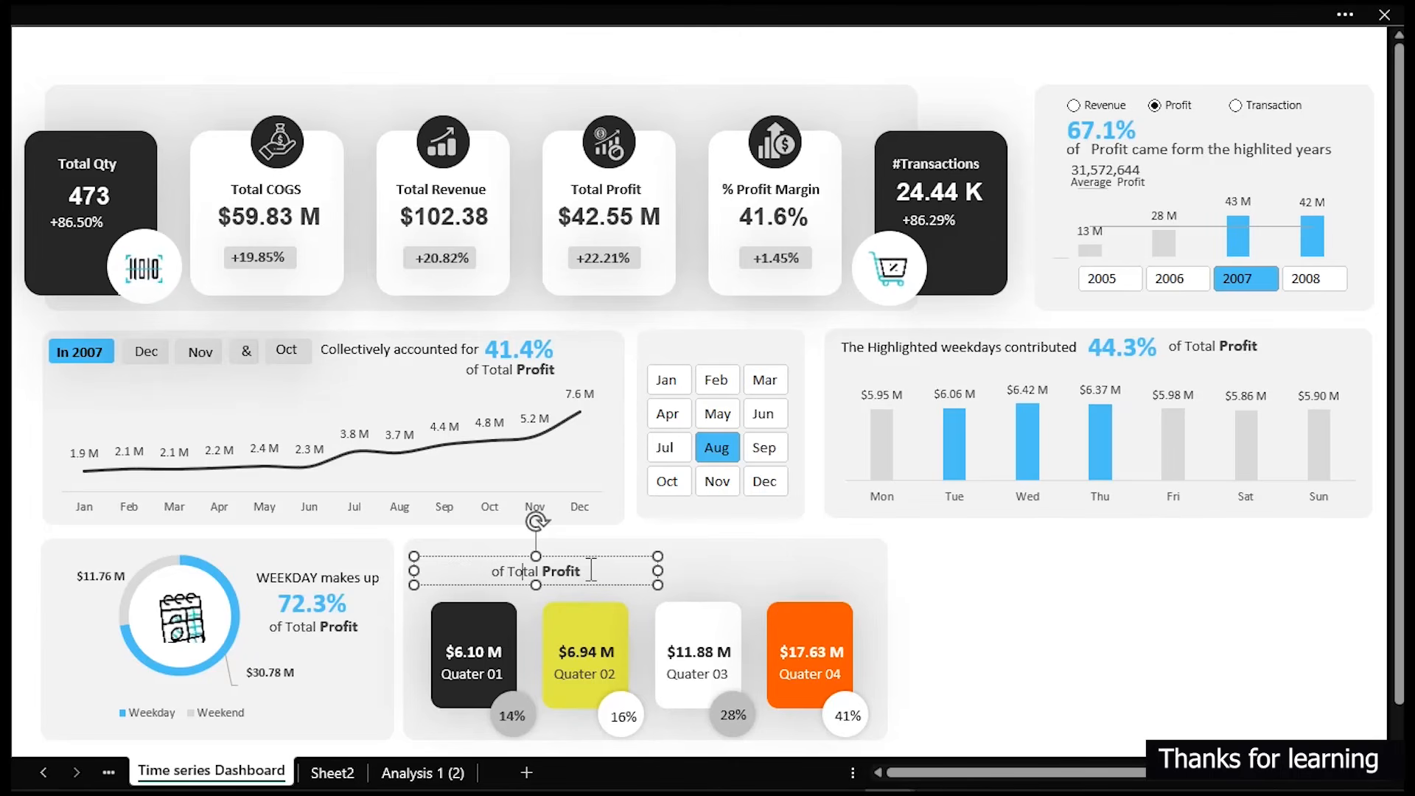
key(ctrl+shift+Right)
key(ctrl+shift+Right)
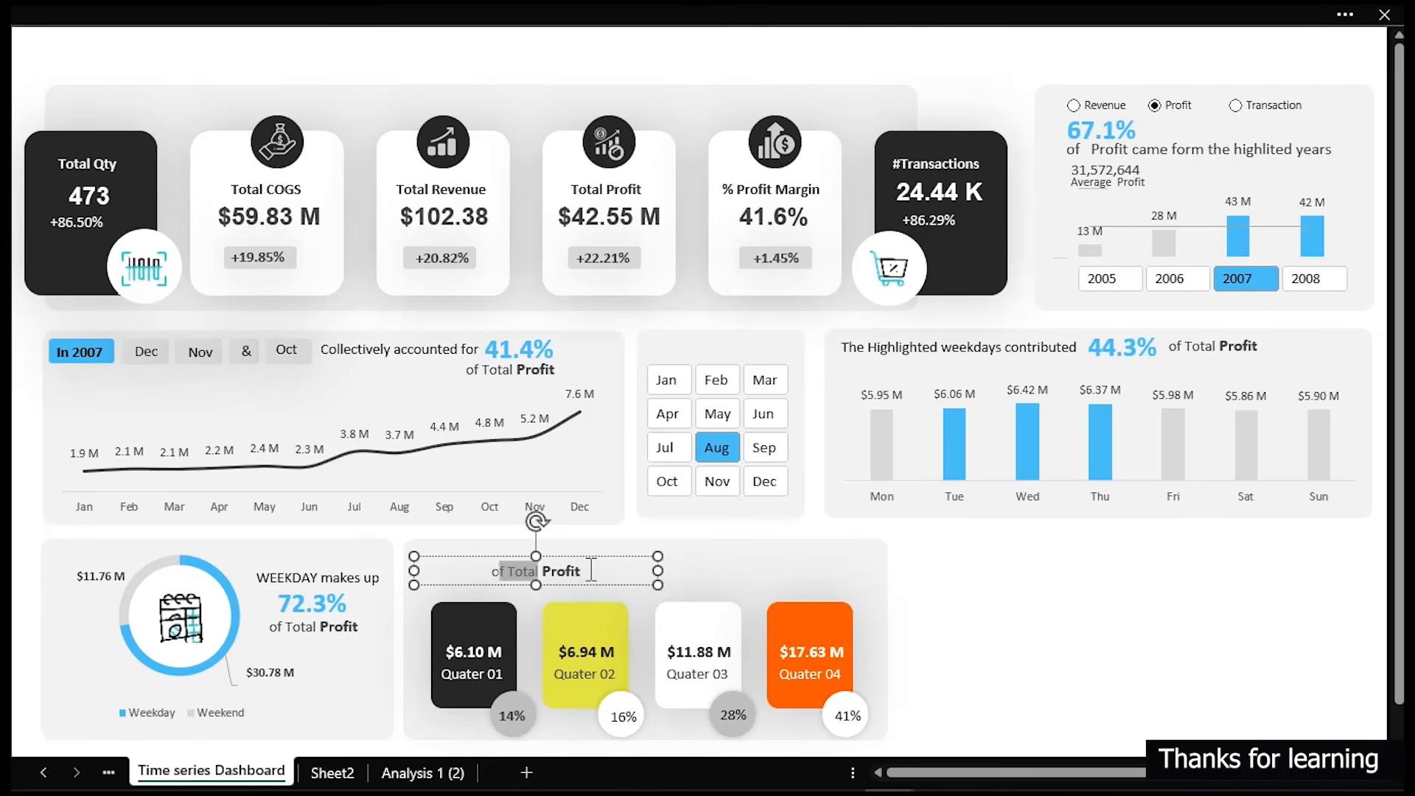
text(Qu)
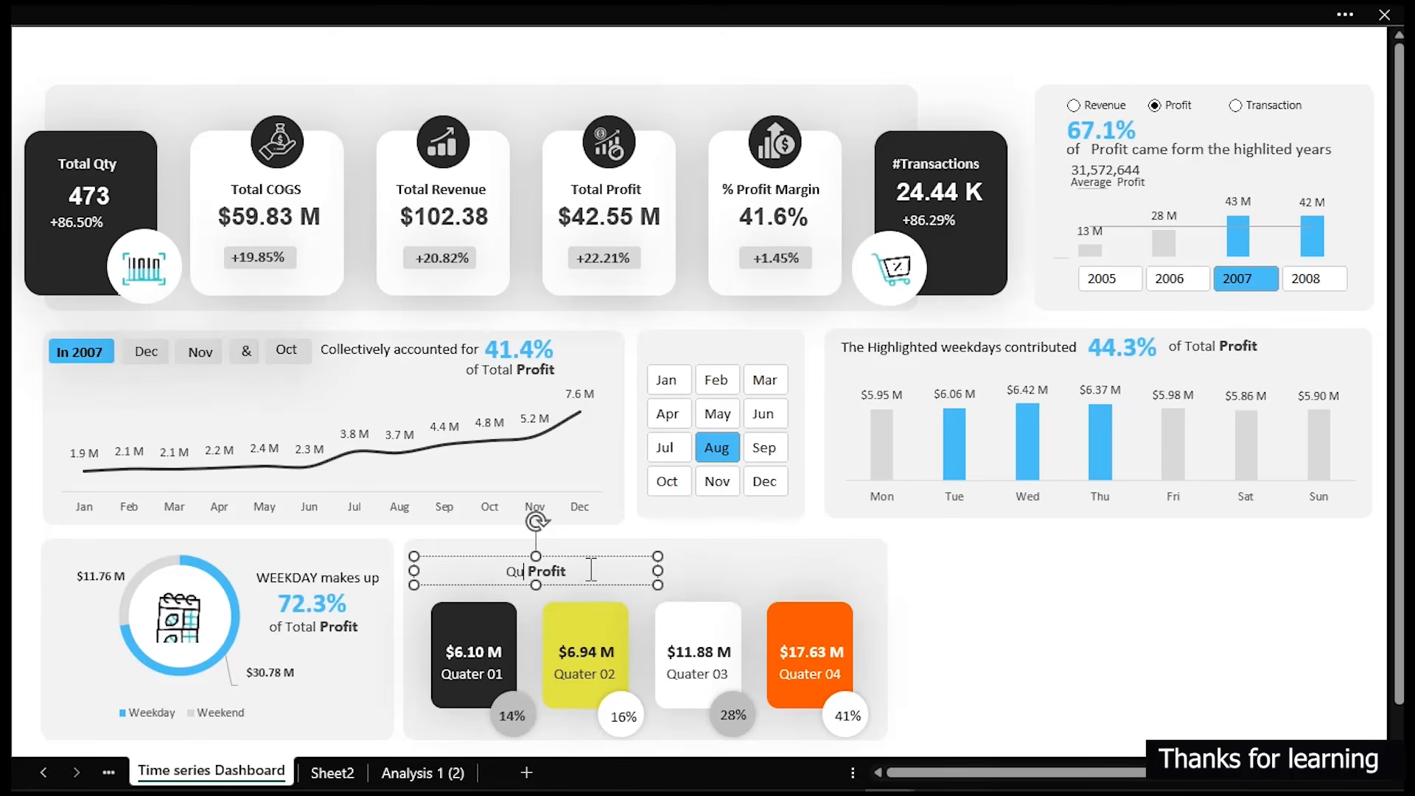
text(aterly )
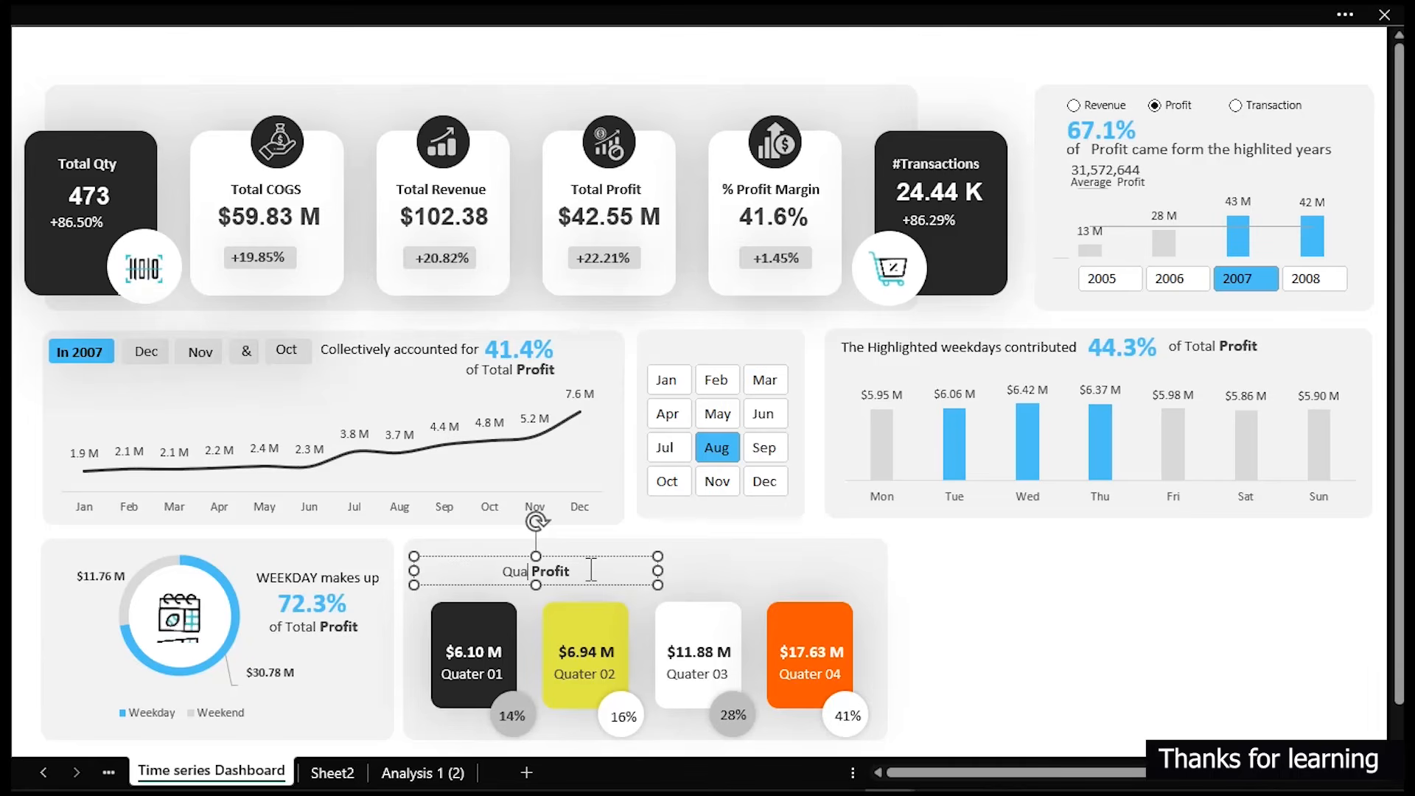
text(view )
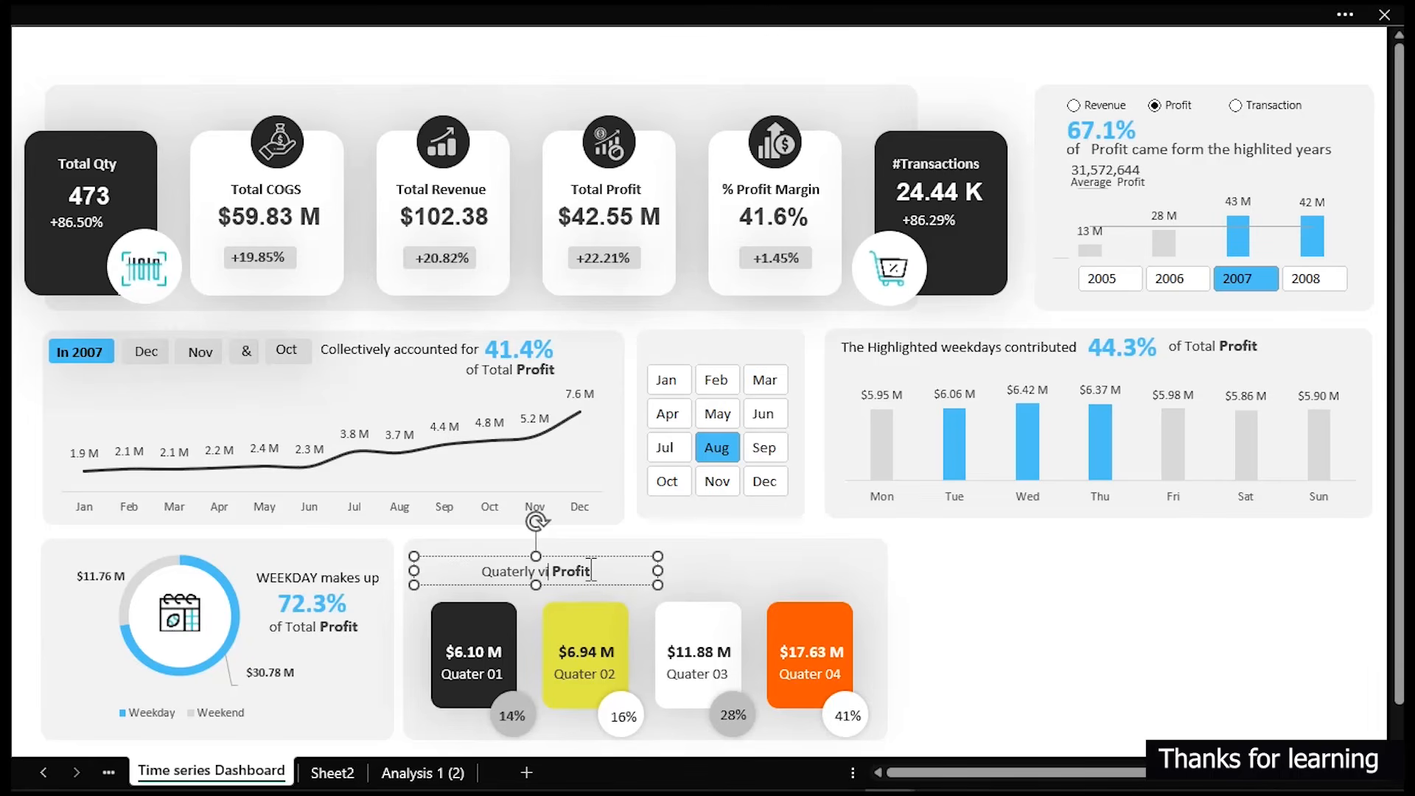
text(by)
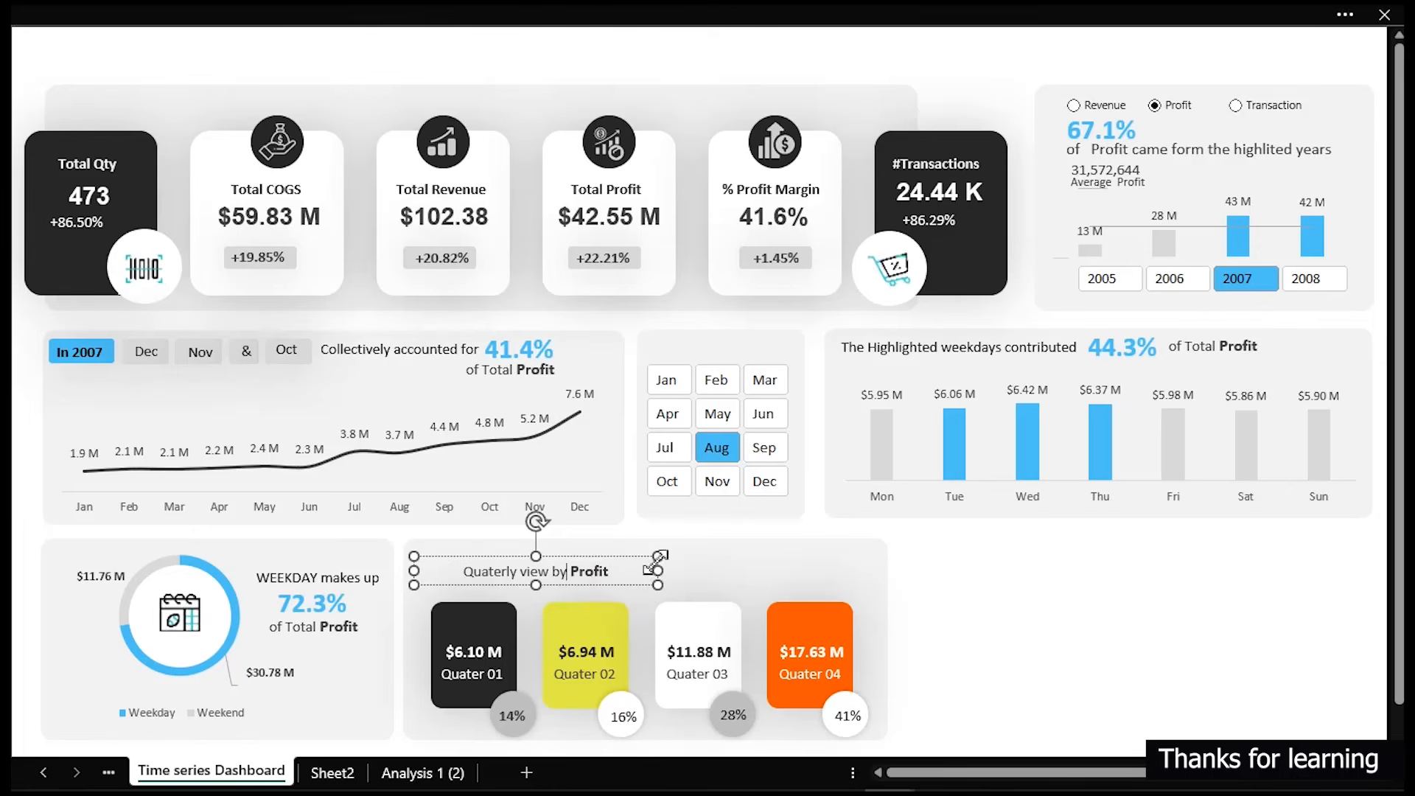
drag(658, 571, 604, 572)
click(1174, 597)
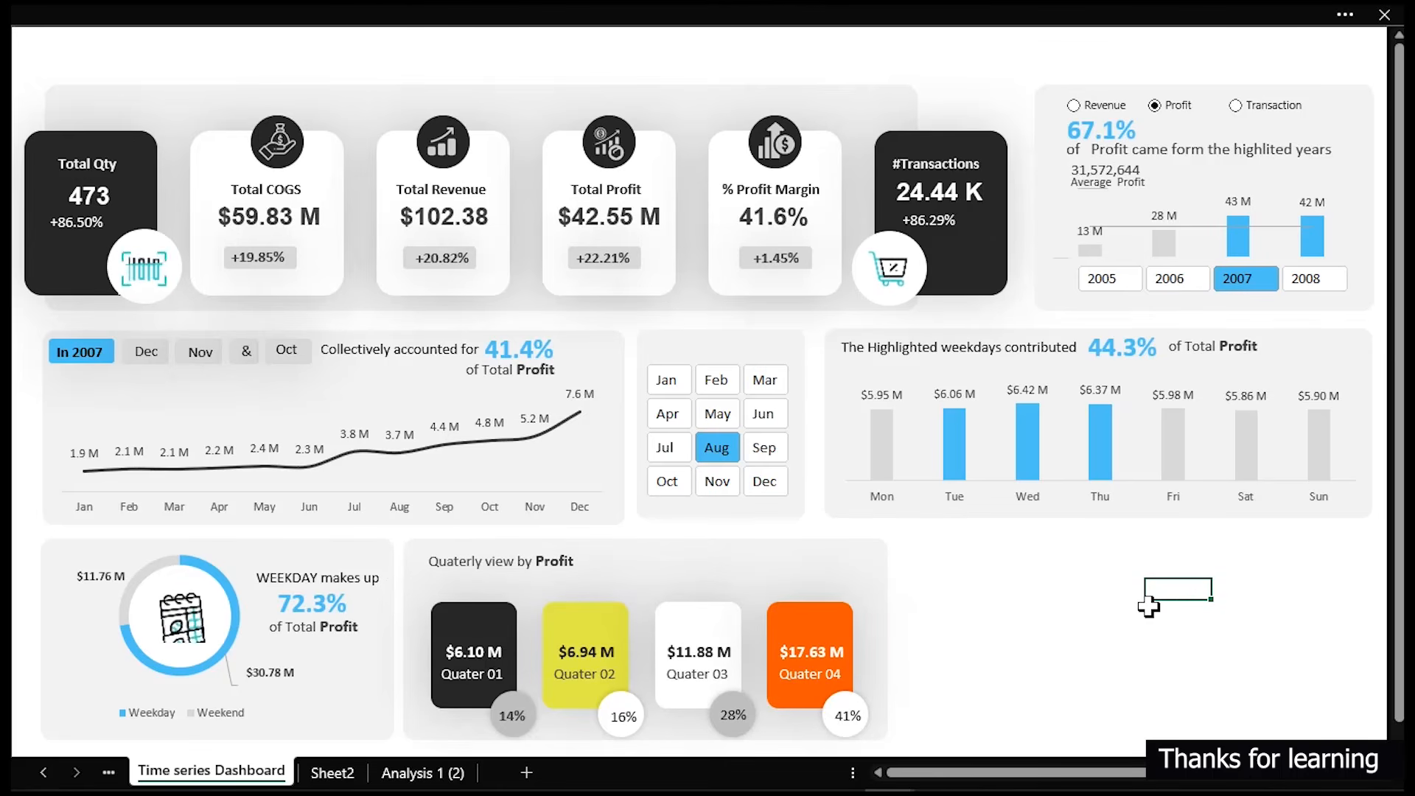
- Duplicate the quarter panel background into the empty space to its right and align its edge
click(745, 555)
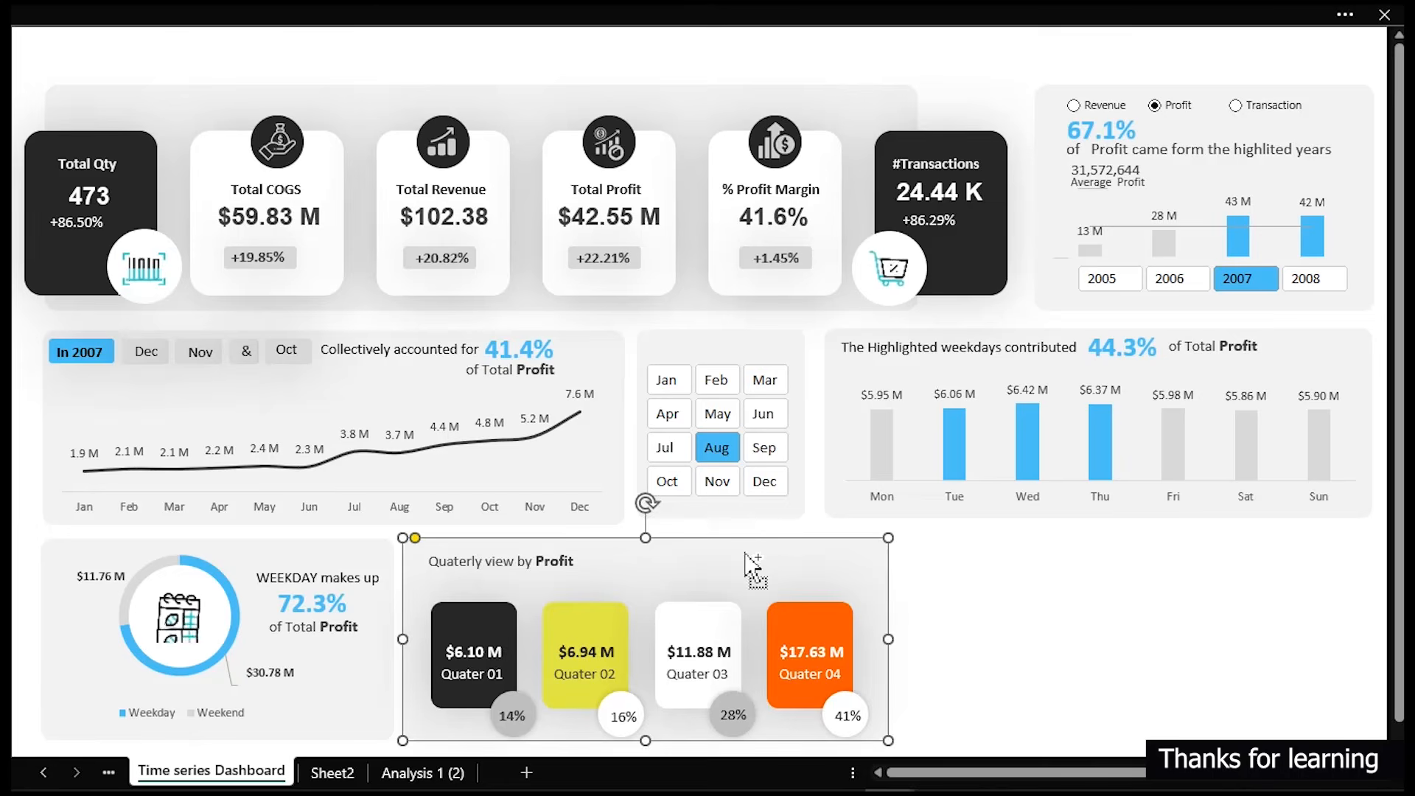
drag(684, 610, 1152, 593)
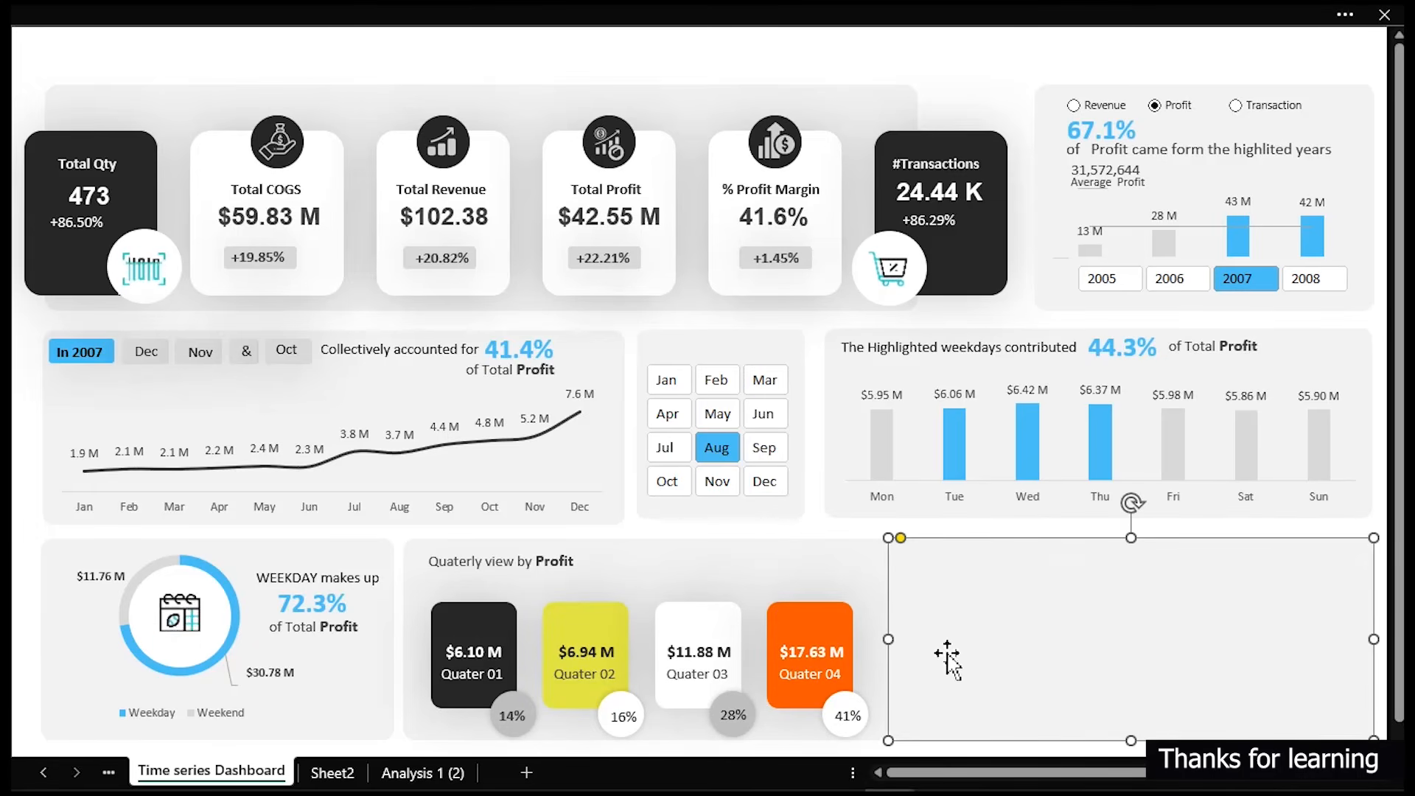
click(884, 635)
click(911, 632)
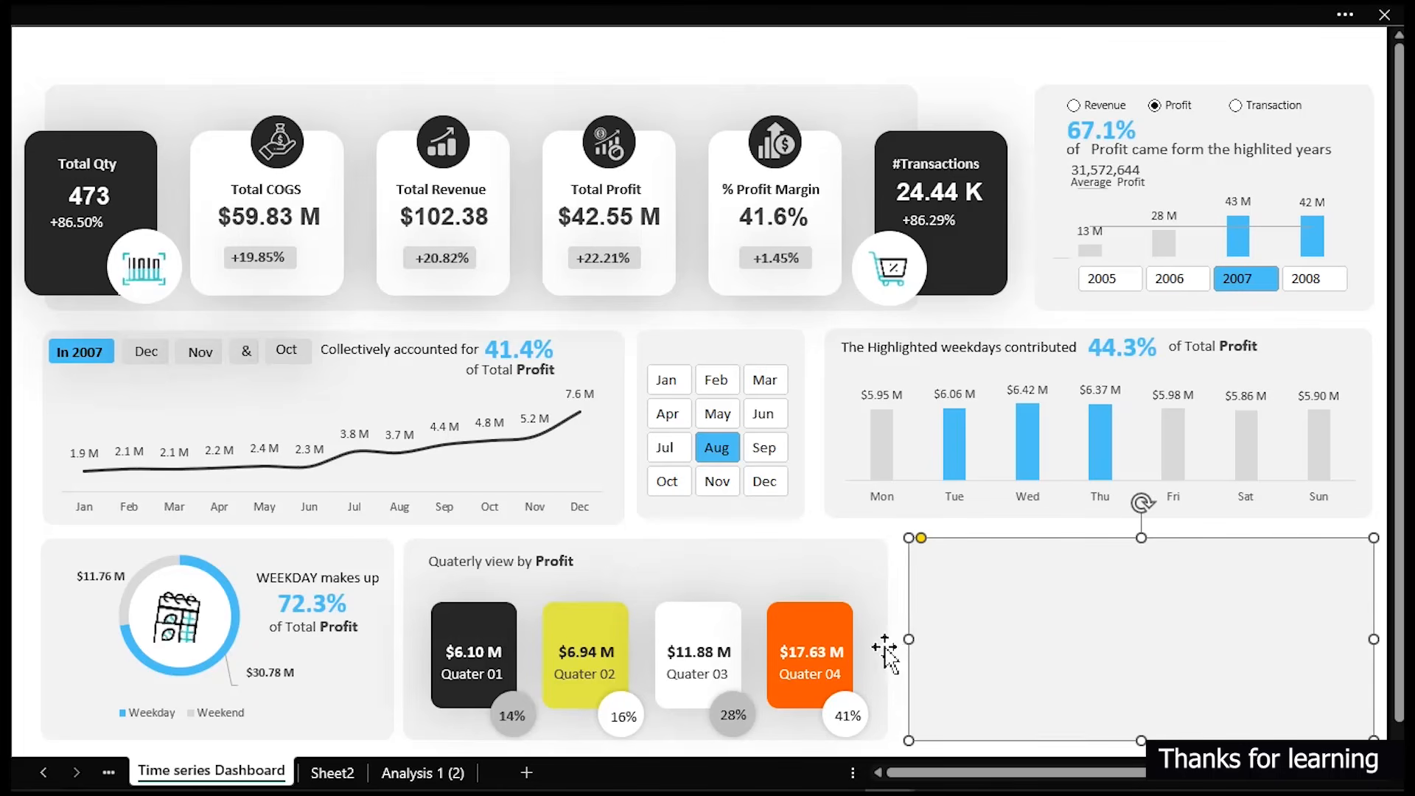
drag(913, 642, 906, 642)
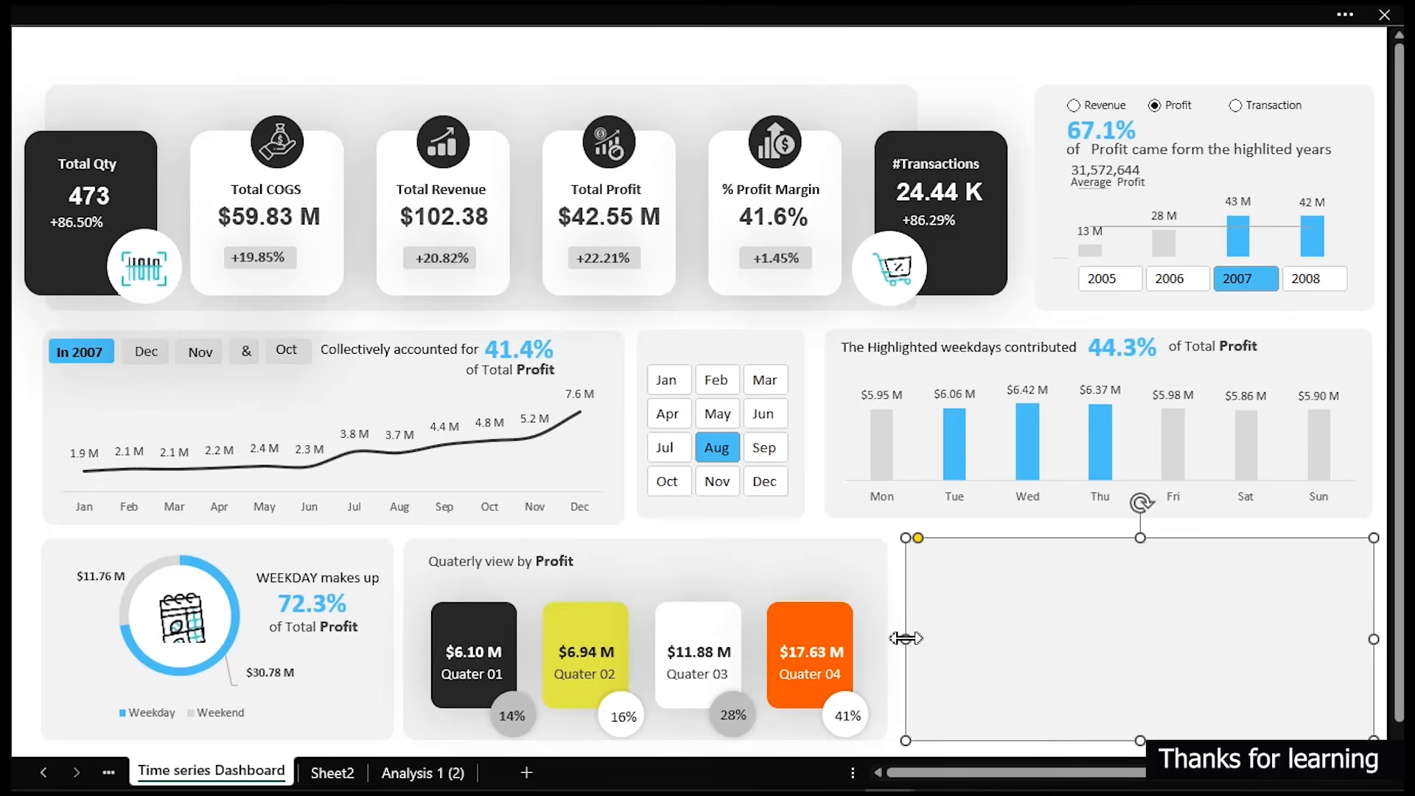
drag(906, 636, 902, 638)
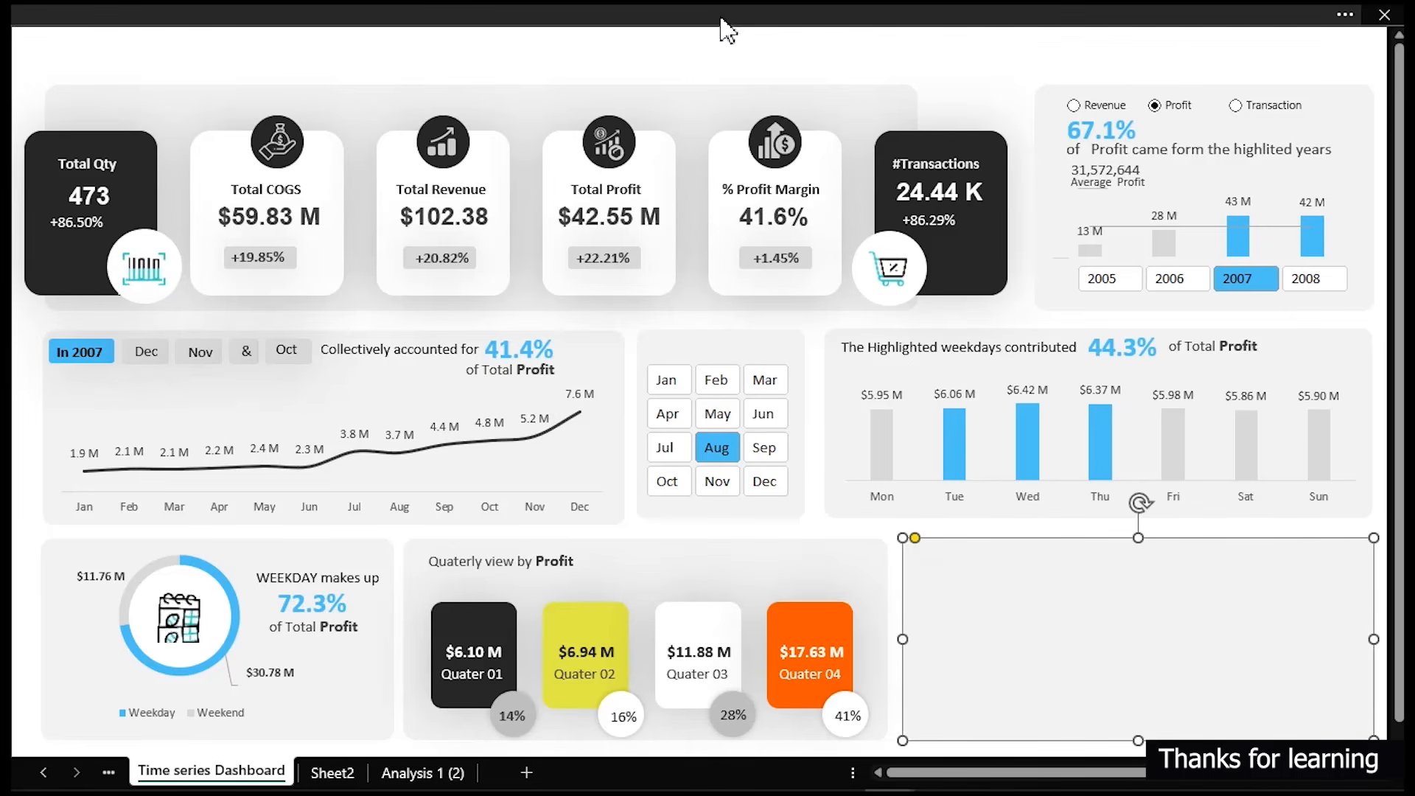
click(726, 43)
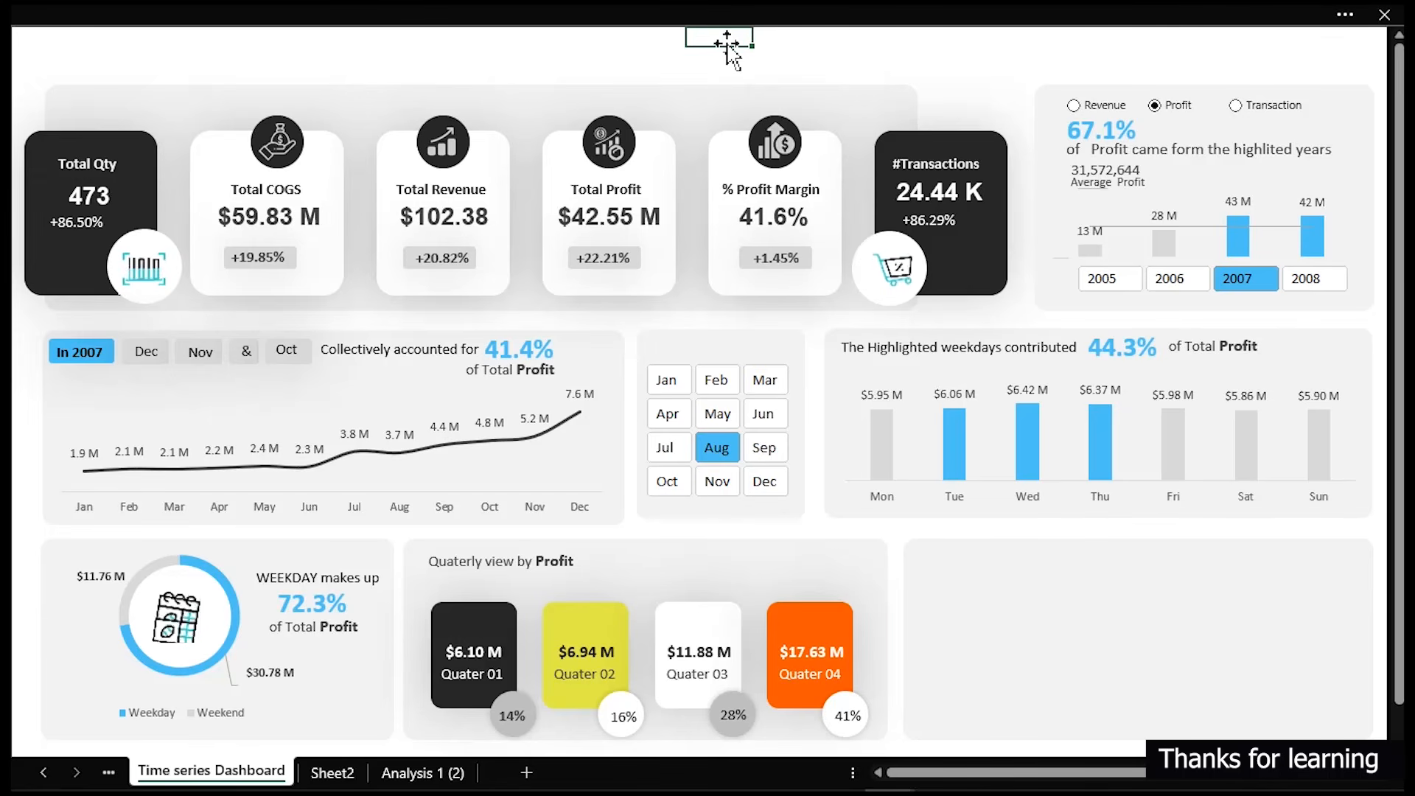
- Insert a Country slicer for the quarterly profit pivot table on the Analysis 1 (2) sheet, using all tables
click(436, 771)
click(359, 238)
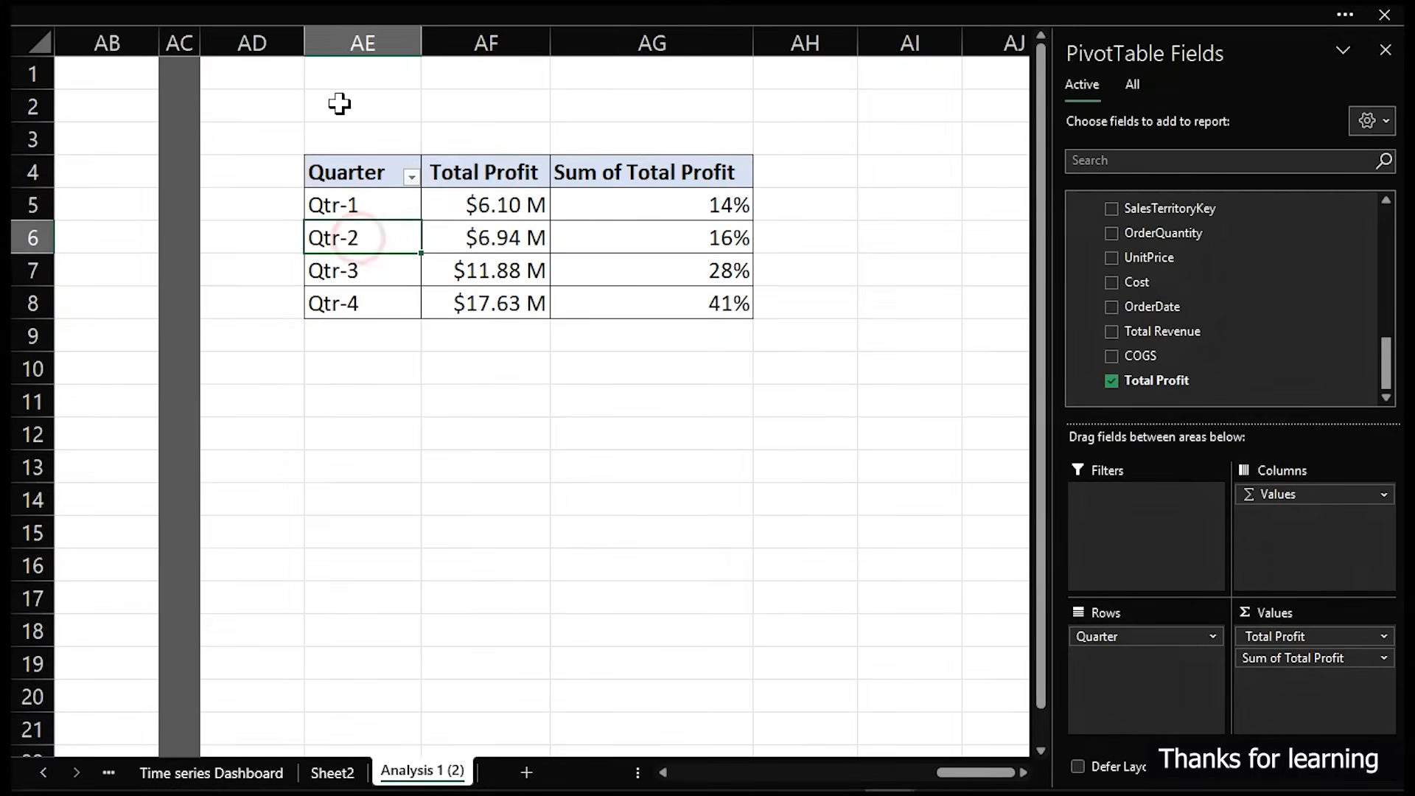
click(316, 9)
click(462, 298)
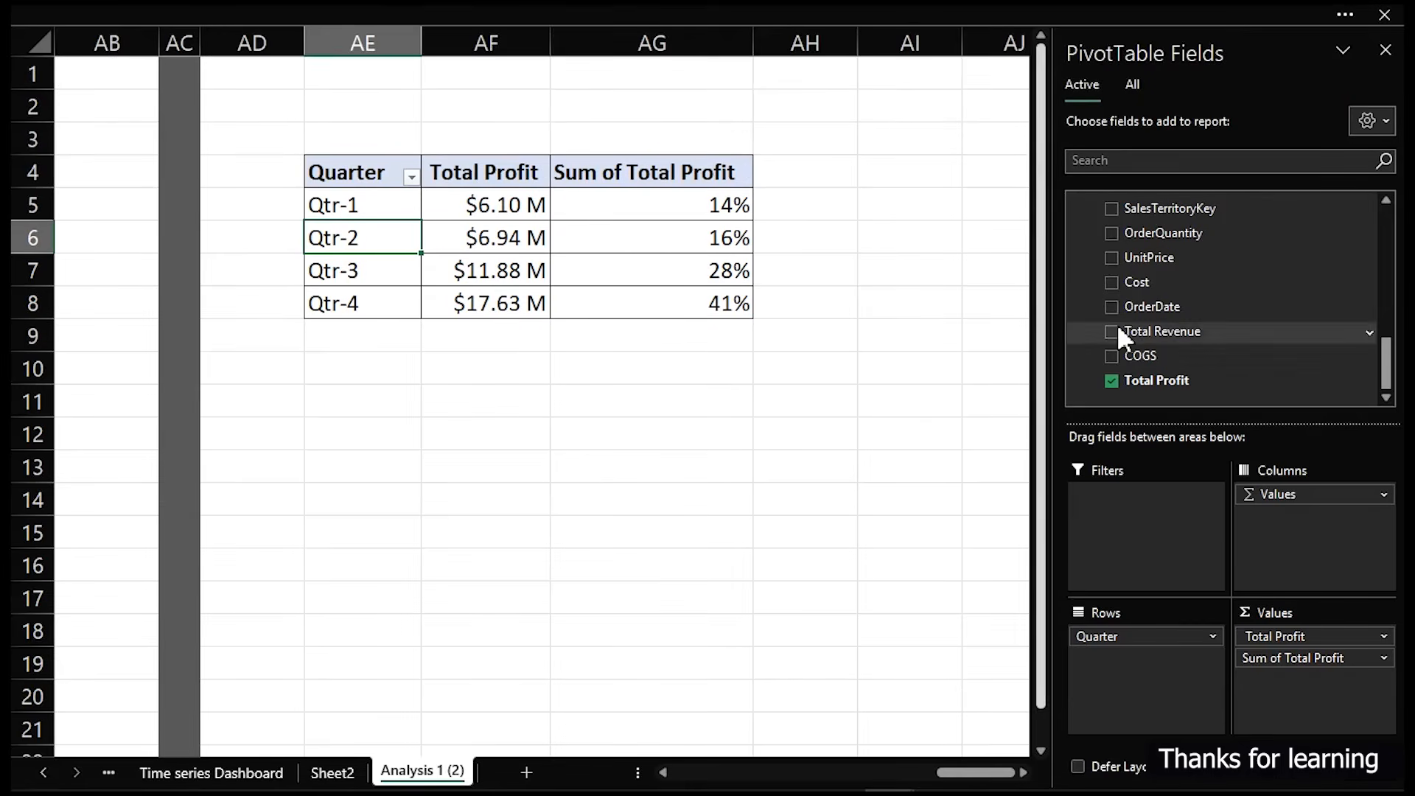
click(458, 22)
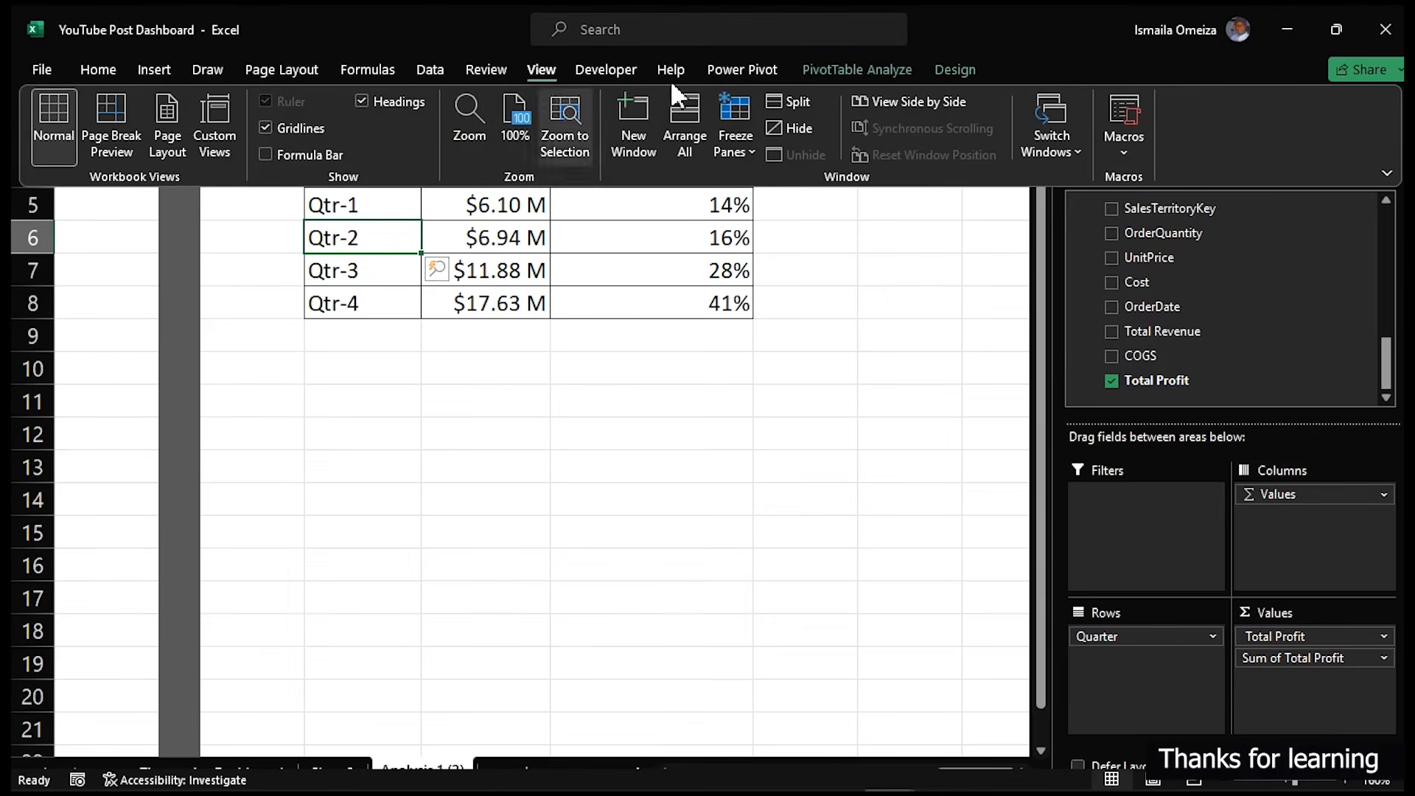
click(829, 69)
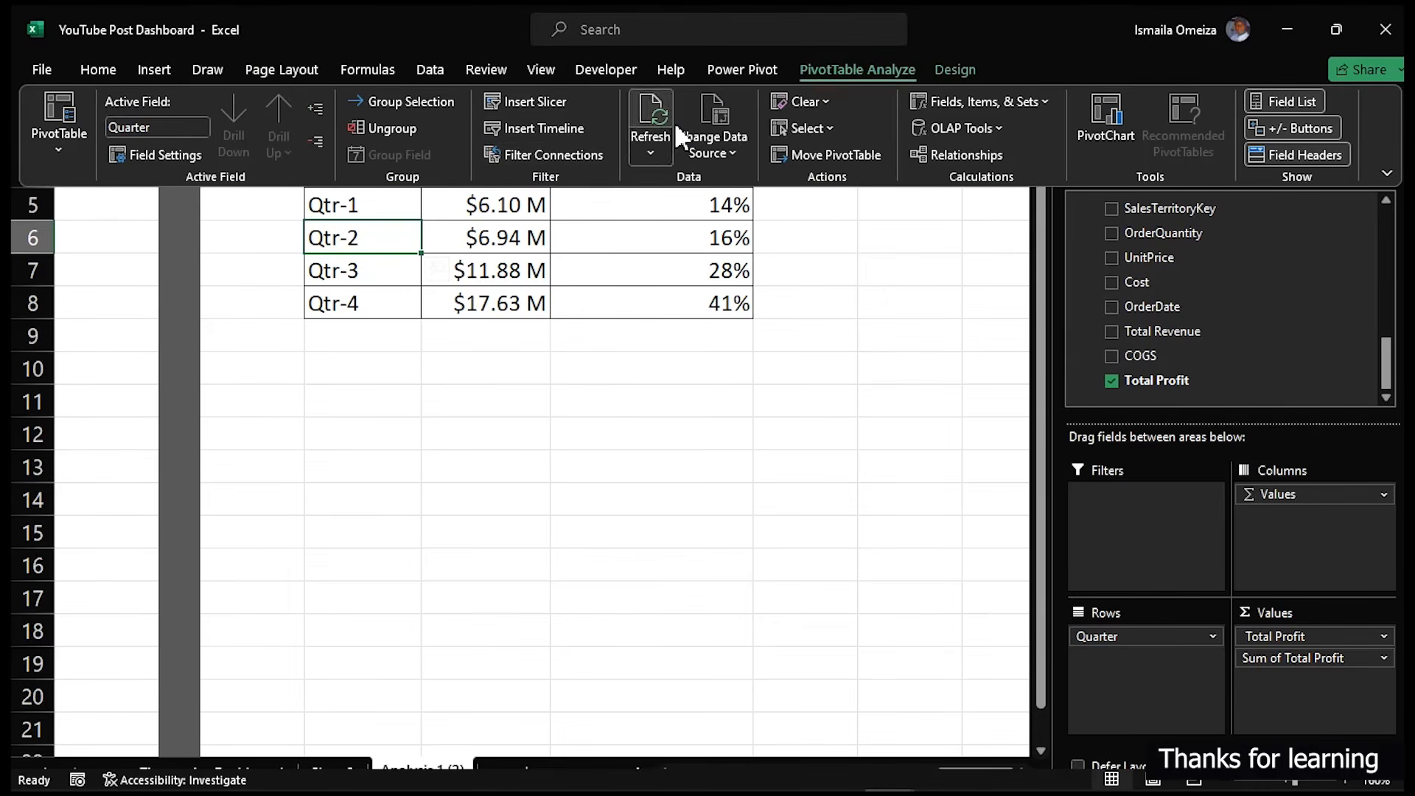
click(528, 101)
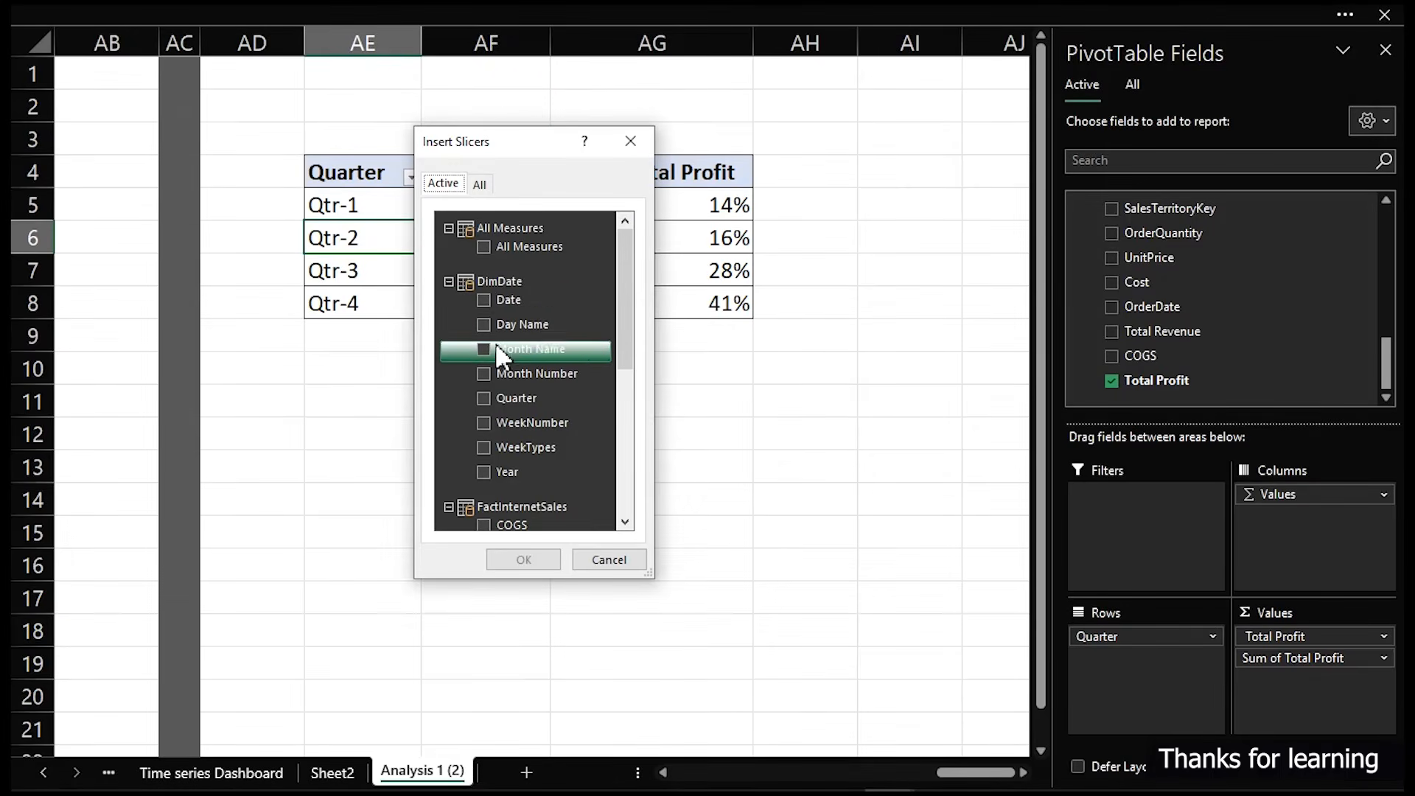
scroll(498, 418, down, 2)
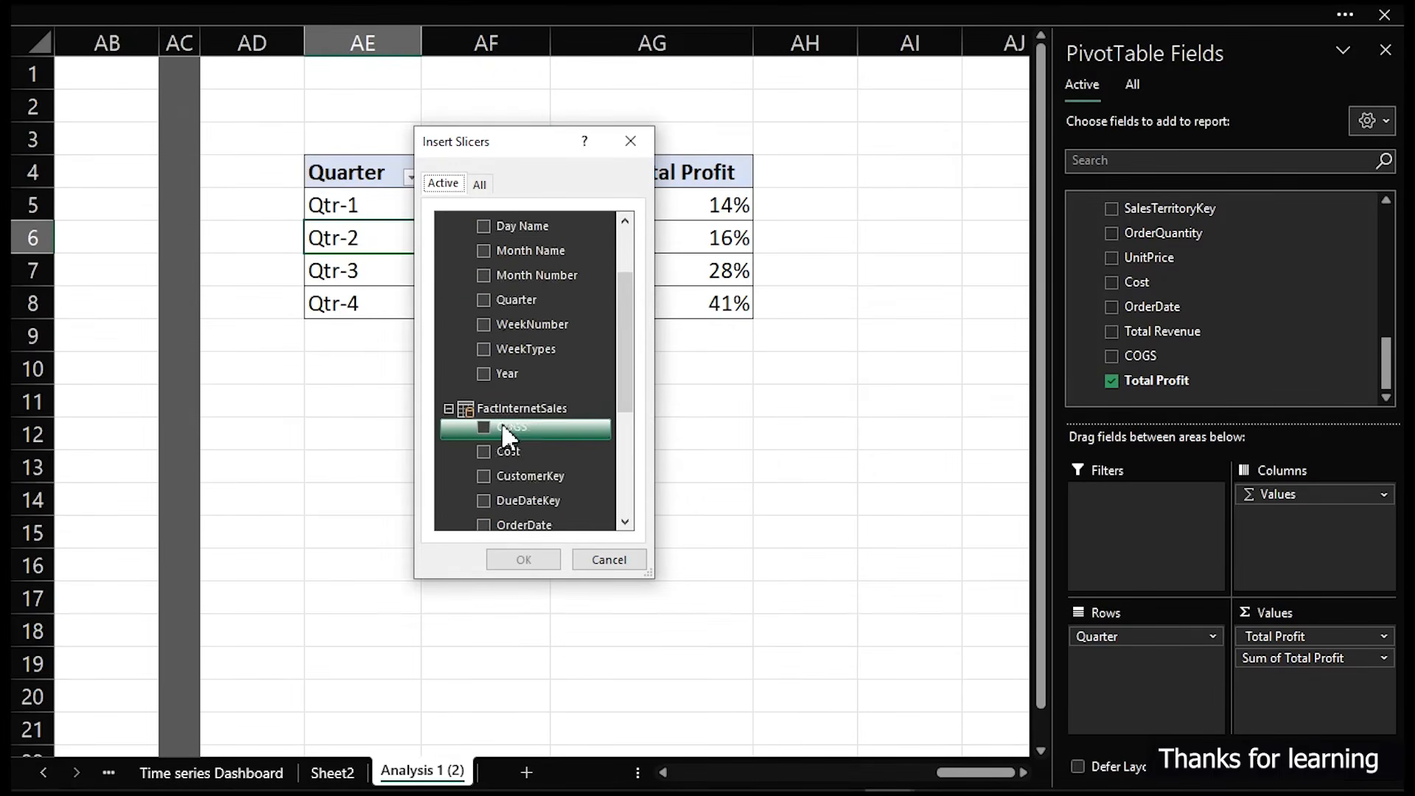
scroll(516, 458, down, 3)
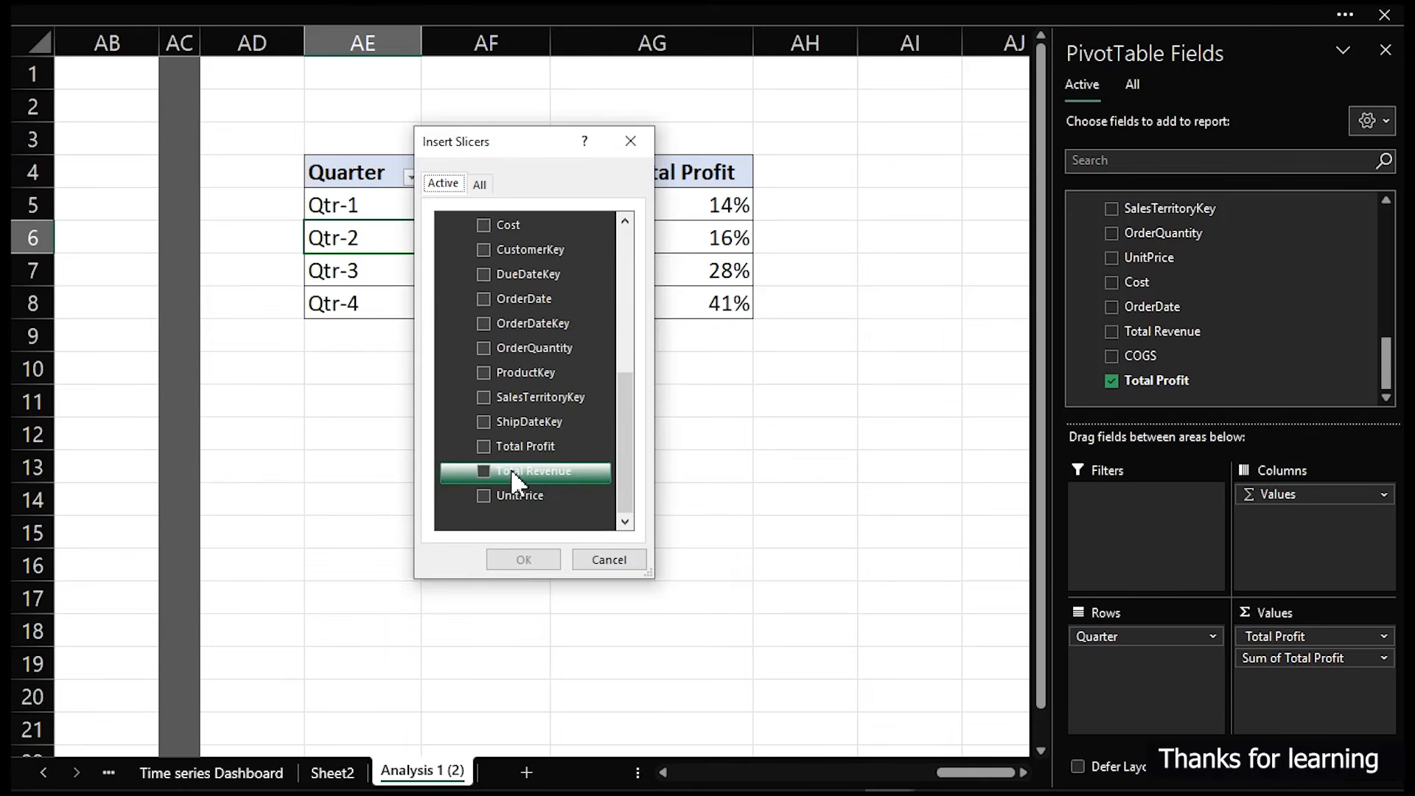
scroll(514, 473, up, 5)
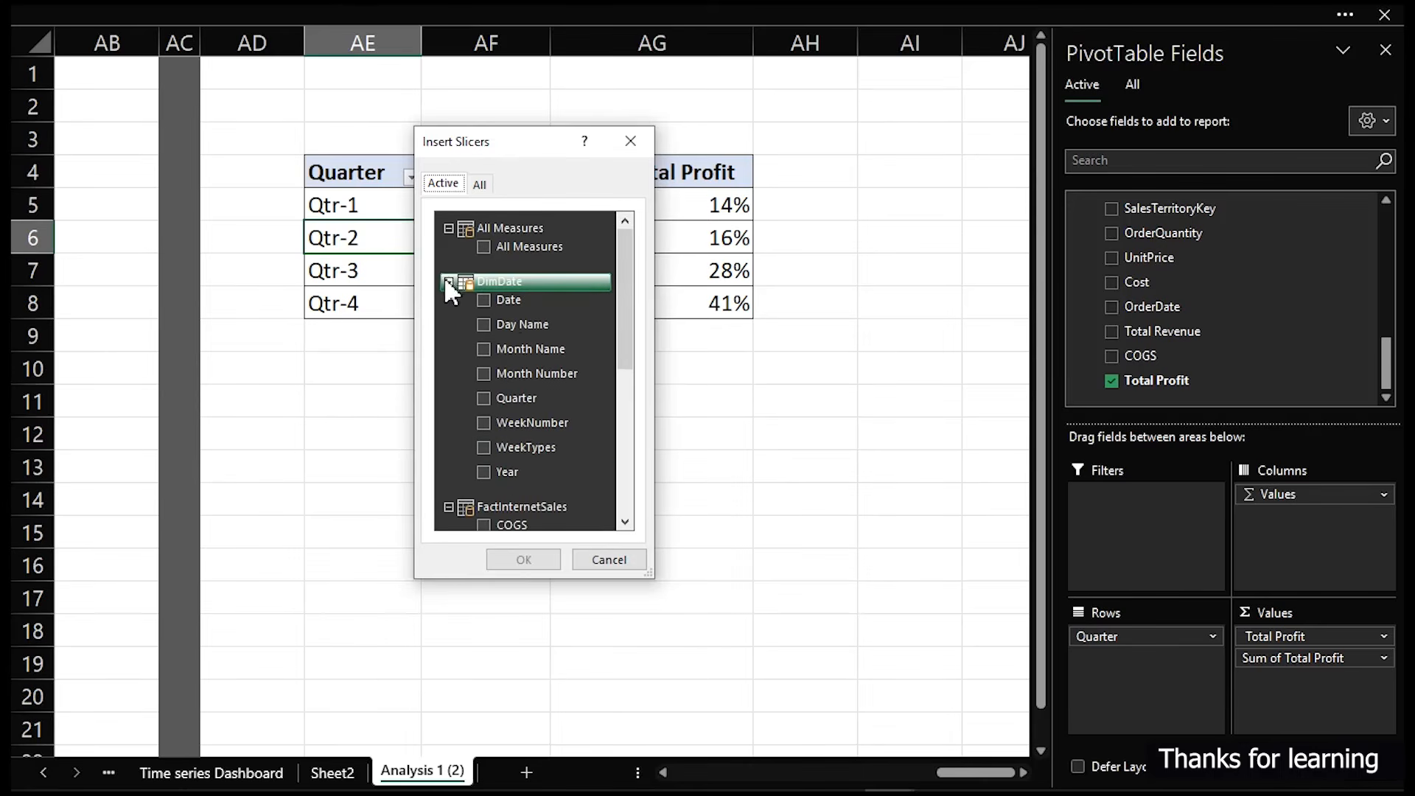
click(479, 183)
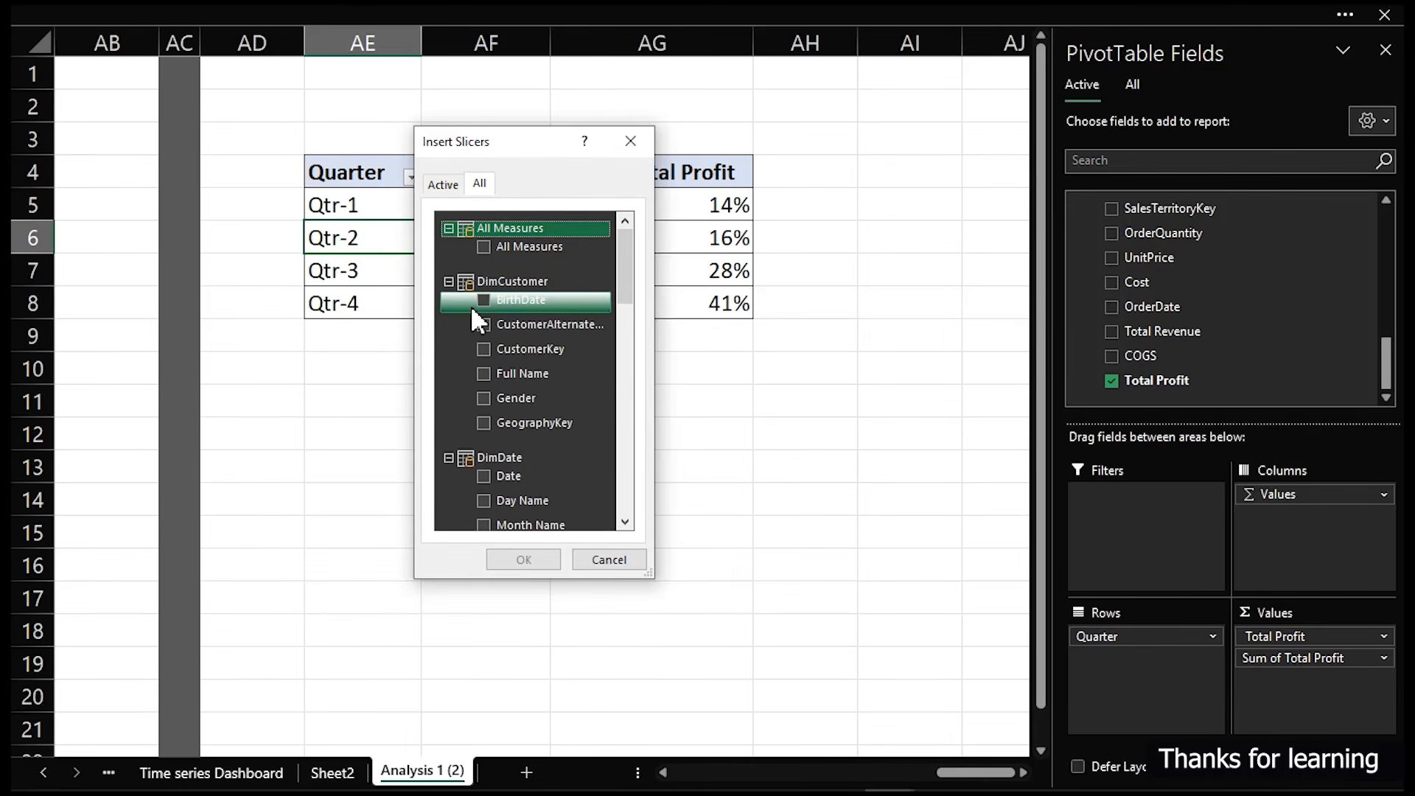
scroll(486, 435, down, 2)
scroll(488, 439, down, 2)
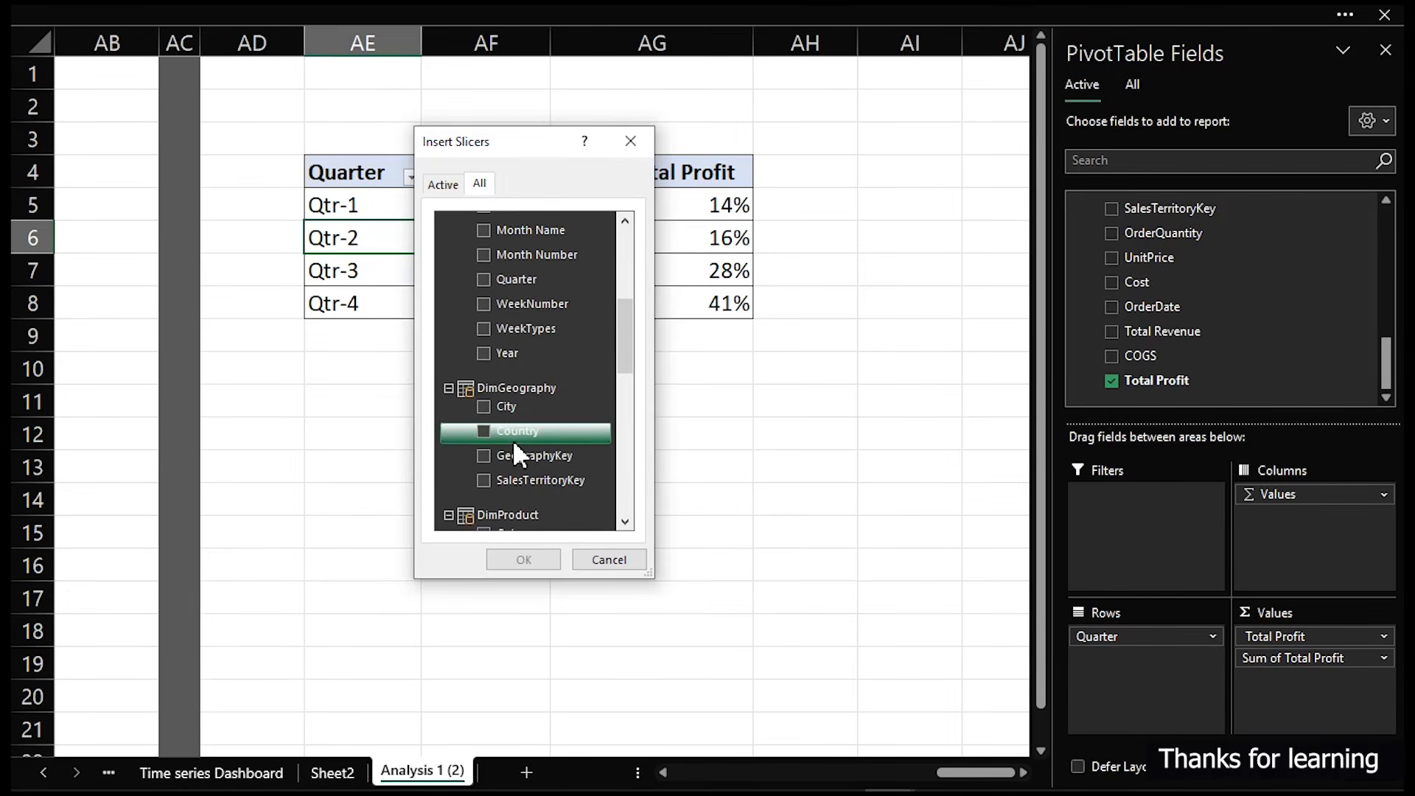
click(483, 430)
click(525, 559)
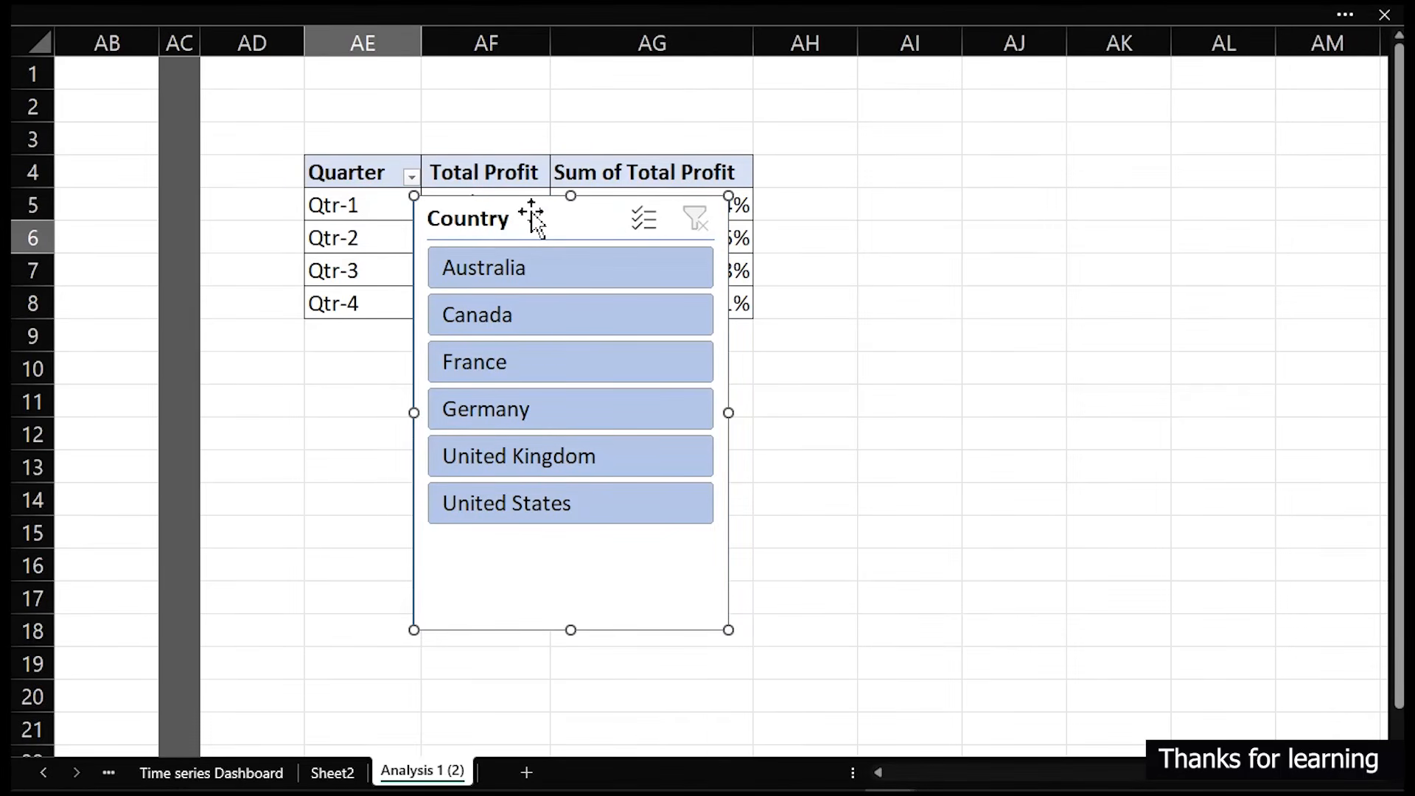
- Move the Country slicer from the analysis sheet onto the dashboard's empty bottom-right panel
key(ctrl+x)
click(332, 770)
click(262, 771)
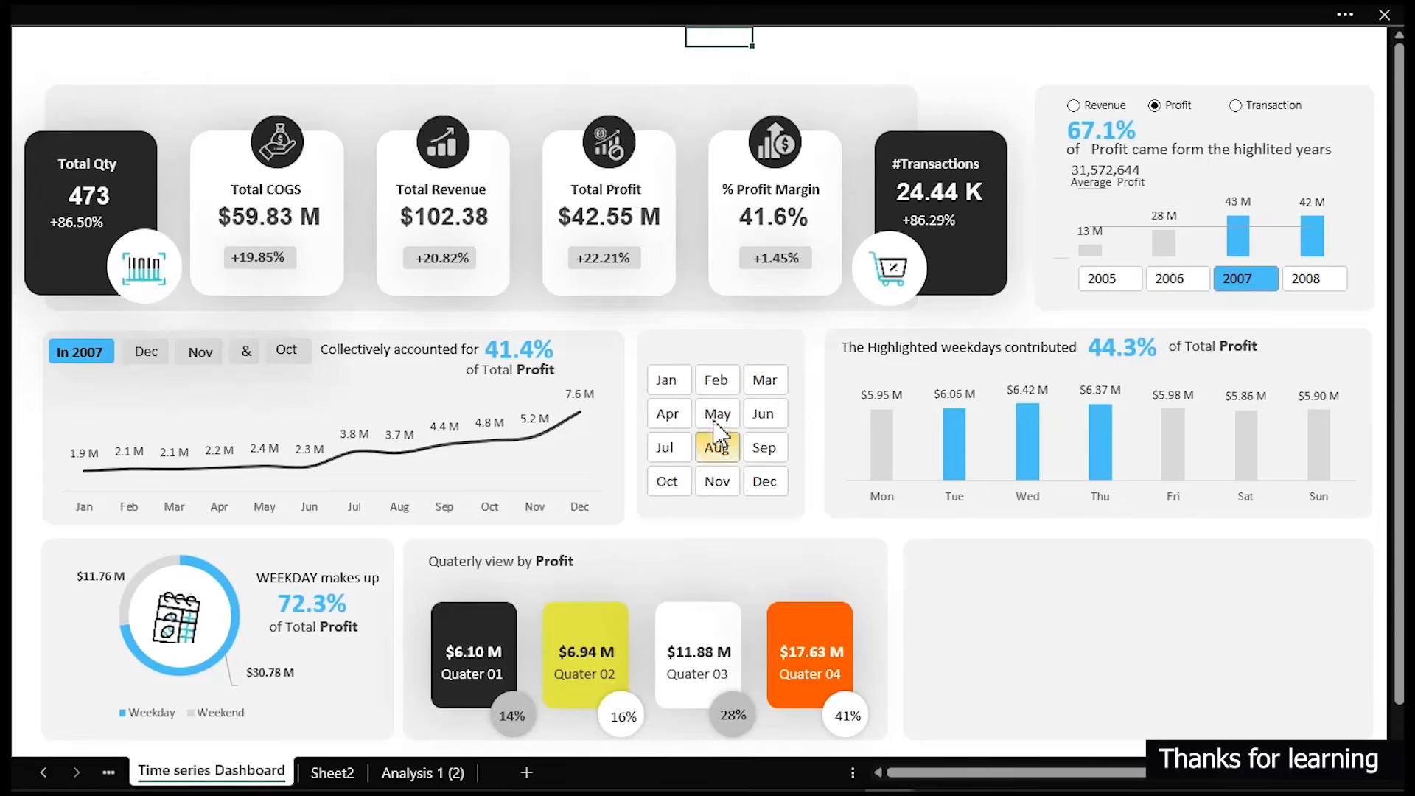
key(ctrl+v)
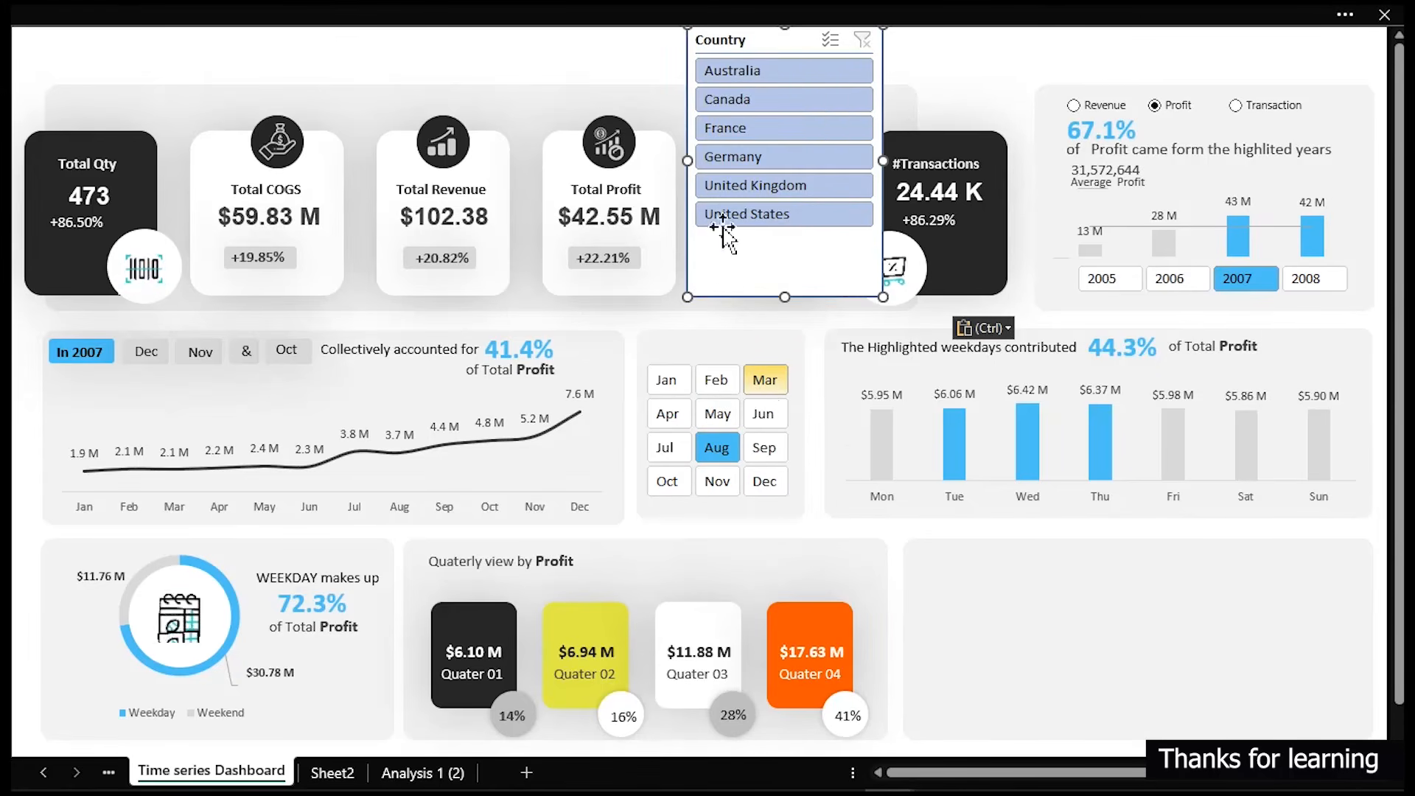
drag(775, 37, 971, 517)
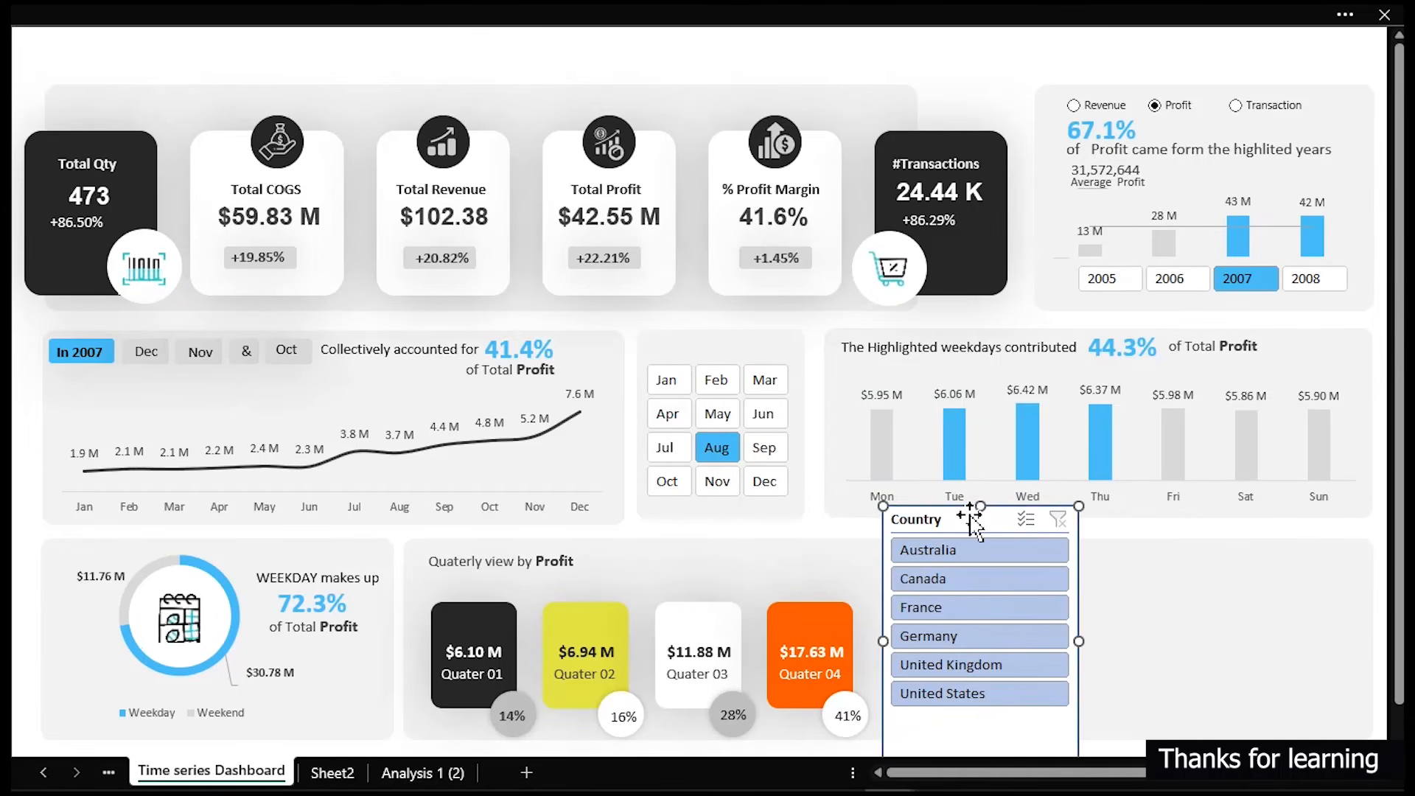
- Turn off the Country slicer's header in its slicer settings
right_click(972, 519)
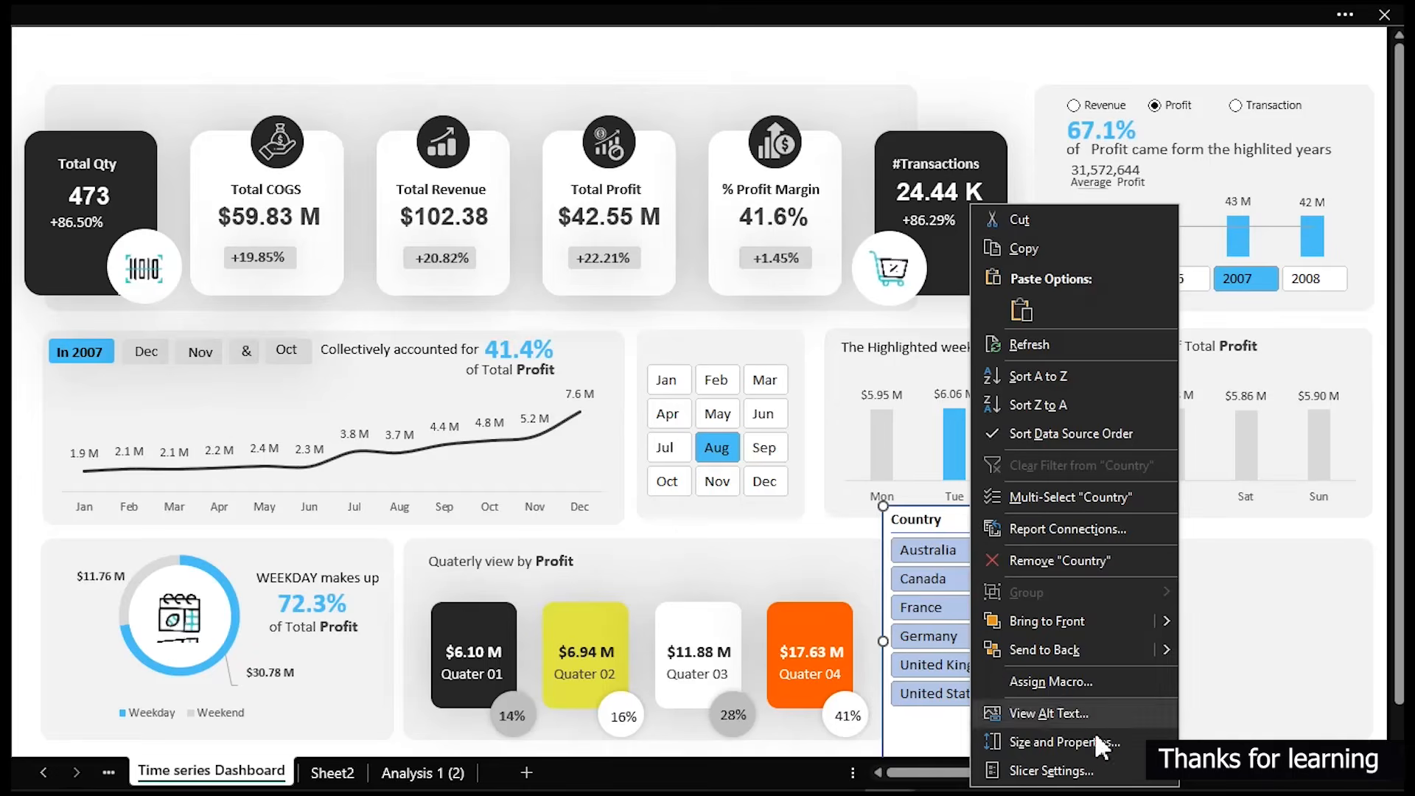
click(1087, 770)
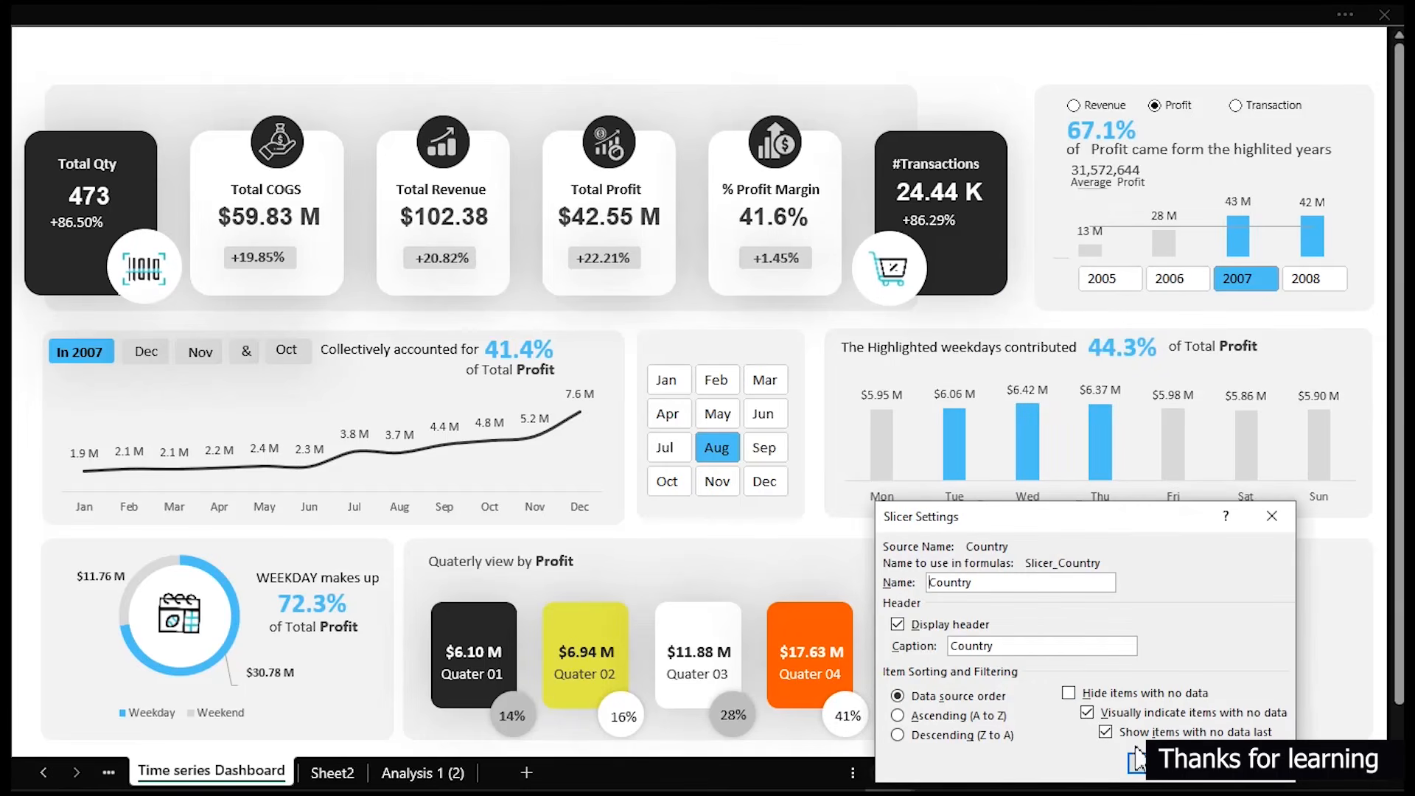
click(1162, 779)
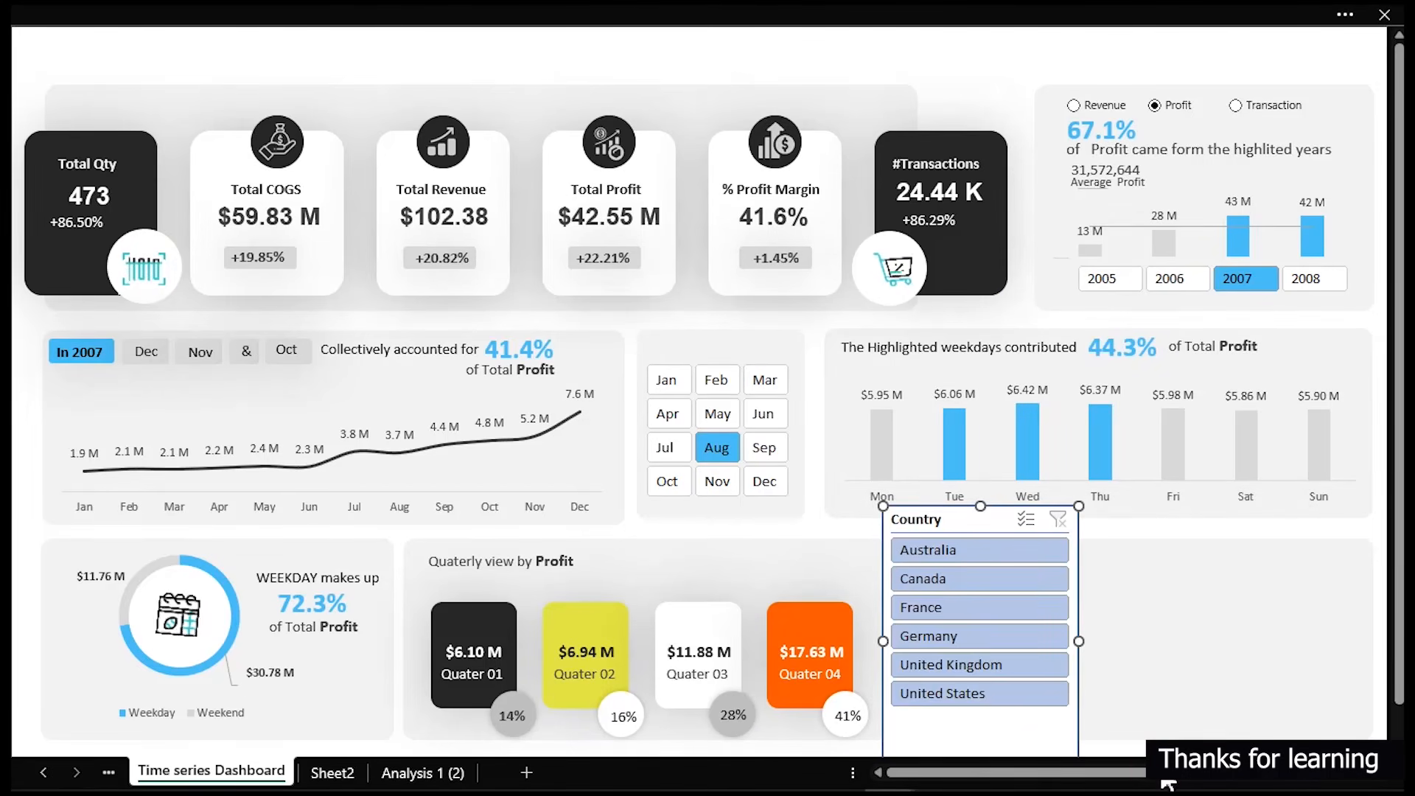
right_click(918, 519)
click(973, 768)
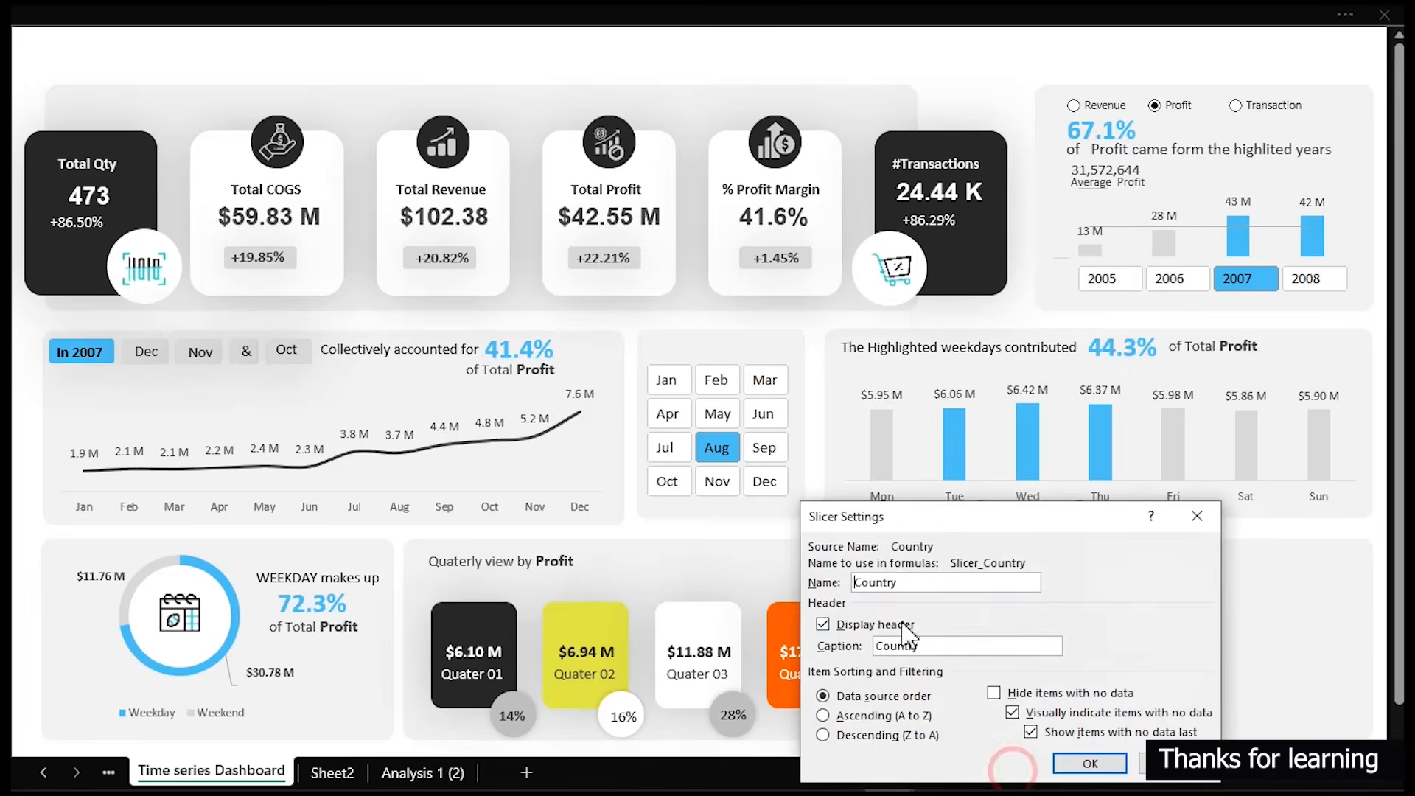
click(822, 624)
click(1089, 762)
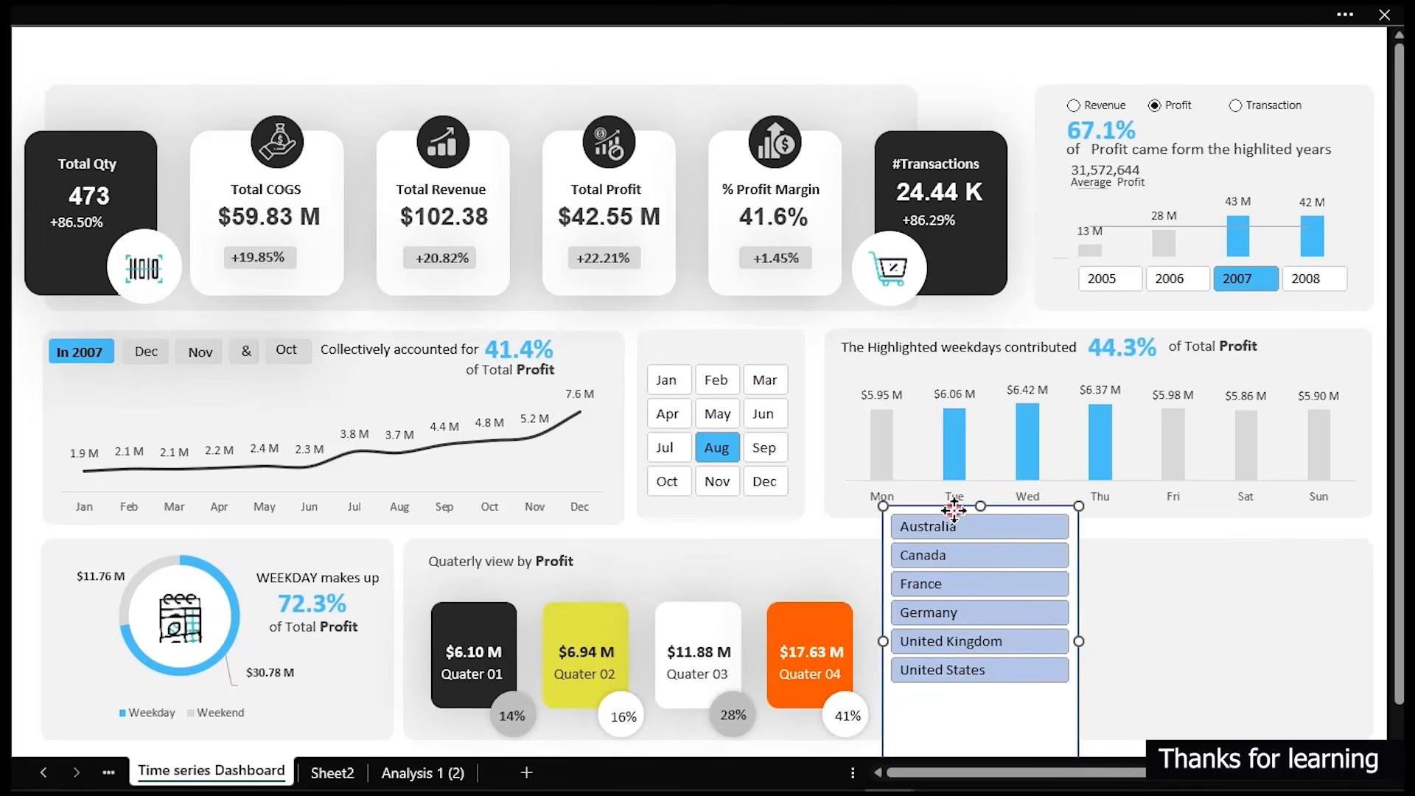
- Reposition and widen the slicer to fill the bottom-right panel
drag(953, 509, 973, 550)
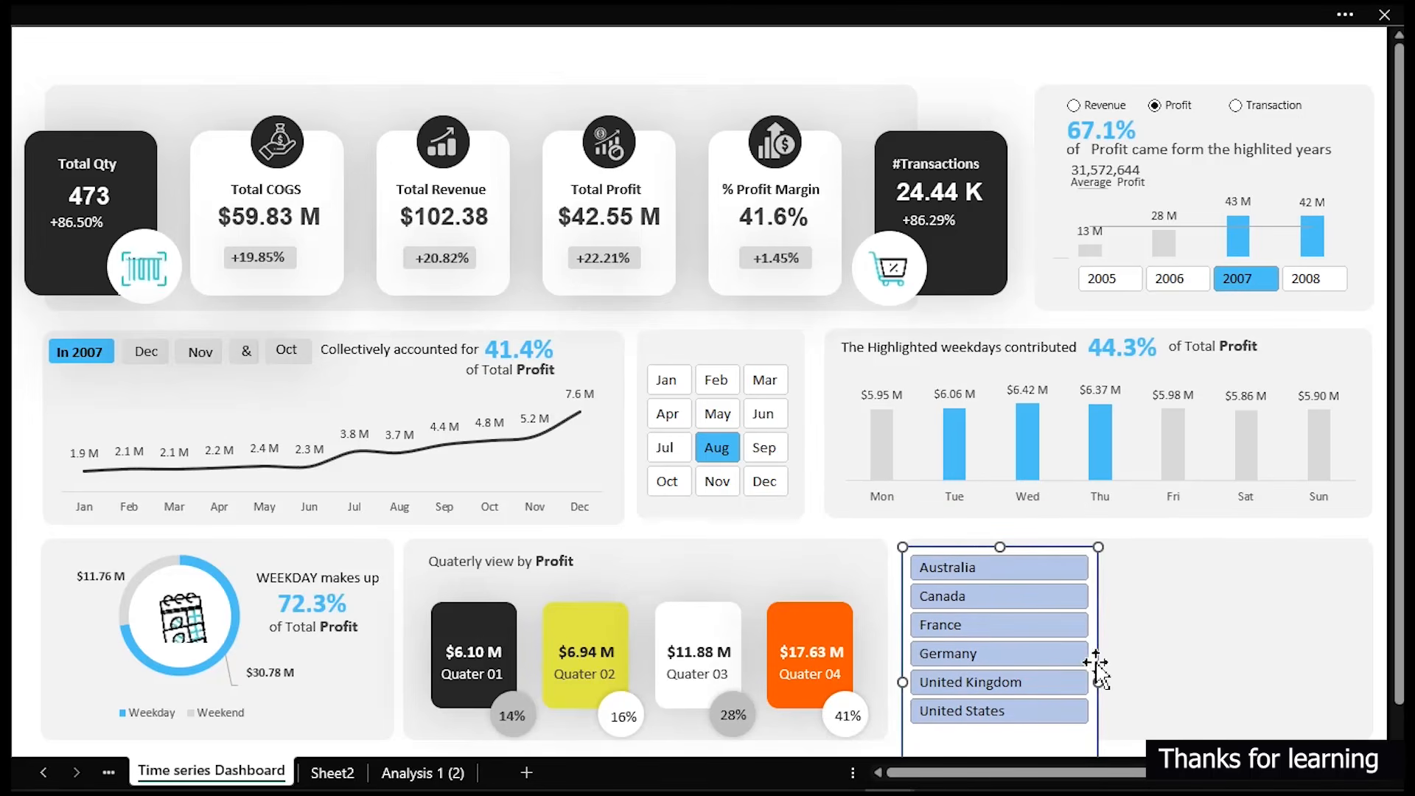
drag(1098, 682, 1366, 664)
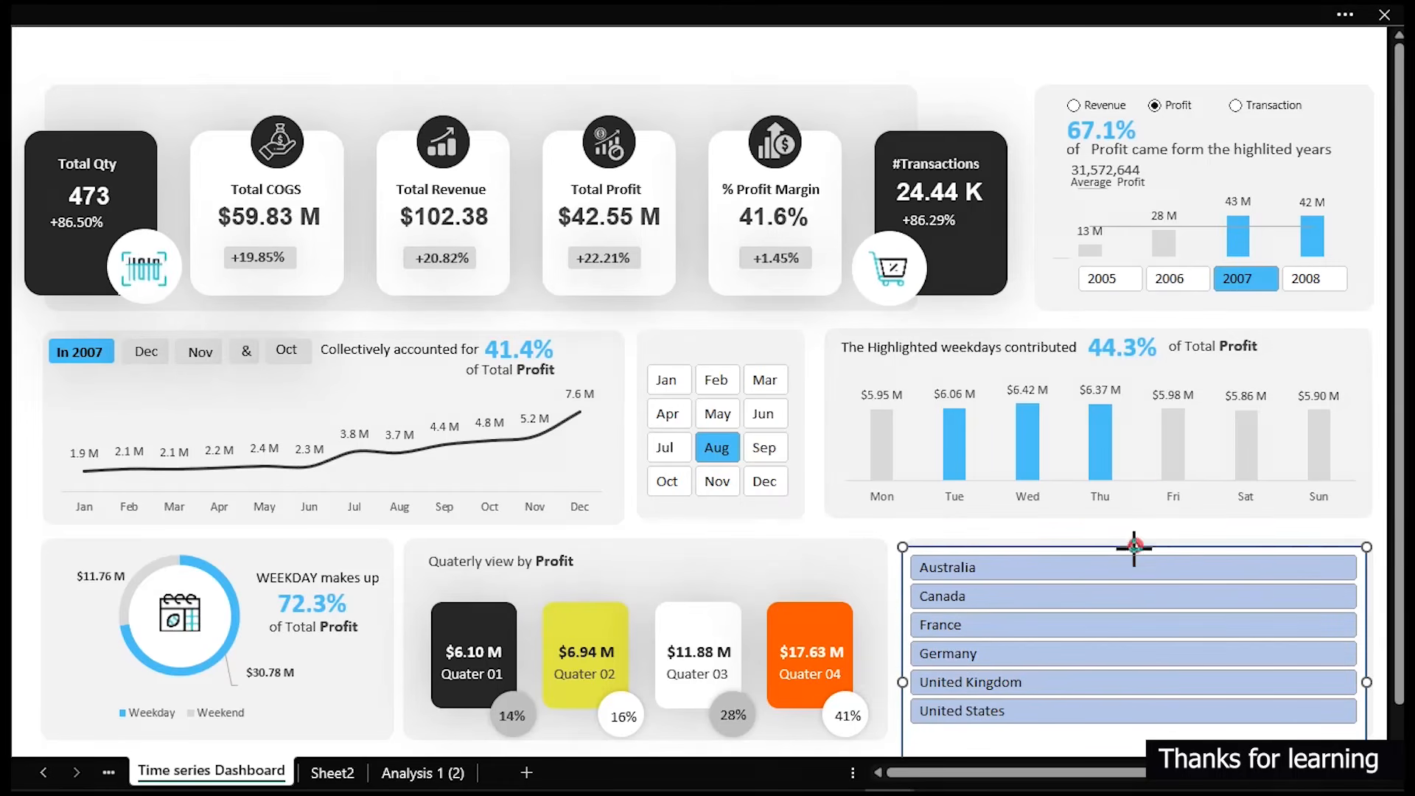
drag(1134, 582, 1168, 556)
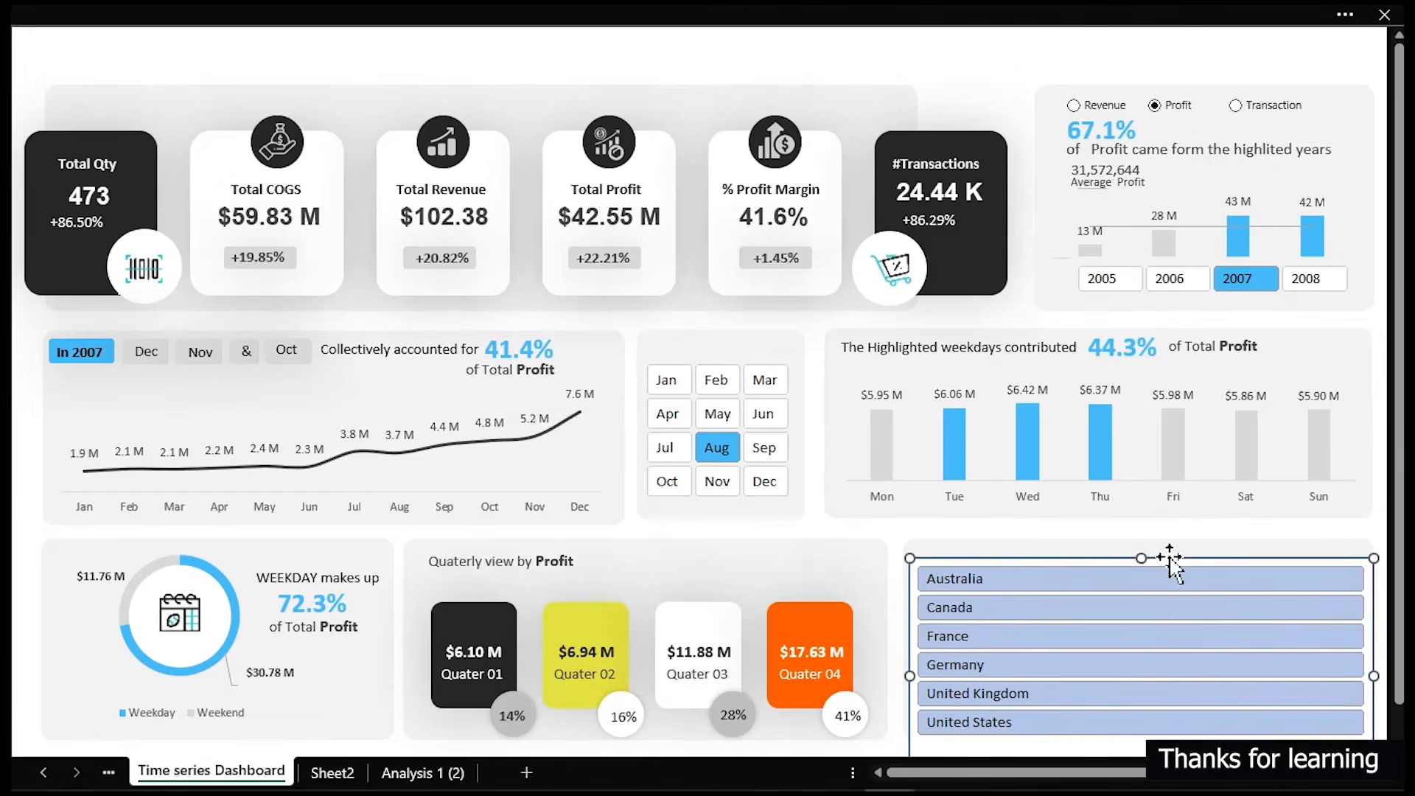
- Apply a blue slicer style and set the slicer to 2 columns
click(407, 16)
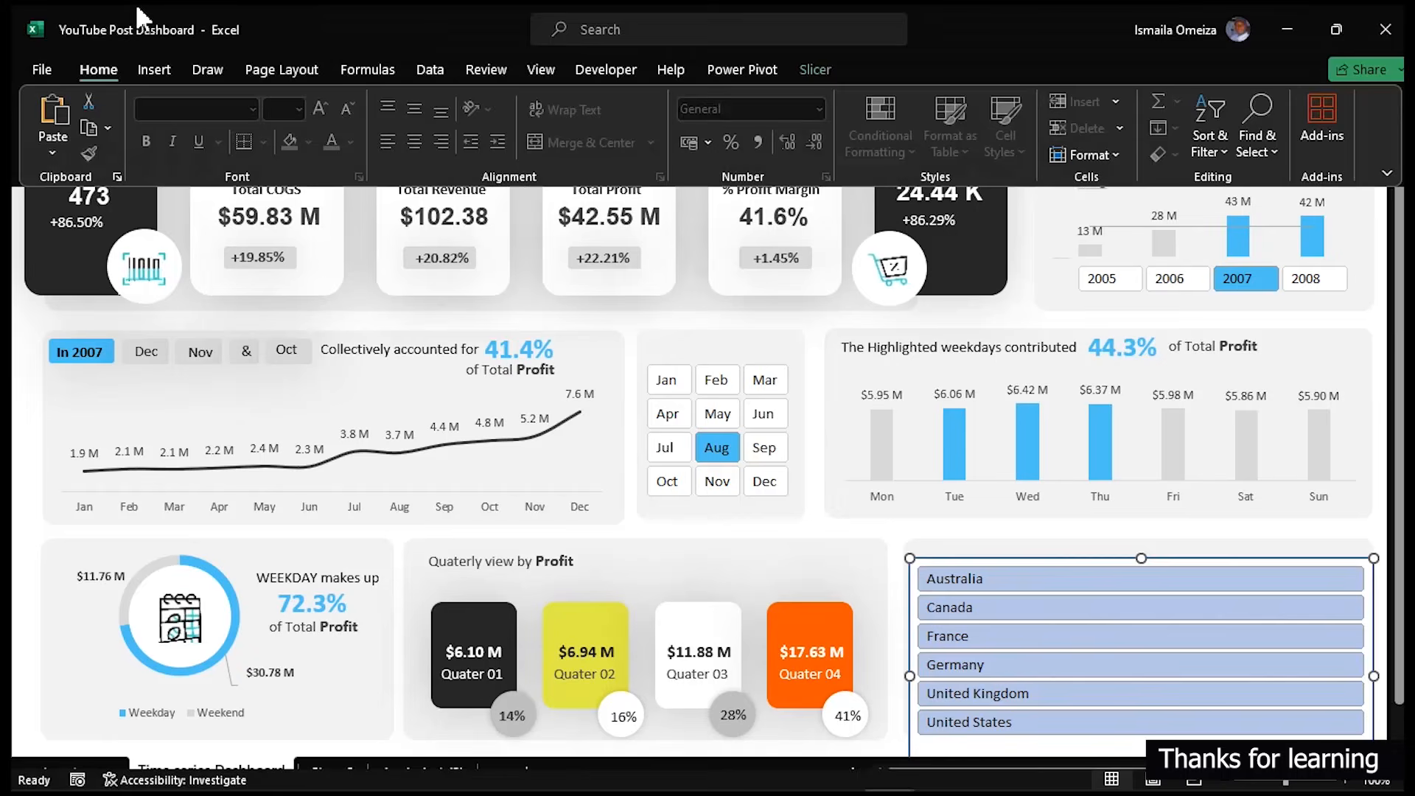
click(815, 67)
click(262, 131)
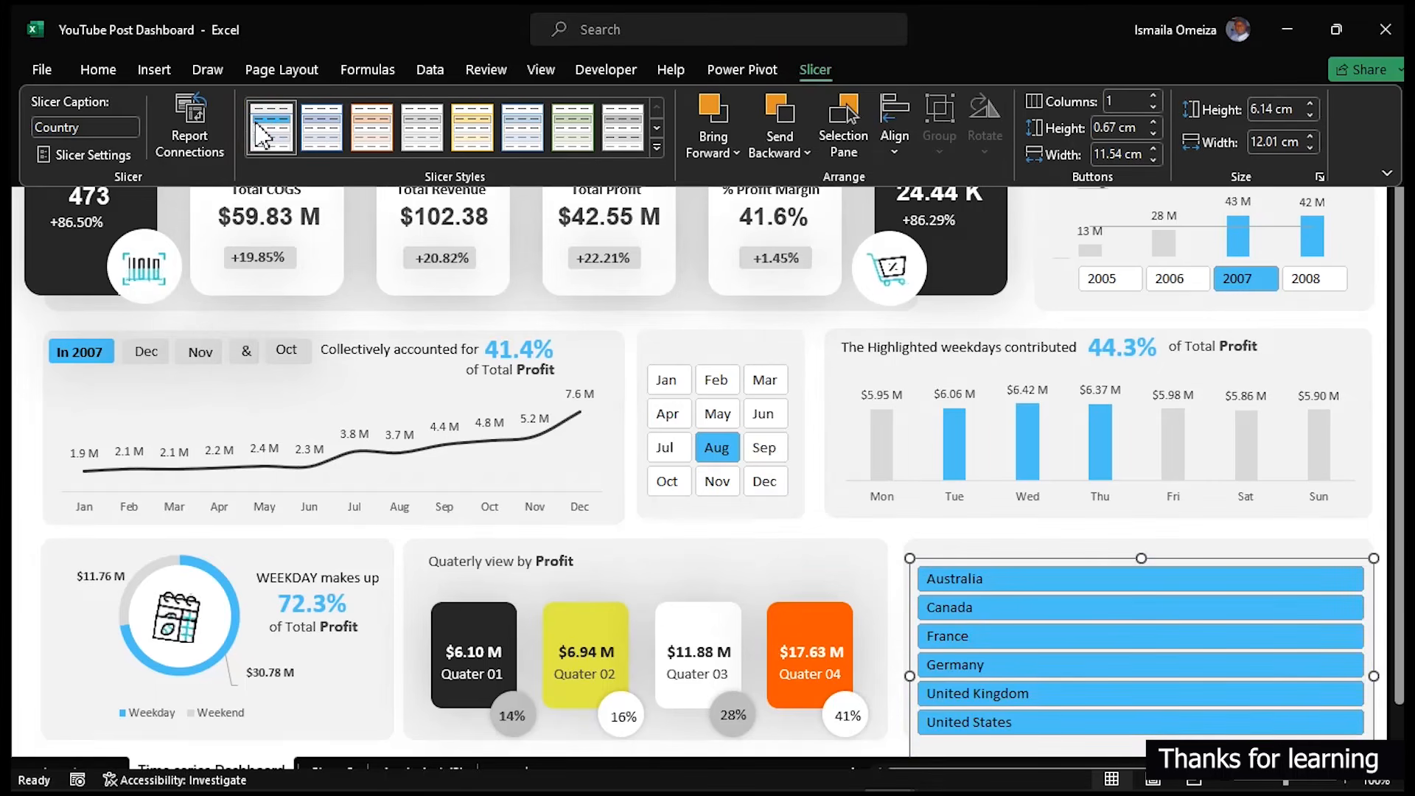
click(1153, 97)
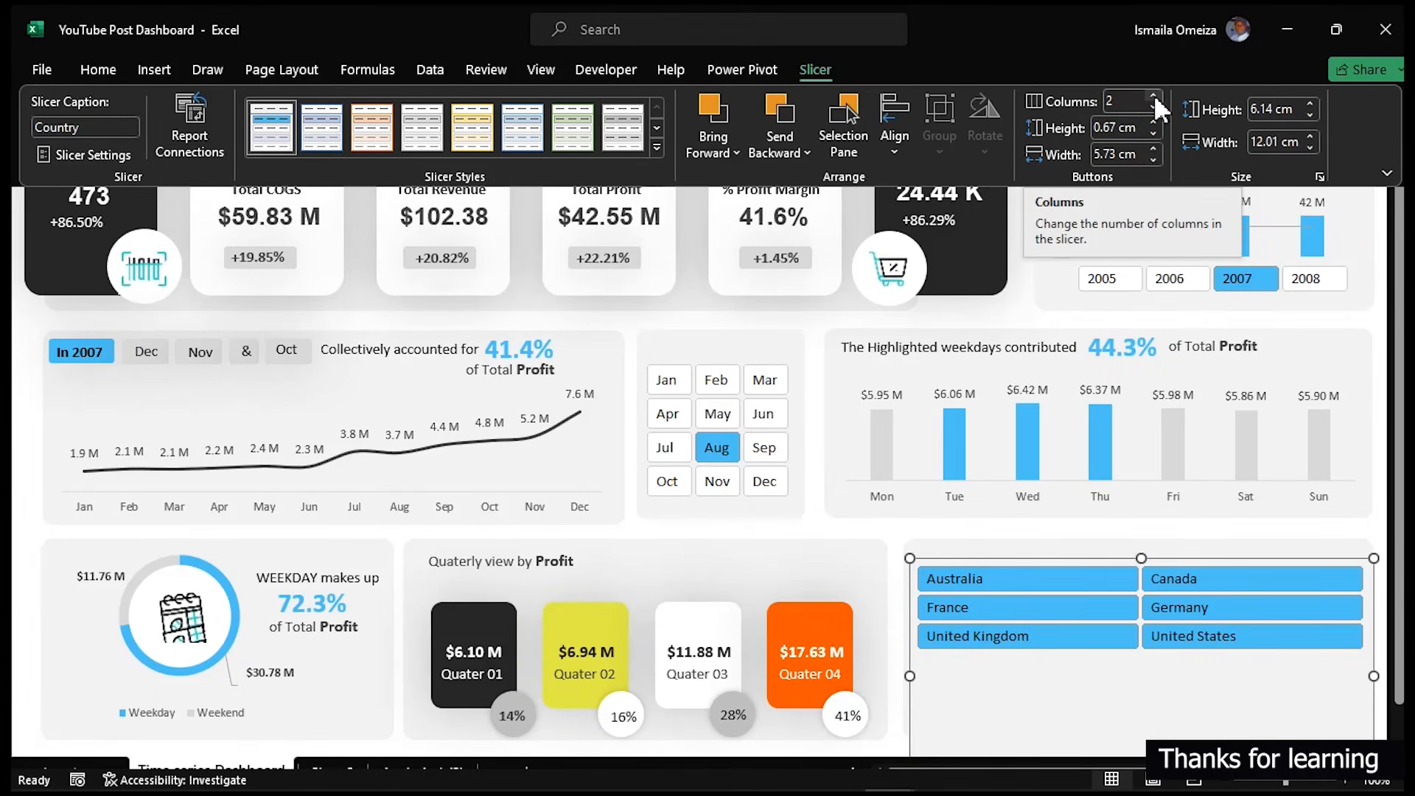
- Increase the slicer button height to 1.3 cm
click(1153, 121)
click(1153, 120)
click(1152, 120)
click(1153, 119)
click(1152, 120)
click(1153, 120)
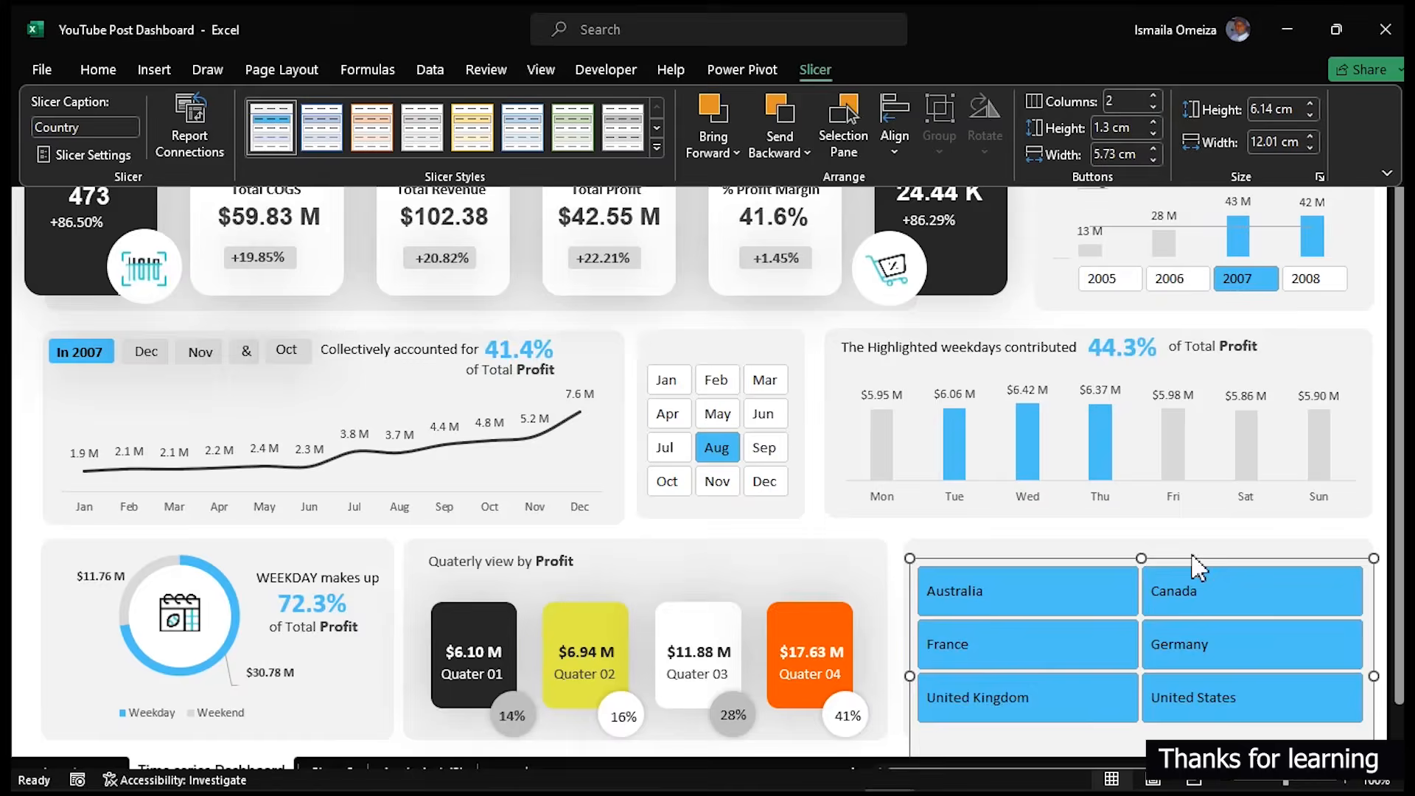
- Enlarge the slicer to fit the panel and select Germany in it
key(ctrl+shift+F1)
drag(1142, 558, 1192, 574)
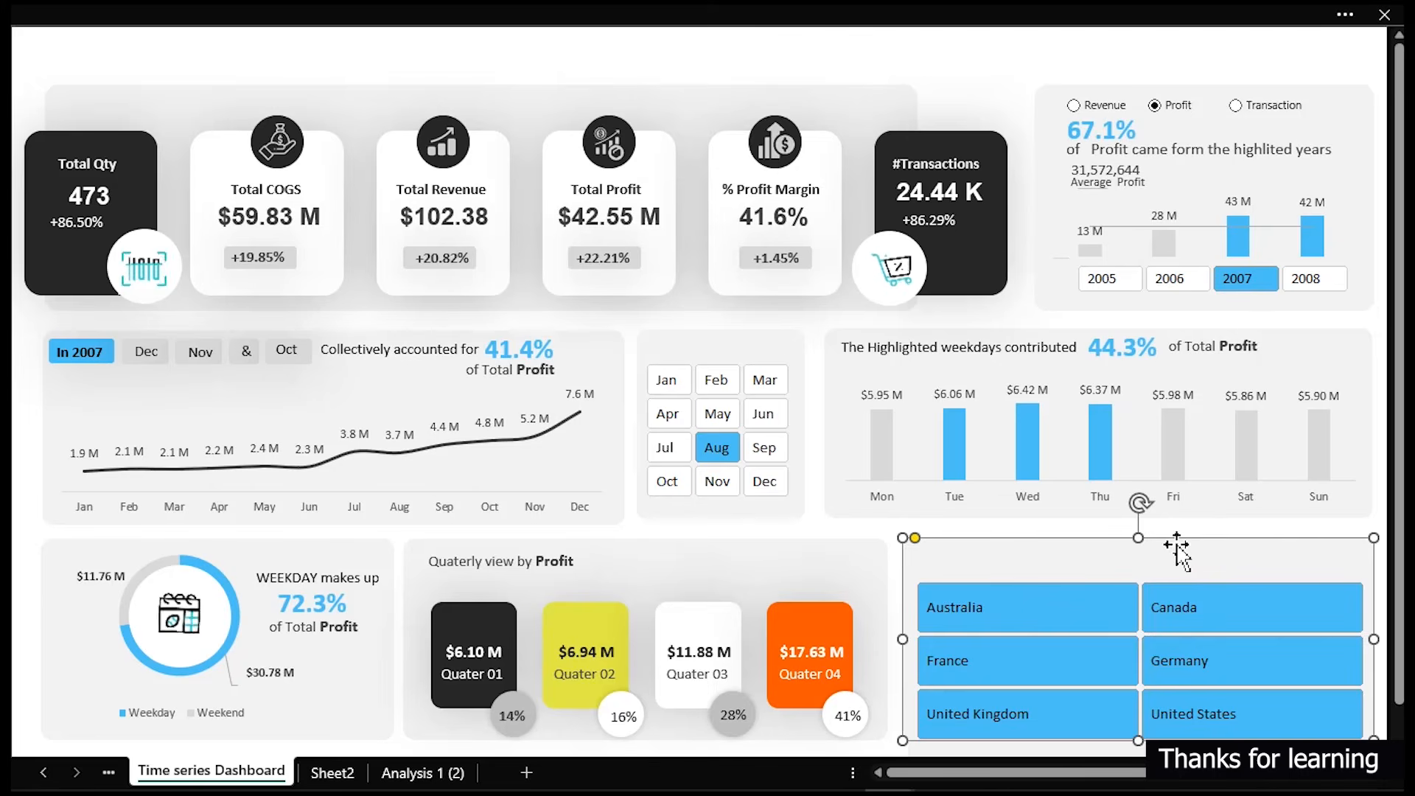
click(785, 63)
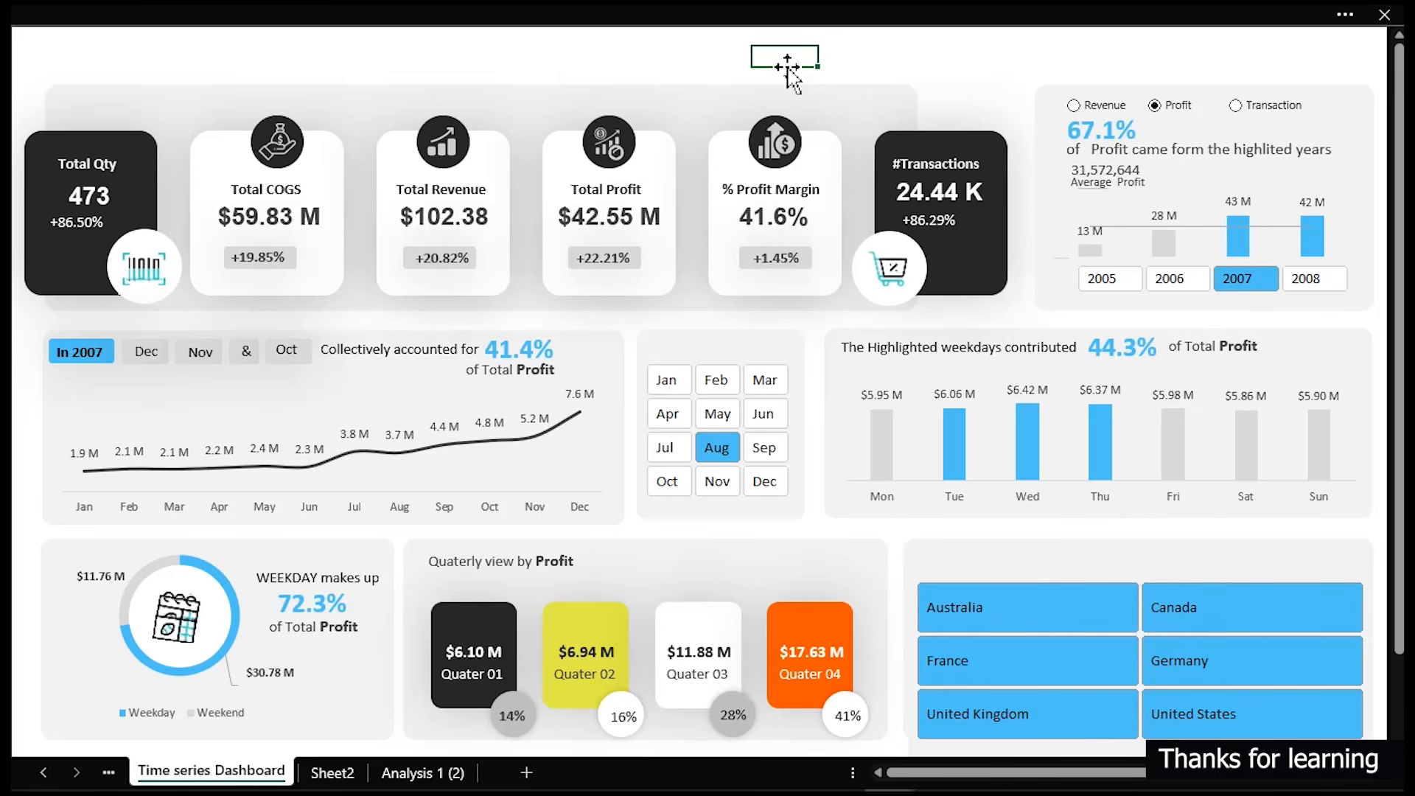
click(1218, 661)
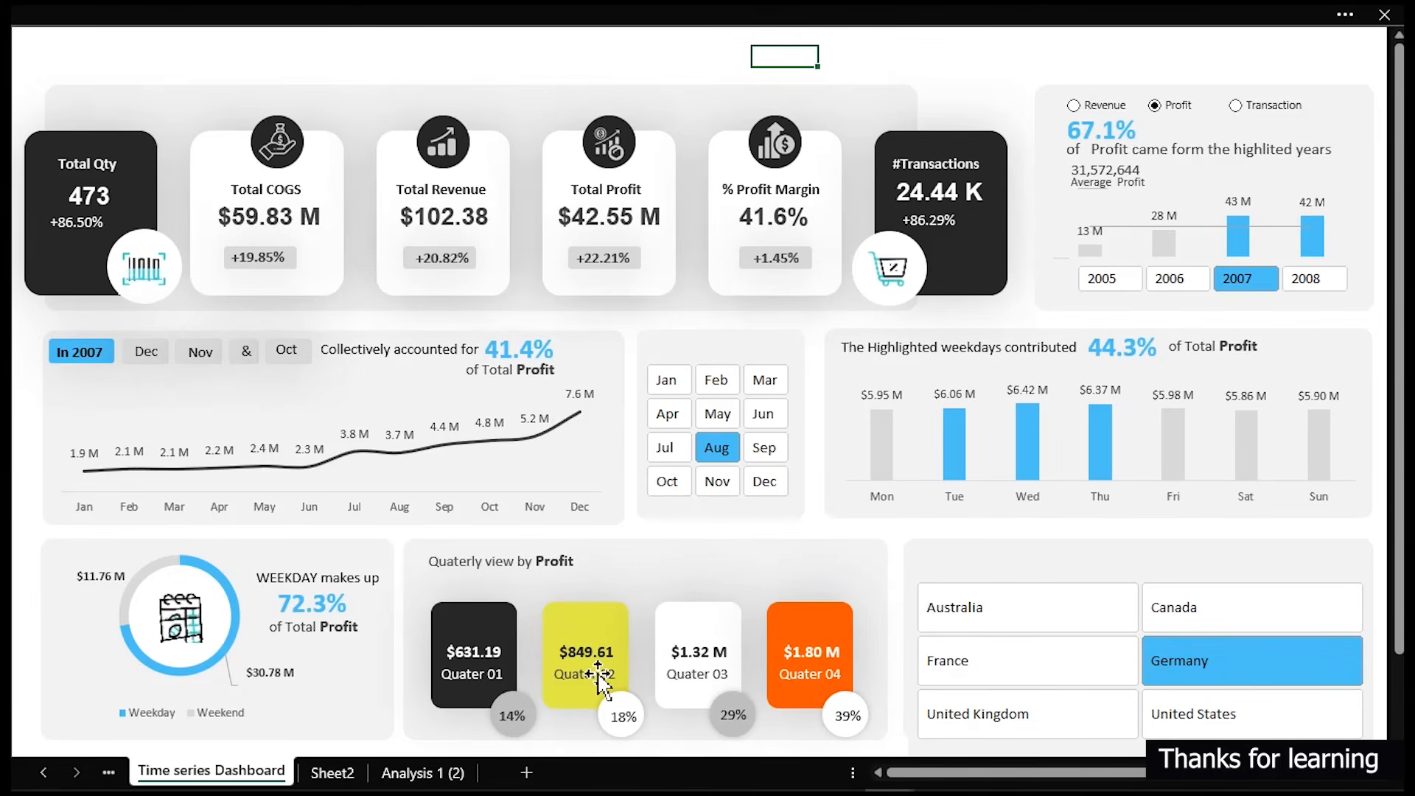
- Connect the Country slicer to the weekday/weekend profit pivot table on the Analysis 1 (2) sheet
click(422, 772)
drag(1011, 771, 905, 778)
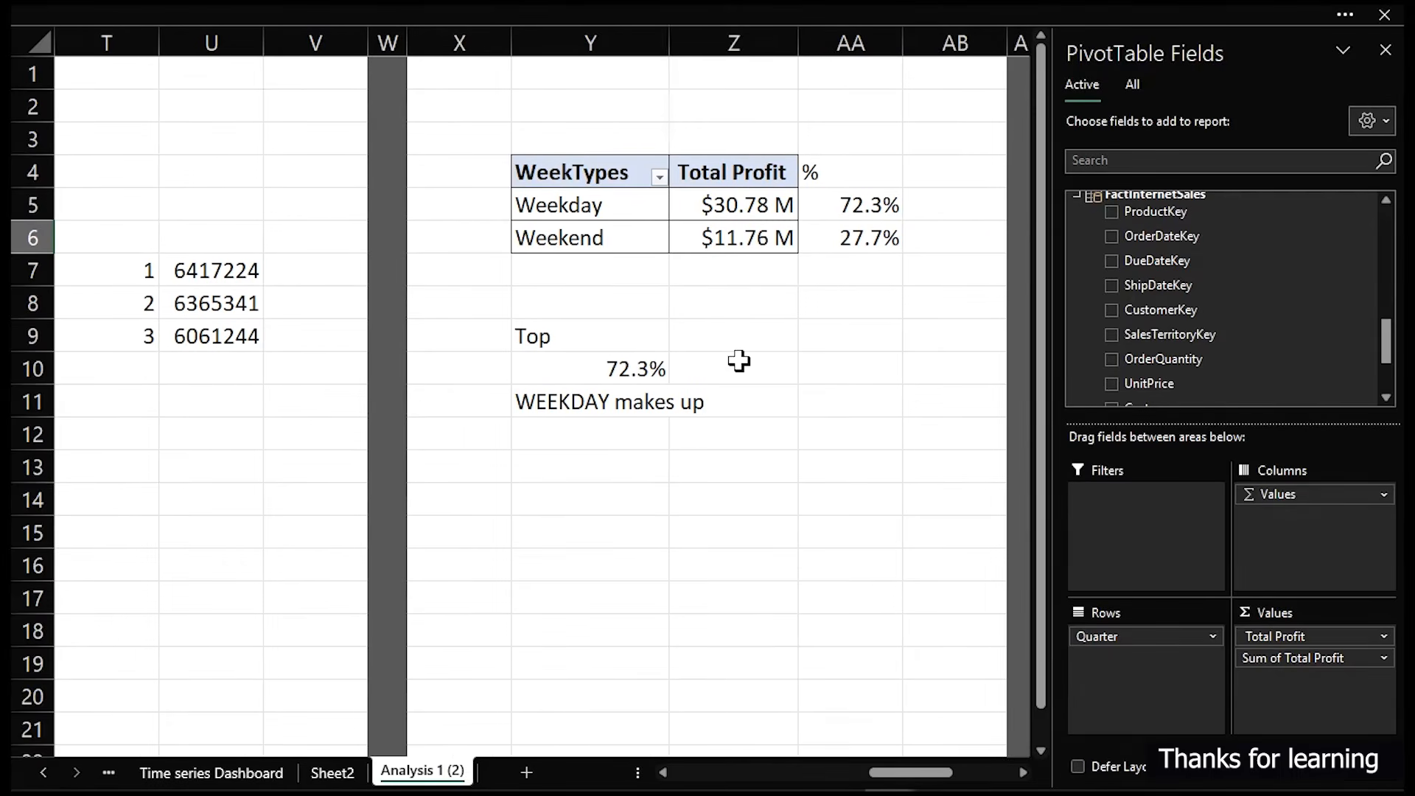
click(632, 216)
click(664, 15)
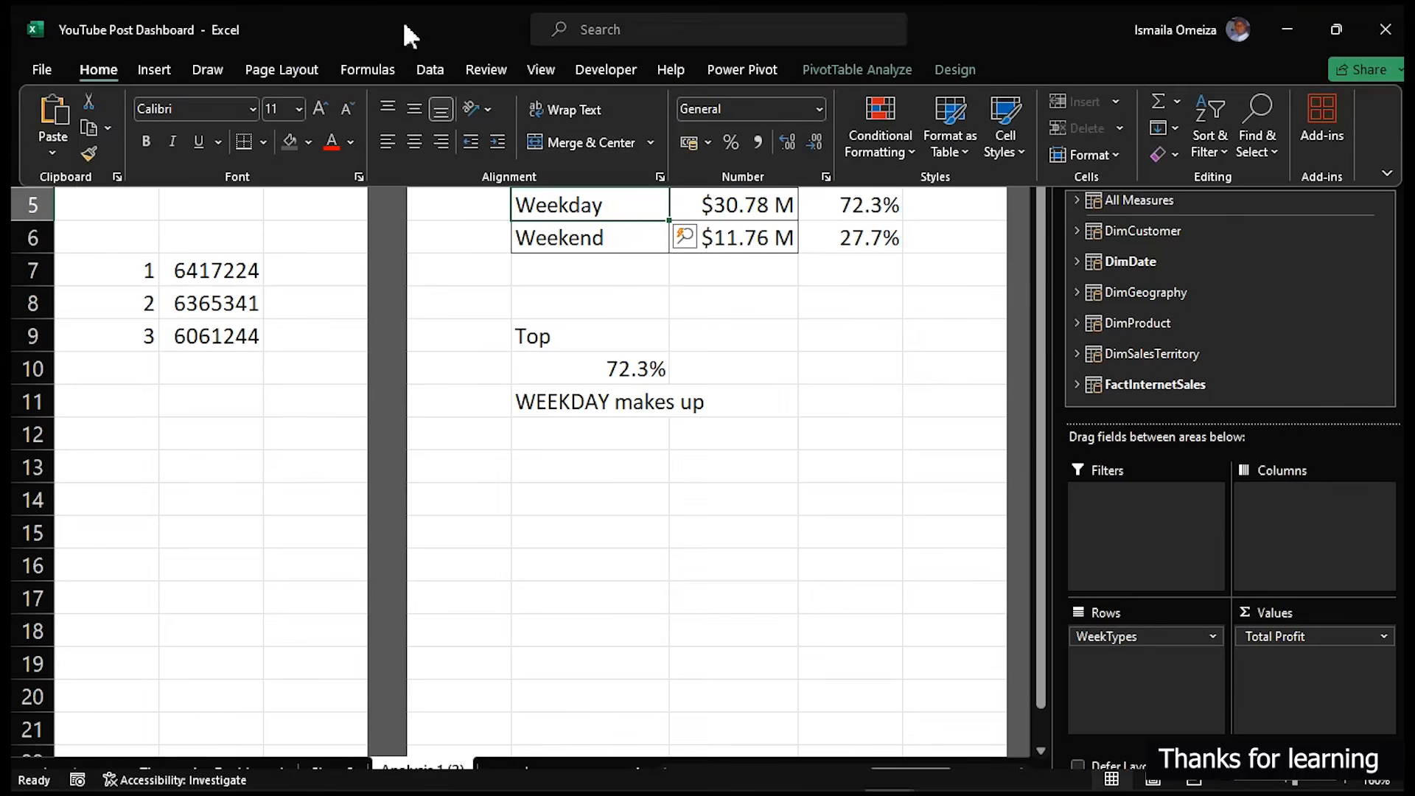
click(834, 71)
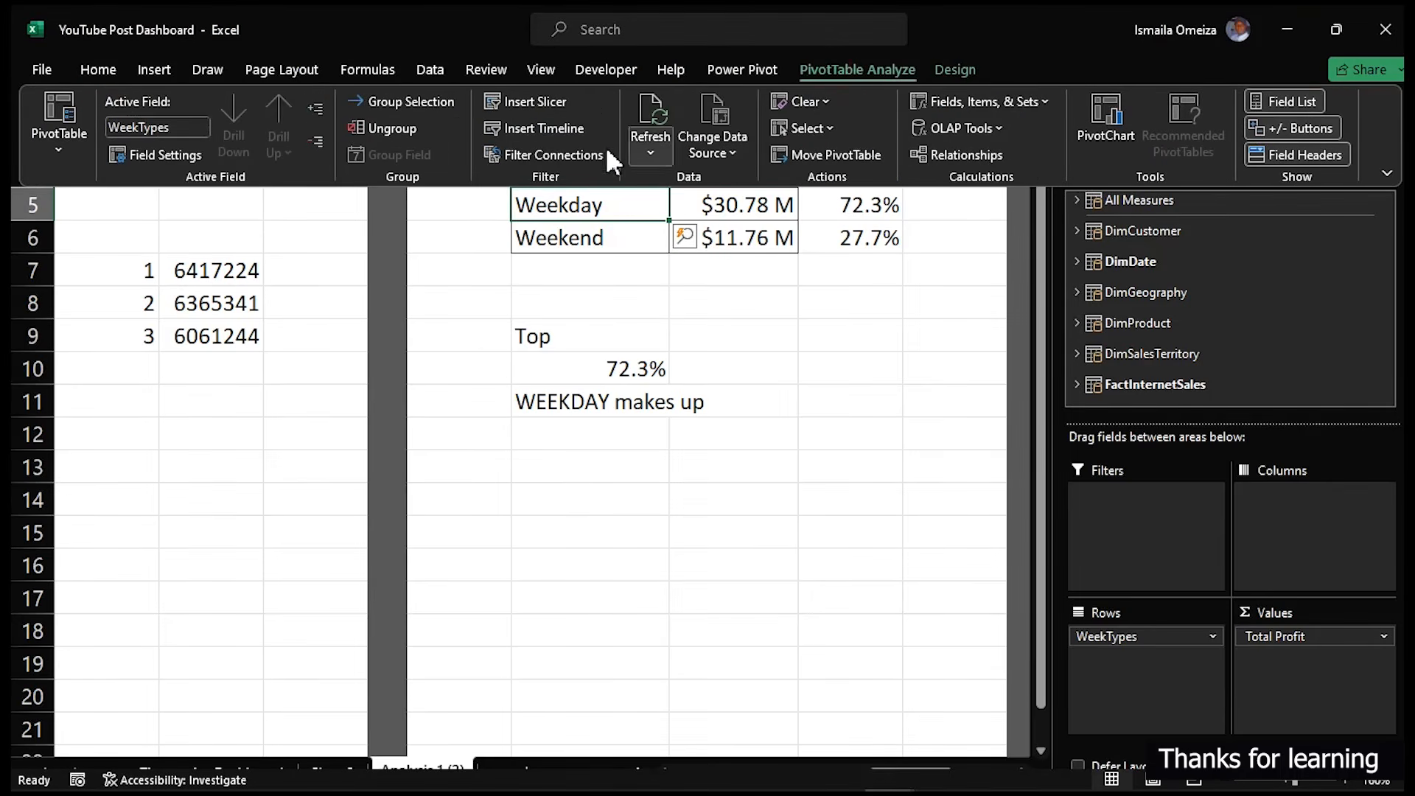
click(555, 152)
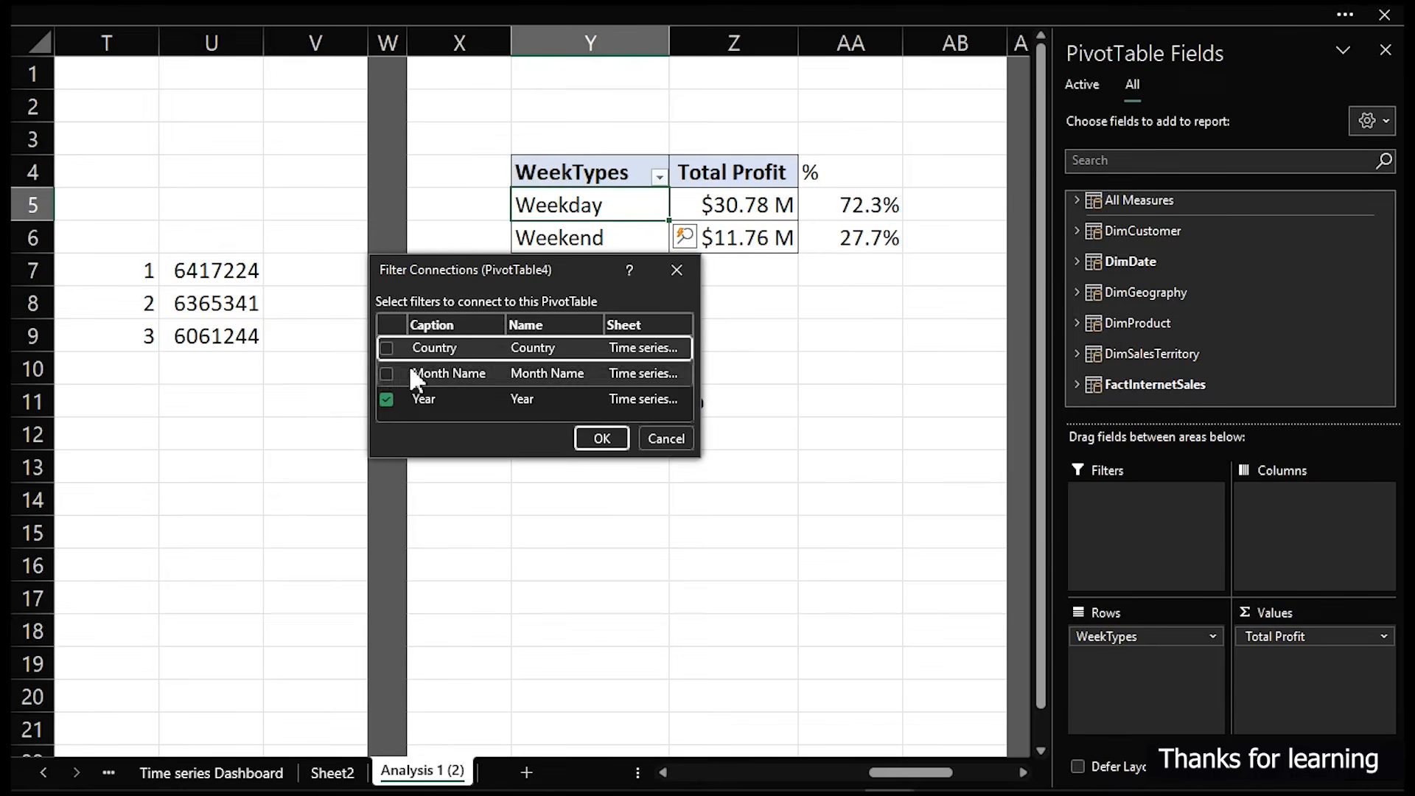
click(385, 348)
click(601, 438)
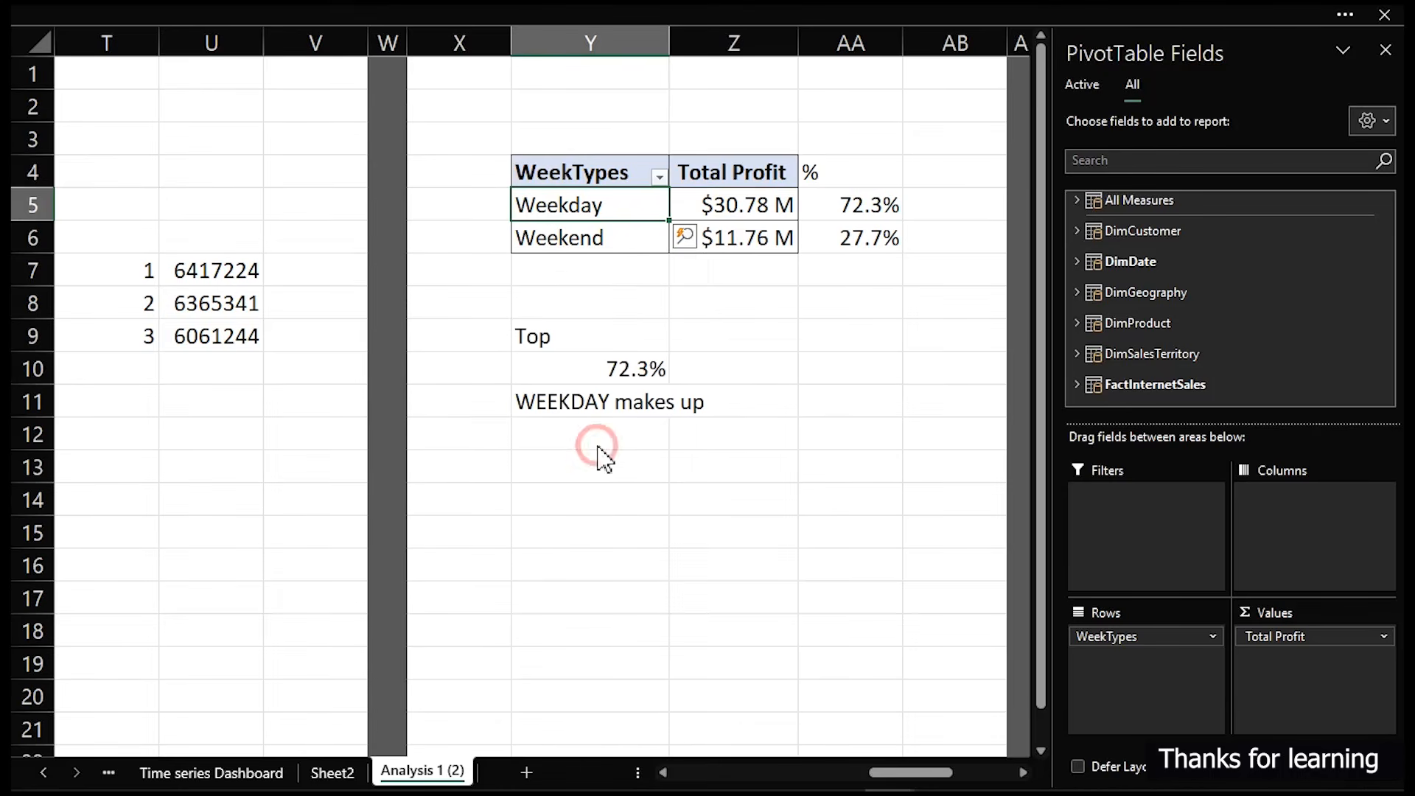
- Connect the Country slicer to the day-name profit pivot table as well
drag(892, 766, 825, 787)
scroll(679, 233, left, 4)
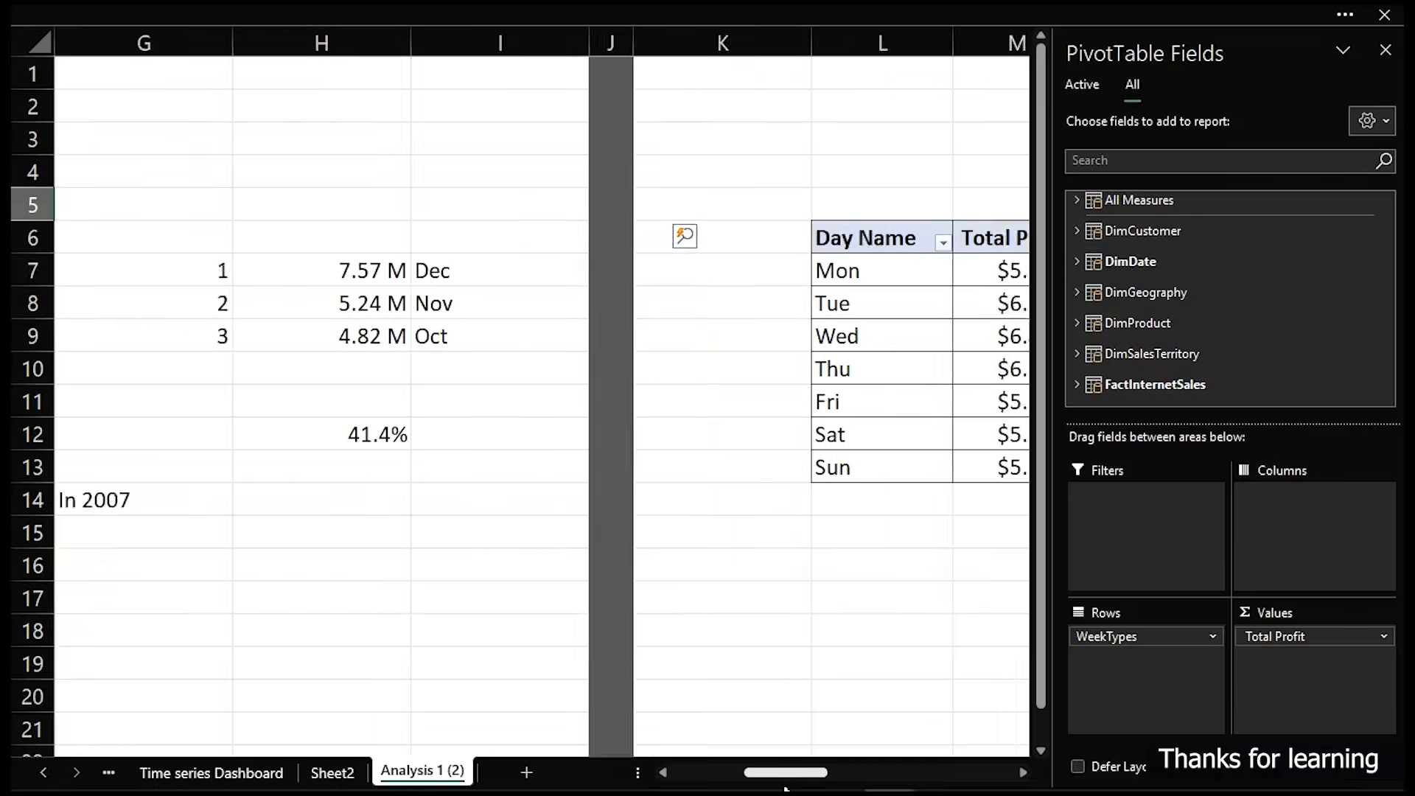
click(717, 317)
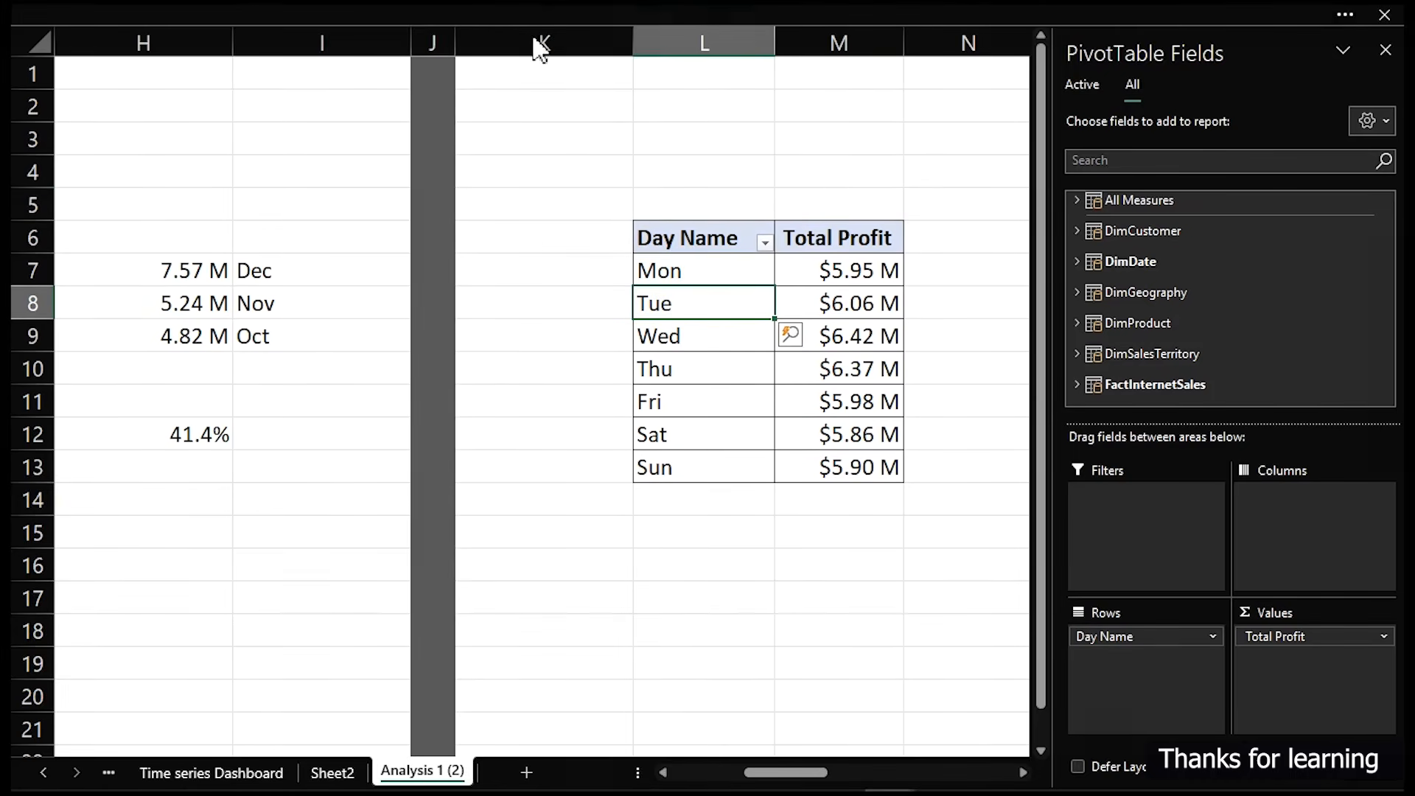
click(539, 15)
click(572, 150)
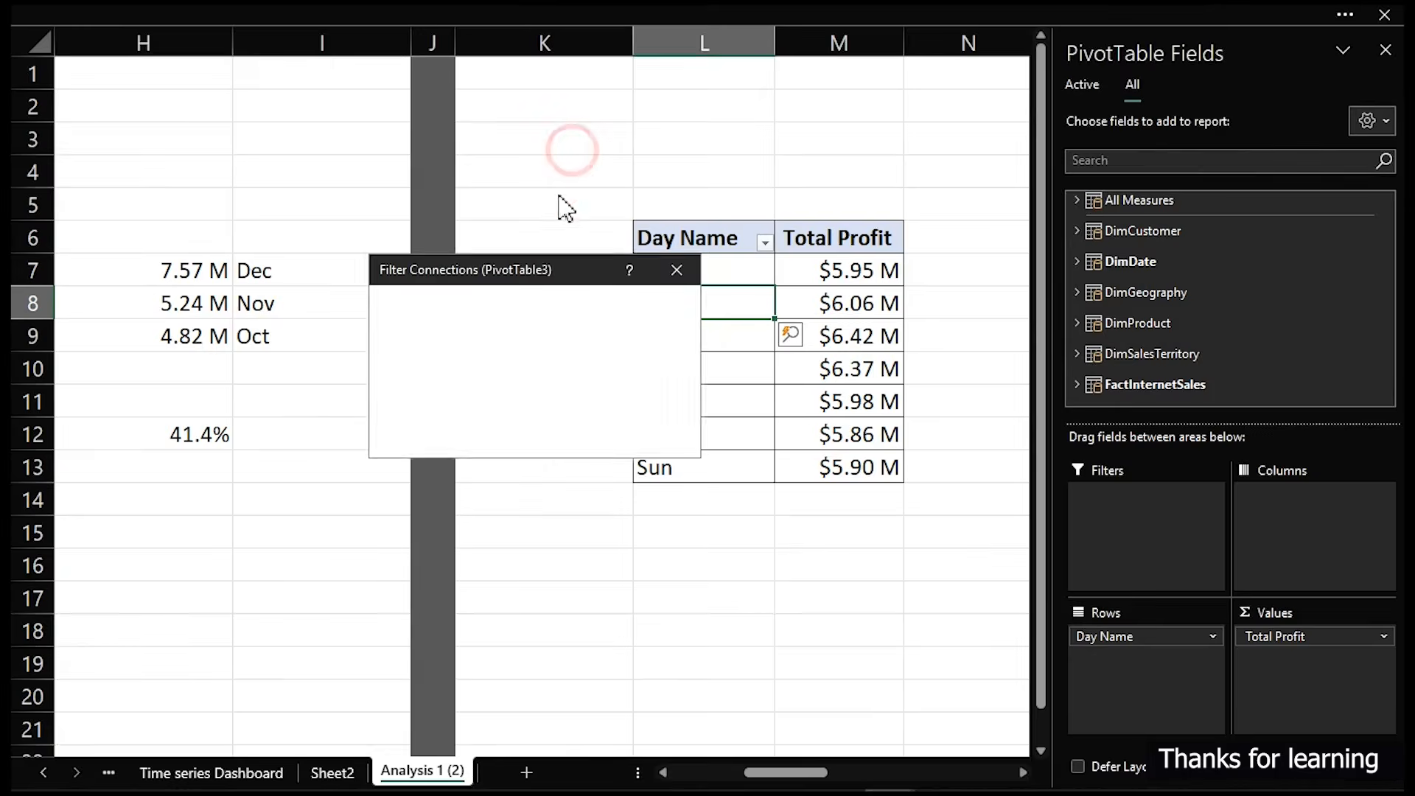
click(386, 347)
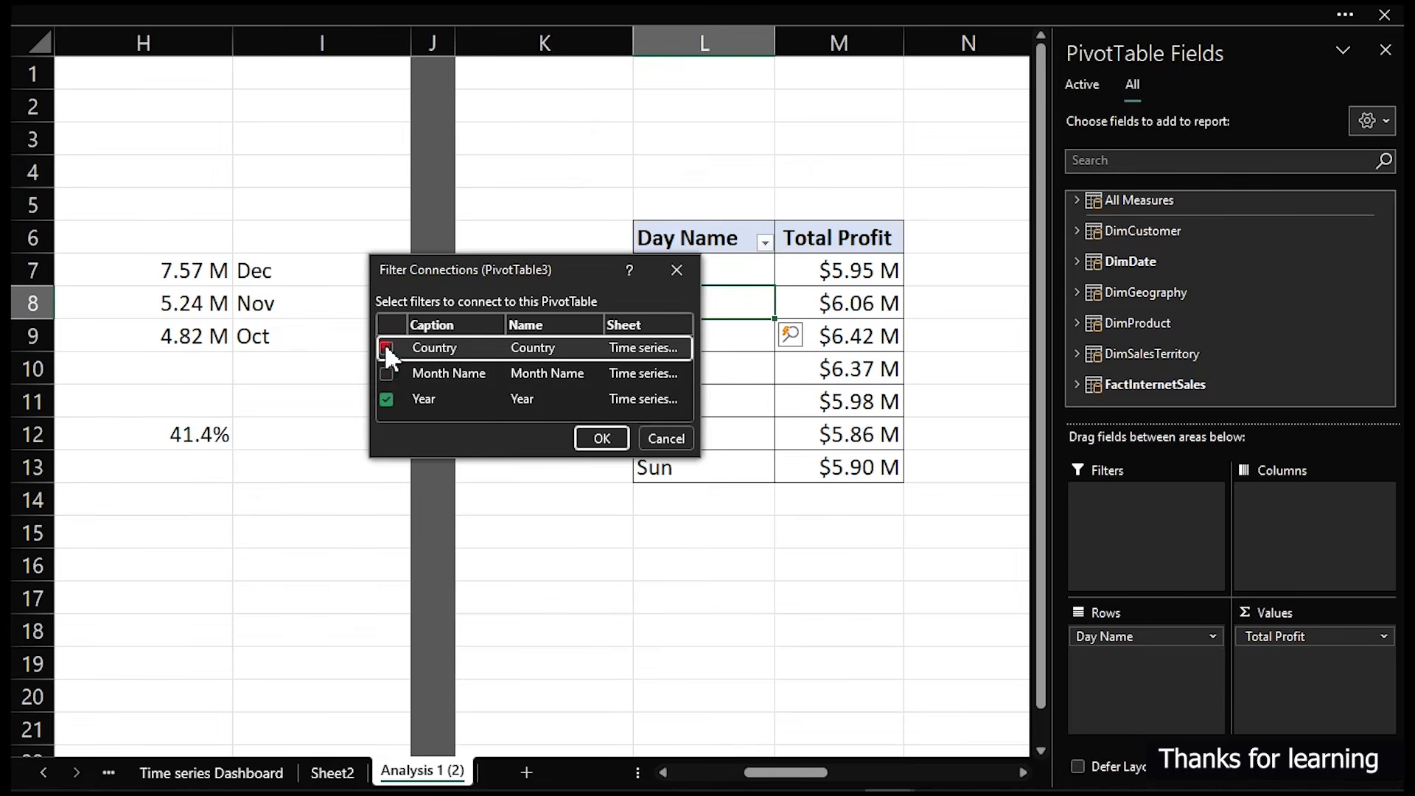
click(601, 438)
- Connect the Country slicer to the monthly profit pivot table
drag(814, 781, 735, 779)
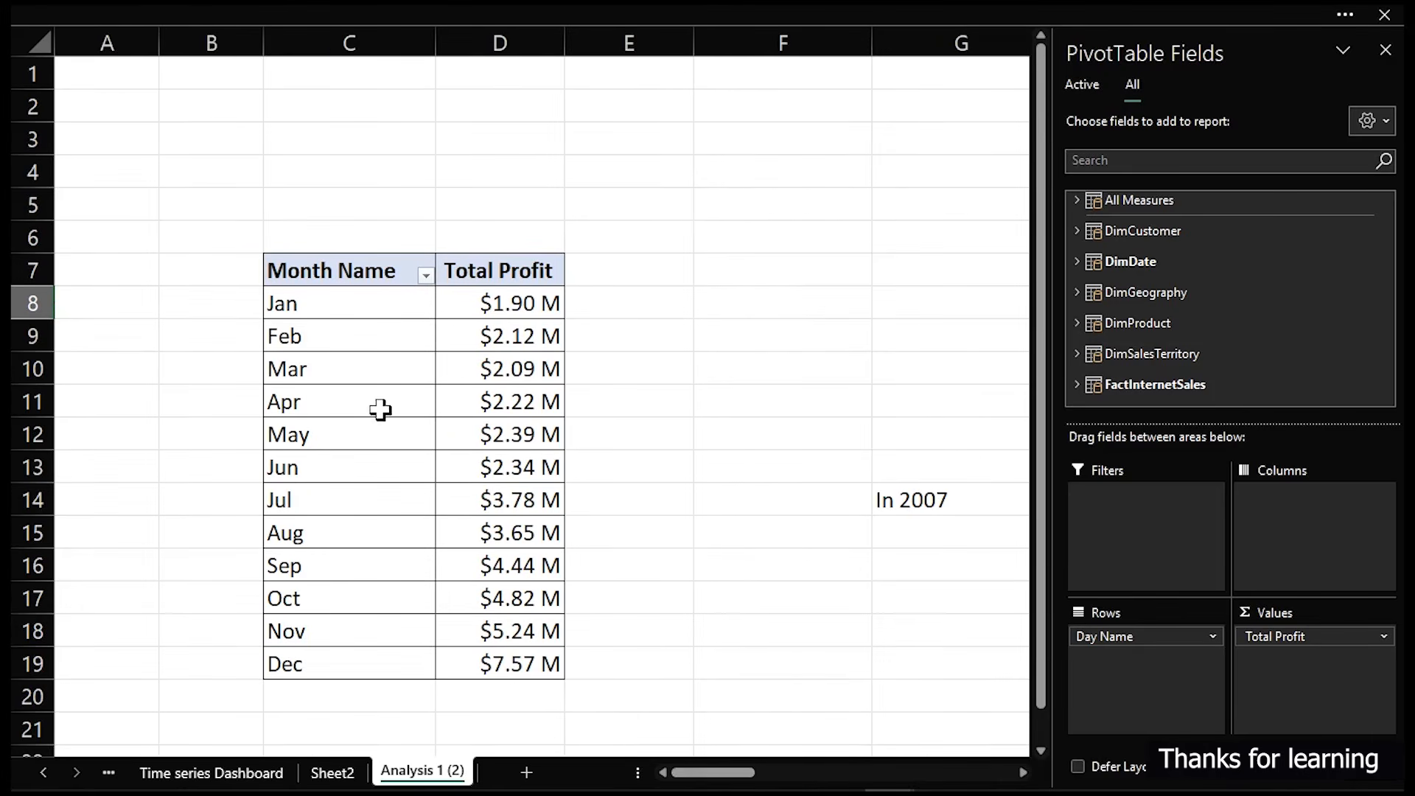
click(347, 364)
click(531, 17)
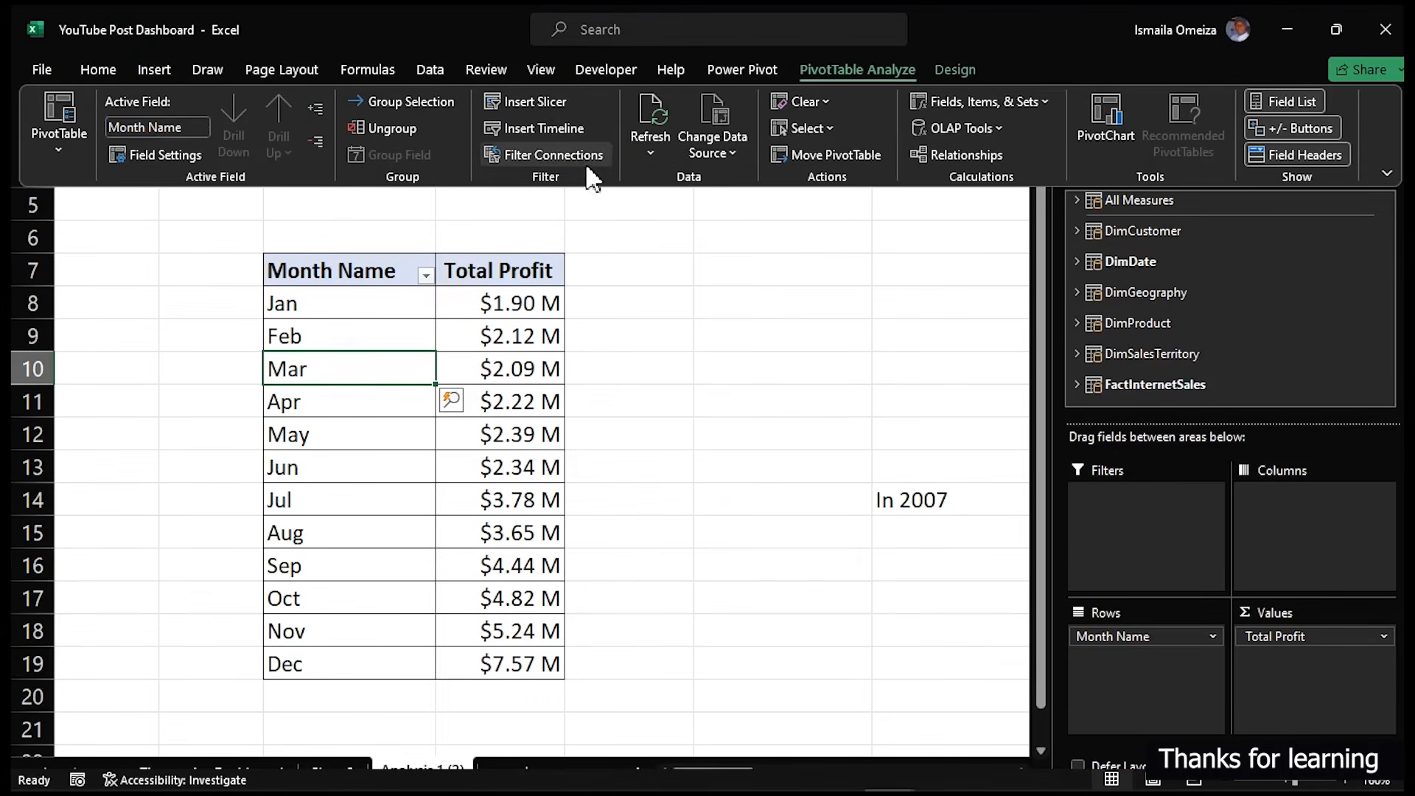
click(539, 159)
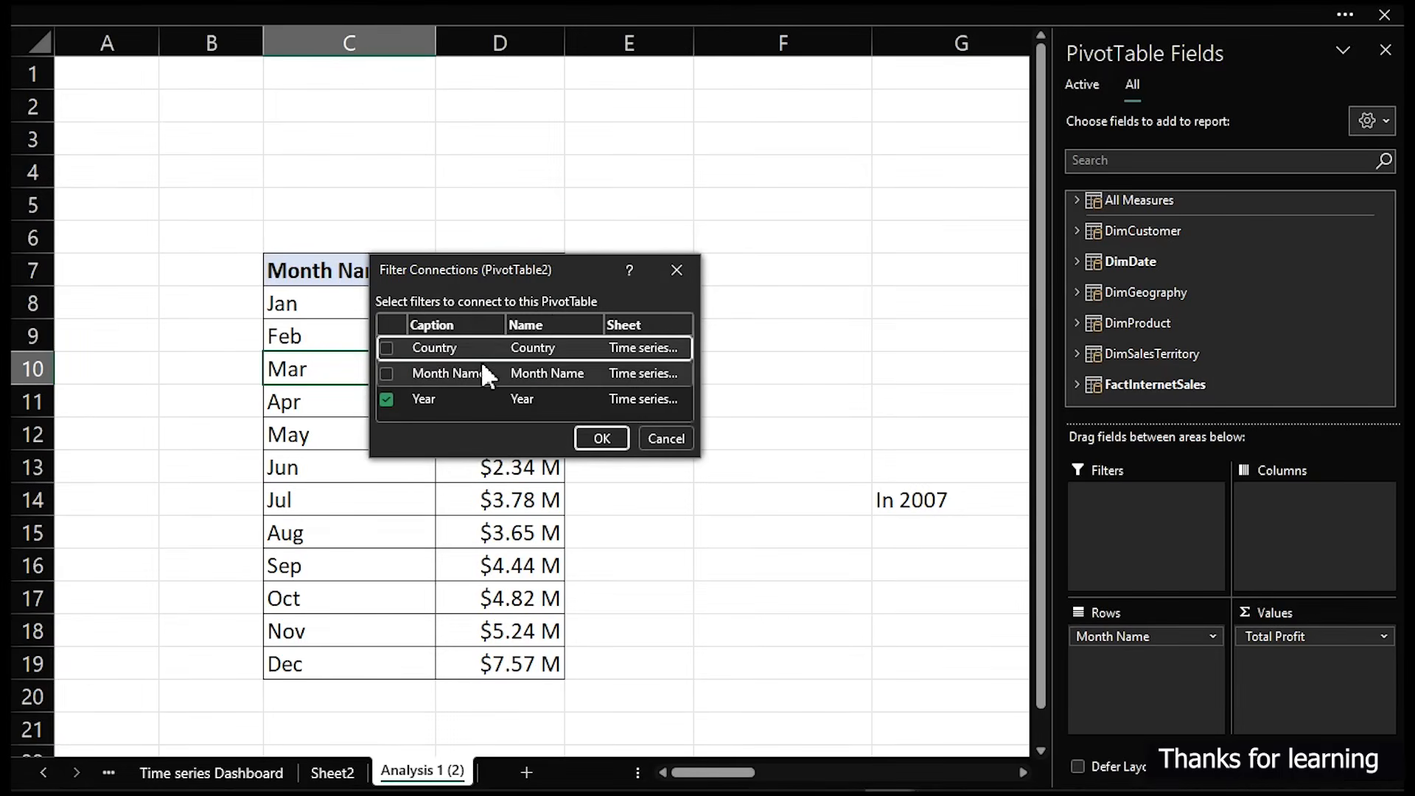
click(385, 347)
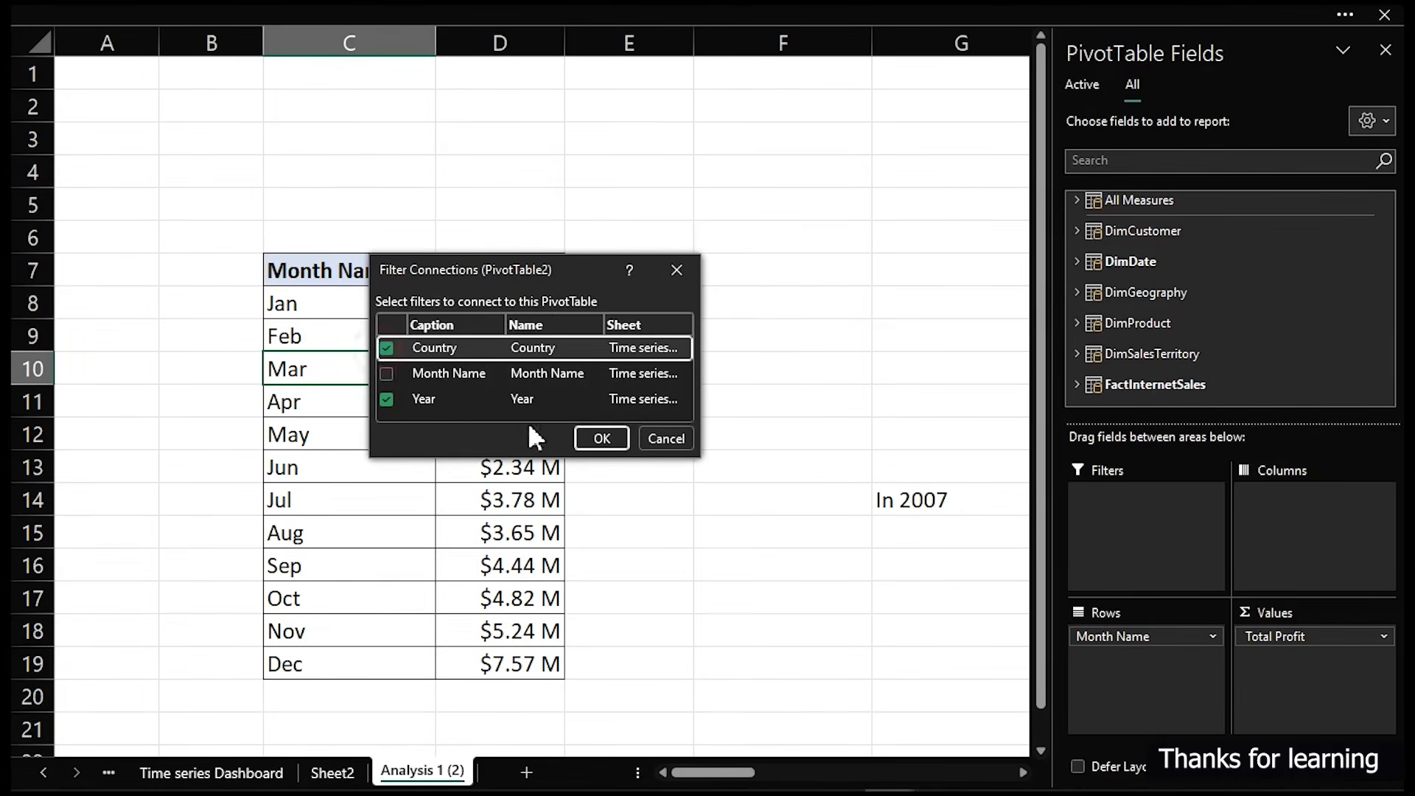
click(602, 438)
- Connect the Country slicer to the yearly revenue, profit and transaction pivot table on the Analysis 1 sheet
click(211, 770)
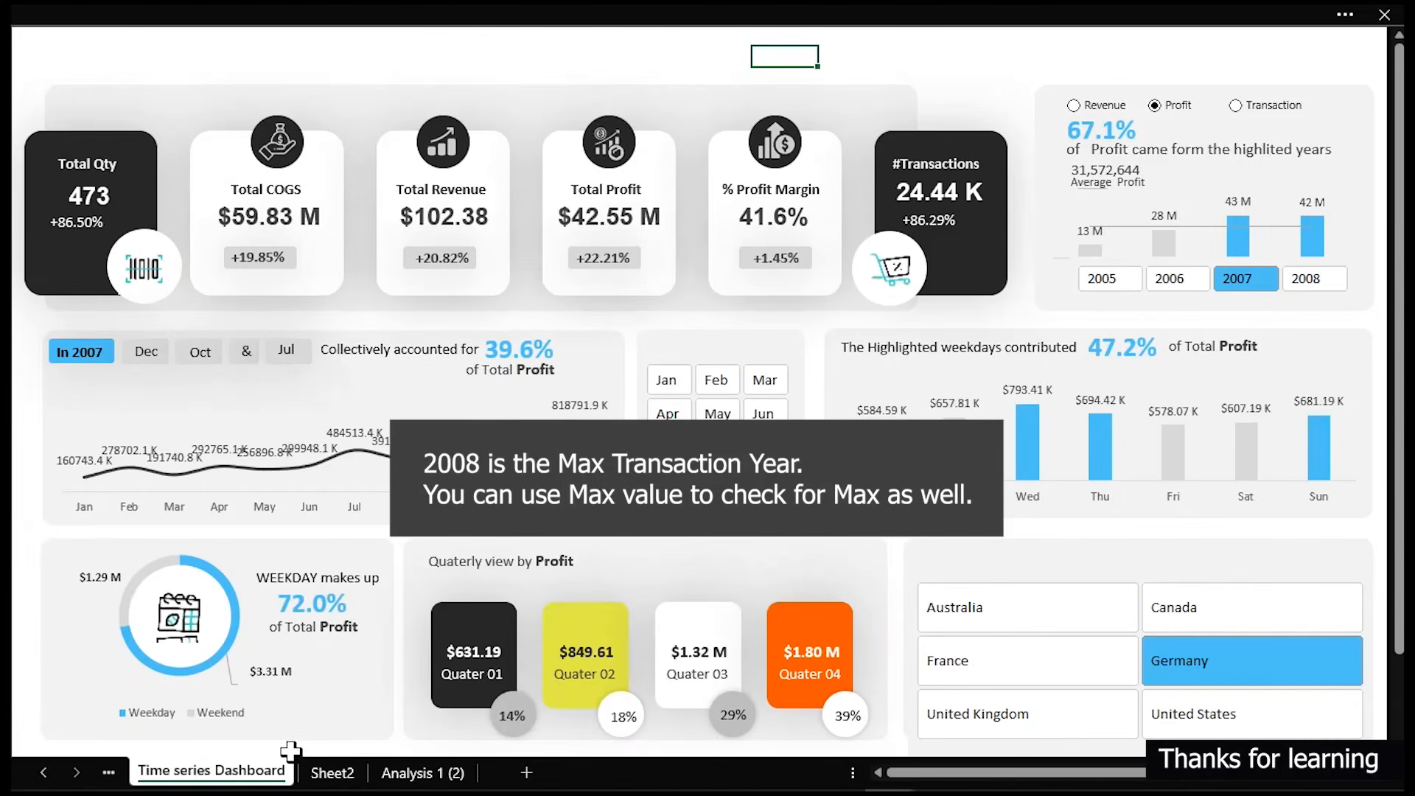
click(44, 771)
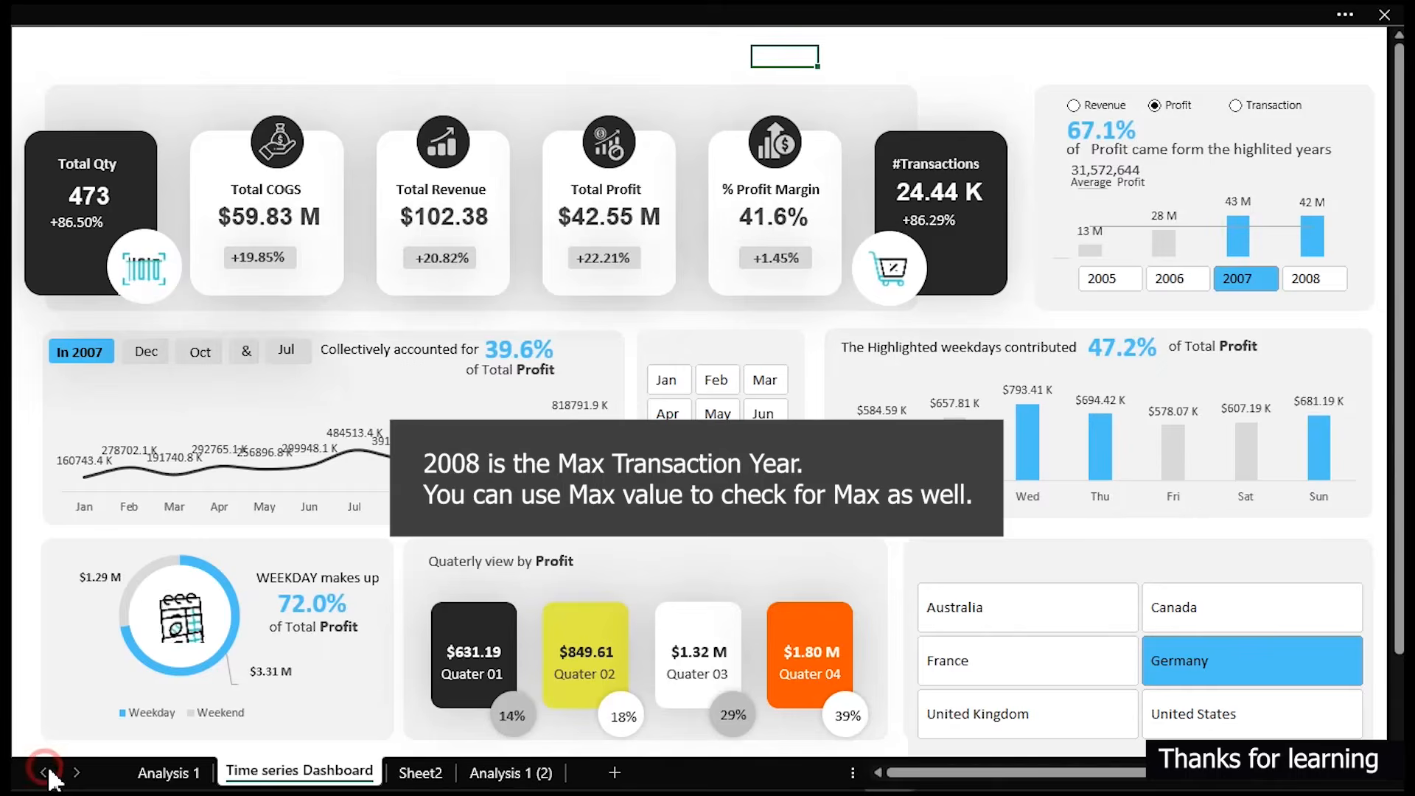
click(158, 771)
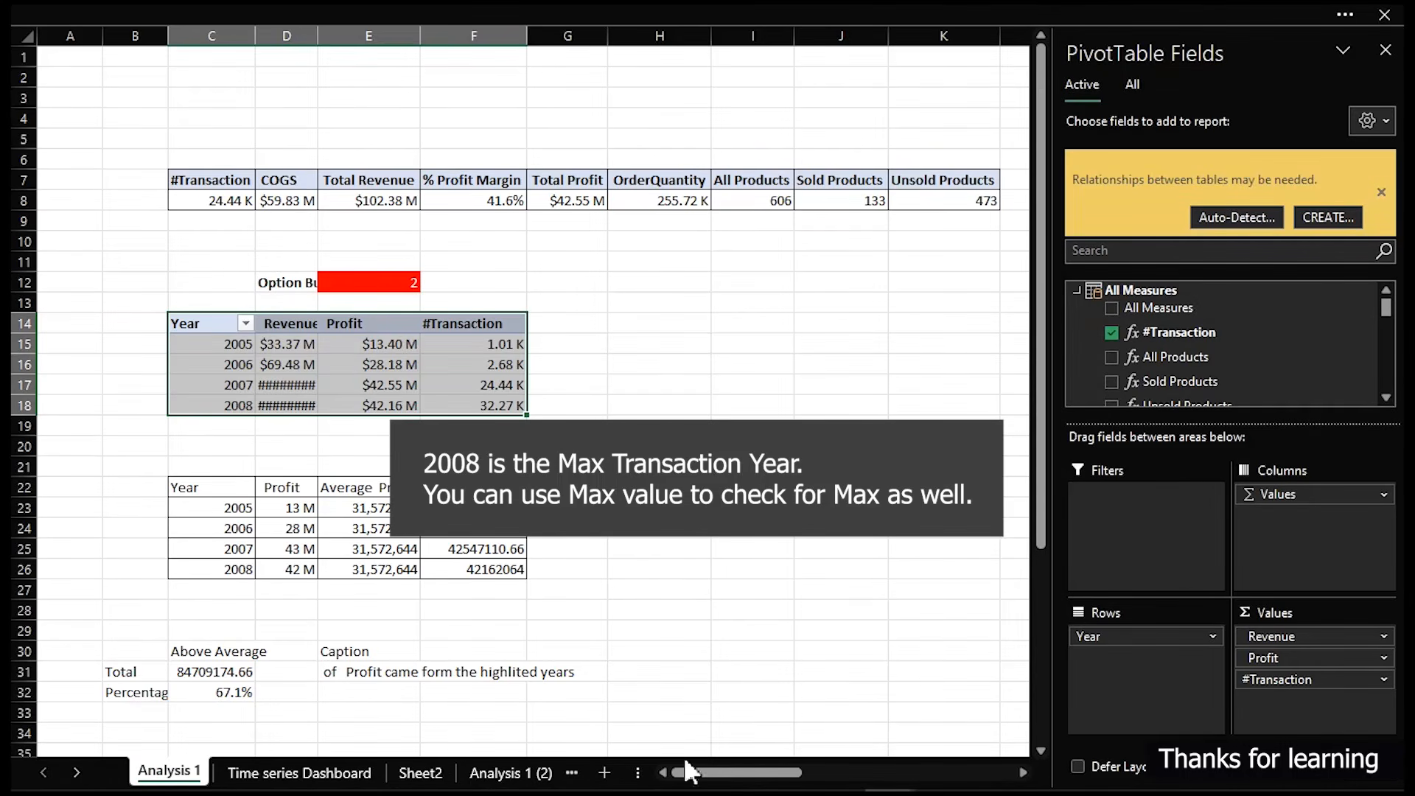
click(272, 379)
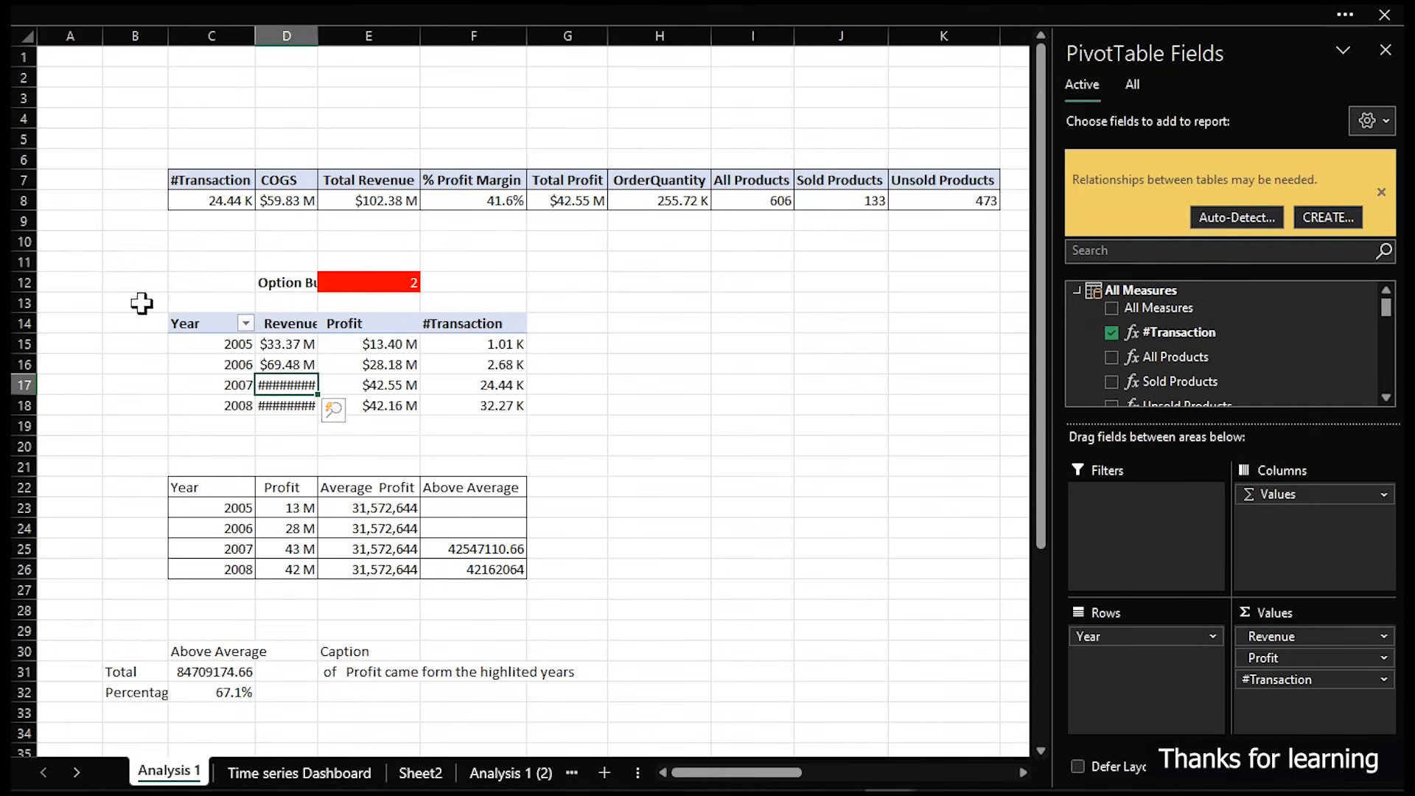
click(607, 18)
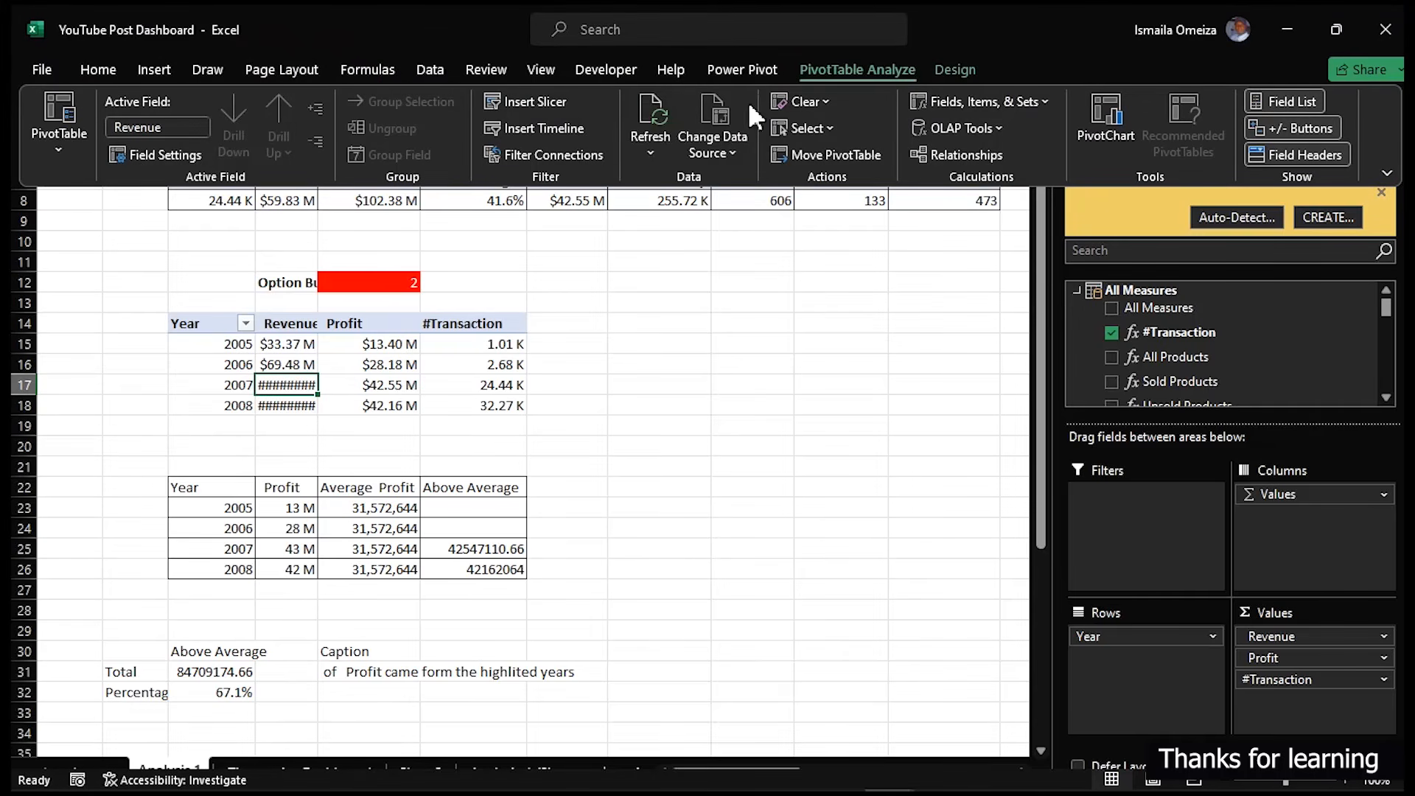
click(584, 153)
click(386, 347)
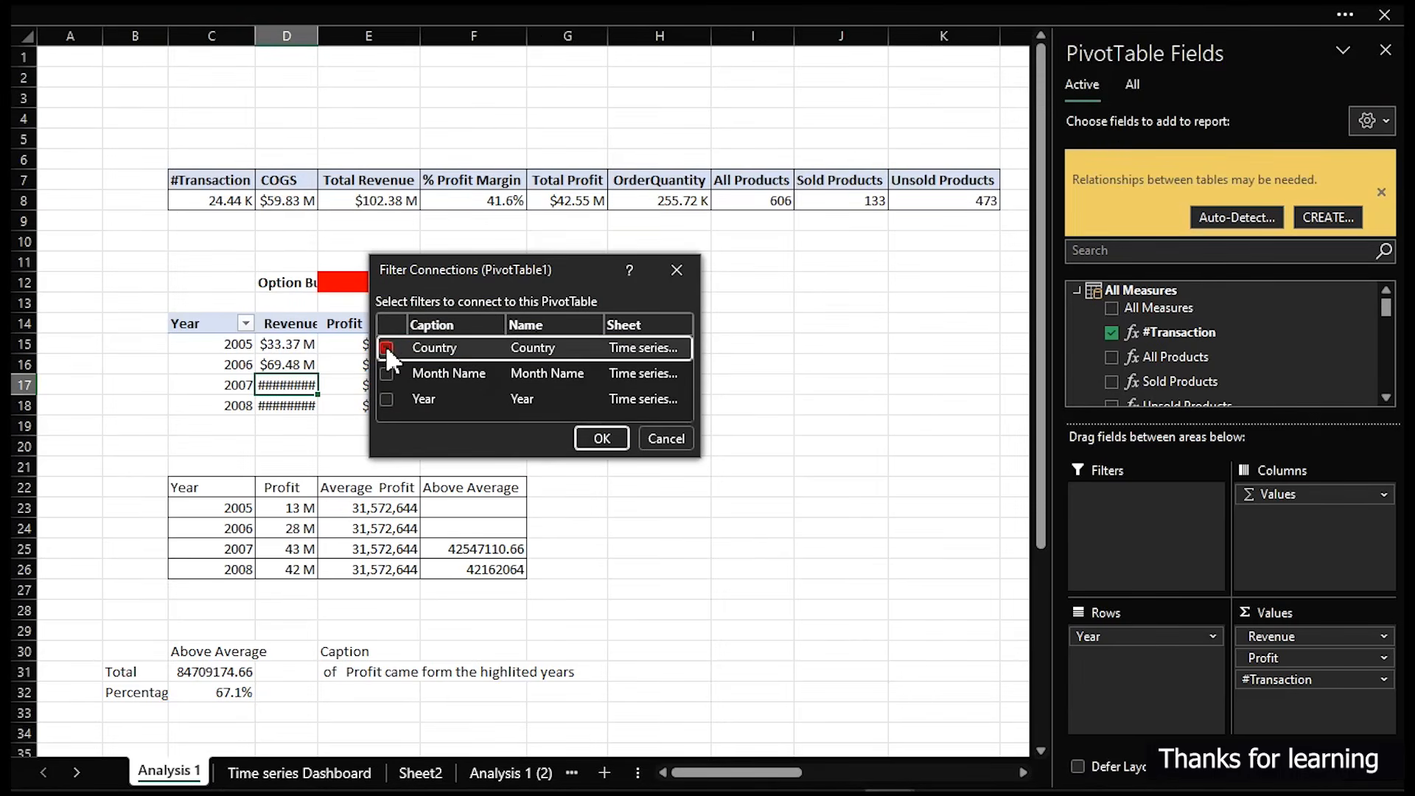
click(601, 438)
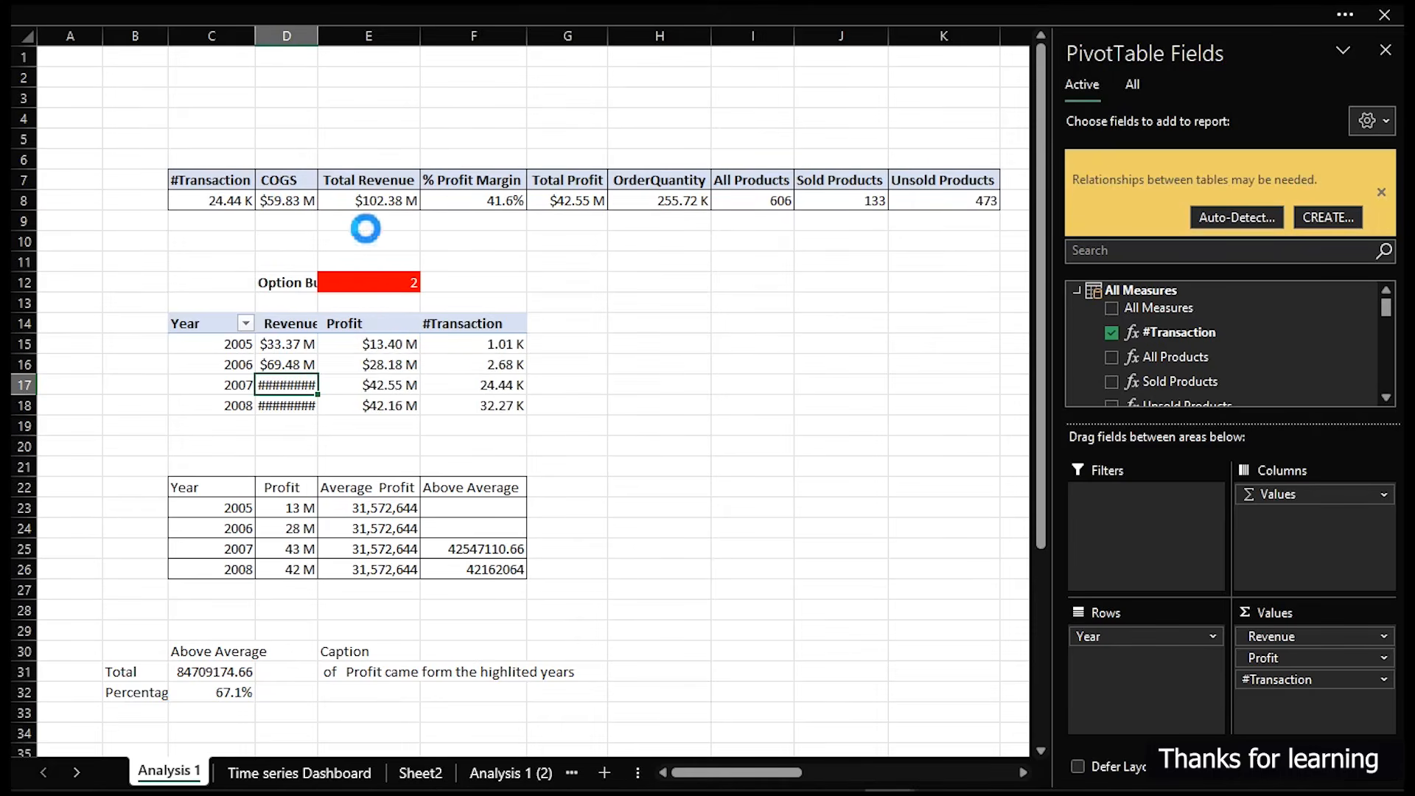
- Connect the Country slicer to the KPI totals pivot table in row 8 of Analysis 1
click(376, 197)
click(484, 11)
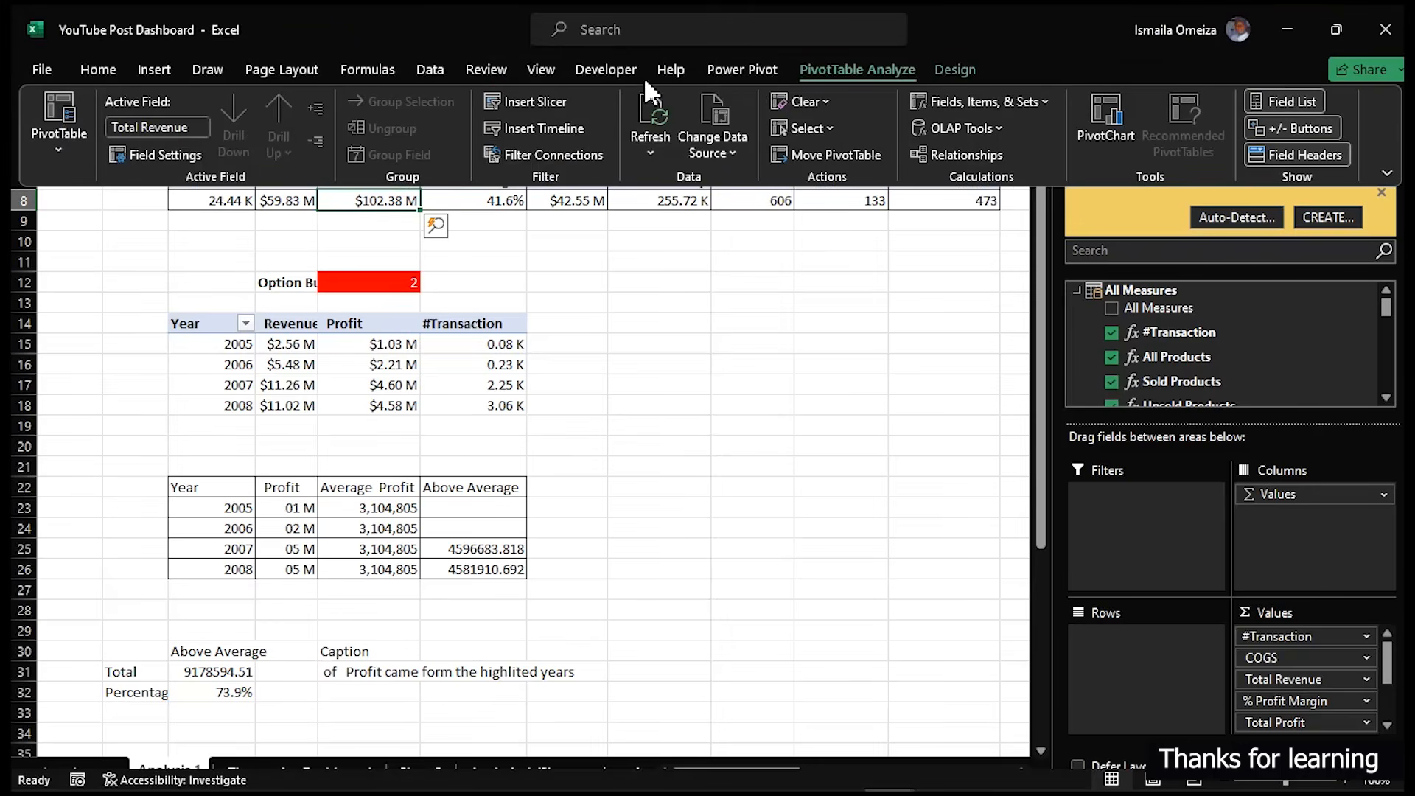
click(530, 174)
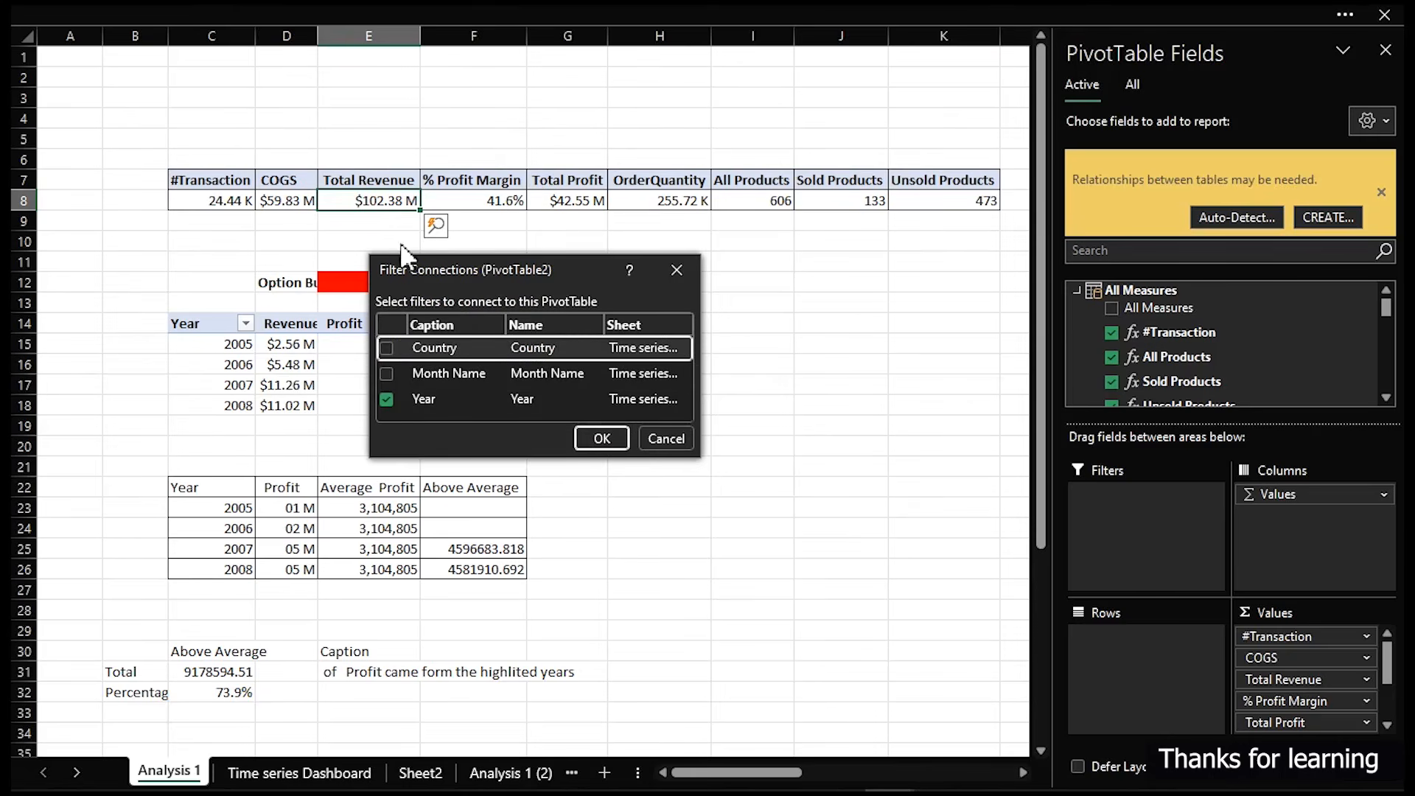
click(602, 438)
click(666, 403)
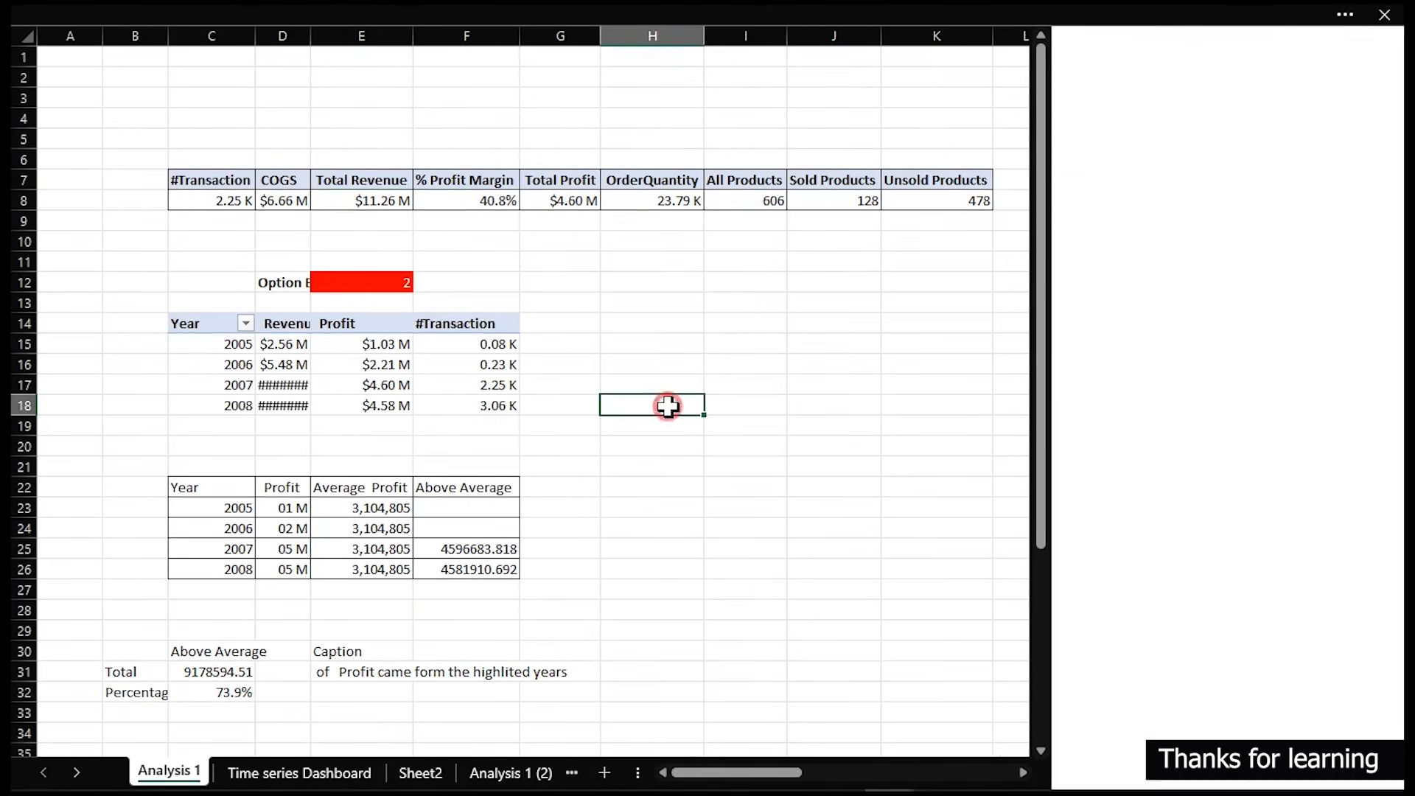
- Connect the Country slicer to the year-by-year metrics pivot table in columns O to U
drag(1040, 771, 1243, 771)
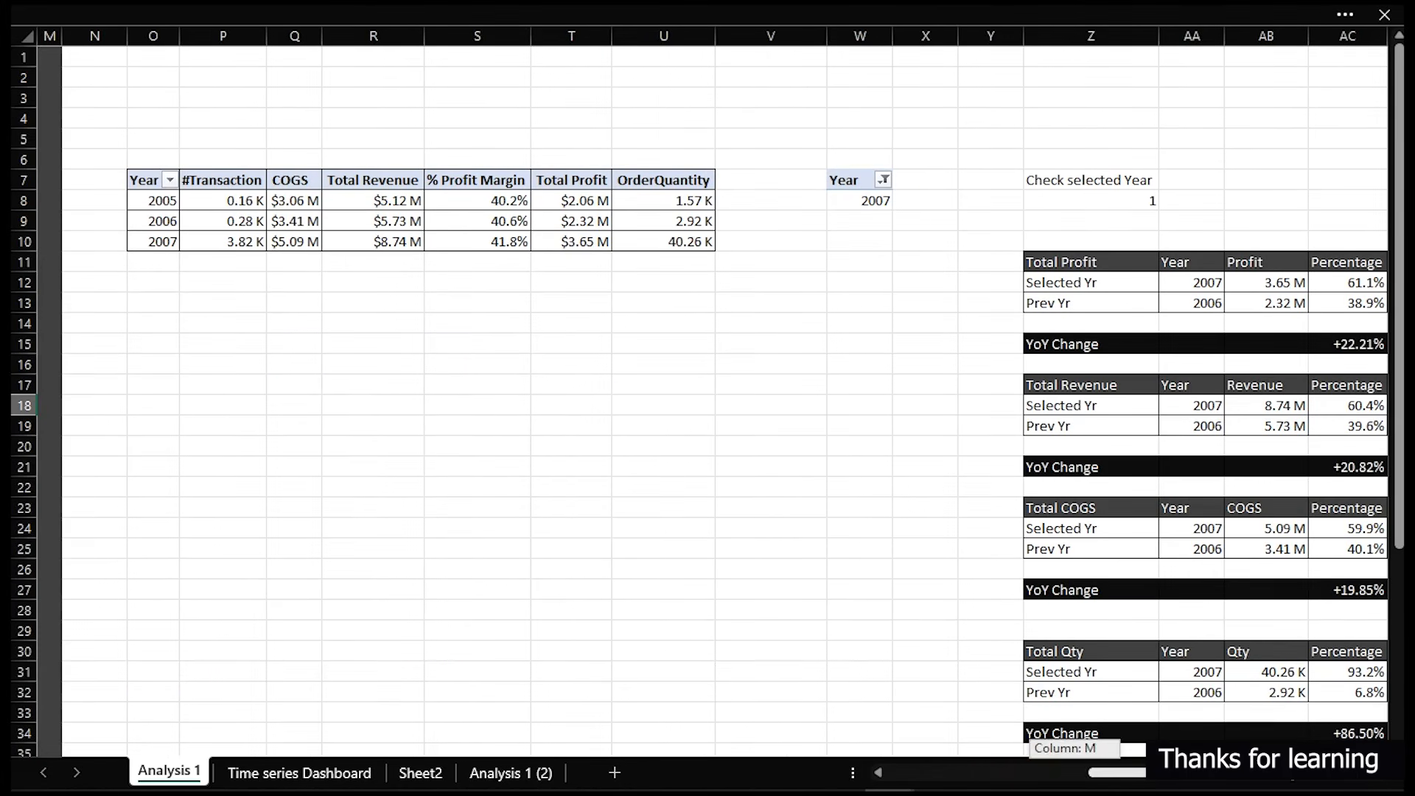
click(237, 200)
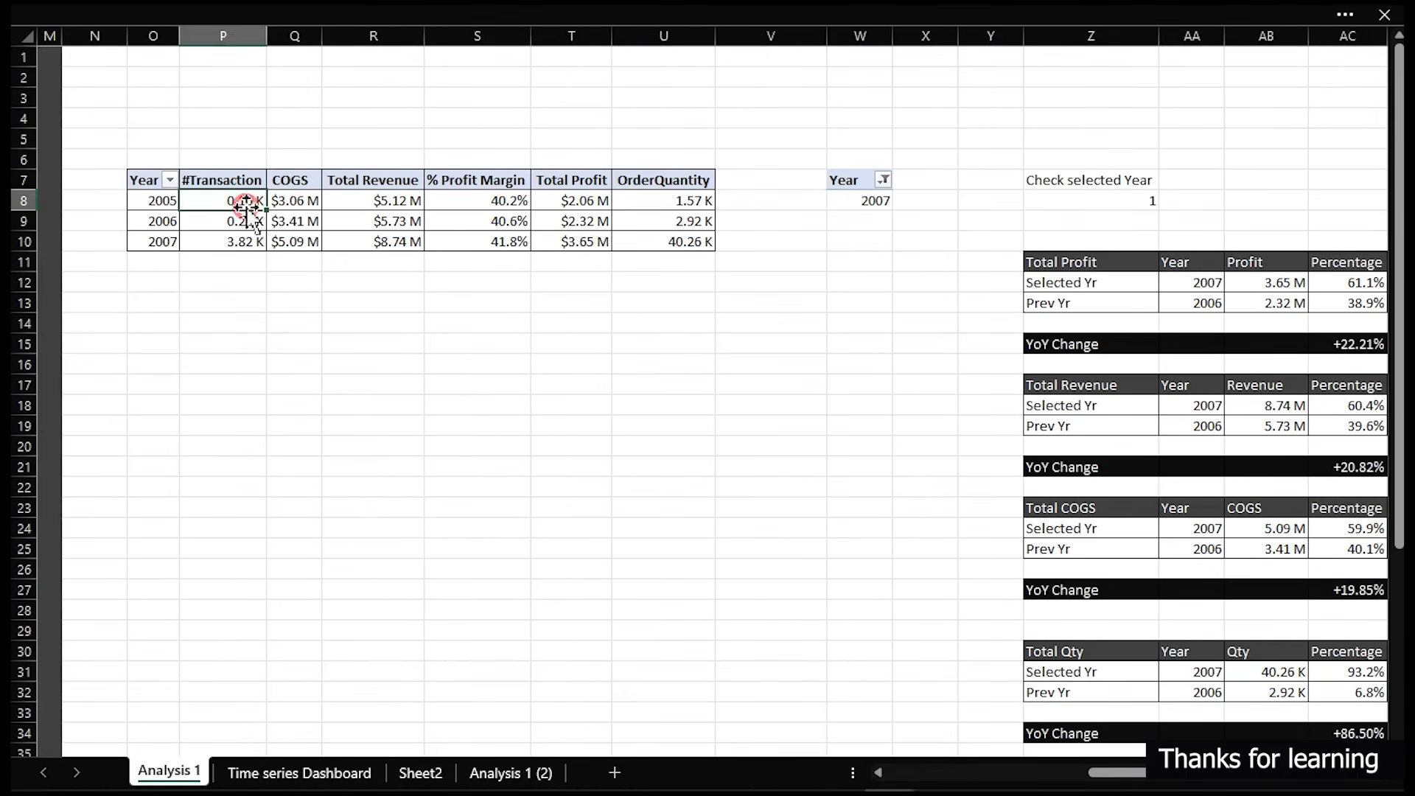
click(244, 14)
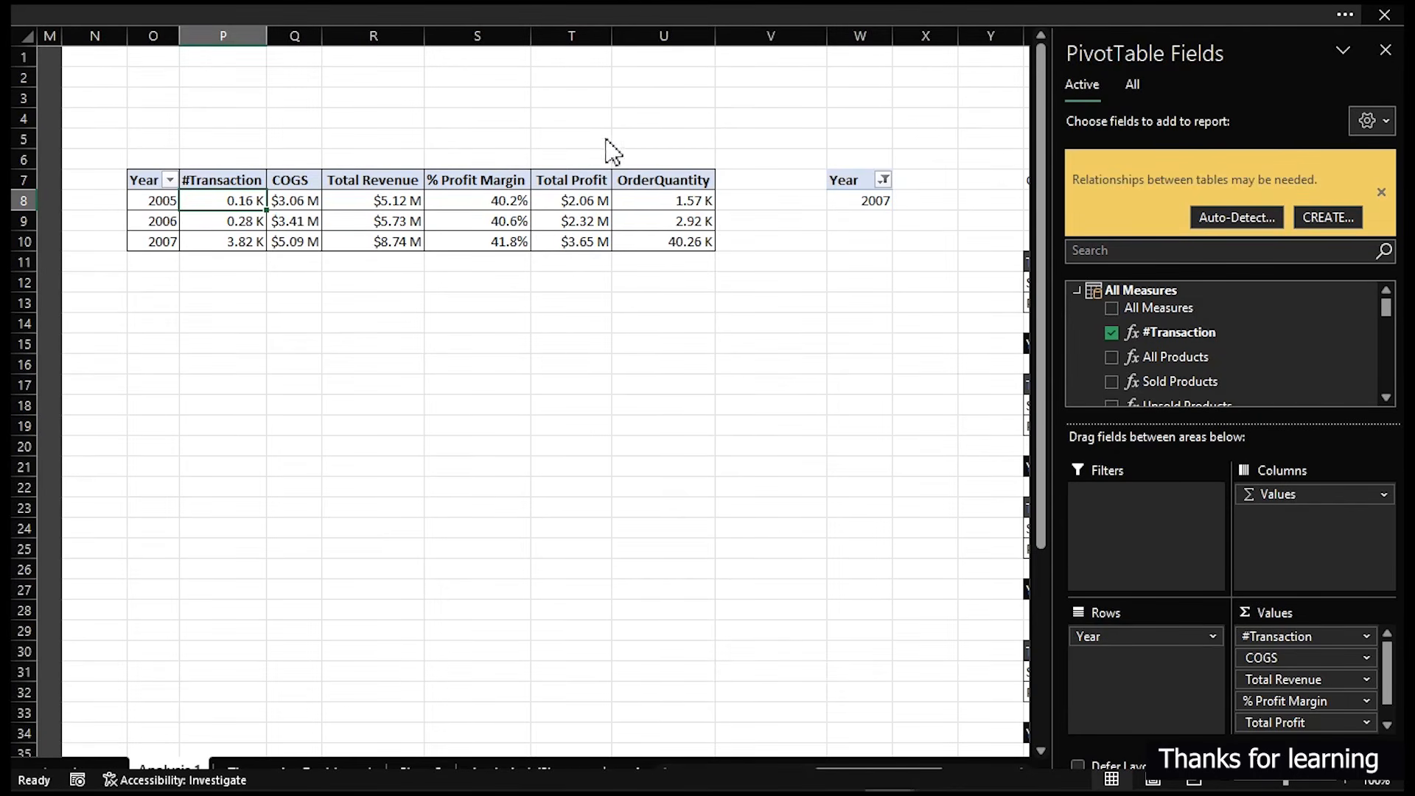
click(380, 15)
click(383, 236)
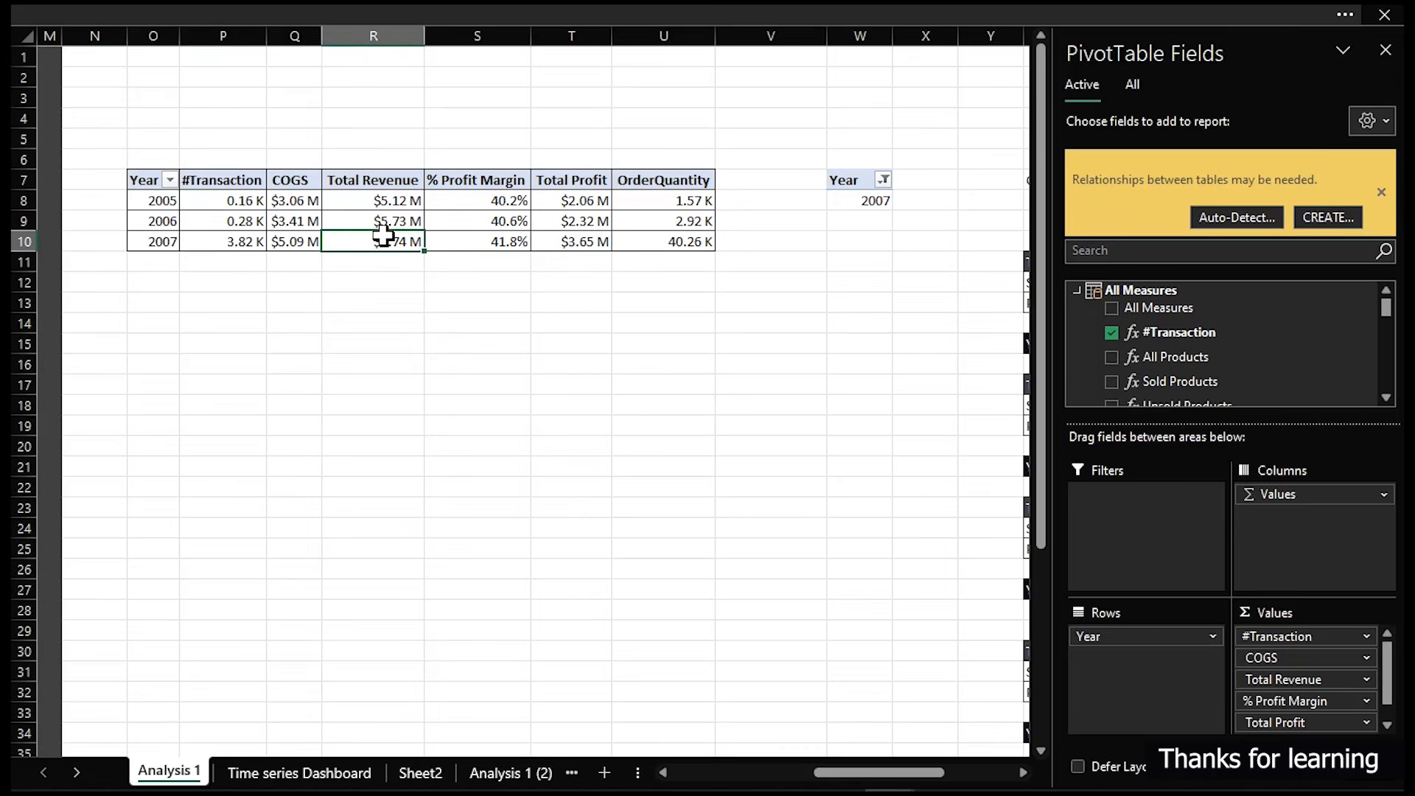
click(433, 15)
click(523, 156)
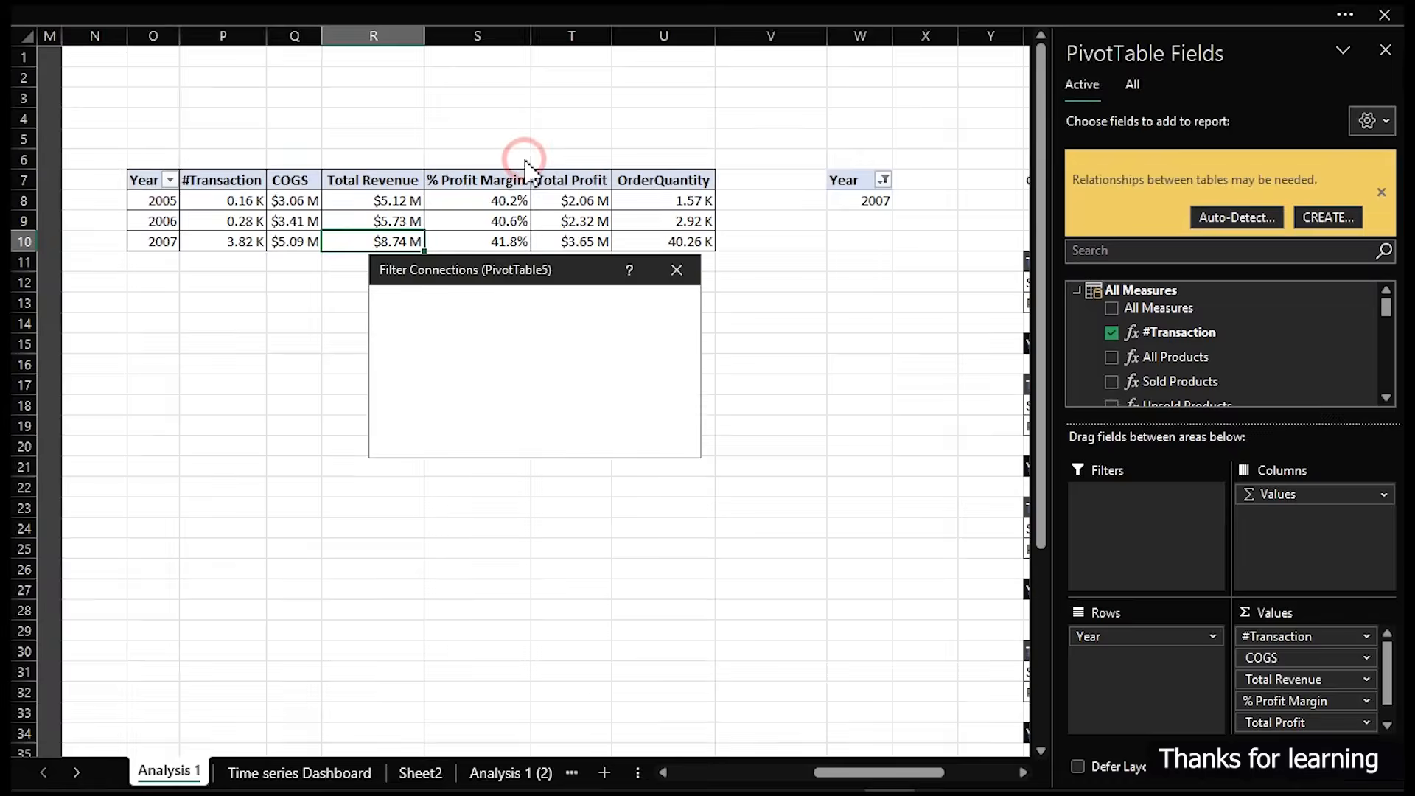
click(384, 346)
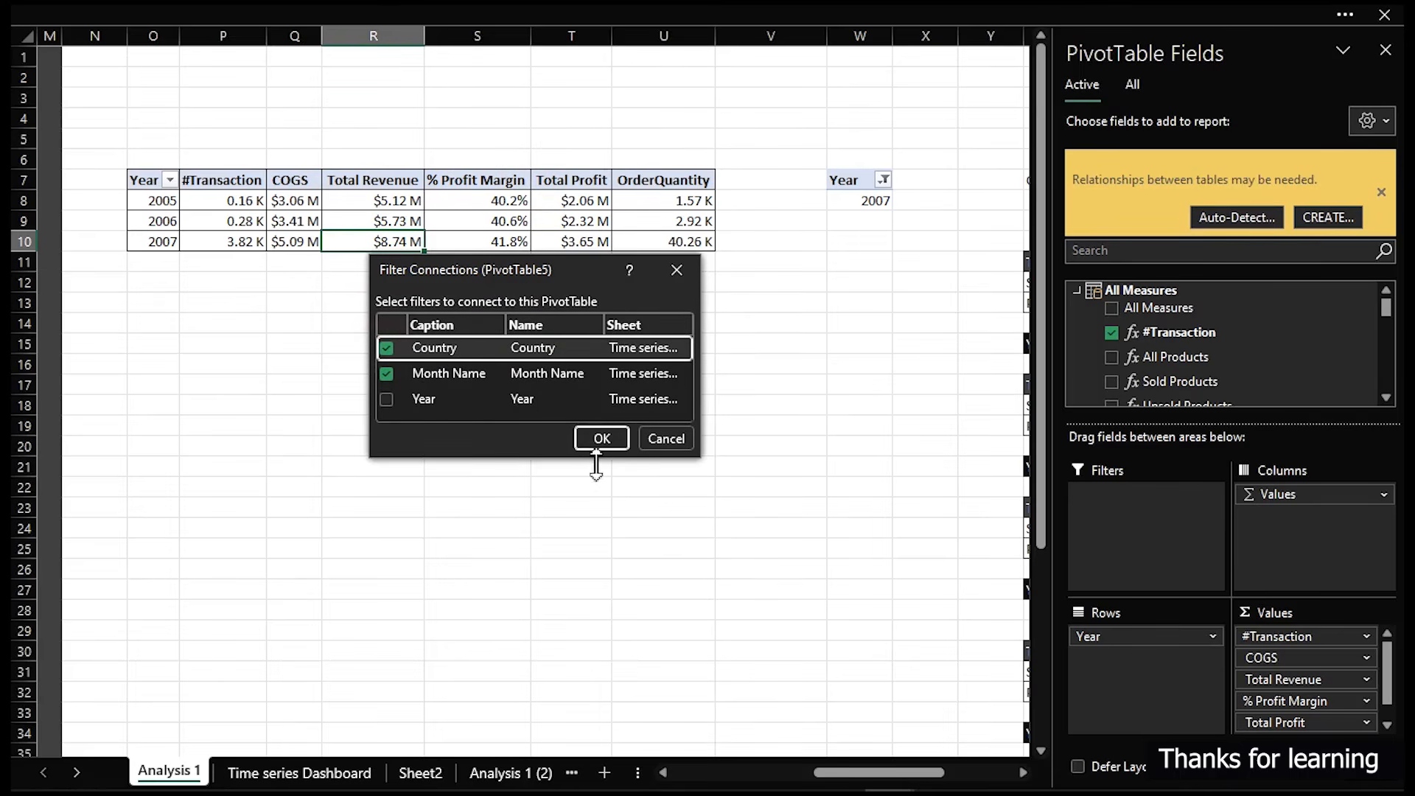
click(601, 438)
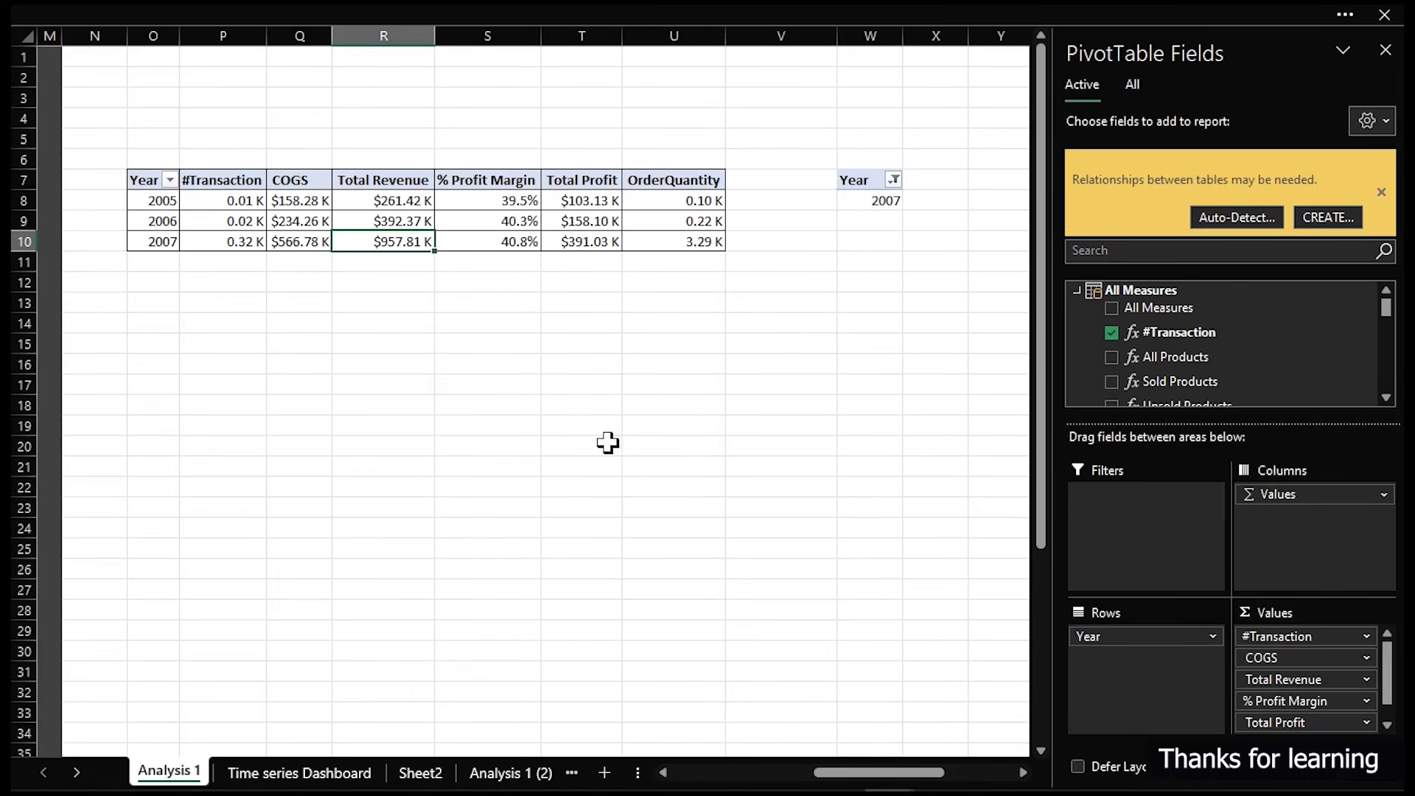
- Test the dashboard's Country slicer by selecting Canada, Australia and then France
click(299, 772)
click(1009, 53)
click(1190, 623)
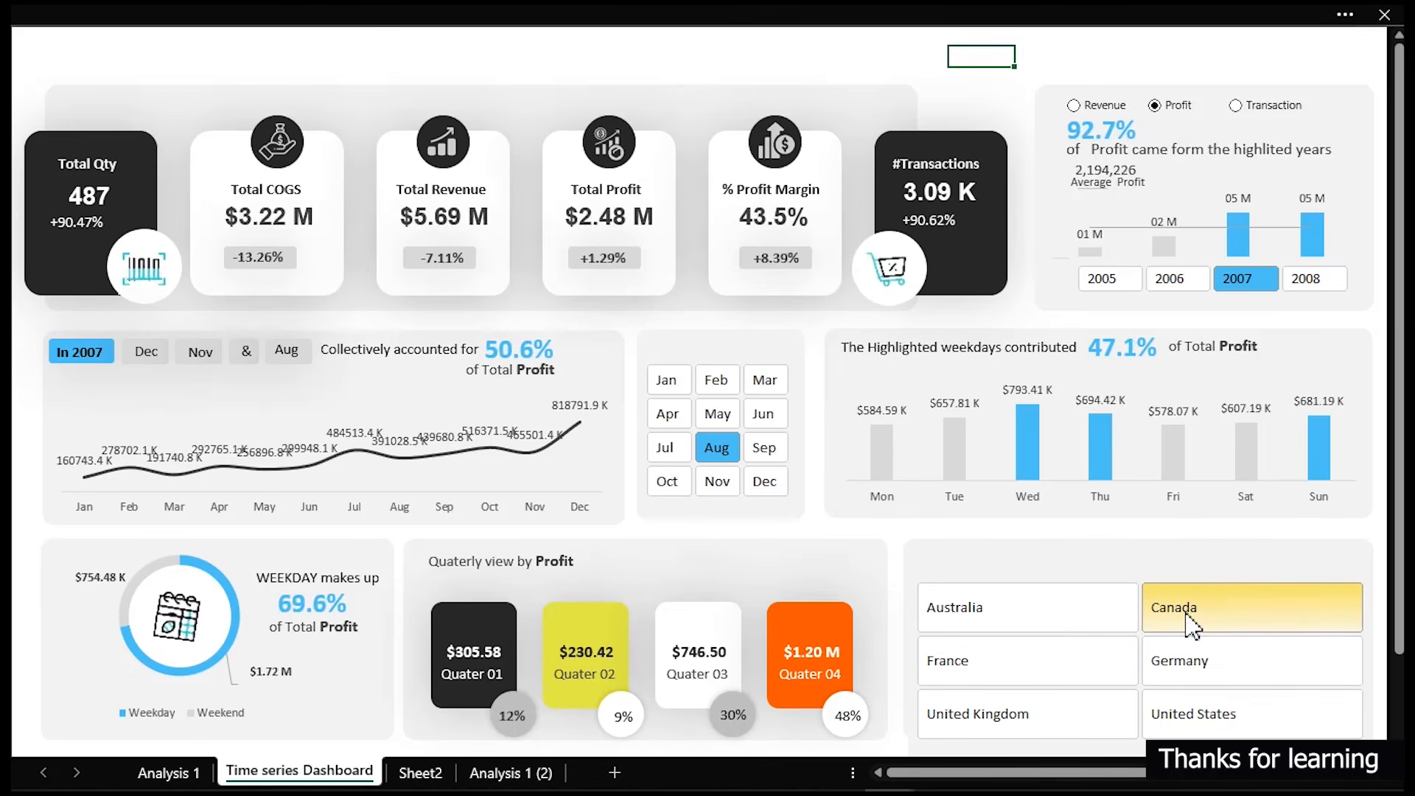
click(1119, 622)
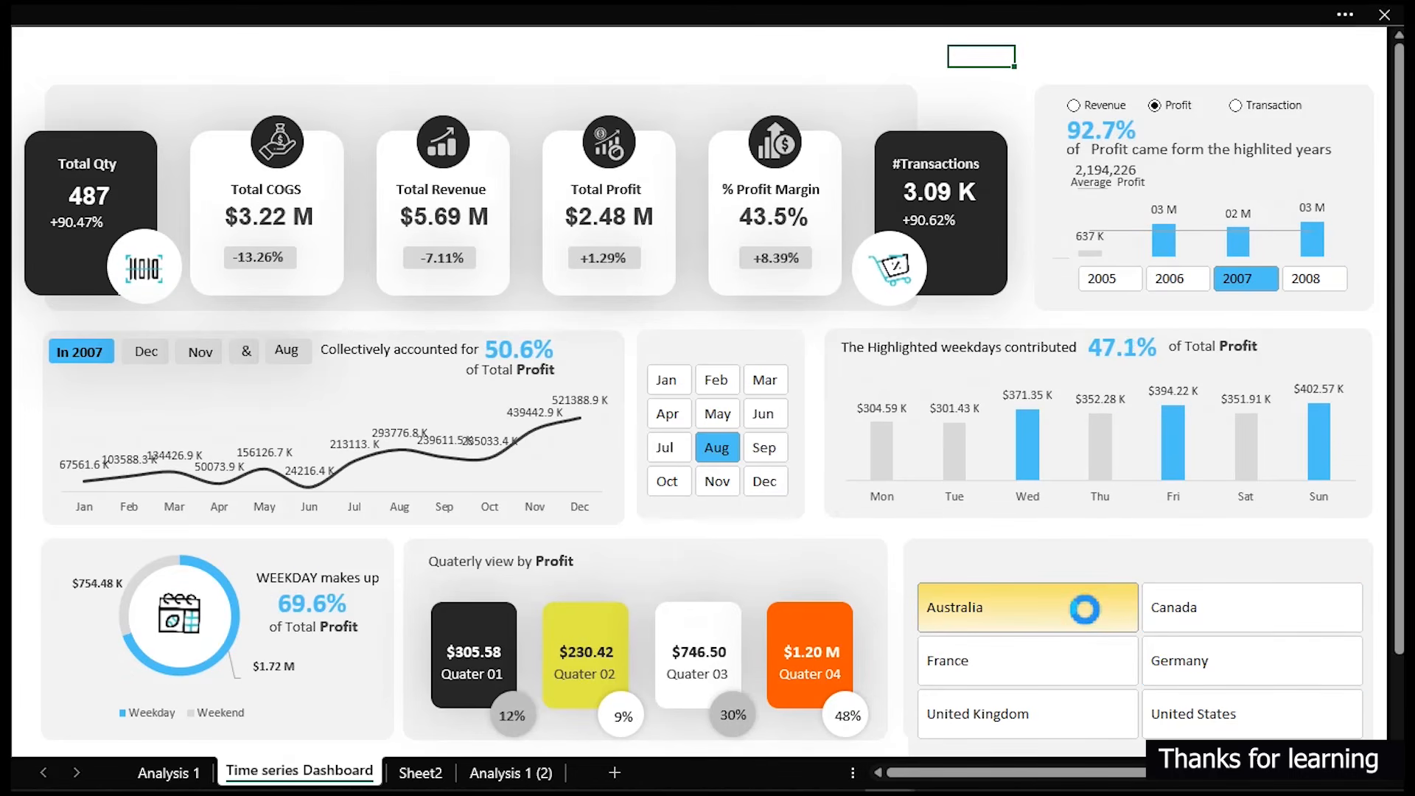
click(1050, 666)
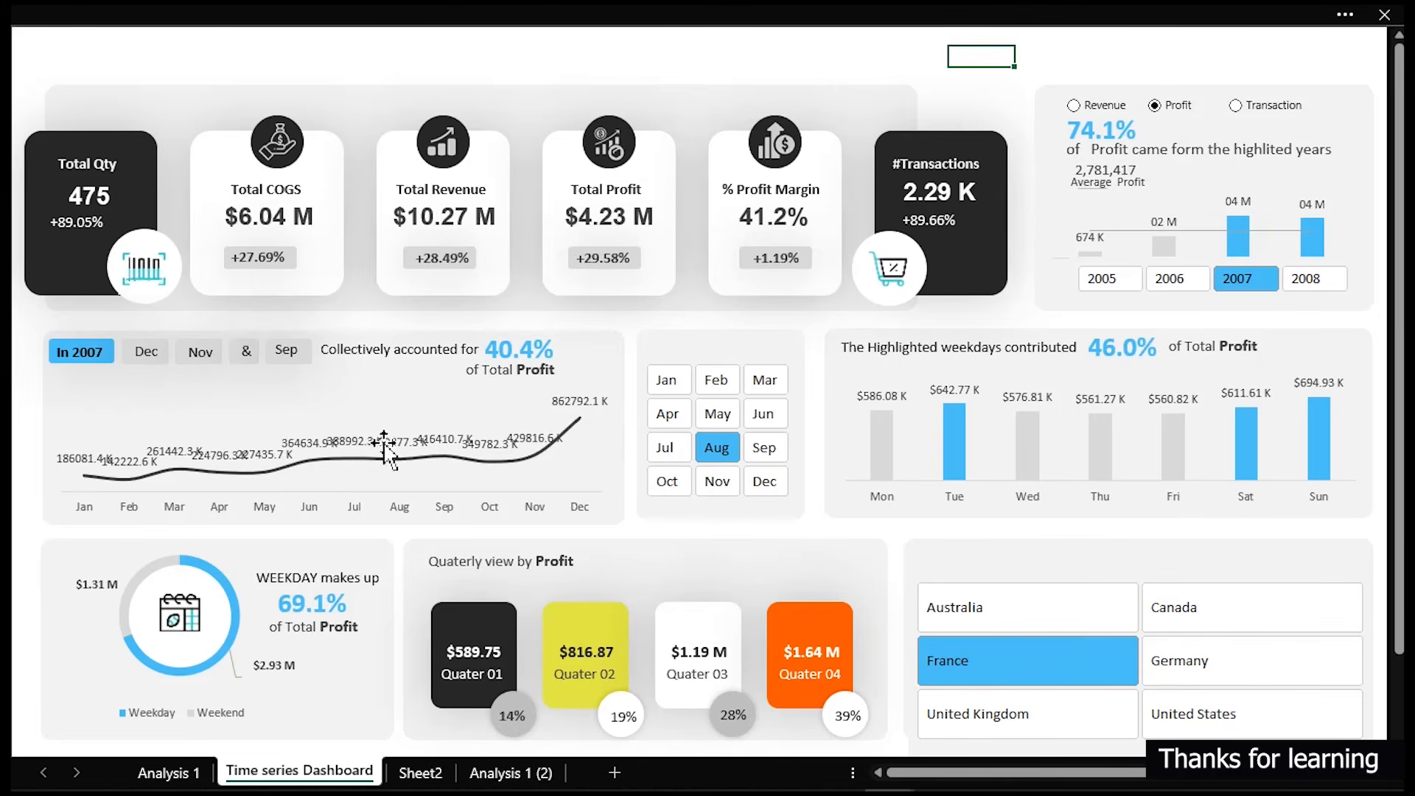
mouse_move(499, 473)
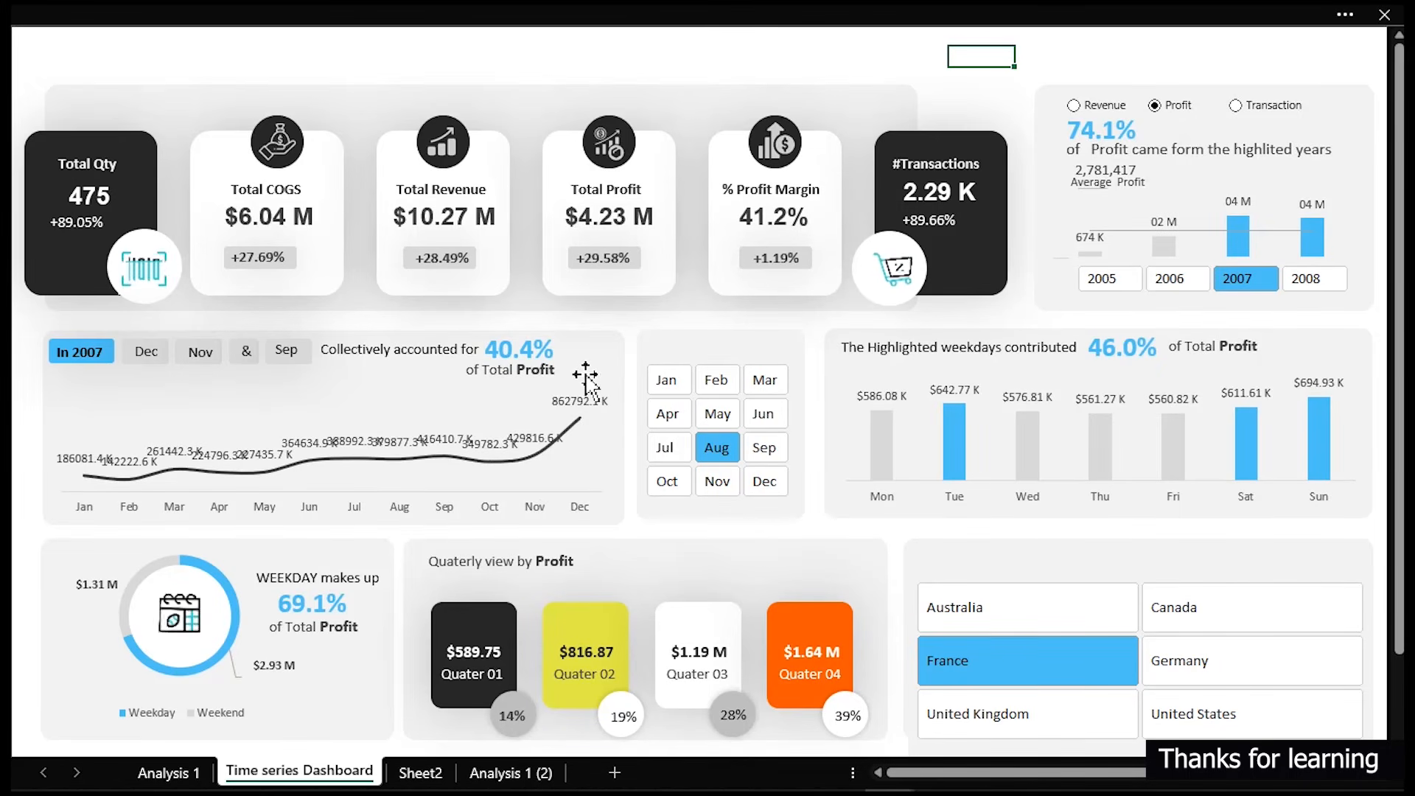
- Apply the custom [<999999]#," K";[<999999999]0#,," M";#" B" number format to the monthly Total Profit values on Analysis 1 (2)
click(503, 770)
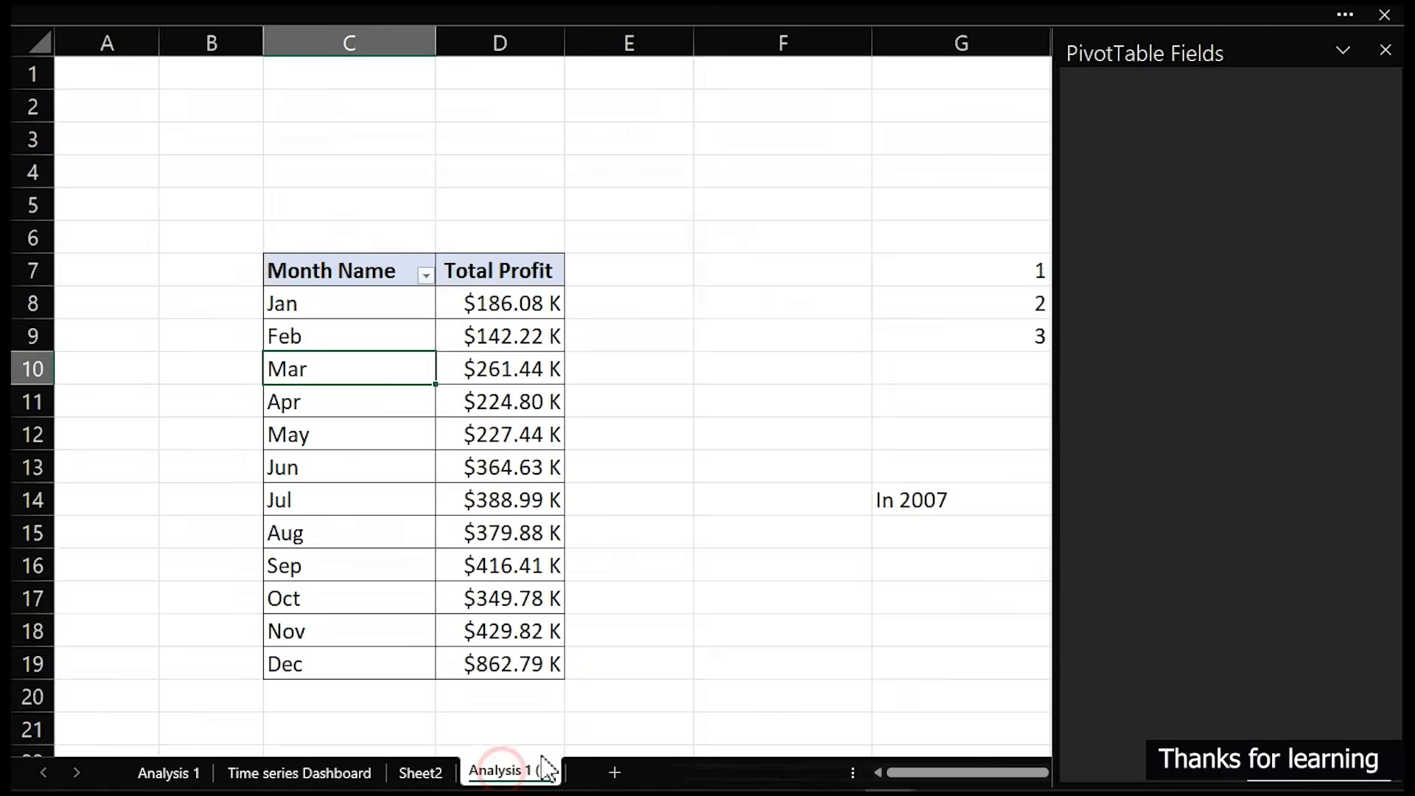
mouse_move(493, 305)
drag(494, 305, 478, 662)
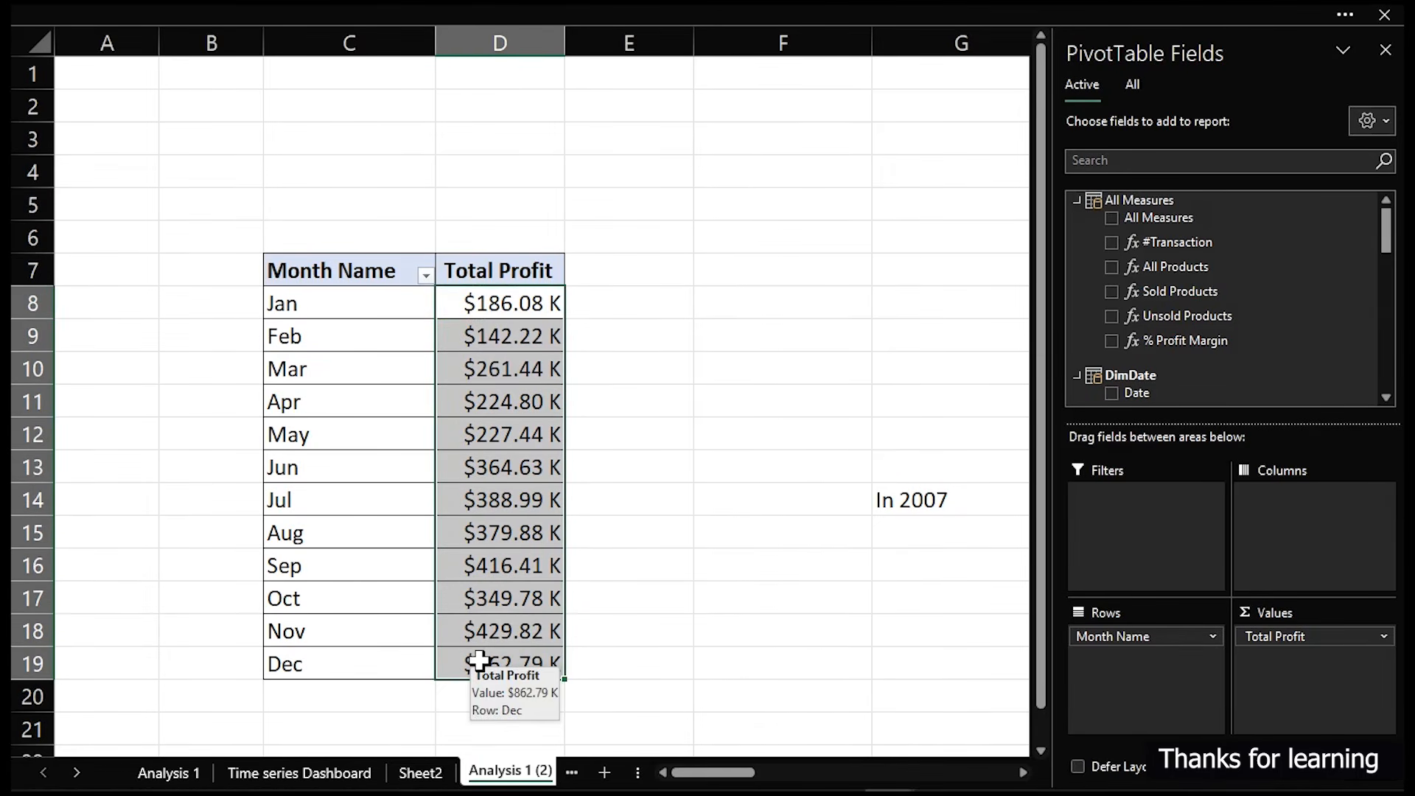
key(ctrl+1)
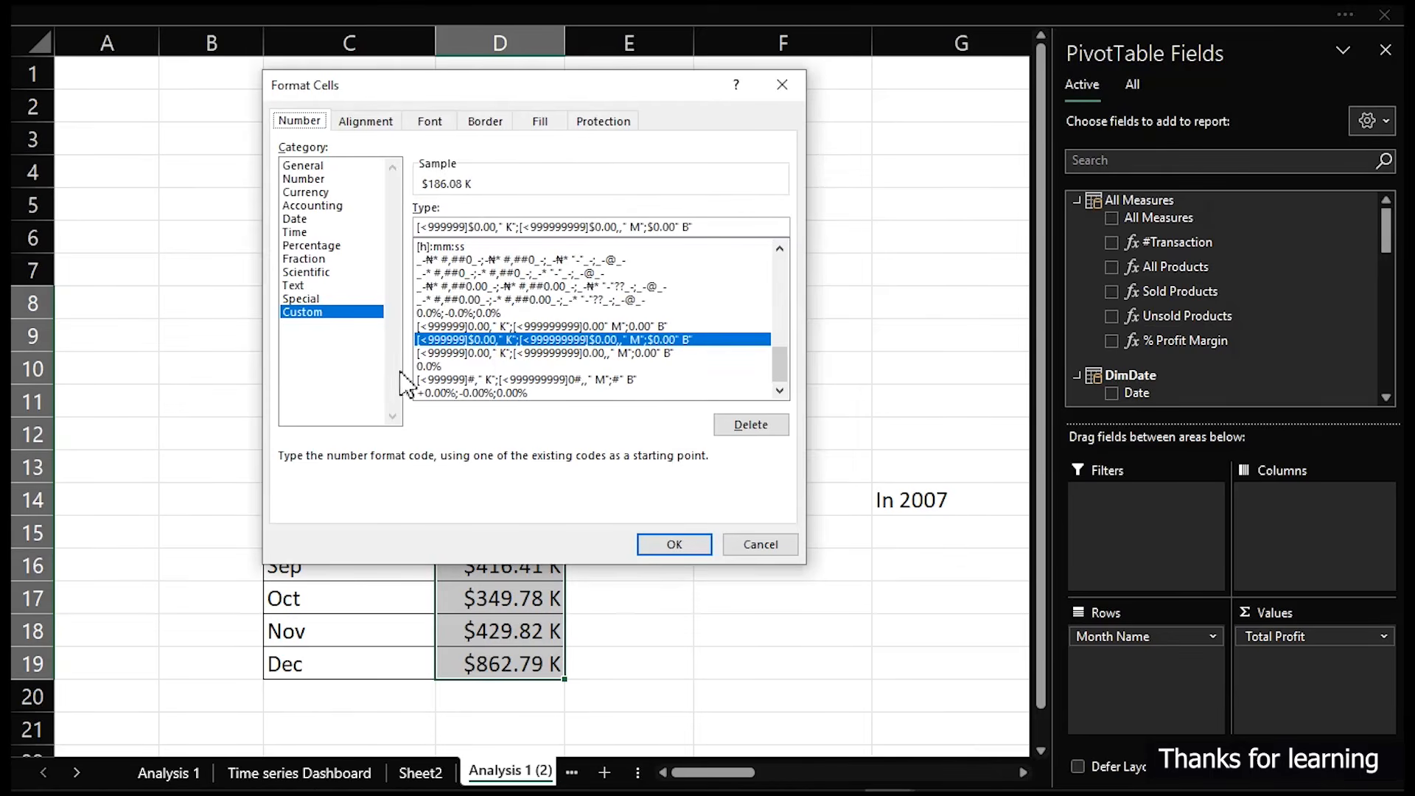
click(507, 352)
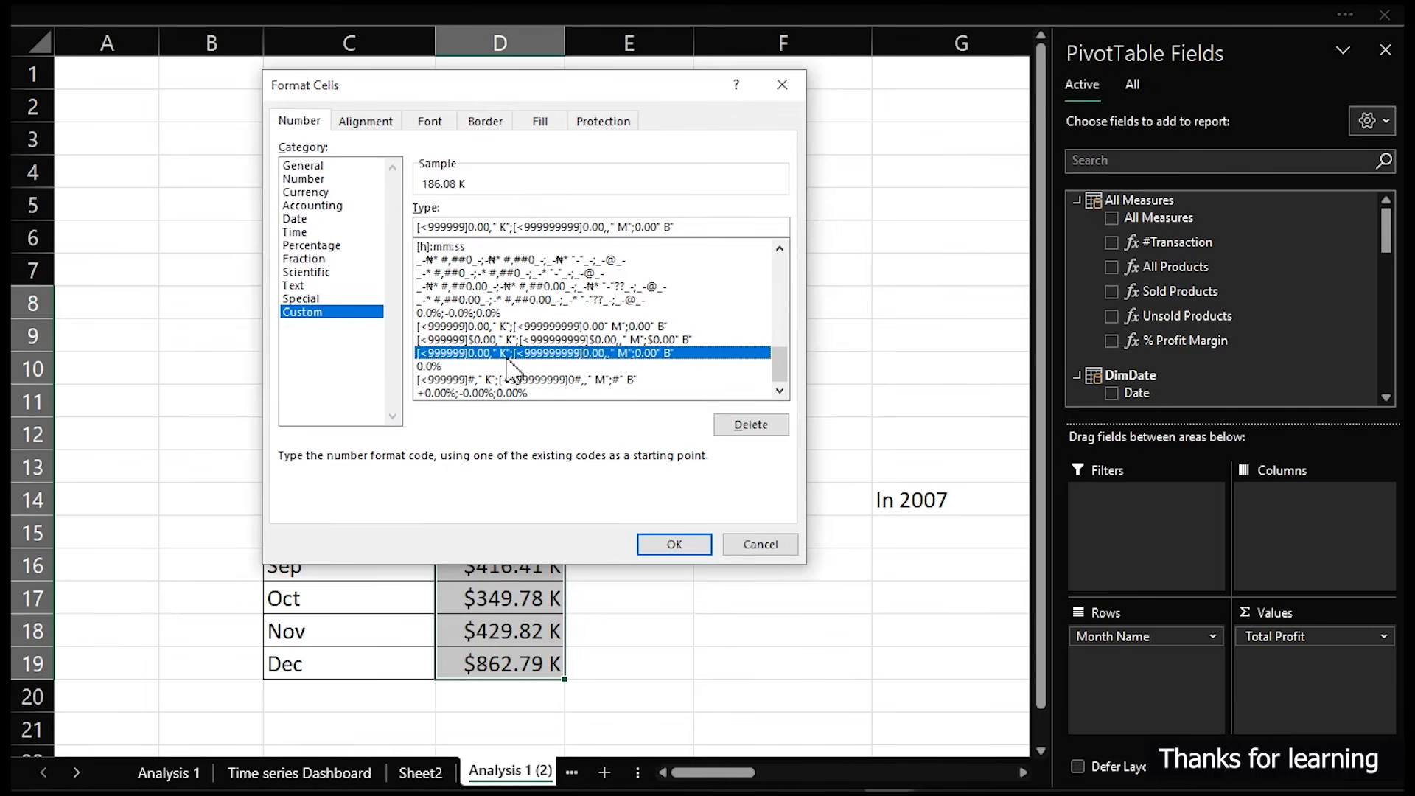
click(507, 380)
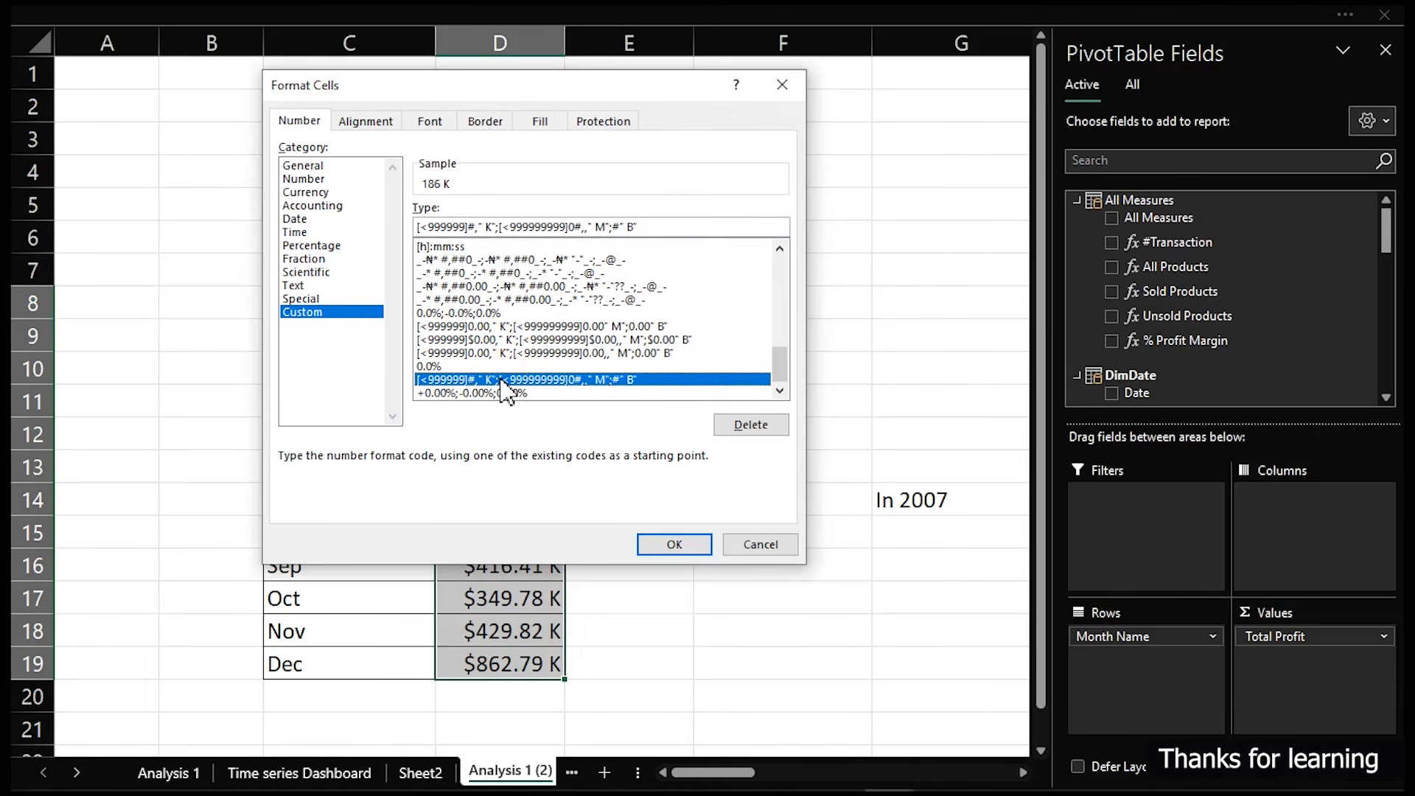
click(696, 546)
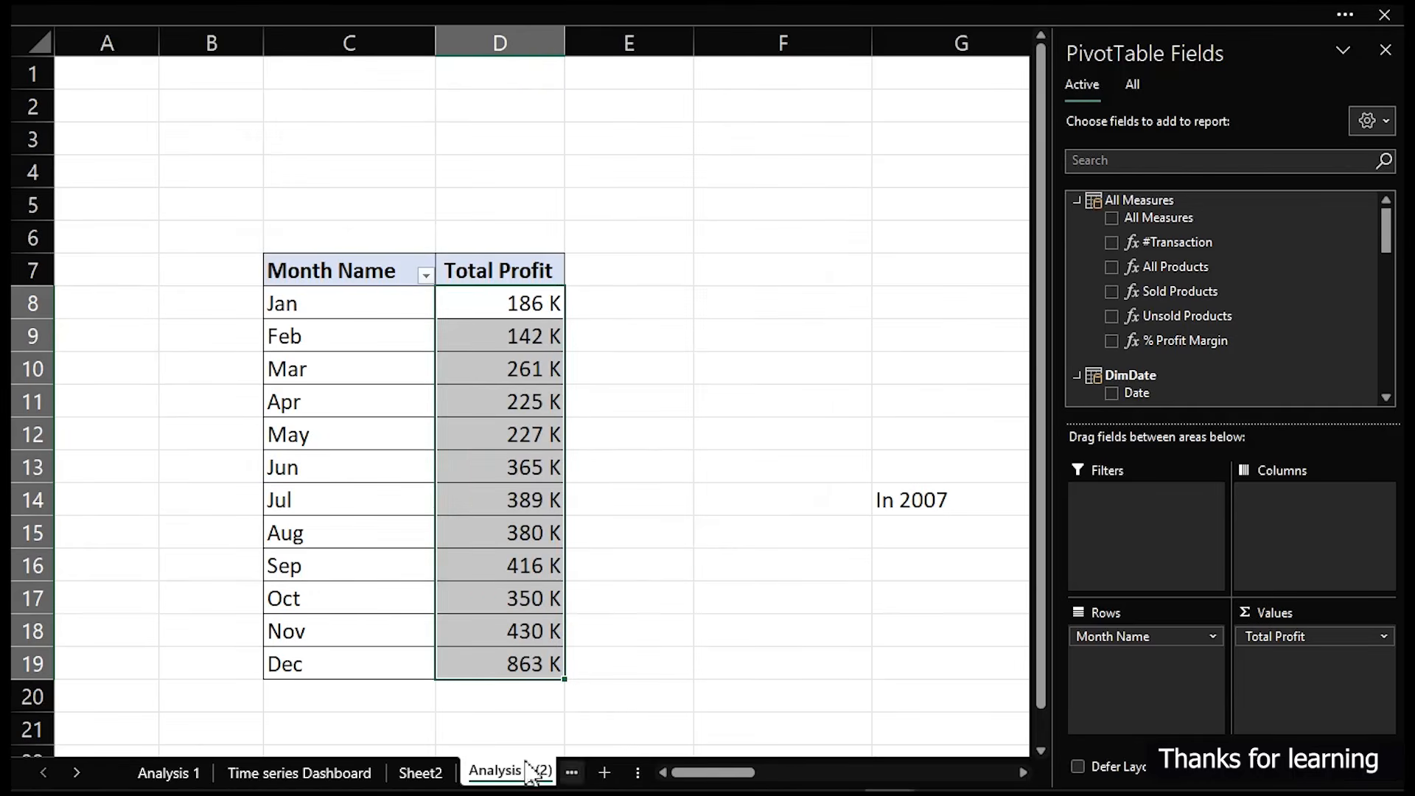
- Turn the monthly profit line chart's data labels off and back on to refresh them
click(324, 774)
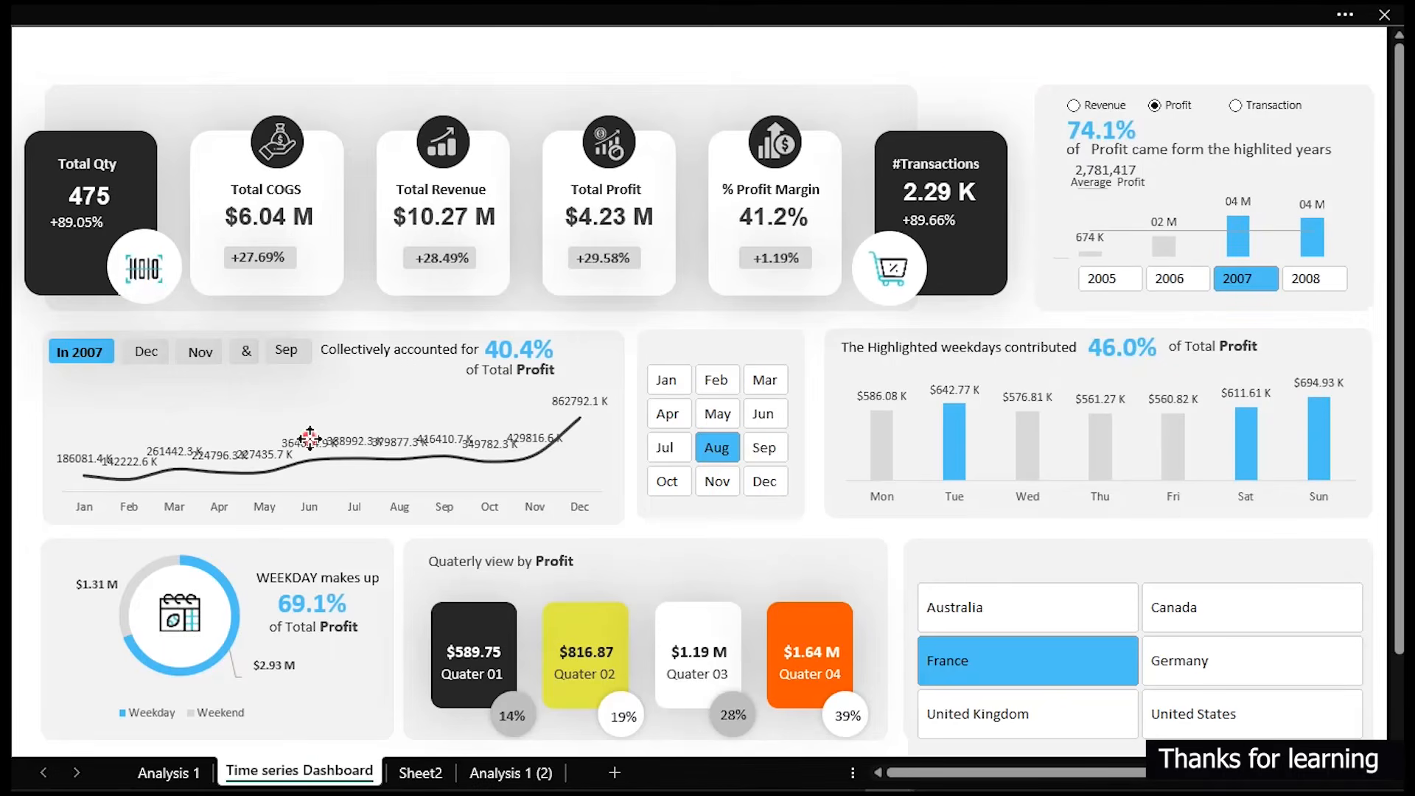
click(310, 446)
click(645, 380)
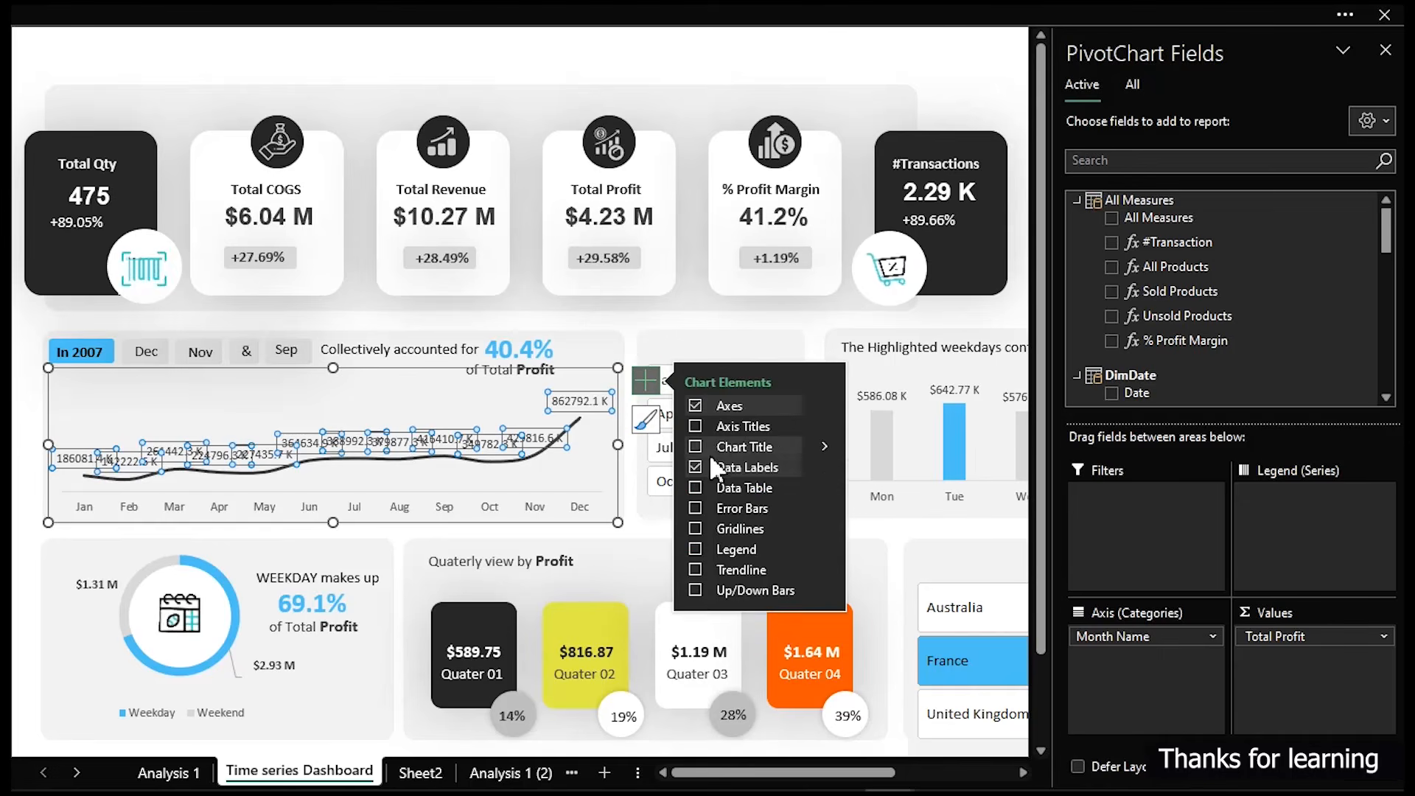
click(695, 467)
click(695, 472)
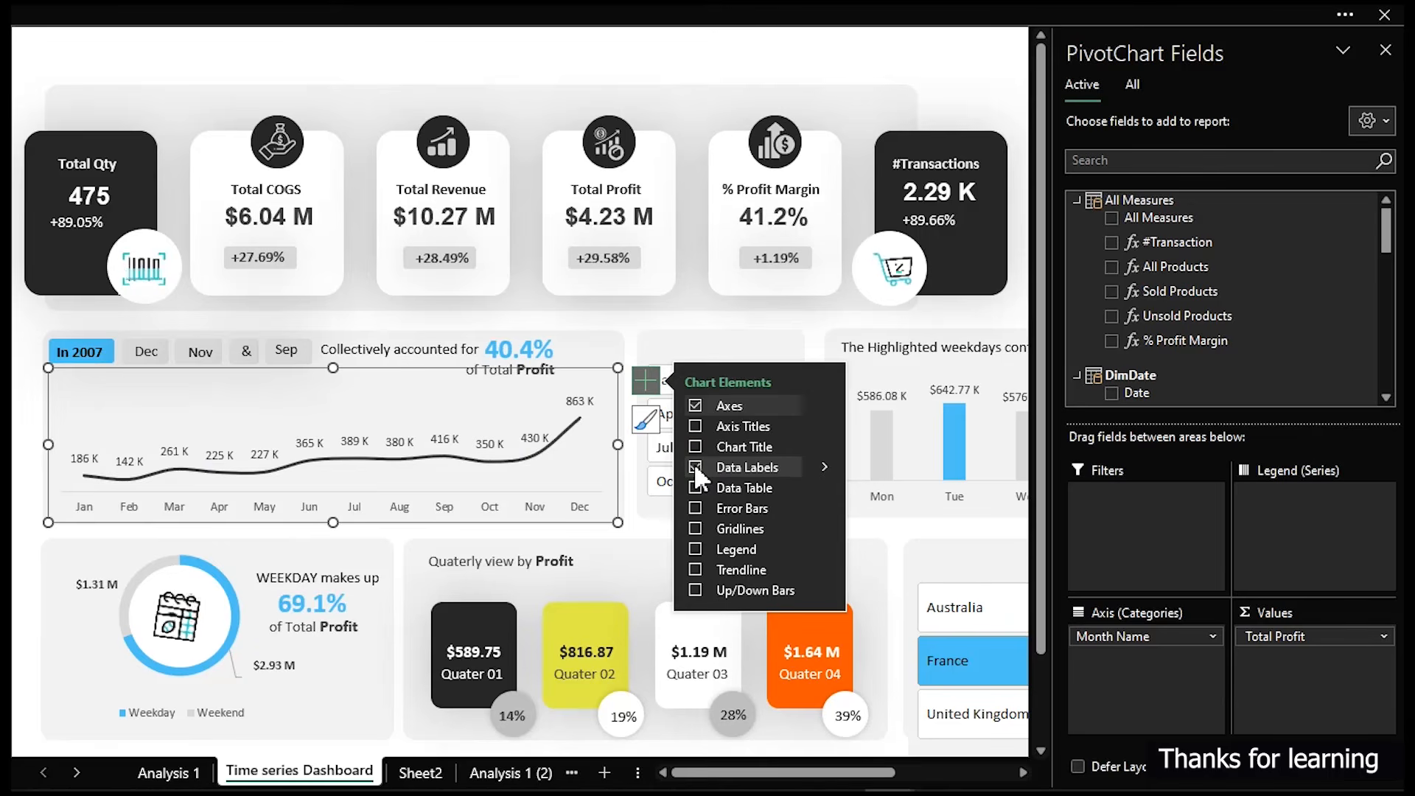
click(658, 321)
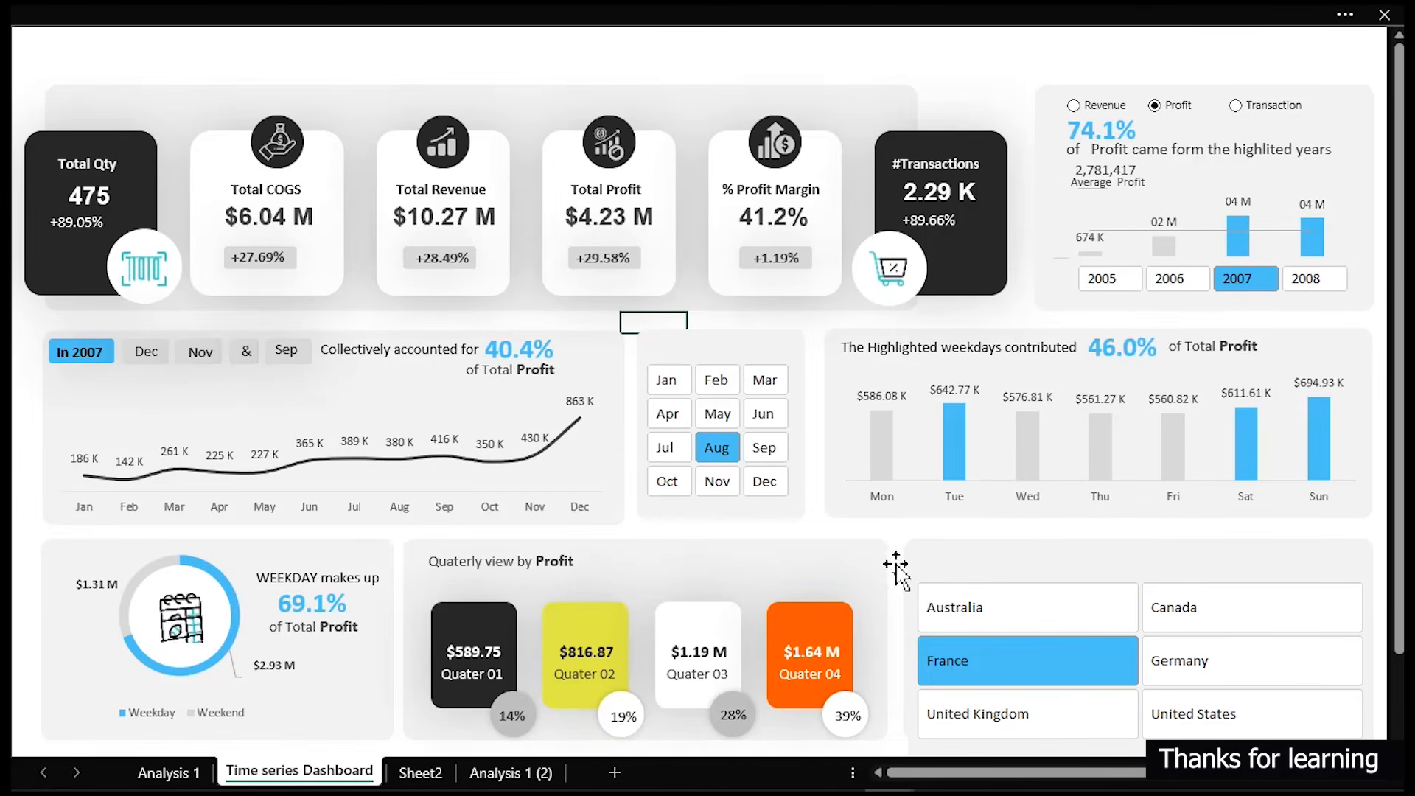
- Select Australia in the Country slicer
click(987, 597)
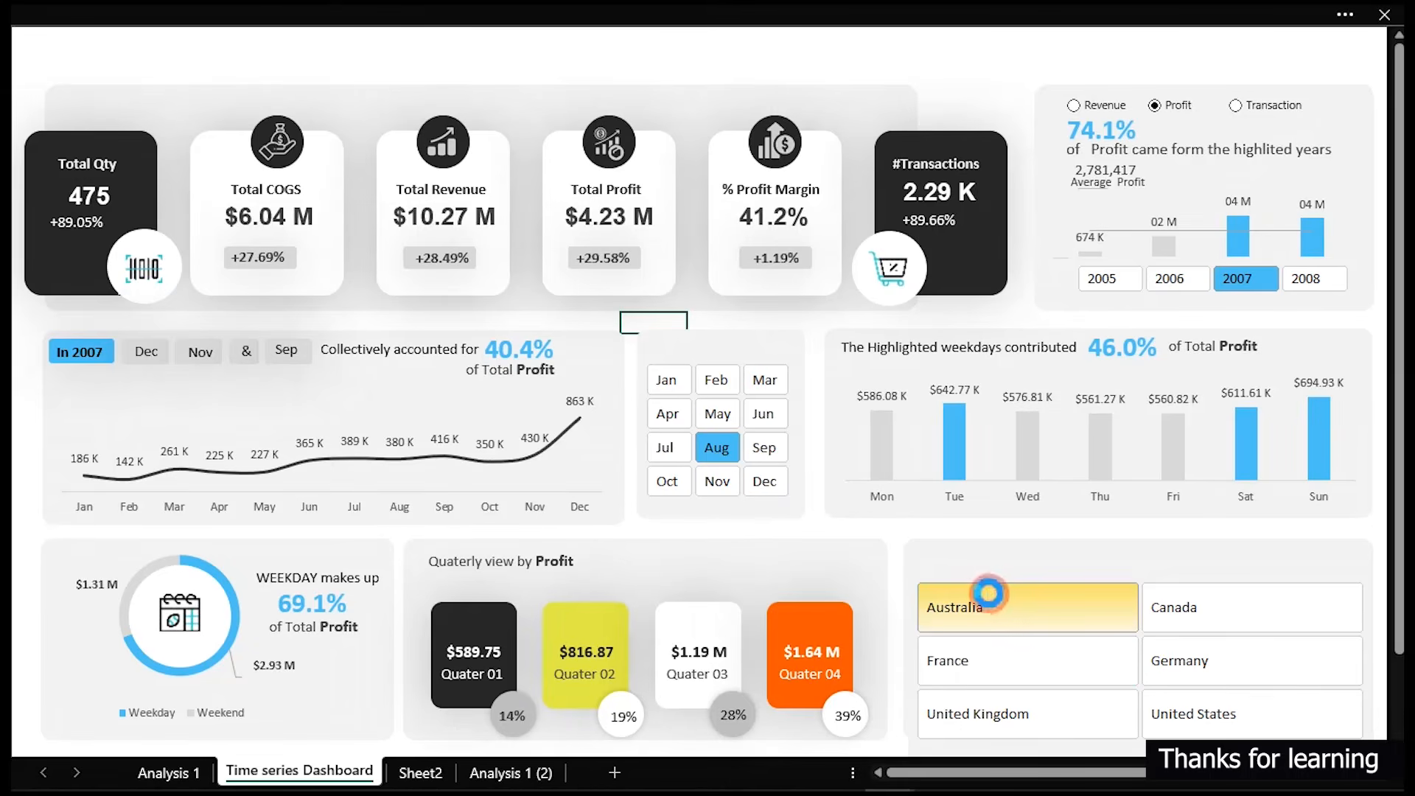
click(505, 40)
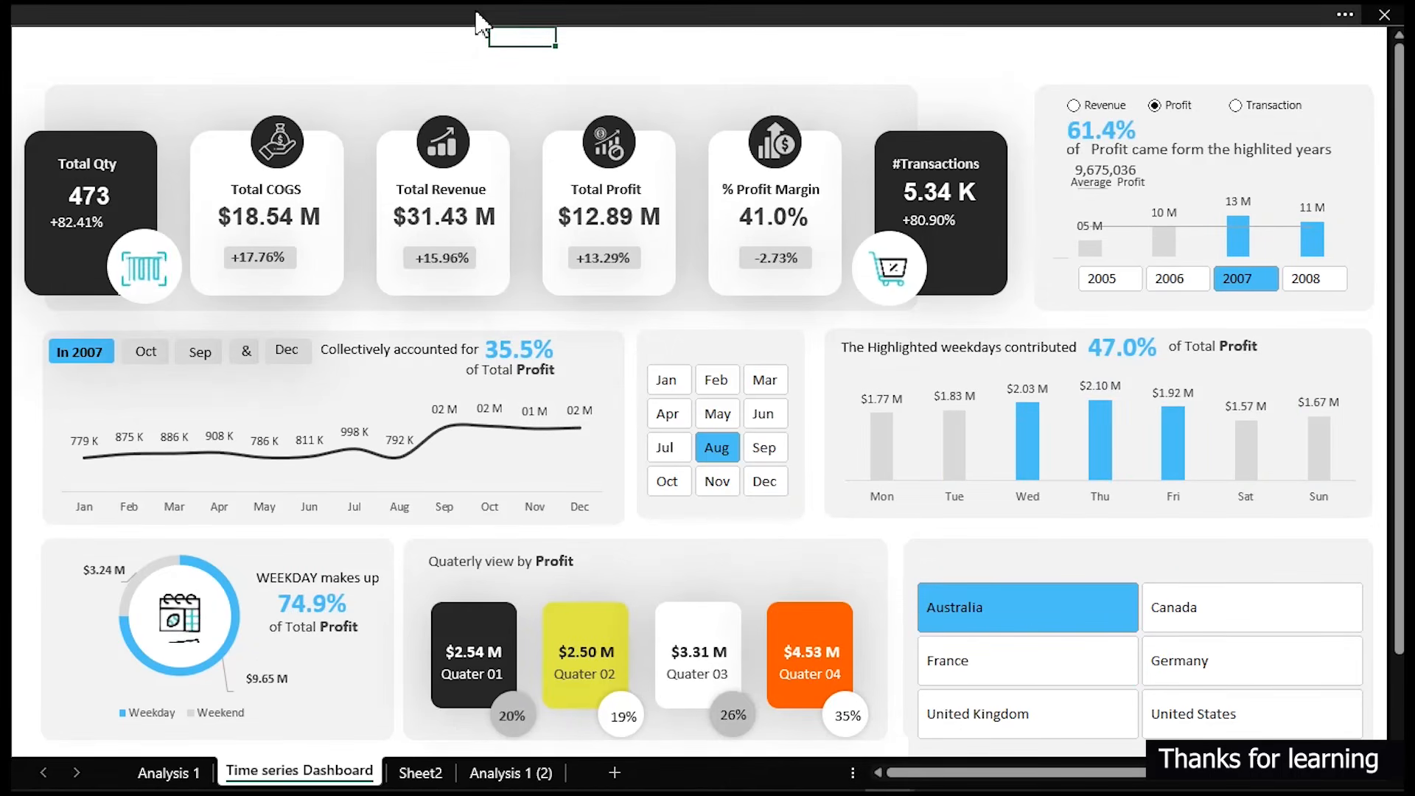
- Duplicate the "Collectively accounted for" text box to the top of the dashboard and widen the copy
click(369, 354)
drag(371, 351, 302, 53)
click(298, 53)
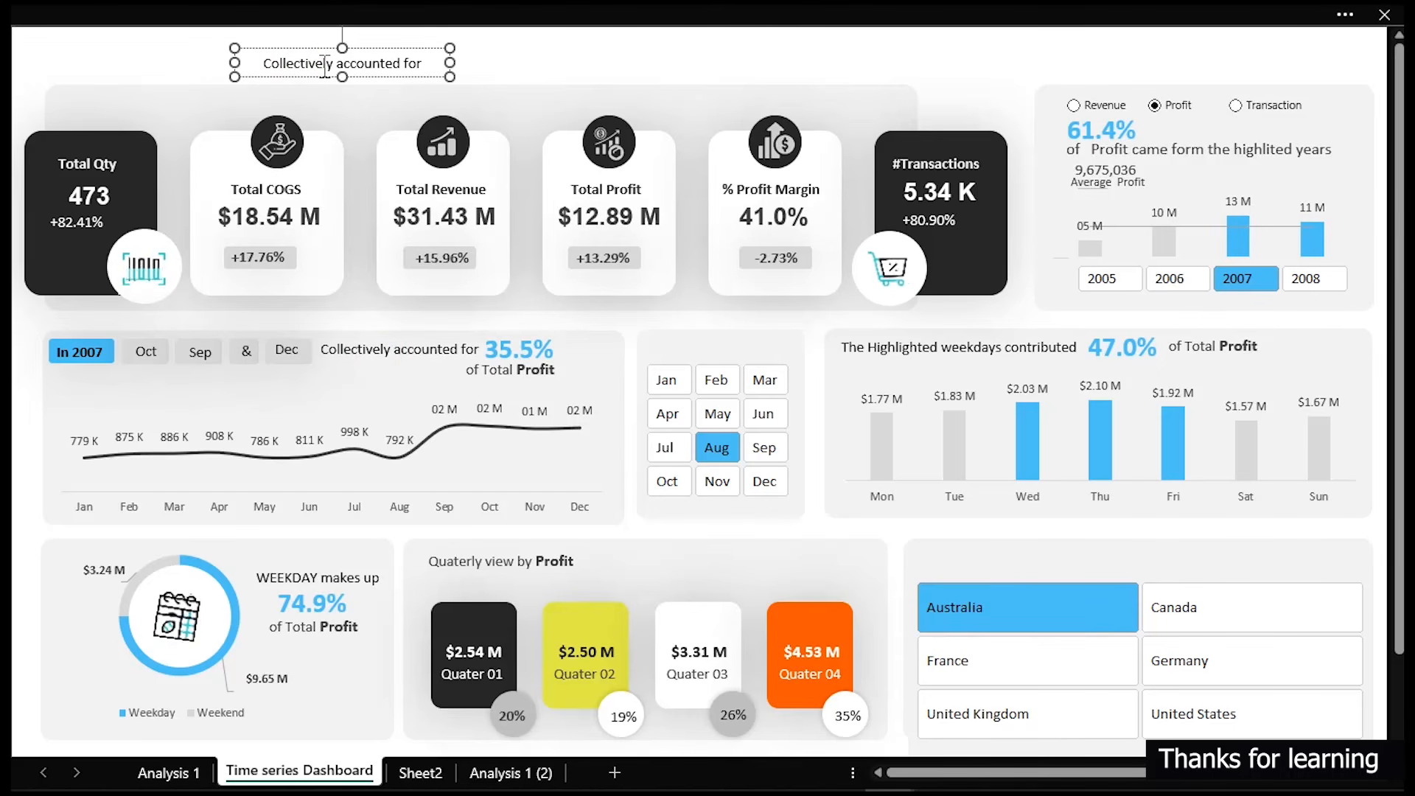
drag(451, 63, 594, 63)
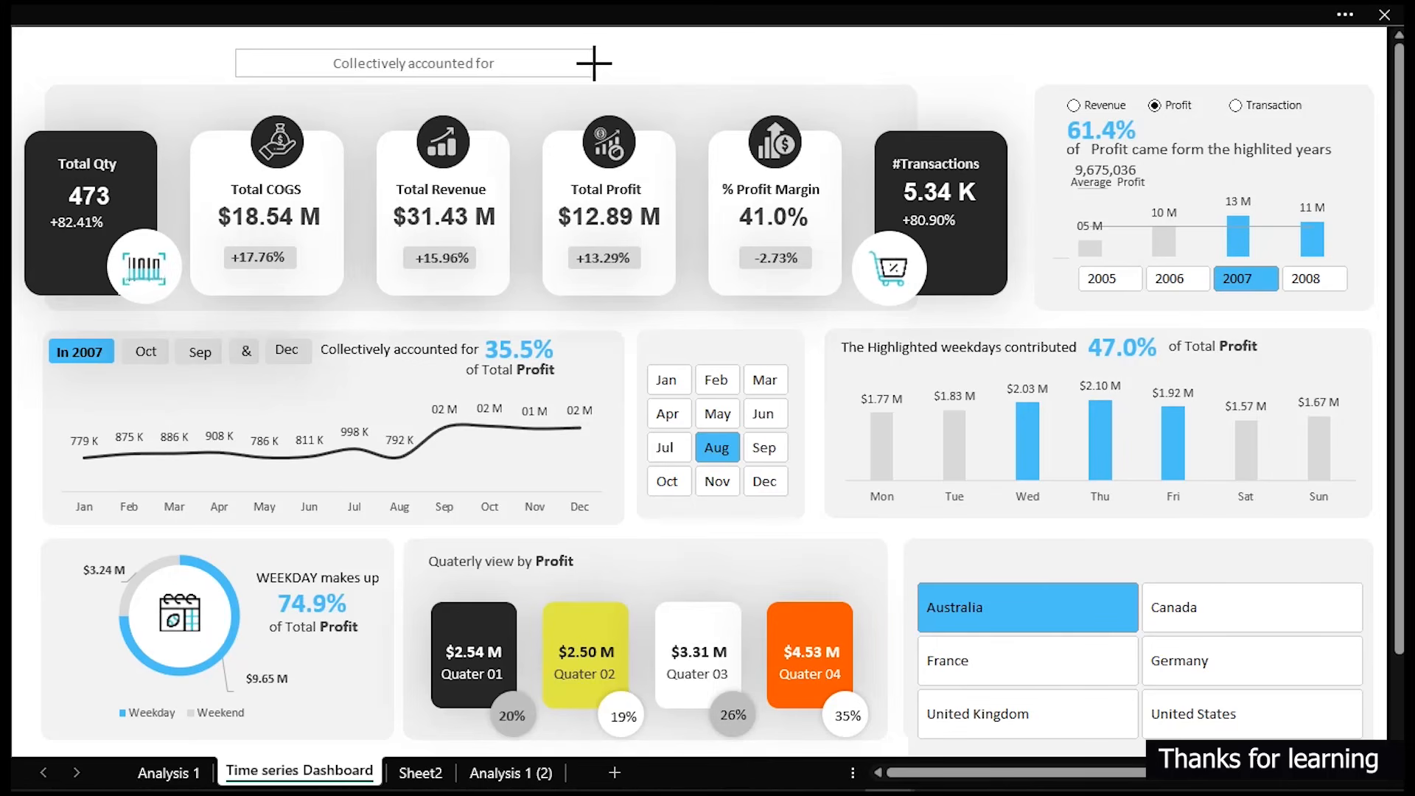
- Replace the copied text box's text with "Adventure Works Sales Analysis"
click(520, 65)
key(ctrl+a)
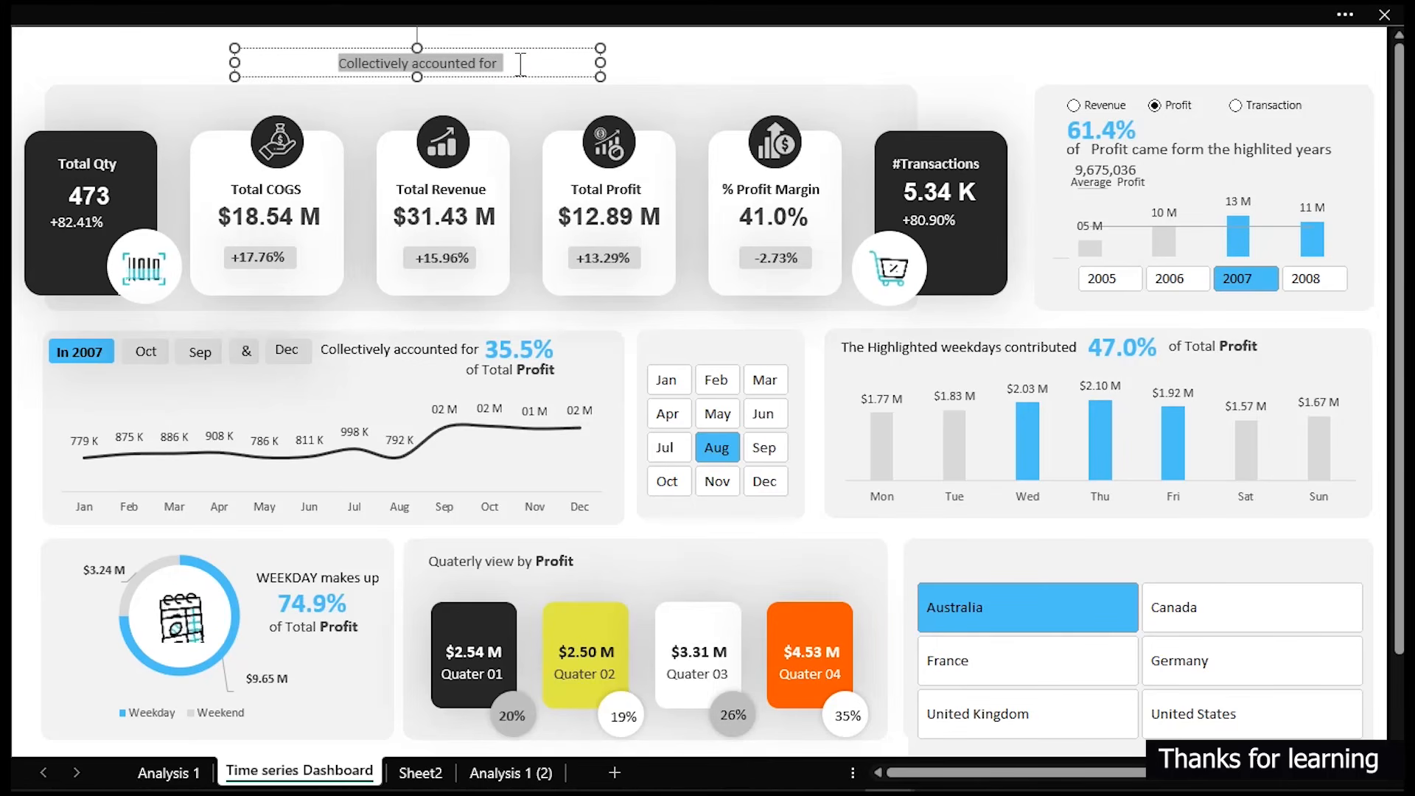
text(Ad)
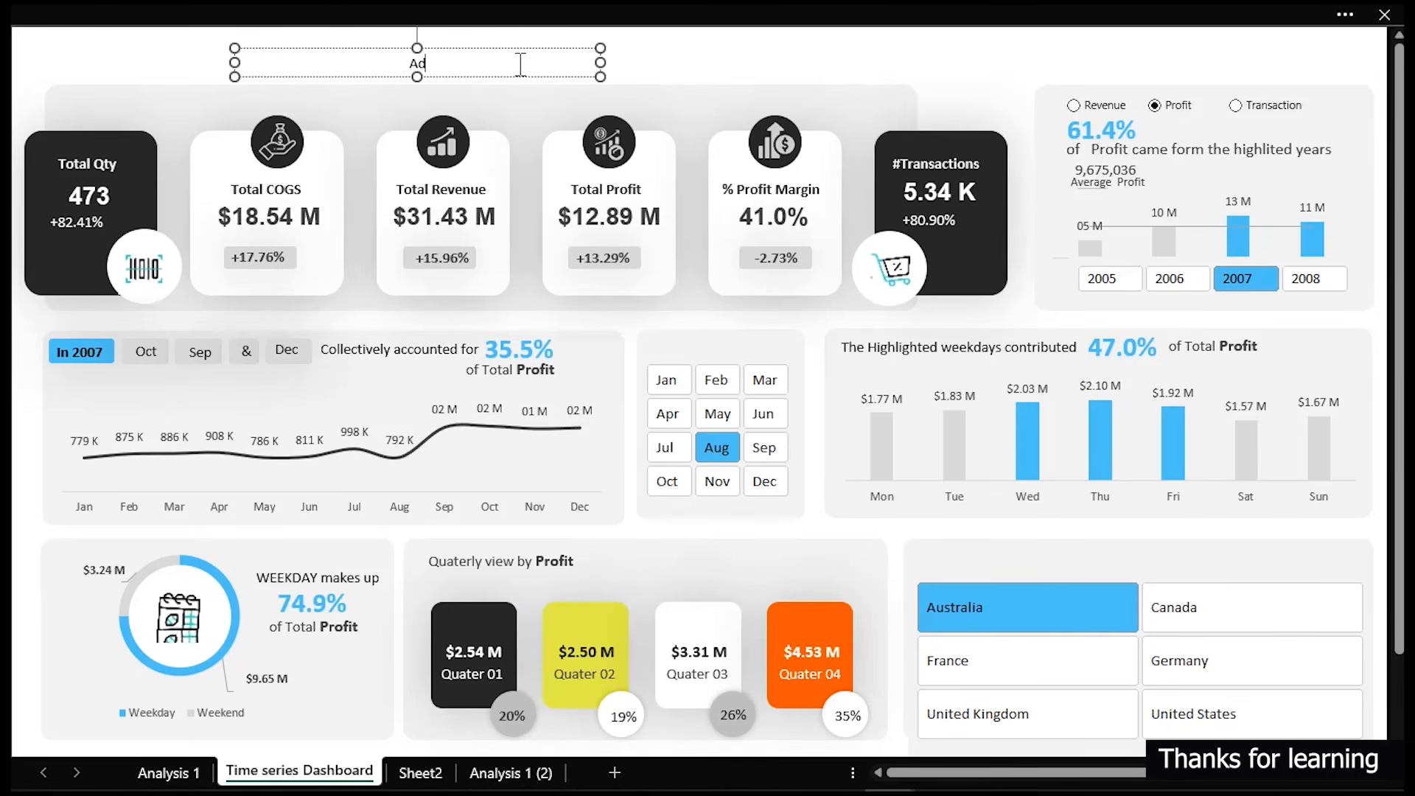
text(enu)
key(BackSpace)
key(BackSpace)
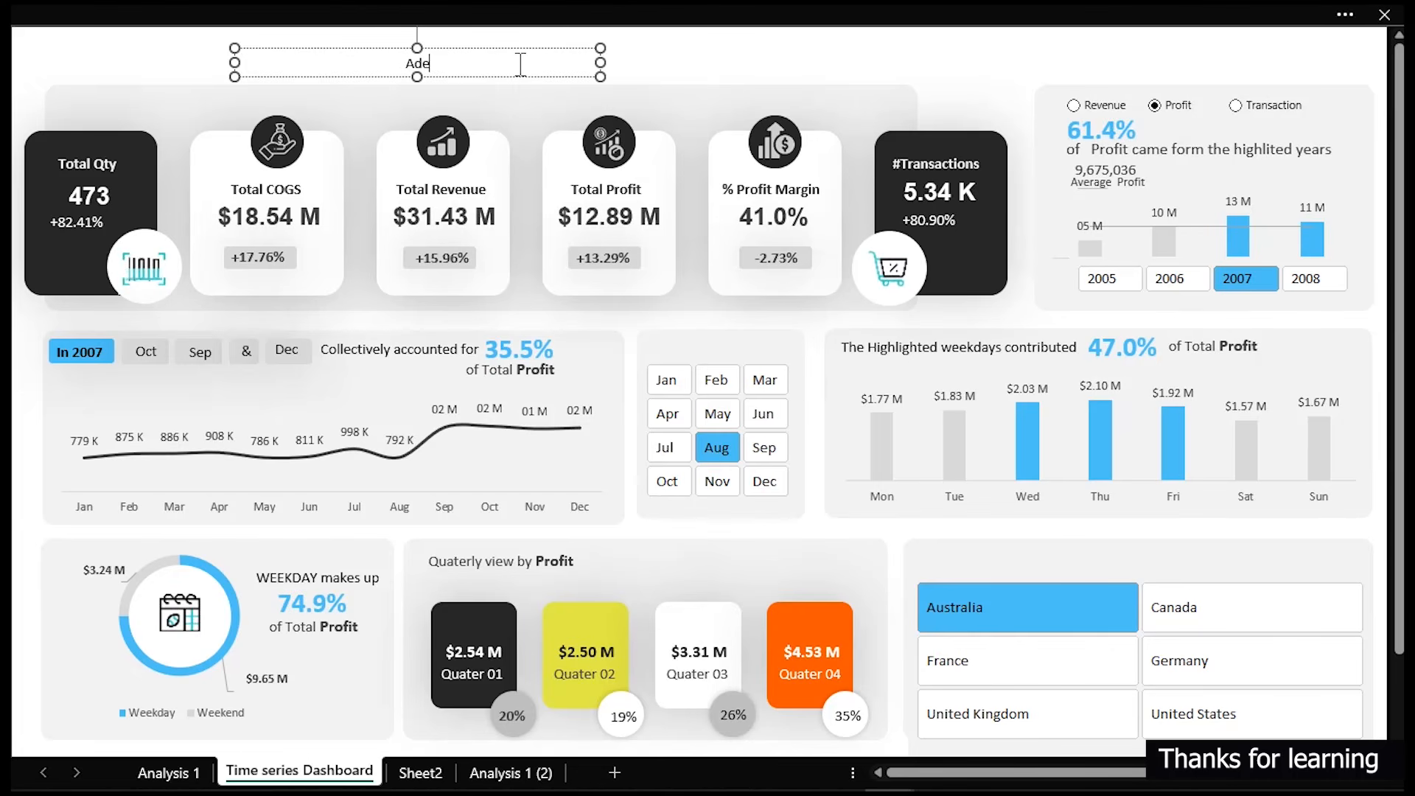
text(ventur)
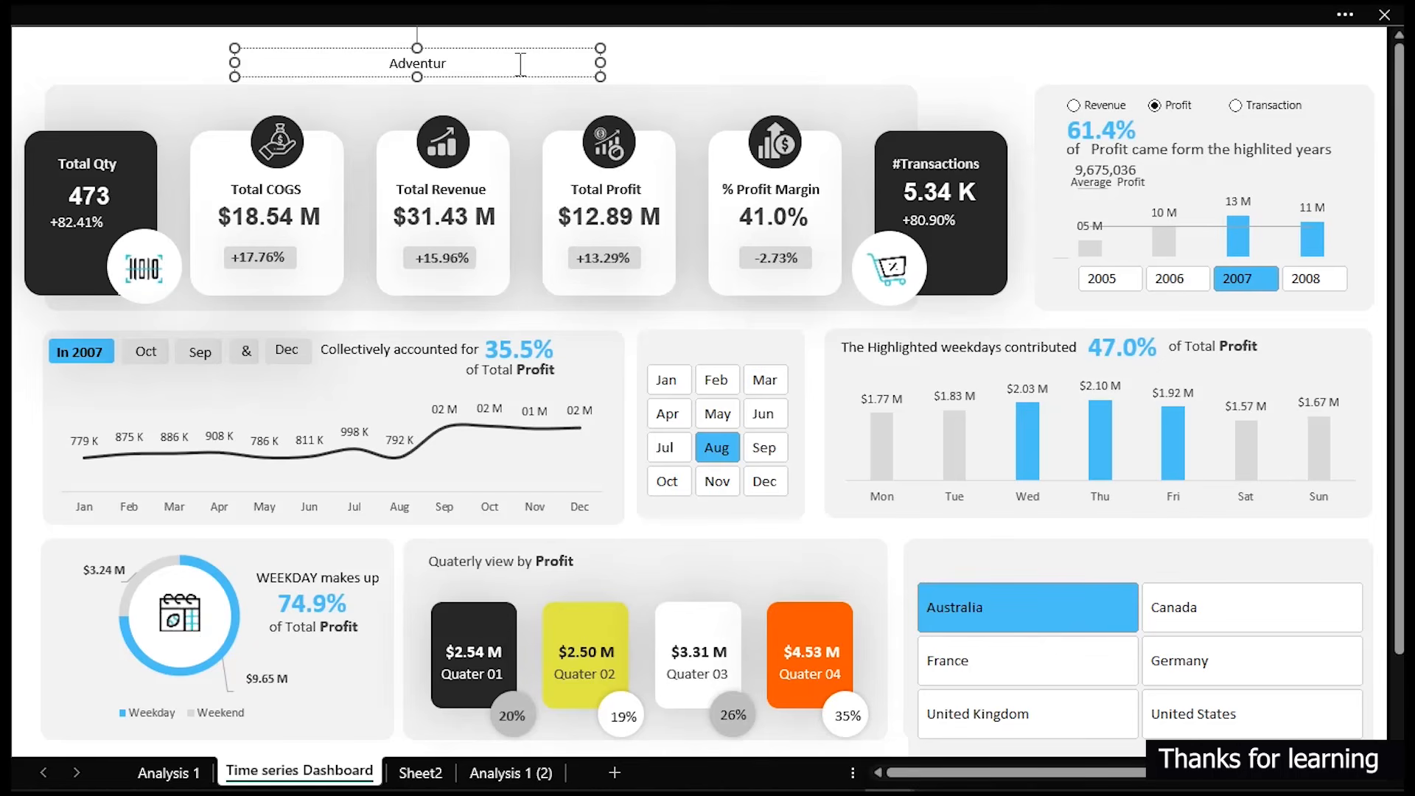
text(e Works)
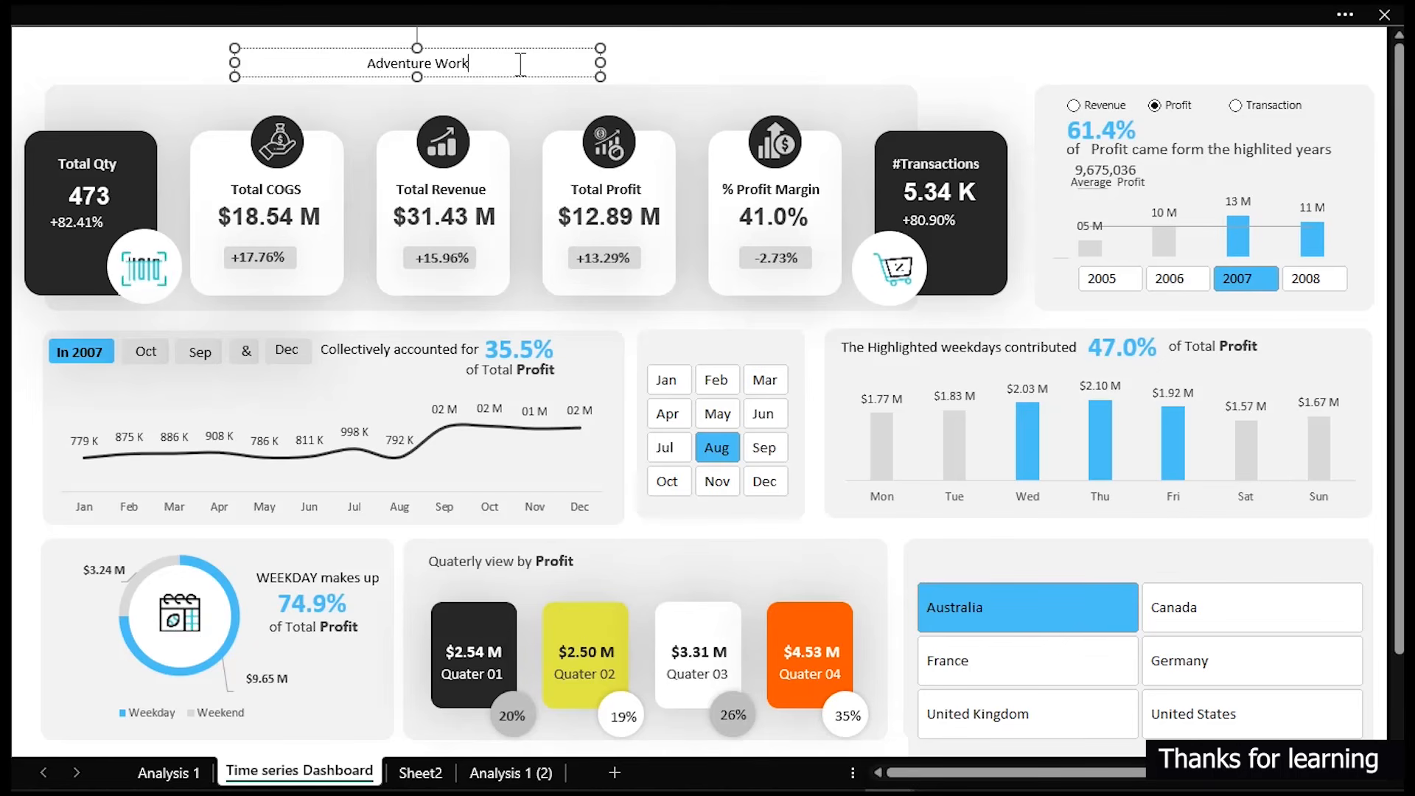
key(BackSpace)
text(s)
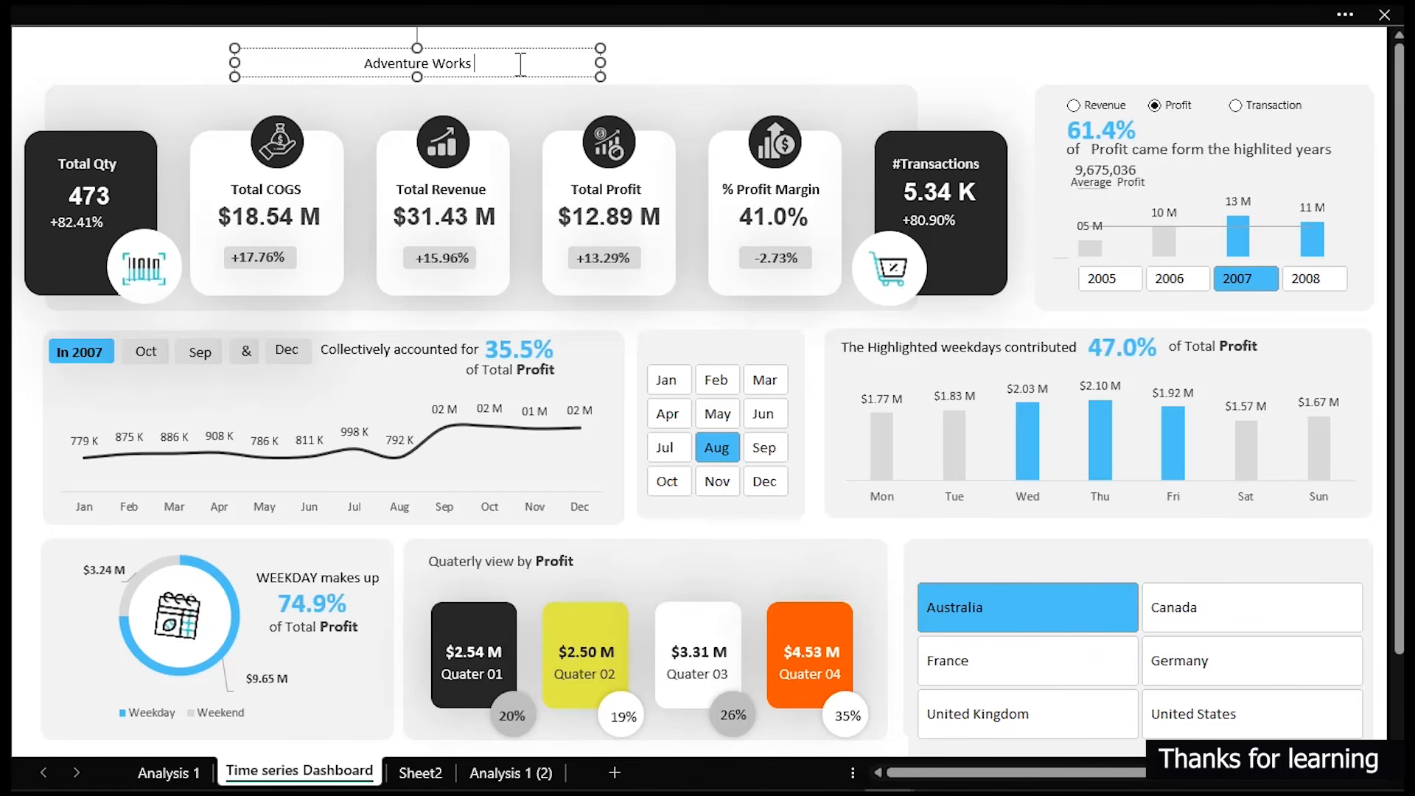
text( Sales Anal)
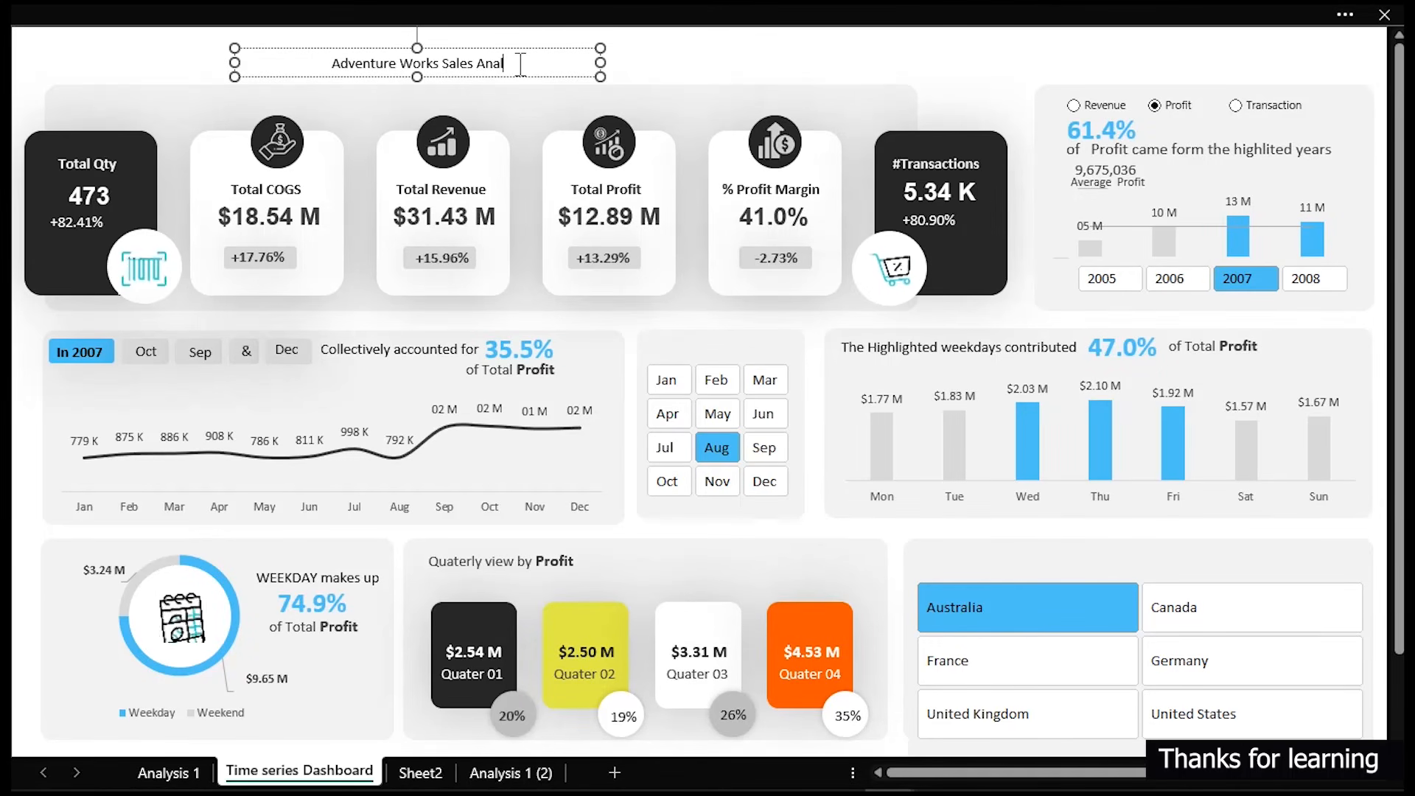
text(ysis)
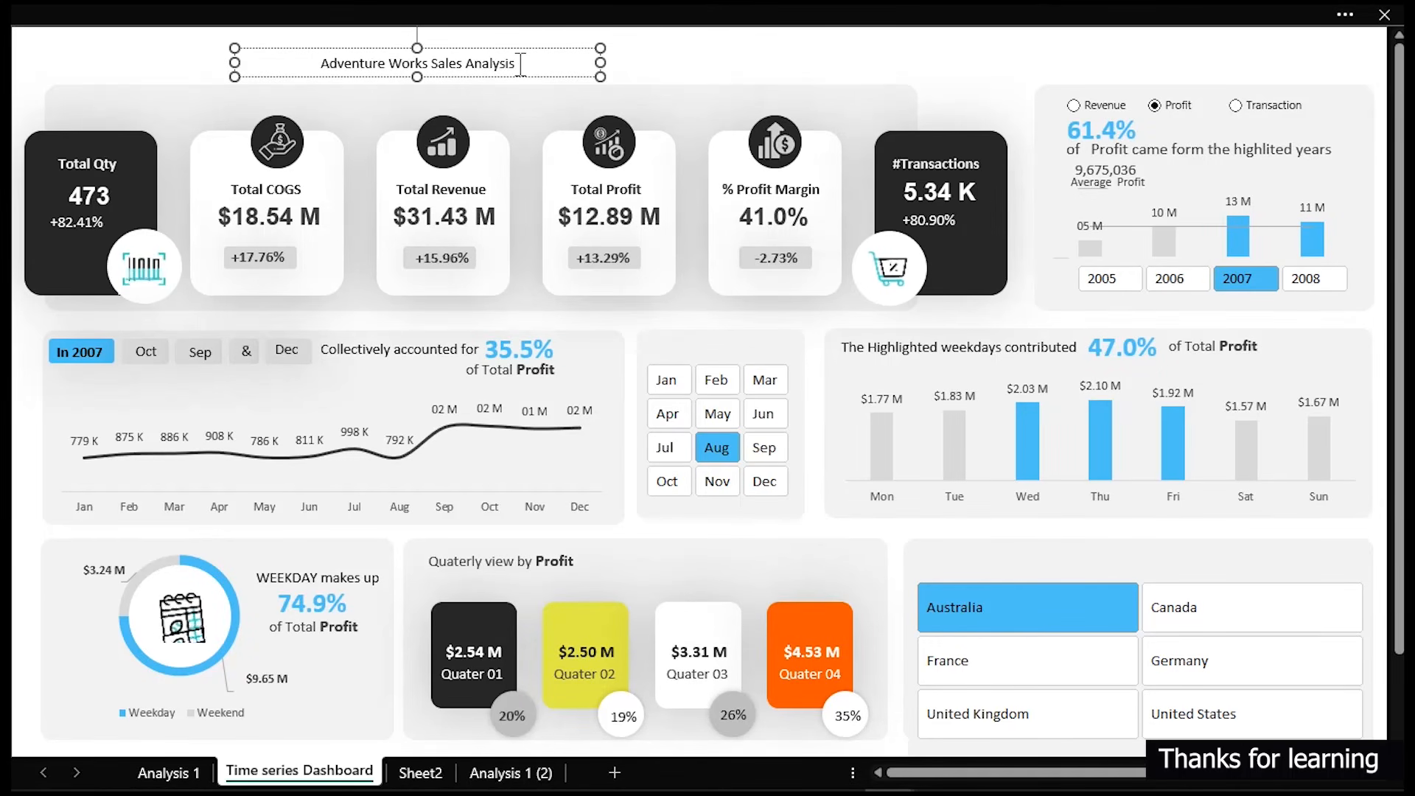
click(526, 76)
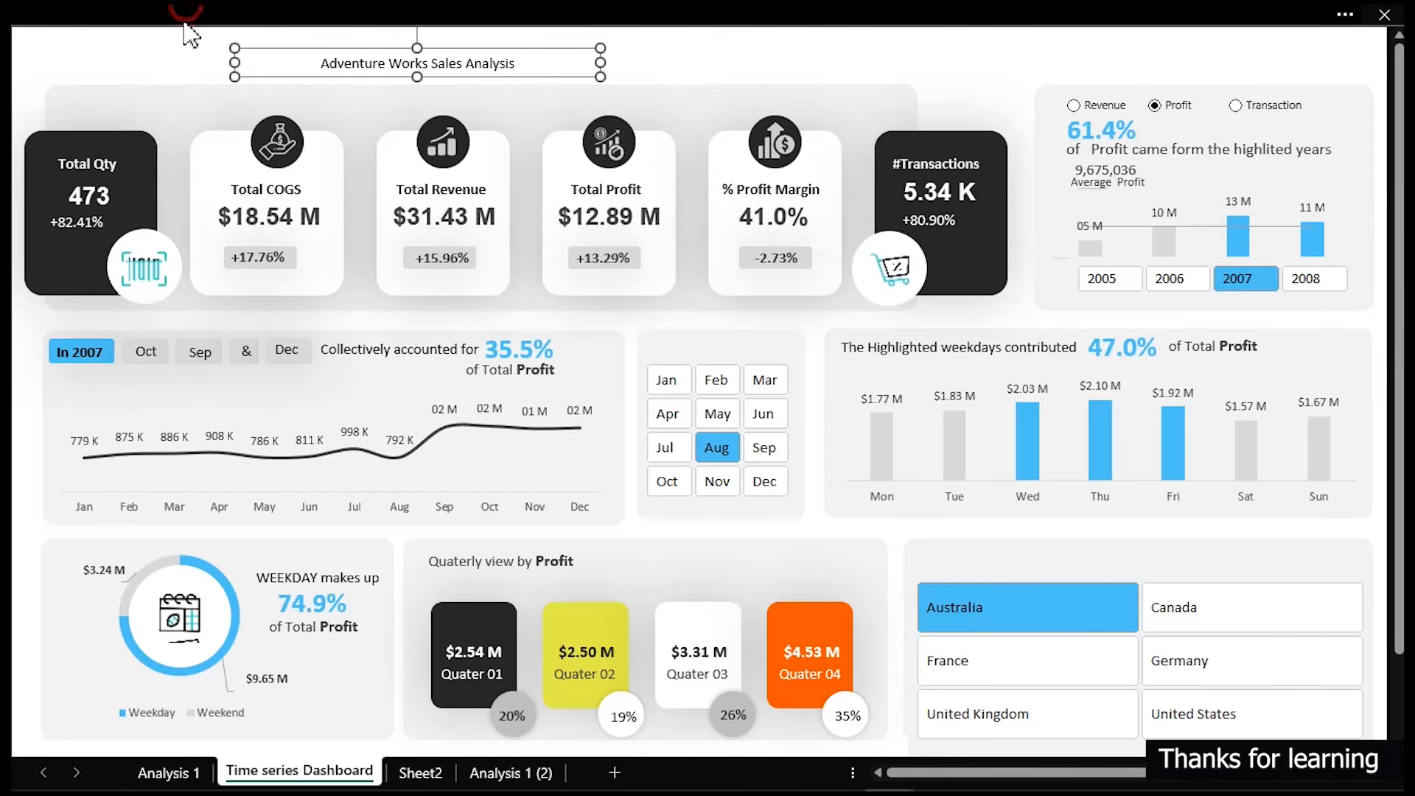
- Increase the title text box's font size to 16
click(177, 19)
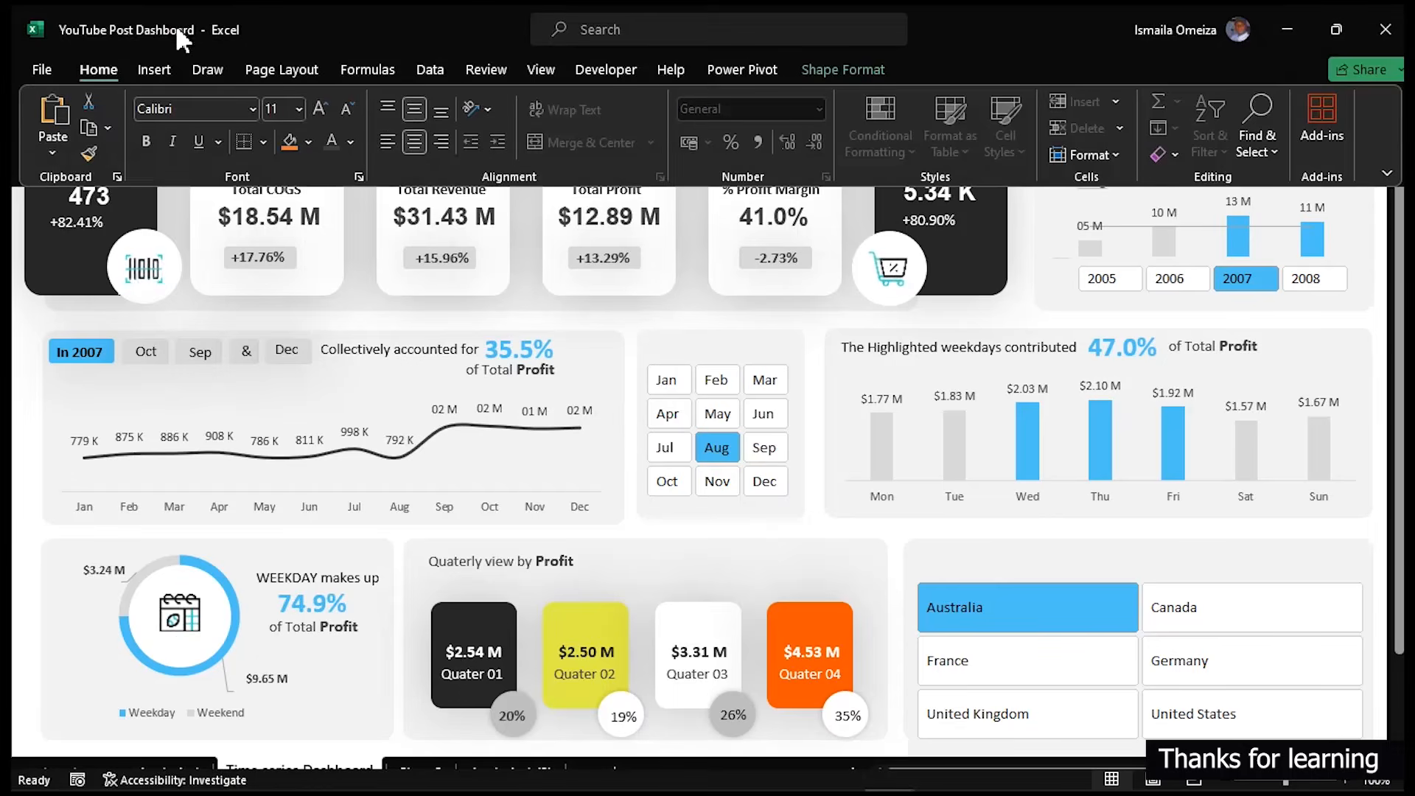
click(319, 109)
click(320, 109)
click(332, 263)
click(278, 9)
click(366, 286)
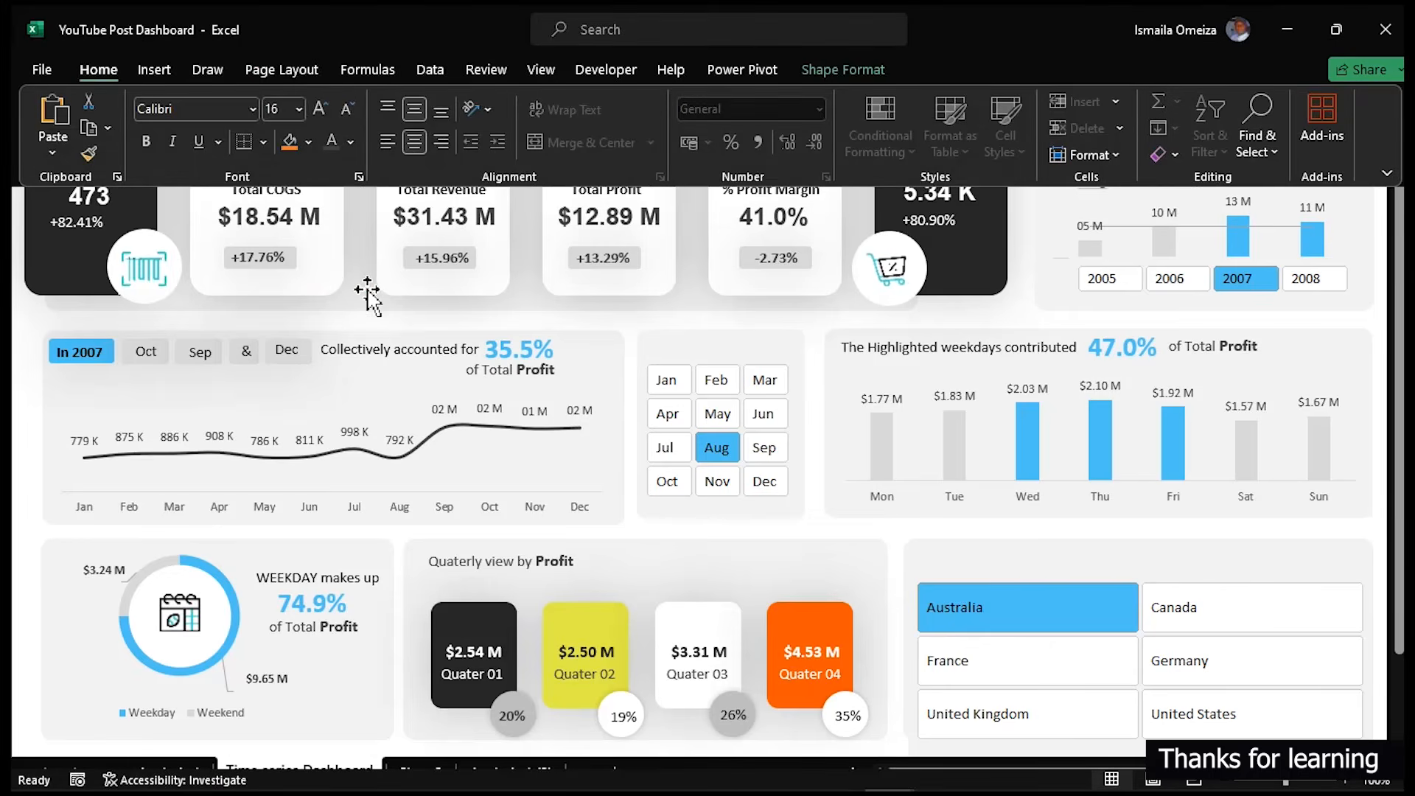
- Make the words "Adventure Works" in the title bold
click(431, 63)
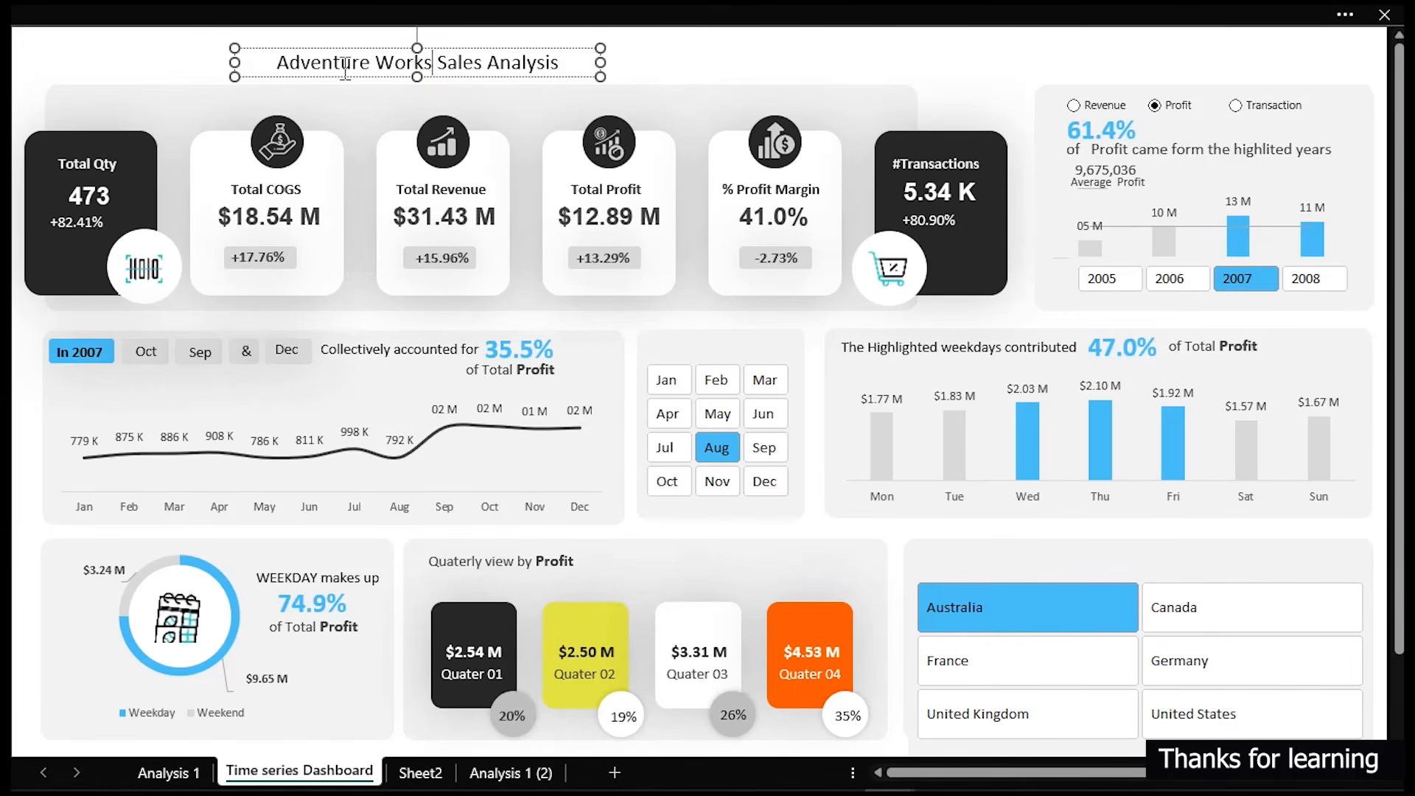
key(shift+Left)
key(shift+Left)
key(shift+Left)
key(shift+Left)
key(shift+Left)
key(shift+Left)
key(shift+Left)
key(shift+Left)
key(shift+Left)
key(shift+Left)
key(shift+Left)
key(shift+Left)
key(shift+Left)
key(shift+Left)
key(shift+Left)
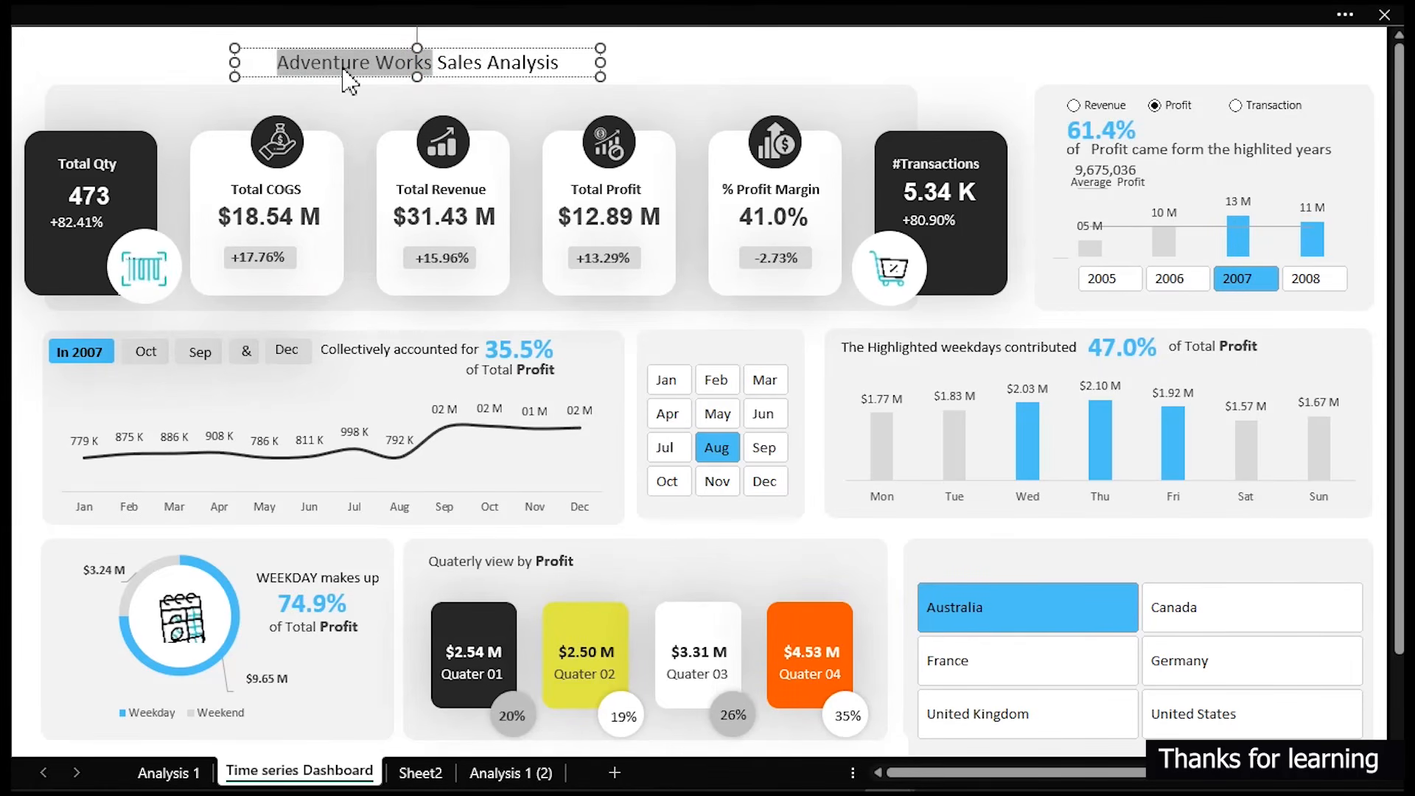
key(ctrl+b)
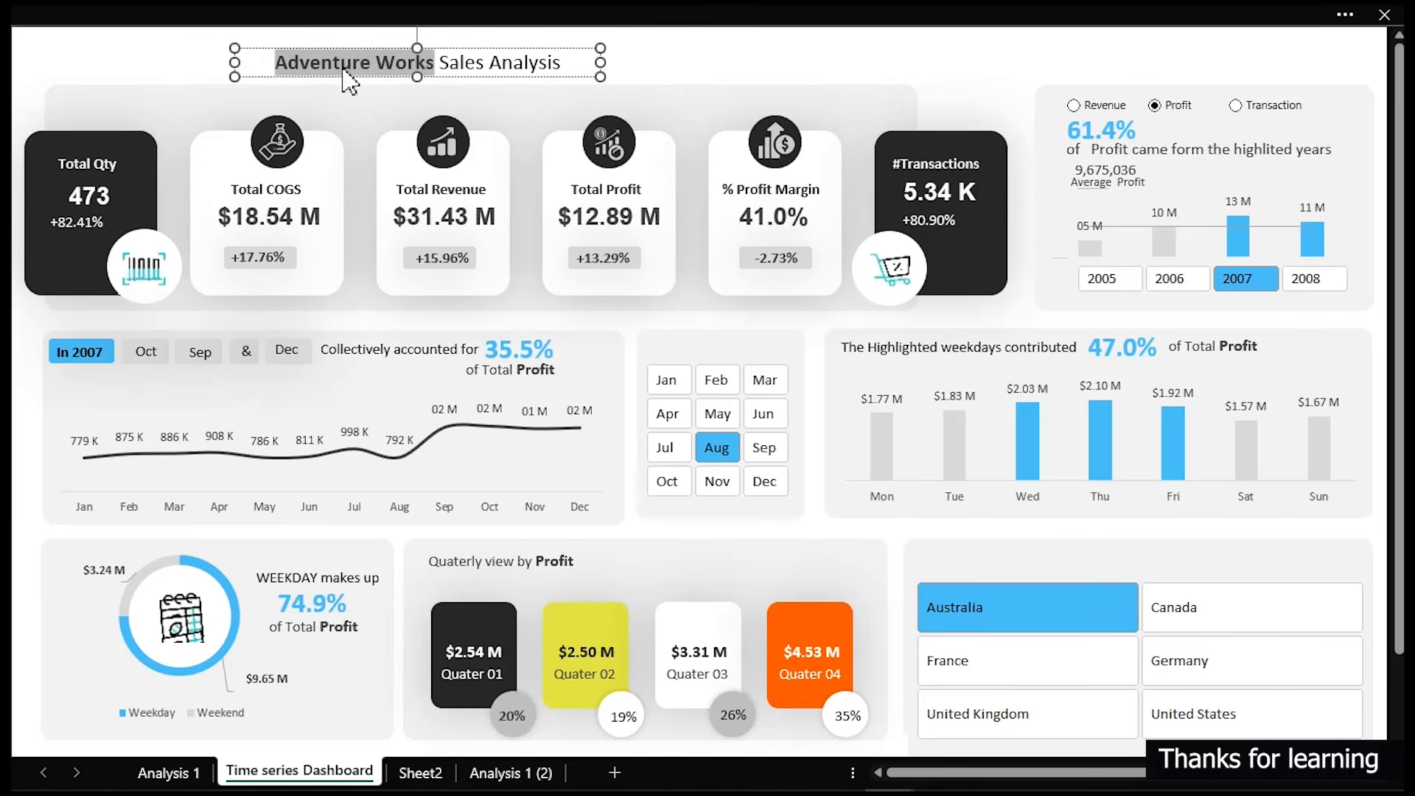
- Colour the word "Adventure" in the title with the light blue recent colour
click(461, 82)
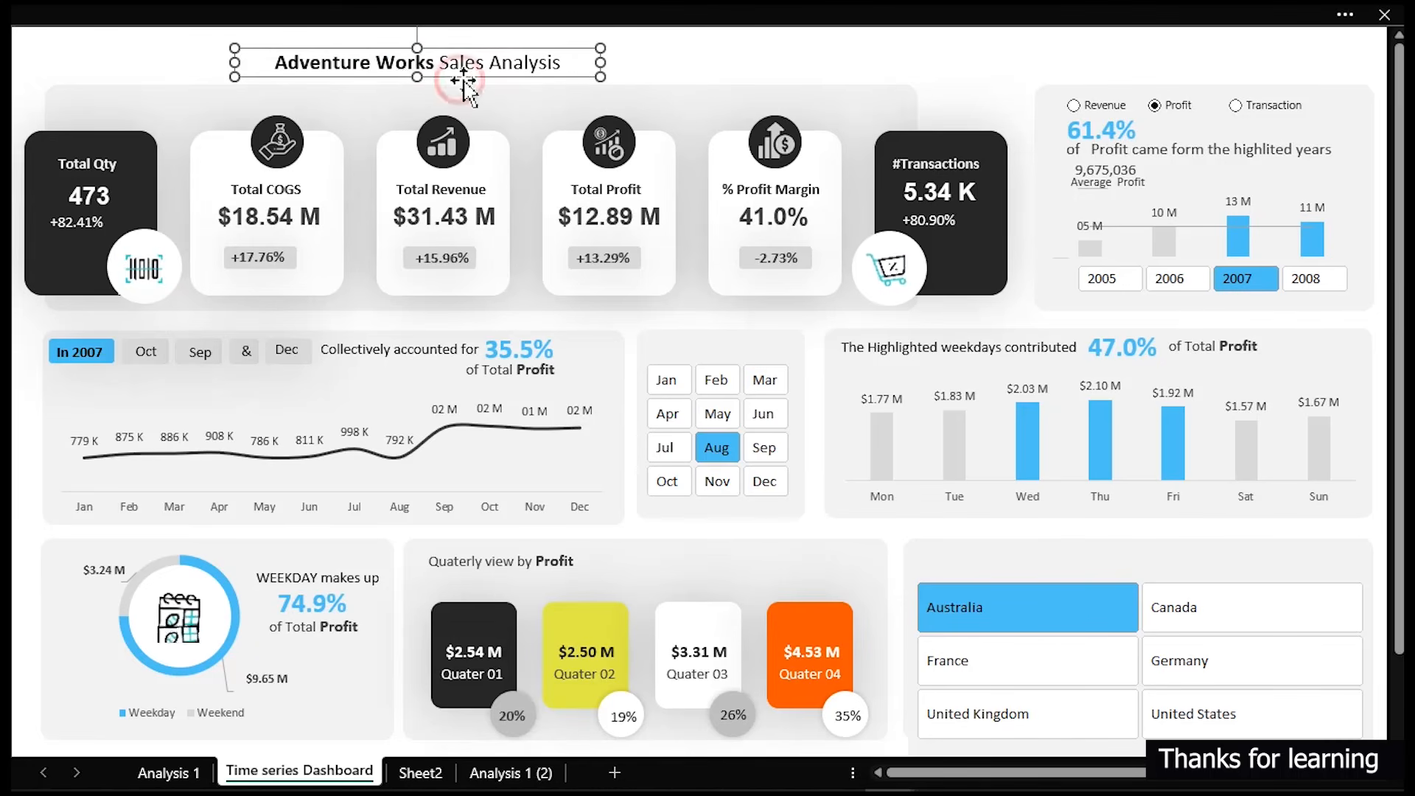
click(371, 63)
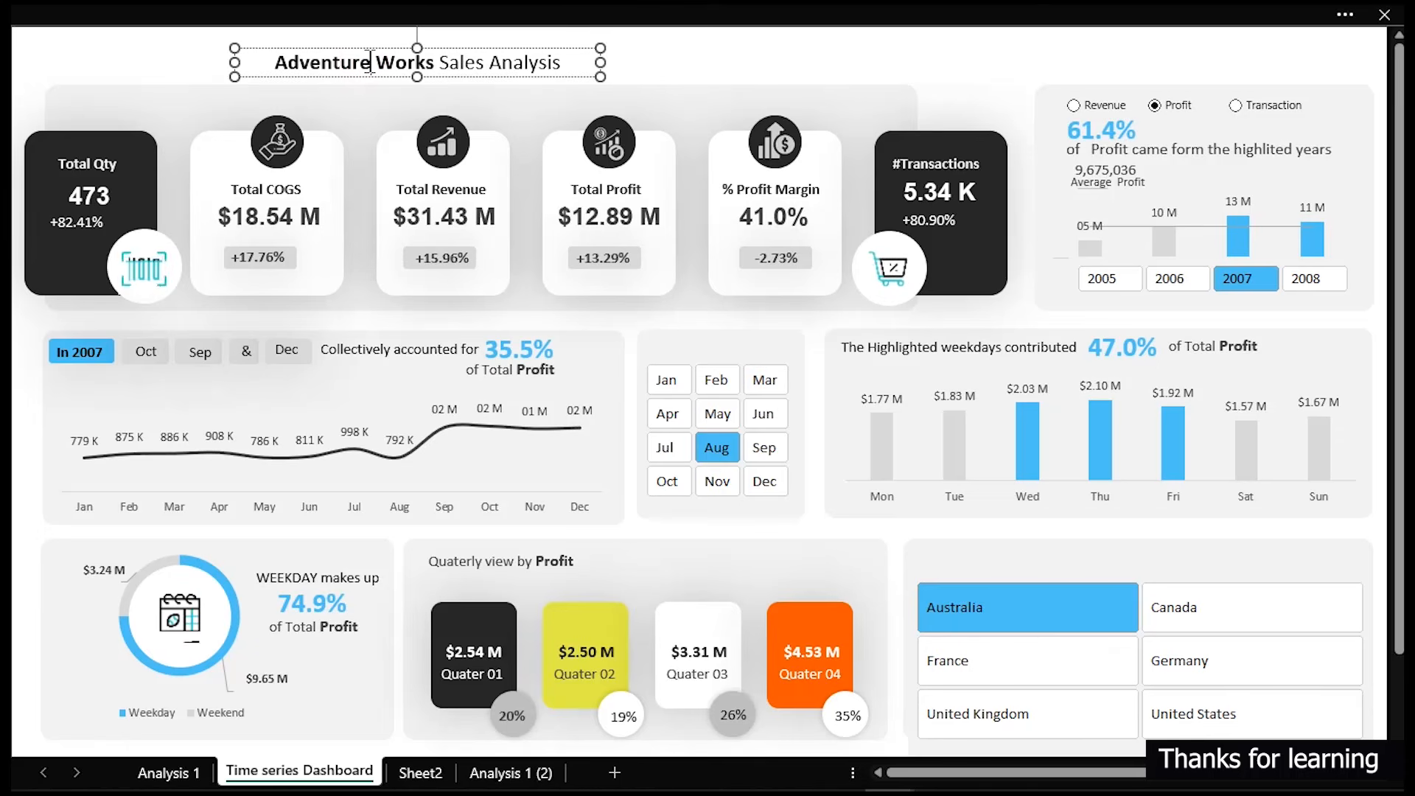
double_click(370, 64)
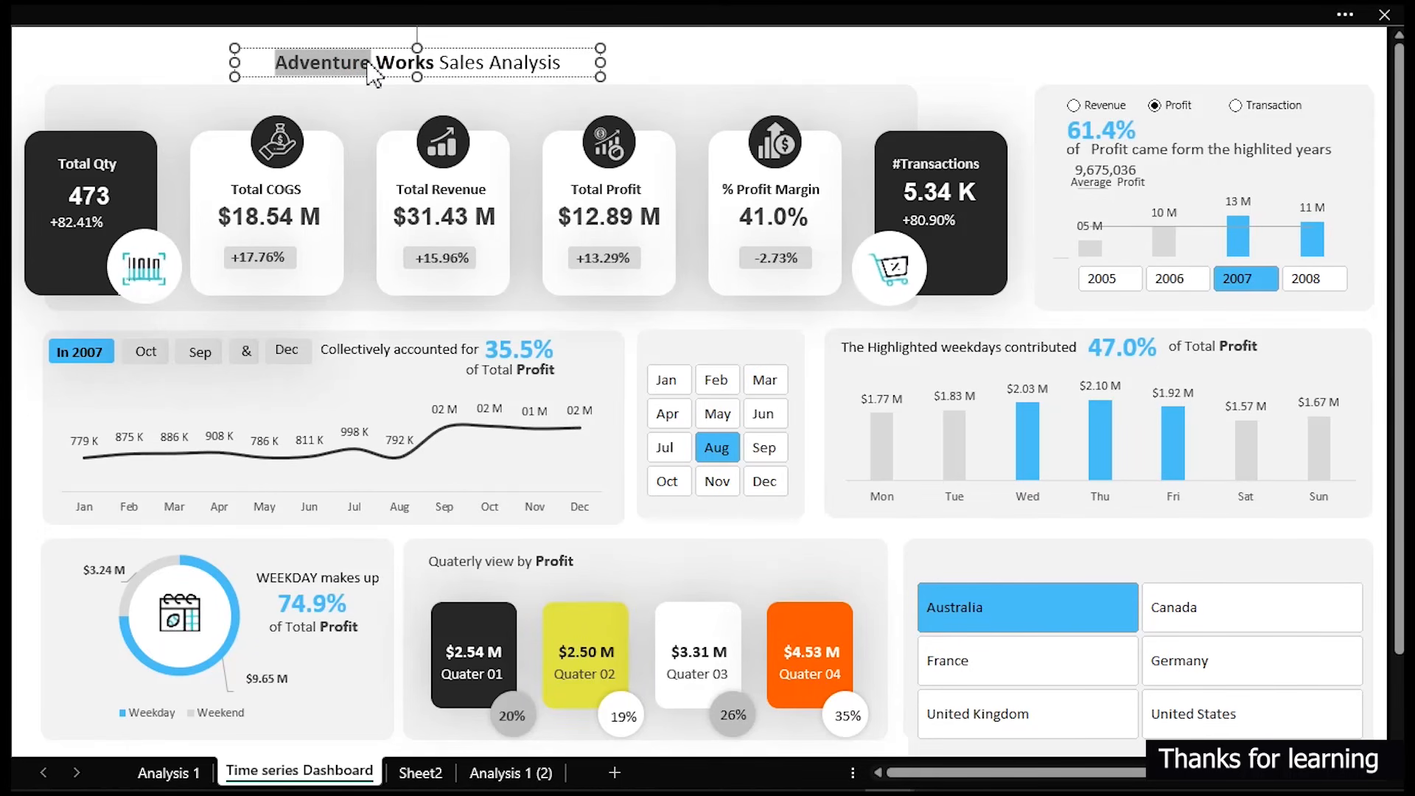
click(229, 8)
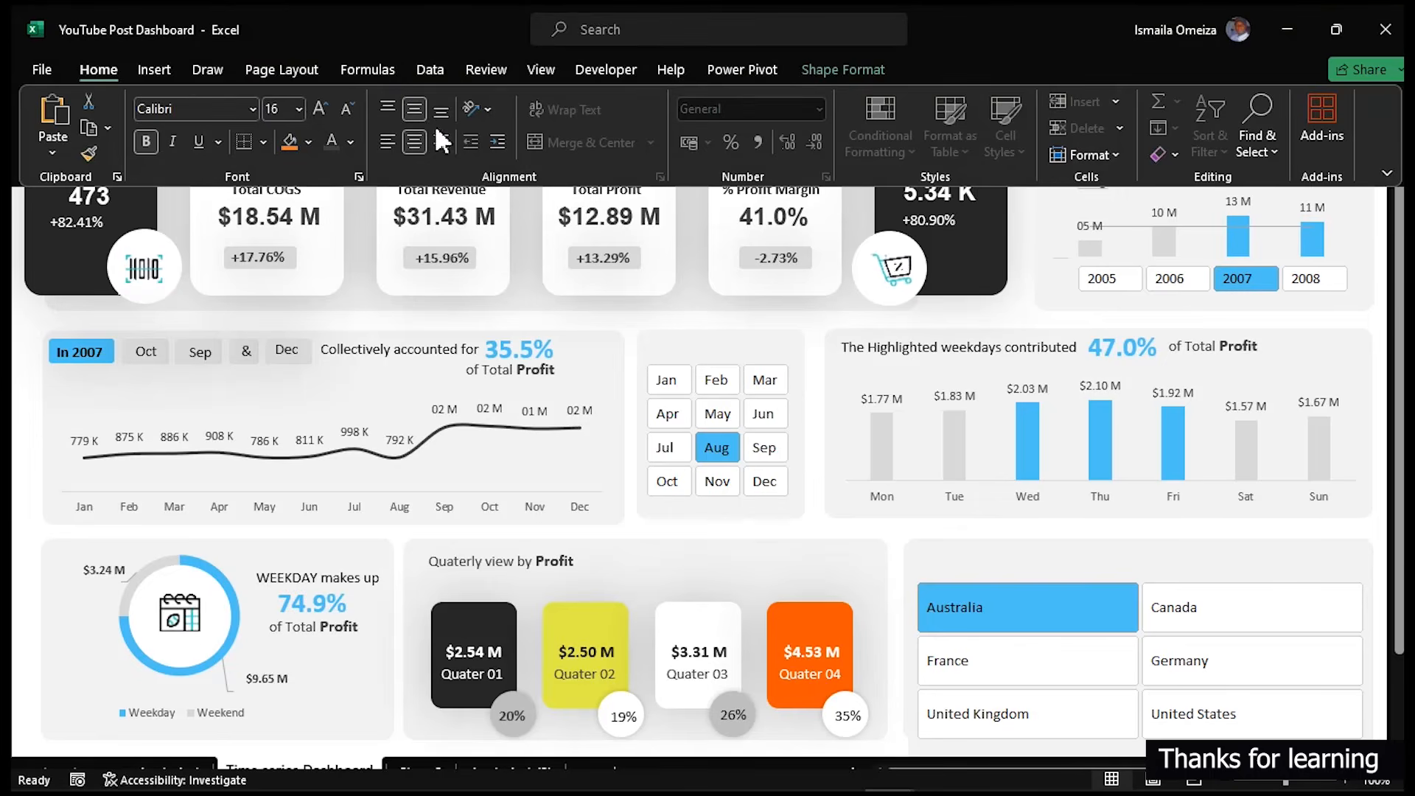
click(350, 143)
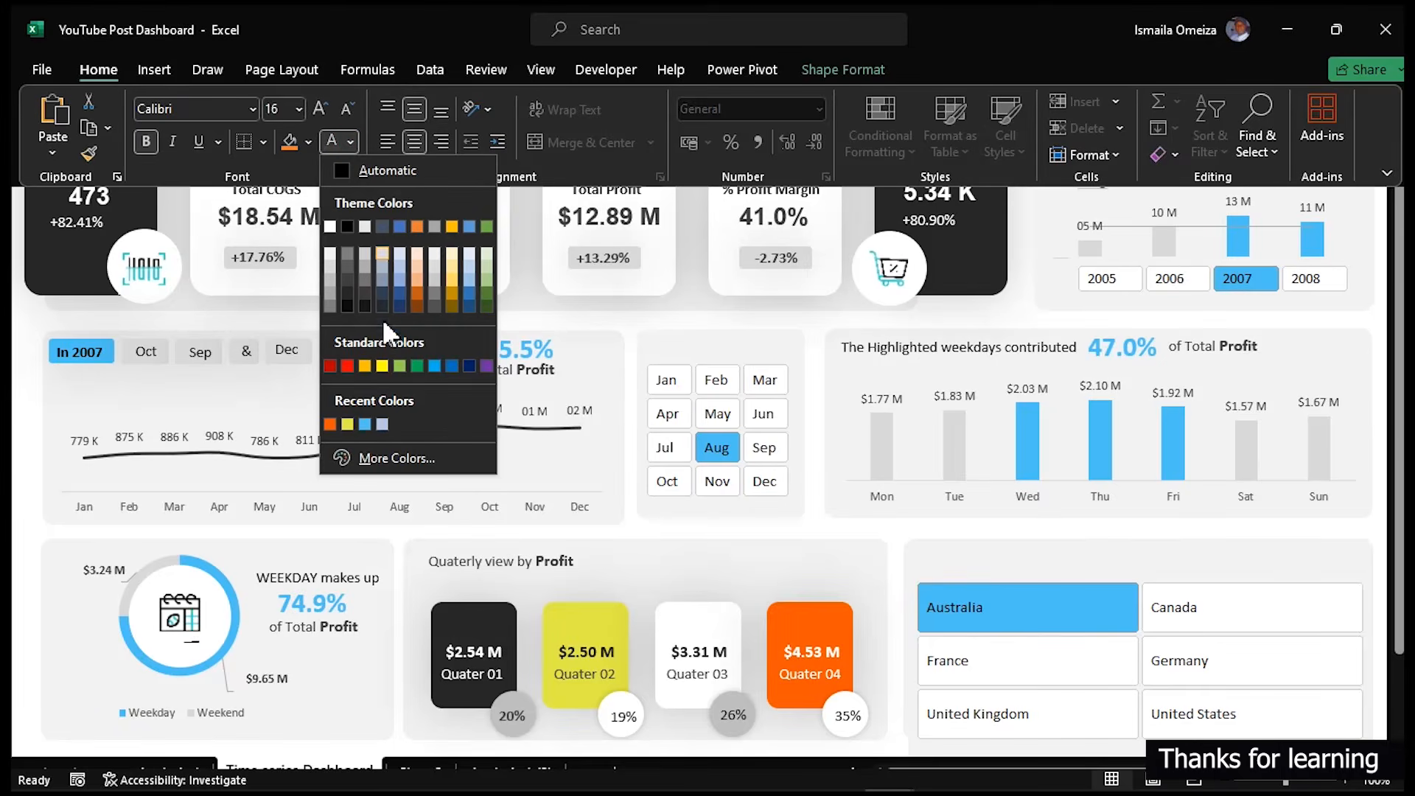
click(364, 425)
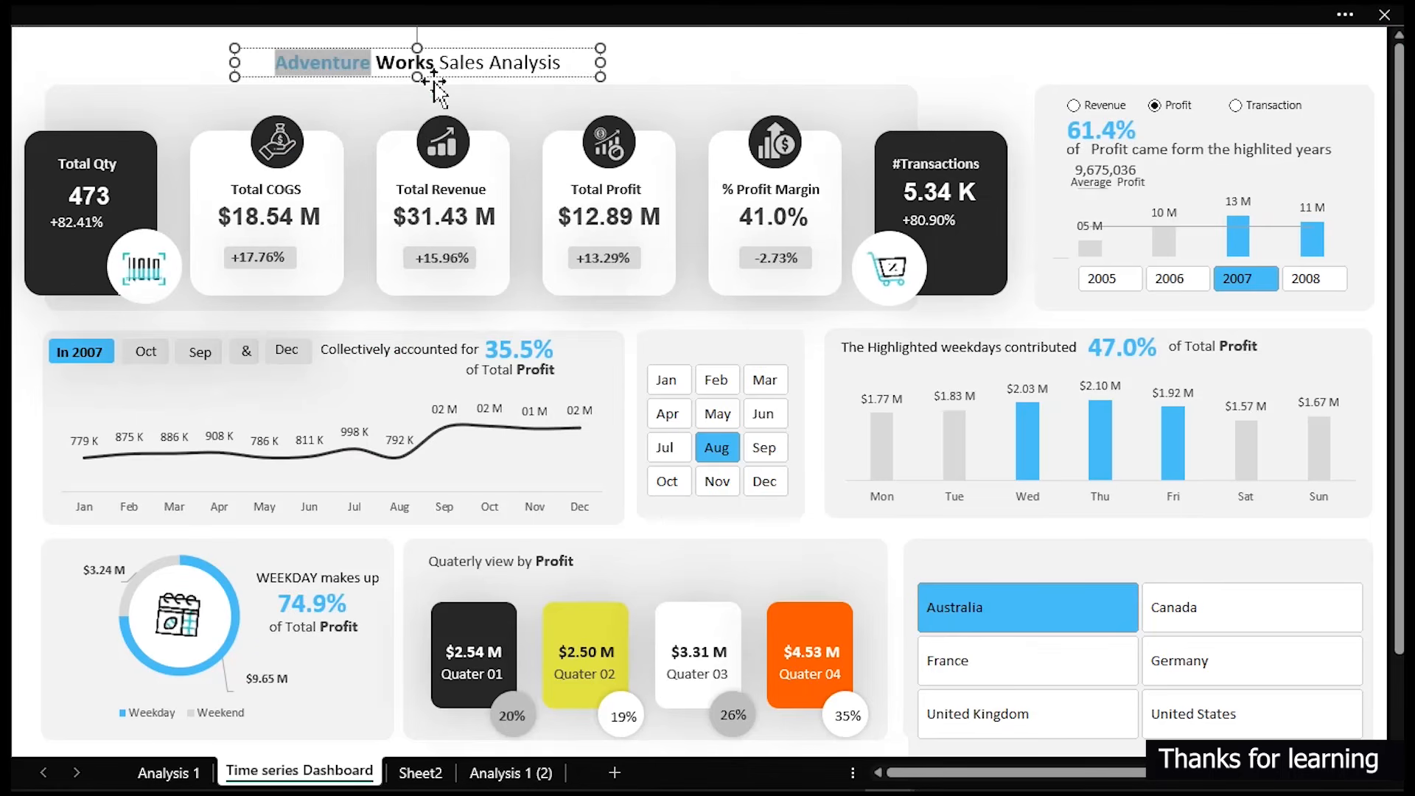
- Move the title text box to the dashboard's upper-left corner and deselect it
click(443, 83)
drag(443, 81, 235, 69)
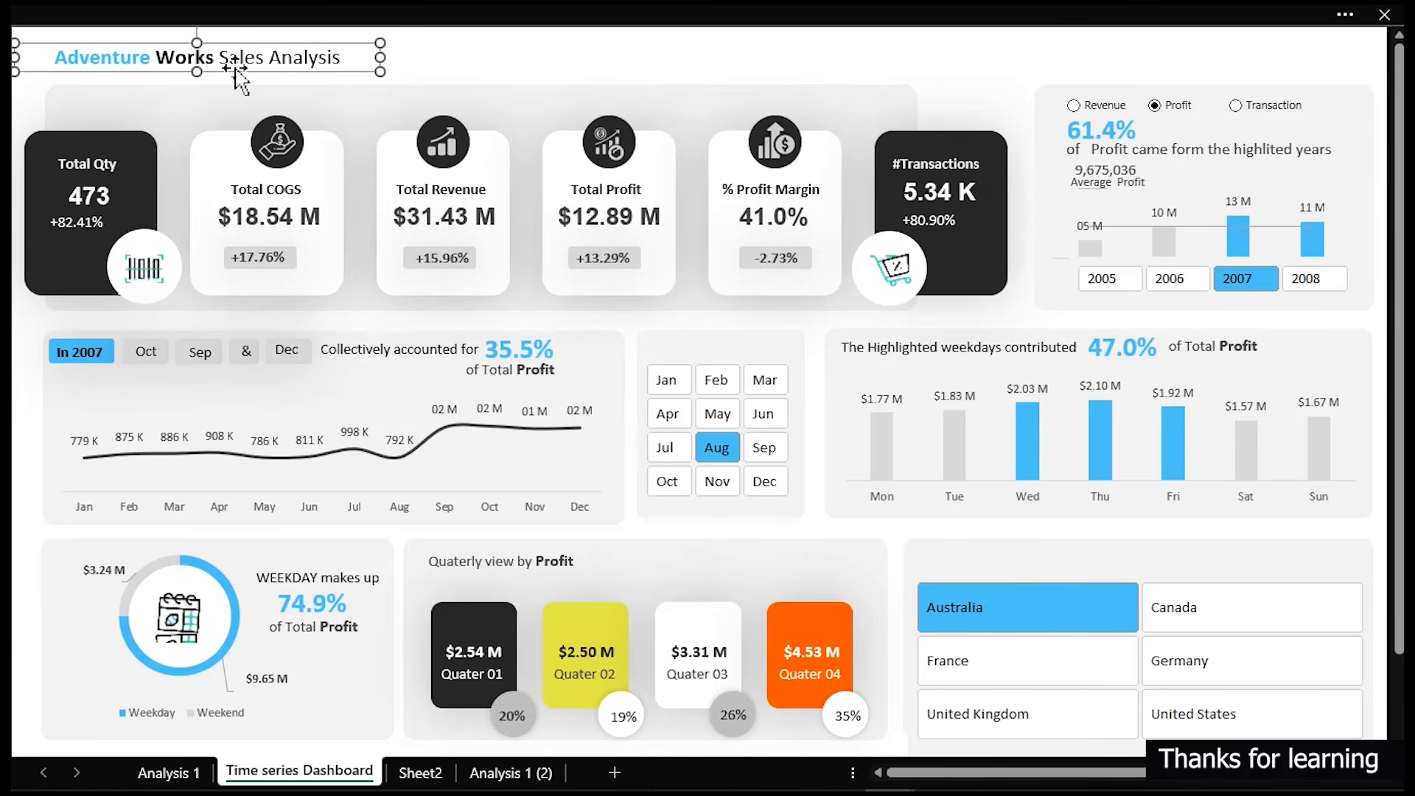
click(510, 59)
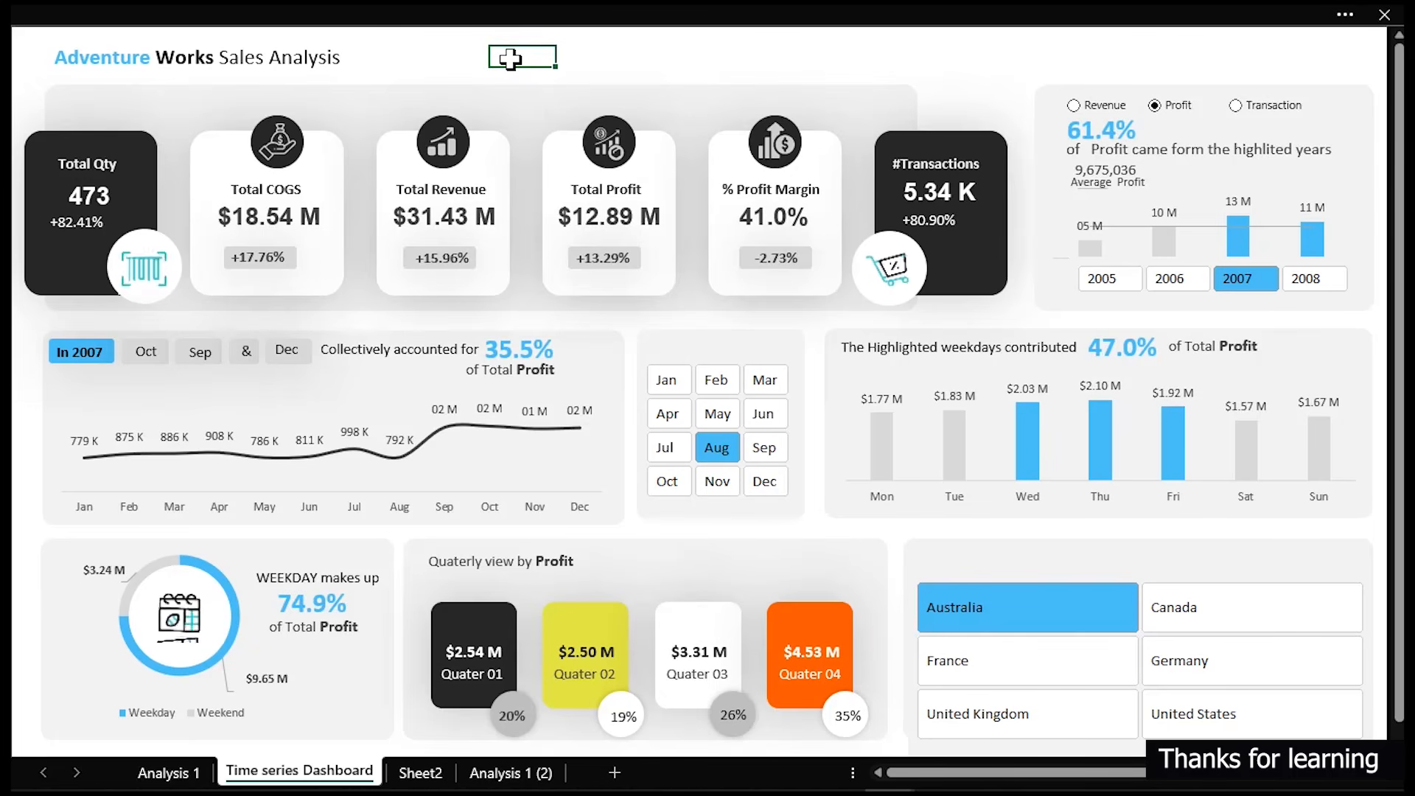
- Select 2006 in the year slicer
click(1166, 283)
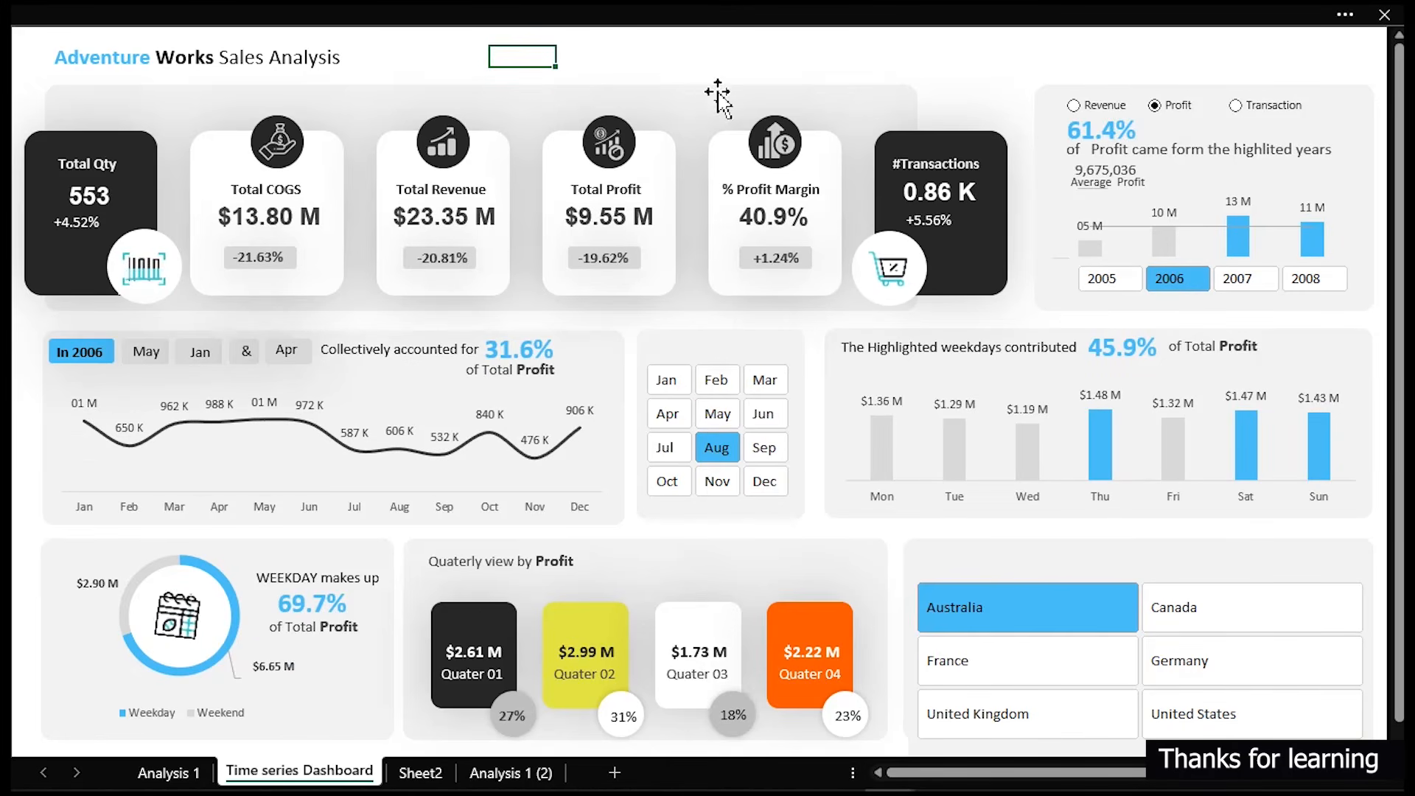
click(715, 60)
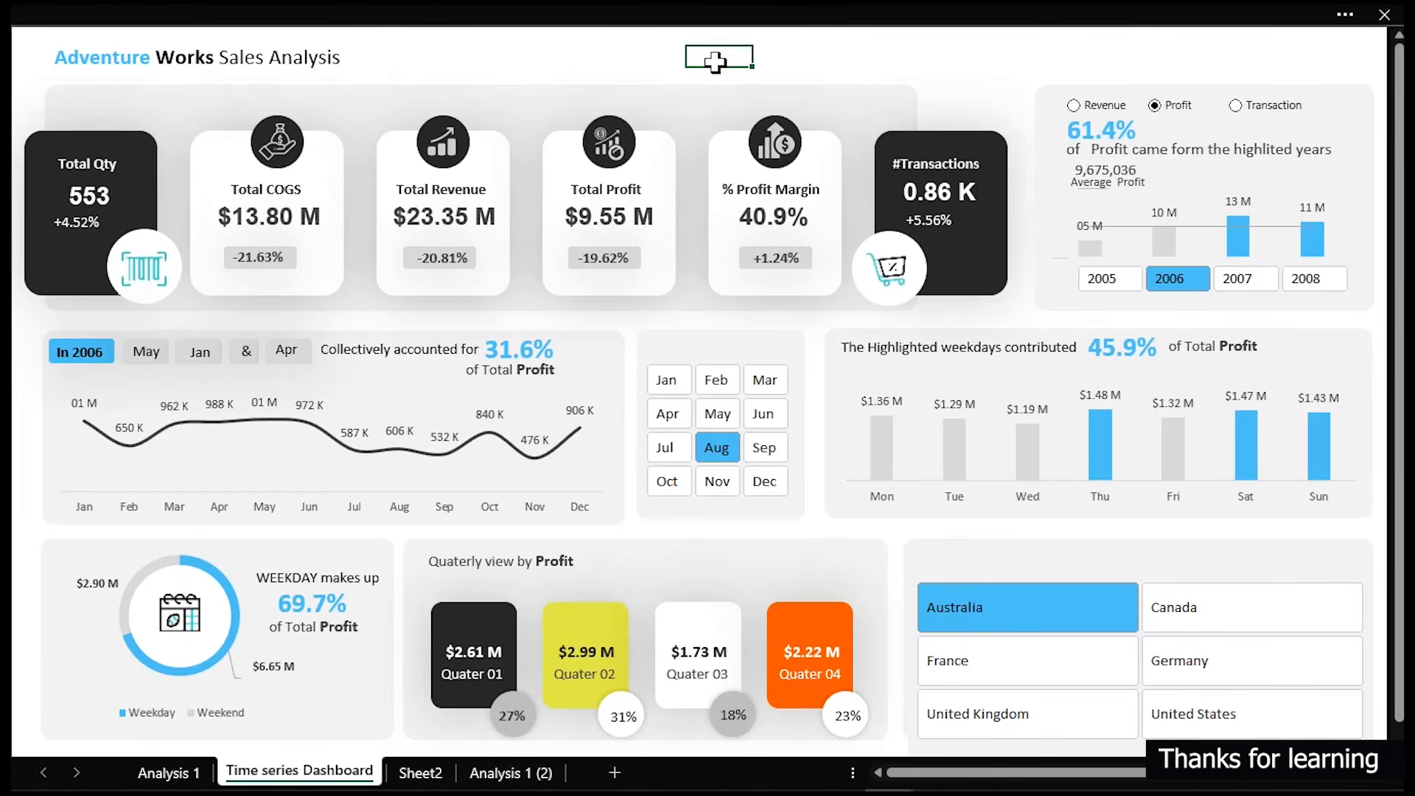
- Select the four quarterly profit value text boxes and increase their font size to 14
click(459, 662)
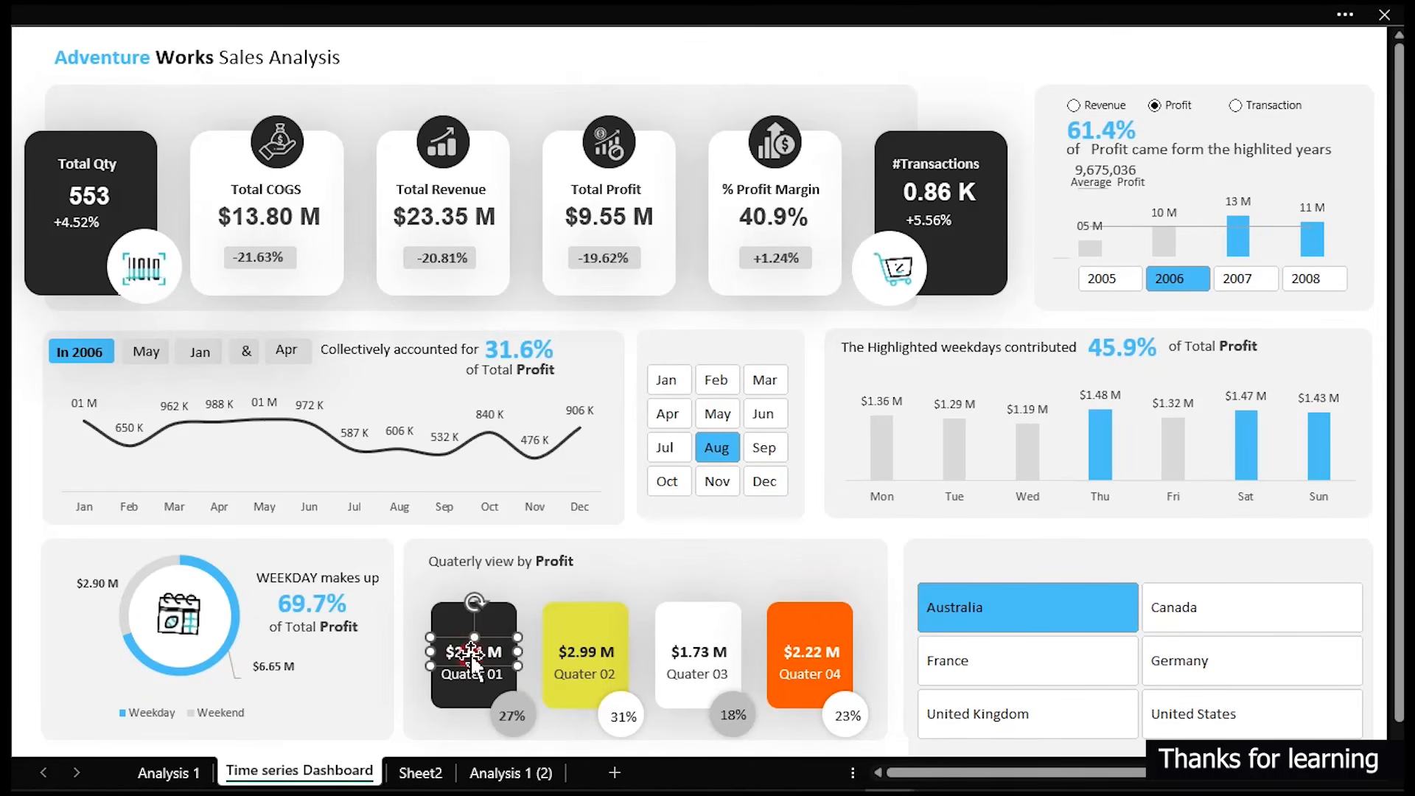
ctrl+click(583, 655)
ctrl+click(810, 659)
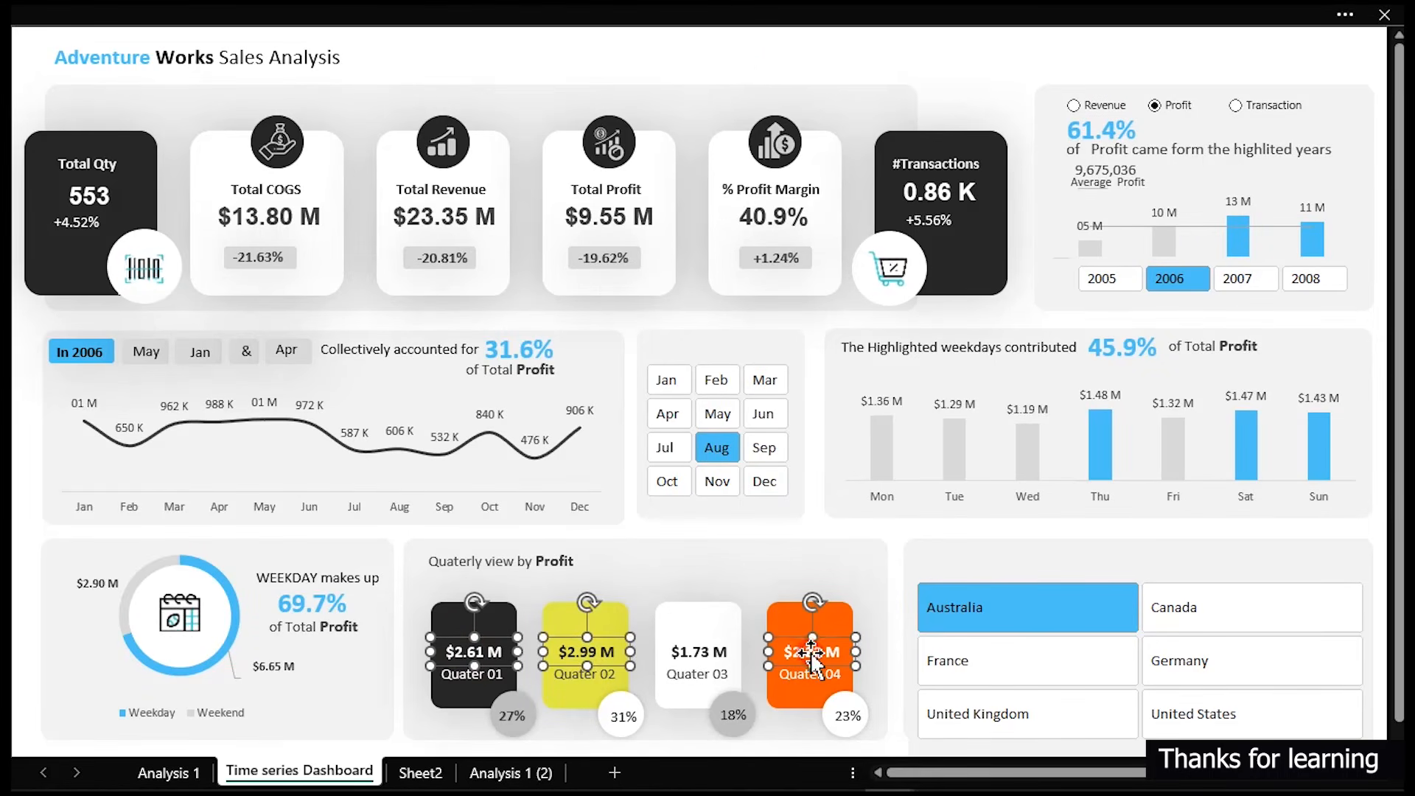
ctrl+click(696, 660)
click(231, 23)
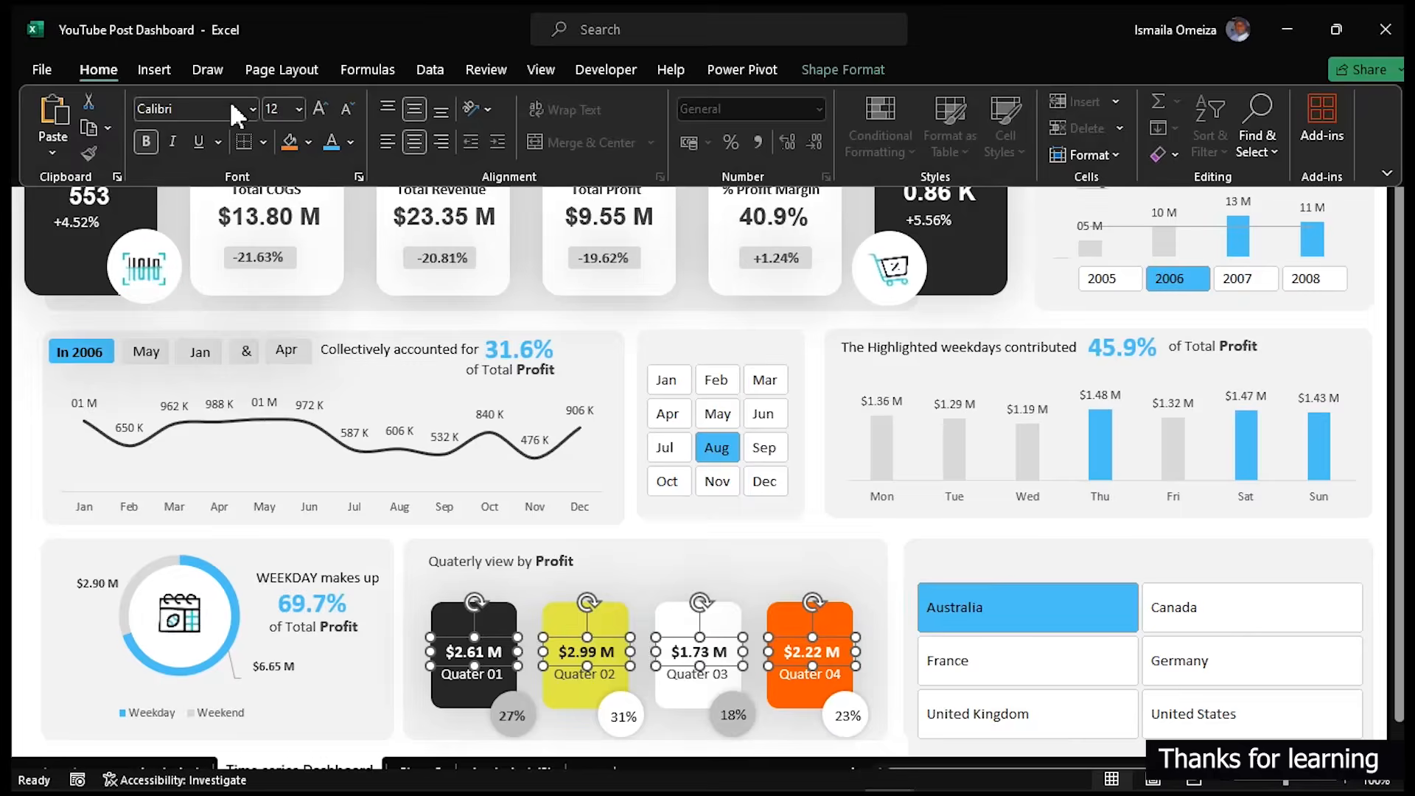
click(318, 108)
click(685, 418)
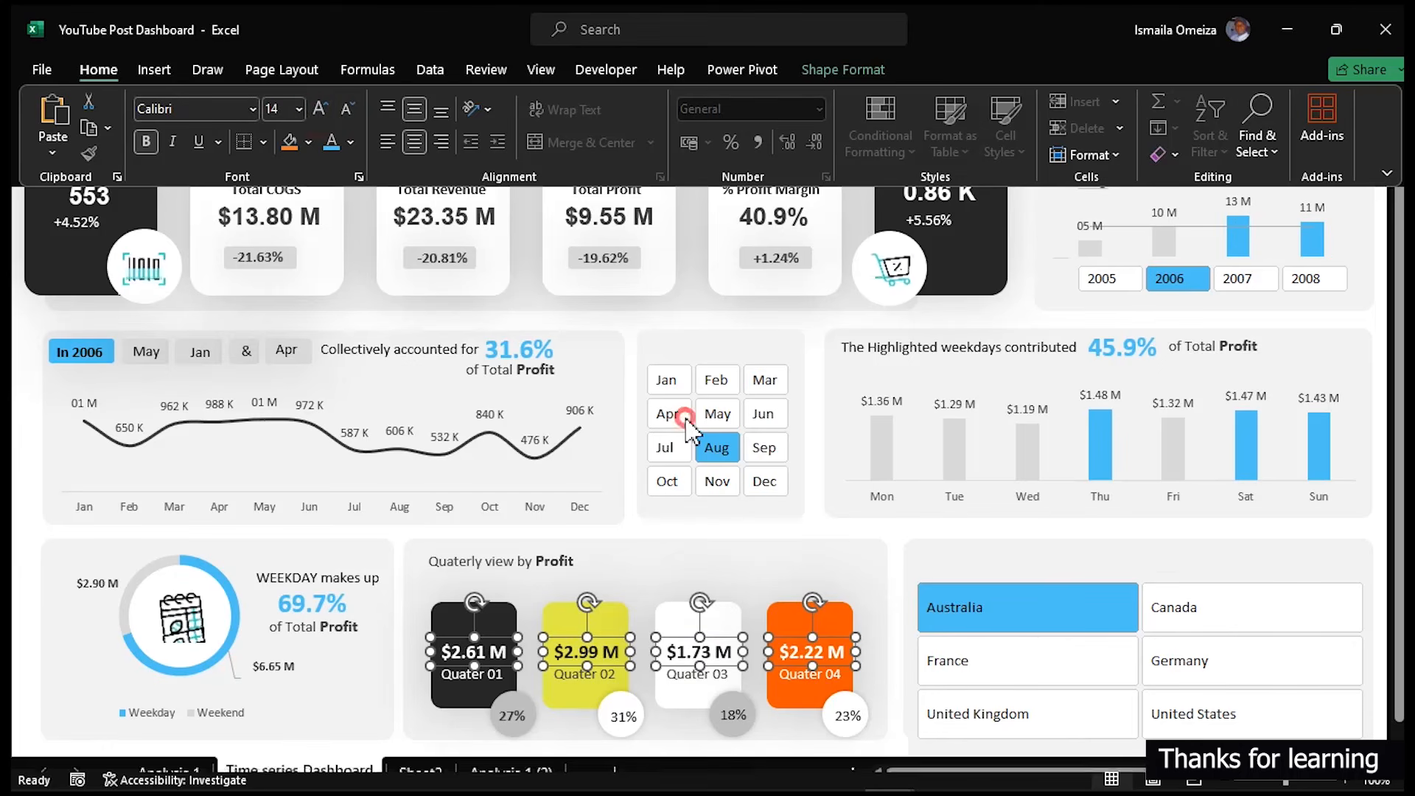
click(911, 76)
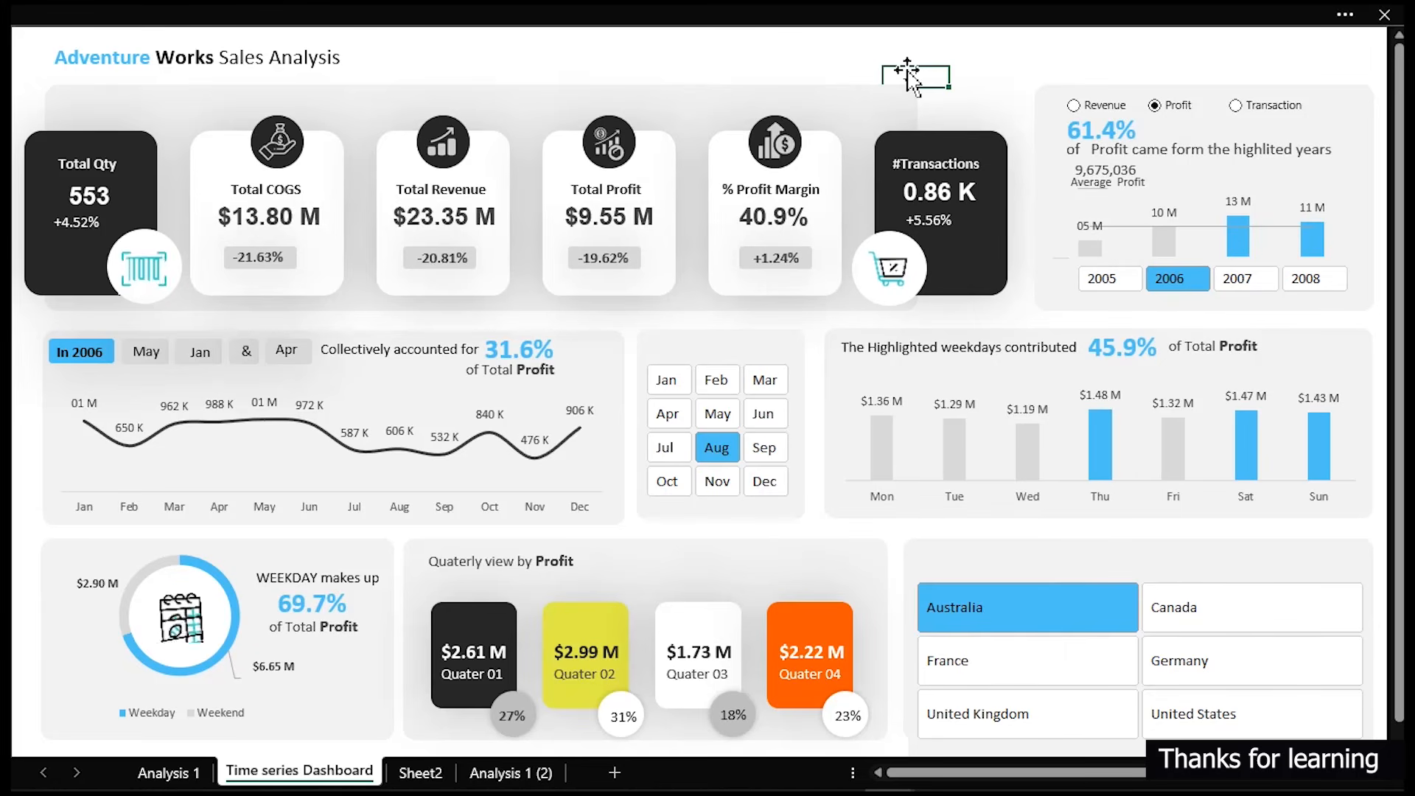
click(651, 59)
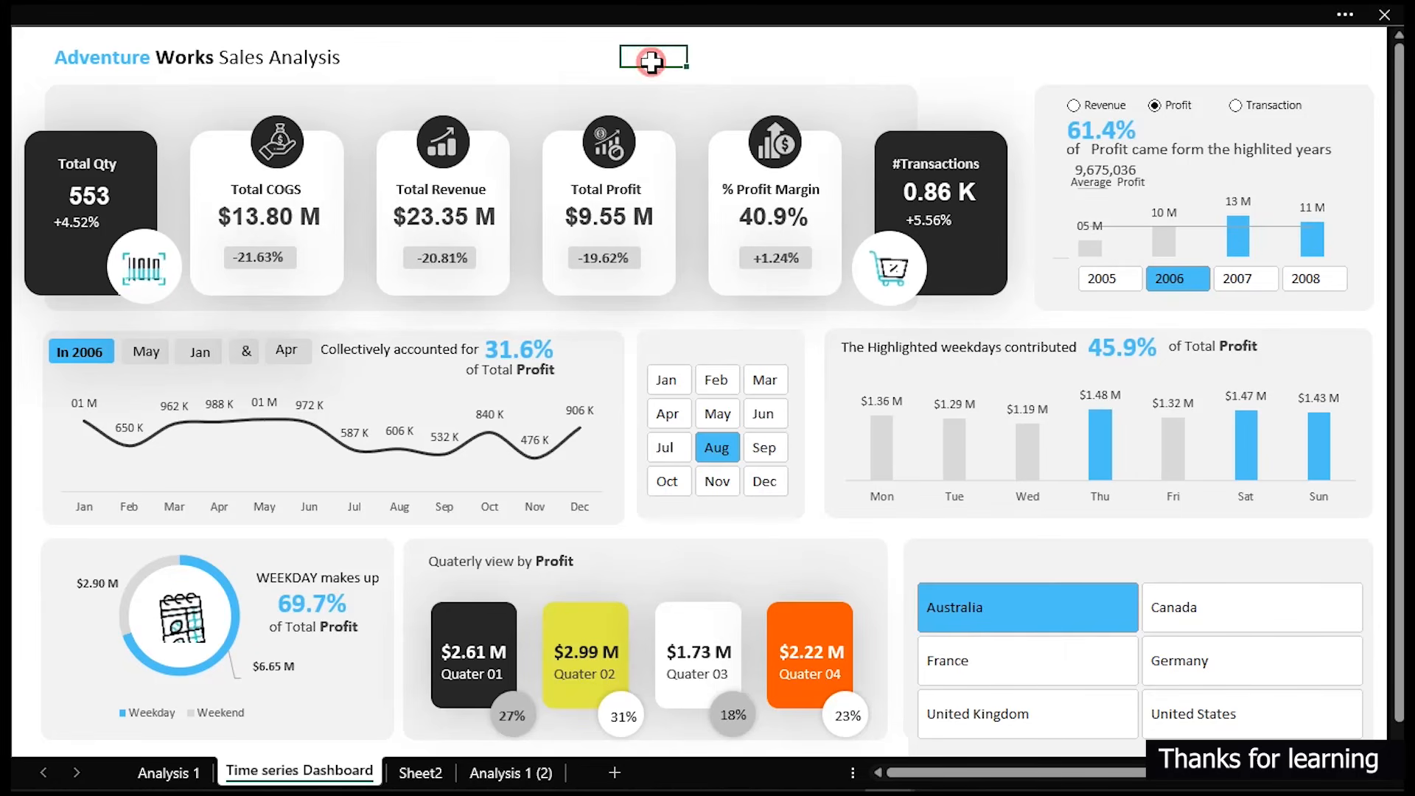